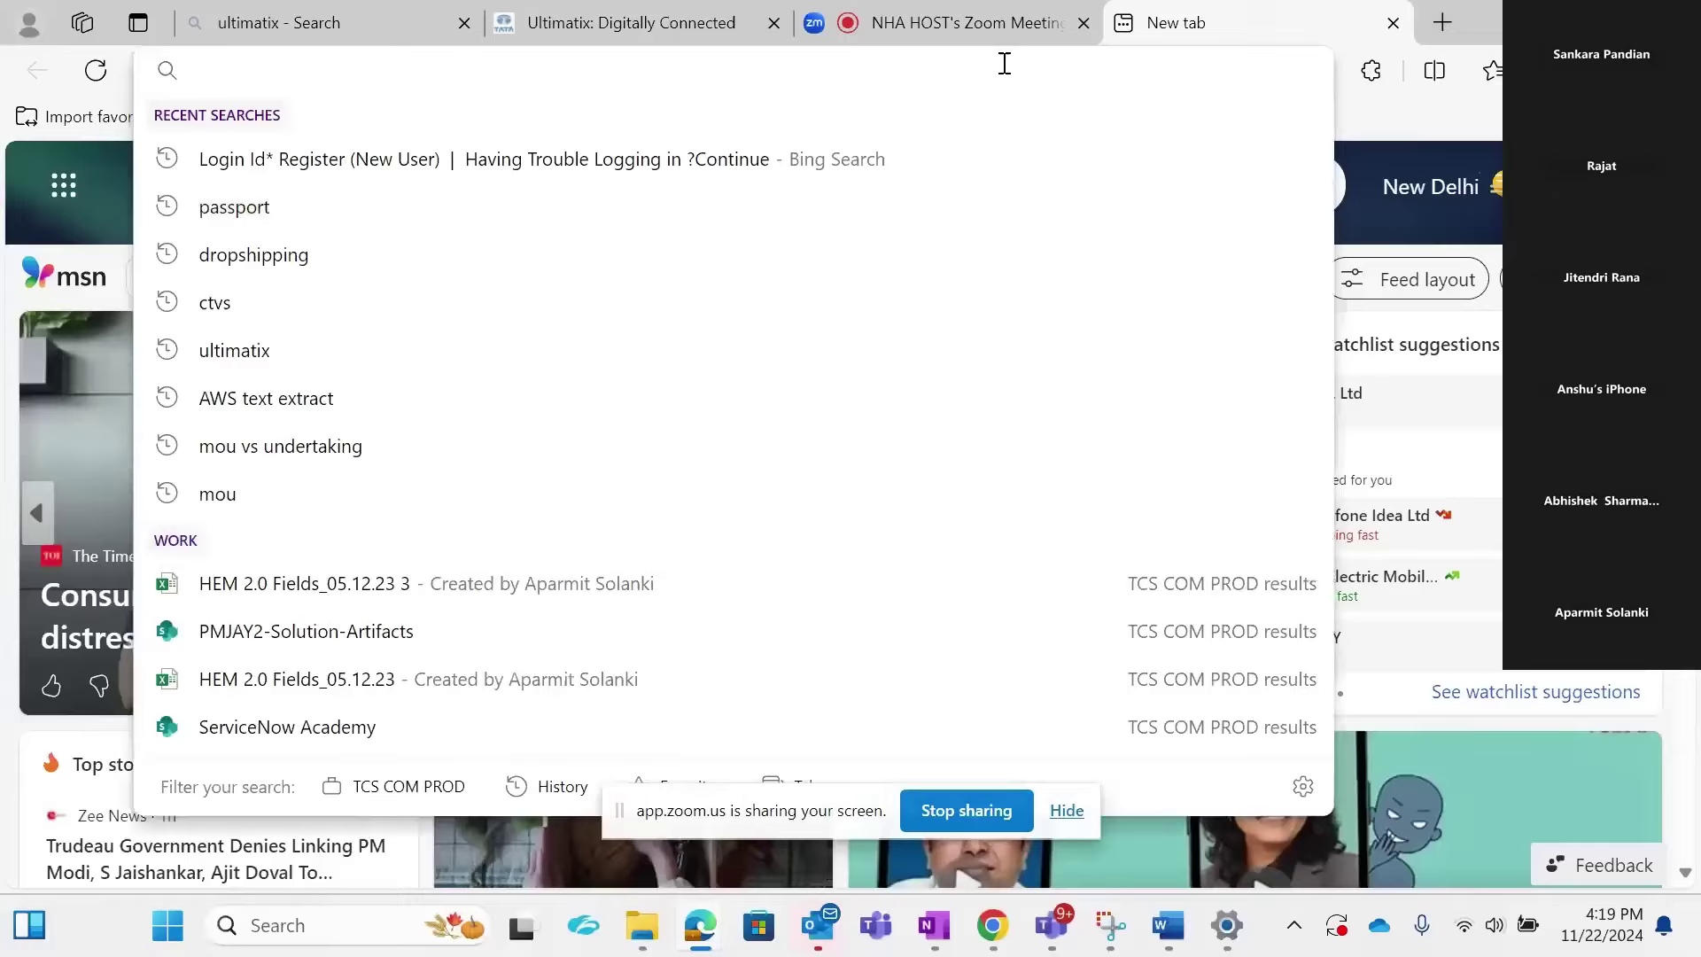
# Load ump.pmjay.gov.in in the new Edge tab, correcting a typo in the address
pyautogui.write('ump.')
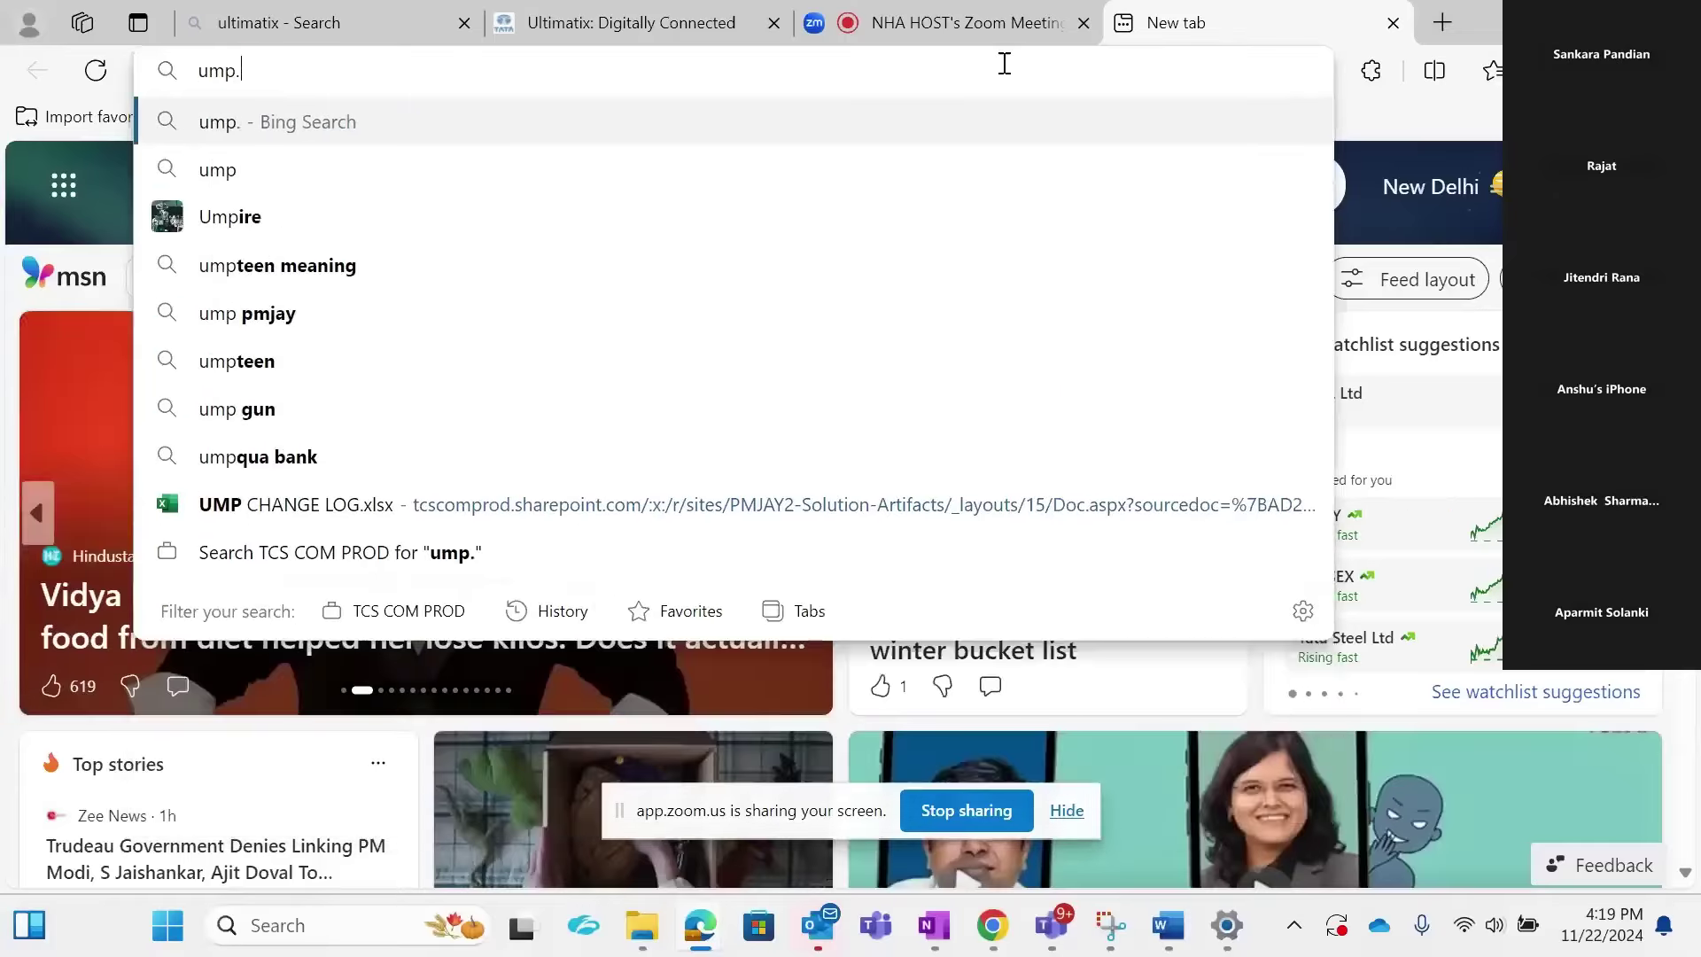
pyautogui.write('n')
pyautogui.press('BackSpace')
pyautogui.write('pmjay')
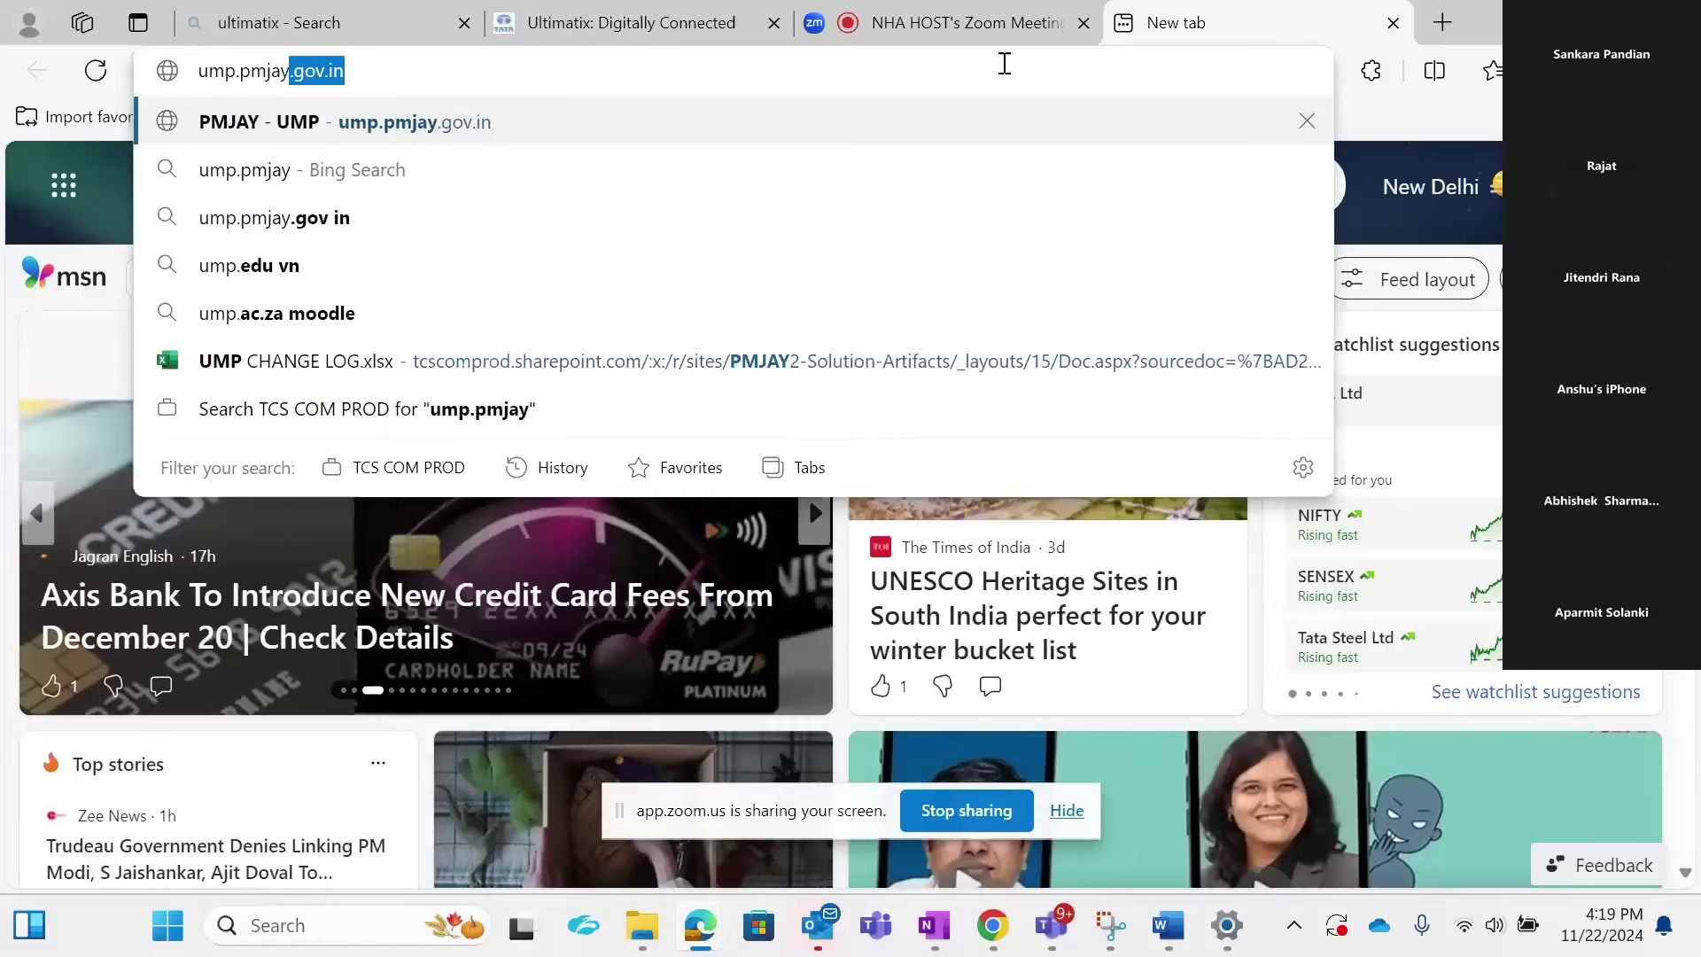
pyautogui.write('.gov.in')
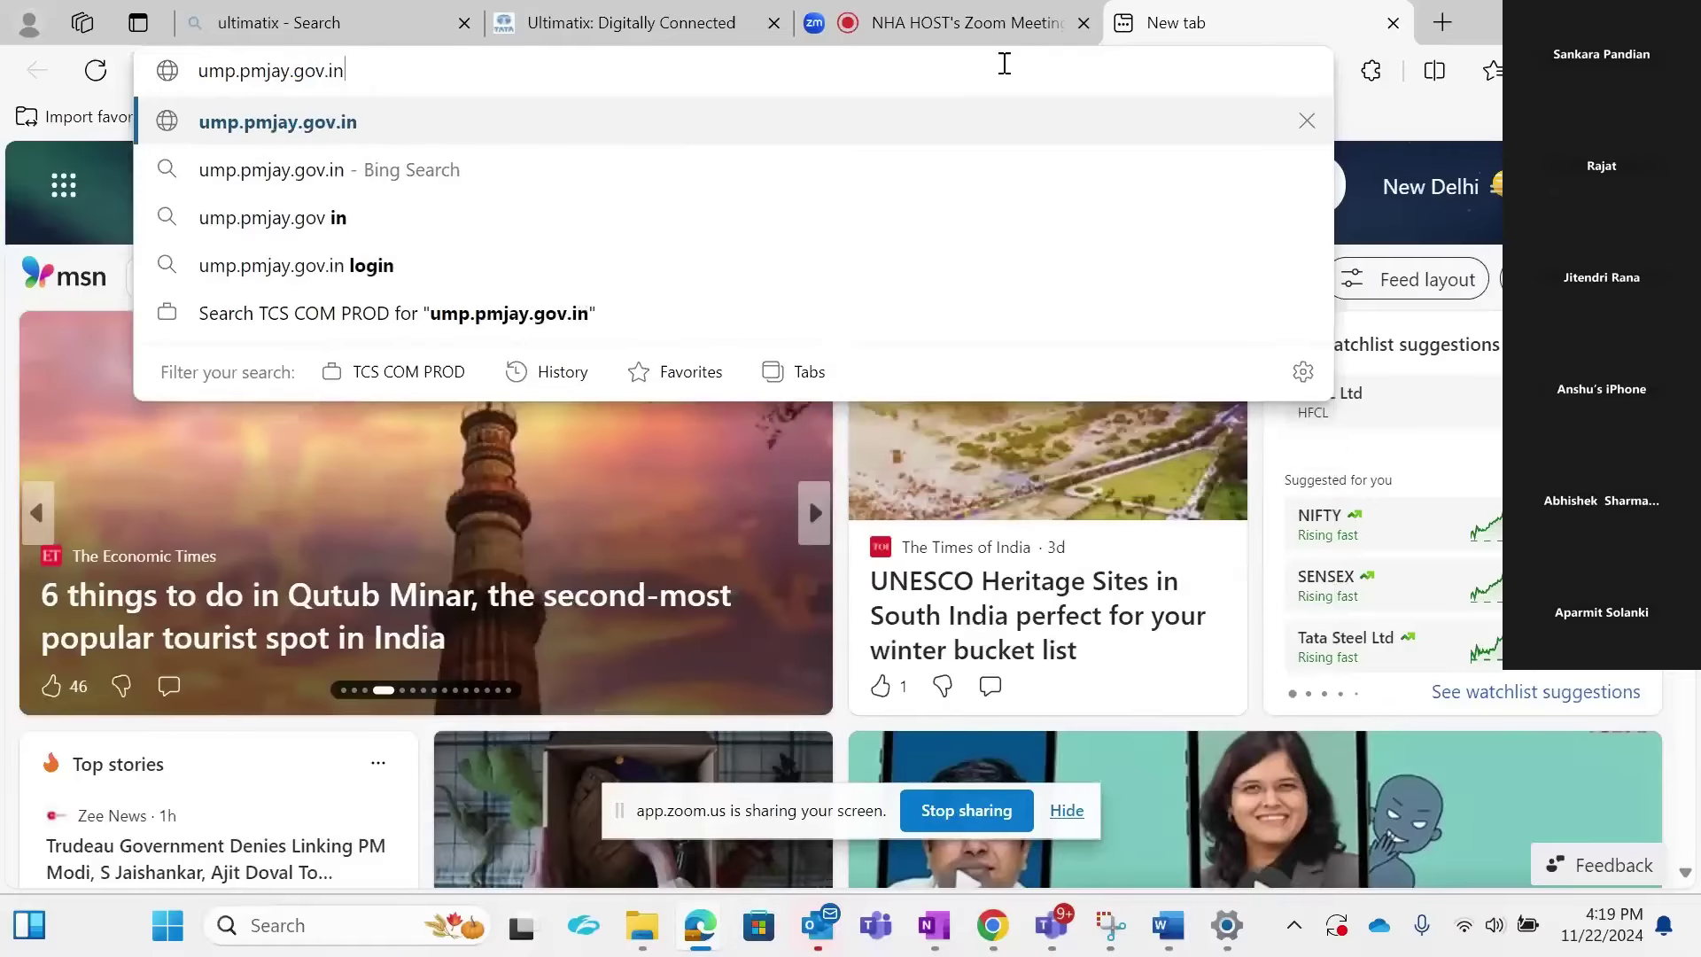
pyautogui.press('Return')
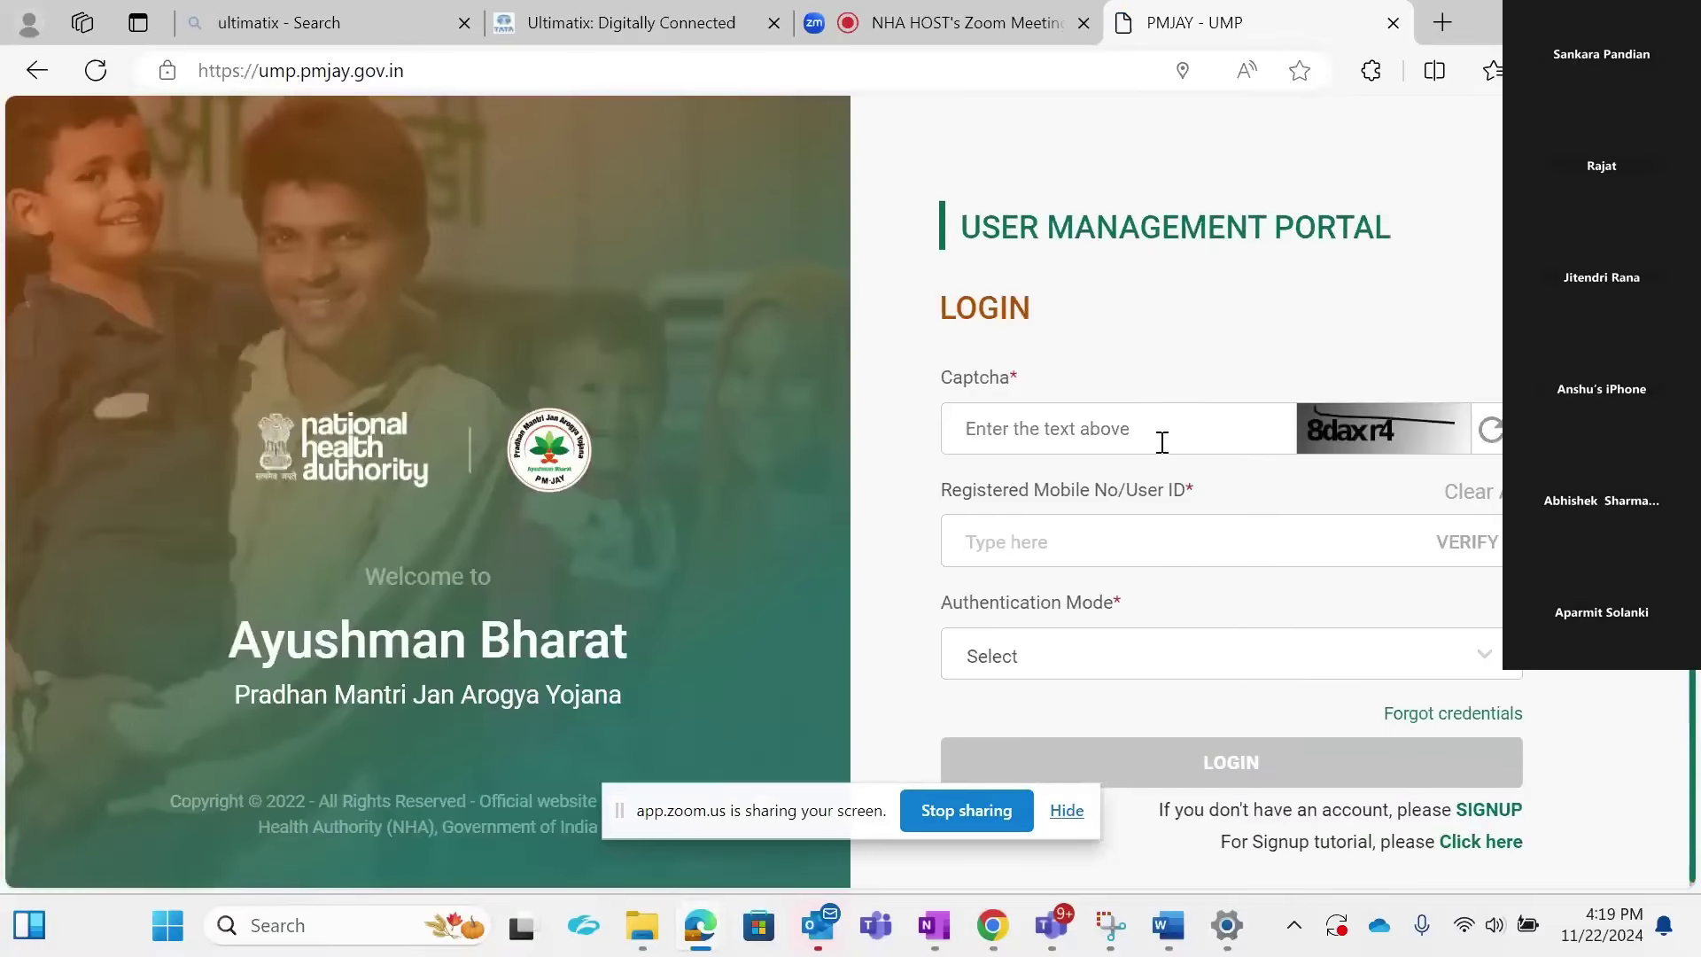
# Enter the captcha and the registered mobile number, then verify the number to get the Aadhaar OTP
pyautogui.click(1162, 442)
pyautogui.write('8')
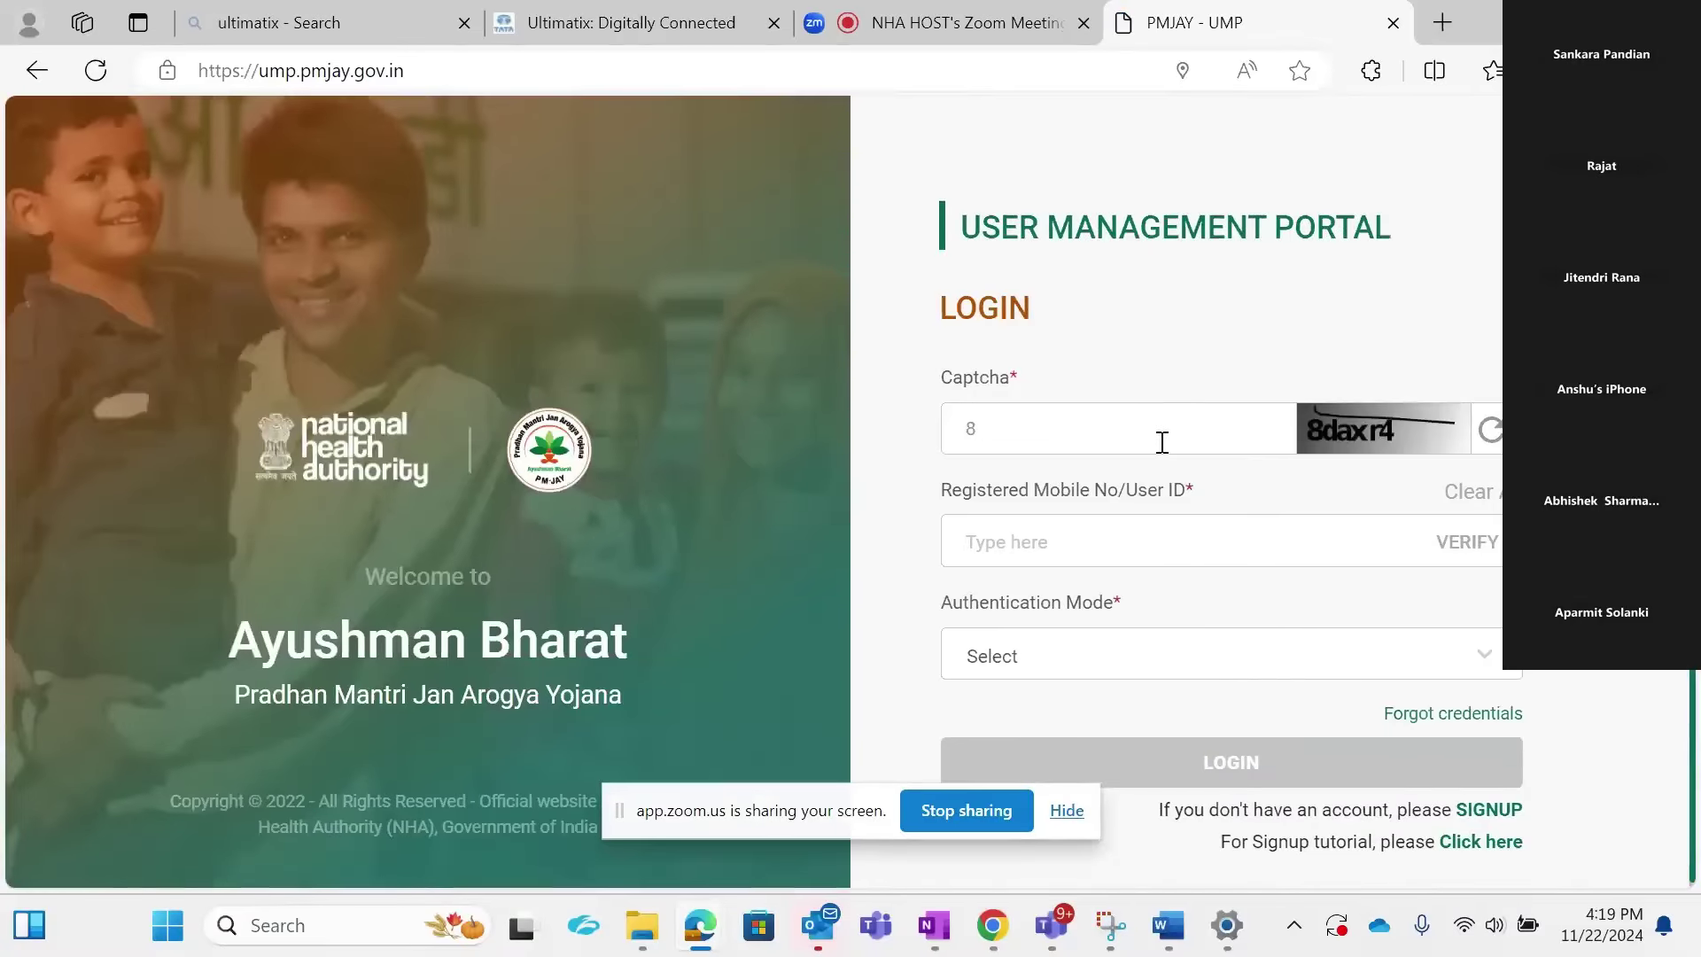
pyautogui.write('daxr4')
pyautogui.click(1132, 537)
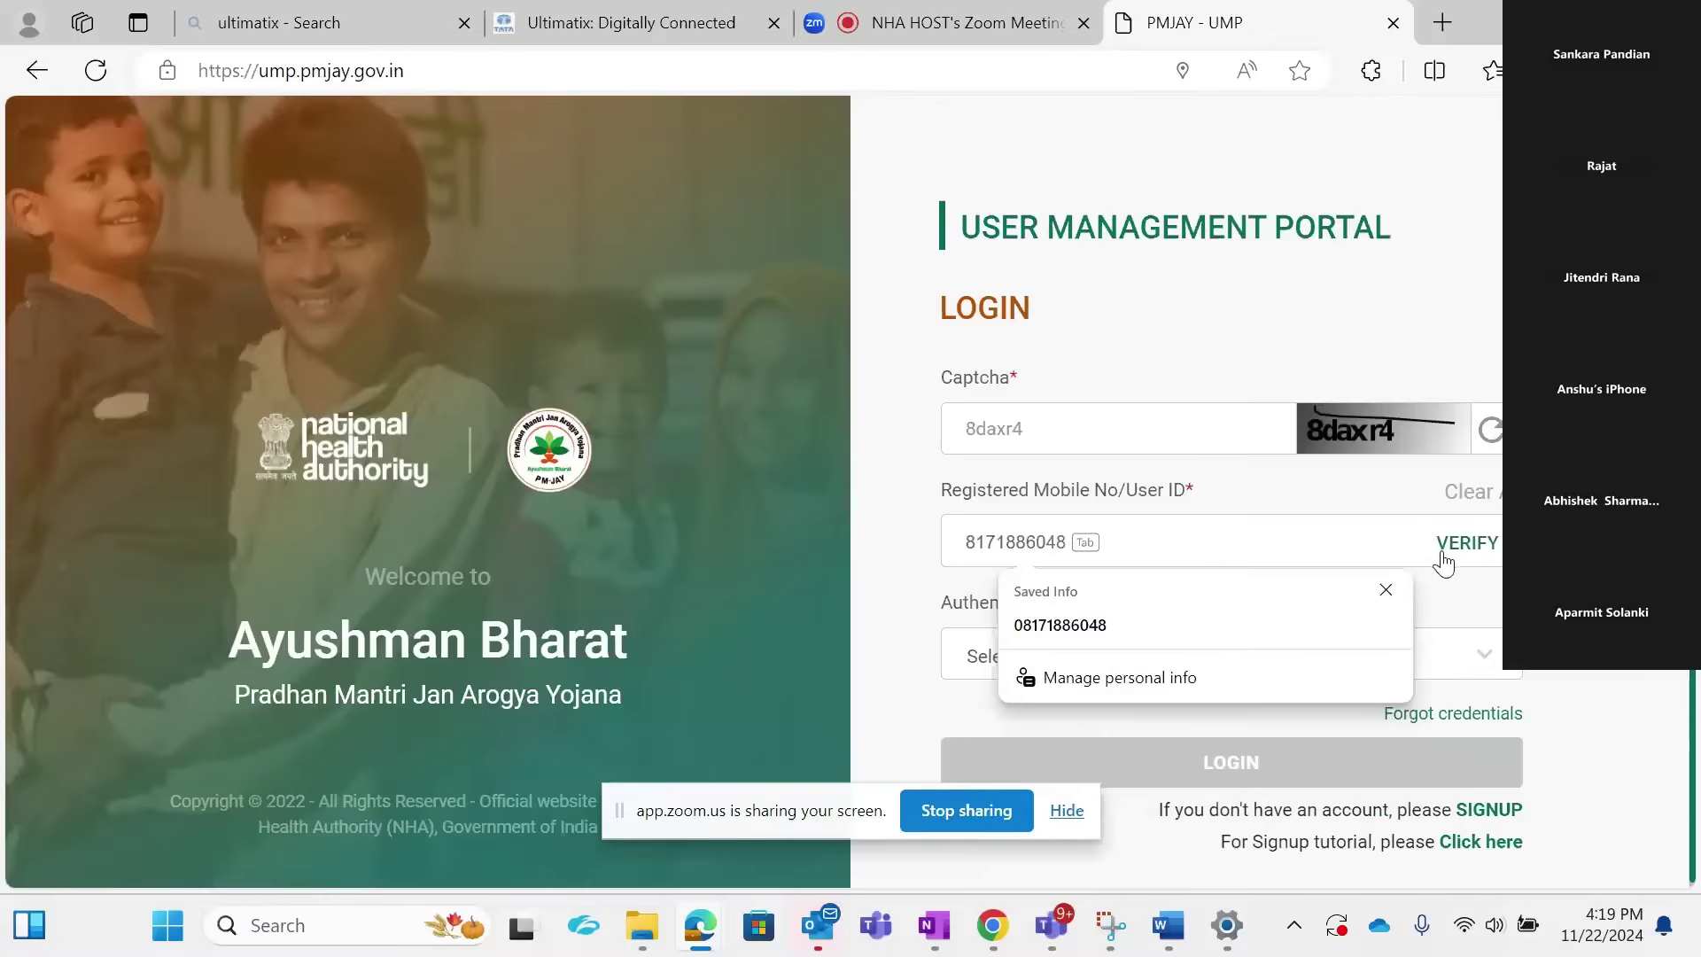
pyautogui.click(1465, 543)
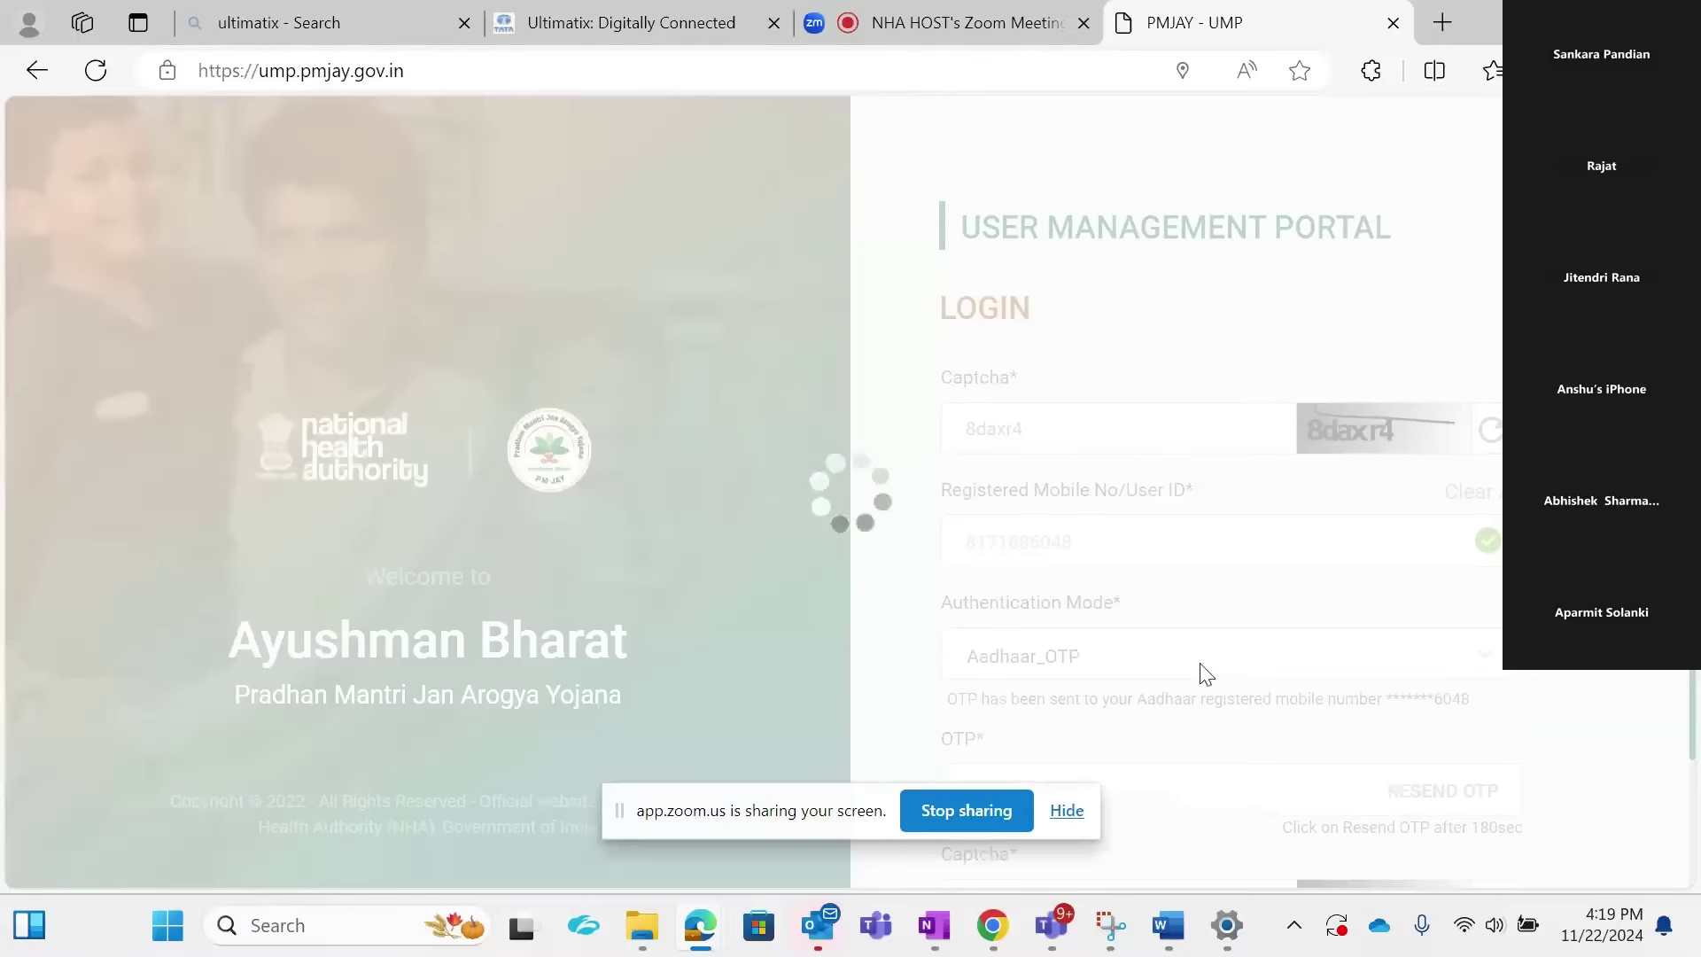
# Enter the received OTP and the second captcha, then log in to the UMP dashboard
pyautogui.scroll(-2, 1174, 709)
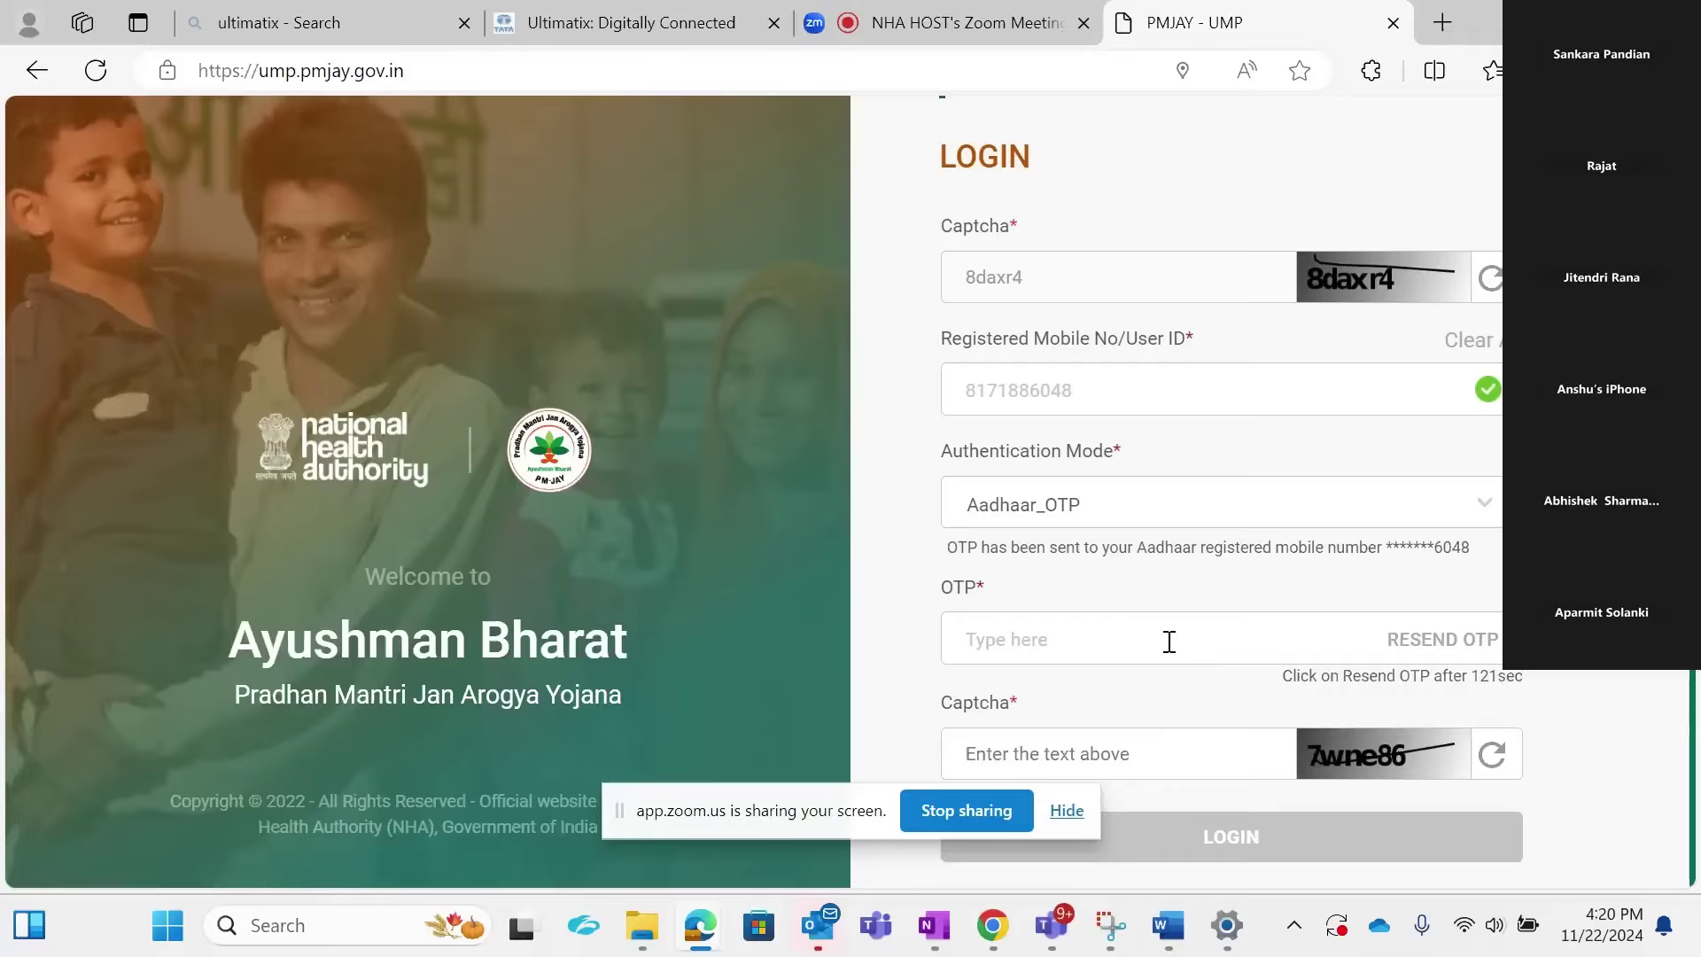
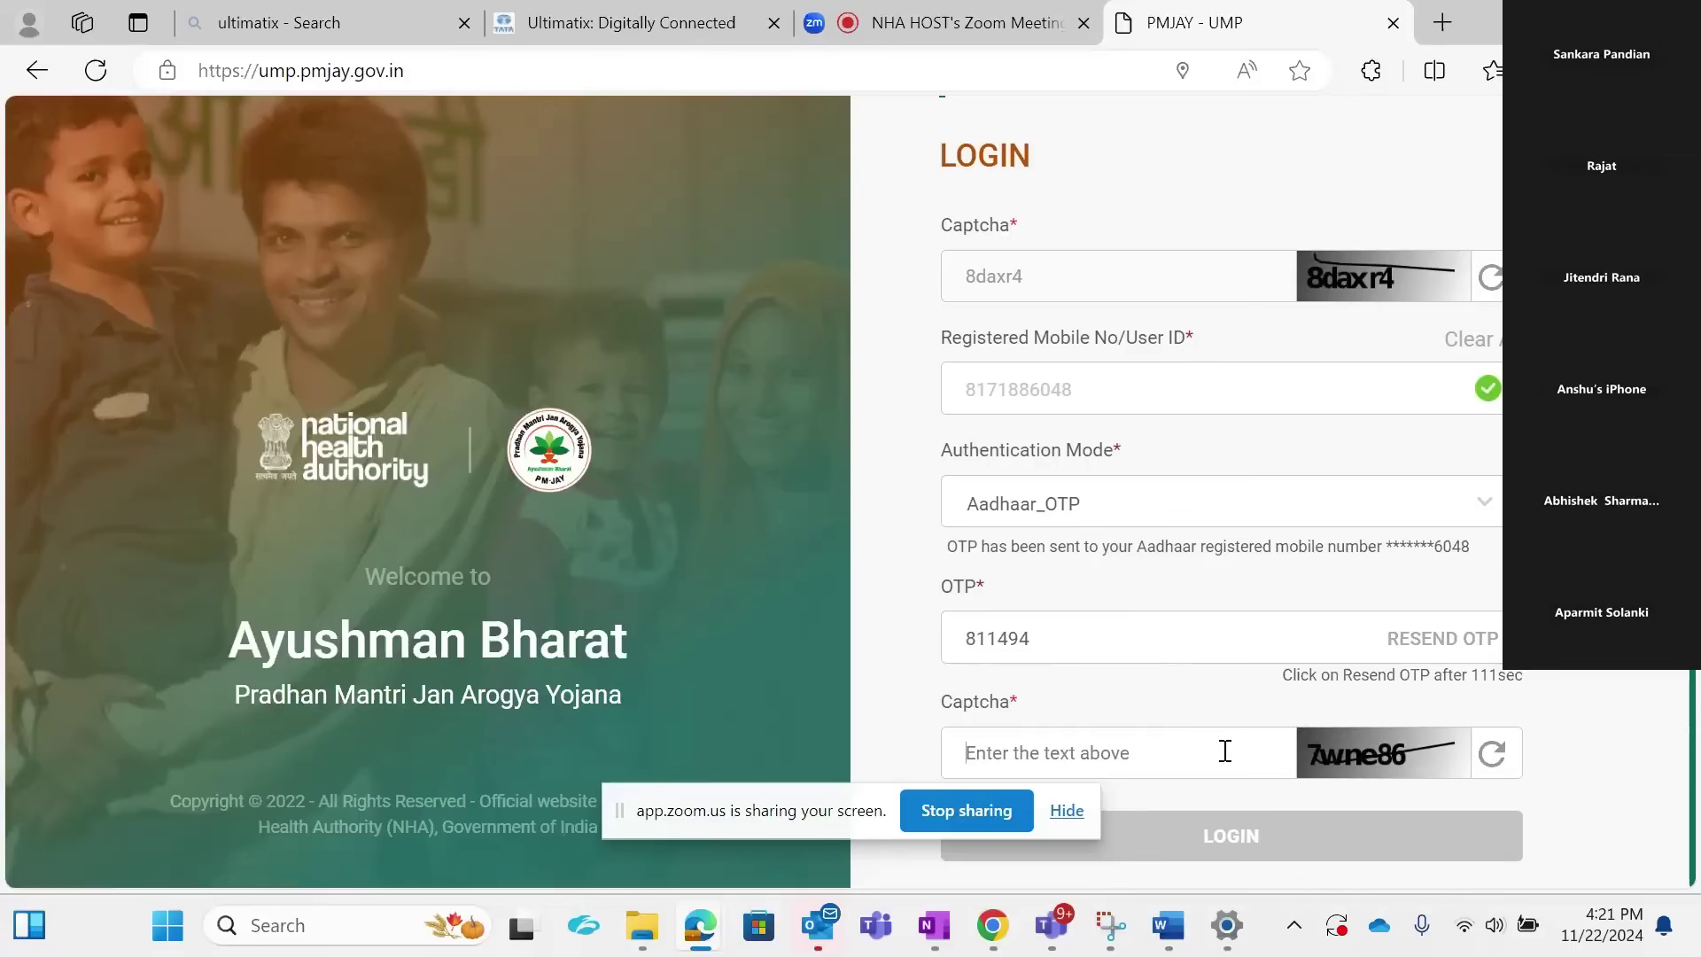
pyautogui.click(1075, 824)
pyautogui.click(1071, 819)
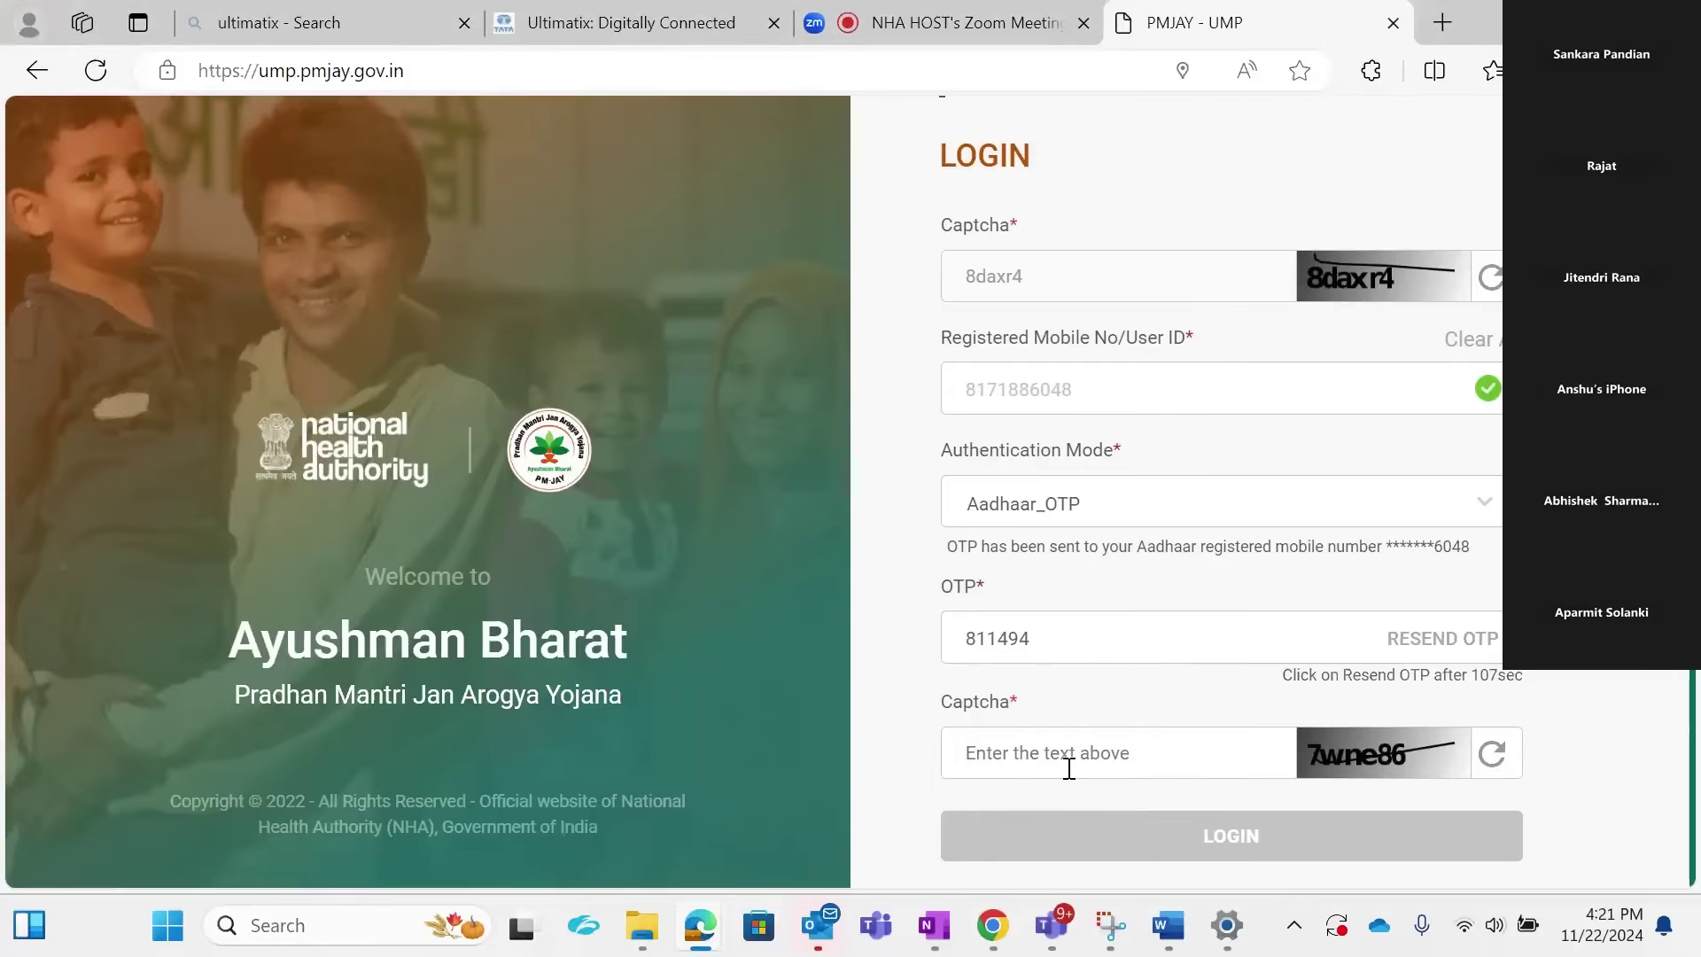
pyautogui.write('7wne86')
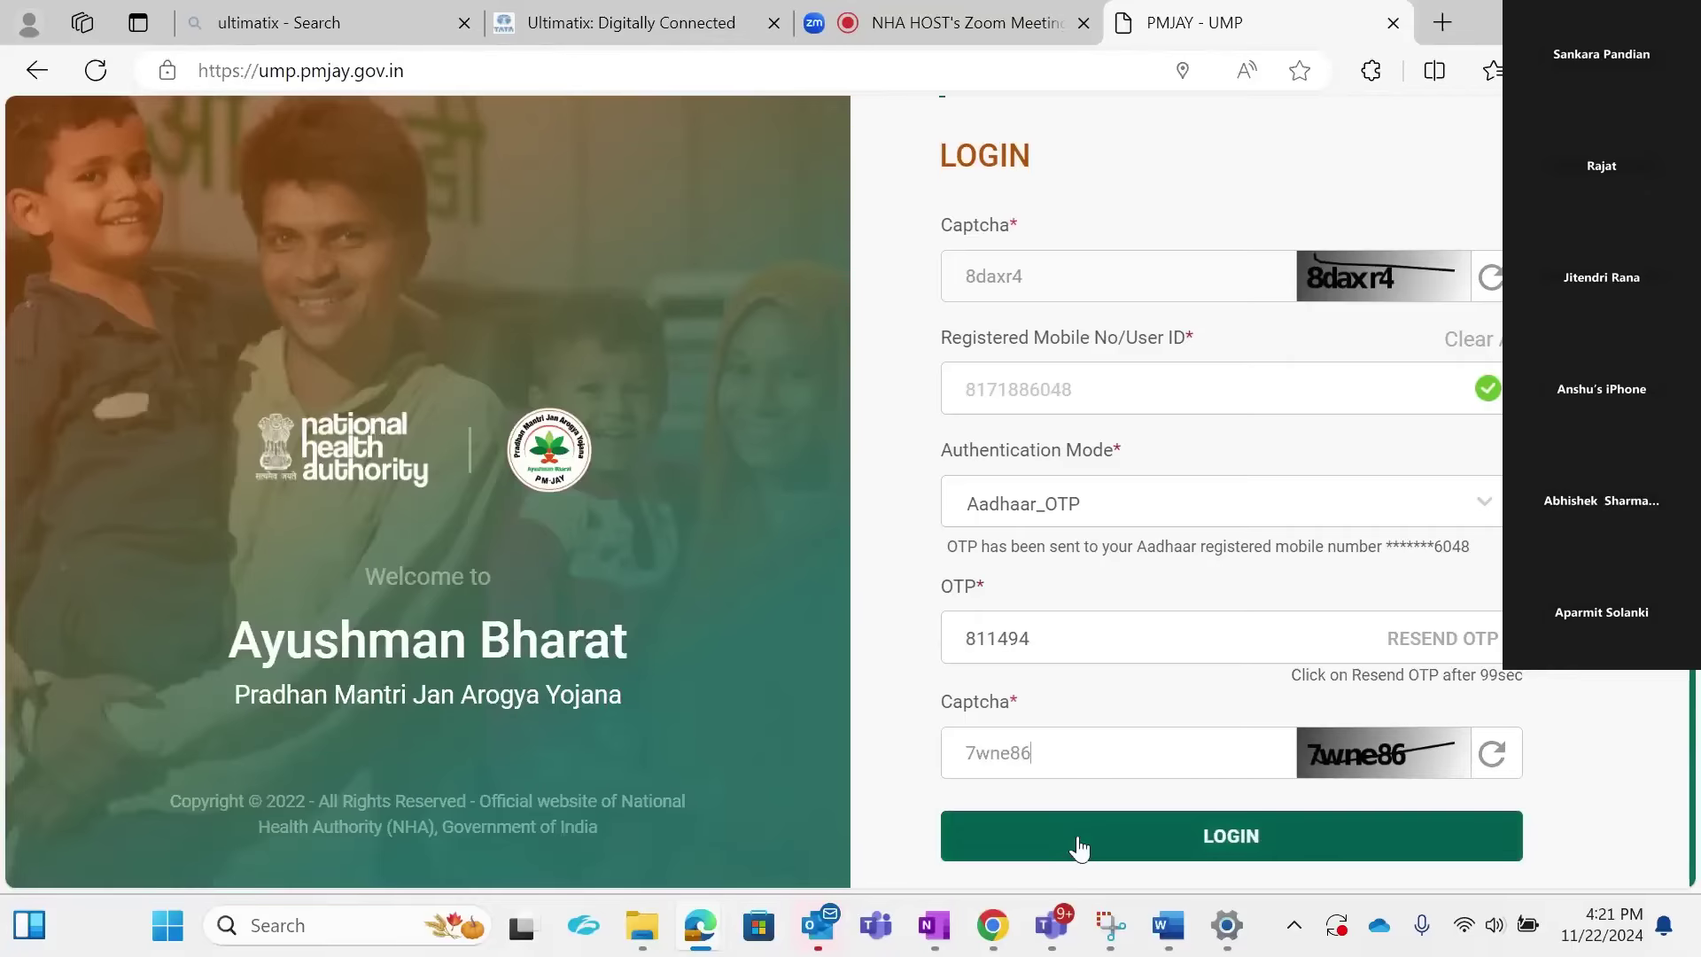
pyautogui.click(1079, 846)
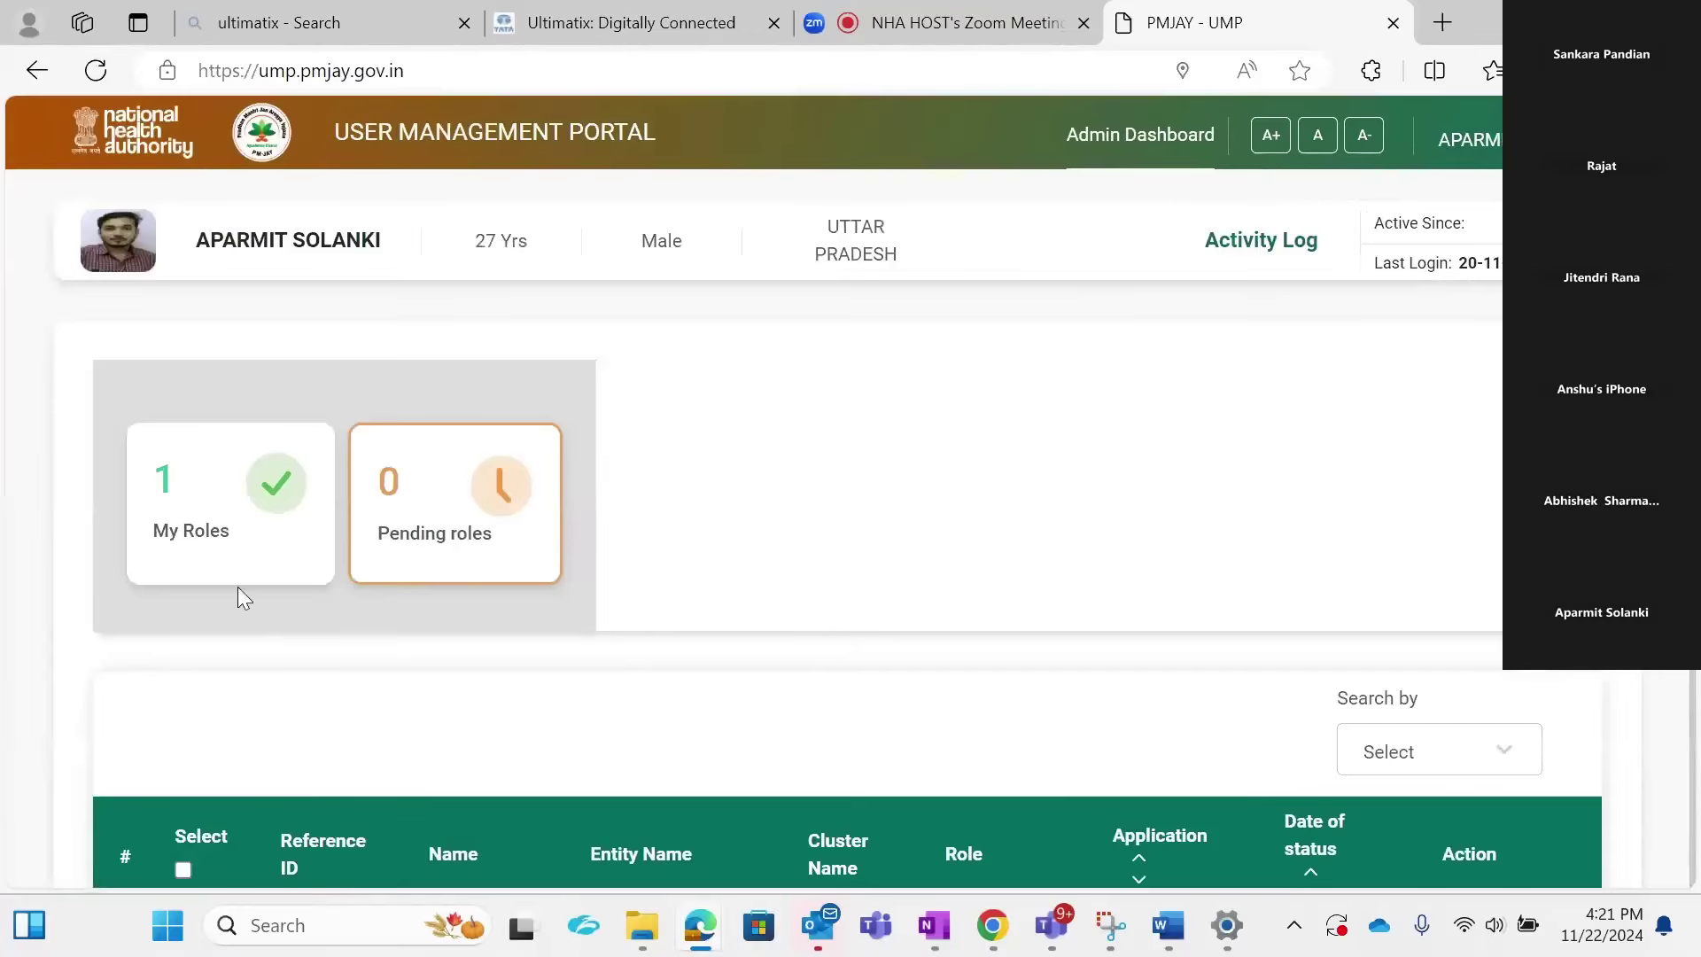
# Switch back and forth between the My Roles and Pending roles lists to review them
pyautogui.scroll(-3, 593, 673)
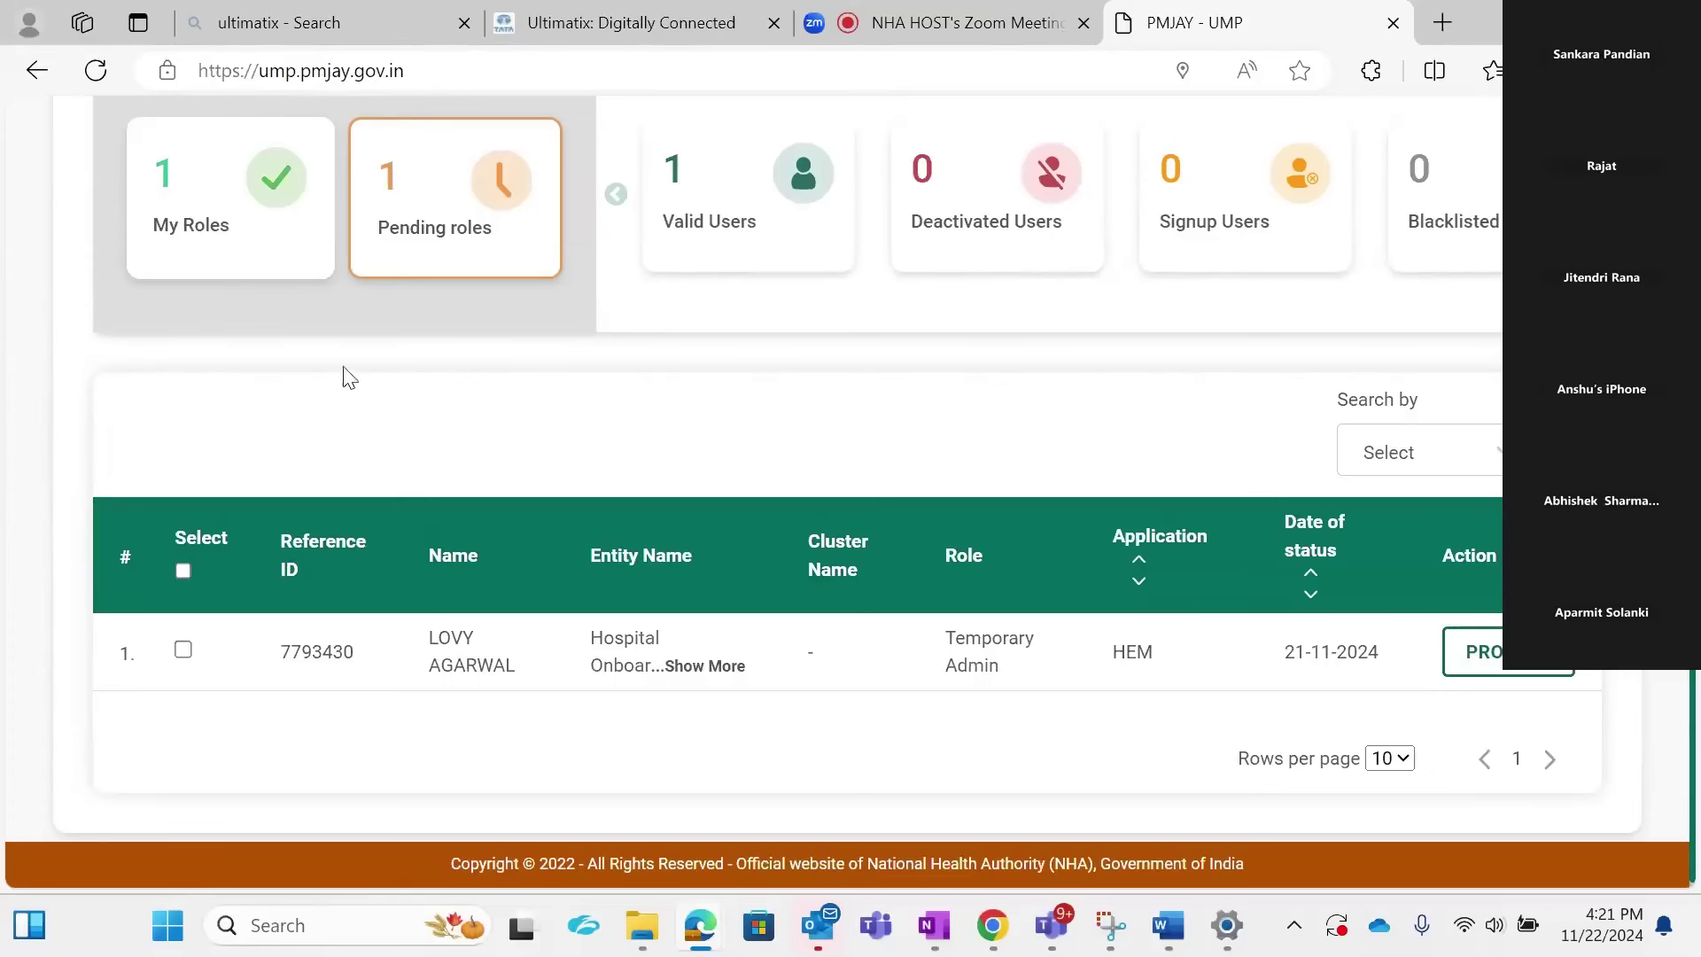
pyautogui.click(294, 272)
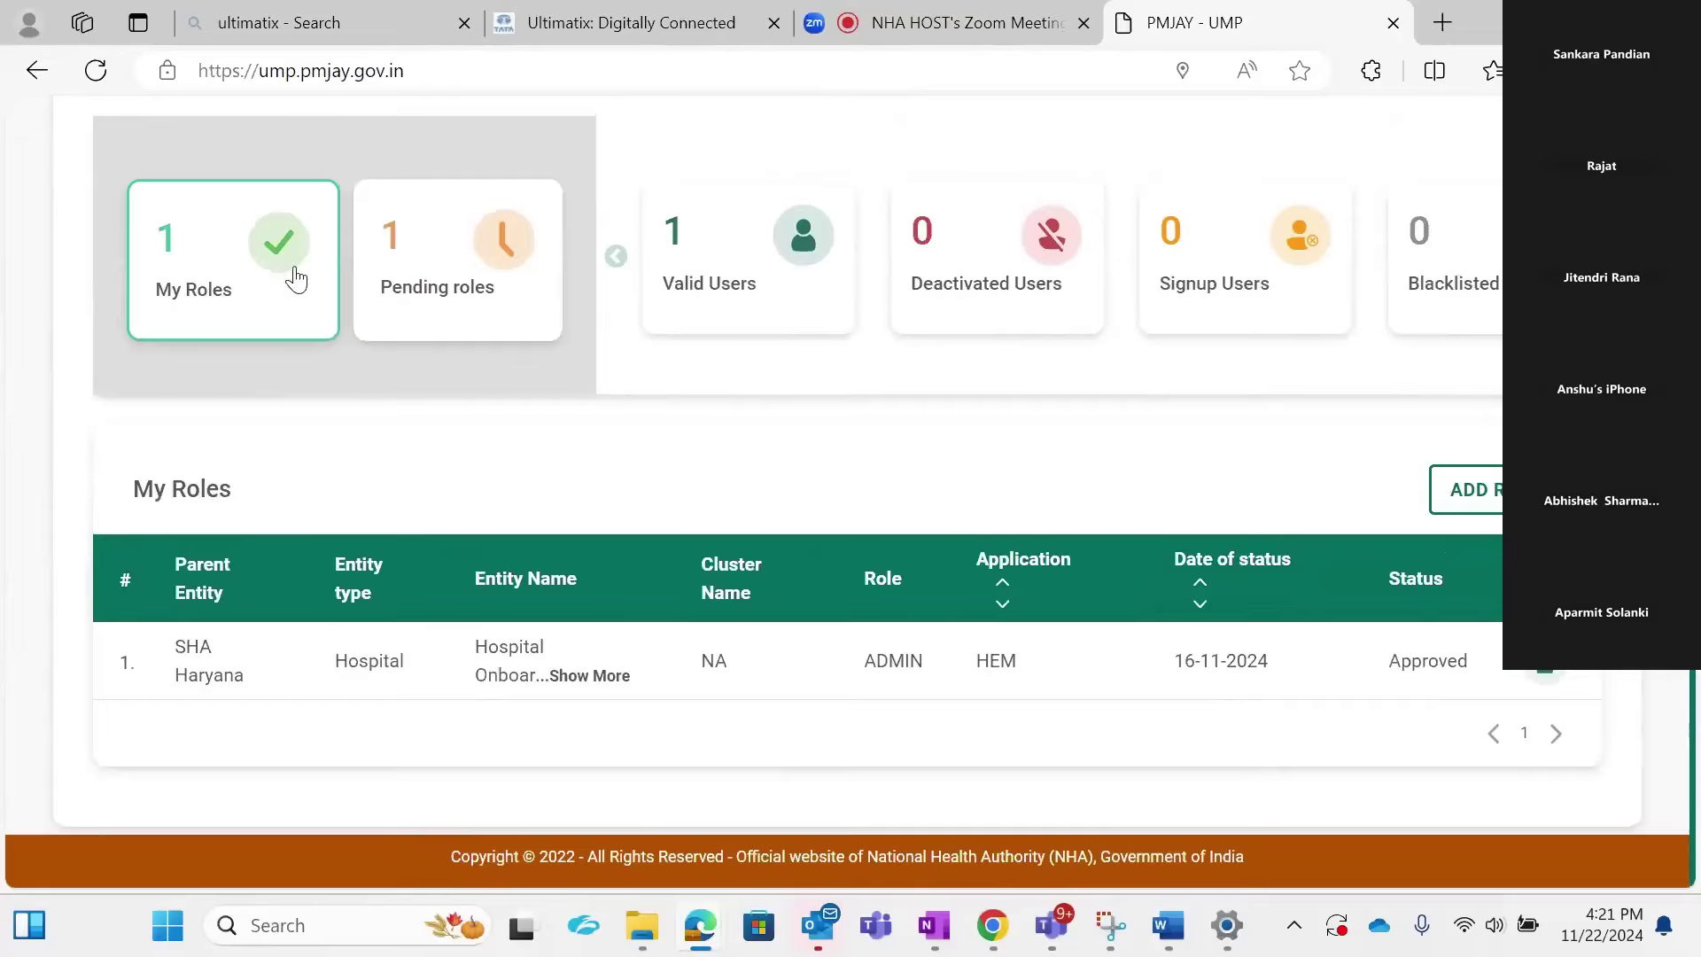
pyautogui.click(490, 262)
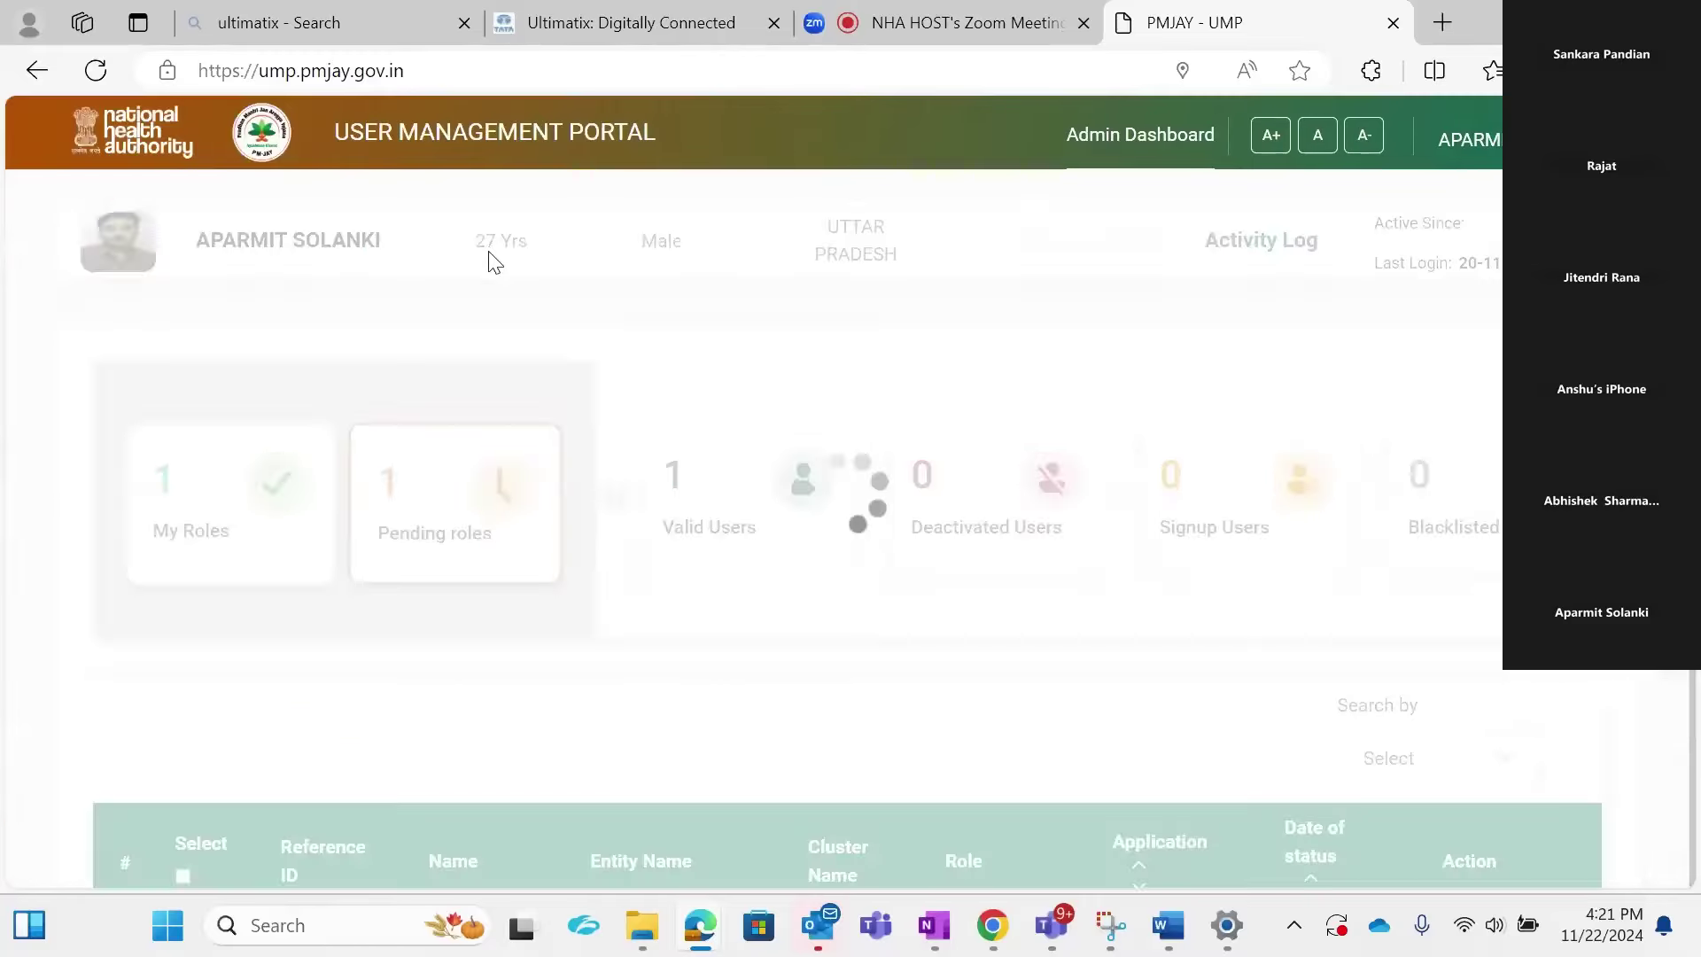
pyautogui.scroll(-1, 574, 706)
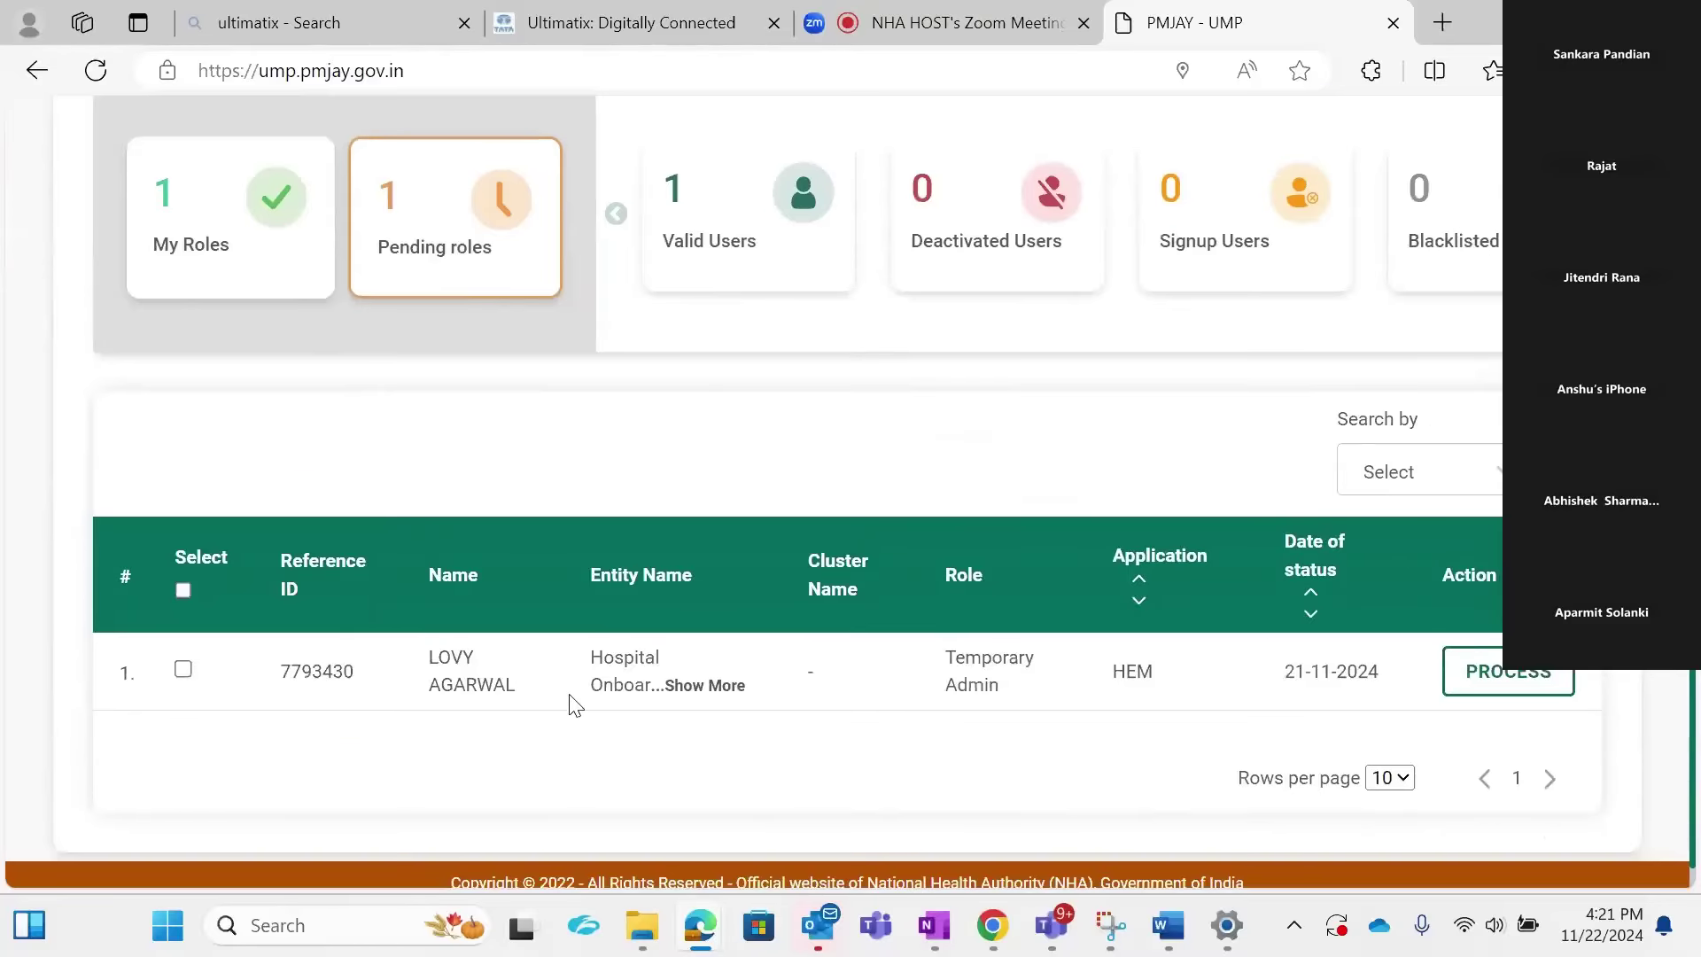
pyautogui.scroll(3, 571, 705)
pyautogui.click(309, 554)
pyautogui.scroll(-3, 308, 554)
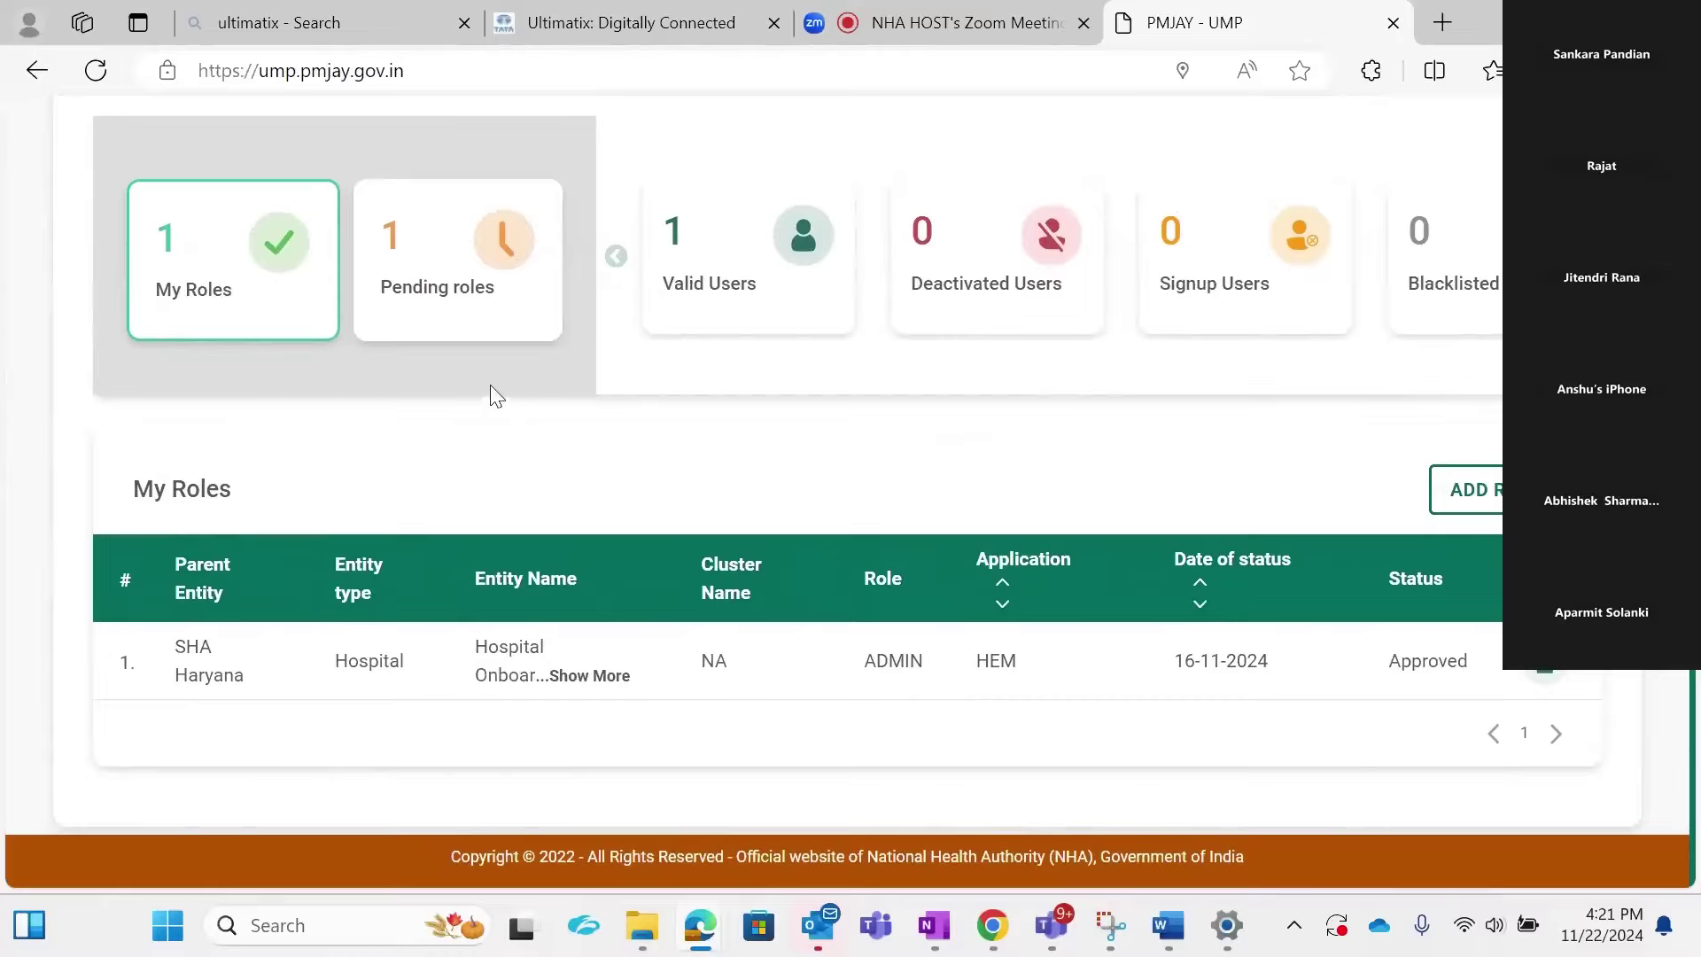
pyautogui.click(438, 300)
pyautogui.scroll(-3, 478, 620)
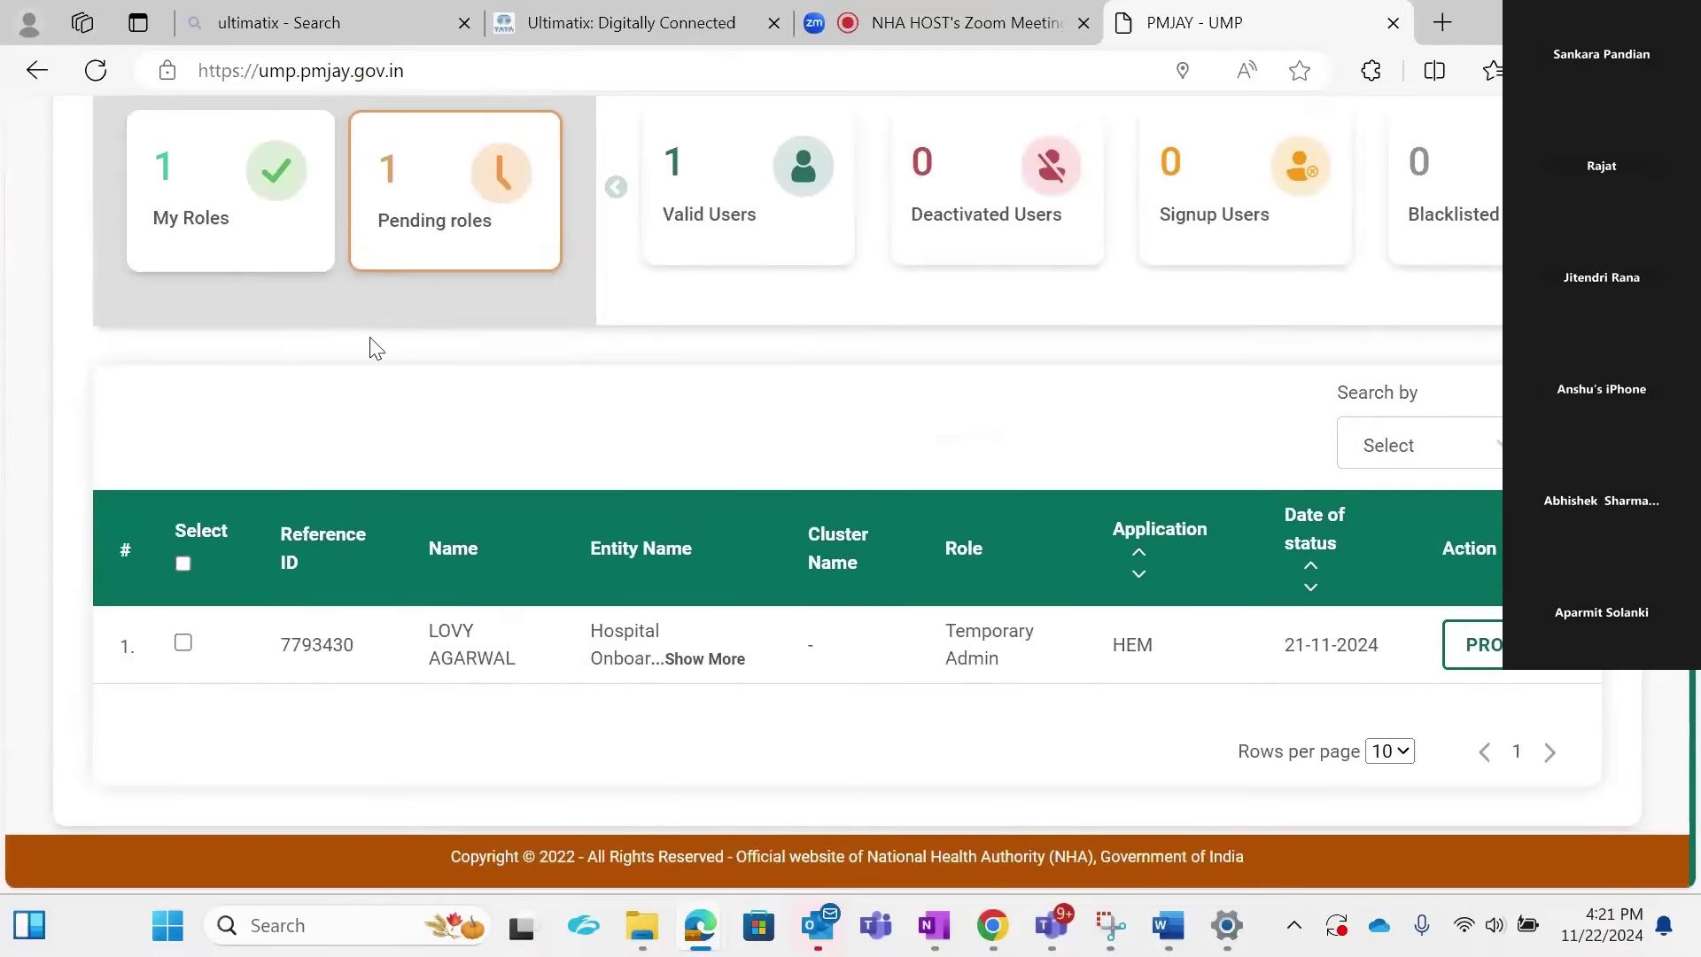
pyautogui.click(281, 227)
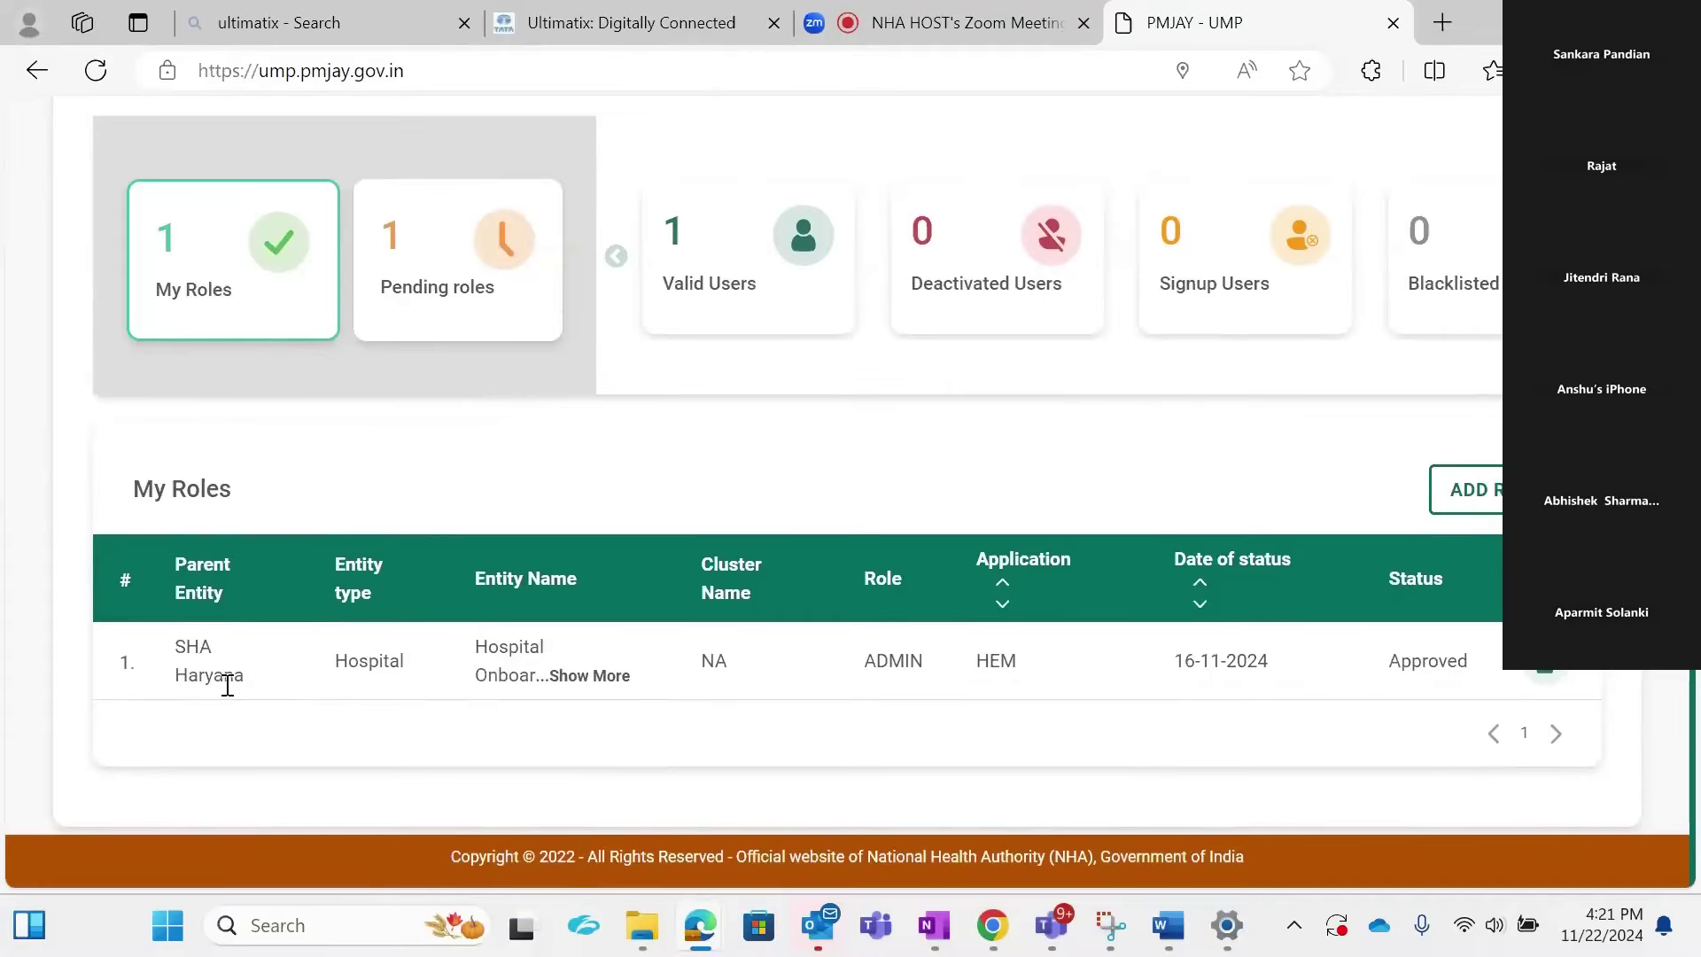
# Show the full entity name Hospital Onboarding Entity for the admin role
pyautogui.click(589, 676)
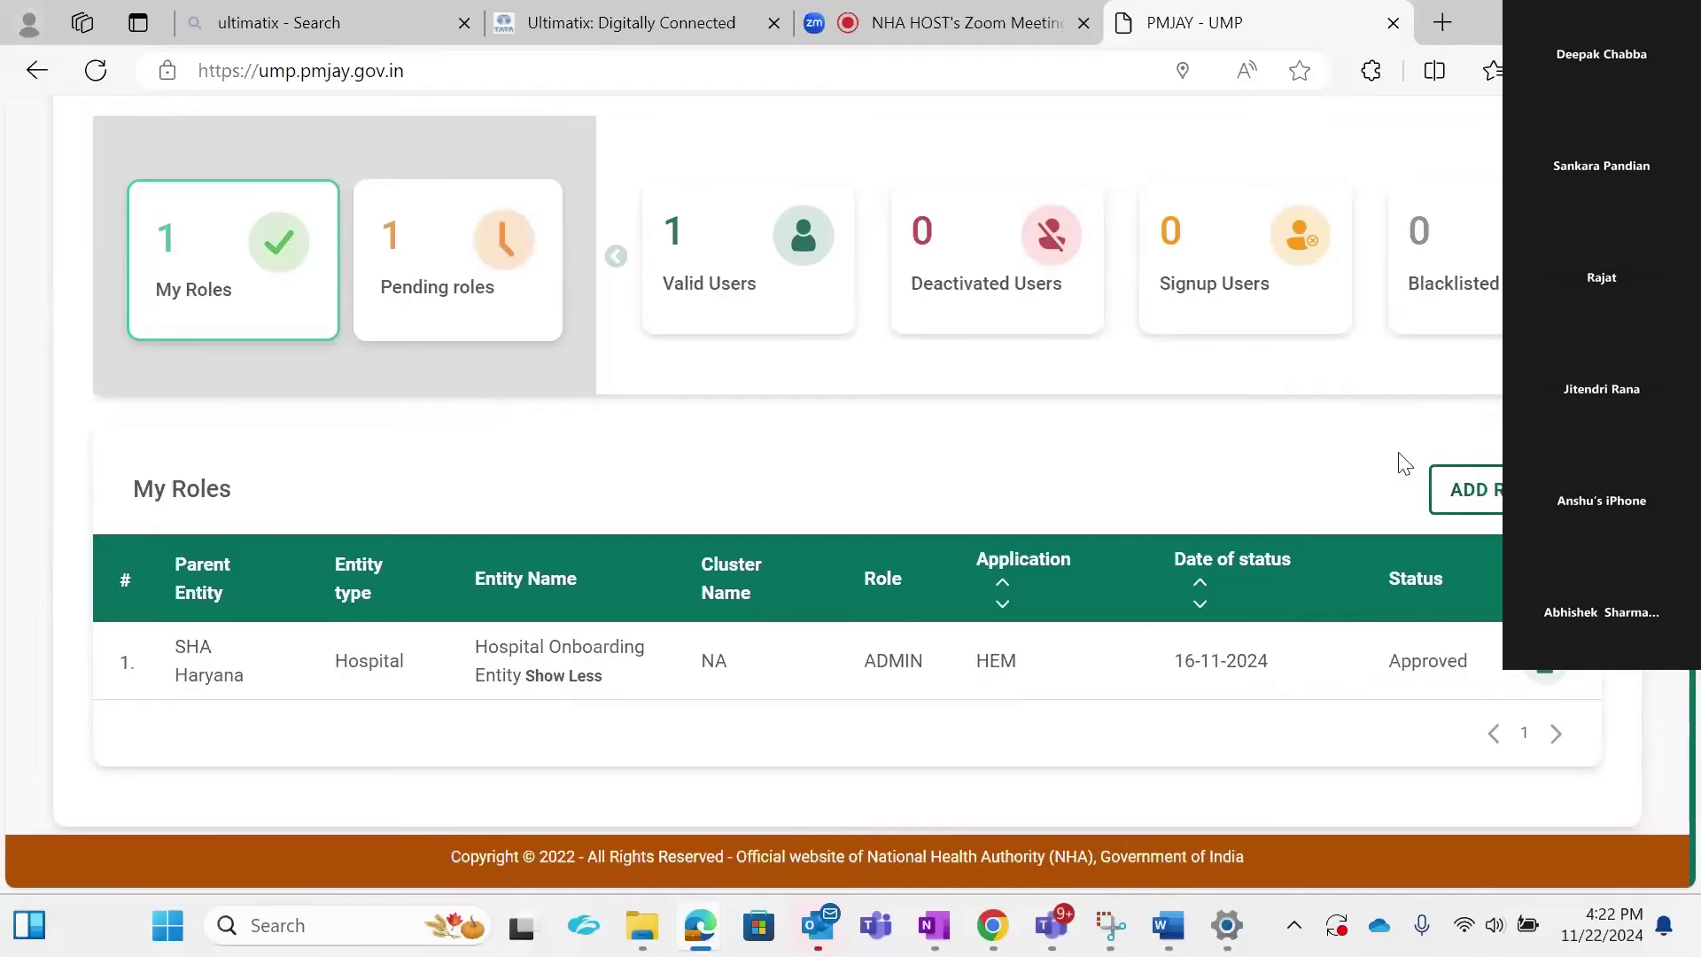
pyautogui.scroll(3, 1395, 463)
pyautogui.scroll(-2, 1394, 463)
pyautogui.click(1485, 524)
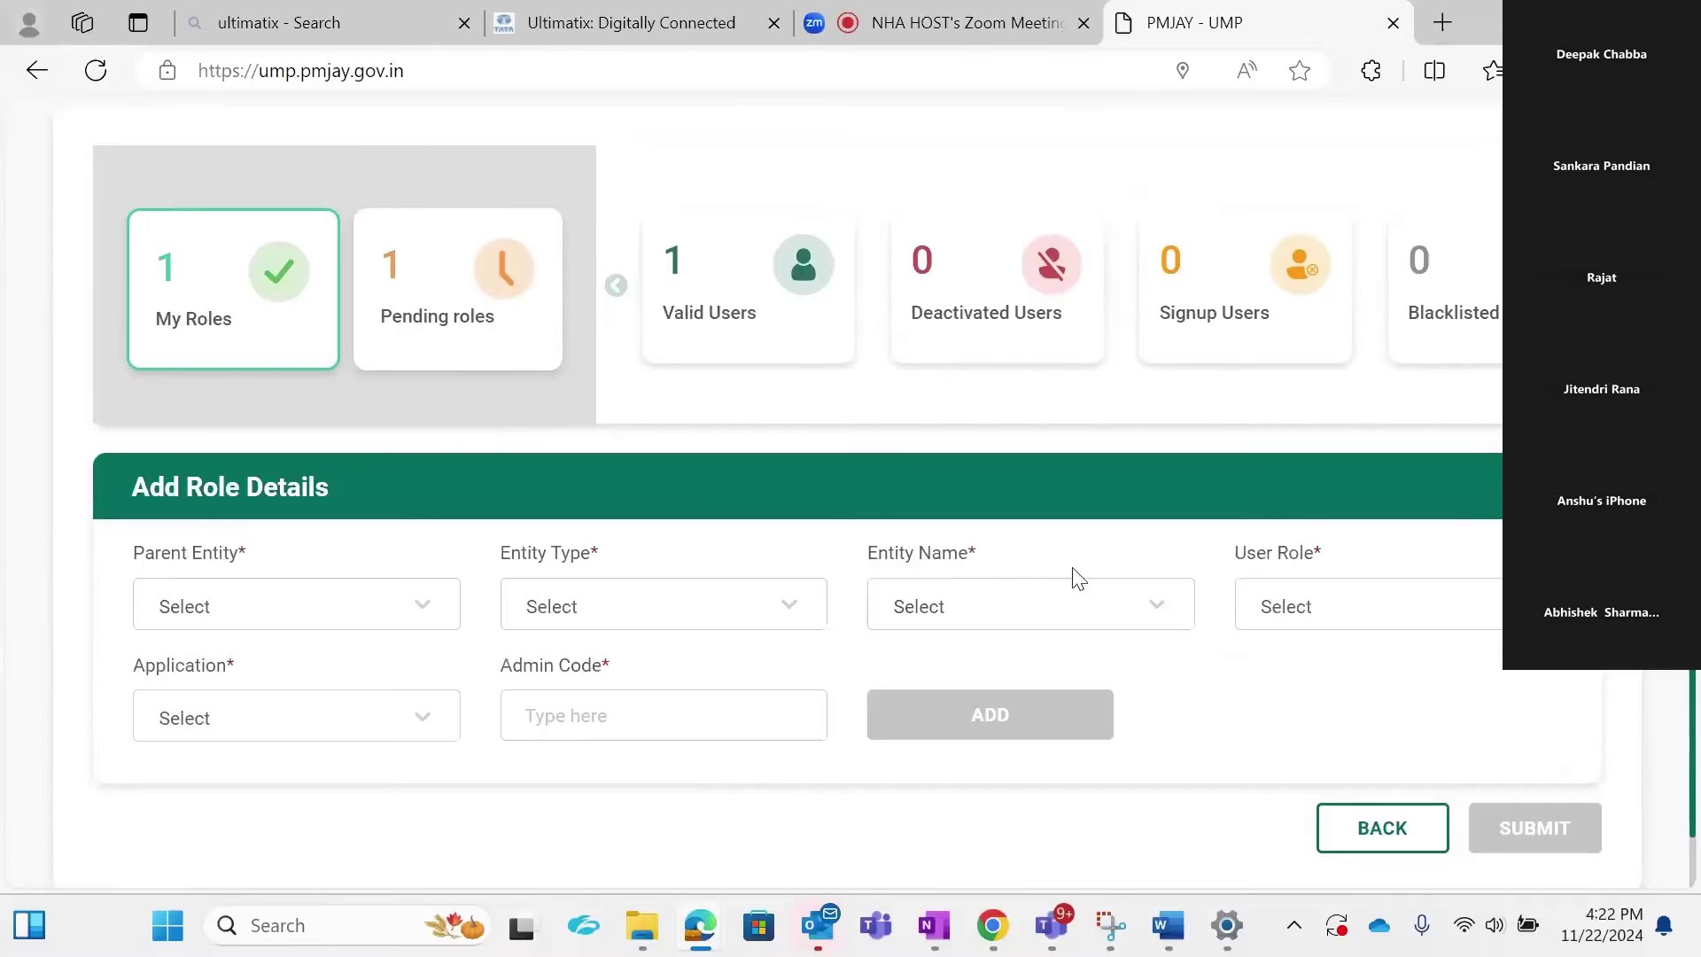
pyautogui.click(1377, 822)
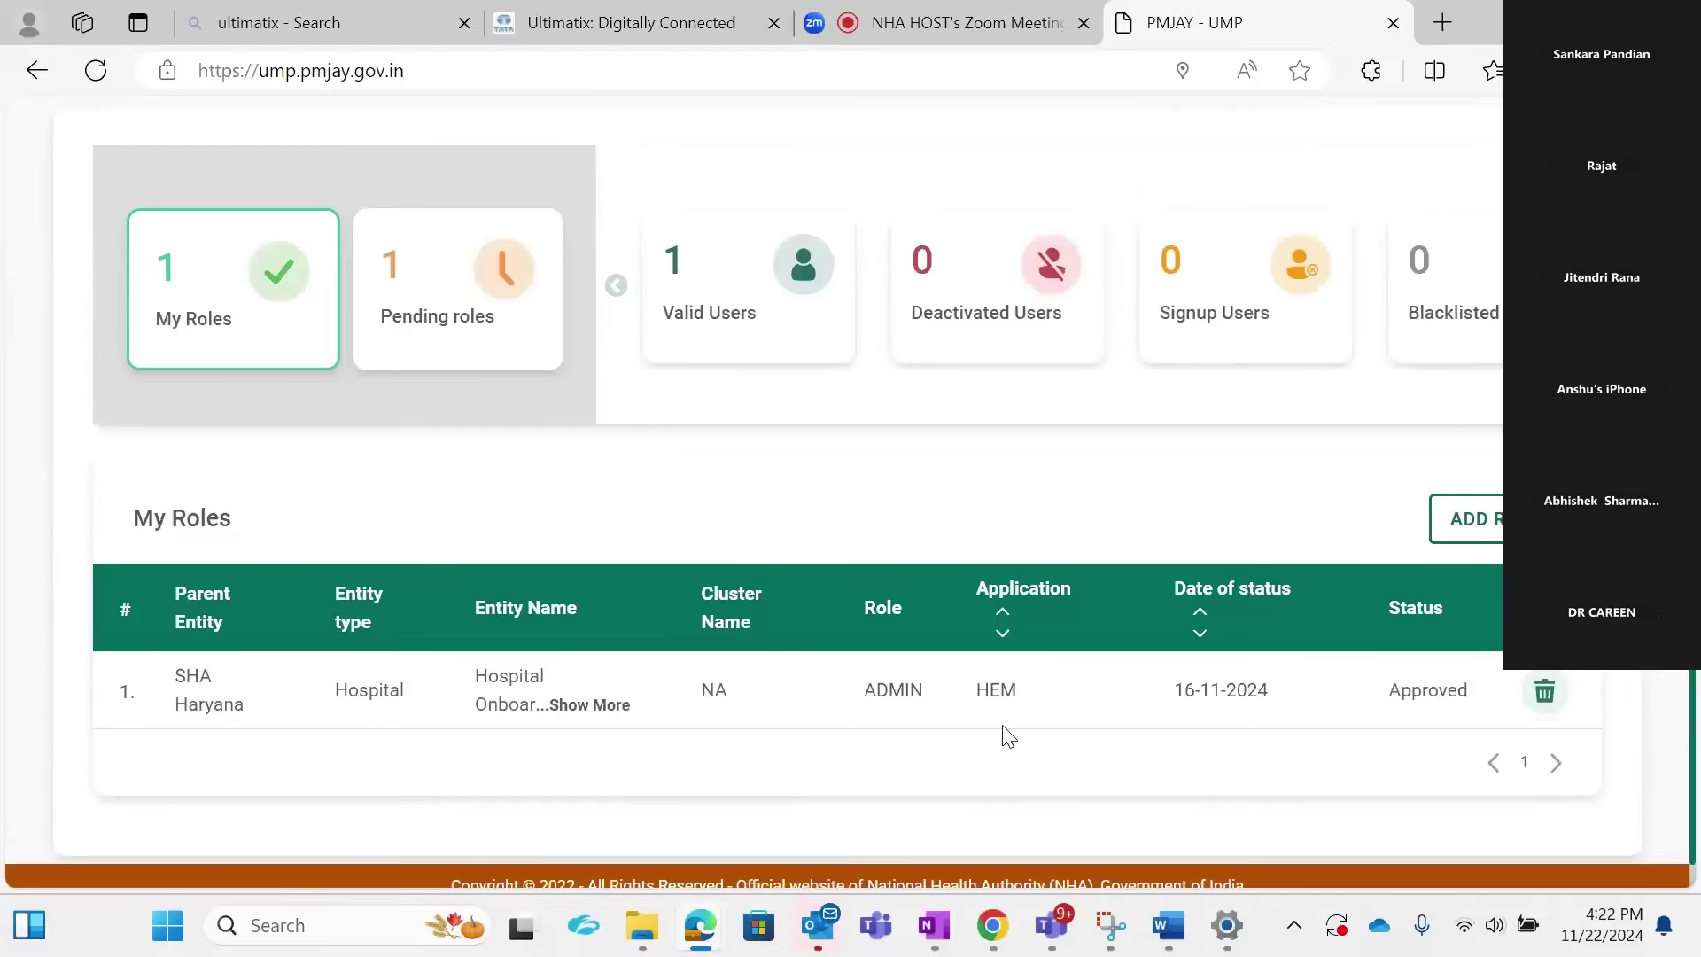
pyautogui.scroll(3, 1009, 737)
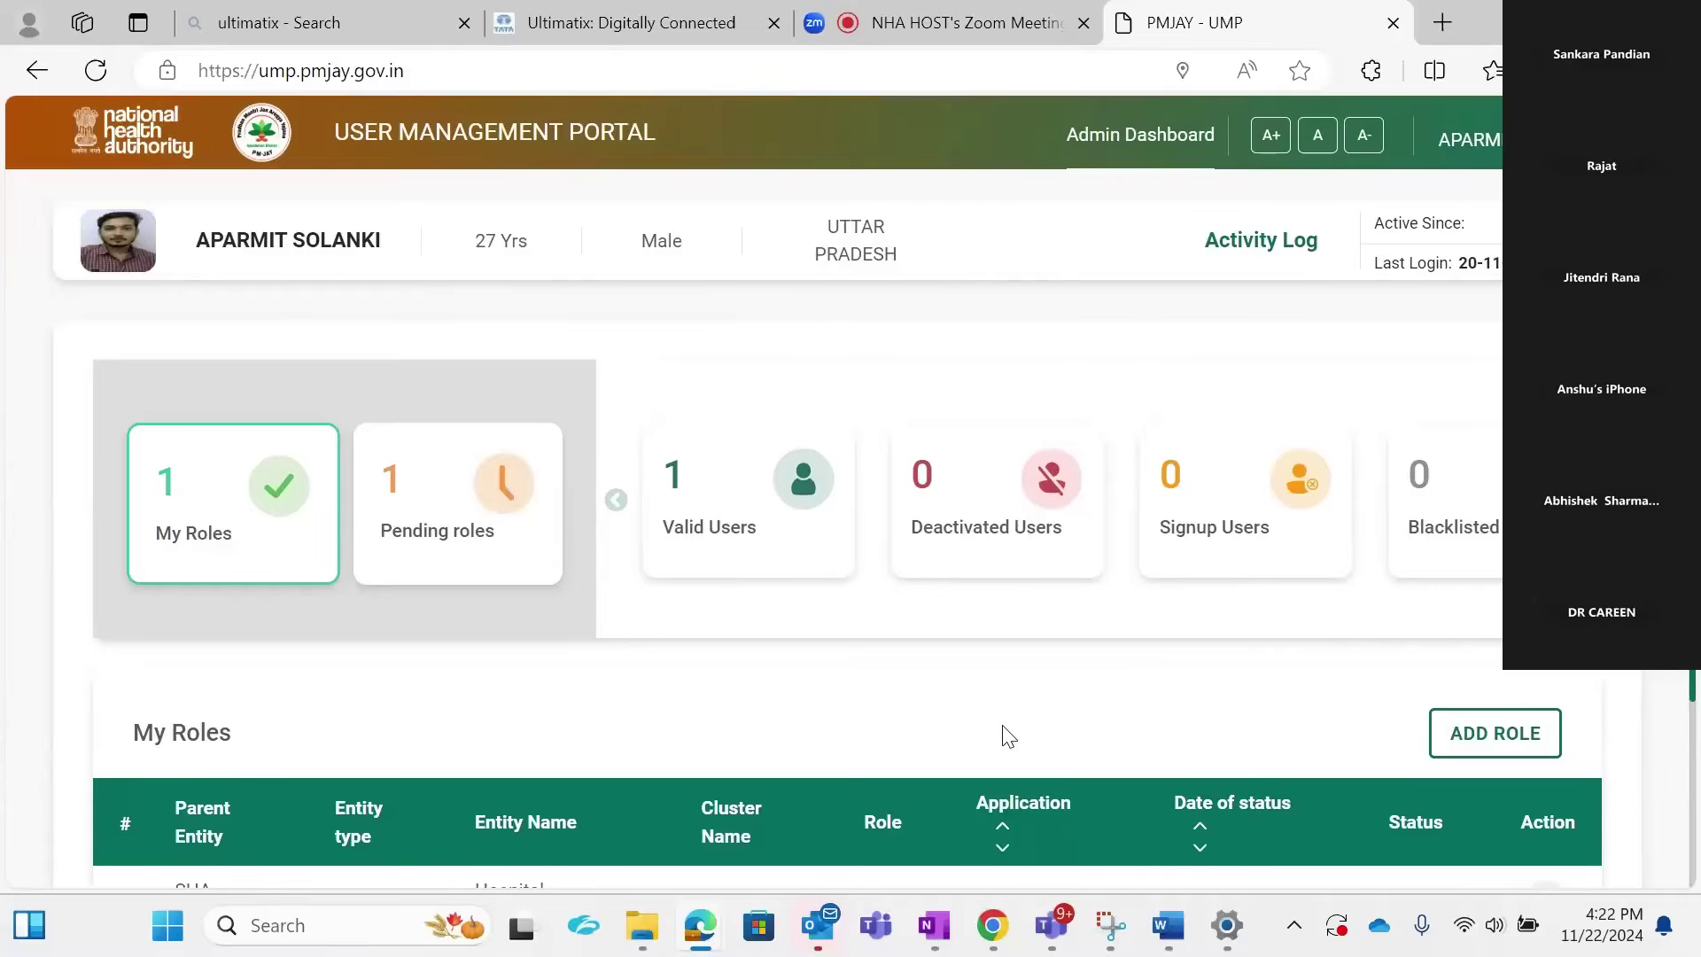
pyautogui.scroll(-3, 1008, 735)
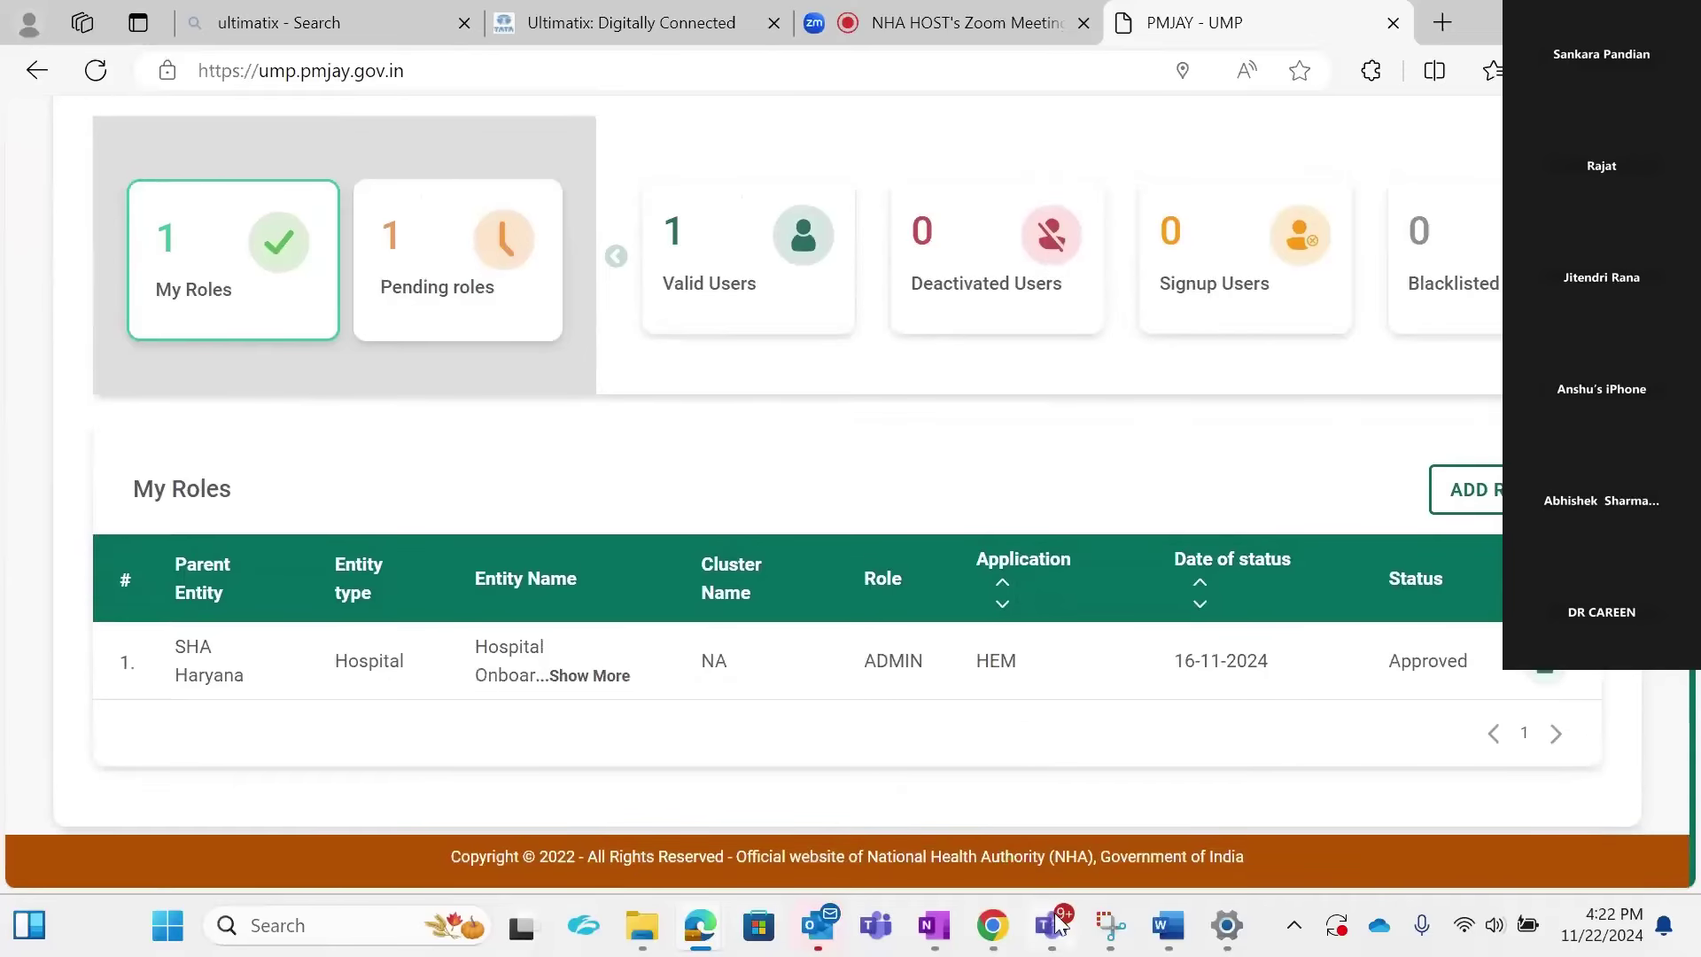
pyautogui.moveTo(1059, 923)
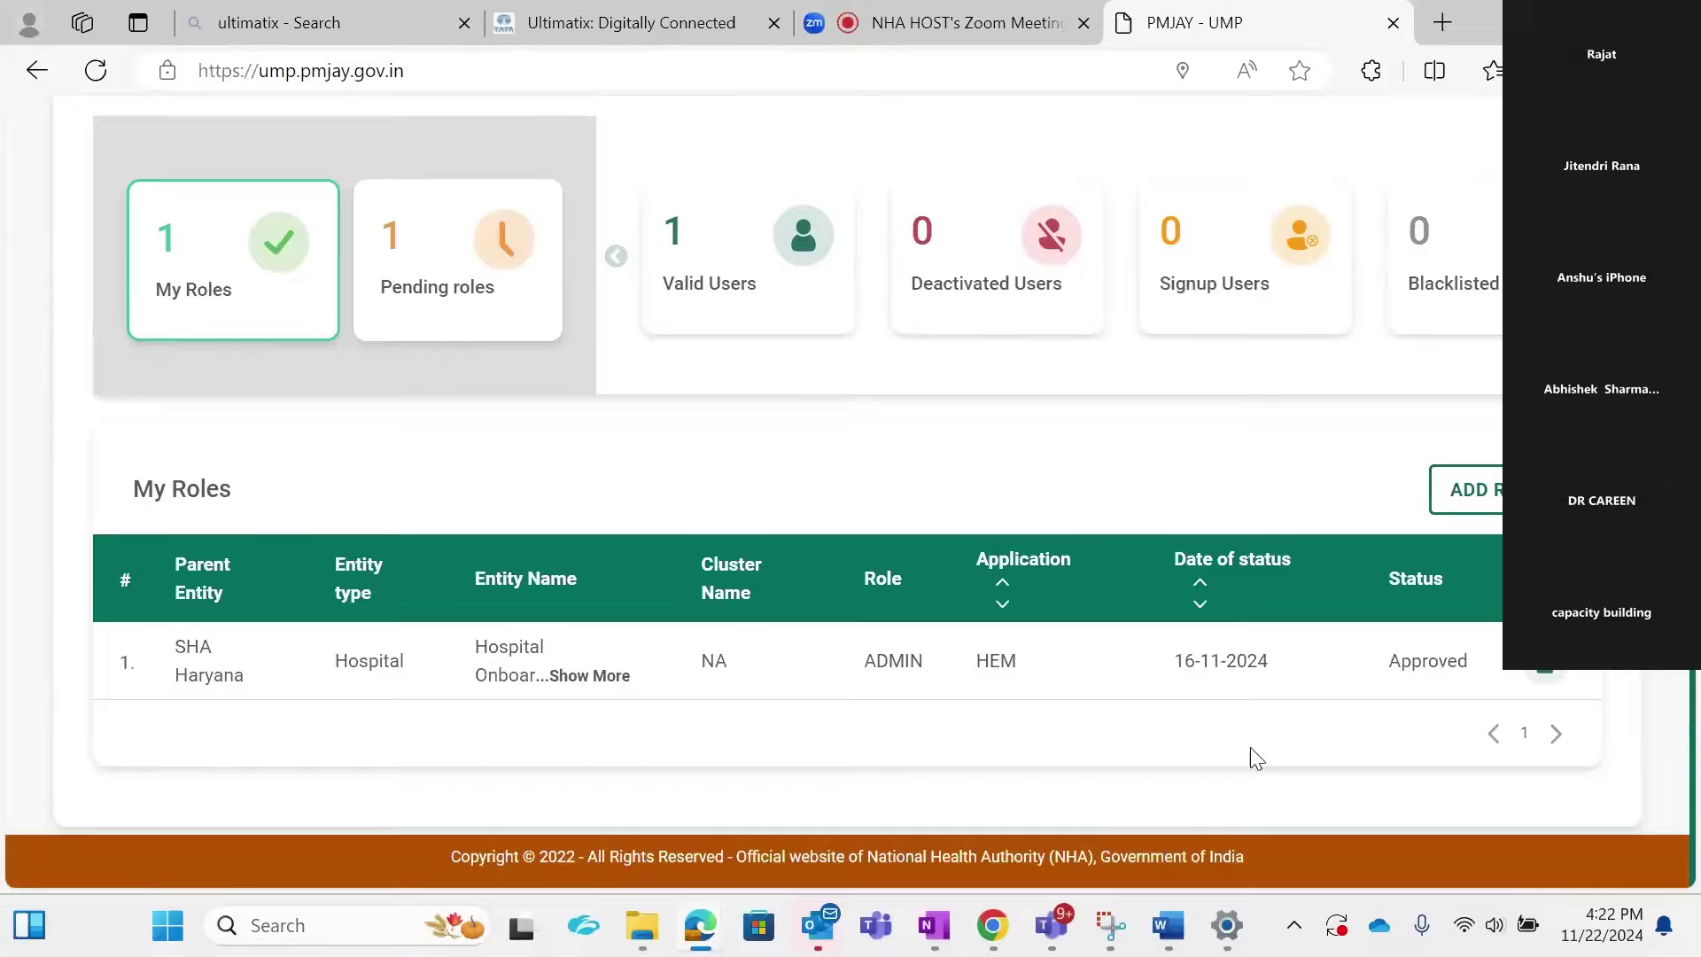
# Use Show More to reveal Hospital Onboarding Entity for the SHA Haryana admin role
pyautogui.click(567, 677)
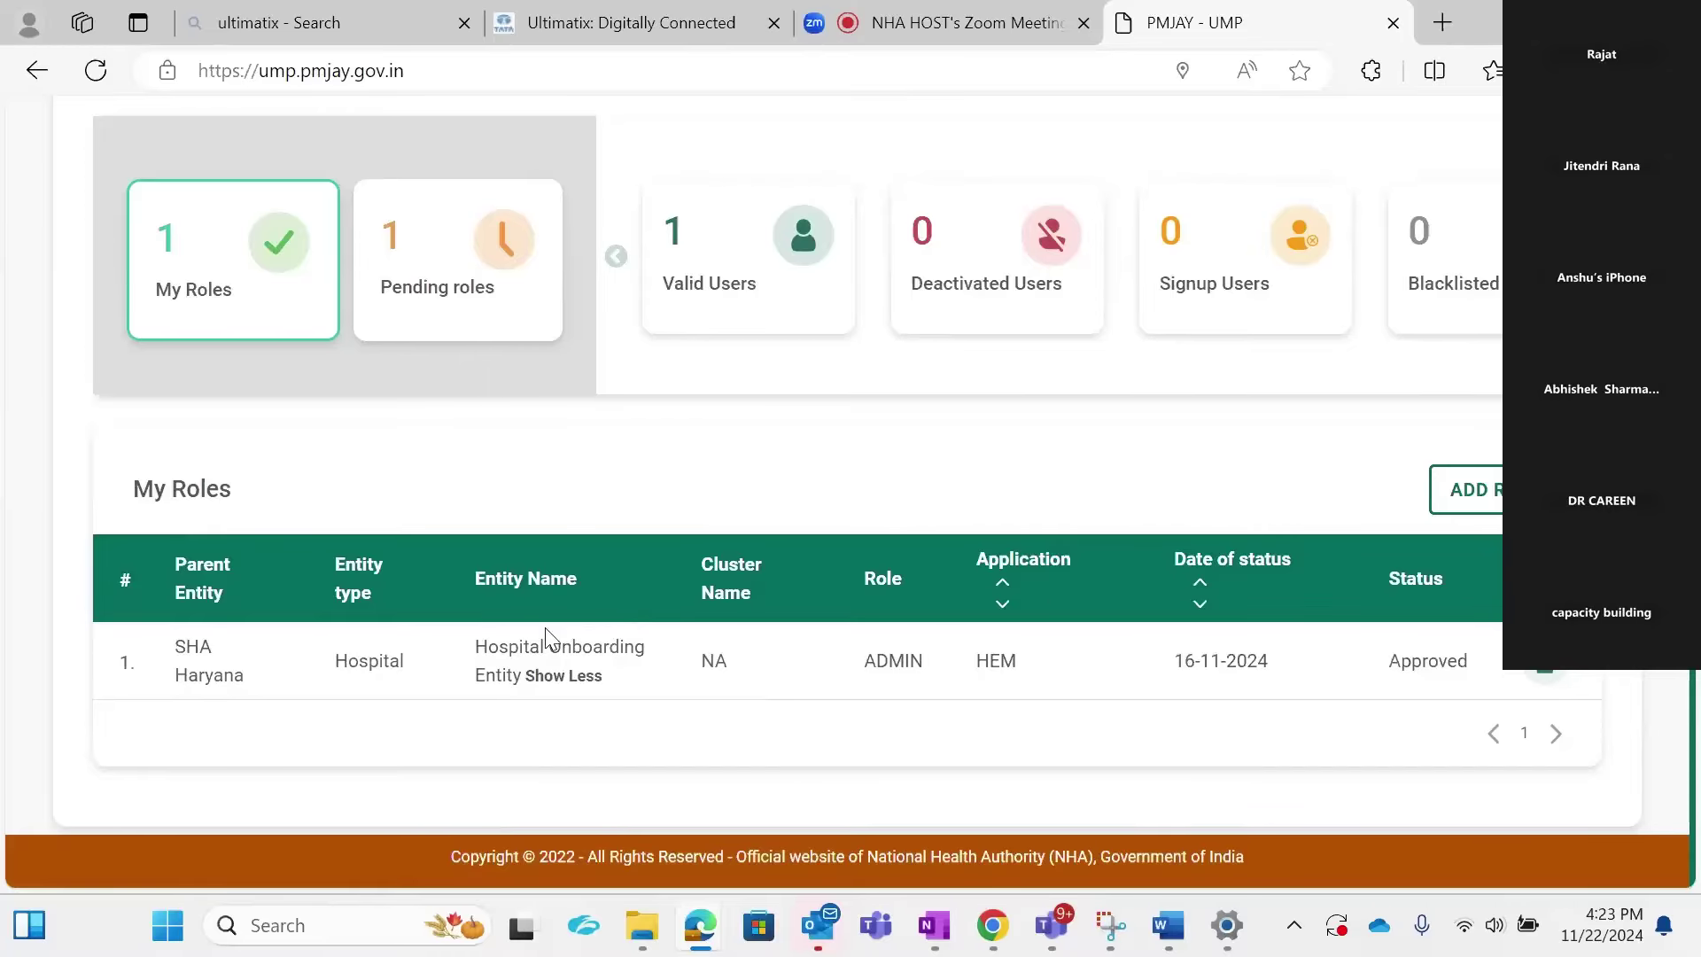
# Start a new role with parent entity SHA Haryana and entity type Hospital
pyautogui.click(1475, 489)
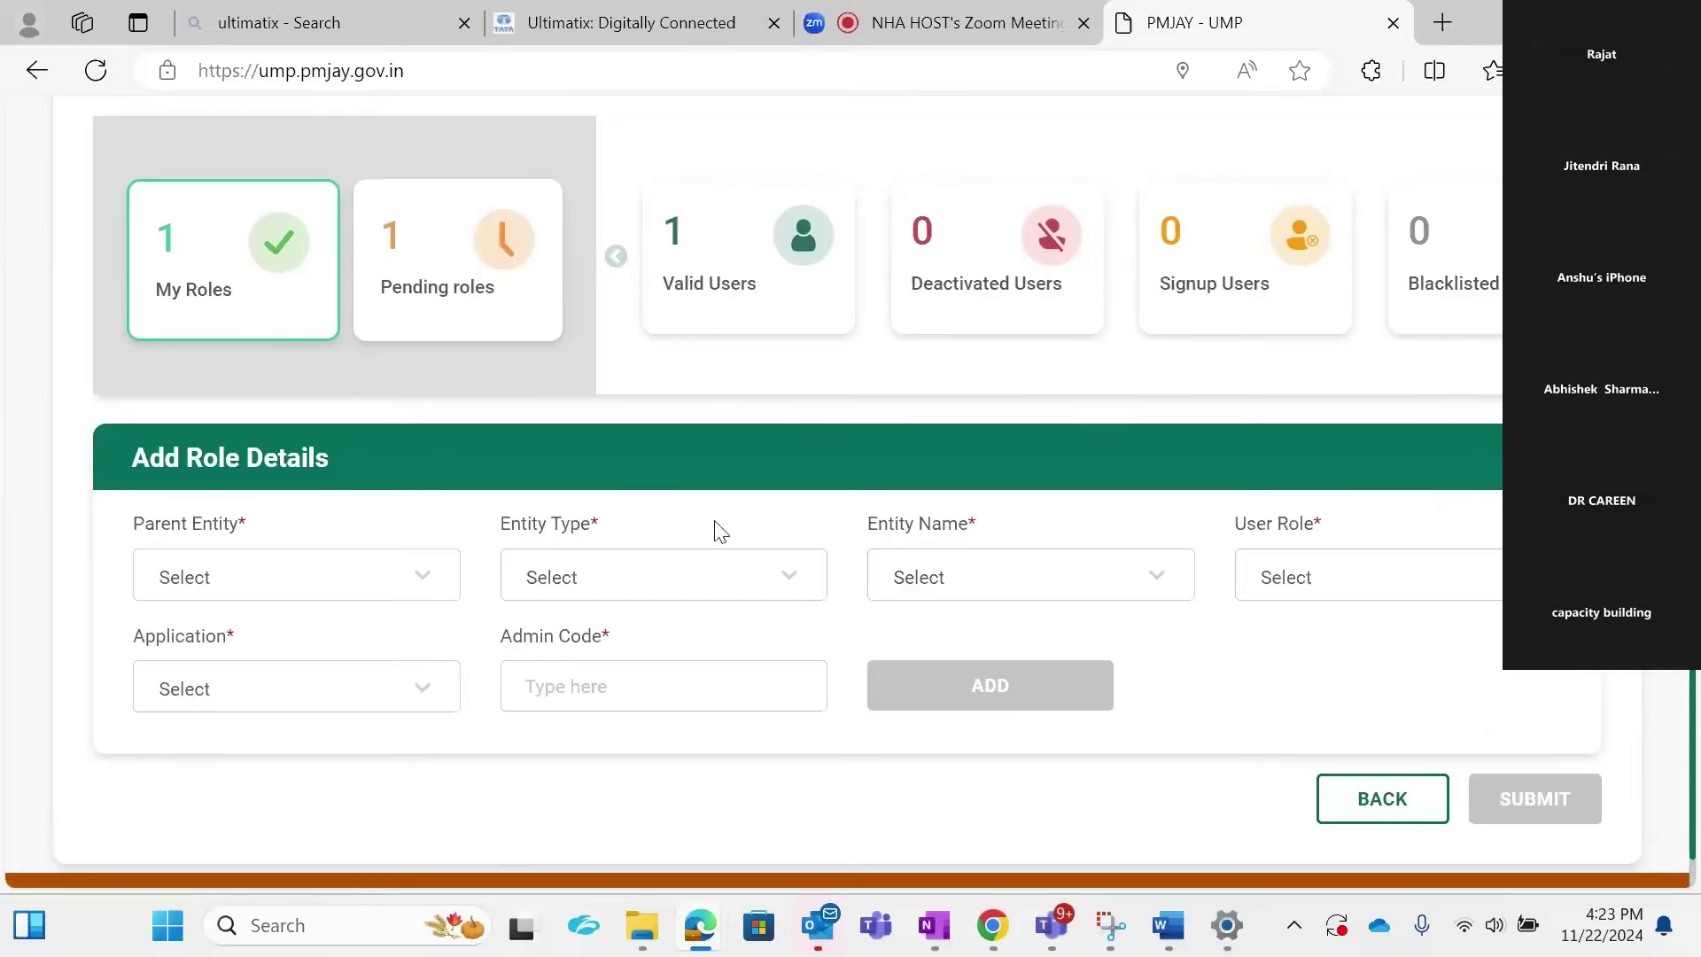
pyautogui.click(392, 576)
pyautogui.write('sha har')
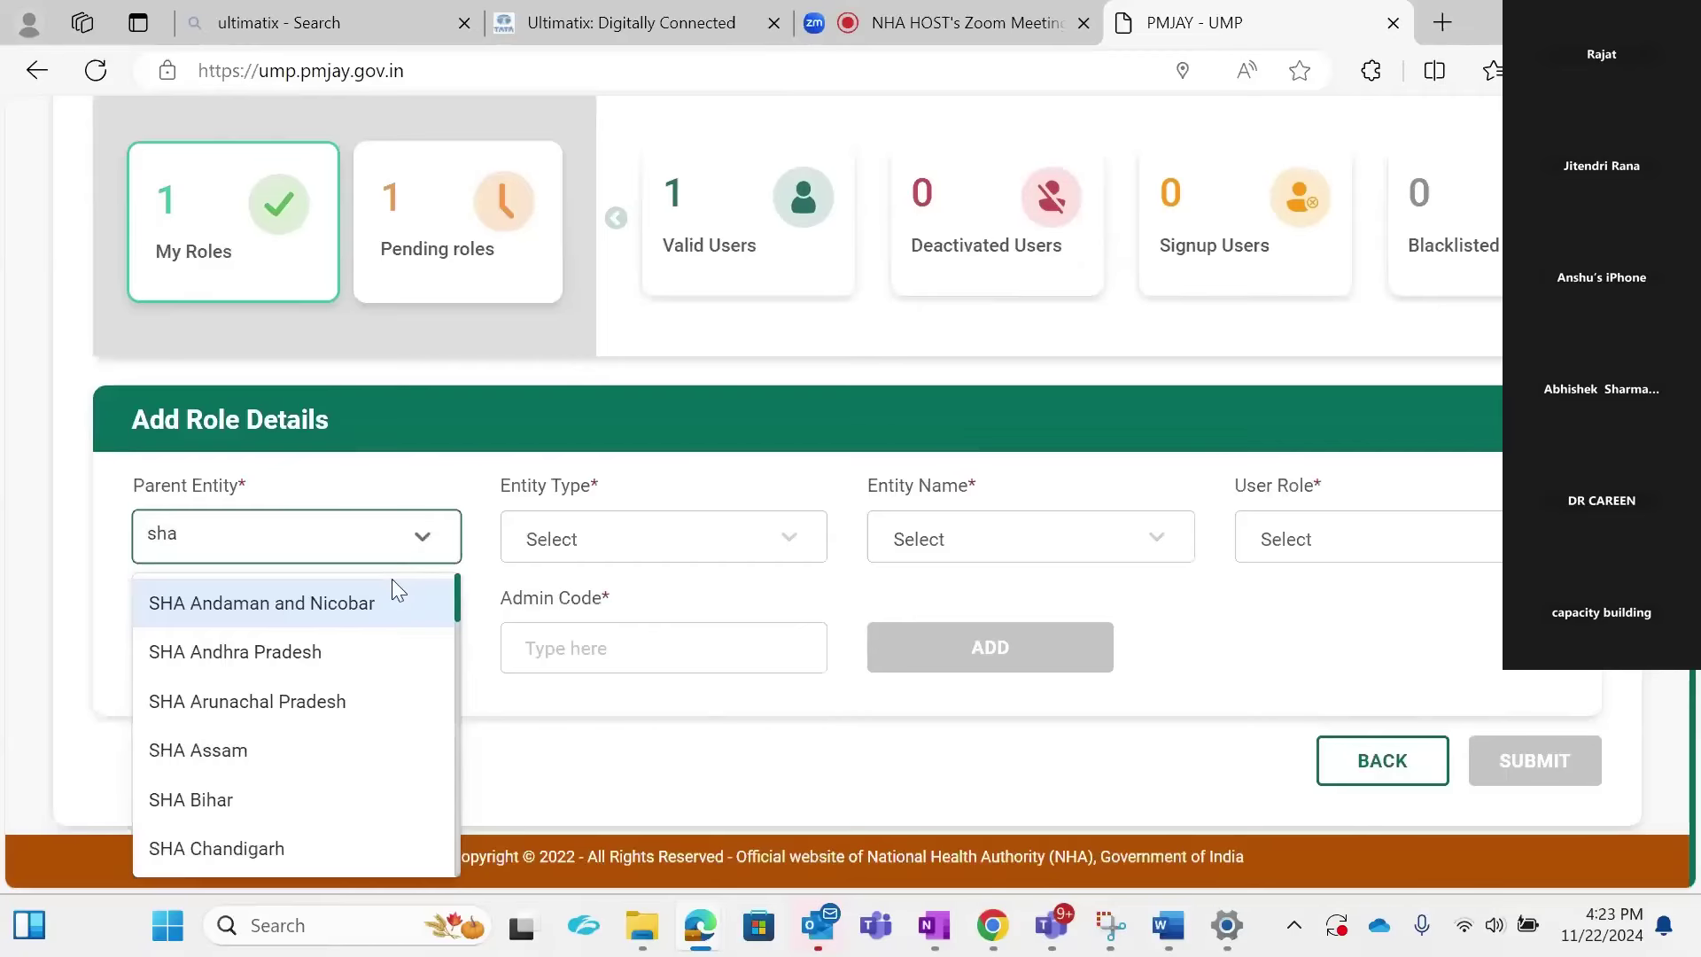
pyautogui.click(394, 586)
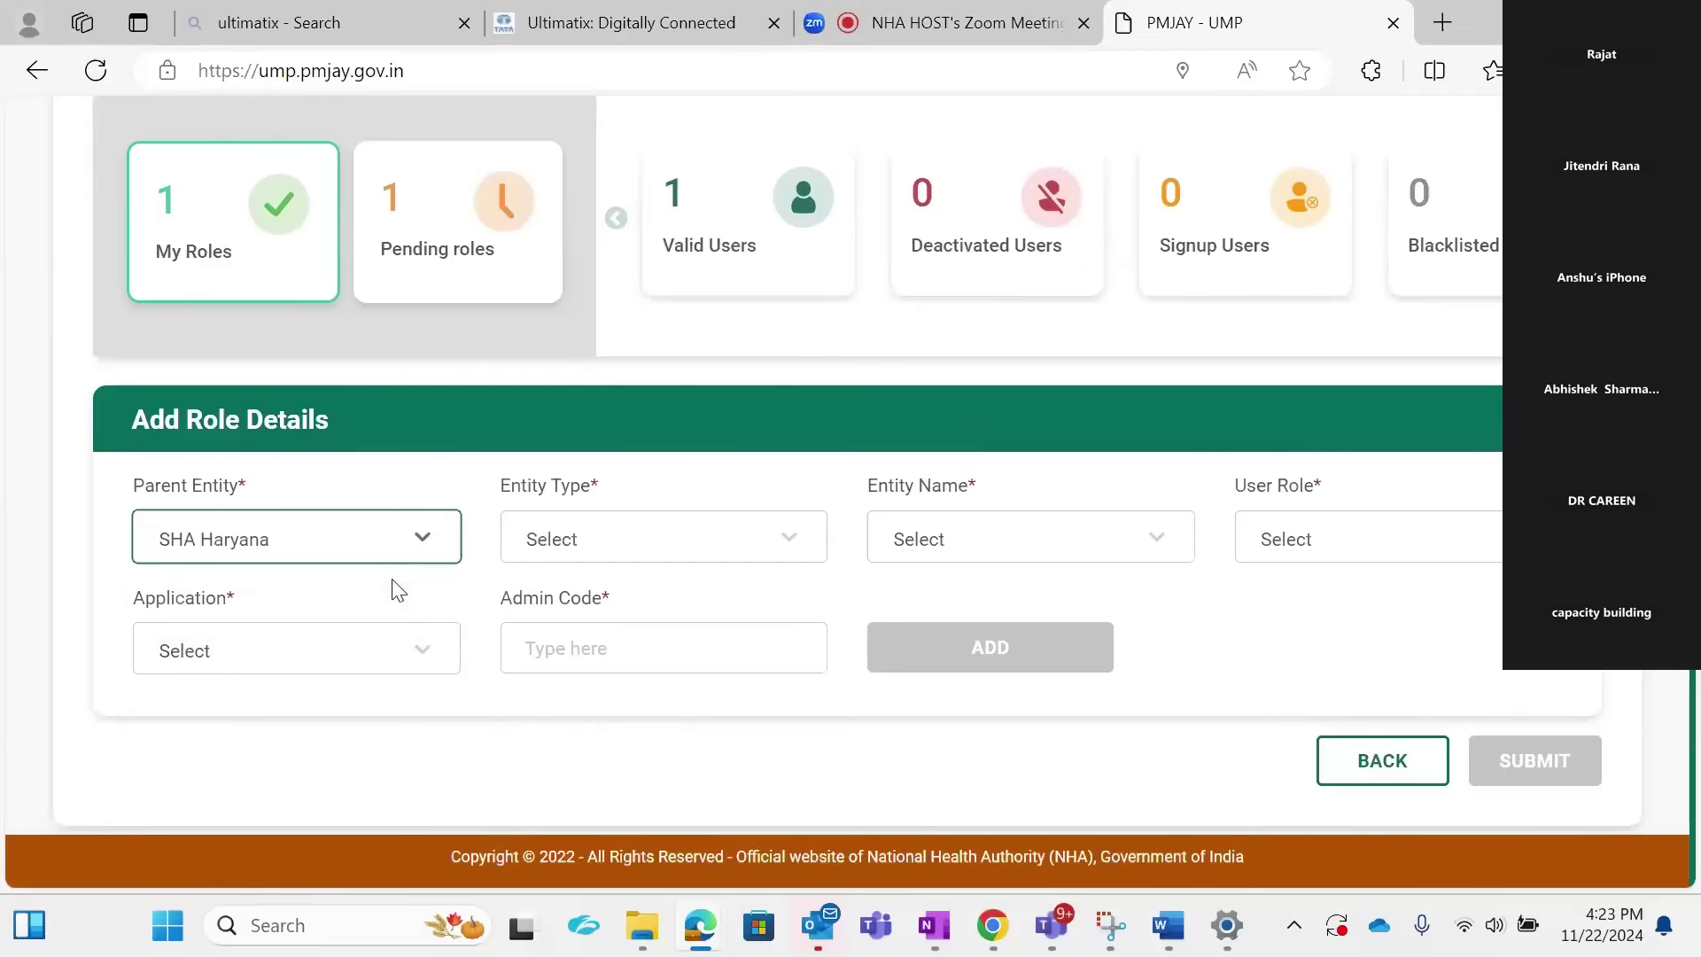
pyautogui.click(592, 558)
pyautogui.write('ho')
pyautogui.press('Return')
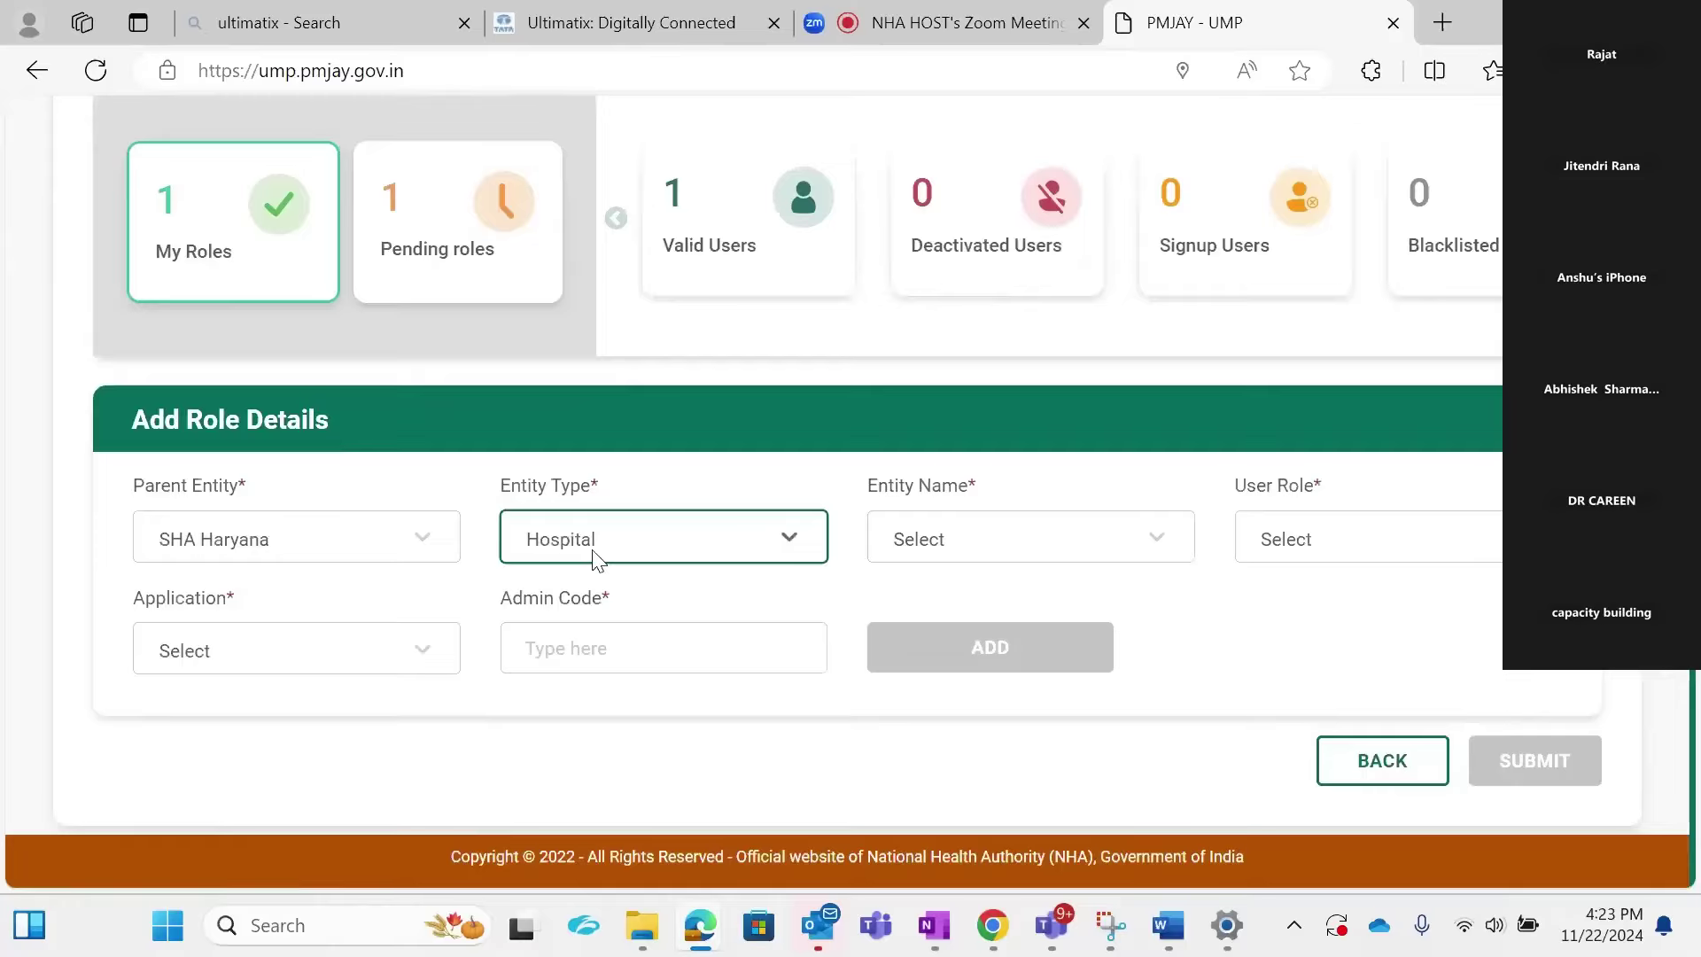
# Browse and search the entity names for 'hospital on', then close the list unselected
pyautogui.click(953, 537)
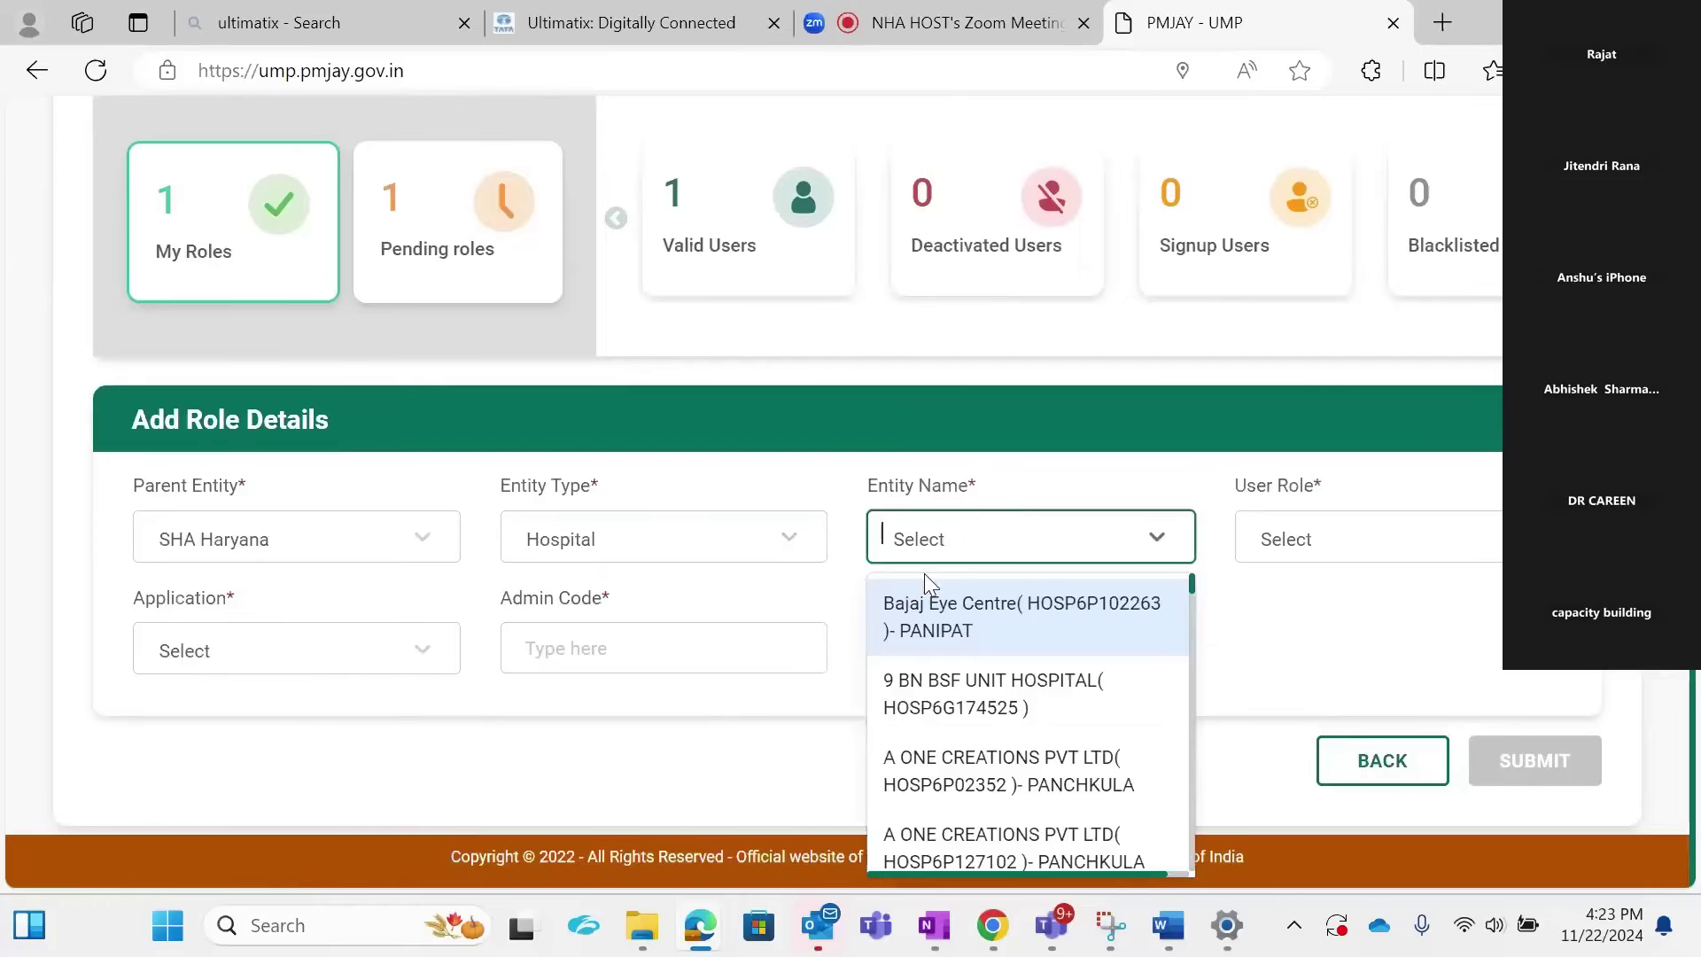
pyautogui.scroll(-2, 964, 736)
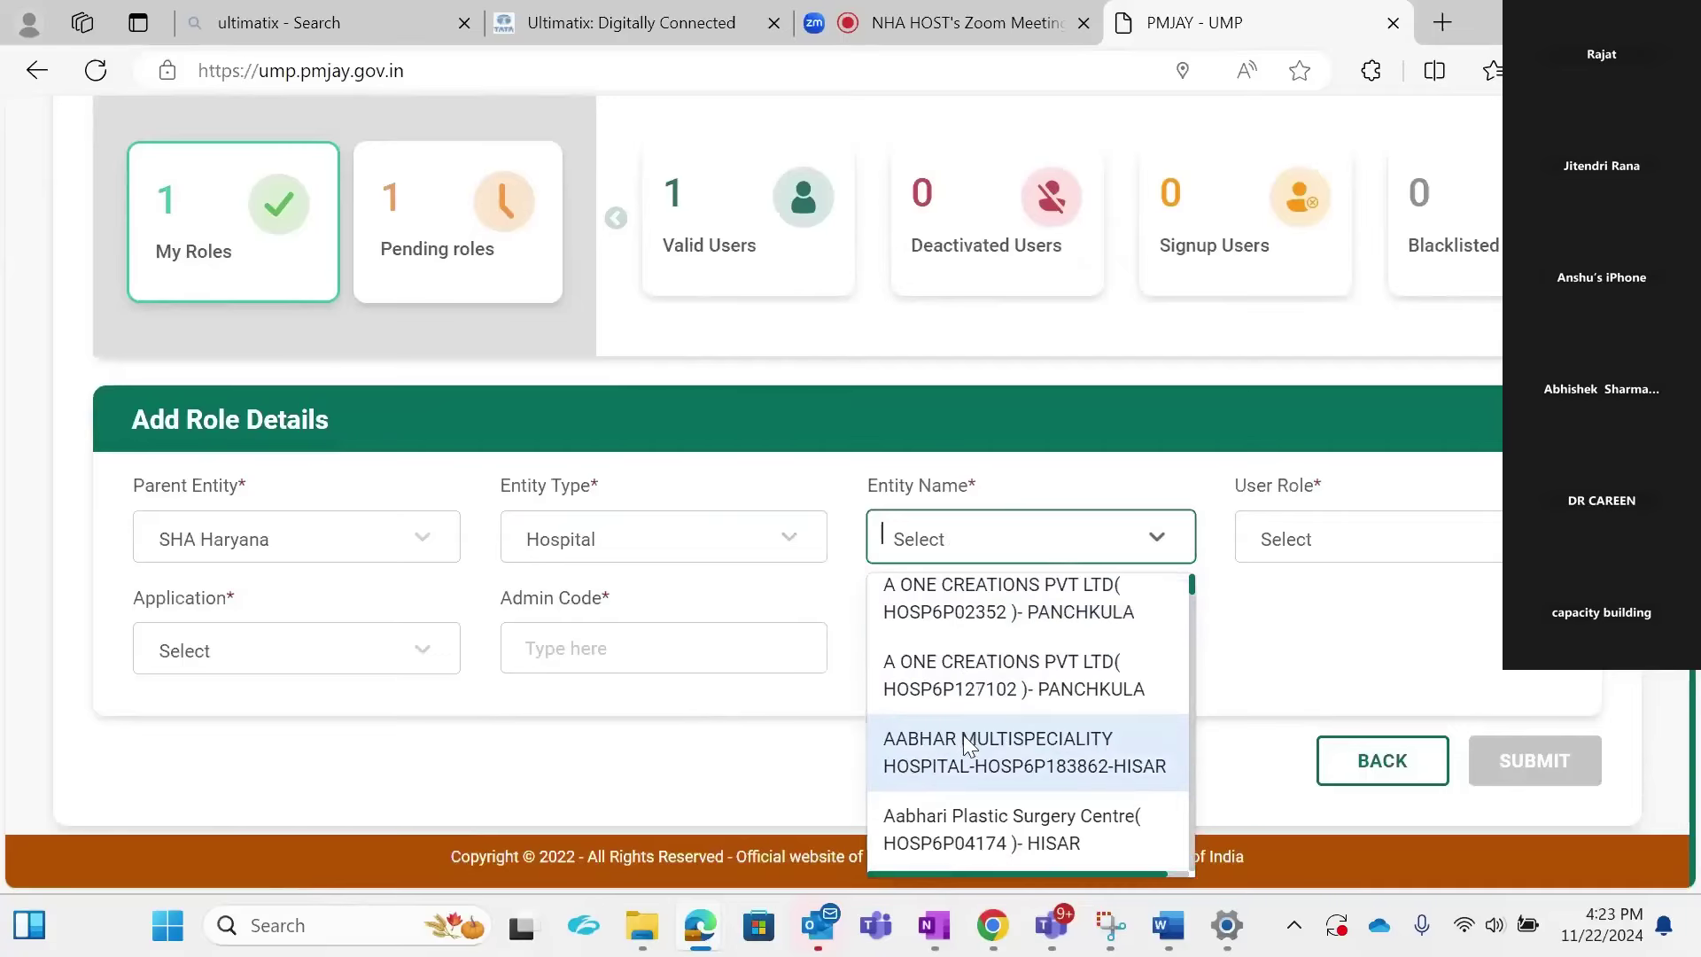
pyautogui.scroll(2, 963, 740)
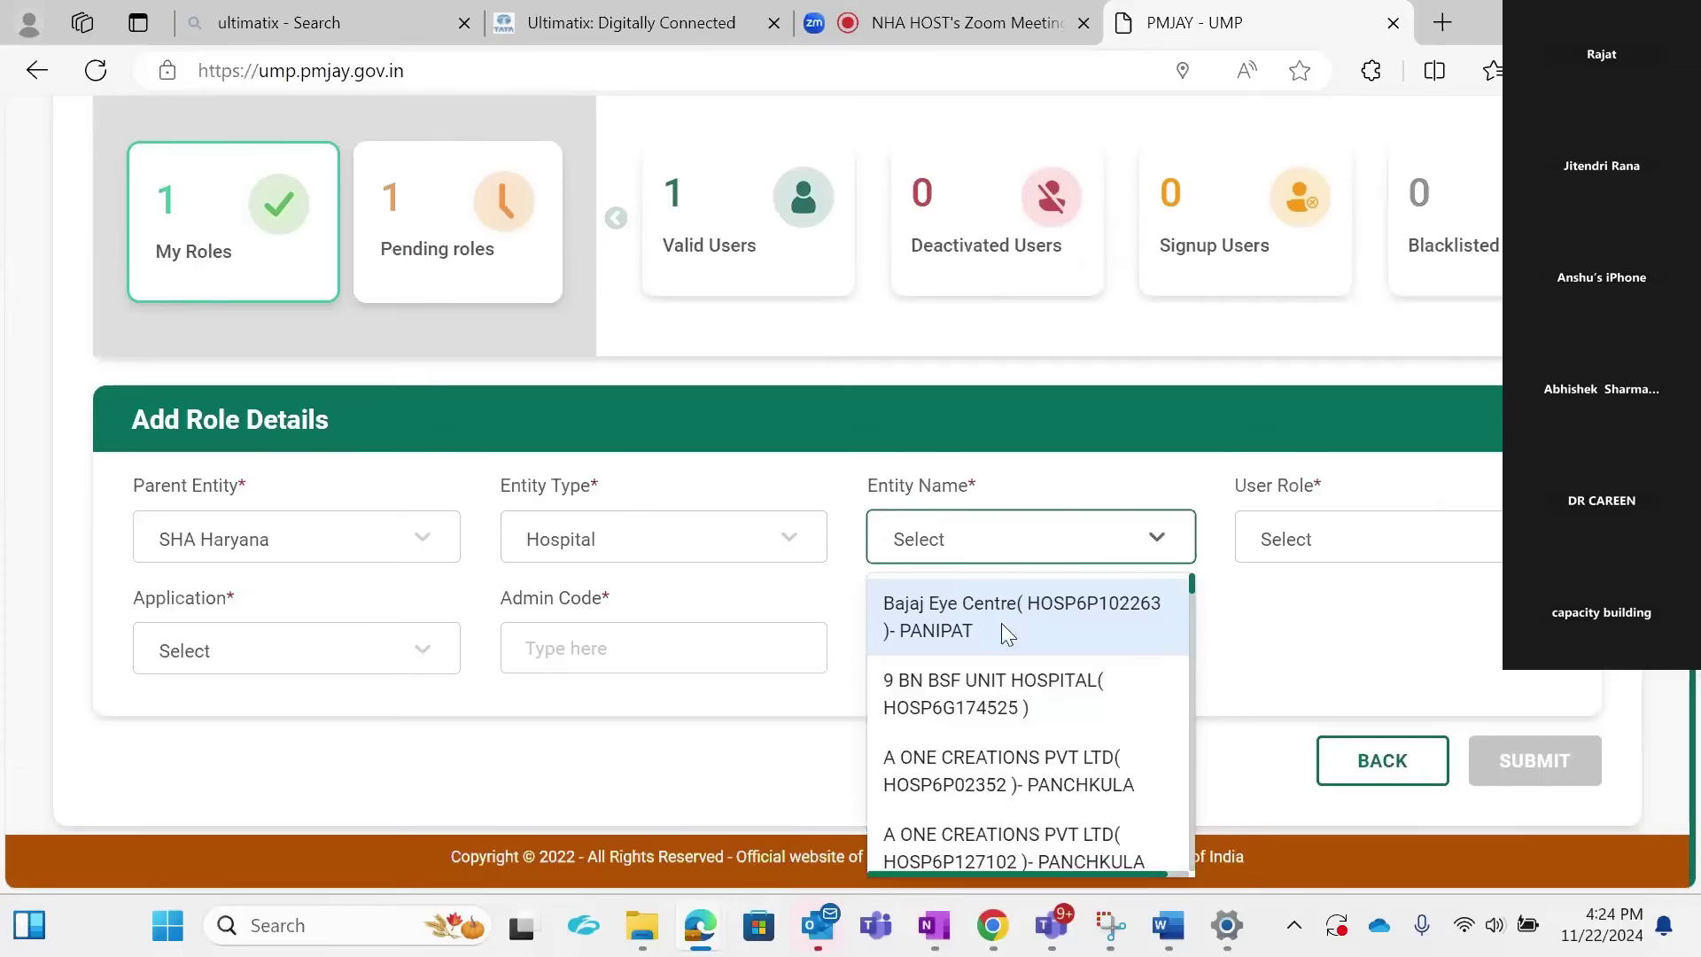
pyautogui.scroll(-8, 1001, 623)
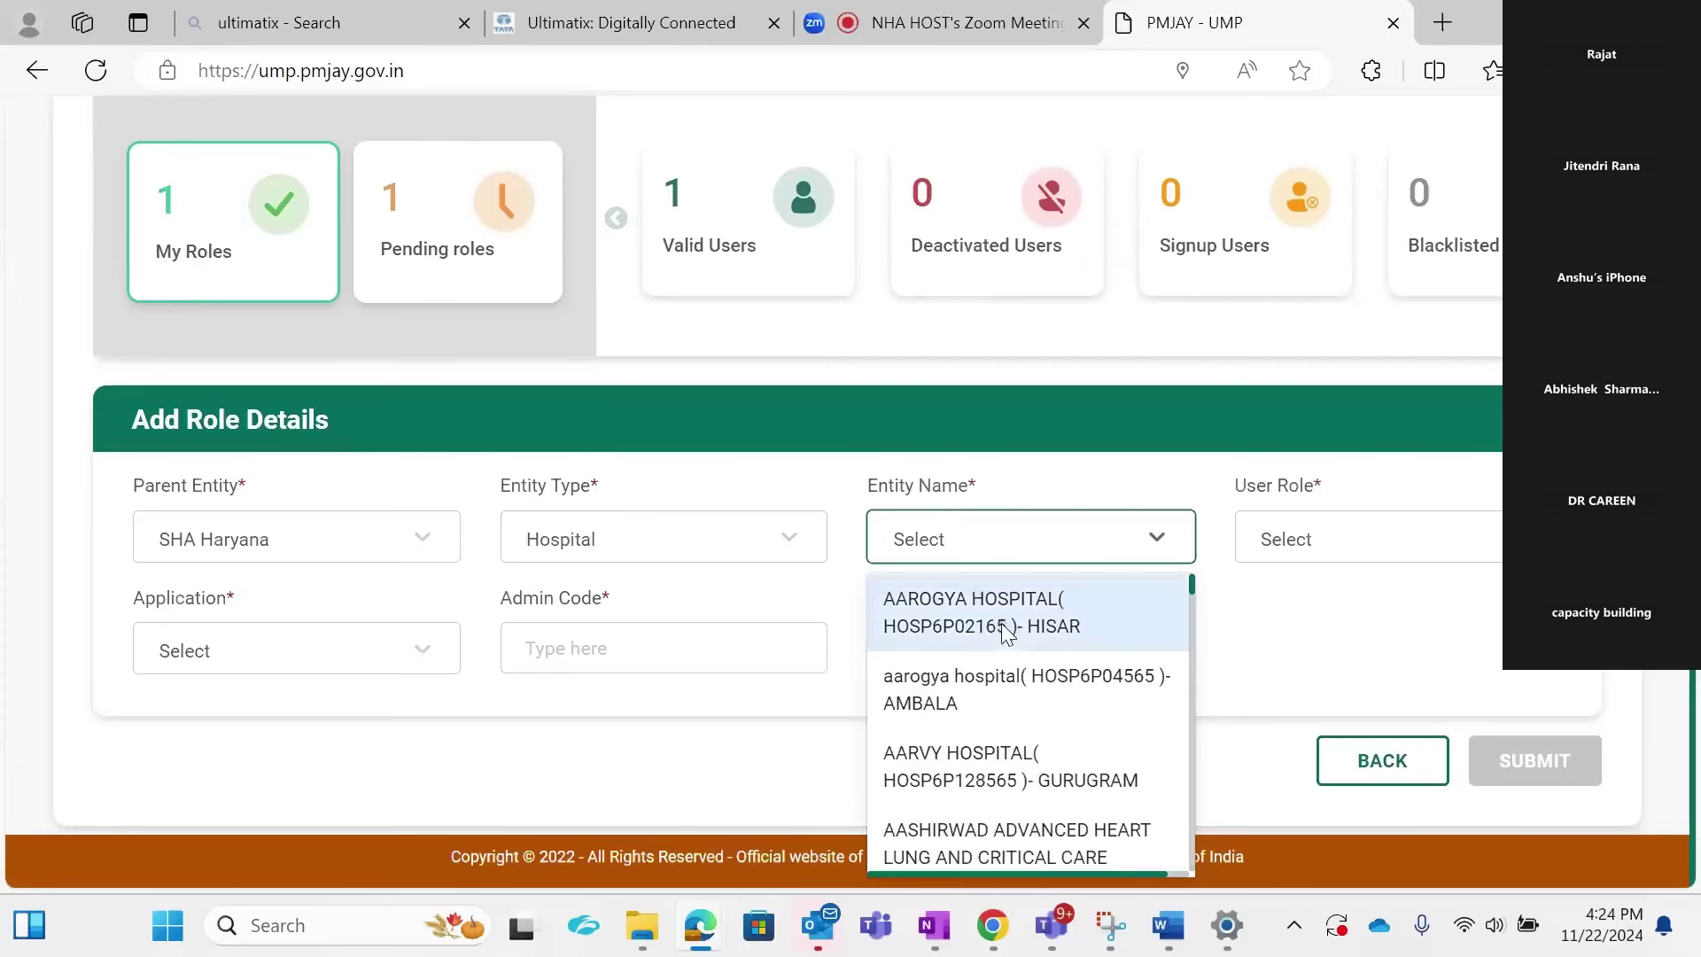
pyautogui.click(1046, 536)
pyautogui.write('hospital on')
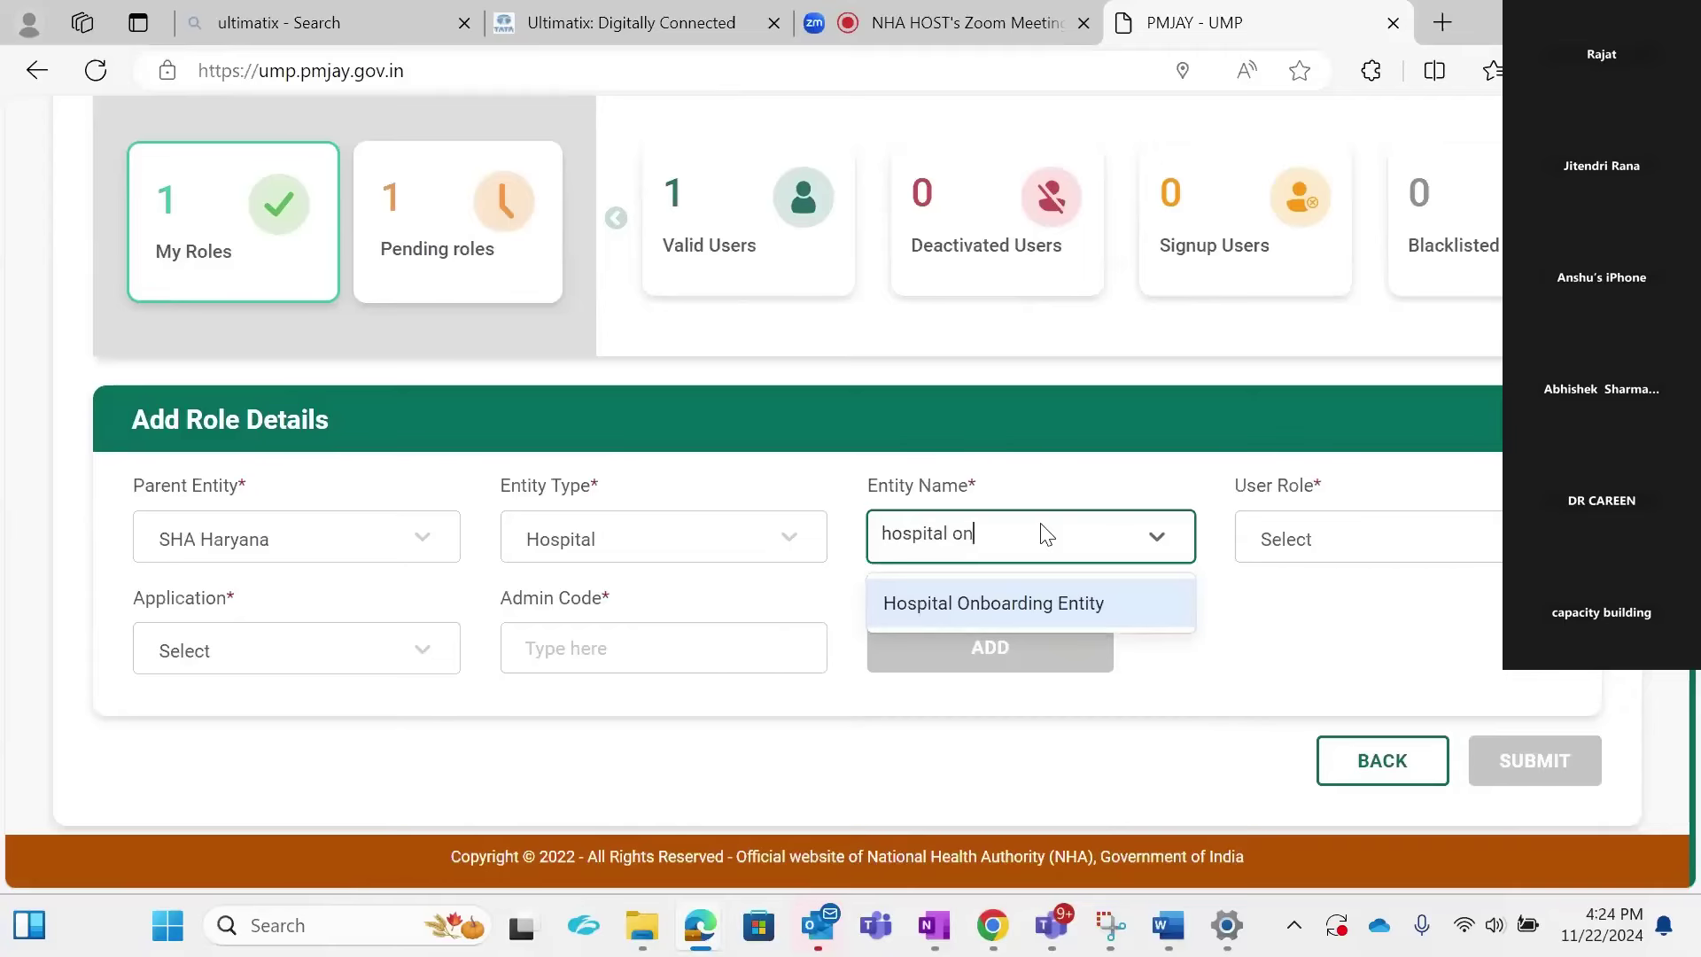
pyautogui.click(1275, 691)
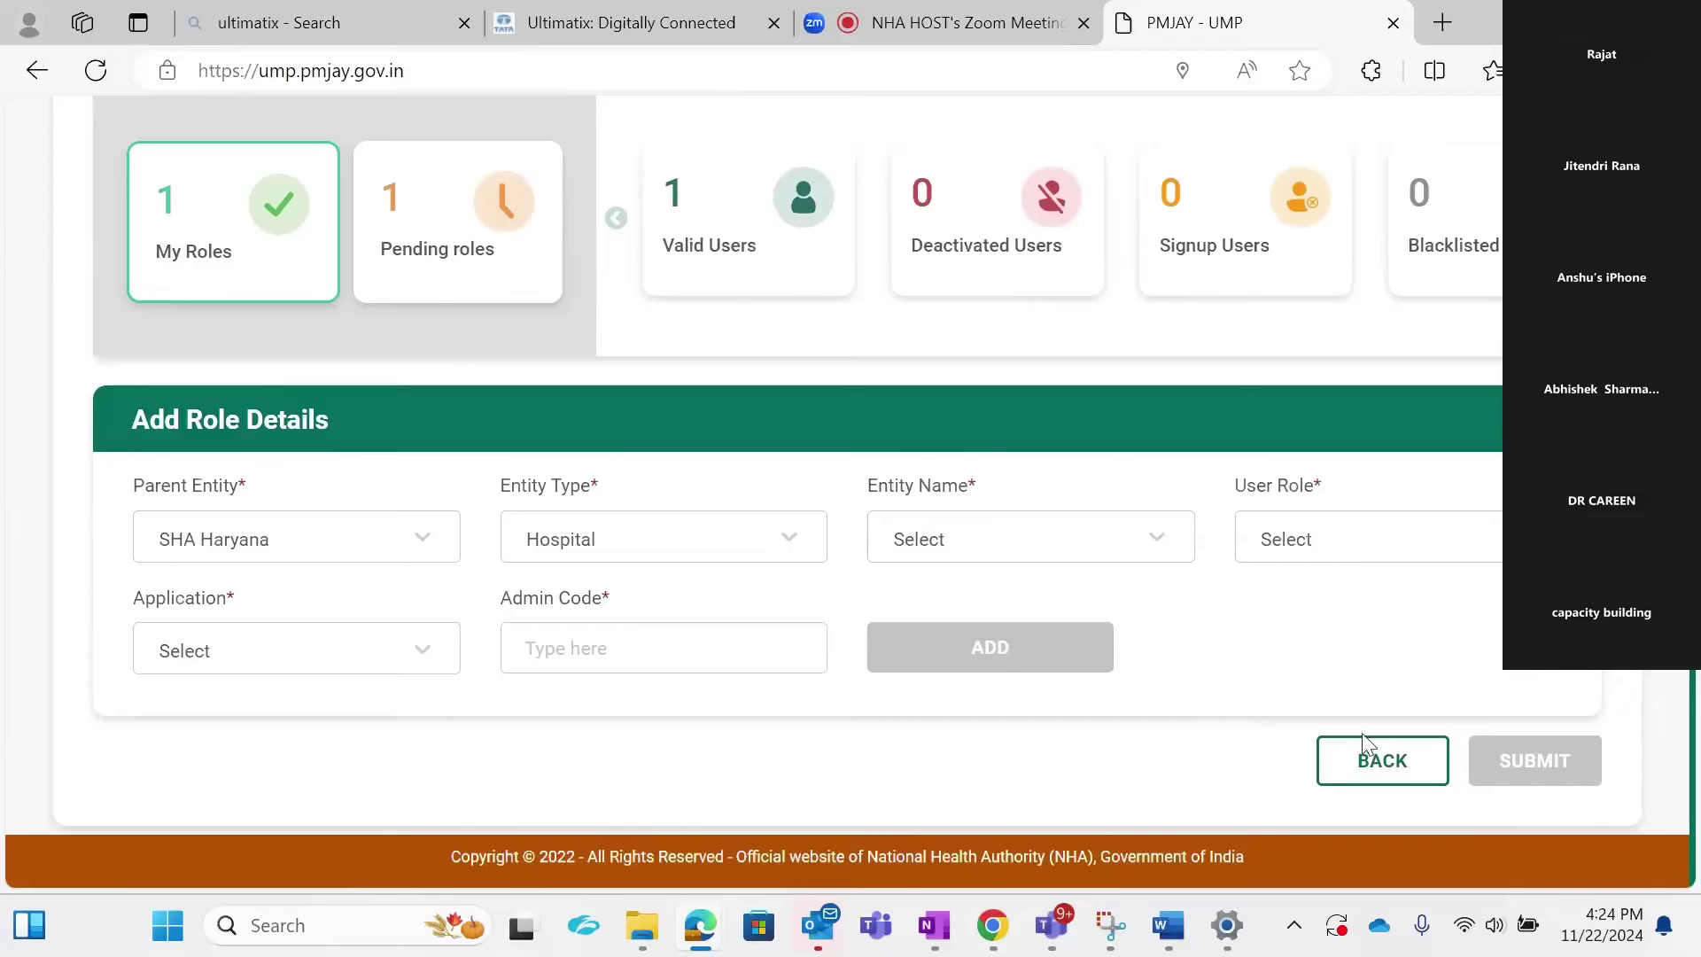
# Leave the role form, log out of UMP, and return to the Zoom meeting tab
pyautogui.click(1364, 759)
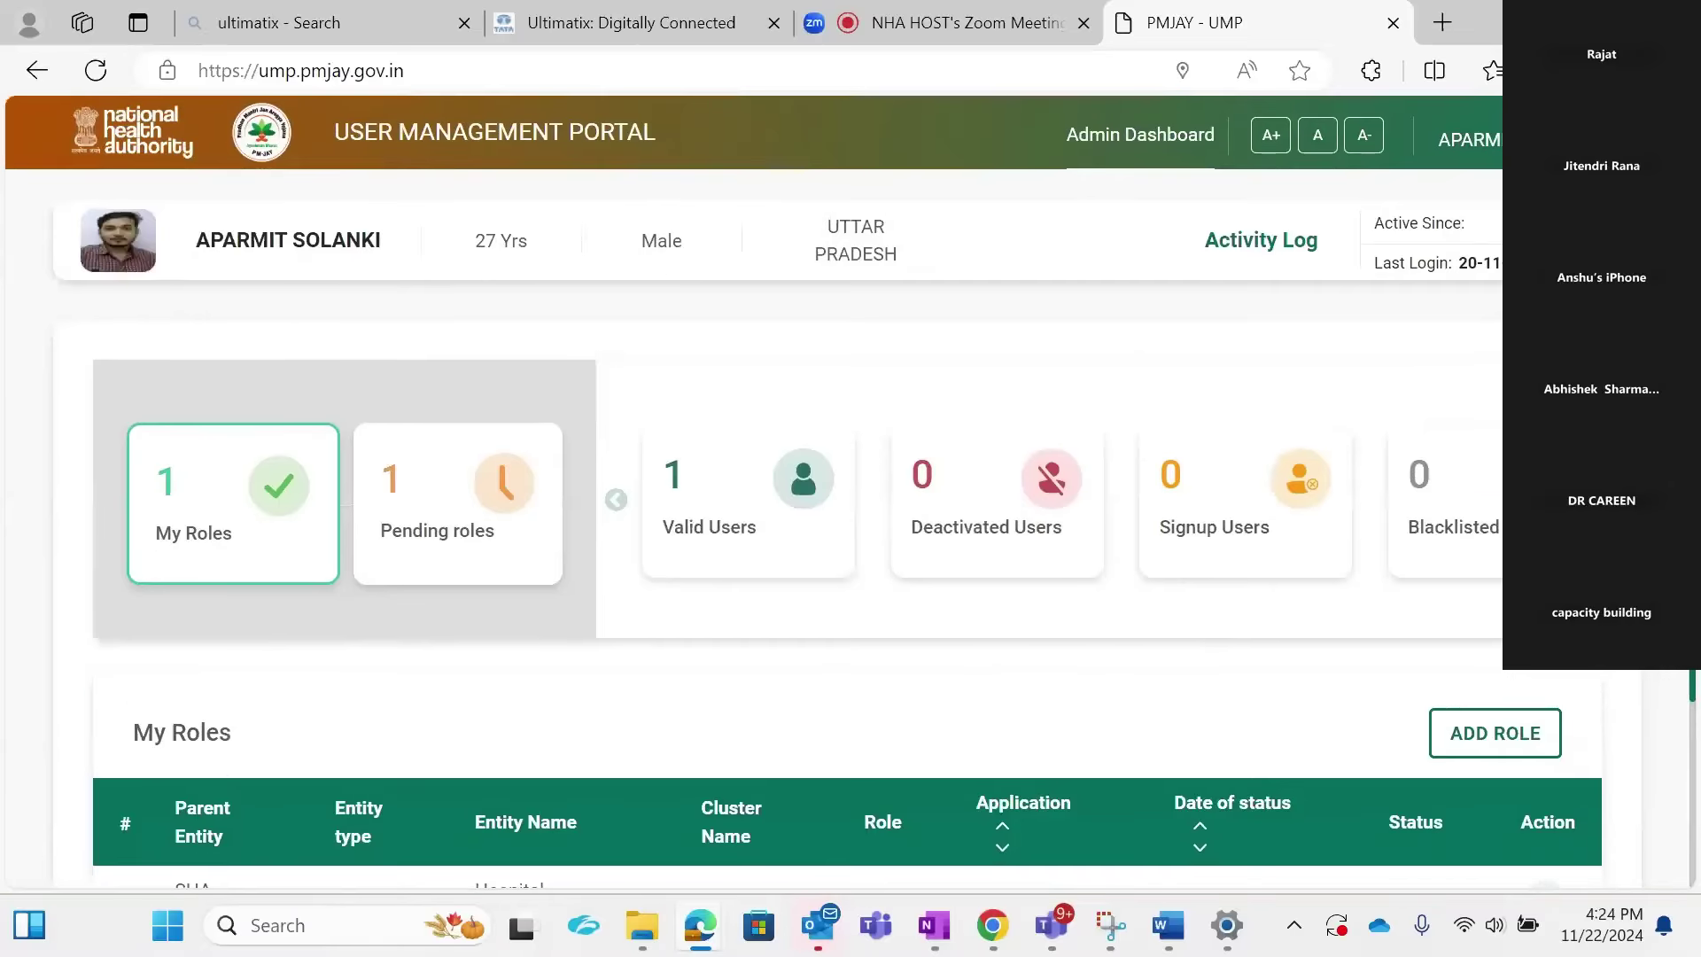
pyautogui.click(1466, 139)
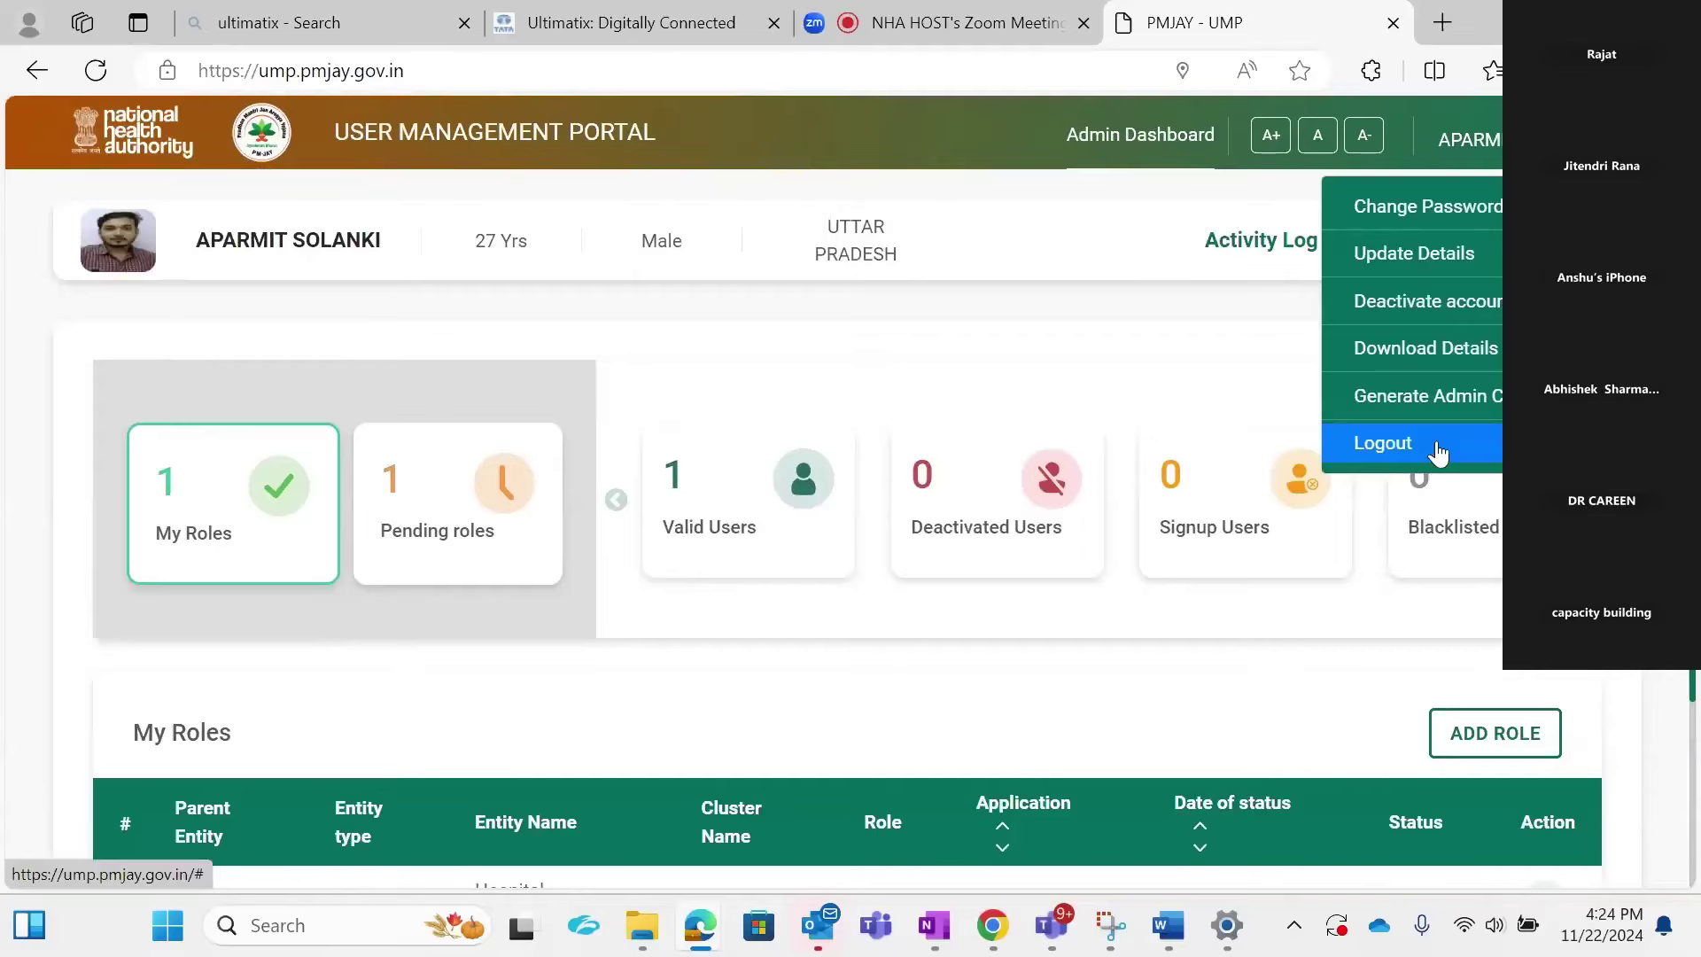
pyautogui.click(1435, 443)
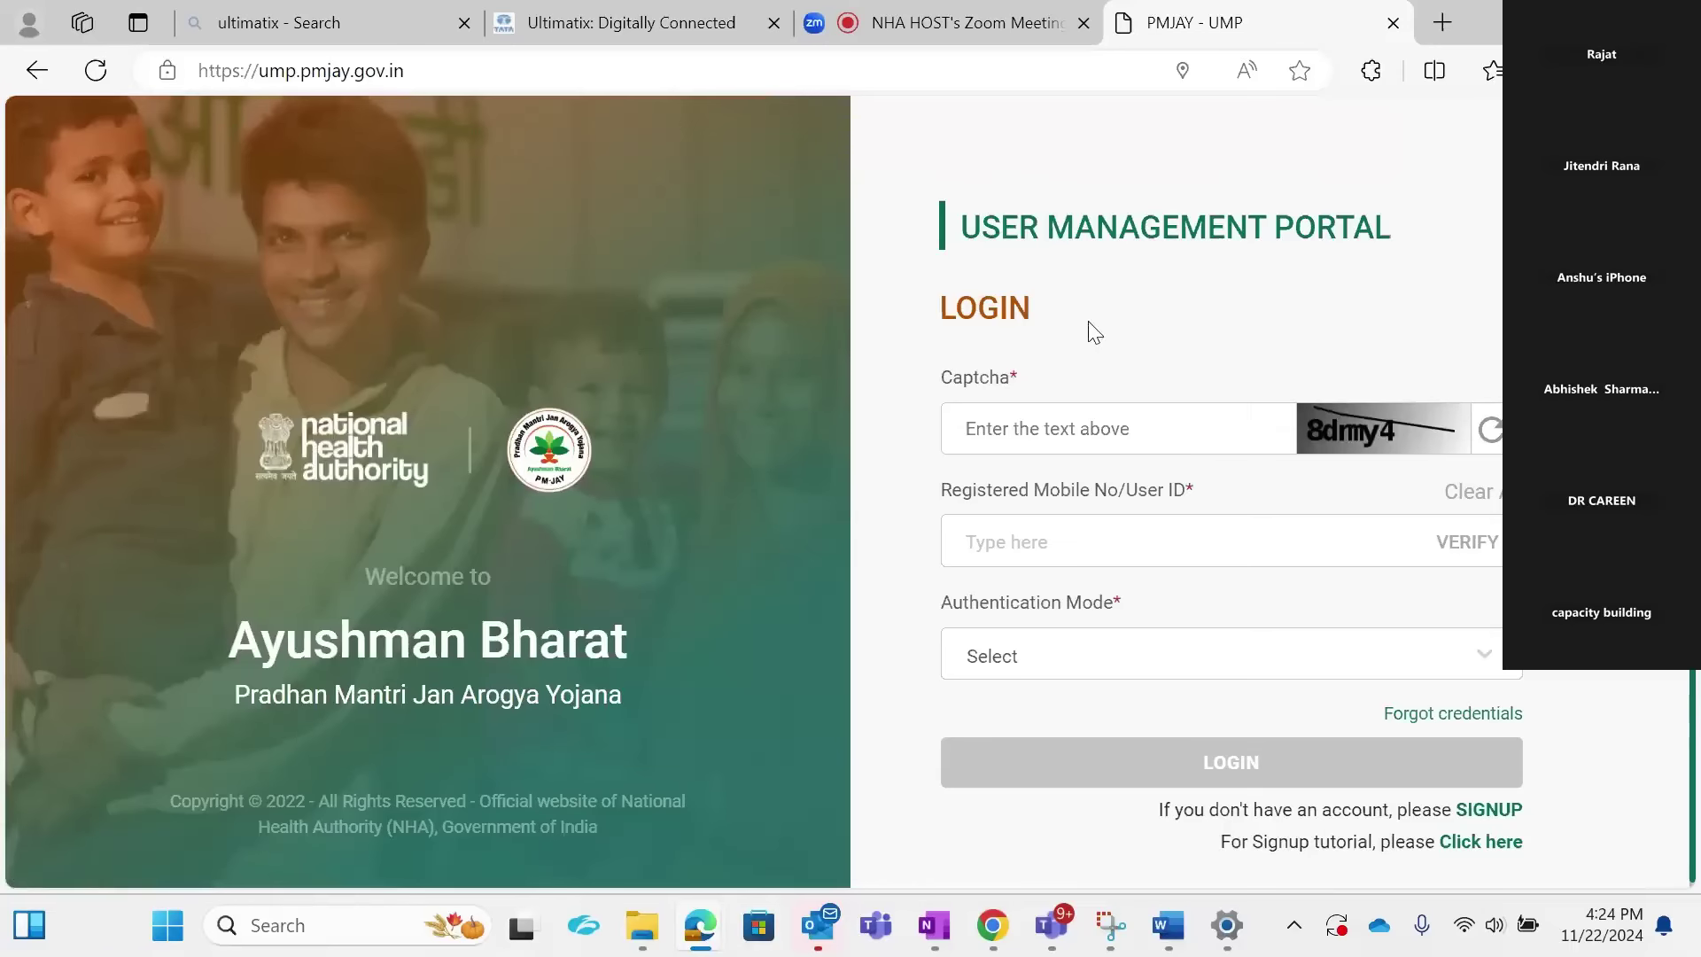
pyautogui.click(989, 31)
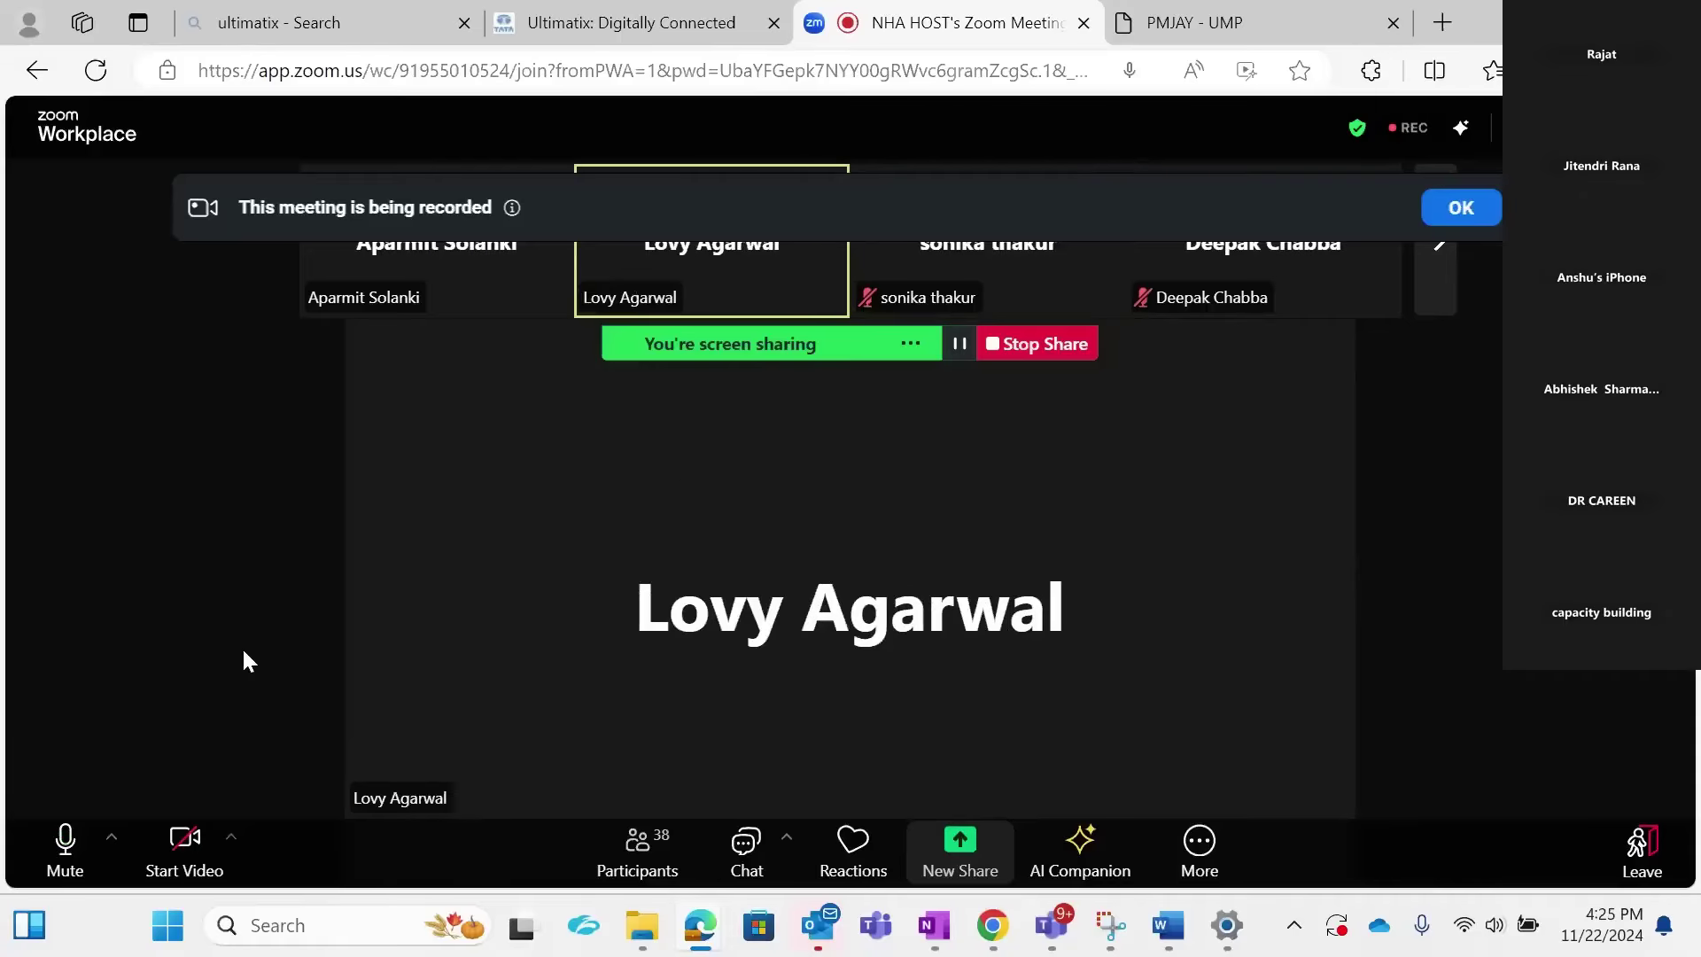
# Mute and unmute the microphone, raise the system volume, and stop sharing the screen
pyautogui.click(79, 857)
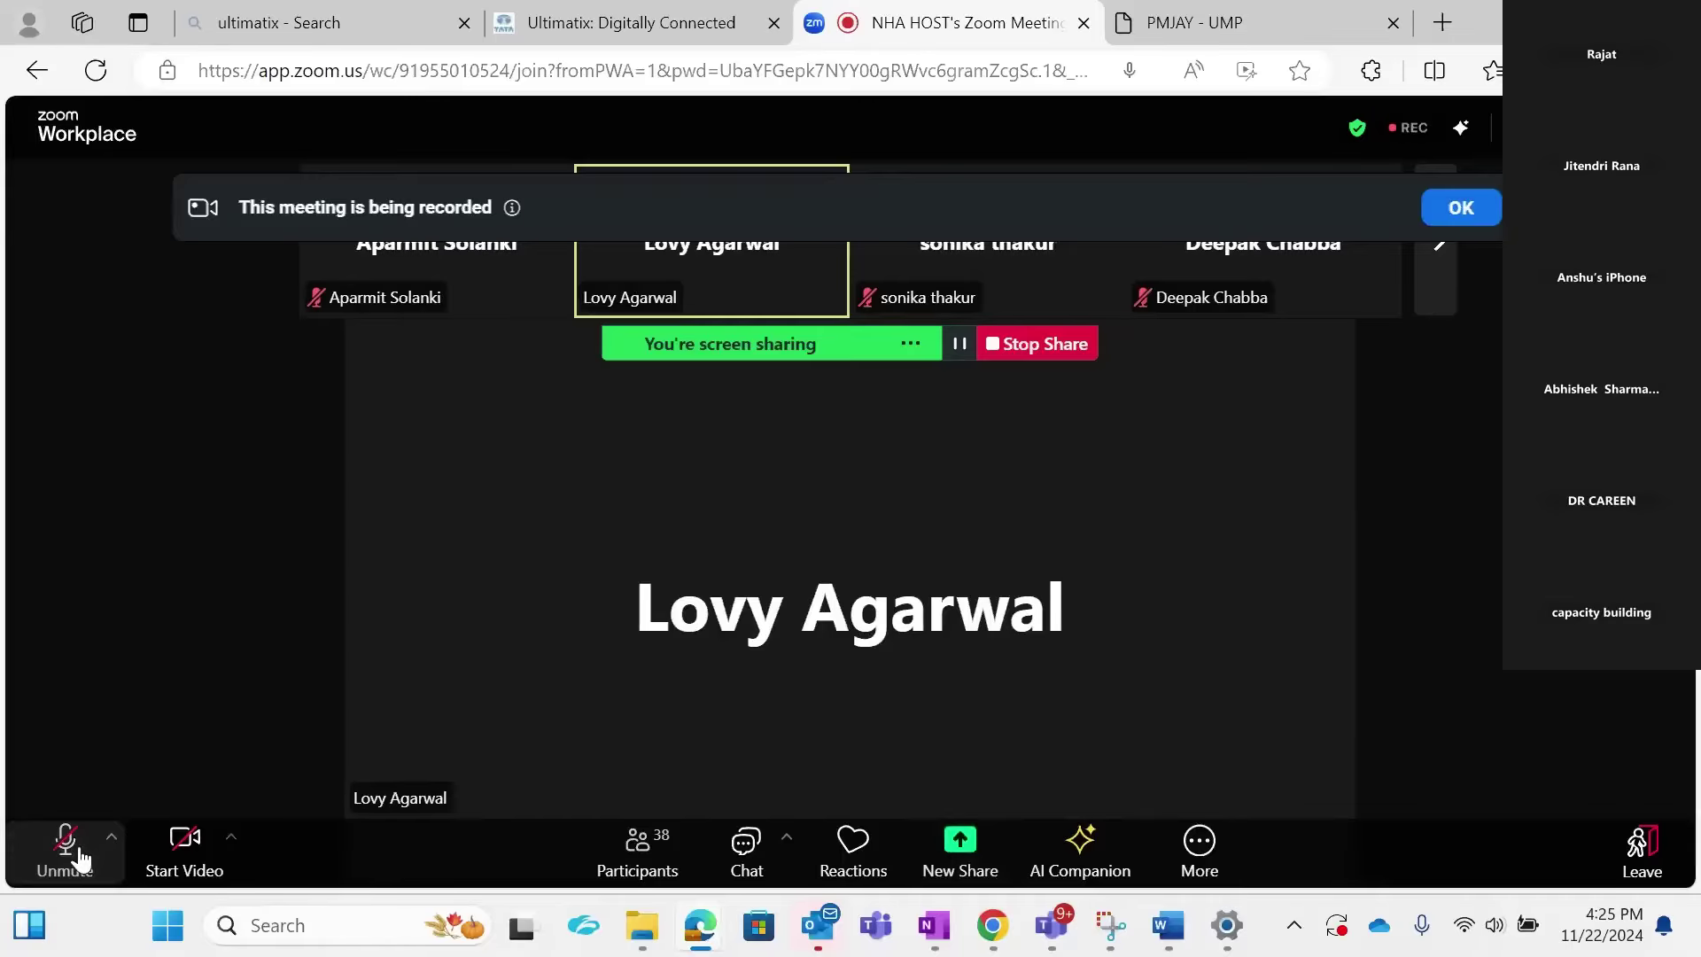
pyautogui.press('XF86AudioRaiseVolume')
pyautogui.press('XF86AudioRaiseVolume')
pyautogui.click(79, 858)
pyautogui.click(1054, 345)
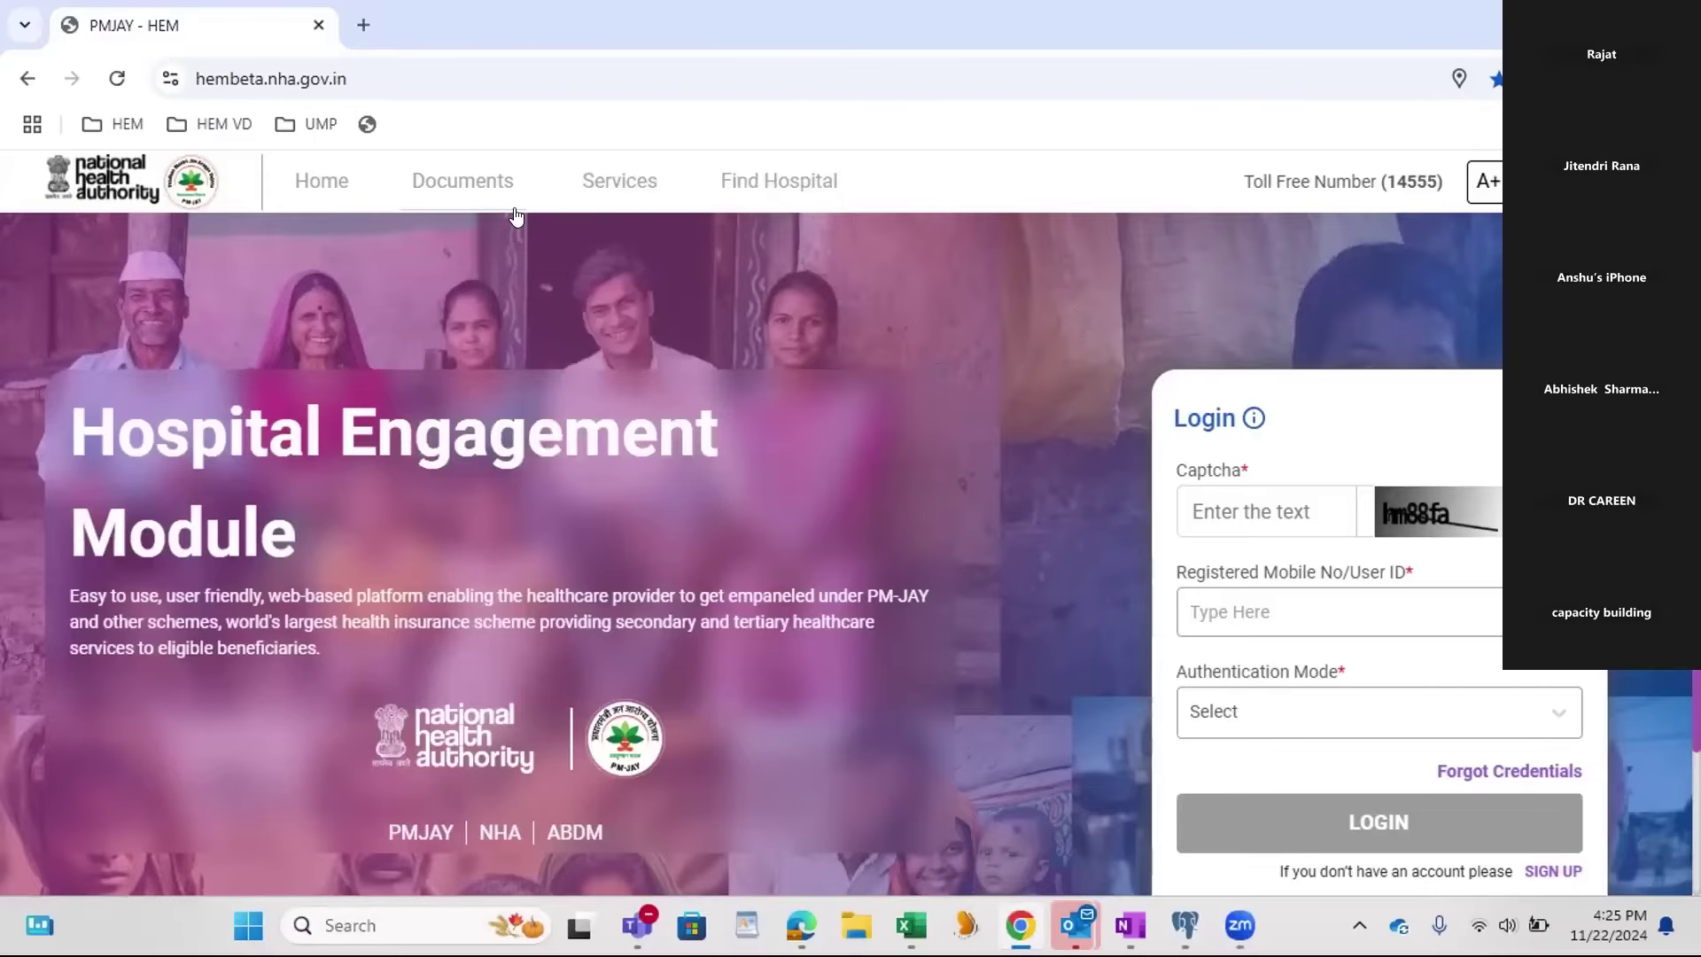
pyautogui.click(769, 188)
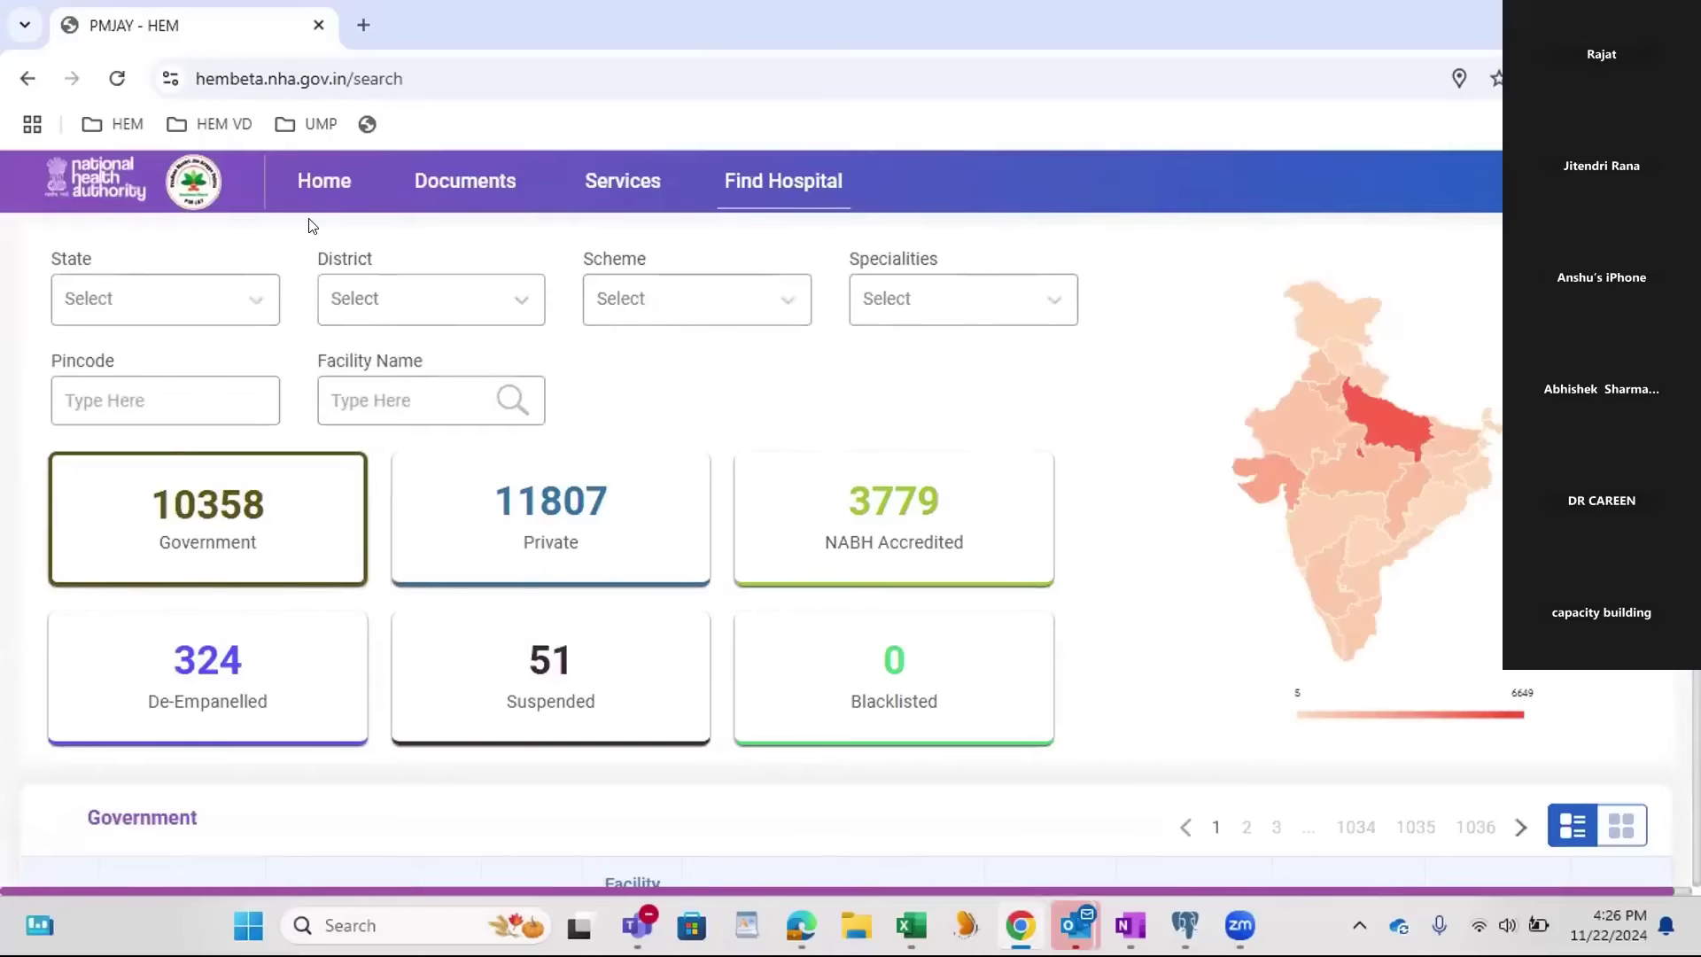
pyautogui.click(315, 193)
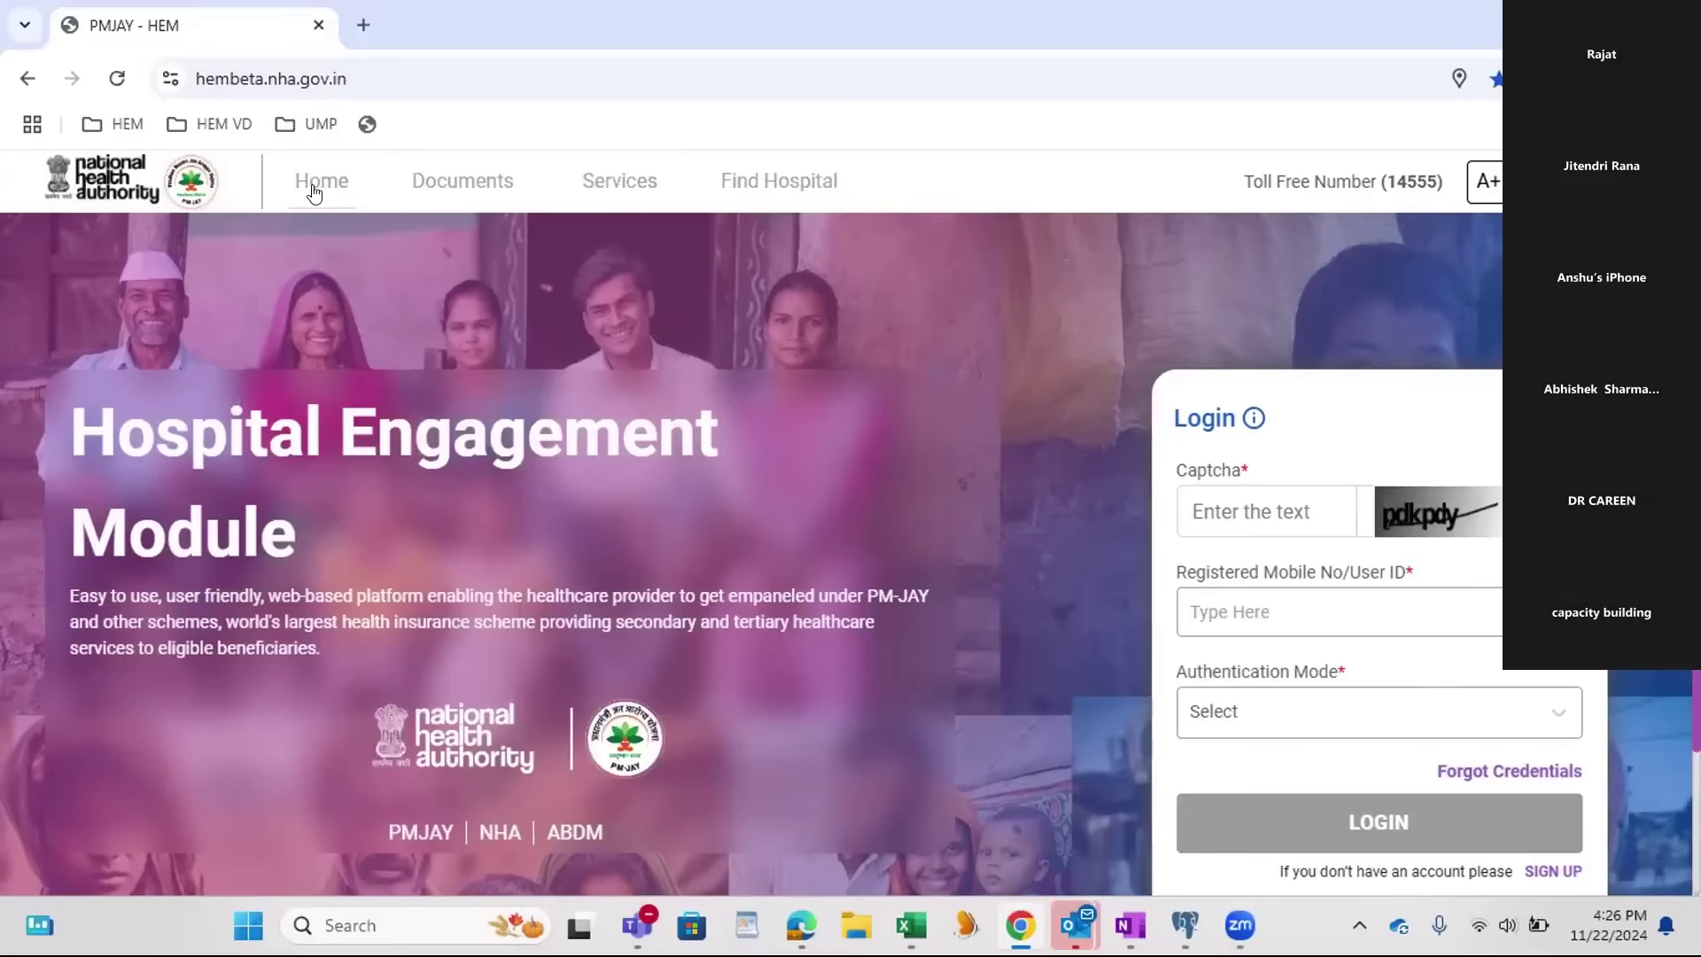
pyautogui.click(1206, 512)
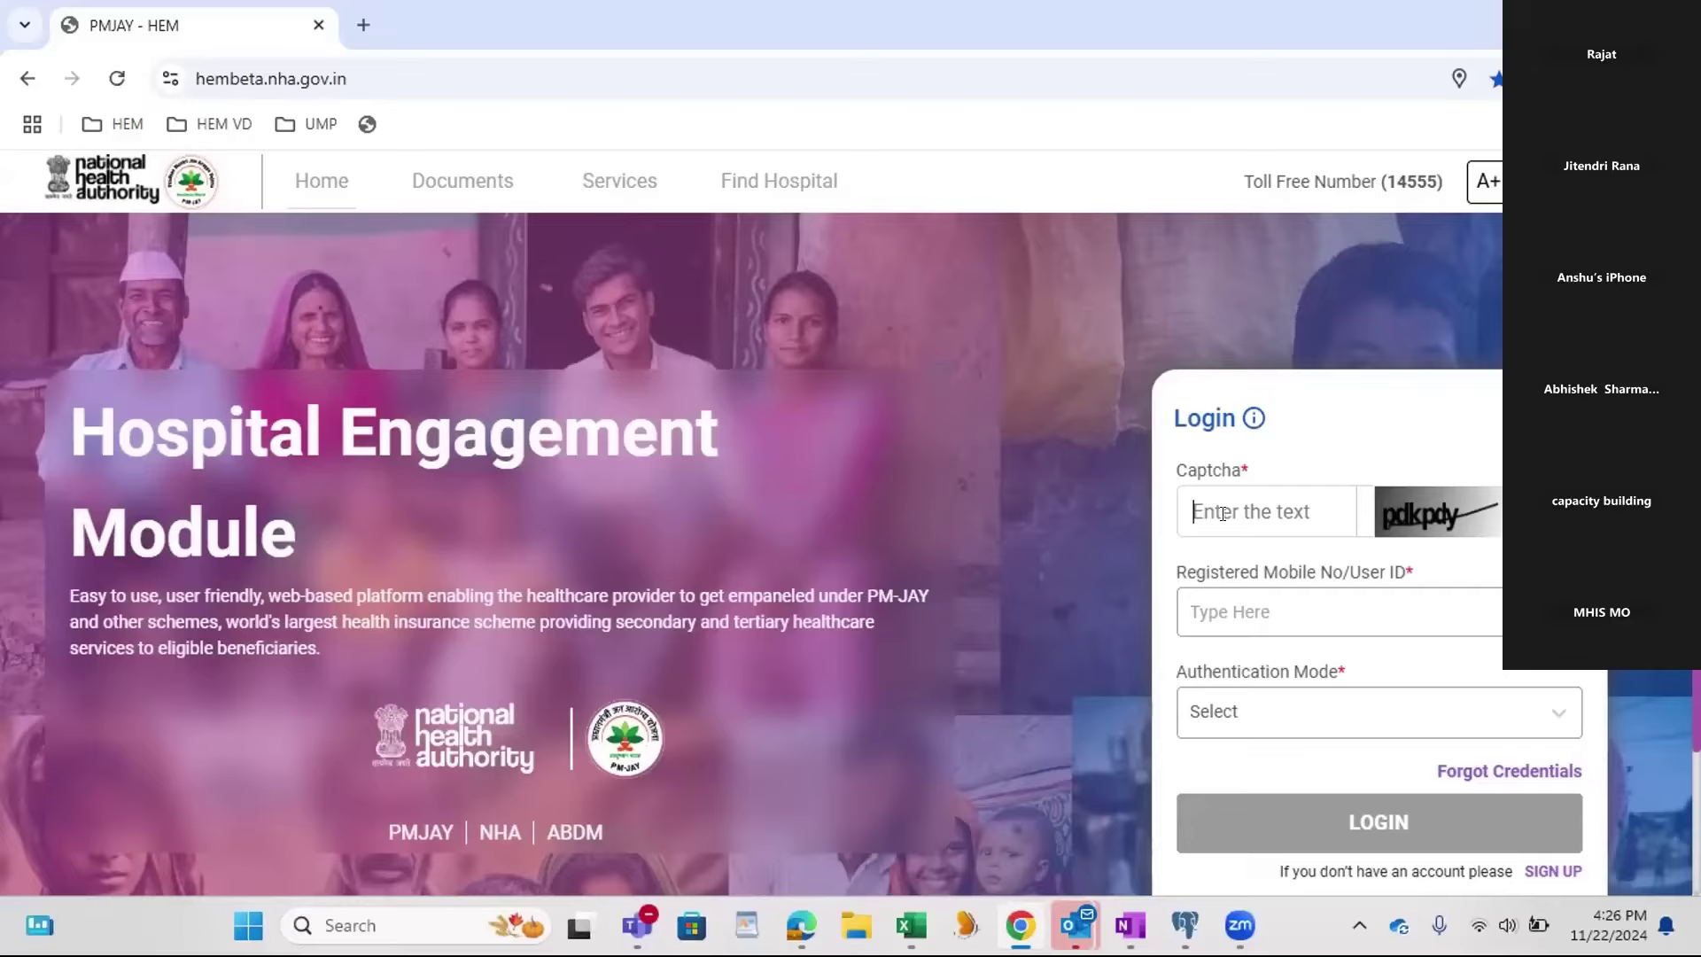
# Enter the HEM login captcha and the user ID
pyautogui.write('pdkpdy')
pyautogui.press('Tab')
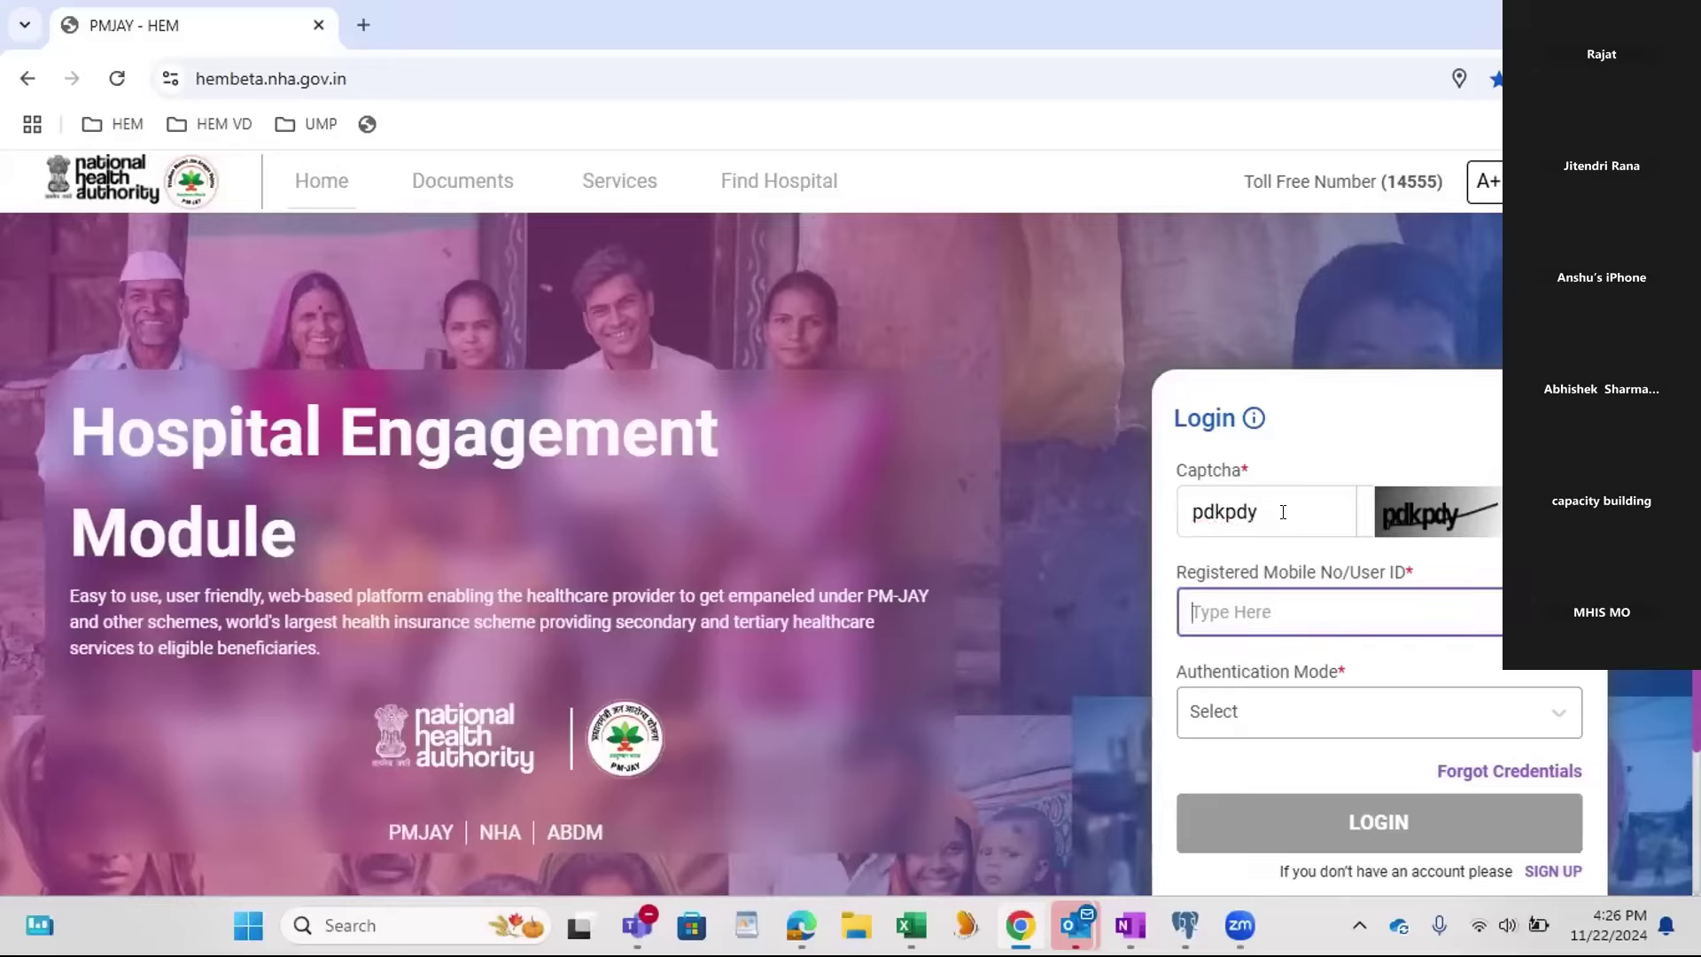
pyautogui.write('Lovy@stag')
pyautogui.press('Tab')
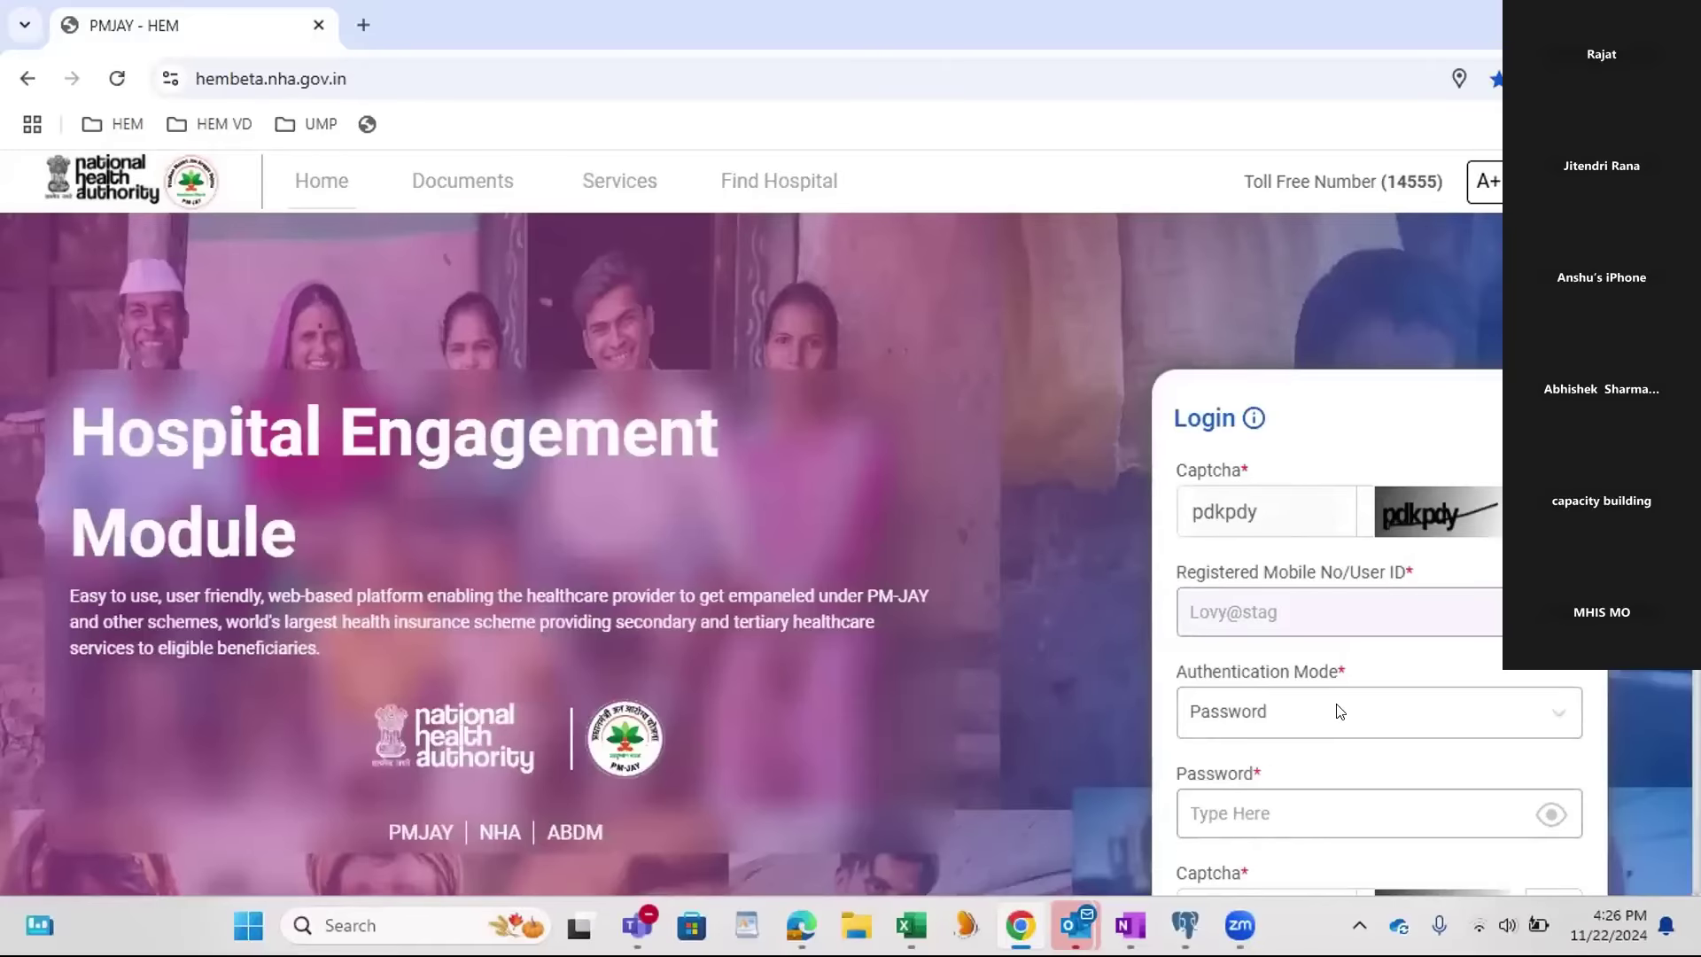
# Enter the account password and the second captcha to complete the HEM login
pyautogui.scroll(-1, 1339, 711)
pyautogui.click(1284, 696)
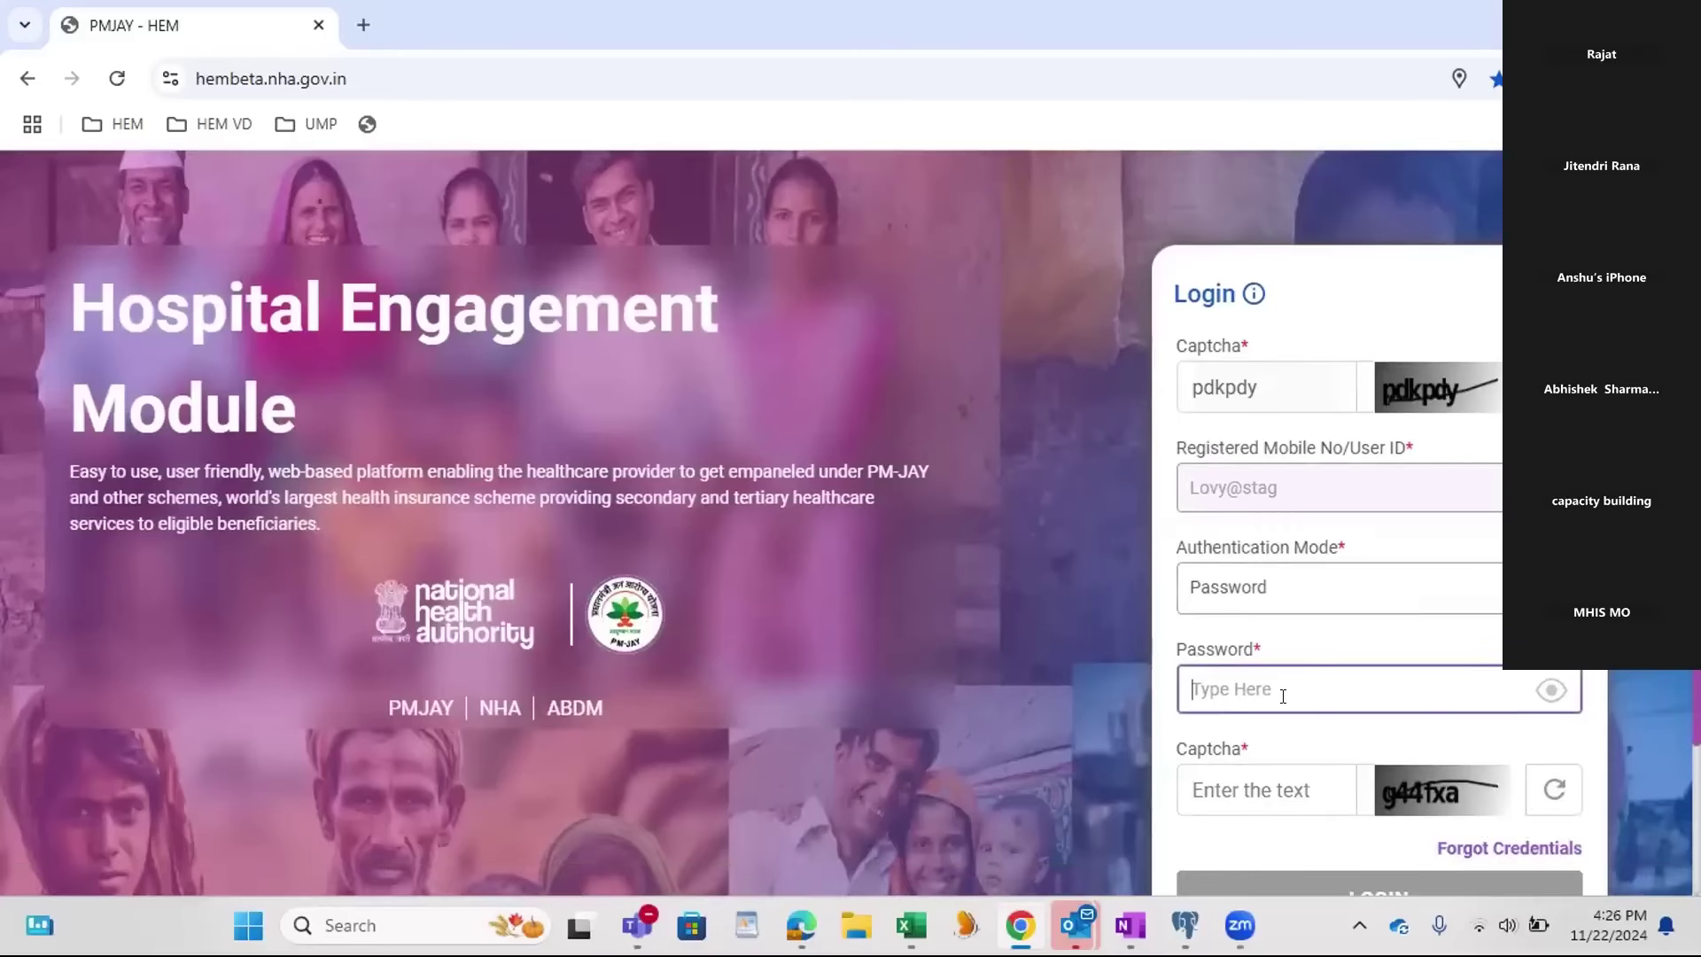
pyautogui.write('••••••••')
pyautogui.press('Tab')
pyautogui.write('g44fxa')
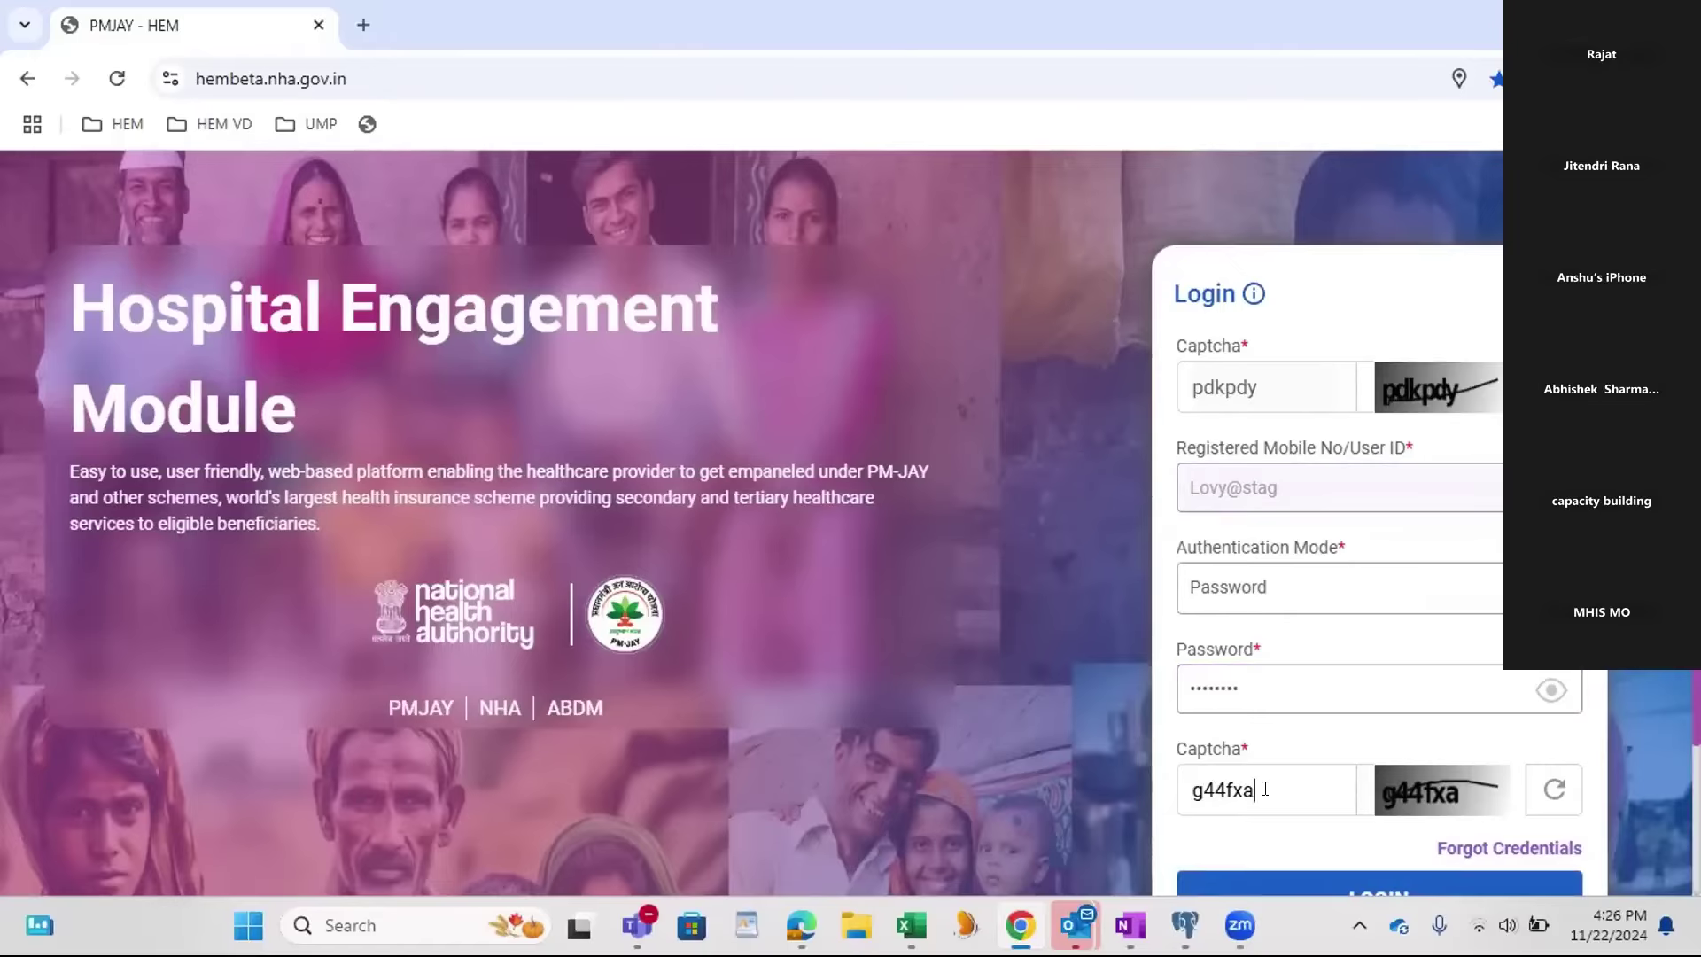
pyautogui.scroll(-2, 1265, 789)
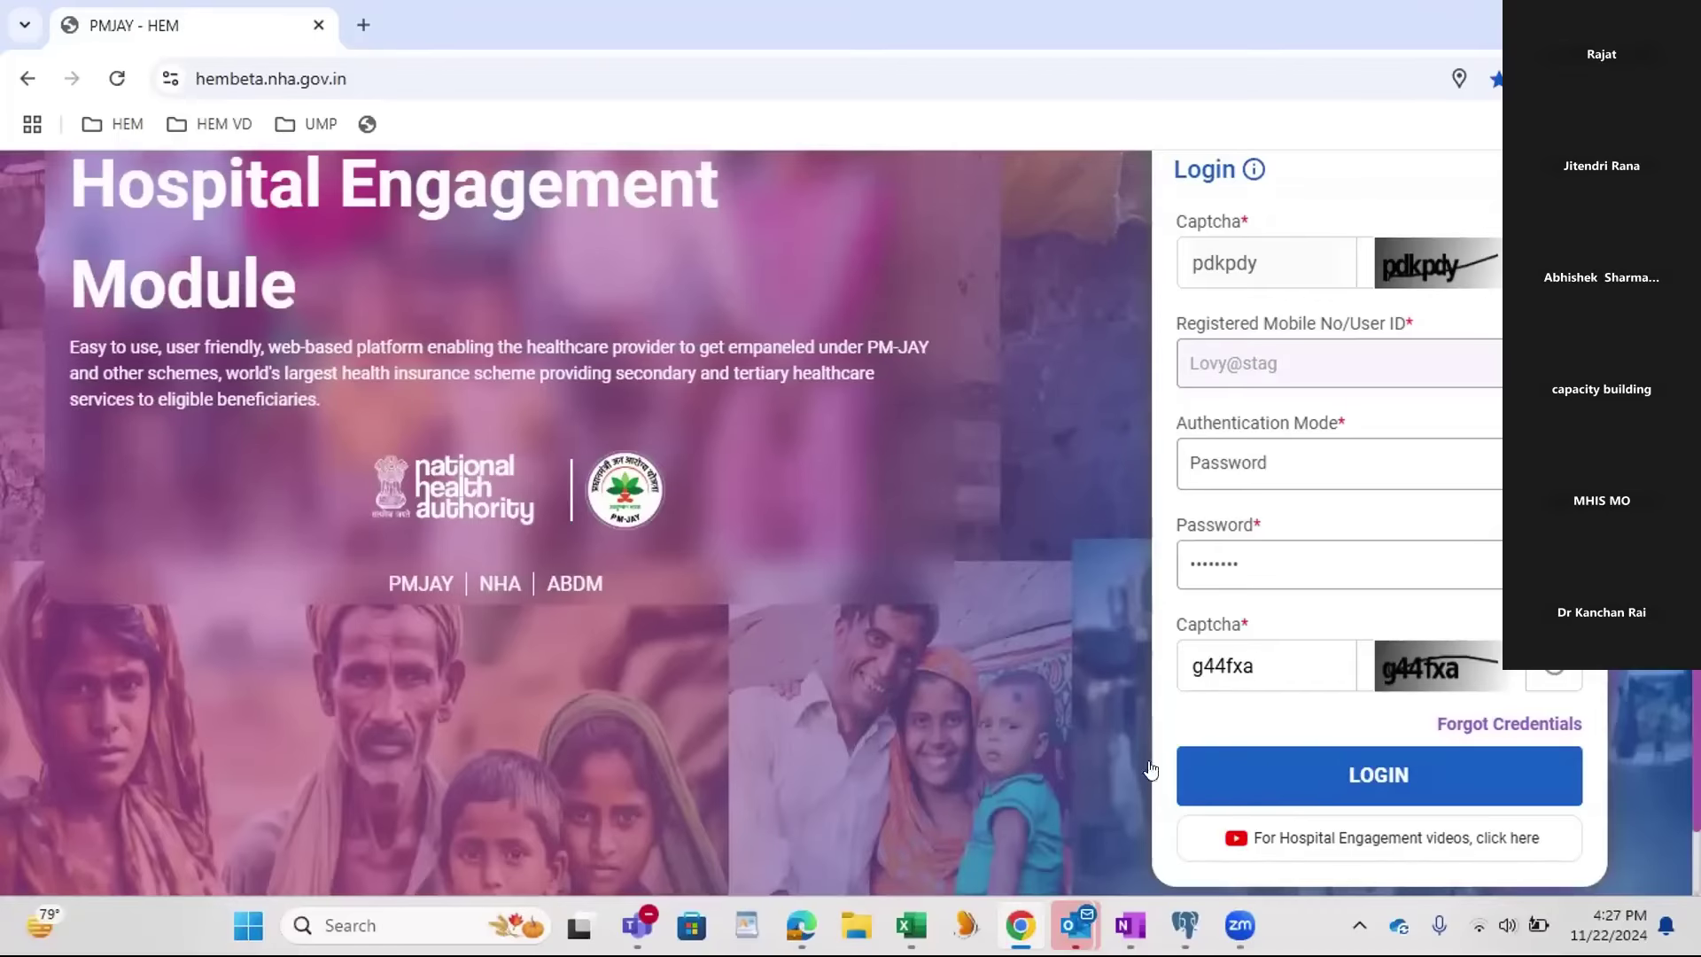
pyautogui.hotkey('alt', 'Tab')
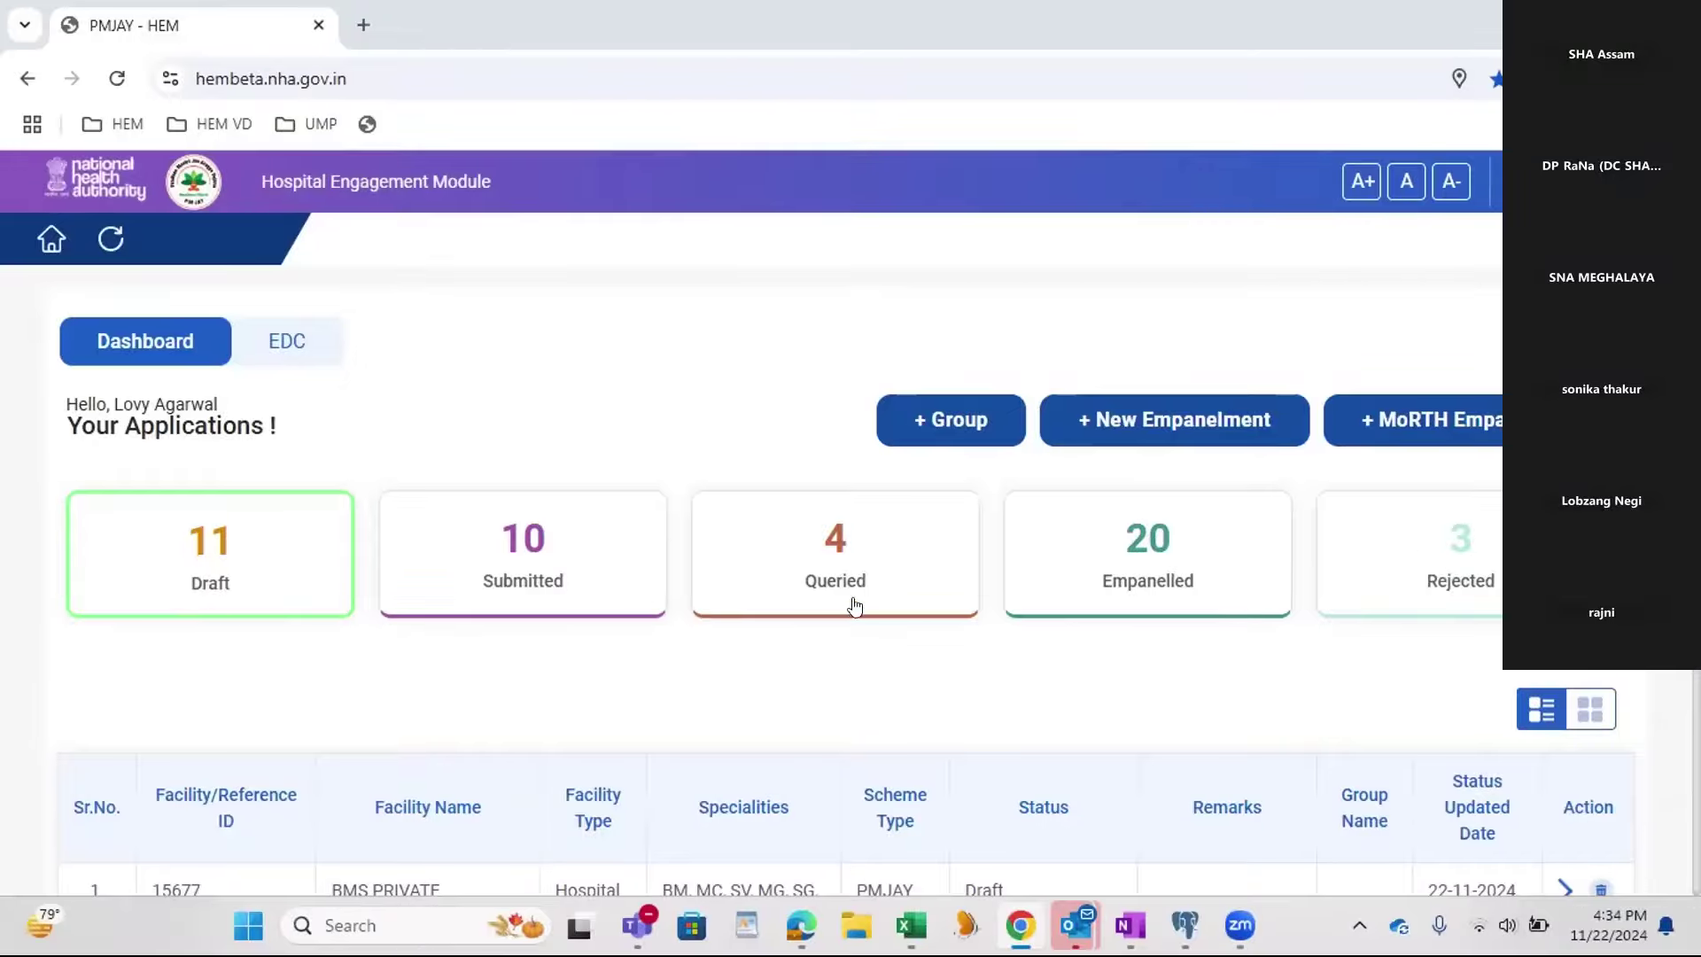
# Filter the applications table to the 20 Empanelled ones, with LIFELINE GOVT CENTRAL HOSPITAL on top
pyautogui.scroll(-1, 576, 587)
pyautogui.scroll(-2, 574, 587)
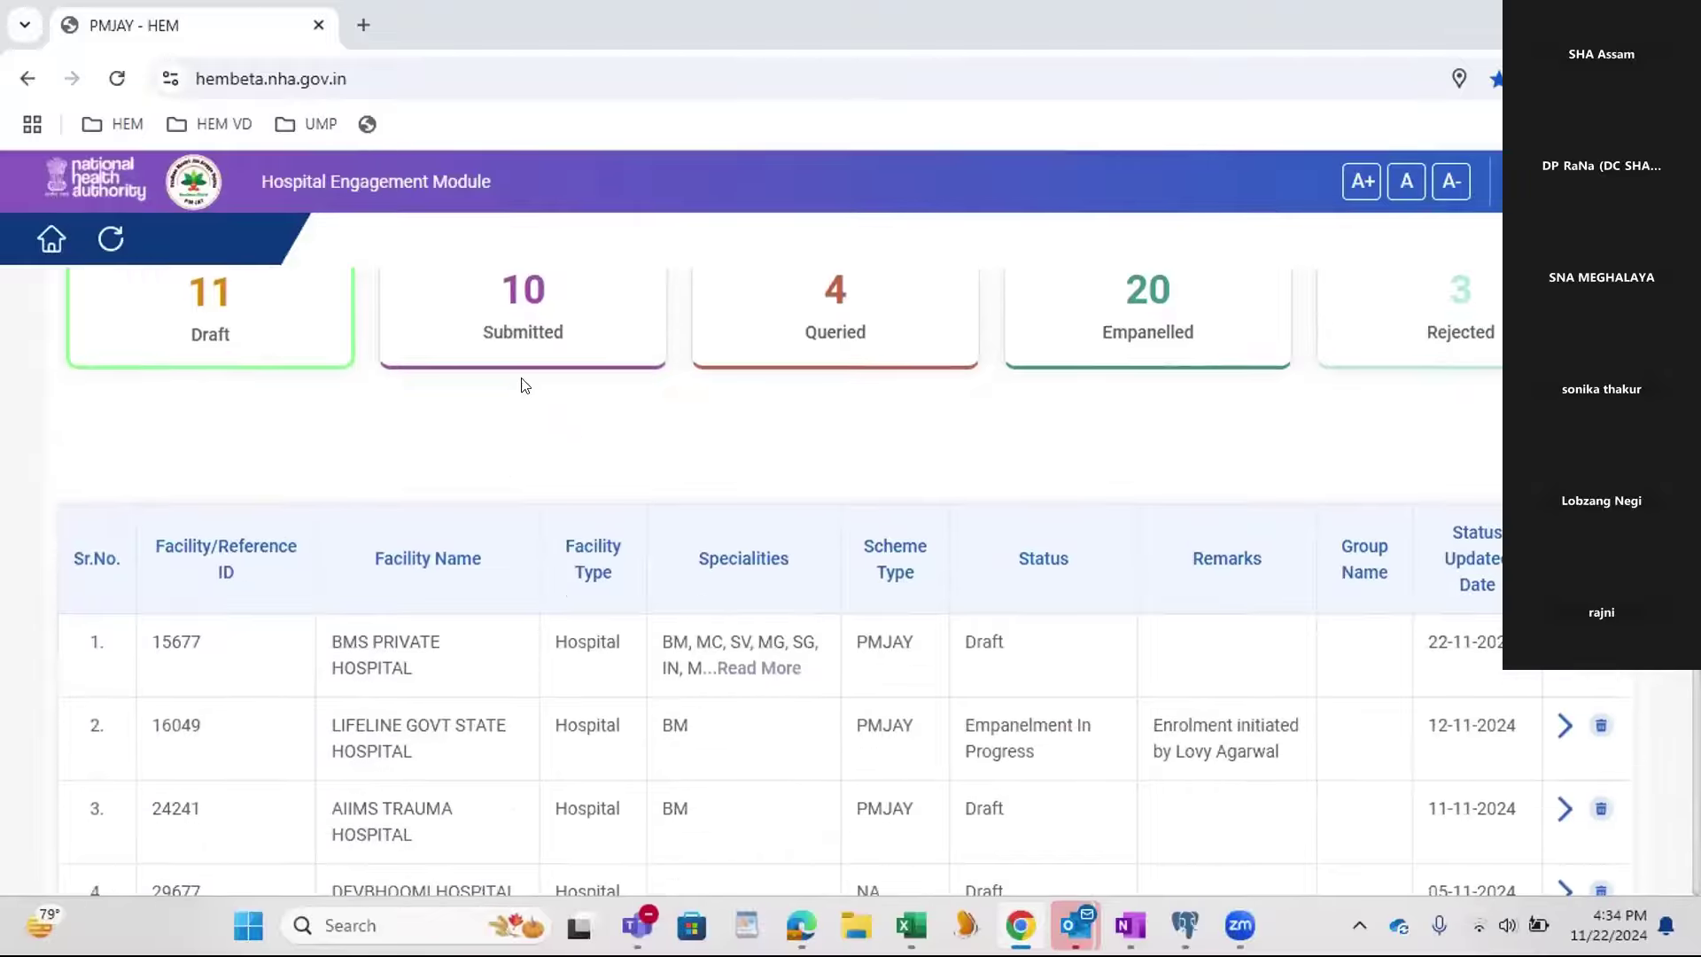
pyautogui.scroll(-3, 437, 714)
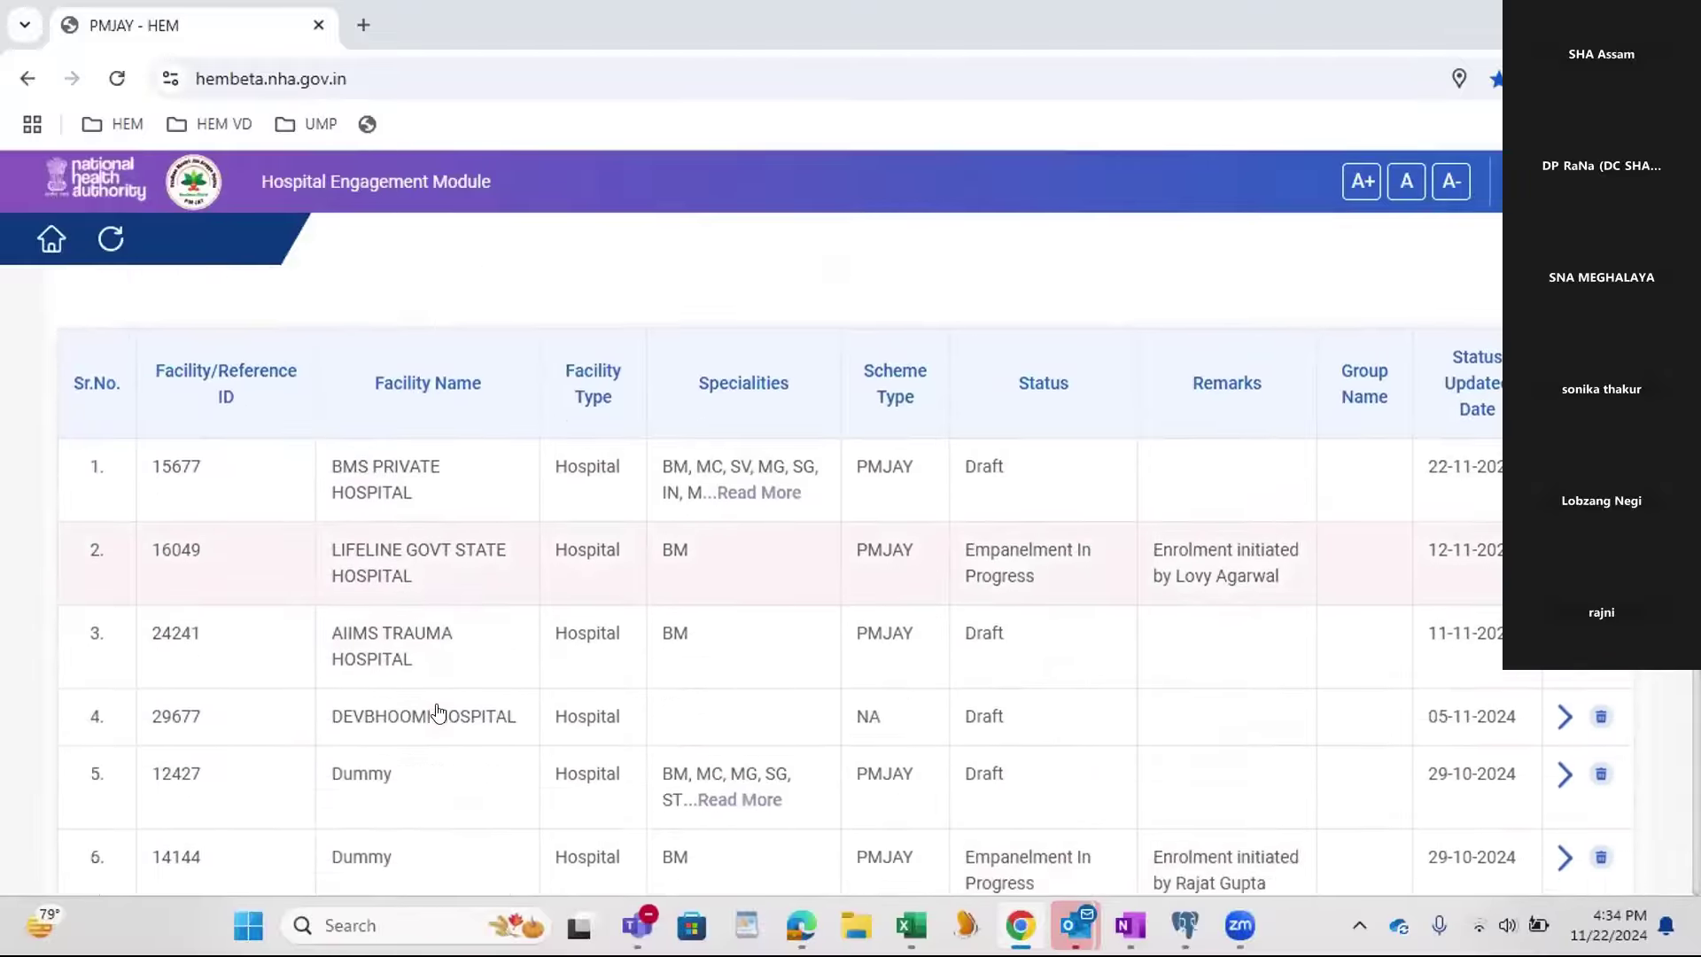
pyautogui.scroll(6, 437, 709)
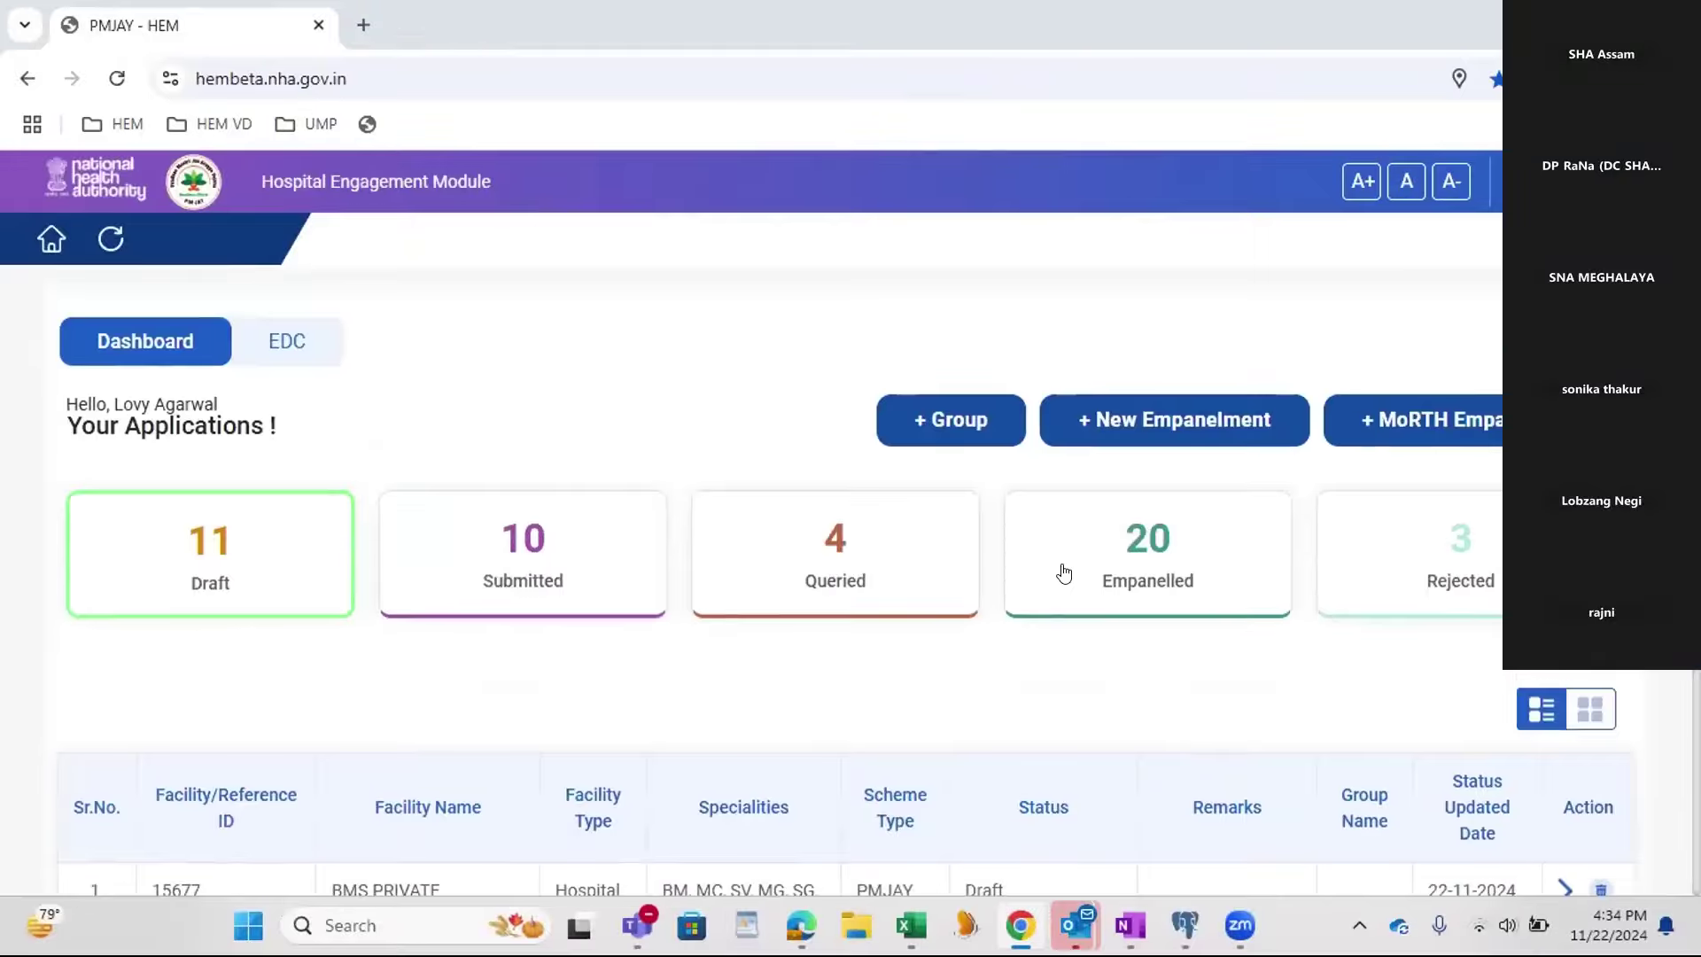
pyautogui.click(1072, 574)
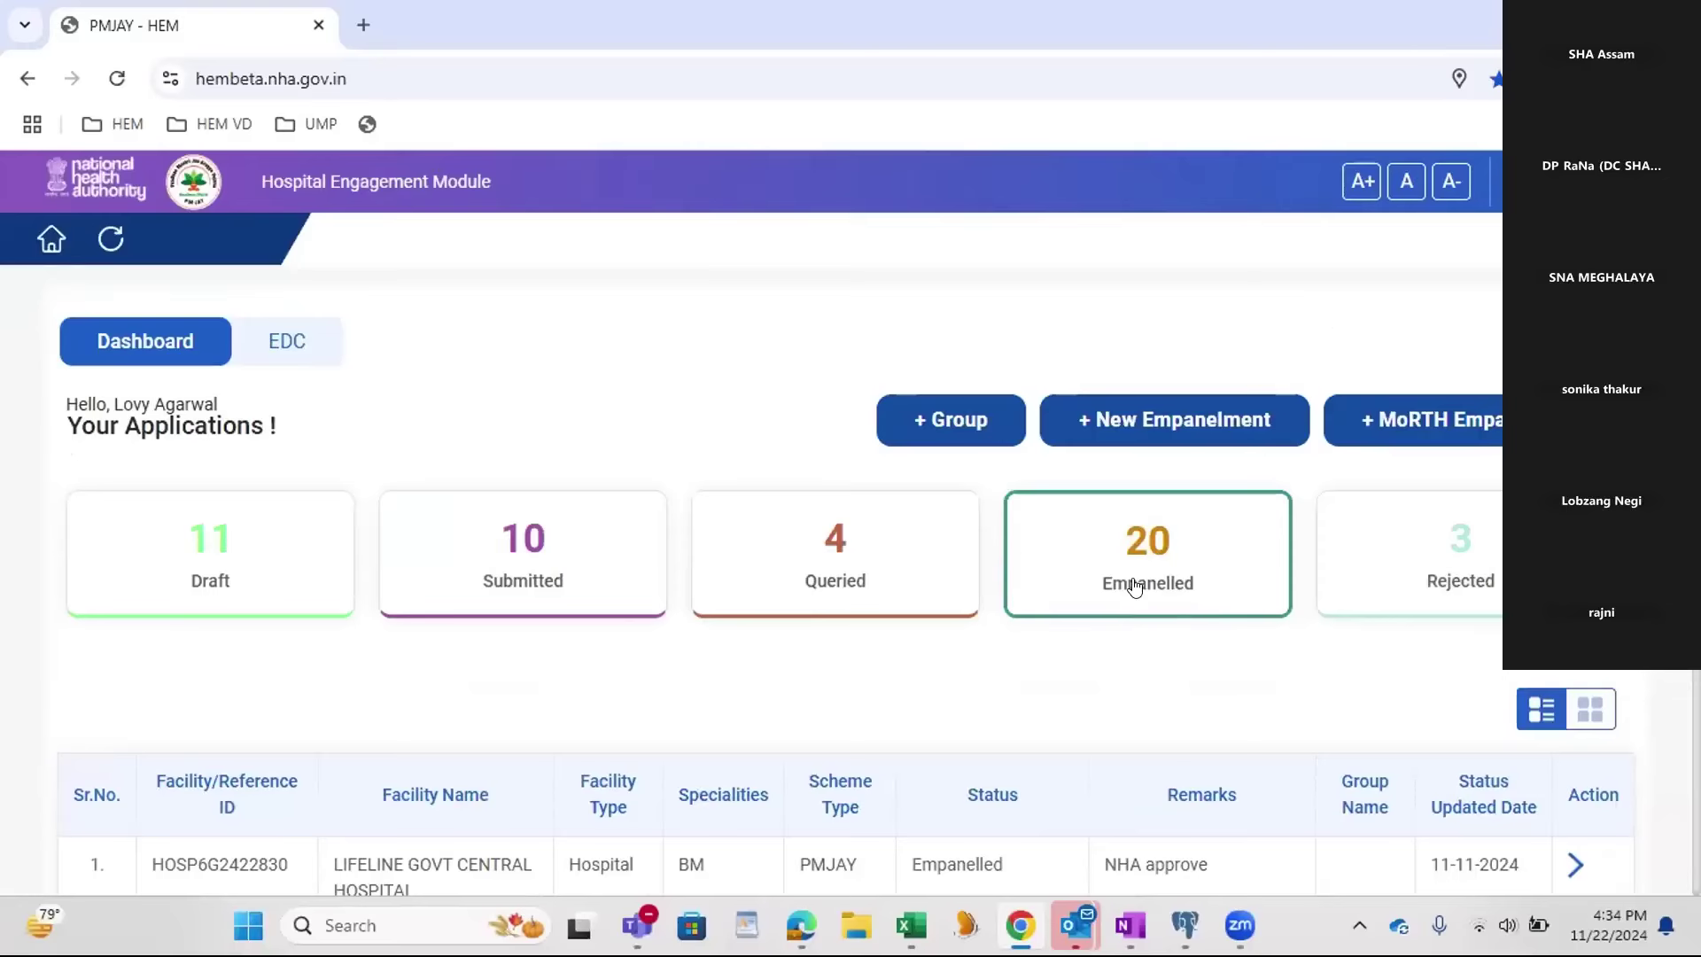
pyautogui.scroll(-8, 1025, 581)
pyautogui.scroll(4, 683, 586)
pyautogui.scroll(5, 683, 585)
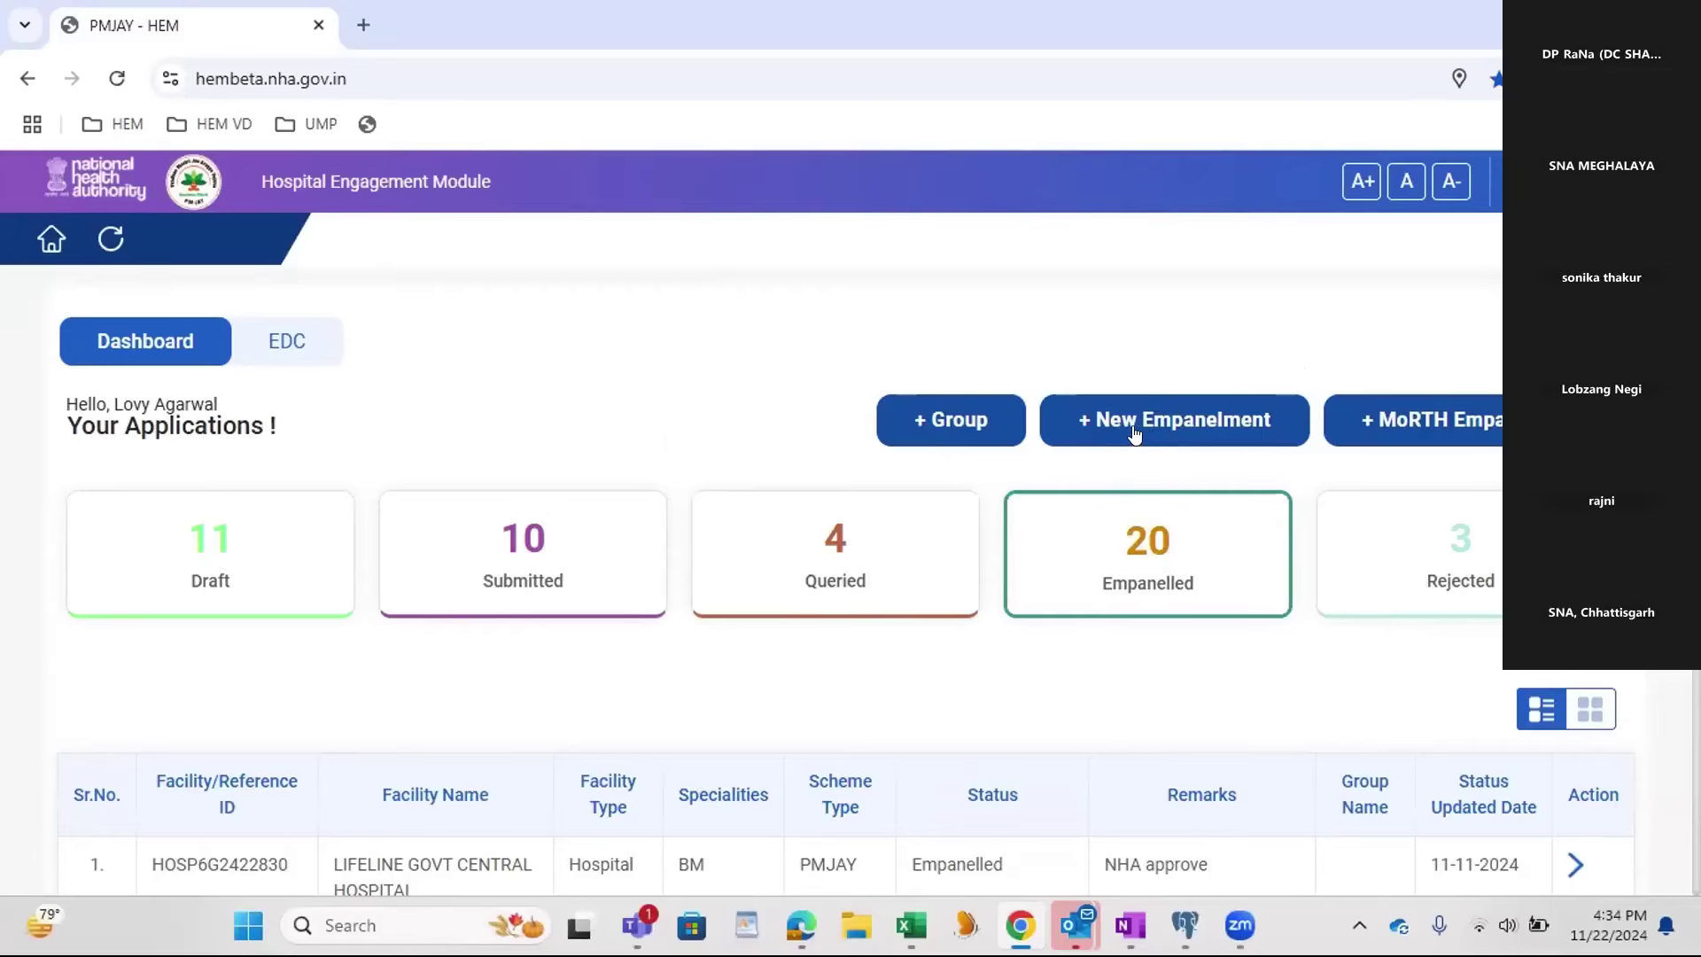
# Start a new empanelment without a group and mark the facility as ABDM-registered
pyautogui.click(1135, 433)
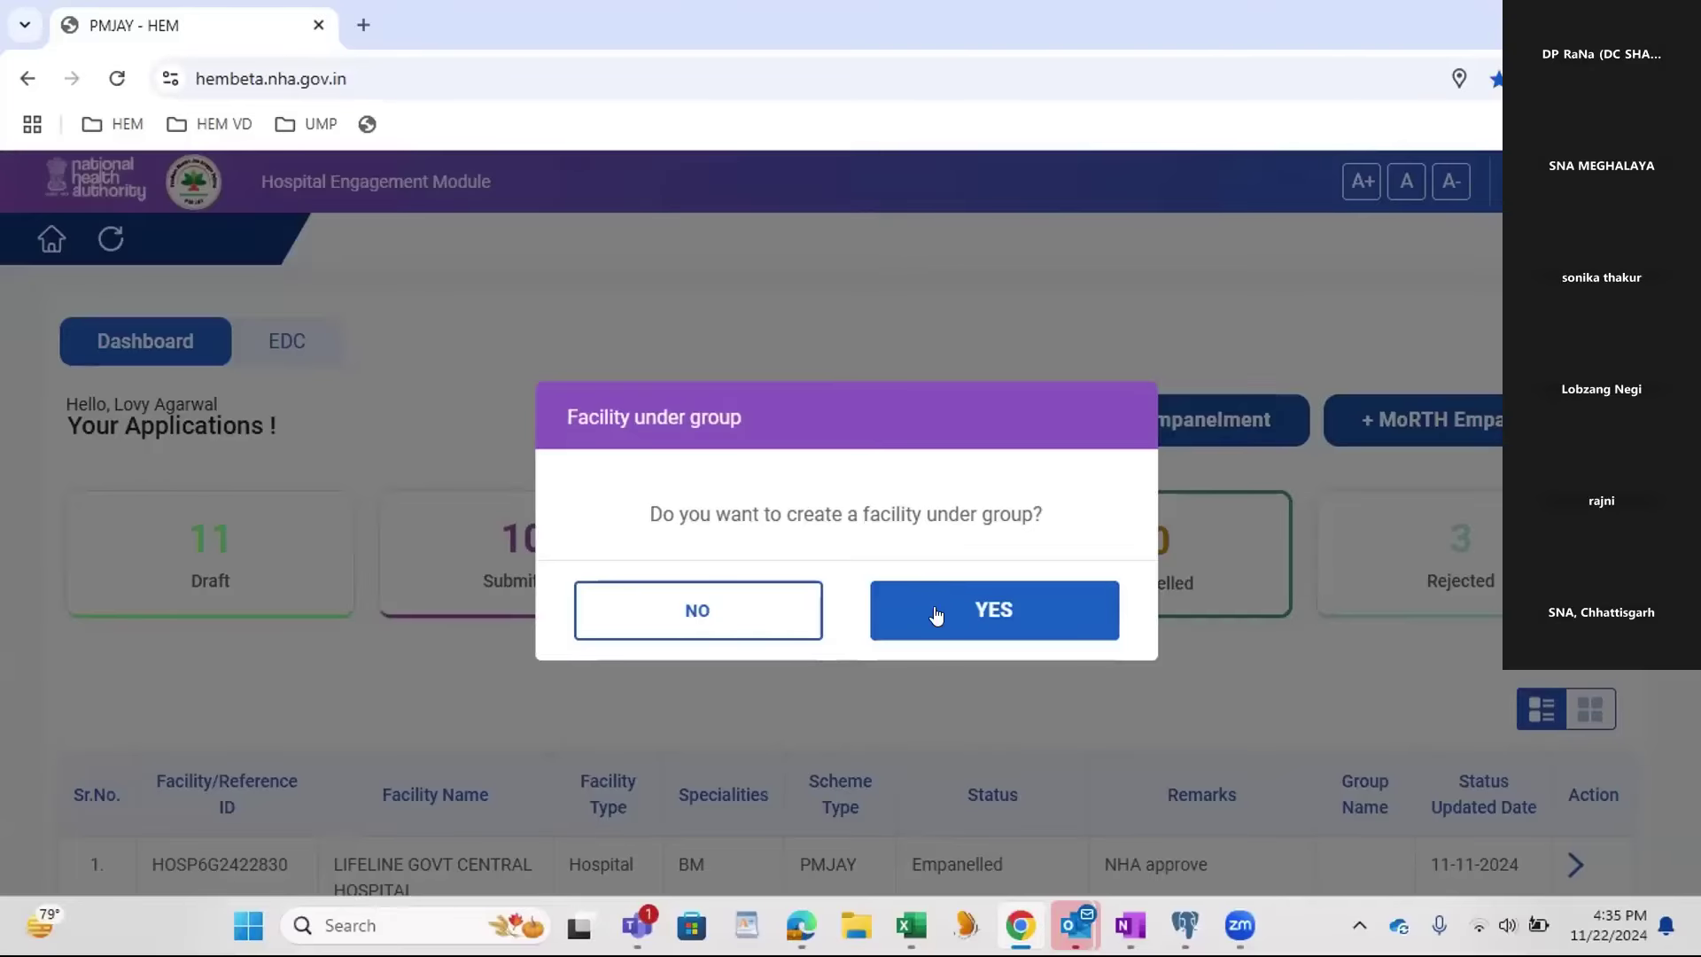
pyautogui.click(937, 613)
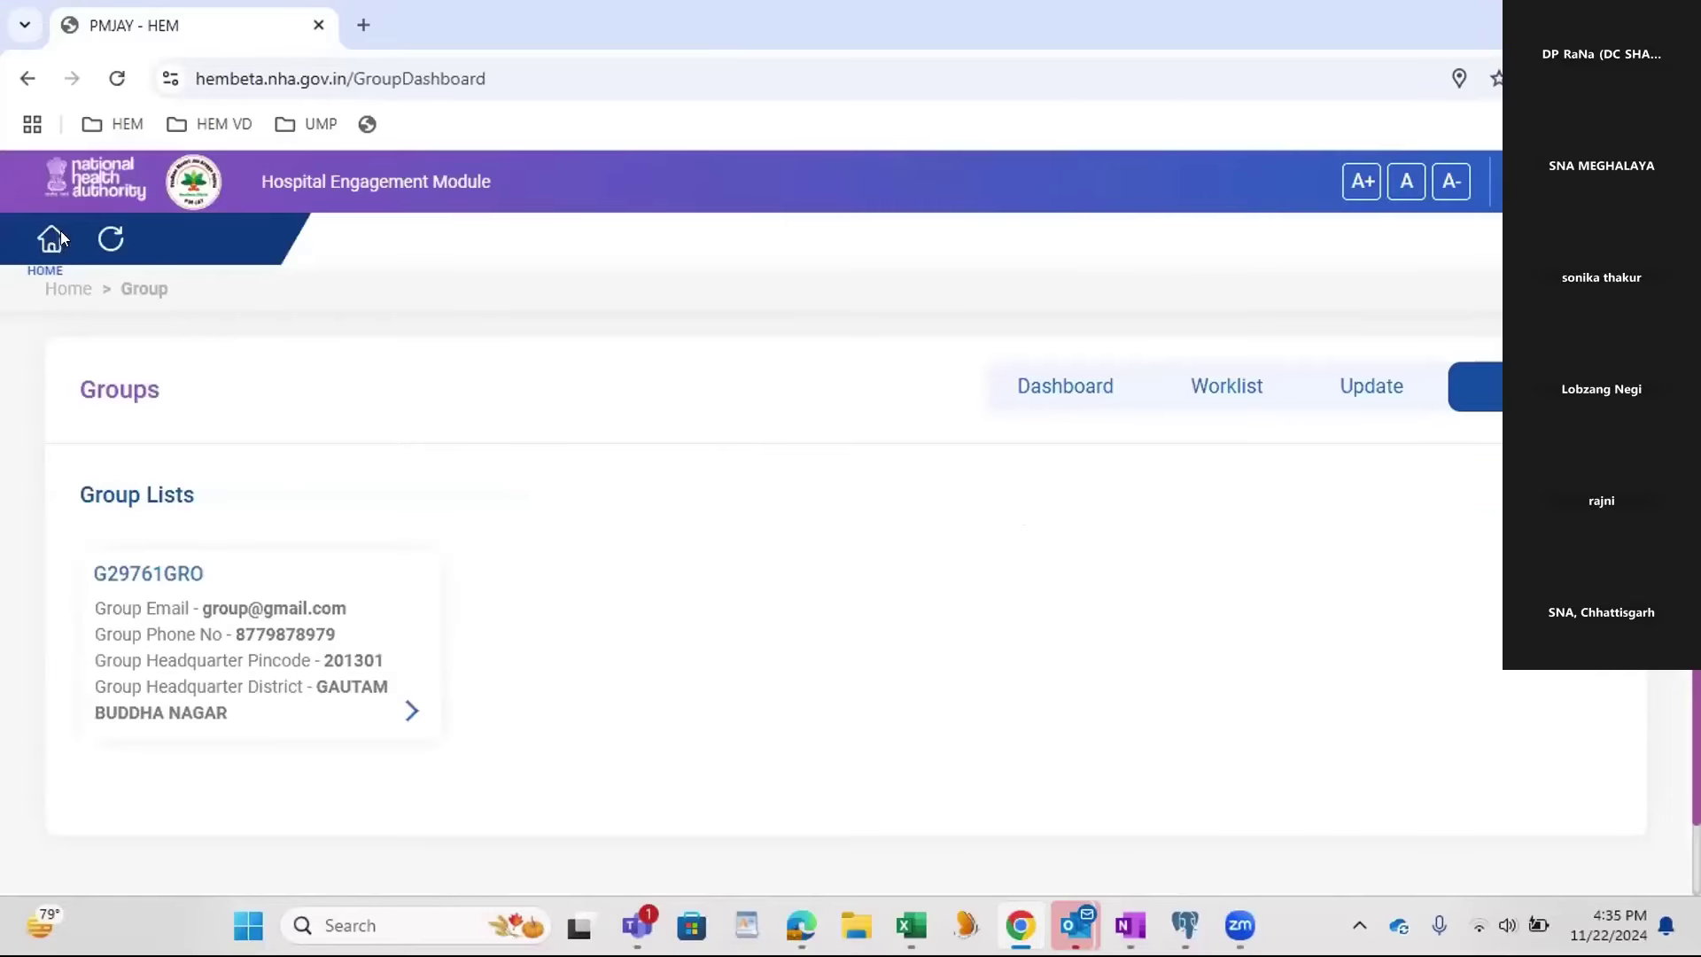
pyautogui.click(51, 237)
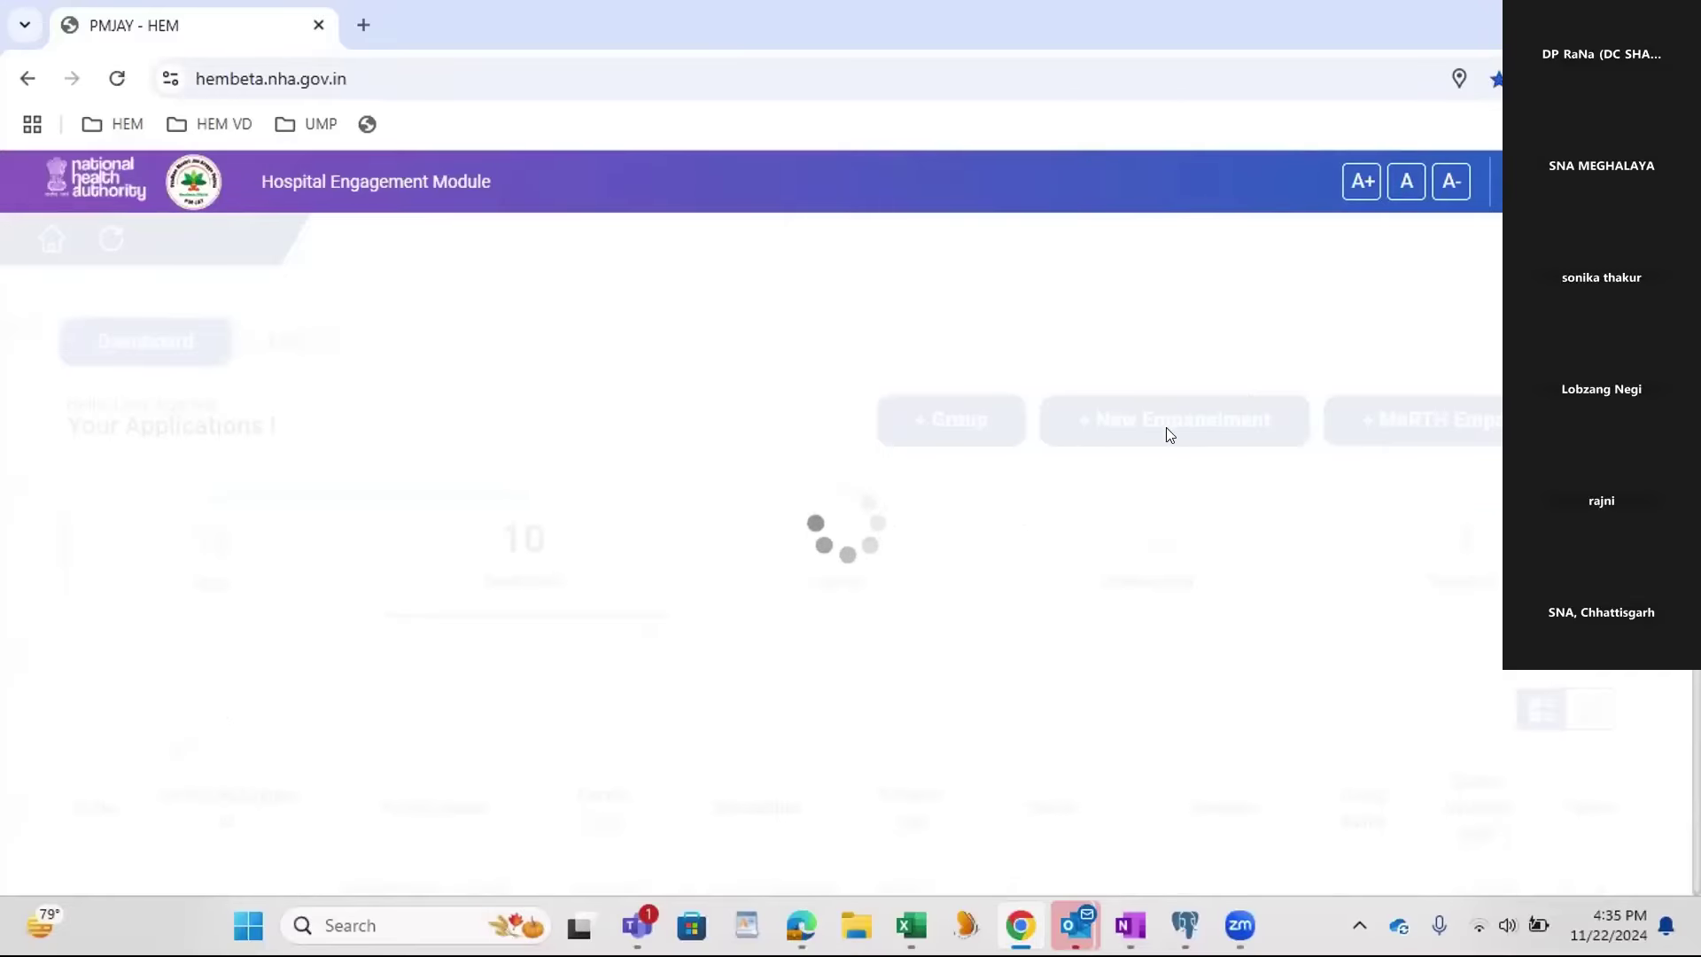
pyautogui.click(1166, 427)
pyautogui.click(694, 613)
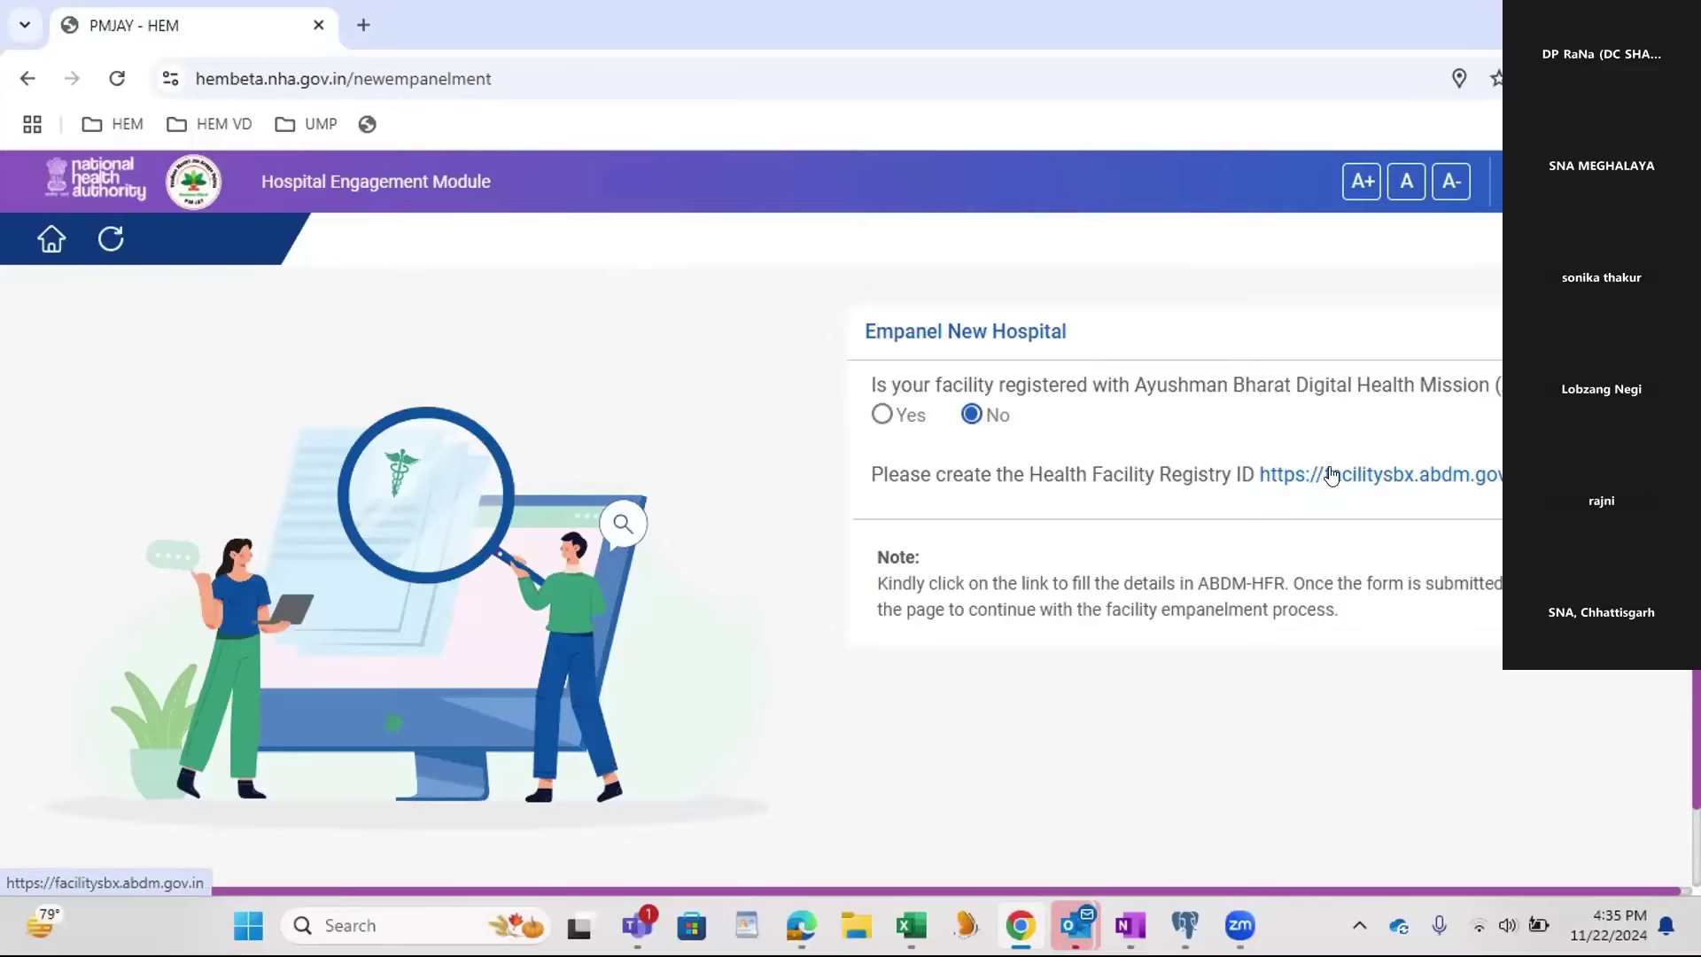
pyautogui.click(875, 419)
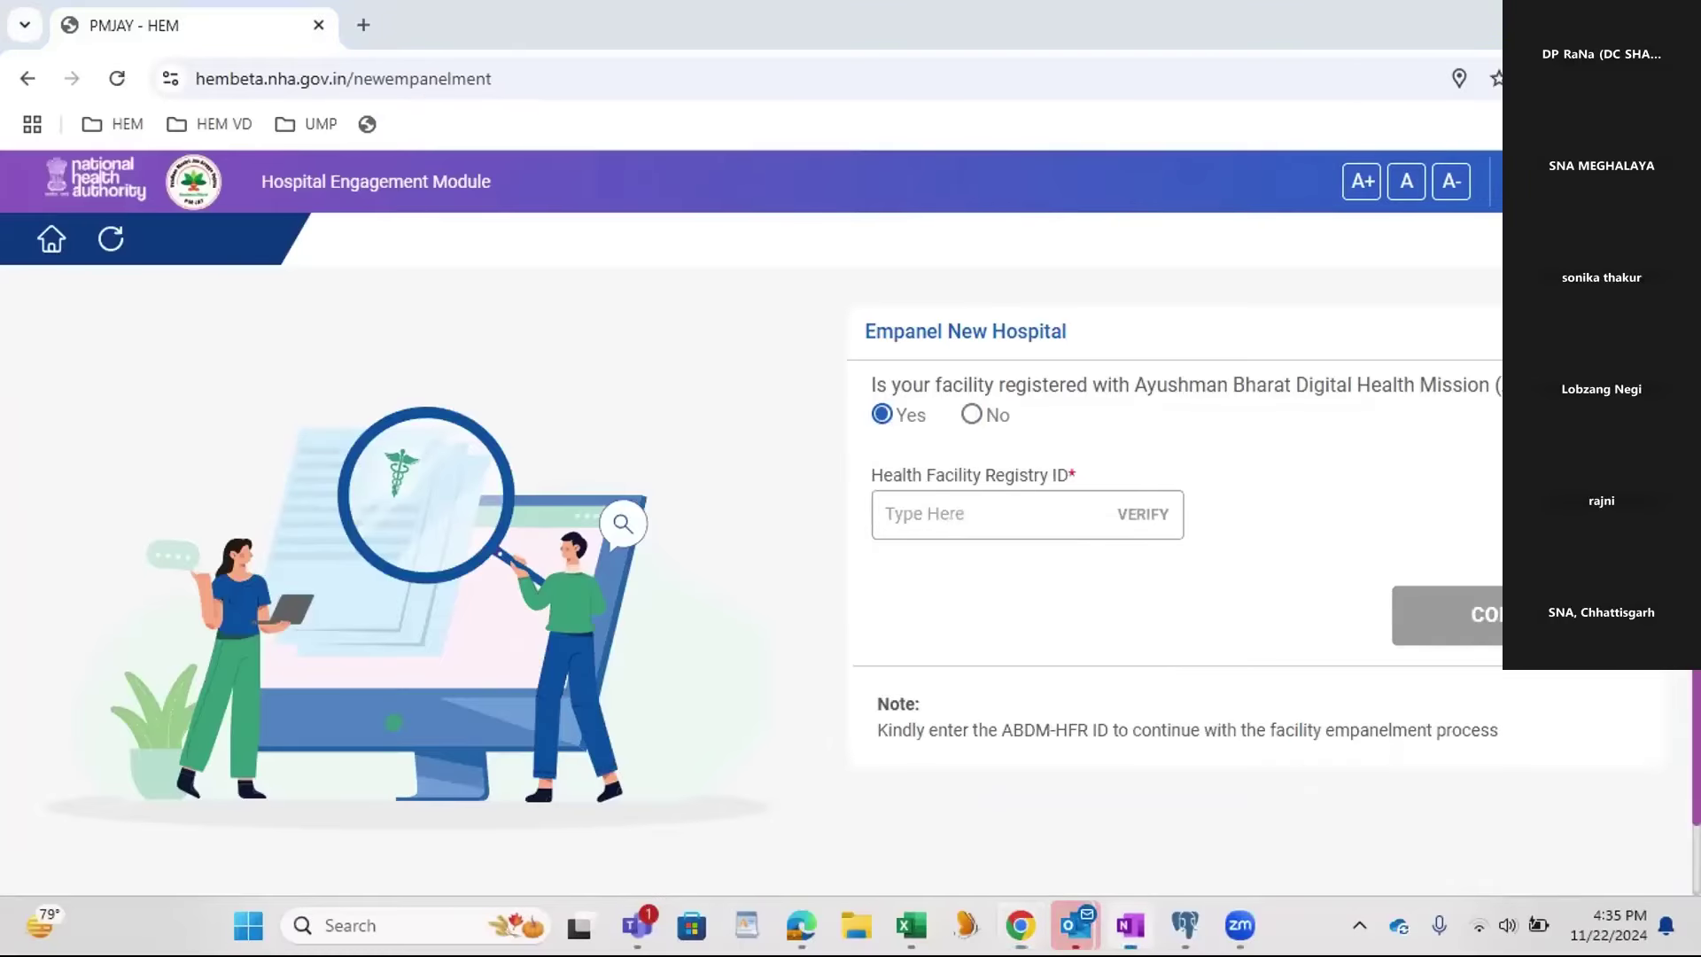
# Copy a private facility's HFR ID from the OneNote HFR page, then return to the Registry ID field
pyautogui.click(1130, 925)
pyautogui.click(1384, 675)
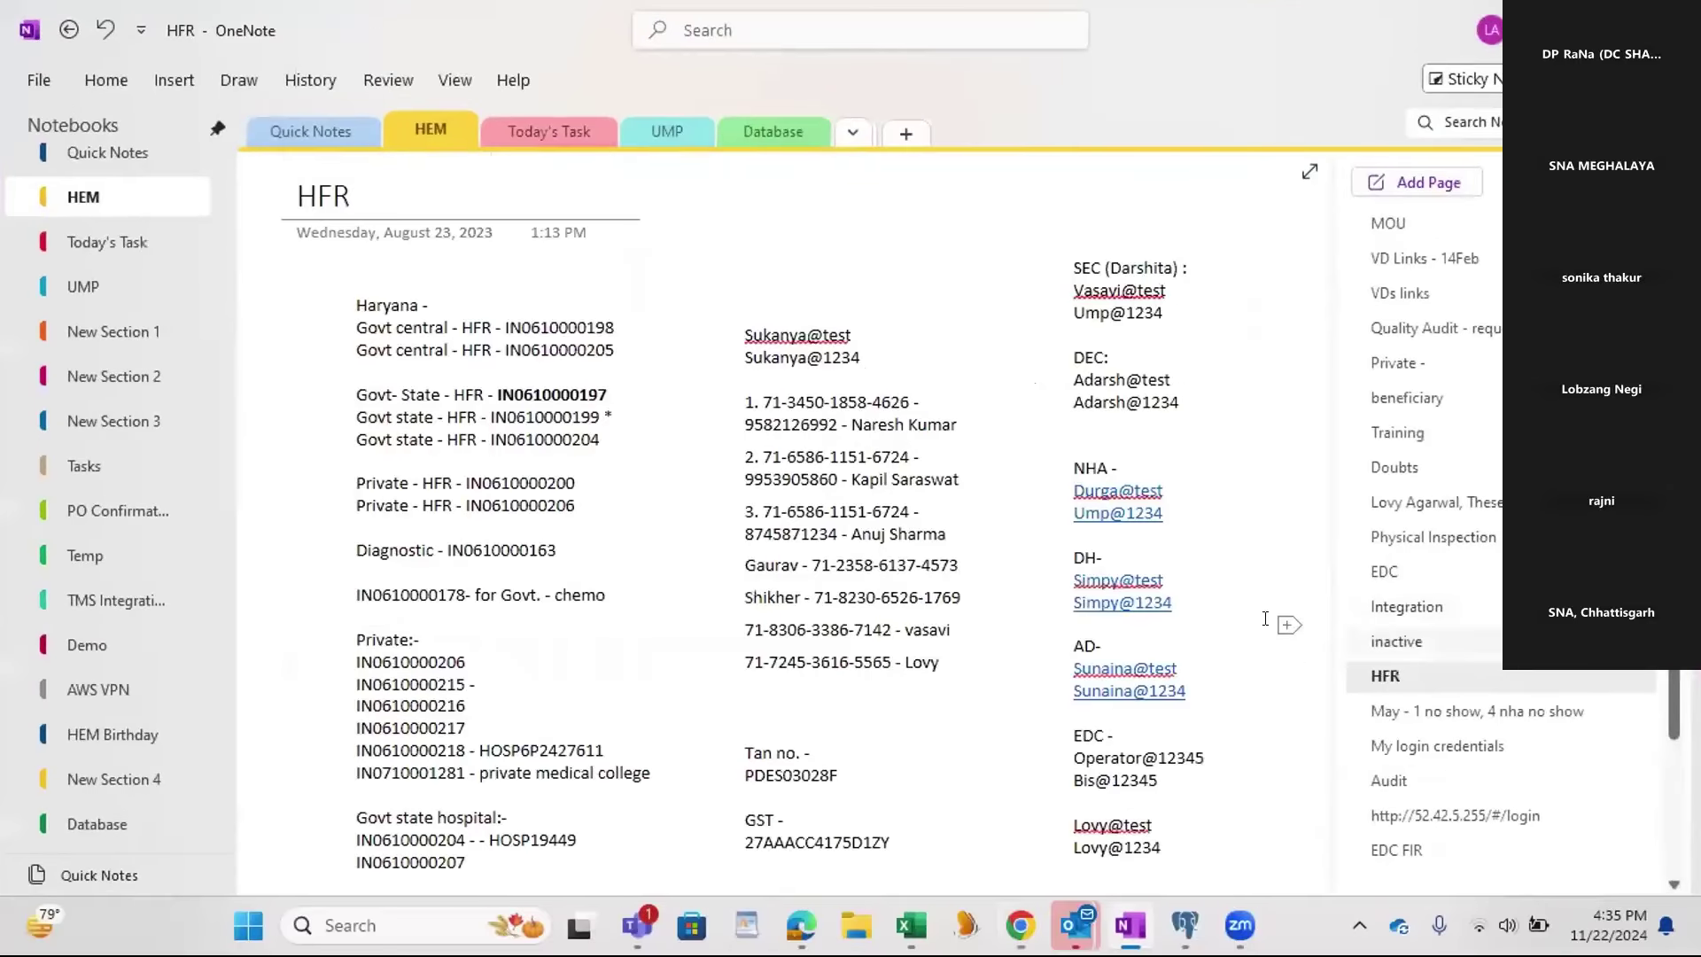
pyautogui.scroll(-5, 1086, 595)
pyautogui.doubleClick(1079, 571)
pyautogui.hotkey('ctrl', 'c')
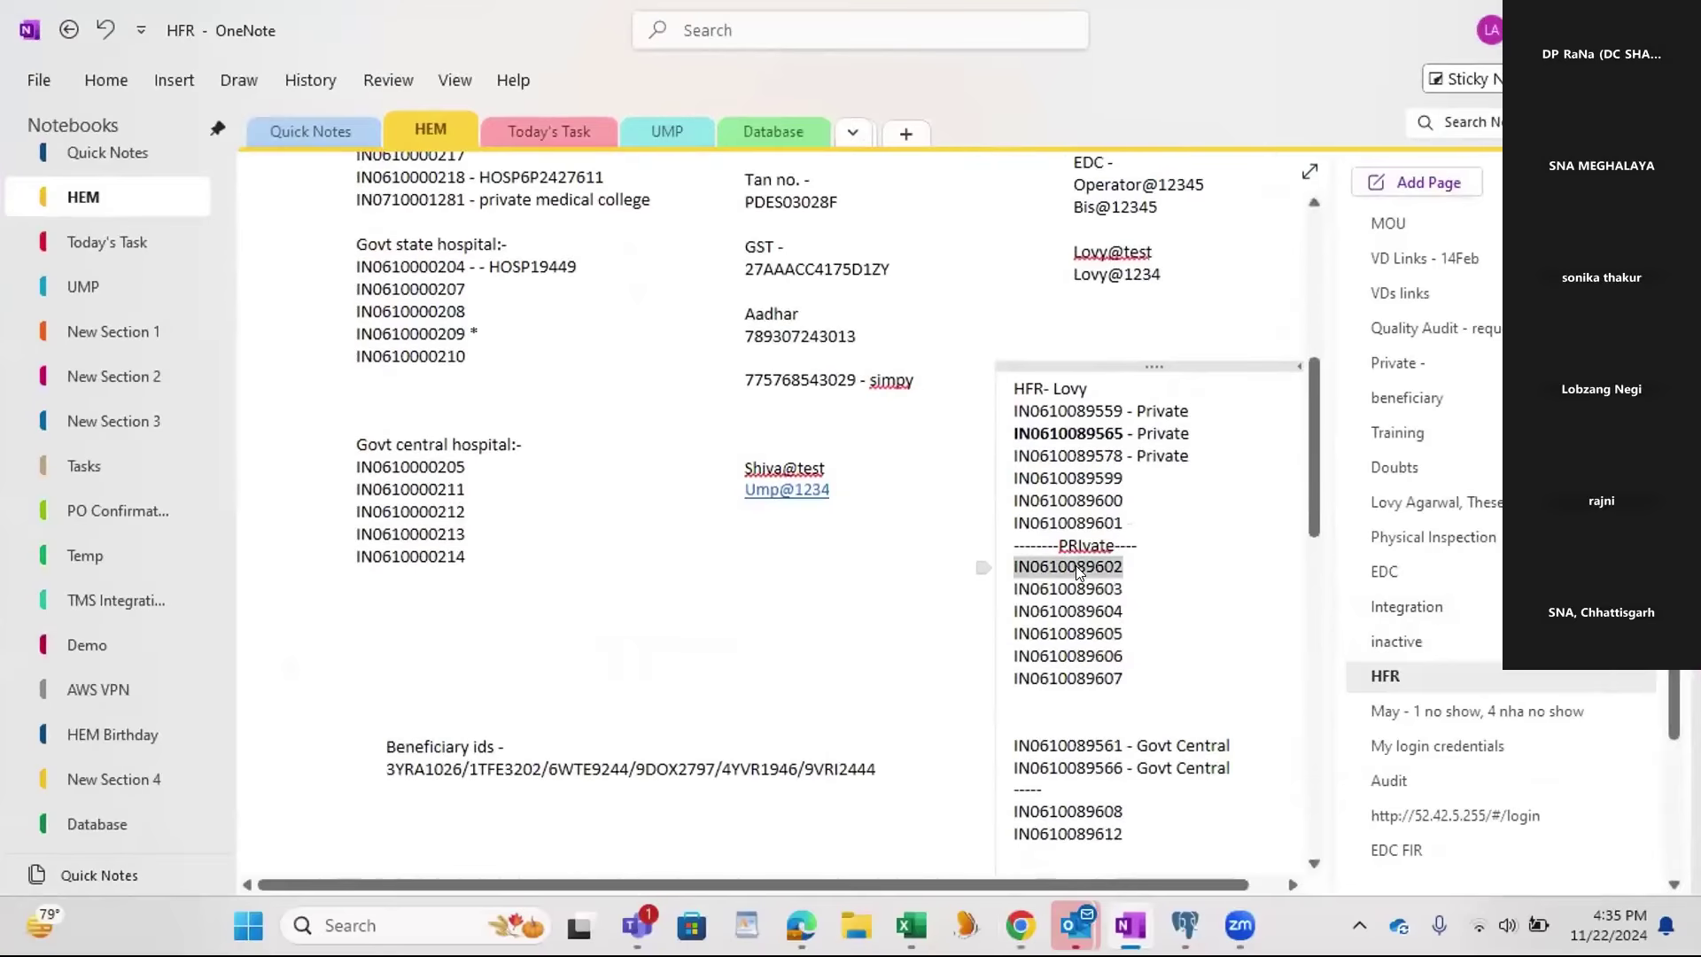
pyautogui.hotkey('alt', 'Tab')
pyautogui.click(948, 515)
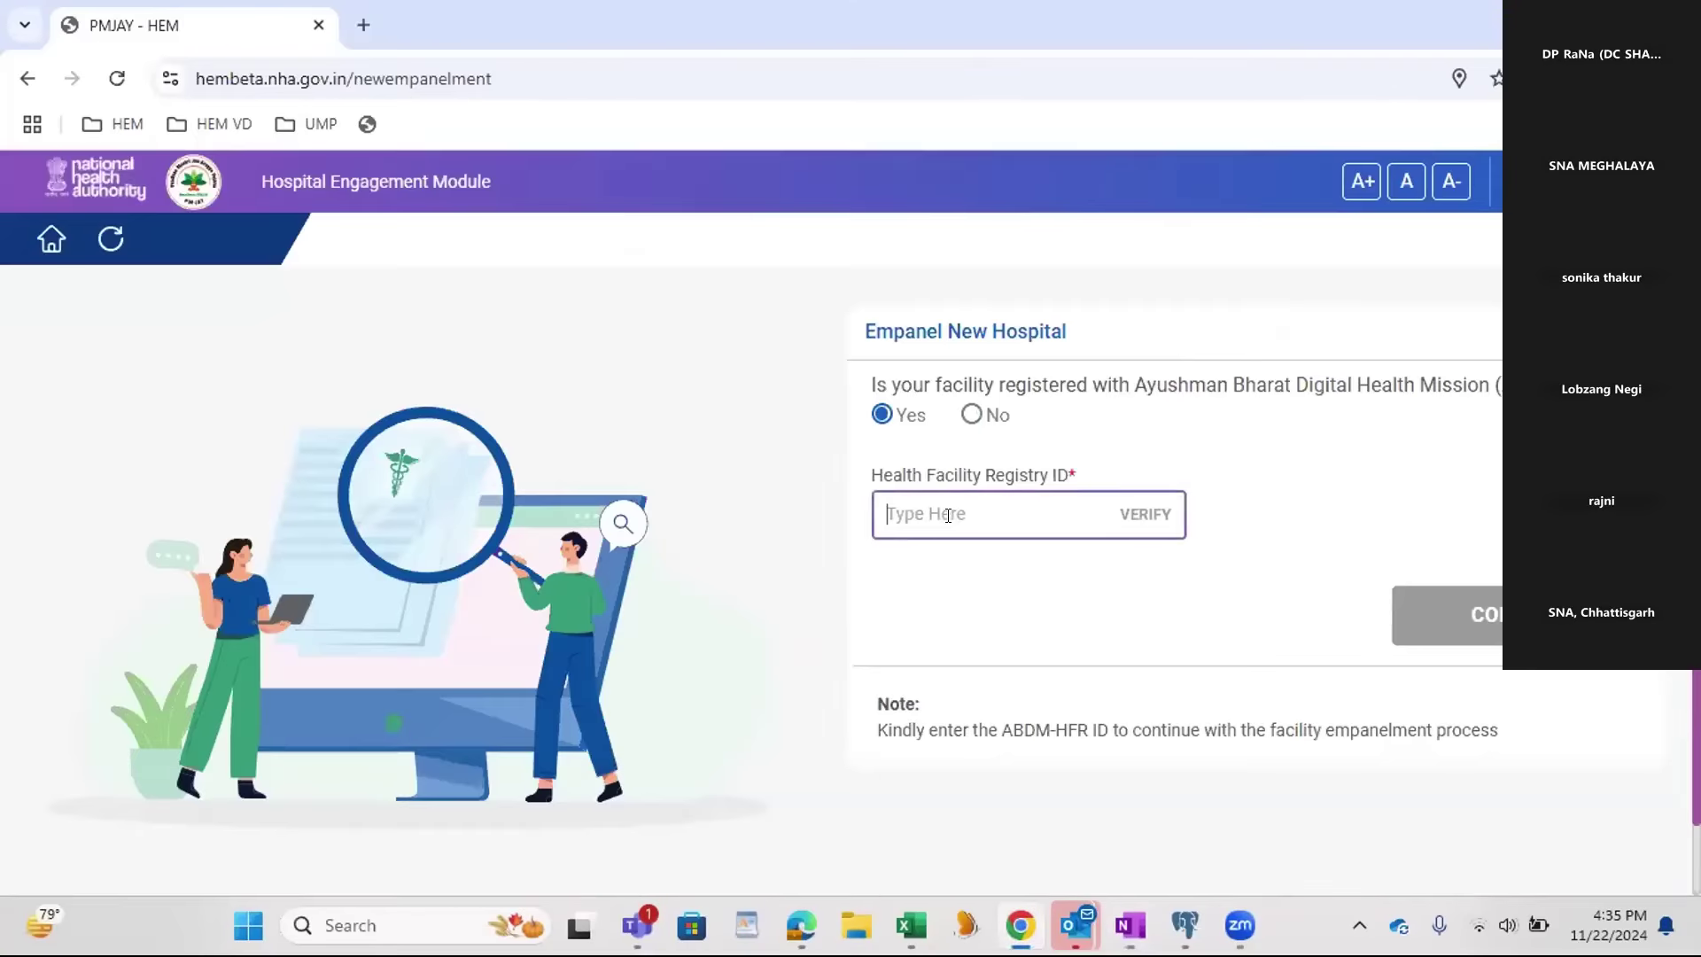
# Paste and verify the HFR ID, then confirm with the received OTP to open LIFECARE PRIVATE HOSPITAL's form
pyautogui.hotkey('ctrl', 'v')
pyautogui.click(1142, 523)
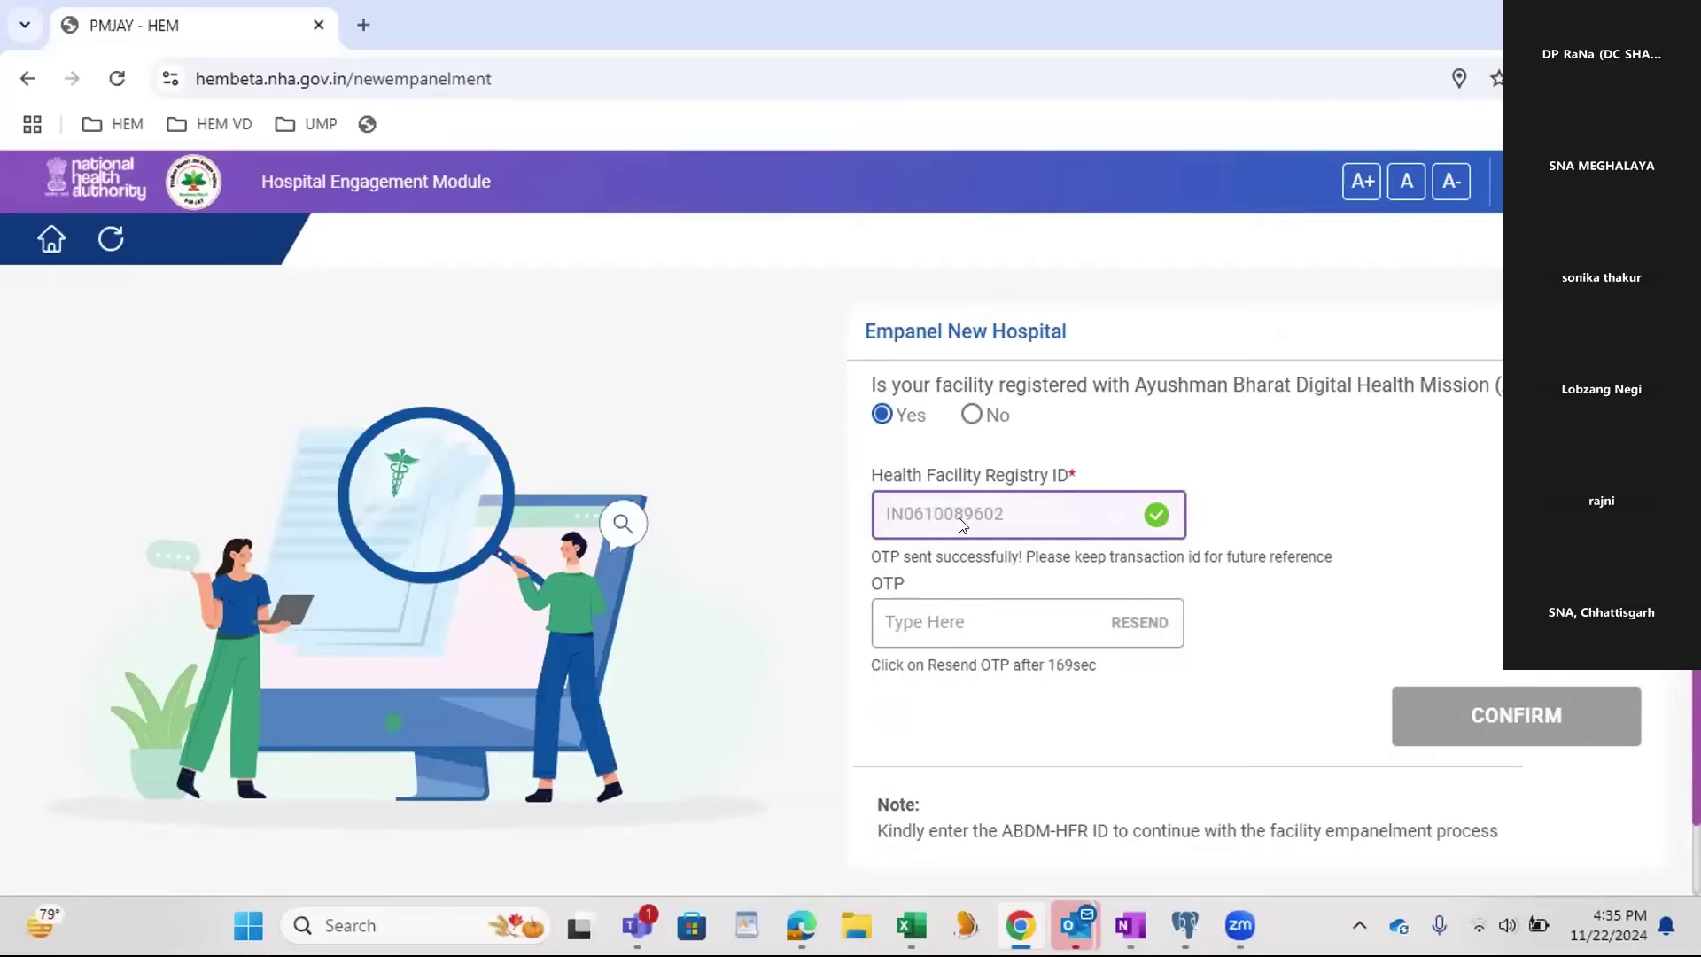
pyautogui.click(914, 618)
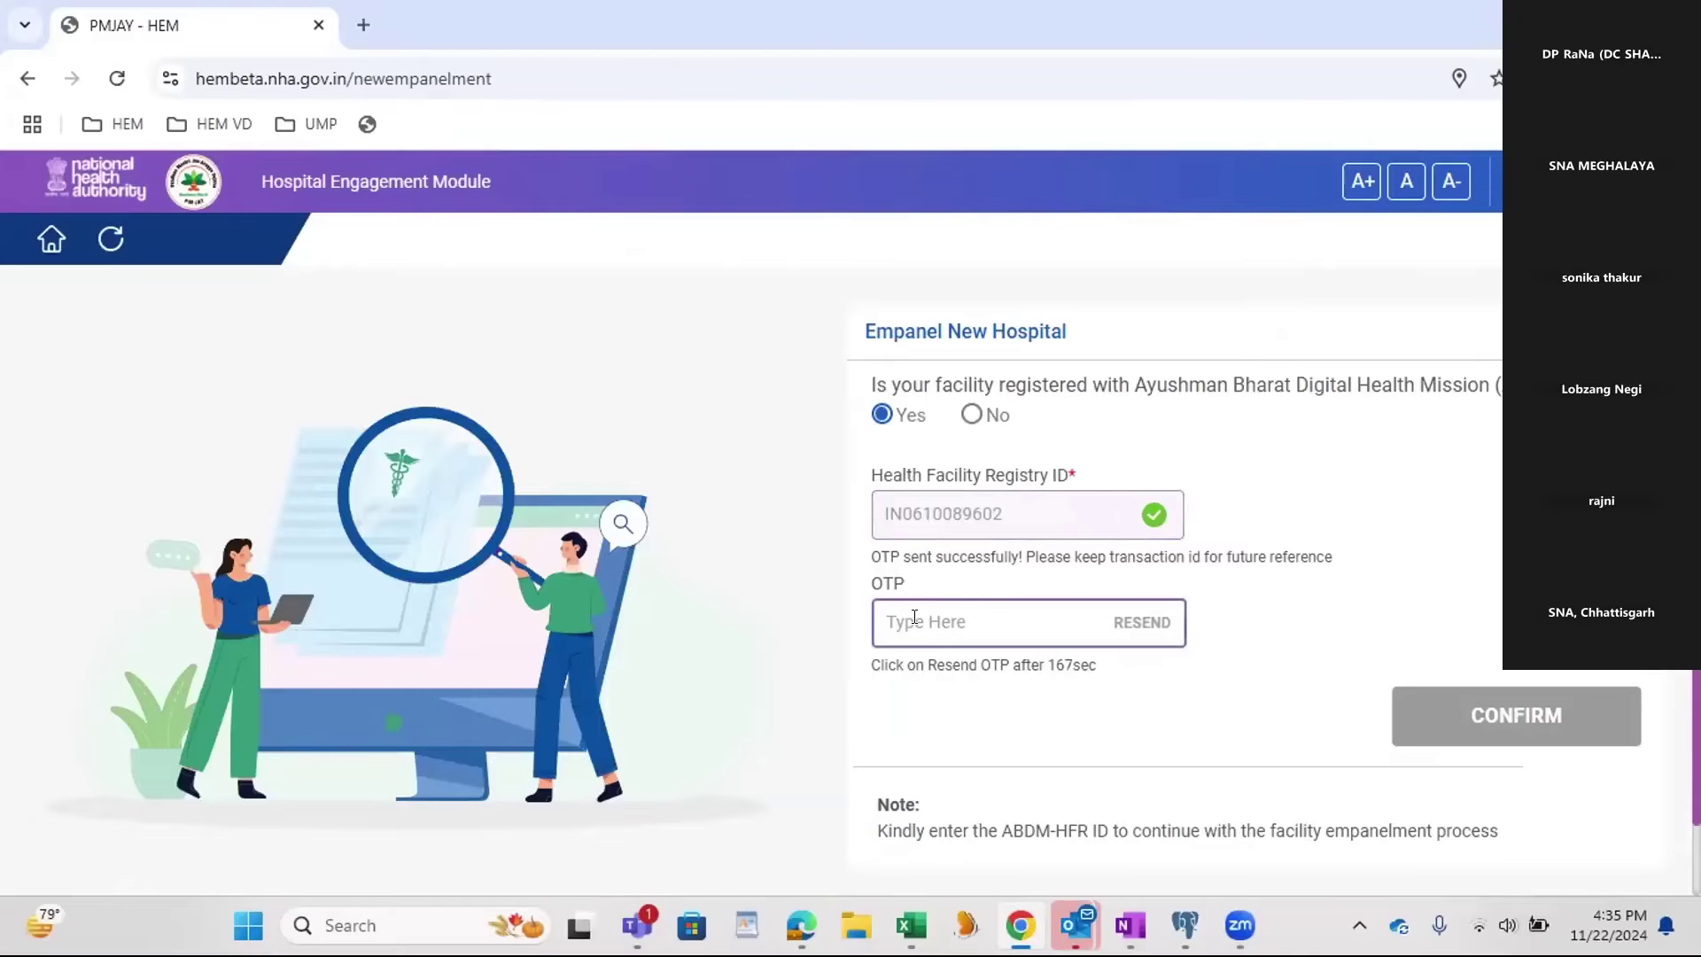
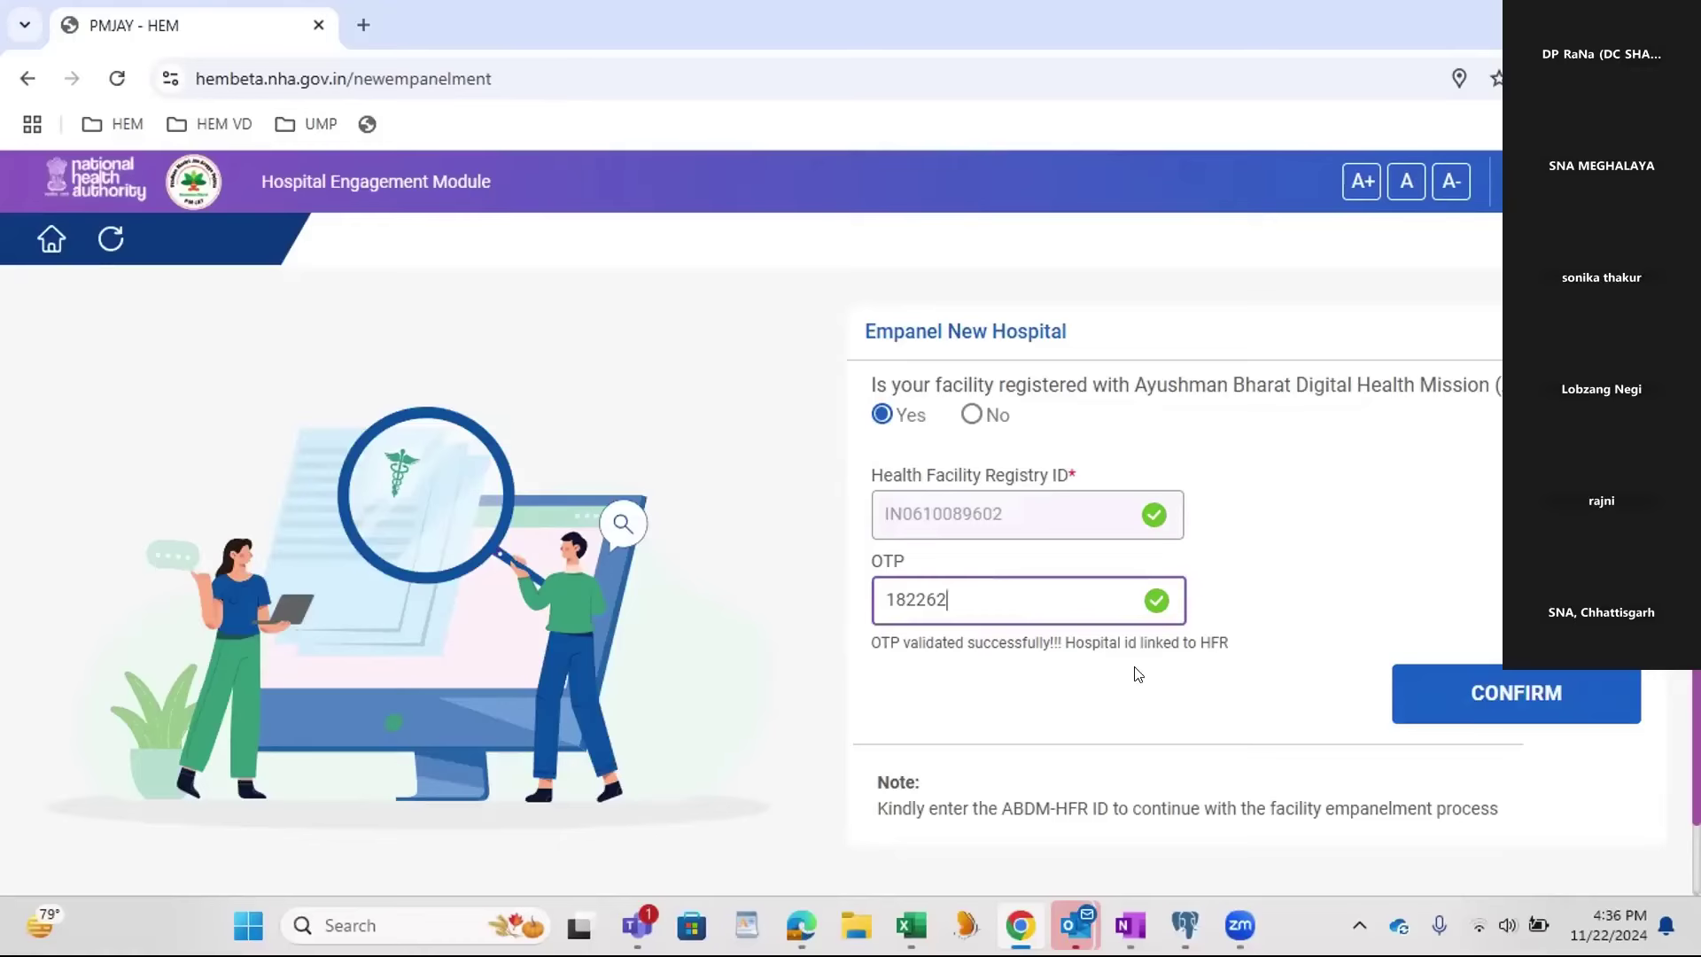
pyautogui.click(1514, 700)
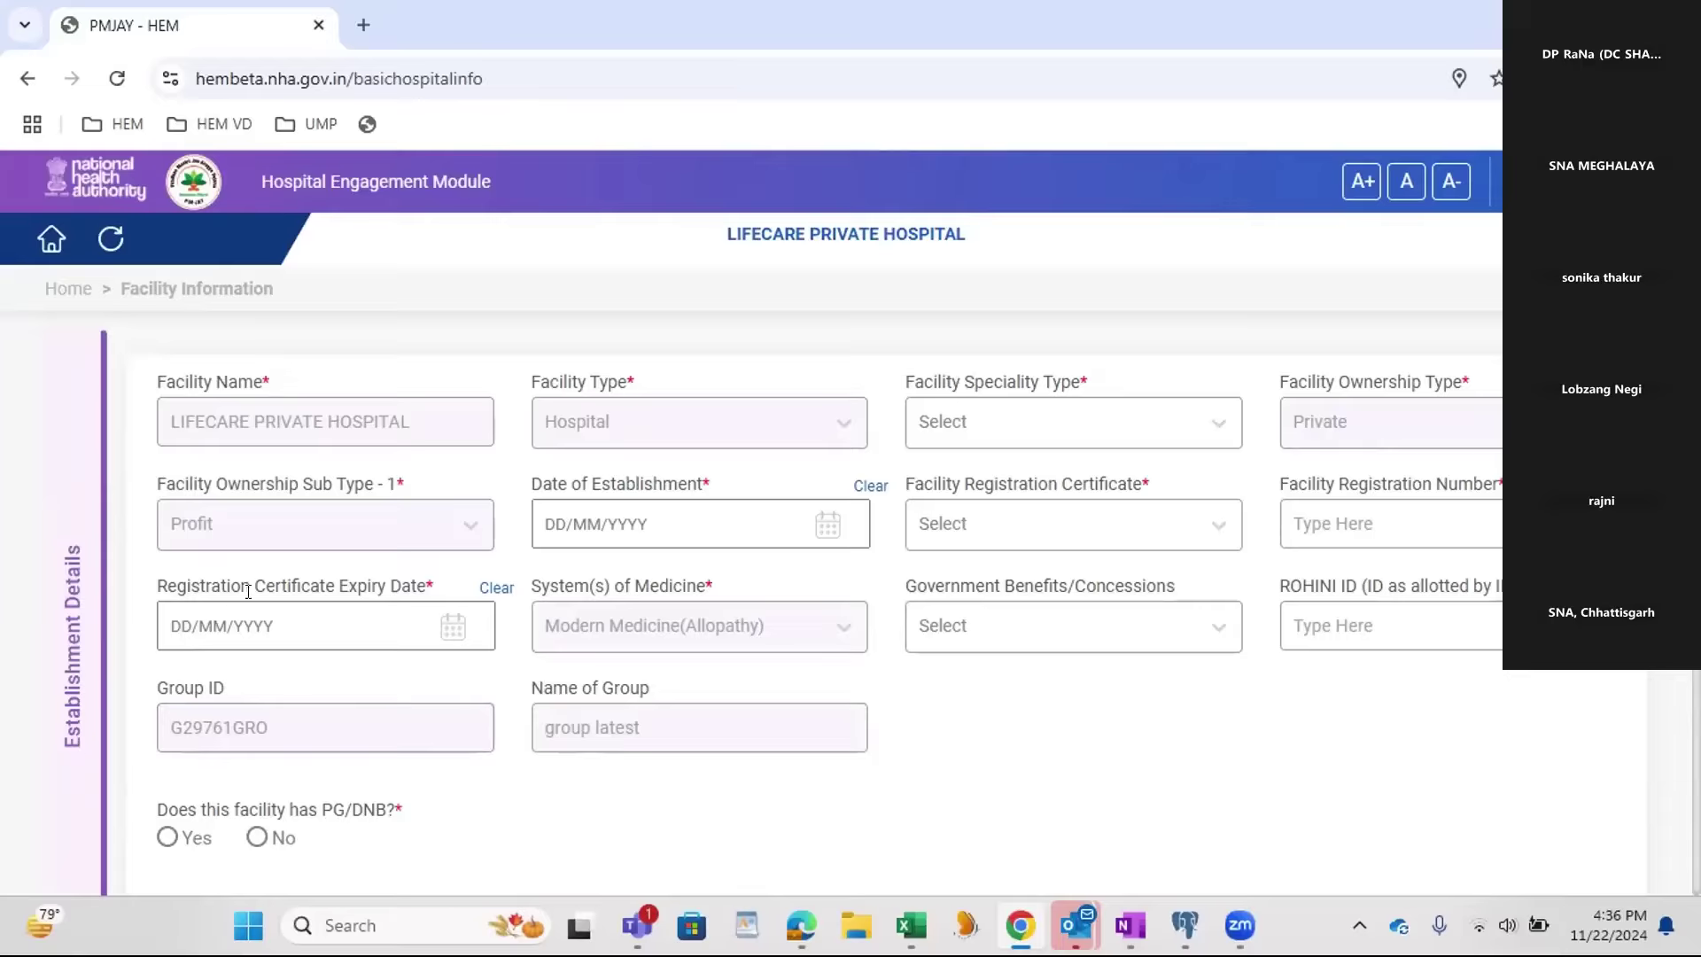
# Set the speciality type to Multi Speciality and the establishment date to 05/08/2024
pyautogui.click(321, 427)
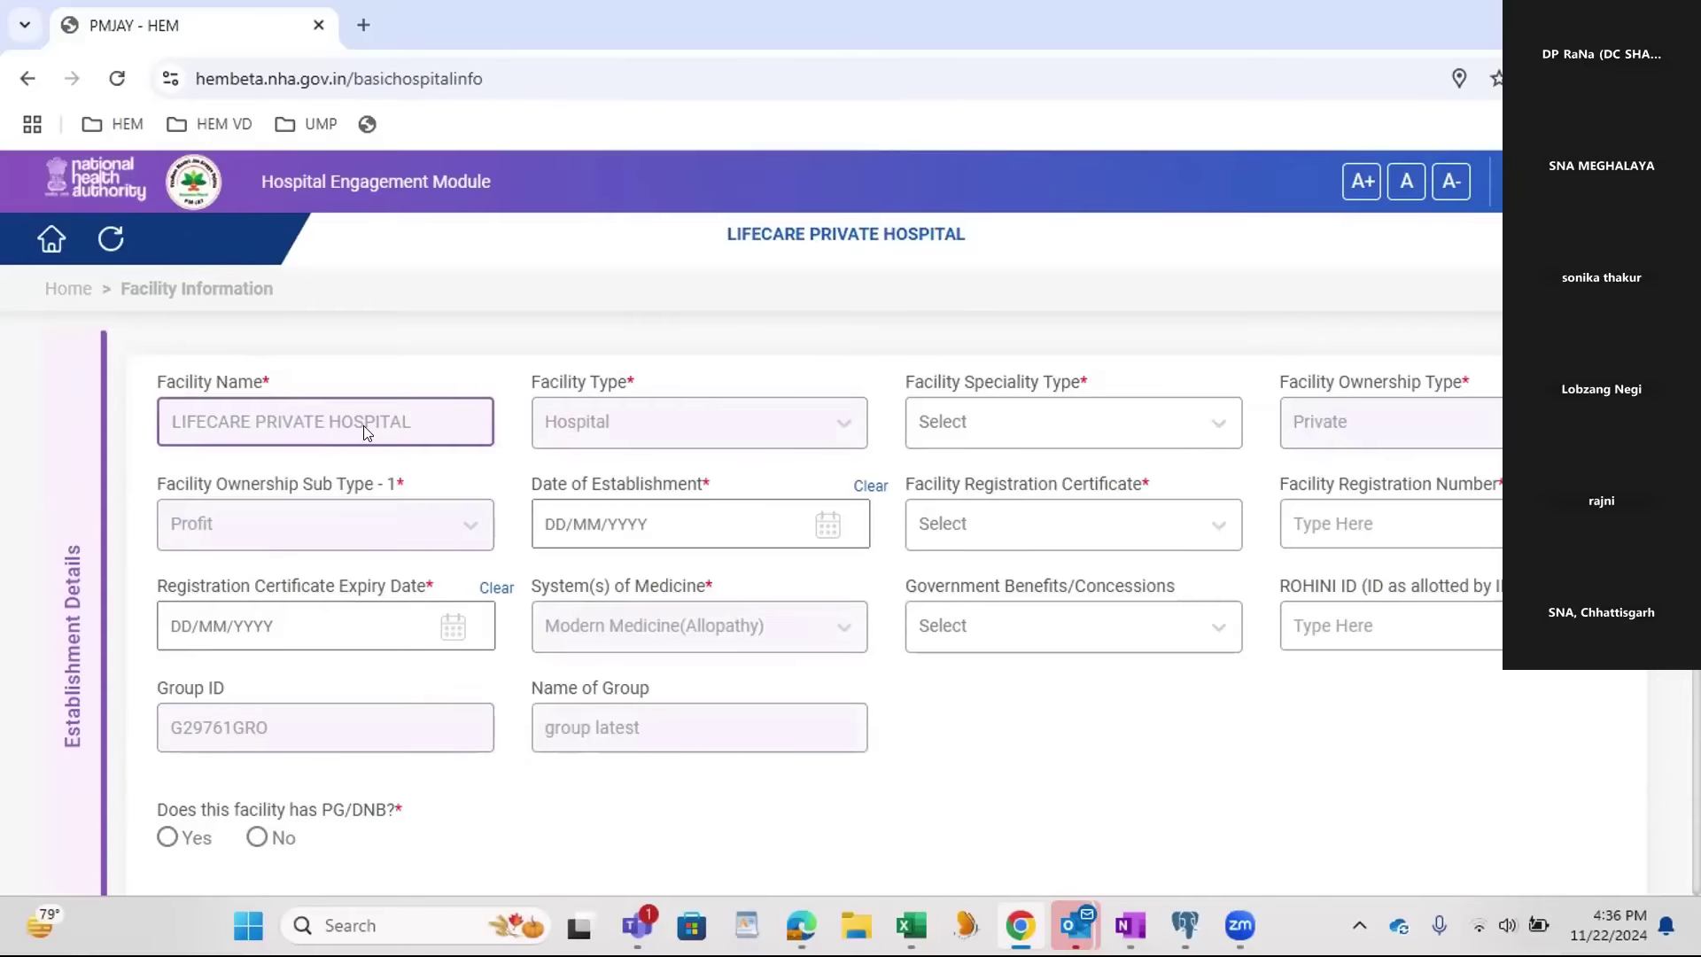
pyautogui.moveTo(153, 382); pyautogui.dragTo(346, 384)
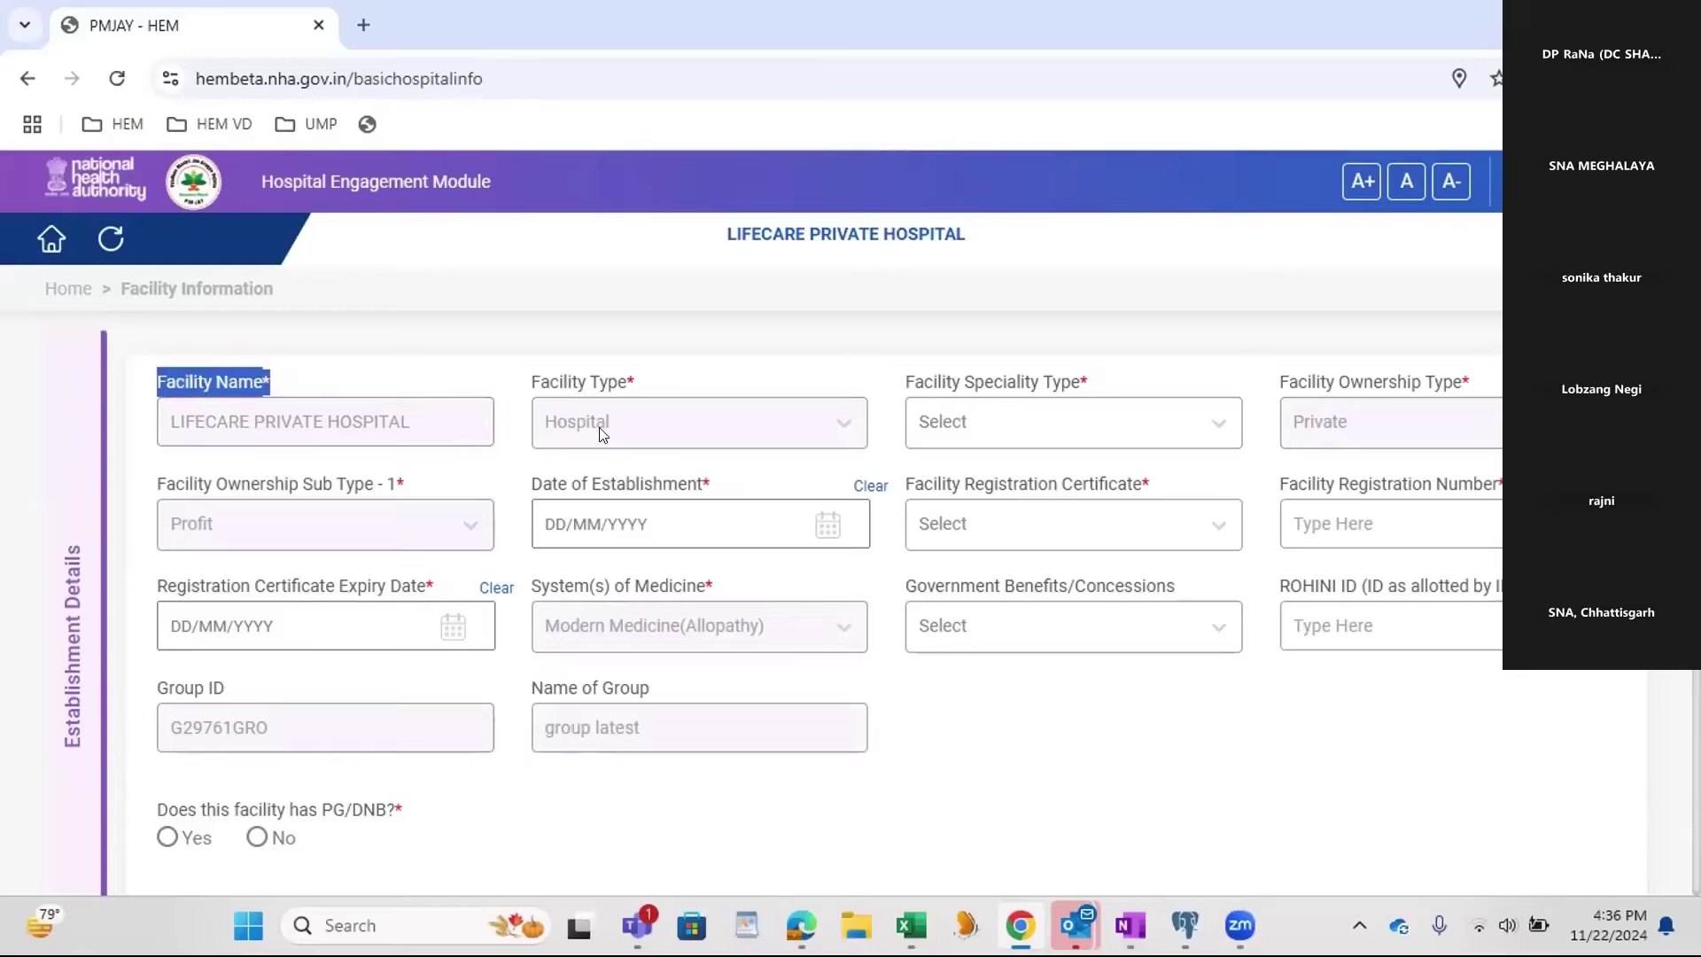
pyautogui.click(324, 430)
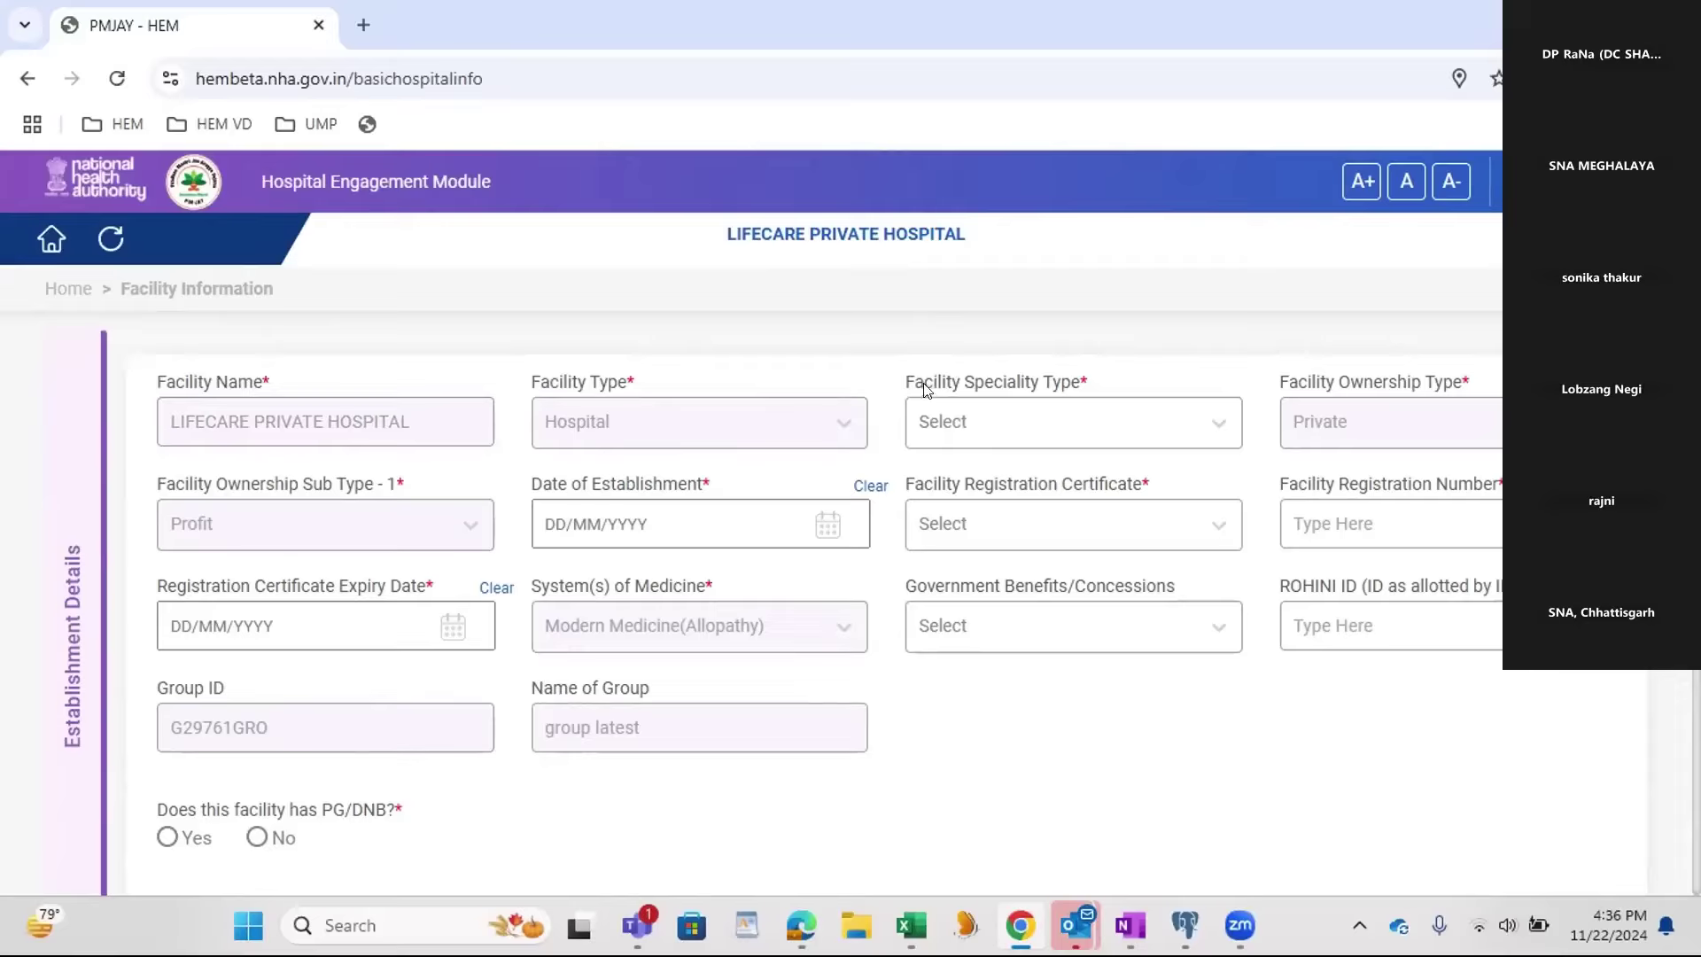
pyautogui.click(1081, 432)
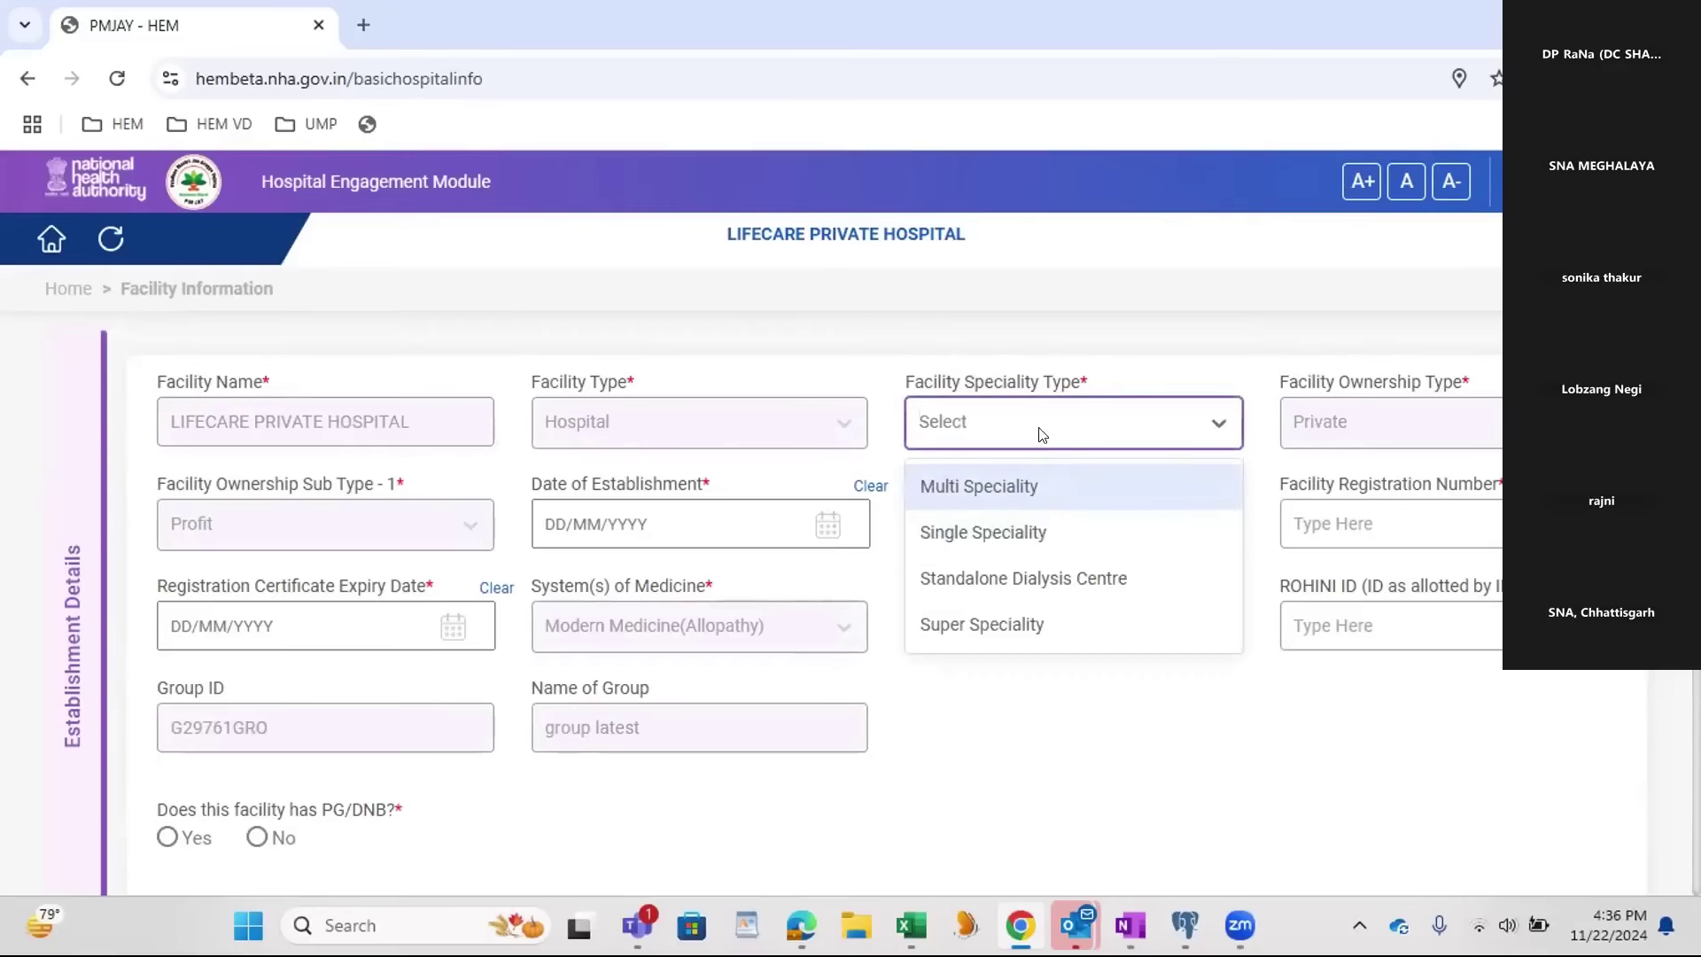
pyautogui.click(1023, 486)
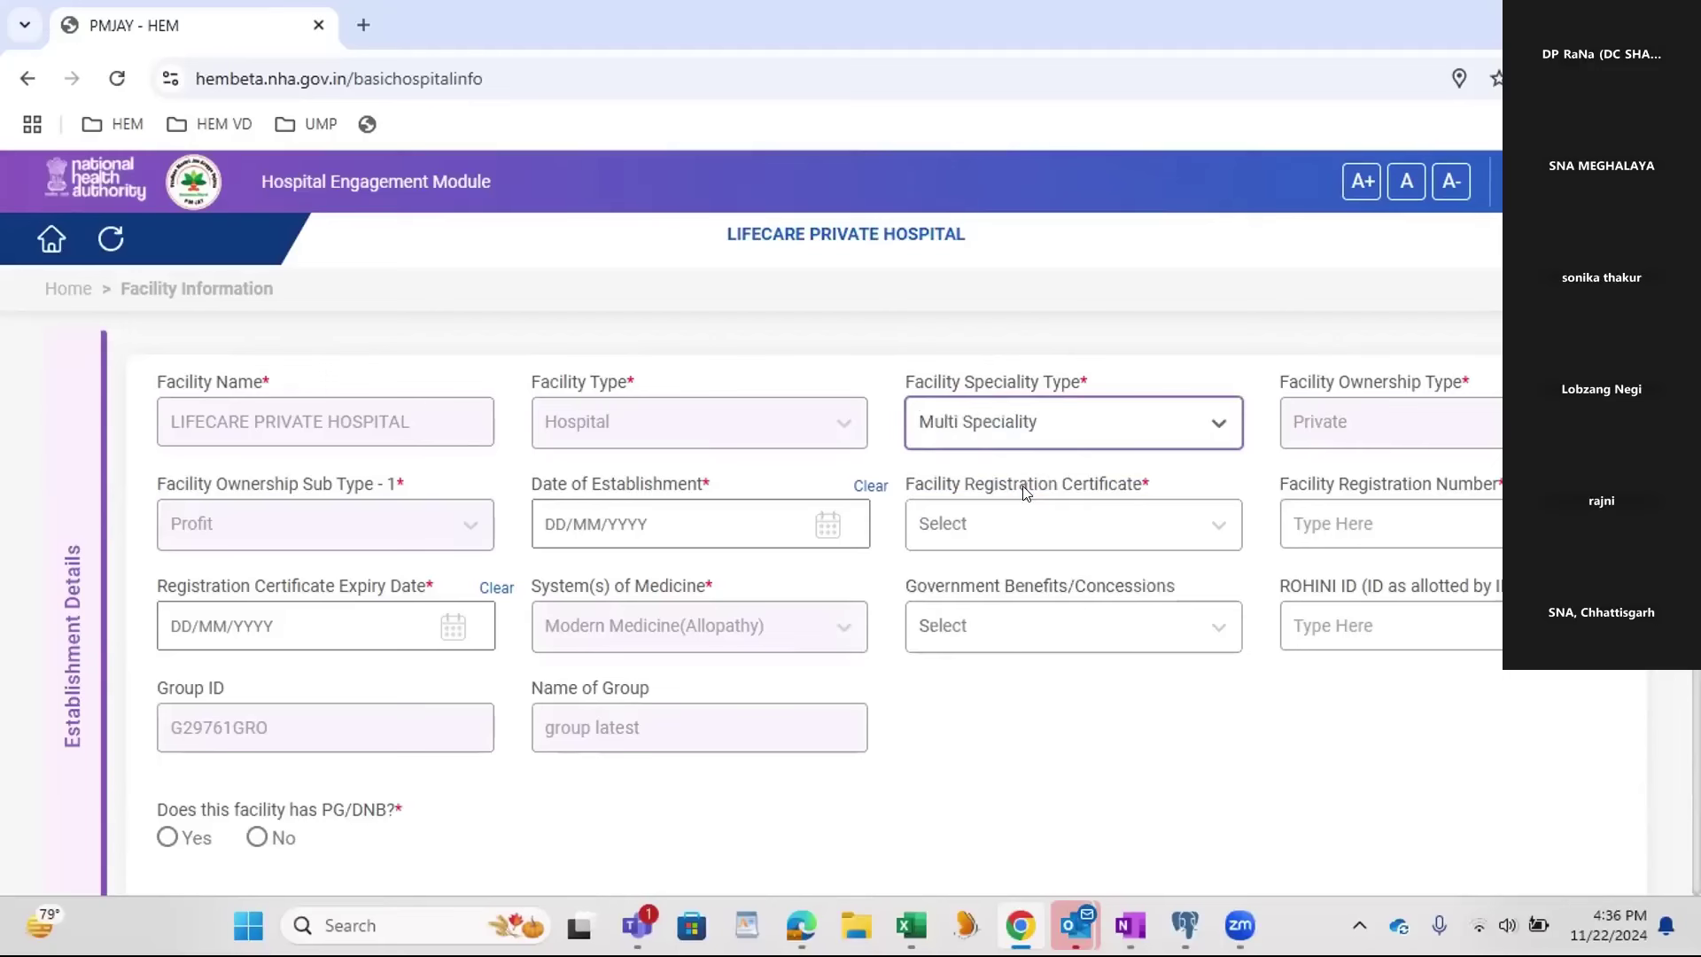
pyautogui.click(620, 524)
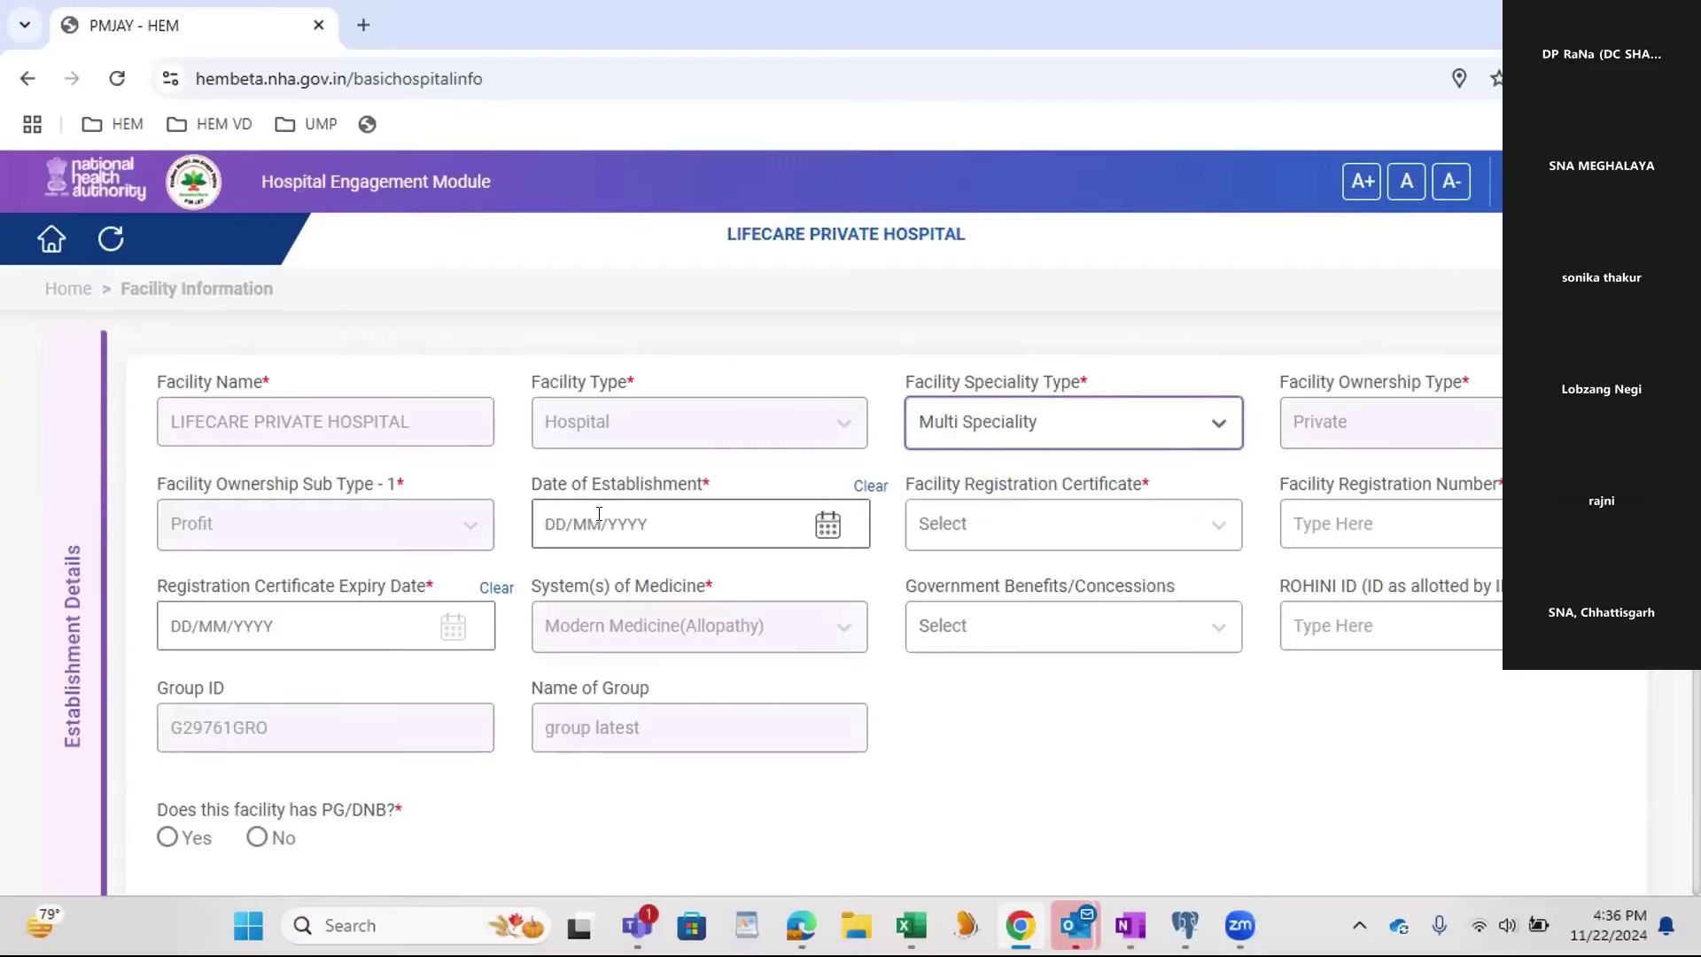
pyautogui.click(599, 739)
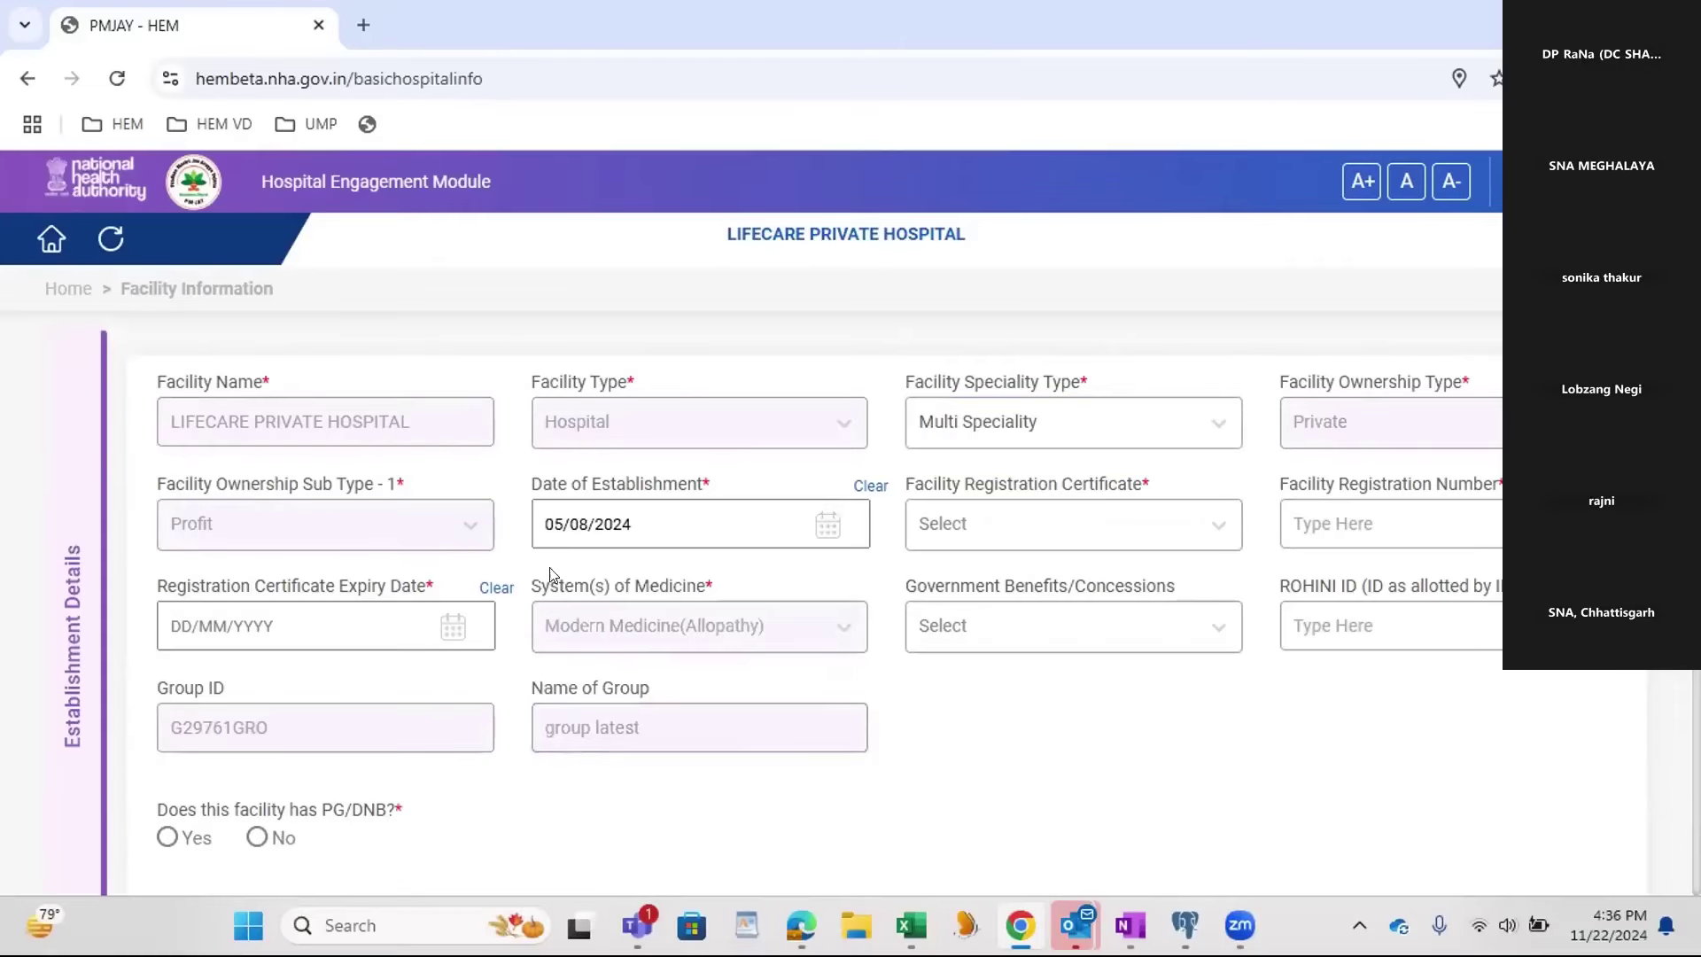
pyautogui.click(1041, 524)
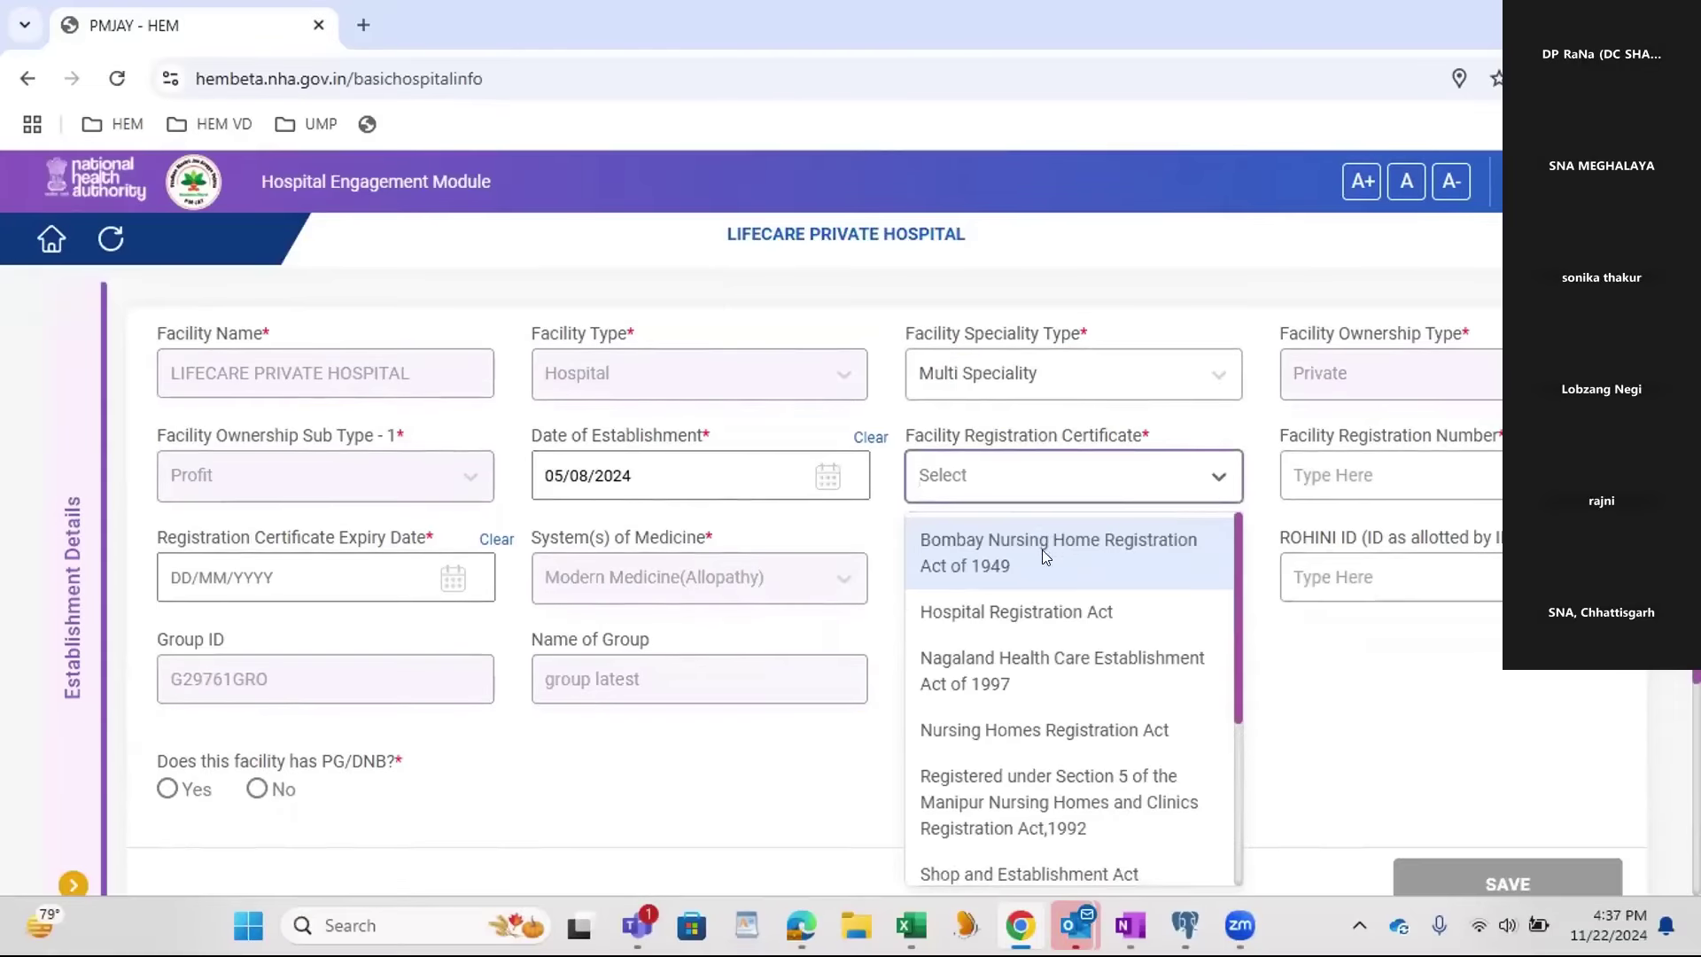
pyautogui.click(1050, 622)
pyautogui.click(1373, 470)
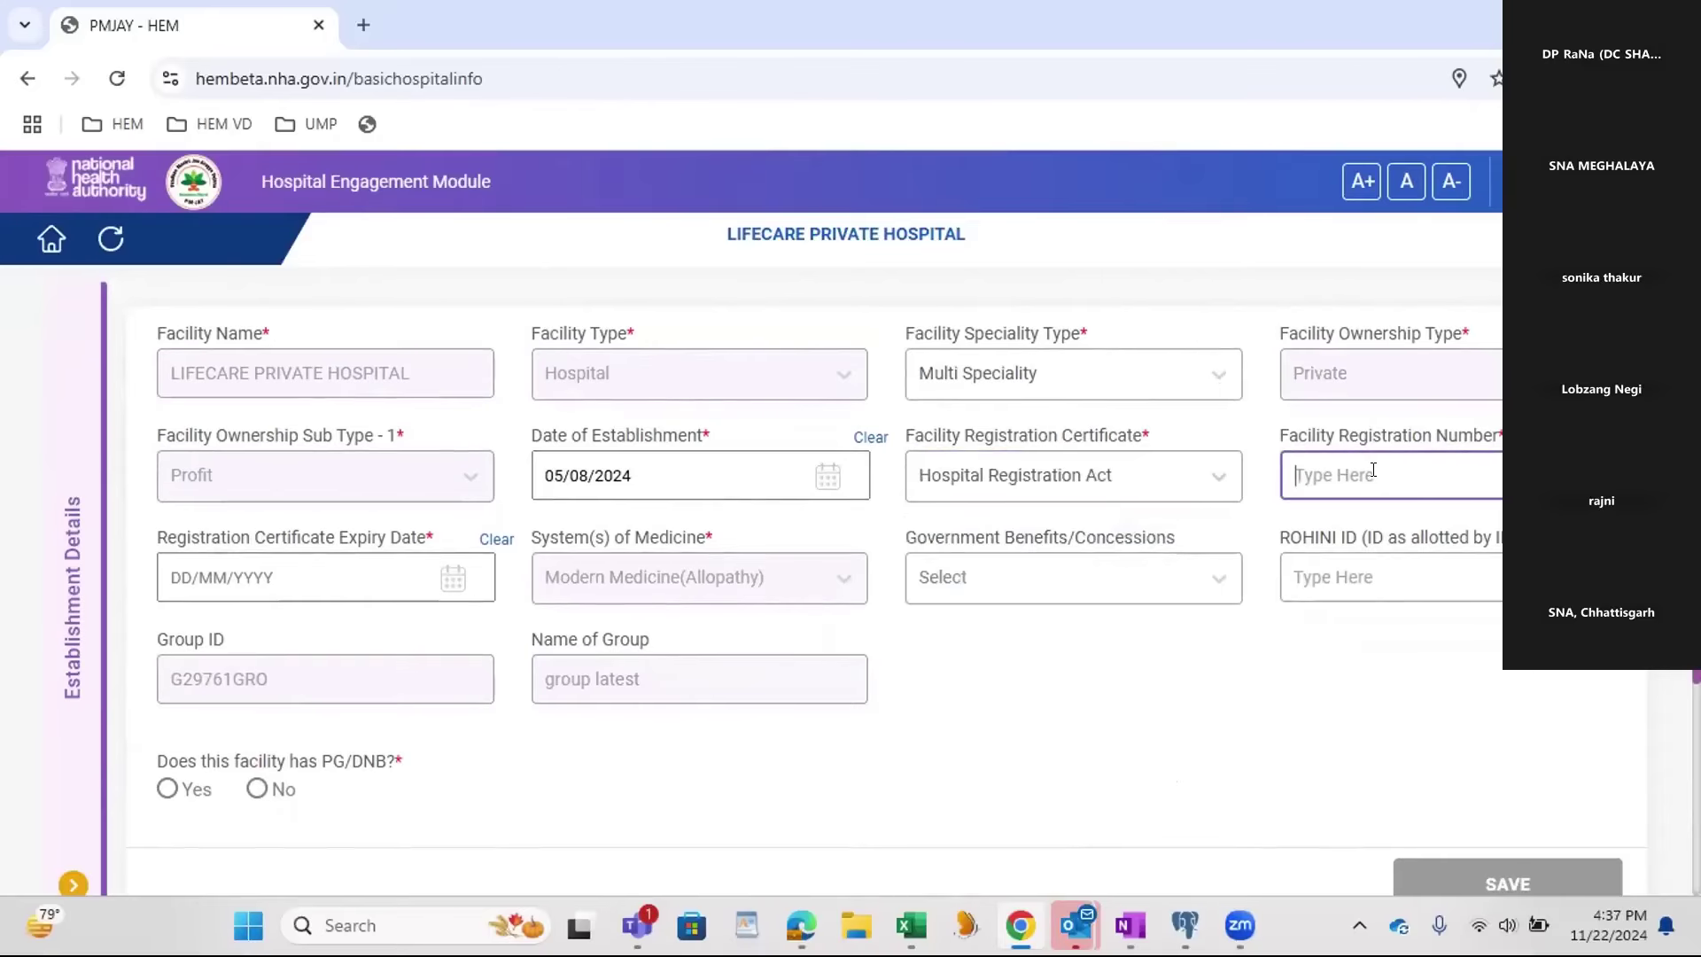
pyautogui.write('5464646546546')
pyautogui.click(293, 579)
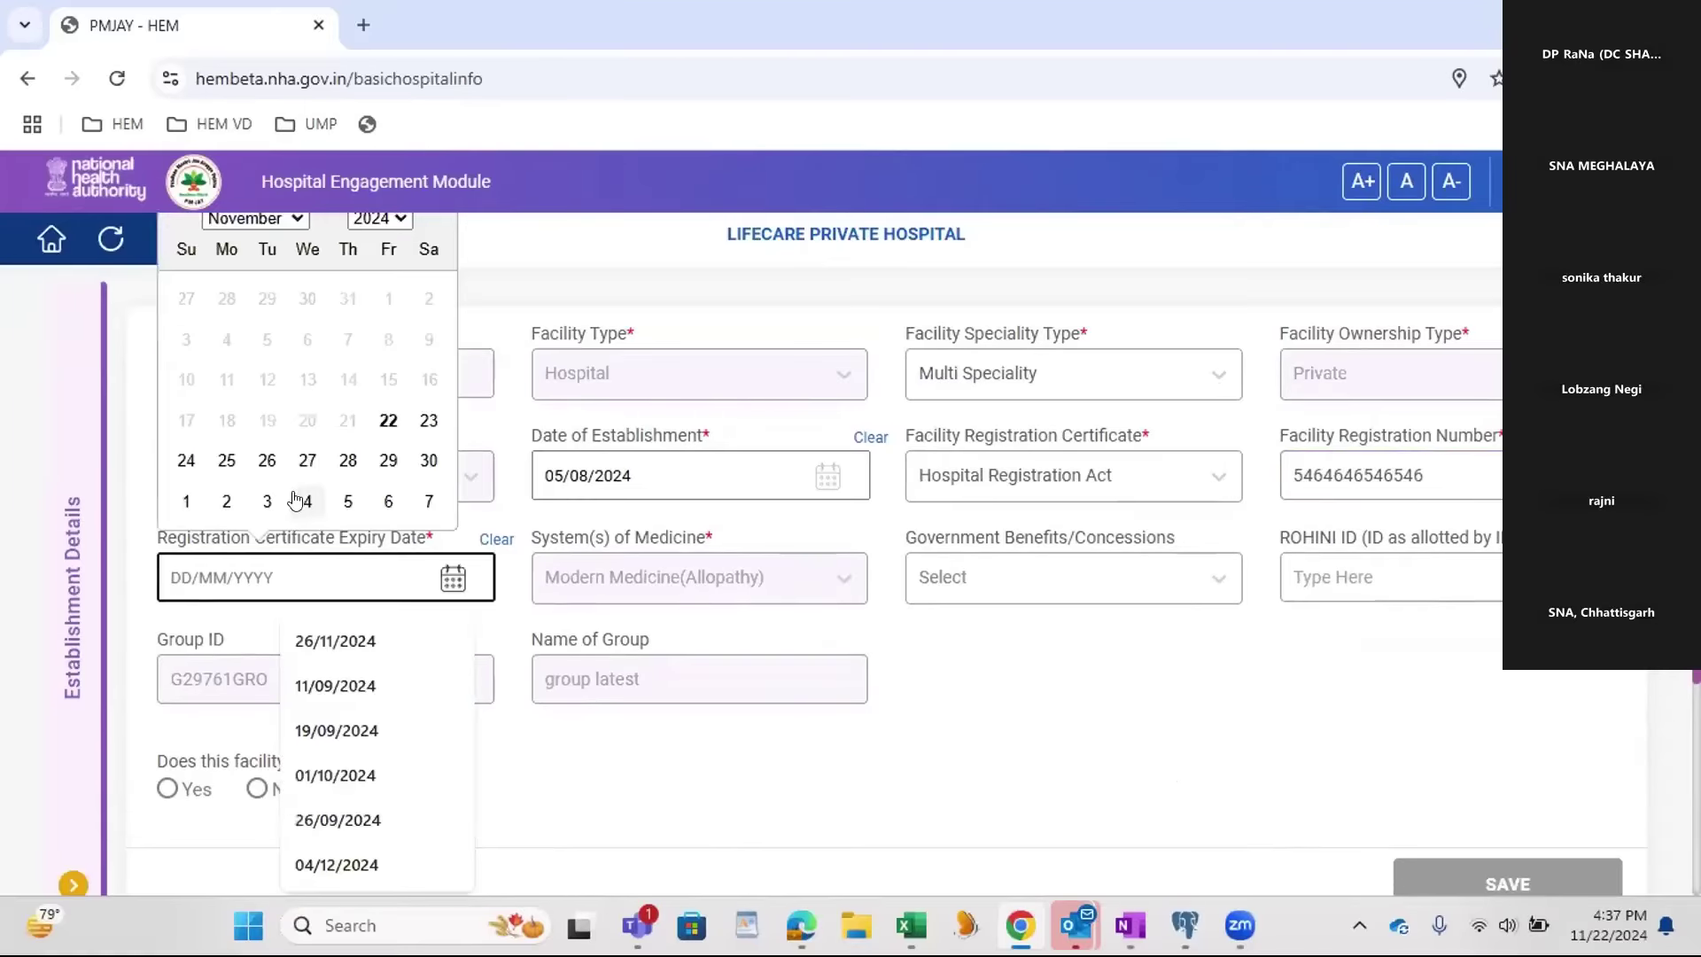
pyautogui.click(308, 460)
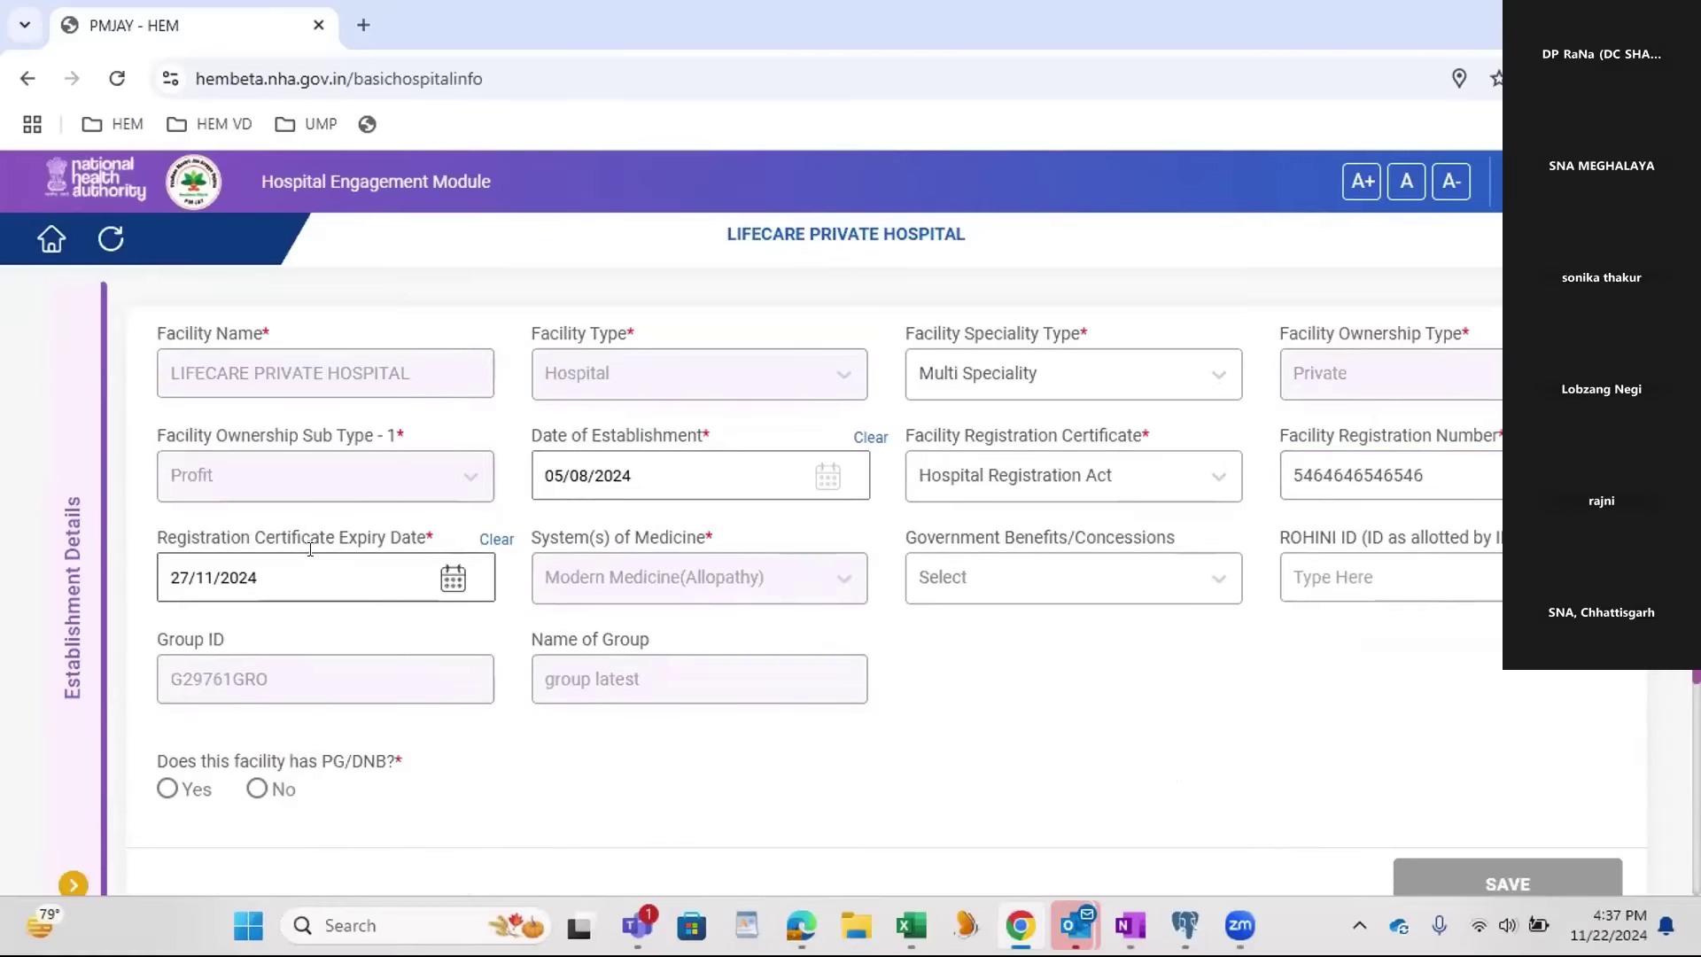
pyautogui.click(941, 577)
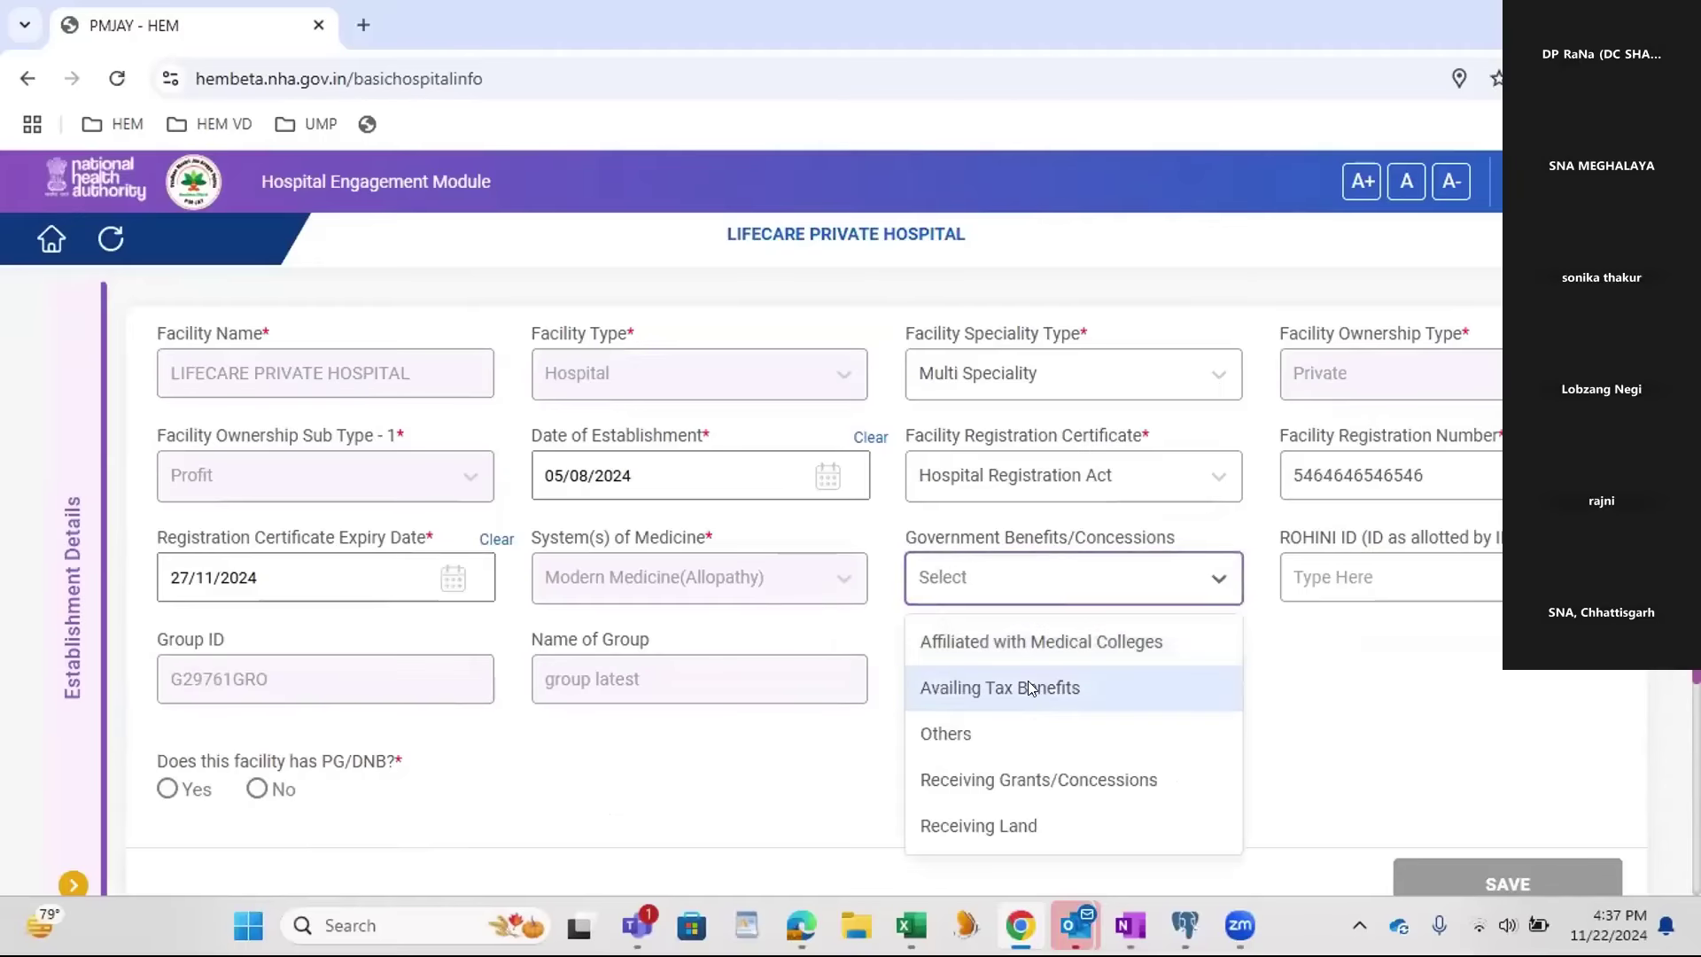
pyautogui.click(1030, 688)
pyautogui.click(1345, 579)
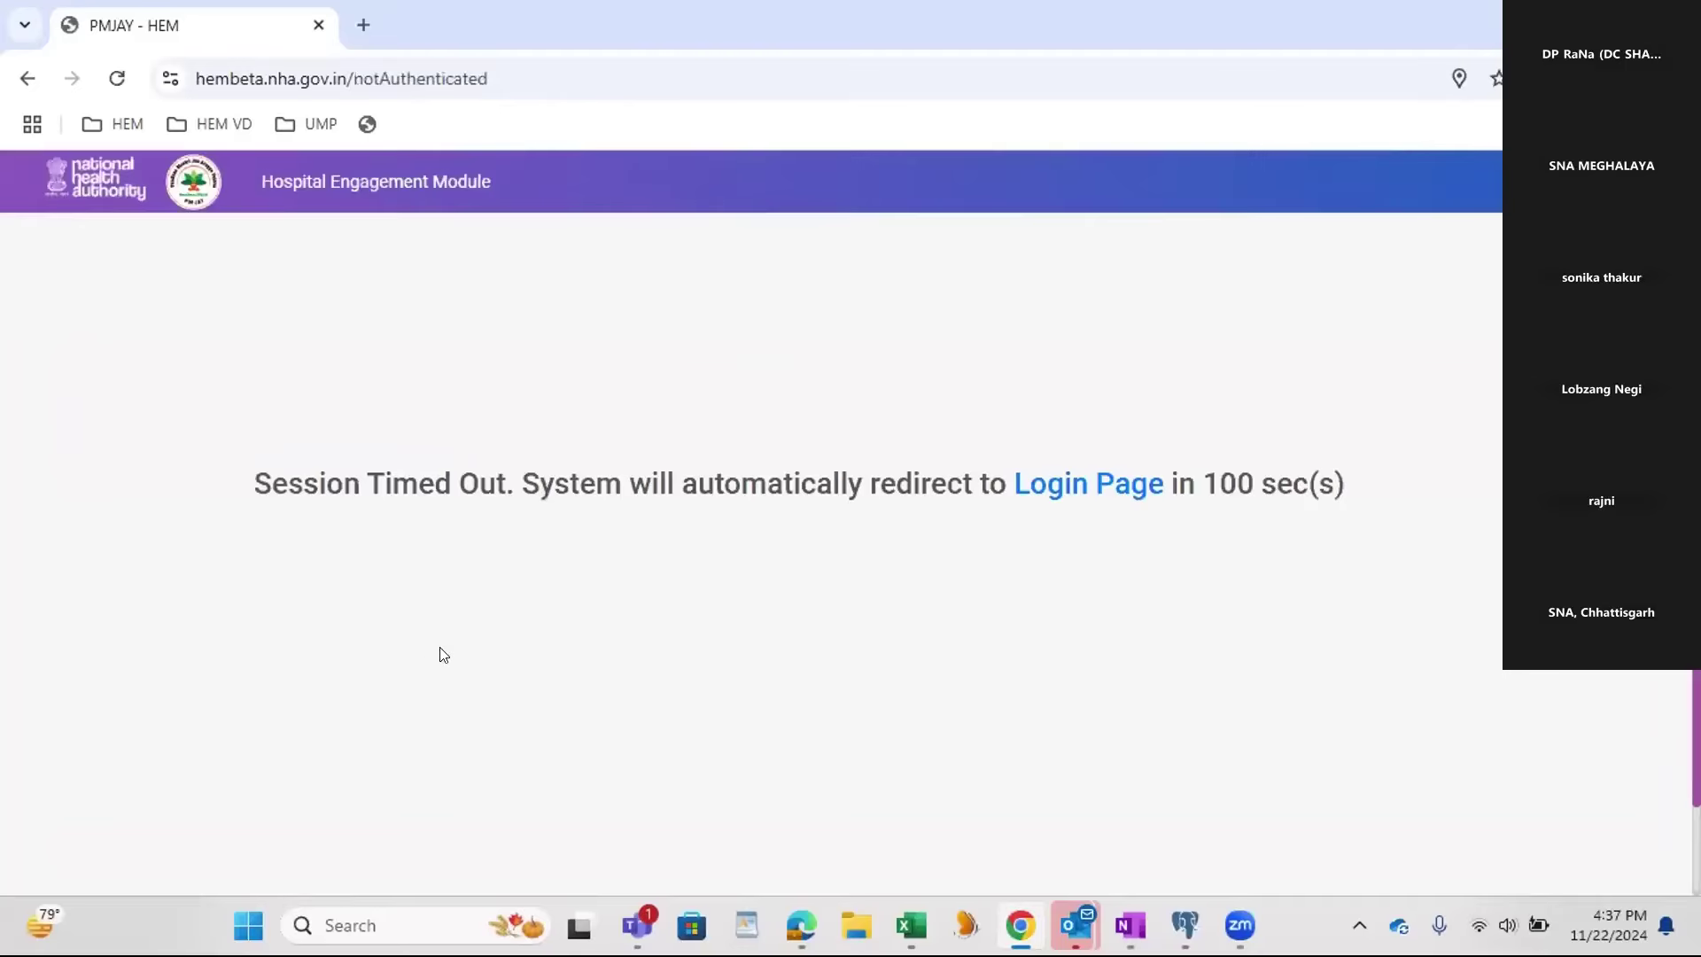
# Reload the login page and sign in with the user ID, password and both captchas
pyautogui.click(1103, 495)
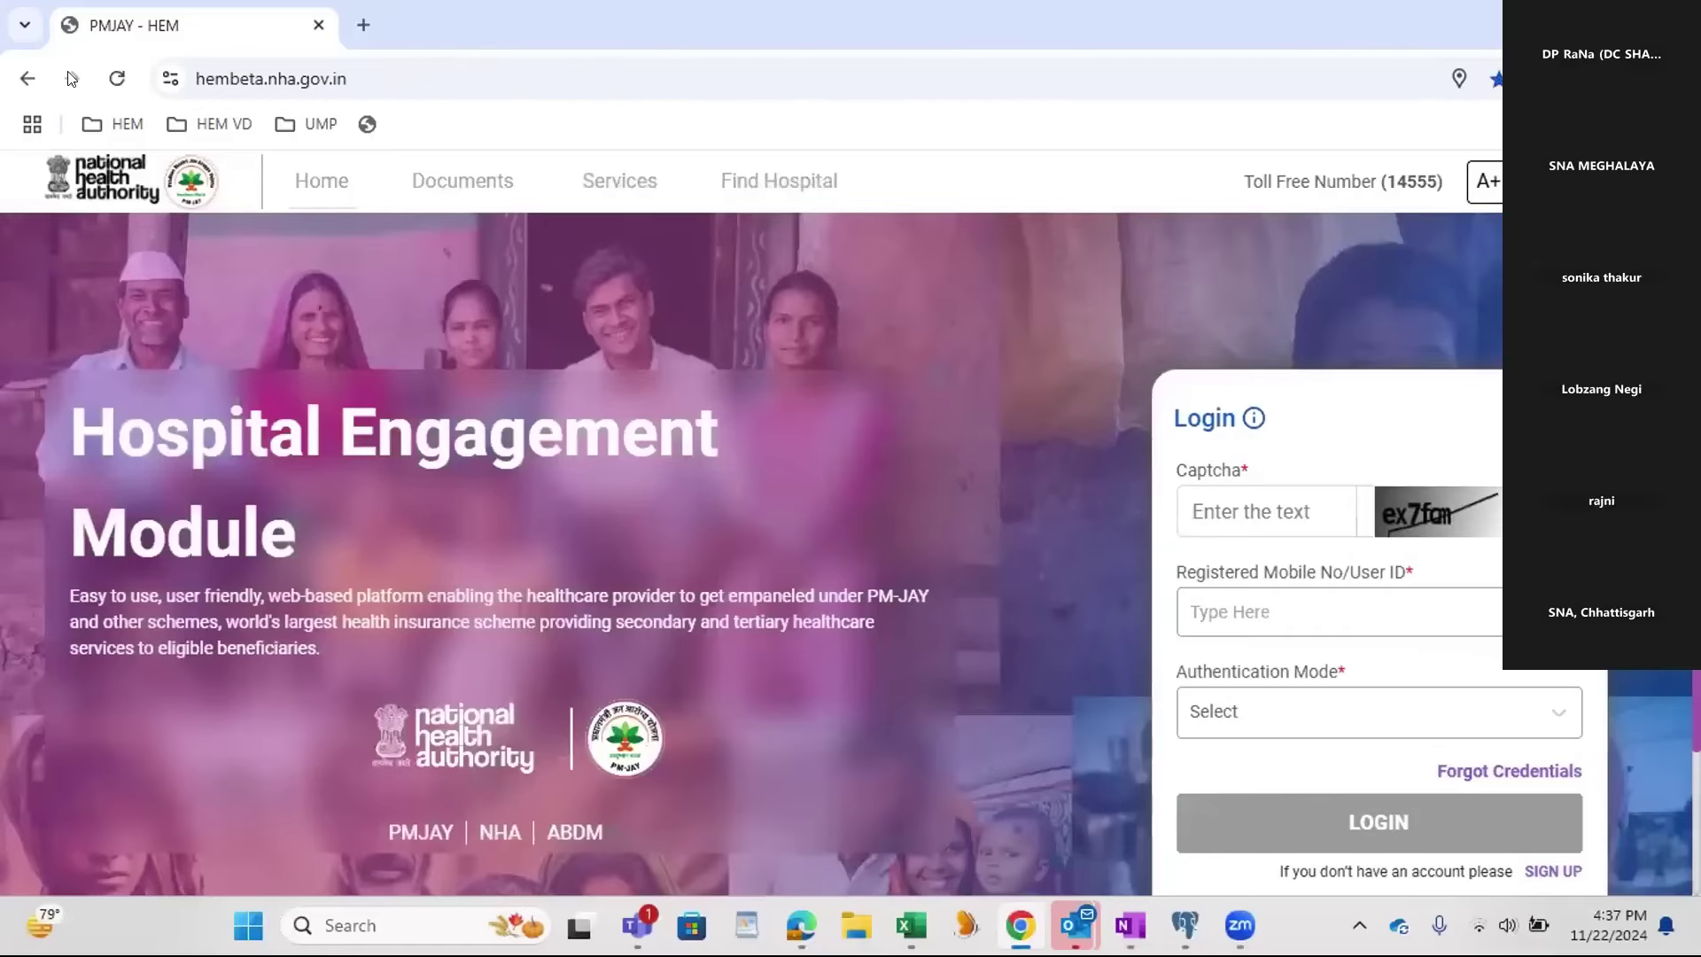
pyautogui.click(116, 78)
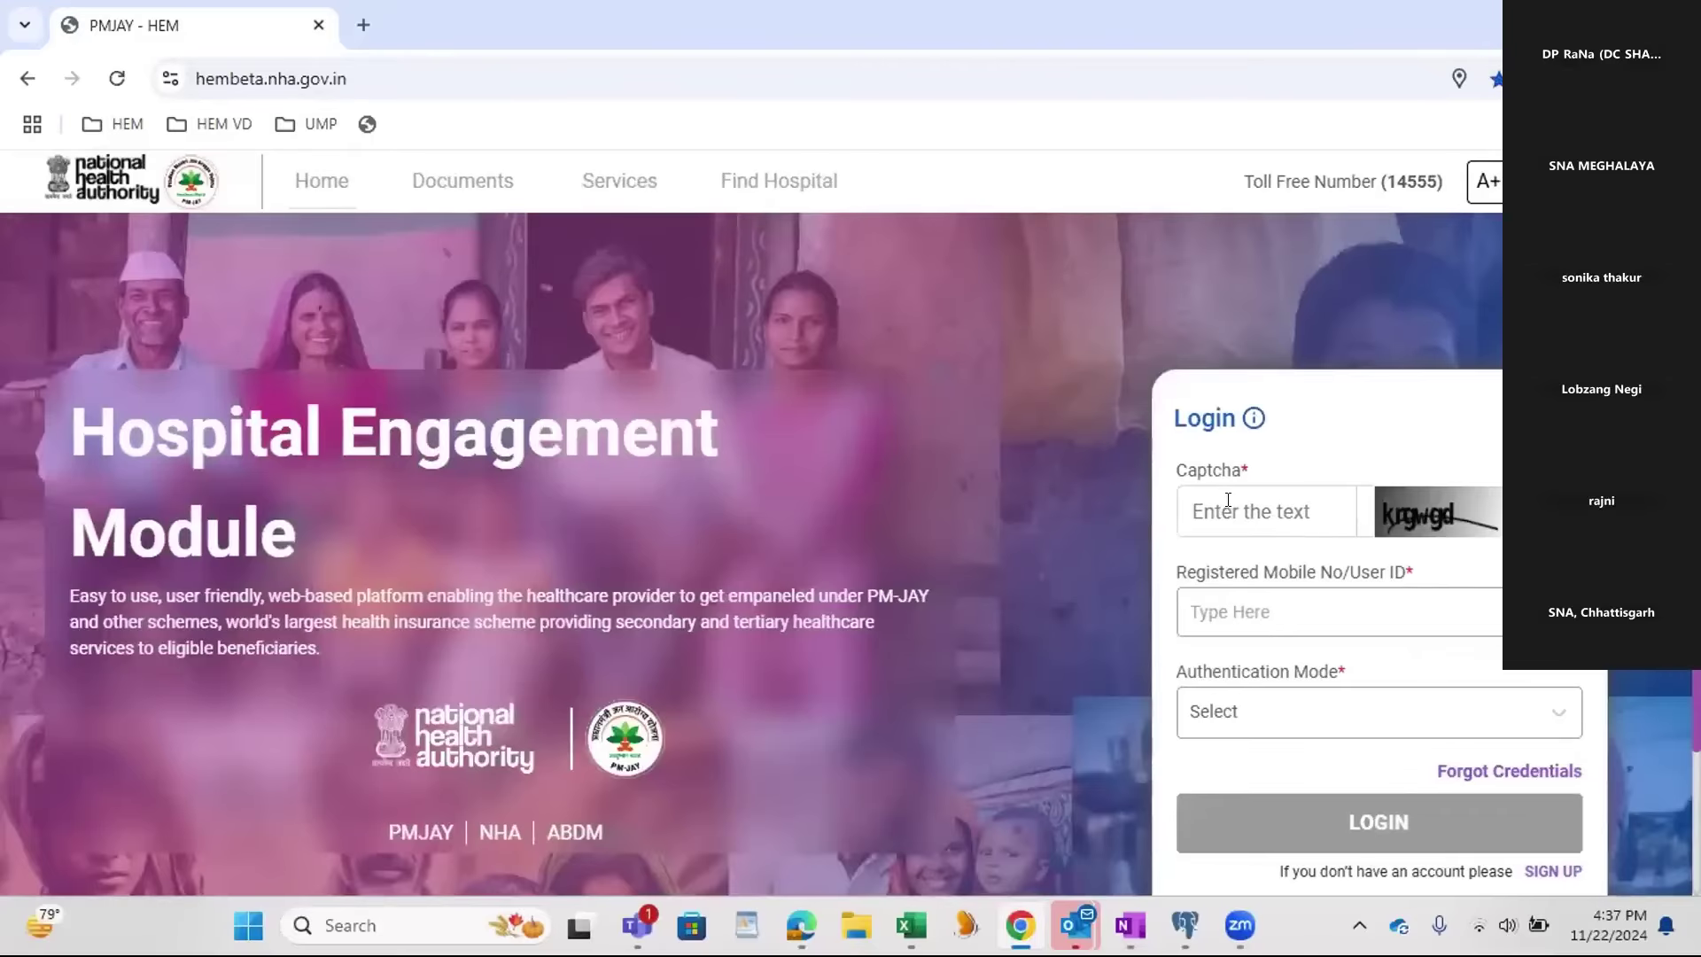
pyautogui.click(1224, 497)
pyautogui.write('krgwgd')
pyautogui.press('Tab')
pyautogui.write('Lovy@stag')
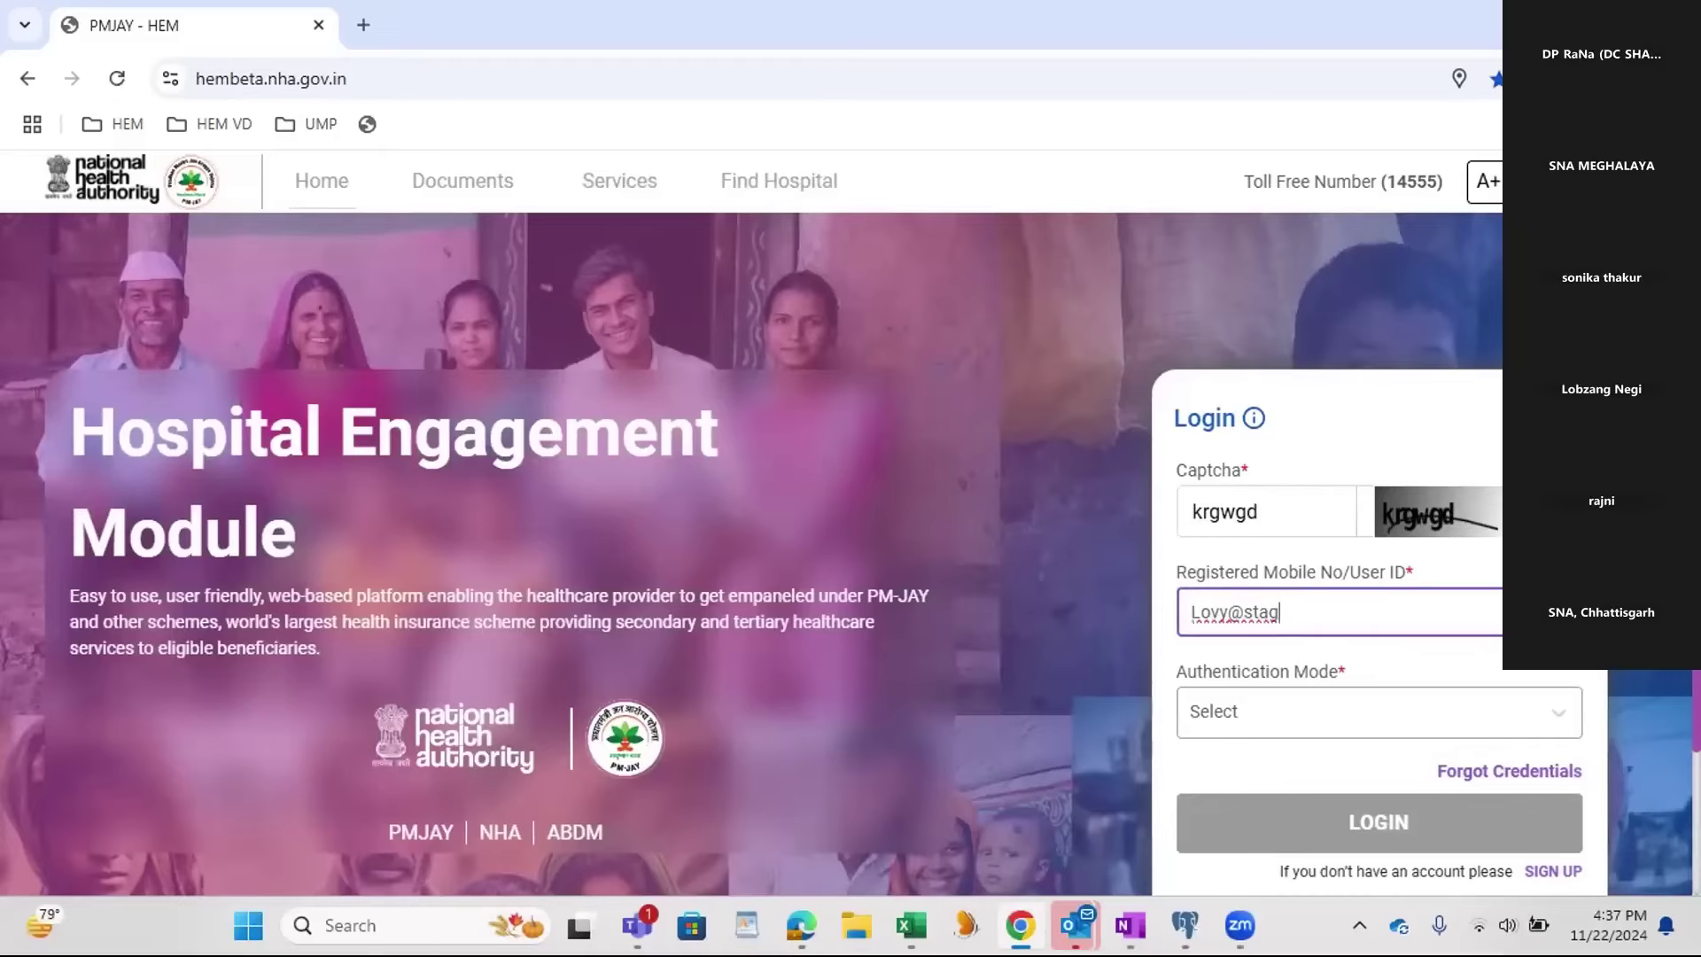
pyautogui.press('Tab')
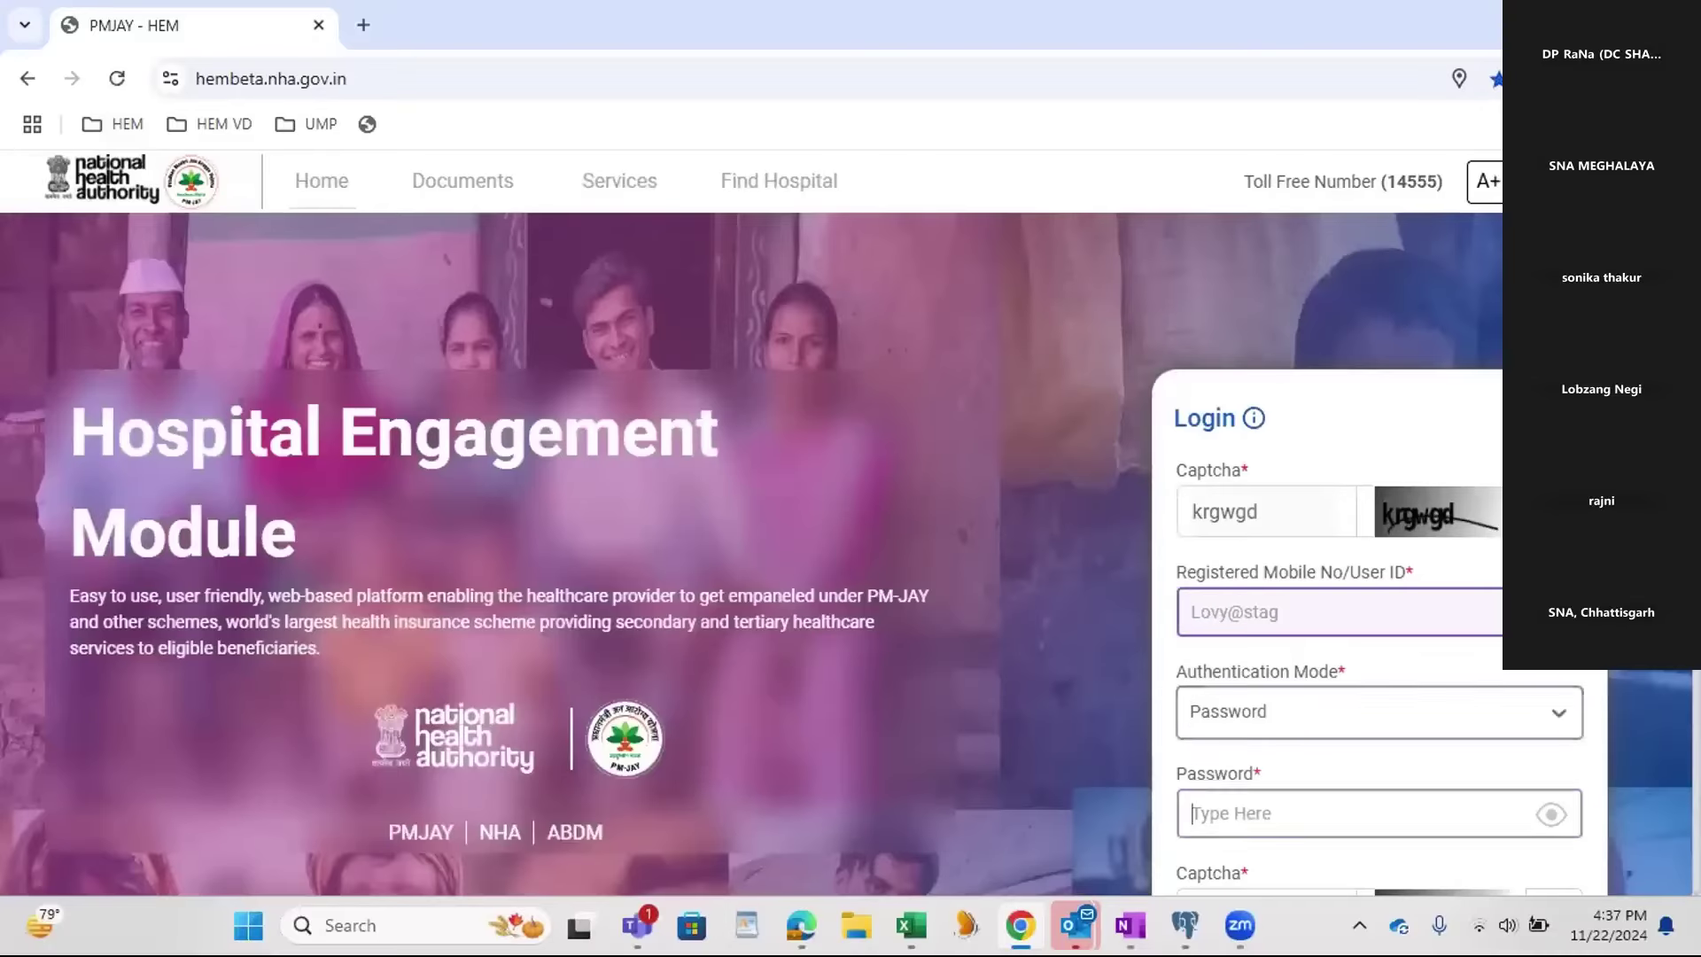
pyautogui.press('Tab')
pyautogui.write('********')
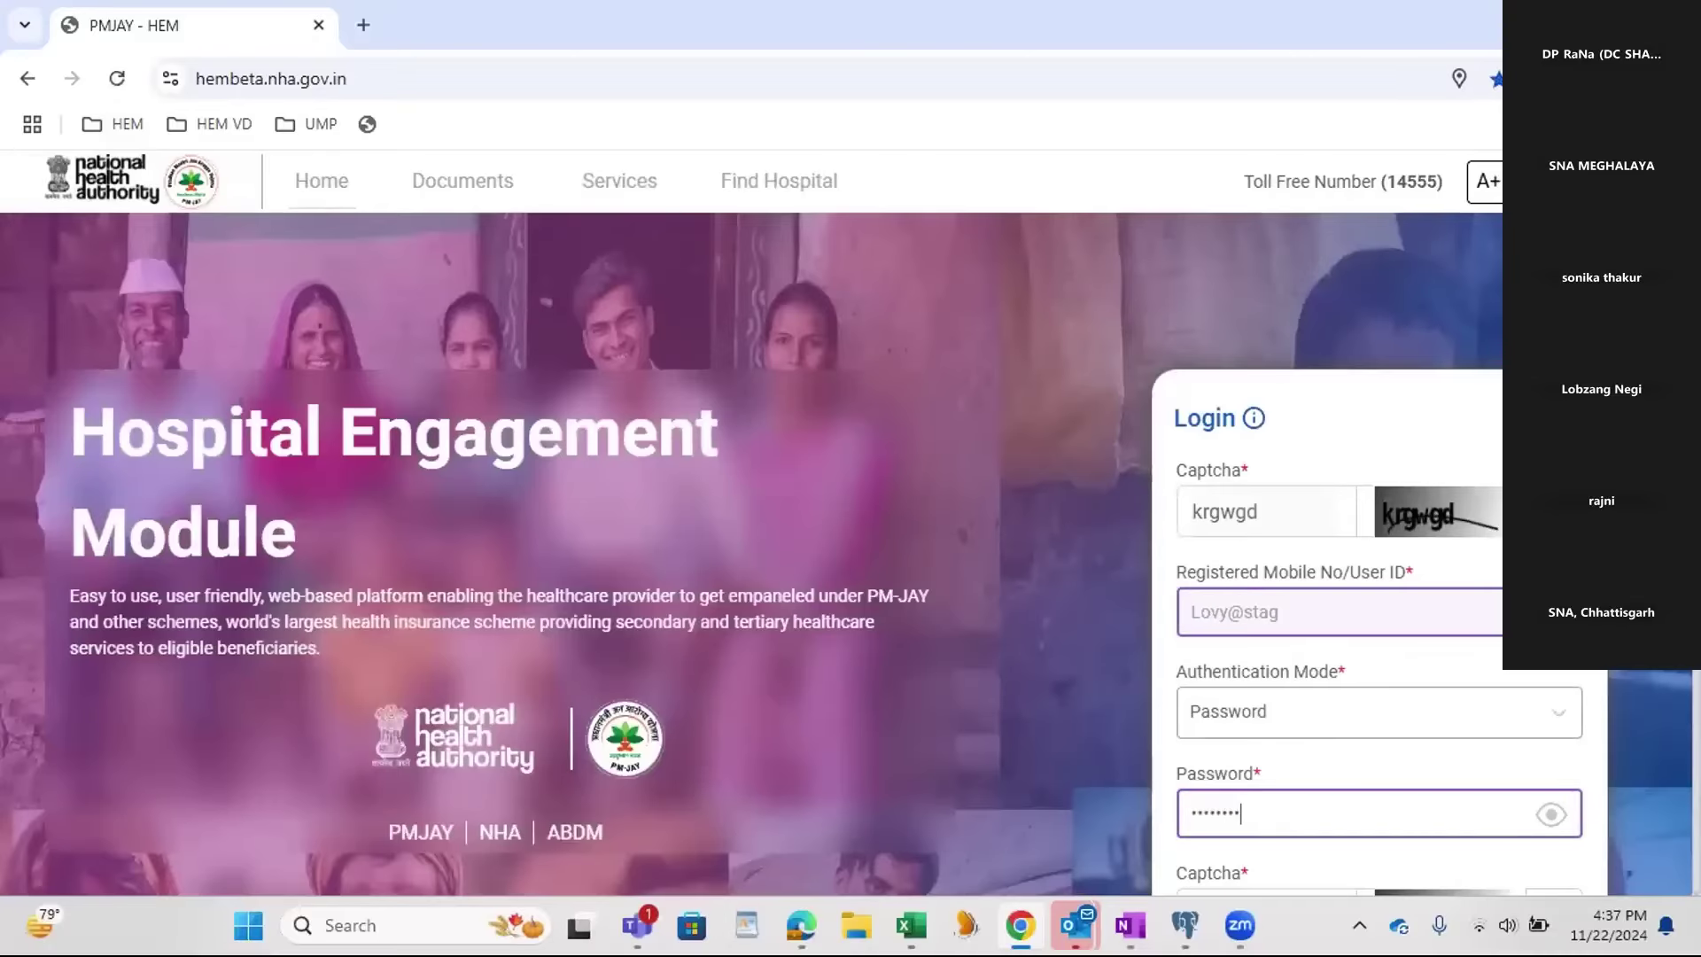
pyautogui.press('Tab')
pyautogui.write('7hx')
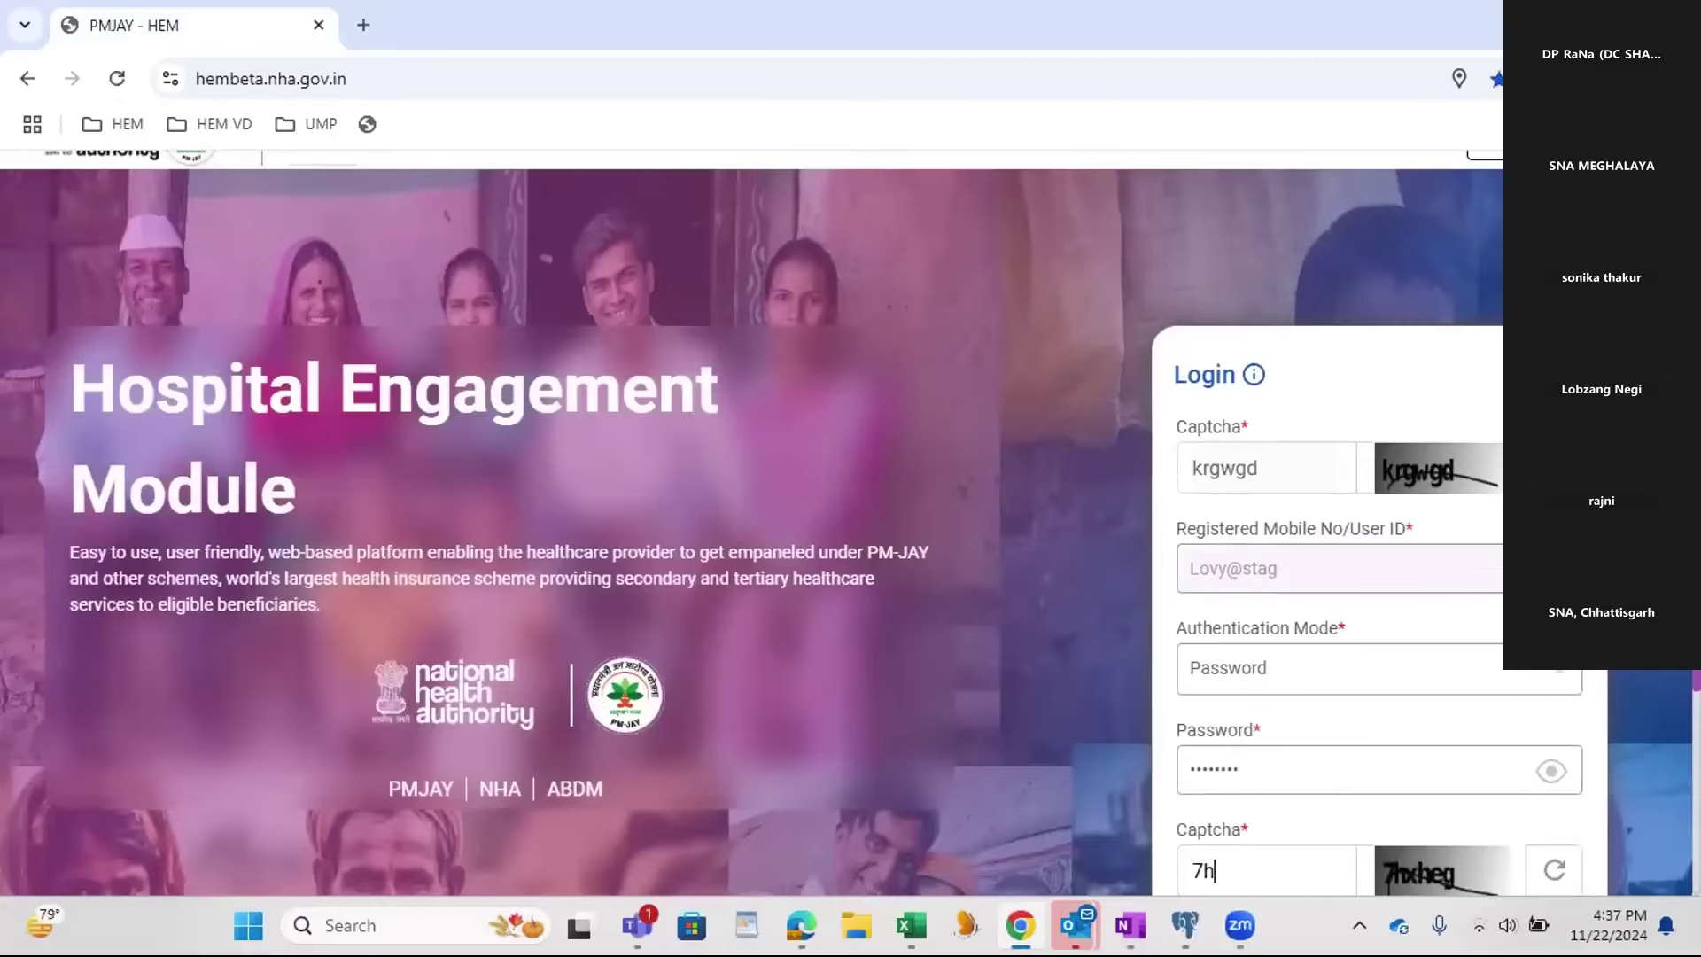
pyautogui.write('heg')
pyautogui.press('Return')
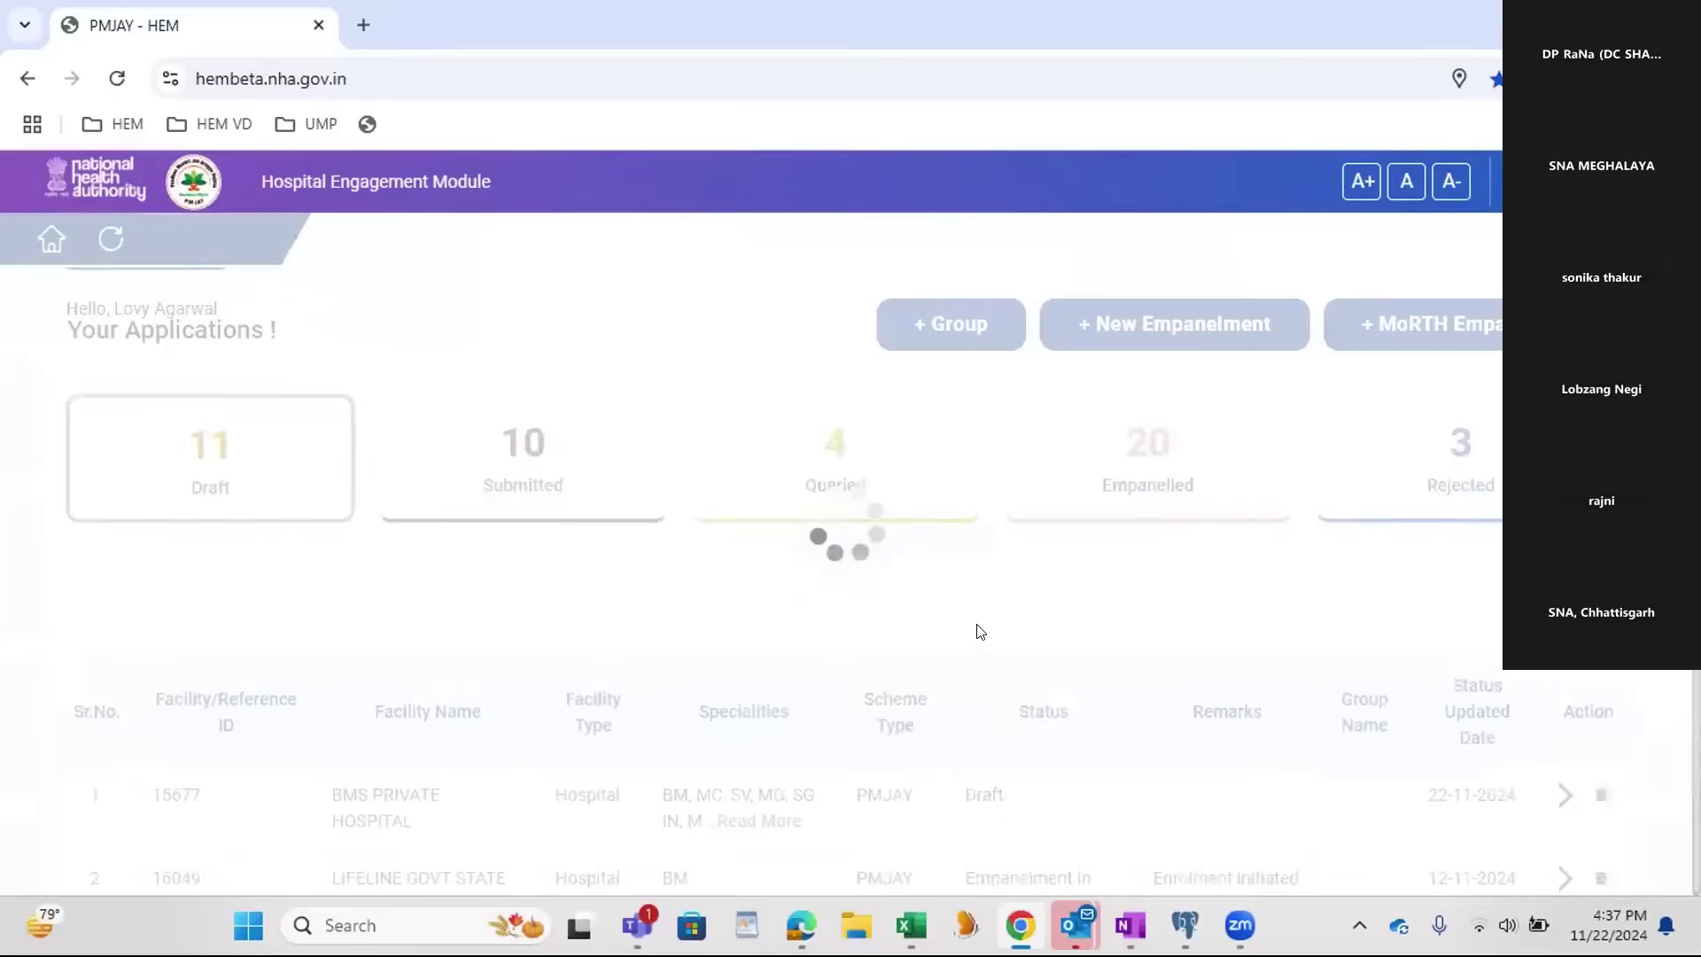
# Start a new empanelment, answer Yes to ABDM, paste and verify the HFR ID, then focus the OTP field
pyautogui.click(1202, 338)
pyautogui.click(735, 606)
pyautogui.click(904, 417)
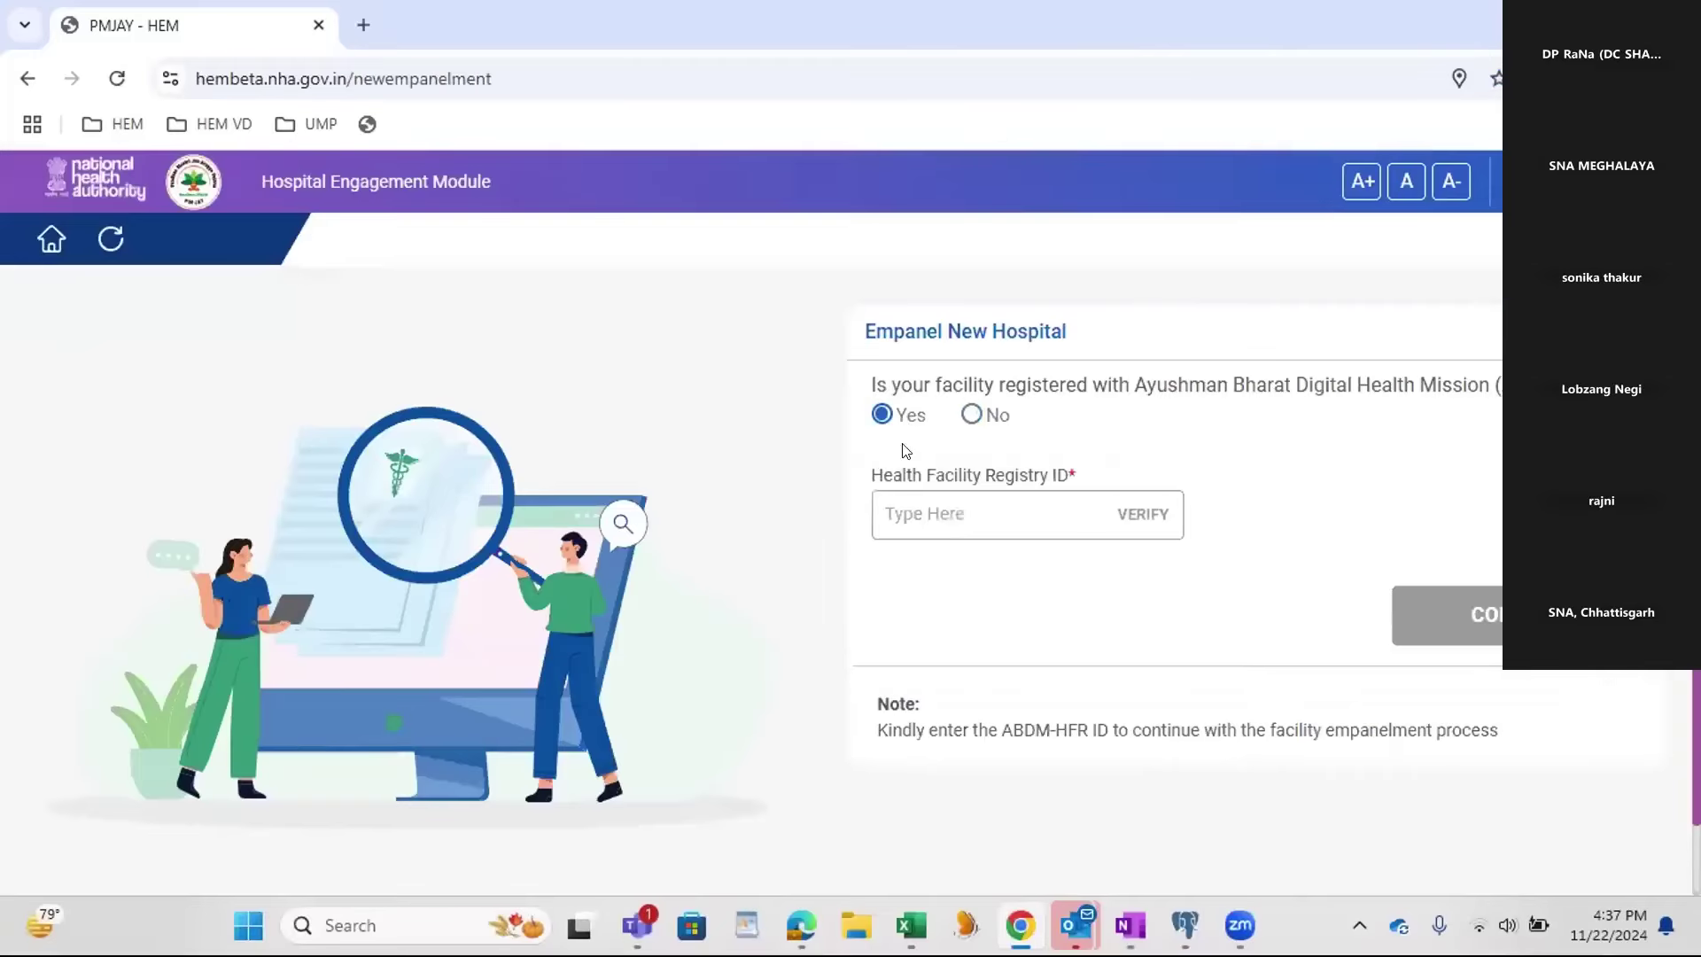
pyautogui.click(950, 513)
pyautogui.hotkey('ctrl', 'v')
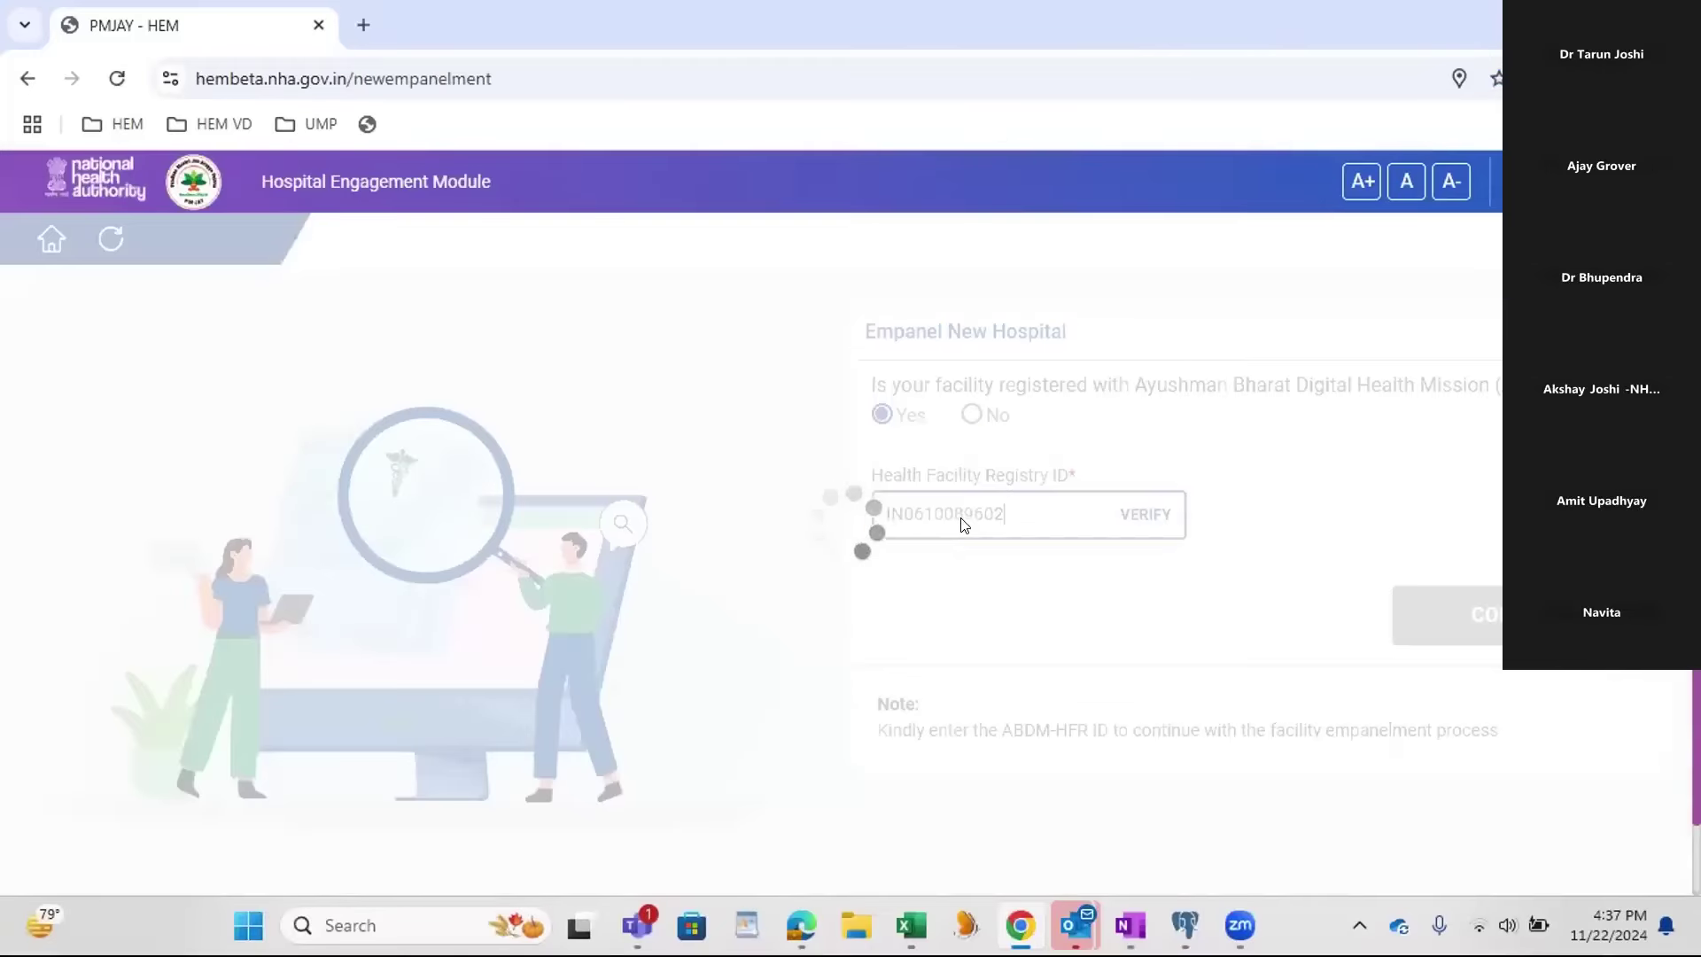
pyautogui.click(1137, 517)
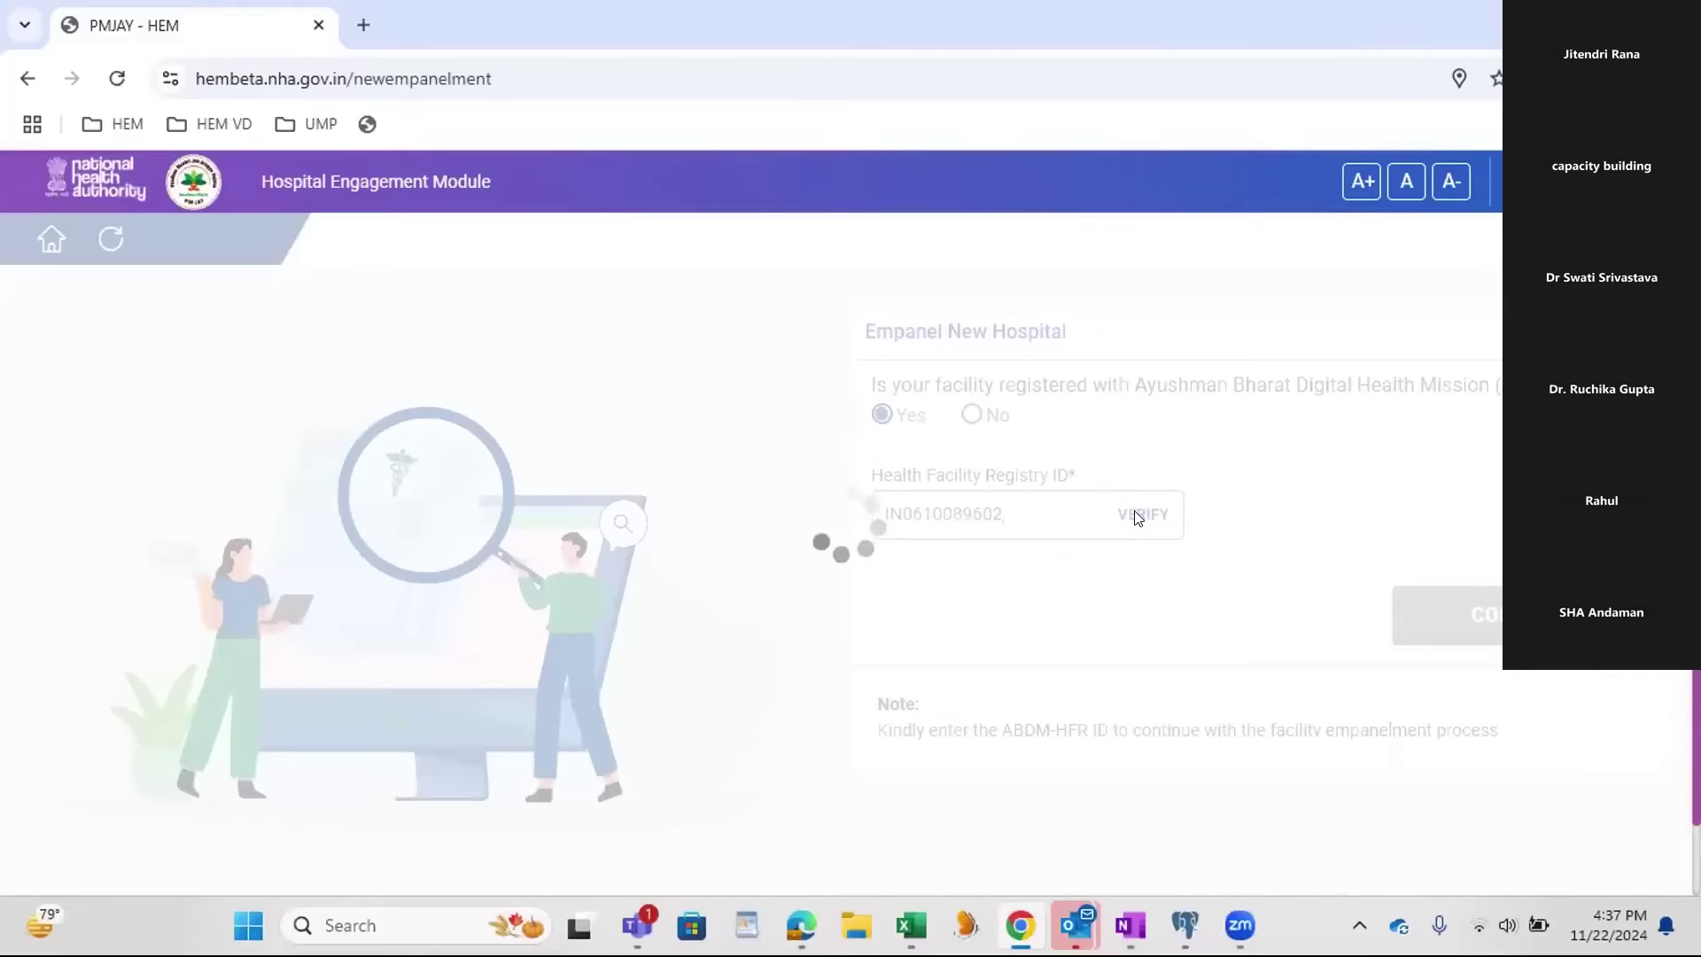
pyautogui.click(909, 605)
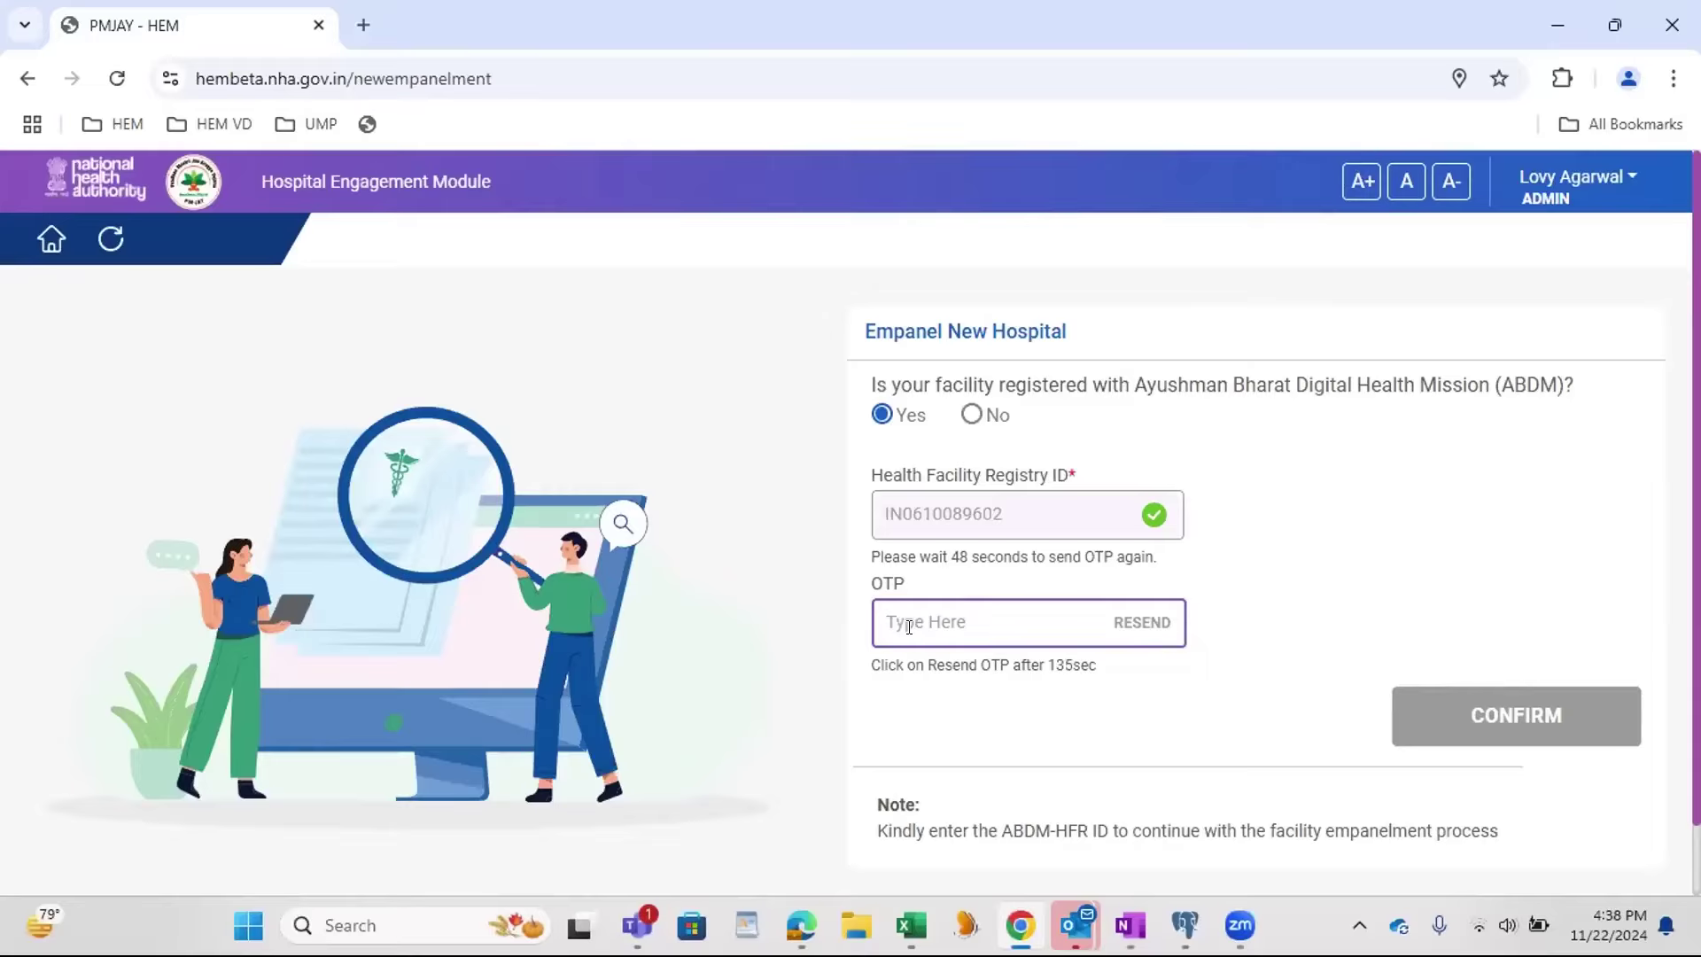
pyautogui.moveTo(954, 620); pyautogui.dragTo(873, 636)
pyautogui.press('BackSpace')
# Reset the form, answer Yes to ABDM, paste and verify the registry ID, then confirm with the new OTP
pyautogui.click(112, 250)
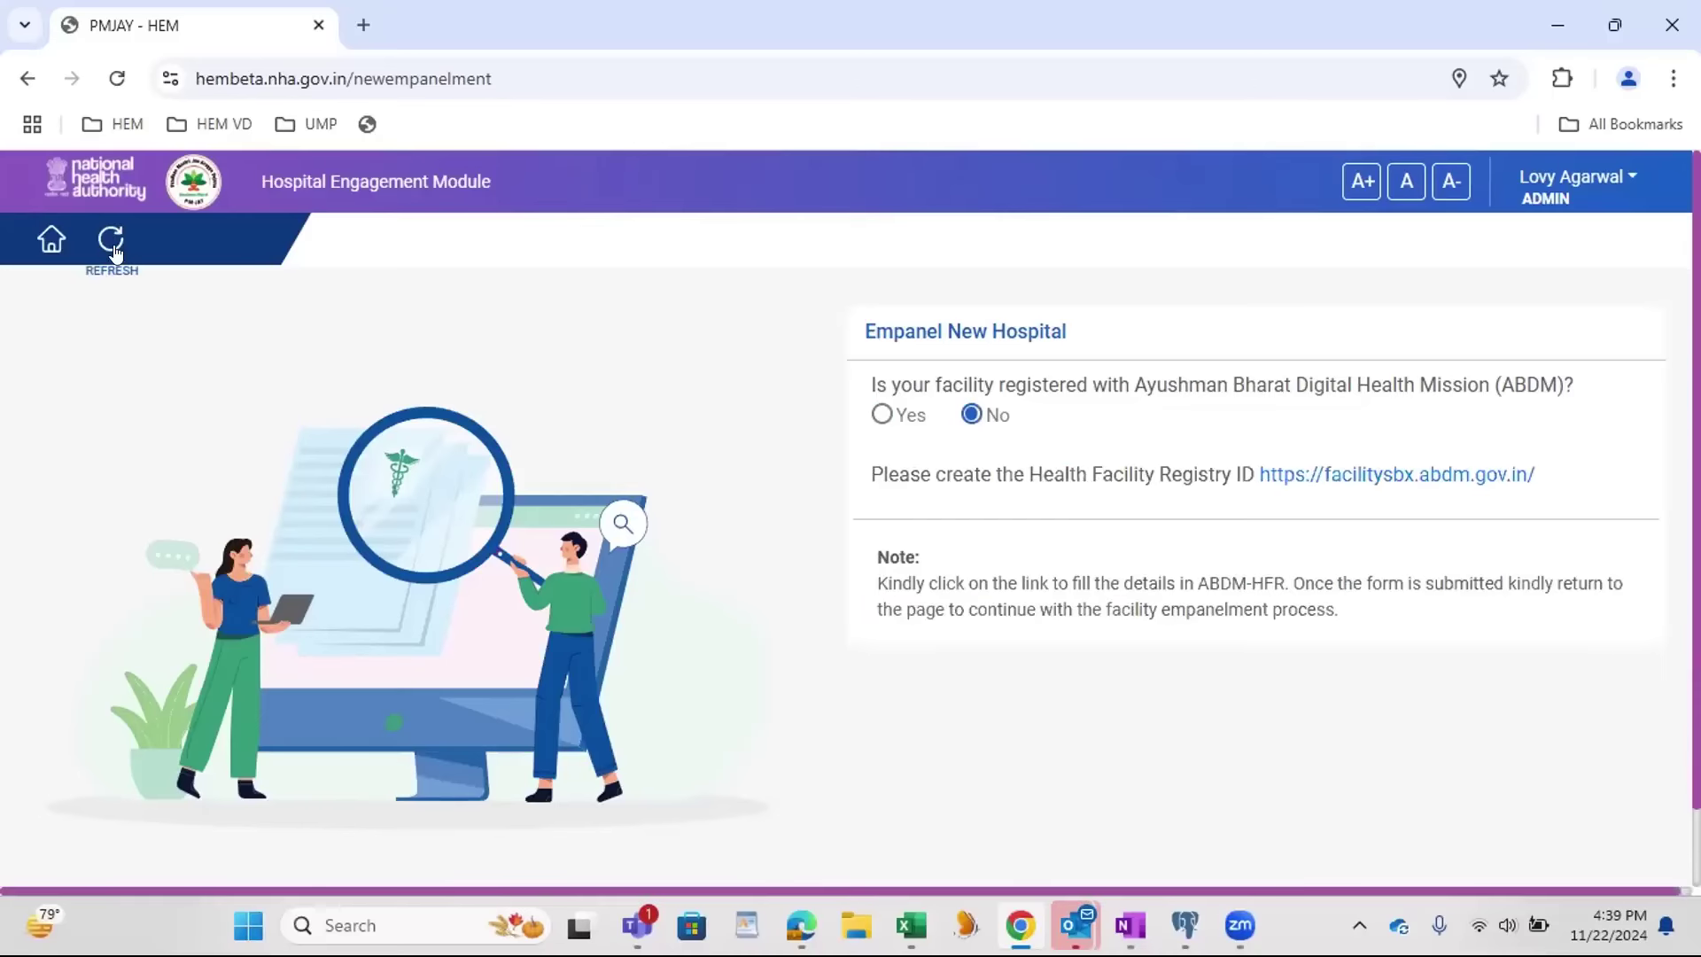
pyautogui.click(882, 414)
pyautogui.click(952, 511)
pyautogui.hotkey('ctrl', 'v')
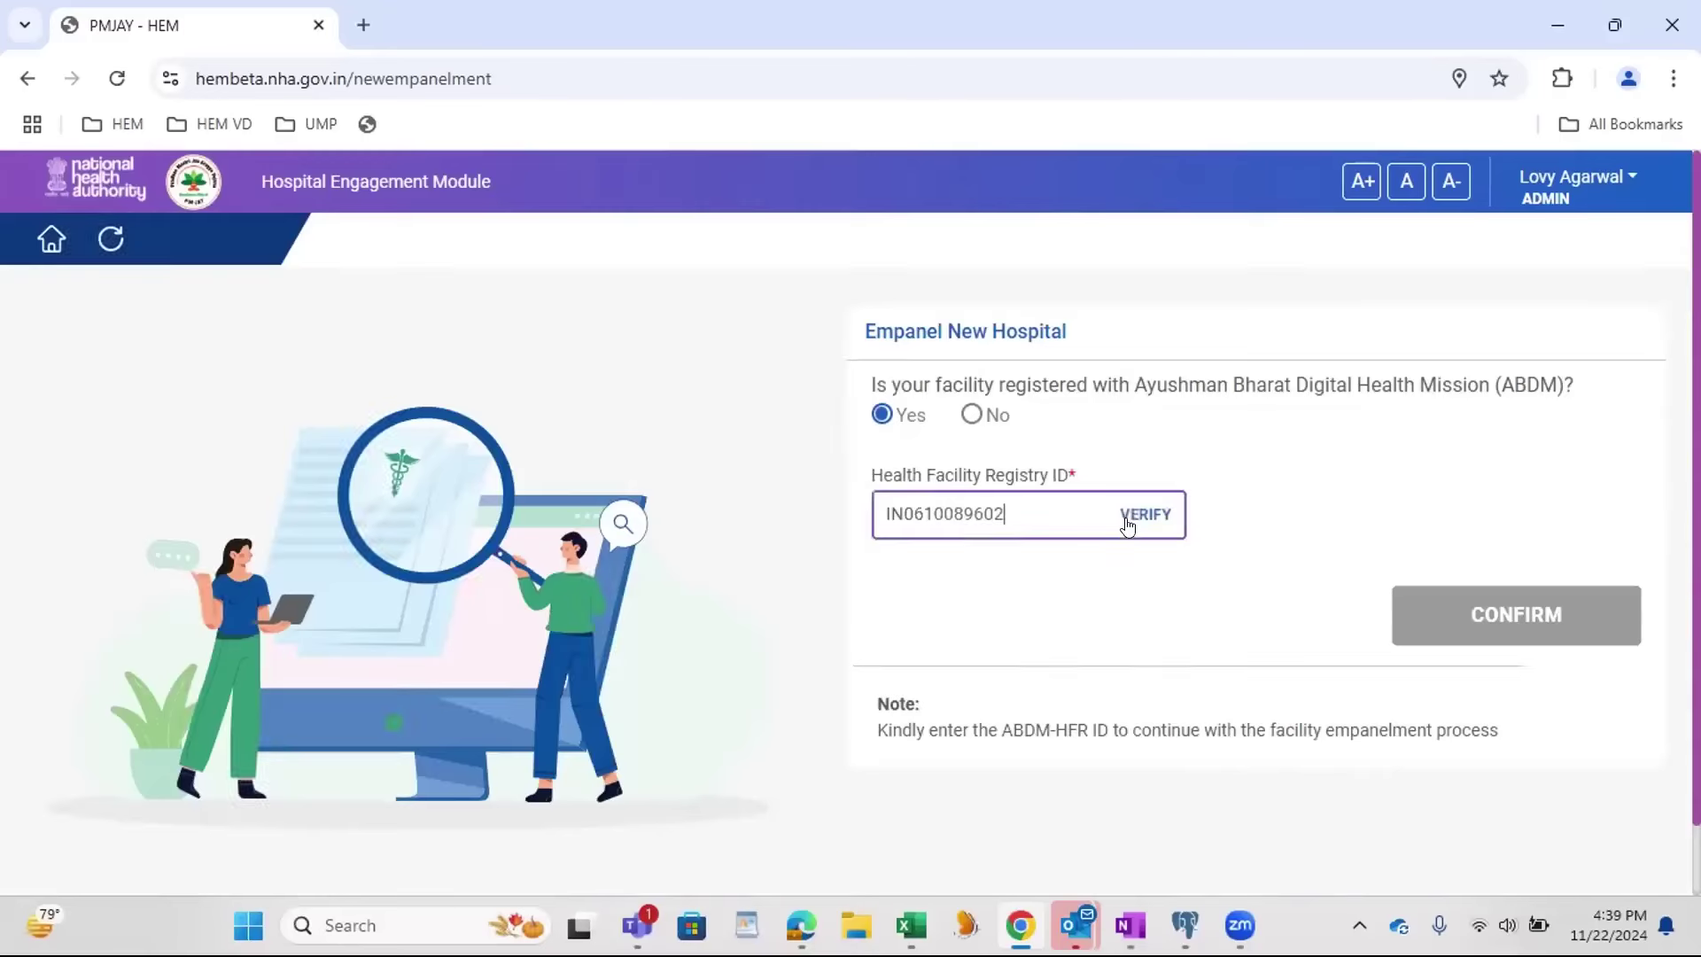
pyautogui.click(1129, 523)
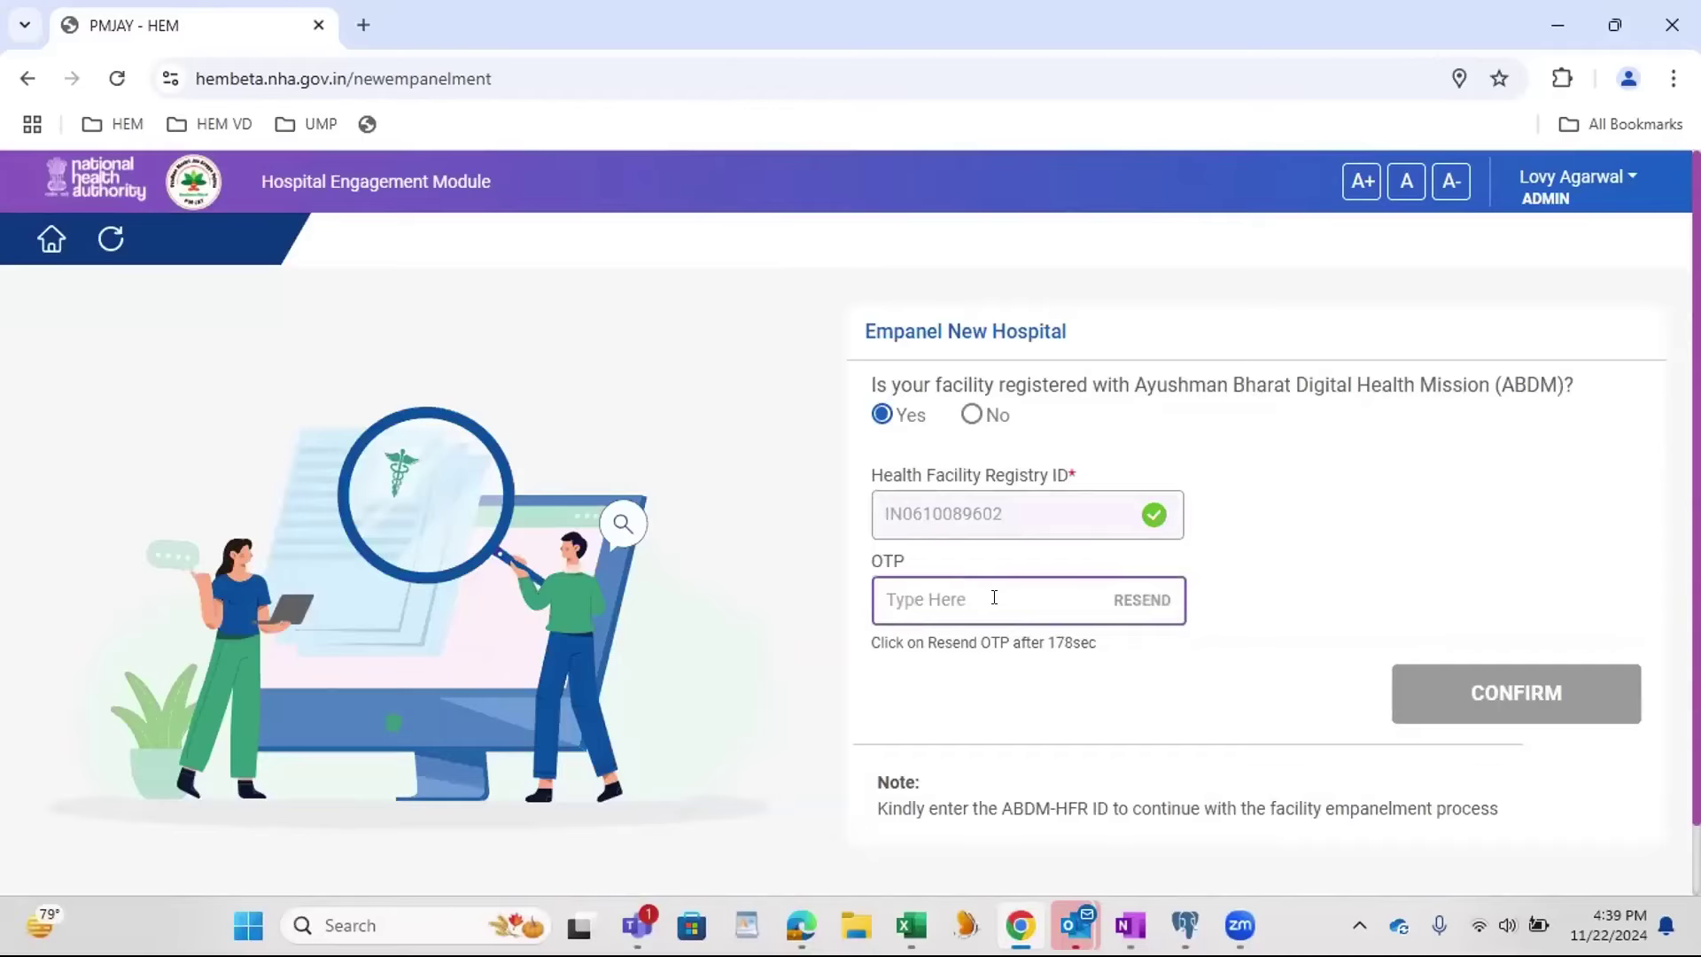
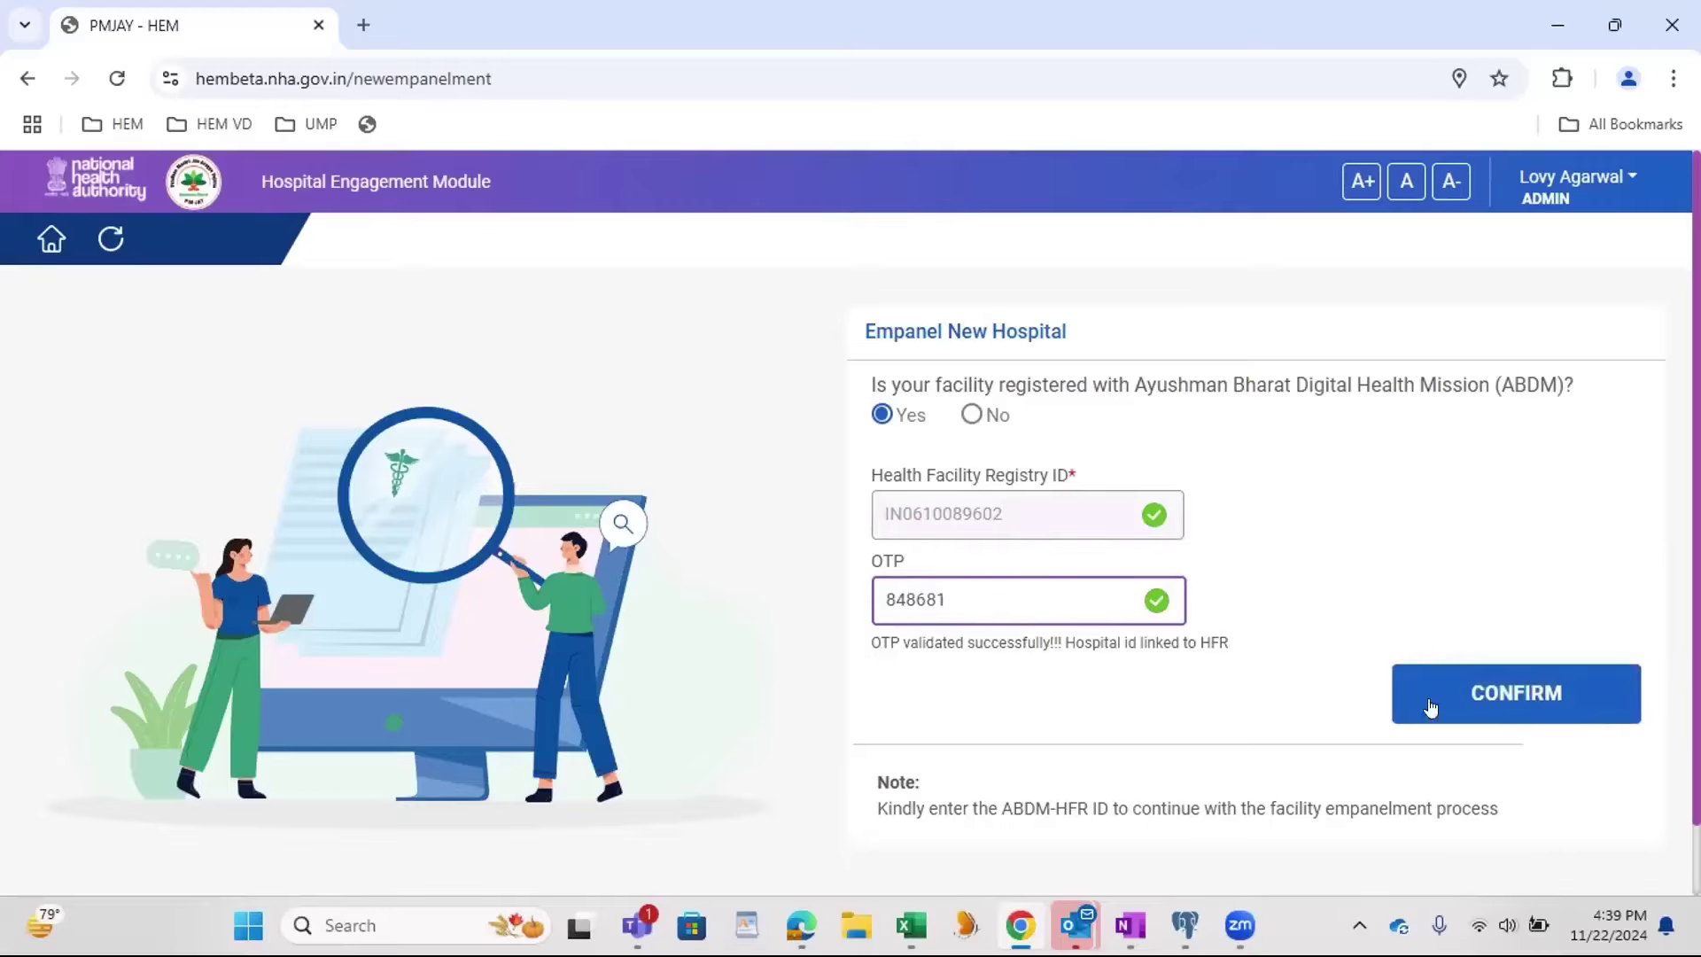
pyautogui.click(1430, 707)
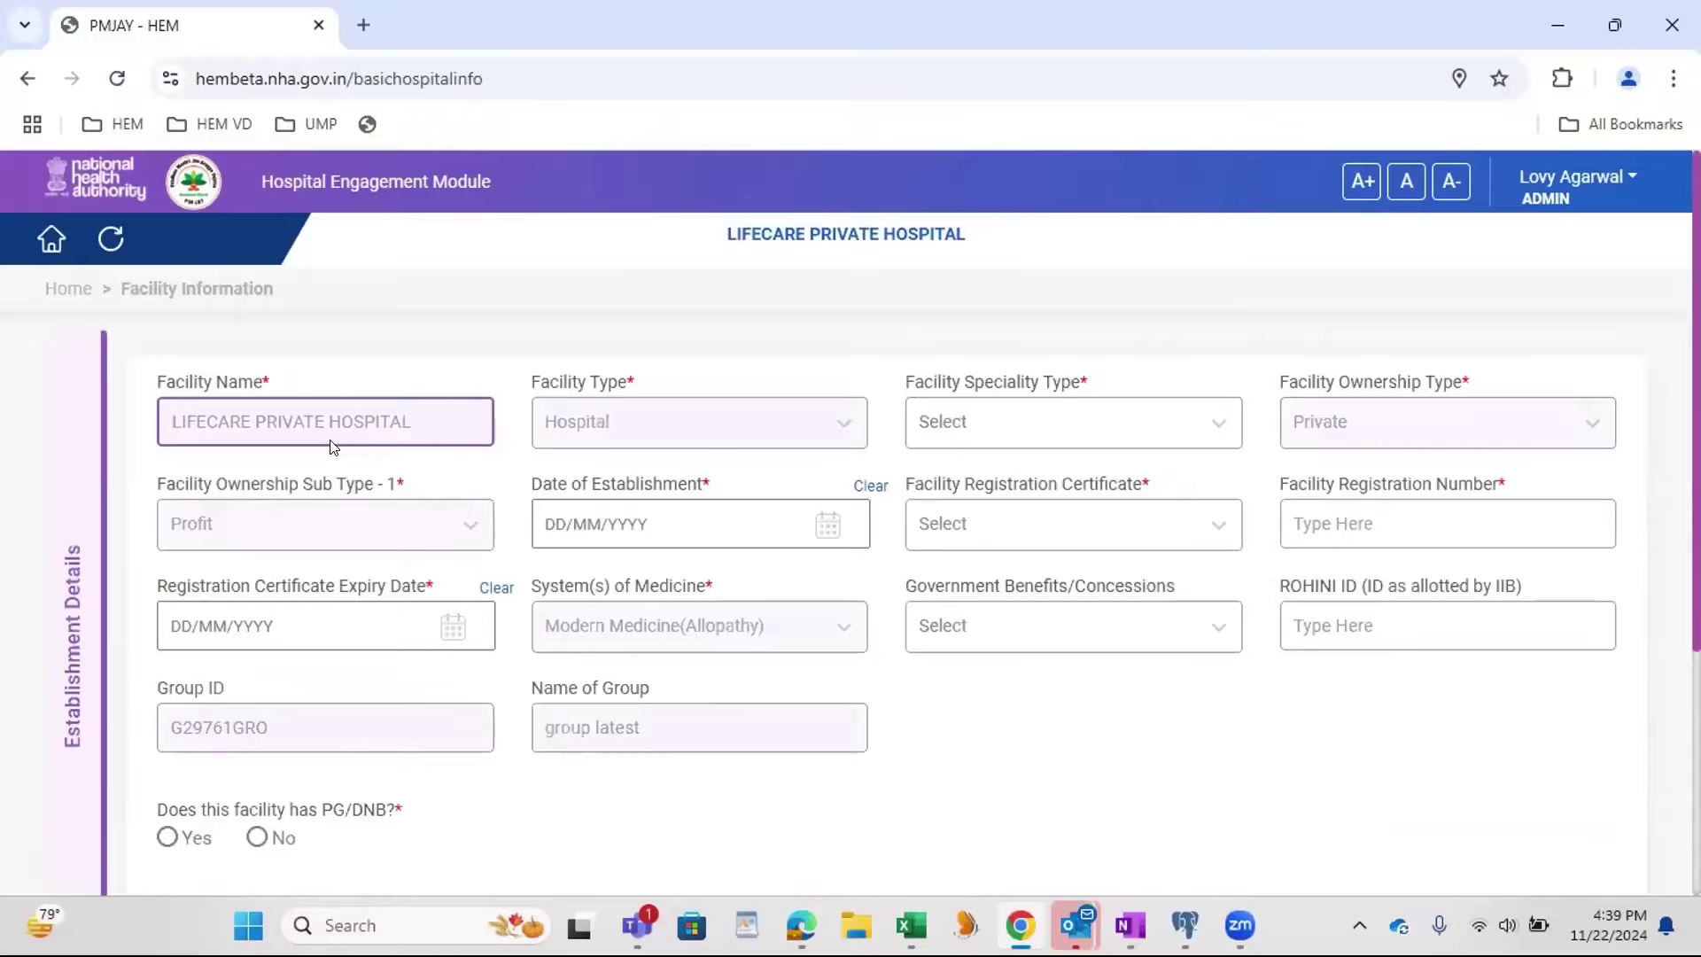
pyautogui.click(962, 423)
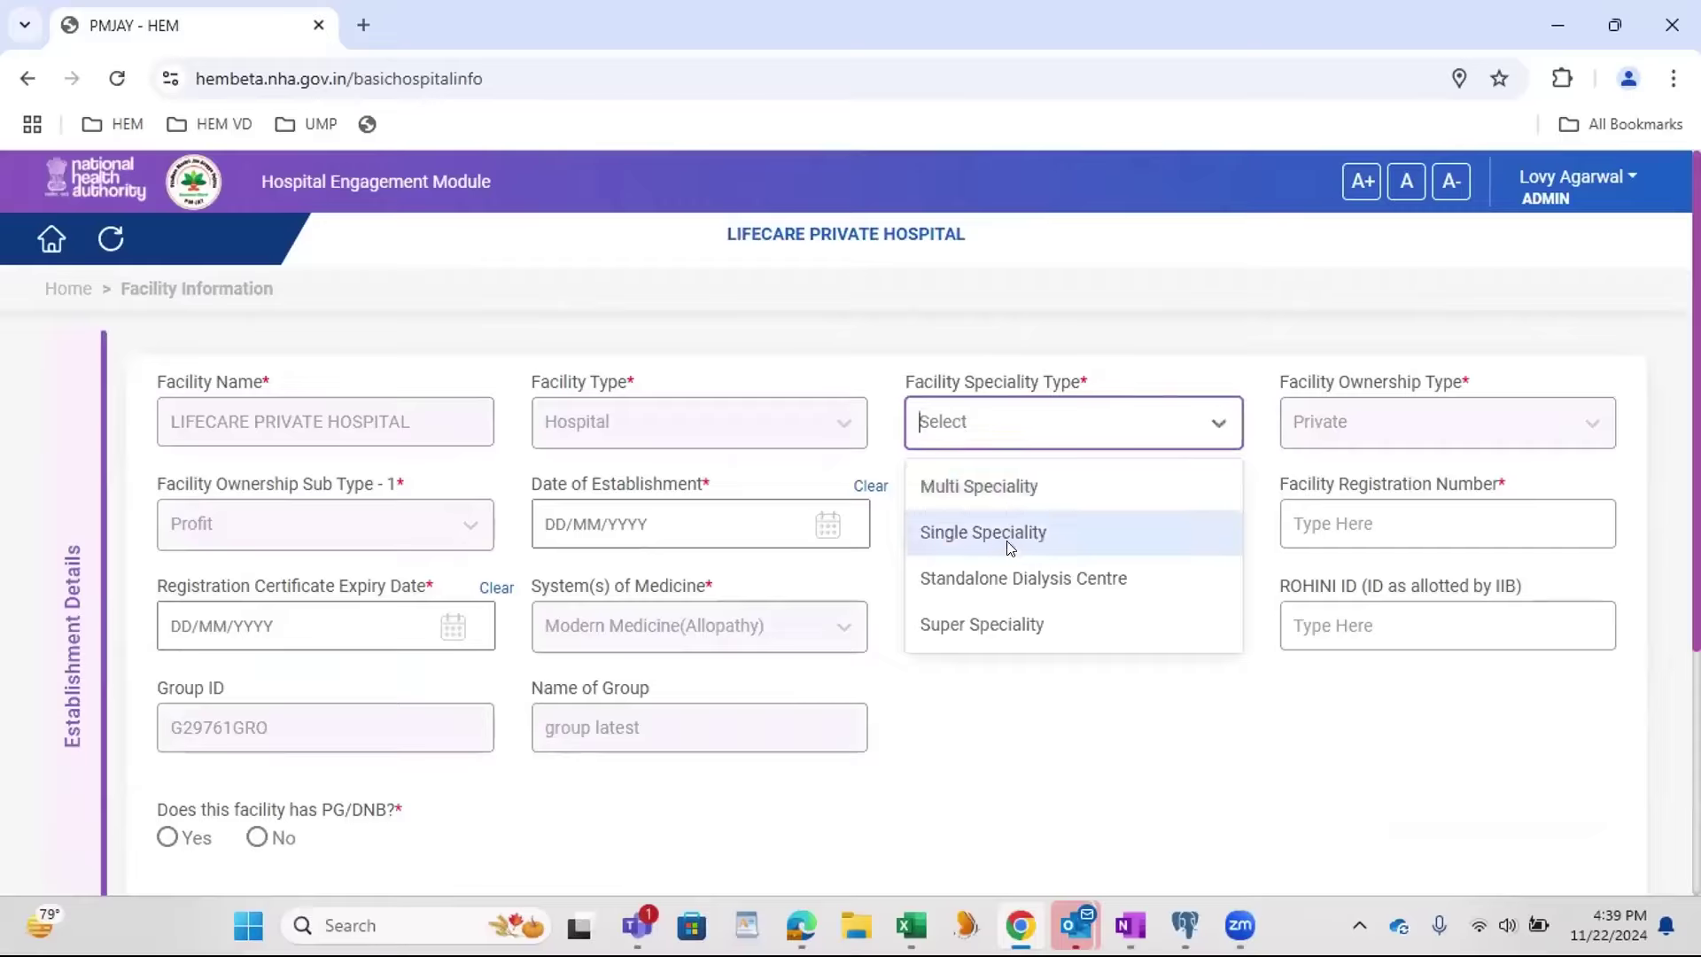
pyautogui.click(1009, 485)
pyautogui.click(624, 529)
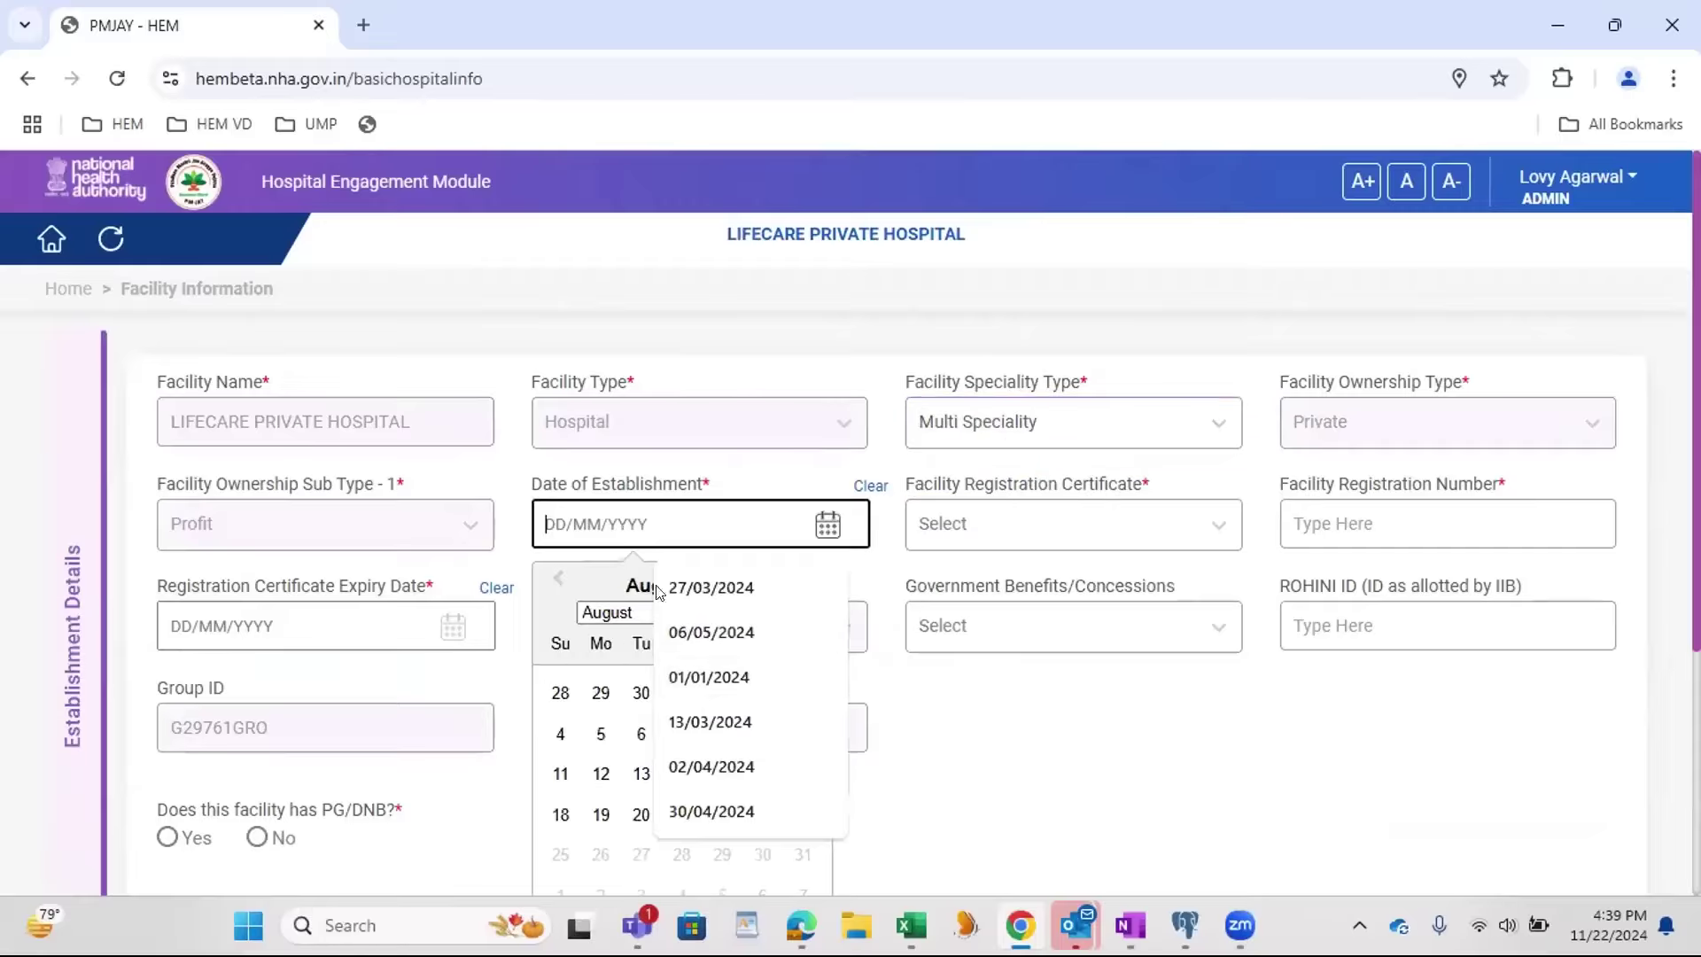
pyautogui.click(636, 734)
pyautogui.click(1005, 523)
pyautogui.click(1025, 616)
pyautogui.click(1353, 451)
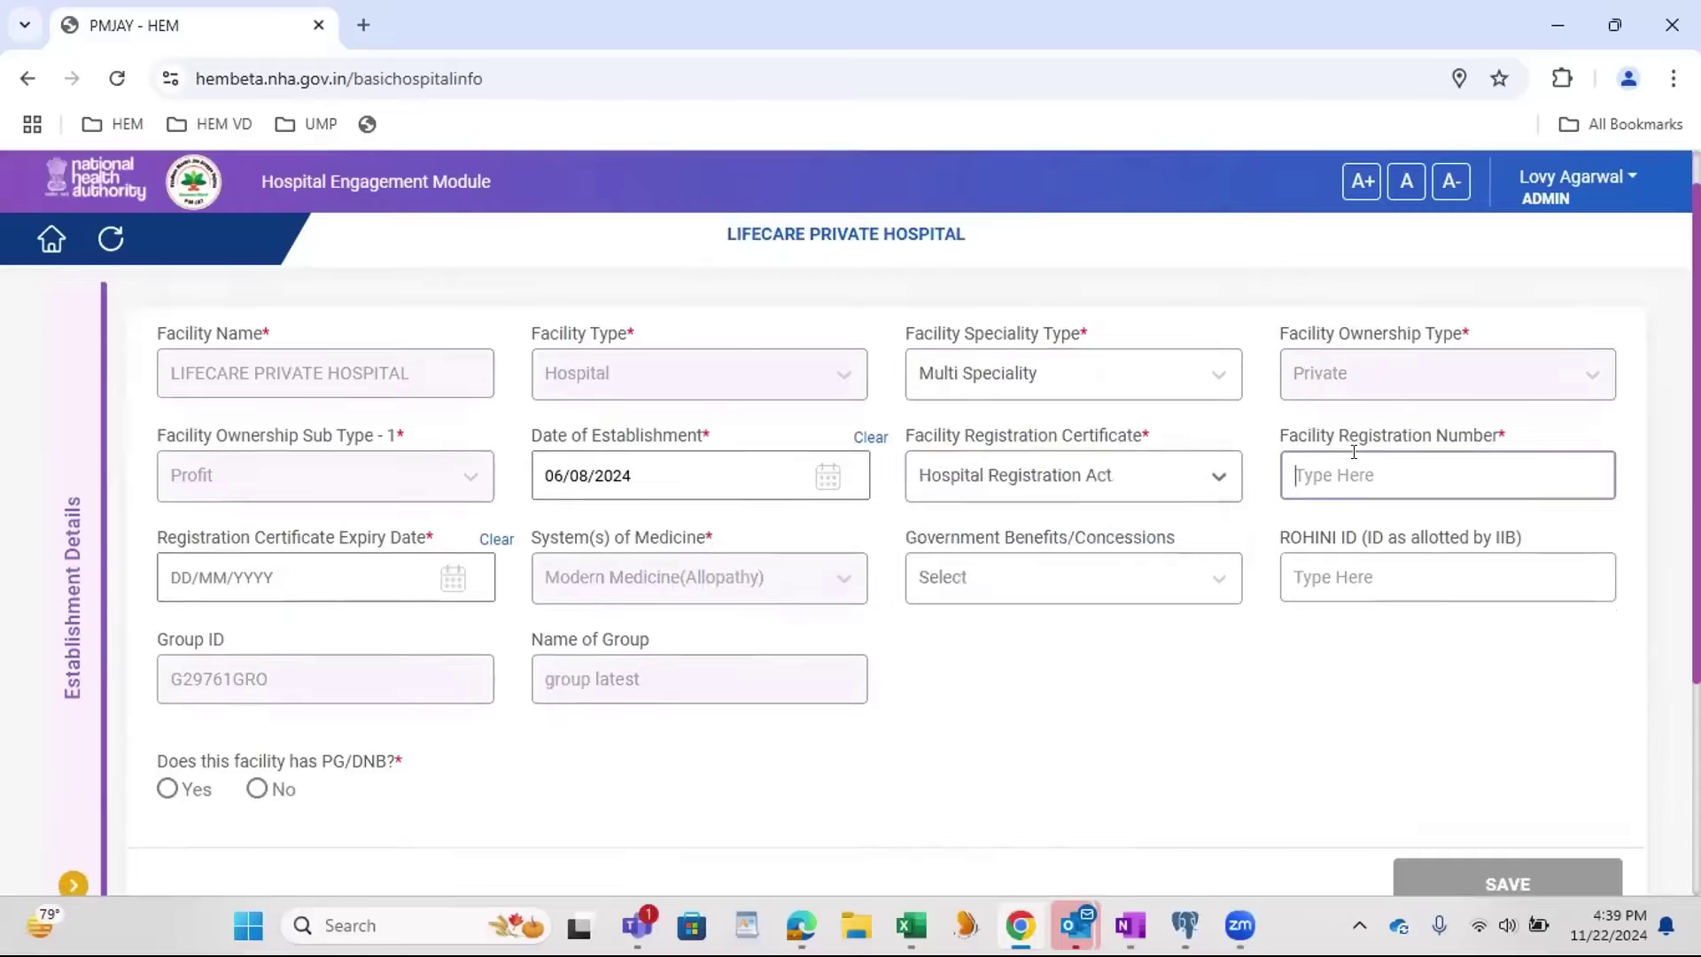
pyautogui.write('7897979797888')
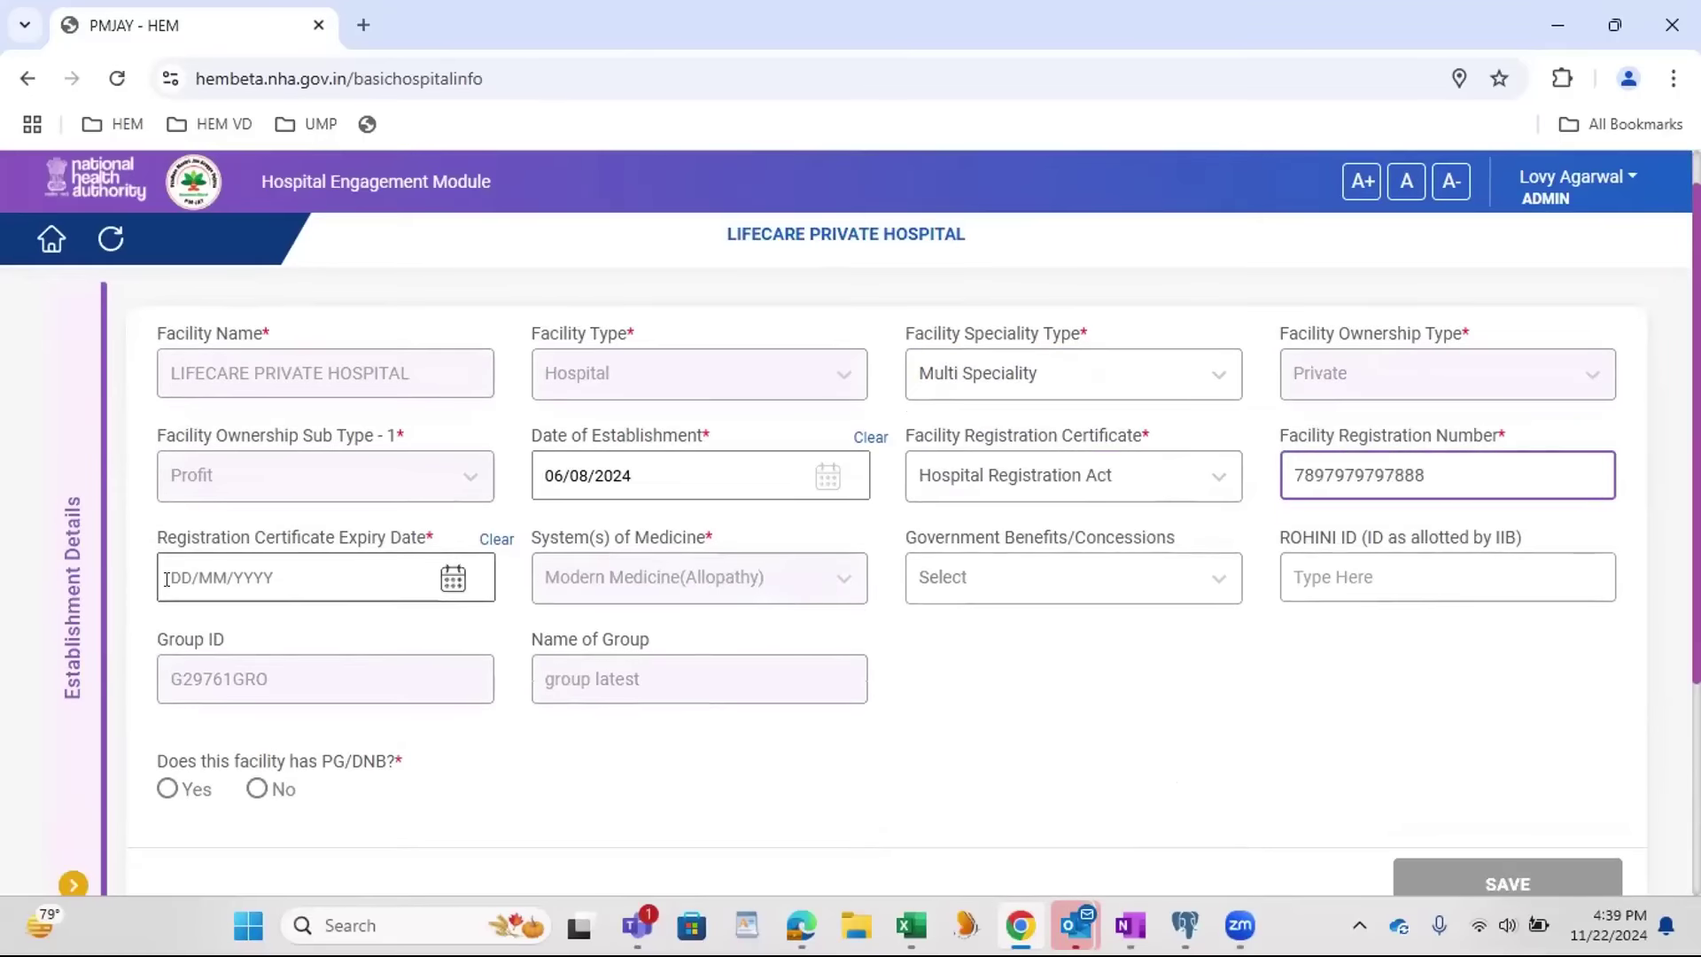
# Set the expiry date to 03/12/2024, choose Availing Tax Benefits, and enter a ROHINI ID
pyautogui.click(192, 577)
pyautogui.click(246, 501)
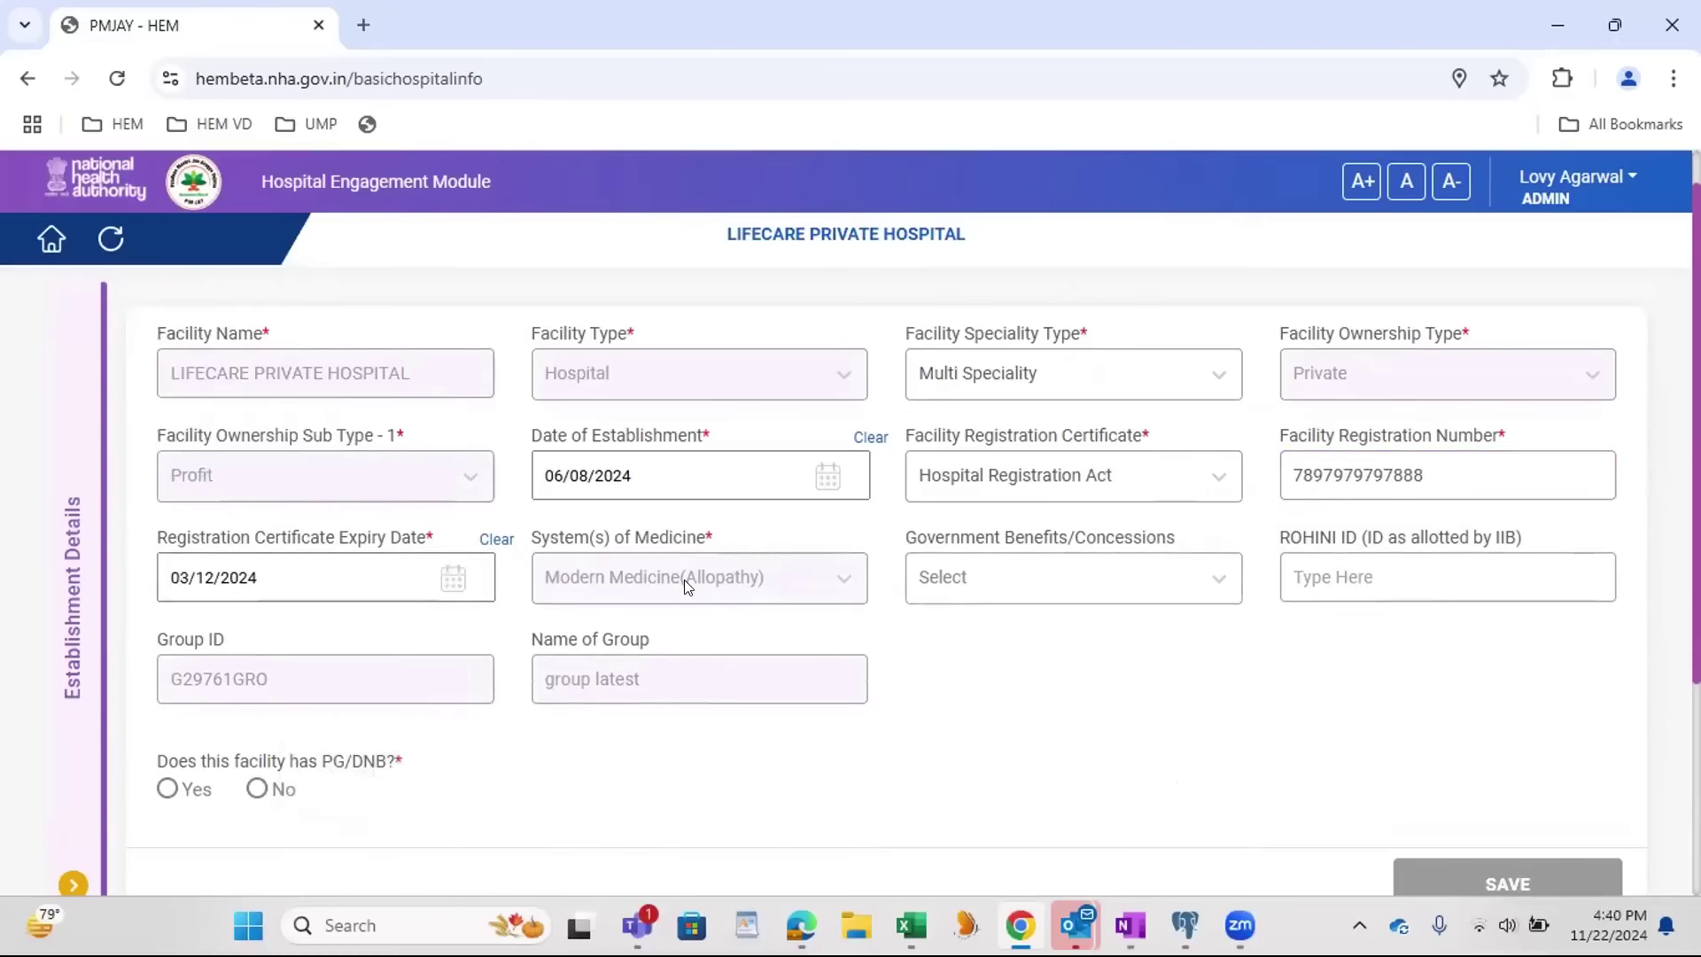
pyautogui.click(1066, 574)
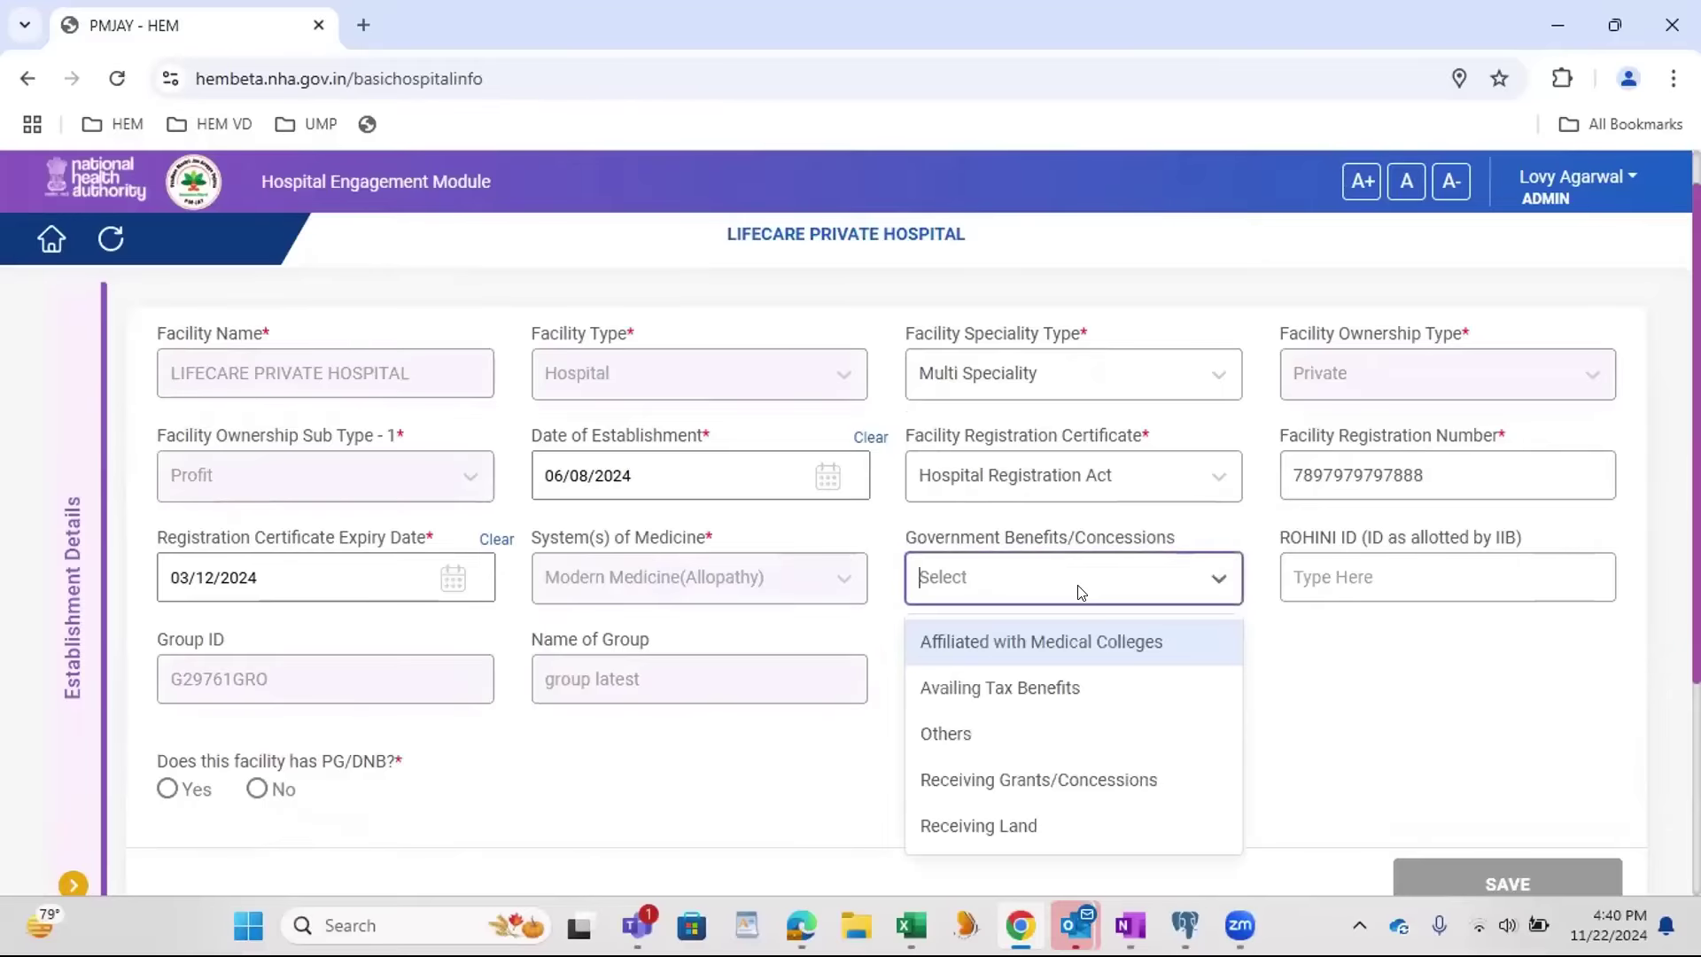
pyautogui.click(1051, 690)
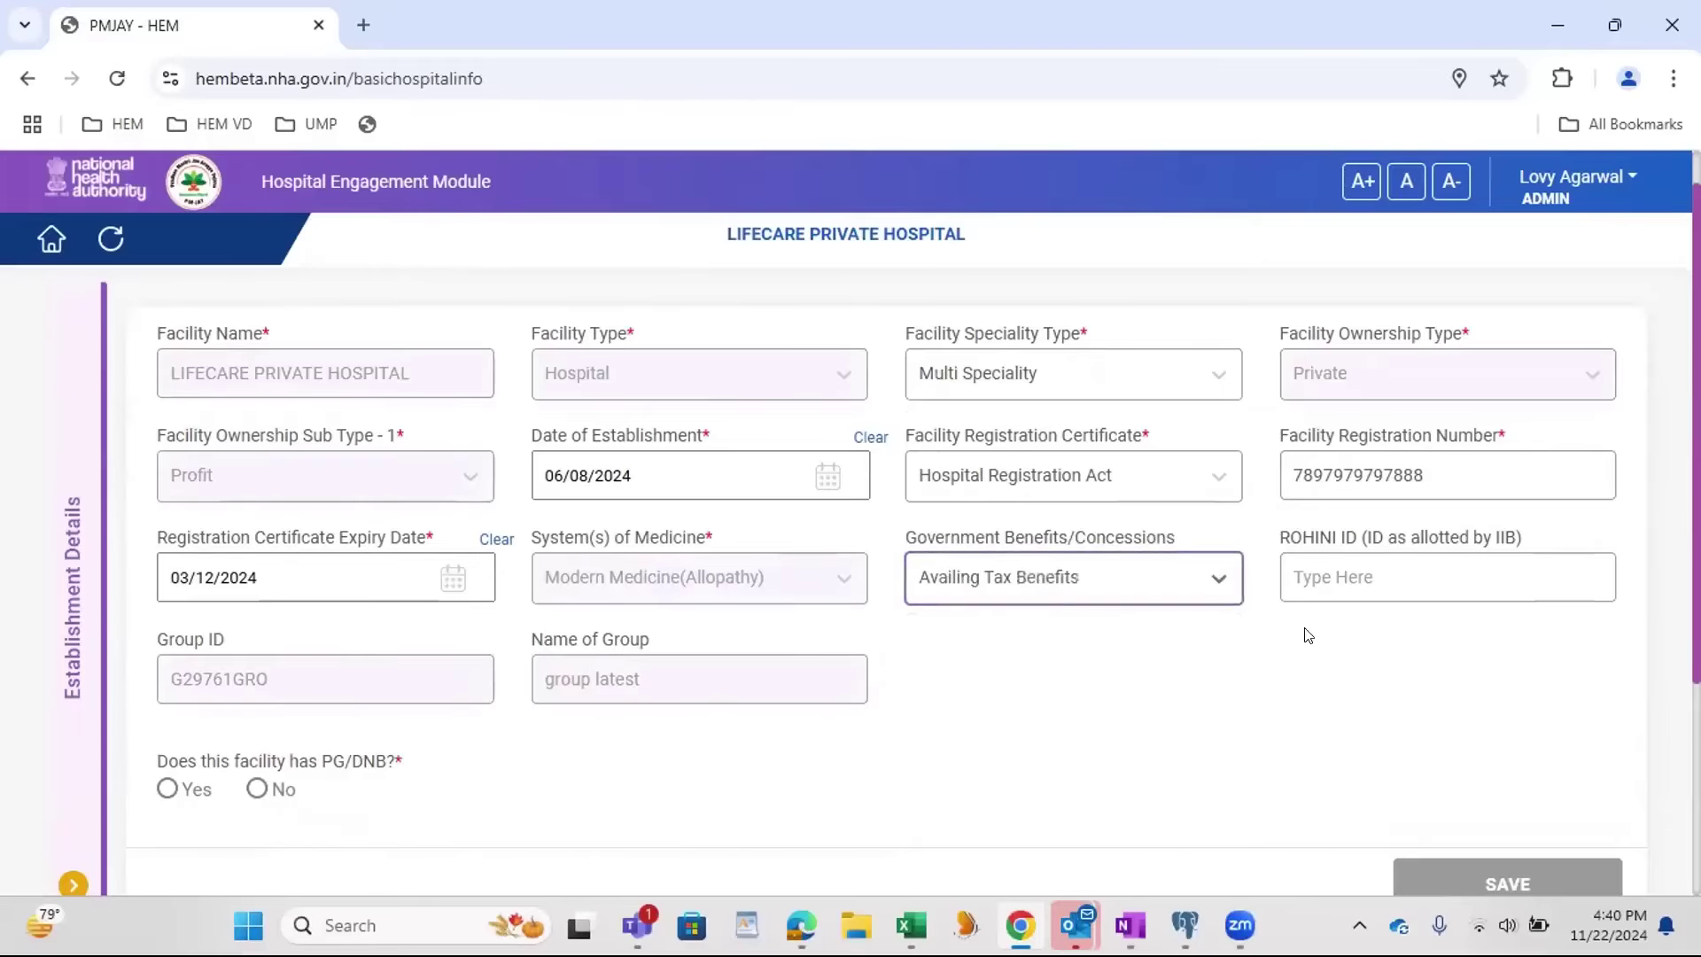
pyautogui.click(1292, 587)
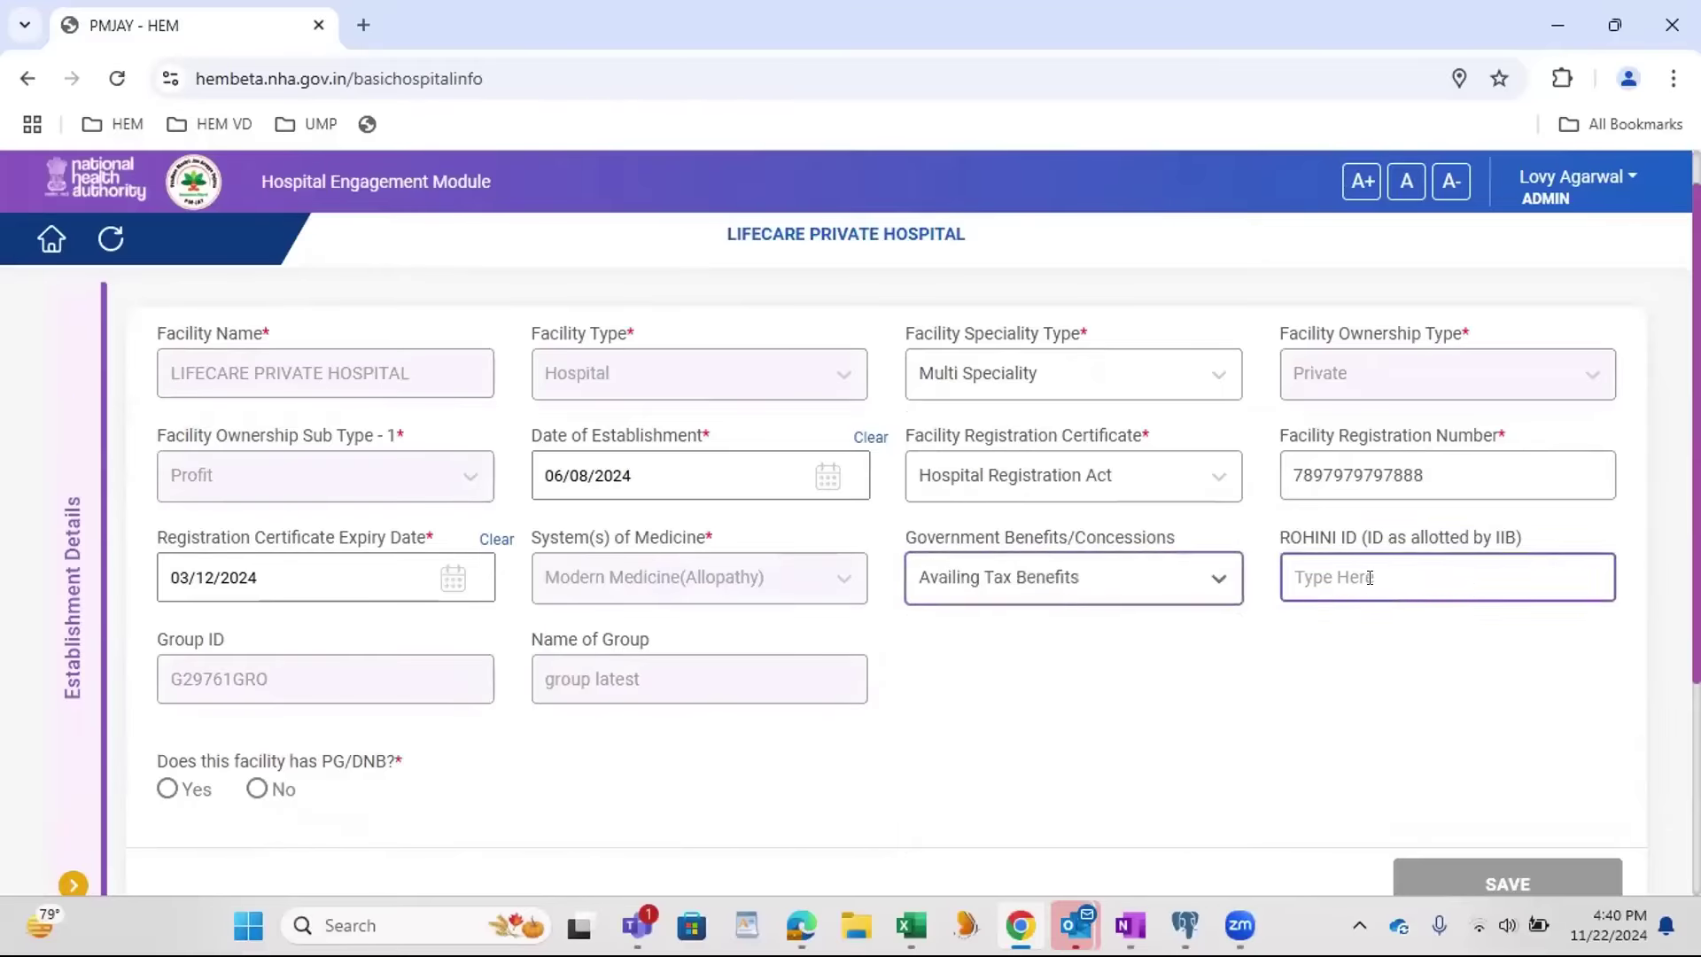
pyautogui.write('drfgdr')
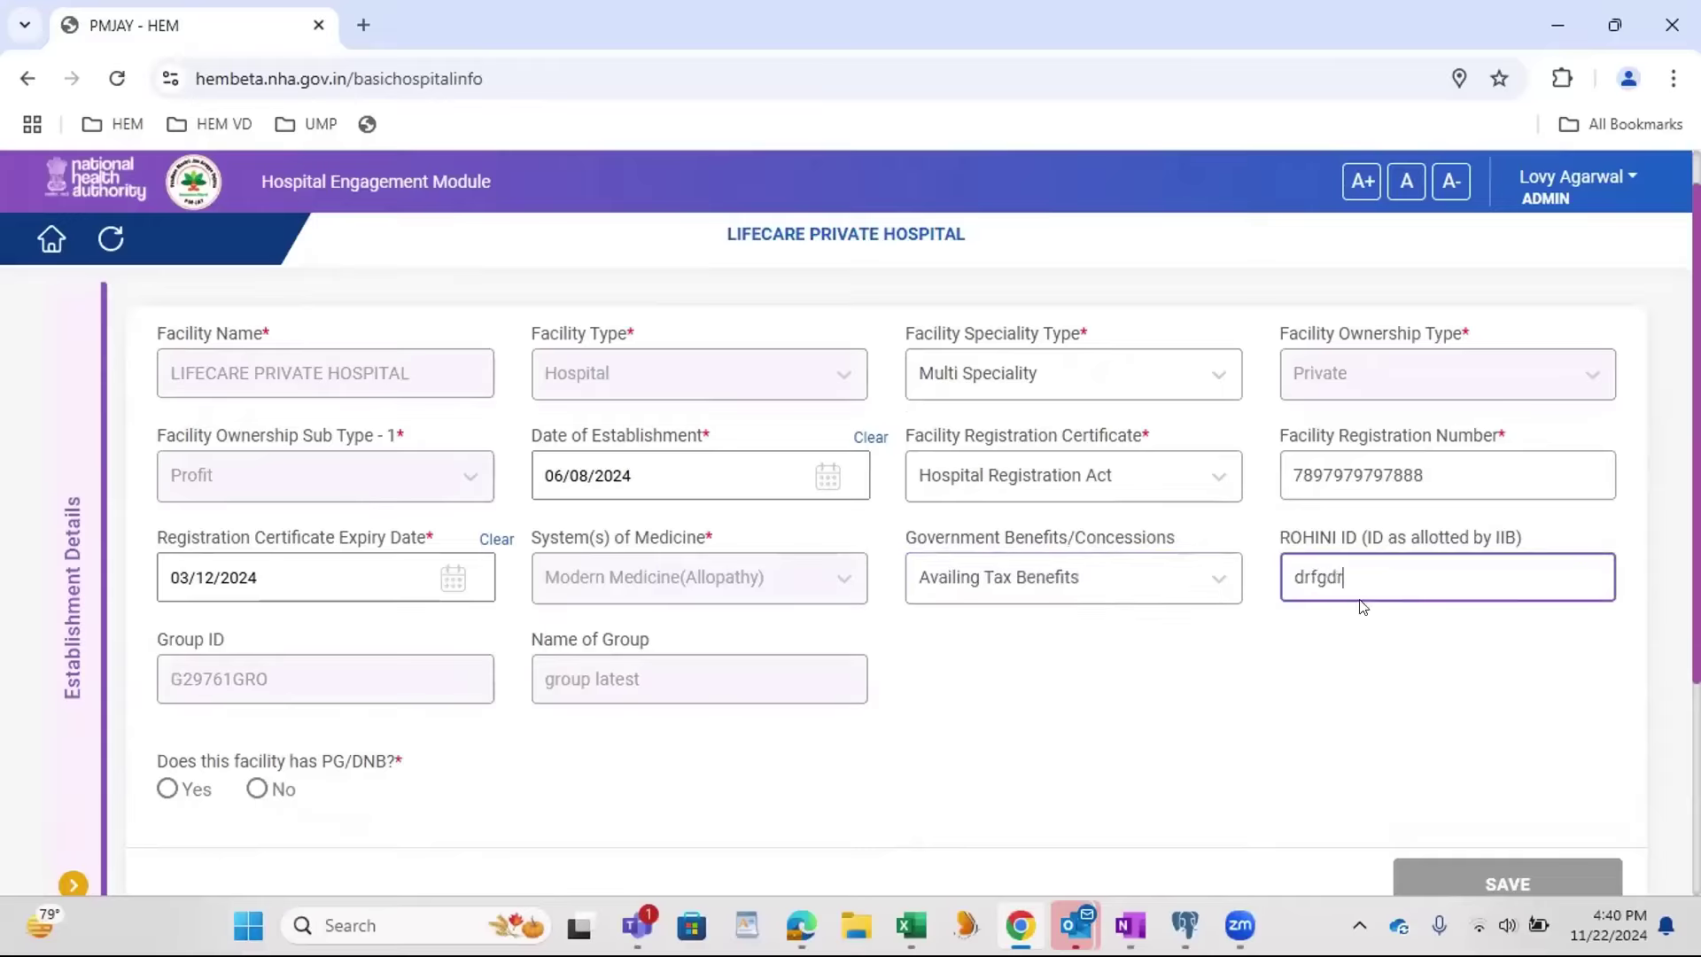
pyautogui.press('BackSpace')
pyautogui.press('BackSpace')
pyautogui.press('BackSpace')
pyautogui.press('BackSpace')
pyautogui.press('BackSpace')
pyautogui.write('ID')
pyautogui.click(1304, 700)
# Set the PG/DNB answer to Yes
pyautogui.click(264, 790)
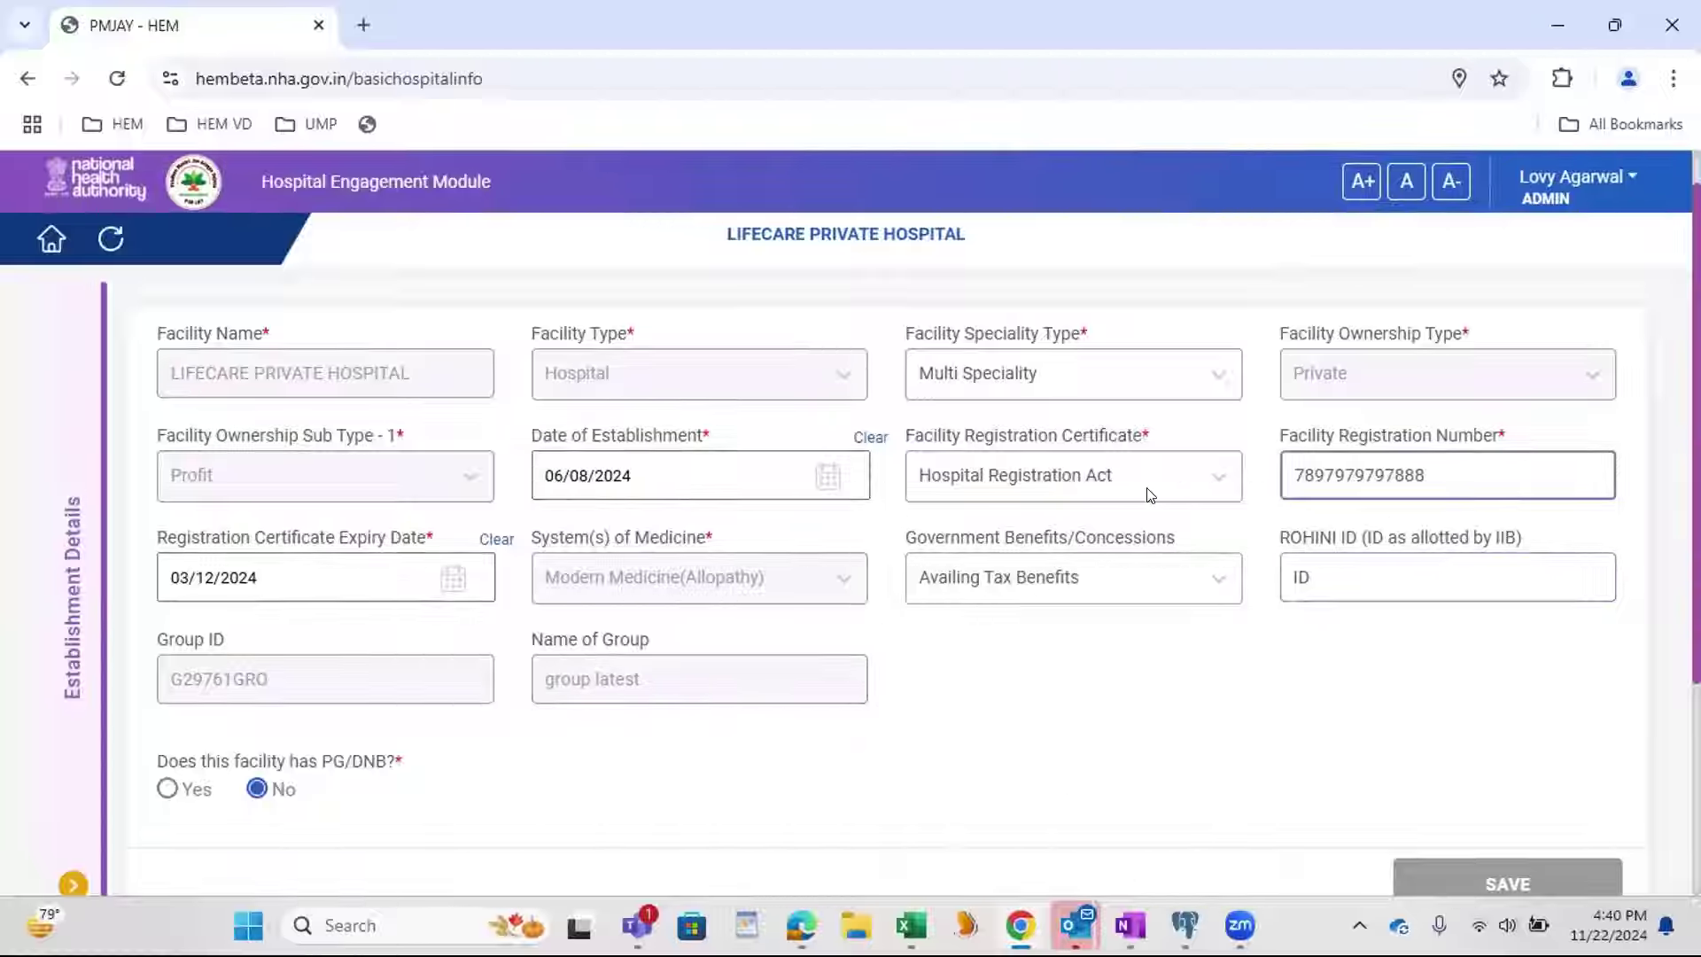
pyautogui.click(168, 788)
pyautogui.click(257, 789)
pyautogui.click(168, 788)
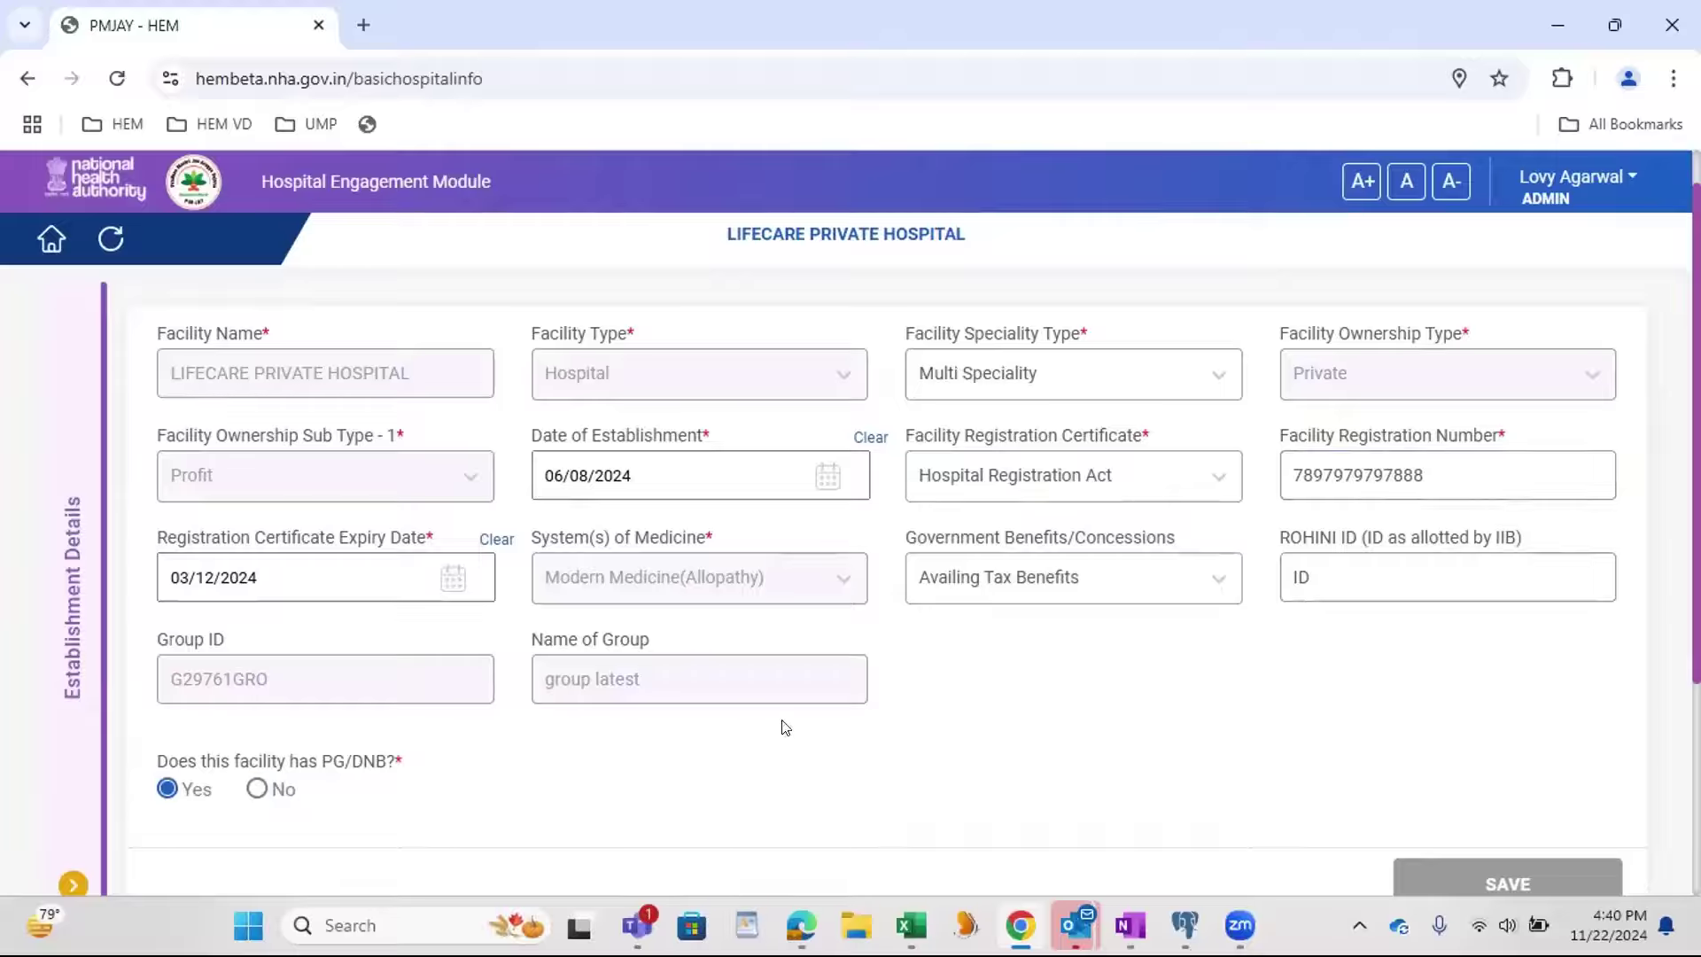
pyautogui.scroll(-1, 1017, 694)
pyautogui.scroll(1, 1017, 655)
# Switch benefits to Affiliated with Medical Colleges, change expiry to 25/12/2024, edit the ROHINI ID, then reset the form
pyautogui.click(1048, 577)
pyautogui.click(1046, 651)
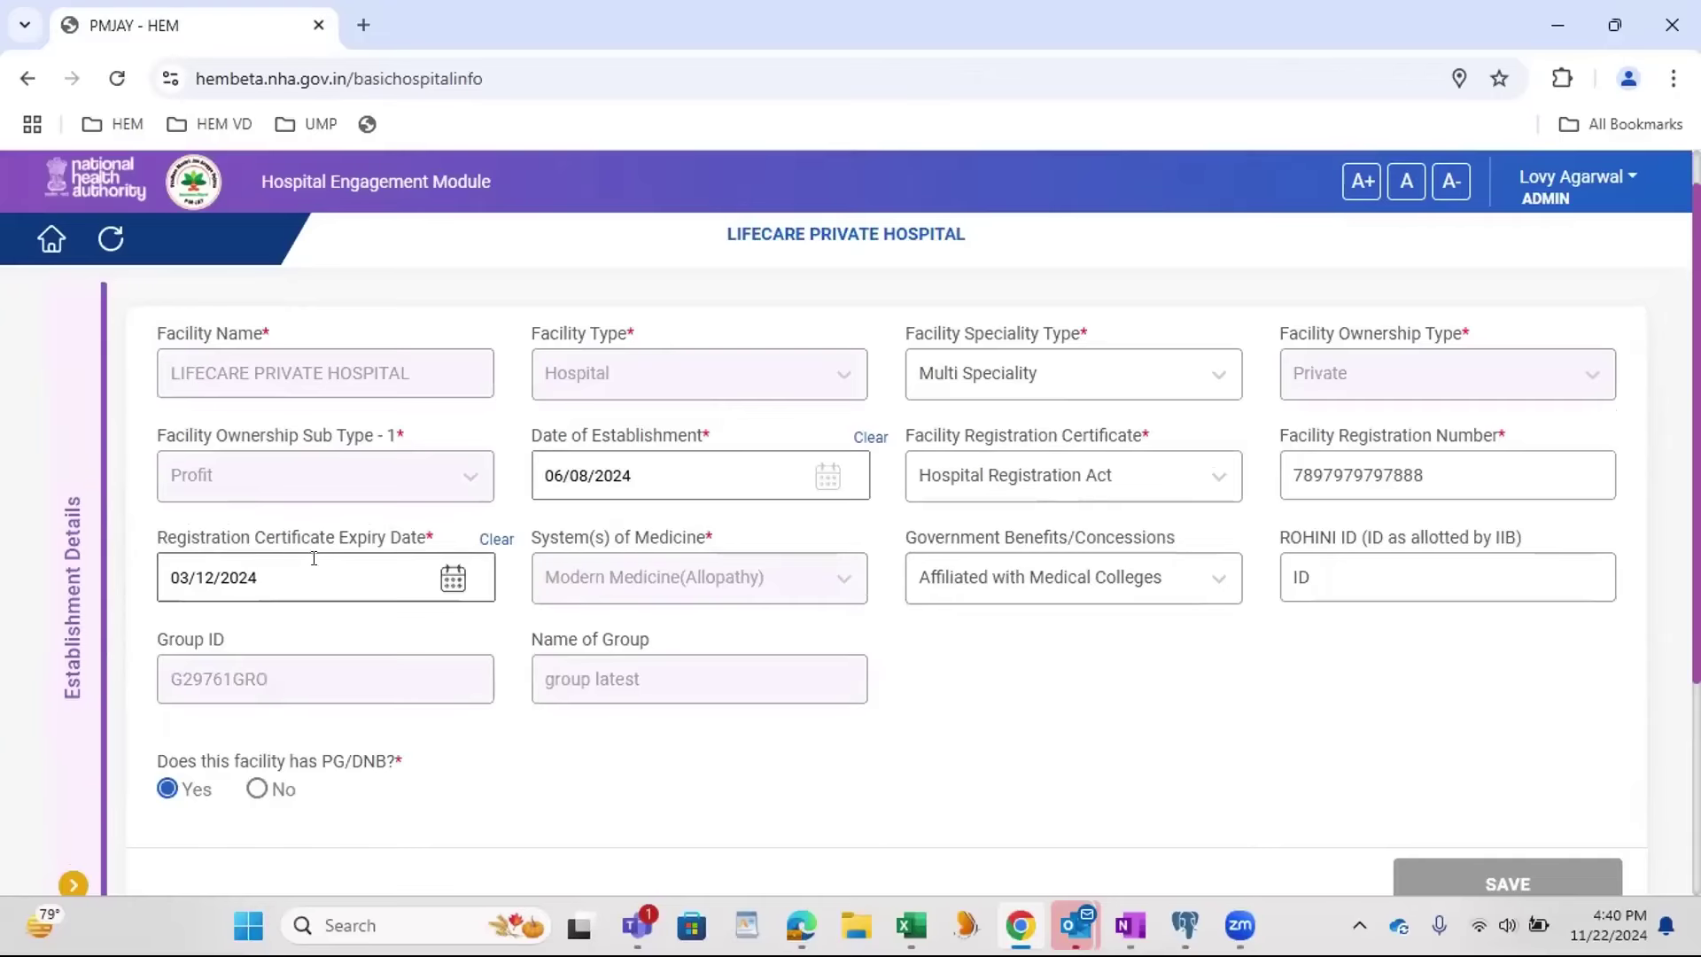
pyautogui.click(332, 576)
pyautogui.click(307, 436)
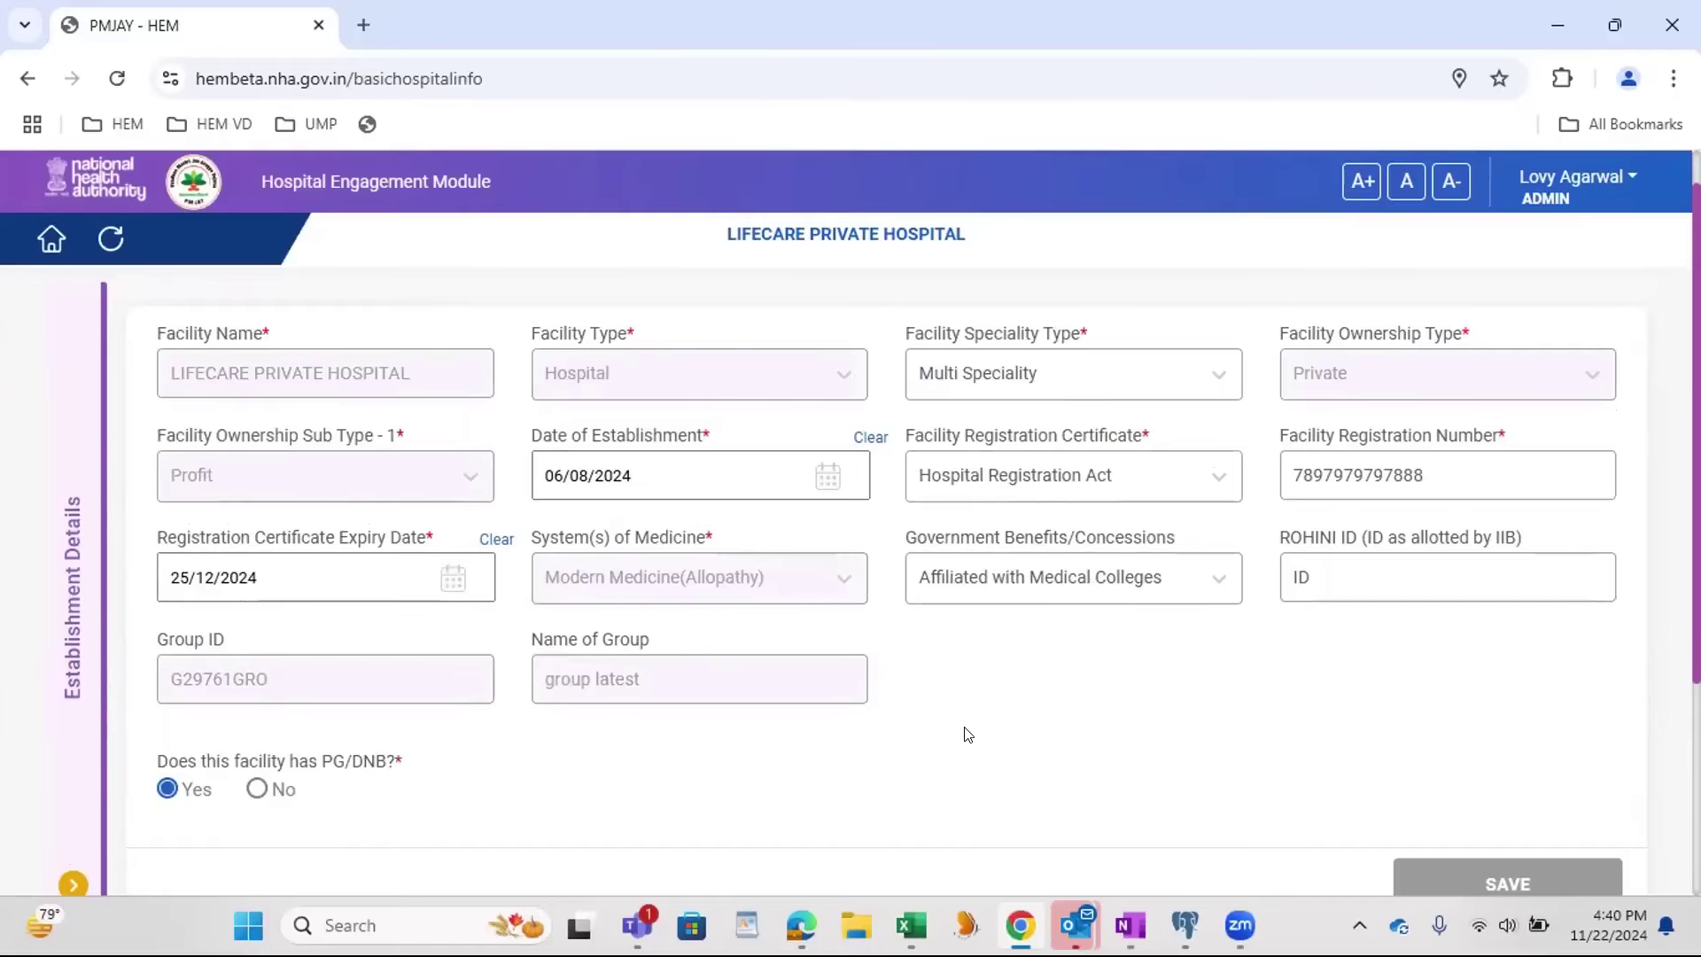
pyautogui.scroll(-1, 967, 734)
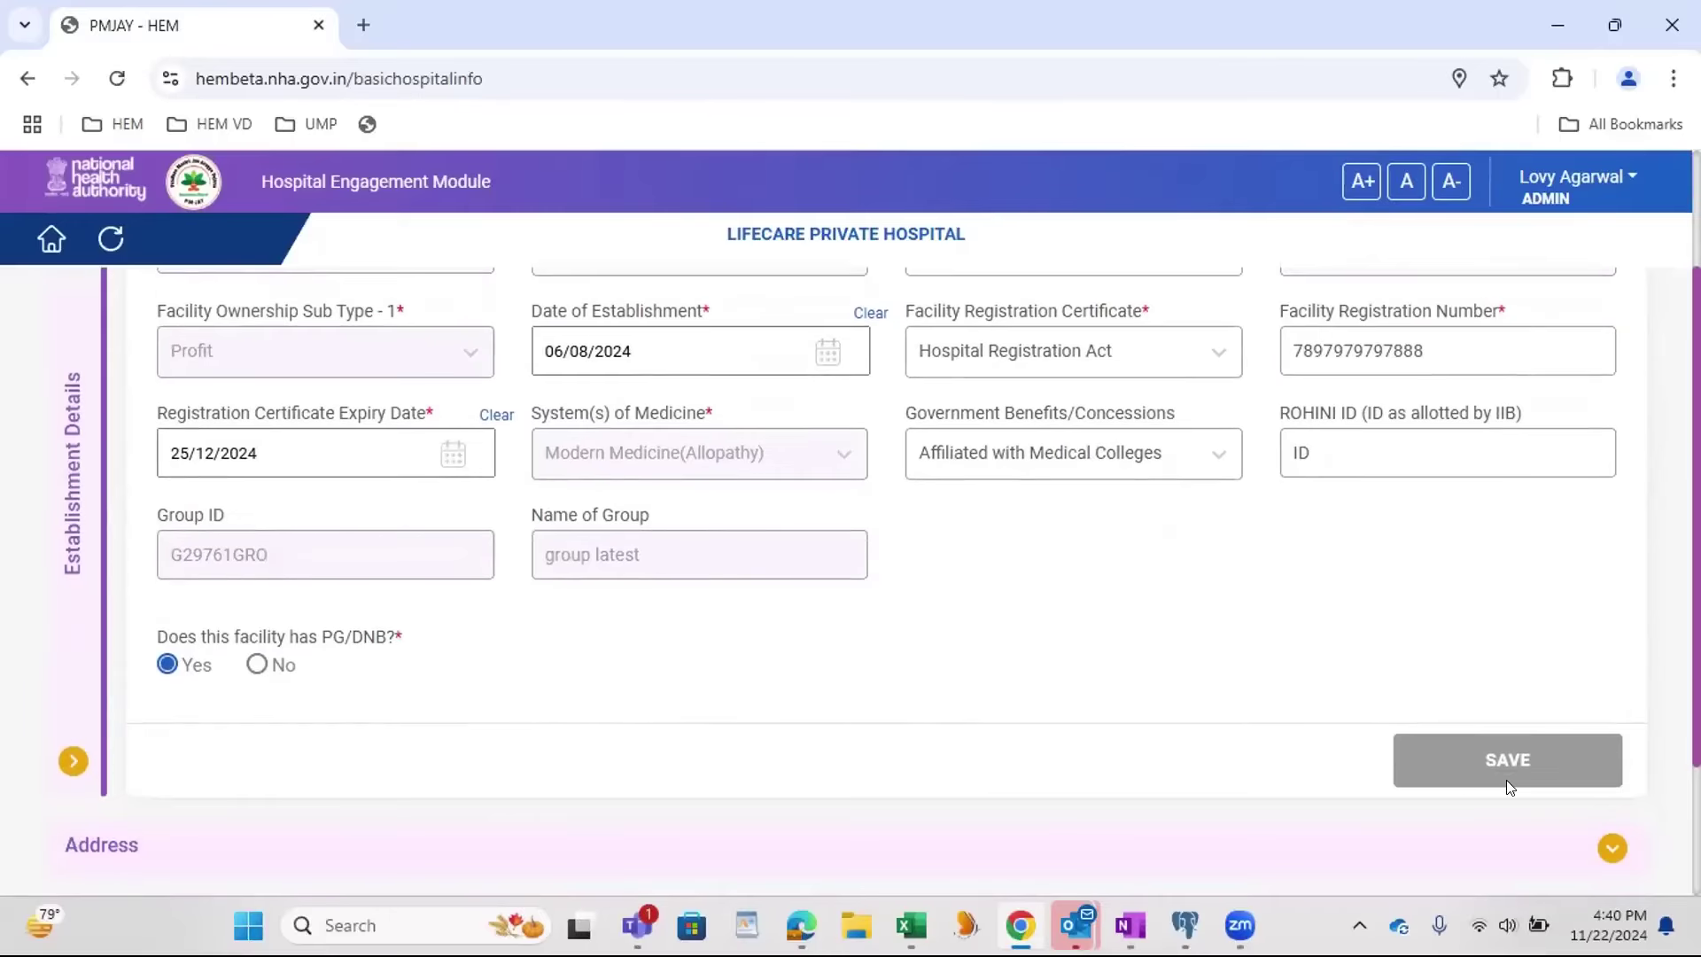
pyautogui.click(1362, 437)
pyautogui.write('IDfgdg')
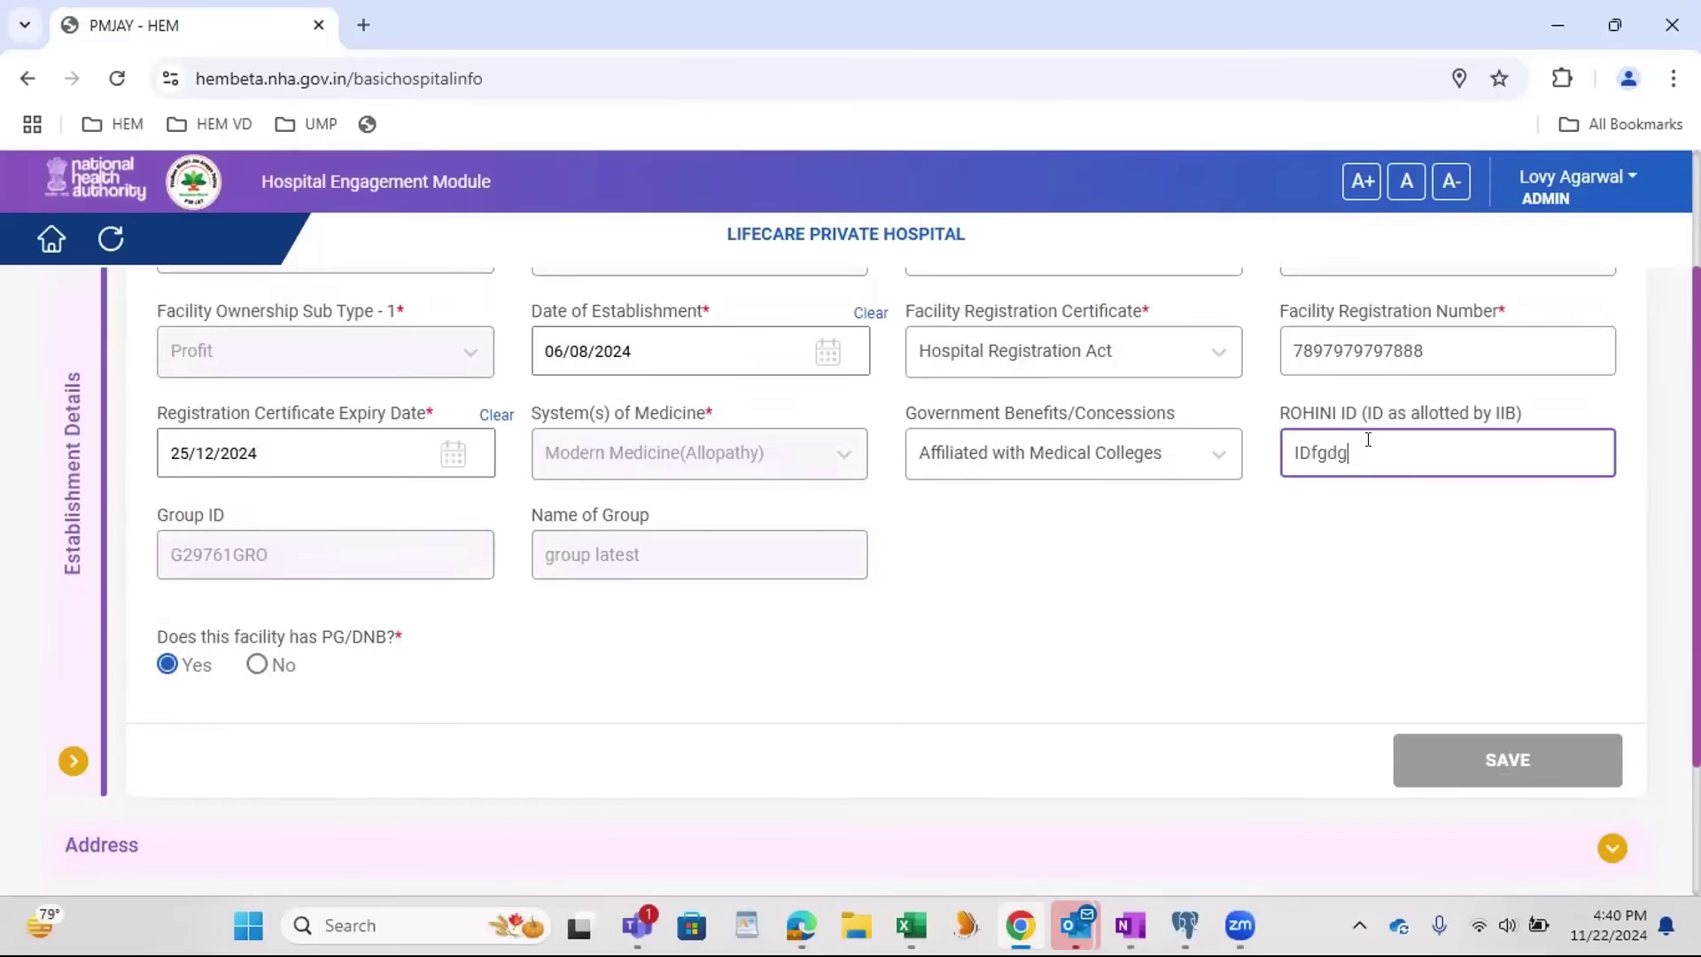
pyautogui.click(1418, 584)
pyautogui.scroll(1, 1003, 706)
pyautogui.scroll(1, 1002, 706)
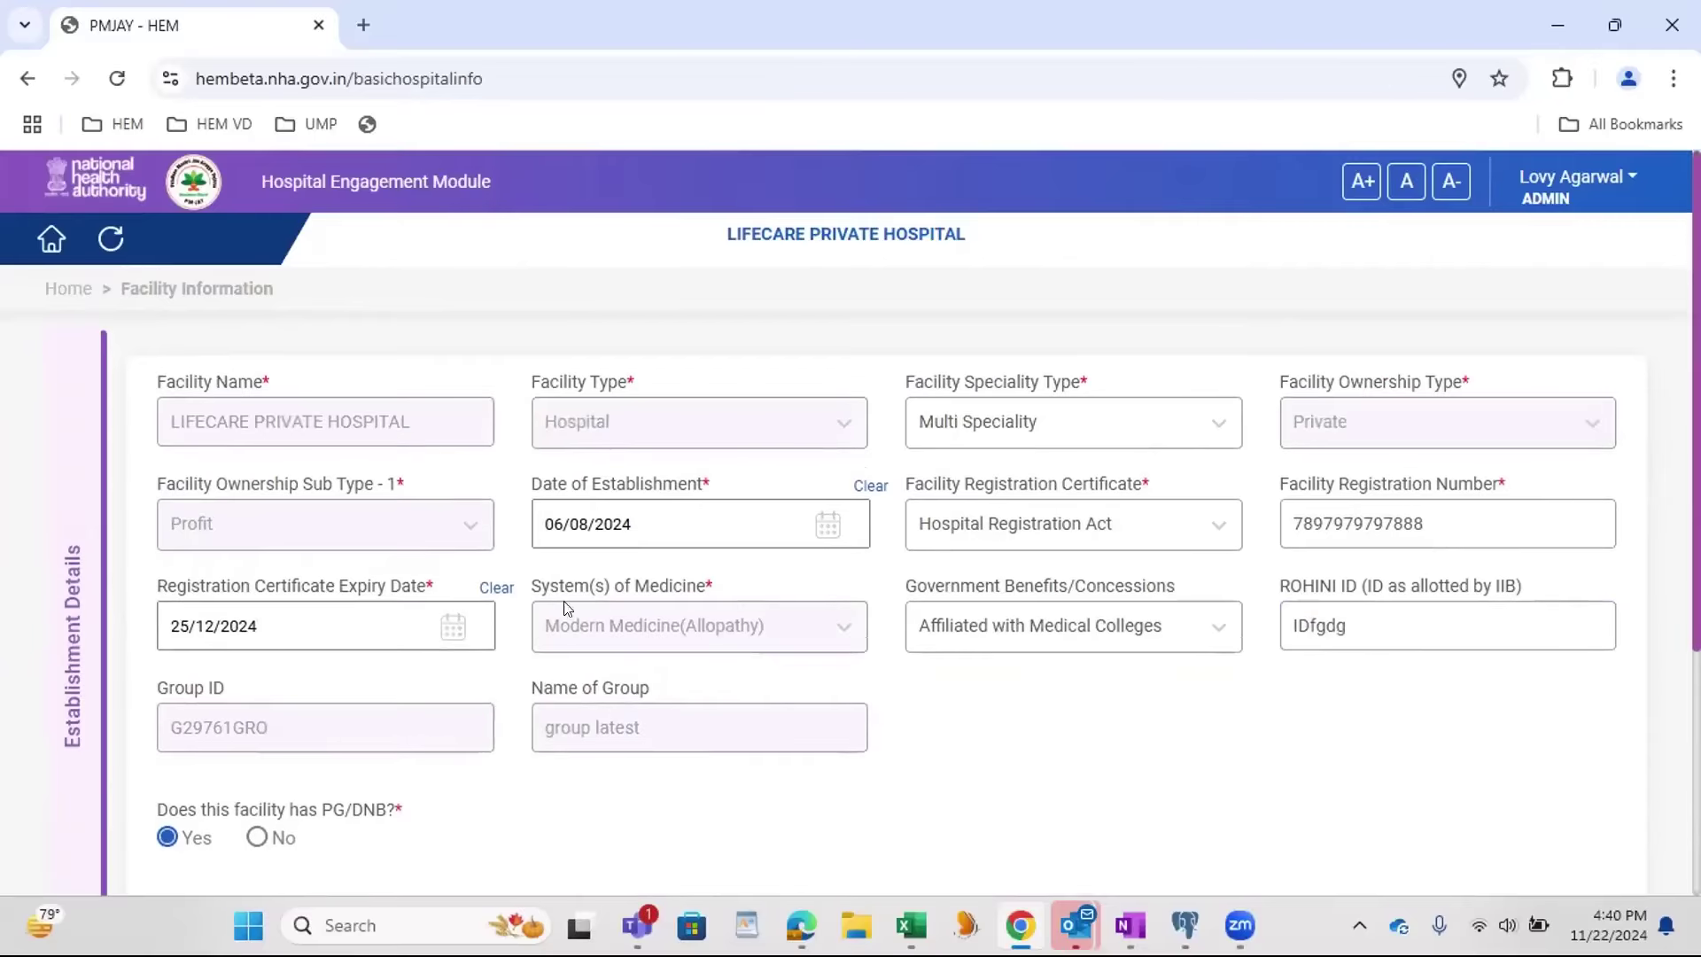
pyautogui.click(108, 241)
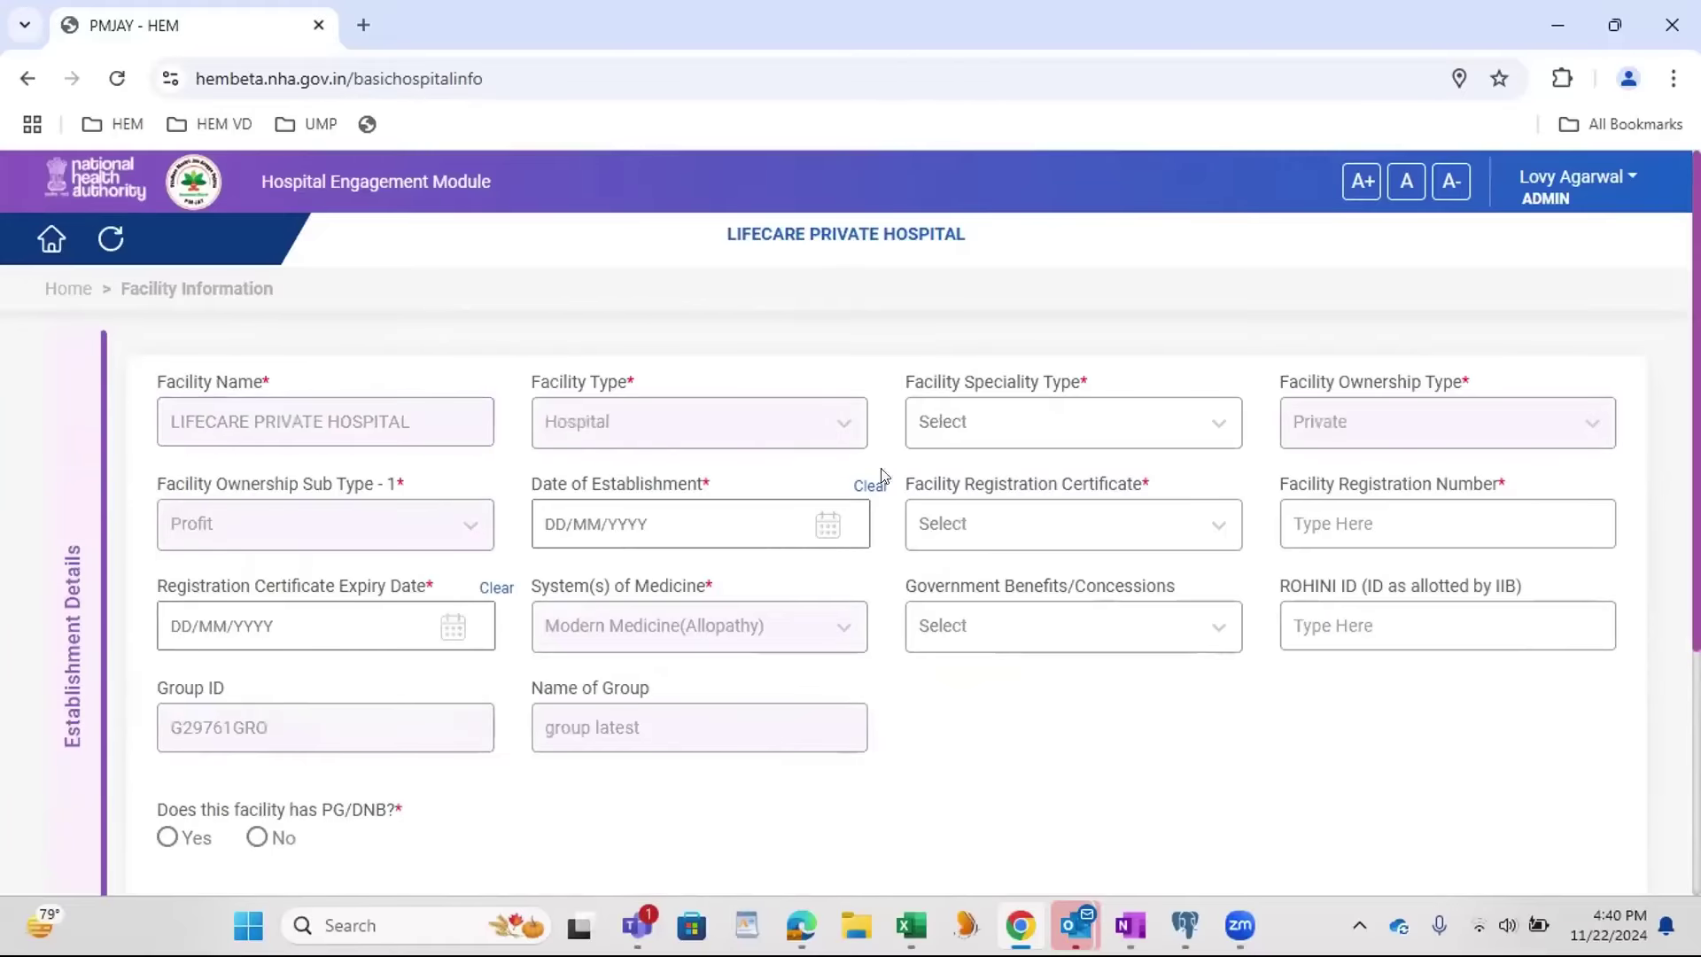
pyautogui.click(1066, 434)
pyautogui.click(1063, 485)
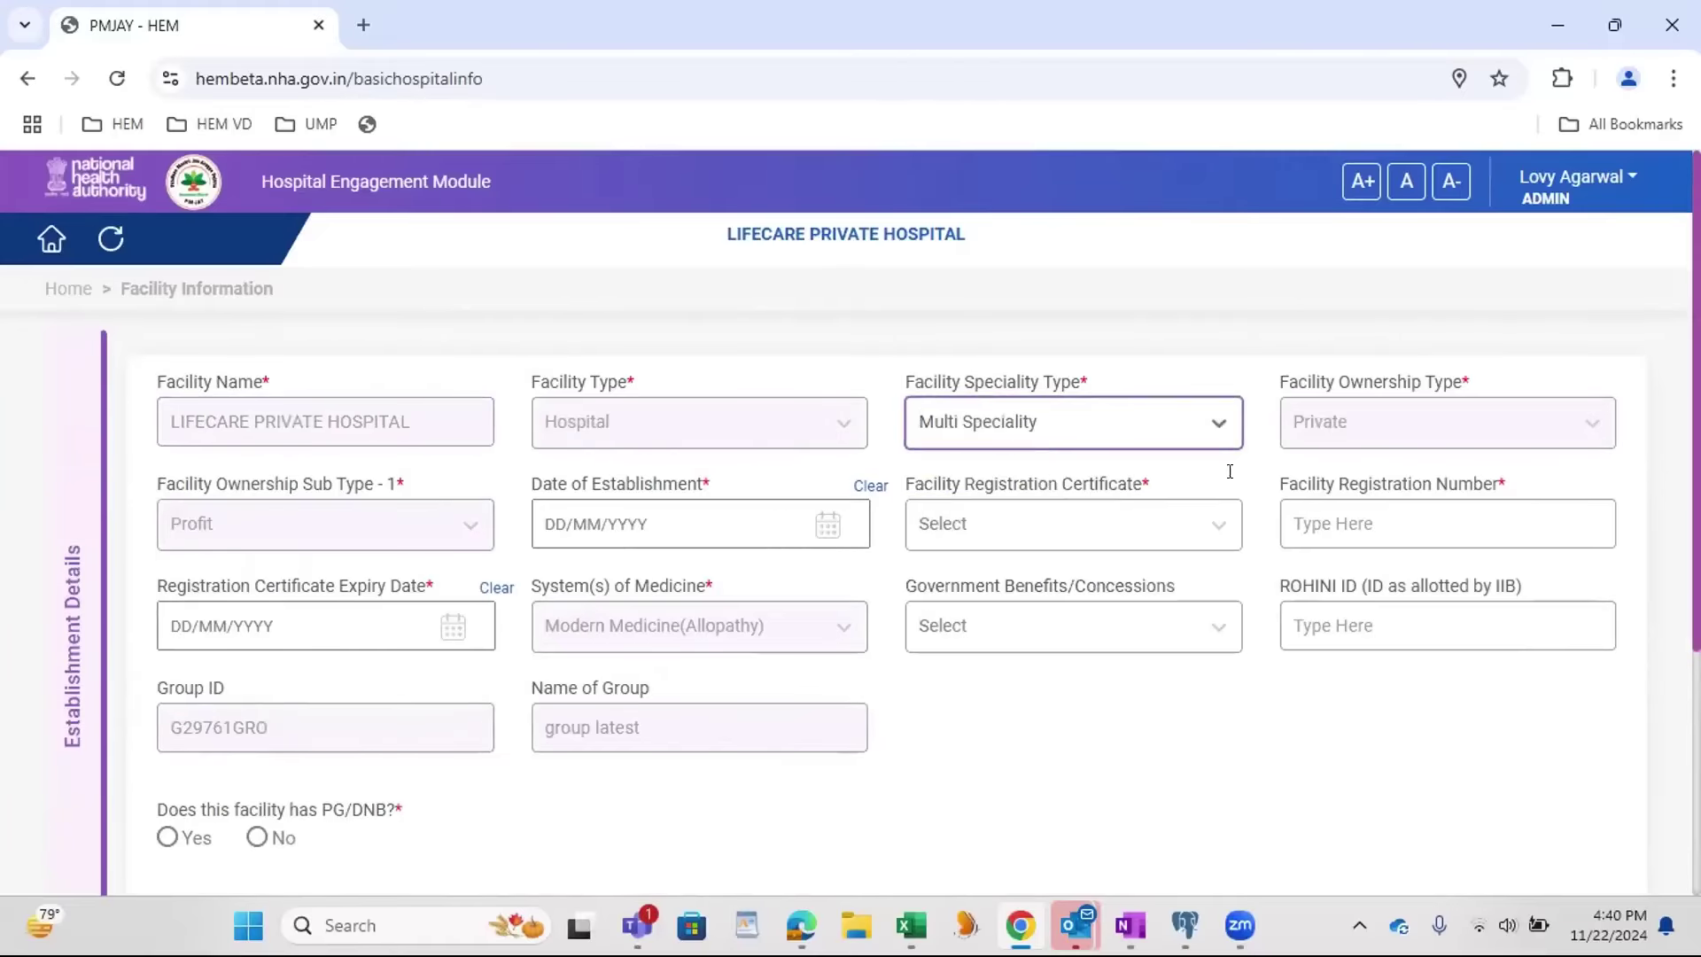
pyautogui.click(576, 527)
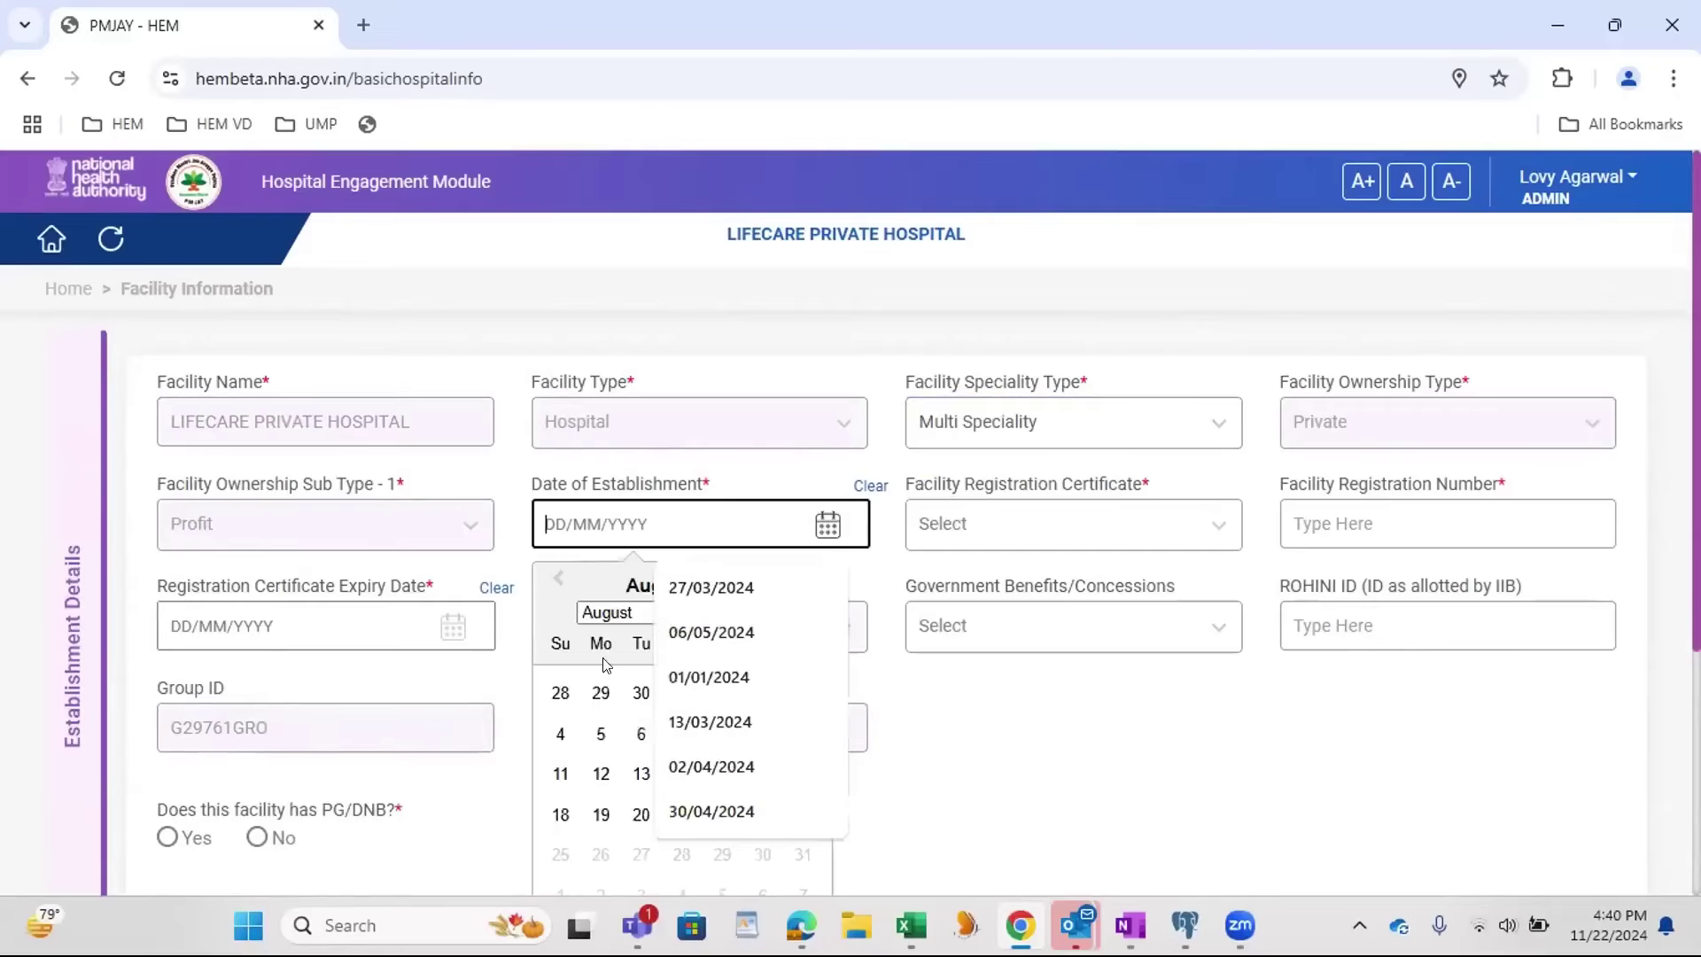
pyautogui.click(635, 696)
pyautogui.click(1092, 542)
pyautogui.click(1087, 604)
pyautogui.click(1334, 474)
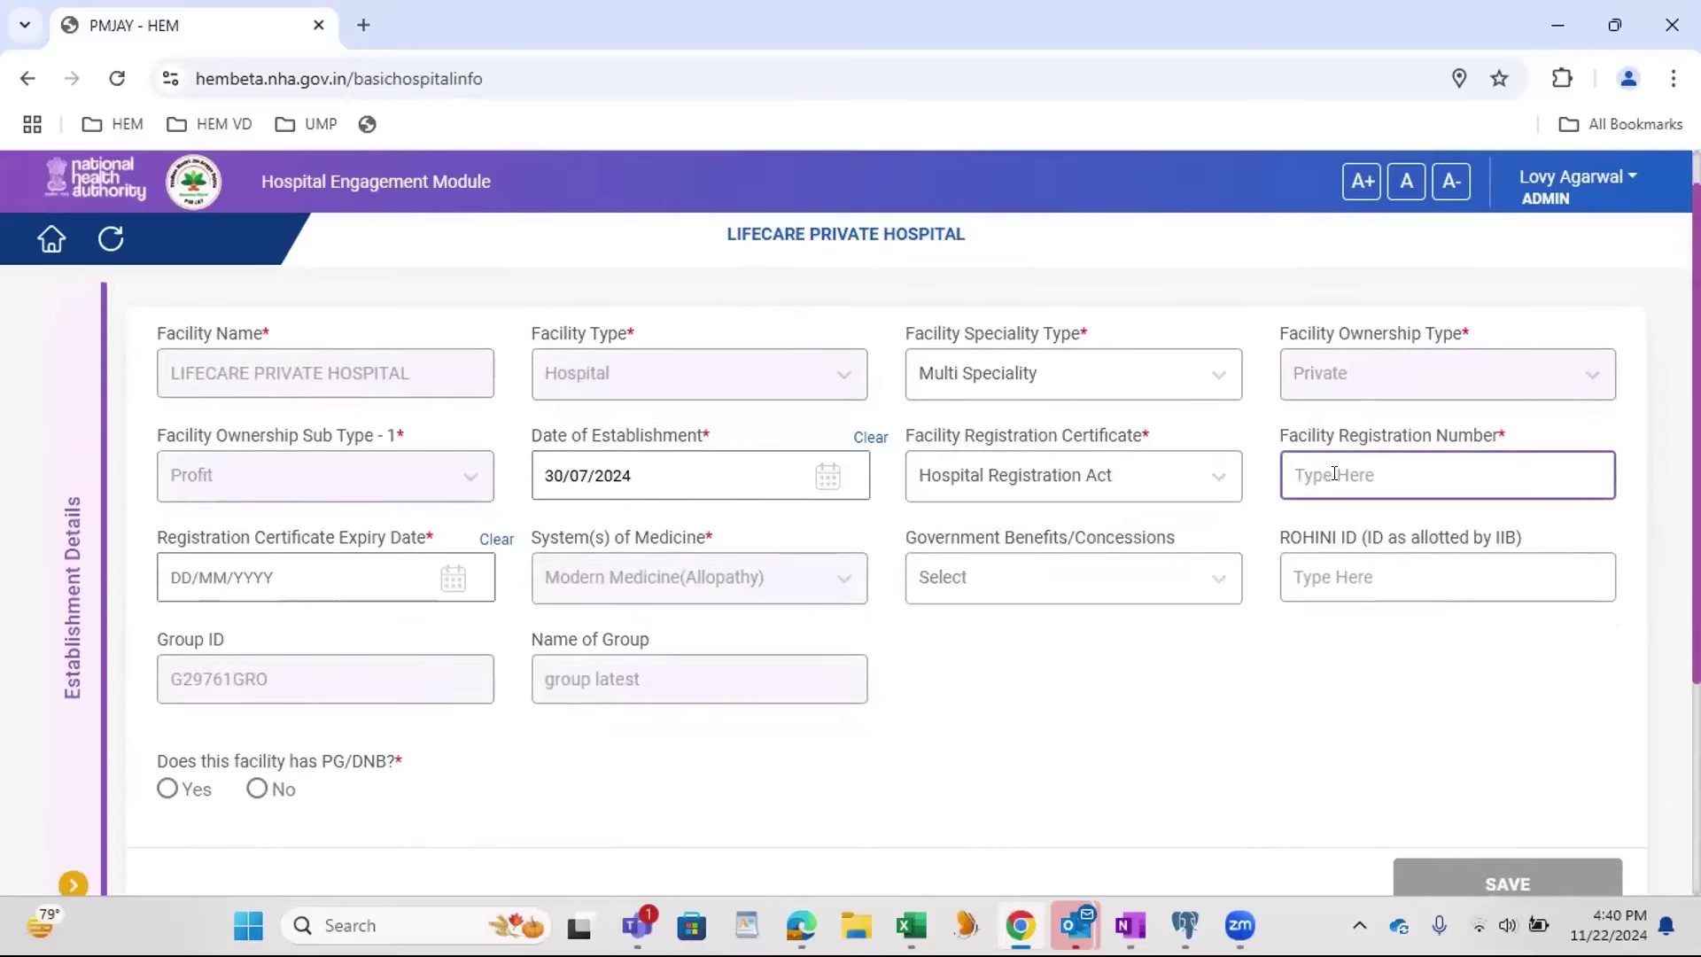
pyautogui.write('67866867')
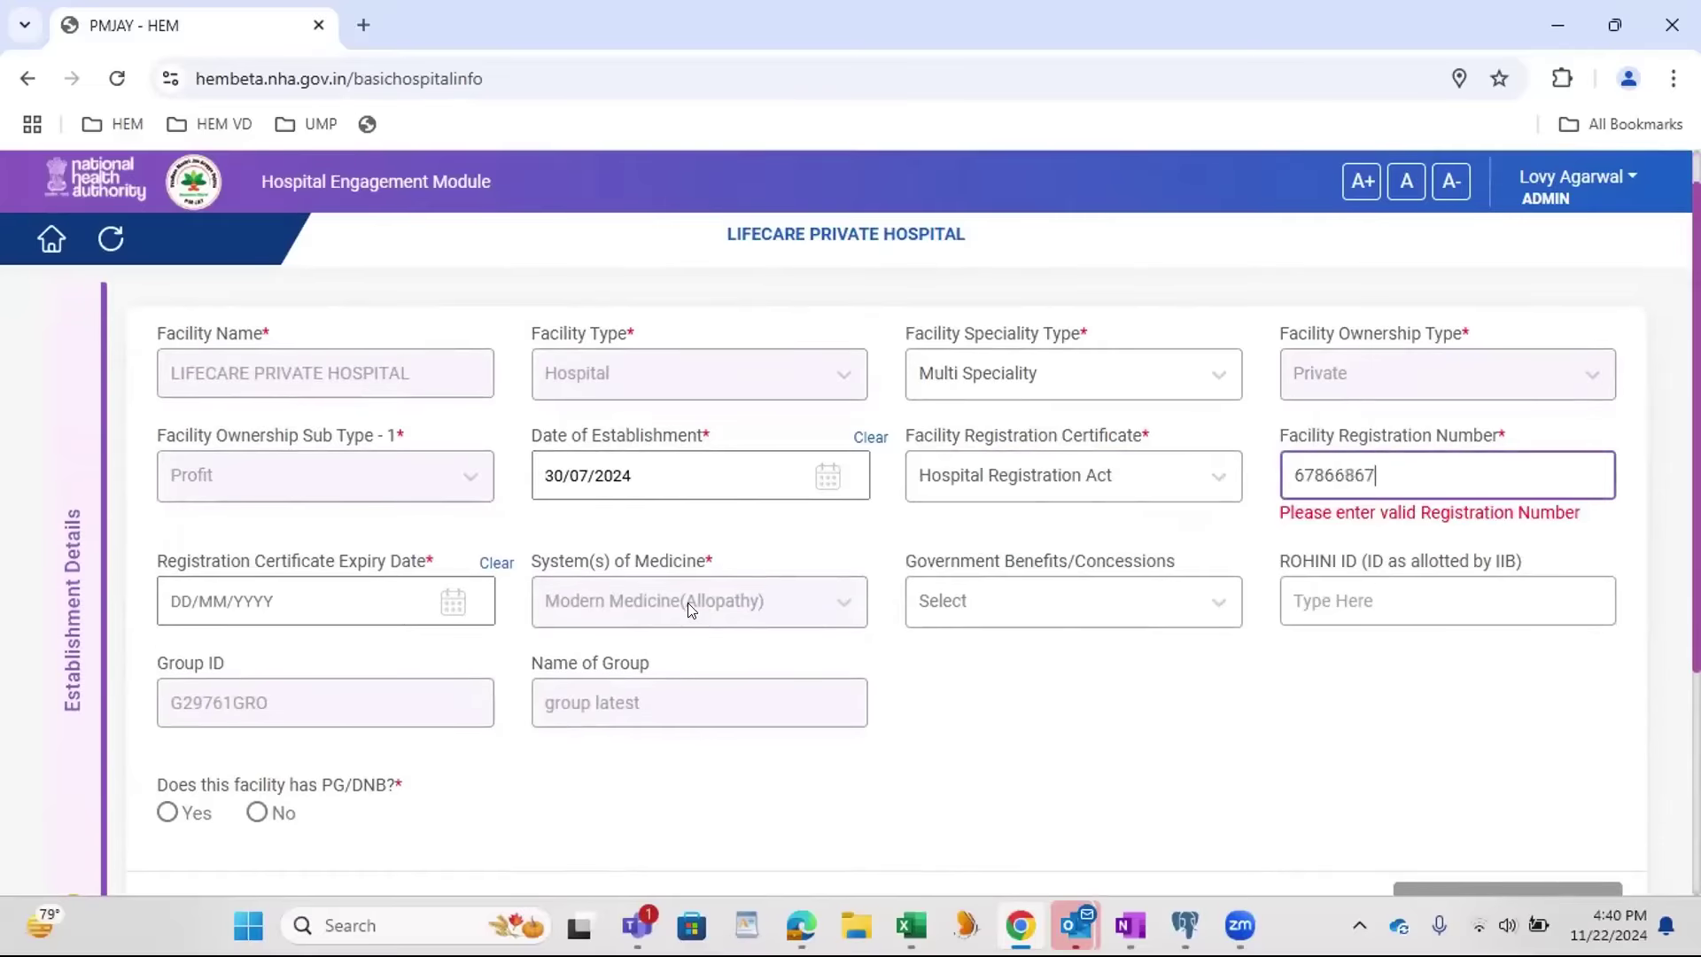
pyautogui.write('67868')
# Set the certificate expiry to 25/11/2024, choose Availing Tax Benefits, and answer No for PG/DNB
pyautogui.click(334, 574)
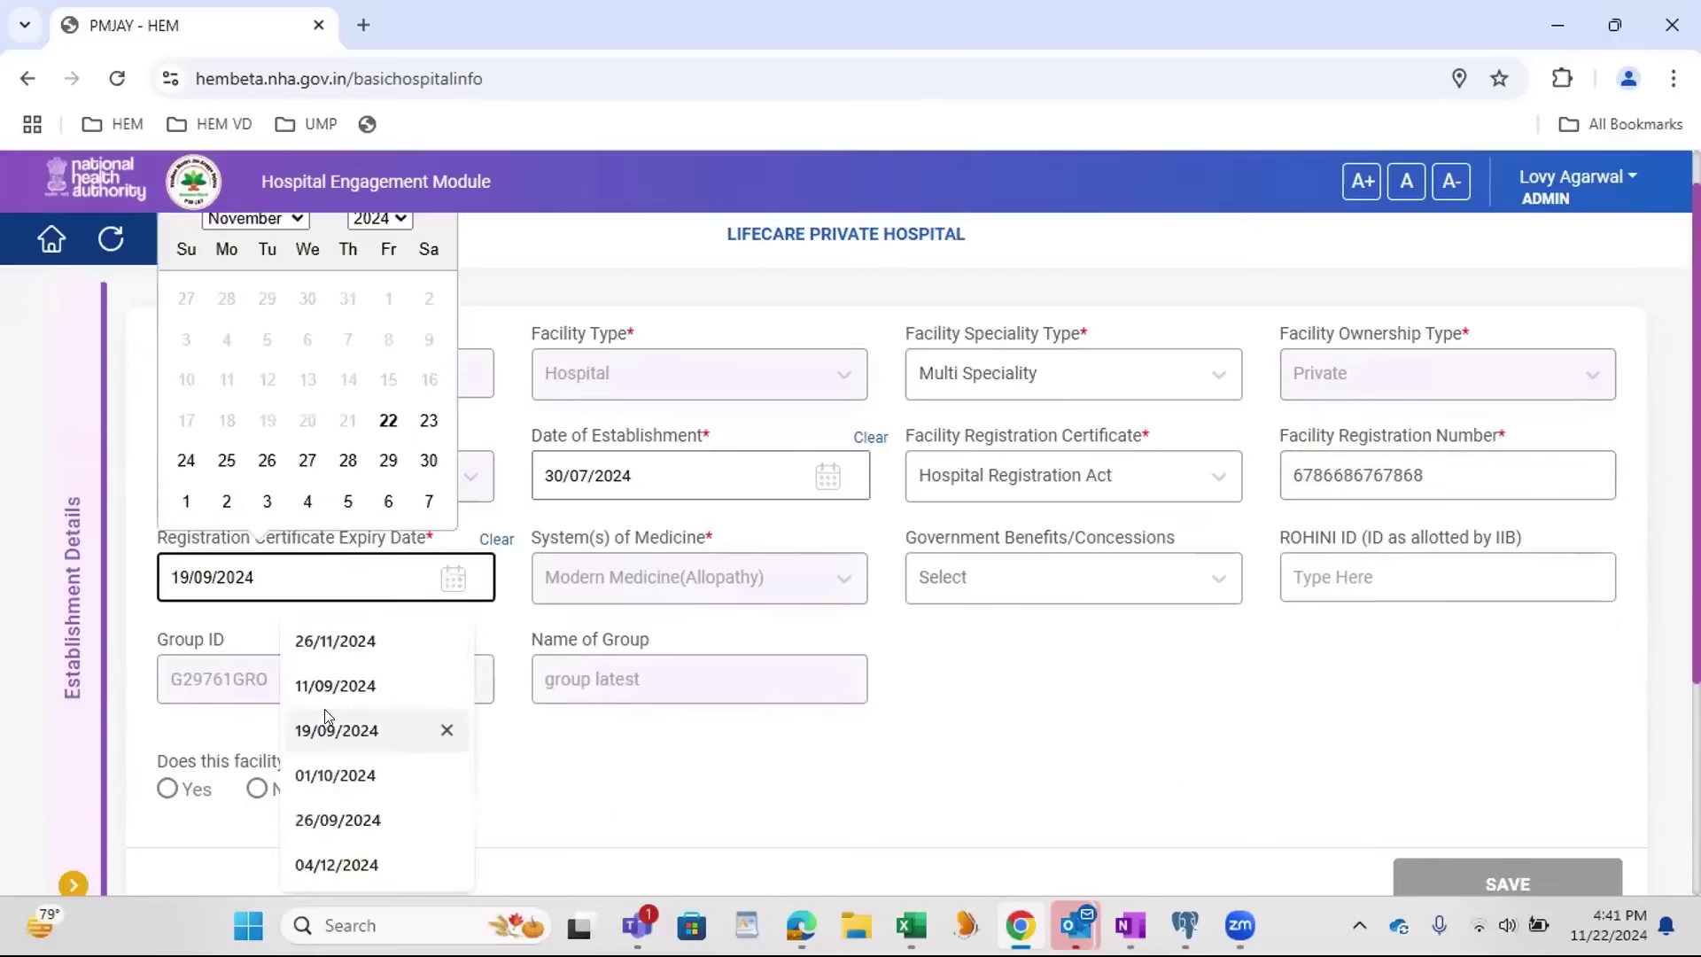
pyautogui.click(227, 460)
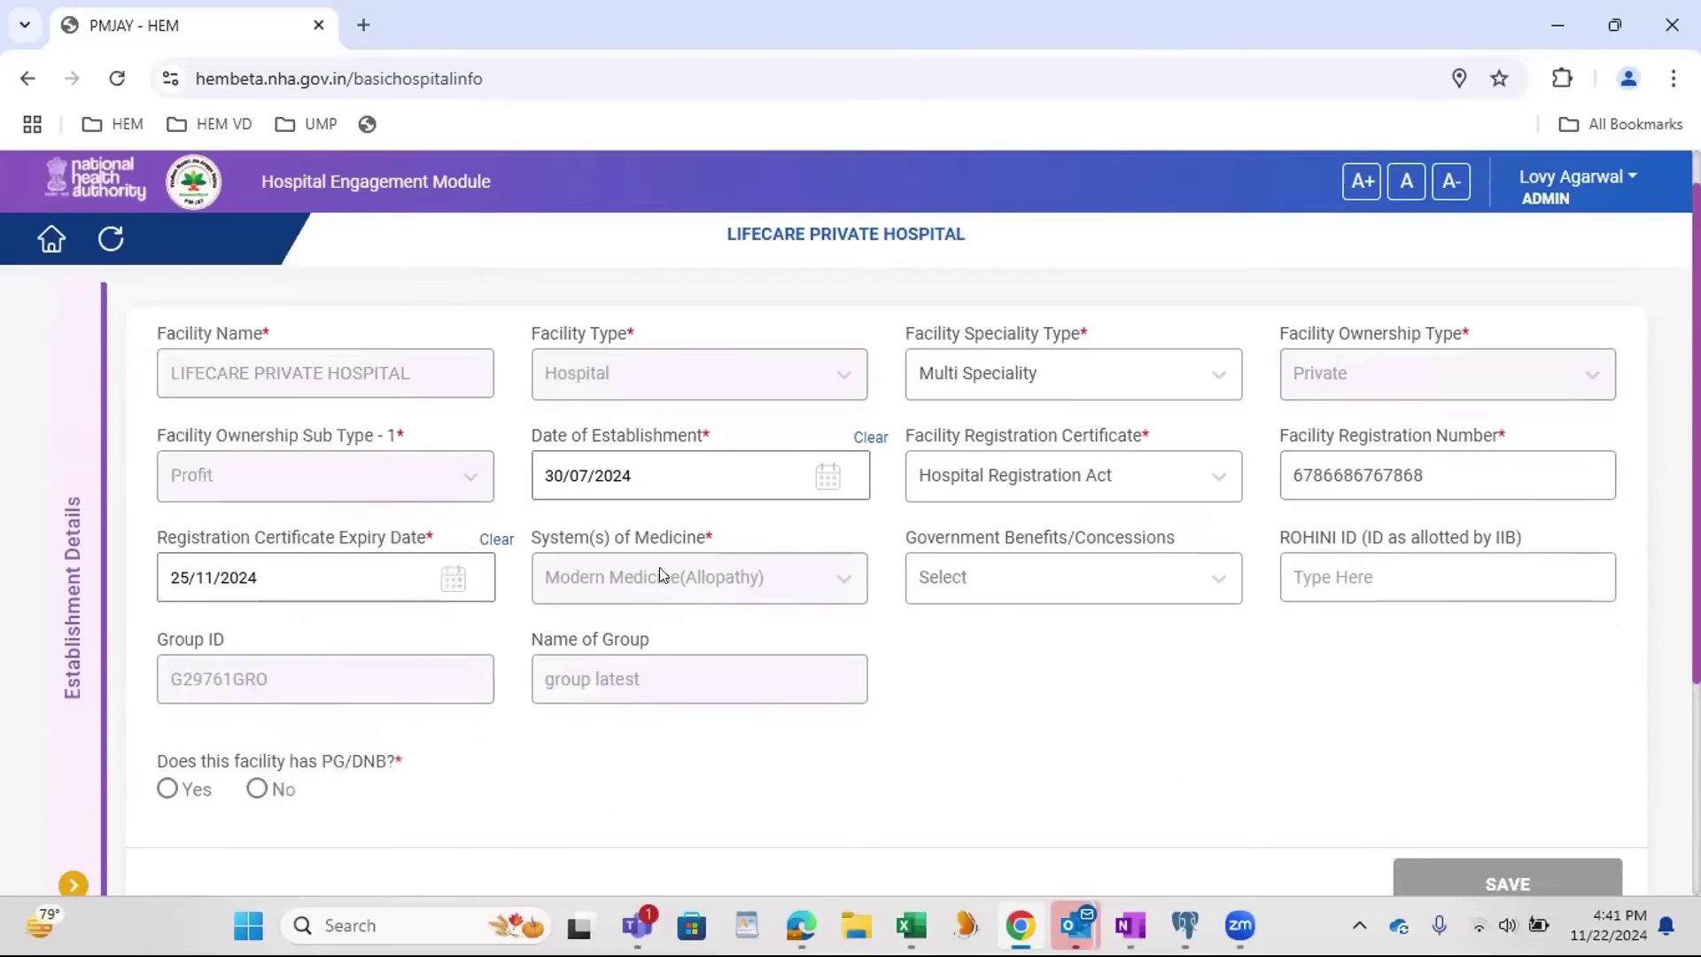
pyautogui.click(1106, 583)
pyautogui.click(1059, 684)
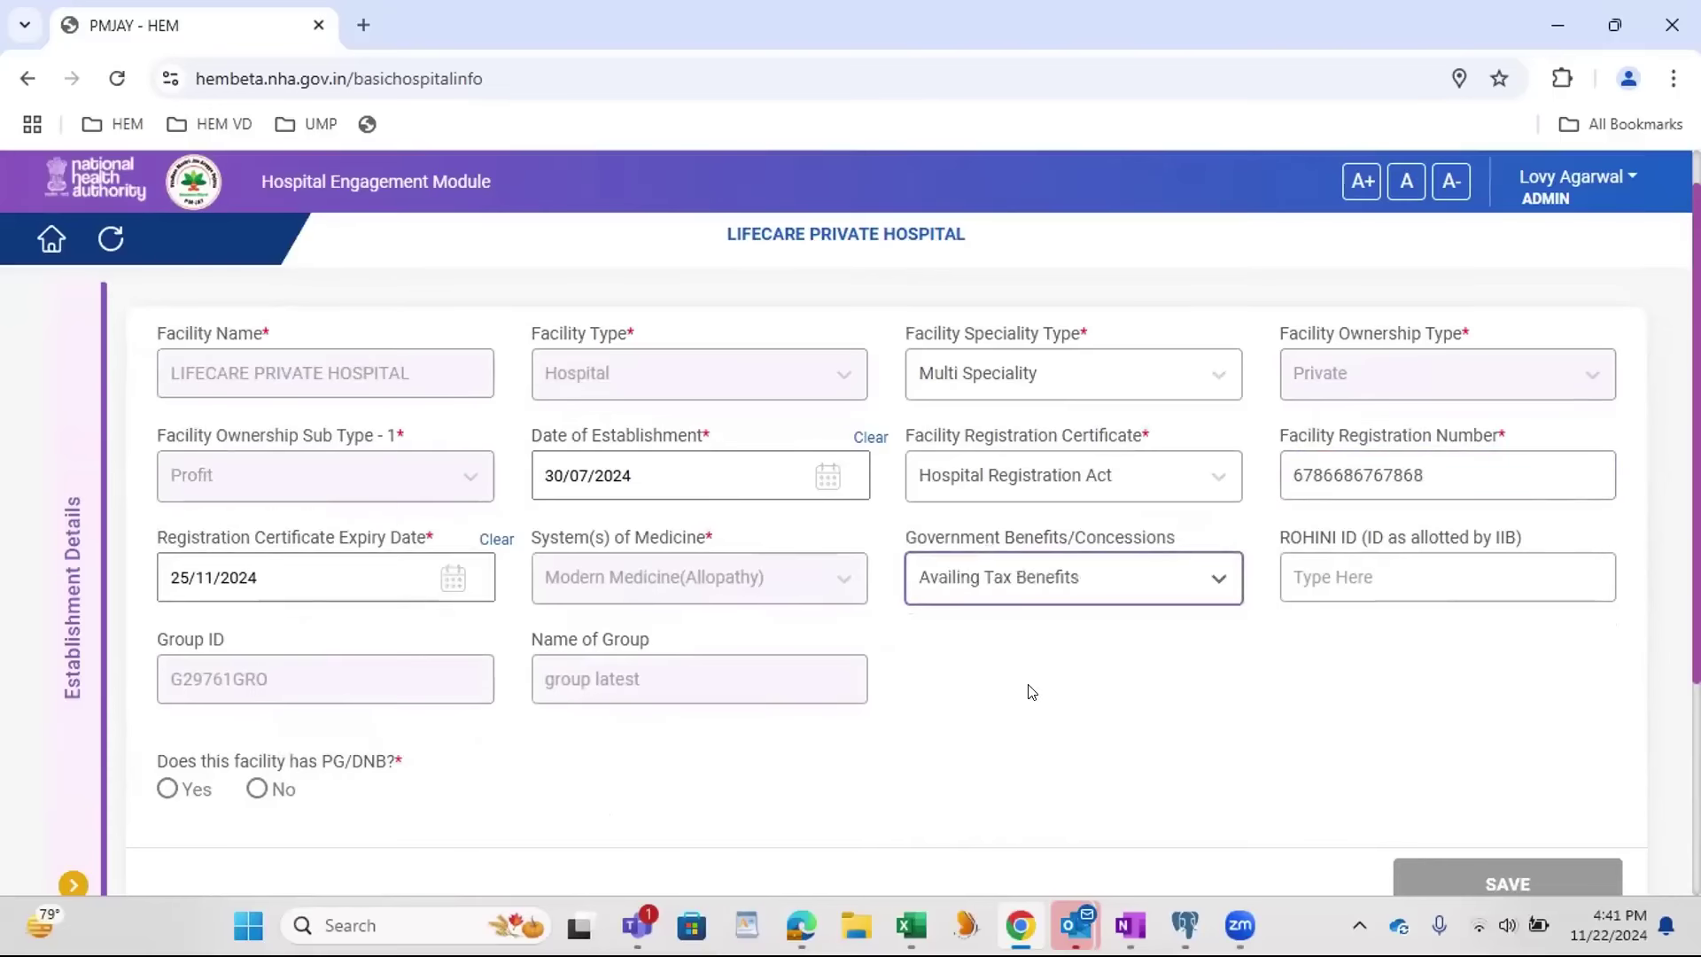
pyautogui.click(257, 788)
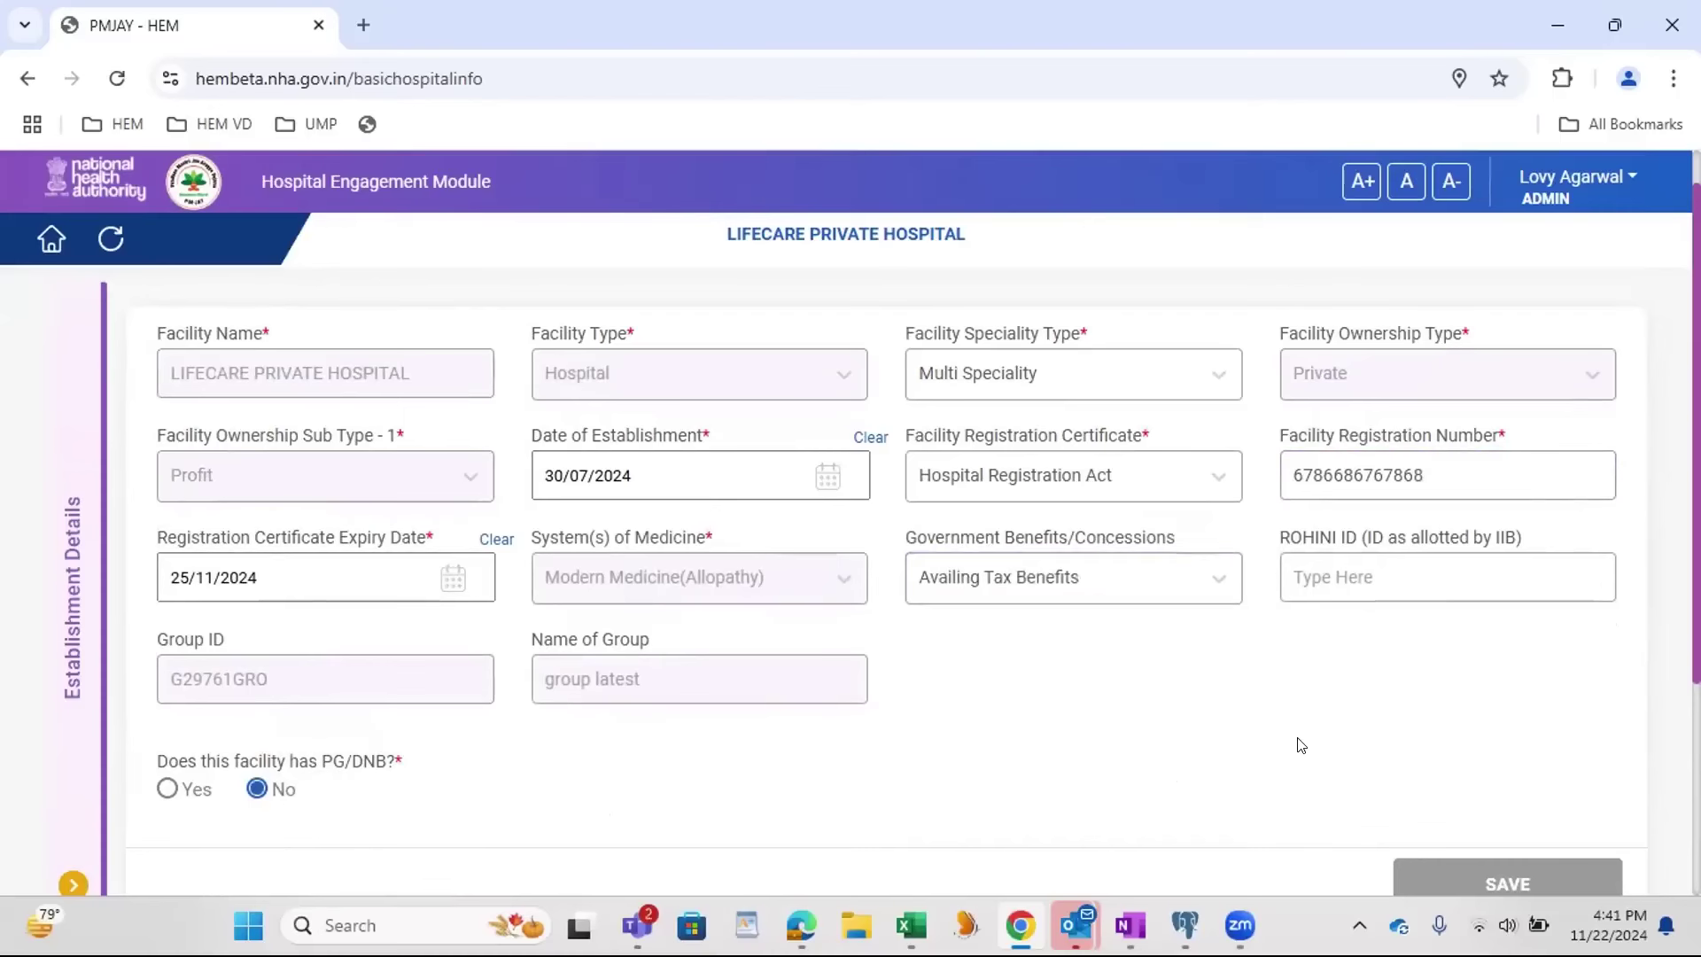
pyautogui.scroll(-1, 1300, 744)
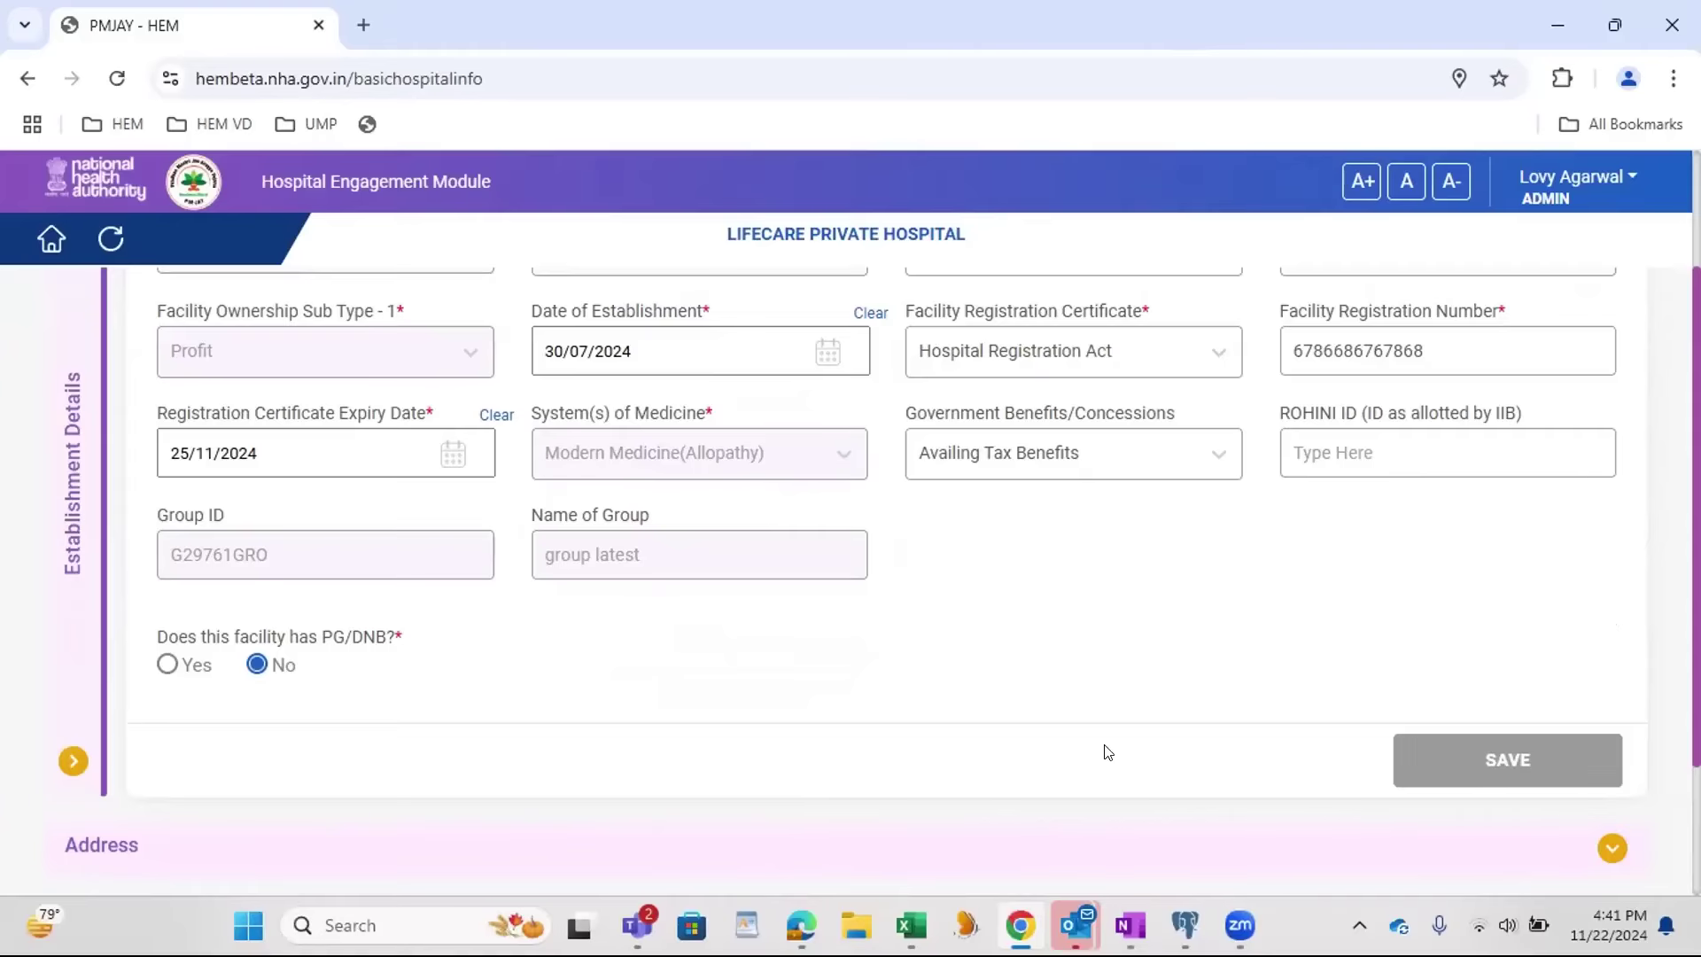
pyautogui.scroll(-2, 1087, 729)
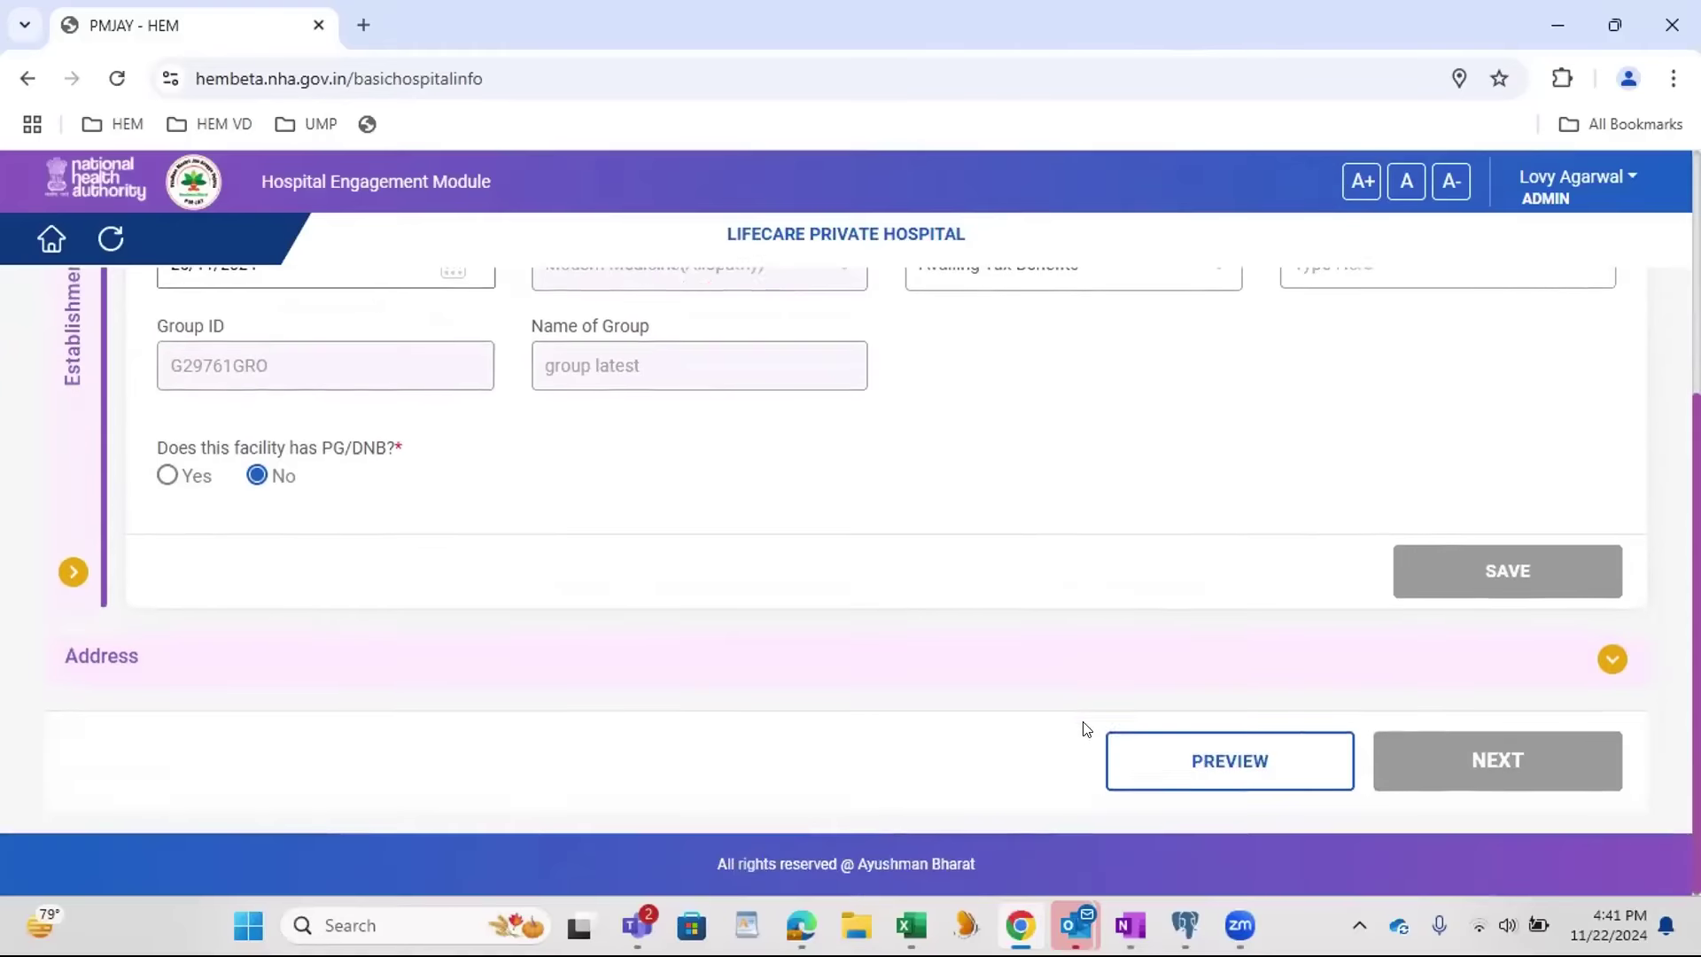
pyautogui.scroll(5, 1087, 722)
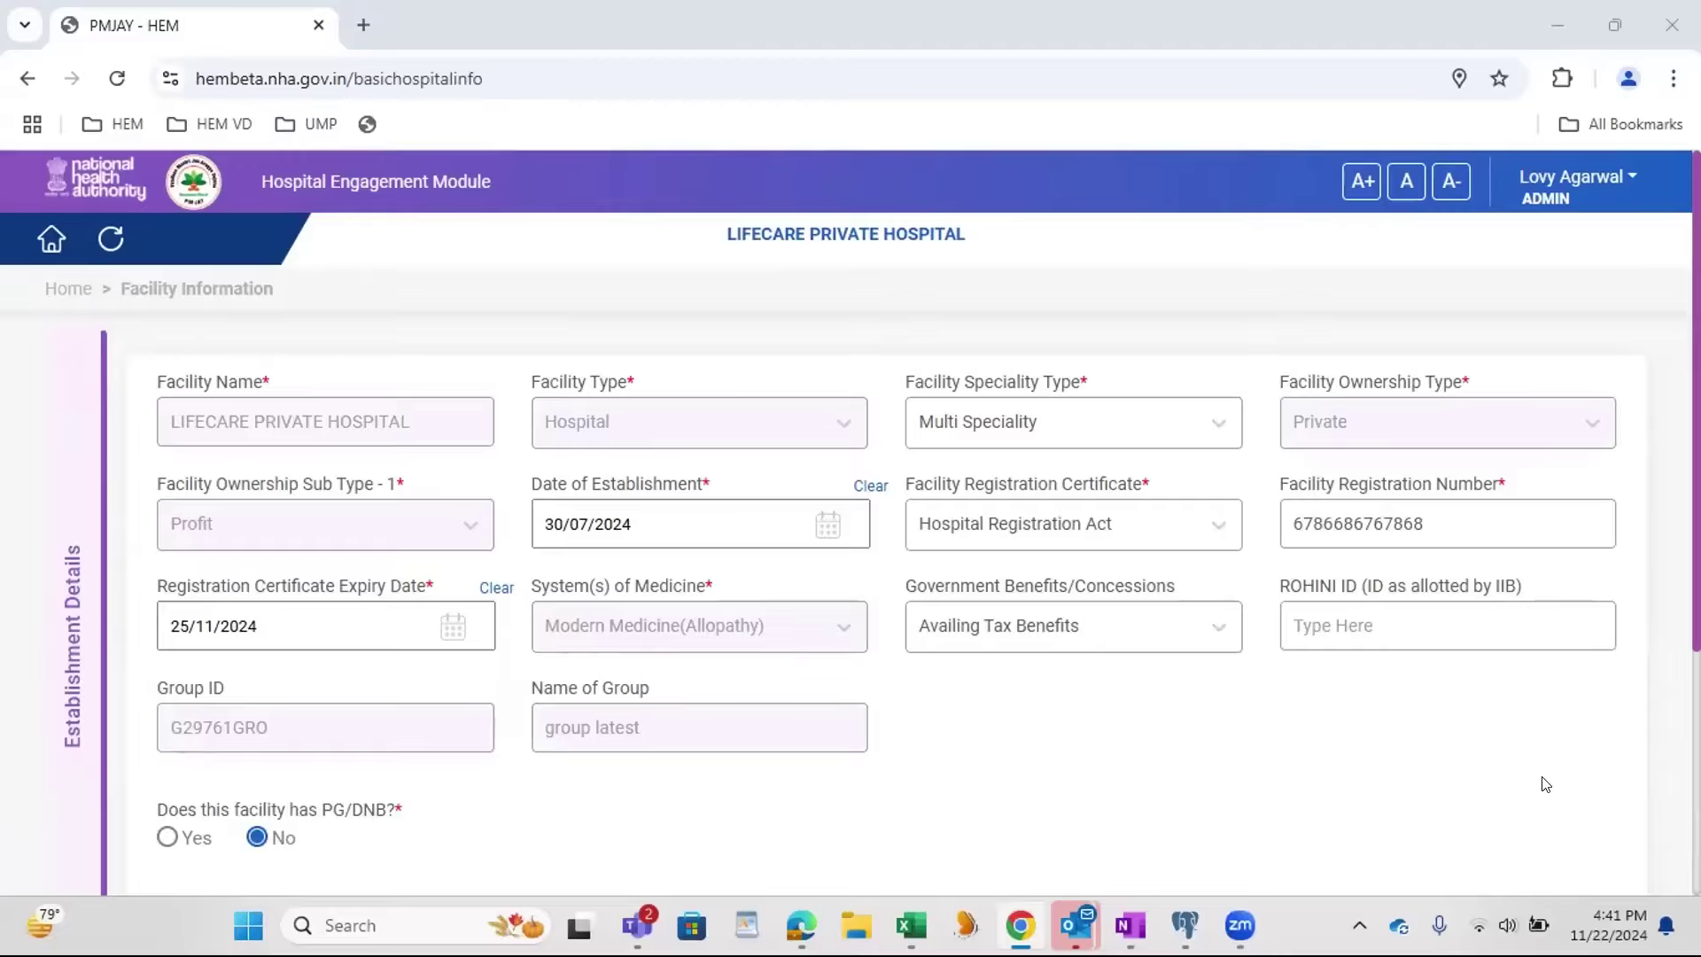
pyautogui.scroll(-2, 1317, 748)
pyautogui.scroll(2, 1249, 714)
pyautogui.scroll(-1, 1228, 665)
pyautogui.scroll(1, 1176, 647)
pyautogui.click(51, 241)
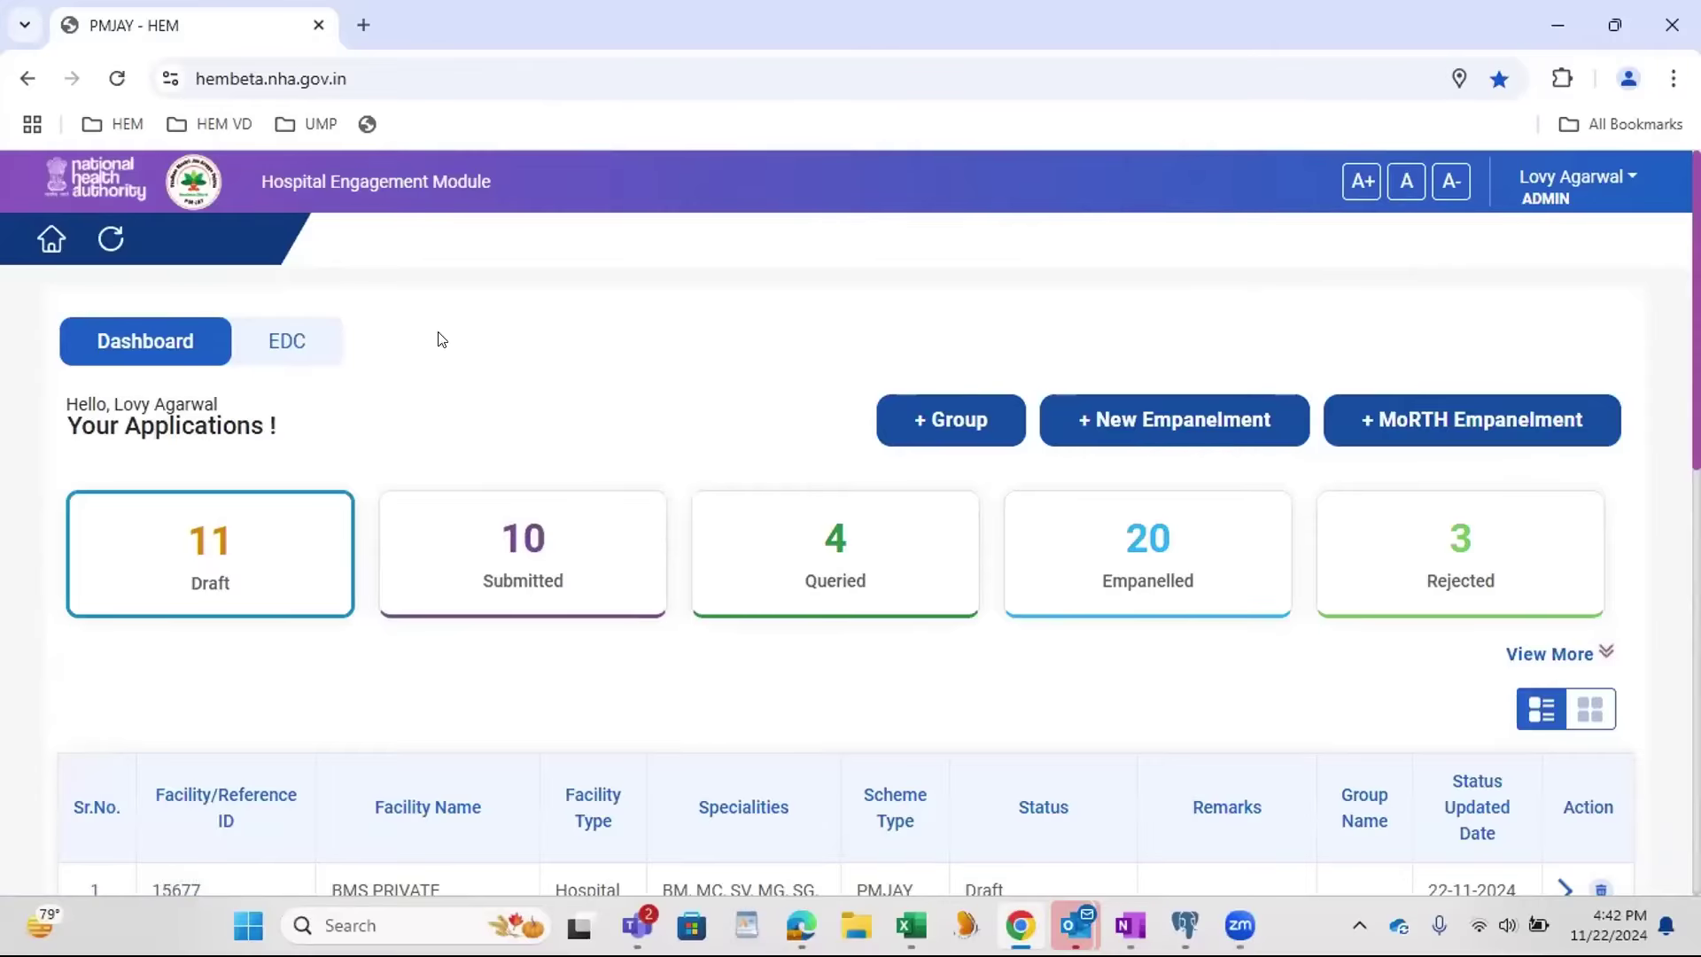
# Start a new empanelment, decline the group option, and answer Yes to ABDM registration
pyautogui.click(1194, 423)
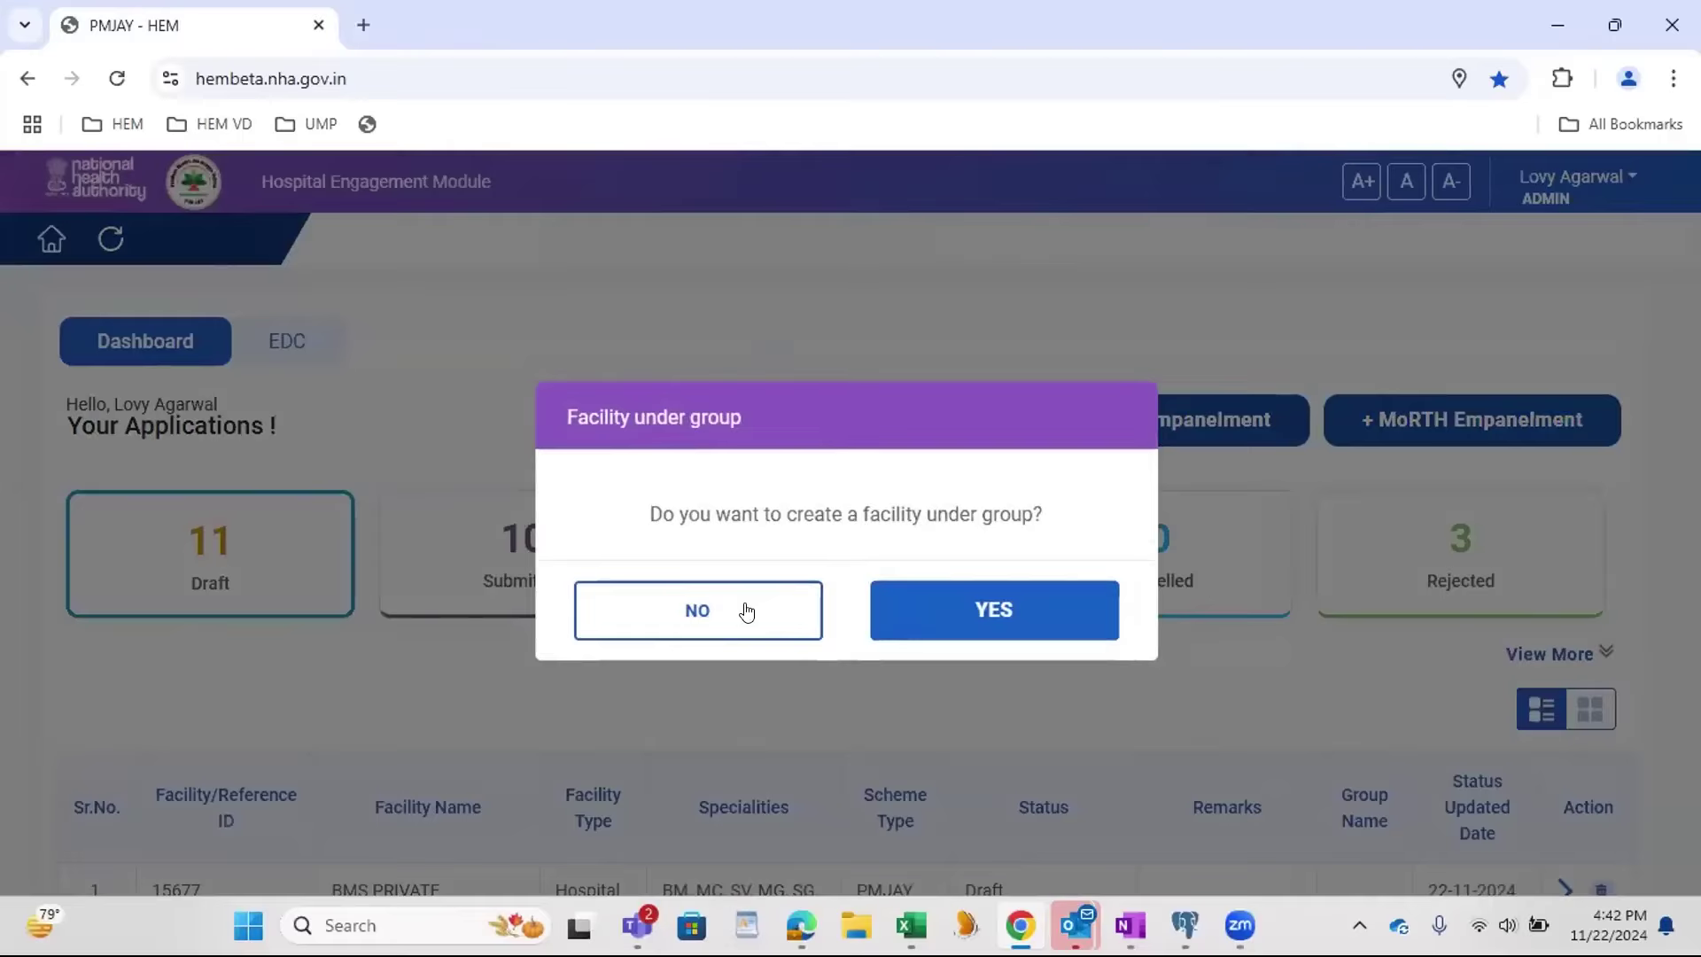
pyautogui.click(748, 608)
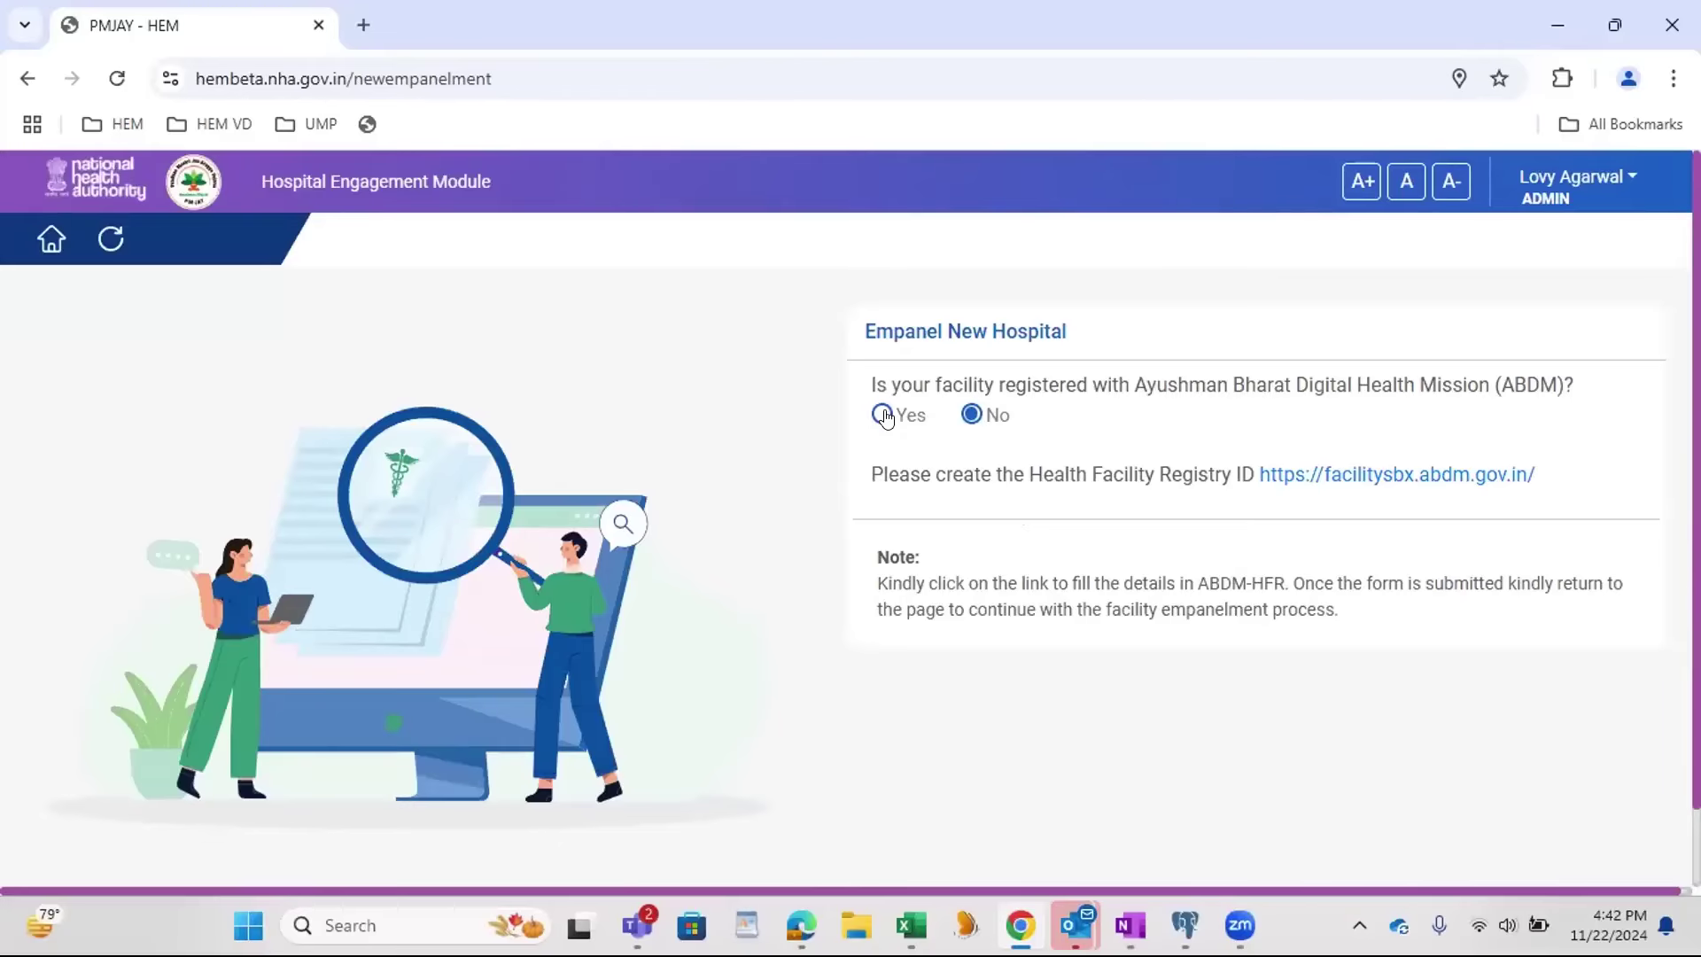
pyautogui.click(882, 416)
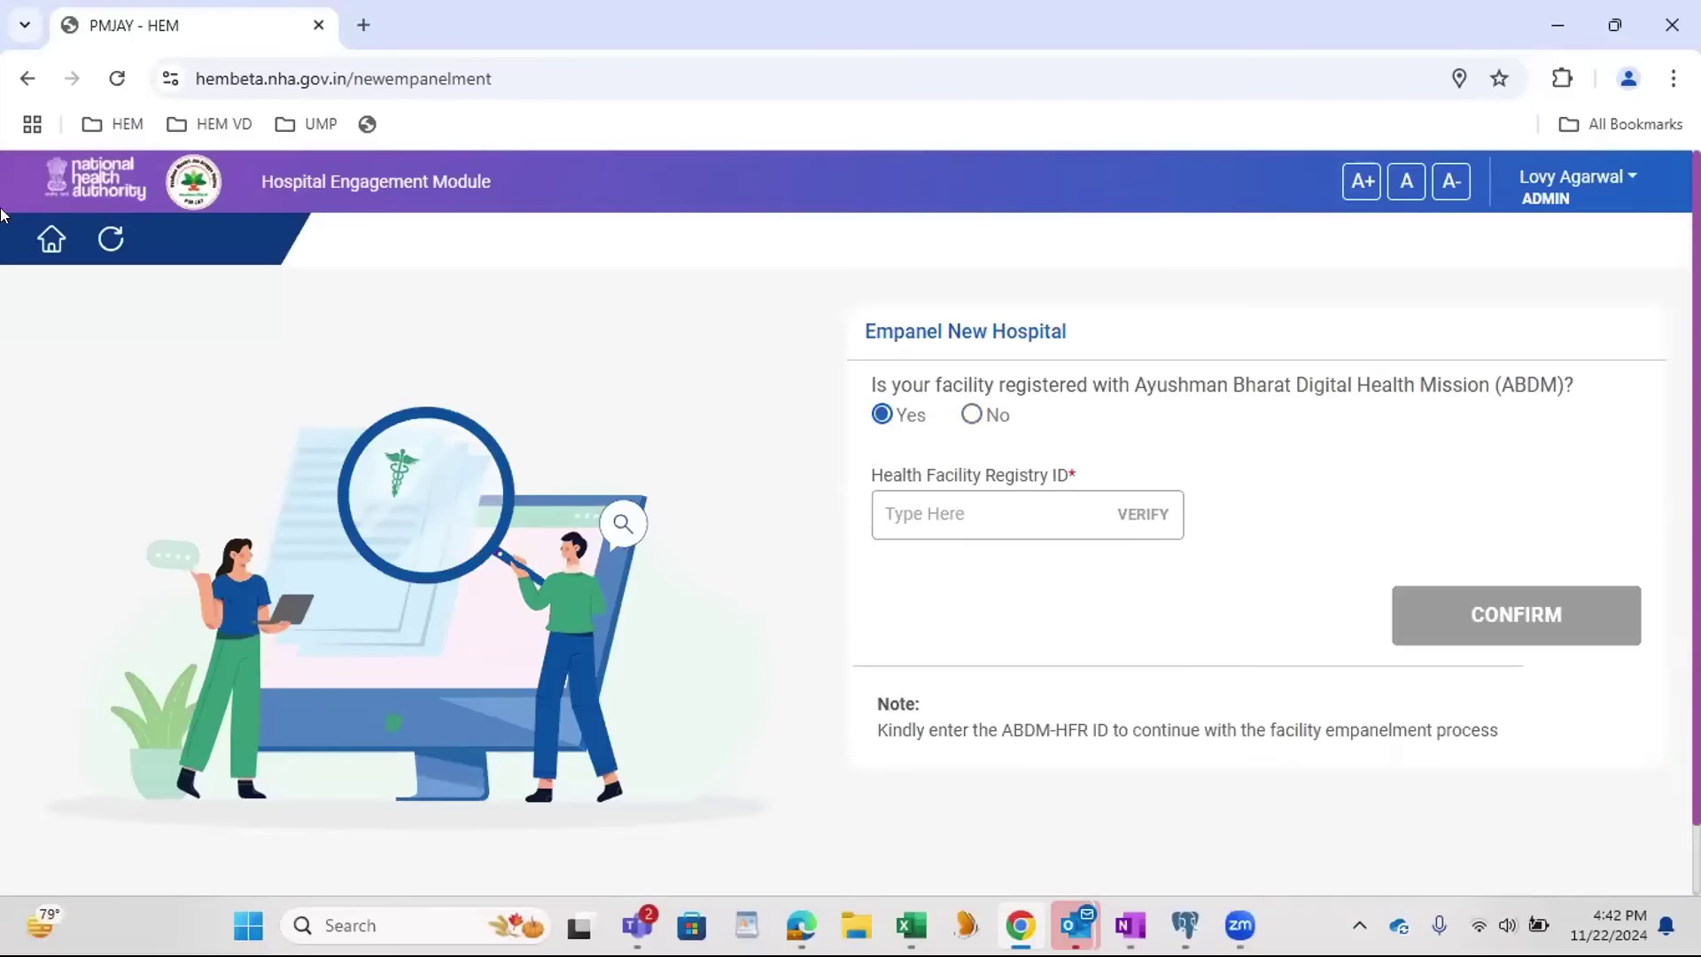
# Go back to the Your Applications dashboard via the Home icon
pyautogui.click(51, 239)
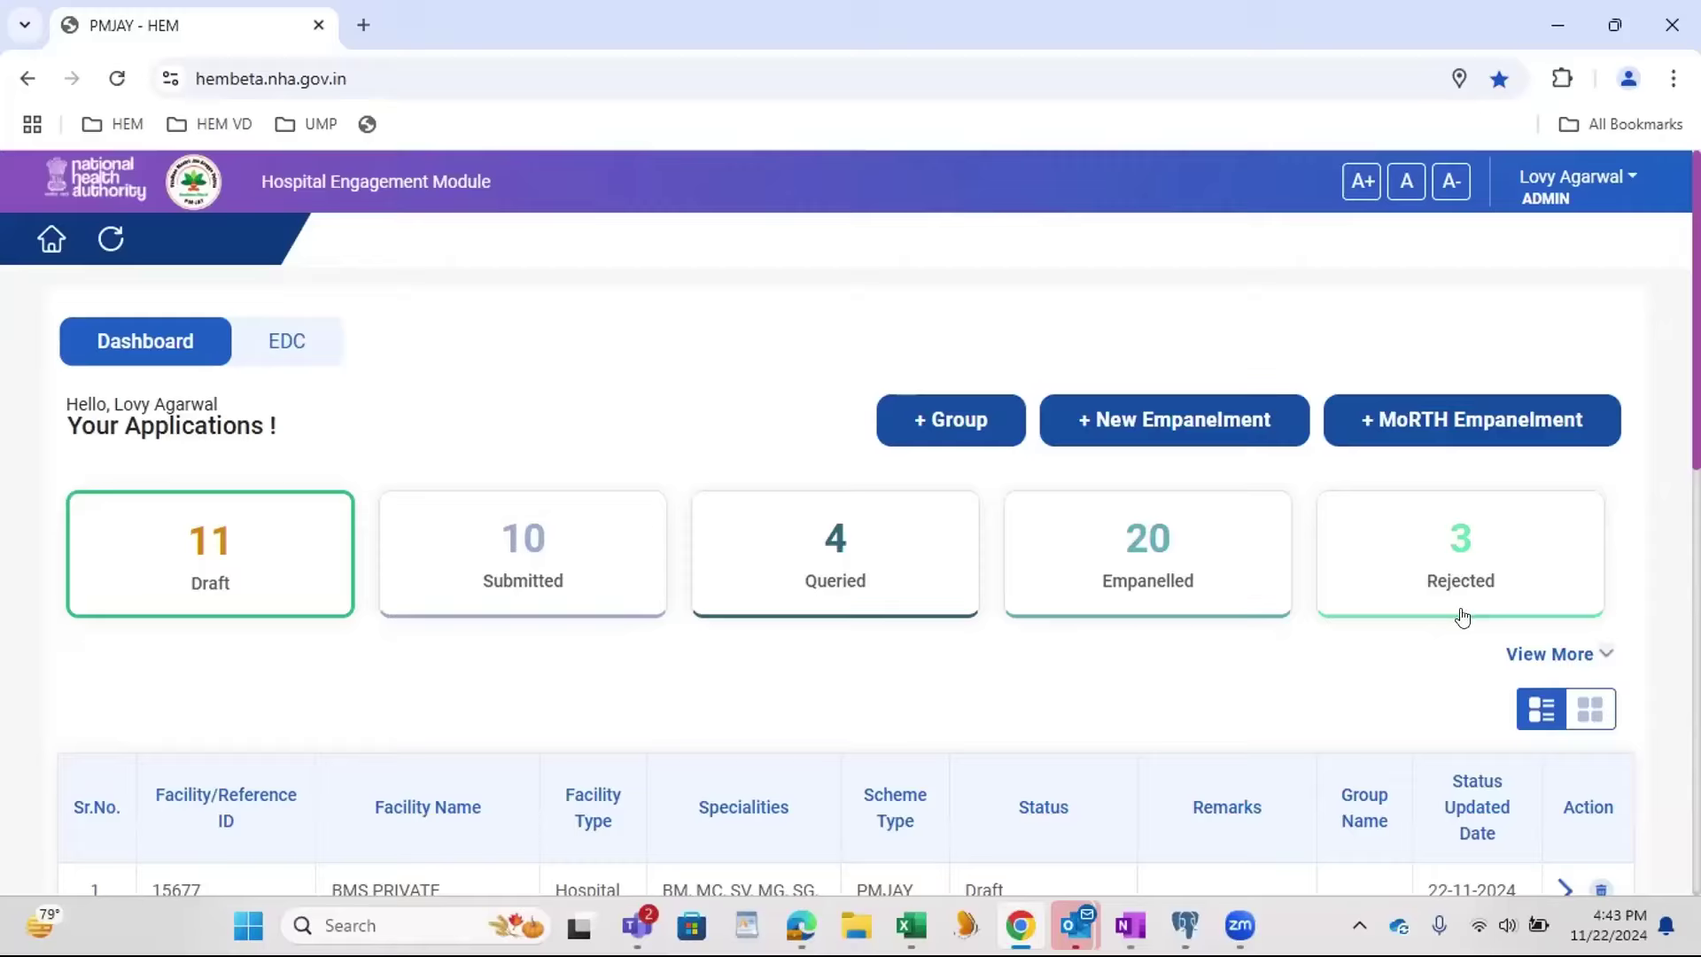
# Expand and collapse the extra application status counts twice with View More/View Less
pyautogui.click(1543, 659)
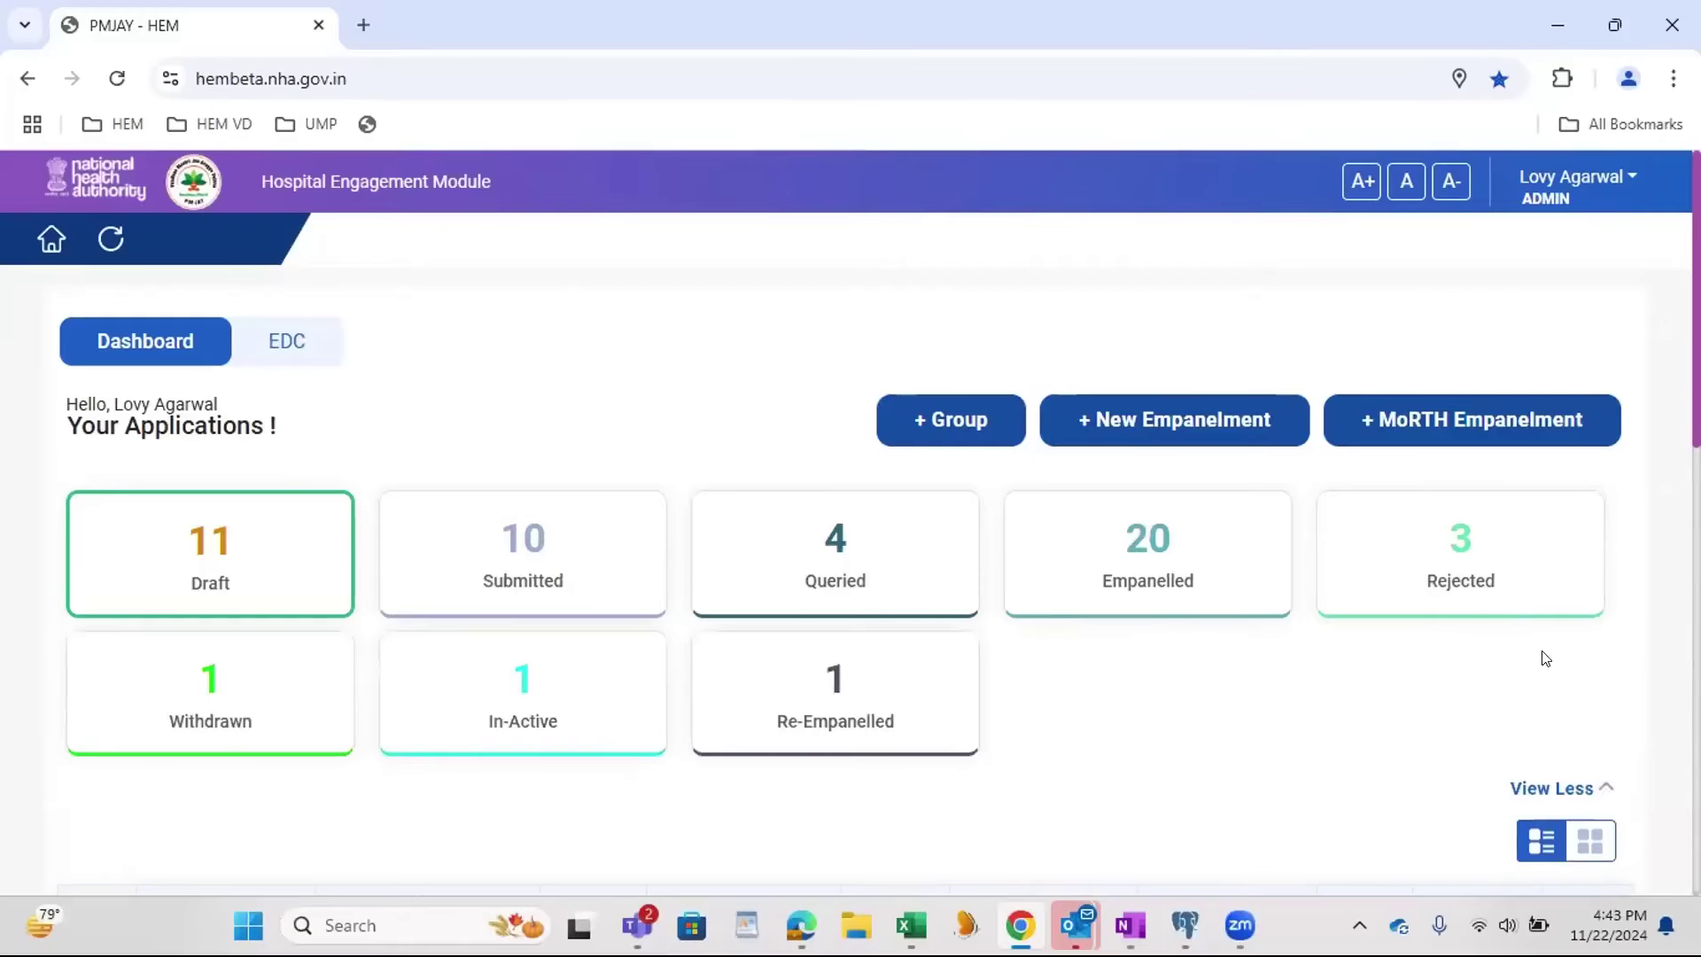
pyautogui.click(1537, 788)
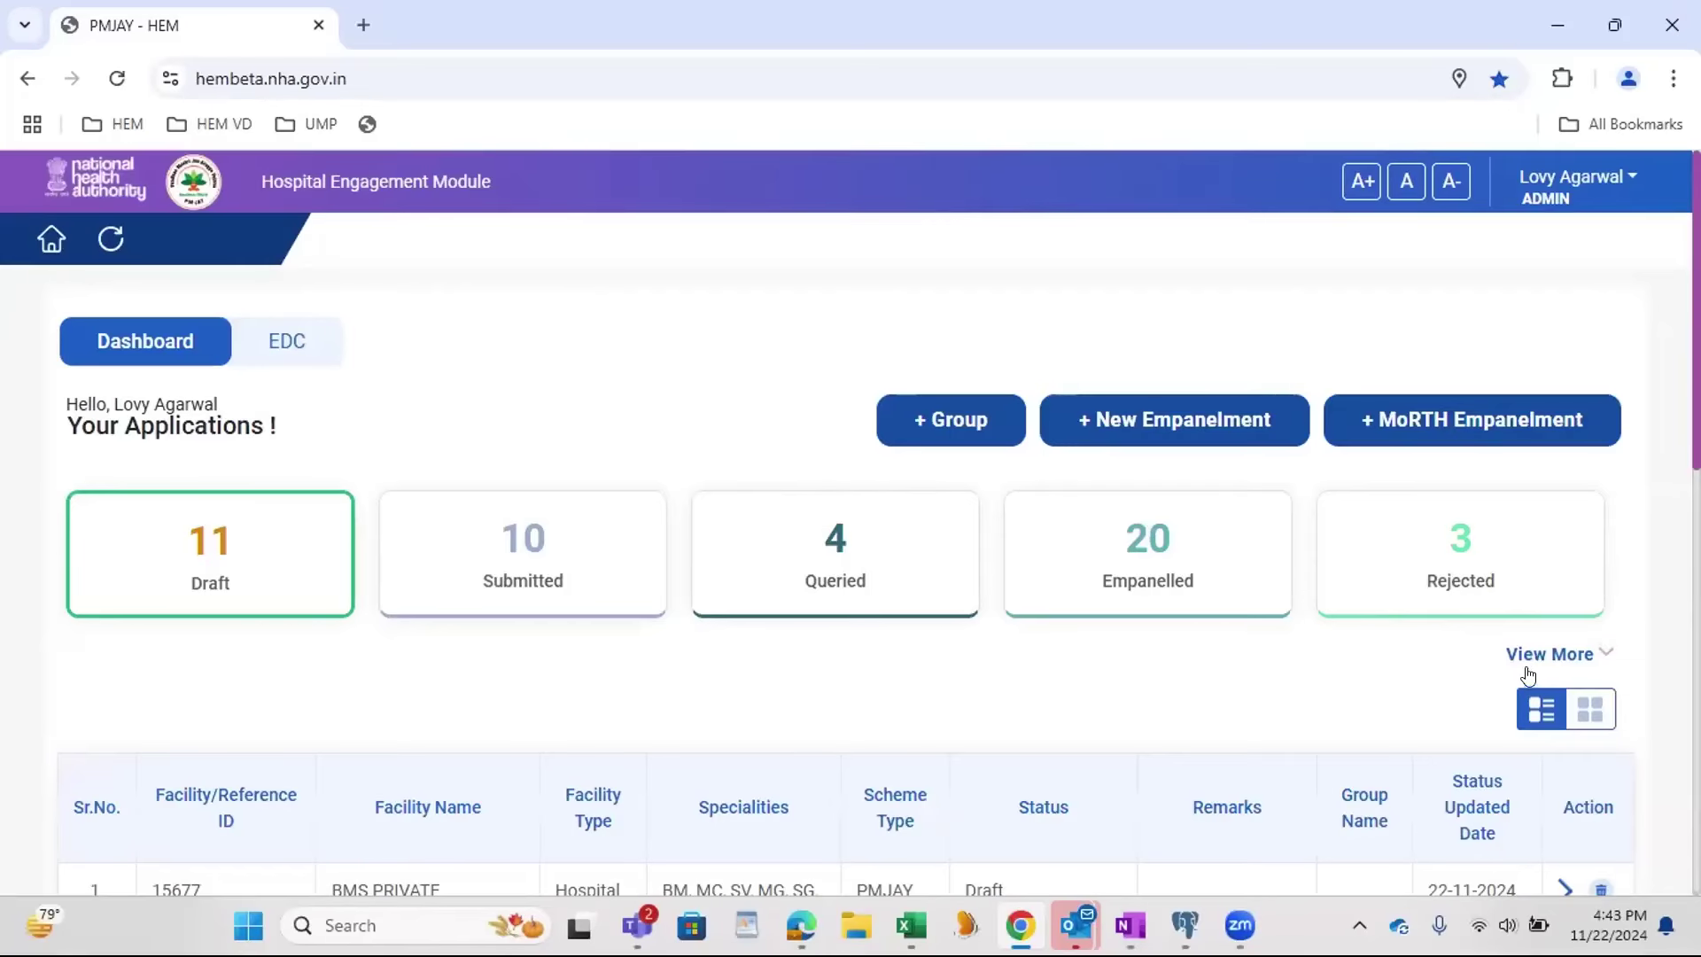
pyautogui.click(1539, 658)
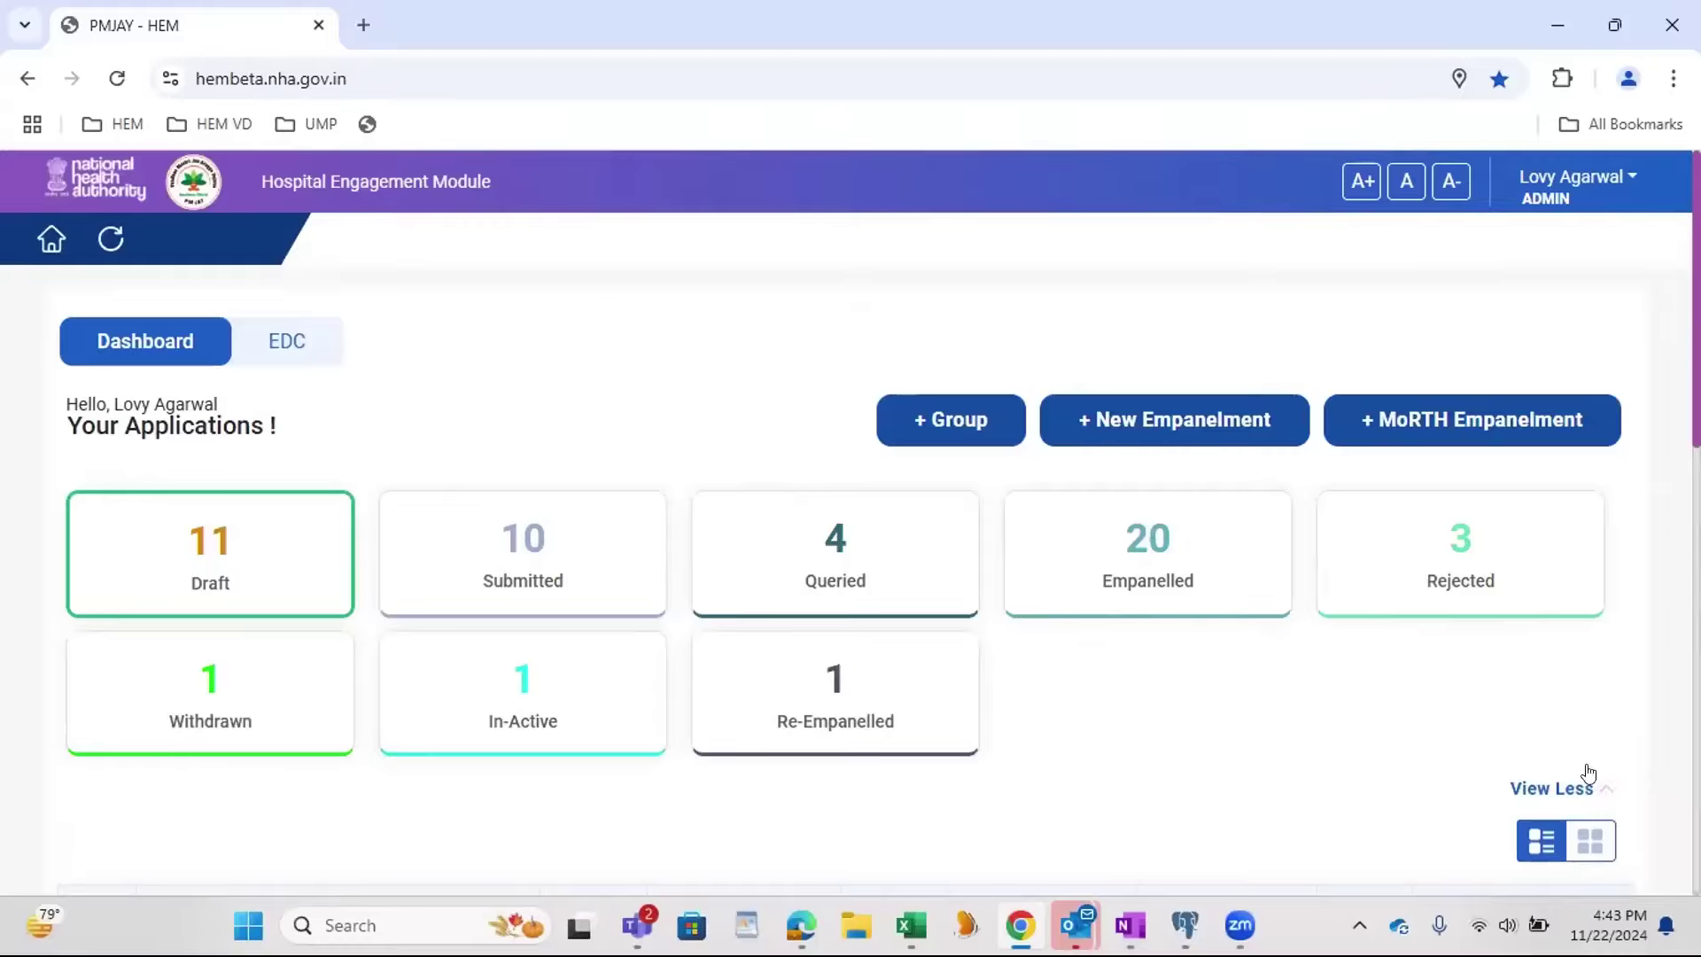
pyautogui.click(1564, 790)
pyautogui.scroll(-3, 1017, 637)
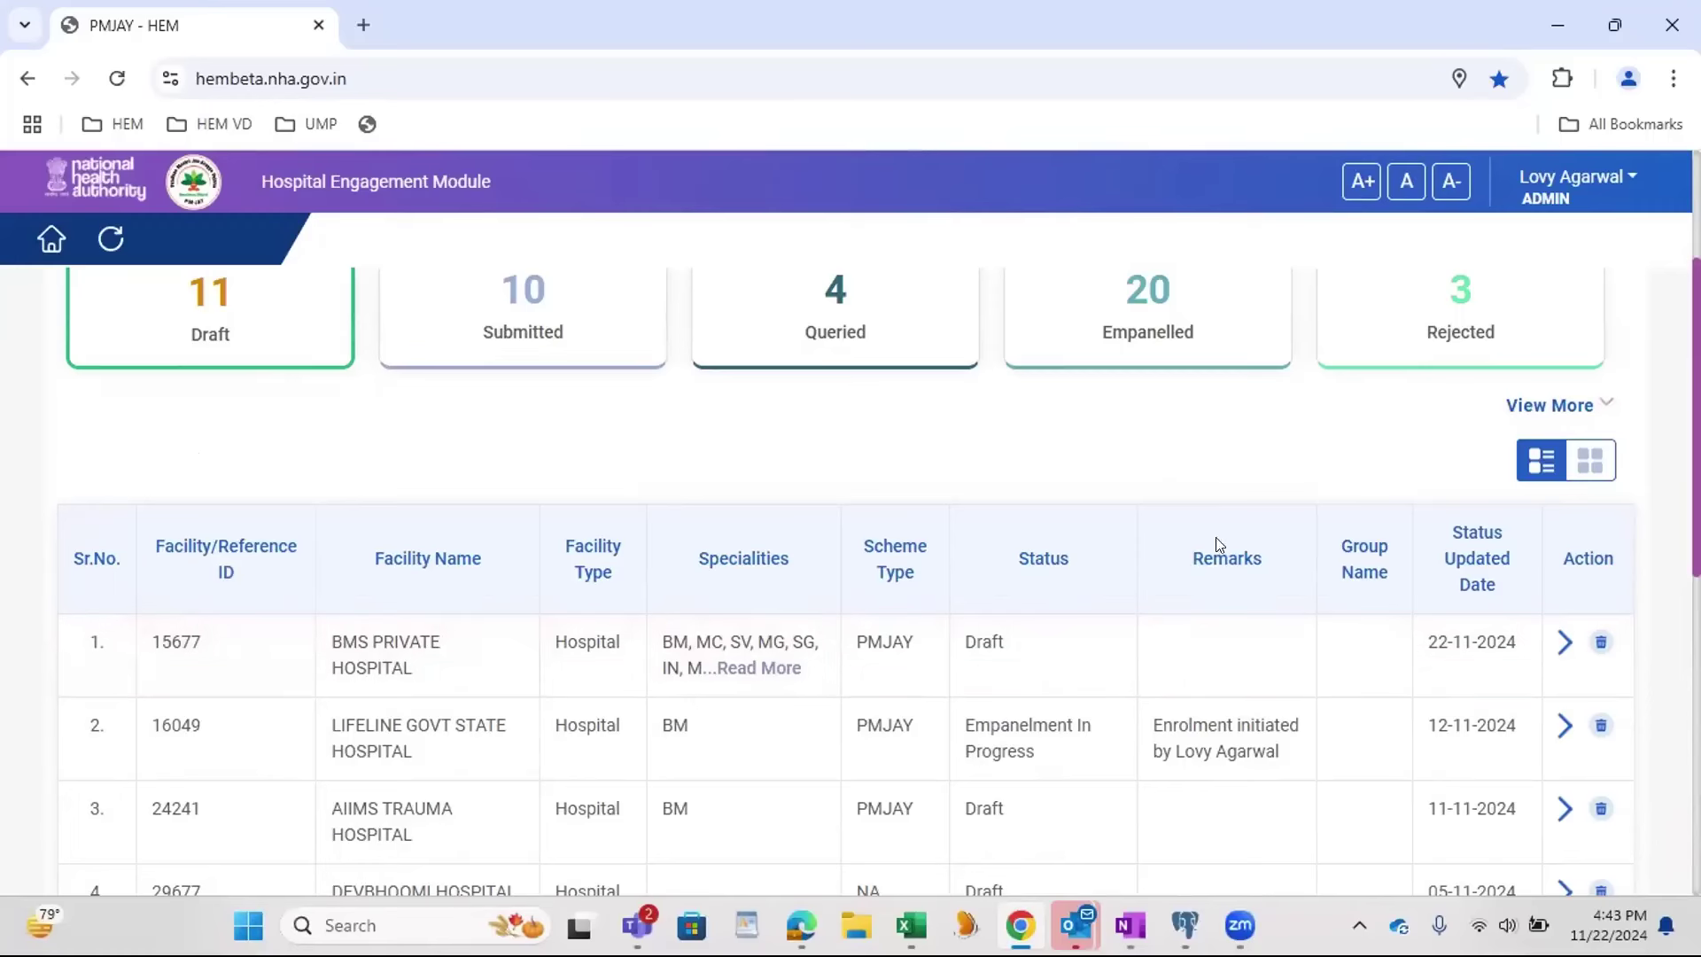
# Switch the applications list to a card grid, then back to the table
pyautogui.click(1586, 468)
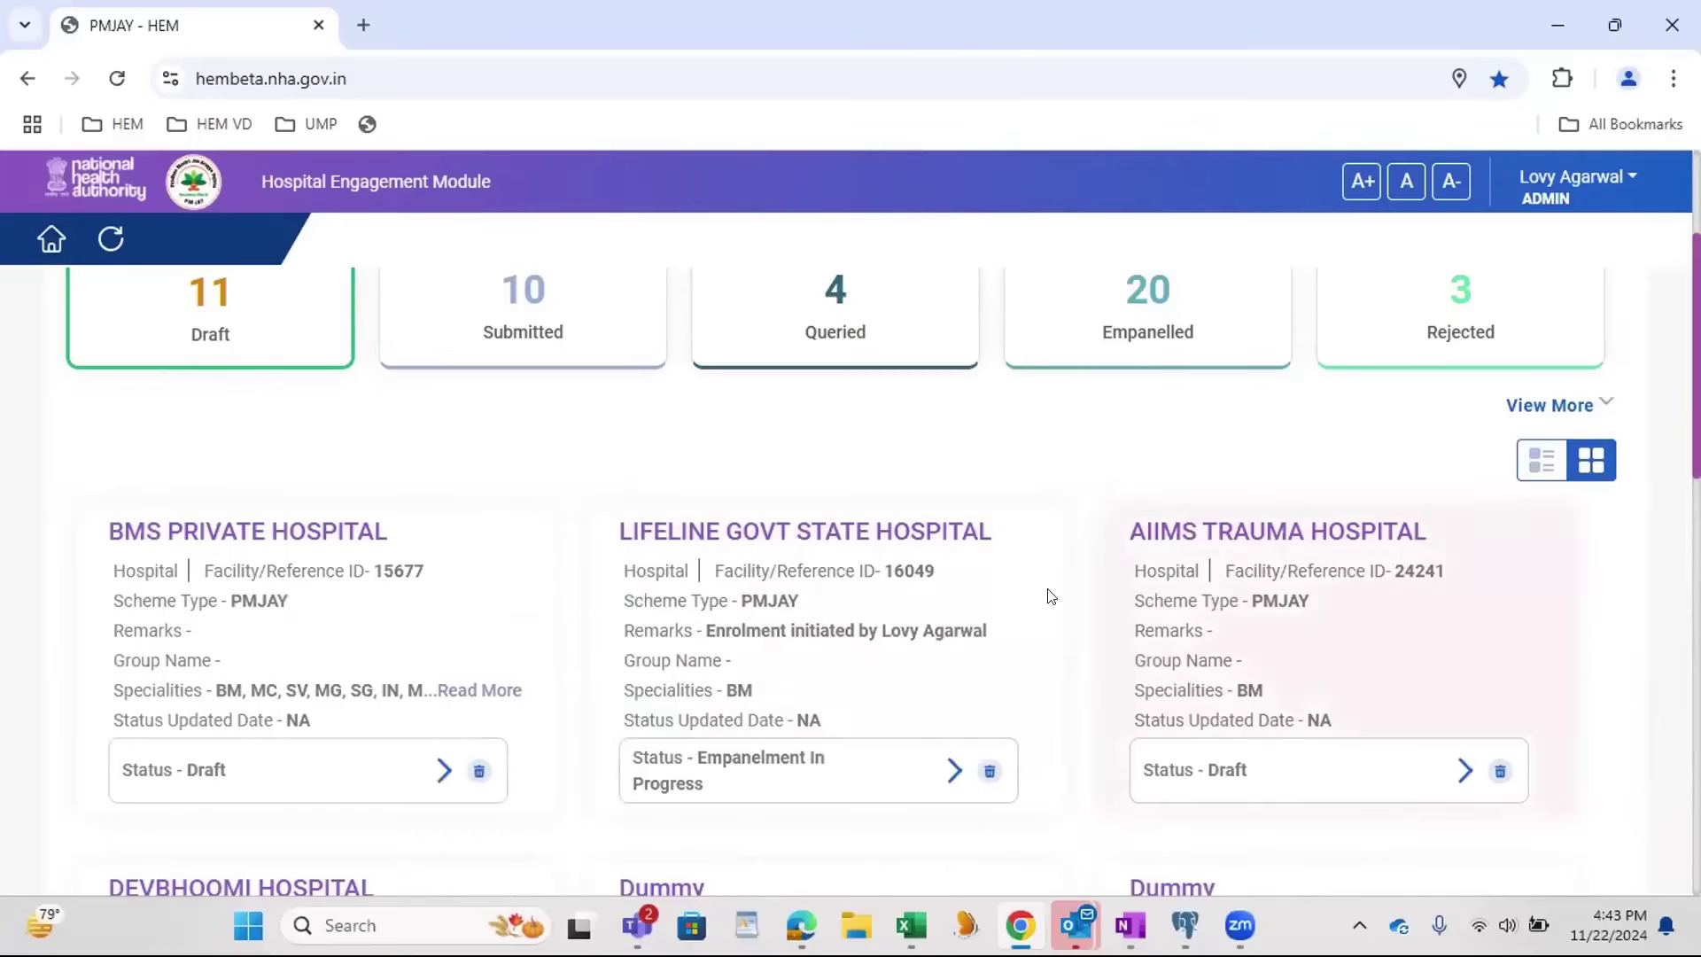
pyautogui.scroll(-3, 589, 608)
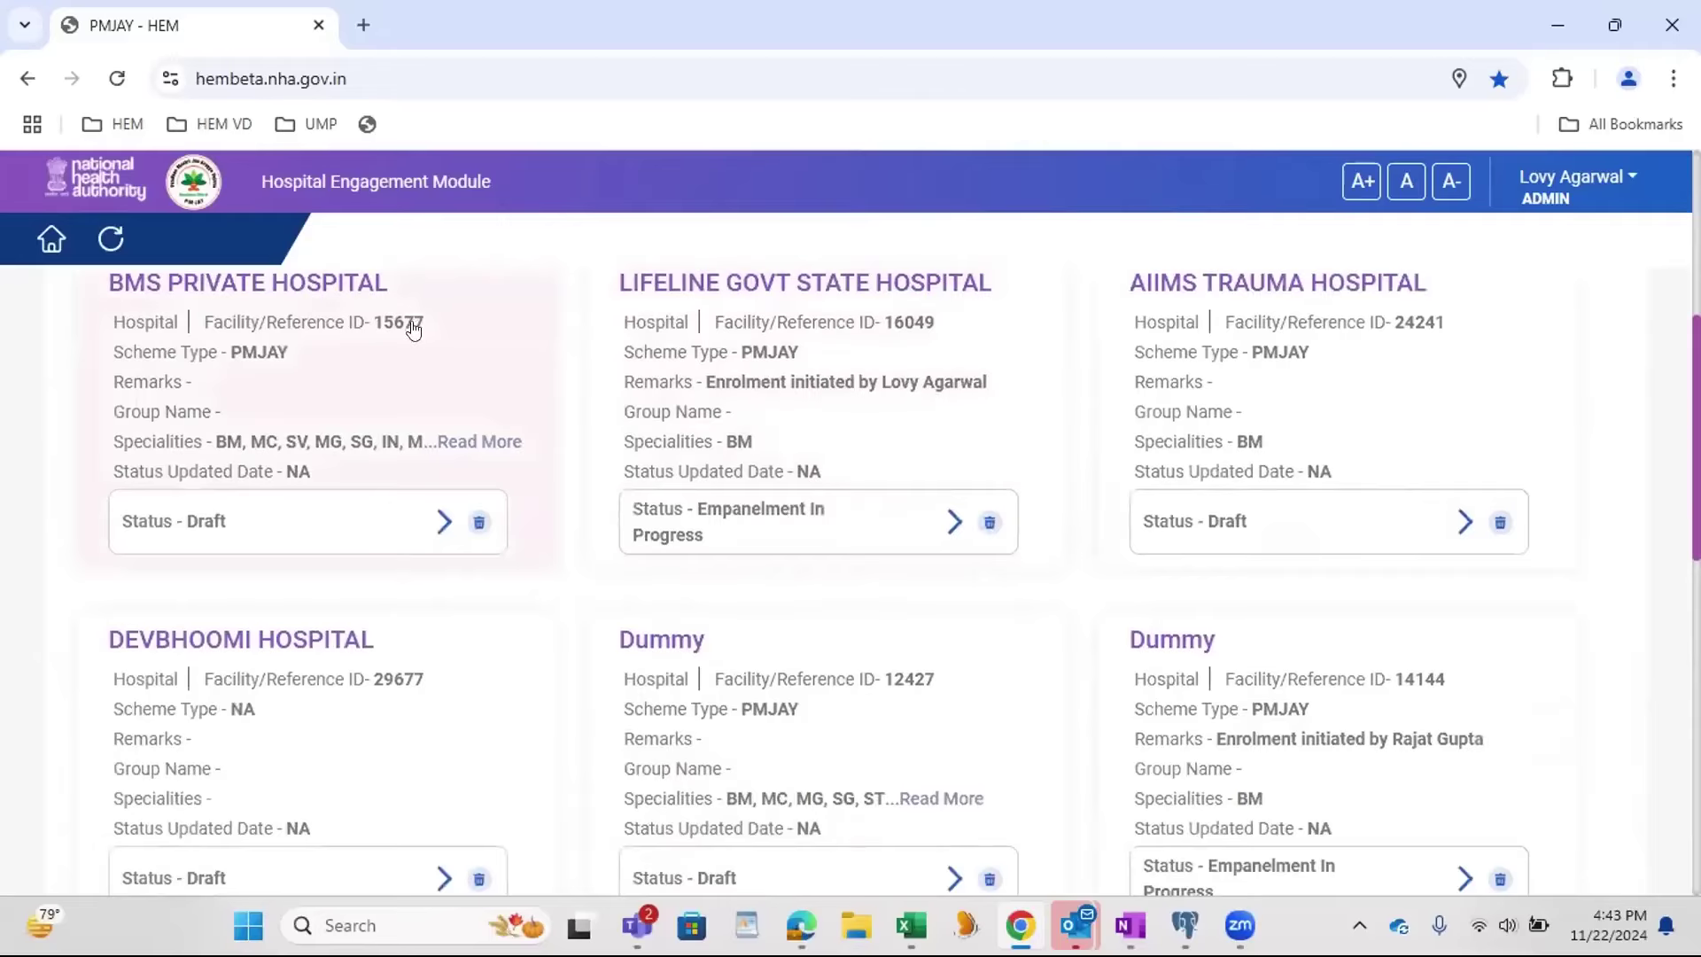
pyautogui.scroll(3, 868, 627)
pyautogui.scroll(2, 875, 625)
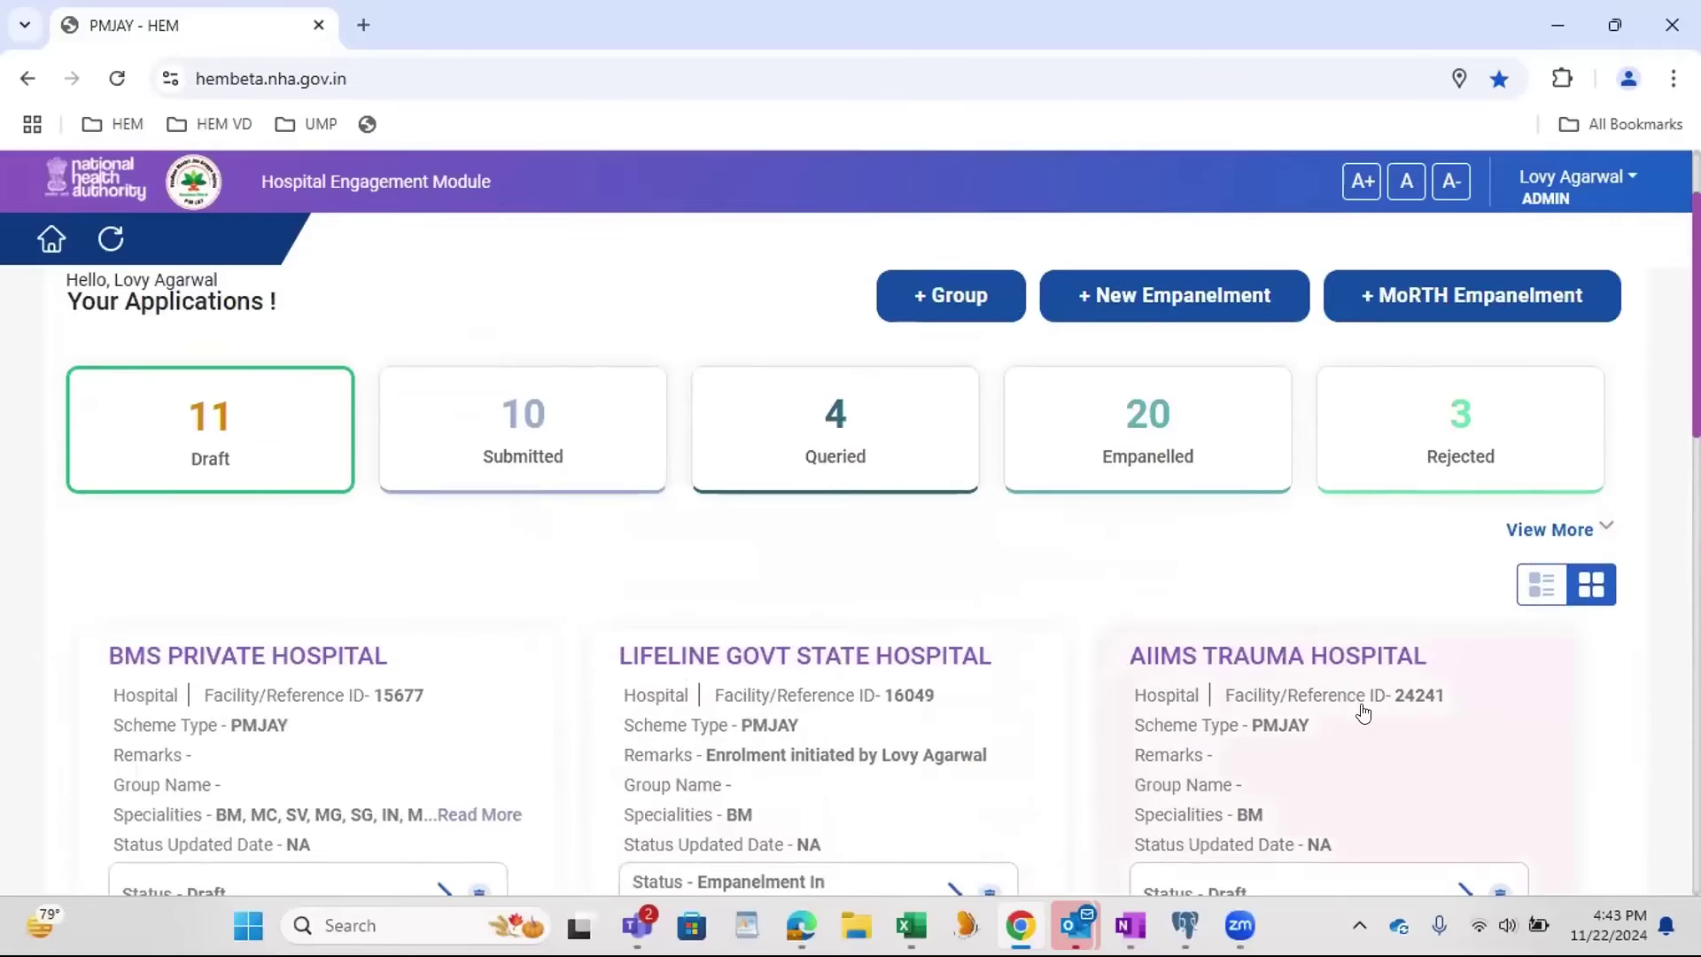
pyautogui.scroll(1, 1363, 712)
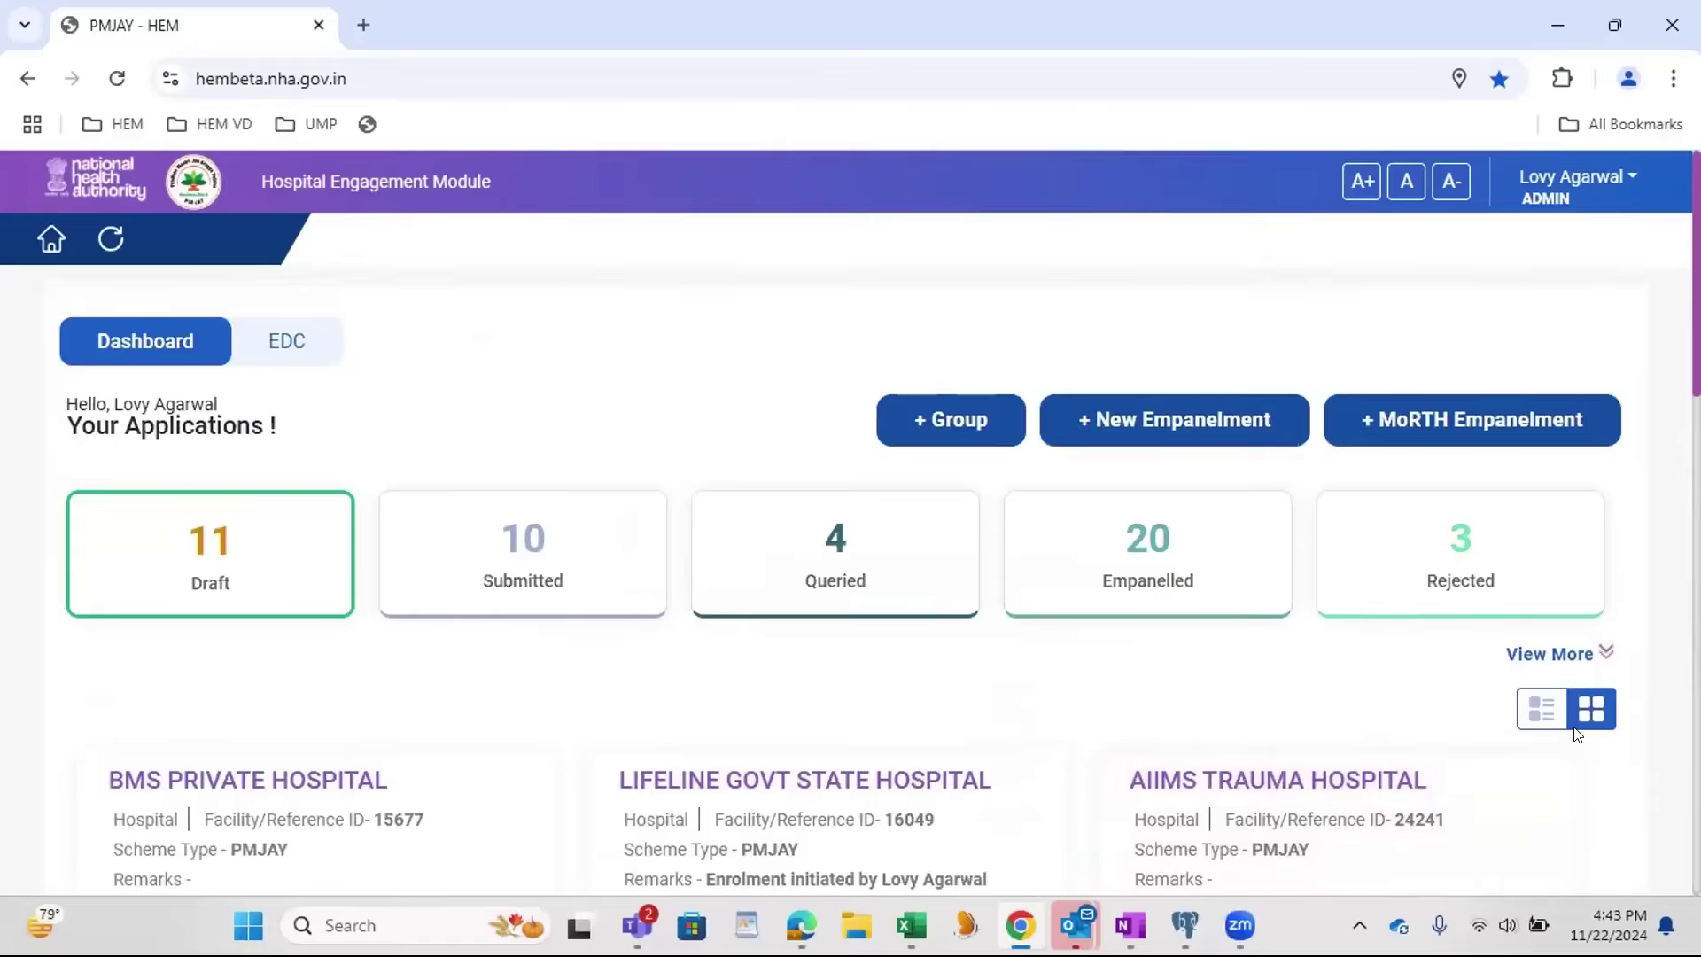
pyautogui.click(1538, 714)
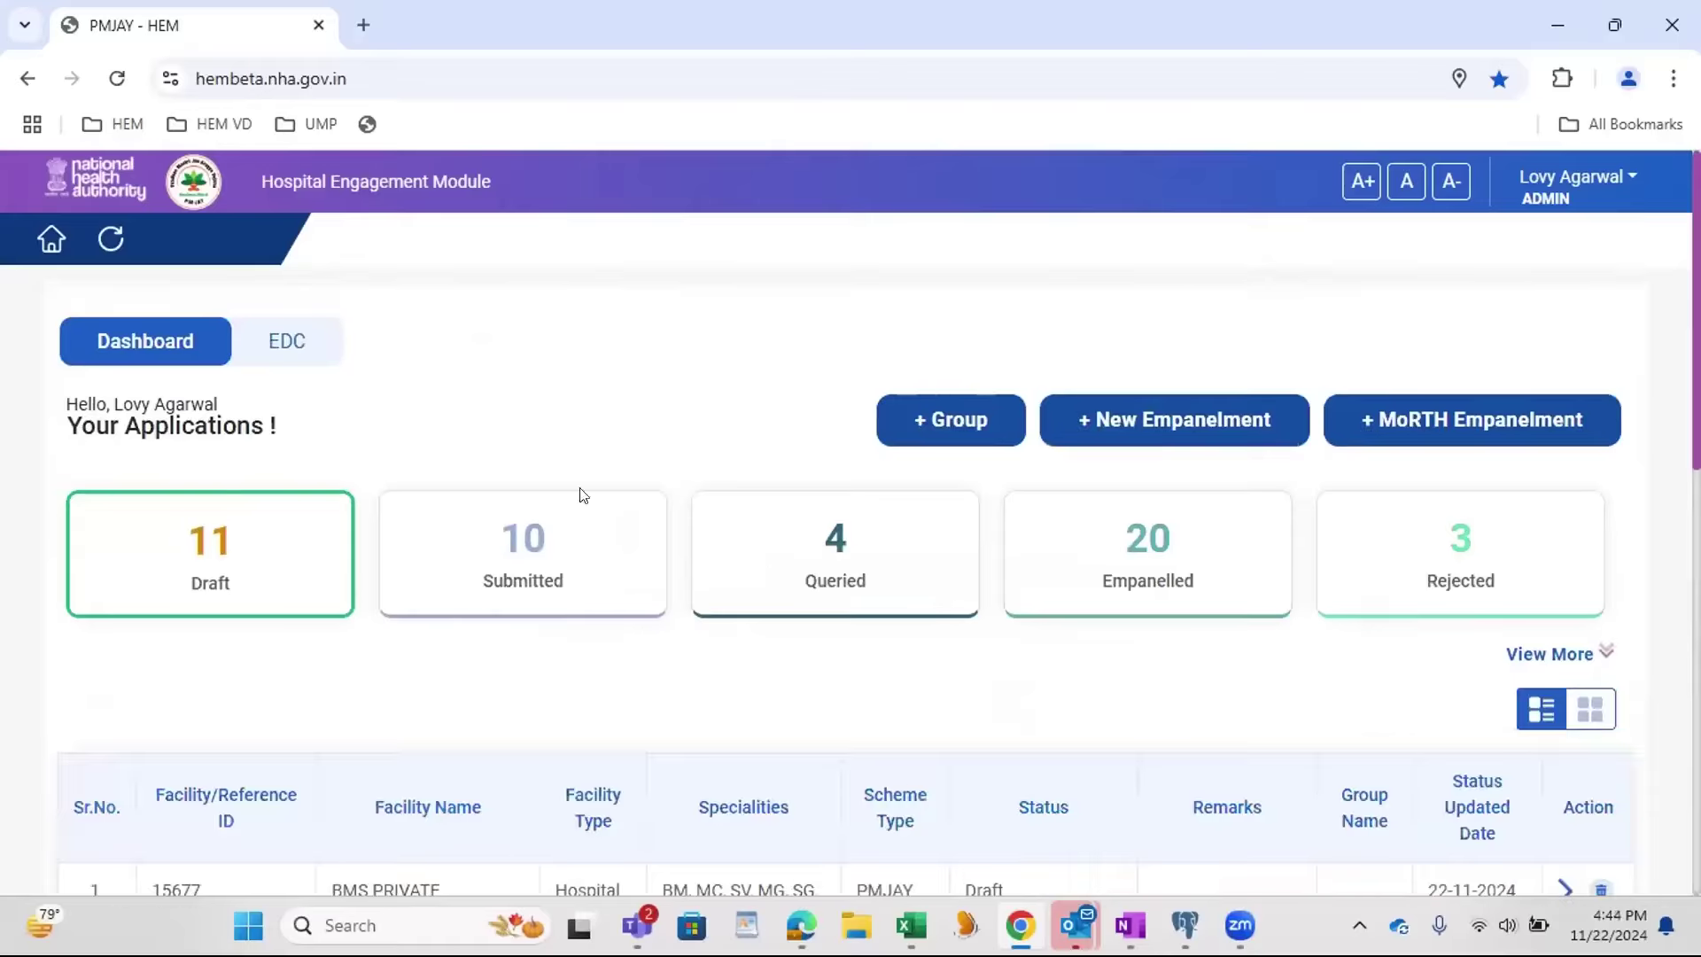
# After the timeout, reach the login page, enter the captcha and user ID, and verify it
pyautogui.click(112, 243)
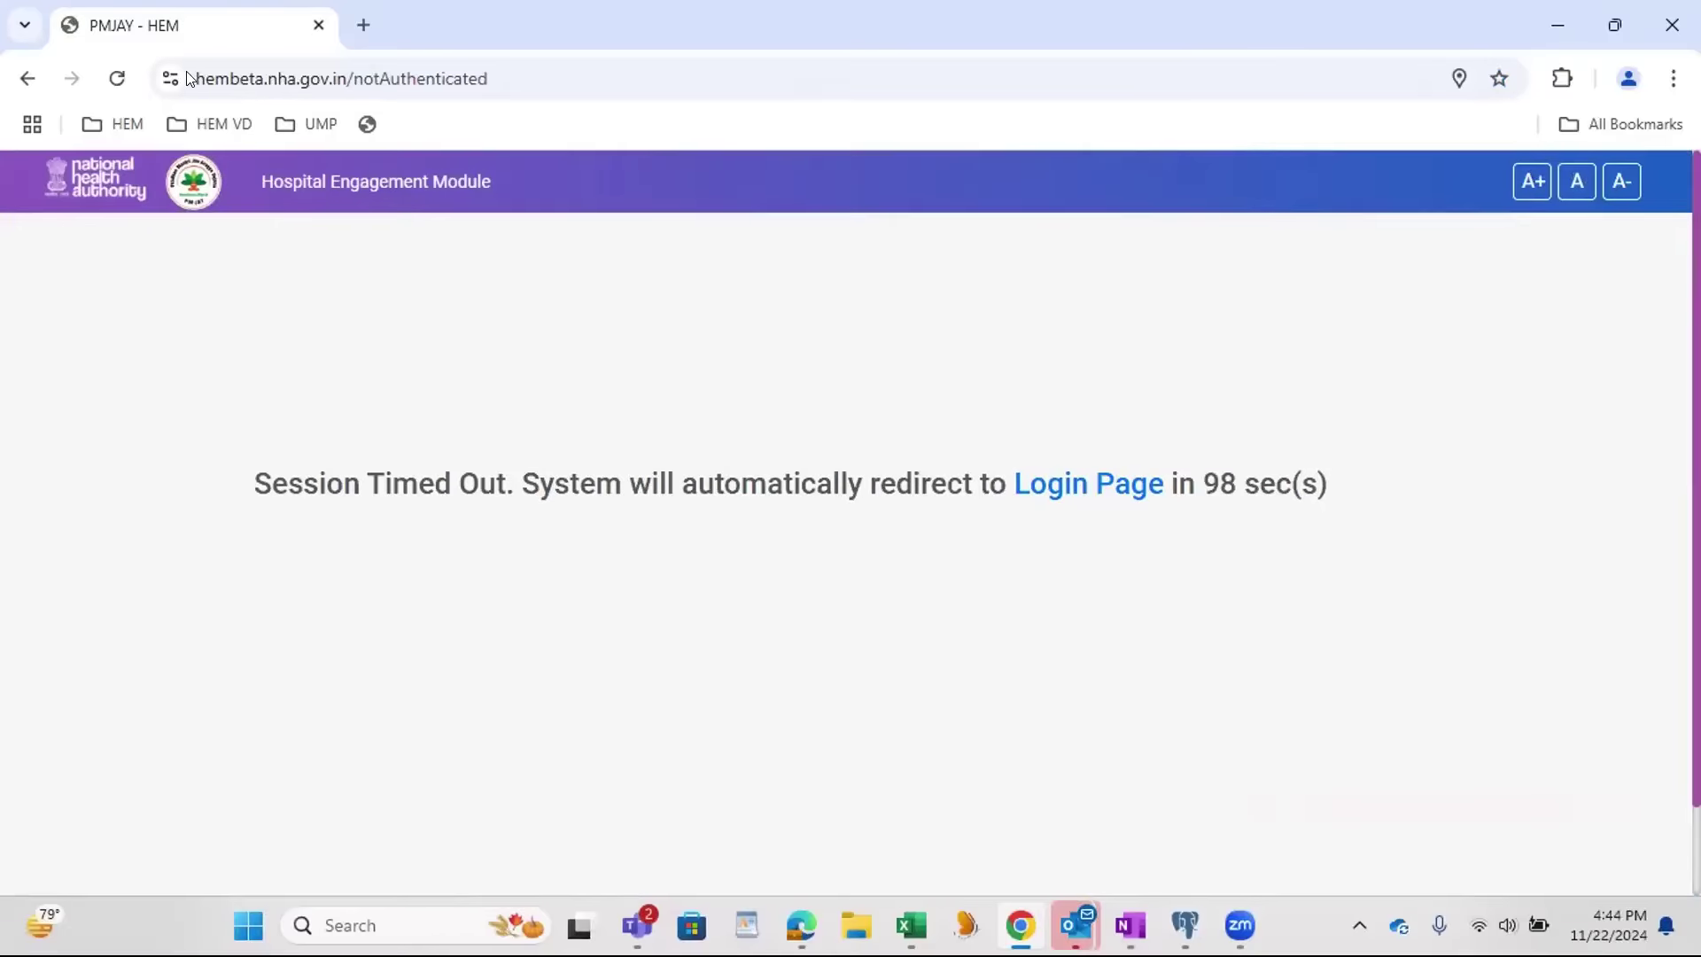
pyautogui.click(116, 78)
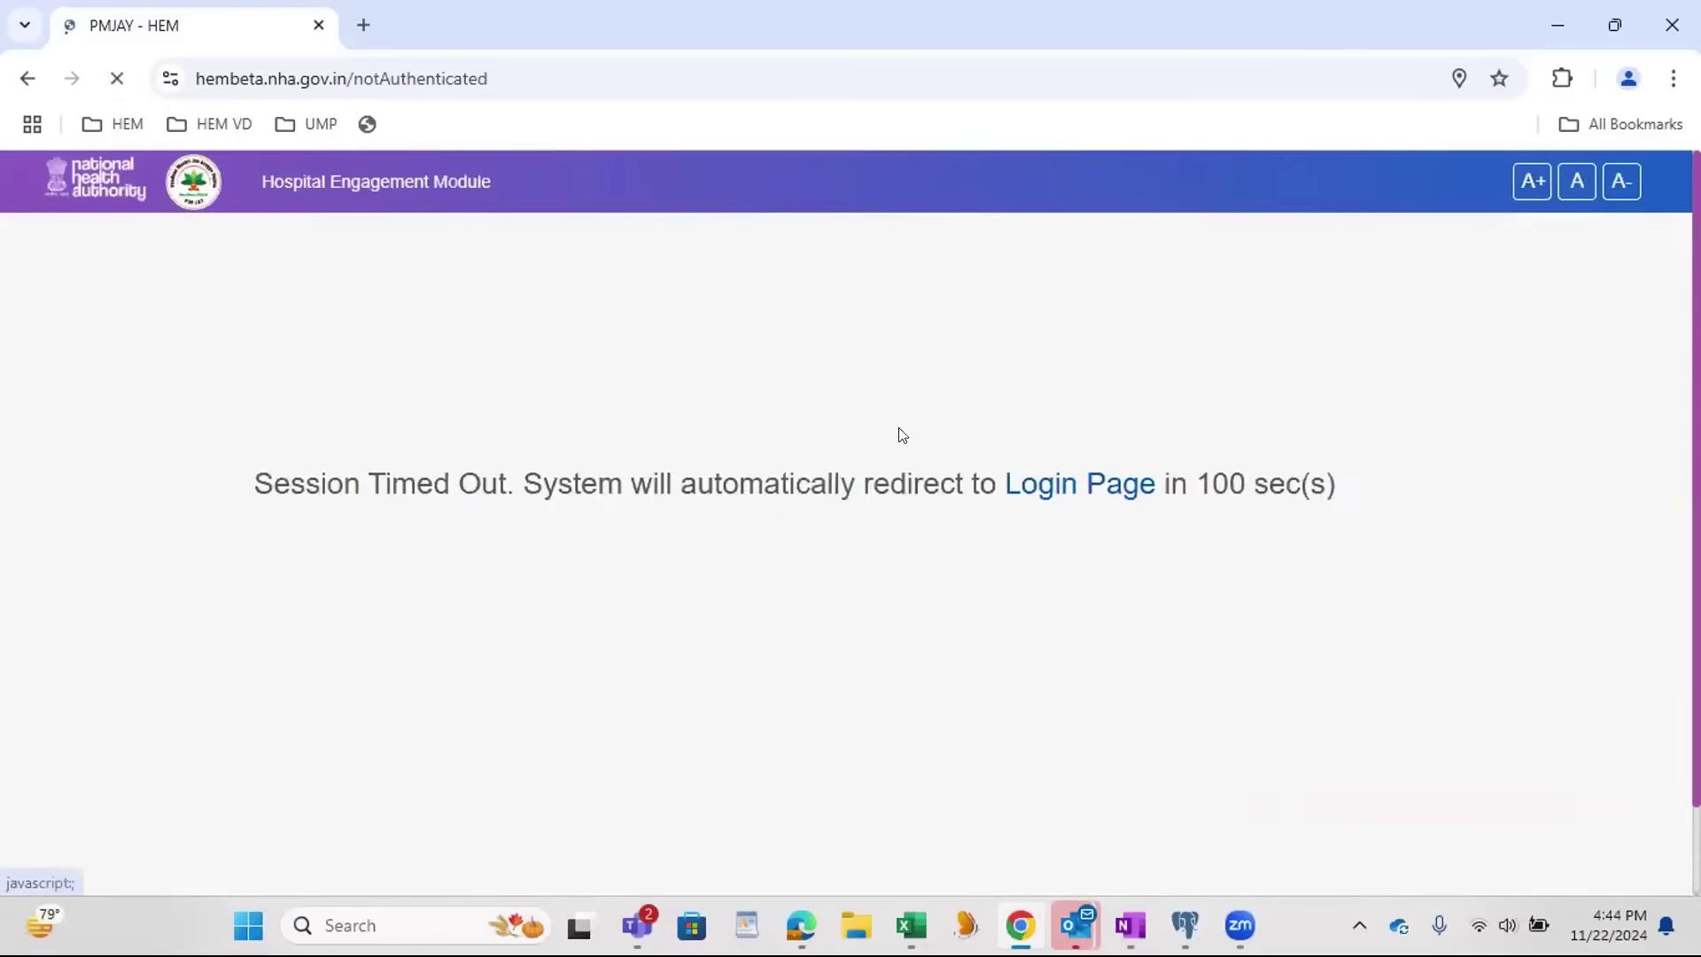
pyautogui.click(1107, 499)
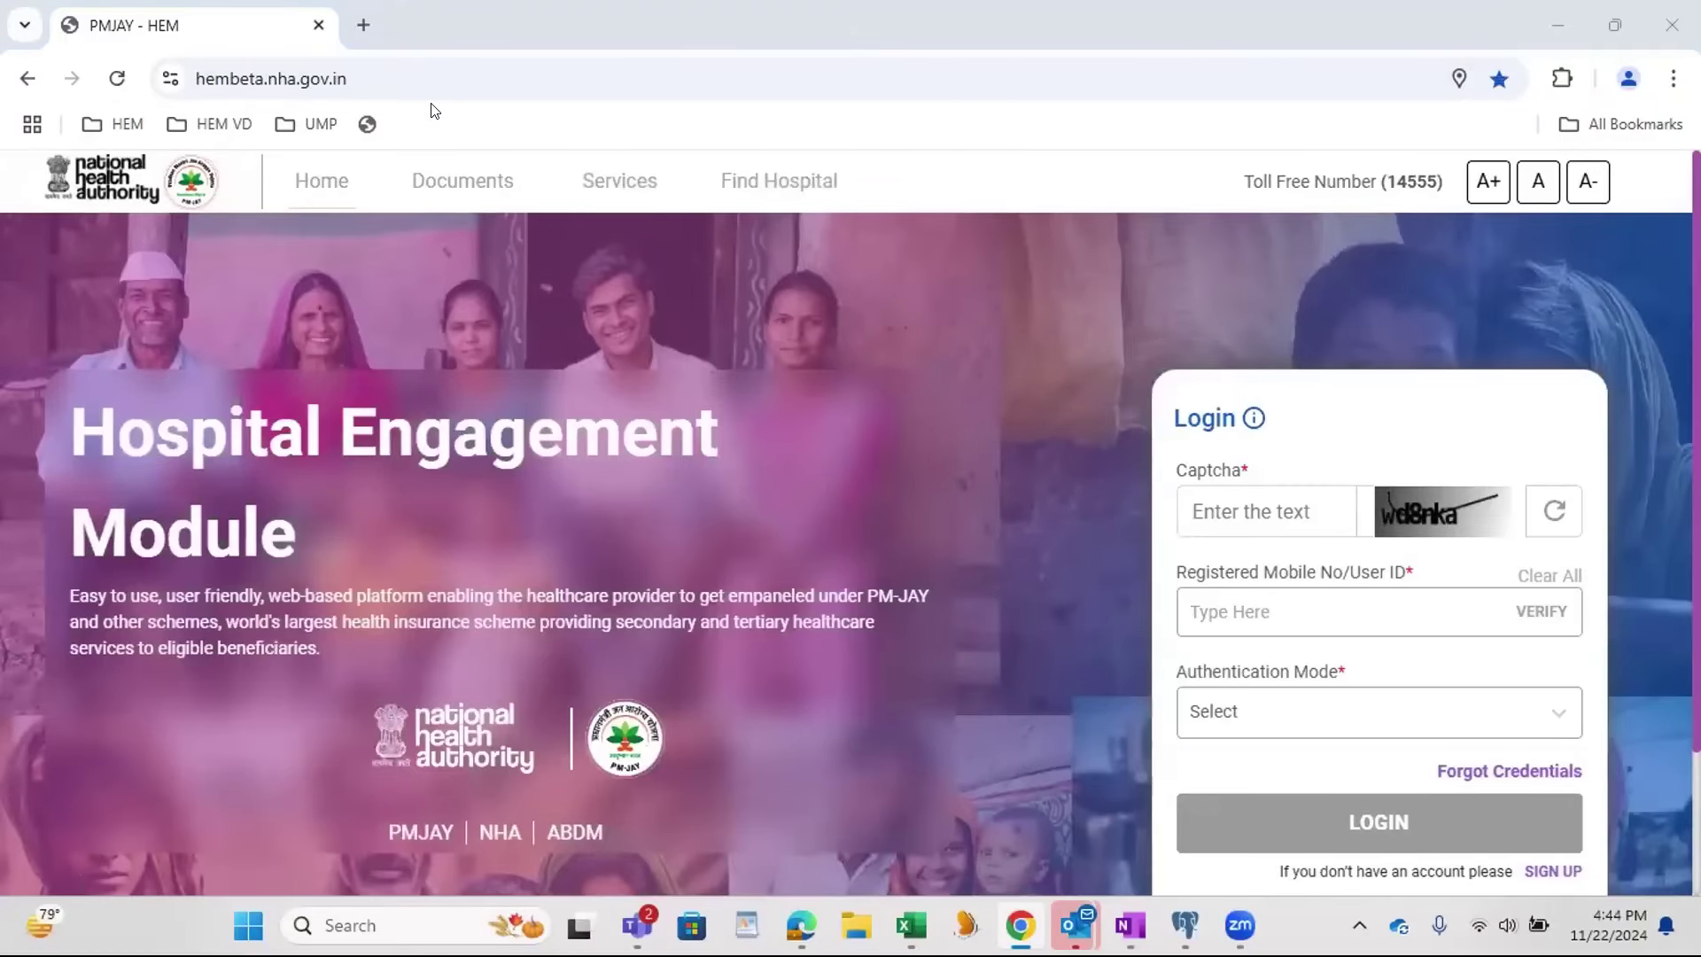
pyautogui.click(119, 88)
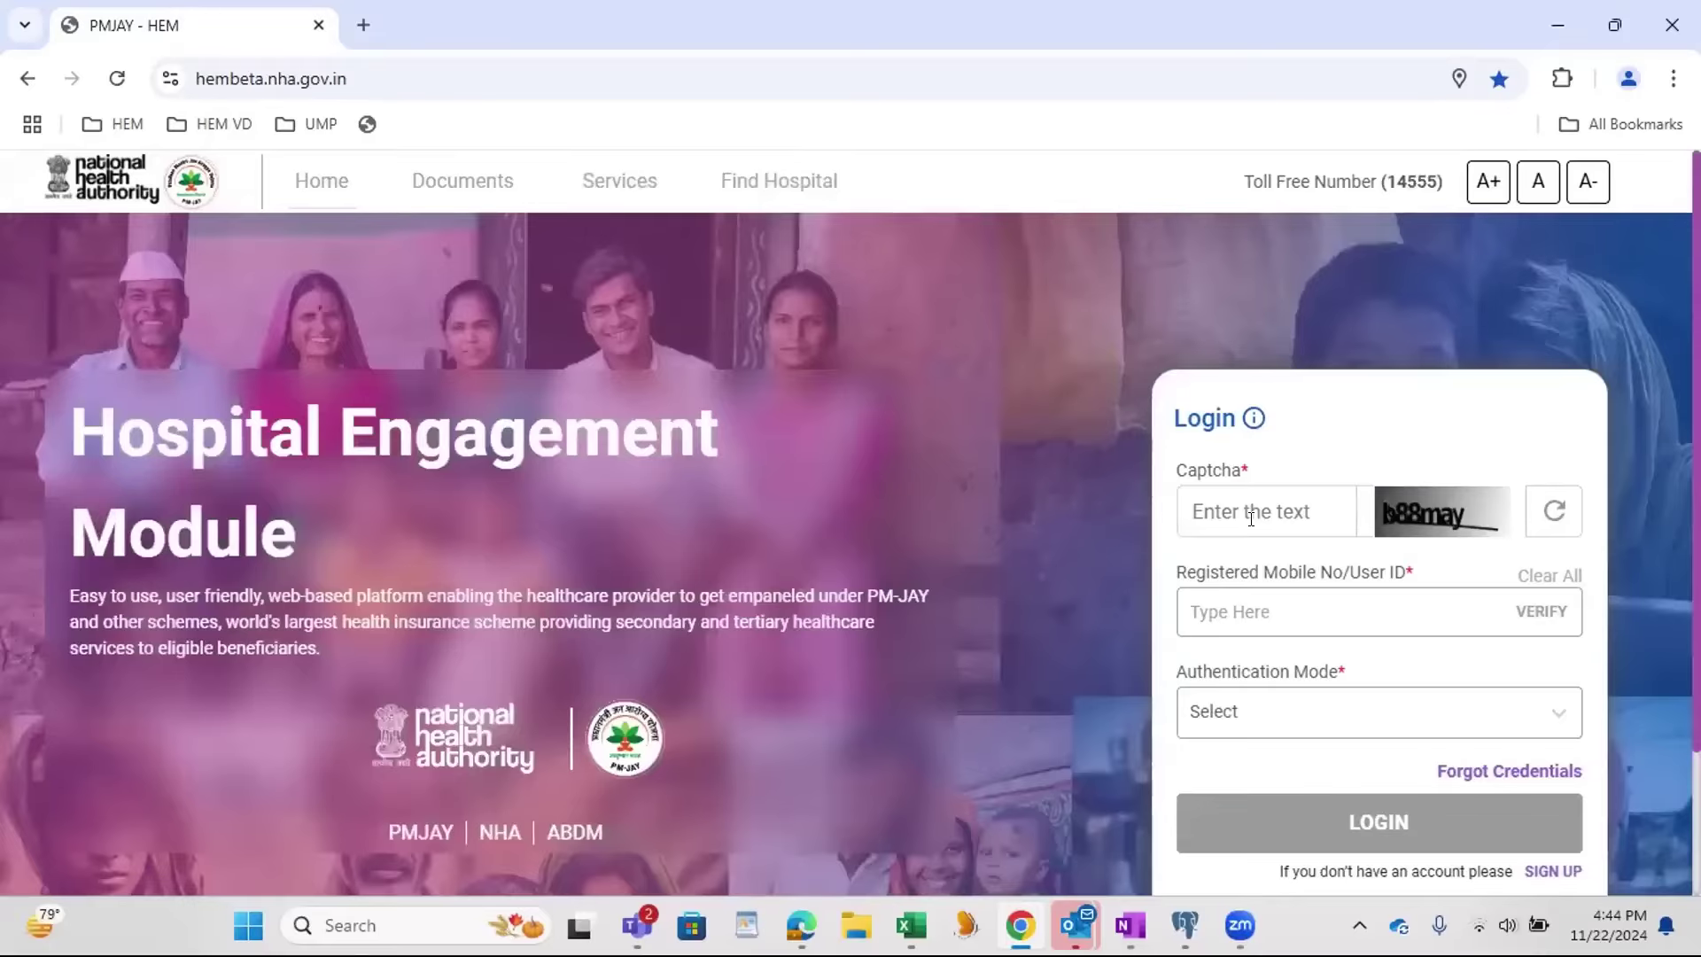
pyautogui.write('b88may')
pyautogui.press('Tab')
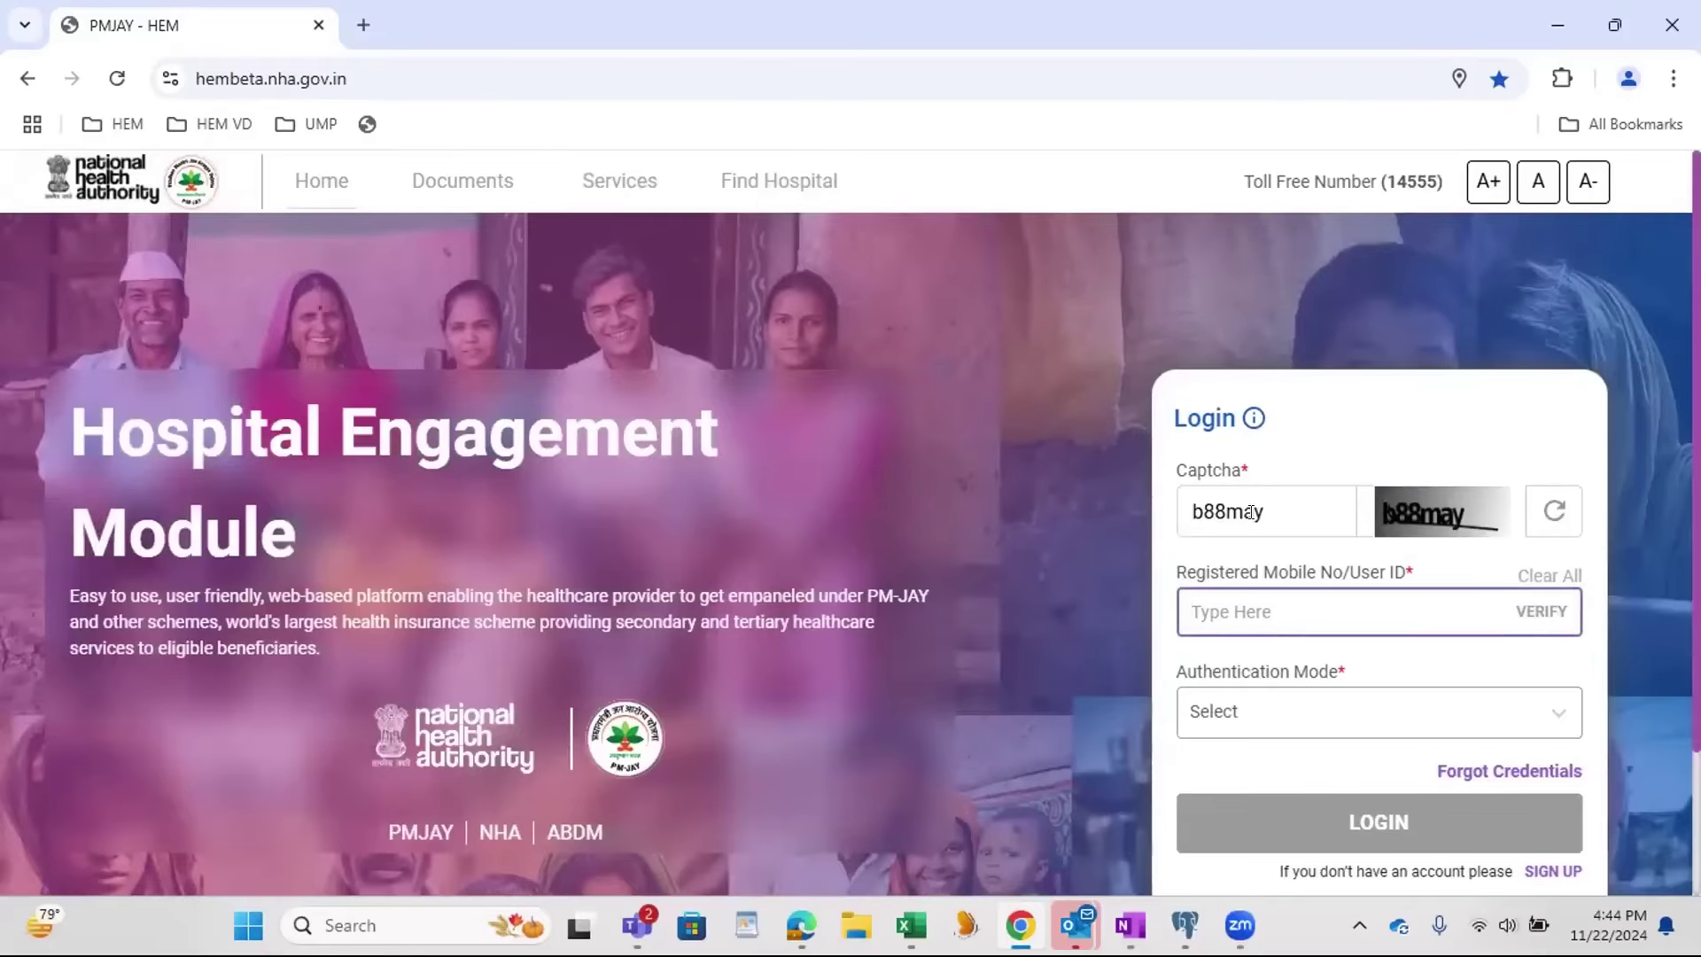
pyautogui.write('Rajat@stage')
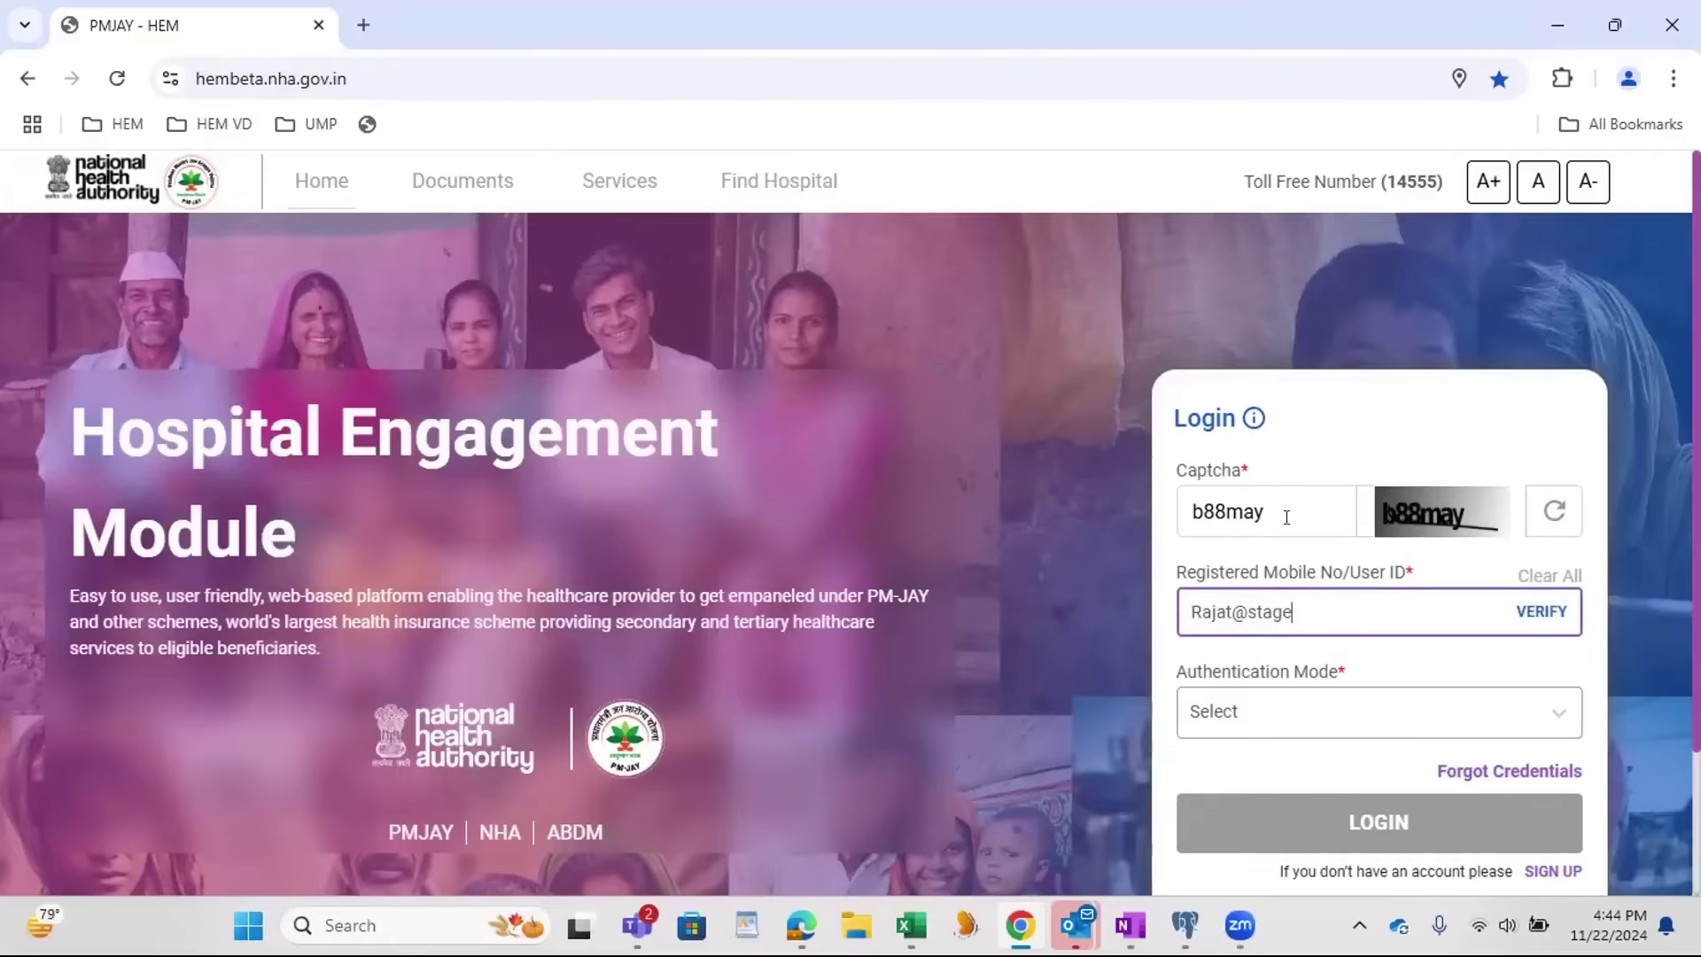
pyautogui.click(1533, 611)
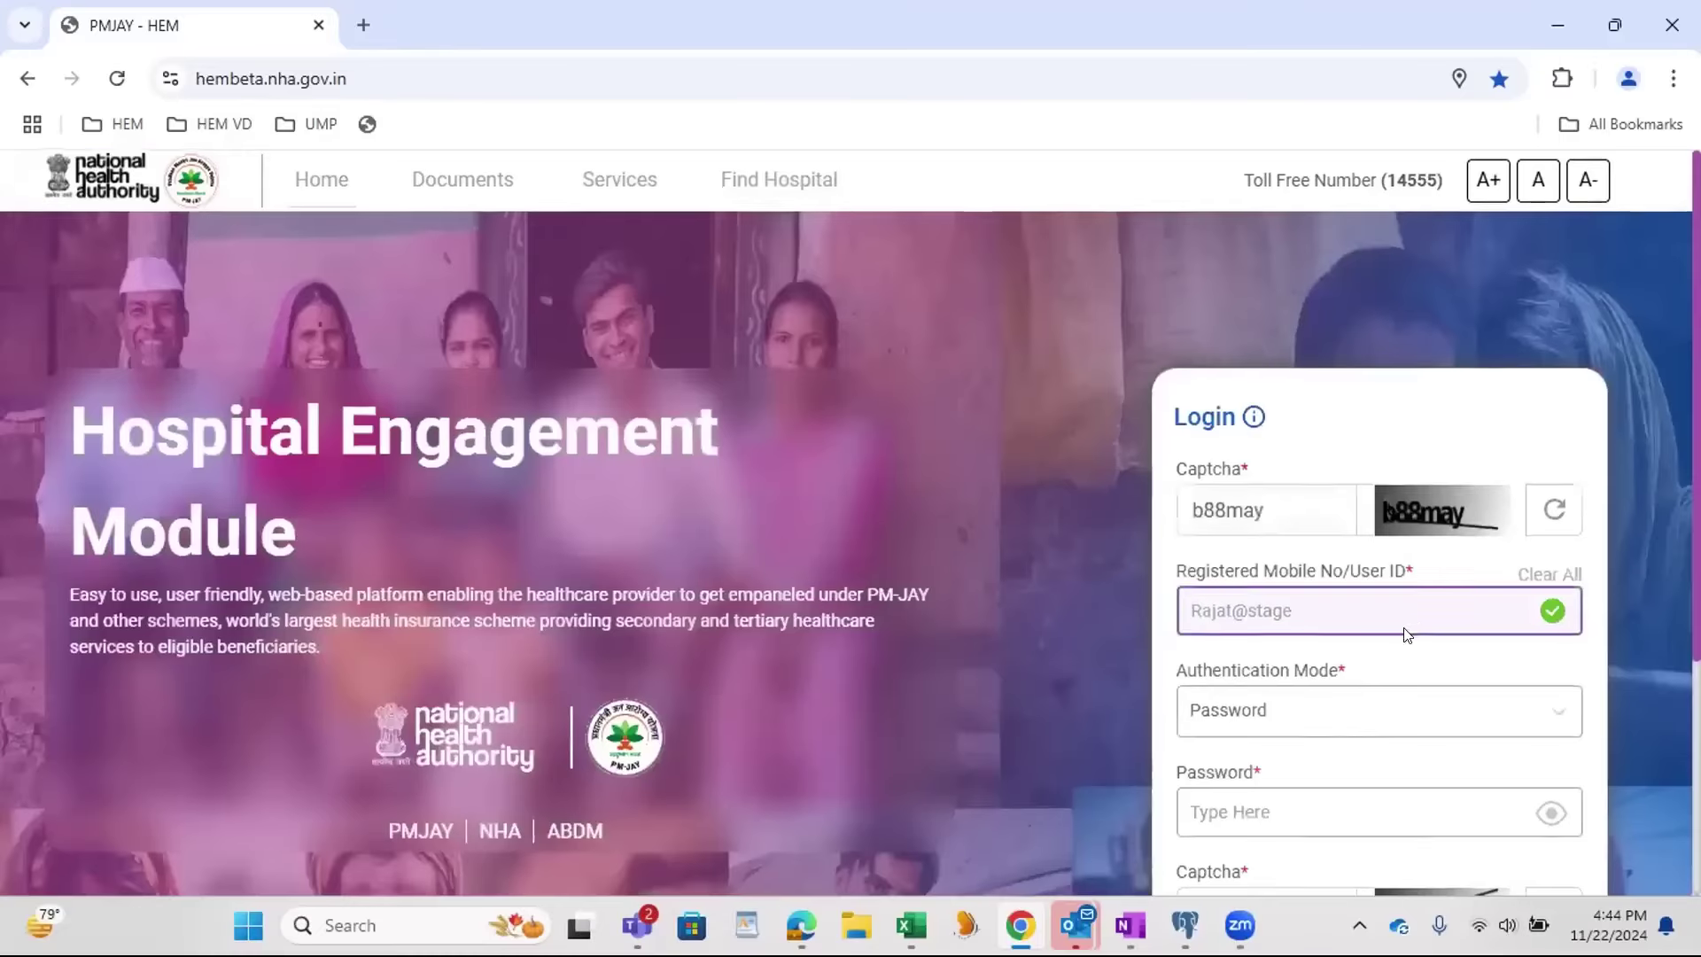
# Enter the account password and the second captcha, then log in
pyautogui.scroll(-3, 1329, 603)
pyautogui.click(1257, 567)
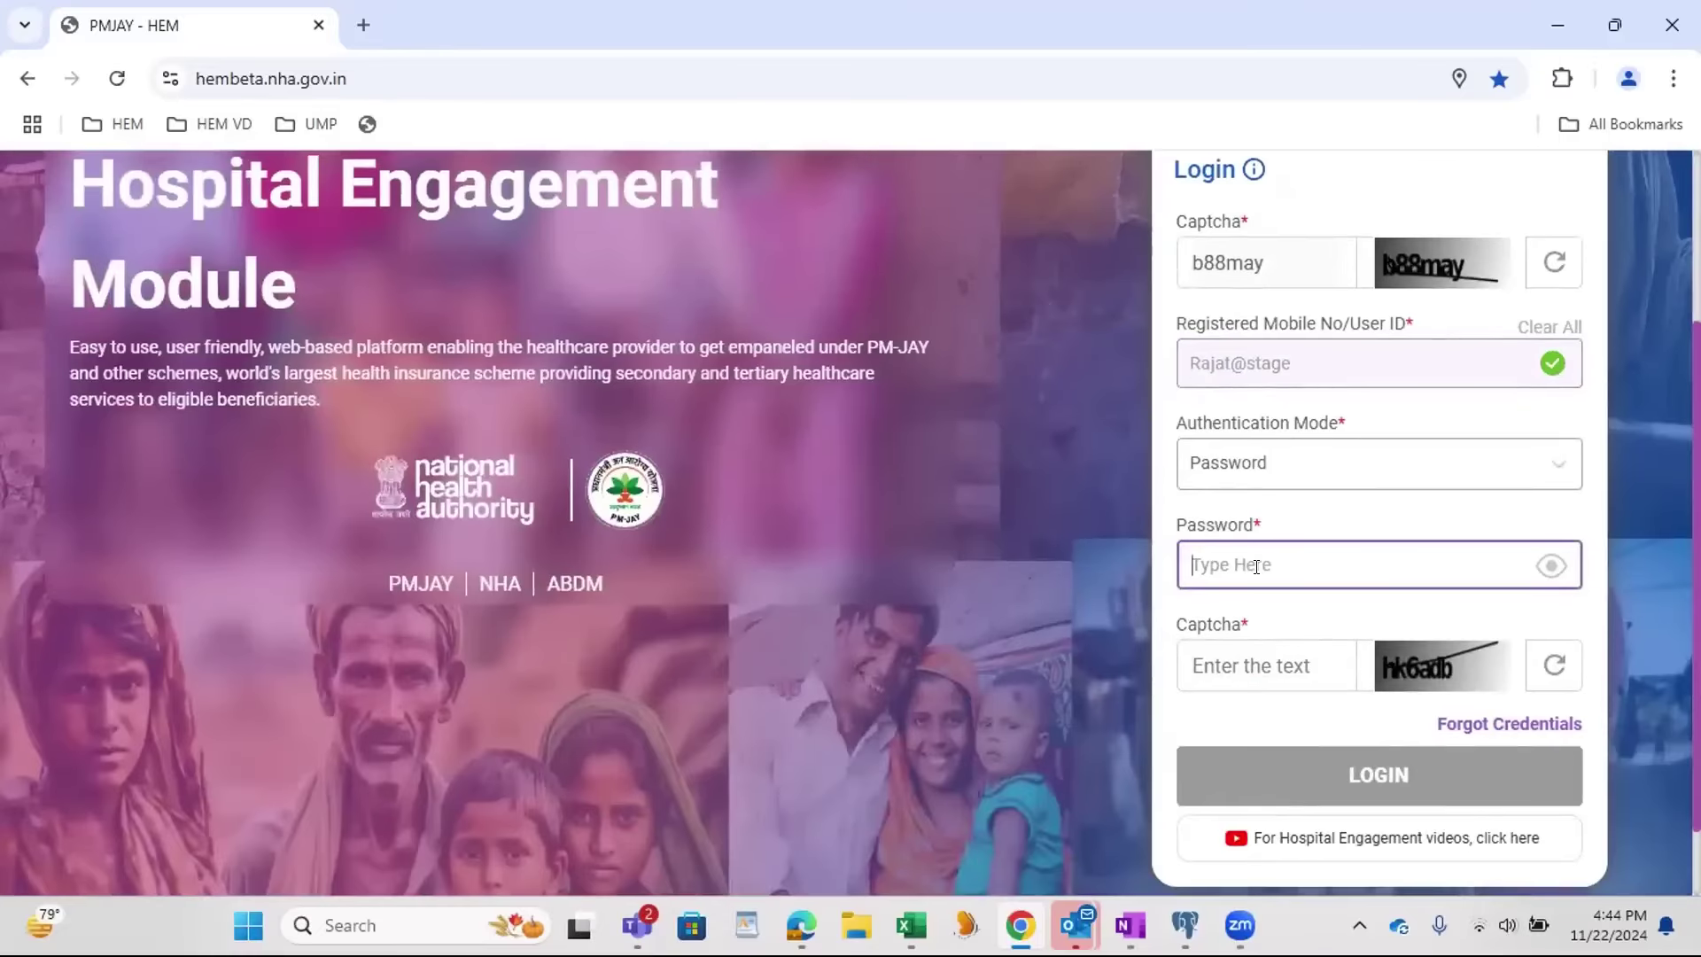
pyautogui.write('*********')
pyautogui.press('Tab')
pyautogui.write('hk6adb')
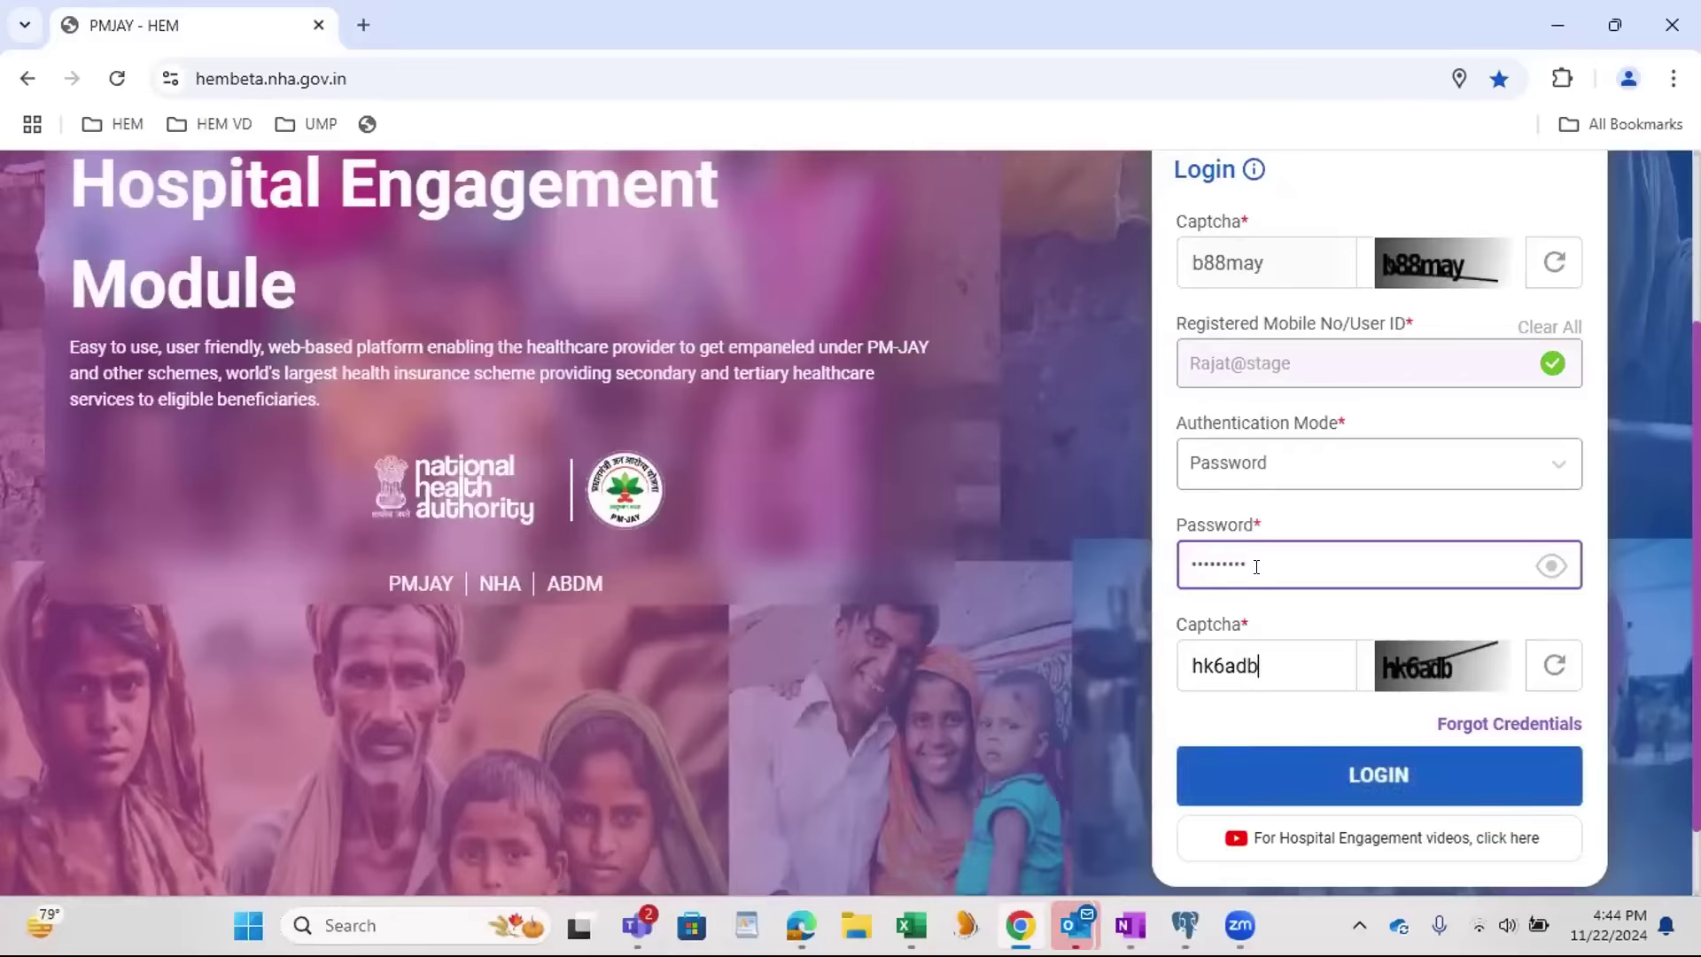
pyautogui.click(1313, 781)
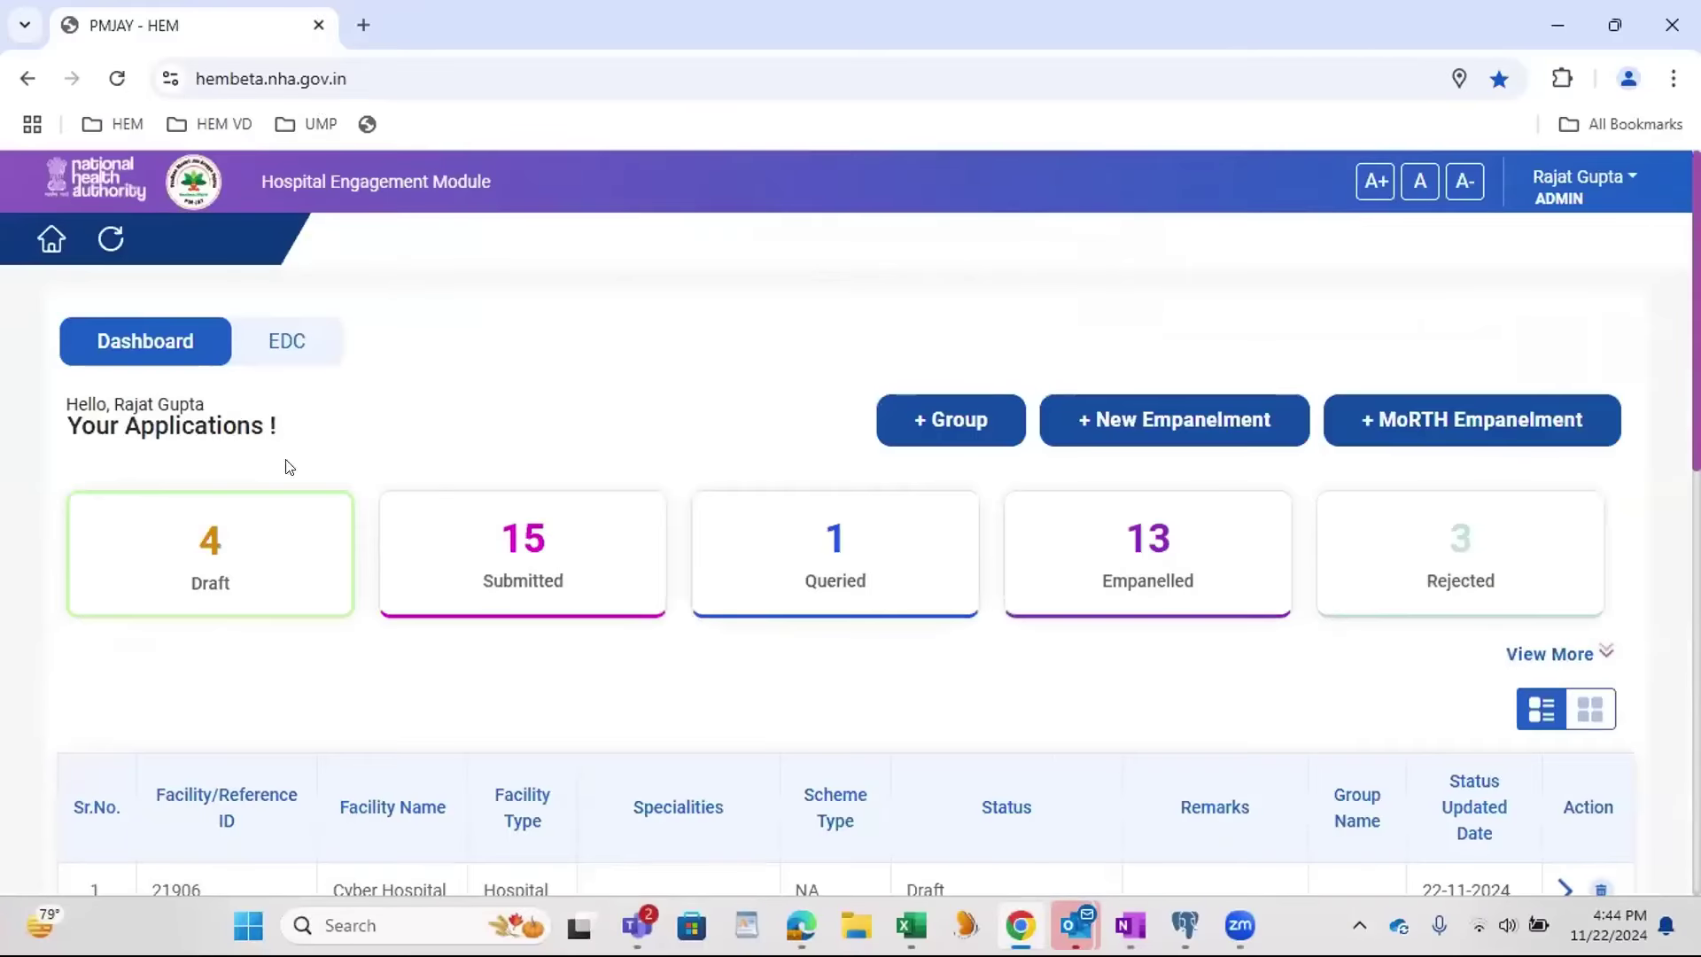
# Open the Cyber Hospital draft row, then return to the login page when the session times out
pyautogui.scroll(-3, 345, 656)
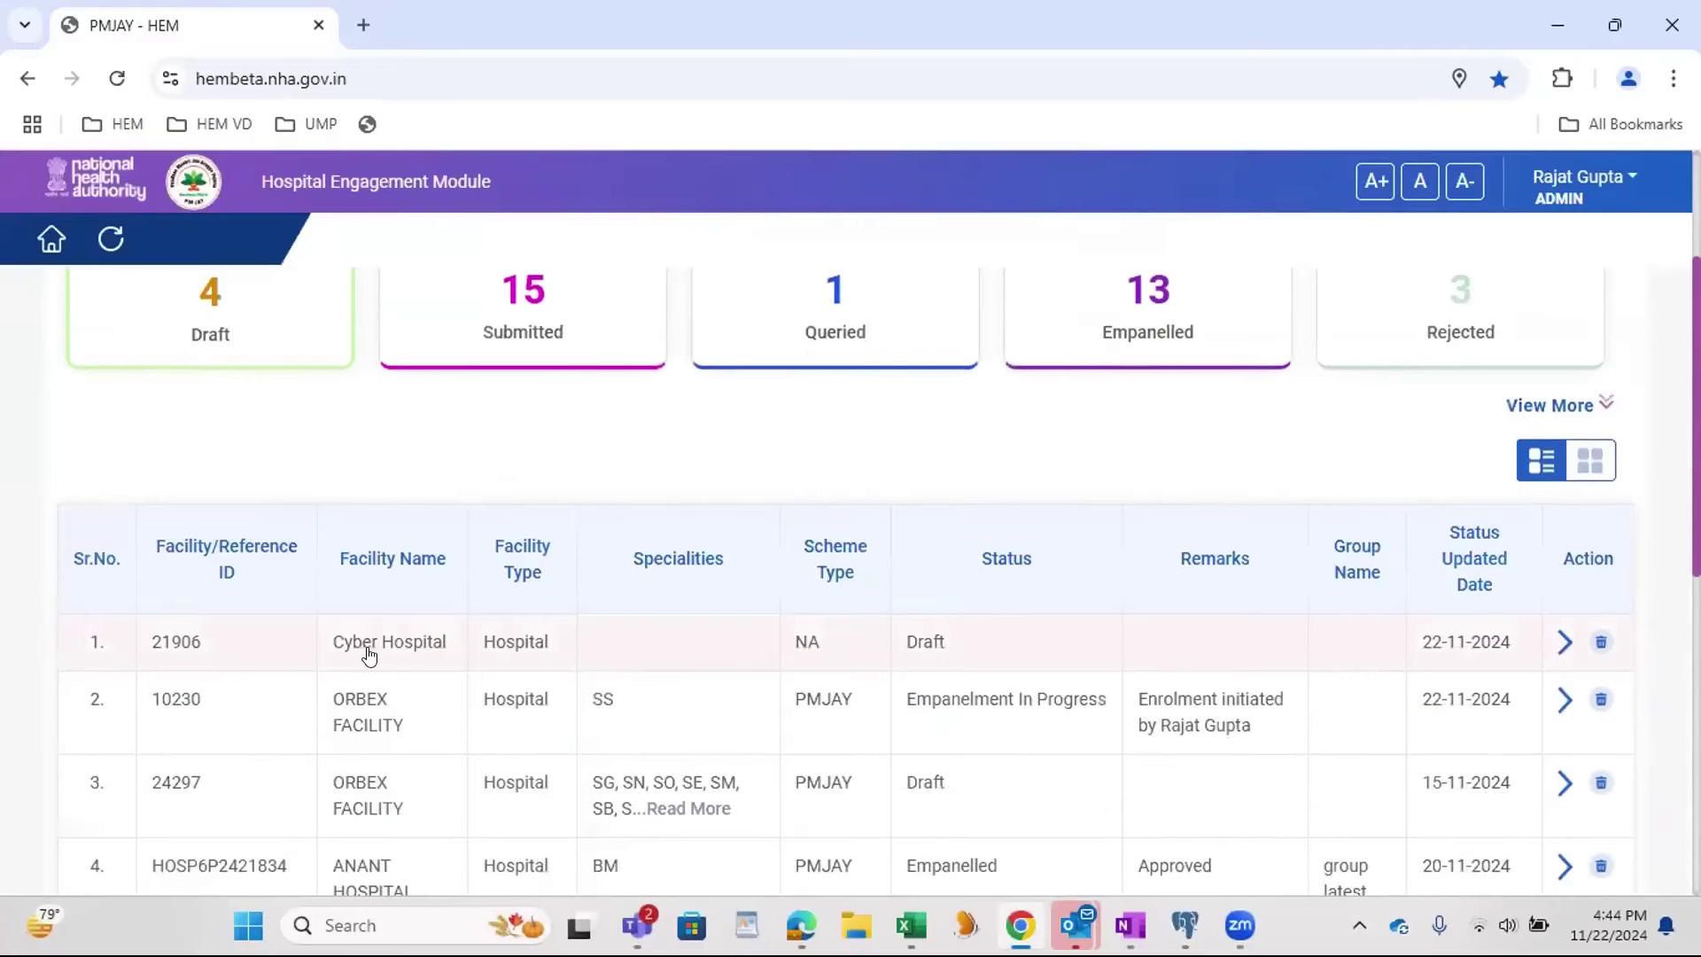
pyautogui.click(377, 657)
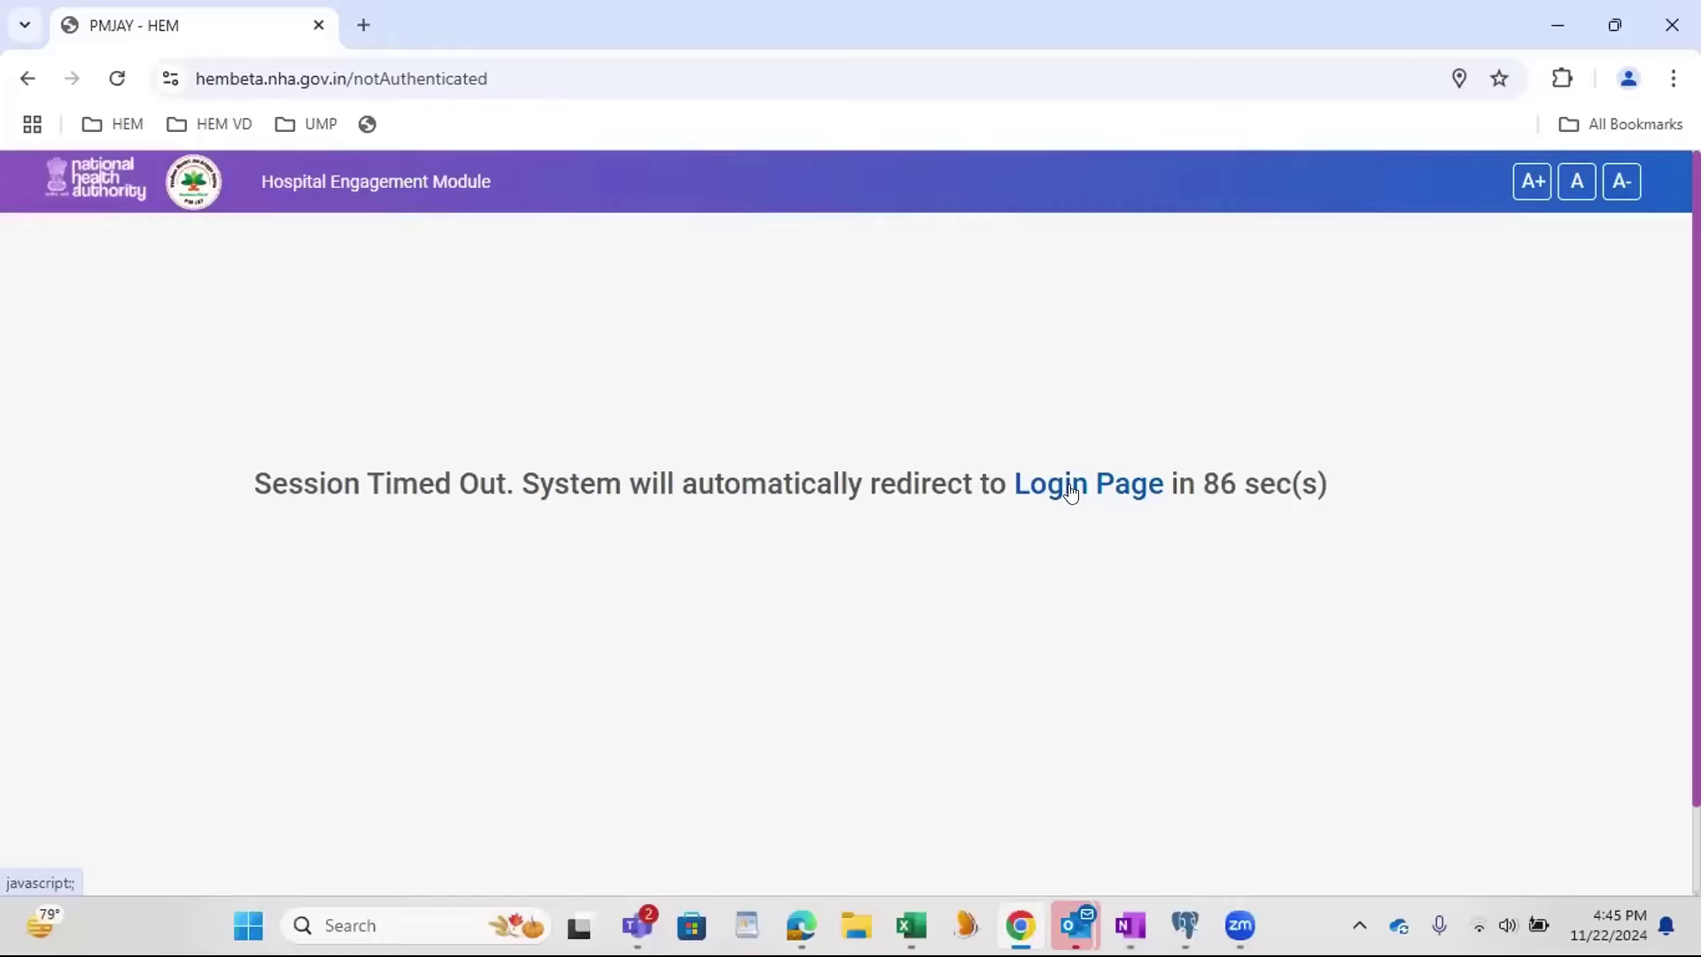
pyautogui.click(1070, 489)
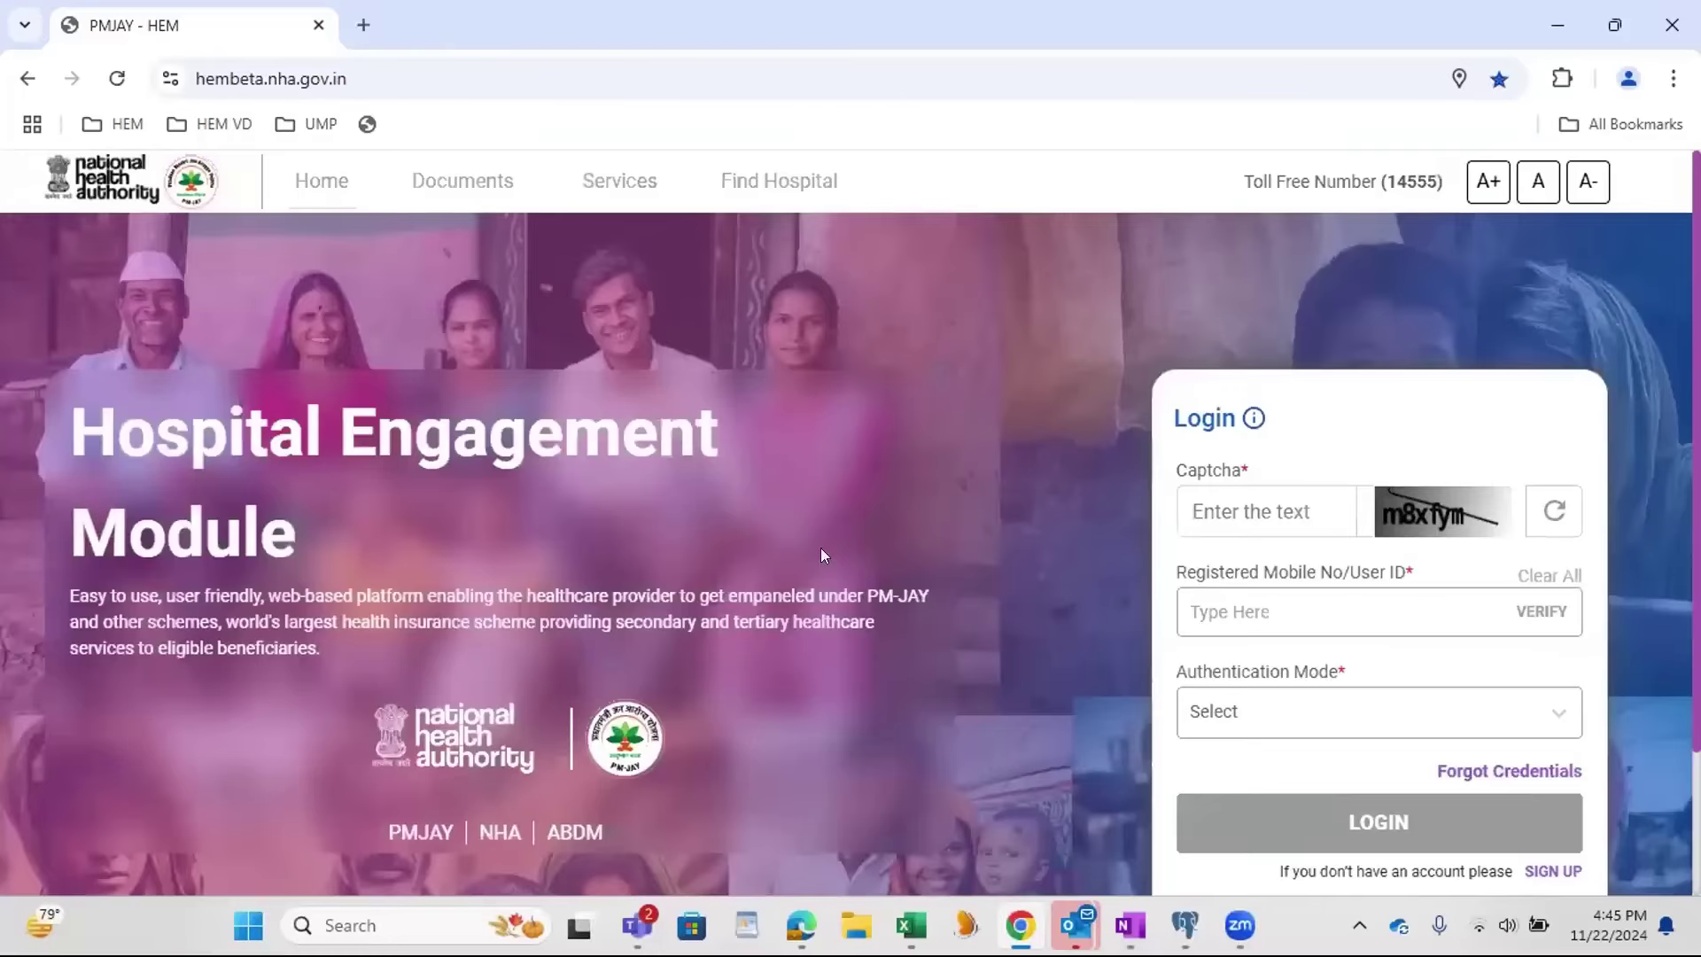
# Enter the captcha and the admin user ID, and verify the user ID
pyautogui.click(1267, 511)
pyautogui.write('m8xfym')
pyautogui.press('Tab')
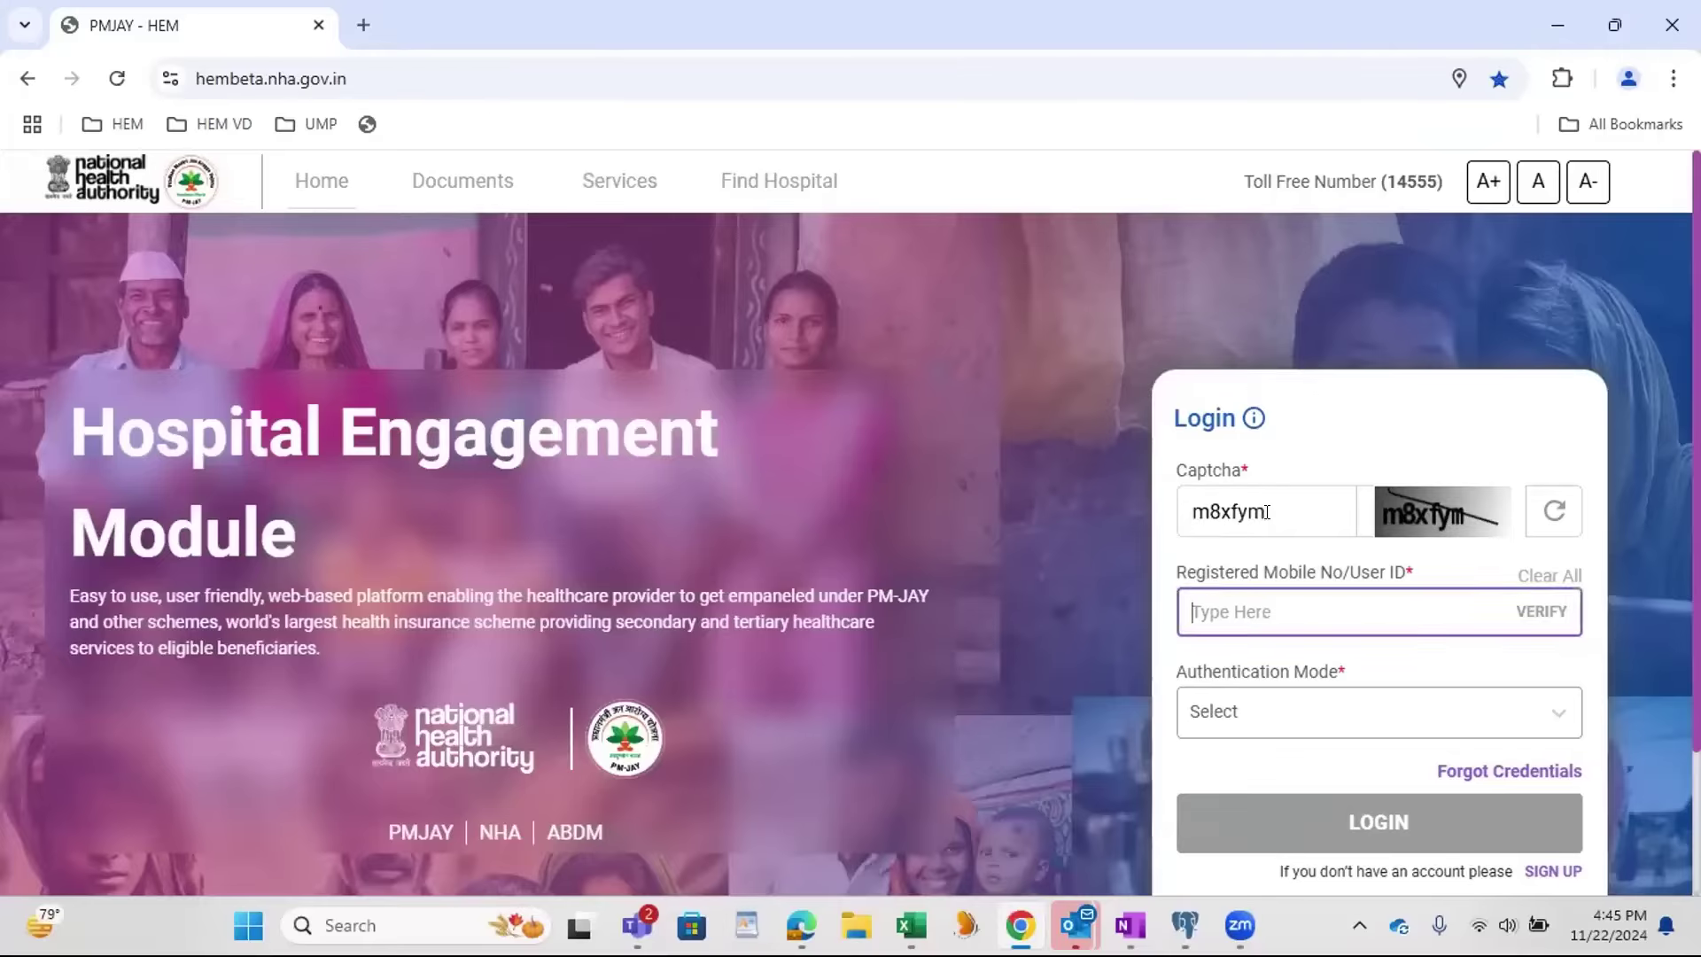
pyautogui.write('Rajat@stage')
pyautogui.click(1540, 613)
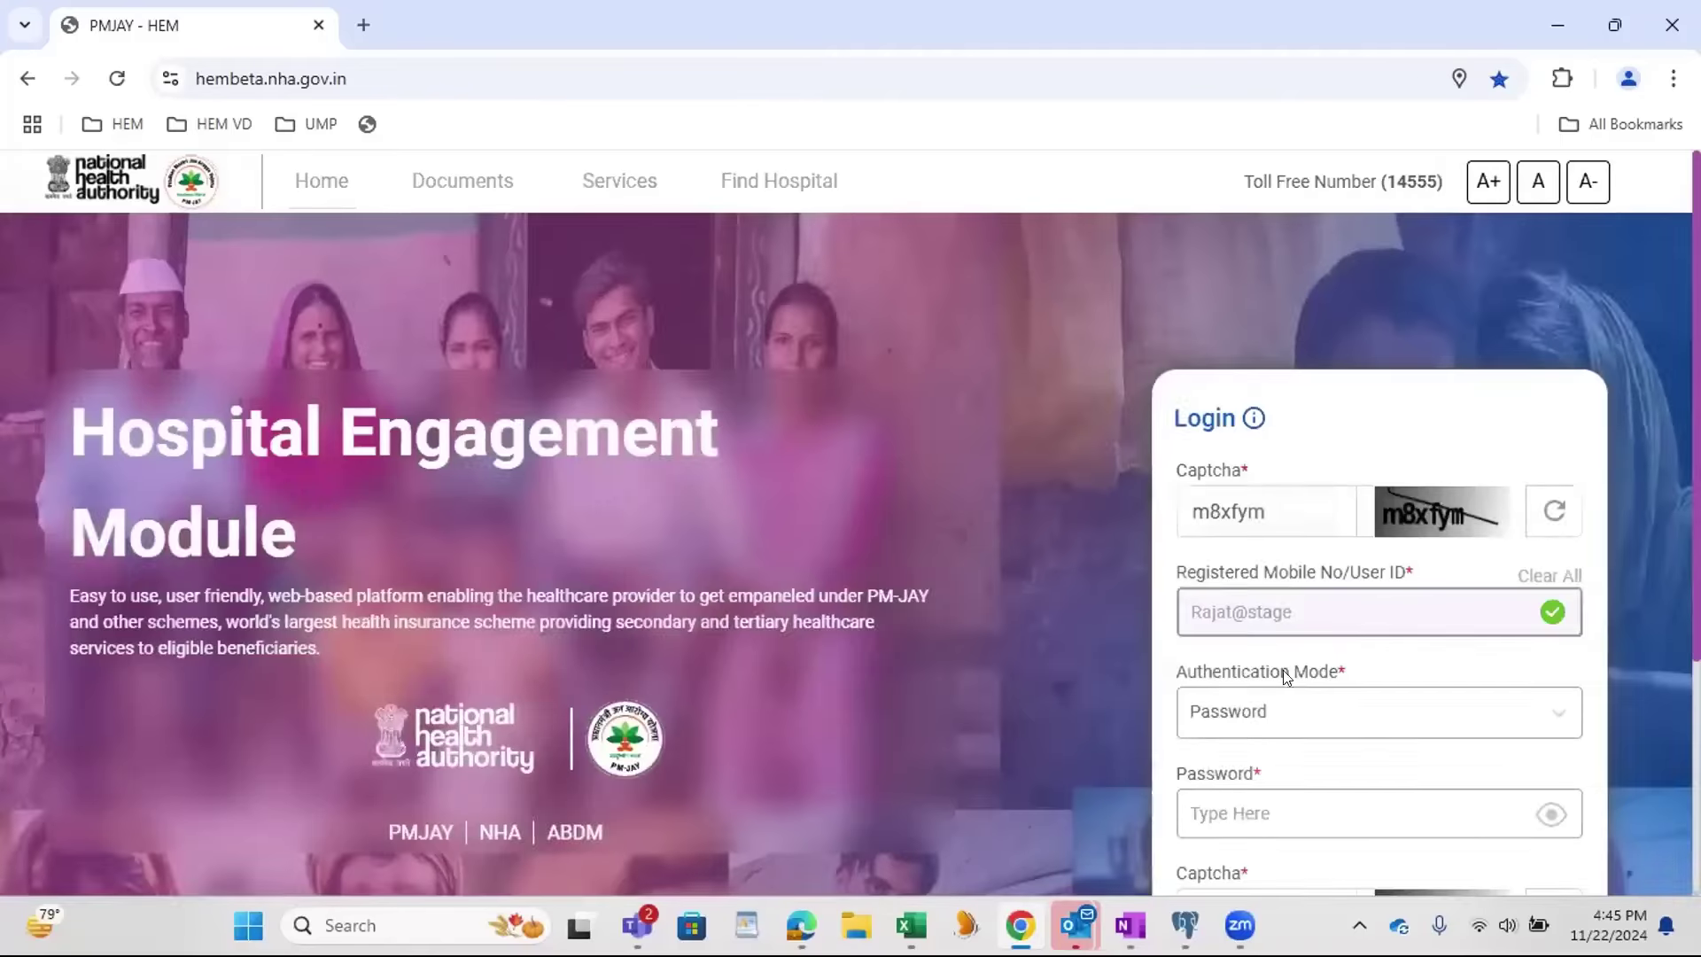
# Enter the account password and log in
pyautogui.scroll(-1, 1282, 670)
pyautogui.click(1223, 693)
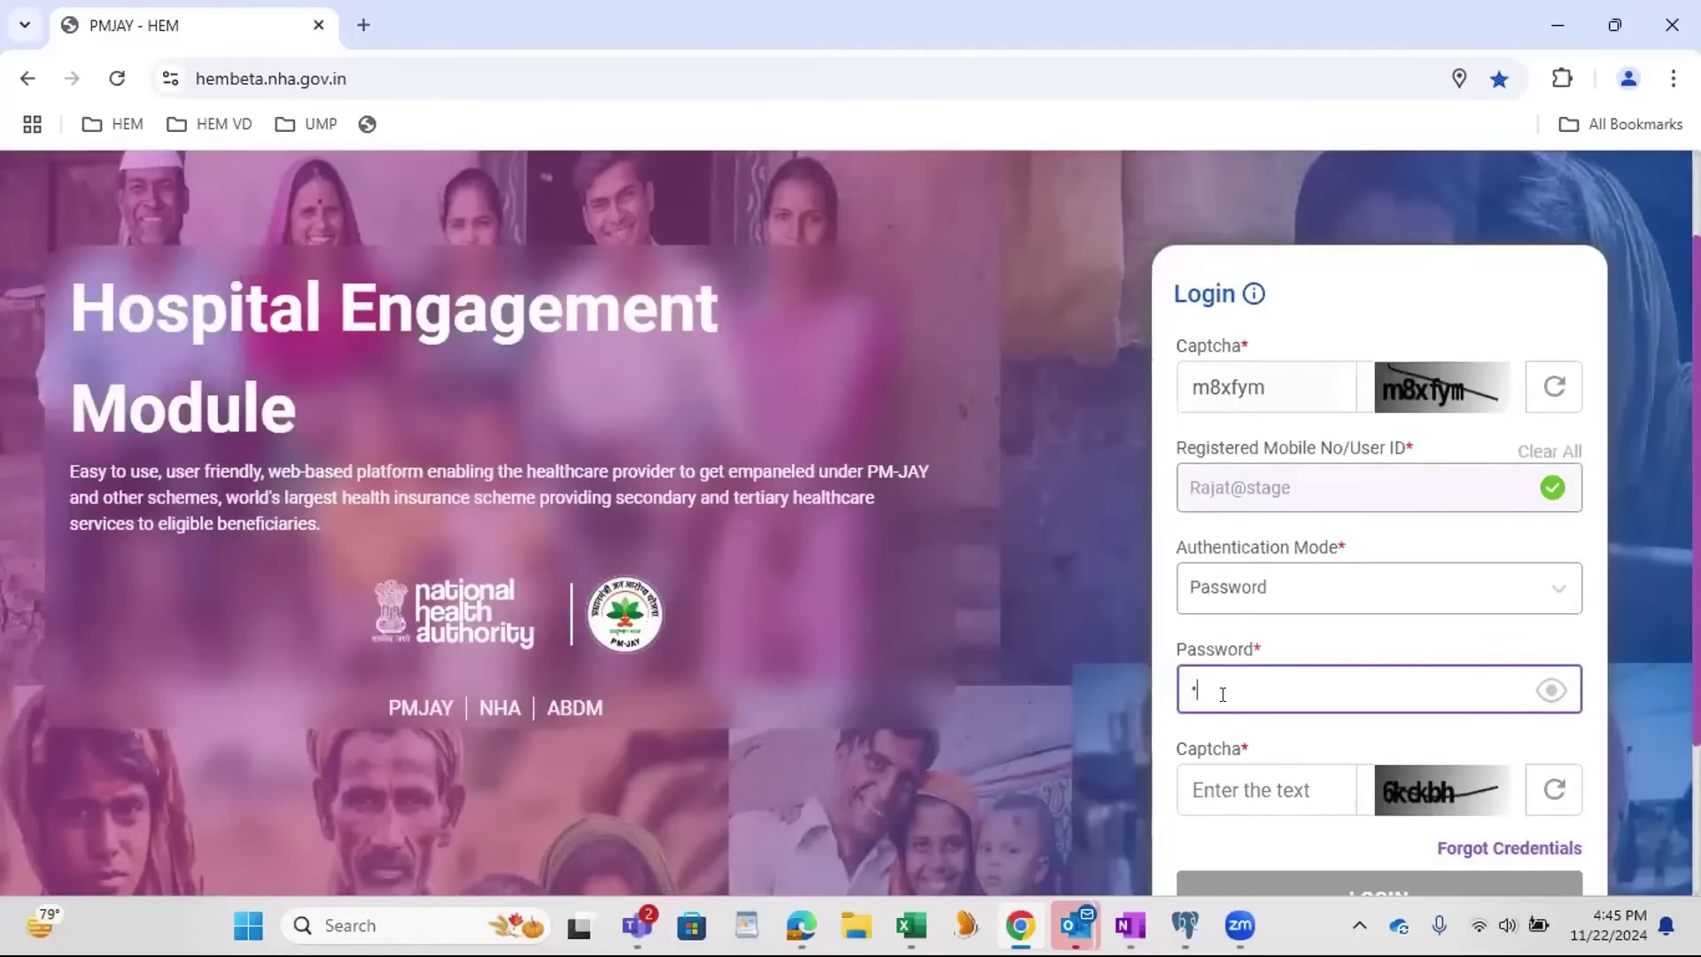
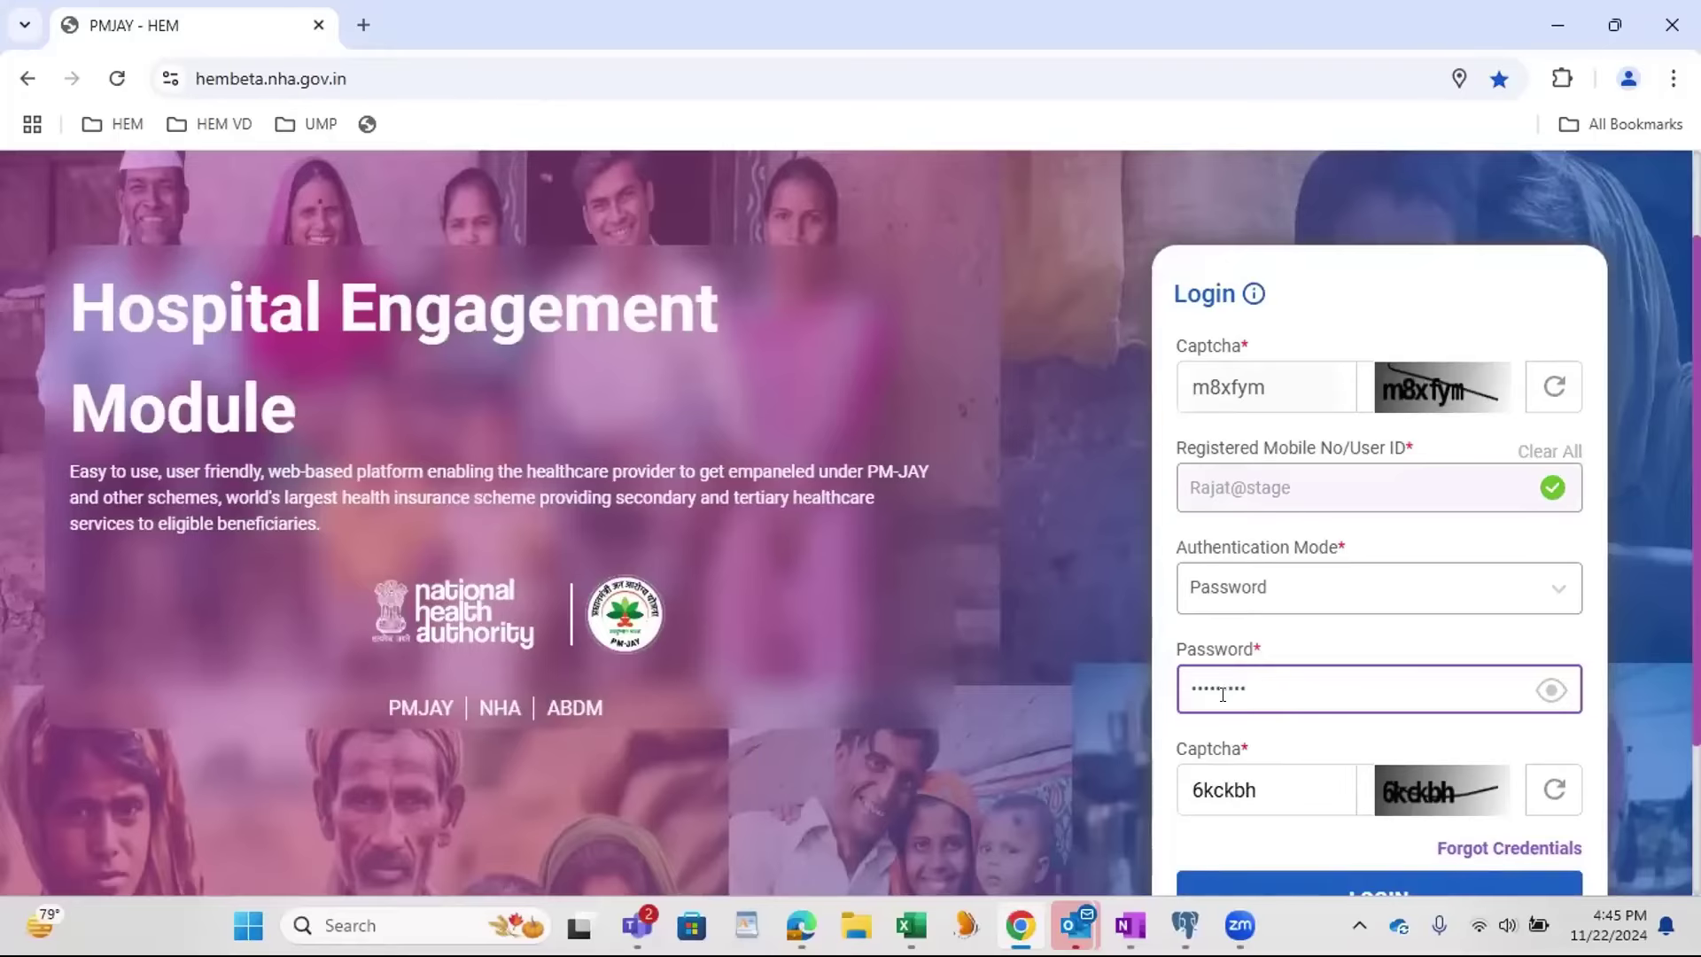
pyautogui.click(1274, 889)
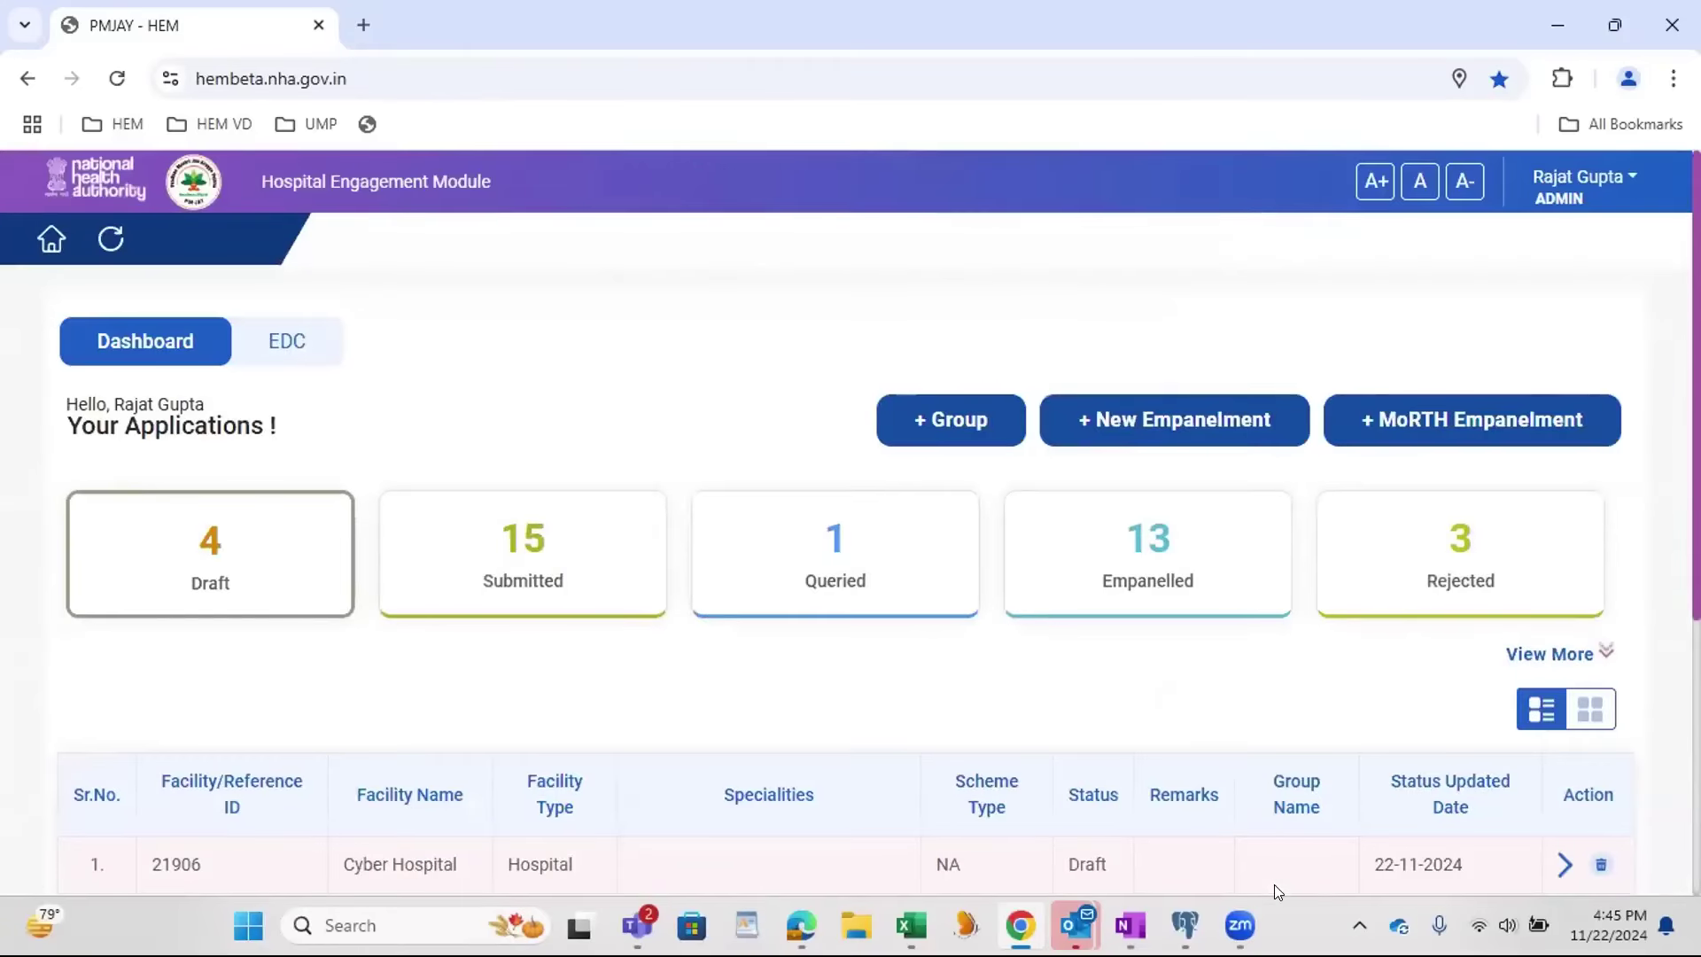
# Open Cyber Hospital's application and save its Establishment Details without changes
pyautogui.click(437, 867)
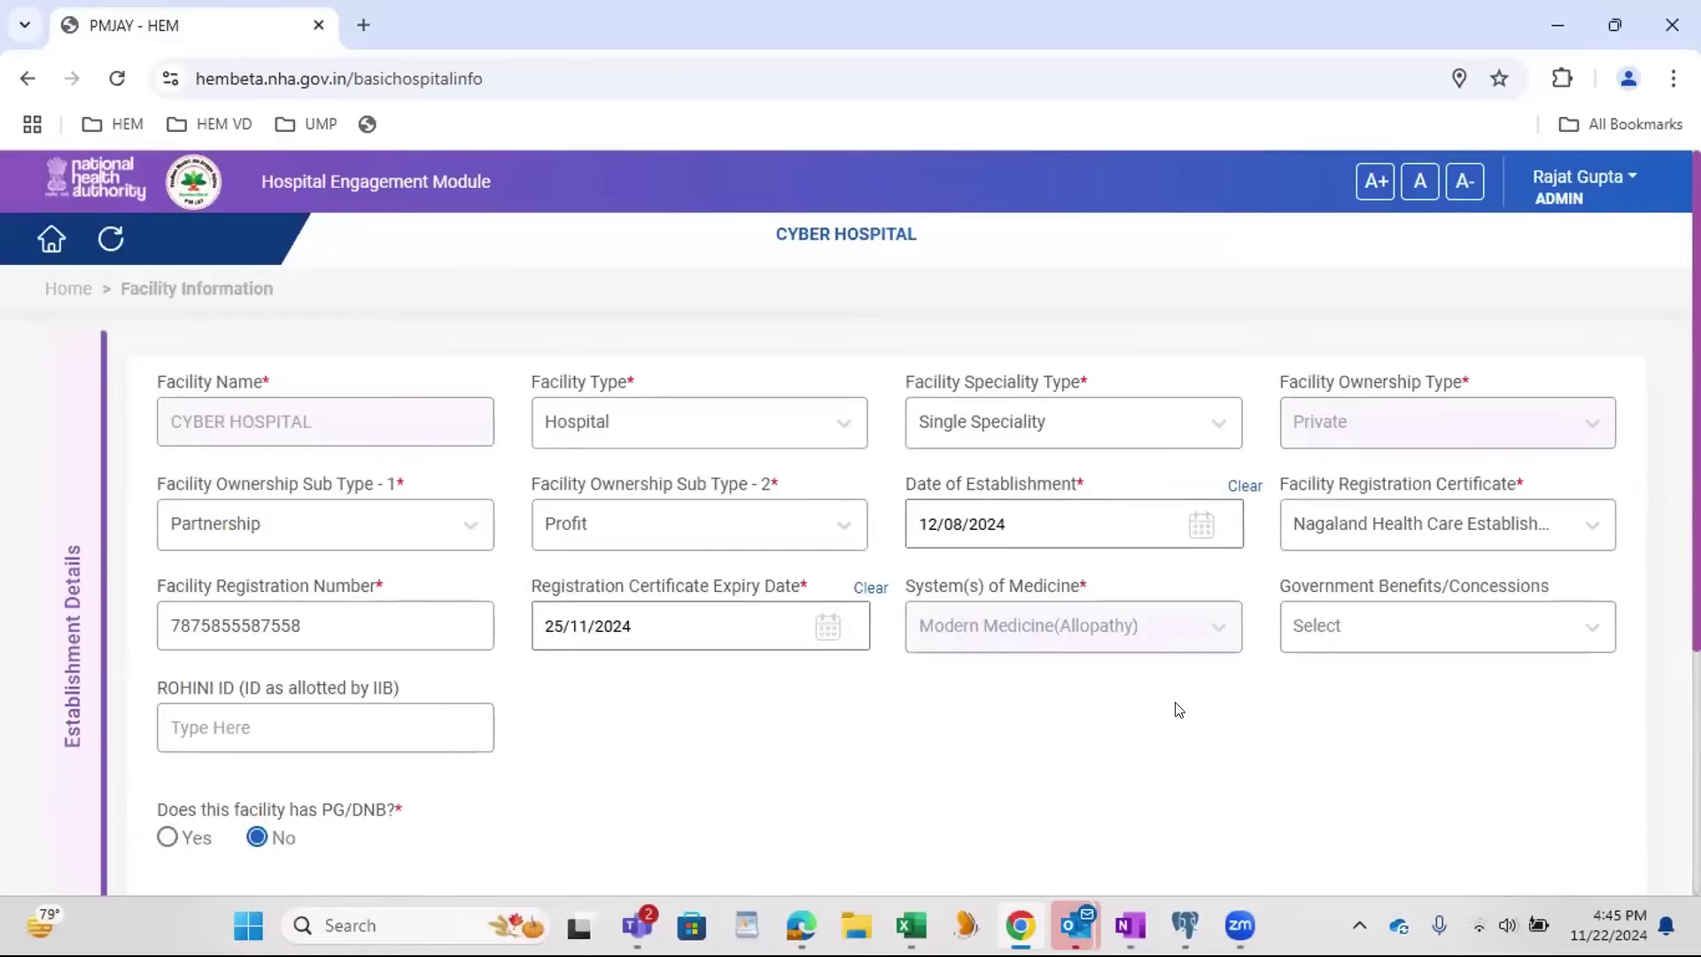
pyautogui.click(311, 631)
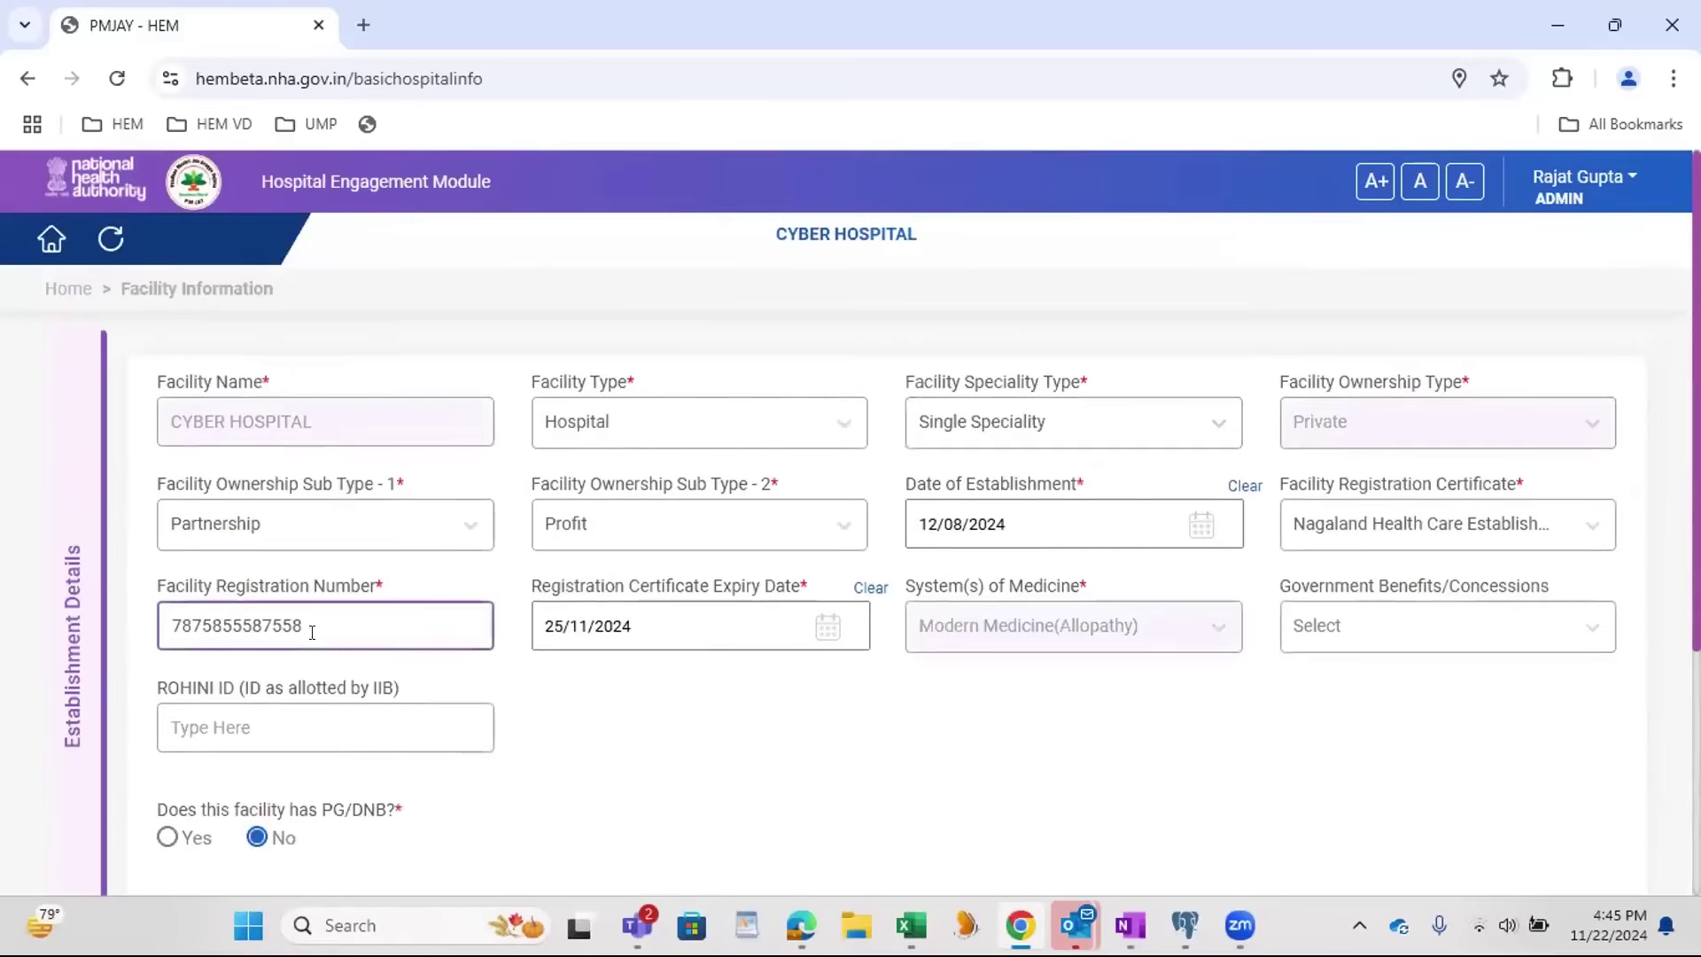
pyautogui.click(360, 443)
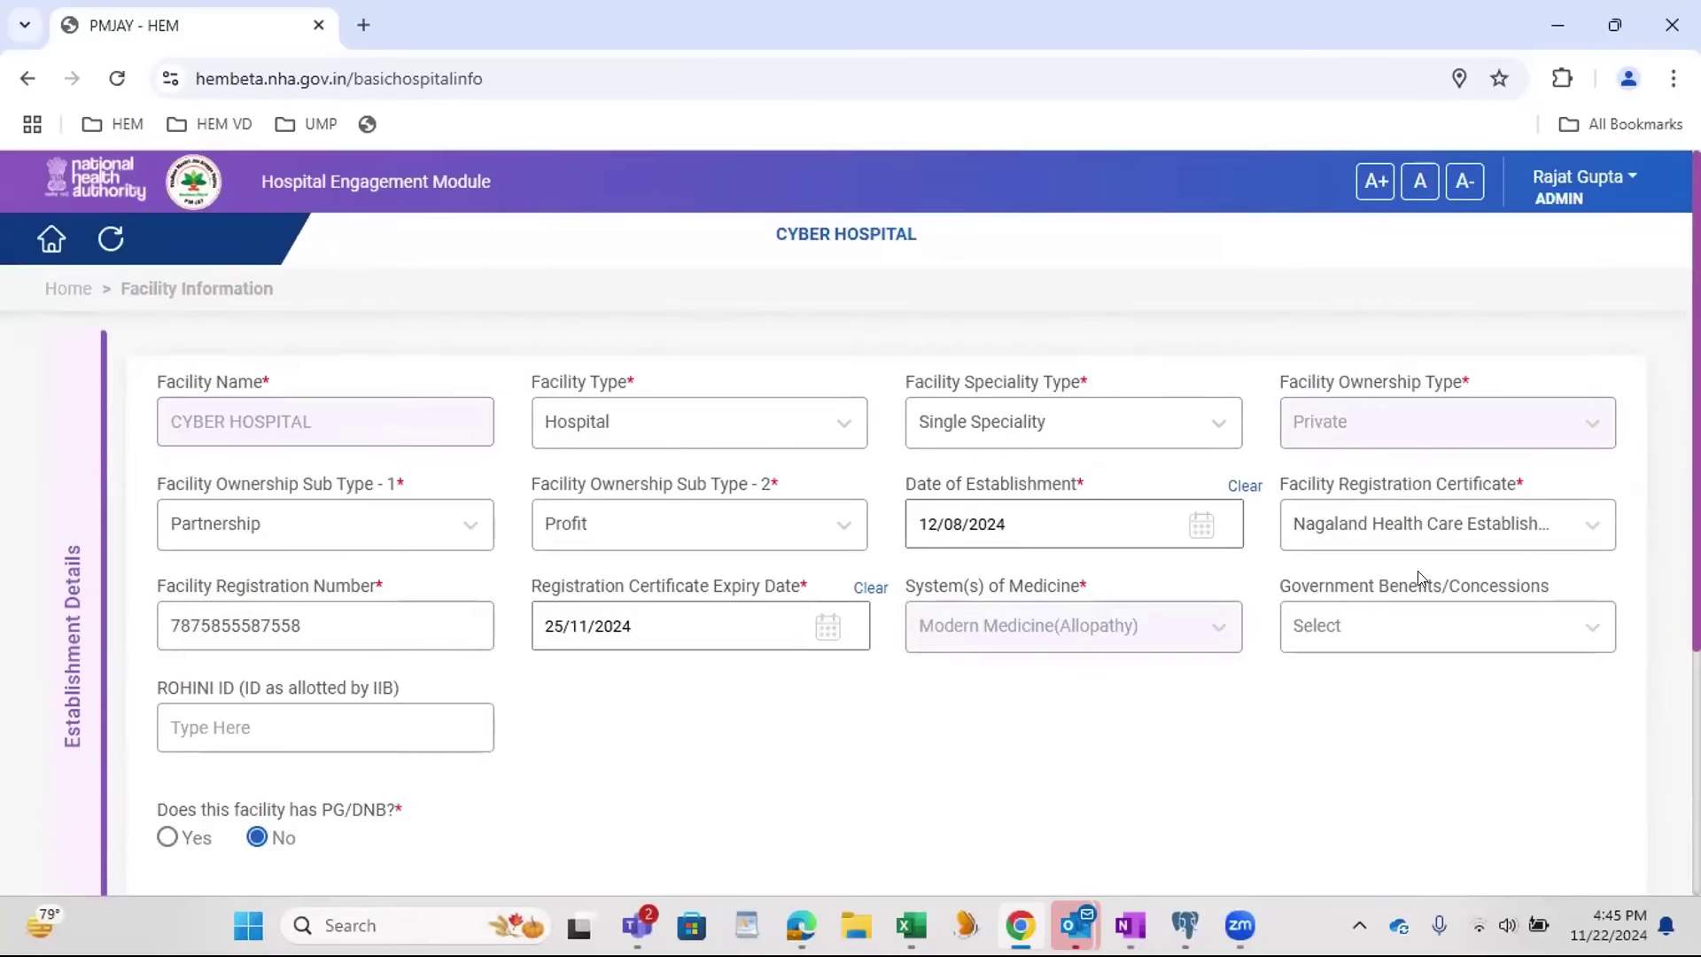
pyautogui.scroll(-2, 1301, 690)
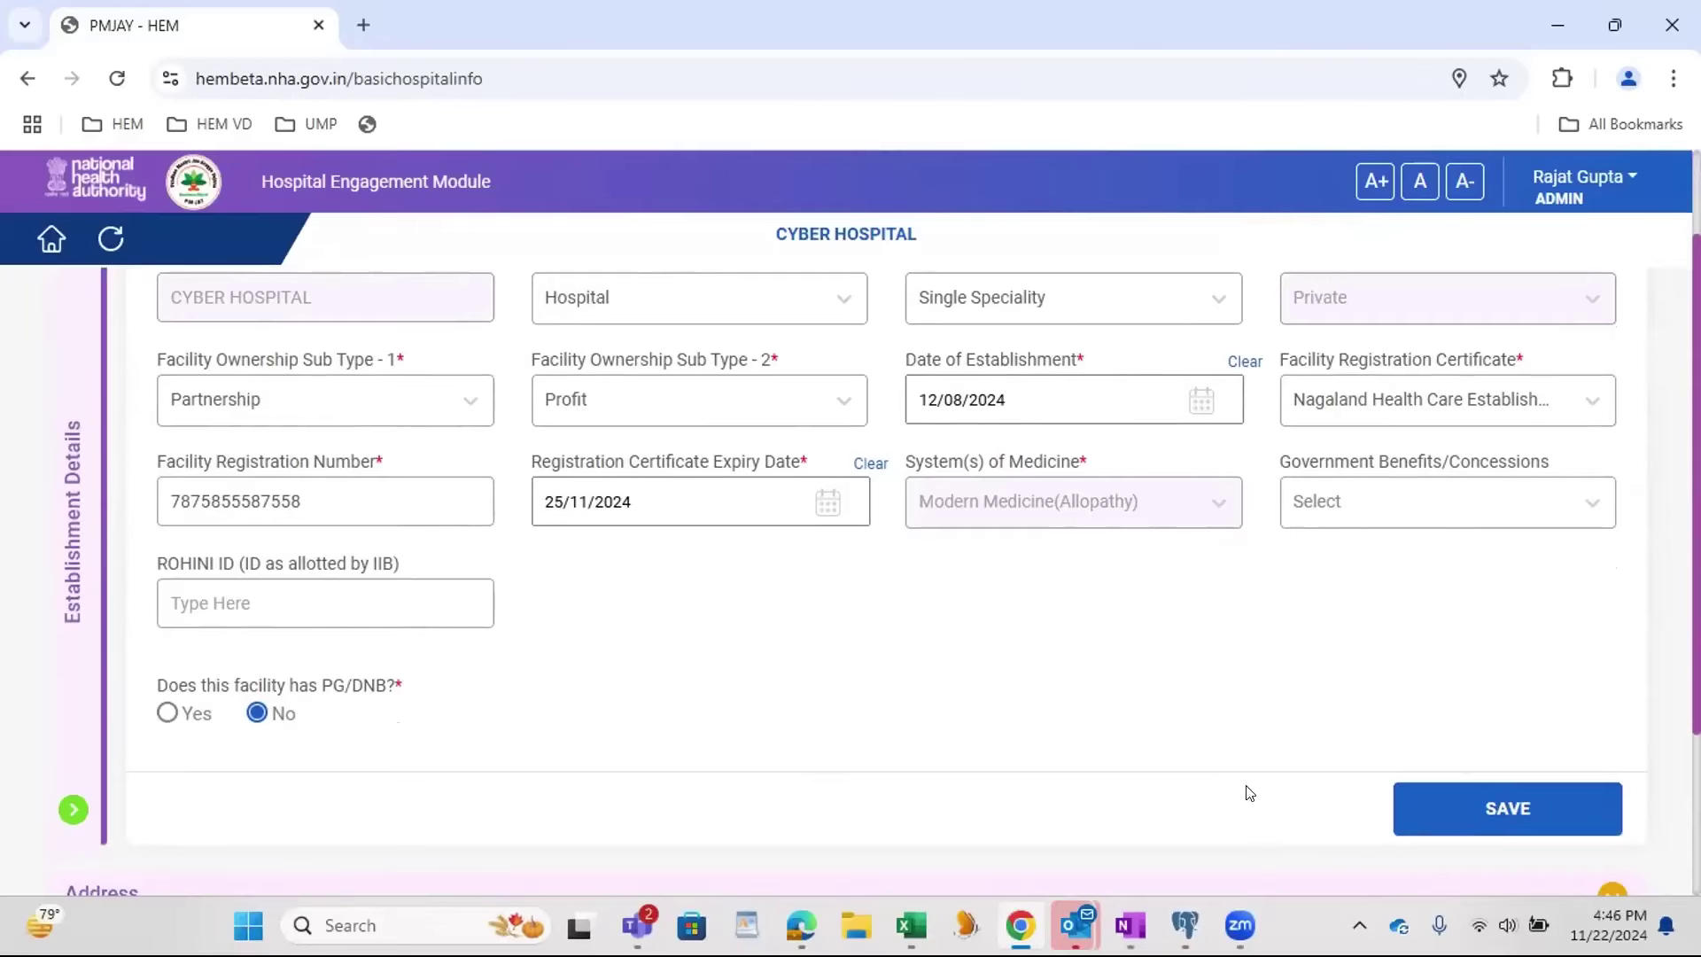
pyautogui.click(1461, 825)
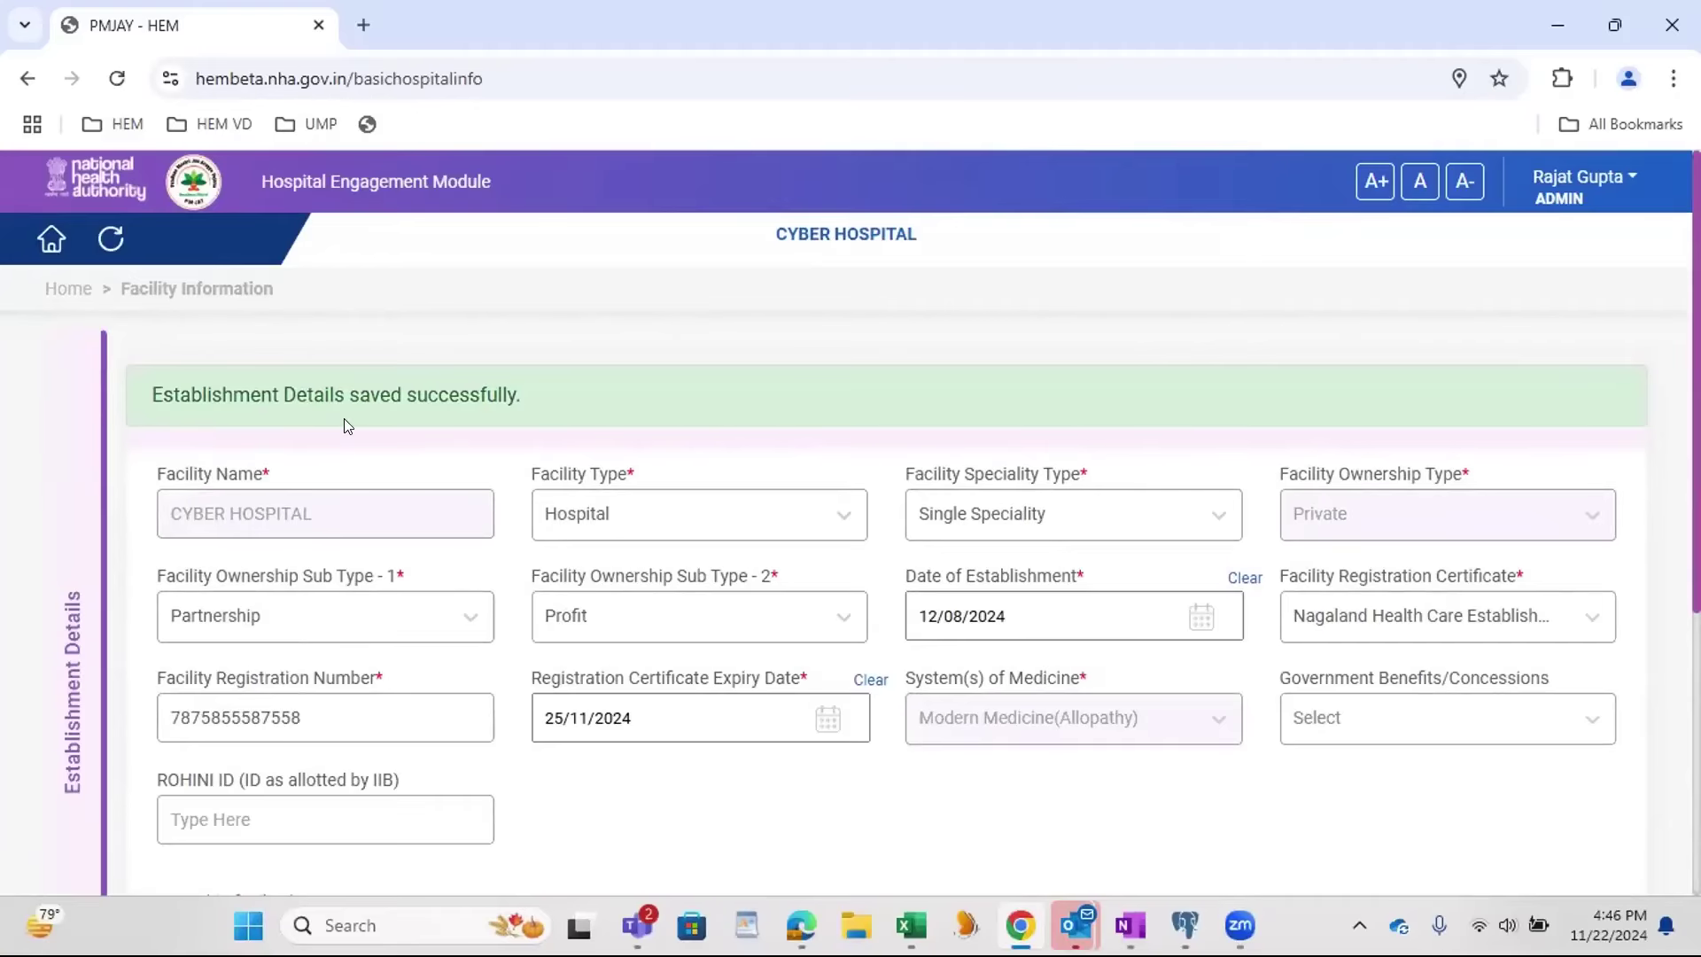
pyautogui.scroll(-5, 425, 429)
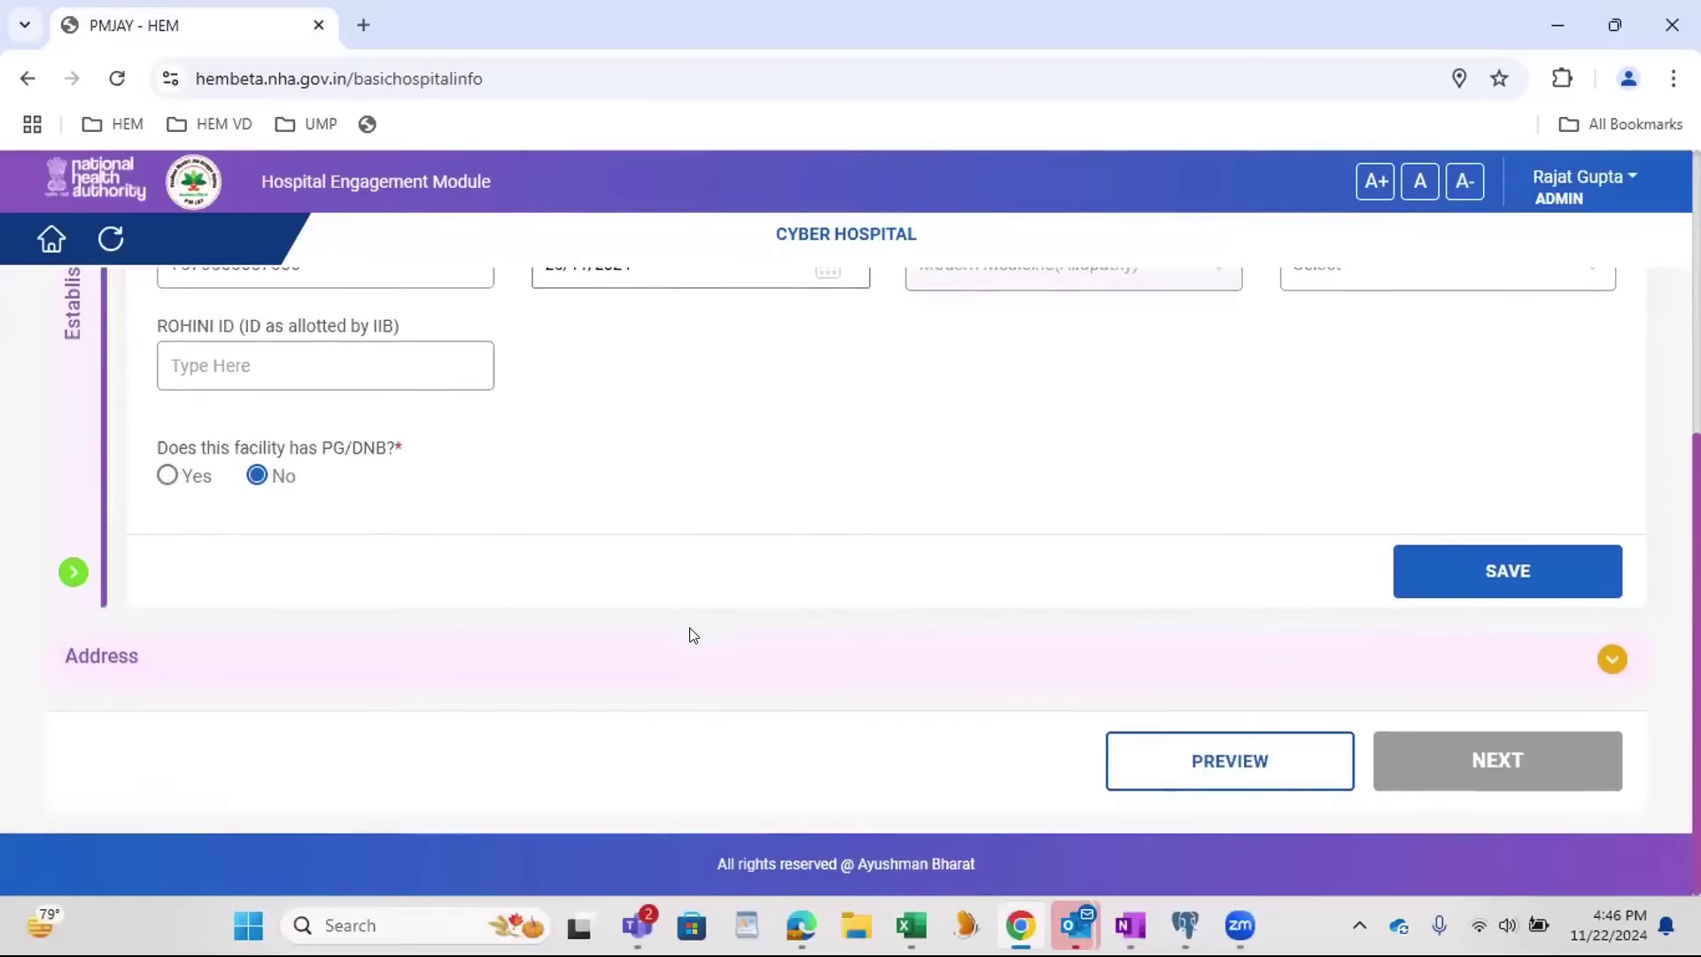
pyautogui.click(692, 676)
# Enter the facility's mobile number in Address and verify it with the OTP
pyautogui.scroll(3, 669, 585)
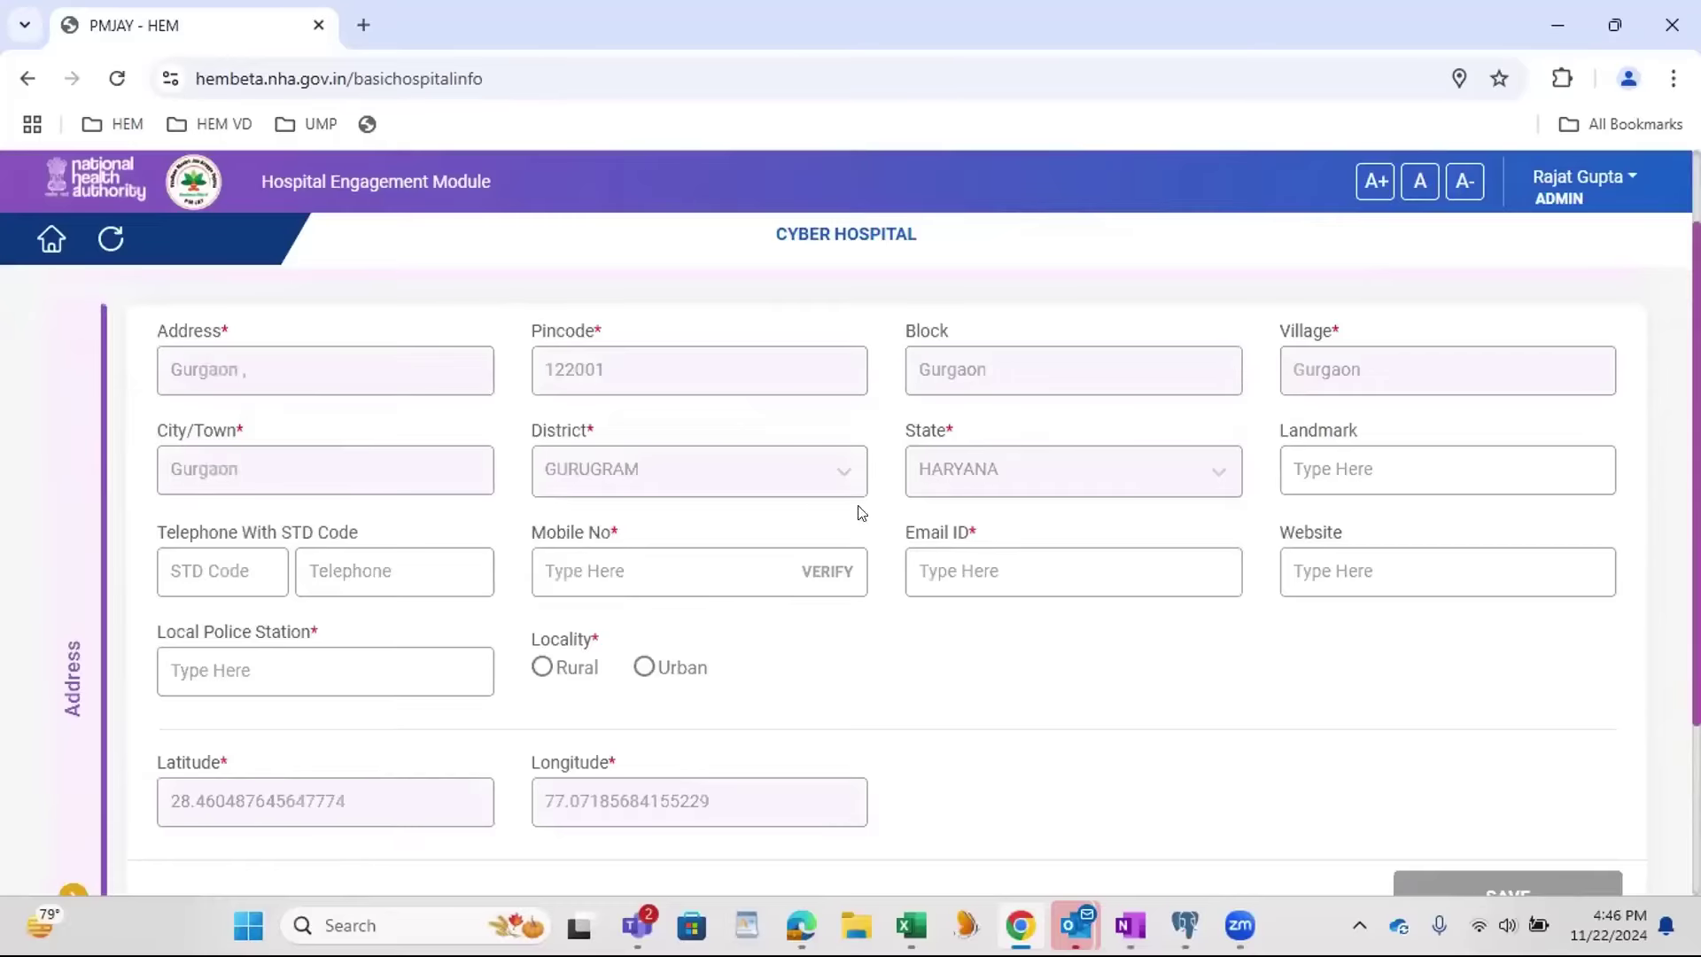
pyautogui.click(312, 386)
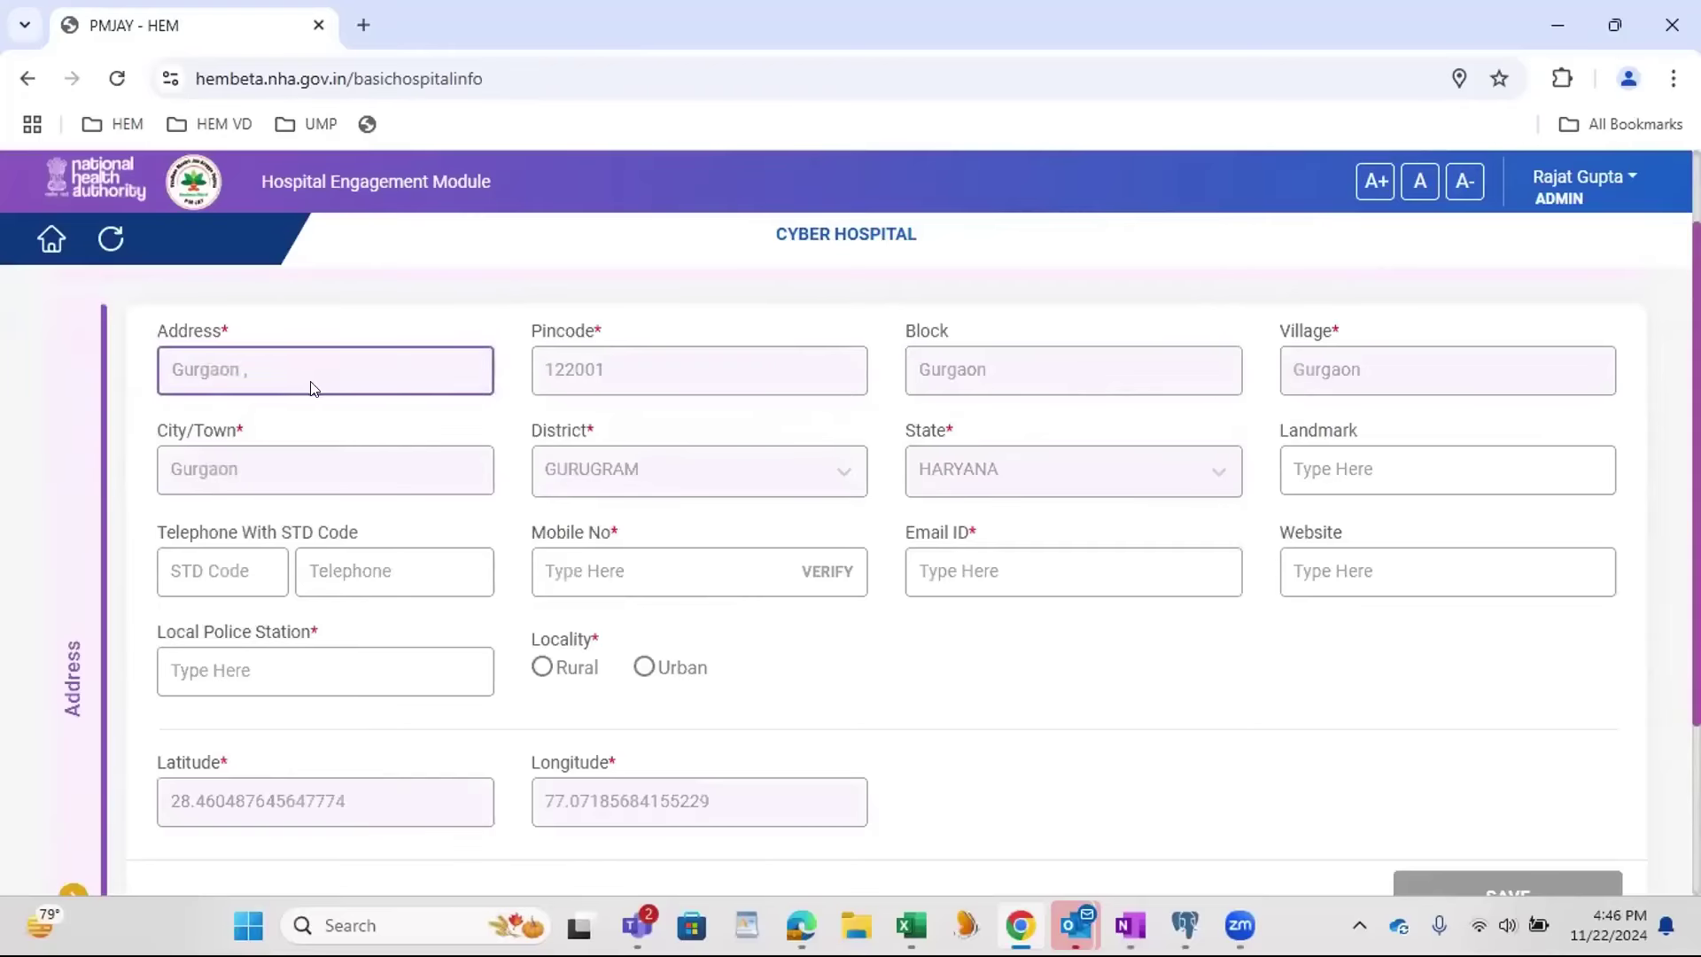
pyautogui.click(240, 465)
pyautogui.click(198, 331)
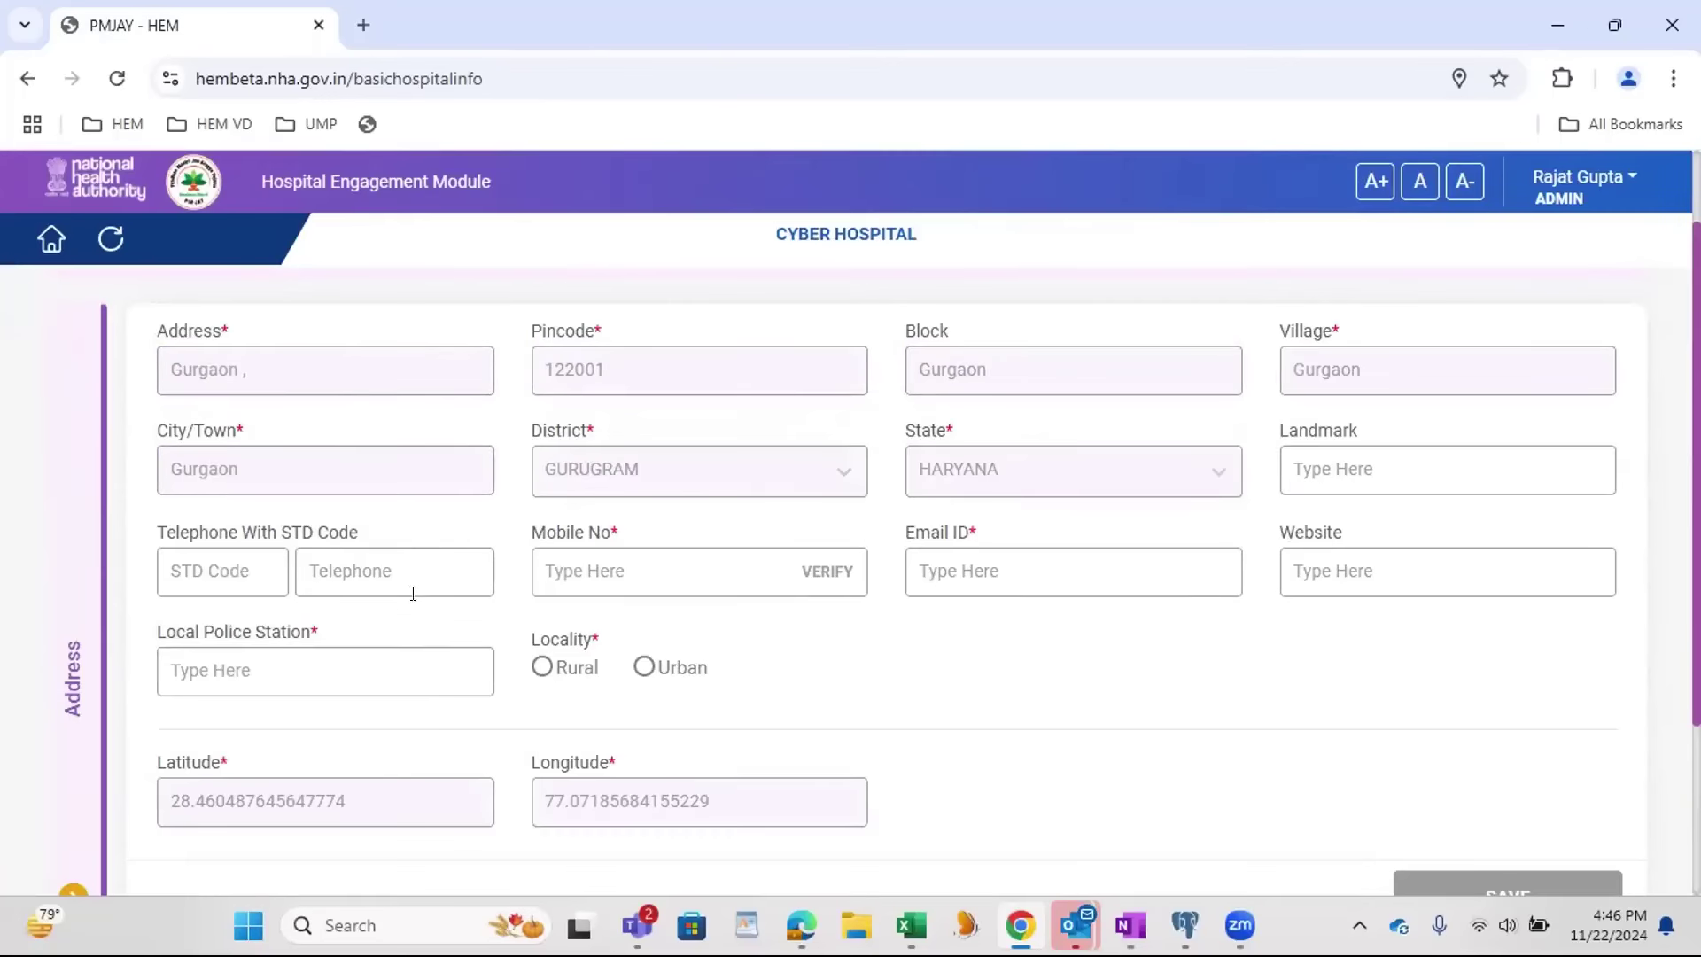
pyautogui.click(613, 574)
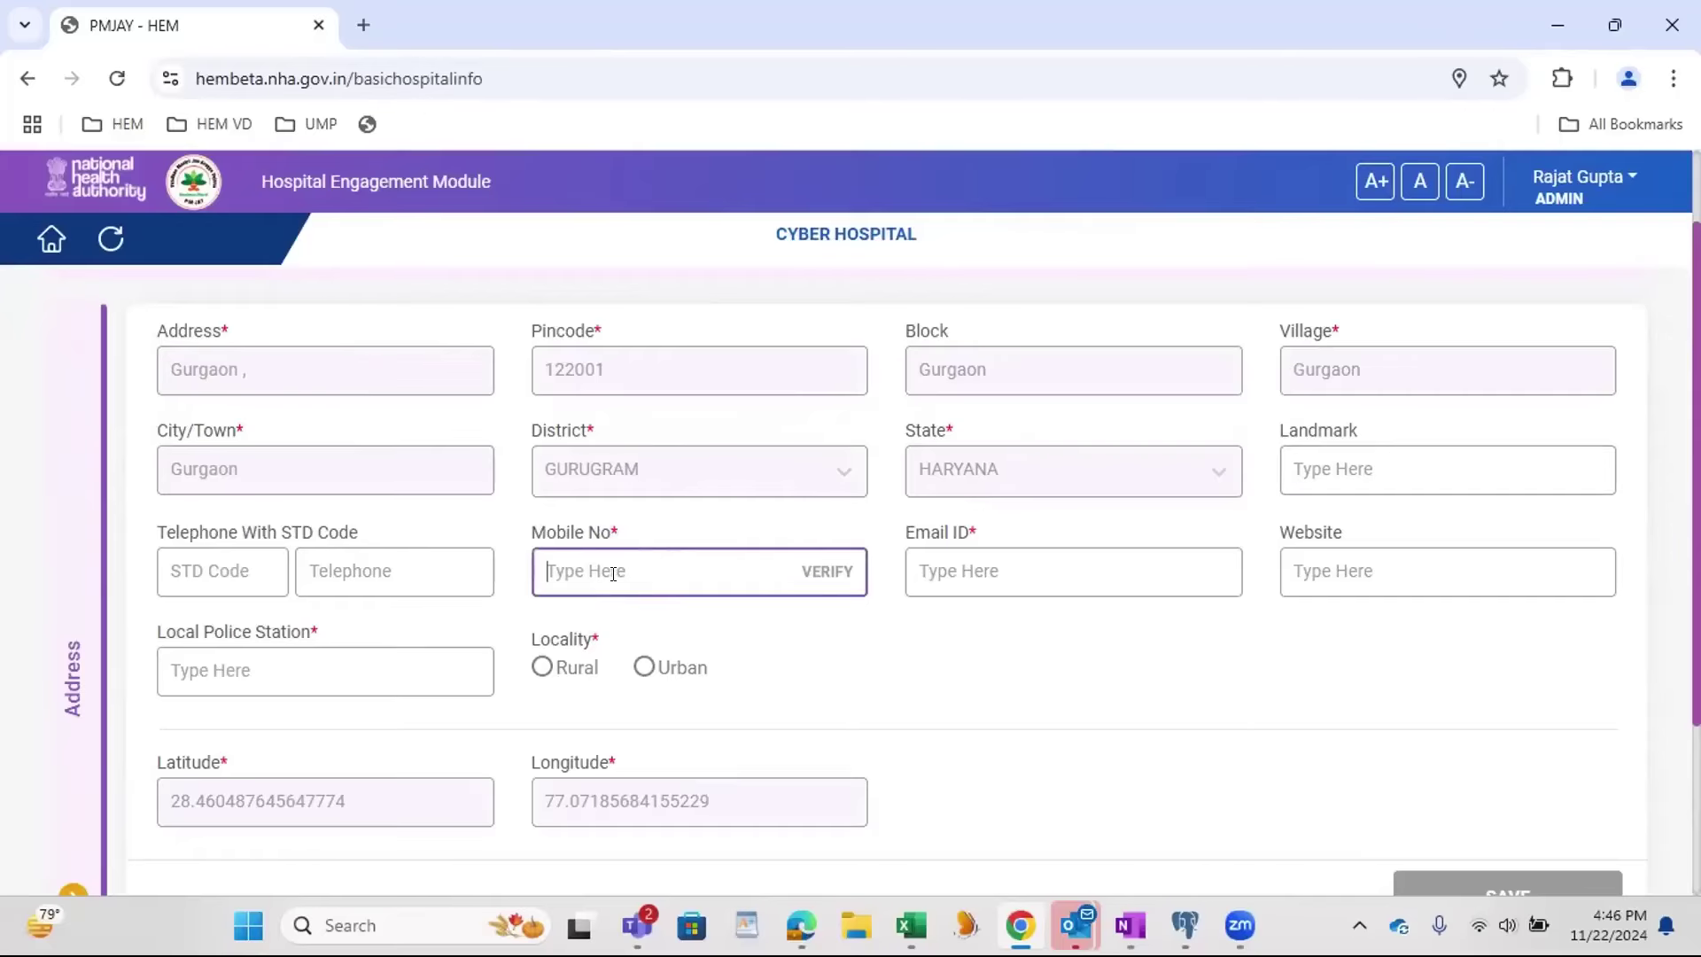
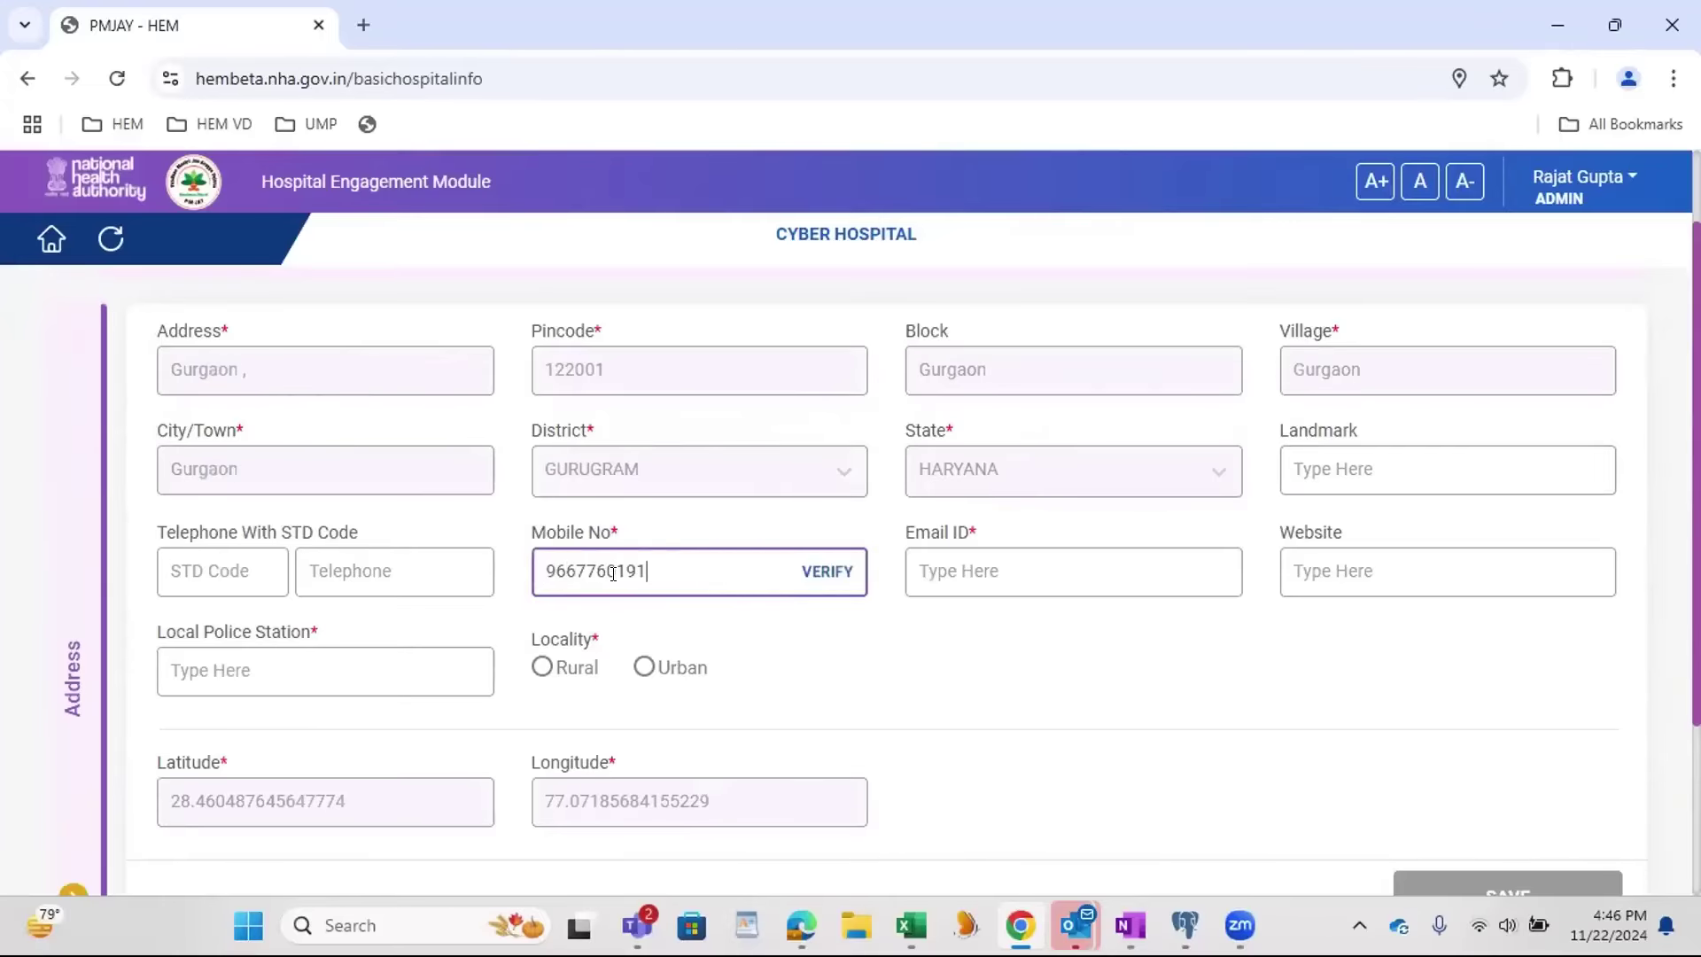
pyautogui.click(813, 576)
pyautogui.click(912, 570)
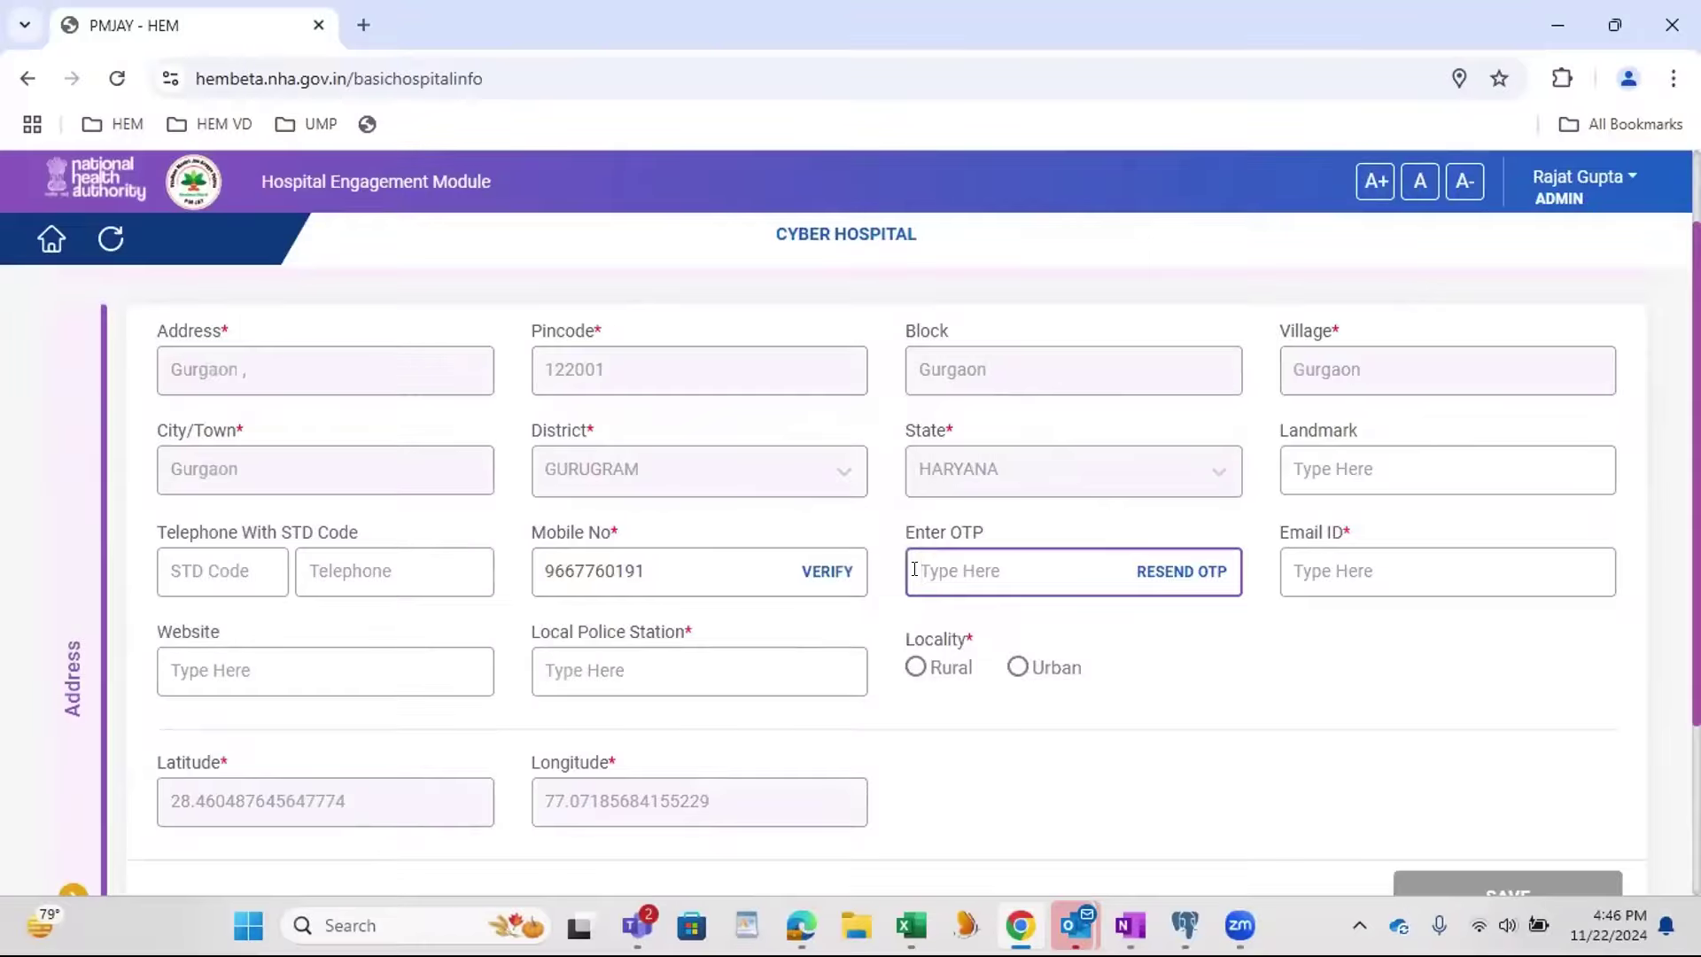
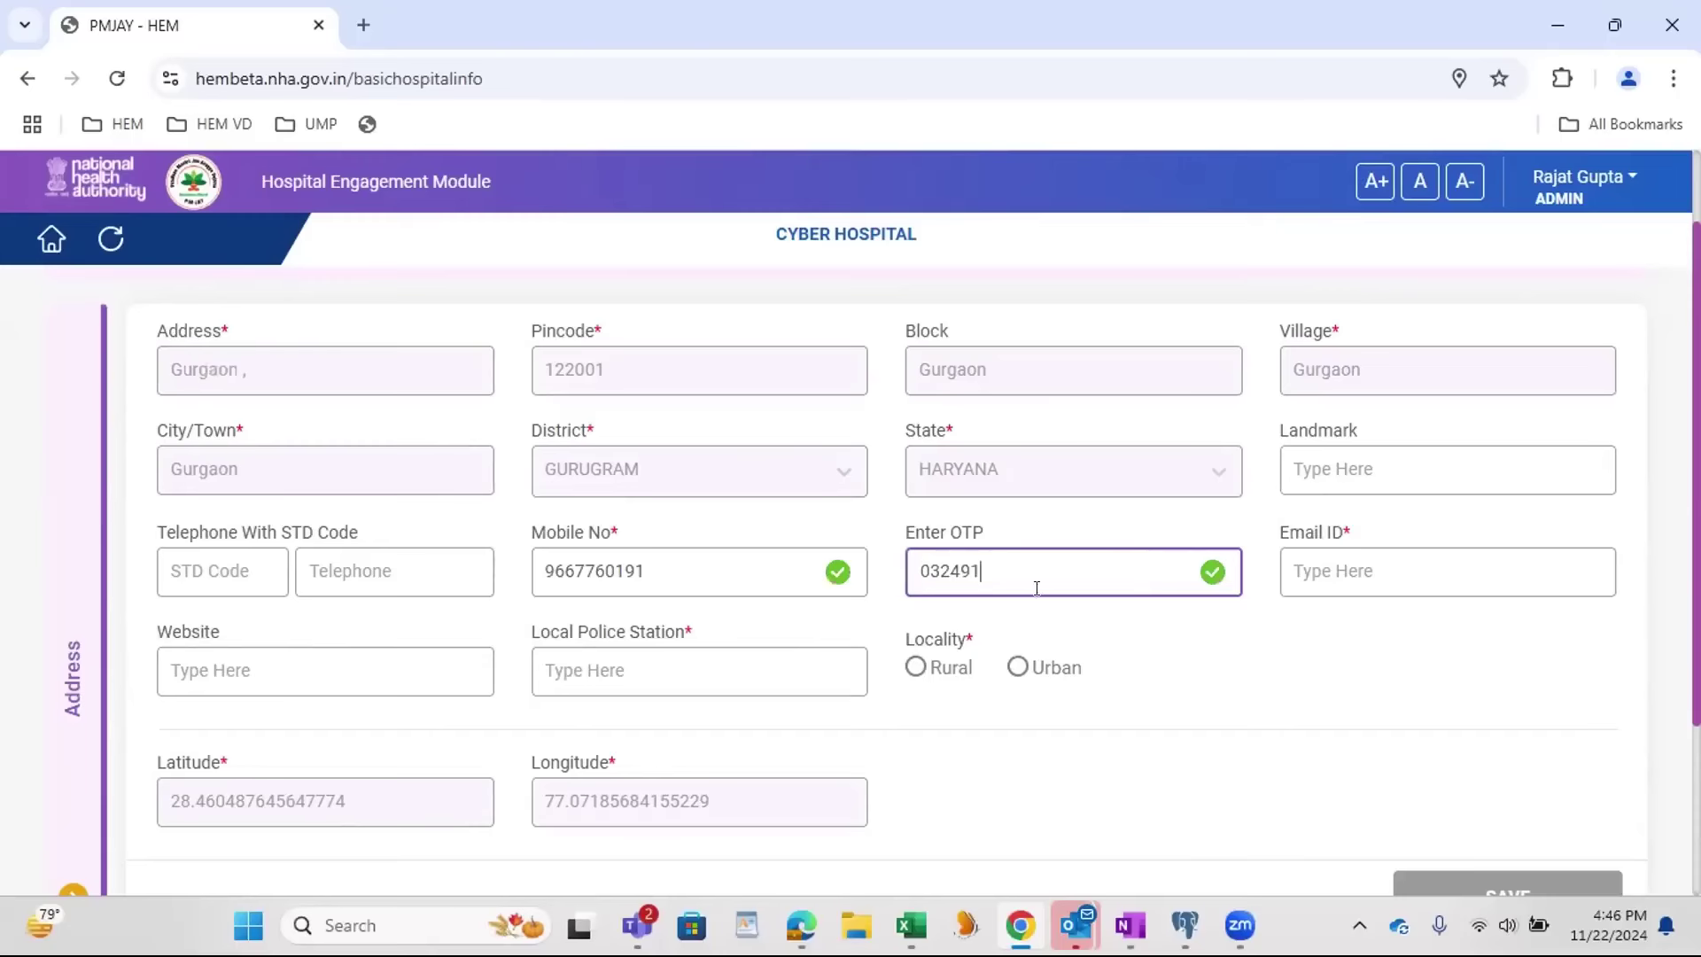
# Fill in the e-mail ID and local police station, choose Rural locality, and save
pyautogui.click(1326, 571)
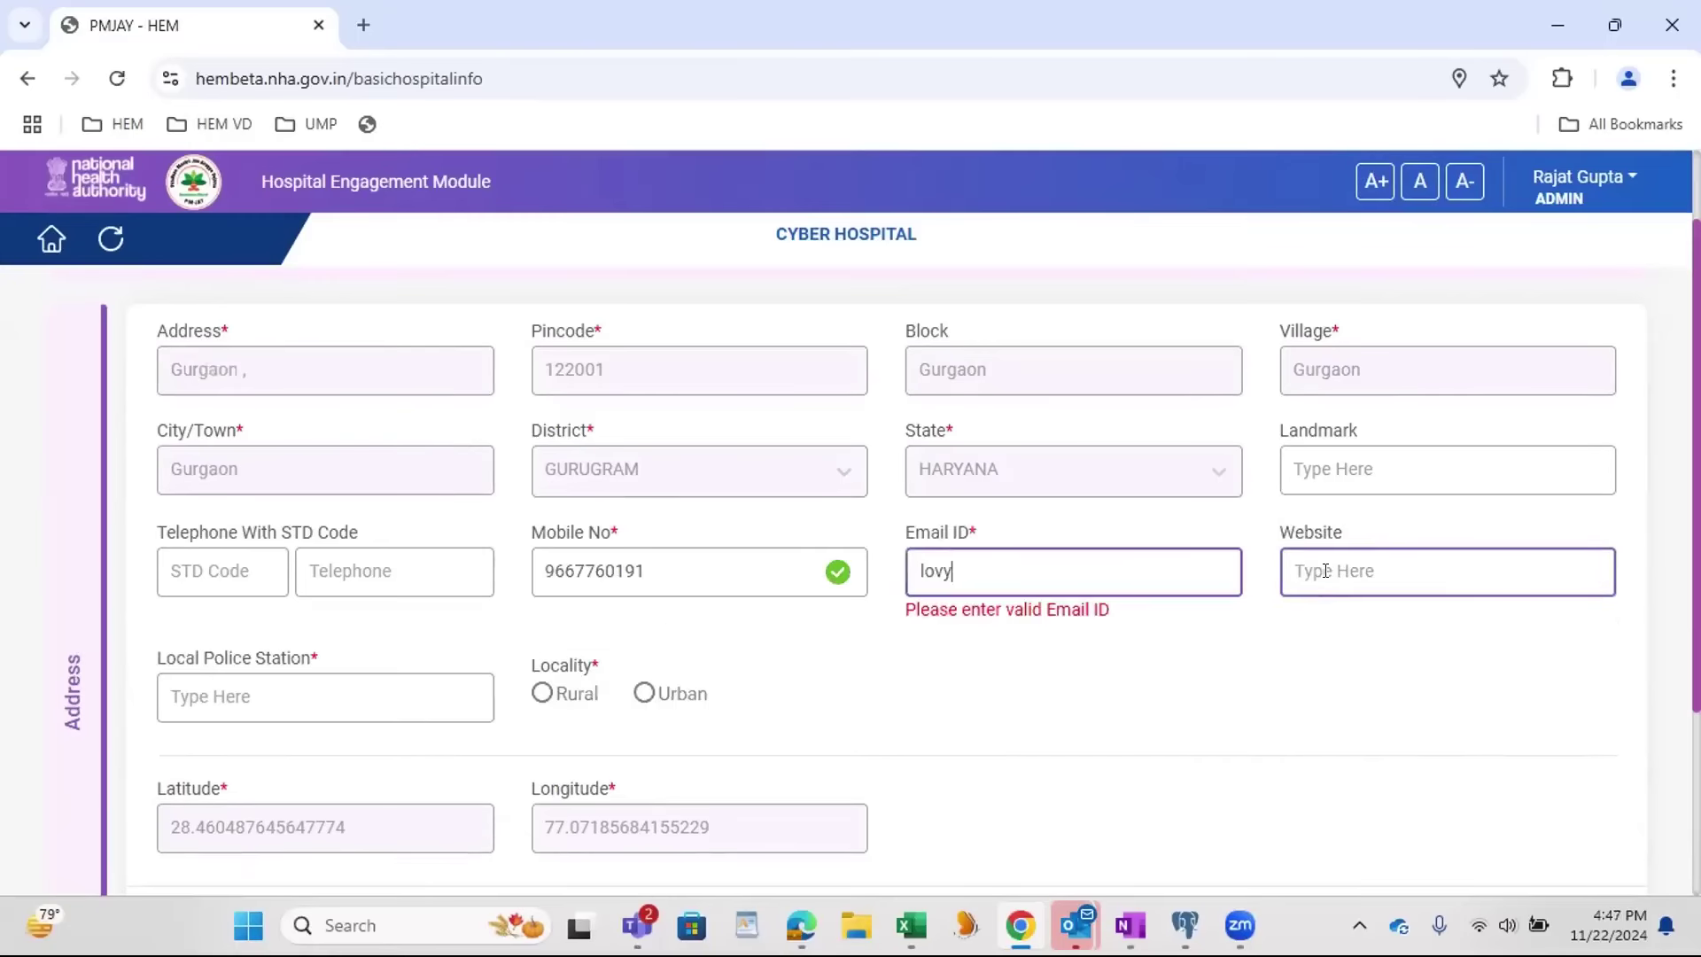
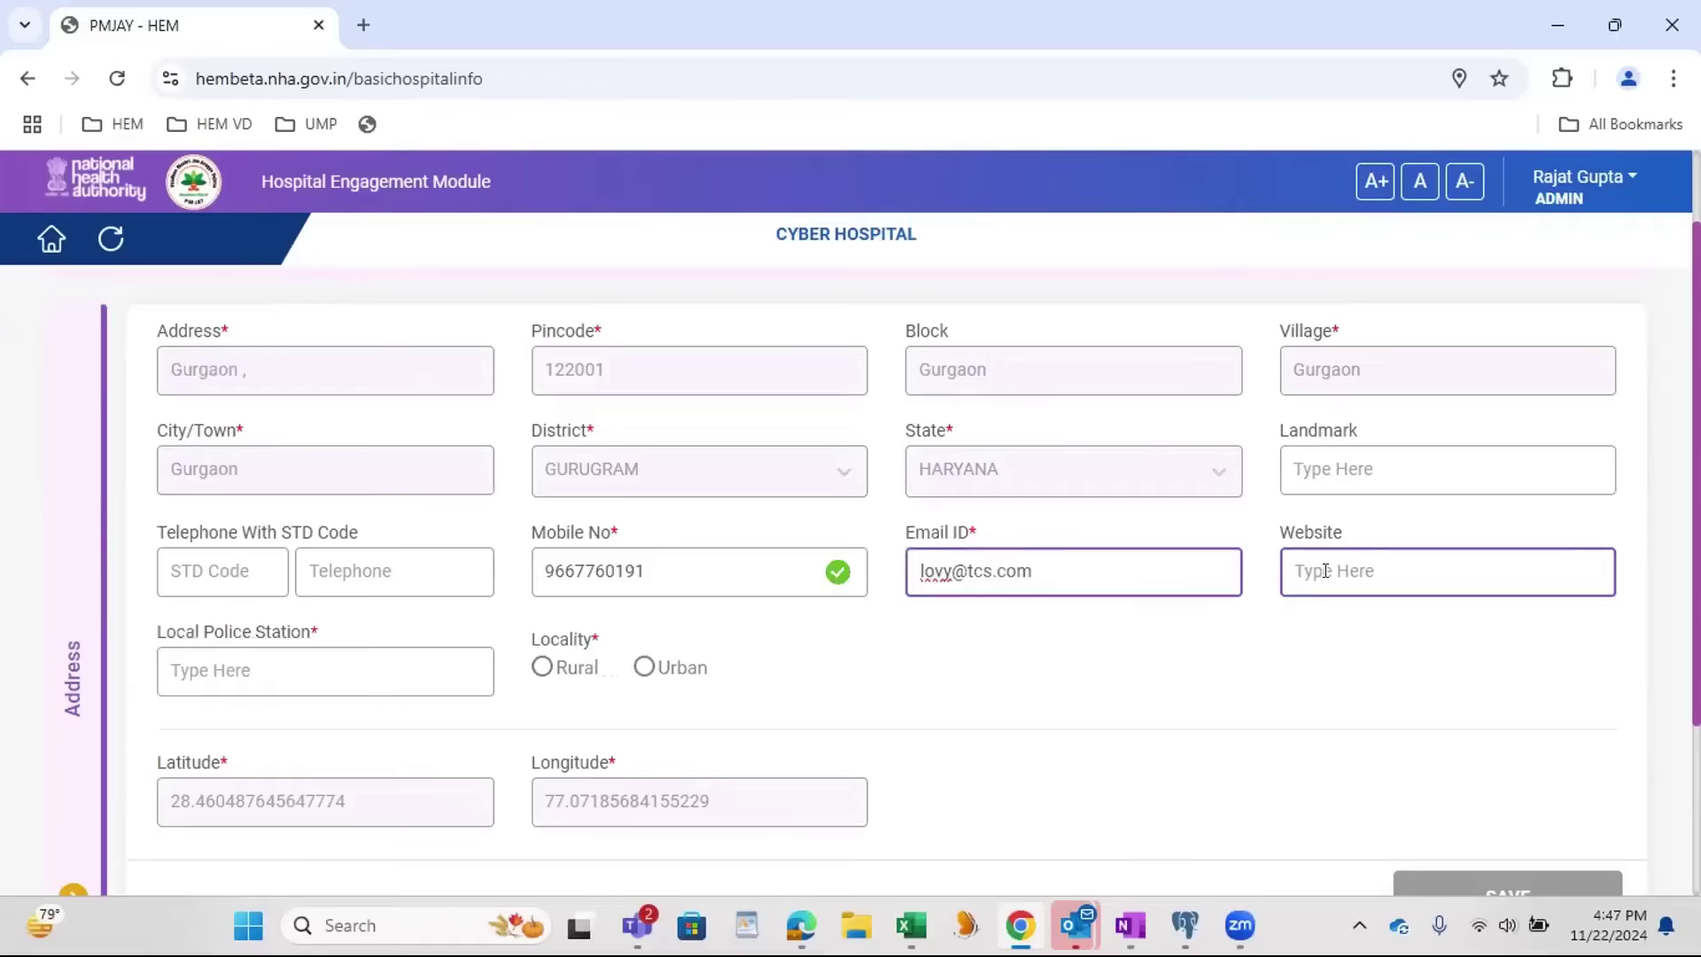
pyautogui.click(292, 655)
pyautogui.write('pol')
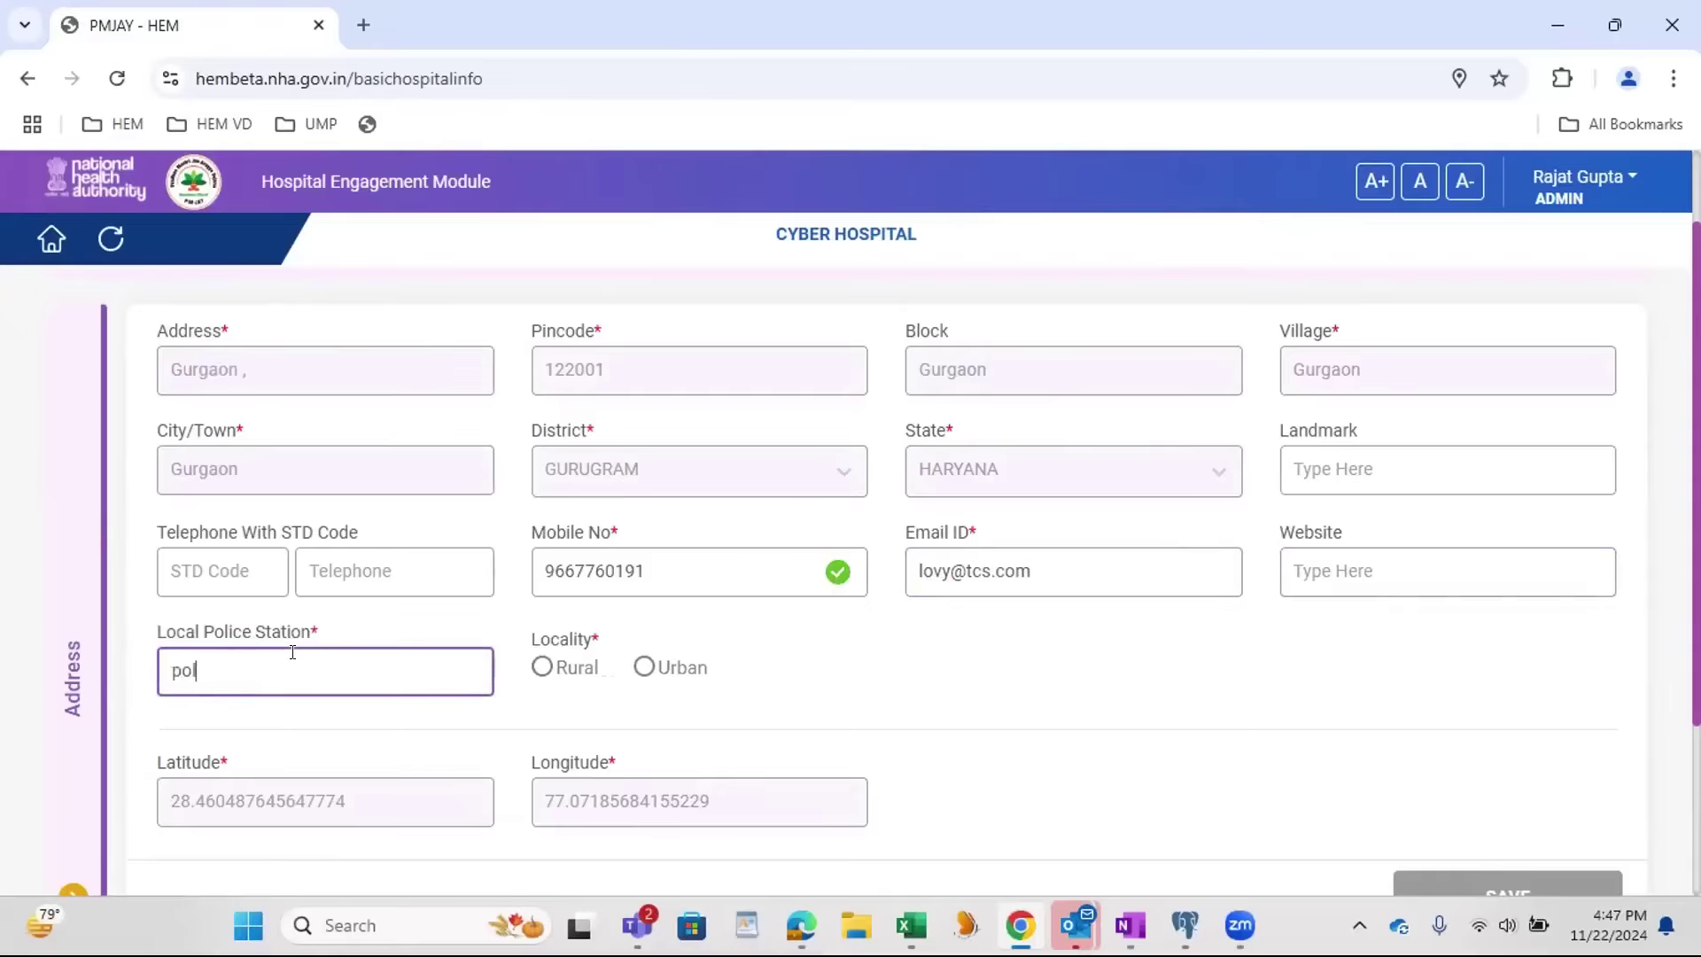
pyautogui.write('ice statio')
pyautogui.click(542, 667)
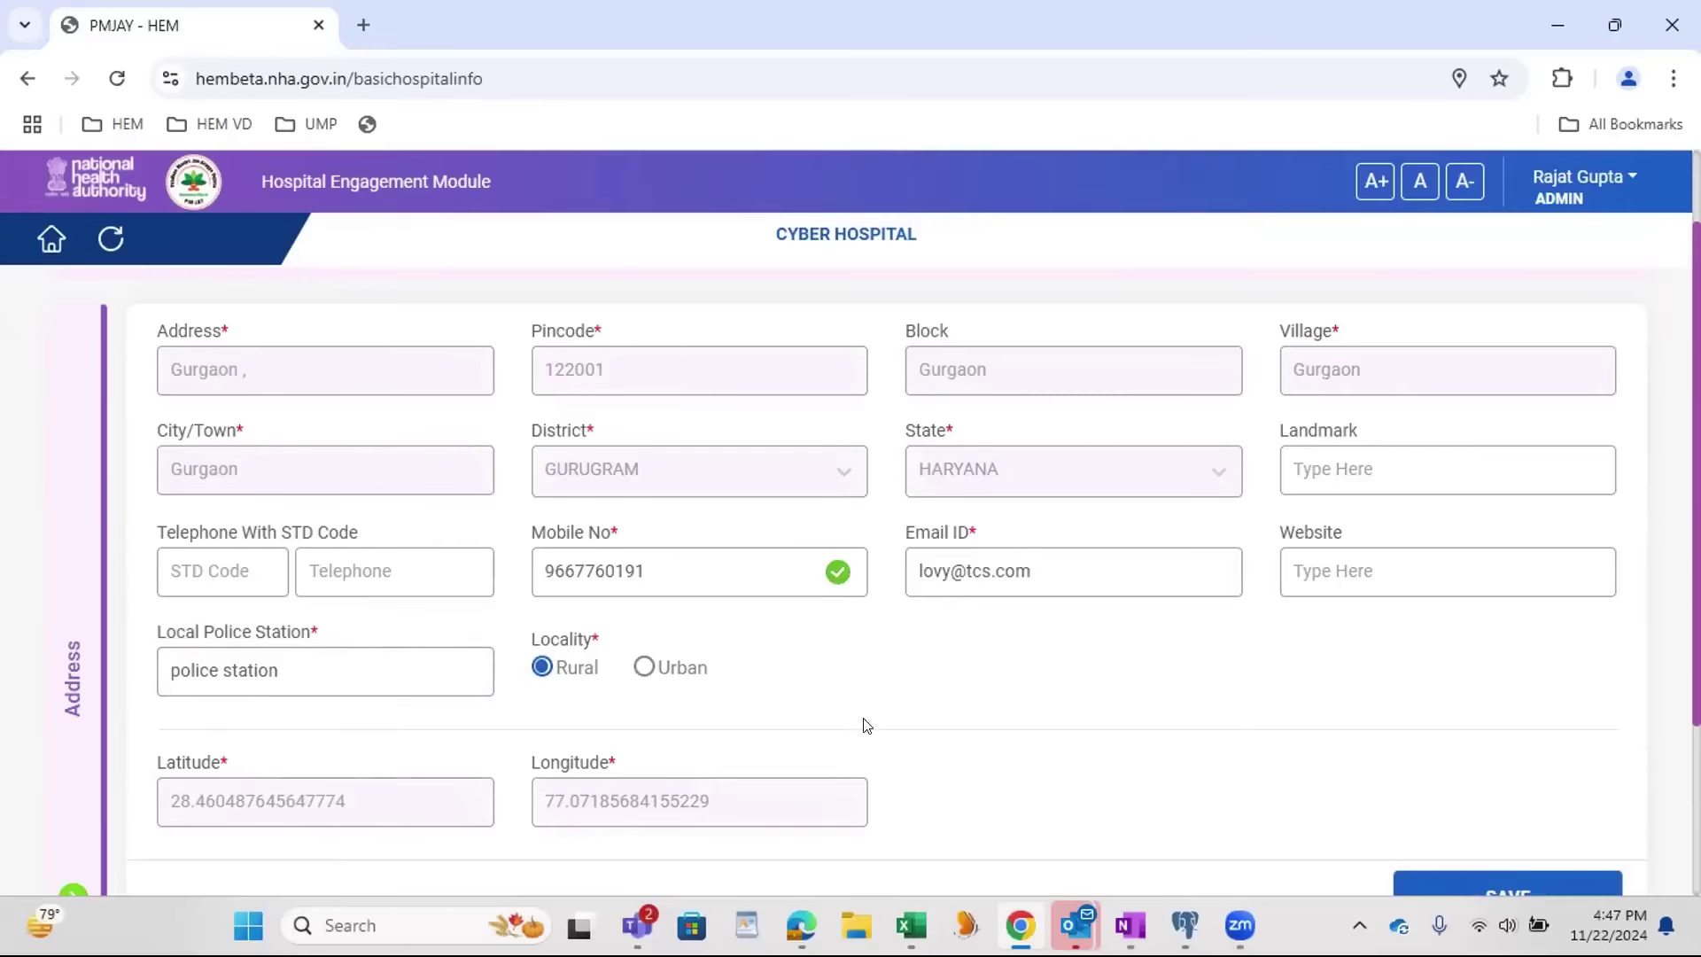
pyautogui.scroll(-1, 851, 724)
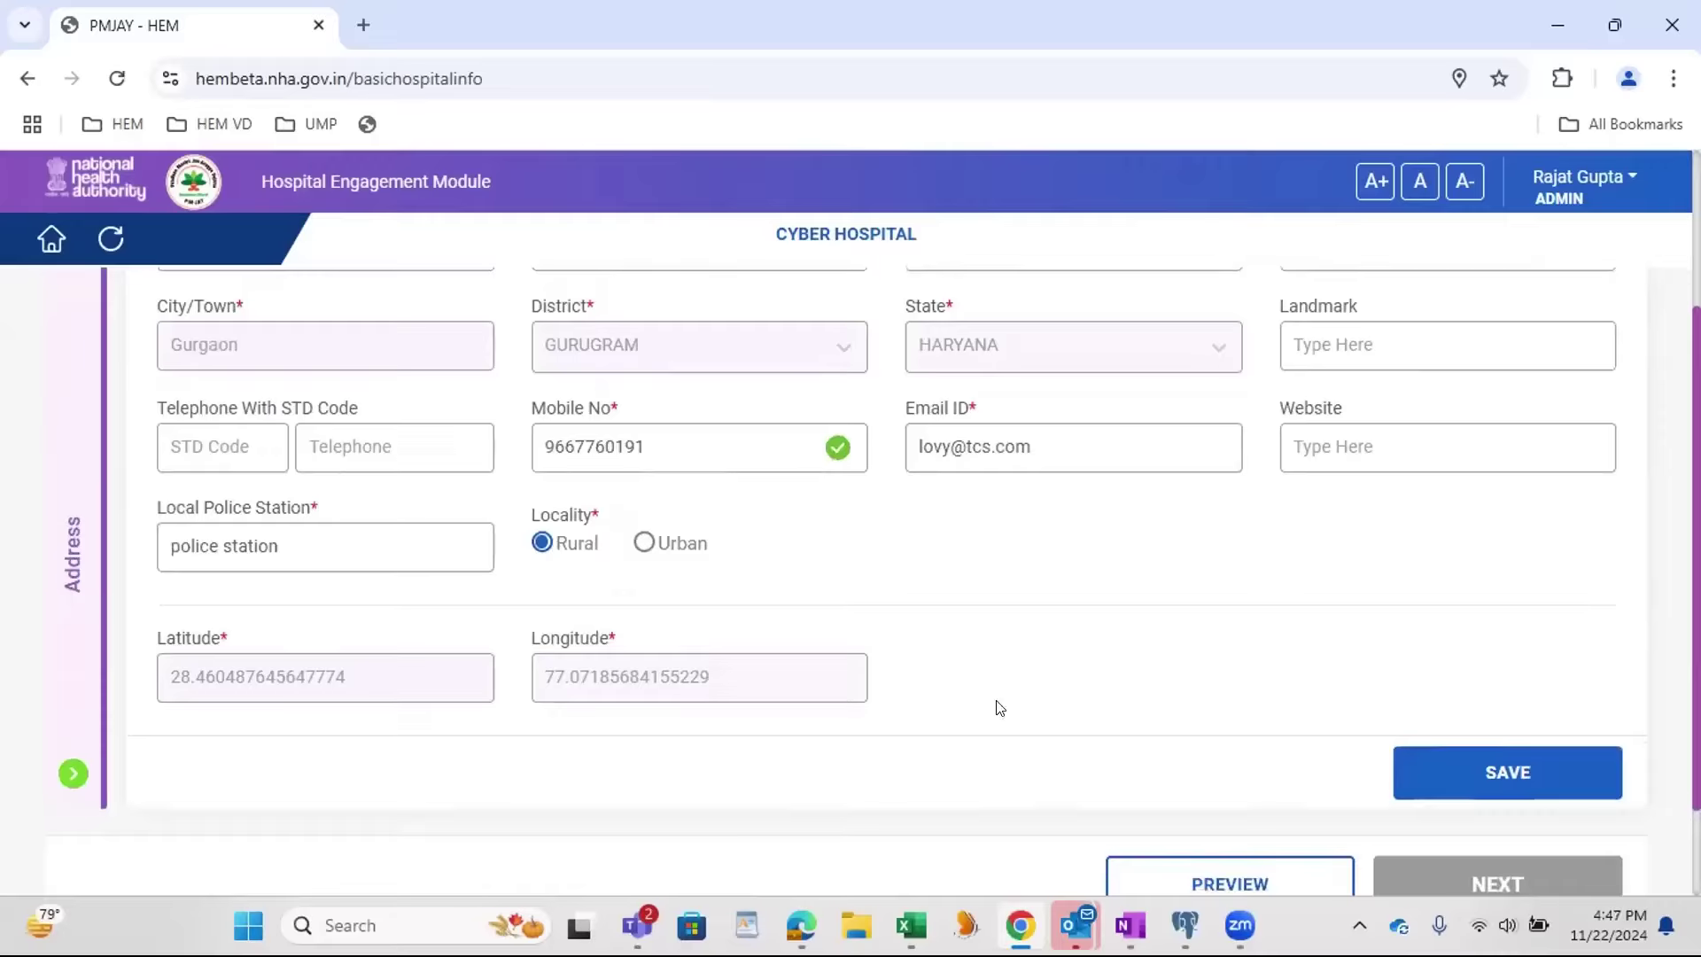
pyautogui.click(1460, 773)
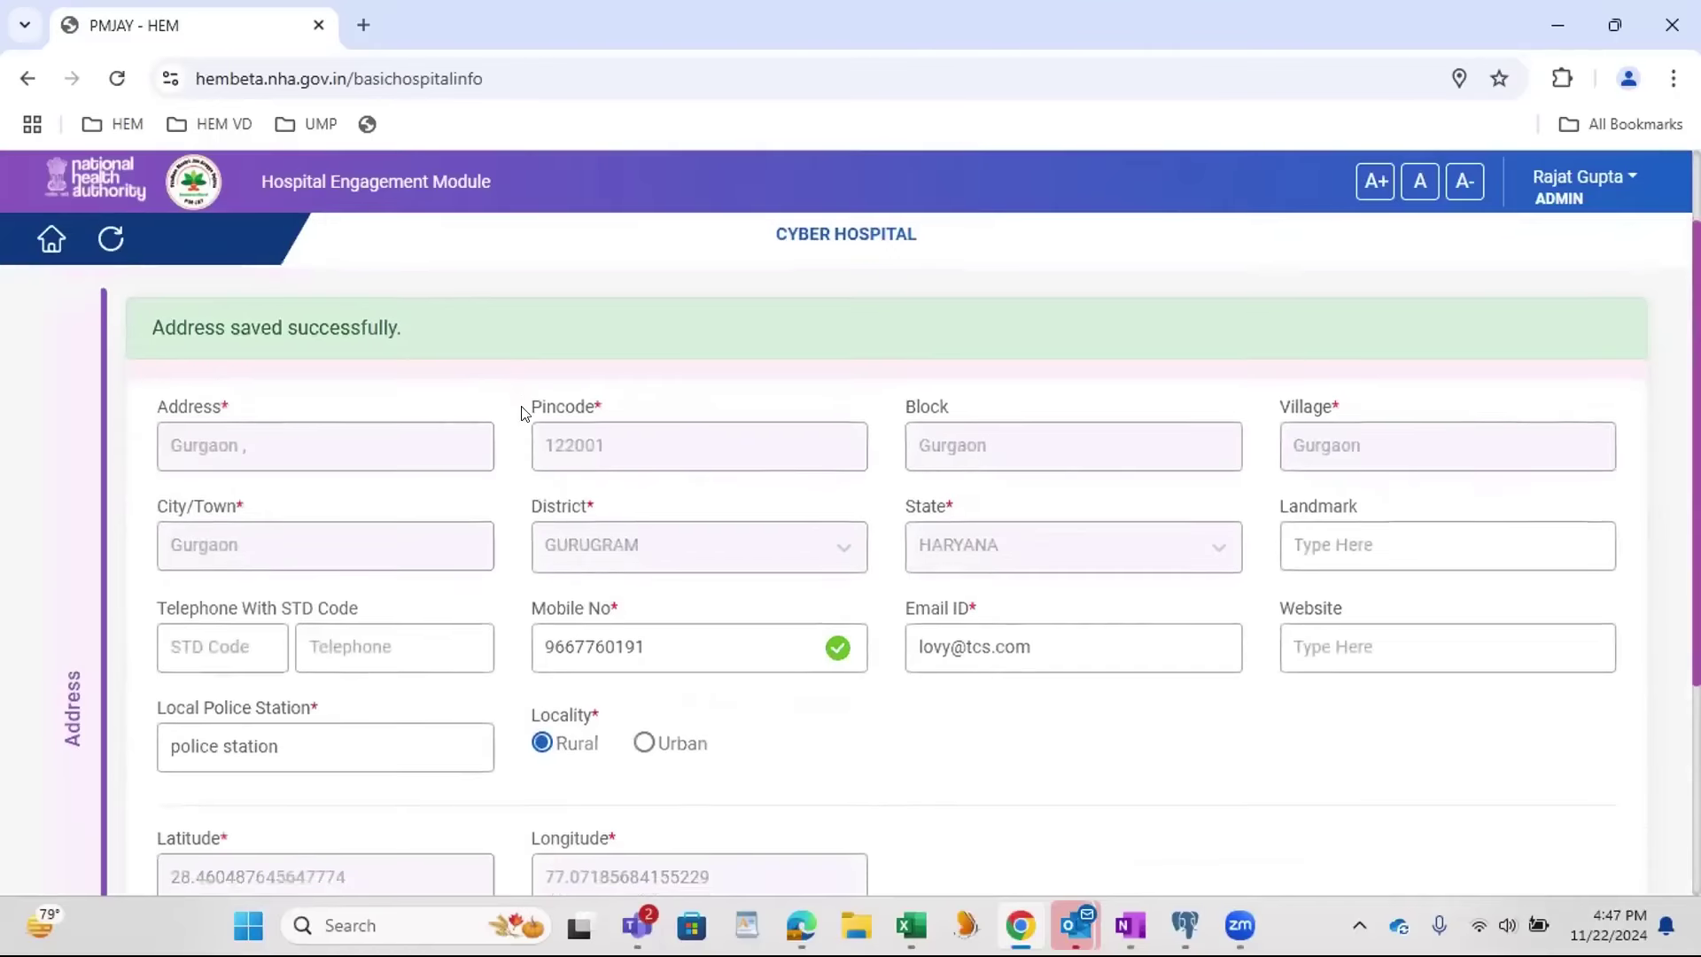
pyautogui.scroll(-2, 1132, 585)
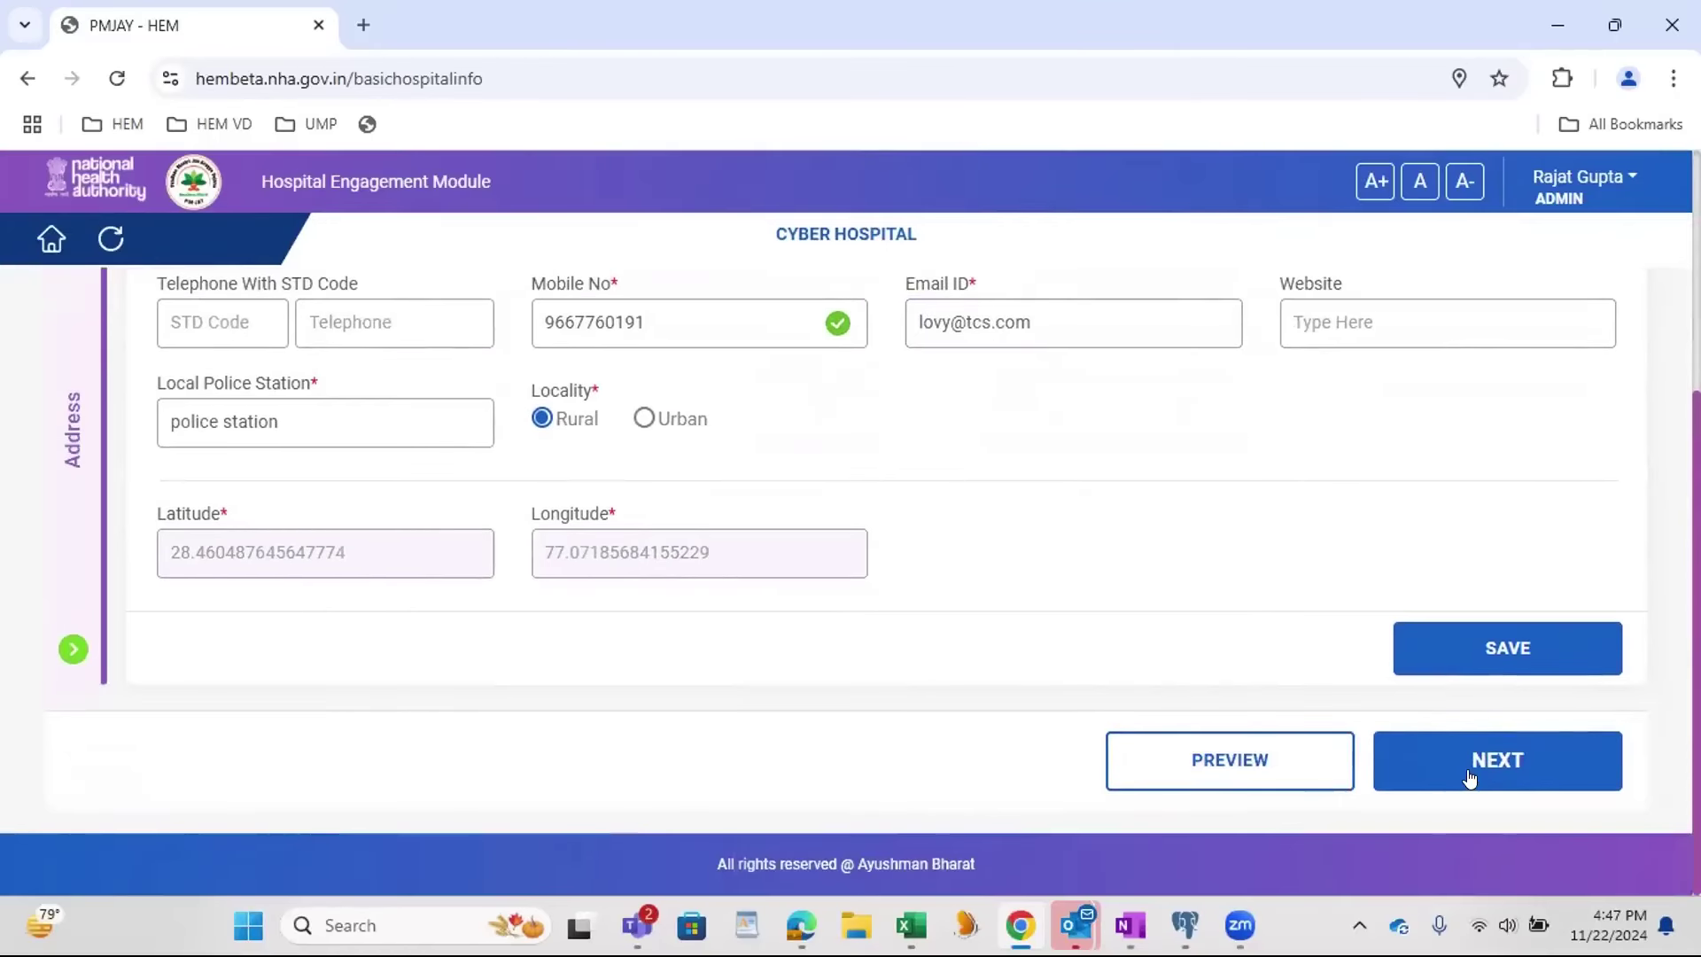
pyautogui.click(1470, 778)
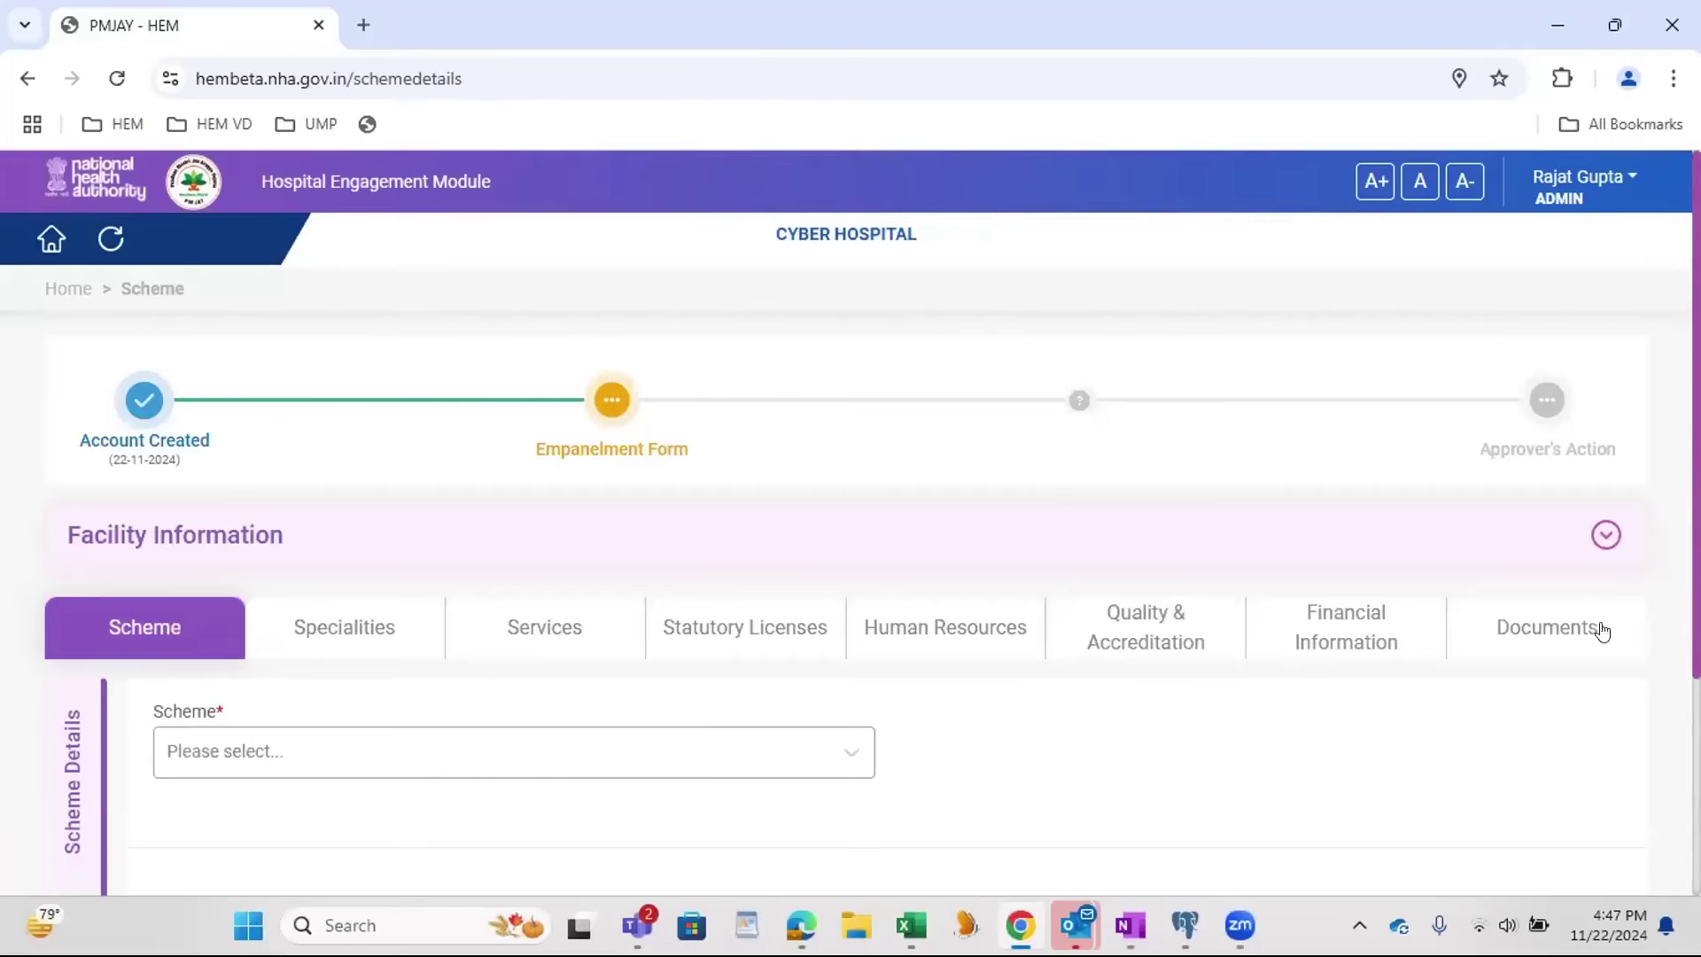
# Choose PMJAY from the Scheme dropdown and save the scheme
pyautogui.scroll(-2, 1382, 696)
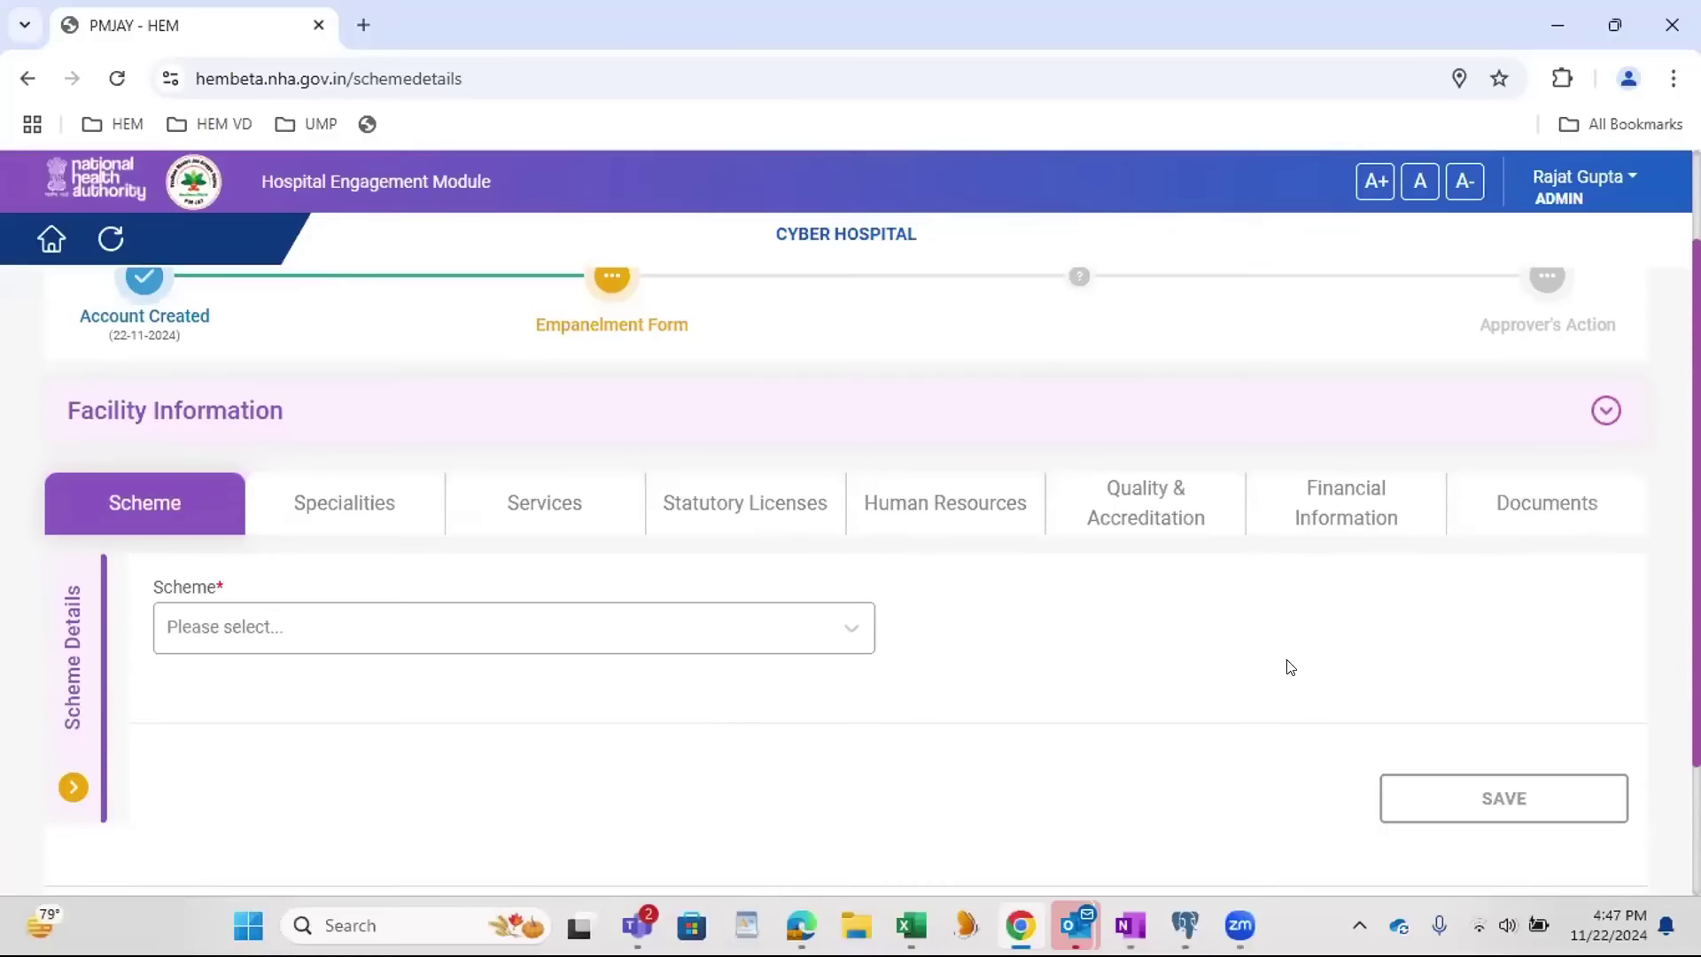
pyautogui.click(558, 629)
pyautogui.click(457, 767)
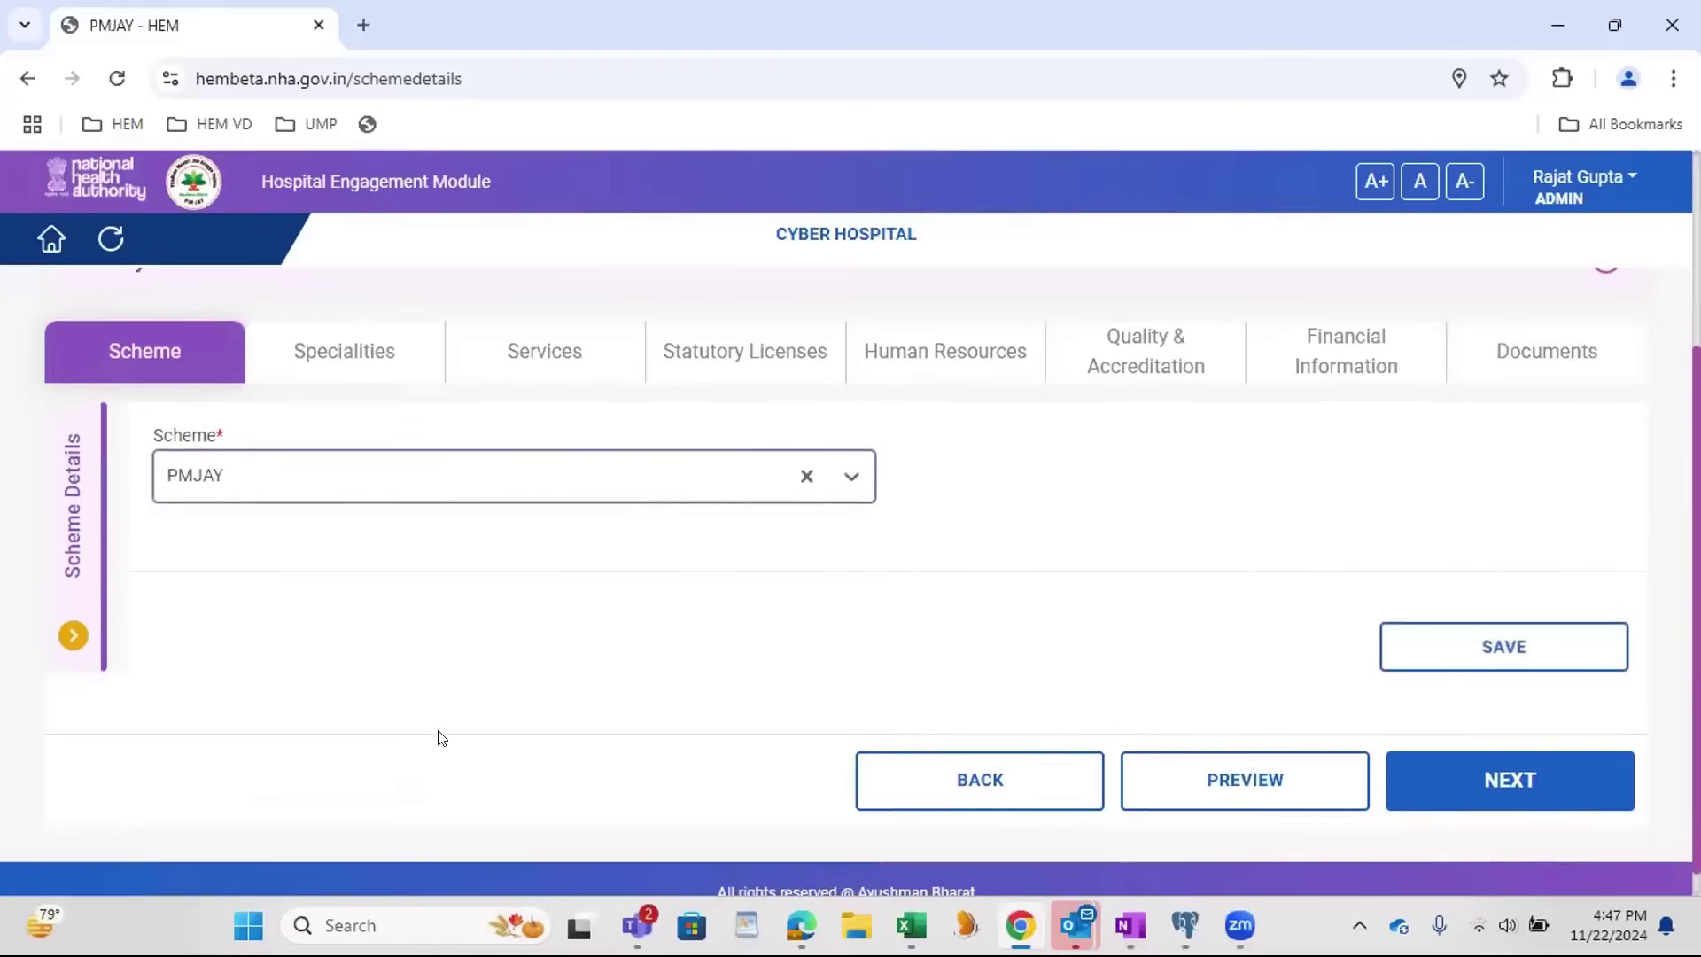
pyautogui.click(1437, 657)
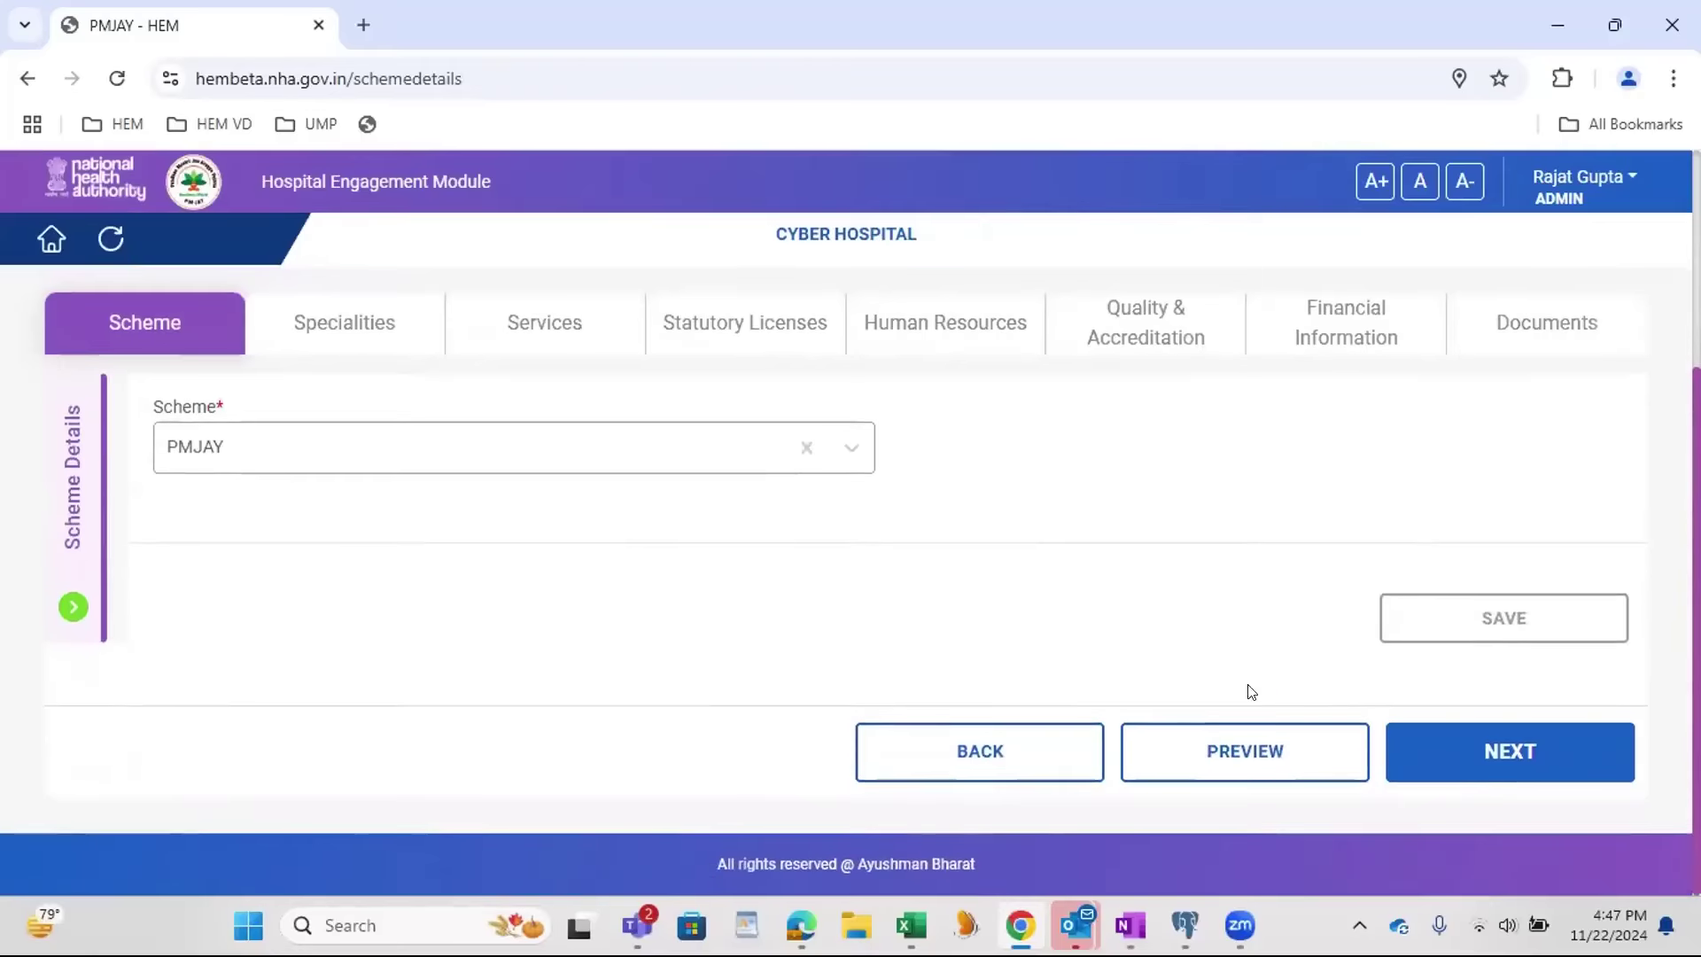
pyautogui.click(1511, 754)
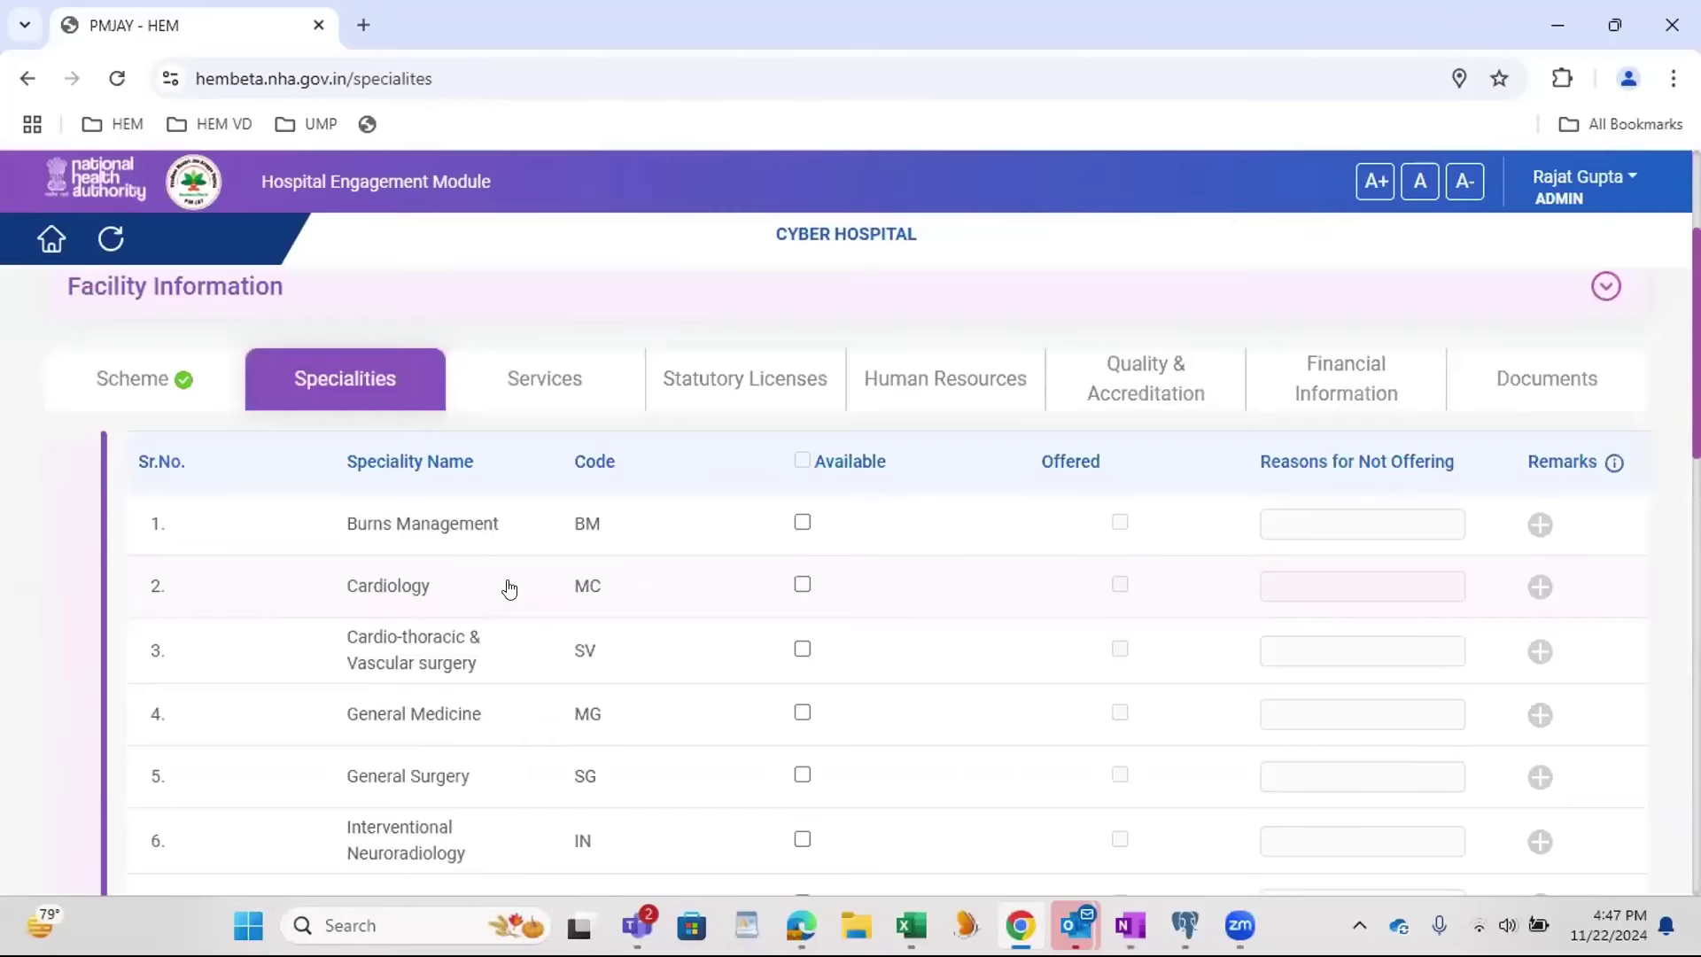
# Mark Burns Management as available, accept the disclosure declaration, and save the specialities
pyautogui.scroll(-3, 585, 487)
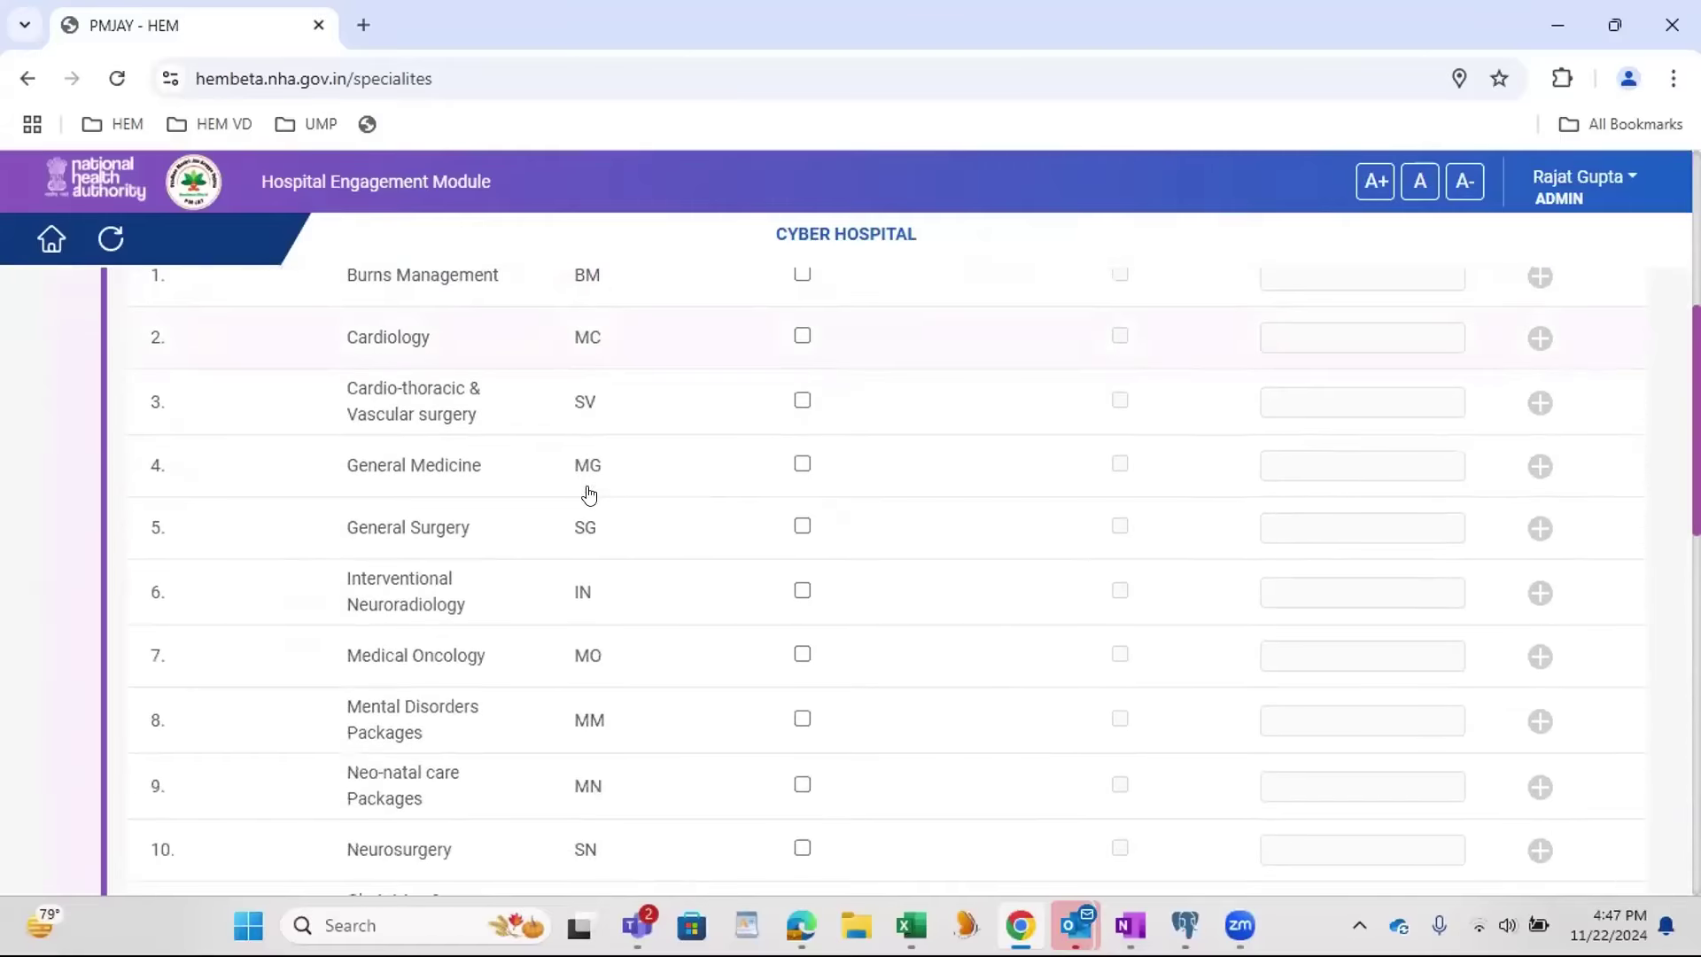
pyautogui.scroll(-7, 589, 493)
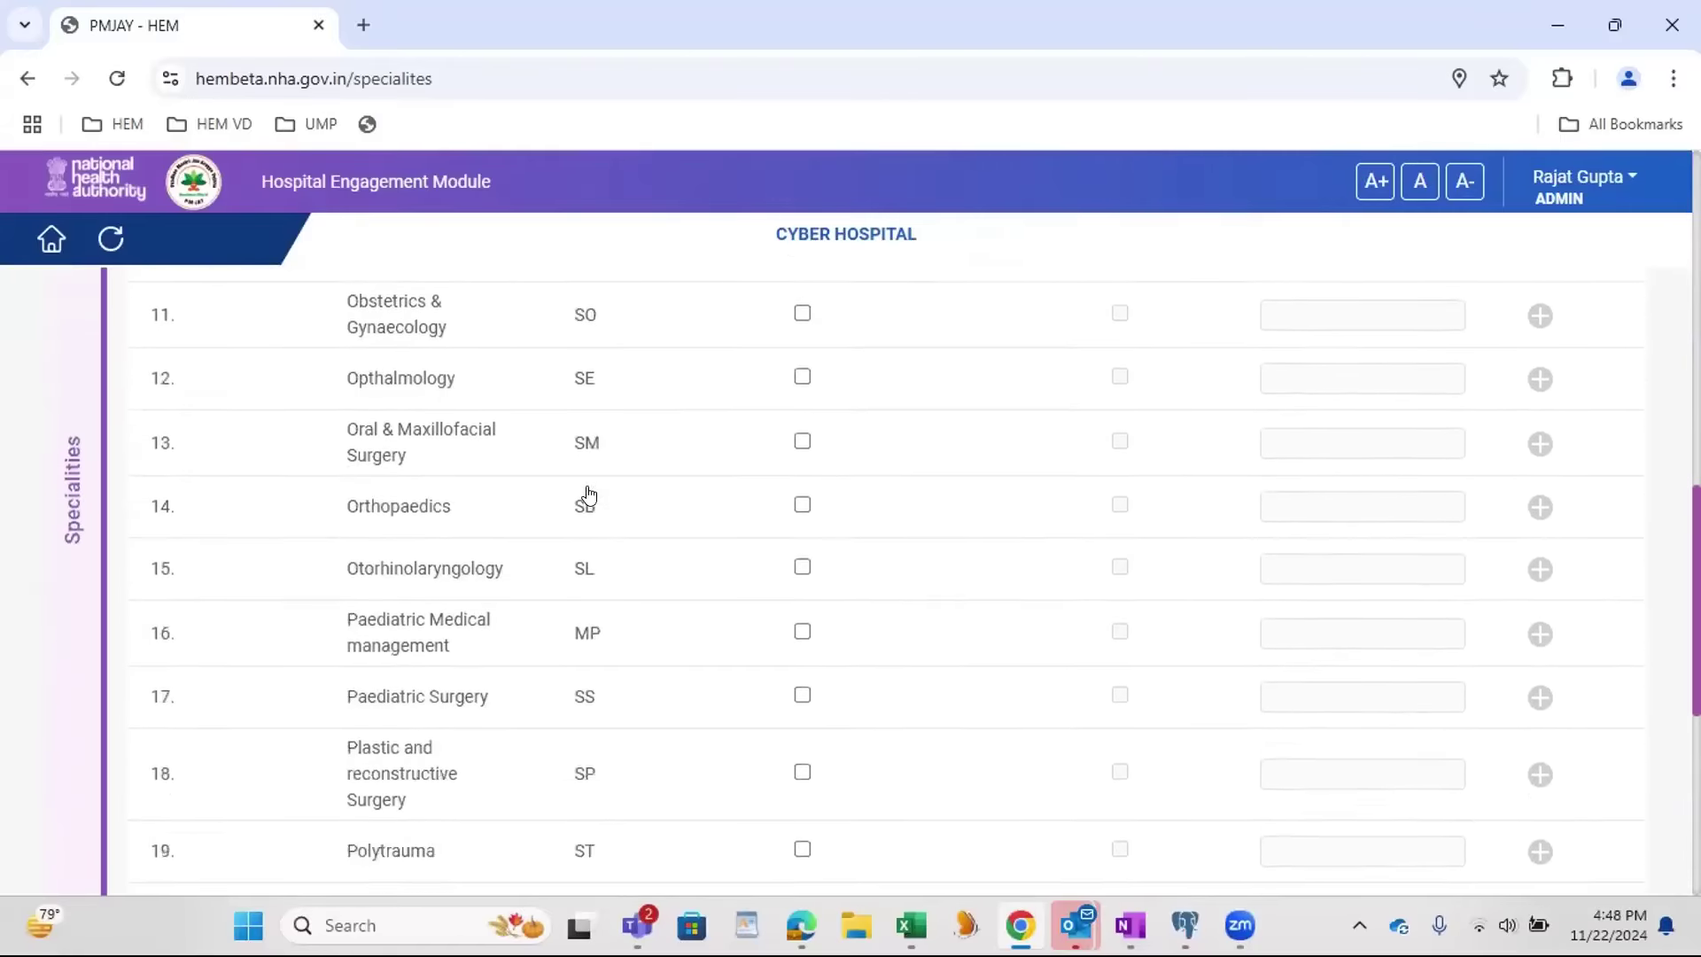
pyautogui.scroll(7, 589, 493)
pyautogui.scroll(6, 589, 493)
pyautogui.click(801, 770)
pyautogui.scroll(-12, 851, 576)
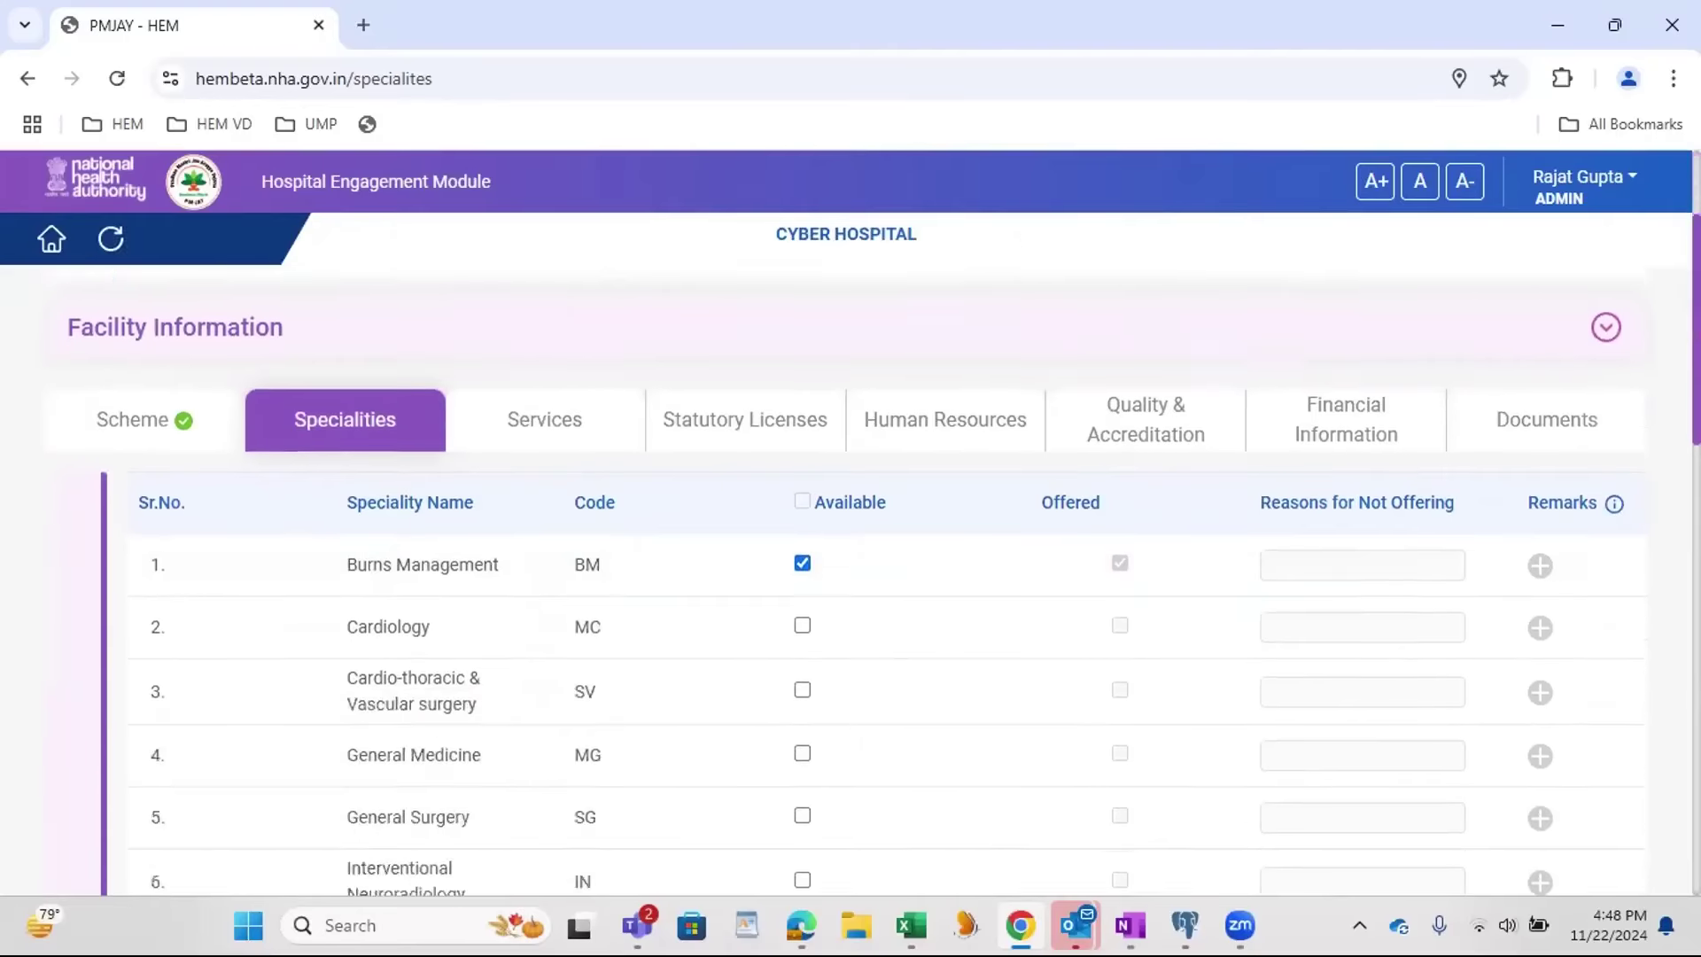
pyautogui.scroll(-1, 851, 576)
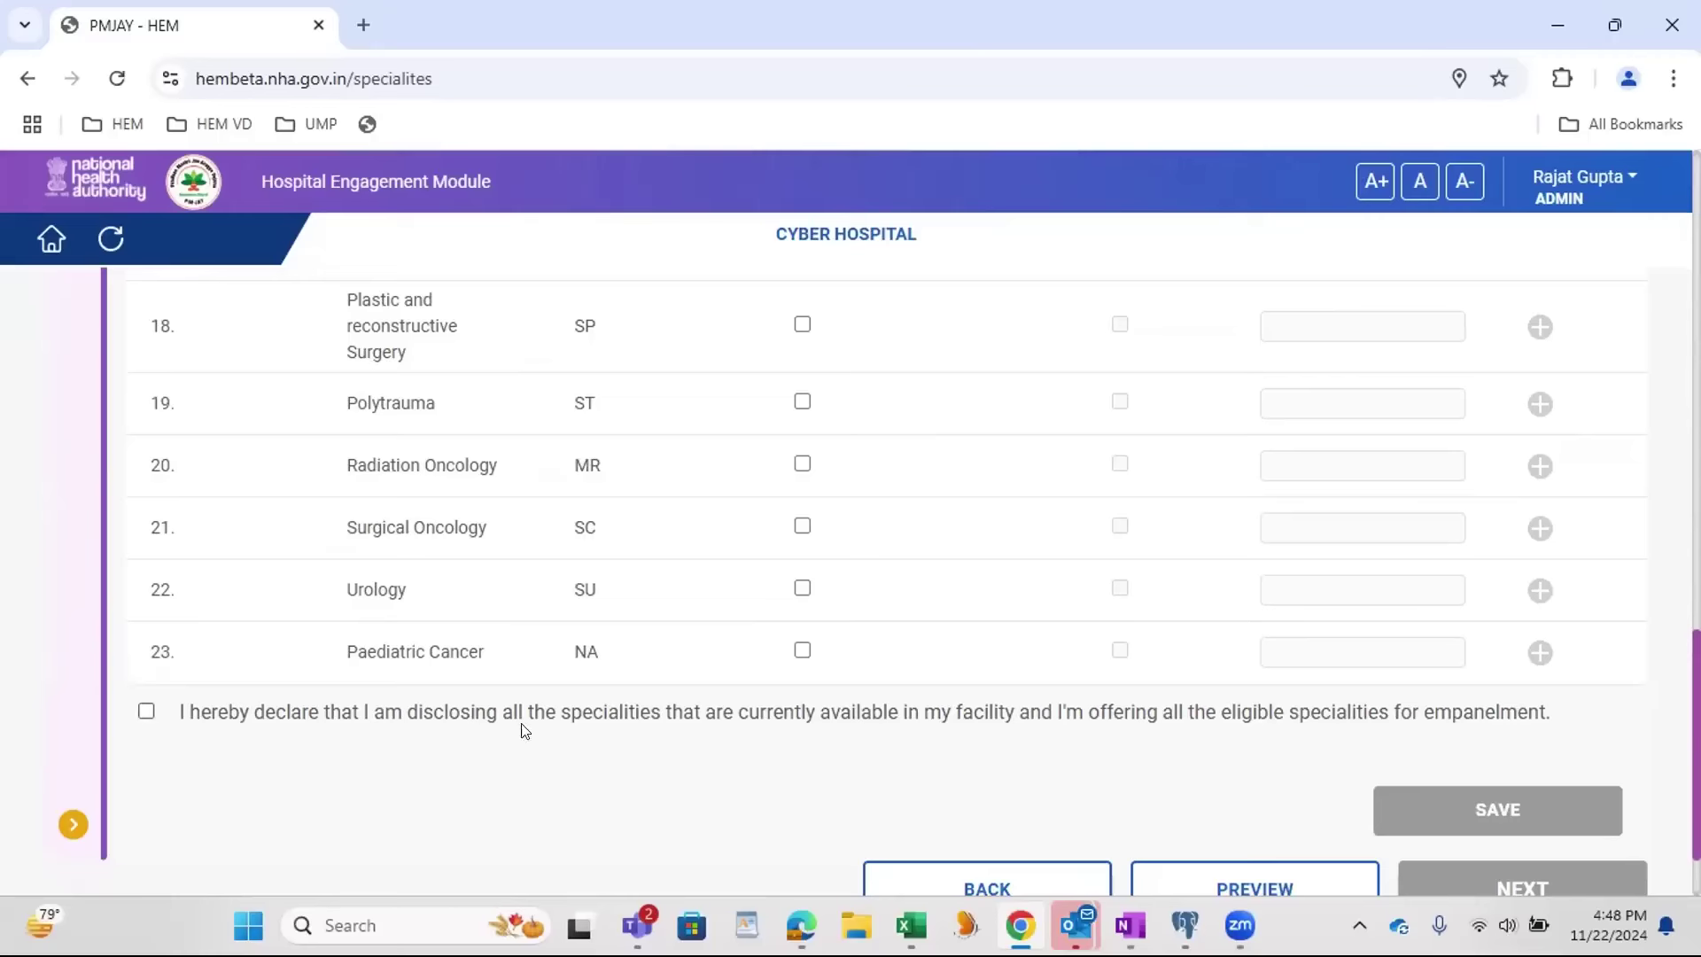
pyautogui.click(146, 712)
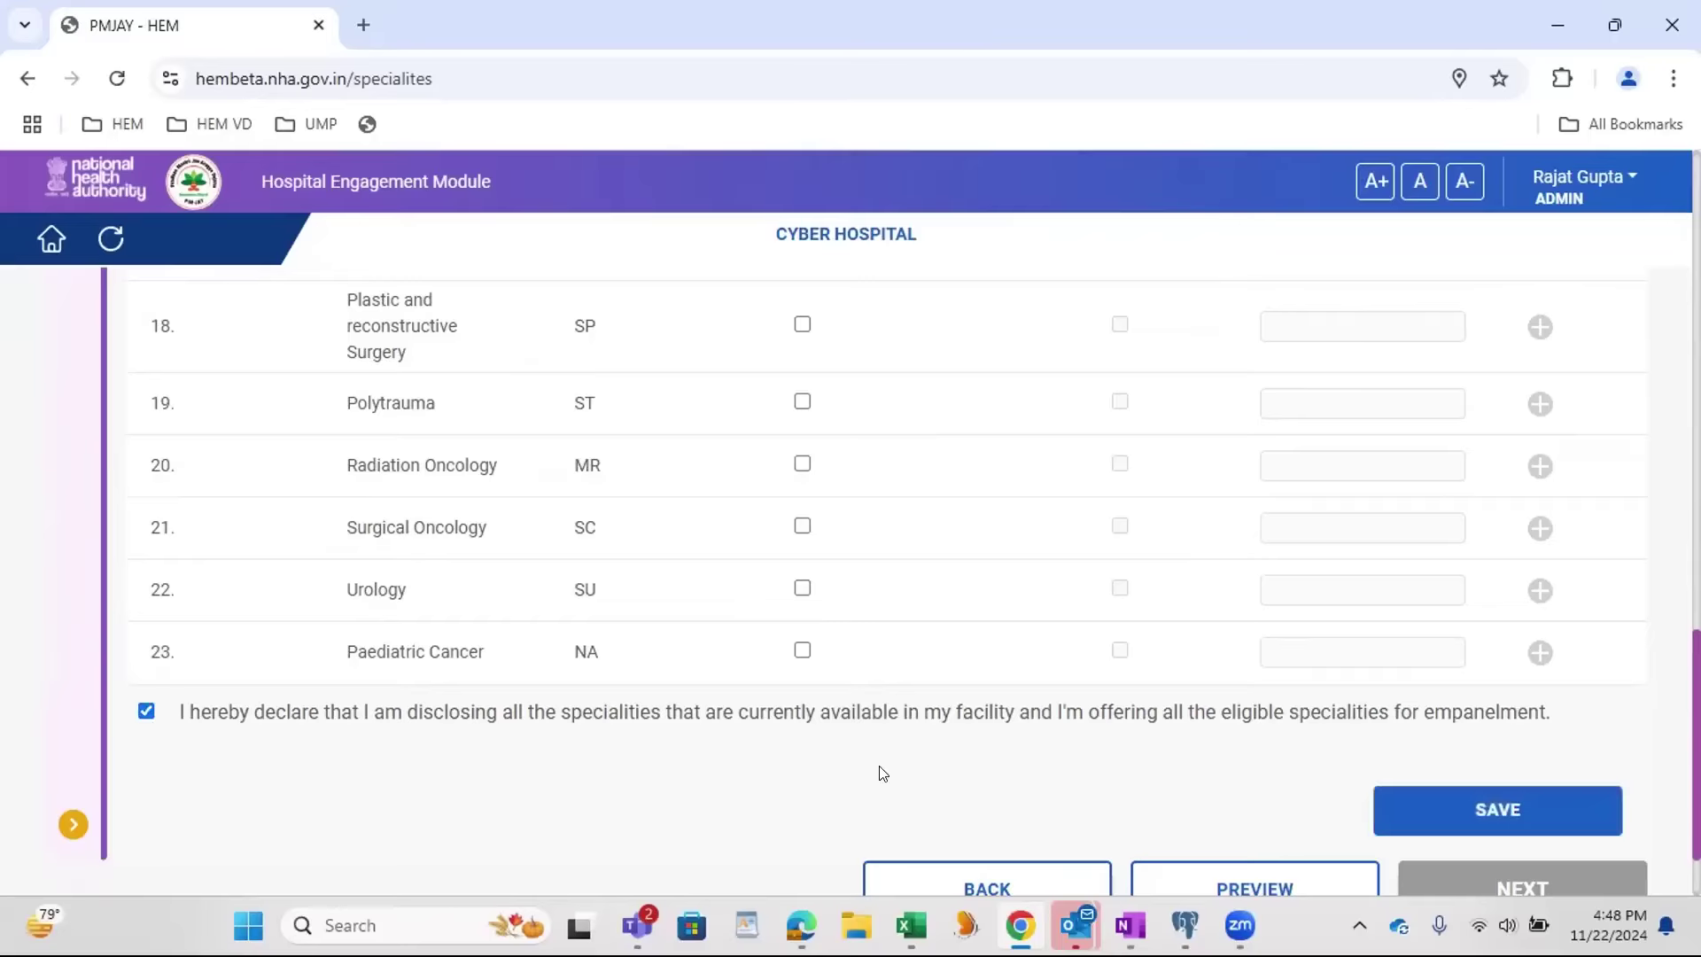
pyautogui.click(1540, 817)
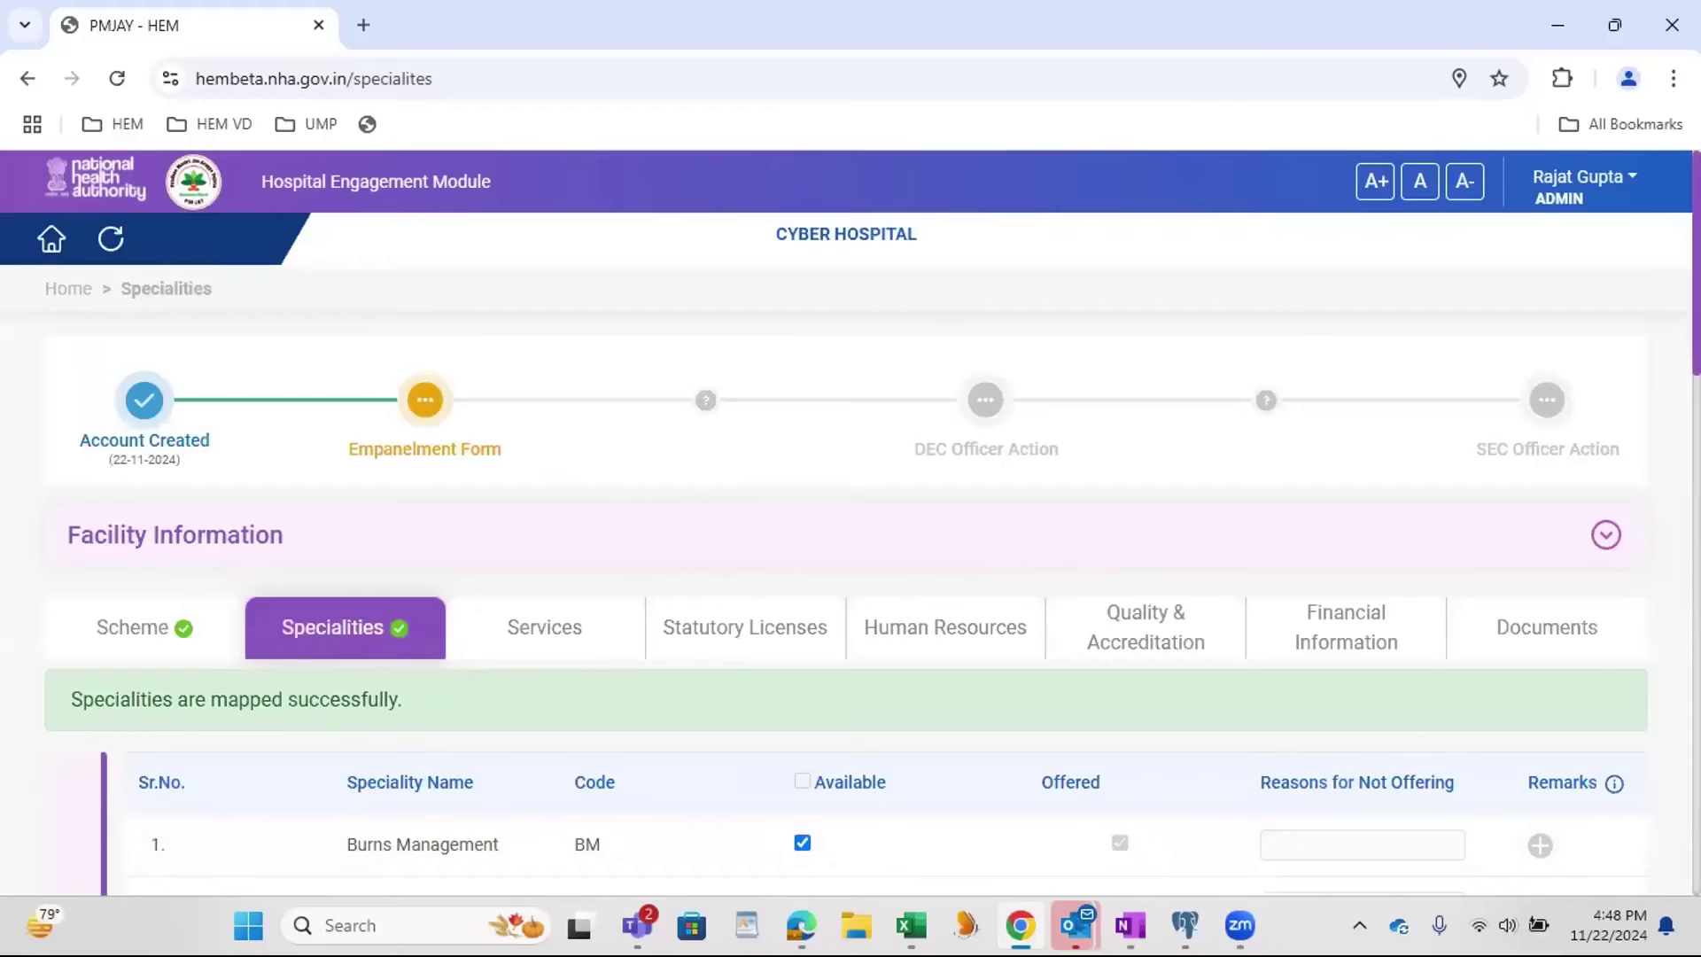
pyautogui.scroll(-15, 846, 567)
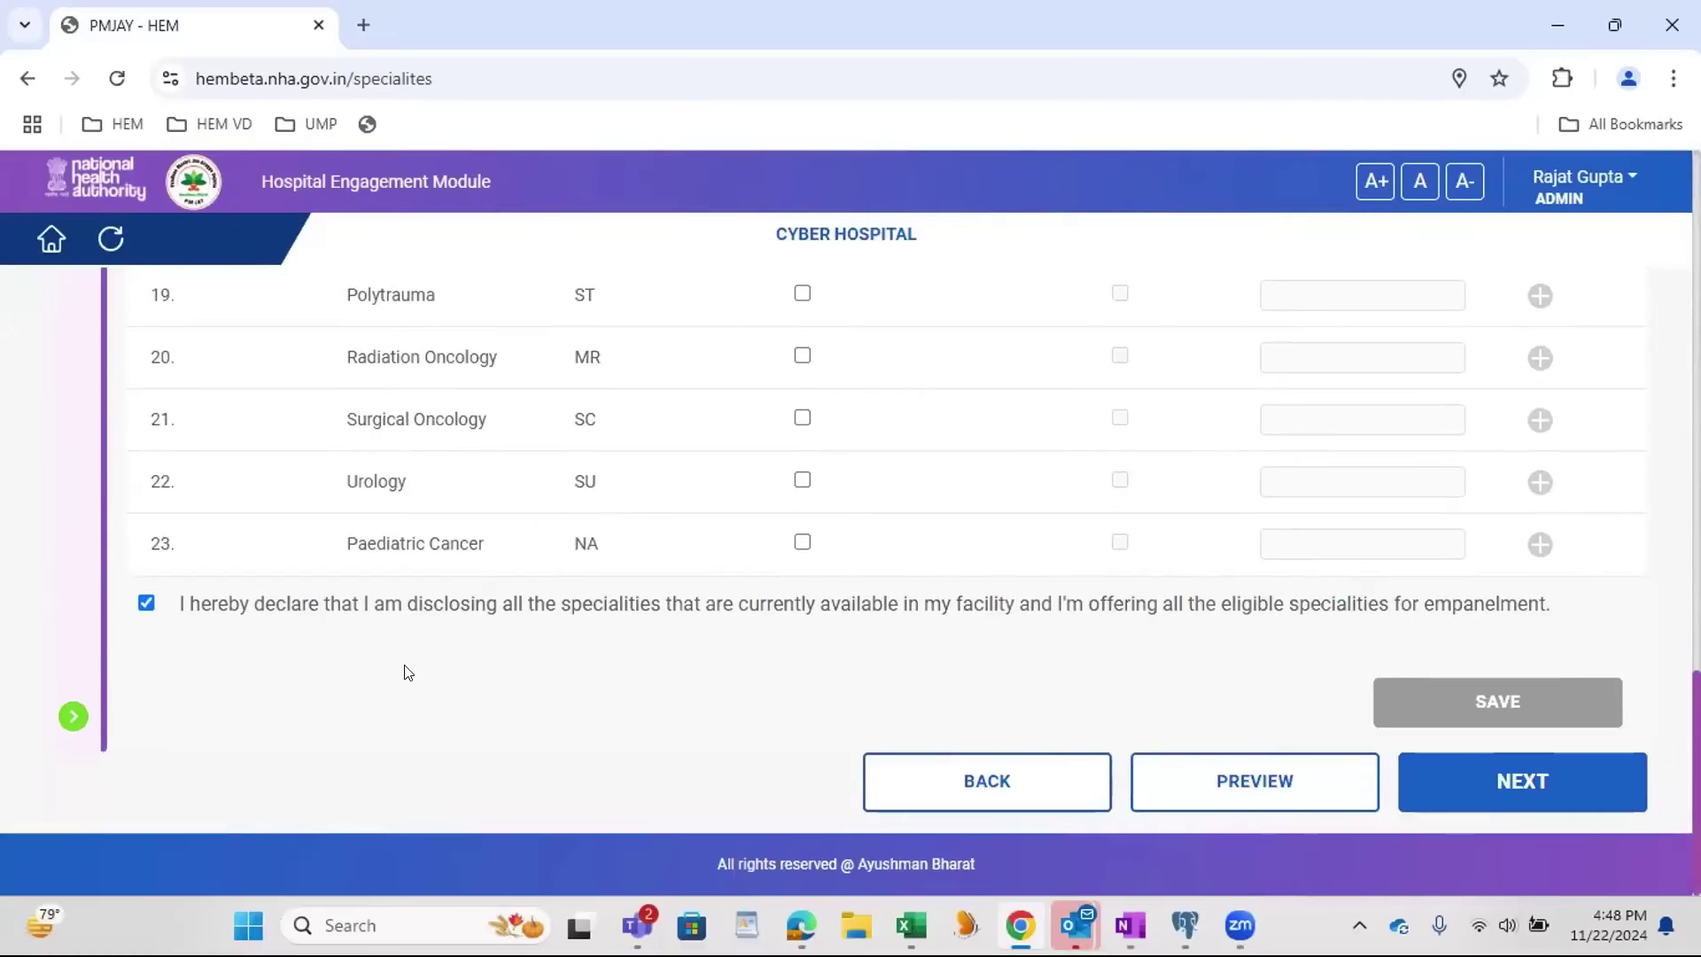
pyautogui.click(1522, 783)
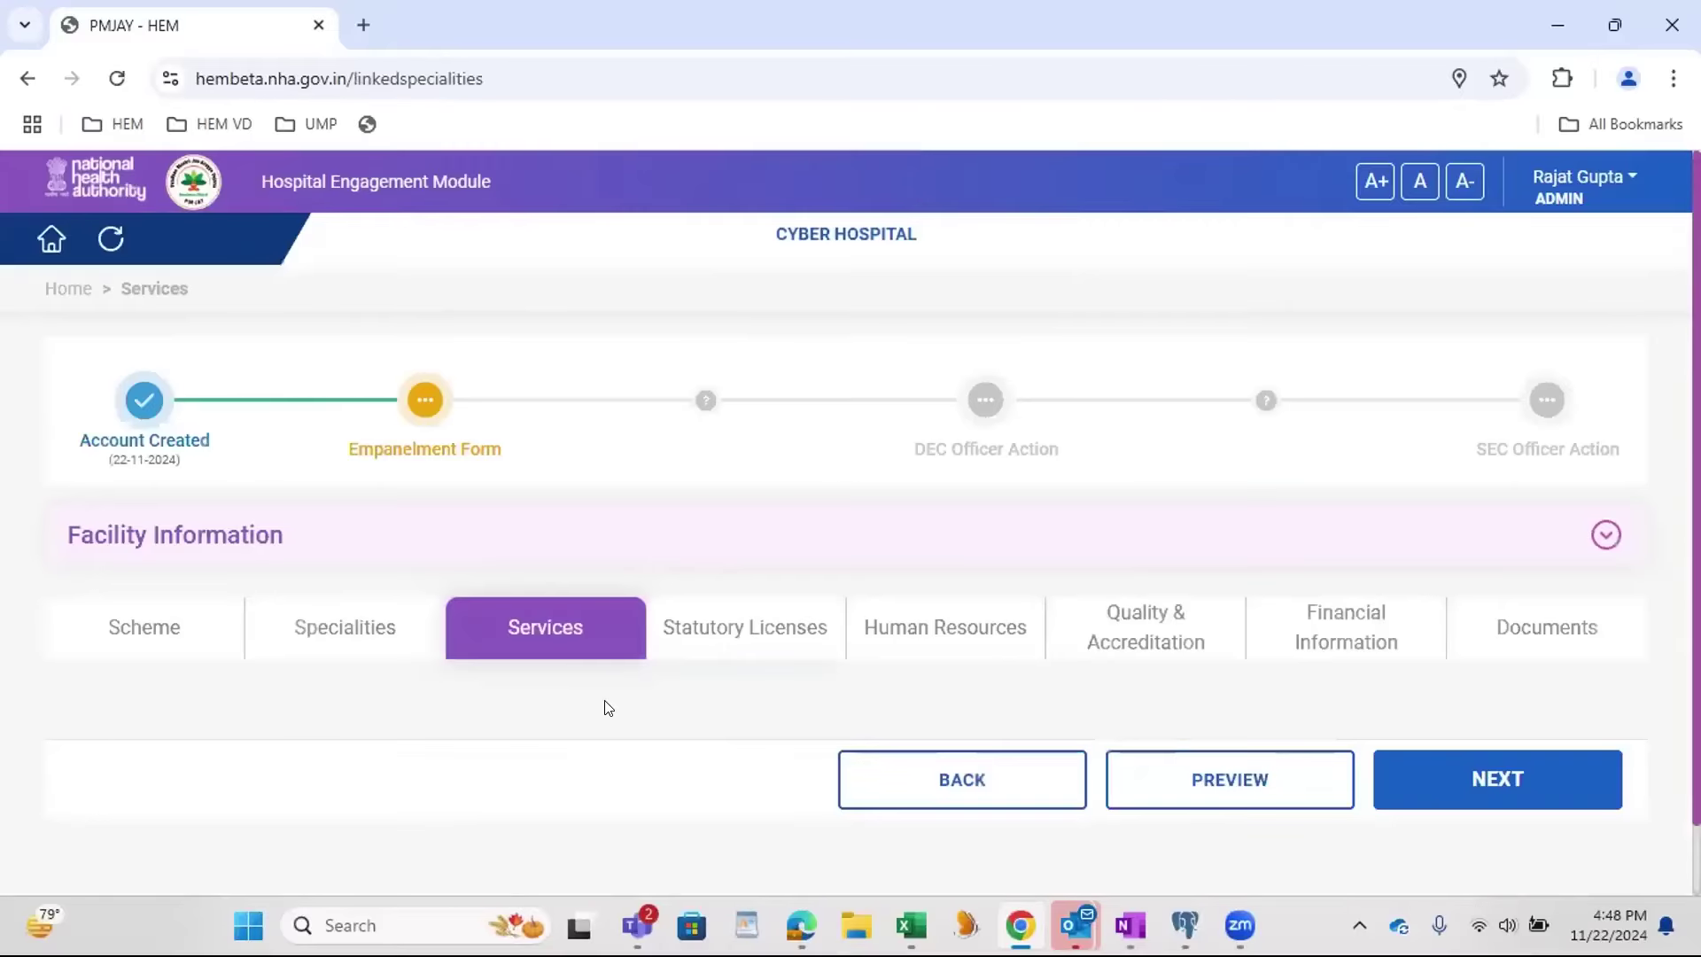
# In Services, answer No for emergency beds and operation theatre, and set total bed strength 12
pyautogui.click(121, 628)
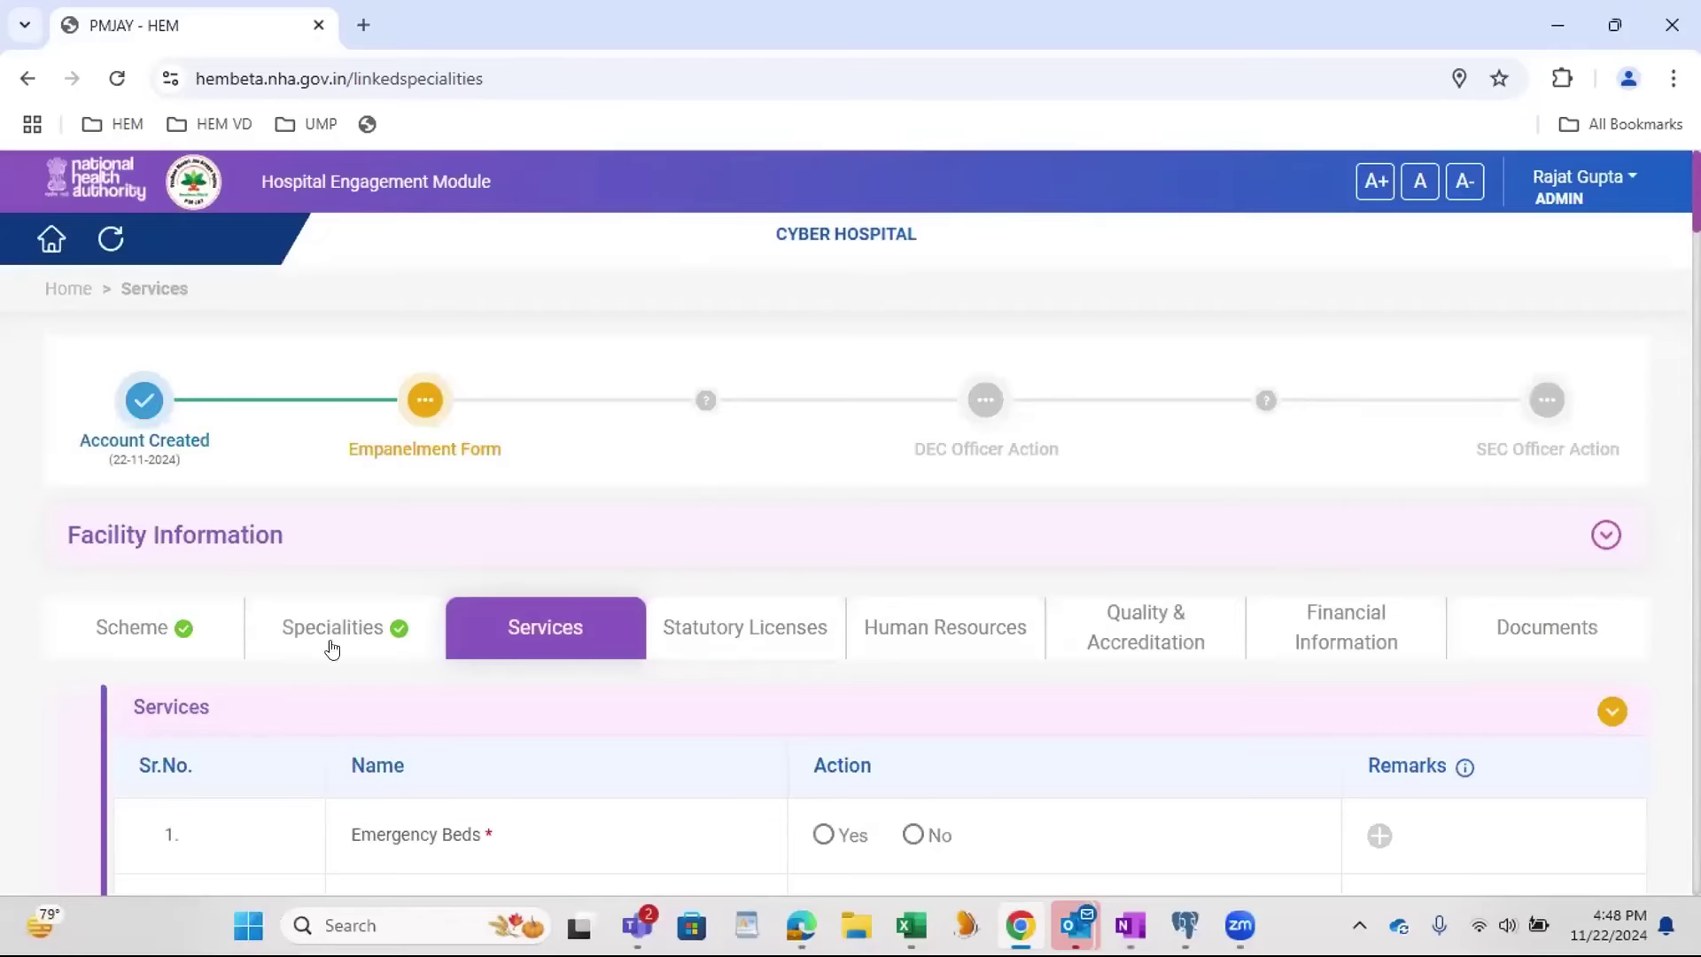
pyautogui.scroll(-3, 535, 652)
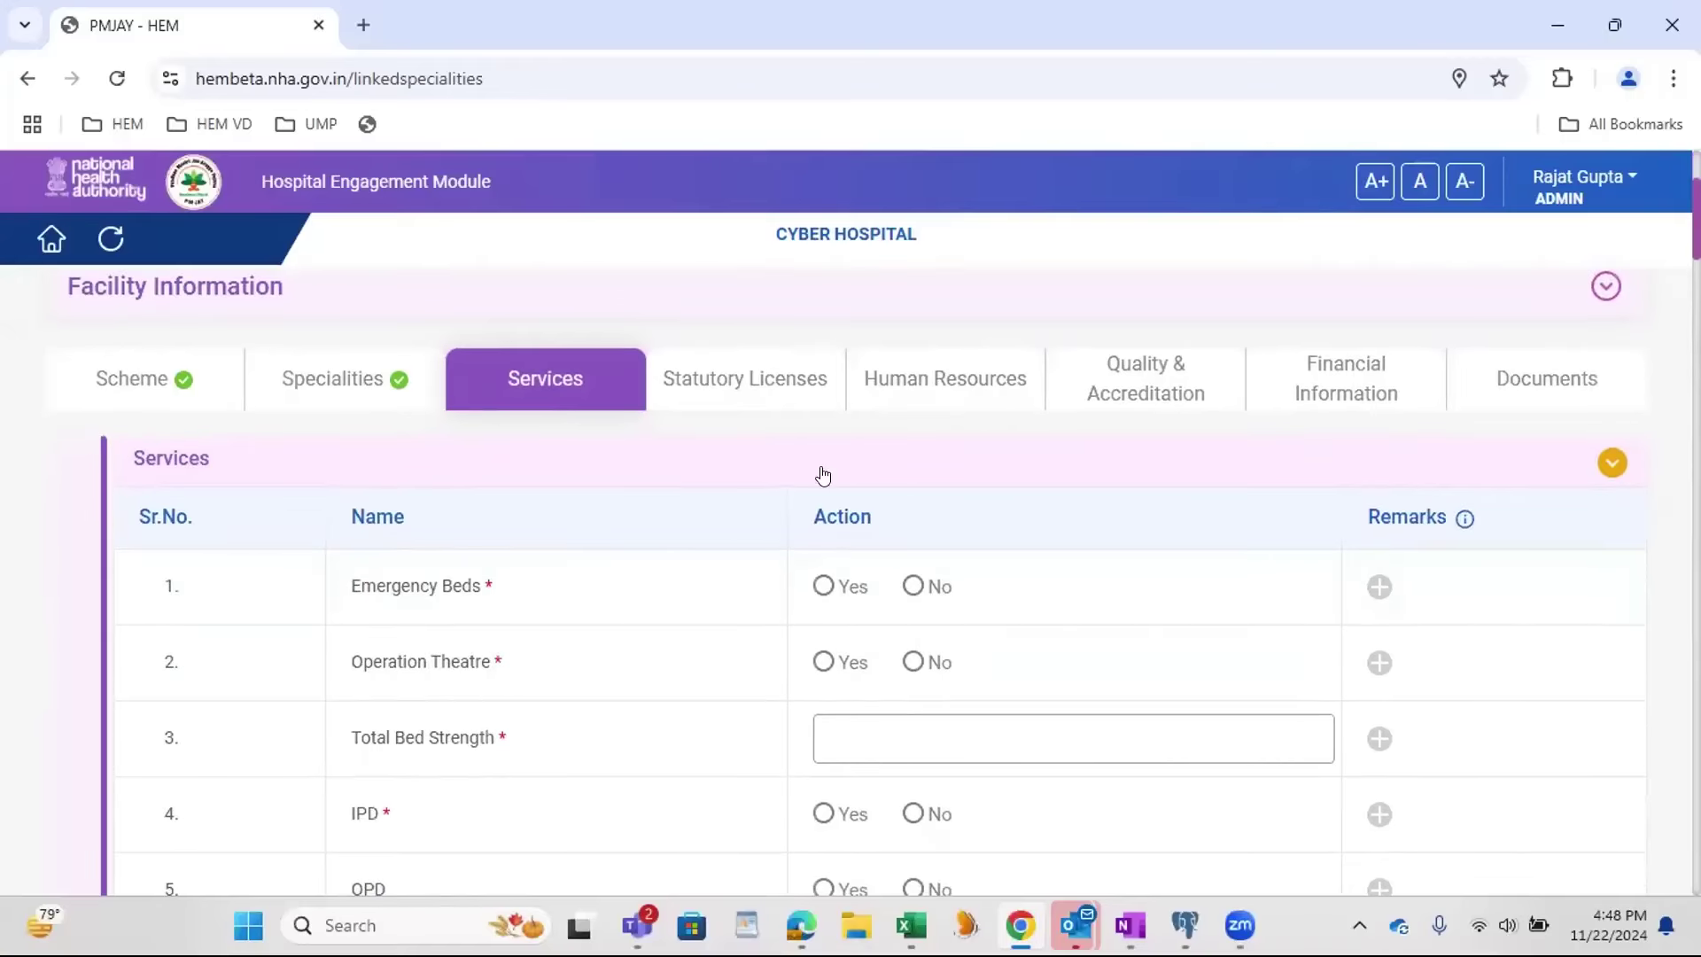
pyautogui.scroll(-1, 810, 483)
pyautogui.scroll(-1, 576, 508)
pyautogui.scroll(-4, 585, 507)
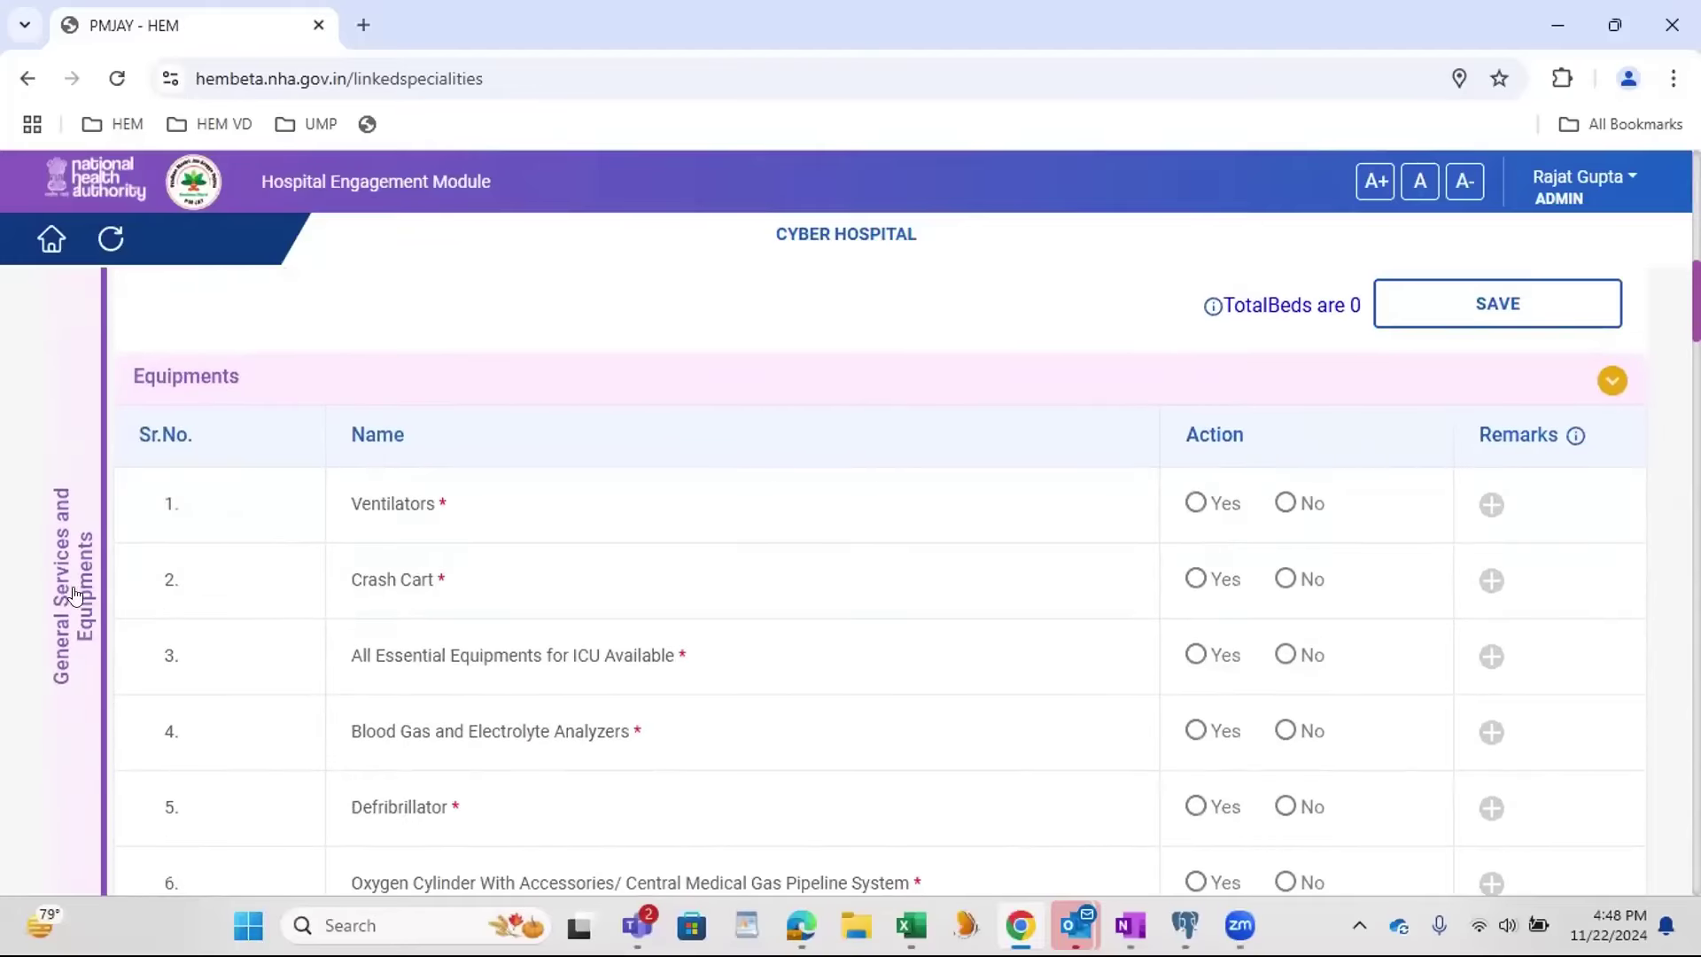
pyautogui.scroll(2, 89, 629)
pyautogui.scroll(4, 92, 629)
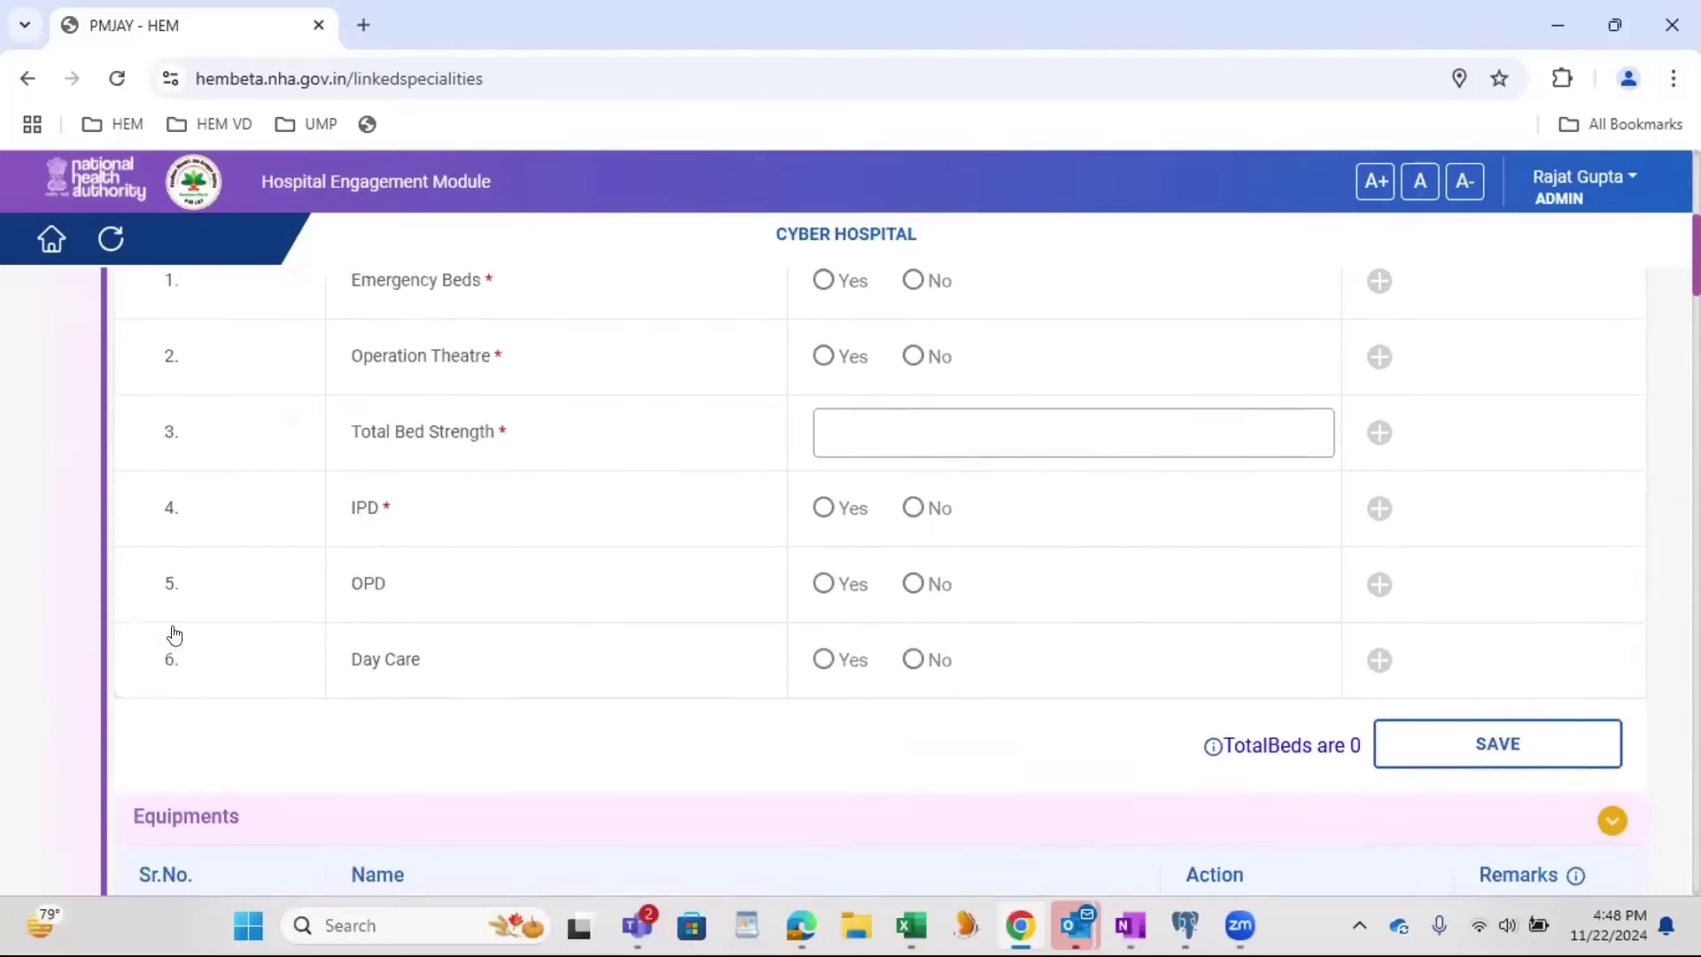
pyautogui.scroll(-3, 221, 519)
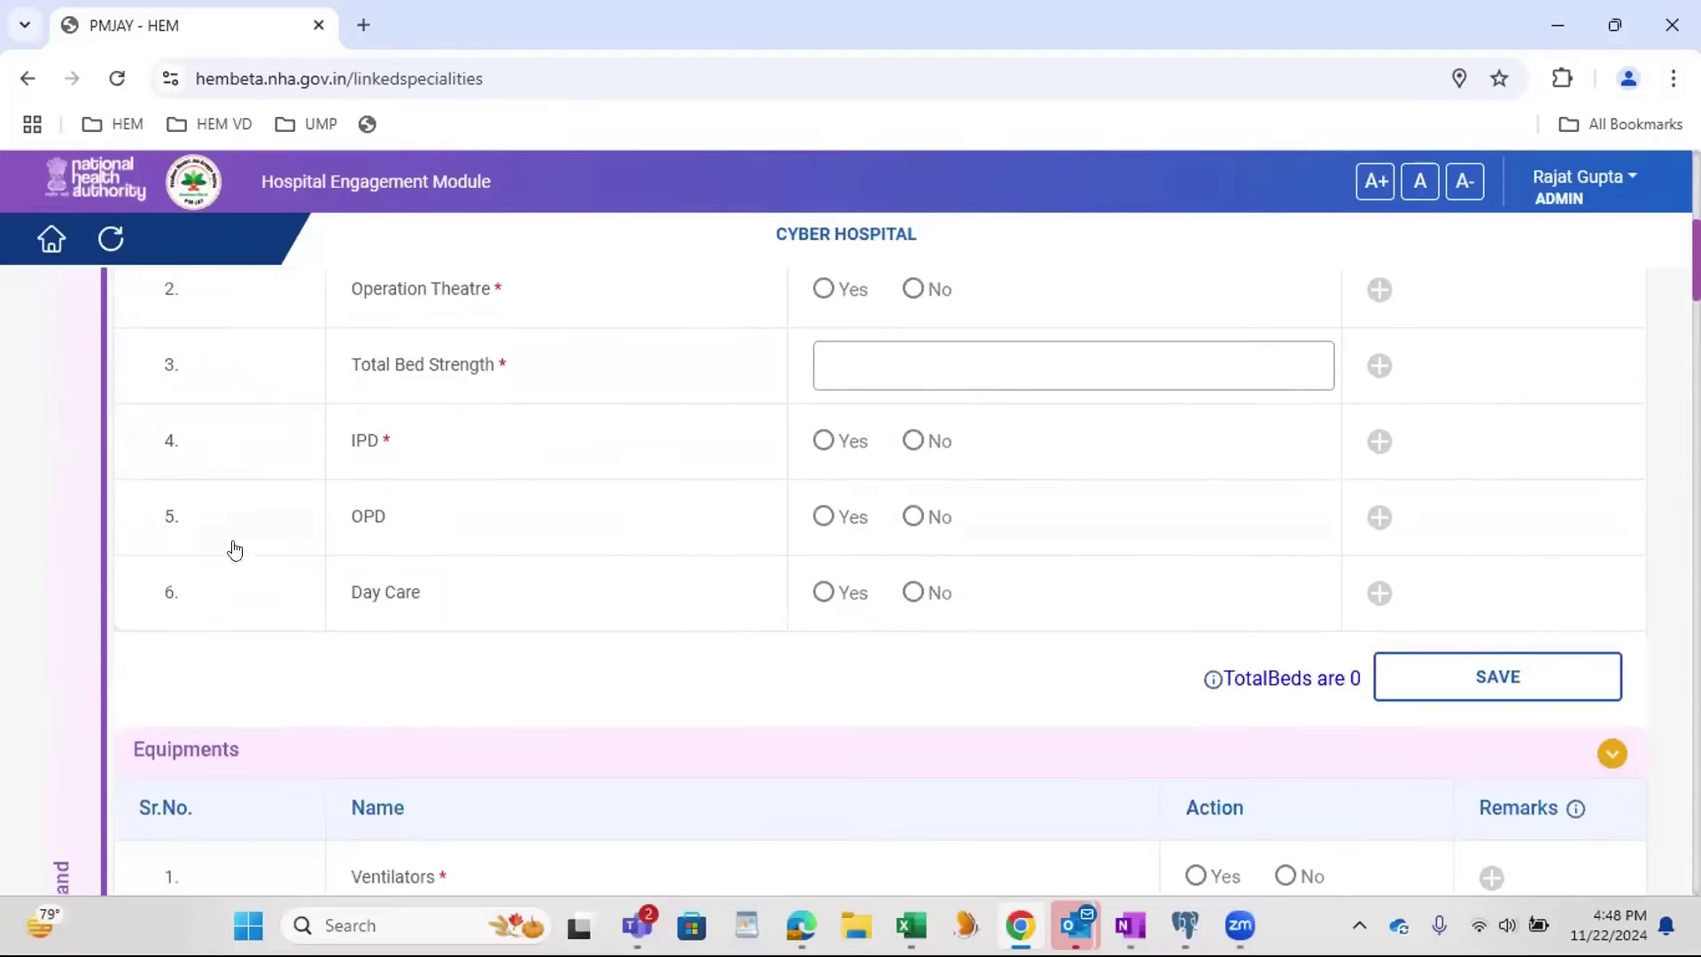
pyautogui.scroll(3, 213, 529)
pyautogui.click(913, 586)
pyautogui.click(912, 663)
pyautogui.click(884, 728)
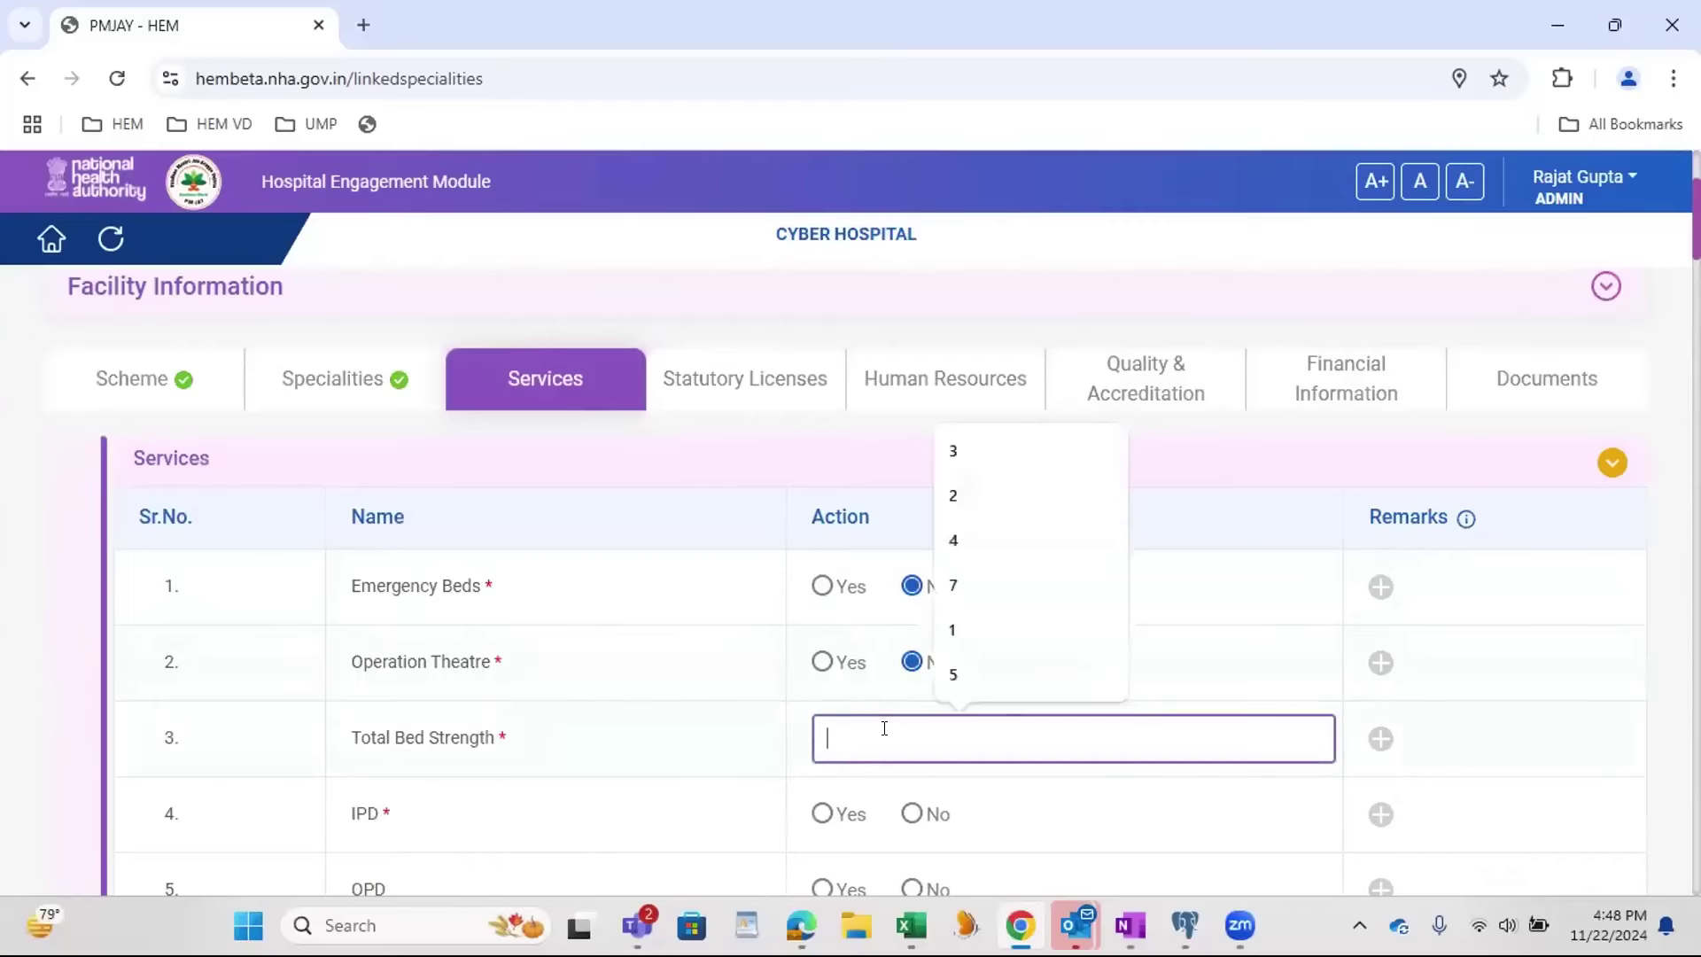
pyautogui.write('12')
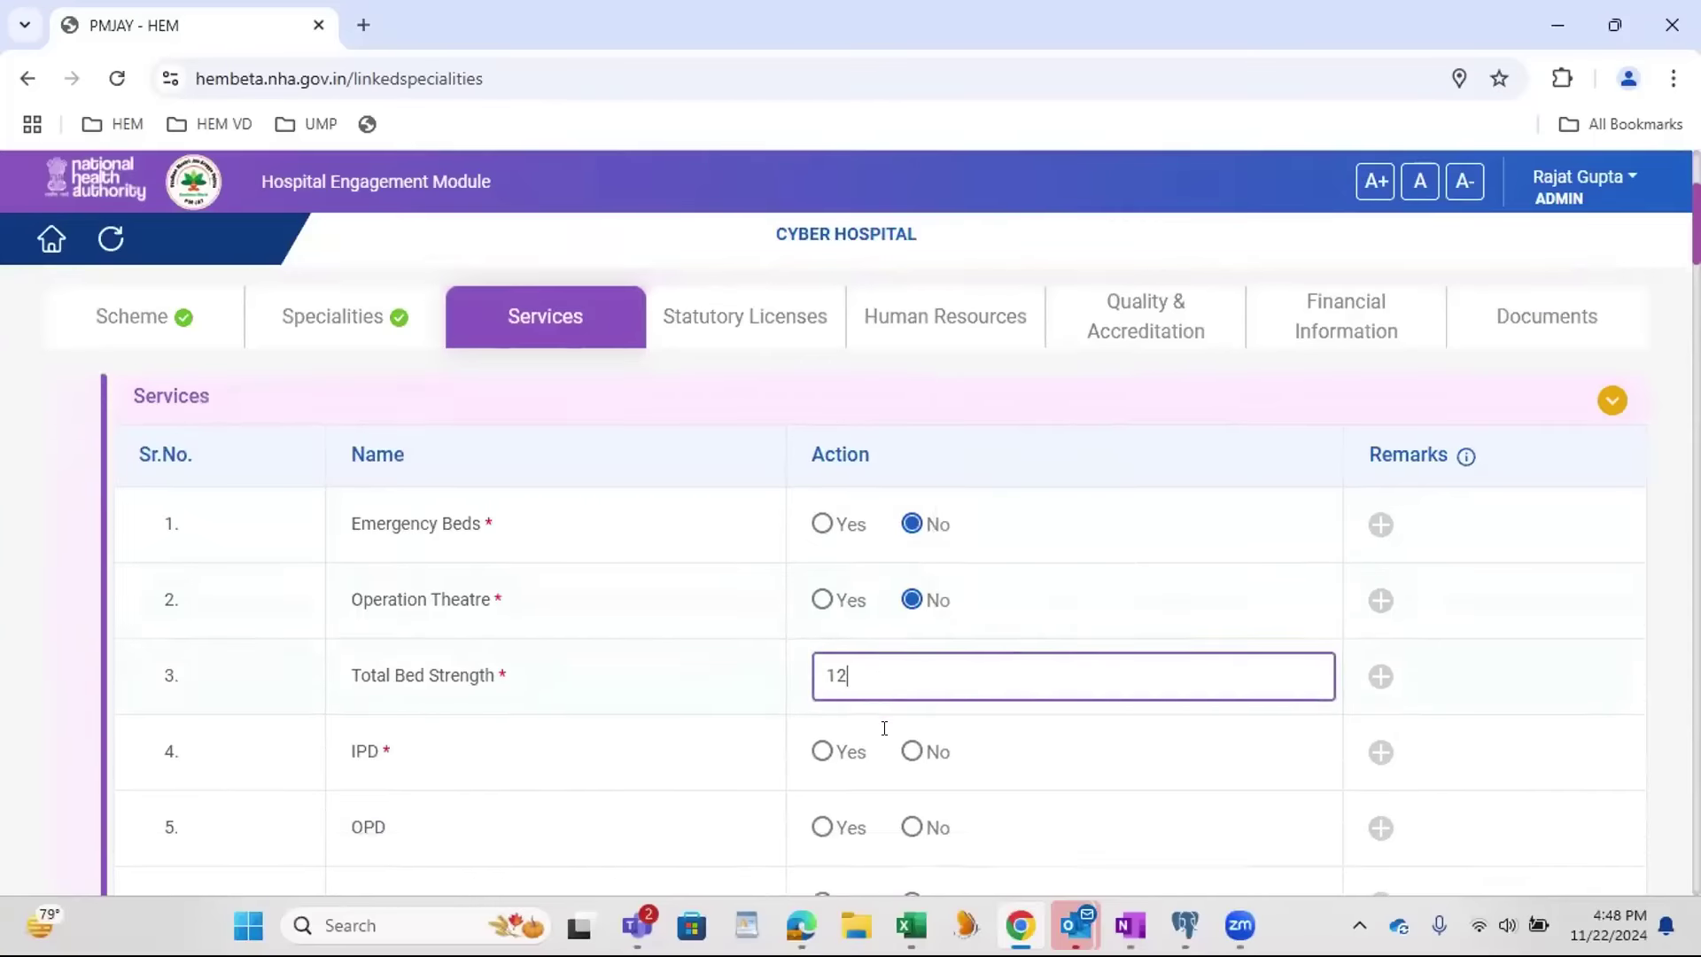
# Set IPD Yes, ICU No, Wards Yes with 34 beds, HDU No, and save
pyautogui.scroll(-3, 881, 729)
pyautogui.click(839, 568)
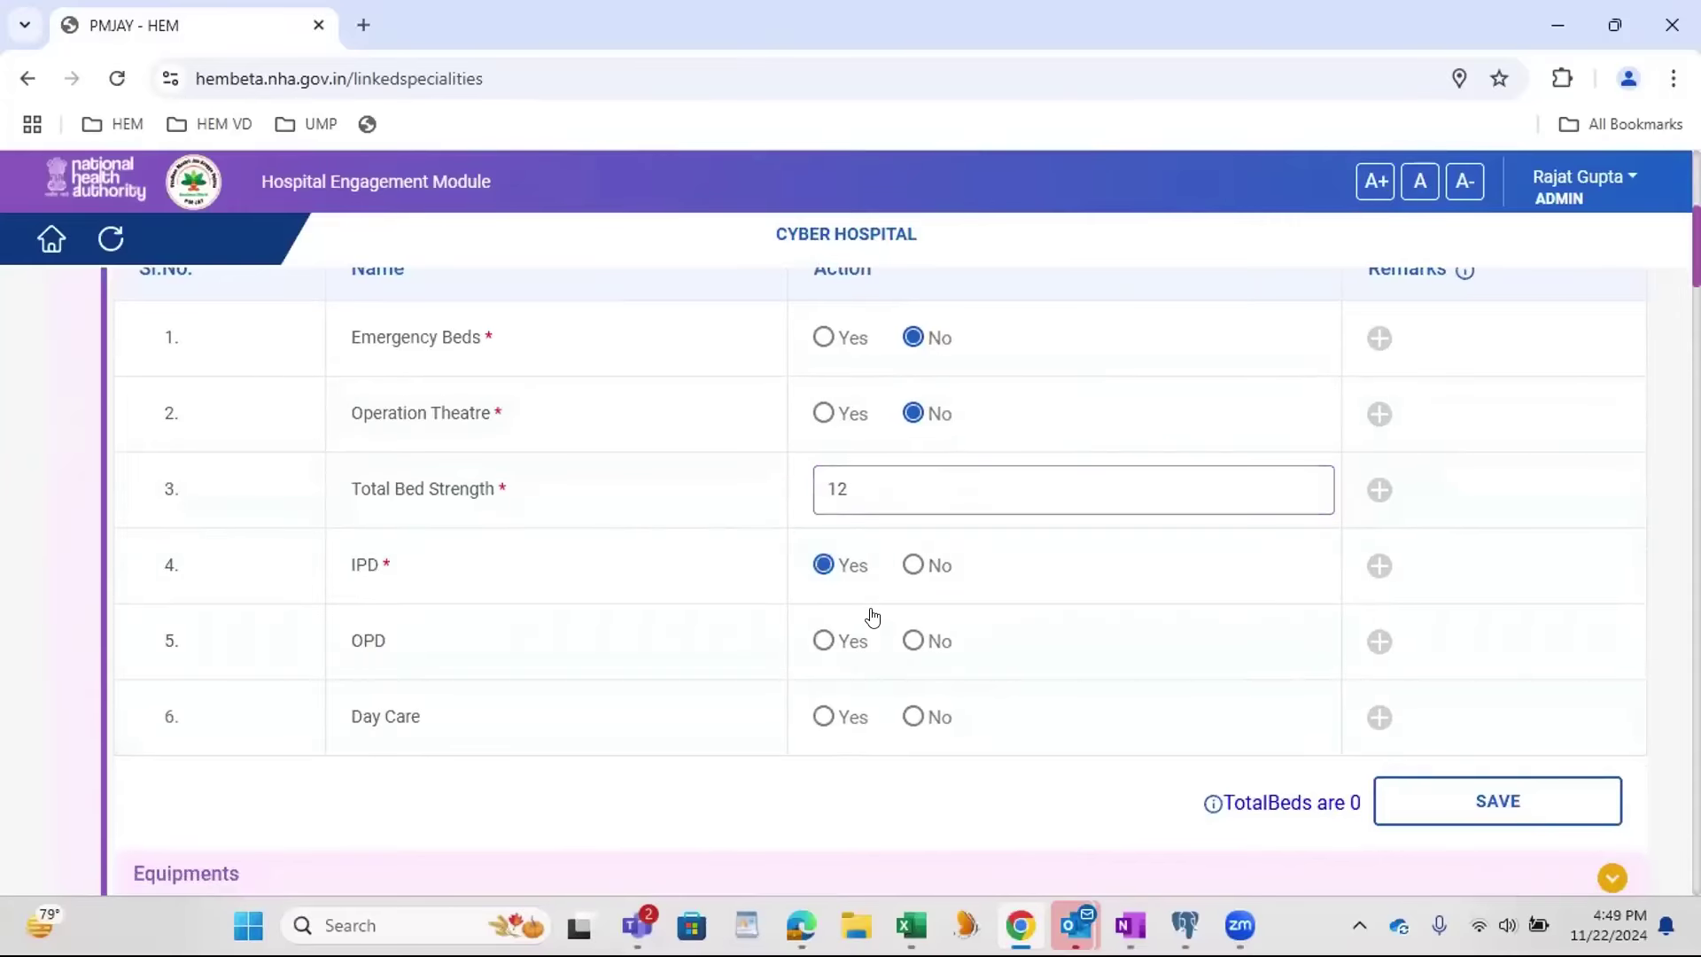
pyautogui.click(912, 631)
pyautogui.click(824, 706)
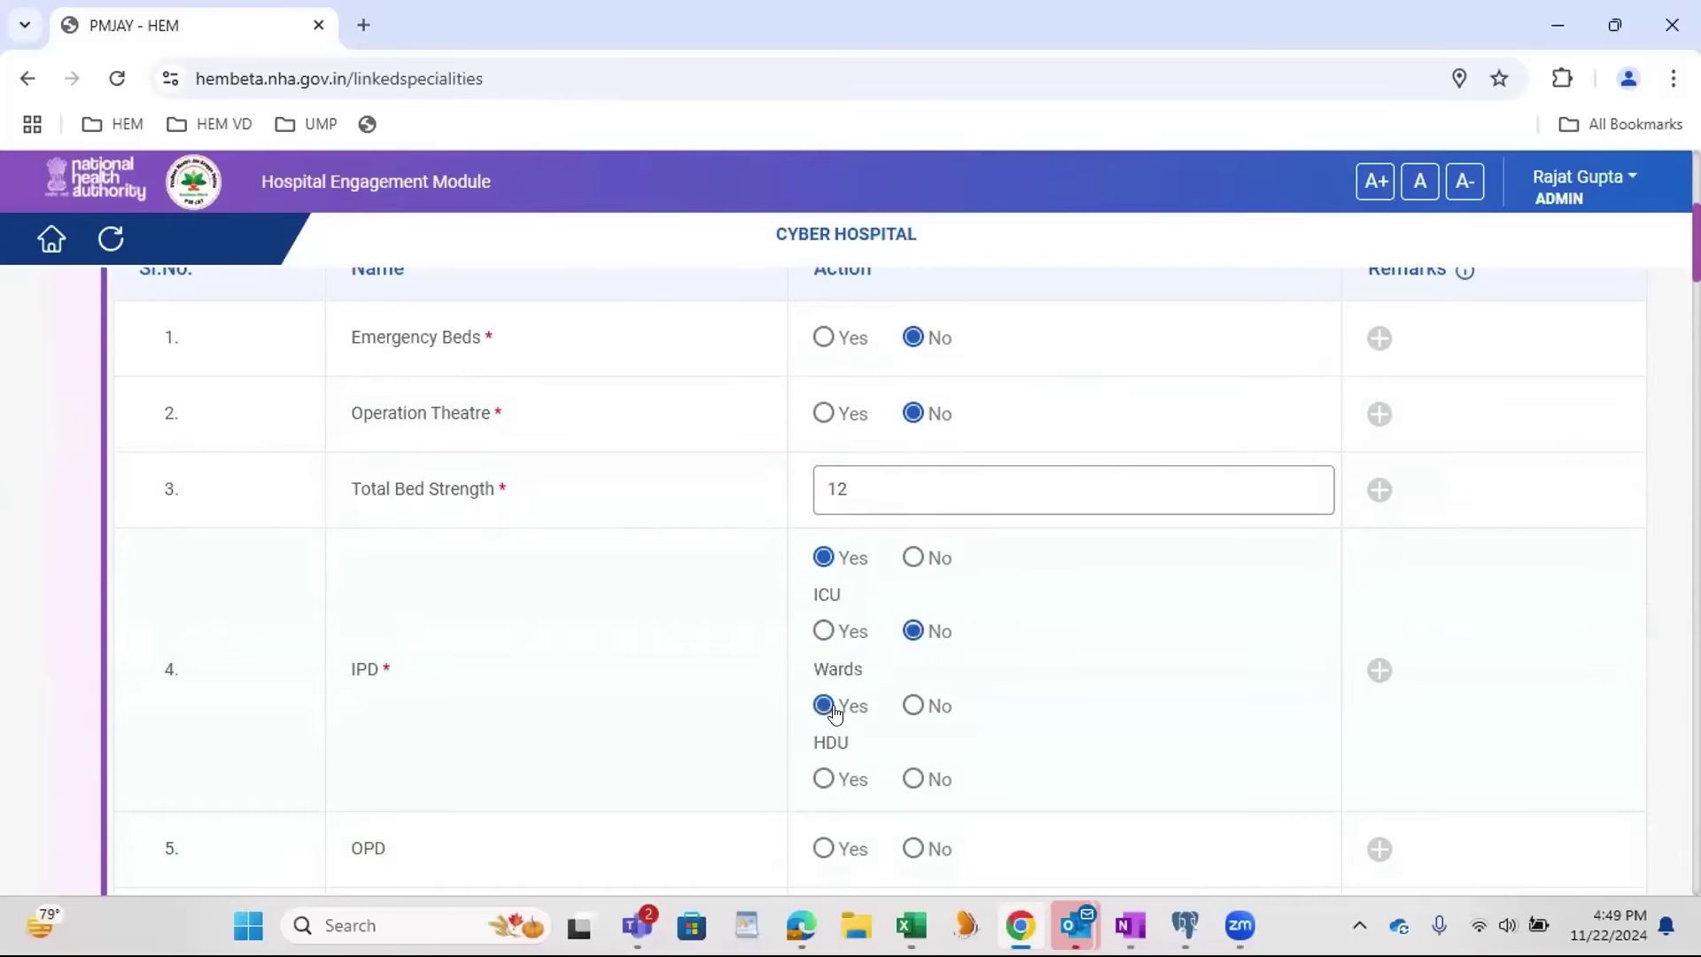
pyautogui.click(866, 769)
pyautogui.write('34')
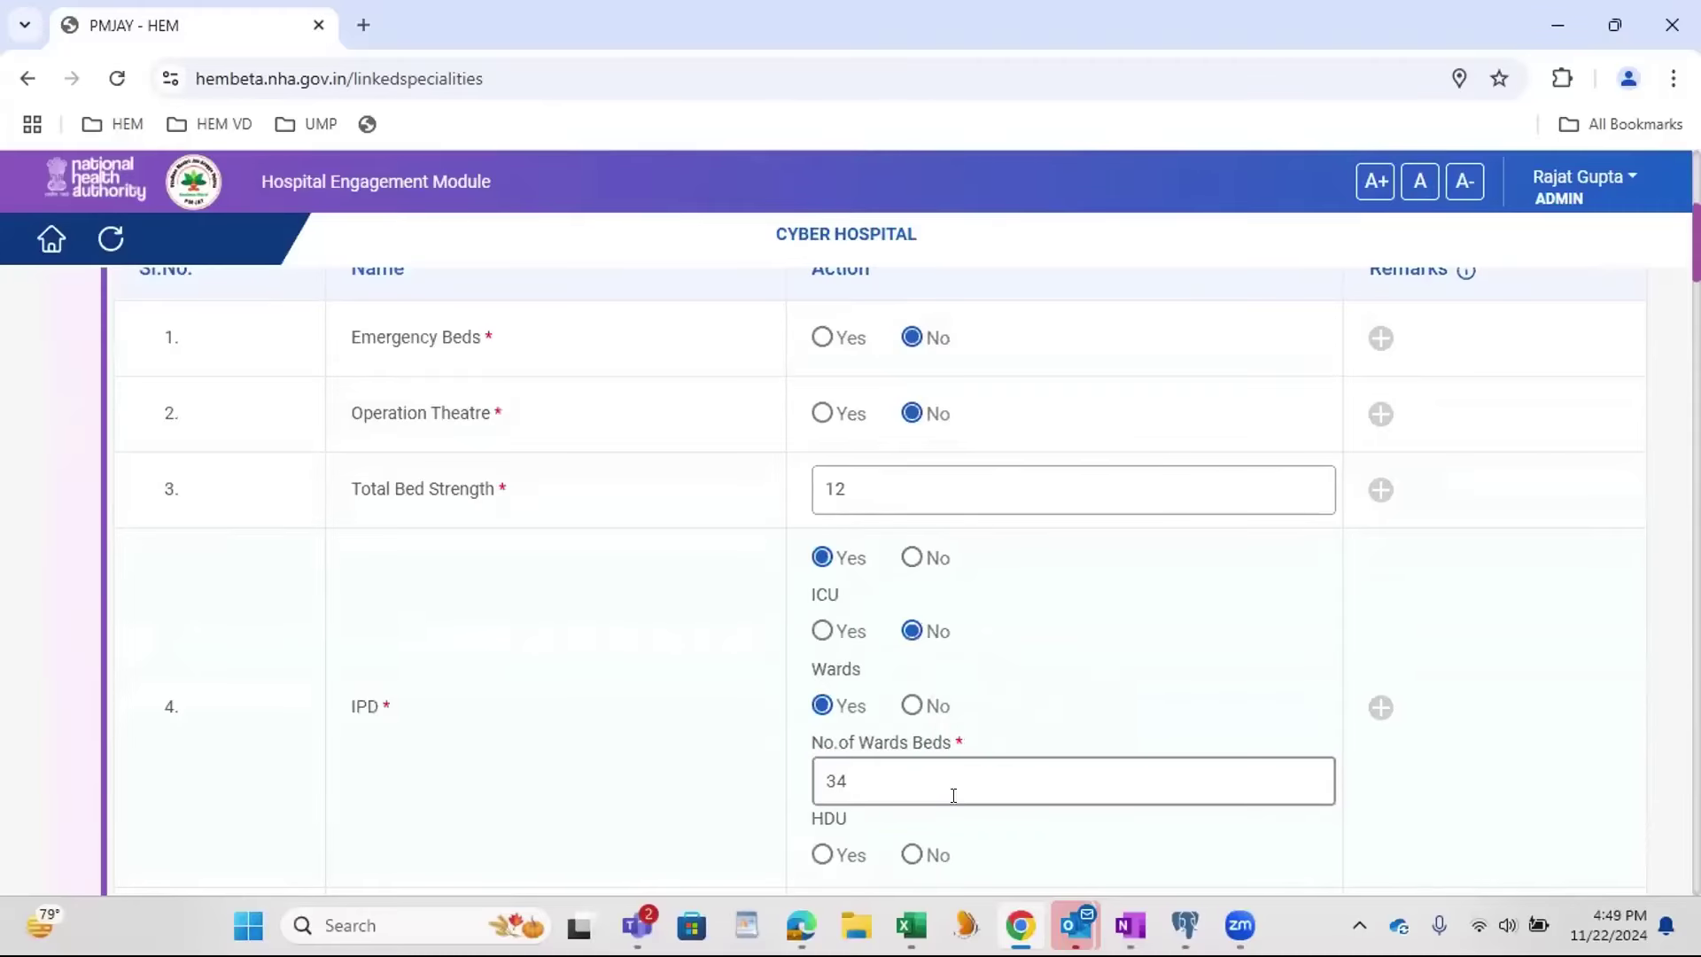
pyautogui.click(911, 854)
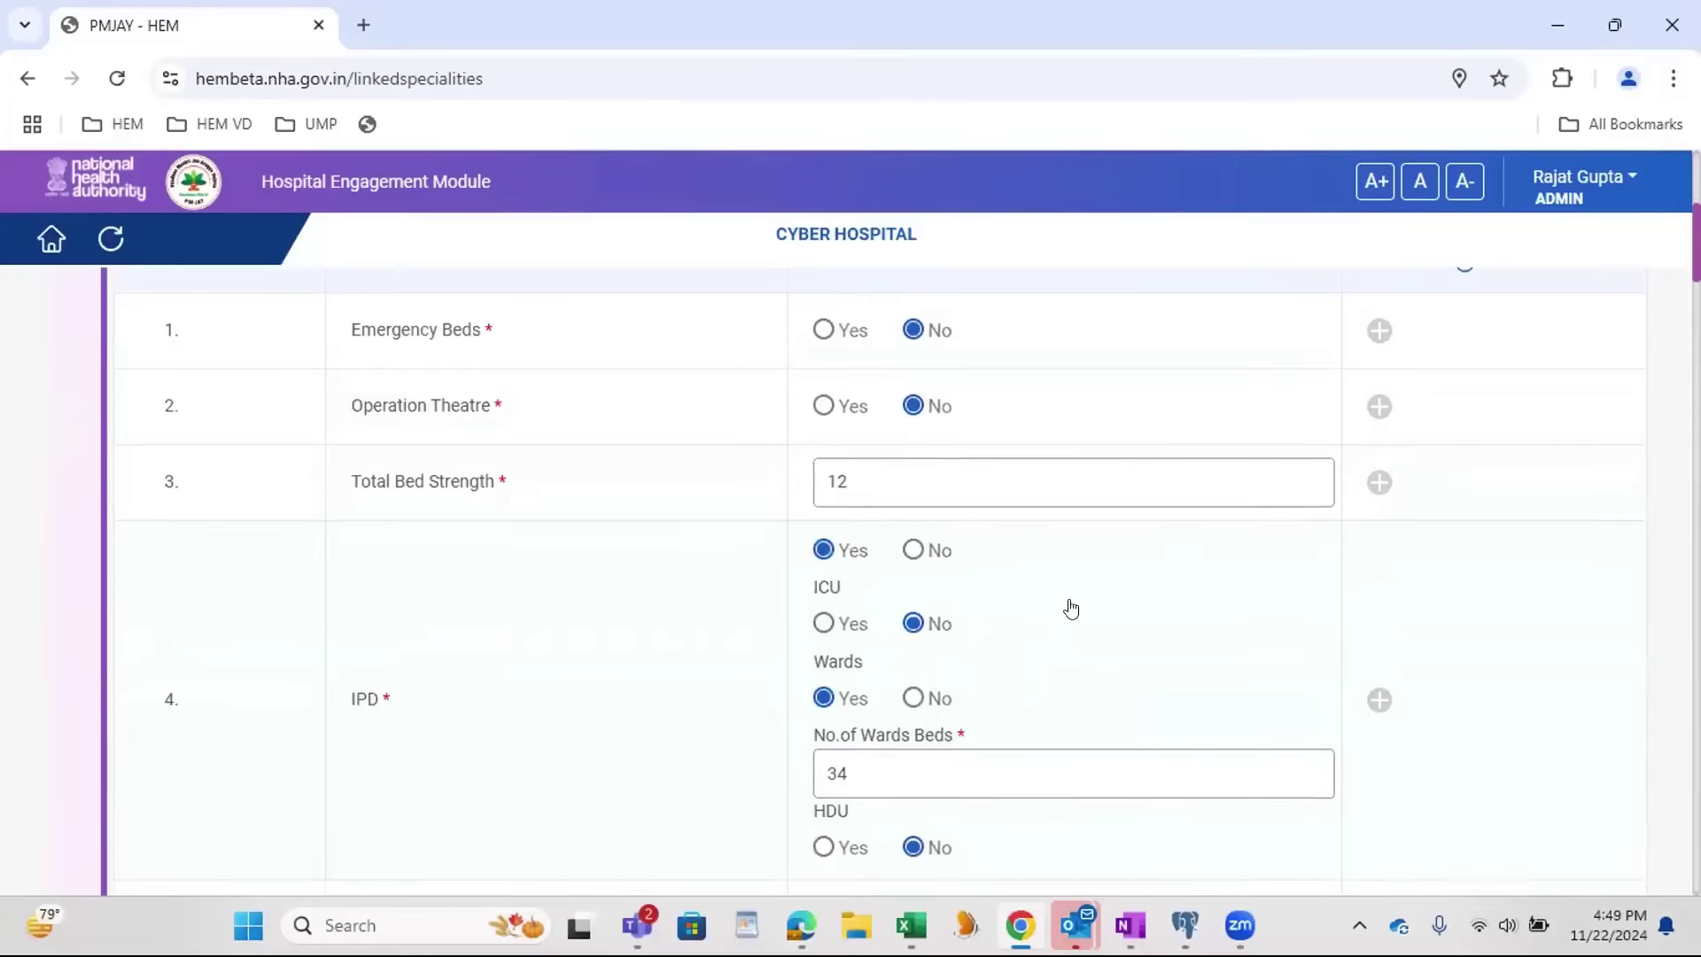
pyautogui.scroll(-3, 1069, 606)
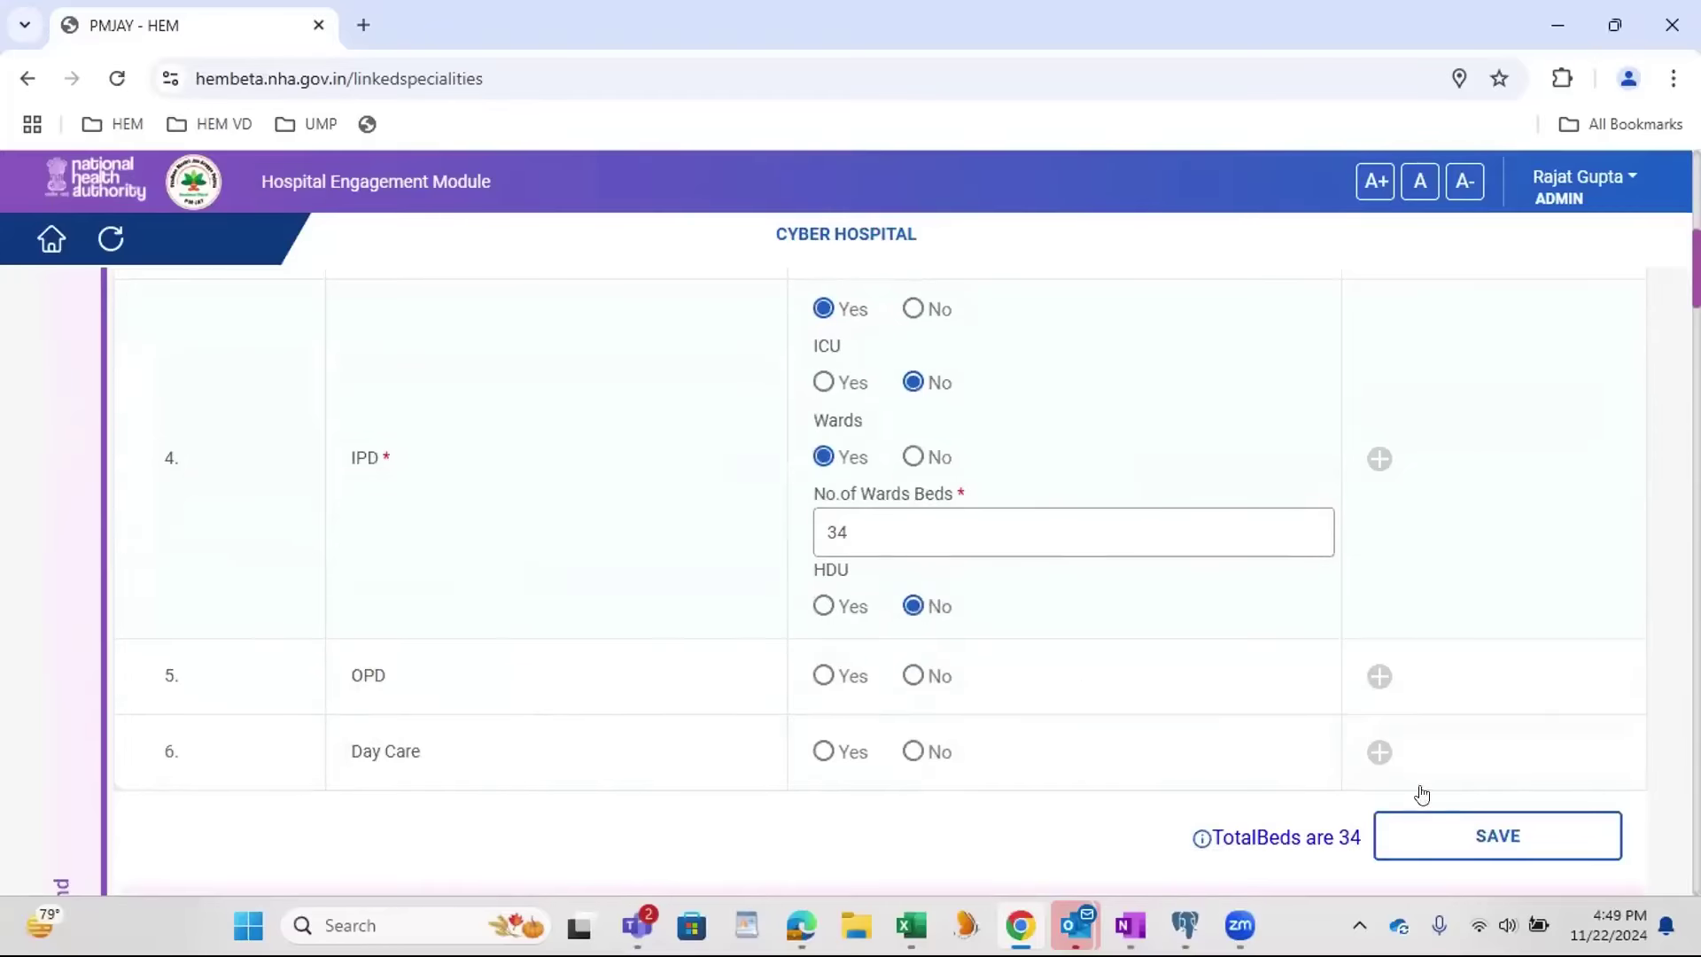
pyautogui.click(1469, 844)
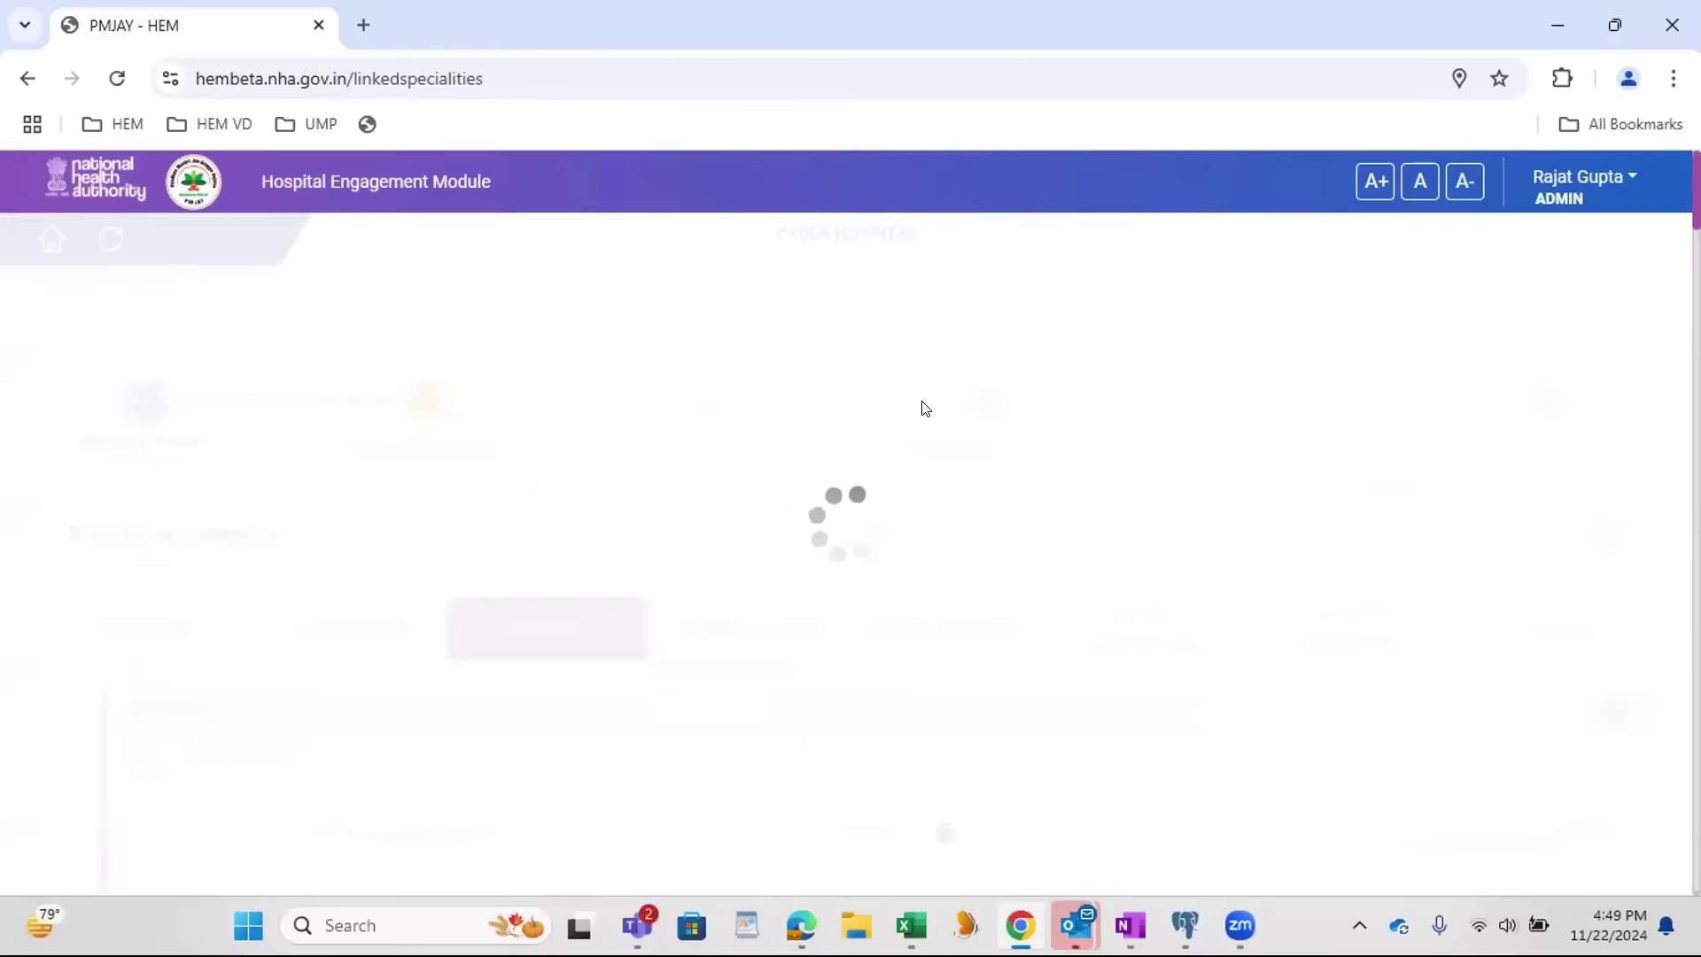
# Enter 33 ventilators; answer crash cart, defibrillator, suction No and ICU equipment, blood gas, oxygen, monitors Yes
pyautogui.scroll(-12, 924, 408)
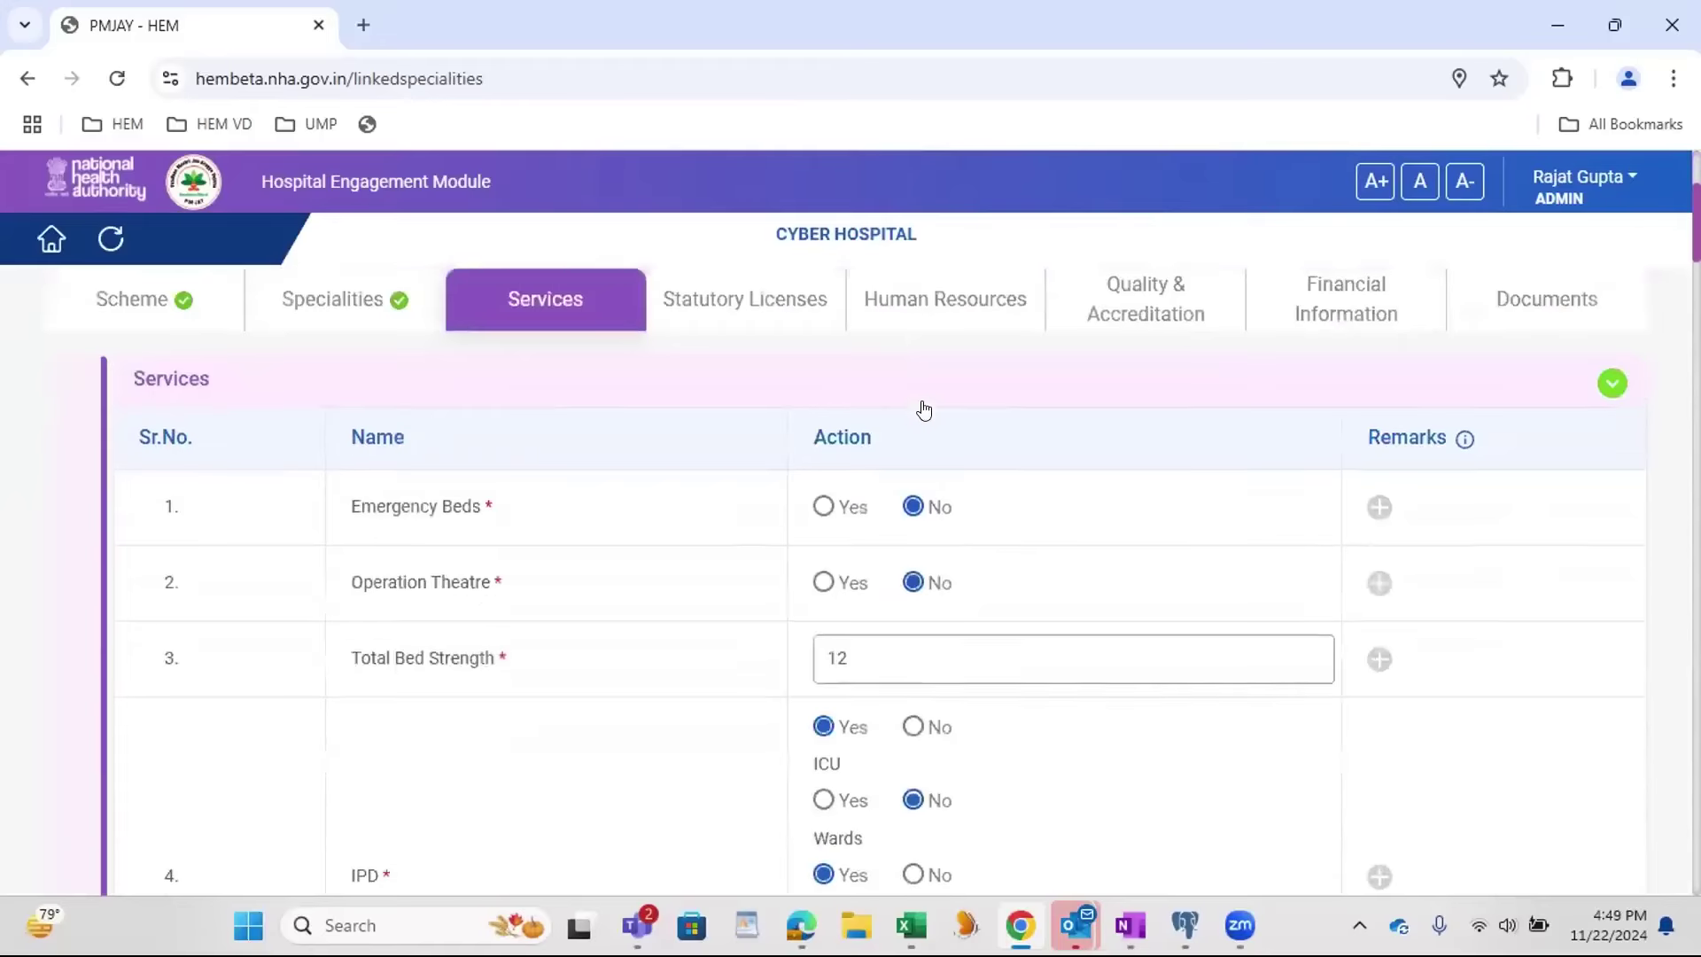
pyautogui.scroll(-2, 924, 408)
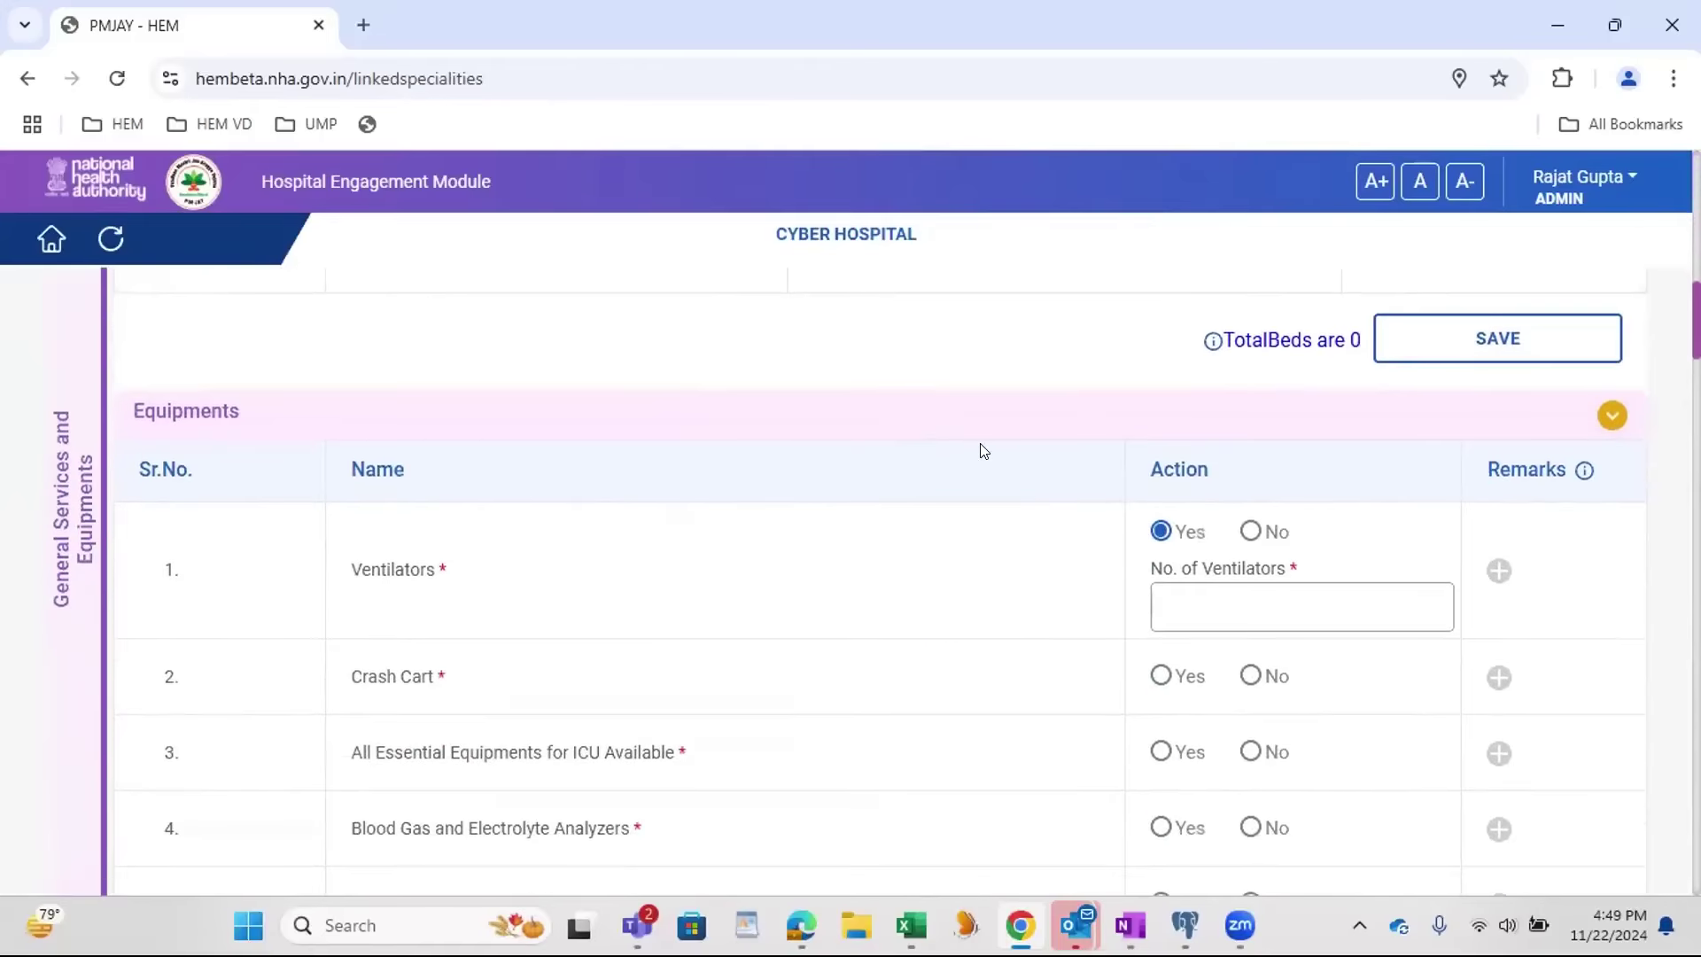
pyautogui.scroll(-2, 983, 451)
pyautogui.click(1207, 467)
pyautogui.write('33')
pyautogui.click(1250, 550)
pyautogui.click(1160, 627)
pyautogui.click(1160, 703)
pyautogui.click(1250, 779)
pyautogui.scroll(-3, 1151, 726)
pyautogui.click(1164, 607)
pyautogui.click(1287, 690)
pyautogui.click(1162, 759)
# Answer resuscitation, ECG and Bi PAP Yes, nebulizer and C PAP No, and save the equipment
pyautogui.scroll(-3, 1167, 760)
pyautogui.click(1162, 585)
pyautogui.click(1161, 661)
pyautogui.click(1250, 737)
pyautogui.scroll(-3, 1252, 744)
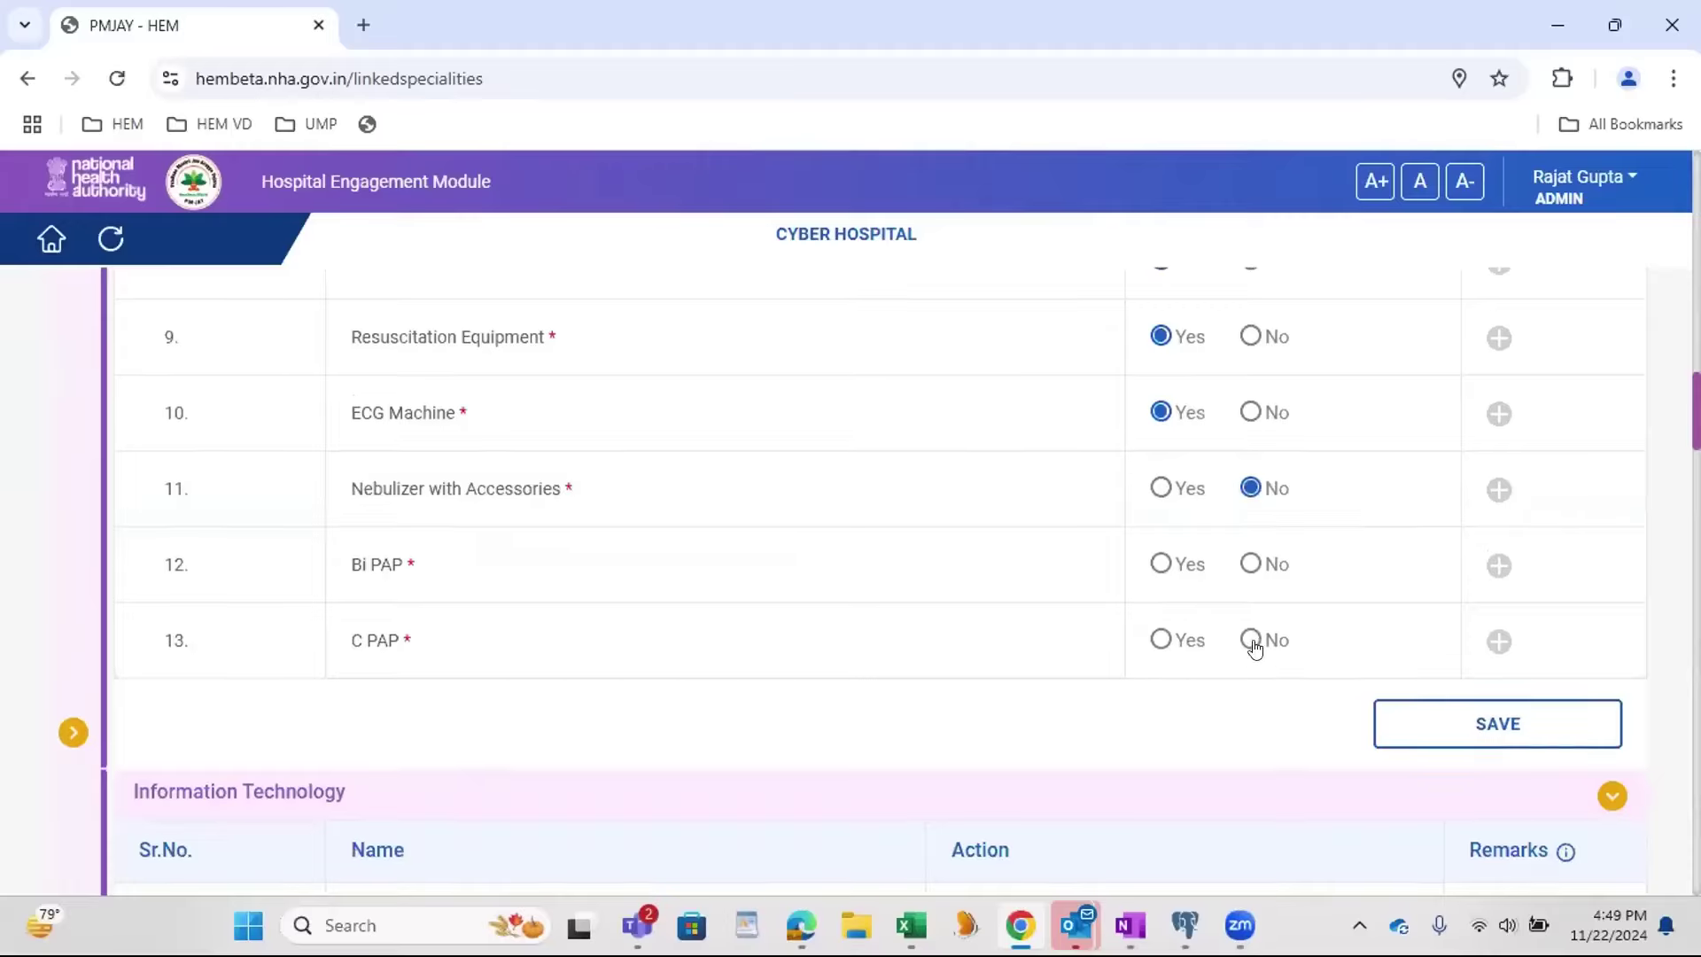
pyautogui.click(1168, 567)
pyautogui.click(1249, 641)
pyautogui.click(1487, 724)
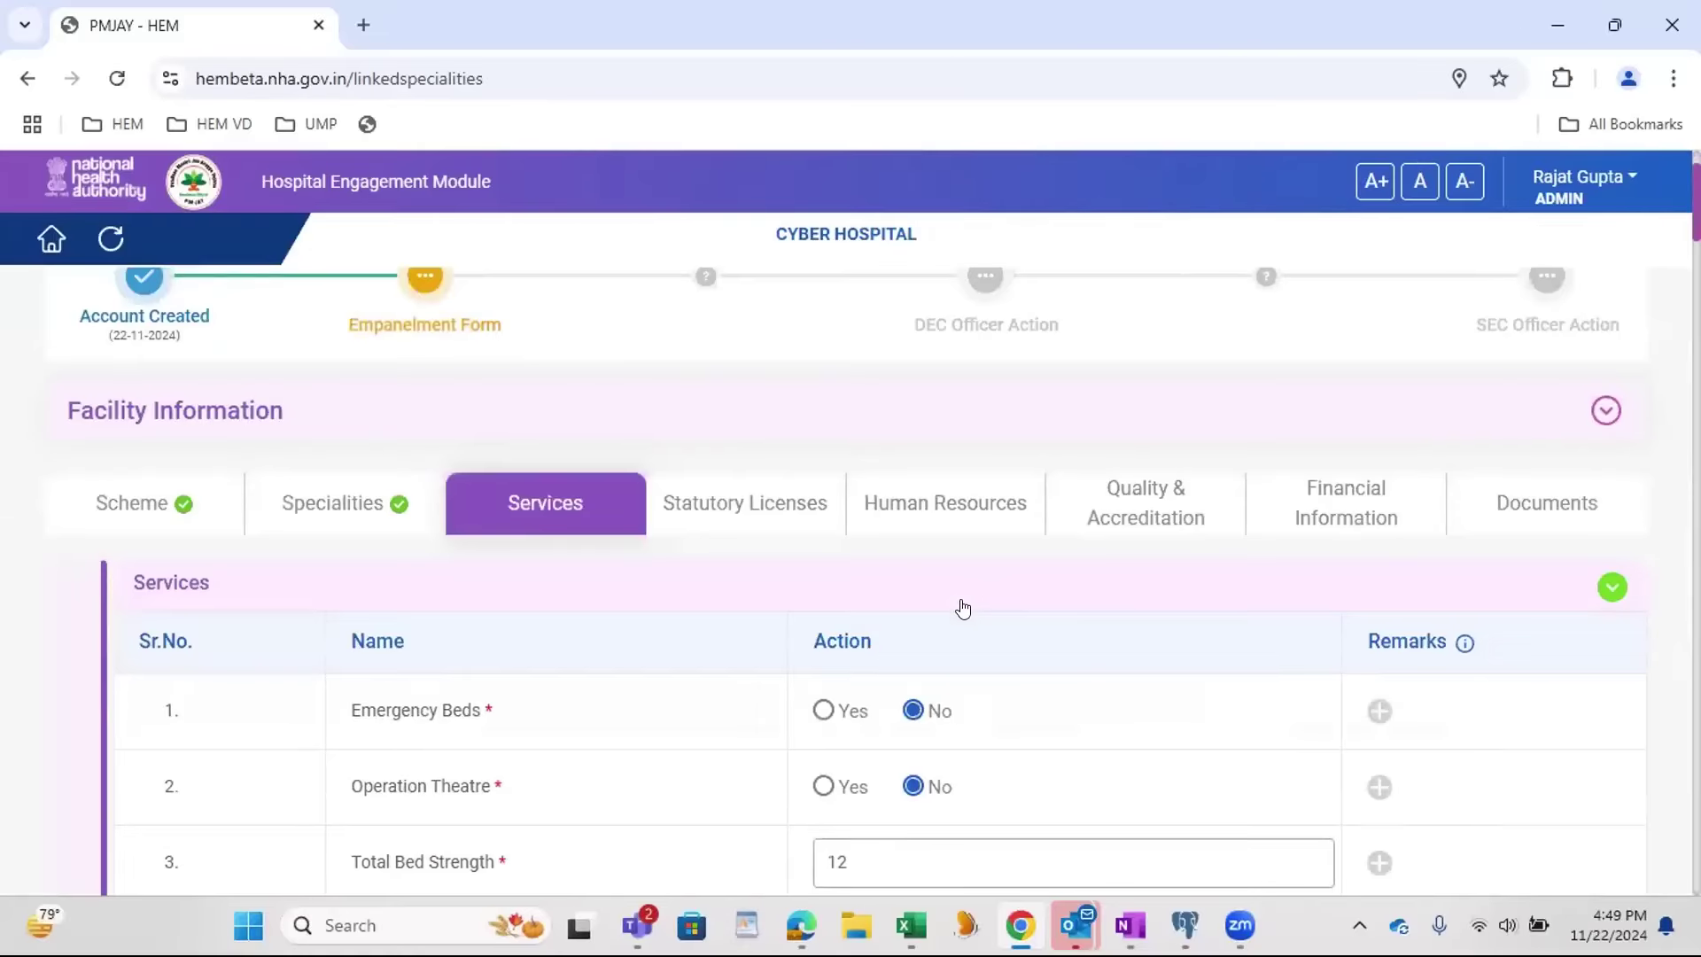
# Answer the IT rows (Printer Yes, Billing Digital, Internet No, Lab reporting Digital, Computer No, Scanner No) and save
pyautogui.scroll(-10, 963, 608)
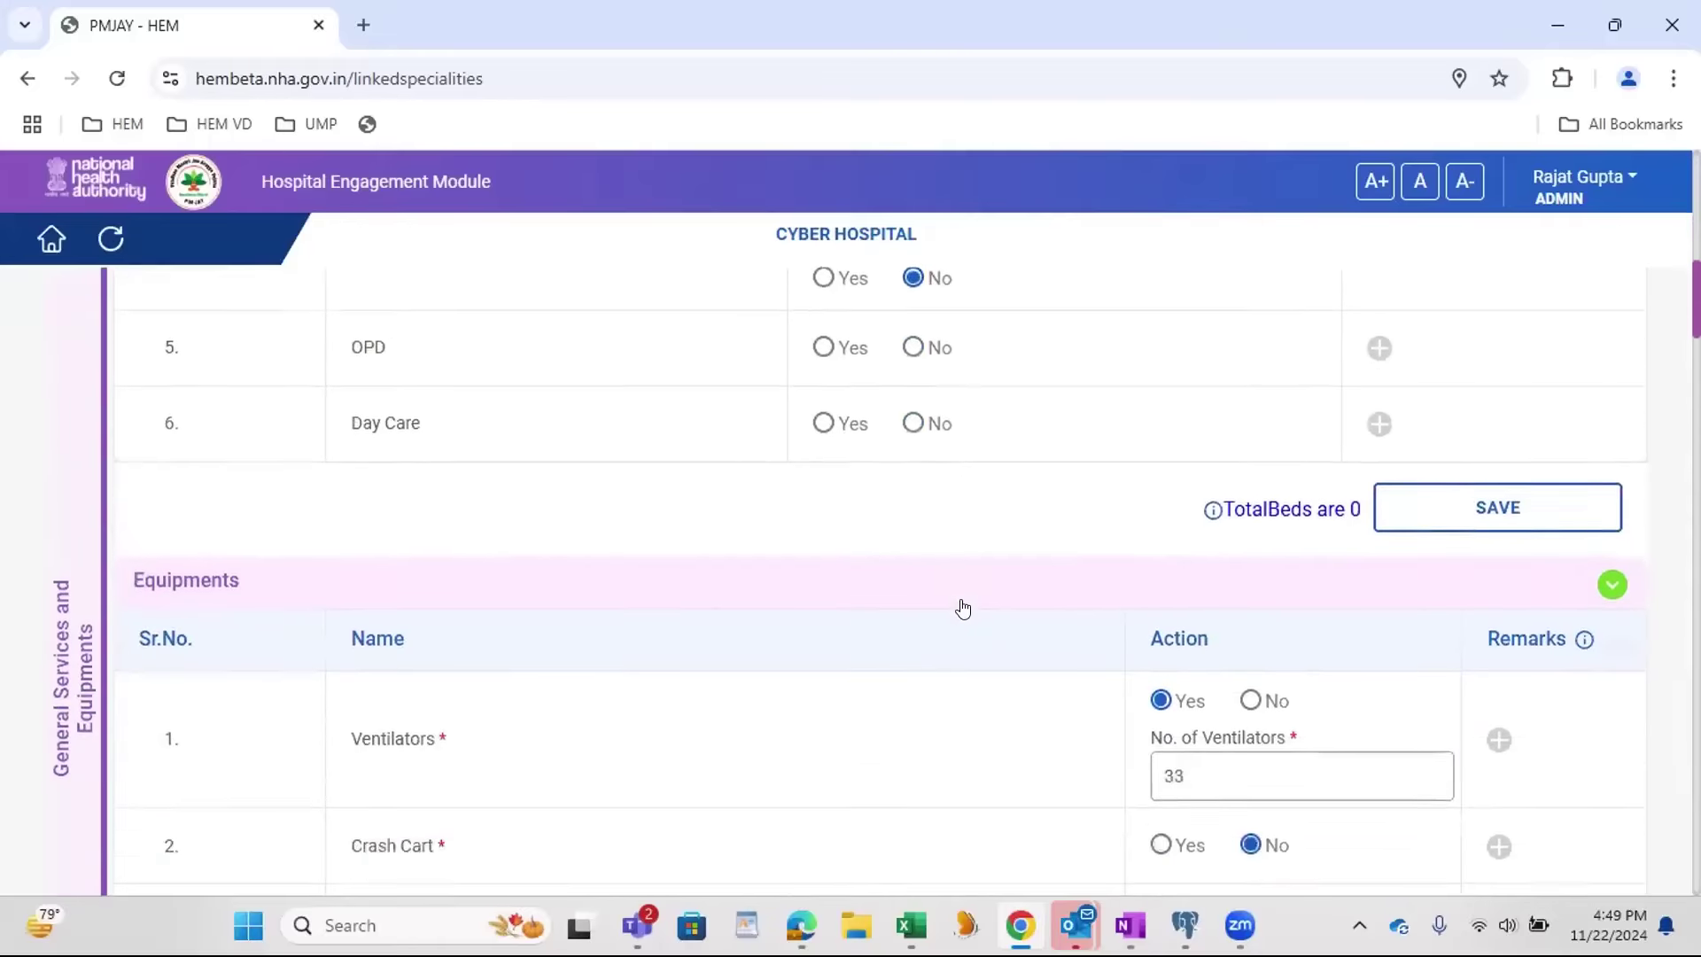
pyautogui.scroll(-3, 964, 608)
pyautogui.scroll(-12, 963, 608)
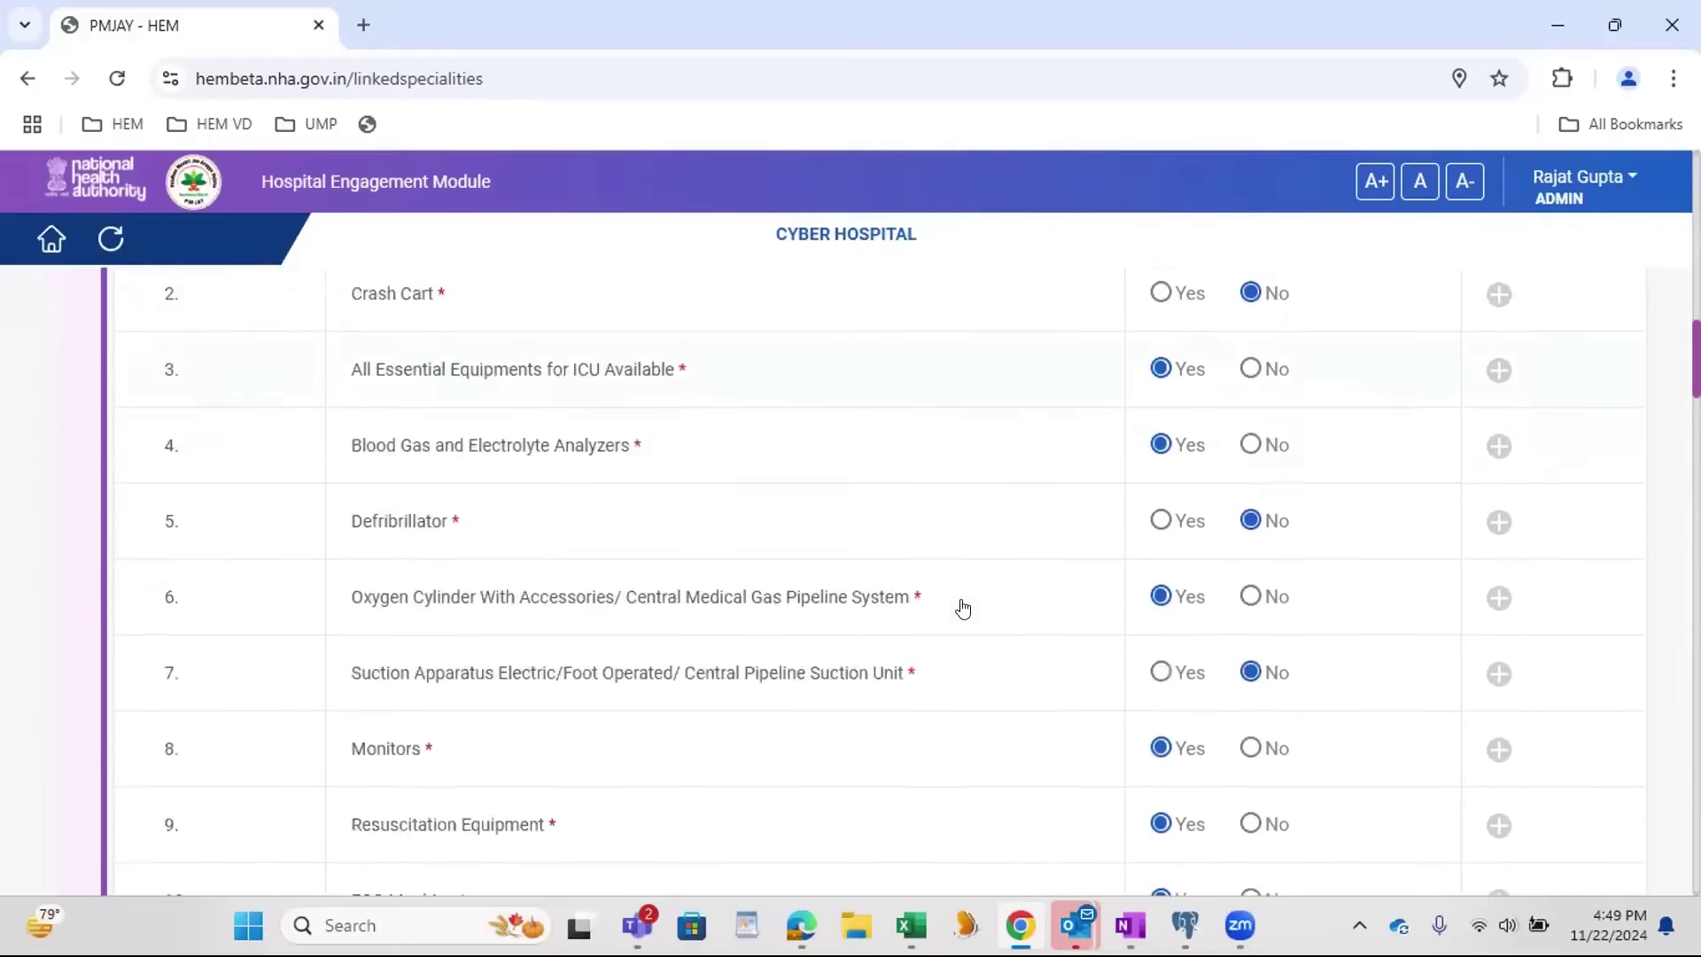
pyautogui.scroll(-1, 963, 609)
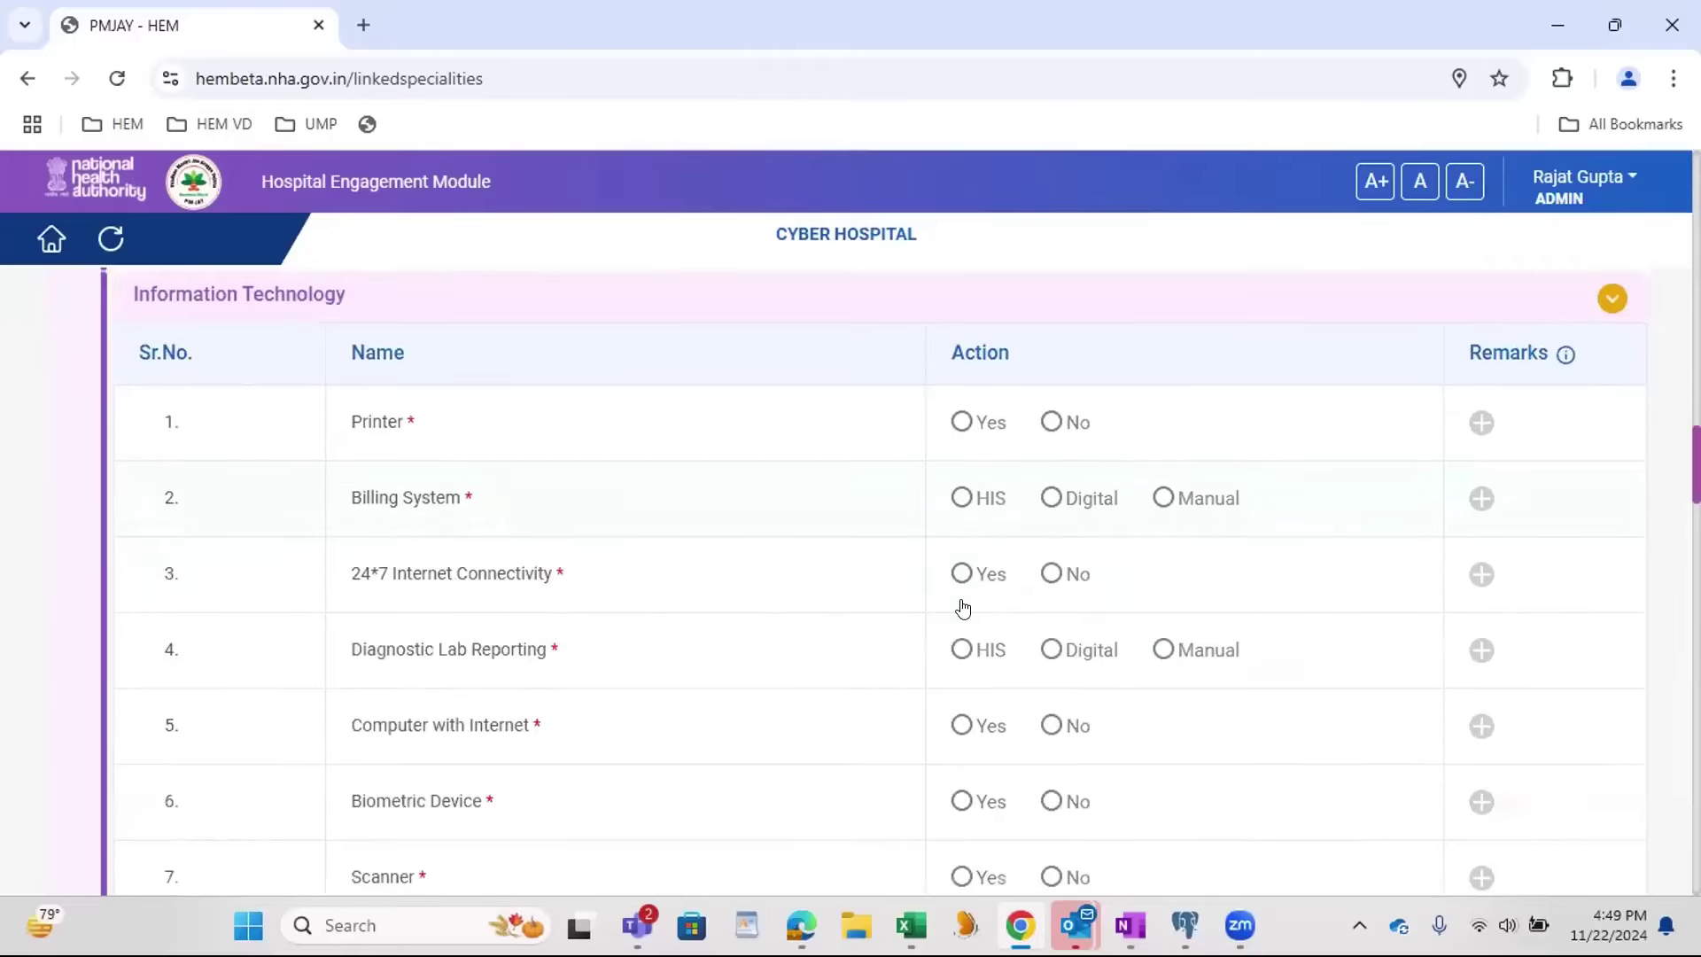
pyautogui.click(961, 422)
pyautogui.click(1051, 497)
pyautogui.click(1051, 573)
pyautogui.click(1051, 649)
pyautogui.click(1051, 725)
pyautogui.scroll(-2, 992, 620)
pyautogui.click(1049, 626)
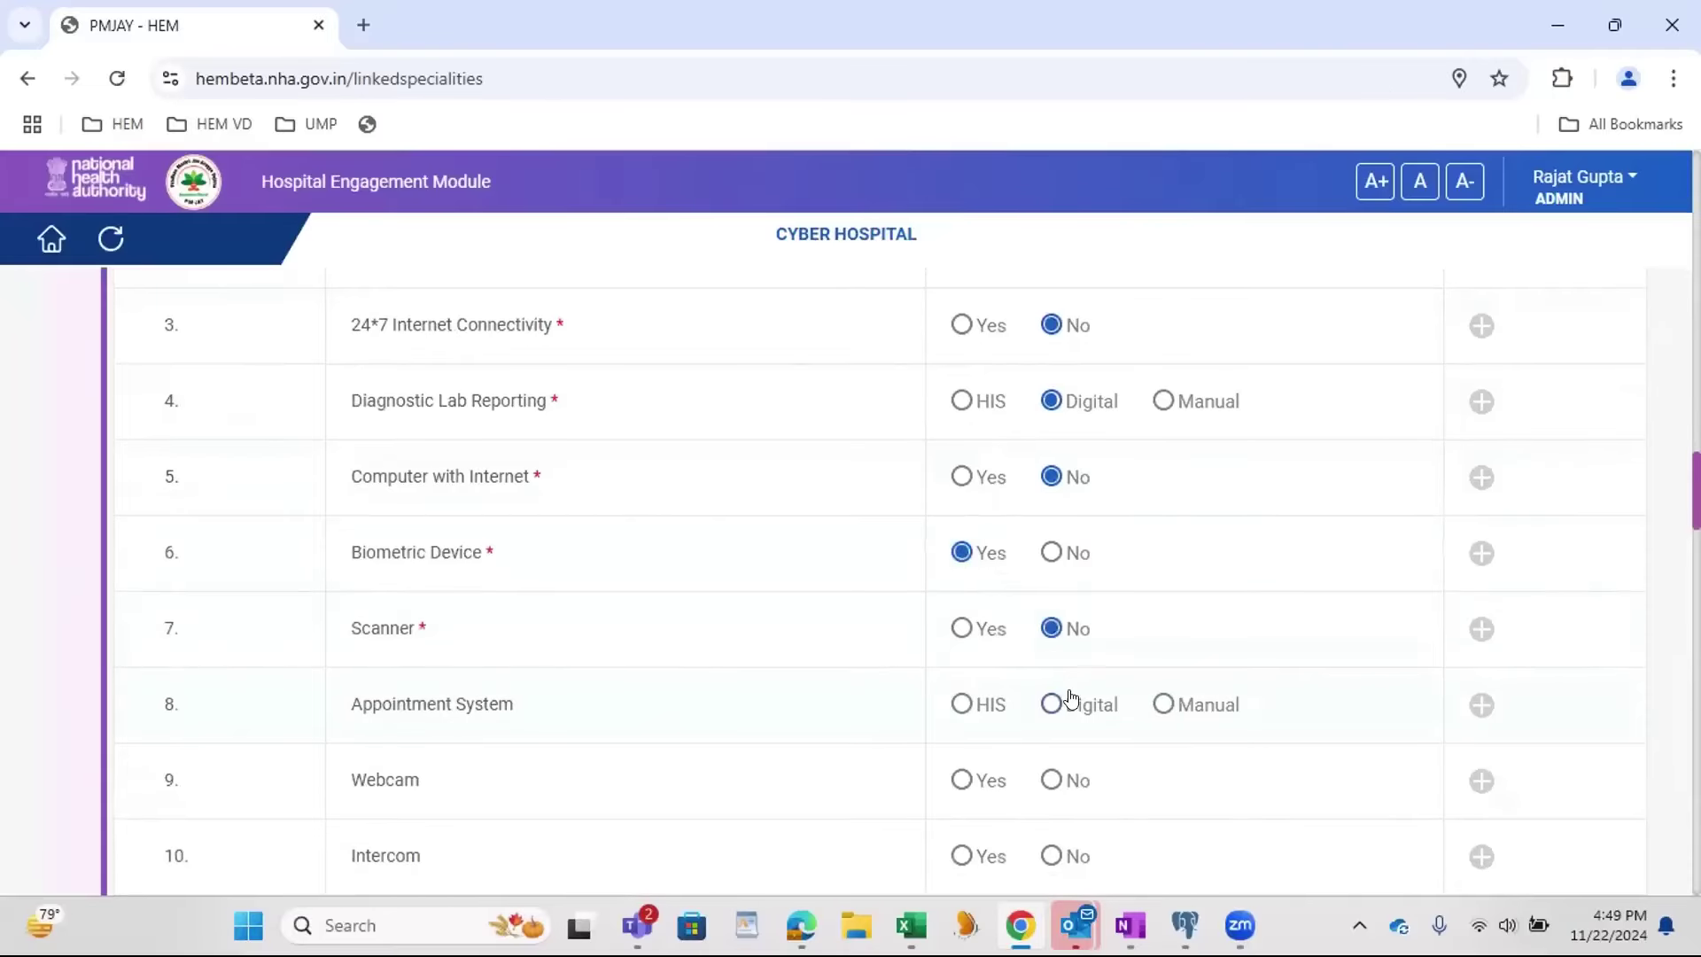
pyautogui.scroll(-5, 1062, 682)
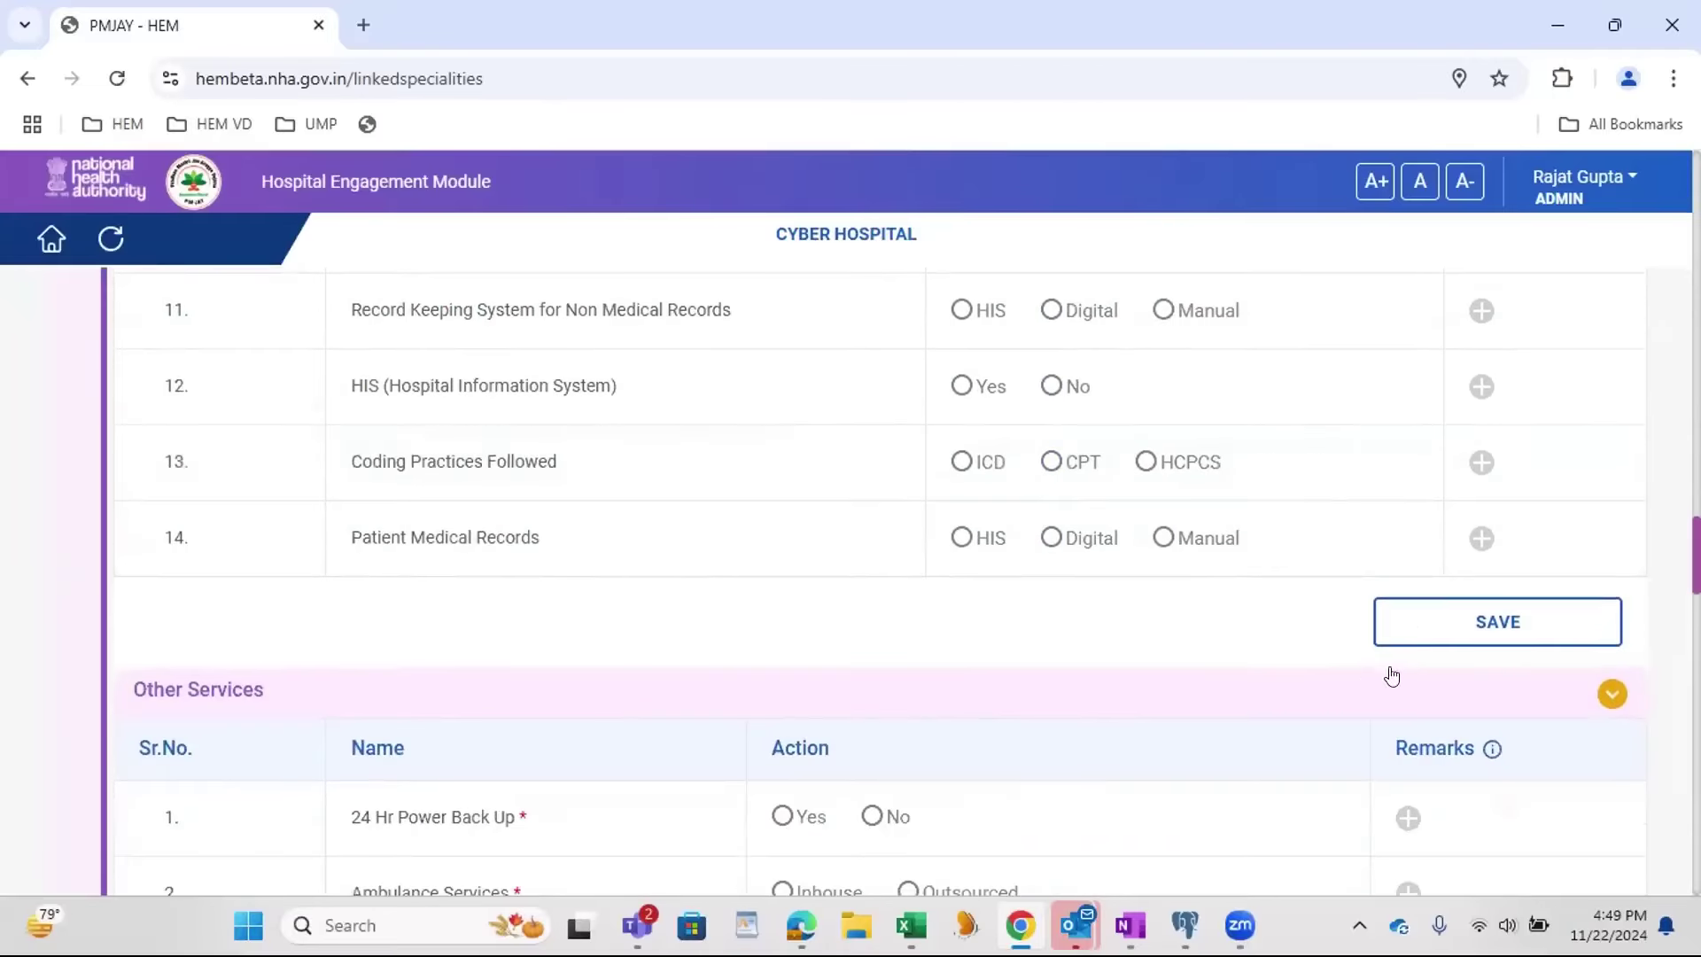
pyautogui.click(1455, 627)
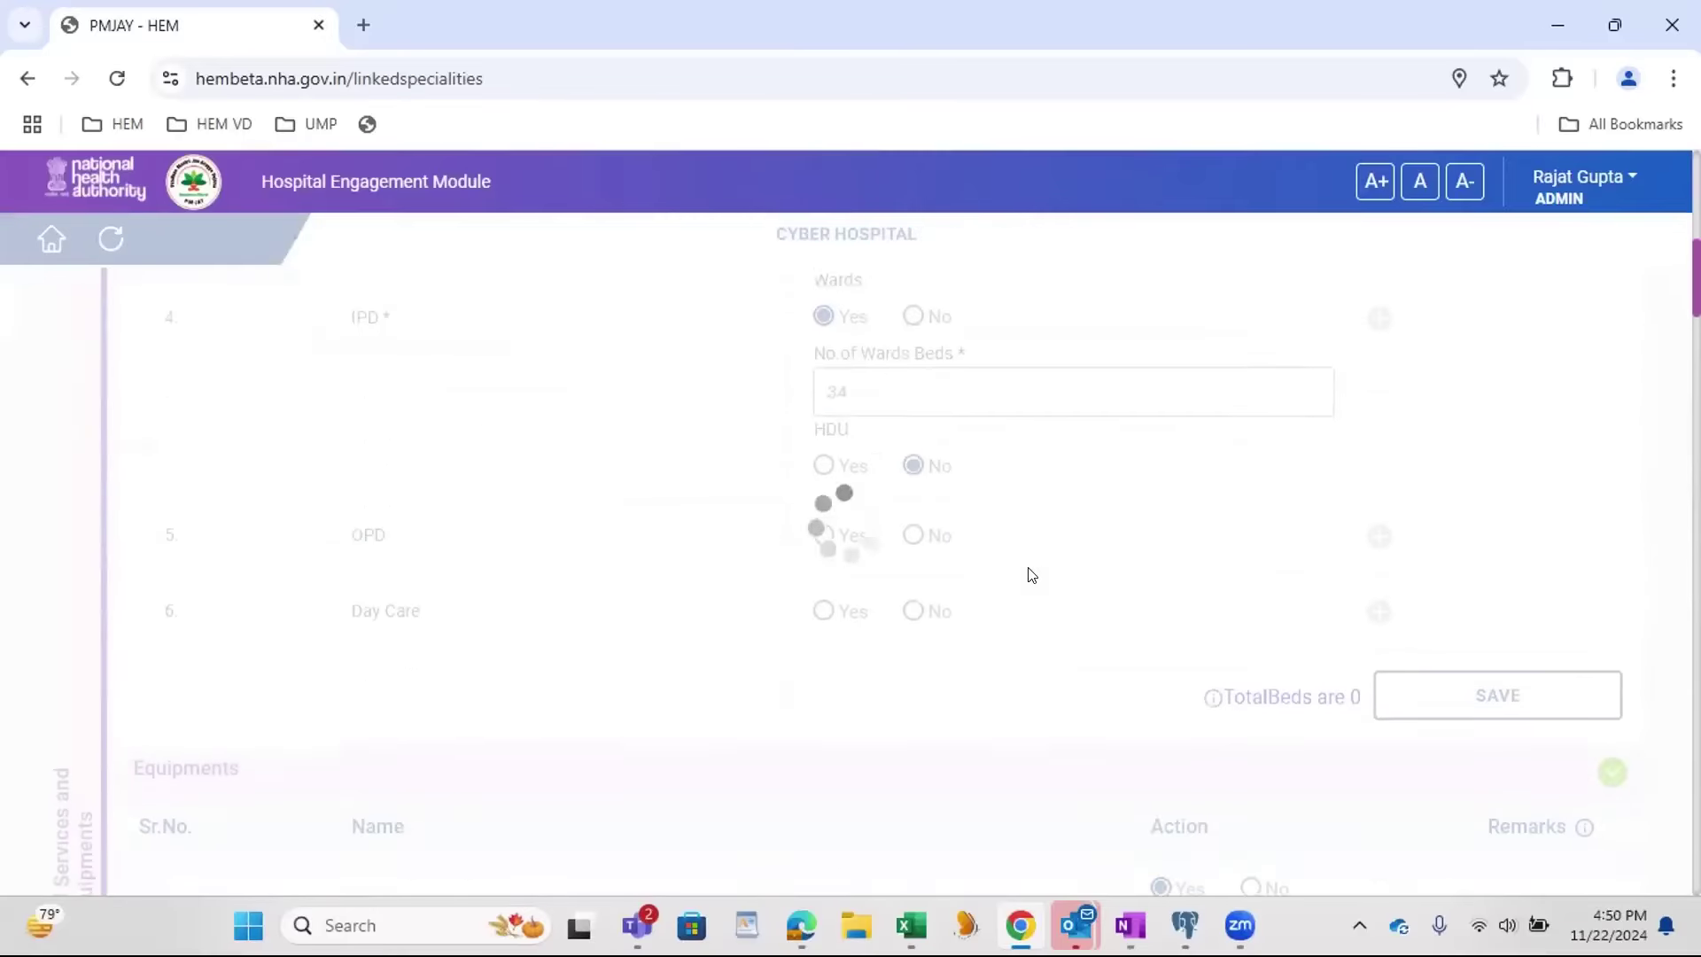
# Set 24-hour Power Back Up to Yes and Ambulance and Pharmacy to Outsourced
pyautogui.scroll(-16, 1030, 575)
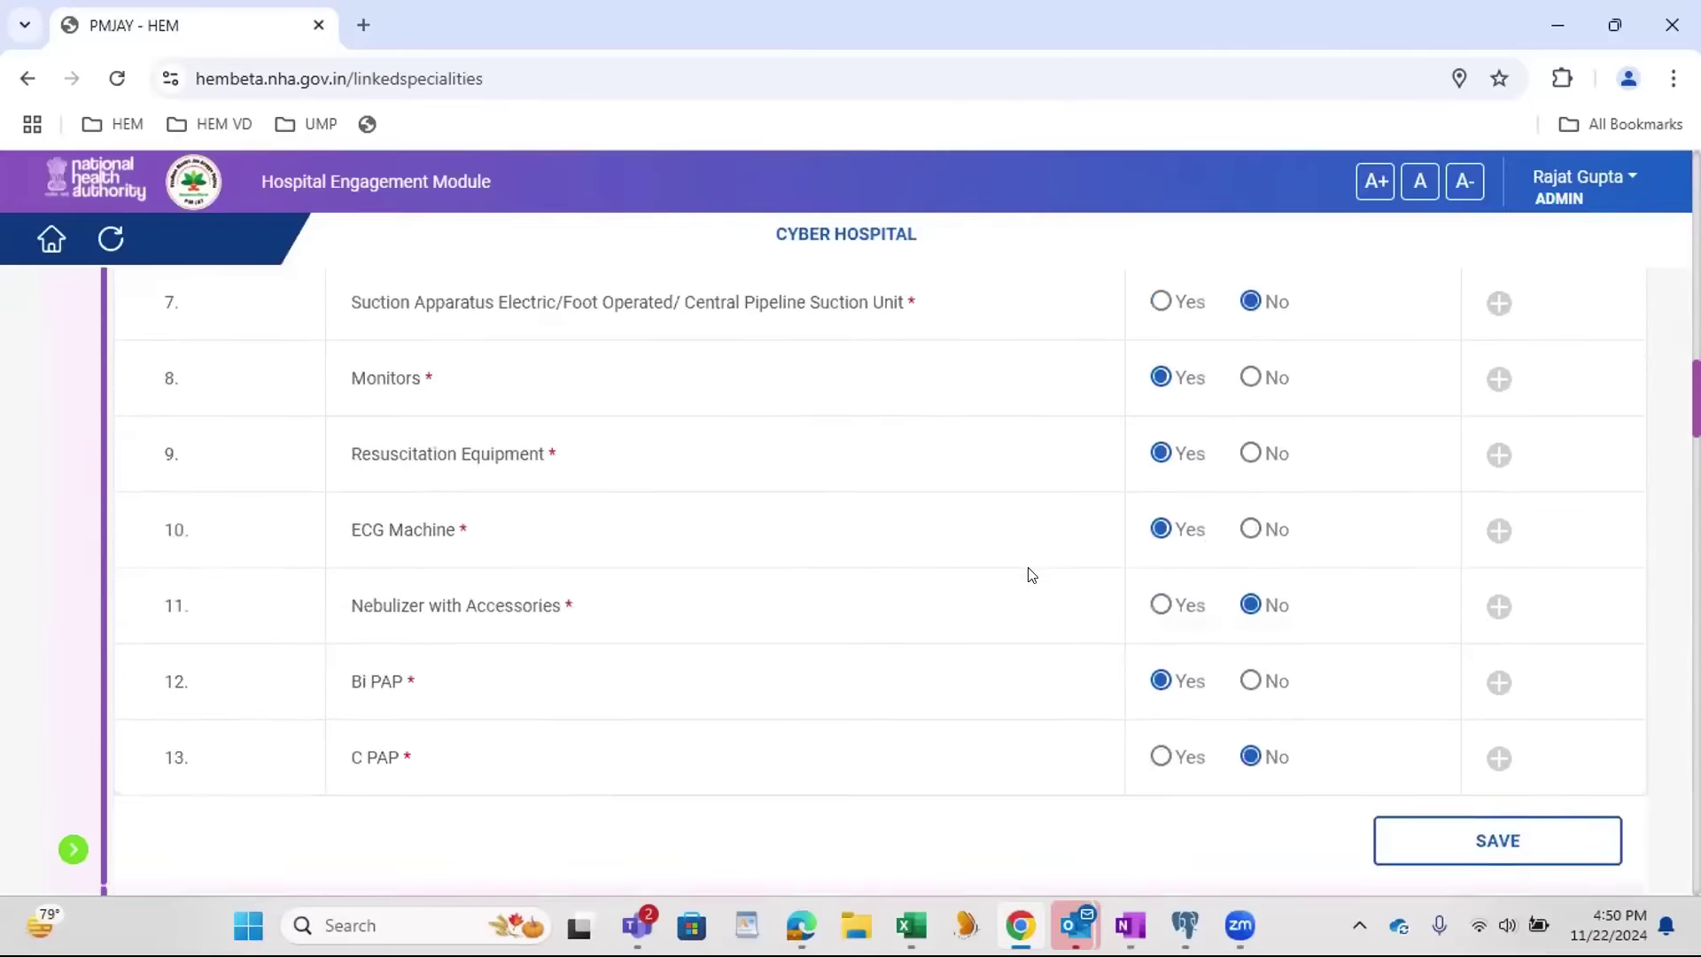
pyautogui.scroll(-9, 1031, 575)
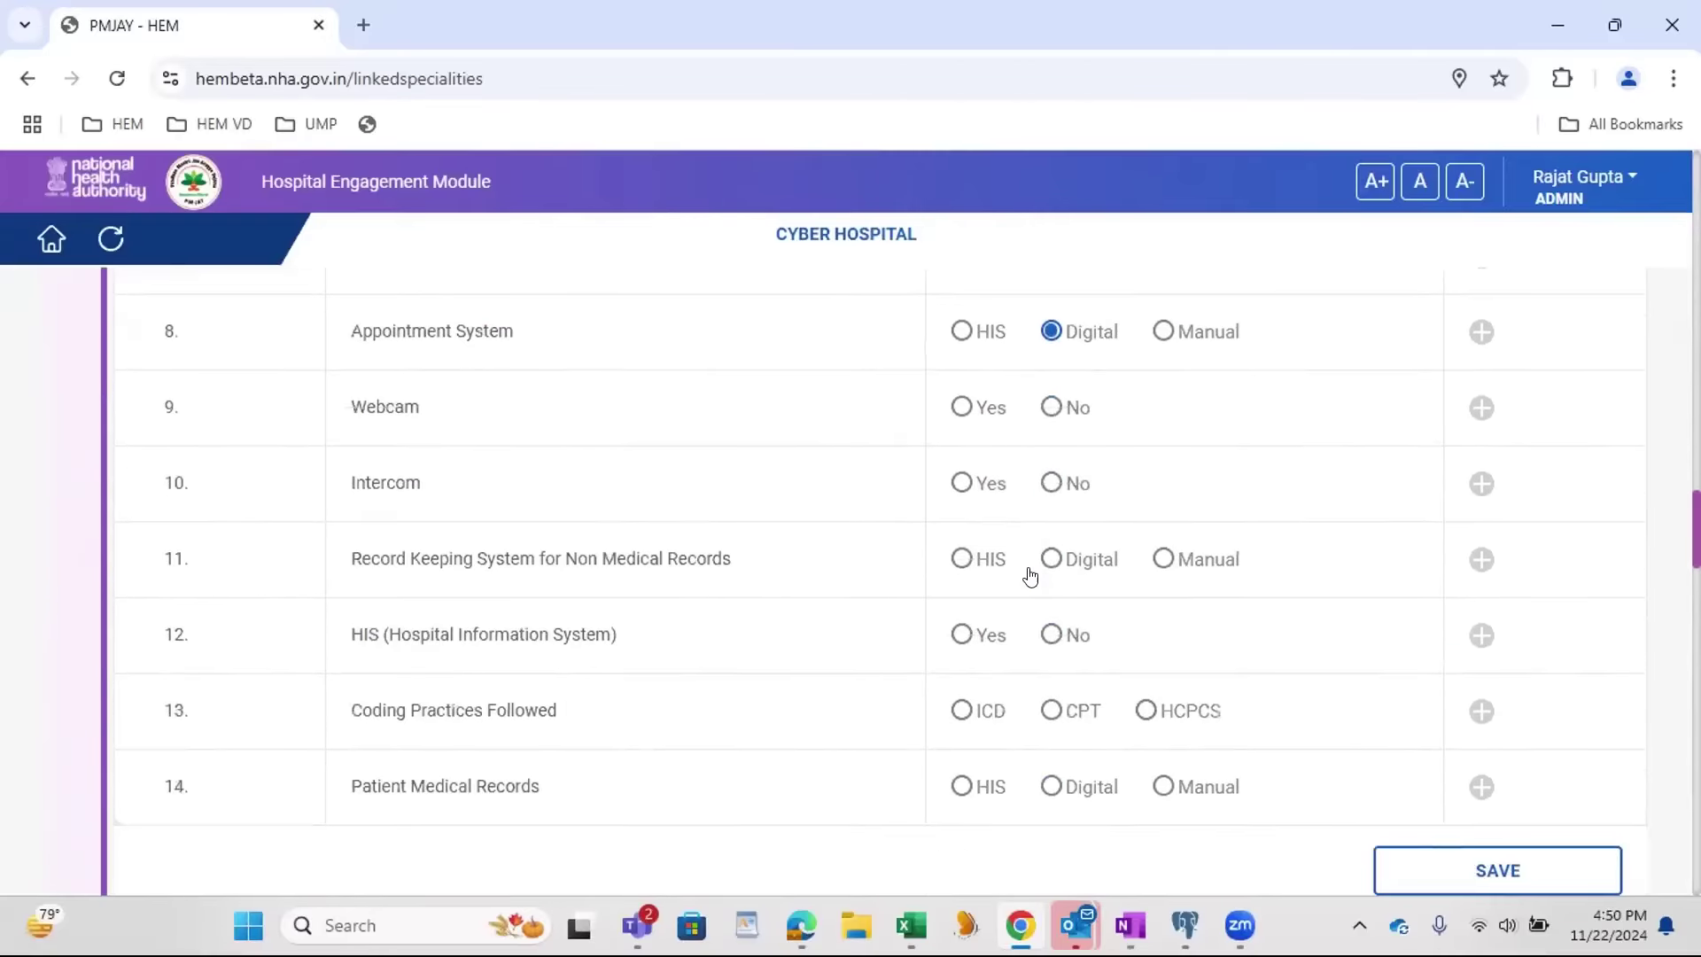
pyautogui.scroll(-3, 1030, 575)
pyautogui.click(806, 570)
pyautogui.click(968, 646)
pyautogui.click(964, 721)
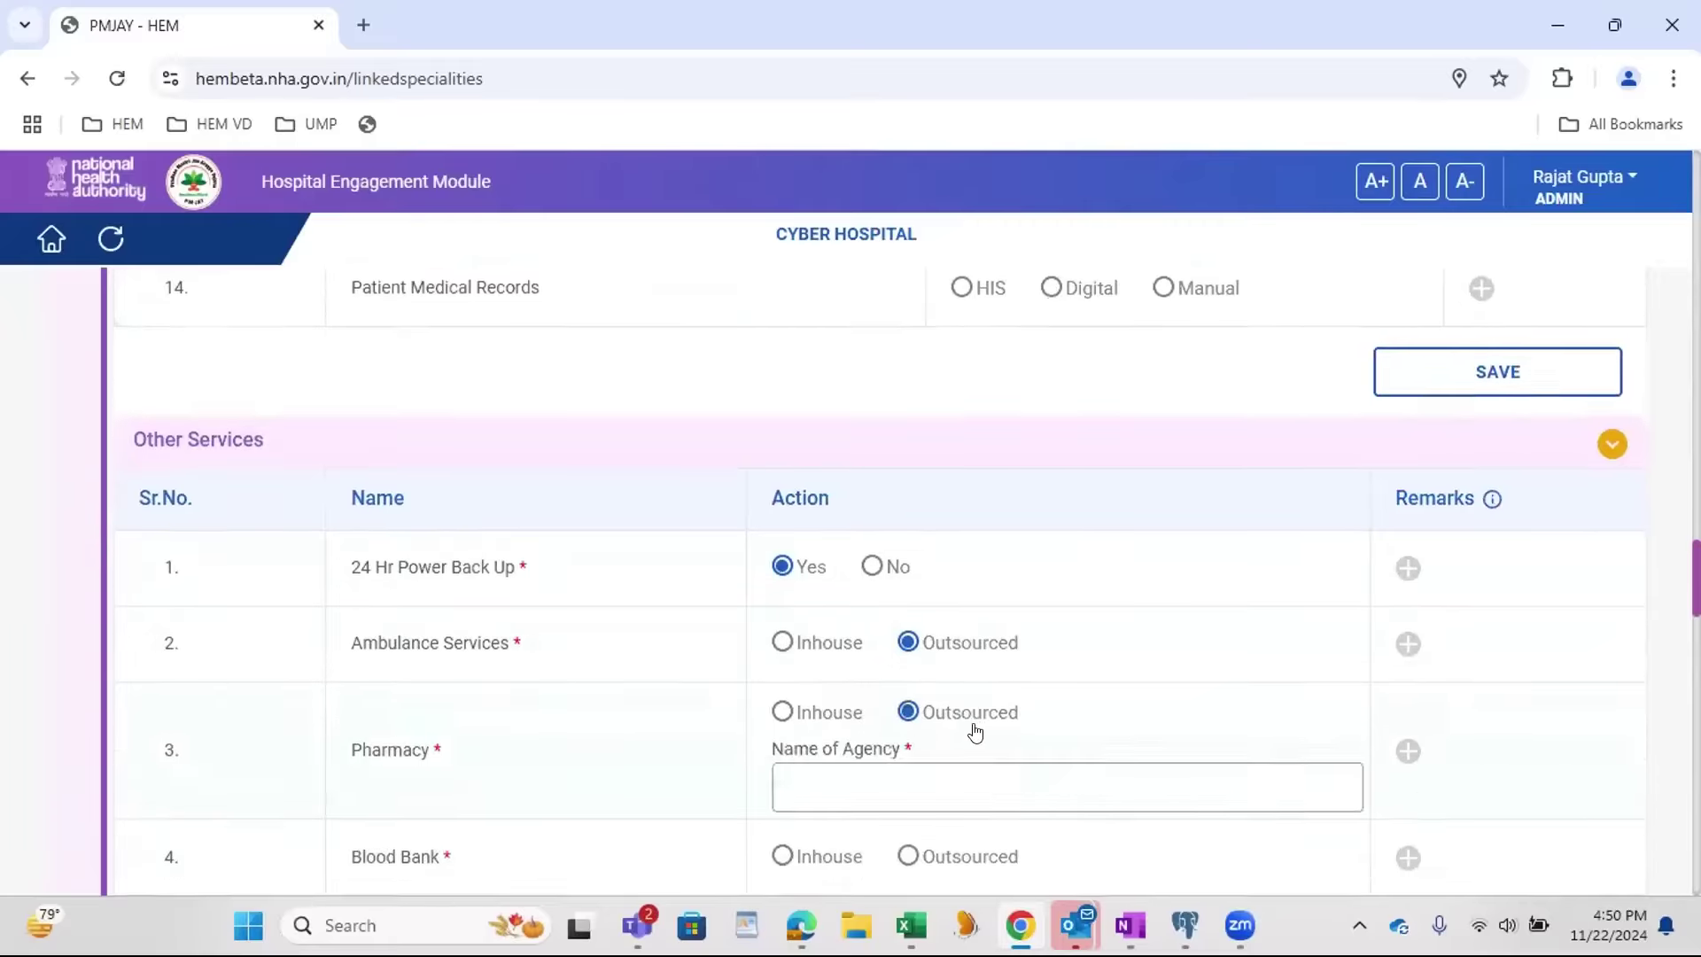
# Enter 'pharmcy' as pharmacy agency, set Blood Bank and CSSD In-house, save, then mark fire safety available
pyautogui.scroll(-3, 836, 570)
pyautogui.click(847, 537)
pyautogui.write('pharmcy')
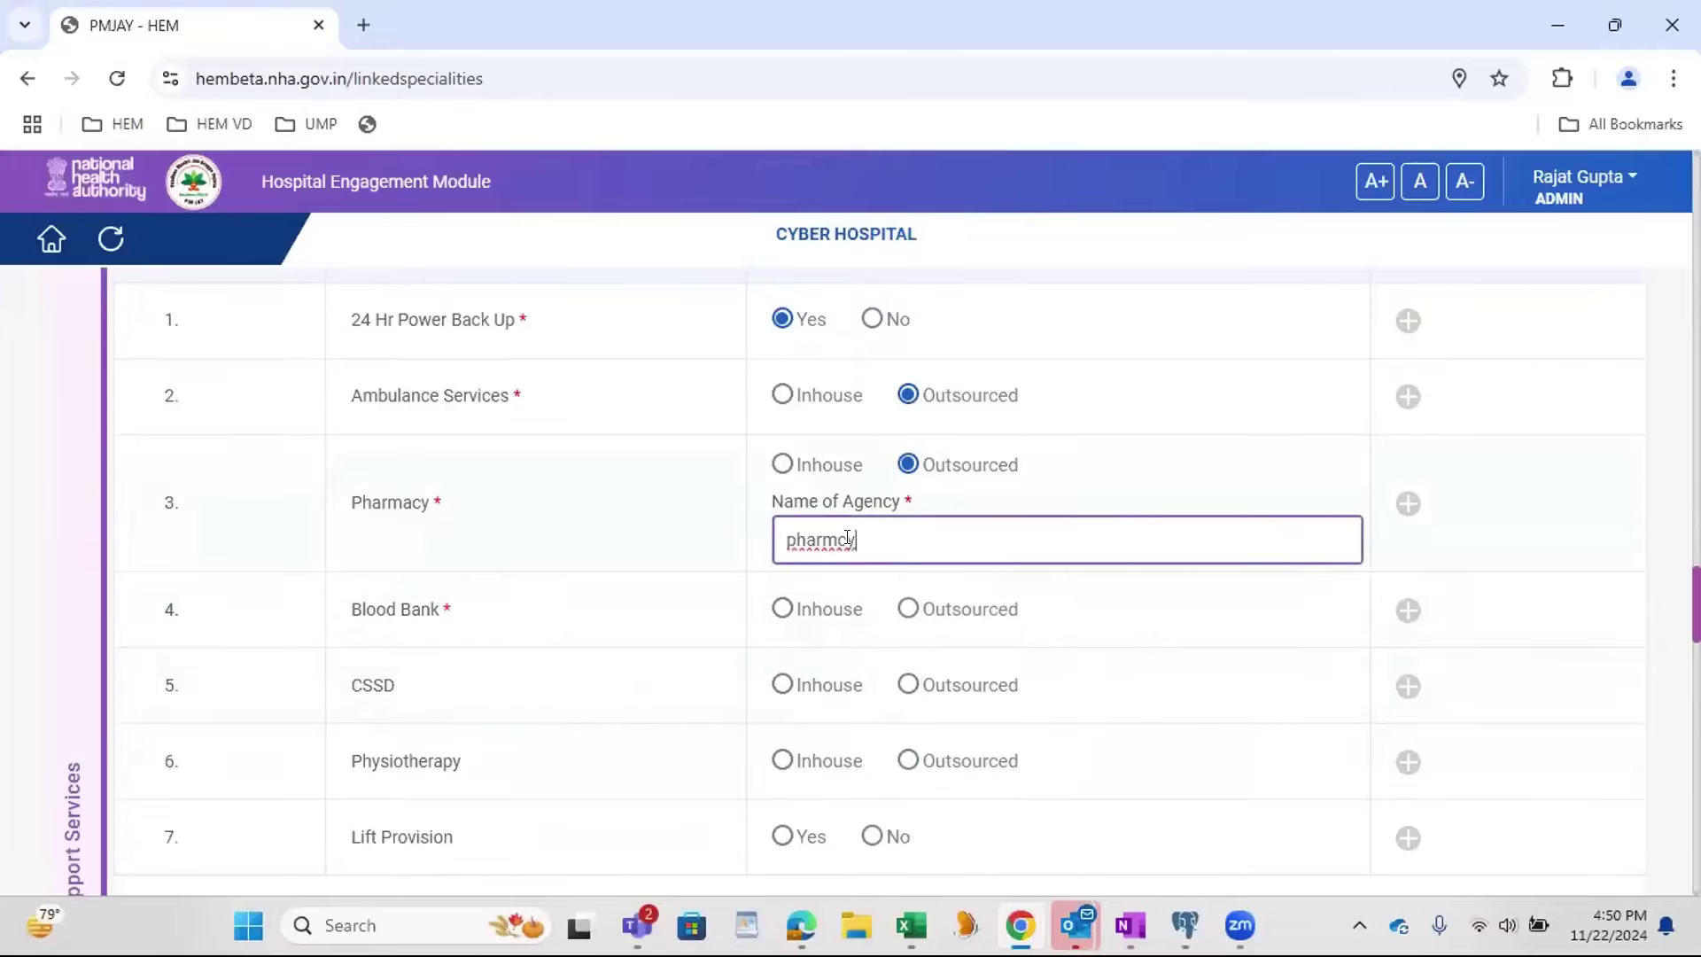
pyautogui.click(842, 611)
pyautogui.click(813, 685)
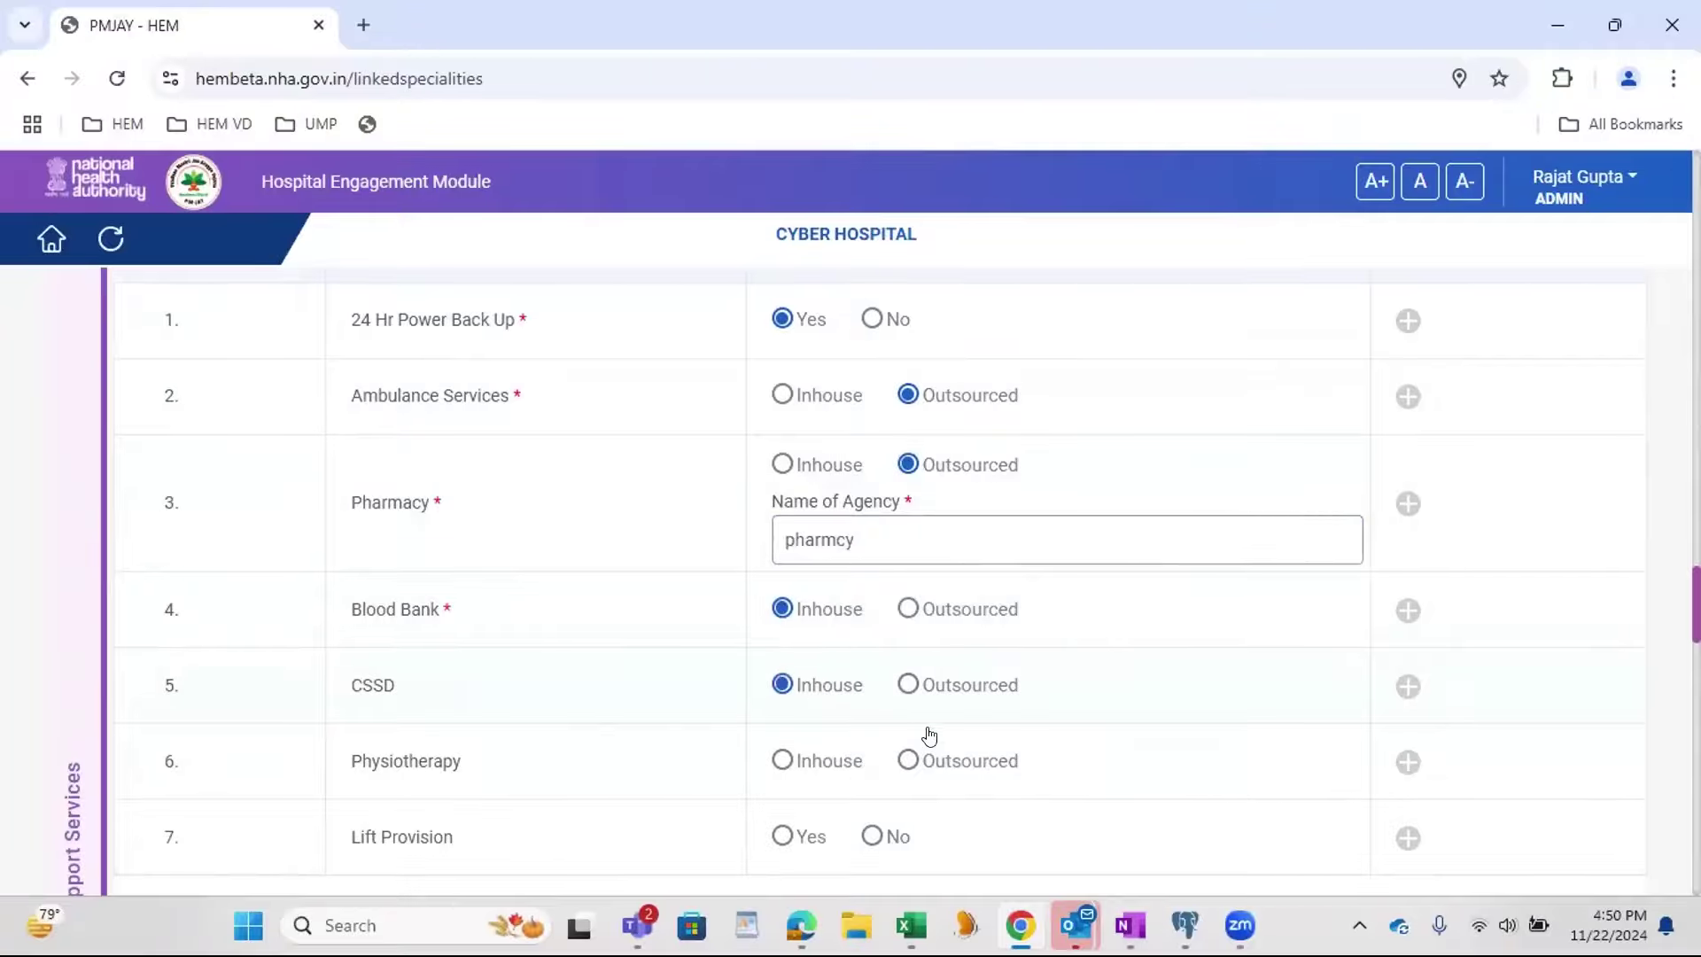
pyautogui.scroll(-3, 1167, 734)
pyautogui.click(1441, 689)
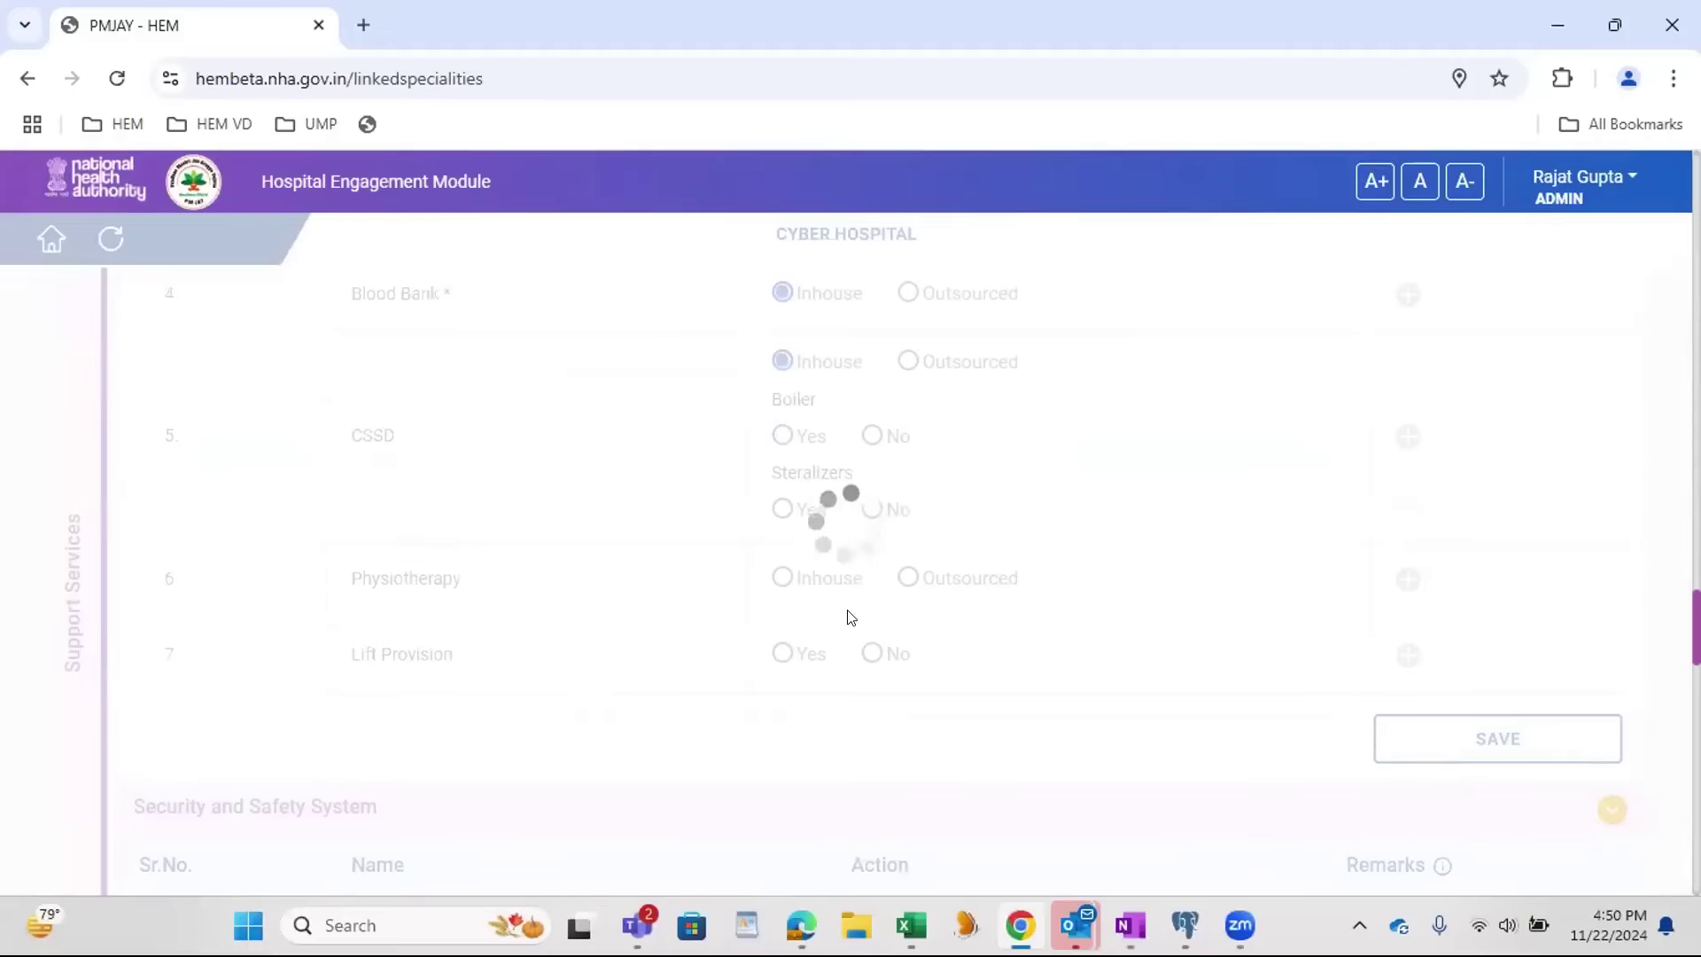
pyautogui.scroll(-8, 849, 616)
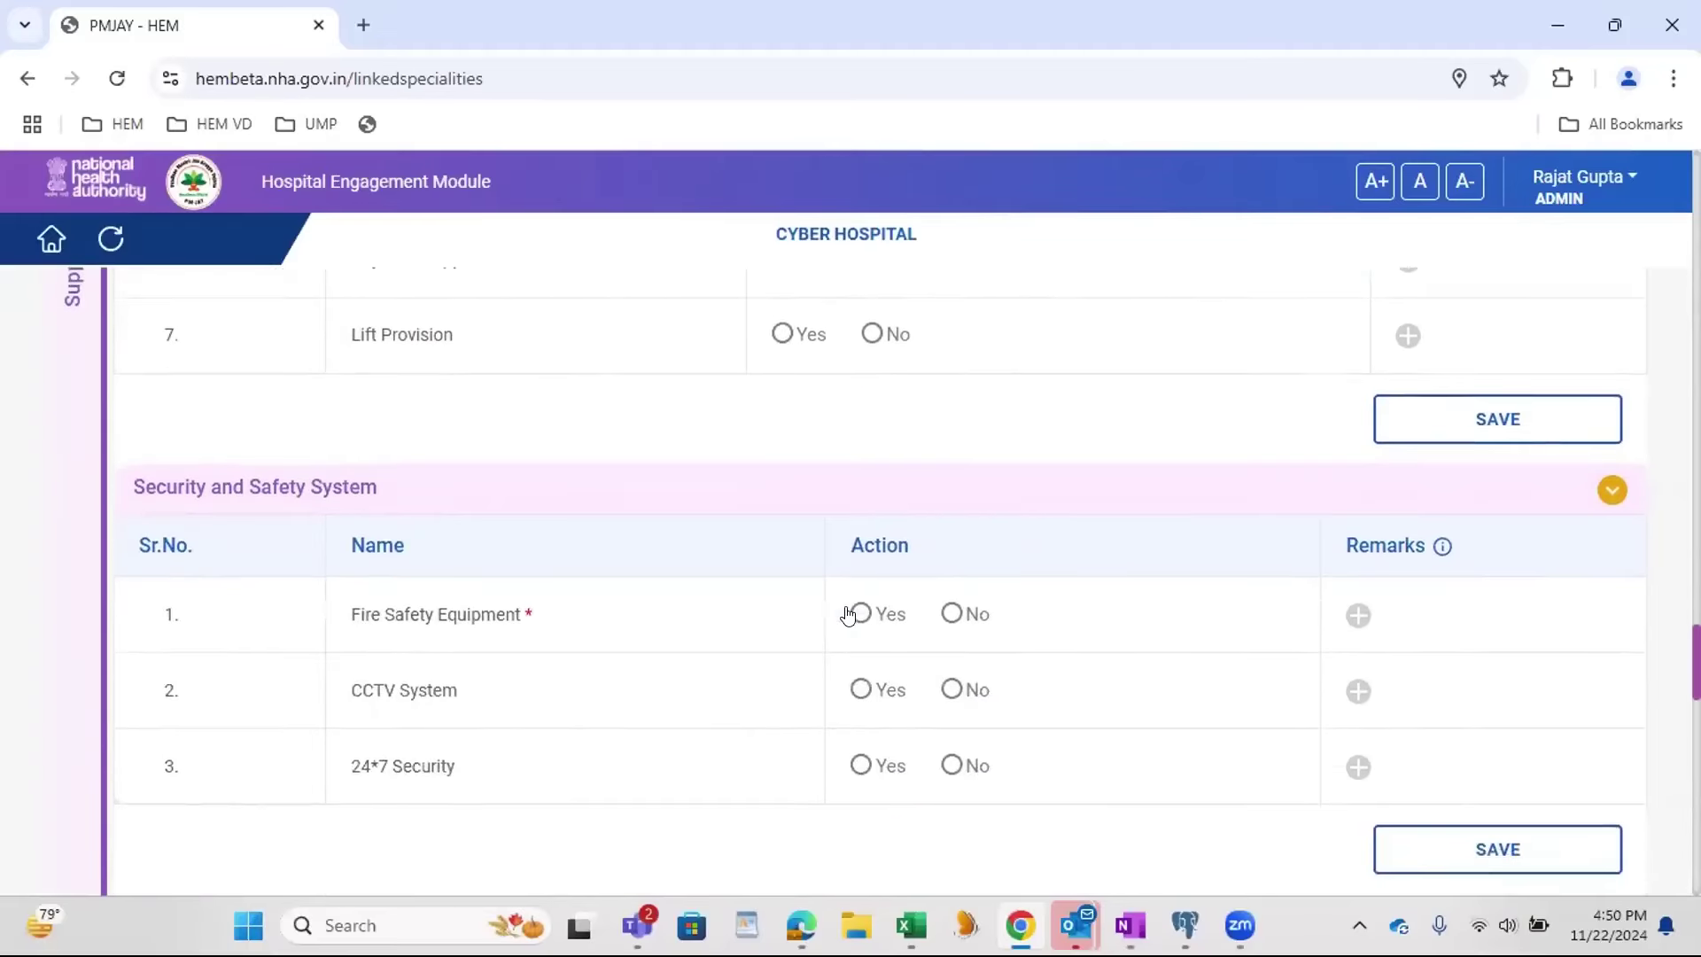
pyautogui.click(859, 613)
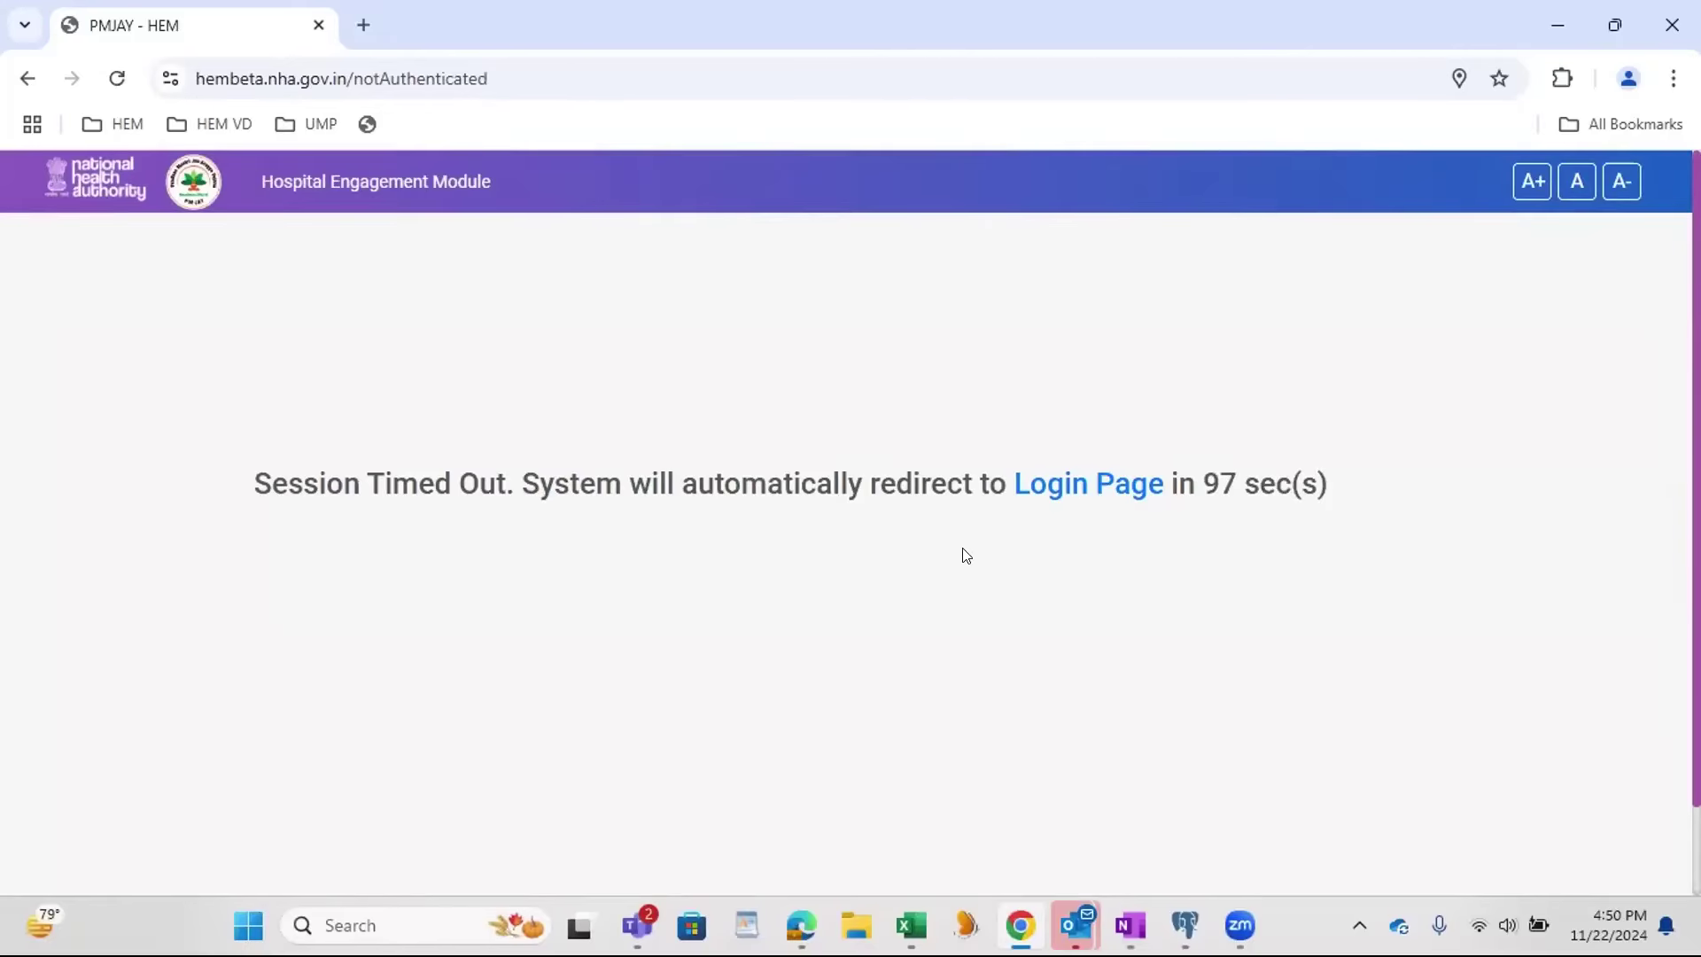
# Return to the login page, enter the captcha and user ID, and verify the user ID
pyautogui.click(1104, 494)
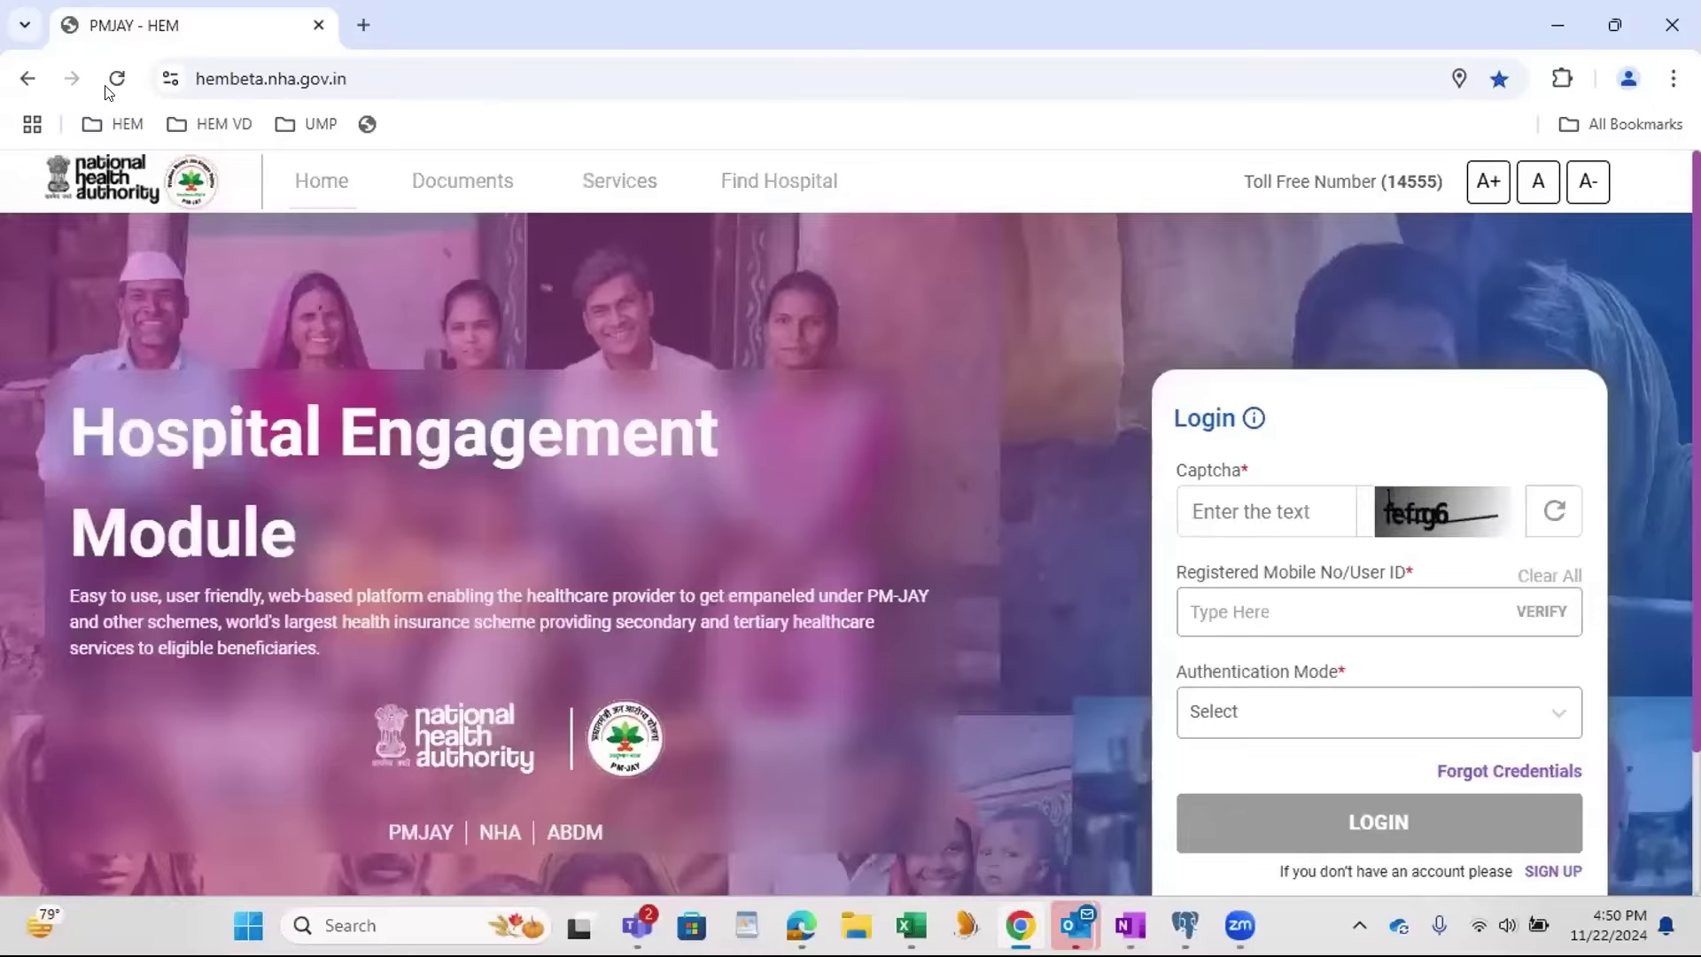
pyautogui.click(116, 80)
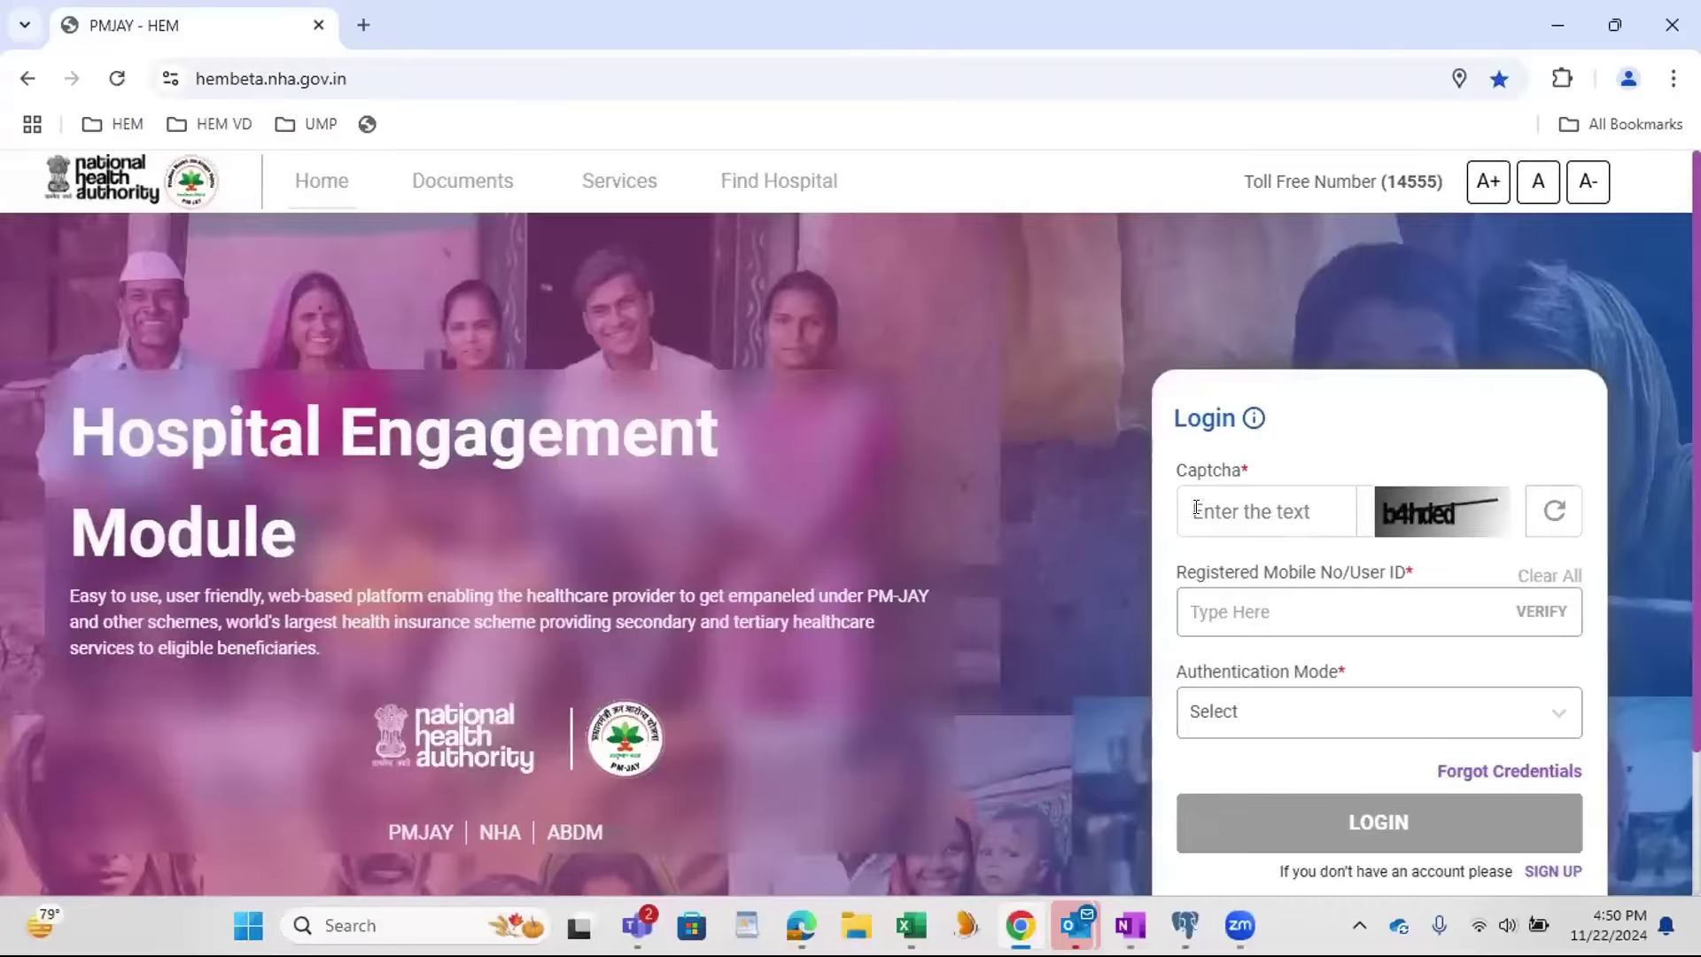
pyautogui.click(1196, 510)
pyautogui.write('b4')
pyautogui.press('Tab')
pyautogui.write('Rajat@stage')
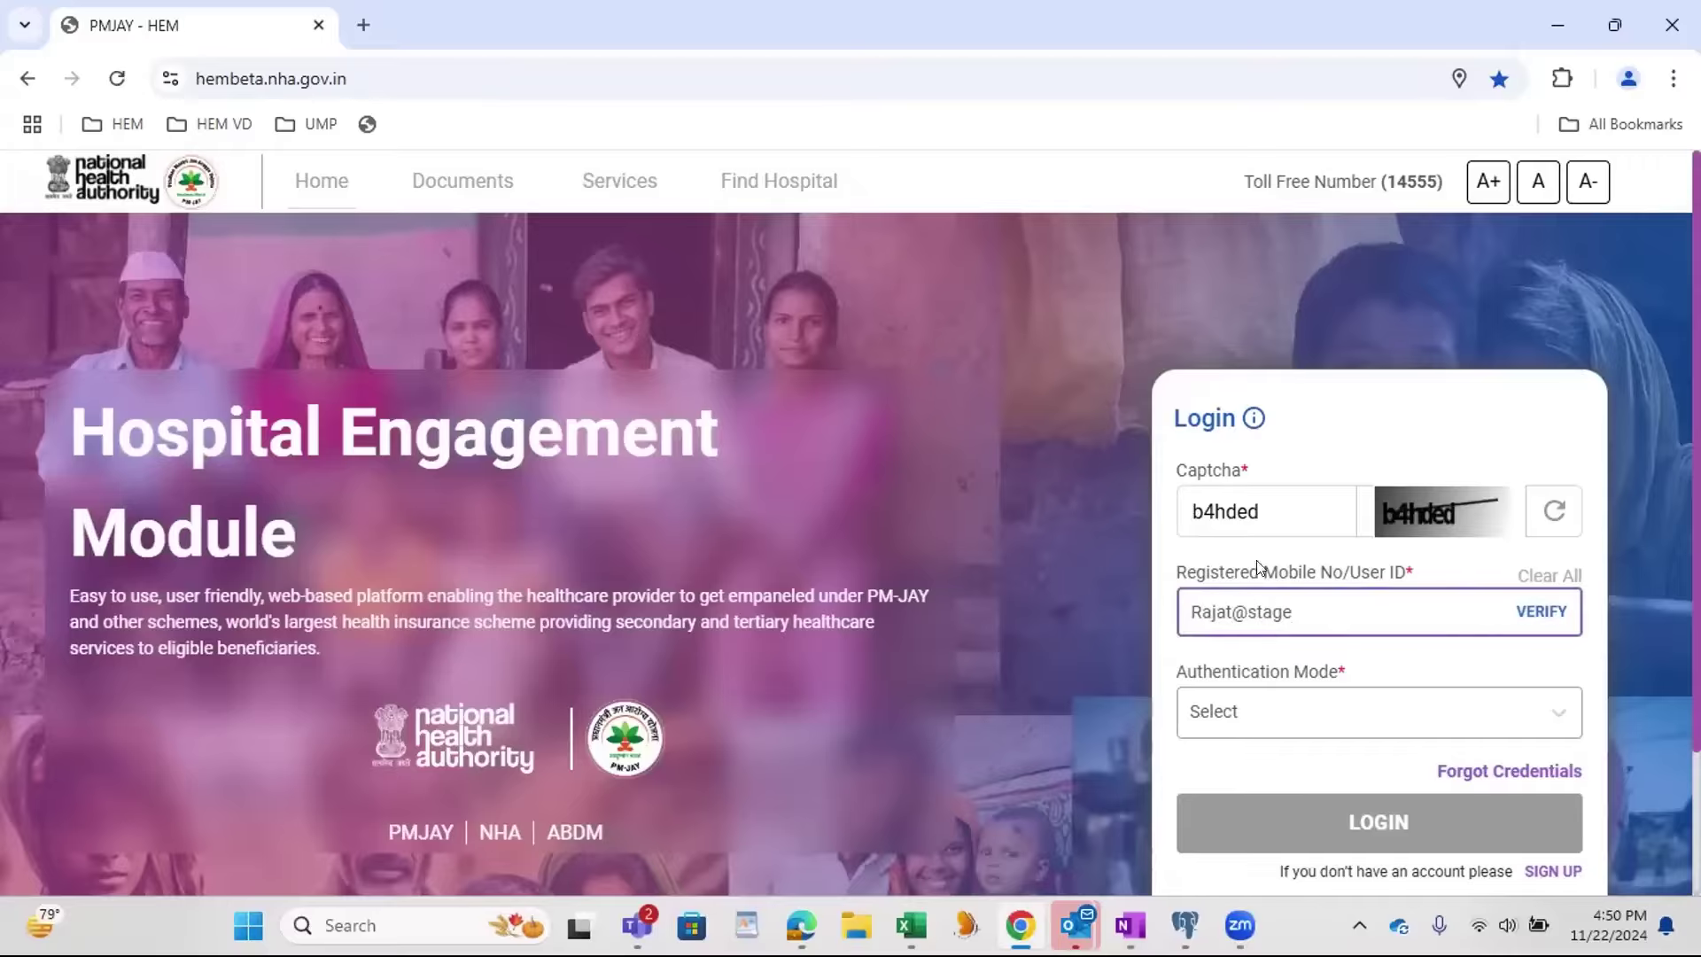
pyautogui.click(1523, 610)
# Enter the account password and the second captcha, then log in
pyautogui.scroll(-2, 1251, 725)
pyautogui.click(1247, 691)
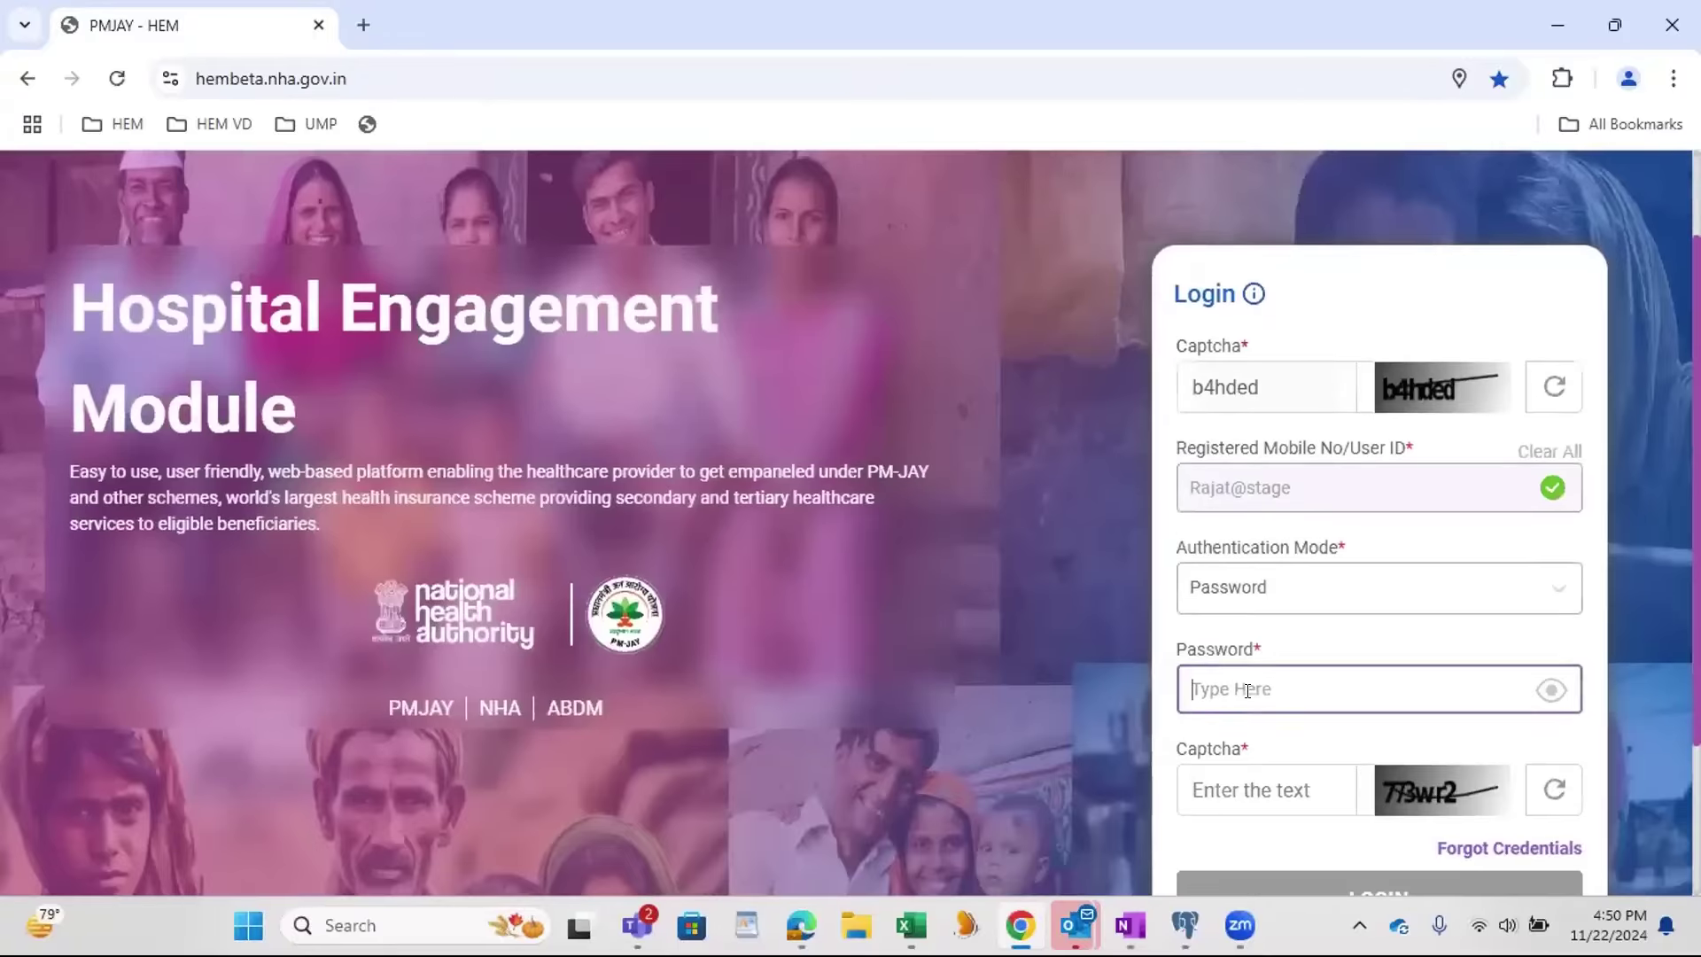
pyautogui.write('***')
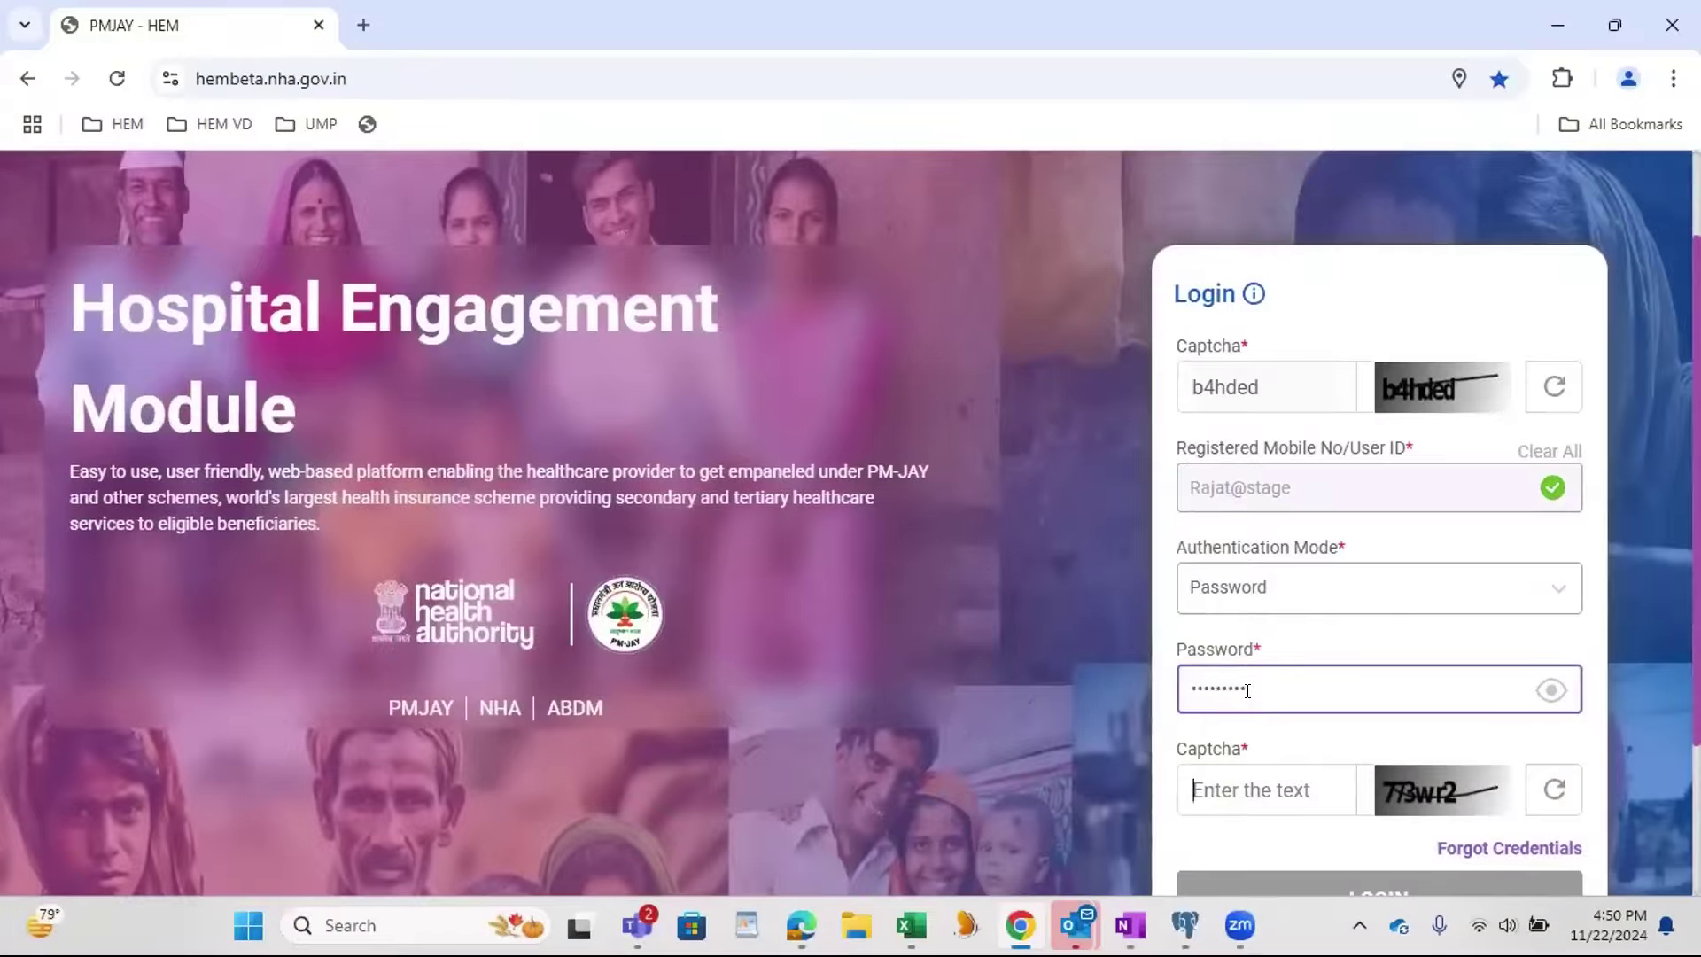
pyautogui.press('Tab')
pyautogui.write('773wr2')
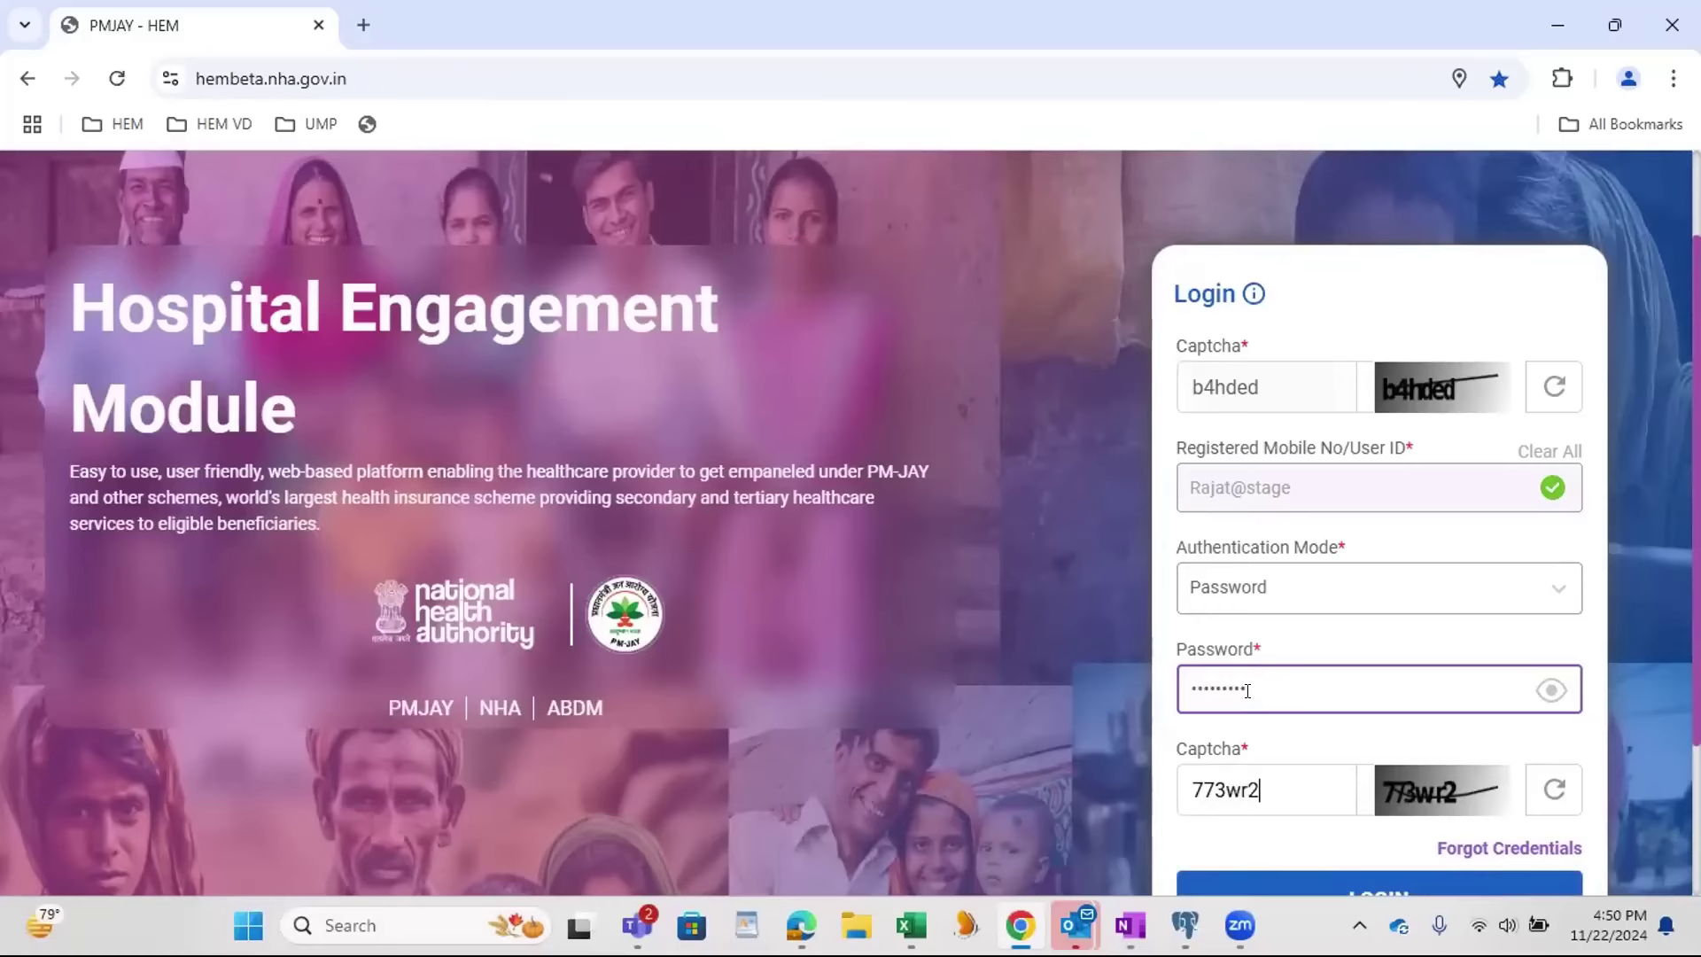
pyautogui.press('Return')
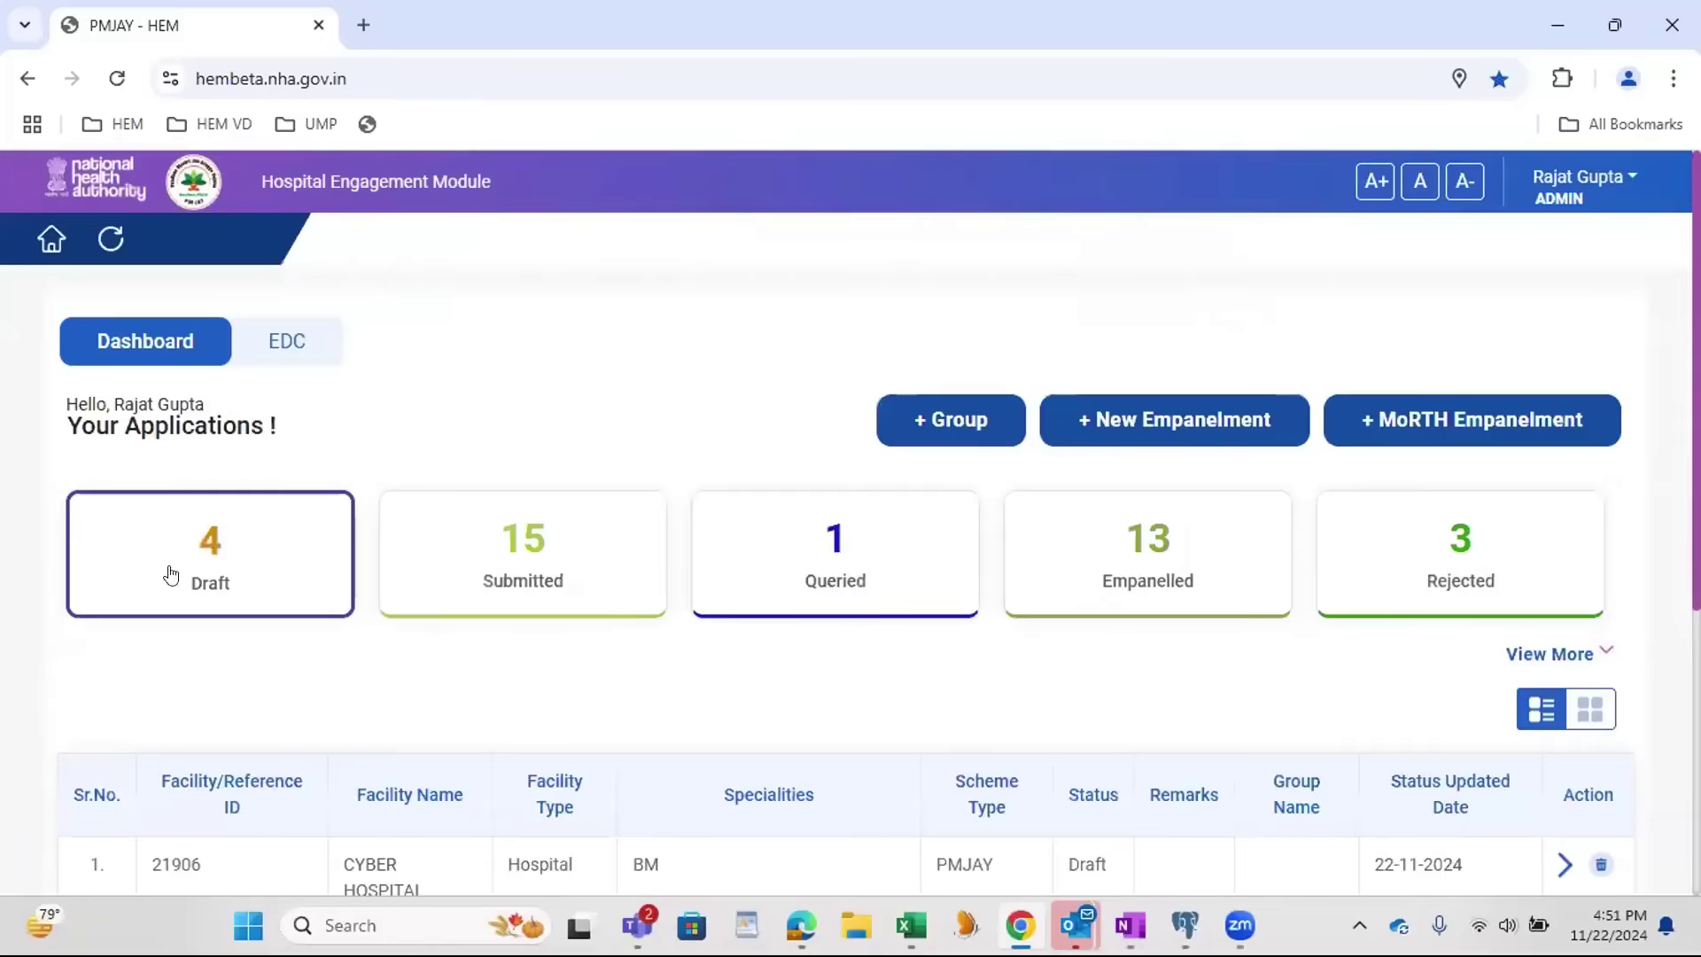
# Open the CYBER HOSPITAL draft and advance past Facility Information, Scheme and Specialities to Services
pyautogui.scroll(-3, 574, 585)
pyautogui.click(380, 644)
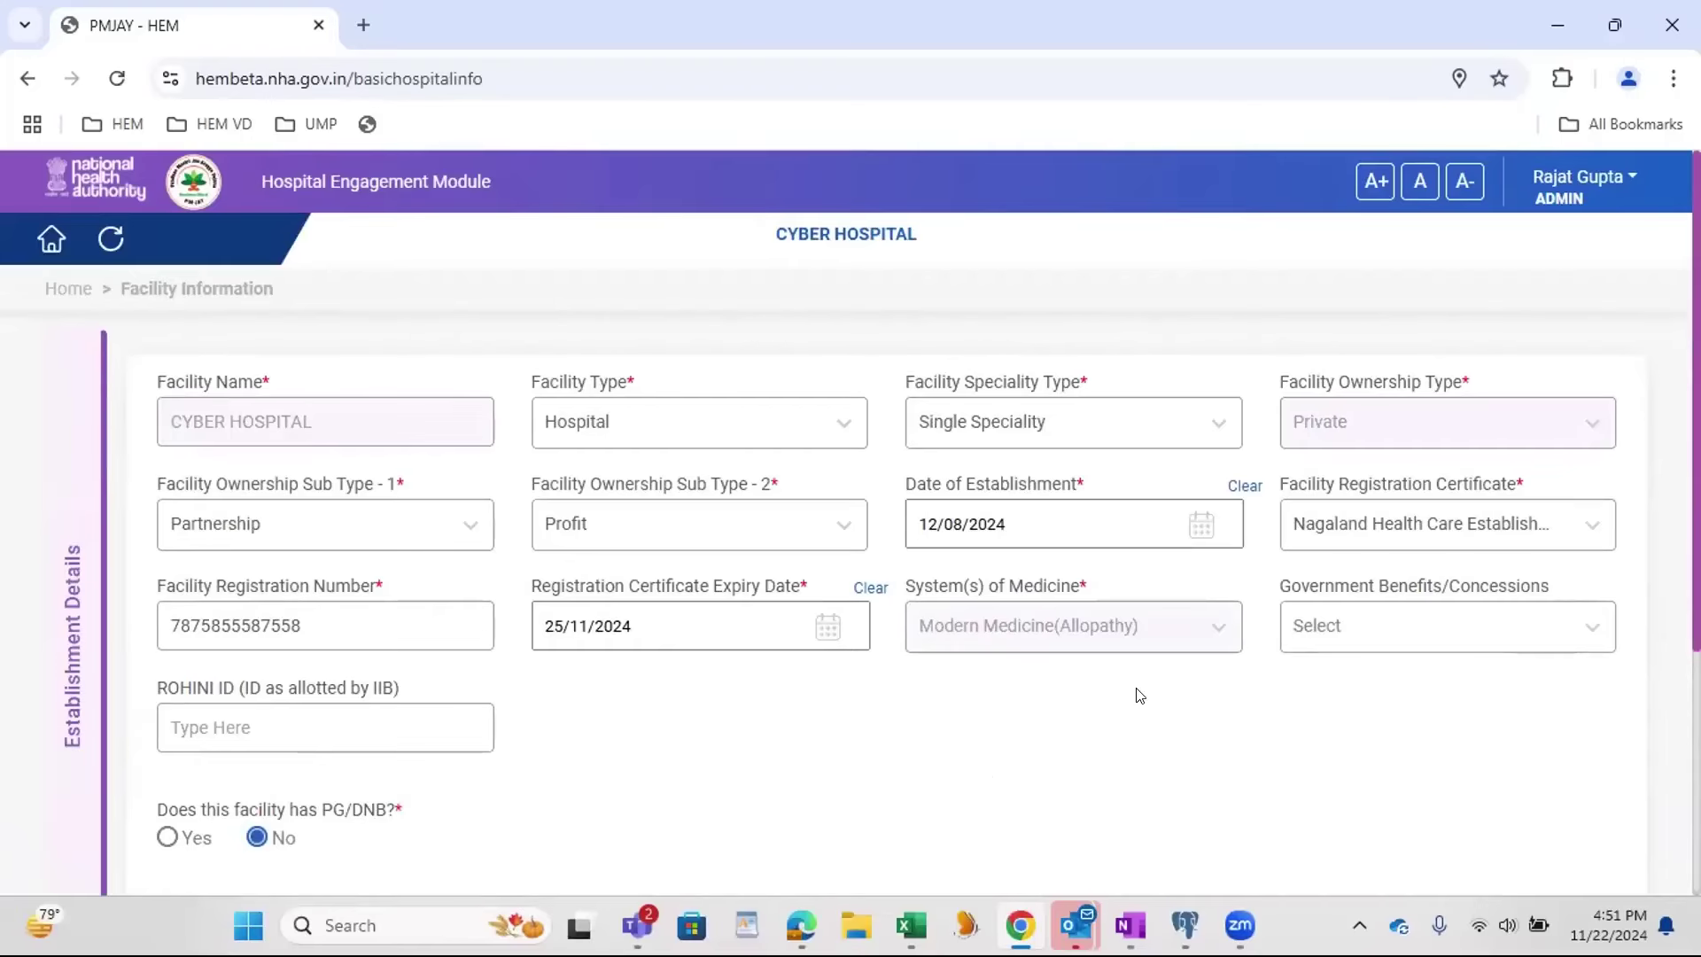
pyautogui.scroll(-4, 1140, 696)
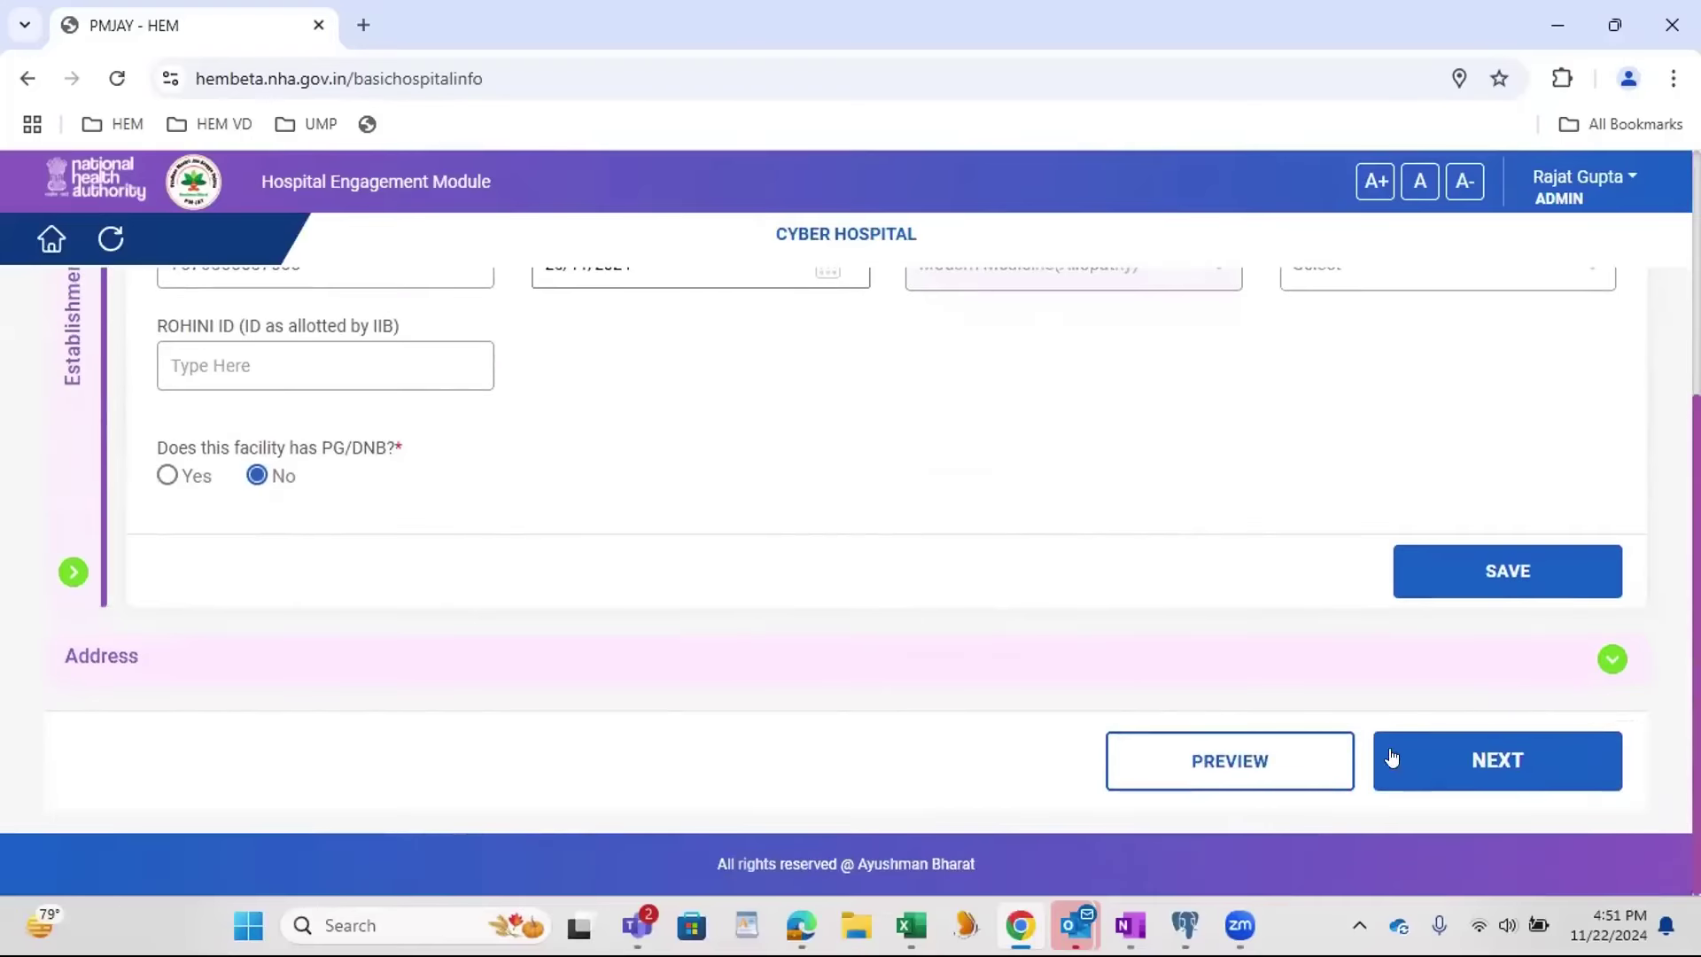
pyautogui.scroll(4, 1082, 645)
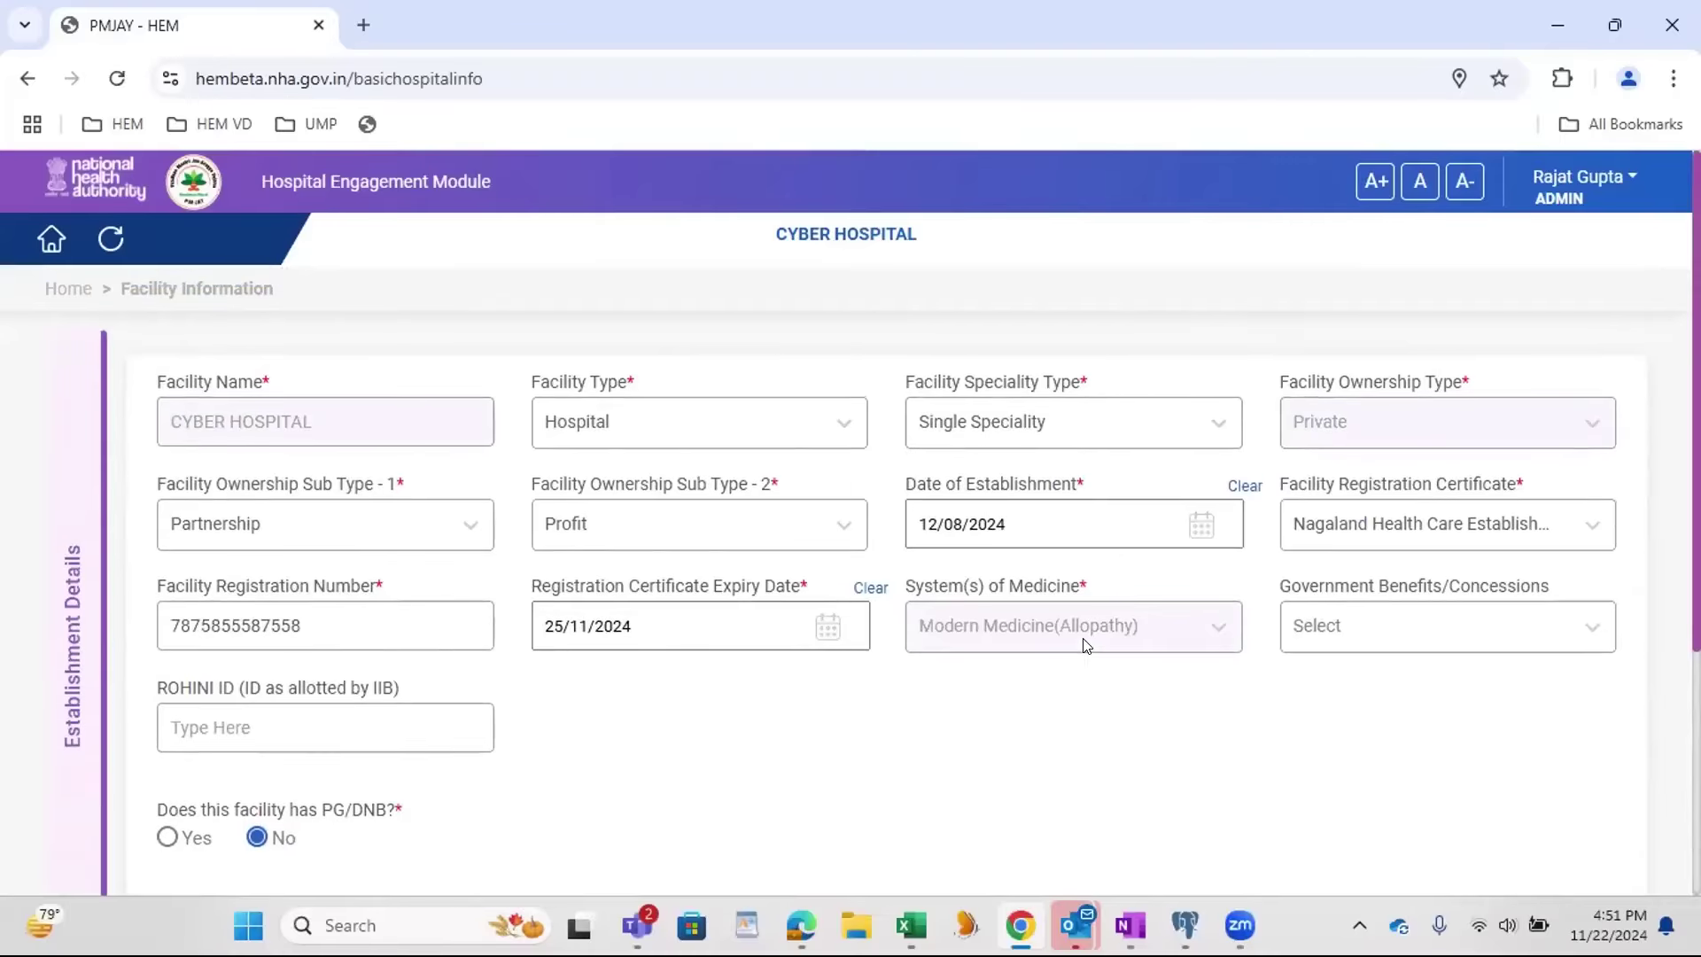
pyautogui.scroll(-4, 1085, 645)
pyautogui.click(1491, 764)
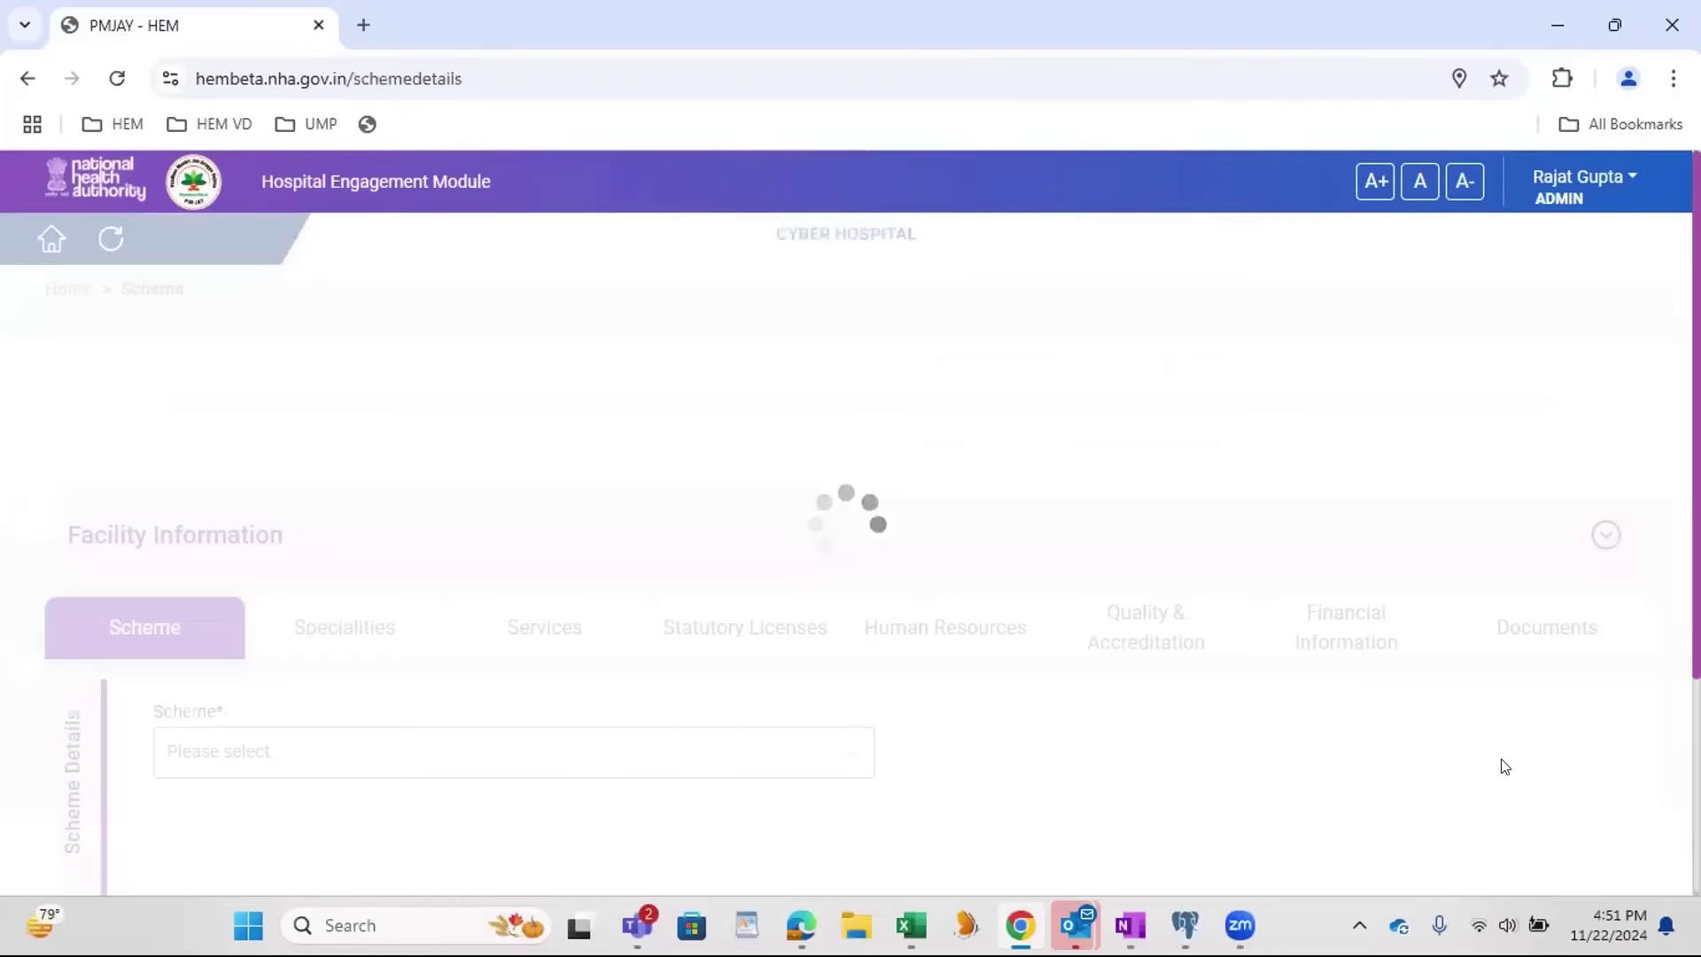
pyautogui.scroll(-3, 1243, 689)
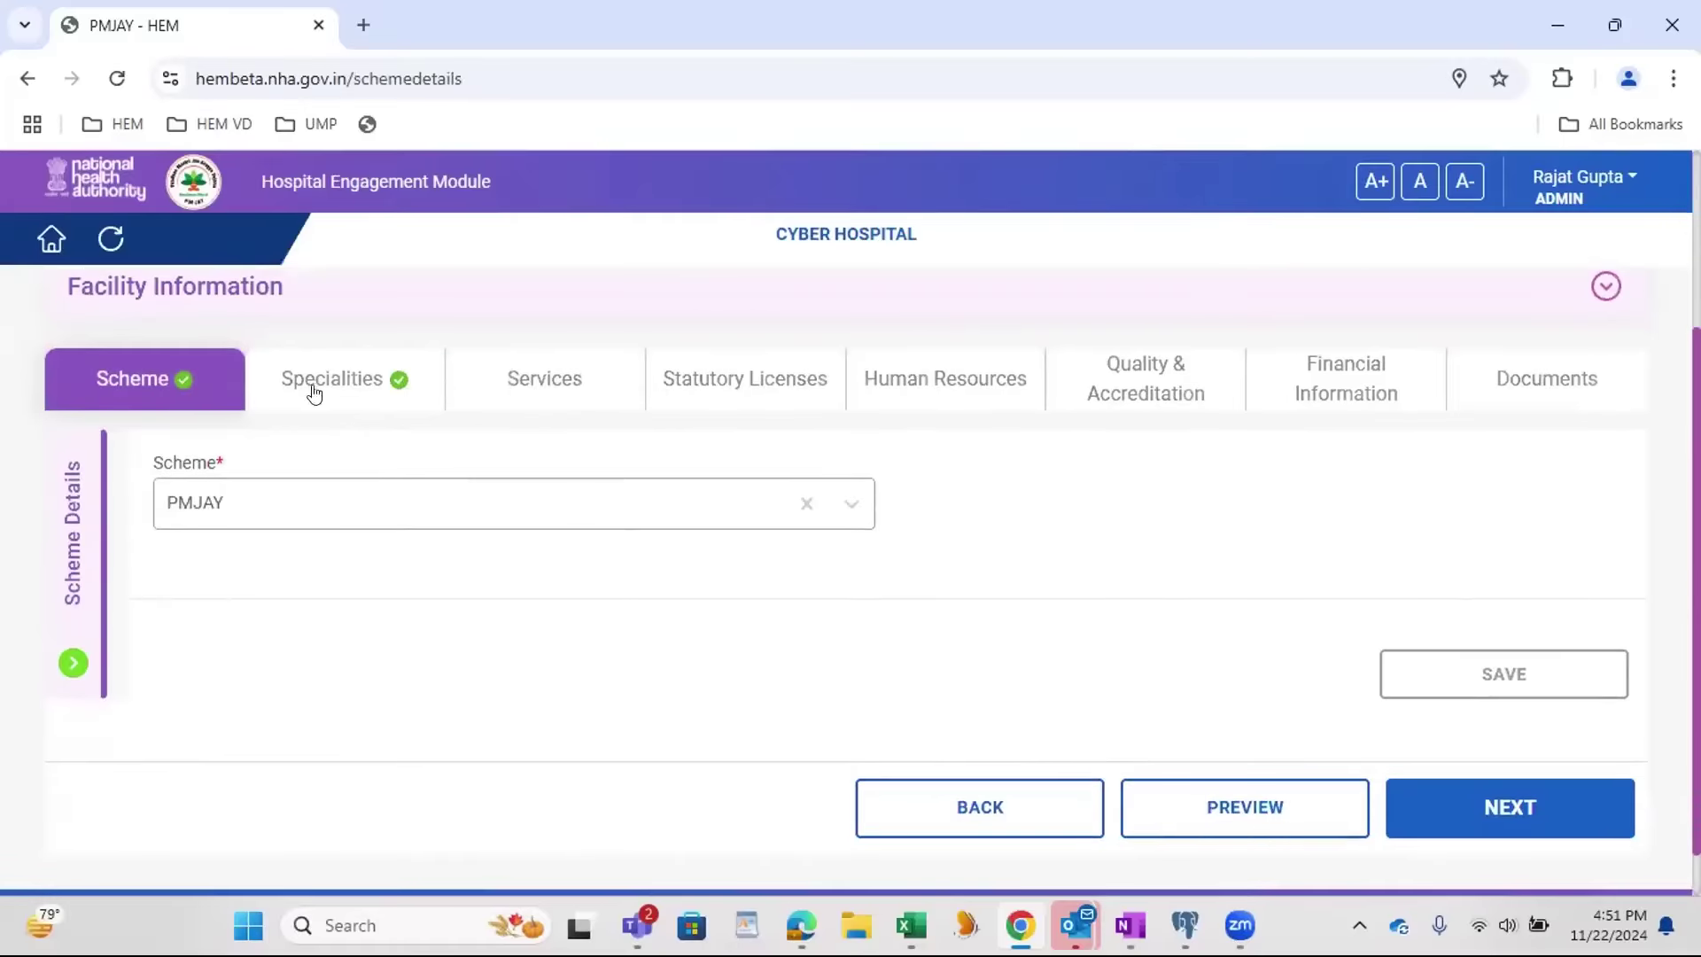
pyautogui.click(1533, 806)
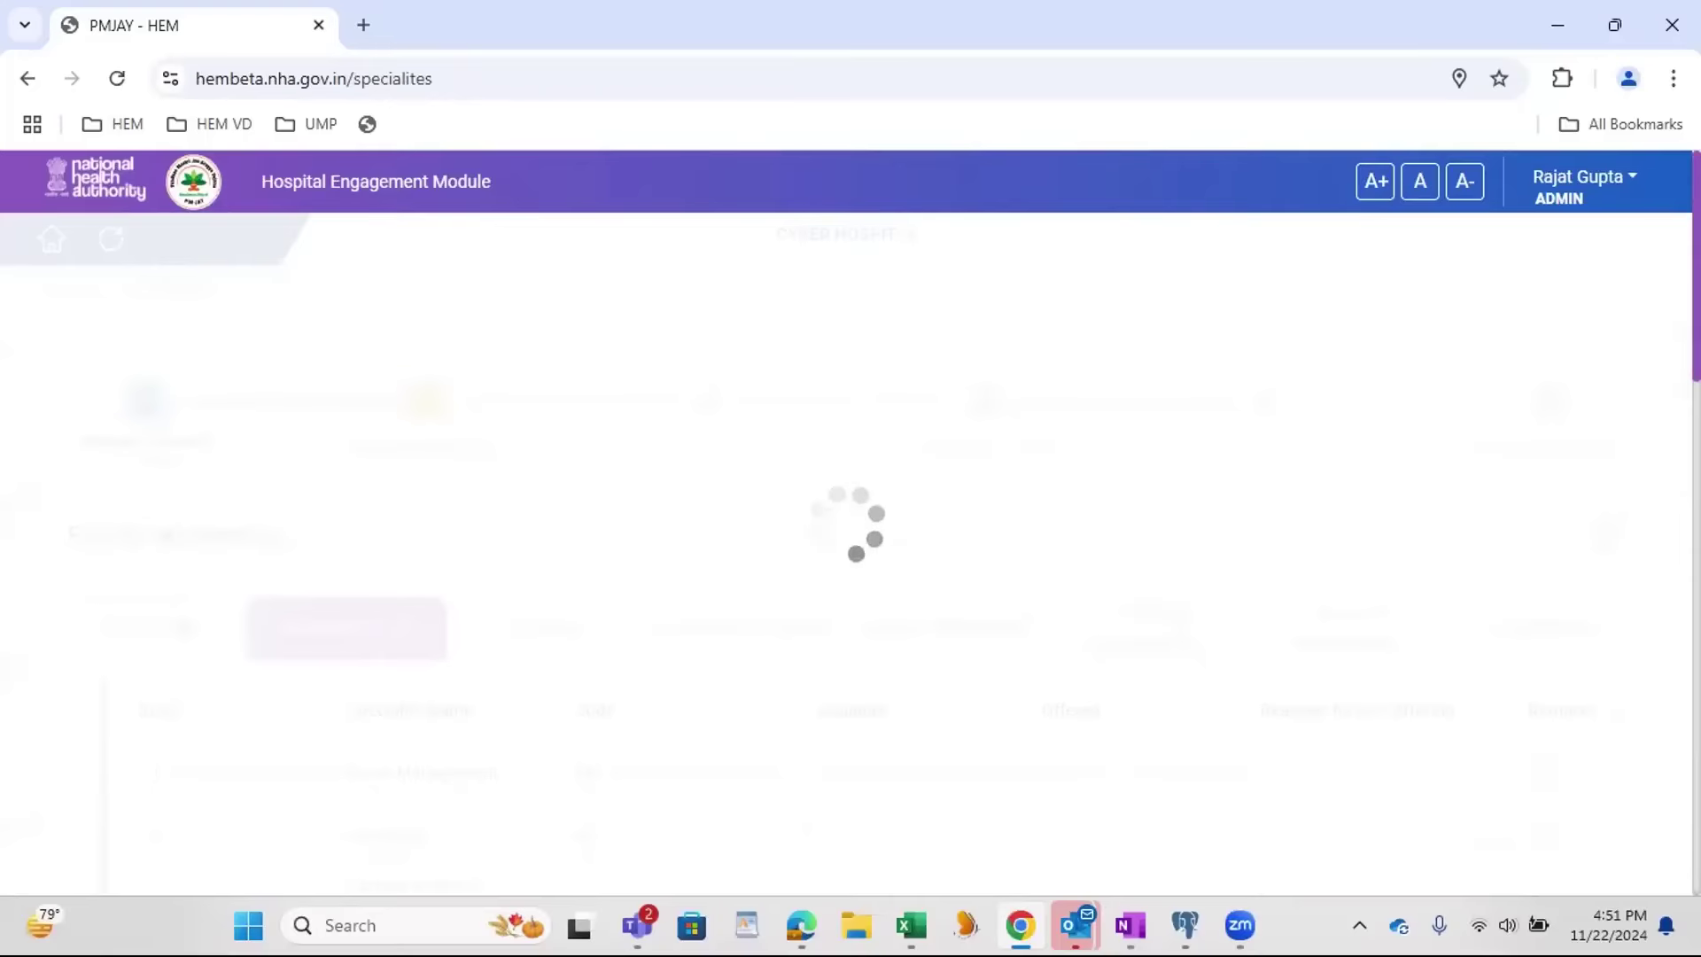
pyautogui.scroll(-15, 1633, 838)
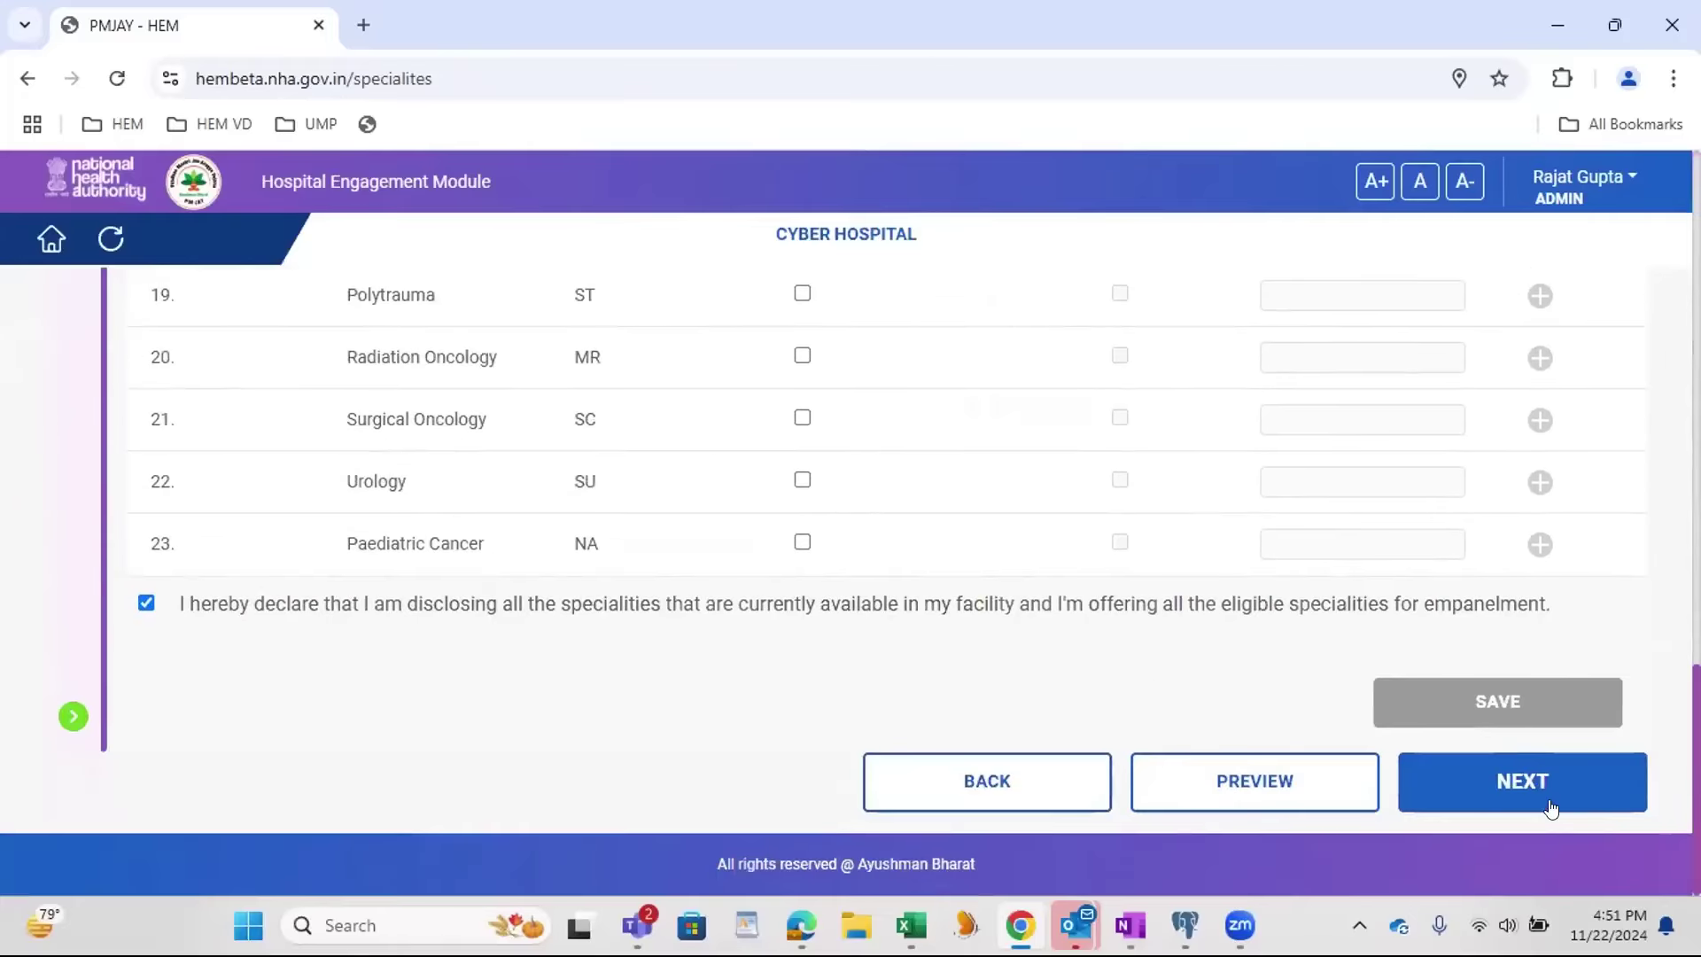
pyautogui.click(1550, 808)
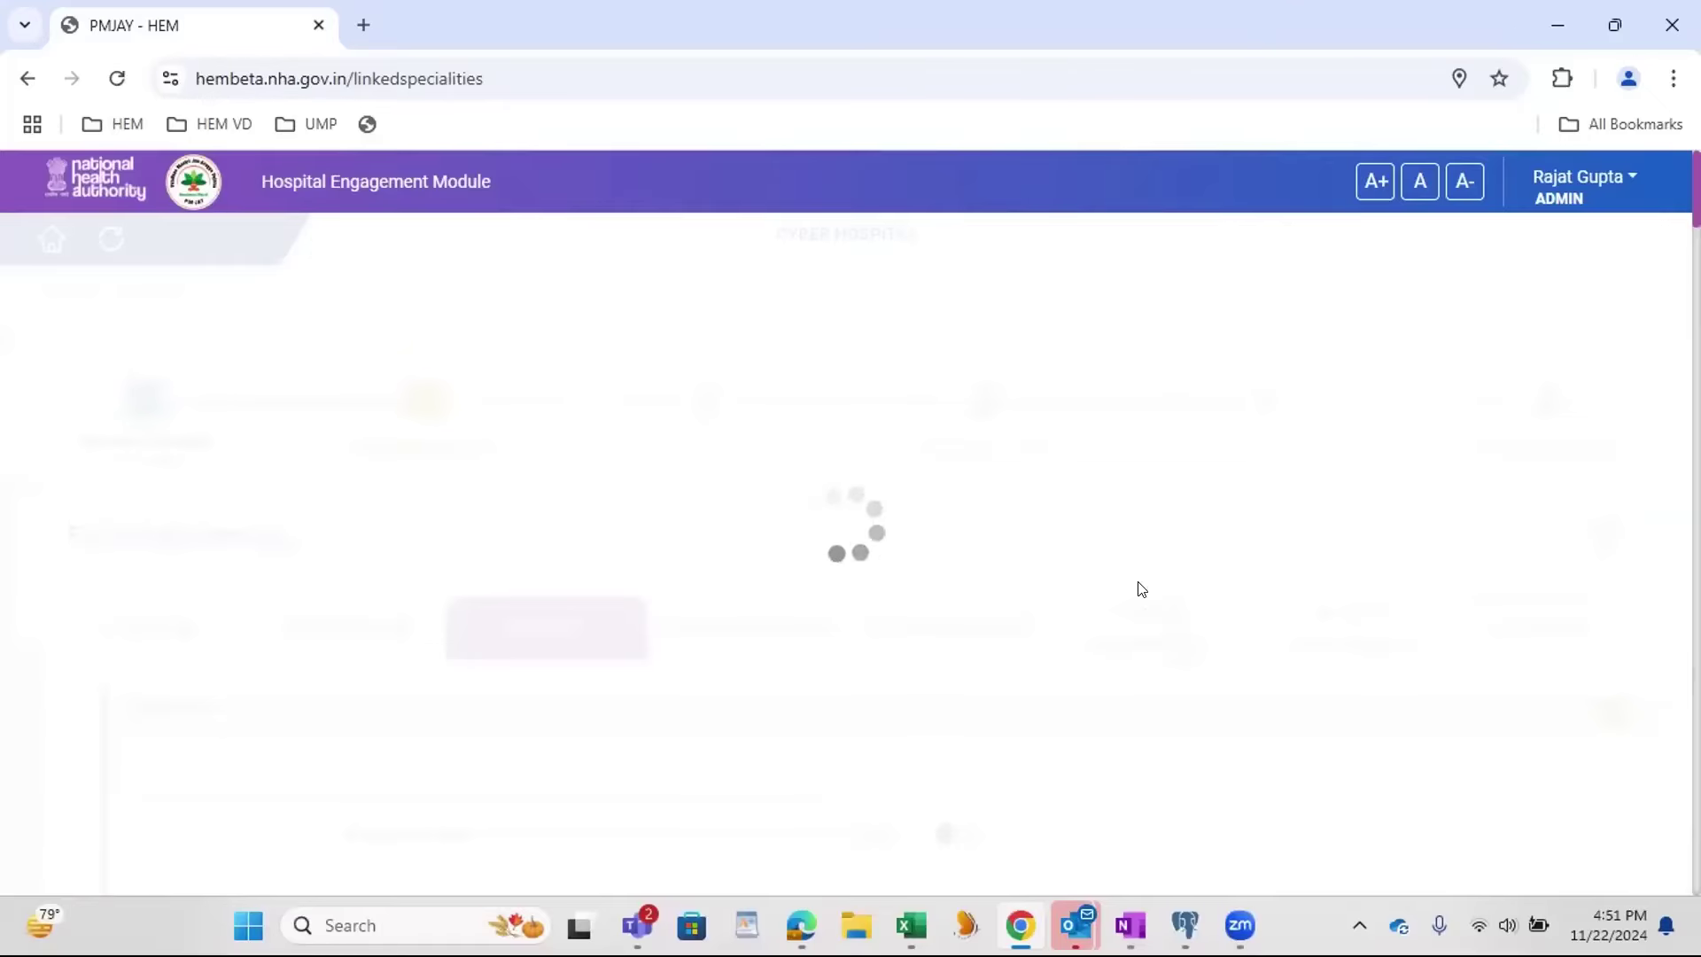
pyautogui.scroll(-4, 1138, 589)
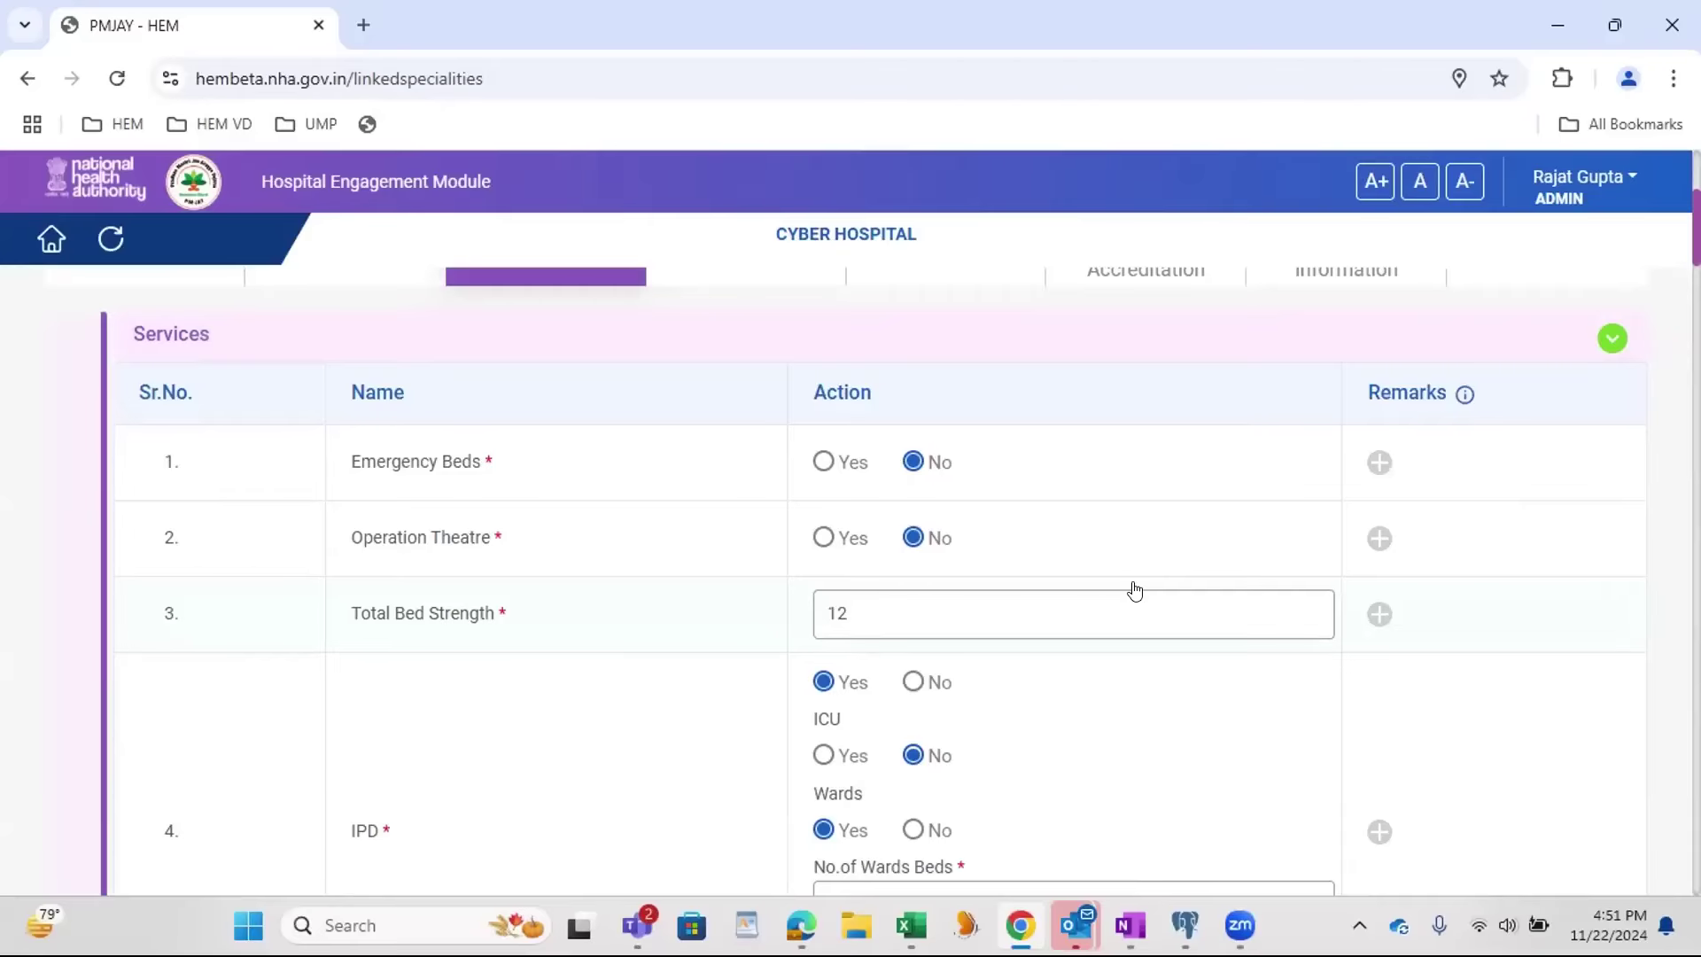
# Mark Fire Safety Equipment as No and save the safety system answers
pyautogui.scroll(-20, 1151, 590)
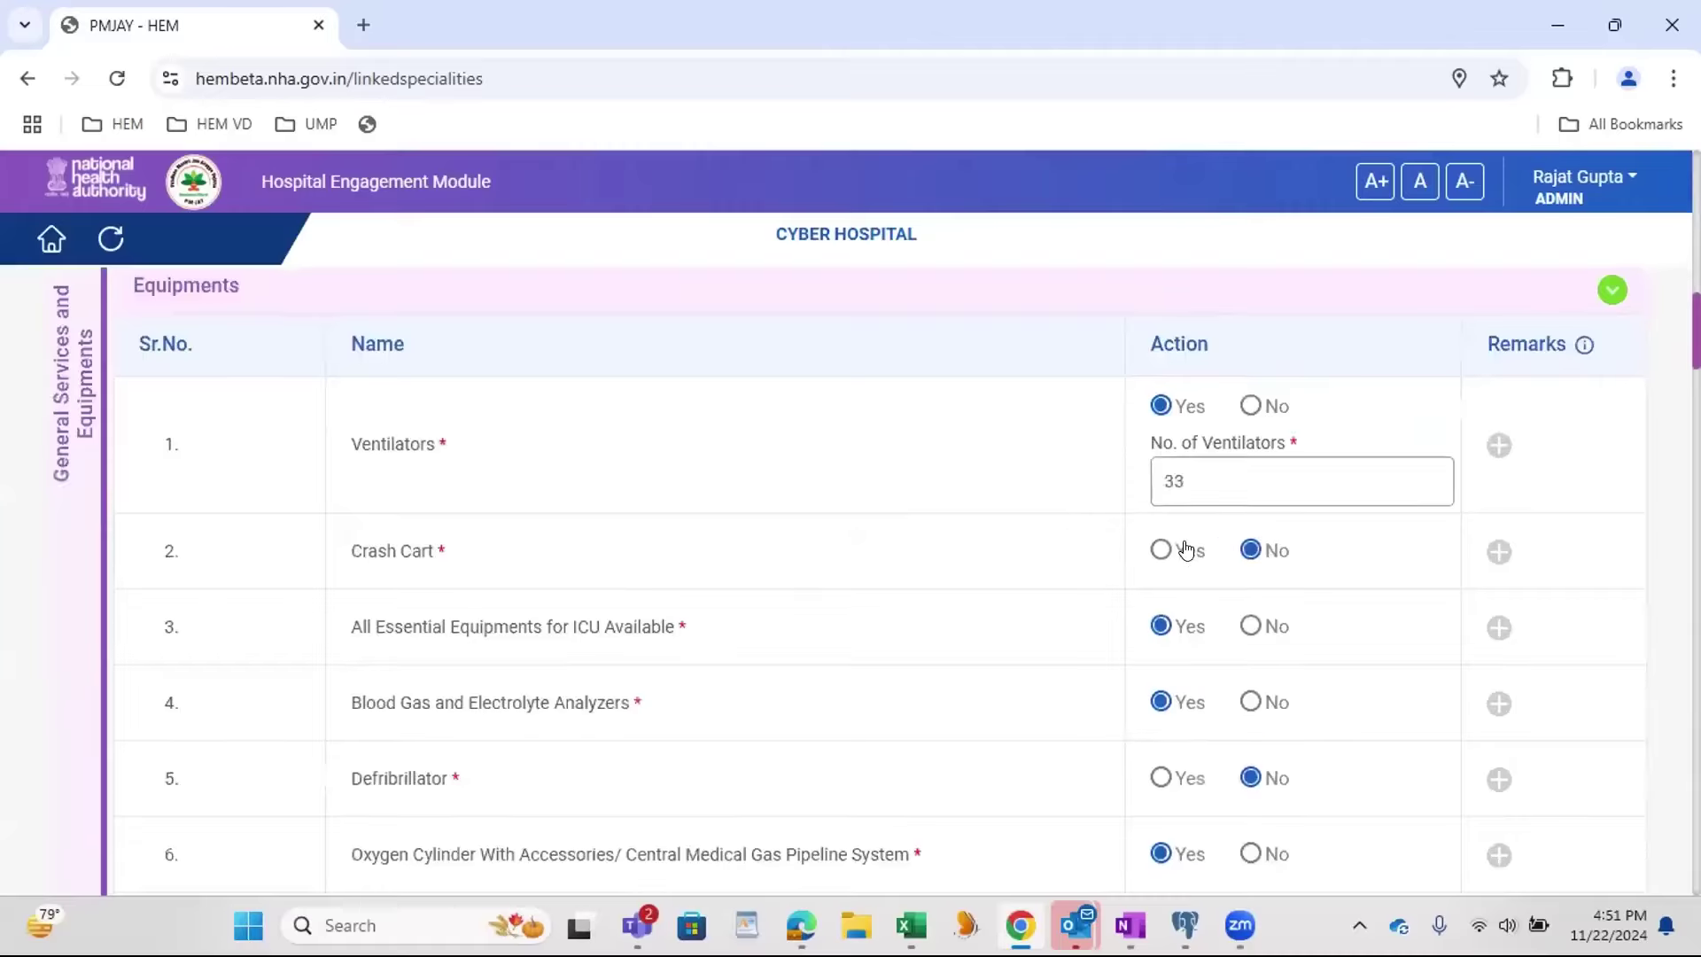
pyautogui.scroll(-9, 1186, 551)
pyautogui.scroll(5, 1186, 550)
pyautogui.scroll(-1, 1186, 550)
pyautogui.scroll(-10, 1186, 550)
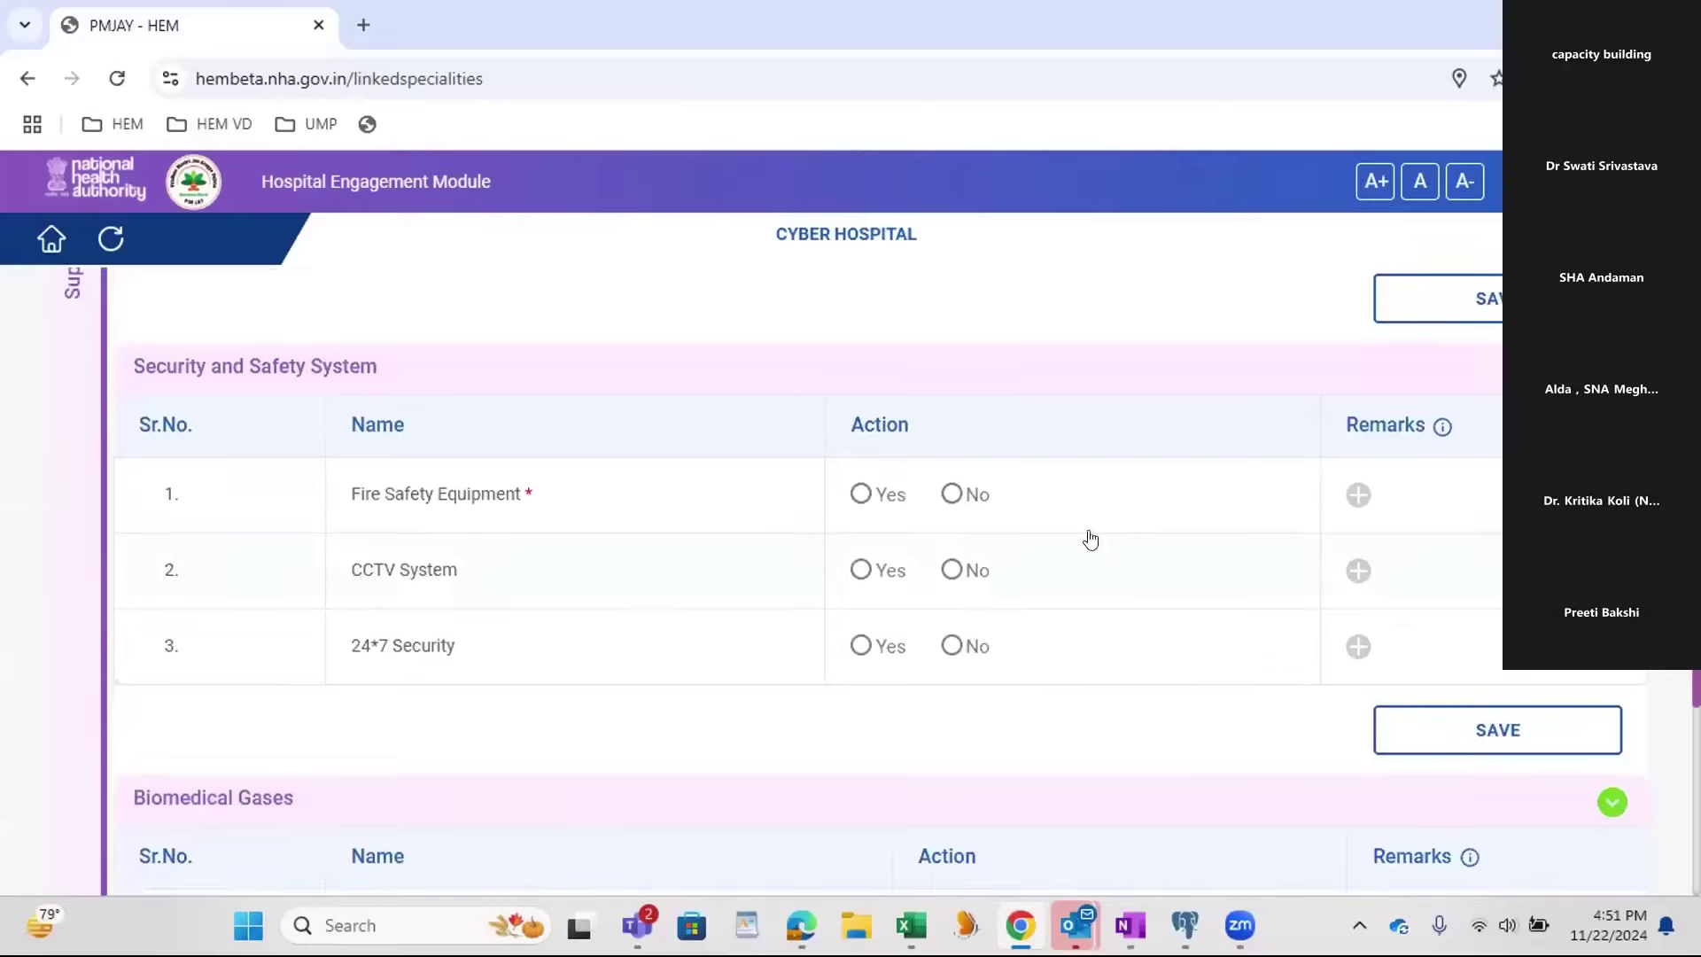
pyautogui.click(955, 494)
pyautogui.click(1423, 713)
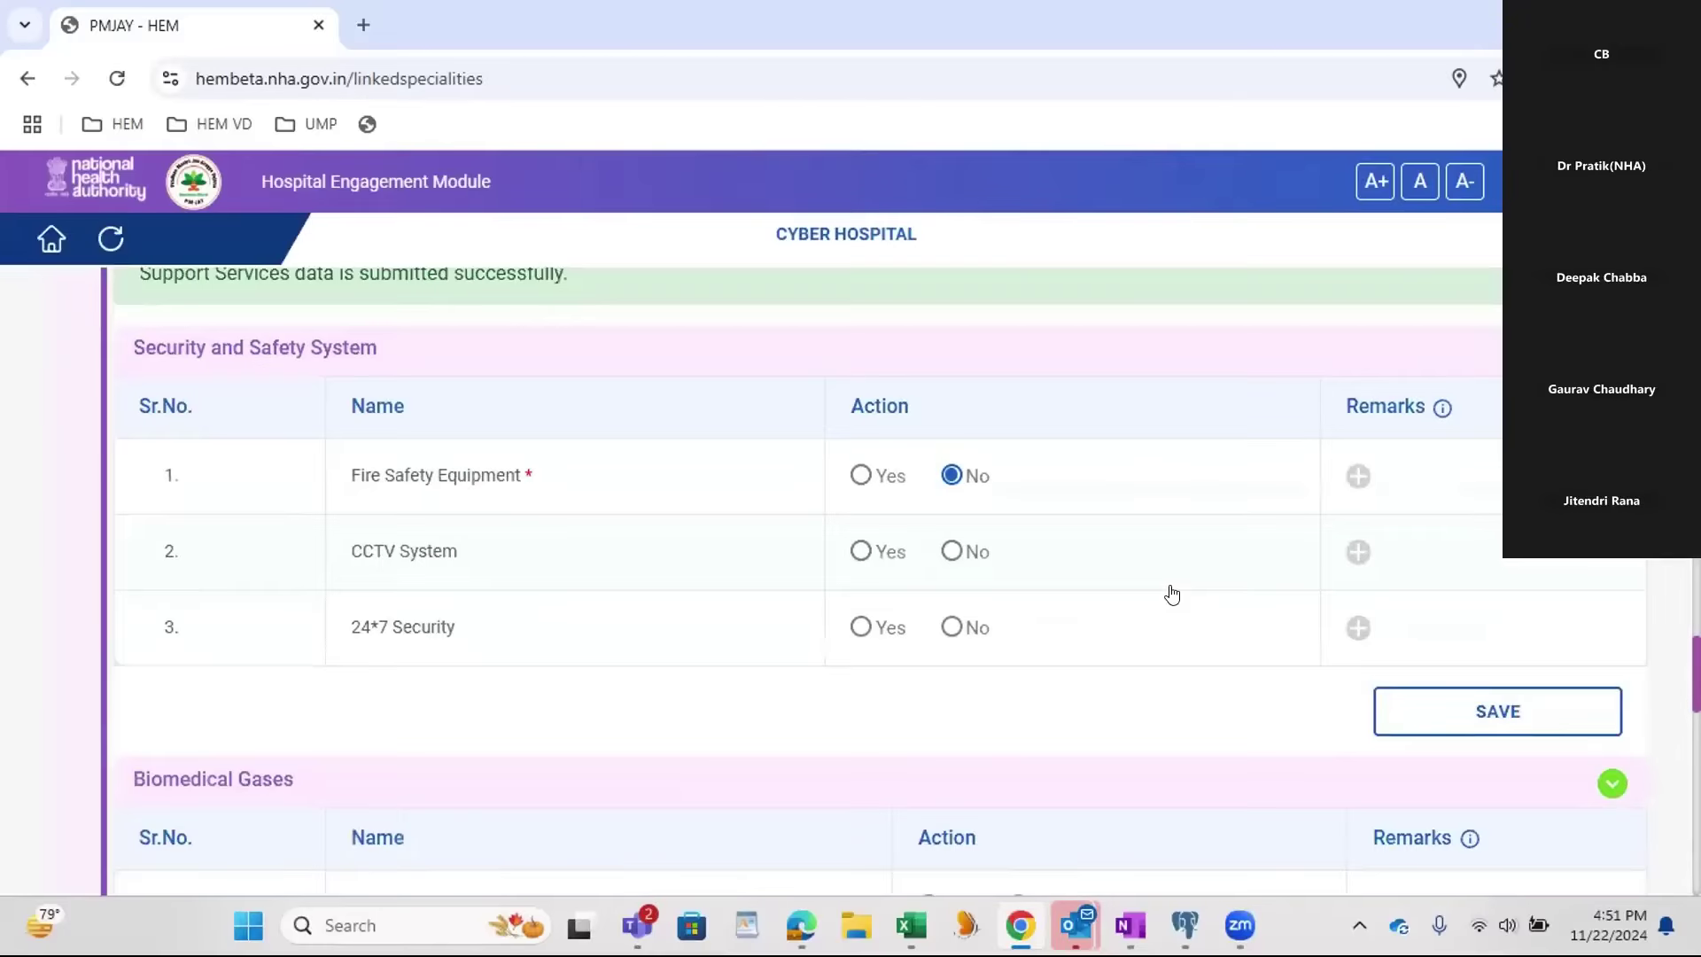
# Save Diagnostic Services with Radiology and Pathology ('phar') outsourced, Microbiology and Biochemistry in-house
pyautogui.scroll(-5, 1170, 593)
pyautogui.scroll(-5, 1020, 412)
pyautogui.click(816, 507)
pyautogui.click(946, 503)
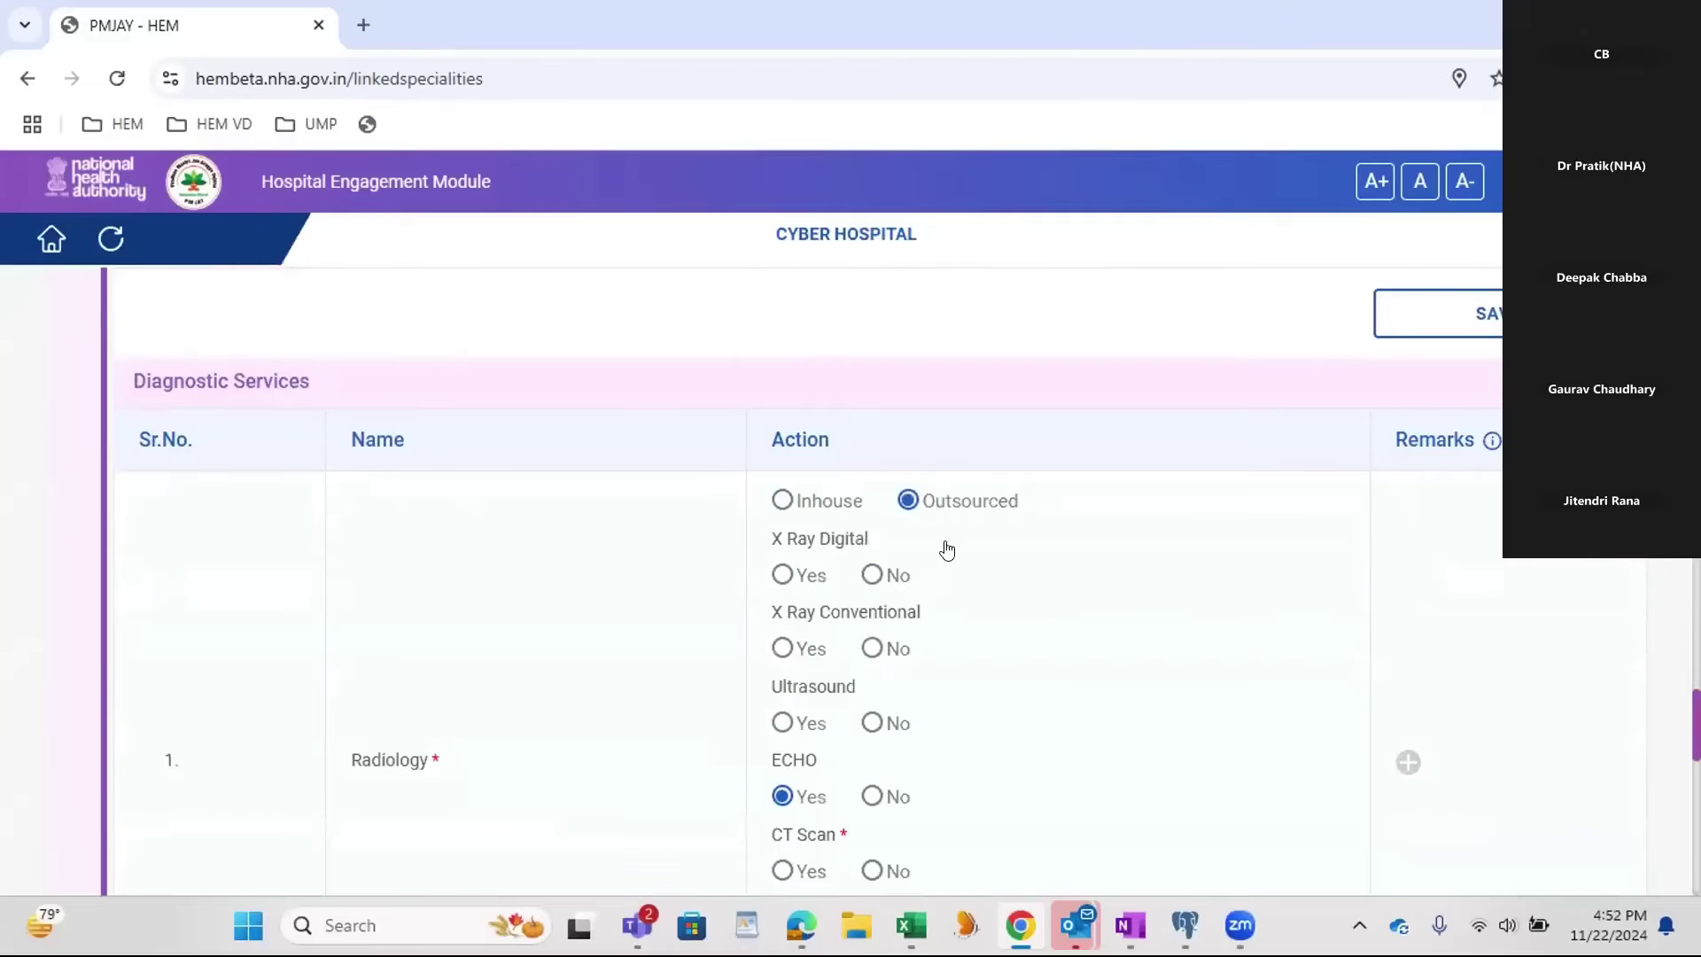
pyautogui.click(905, 586)
pyautogui.click(826, 654)
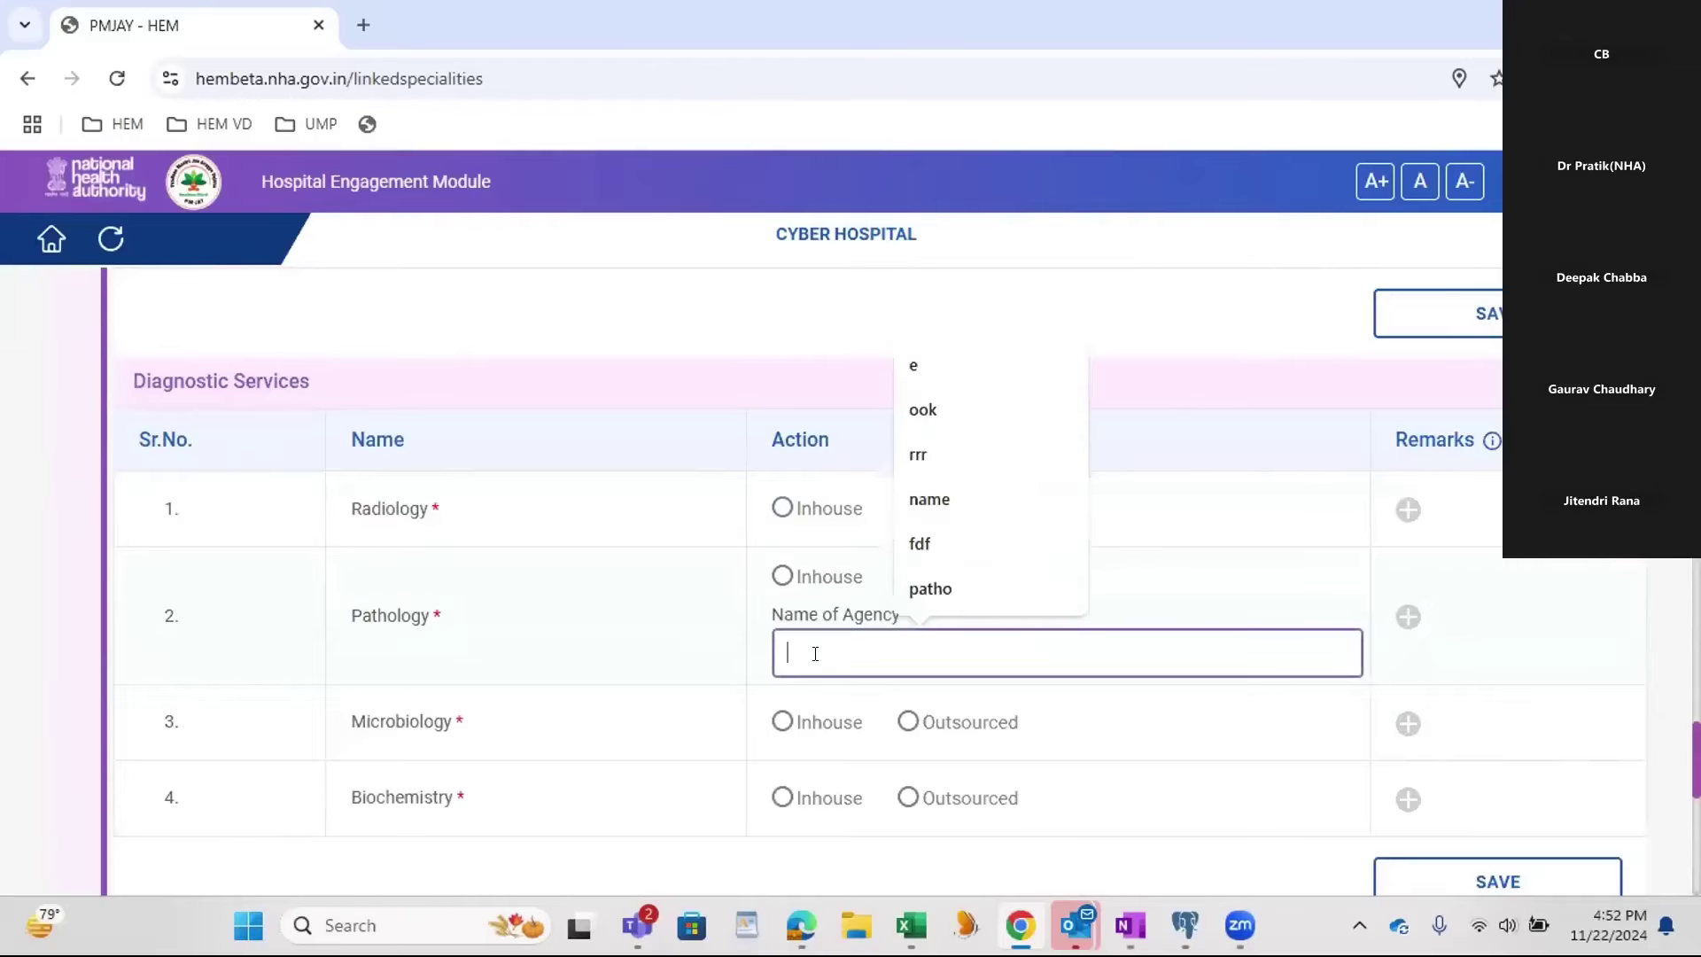
pyautogui.write('pharmacy')
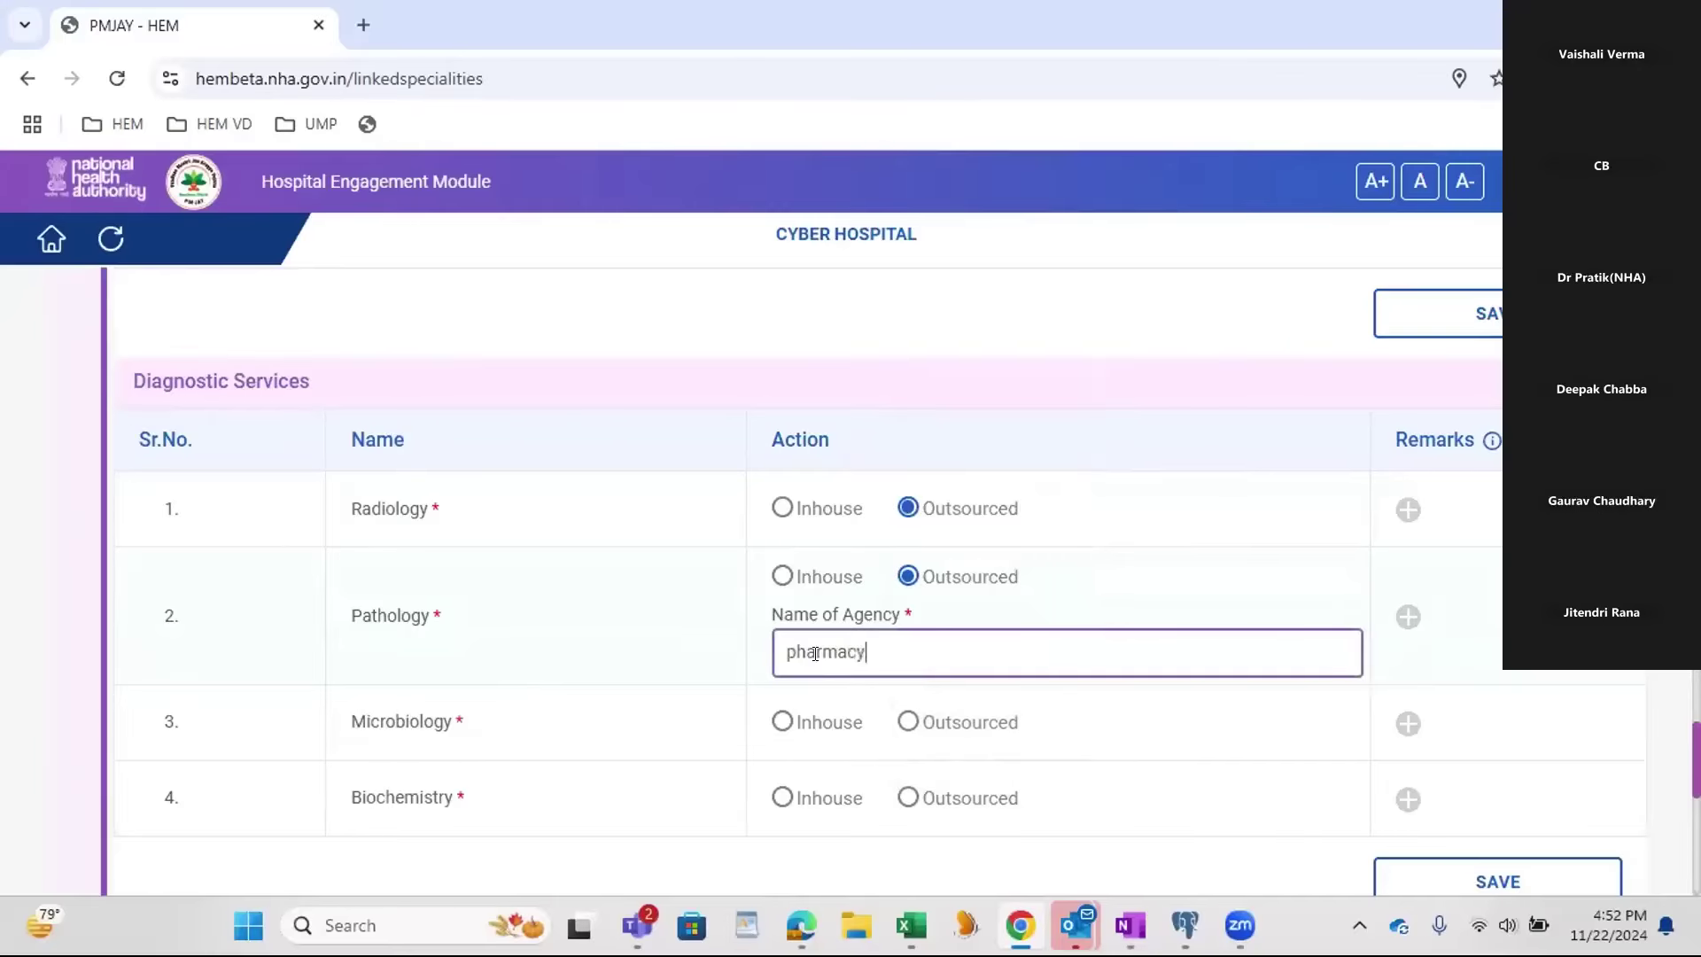
pyautogui.click(824, 737)
pyautogui.click(808, 809)
pyautogui.click(1428, 874)
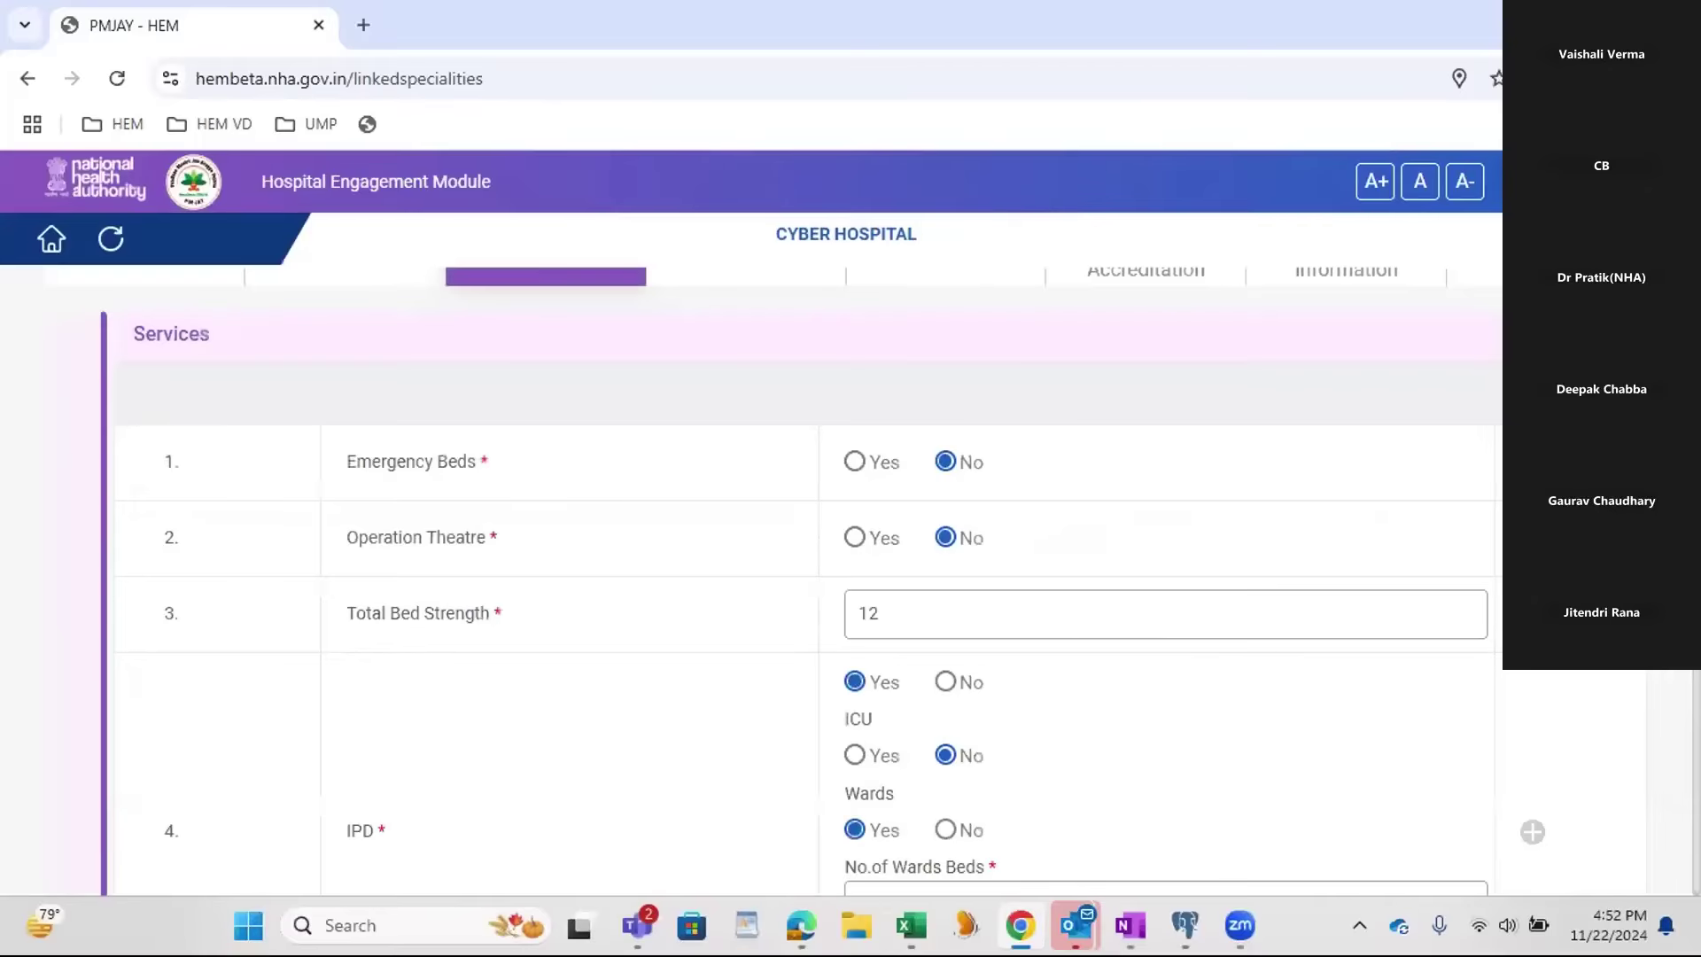
# Save Biomedical Waste Management as outsourced to agency 'ag', with Colored Bin and Central Collection Centre Yes
pyautogui.scroll(-20, 1361, 595)
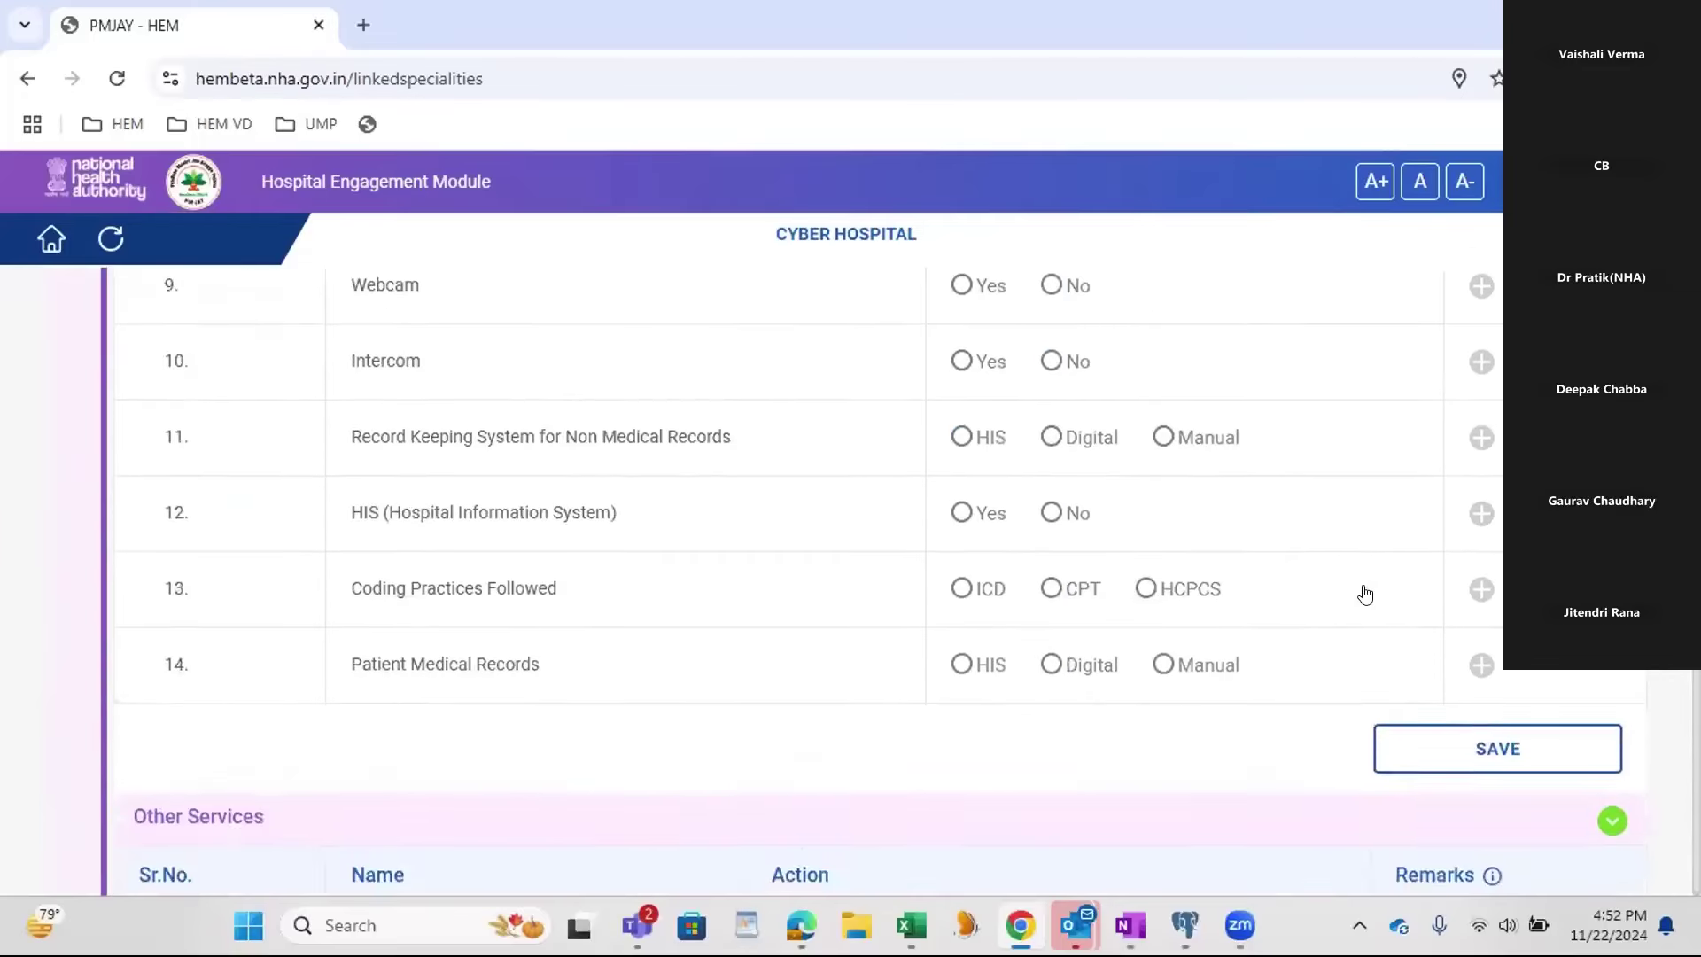
pyautogui.scroll(-10, 1364, 593)
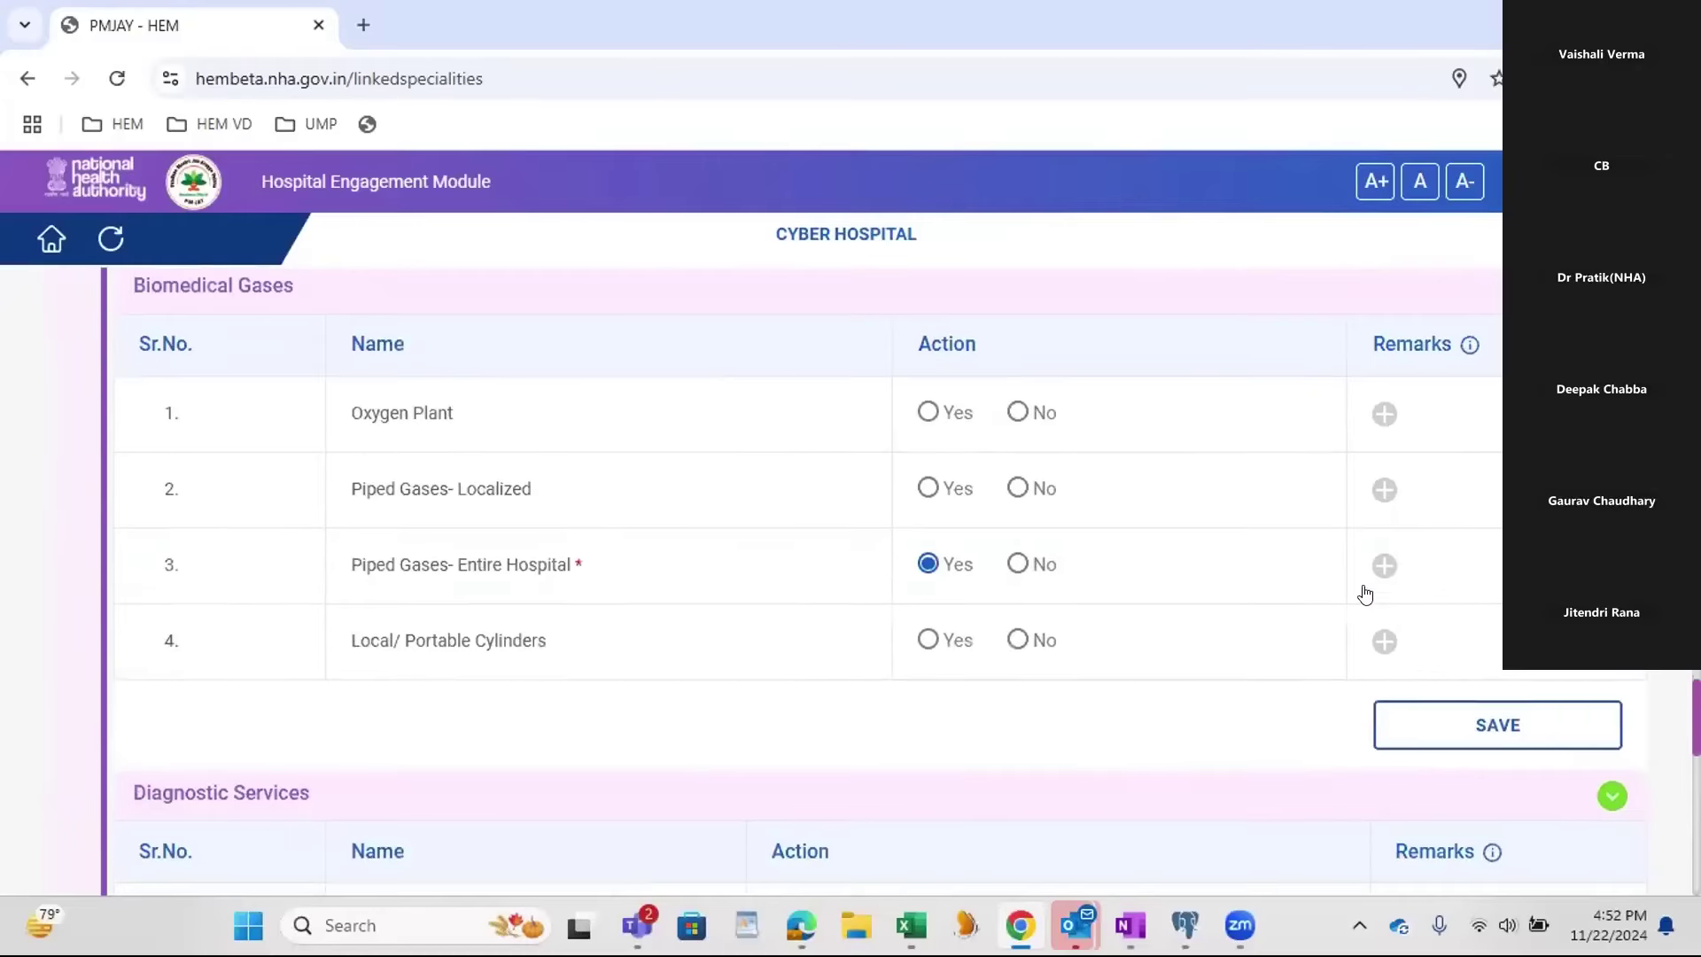
pyautogui.scroll(5, 1342, 589)
pyautogui.scroll(-4, 1231, 553)
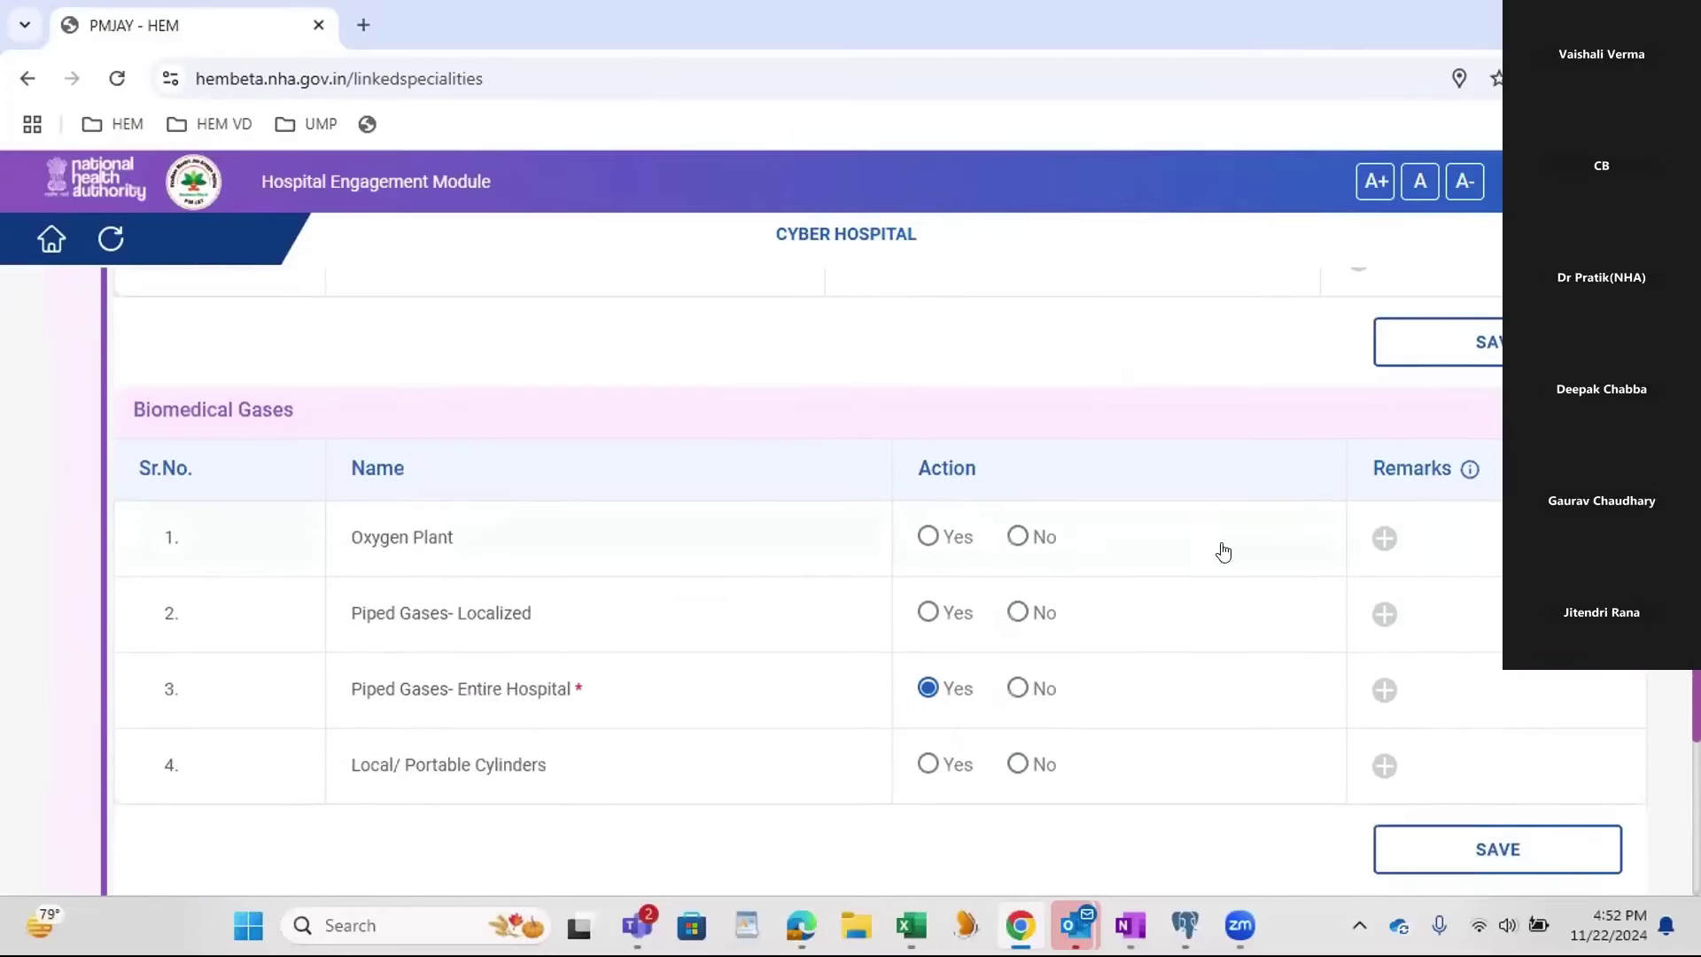
pyautogui.scroll(-8, 1113, 536)
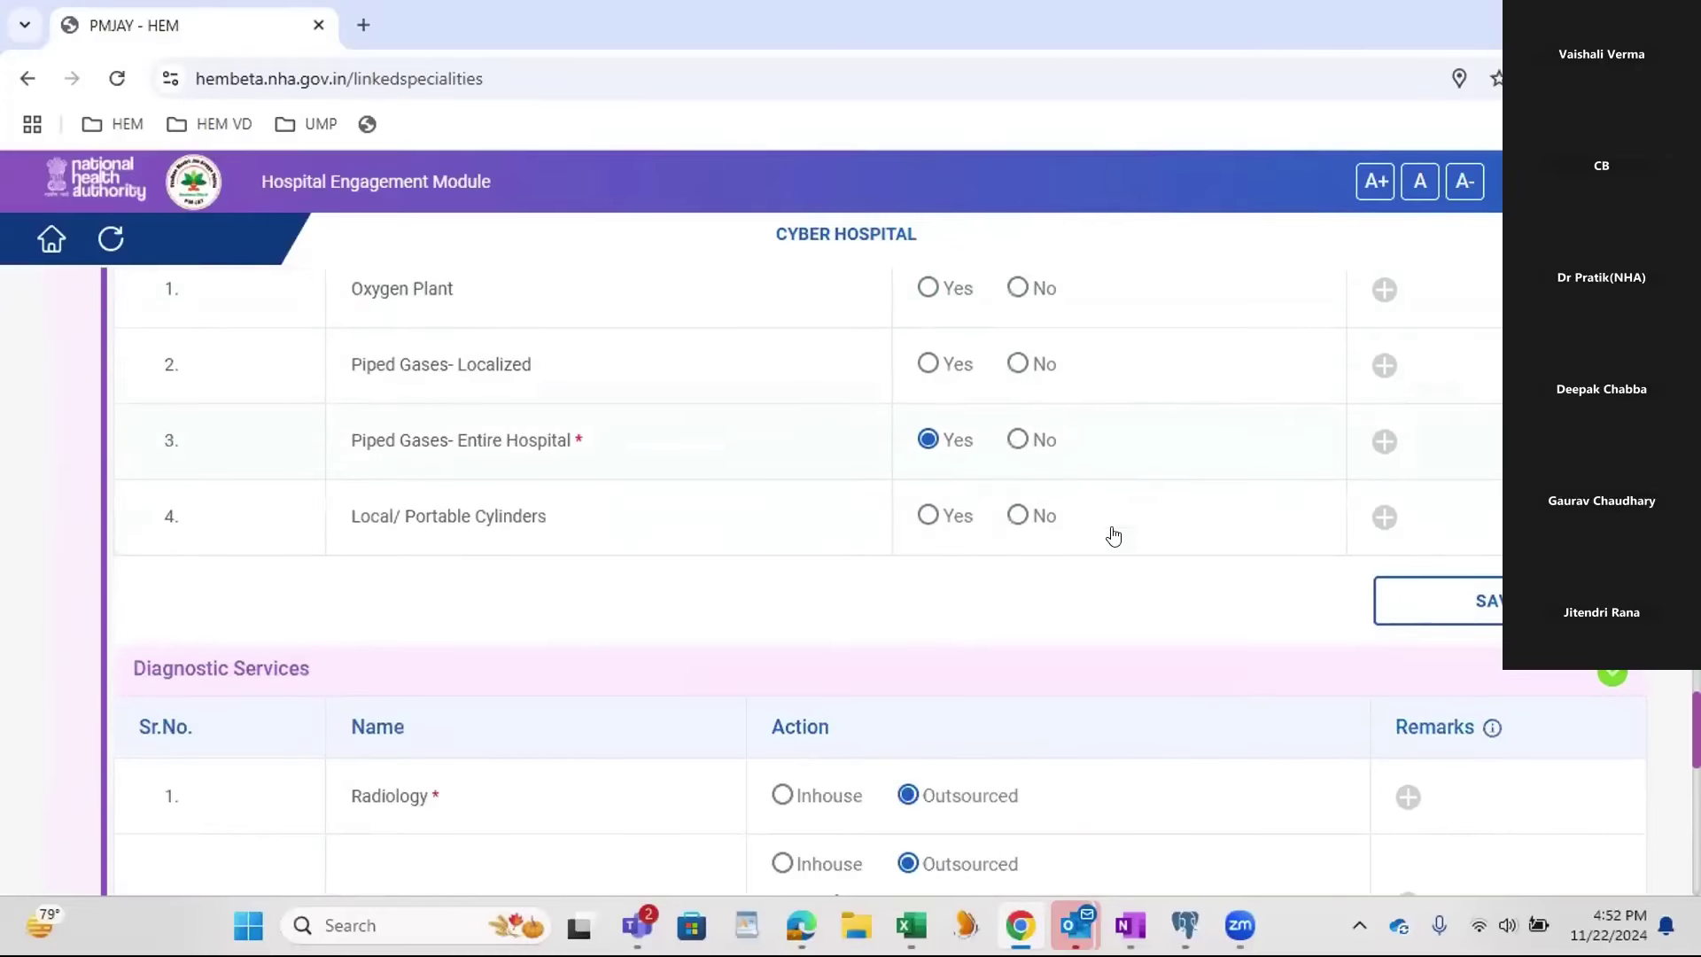
pyautogui.scroll(-3, 1114, 536)
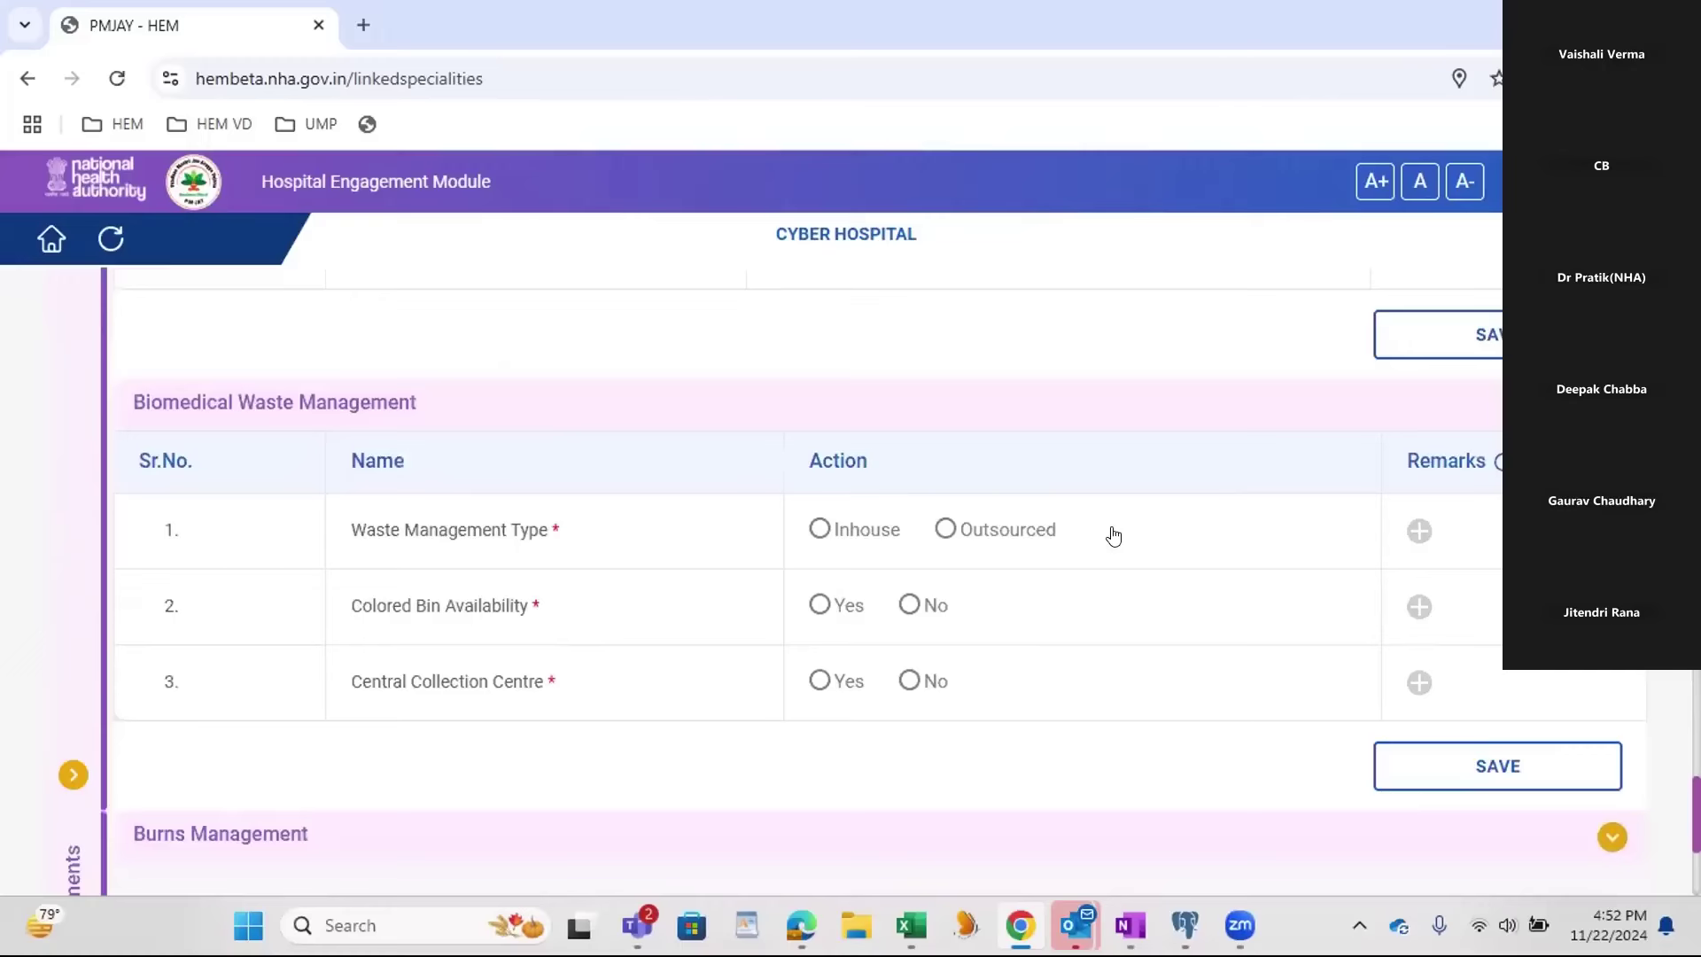
pyautogui.click(945, 493)
pyautogui.click(819, 643)
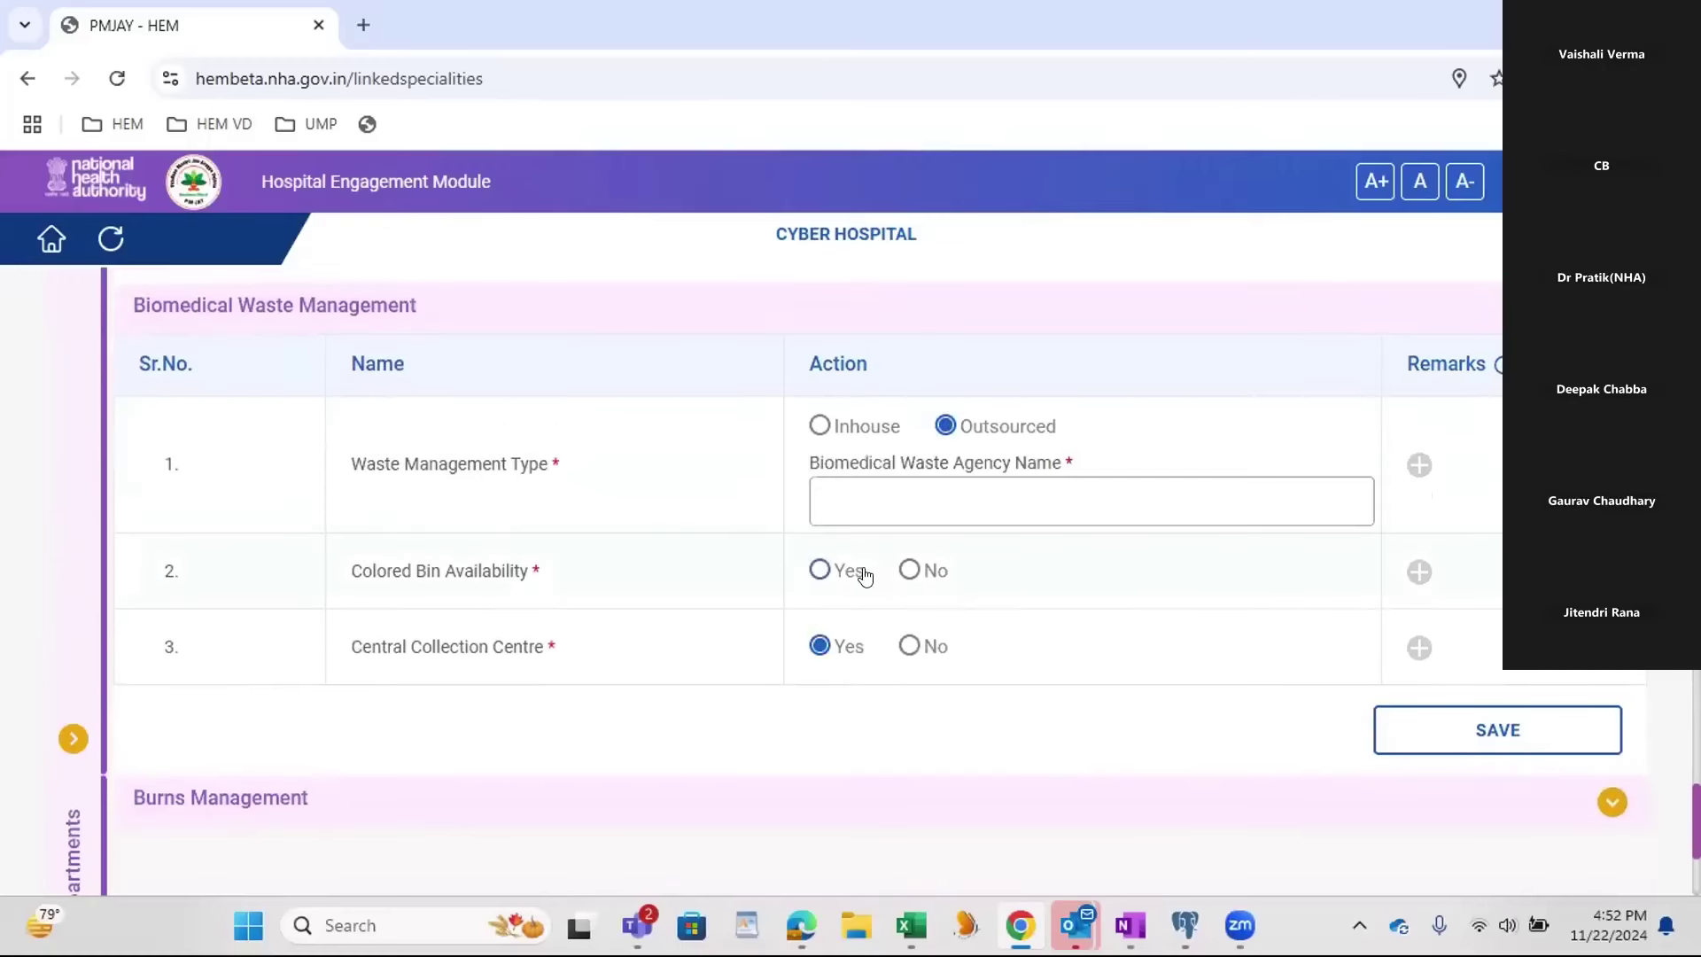
pyautogui.click(831, 510)
pyautogui.write('agency name')
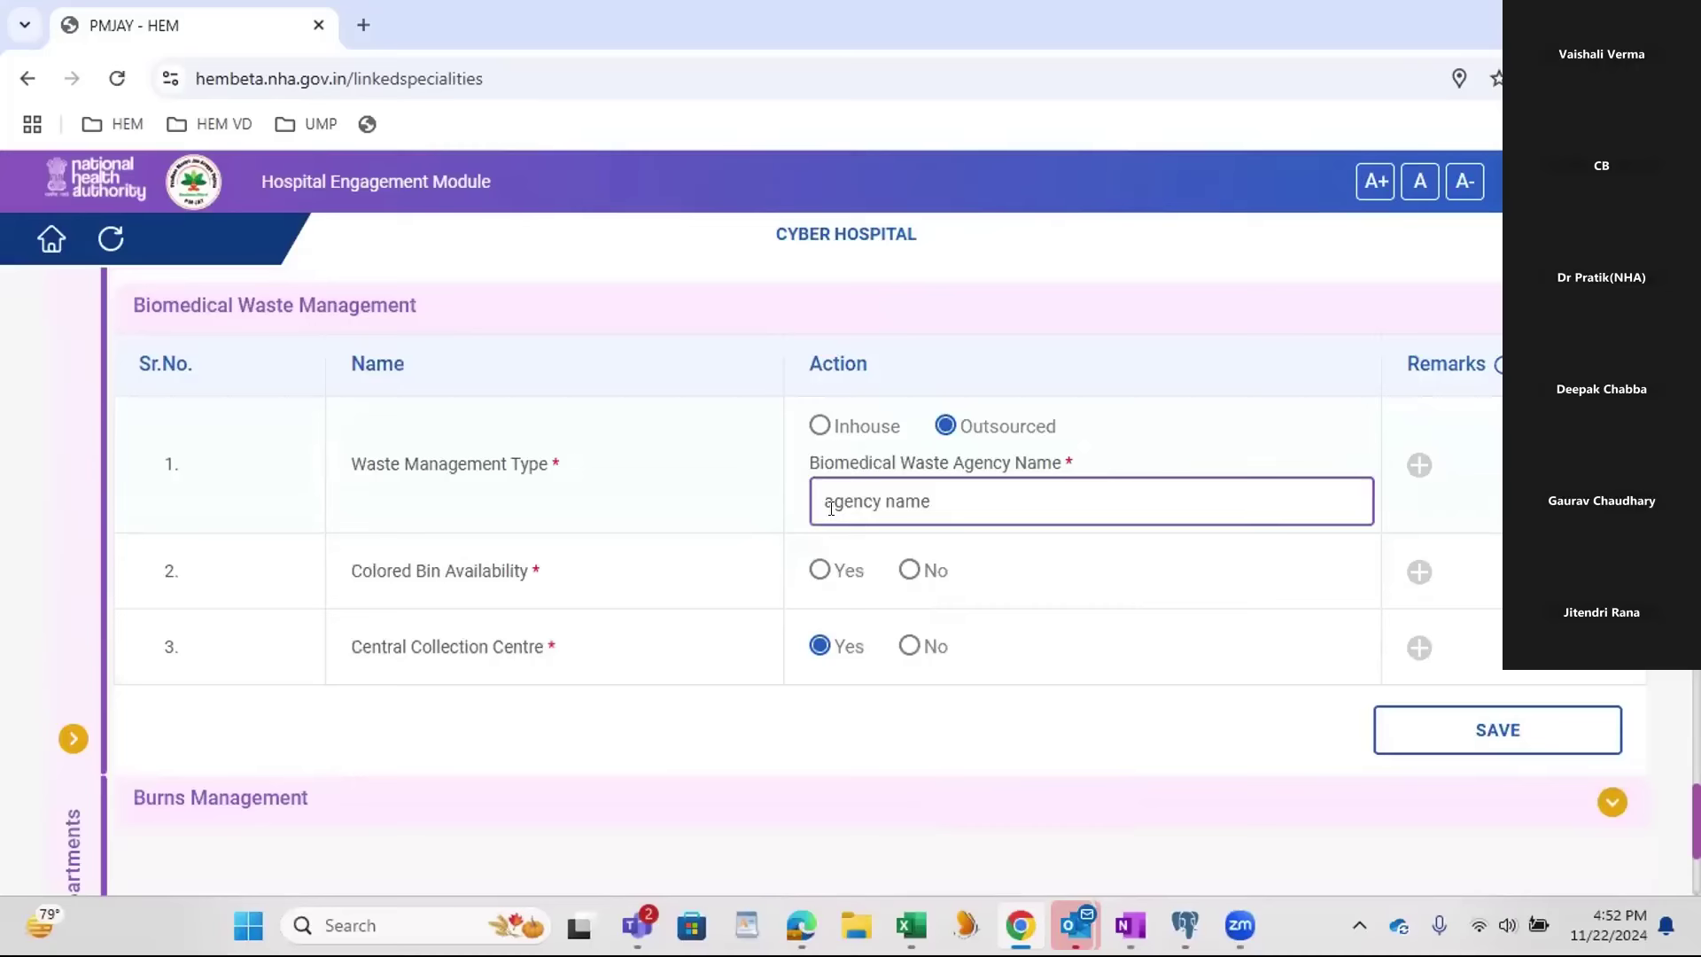
pyautogui.click(819, 570)
pyautogui.click(1505, 742)
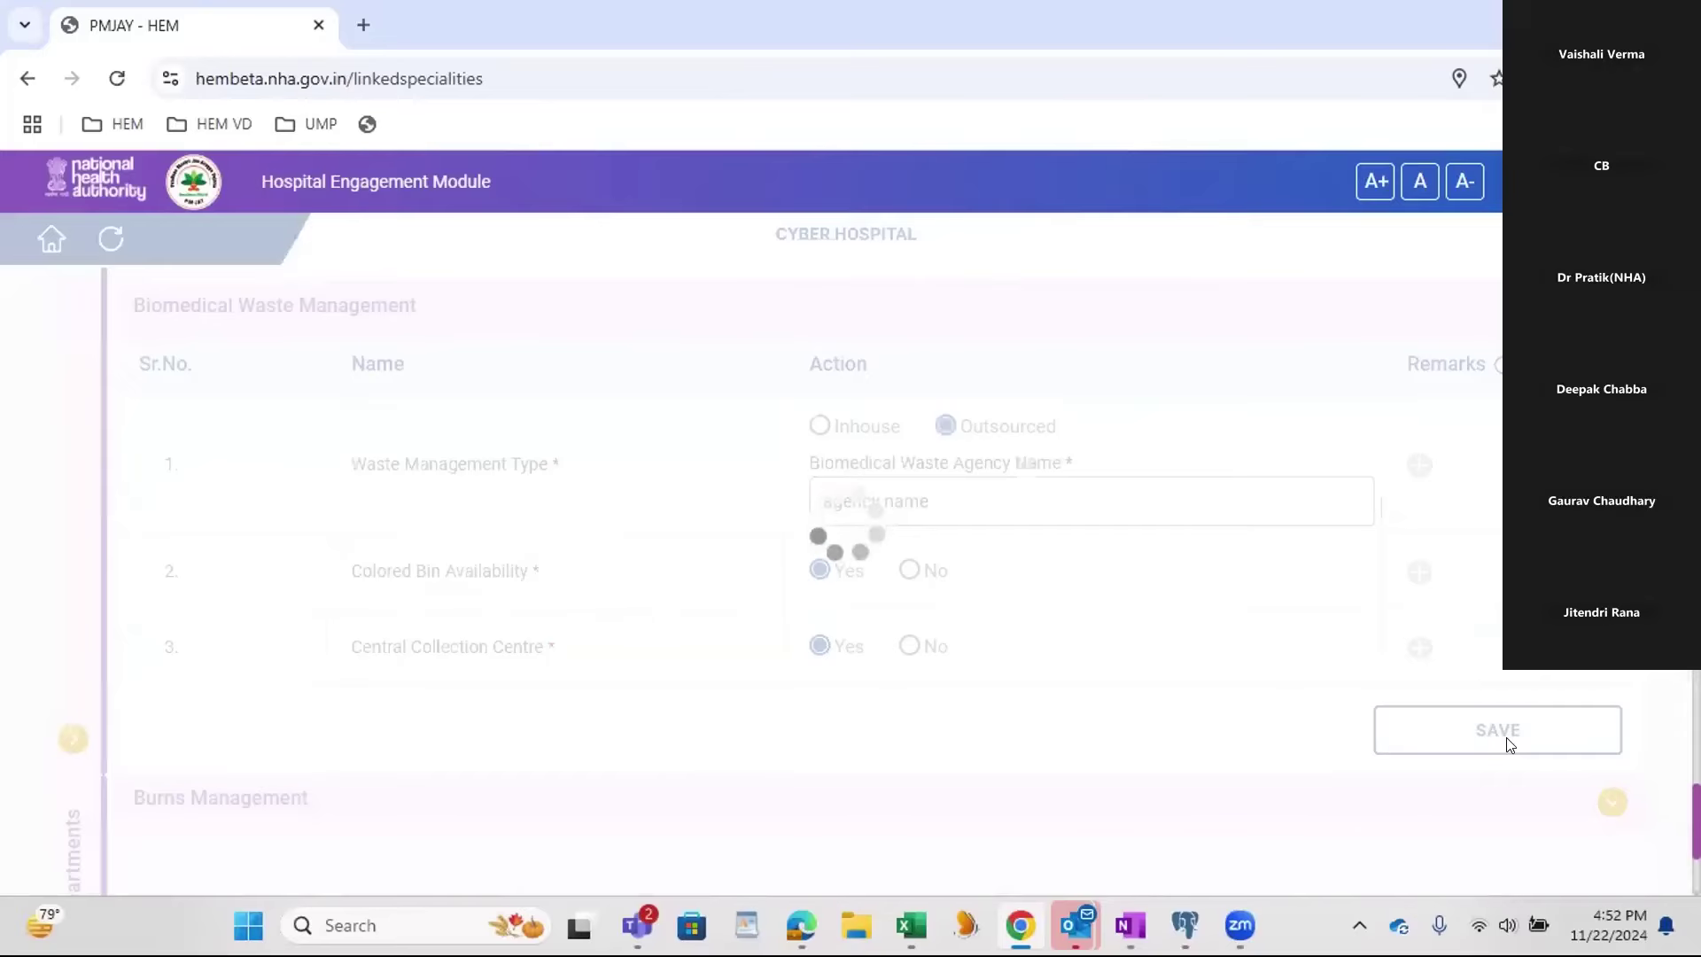
pyautogui.scroll(-4, 489, 687)
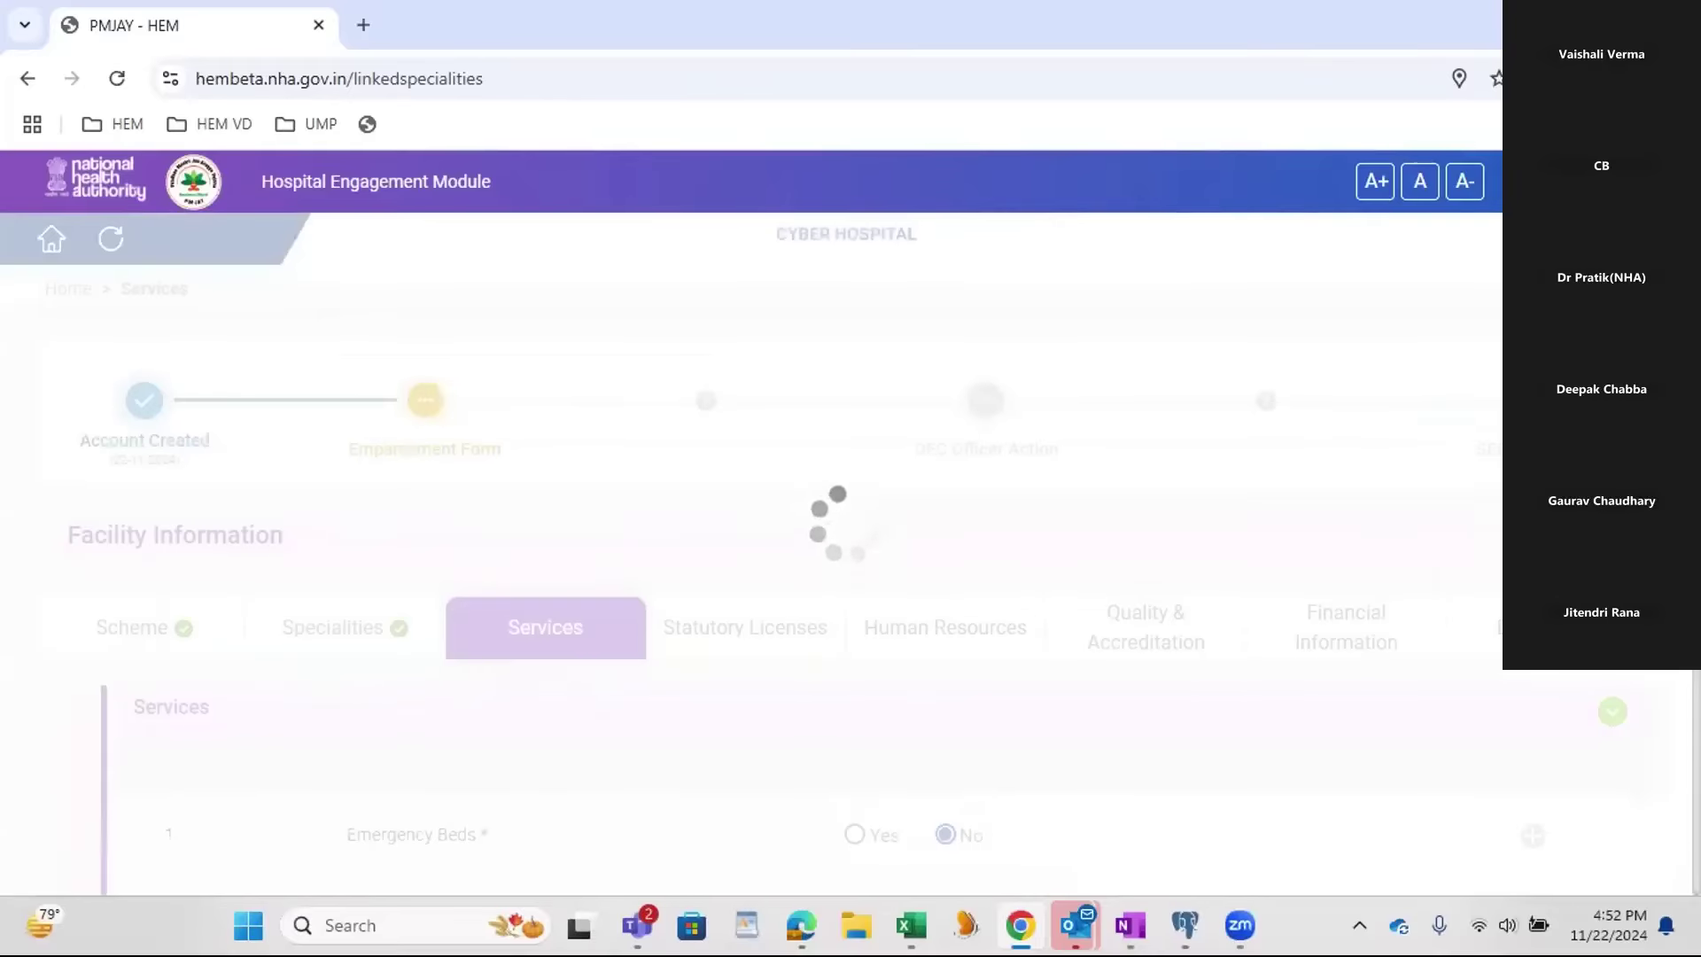
# Save Burns Management with a 2-bed isolation ward and Multipara Monitors No, then continue to Statutory Licenses
pyautogui.scroll(-10, 631, 593)
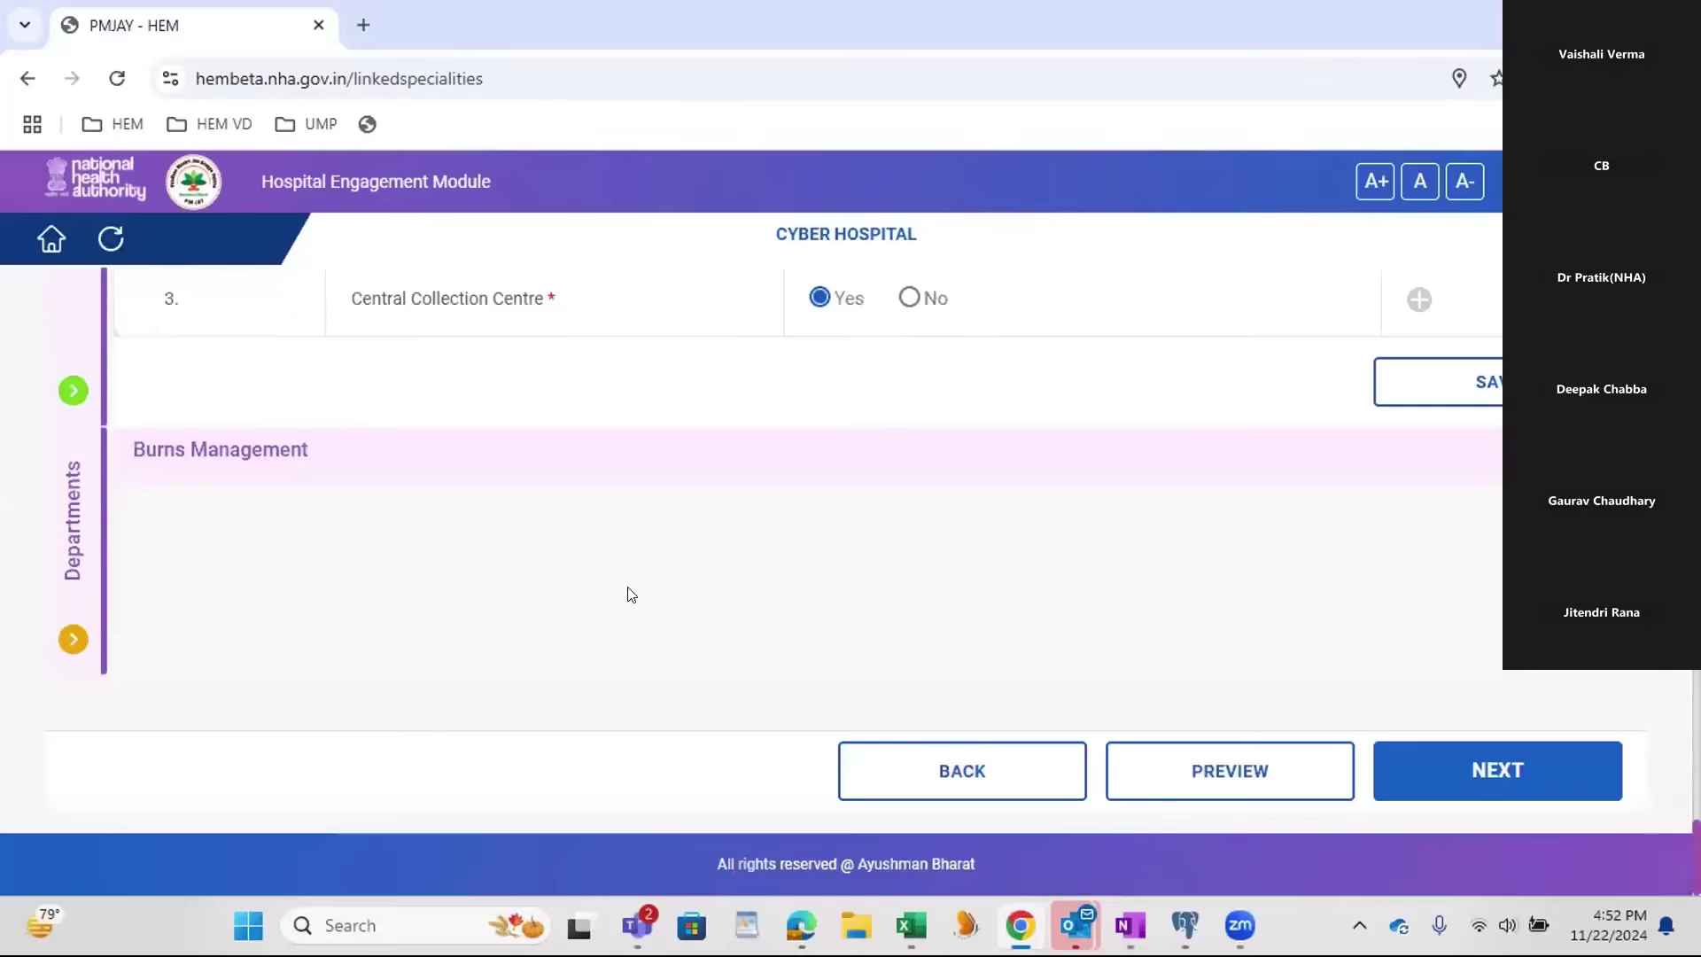
pyautogui.scroll(2, 630, 594)
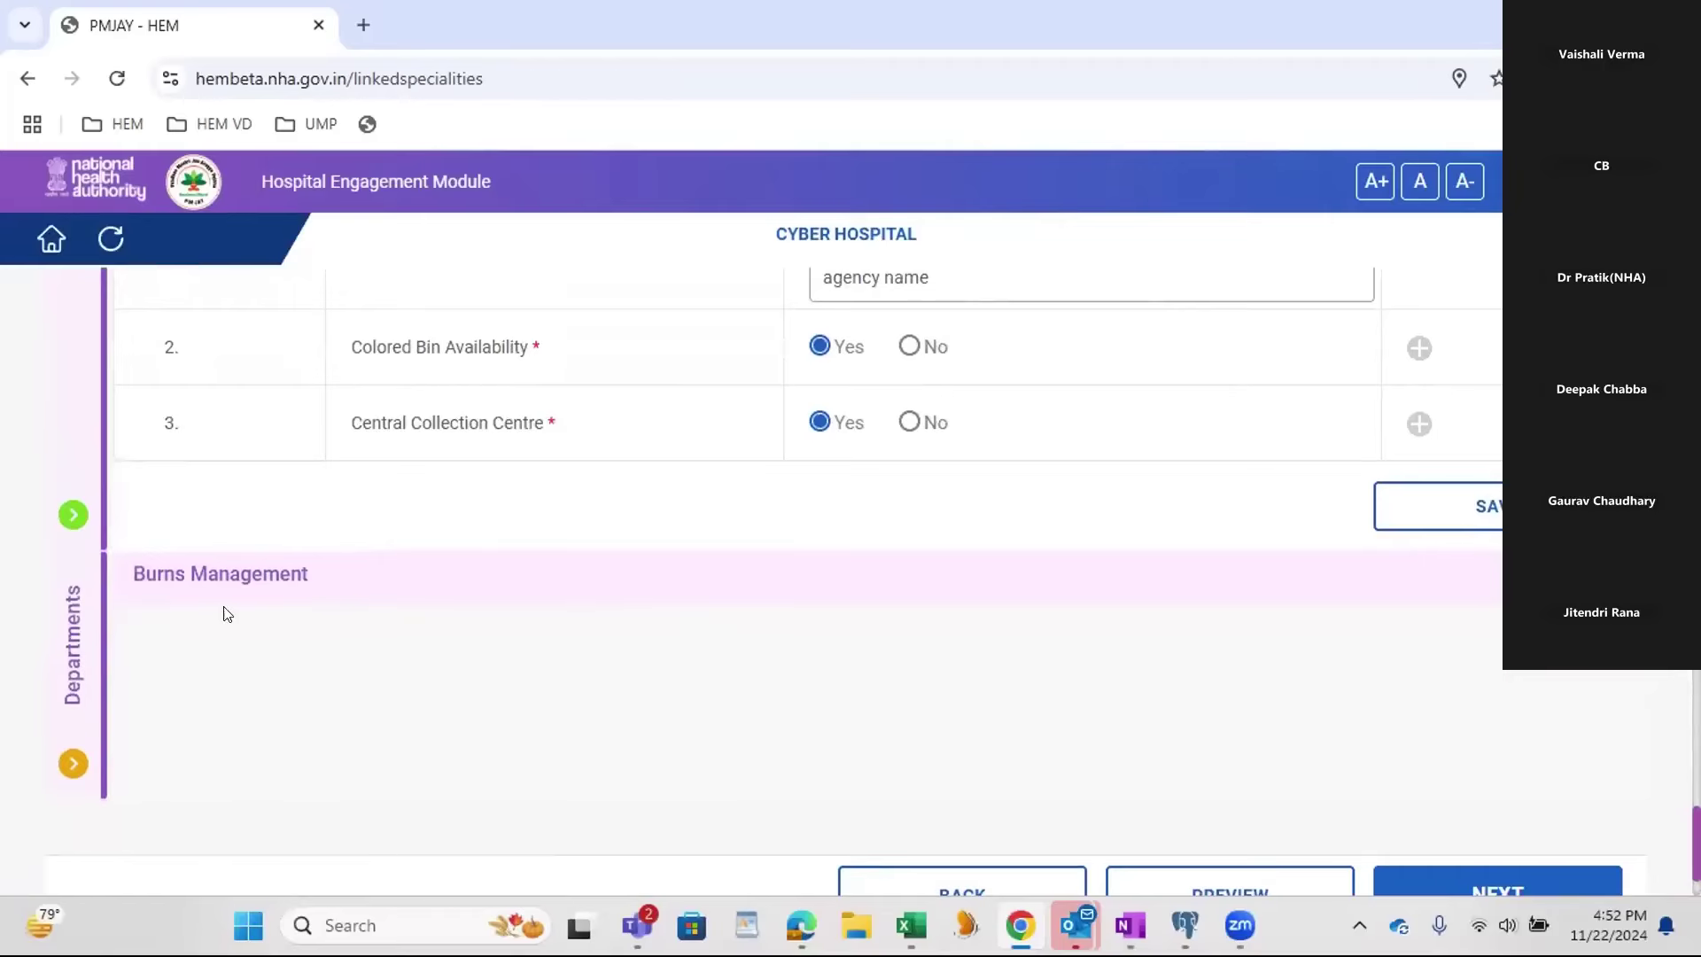
pyautogui.click(448, 586)
pyautogui.scroll(-3, 986, 519)
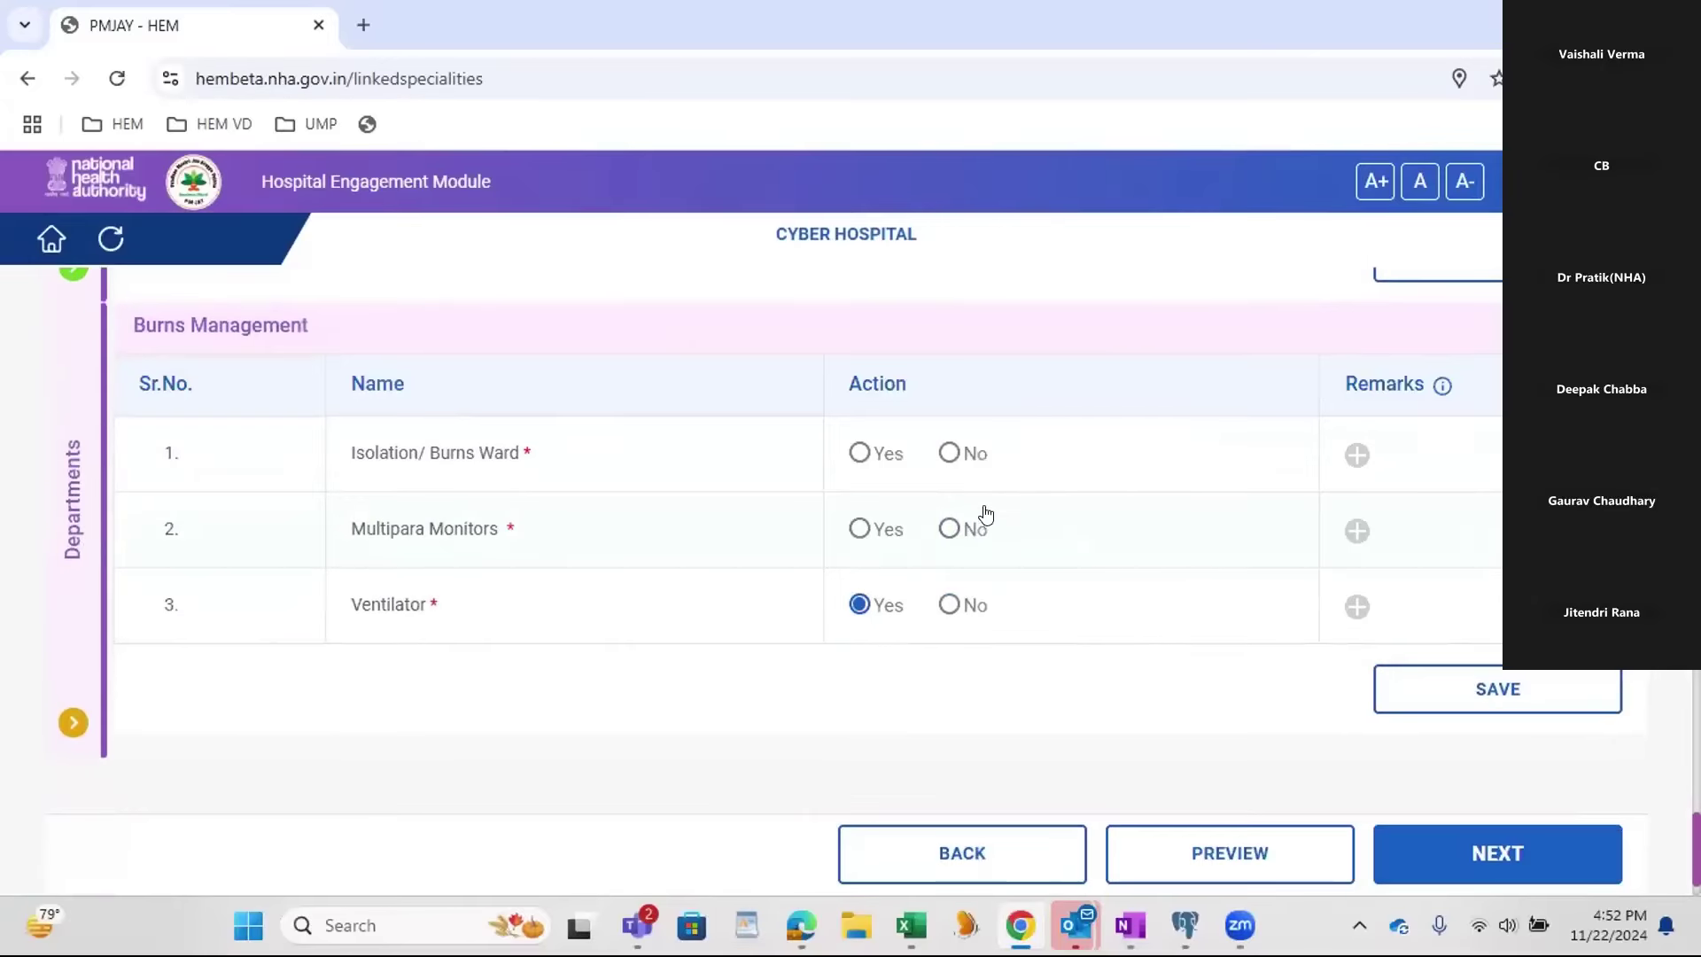
pyautogui.click(889, 453)
pyautogui.click(932, 518)
pyautogui.write('2')
pyautogui.moveTo(880, 592); pyautogui.dragTo(955, 592)
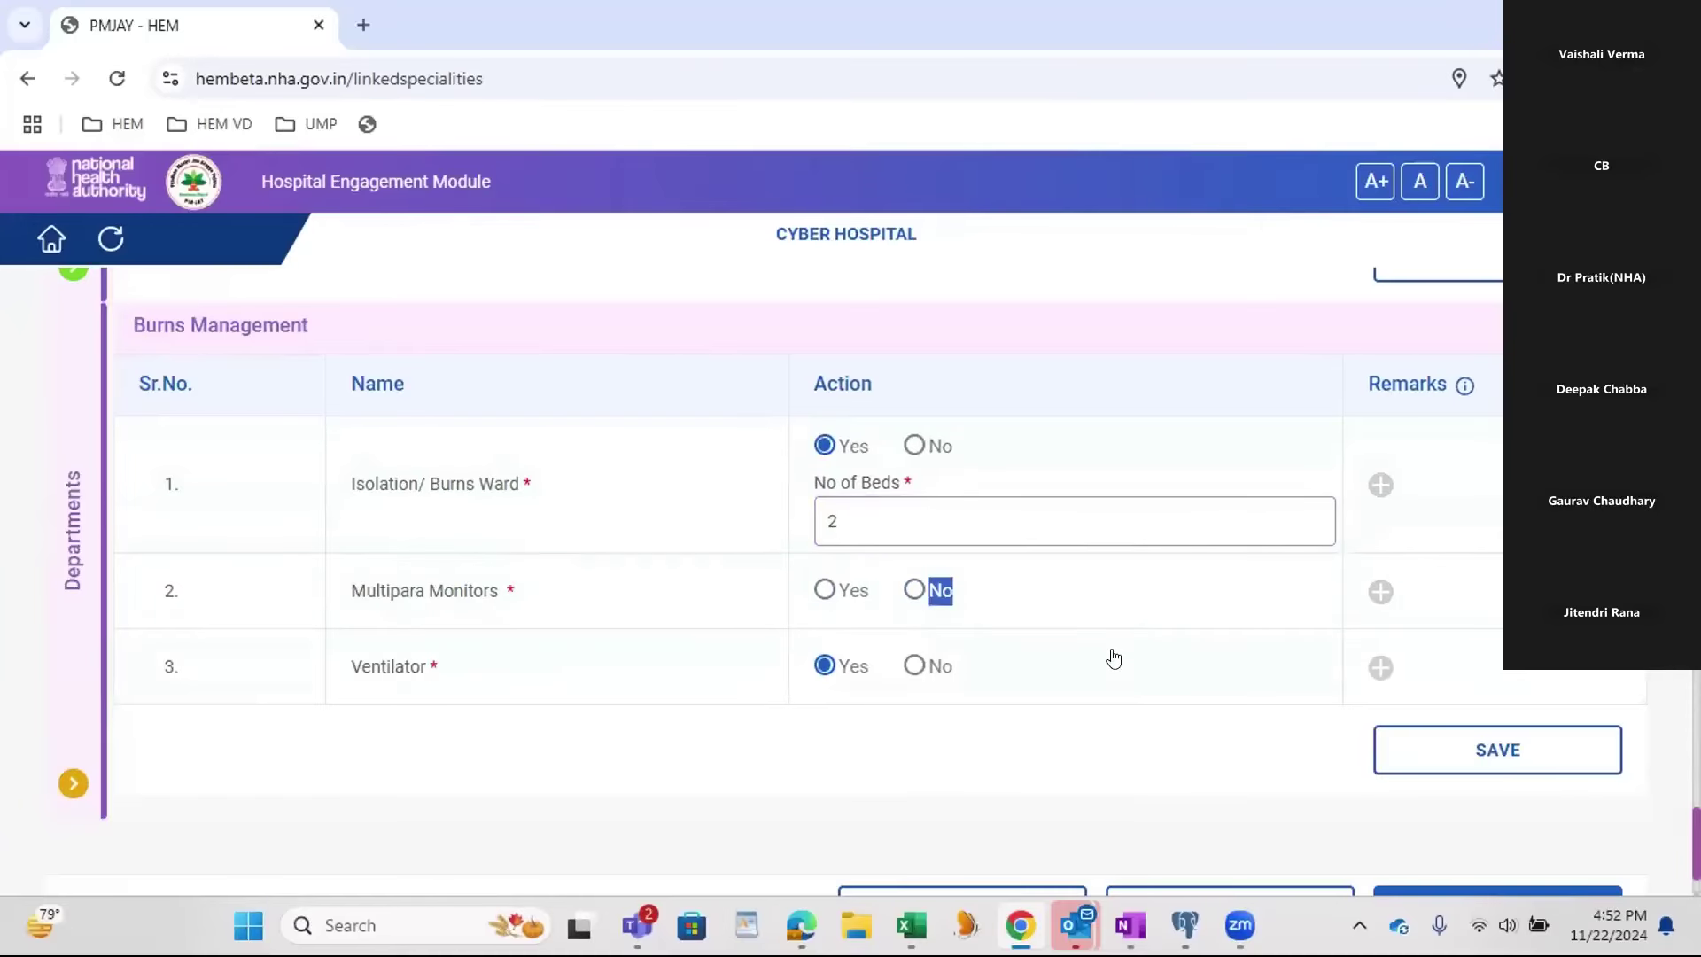
pyautogui.click(913, 590)
pyautogui.click(1541, 754)
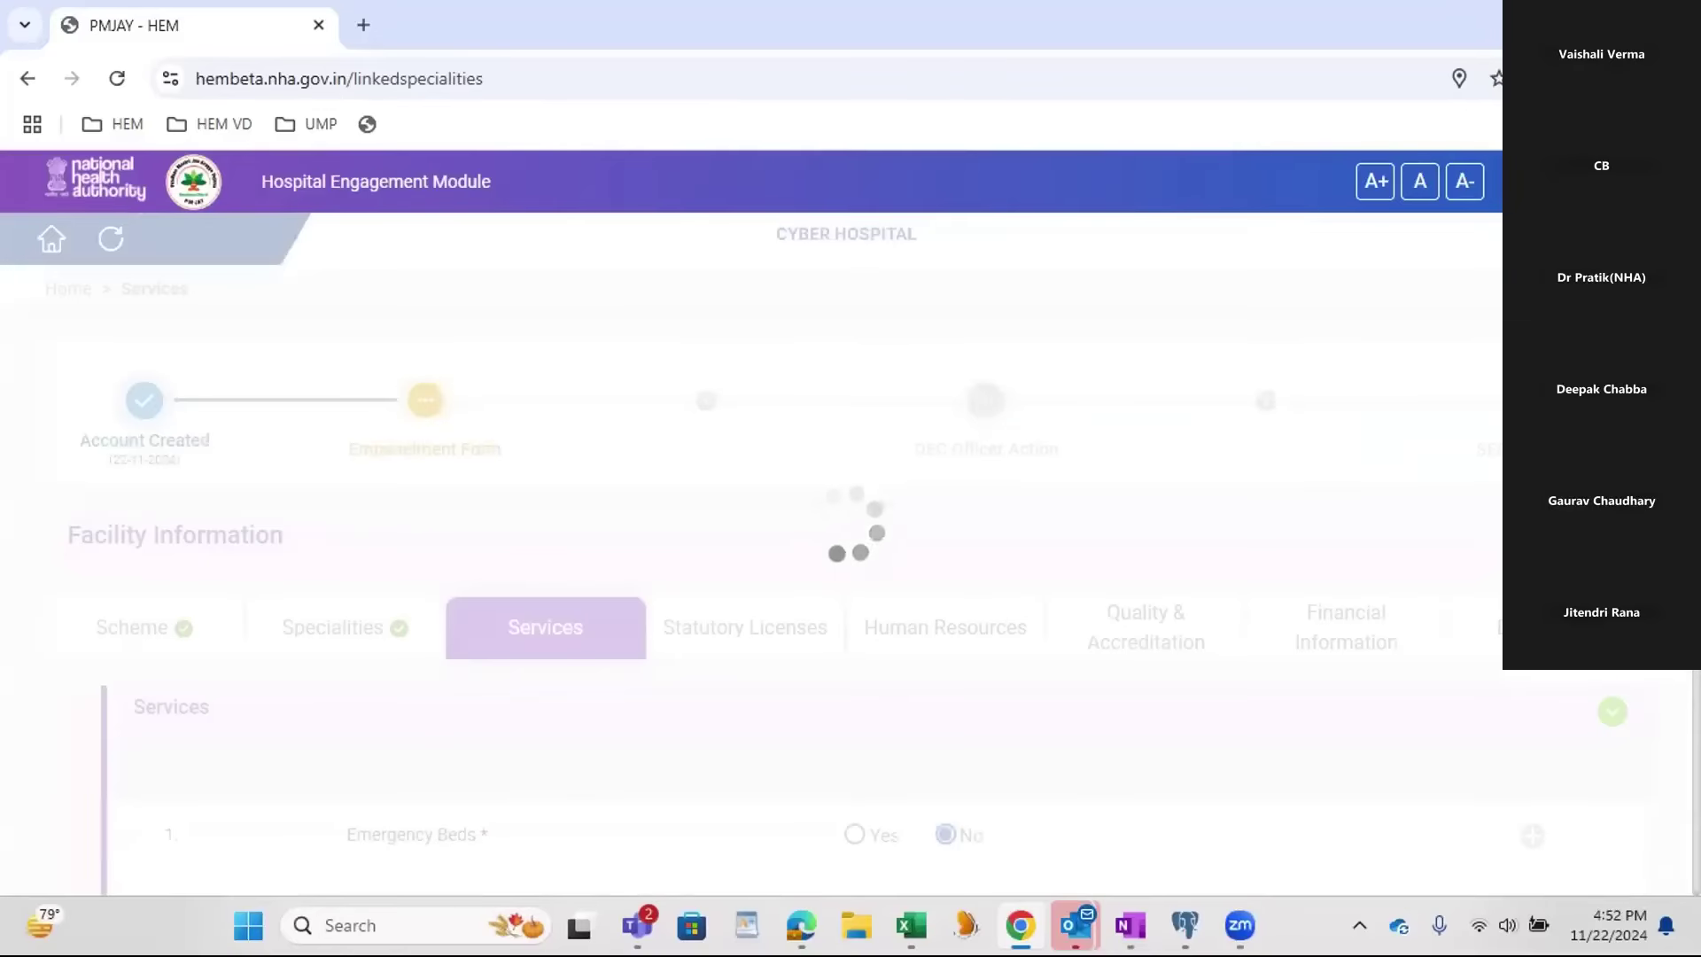
pyautogui.scroll(-20, 798, 576)
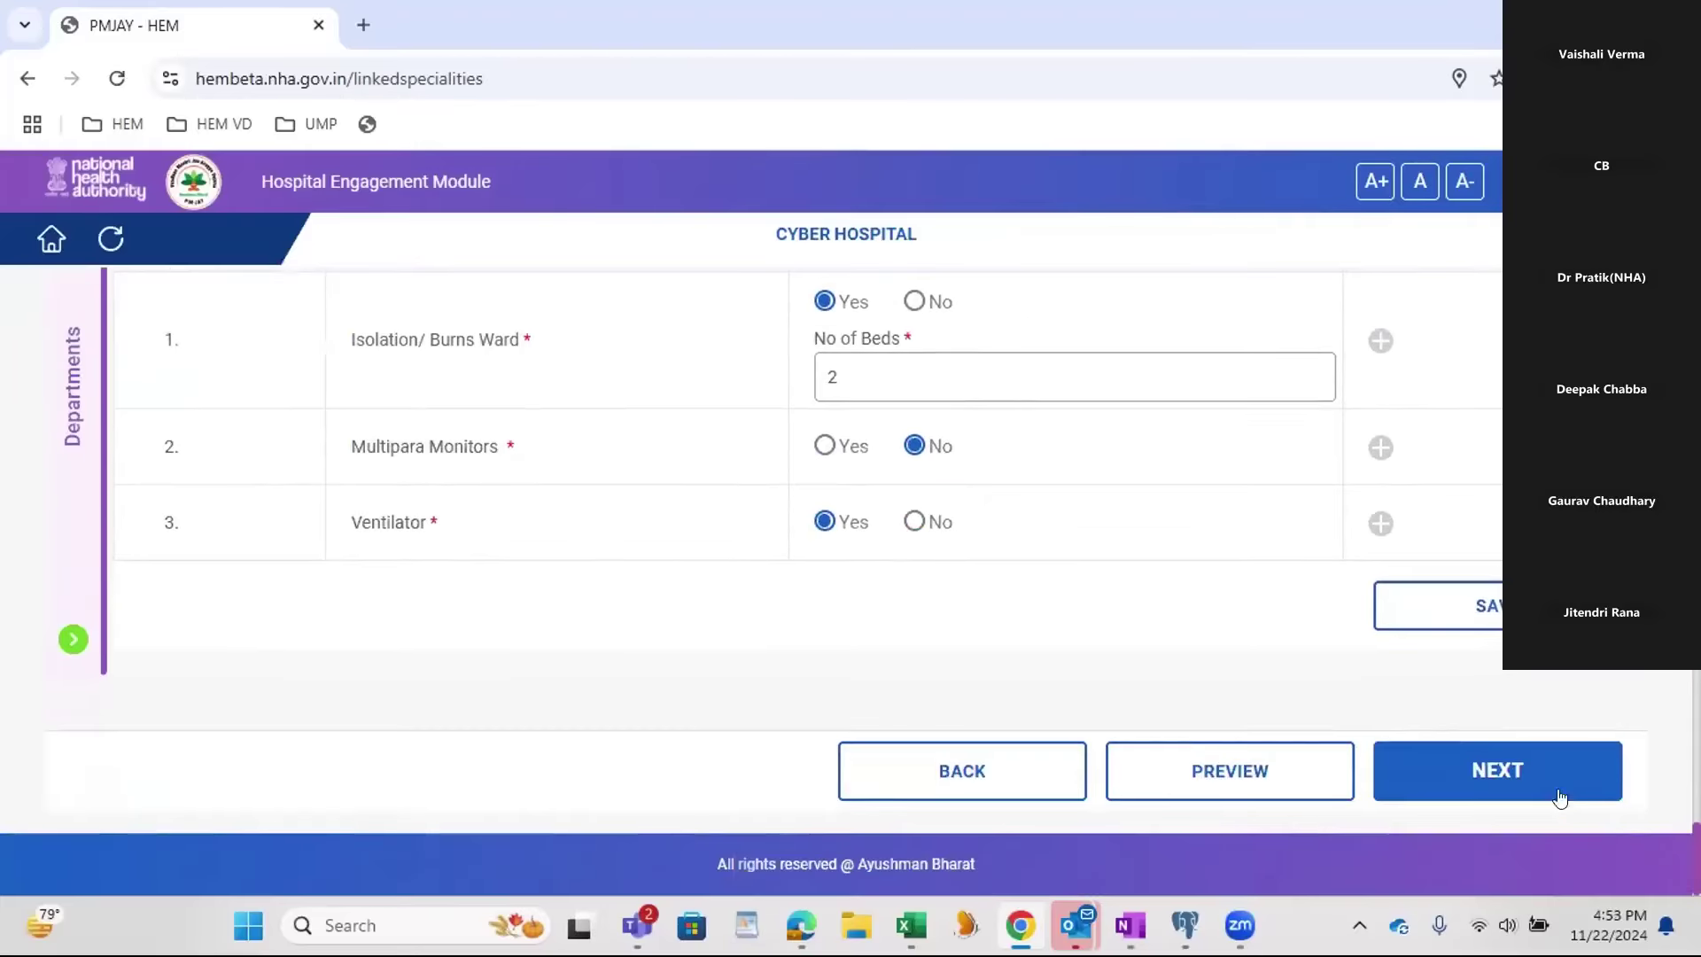
pyautogui.click(1432, 778)
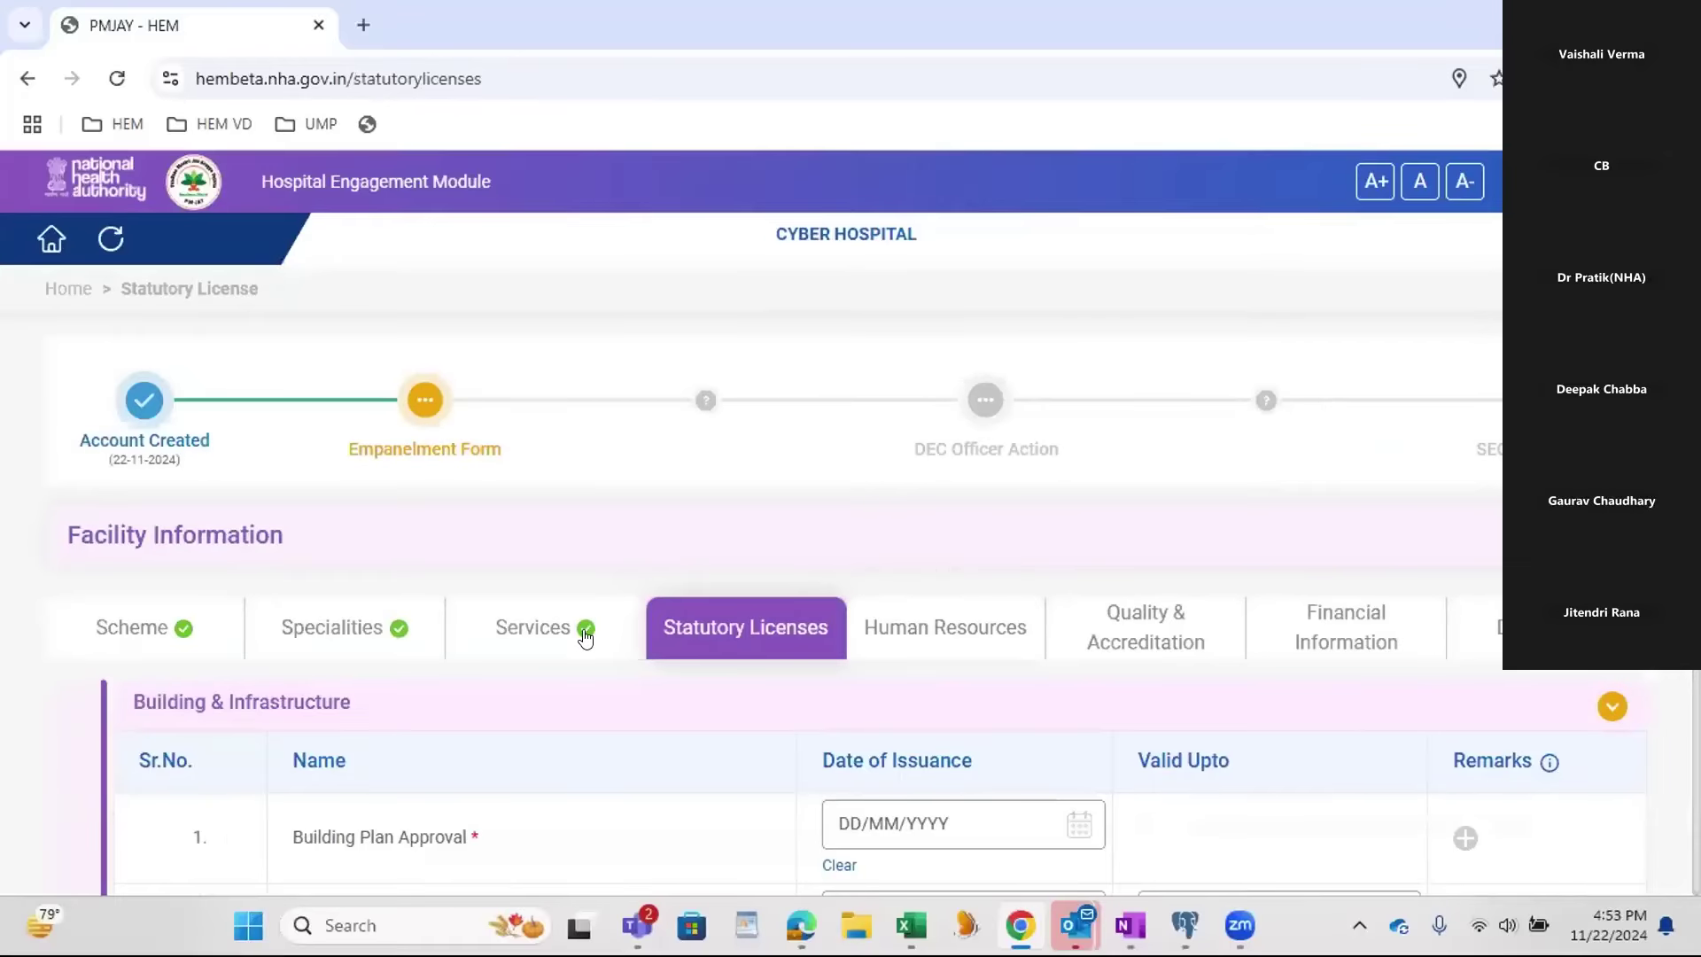
# Date Building Plan Approval 04/11/2024 and fire clearance 05/11/2024 to 22/11/2024
pyautogui.scroll(-3, 585, 632)
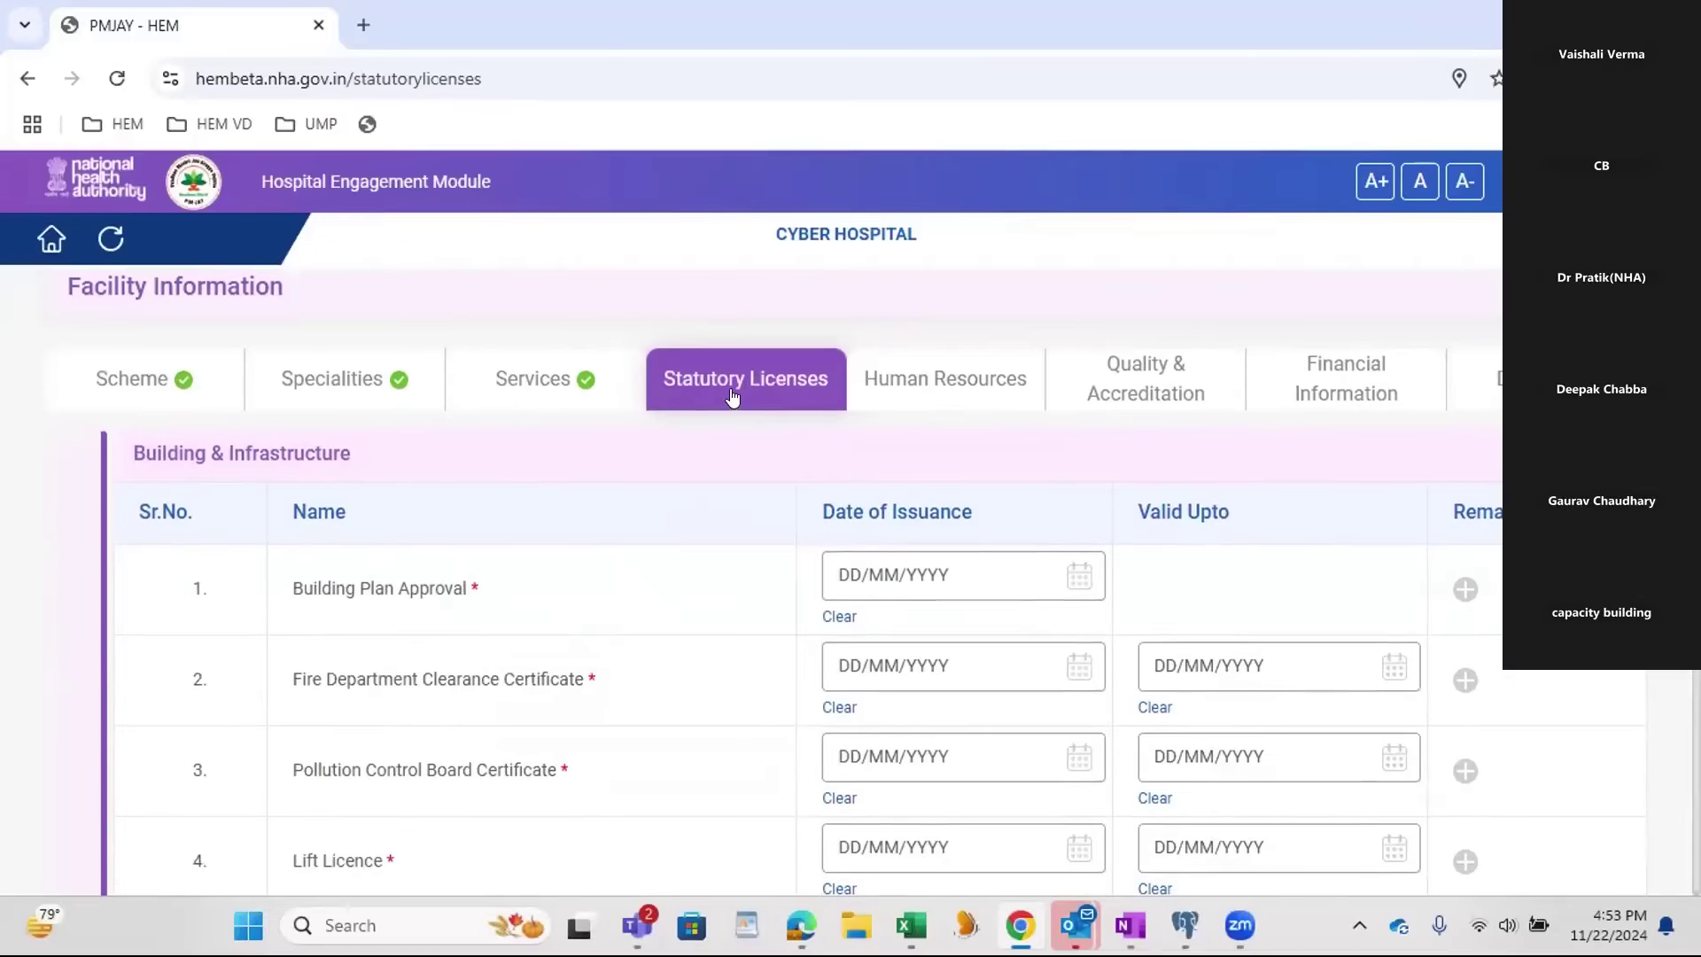
pyautogui.scroll(-2, 732, 396)
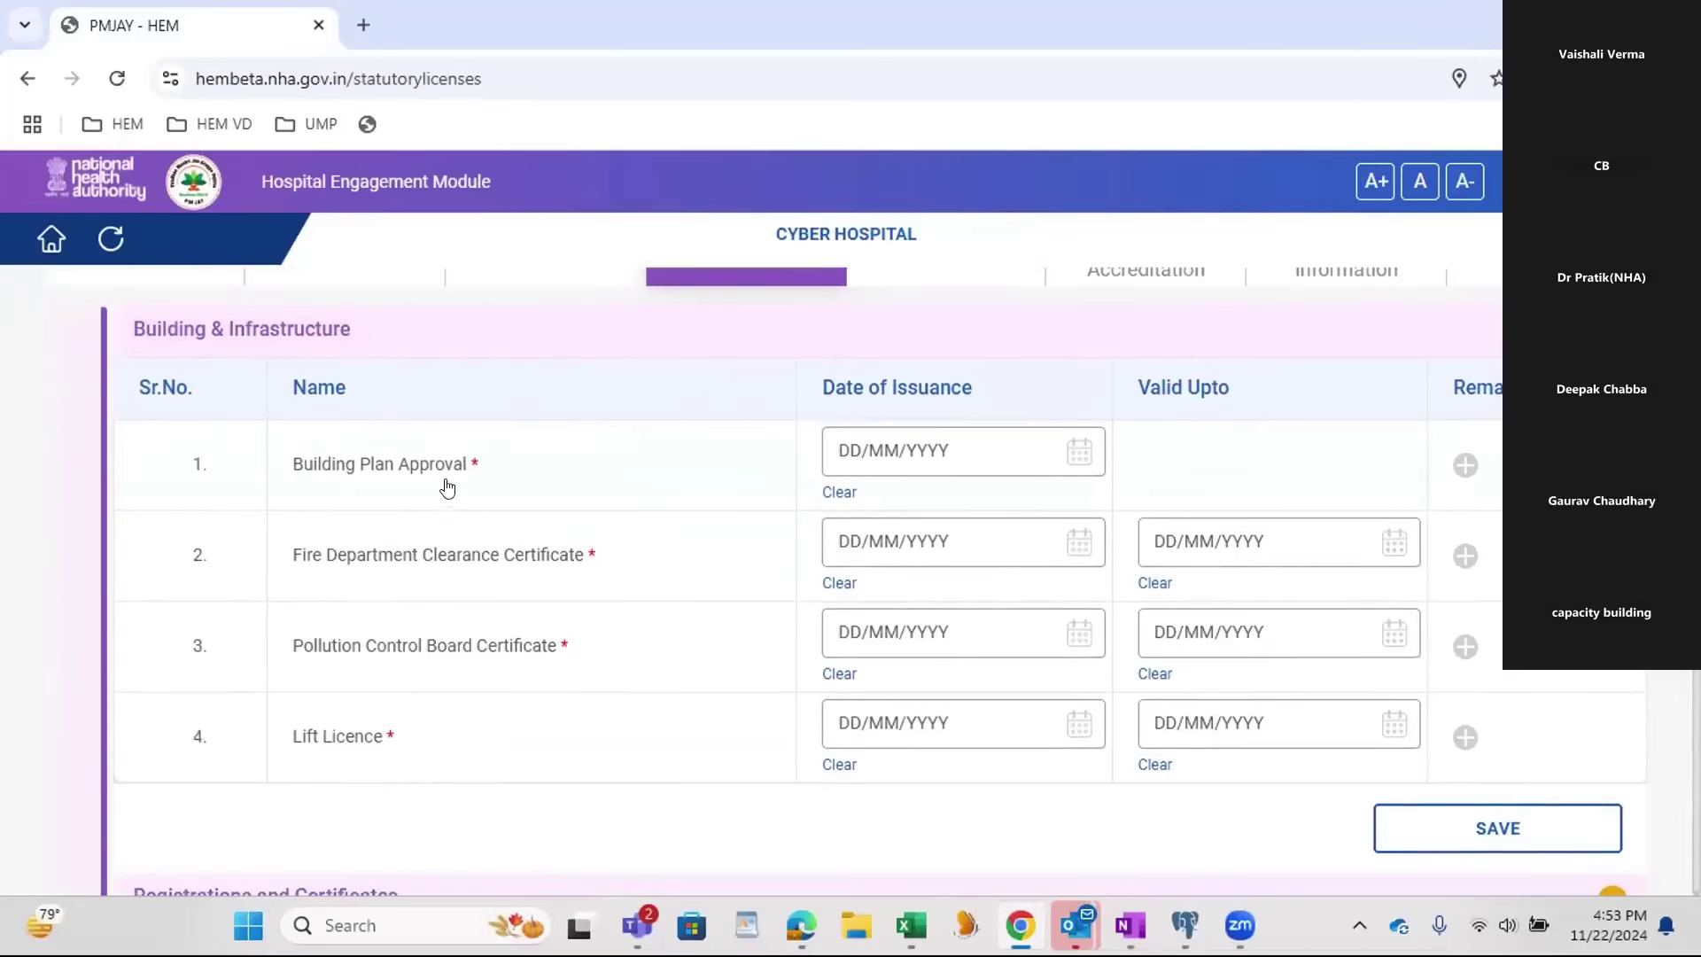
pyautogui.scroll(-3, 301, 359)
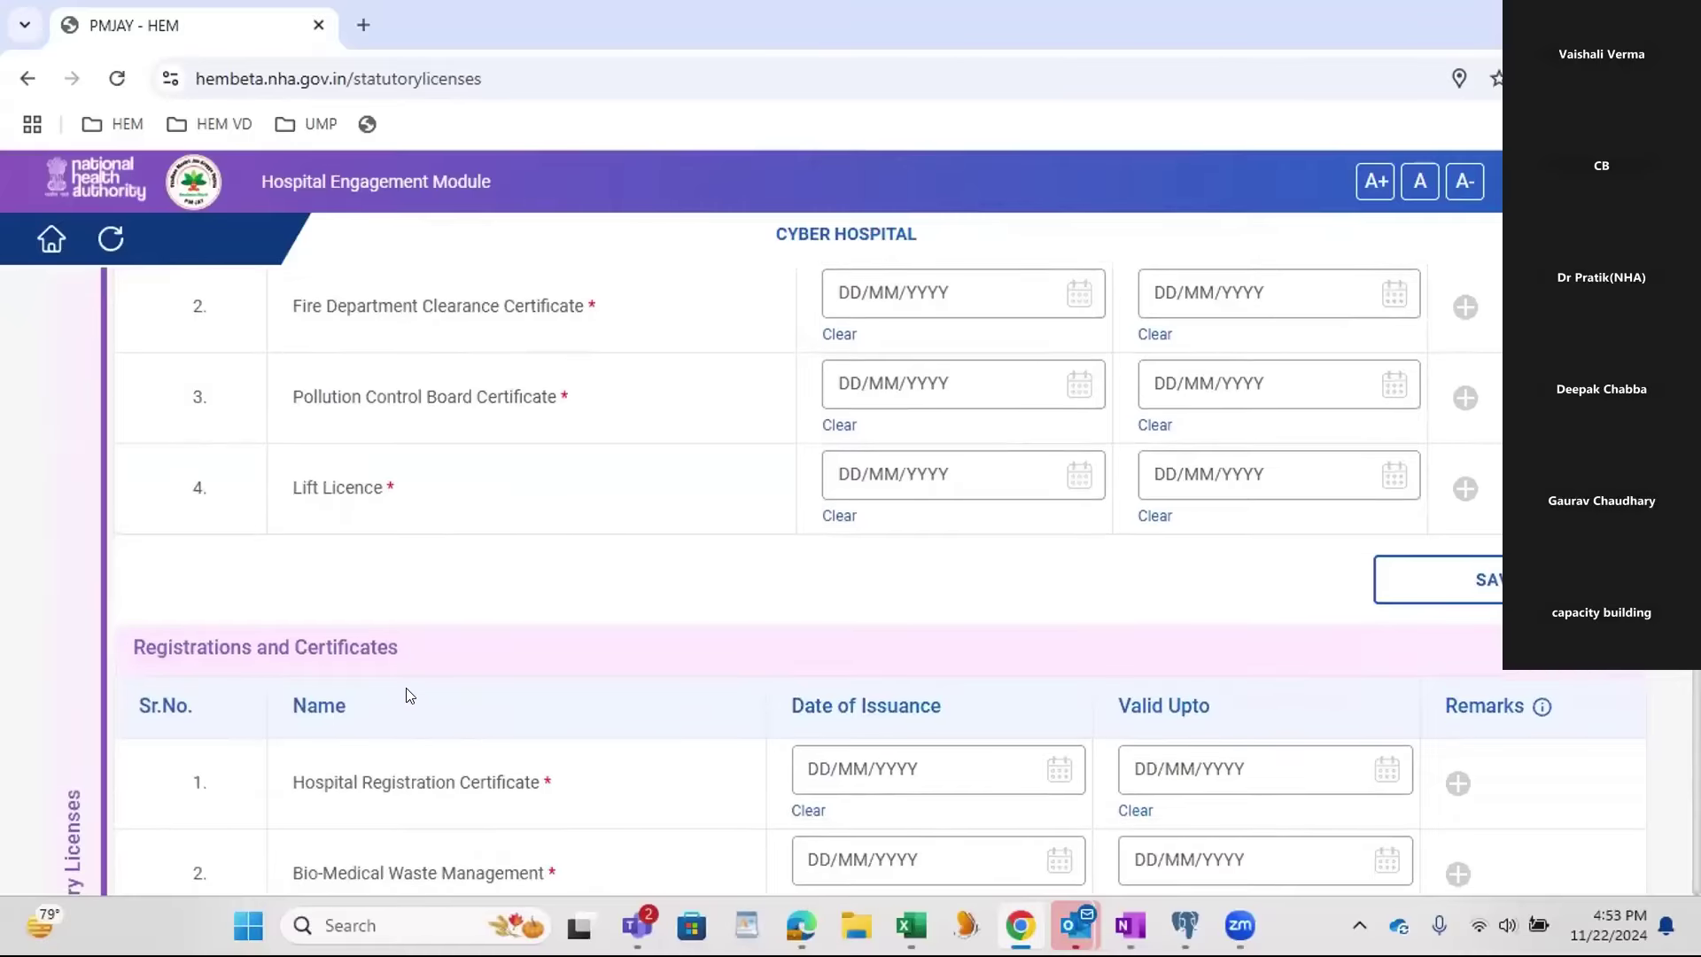
pyautogui.scroll(1, 437, 666)
pyautogui.scroll(3, 437, 666)
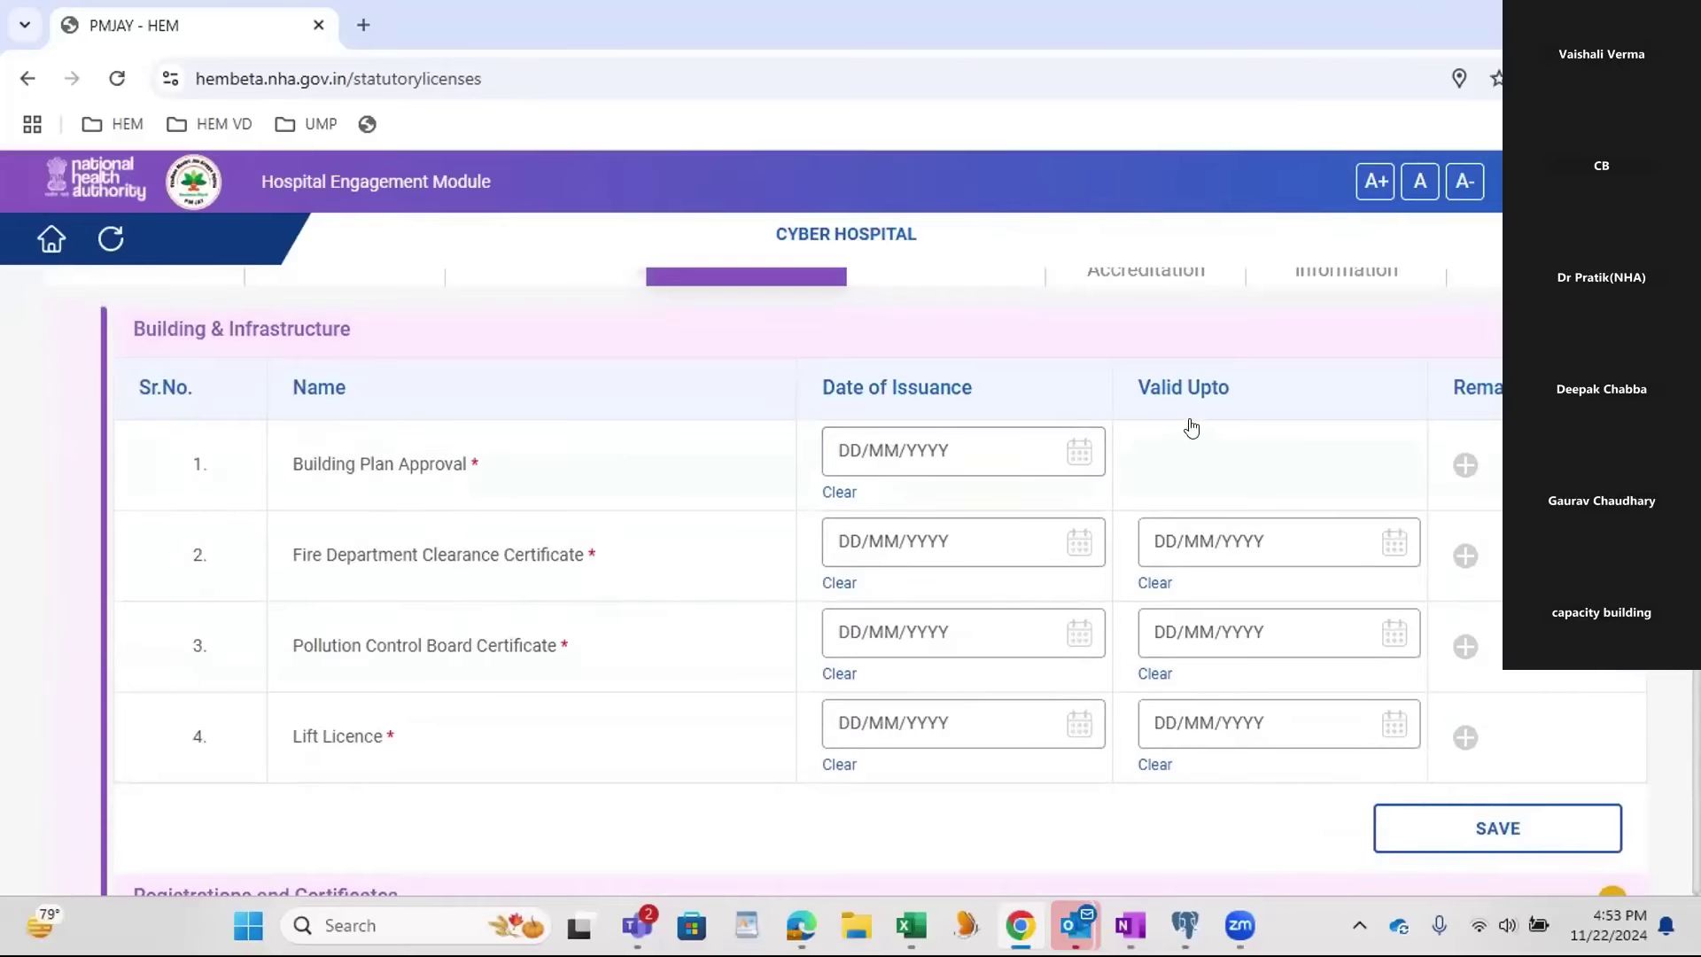
pyautogui.click(907, 463)
pyautogui.click(895, 658)
pyautogui.click(923, 536)
pyautogui.click(937, 752)
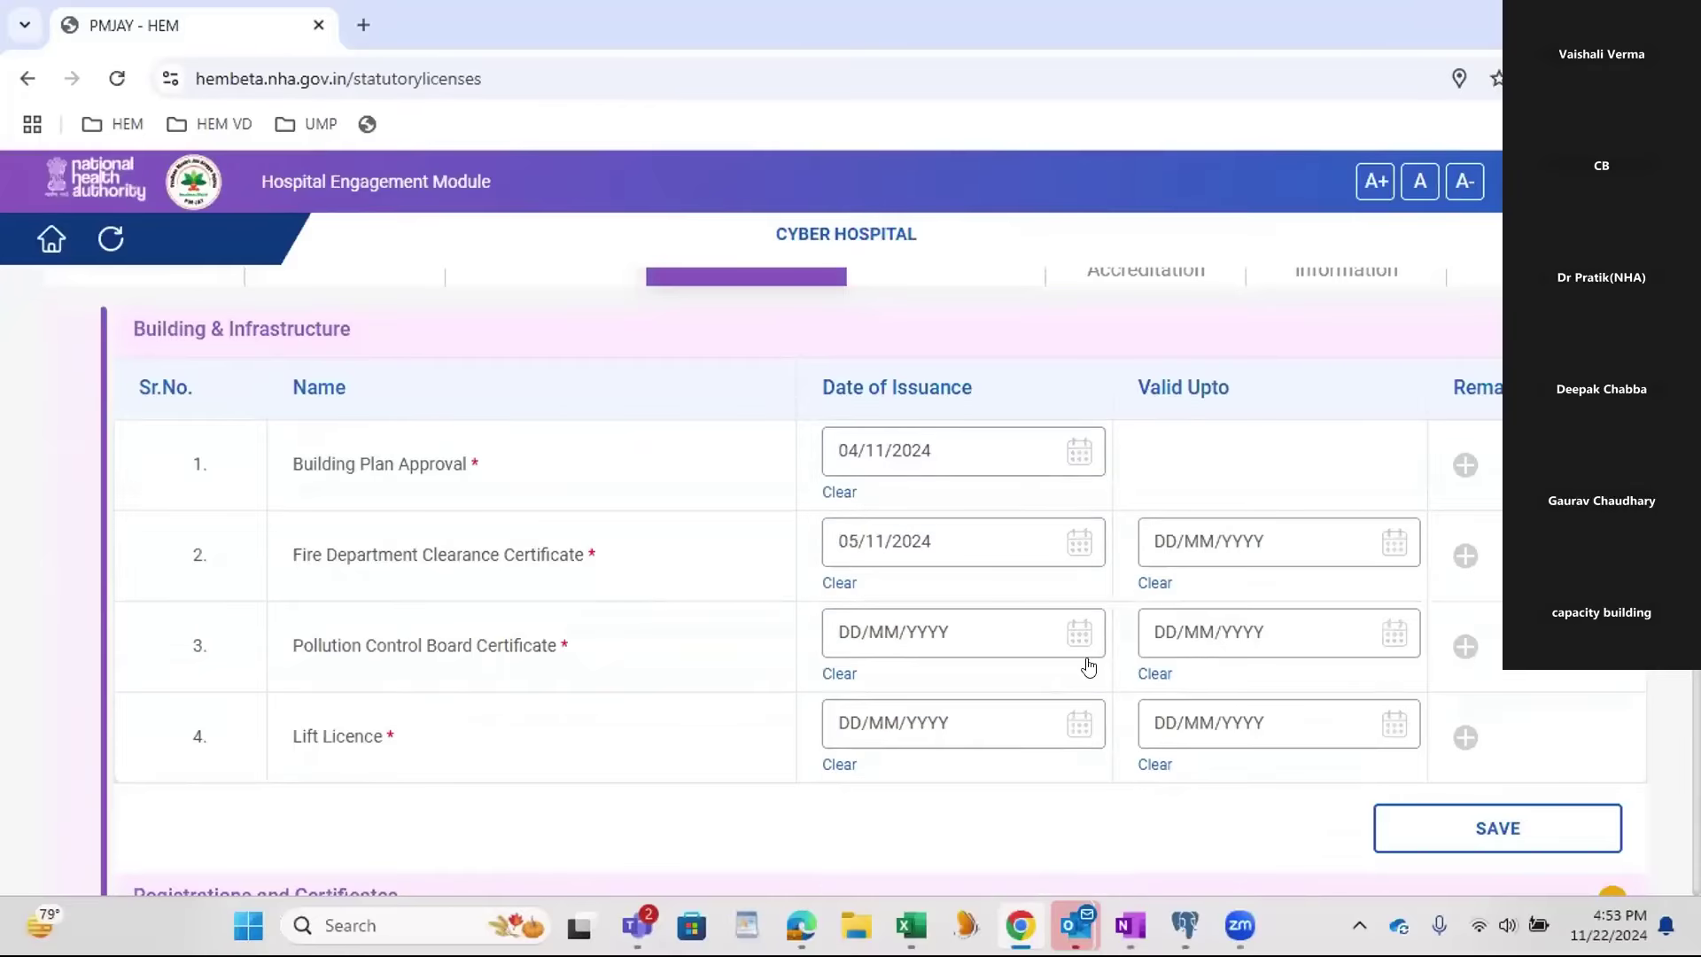
pyautogui.click(1268, 559)
pyautogui.click(1374, 834)
# Date Pollution Control 04/11 to 26/11 and Lift Licence 05/11 to 22/11/2024, then save
pyautogui.click(925, 652)
pyautogui.click(895, 843)
pyautogui.click(1289, 633)
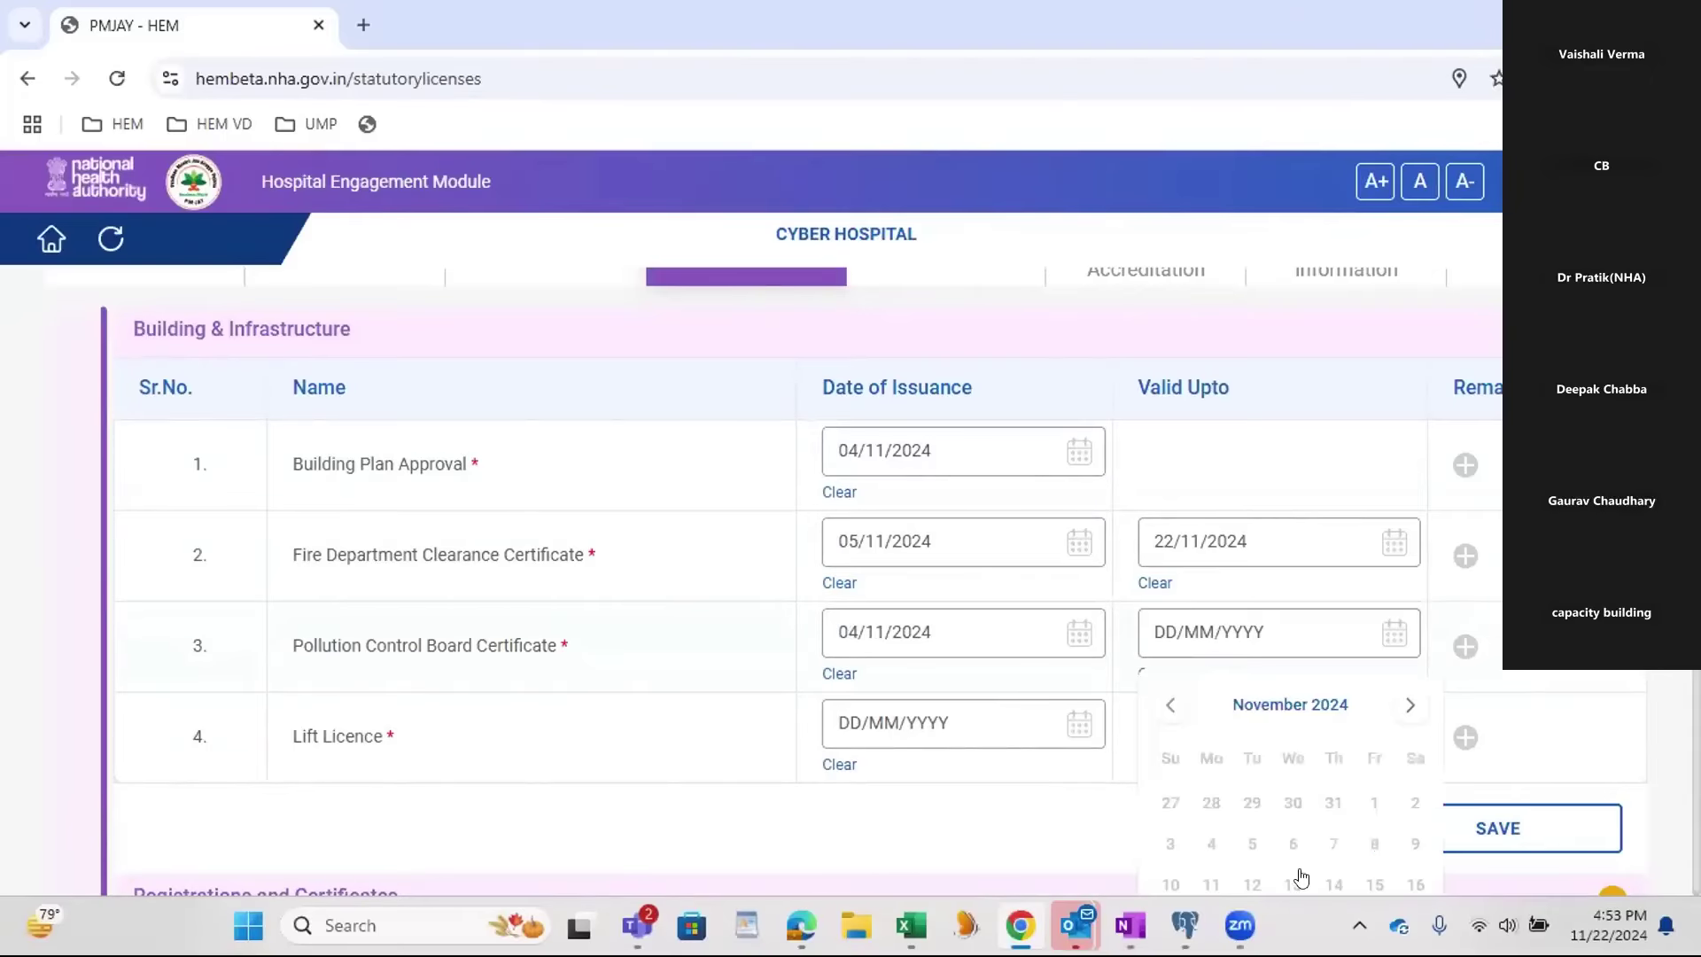
pyautogui.scroll(-2, 1290, 833)
pyautogui.click(1252, 843)
pyautogui.click(965, 631)
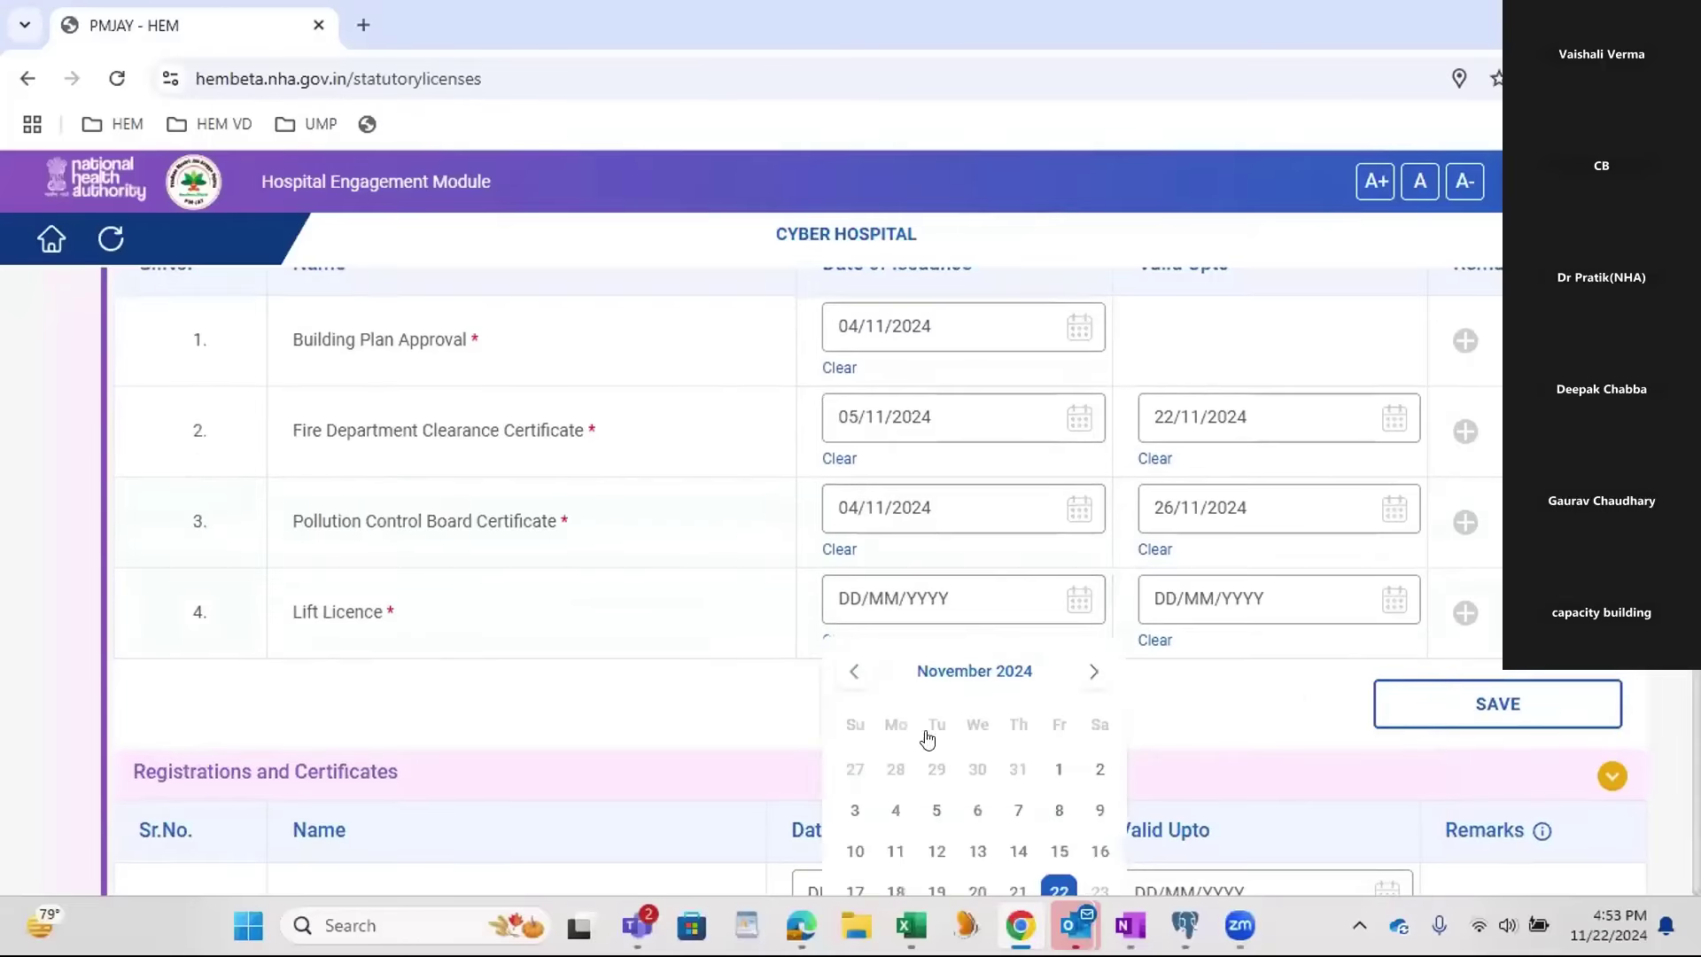
pyautogui.click(934, 813)
pyautogui.click(1272, 615)
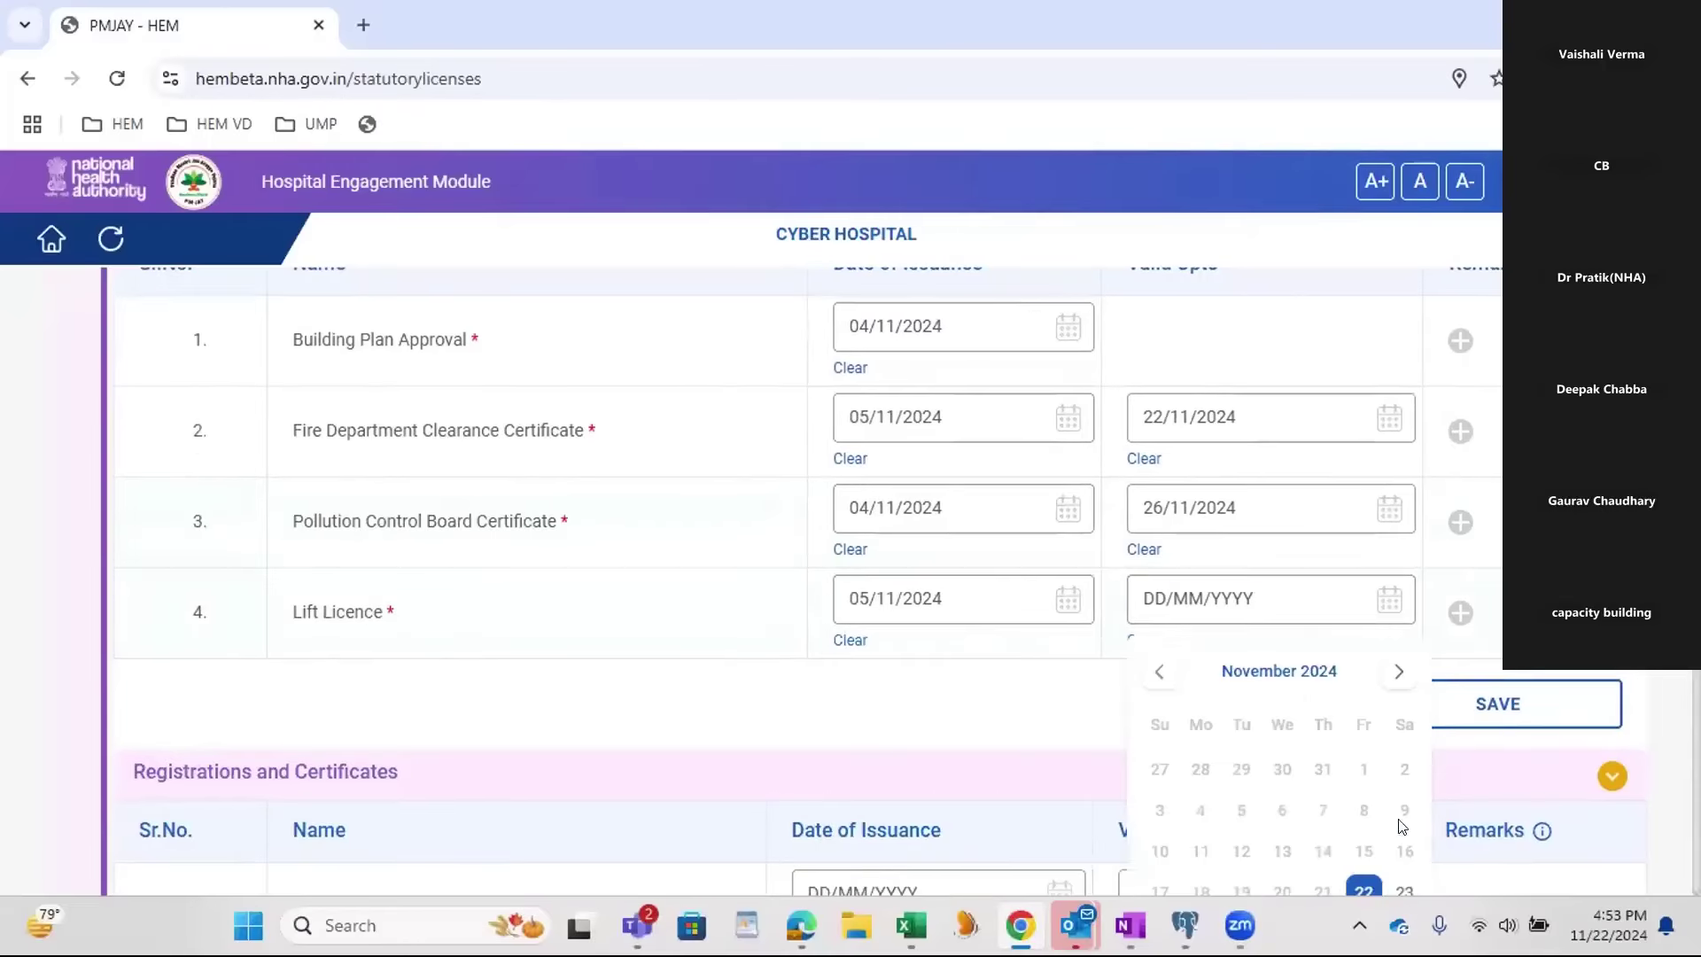
pyautogui.click(1355, 886)
pyautogui.click(1491, 714)
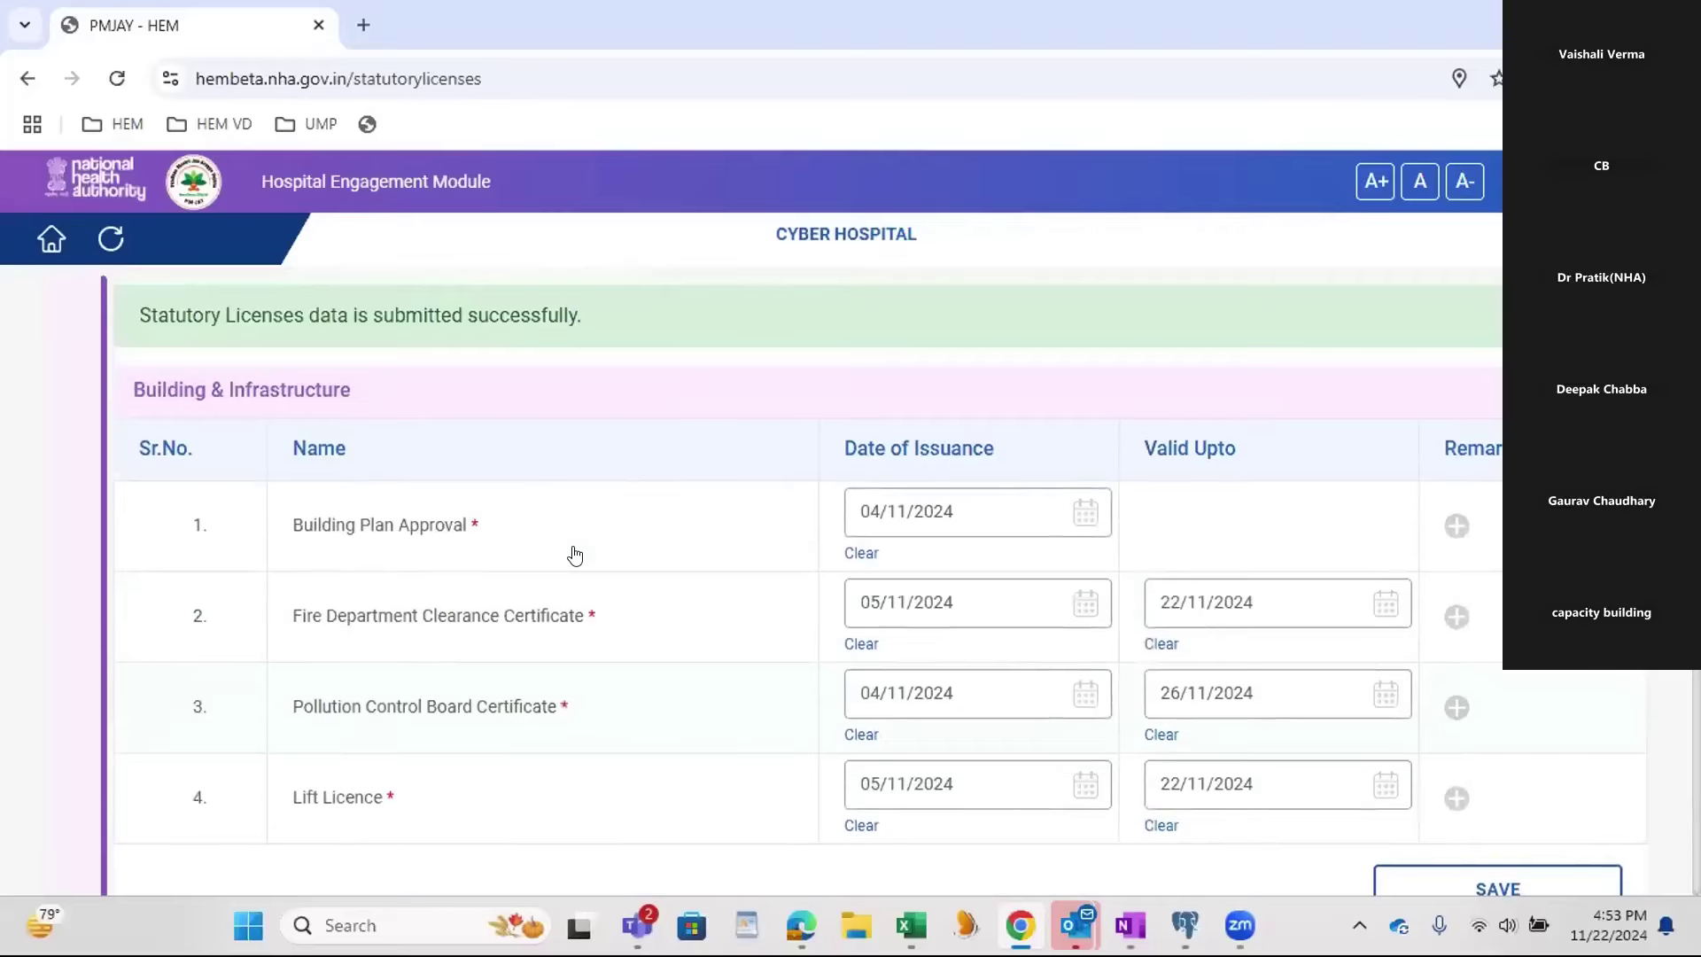
# Date the Hospital Registration and Bio-Medical Waste certificates from 04/11/2024 to 22/11/2024
pyautogui.scroll(-5, 636, 448)
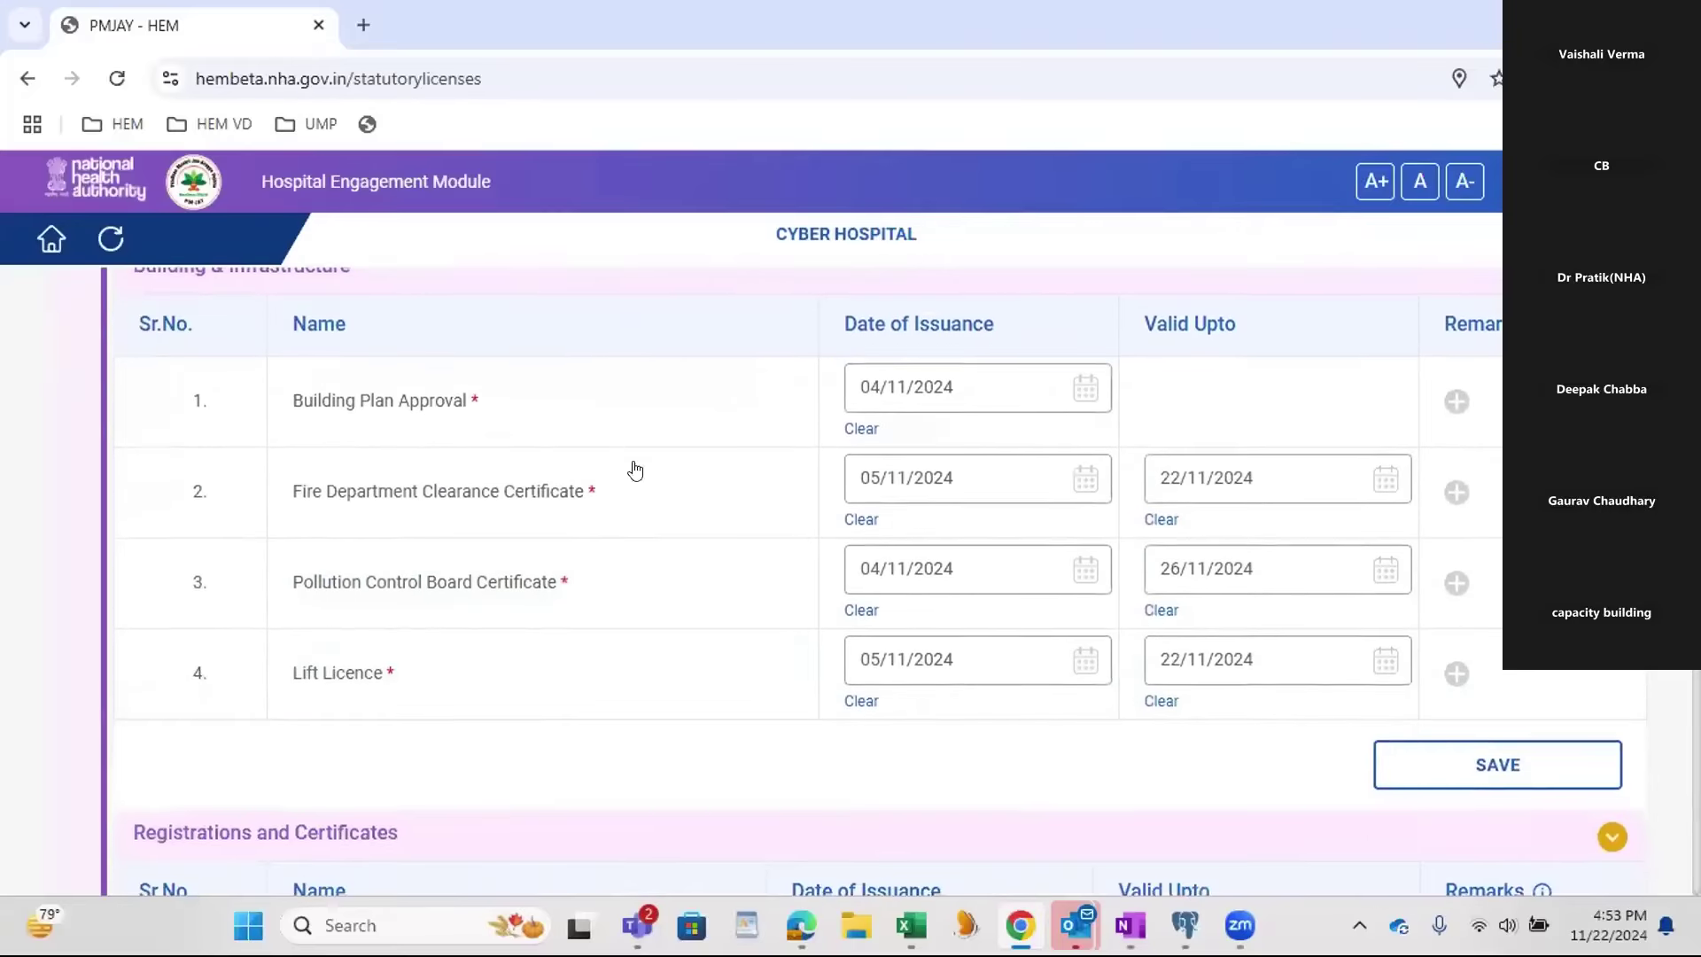
pyautogui.scroll(-3, 682, 611)
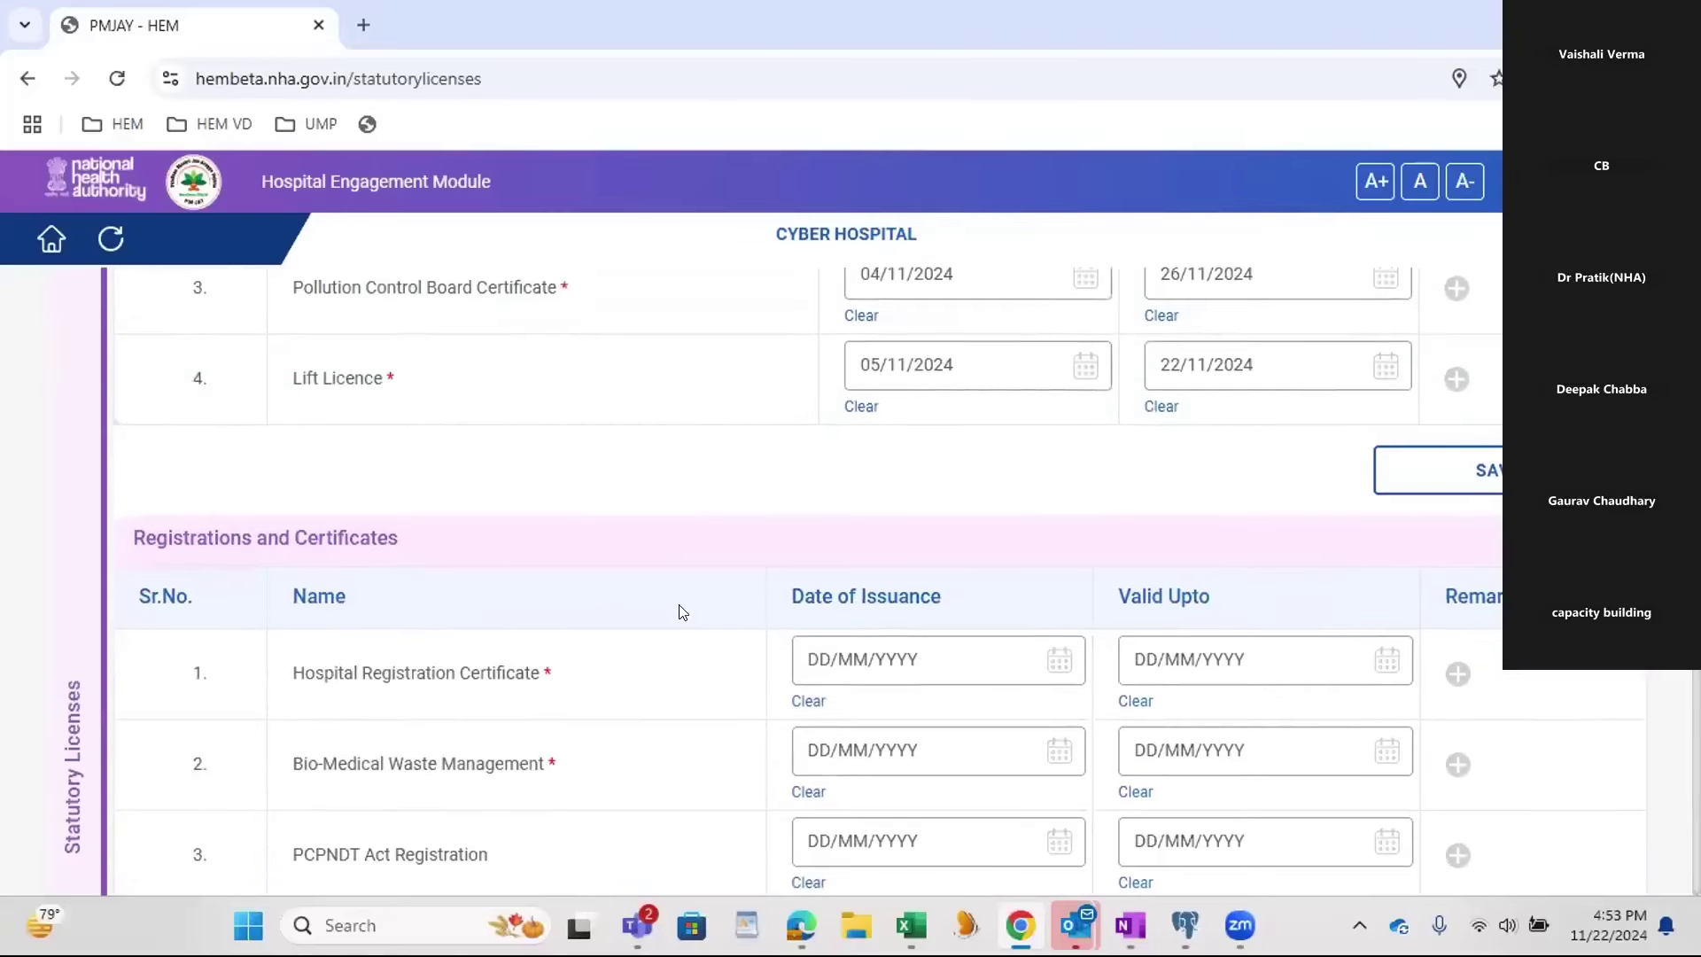
pyautogui.scroll(-2, 787, 632)
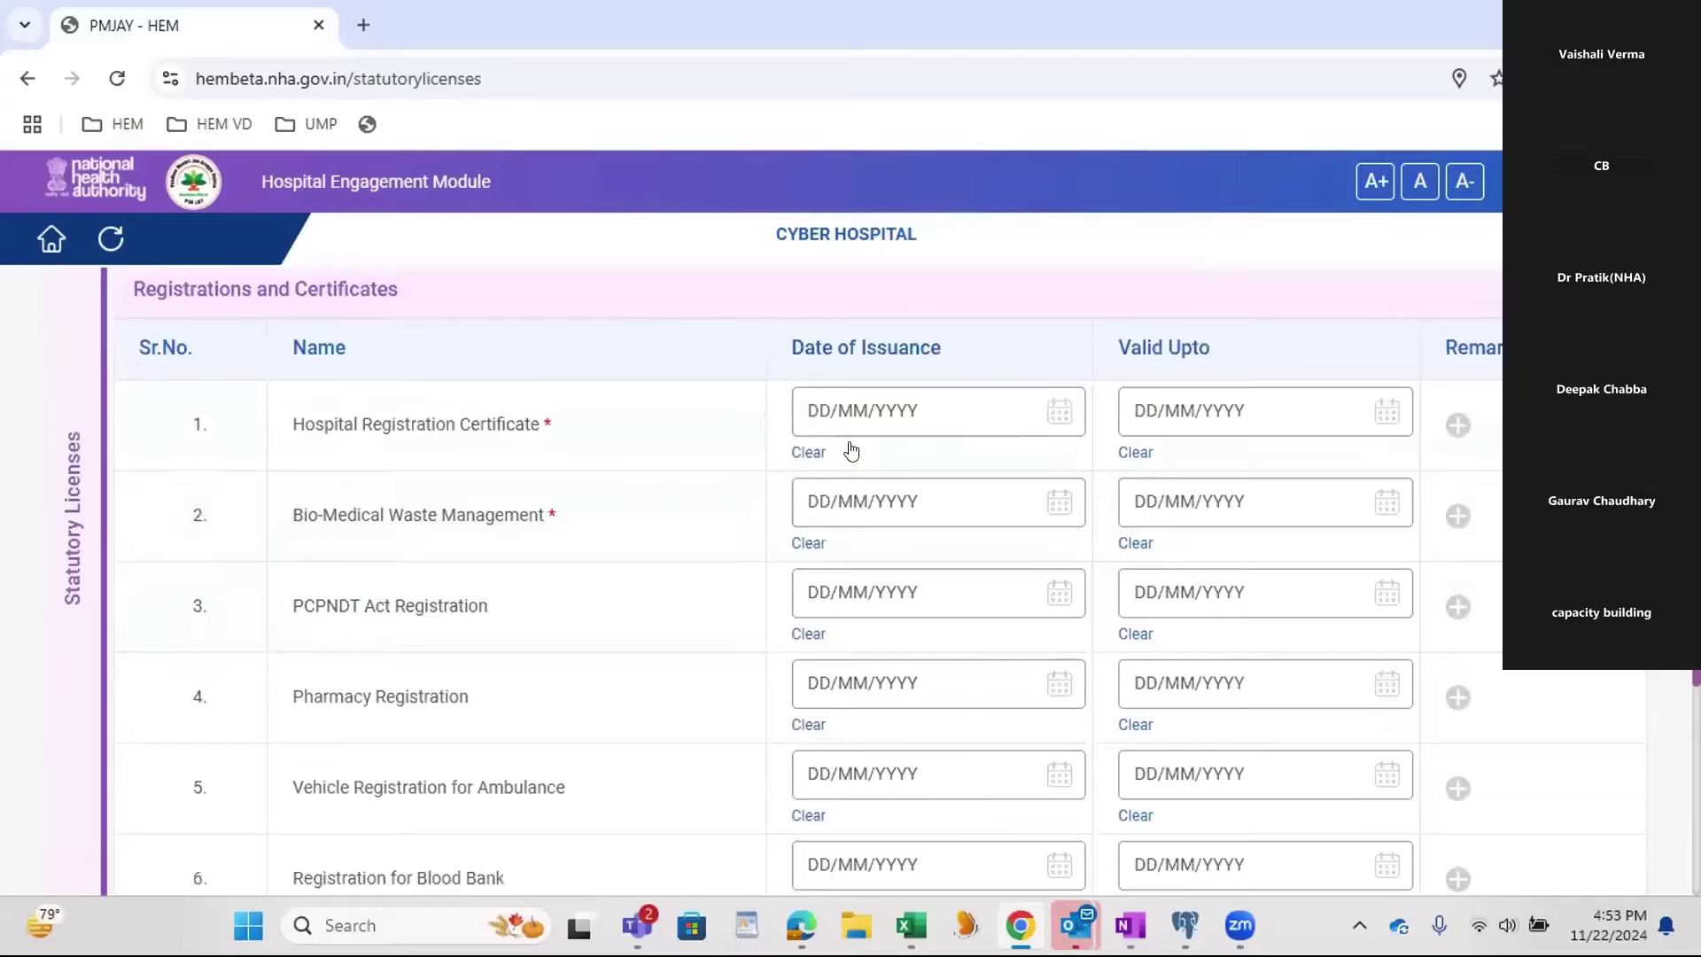
pyautogui.click(886, 412)
pyautogui.click(854, 623)
pyautogui.click(1196, 429)
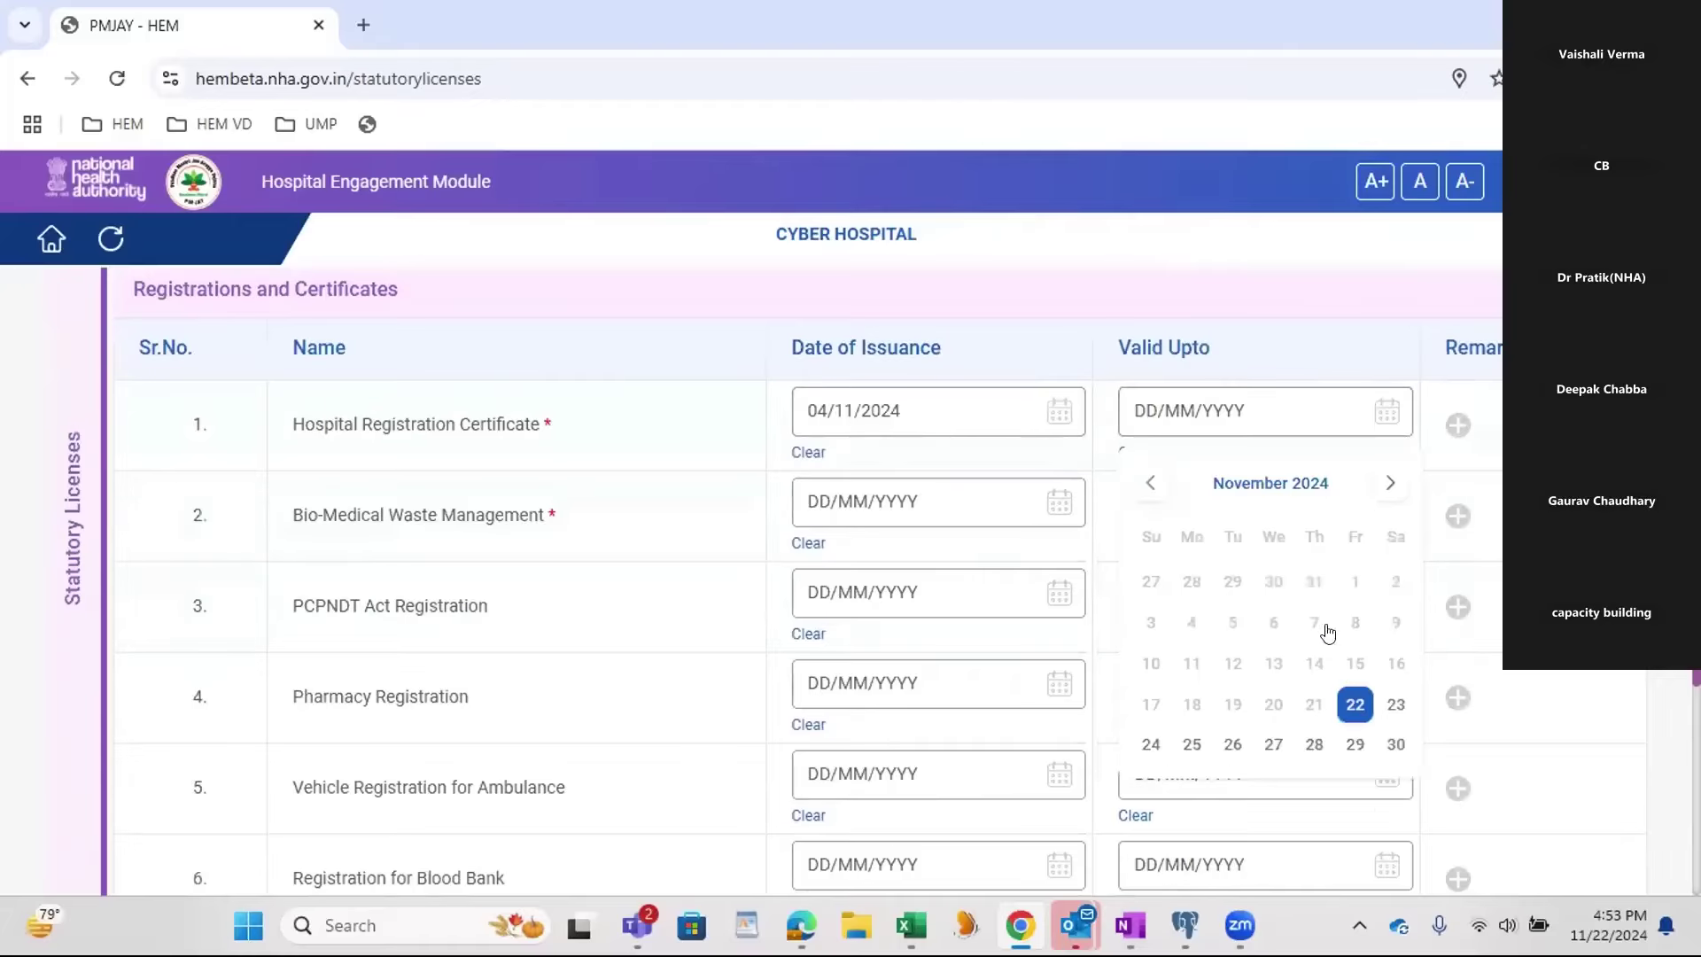
pyautogui.click(1354, 702)
pyautogui.click(810, 504)
pyautogui.click(865, 712)
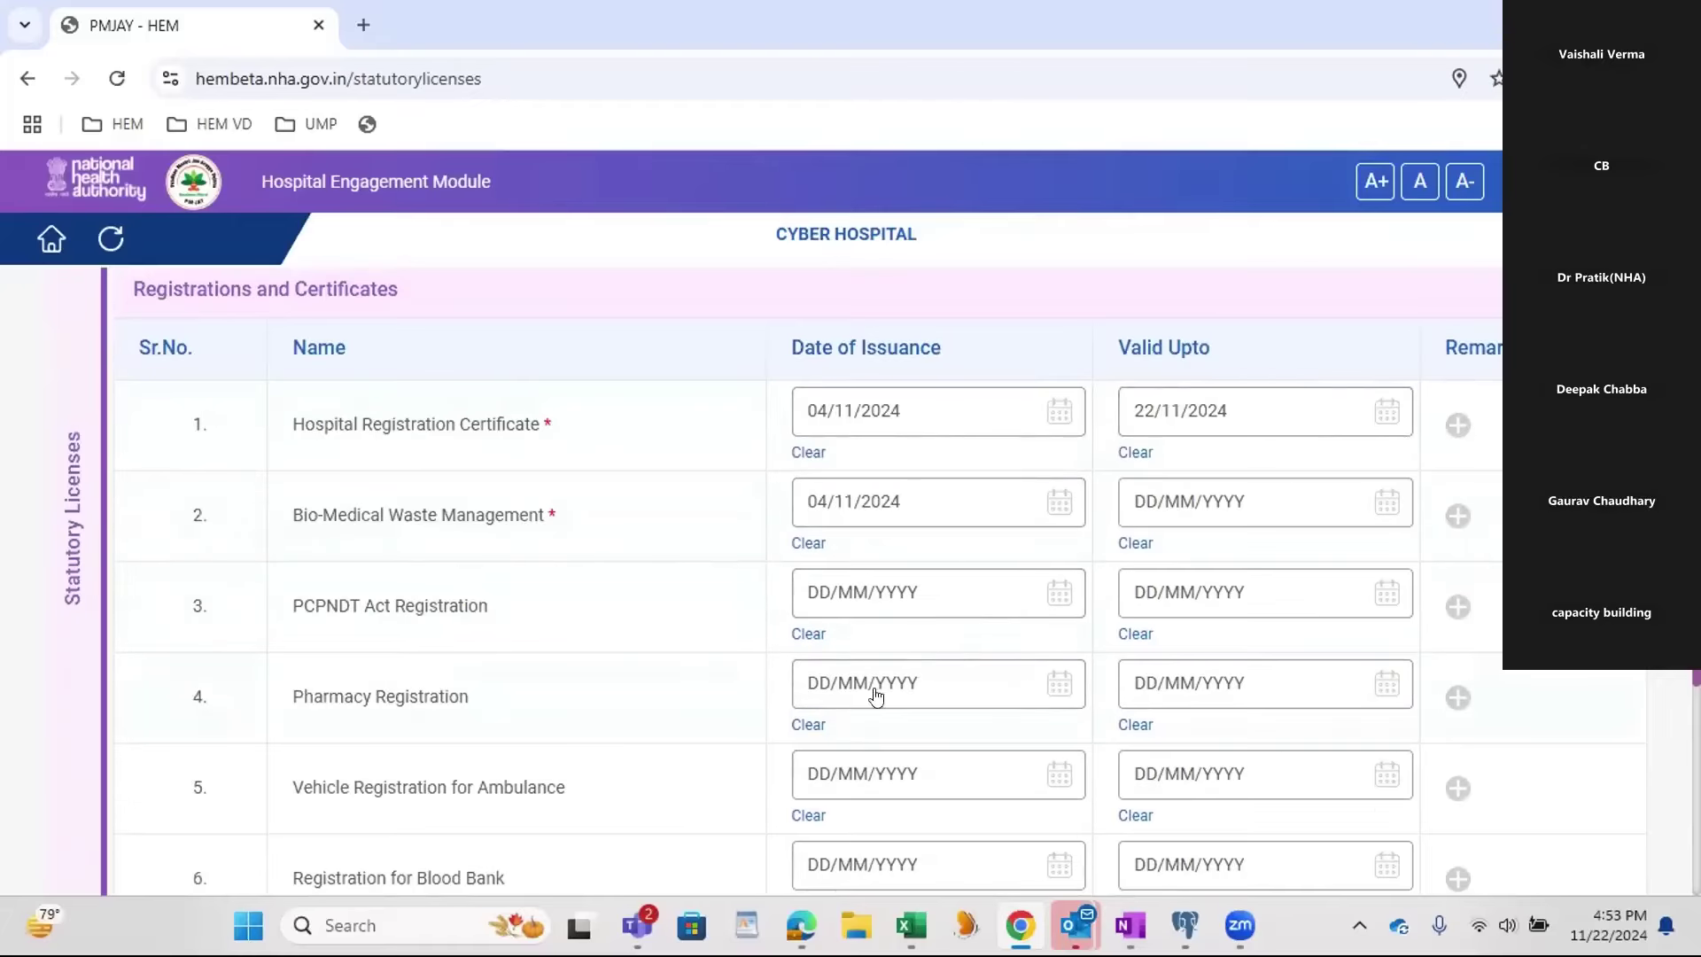
pyautogui.click(1241, 503)
pyautogui.click(1333, 791)
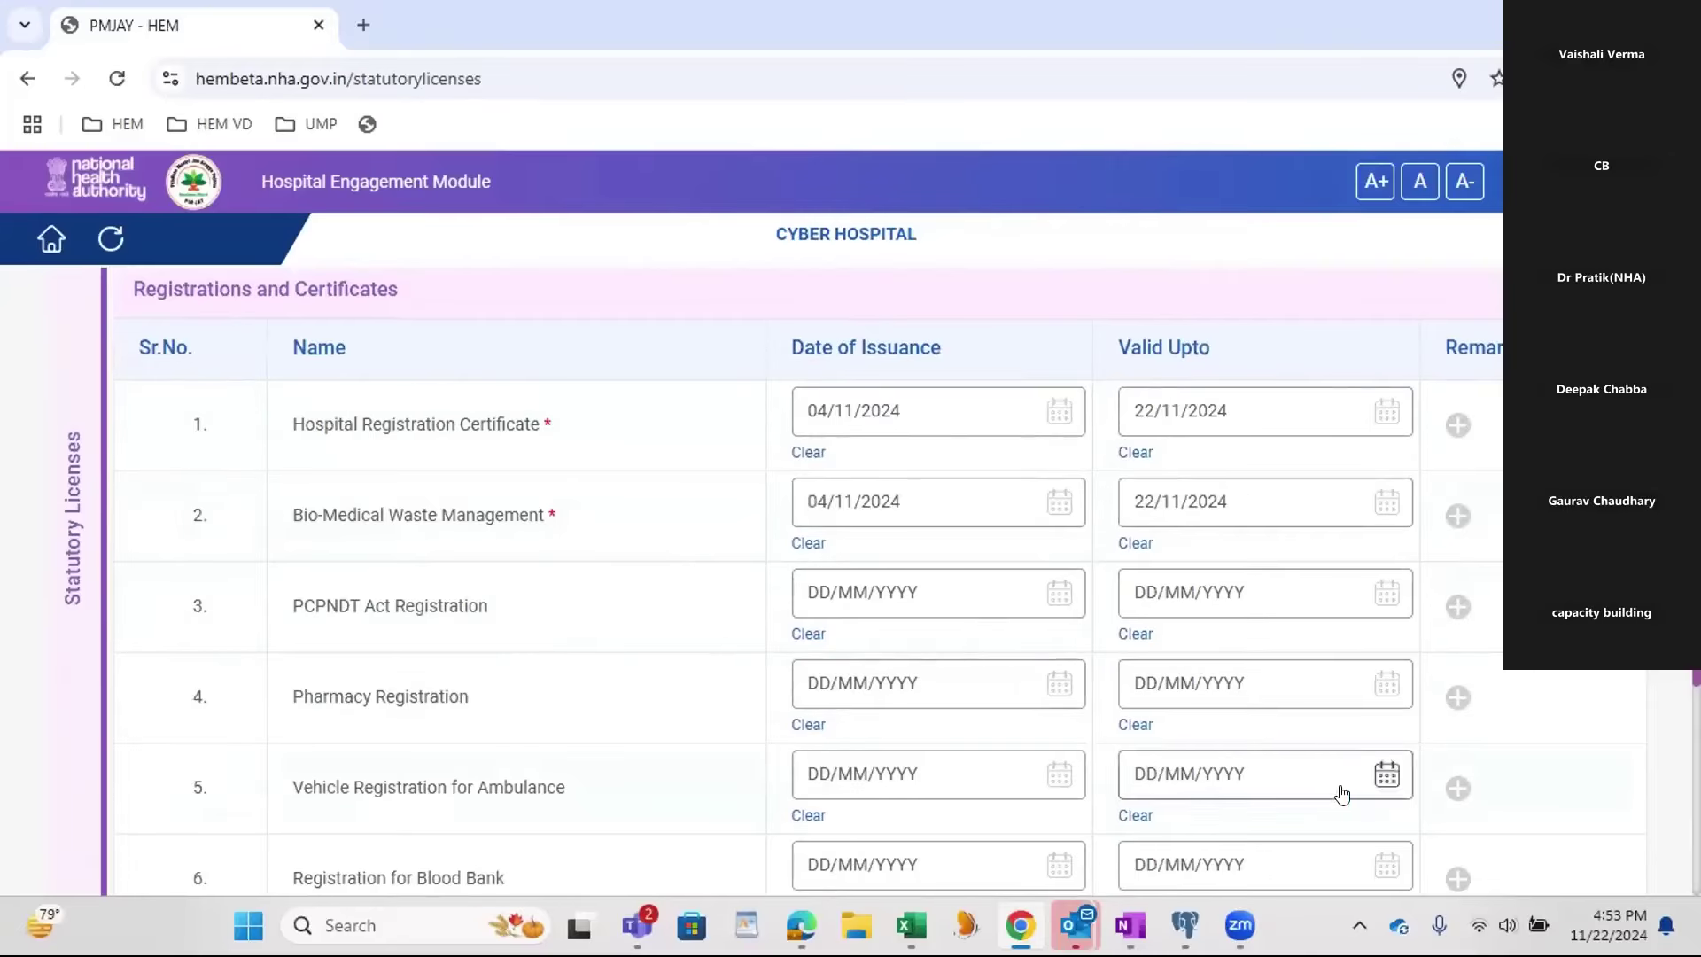
# Save the statutory licence dates and continue to Human Resources
pyautogui.scroll(-4, 1188, 666)
pyautogui.scroll(4, 1192, 671)
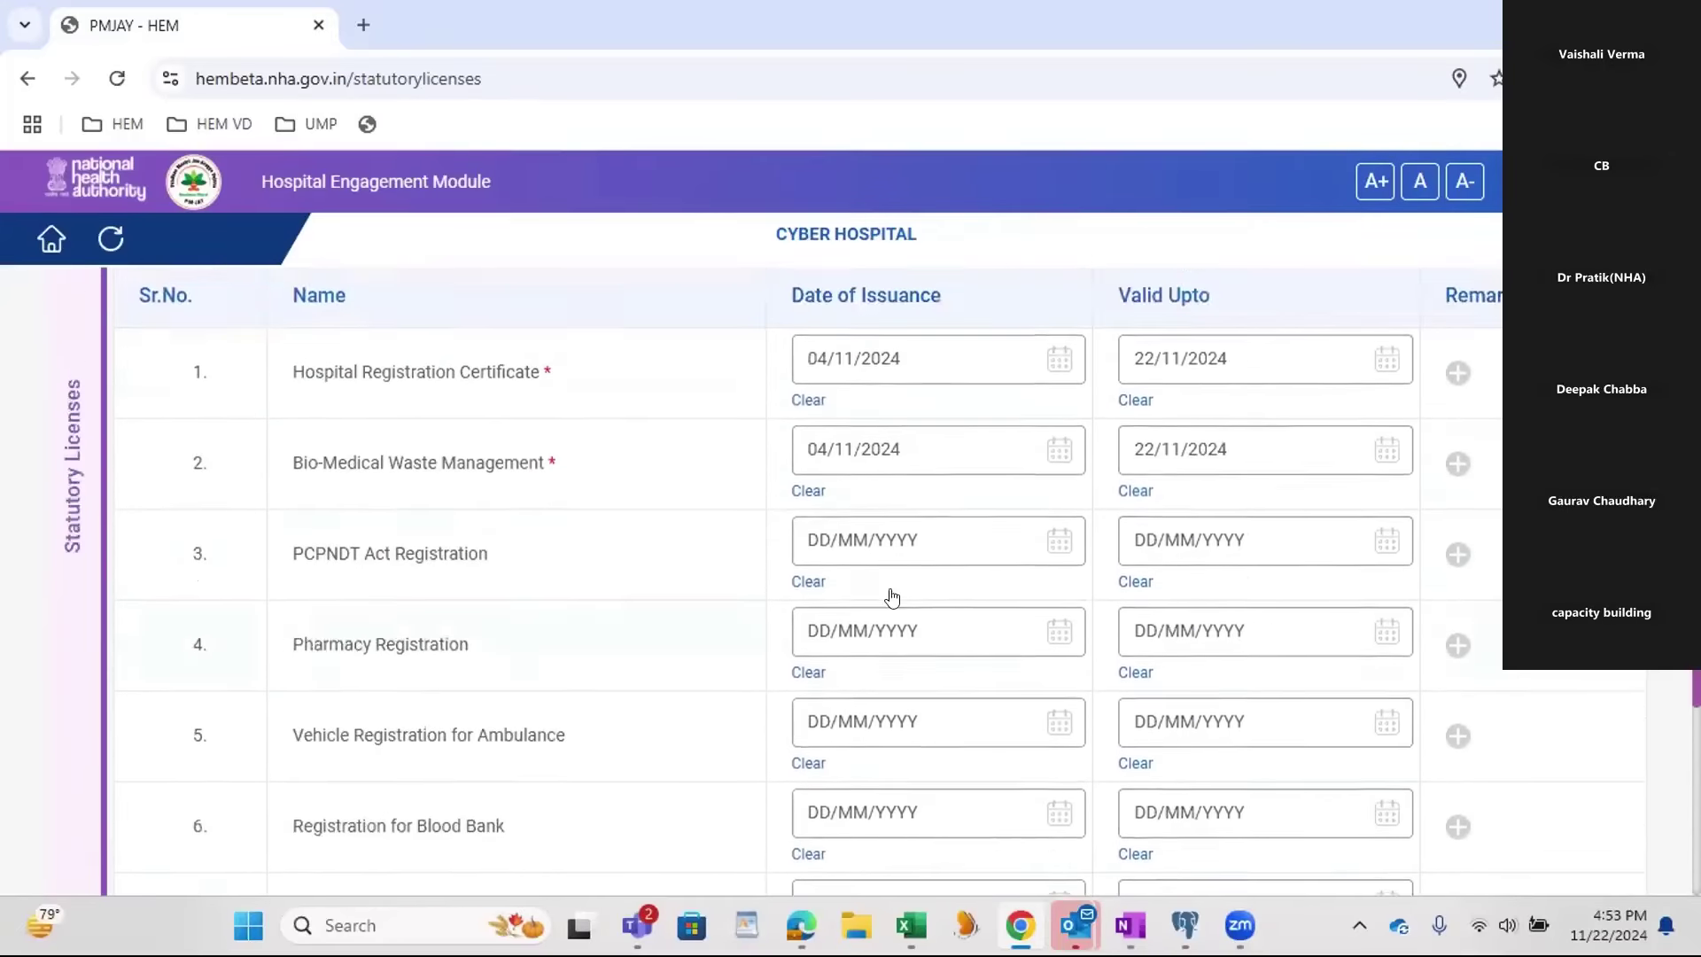
pyautogui.scroll(-2, 487, 514)
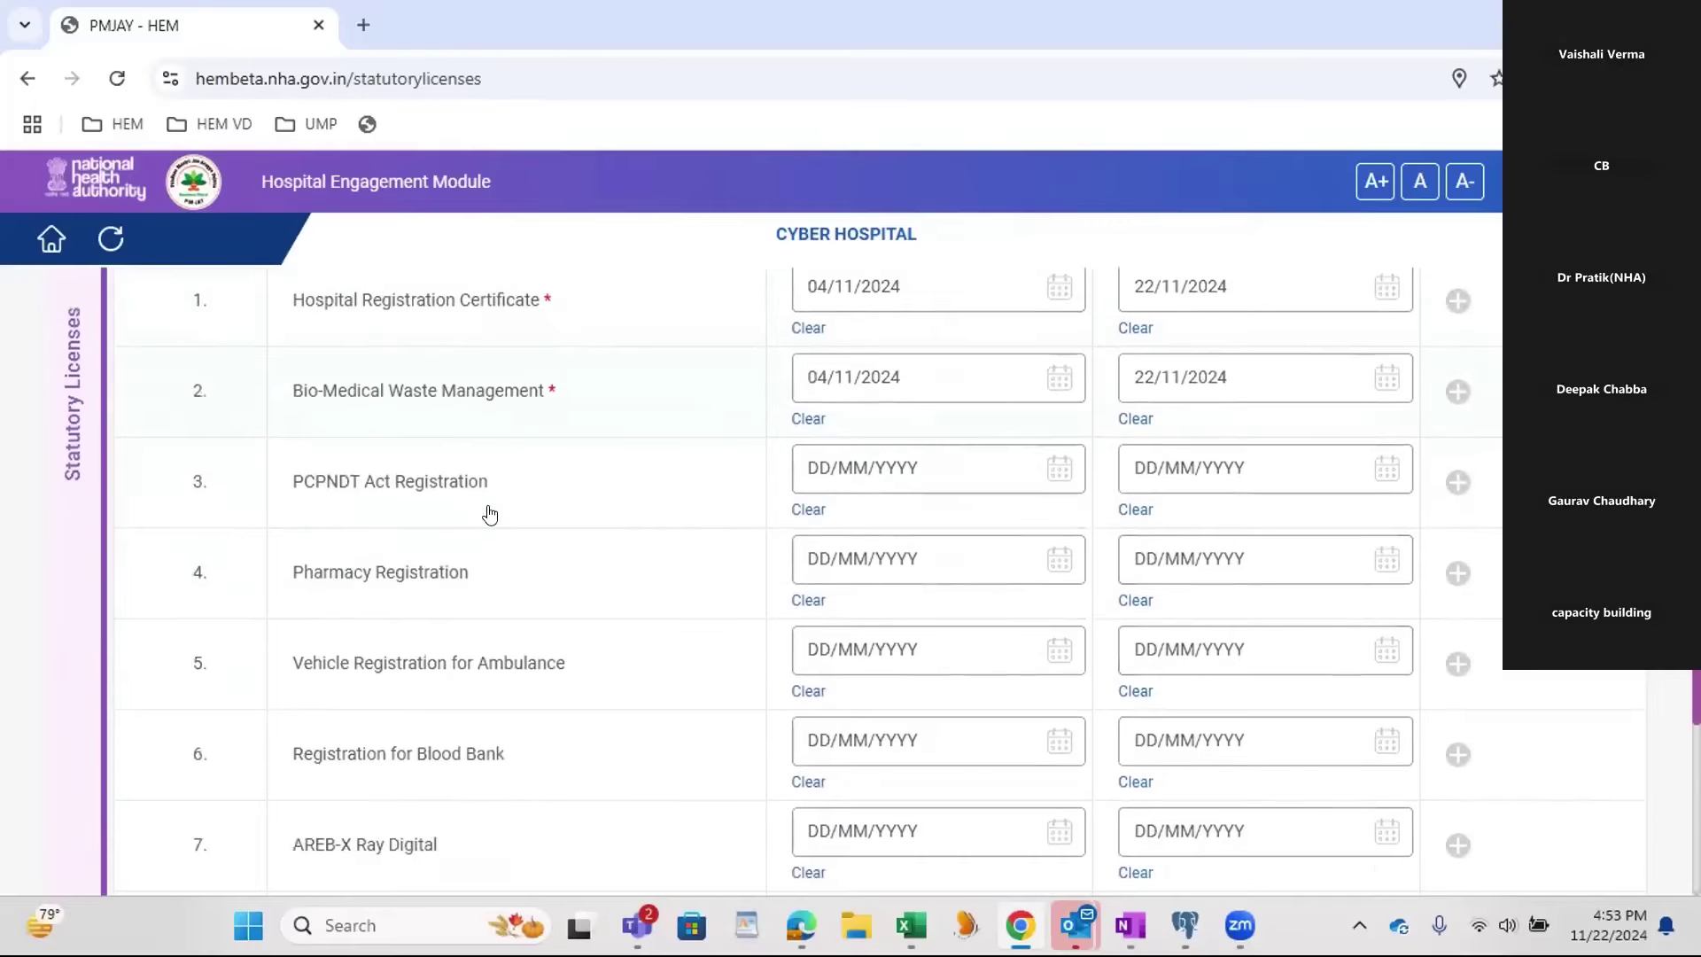
pyautogui.scroll(-5, 550, 555)
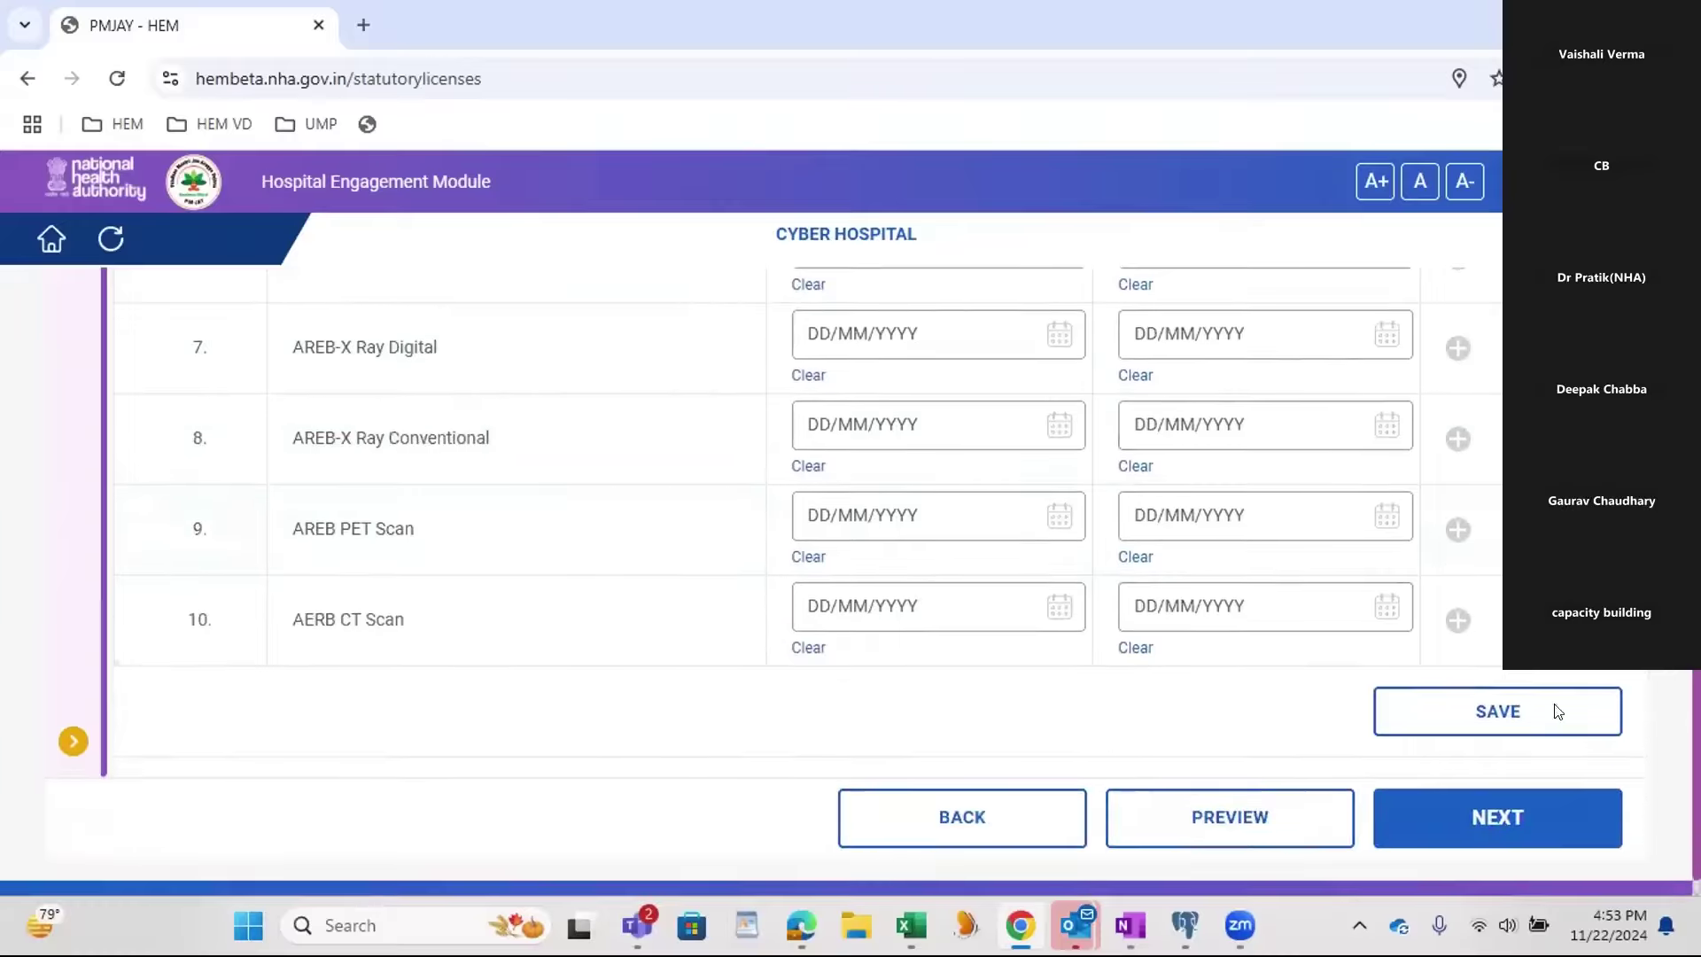
pyautogui.click(1545, 706)
pyautogui.scroll(-12, 1283, 664)
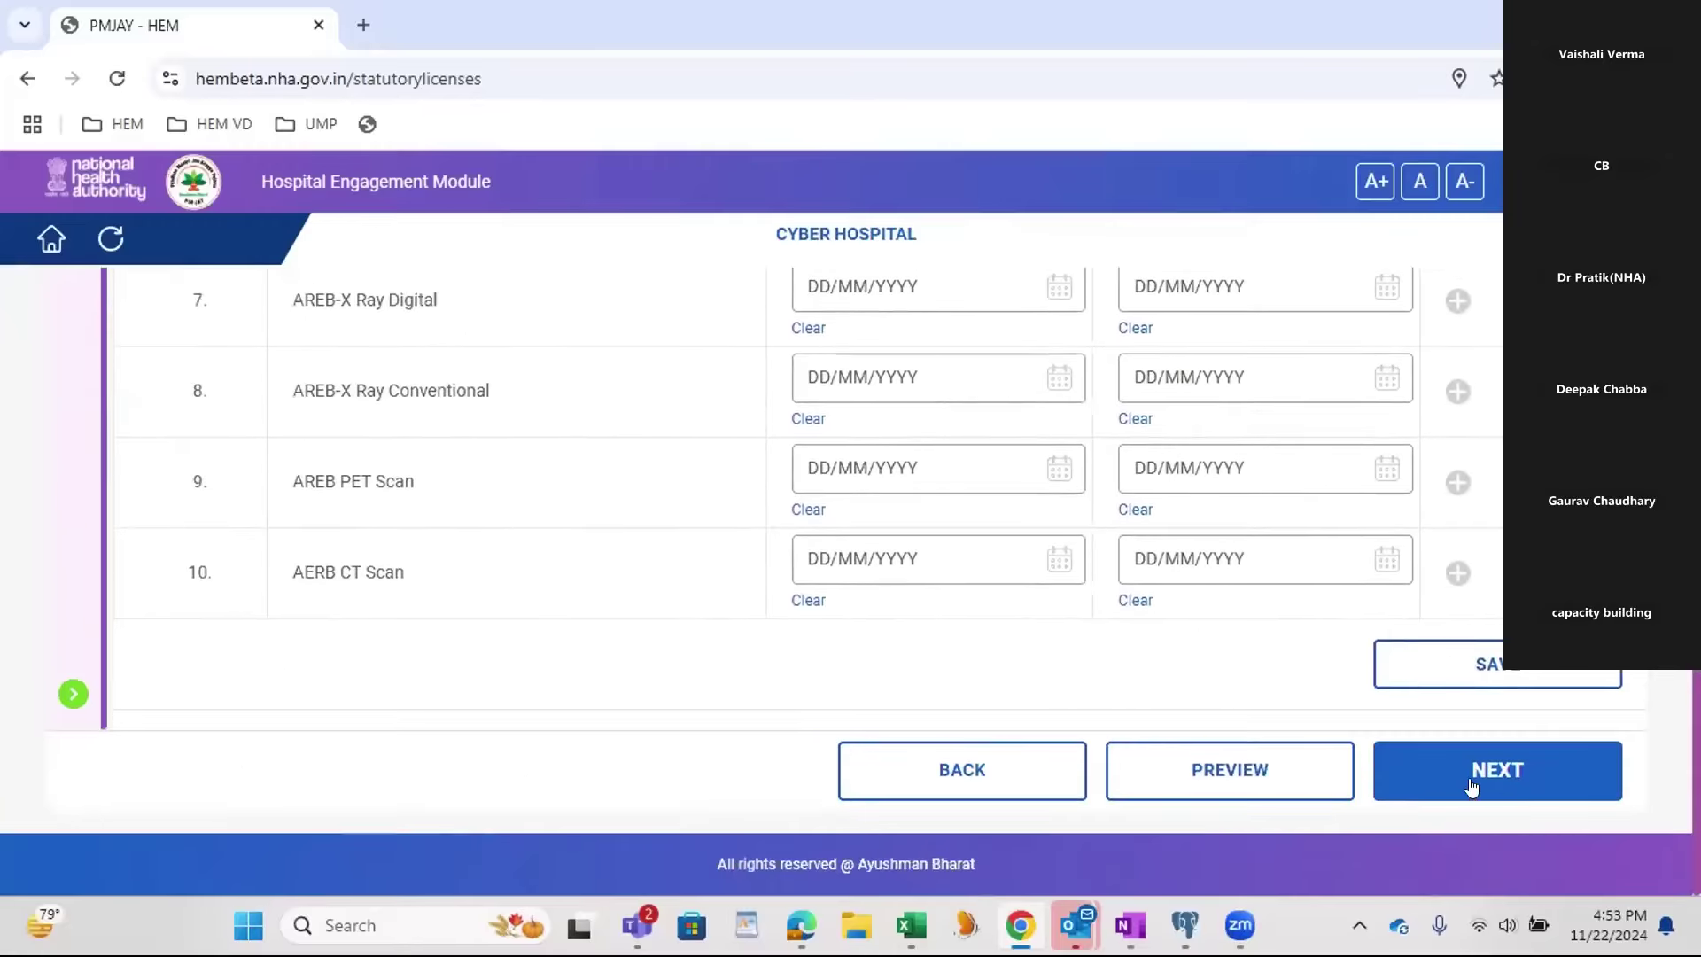
pyautogui.click(1471, 786)
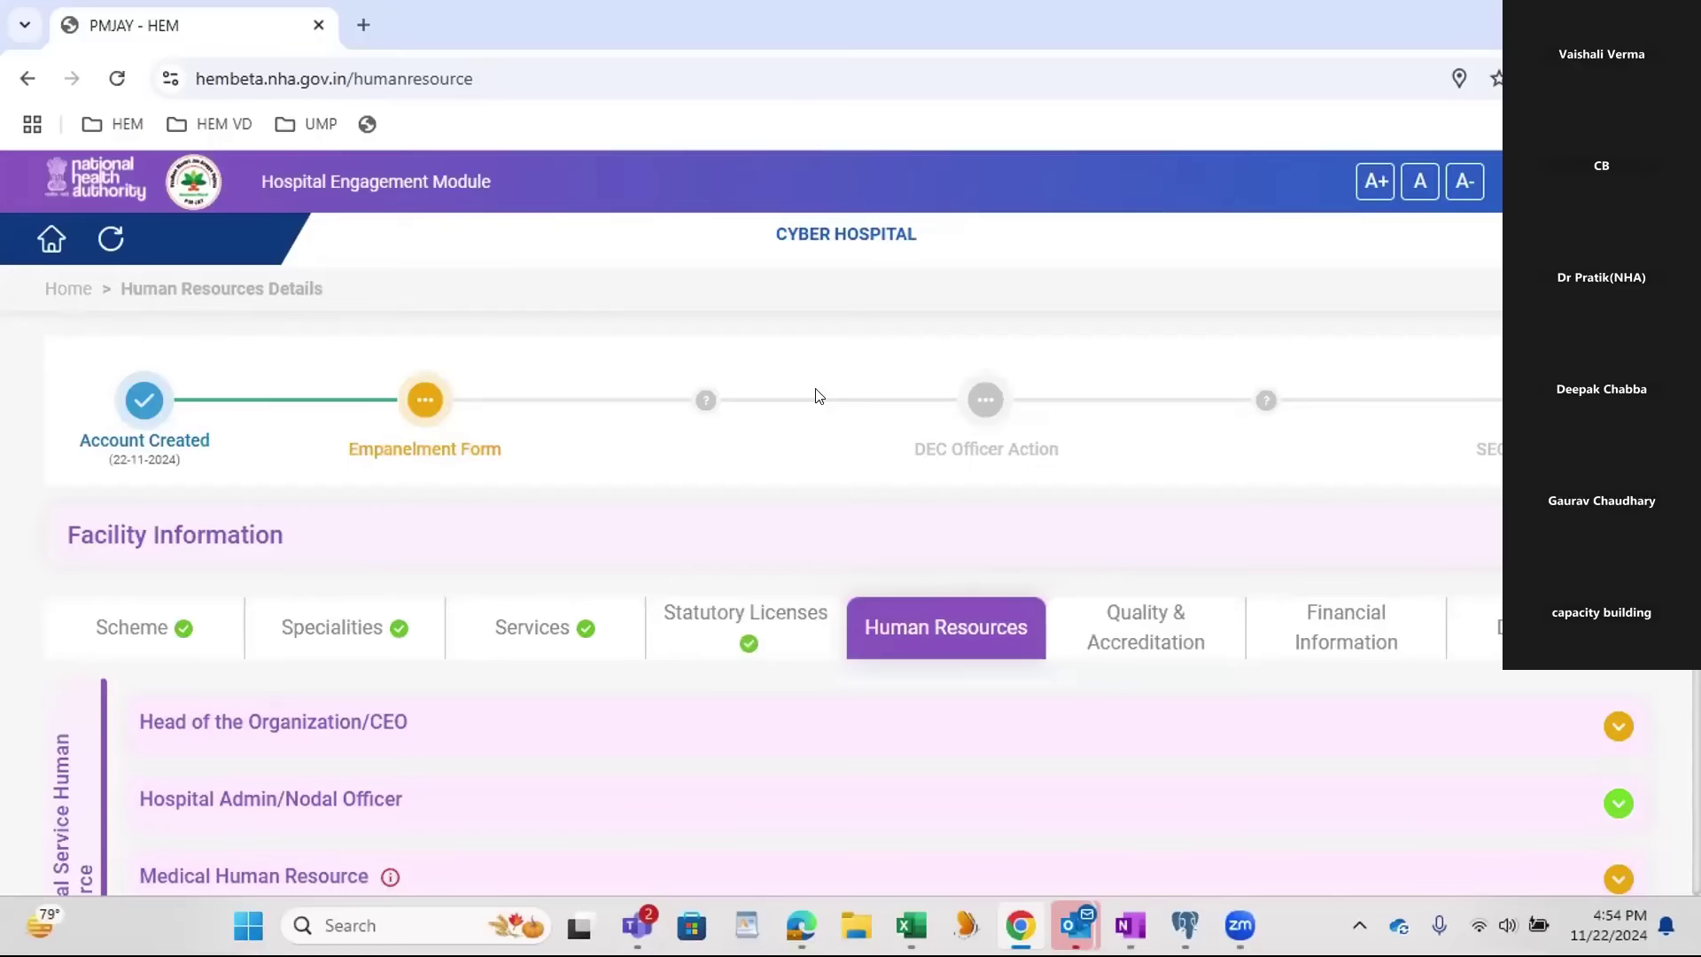
# Under Head of the Organization/CEO, enter name 'ceo' and designation 'desig name'
pyautogui.scroll(-2, 816, 396)
pyautogui.click(486, 589)
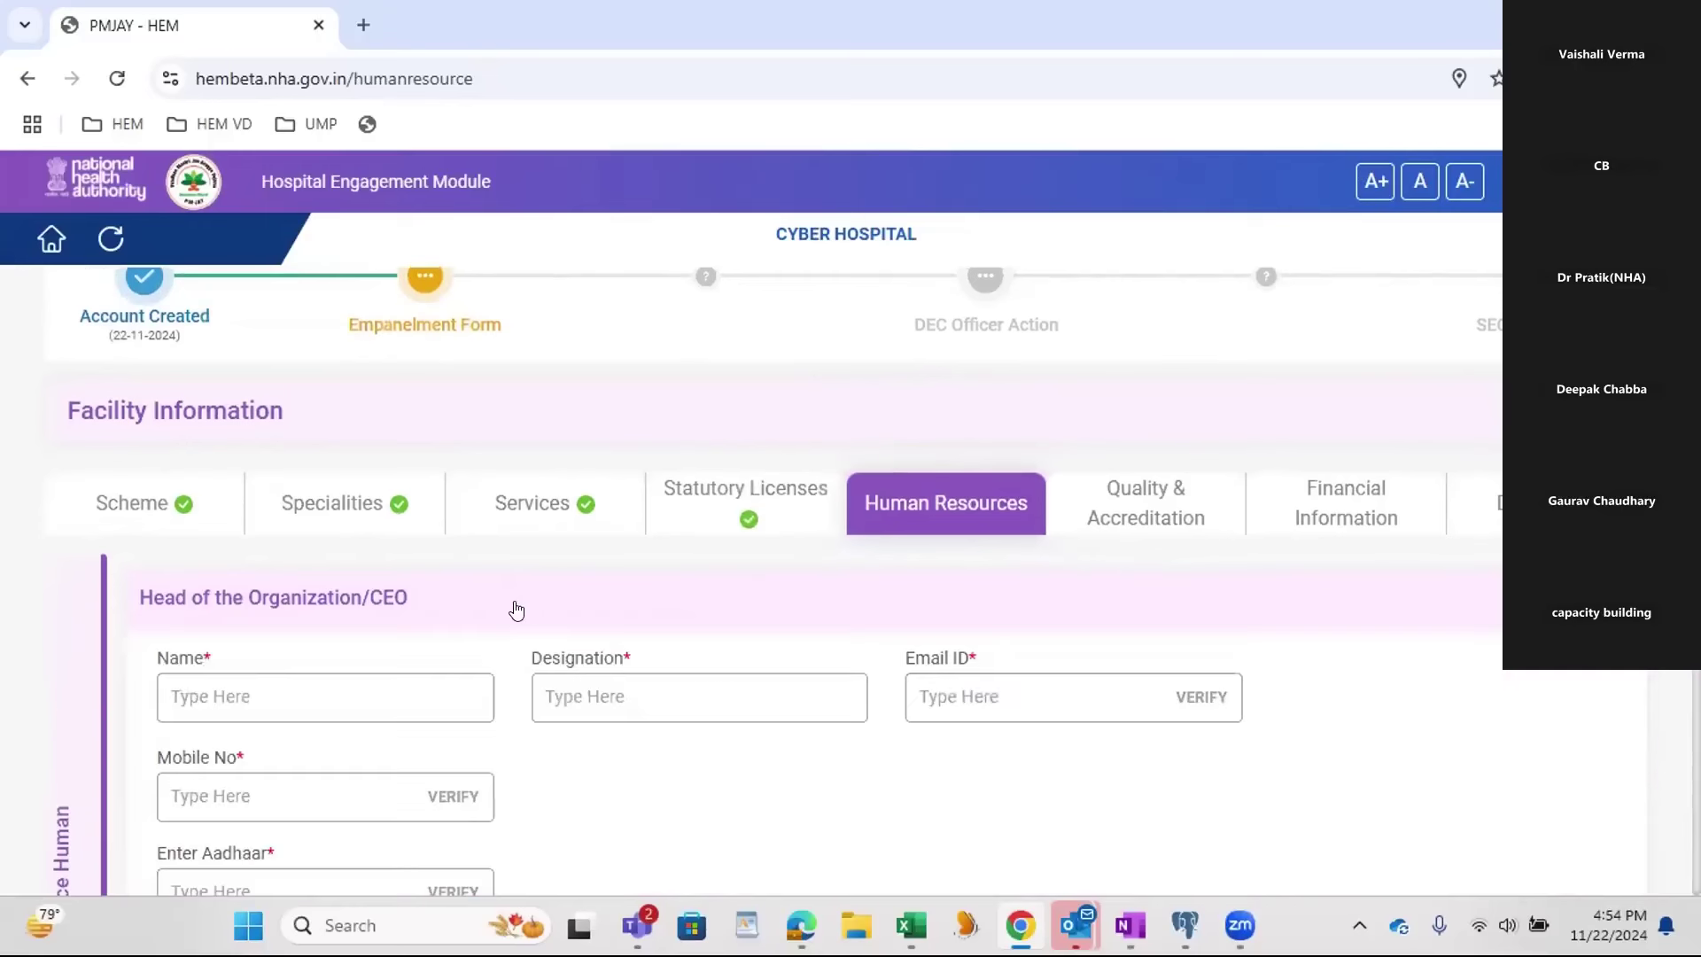
pyautogui.scroll(-1, 513, 607)
pyautogui.scroll(-1, 529, 609)
pyautogui.click(337, 569)
pyautogui.write('ce')
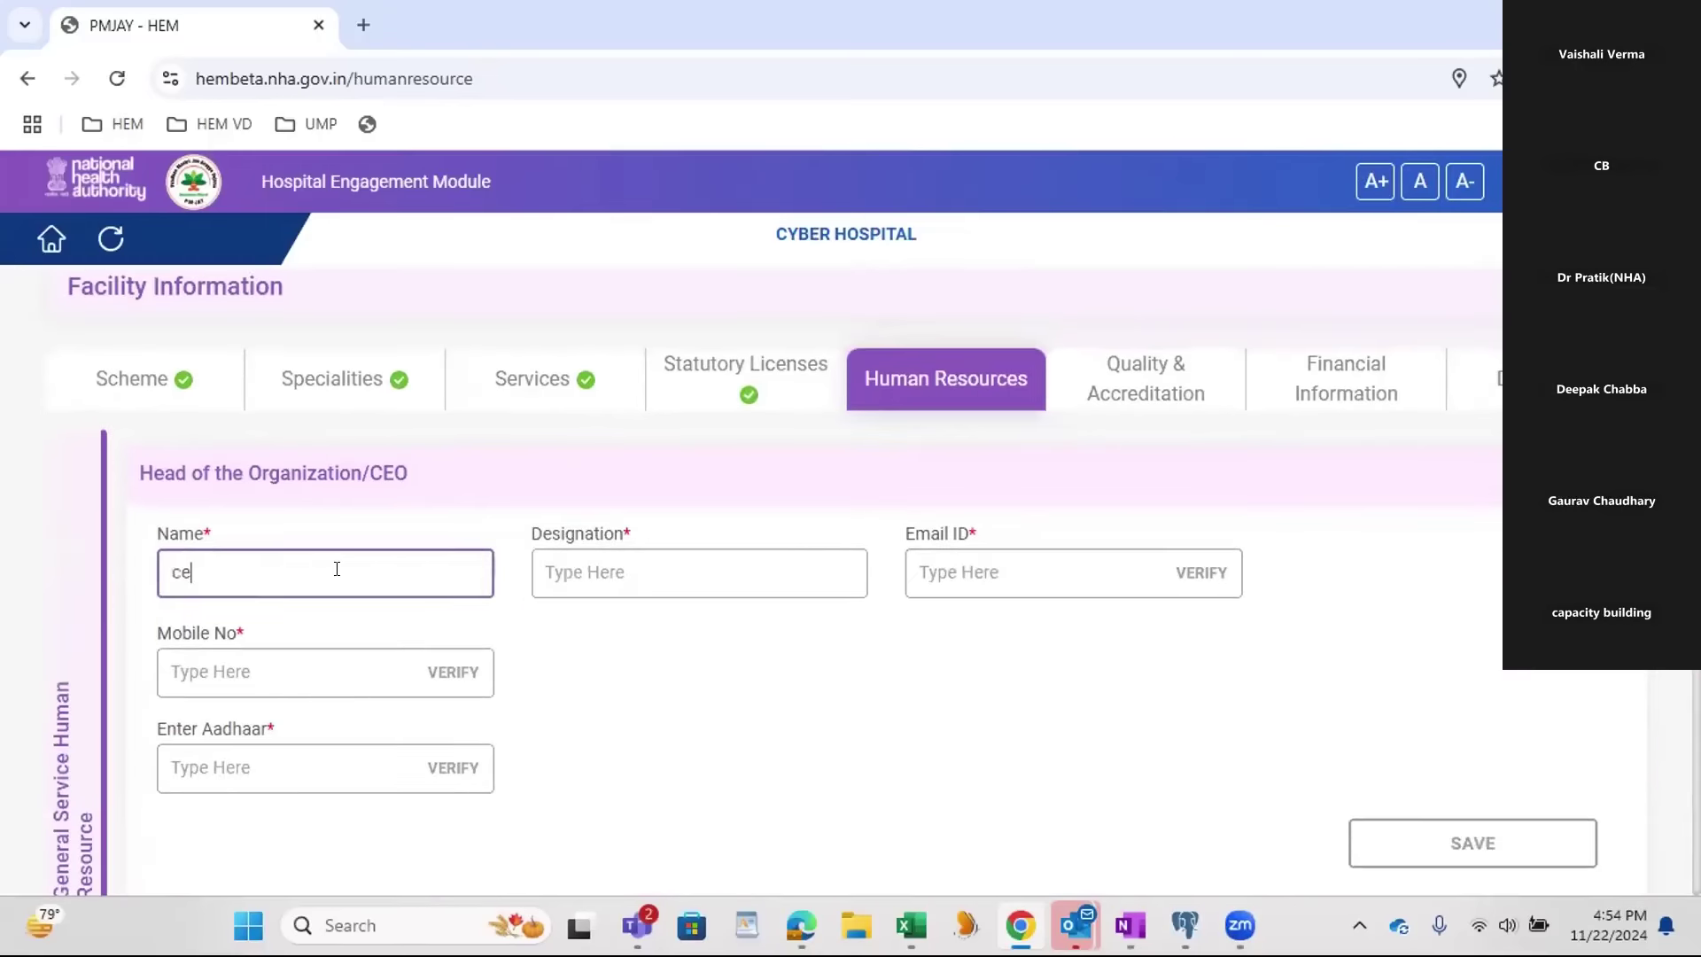
pyautogui.write('o')
pyautogui.press('Tab')
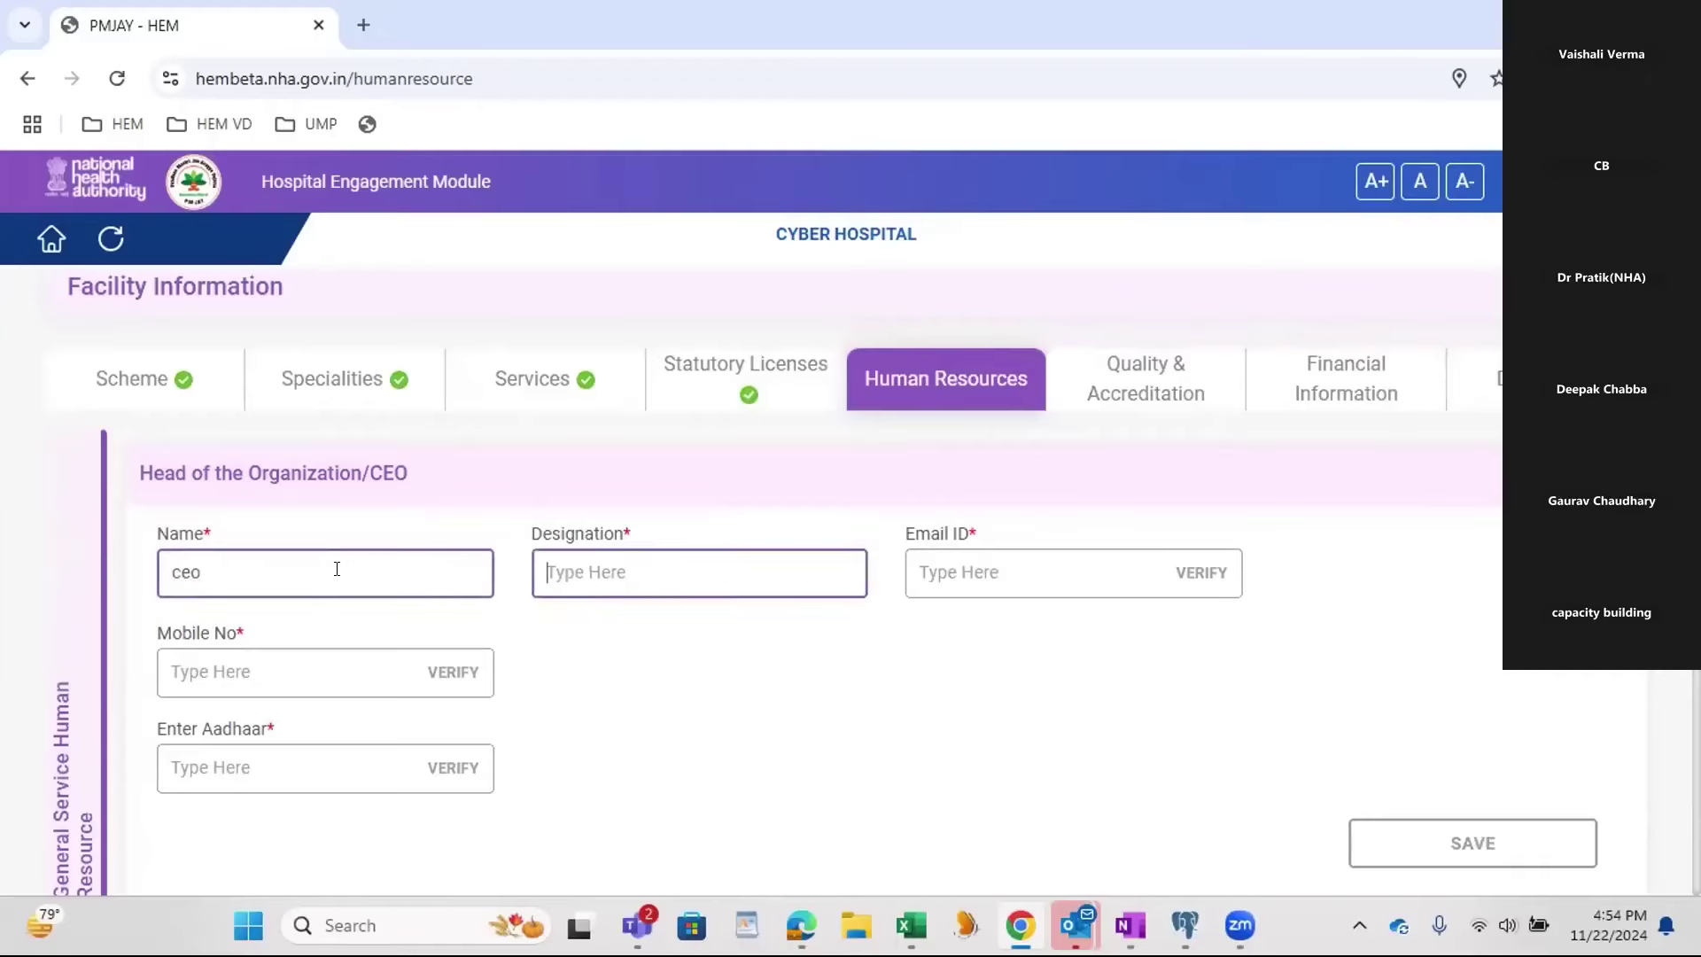
pyautogui.write('desig name')
# Fill in the CEO's e-mail ID and send a verification OTP to it
pyautogui.press('Tab')
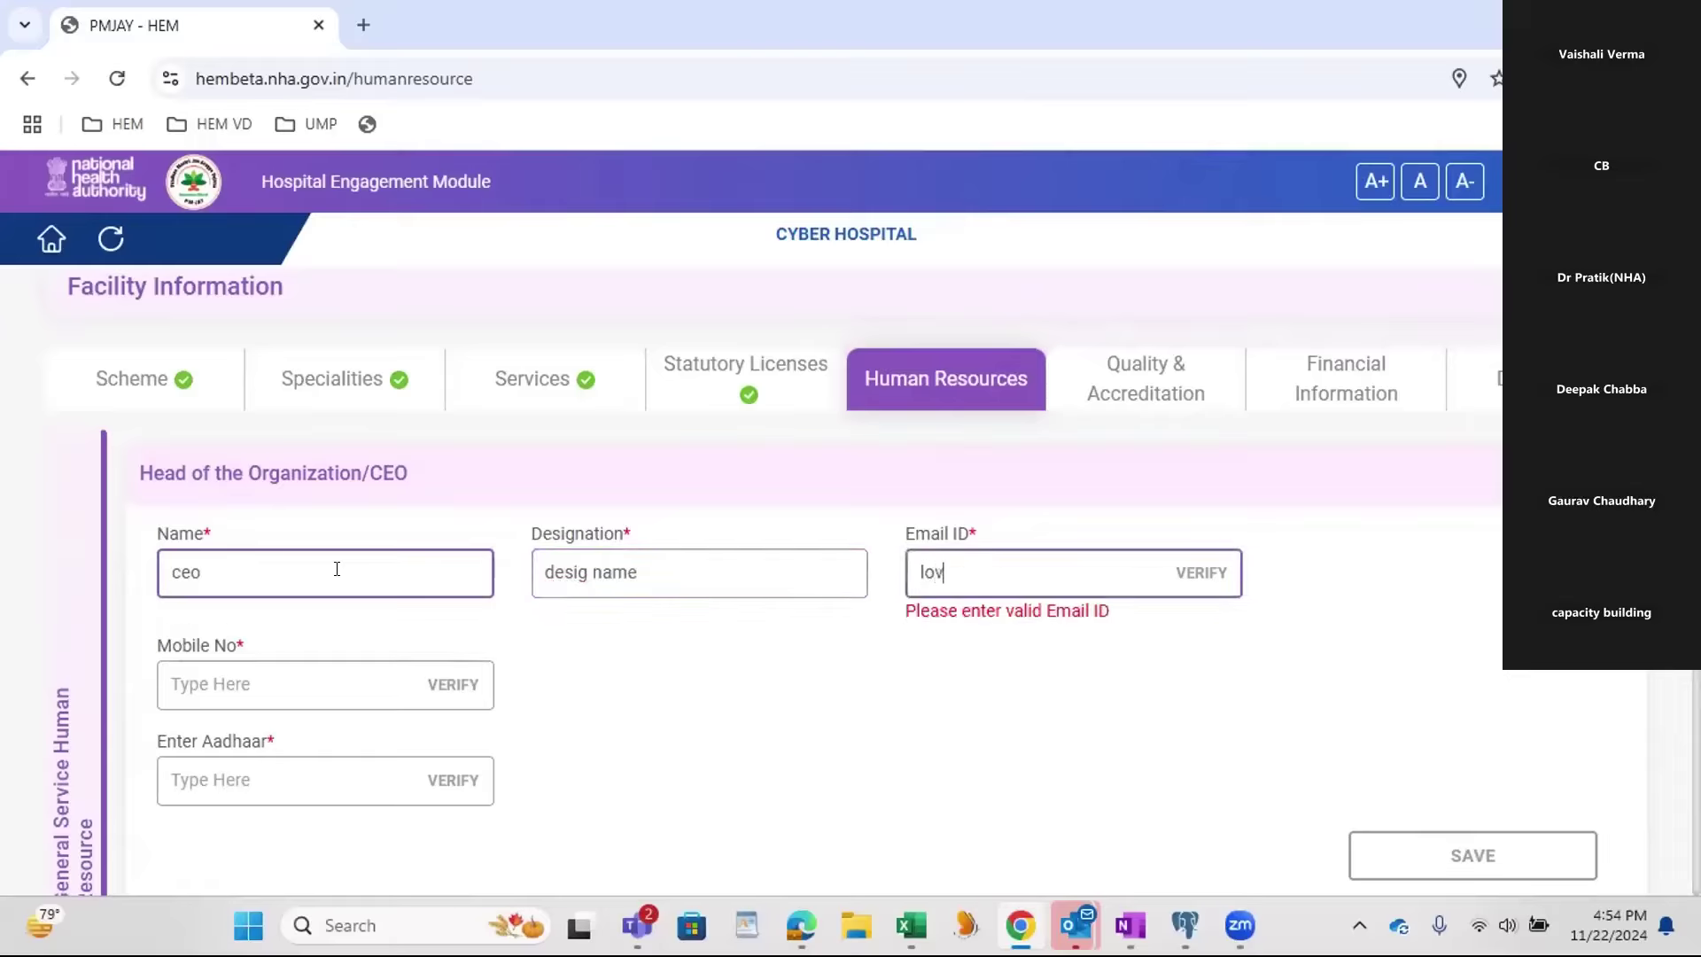
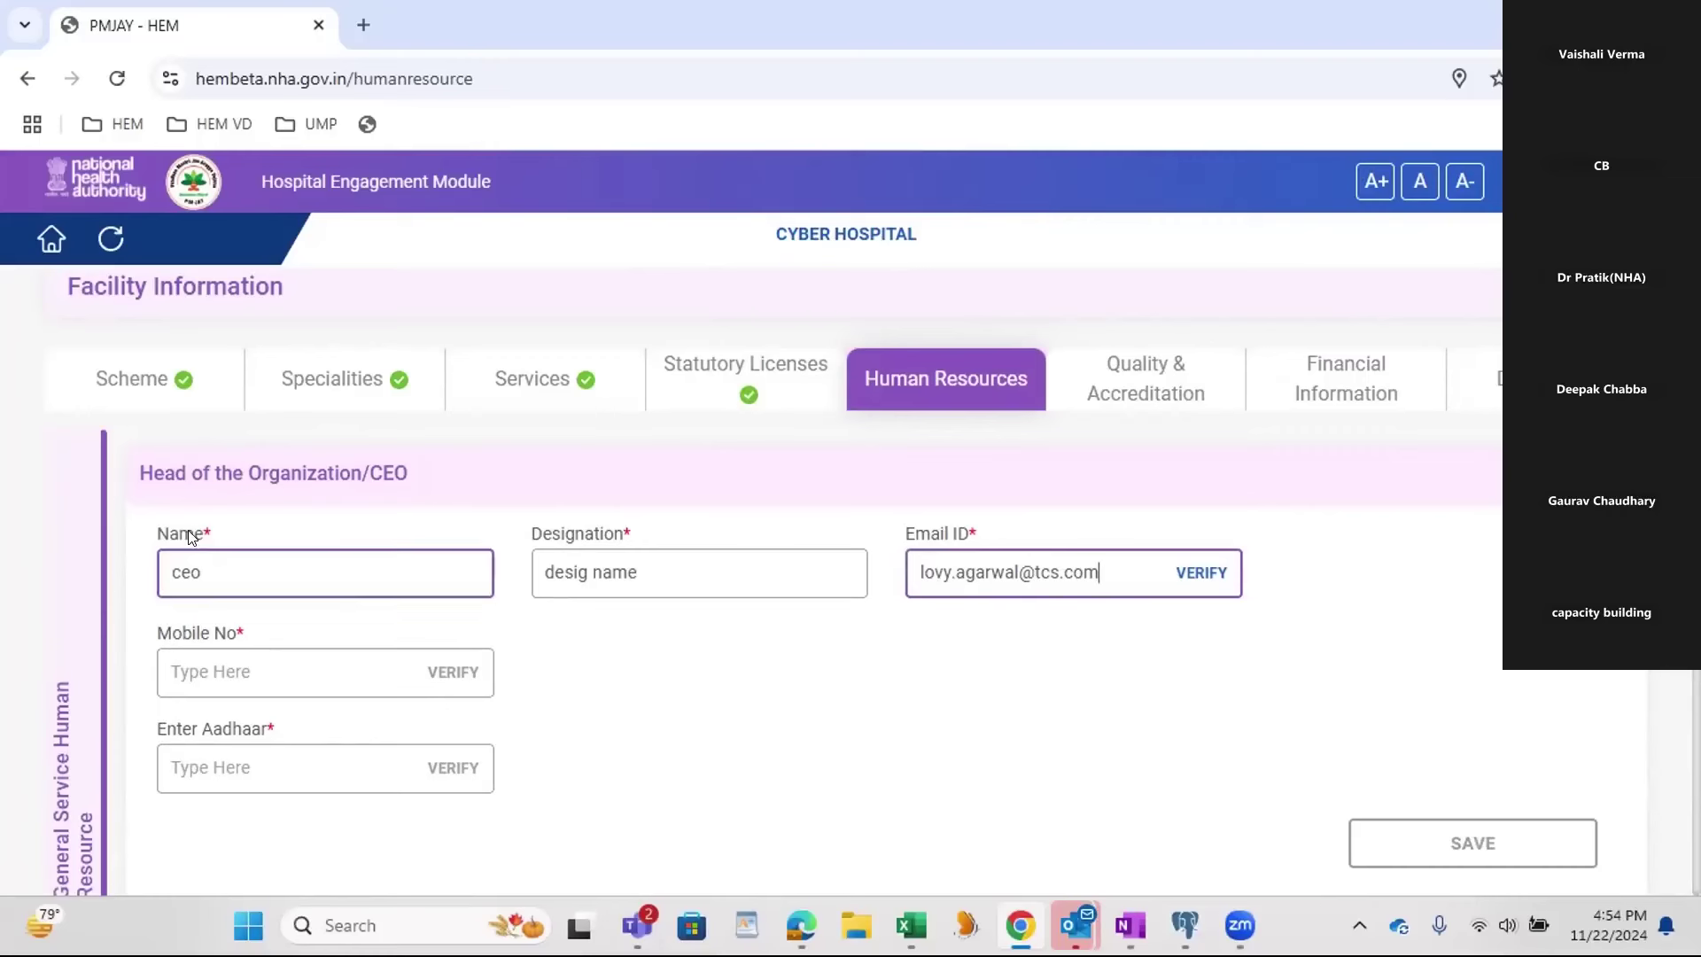
pyautogui.click(591, 554)
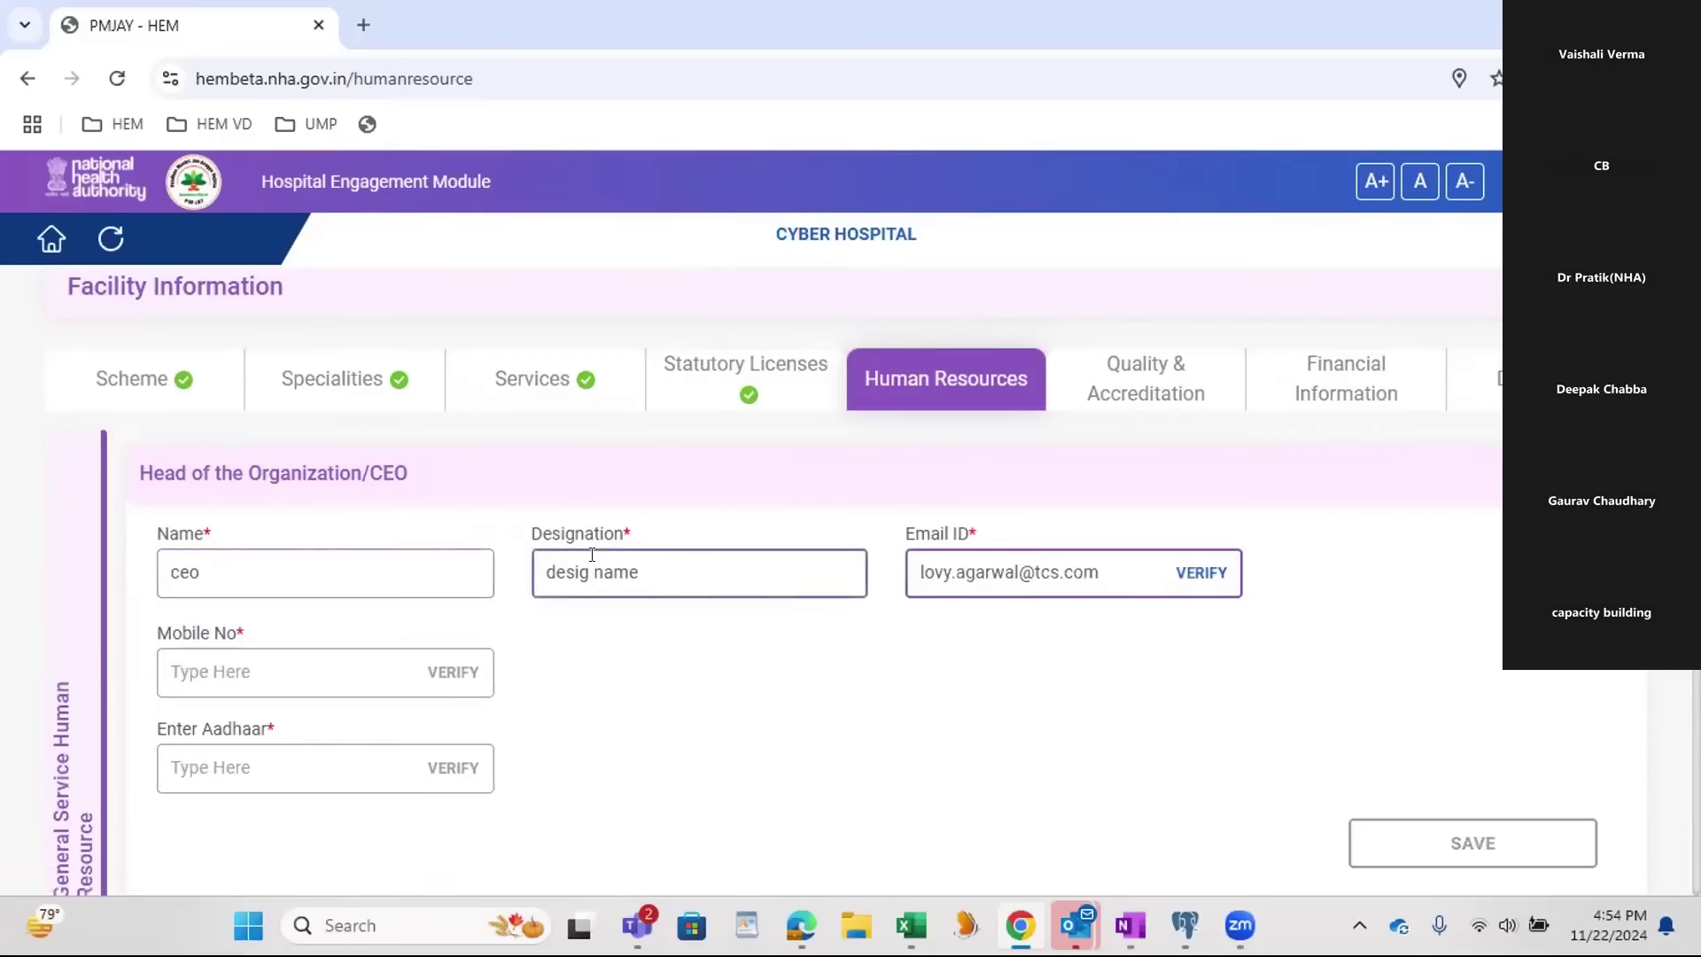
pyautogui.click(985, 551)
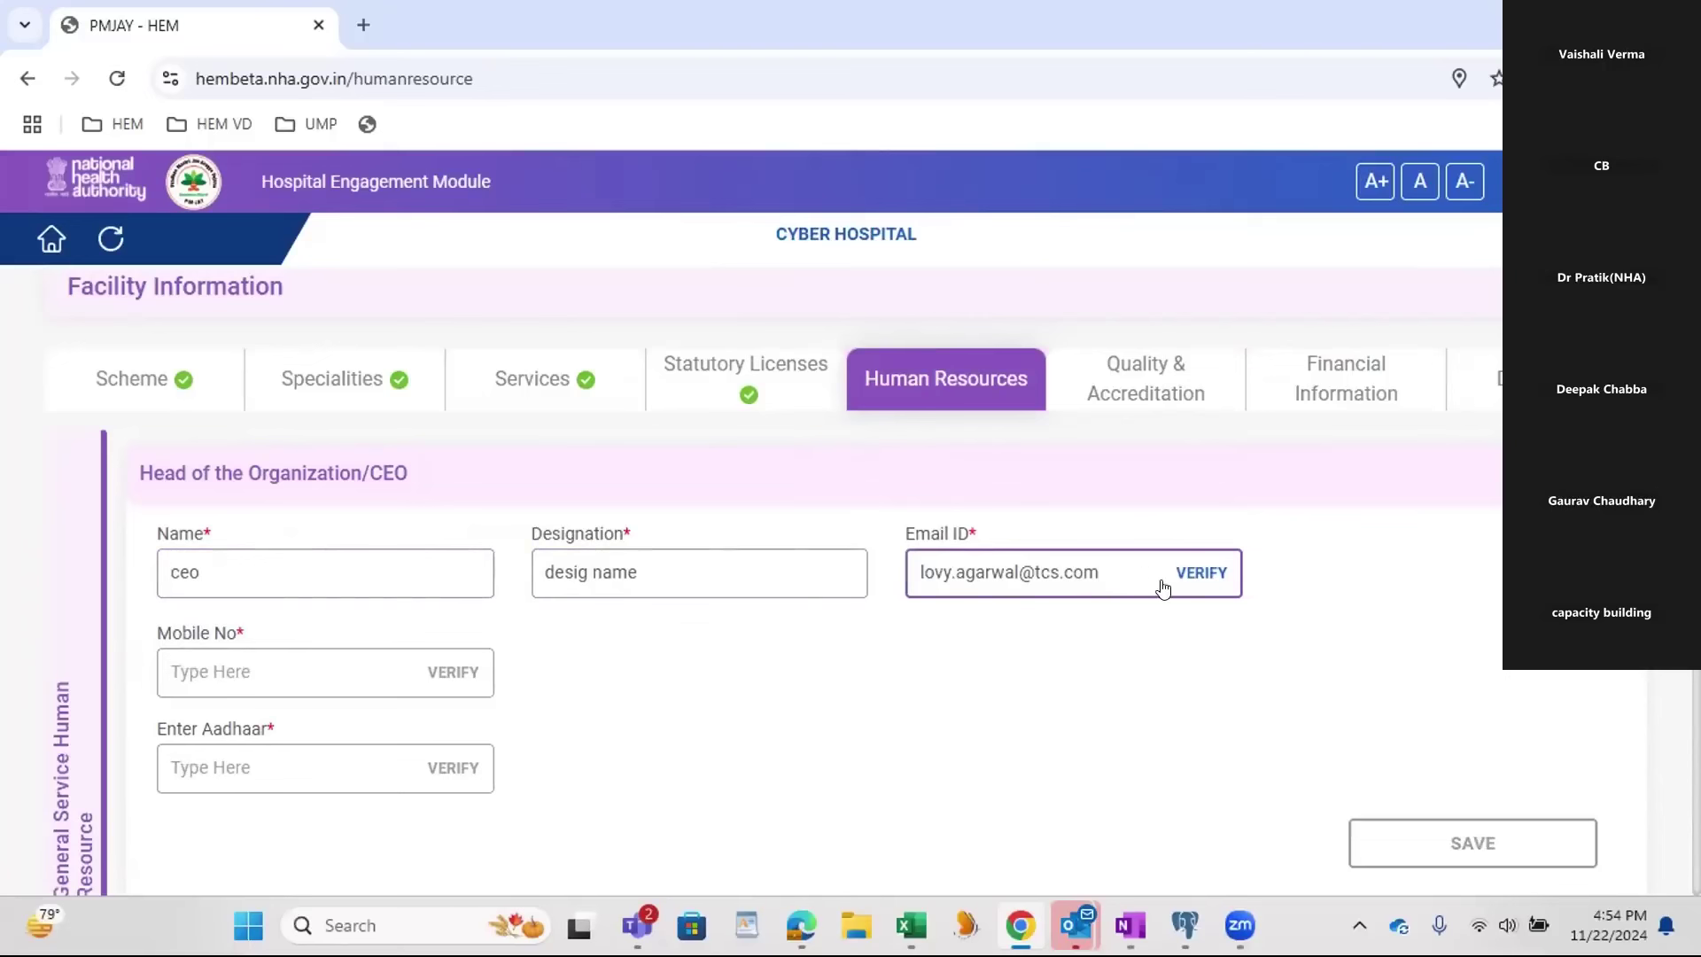
pyautogui.click(1196, 575)
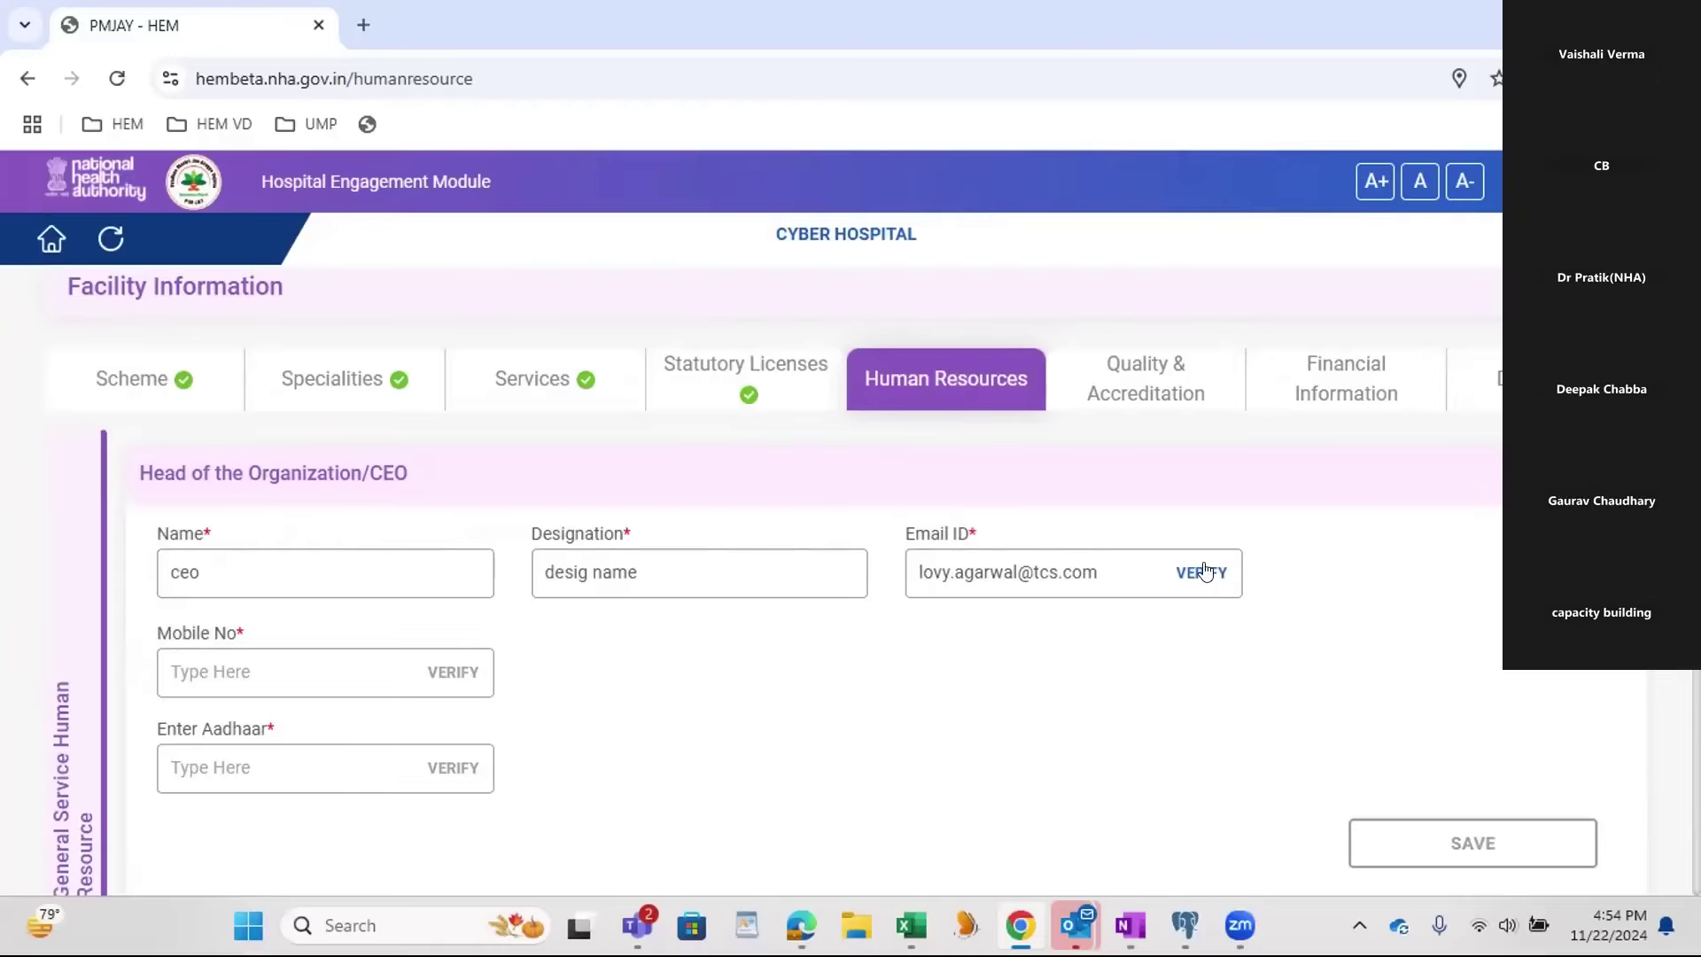
pyautogui.click(1202, 572)
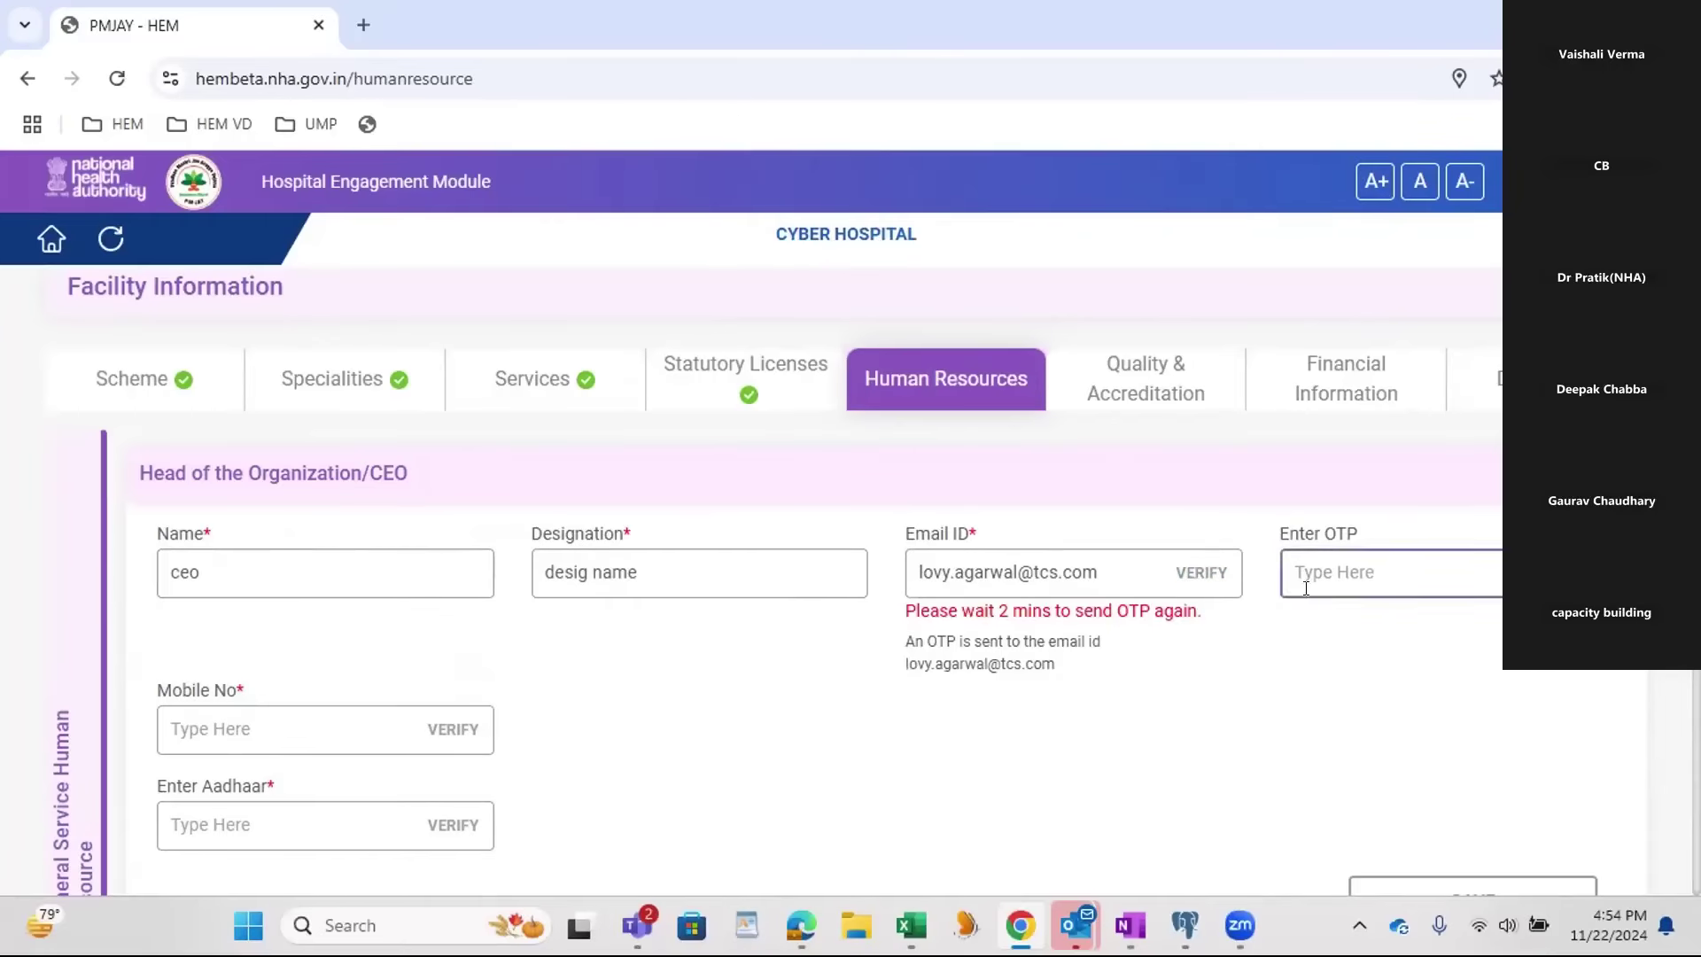
# Enter the CEO's mobile number and verify it with the received OTP
pyautogui.scroll(-2, 566, 732)
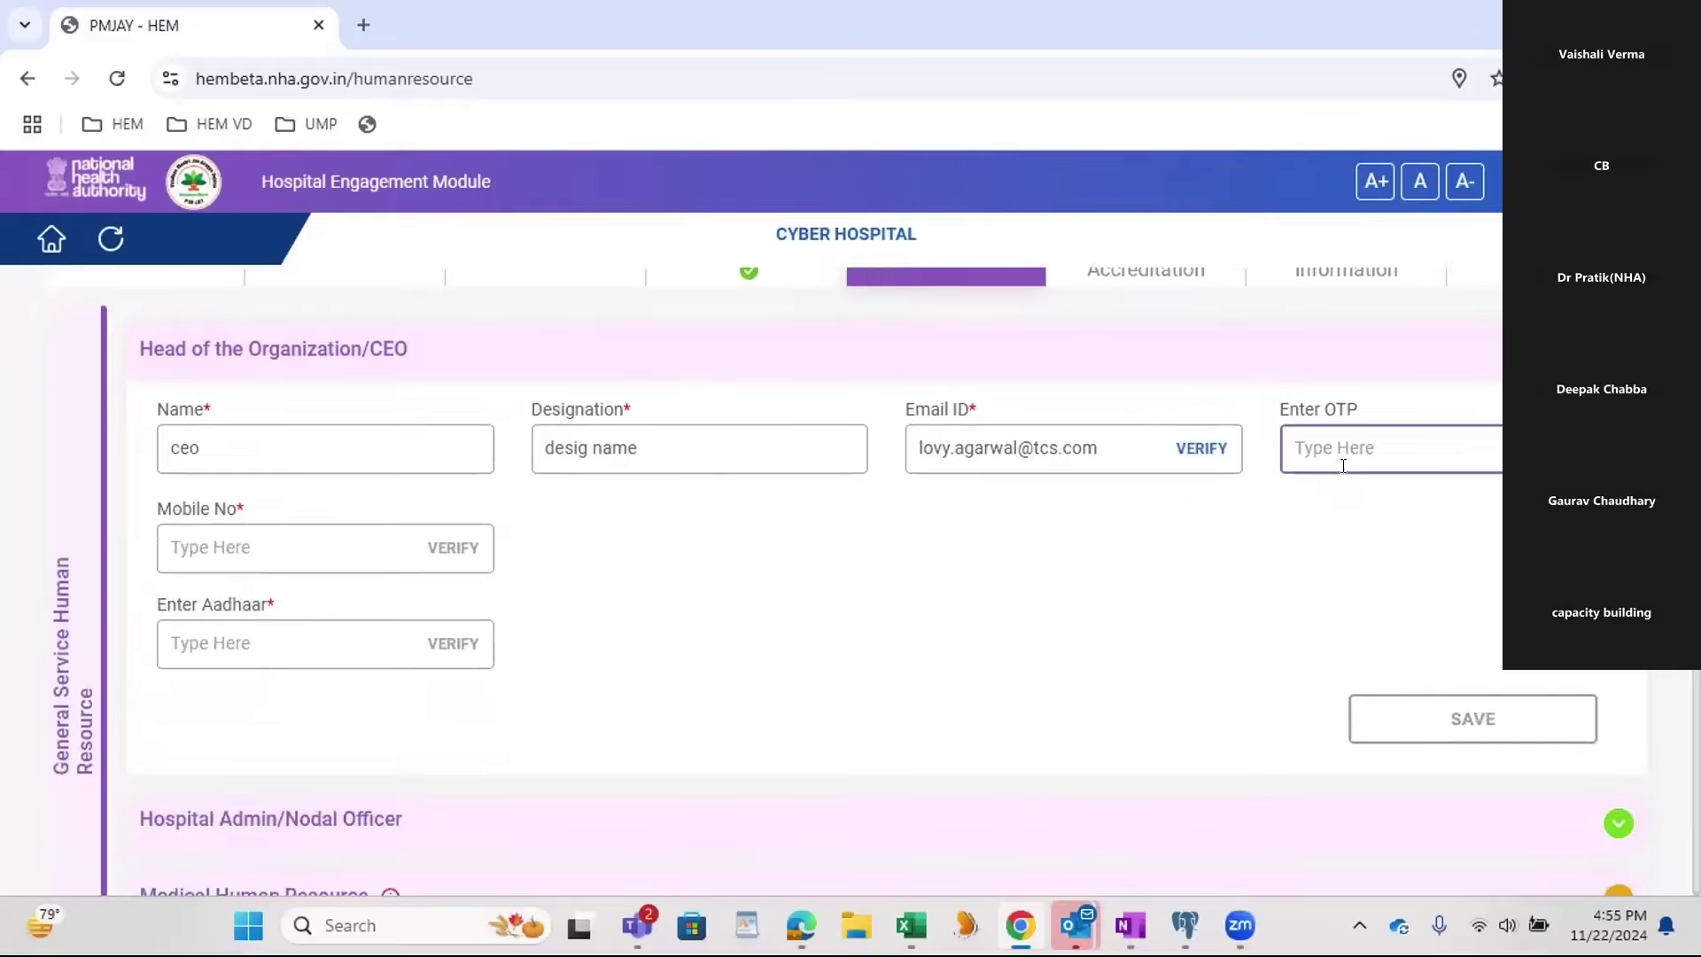
pyautogui.click(331, 551)
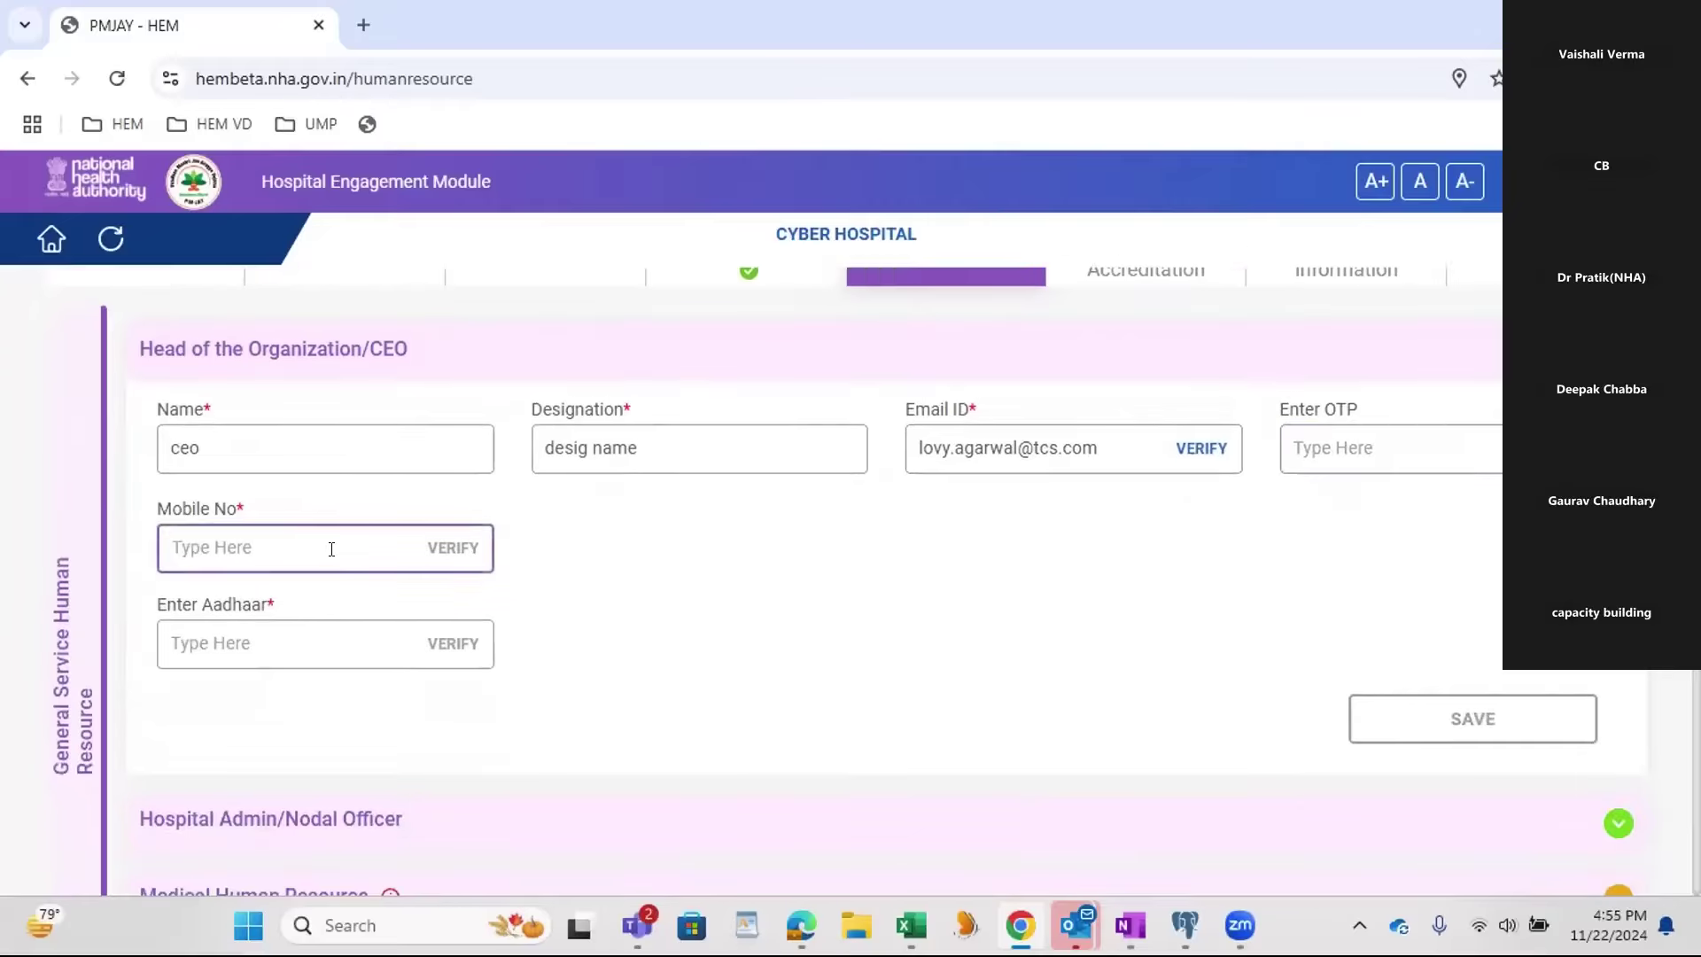
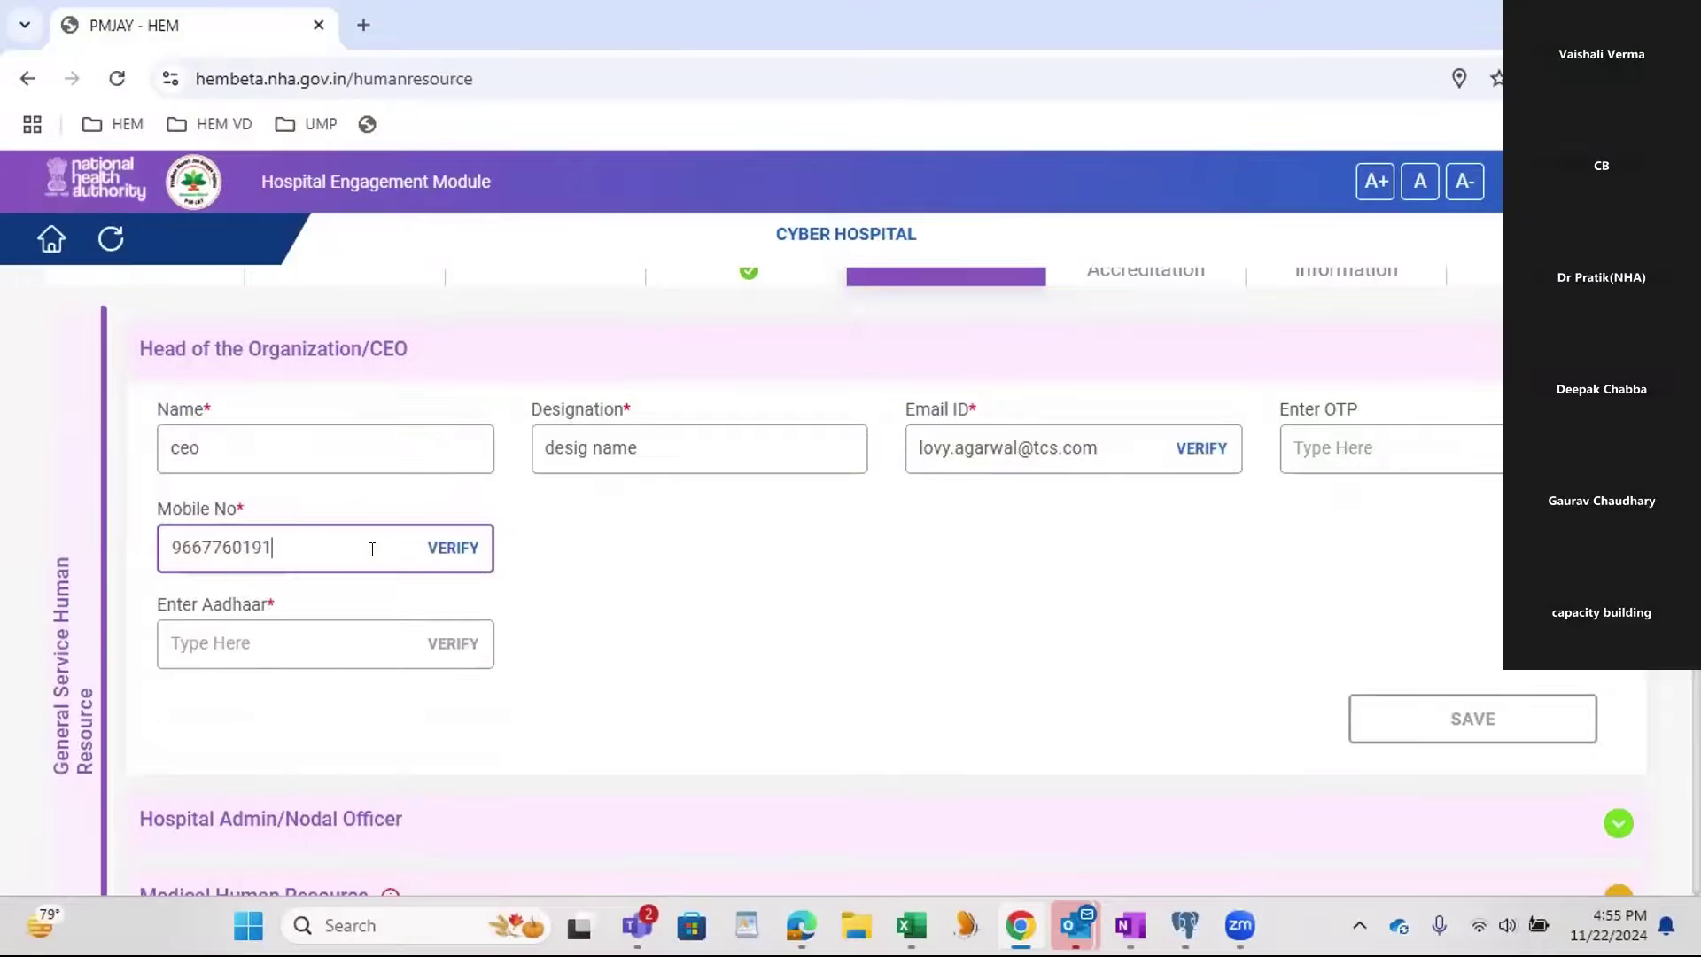
pyautogui.click(454, 549)
pyautogui.click(592, 547)
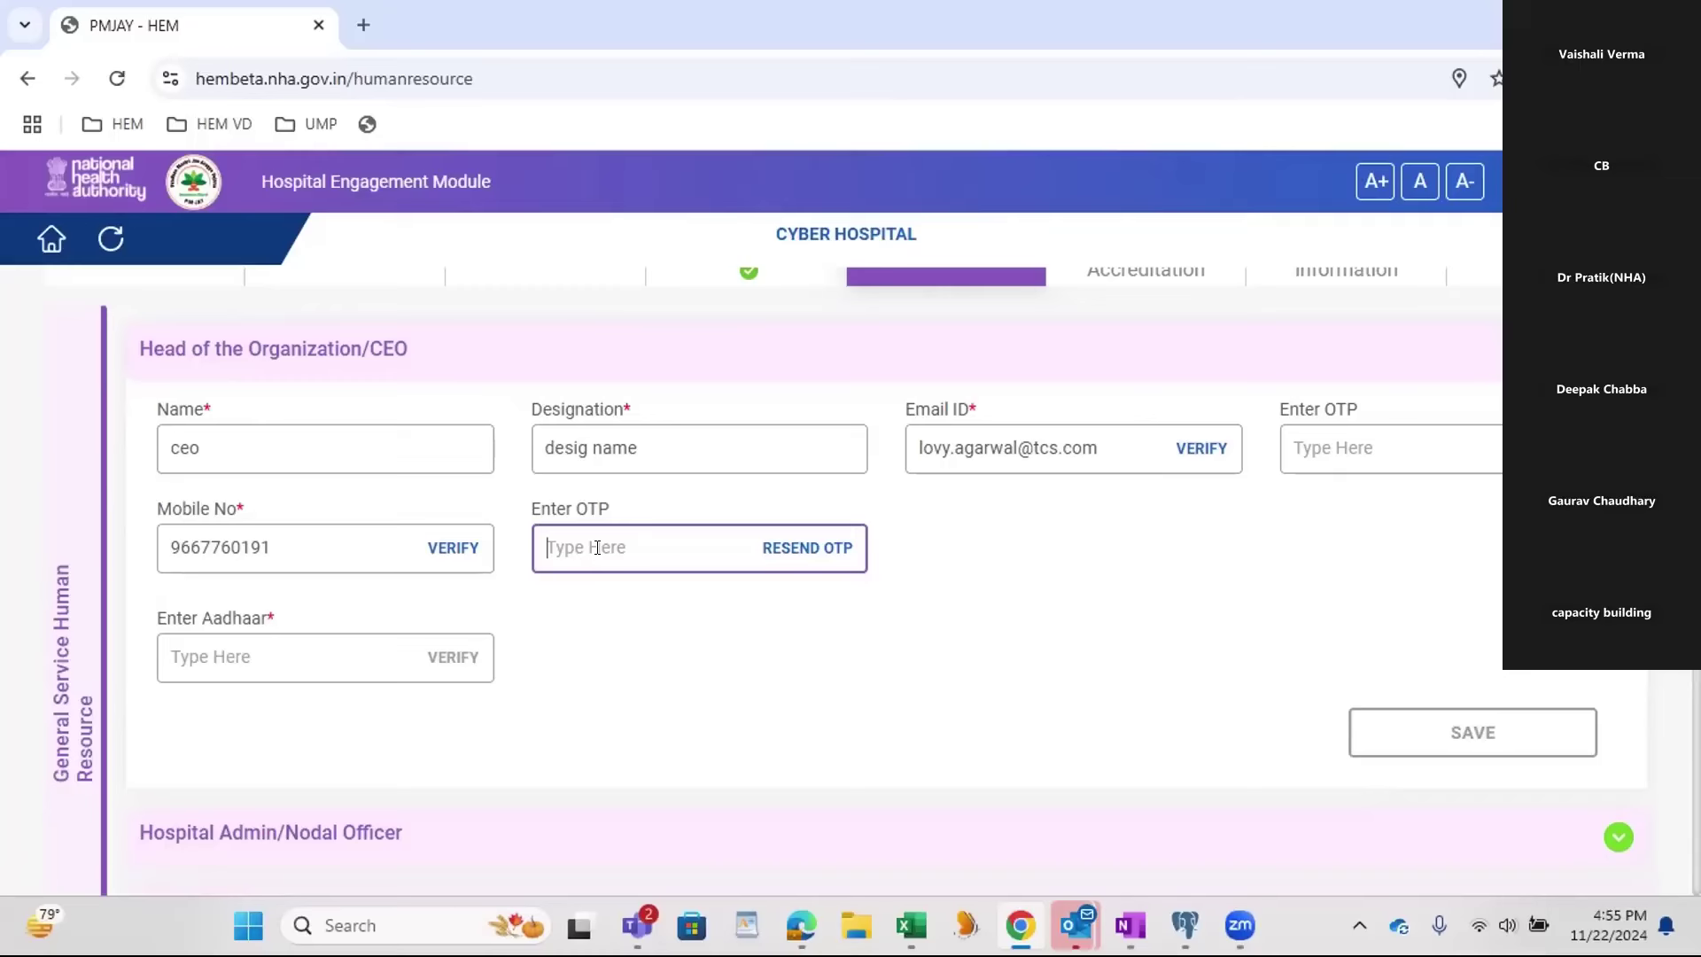
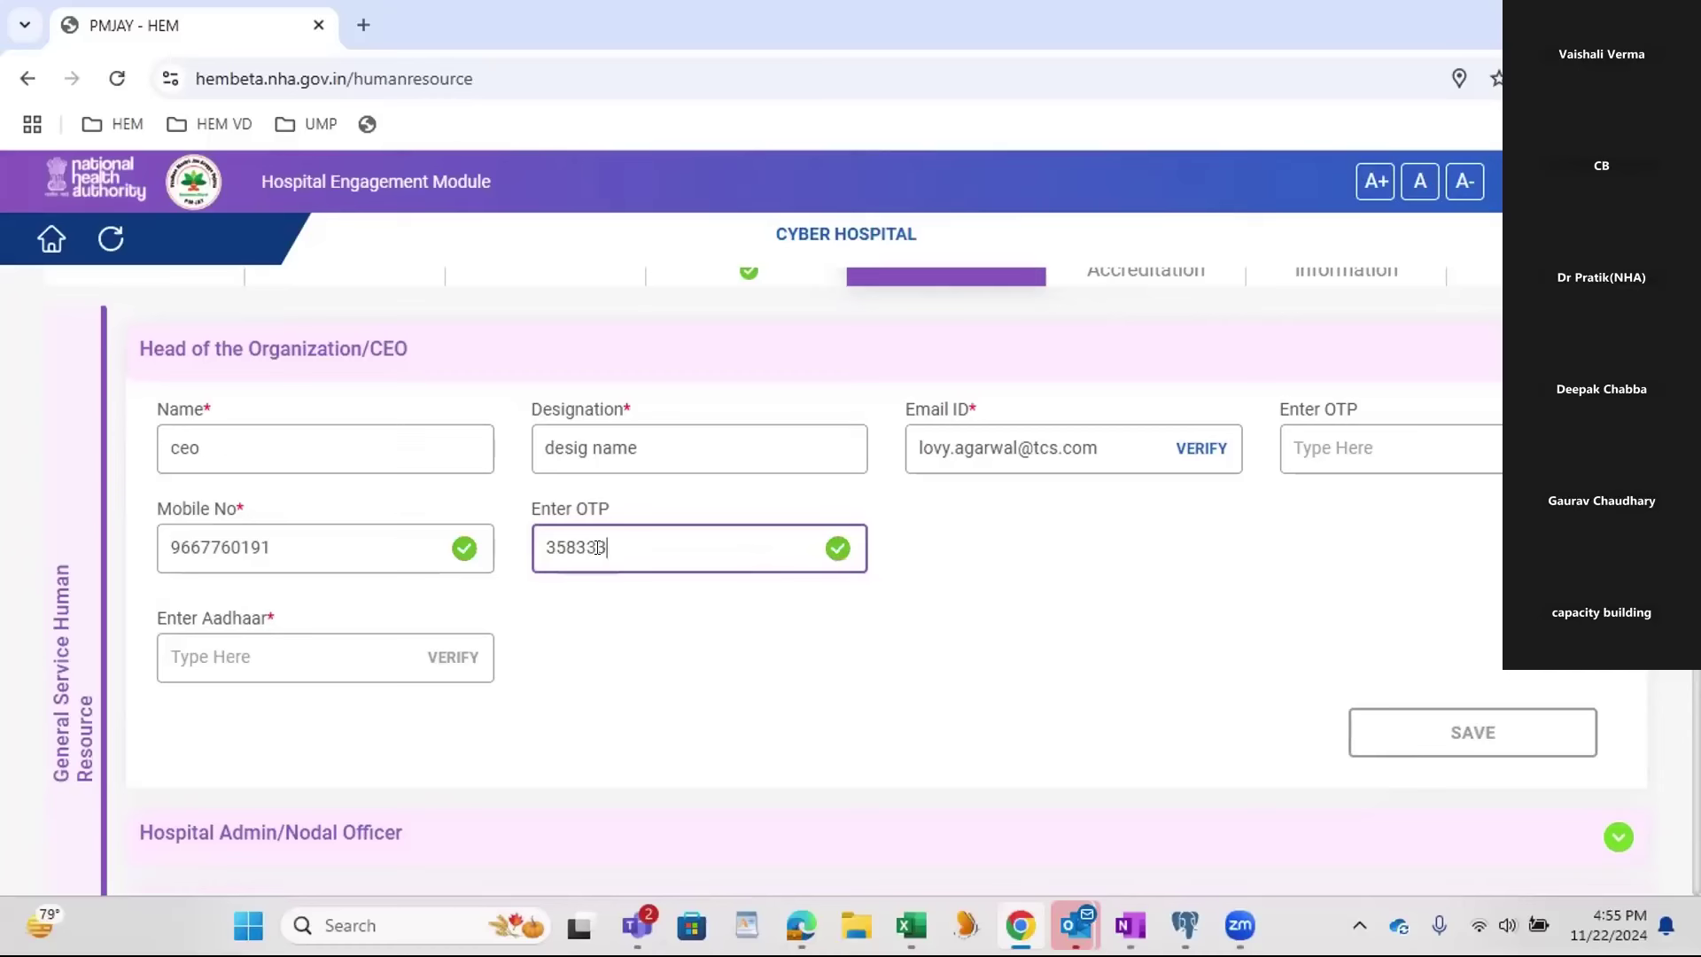
# Check the Access Required for Database message in Outlook, then return to the HR form
pyautogui.moveTo(1075, 925)
pyautogui.click(996, 776)
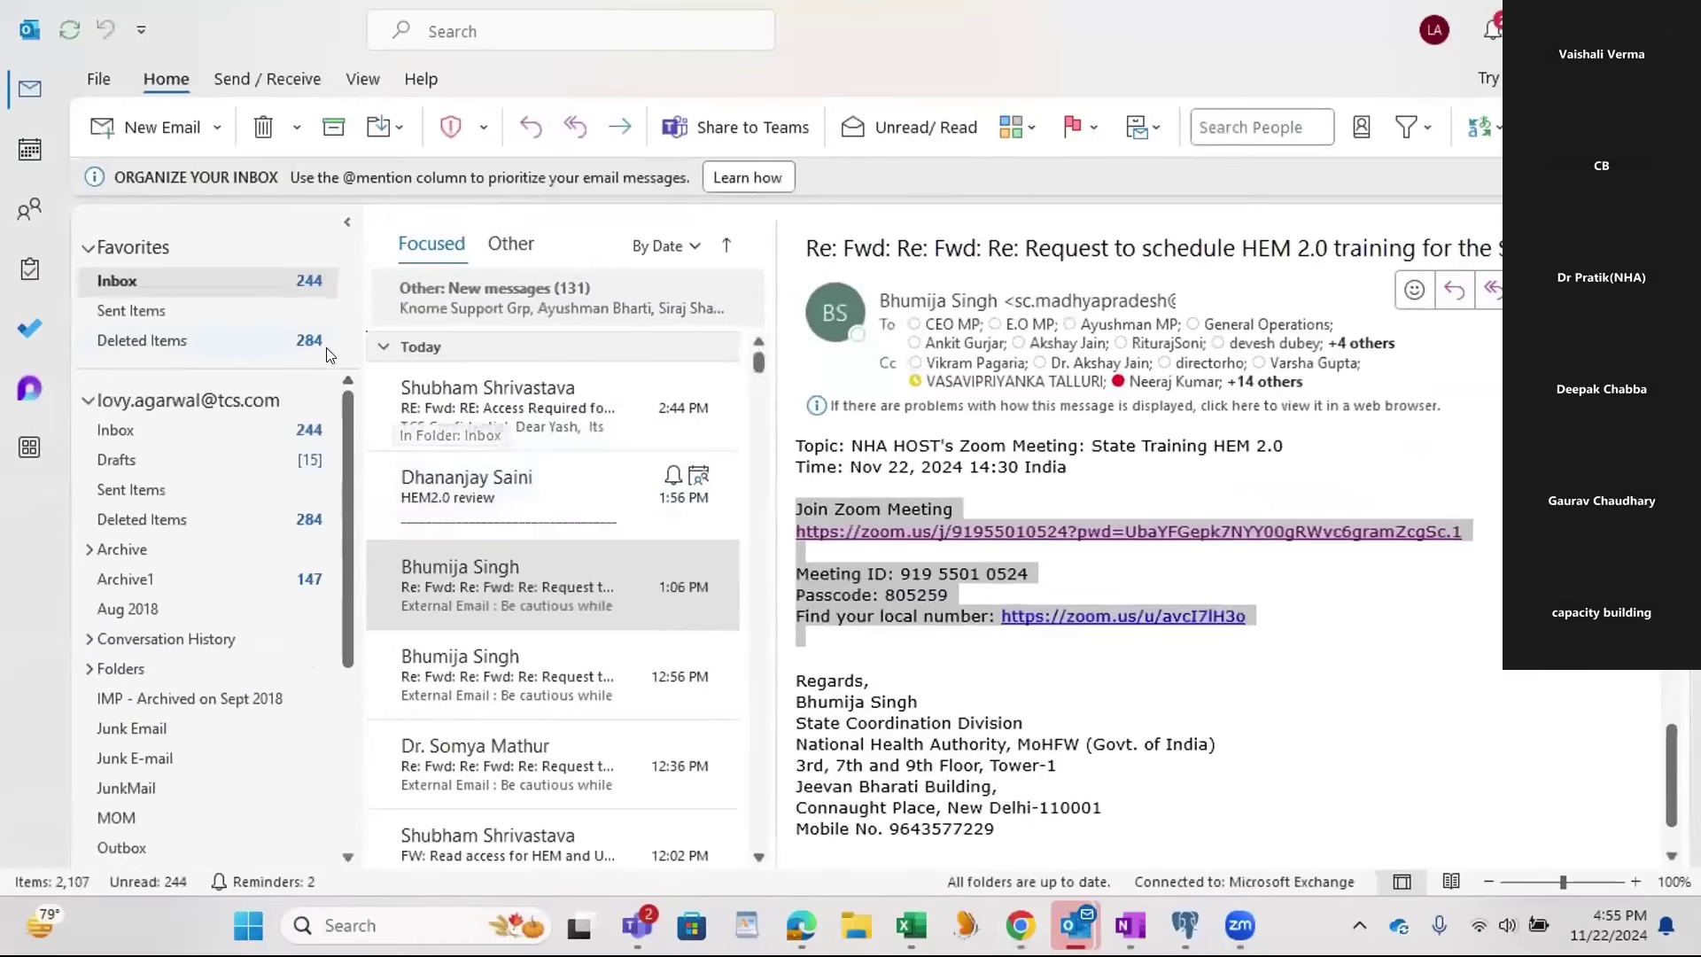
pyautogui.click(558, 412)
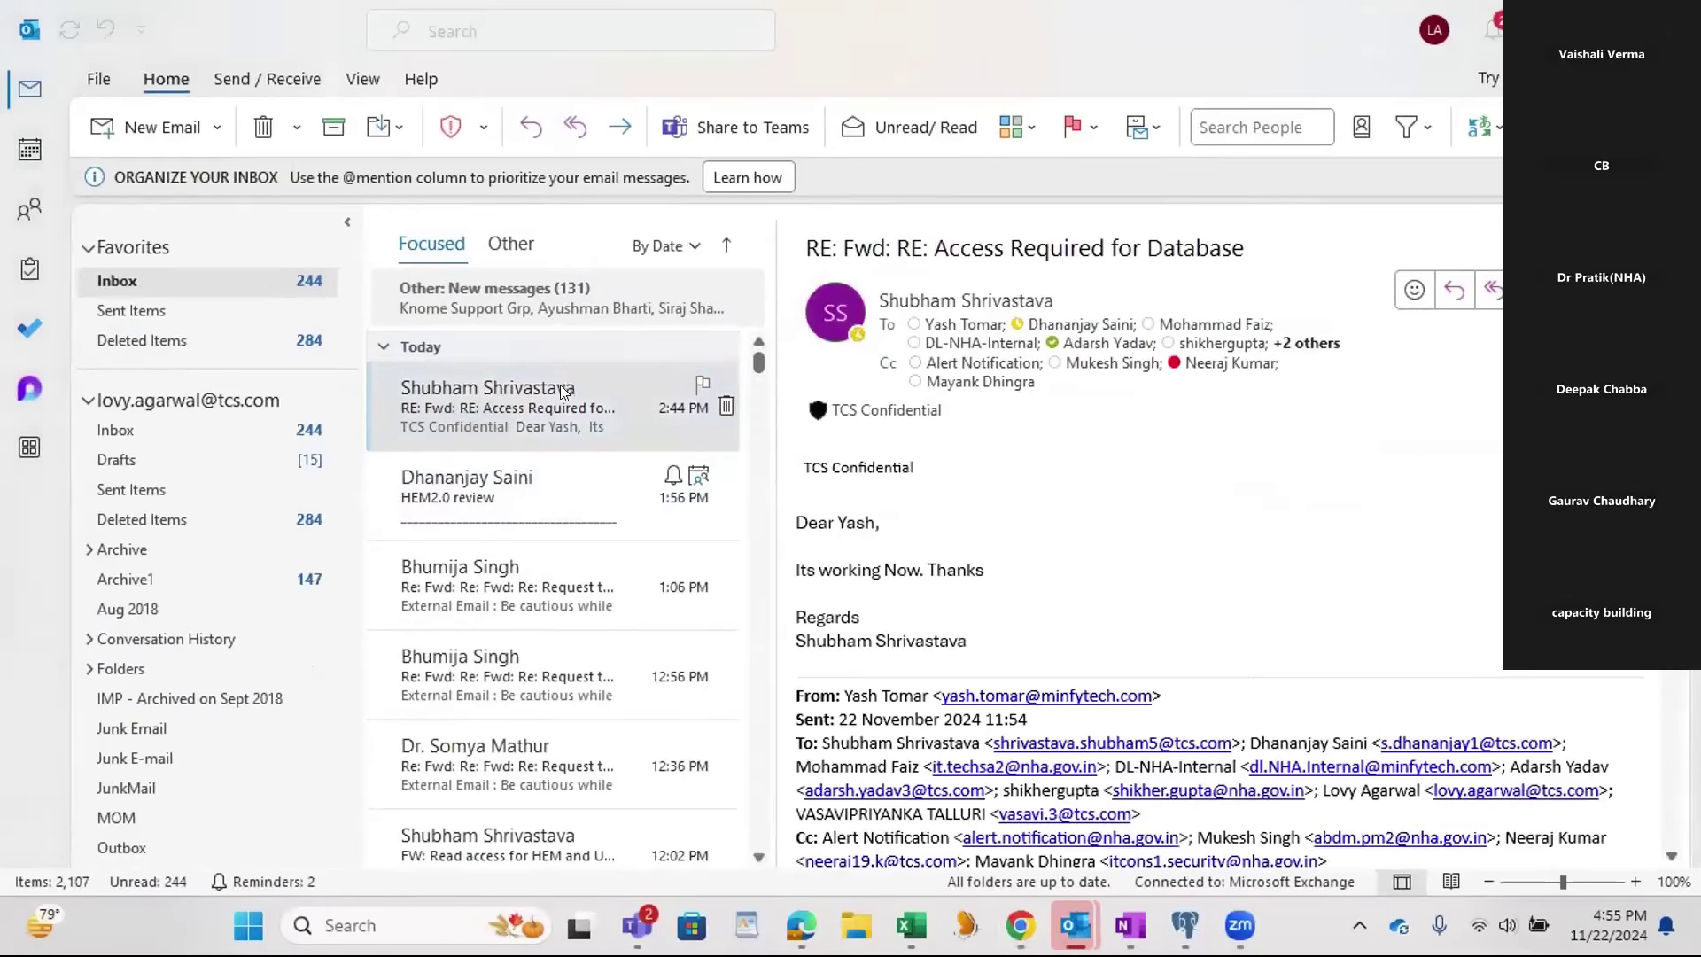
pyautogui.hotkey('alt', 'Tab')
pyautogui.click(1345, 452)
pyautogui.click(742, 515)
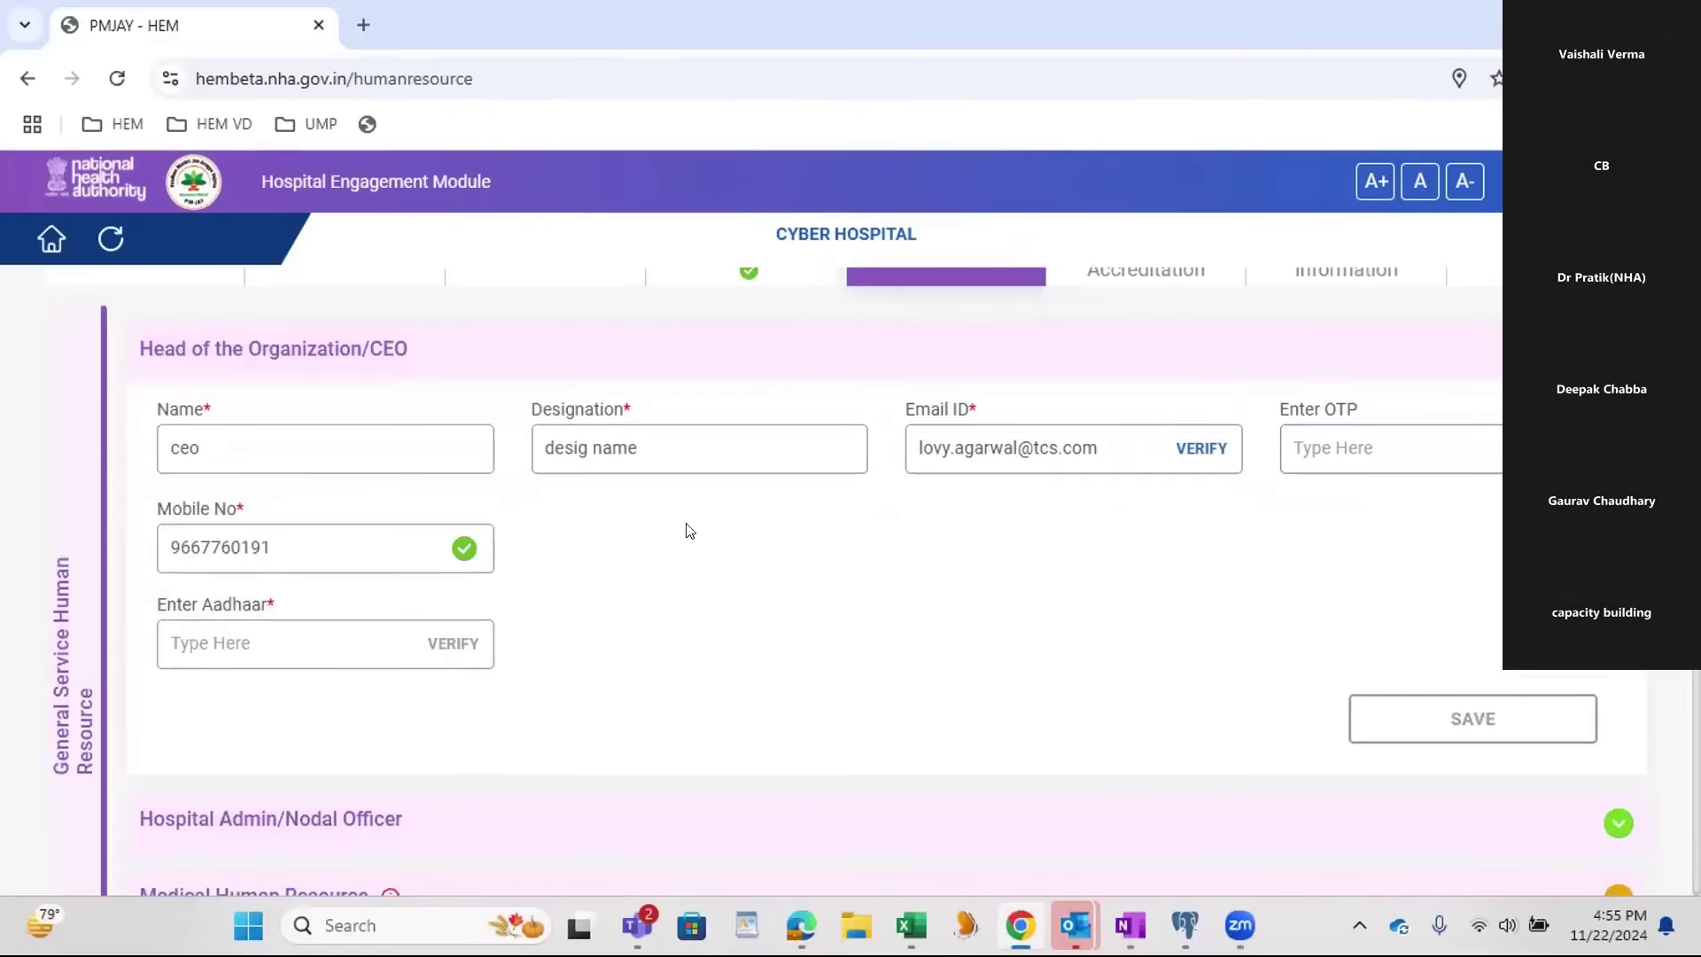
# Copy the CEO's Aadhaar number from the notes into the Enter Aadhaar field
pyautogui.click(255, 646)
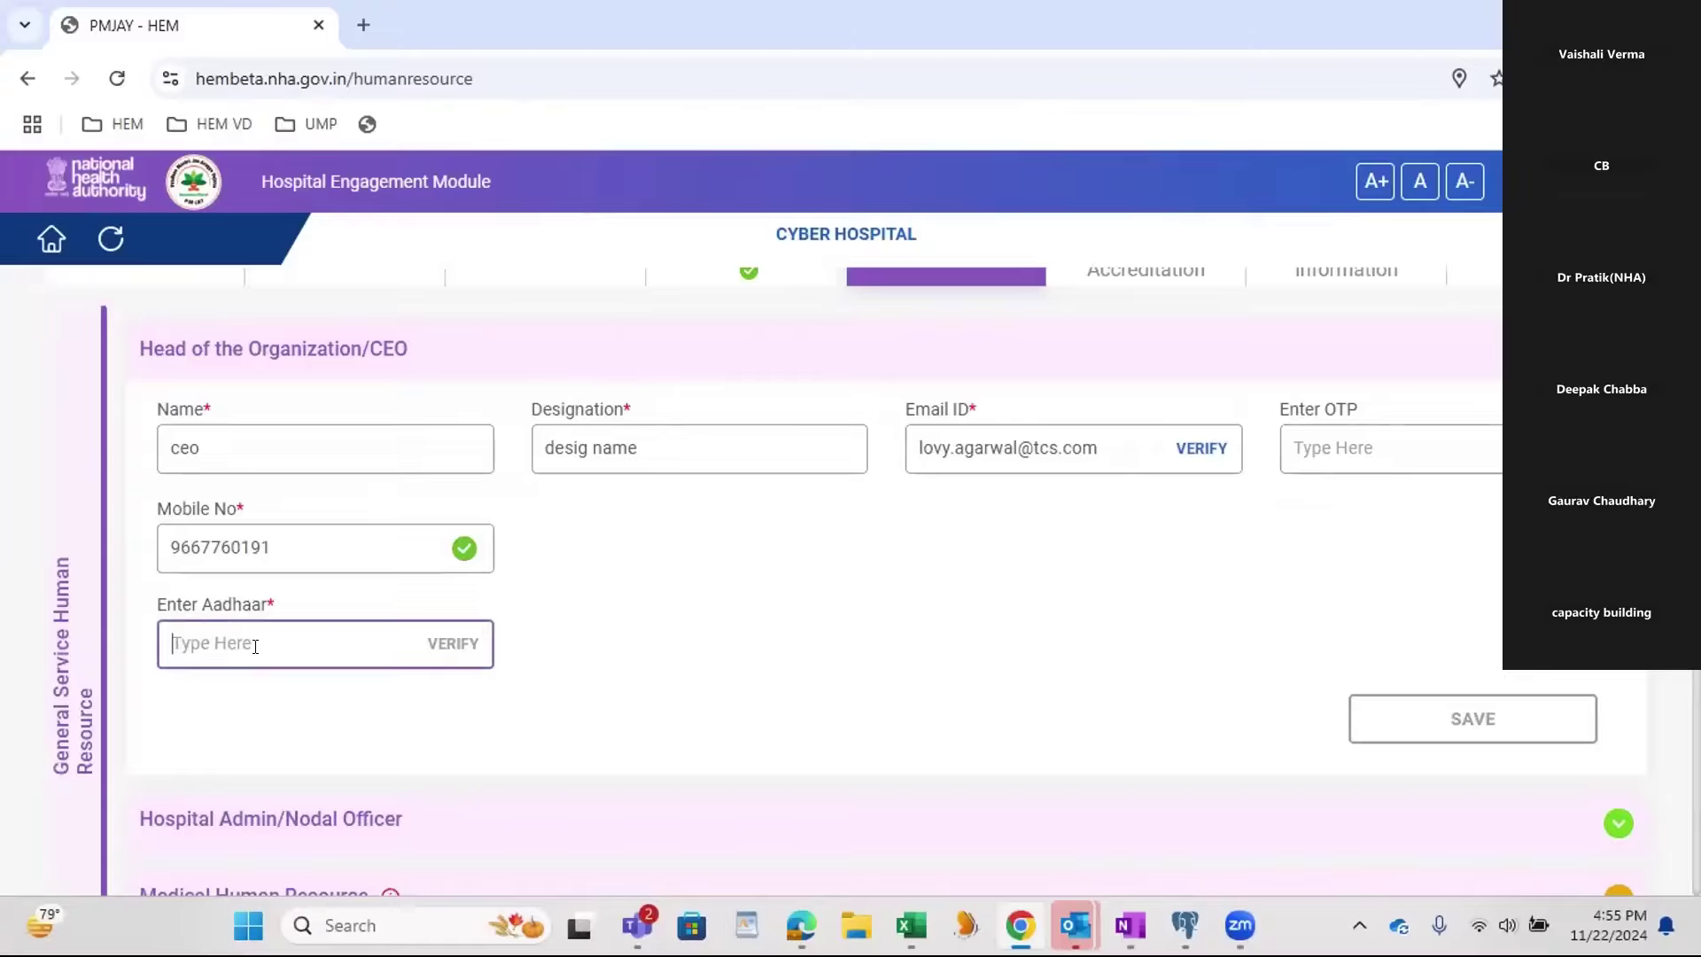
pyautogui.click(1130, 925)
pyautogui.scroll(5, 893, 672)
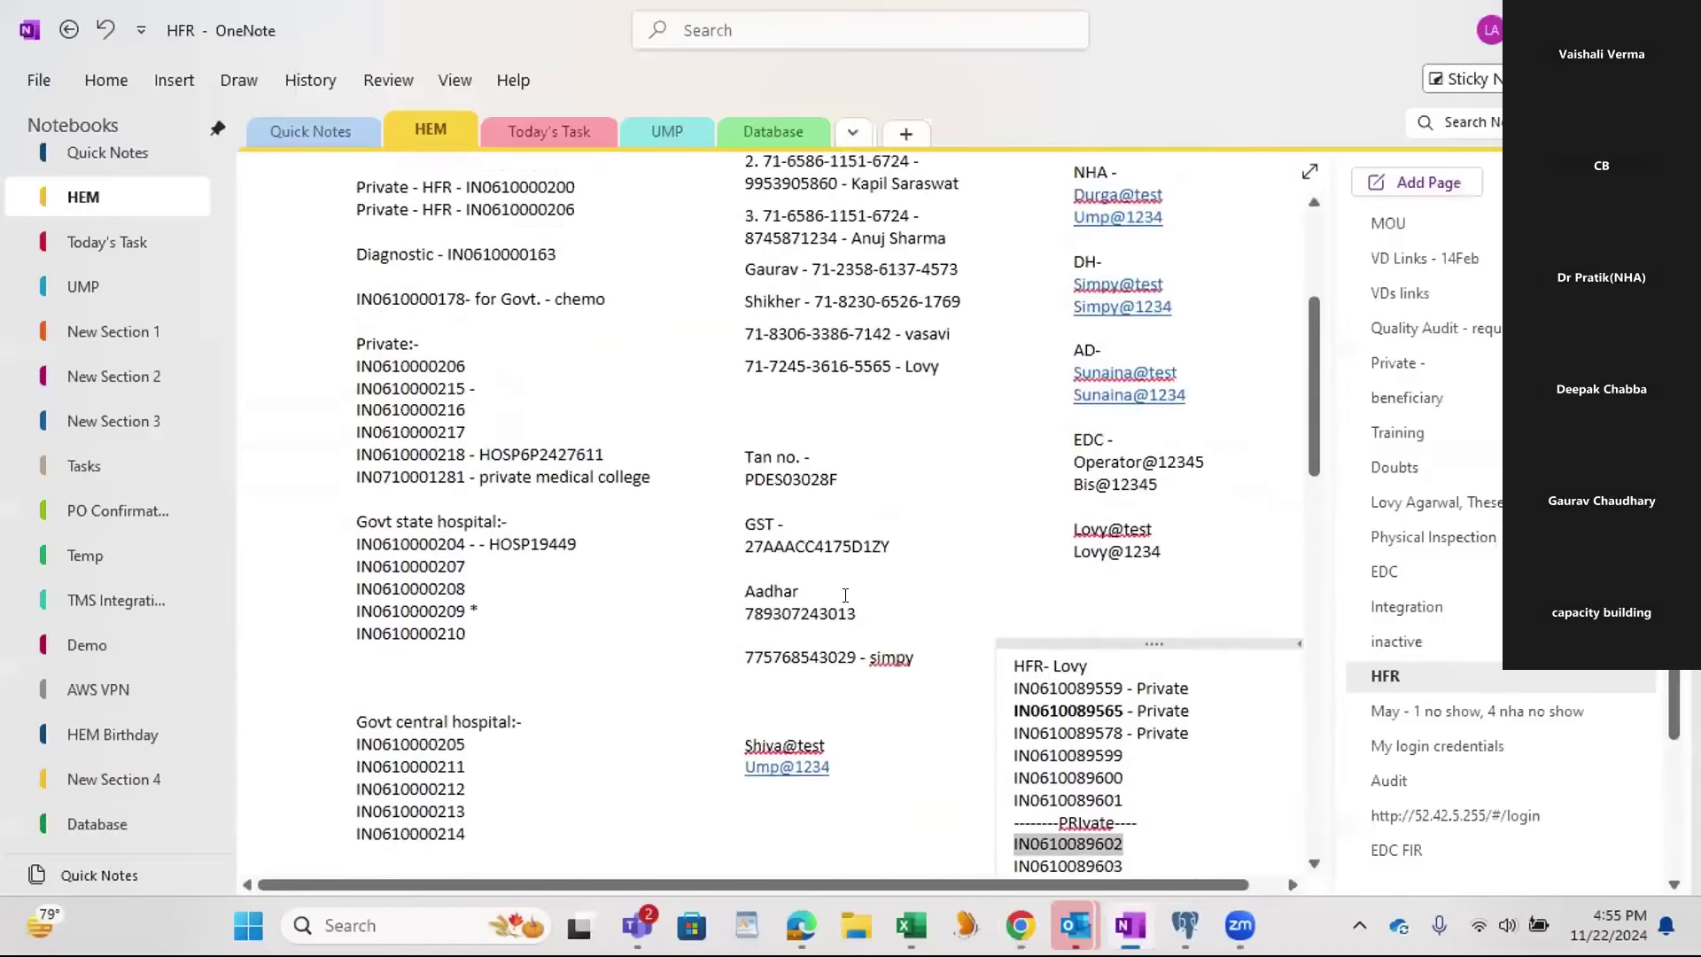
pyautogui.doubleClick(806, 624)
pyautogui.hotkey('ctrl', 'c')
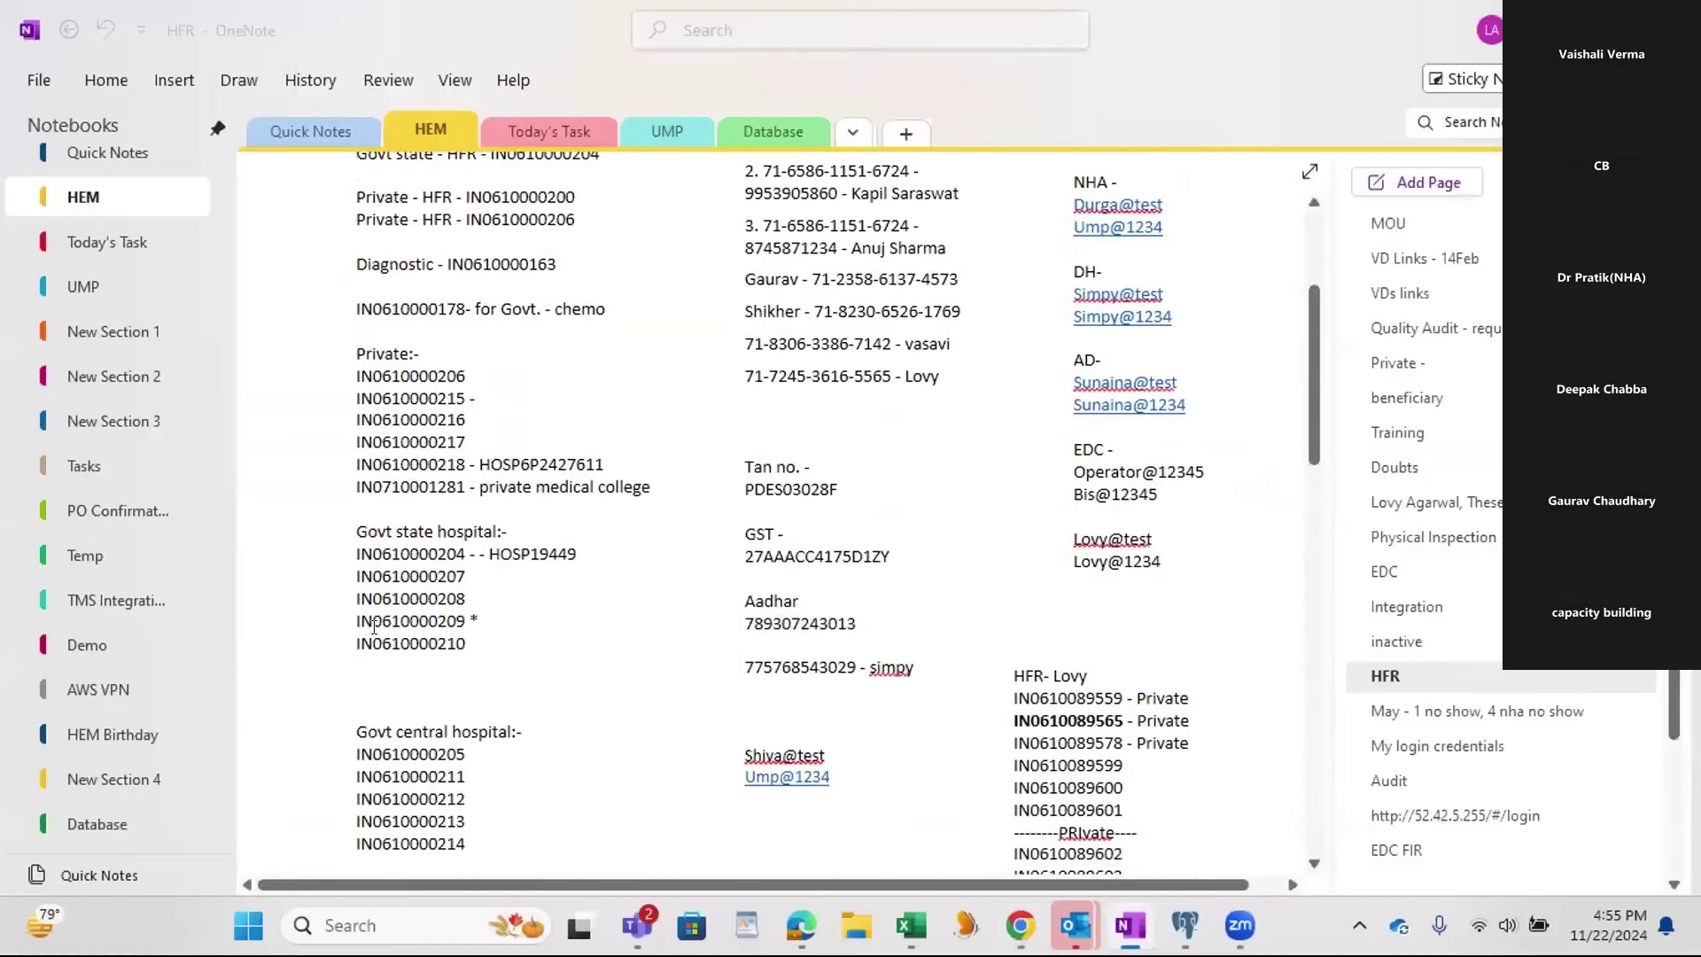
pyautogui.hotkey('alt', 'Tab')
pyautogui.hotkey('ctrl', 'v')
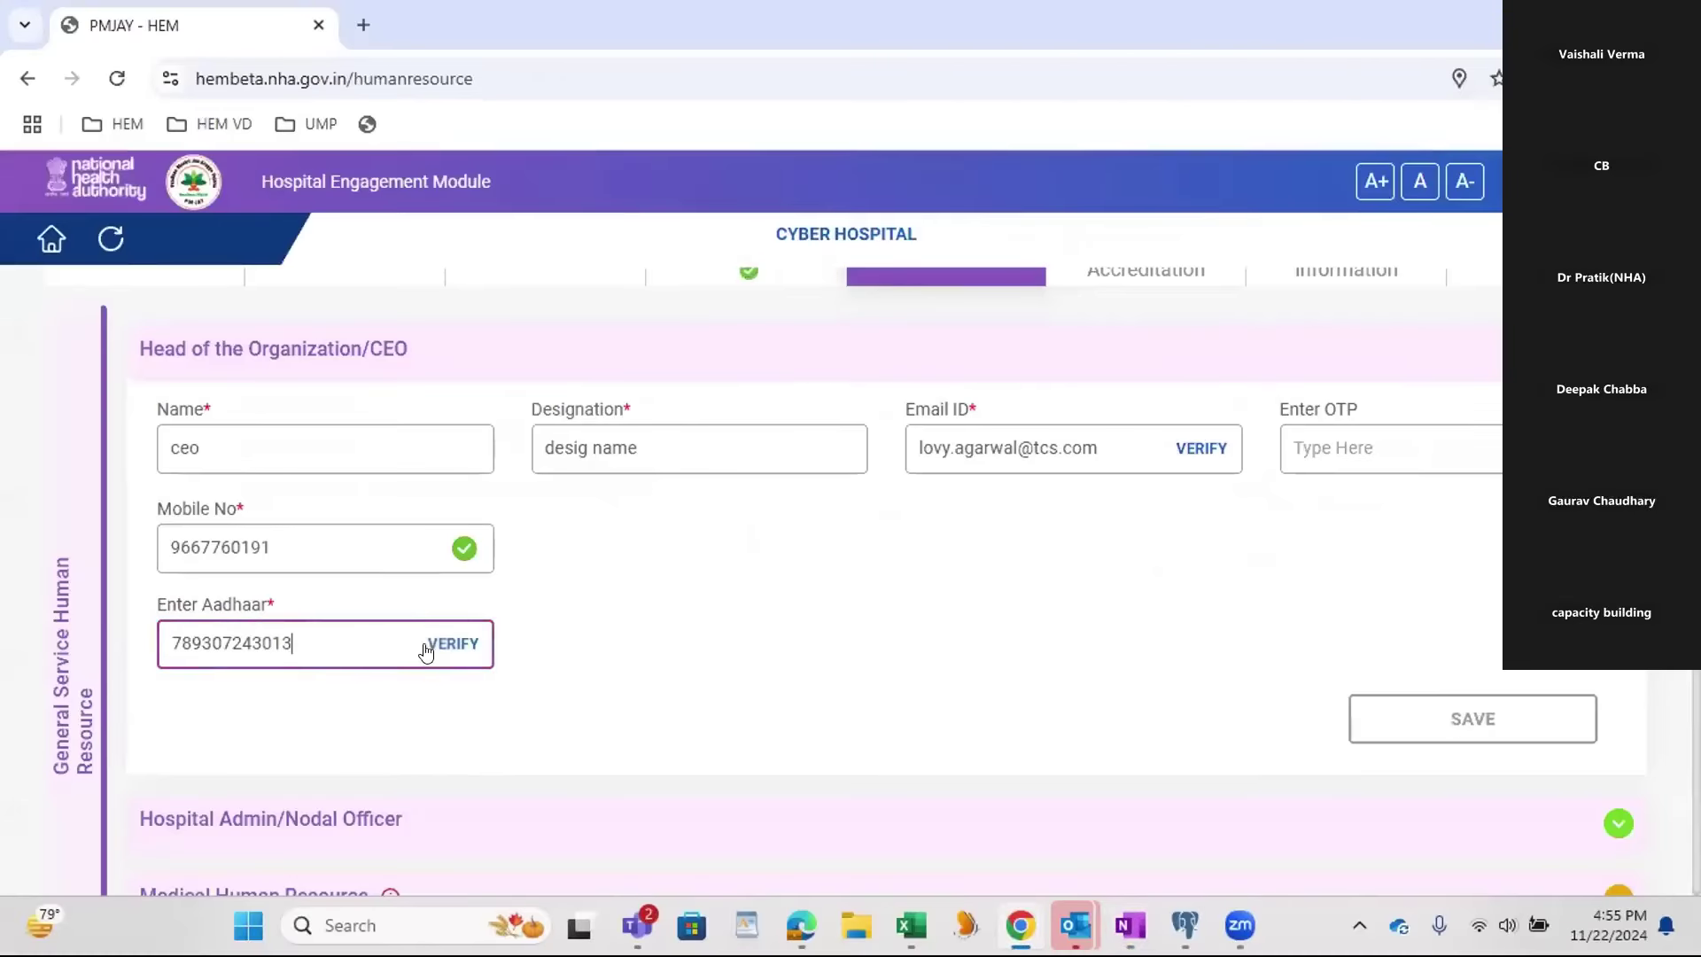
# Verify the Aadhaar number with the Aadhaar OTP and the admin OTP
pyautogui.click(452, 646)
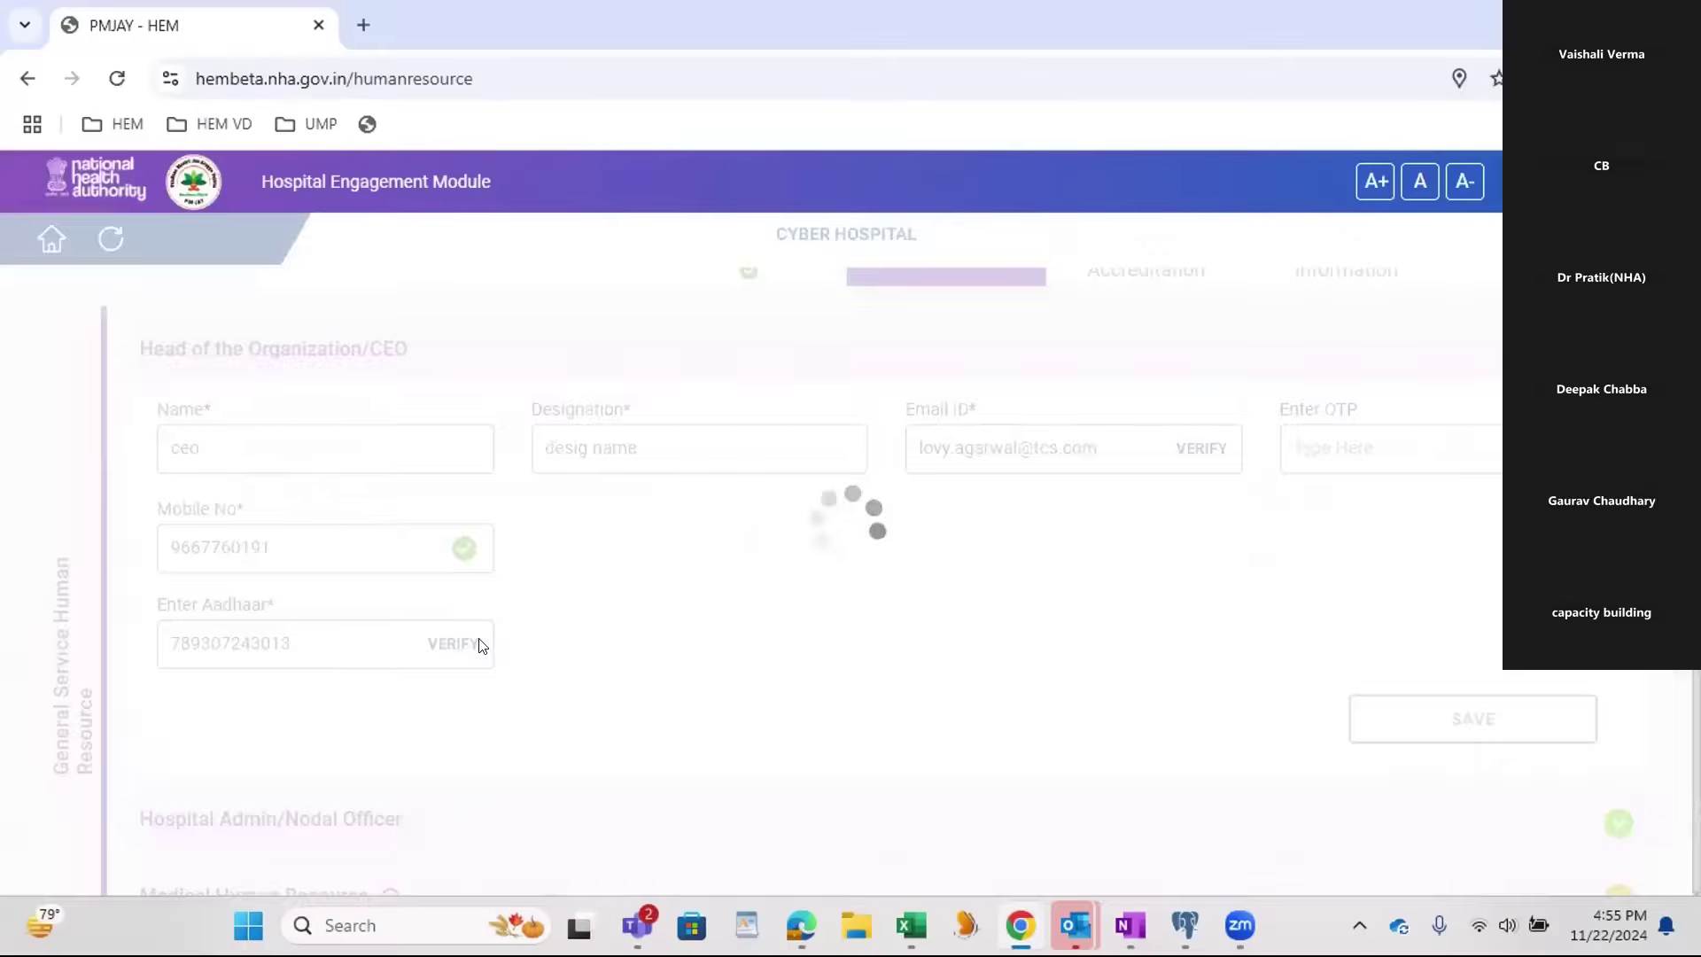
pyautogui.click(593, 633)
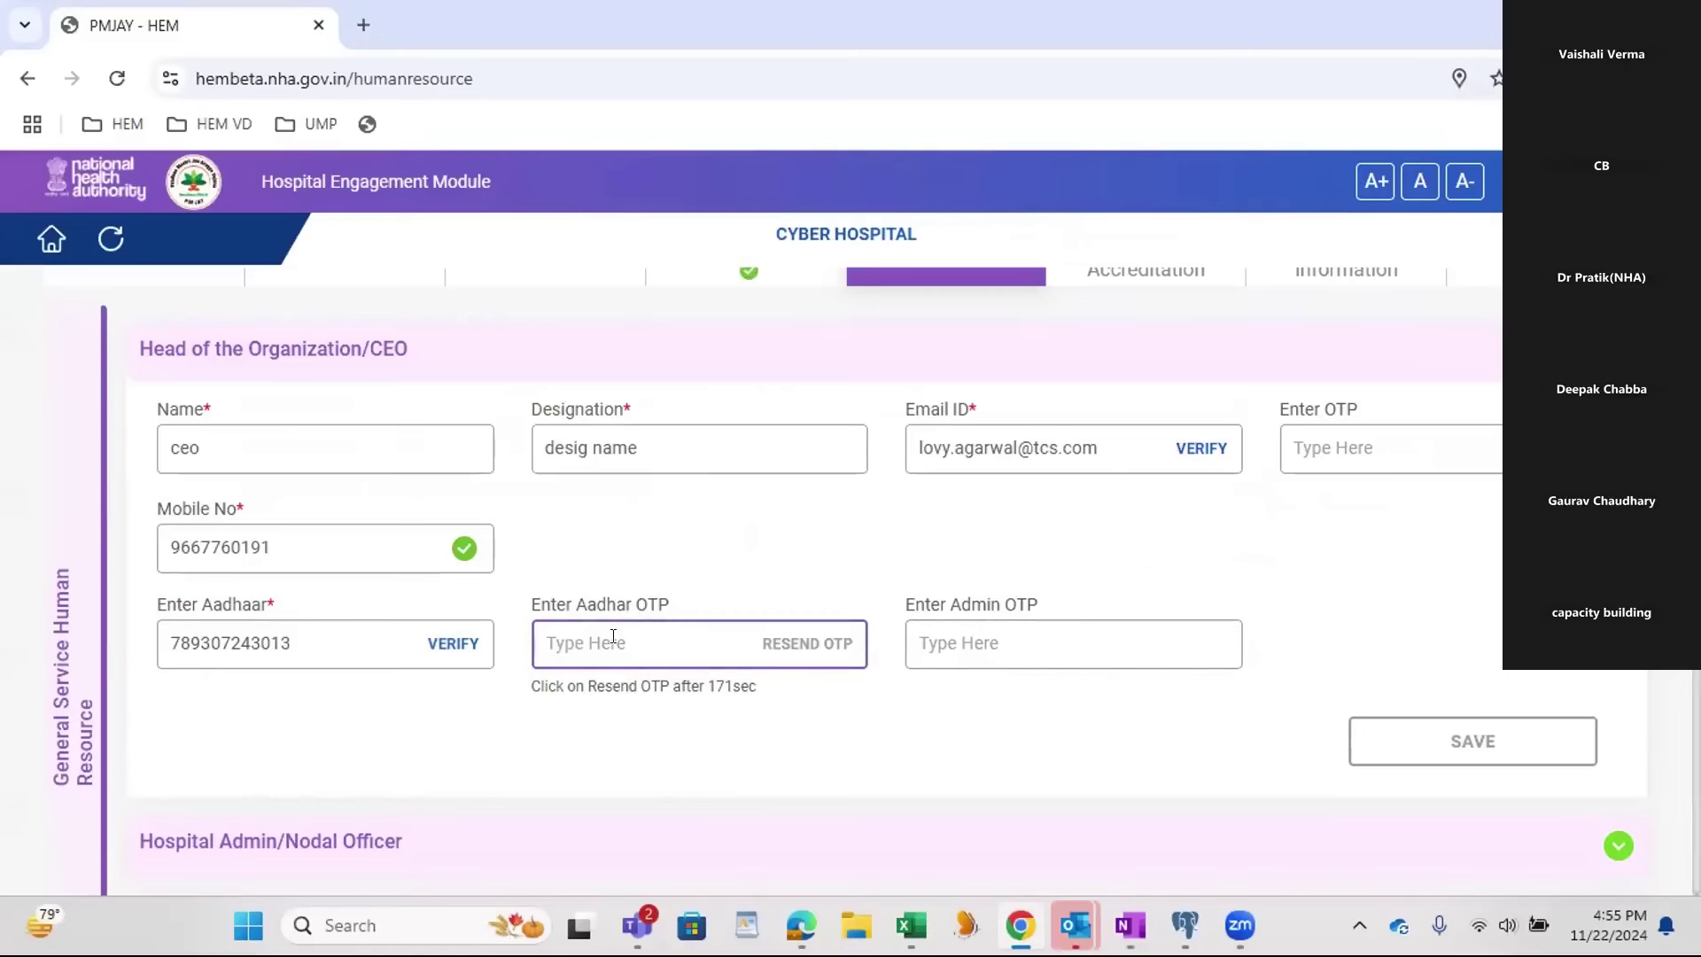
pyautogui.write('3')
pyautogui.press('BackSpace')
pyautogui.press('BackSpace')
pyautogui.press('BackSpace')
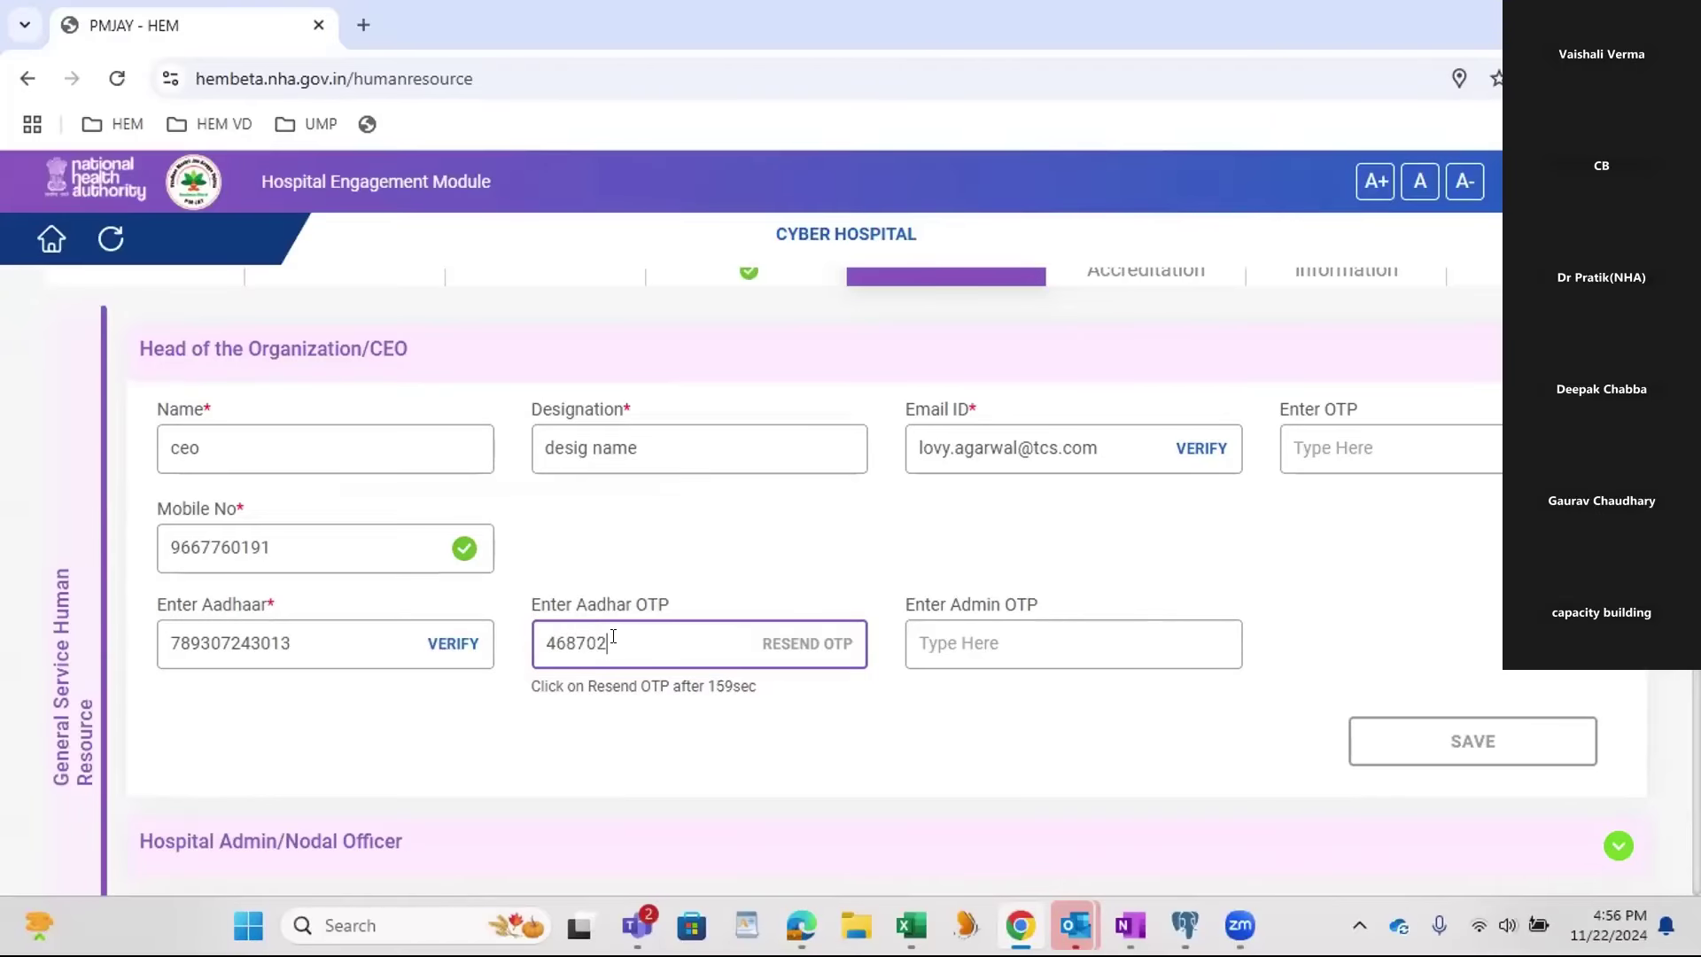
pyautogui.press('Tab')
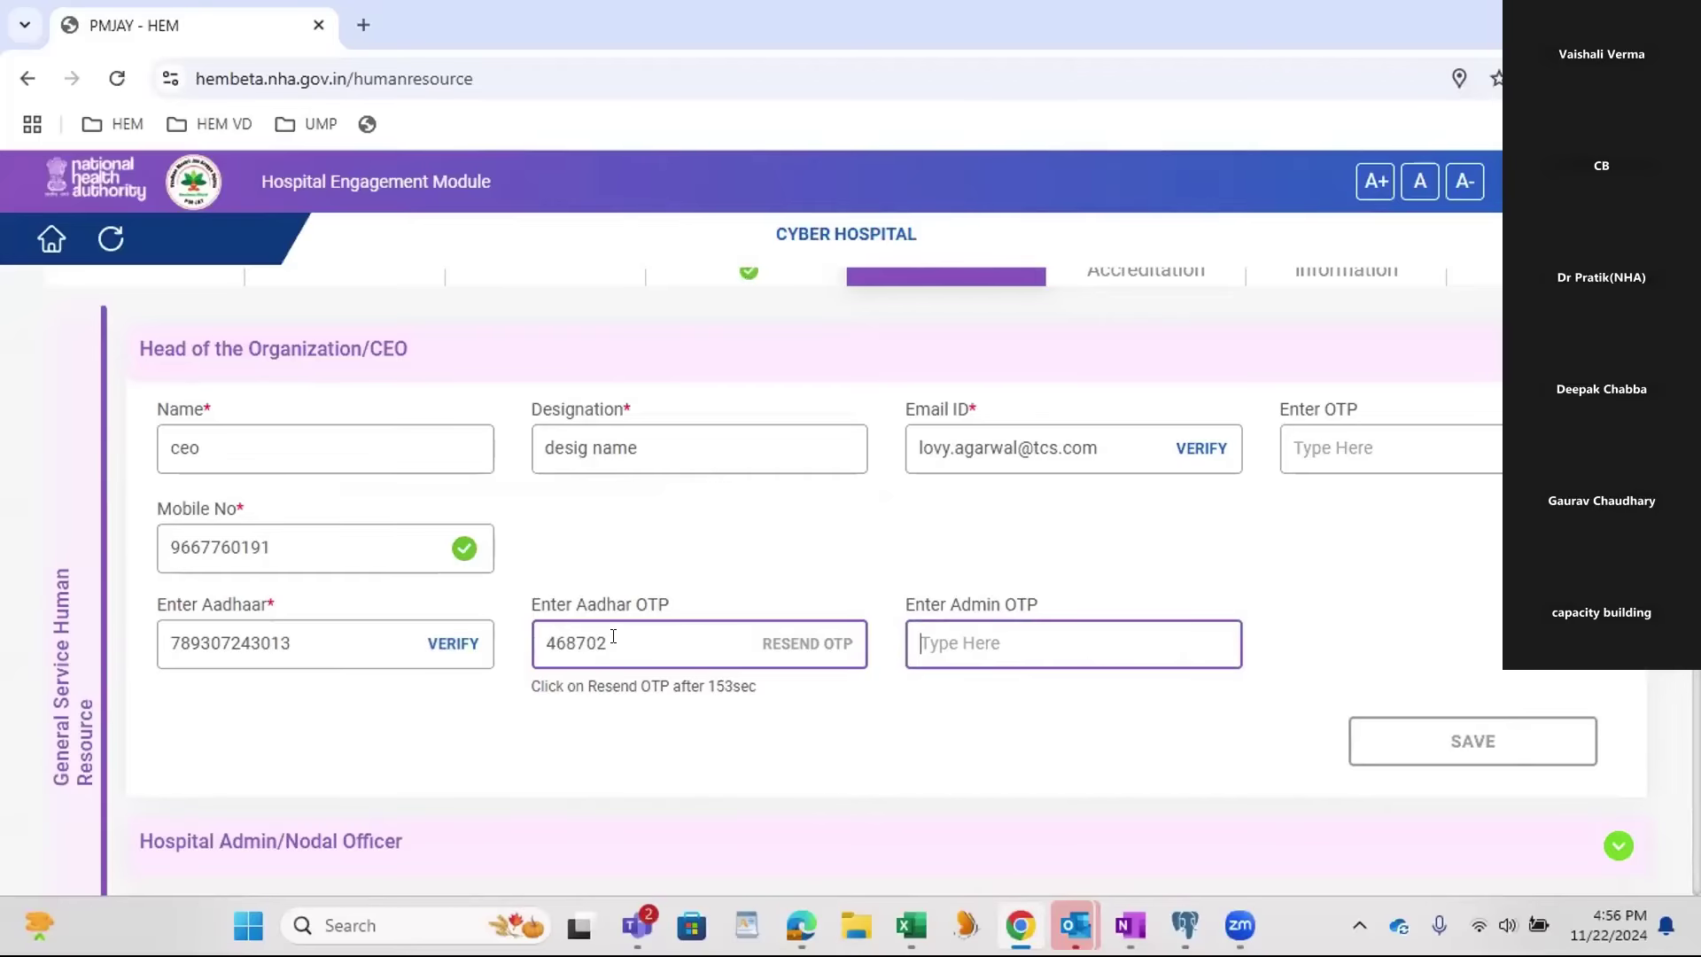
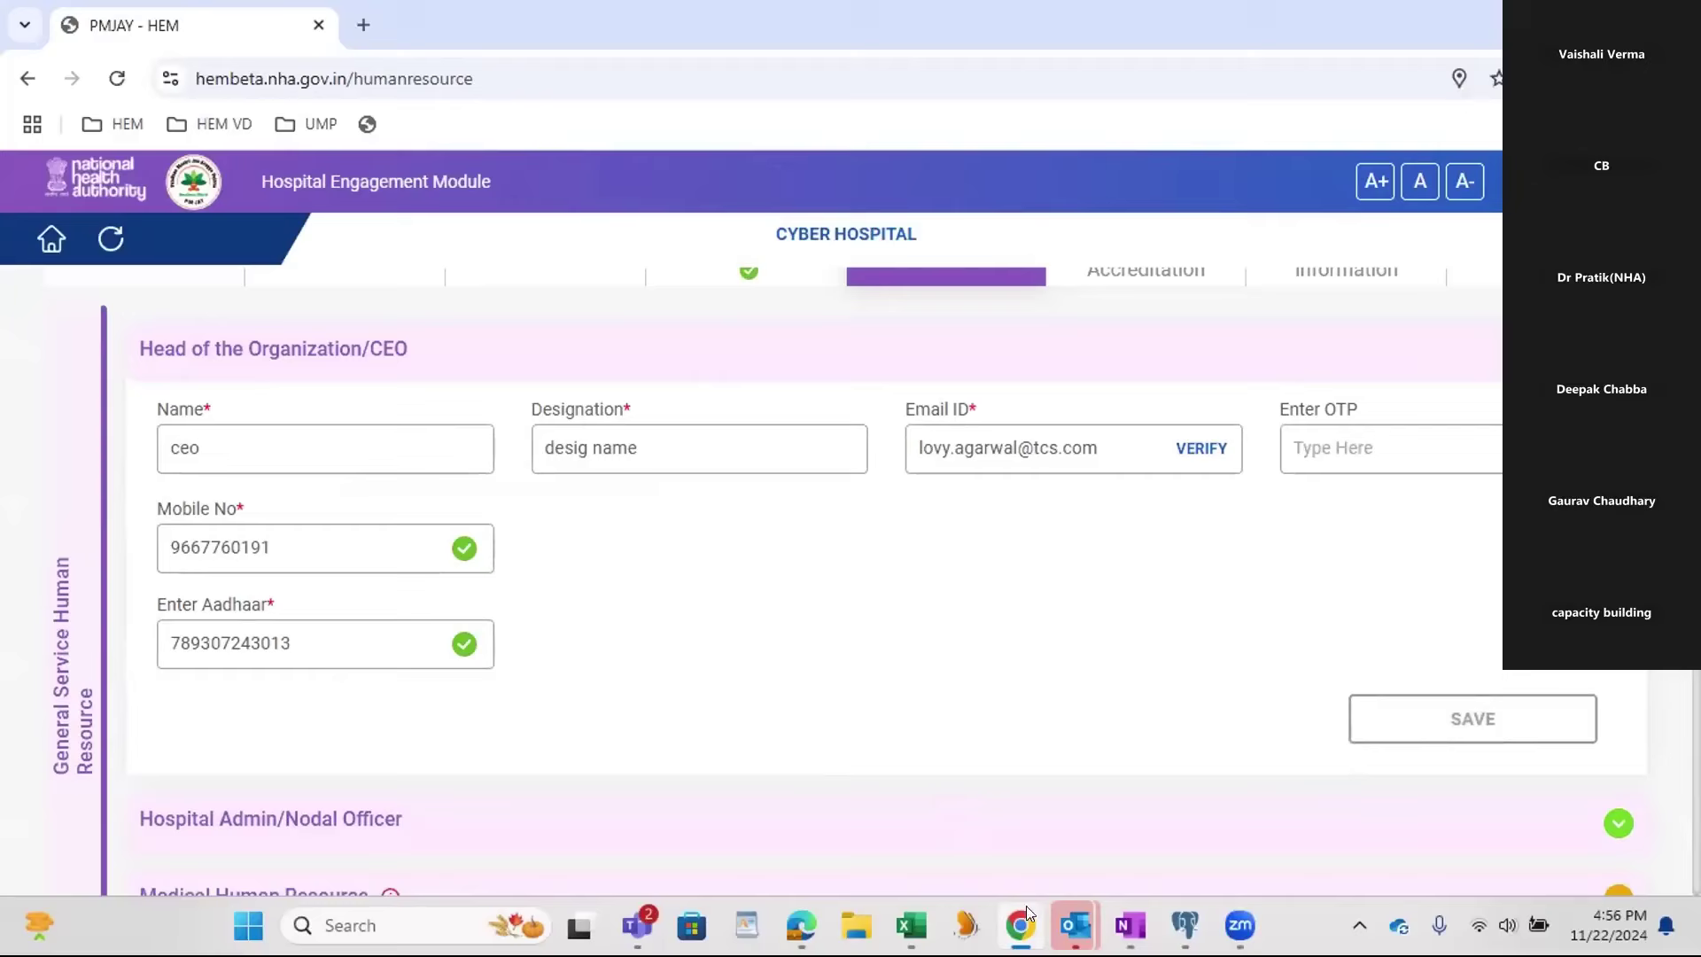
# Fetch new mail in Outlook and open the PMJAY email verification message
pyautogui.moveTo(1076, 924)
pyautogui.click(983, 776)
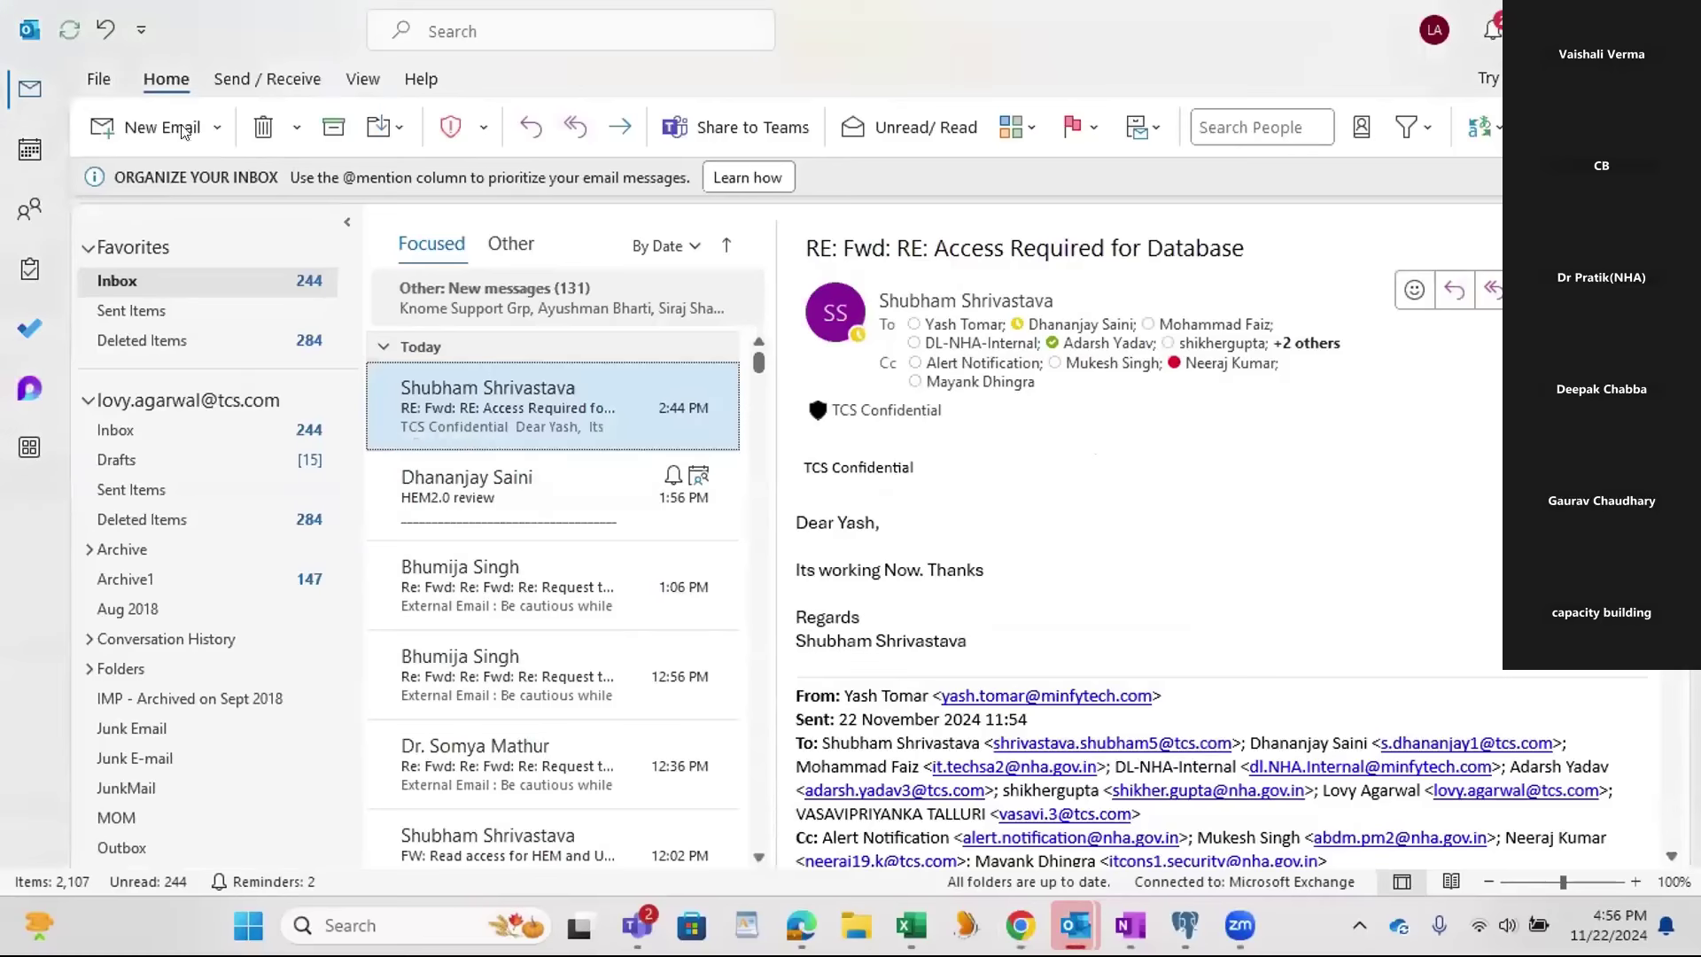
pyautogui.click(266, 81)
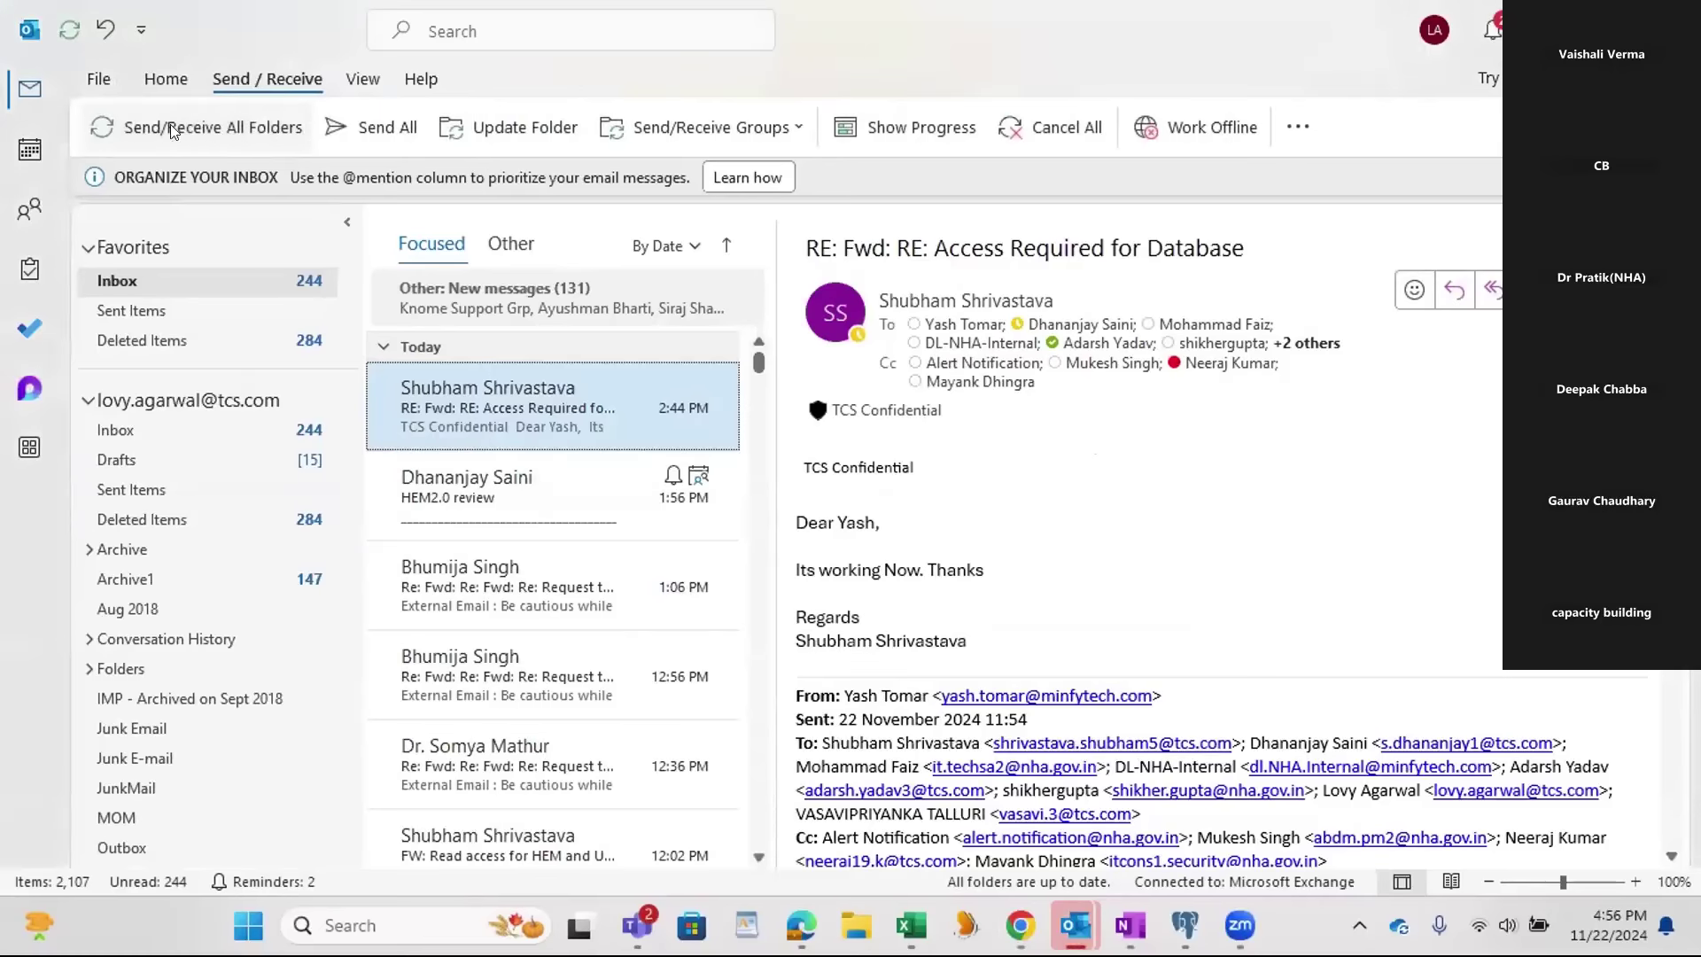
pyautogui.click(106, 131)
pyautogui.click(499, 409)
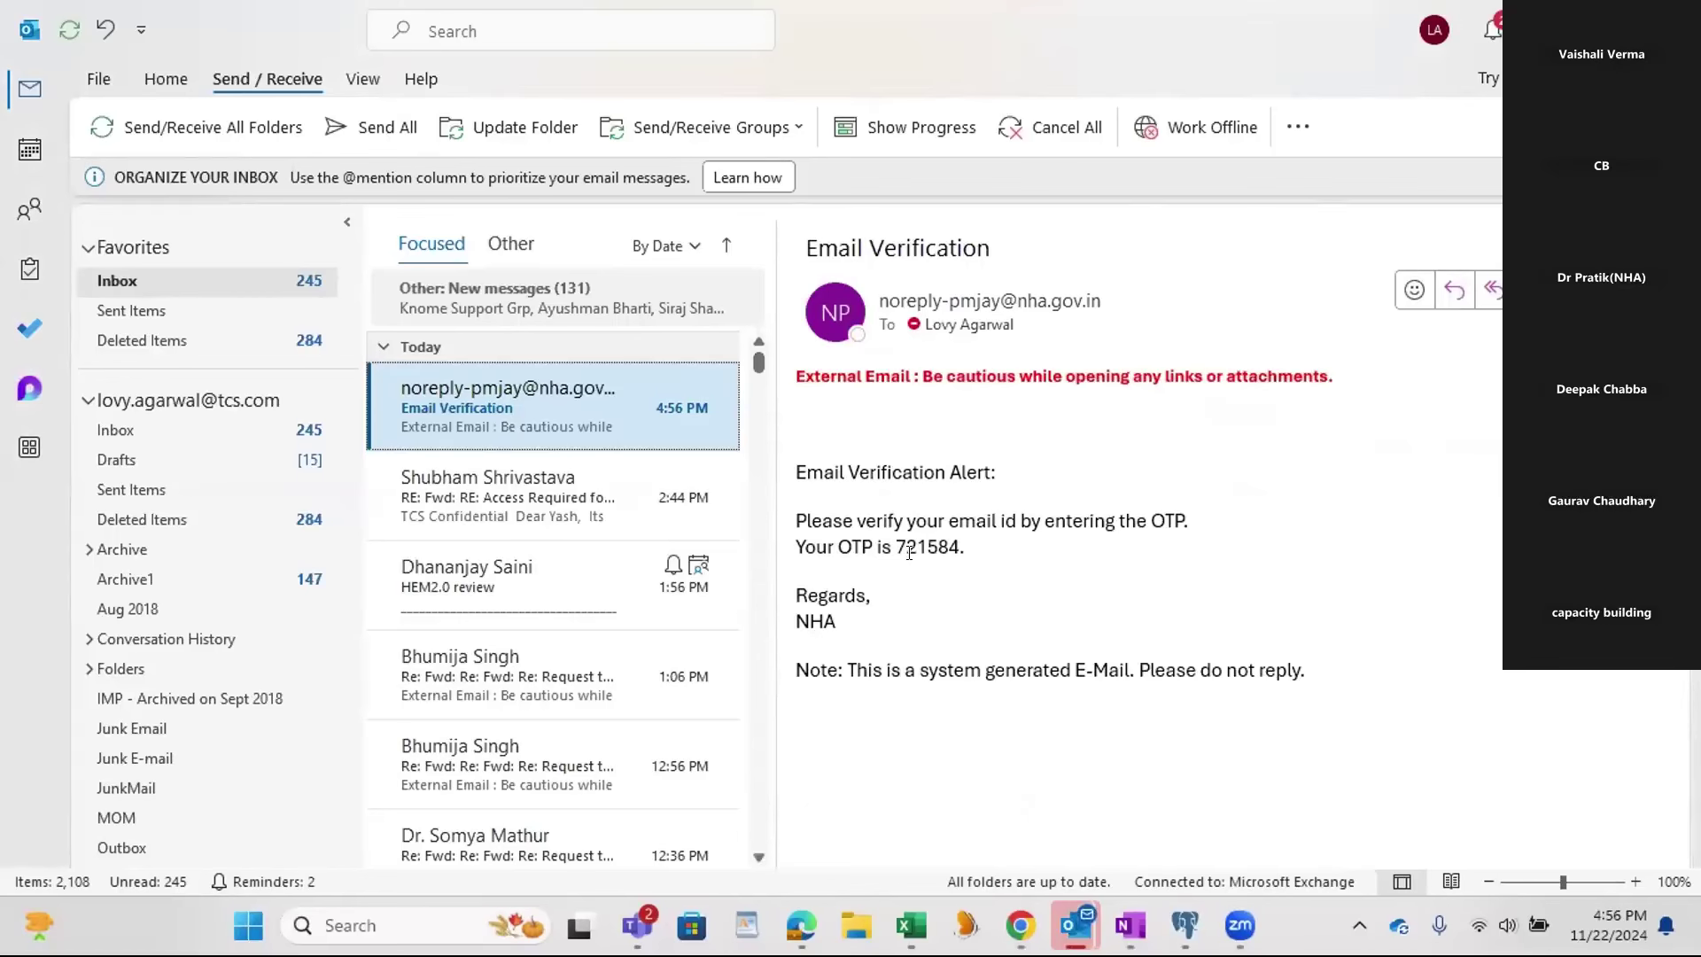
# Copy the one-time code from the email into the hospital form's email OTP field
pyautogui.click(924, 546)
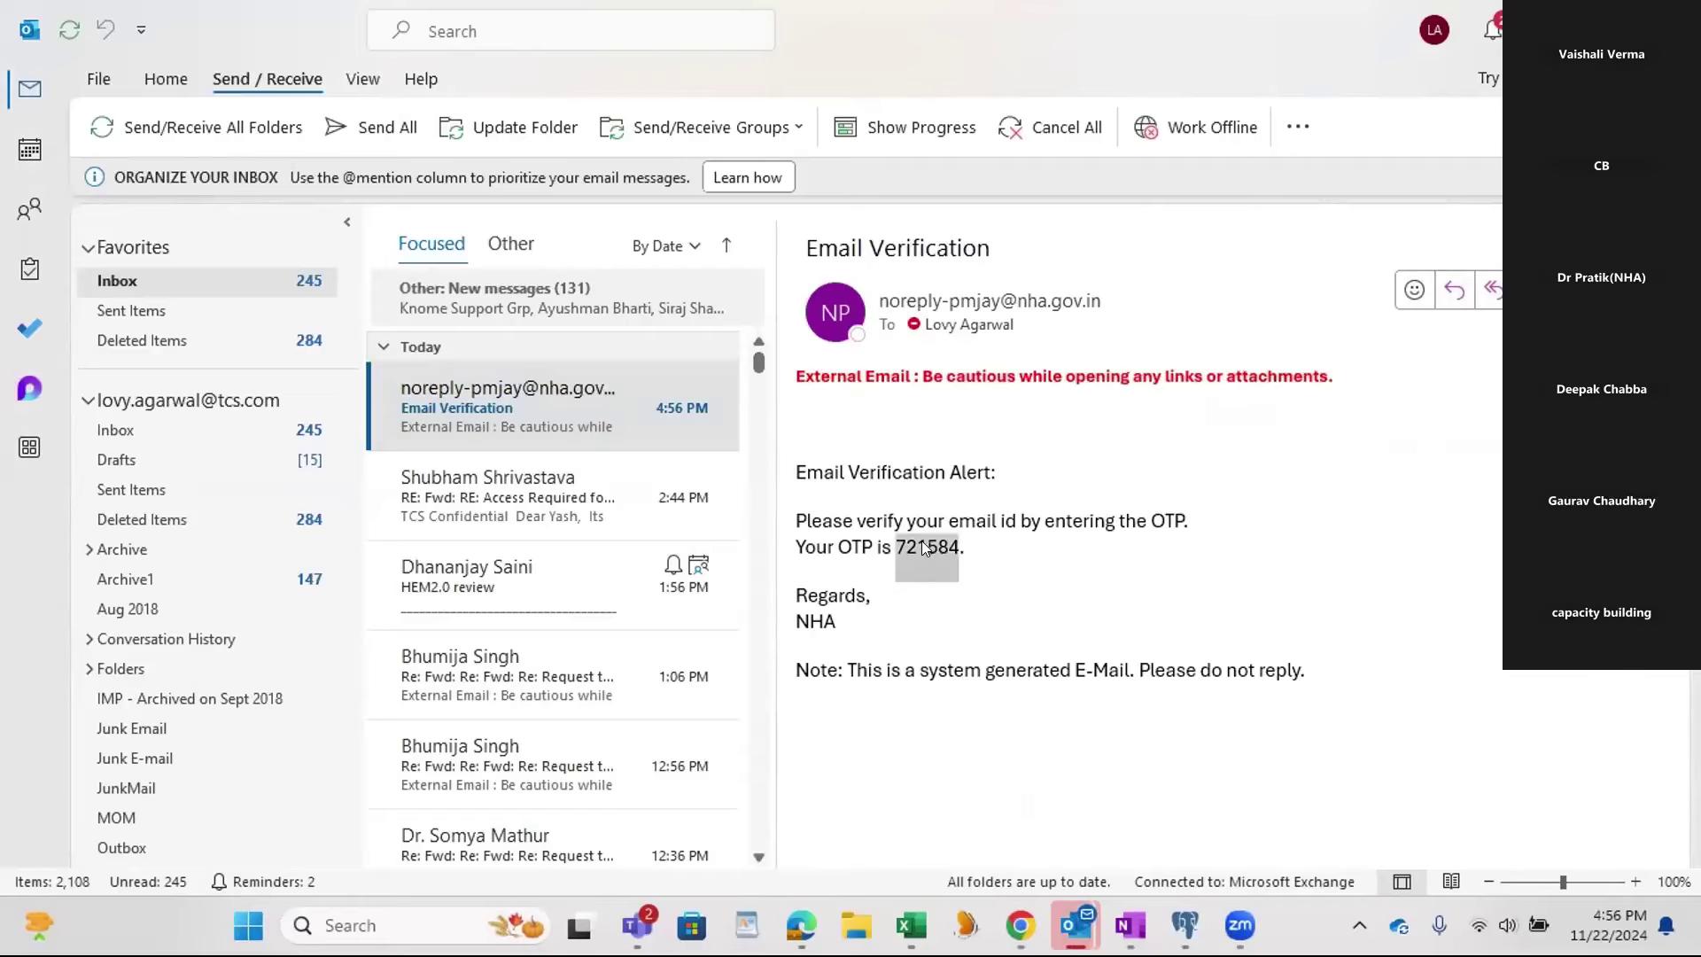
pyautogui.hotkey('alt', 'Tab')
pyautogui.click(1364, 444)
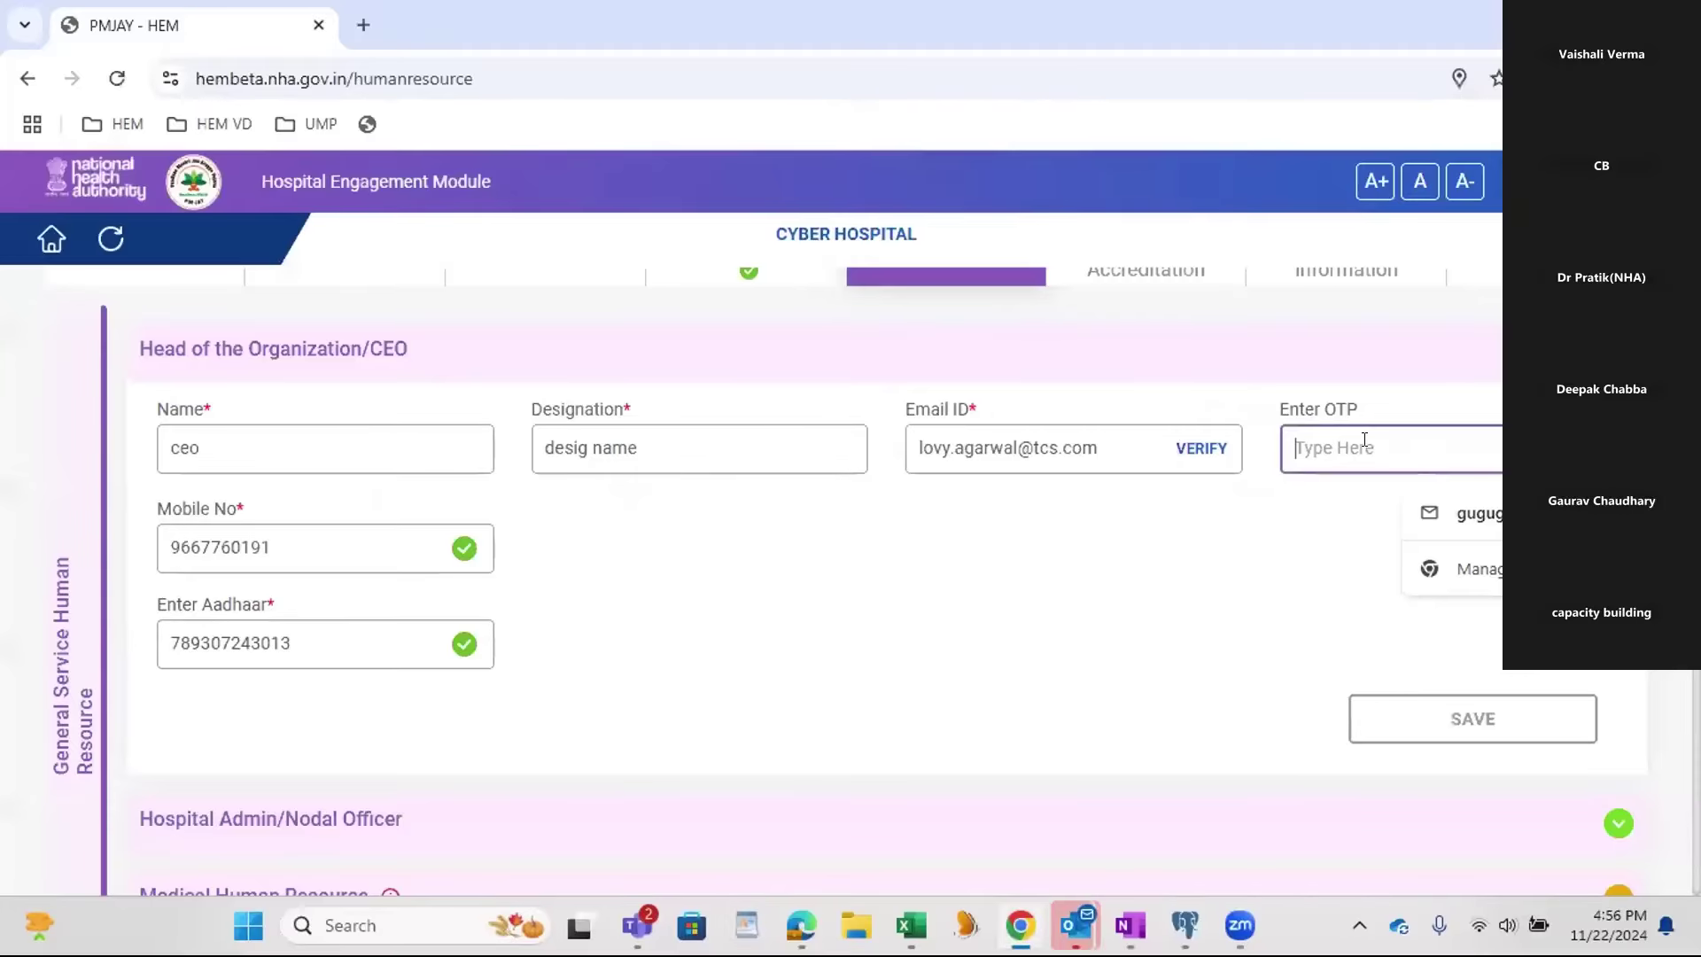
pyautogui.hotkey('ctrl', 'v')
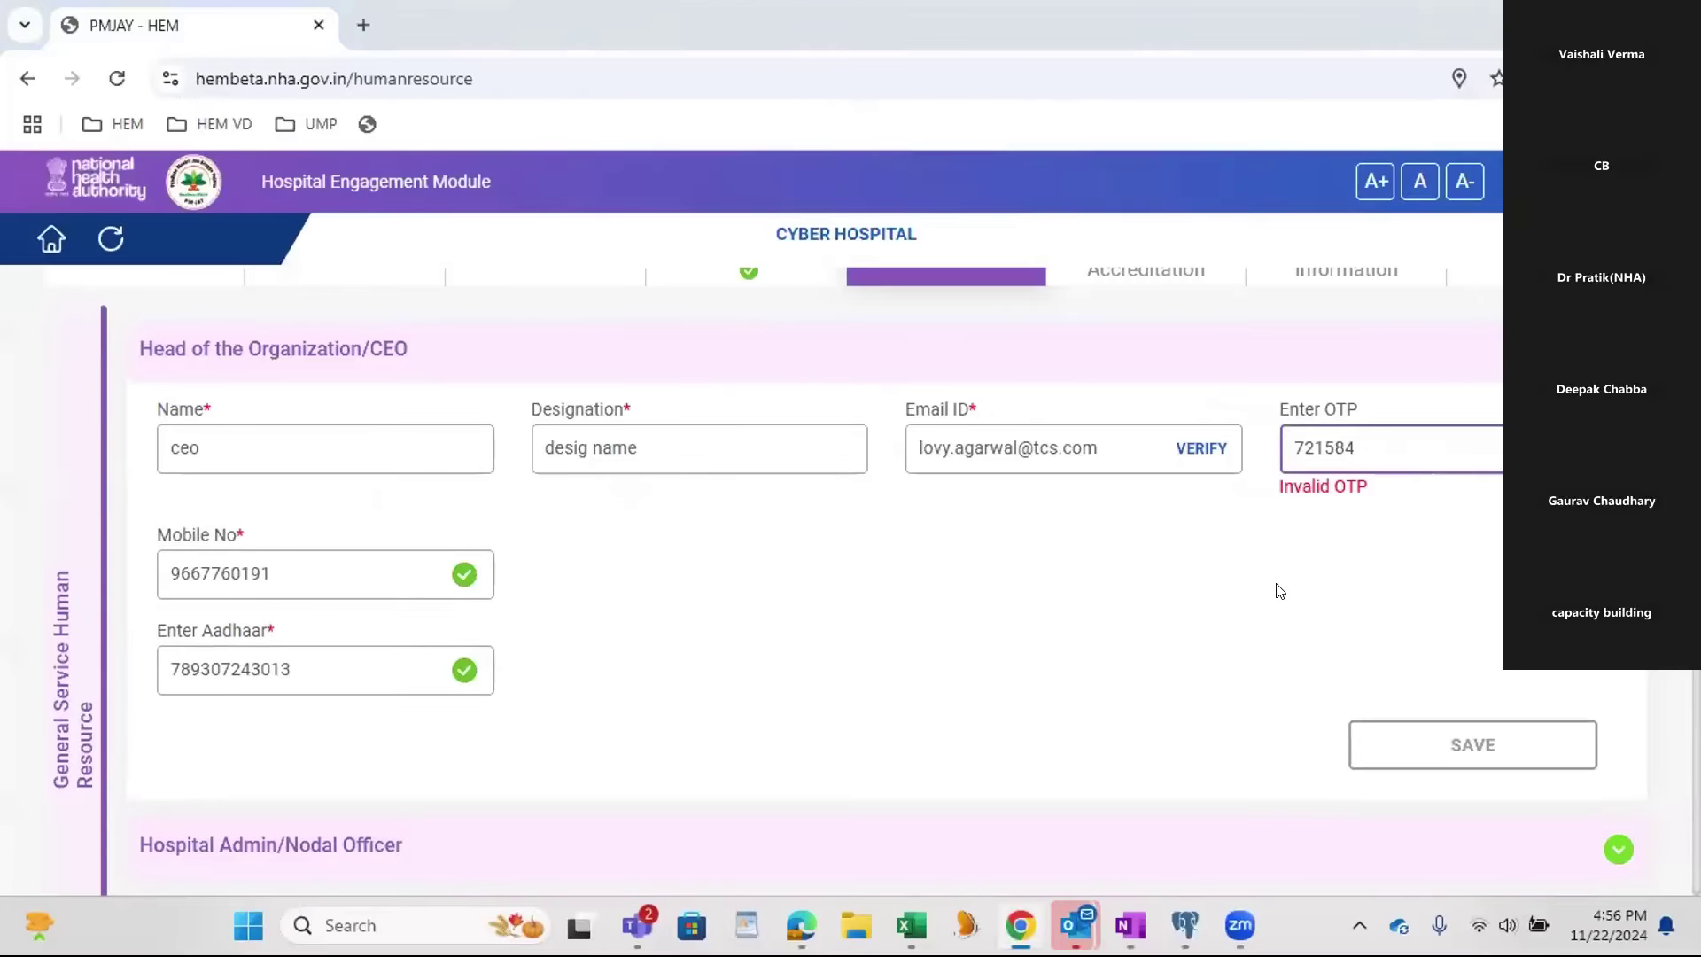
pyautogui.hotkey('alt', 'Tab')
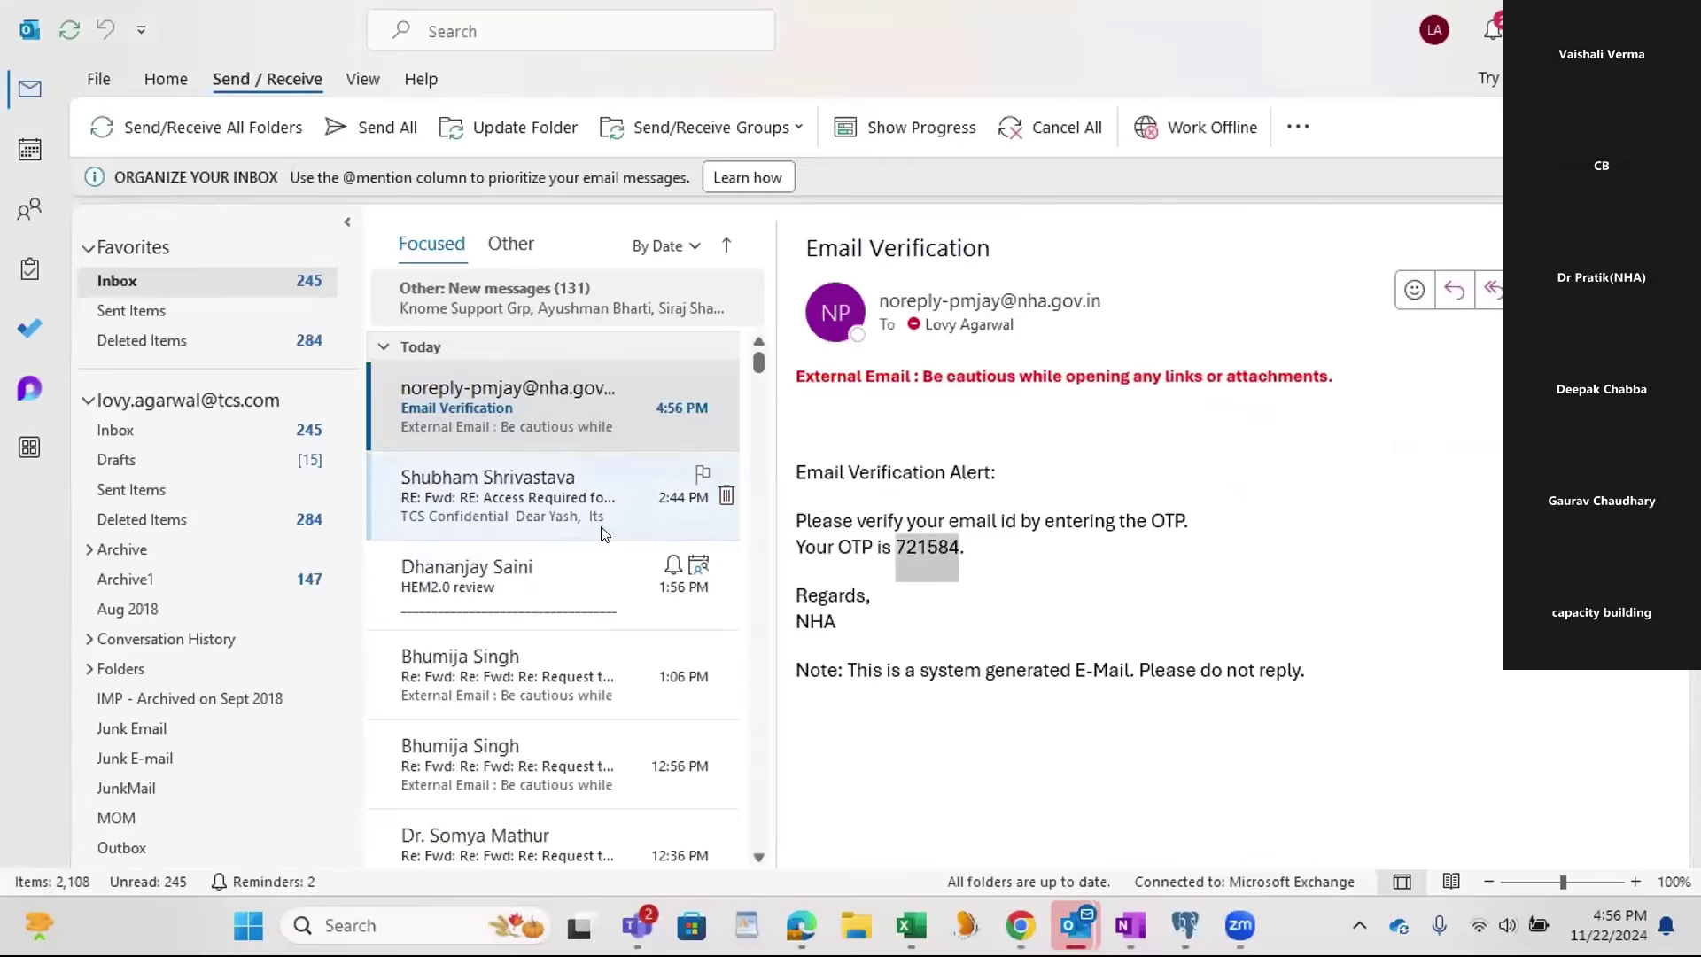
pyautogui.hotkey('alt', 'Tab')
# Clear the rejected OTP, retry a code, then open the newest verification email for a fresh one
pyautogui.hotkey('ctrl', 'v')
pyautogui.hotkey('ctrl', 'a')
pyautogui.press('BackSpace')
pyautogui.hotkey('alt', 'Tab')
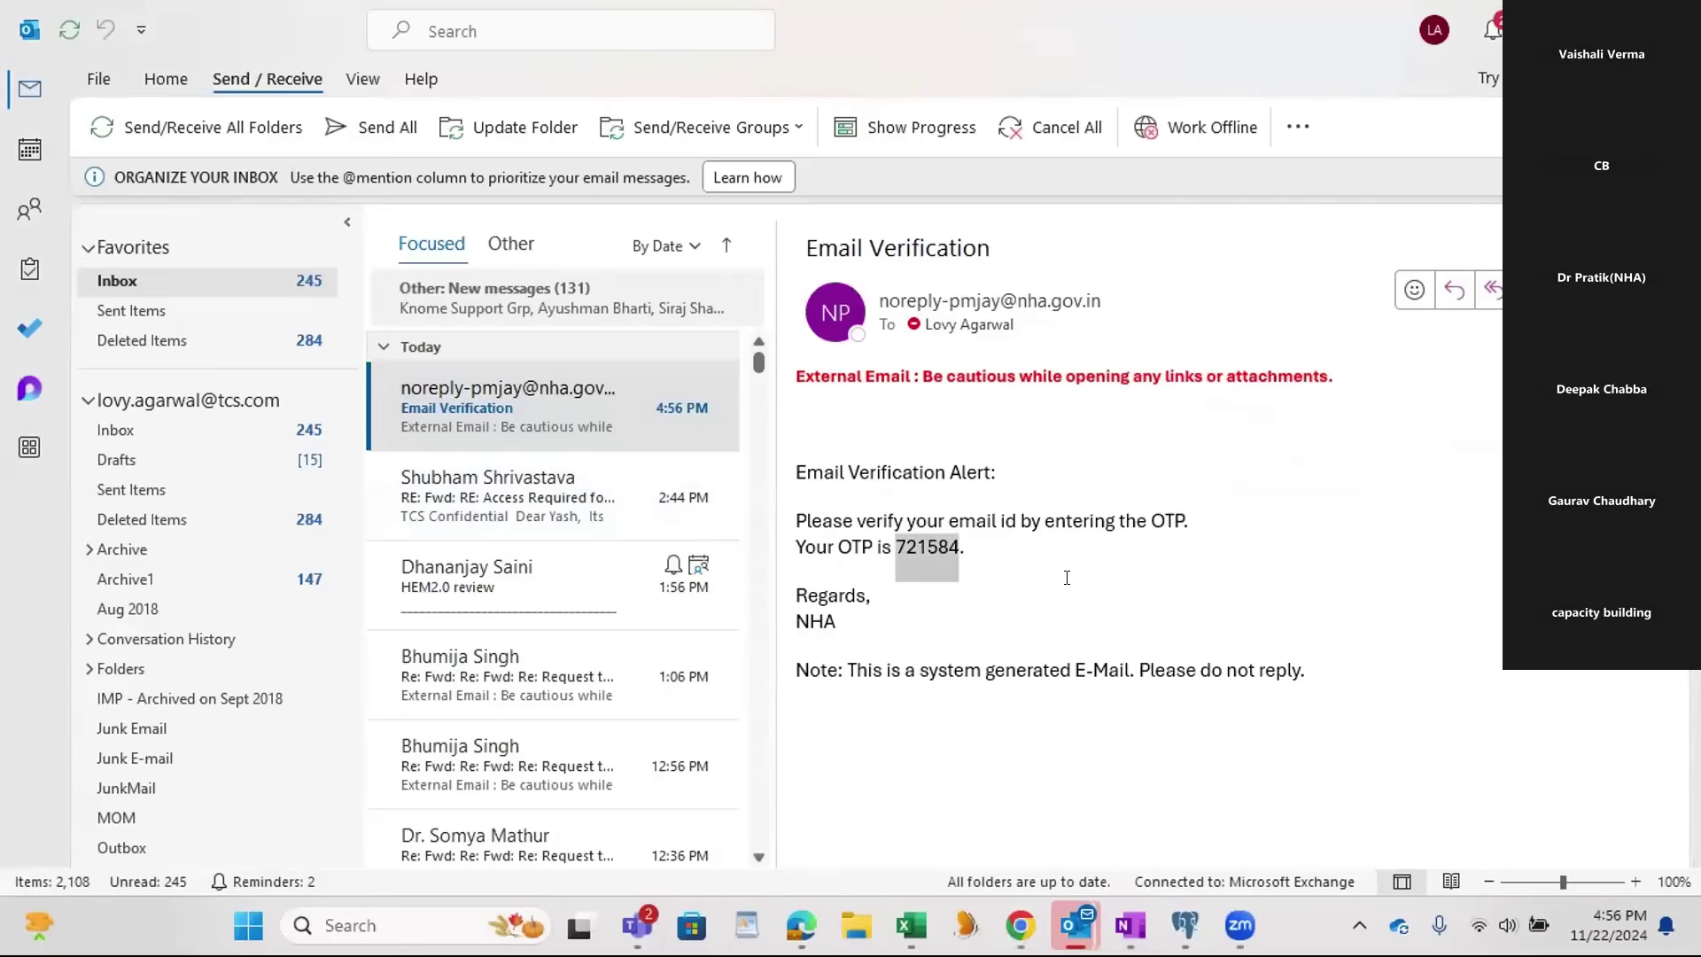
pyautogui.hotkey('alt', 'Tab')
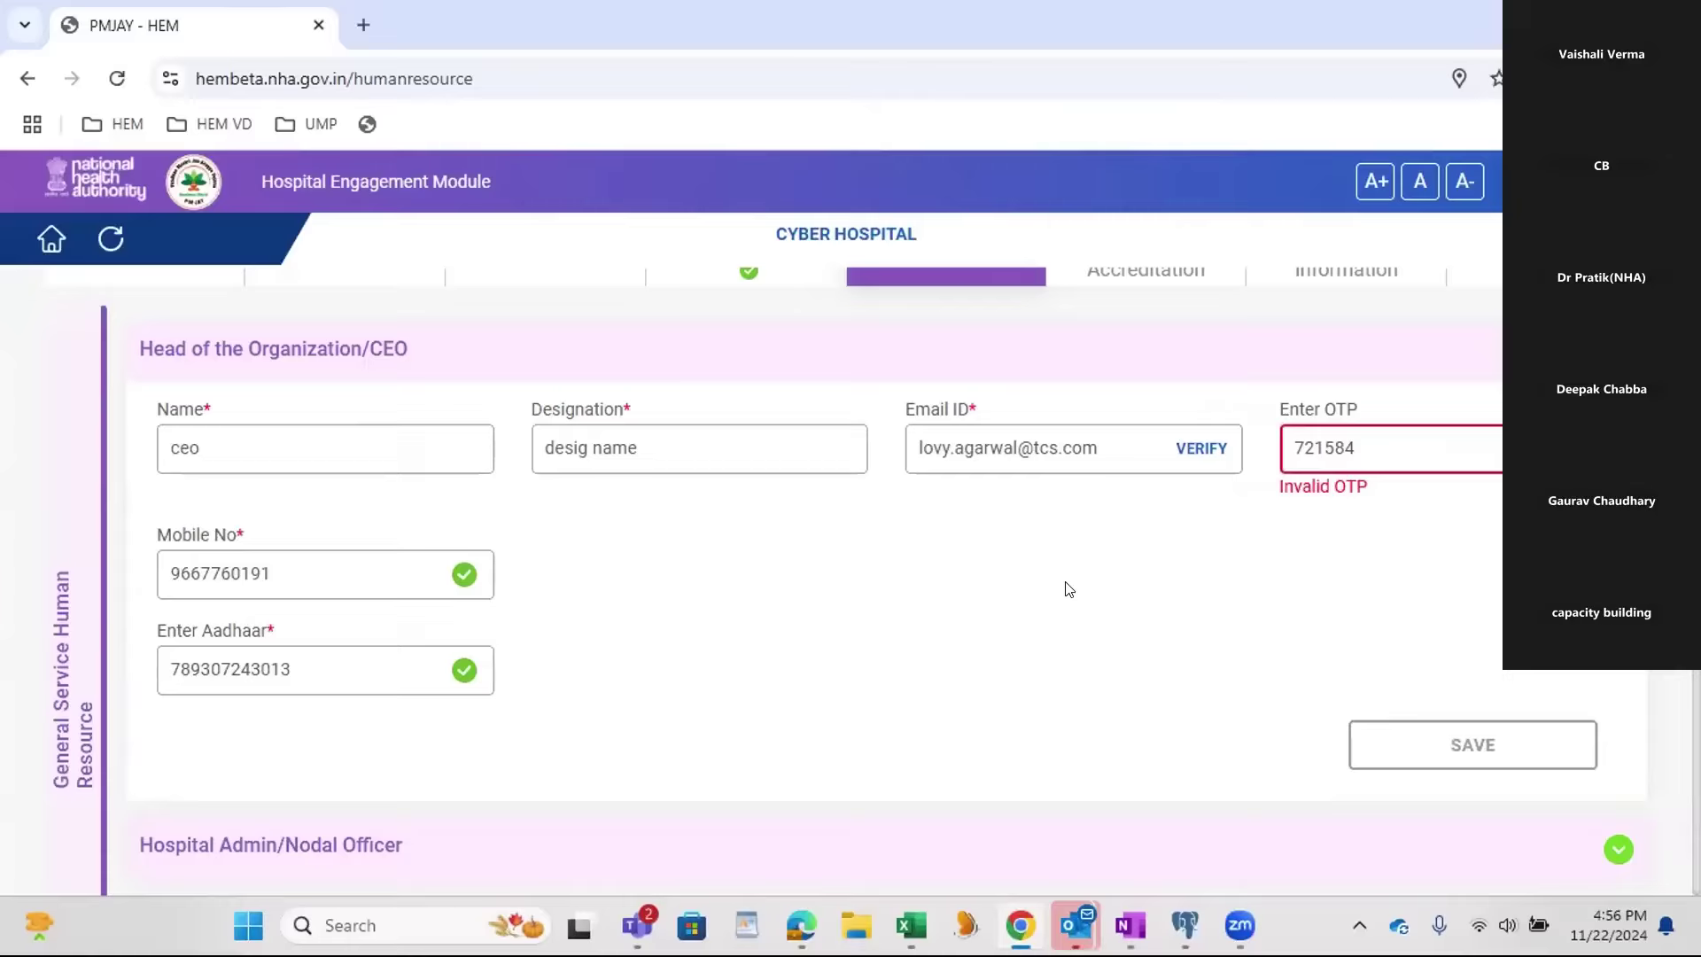
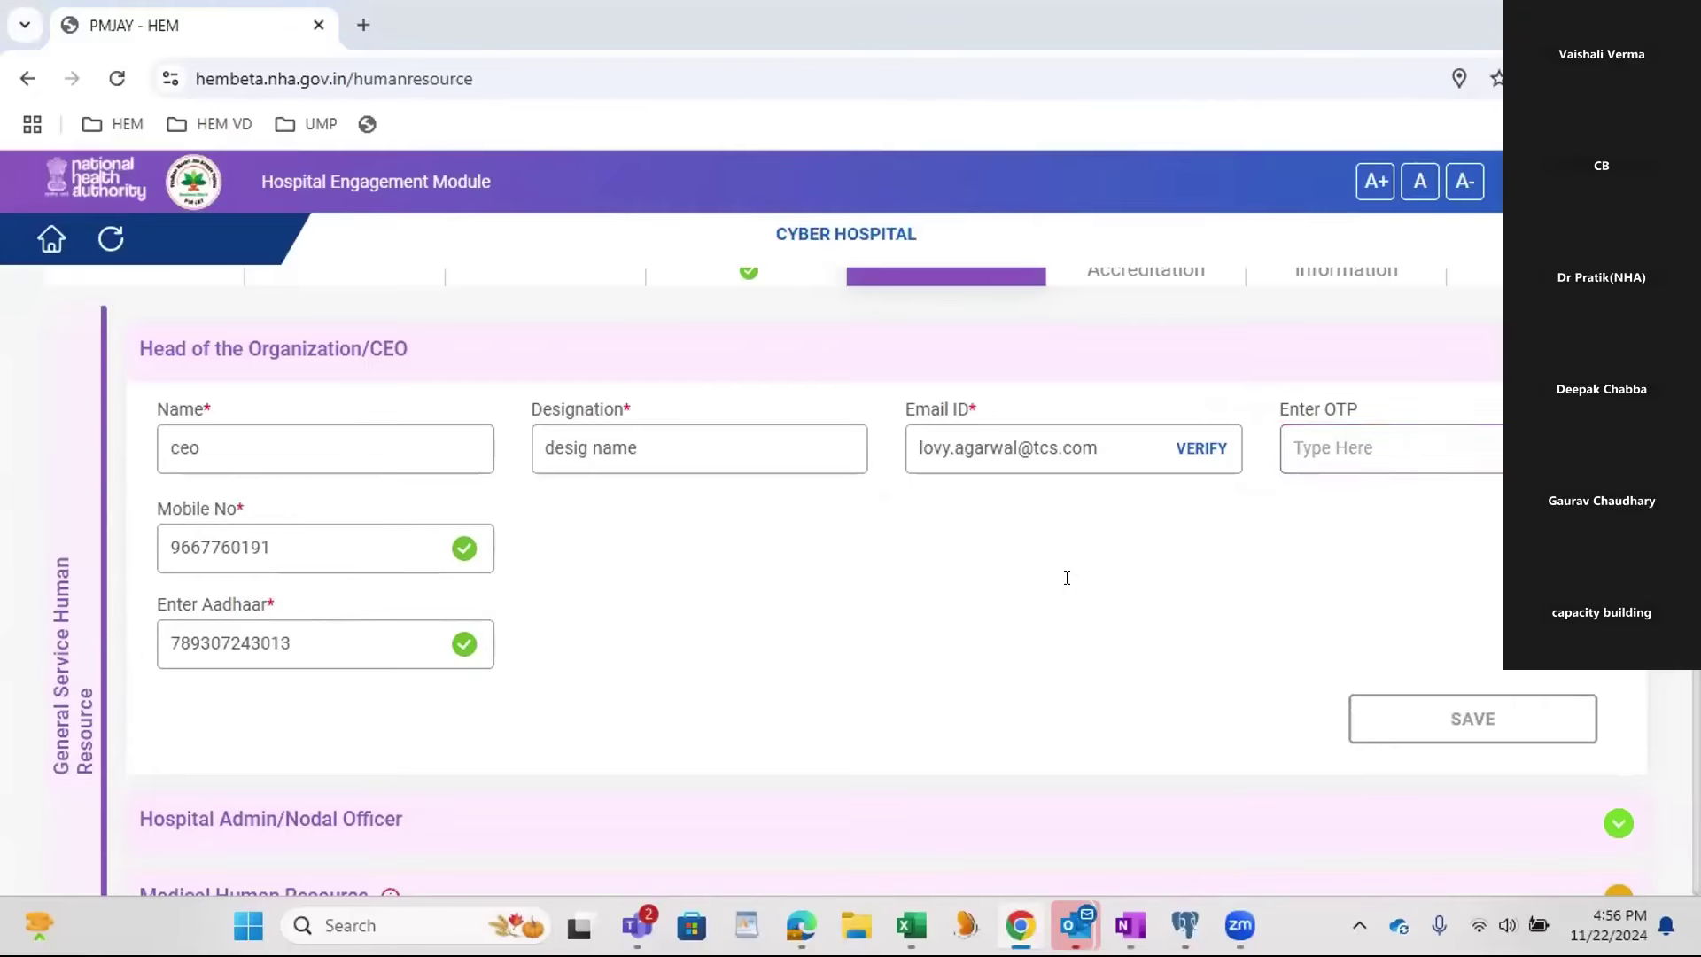
pyautogui.hotkey('alt', 'Tab')
pyautogui.click(478, 370)
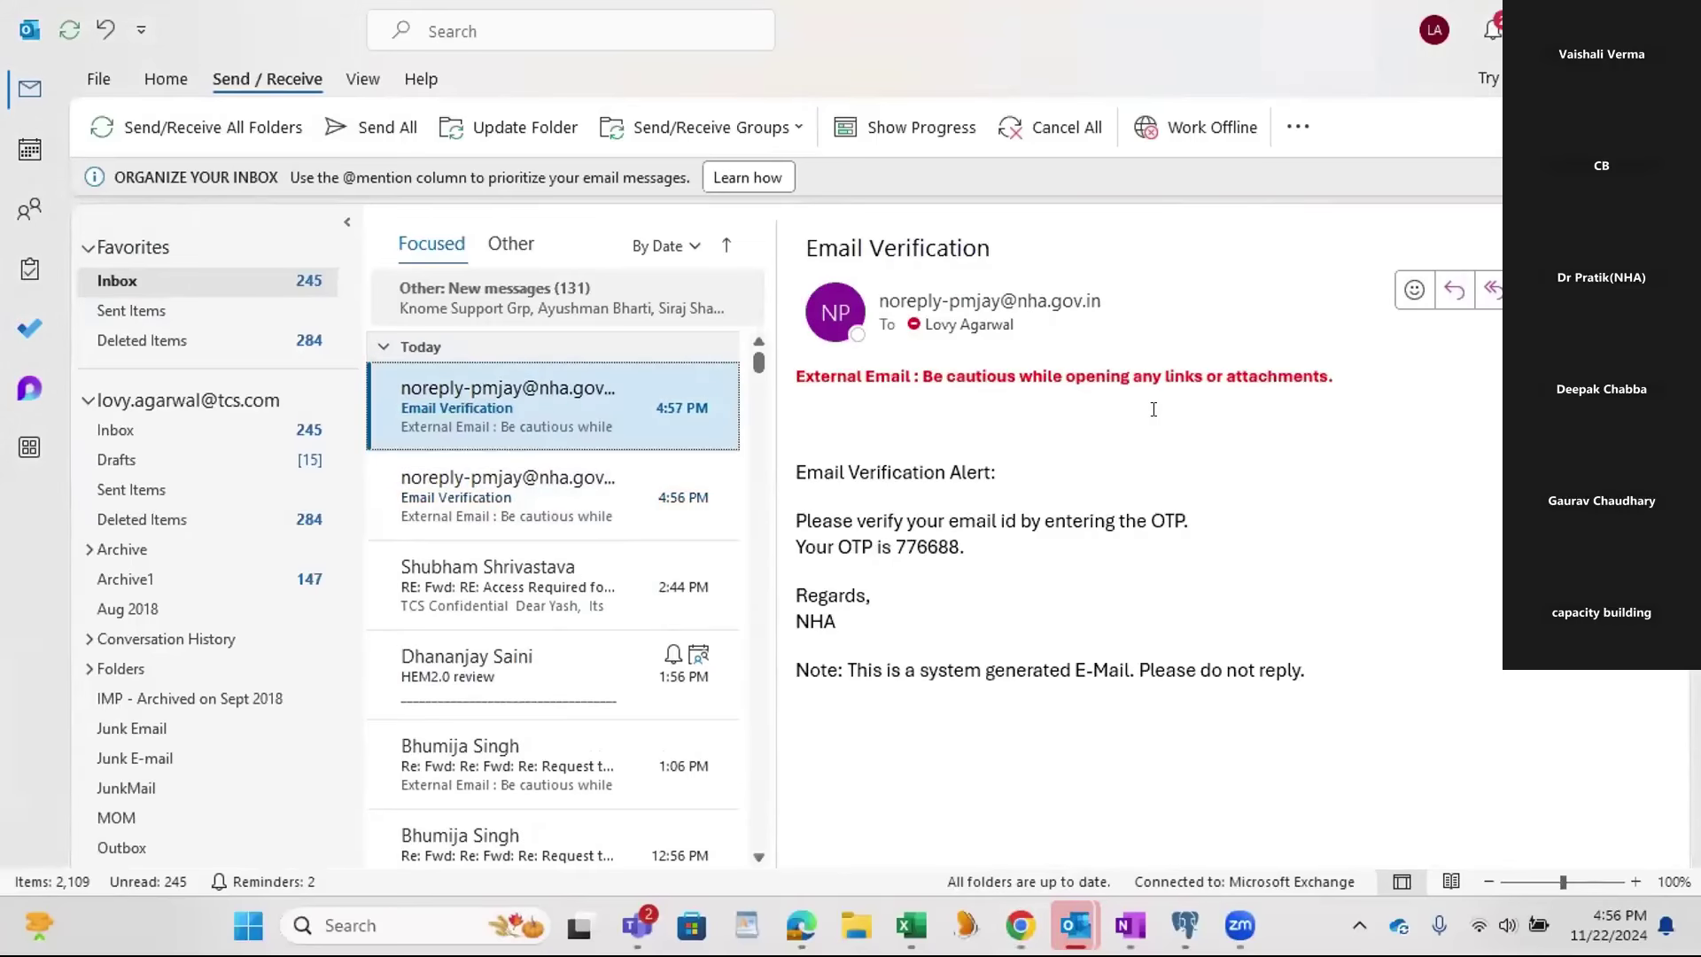
# Enter the fresh one-time code in the email OTP field so the CEO's email verifies
pyautogui.hotkey('alt', 'Tab')
pyautogui.hotkey('alt', 'Tab')
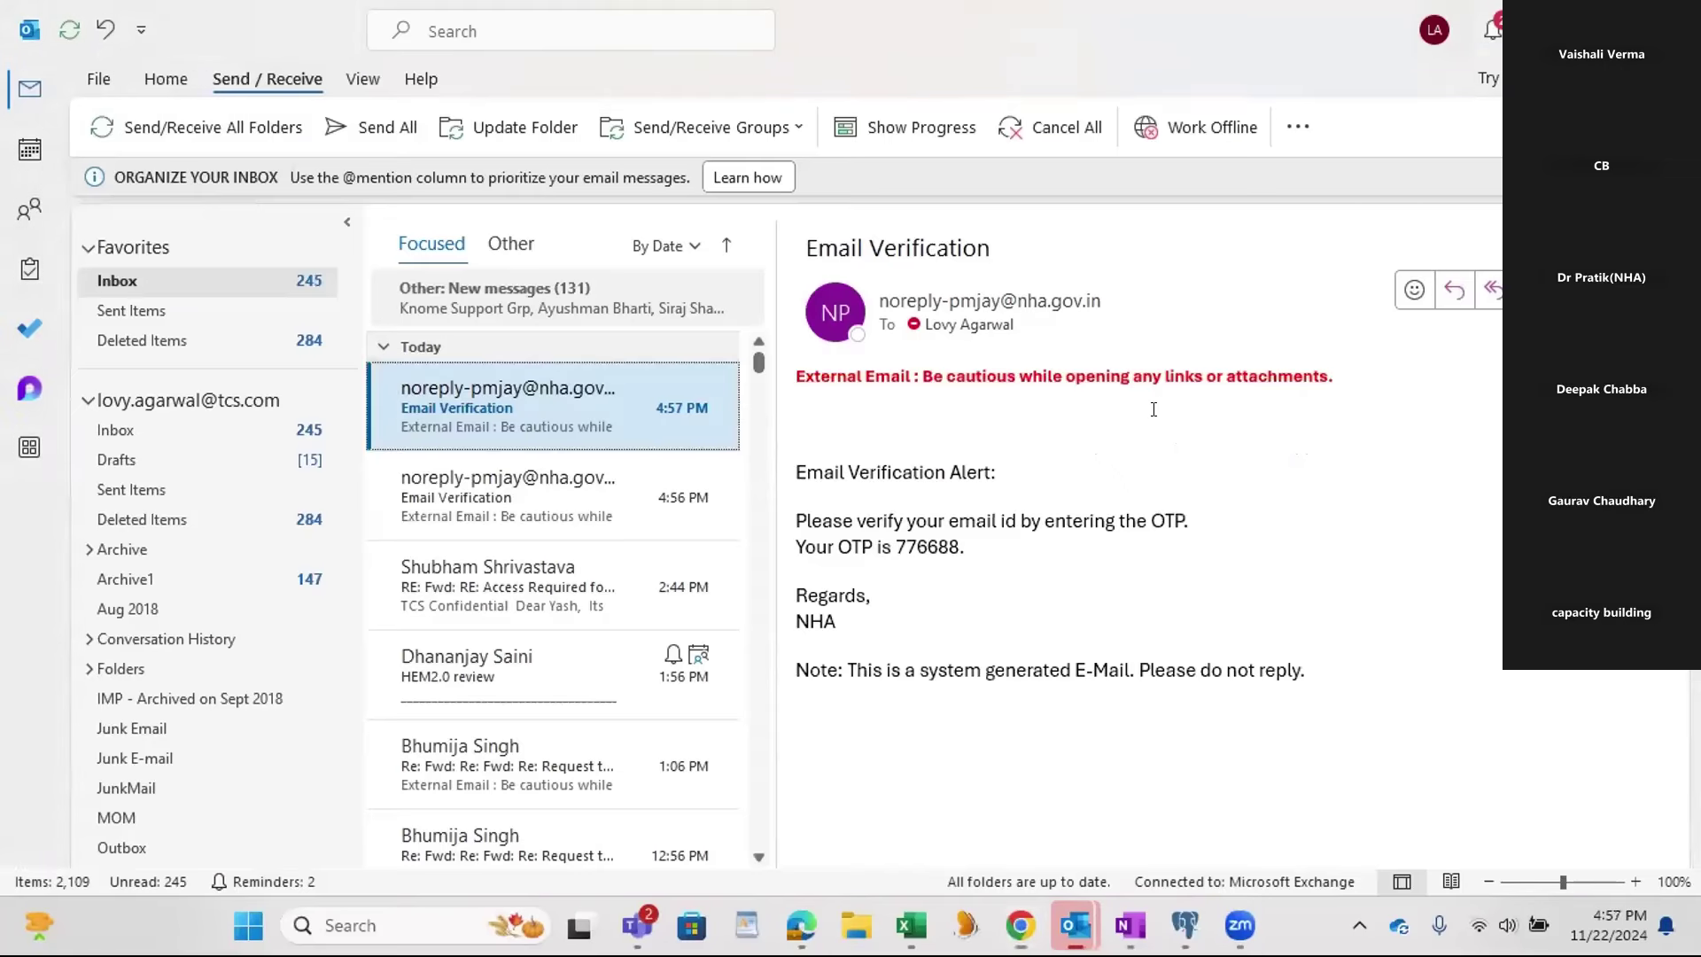
pyautogui.hotkey('alt', 'Tab')
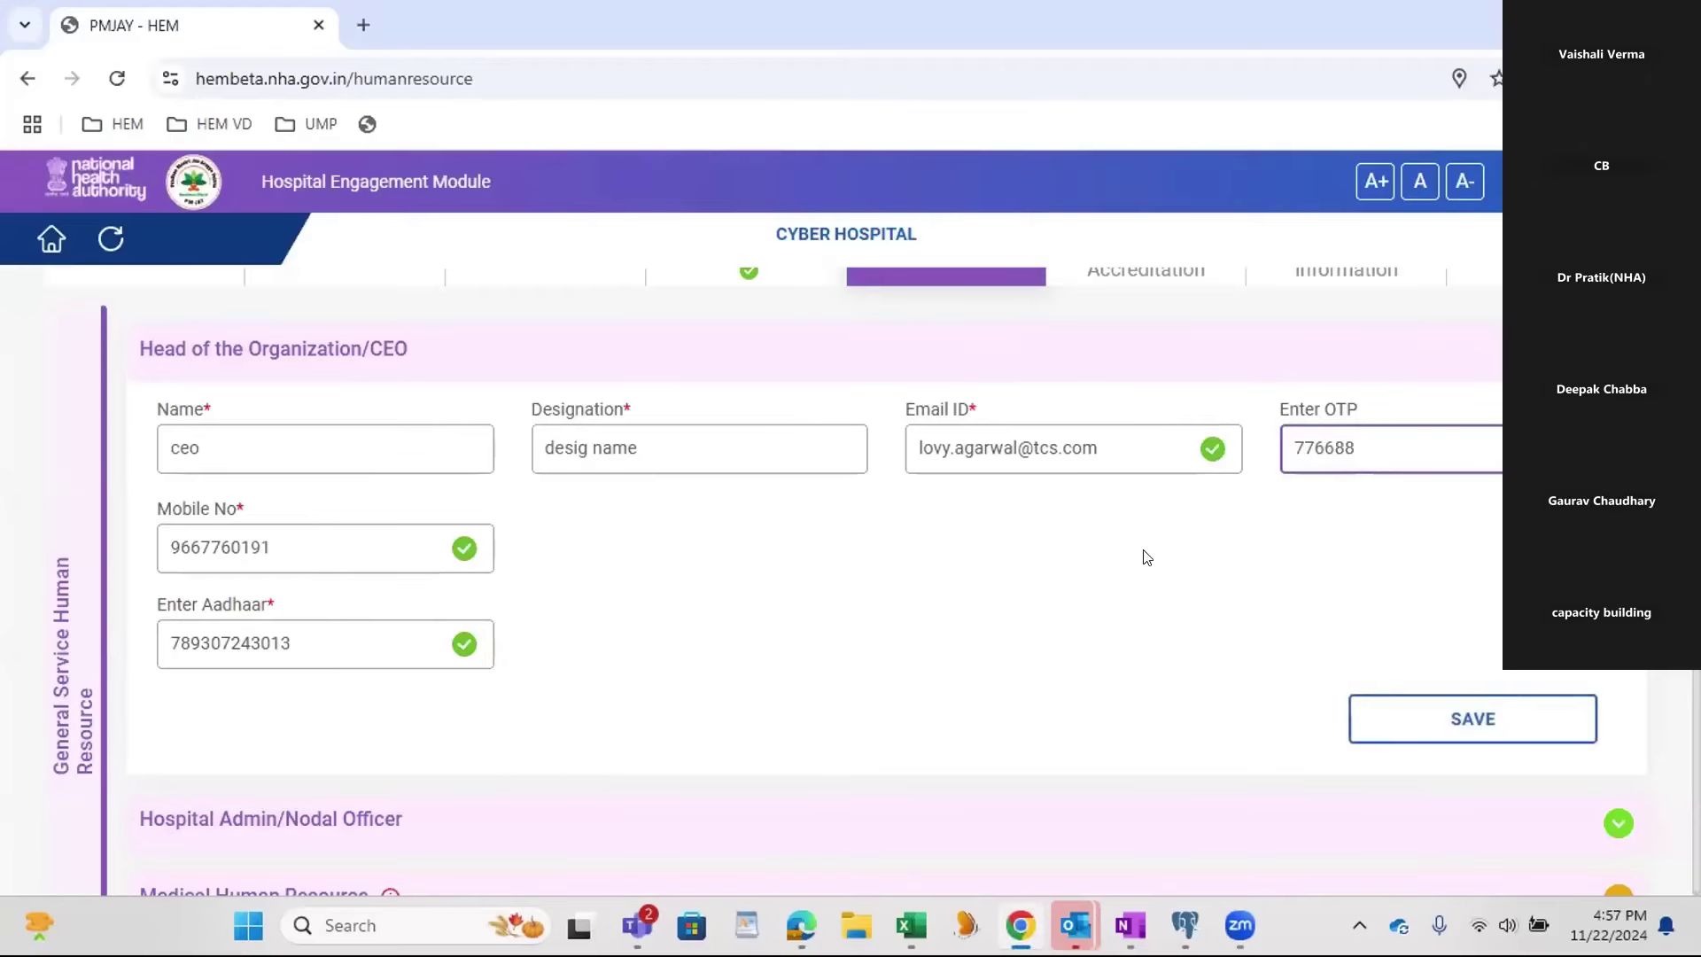
pyautogui.click(1145, 563)
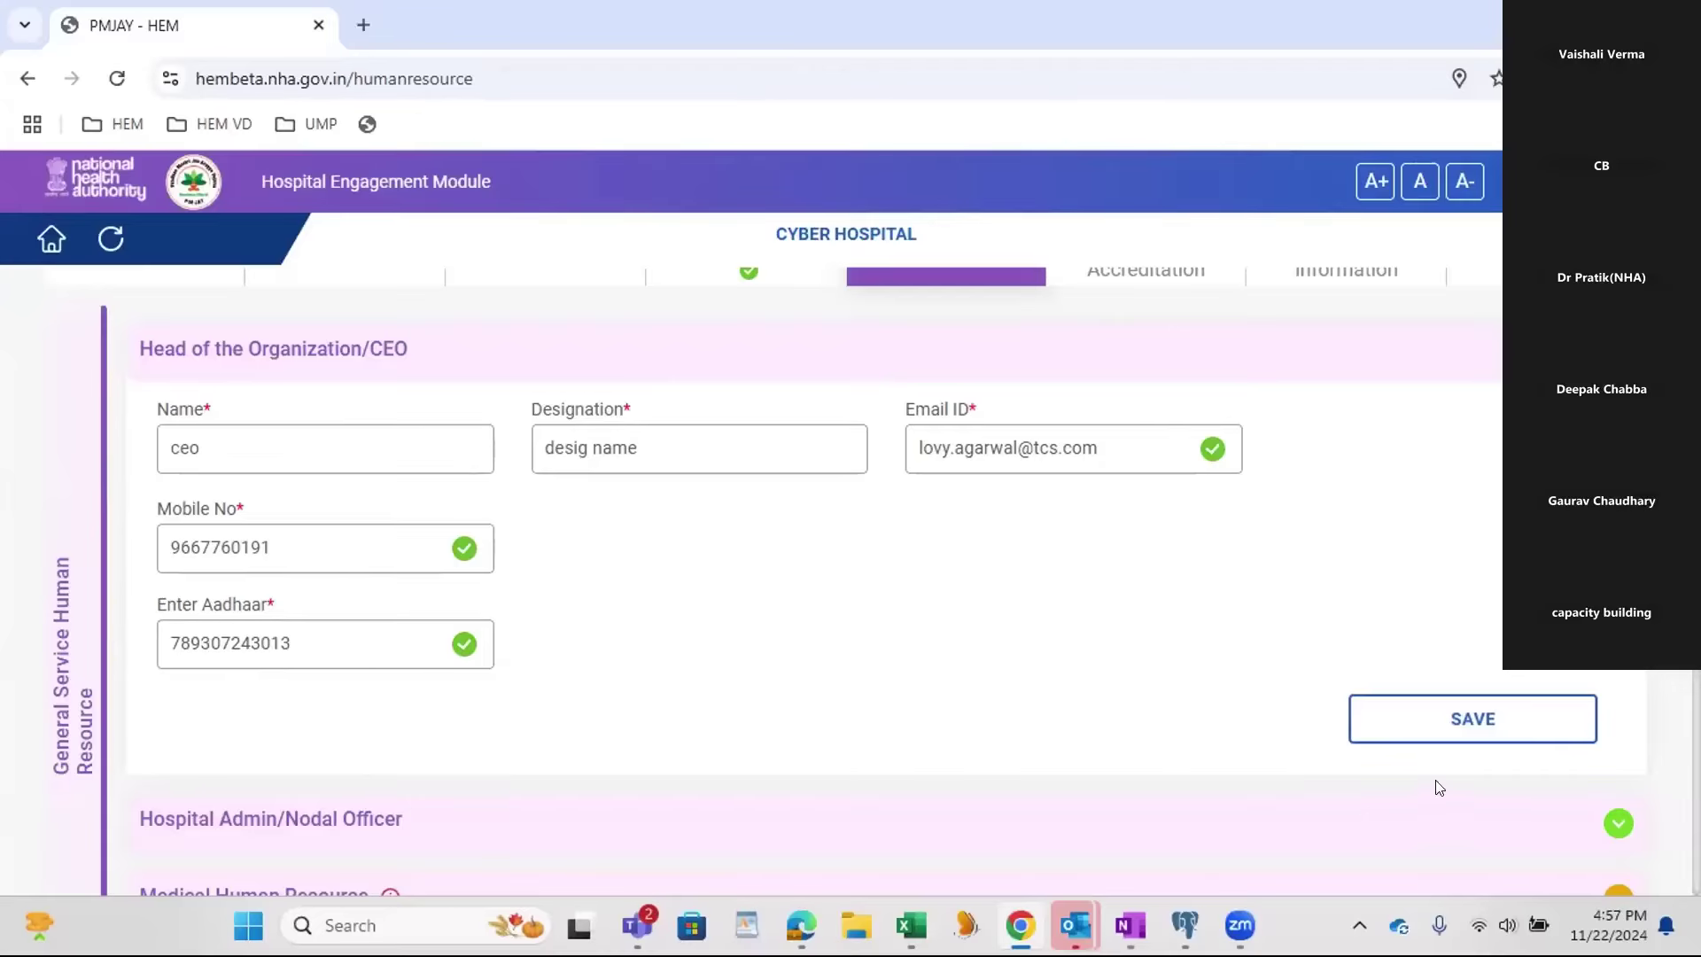
# Save the Head of the Organization/CEO details and confirm the success message
pyautogui.click(1171, 434)
pyautogui.click(1399, 719)
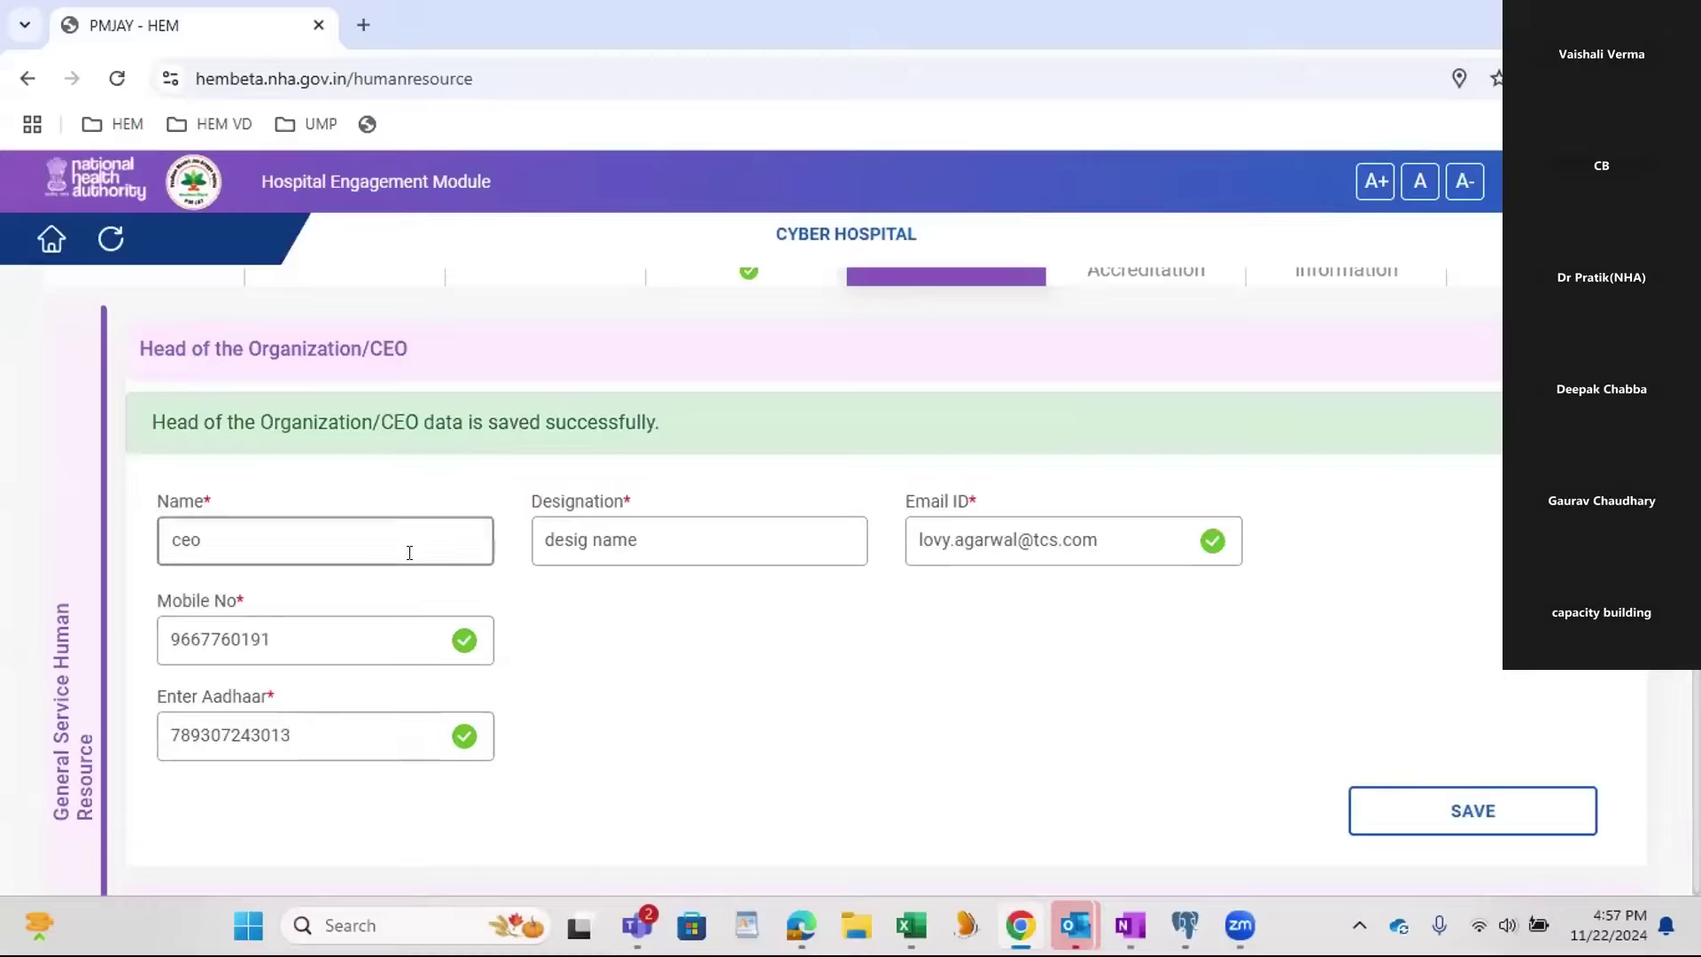
pyautogui.click(607, 423)
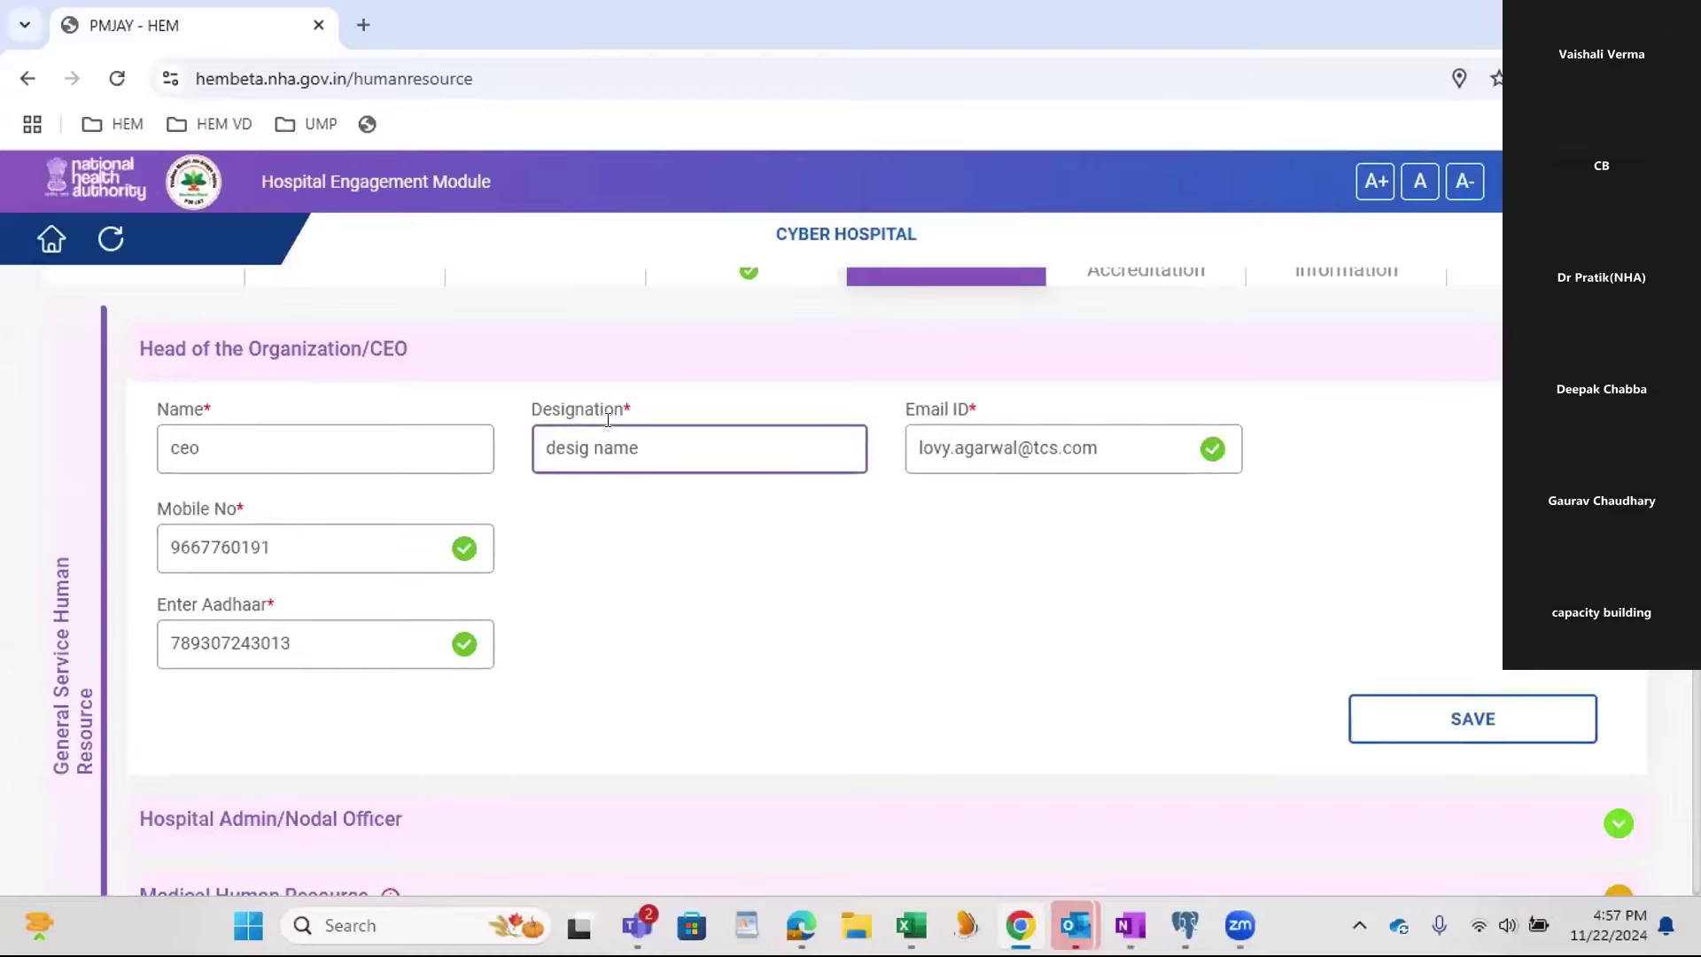
pyautogui.click(943, 542)
pyautogui.scroll(-3, 948, 585)
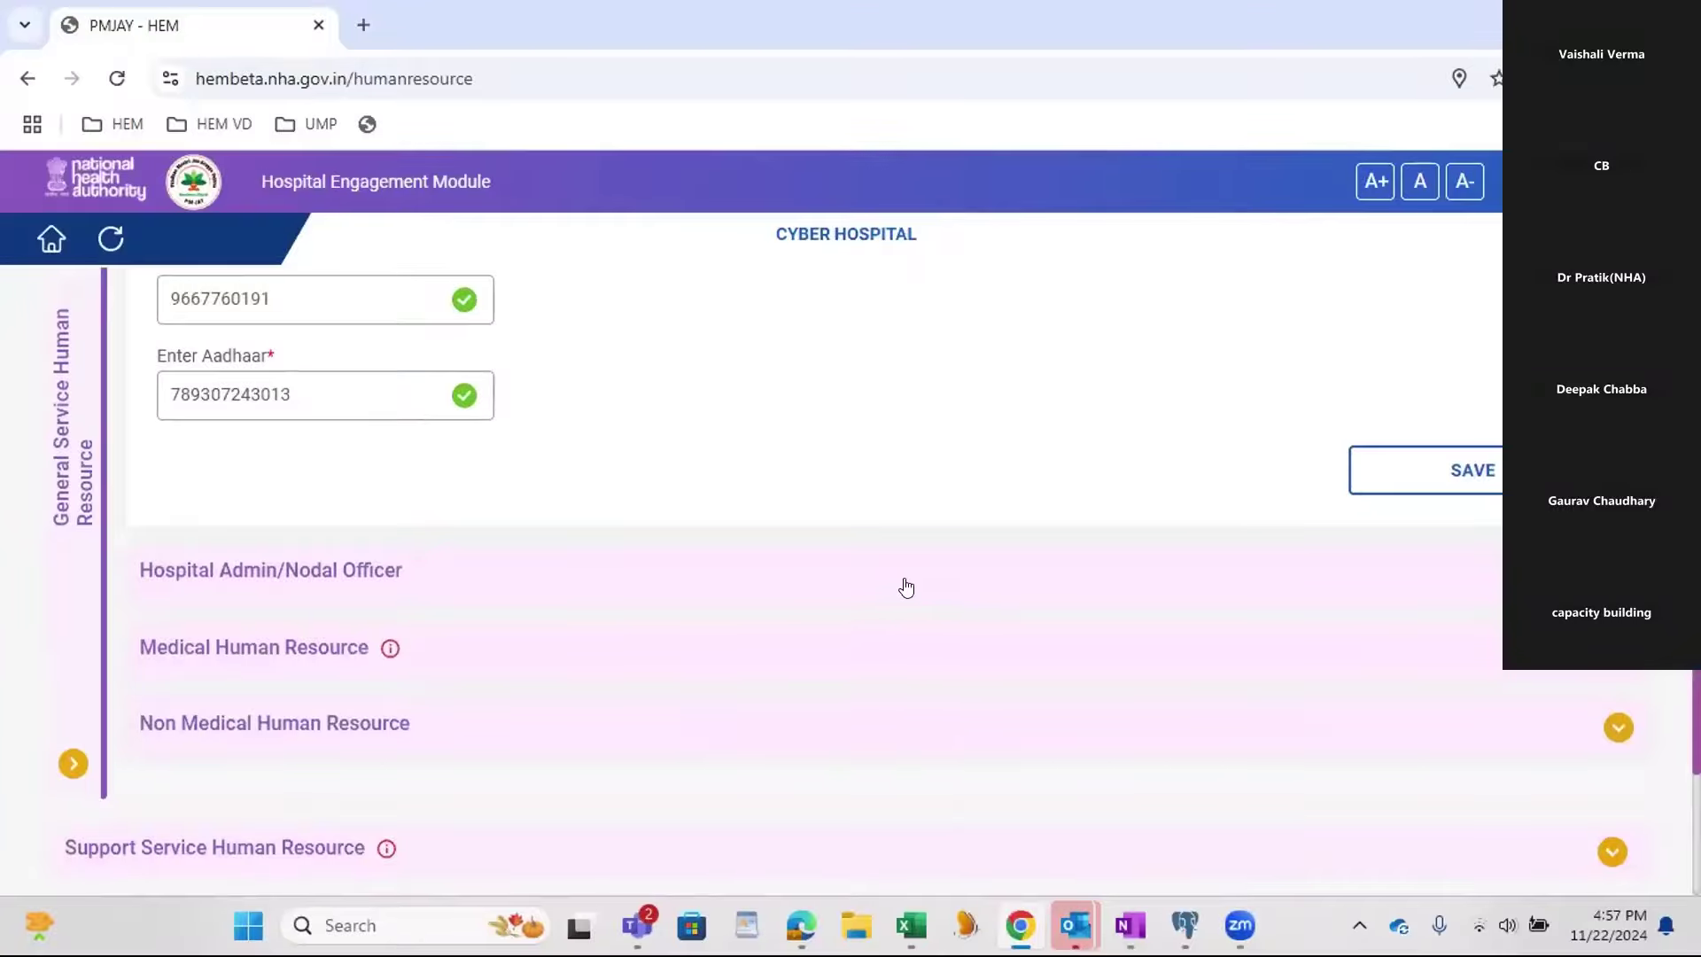
# Review the prefilled Hospital Admin/Nodal Officer details, then expand the Medical Human Resource form
pyautogui.click(476, 586)
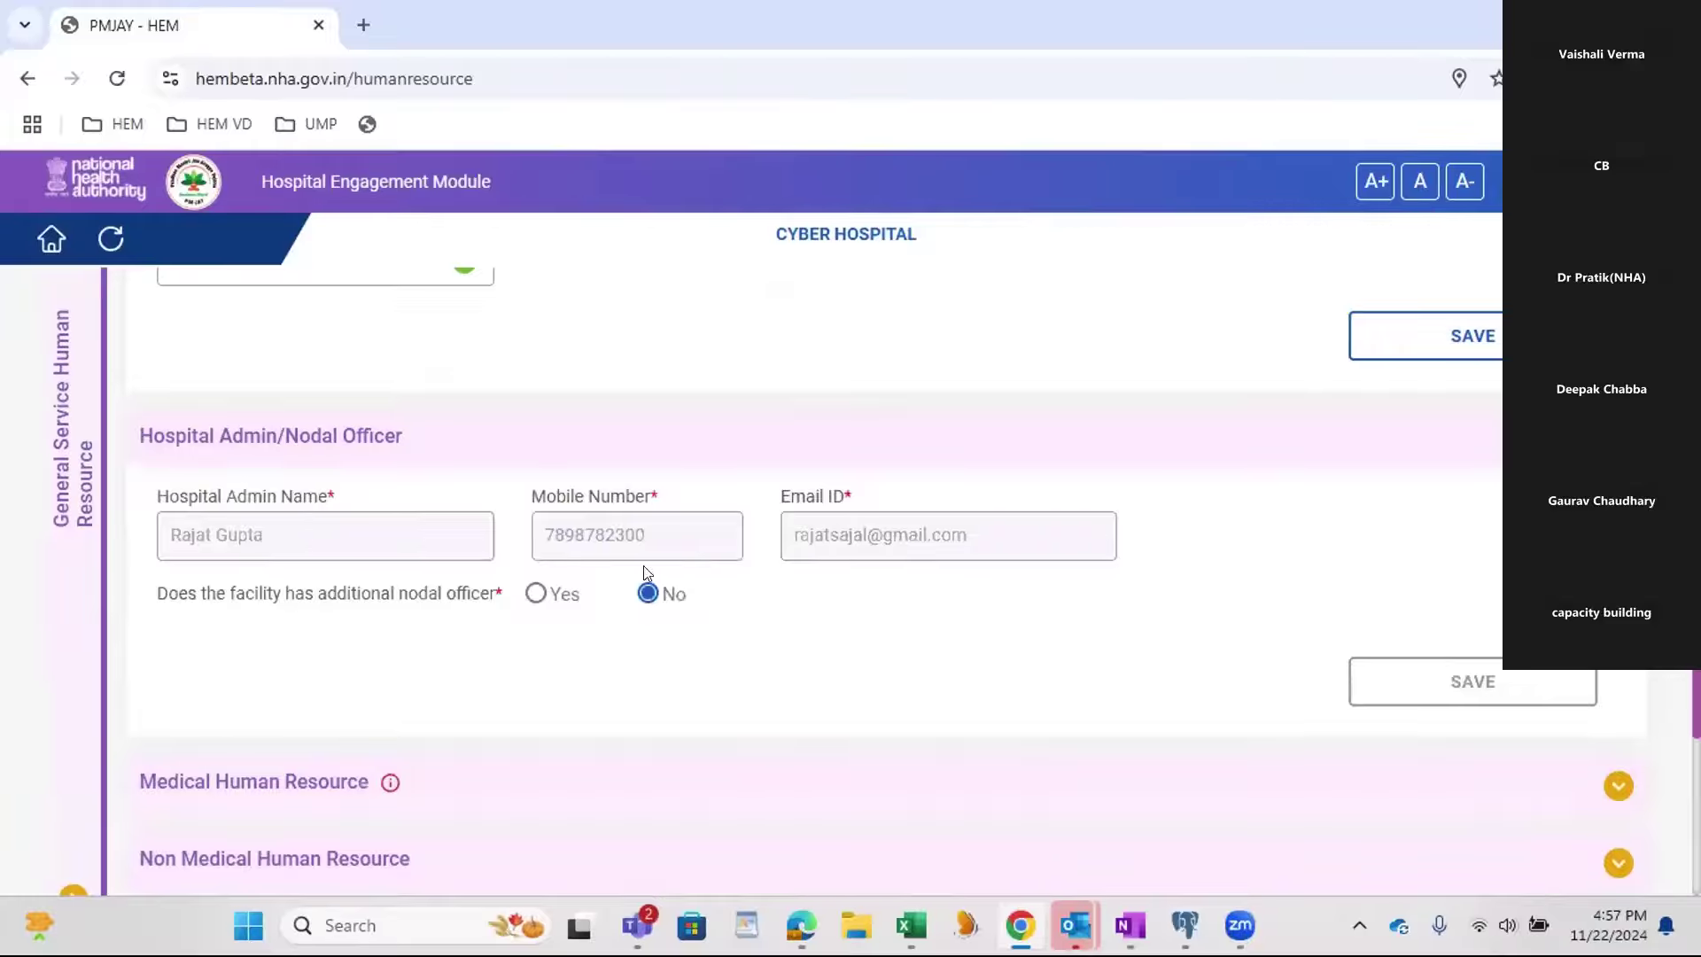
pyautogui.tripleClick(366, 511)
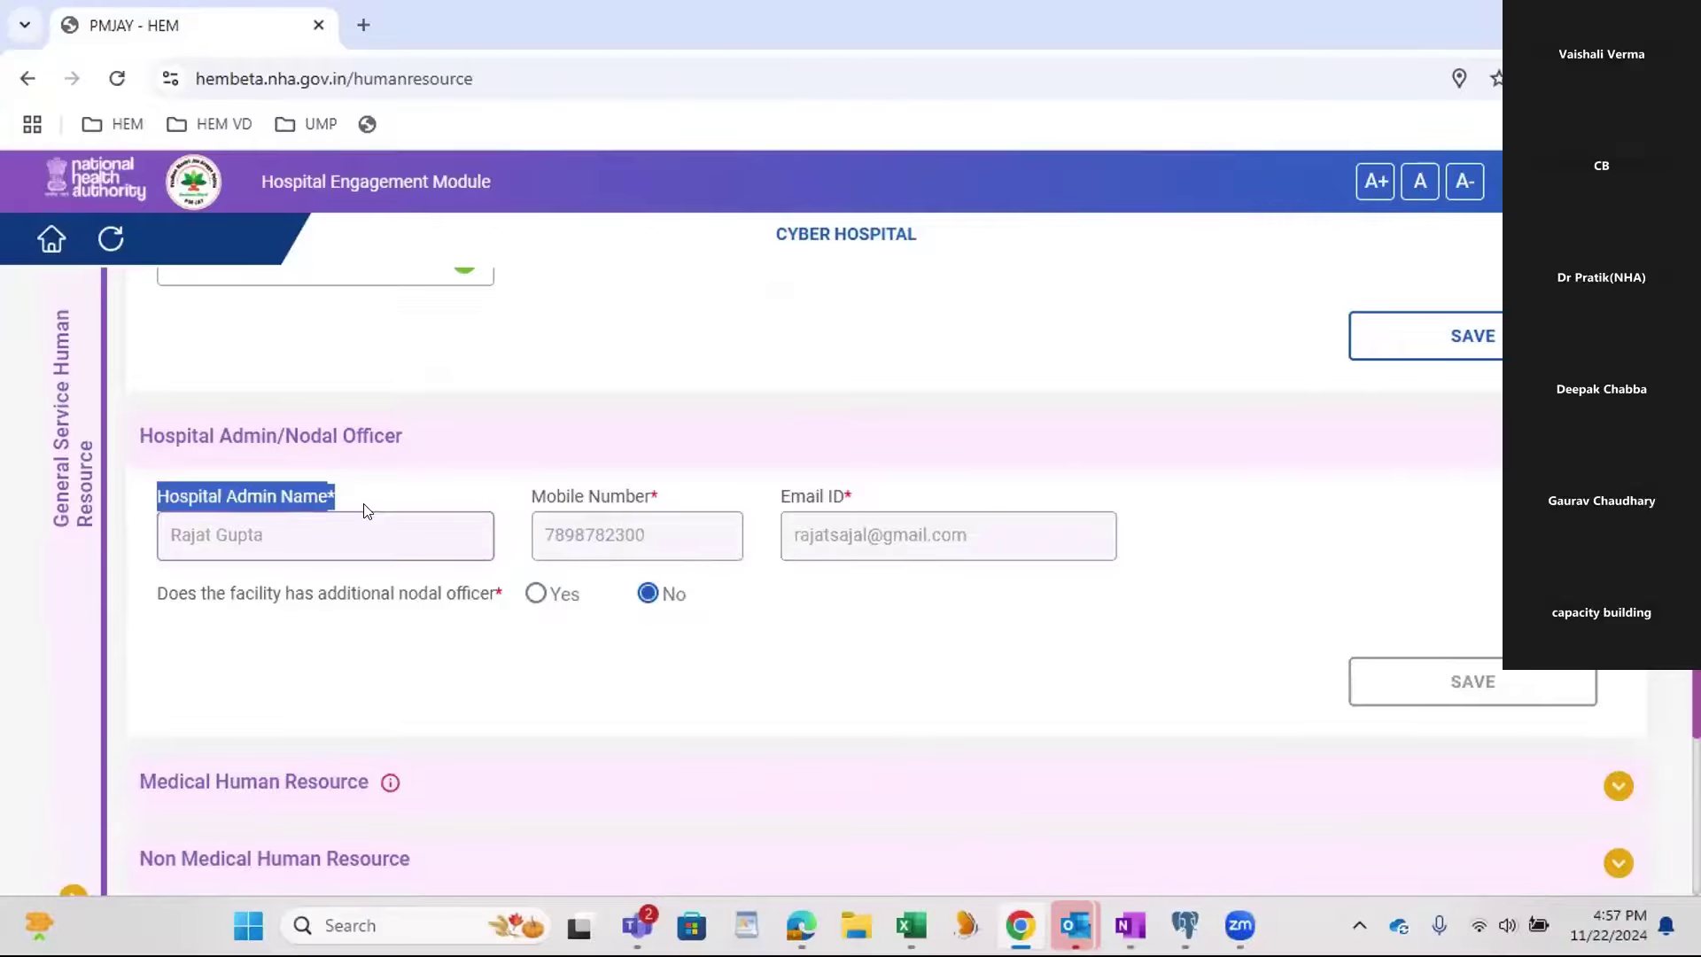
pyautogui.moveTo(495, 490); pyautogui.dragTo(695, 501)
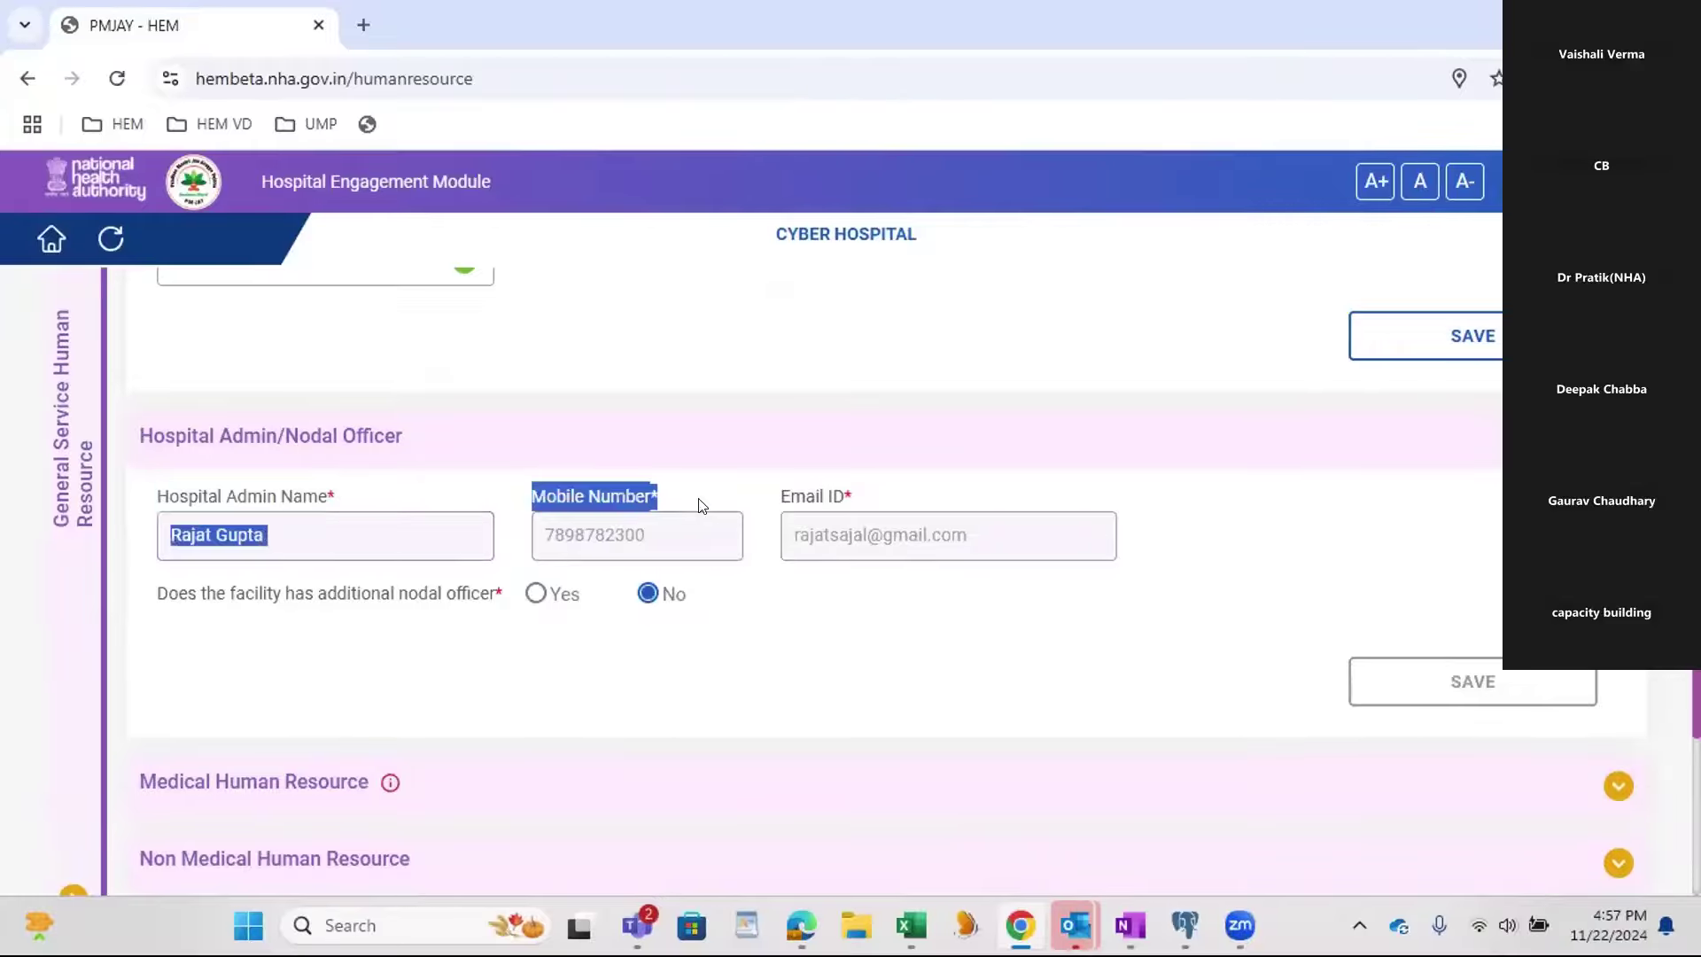
pyautogui.click(768, 577)
pyautogui.scroll(-2, 788, 598)
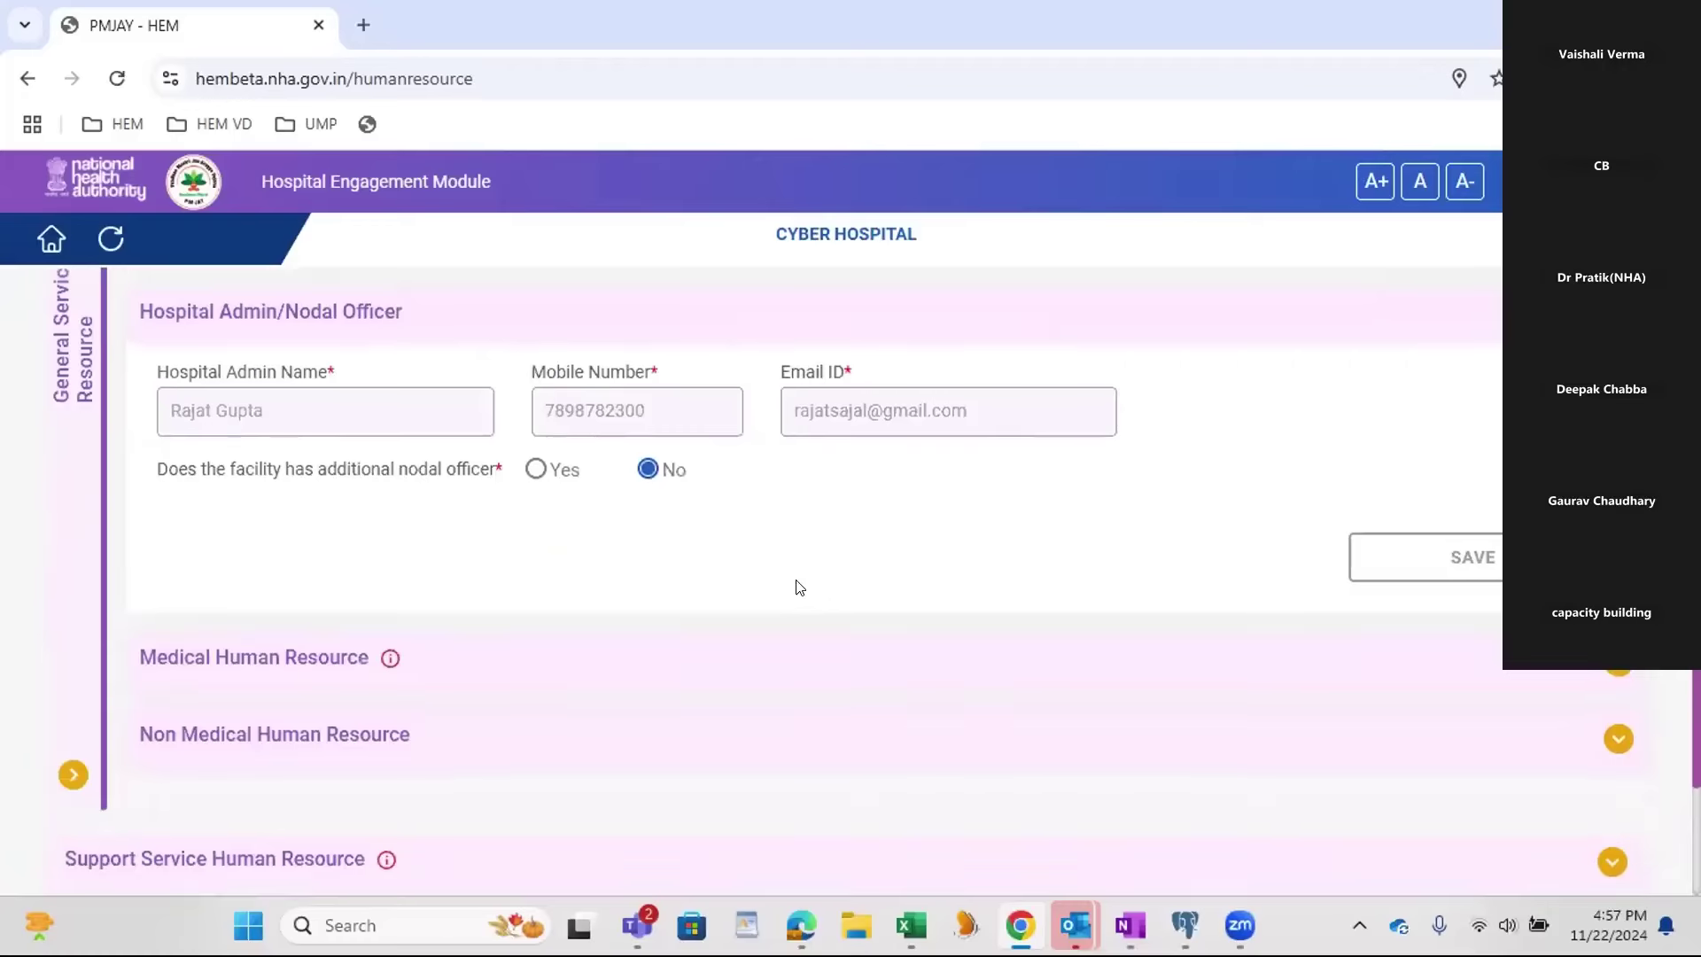
pyautogui.scroll(-2, 797, 585)
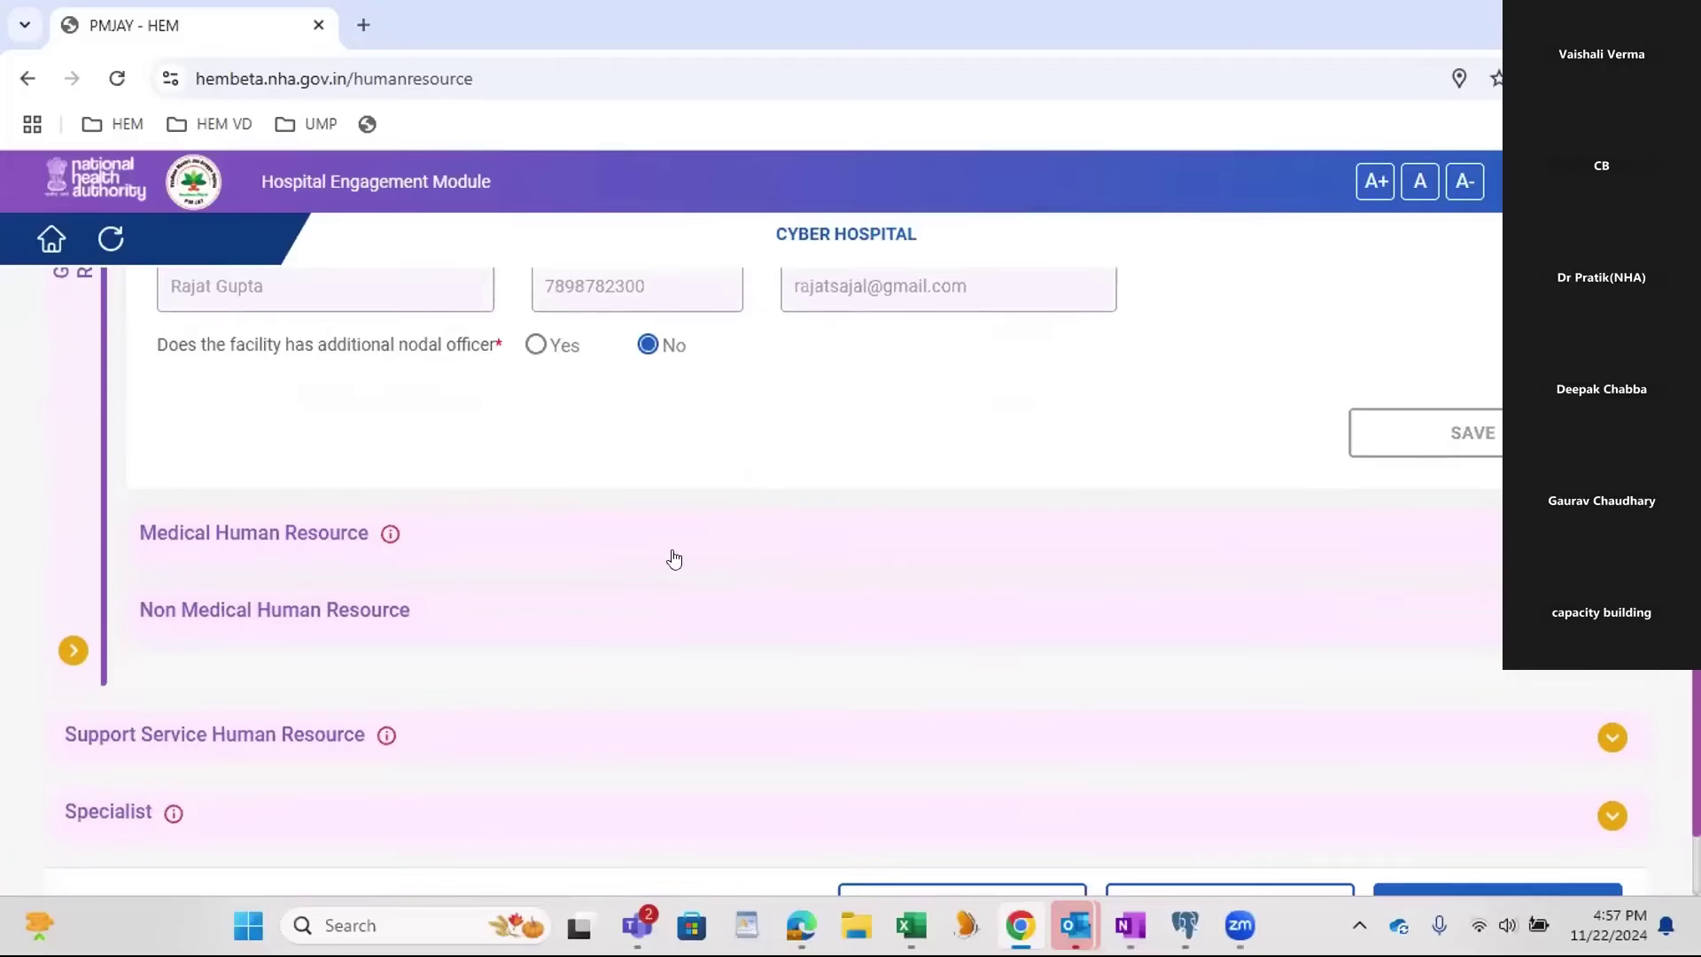
pyautogui.click(495, 546)
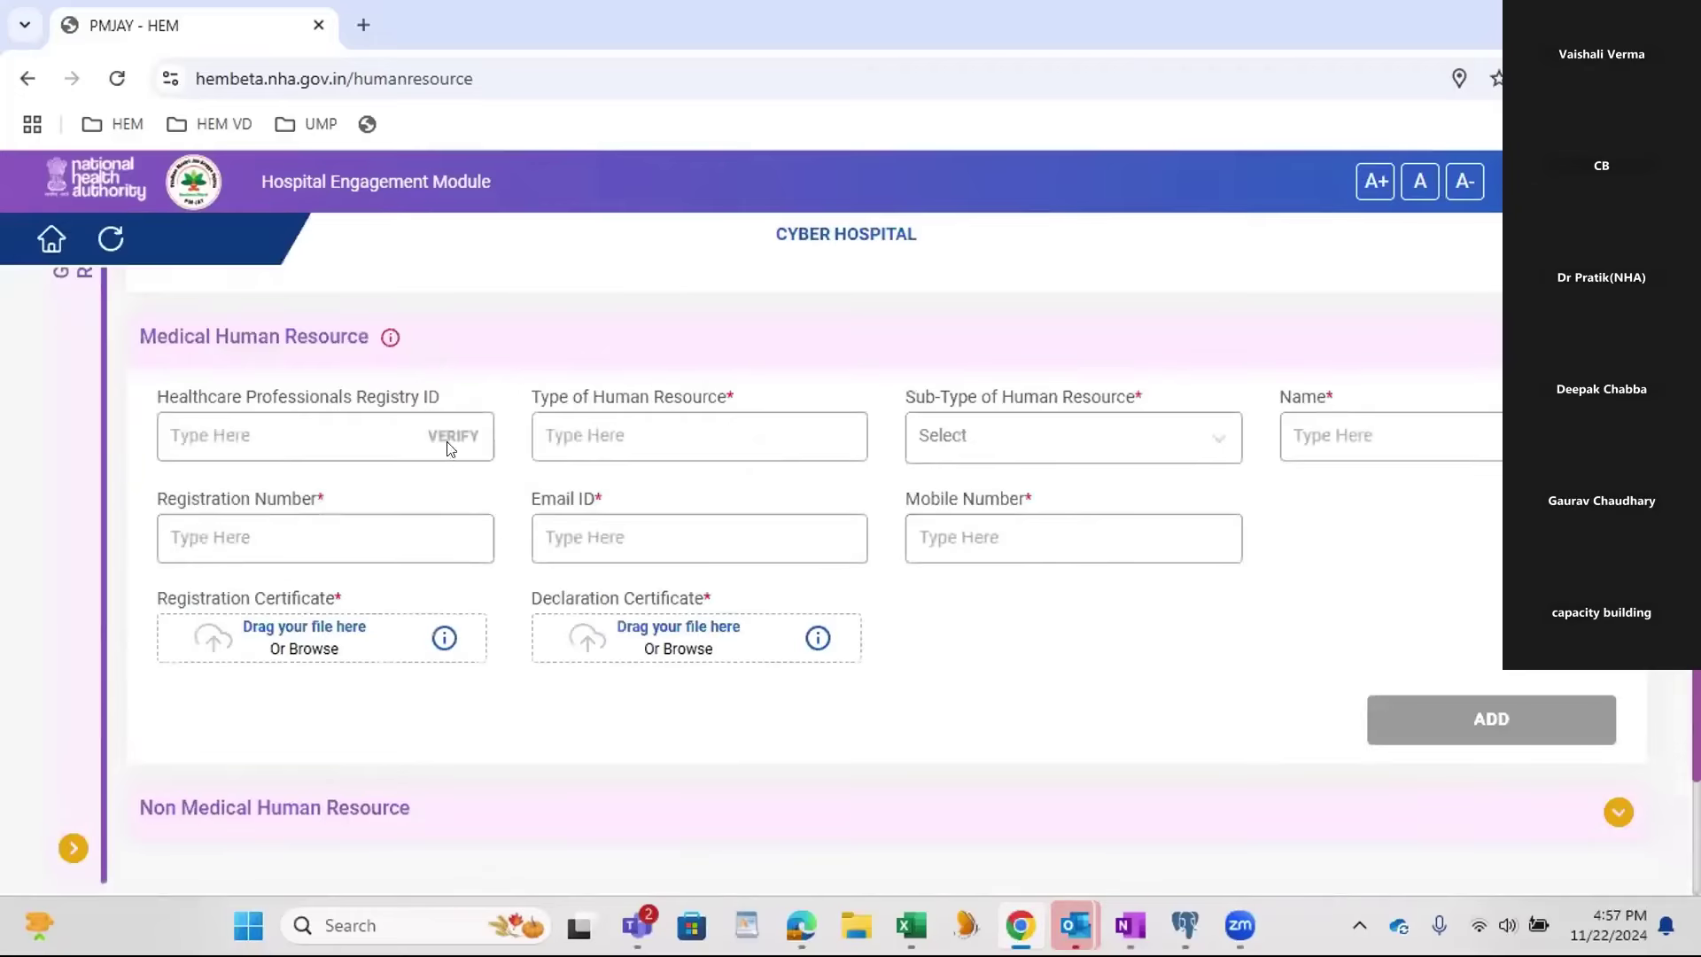
# Enter 'officer one' as the human resource type with sub-type Medical Superintendent
pyautogui.scroll(2, 390, 354)
pyautogui.click(227, 536)
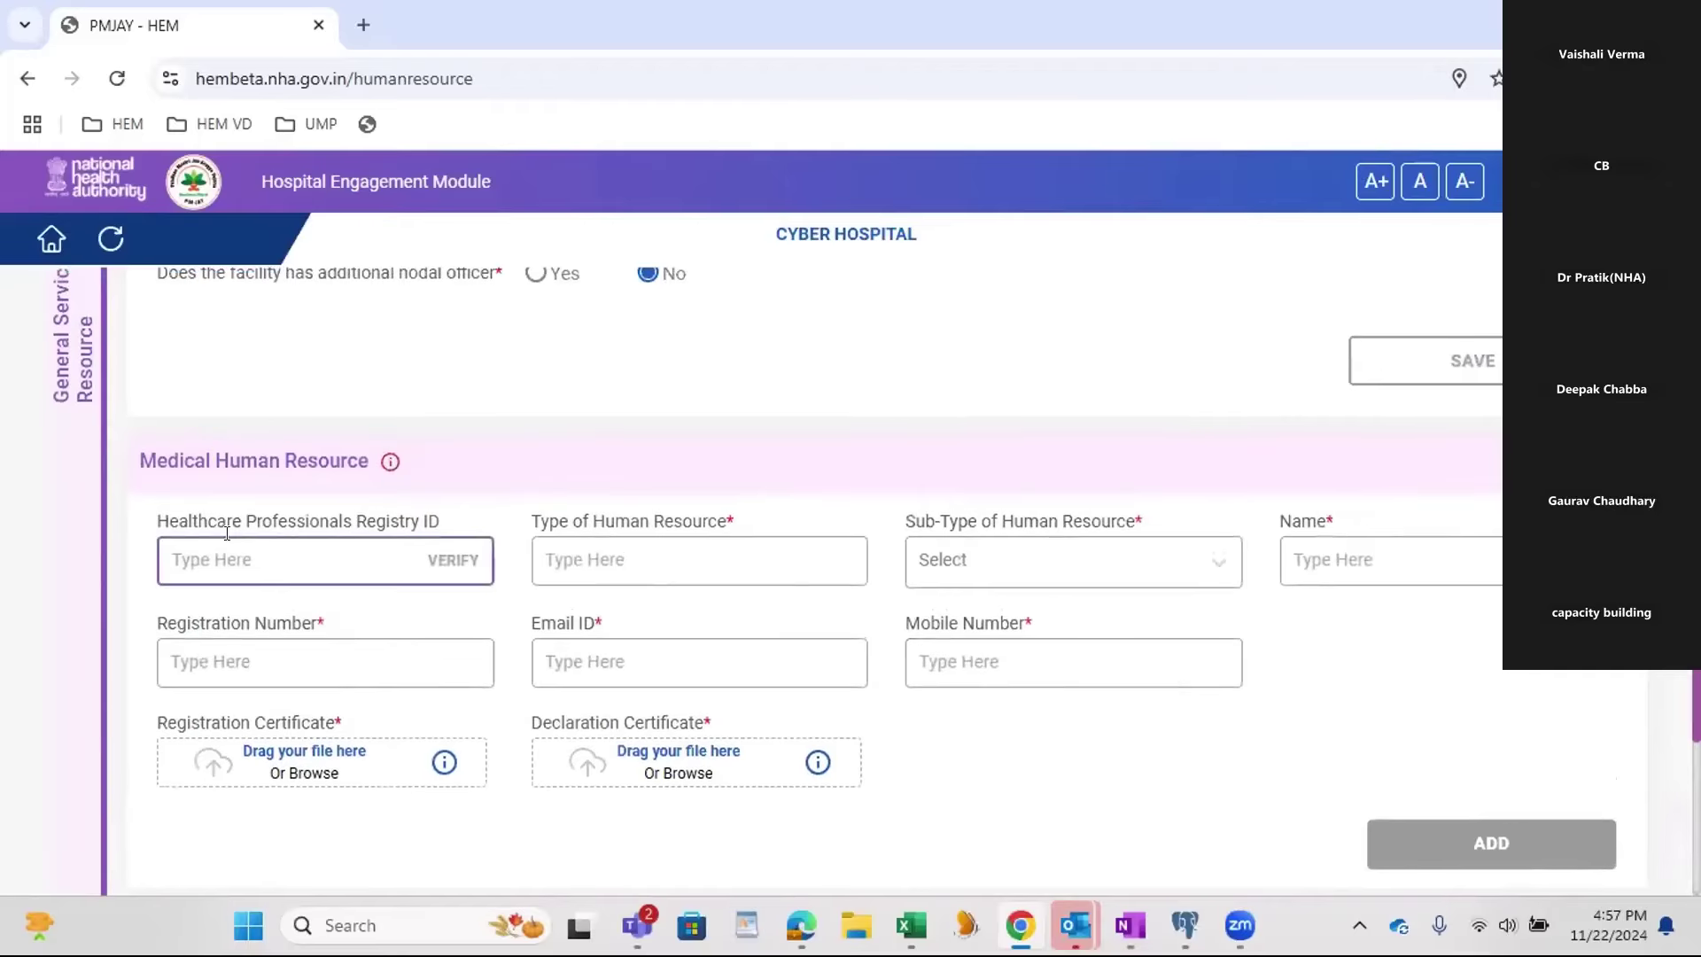
pyautogui.moveTo(390, 464)
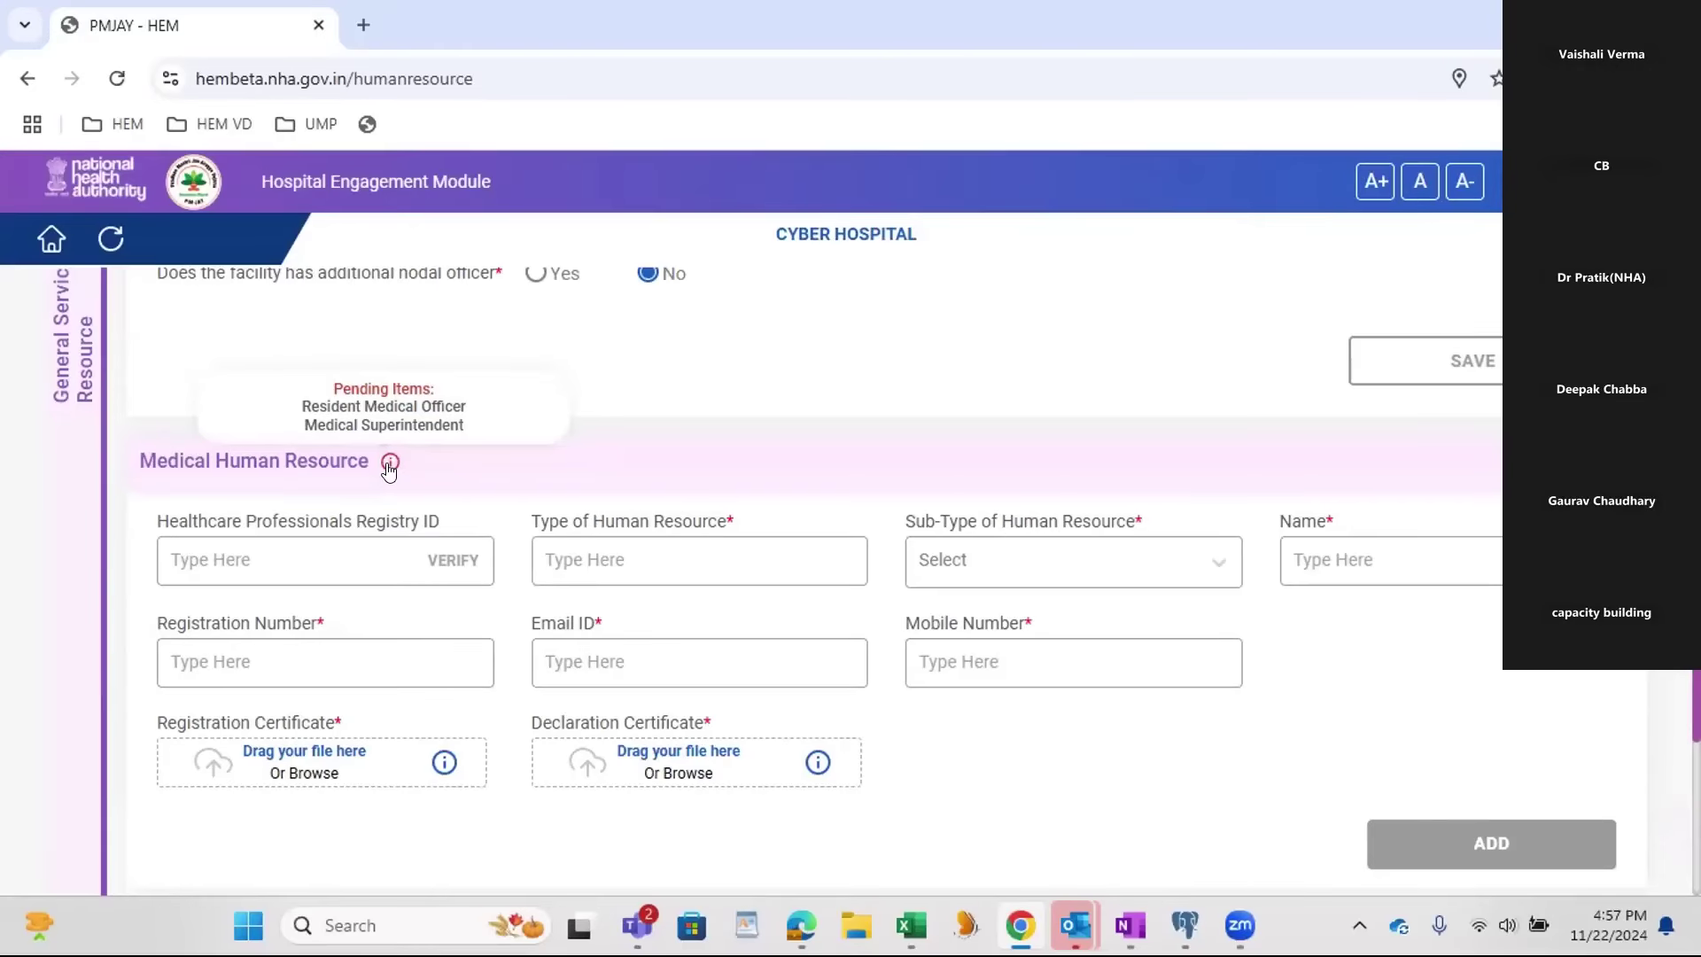
pyautogui.click(552, 554)
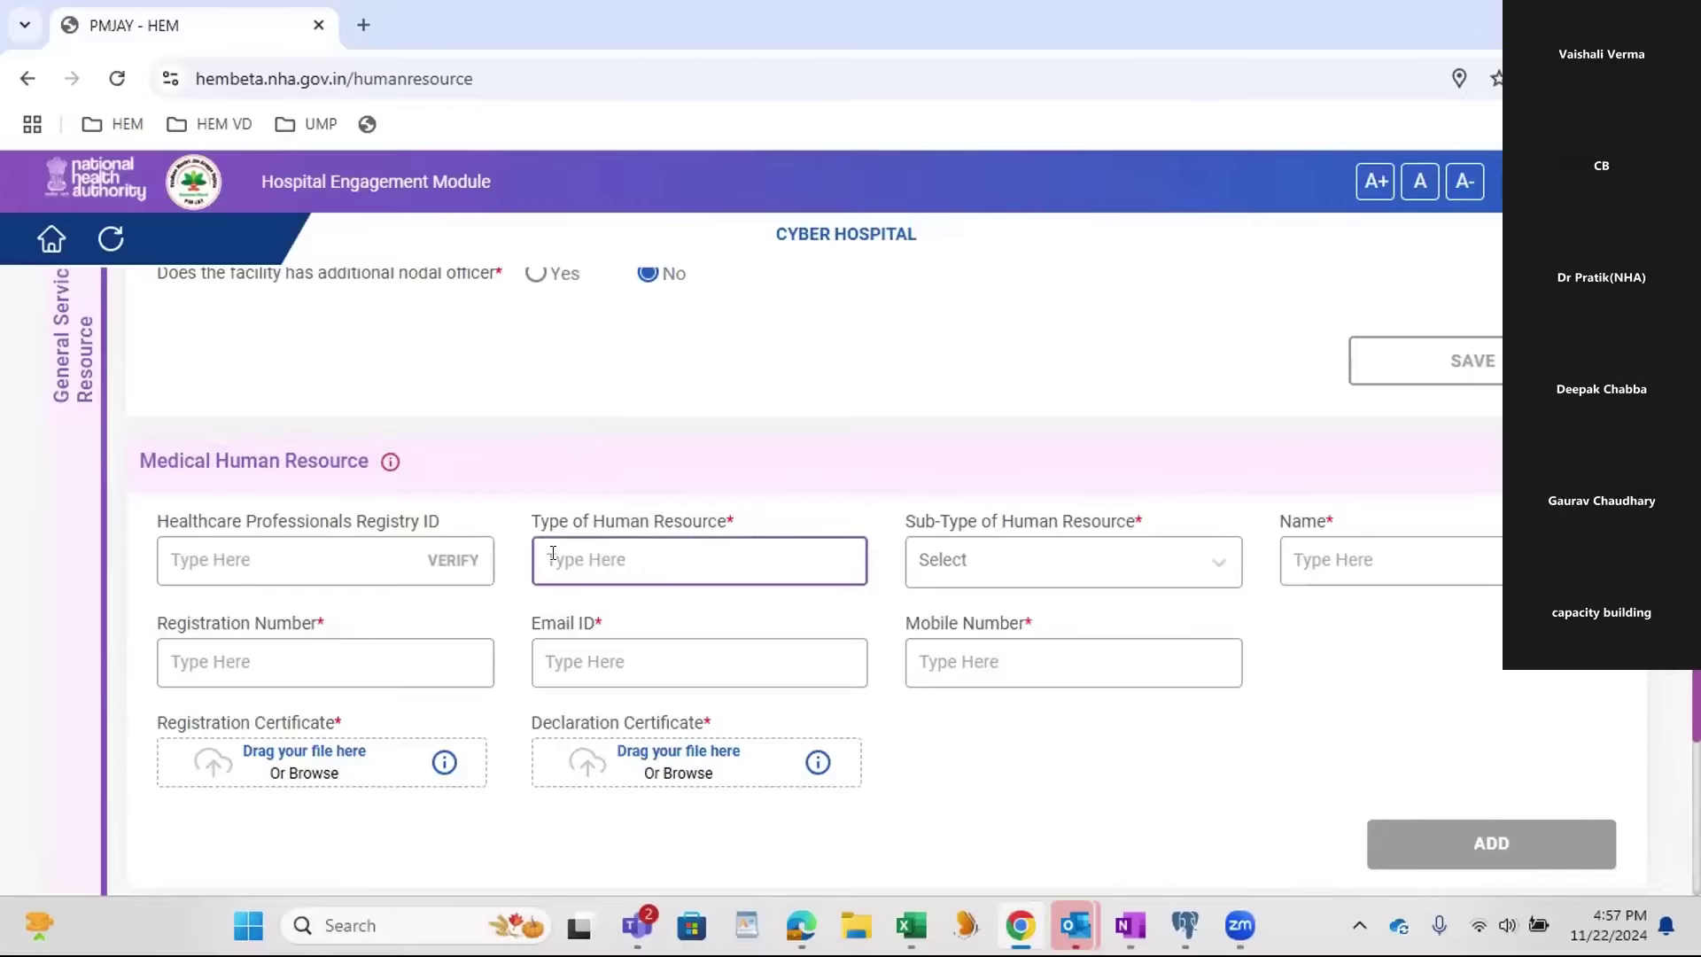
pyautogui.write('officer one')
pyautogui.press('Tab')
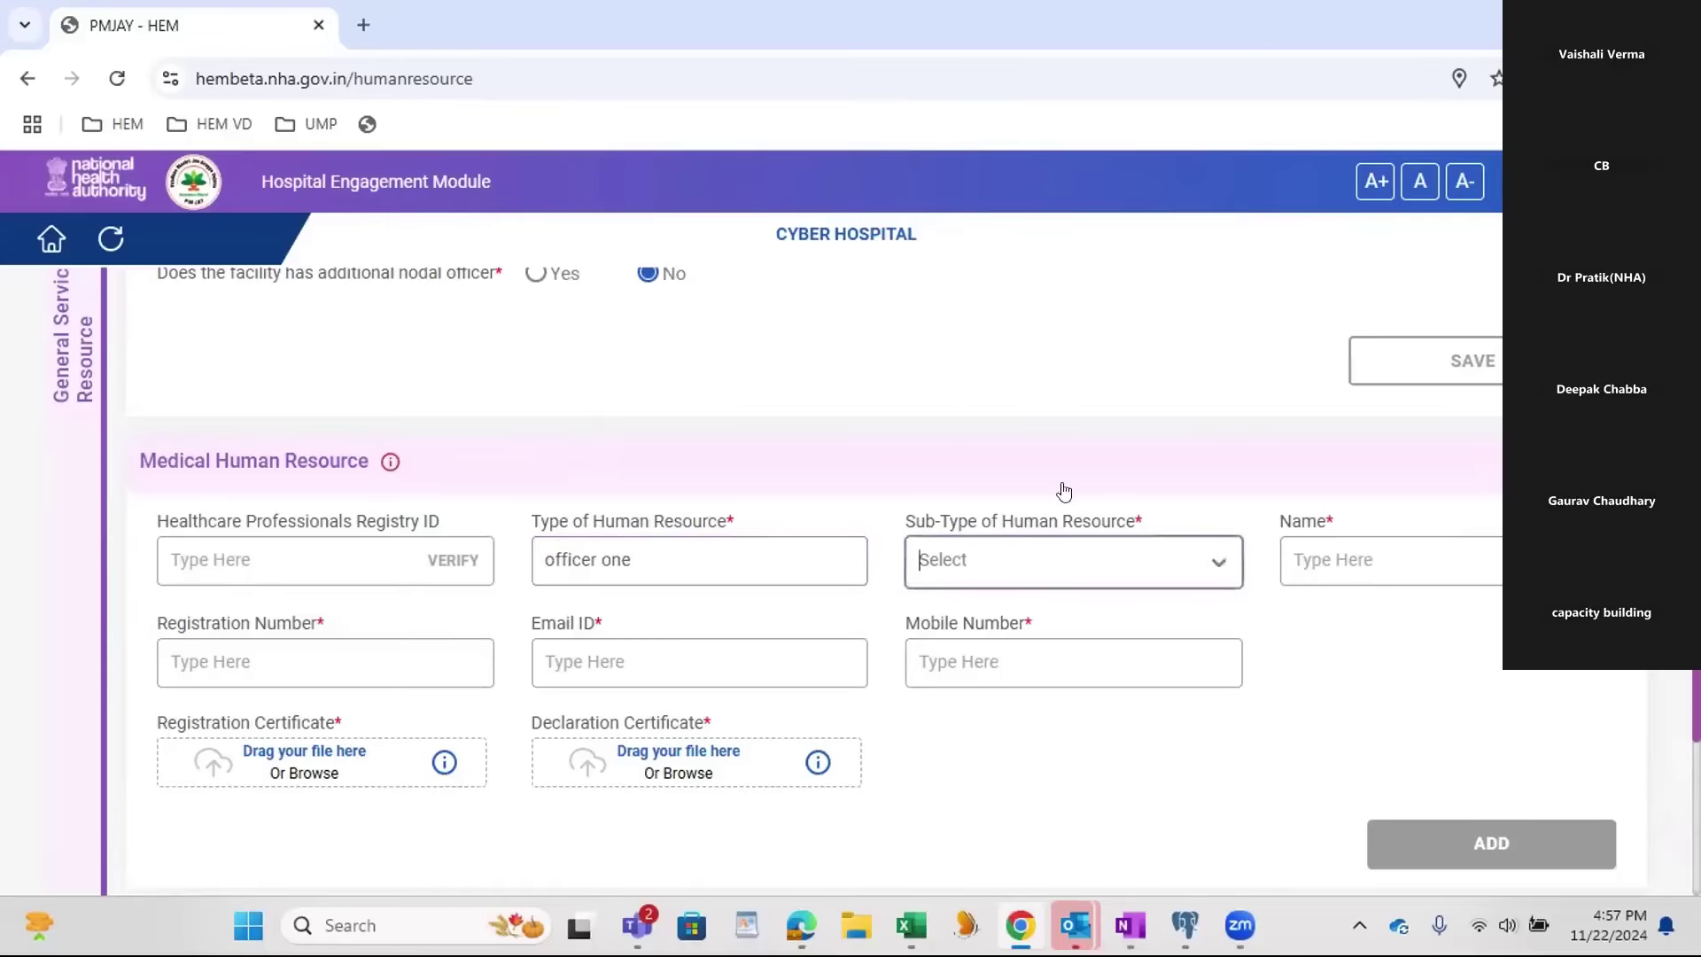
pyautogui.click(1079, 573)
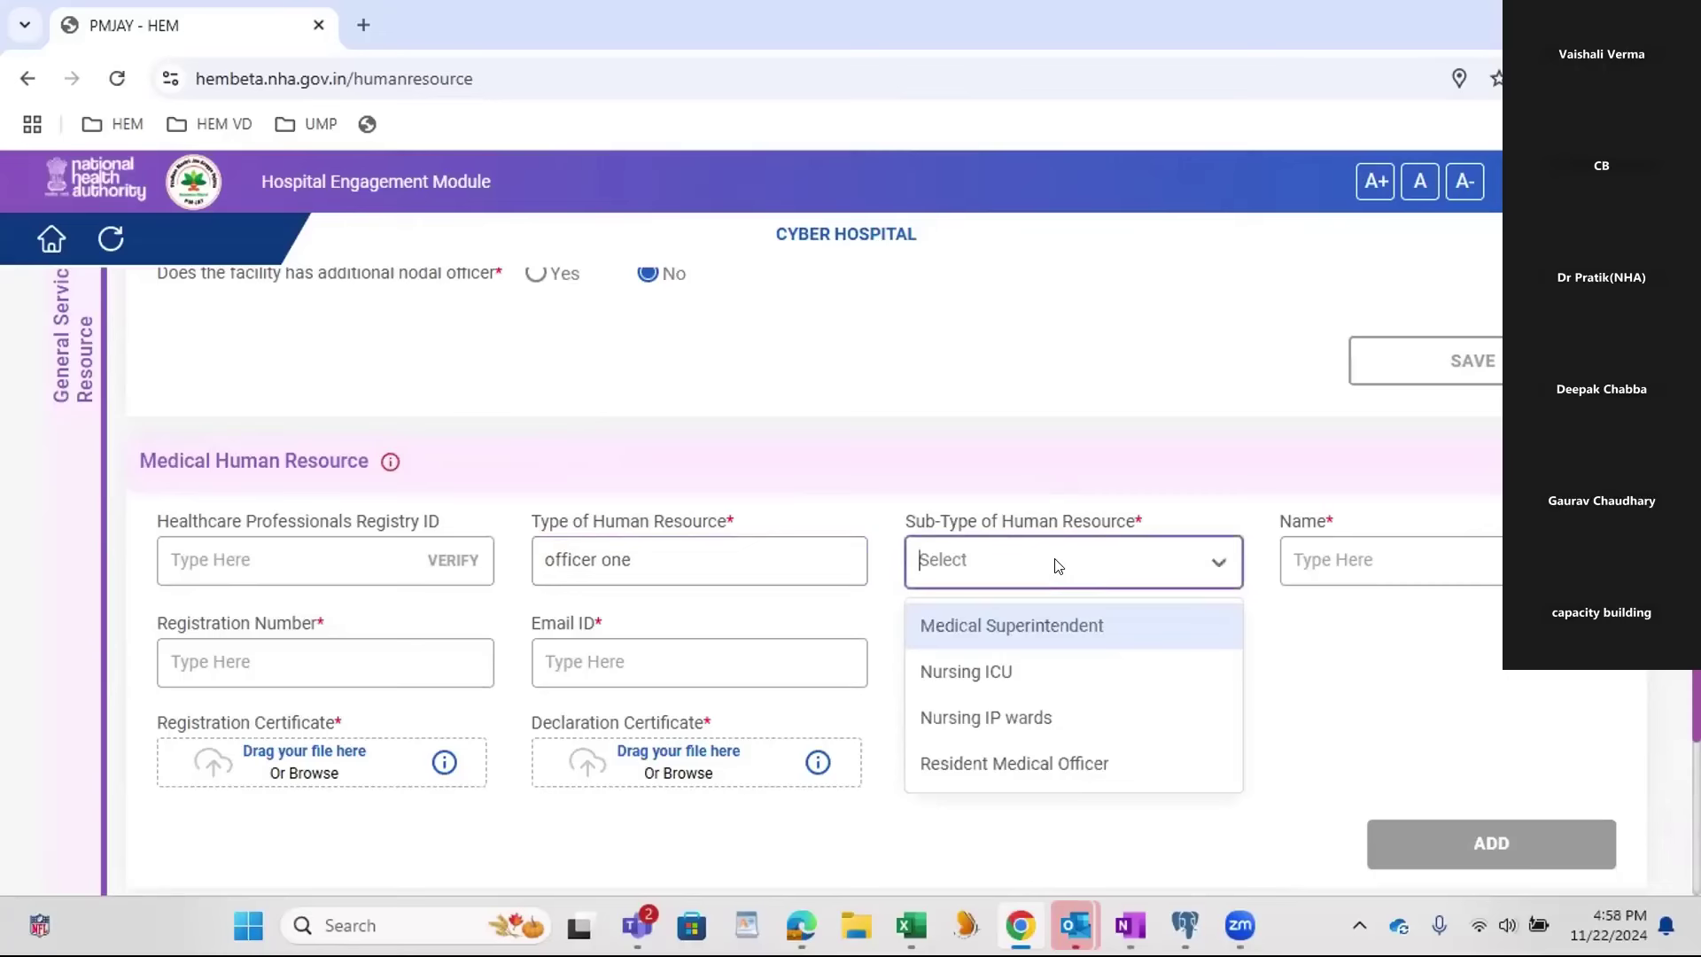
pyautogui.click(1046, 627)
# Fill in the staff member's name, registration number, email and mobile number
pyautogui.click(1351, 553)
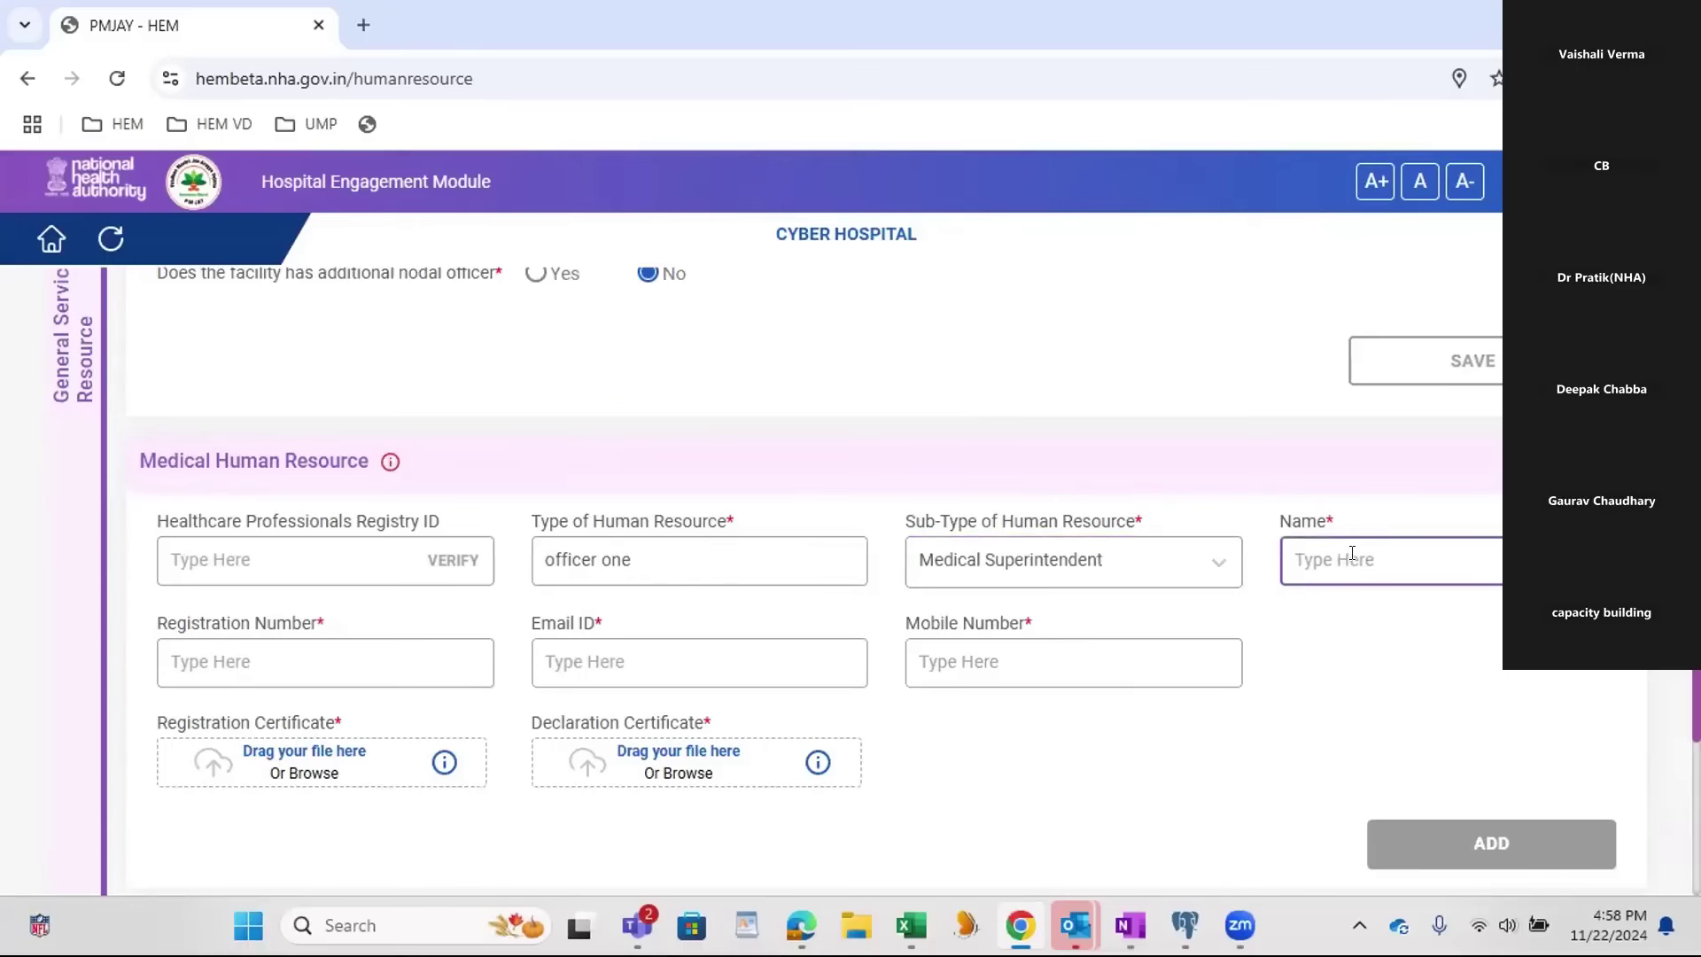
pyautogui.write('Ram')
pyautogui.click(246, 660)
pyautogui.write('567575765756')
pyautogui.click(700, 663)
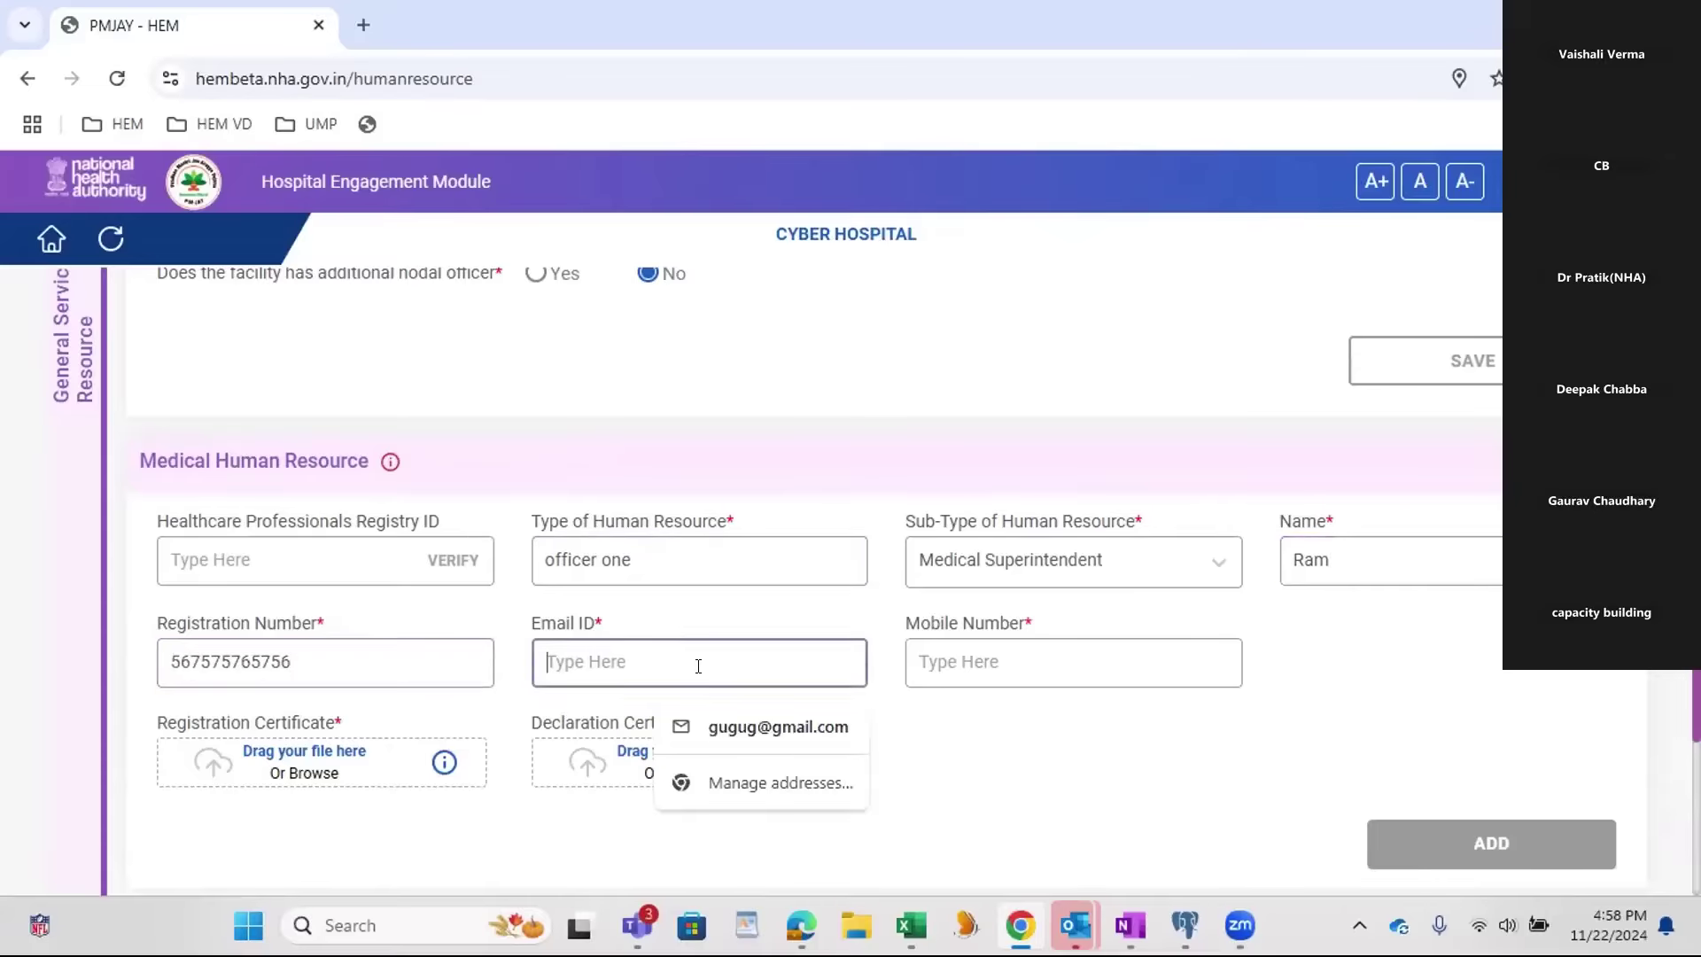
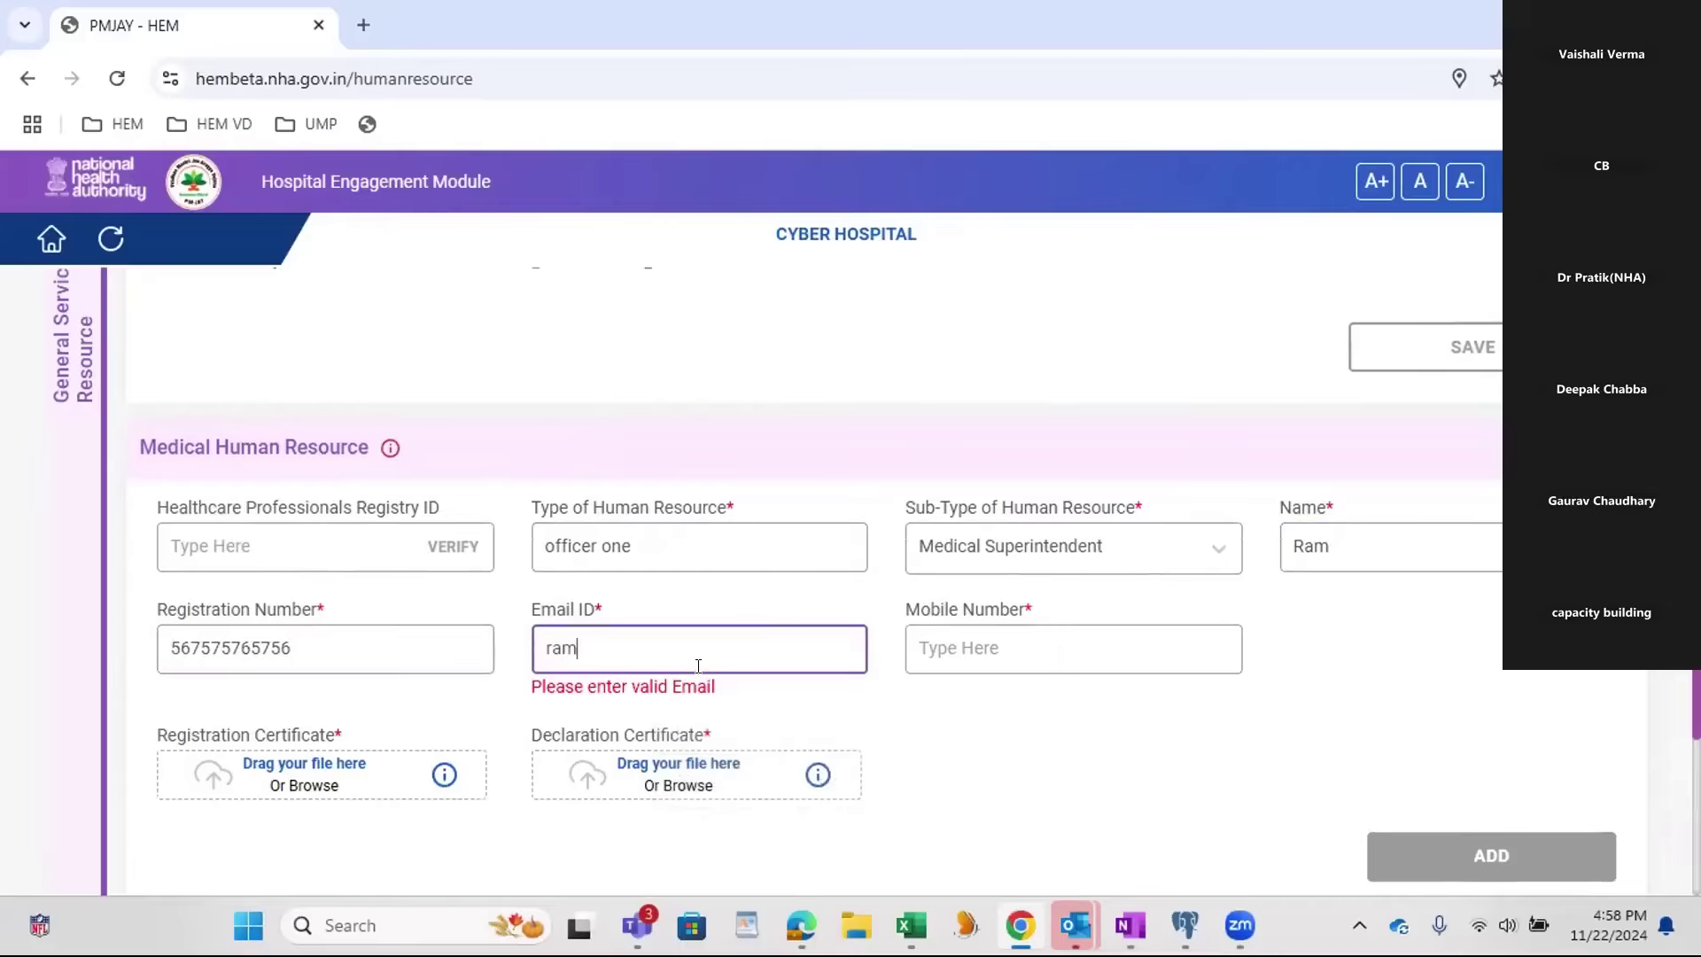
pyautogui.press('Tab')
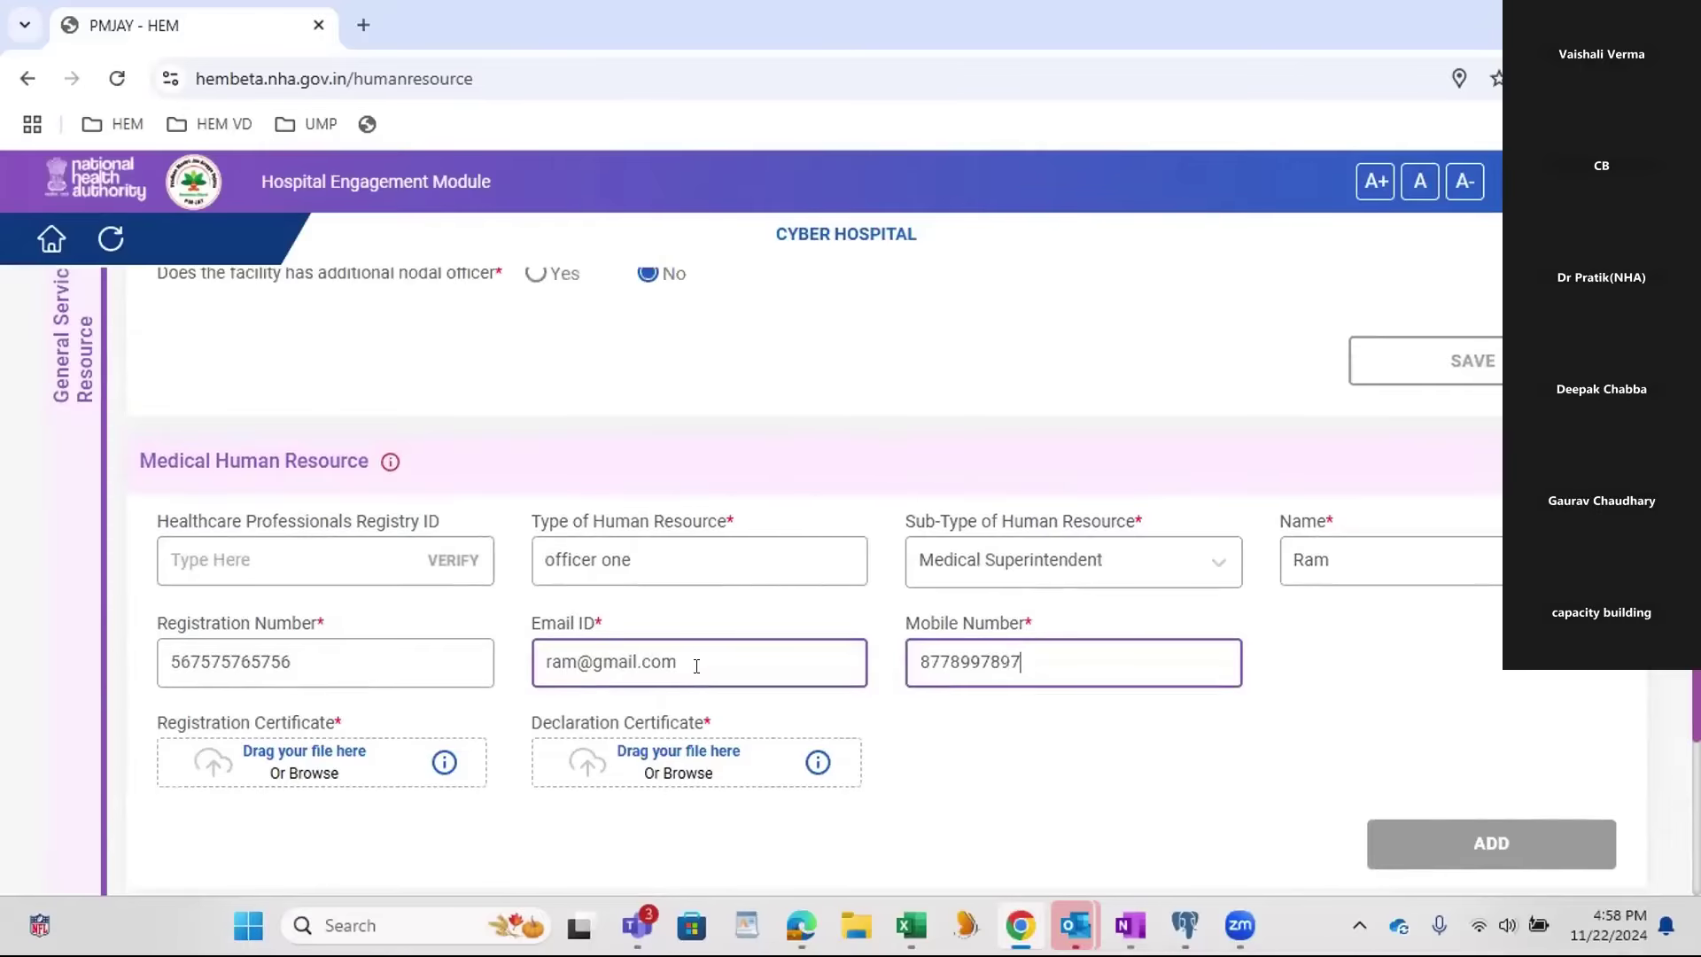
# Attach the OHS assessment PDF as registration and declaration certificates, then add the entry
pyautogui.click(211, 775)
pyautogui.scroll(-4, 315, 275)
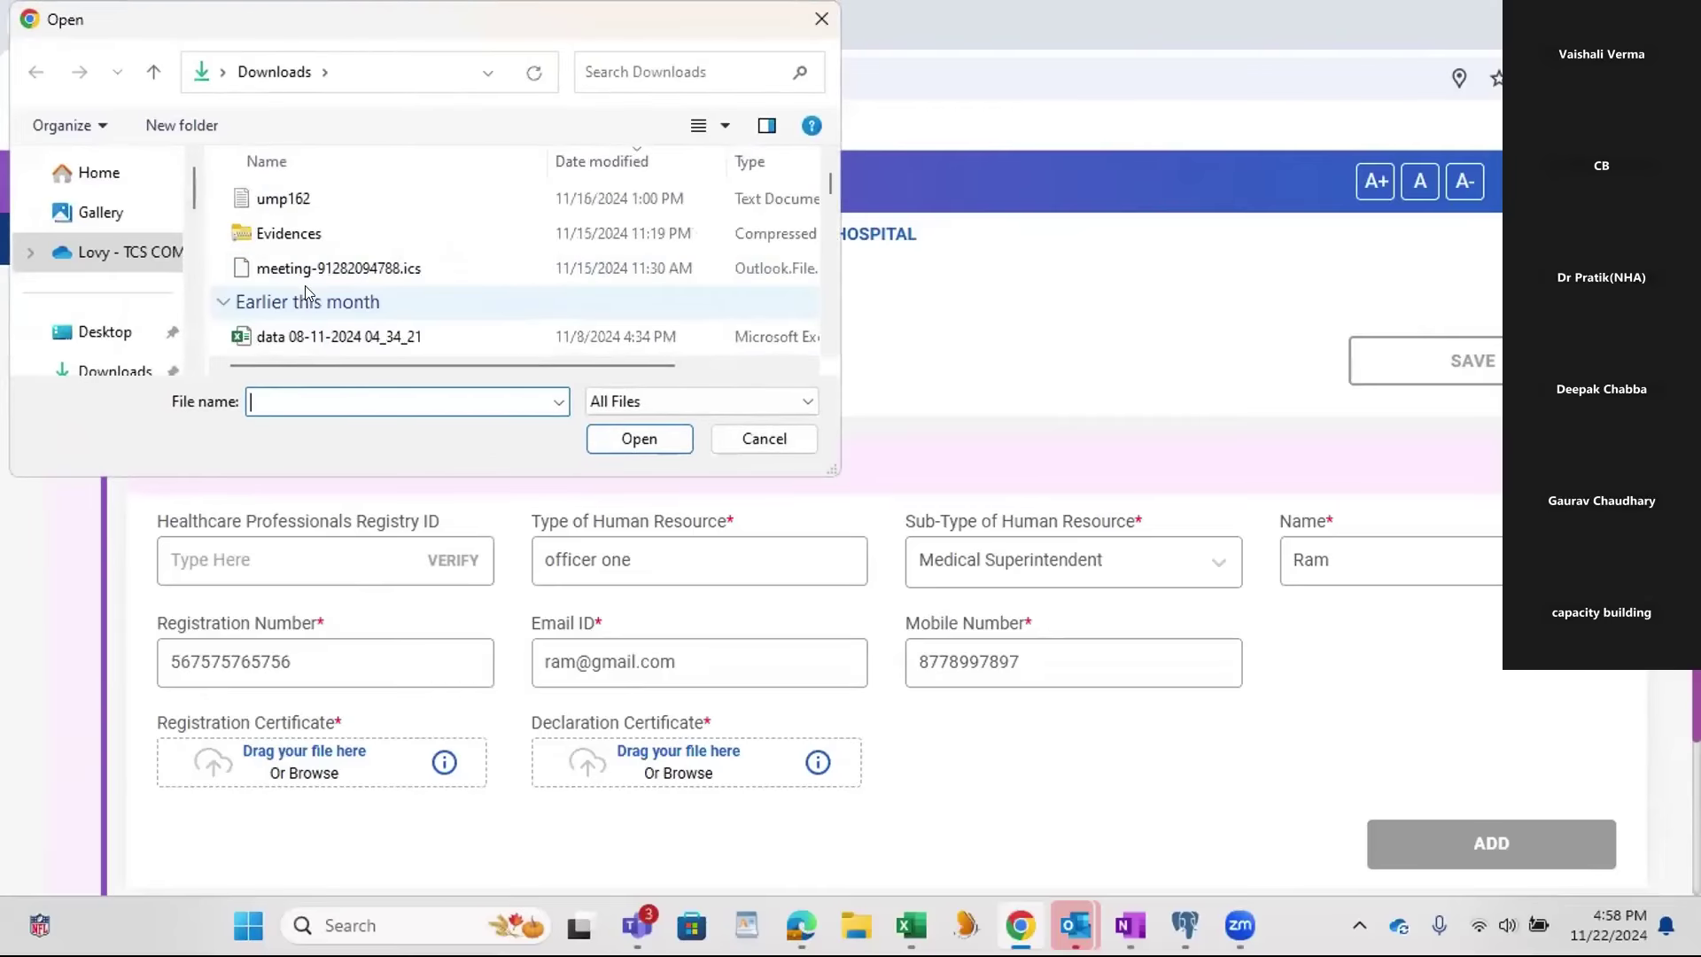
pyautogui.scroll(-2, 305, 285)
pyautogui.click(425, 360)
pyautogui.click(639, 438)
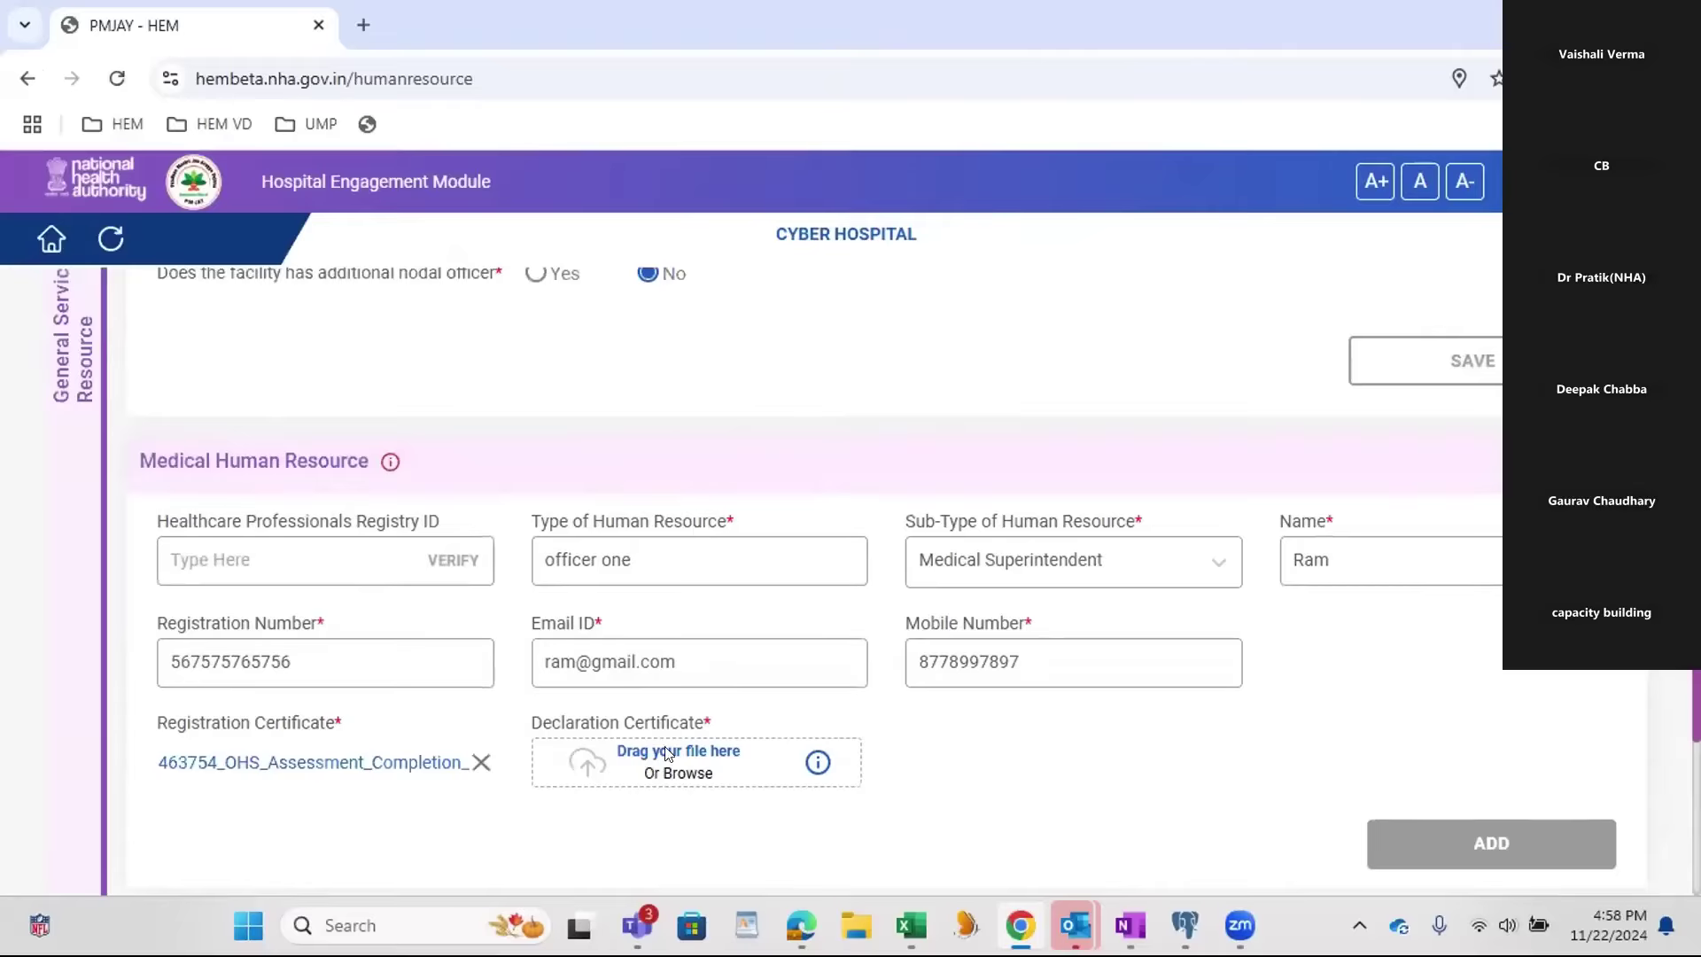
pyautogui.click(654, 758)
pyautogui.scroll(-6, 387, 292)
pyautogui.click(381, 335)
pyautogui.click(606, 438)
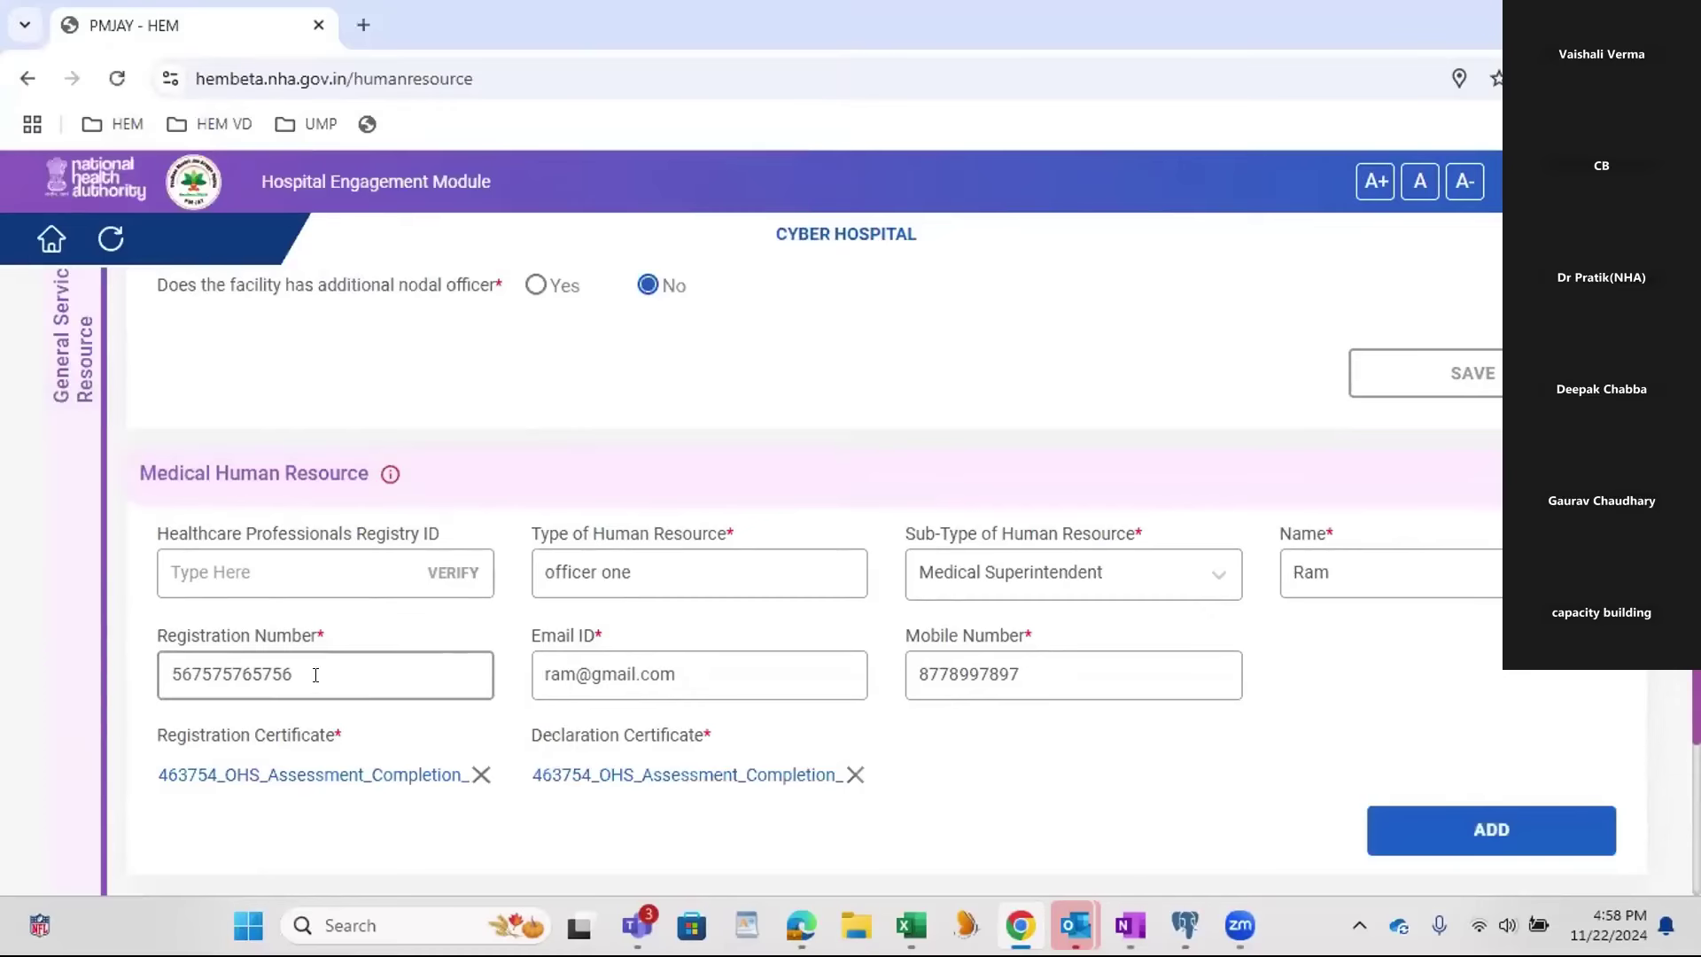
pyautogui.click(1483, 832)
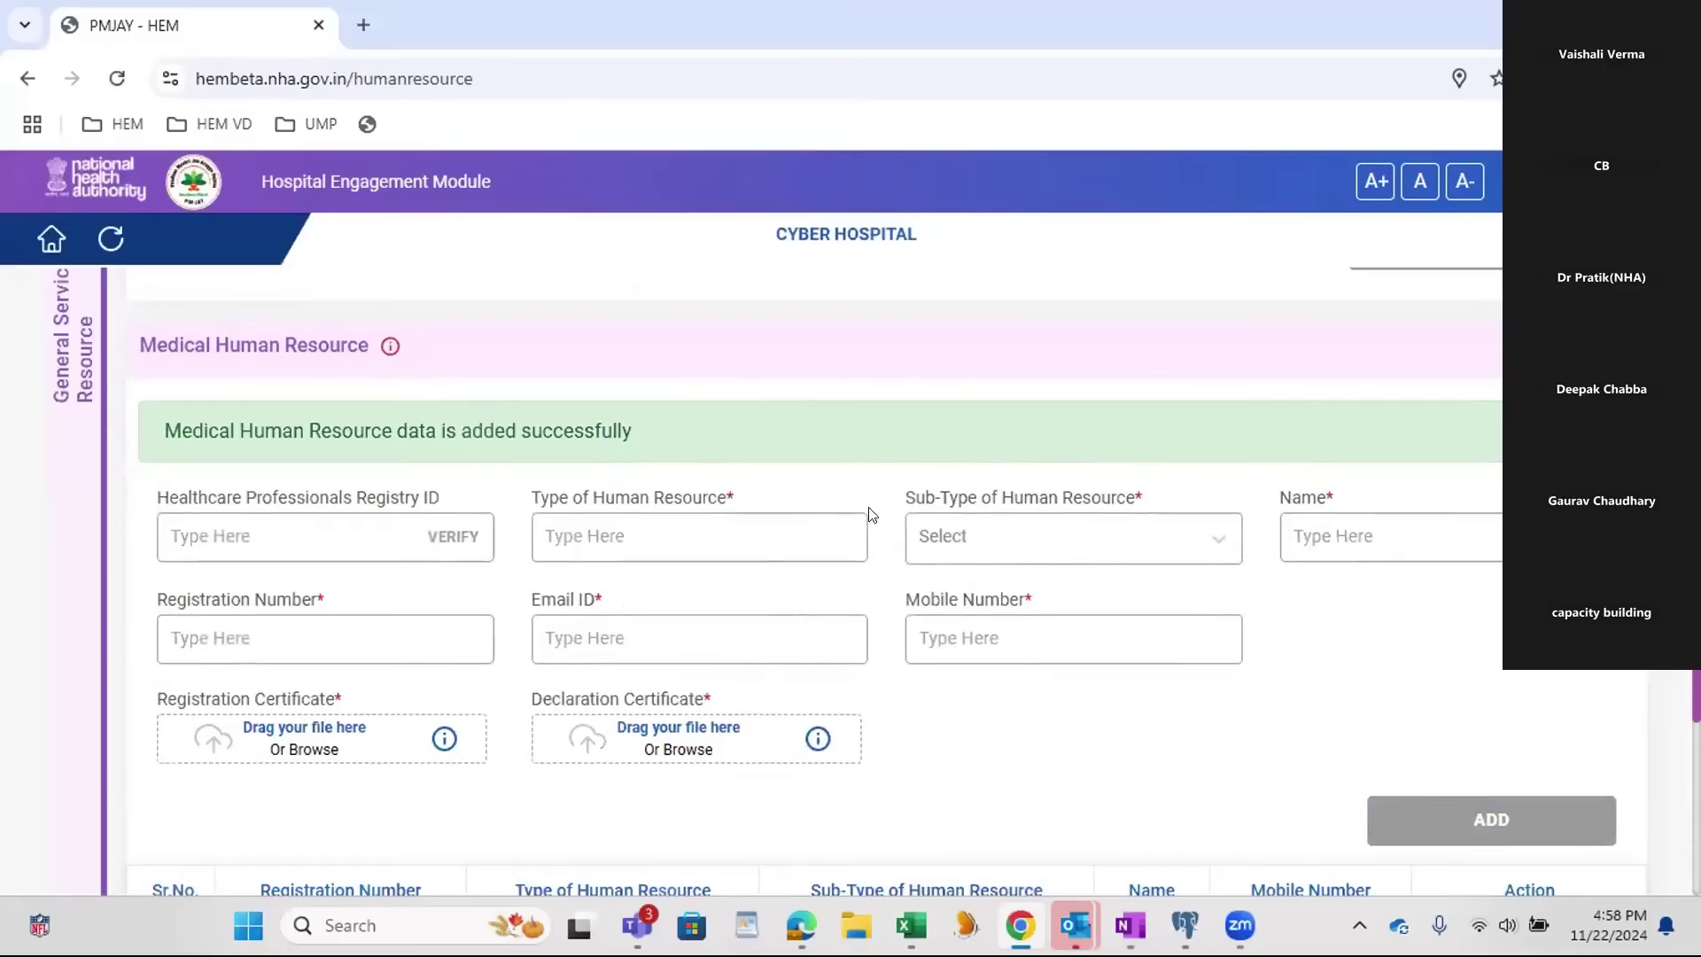
pyautogui.scroll(-3, 937, 524)
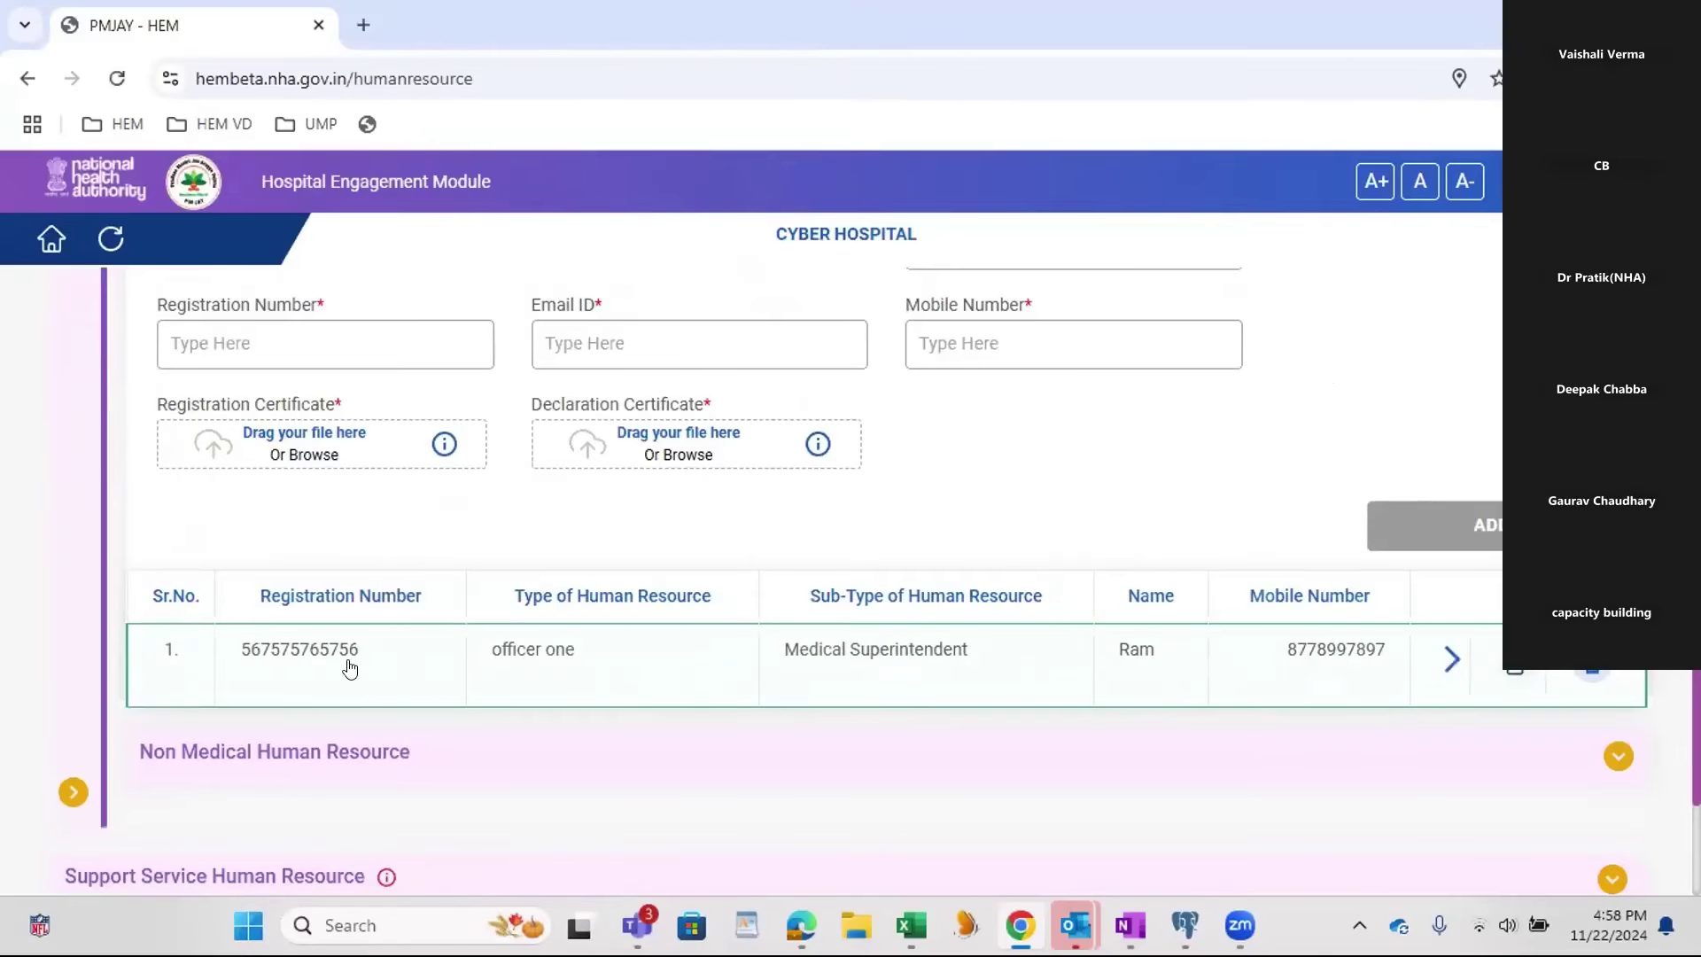
# Start a second entry with type 'officer two' and sub-type Resident Medical Officer
pyautogui.scroll(3, 478, 638)
pyautogui.moveTo(389, 395)
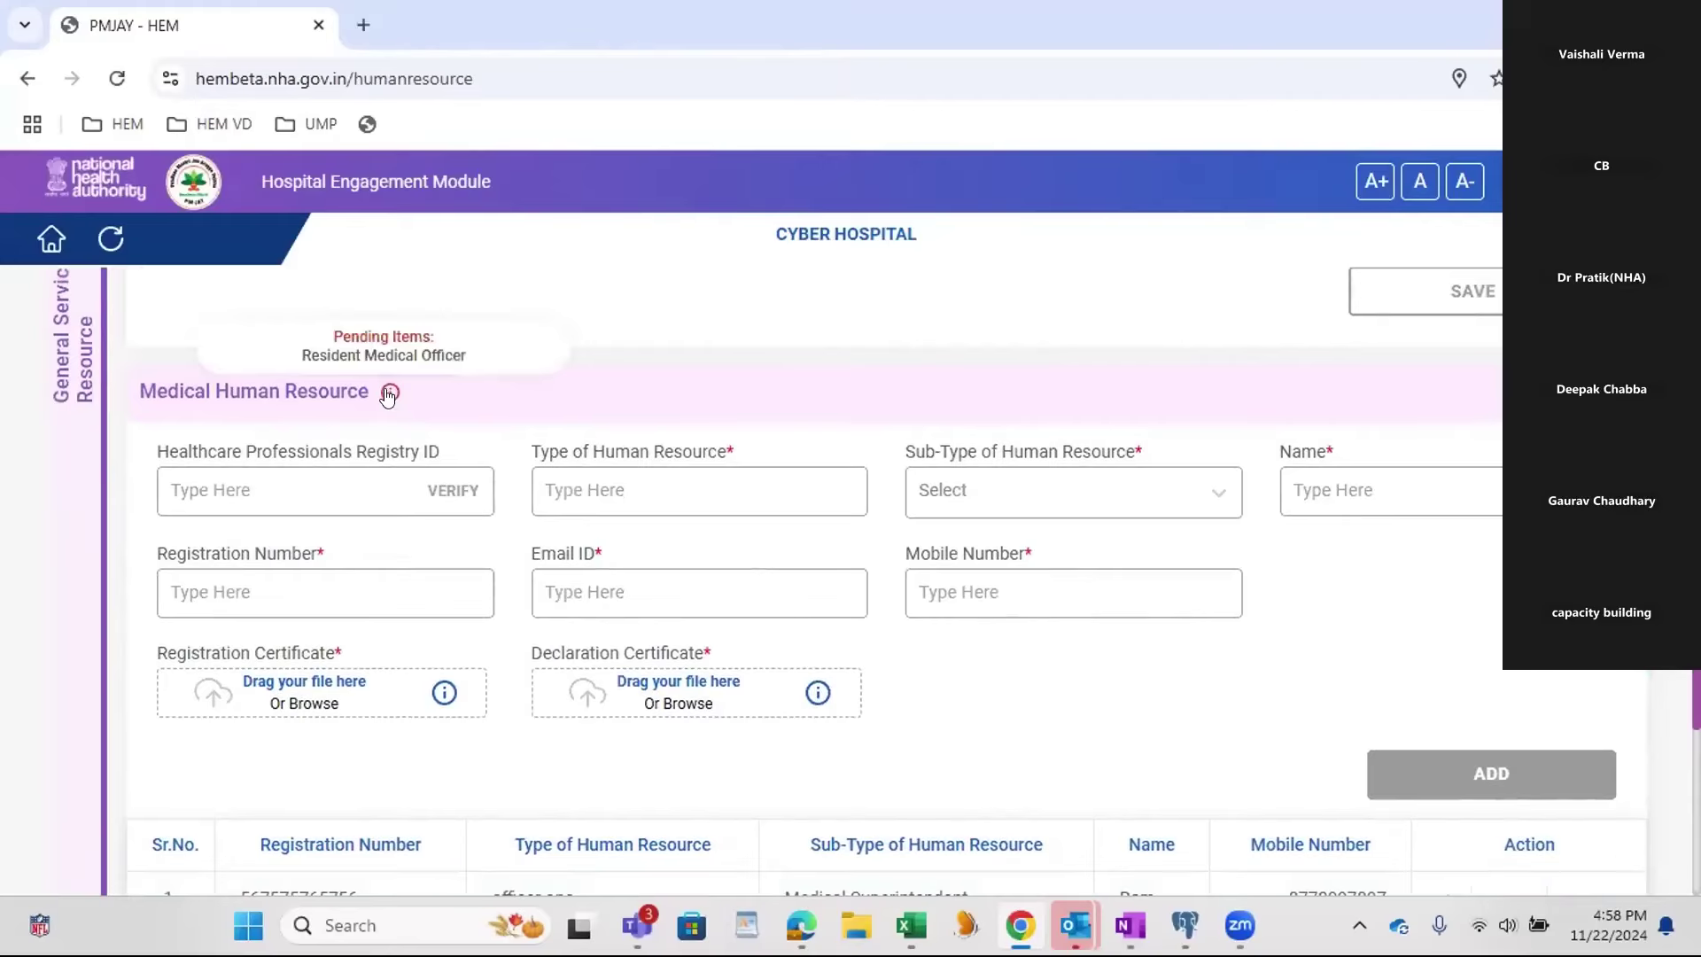
pyautogui.click(609, 493)
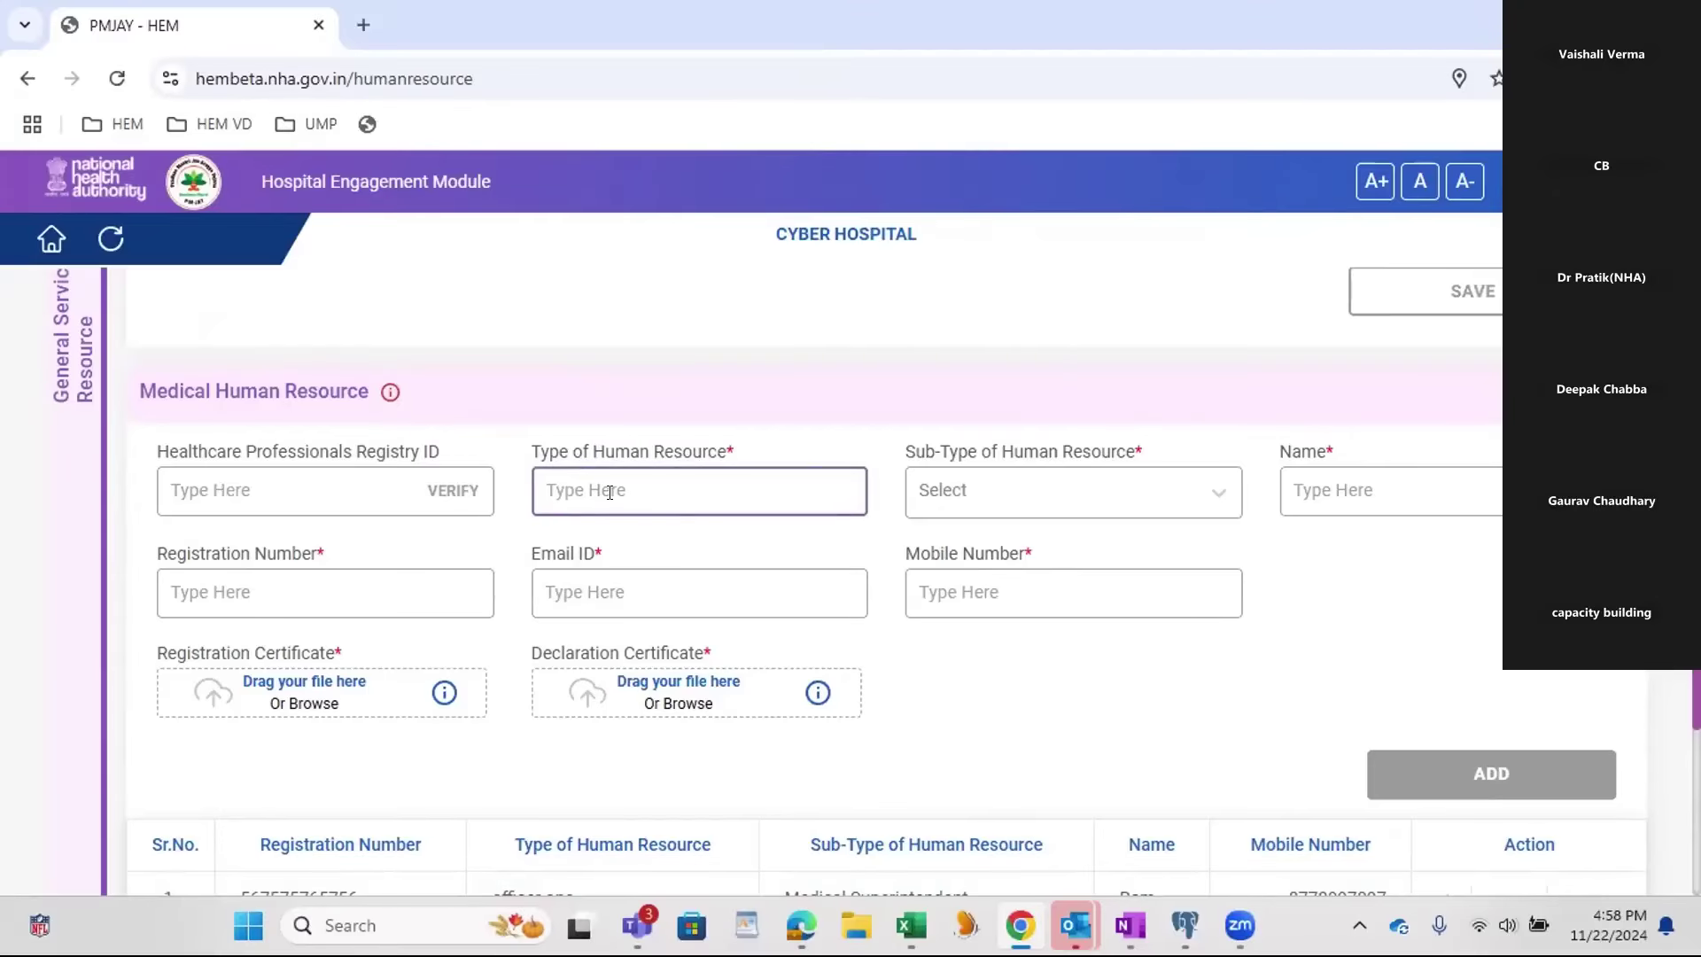
pyautogui.write('officer two')
pyautogui.press('Tab')
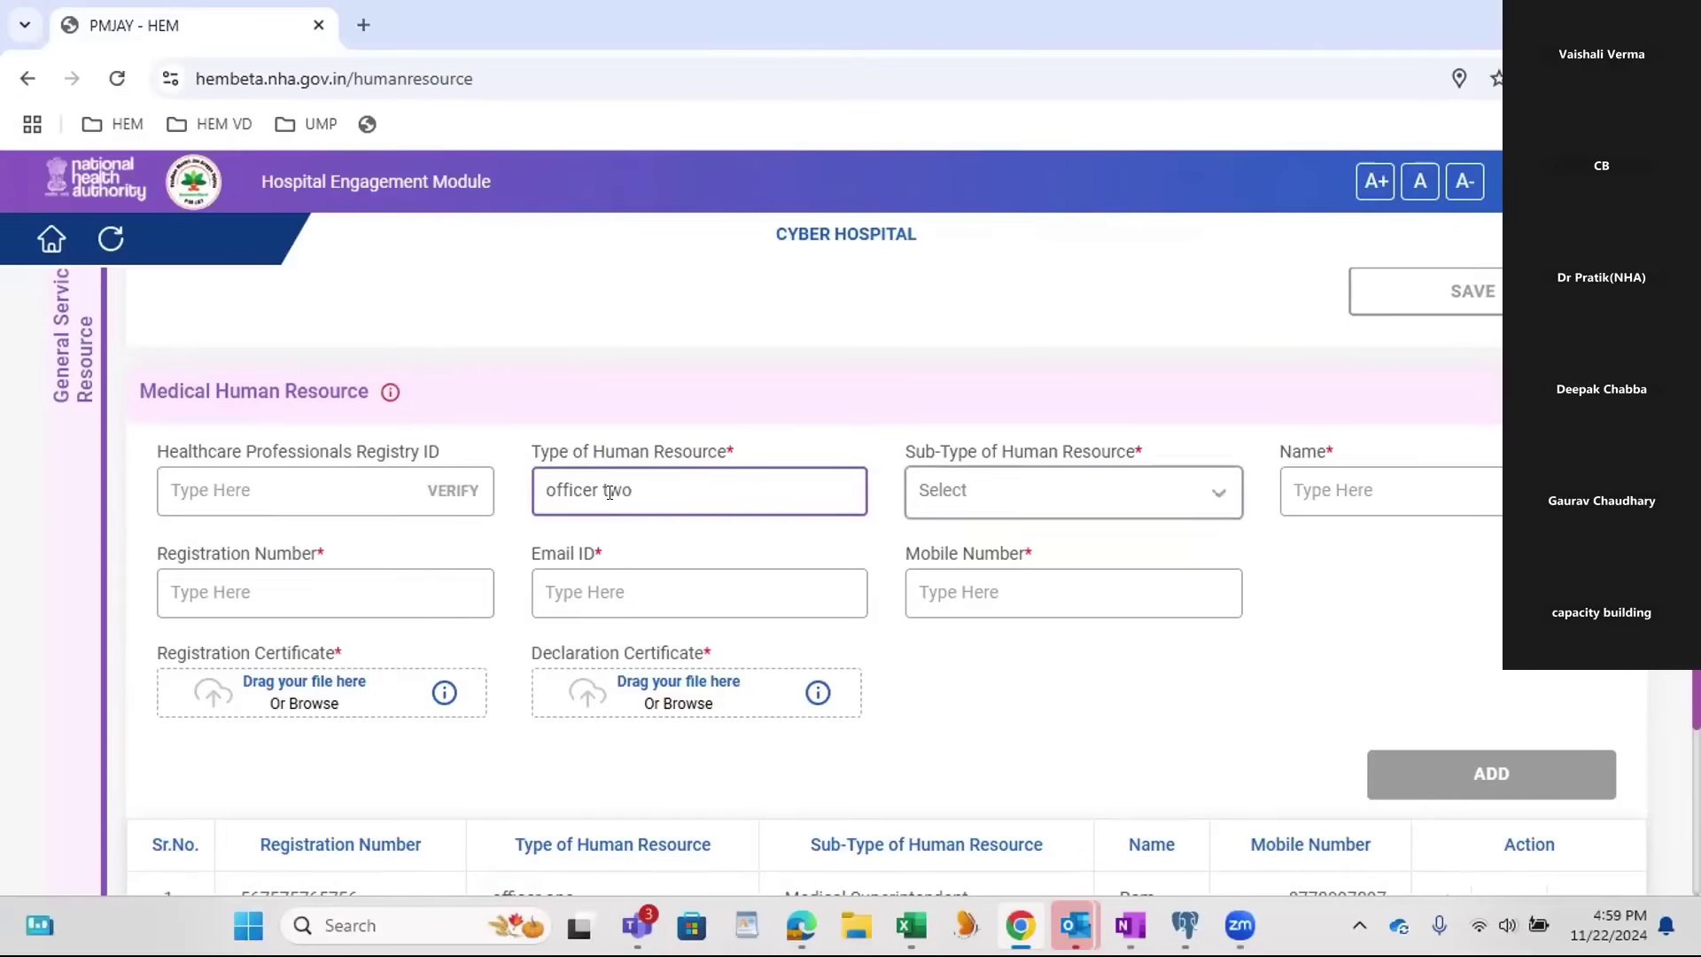
pyautogui.click(1084, 496)
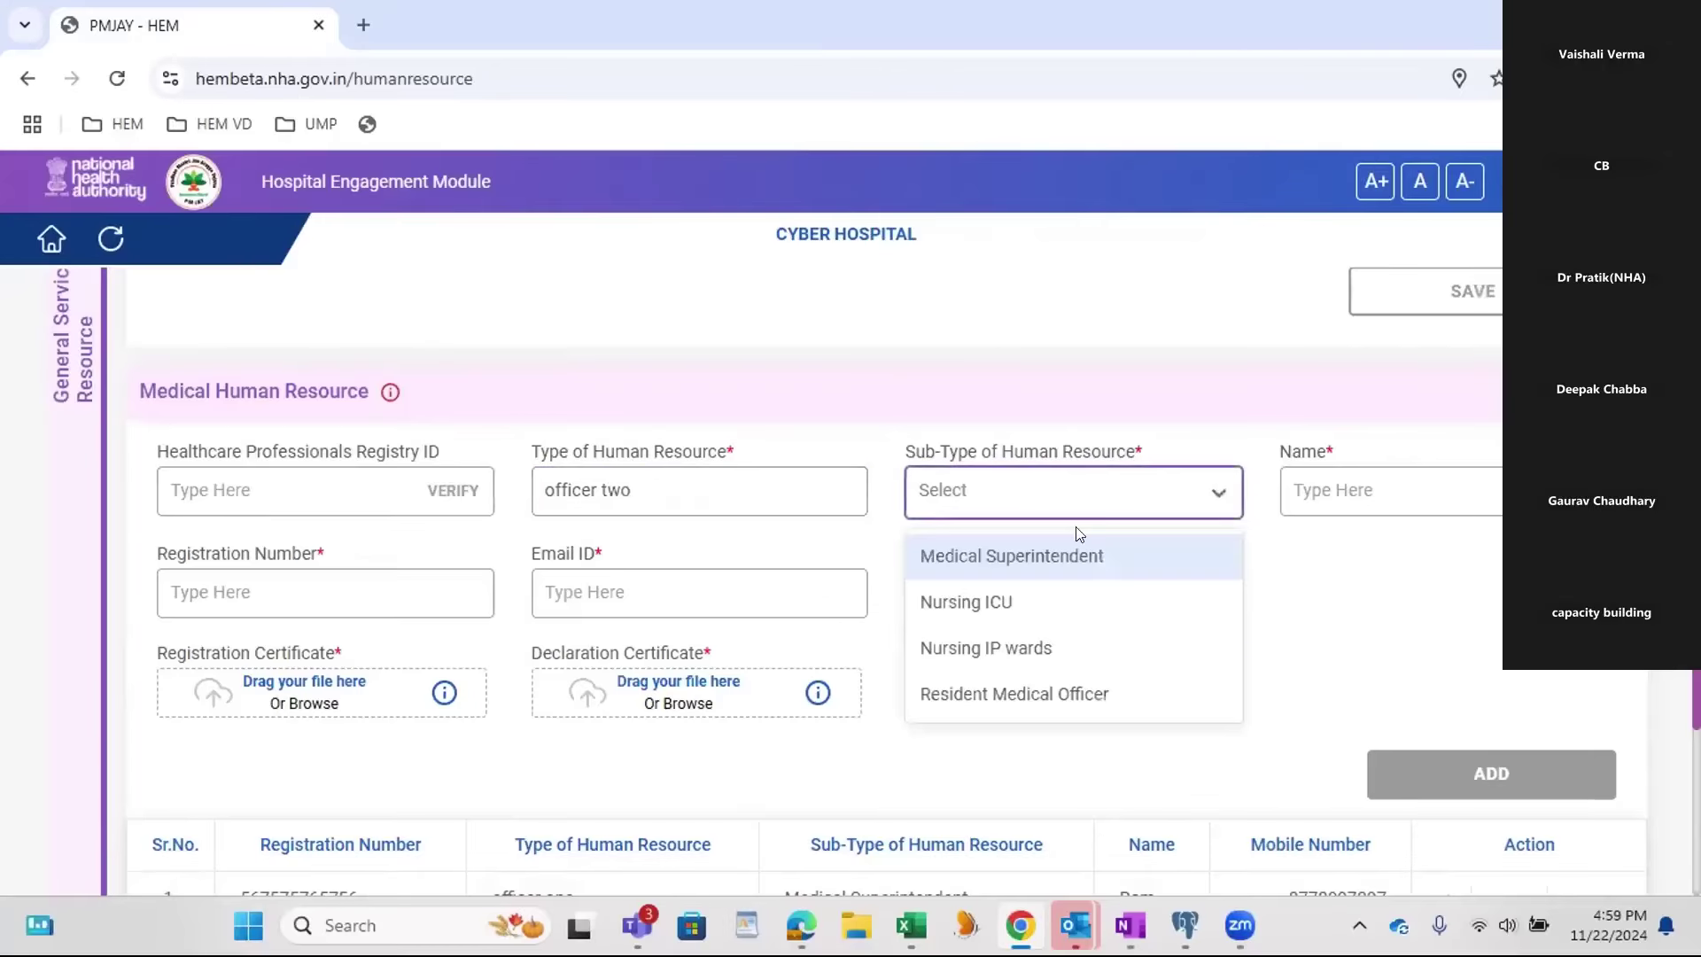
pyautogui.click(1047, 687)
# Fill in the second officer's name, registration number, Gmail address and mobile number
pyautogui.click(1391, 505)
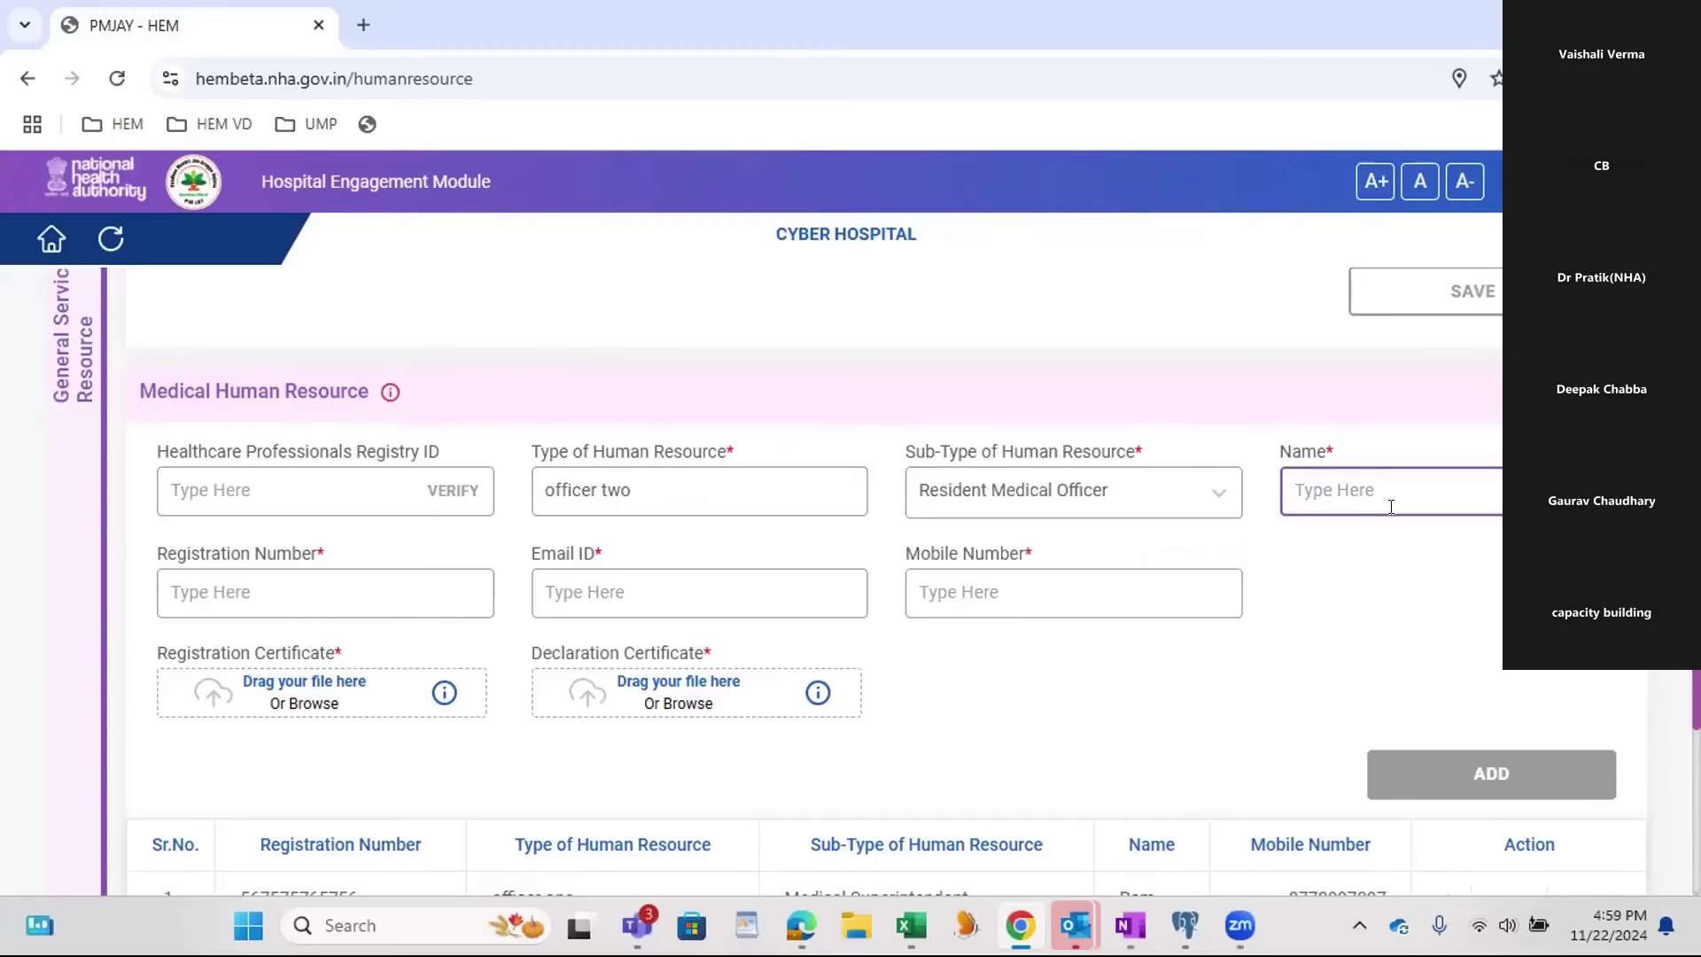
pyautogui.write('offiicer')
pyautogui.click(388, 606)
pyautogui.write('65757575')
pyautogui.click(674, 605)
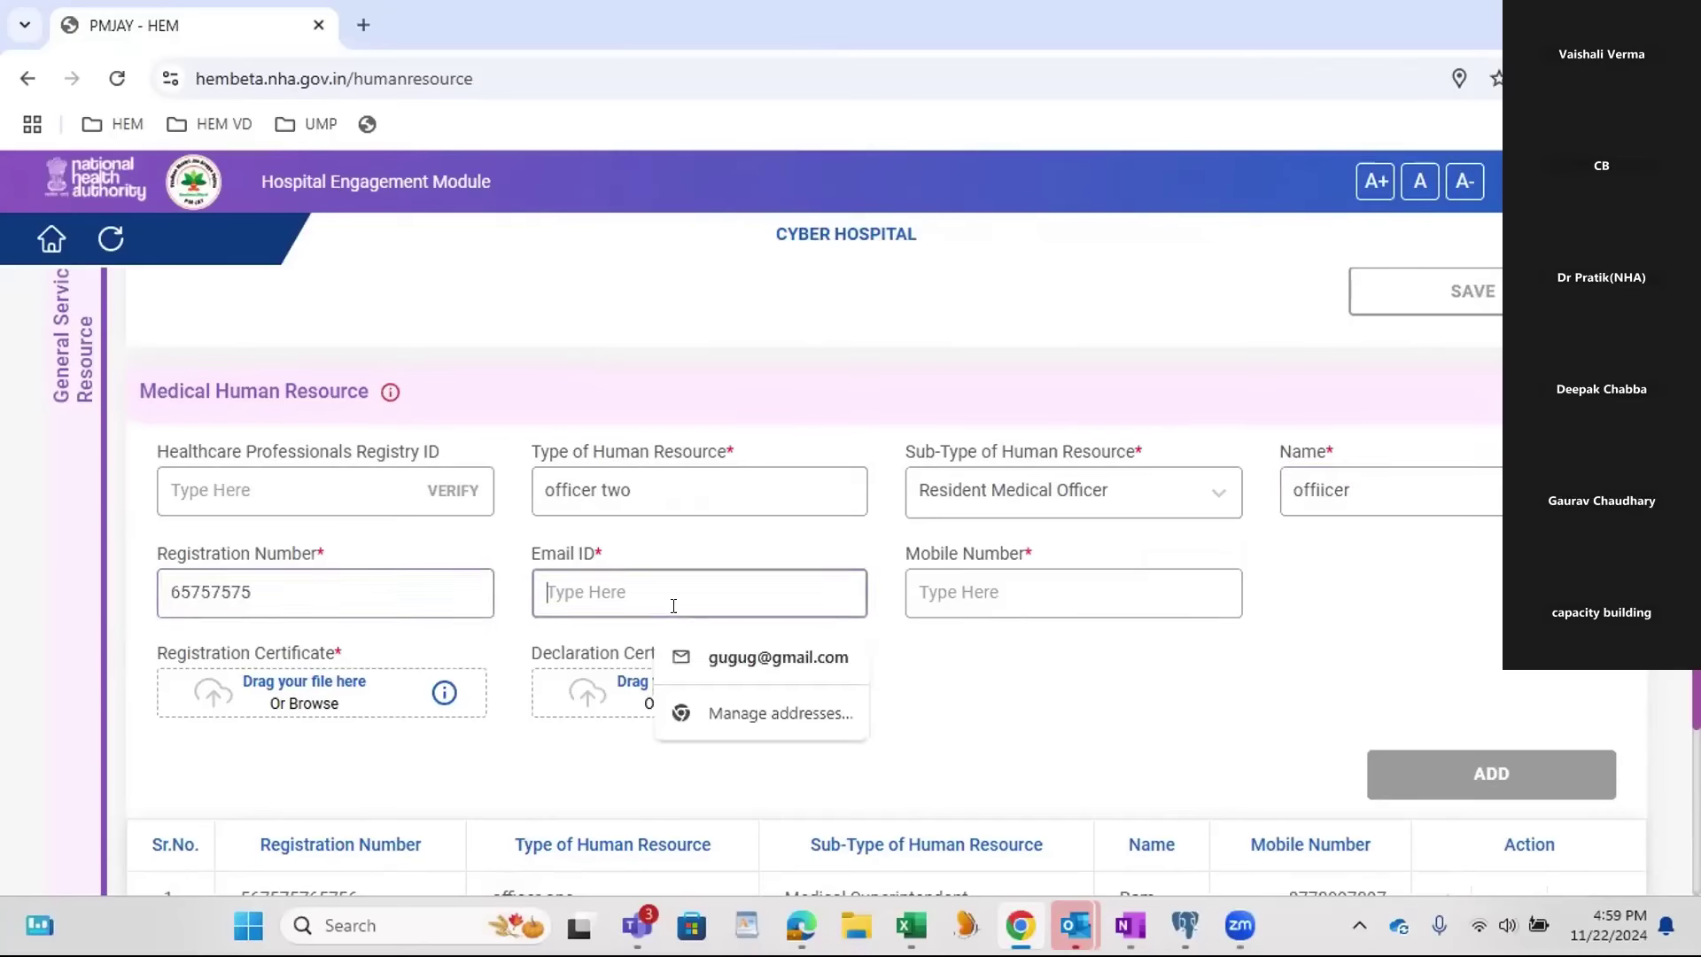
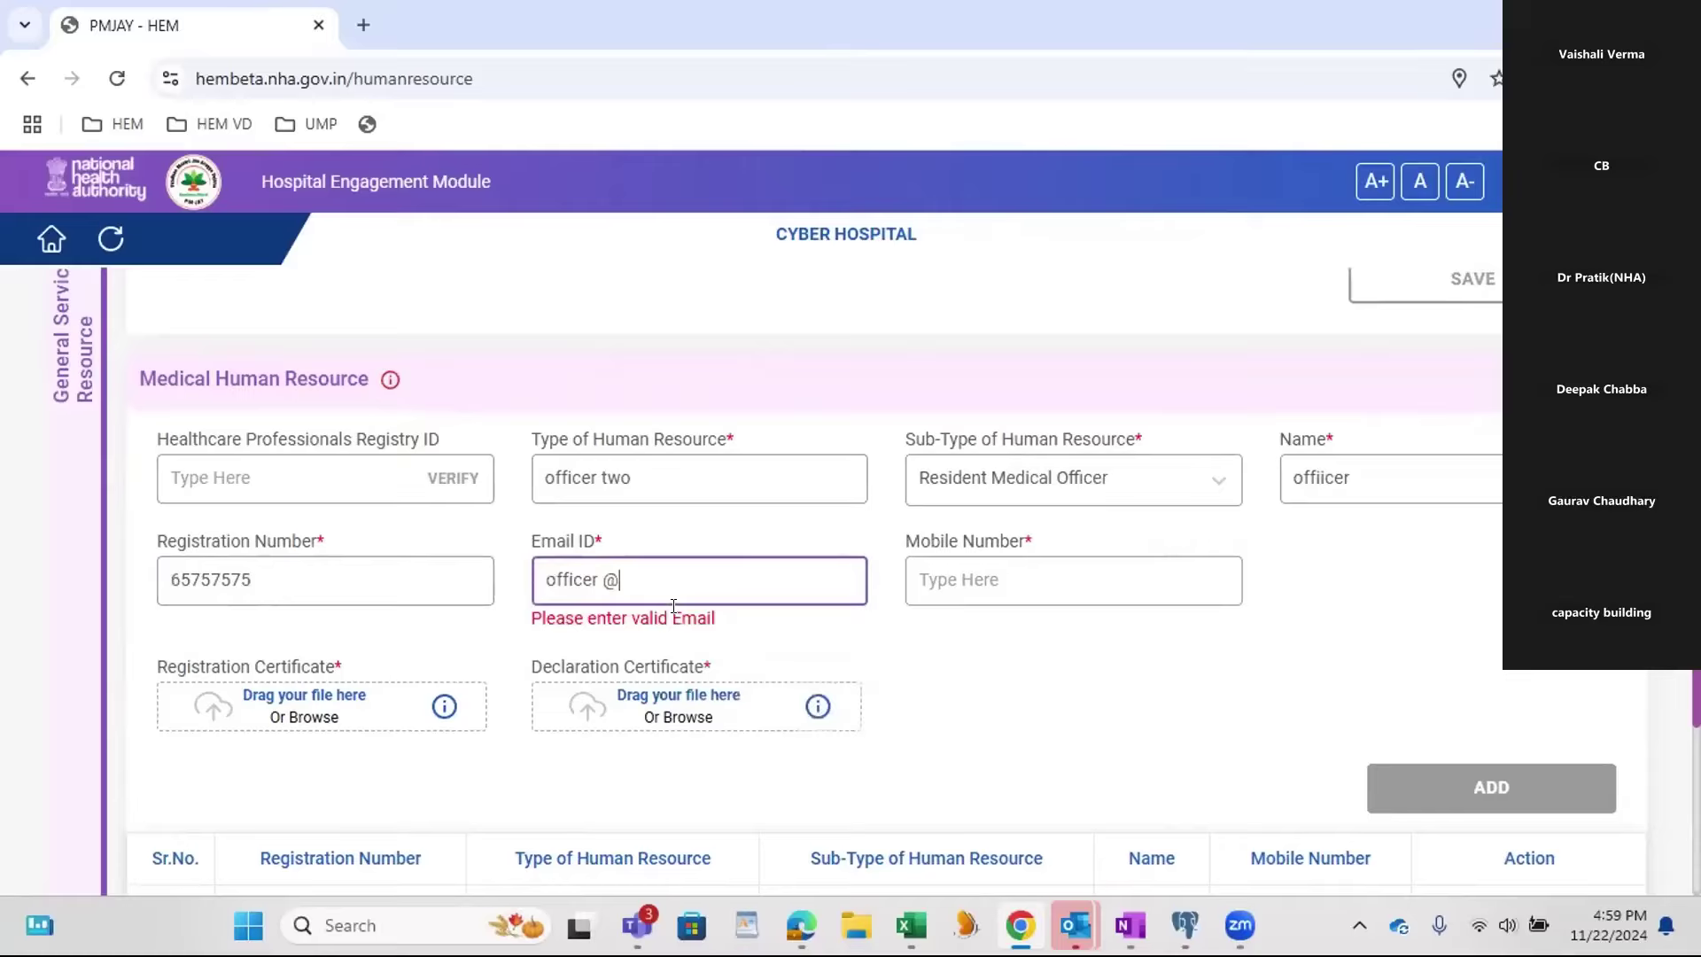
pyautogui.press('Tab')
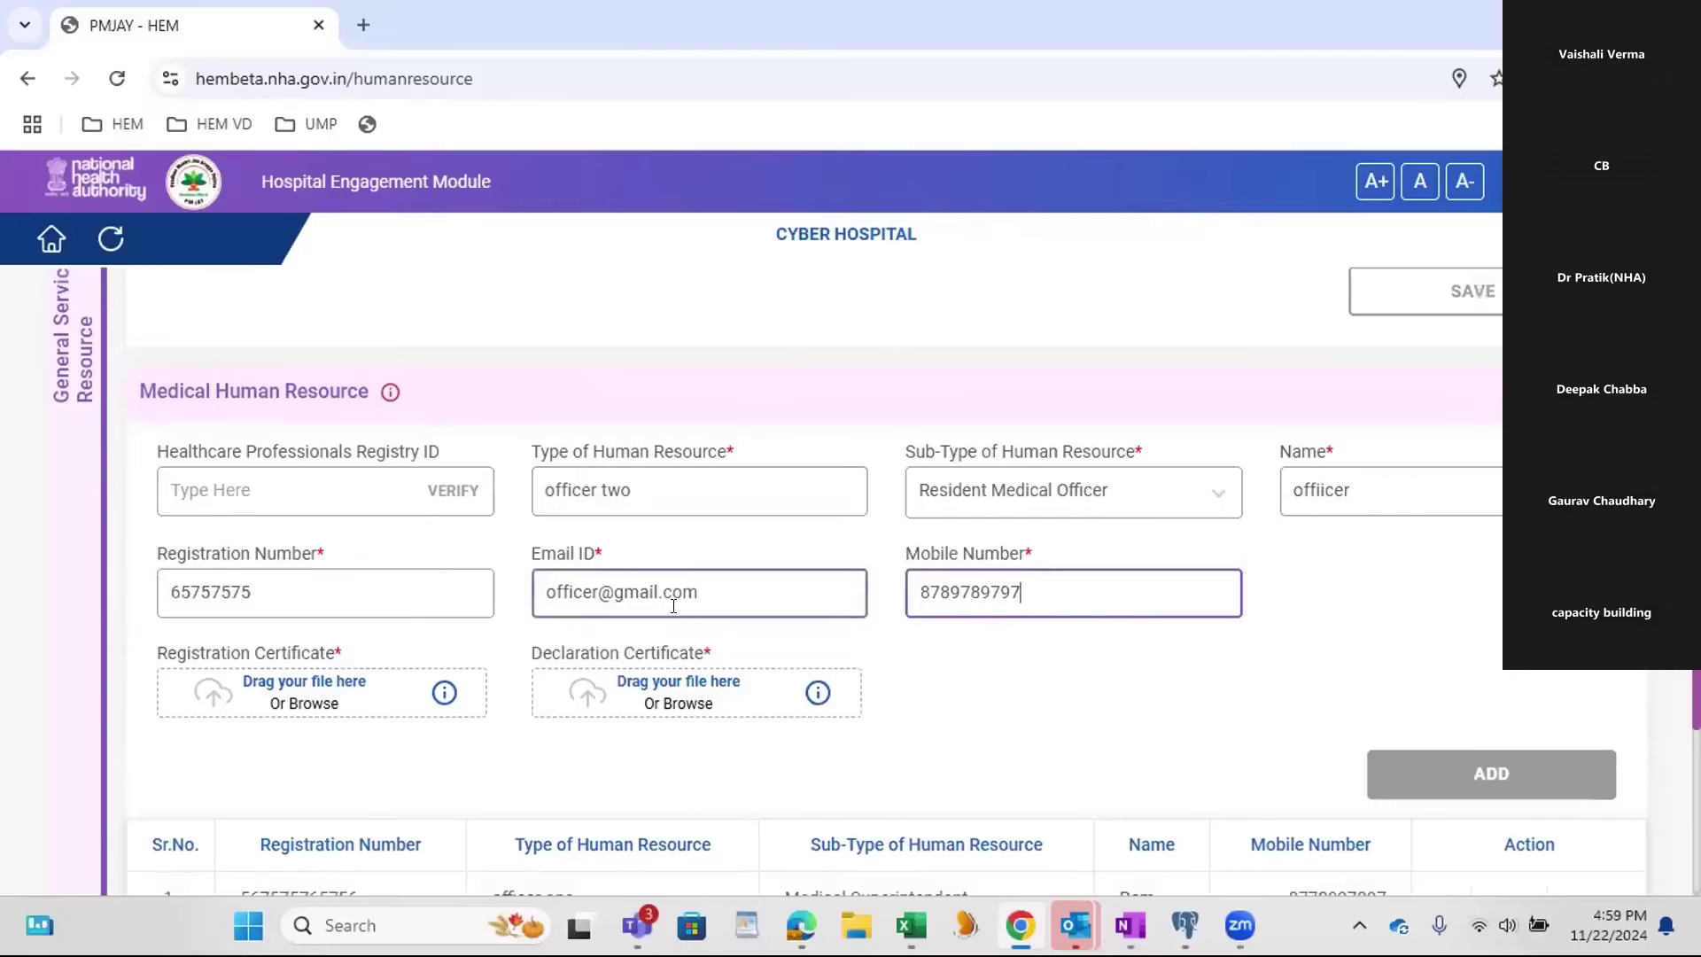
# Attach the OHS assessment PDF as both certificates and add the second medical staff entry
pyautogui.click(363, 680)
pyautogui.scroll(-5, 385, 334)
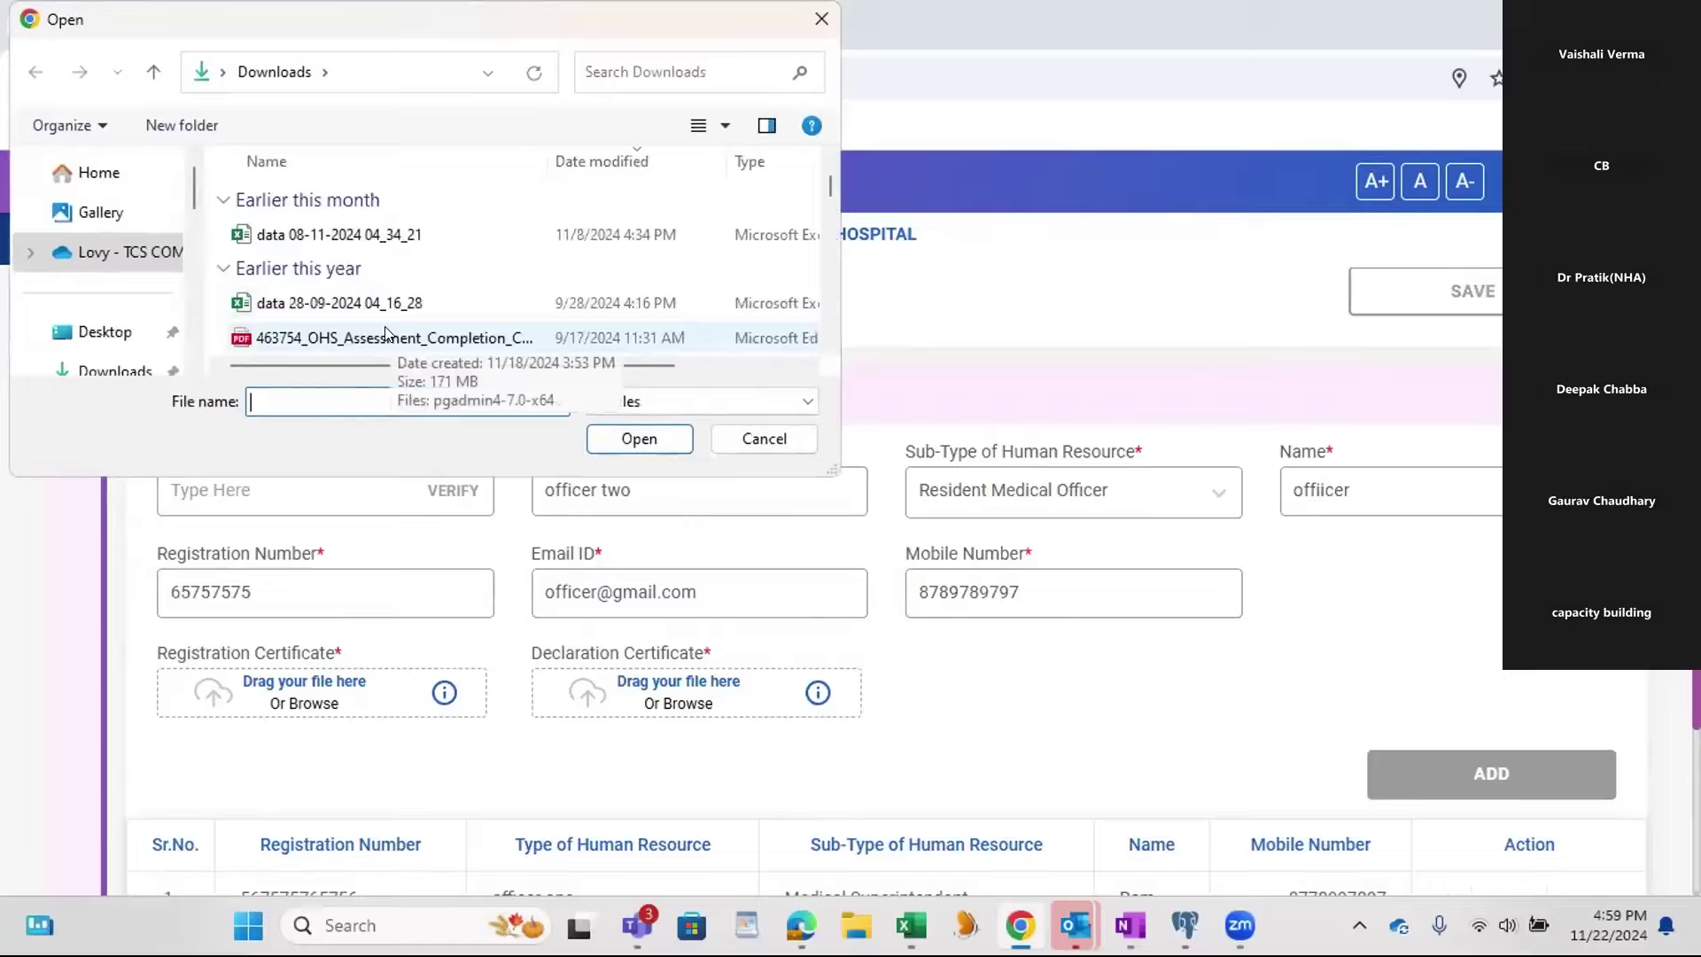
pyautogui.click(386, 337)
pyautogui.press('Return')
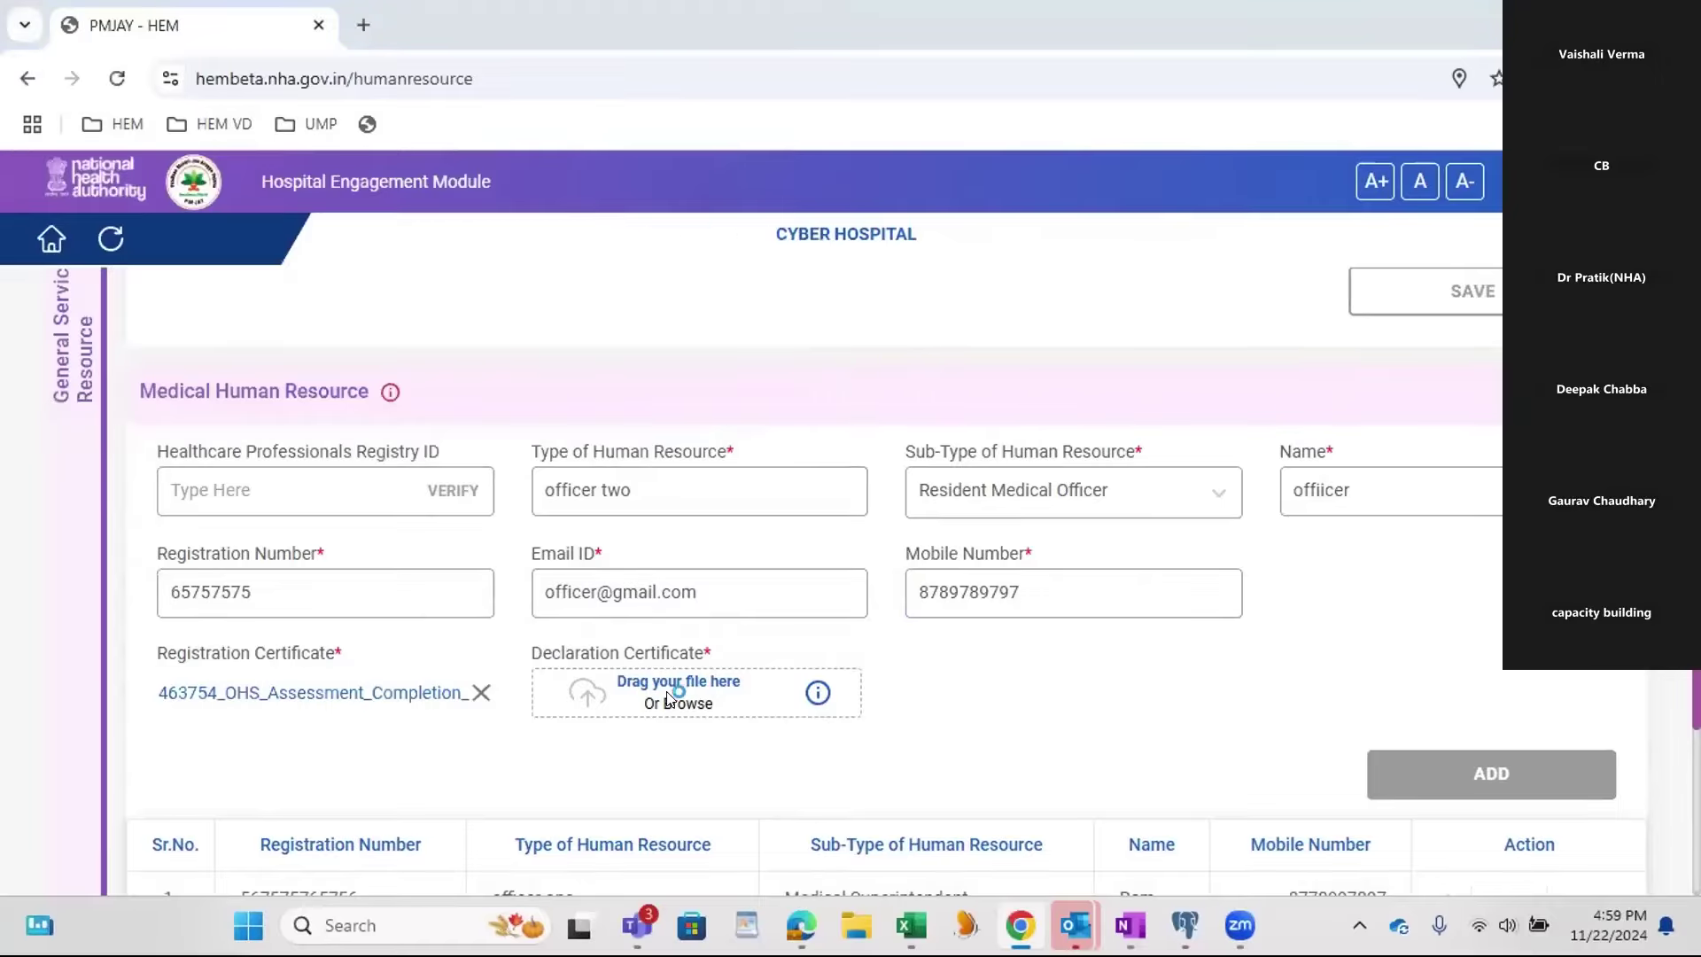
pyautogui.click(676, 692)
pyautogui.scroll(-5, 346, 338)
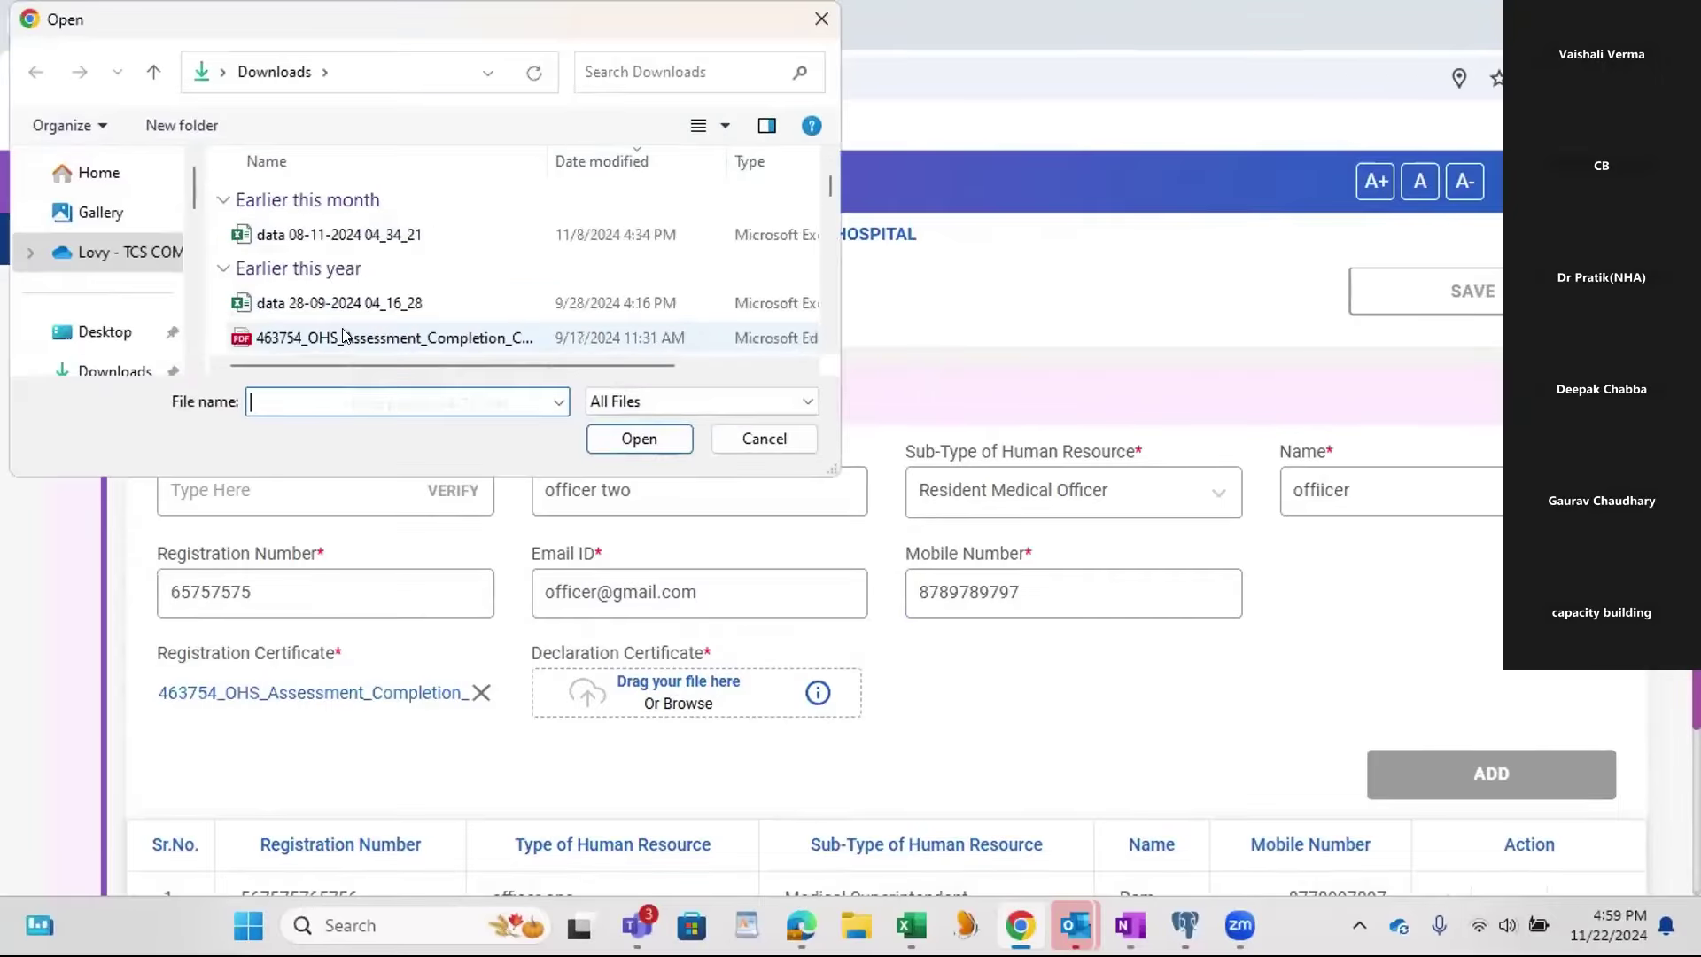
pyautogui.click(372, 337)
pyautogui.click(638, 439)
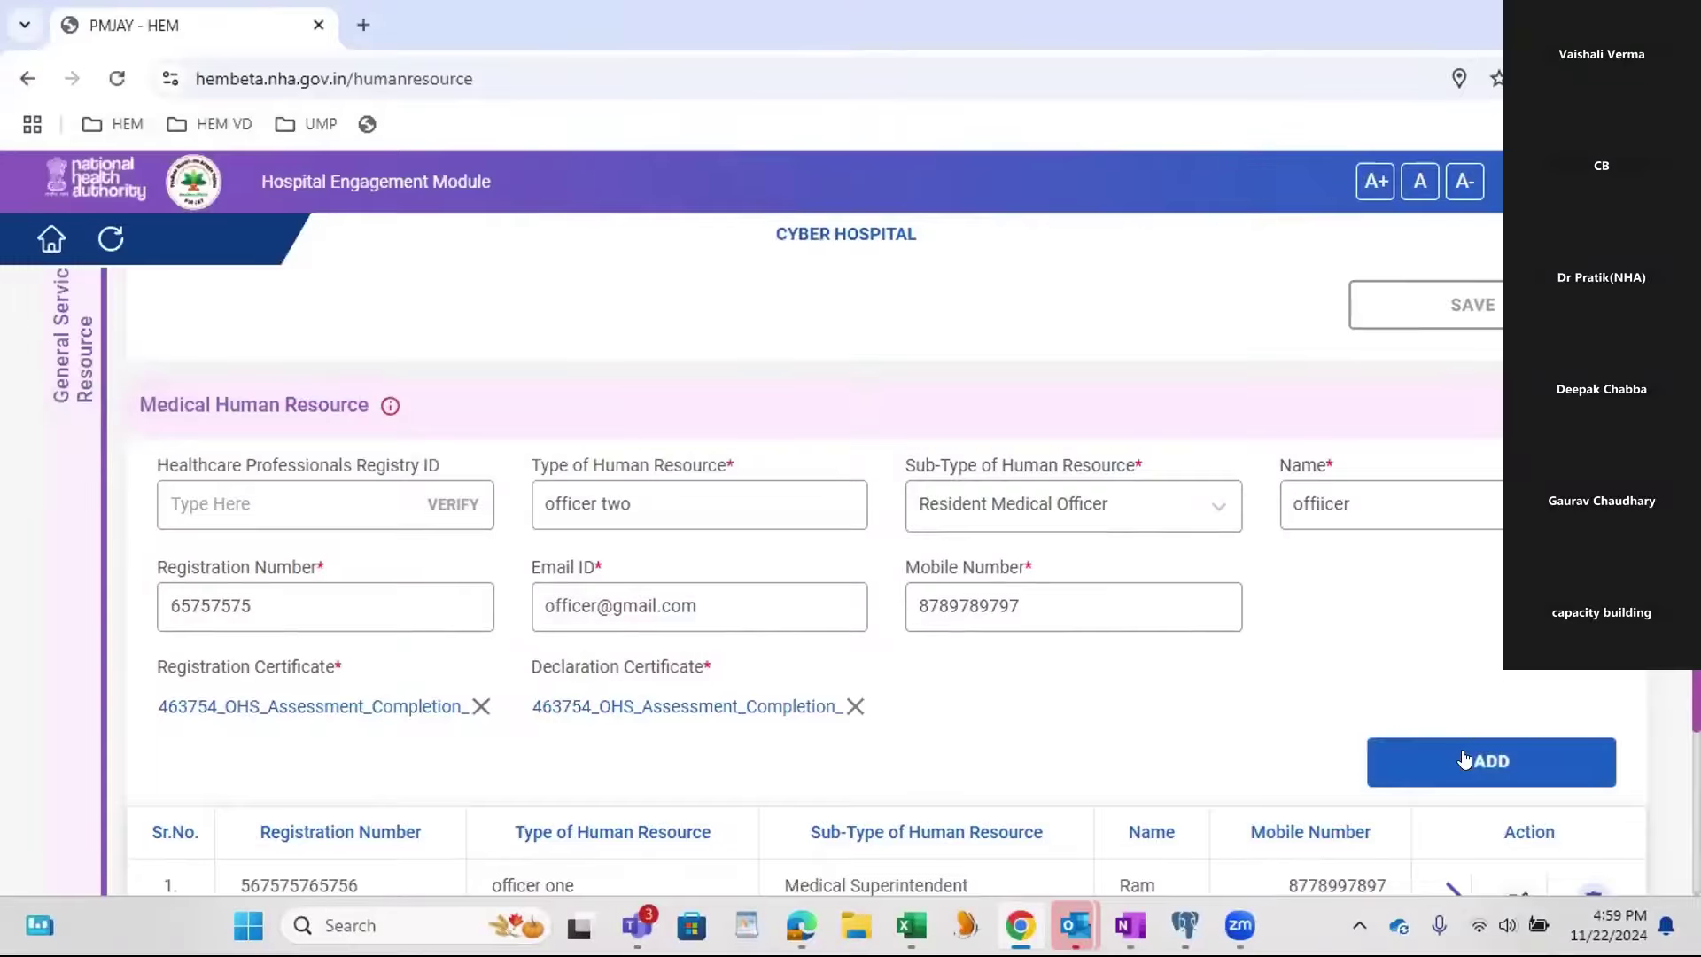
pyautogui.click(1463, 759)
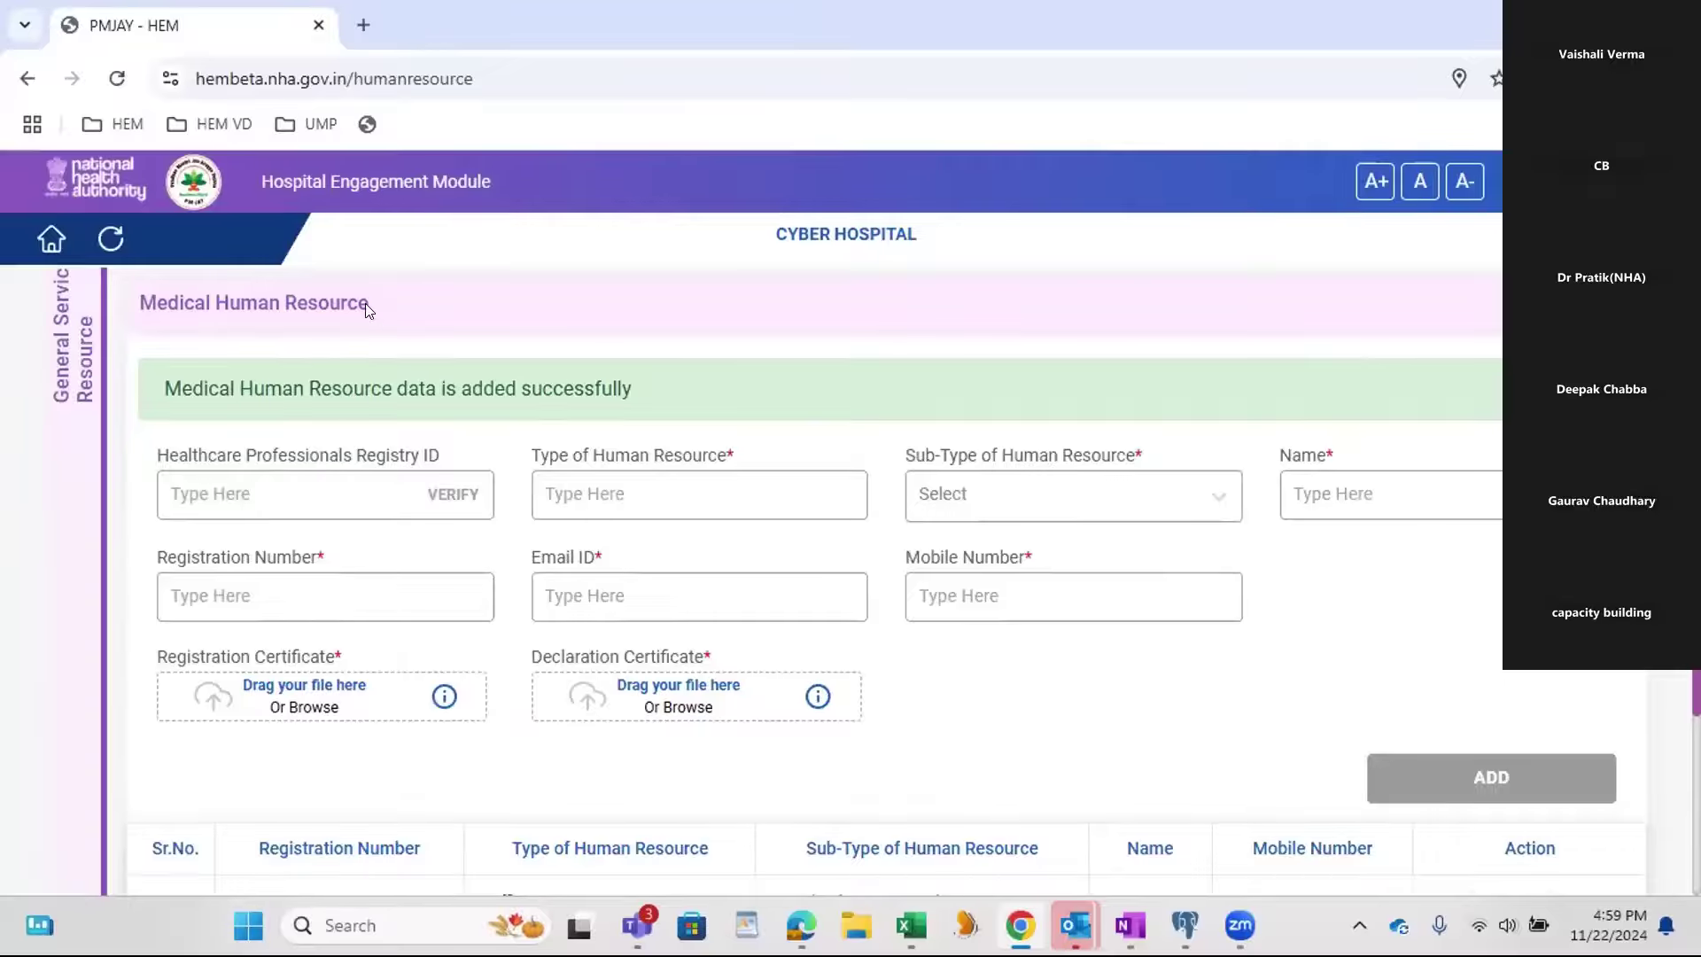
# Expand the Non Medical Human Resource section below the medical staff list
pyautogui.scroll(-4, 624, 411)
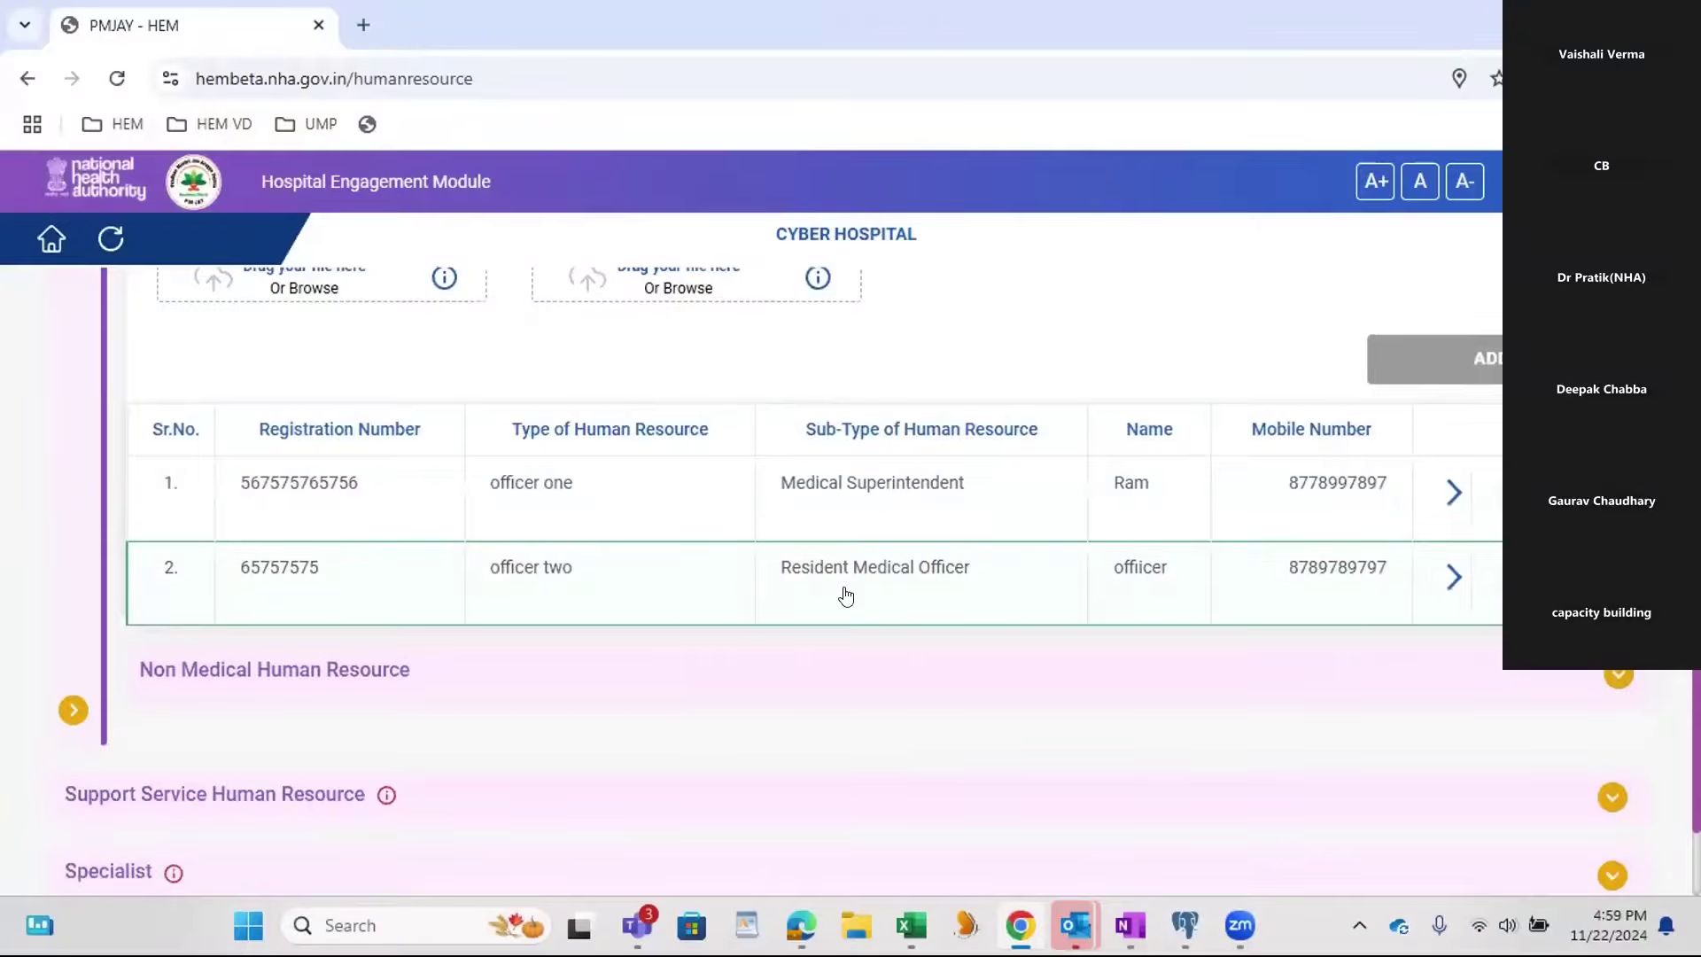
pyautogui.scroll(4, 846, 598)
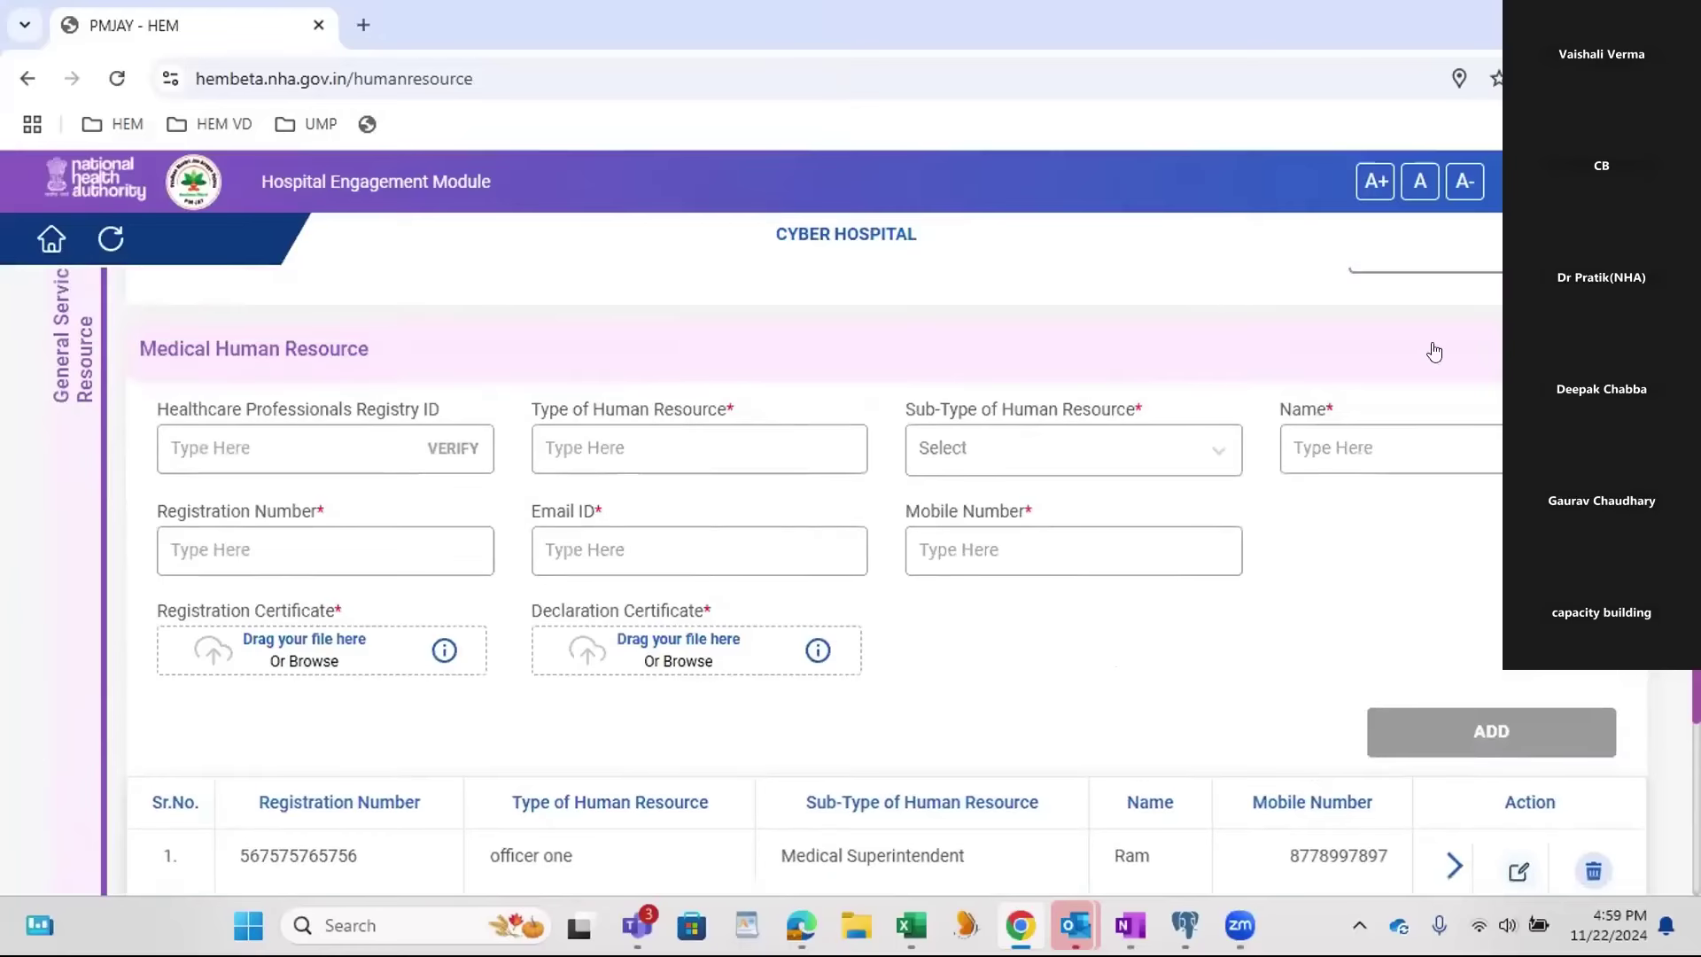
pyautogui.scroll(-4, 1143, 405)
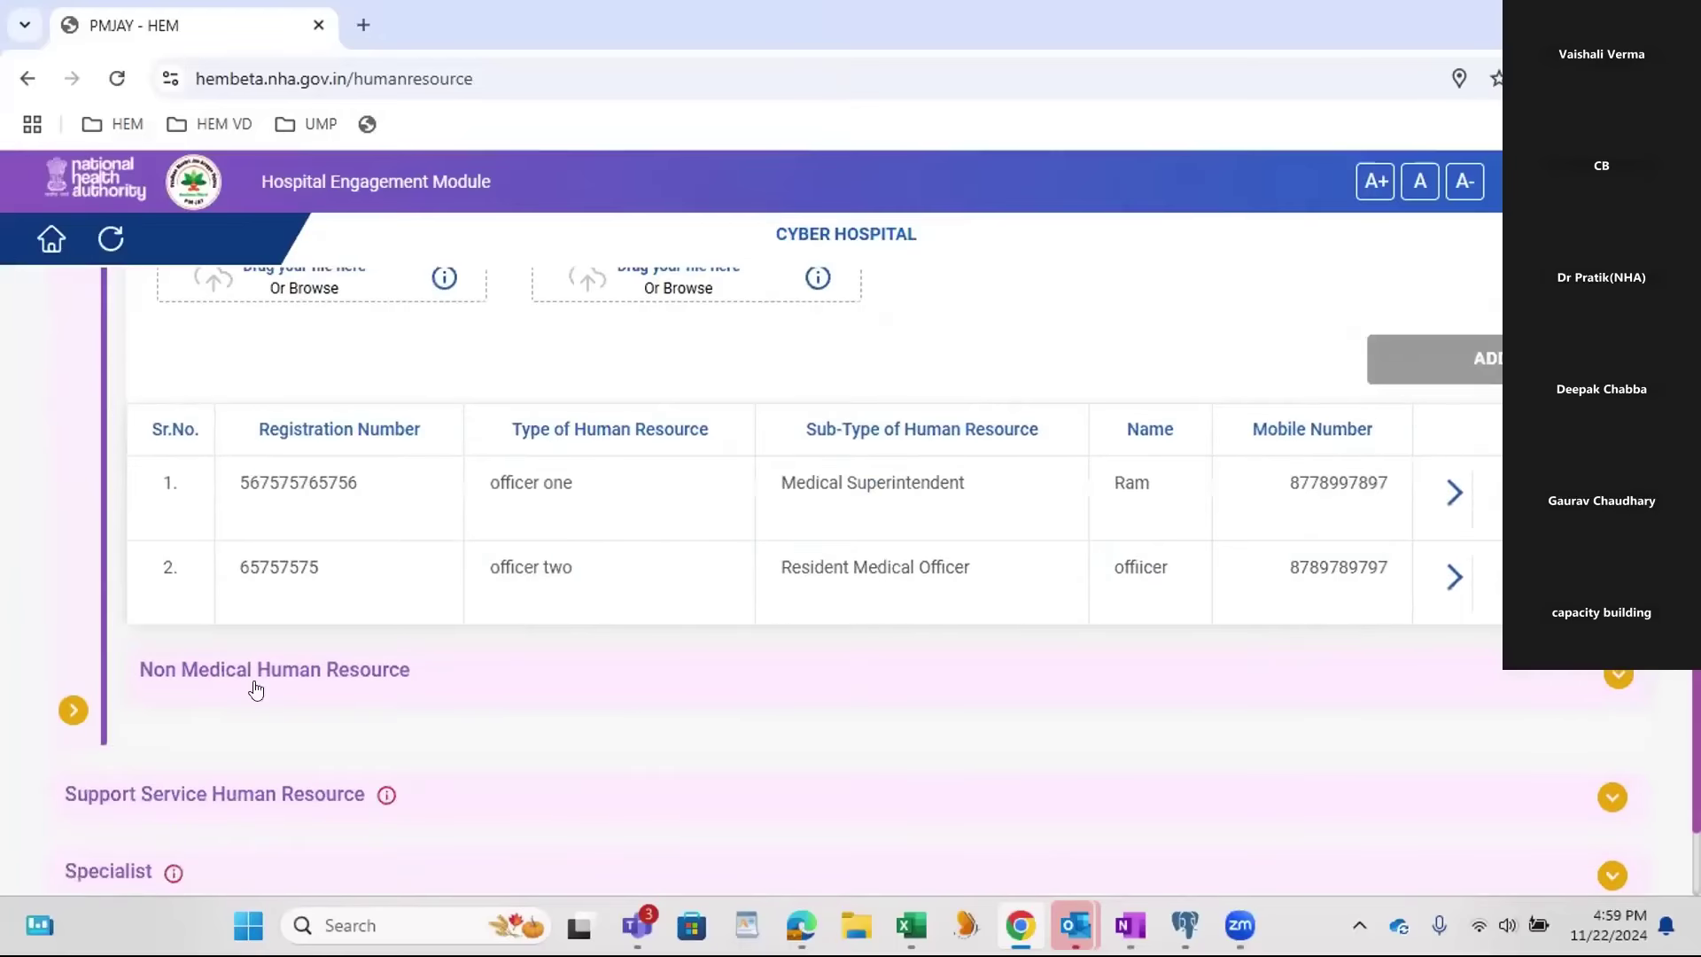
pyautogui.click(527, 688)
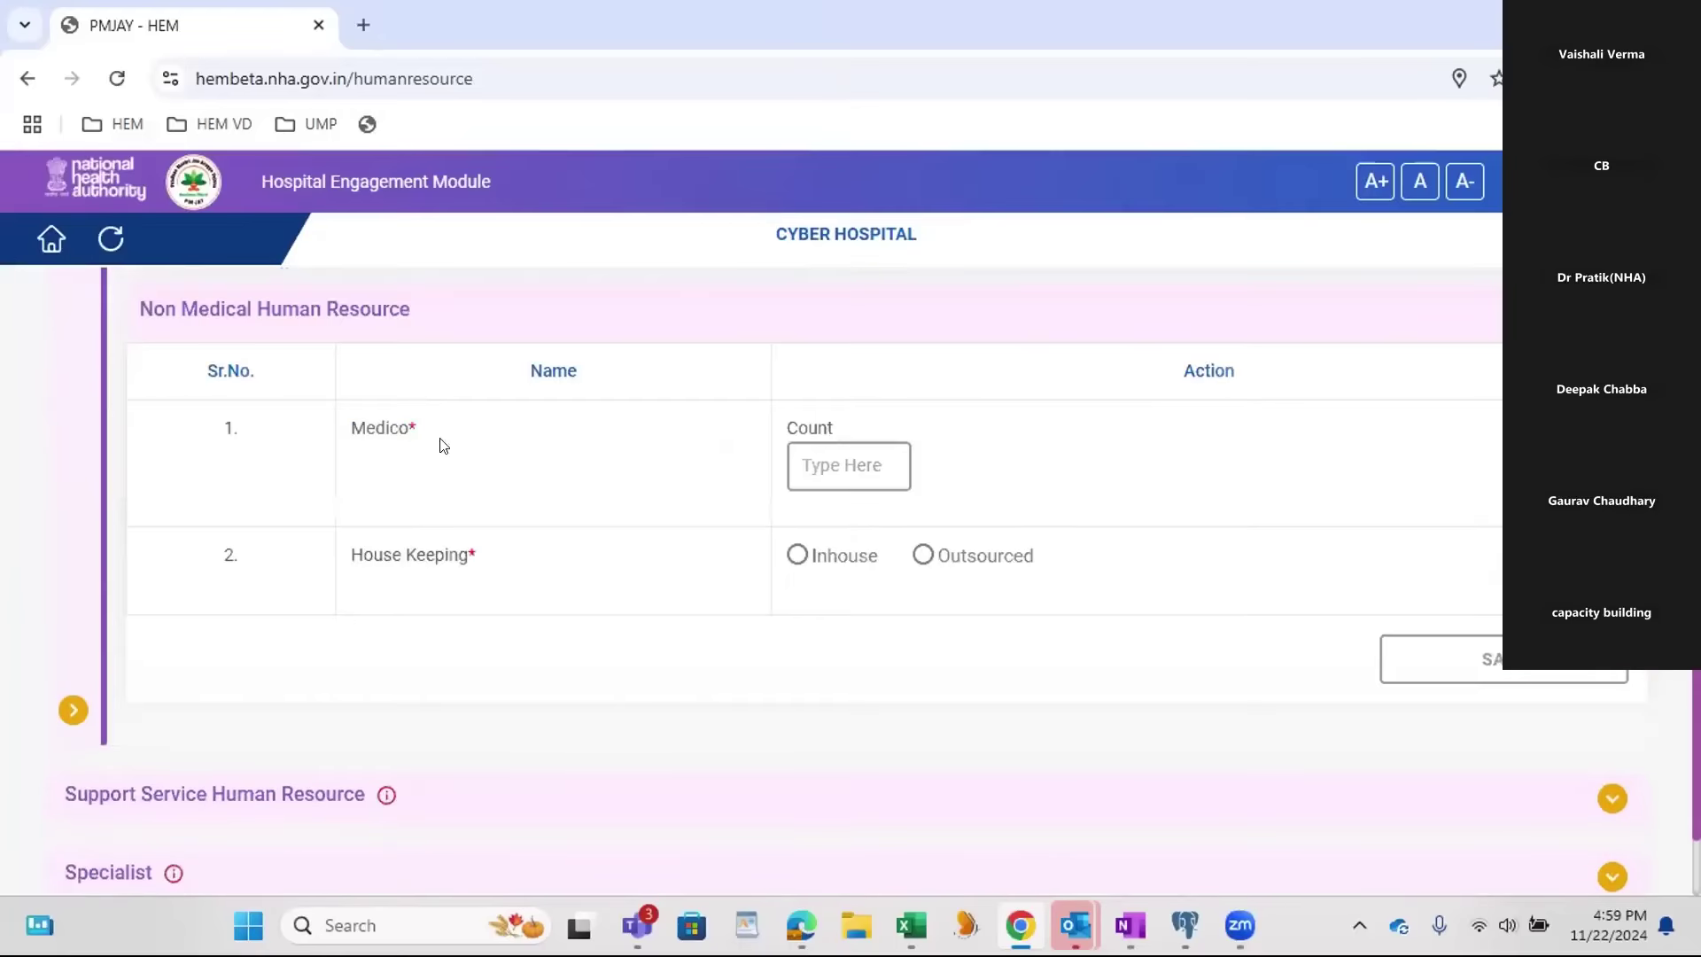
# Set Medico count to 3, mark House Keeping as Inhouse, and save
pyautogui.click(875, 466)
pyautogui.write('3')
pyautogui.click(800, 558)
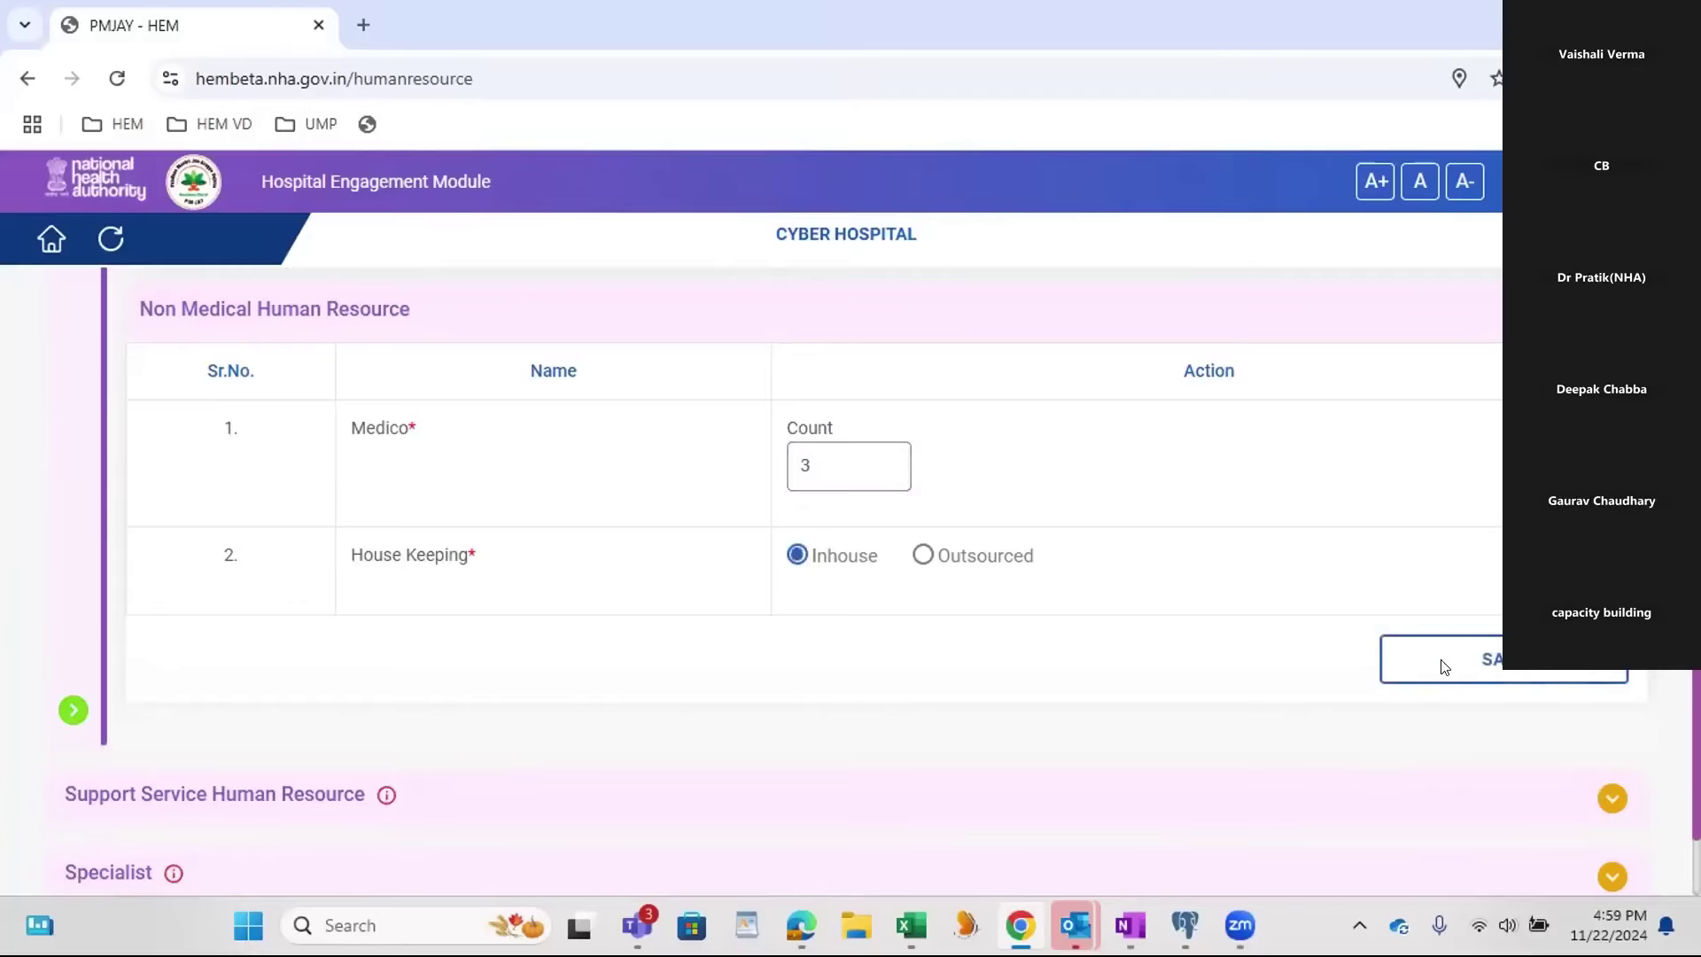
pyautogui.click(1440, 664)
# Expand the Support Service Human Resource section
pyautogui.scroll(1, 263, 478)
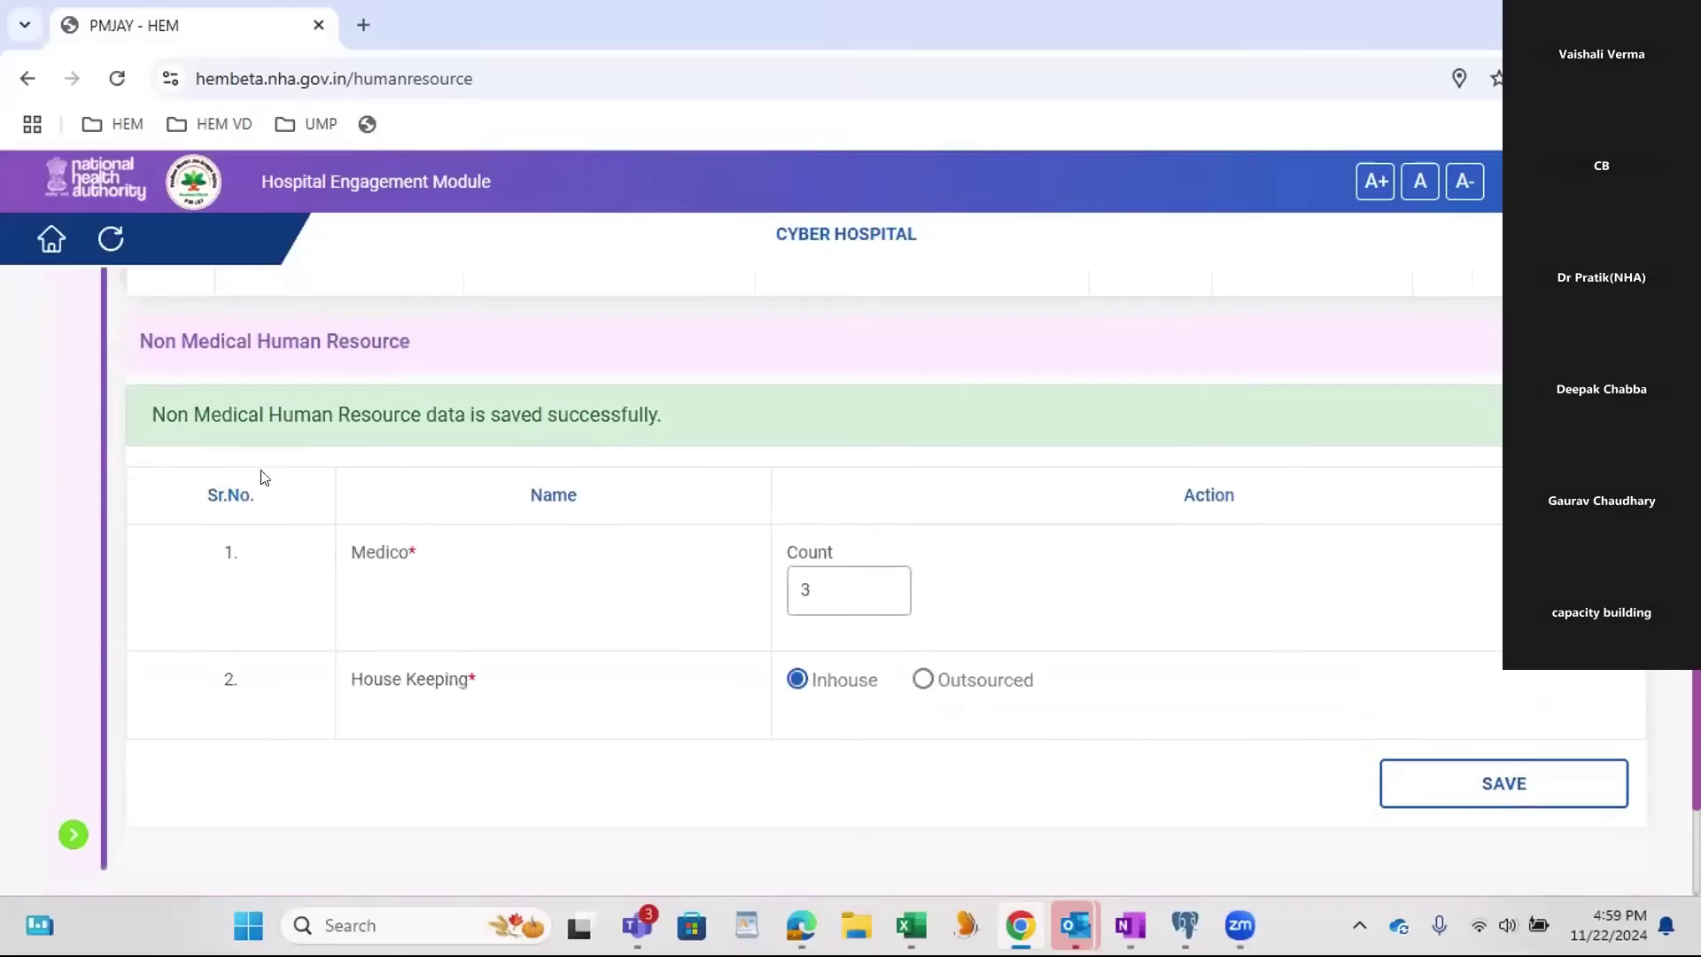
pyautogui.scroll(-3, 989, 549)
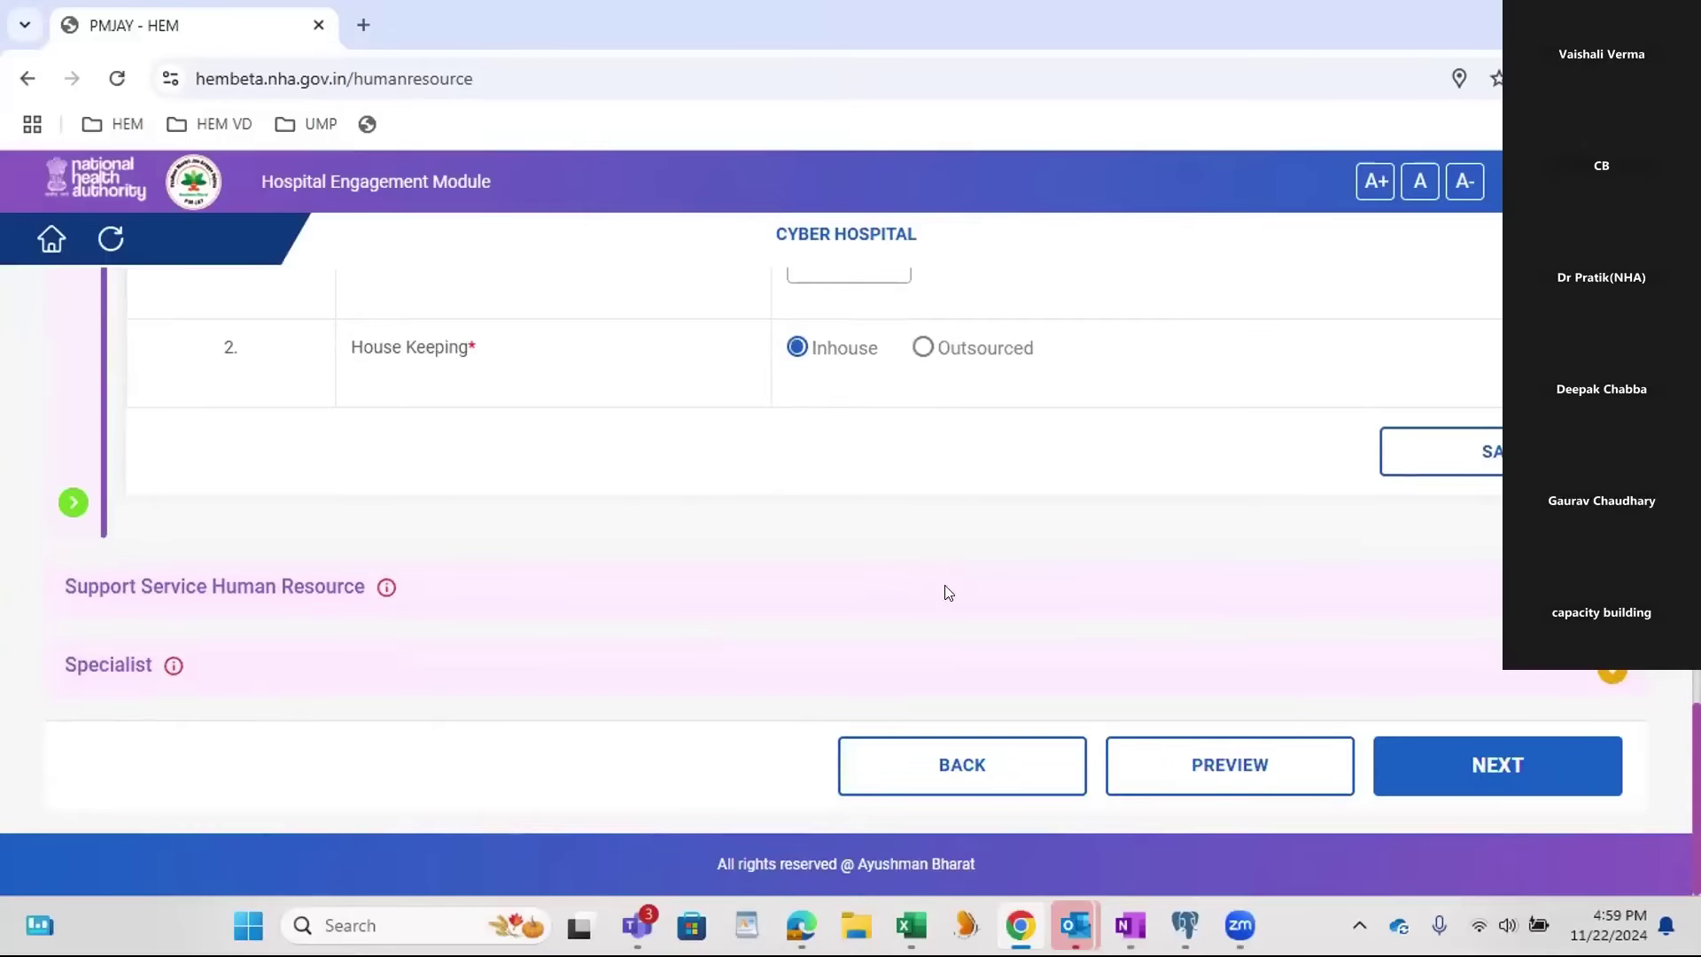
pyautogui.click(948, 593)
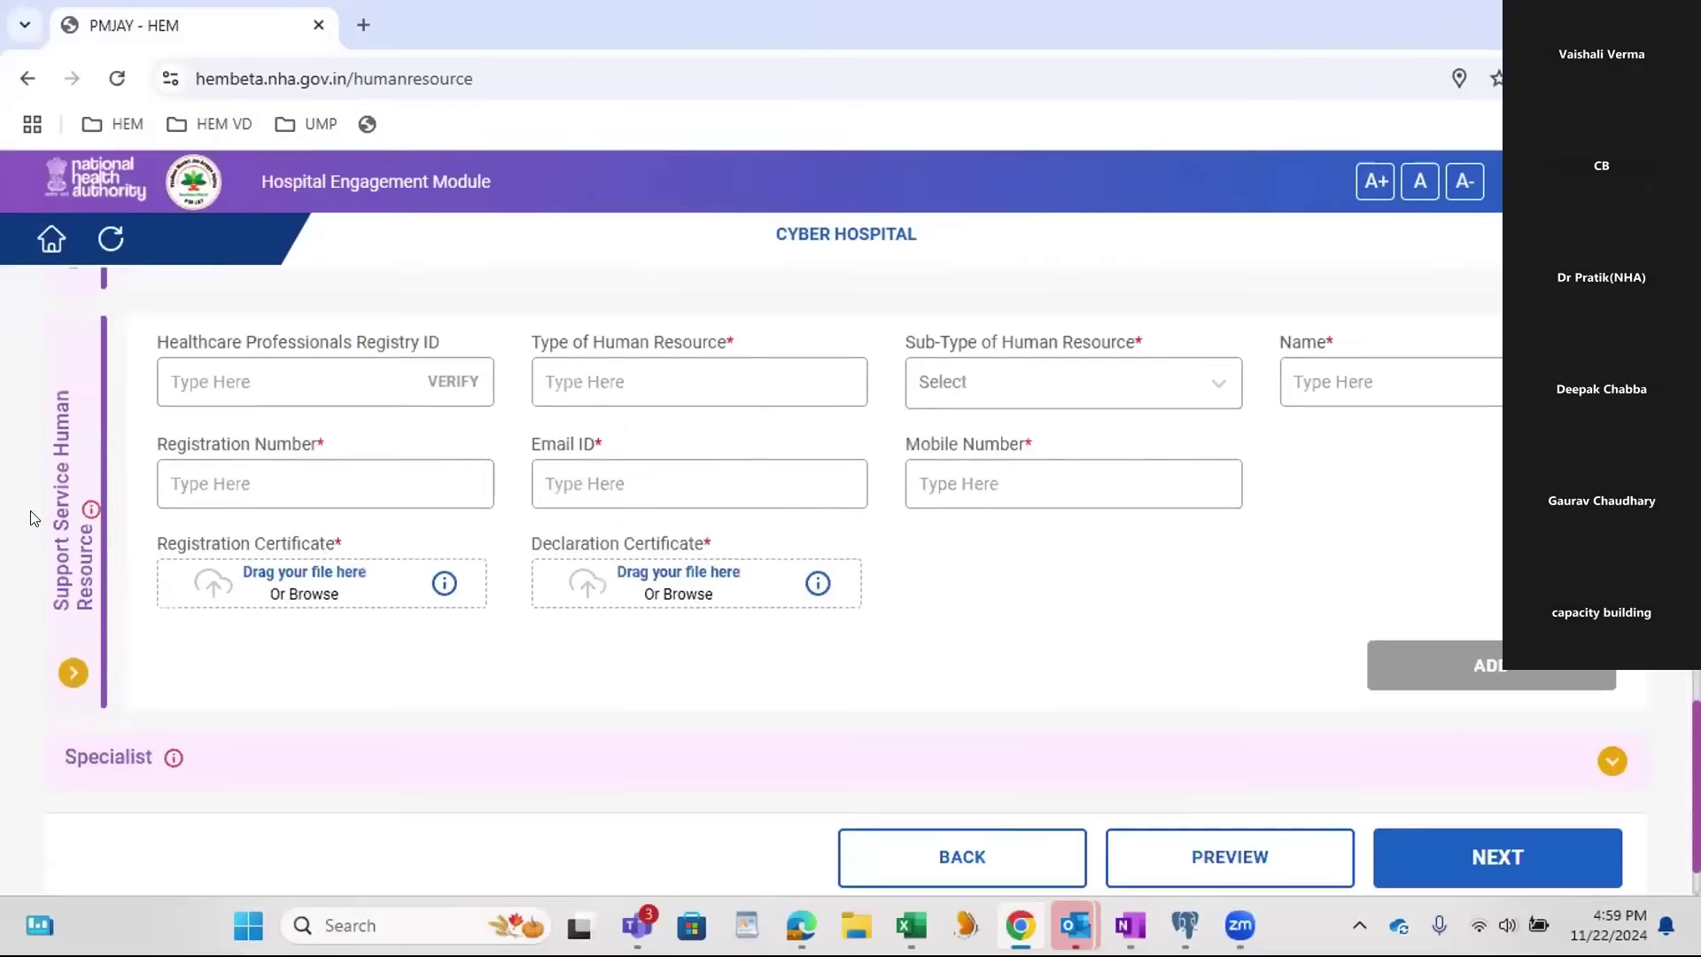
# Enter 'resource one' as the support staff type with sub-type Microbiology
pyautogui.moveTo(91, 512)
pyautogui.click(572, 373)
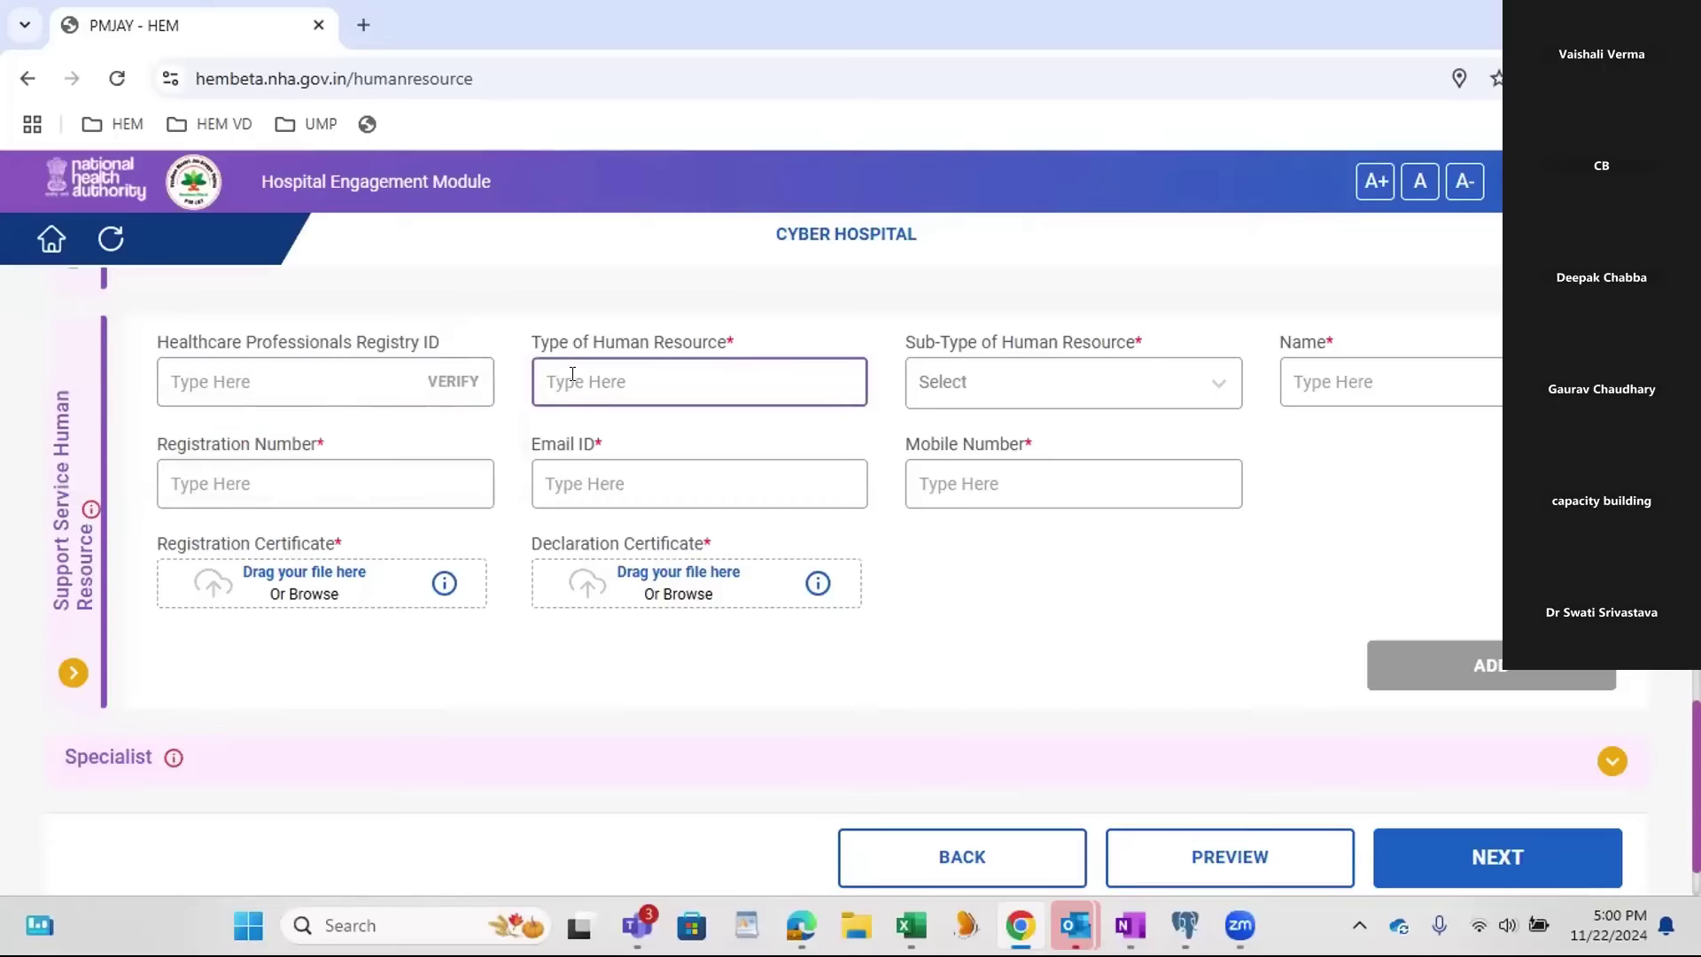
pyautogui.write('resource one')
pyautogui.click(1001, 406)
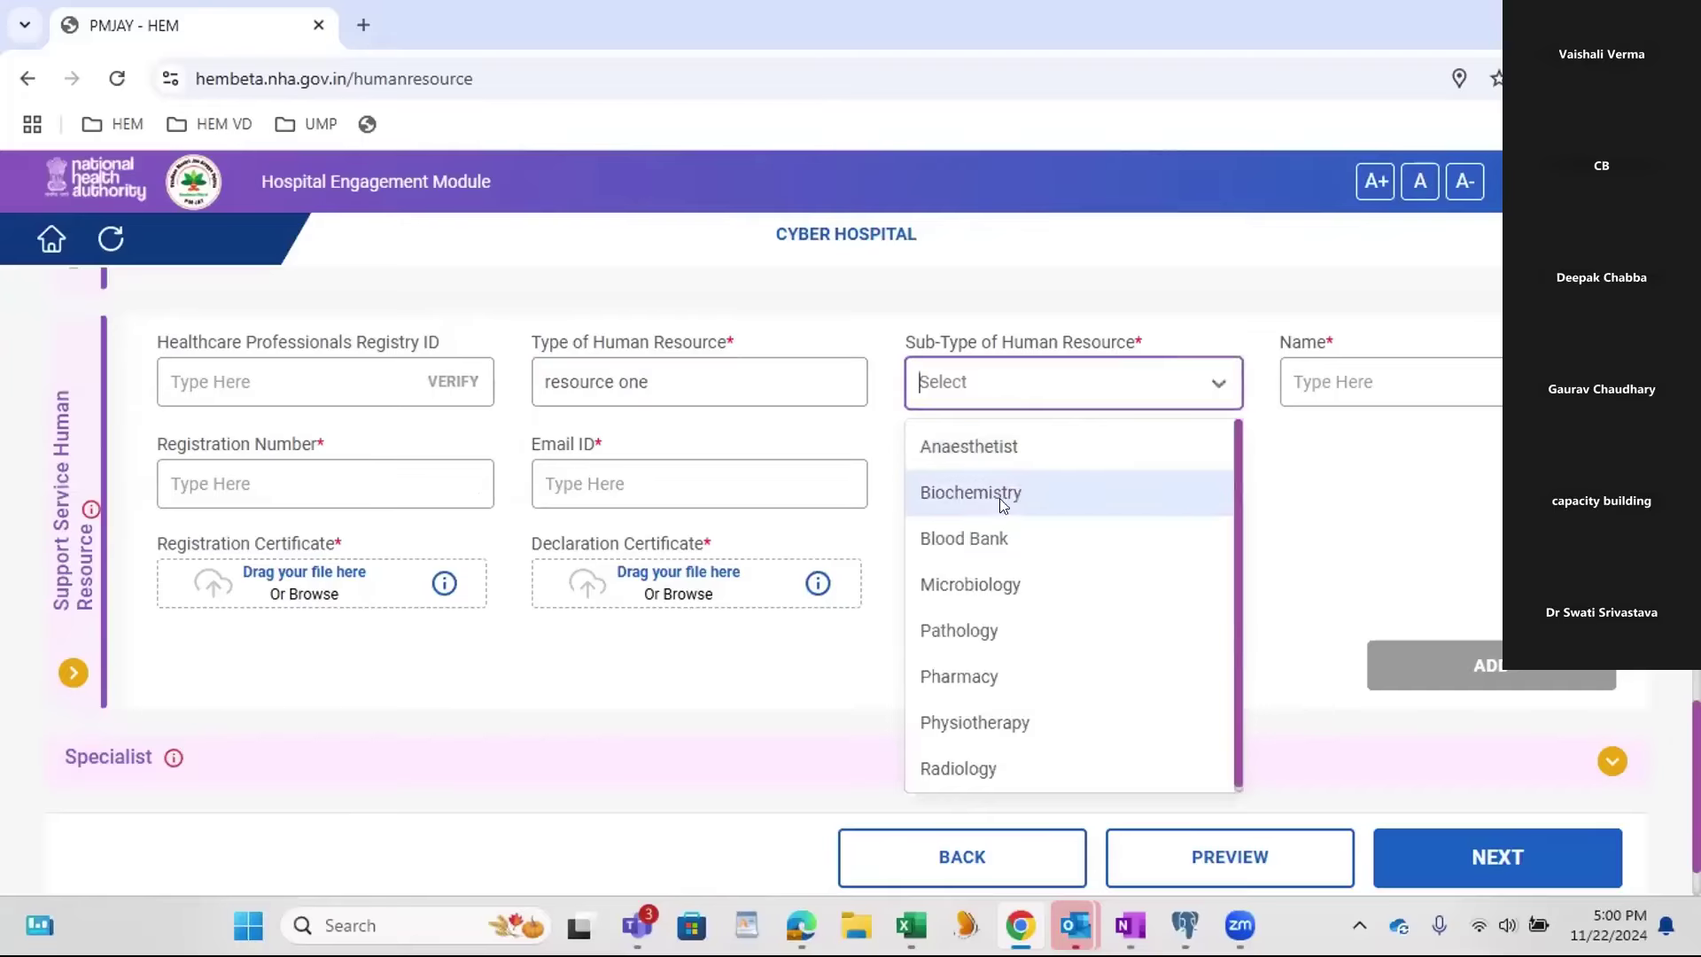
pyautogui.click(999, 582)
# Fill in the staff member's name, registration number, Gmail address and mobile number
pyautogui.click(1311, 372)
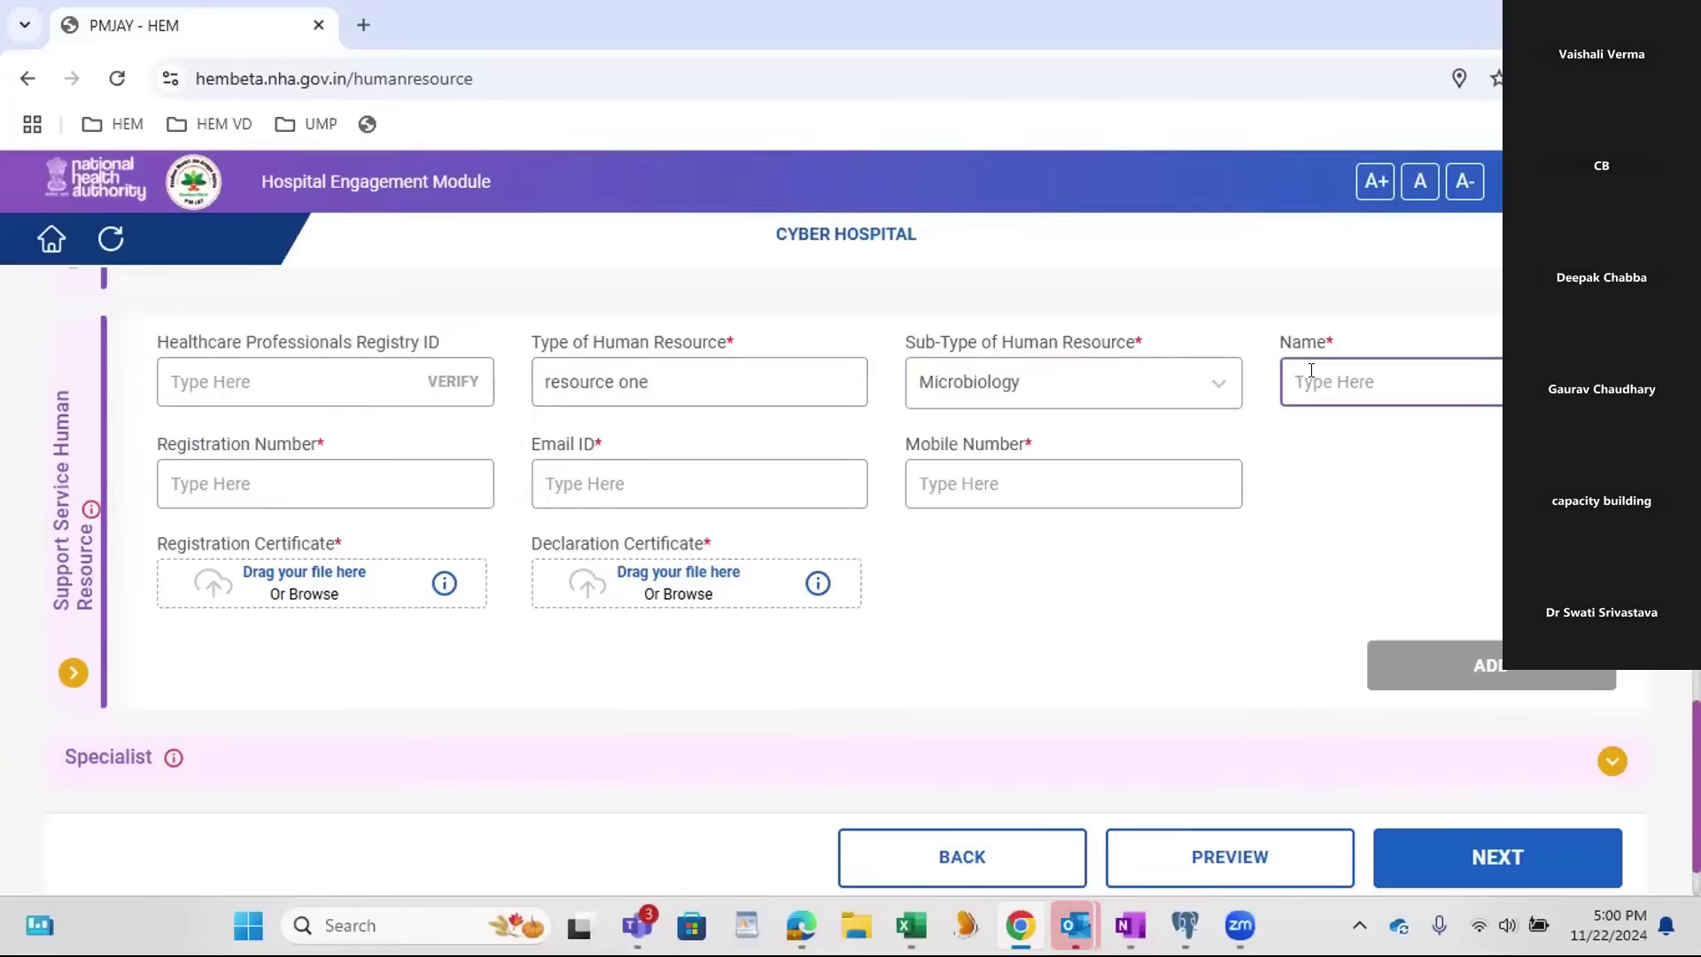
pyautogui.write('name one')
pyautogui.press('Tab')
pyautogui.write('5657')
pyautogui.click(665, 490)
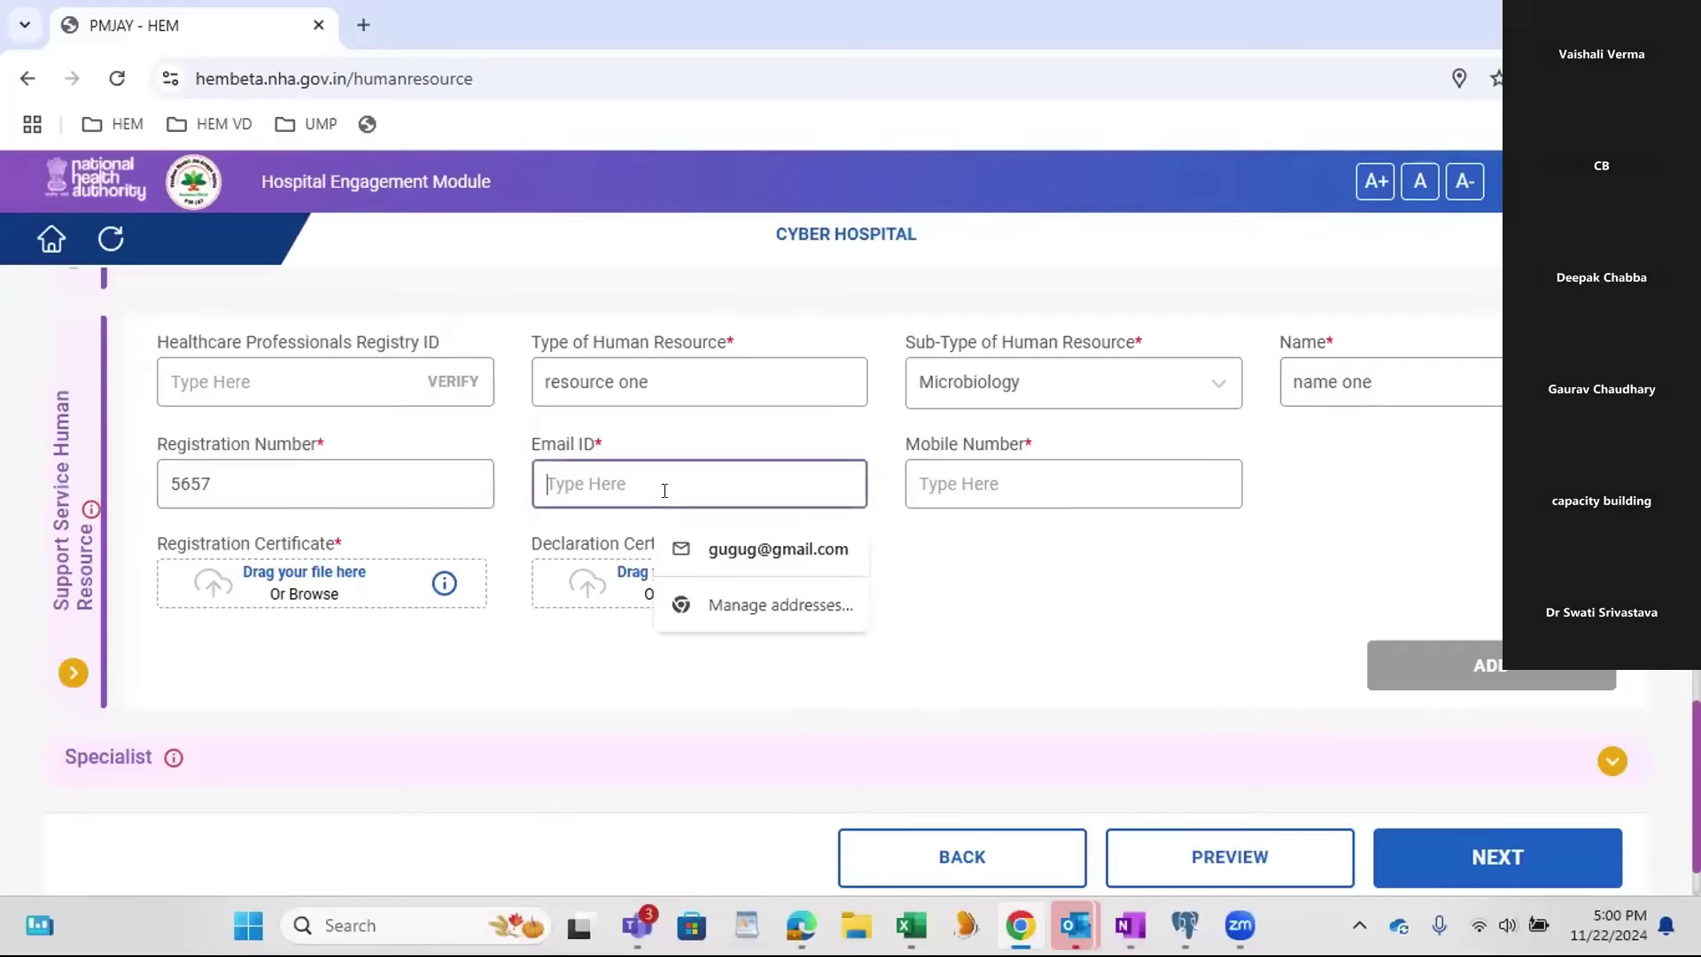
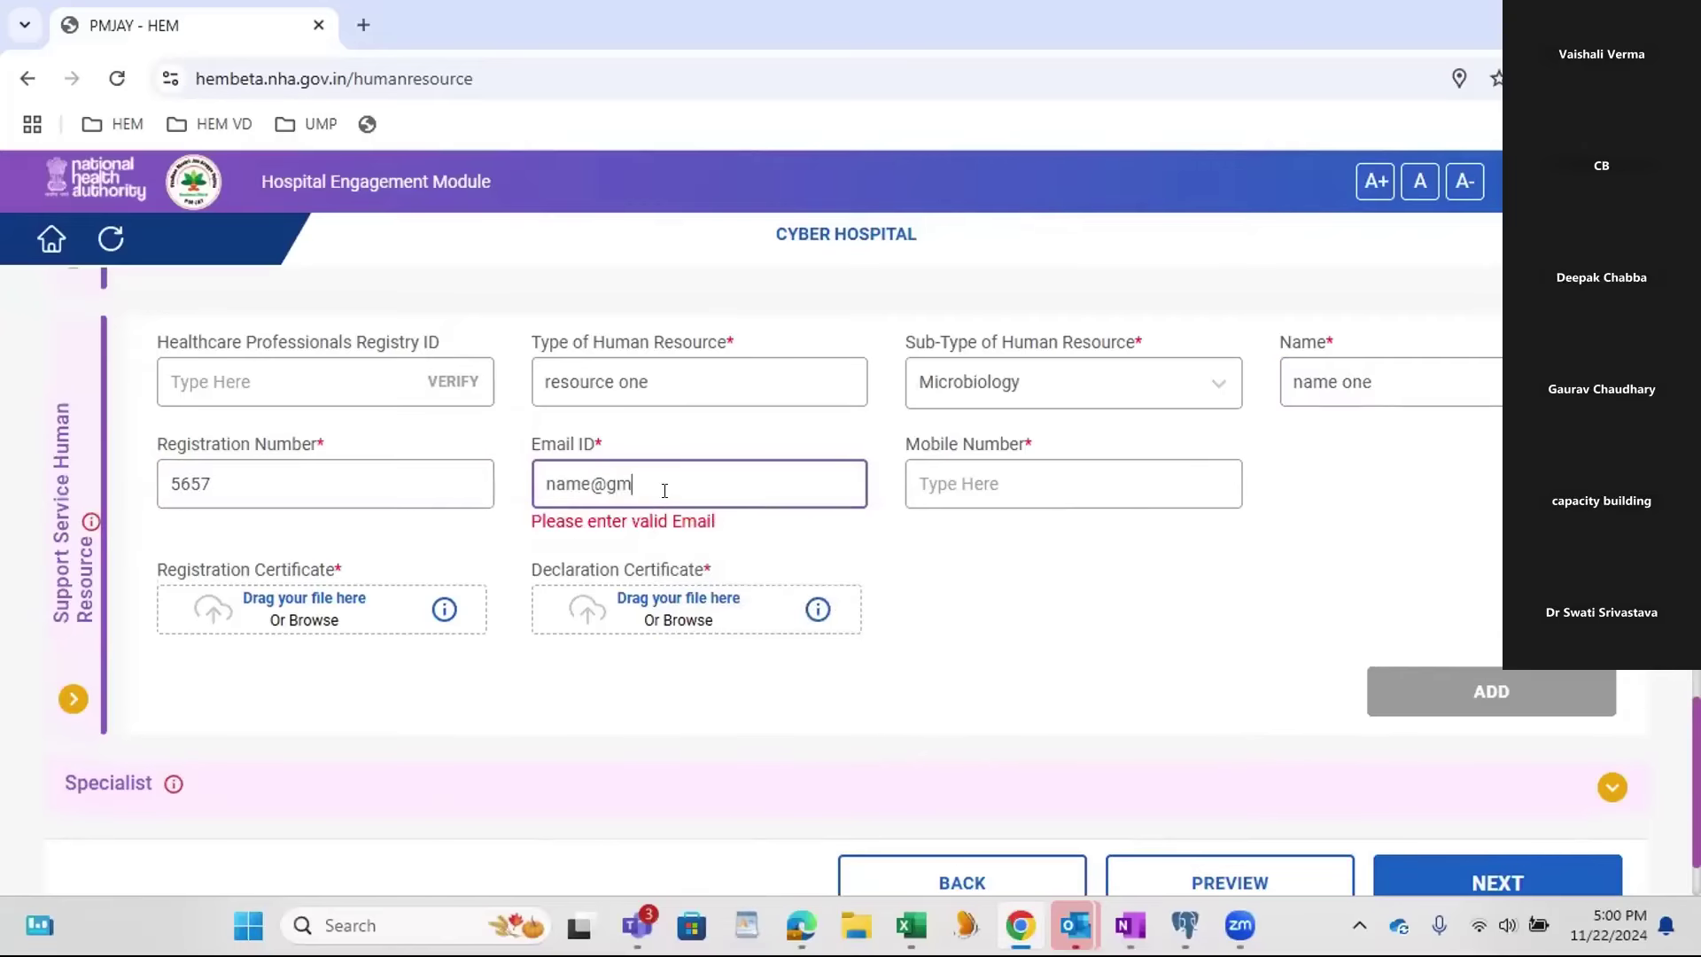
pyautogui.press('Tab')
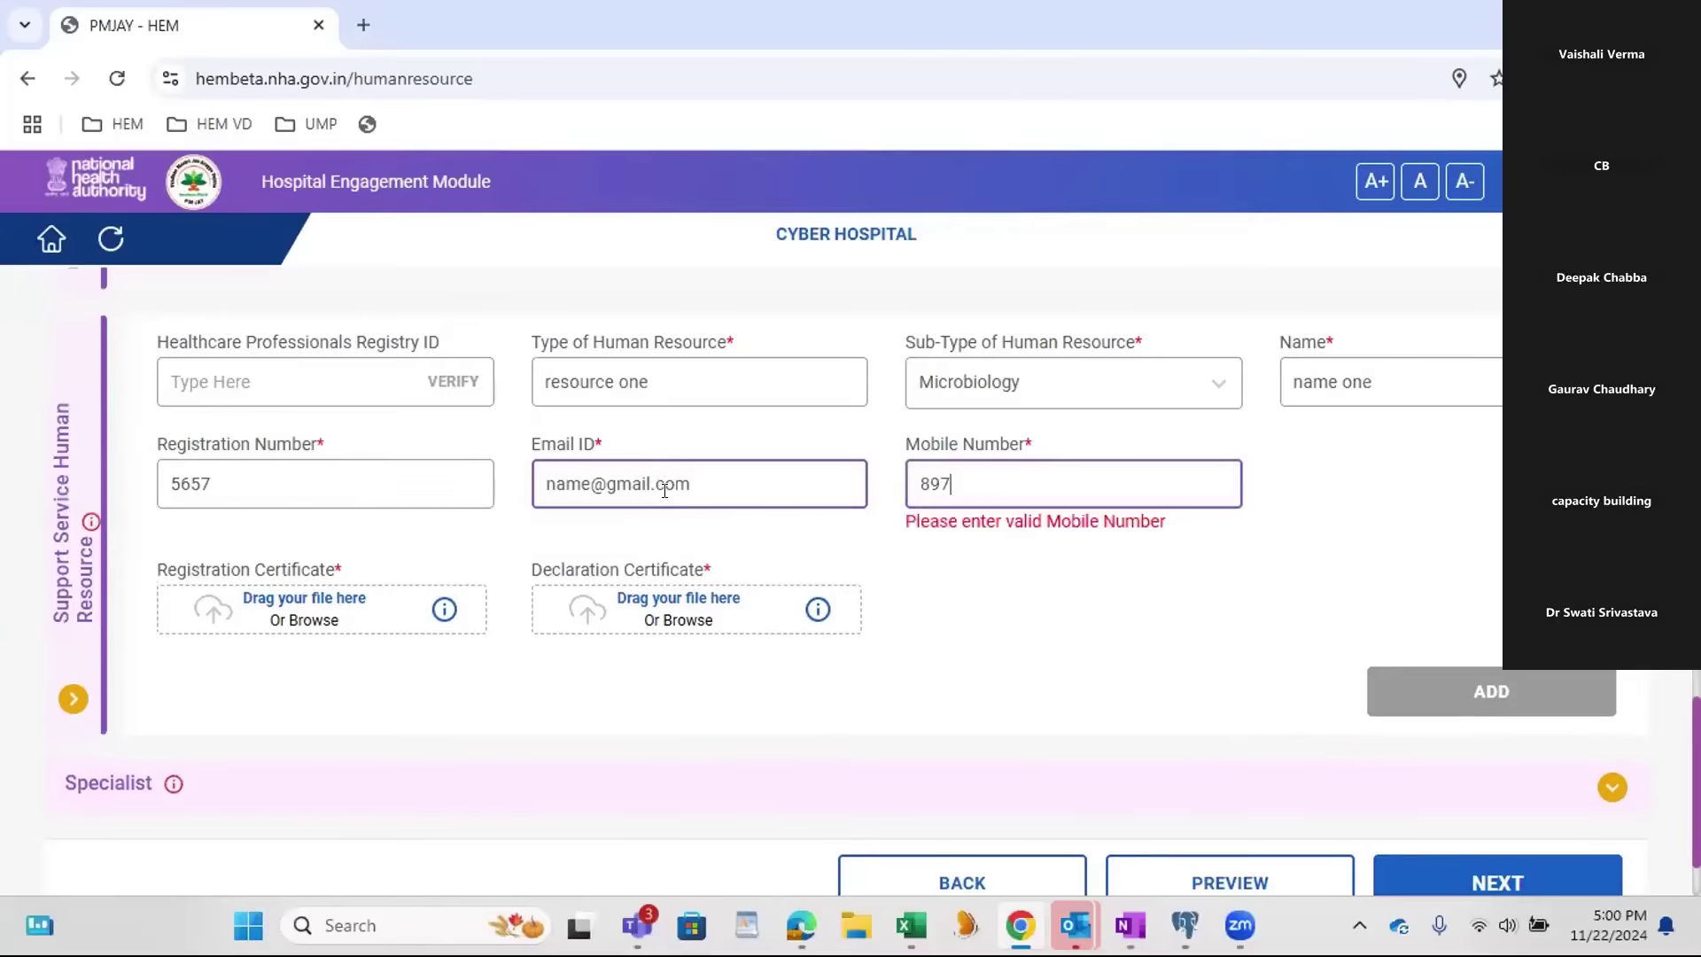
# Attach the OHS certificate PDF and Anti Bribery document as certificates, then add the entry
pyautogui.click(346, 587)
pyautogui.scroll(-5, 363, 338)
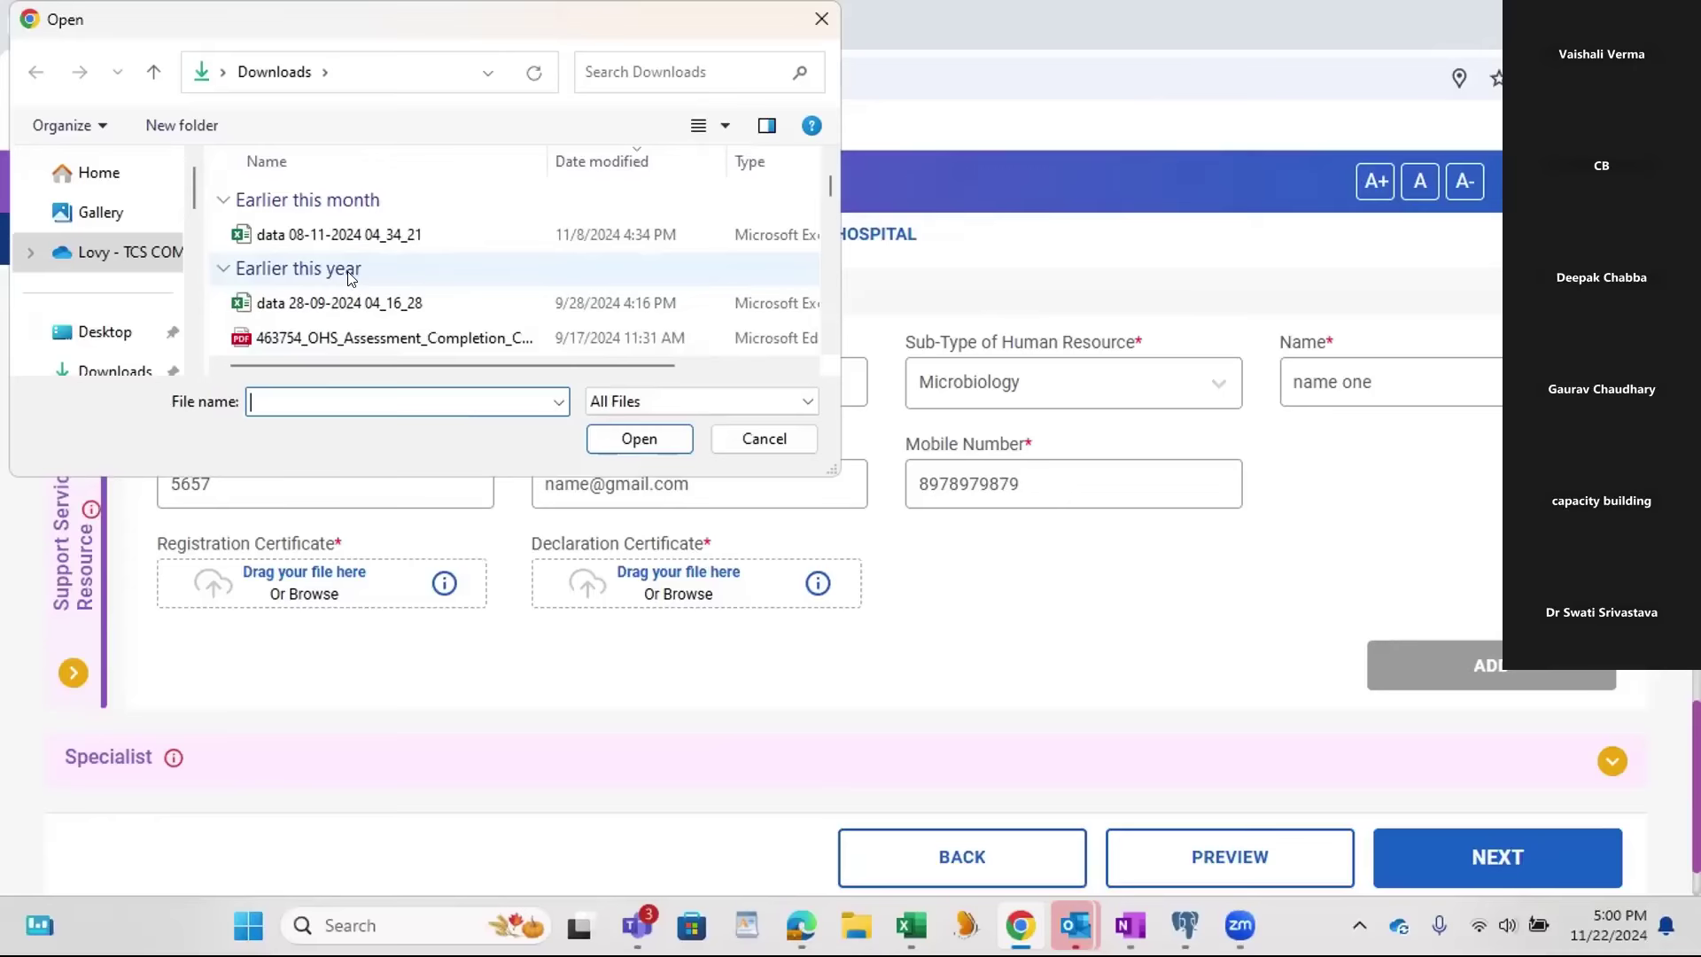
pyautogui.click(372, 337)
pyautogui.click(601, 435)
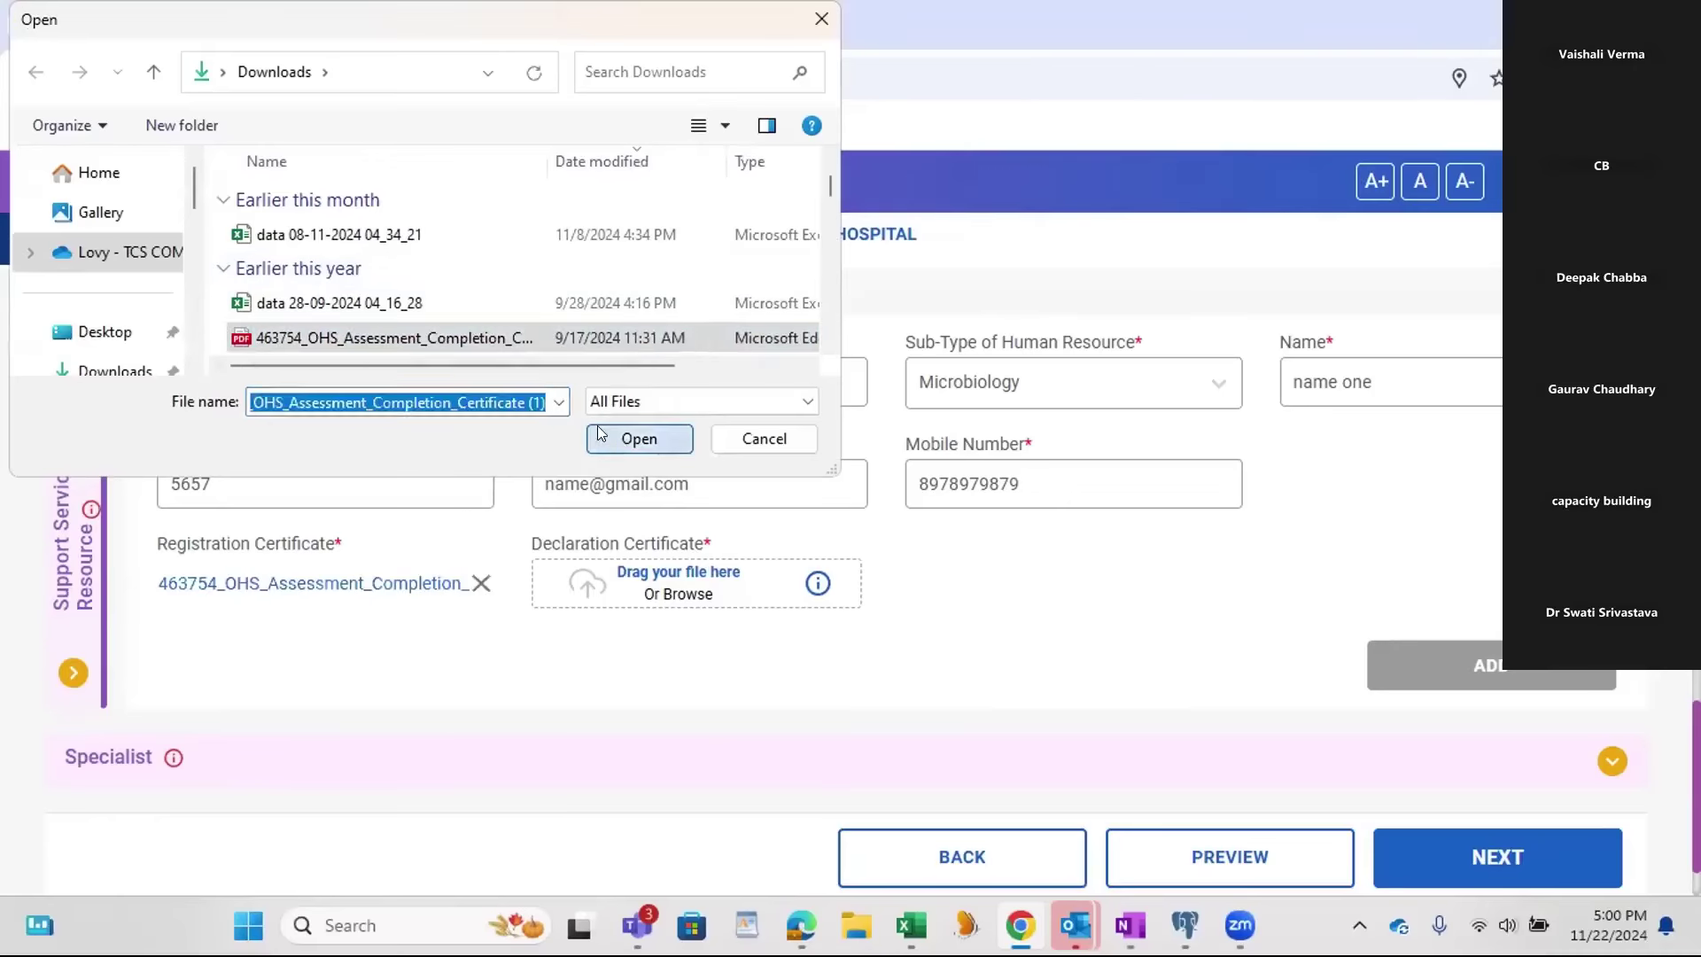
pyautogui.click(625, 596)
pyautogui.scroll(-5, 405, 269)
pyautogui.click(404, 269)
pyautogui.click(637, 437)
pyautogui.click(1466, 654)
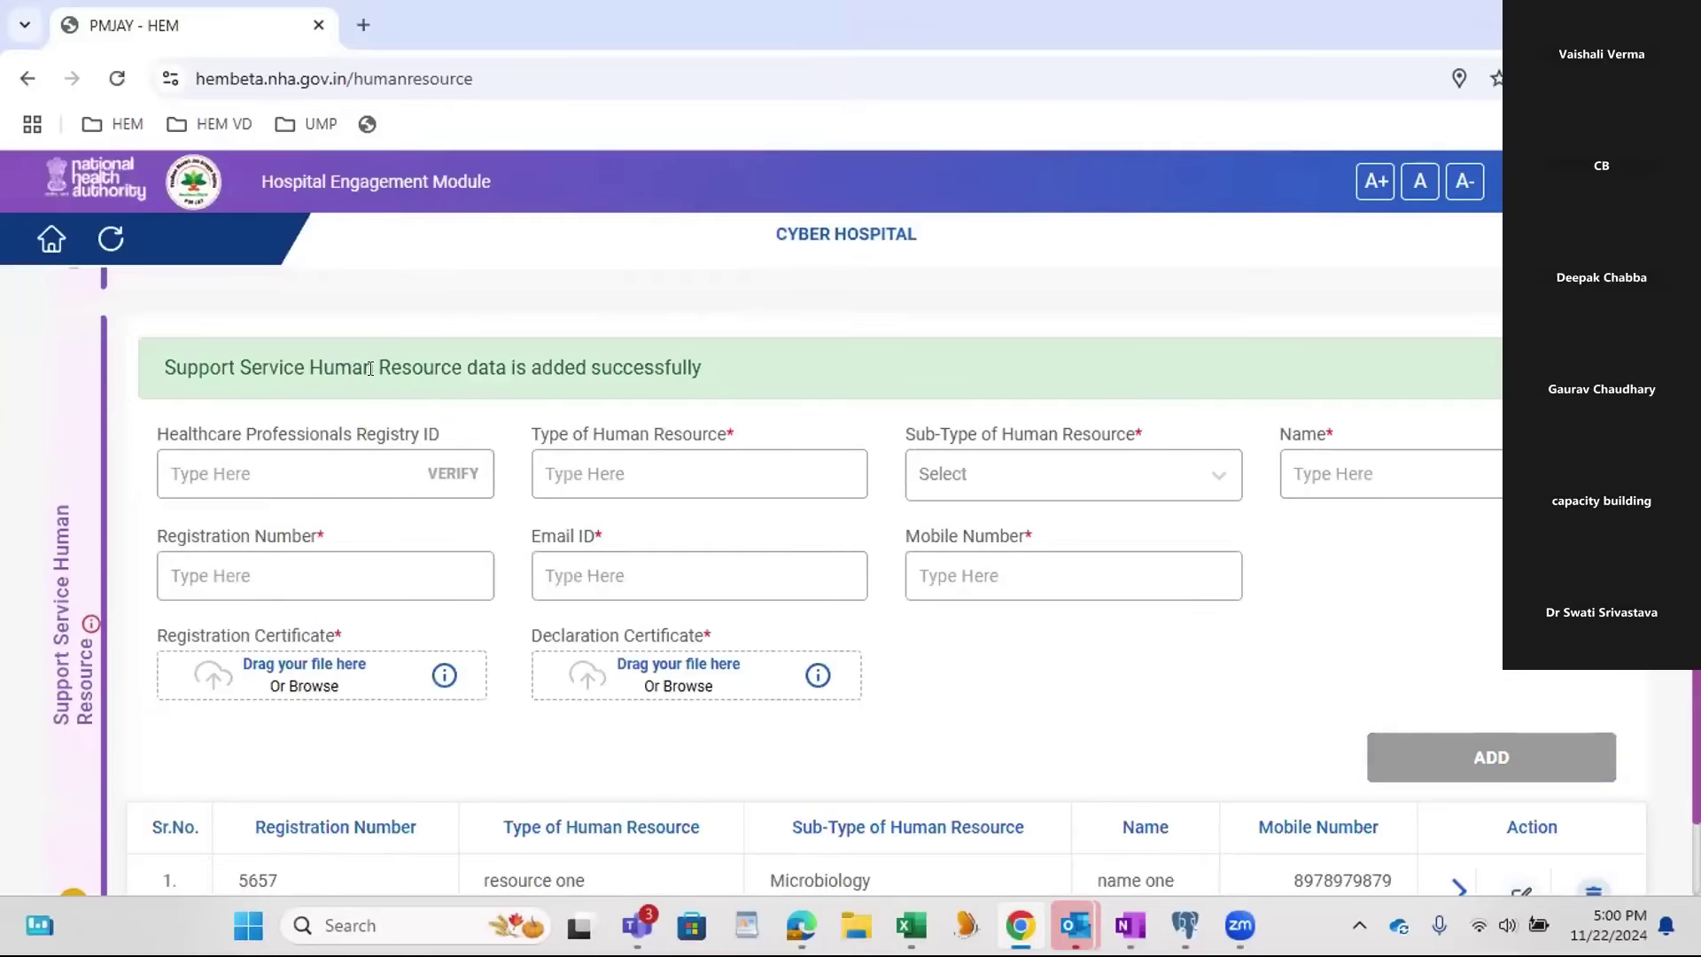
# Start a second staff entry: type 'resoyurce two', sub-type Biochemistry, name 'officer two', registration 65757
pyautogui.scroll(-3, 525, 379)
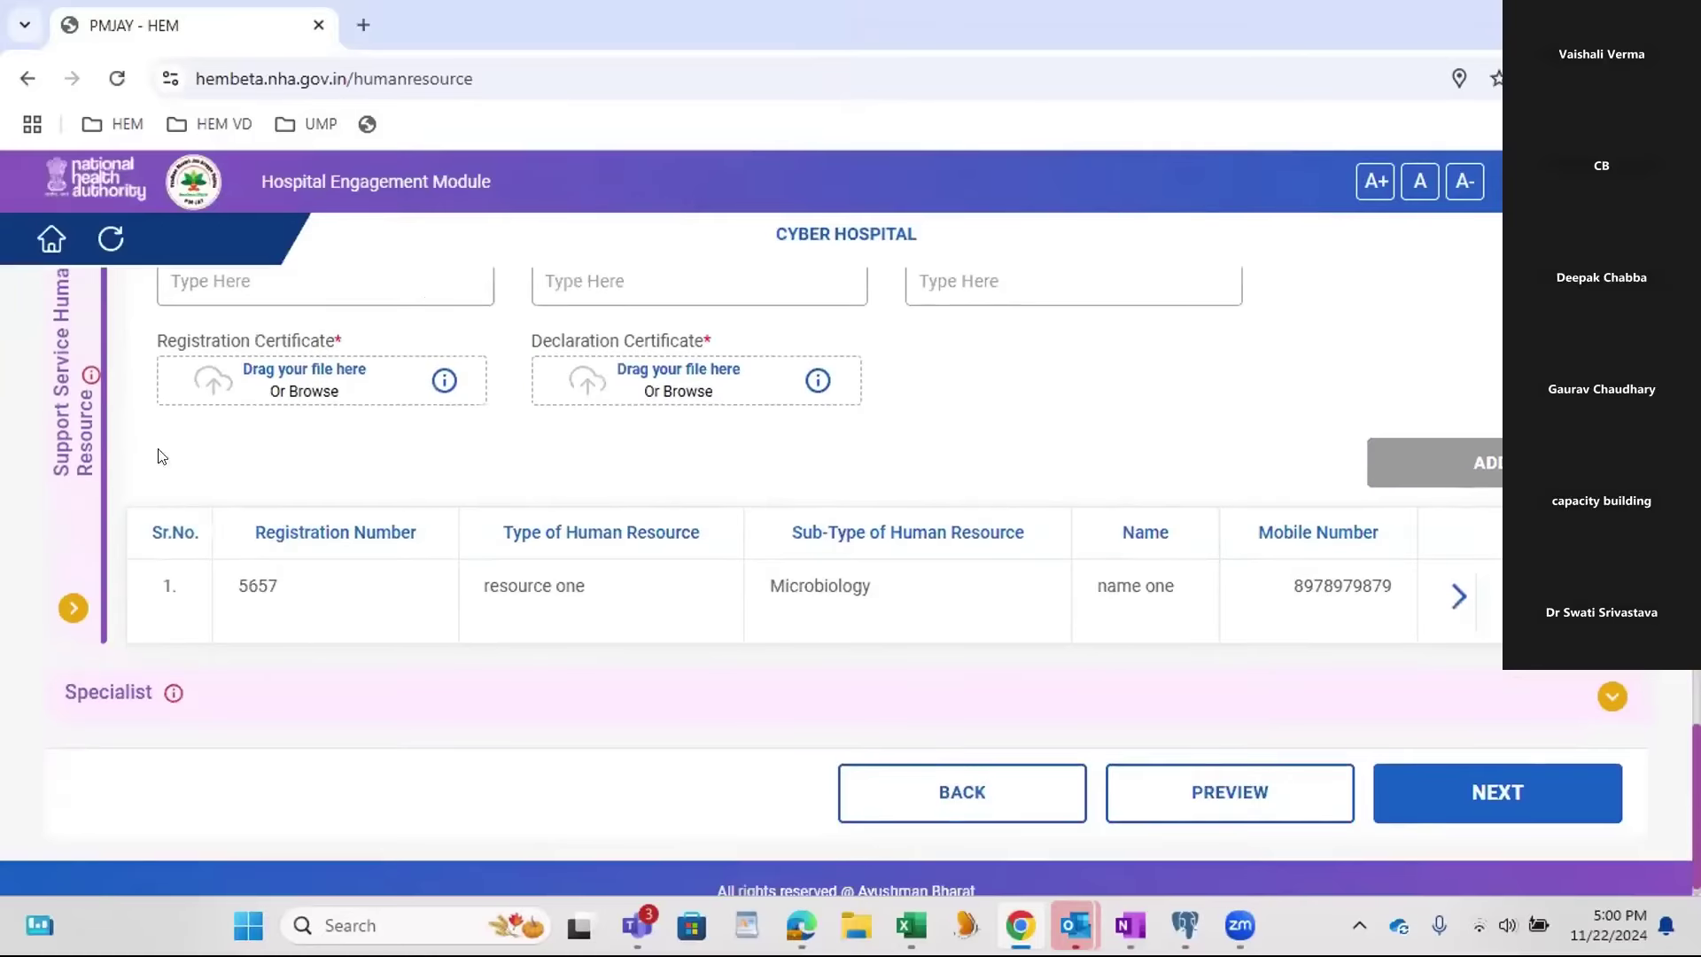
pyautogui.moveTo(77, 386)
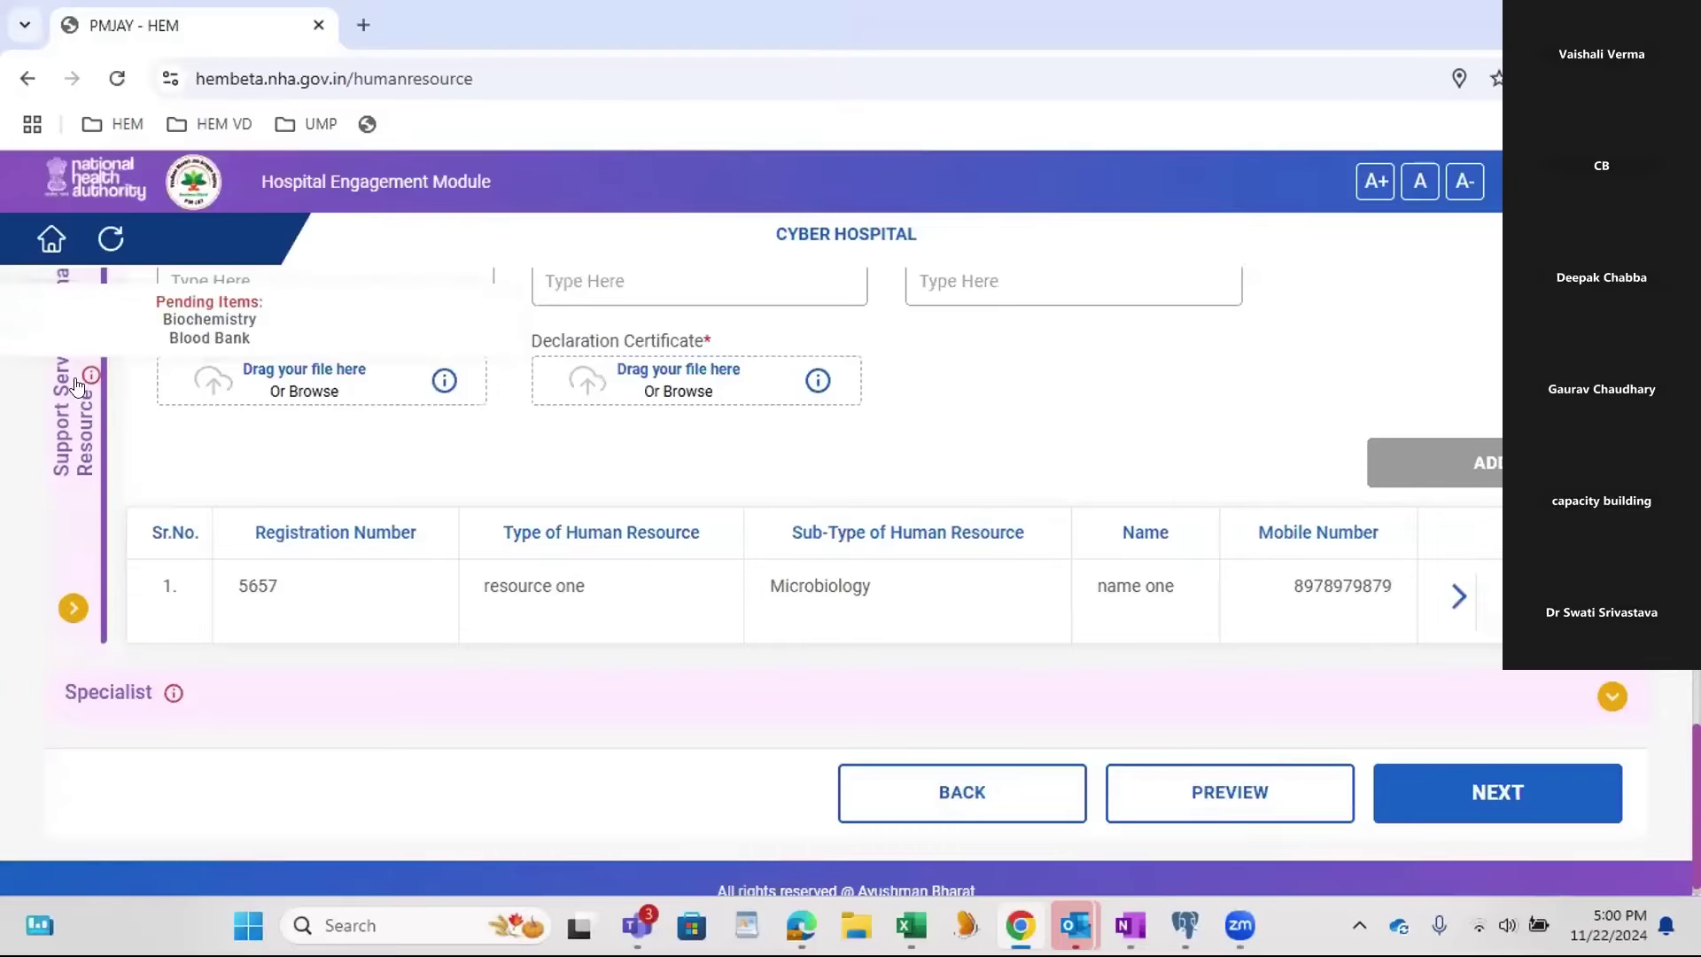
pyautogui.scroll(3, 605, 384)
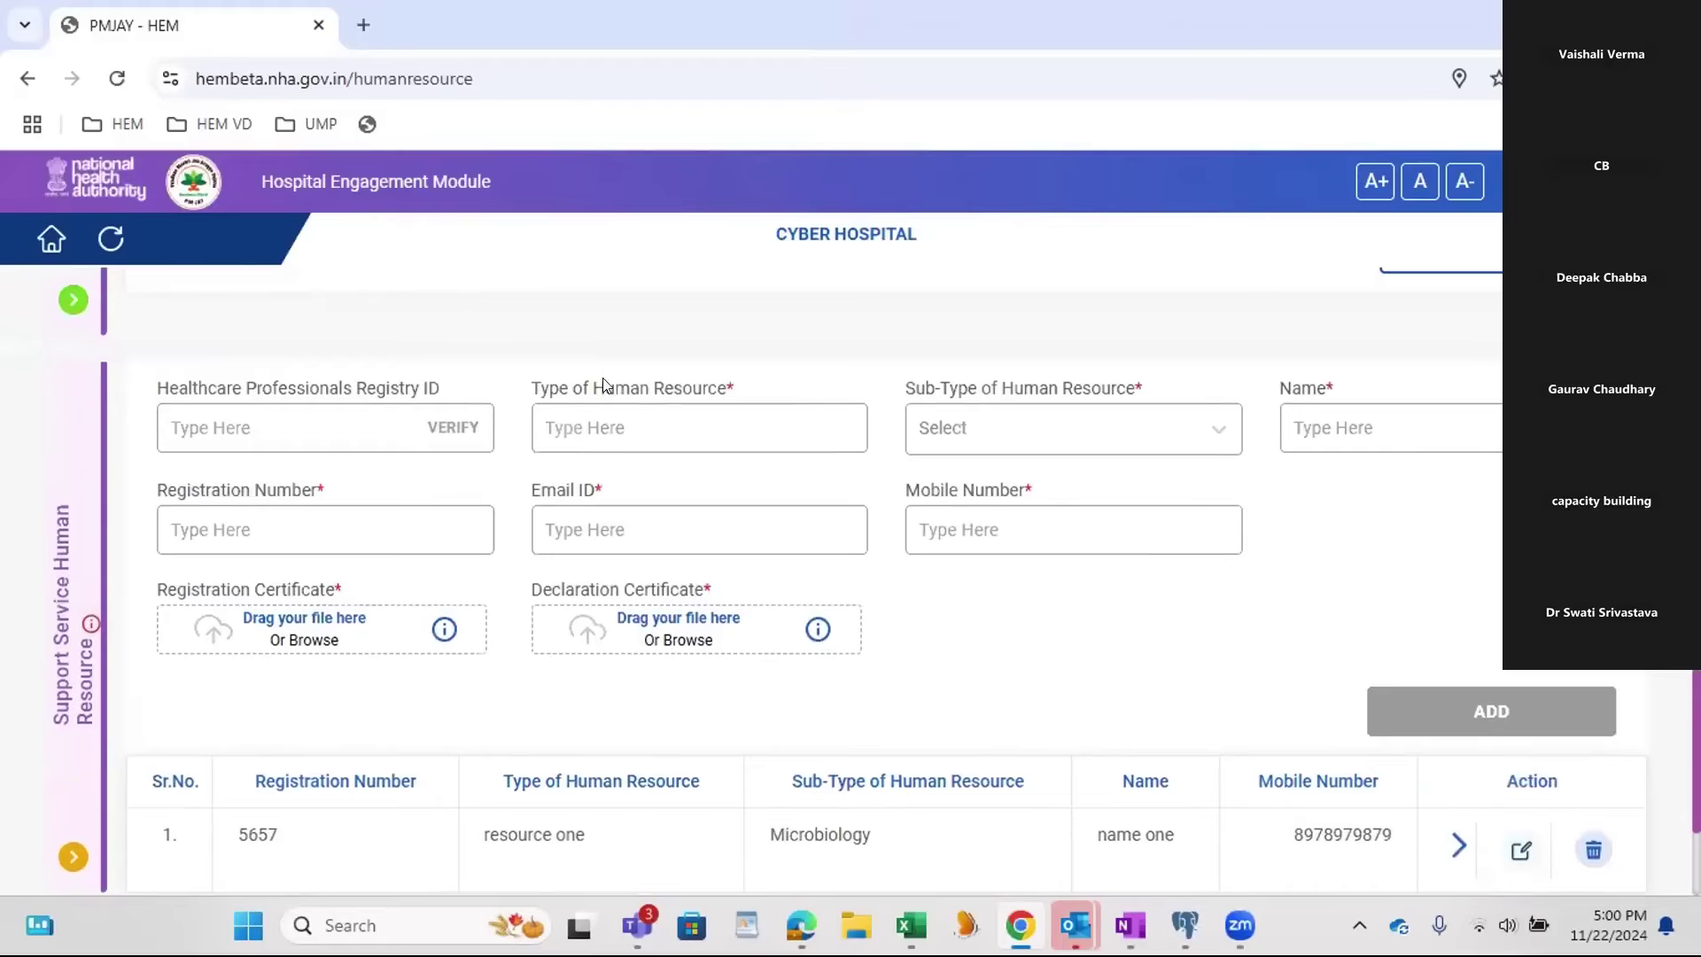
pyautogui.click(606, 418)
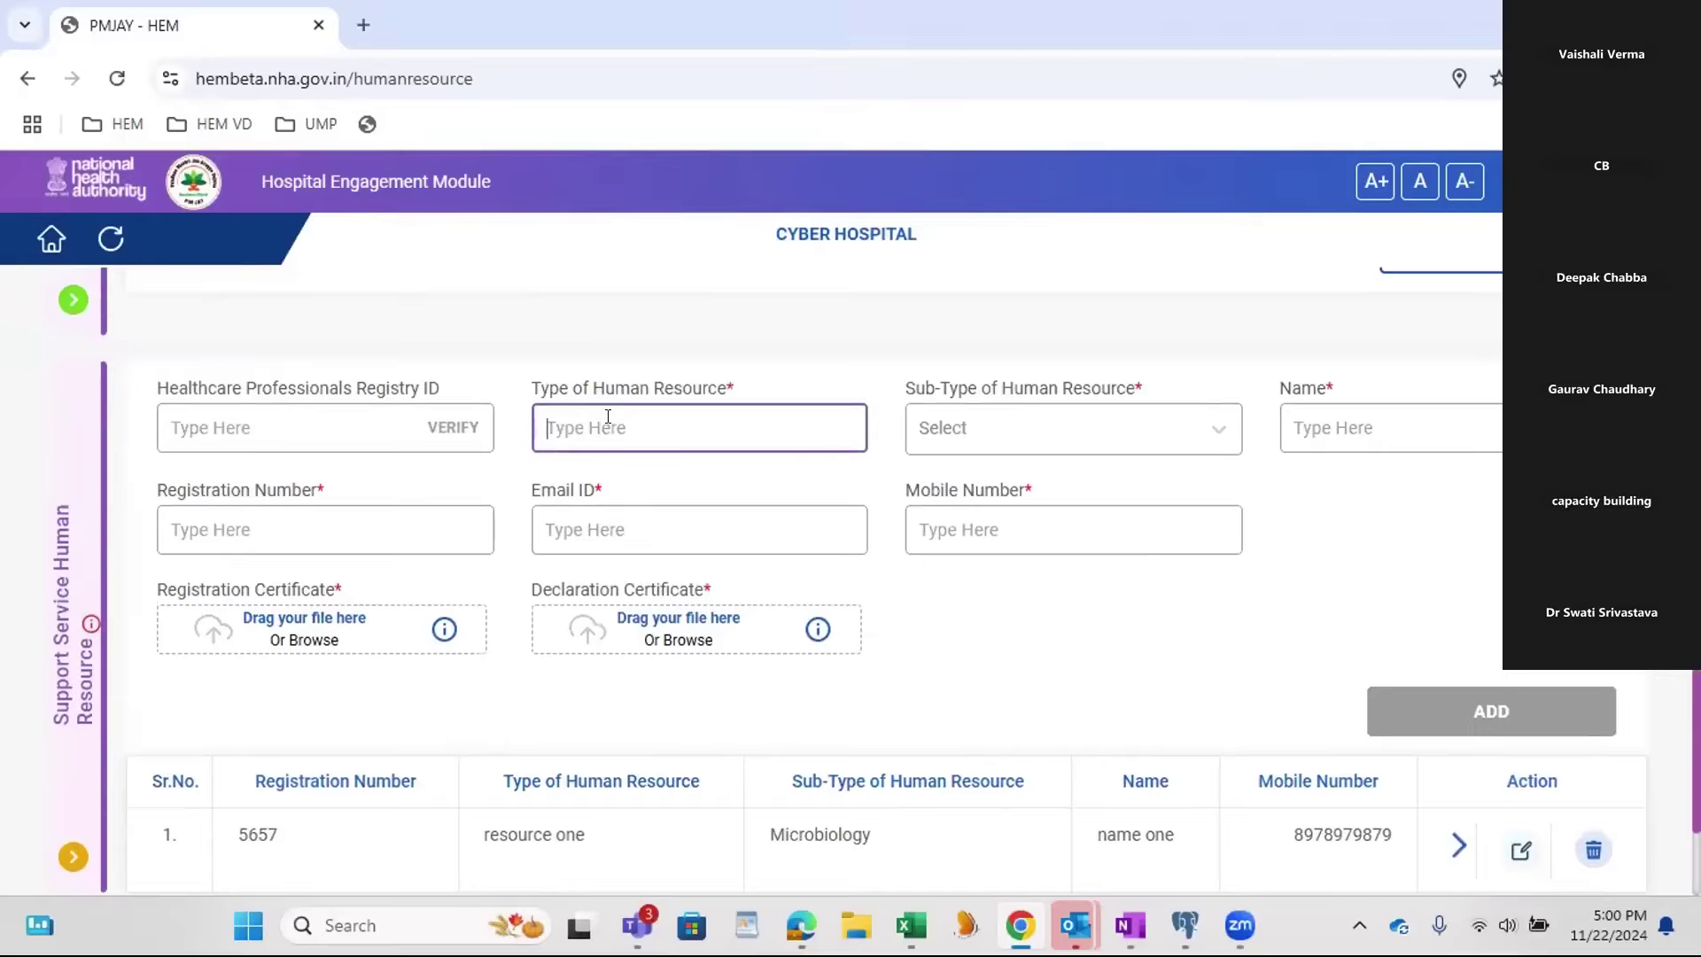
pyautogui.write('resoyurce ')
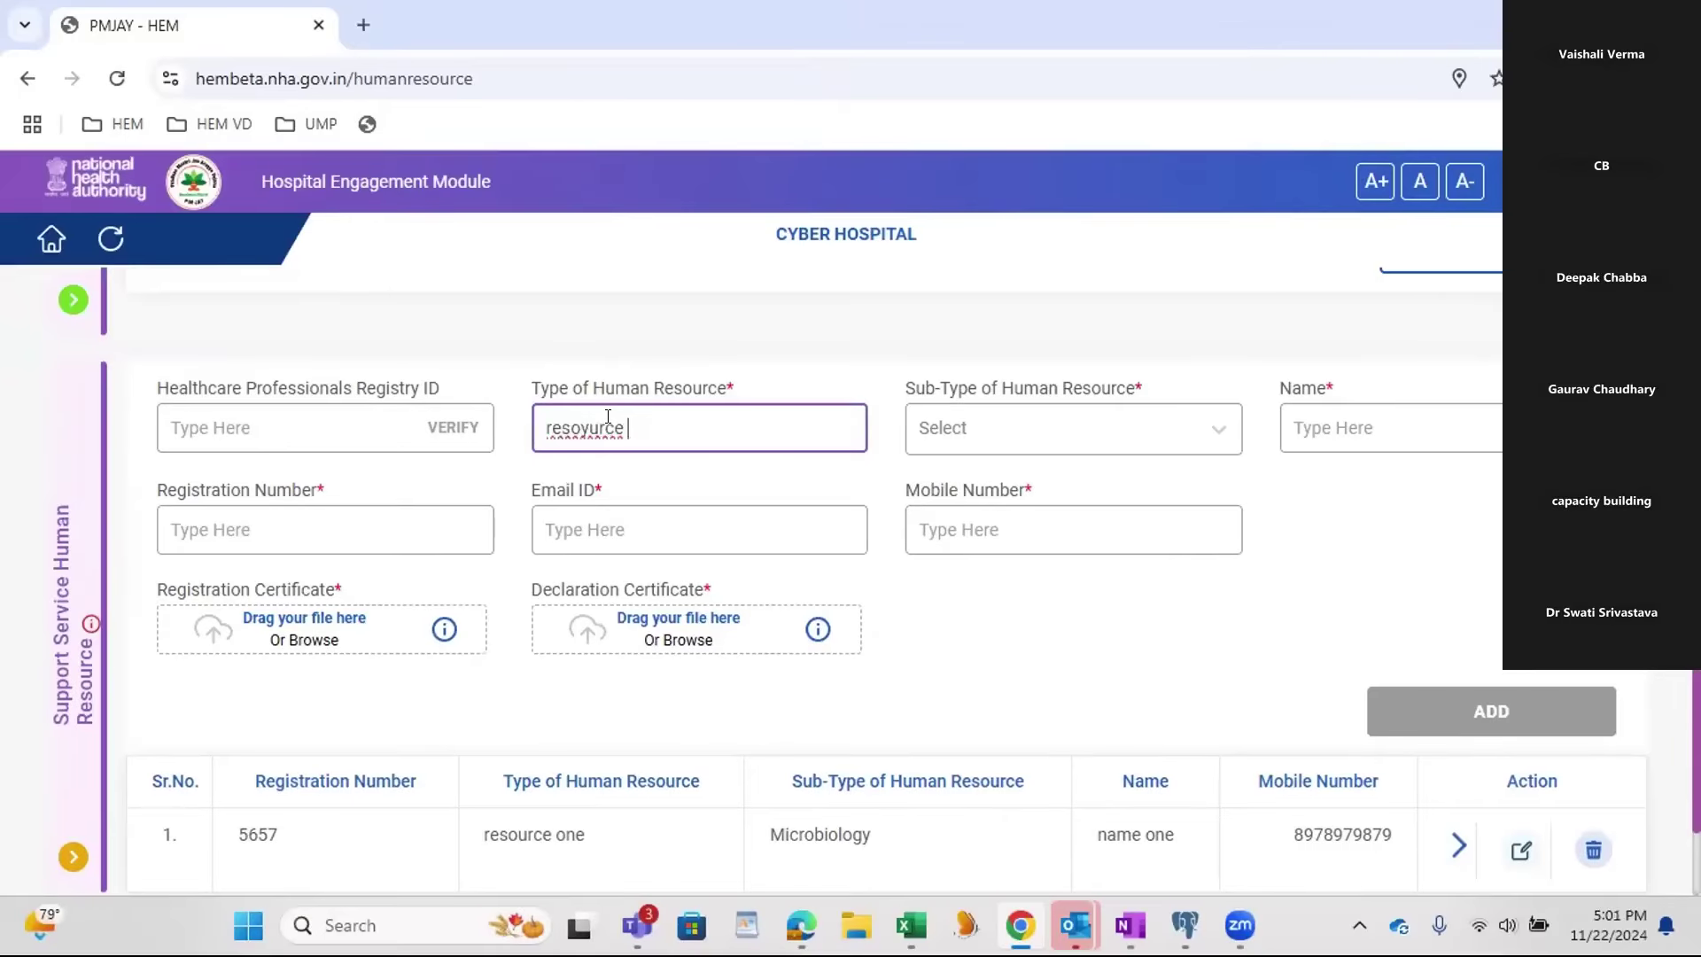
pyautogui.write('two')
pyautogui.press('Tab')
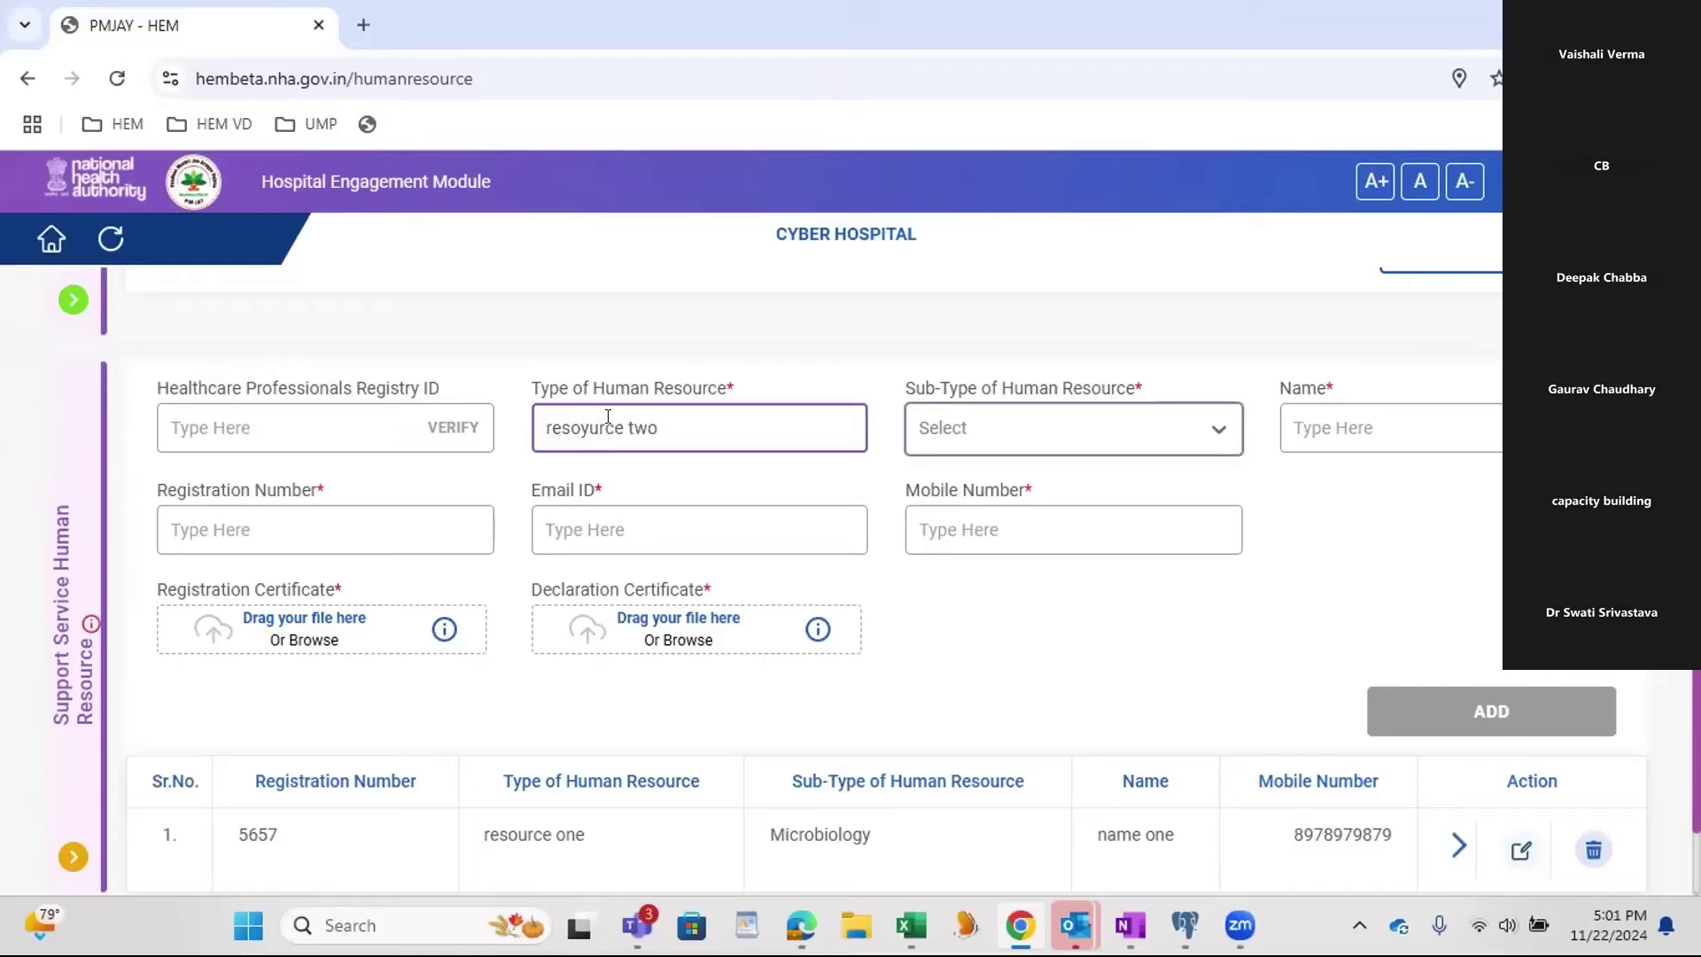
pyautogui.click(1005, 438)
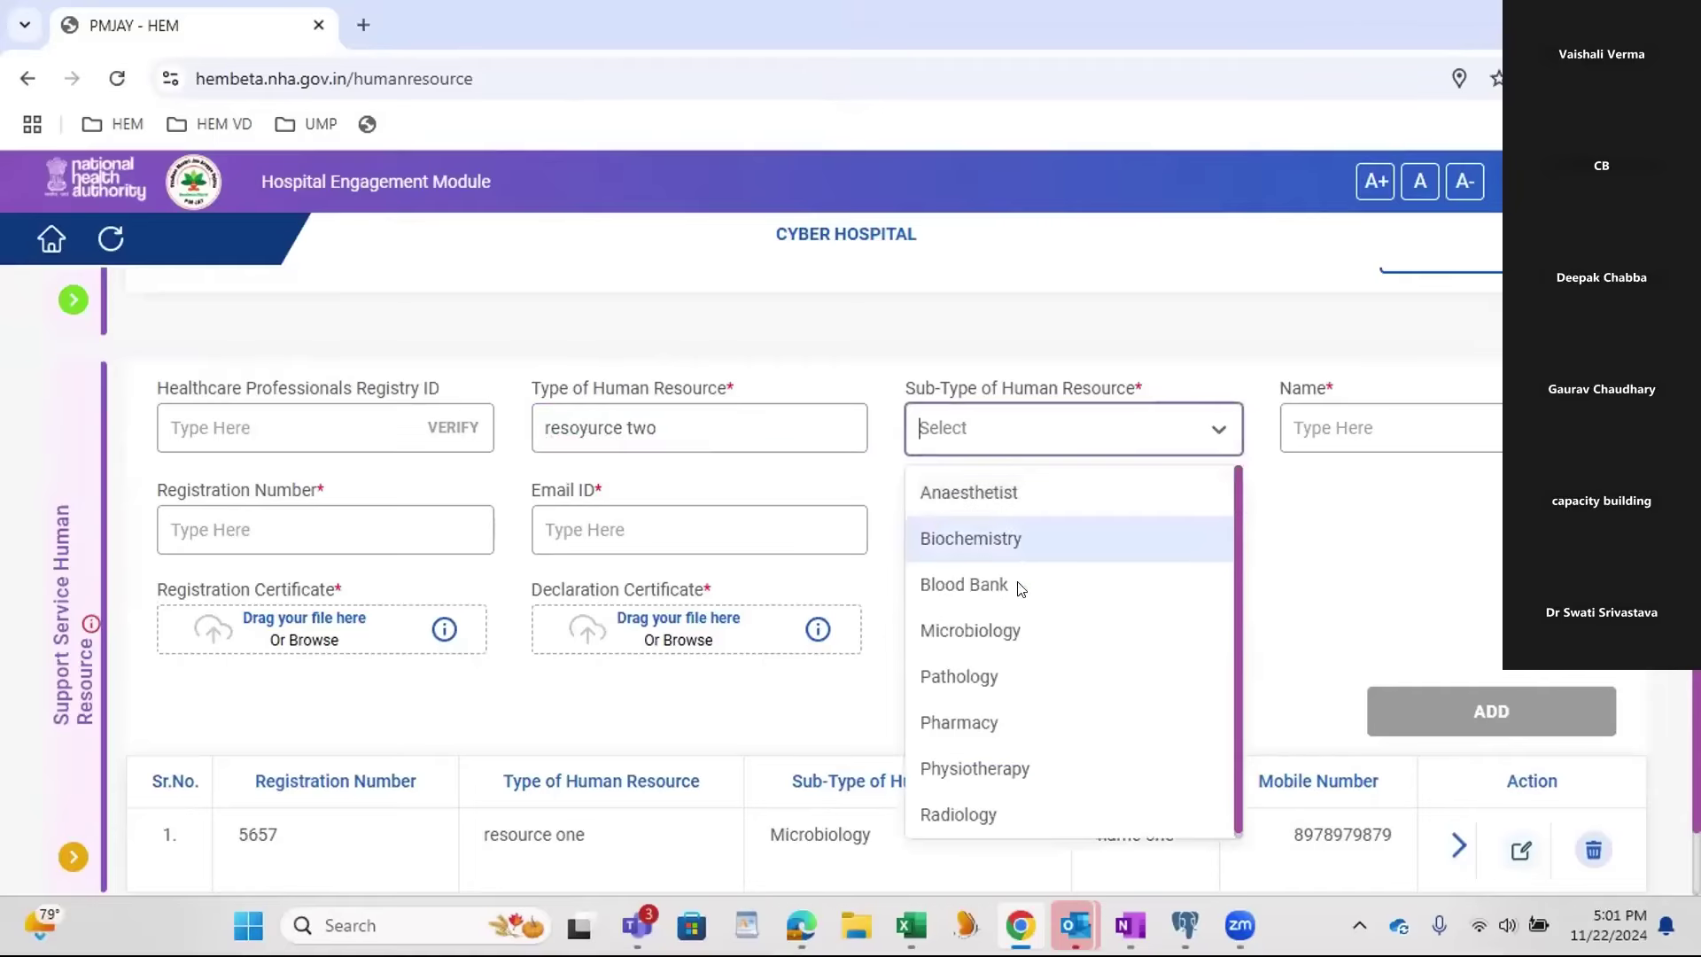
pyautogui.click(970, 538)
pyautogui.click(1445, 434)
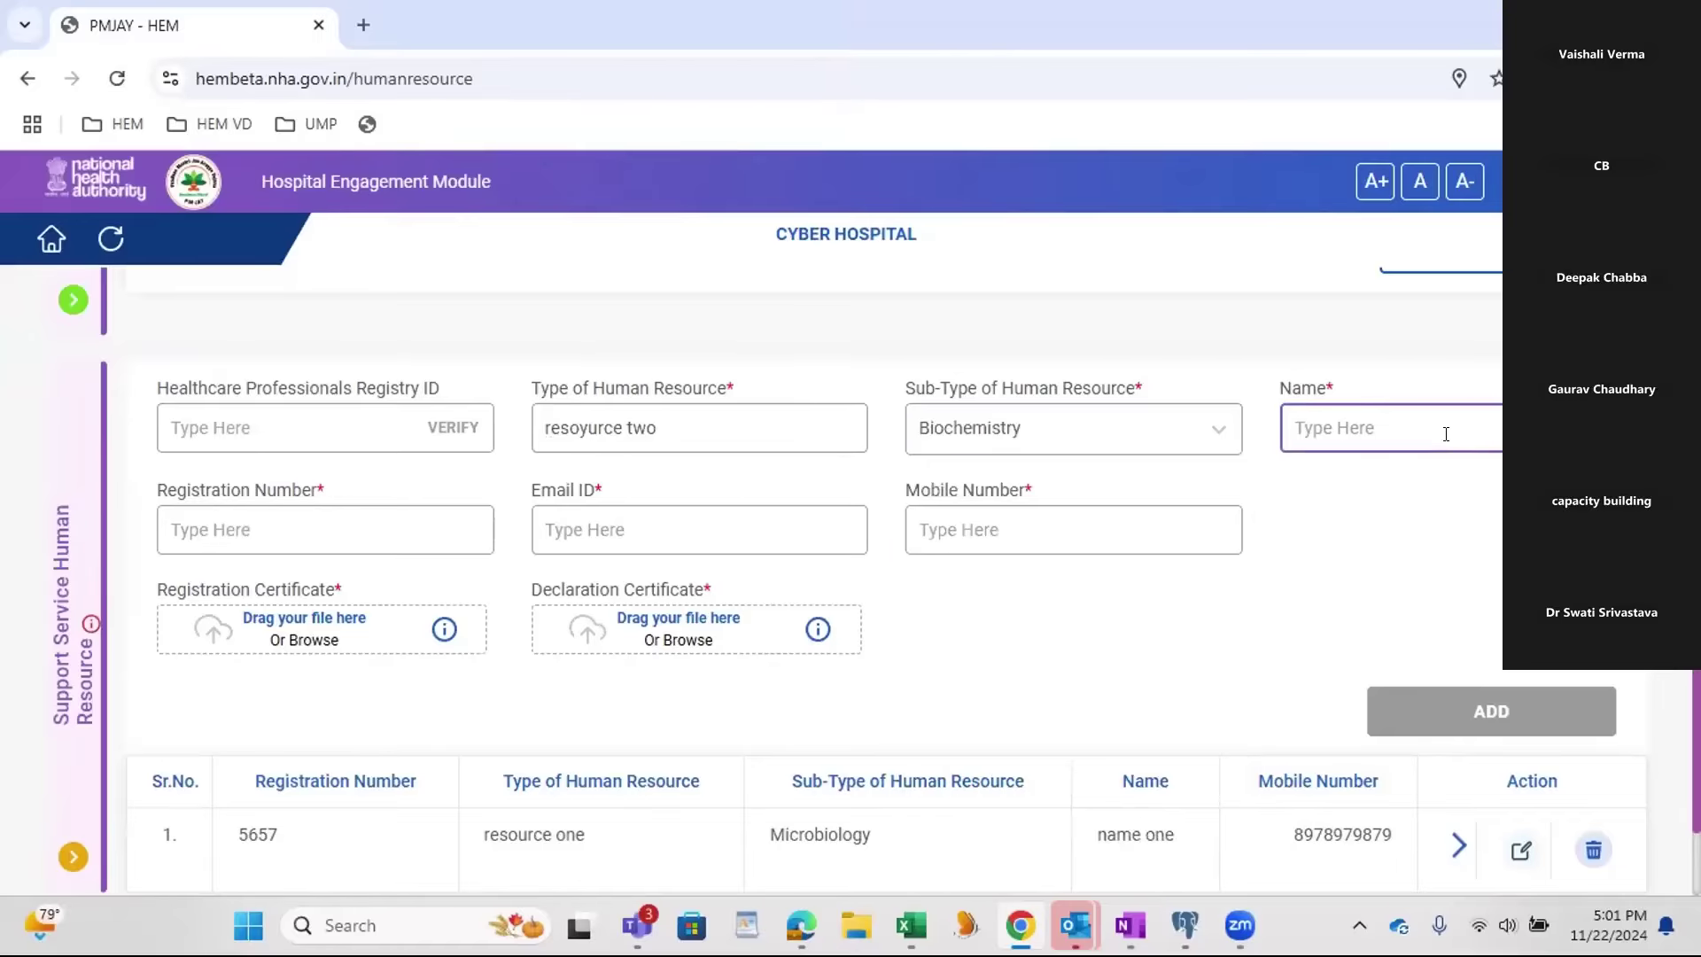
pyautogui.write('officer two')
pyautogui.press('Tab')
pyautogui.write('65757')
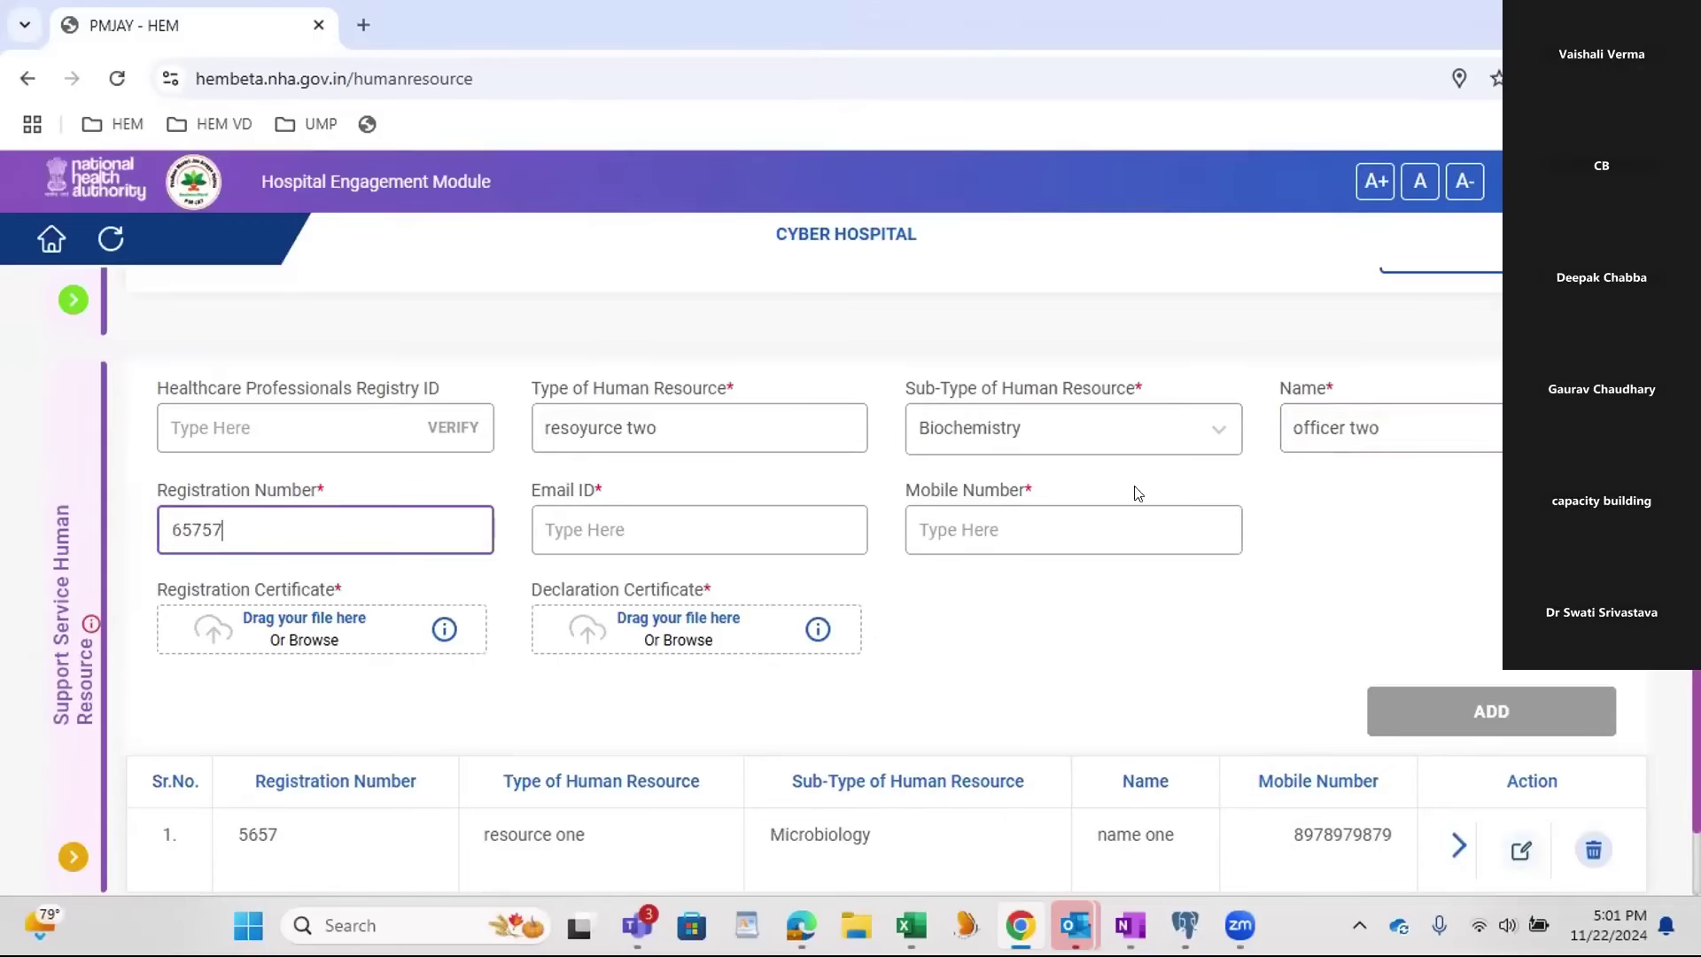
# Enter the staff member's e-mail address and mobile number
pyautogui.click(778, 527)
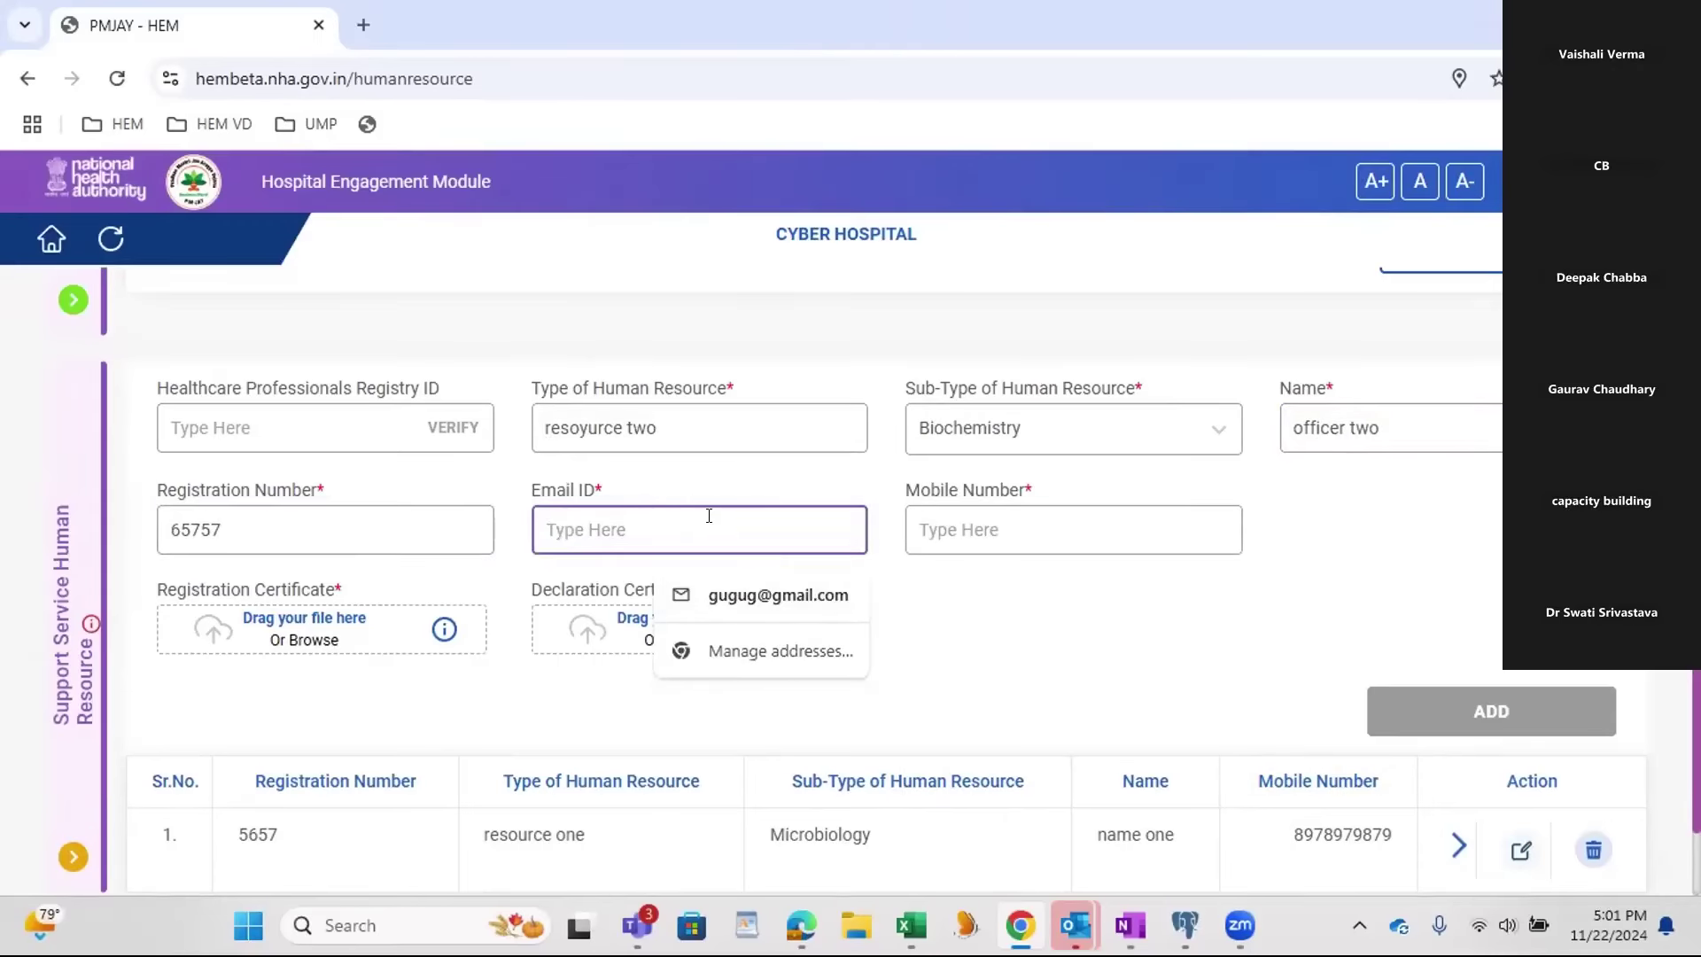
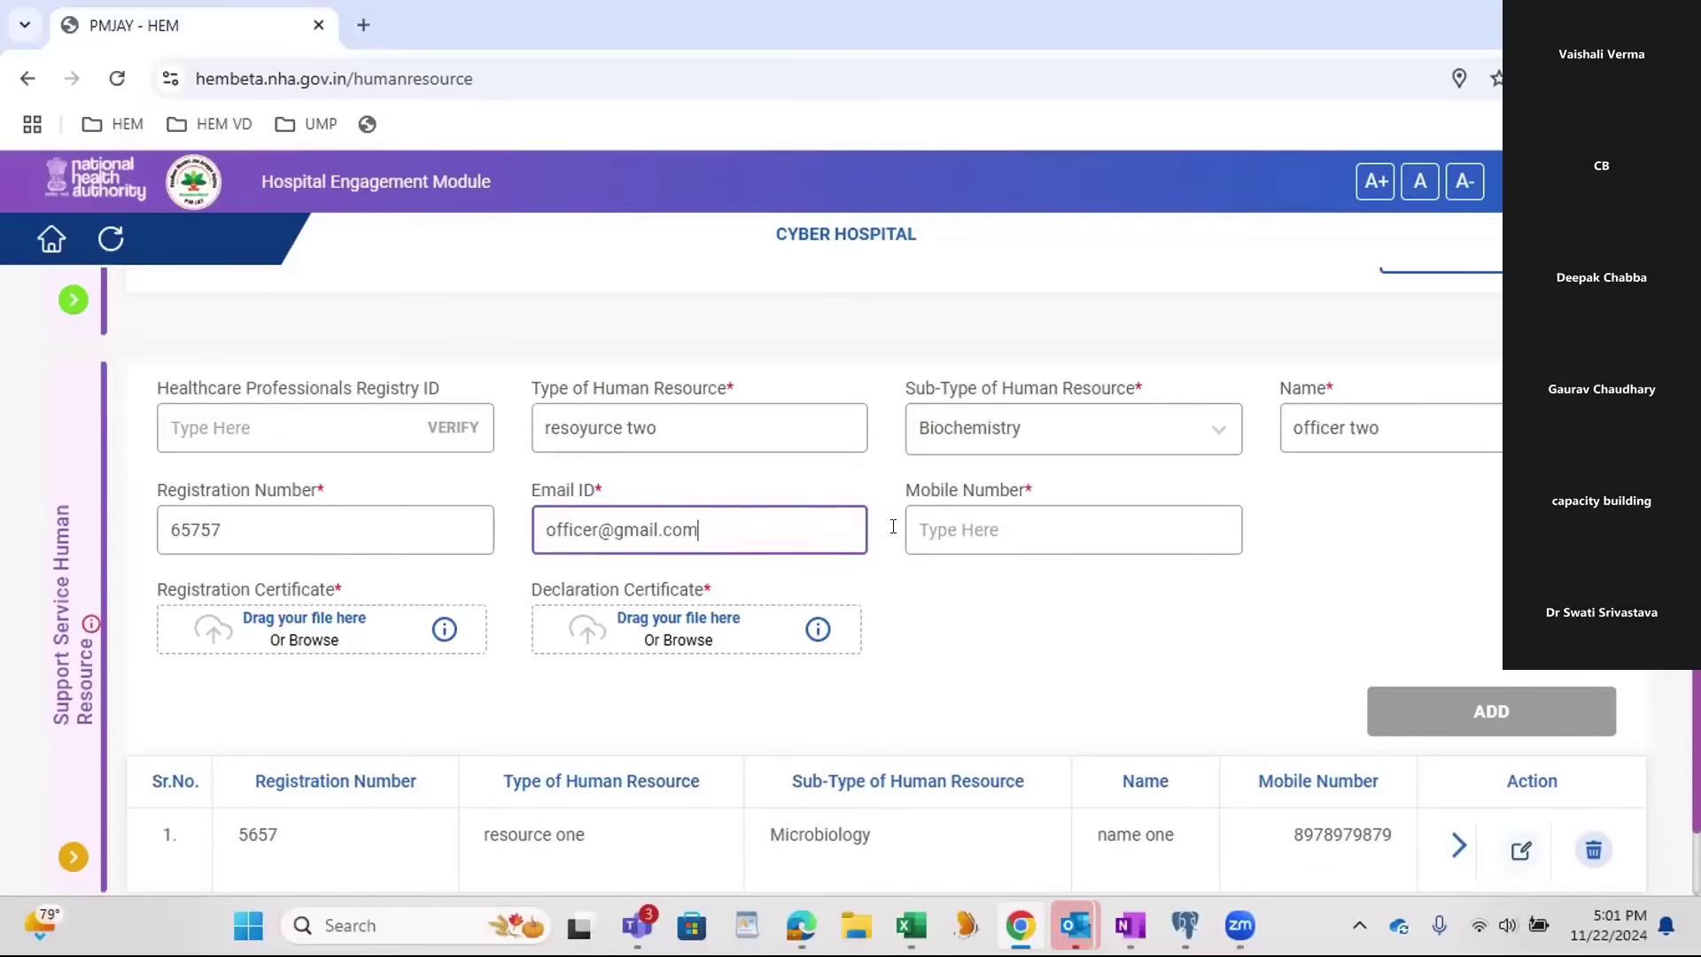
pyautogui.click(916, 529)
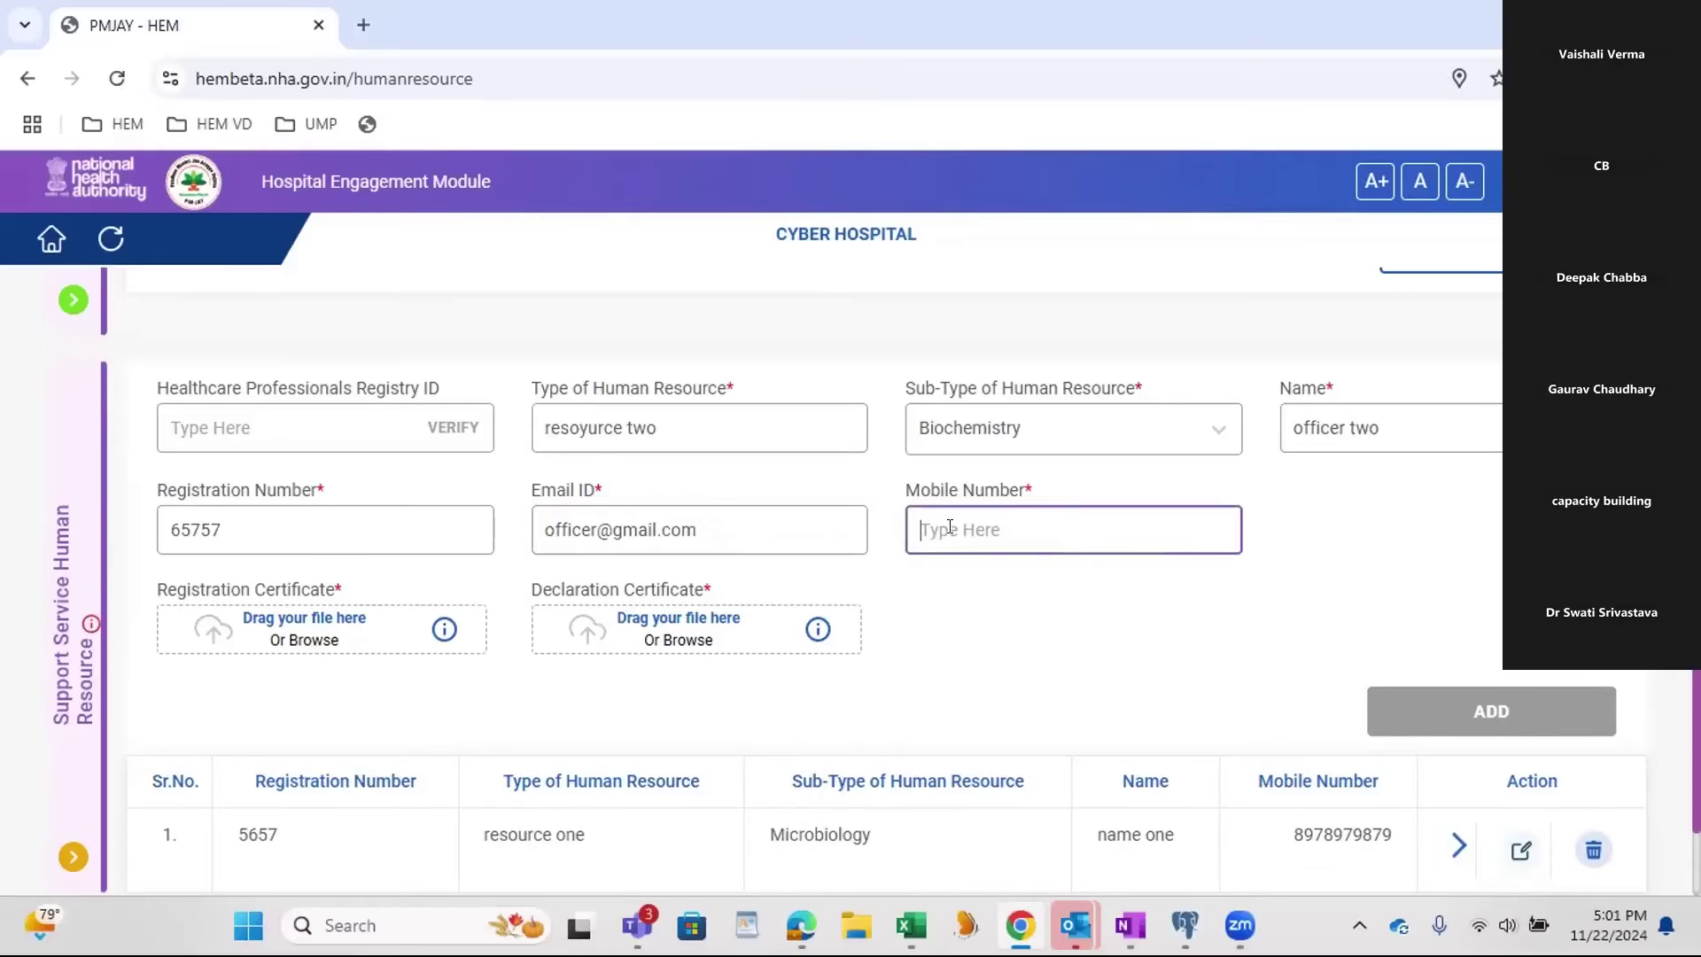
# Attach the OHS assessment and Anti Bribery PDFs as certificates, then add the officer two entry
pyautogui.click(265, 630)
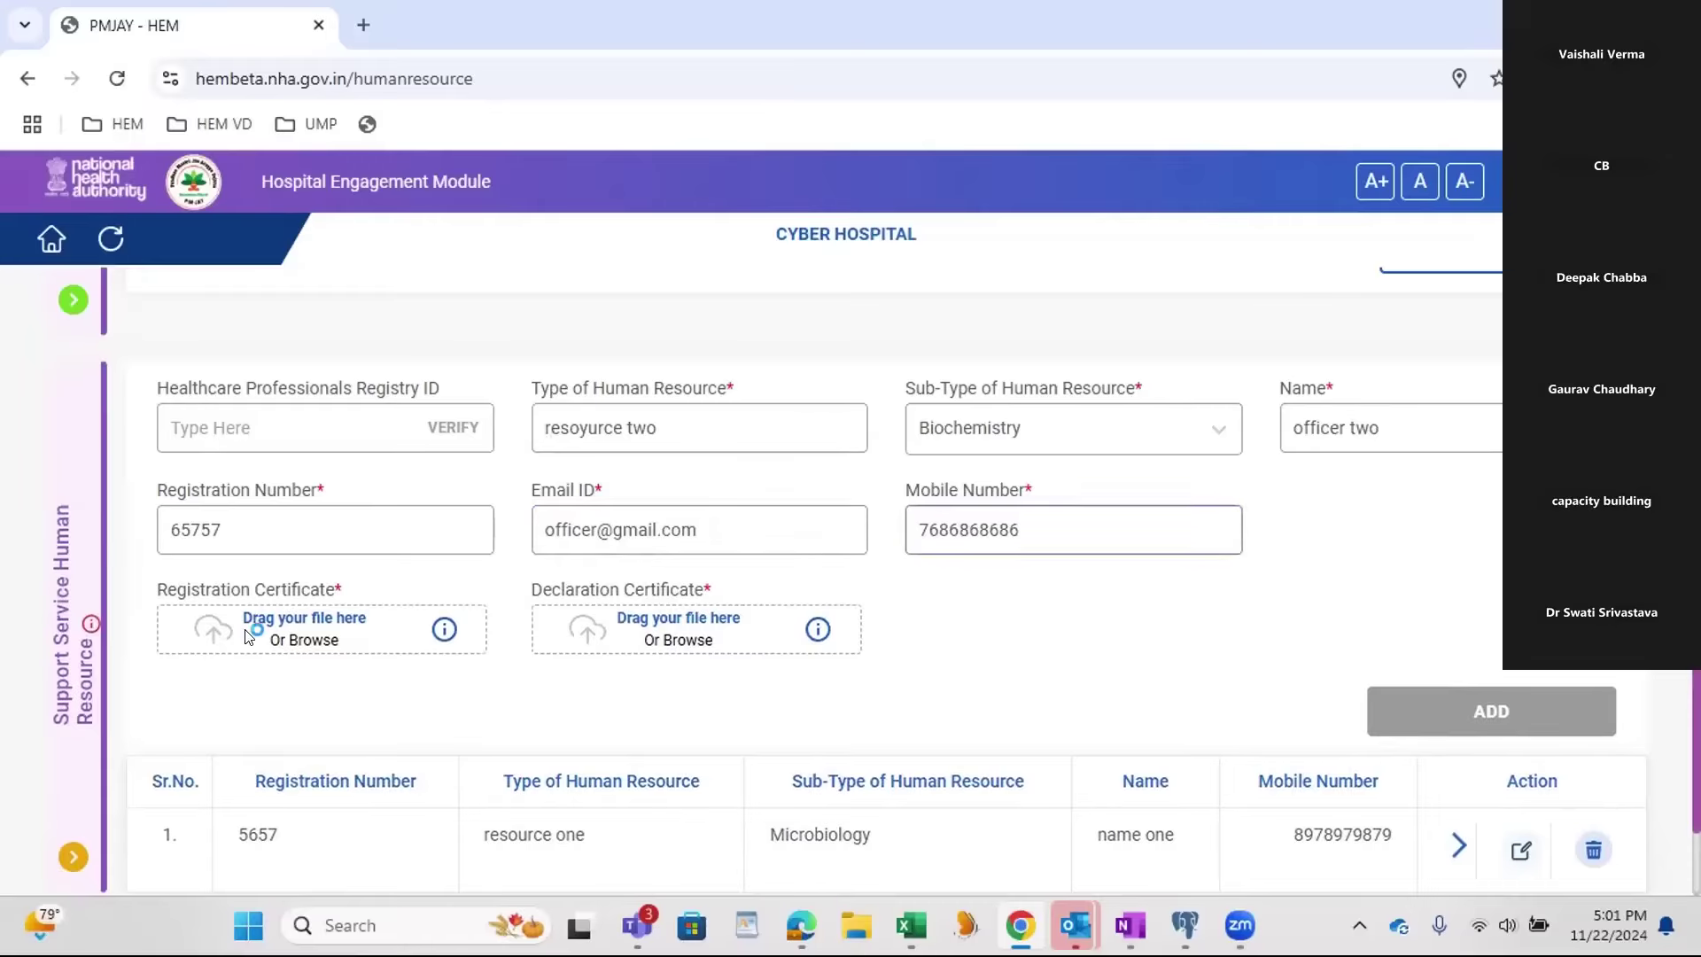
pyautogui.scroll(-6, 280, 330)
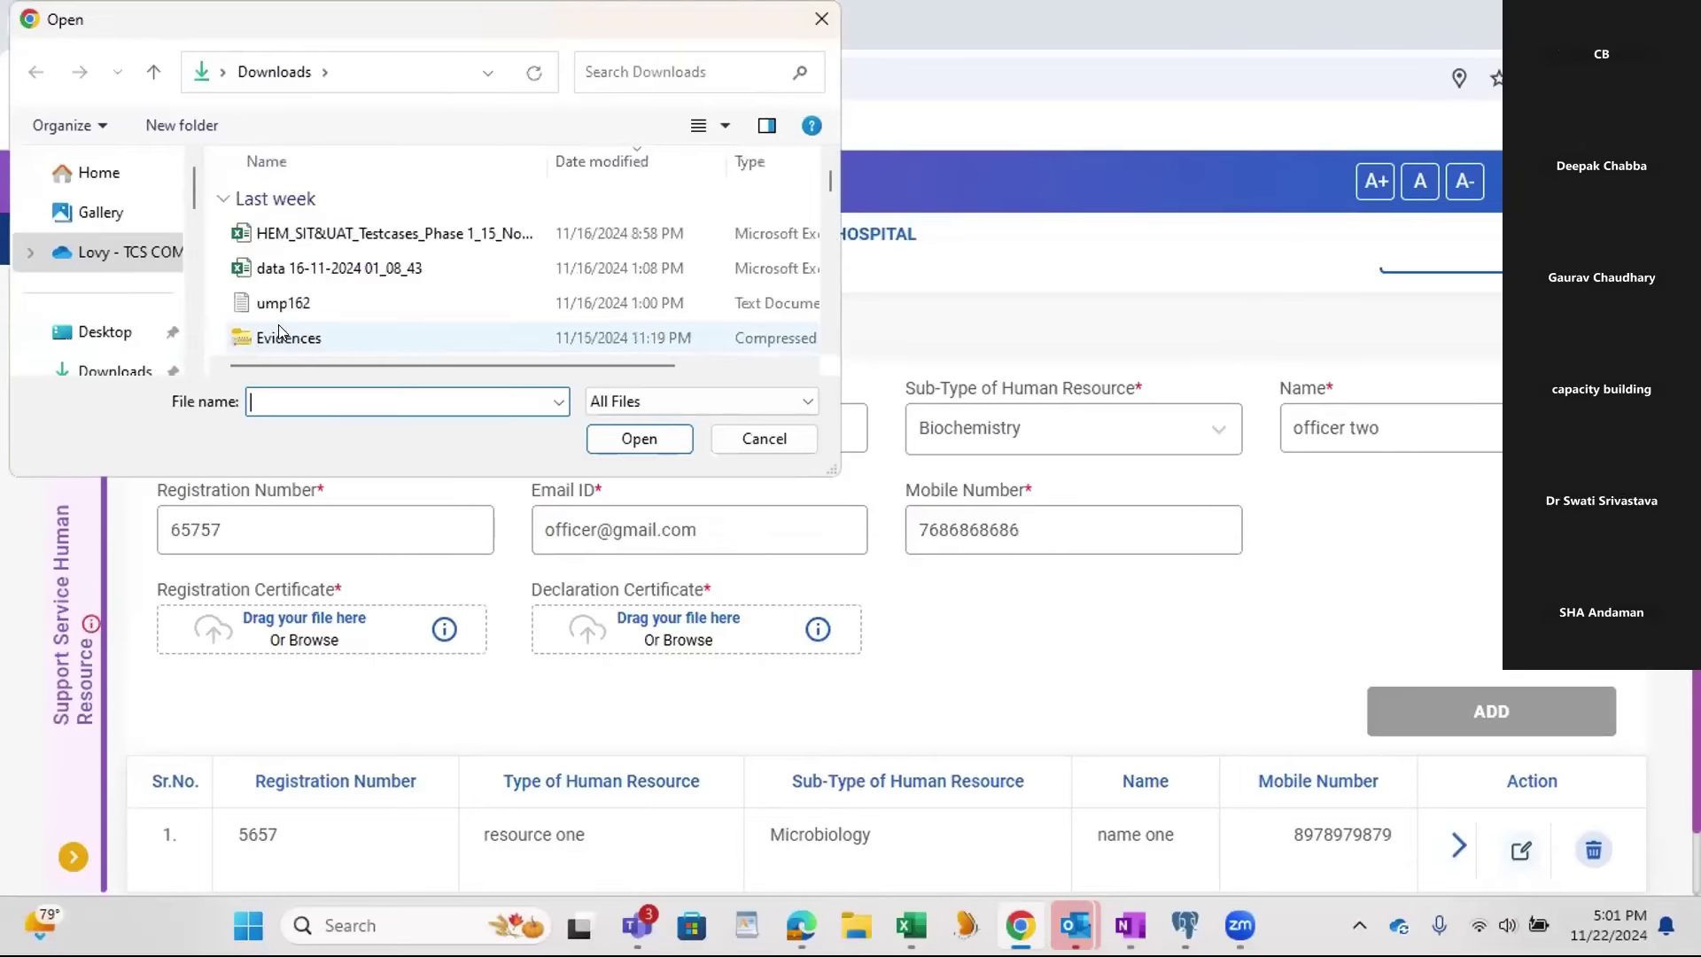
pyautogui.click(308, 337)
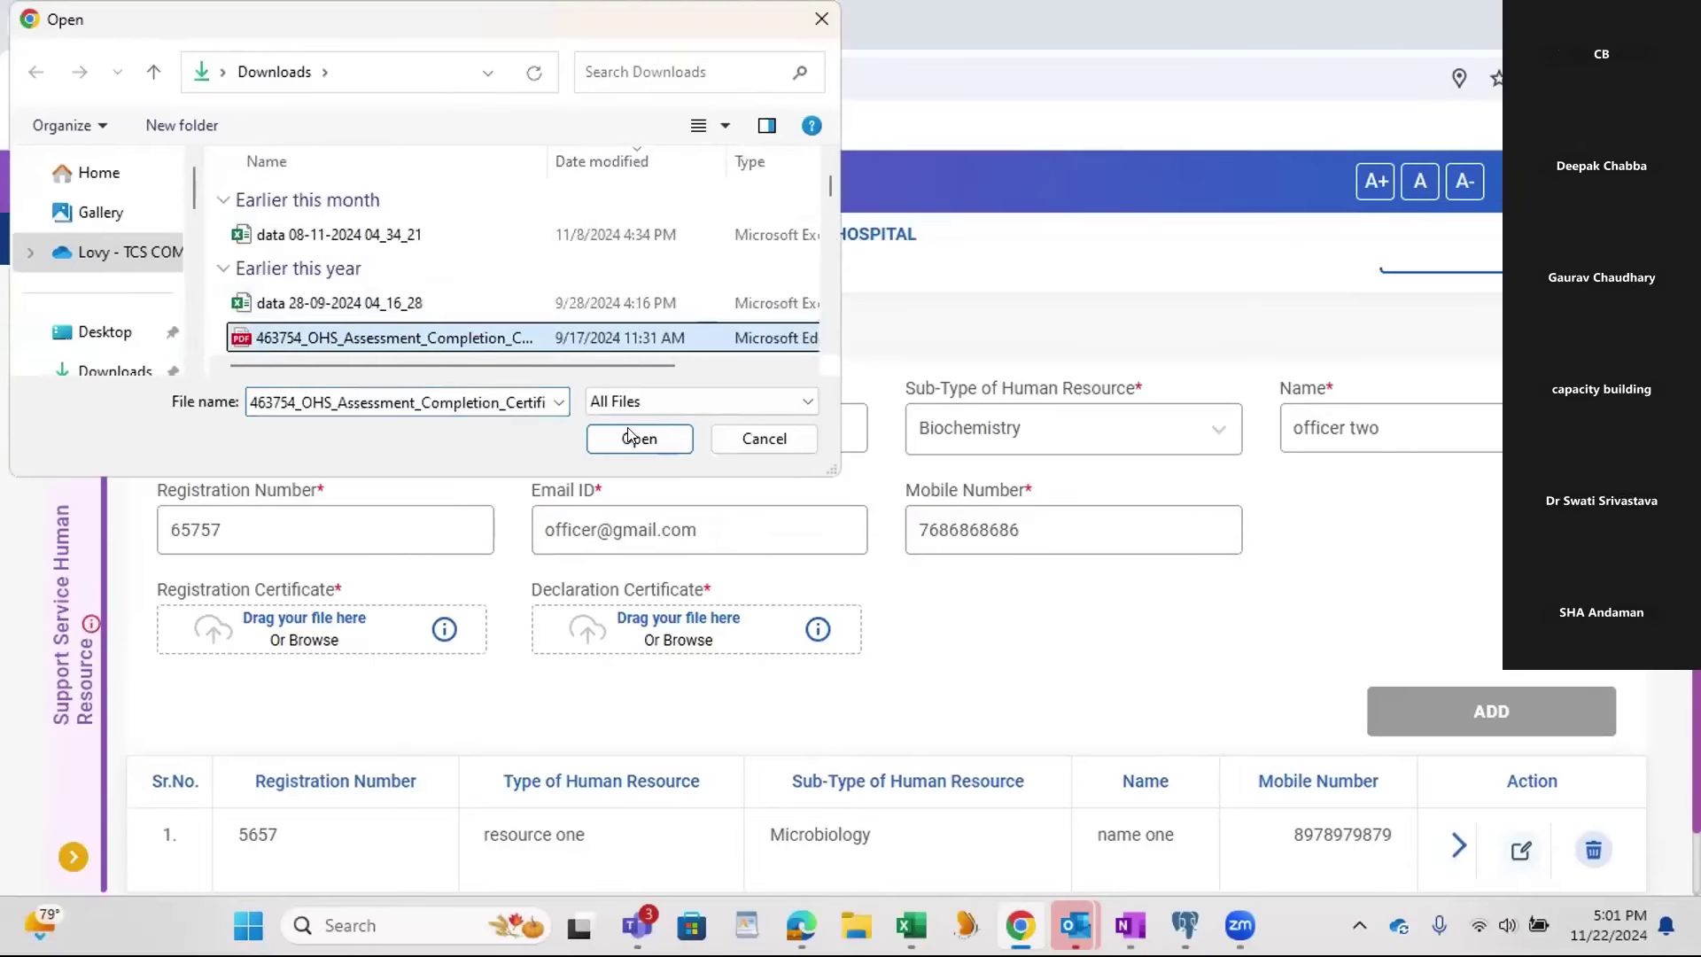
pyautogui.doubleClick(307, 337)
pyautogui.click(700, 636)
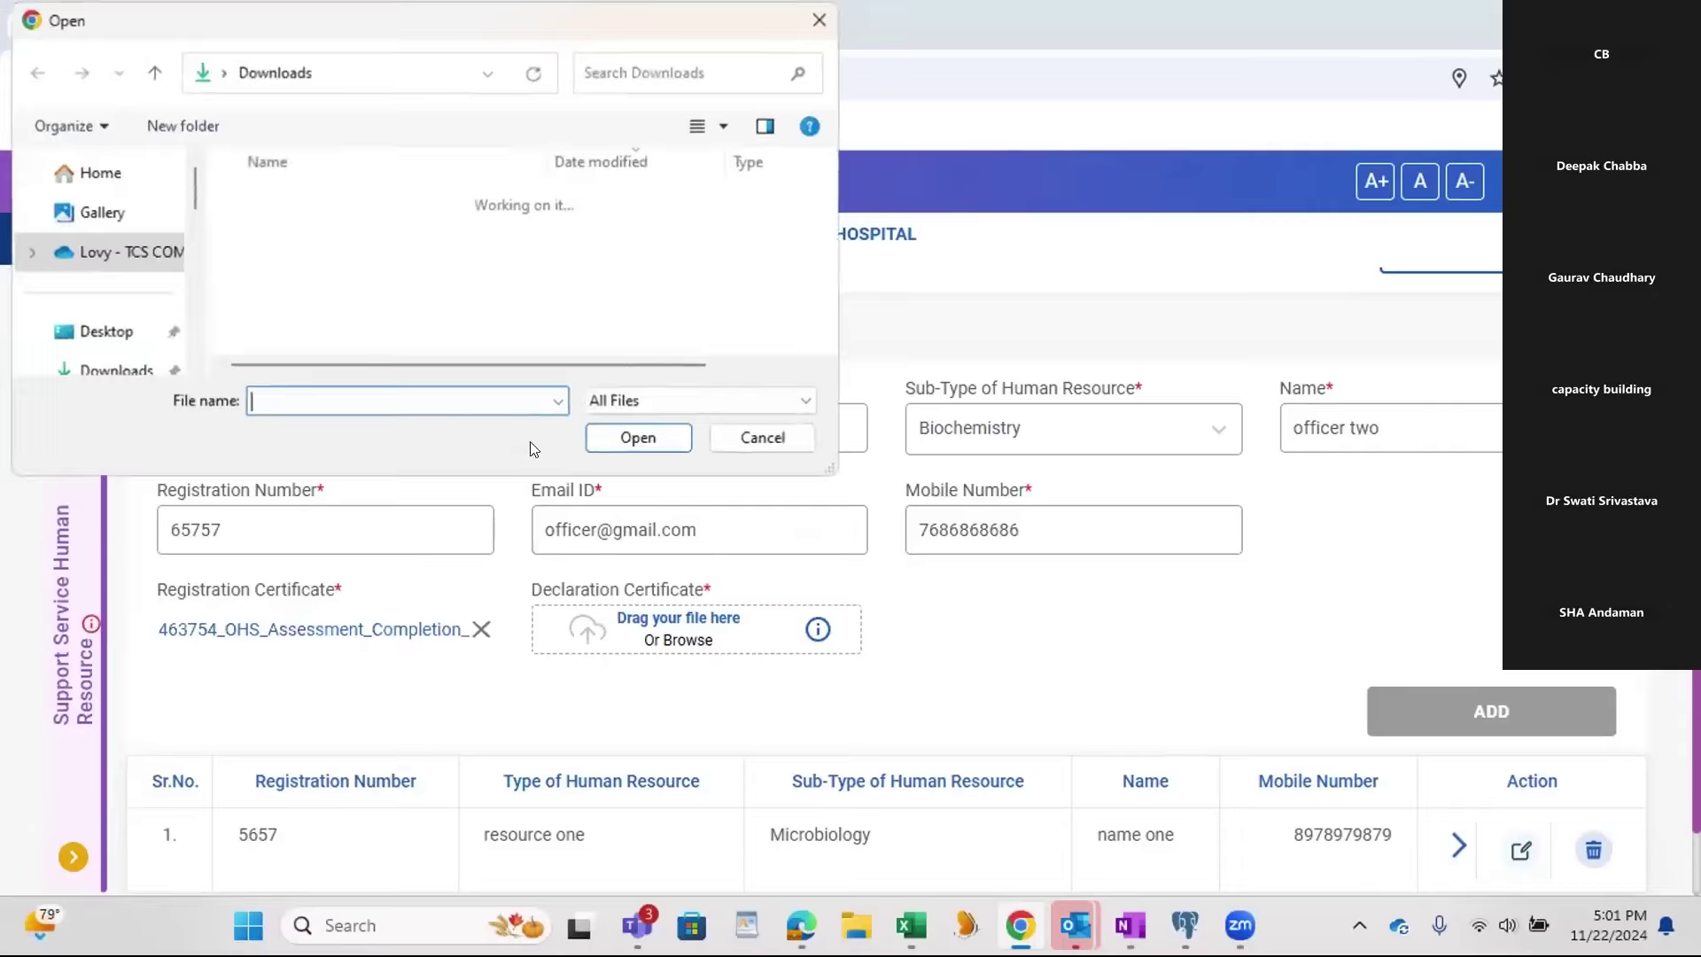
pyautogui.scroll(-5, 399, 283)
pyautogui.click(388, 257)
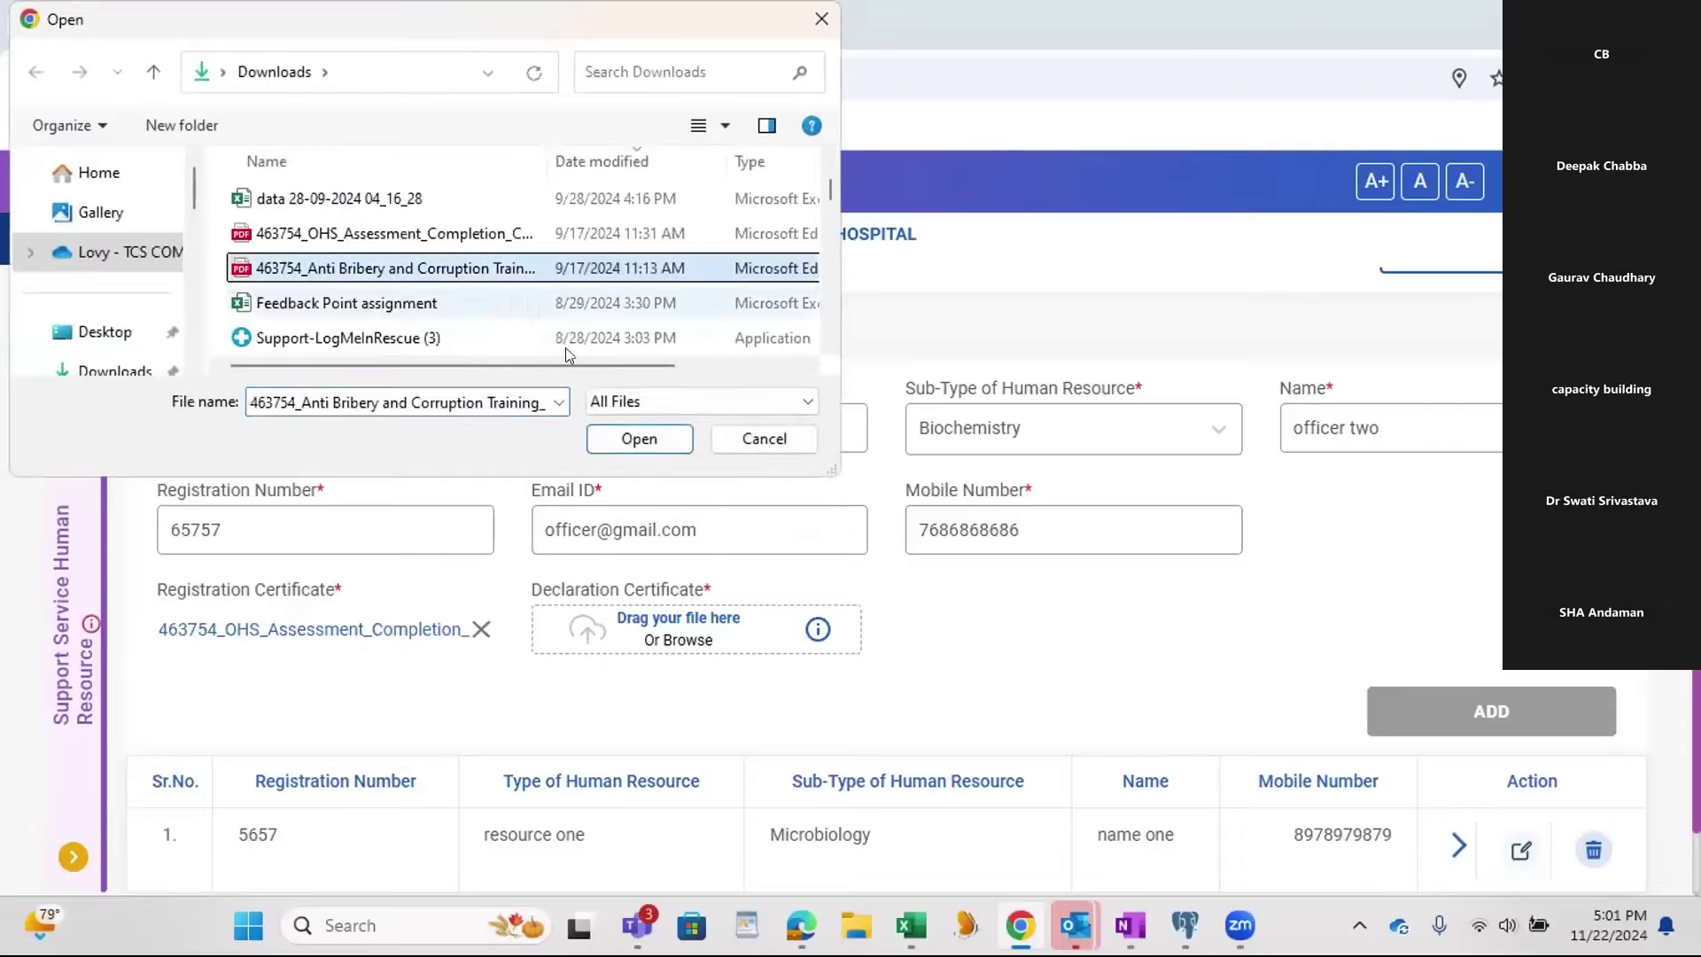
pyautogui.click(683, 439)
pyautogui.click(1495, 690)
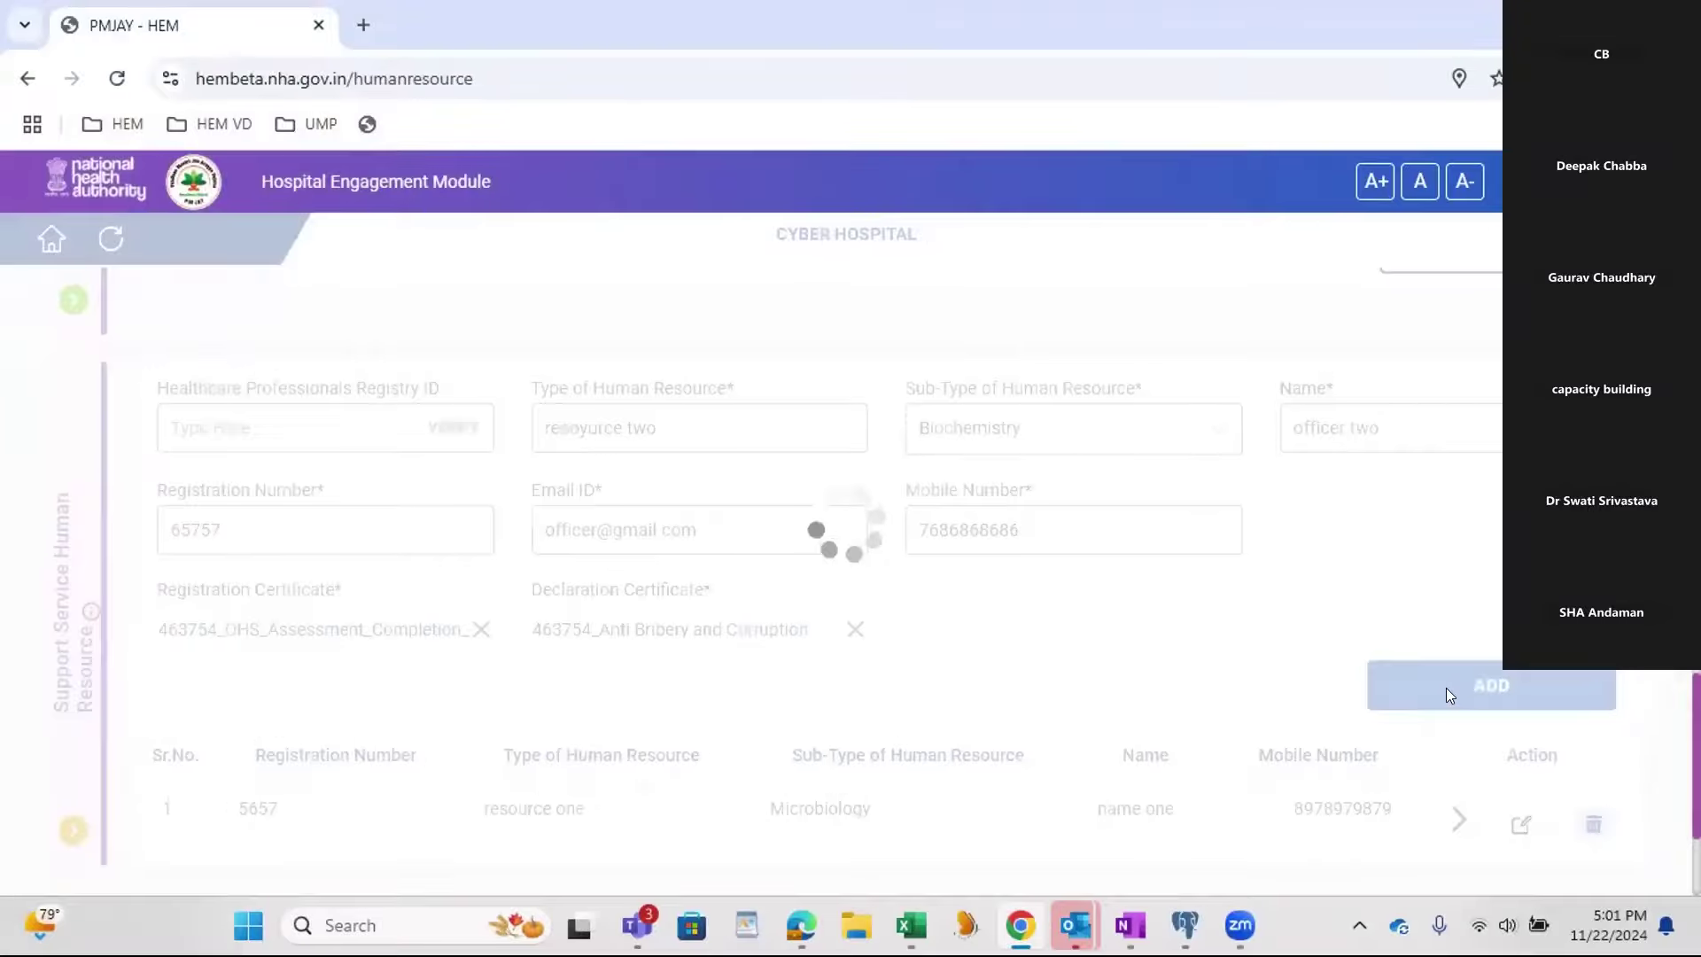
pyautogui.scroll(-3, 1272, 626)
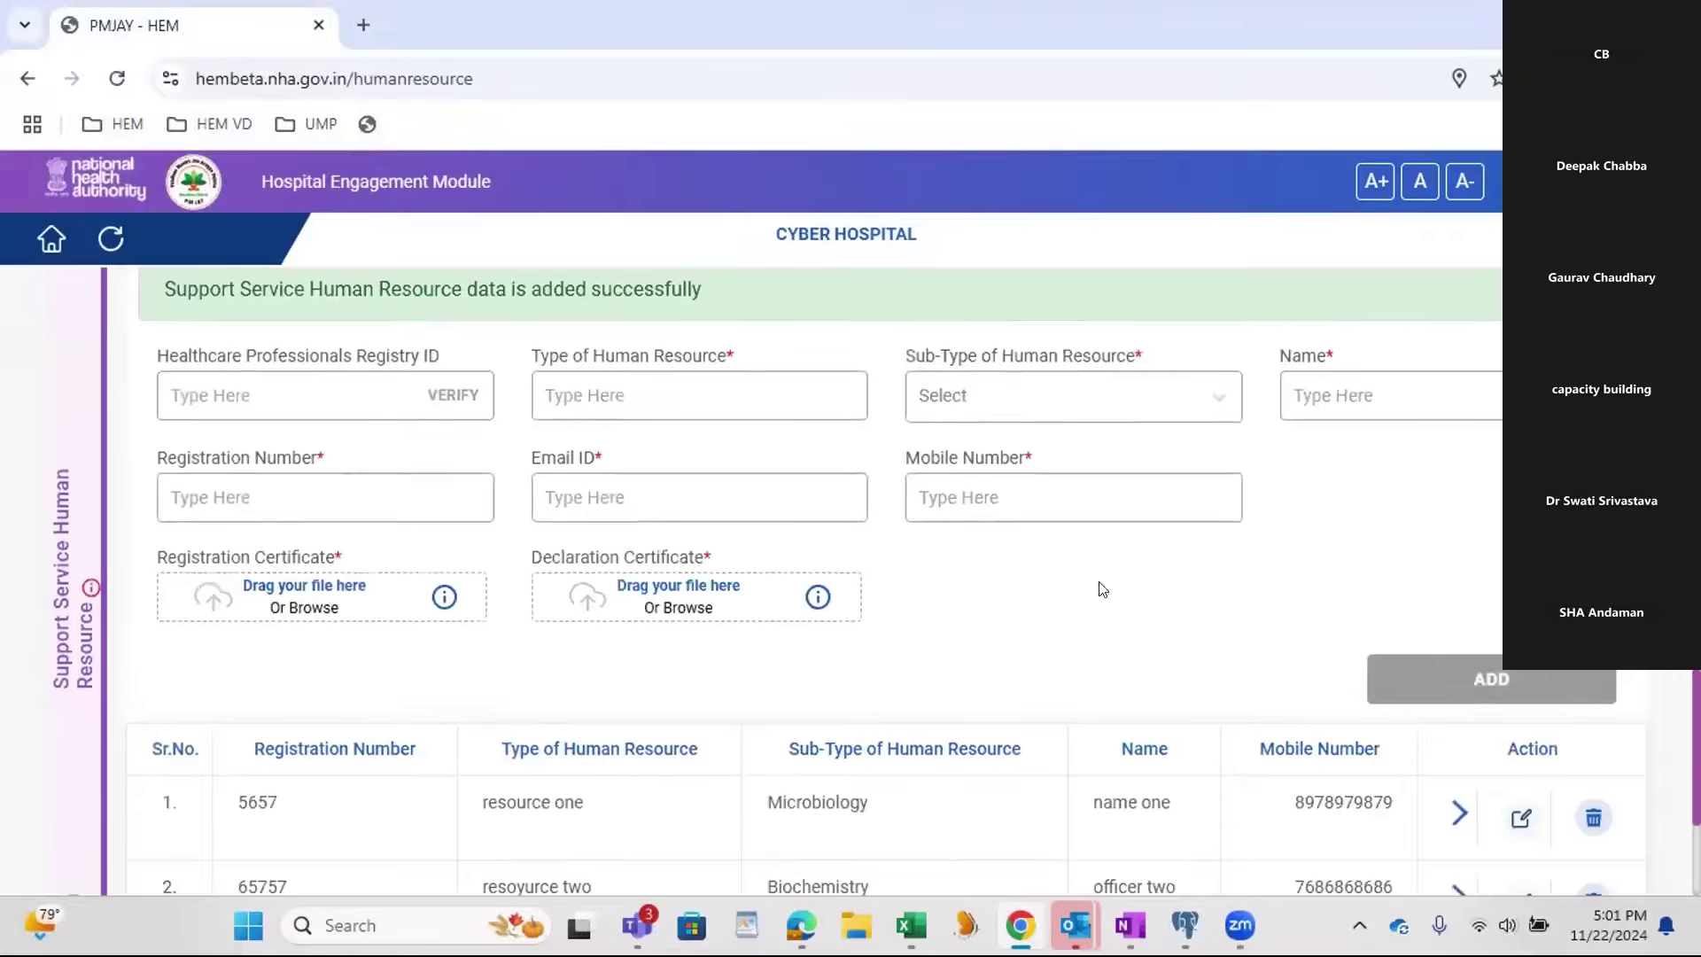
# Start a third staff entry: type 'blood ba', sub-type Blood Bank, name 'ifficer', registration 6575757
pyautogui.scroll(-1, 789, 749)
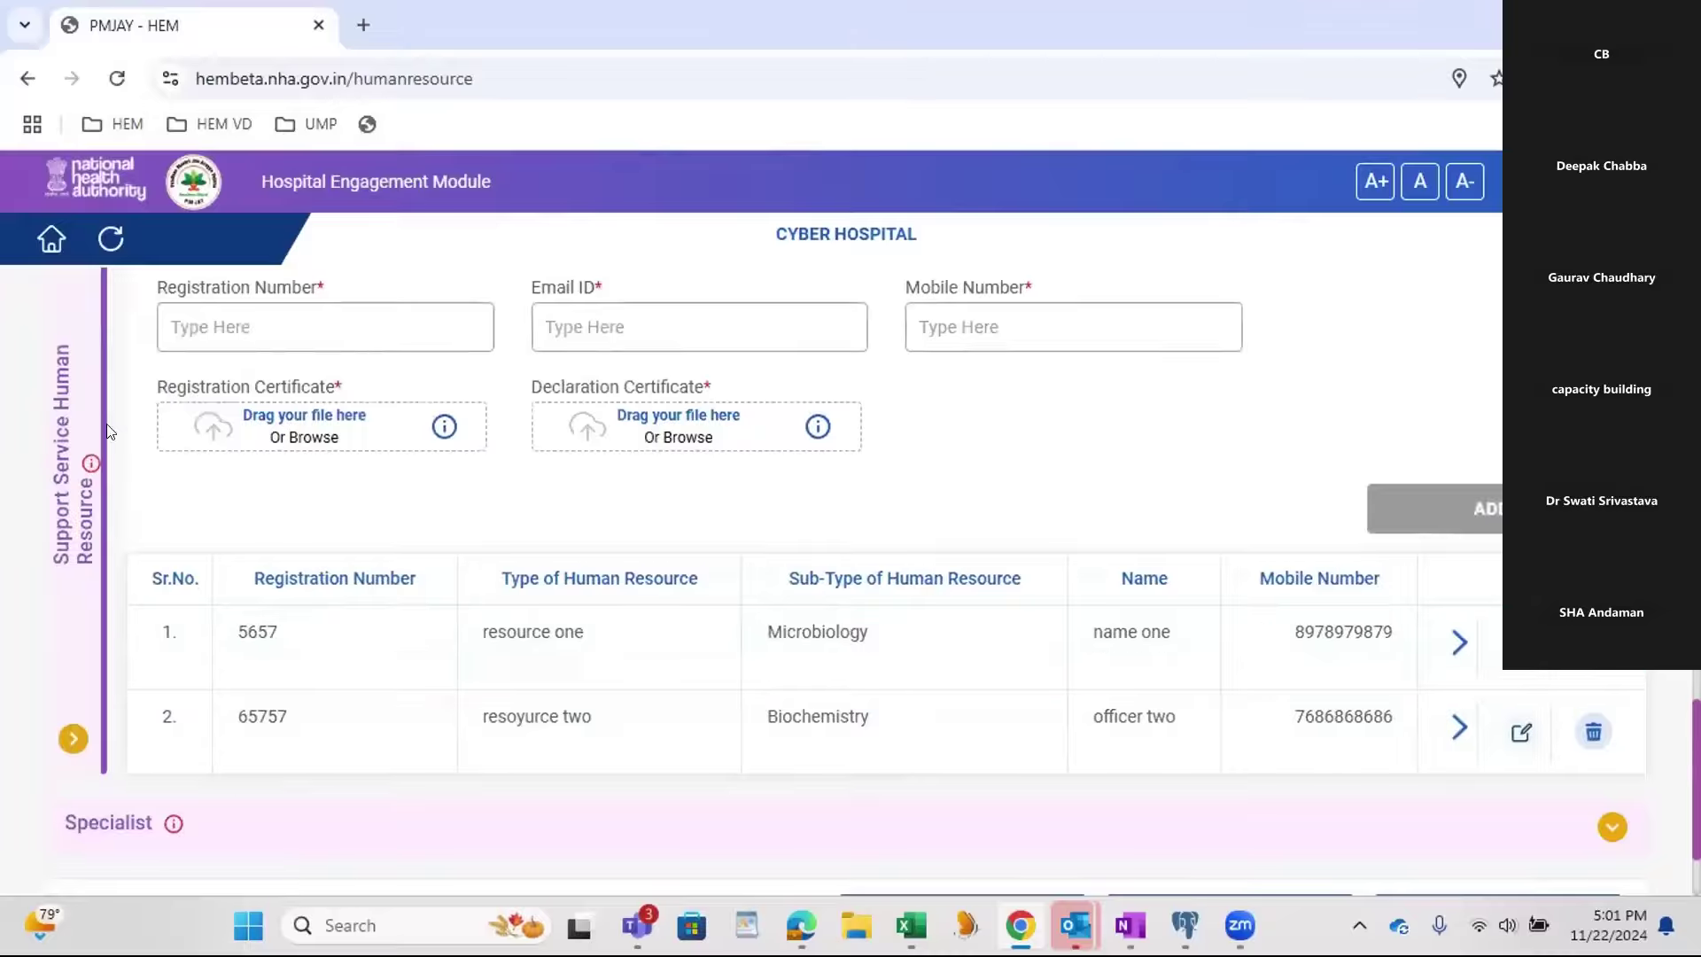
pyautogui.moveTo(86, 476)
pyautogui.scroll(3, 354, 474)
pyautogui.click(626, 475)
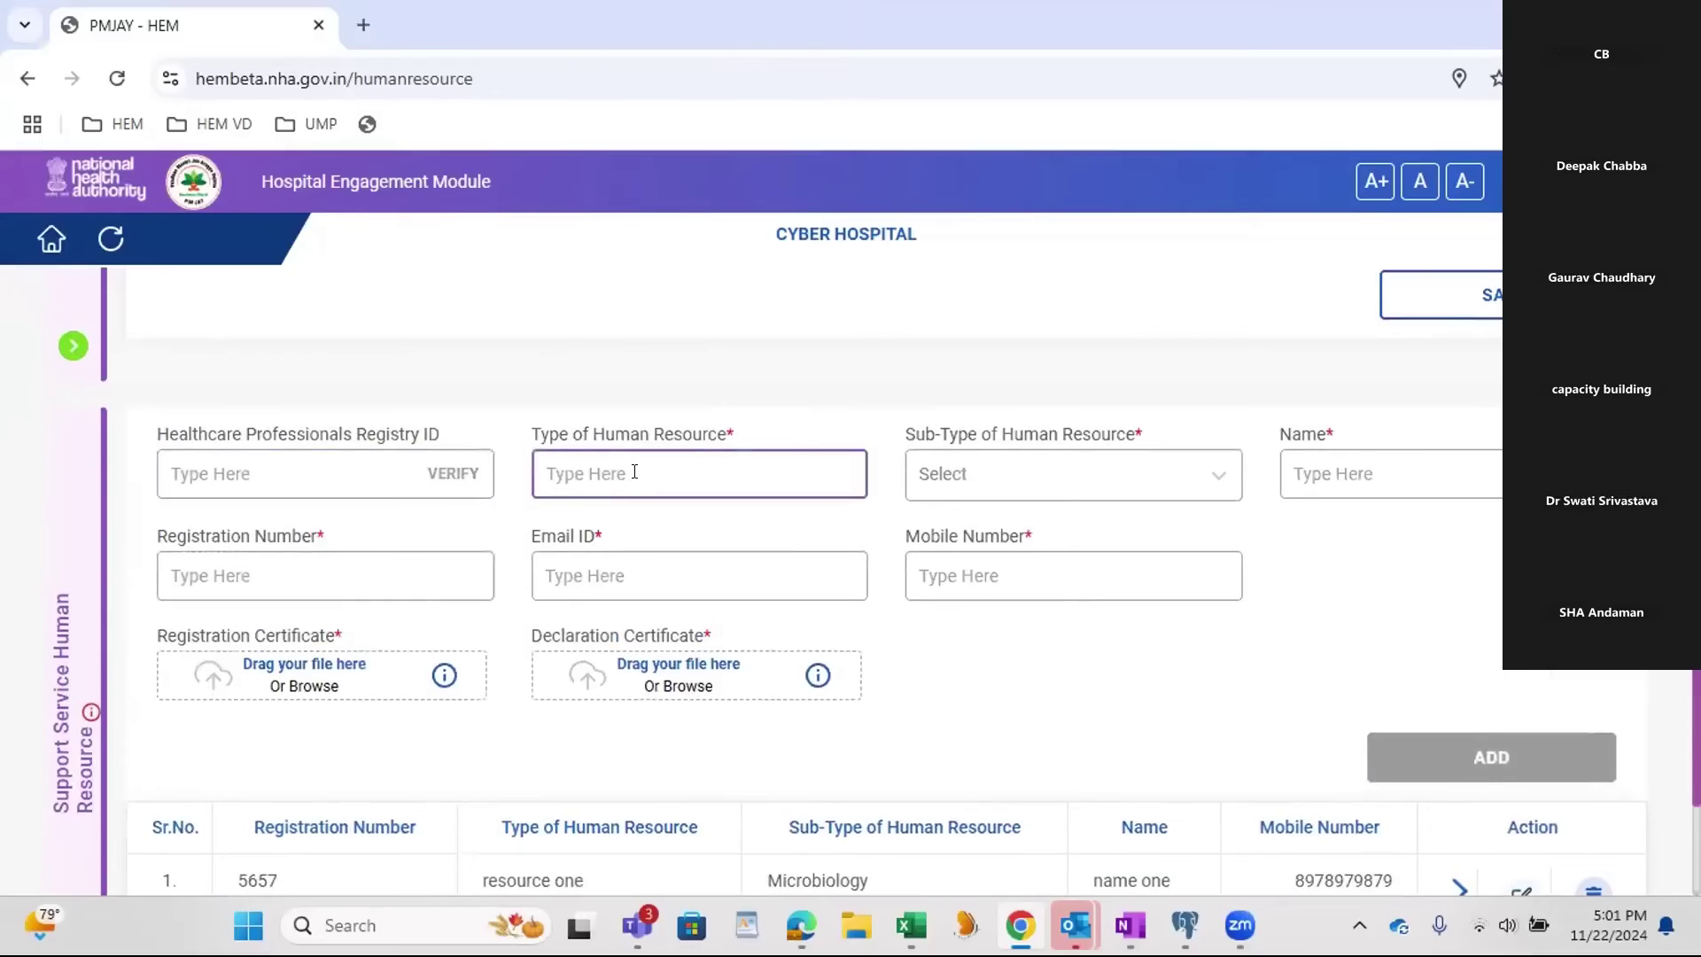
pyautogui.write('blood bank')
pyautogui.press('Tab')
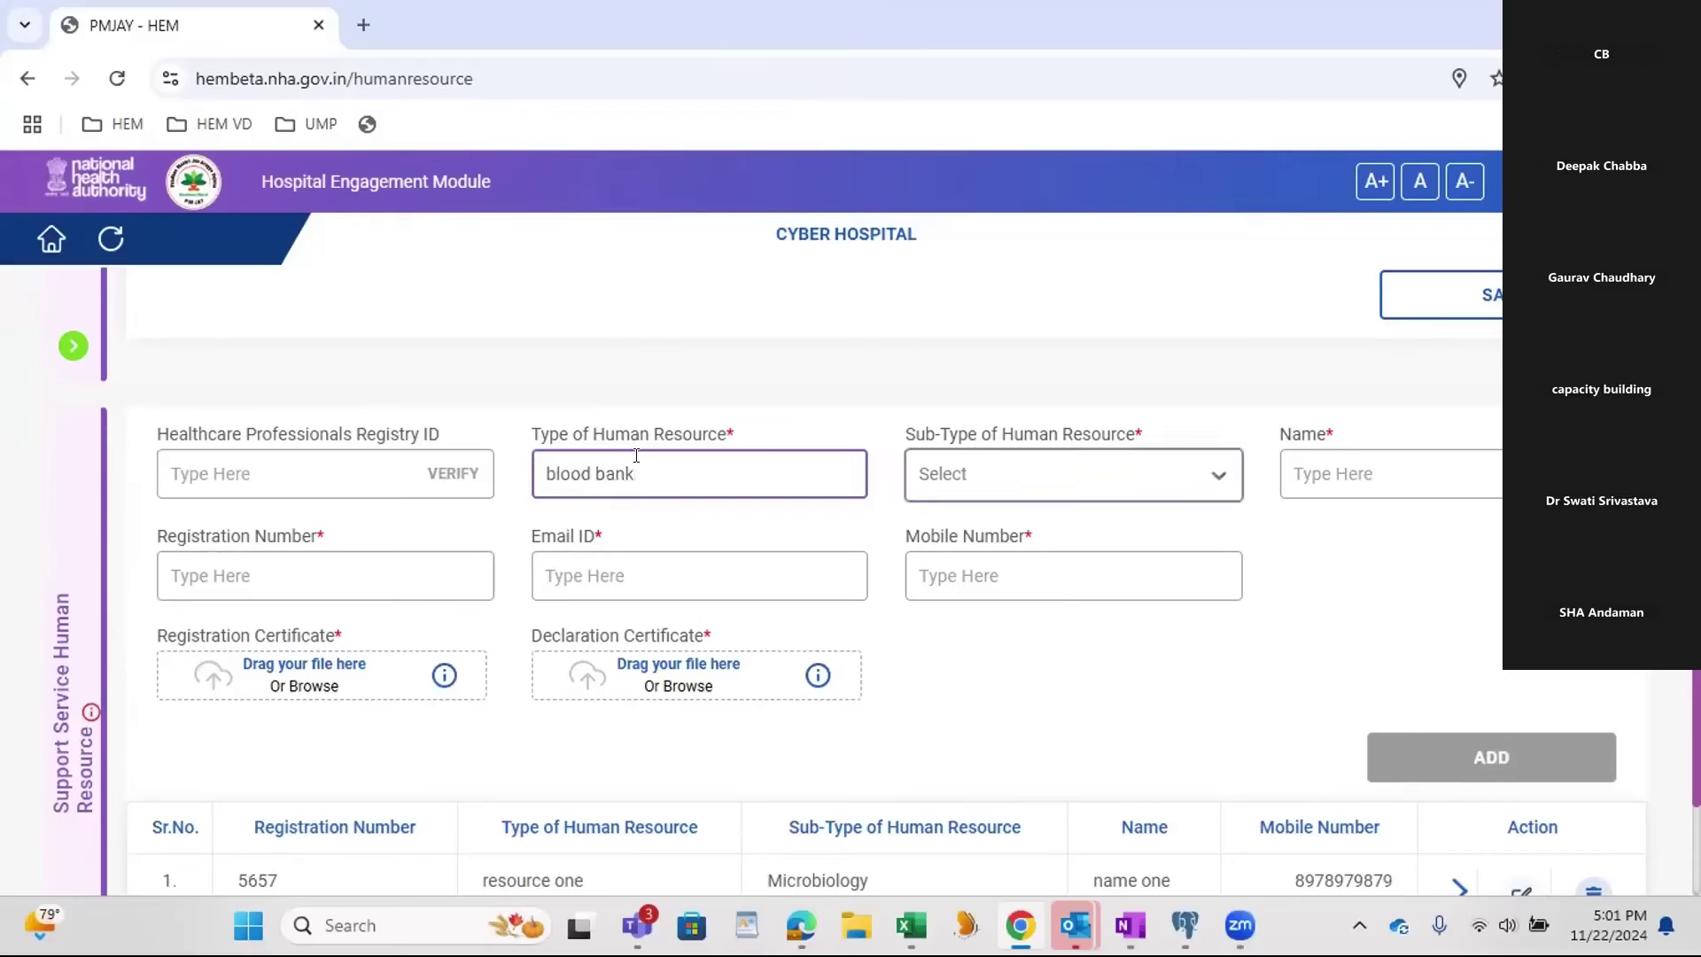
pyautogui.click(1120, 455)
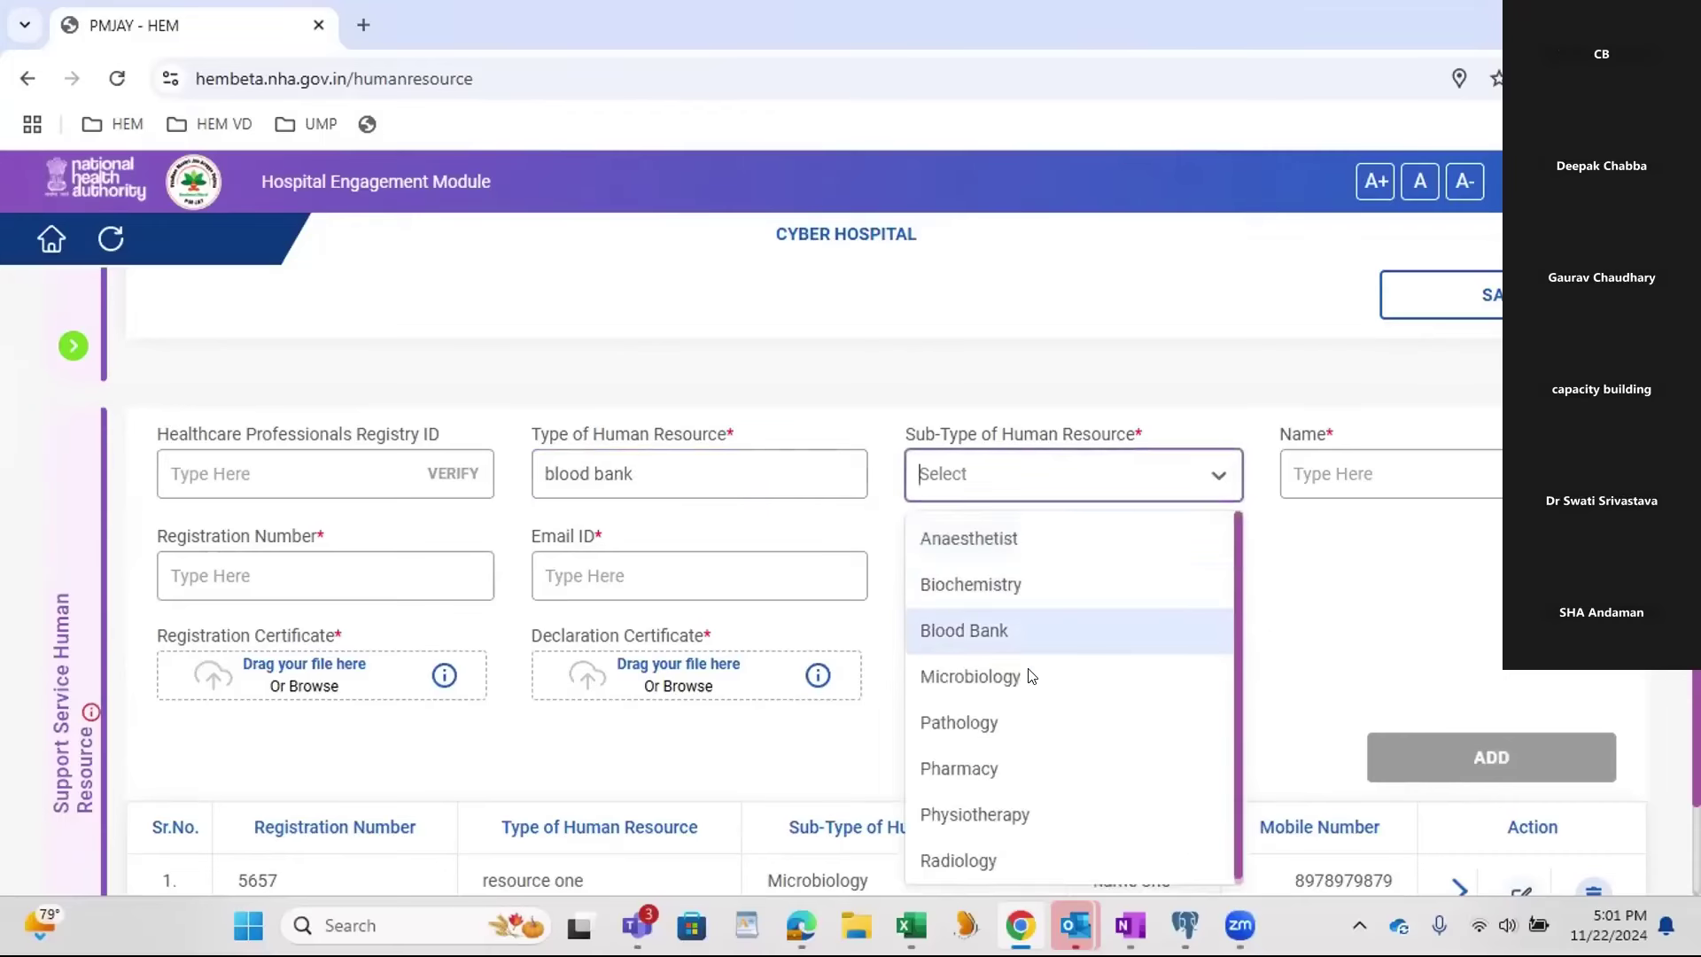
pyautogui.click(1001, 630)
pyautogui.click(1333, 472)
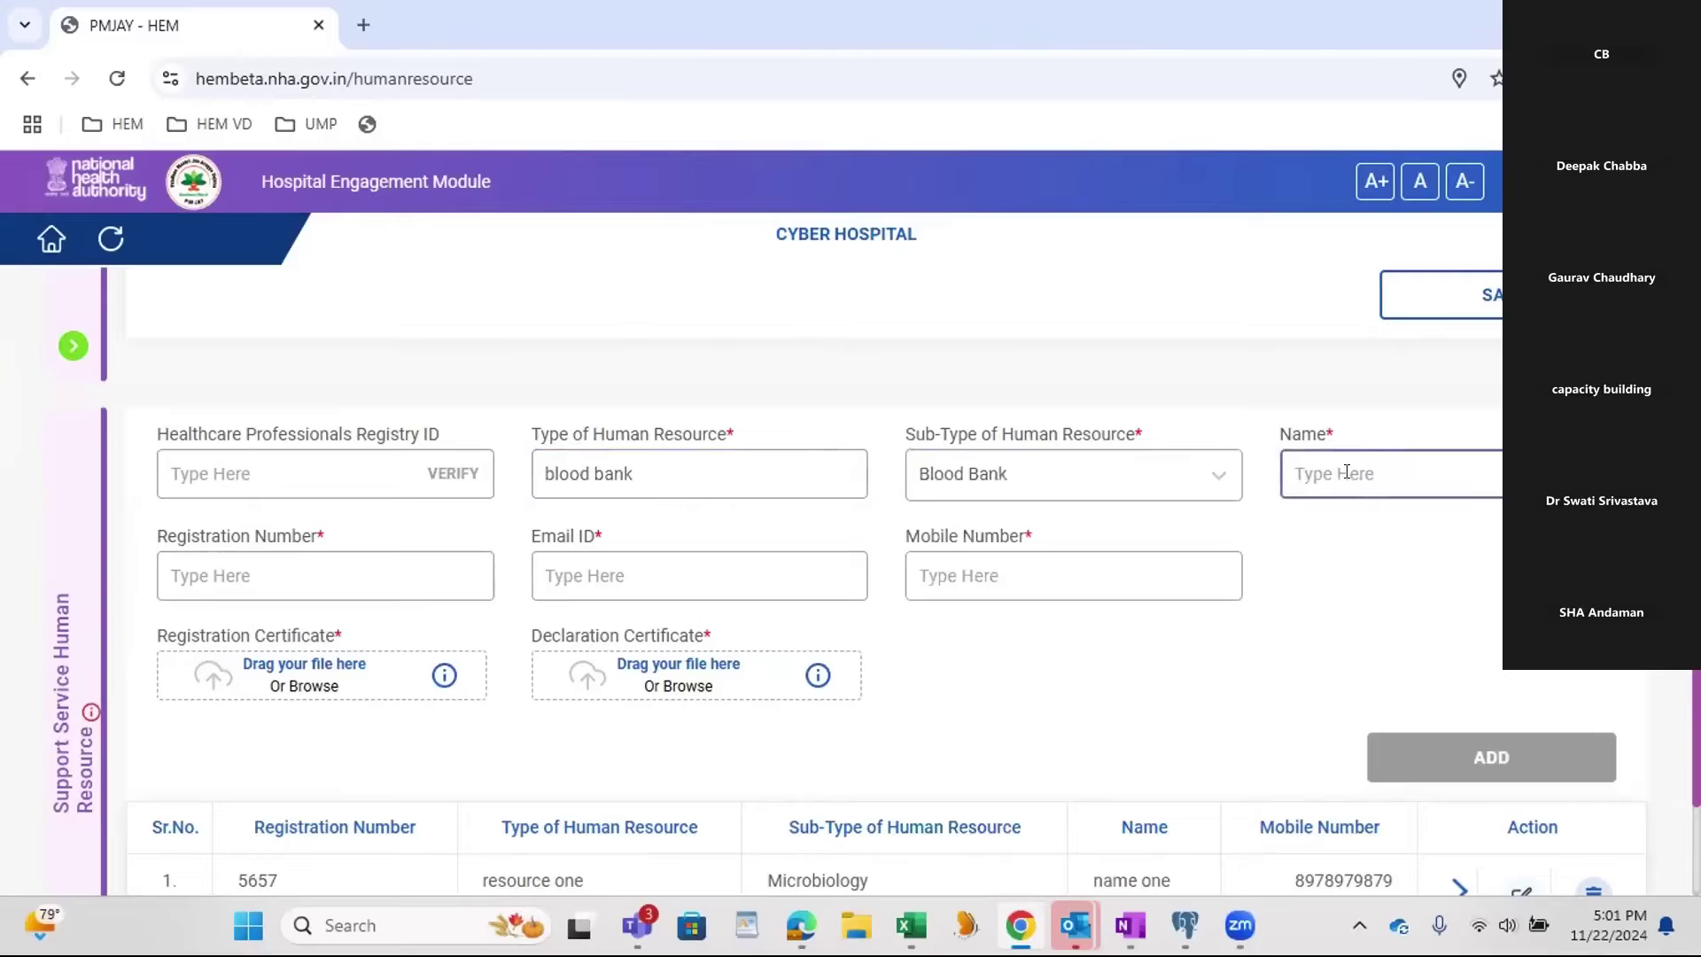
pyautogui.write('ifficer two')
pyautogui.click(379, 568)
pyautogui.write('6575757')
# Enter the staff member's e-mail address and mobile number
pyautogui.click(598, 572)
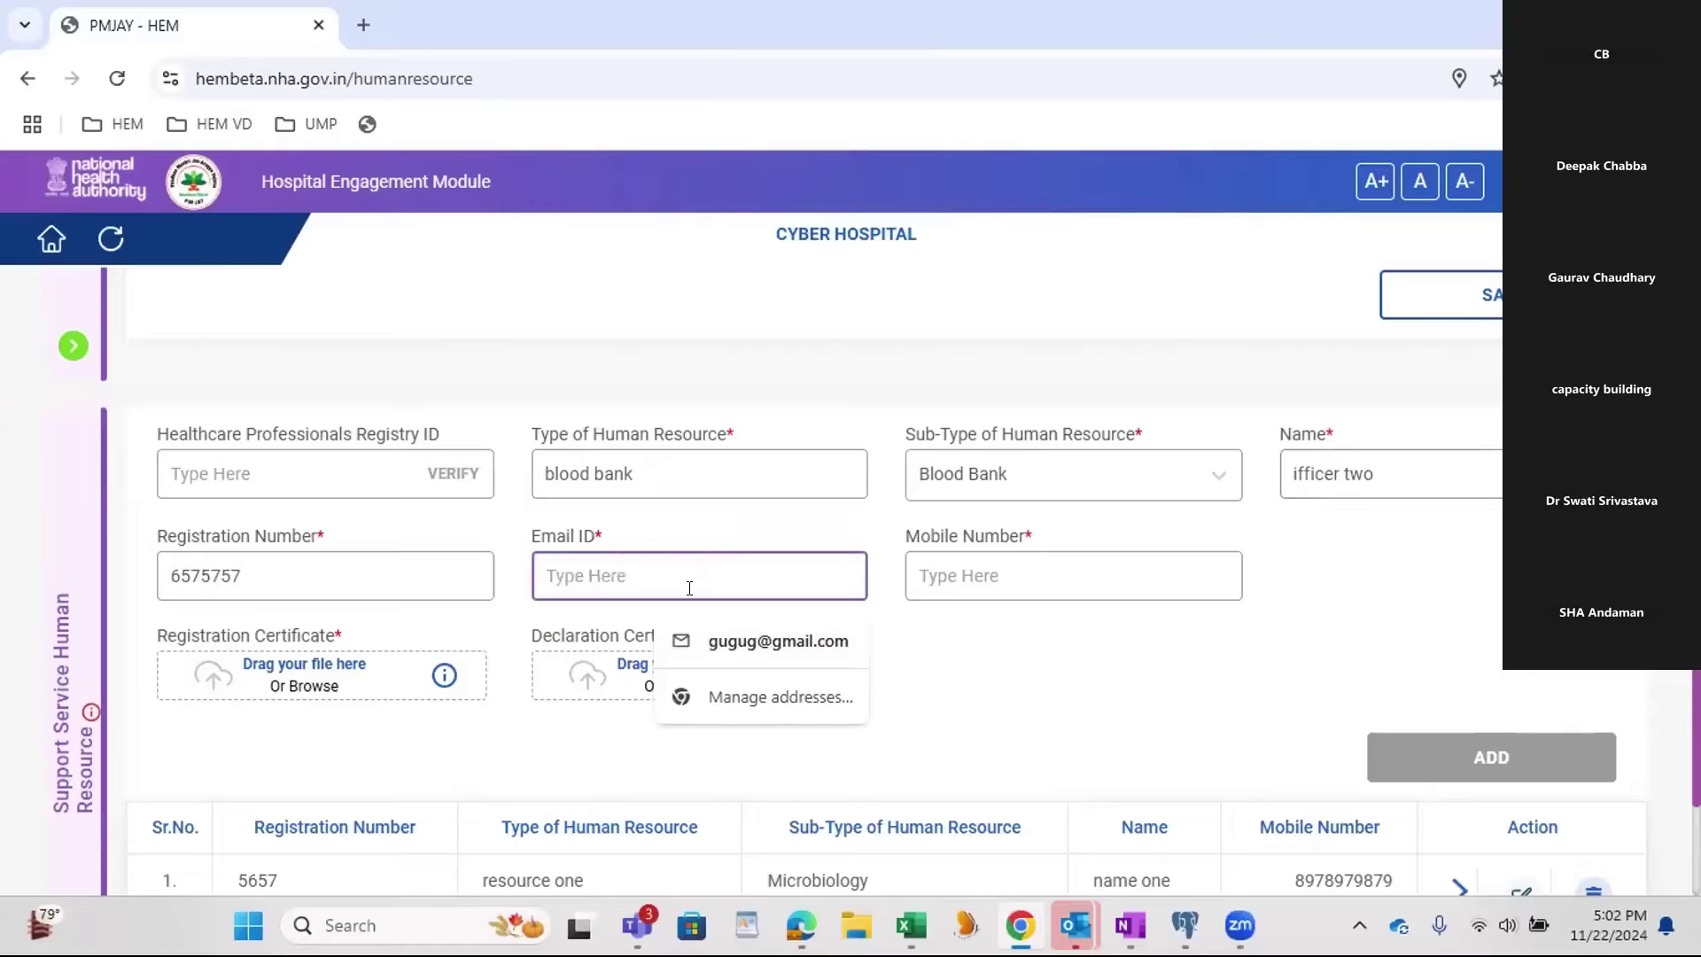
pyautogui.press('Tab')
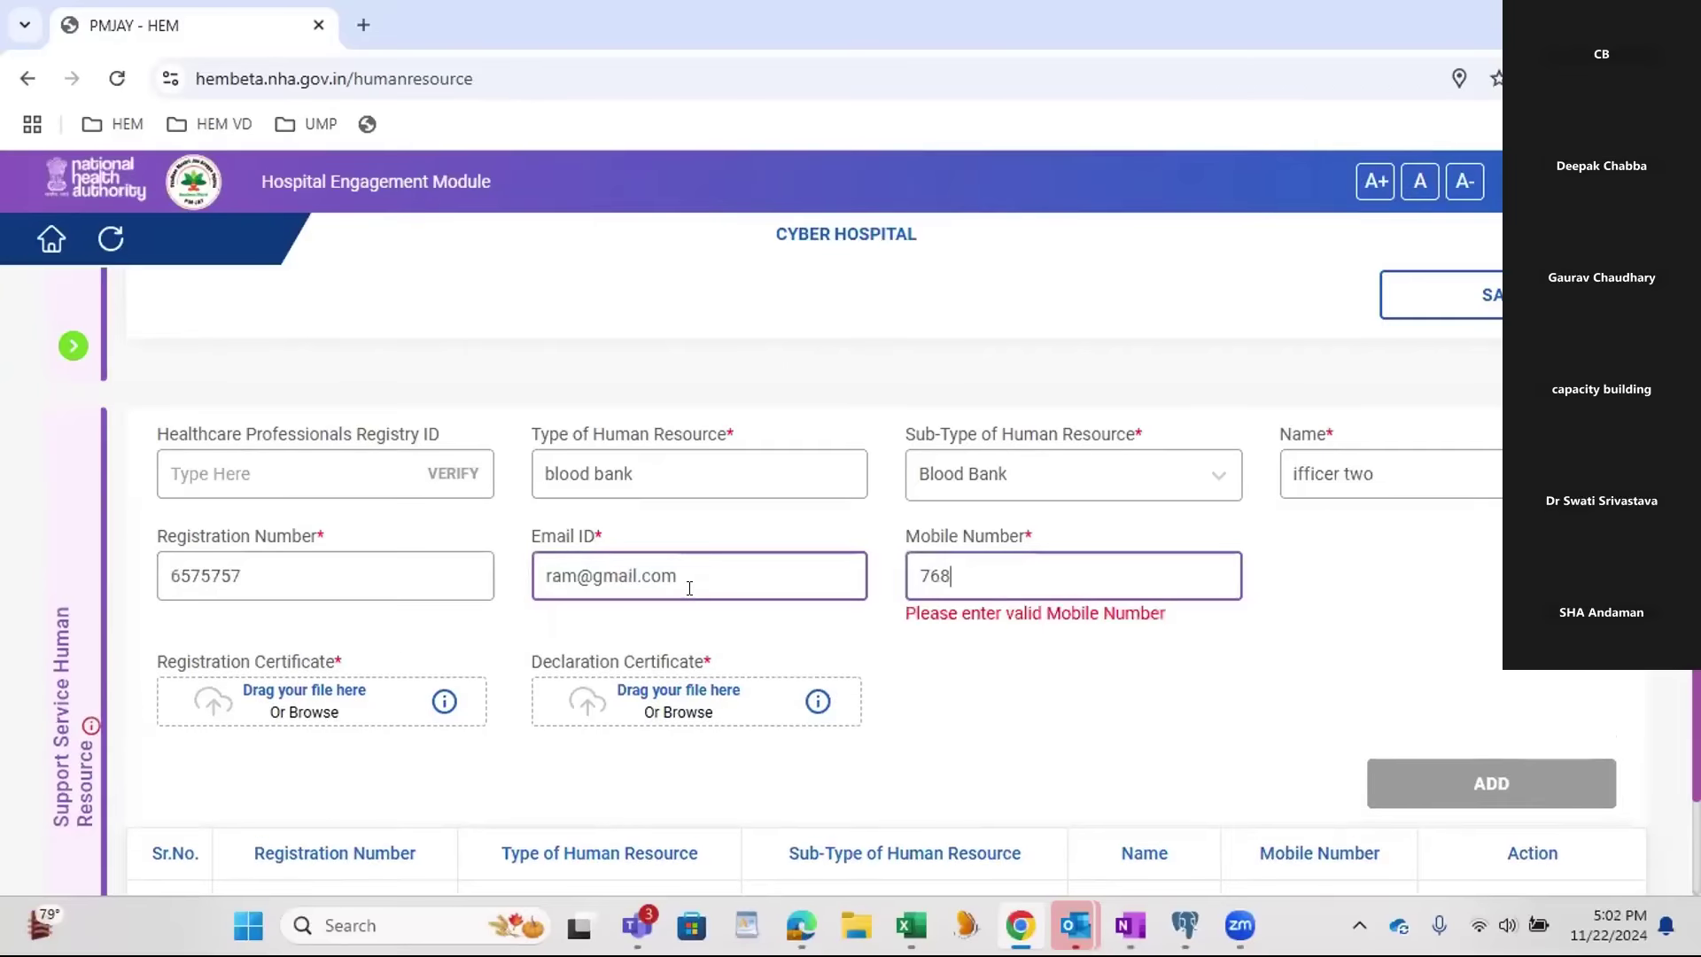
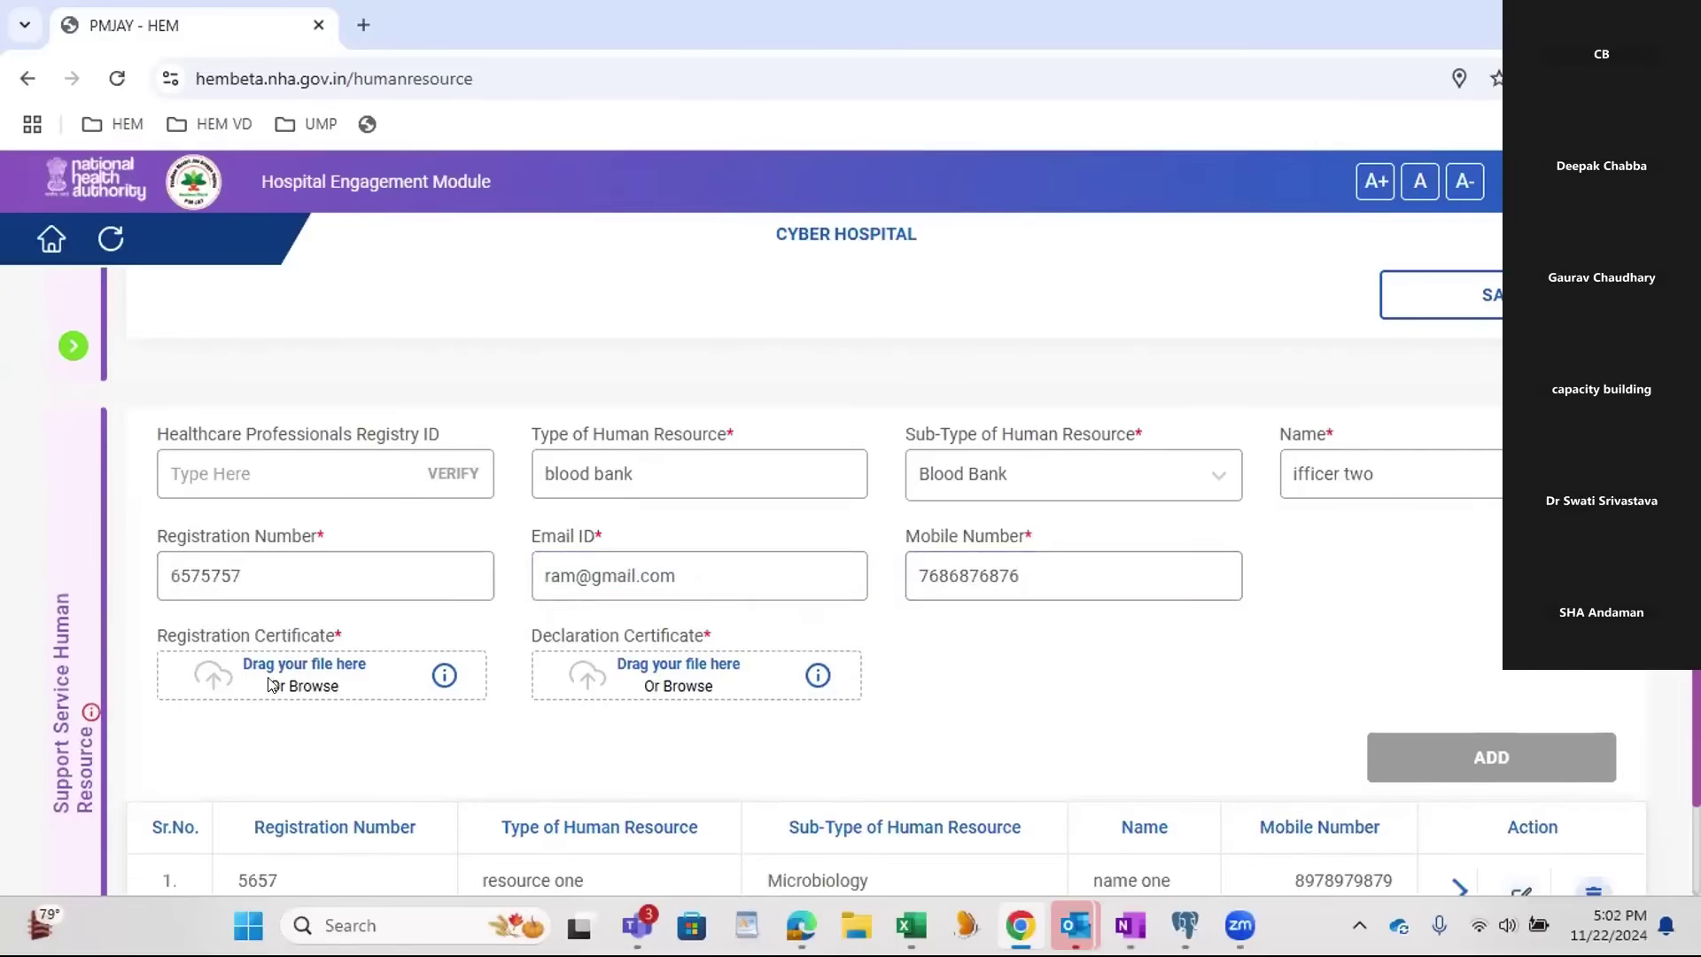
# Attach the OHS assessment completion PDF as both certificates and add the blood bank entry
pyautogui.click(304, 685)
pyautogui.scroll(-6, 312, 344)
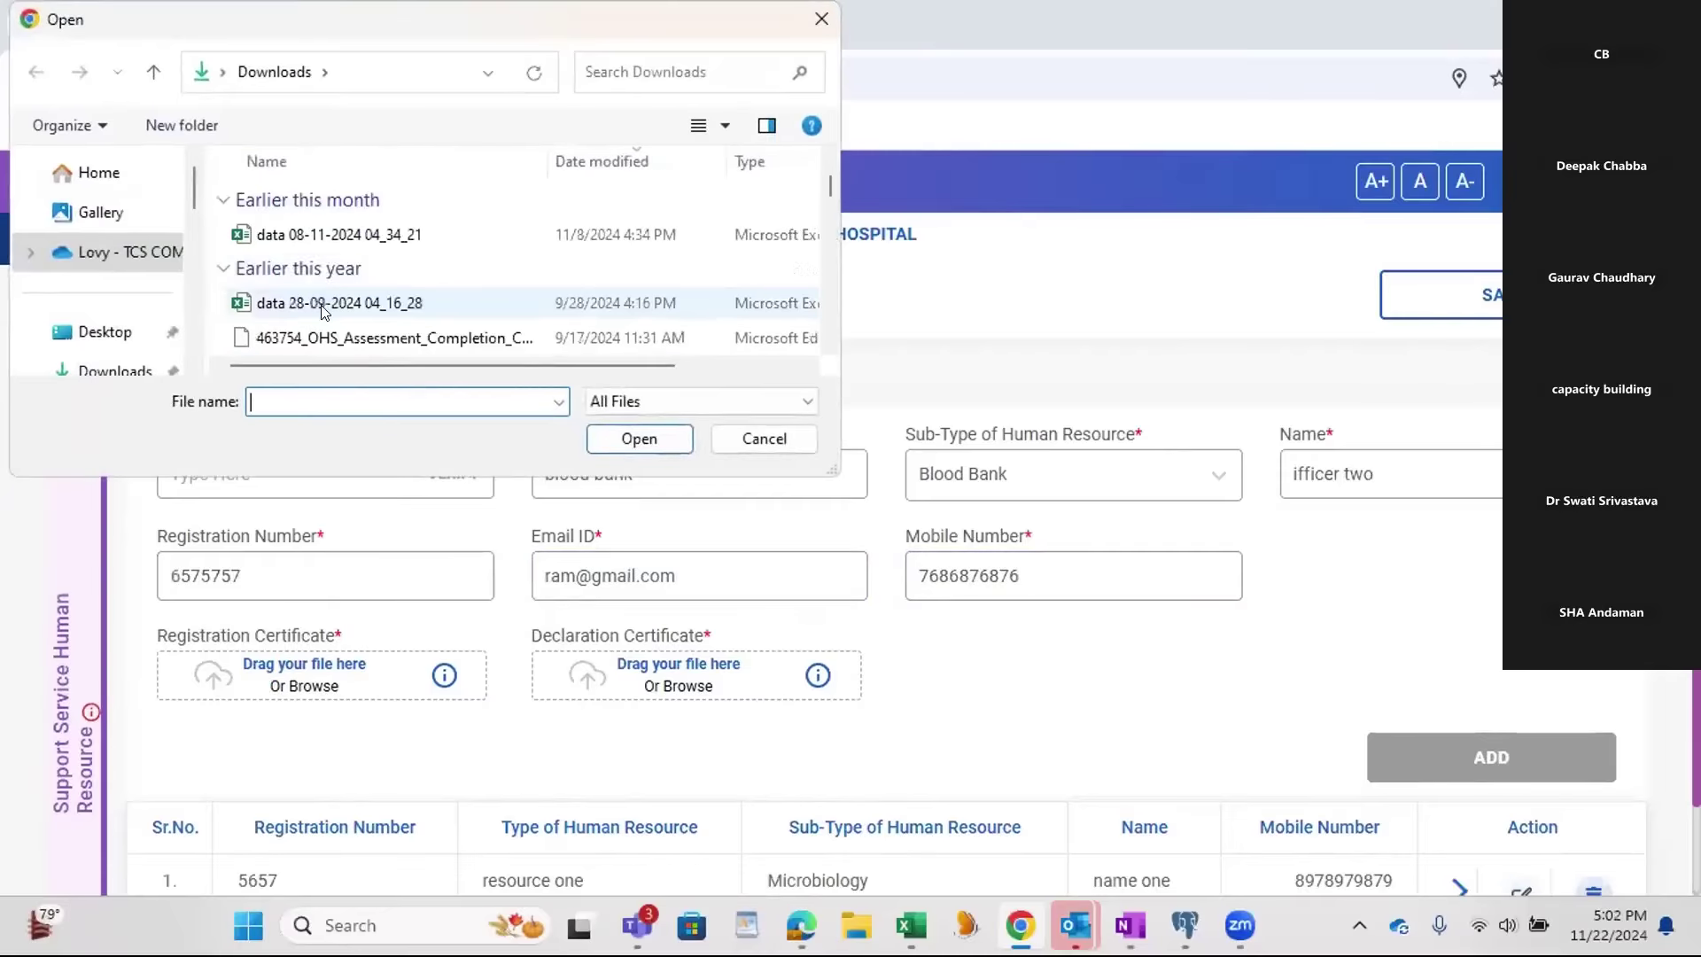
pyautogui.click(311, 341)
pyautogui.click(639, 438)
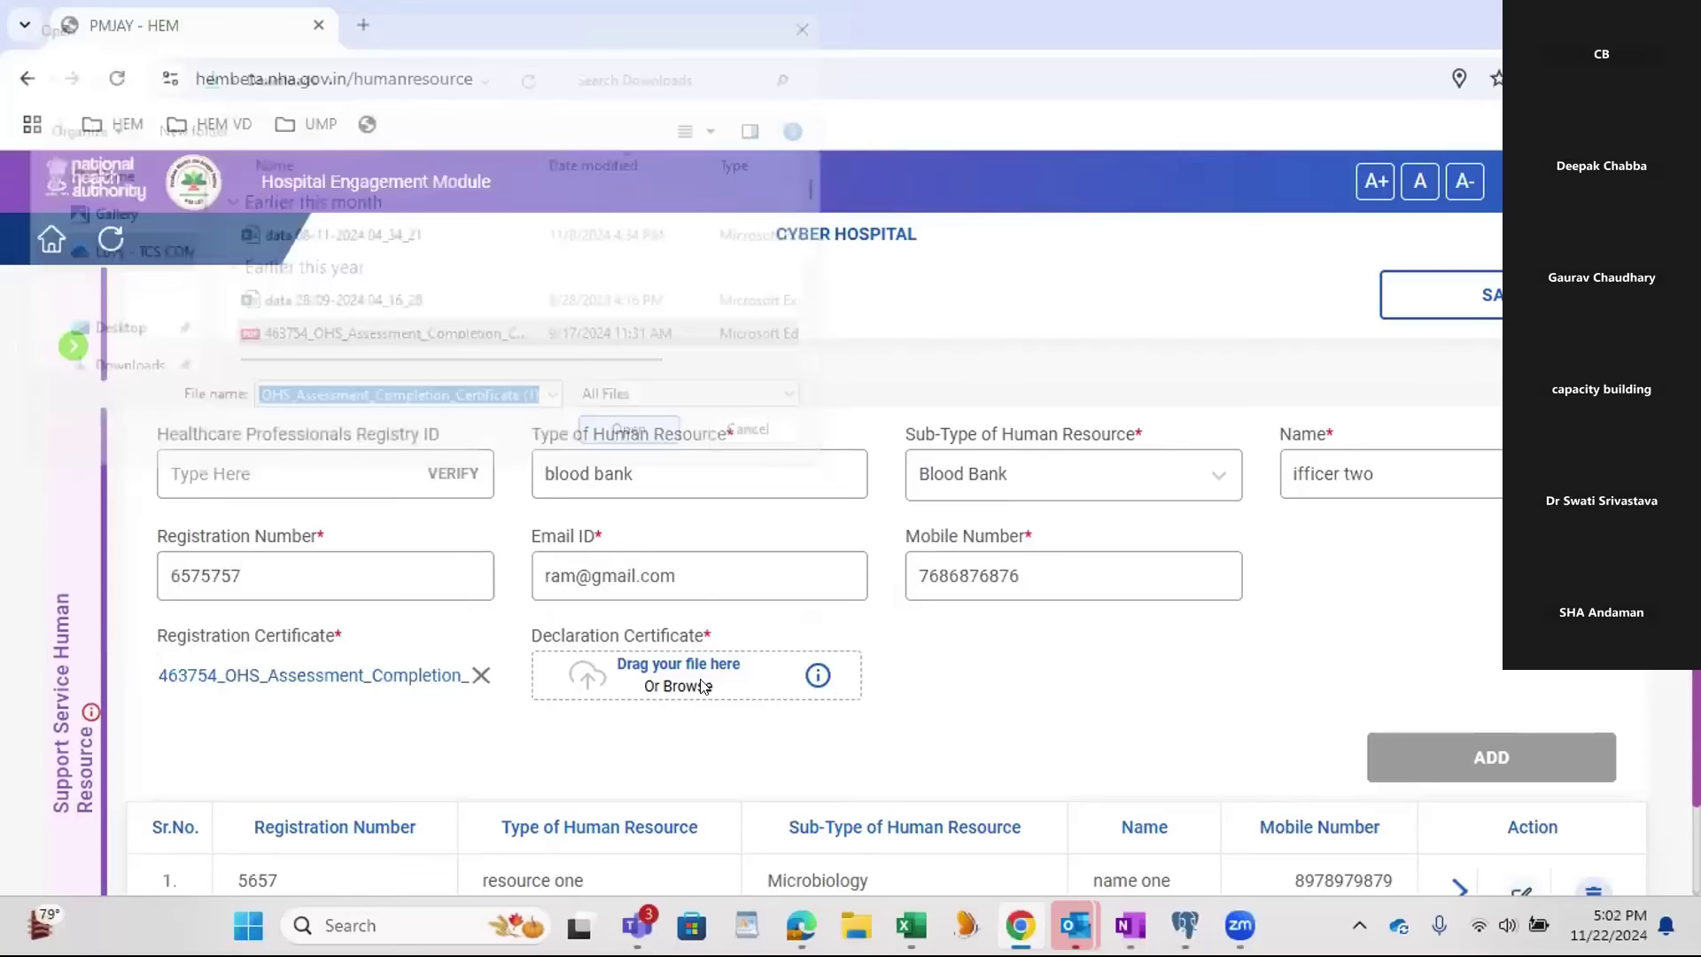
pyautogui.click(699, 685)
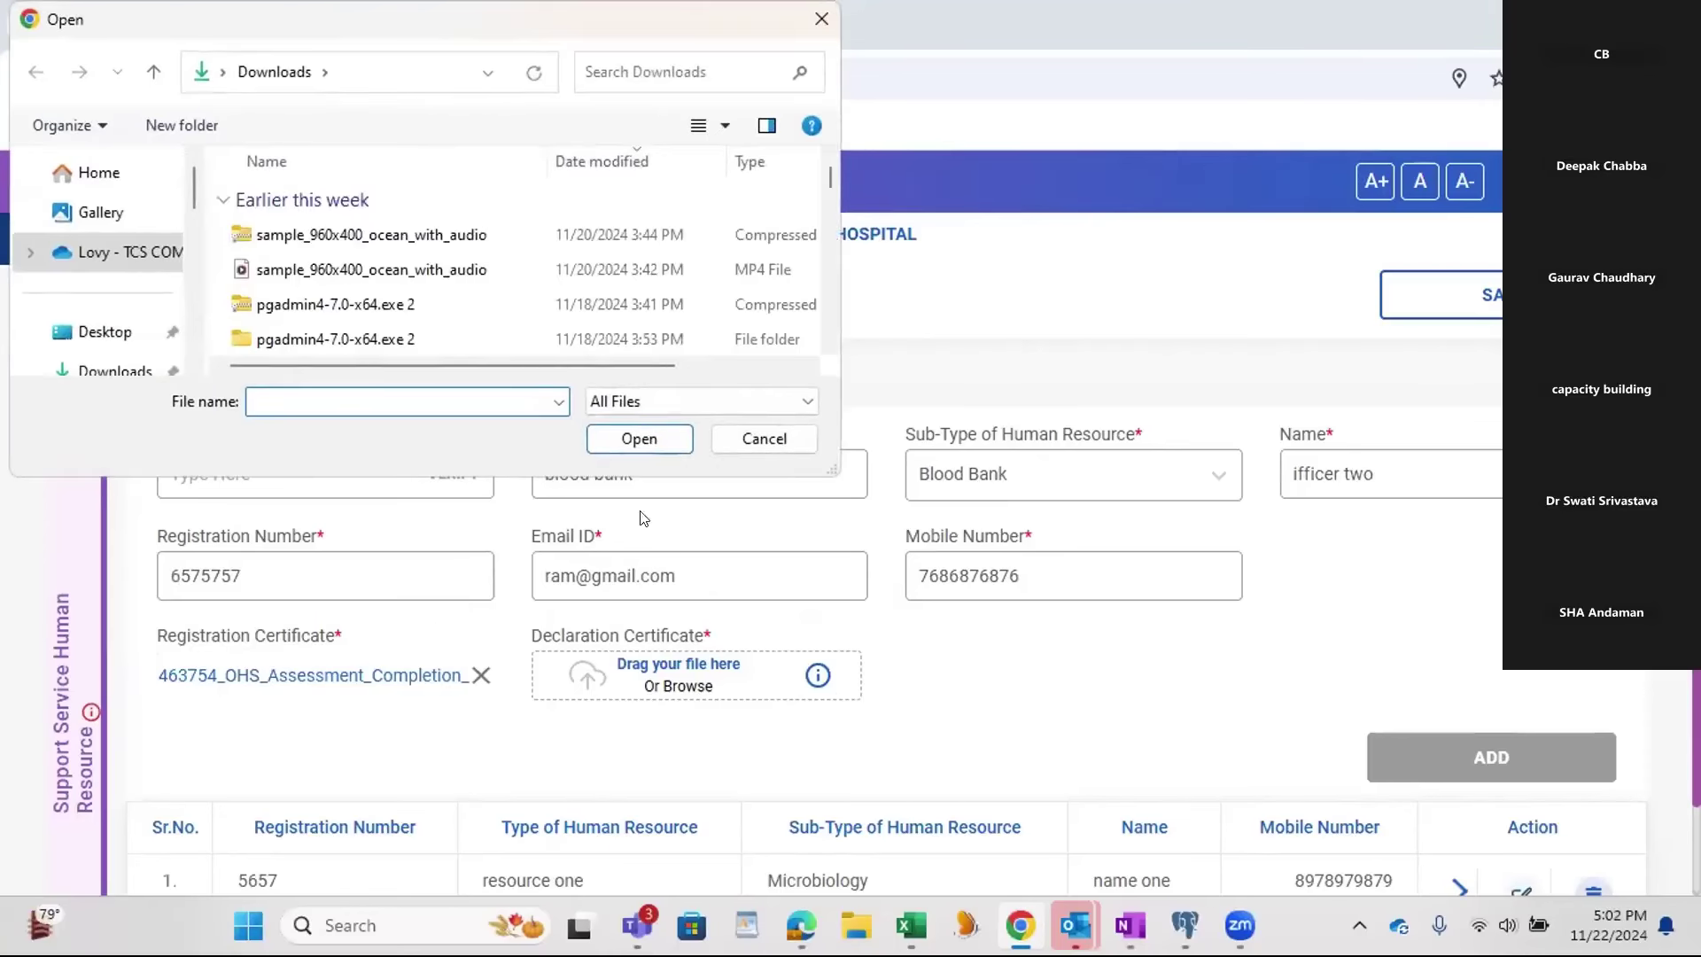
pyautogui.scroll(-6, 350, 339)
pyautogui.click(351, 339)
pyautogui.click(611, 440)
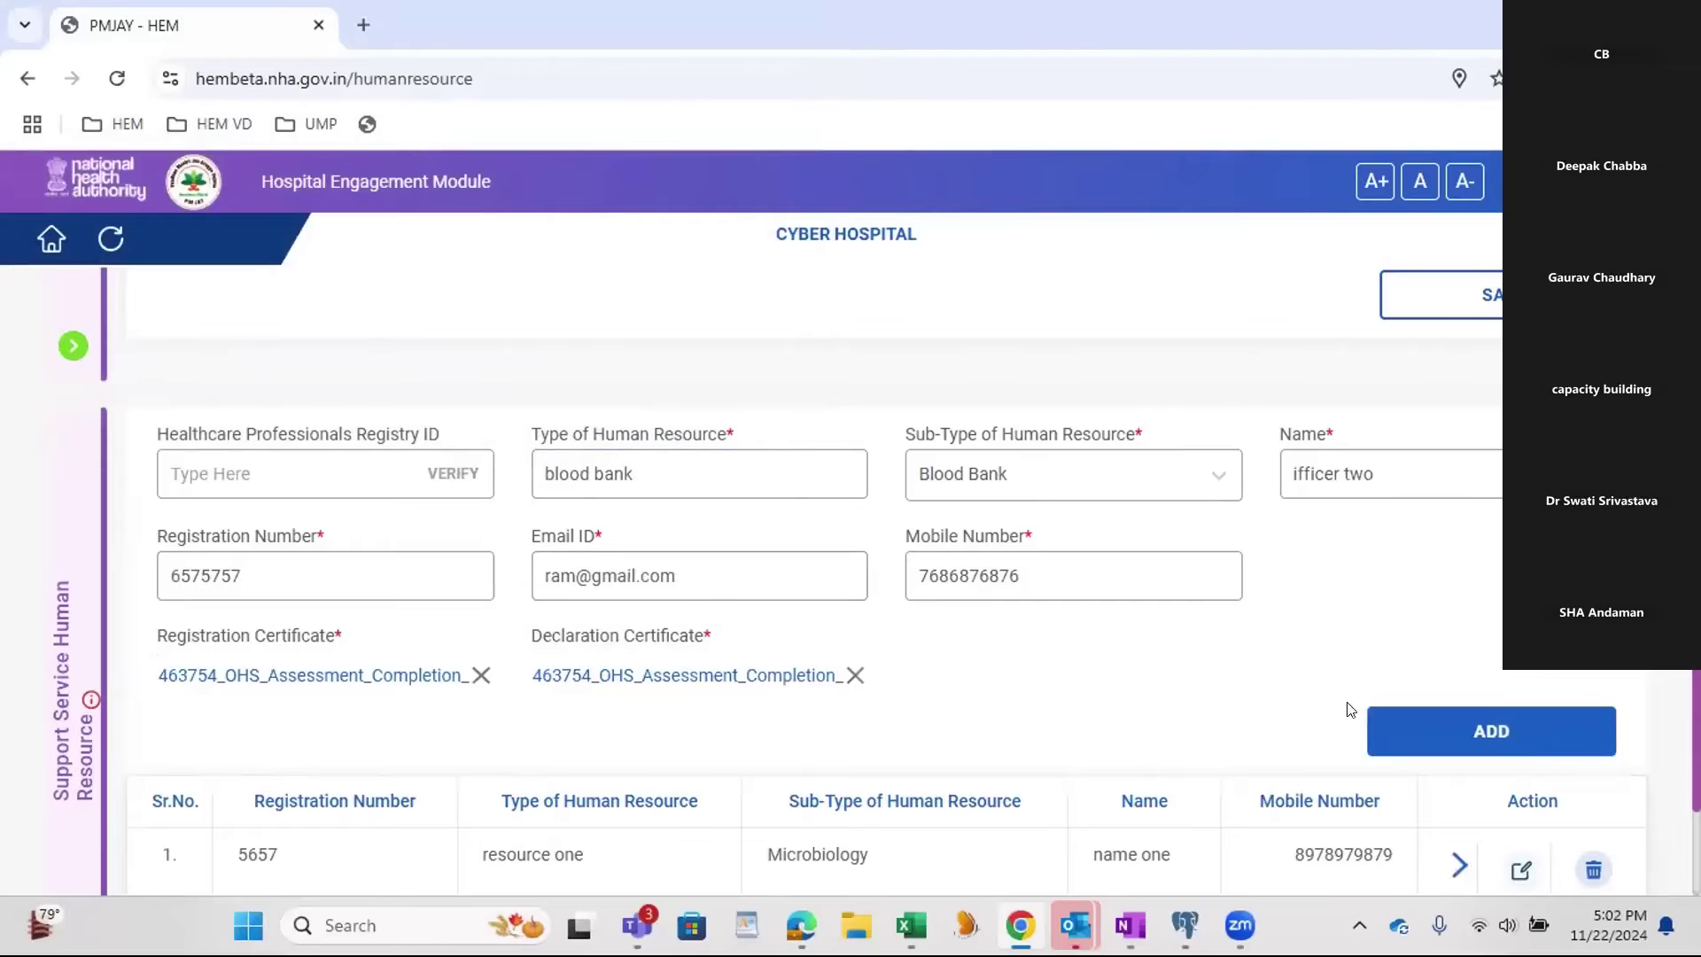
pyautogui.click(1438, 723)
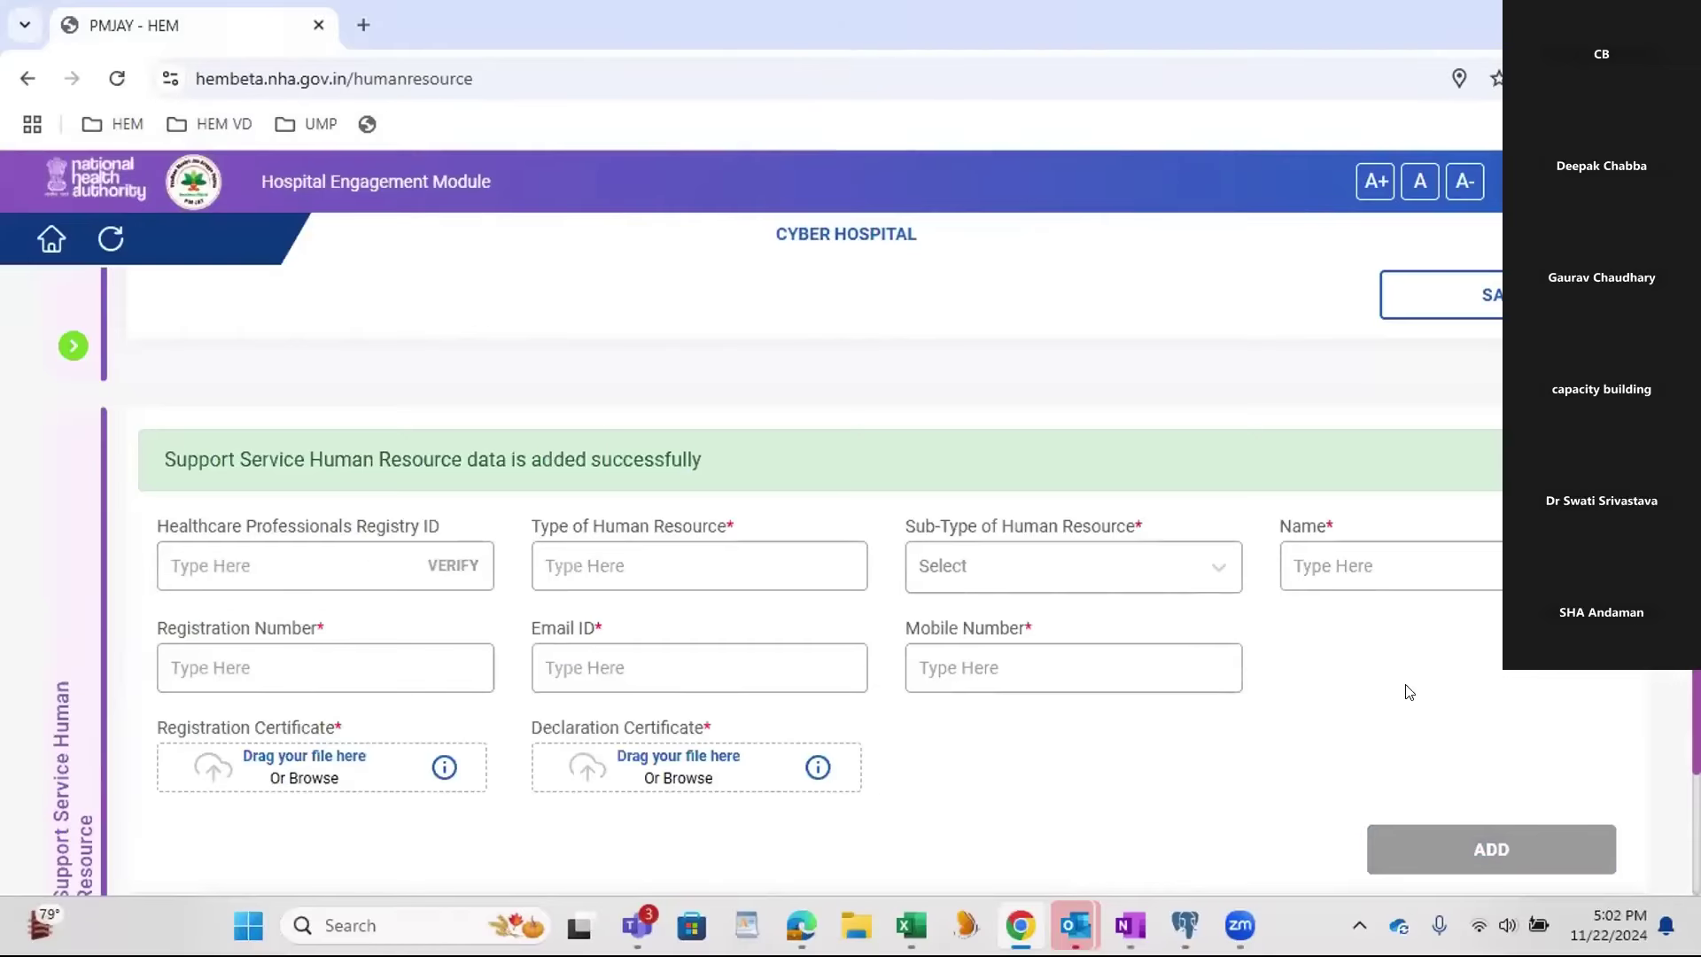
pyautogui.scroll(-4, 1408, 689)
pyautogui.scroll(-2, 1380, 706)
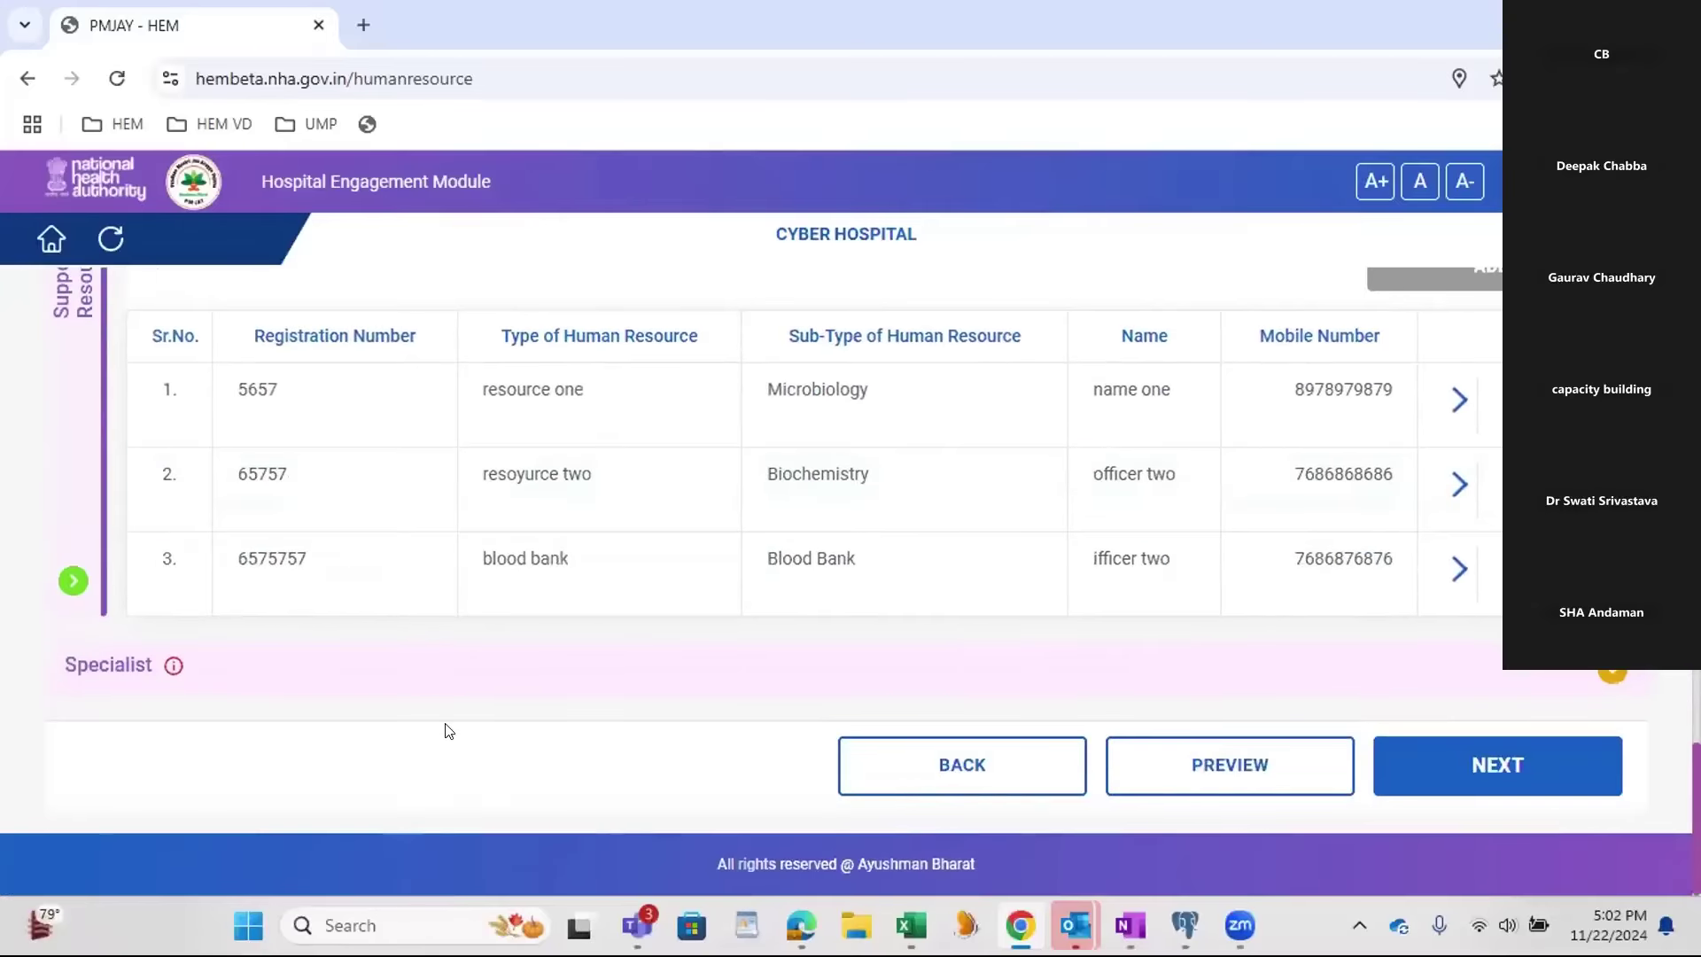
pyautogui.scroll(3, 645, 577)
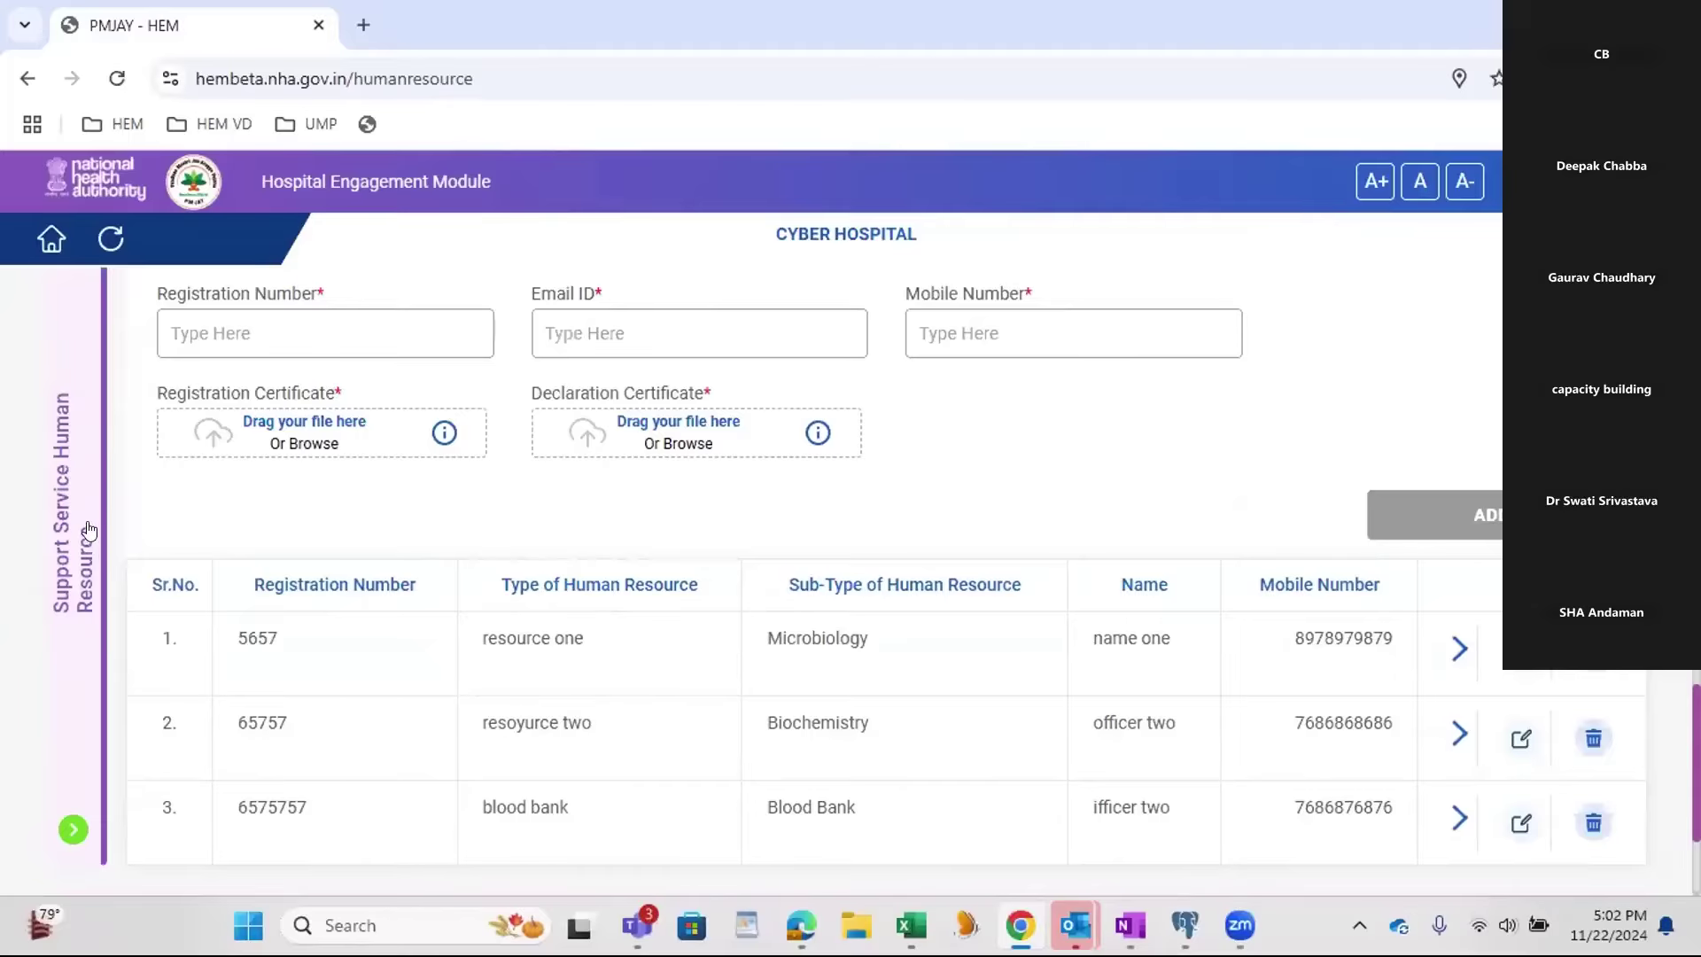
pyautogui.scroll(-1, 90, 517)
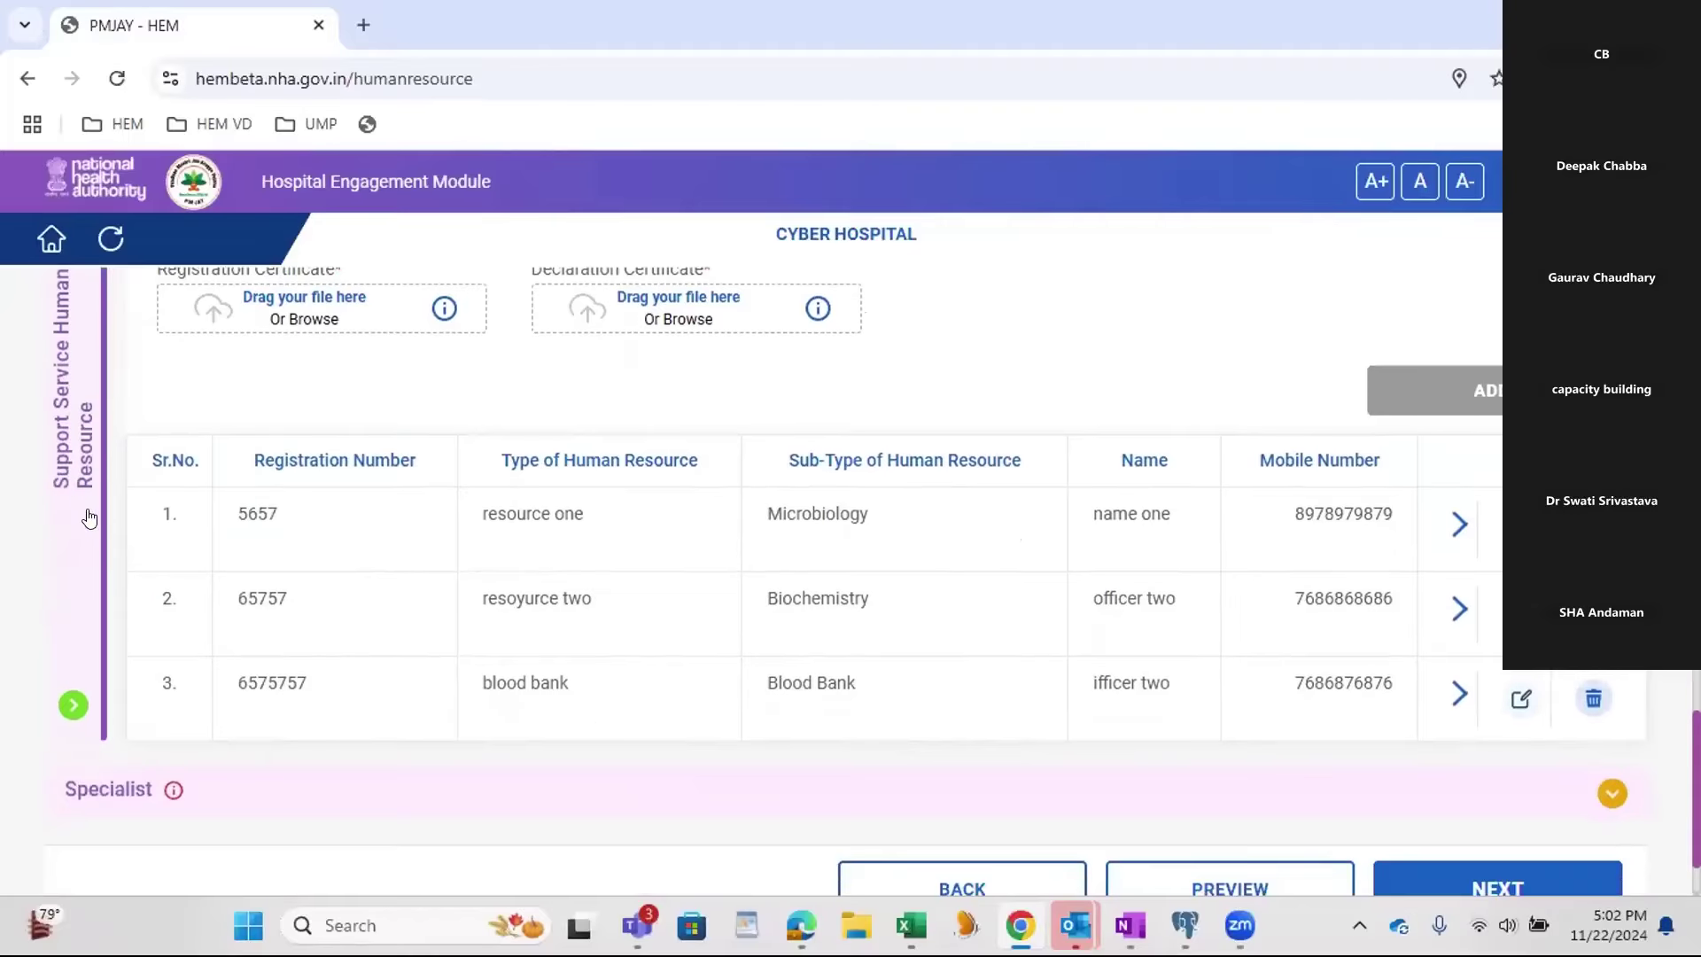
pyautogui.scroll(-1, 90, 517)
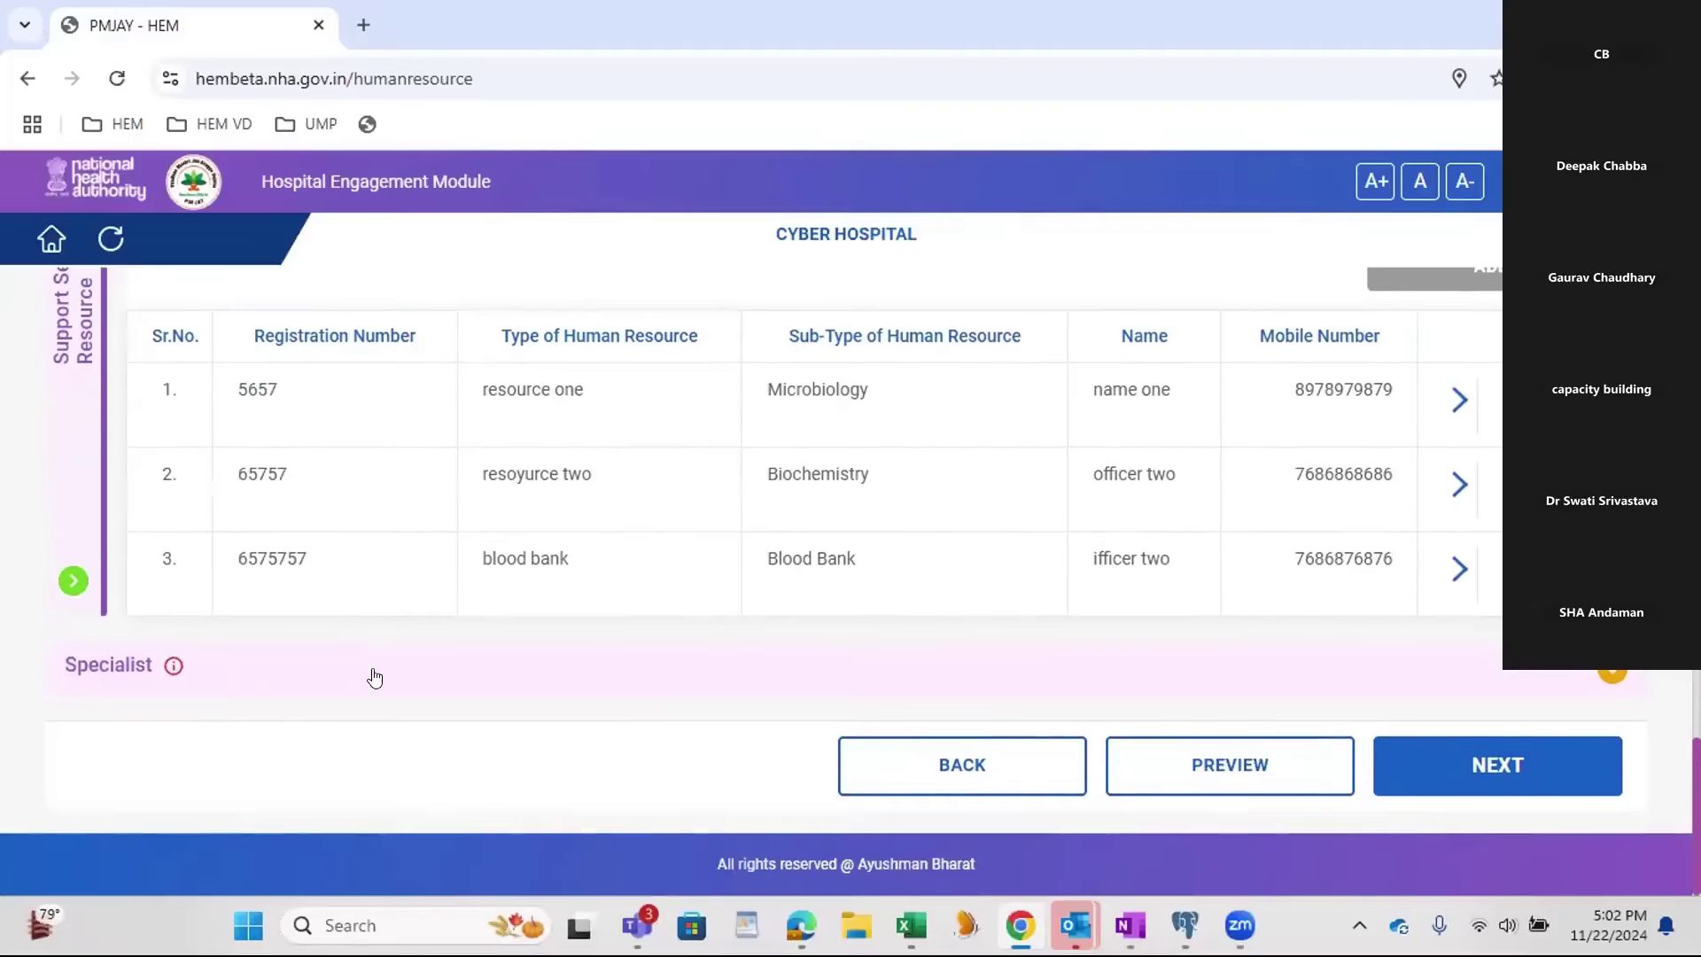
# Expand the Specialist entry form and locate its registry ID field
pyautogui.moveTo(173, 668)
pyautogui.click(226, 673)
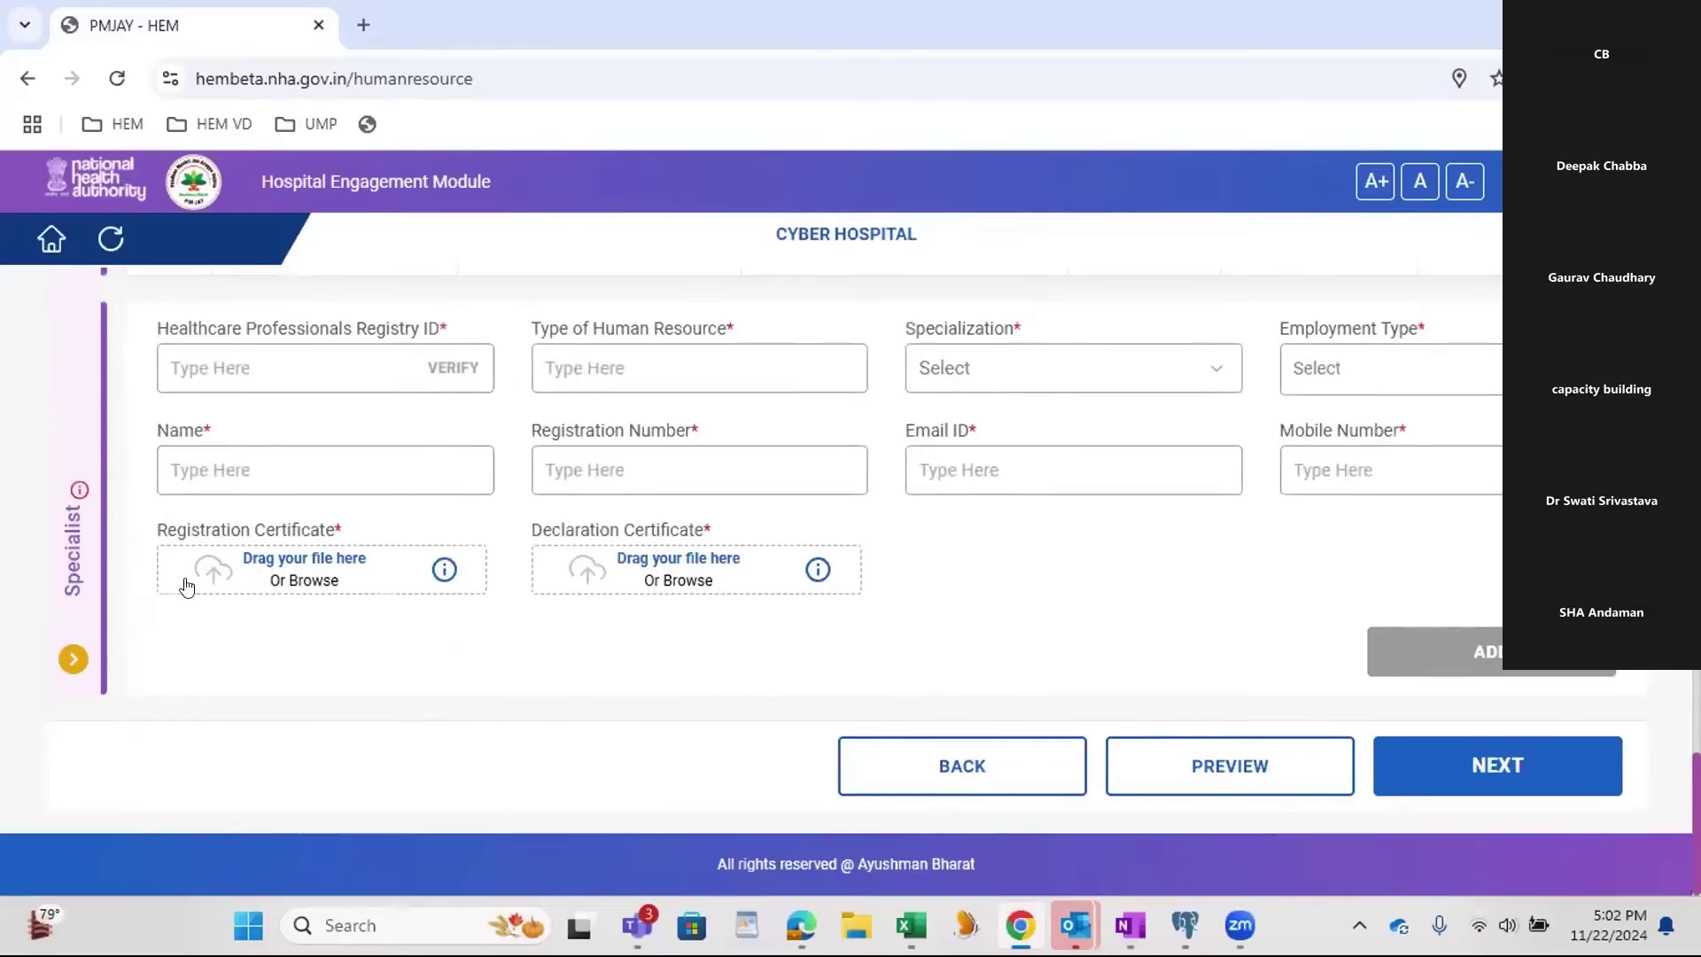
pyautogui.scroll(1, 151, 576)
pyautogui.moveTo(78, 620)
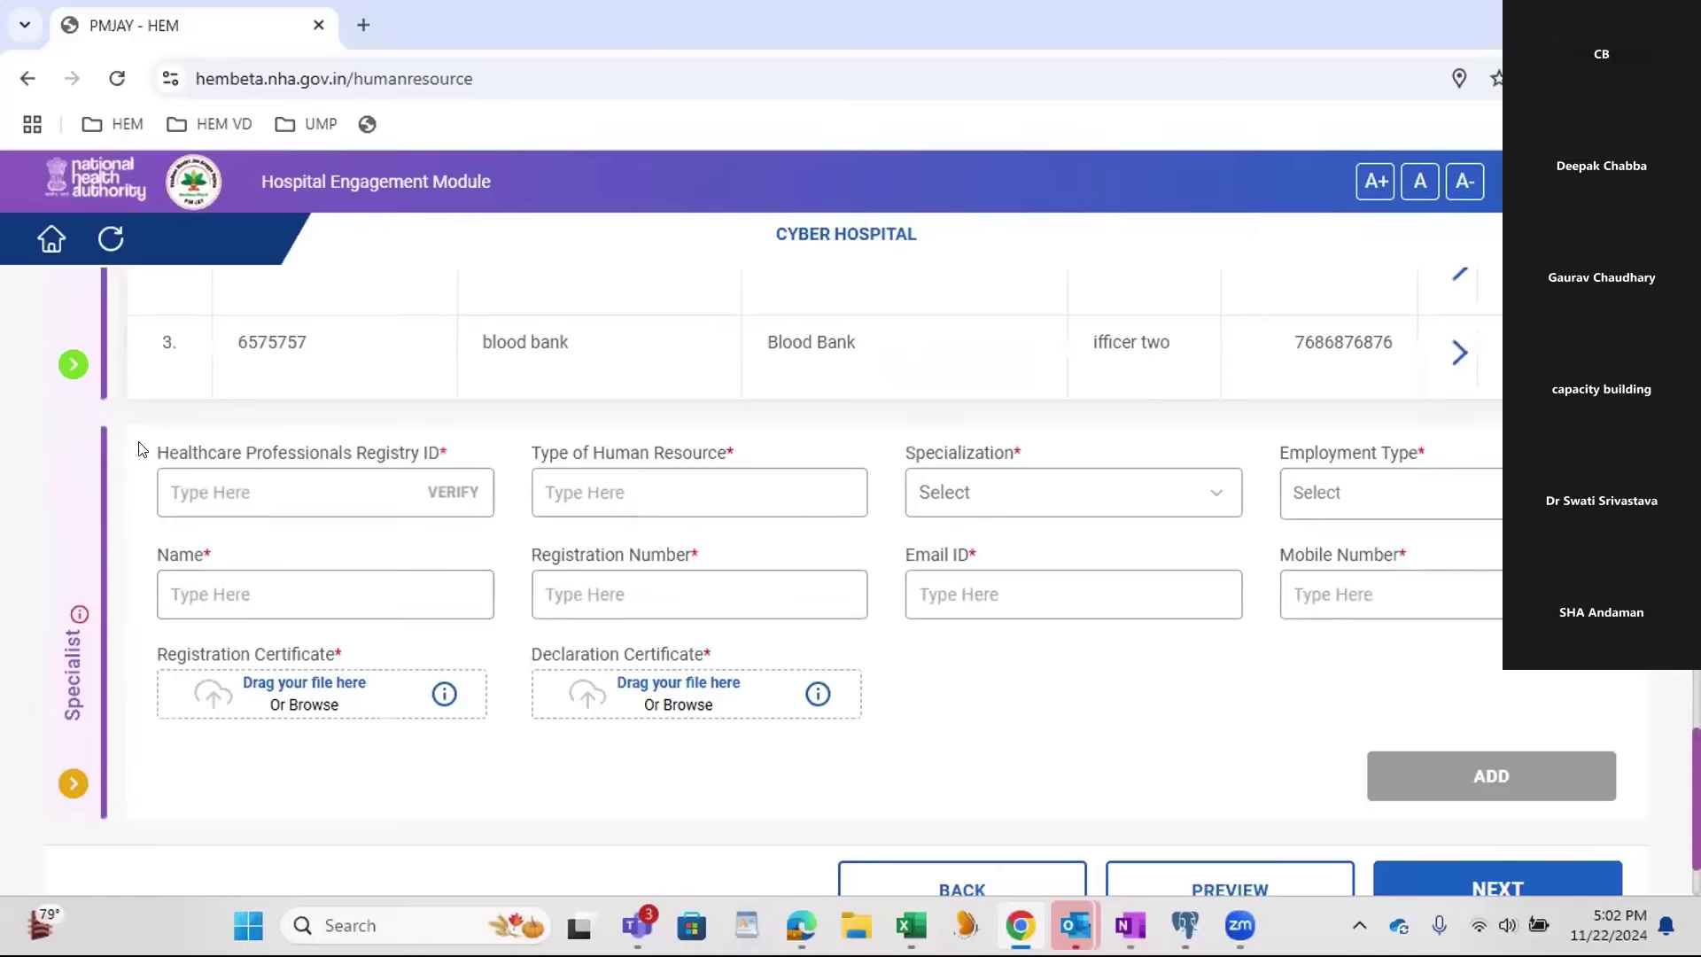
pyautogui.moveTo(147, 453); pyautogui.dragTo(467, 455)
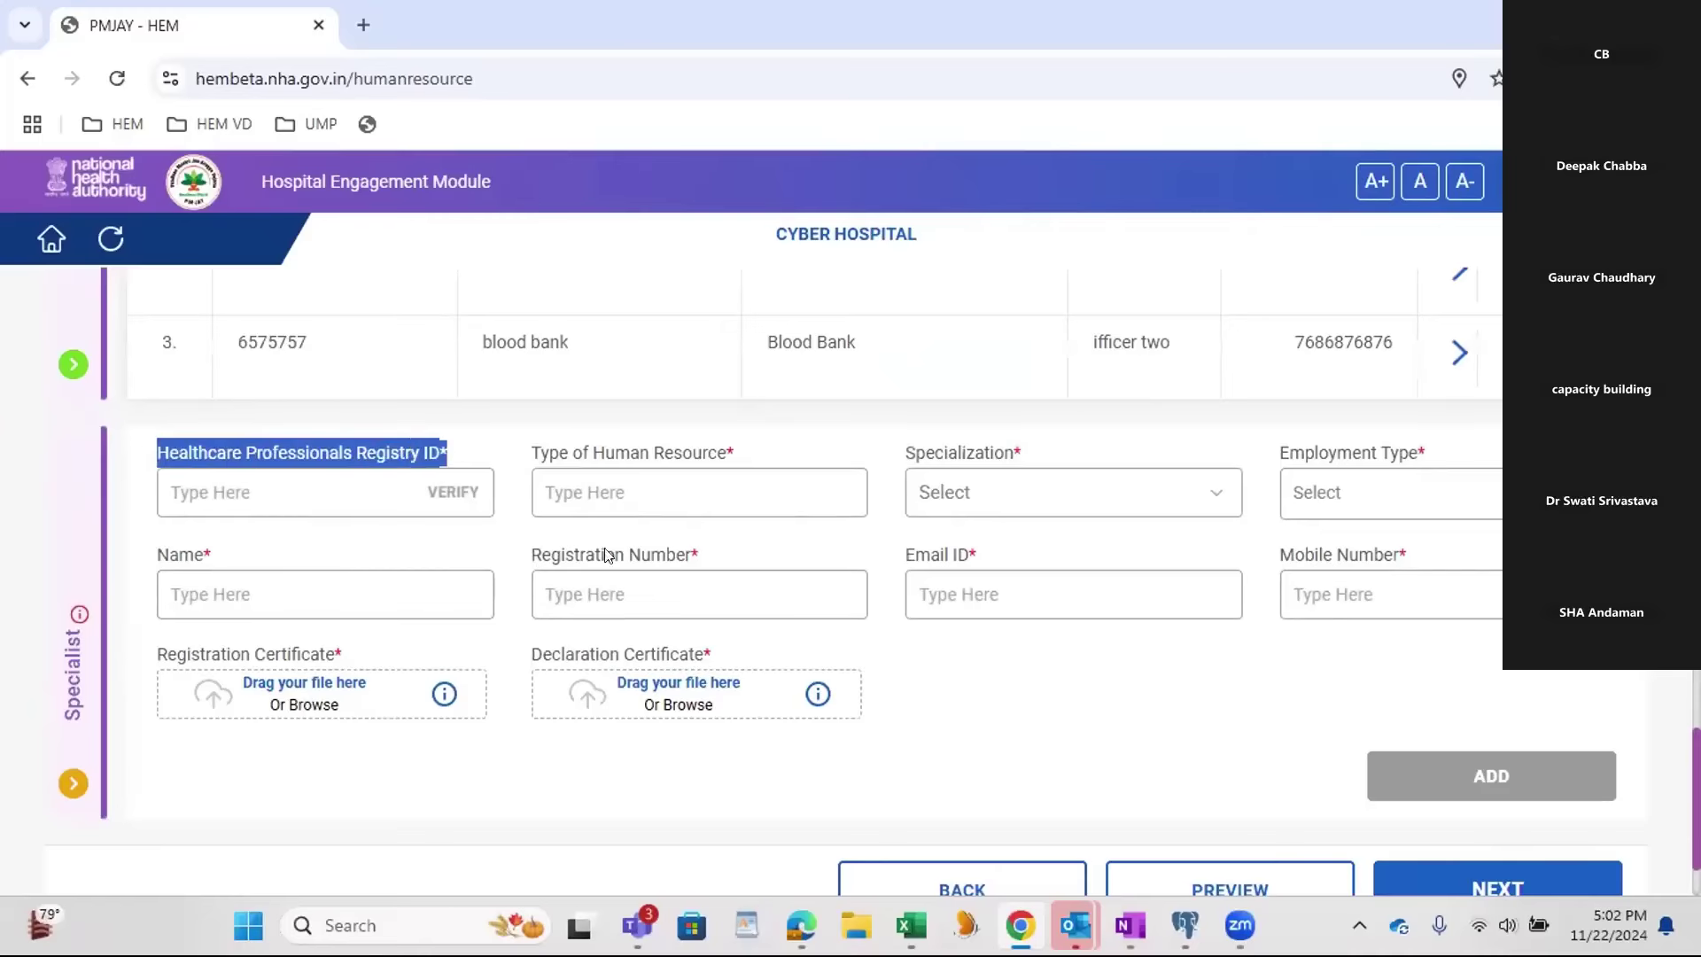
# Copy the registry ID from the OneNote notes and paste it into the registry field
pyautogui.click(1129, 925)
pyautogui.scroll(4, 877, 620)
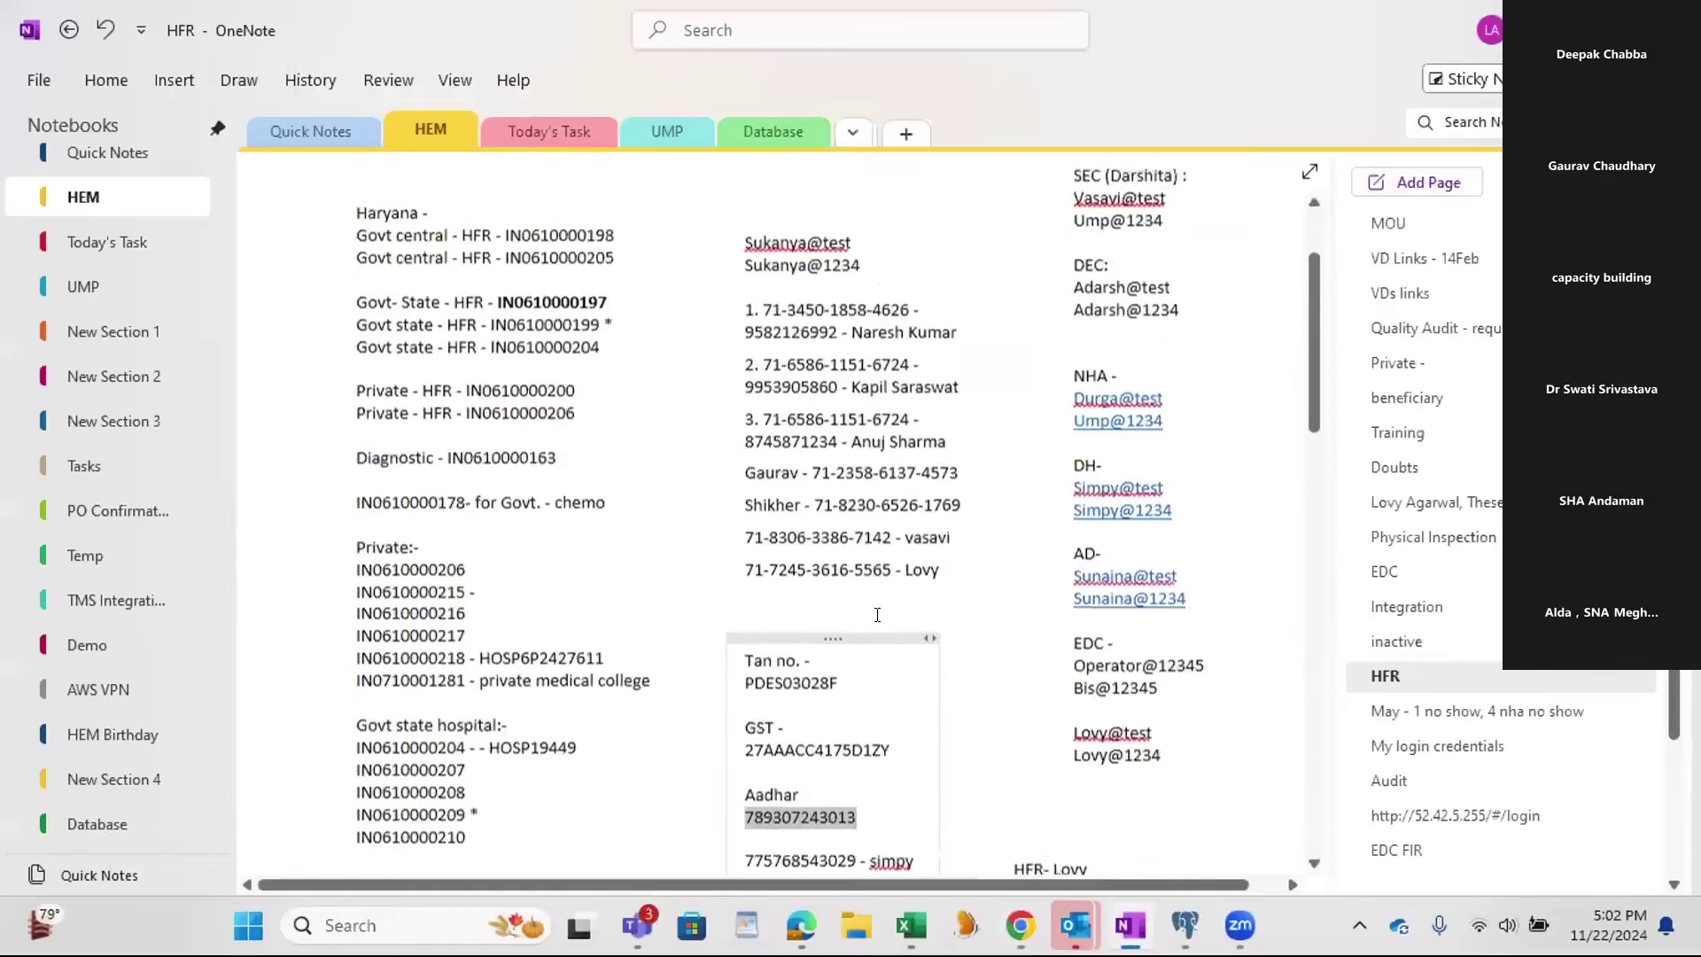
pyautogui.moveTo(884, 662); pyautogui.dragTo(726, 660)
pyautogui.hotkey('ctrl', 'c')
pyautogui.hotkey('alt', 'Tab')
pyautogui.click(289, 493)
pyautogui.hotkey('ctrl', 'v')
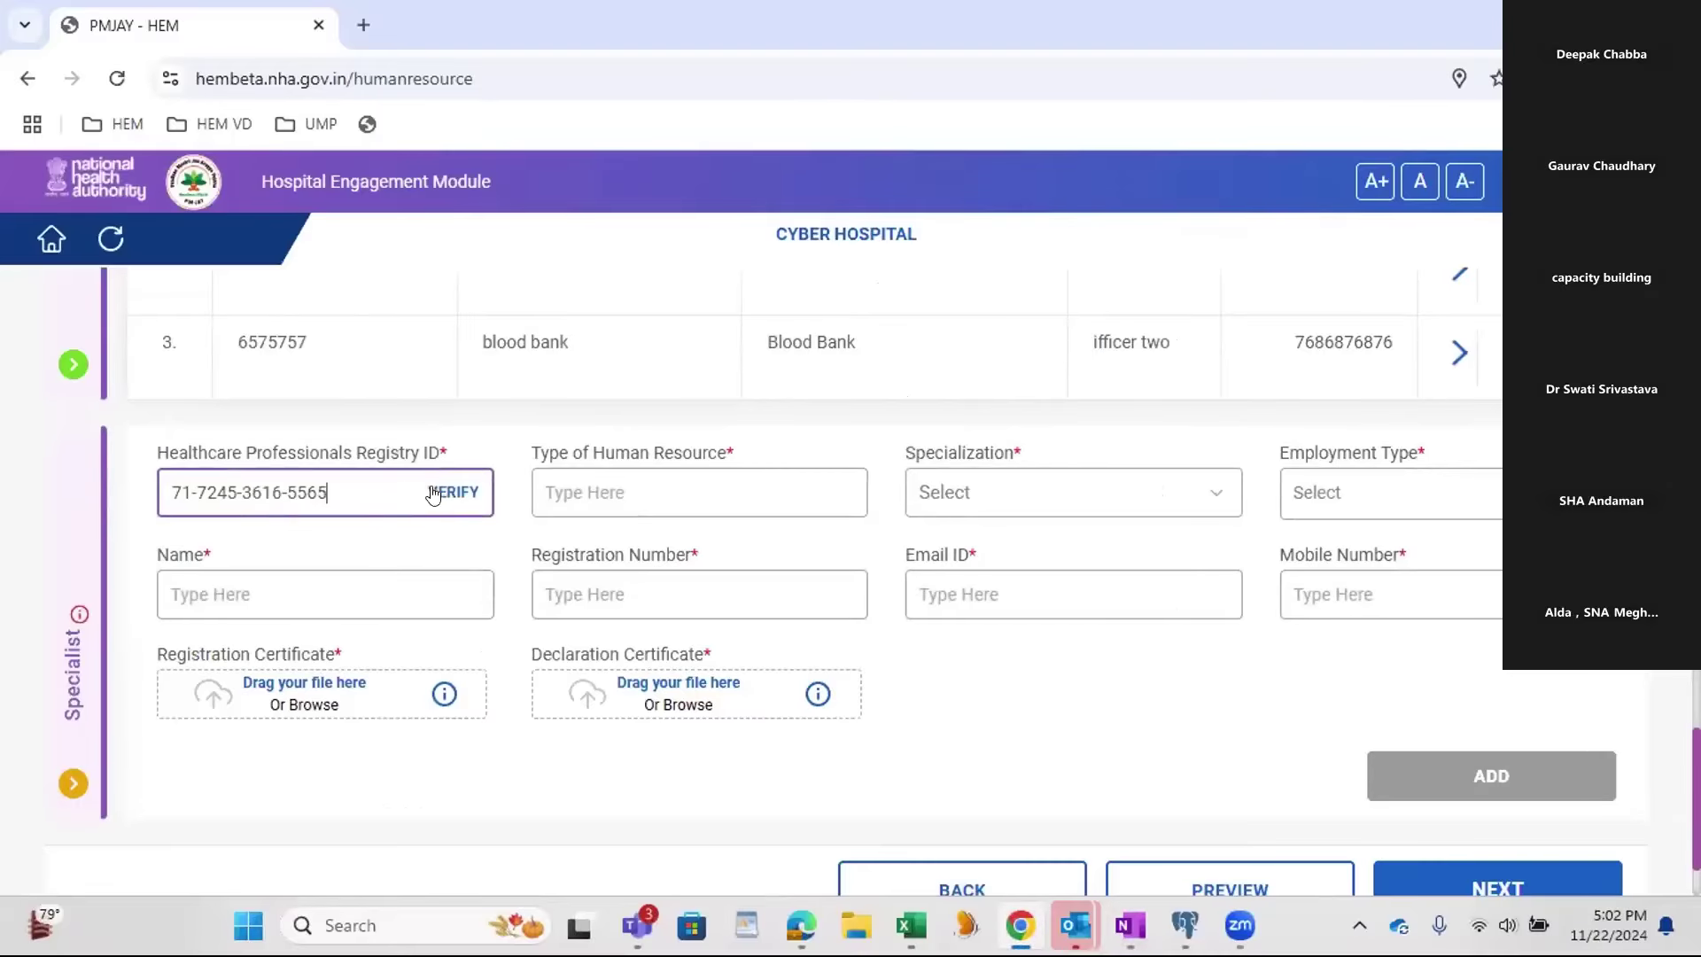
# Verify the pasted registry ID and enter the one-time code sent for it
pyautogui.click(436, 493)
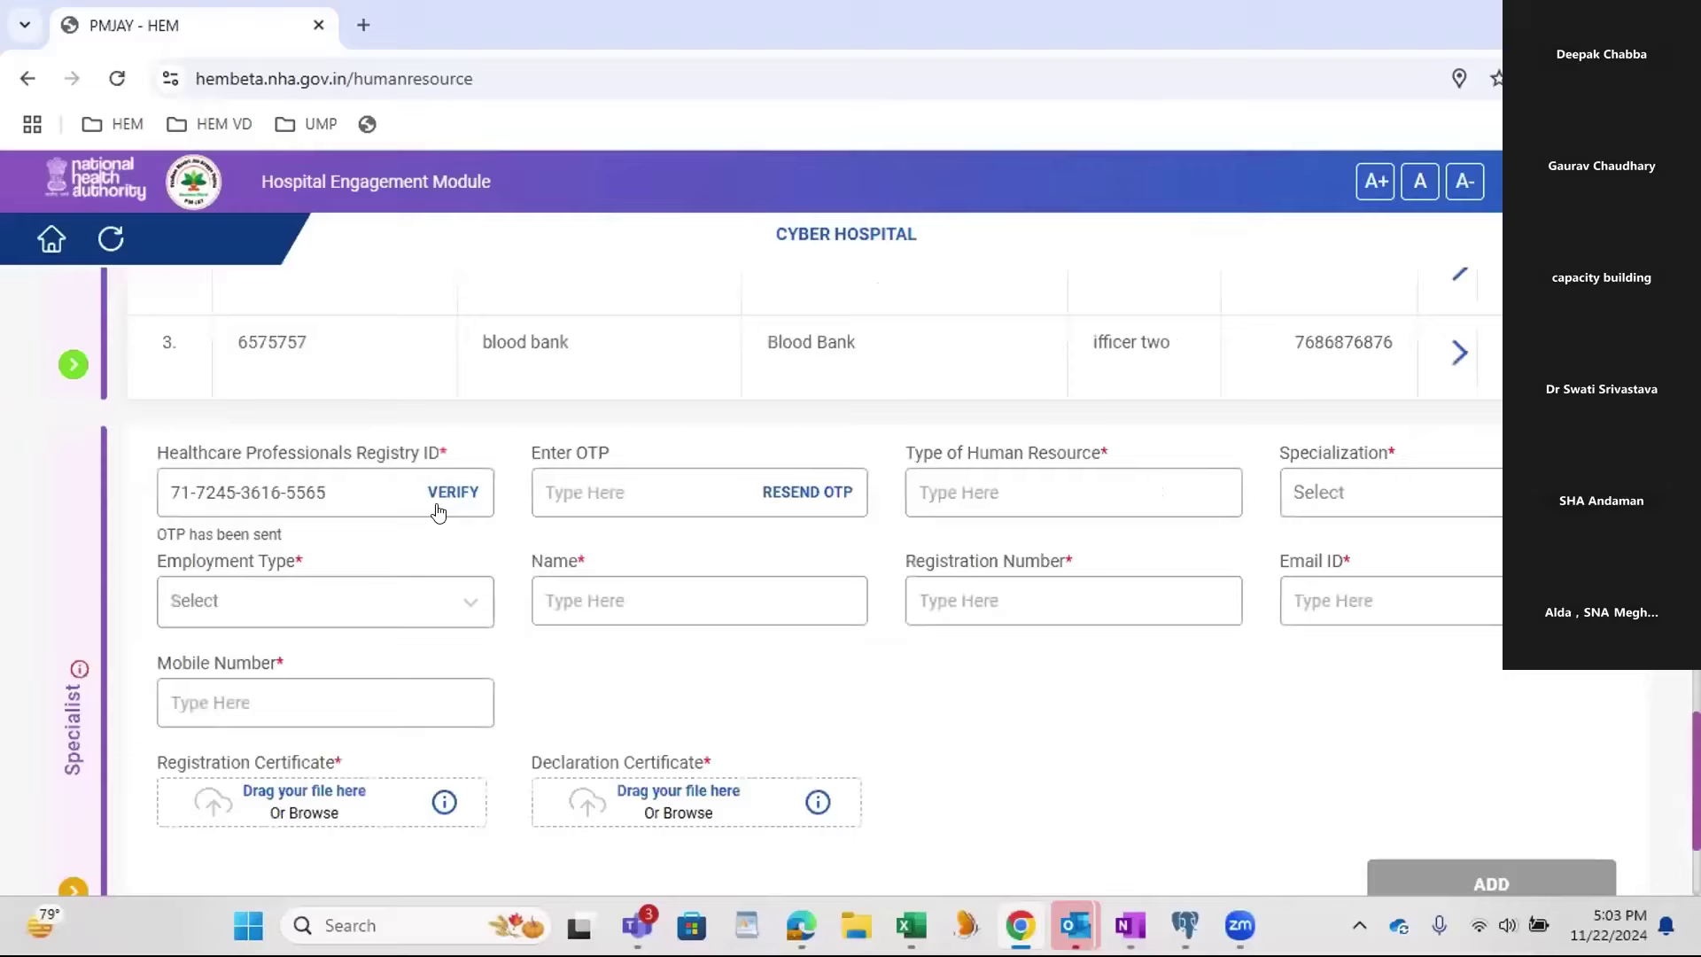
pyautogui.click(630, 478)
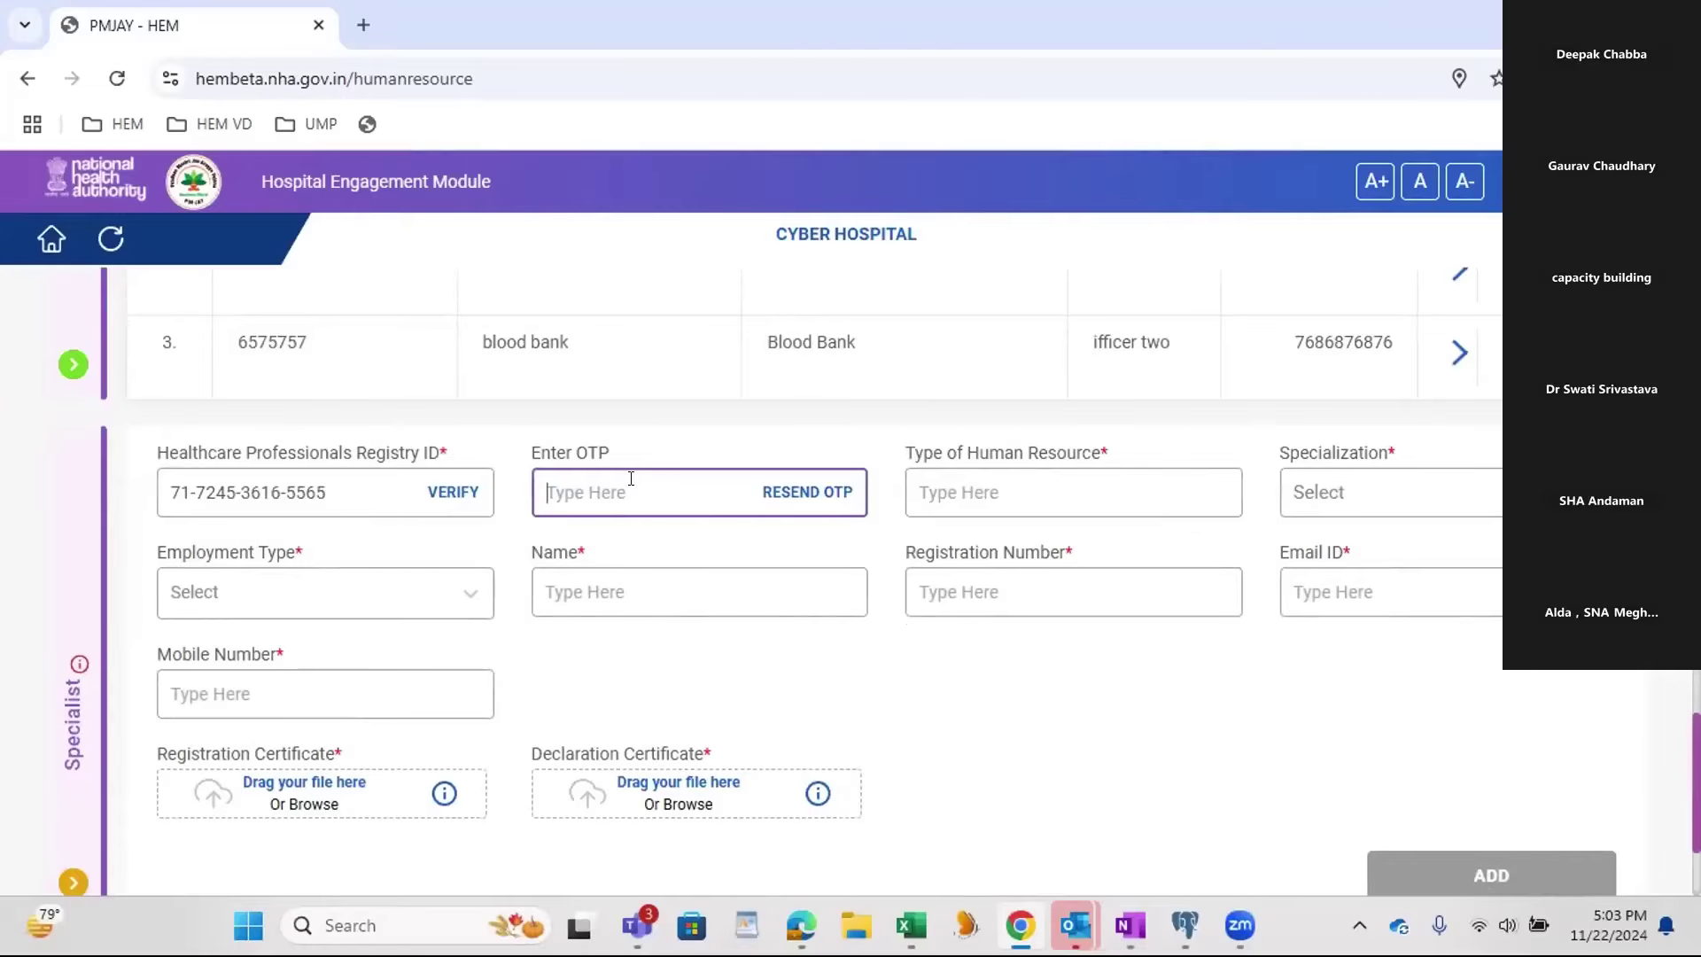
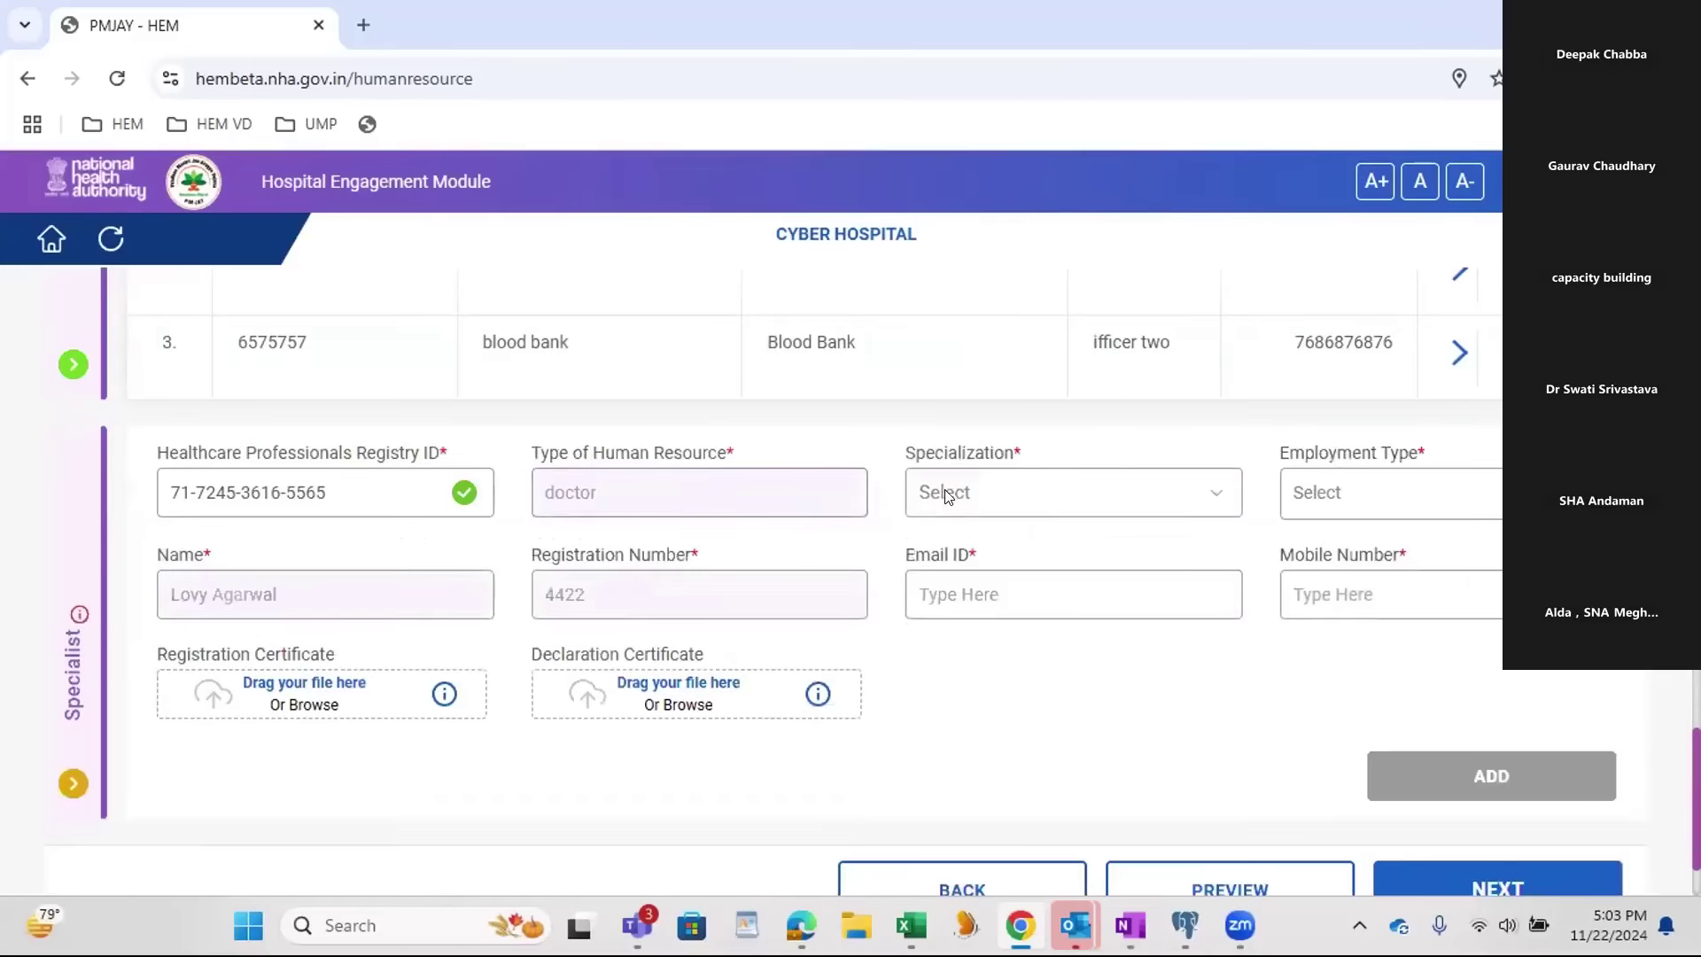
# Review the auto-filled fields and set specialization Burns Management and employment Visiting Consultant
pyautogui.moveTo(531, 453); pyautogui.dragTo(711, 451)
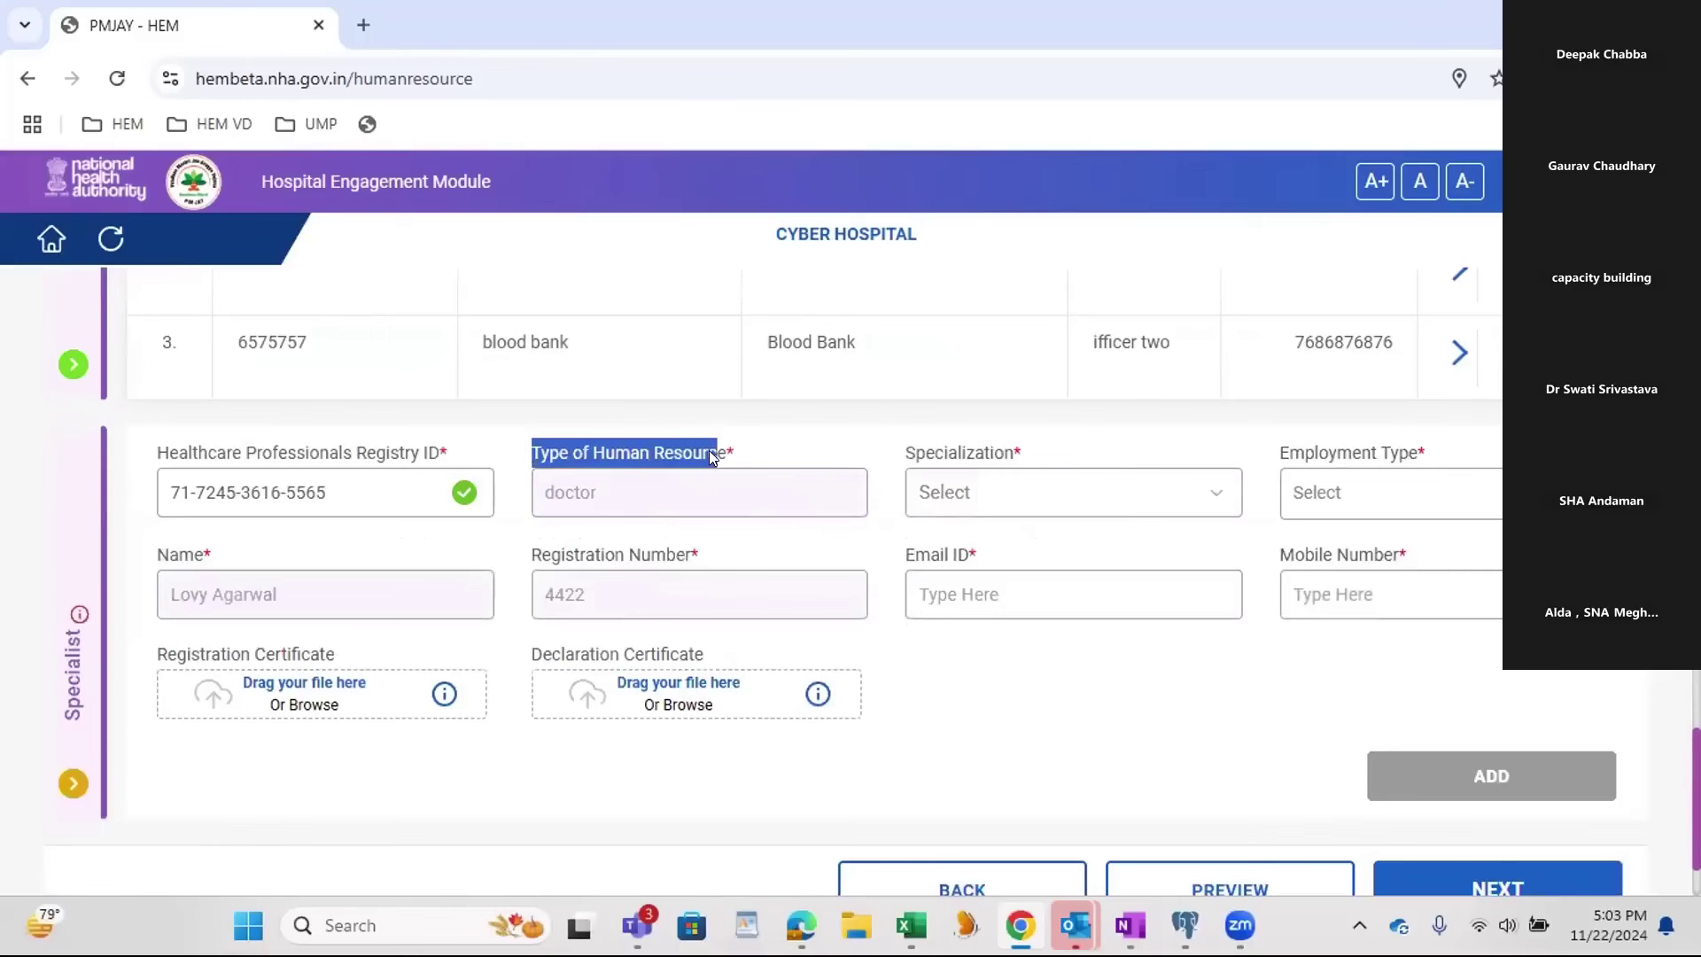
pyautogui.doubleClick(657, 499)
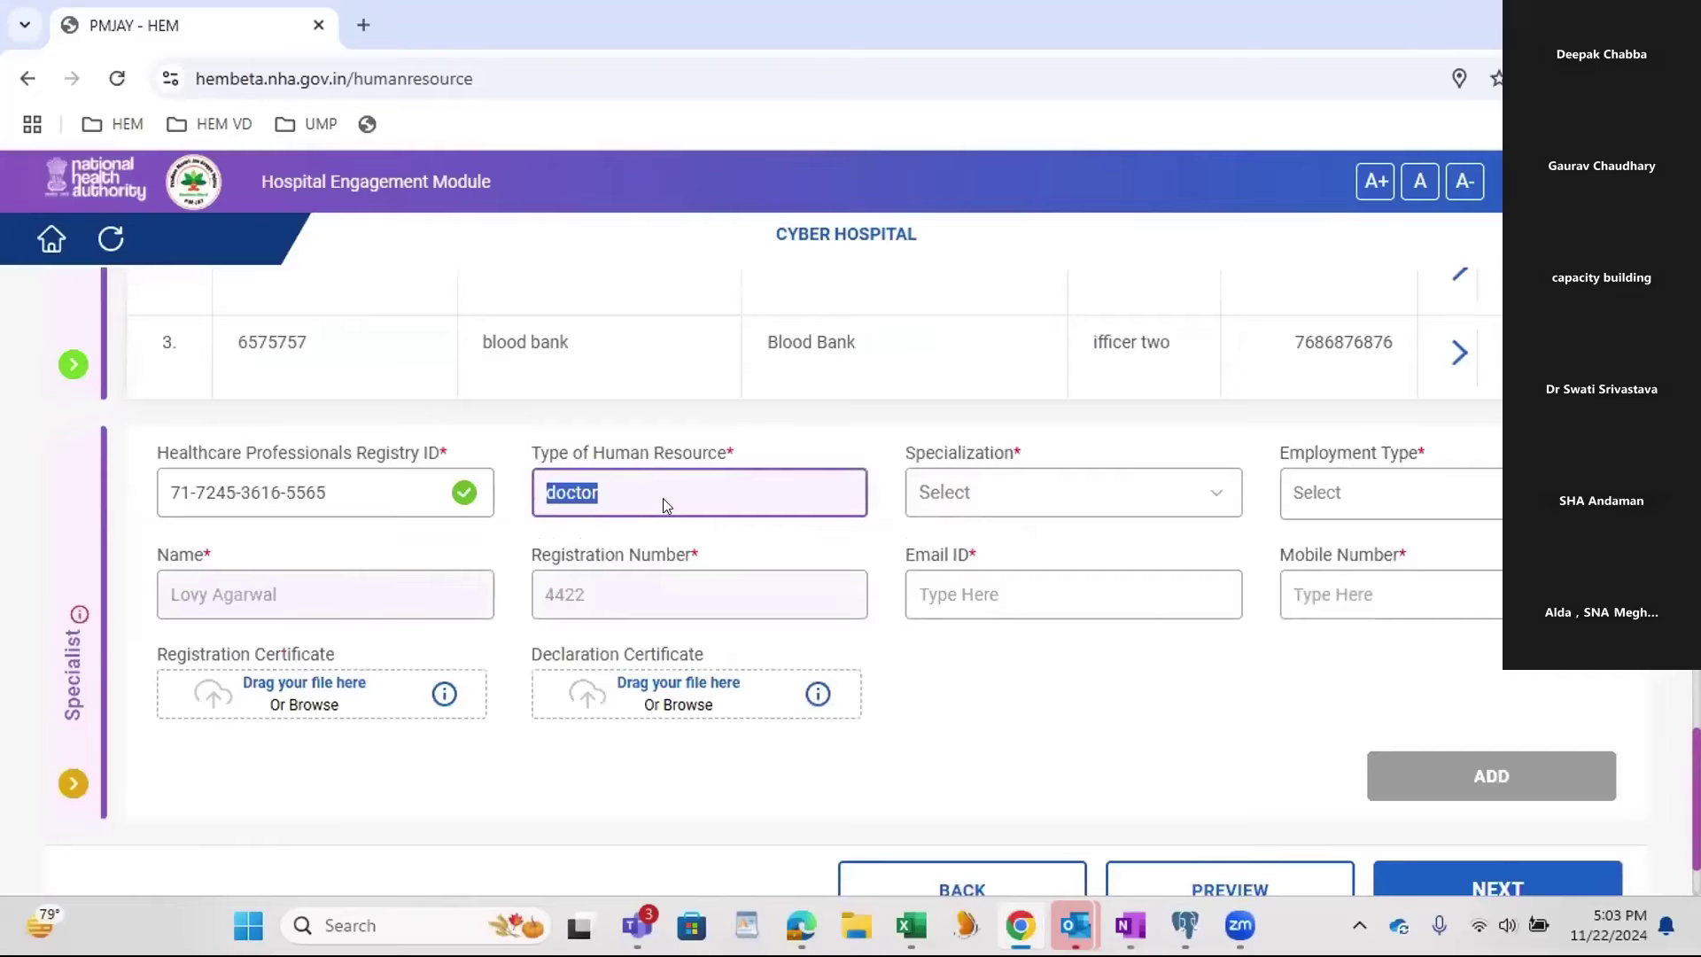
pyautogui.click(232, 596)
pyautogui.click(567, 594)
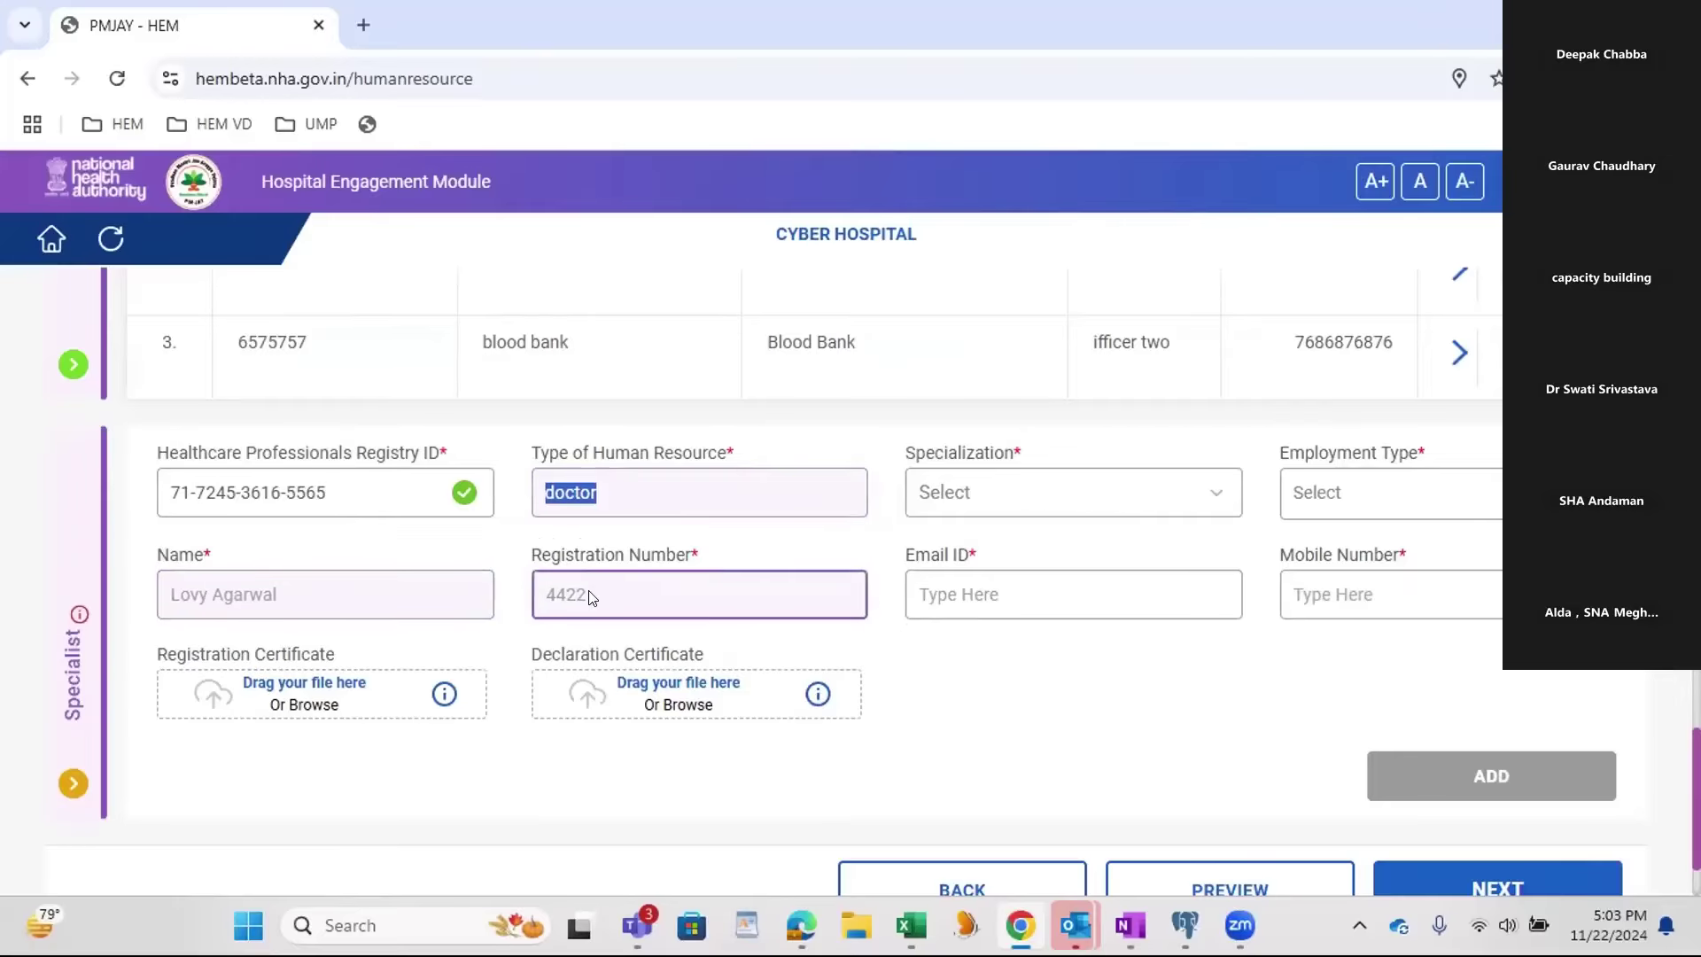
pyautogui.click(1010, 495)
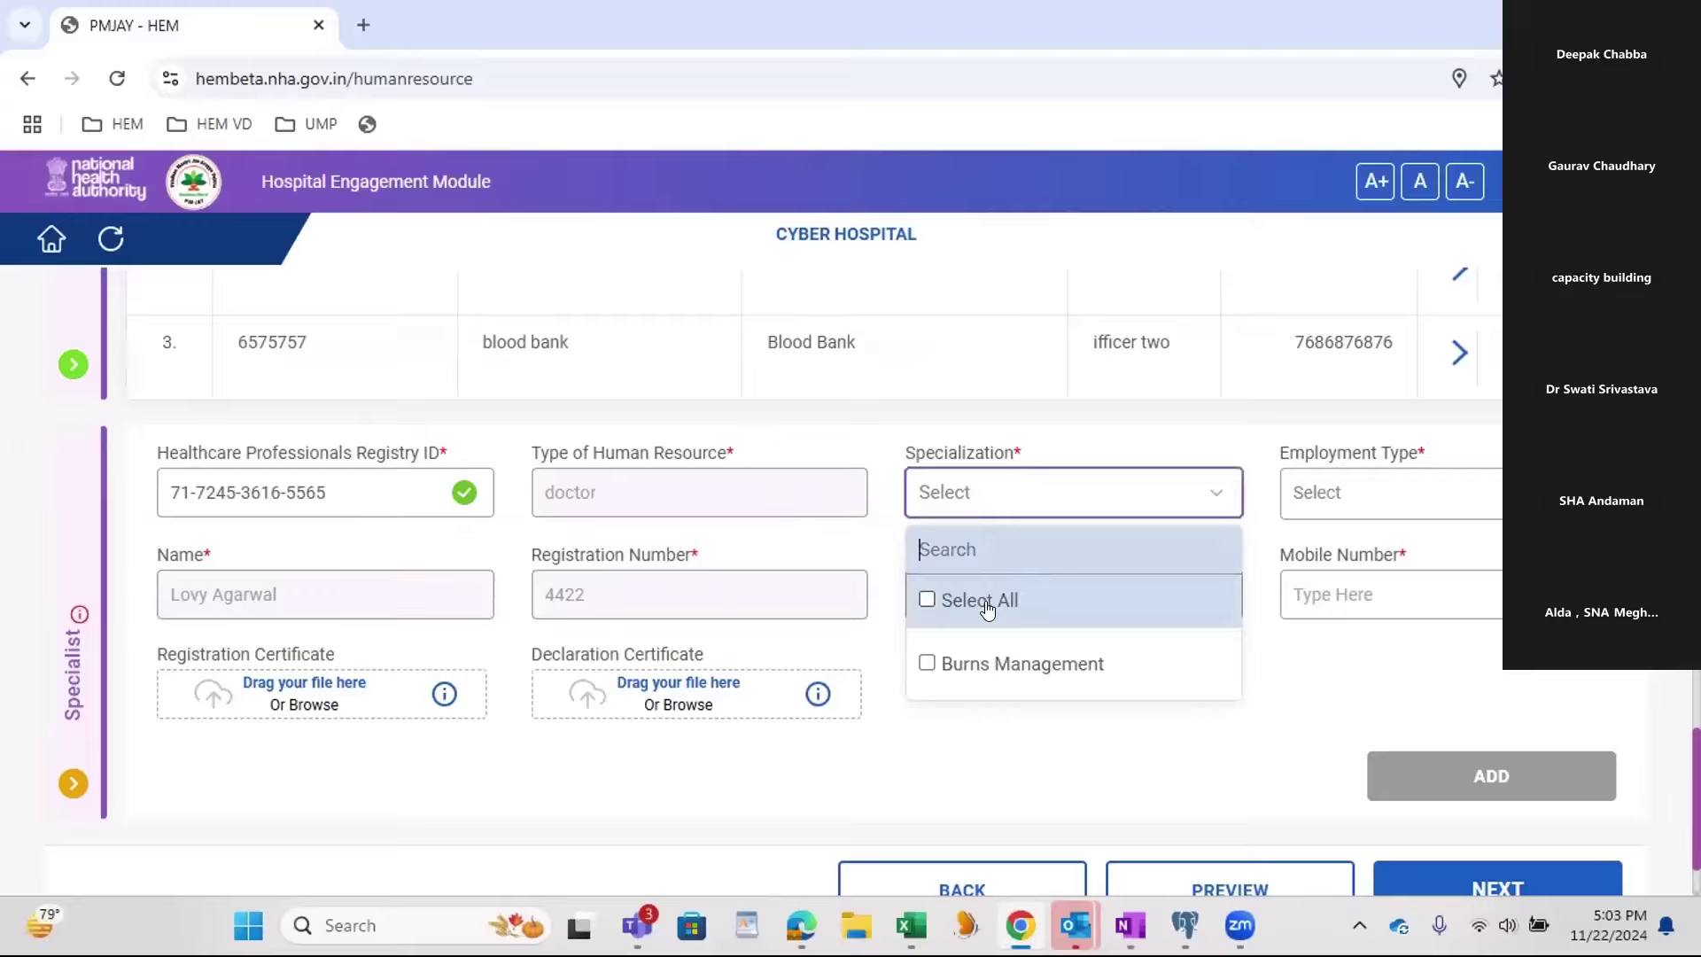
pyautogui.click(988, 672)
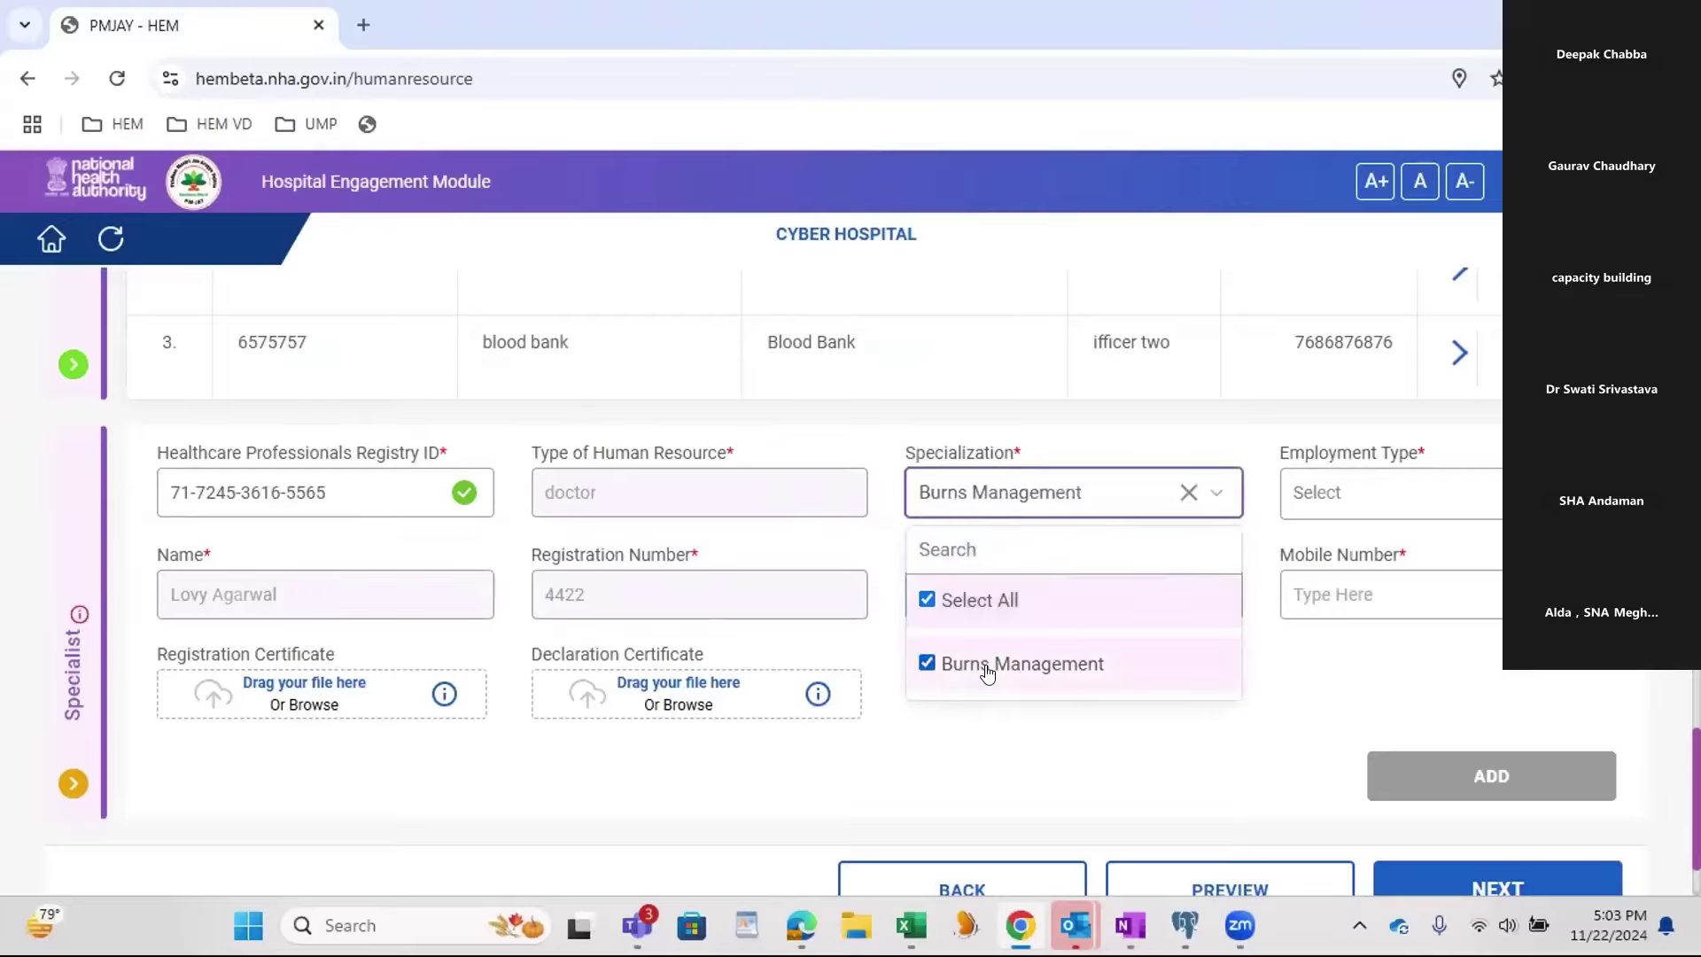
pyautogui.click(1457, 510)
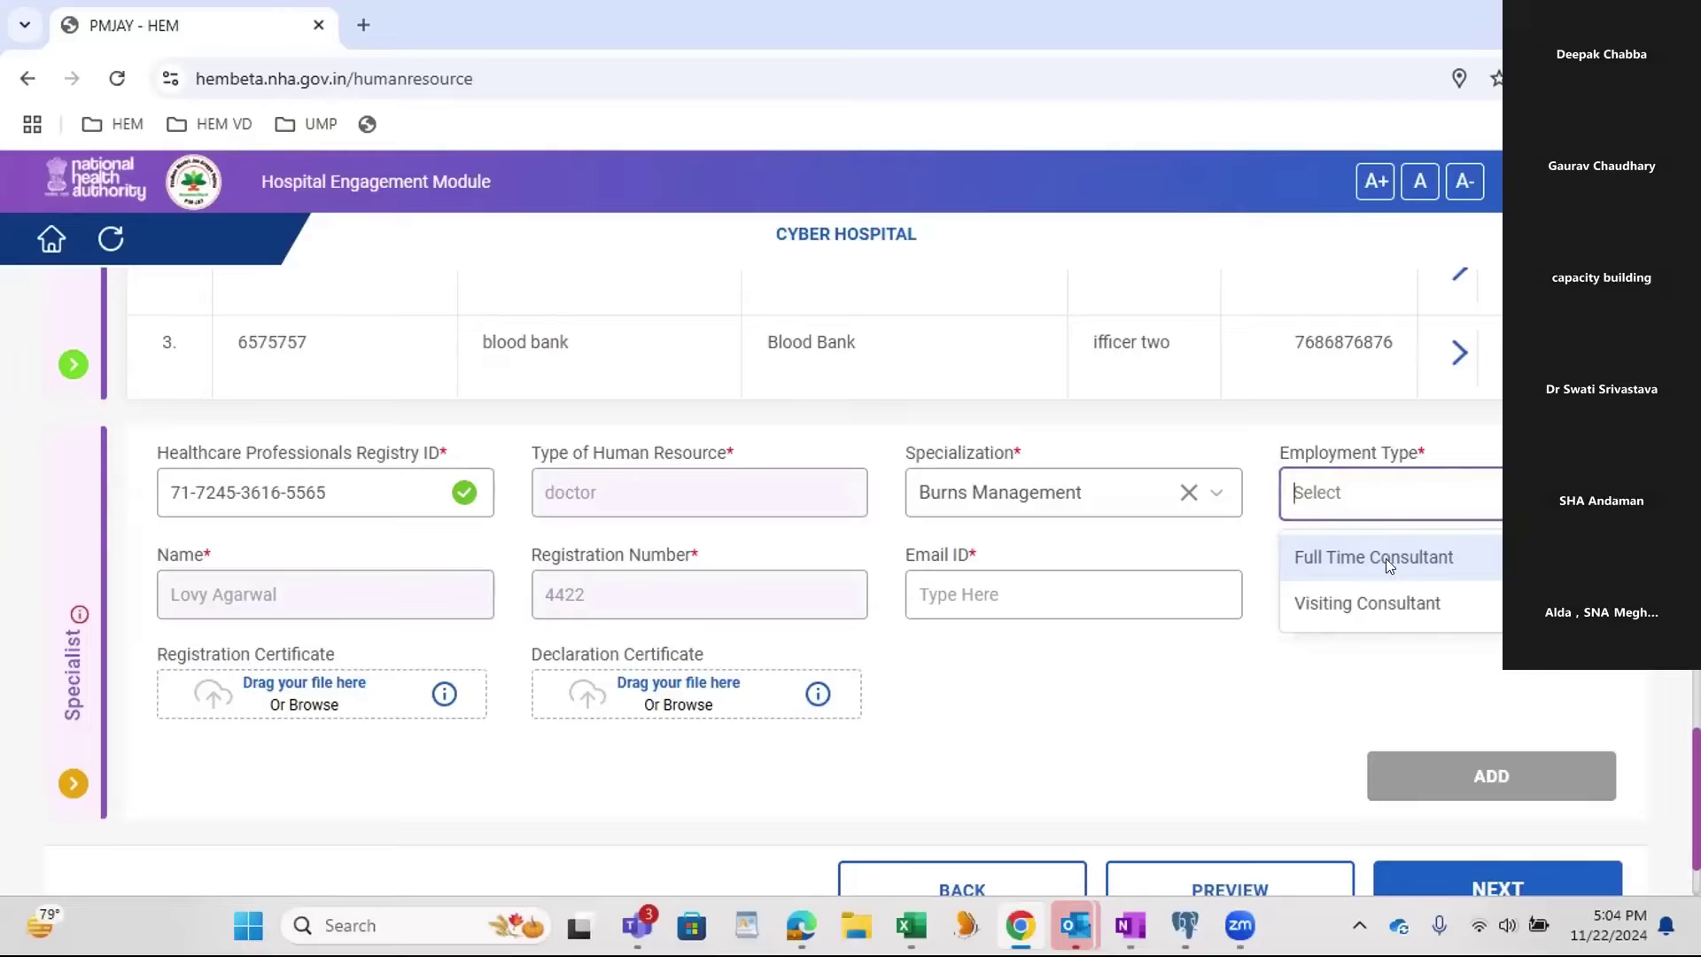
pyautogui.click(1385, 604)
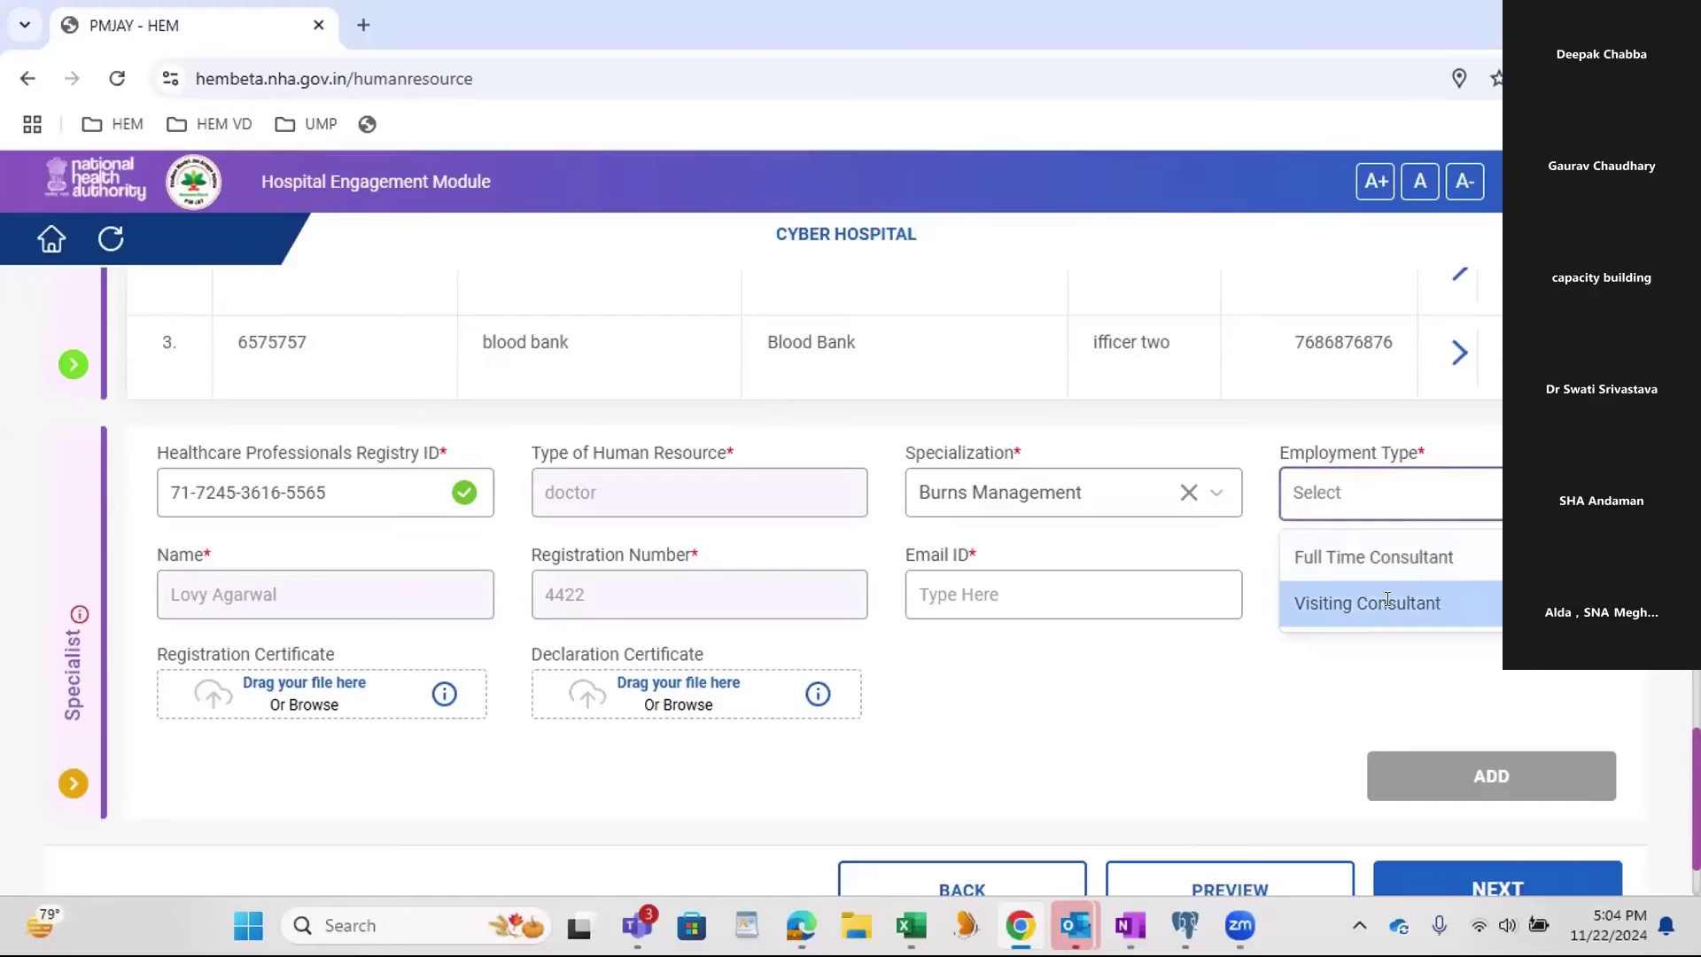
# Enter the doctor's e-mail address and mobile number
pyautogui.click(1075, 609)
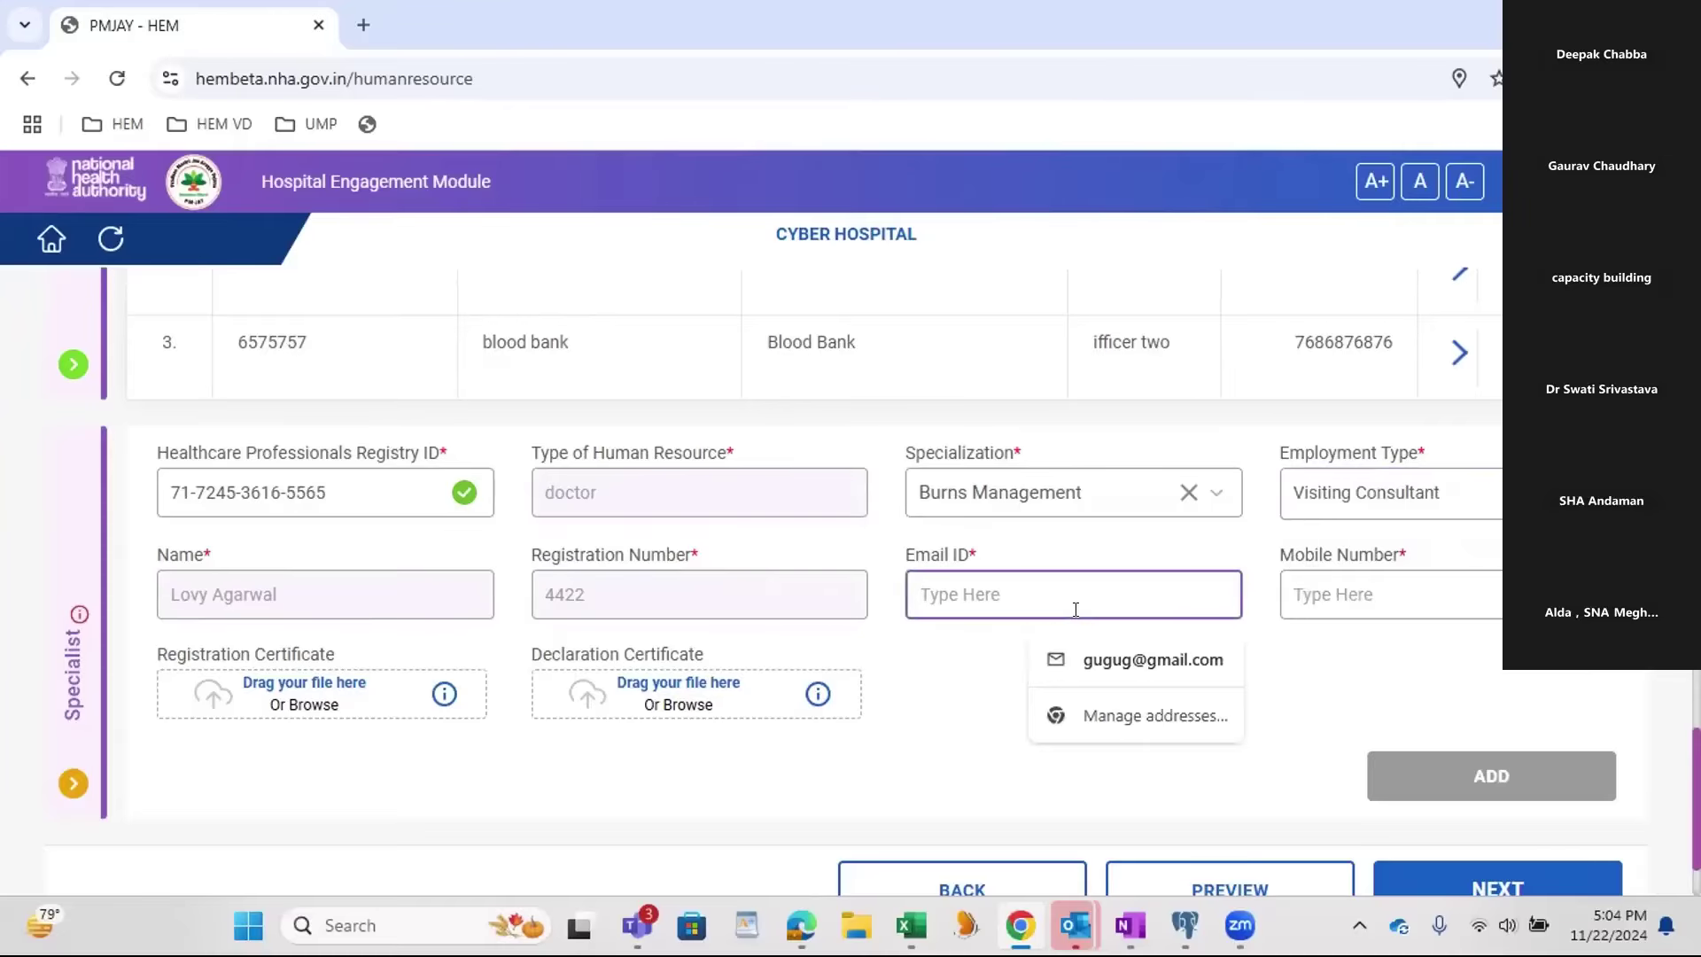
pyautogui.press('Tab')
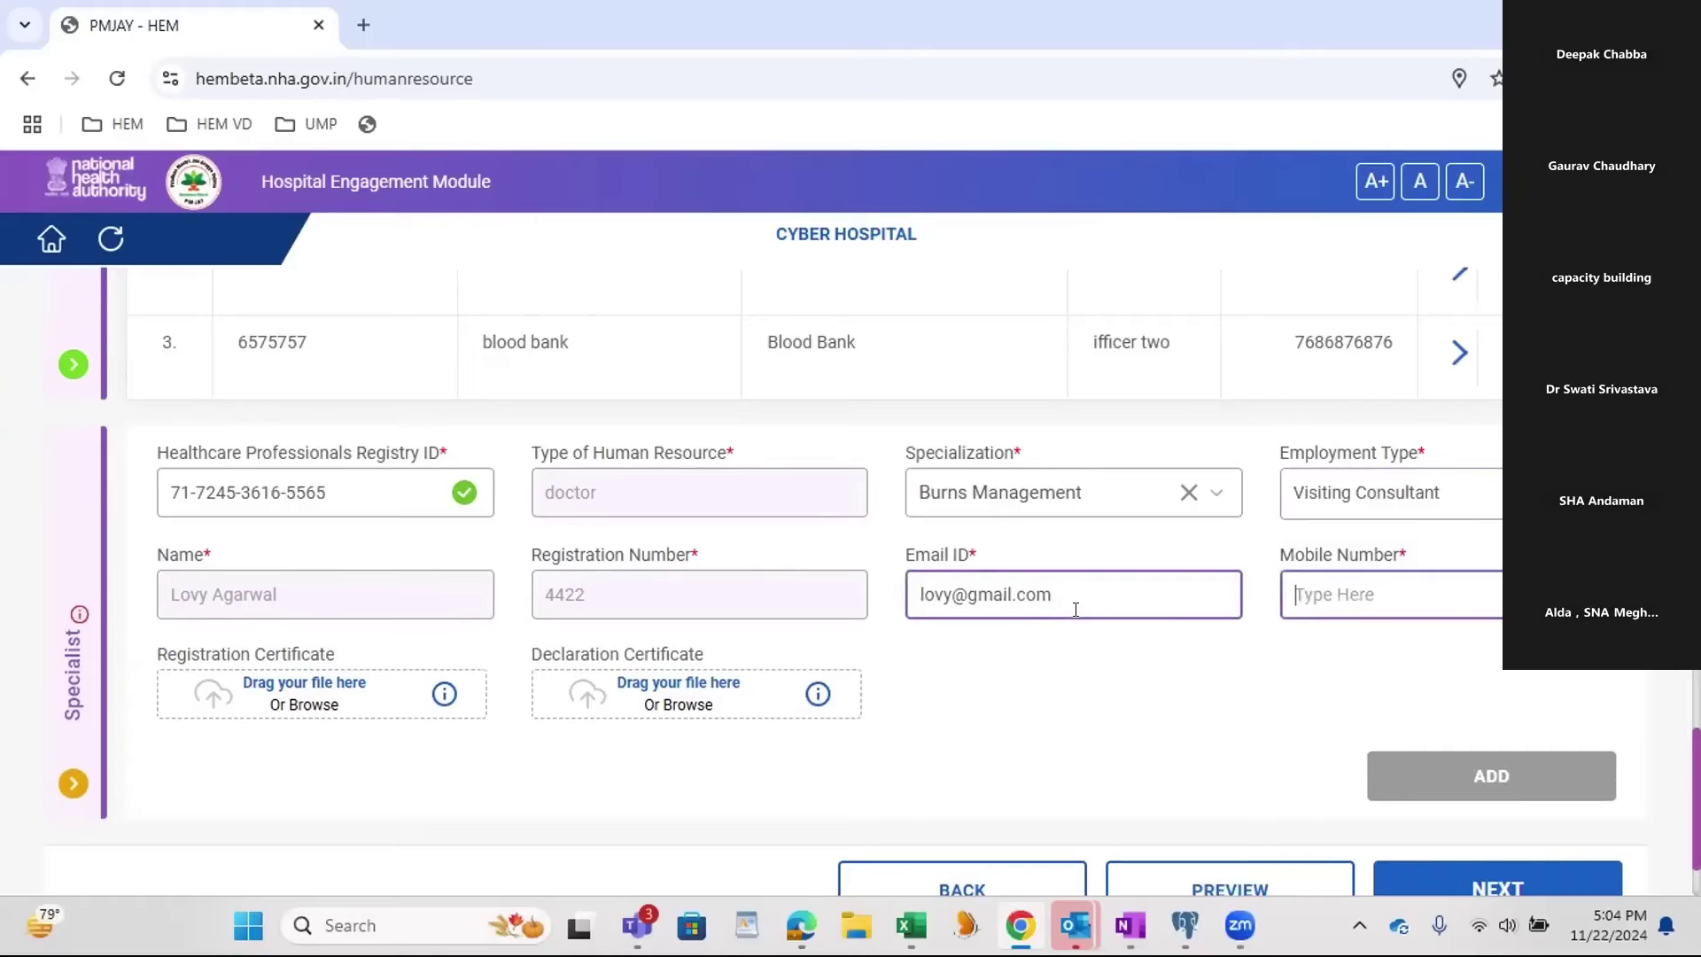
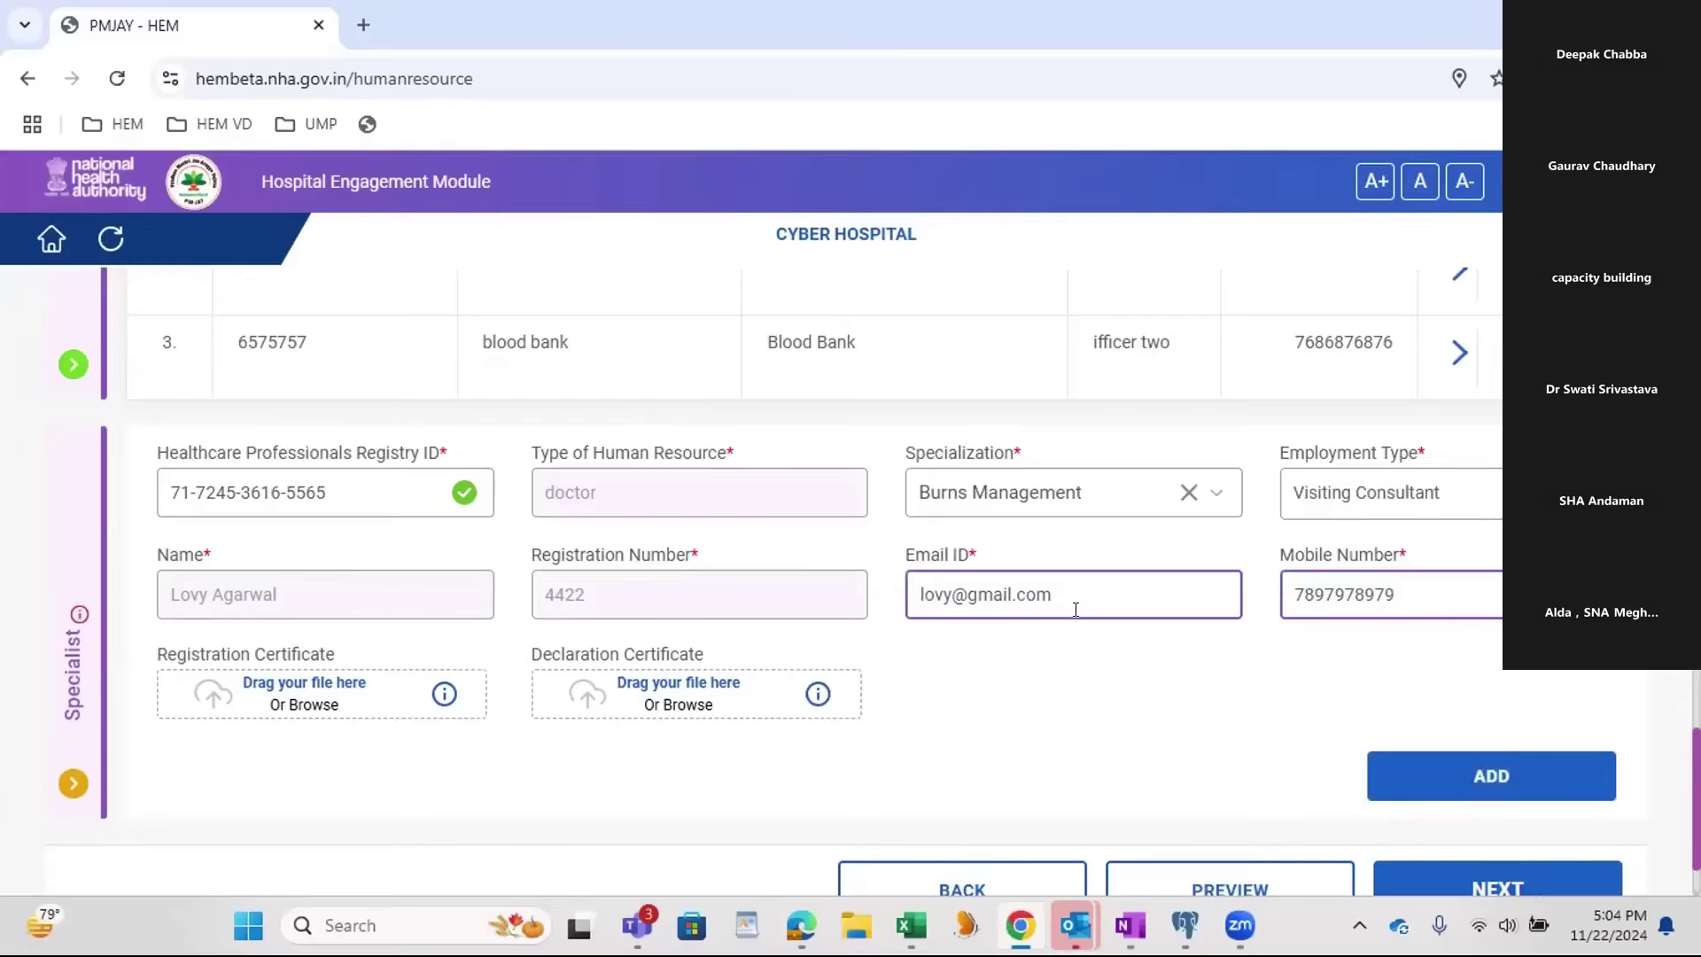
pyautogui.click(314, 689)
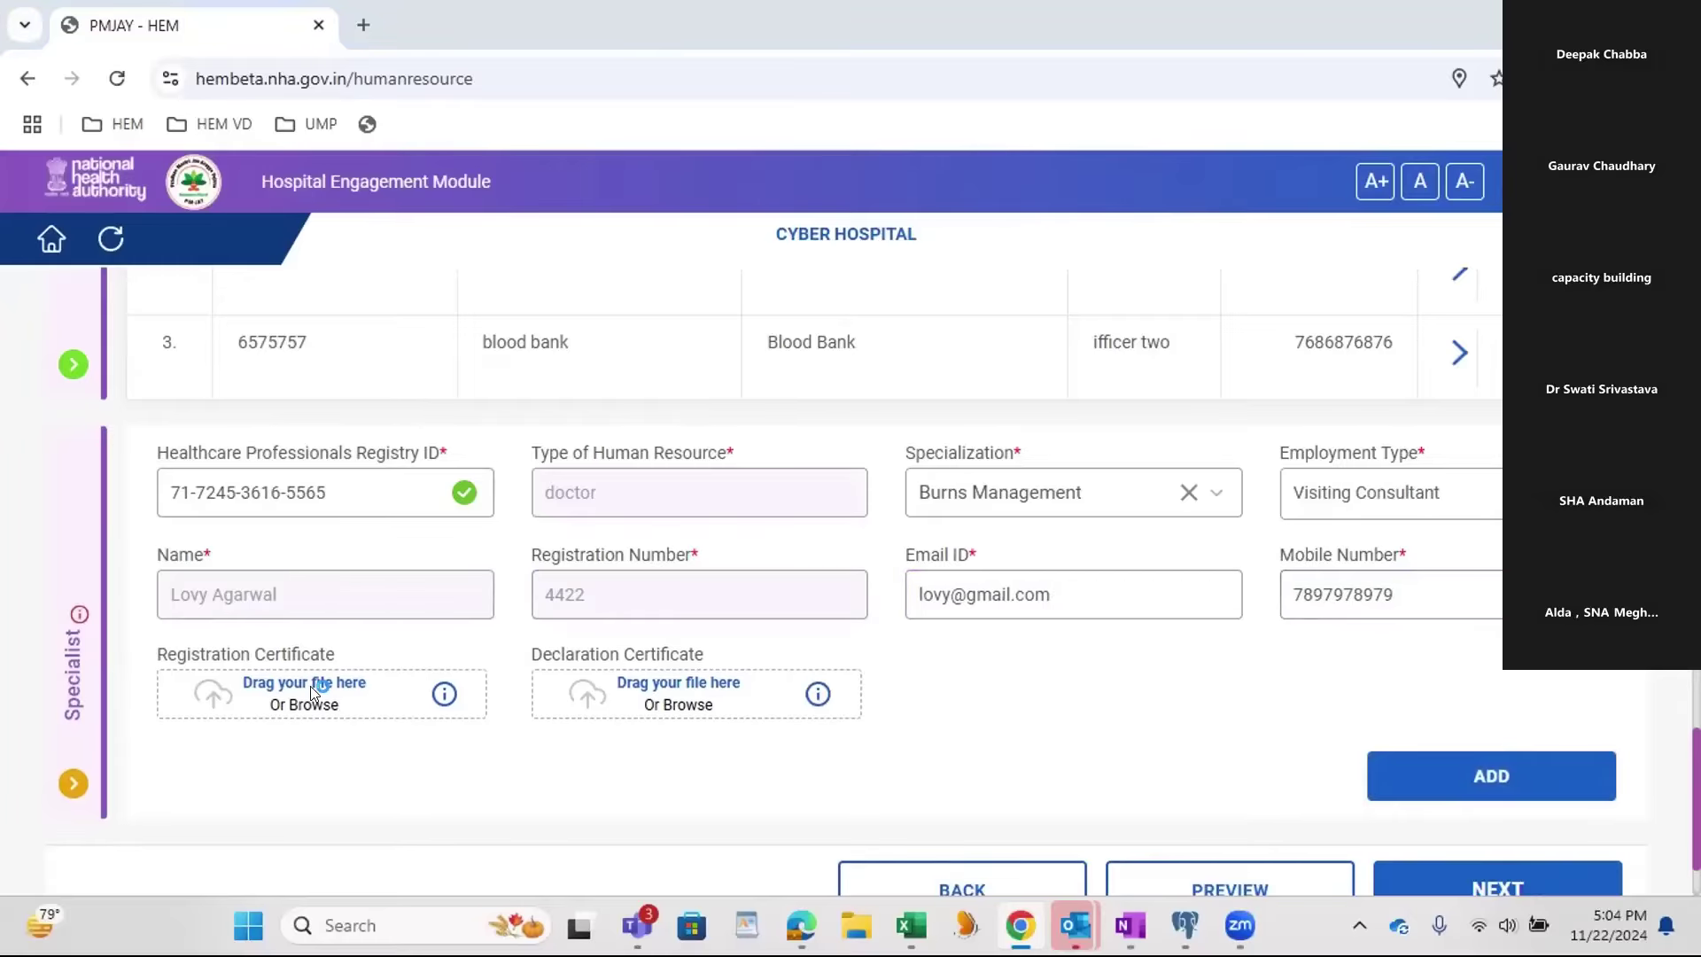
# Upload the OHS assessment PDF as registration and declaration certificate, then submit the specialist
pyautogui.scroll(-3, 355, 284)
pyautogui.click(326, 340)
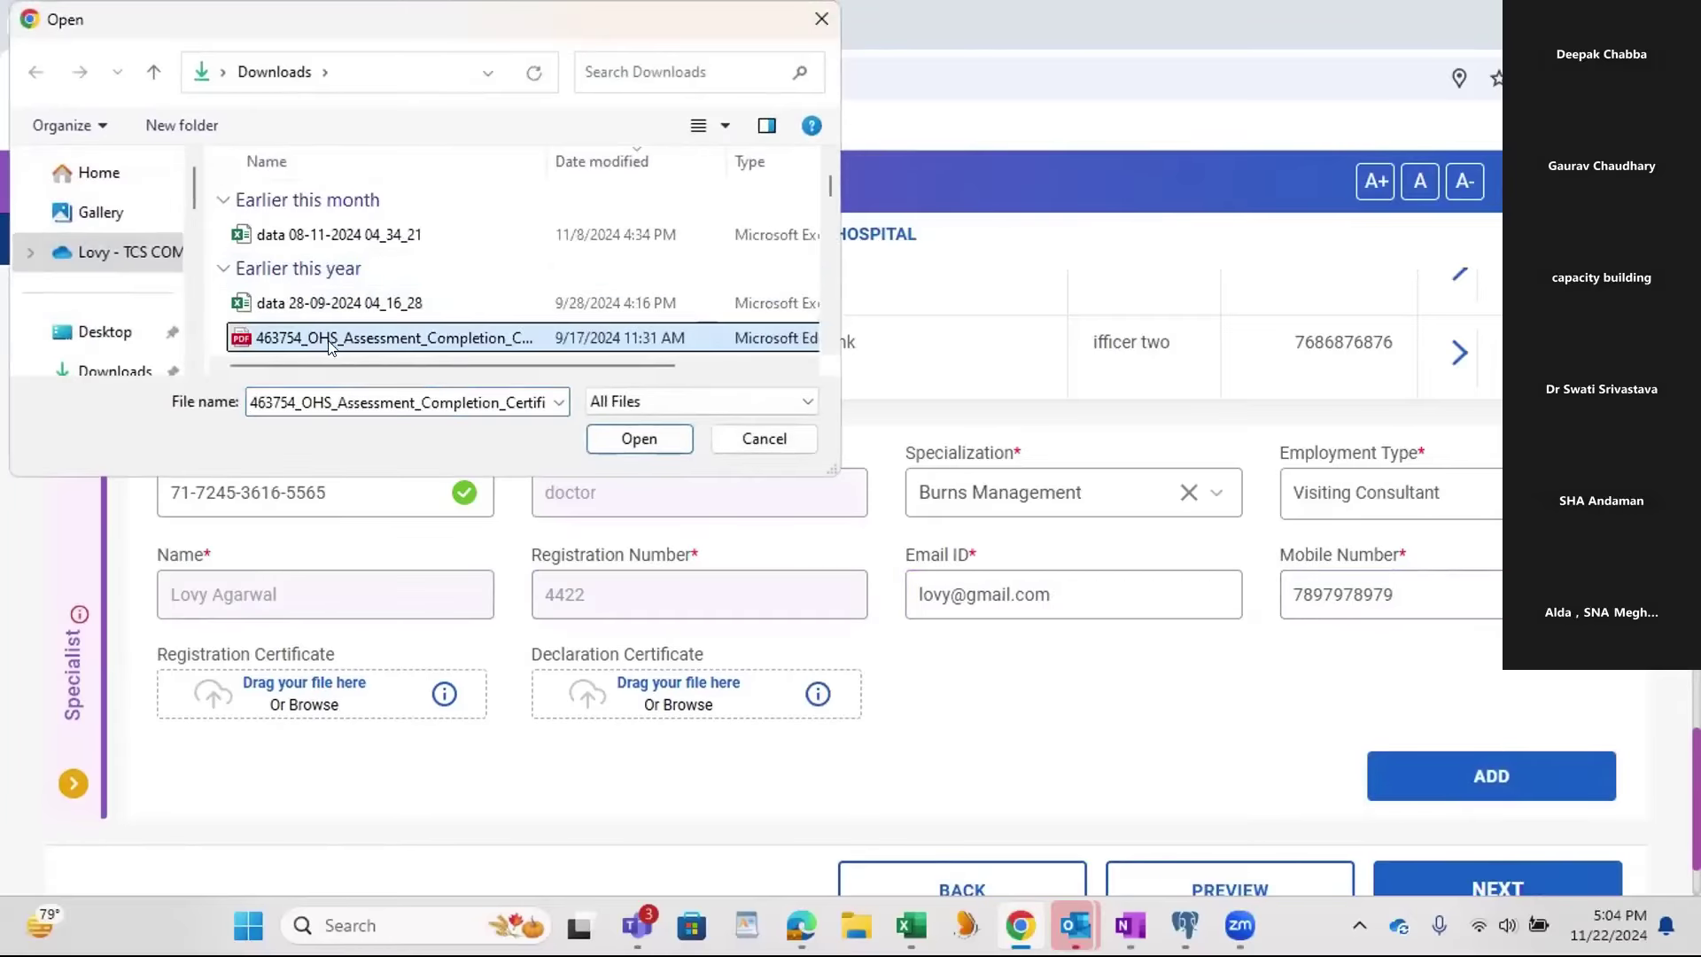
pyautogui.click(638, 439)
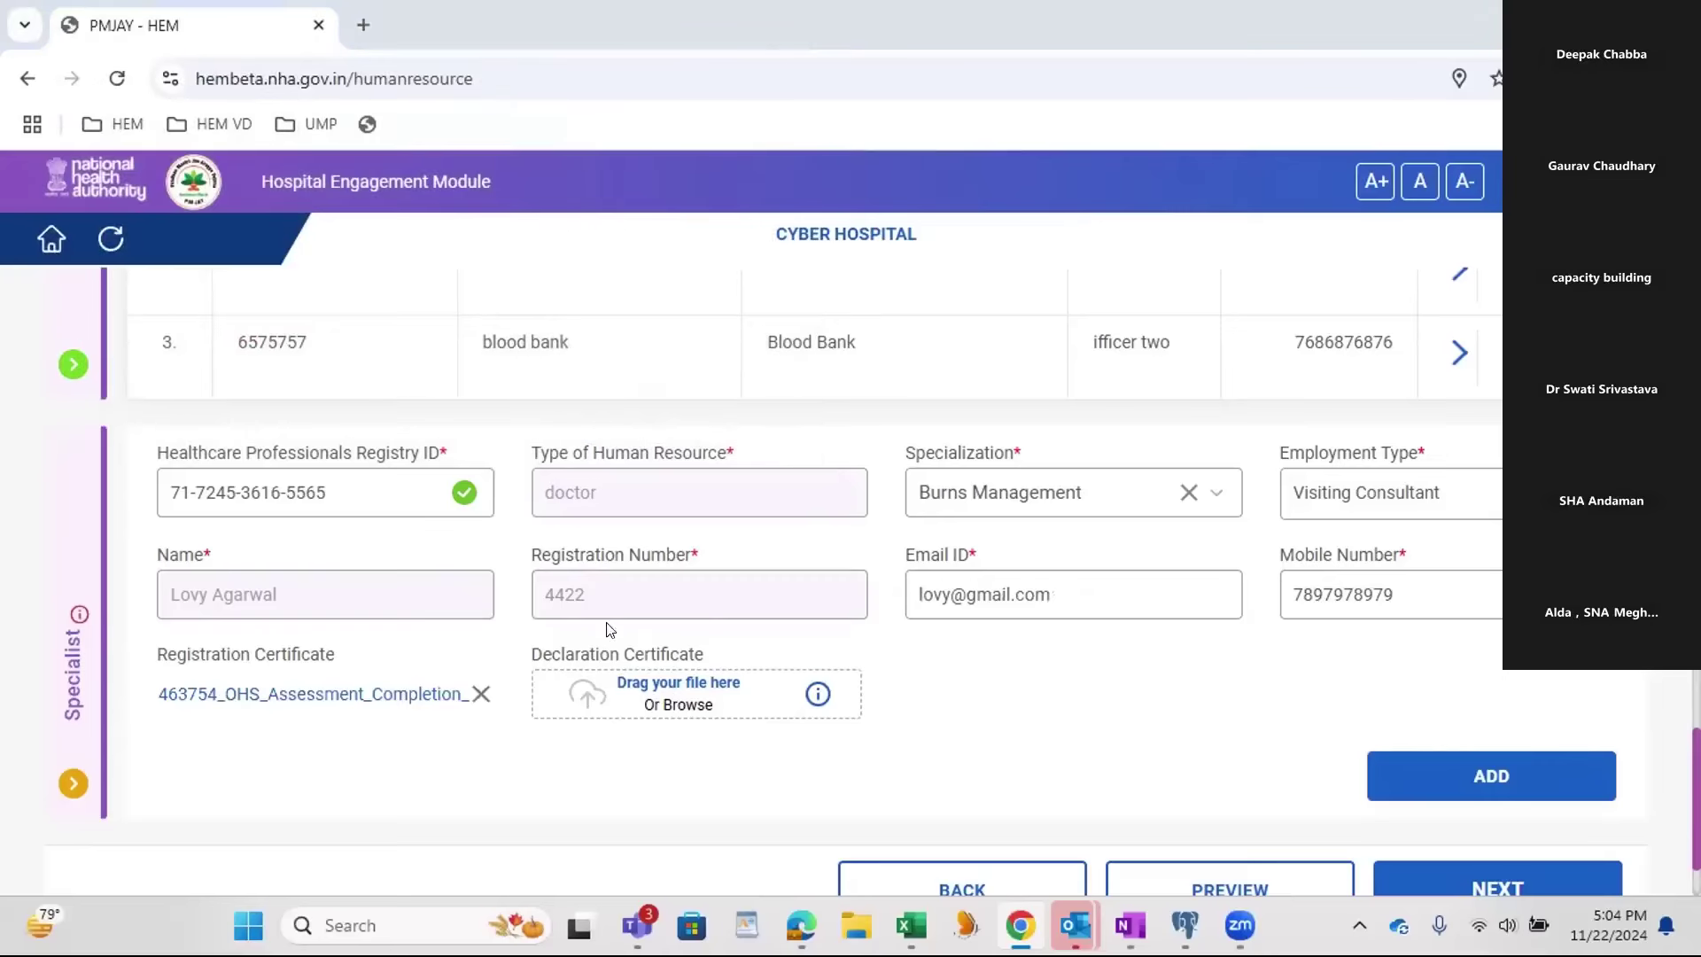
pyautogui.click(640, 687)
pyautogui.scroll(-3, 478, 292)
pyautogui.click(478, 337)
pyautogui.click(638, 439)
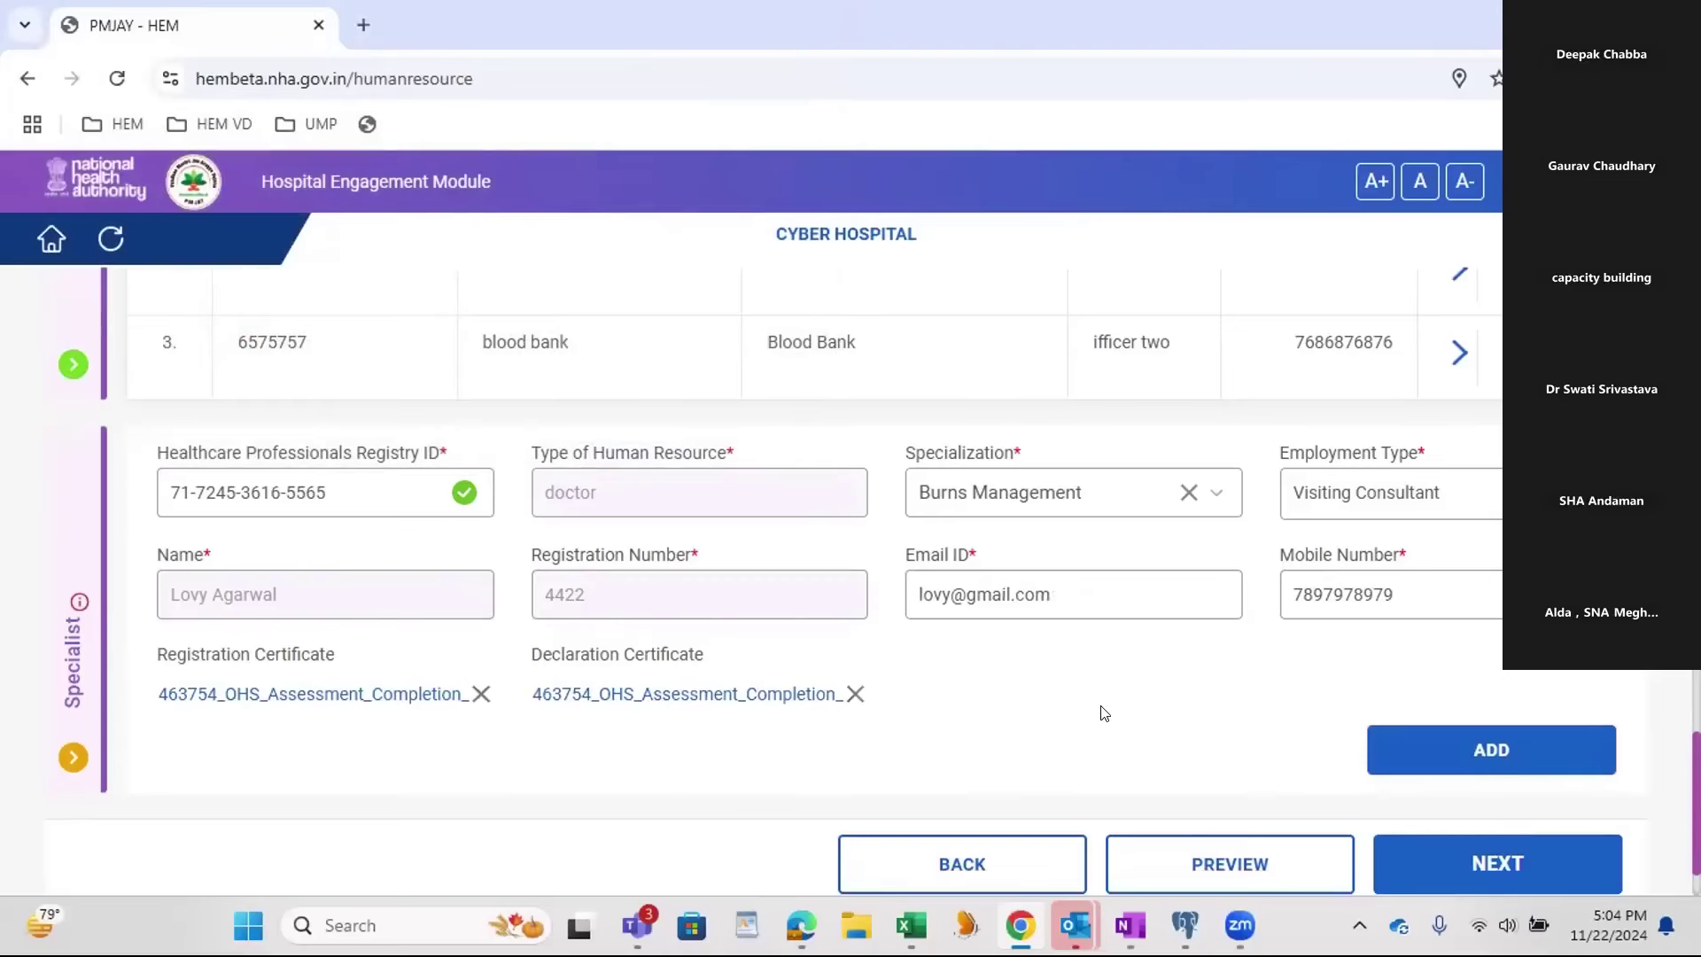
pyautogui.click(1496, 753)
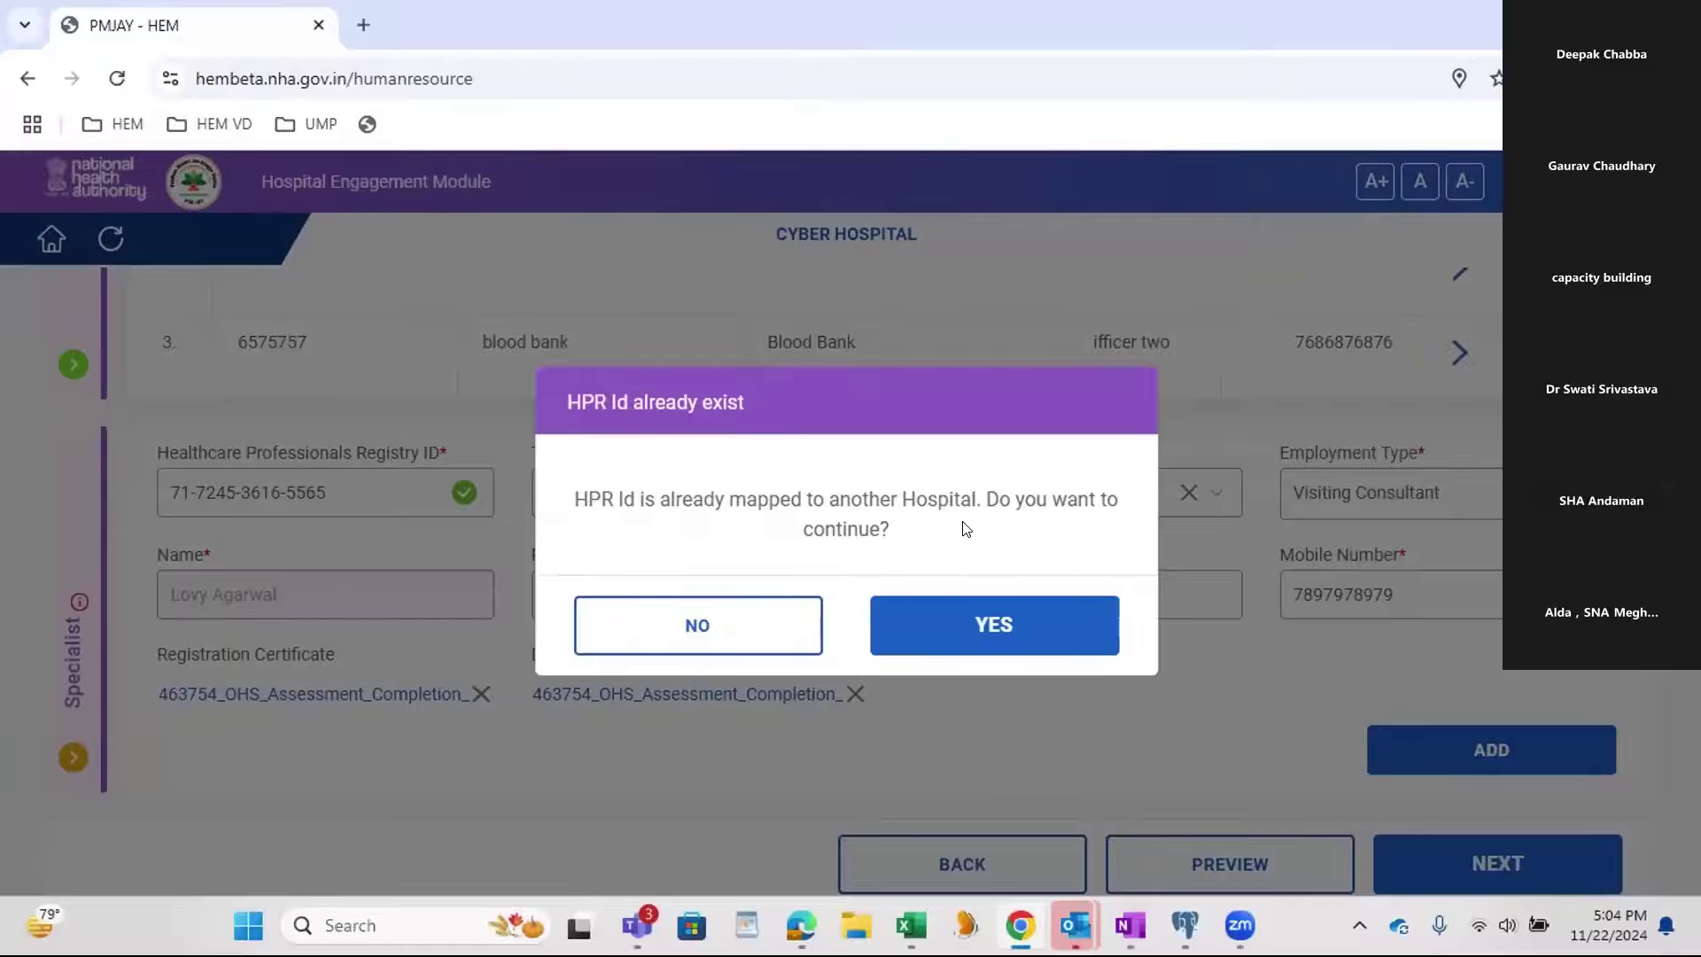
# Accept the HPR-Id-already-mapped warning, then proceed to Quality & Accreditation
pyautogui.click(988, 626)
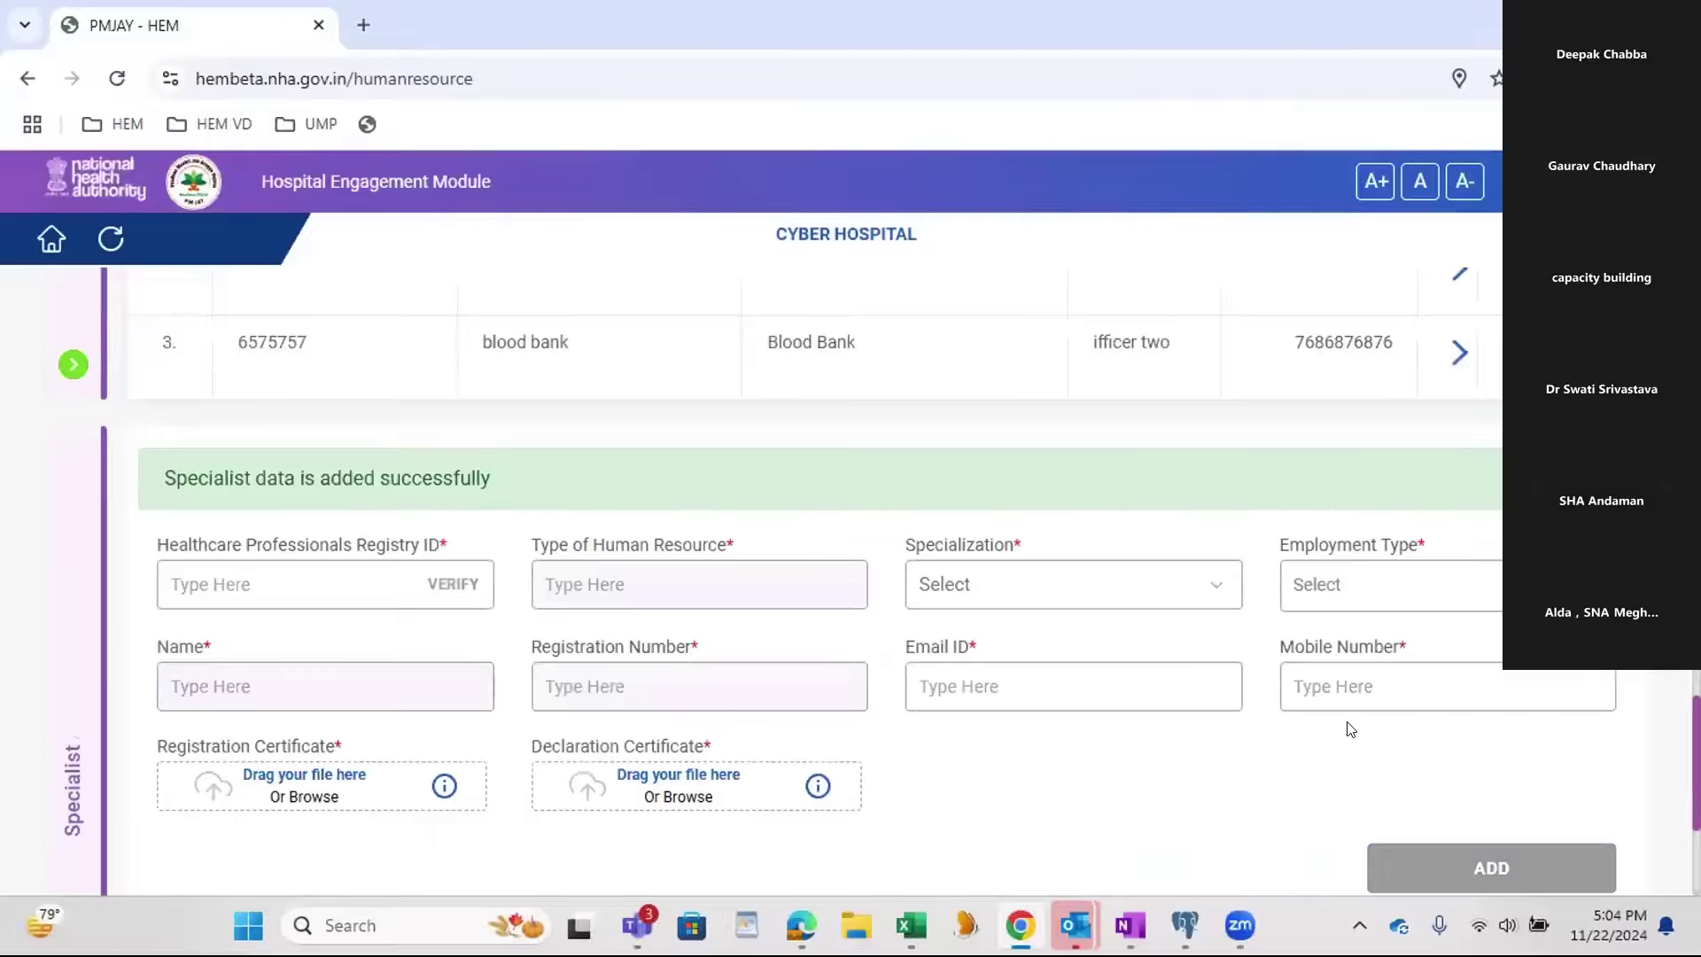
pyautogui.scroll(-4, 911, 682)
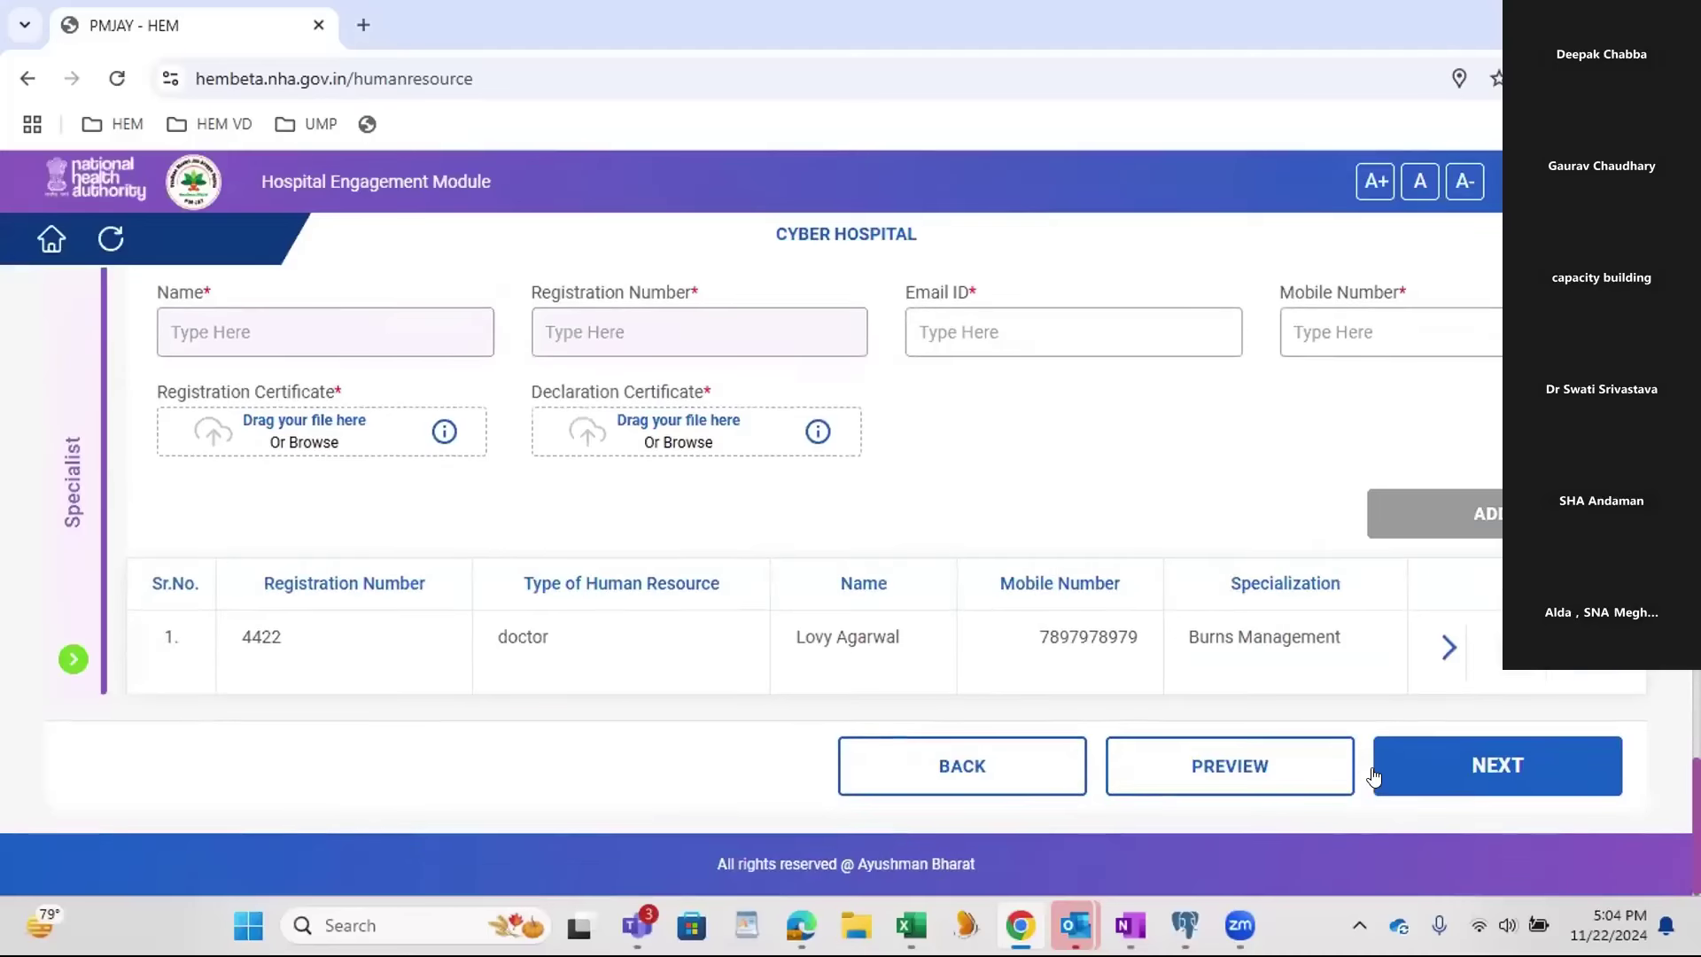
pyautogui.click(1471, 768)
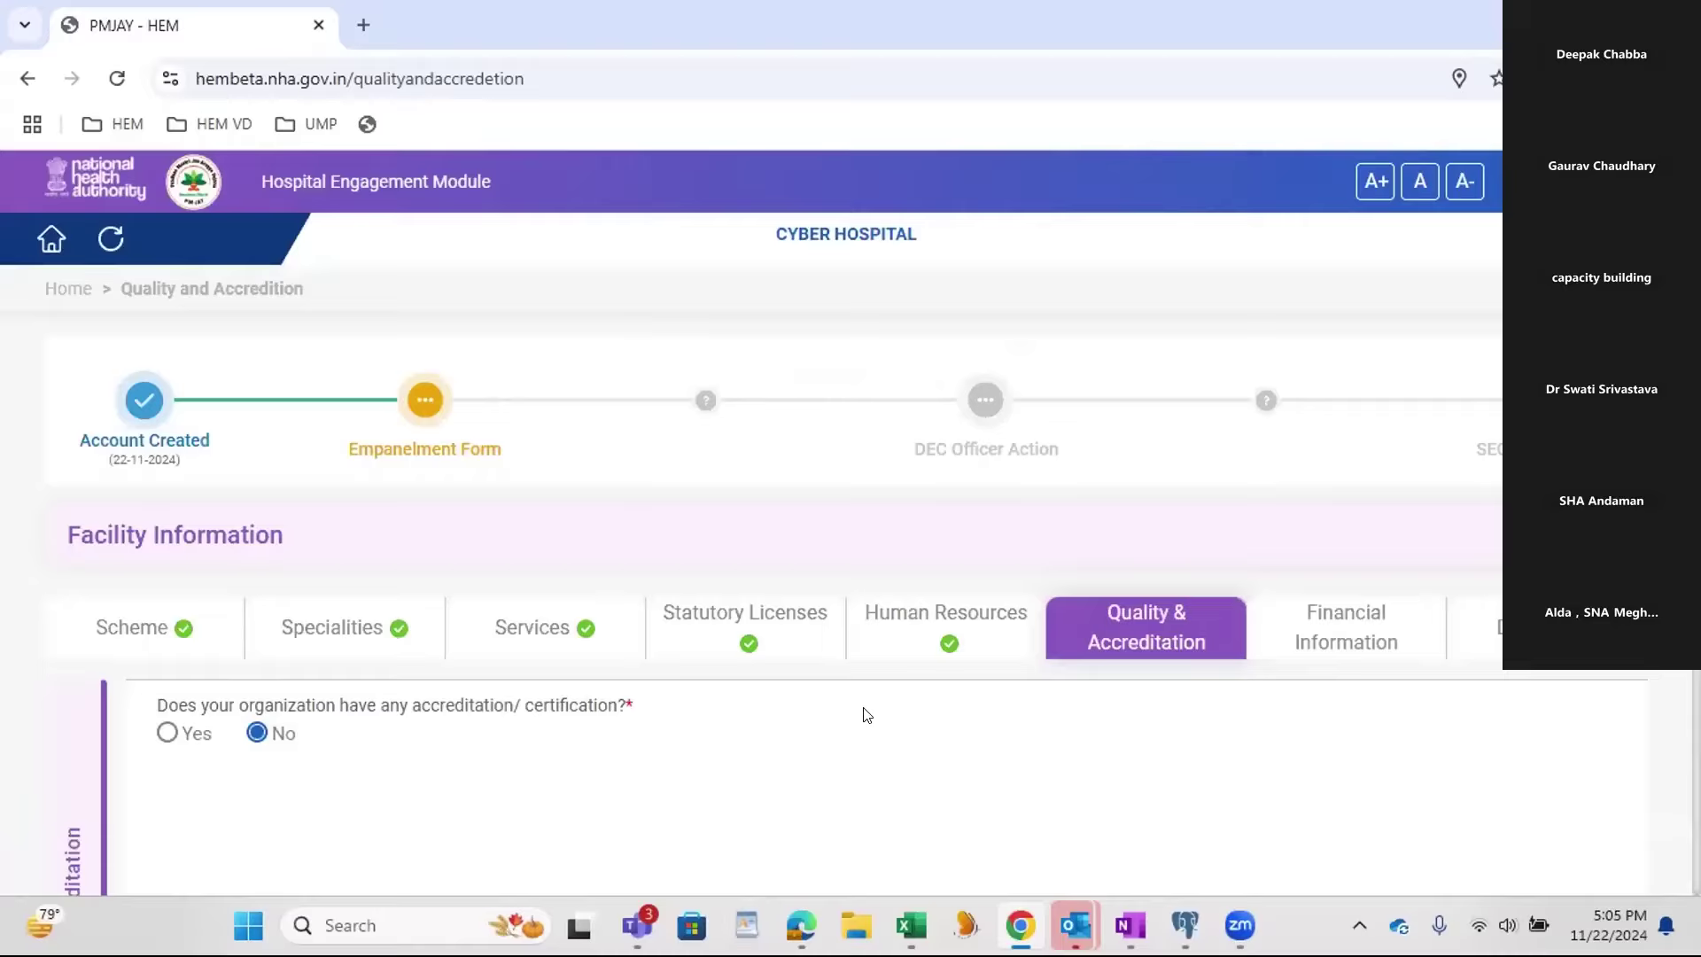
pyautogui.scroll(-3, 866, 714)
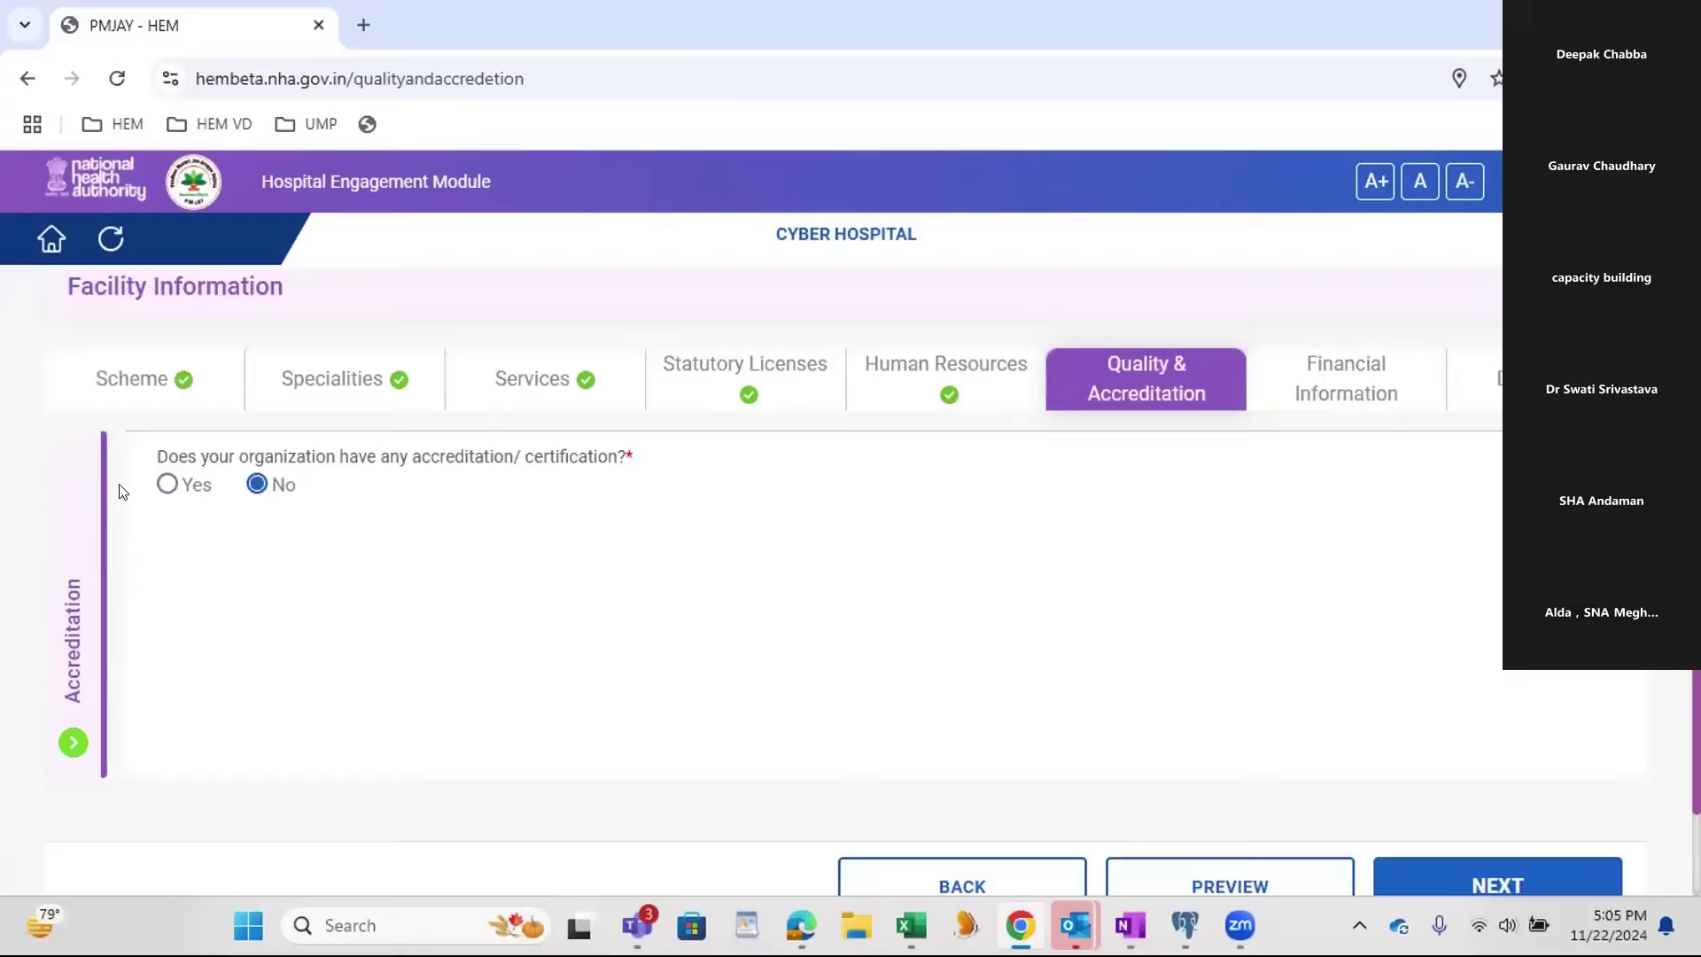
# Answer Yes to accreditation, choose AB PMJAY Gold Certification, number 56, and upload the OHS PDF
pyautogui.click(168, 483)
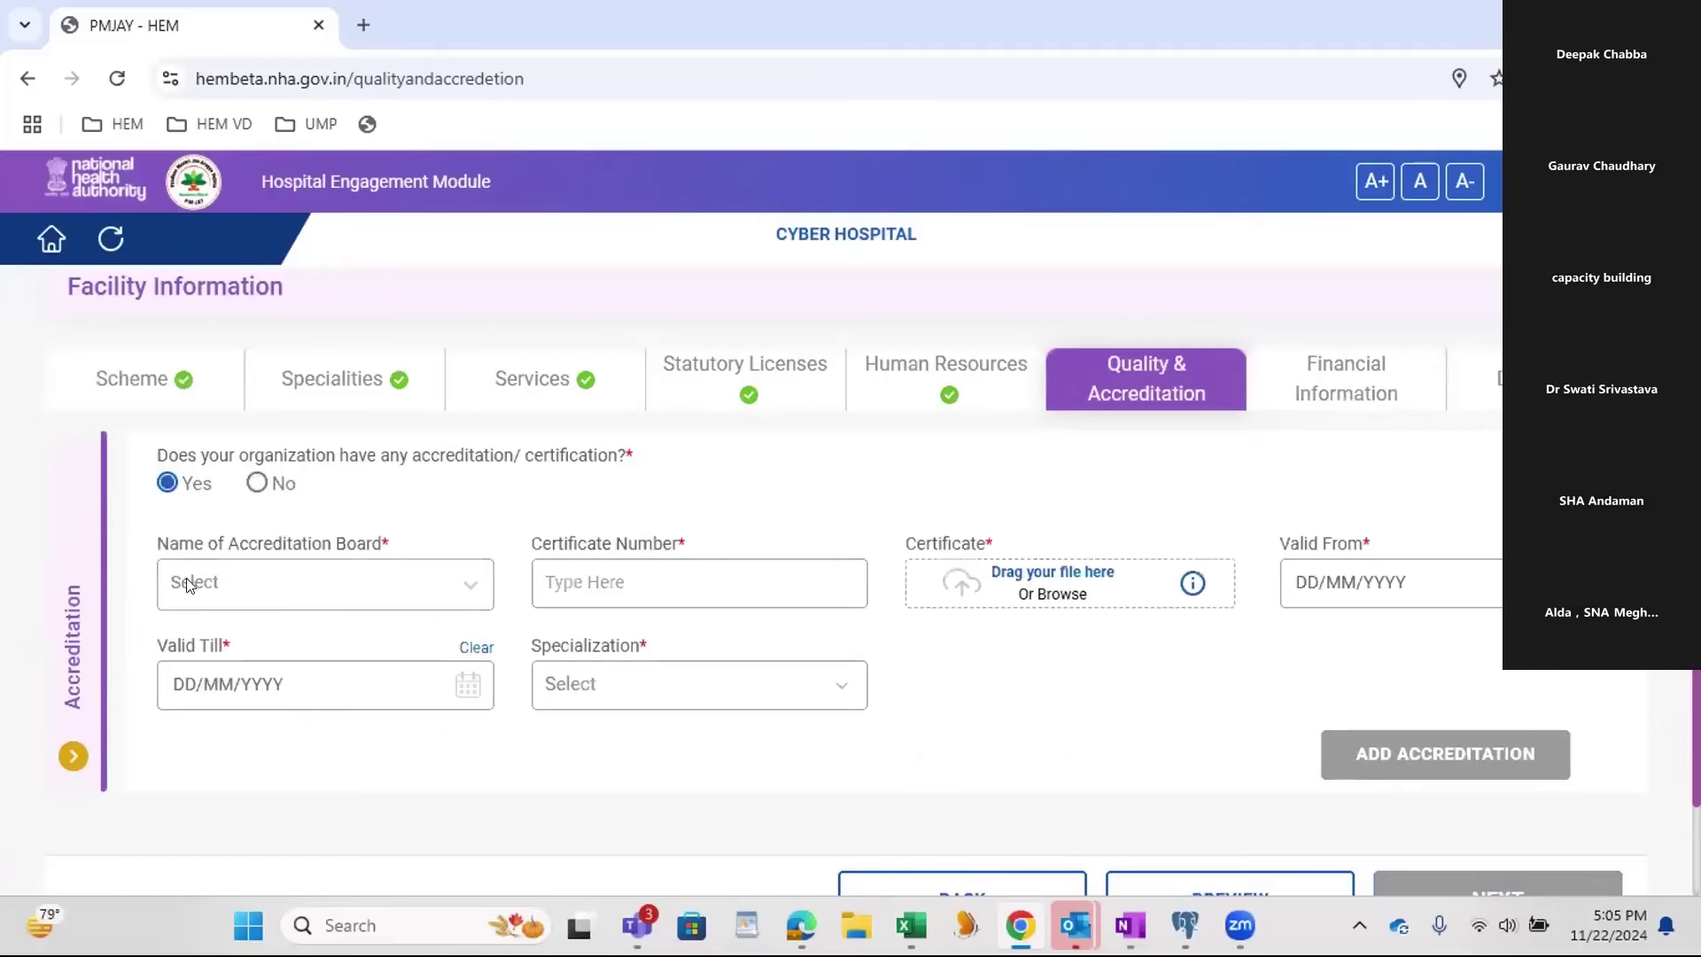
pyautogui.click(307, 575)
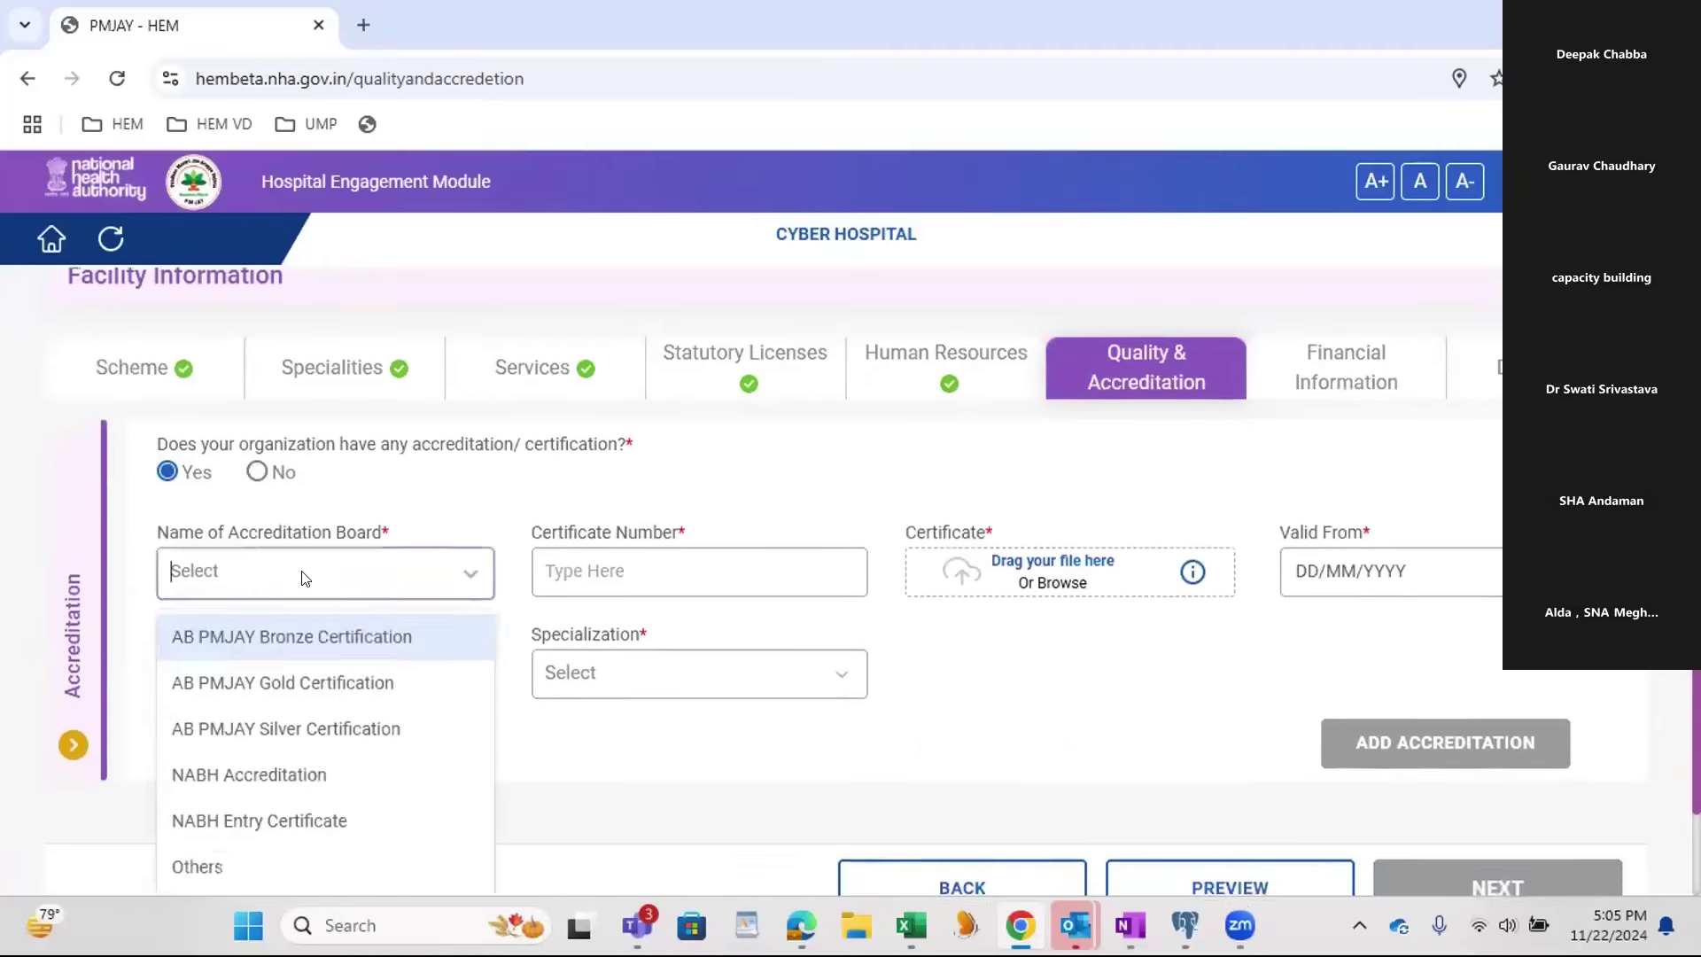
pyautogui.click(277, 679)
pyautogui.click(578, 558)
pyautogui.write('56')
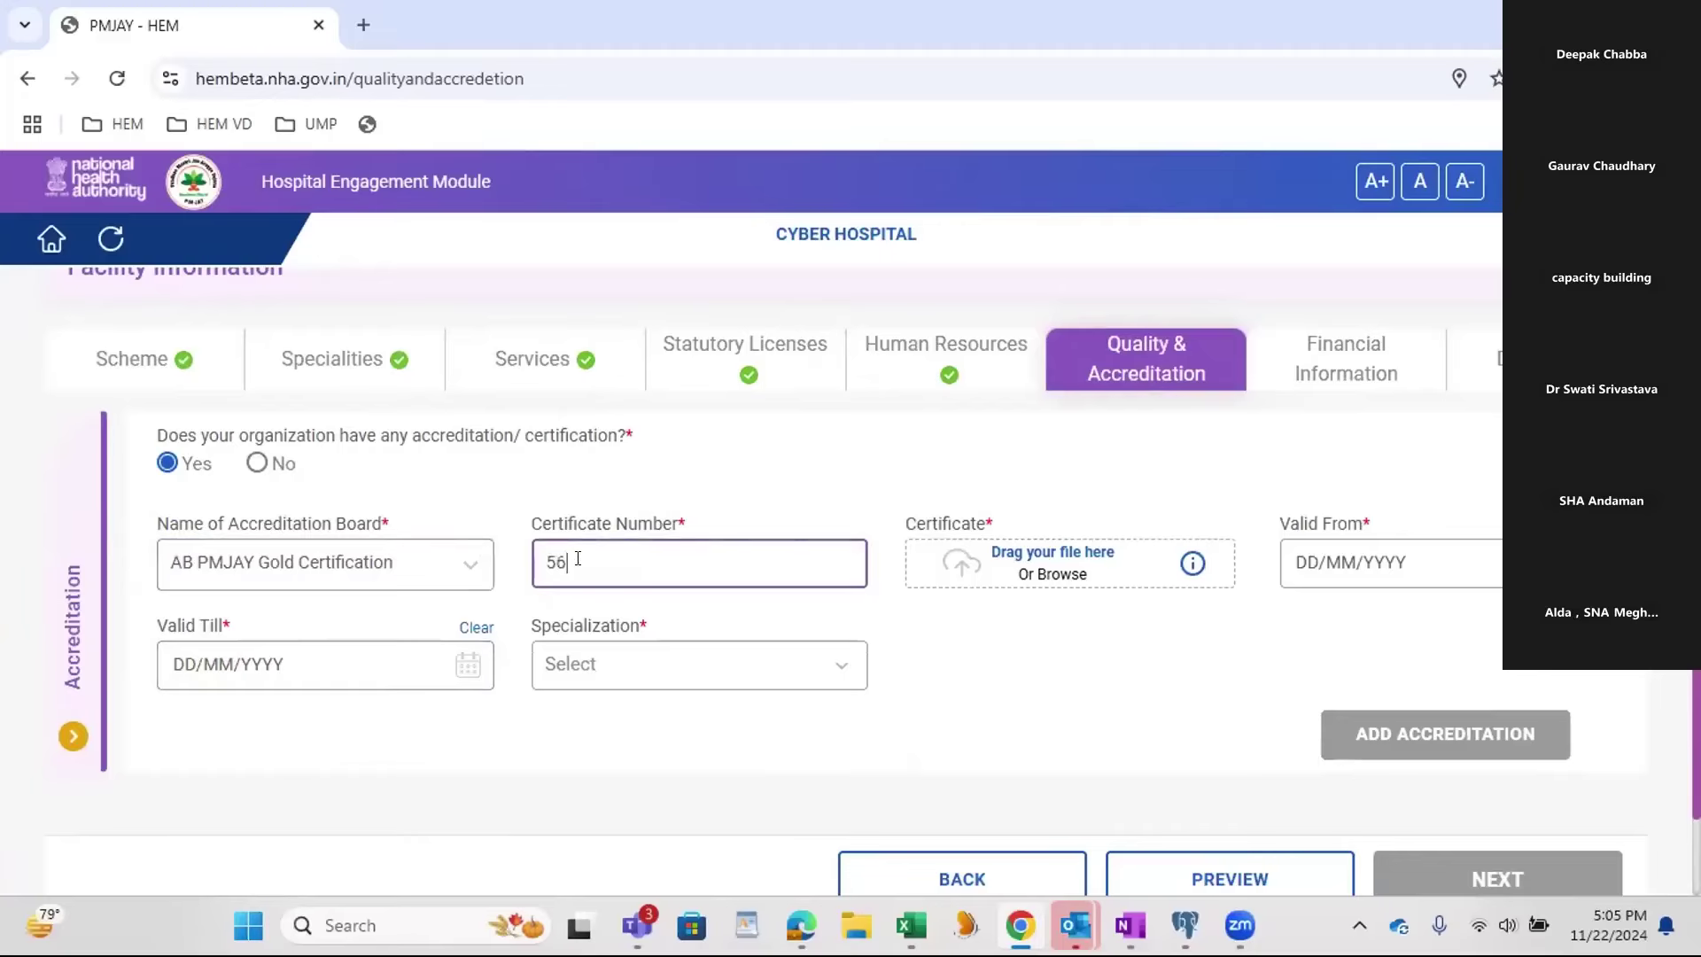
pyautogui.click(990, 557)
pyautogui.scroll(-6, 285, 336)
pyautogui.click(354, 337)
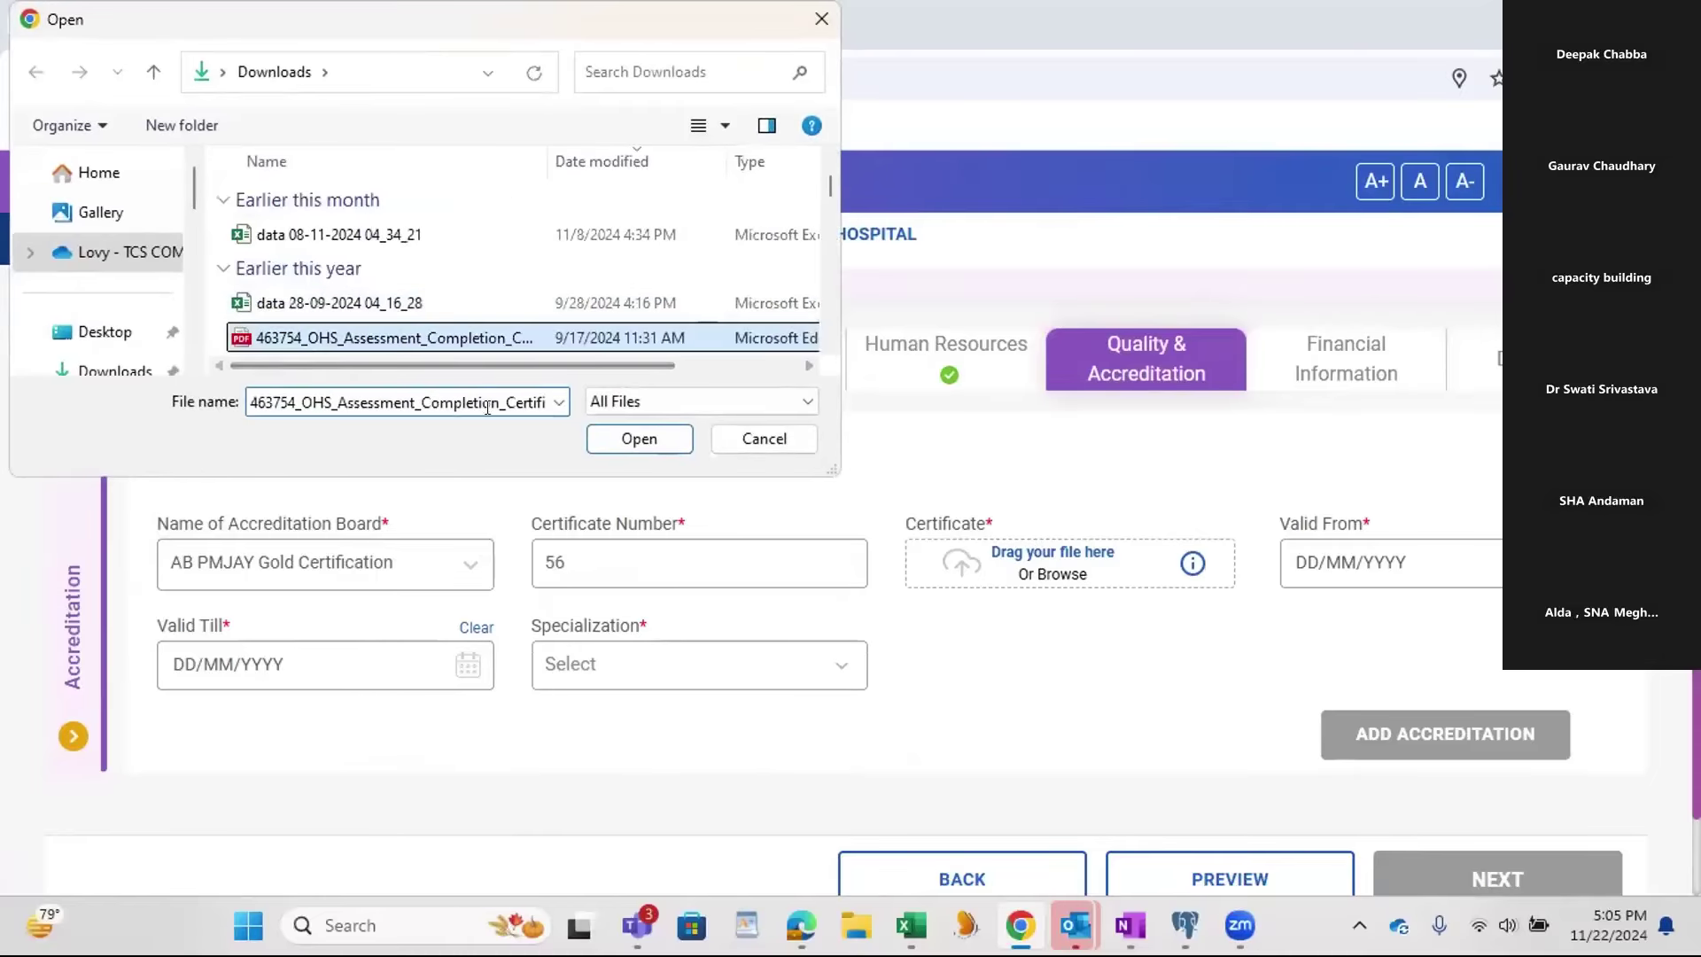
pyautogui.click(638, 439)
# Set validity 11/11/2024 to 29/11/2024, select all specializations, and submit the accreditation
pyautogui.click(1307, 567)
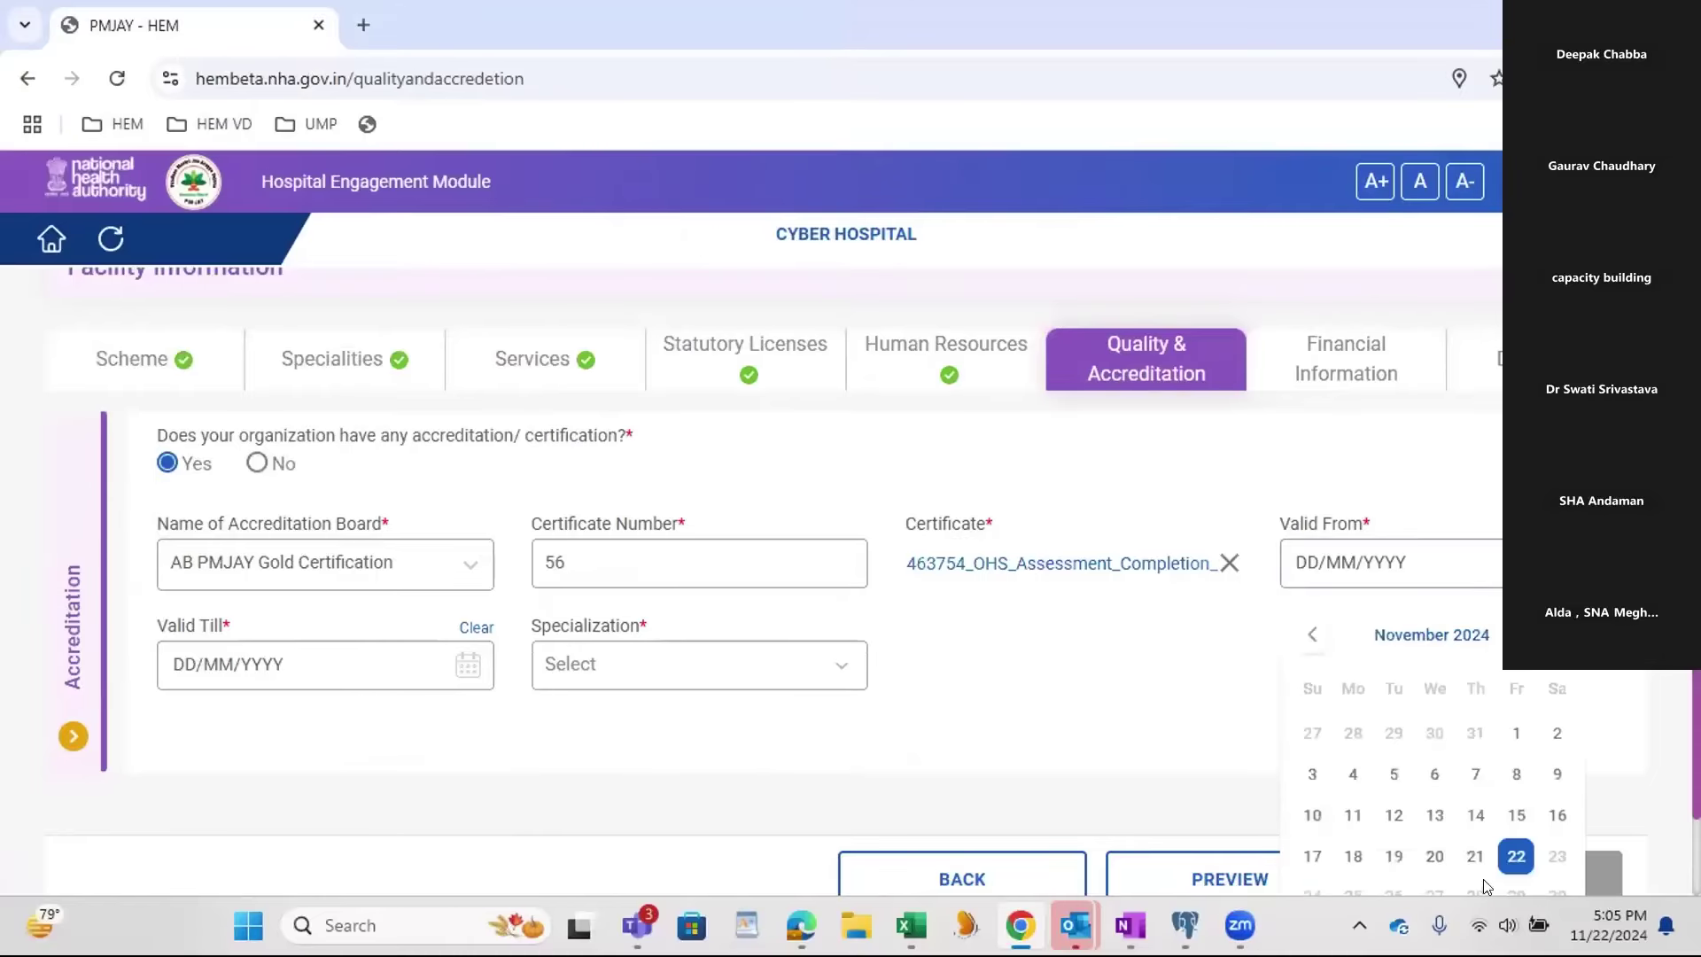
pyautogui.click(1354, 817)
pyautogui.click(231, 660)
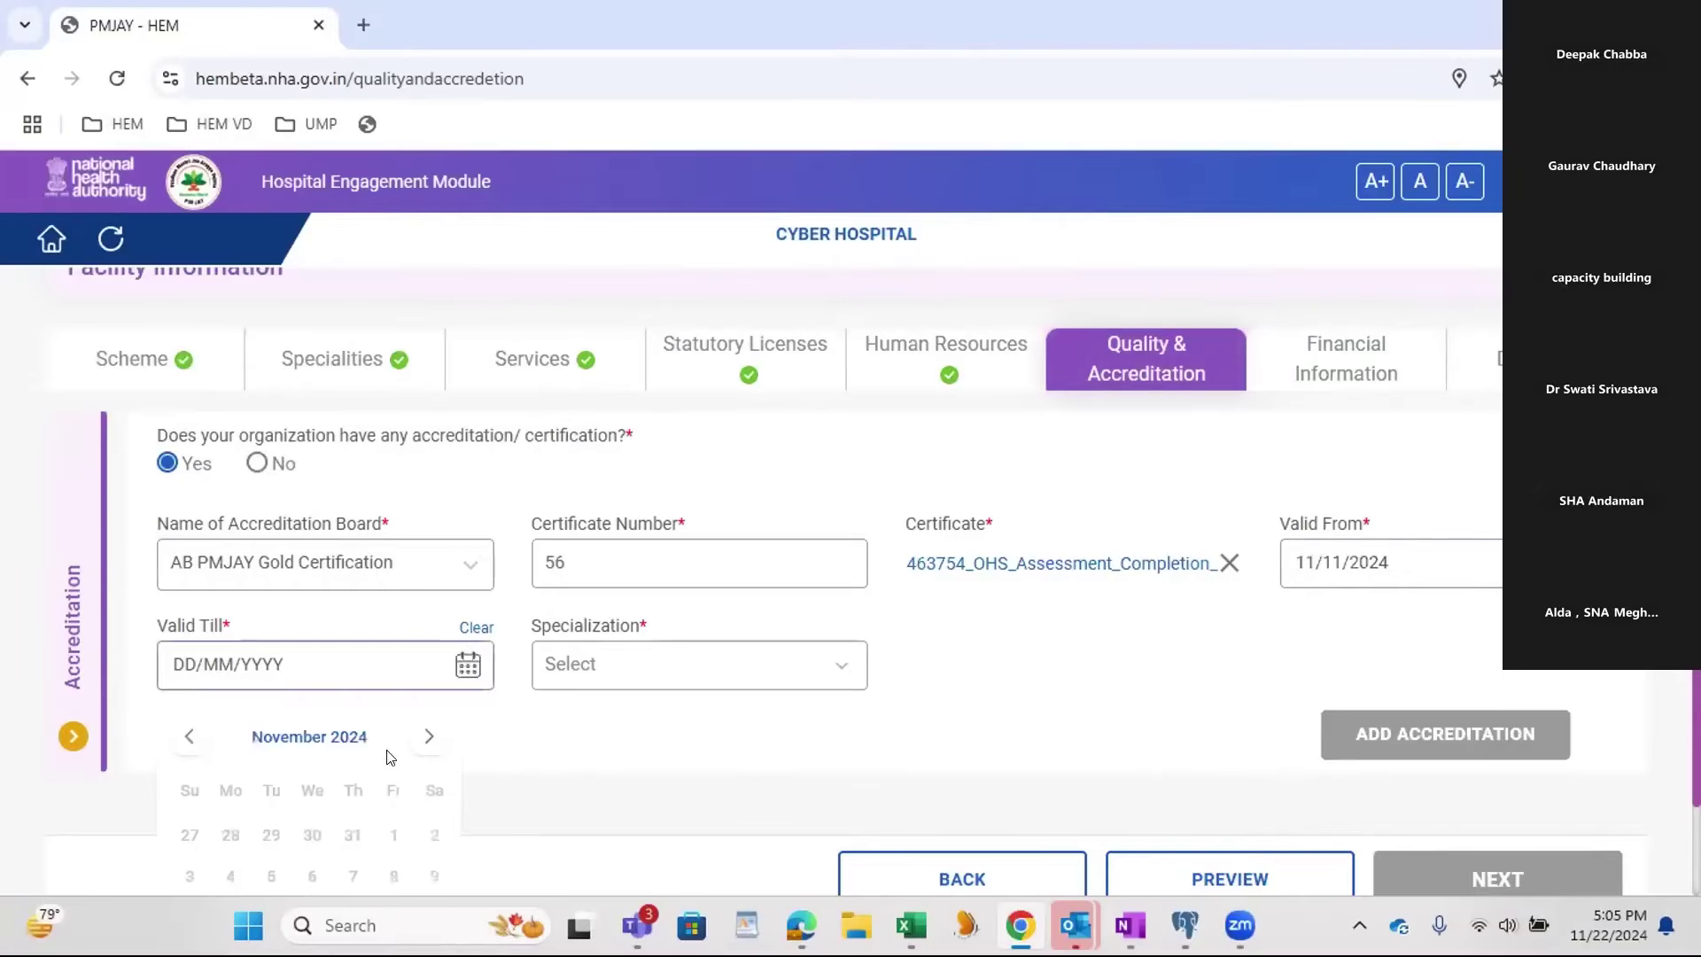
pyautogui.scroll(-2, 381, 797)
pyautogui.click(392, 862)
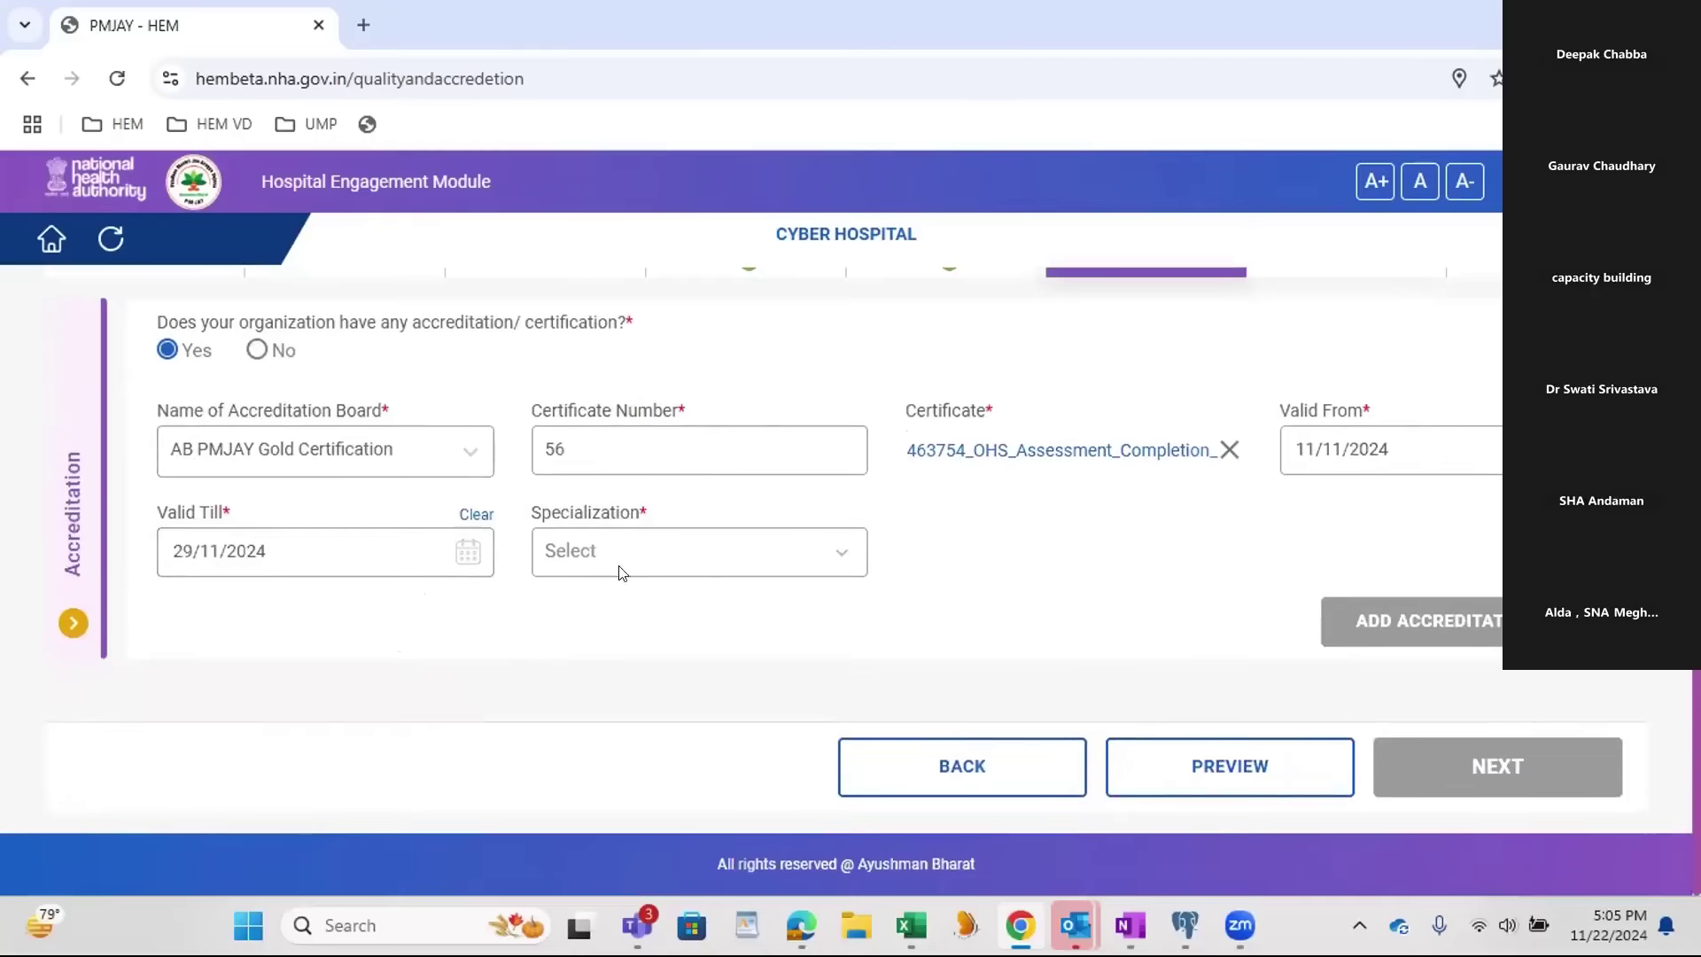
pyautogui.click(625, 556)
pyautogui.click(594, 664)
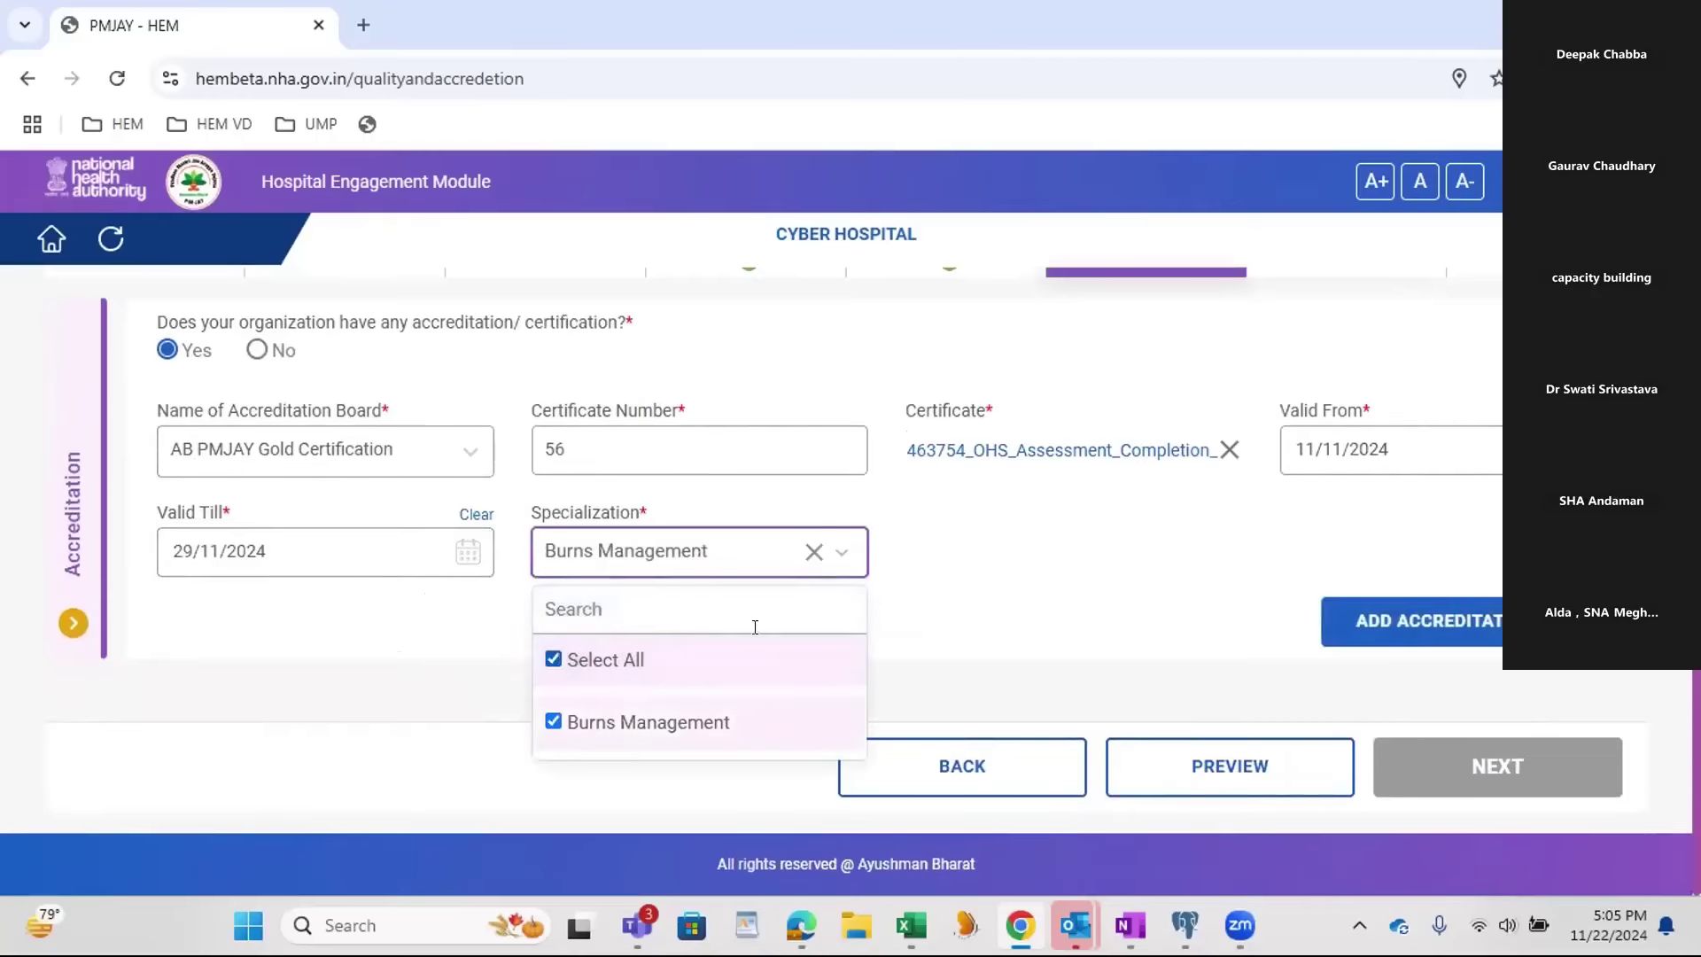
pyautogui.click(980, 569)
pyautogui.click(1412, 625)
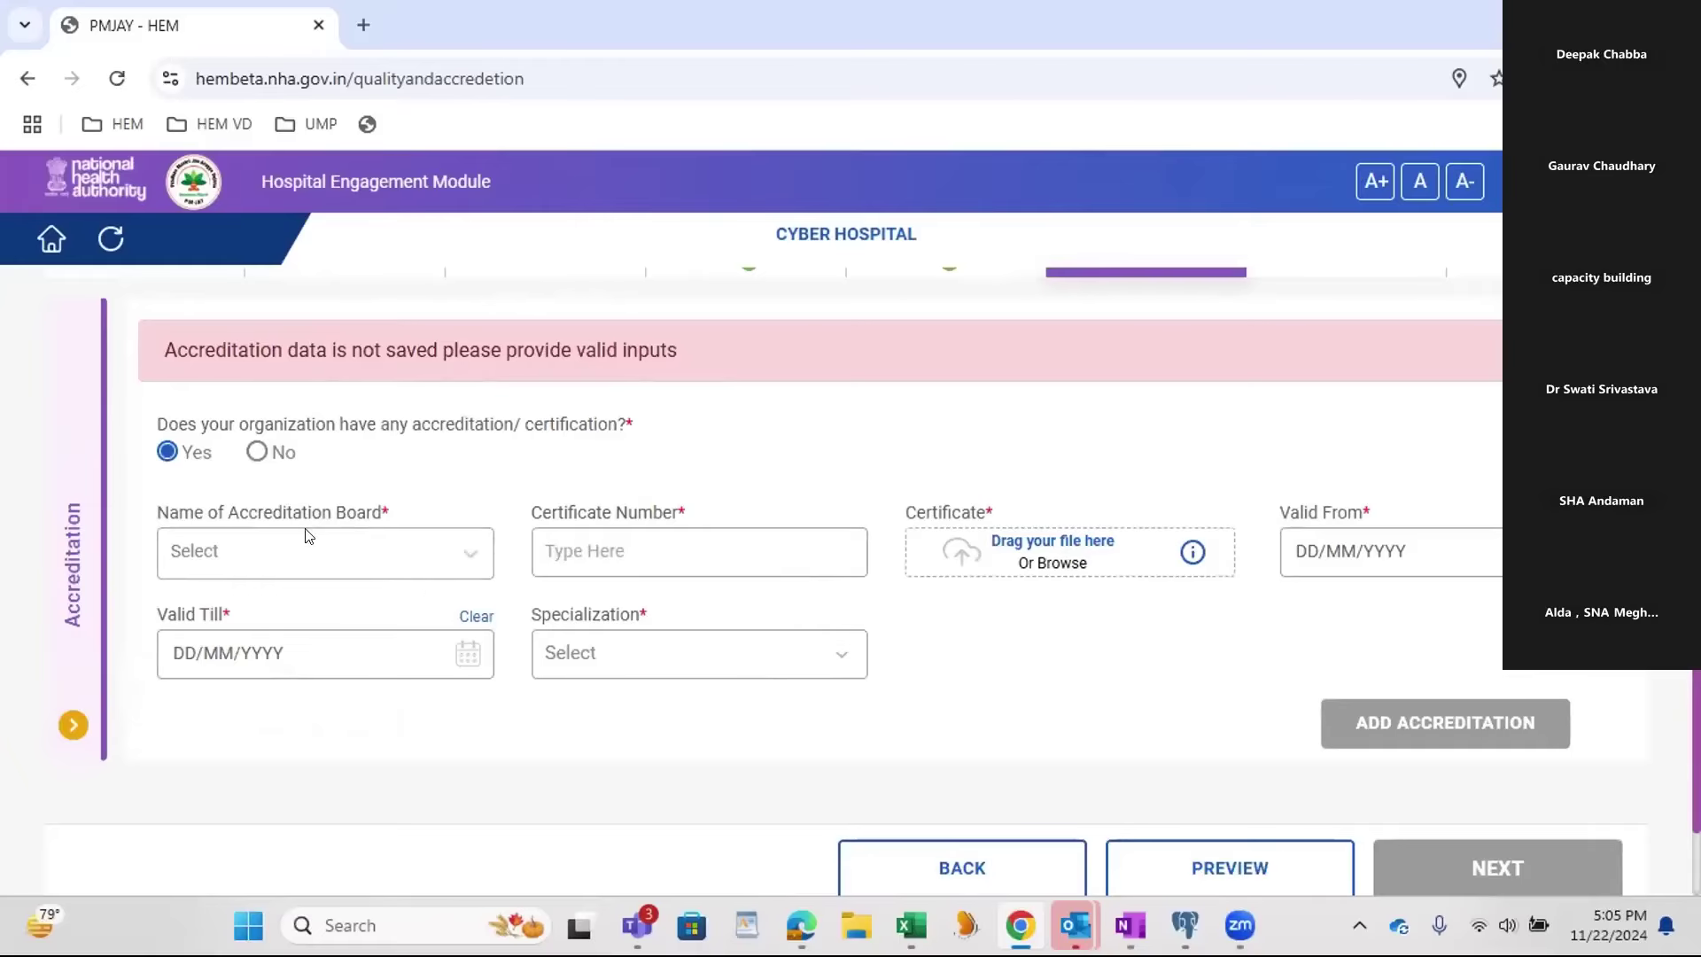
# Close the accreditation board list and answer No to having any accreditation
pyautogui.click(274, 558)
pyautogui.click(511, 489)
pyautogui.click(292, 570)
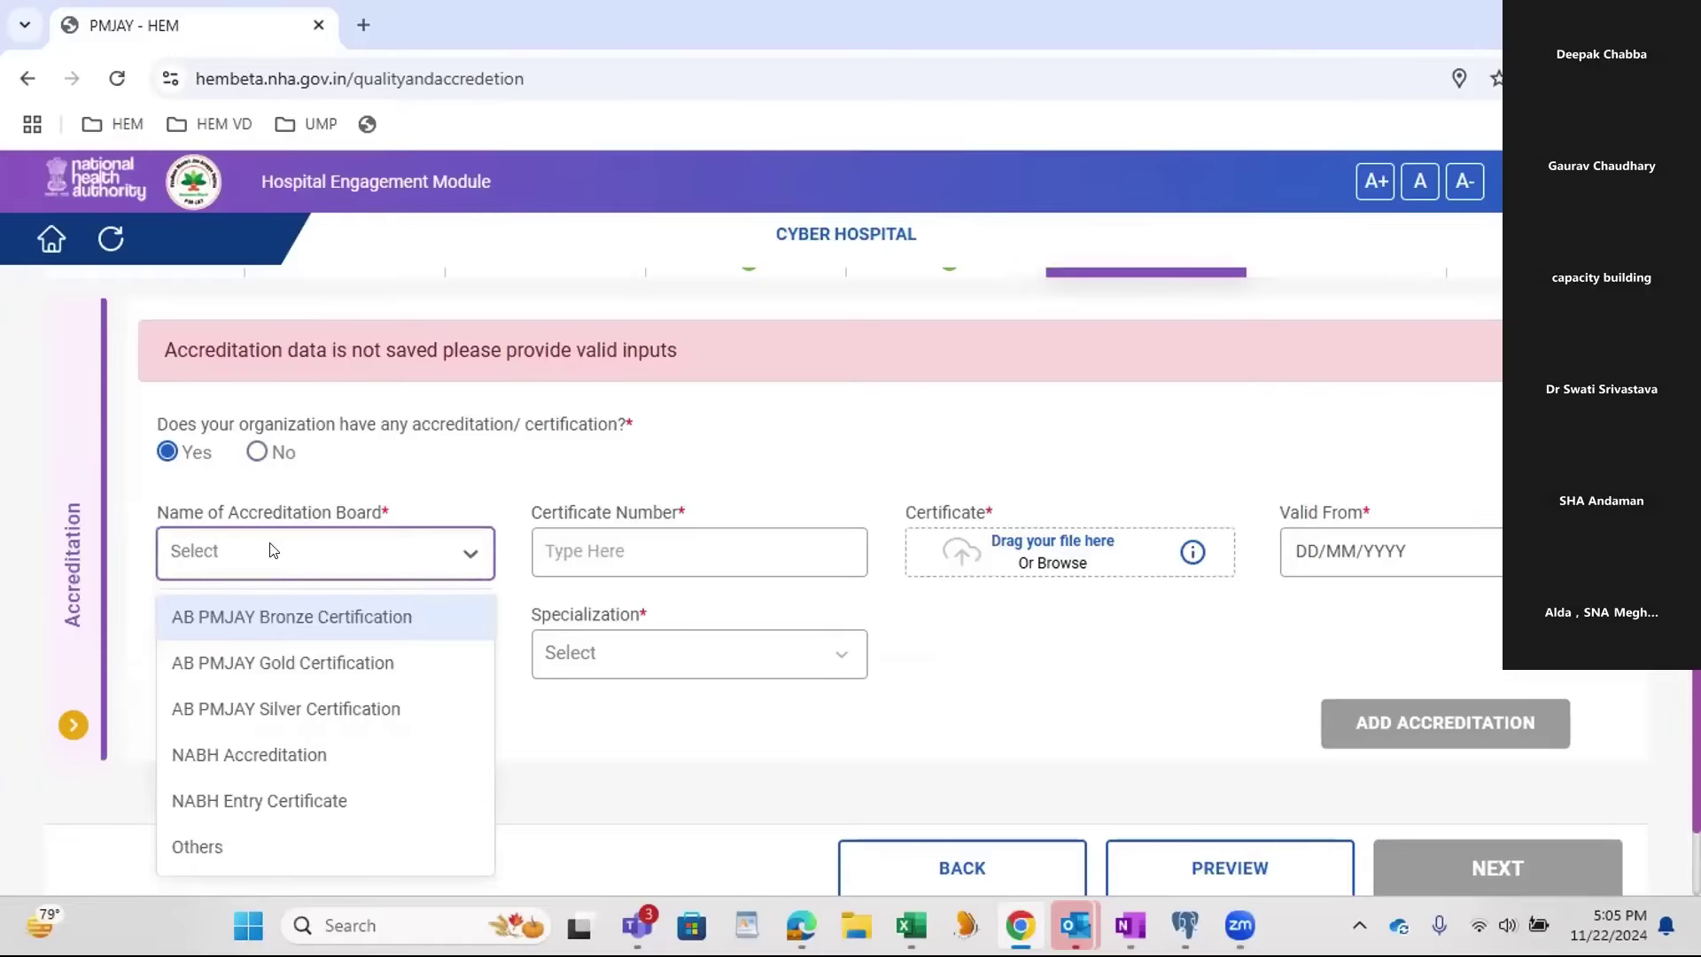
pyautogui.click(364, 466)
pyautogui.click(259, 452)
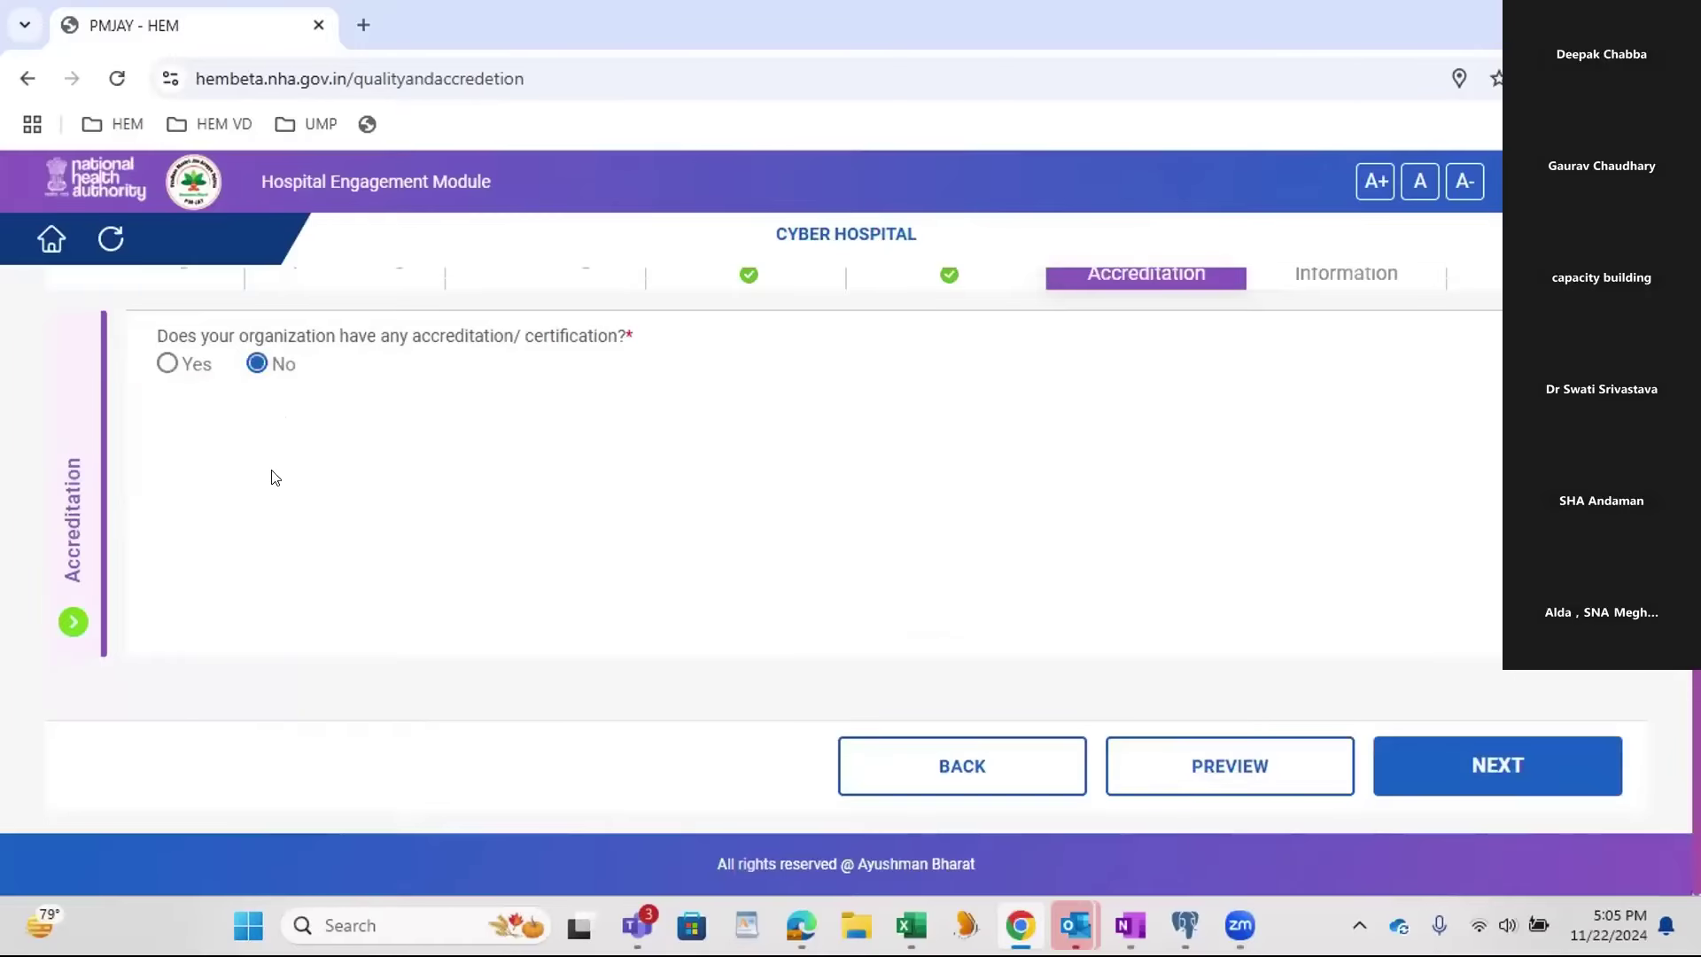
pyautogui.scroll(2, 301, 505)
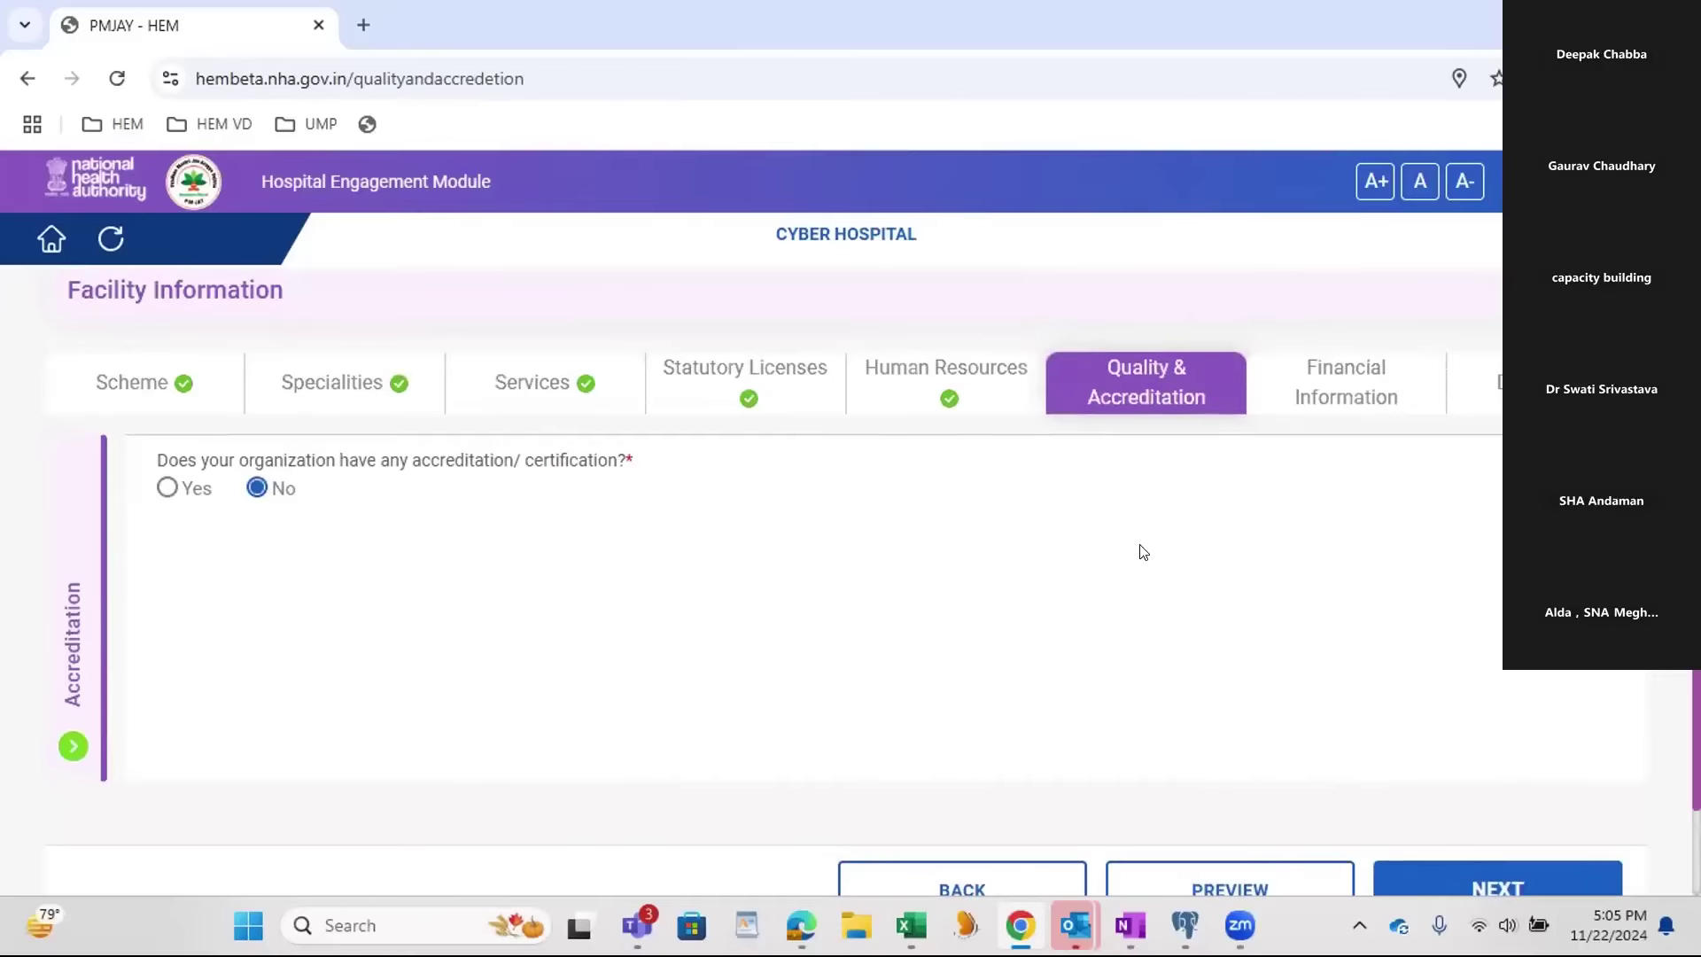
pyautogui.scroll(-2, 1284, 629)
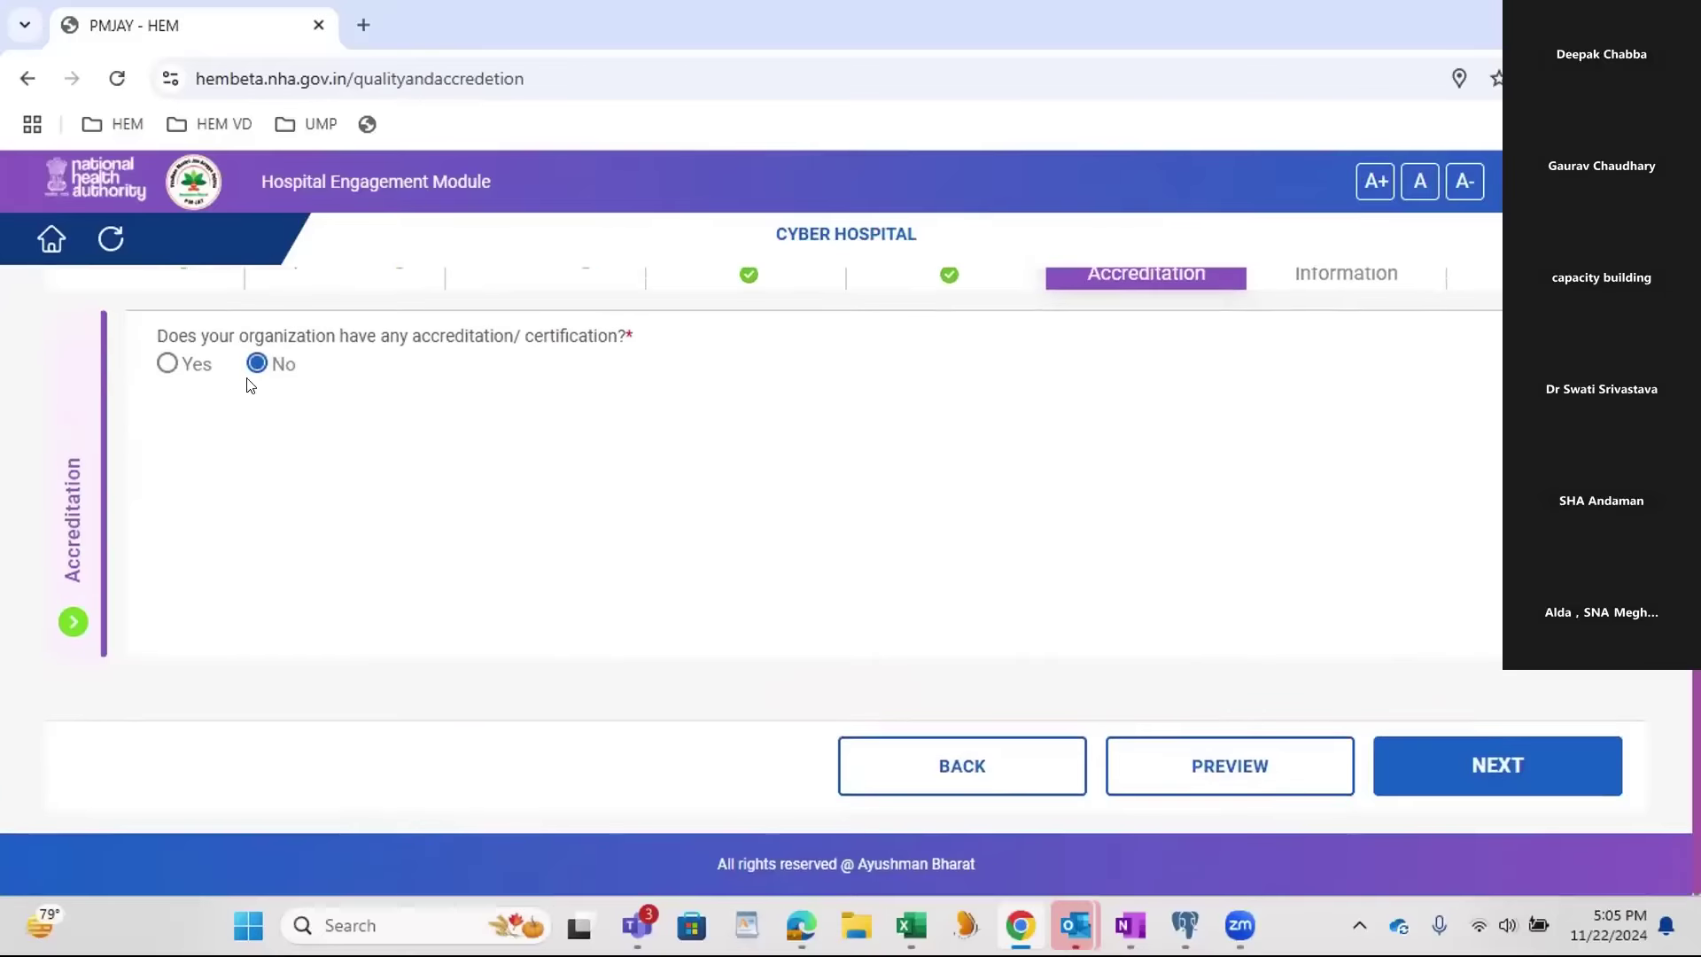
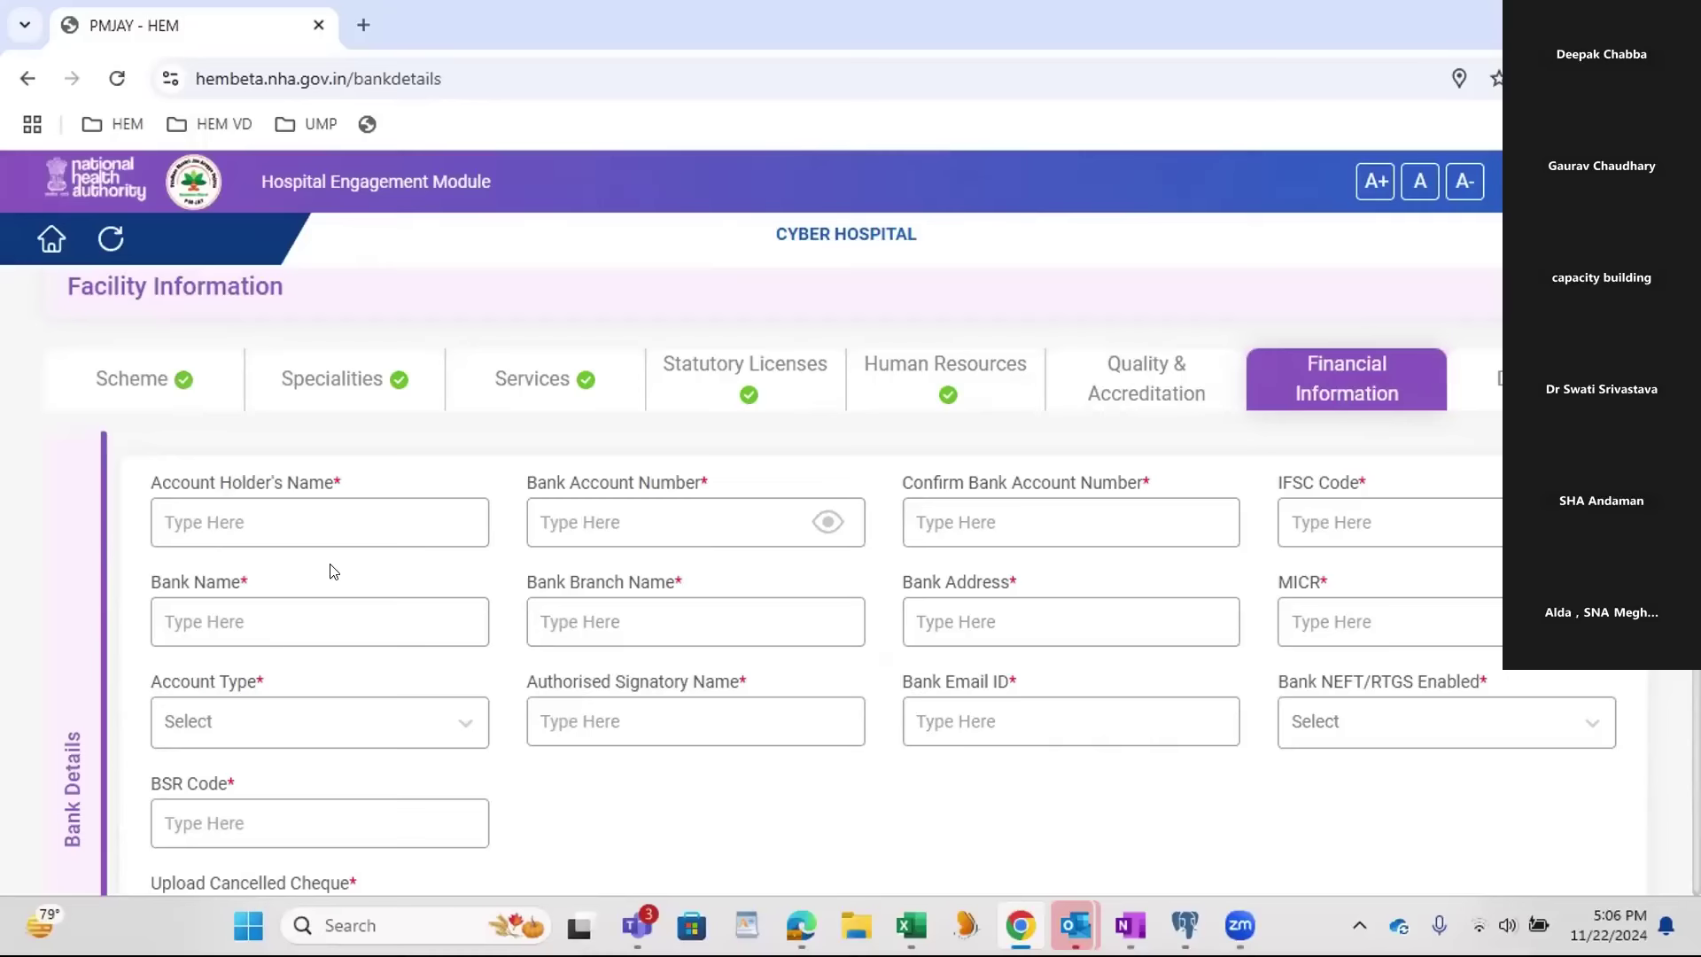
# Enter the account holder's name, the bank account number twice, and IFSC code HDFC0001234
pyautogui.click(328, 509)
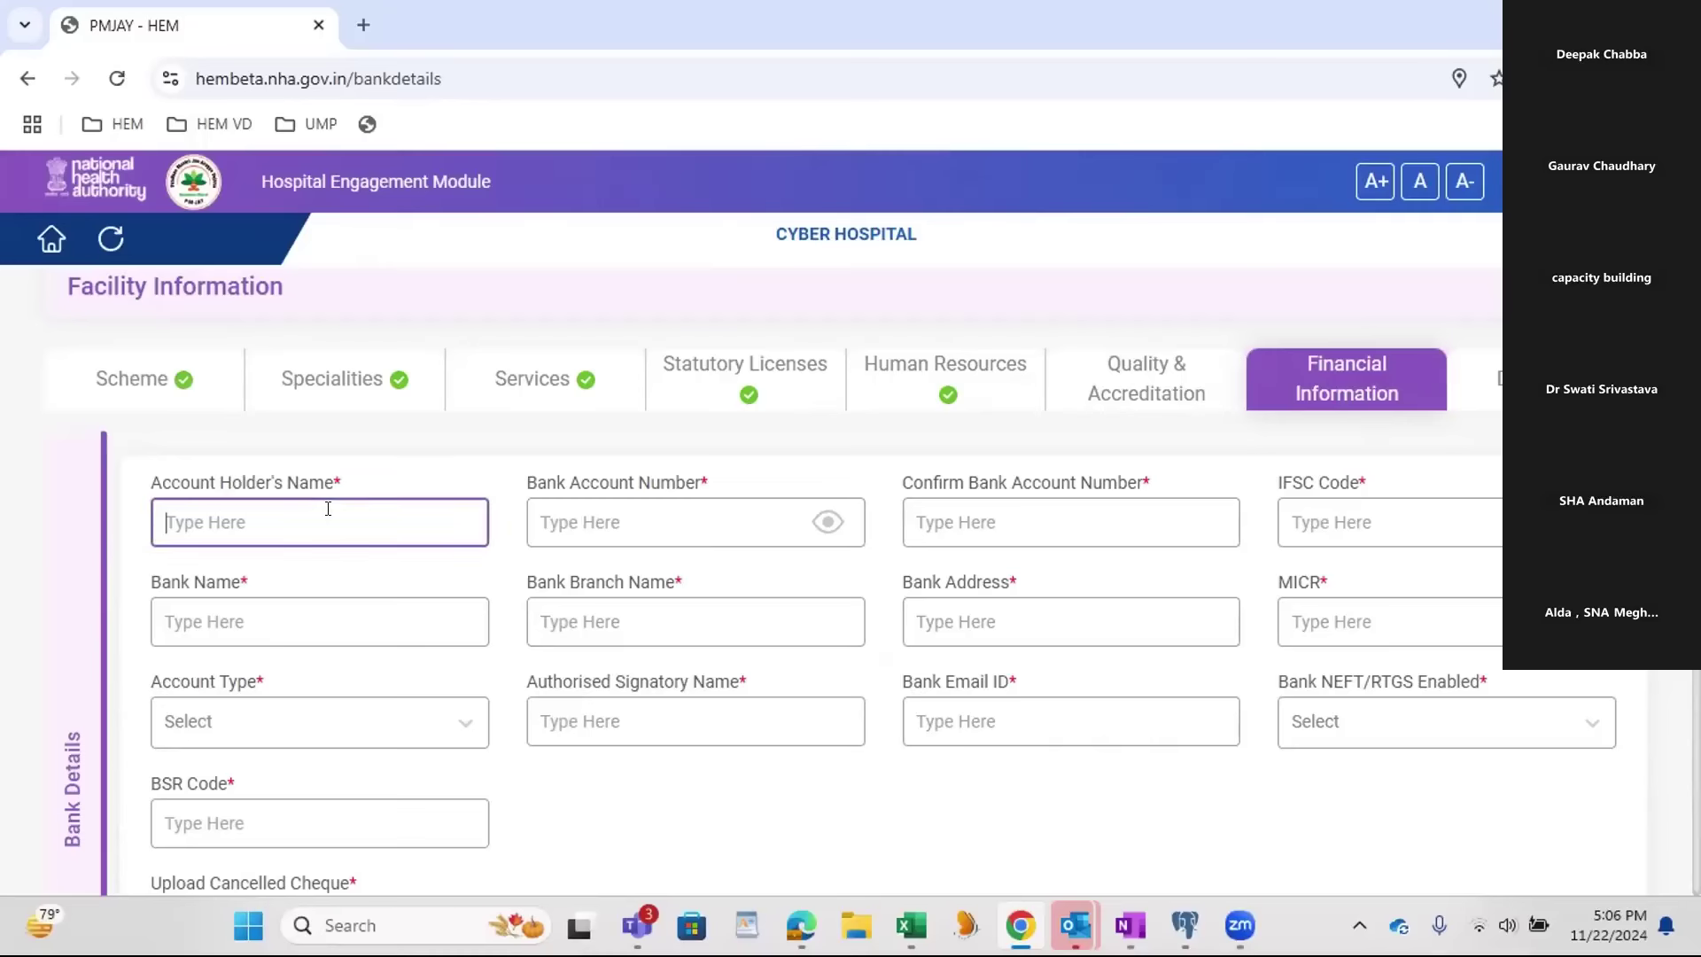
pyautogui.press('Tab')
pyautogui.write('12')
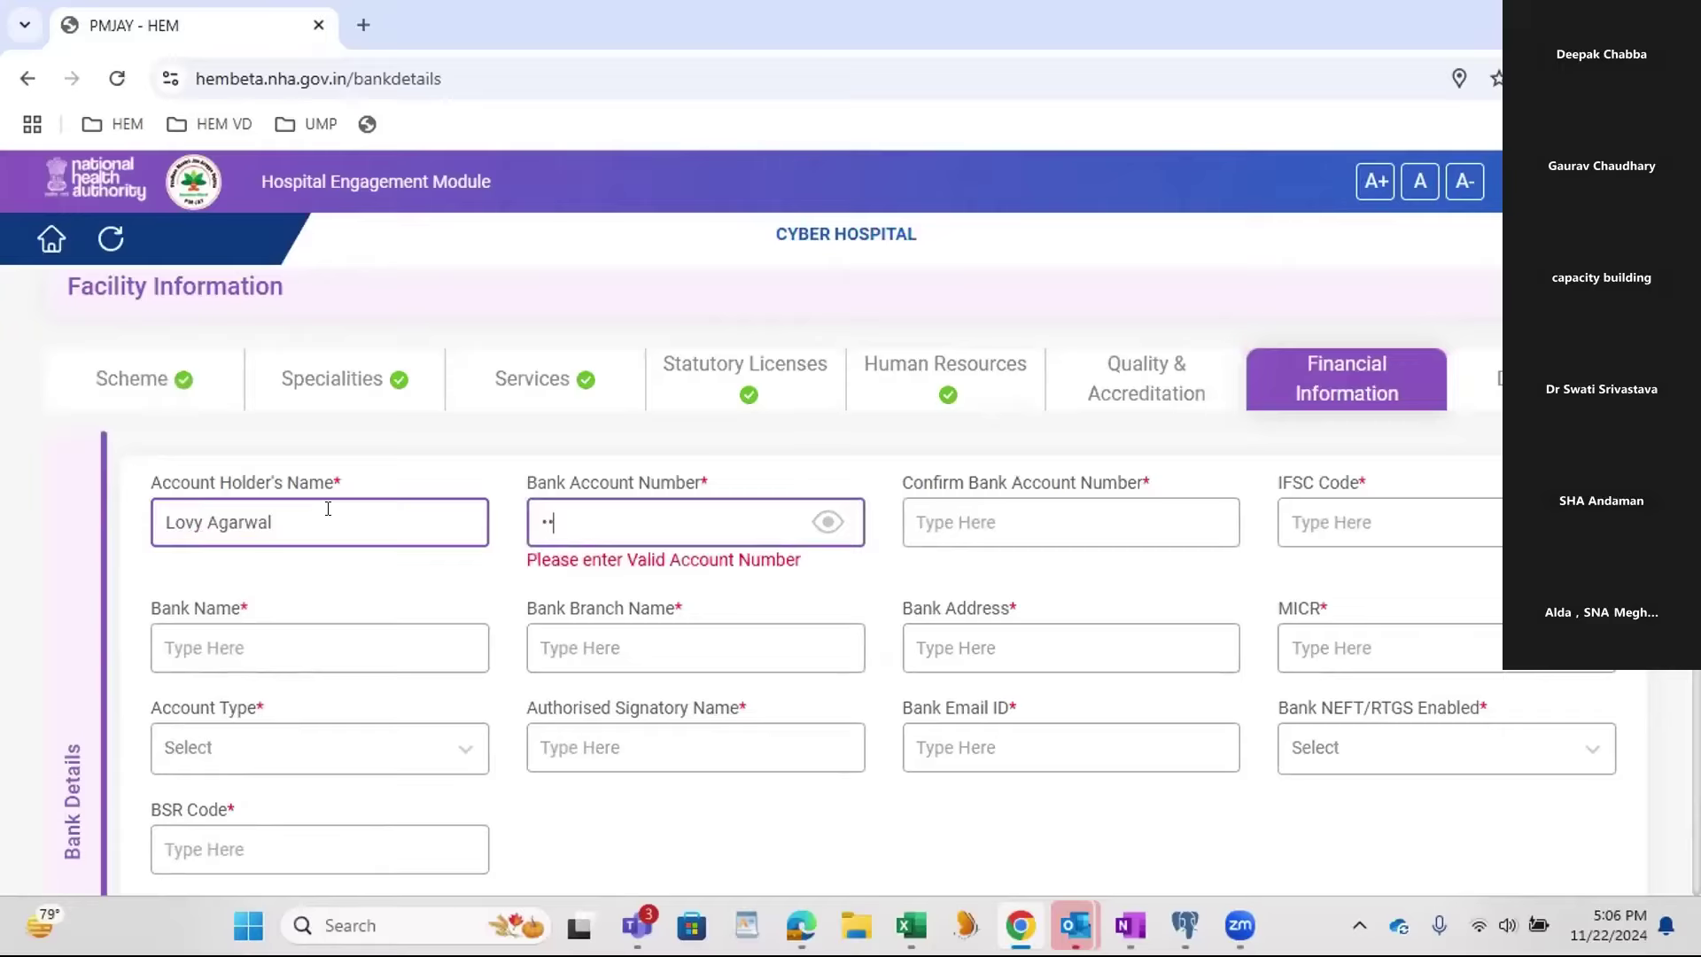
pyautogui.write('345678')
pyautogui.press('Tab')
pyautogui.write('123456')
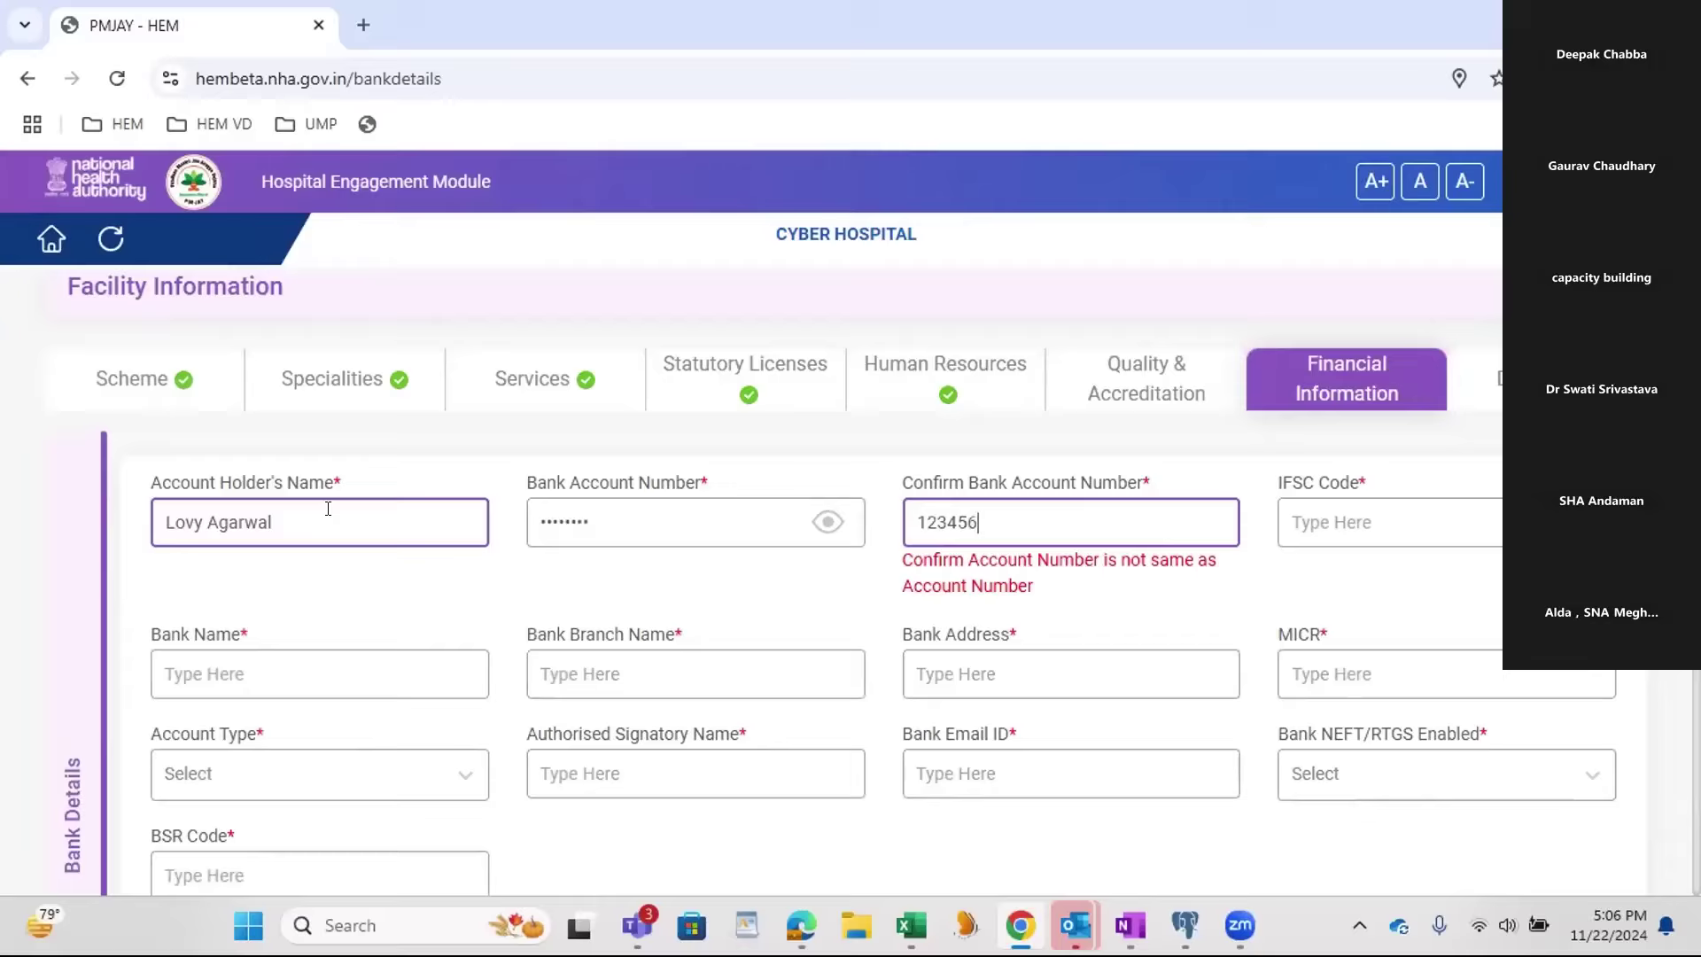
pyautogui.write('78')
pyautogui.press('Tab')
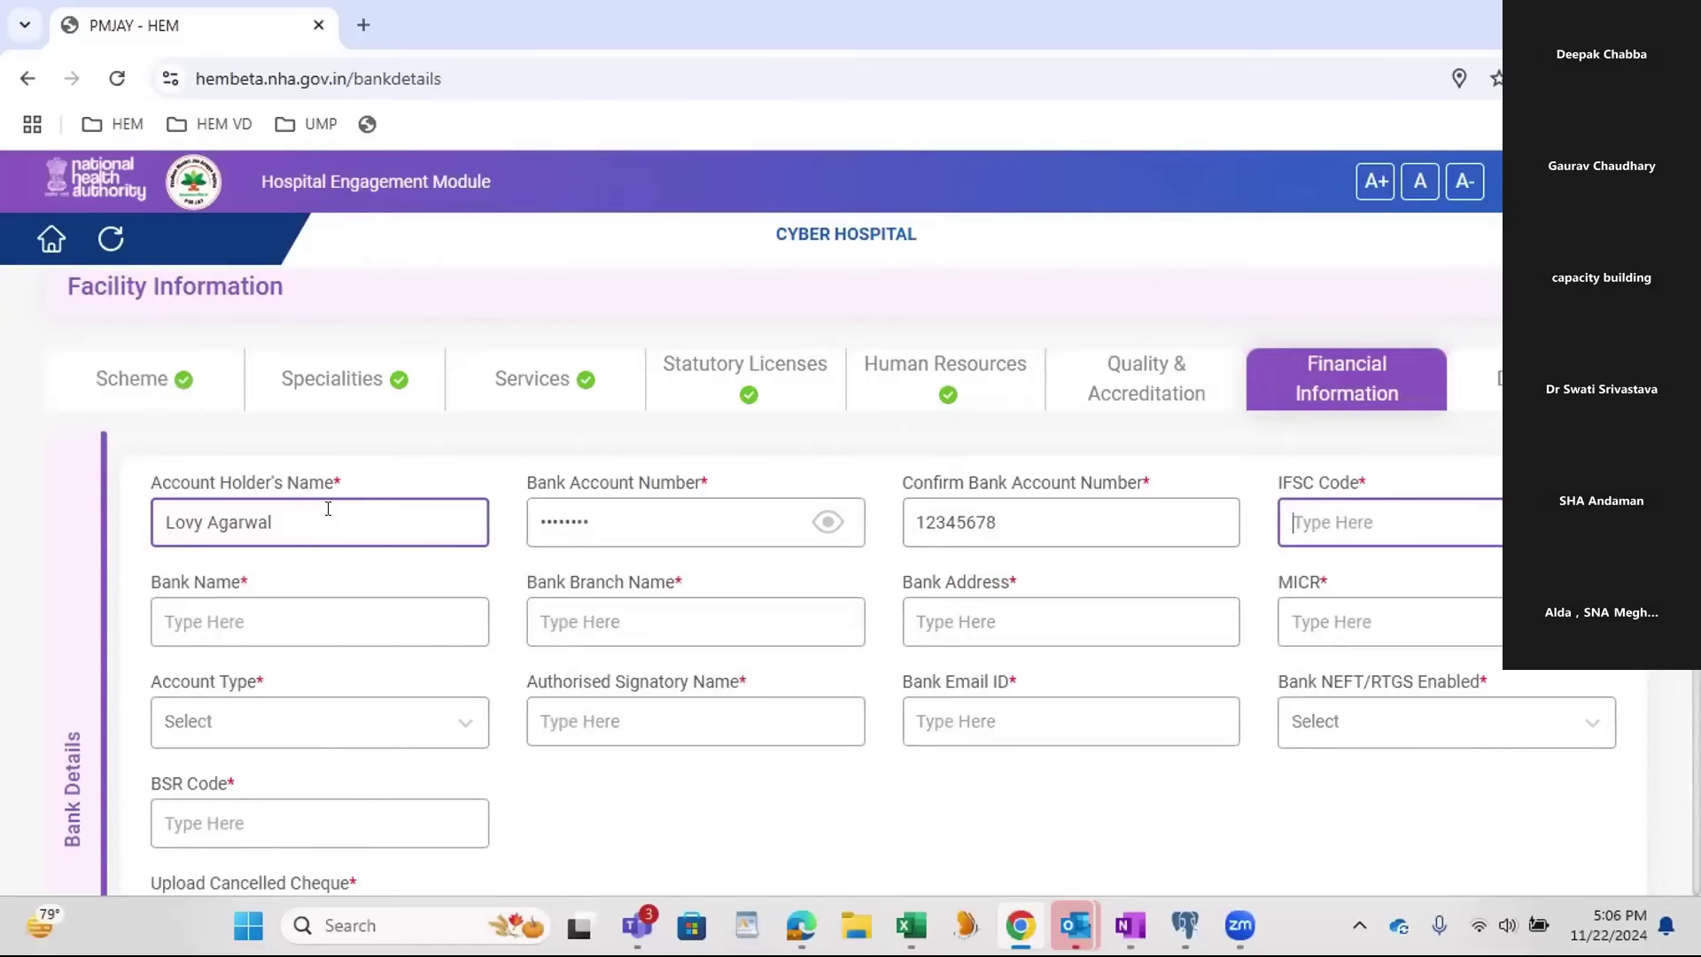
pyautogui.write('HDFC0001234')
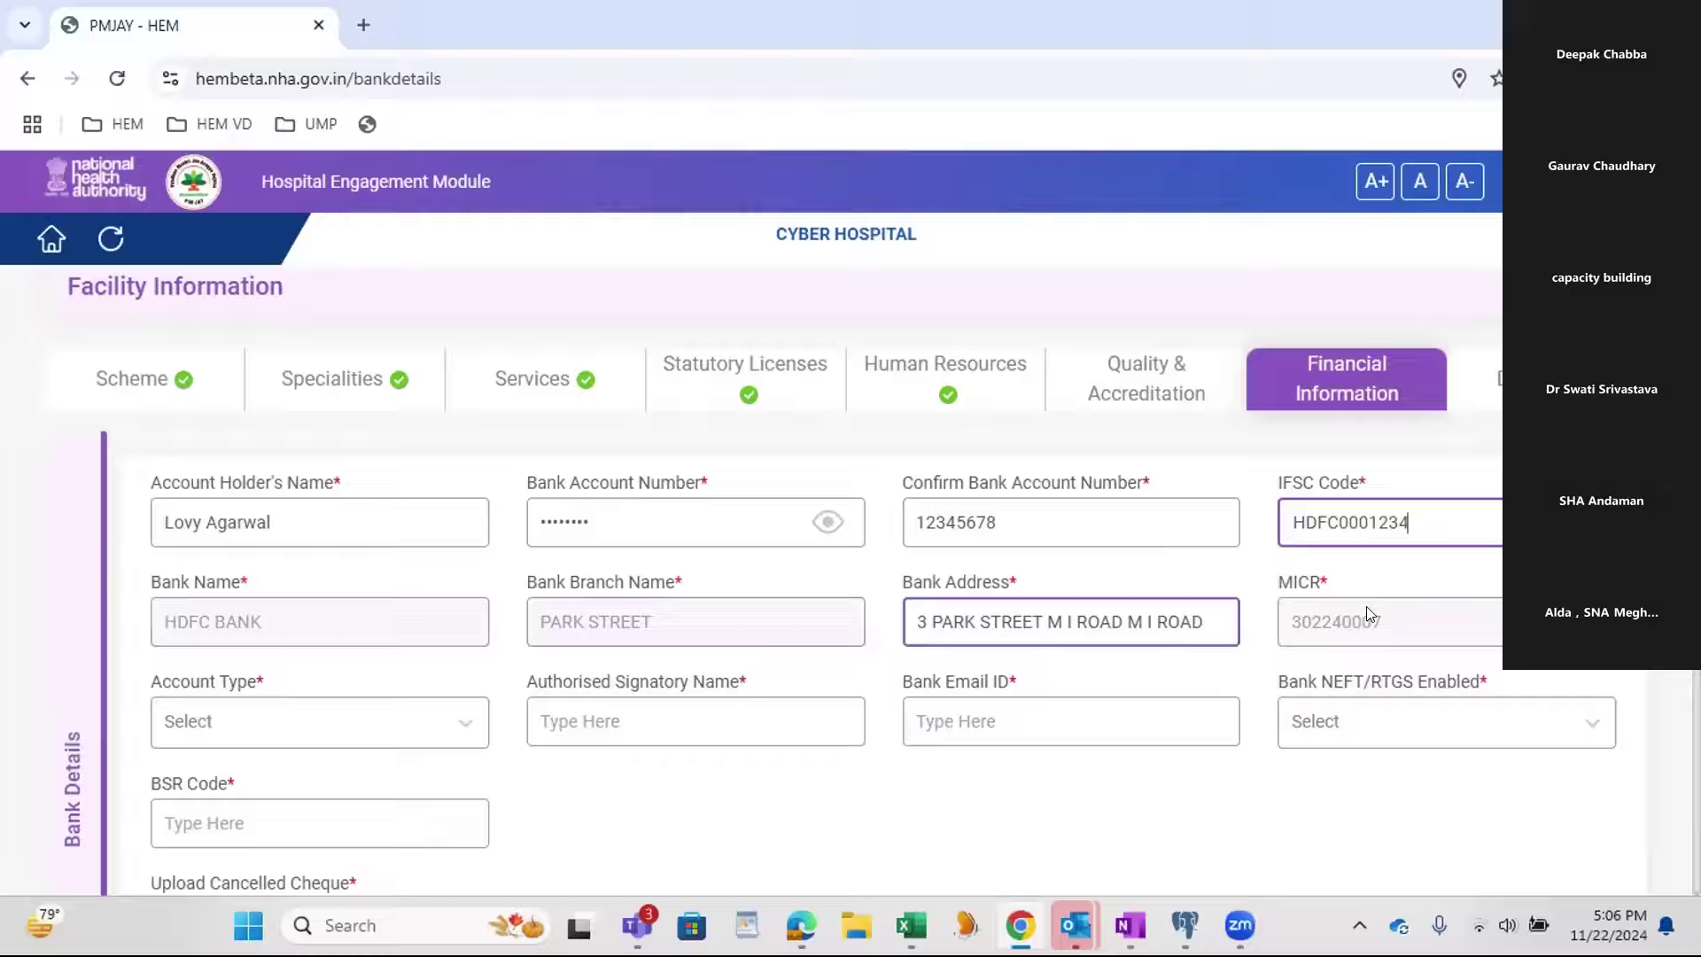
pyautogui.scroll(-3, 1430, 615)
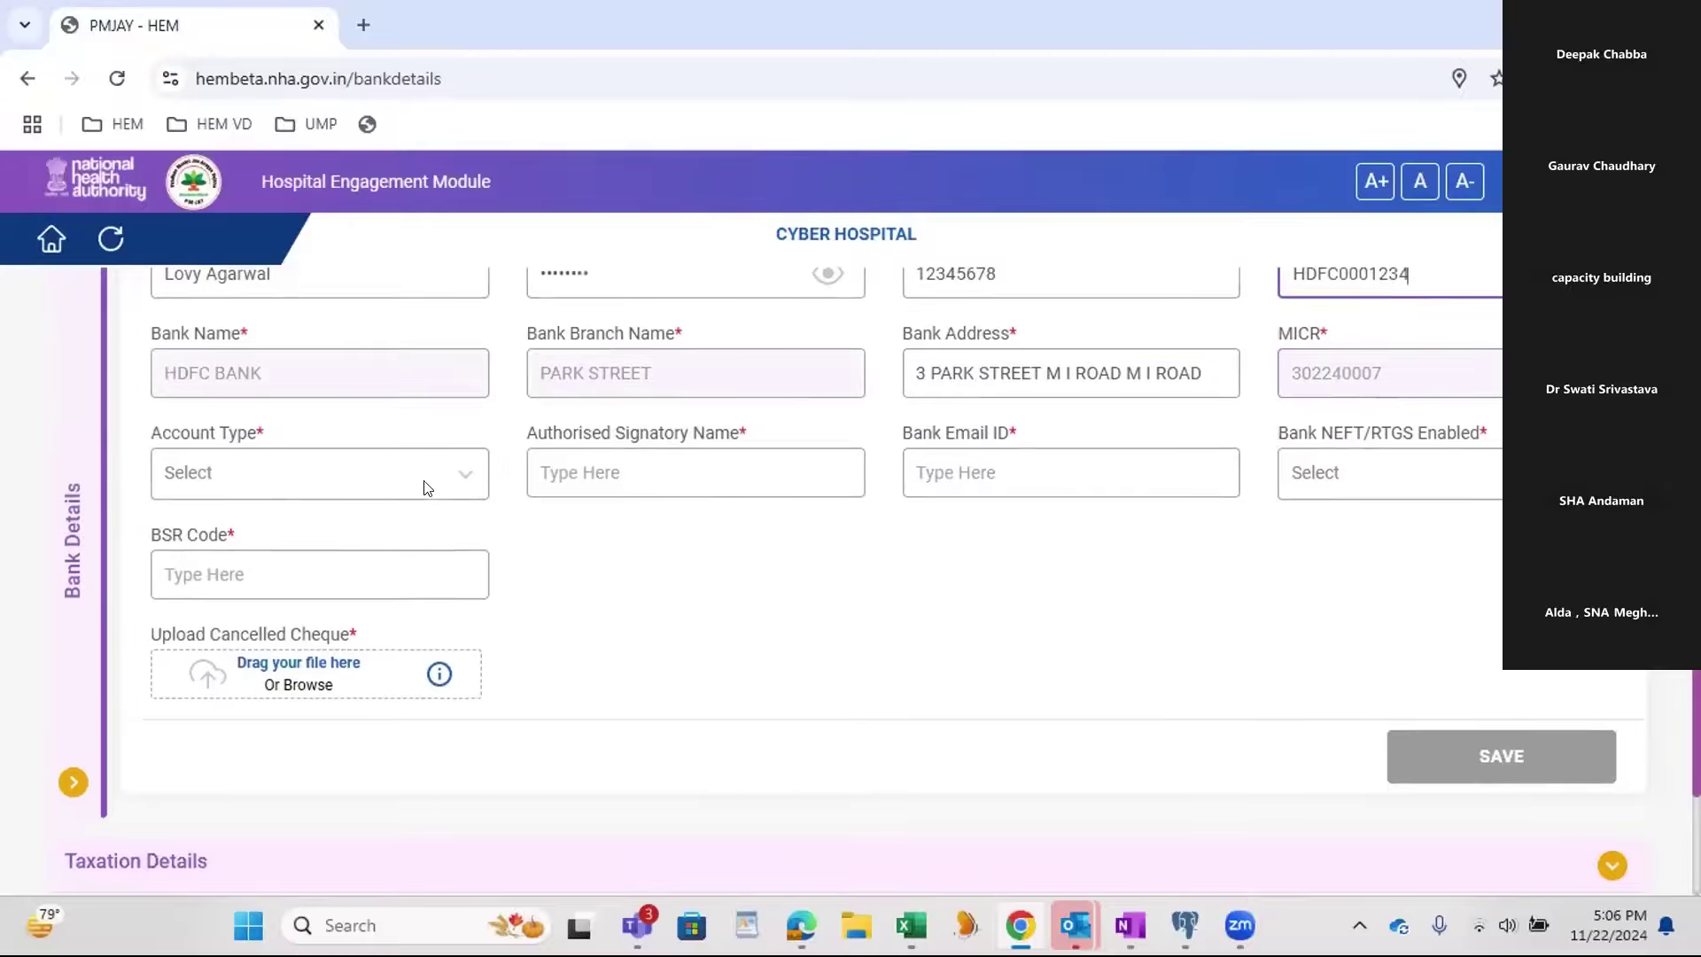
# Set account type to Current, enter the signatory name and bank email, and enable NEFT/RTGS
pyautogui.click(381, 483)
pyautogui.click(339, 546)
pyautogui.click(712, 471)
pyautogui.write('gf')
pyautogui.hotkey('ctrl', 'a')
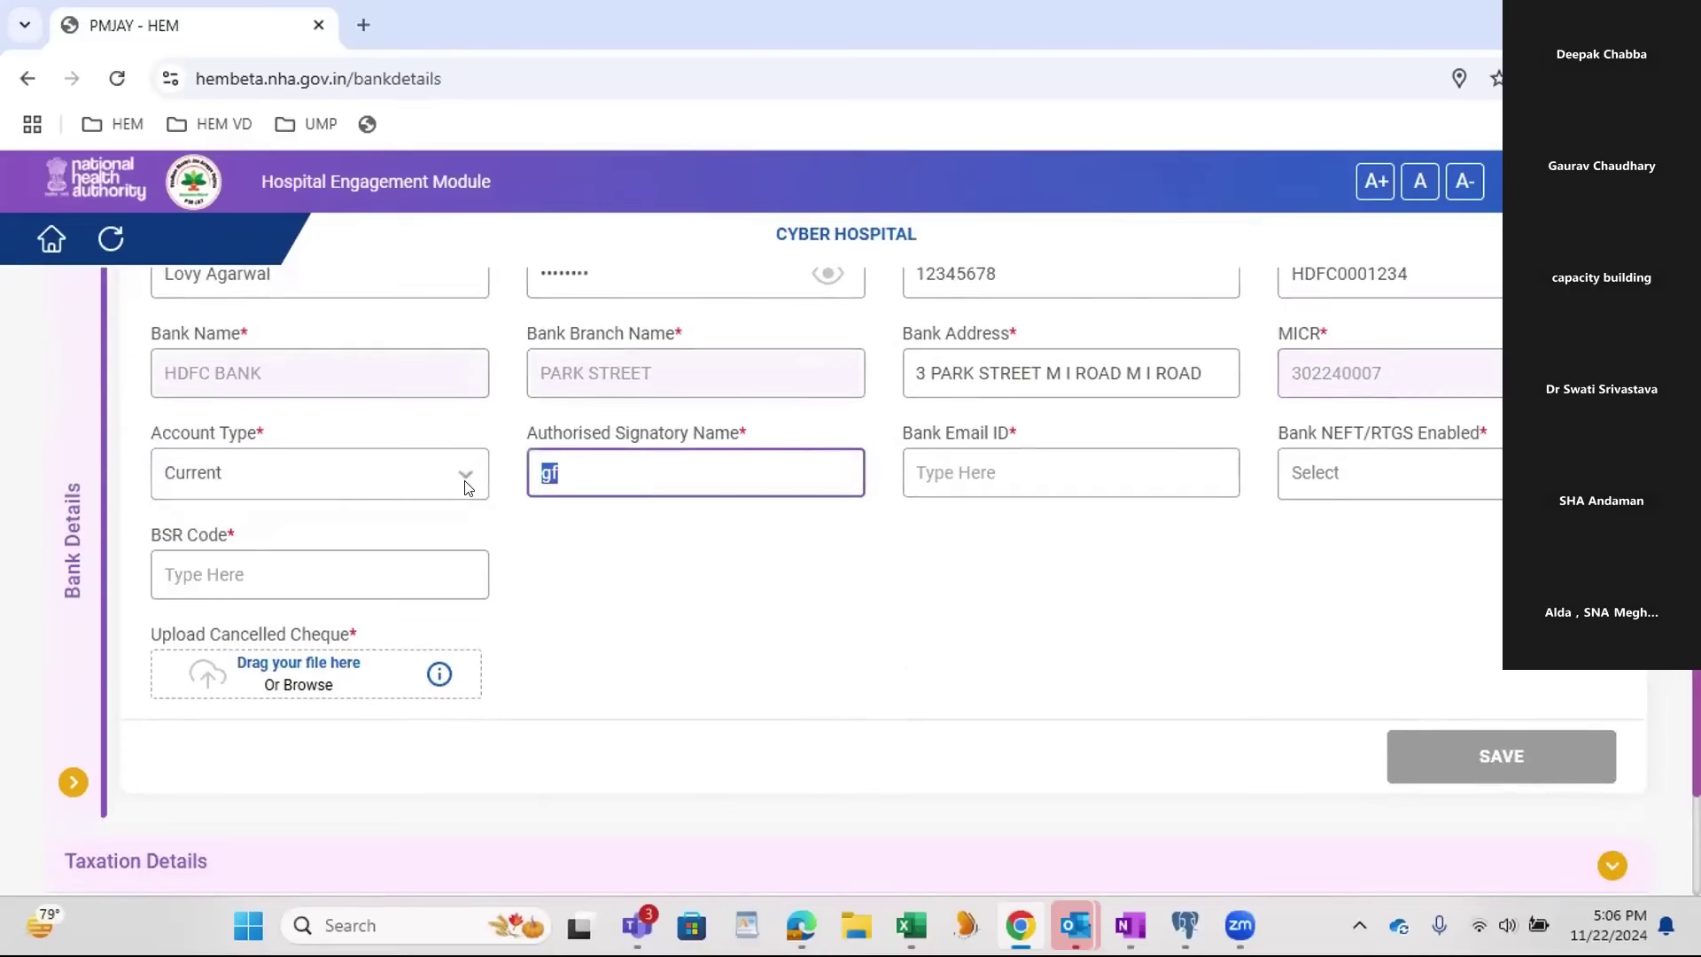
pyautogui.write('lovy')
pyautogui.press('Tab')
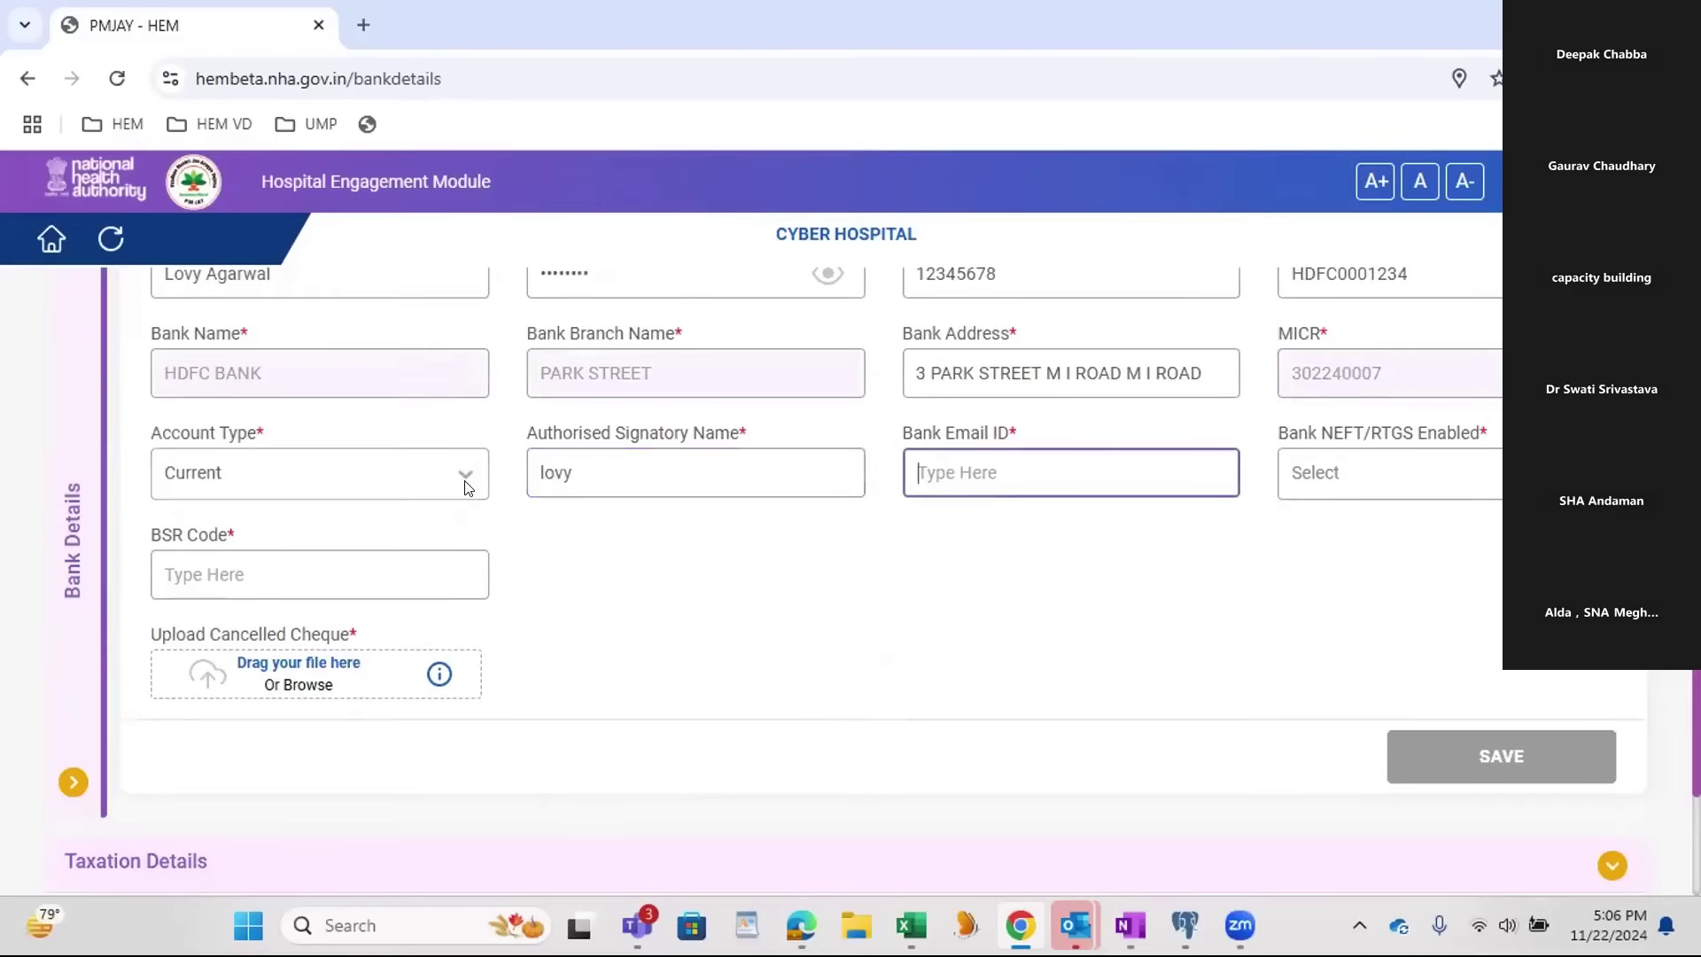
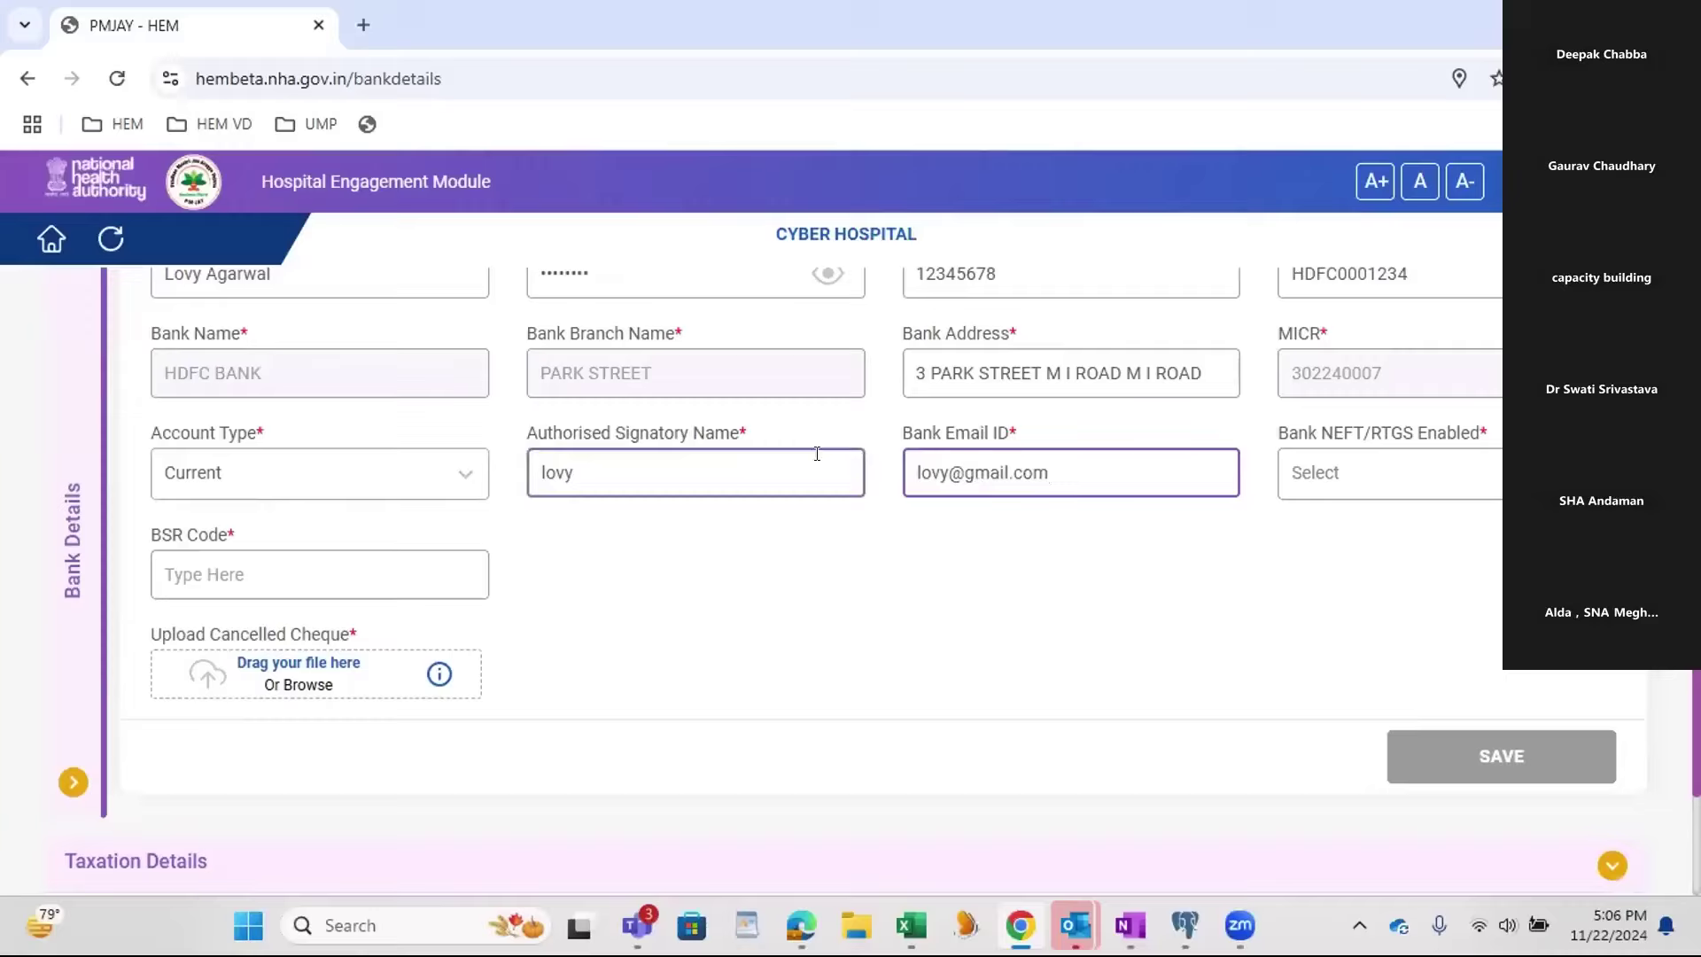
pyautogui.click(1379, 470)
pyautogui.click(1365, 542)
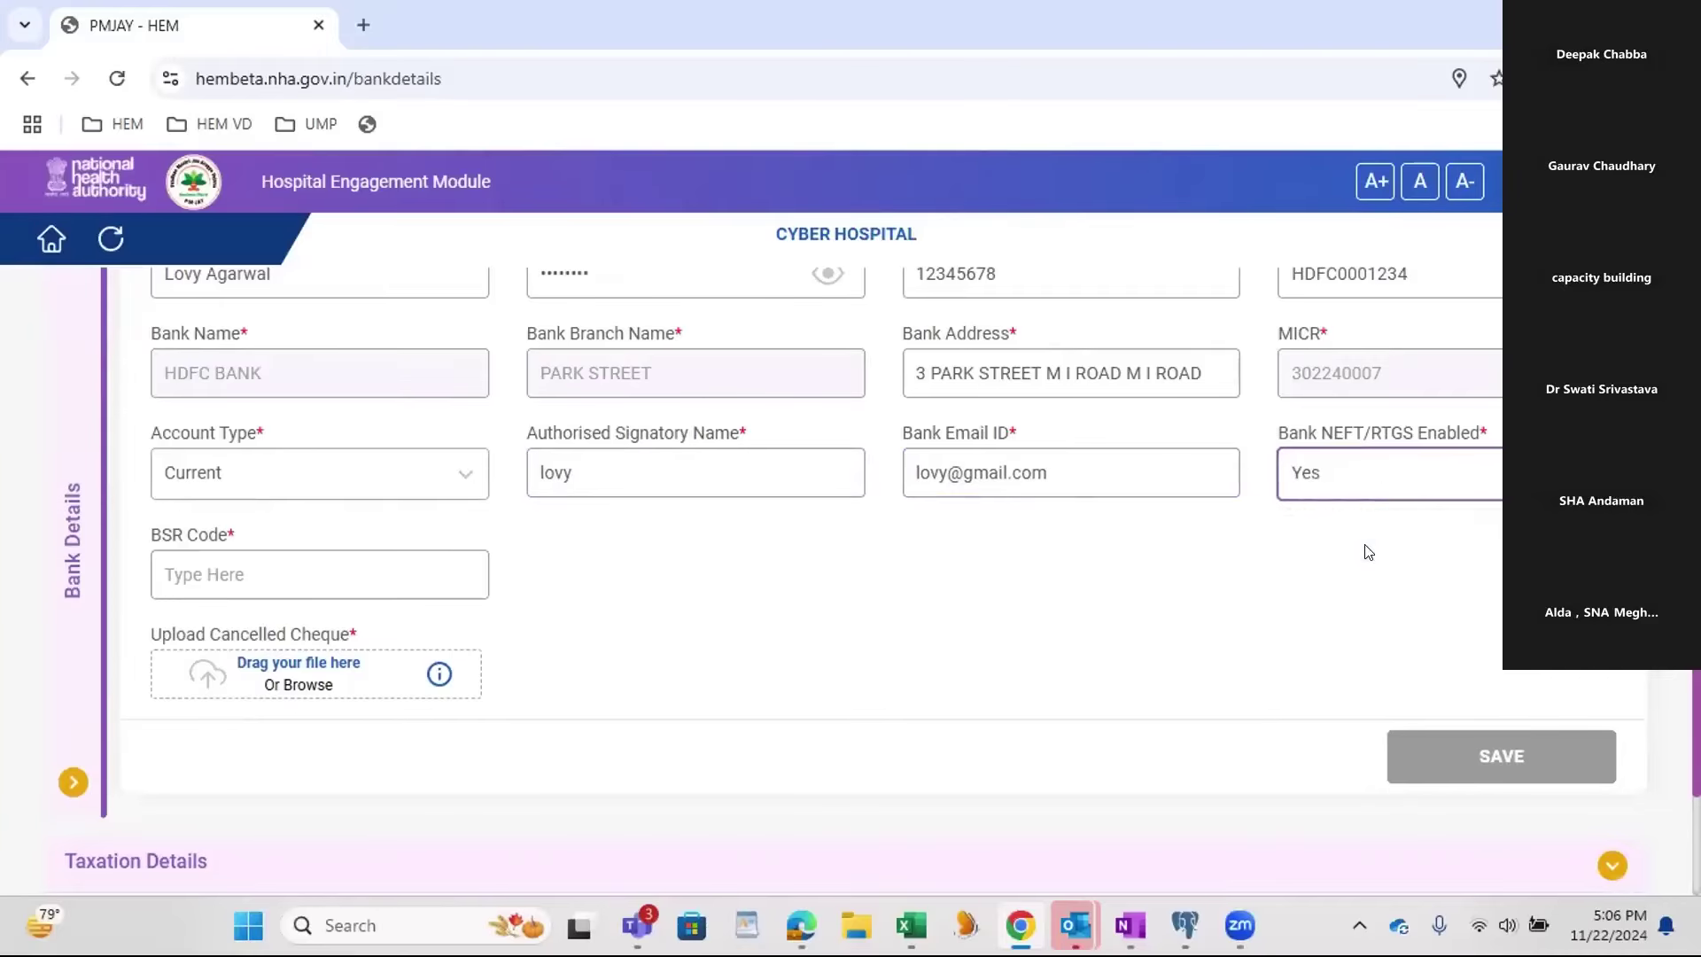
# Enter BSR code 4465675, attach the assessment PDF as cancelled cheque, and save bank details
pyautogui.click(261, 575)
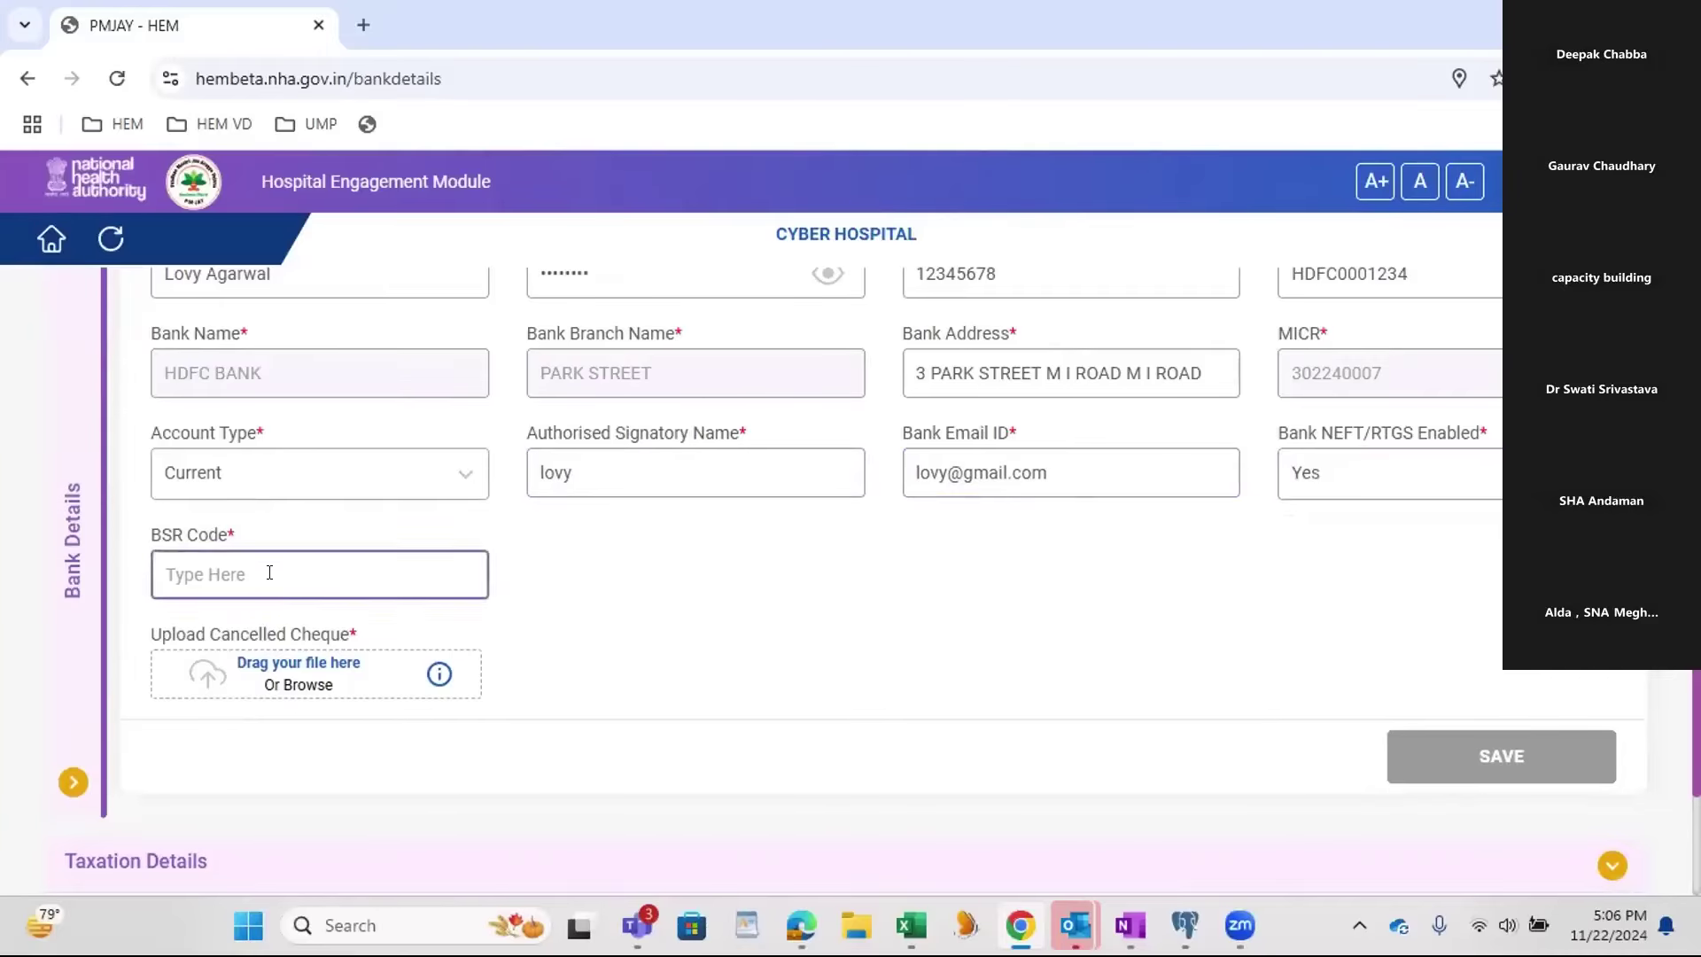
pyautogui.write('4465675')
pyautogui.click(285, 684)
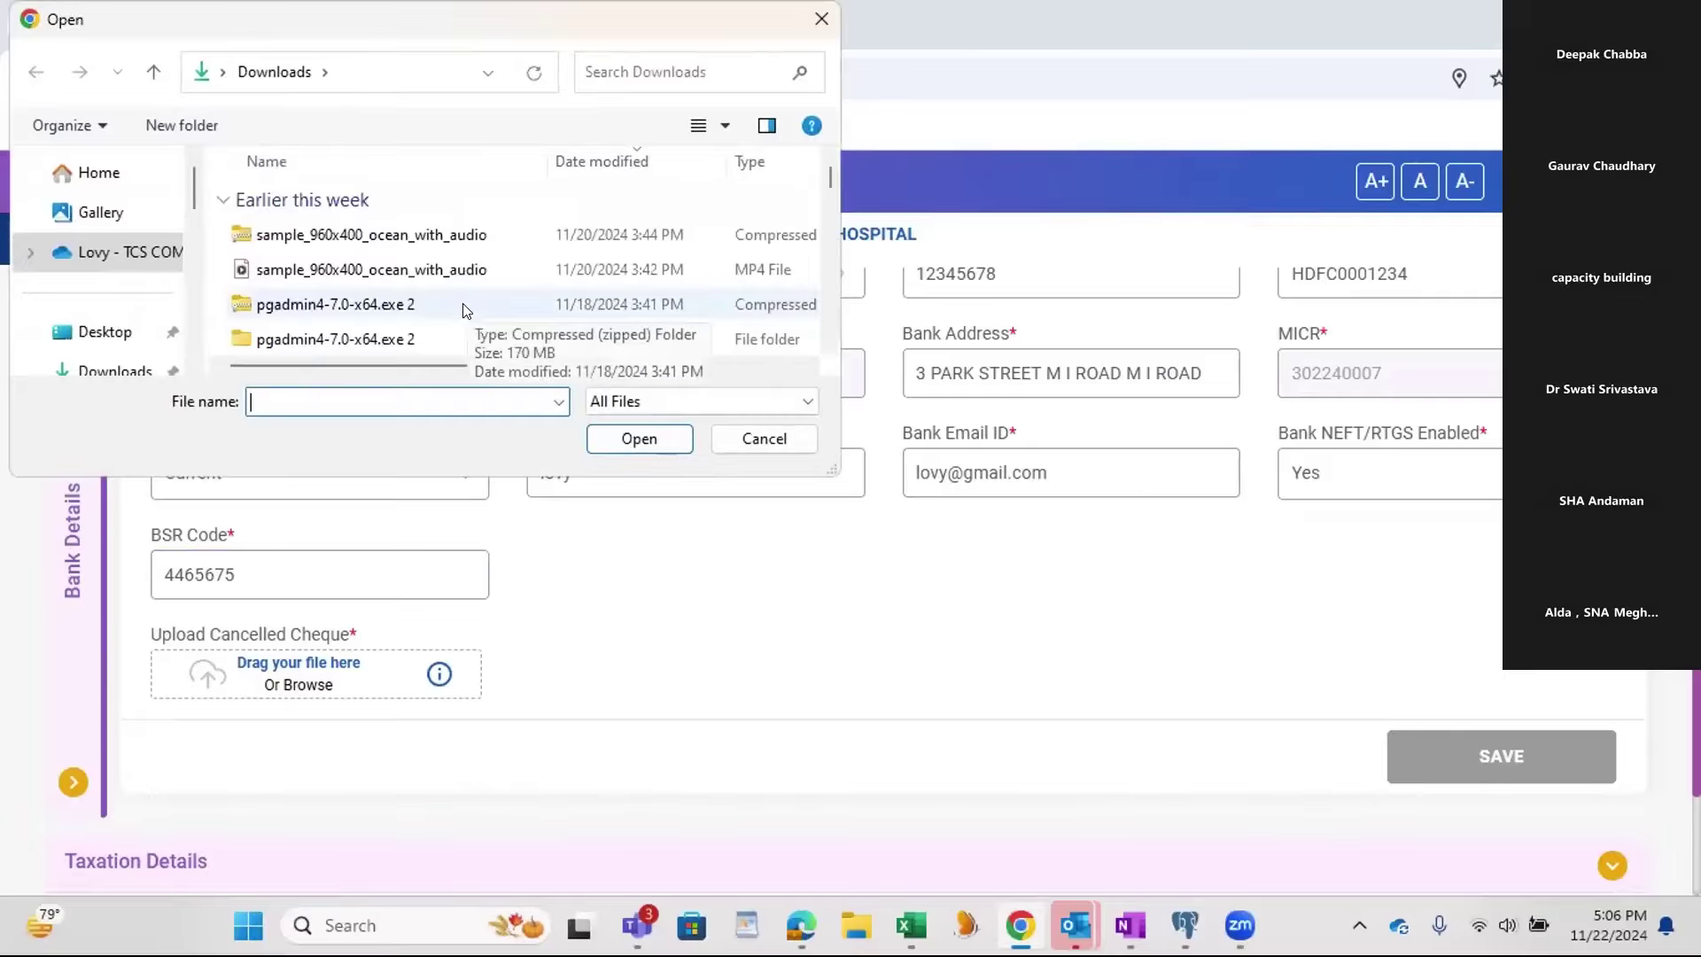
pyautogui.scroll(-3, 460, 312)
pyautogui.scroll(-2, 427, 328)
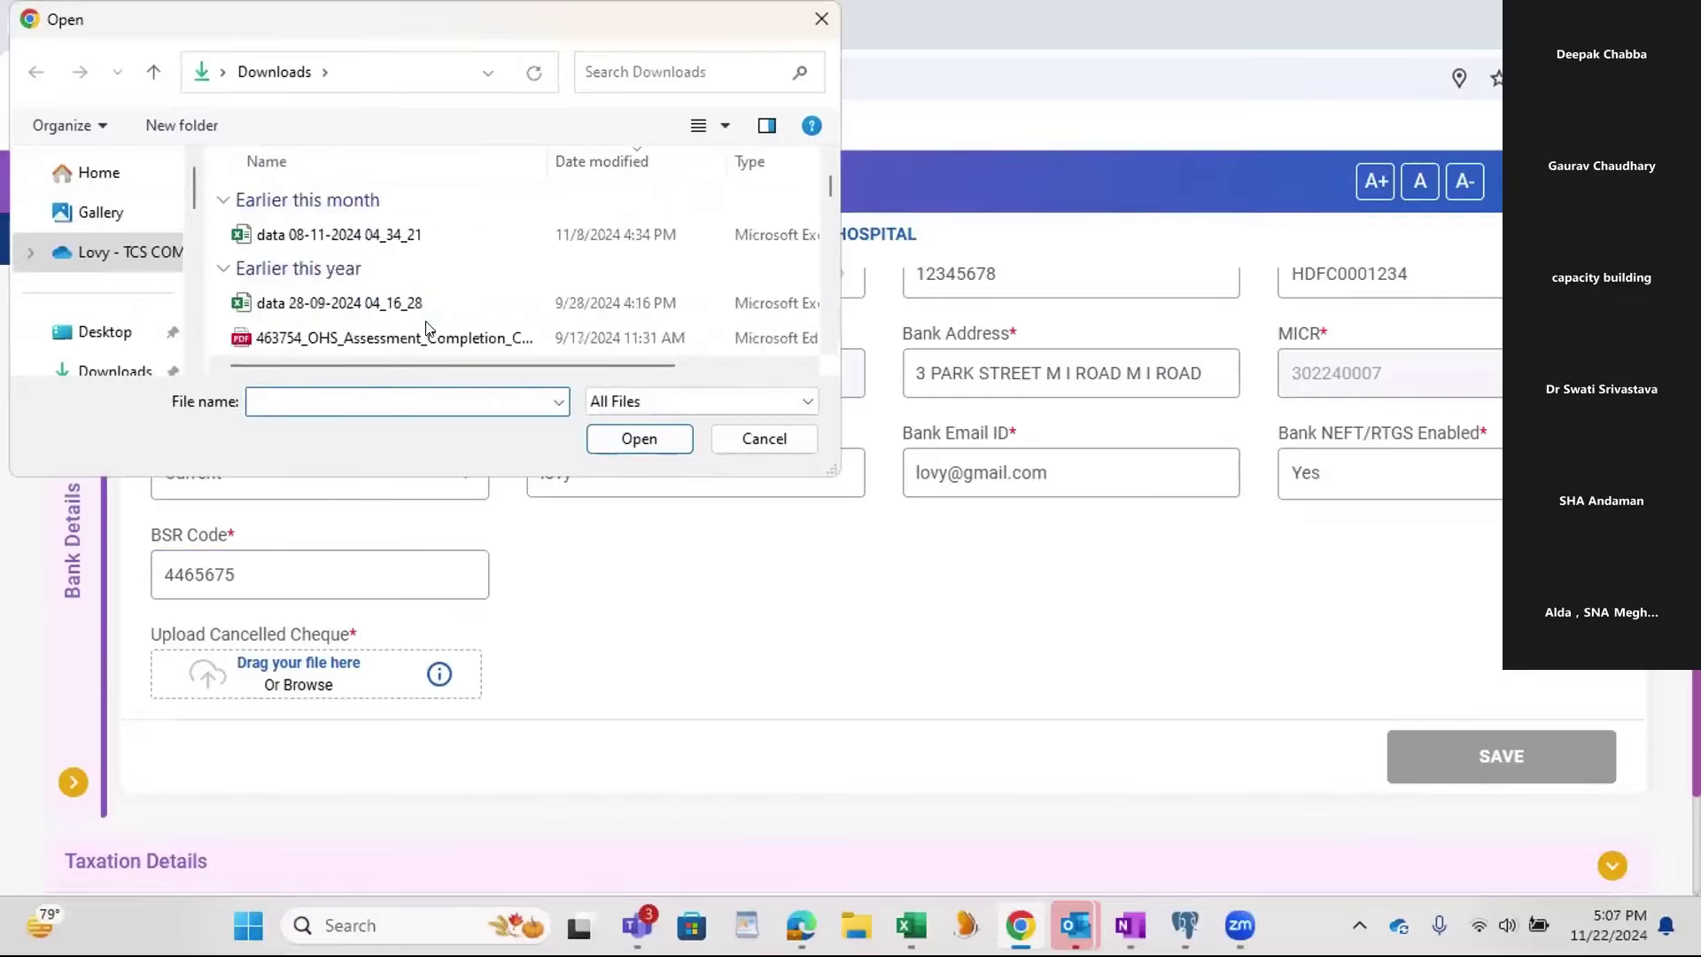
pyautogui.click(430, 335)
pyautogui.click(639, 439)
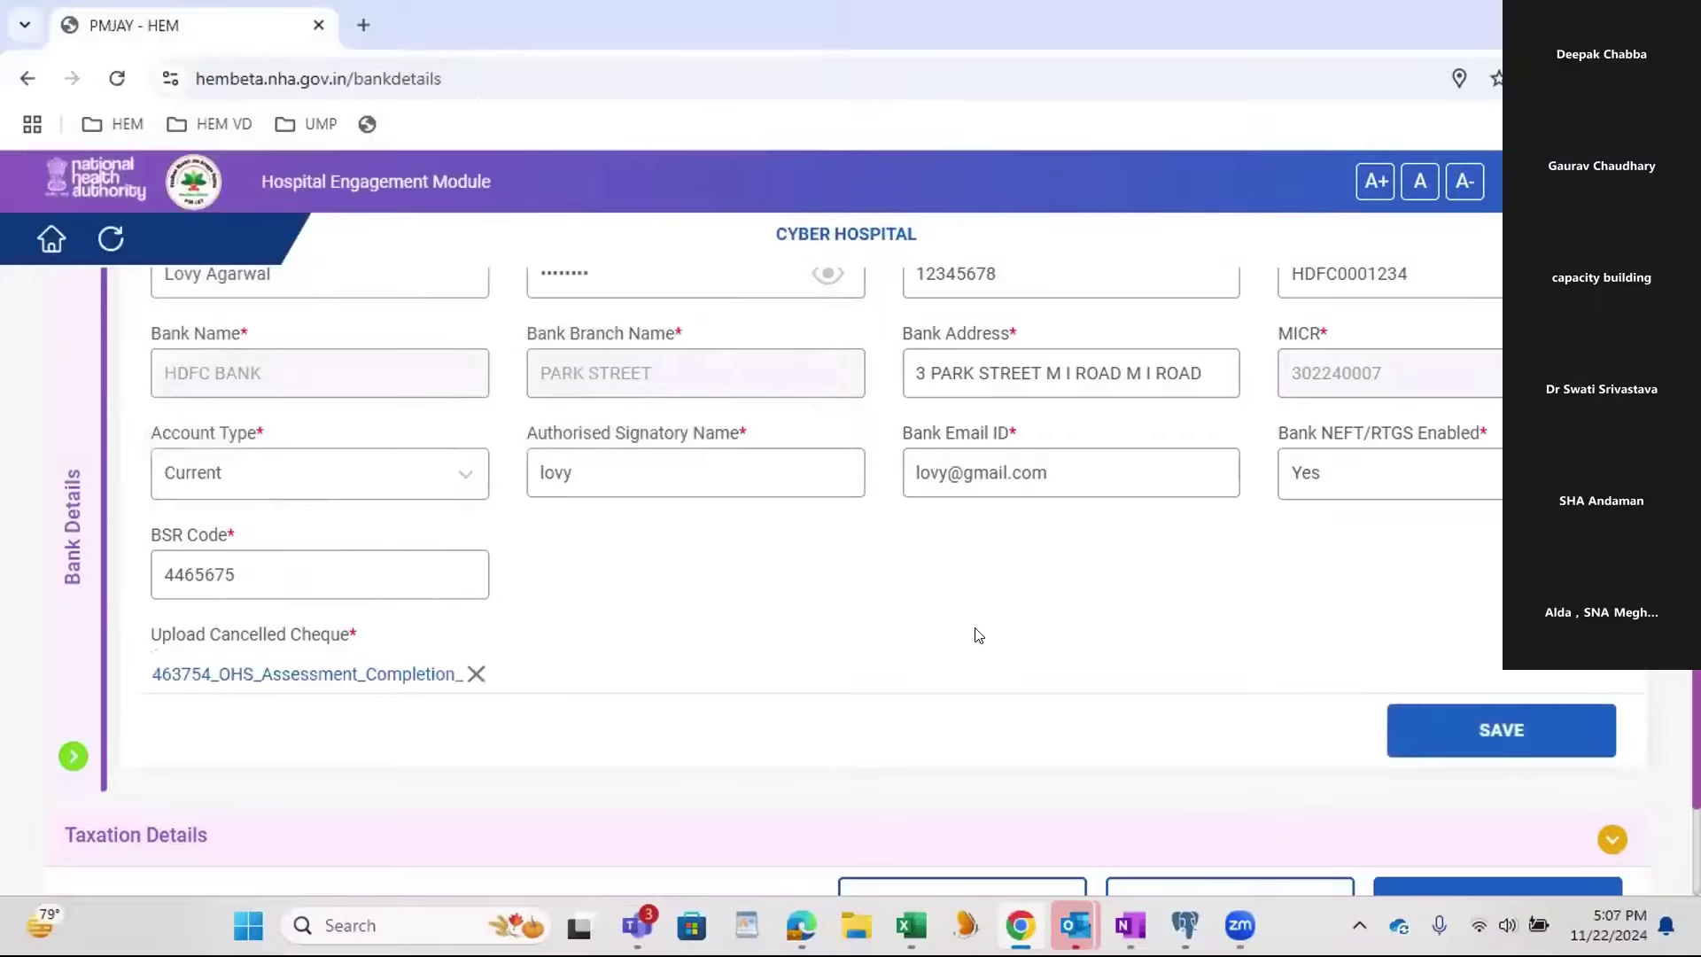
pyautogui.click(1459, 729)
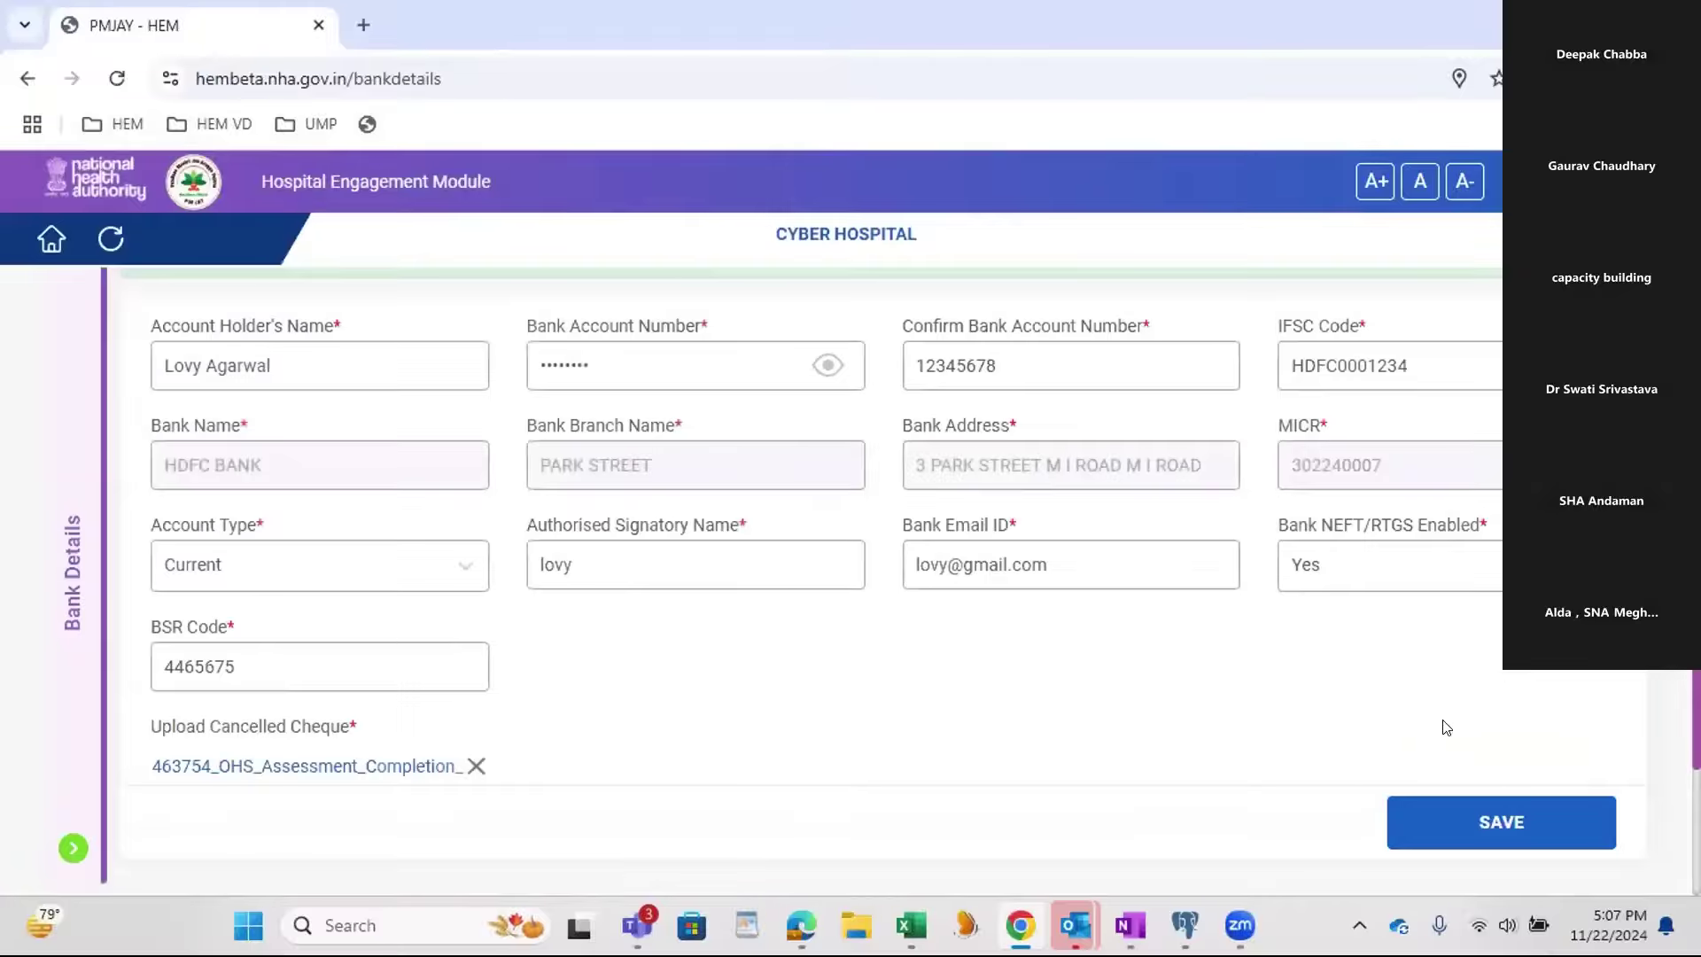
pyautogui.scroll(-1, 1446, 728)
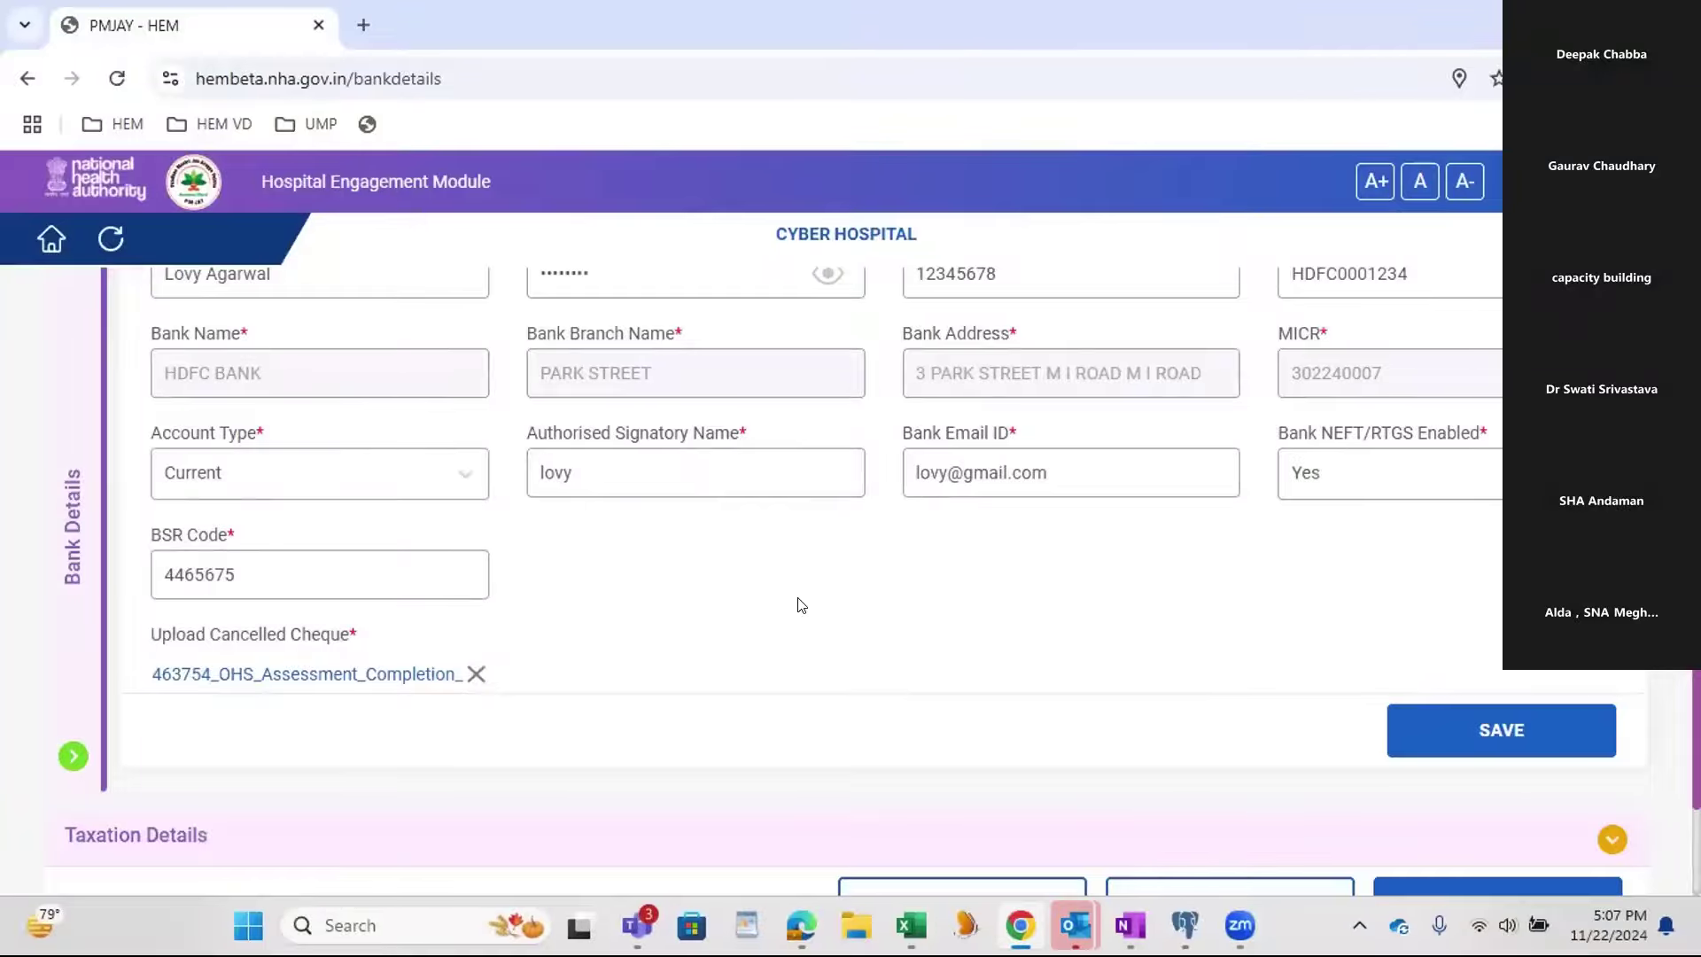
pyautogui.scroll(-2, 720, 615)
pyautogui.click(646, 680)
# Fill in the PAN number and name on PAN card, then paste the TAN number from the notes
pyautogui.scroll(2, 627, 672)
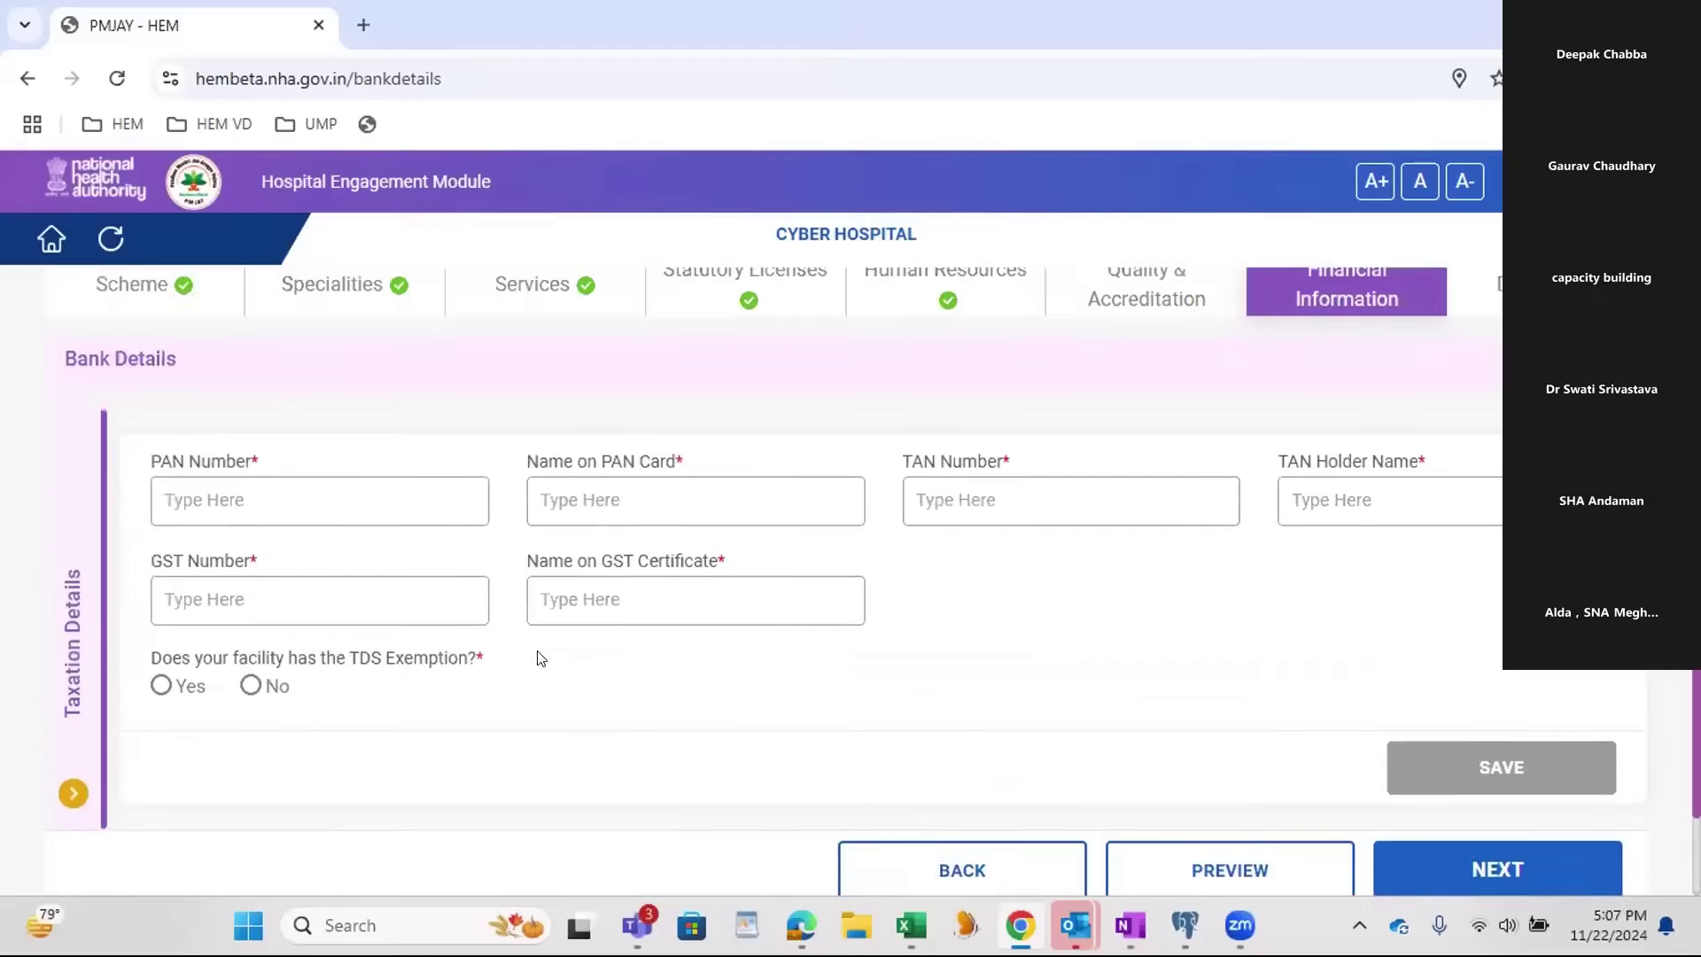
pyautogui.click(270, 495)
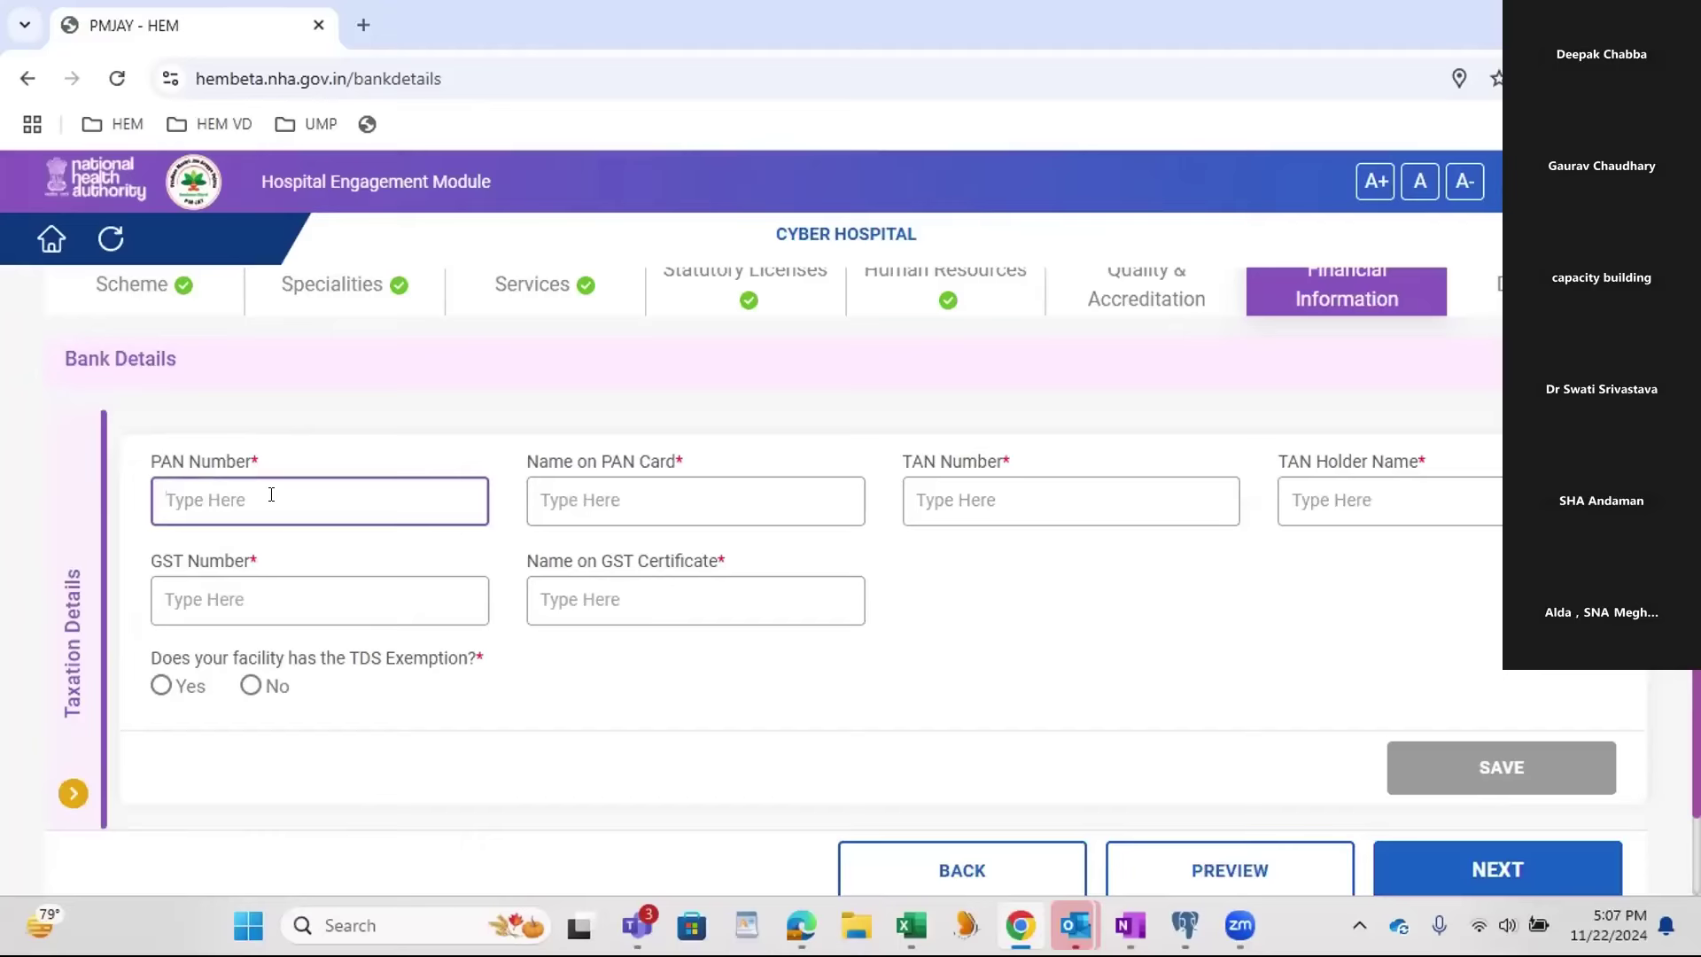
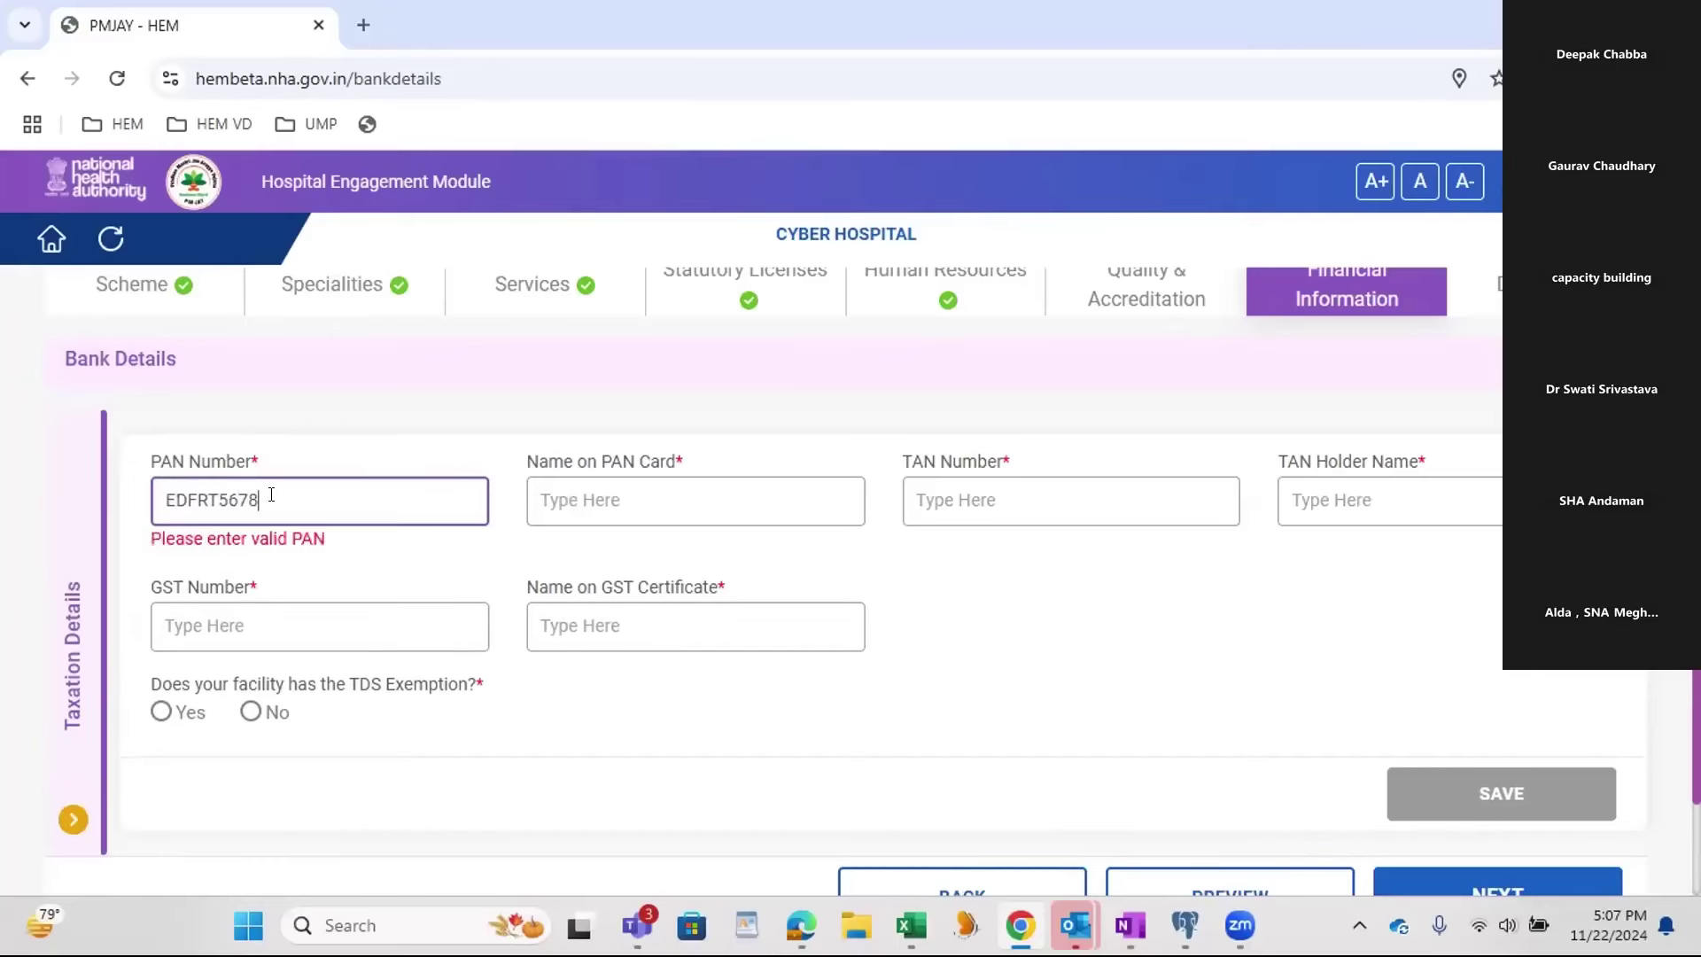
pyautogui.press('Tab')
pyautogui.write('Lovy')
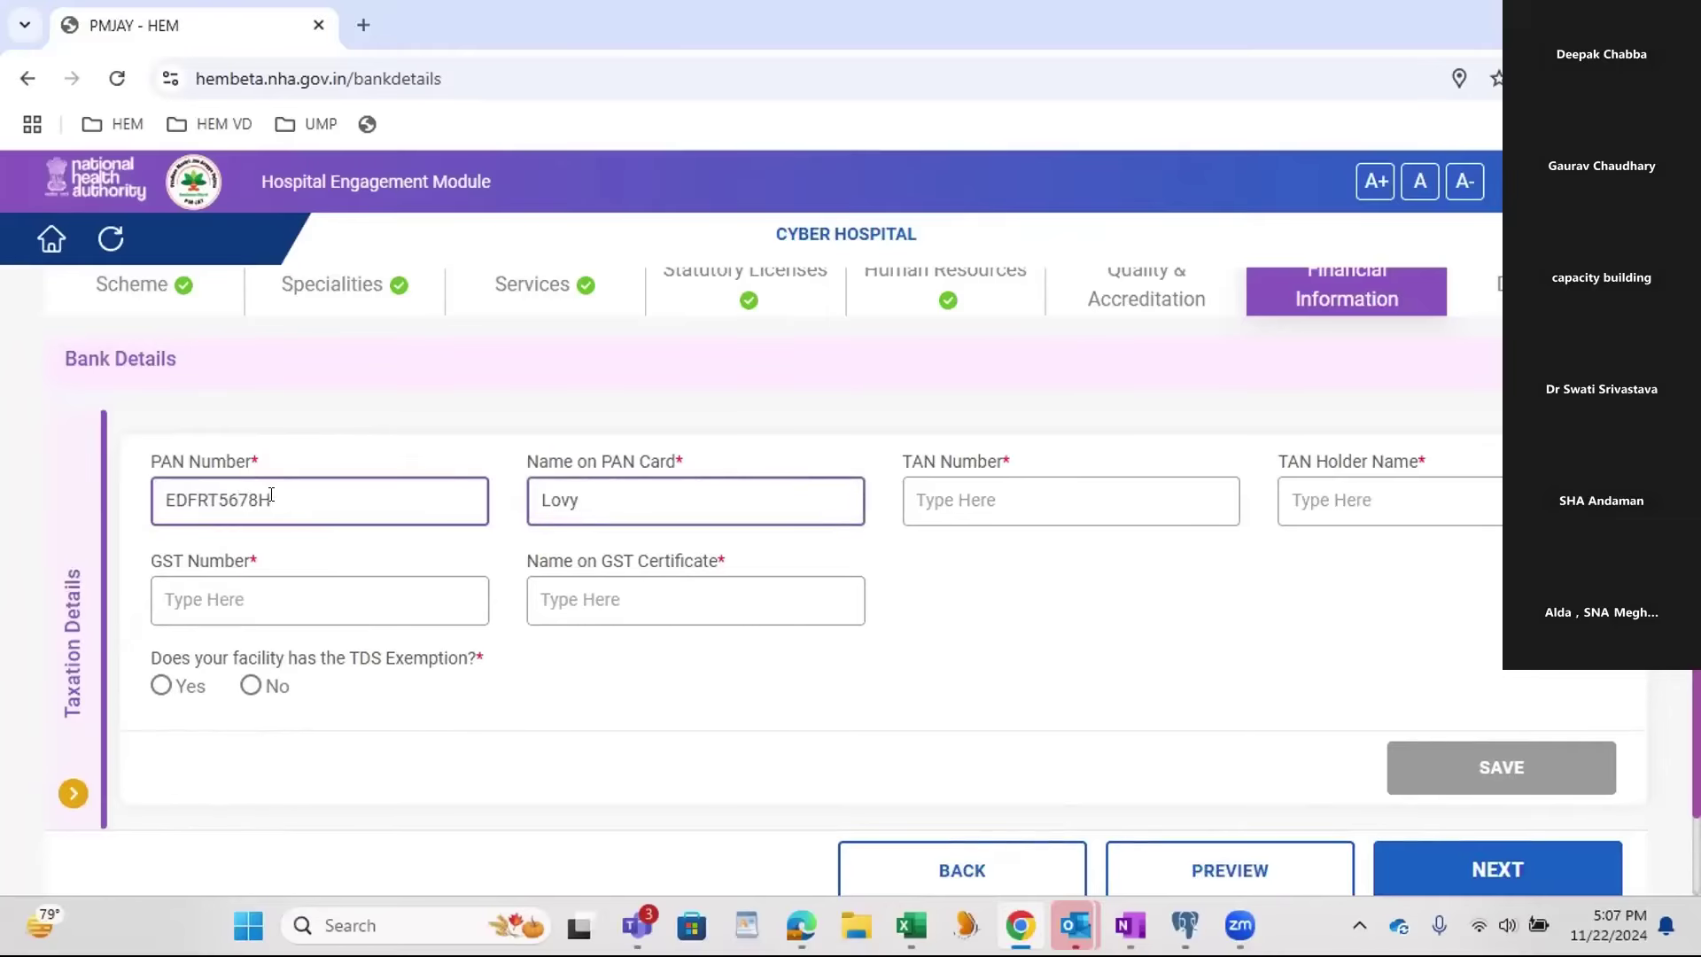
pyautogui.press('Tab')
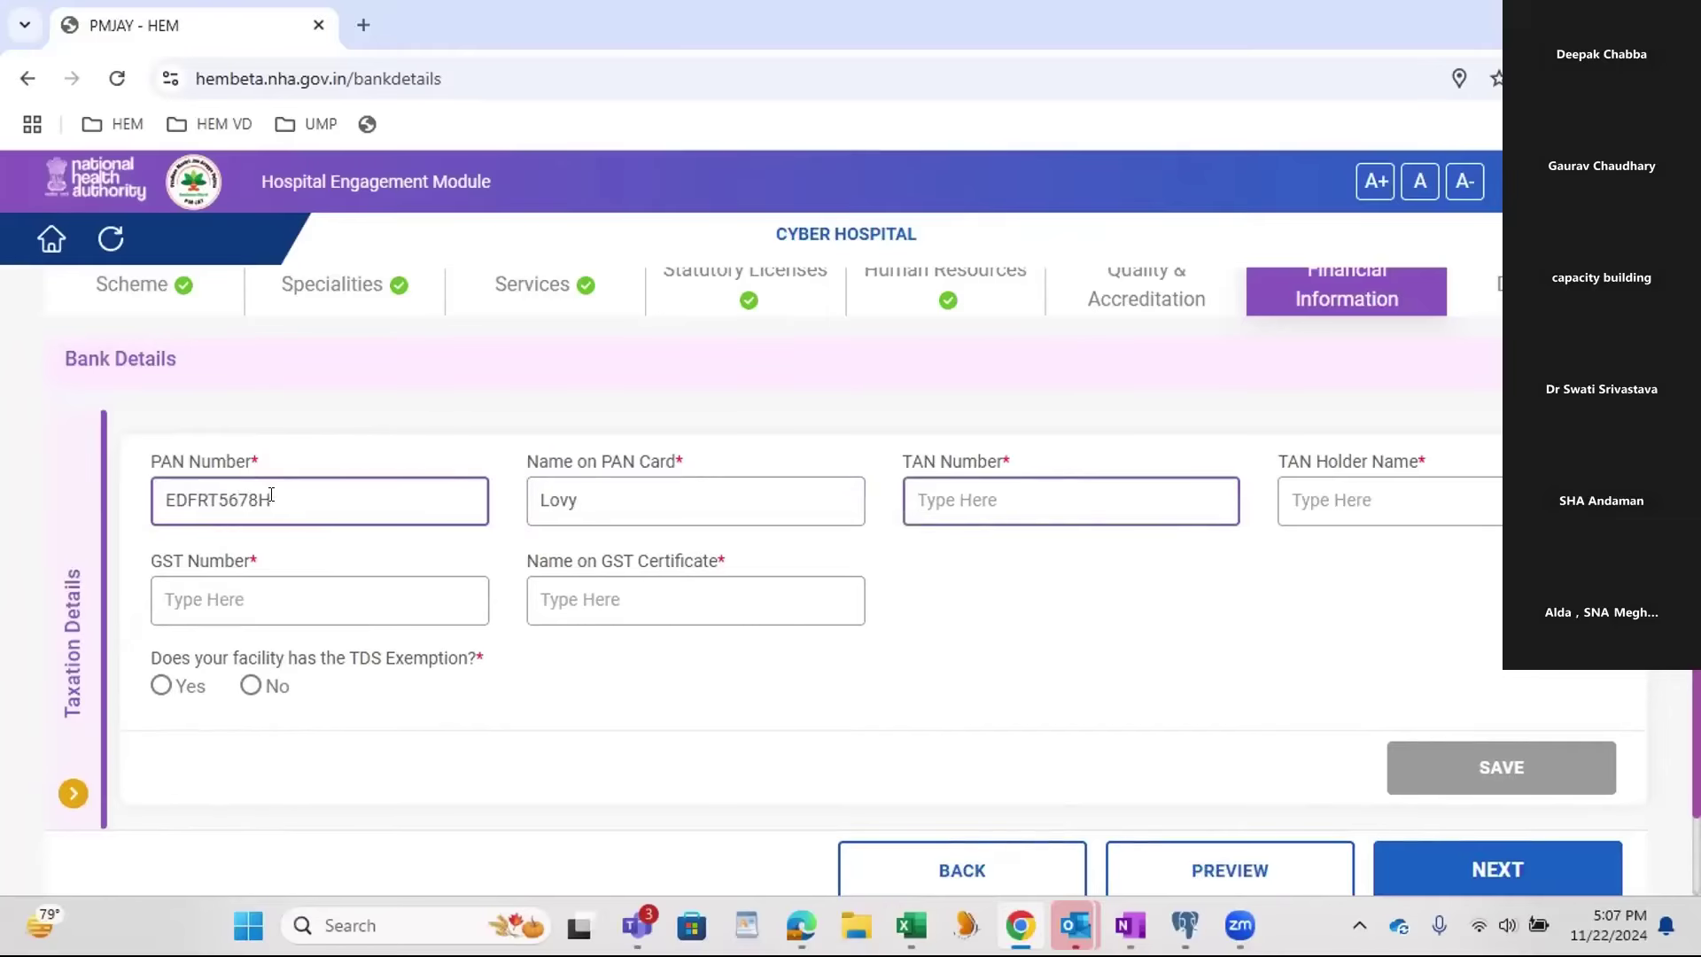
pyautogui.hotkey('alt', 'Tab')
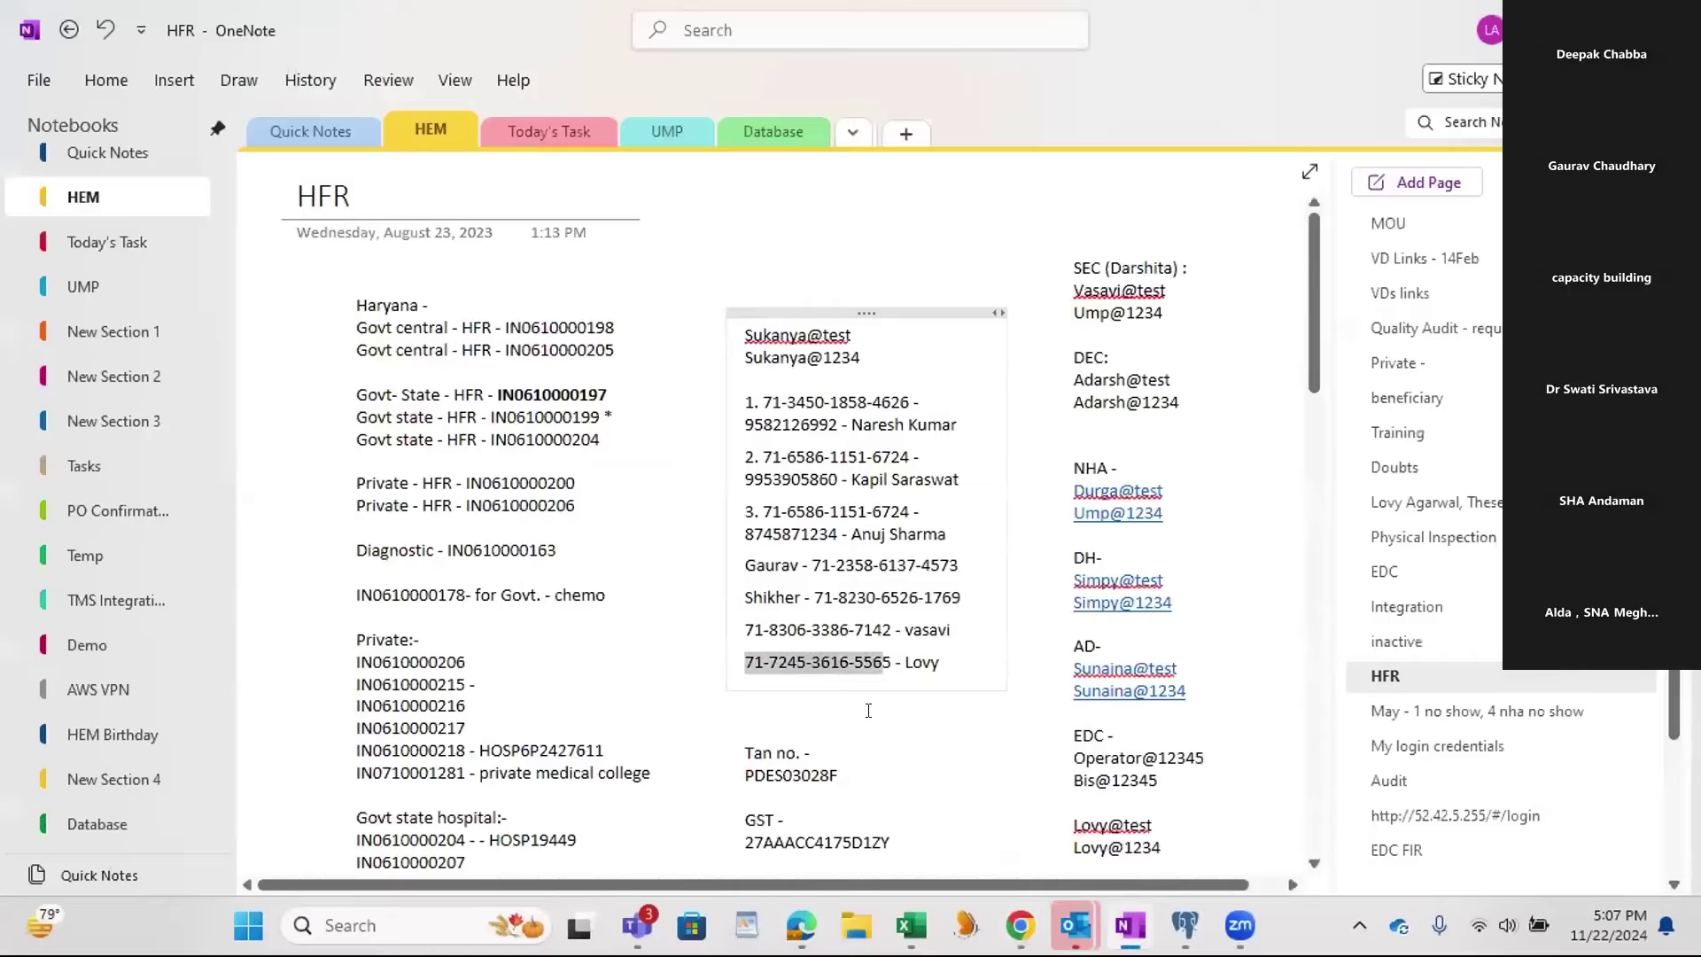
pyautogui.doubleClick(822, 775)
pyautogui.hotkey('ctrl', 'c')
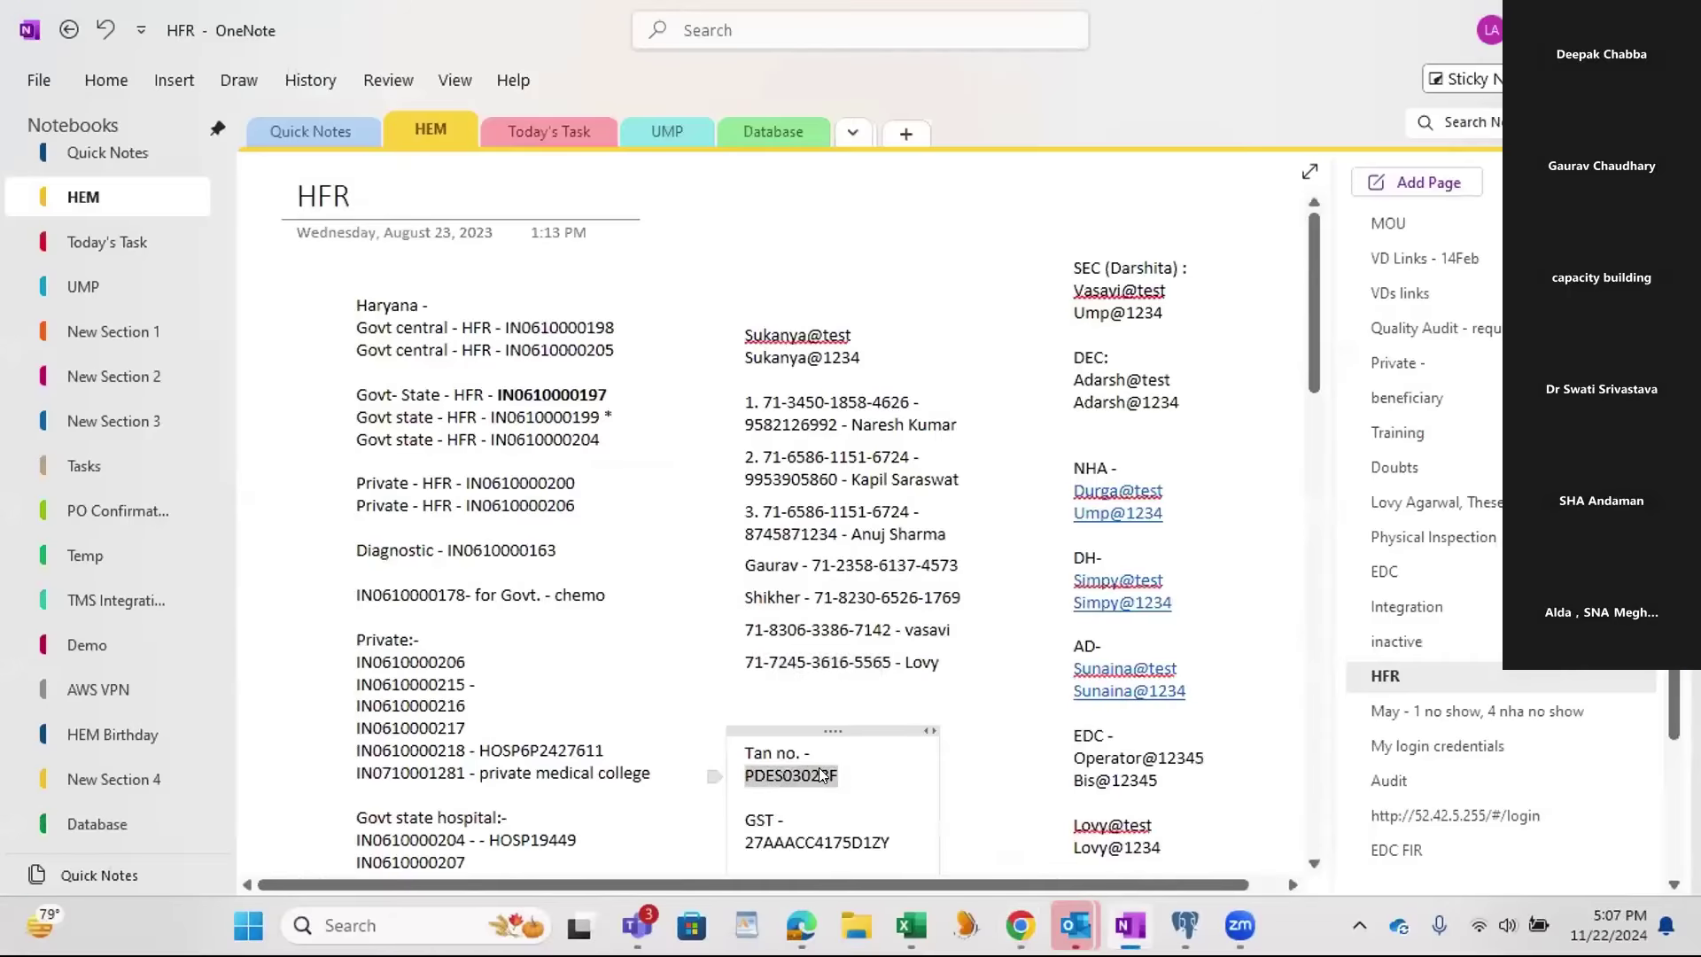
pyautogui.hotkey('alt', 'Tab')
pyautogui.hotkey('ctrl', 'v')
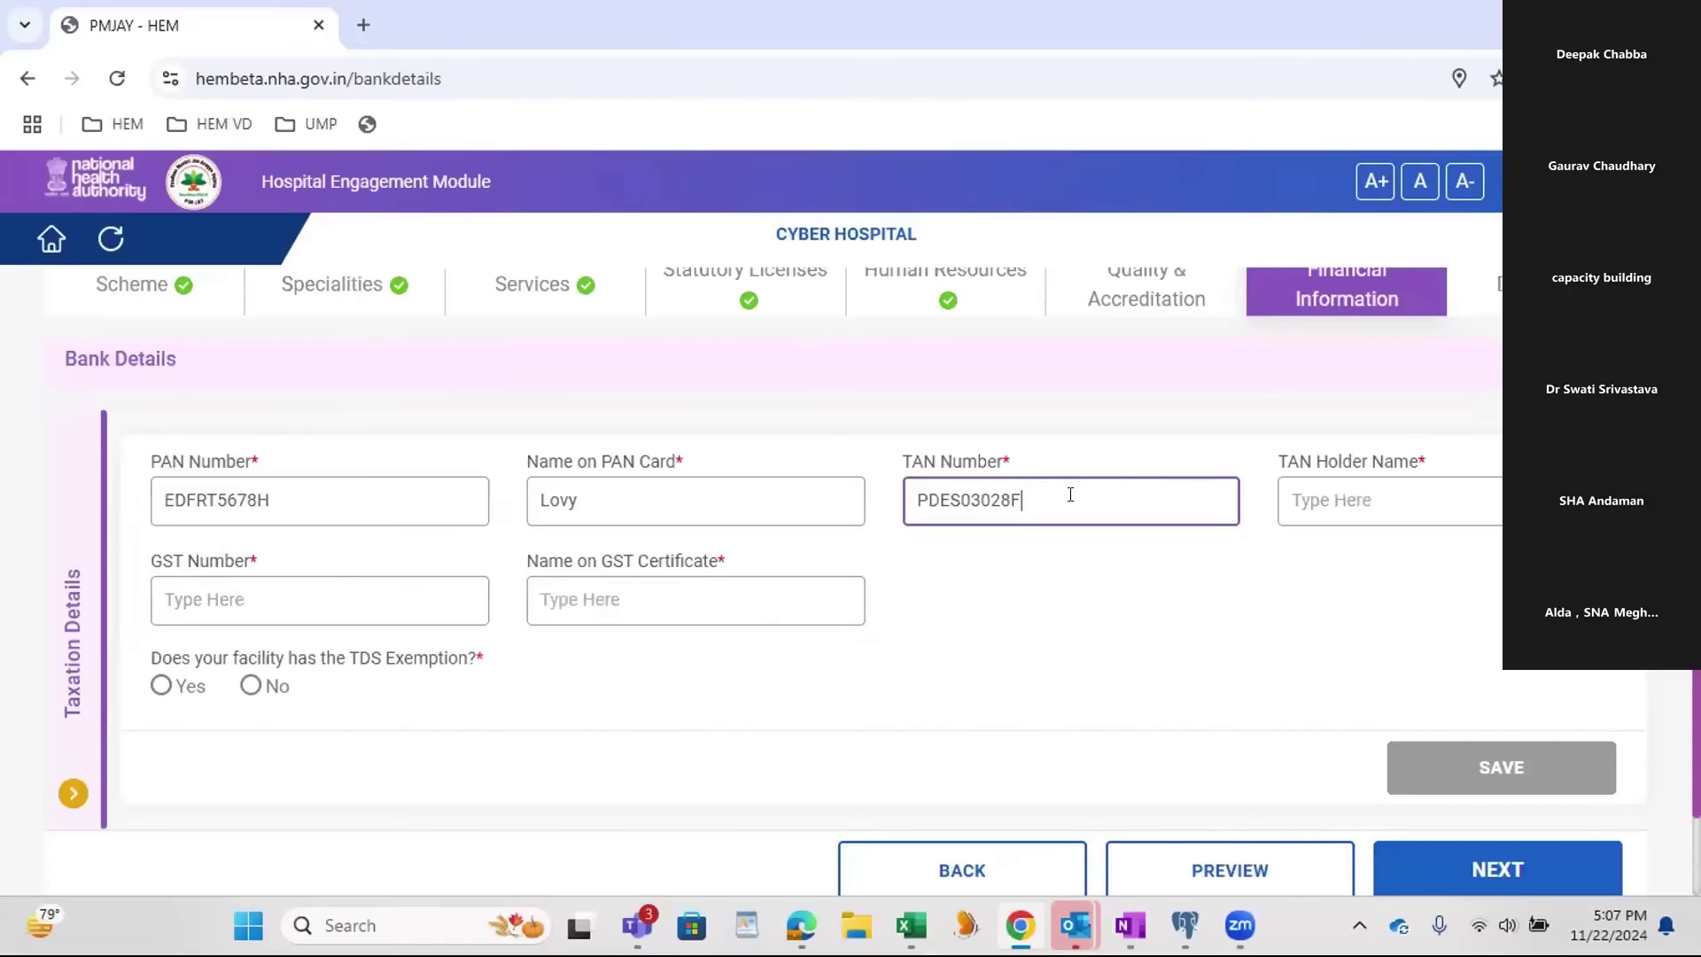
pyautogui.click(1315, 495)
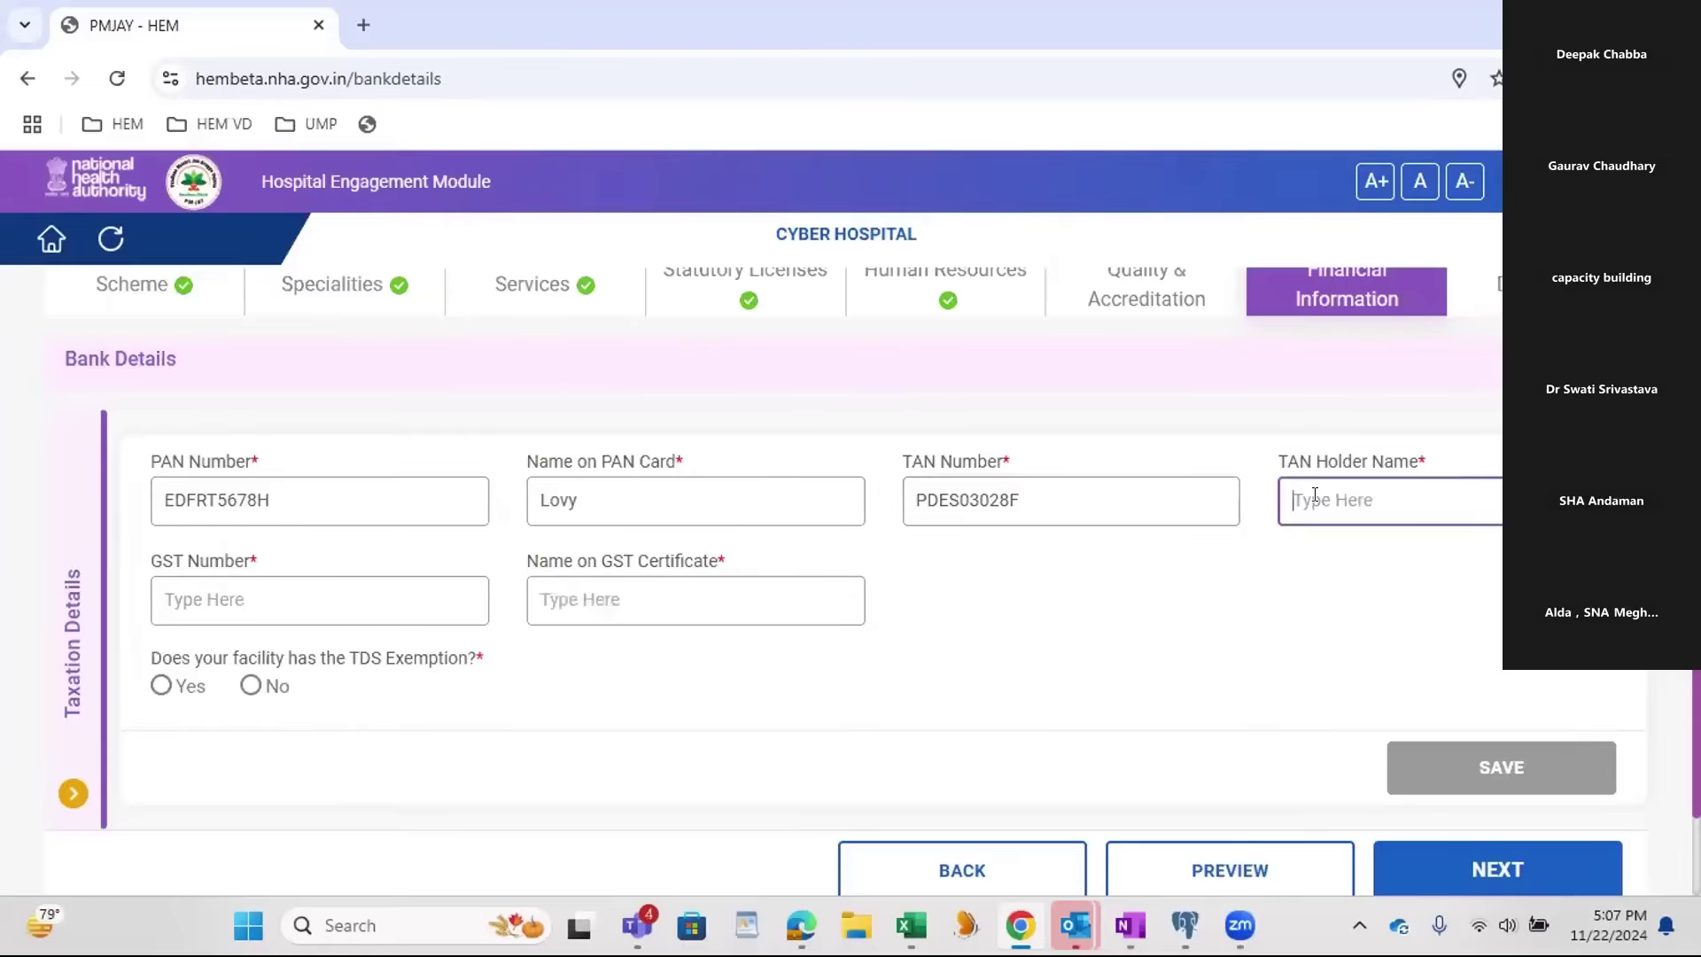
pyautogui.write('xyz')
pyautogui.press('Tab')
pyautogui.hotkey('alt', 'Tab')
pyautogui.scroll(-1, 749, 590)
pyautogui.doubleClick(759, 556)
pyautogui.hotkey('ctrl', 'c')
pyautogui.hotkey('alt', 'Tab')
pyautogui.hotkey('ctrl', 'v')
# Enter 'gst name' as the GST certificate name and declare no TDS exemption
pyautogui.click(595, 598)
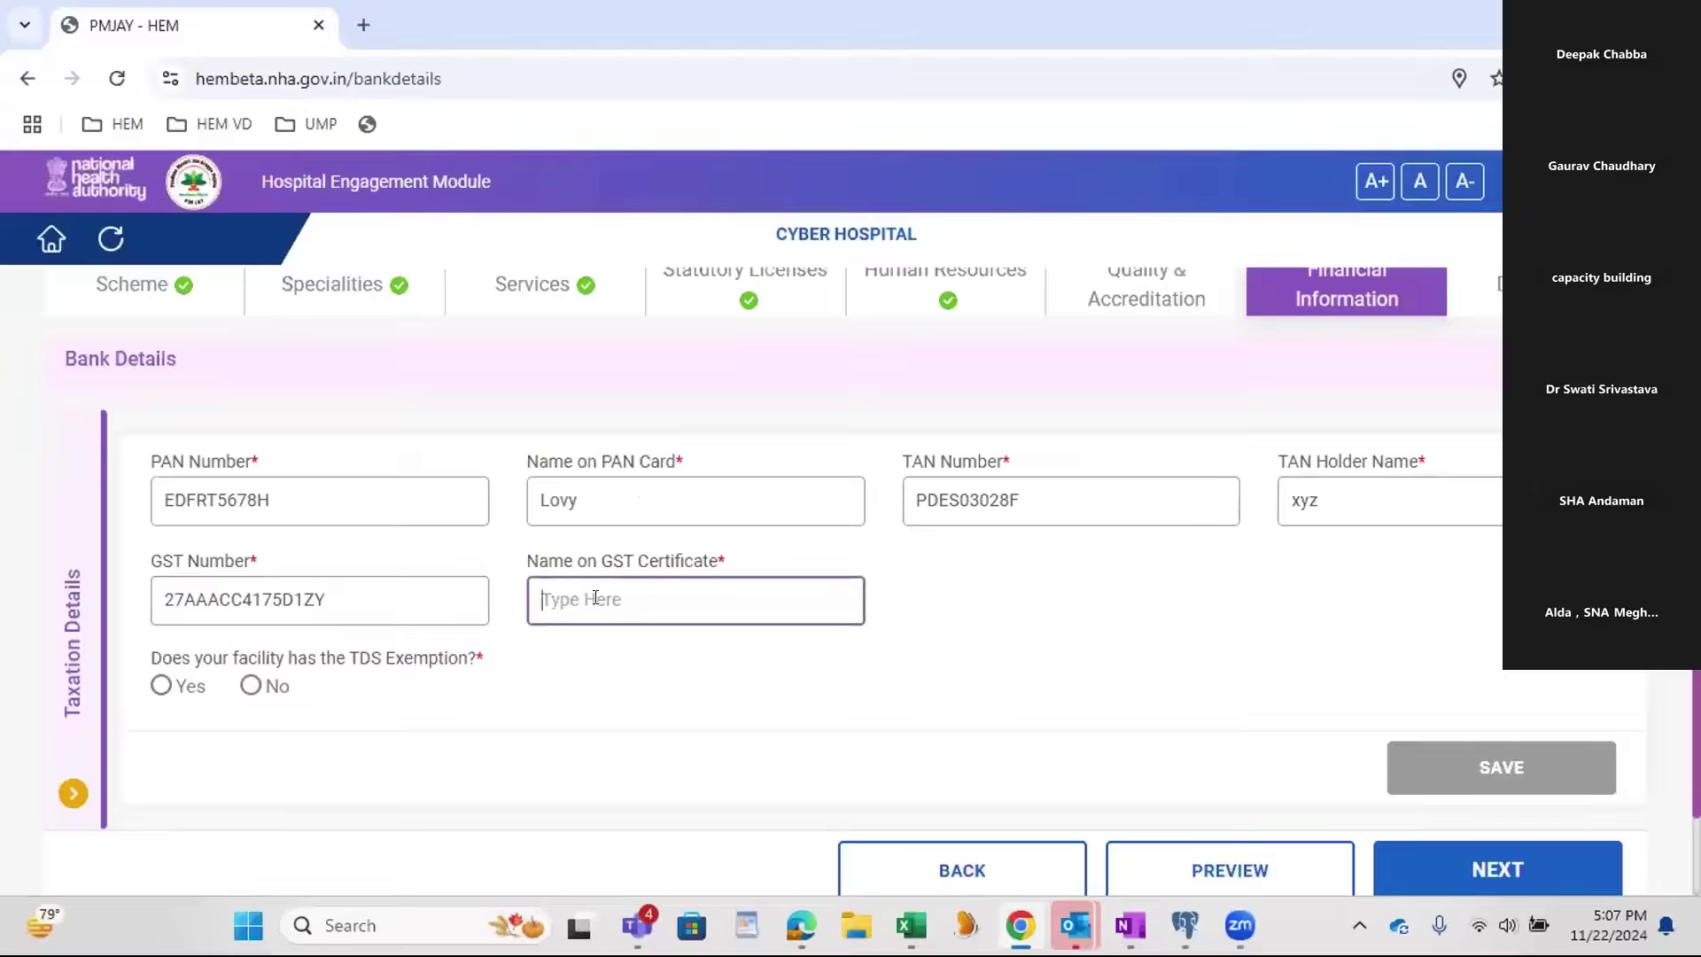
pyautogui.write('gst name')
pyautogui.scroll(-1, 370, 684)
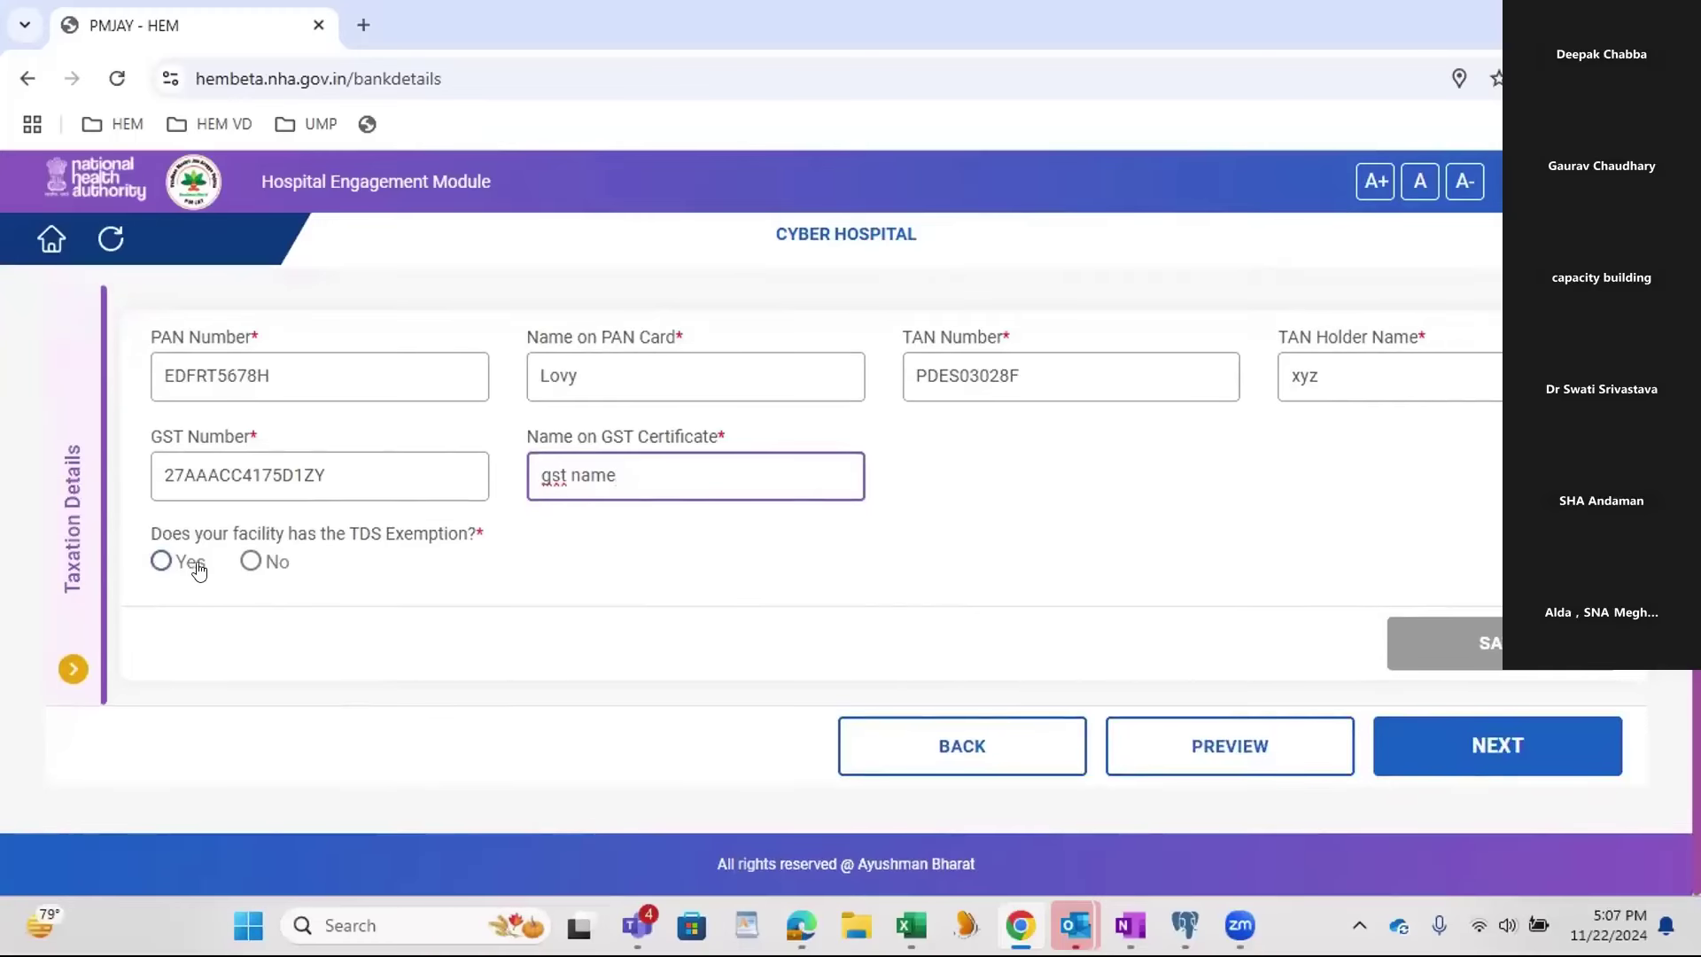
pyautogui.click(250, 561)
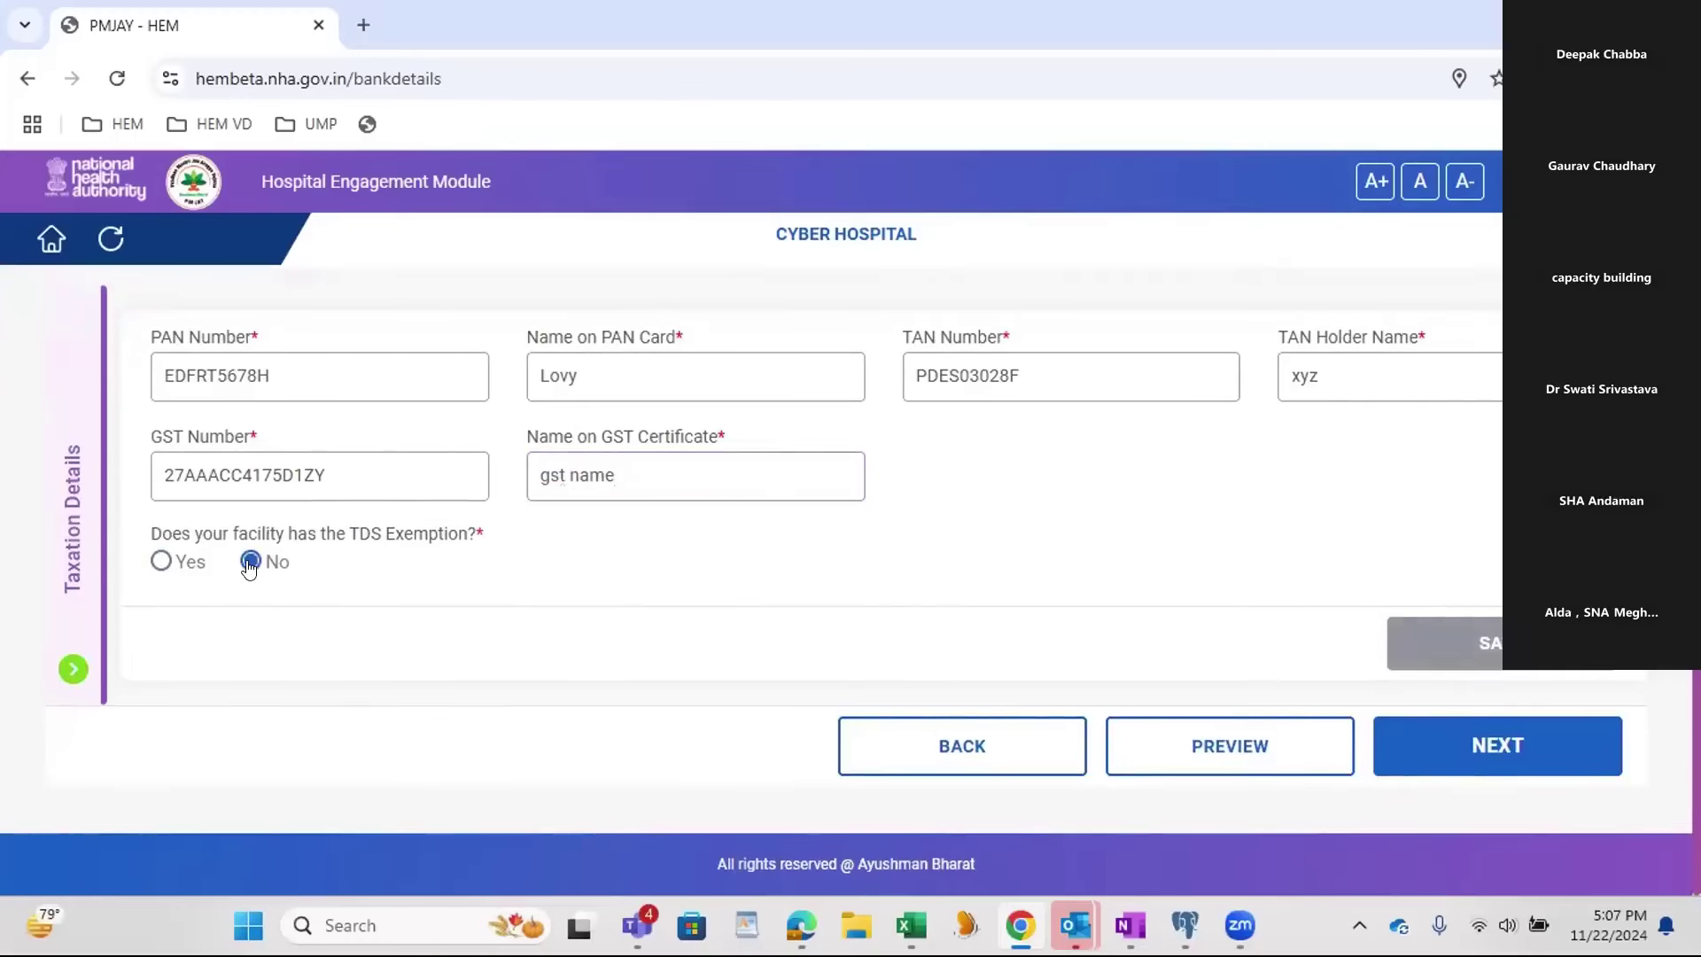
# Declare a TDS exemption via 17(2) B Form with TDS rates 5 and 5 and certificate number 56
pyautogui.click(159, 563)
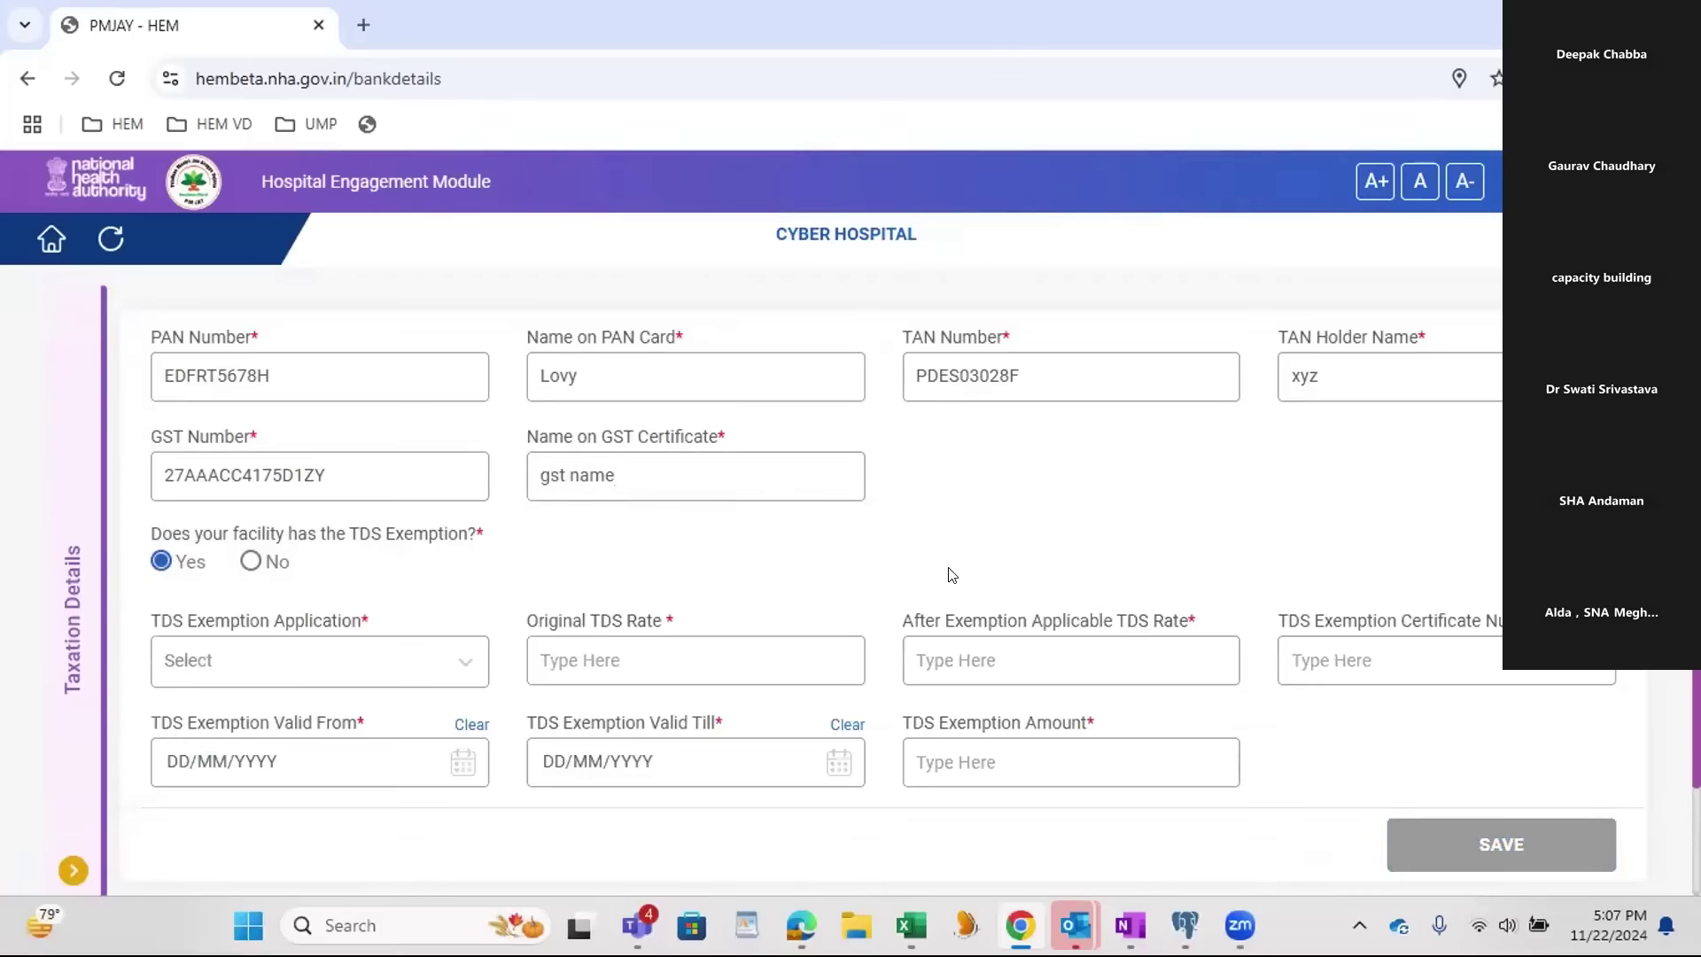
pyautogui.scroll(-1, 710, 470)
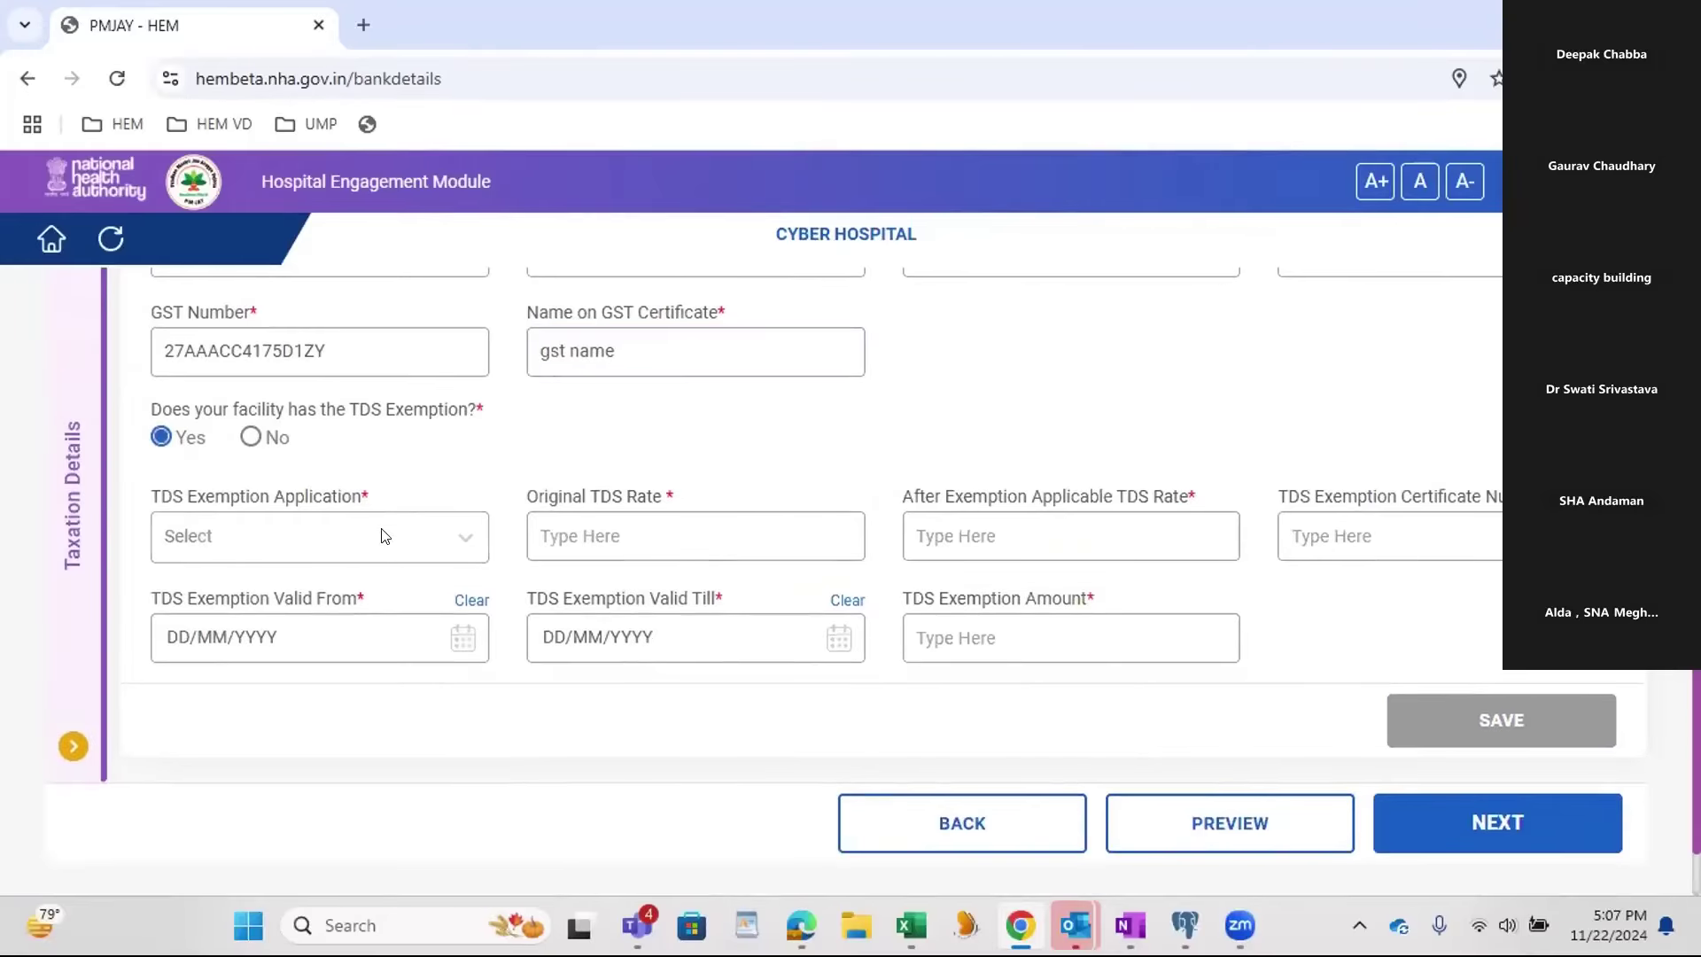
pyautogui.click(383, 535)
pyautogui.click(304, 599)
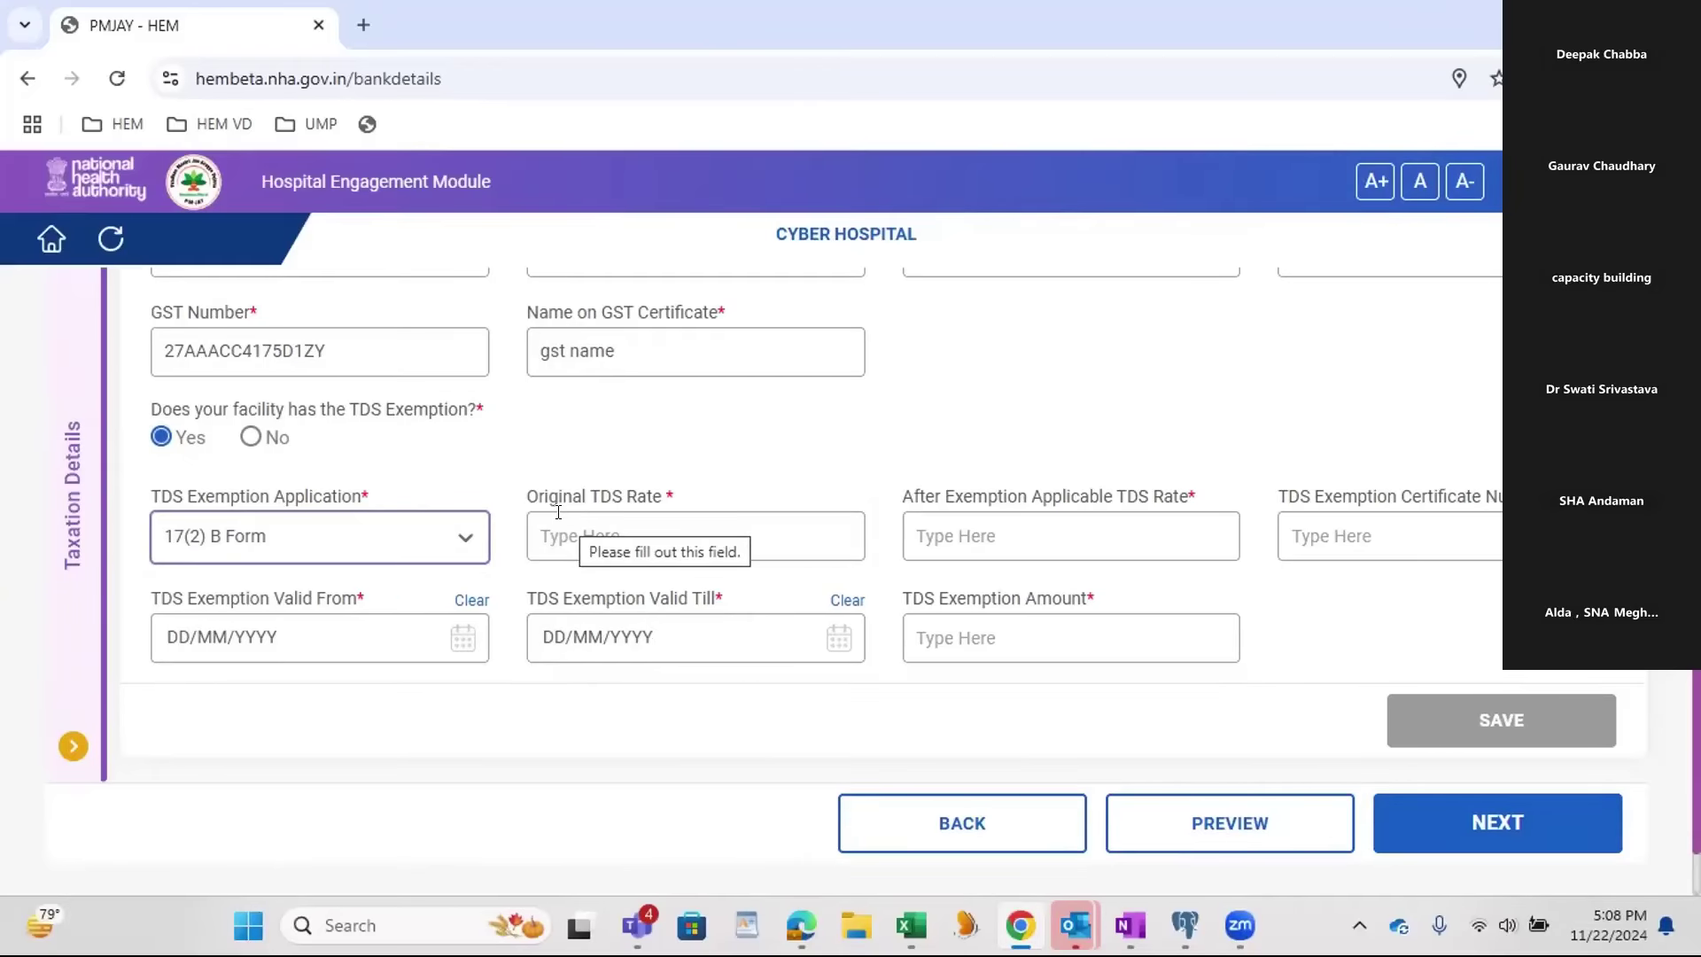
pyautogui.click(565, 526)
pyautogui.write('5')
pyautogui.click(1055, 522)
pyautogui.write('5')
pyautogui.click(1286, 529)
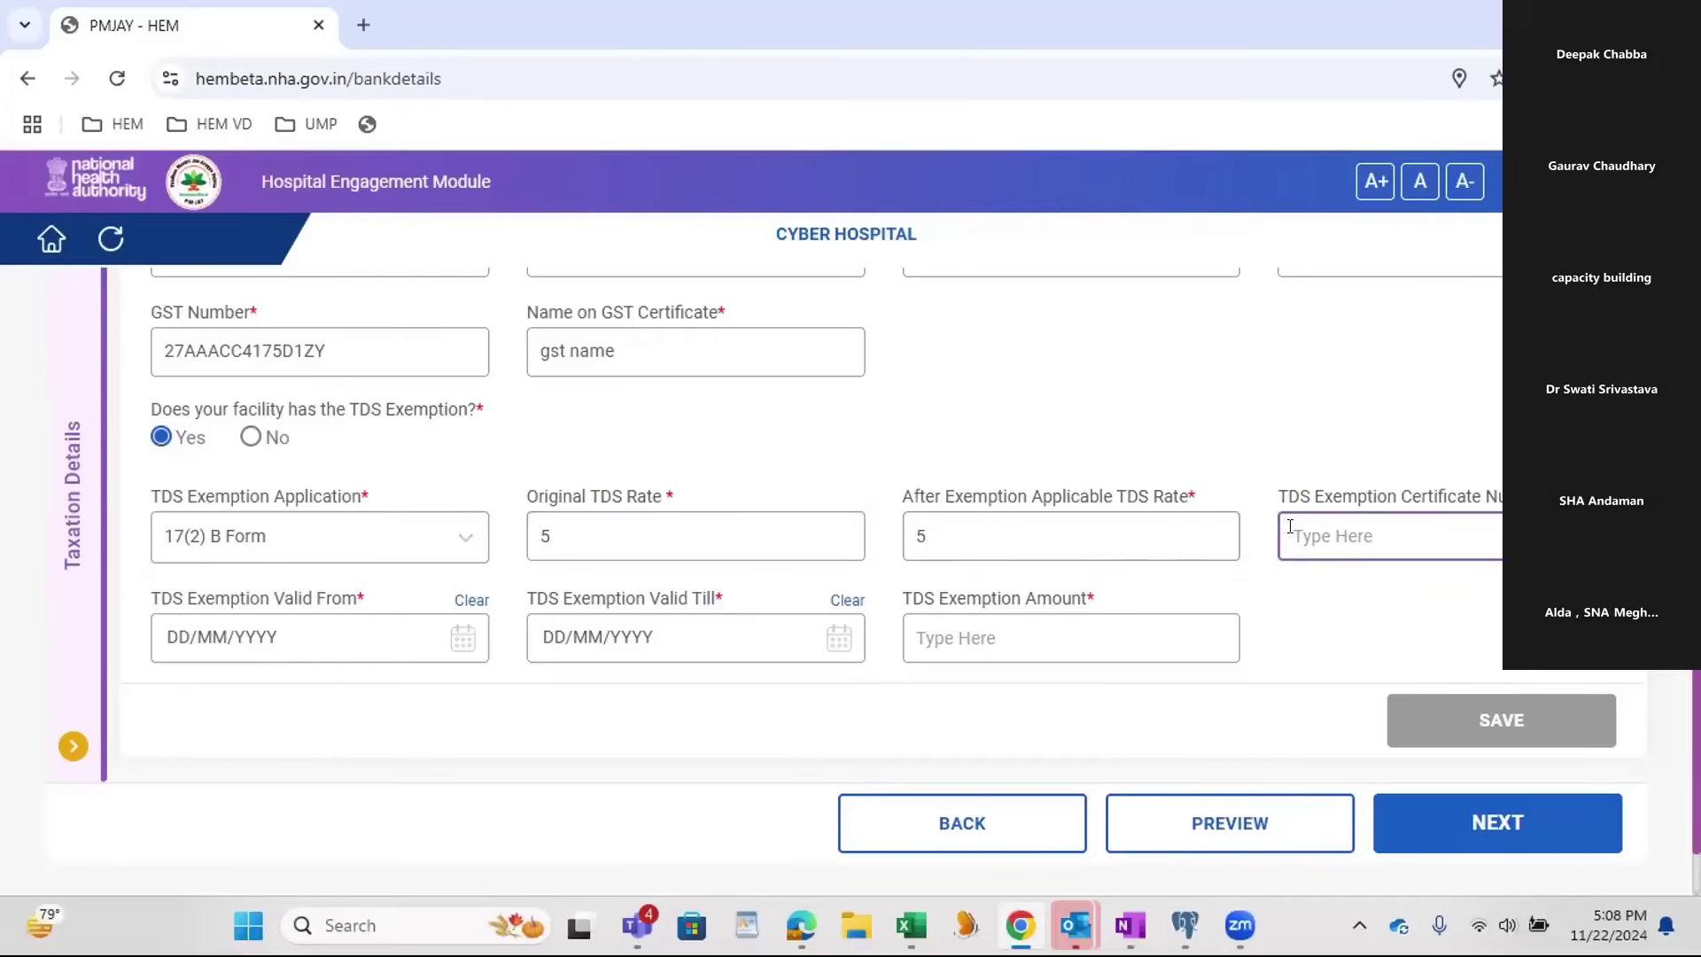
pyautogui.write('56')
# Set exemption validity 06/11/2024 to 29/11/2024, amount 5, save, and continue to Documents
pyautogui.click(266, 644)
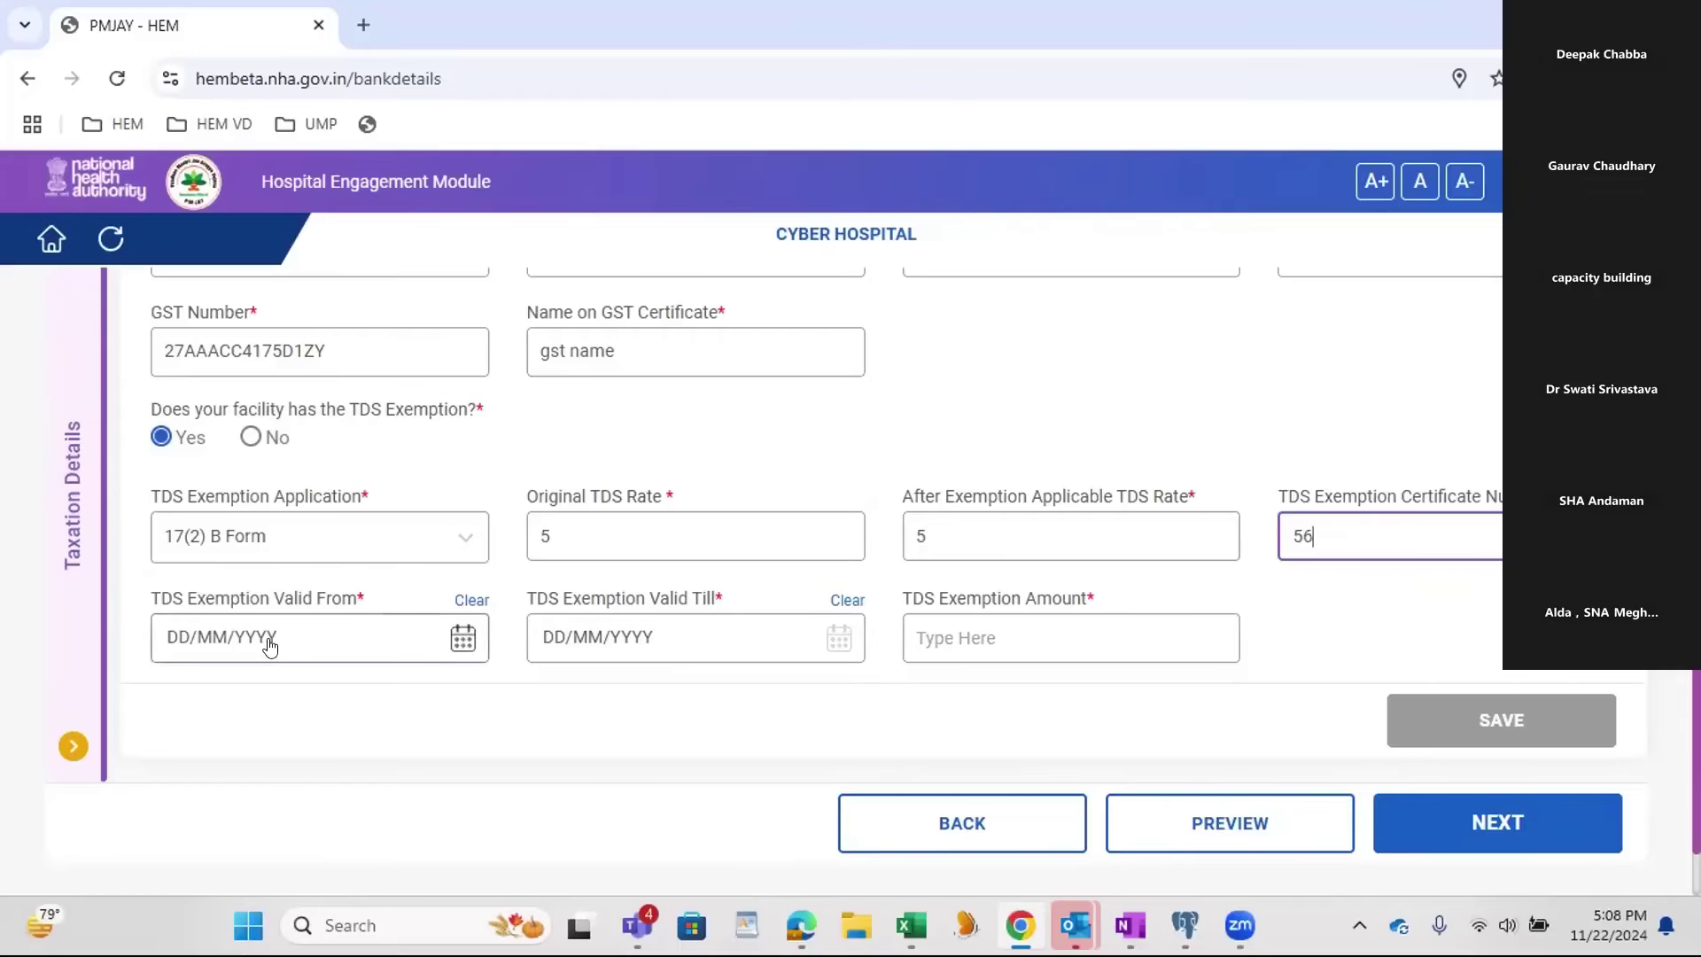
pyautogui.click(305, 853)
pyautogui.click(673, 655)
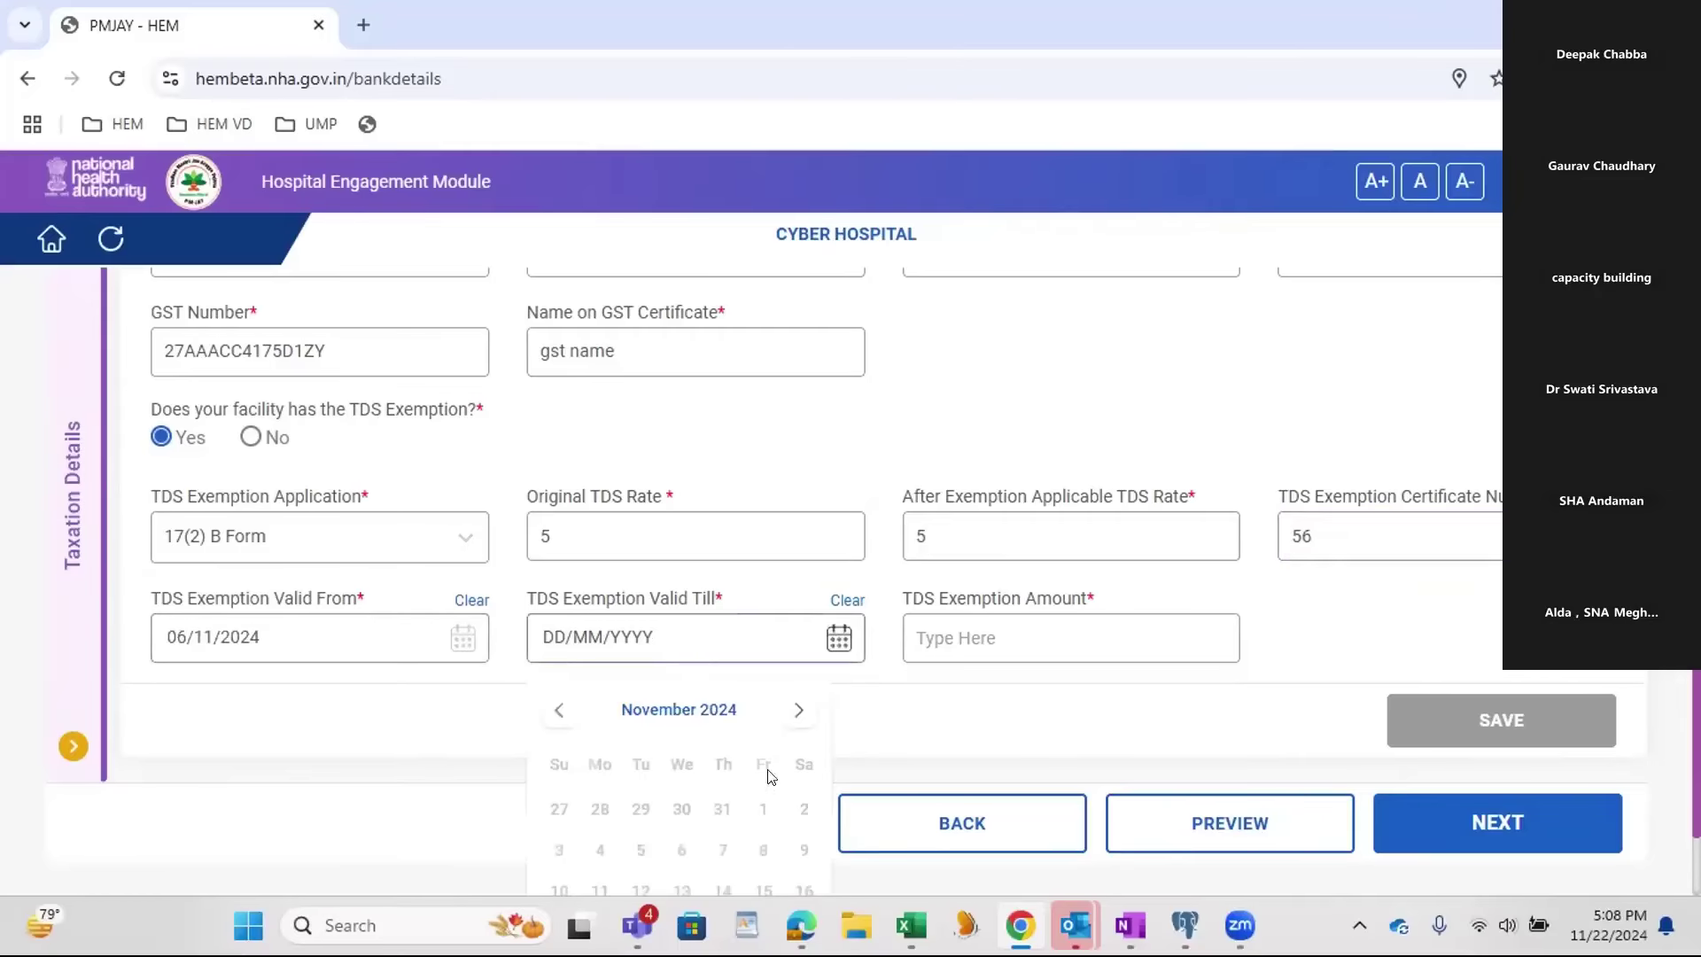
pyautogui.scroll(-1, 808, 859)
pyautogui.click(748, 864)
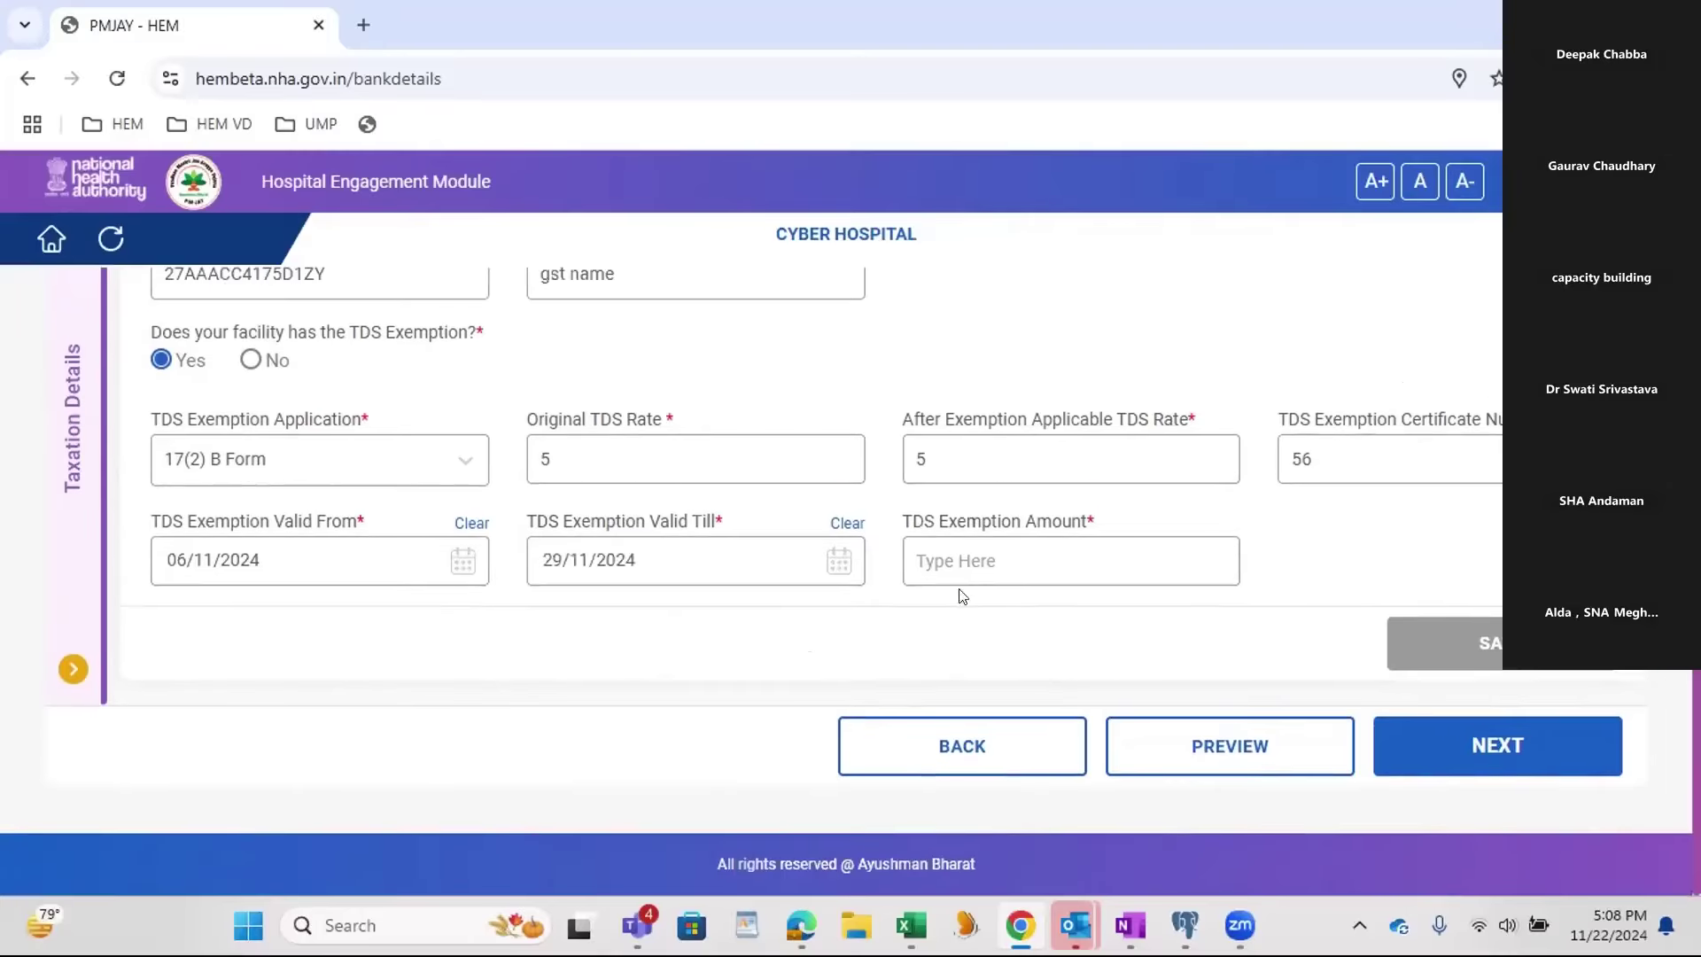
pyautogui.click(1011, 544)
pyautogui.write('5')
pyautogui.click(1284, 527)
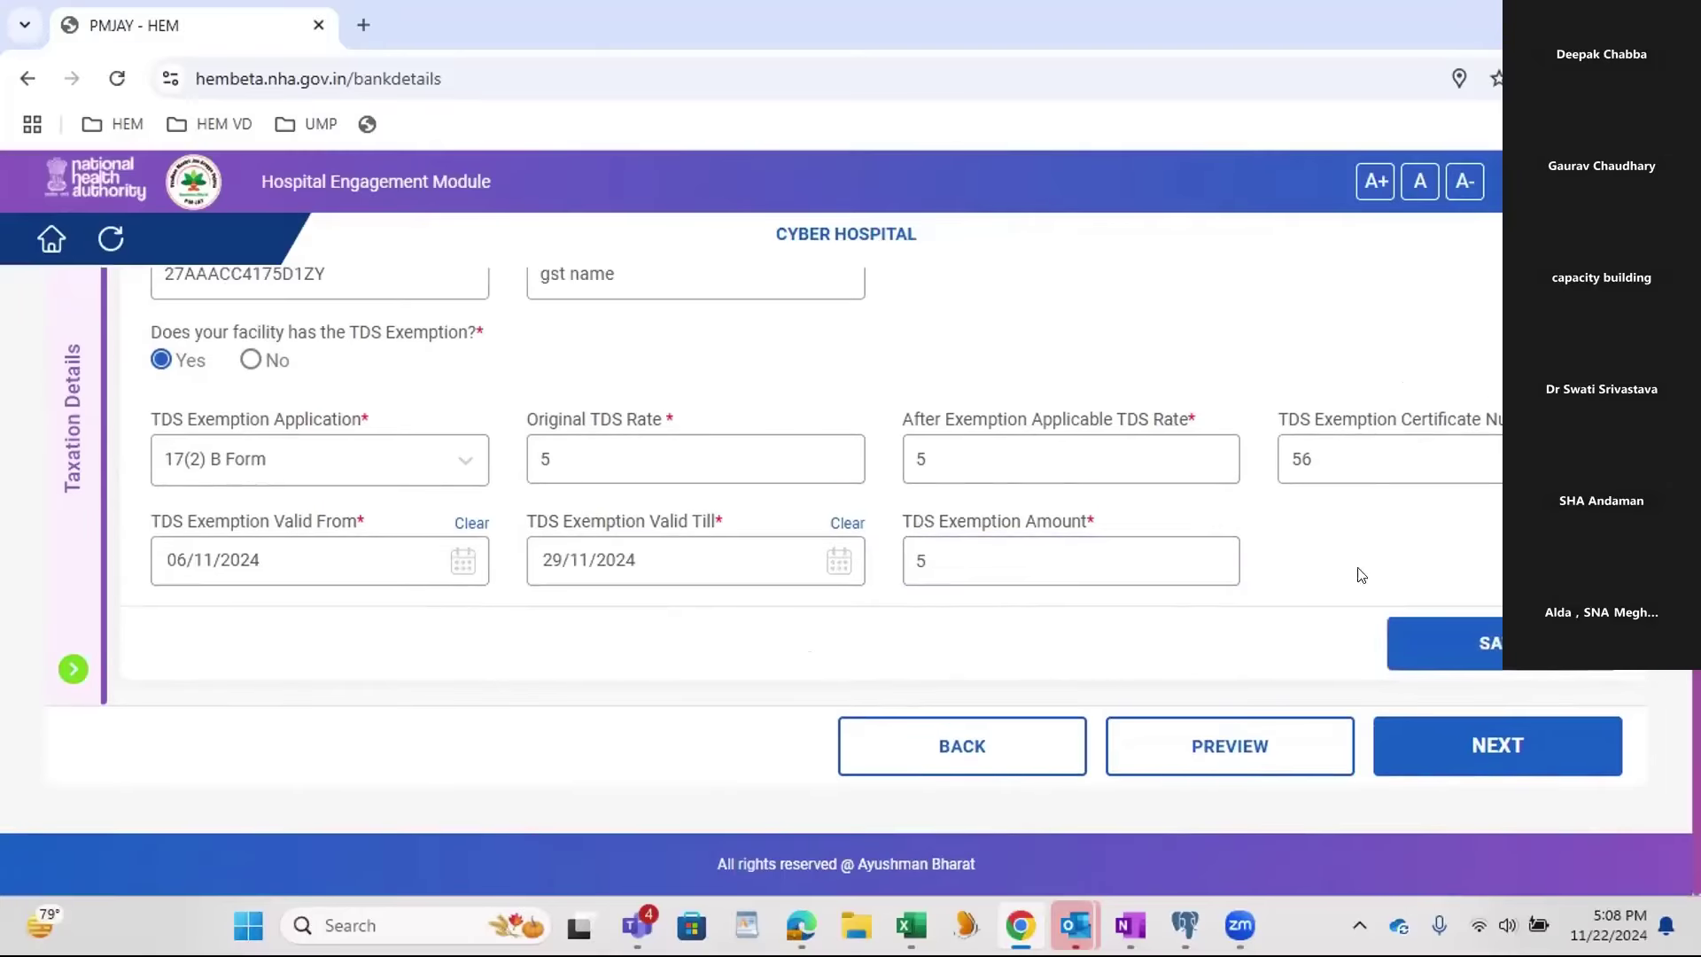
pyautogui.click(1442, 649)
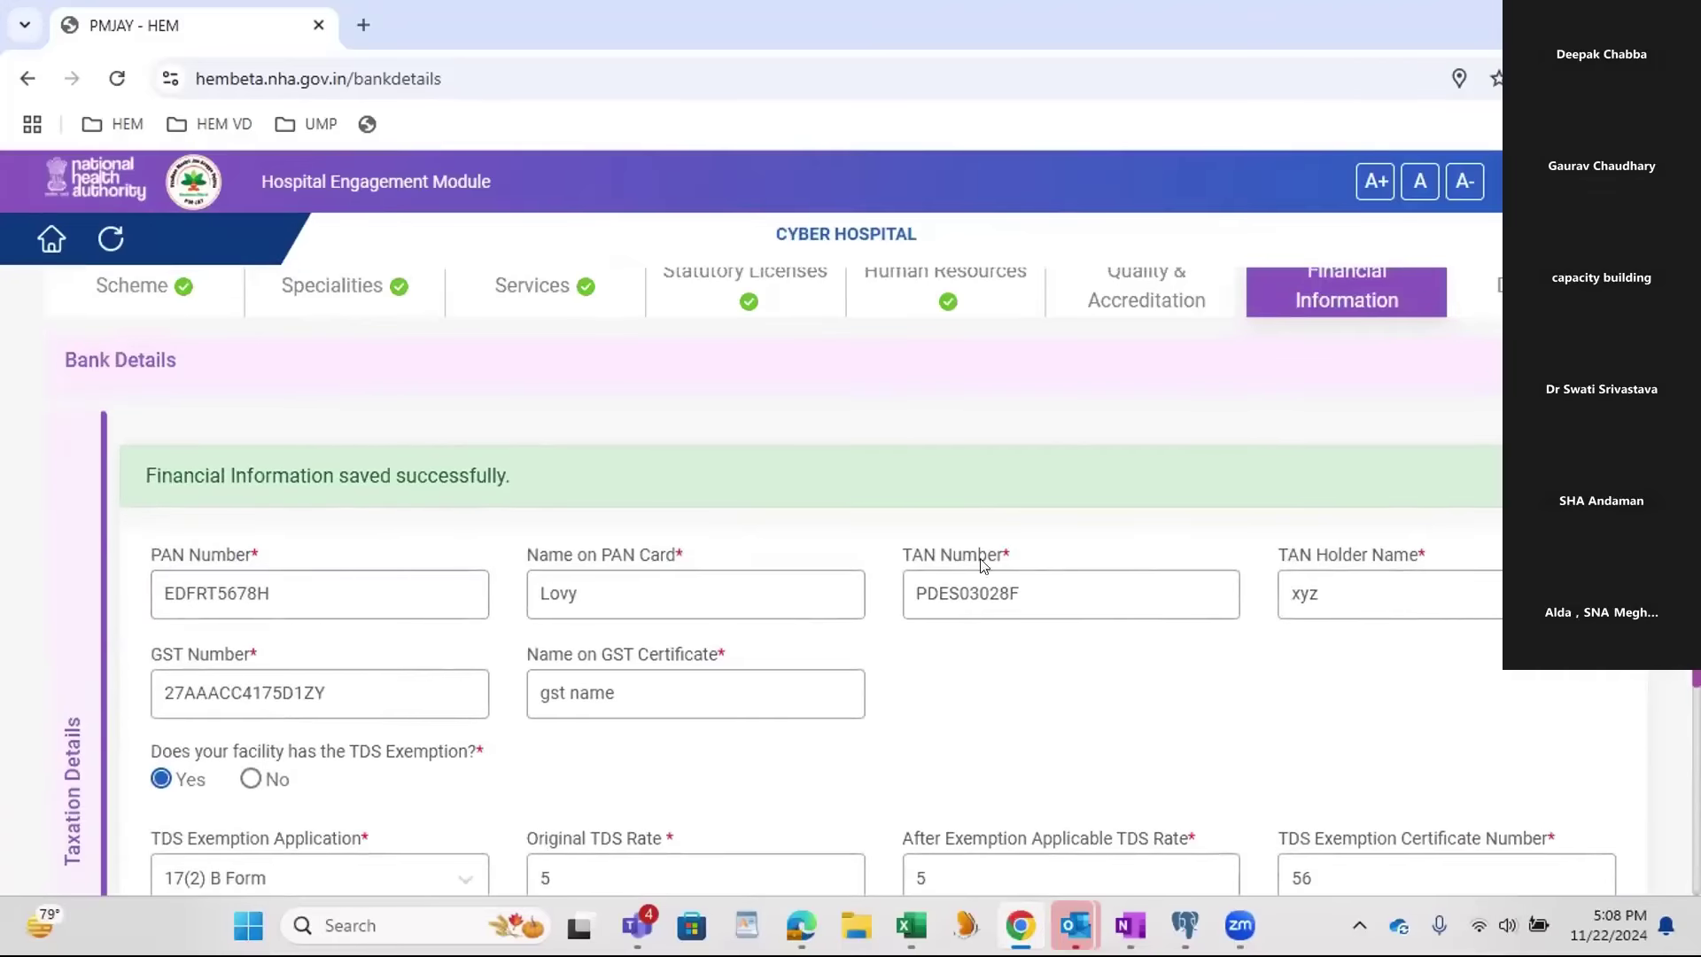
pyautogui.scroll(-5, 1028, 562)
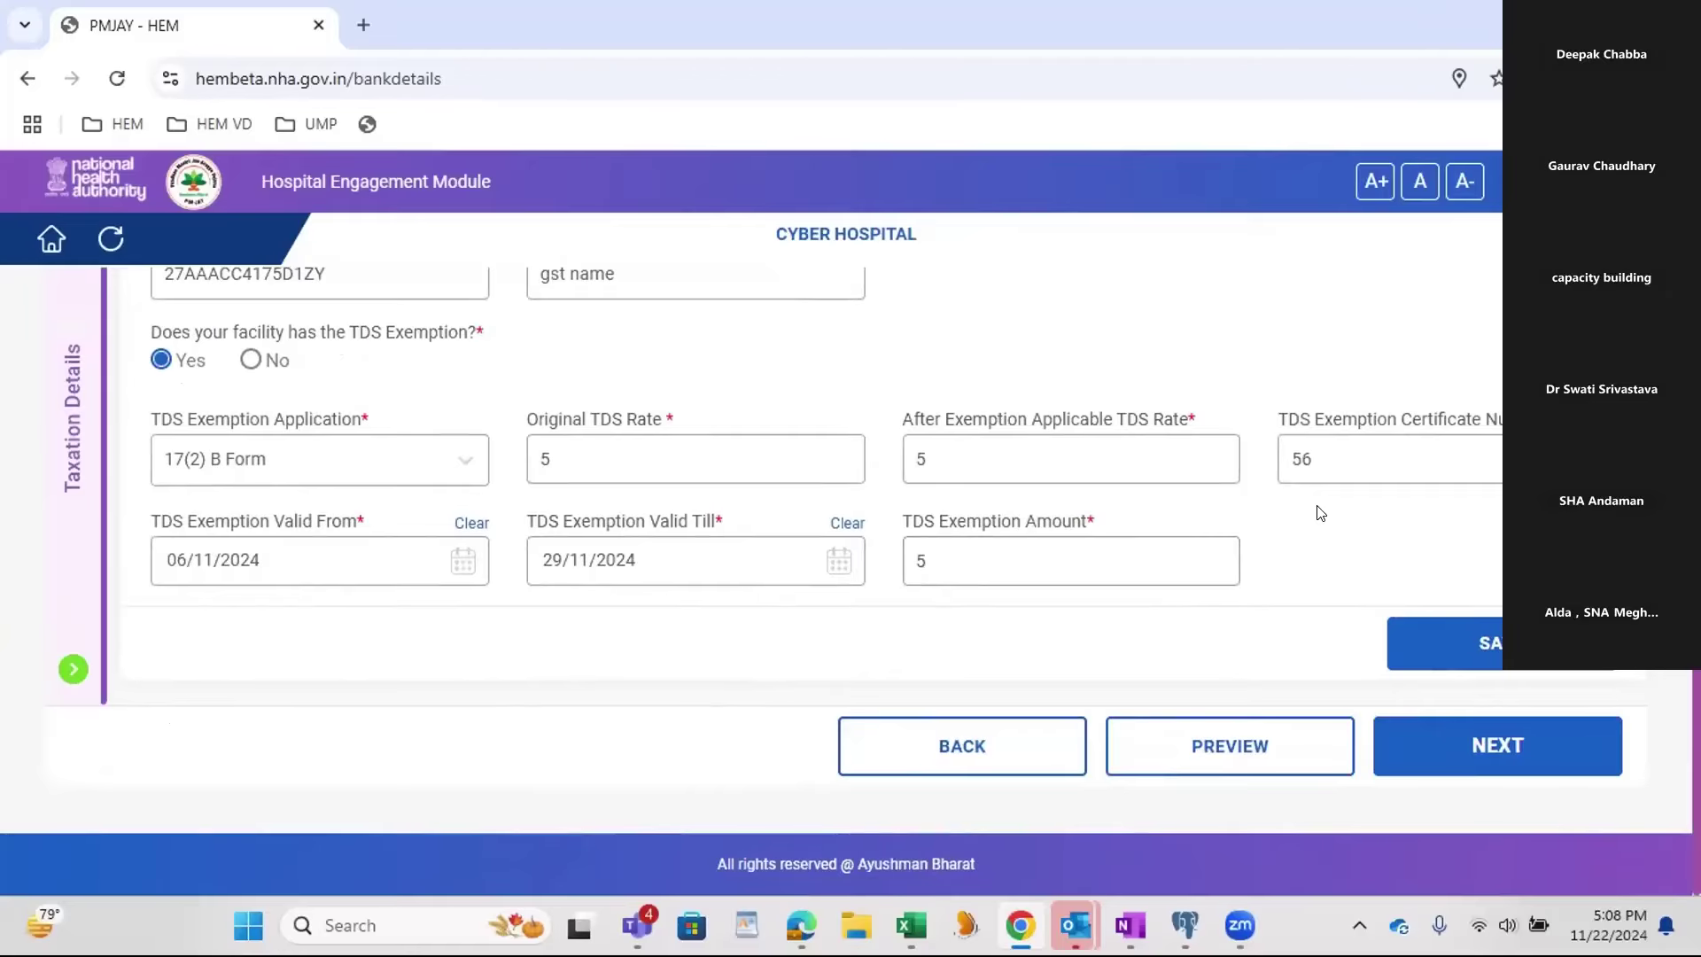
pyautogui.click(1443, 758)
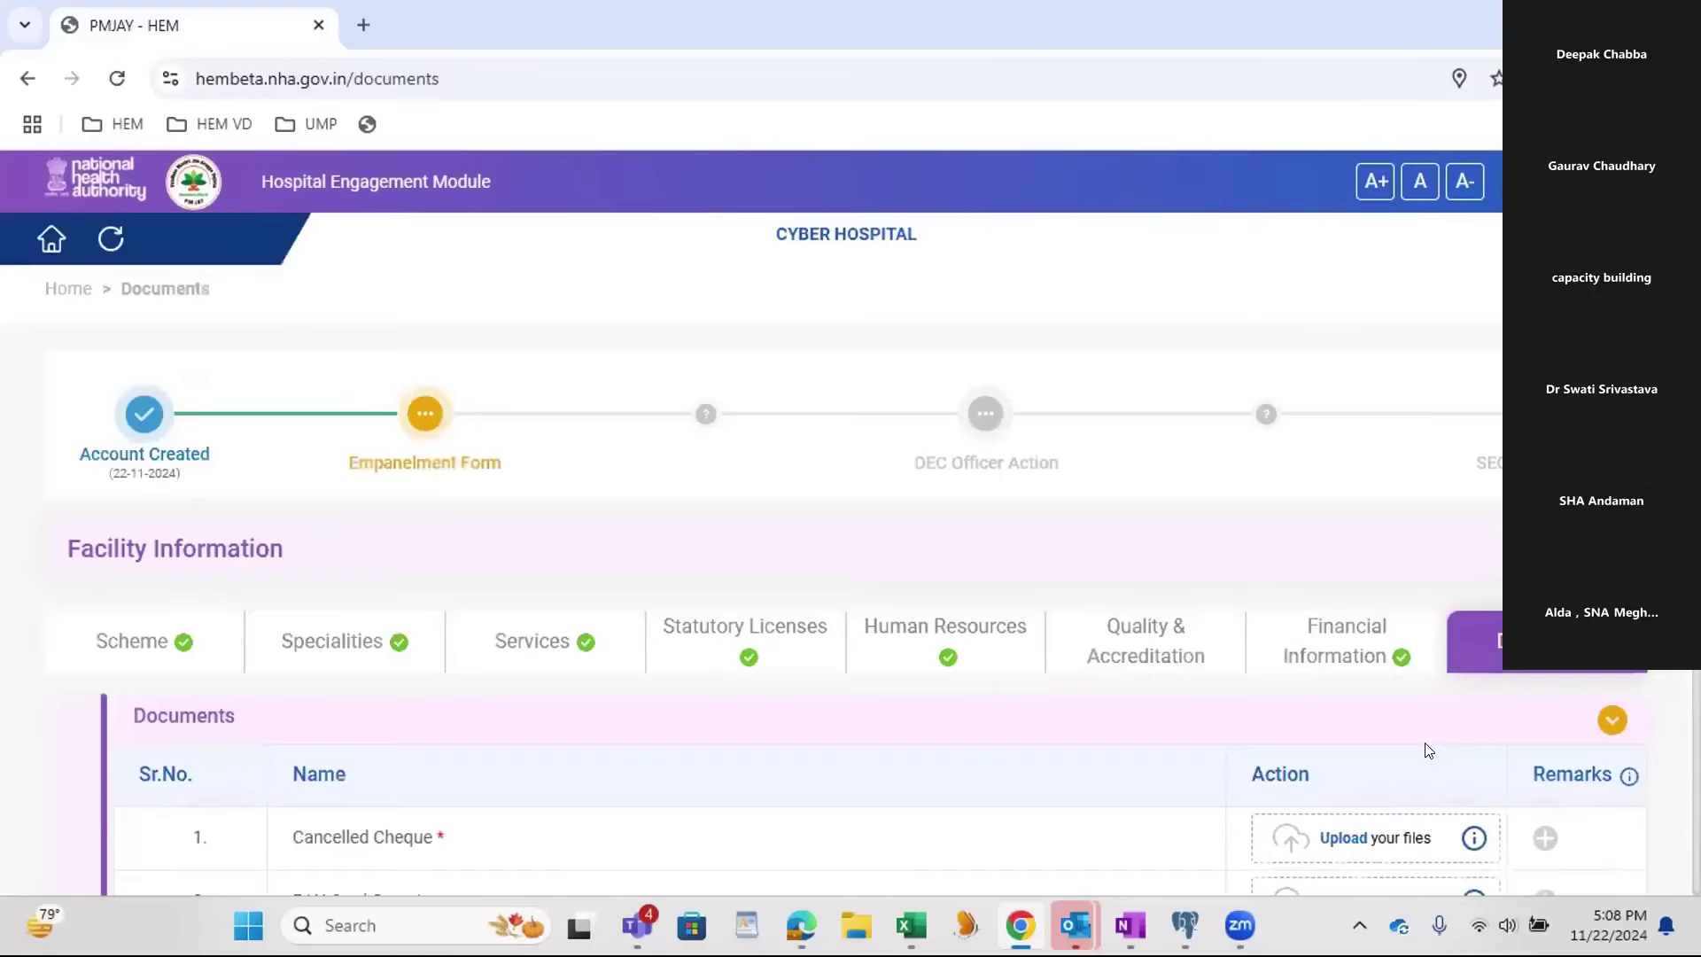
# Attach the OHS PDF to Cancelled Cheque, PAN Card, legal entity, Service Tax, lab tie-up, registration and medical council rows
pyautogui.scroll(-3, 1065, 692)
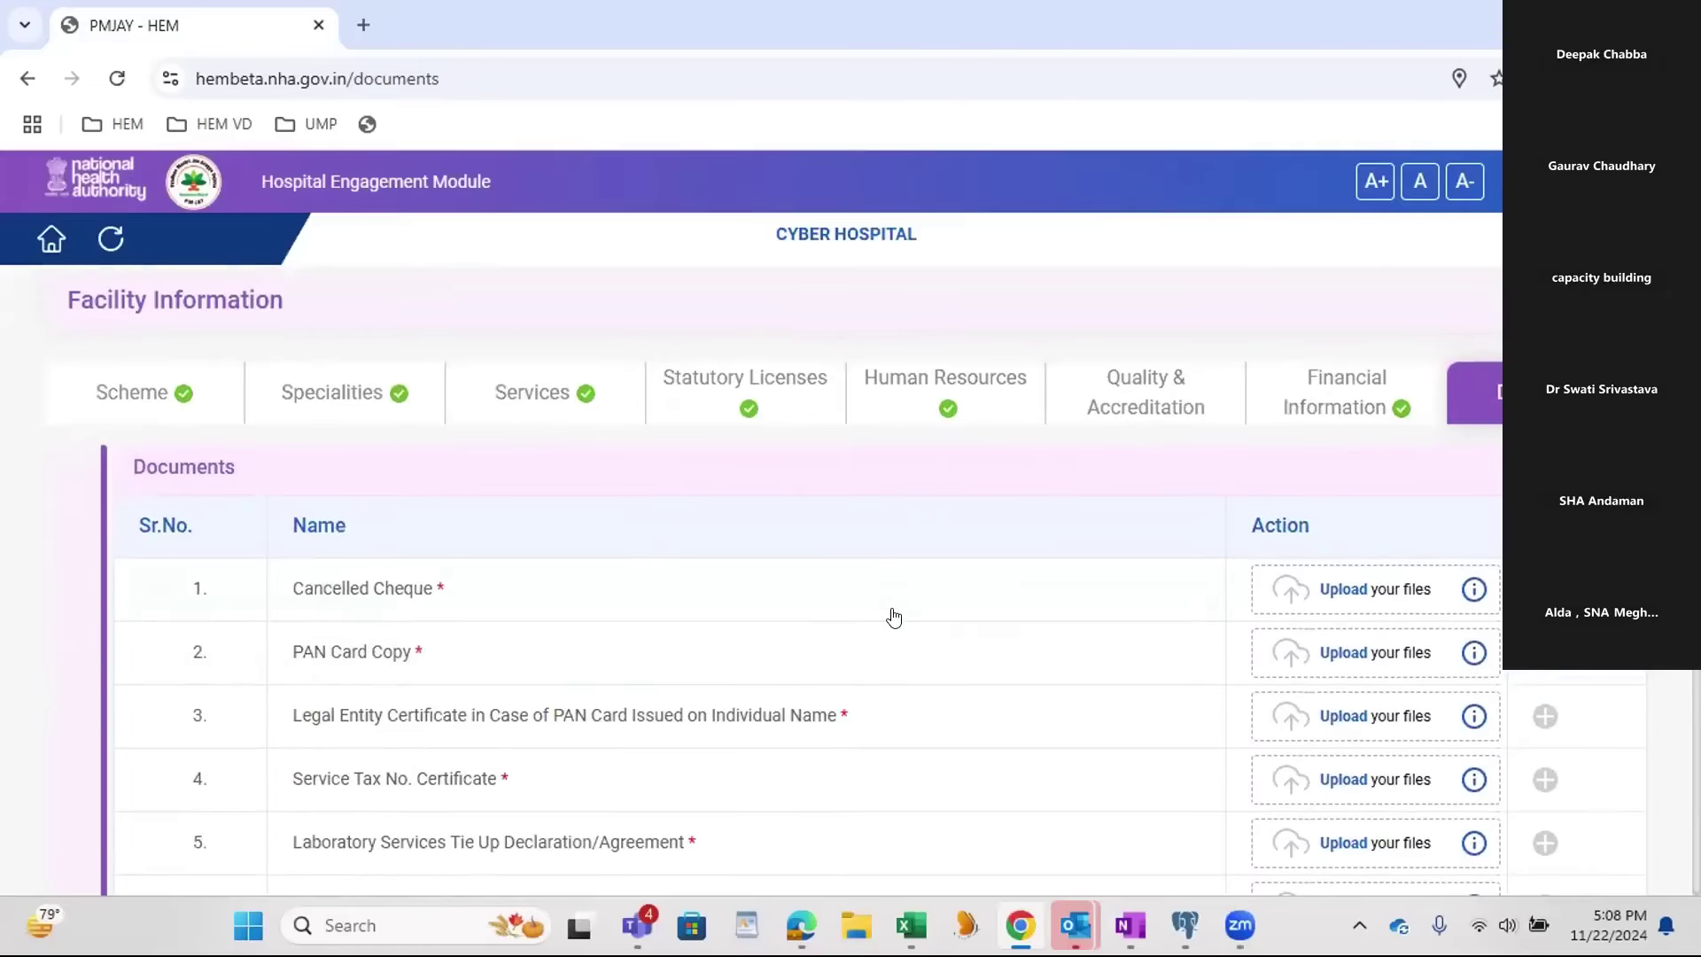
pyautogui.scroll(-2, 884, 596)
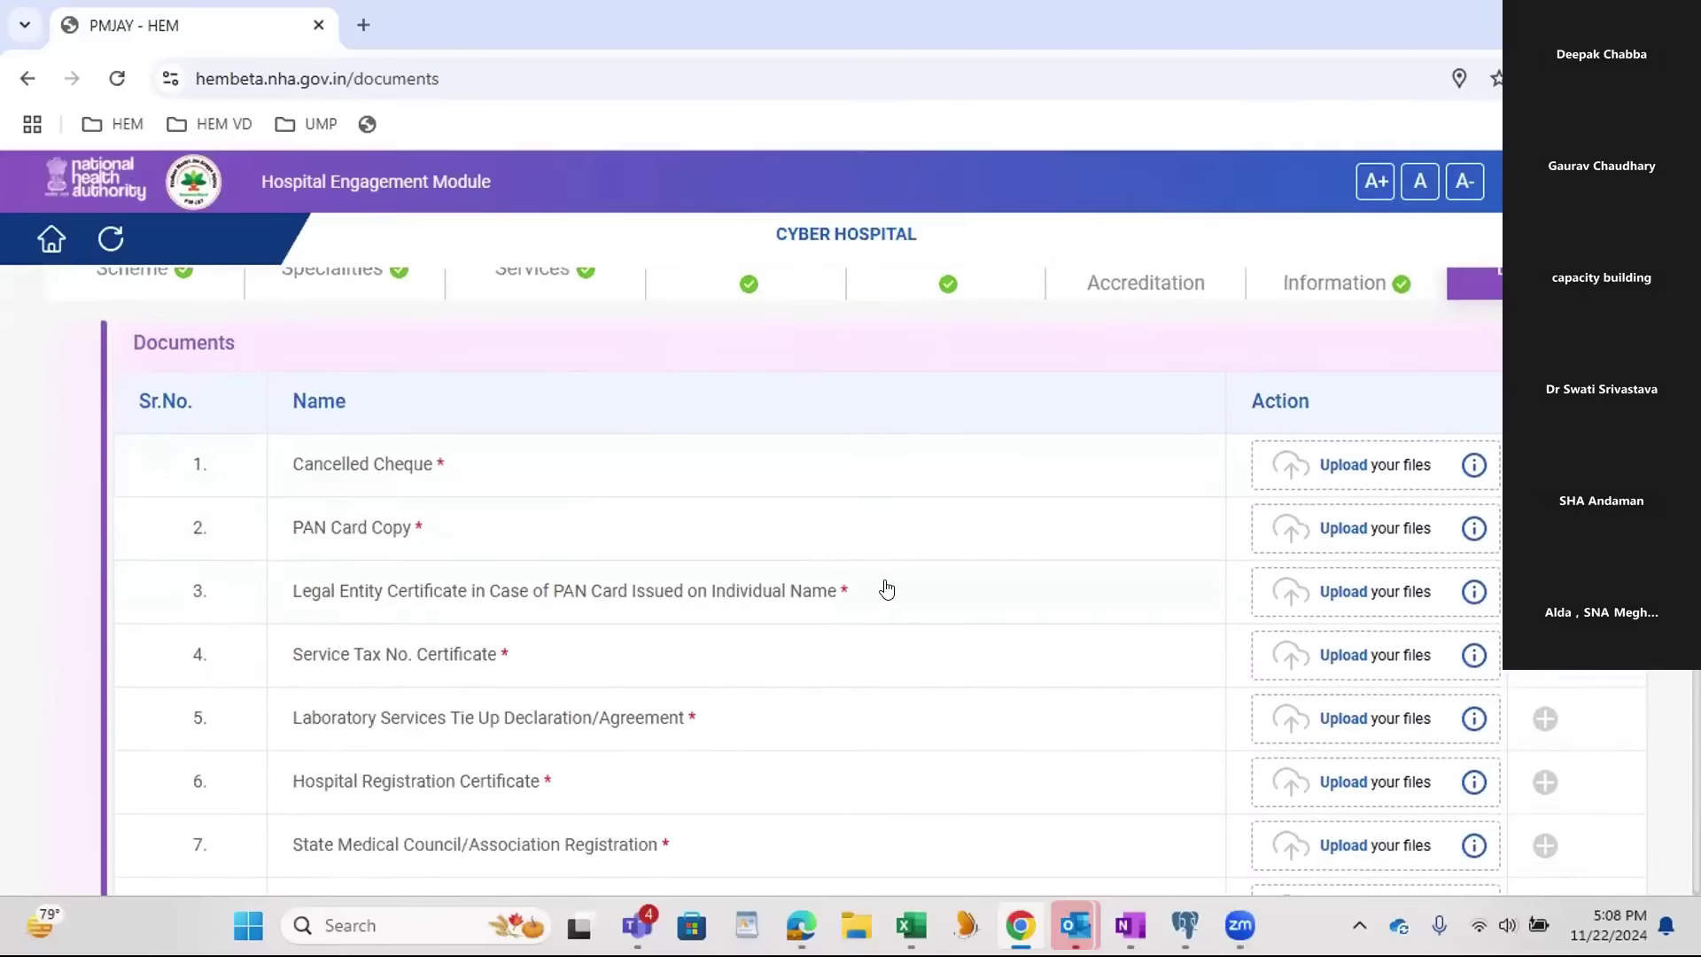
pyautogui.click(1304, 469)
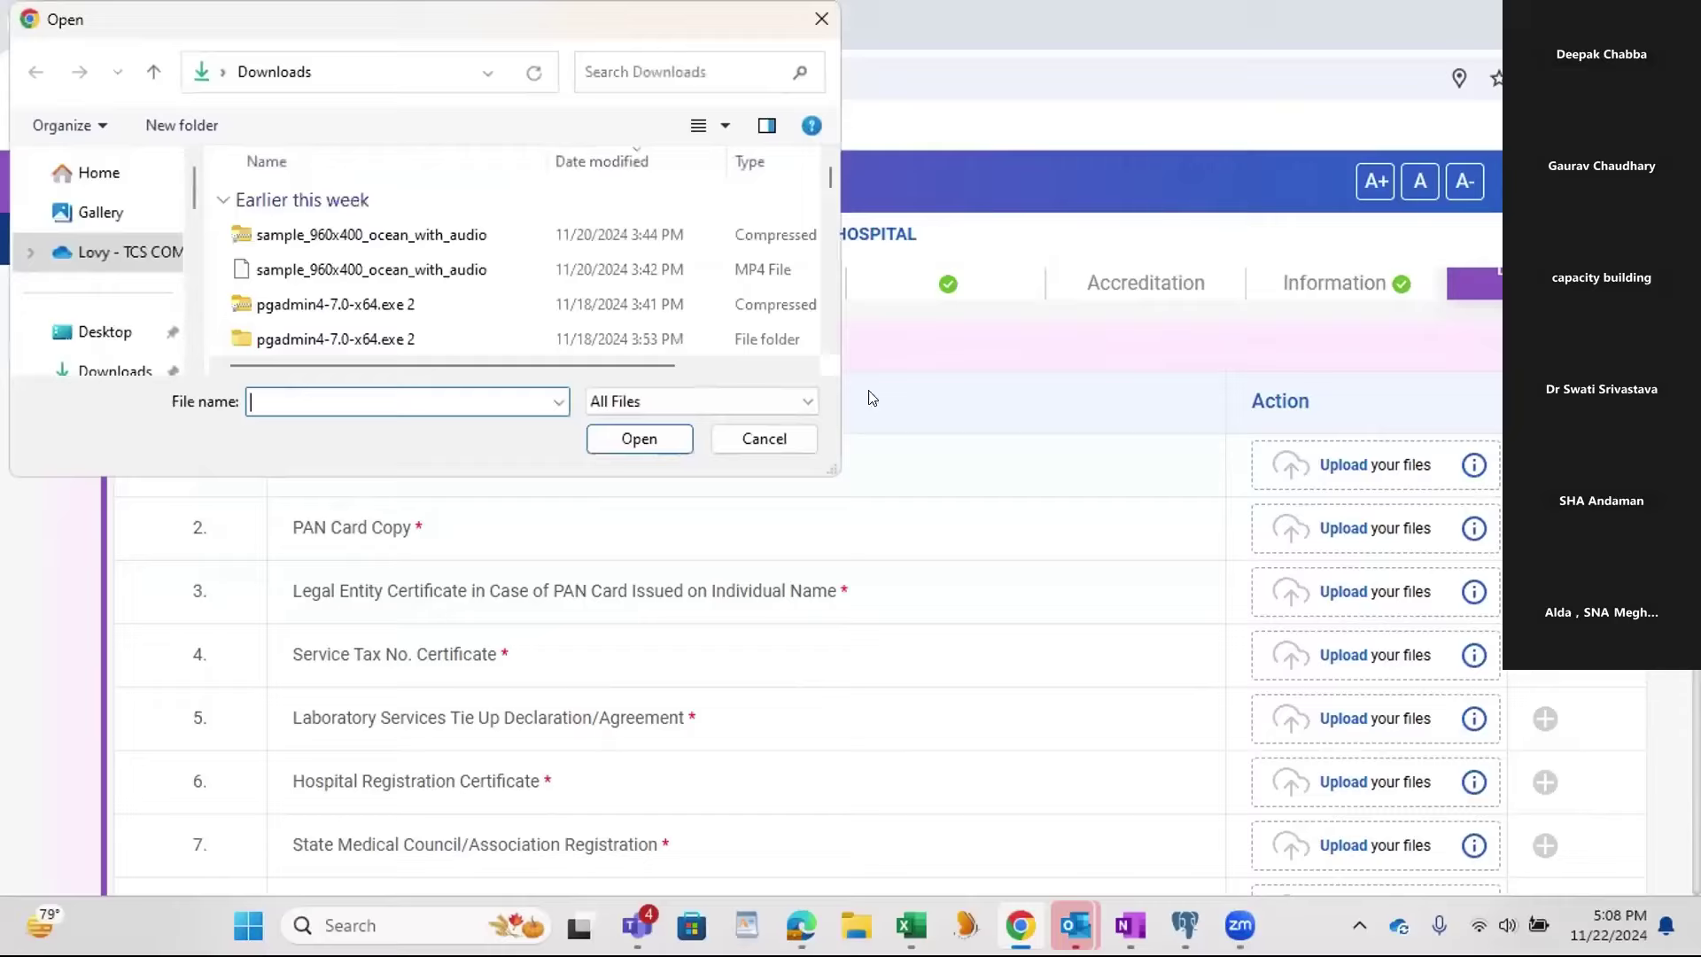
pyautogui.scroll(-5, 460, 335)
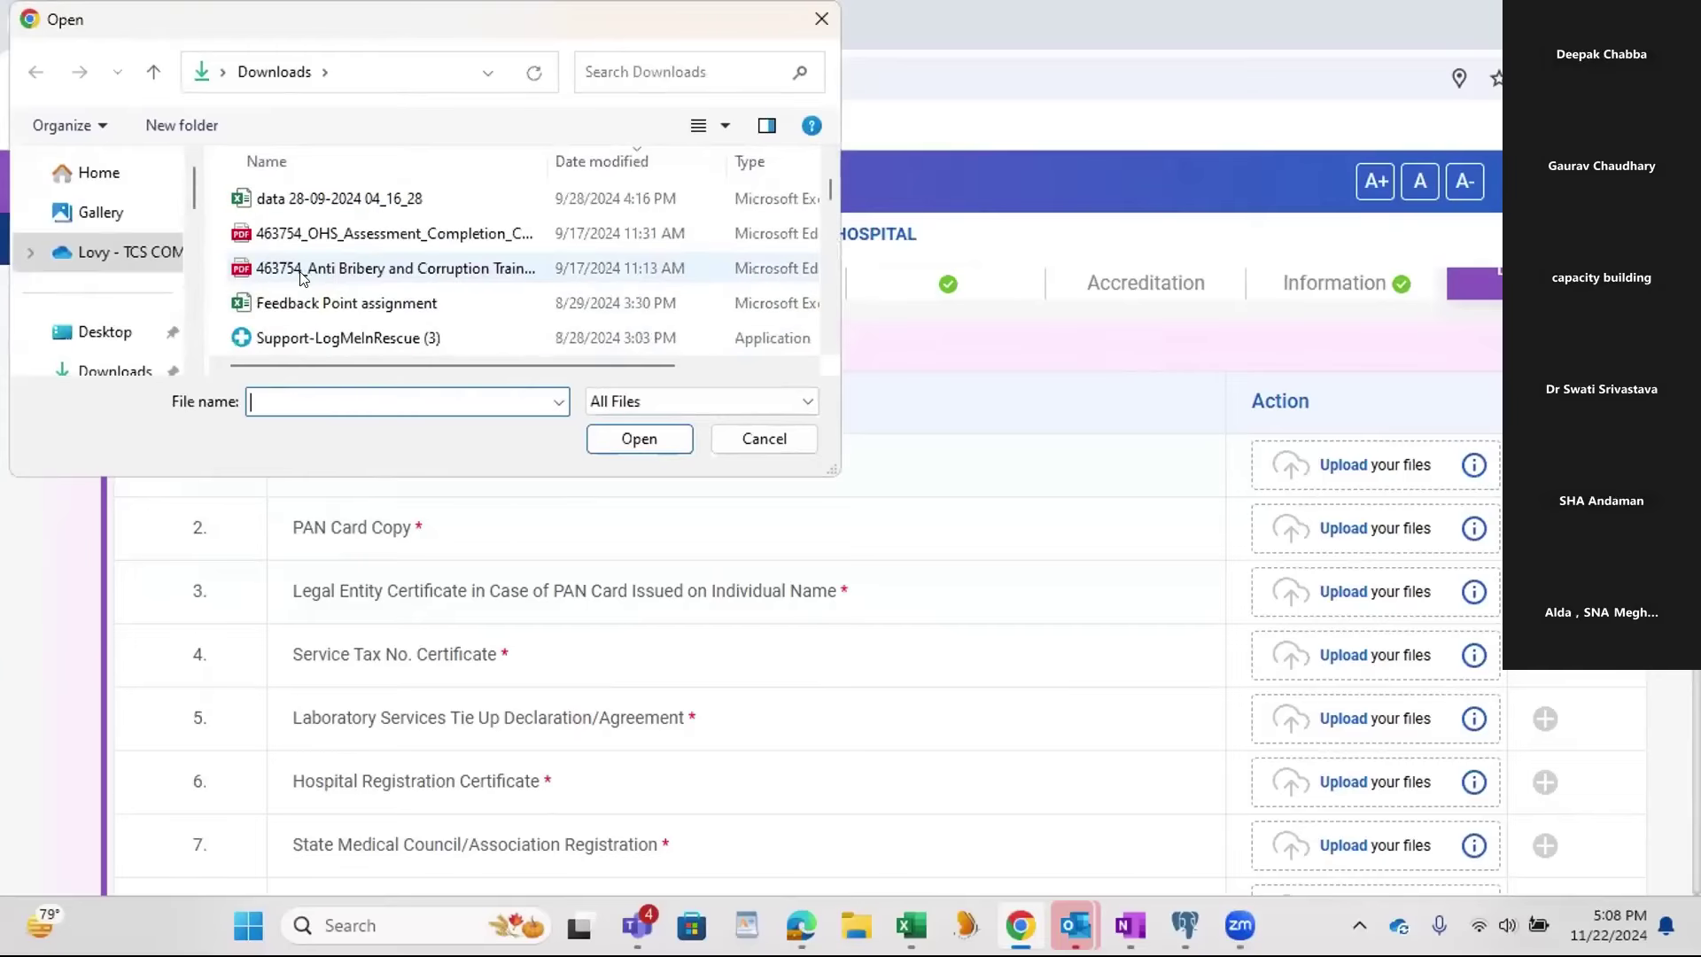
pyautogui.moveTo(293, 233); pyautogui.dragTo(1293, 425)
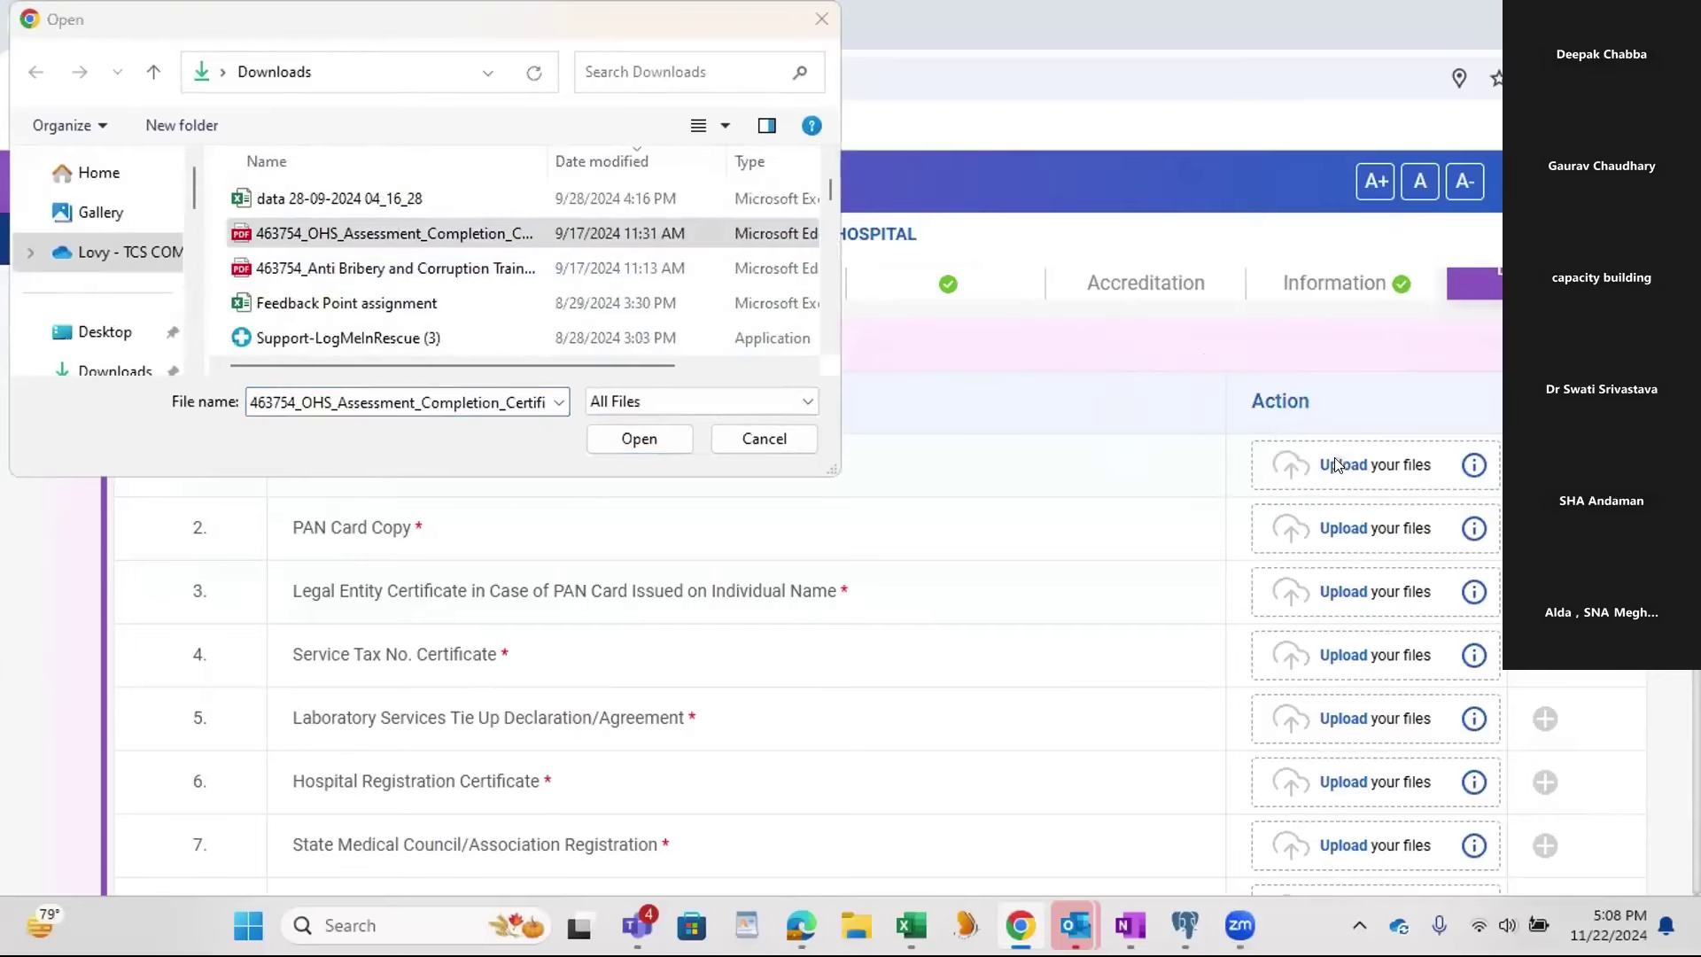
pyautogui.moveTo(399, 233); pyautogui.dragTo(1298, 536)
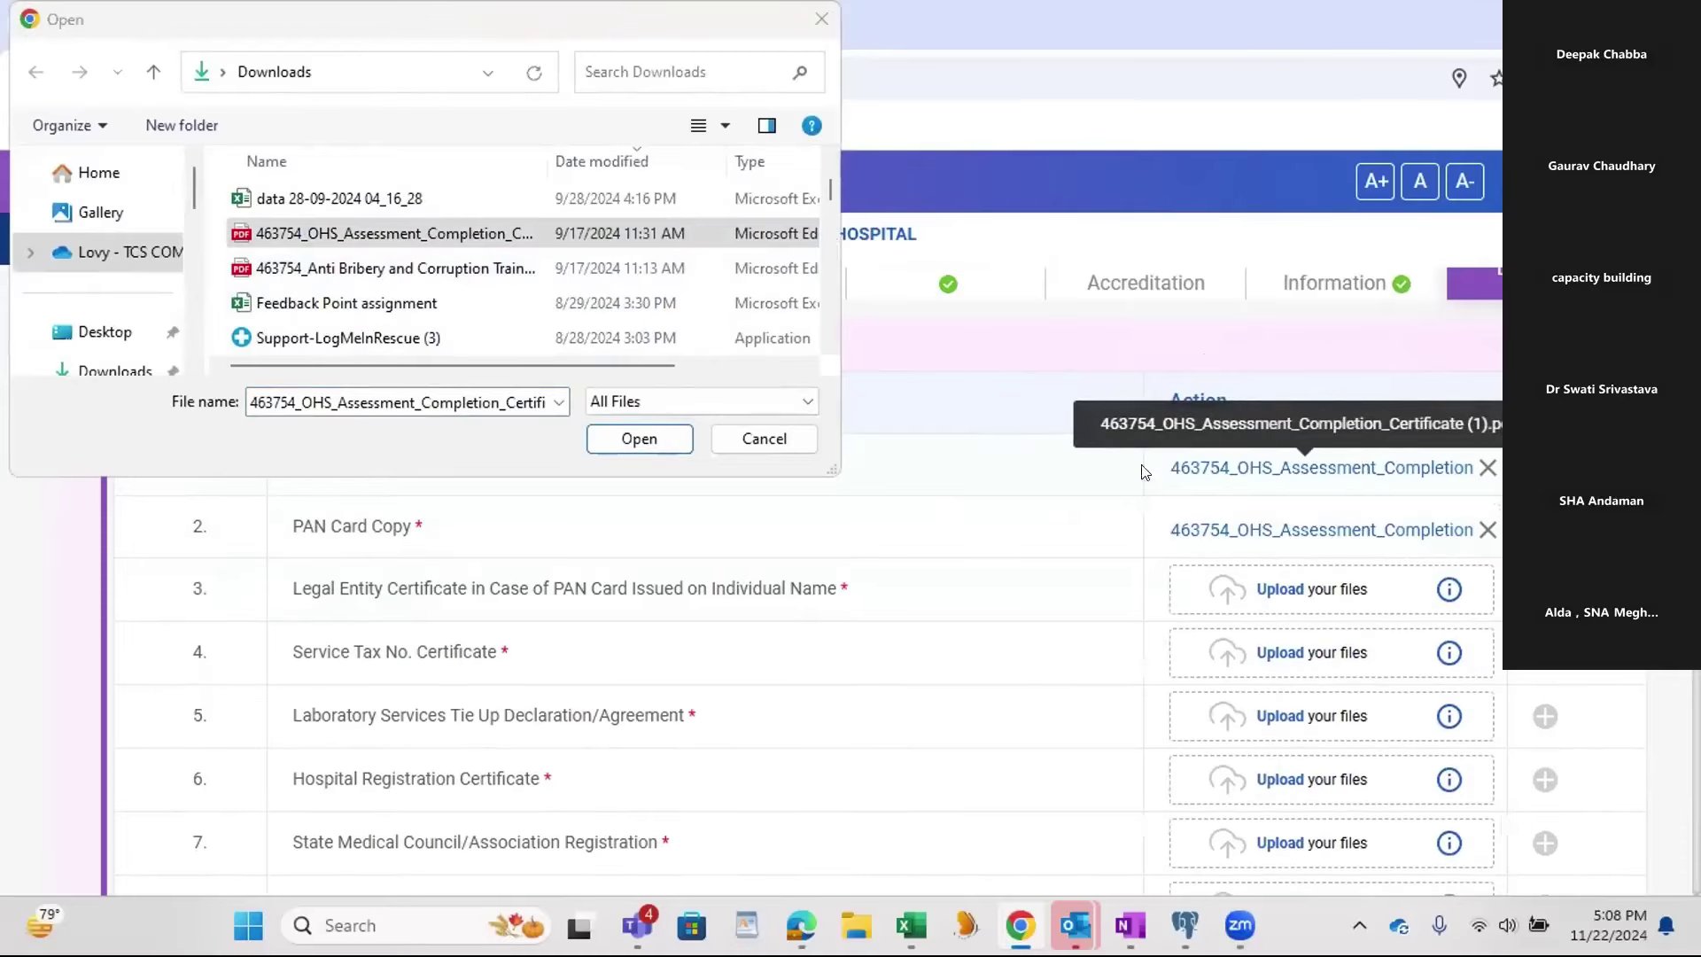
pyautogui.moveTo(416, 233); pyautogui.dragTo(1315, 576)
pyautogui.moveTo(447, 233); pyautogui.dragTo(1302, 656)
pyautogui.moveTo(389, 233); pyautogui.dragTo(1288, 719)
pyautogui.moveTo(345, 233); pyautogui.dragTo(1267, 763)
pyautogui.scroll(-3, 911, 505)
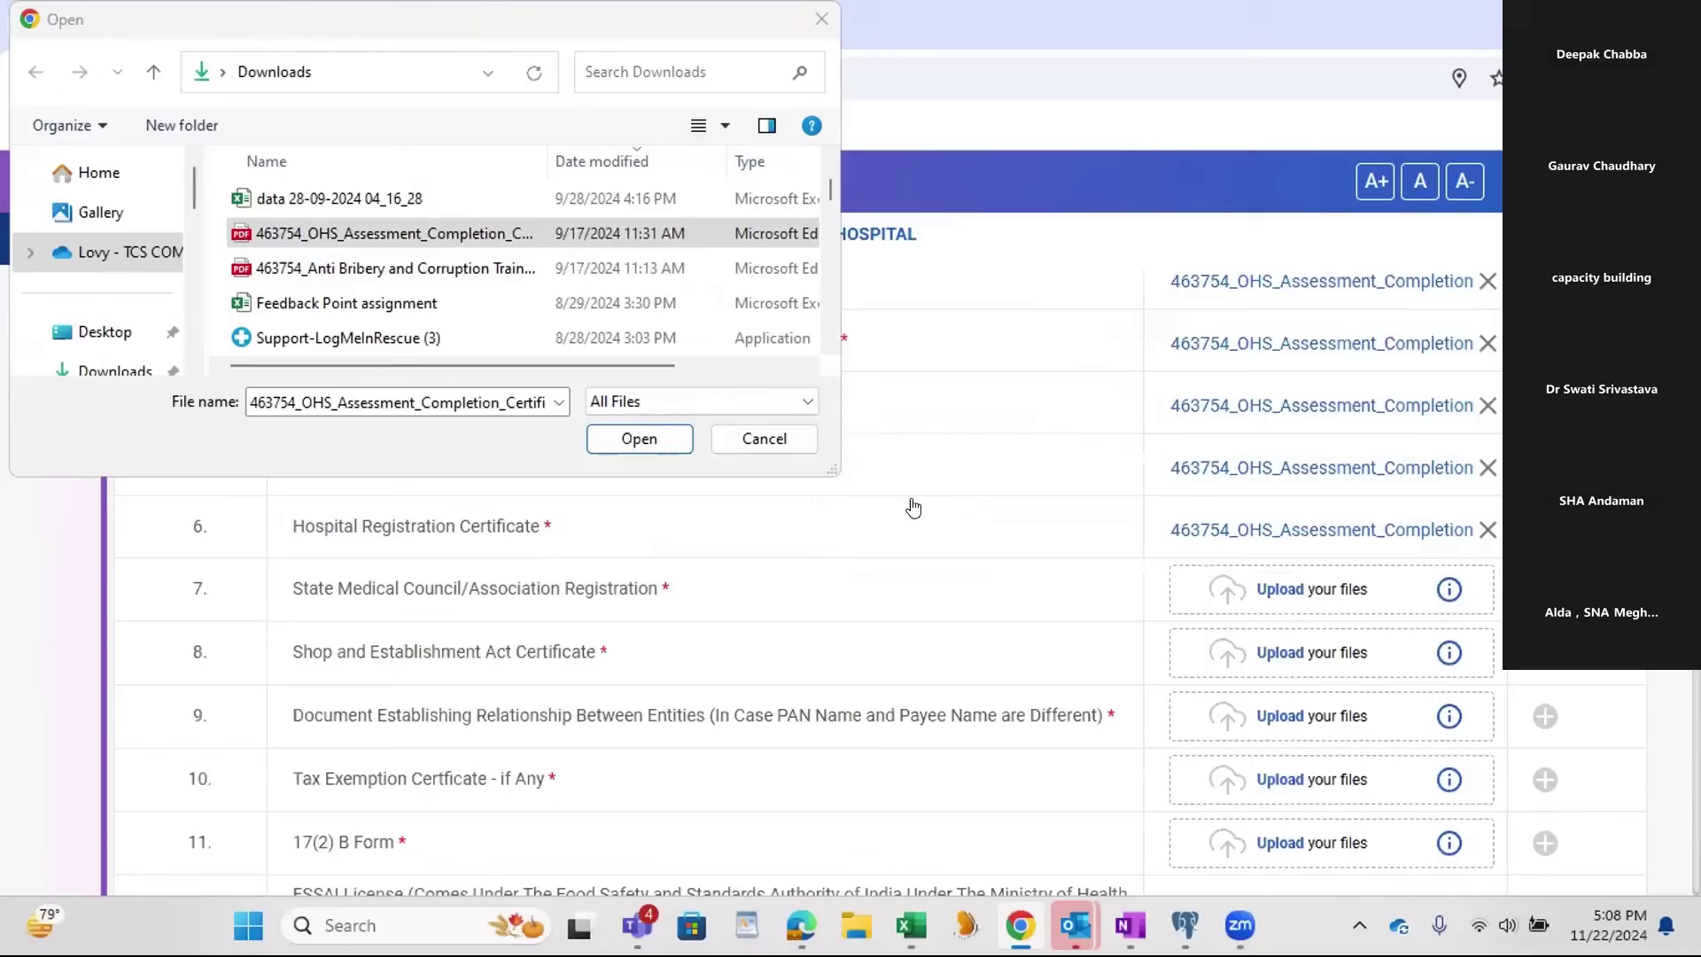
pyautogui.moveTo(497, 233); pyautogui.dragTo(1280, 652)
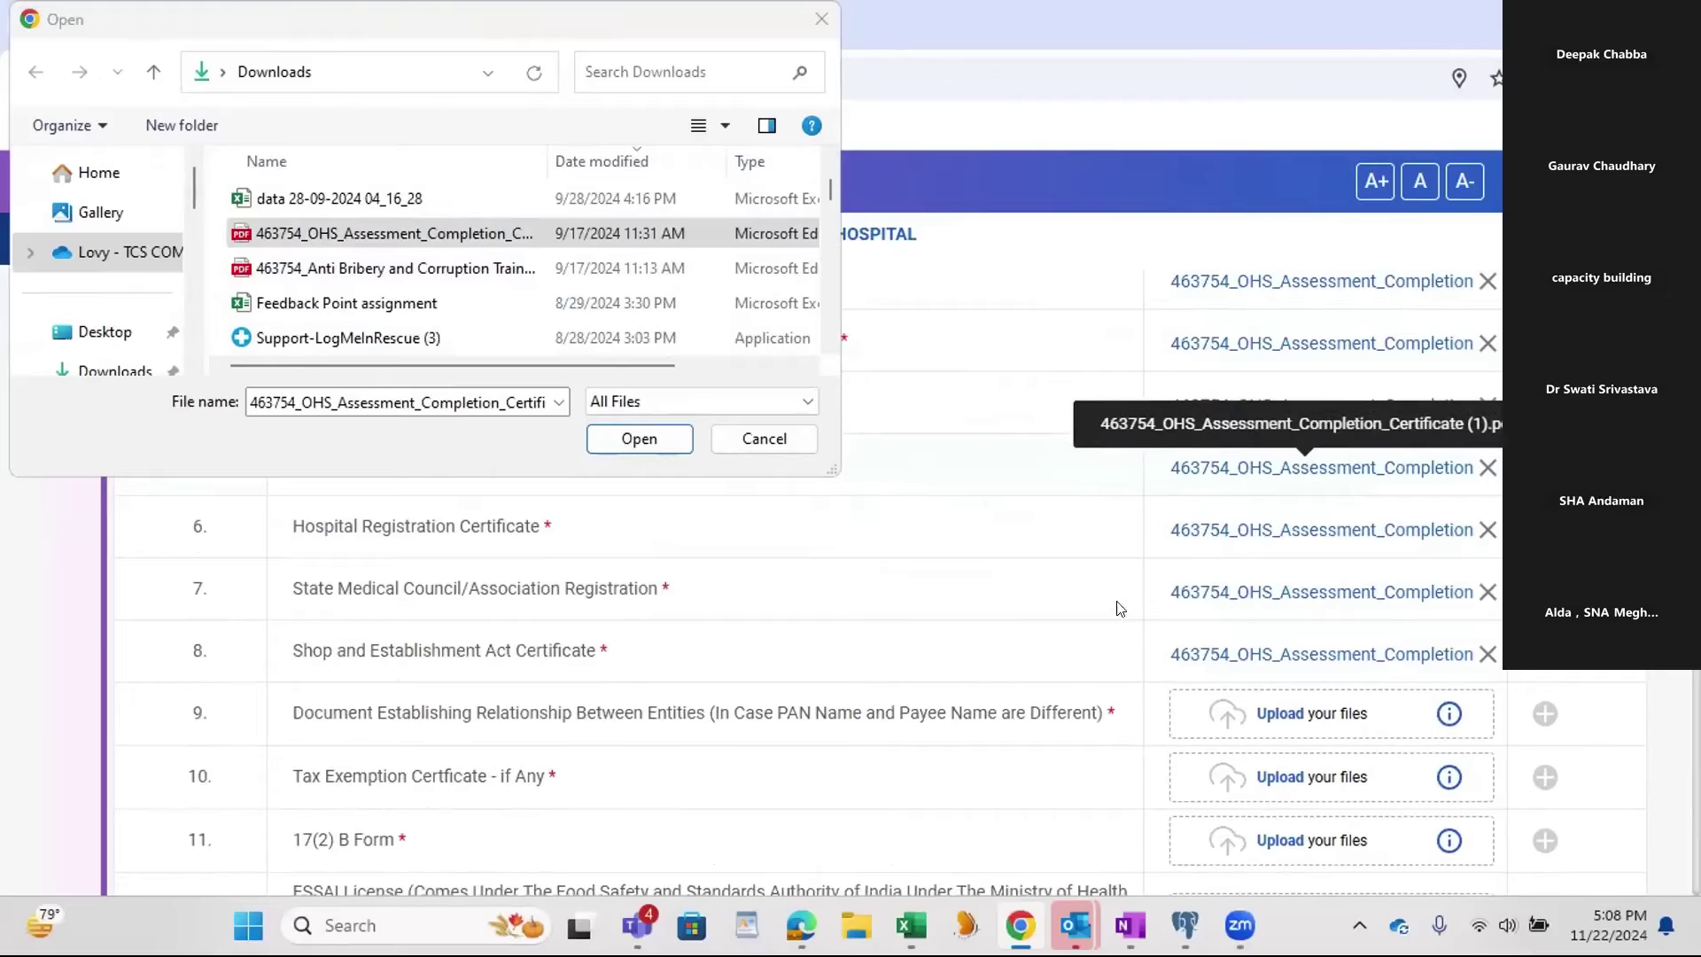
# Attach the OHS PDF to Tax Exemption Certificate and 17(2) B Form, then reselect just that PDF
pyautogui.moveTo(443, 247); pyautogui.dragTo(1304, 709)
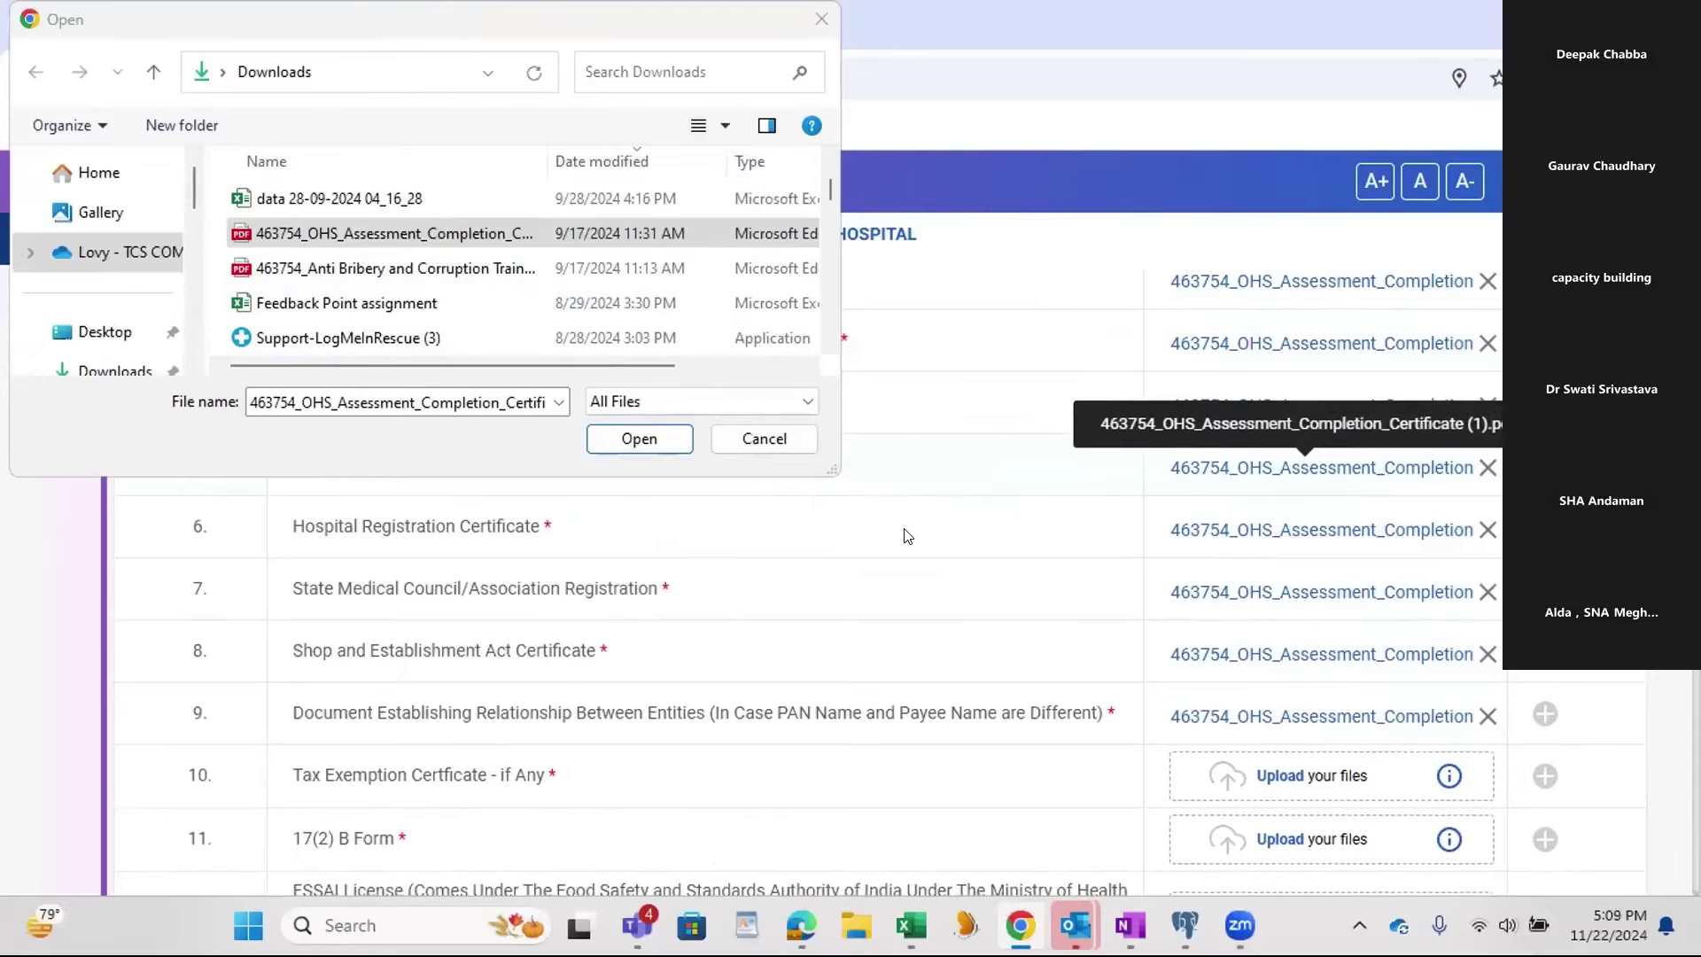
pyautogui.scroll(-1, 886, 514)
pyautogui.moveTo(443, 239); pyautogui.dragTo(1286, 660)
pyautogui.moveTo(522, 233); pyautogui.dragTo(1346, 717)
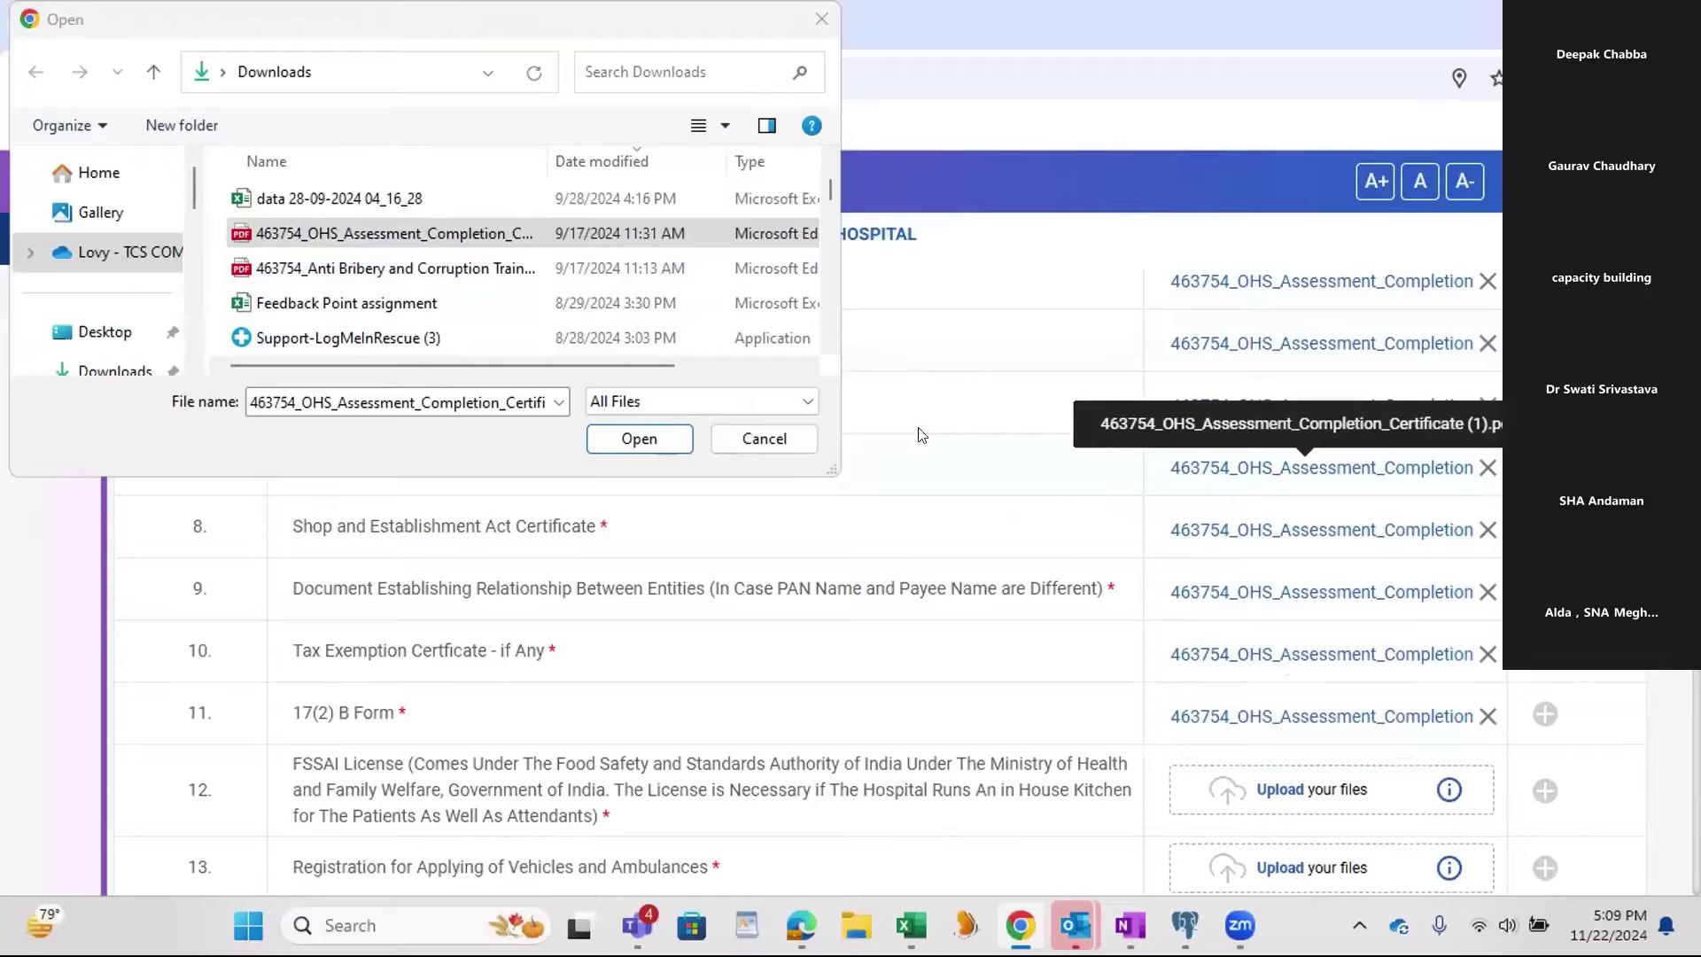
pyautogui.moveTo(522, 234); pyautogui.dragTo(1339, 788)
pyautogui.scroll(-2, 802, 611)
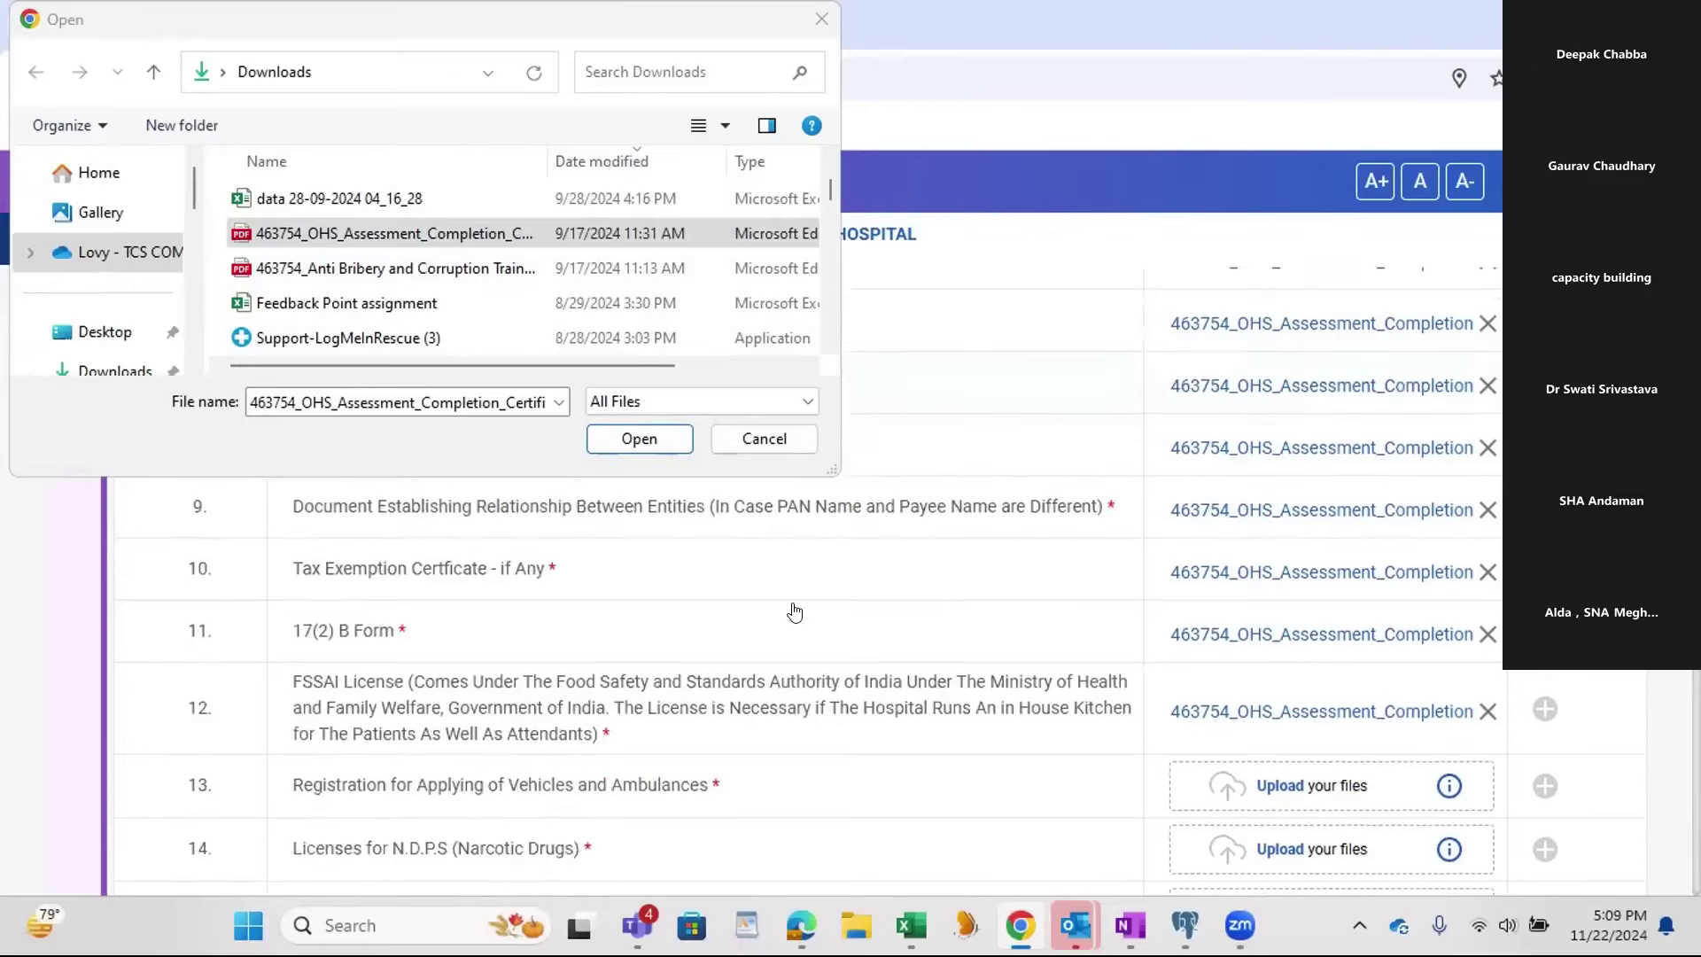
pyautogui.moveTo(532, 268); pyautogui.dragTo(684, 408)
pyautogui.keyDown('shift'); pyautogui.click(425, 195); pyautogui.keyUp('shift')
pyautogui.click(425, 195)
pyautogui.scroll(6, 417, 248)
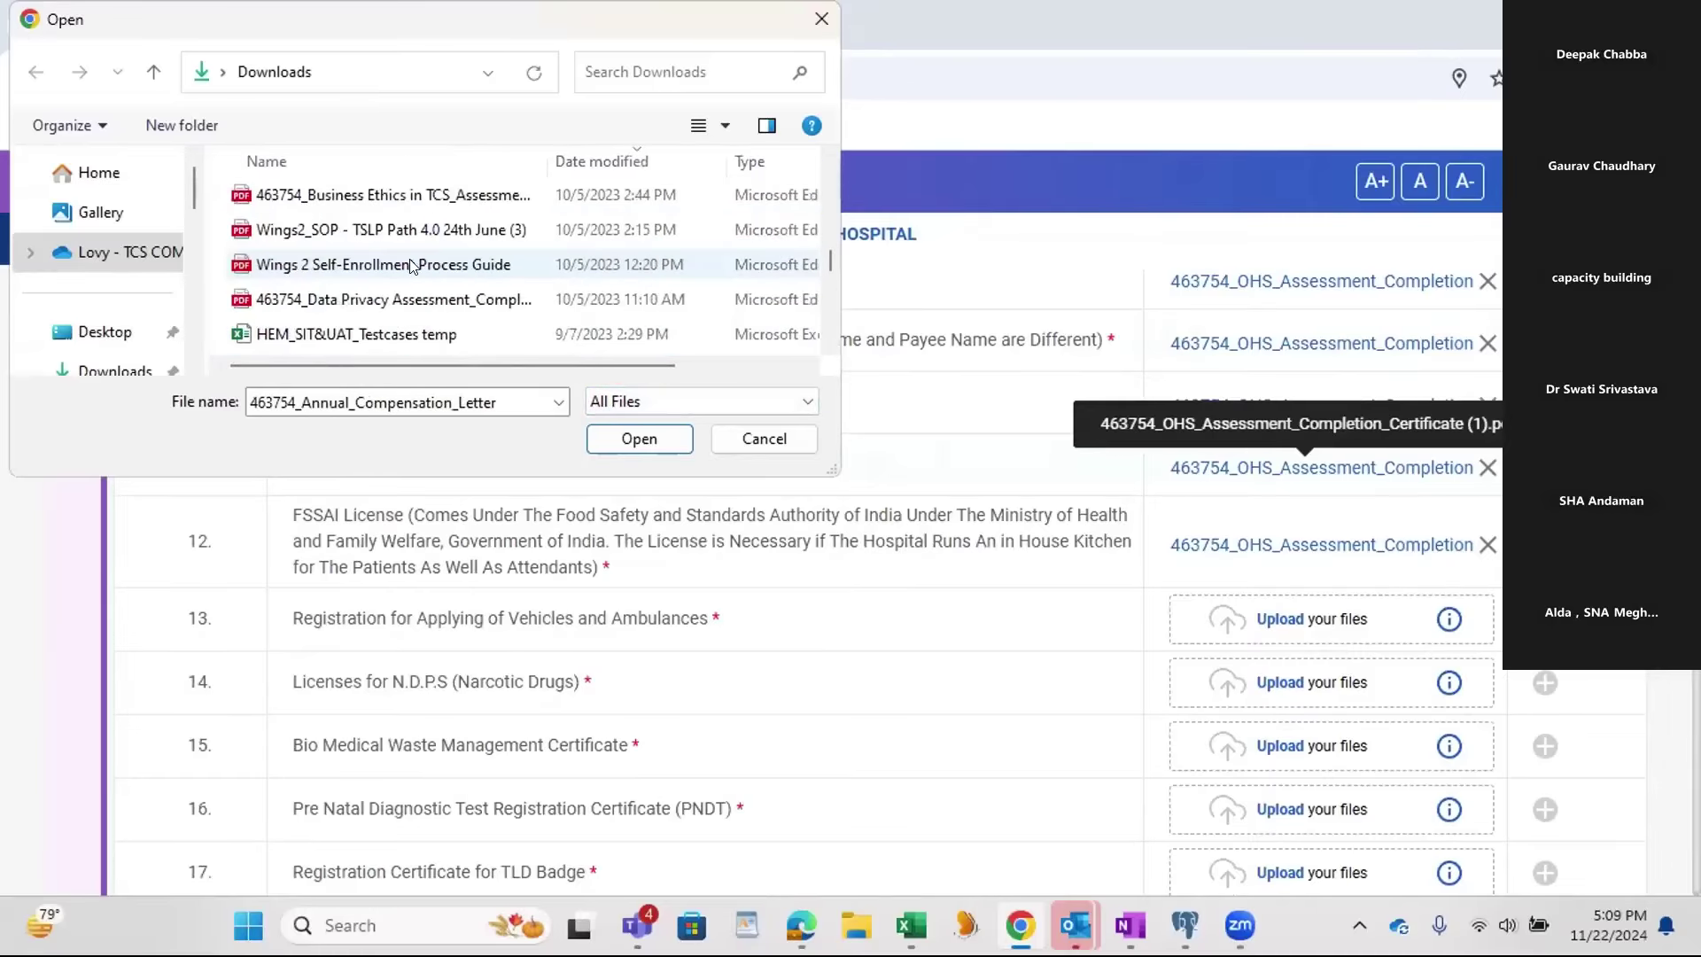
pyautogui.scroll(-3, 408, 258)
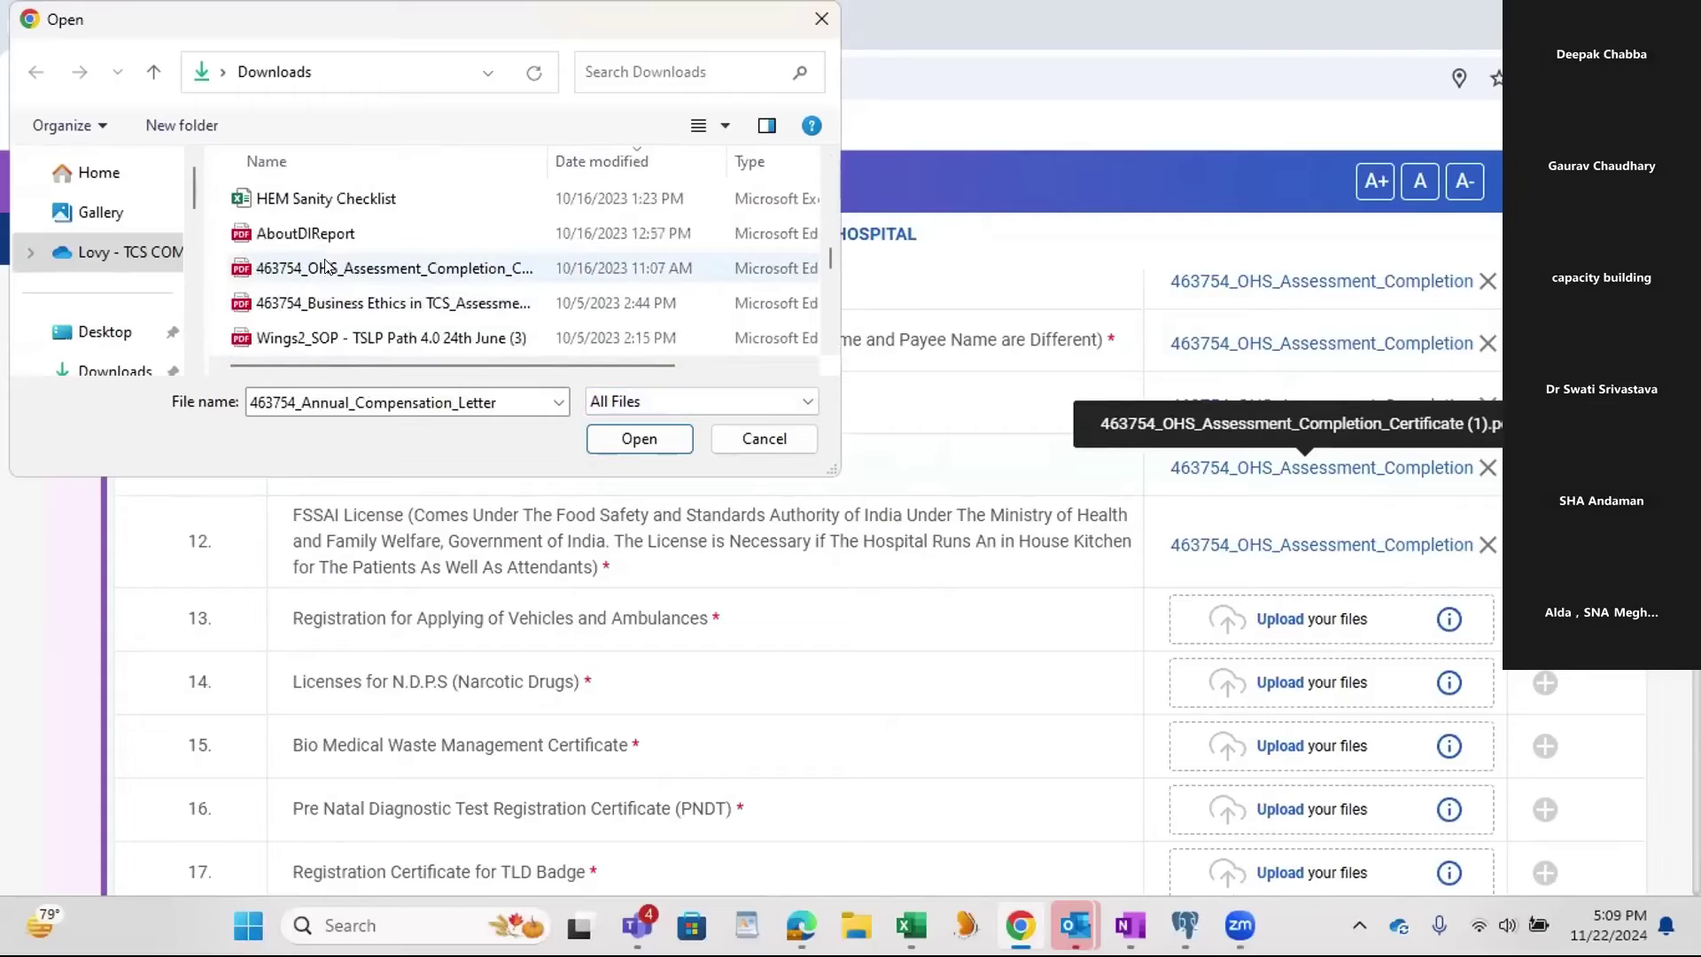
pyautogui.click(307, 270)
# Attach the PDF to vehicles, N.D.P.S, Bio Medical Waste, PNDT, TLD Badge, Cath Lab and Consultant List rows
pyautogui.moveTo(251, 275); pyautogui.dragTo(1302, 619)
pyautogui.moveTo(468, 272); pyautogui.dragTo(1311, 680)
pyautogui.moveTo(748, 451); pyautogui.dragTo(1320, 740)
pyautogui.moveTo(394, 267); pyautogui.dragTo(1307, 805)
pyautogui.moveTo(394, 267); pyautogui.dragTo(1304, 863)
pyautogui.scroll(-4, 915, 603)
pyautogui.moveTo(394, 268); pyautogui.dragTo(1293, 638)
pyautogui.moveTo(395, 267); pyautogui.dragTo(1275, 682)
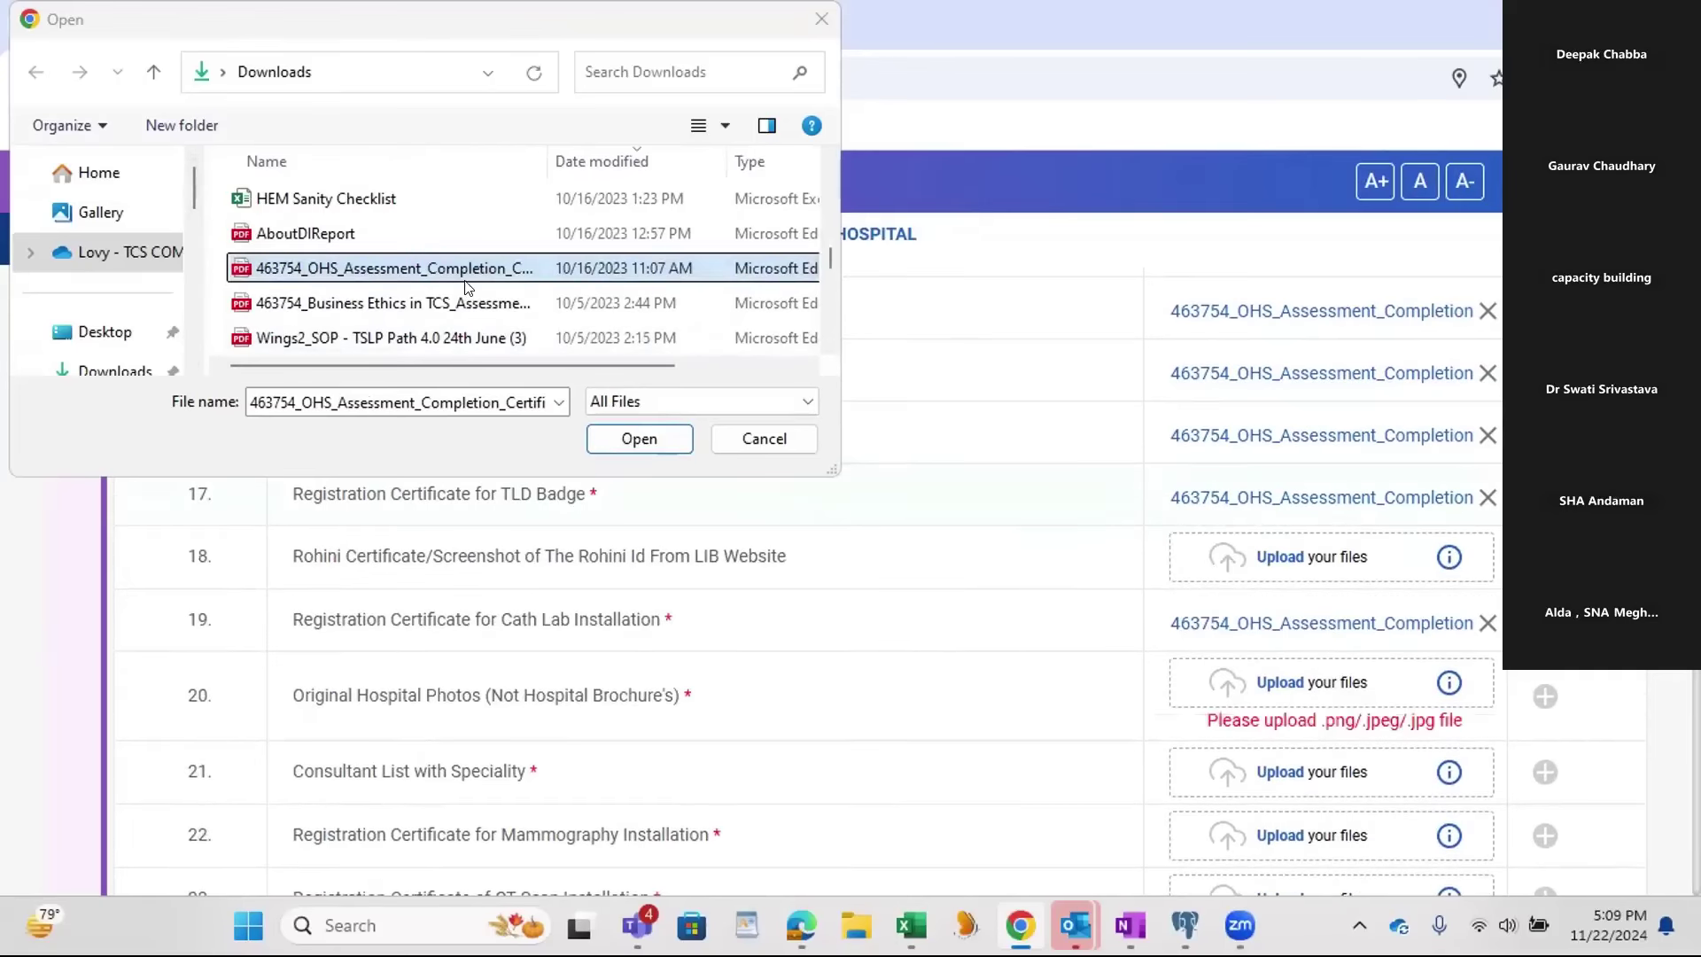
pyautogui.moveTo(448, 270); pyautogui.dragTo(1285, 773)
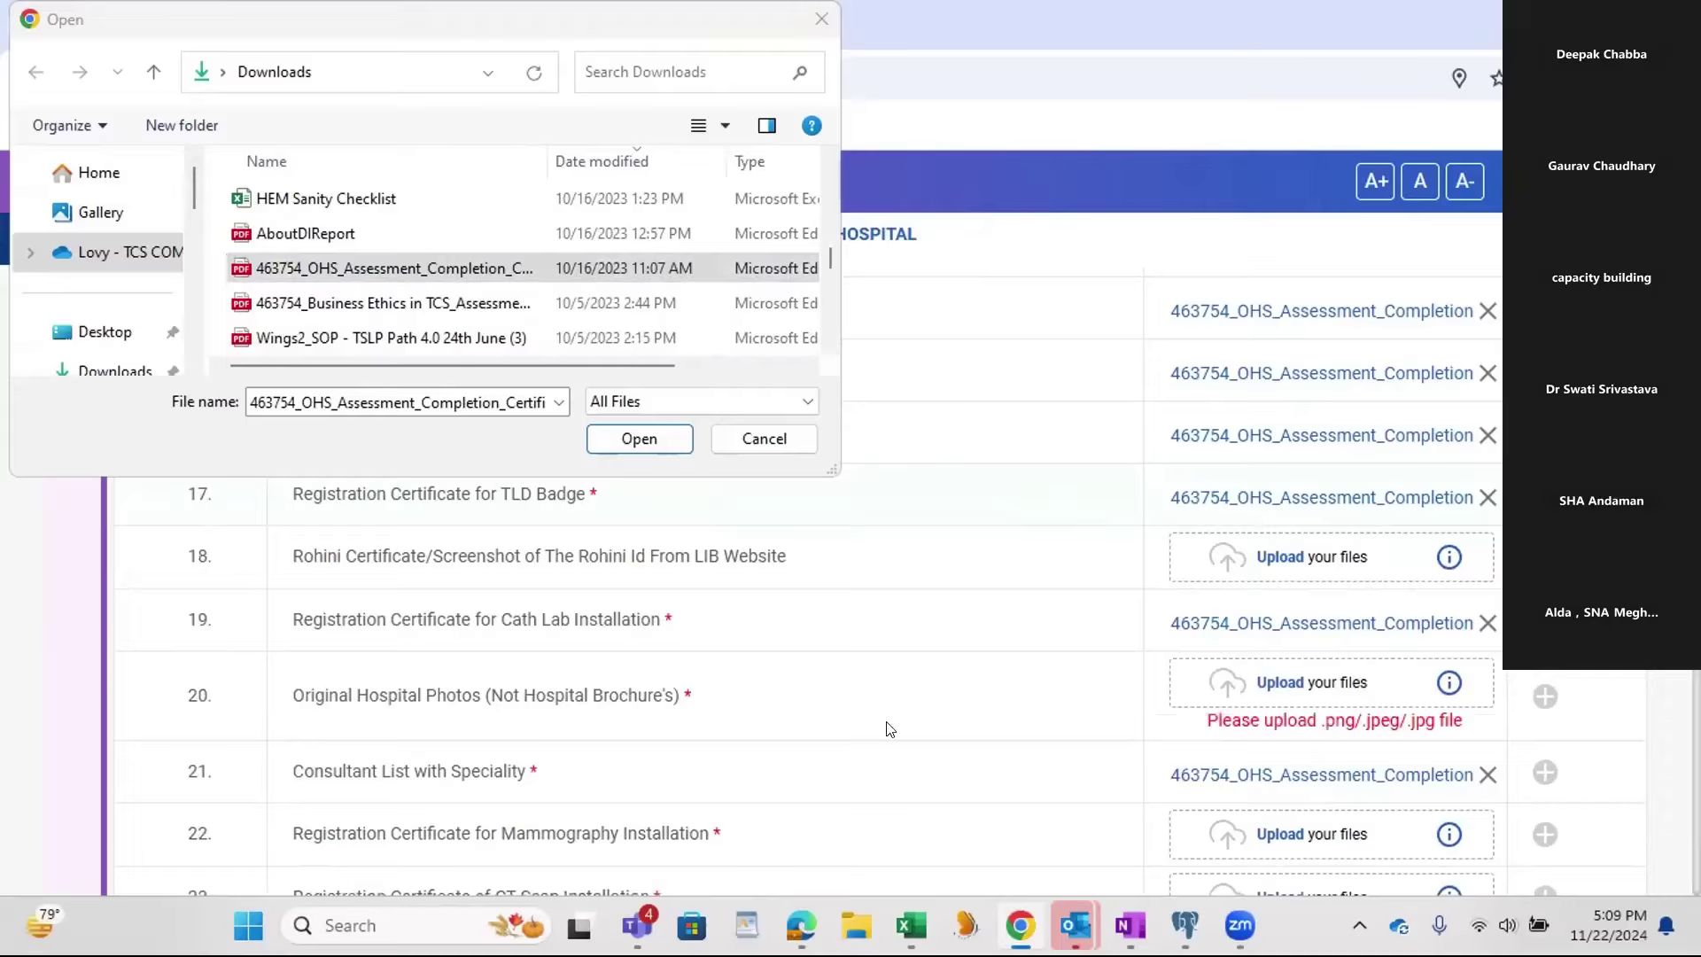
# Pick a PNG image for the Original Hospital Photos row
pyautogui.scroll(-2, 856, 709)
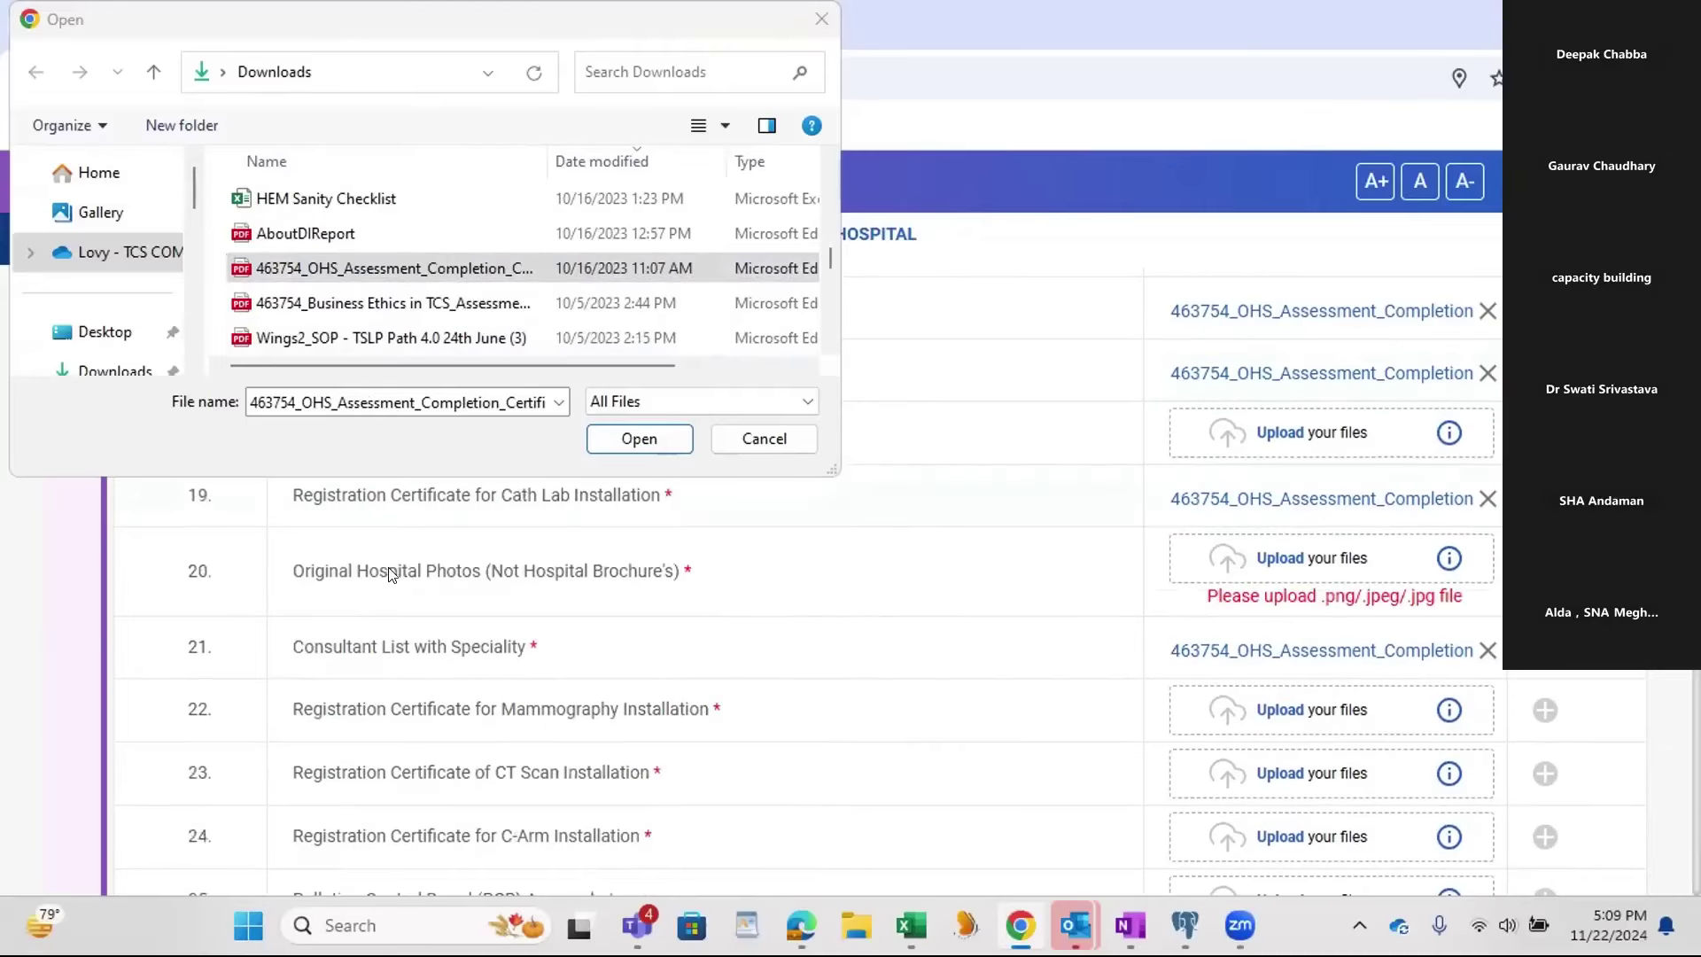
pyautogui.click(411, 271)
pyautogui.scroll(-15, 401, 277)
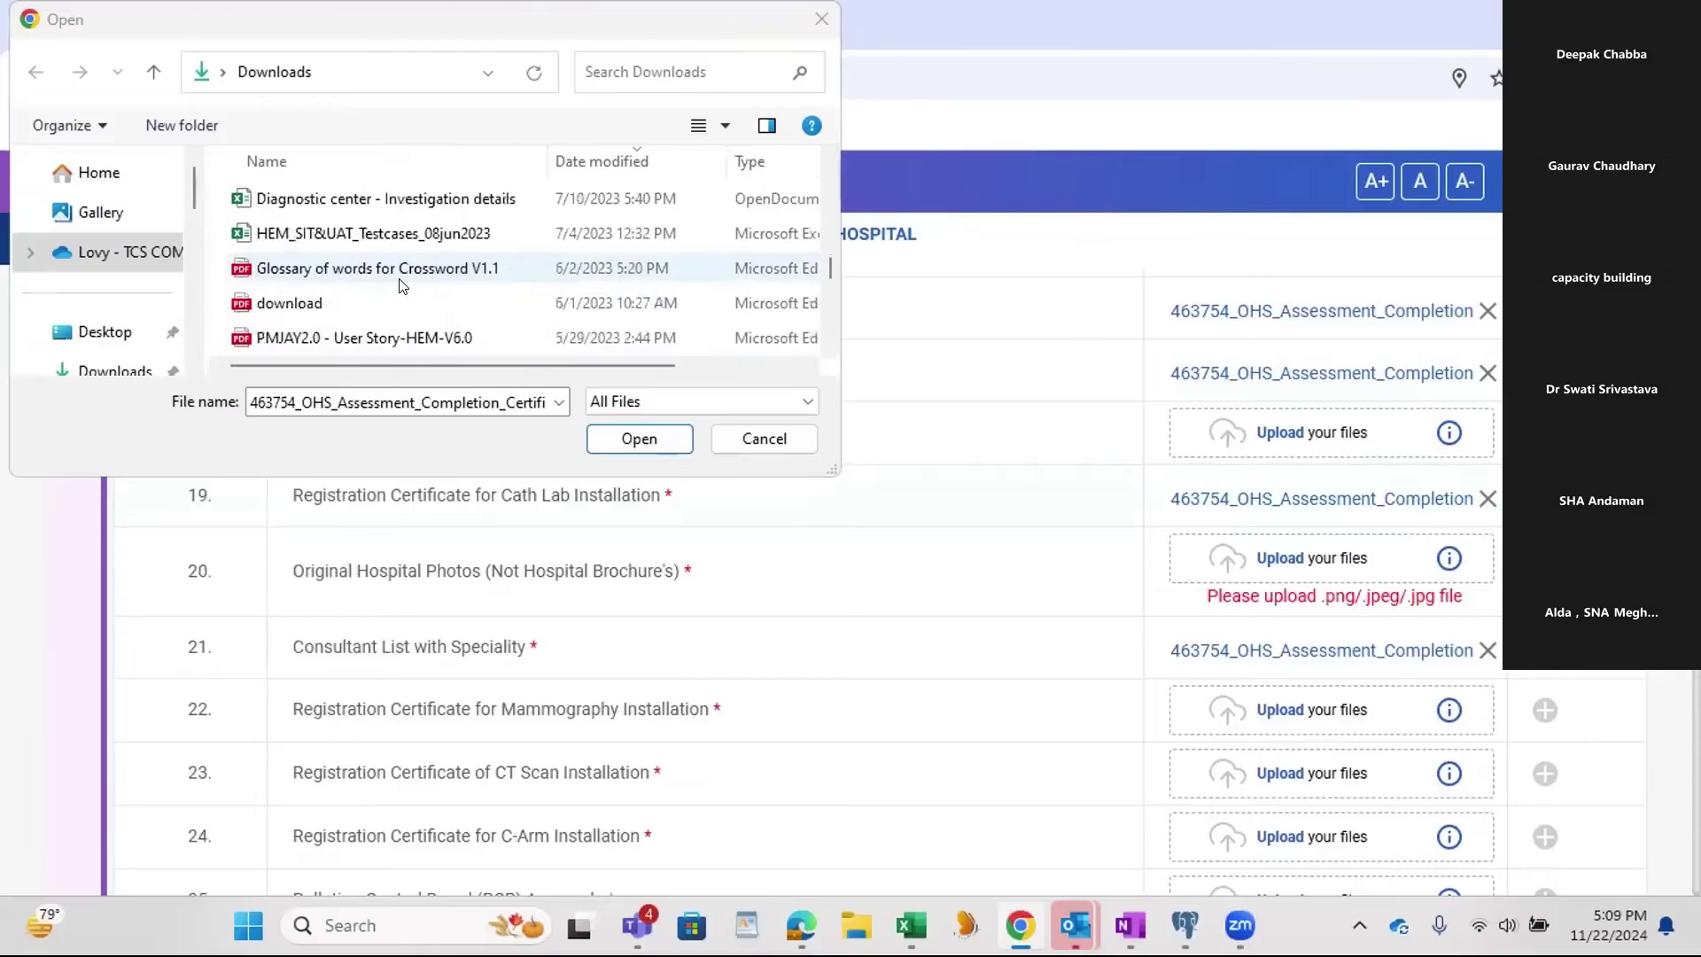
pyautogui.scroll(-2, 400, 283)
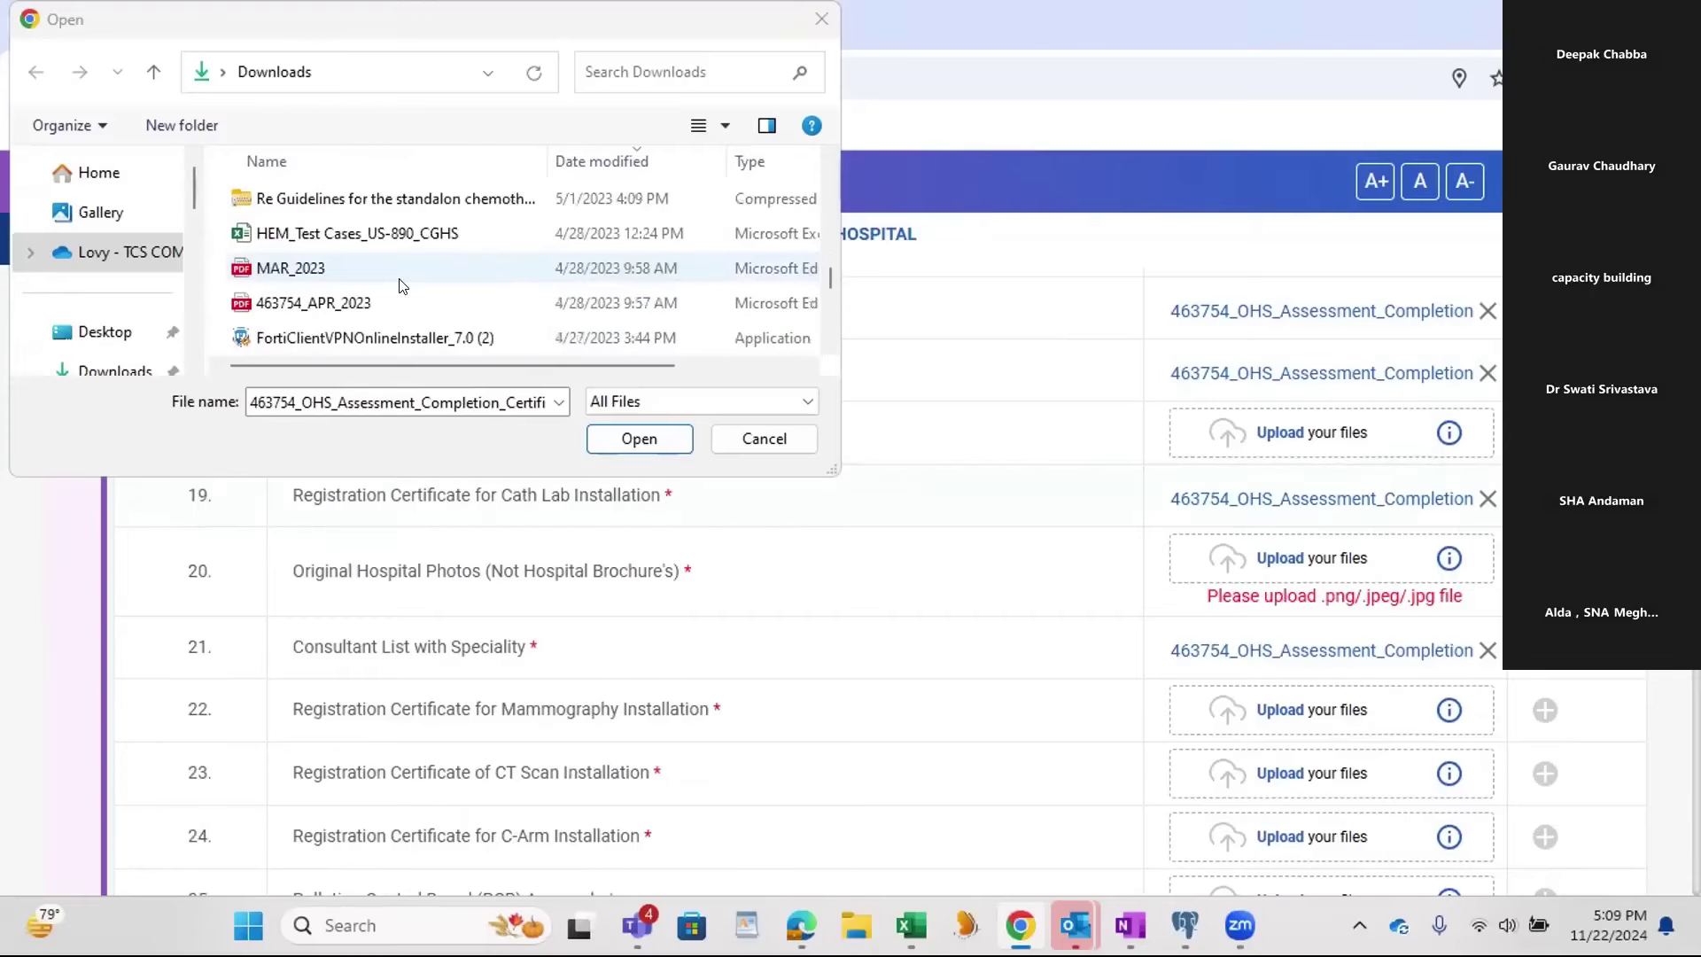
pyautogui.scroll(-10, 400, 284)
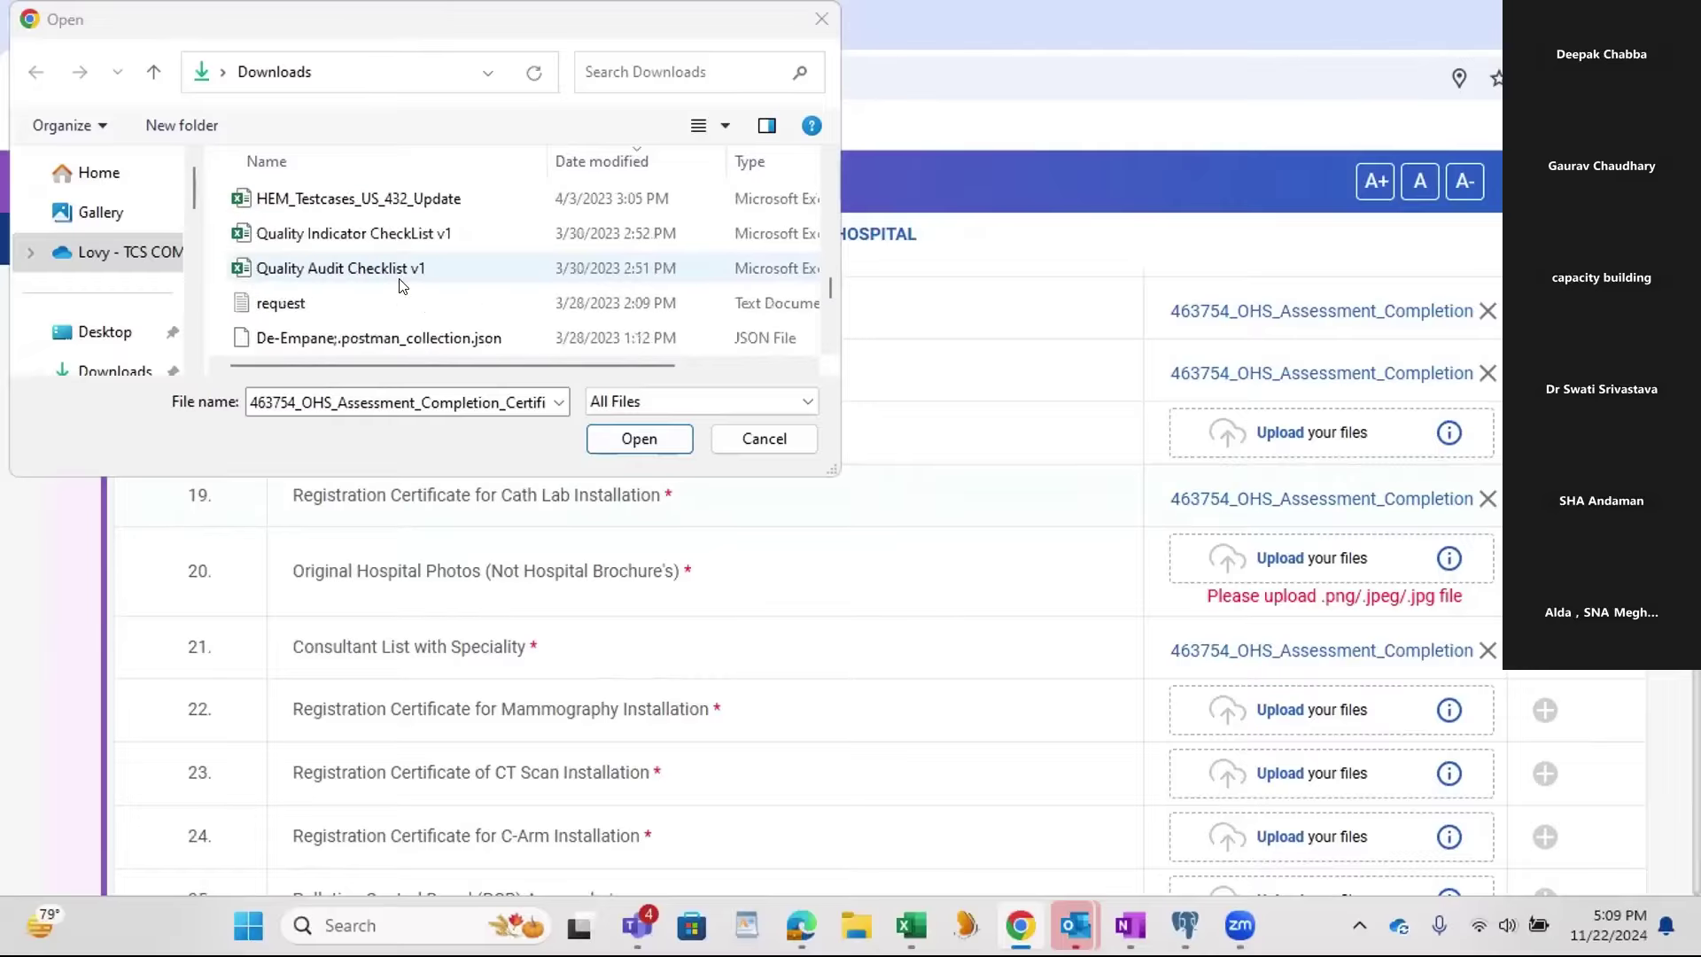
pyautogui.scroll(-10, 400, 283)
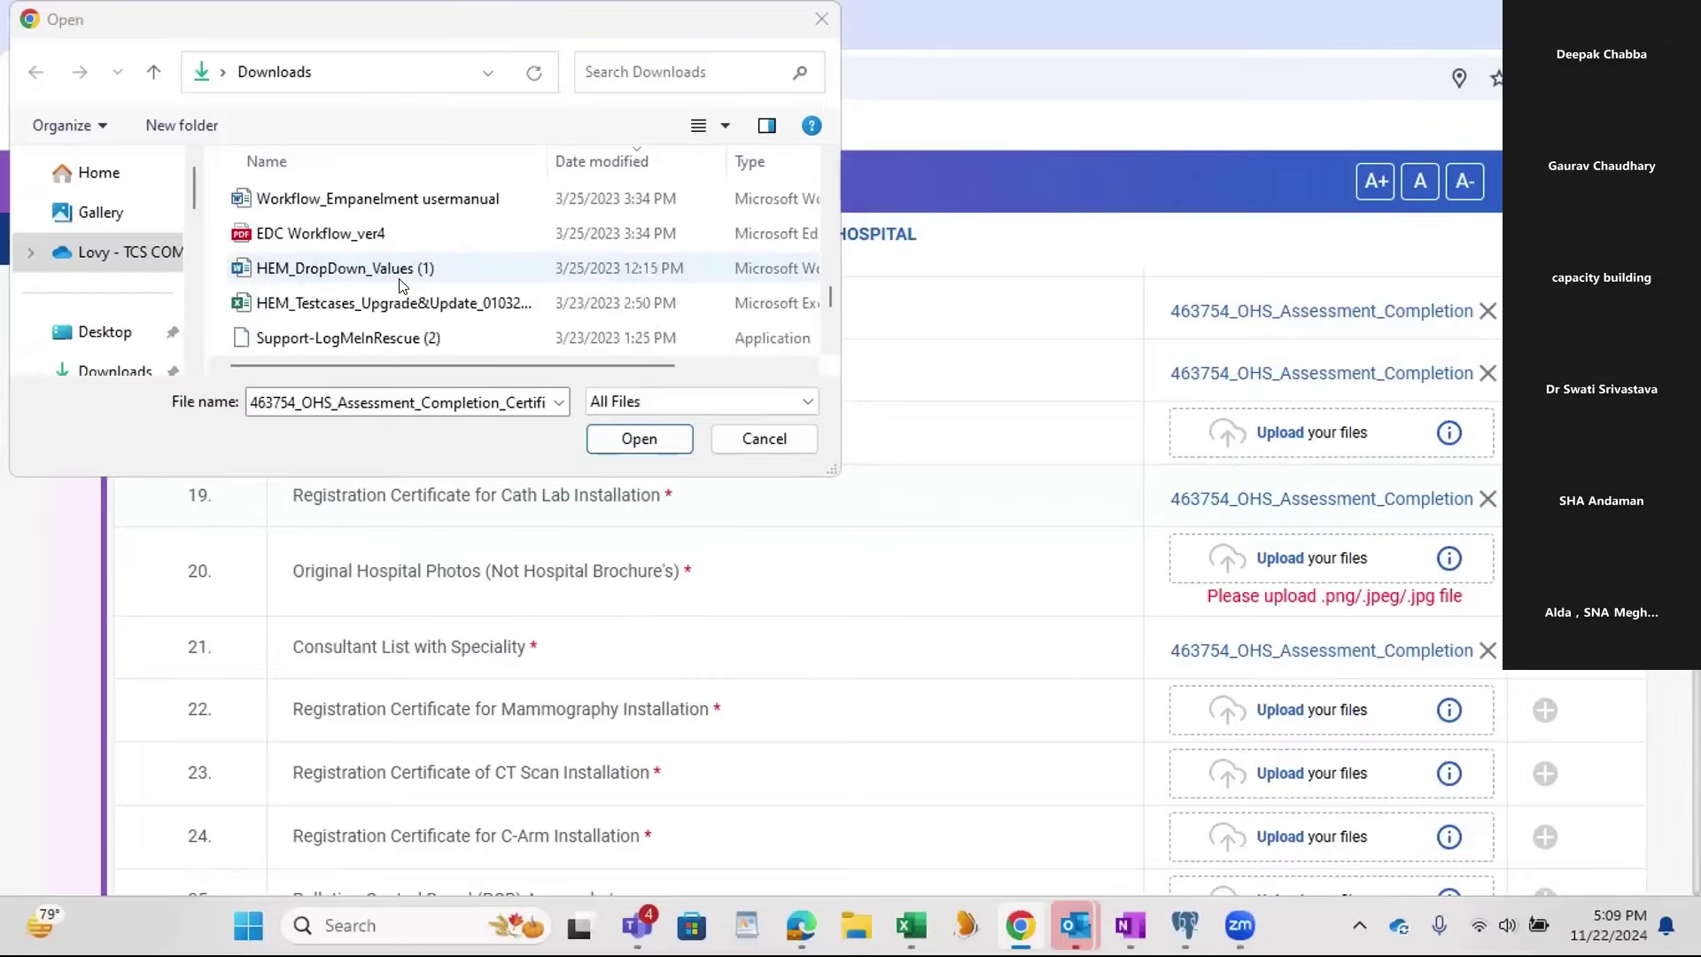
pyautogui.click(348, 338)
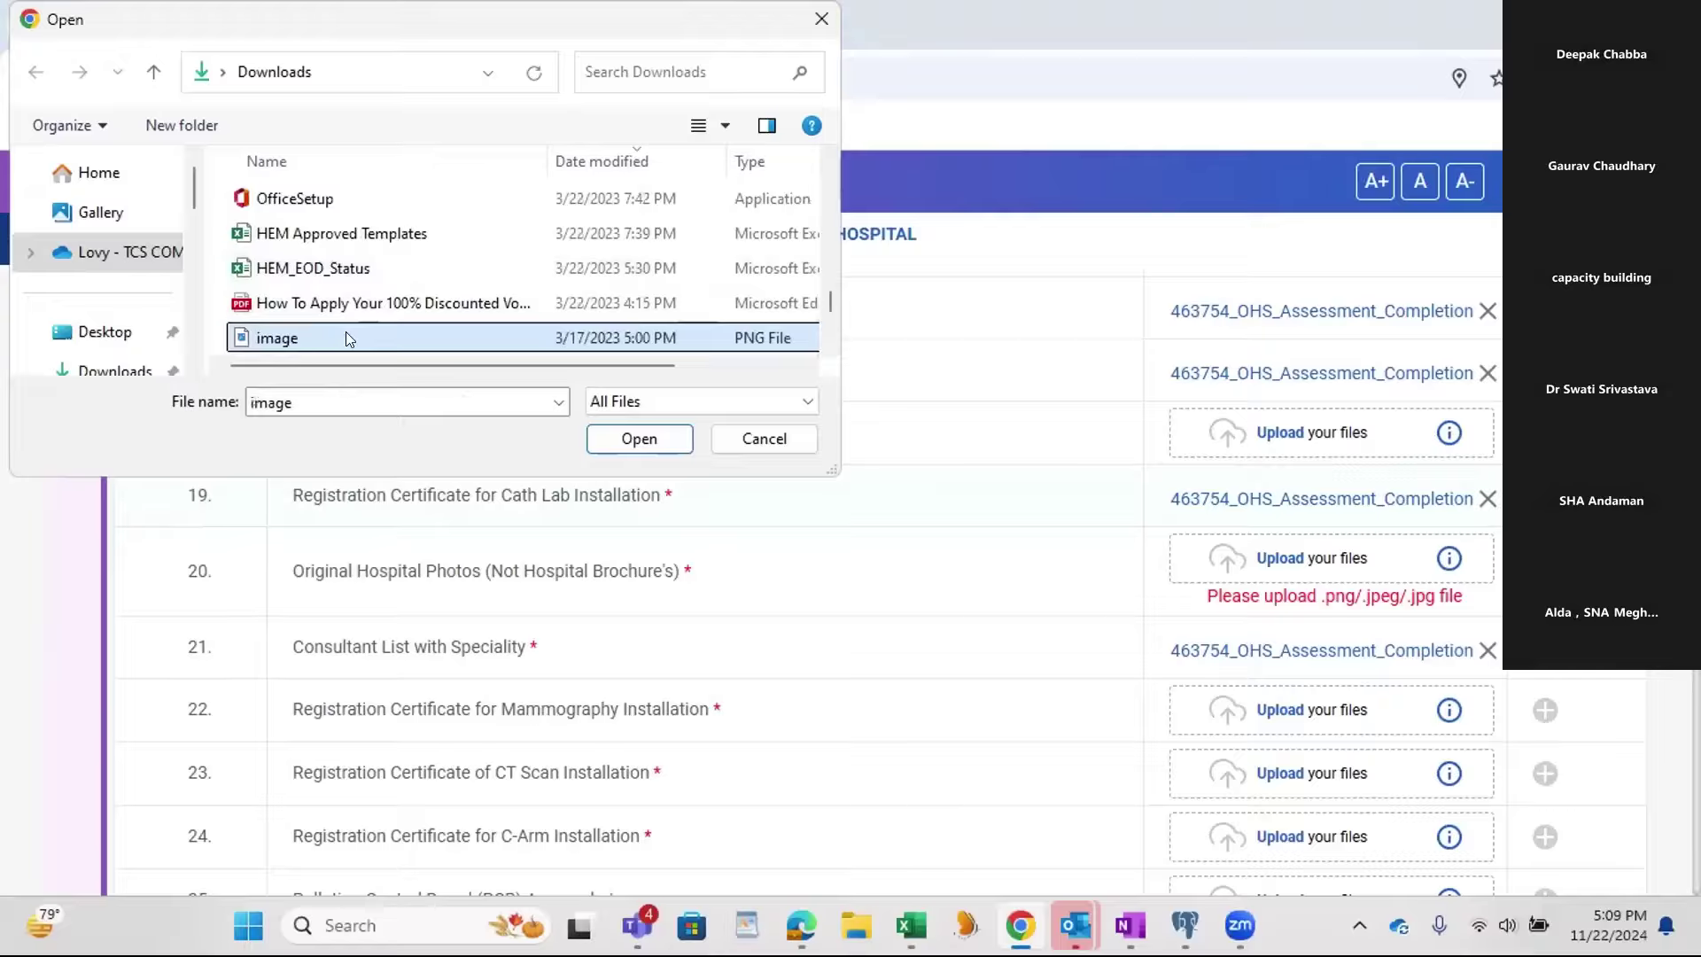
# Attach the 'How To Apply Your 100% Discounted' PDF to the mammography certificate row
pyautogui.moveTo(267, 346); pyautogui.dragTo(1300, 557)
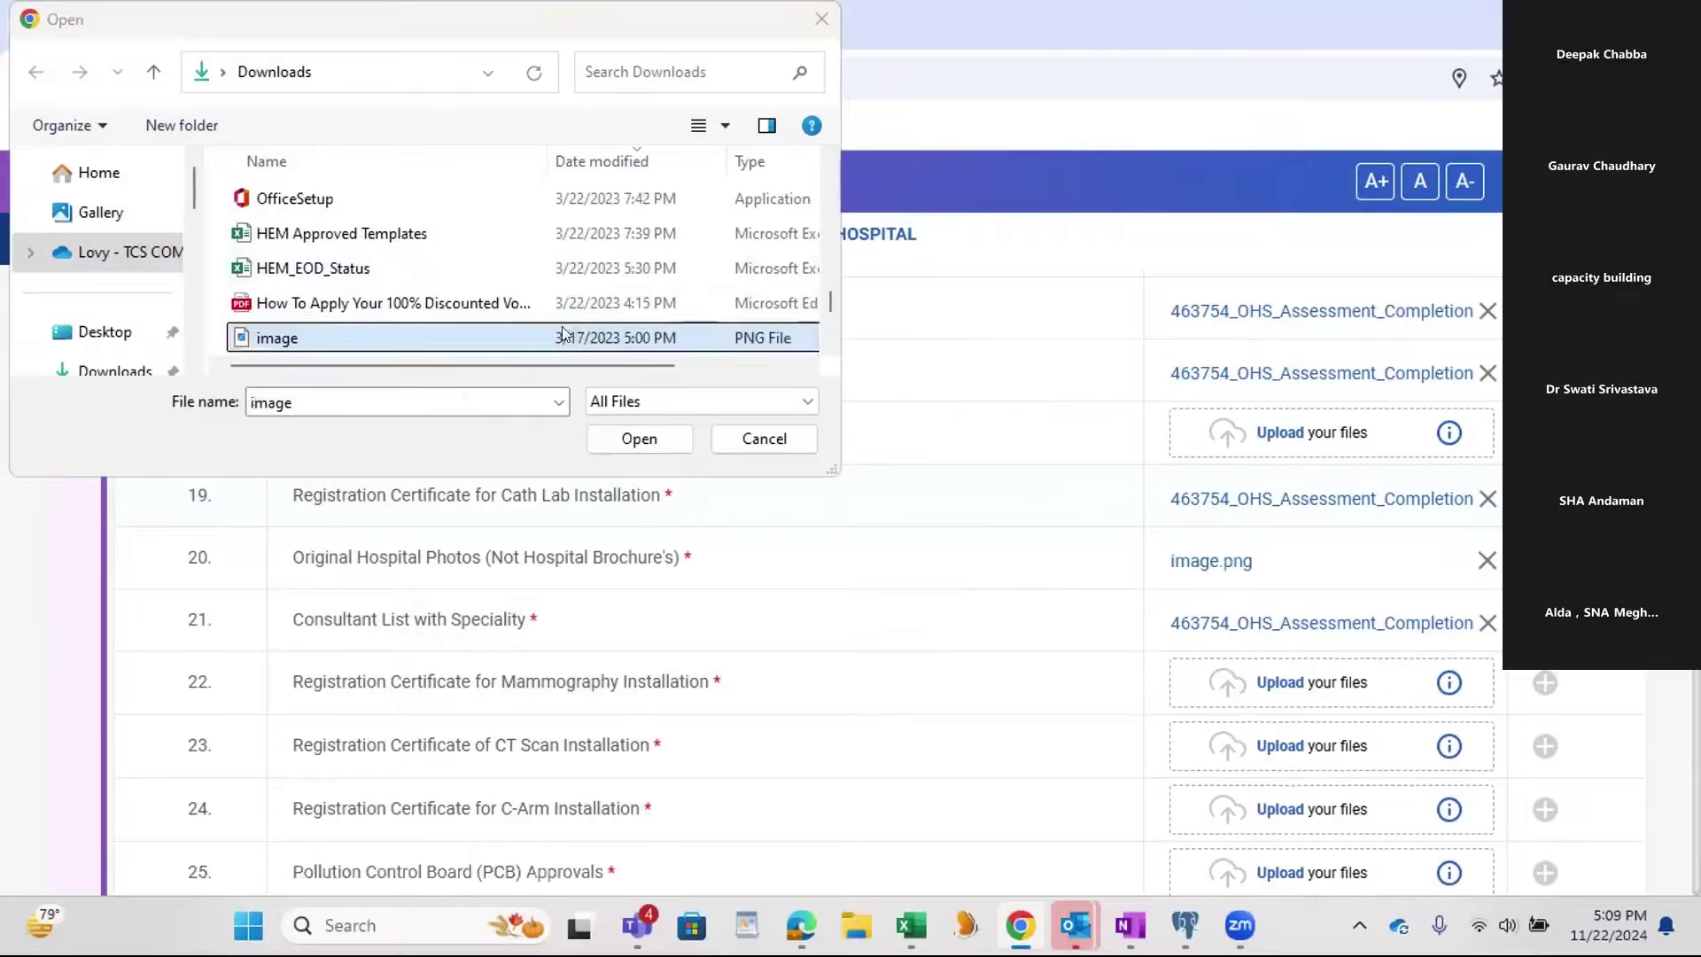
pyautogui.scroll(-1, 385, 274)
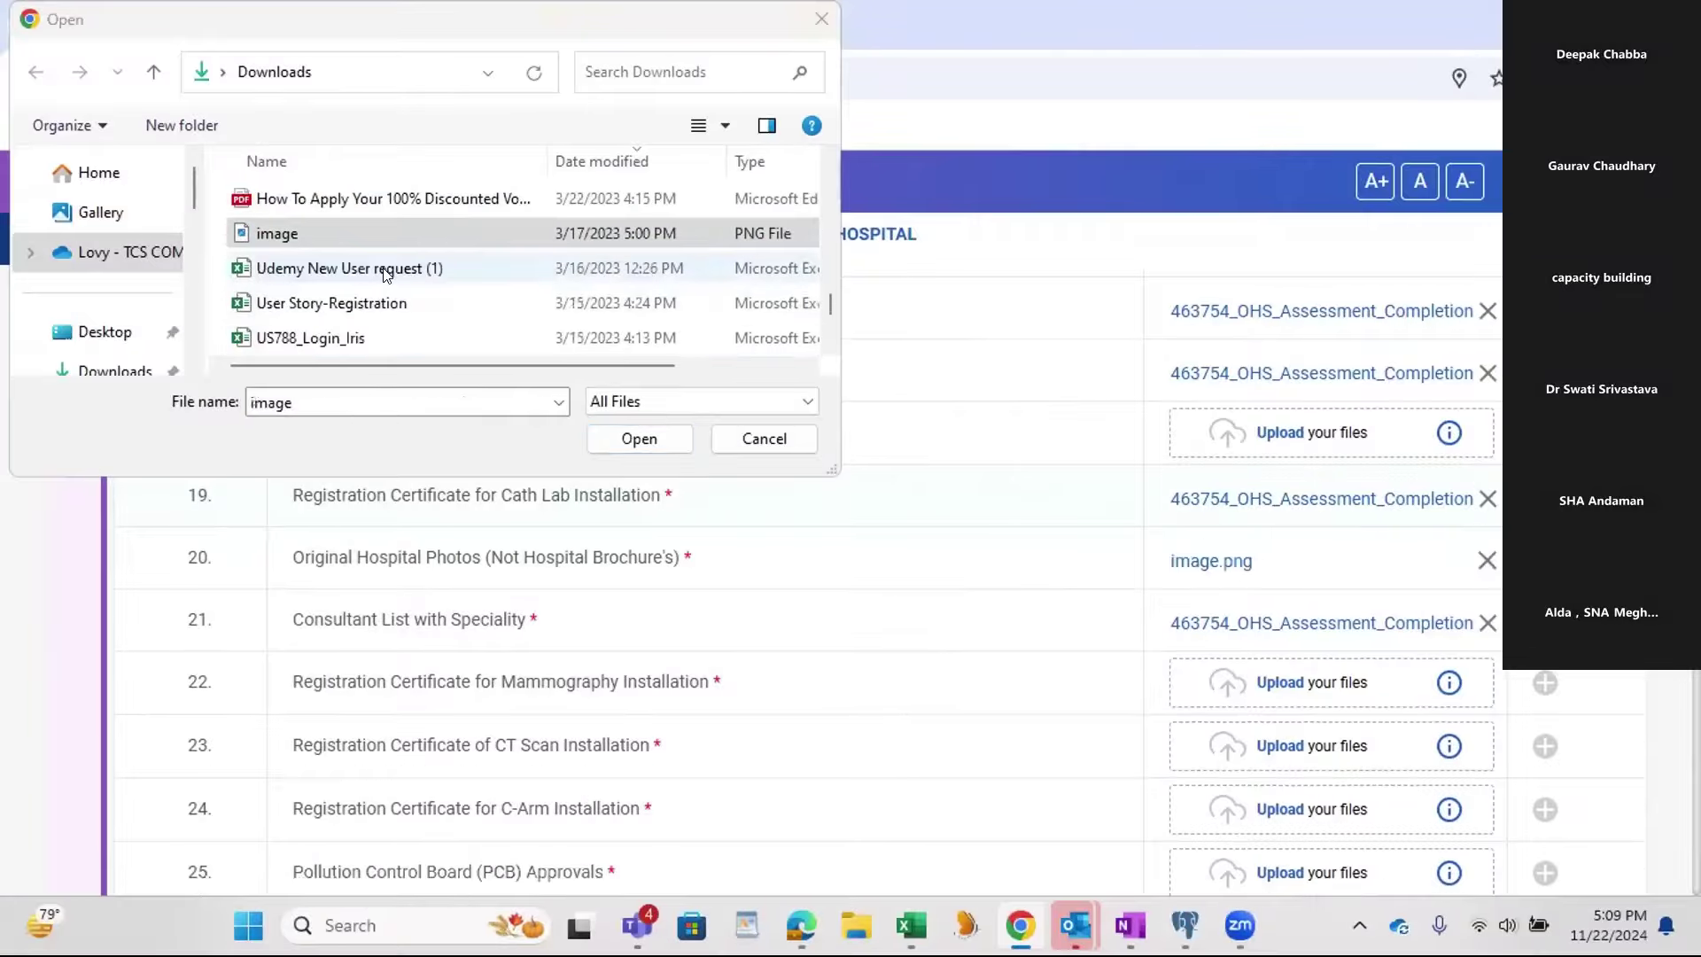
pyautogui.click(370, 204)
pyautogui.moveTo(382, 210); pyautogui.dragTo(1368, 700)
pyautogui.scroll(-1, 781, 528)
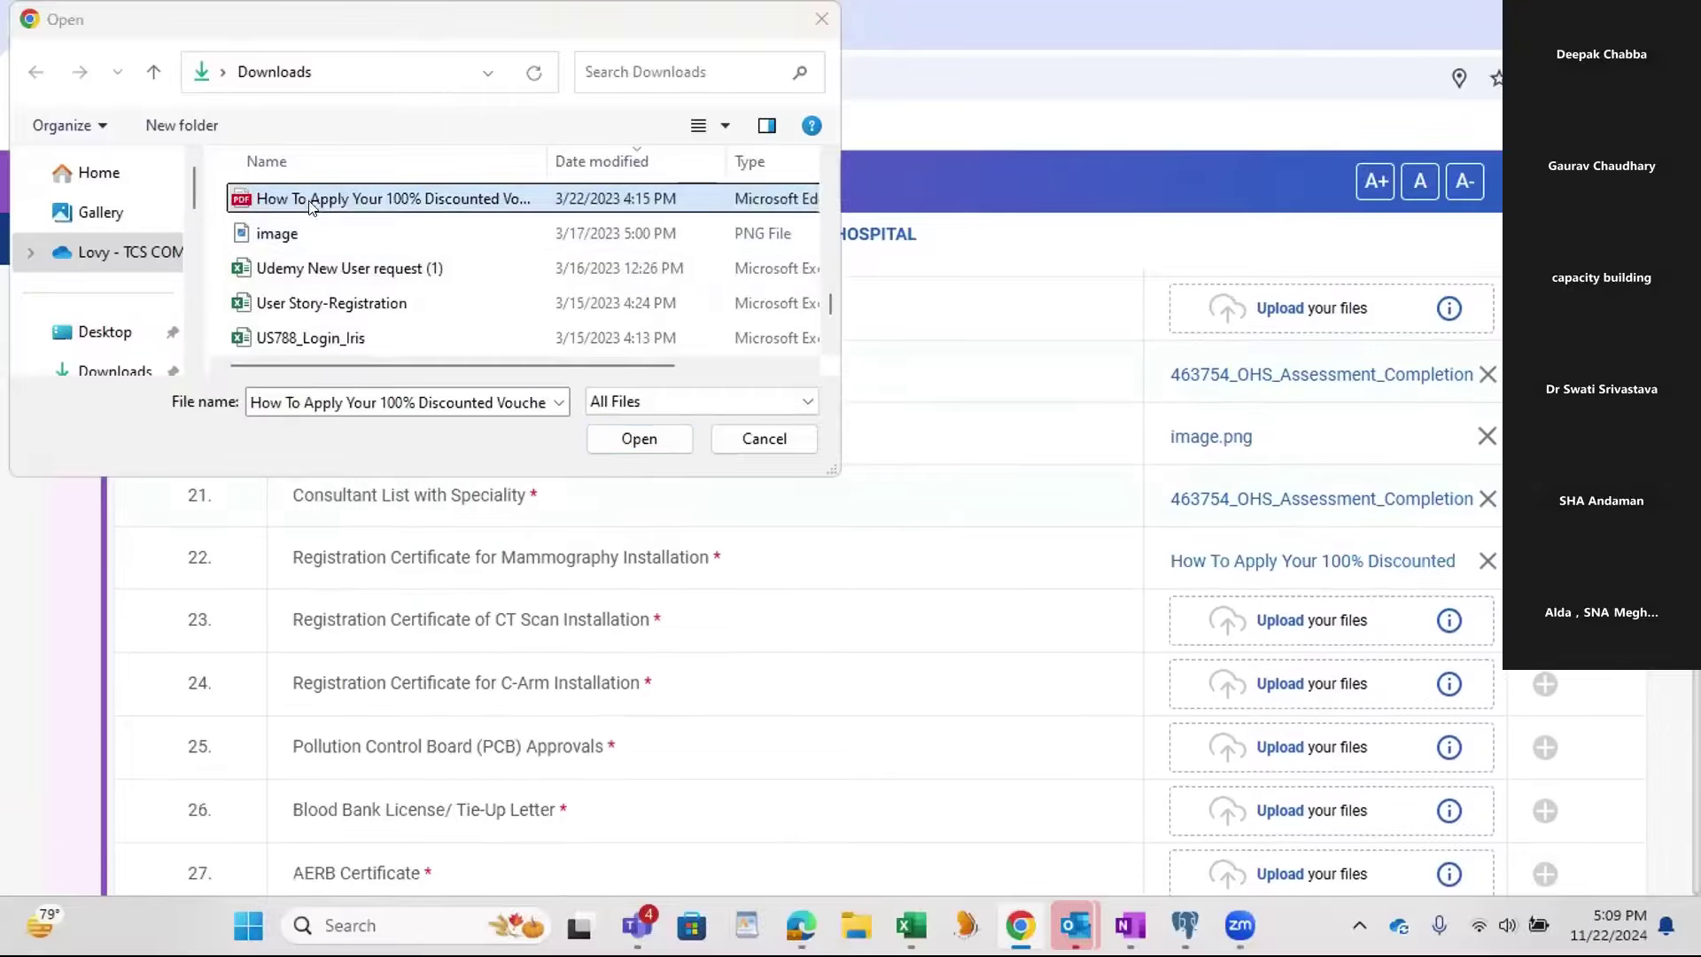
# Attach the same PDF to CT Scan, C-Arm, Blood Bank, AERB, Pathologist/Radiologist and MTP rows
pyautogui.moveTo(331, 200); pyautogui.dragTo(1278, 610)
pyautogui.moveTo(362, 190); pyautogui.dragTo(1276, 744)
pyautogui.moveTo(425, 199); pyautogui.dragTo(1250, 770)
pyautogui.scroll(-4, 904, 596)
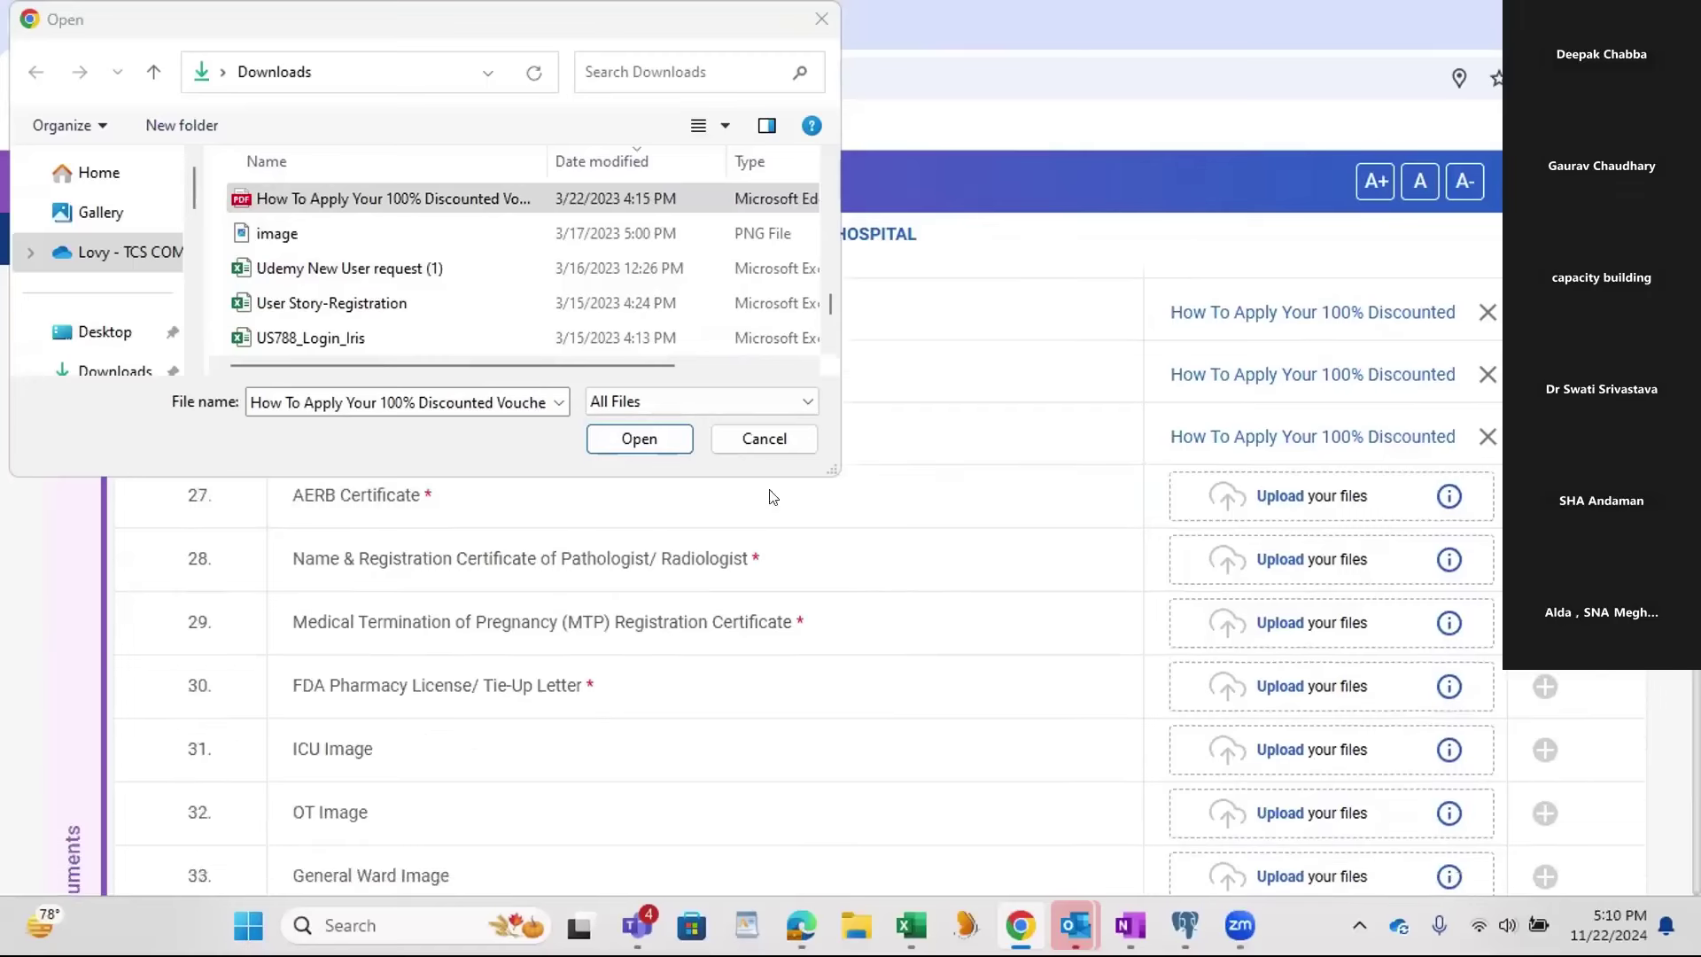
pyautogui.moveTo(390, 199); pyautogui.dragTo(1249, 554)
pyautogui.moveTo(508, 209); pyautogui.dragTo(1280, 620)
pyautogui.moveTo(438, 207); pyautogui.dragTo(1318, 672)
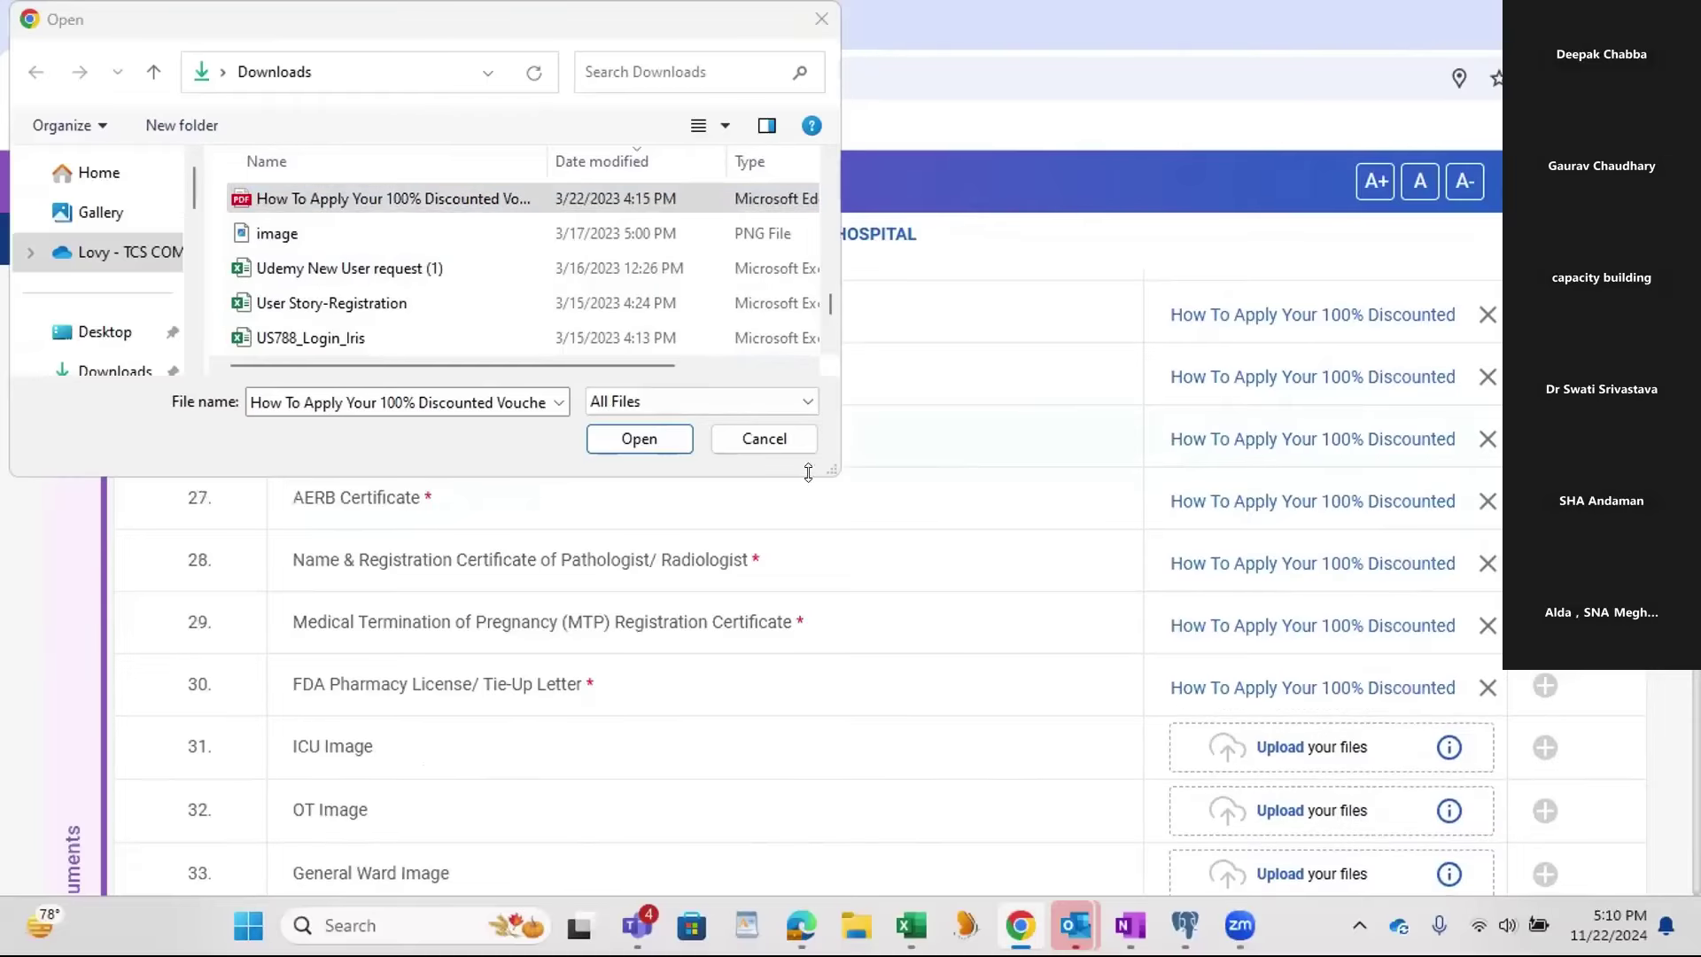
pyautogui.click(788, 441)
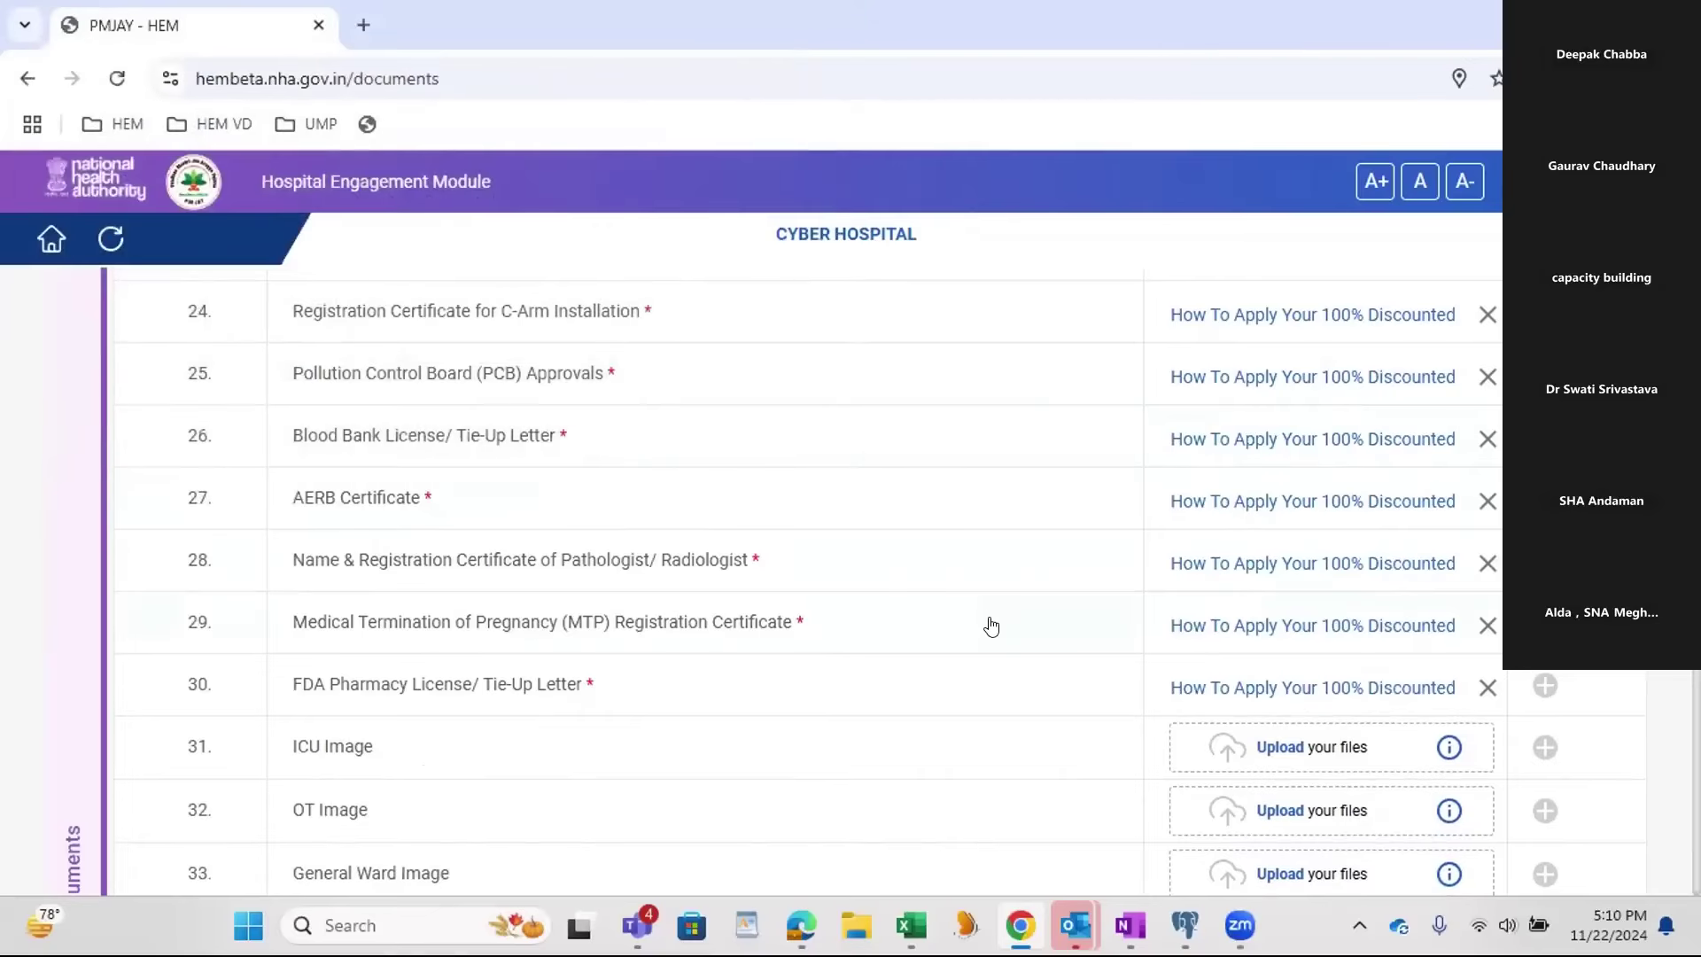
# Save the Documents table, which returns 'There is an error in submitting your request.'
pyautogui.scroll(5, 708, 652)
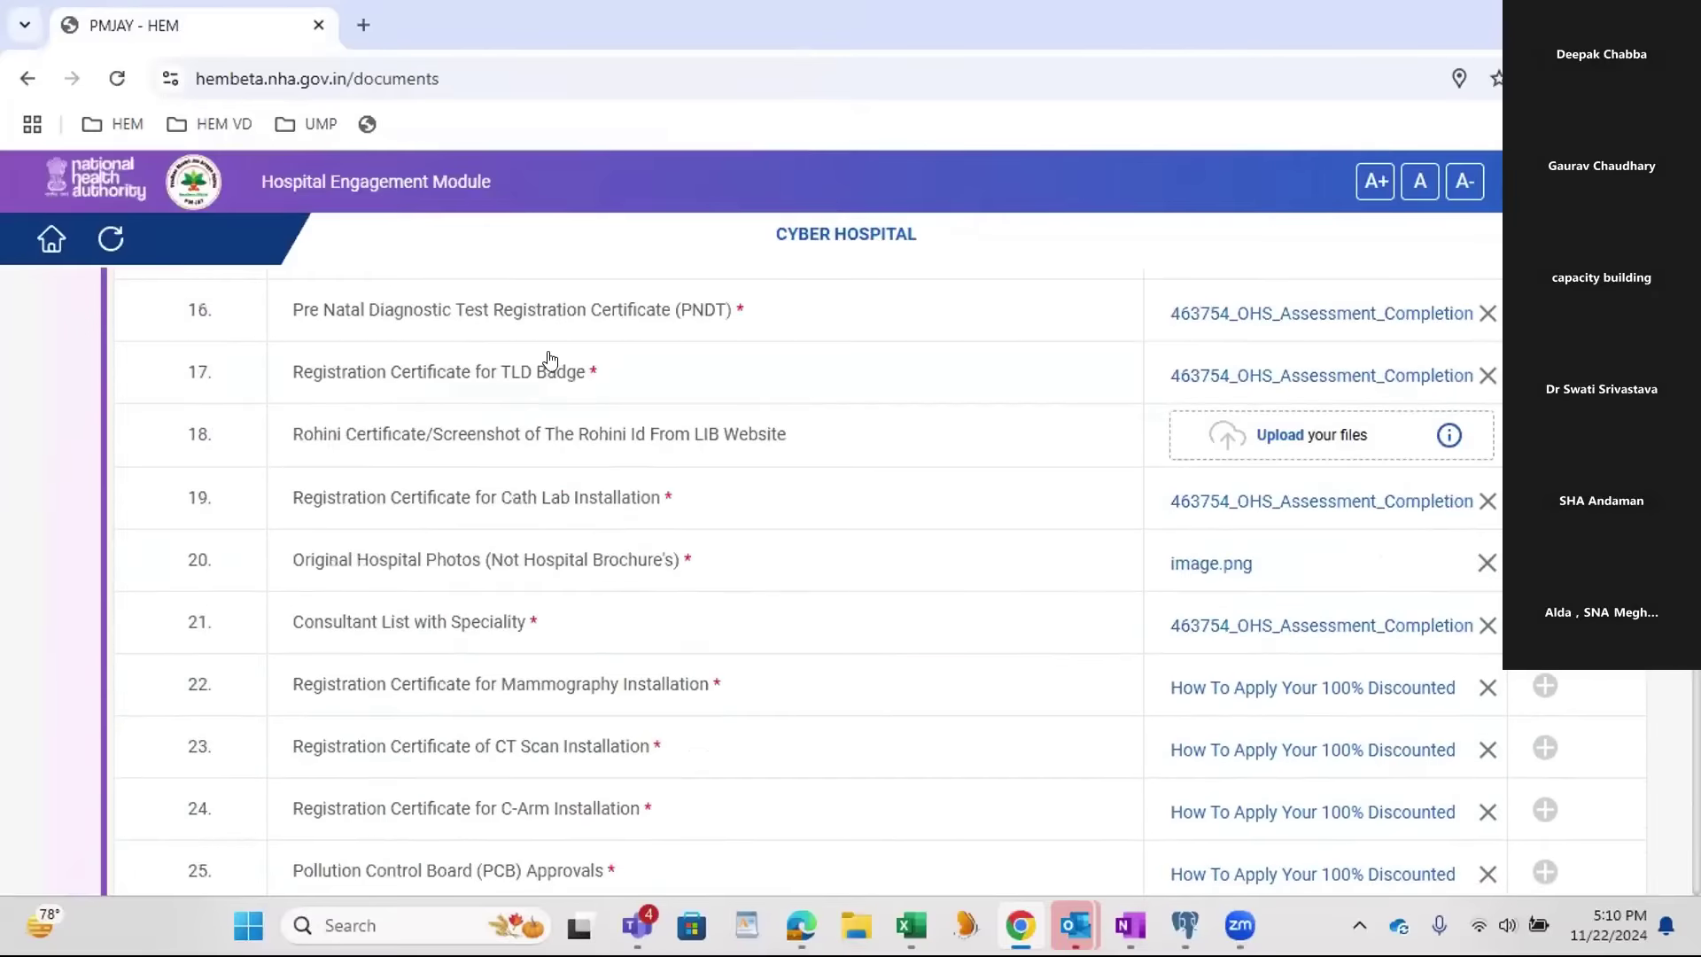
pyautogui.scroll(4, 615, 587)
pyautogui.scroll(-8, 616, 587)
pyautogui.scroll(-20, 616, 587)
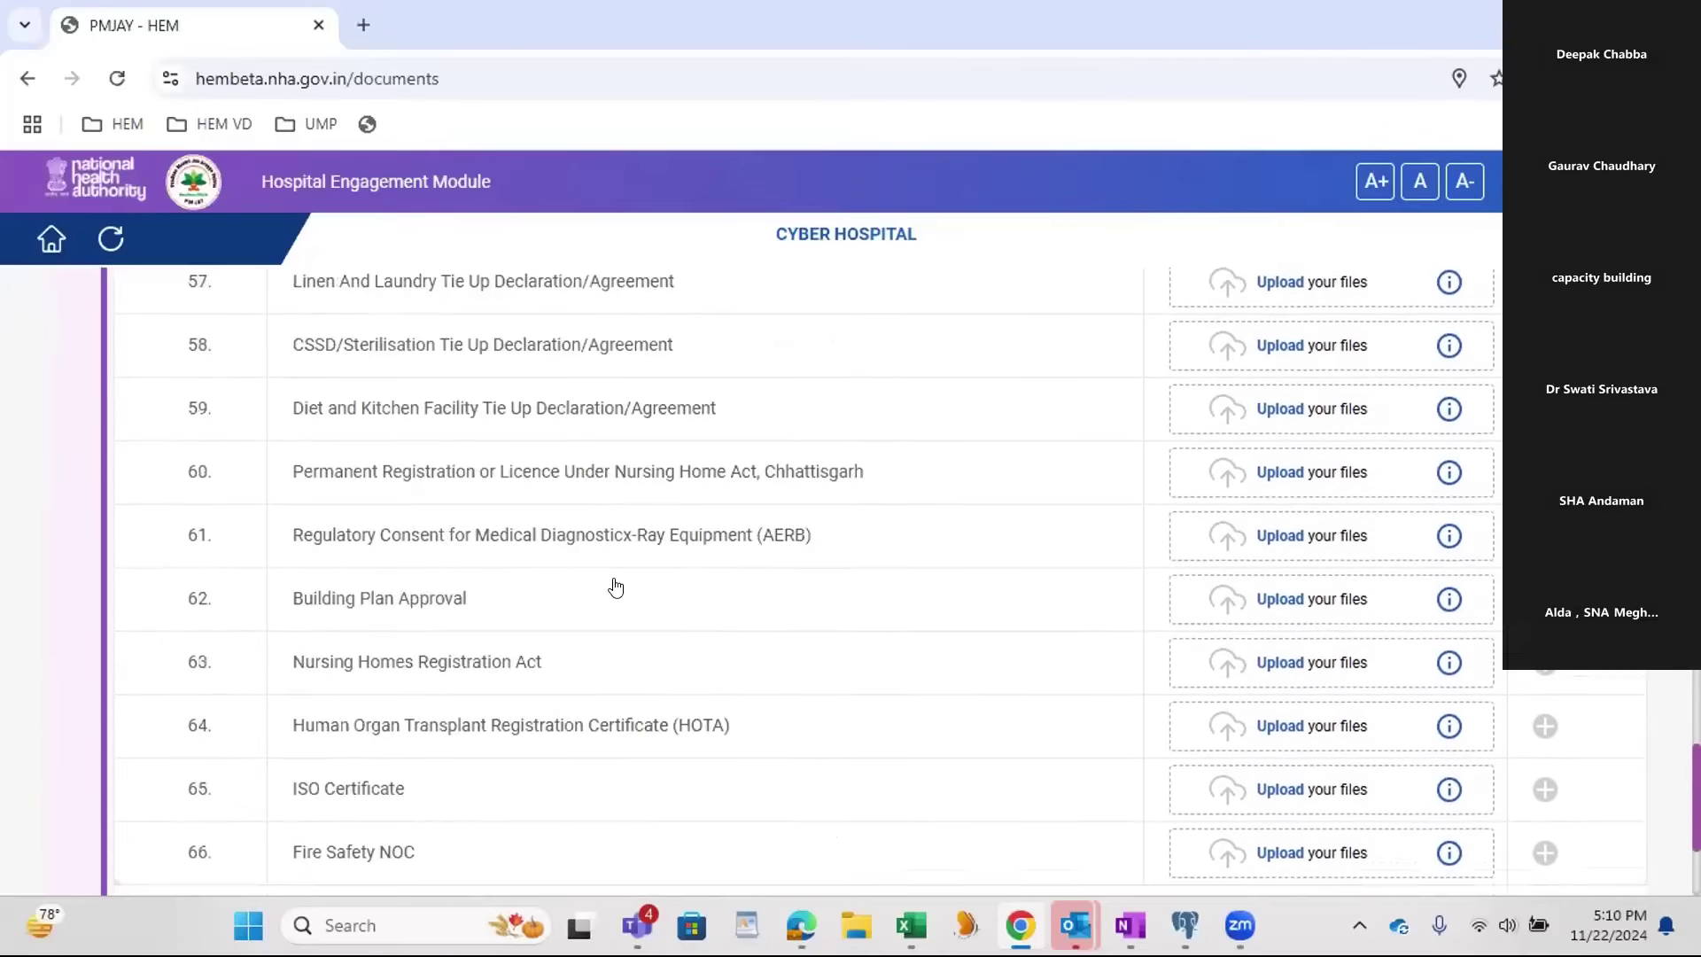
pyautogui.scroll(-3, 616, 587)
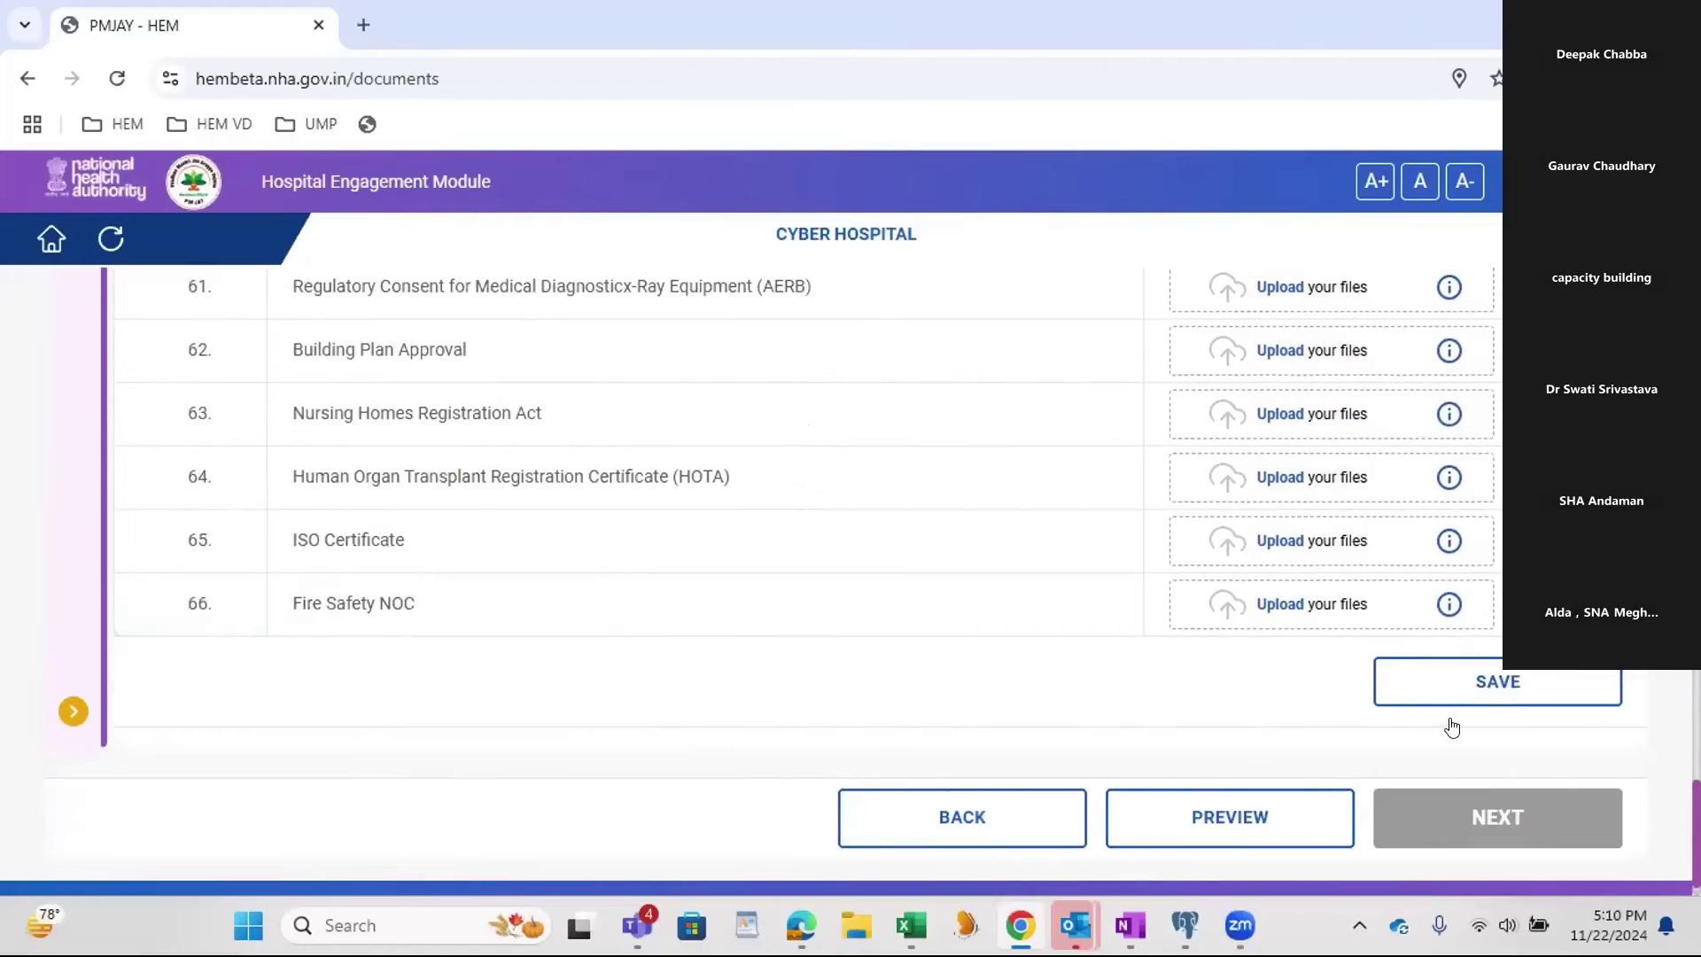
pyautogui.click(1460, 686)
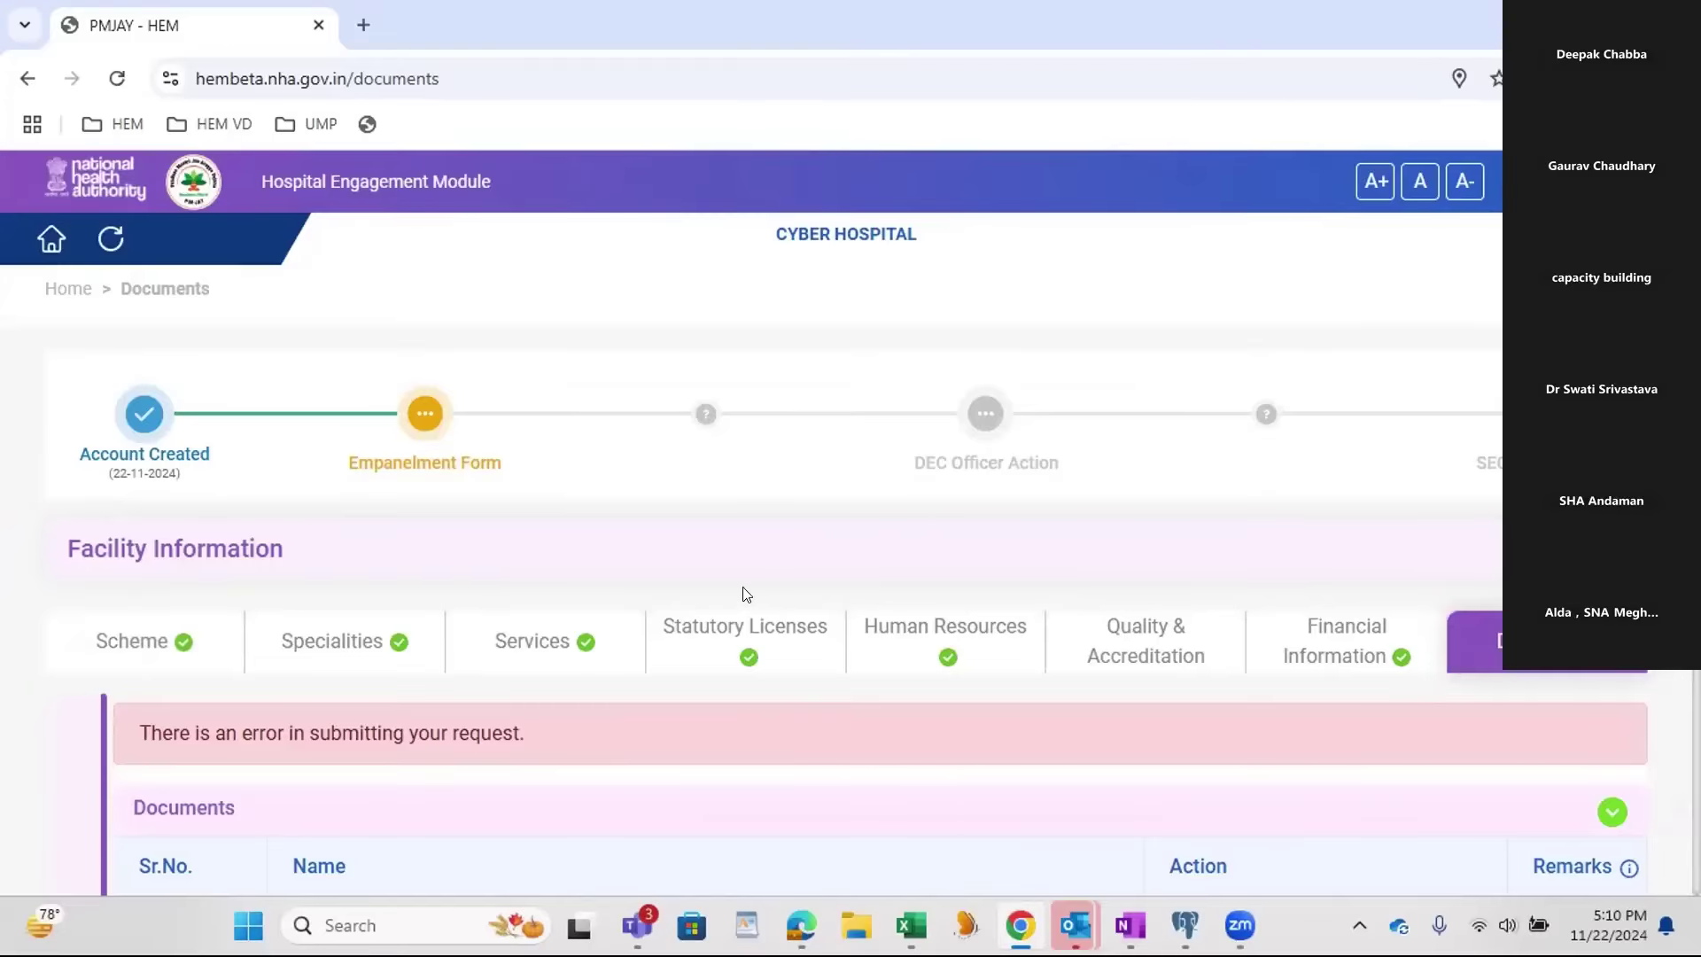
pyautogui.scroll(-10, 744, 593)
# Upload the 463754_OHS_Assessment certificate PDF to the Rohini Certificate row (row 18)
pyautogui.scroll(-4, 1291, 594)
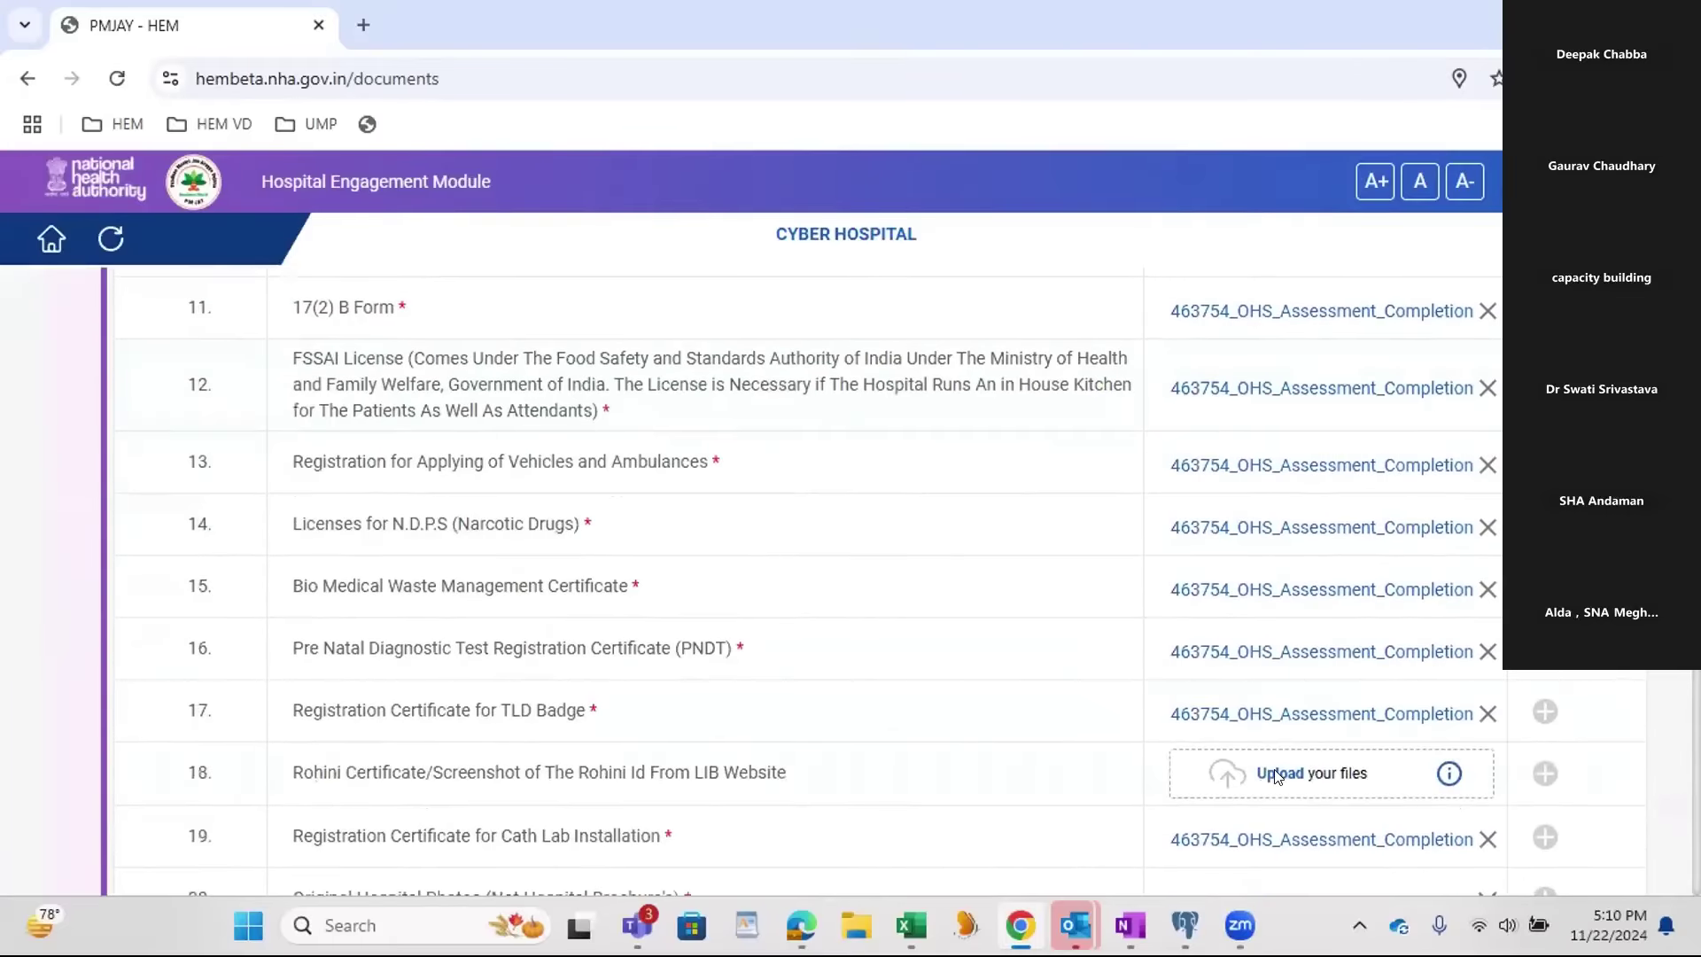
pyautogui.click(1276, 791)
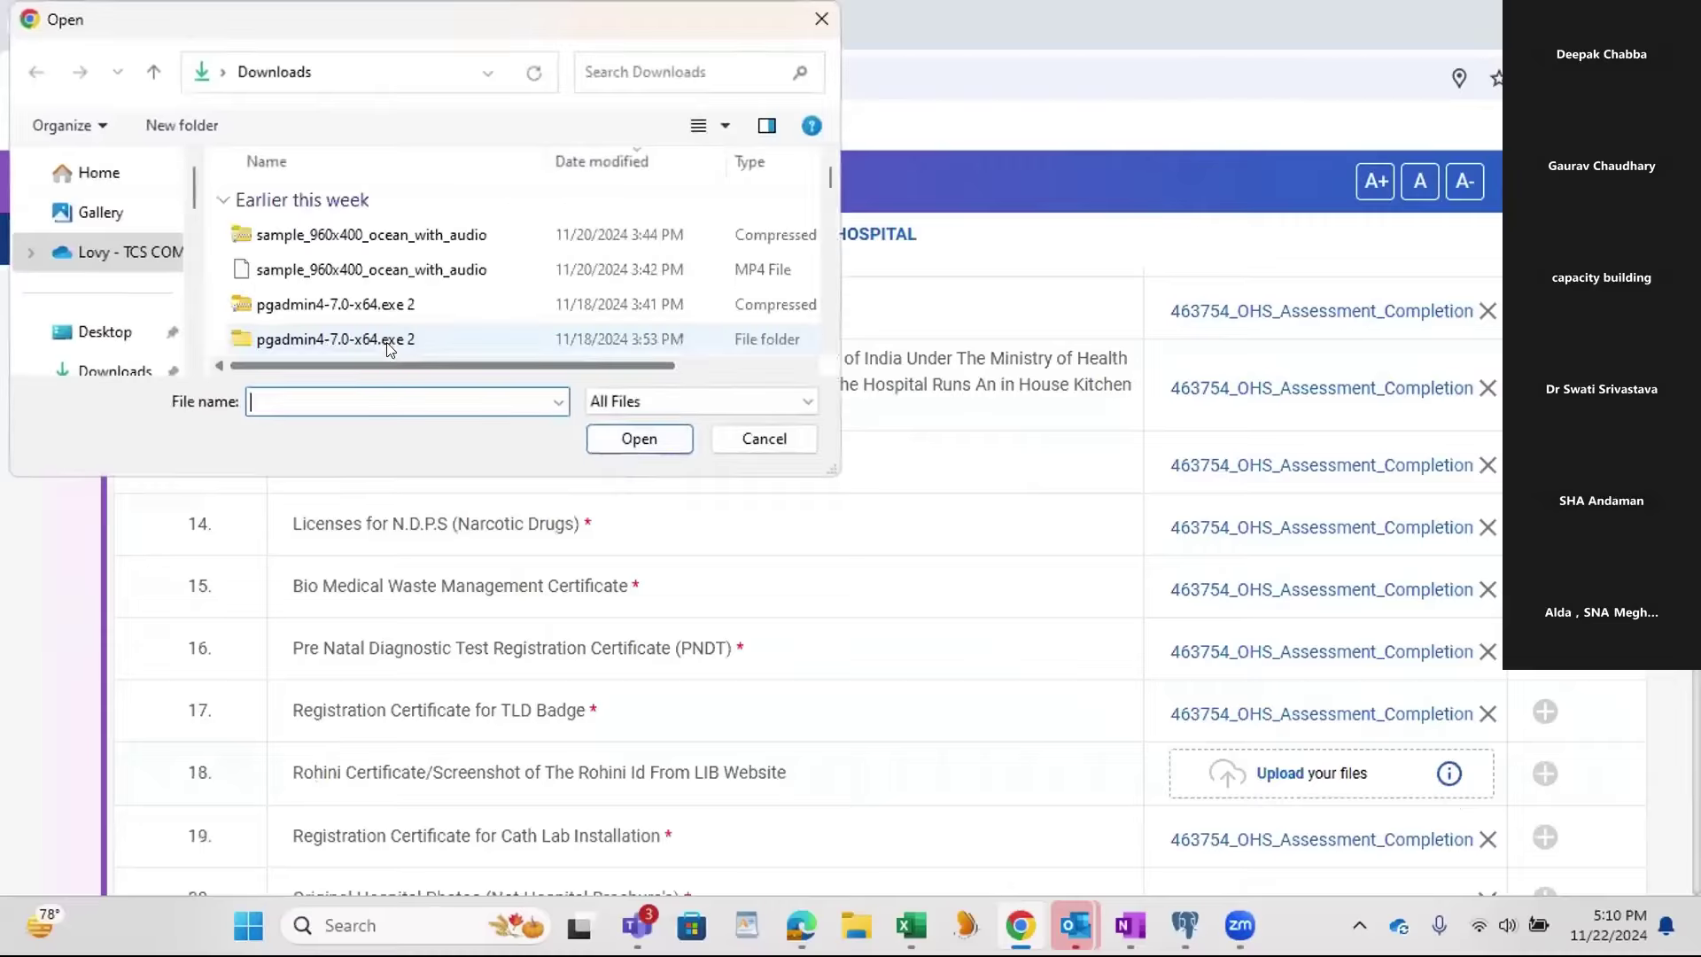
pyautogui.scroll(-4, 361, 305)
pyautogui.click(381, 338)
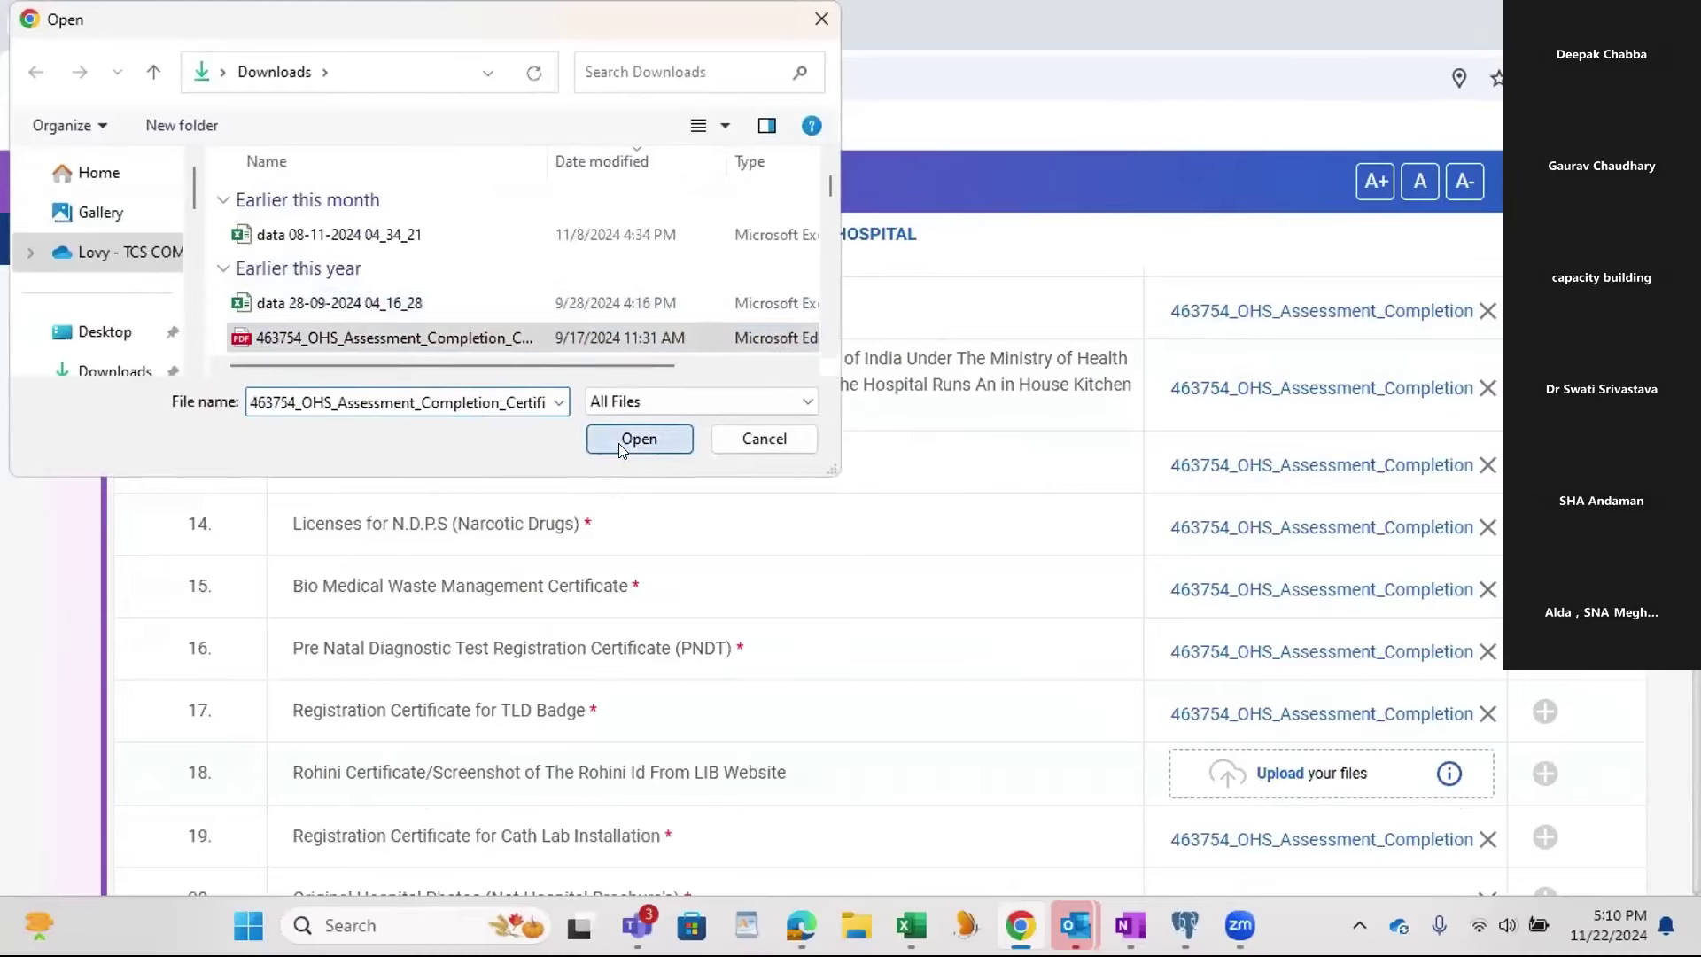
pyautogui.click(624, 441)
# Remove image.png from the Original Hospital Photos row and upload maxok.jpg instead
pyautogui.scroll(-4, 1114, 676)
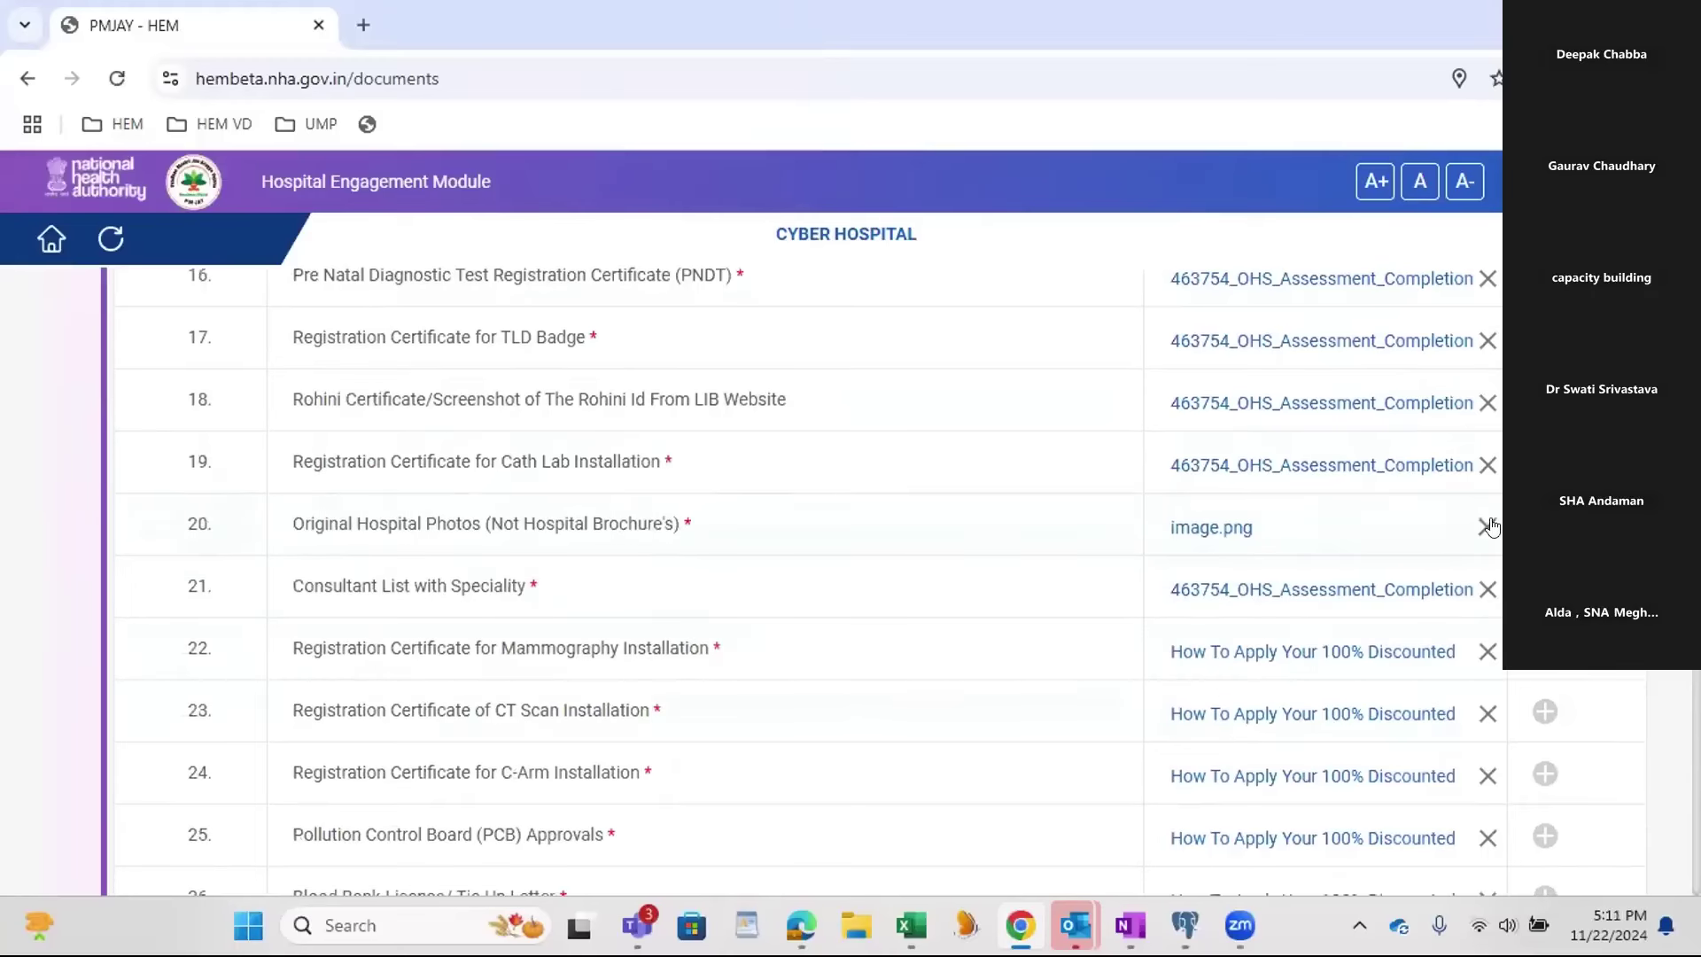
pyautogui.click(1483, 525)
pyautogui.click(1267, 530)
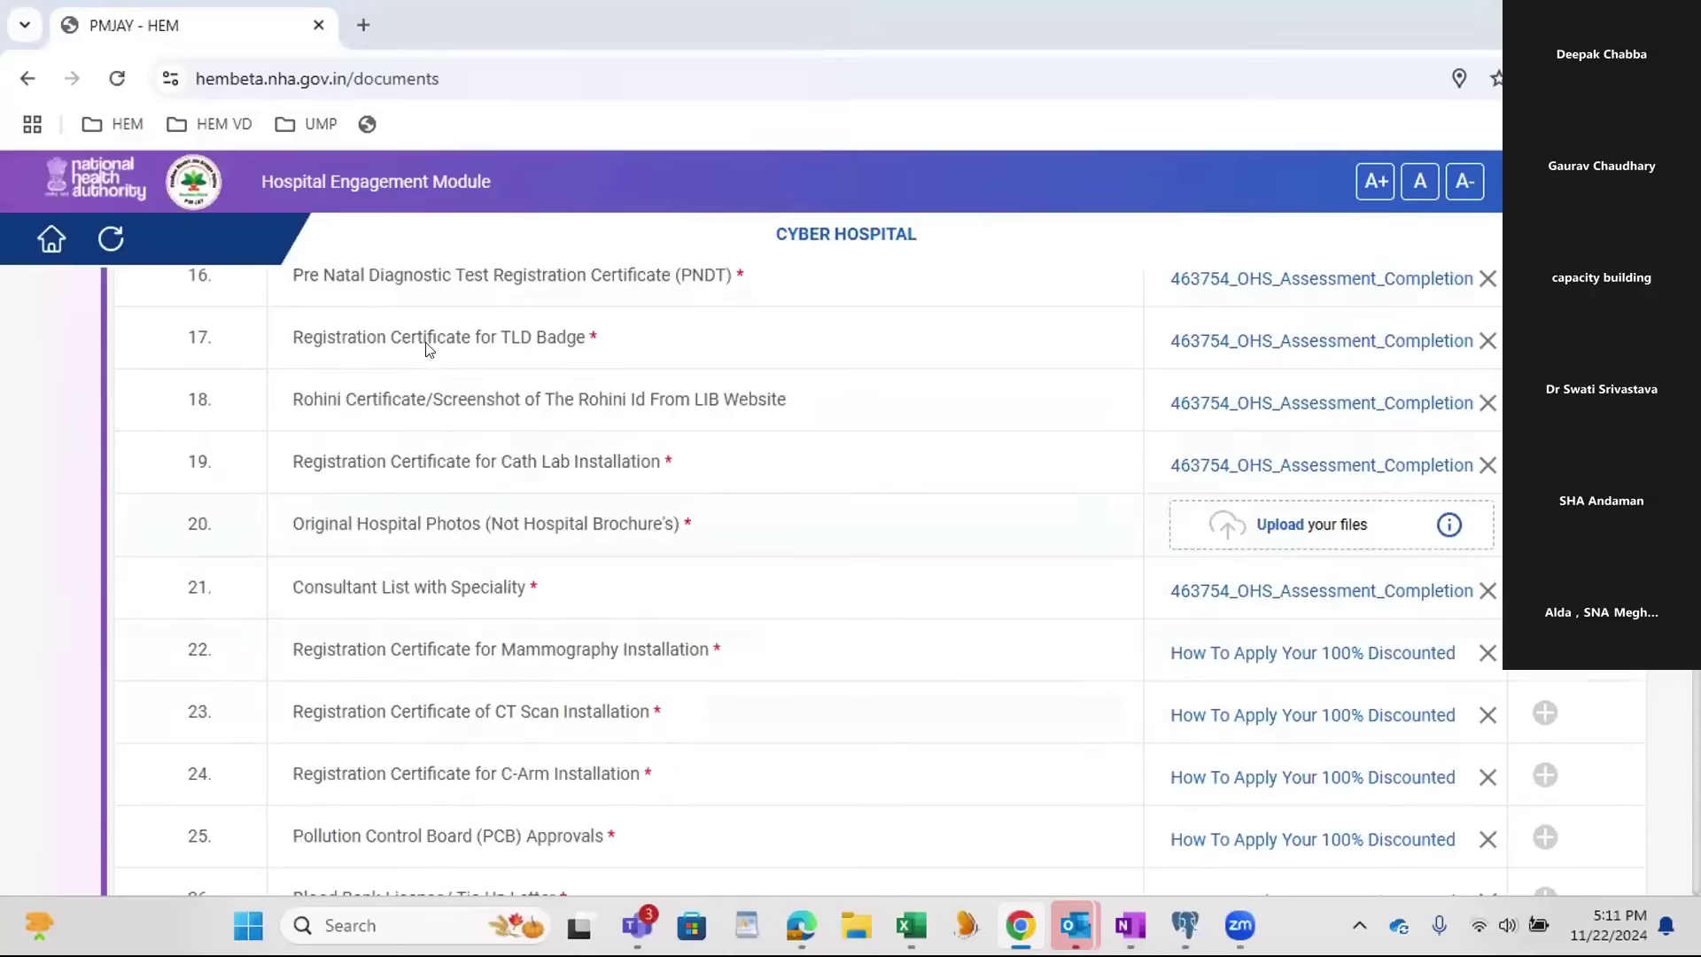
pyautogui.scroll(-1, 386, 298)
pyautogui.scroll(-10, 388, 298)
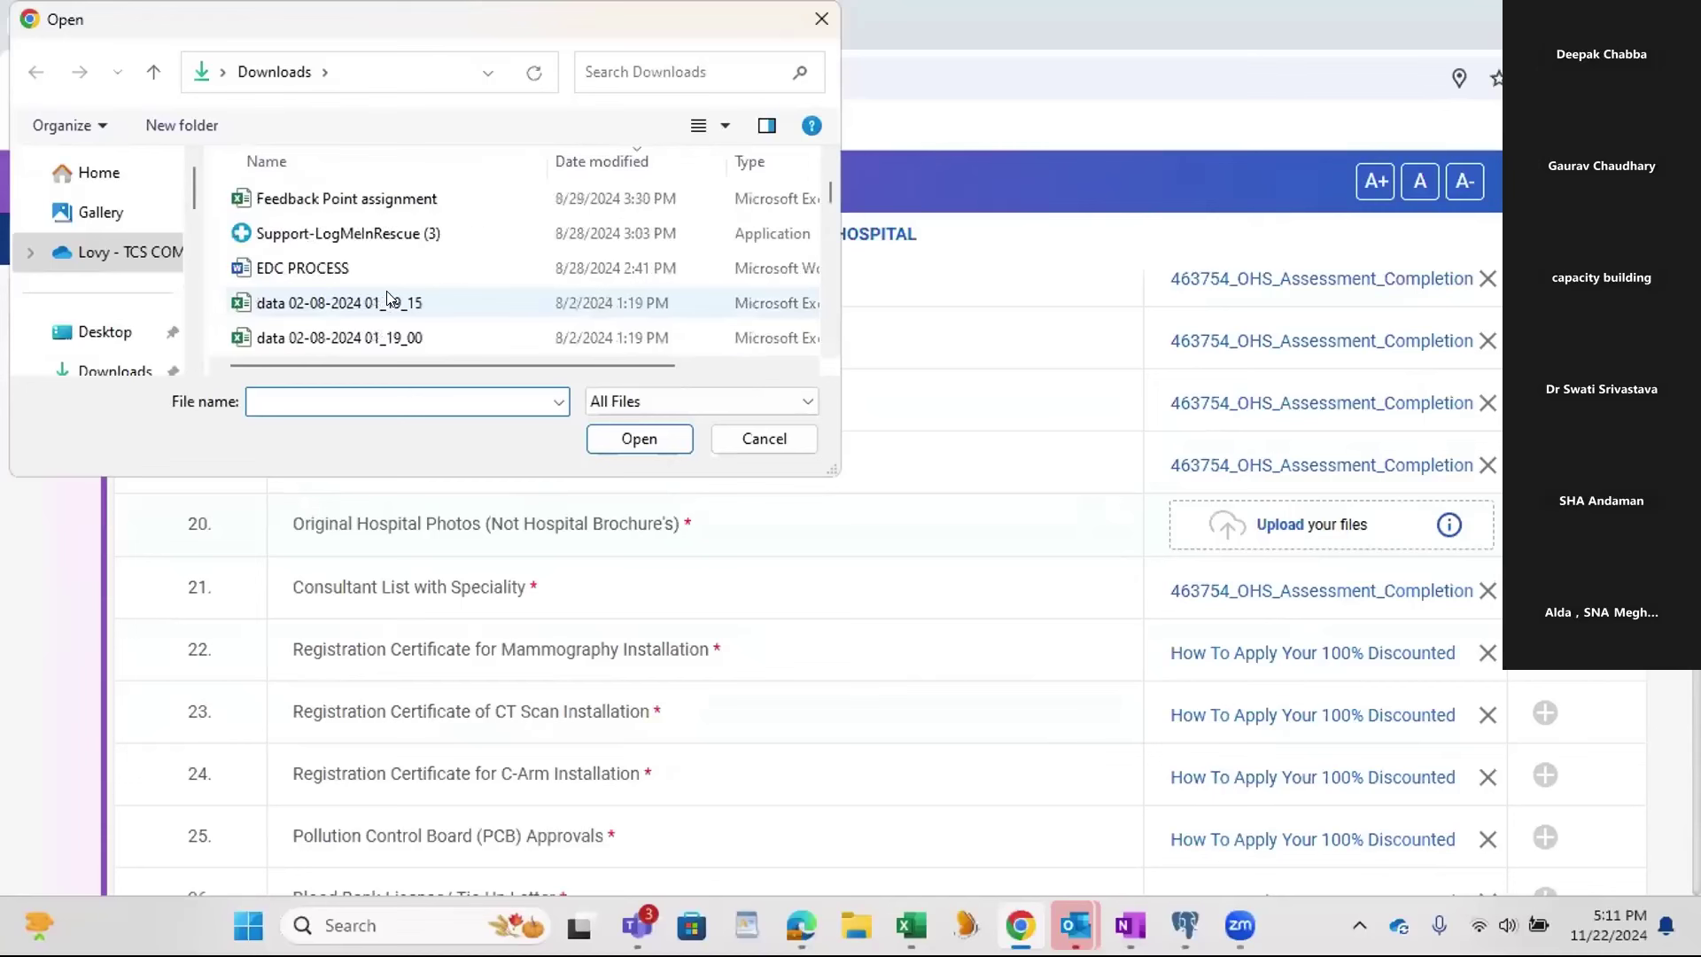
pyautogui.scroll(-2, 386, 293)
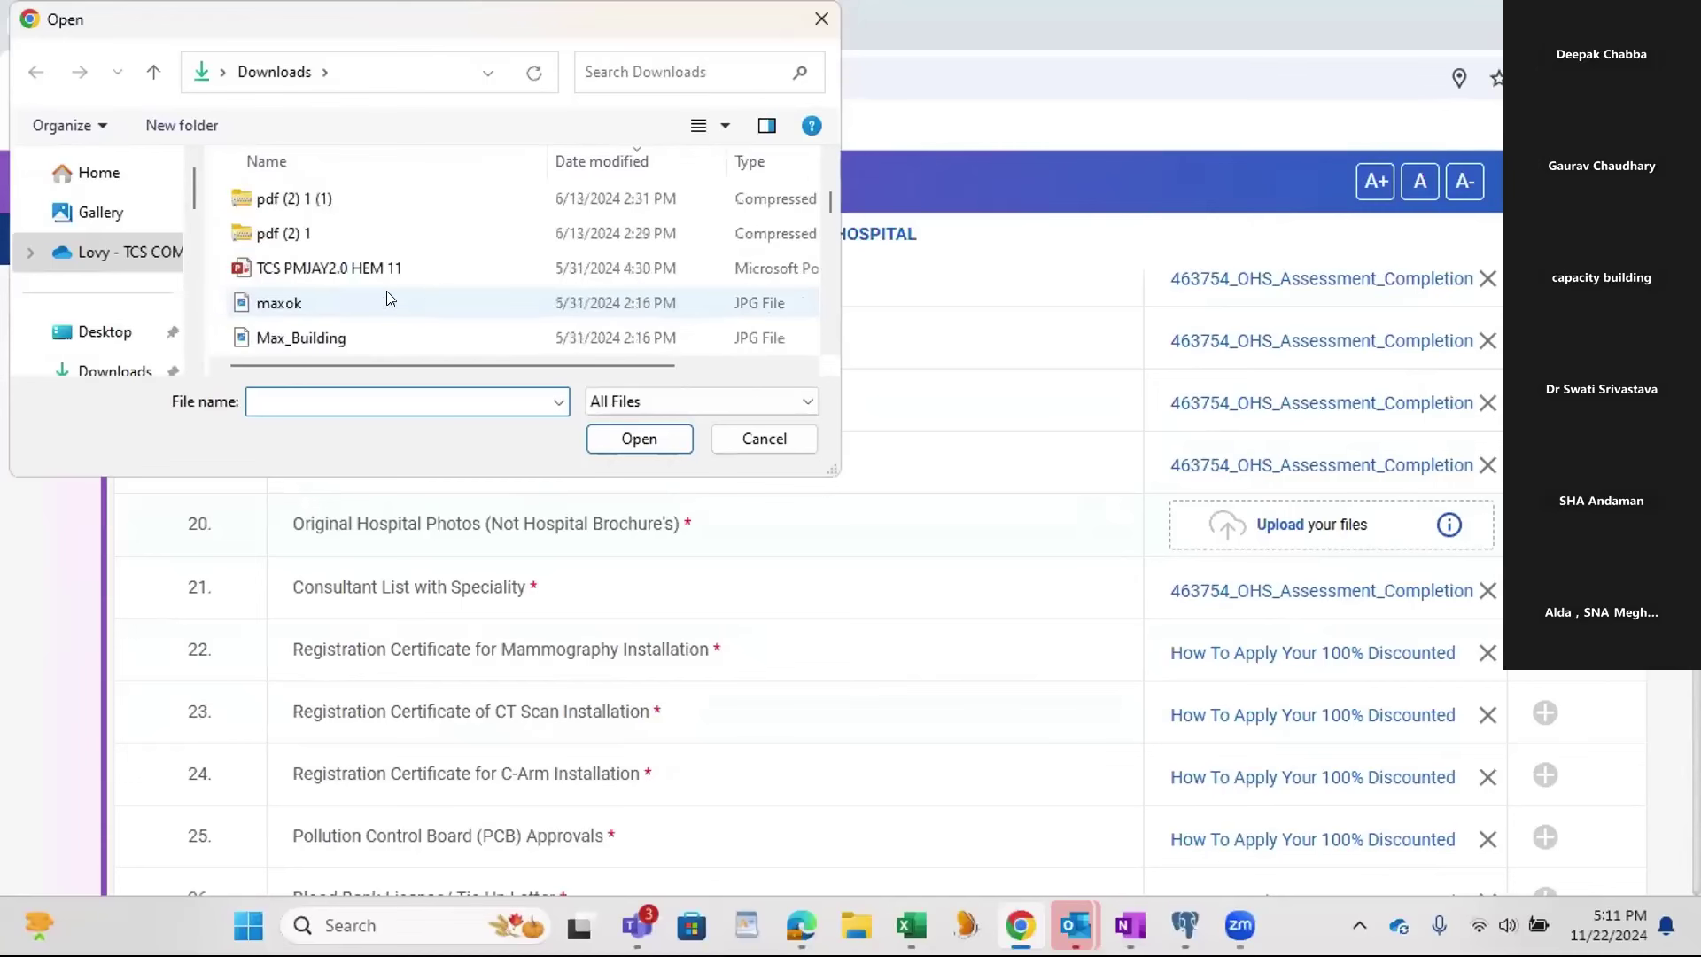
pyautogui.click(279, 303)
pyautogui.click(637, 439)
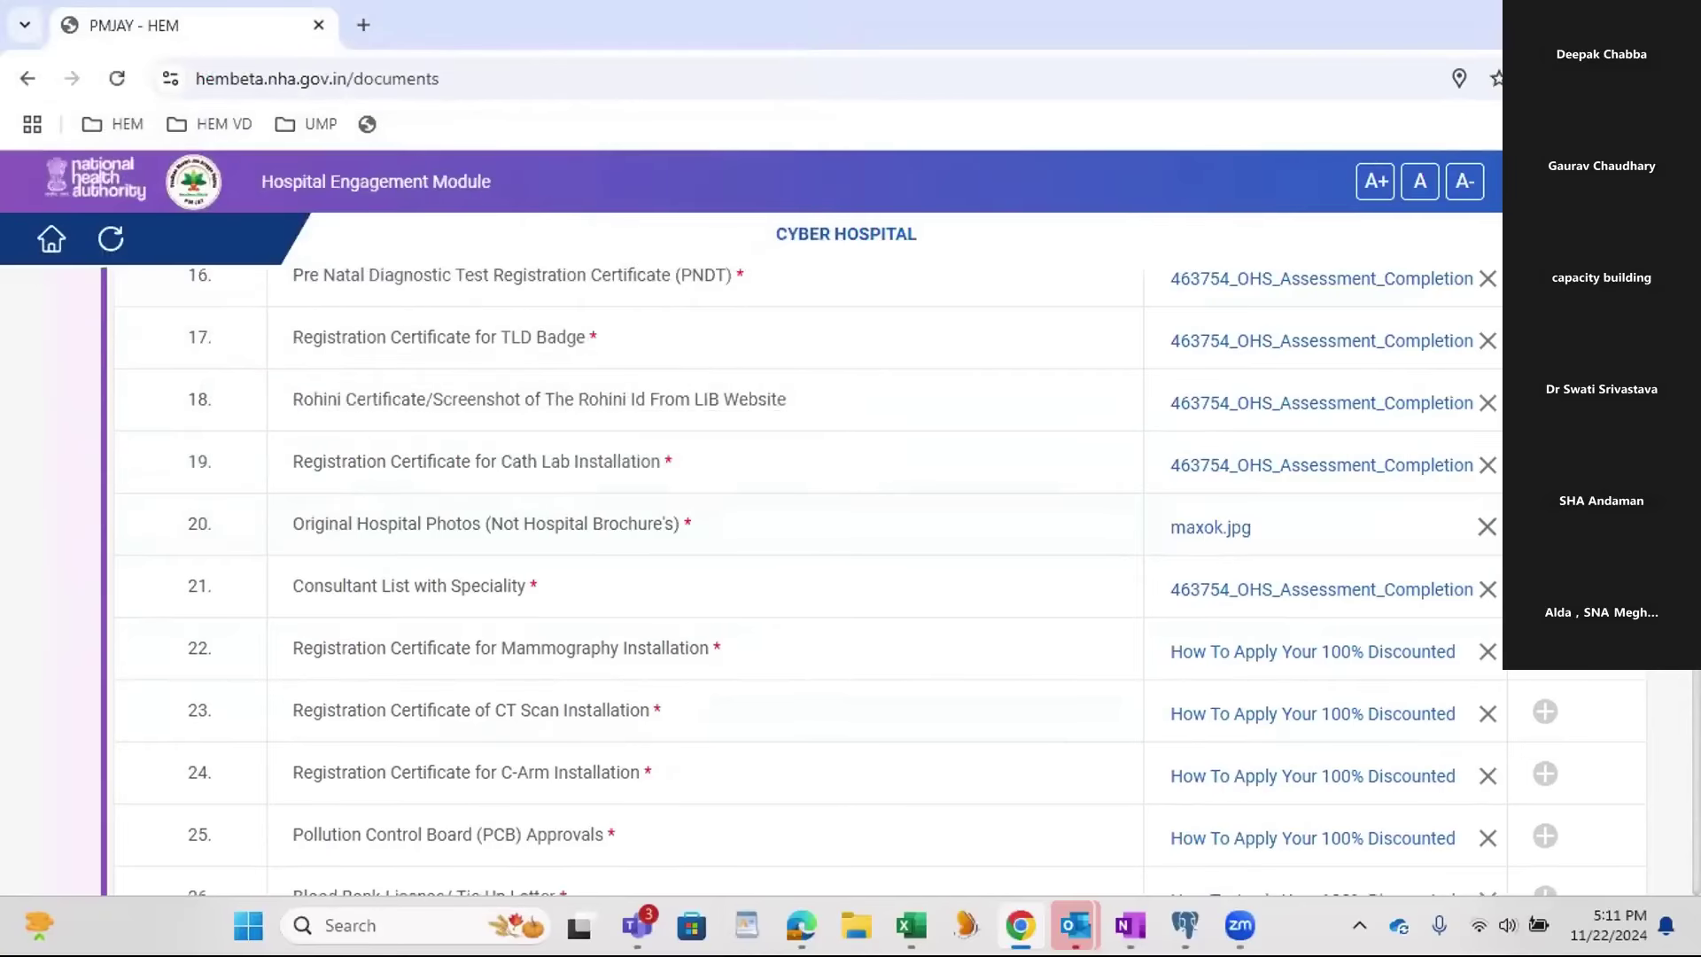
pyautogui.scroll(-10, 877, 581)
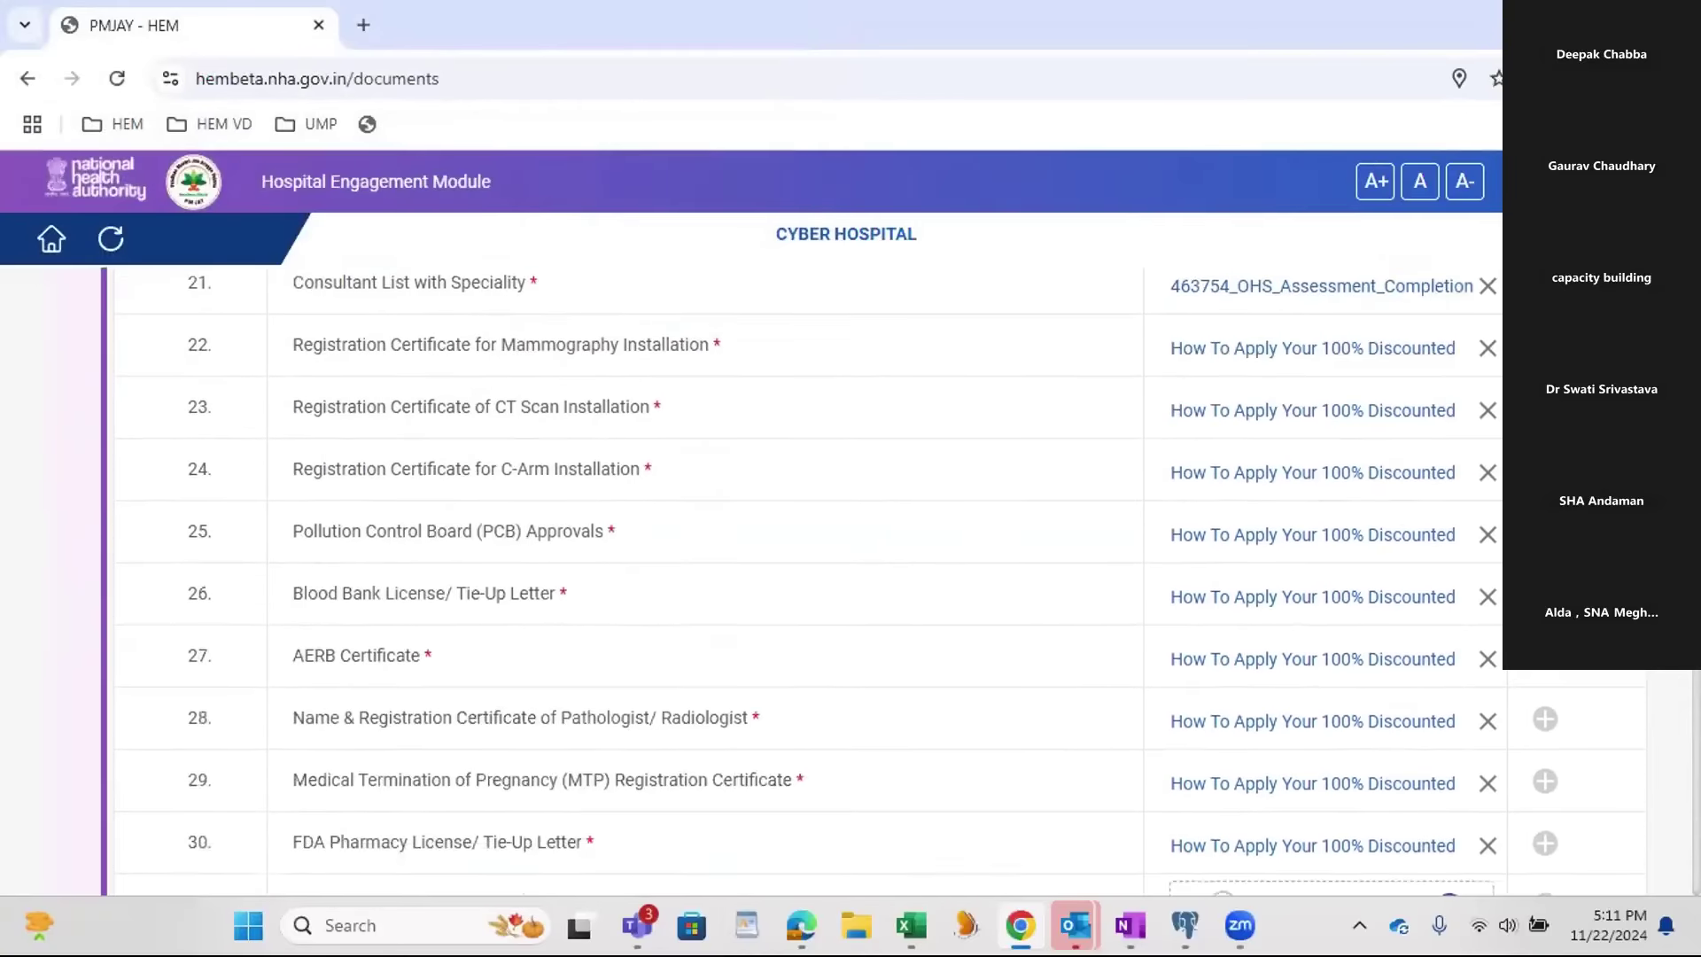
pyautogui.scroll(-15, 877, 580)
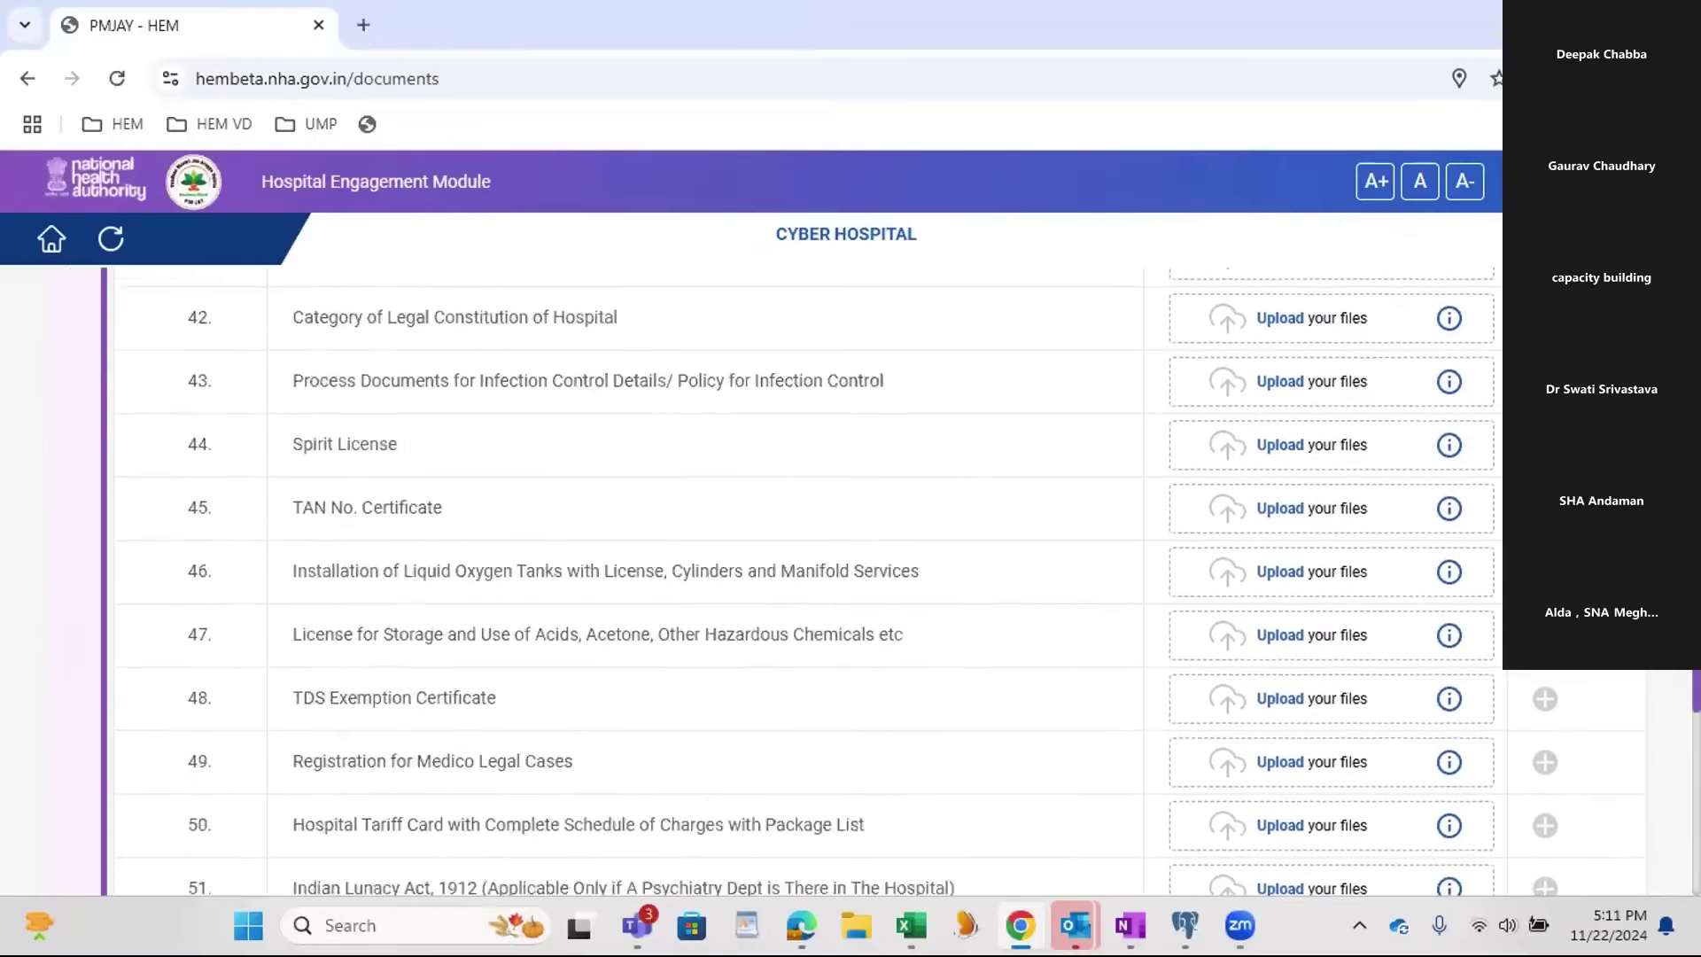
pyautogui.scroll(-4, 876, 581)
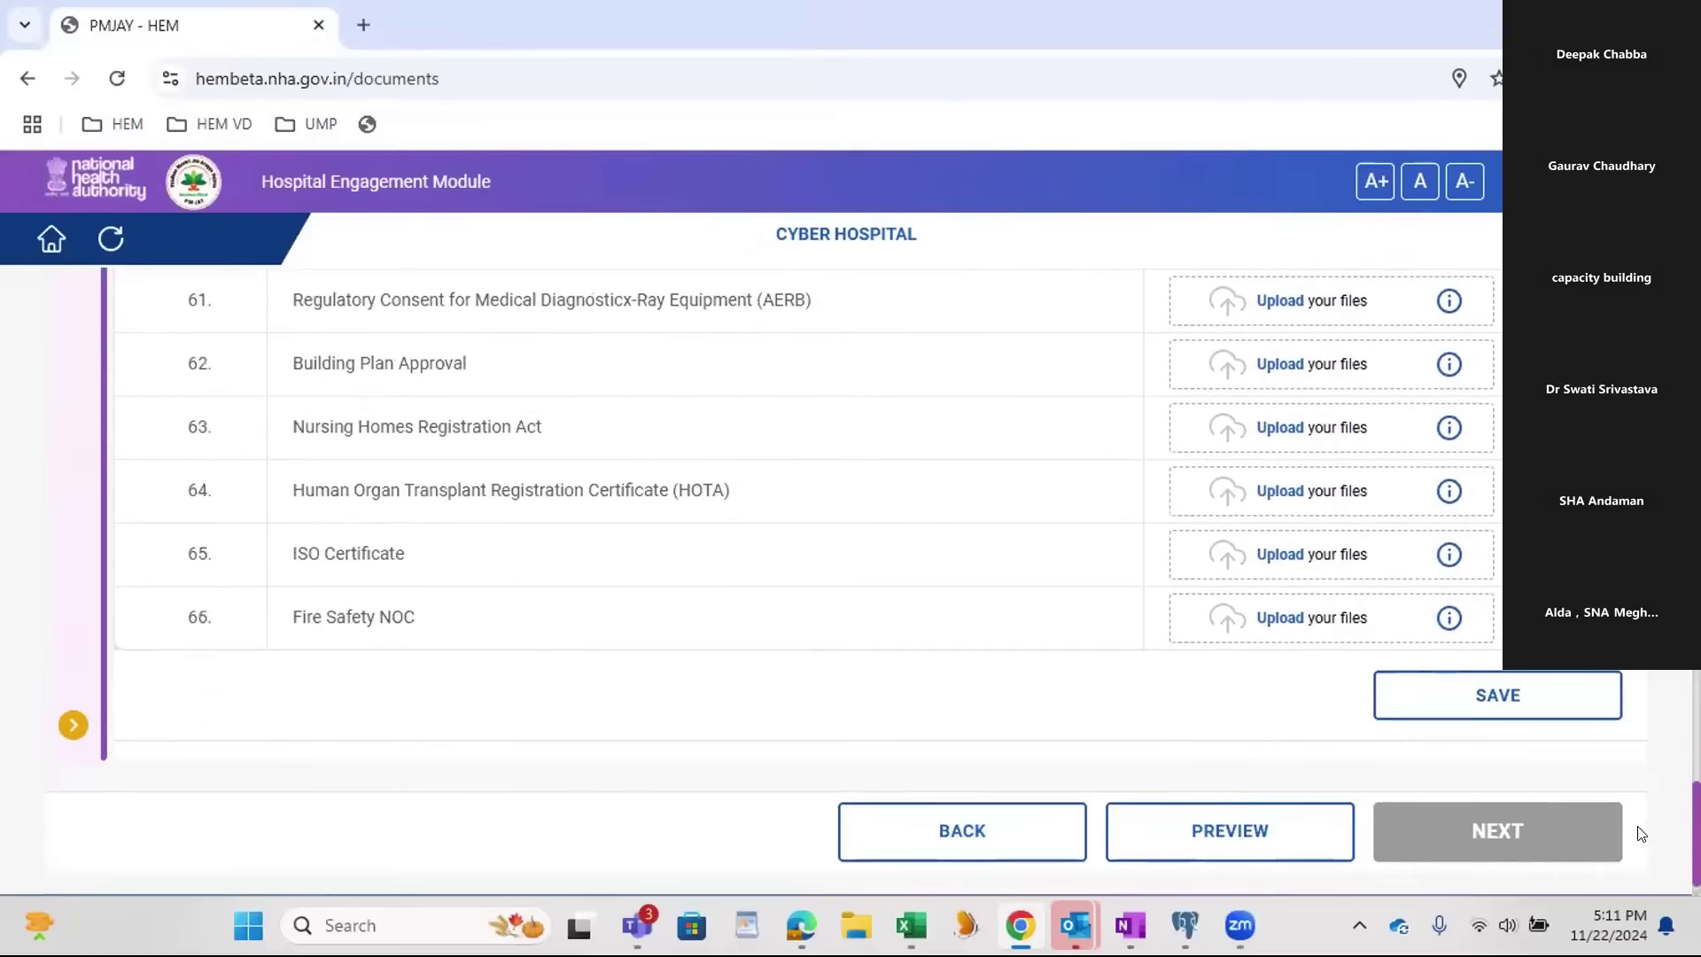
# Save the updated documents and scroll down through the Documents table
pyautogui.click(1449, 716)
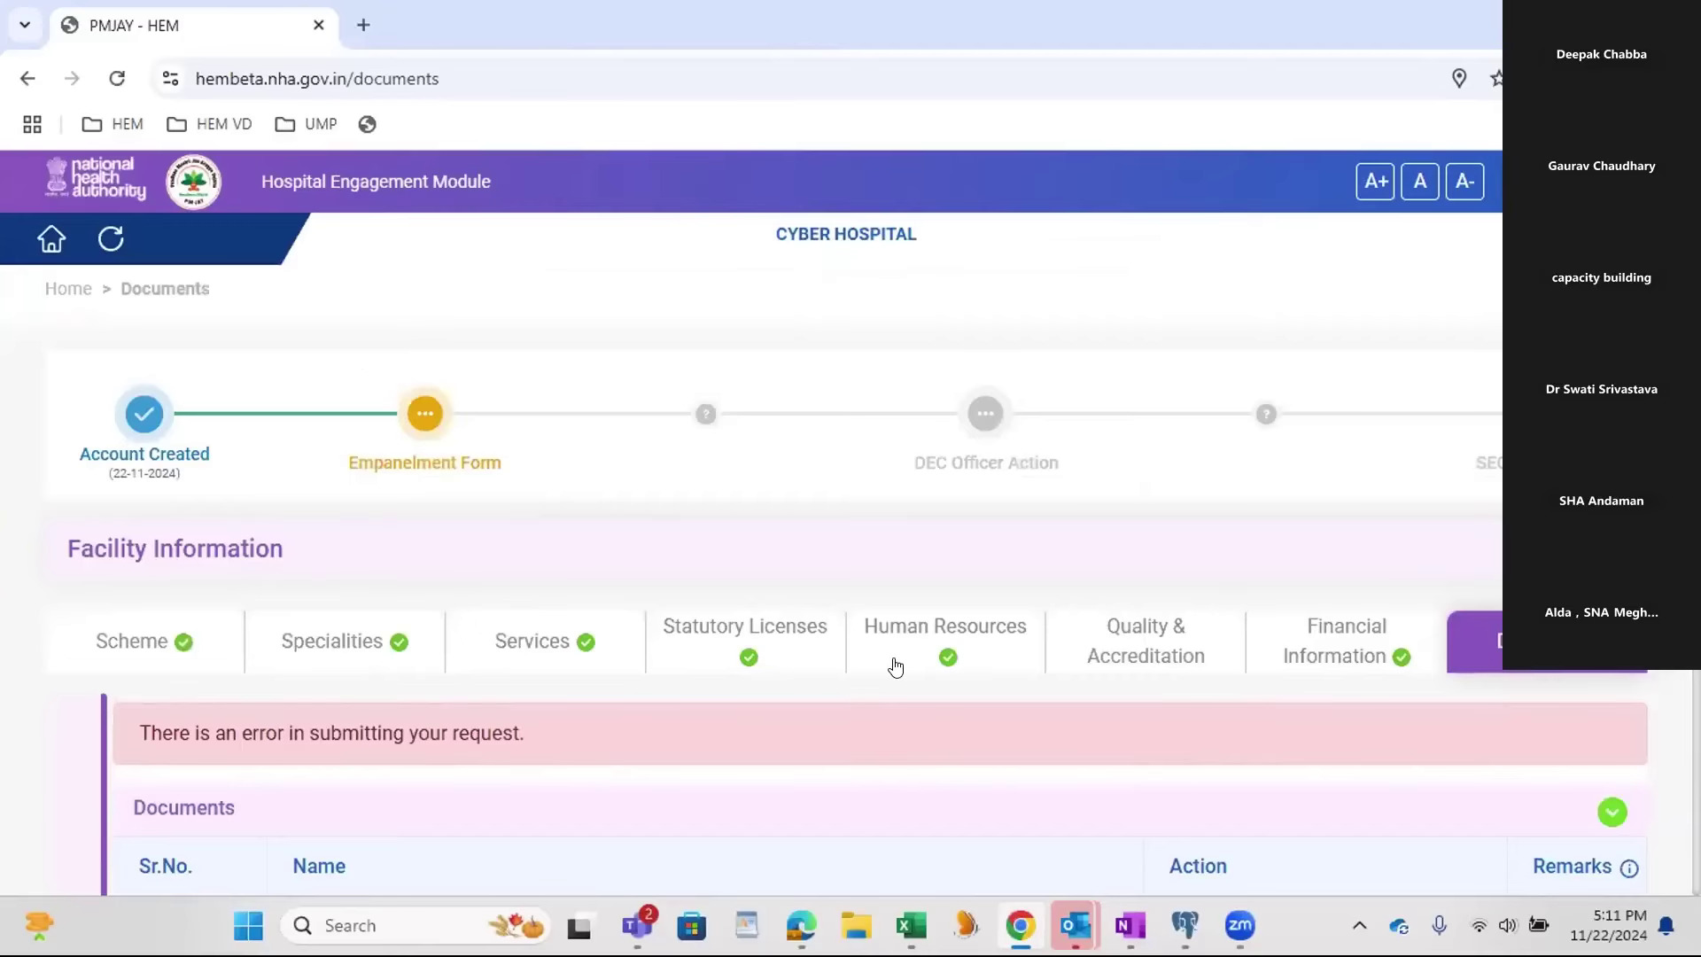
pyautogui.scroll(-5, 870, 657)
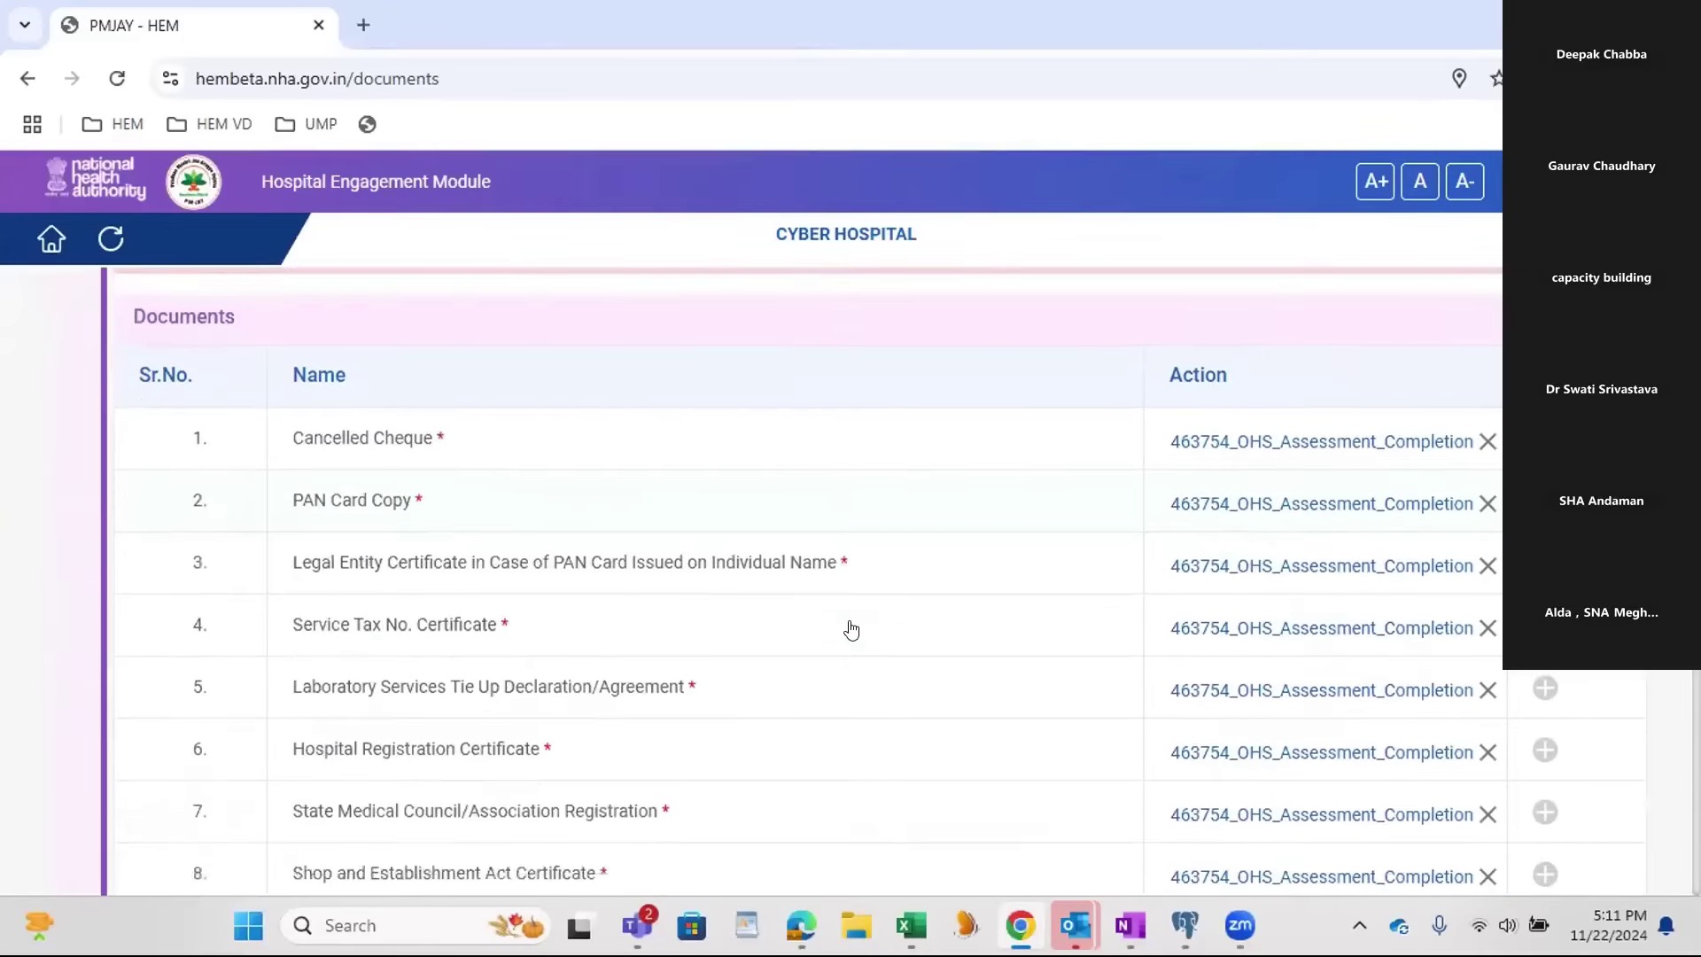
pyautogui.scroll(-3, 850, 629)
pyautogui.scroll(-4, 851, 629)
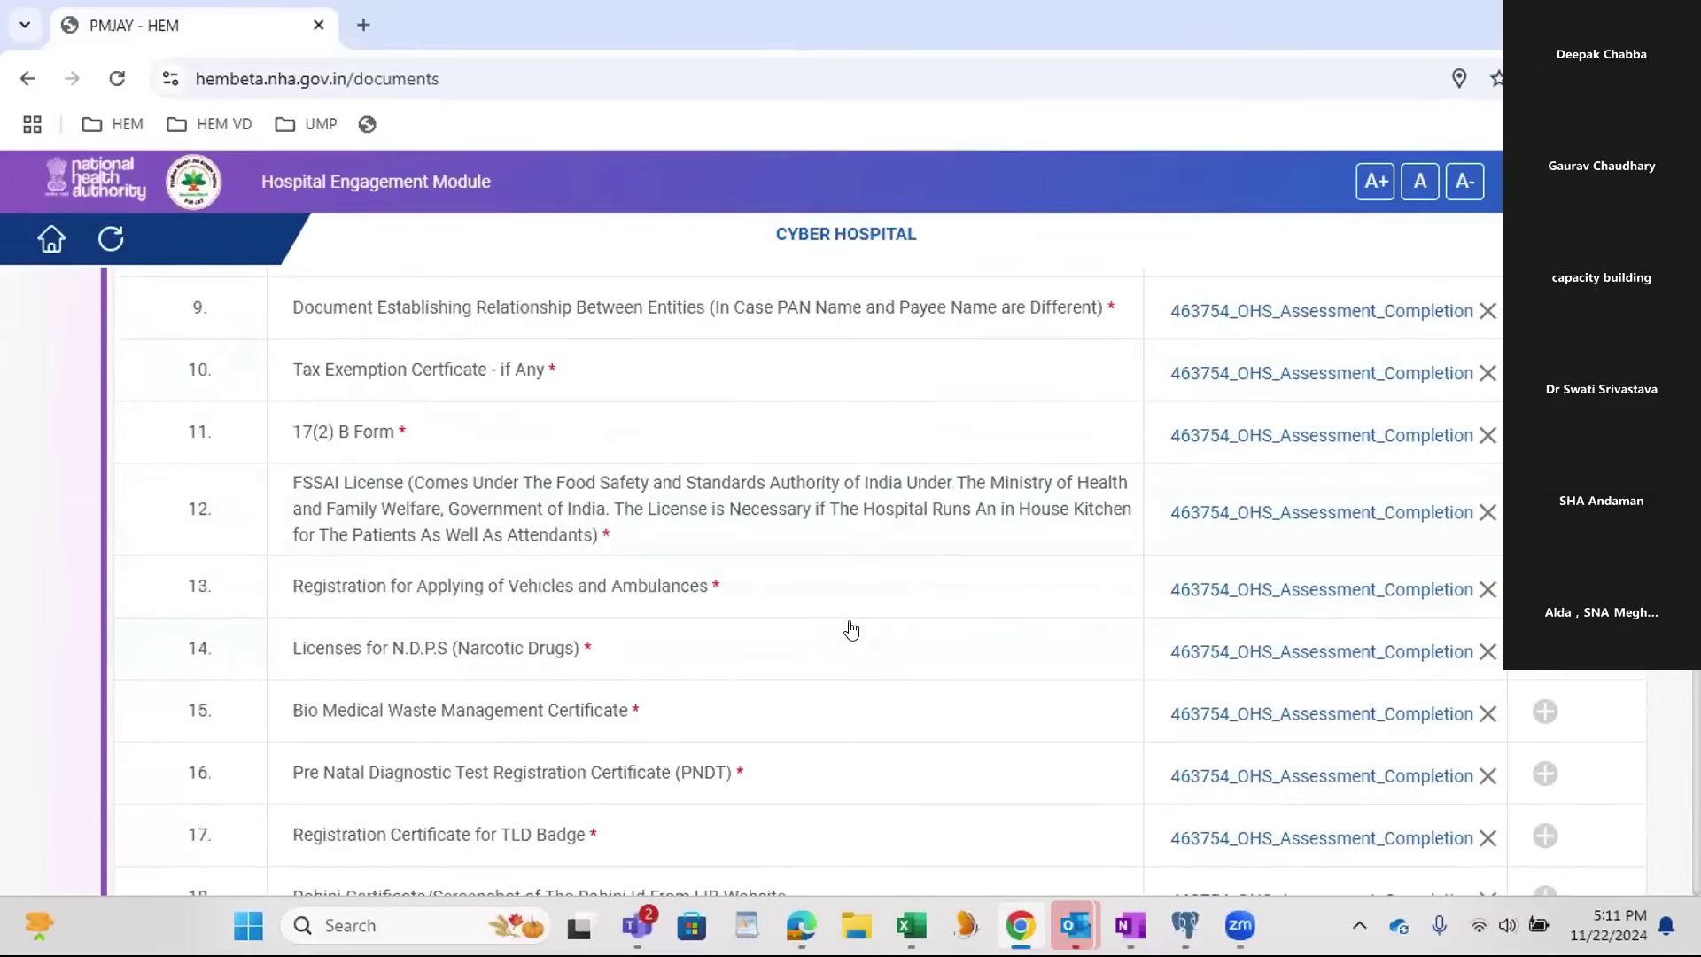
pyautogui.scroll(-5, 850, 629)
pyautogui.scroll(-6, 851, 629)
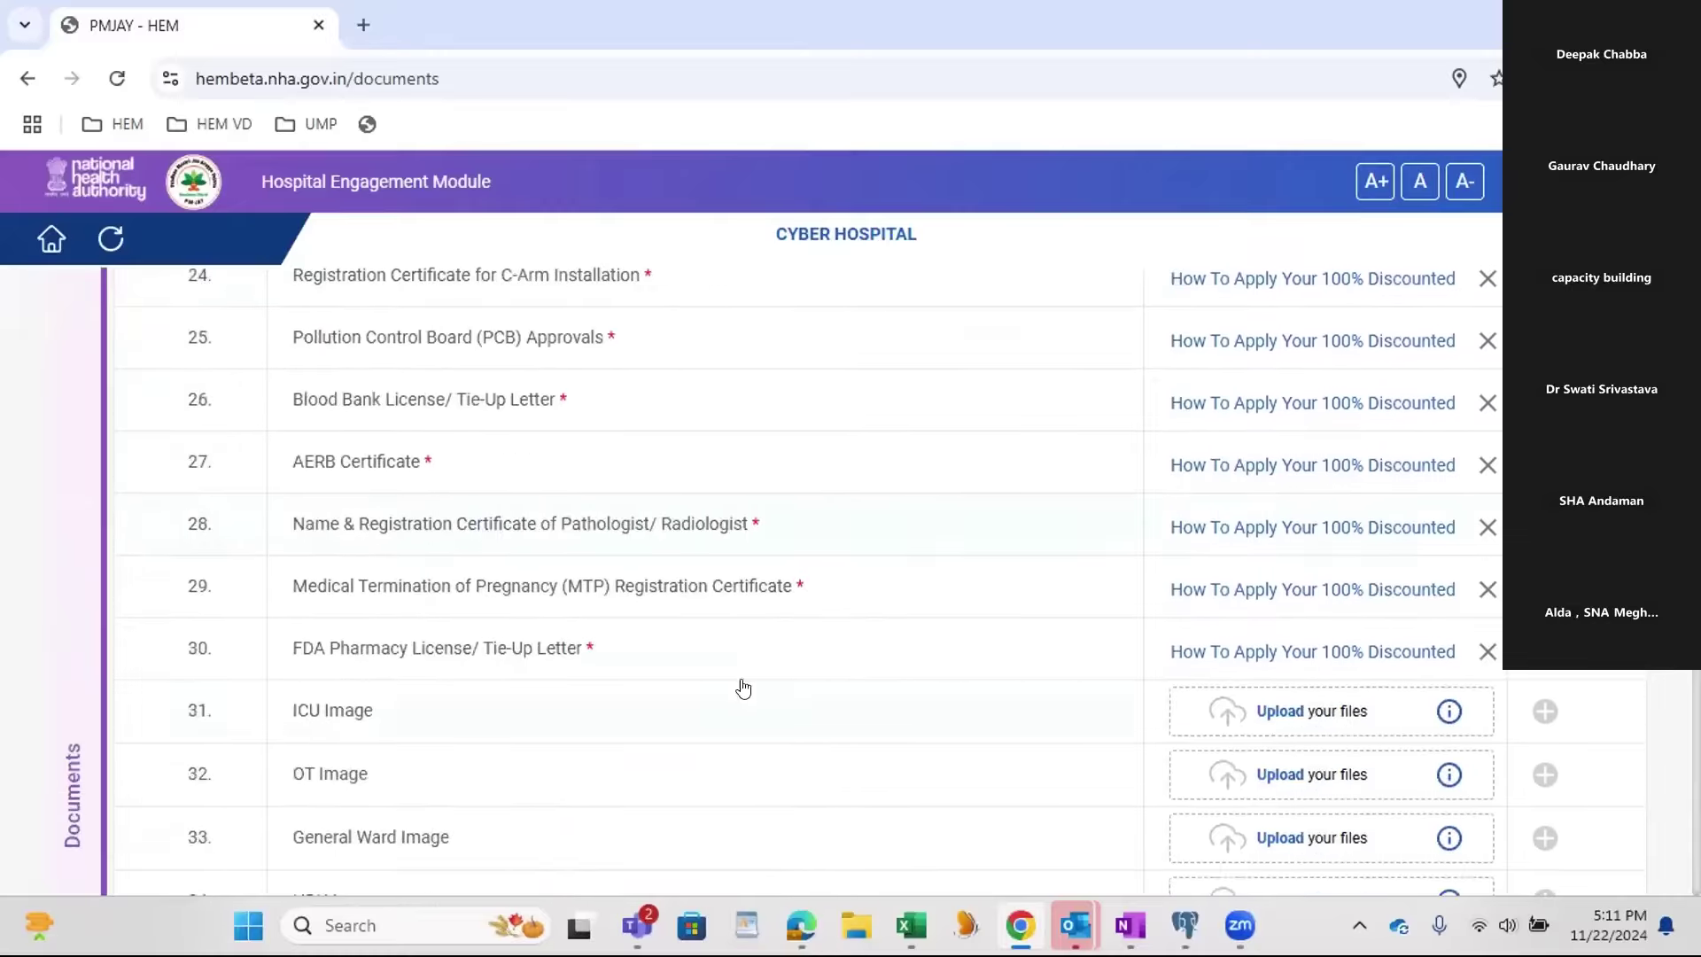
pyautogui.scroll(-6, 695, 623)
pyautogui.scroll(-8, 694, 626)
pyautogui.scroll(-9, 694, 627)
pyautogui.scroll(-3, 693, 626)
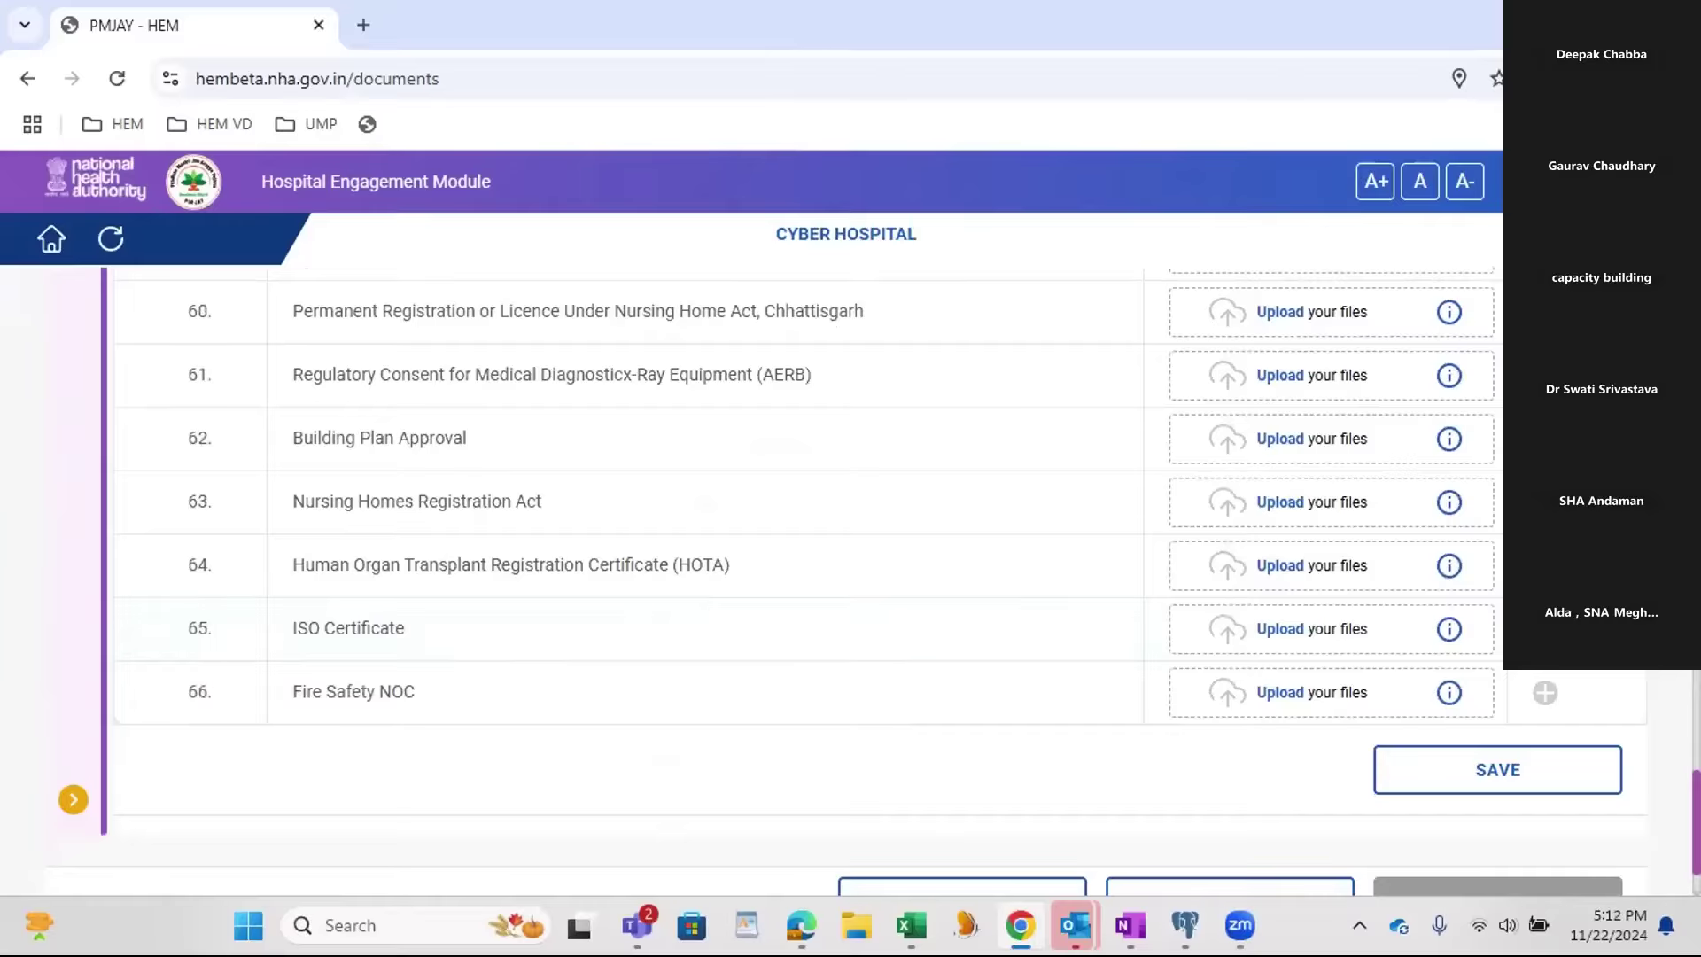
# Recheck the Documents table, then reload the page using the refresh icon
pyautogui.scroll(20, 797, 576)
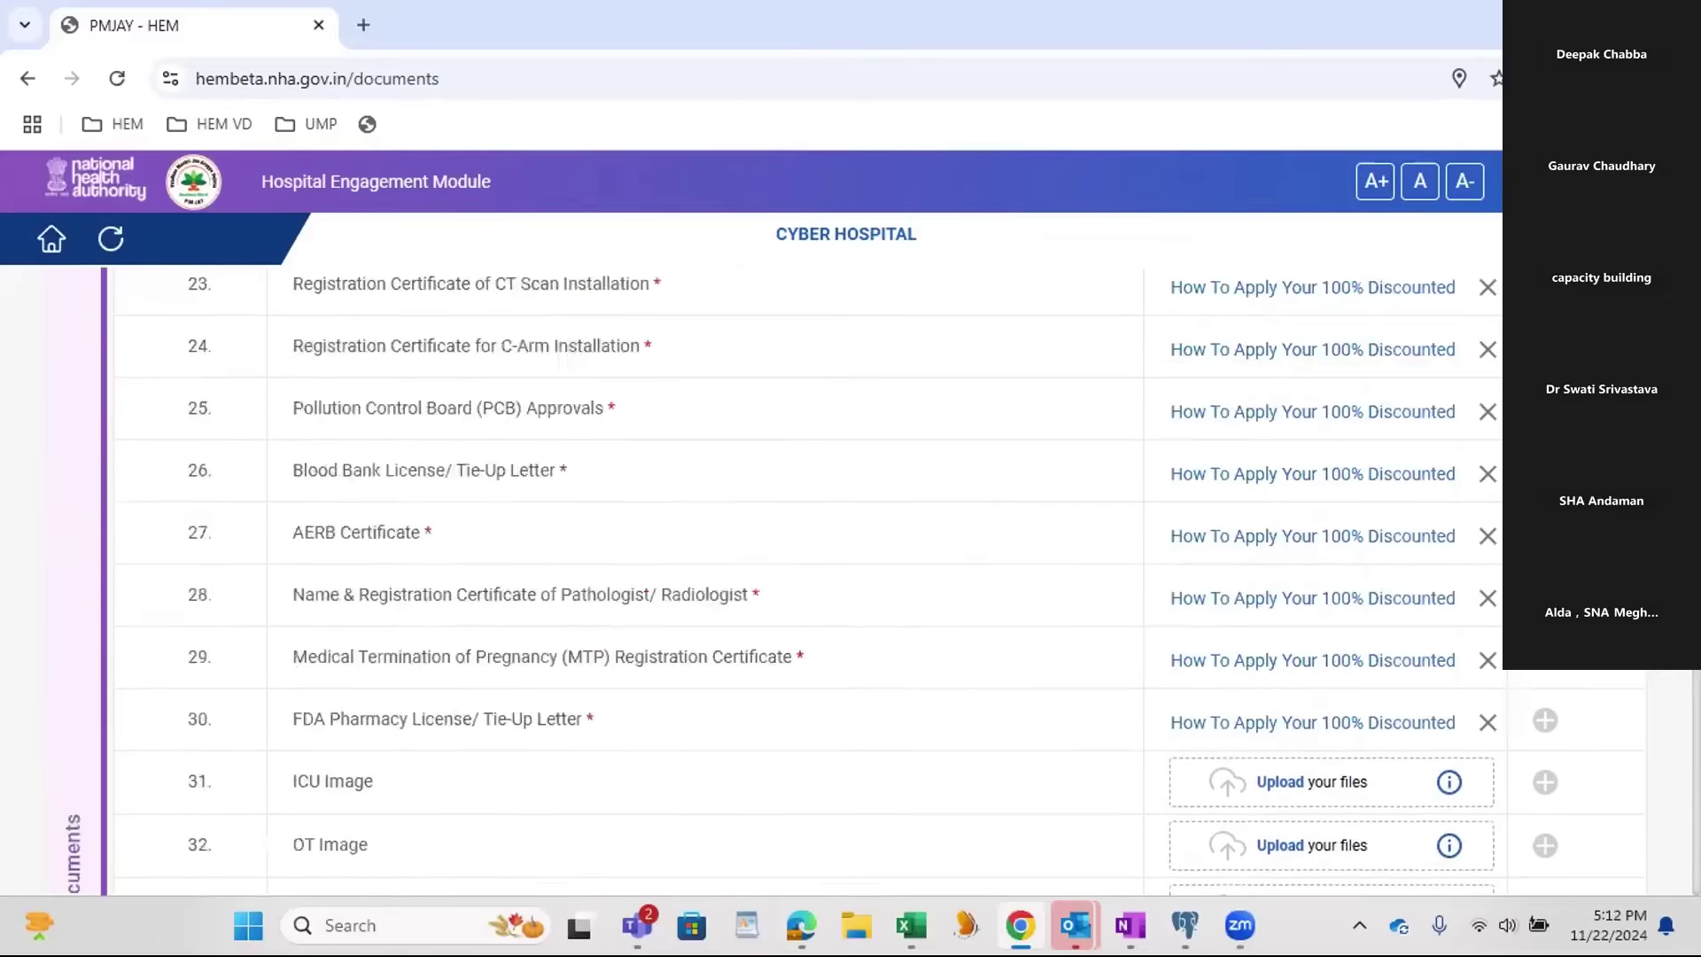
pyautogui.scroll(2, 797, 576)
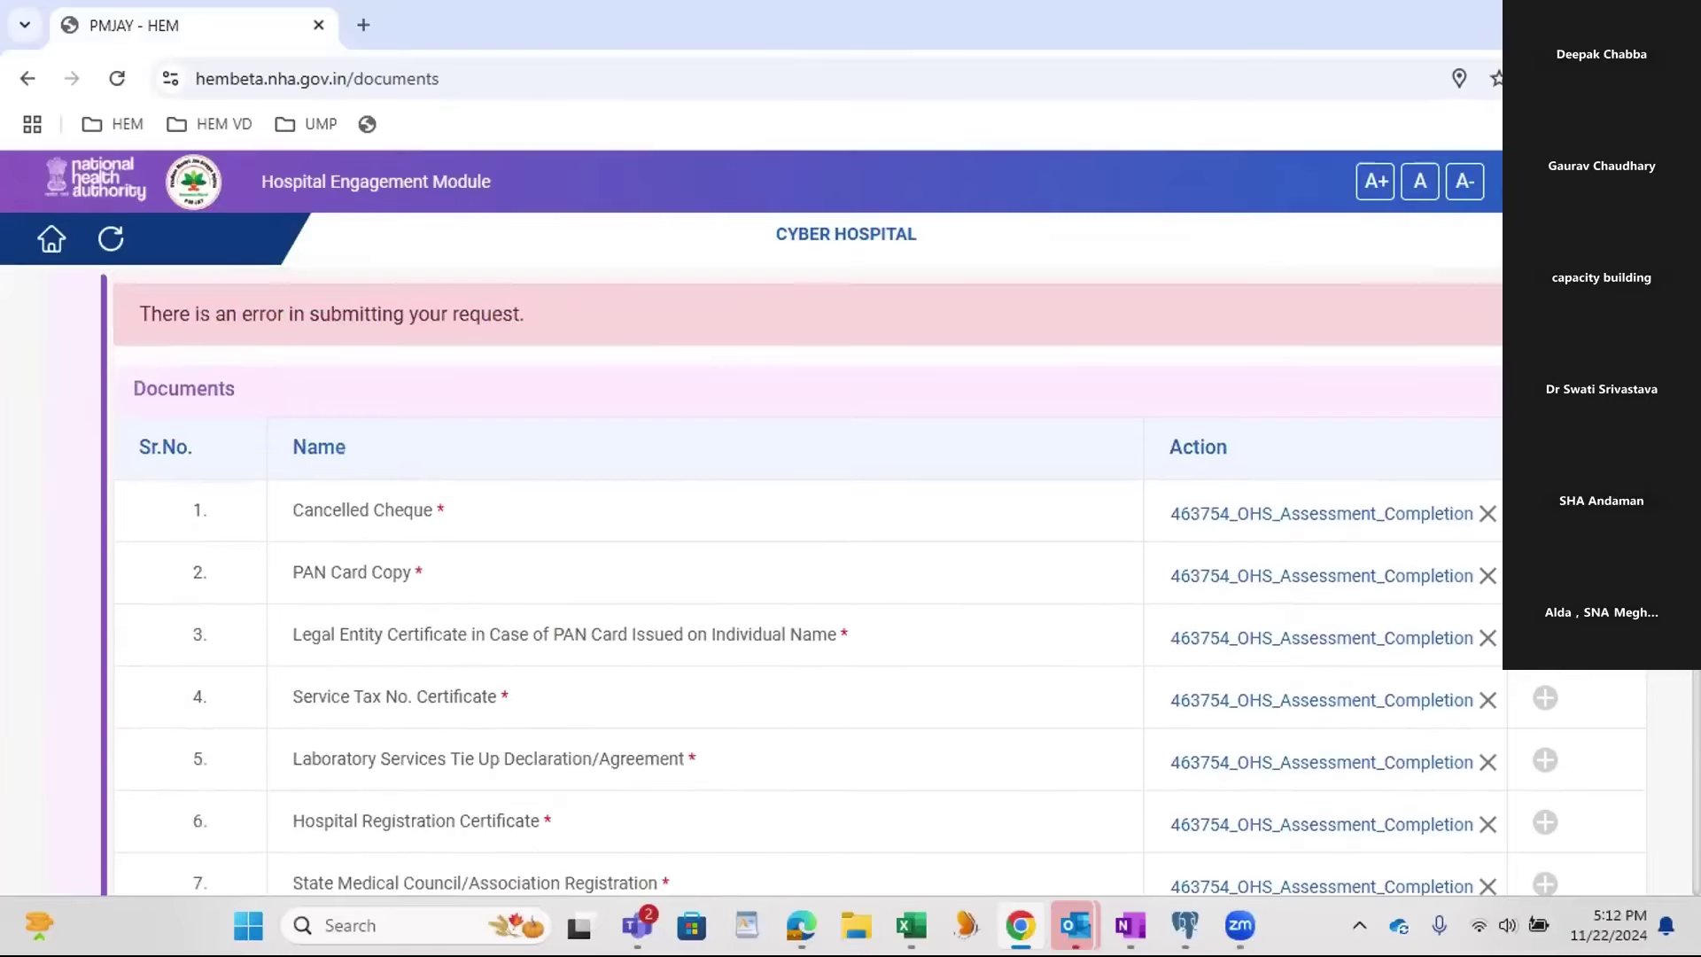
pyautogui.scroll(-2, 880, 577)
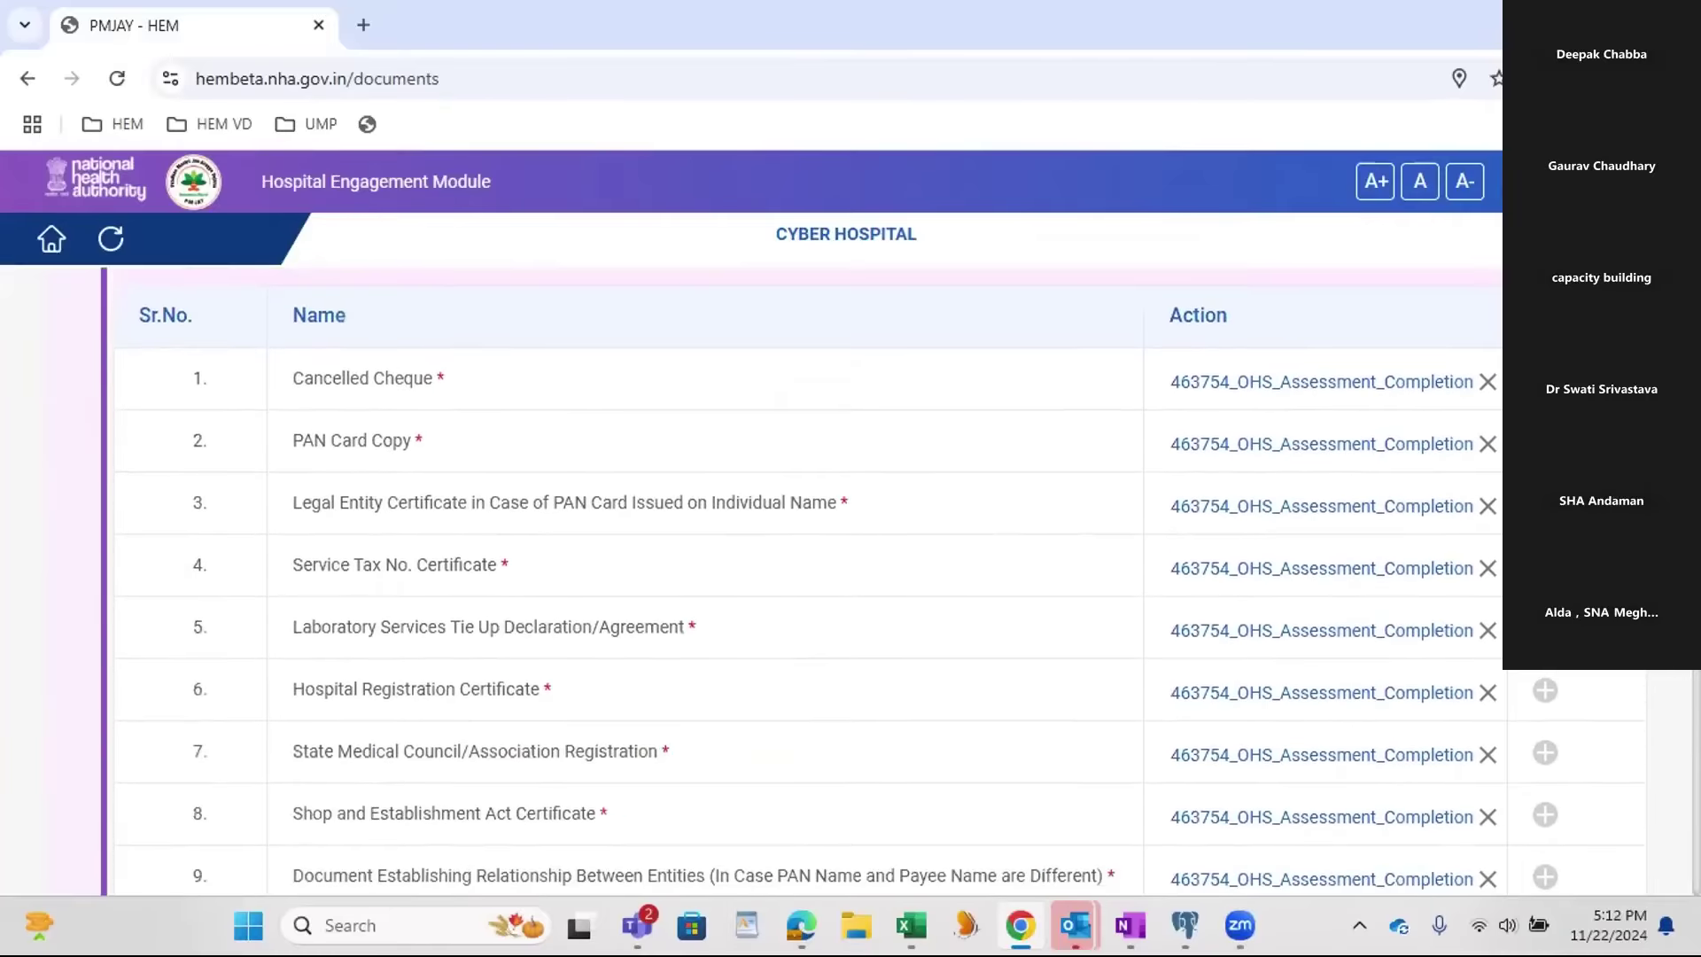
pyautogui.scroll(-6, 853, 682)
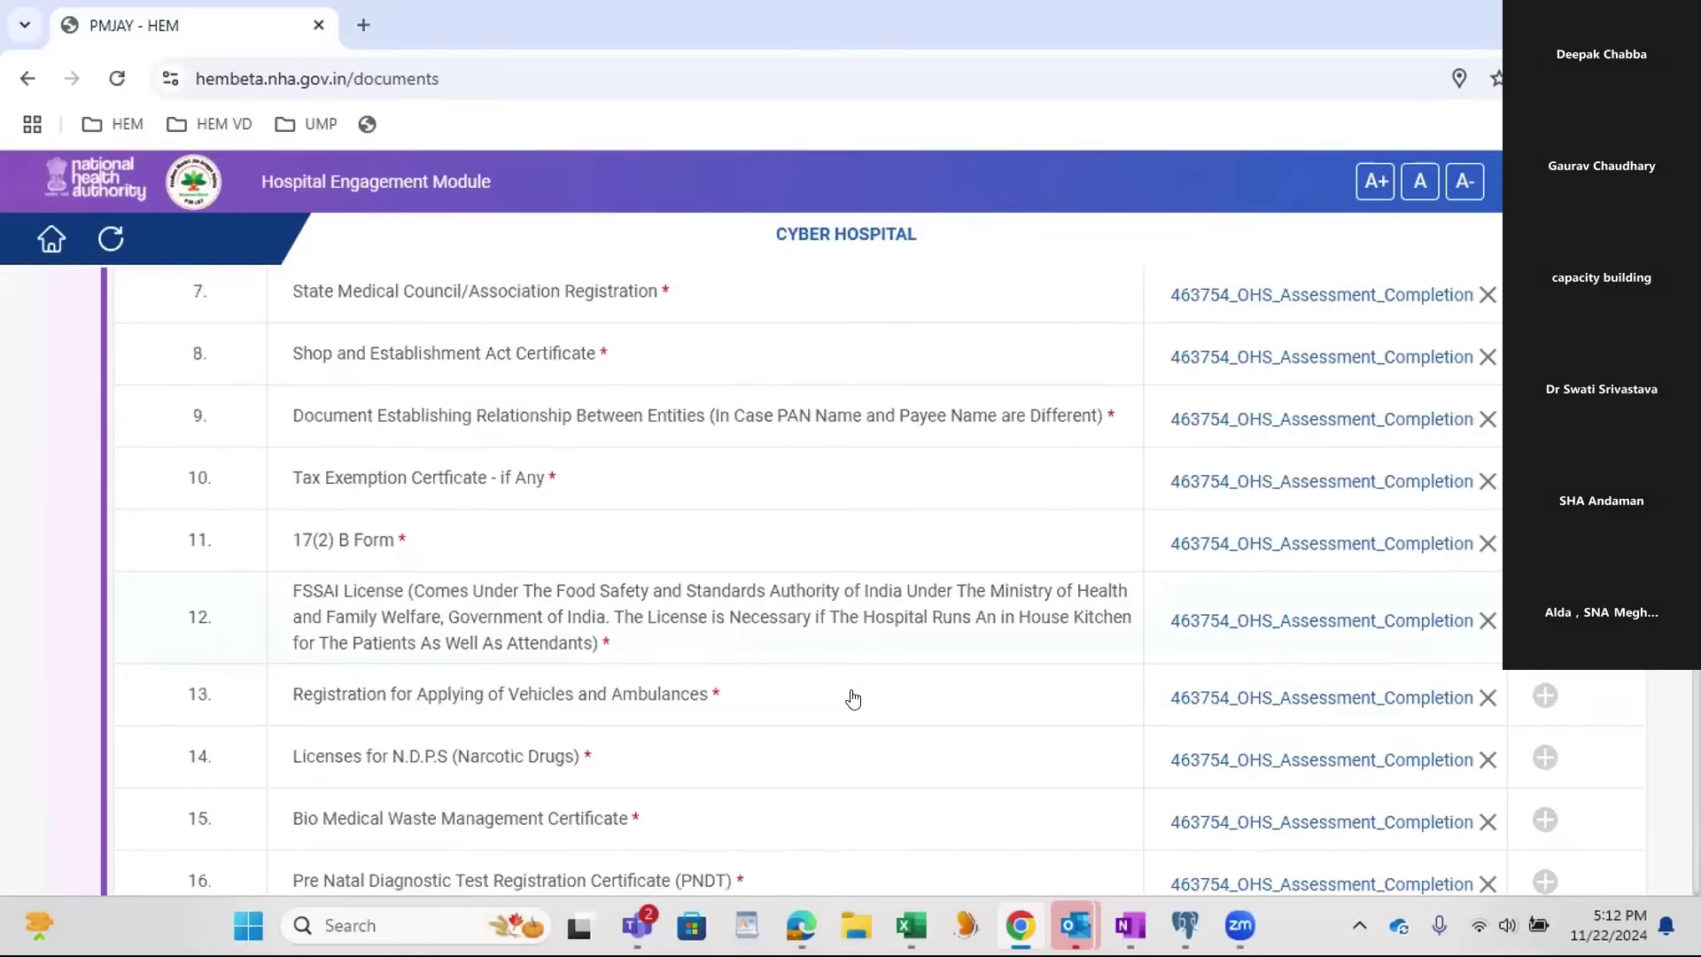
pyautogui.scroll(-13, 853, 699)
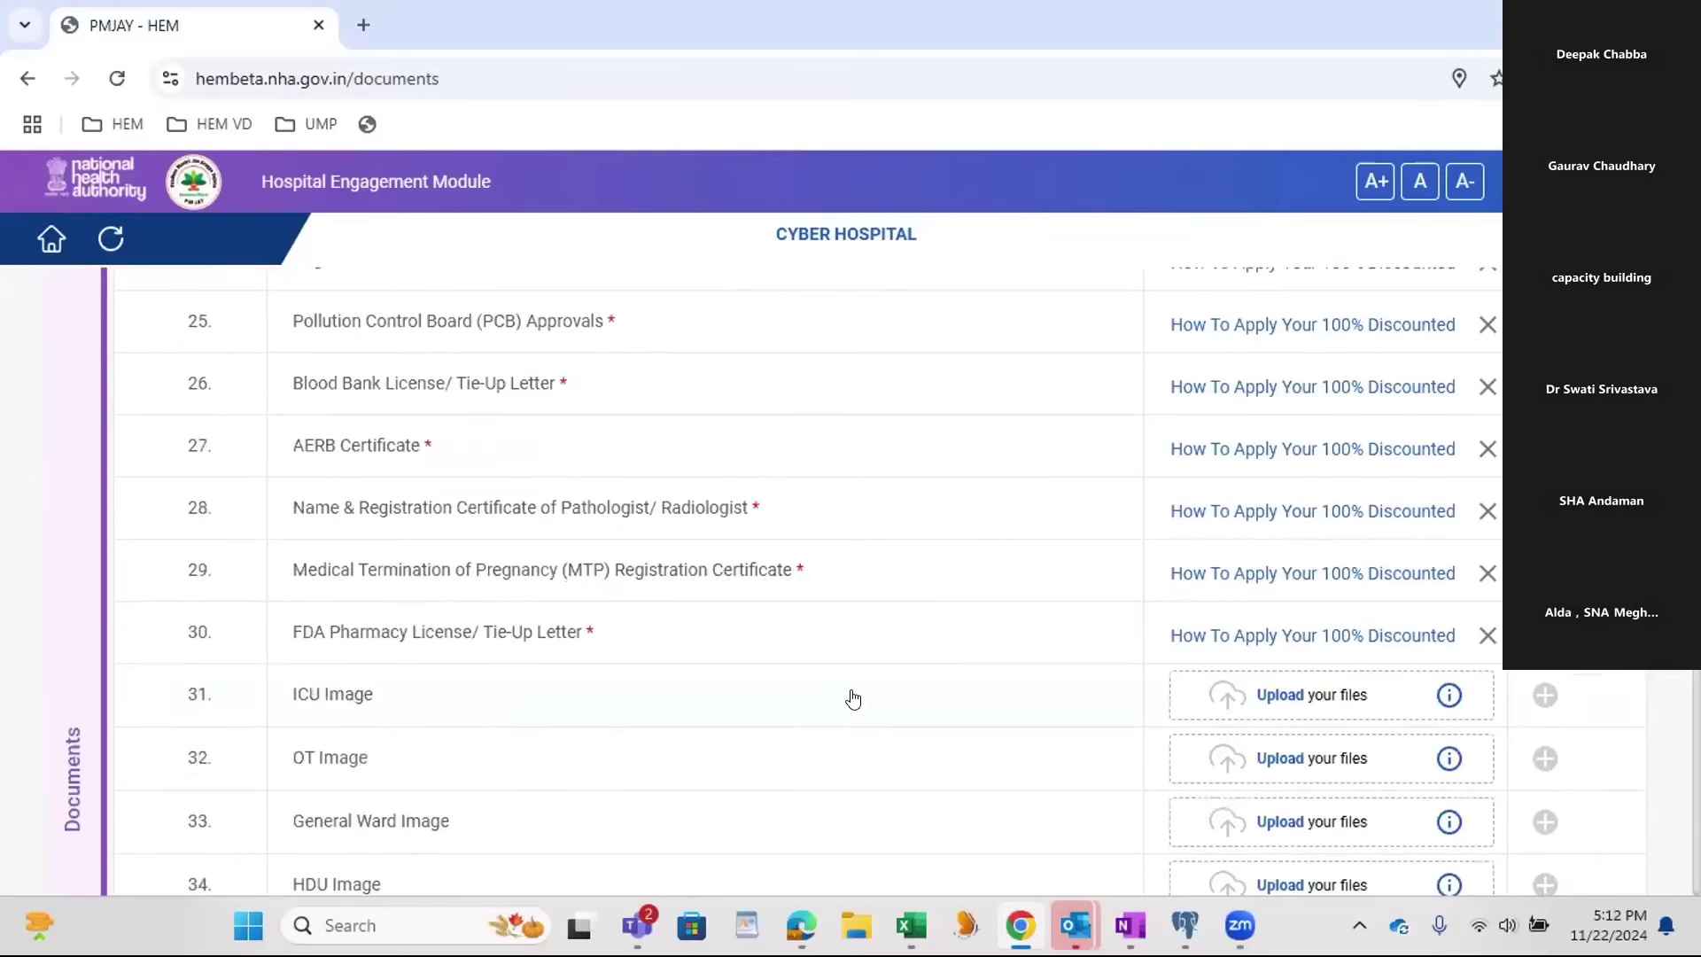
pyautogui.scroll(-3, 853, 699)
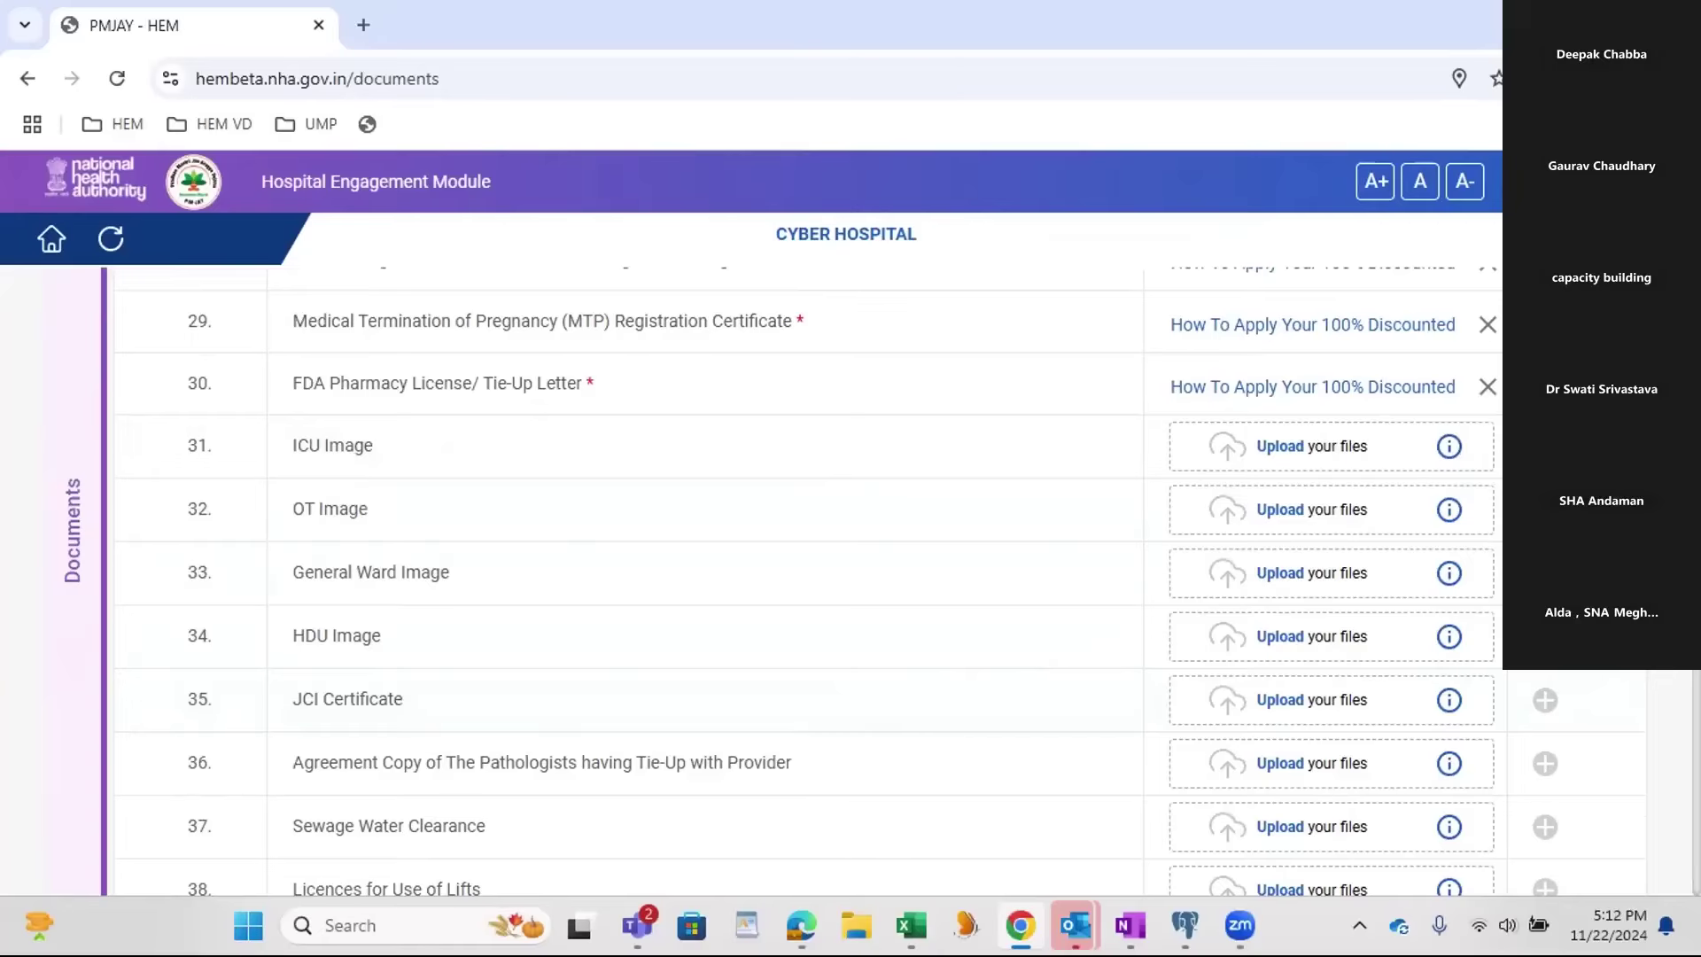
pyautogui.scroll(-20, 853, 576)
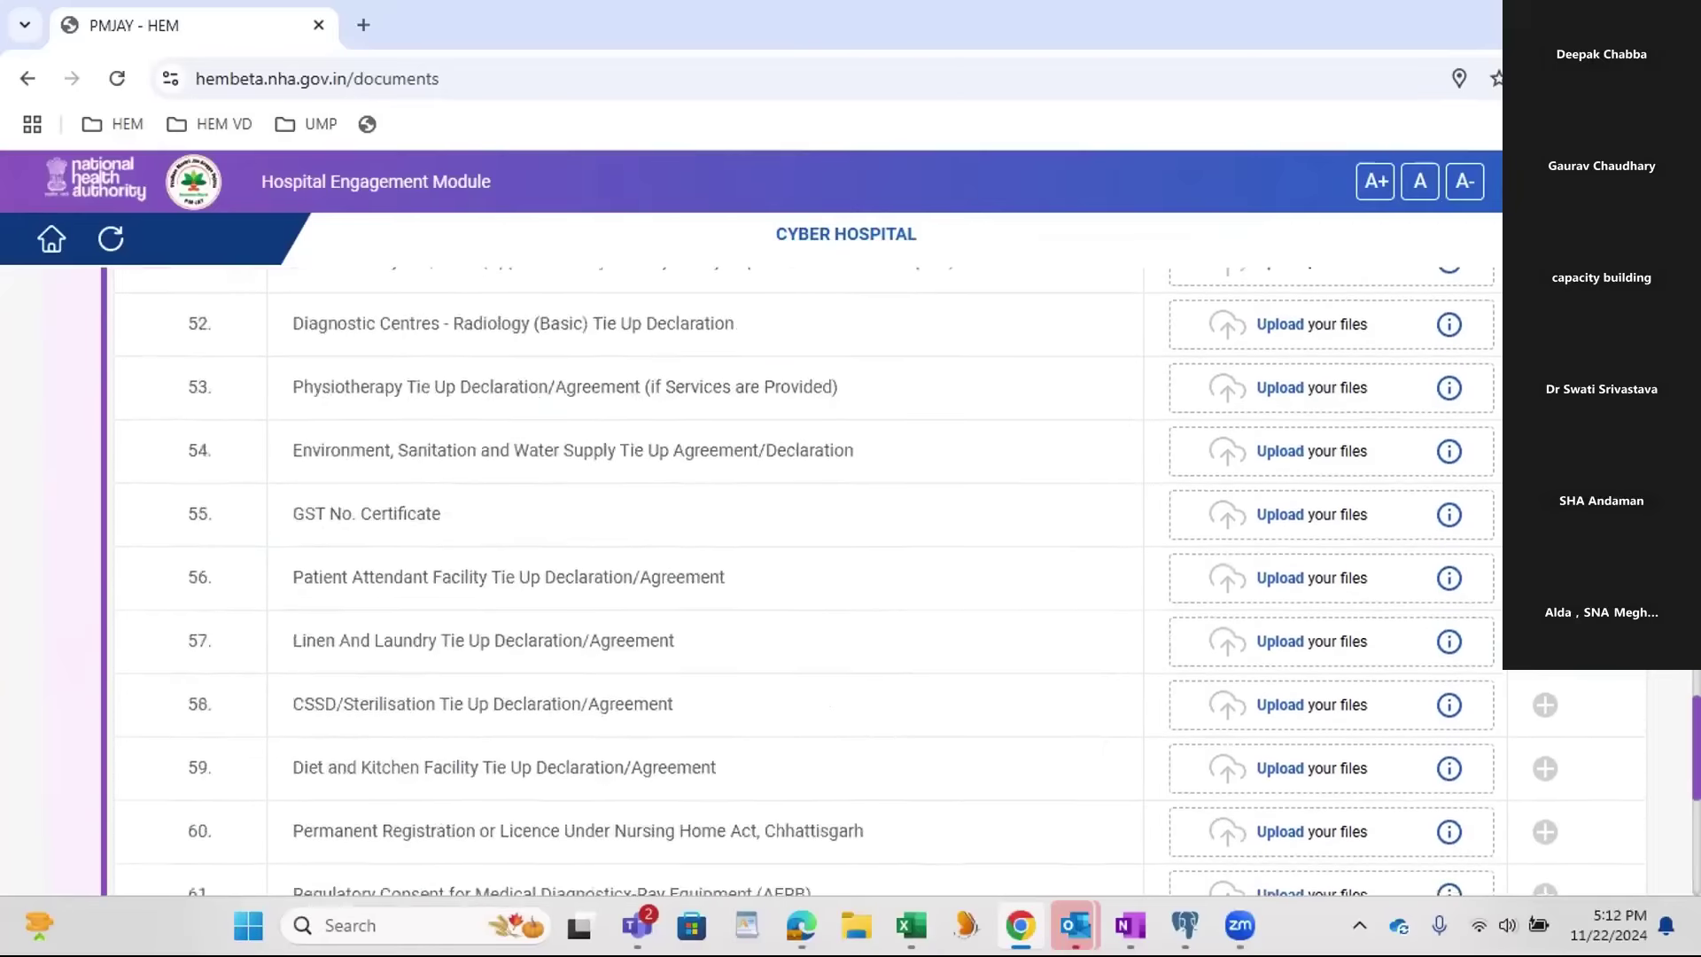
pyautogui.scroll(8, 853, 576)
pyautogui.scroll(20, 553, 726)
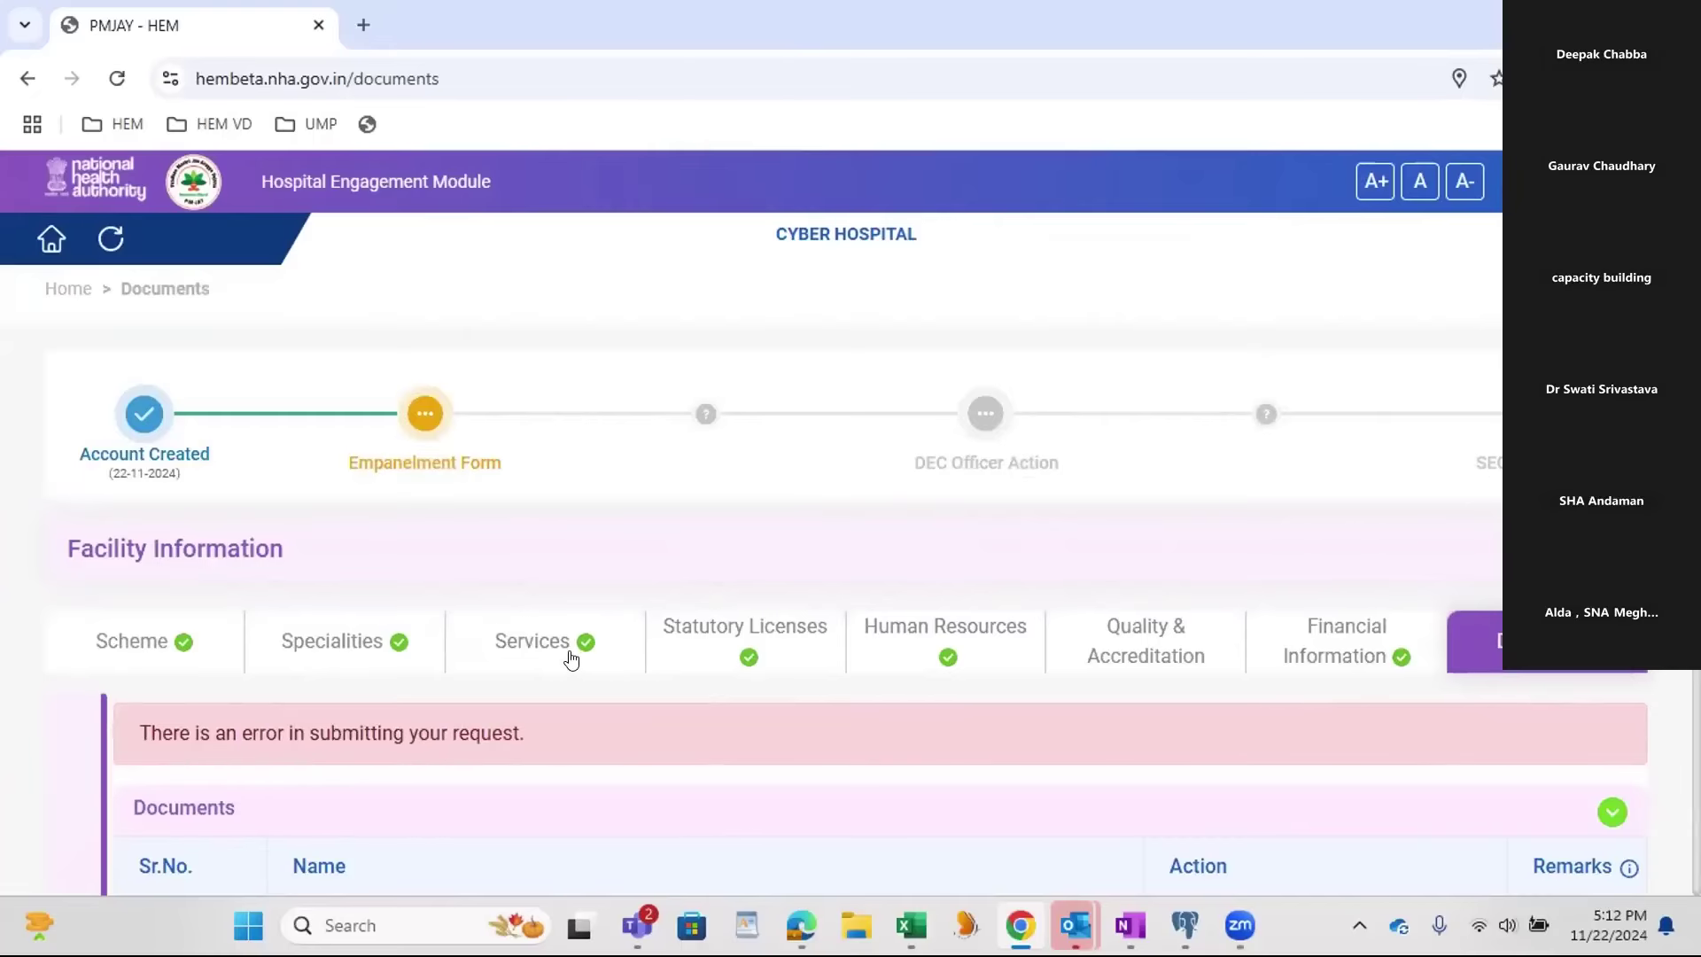
pyautogui.click(110, 242)
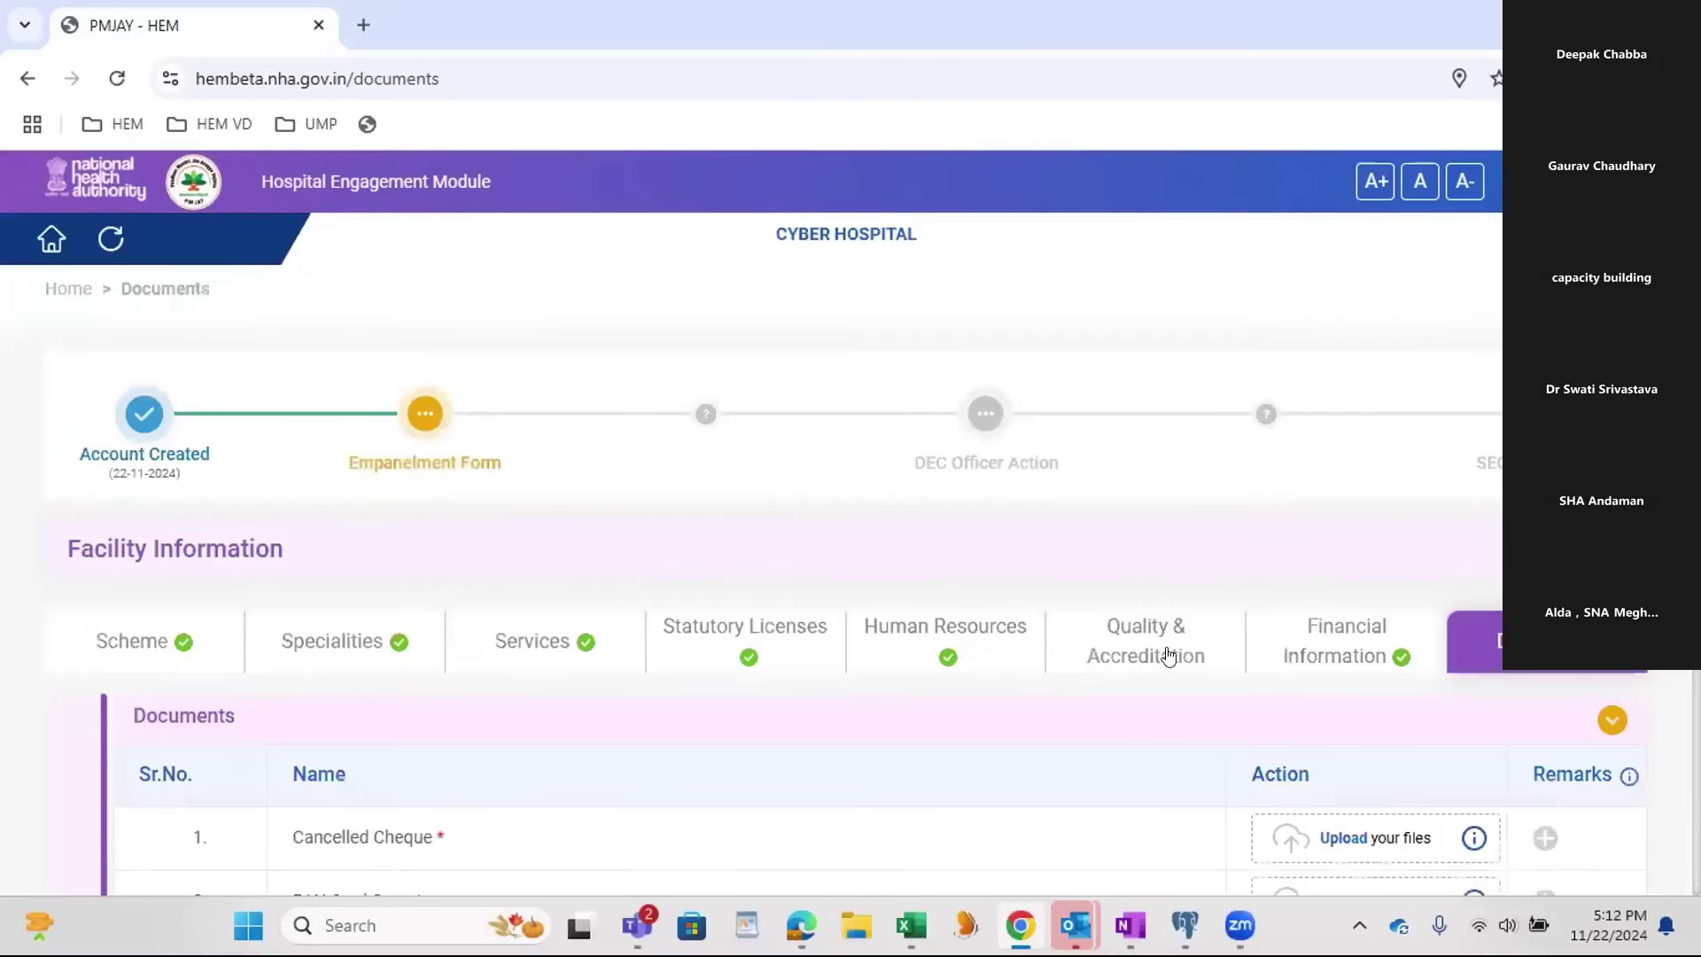
# Answer Yes to accreditation, choose AB PMJAY Gold Certification as the board, and enter certificate number 4
pyautogui.click(1161, 656)
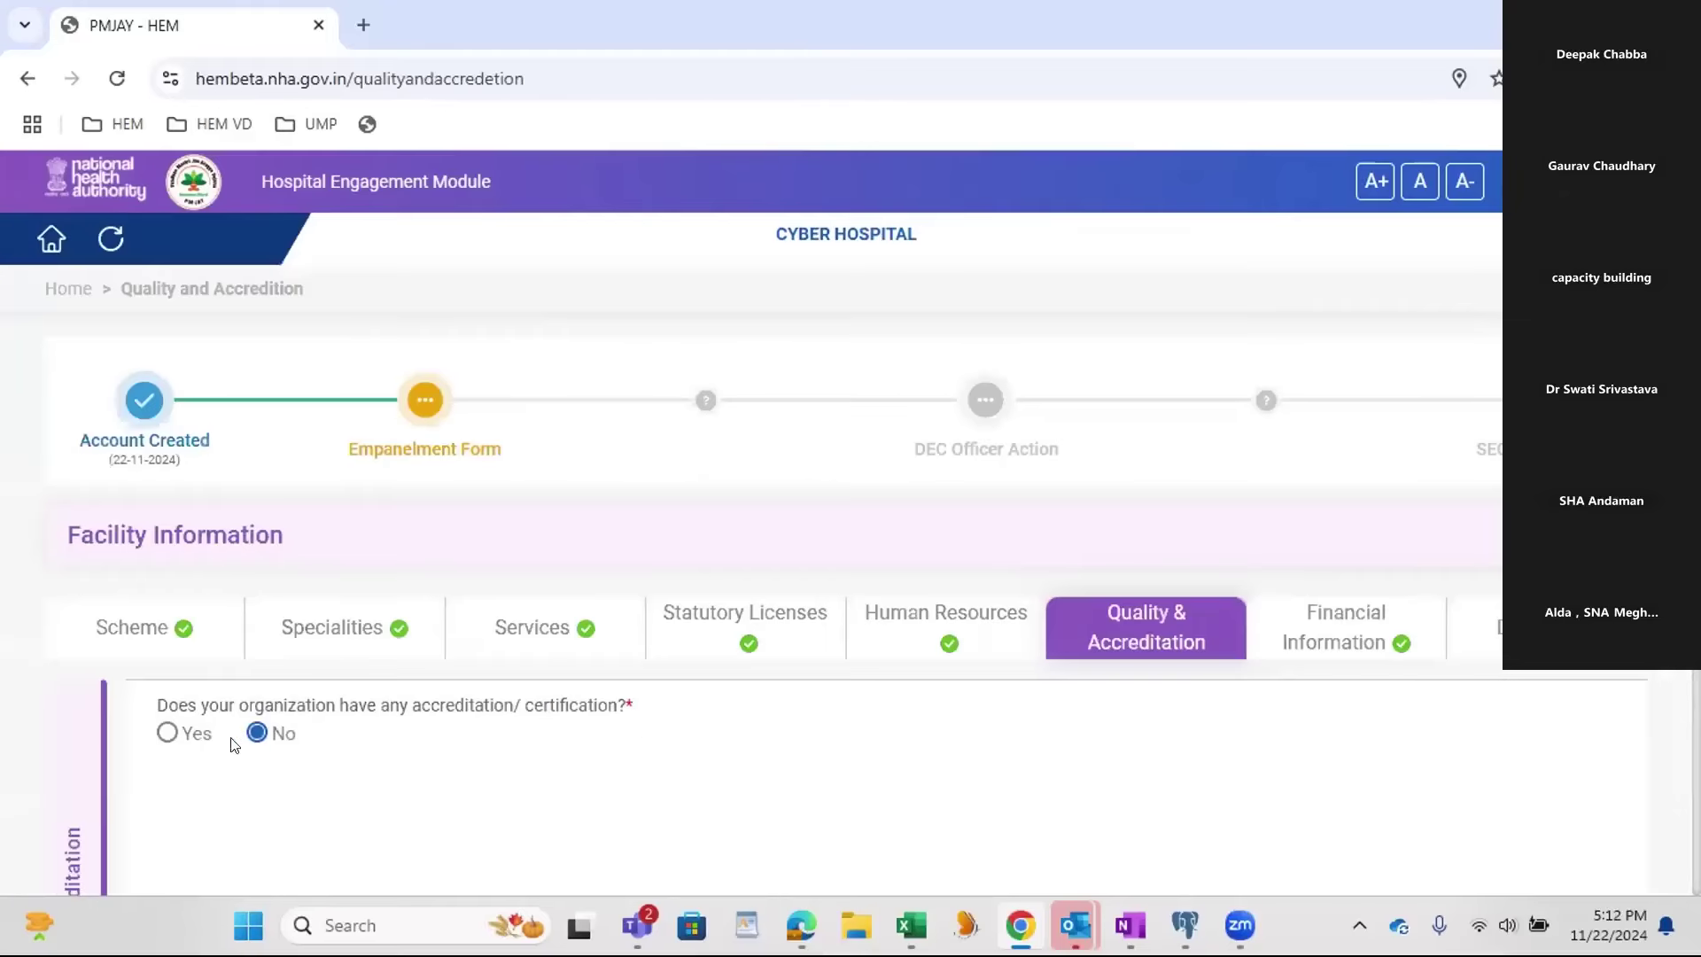
pyautogui.click(182, 733)
pyautogui.scroll(-3, 584, 731)
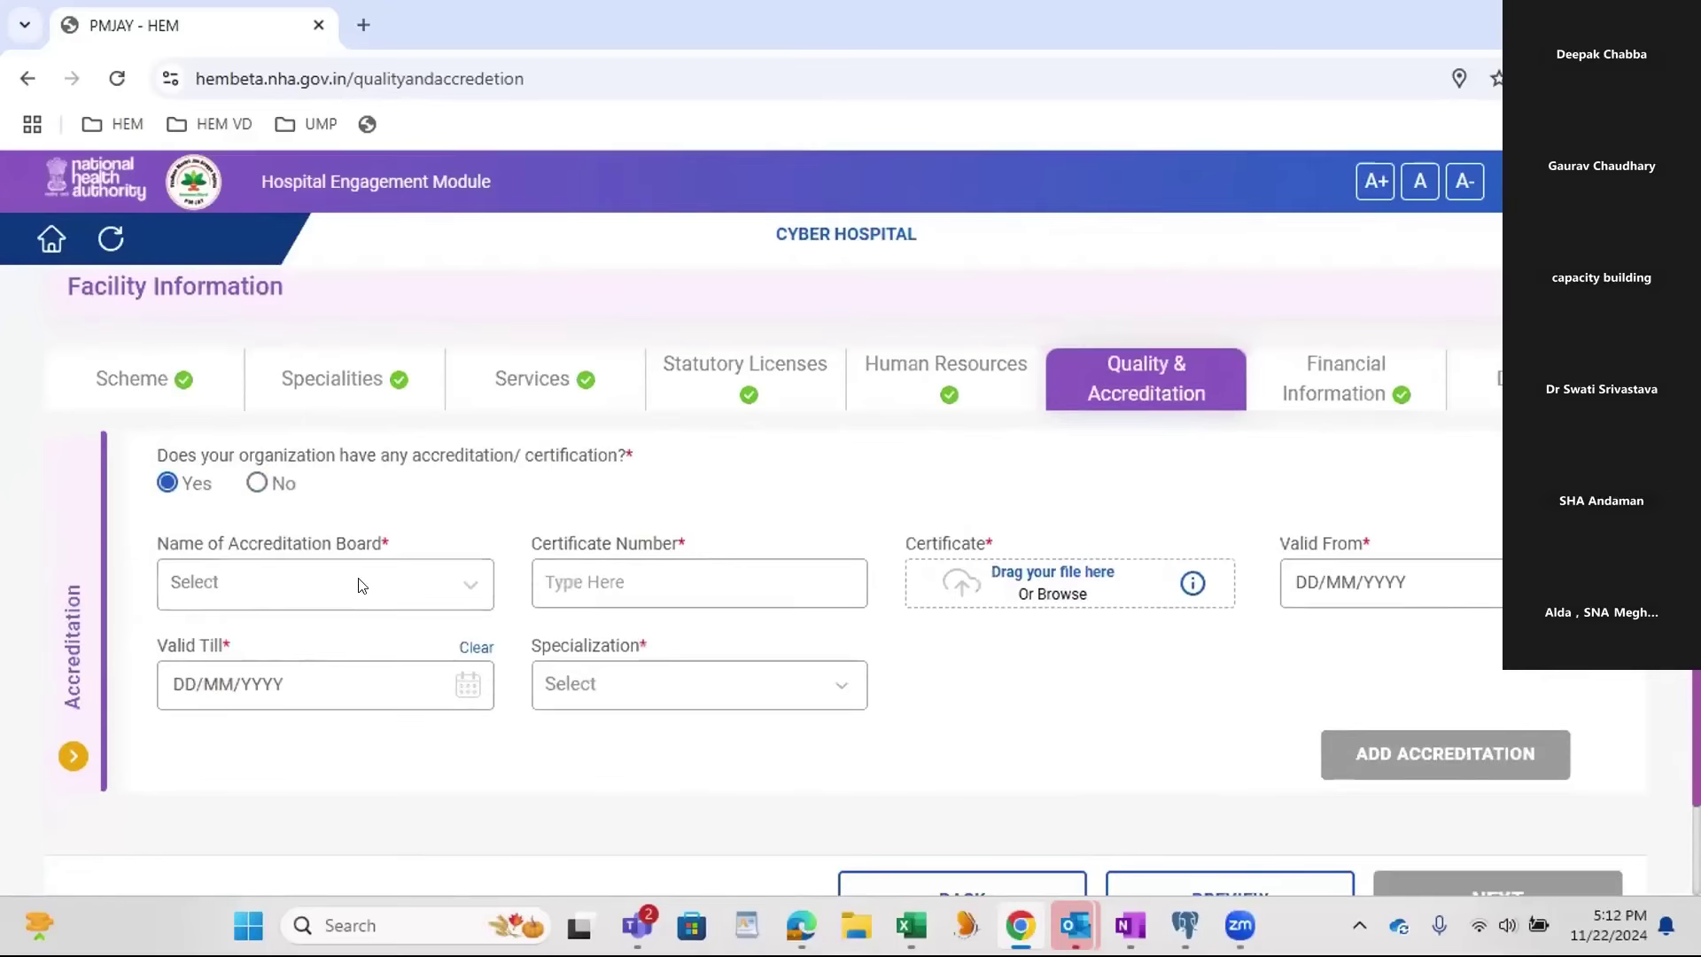
pyautogui.click(364, 584)
pyautogui.click(331, 675)
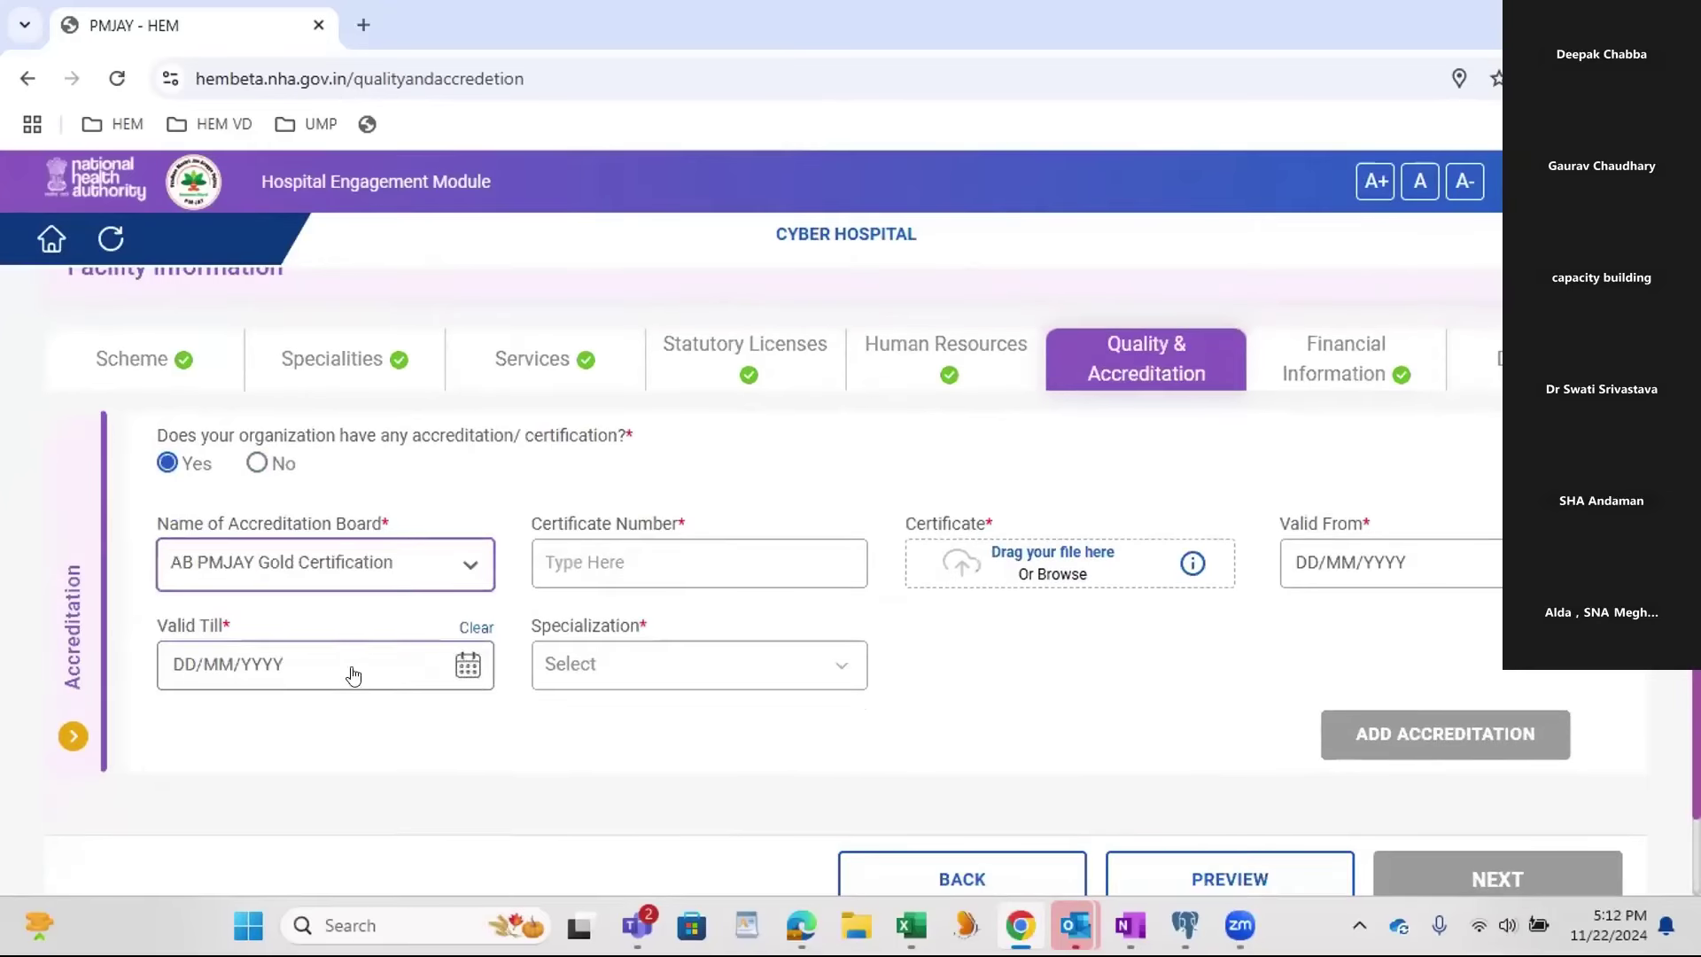
pyautogui.click(626, 574)
pyautogui.write('4')
# Attach the OHS assessment completion PDF and set validity from 05/11/2024 to 23/11/2024
pyautogui.click(1021, 584)
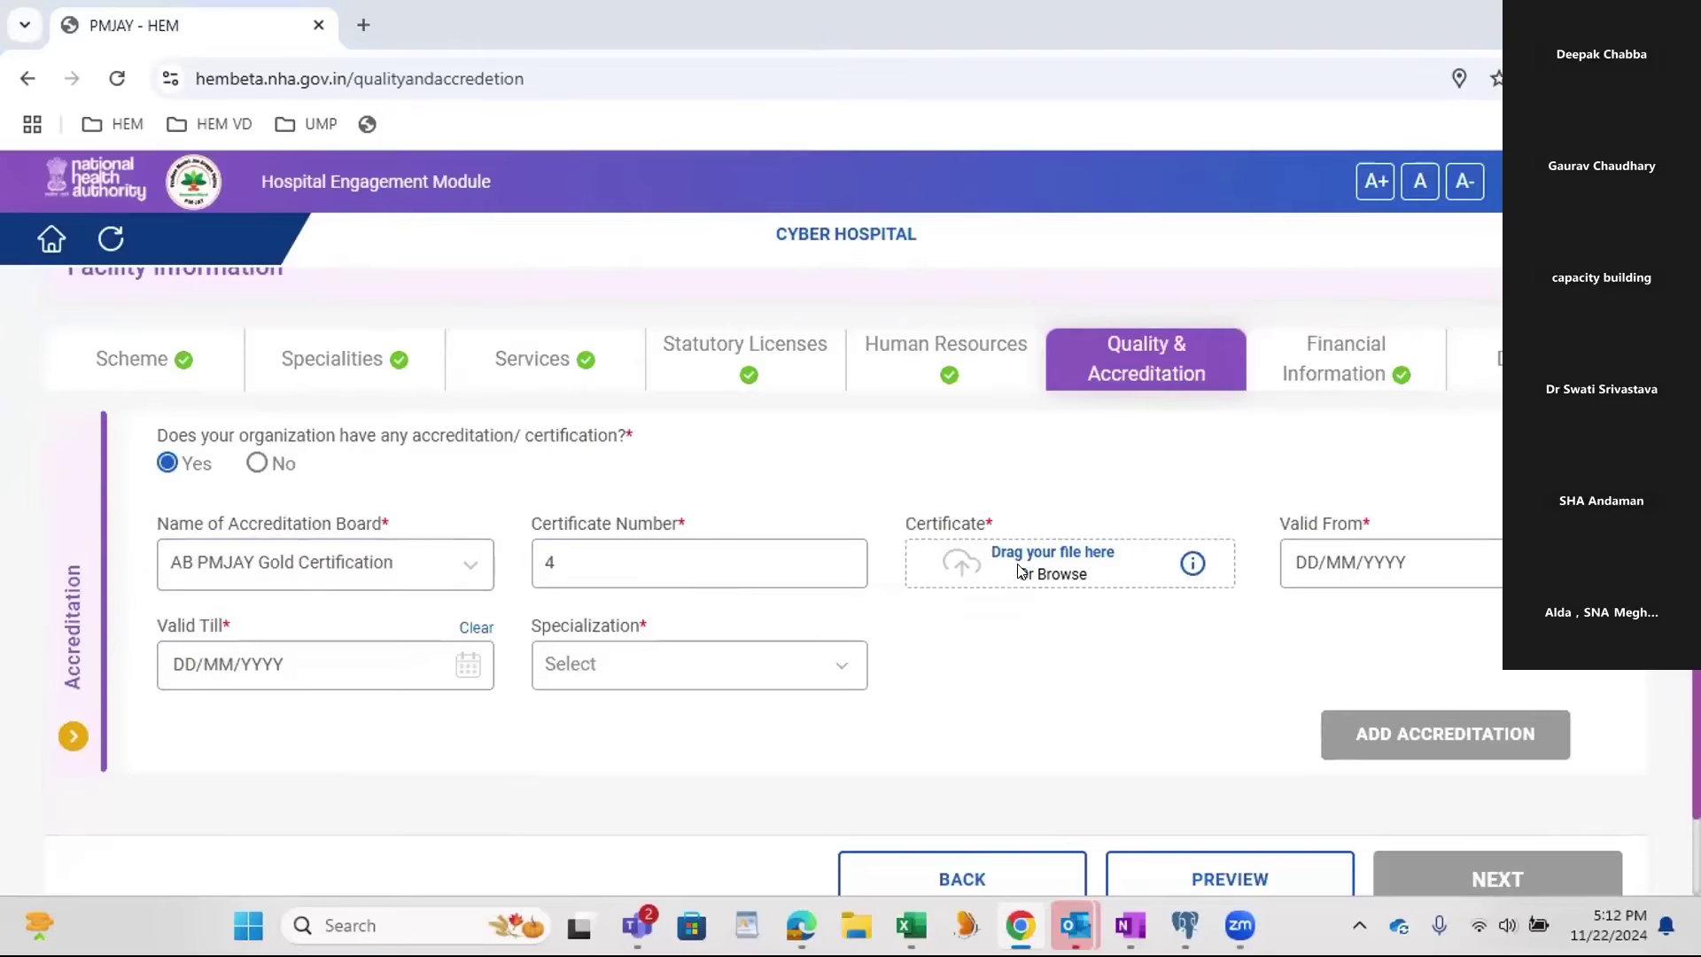
pyautogui.scroll(-3, 321, 340)
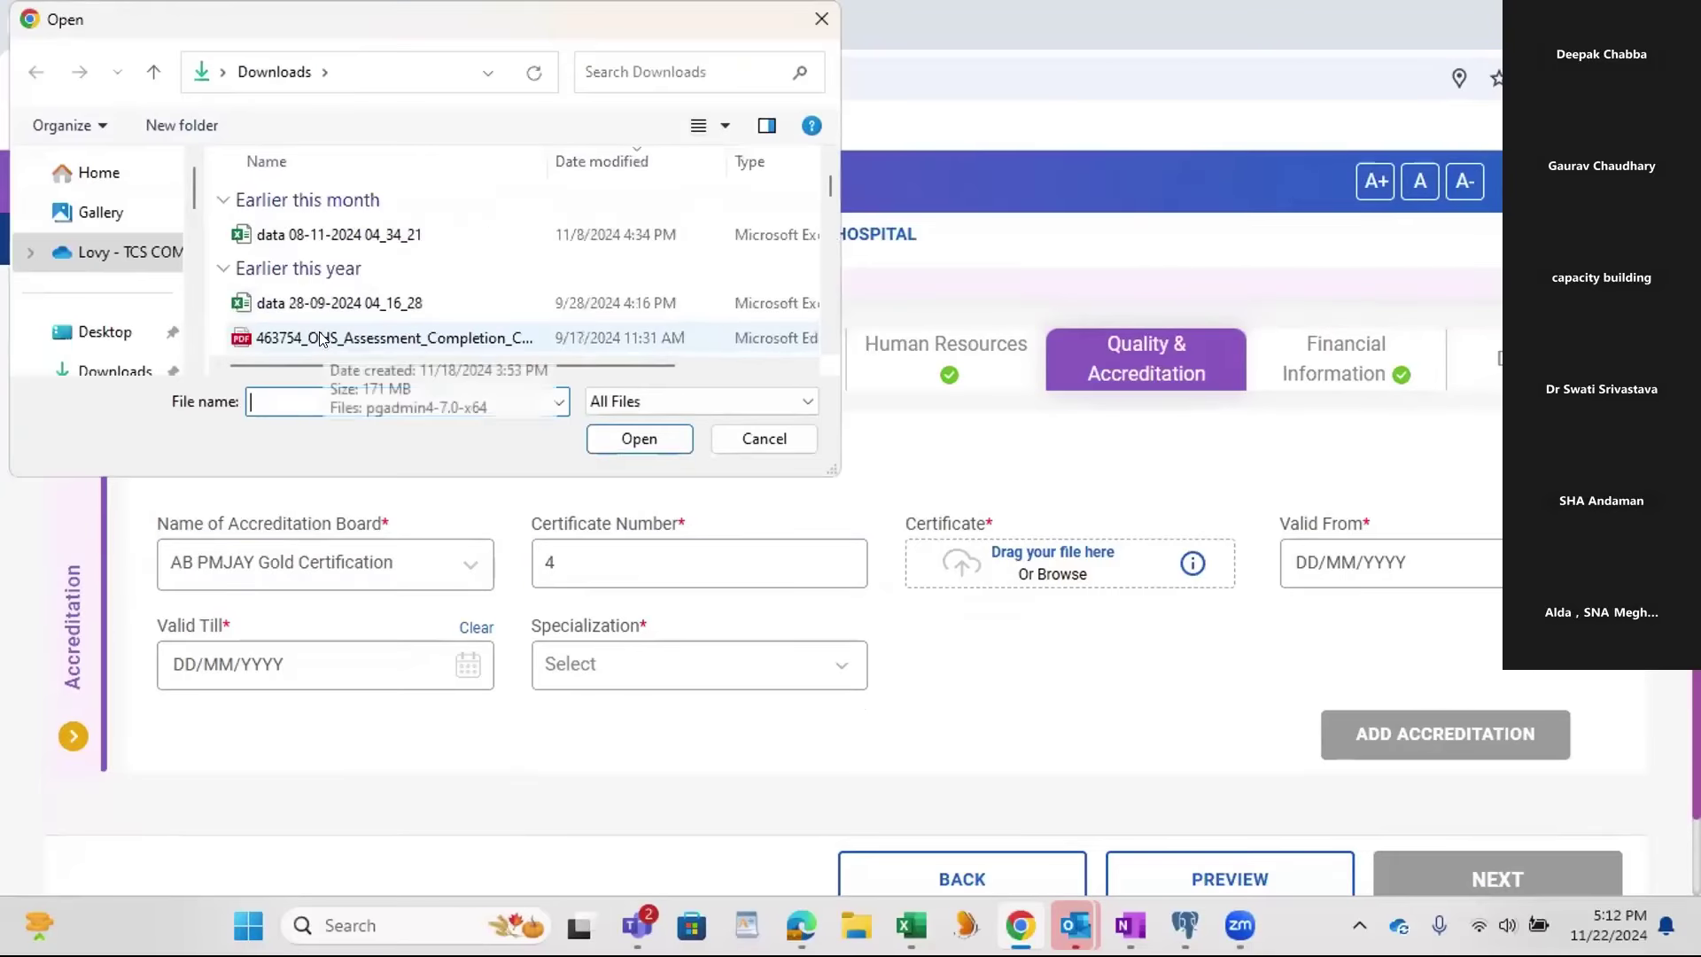
pyautogui.click(320, 338)
pyautogui.click(638, 438)
pyautogui.click(1382, 563)
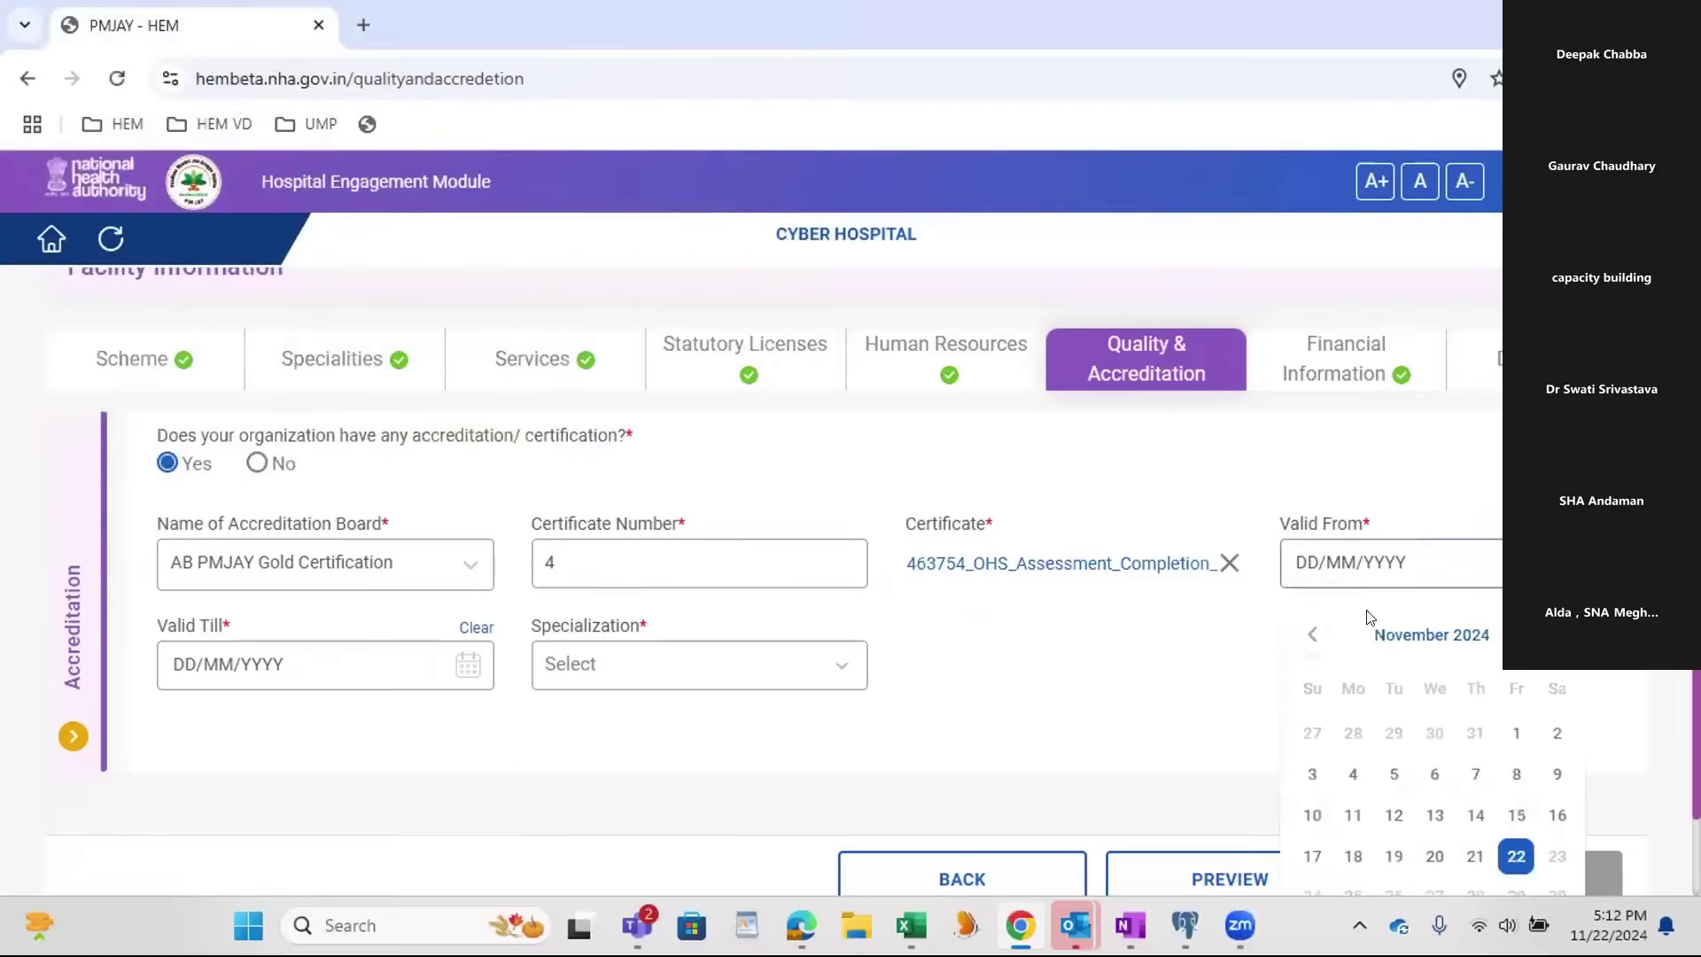
pyautogui.click(1395, 769)
pyautogui.click(349, 666)
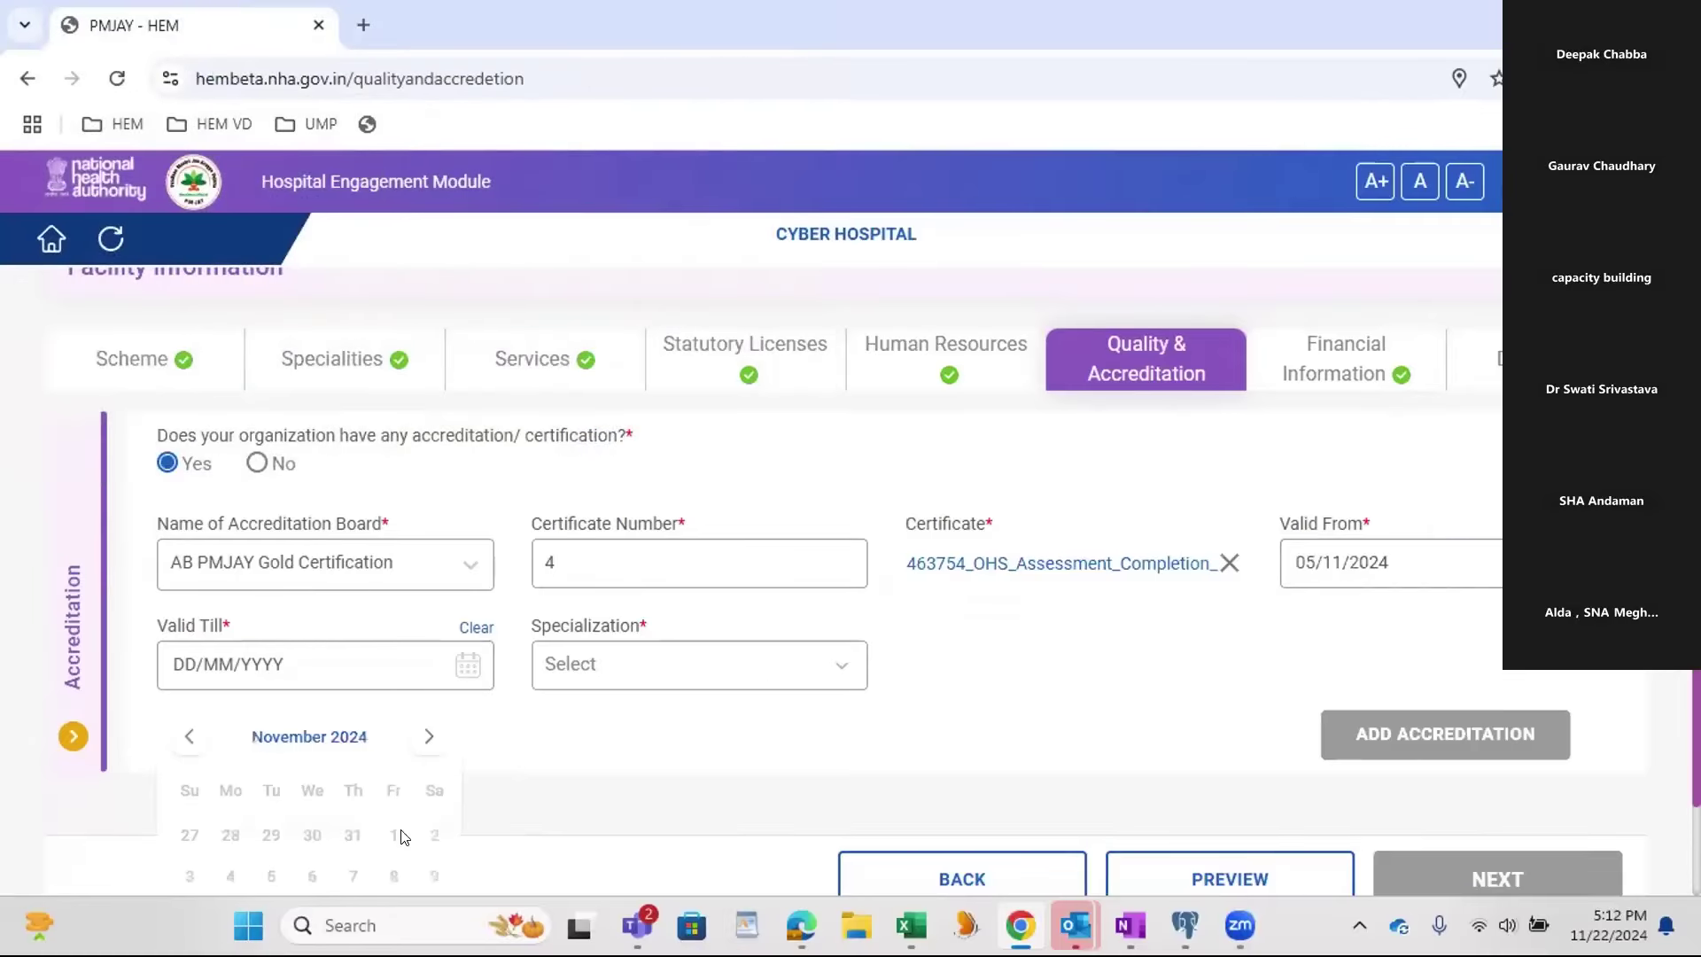
pyautogui.scroll(-1, 408, 833)
pyautogui.click(434, 822)
# Pick Burns Management, try adding the accreditation, then switch the answer to No and continue
pyautogui.click(641, 546)
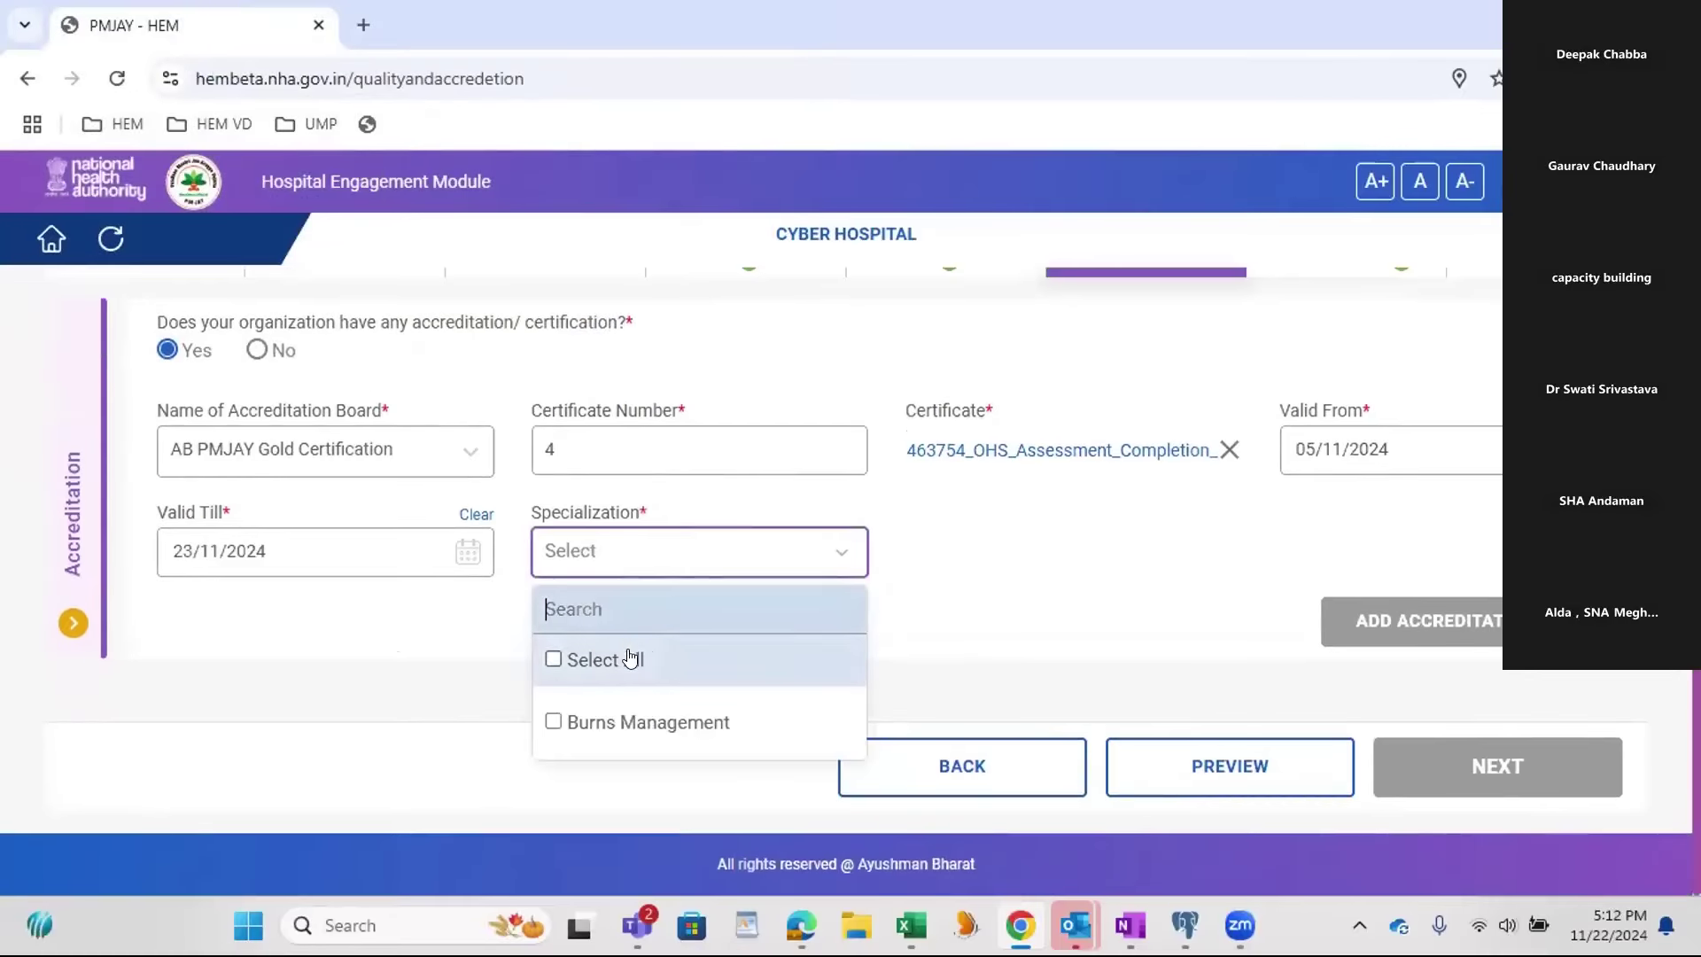
pyautogui.click(612, 718)
pyautogui.click(1367, 629)
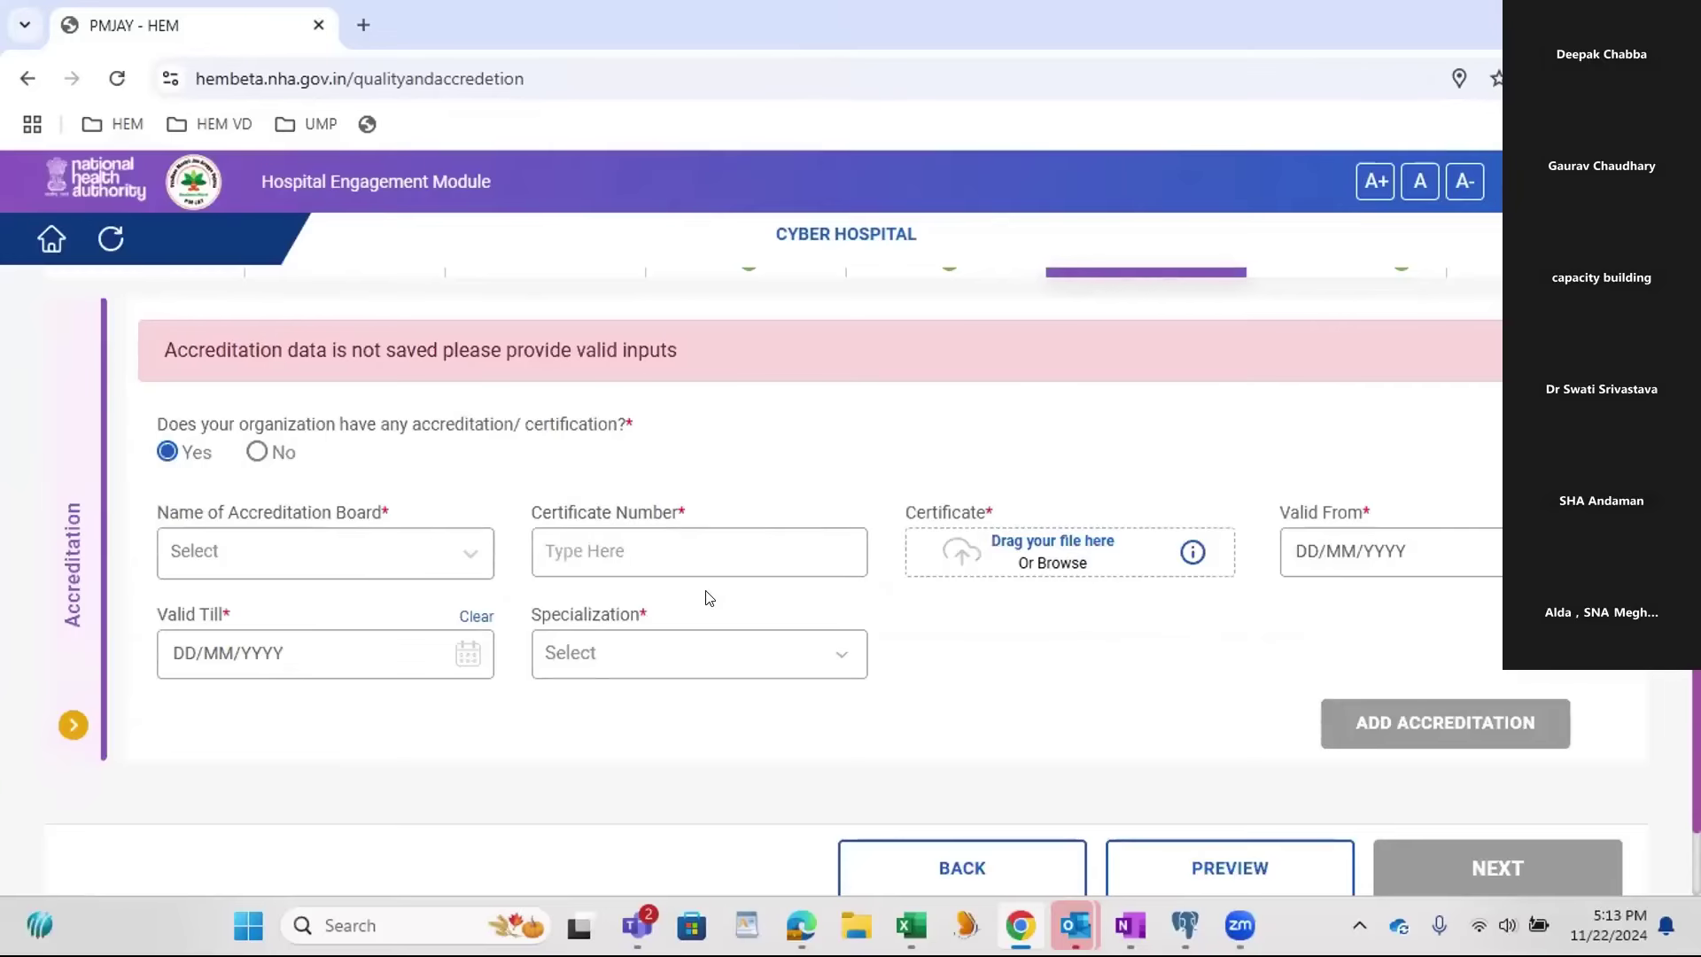
pyautogui.click(257, 452)
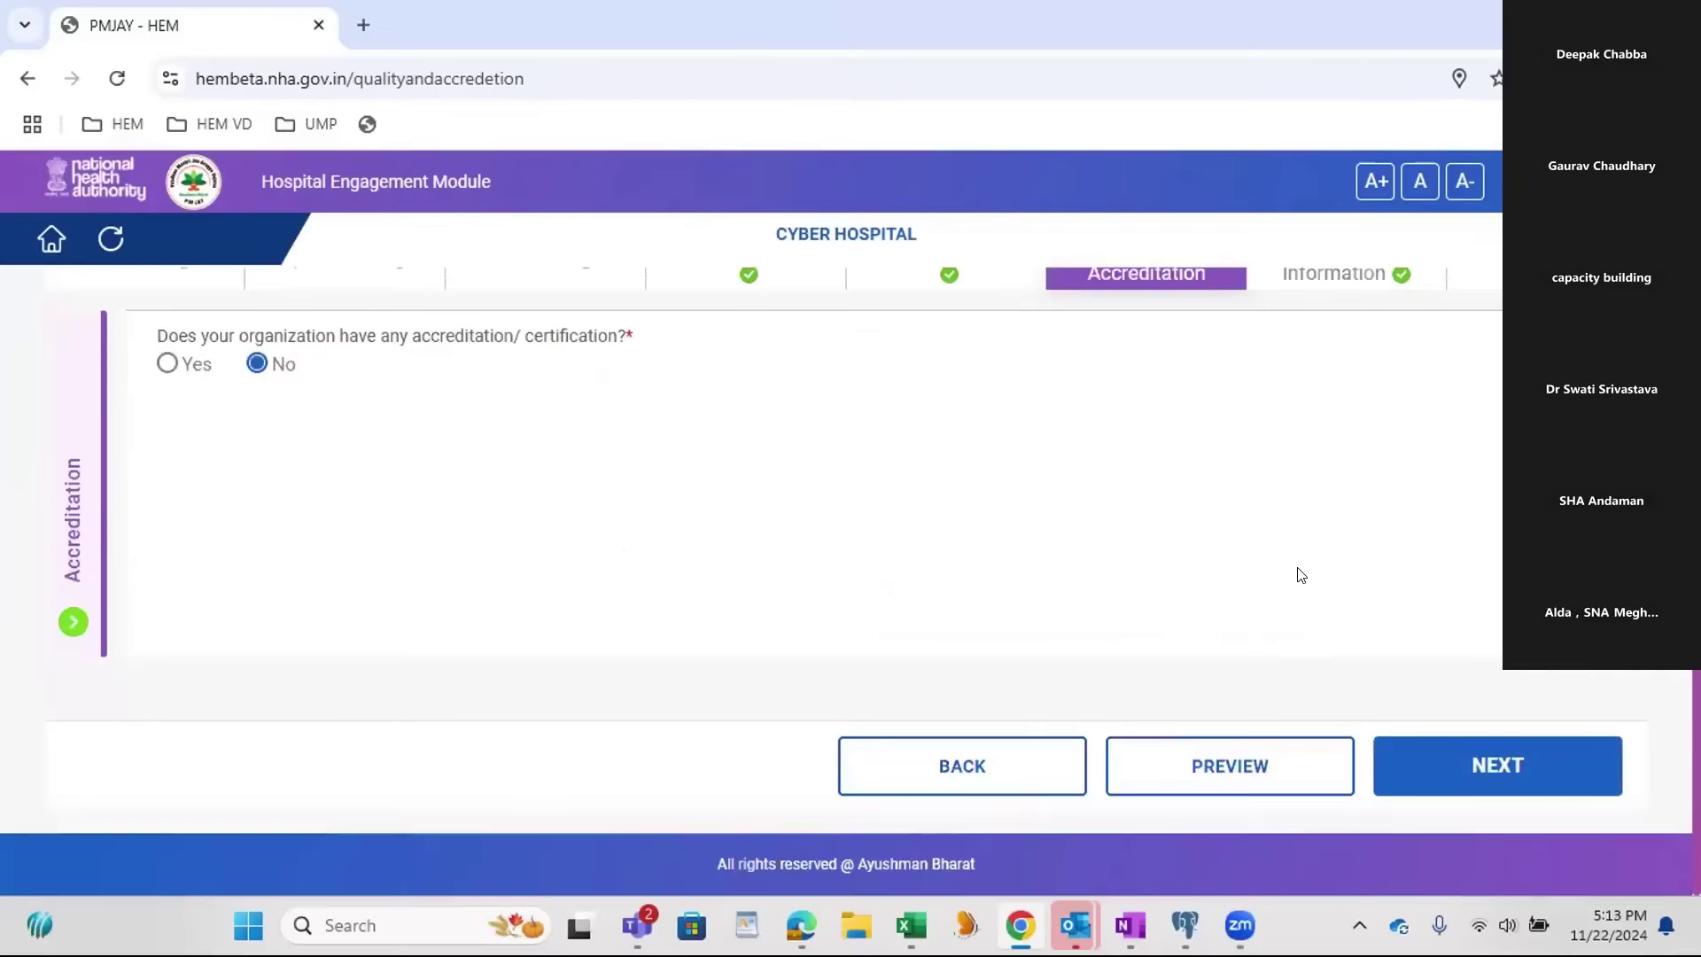
pyautogui.click(1518, 769)
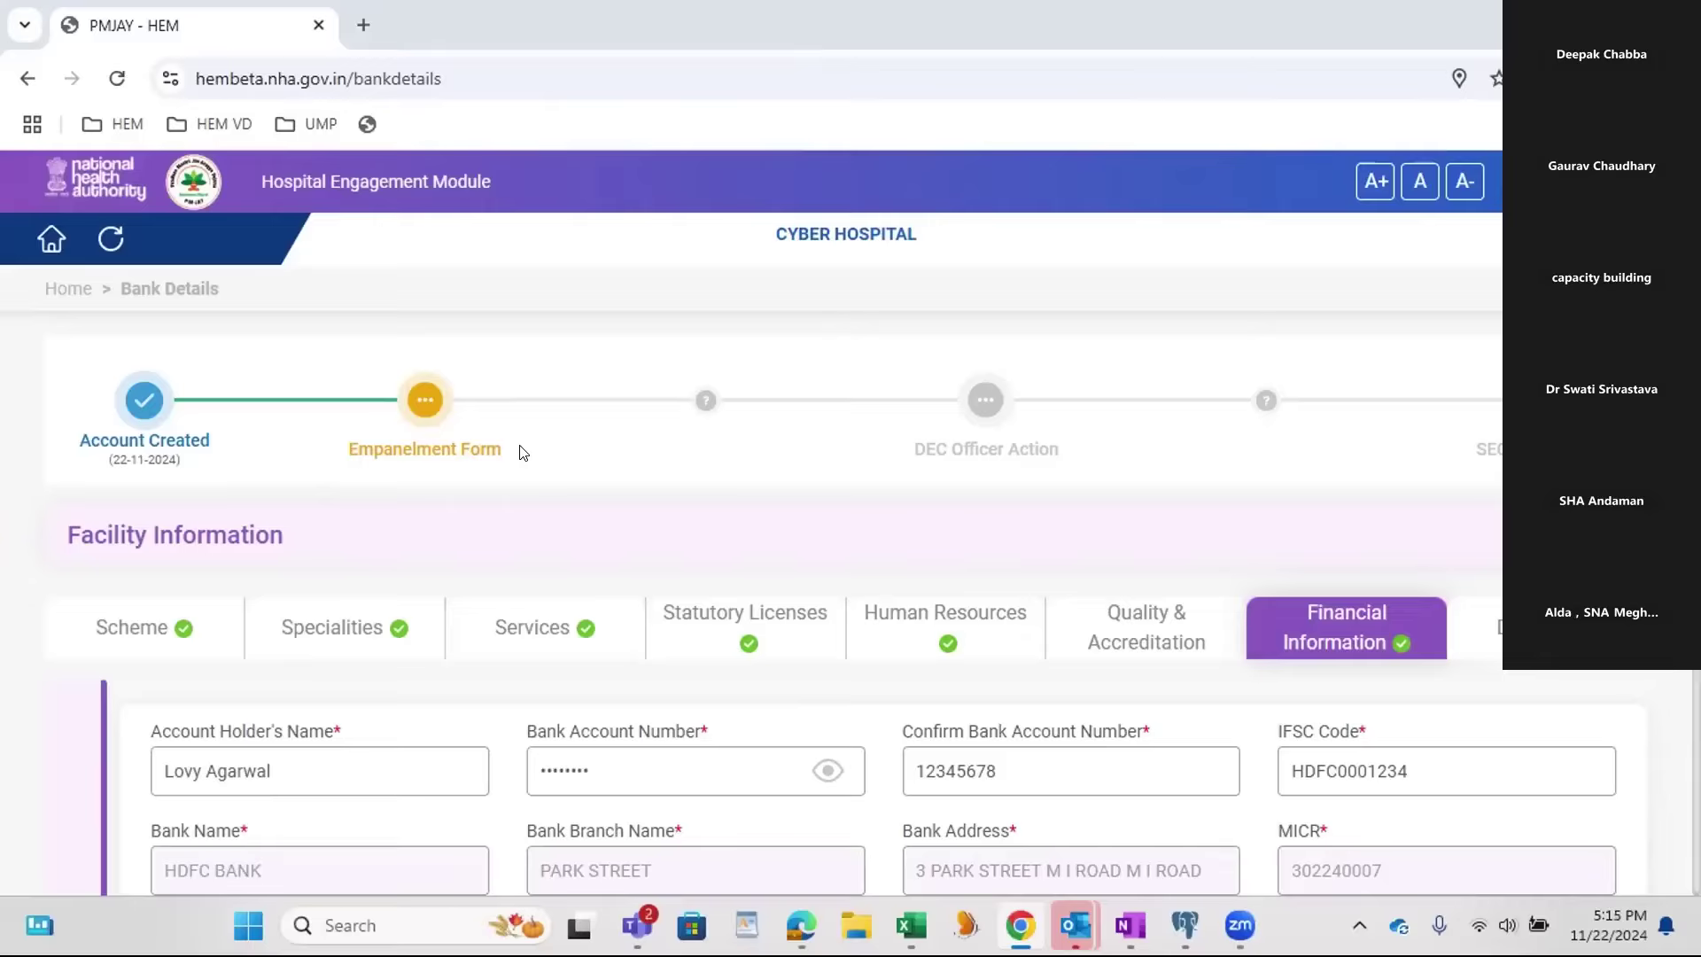
# Continue from Bank Details to the Documents step and scroll the documents table
pyautogui.scroll(-4, 983, 753)
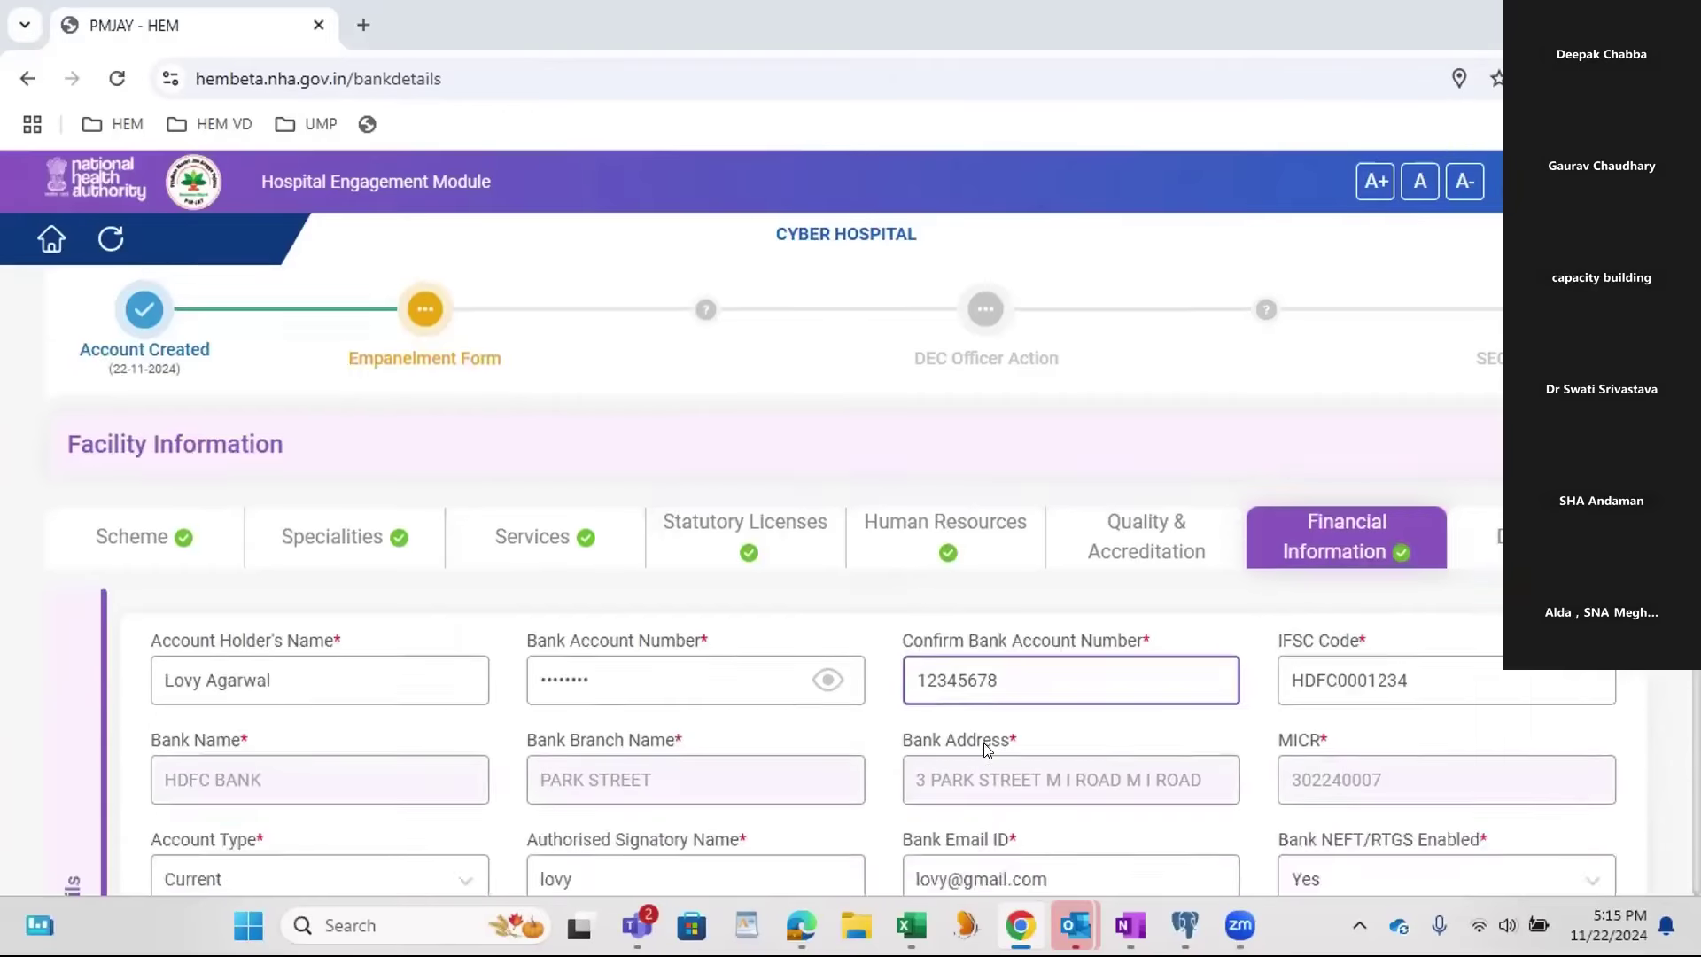
pyautogui.scroll(-3, 991, 754)
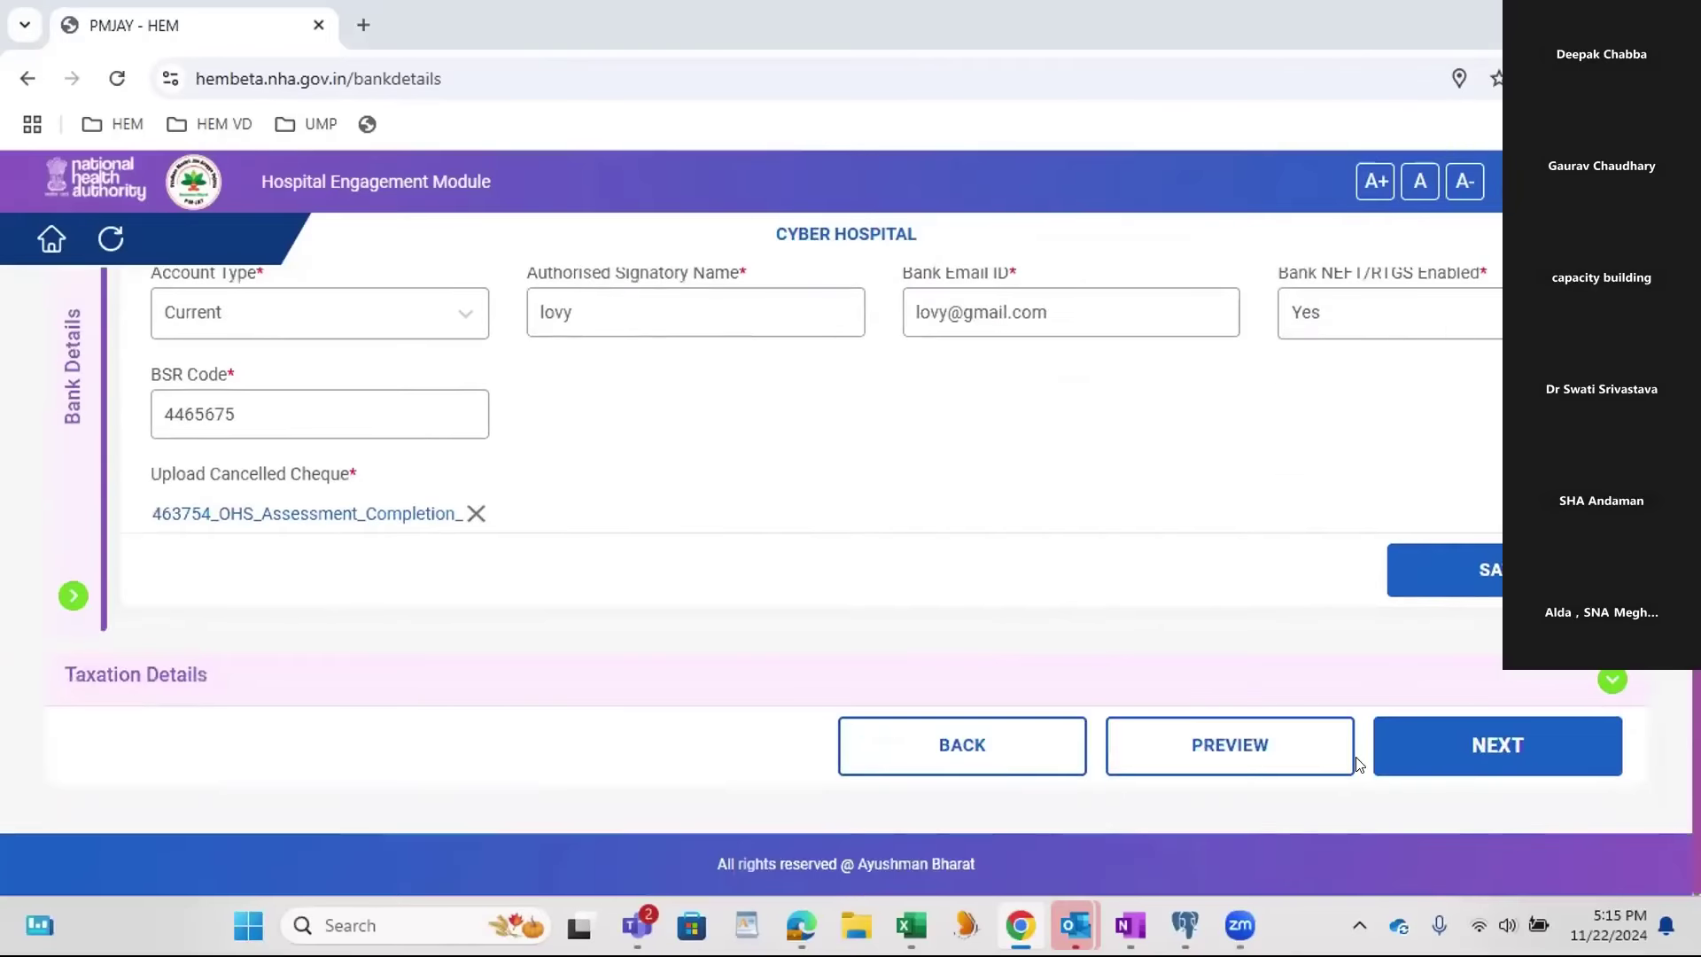
pyautogui.click(1488, 740)
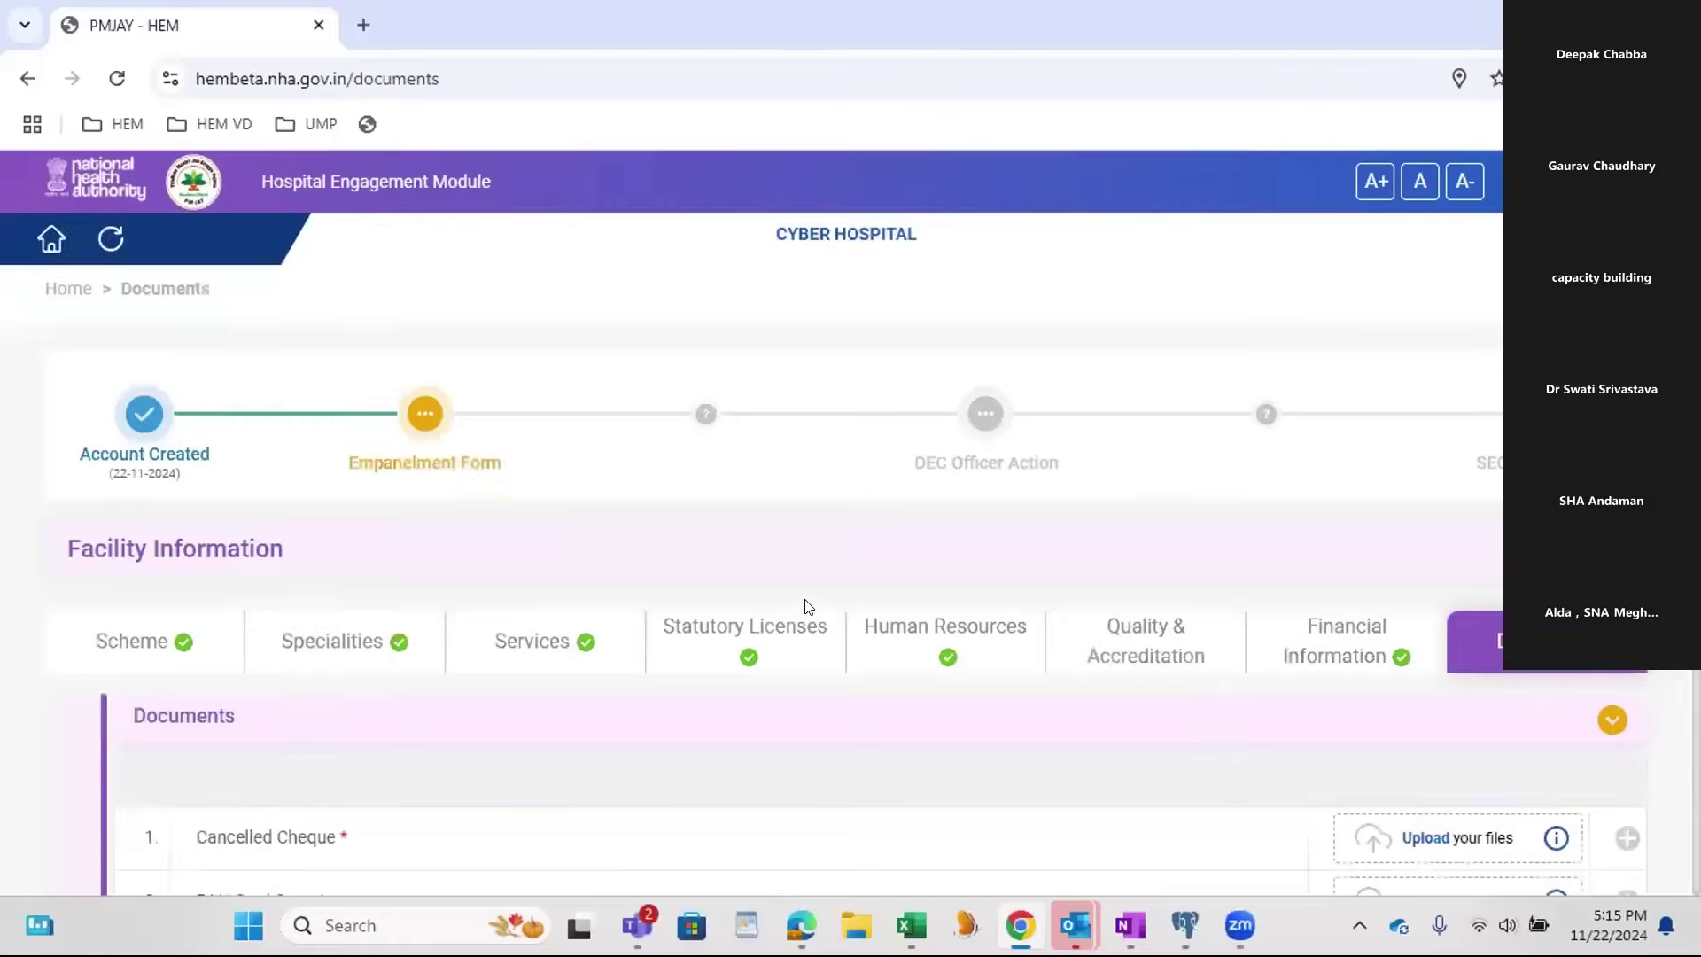
pyautogui.scroll(-3, 986, 703)
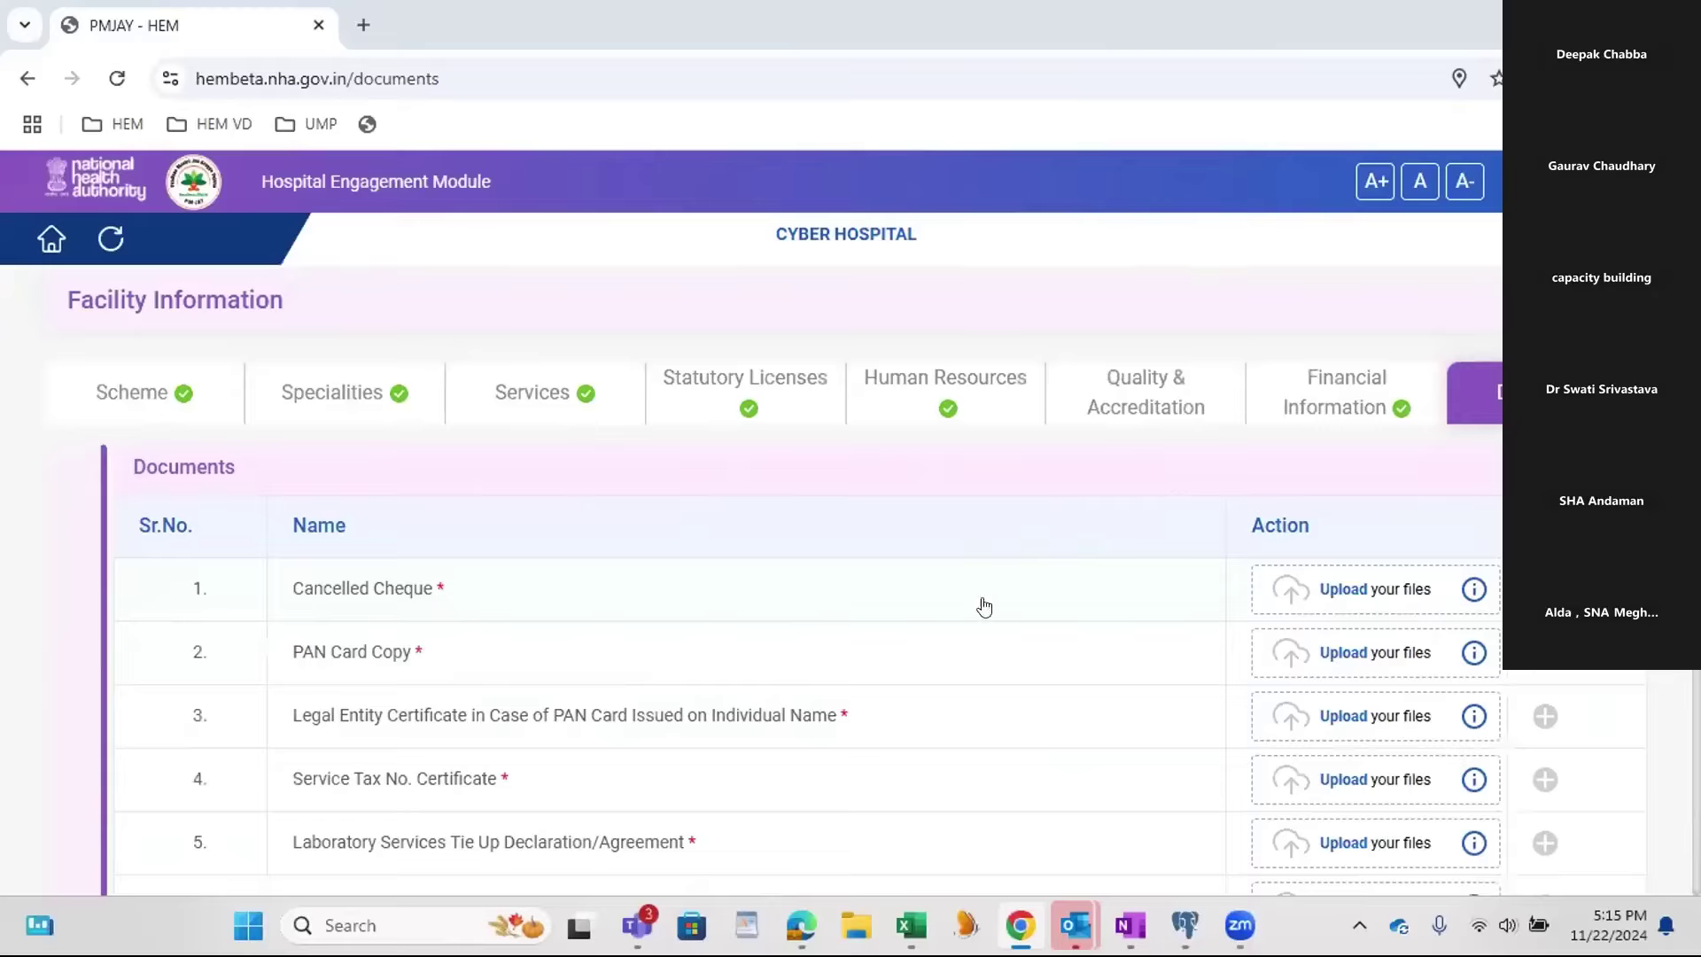
# Minimize the browser to reveal the Windows desktop with Super+D
pyautogui.moveTo(1140, 903)
pyautogui.moveTo(637, 925)
pyautogui.press('super+d')
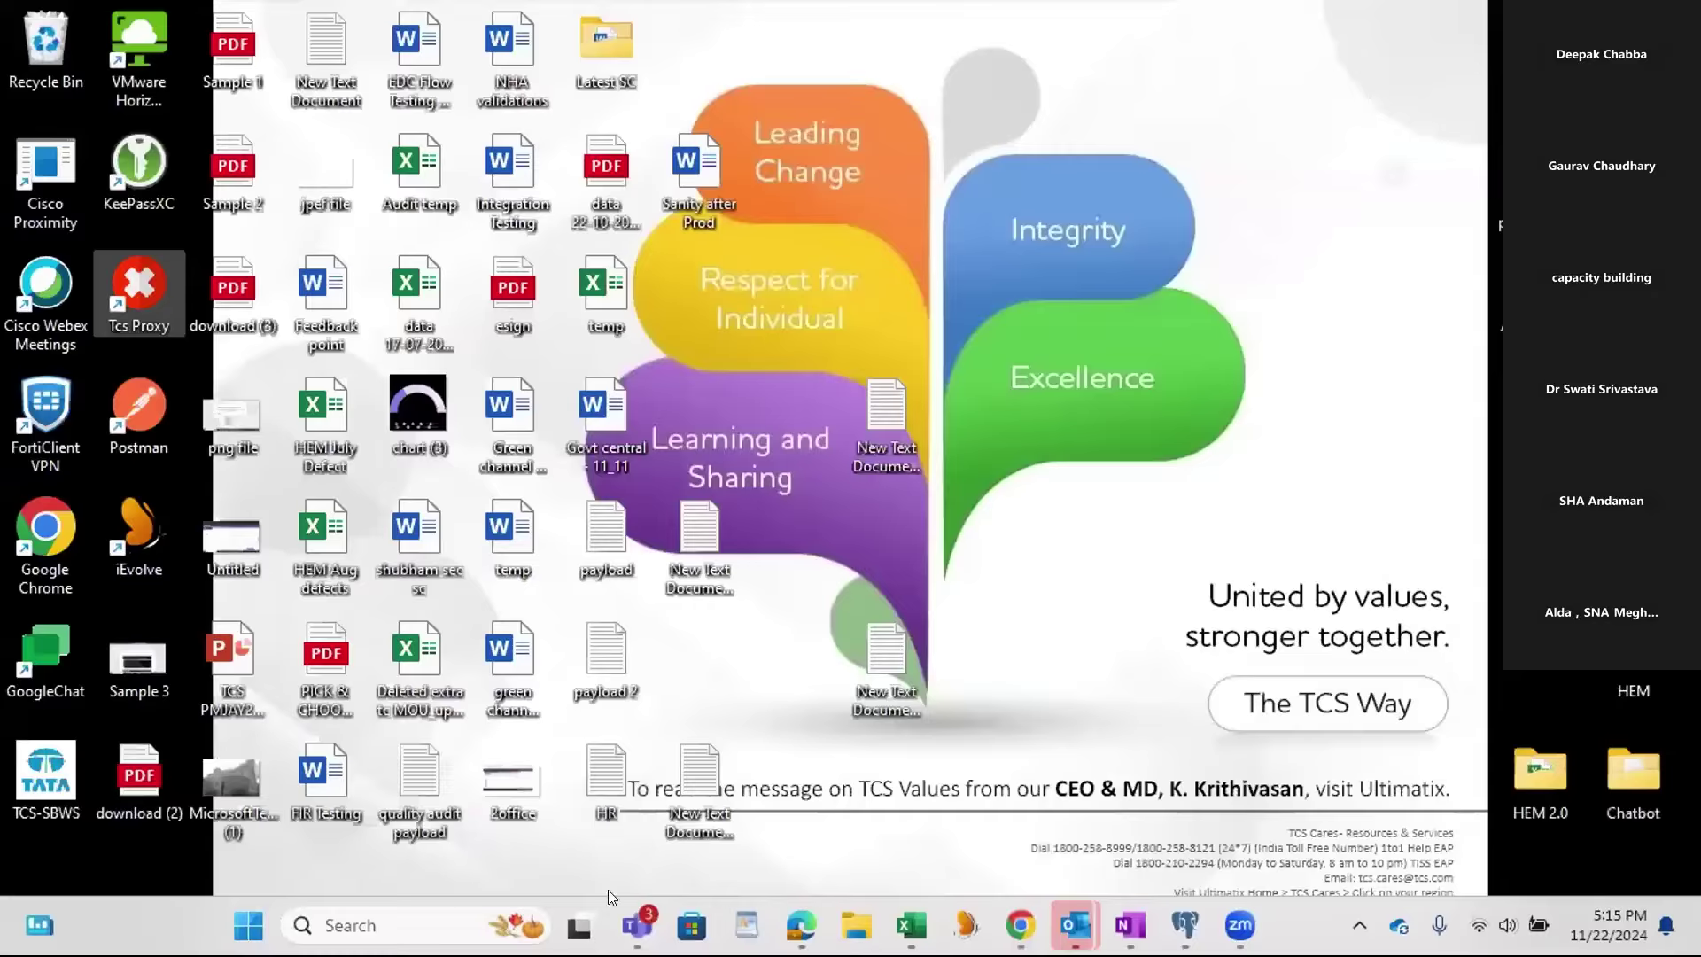
pyautogui.hotkey('alt', 'Tab')
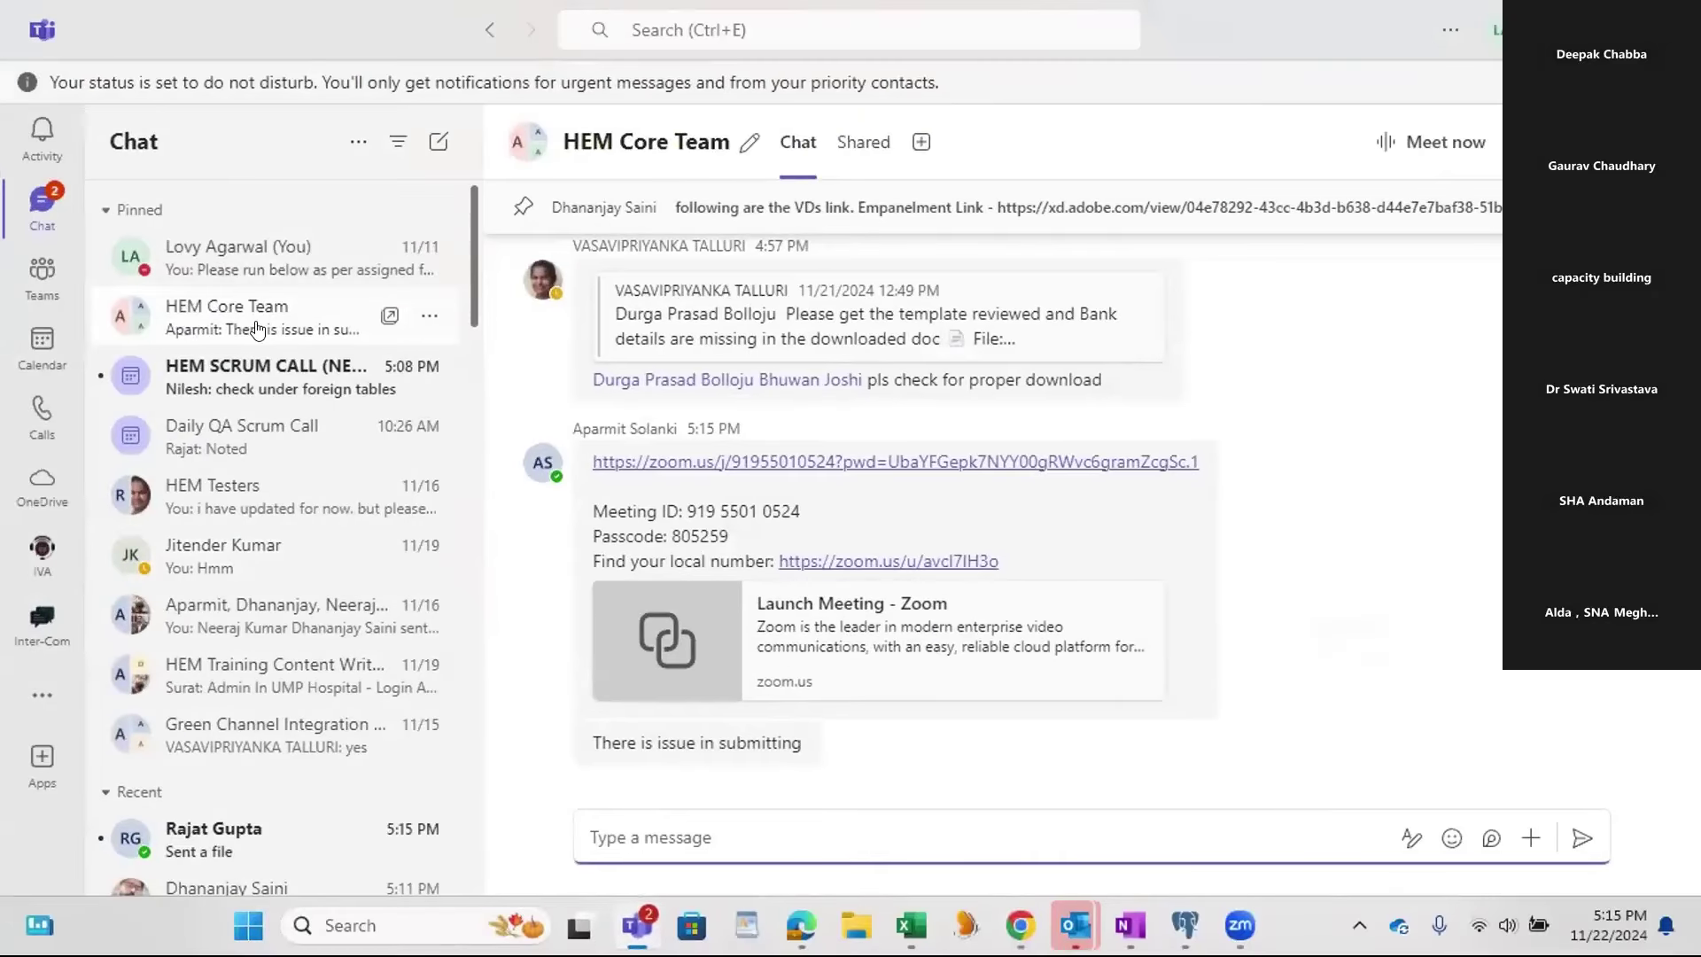
pyautogui.click(372, 833)
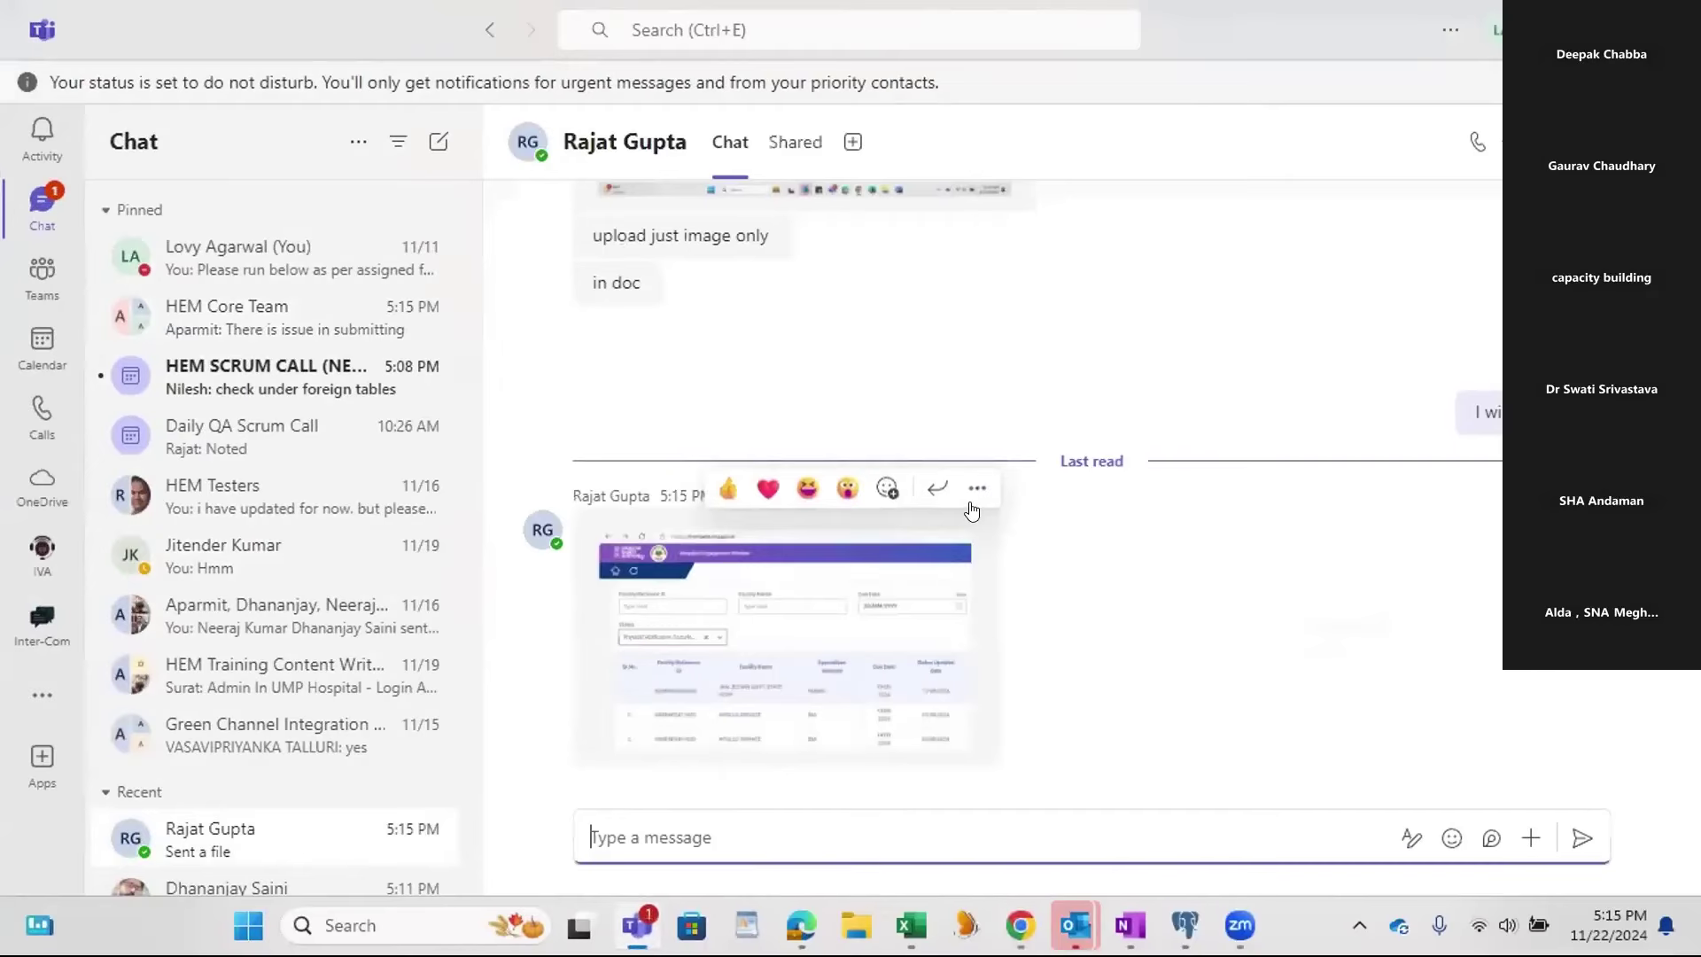
pyautogui.click(977, 487)
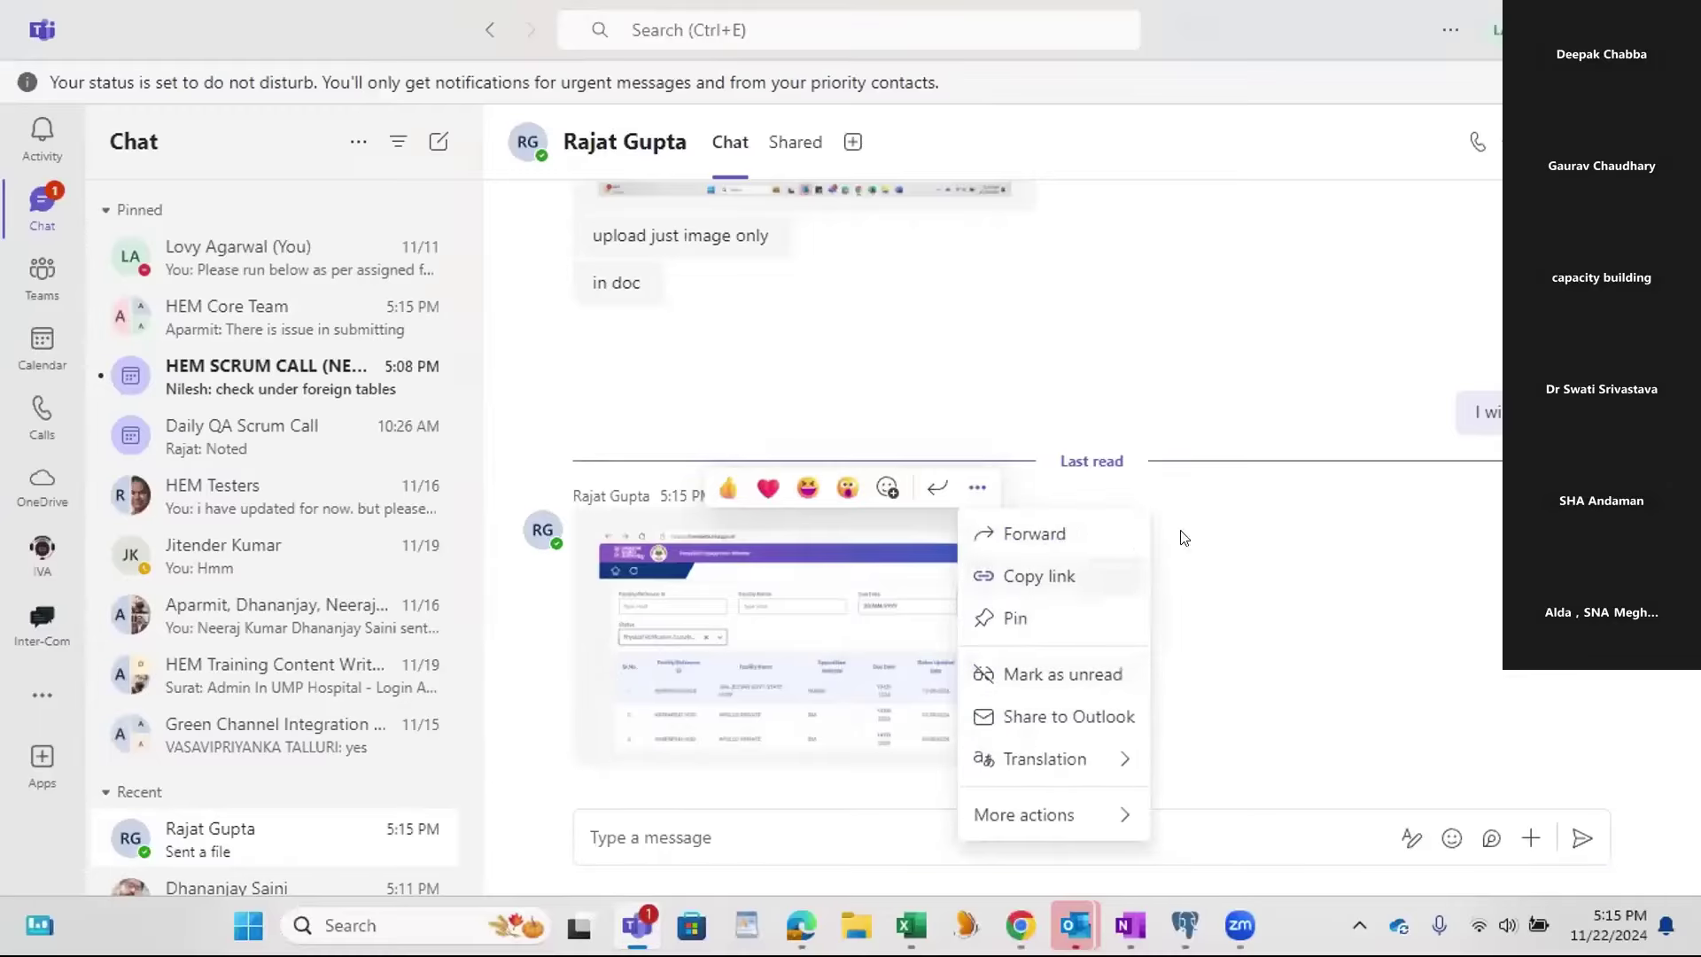
pyautogui.click(1202, 554)
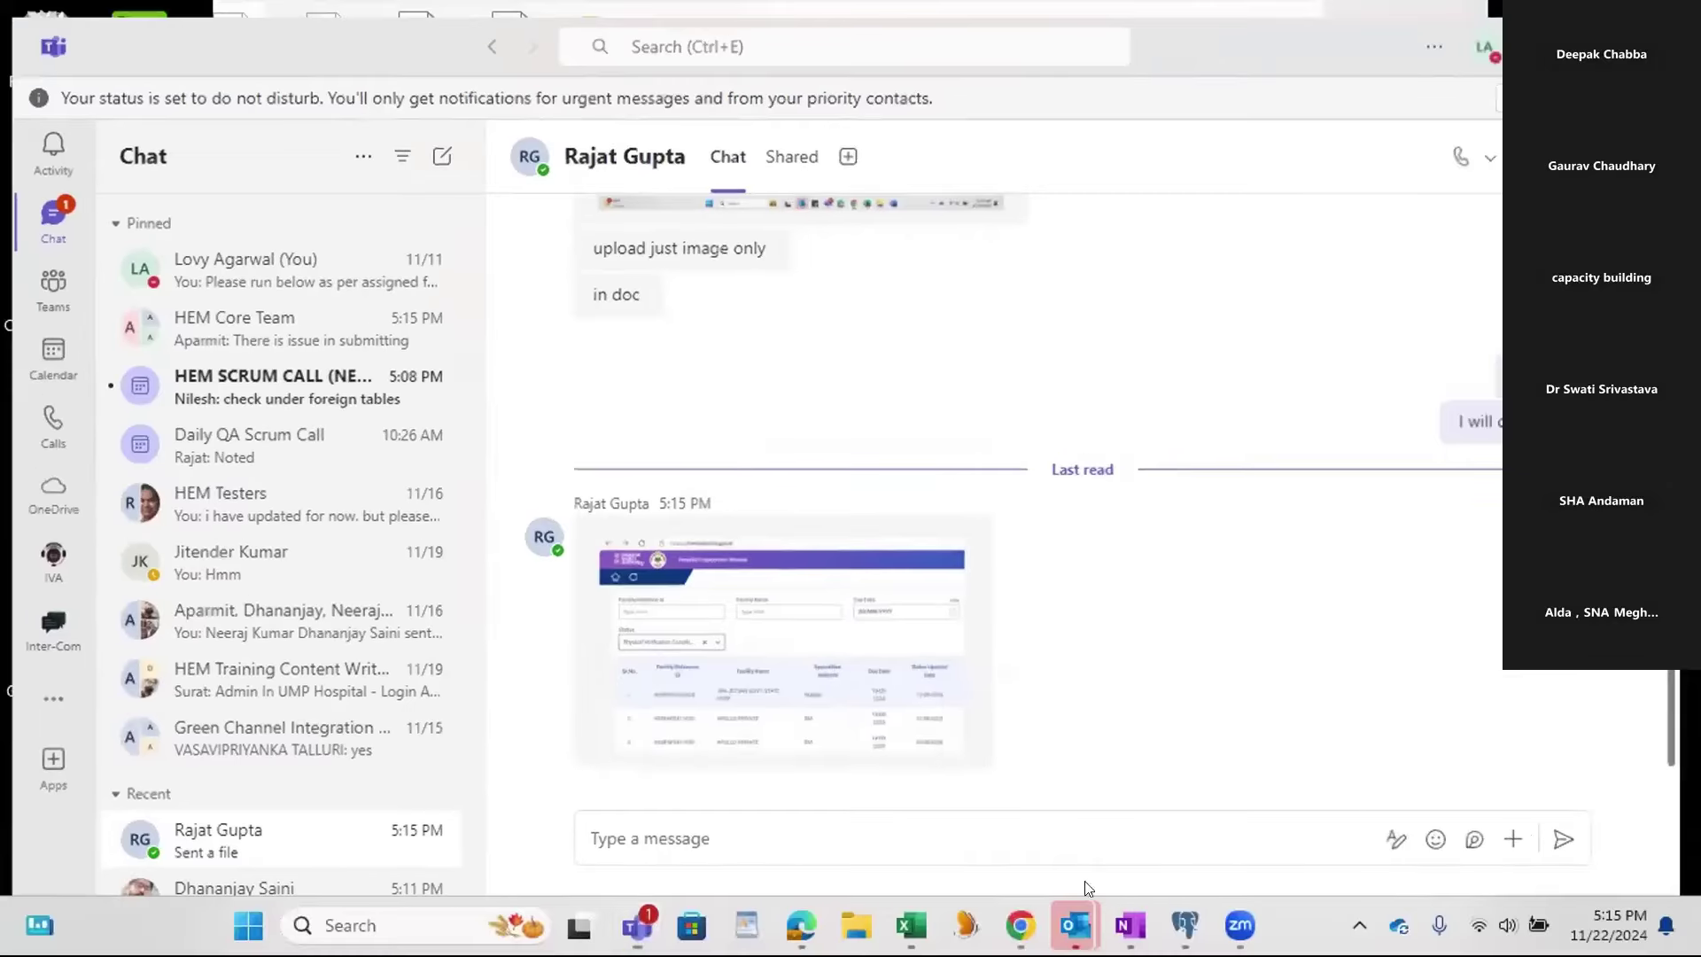
pyautogui.press('super+Down')
pyautogui.press('super+Down')
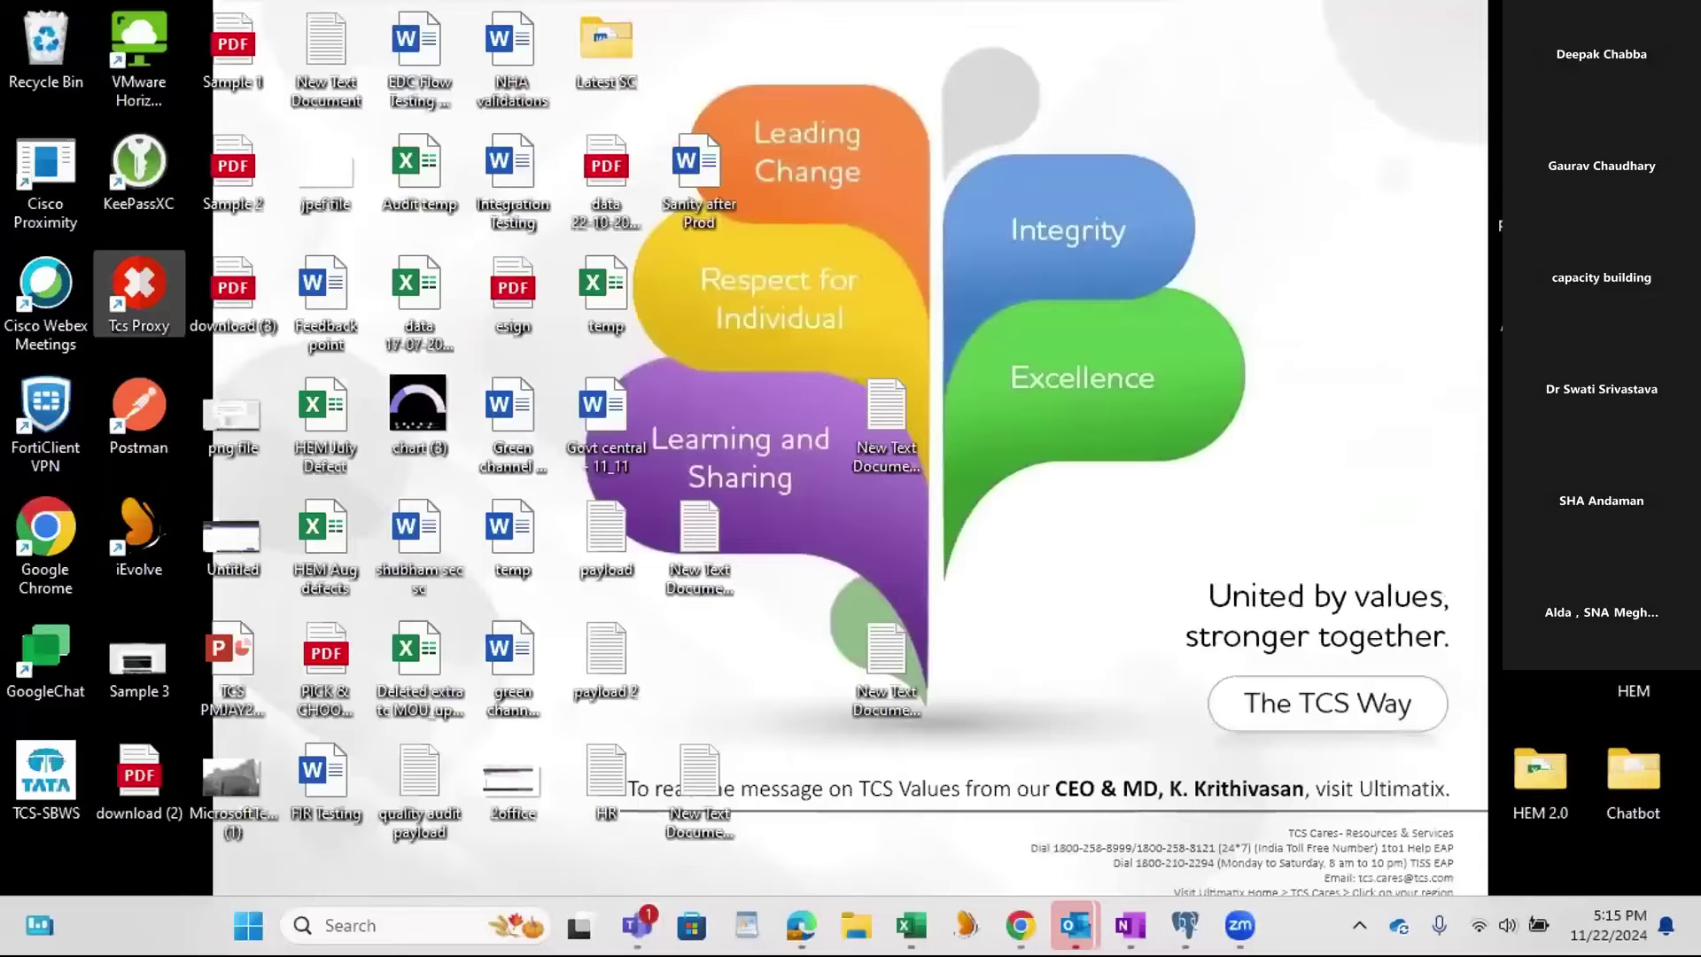
pyautogui.hotkey('alt', 'Tab')
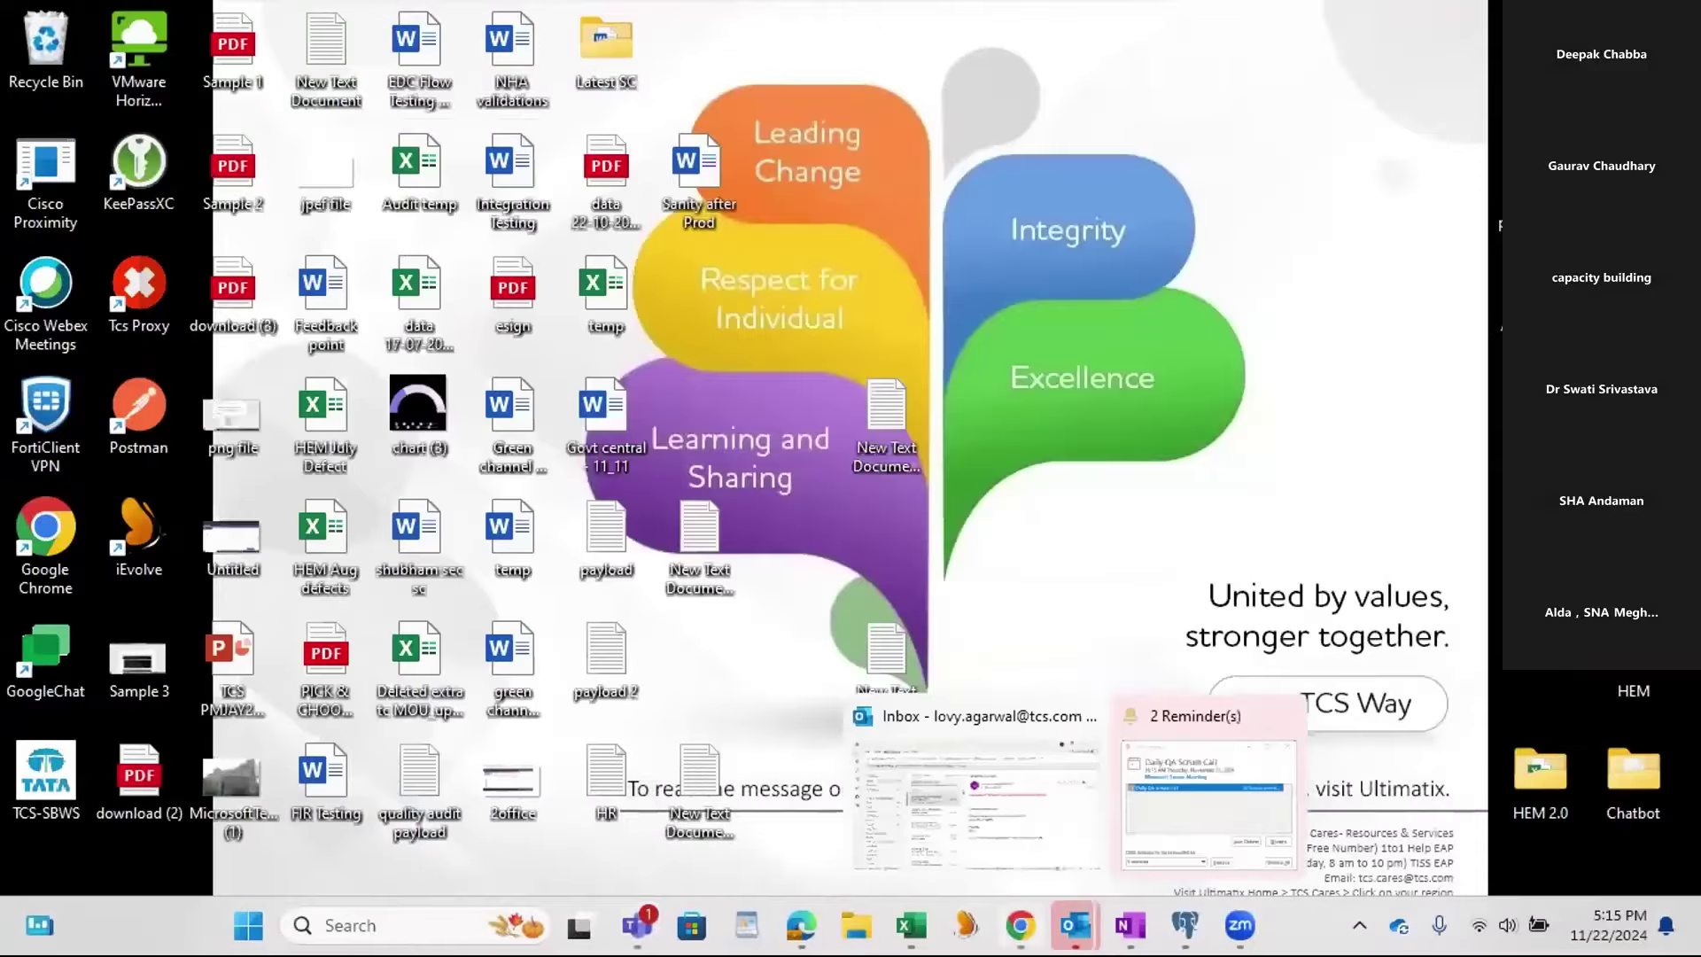
pyautogui.click(1020, 925)
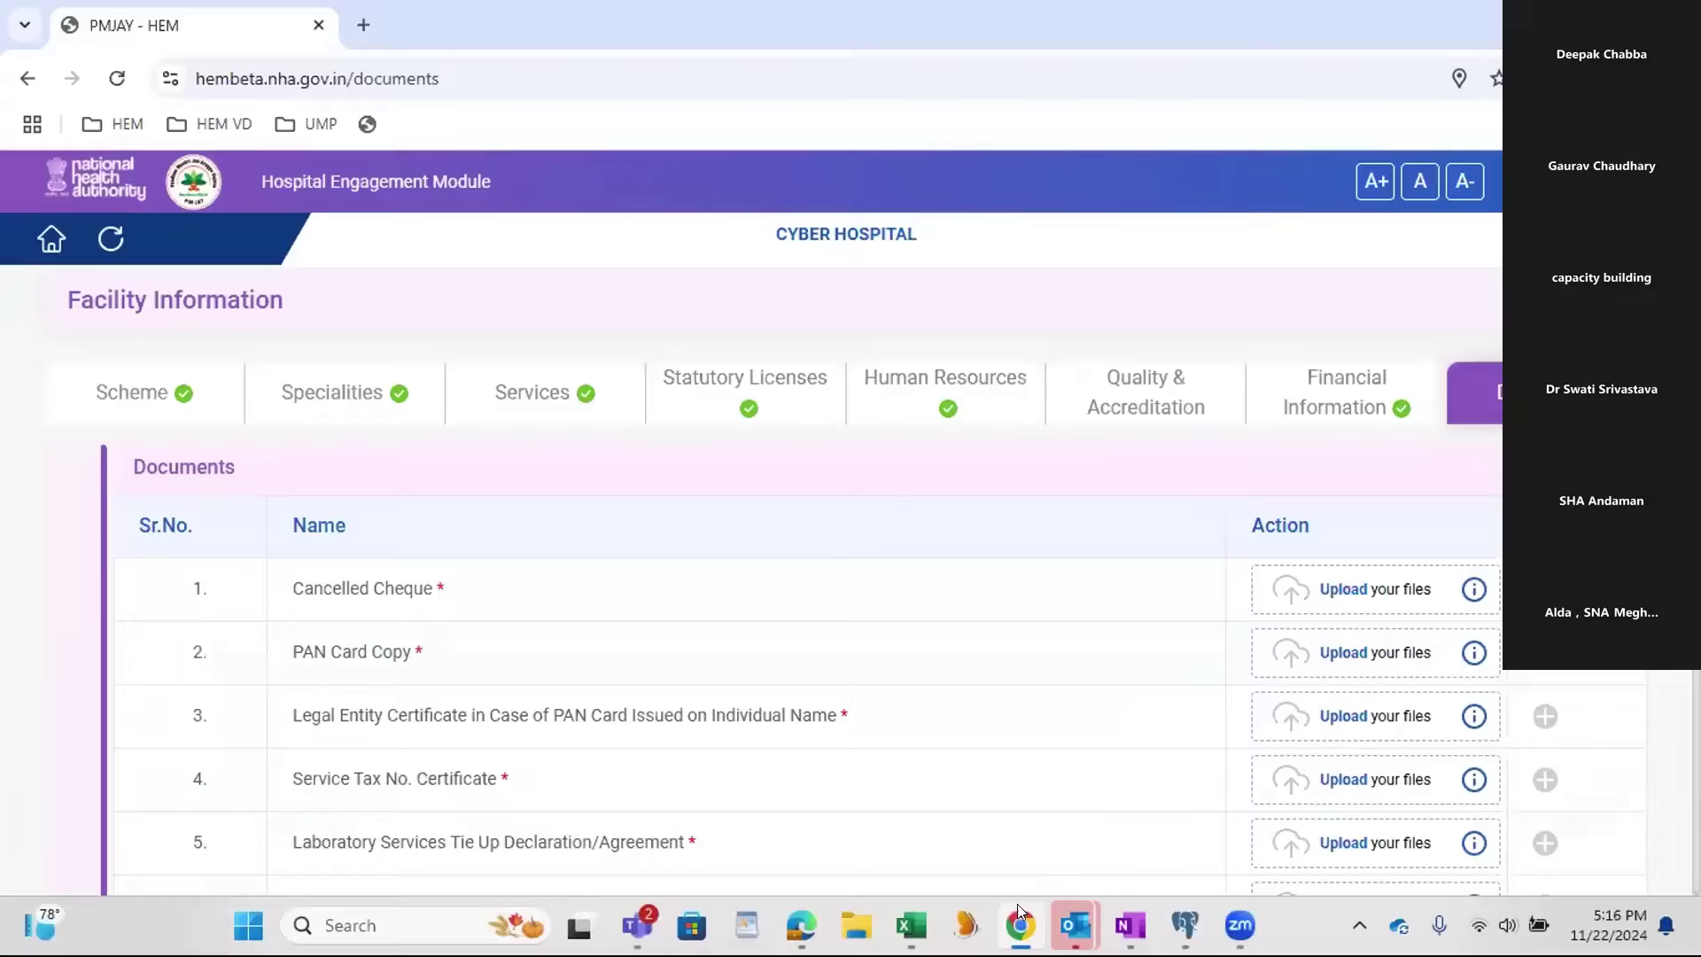
# Open a new Incognito window, load the HEM > AWS Staging bookmark, and dismiss the location prompt
pyautogui.moveTo(1004, 910)
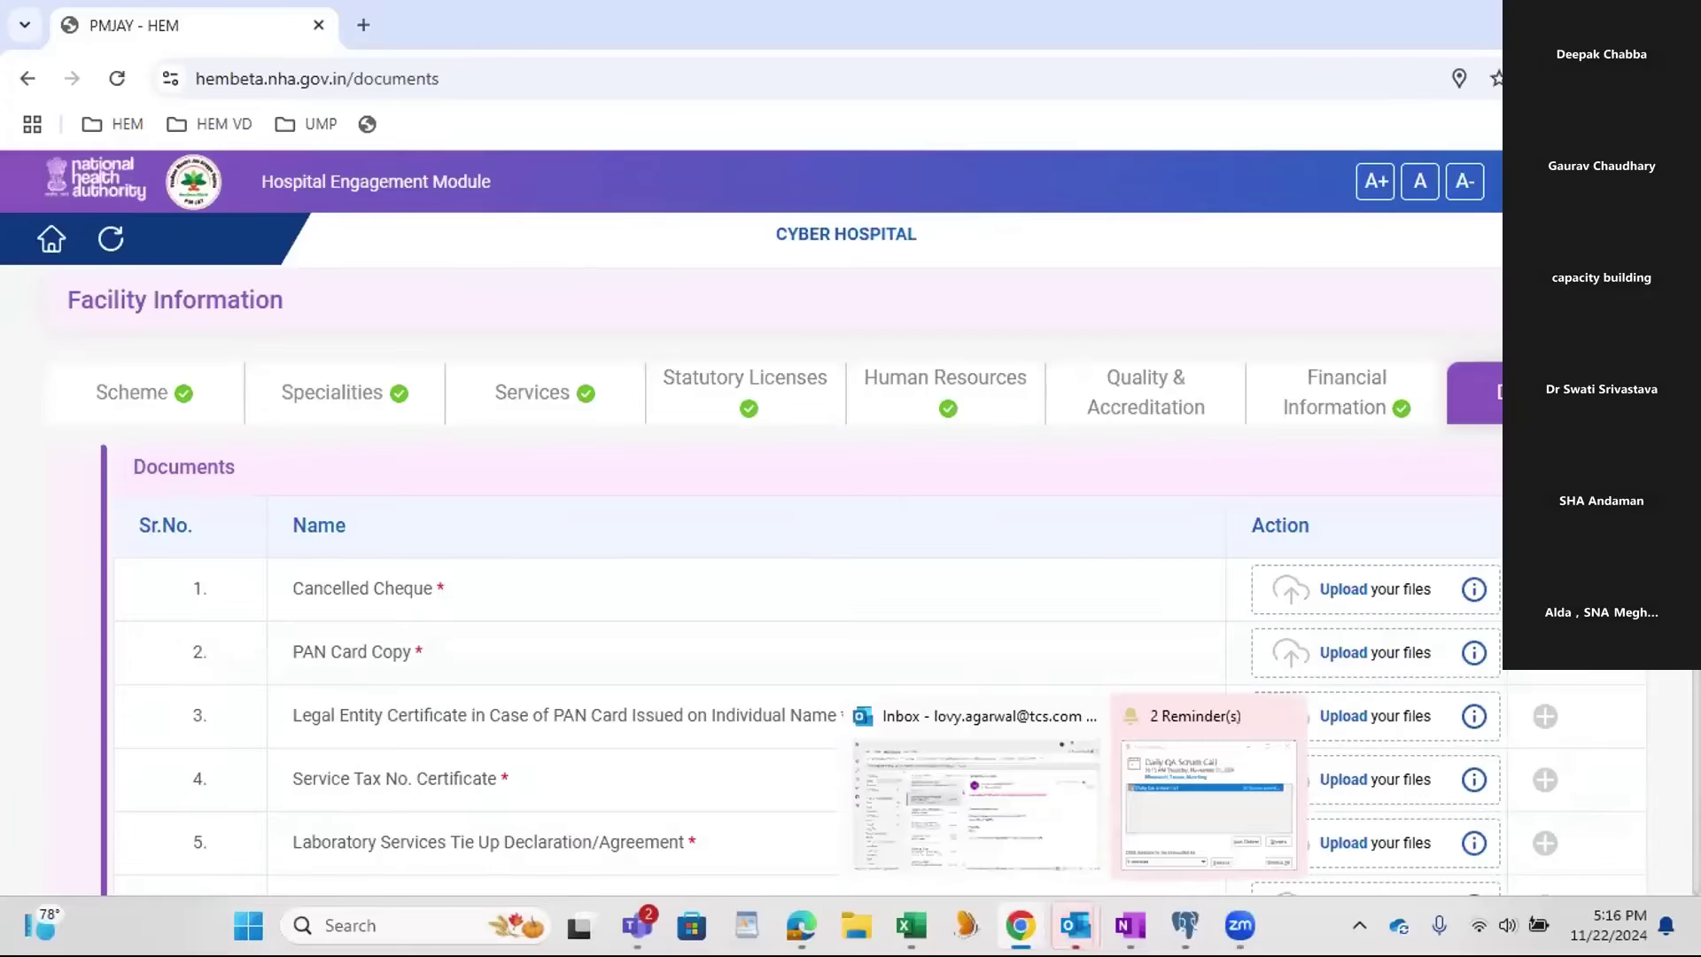
pyautogui.rightClick(1021, 925)
pyautogui.click(926, 731)
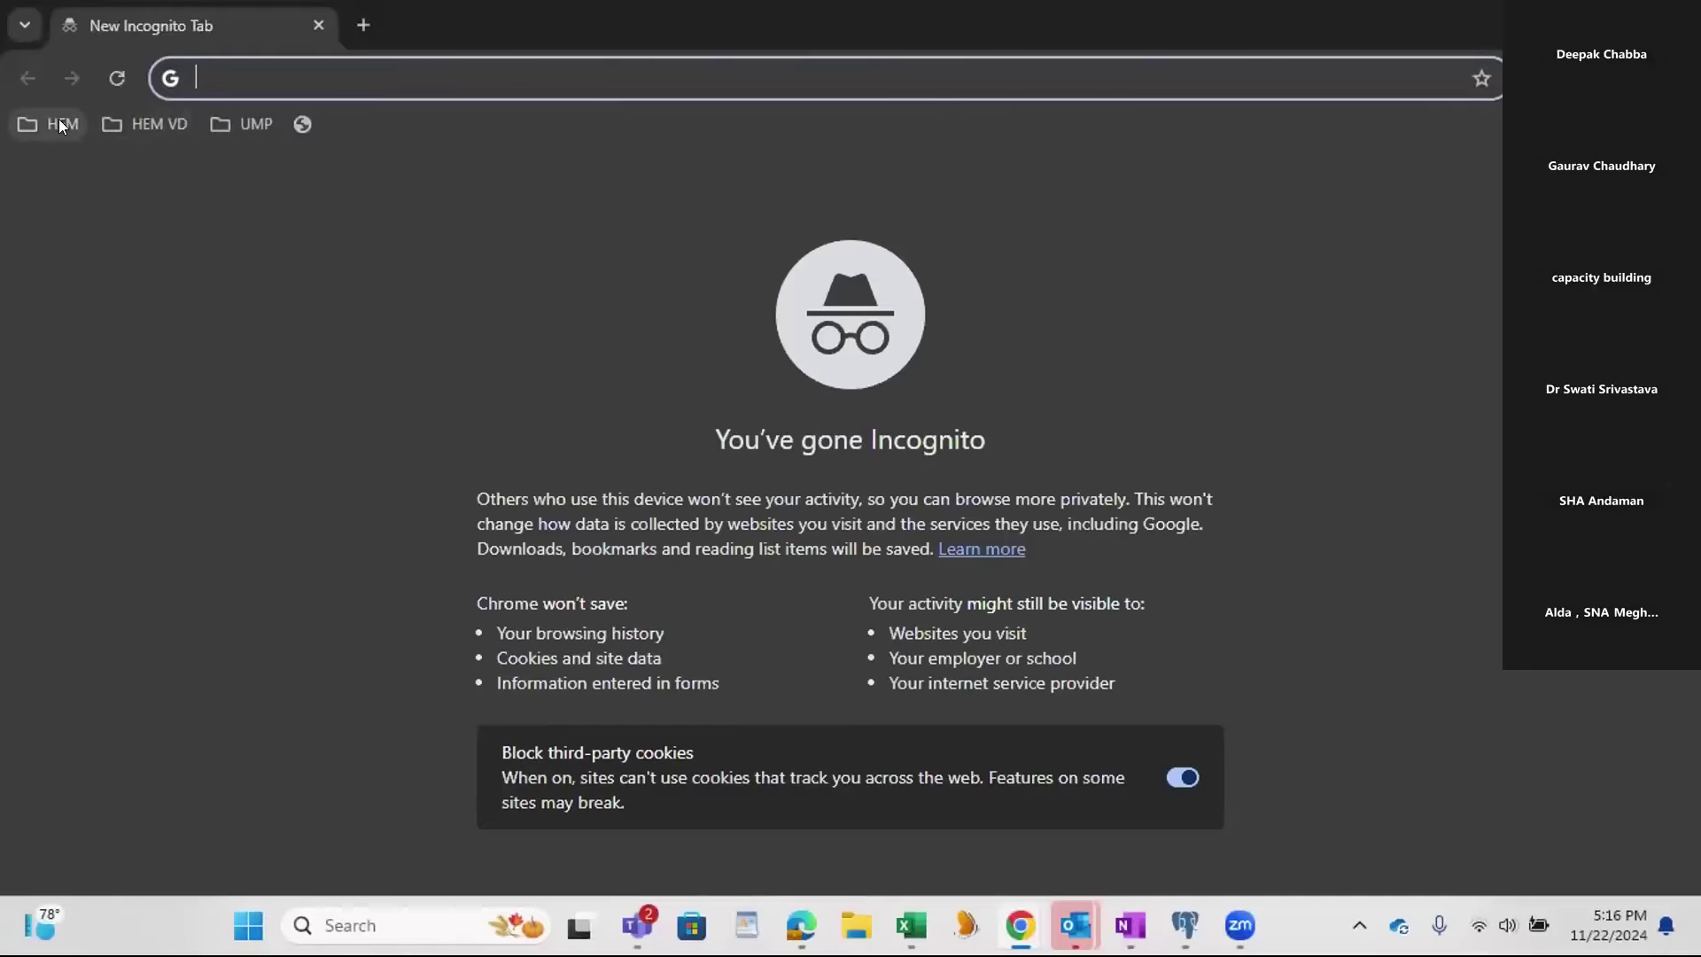
pyautogui.click(59, 124)
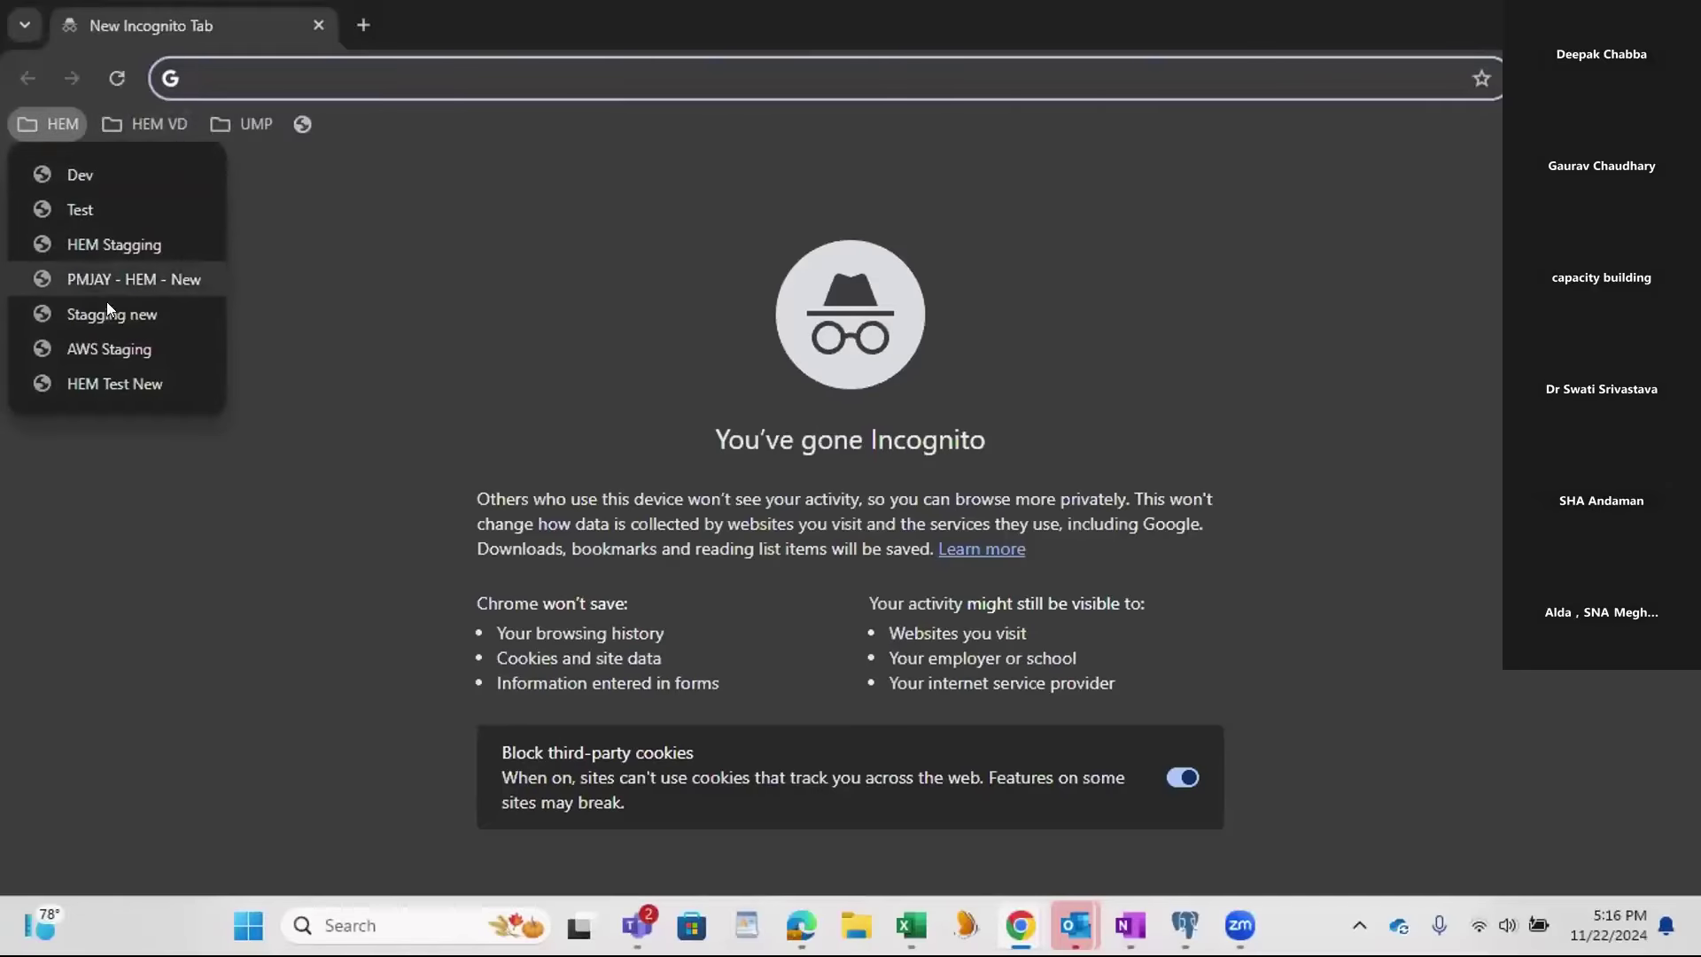
pyautogui.click(121, 359)
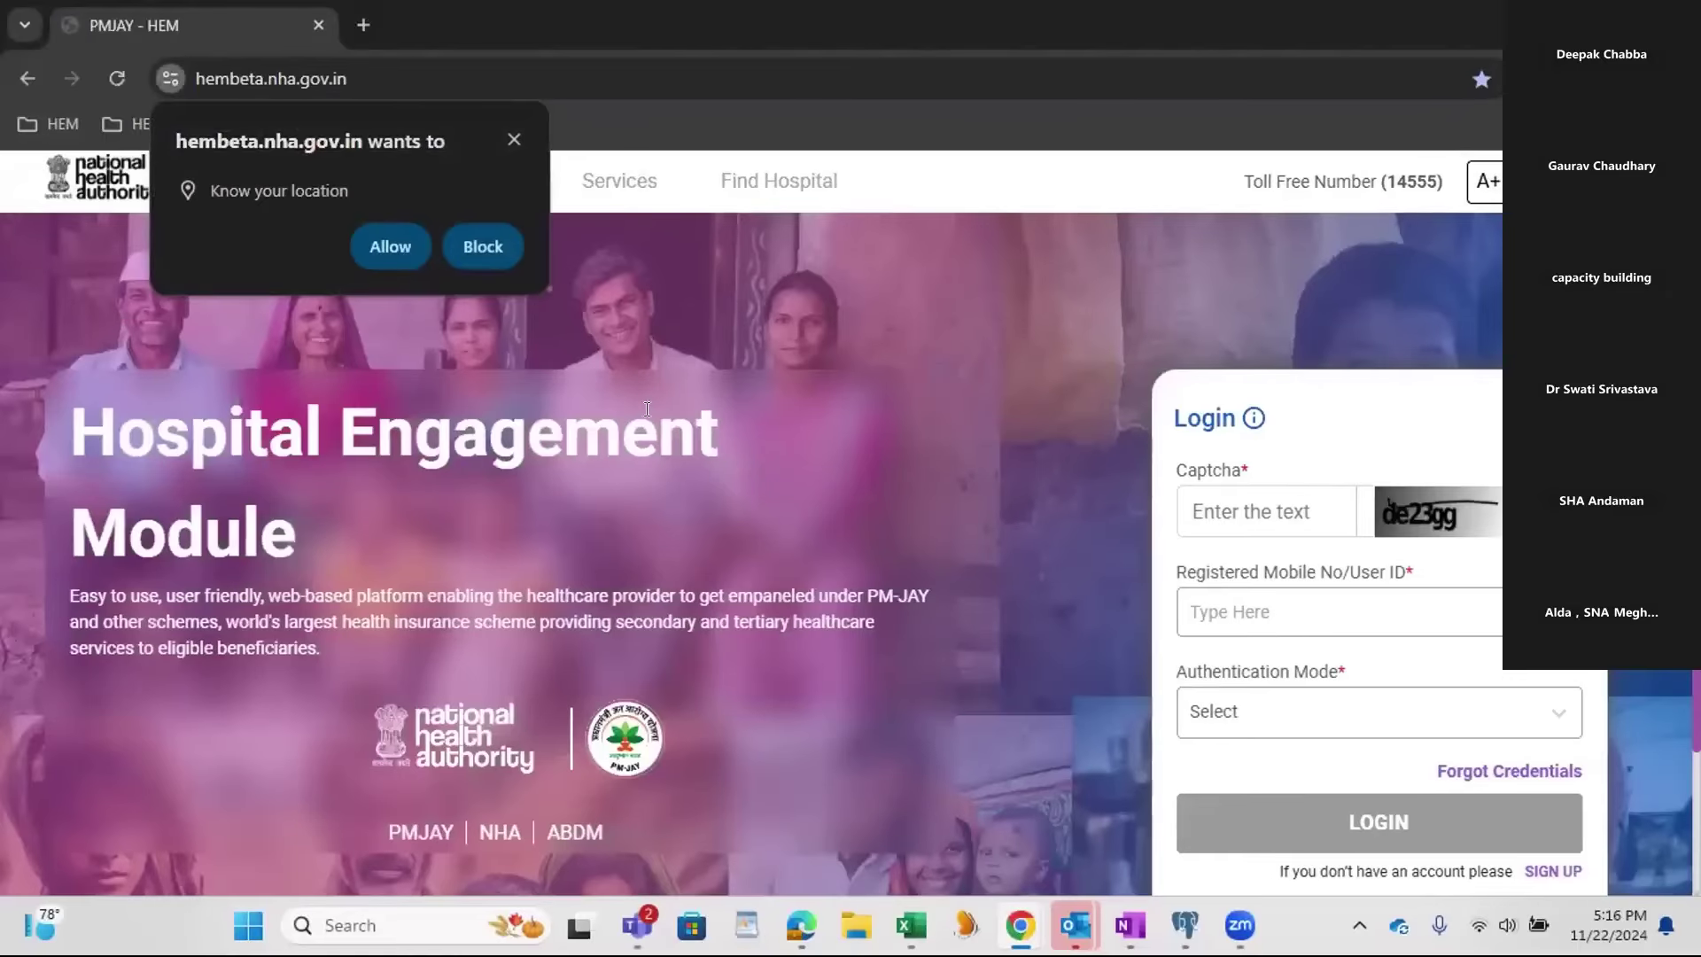
pyautogui.click(514, 139)
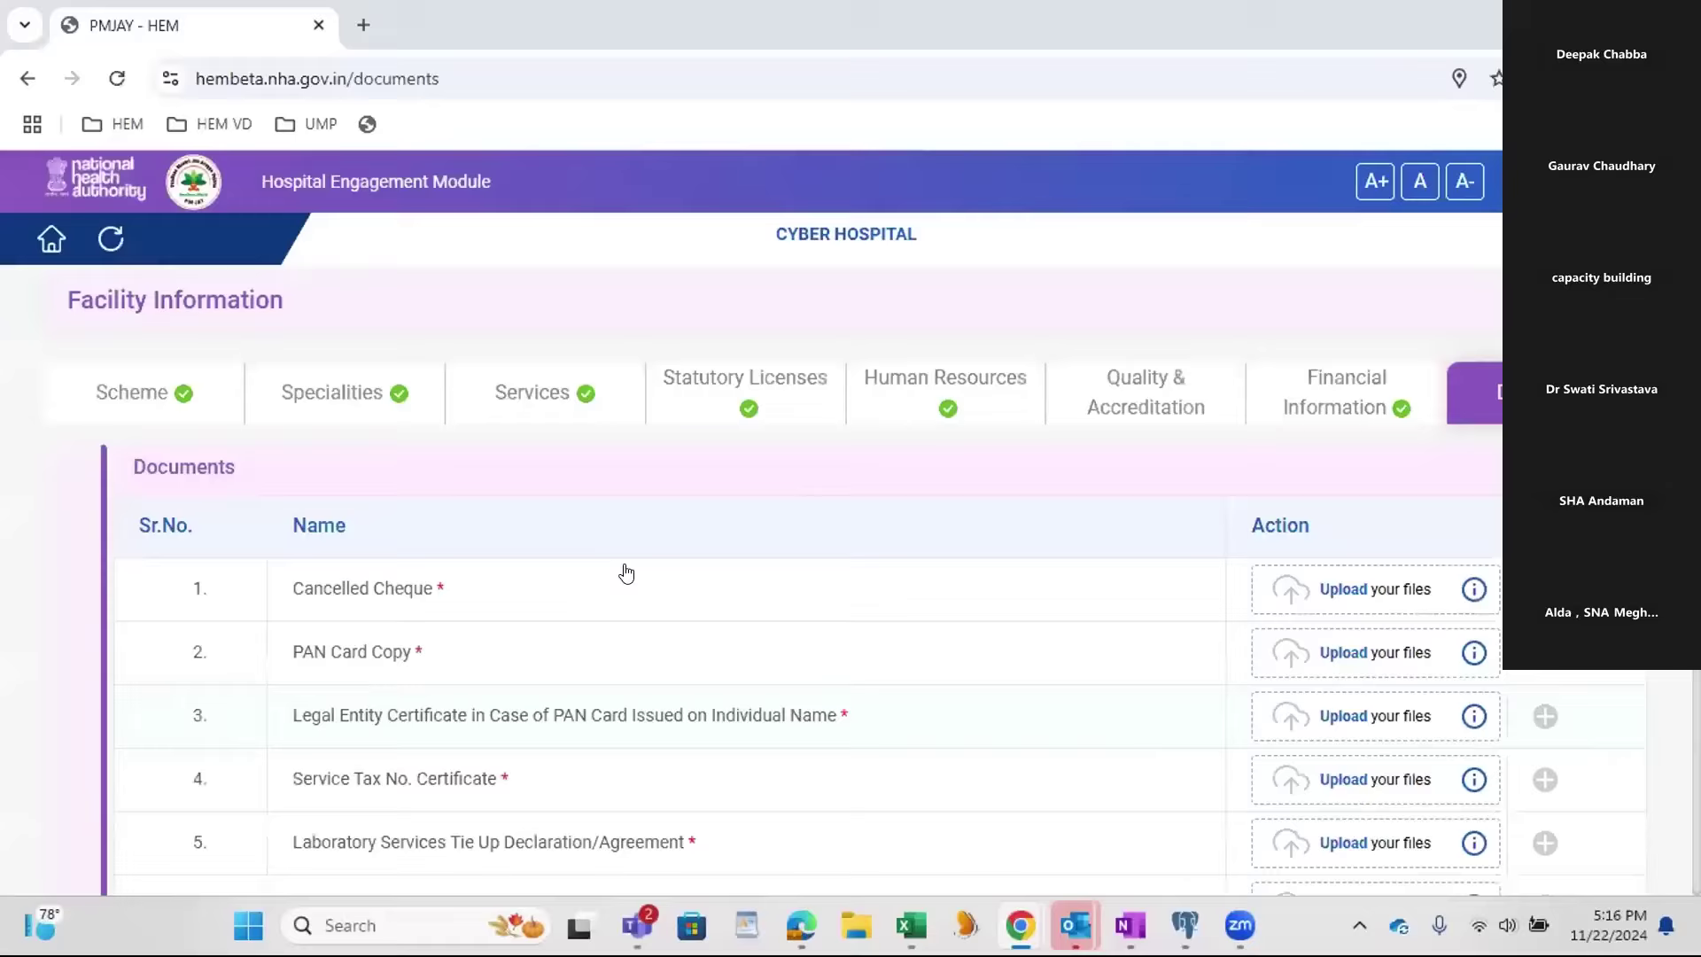
# Attach the OHS assessment PDF to Cancelled Cheque, PAN Card Copy, Legal Entity and Service Tax rows
pyautogui.scroll(-2, 882, 535)
pyautogui.scroll(-2, 874, 537)
pyautogui.scroll(2, 903, 531)
pyautogui.click(1318, 471)
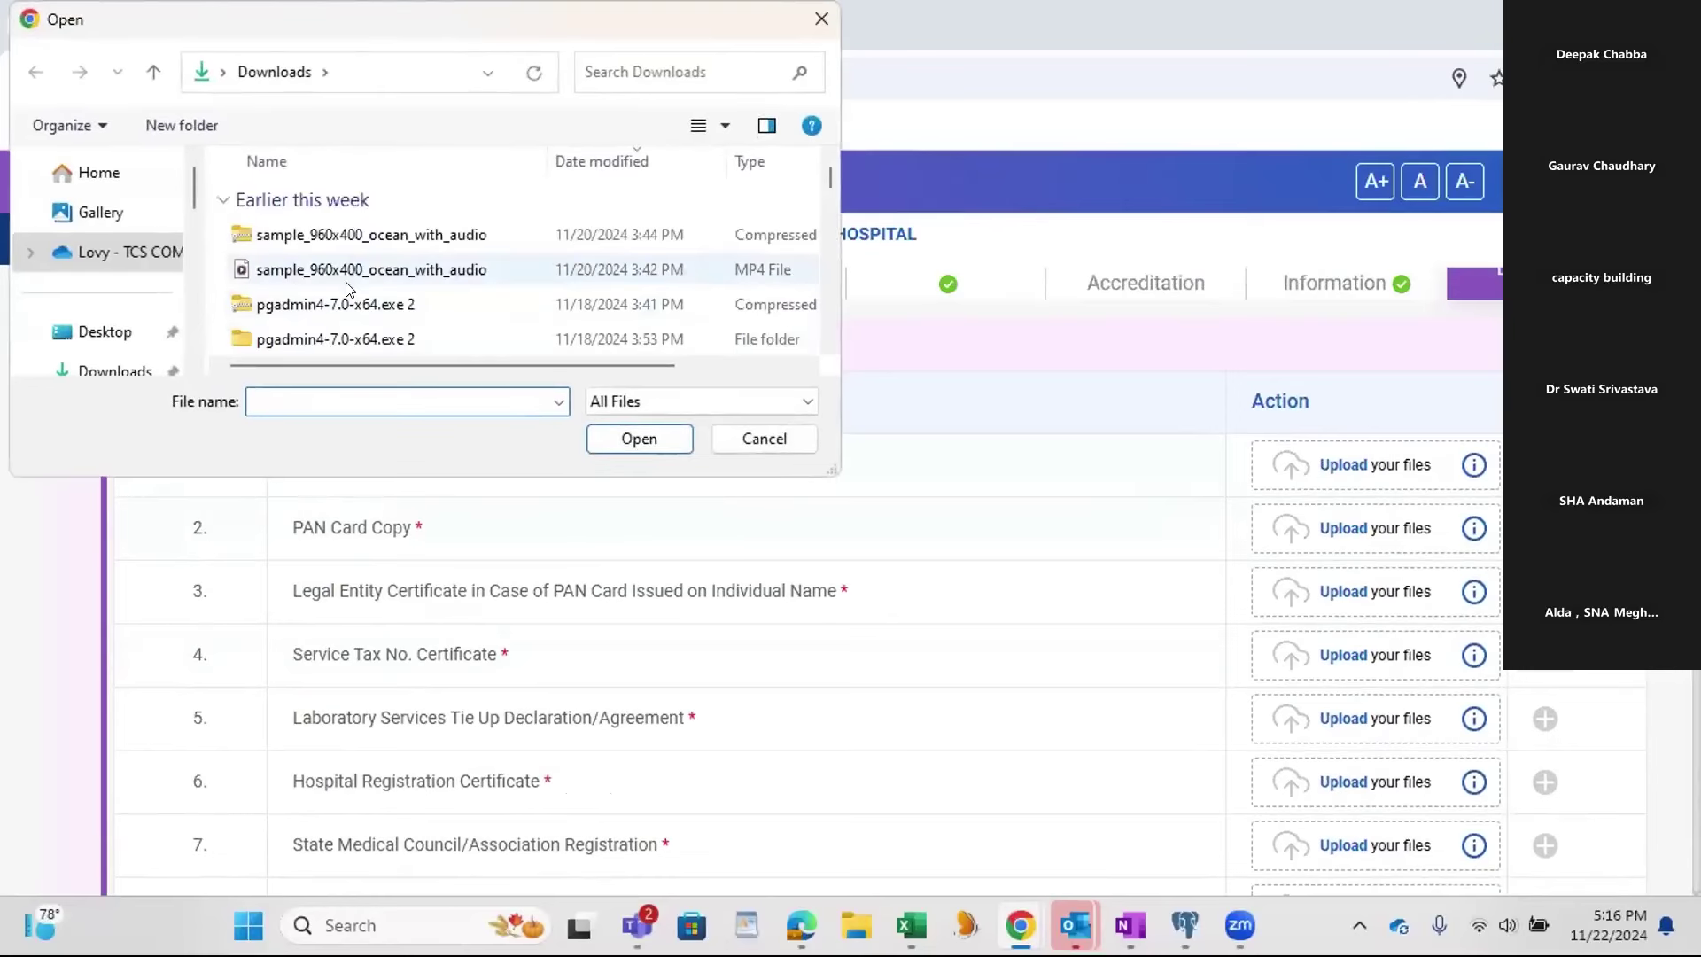
pyautogui.scroll(-3, 349, 296)
pyautogui.scroll(-1, 348, 301)
pyautogui.click(363, 233)
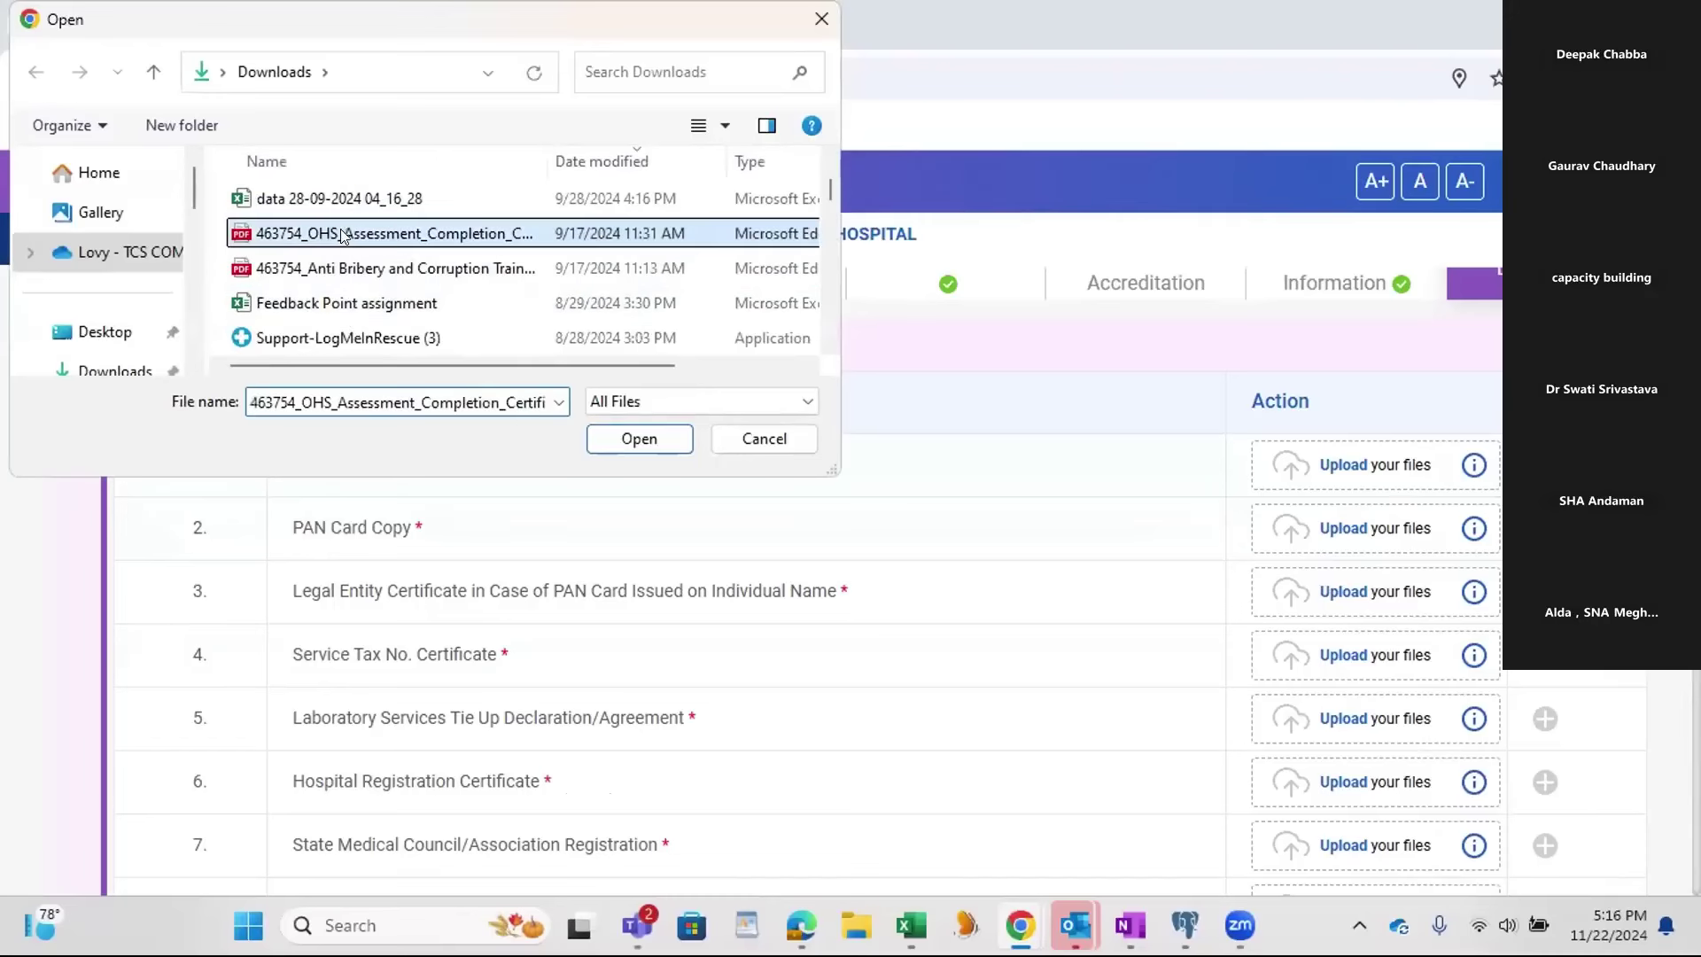
pyautogui.moveTo(365, 235); pyautogui.dragTo(1249, 452)
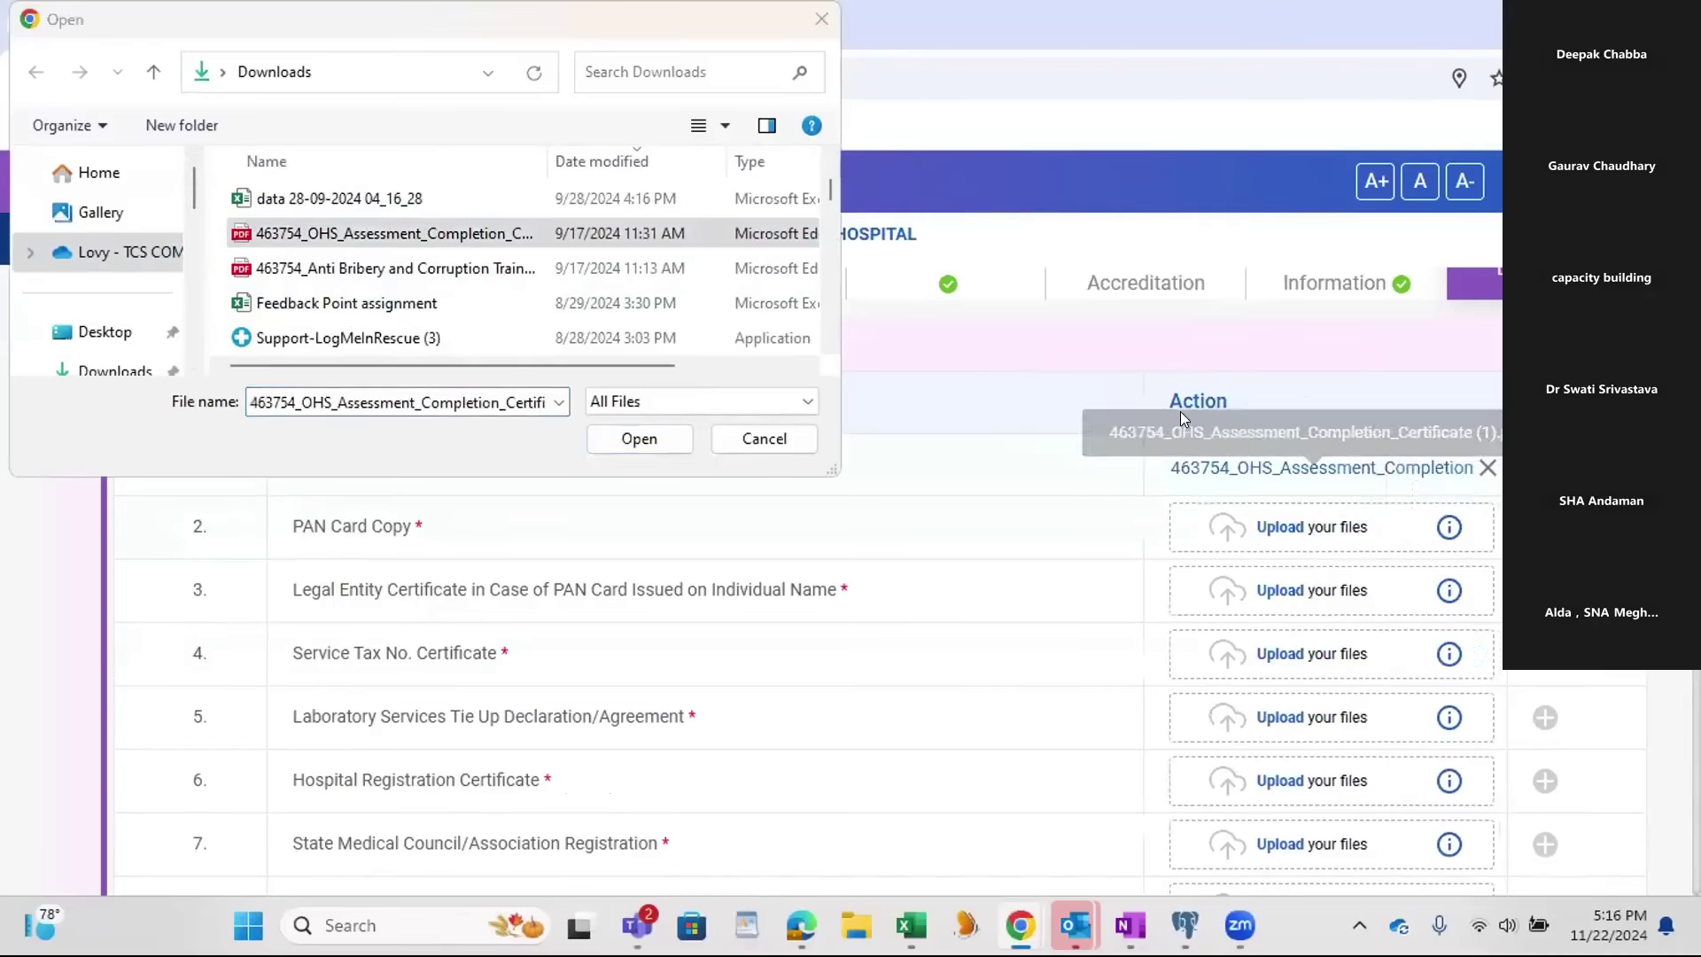
pyautogui.moveTo(345, 234); pyautogui.dragTo(1276, 514)
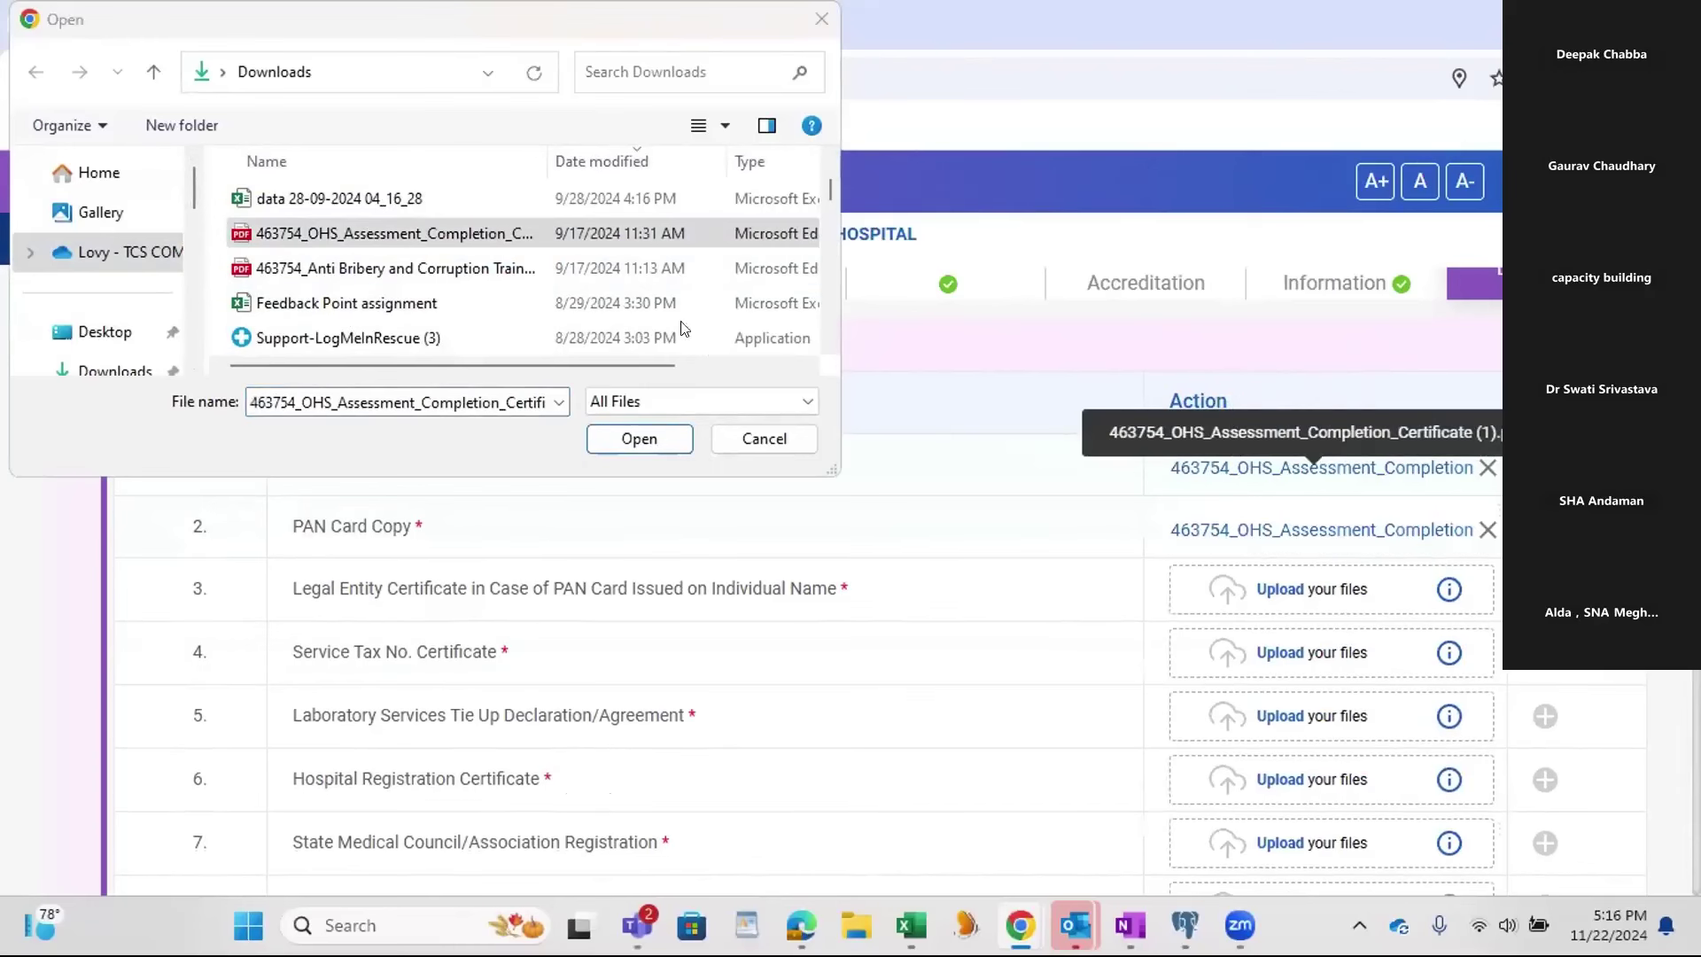
pyautogui.moveTo(479, 236); pyautogui.dragTo(1226, 595)
pyautogui.moveTo(390, 233); pyautogui.dragTo(1324, 728)
pyautogui.moveTo(512, 236); pyautogui.dragTo(1258, 770)
# Attach the OHS PDF to State Medical Council, Shop and Establishment, Tax Exemption, 17(2) B Form, FSSAI, ambulance and N.D.P.S rows
pyautogui.scroll(-3, 905, 546)
pyautogui.moveTo(407, 230); pyautogui.dragTo(1227, 596)
pyautogui.moveTo(434, 234); pyautogui.dragTo(1258, 656)
pyautogui.moveTo(443, 236); pyautogui.dragTo(1311, 713)
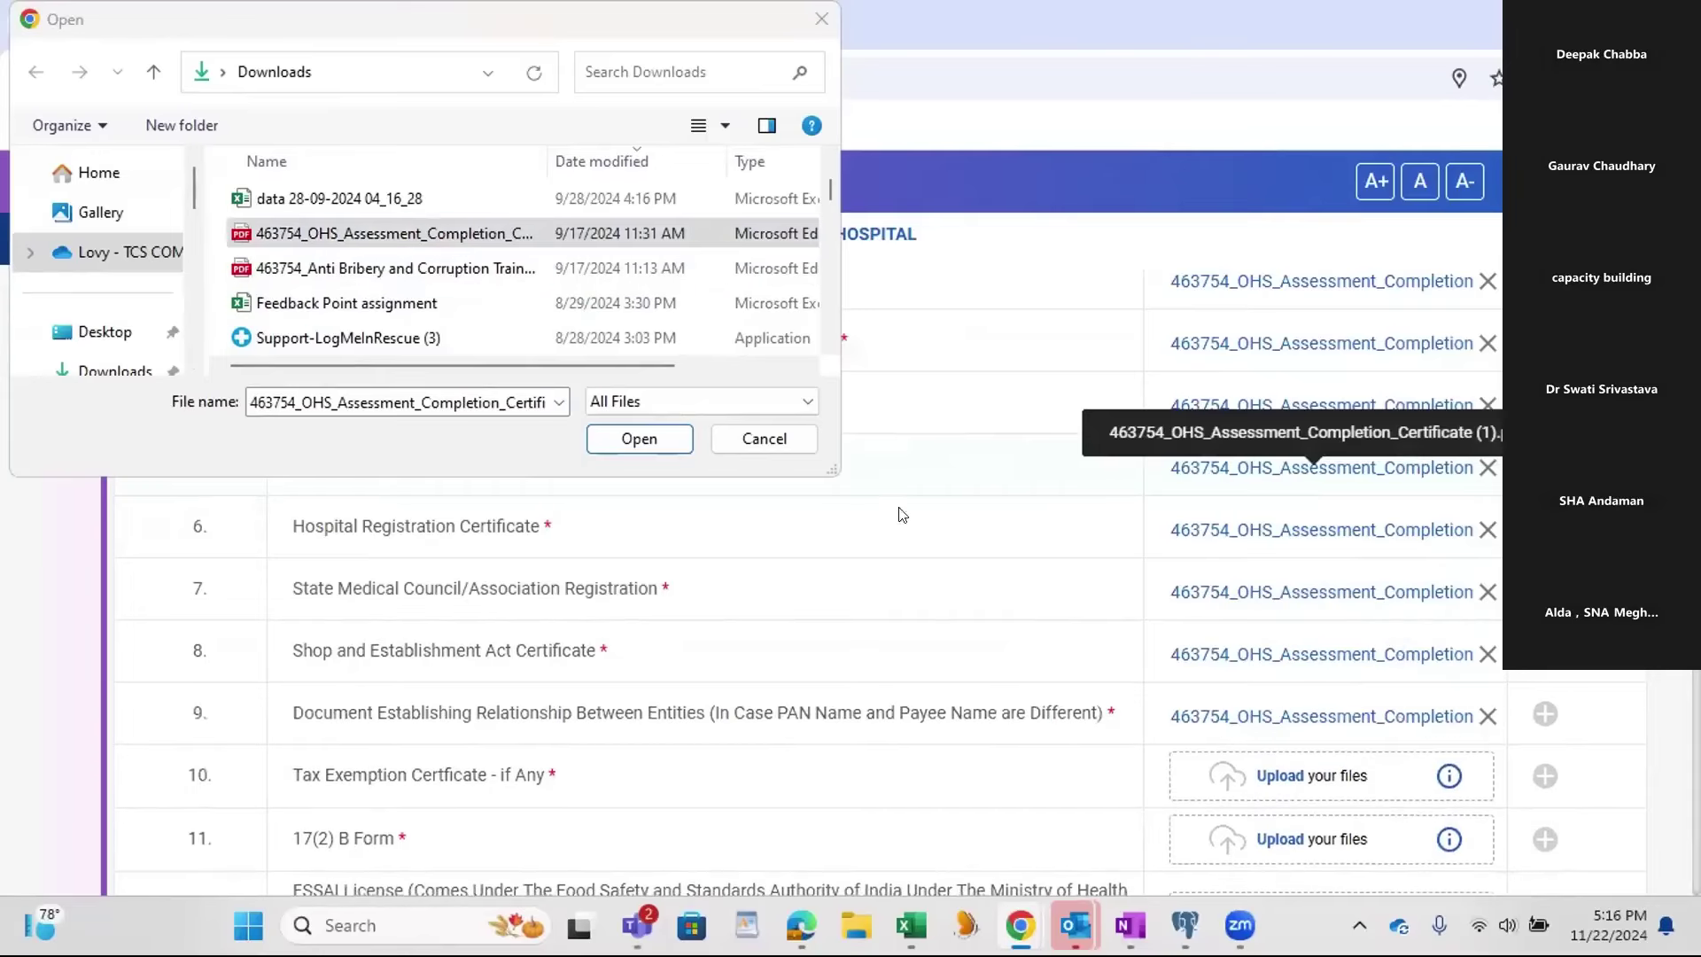
pyautogui.moveTo(434, 234); pyautogui.dragTo(1374, 768)
pyautogui.scroll(-3, 904, 600)
pyautogui.moveTo(434, 234); pyautogui.dragTo(1235, 580)
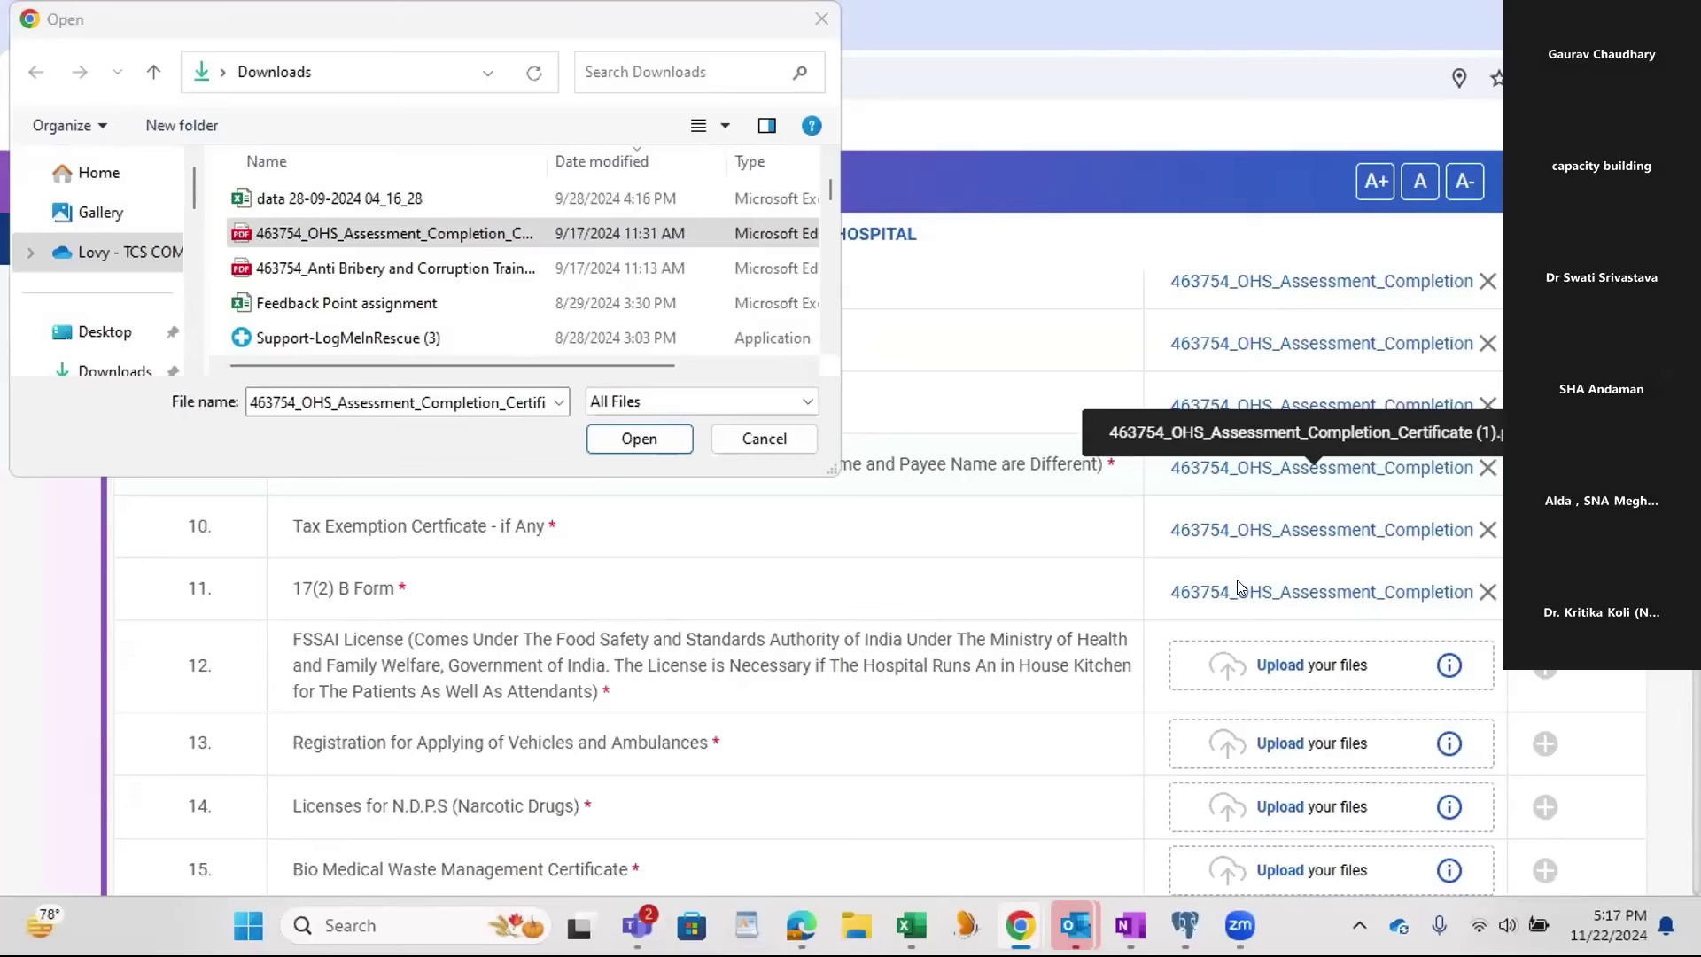
pyautogui.moveTo(445, 232); pyautogui.dragTo(1382, 673)
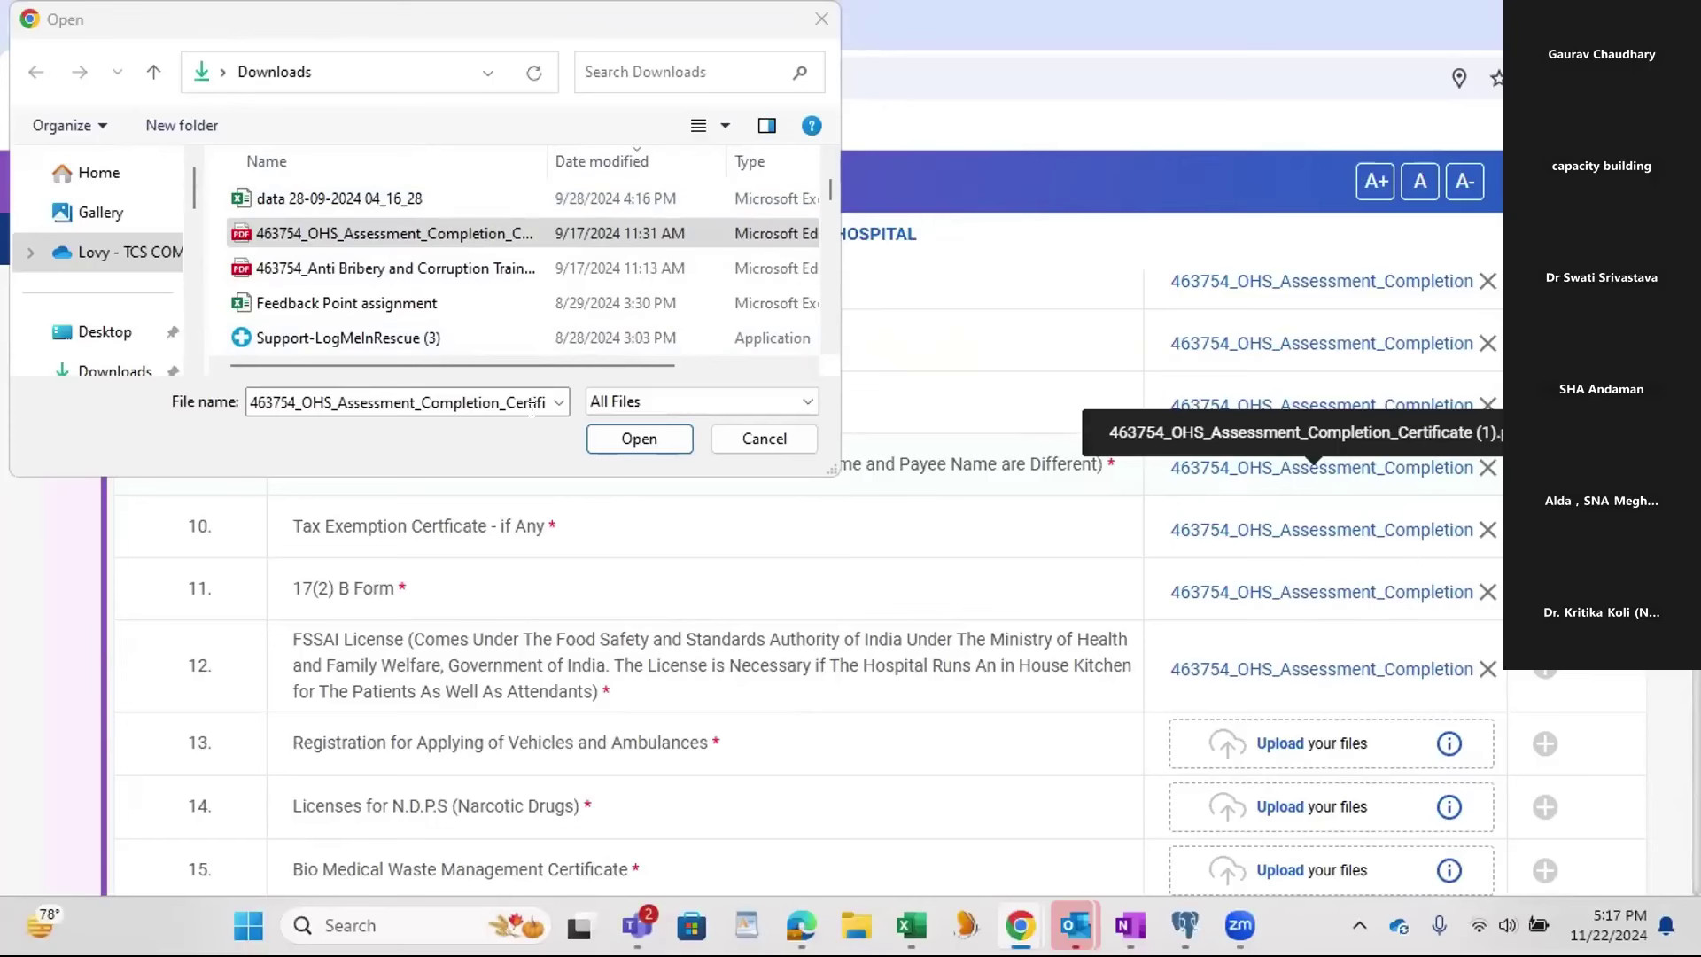
pyautogui.moveTo(432, 234); pyautogui.dragTo(1302, 744)
pyautogui.moveTo(407, 233); pyautogui.dragTo(1258, 802)
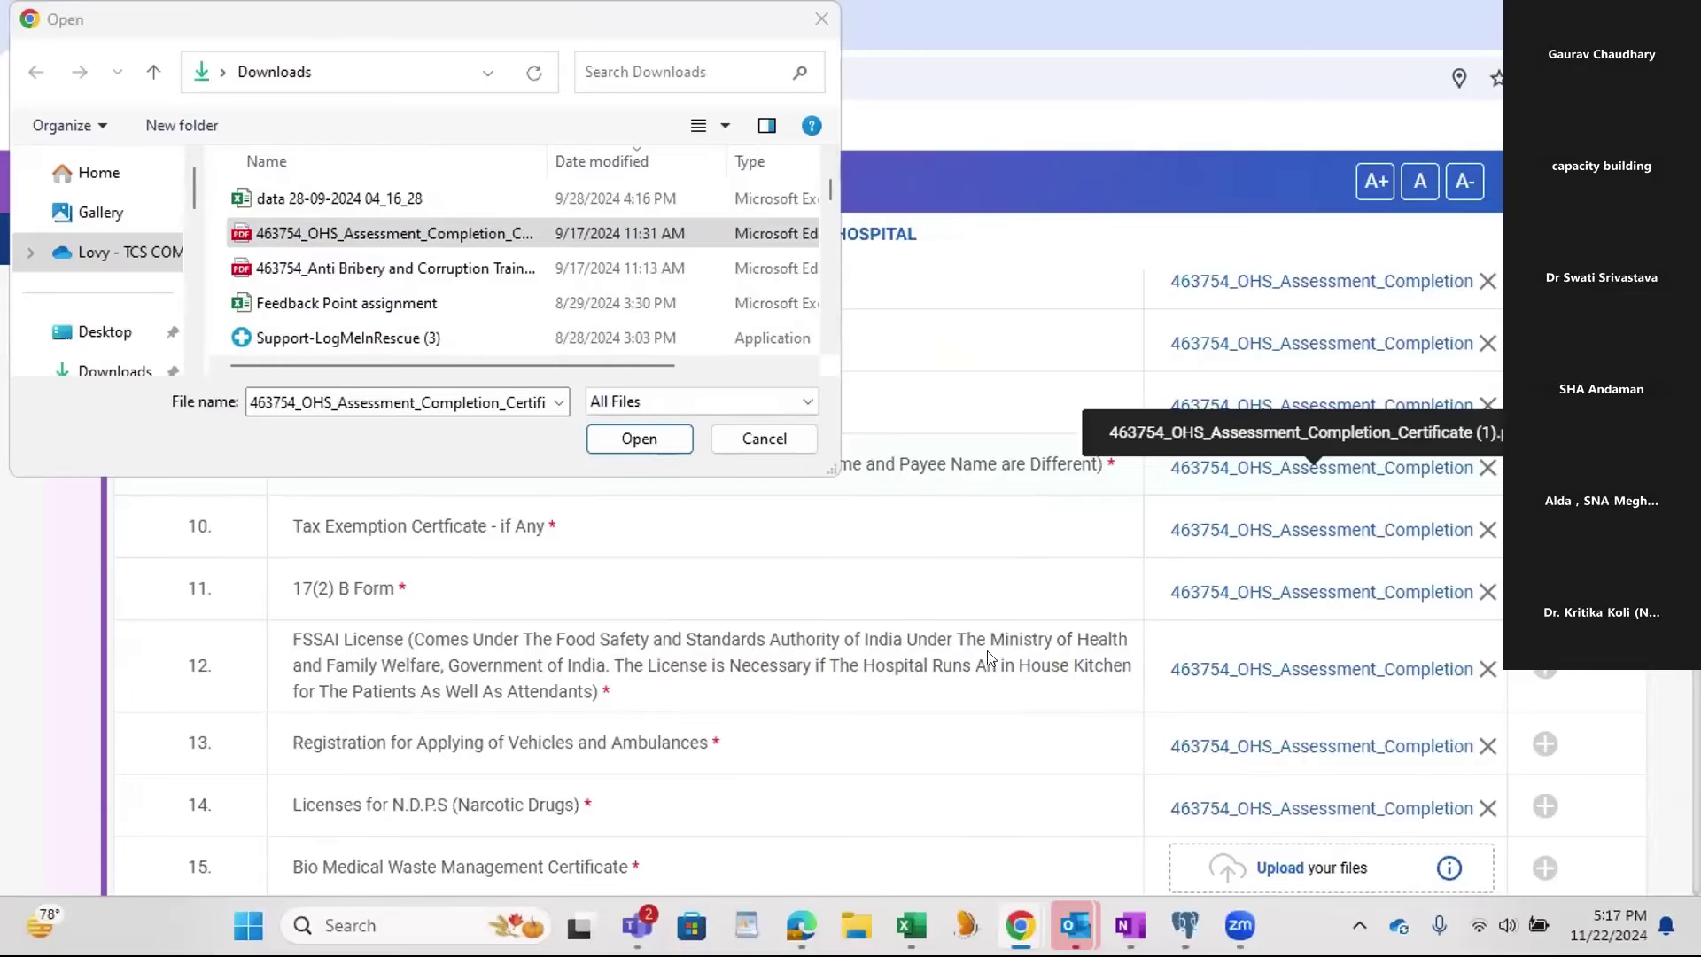
# Attach the OHS PDF to Bio Medical Waste, PNDT, TLD Badge, Cath Lab and Consultant List rows
pyautogui.scroll(-4, 1023, 667)
pyautogui.moveTo(408, 233); pyautogui.dragTo(1265, 487)
pyautogui.click(270, 235)
pyautogui.moveTo(283, 235); pyautogui.dragTo(1275, 563)
pyautogui.moveTo(350, 217); pyautogui.dragTo(1267, 615)
pyautogui.click(345, 230)
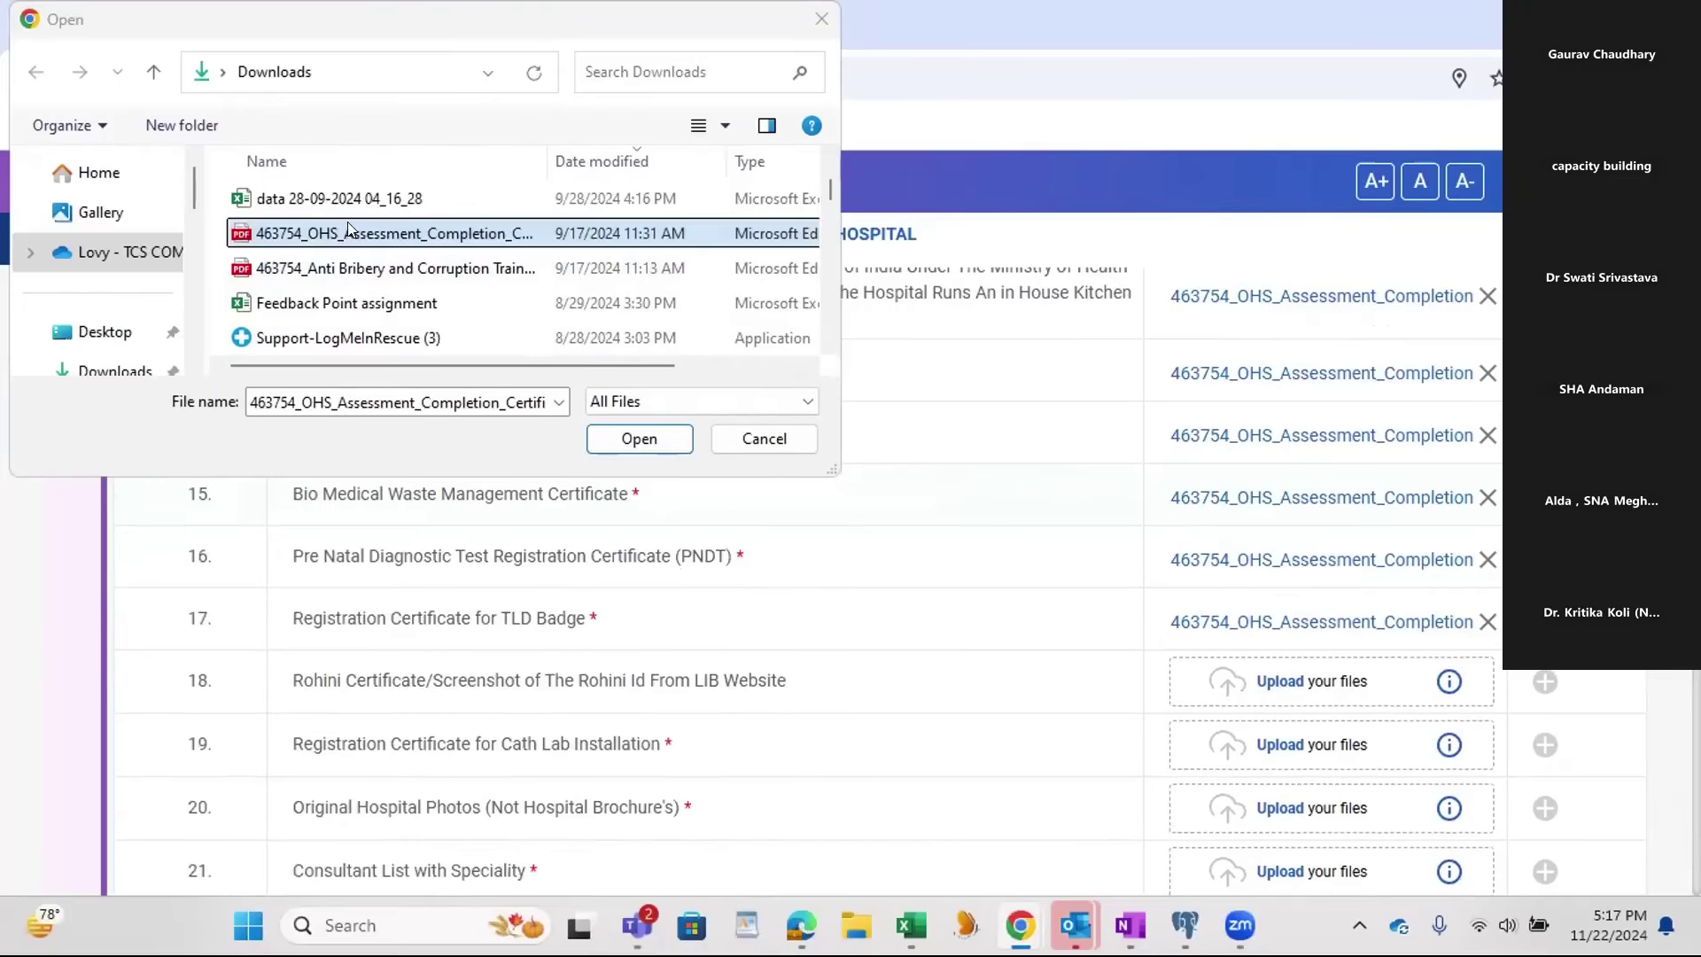
pyautogui.moveTo(347, 248); pyautogui.dragTo(1266, 740)
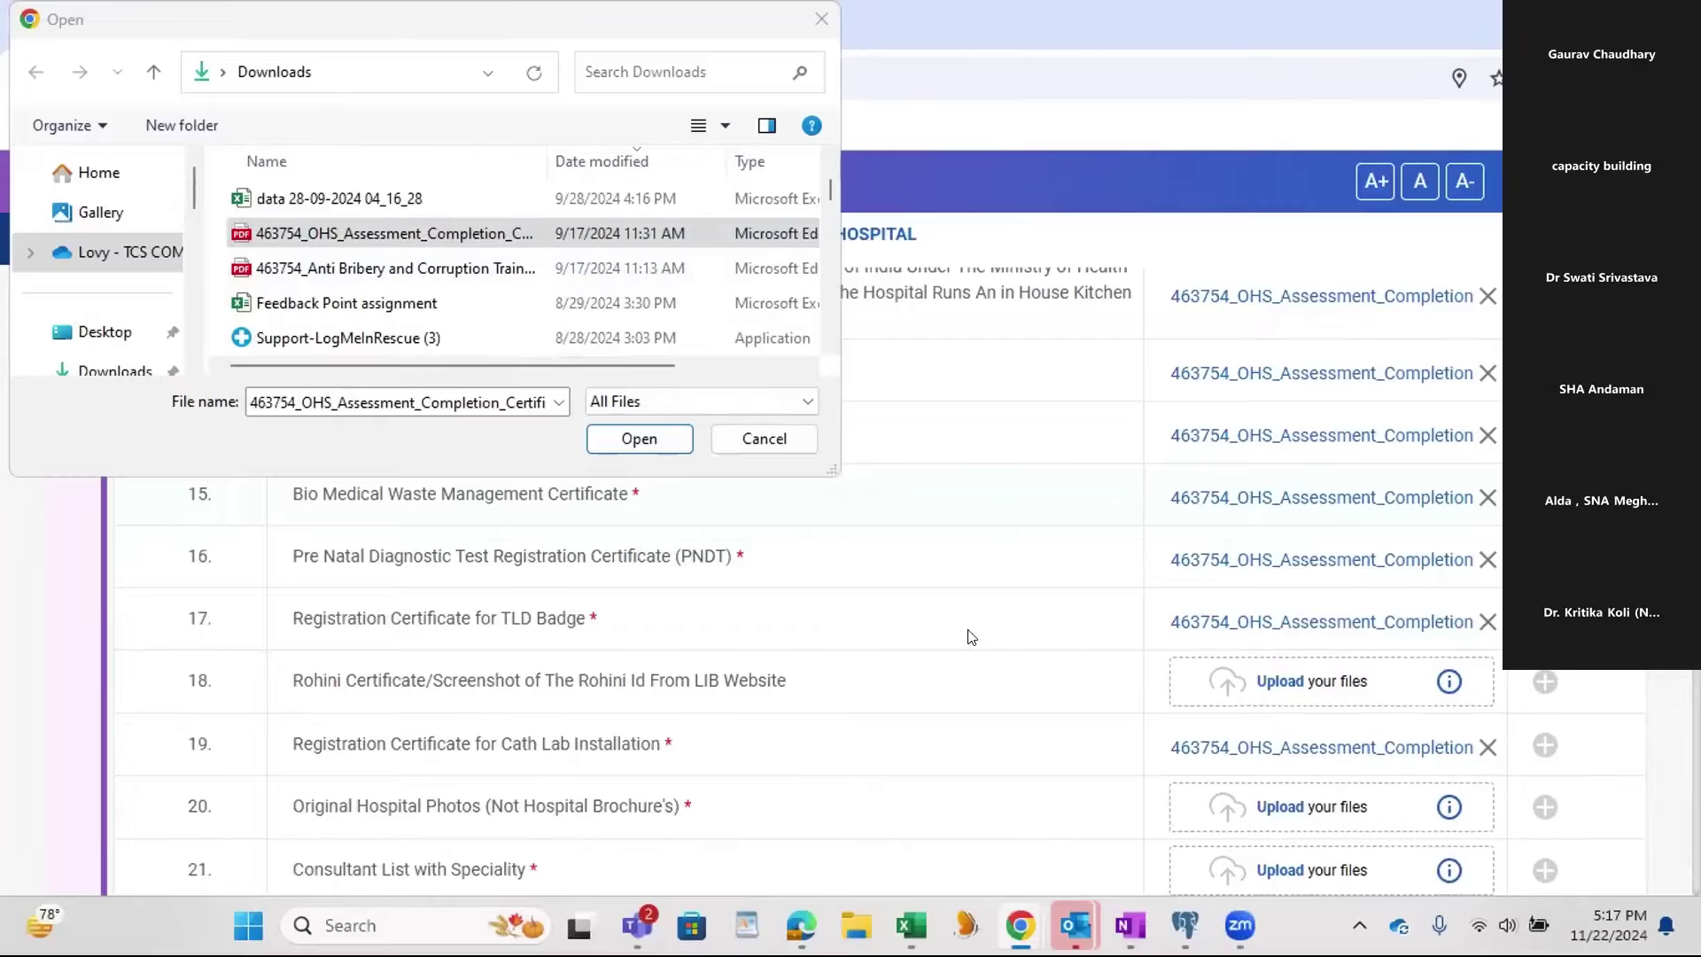
pyautogui.scroll(-1, 930, 629)
pyautogui.click(483, 233)
pyautogui.moveTo(483, 233); pyautogui.dragTo(1268, 700)
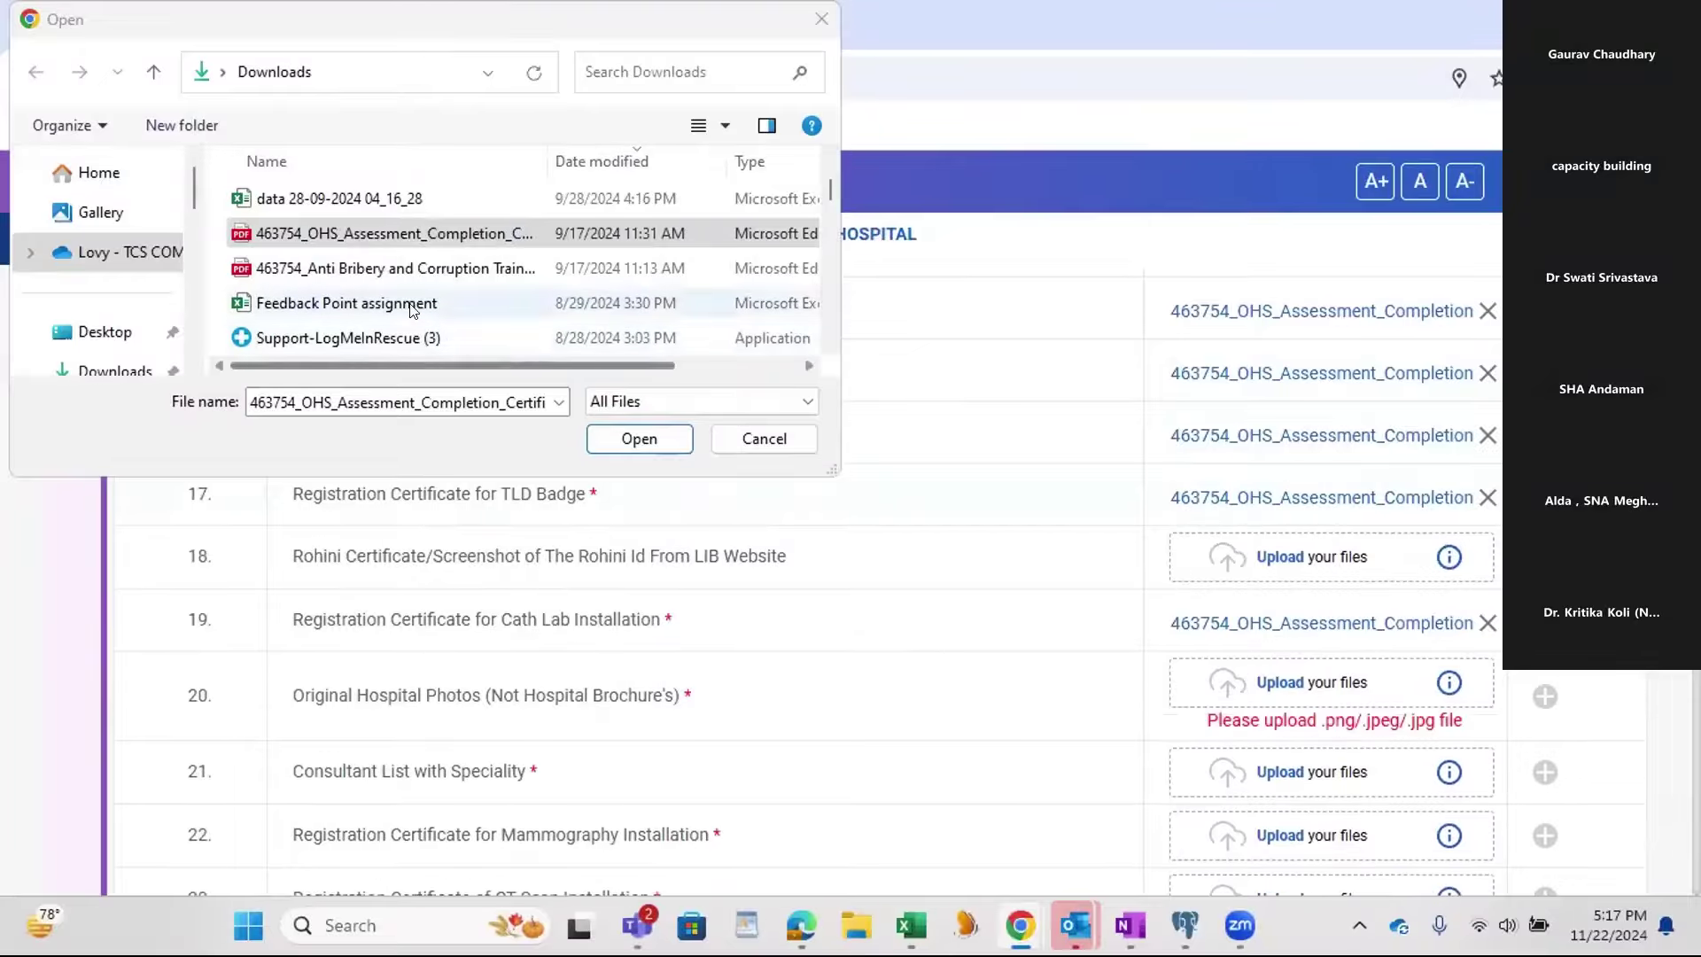
pyautogui.moveTo(372, 241); pyautogui.dragTo(1280, 770)
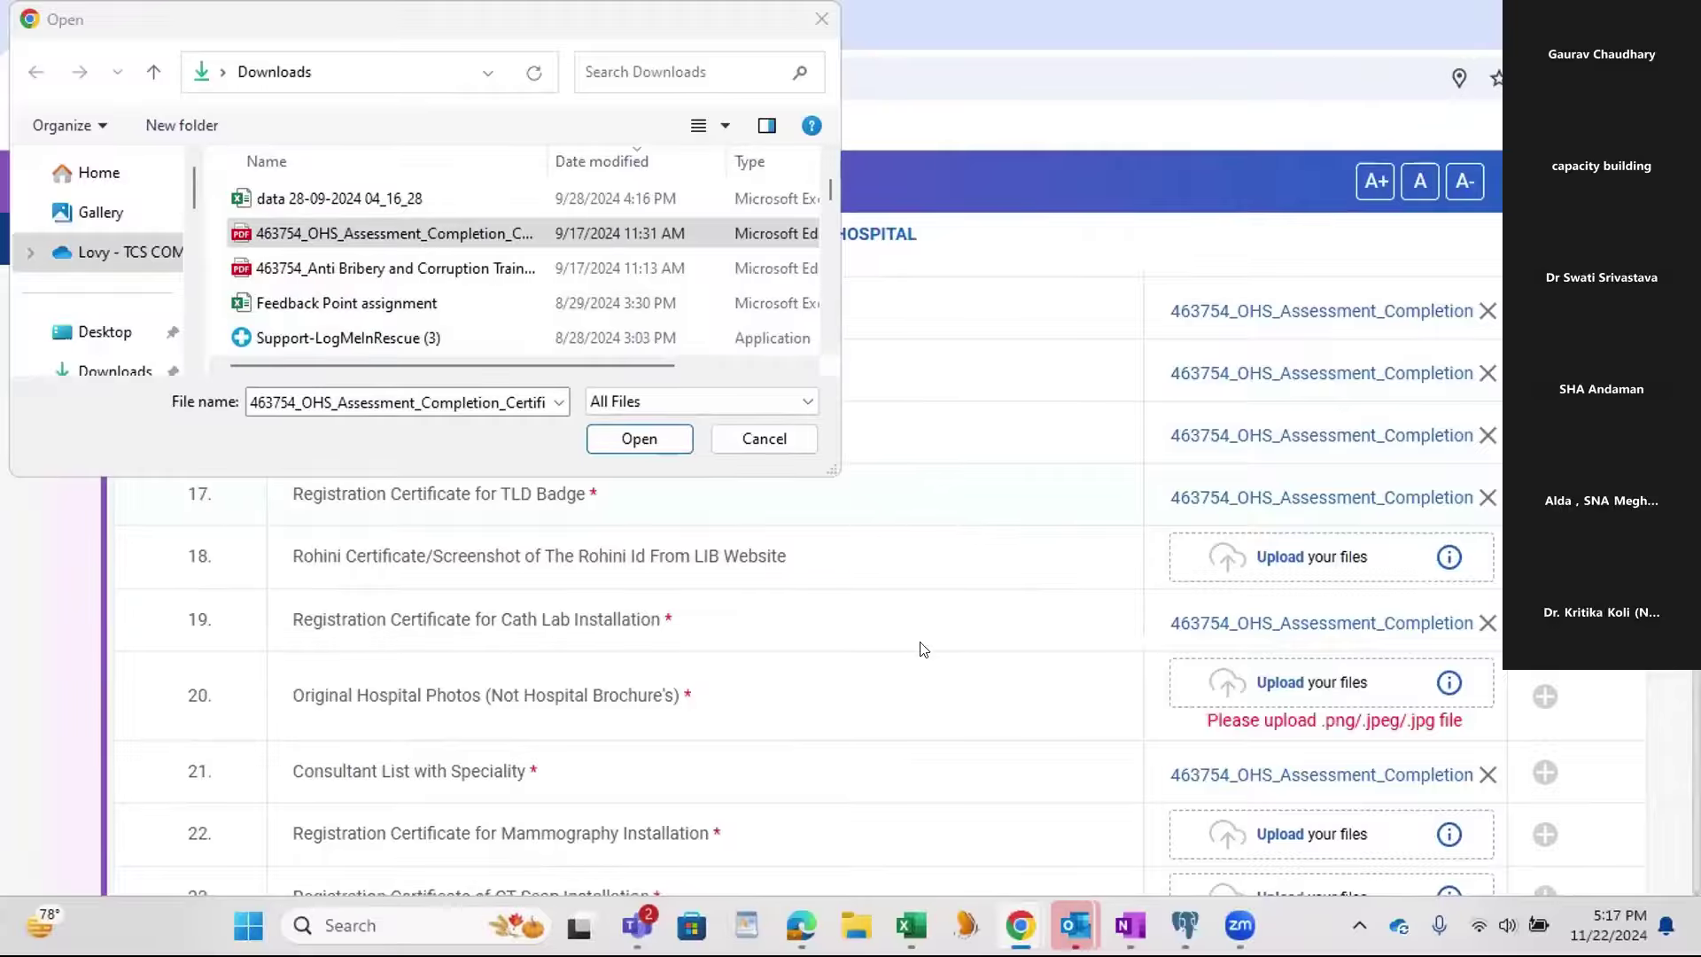
# Attach the OHS PDF to Mammography, CT Scan, C-Arm, AERB, Pathologist/Radiologist and Rohini Certificate rows
pyautogui.scroll(-3, 912, 642)
pyautogui.moveTo(443, 234); pyautogui.dragTo(1258, 586)
pyautogui.moveTo(440, 239); pyautogui.dragTo(1280, 647)
pyautogui.click(445, 229)
pyautogui.moveTo(445, 228); pyautogui.dragTo(1276, 771)
pyautogui.scroll(-1, 963, 686)
pyautogui.moveTo(443, 233); pyautogui.dragTo(1275, 709)
pyautogui.moveTo(443, 233); pyautogui.dragTo(1311, 780)
pyautogui.moveTo(443, 233); pyautogui.dragTo(1275, 710)
pyautogui.scroll(-2, 1345, 834)
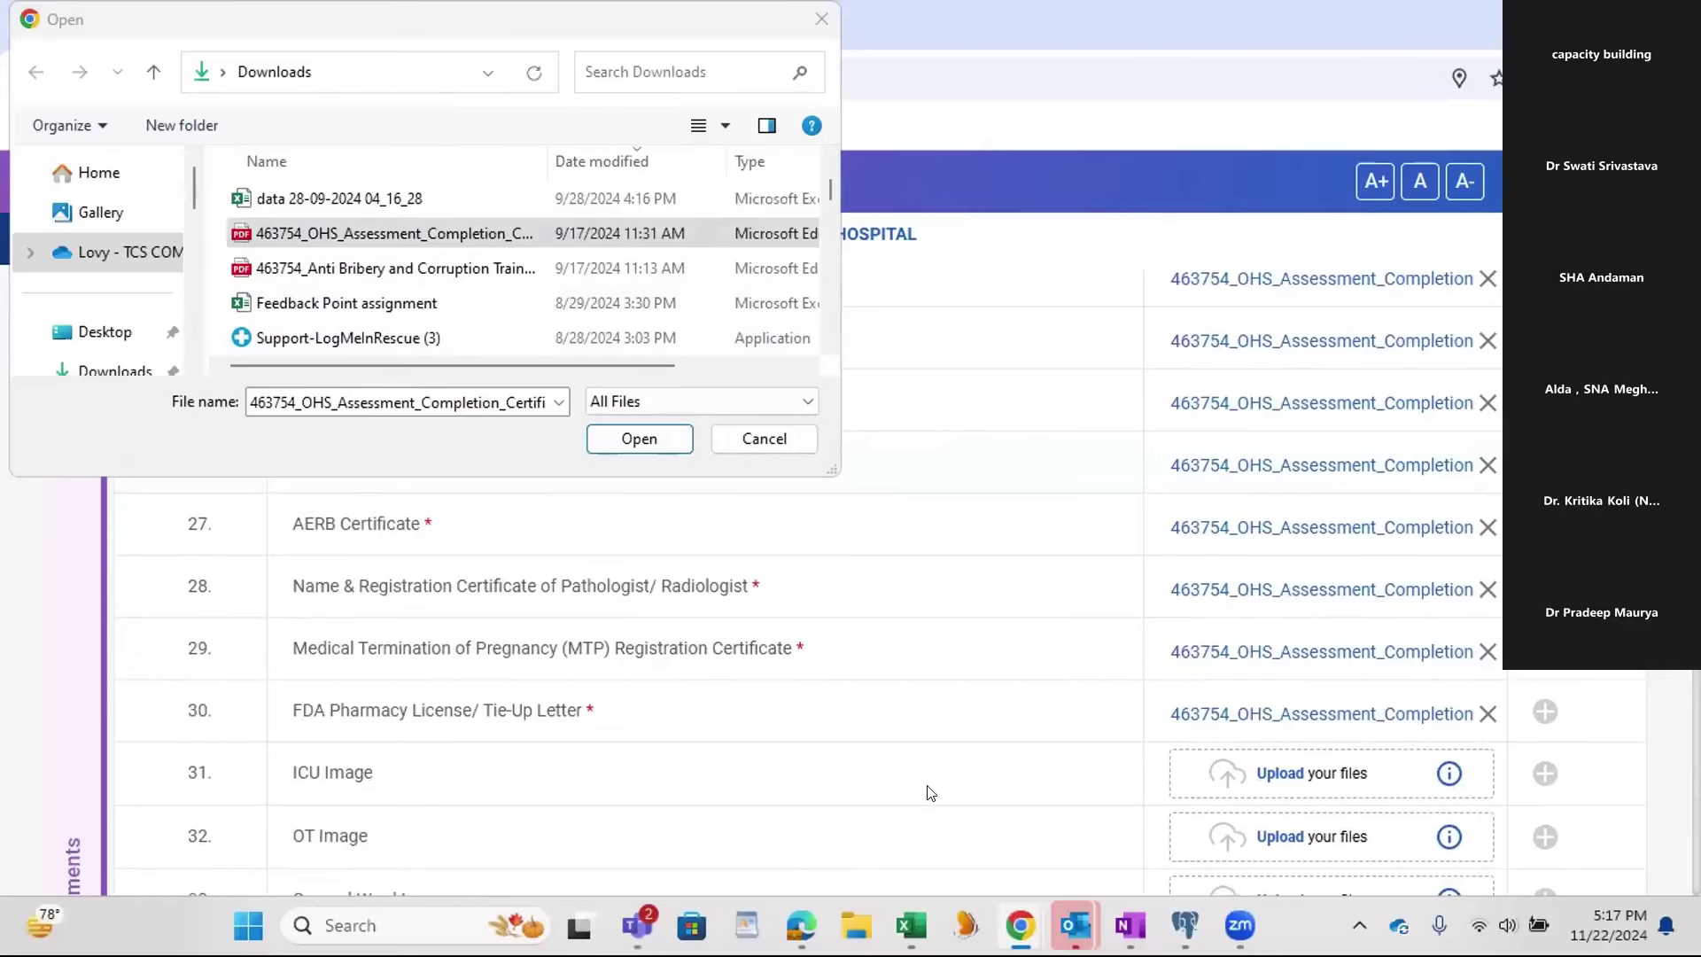
pyautogui.scroll(6, 928, 792)
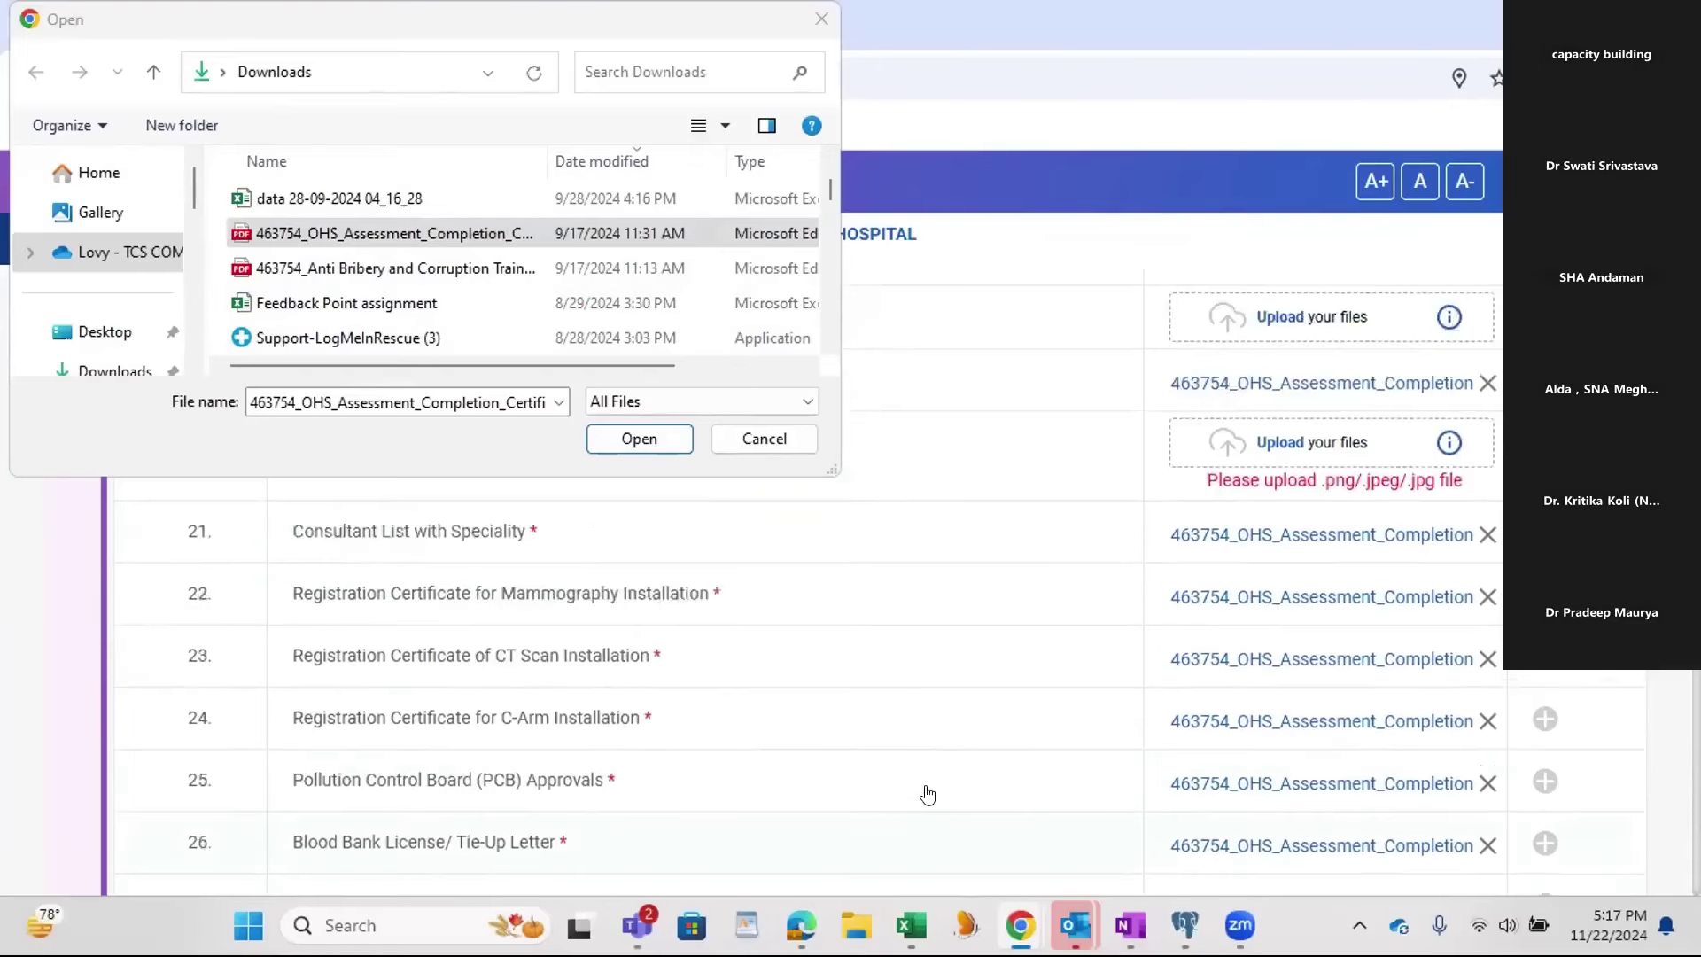
pyautogui.scroll(3, 930, 660)
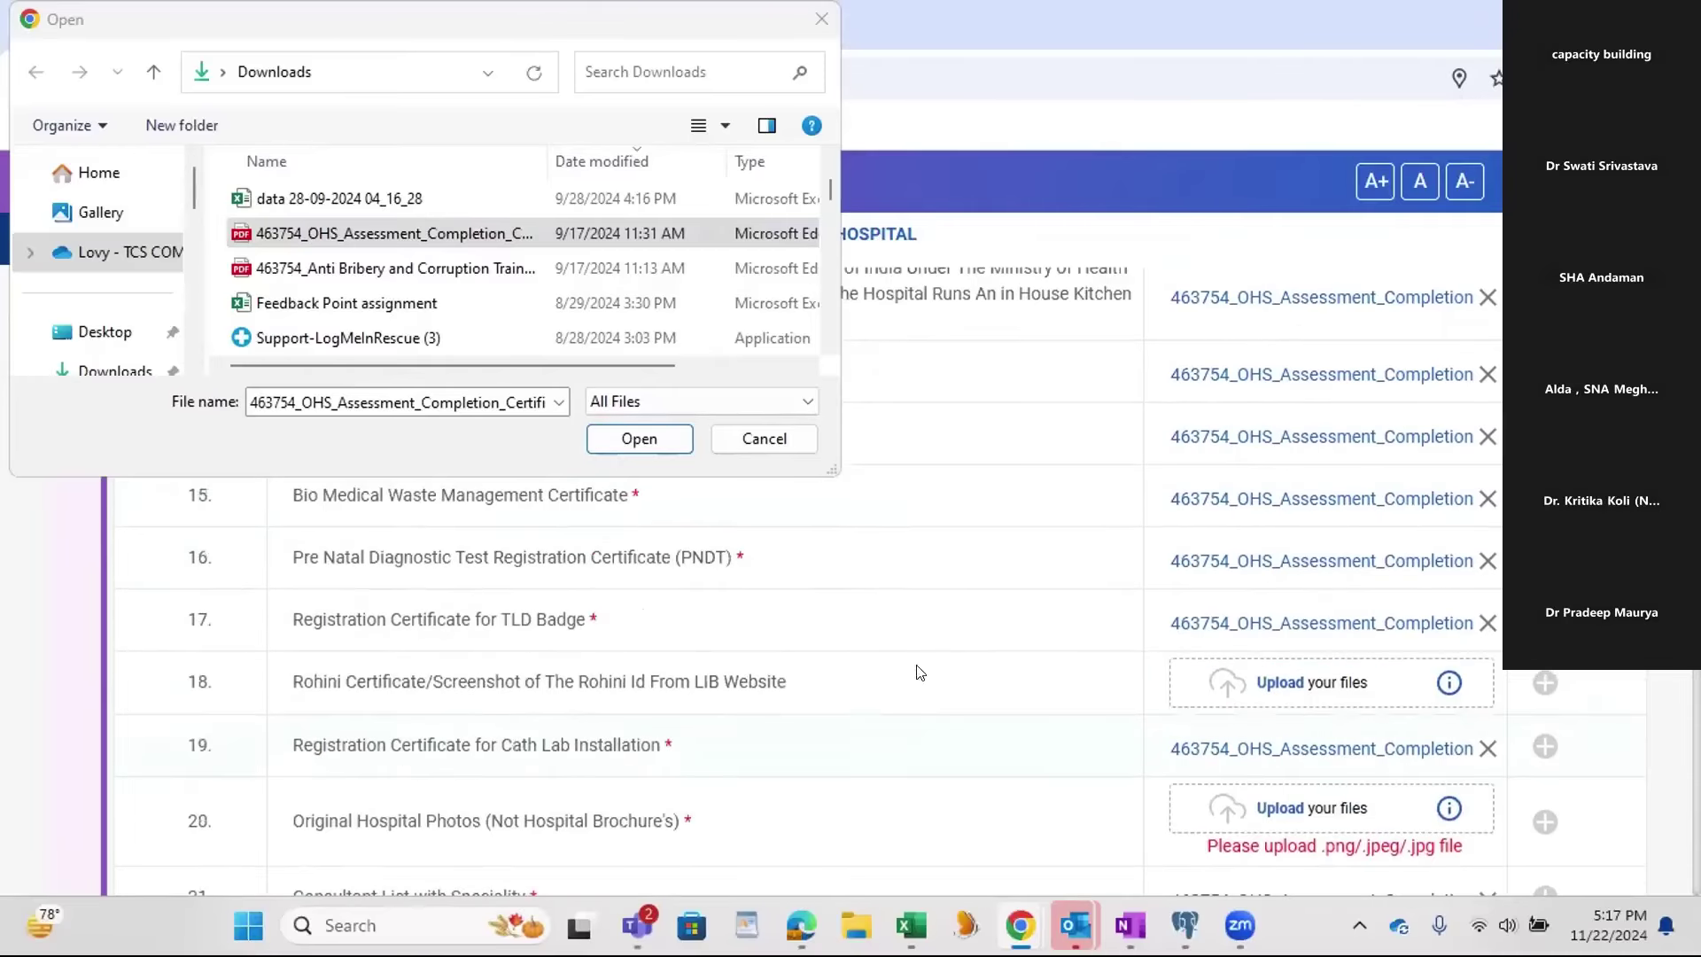
pyautogui.moveTo(372, 233); pyautogui.dragTo(1258, 682)
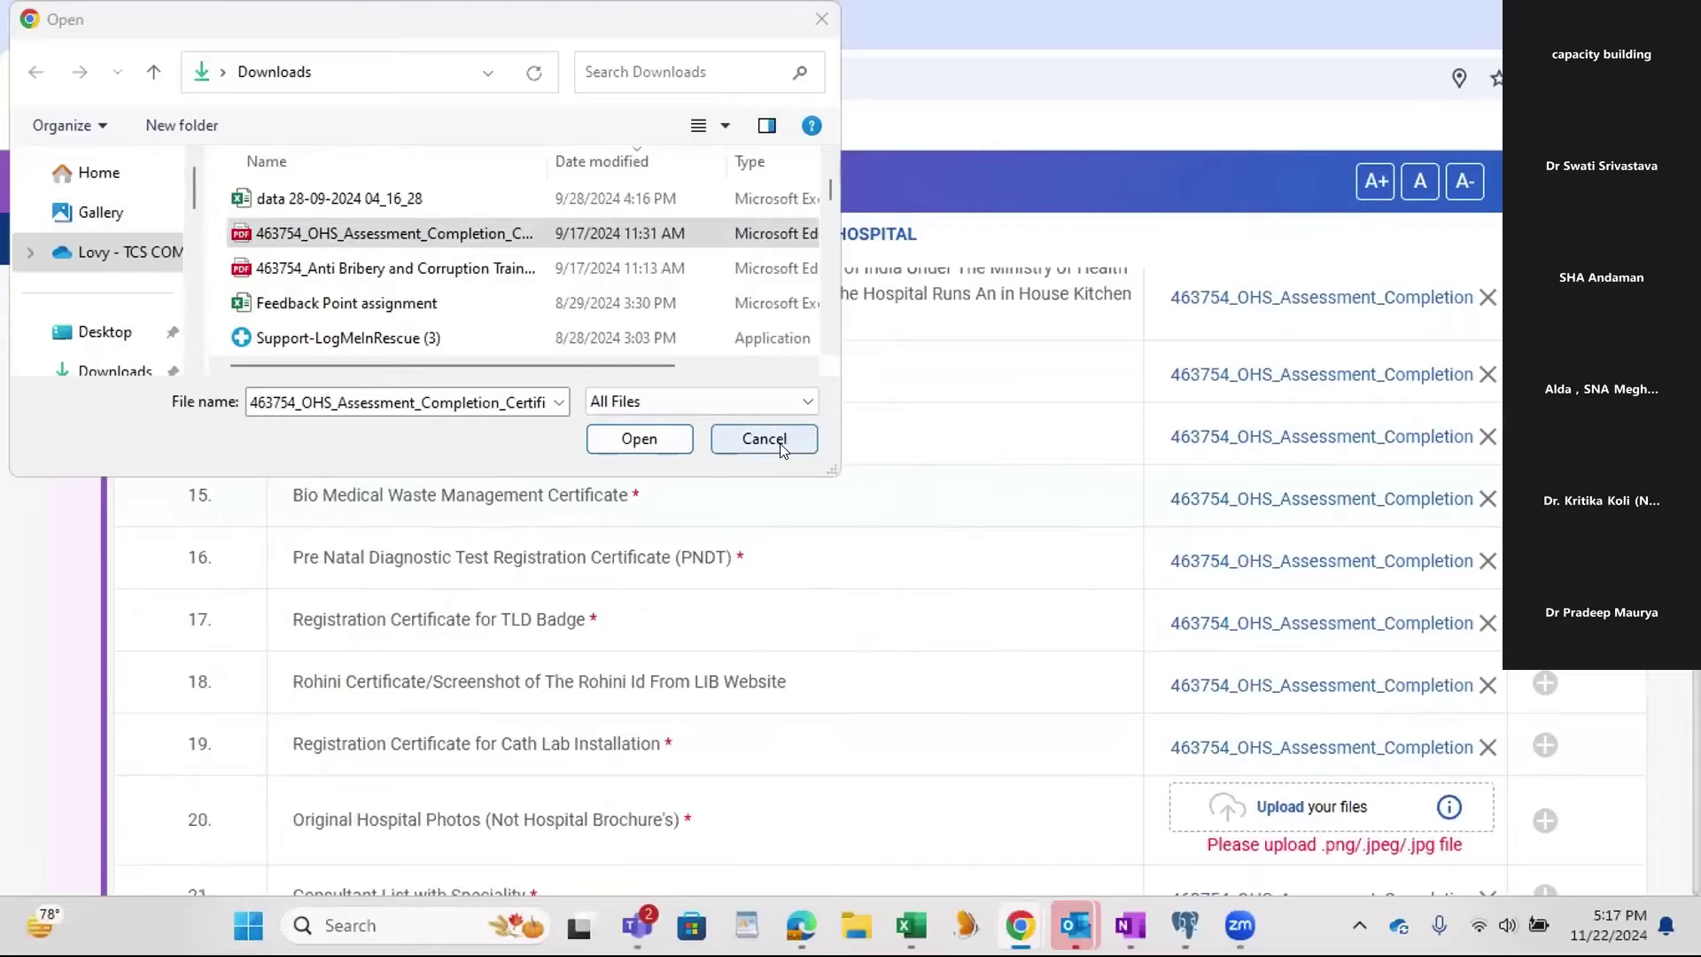
# Drop Max_Building.jpg onto the Original Hospital Photos row and cancel the file picker
pyautogui.scroll(-10, 456, 304)
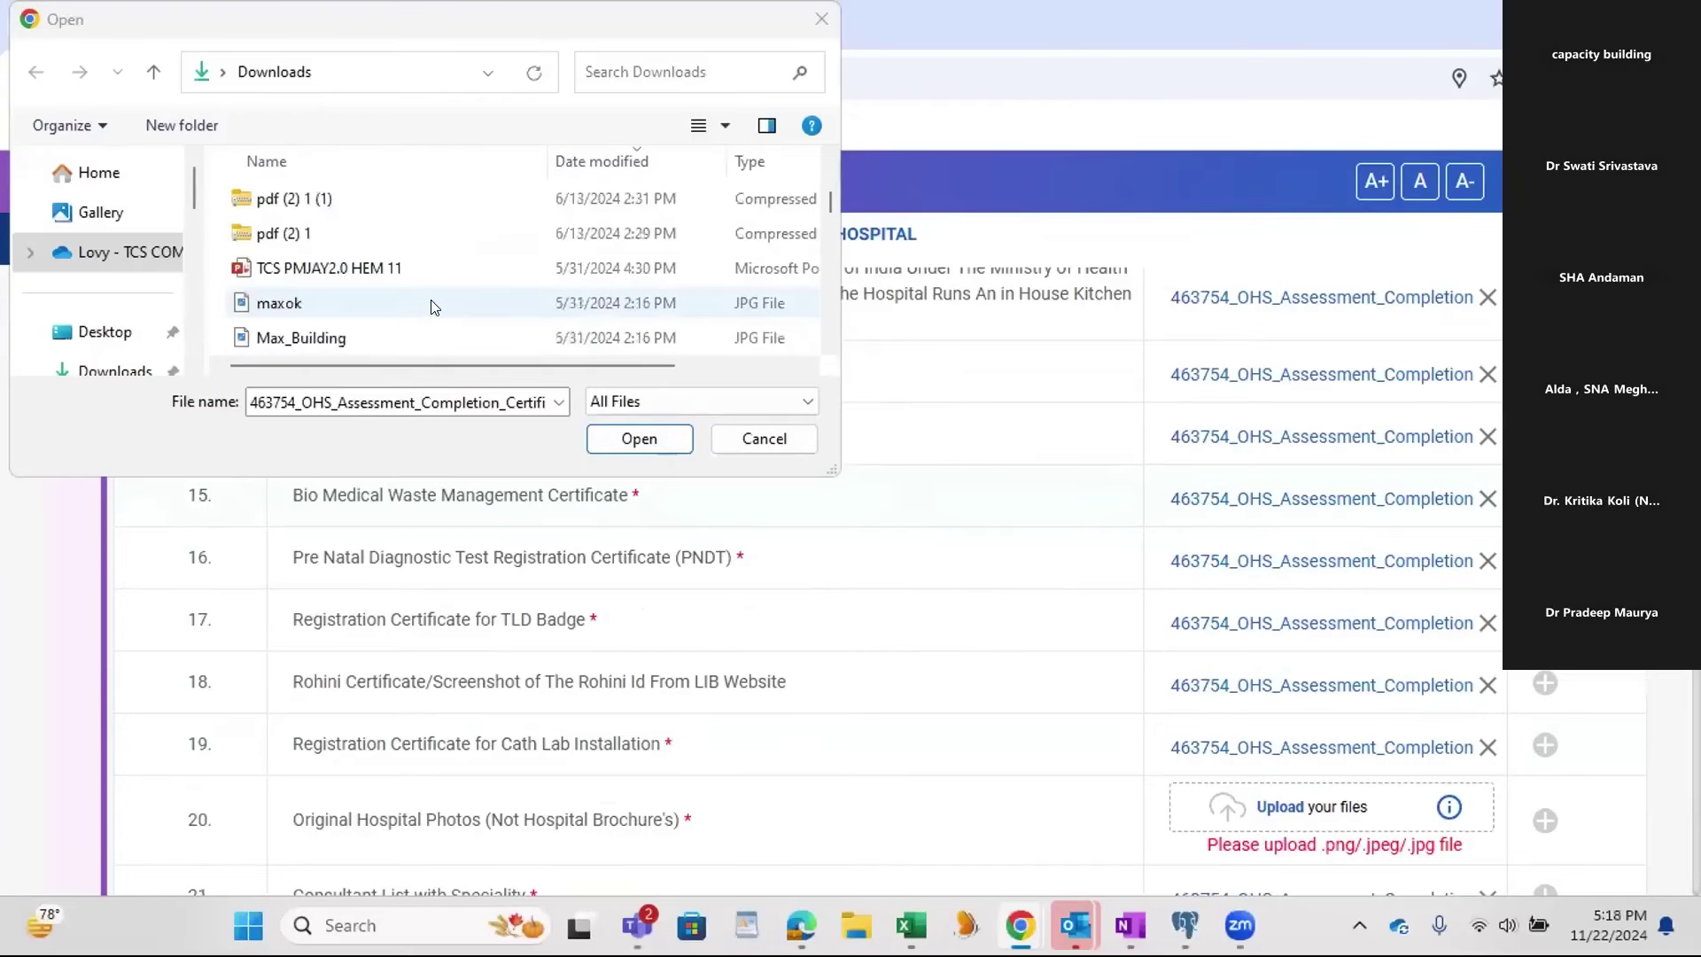
pyautogui.click(308, 231)
pyautogui.moveTo(320, 252); pyautogui.dragTo(1285, 802)
pyautogui.scroll(-4, 904, 635)
pyautogui.click(764, 438)
pyautogui.scroll(-10, 1018, 593)
pyautogui.scroll(-20, 1030, 615)
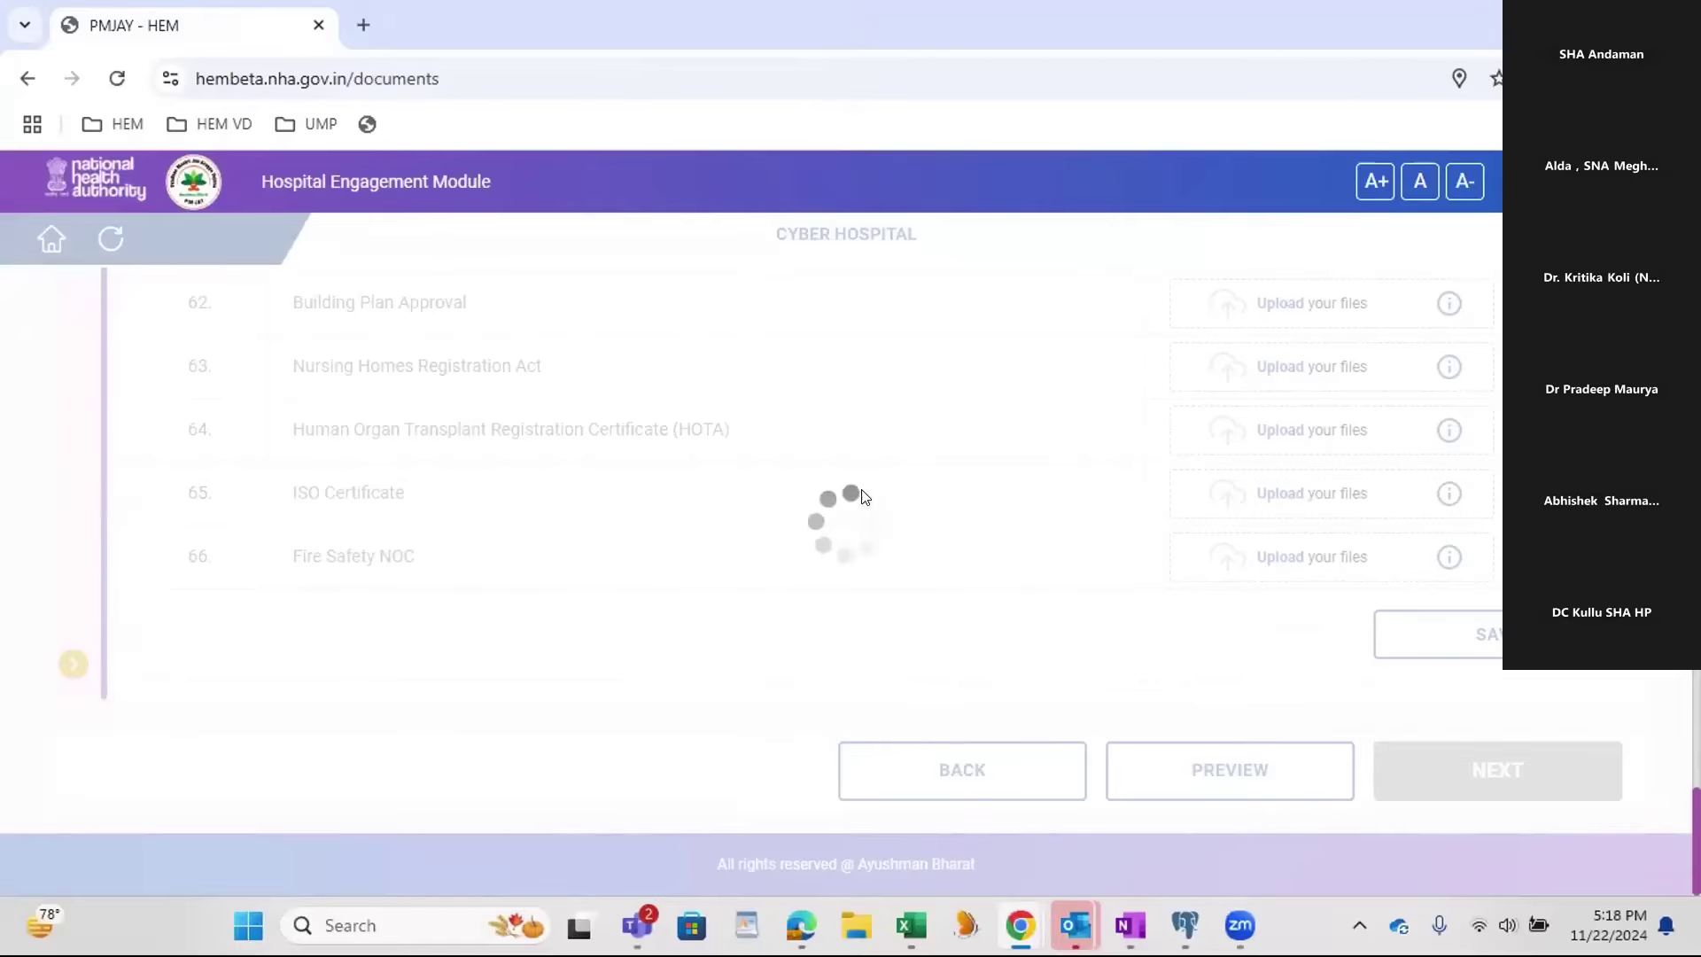
# Review the saved Documents list and proceed to the application's Final Preview
pyautogui.scroll(20, 865, 497)
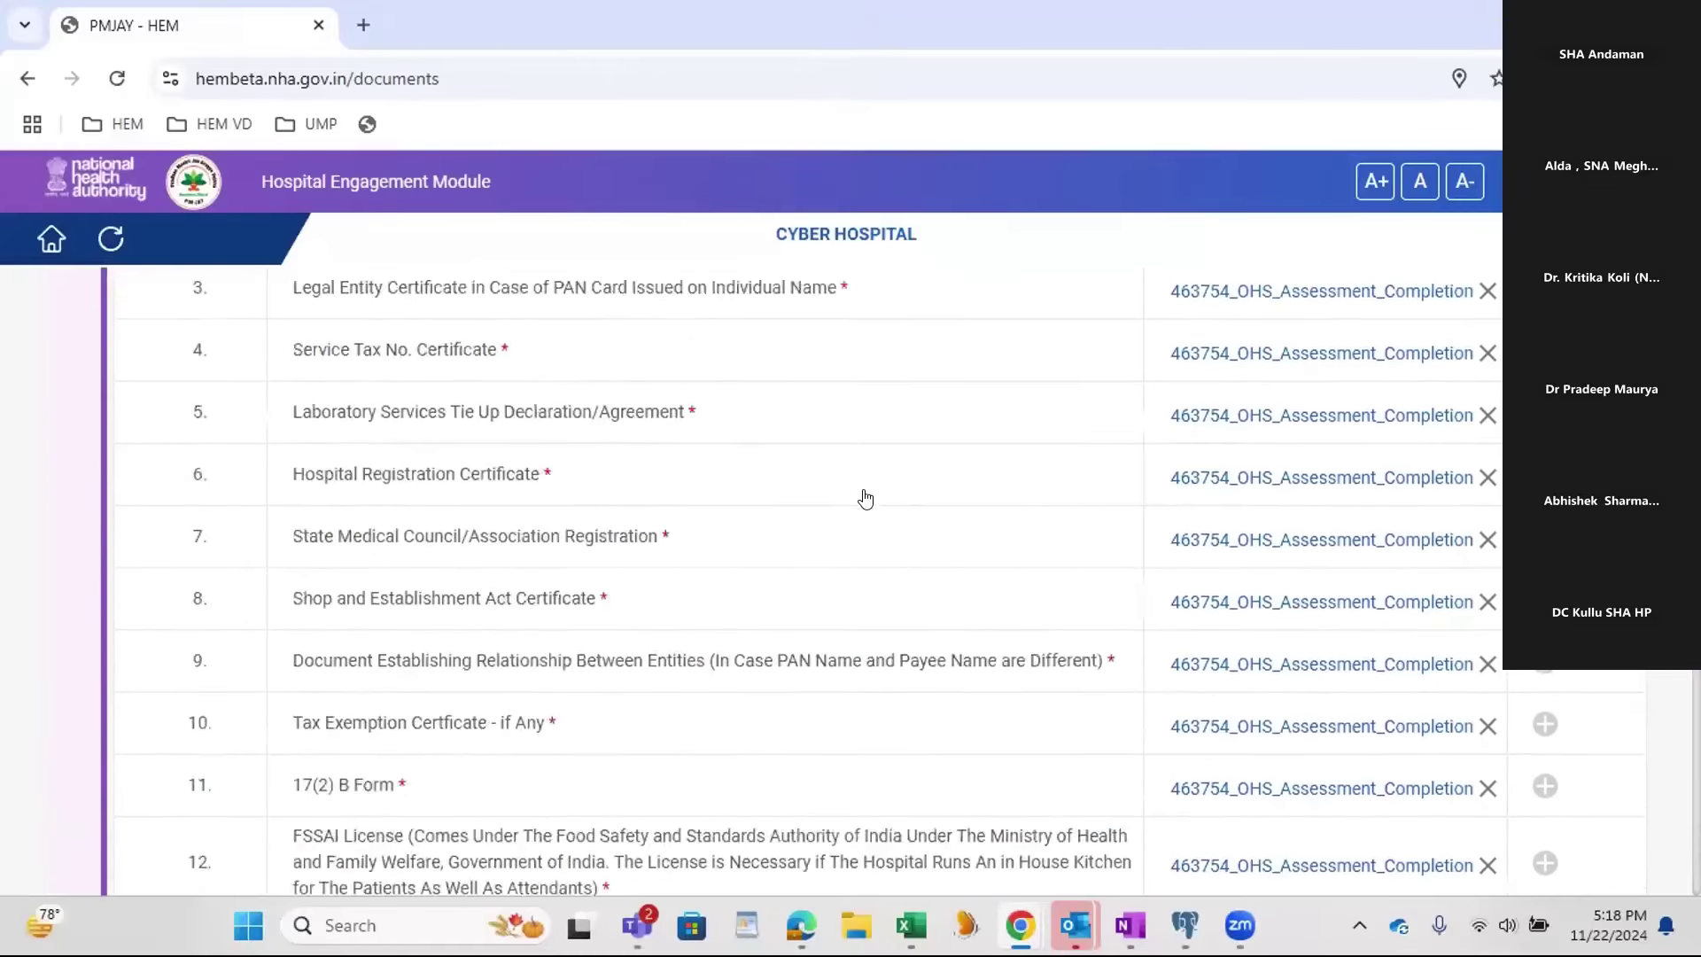
pyautogui.scroll(6, 865, 498)
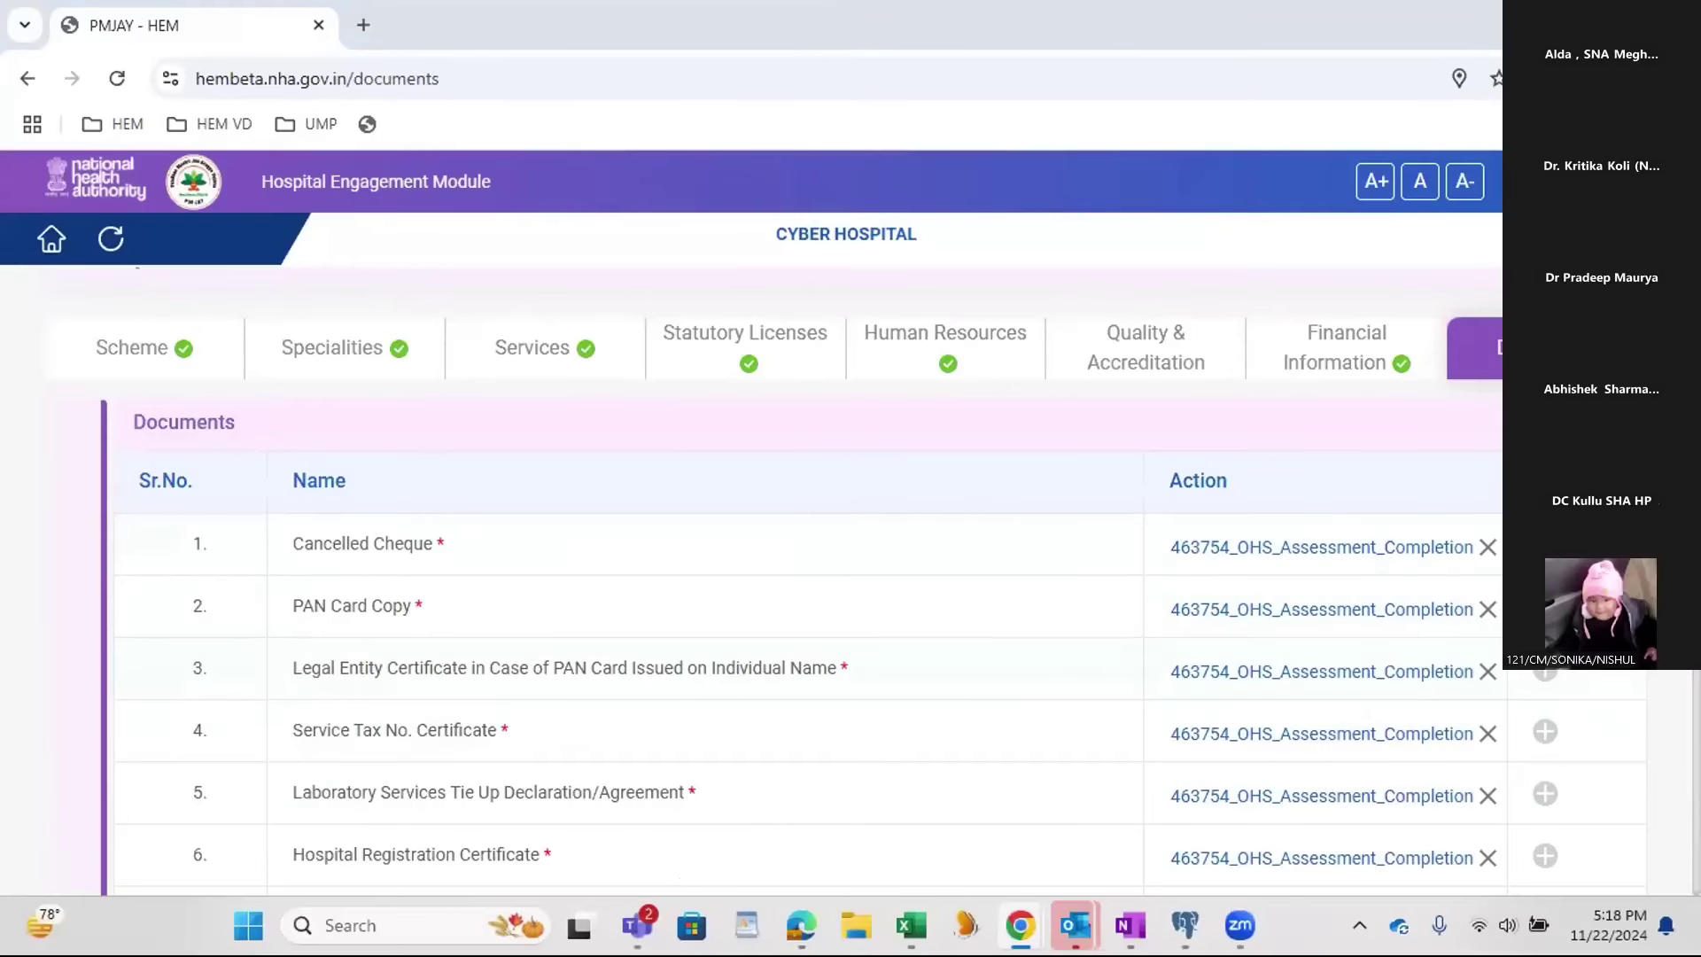
pyautogui.scroll(-20, 798, 576)
pyautogui.scroll(12, 797, 576)
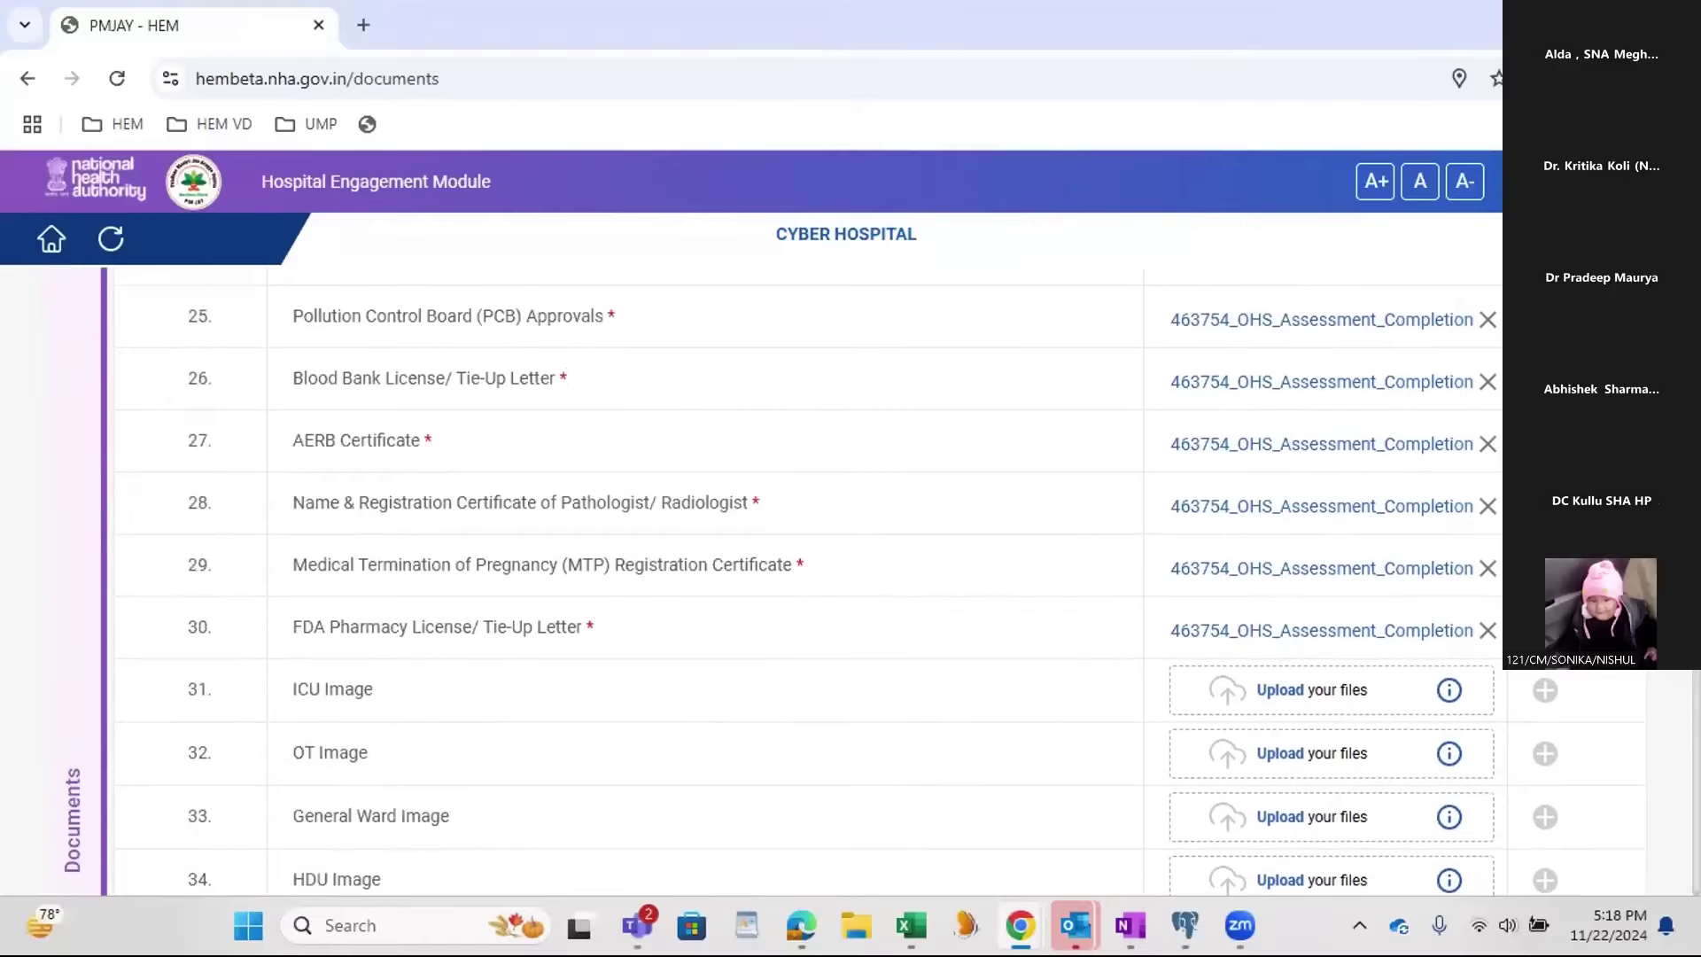
pyautogui.scroll(5, 797, 576)
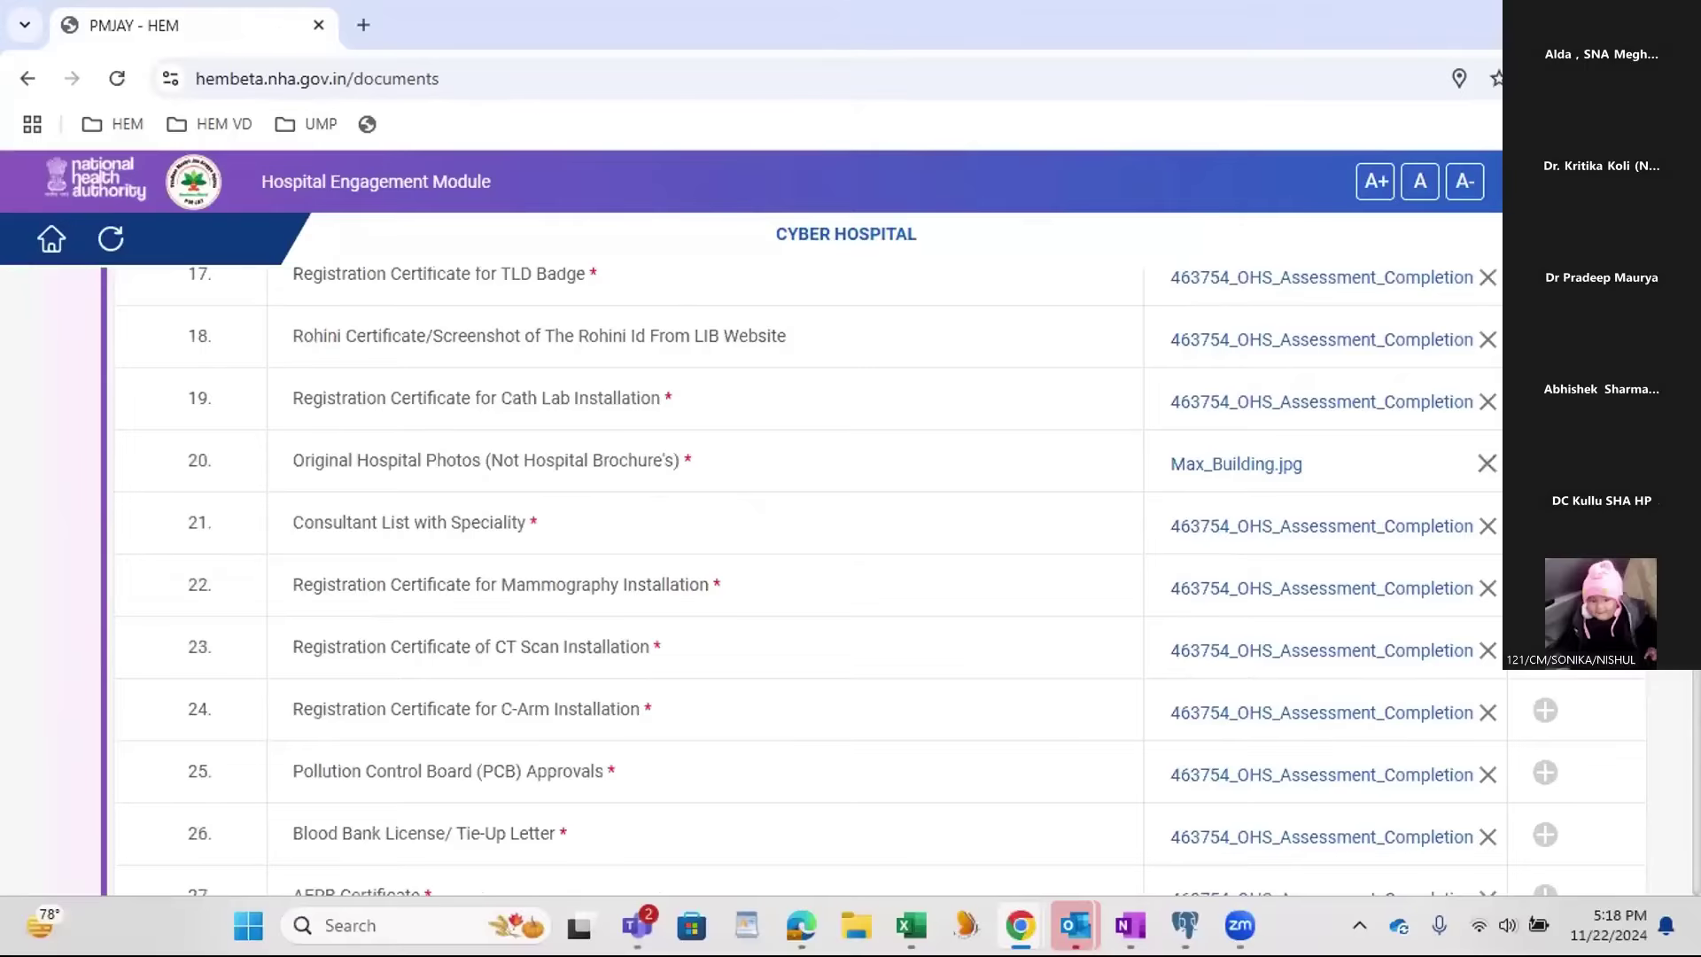
pyautogui.scroll(-20, 798, 576)
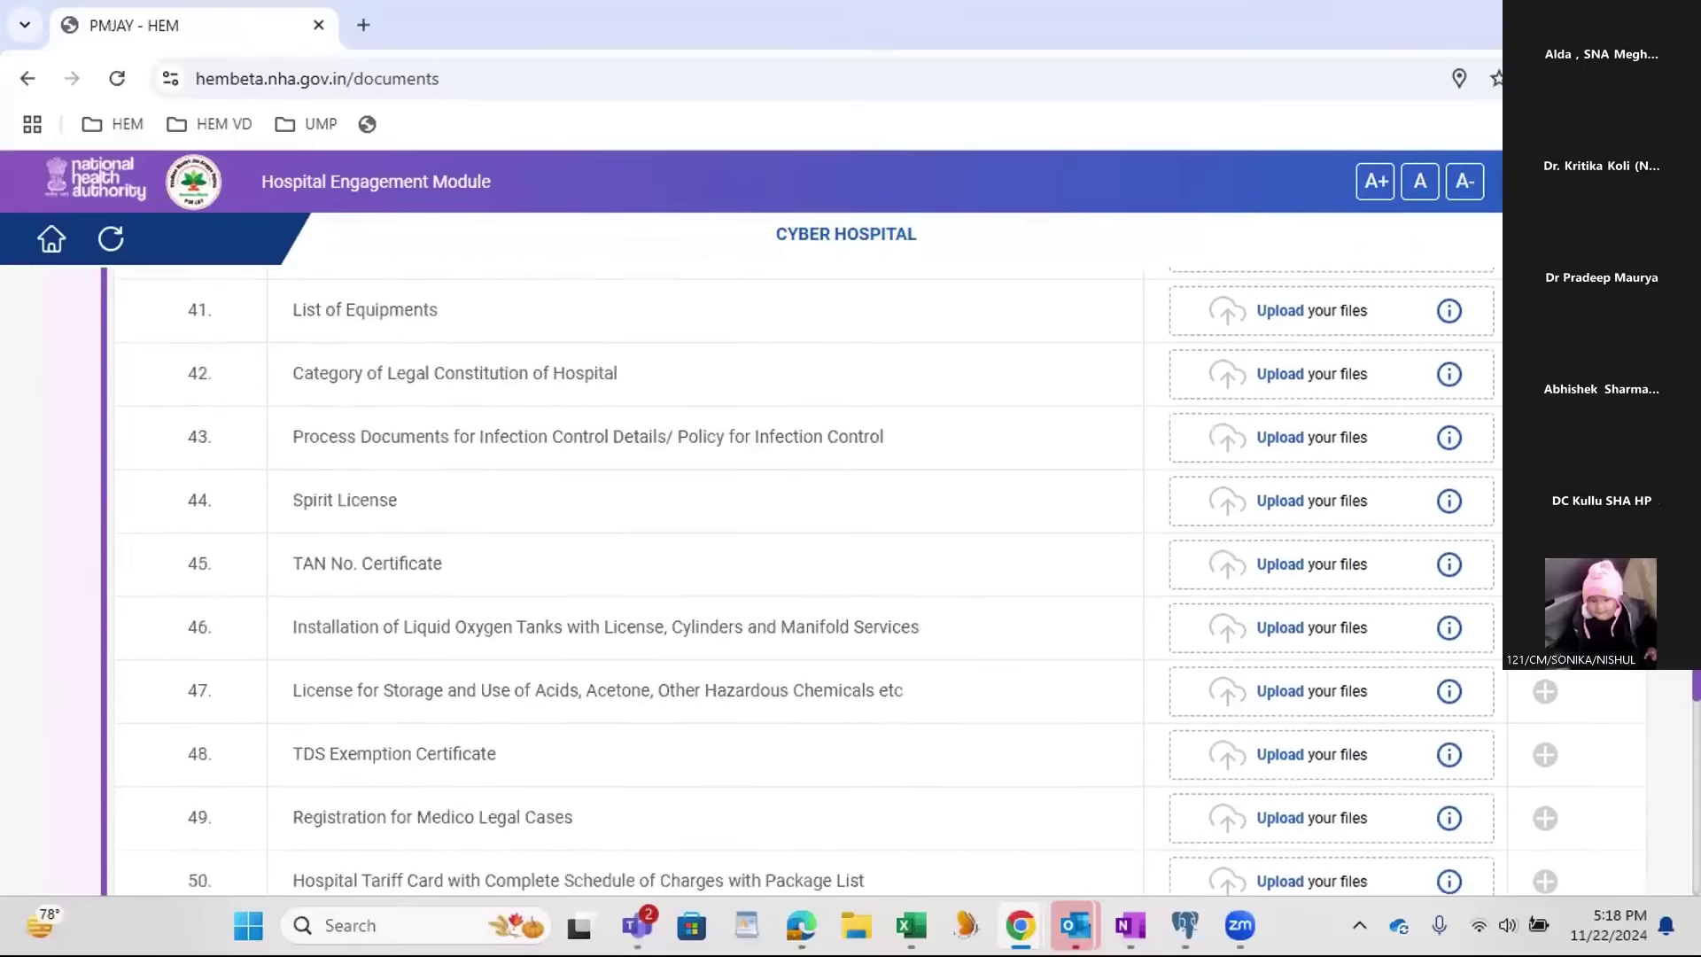
pyautogui.scroll(-3, 827, 789)
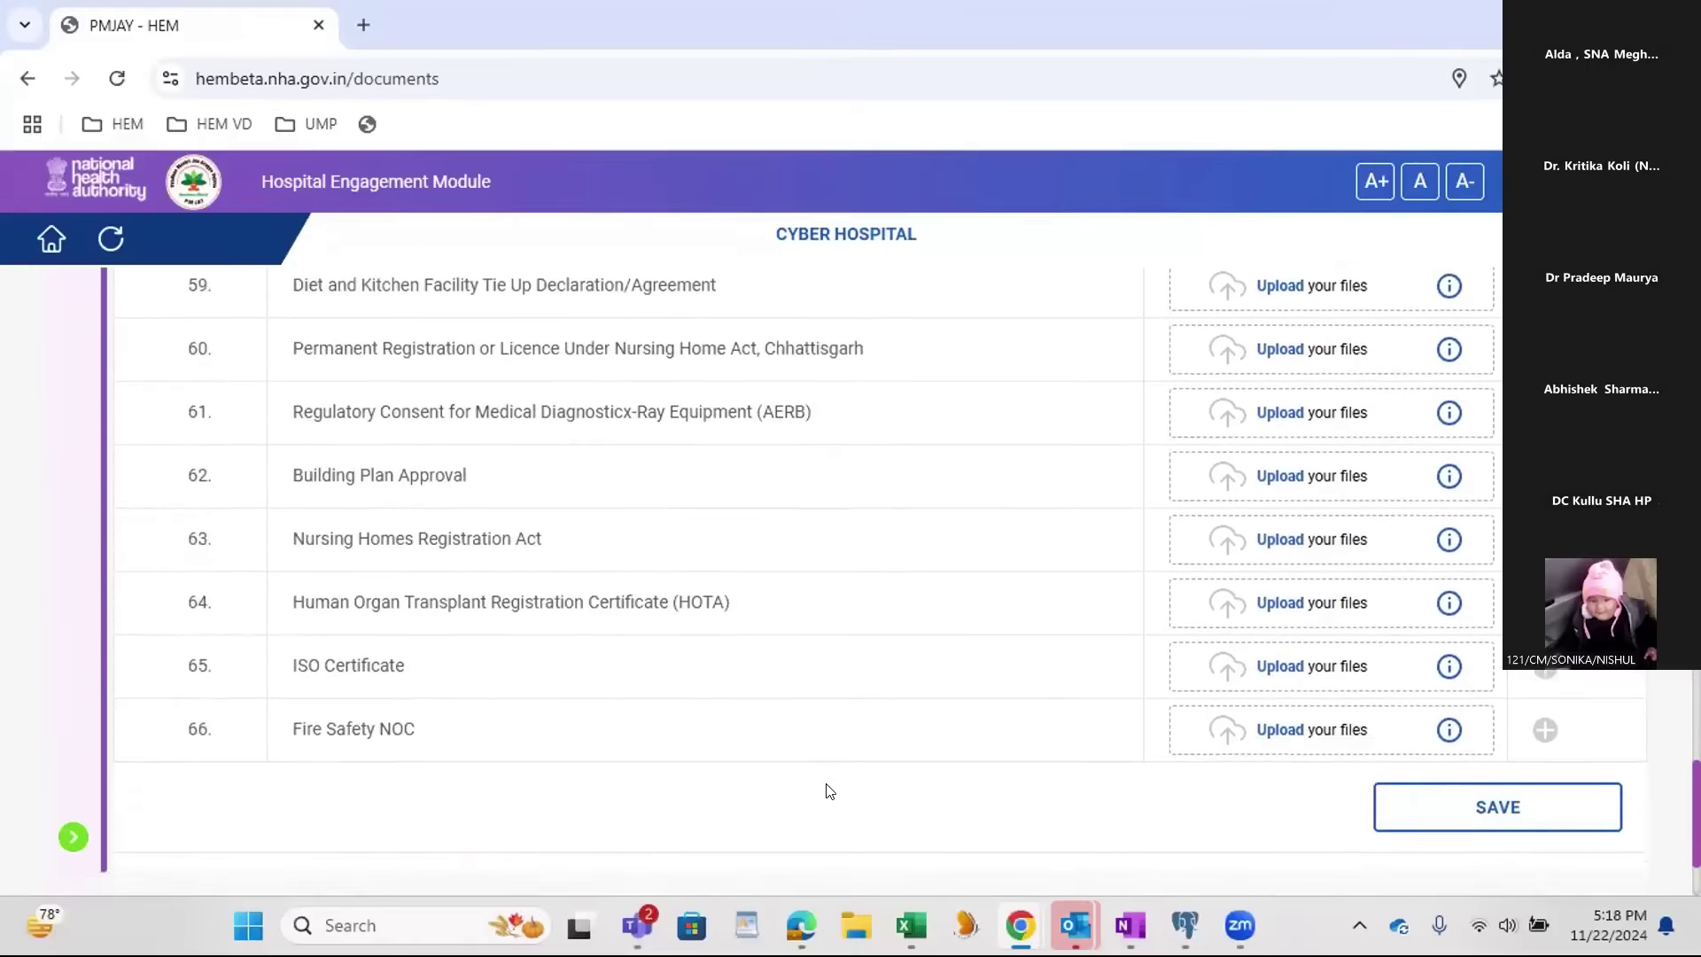
pyautogui.click(1474, 788)
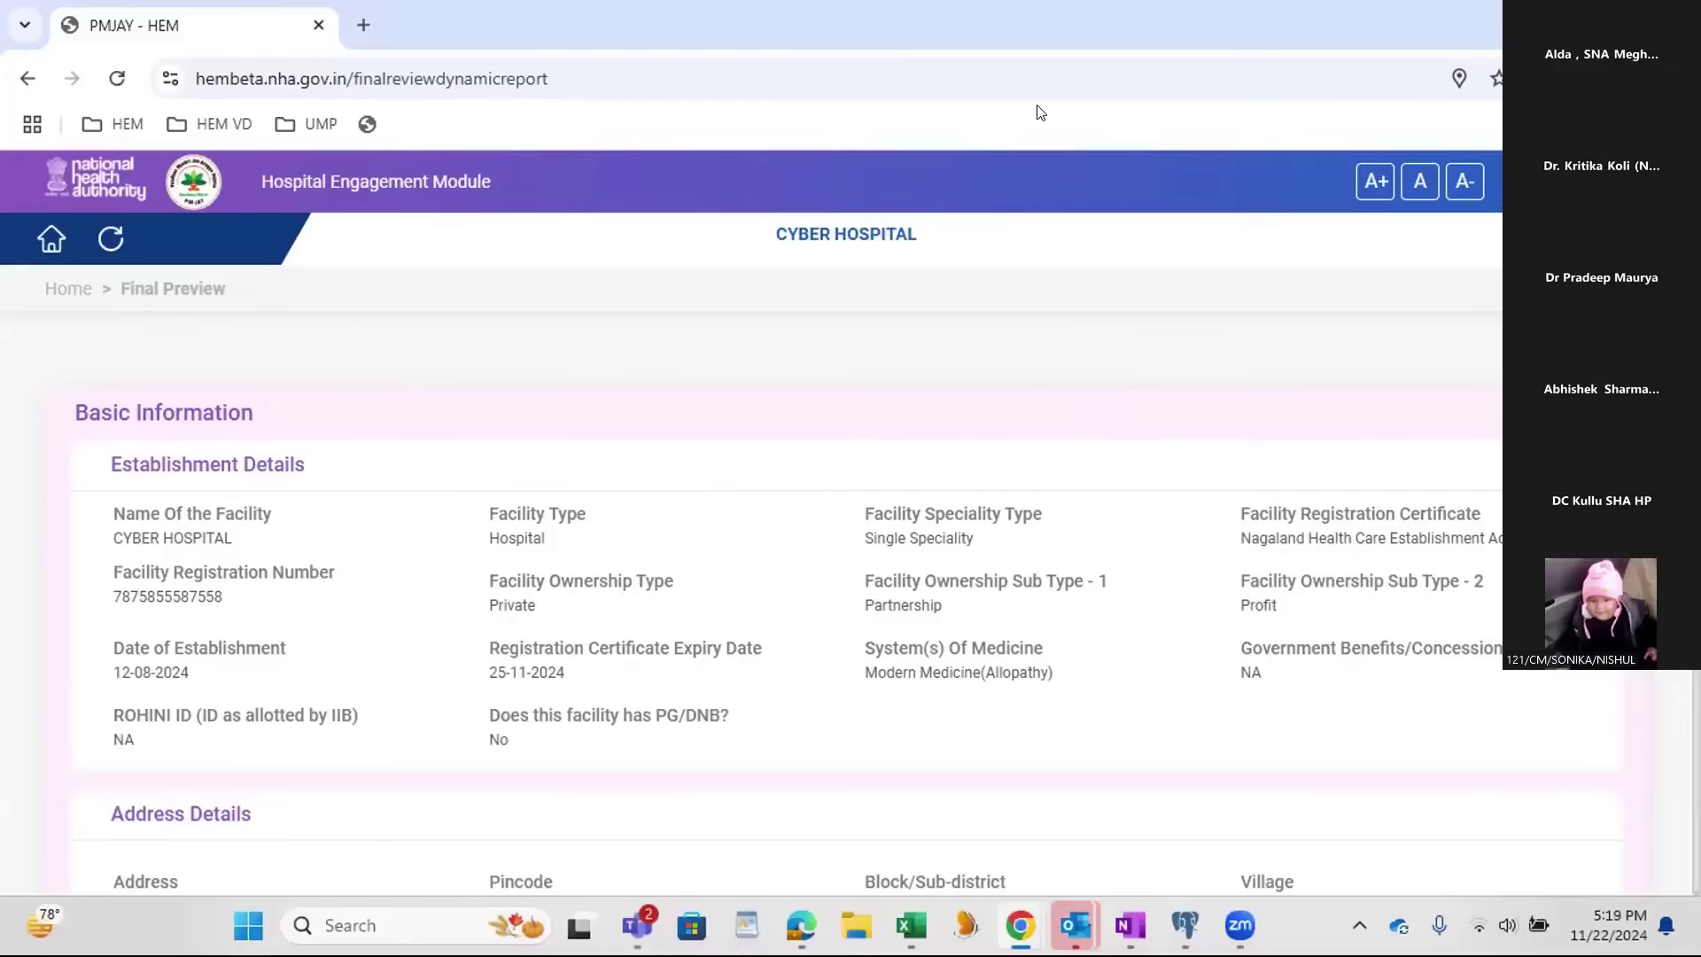
pyautogui.scroll(-7, 778, 653)
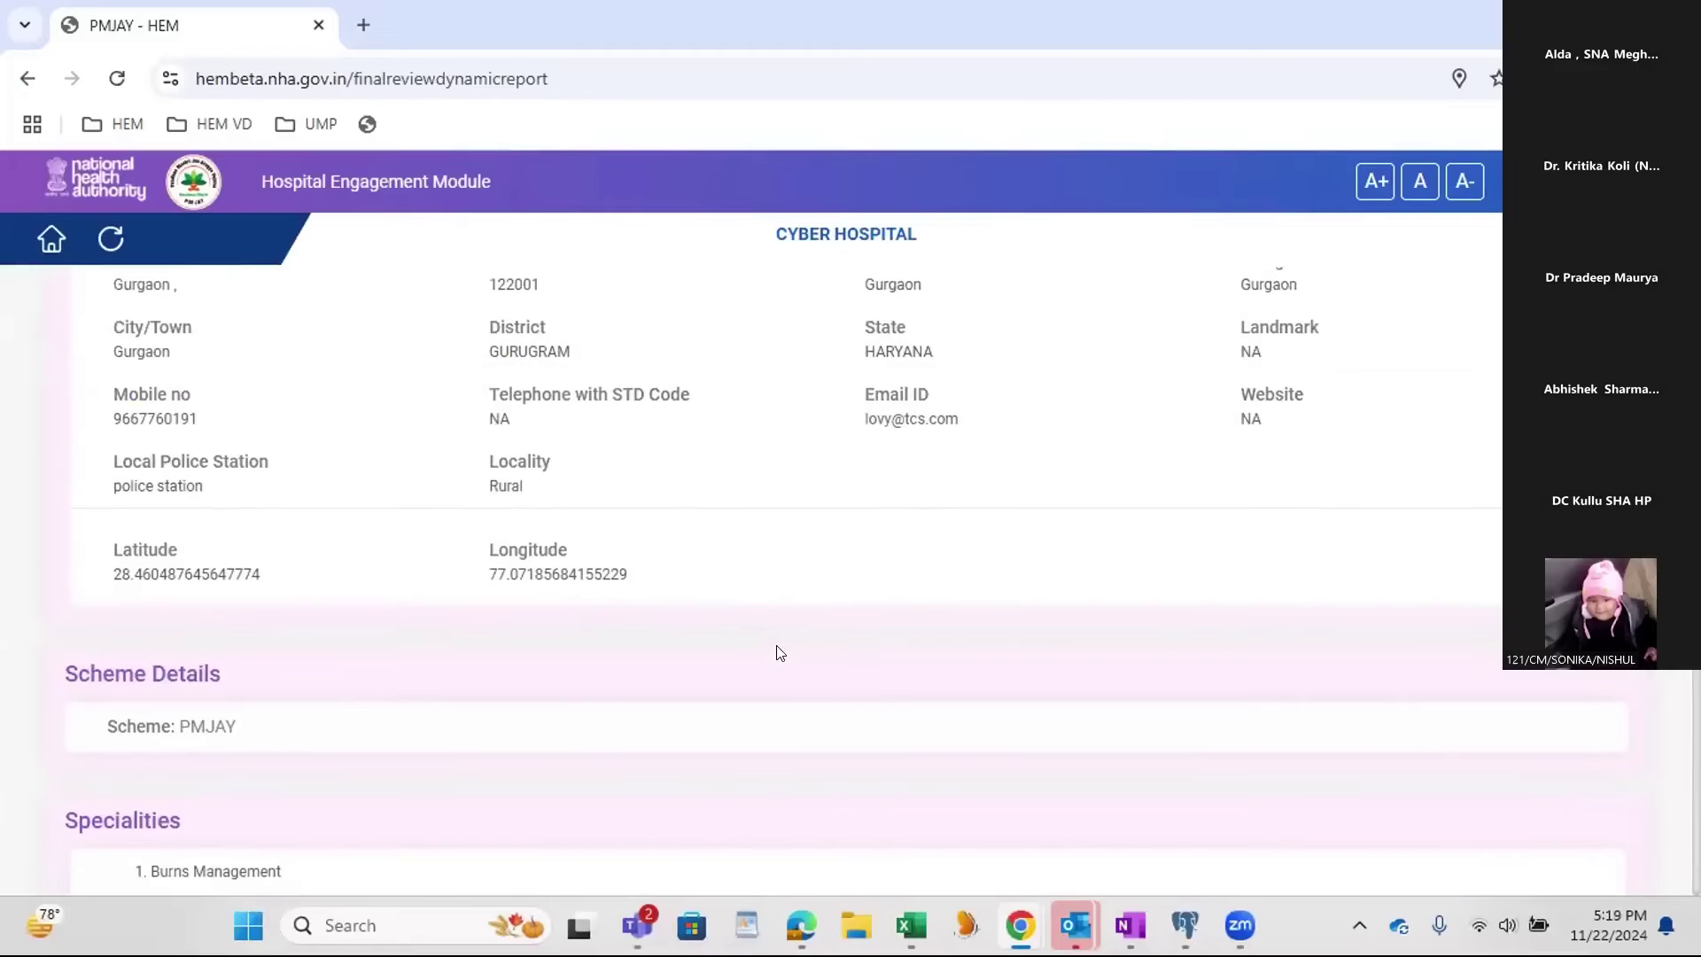
pyautogui.scroll(-3, 778, 653)
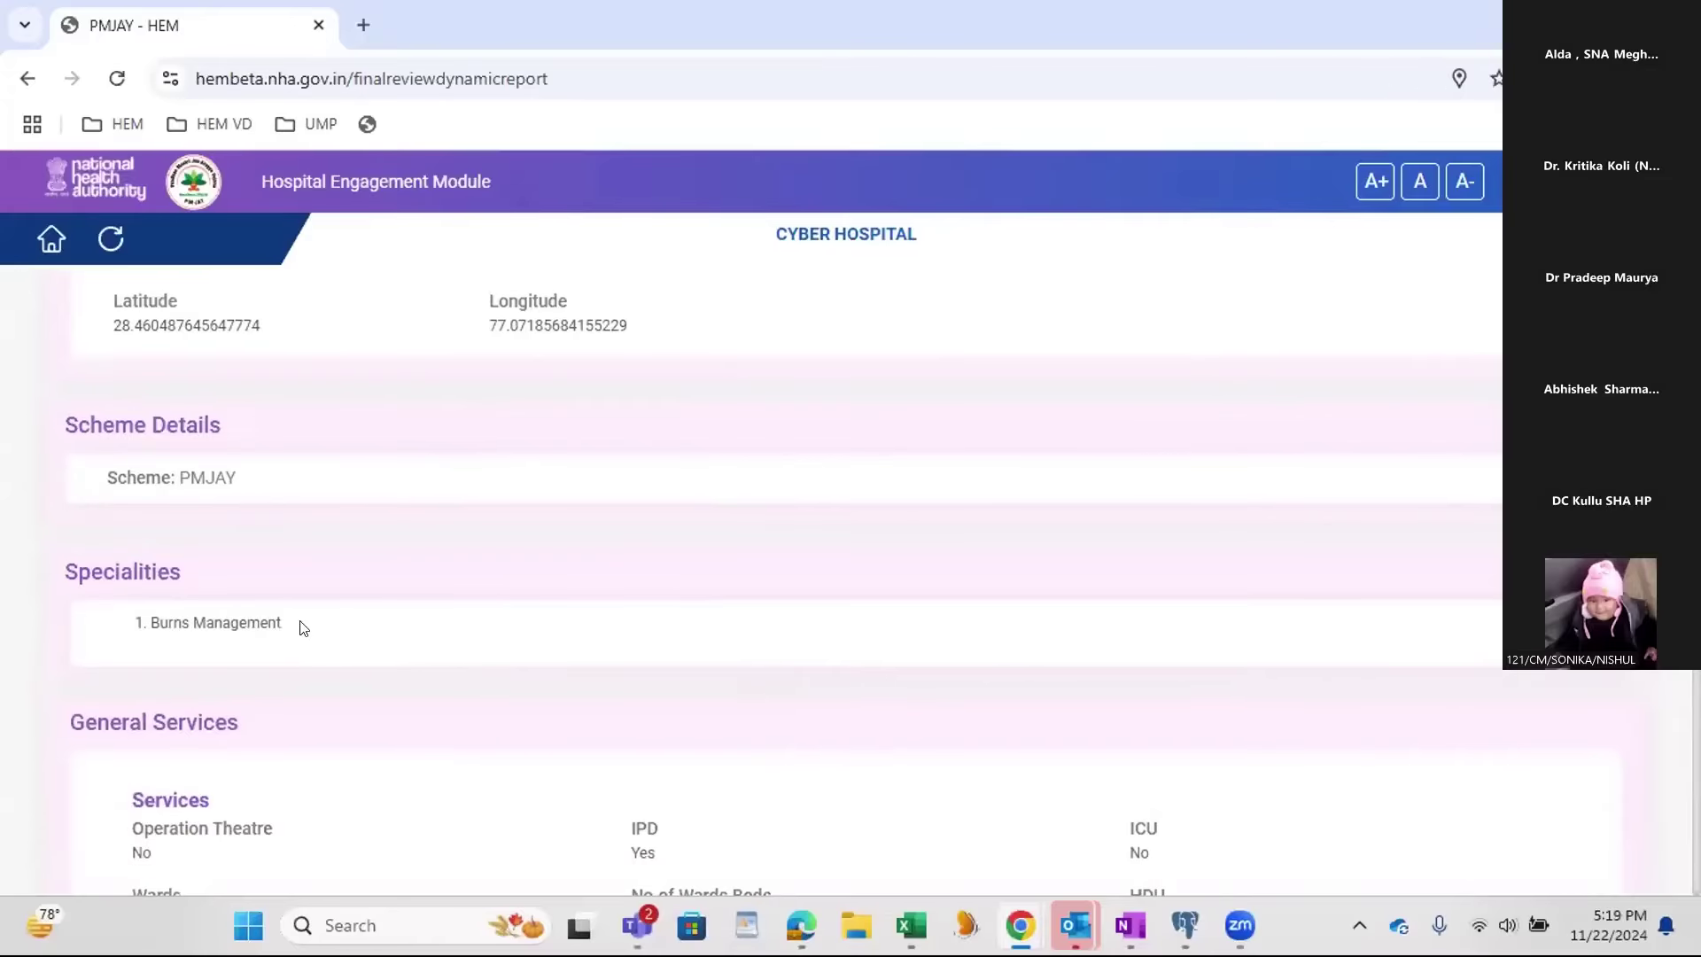
pyautogui.scroll(-4, 292, 629)
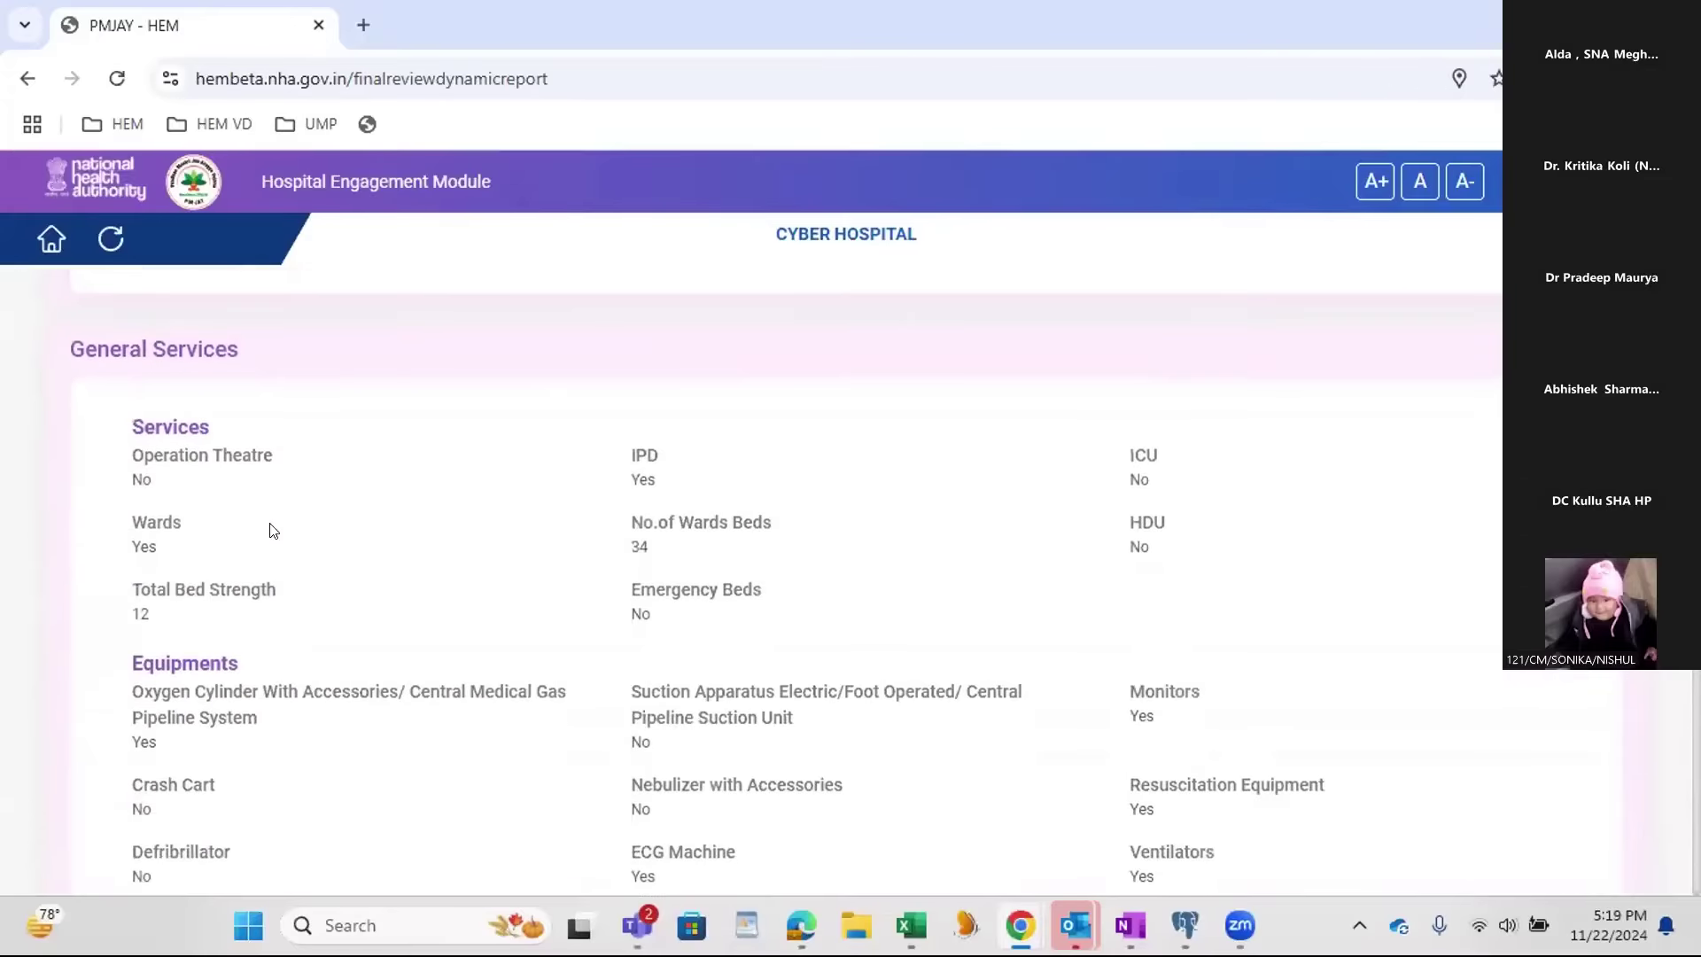
pyautogui.scroll(-10, 273, 530)
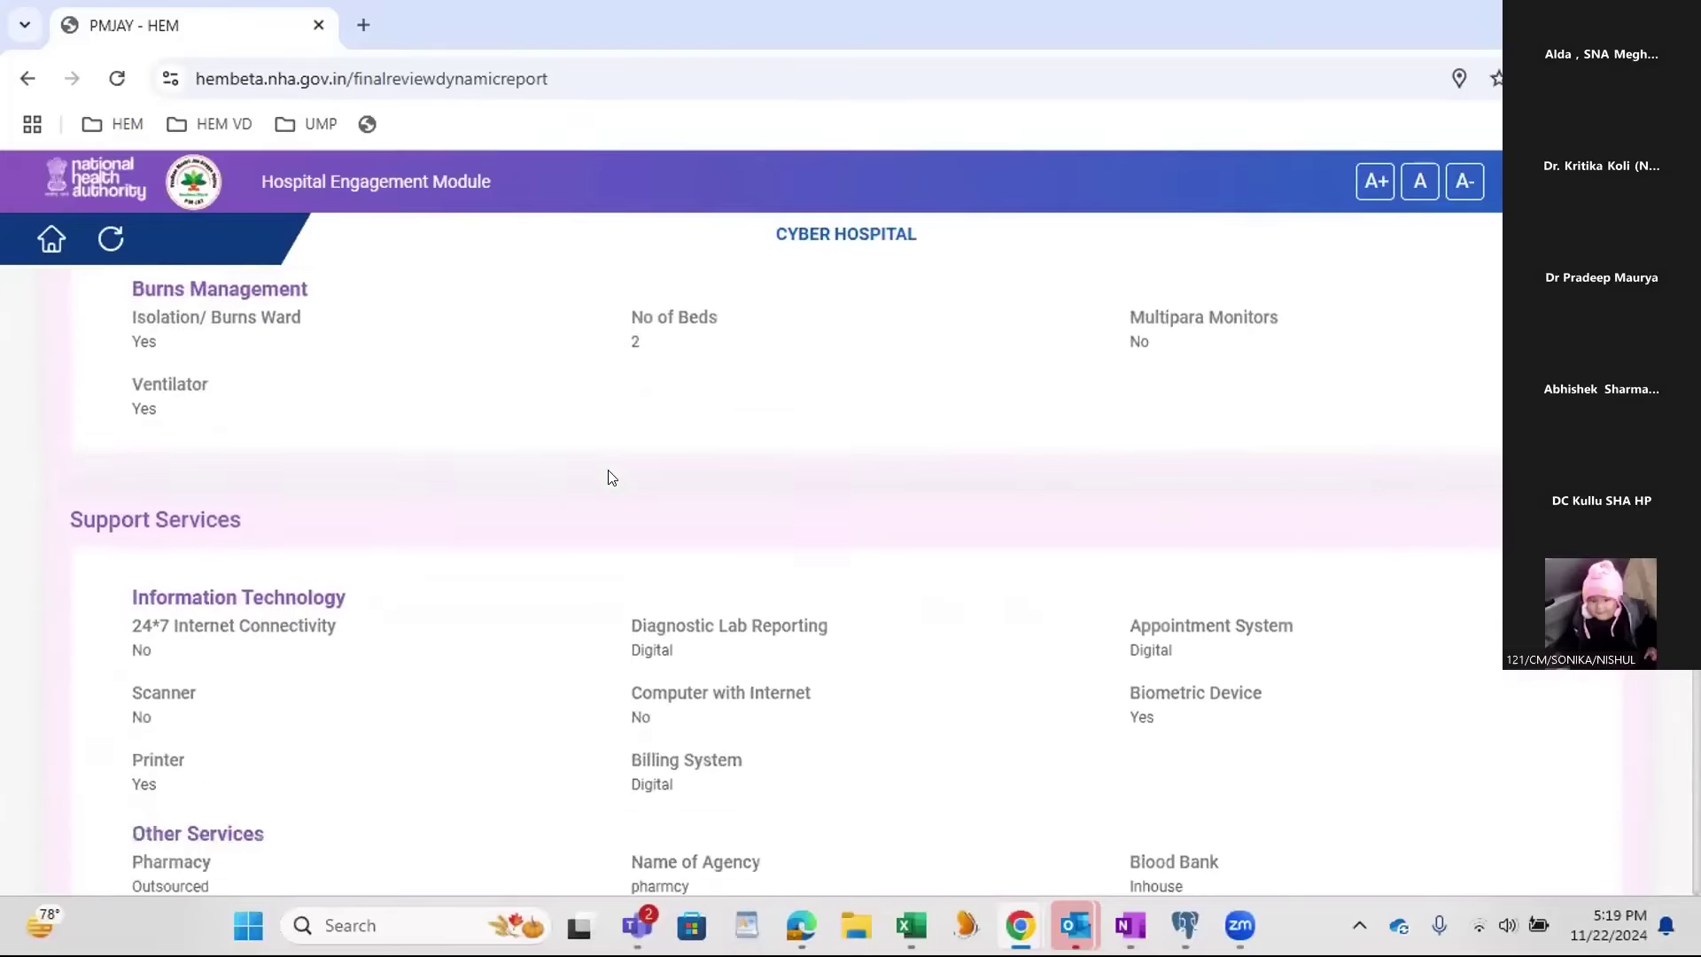
pyautogui.scroll(-1, 608, 476)
pyautogui.scroll(-13, 651, 507)
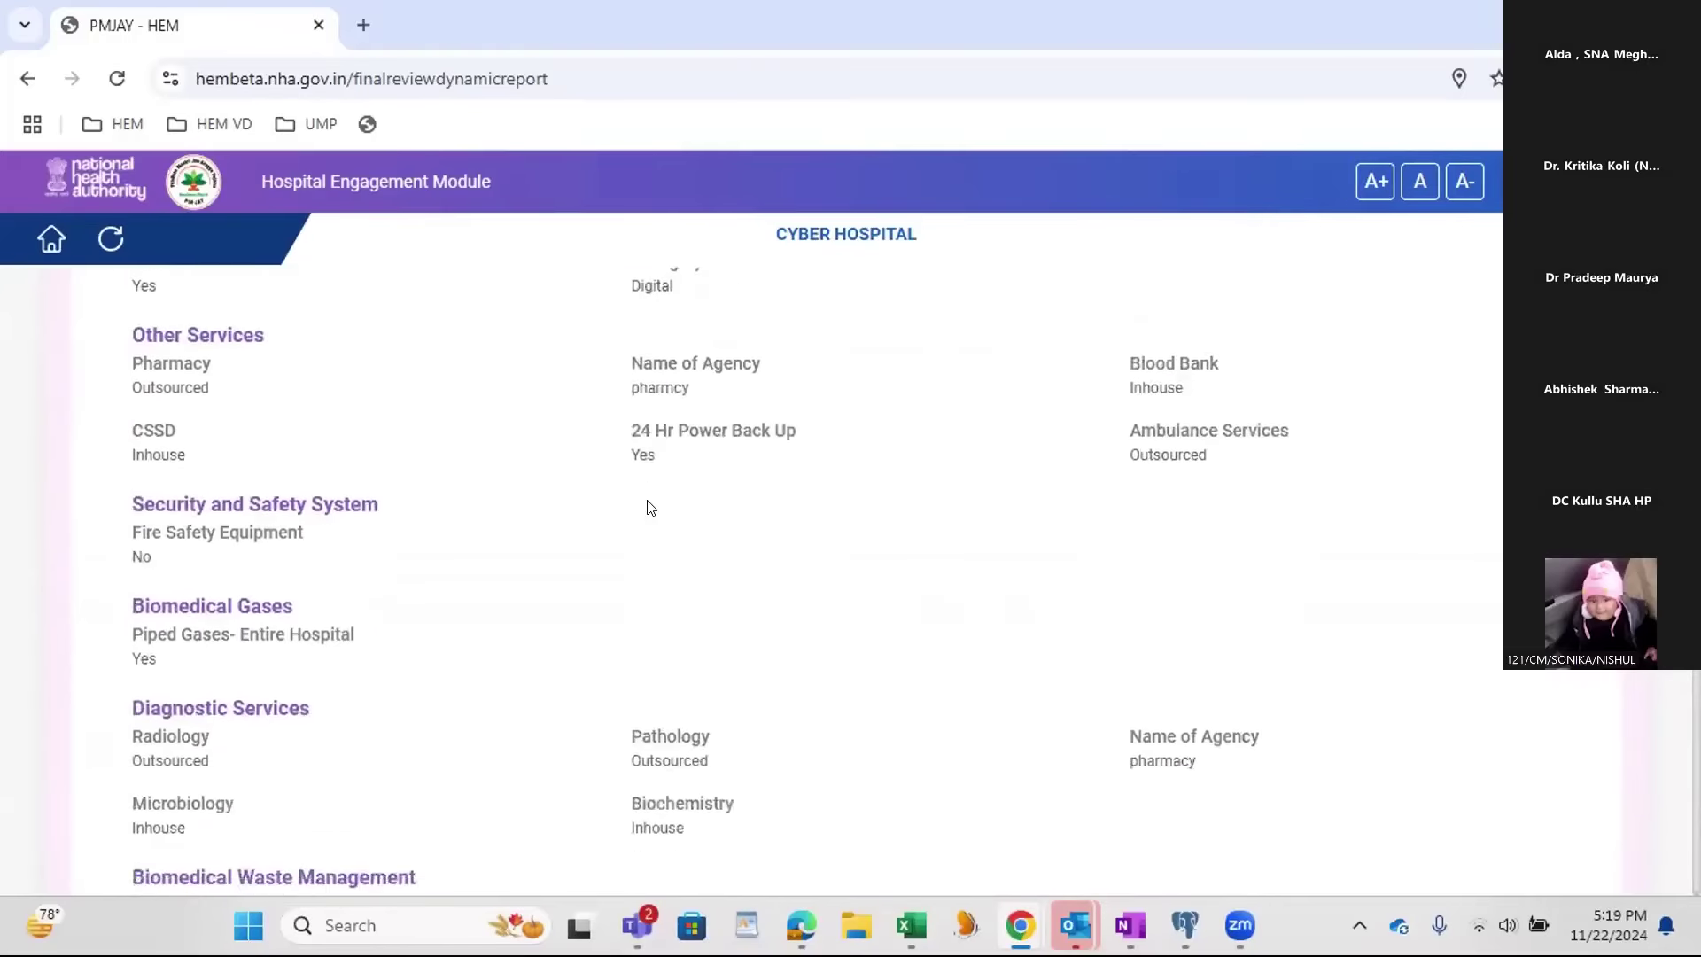
pyautogui.scroll(-9, 1142, 588)
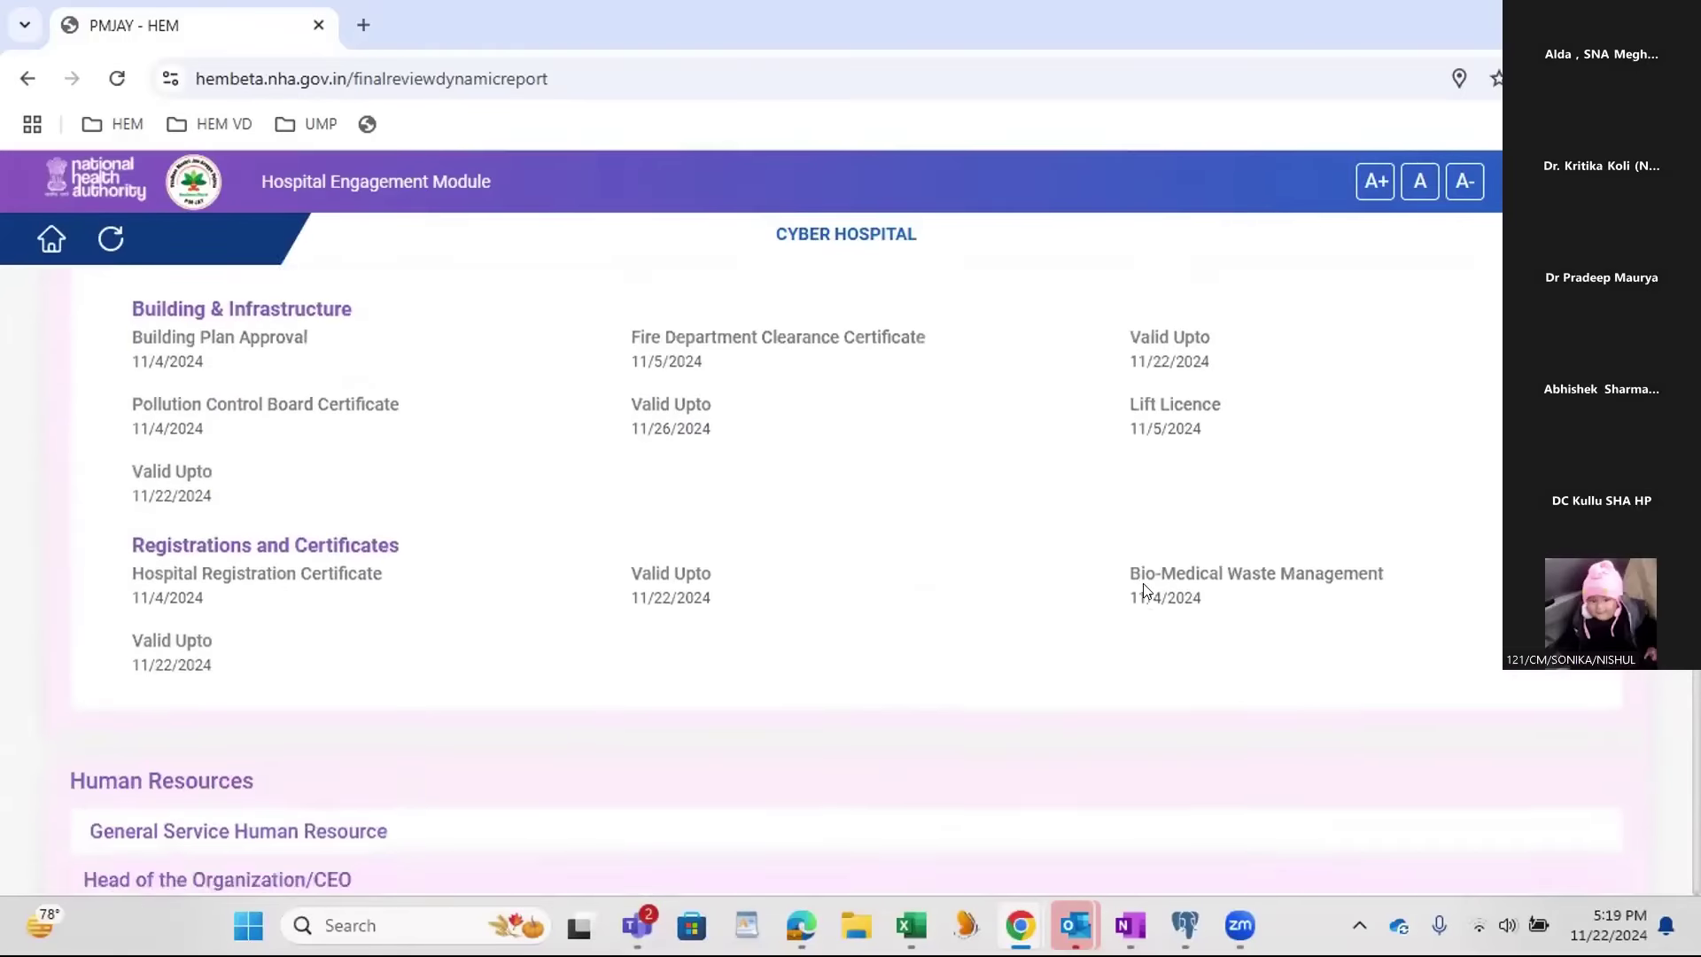
pyautogui.scroll(-6, 1146, 591)
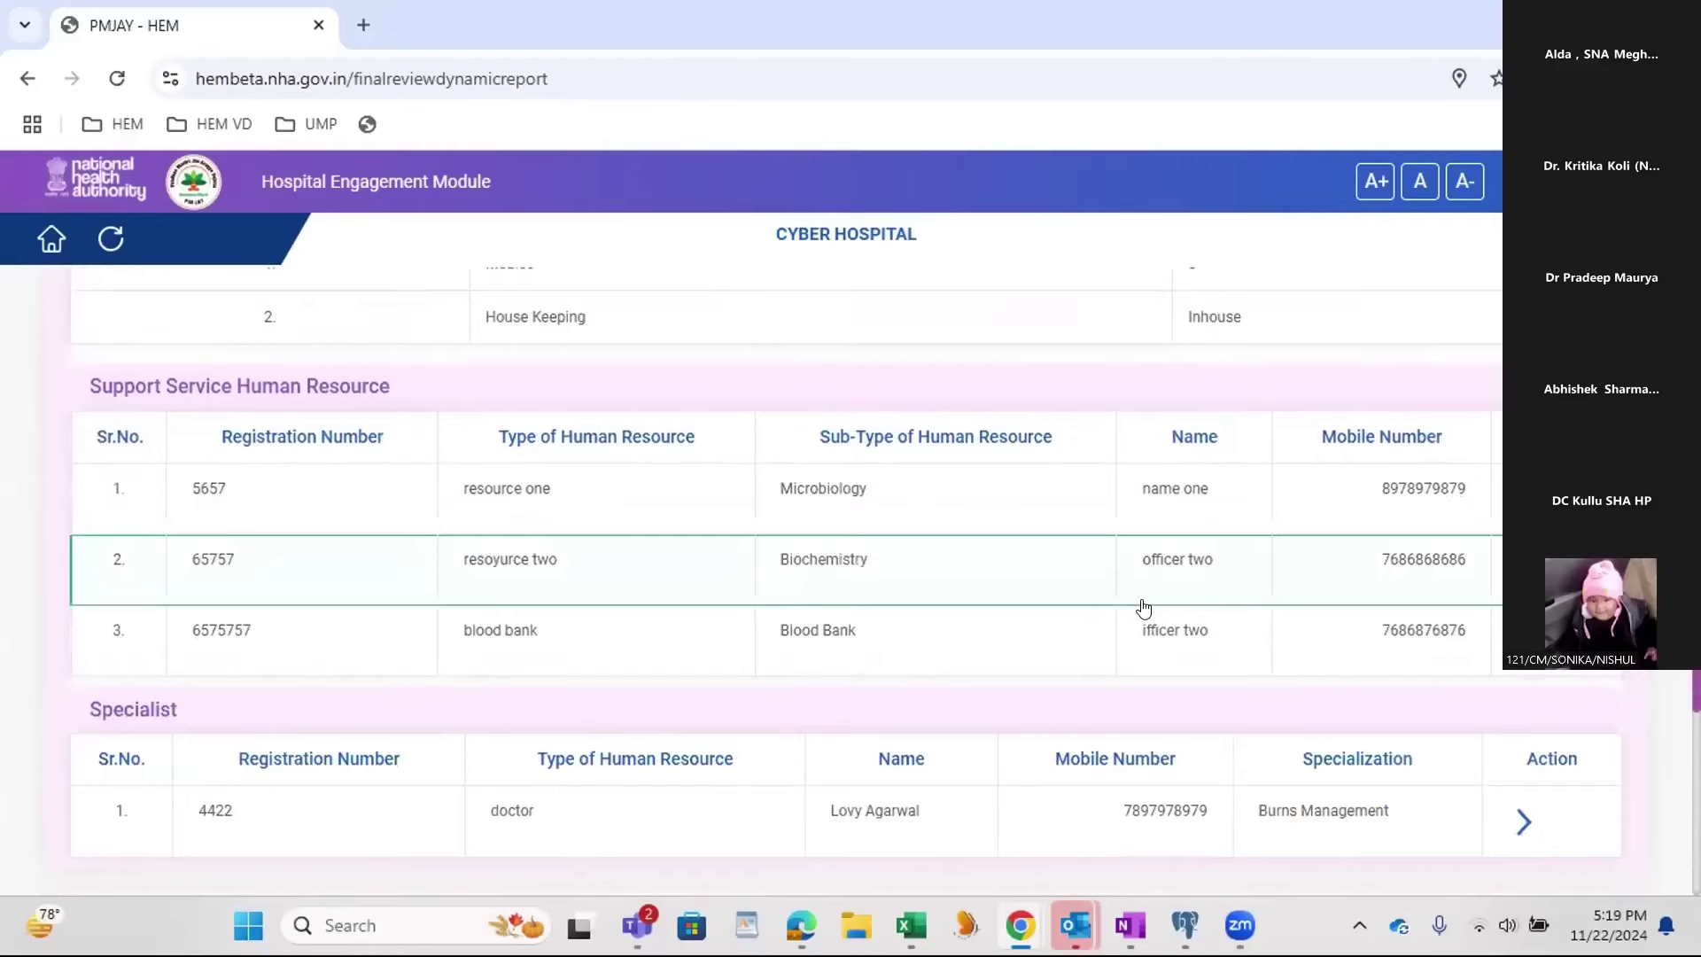
pyautogui.scroll(-4, 1145, 607)
pyautogui.scroll(-4, 1138, 608)
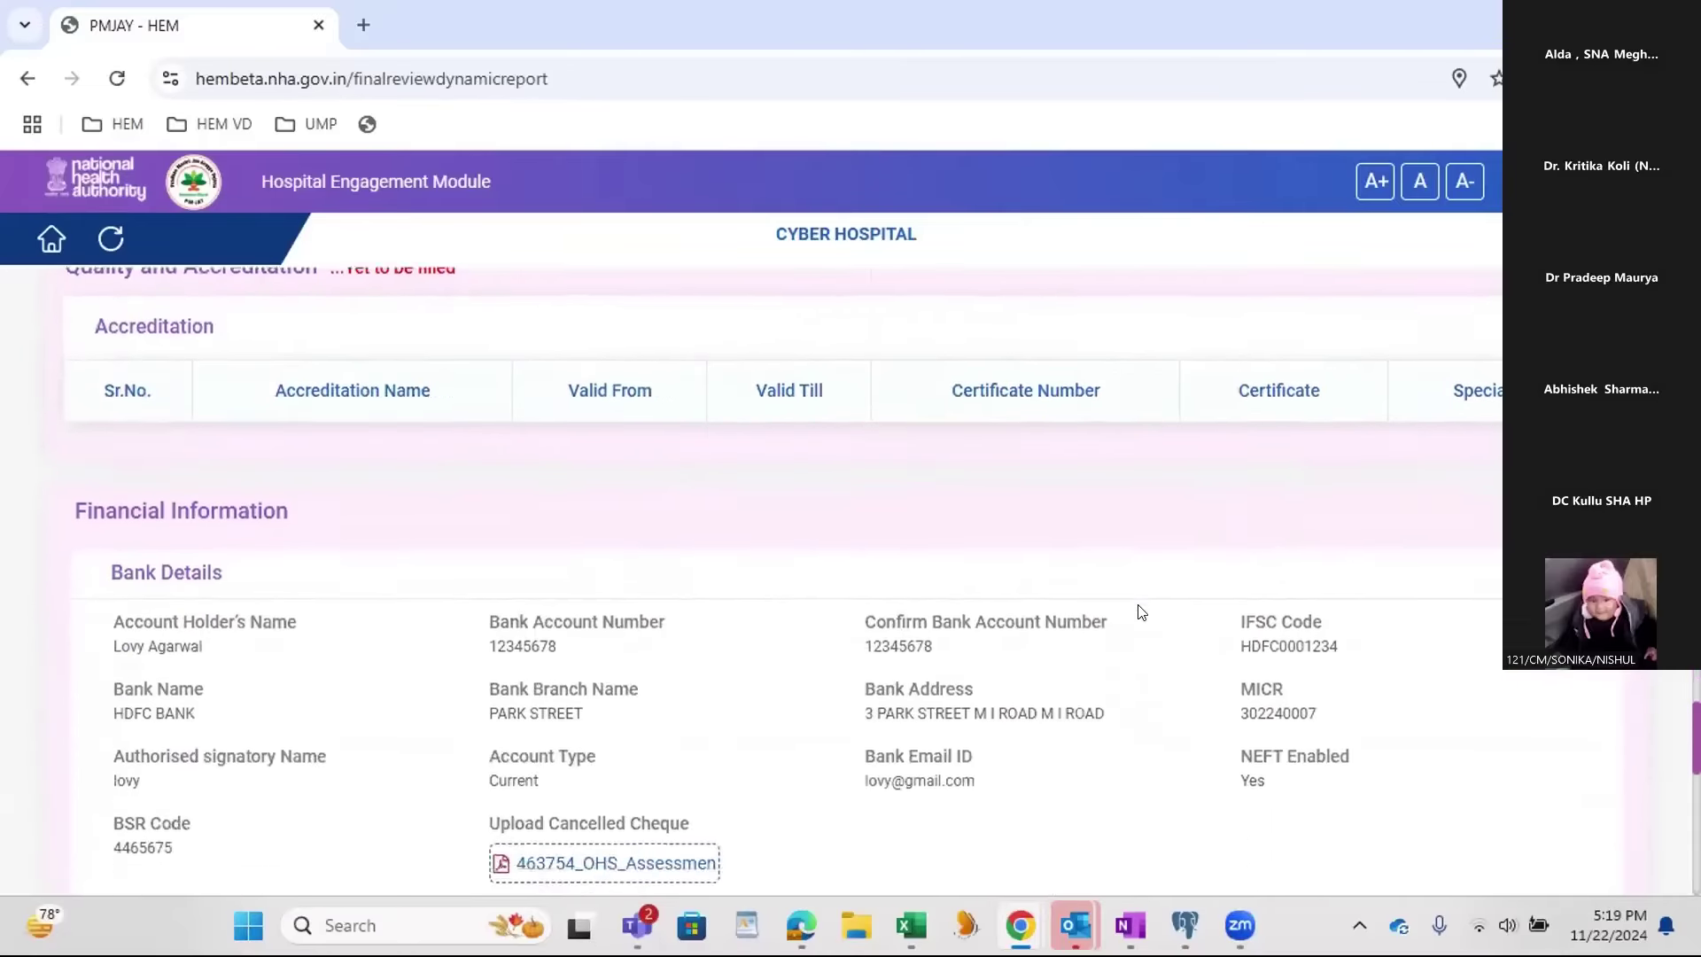
pyautogui.scroll(-3, 683, 626)
pyautogui.scroll(-8, 866, 626)
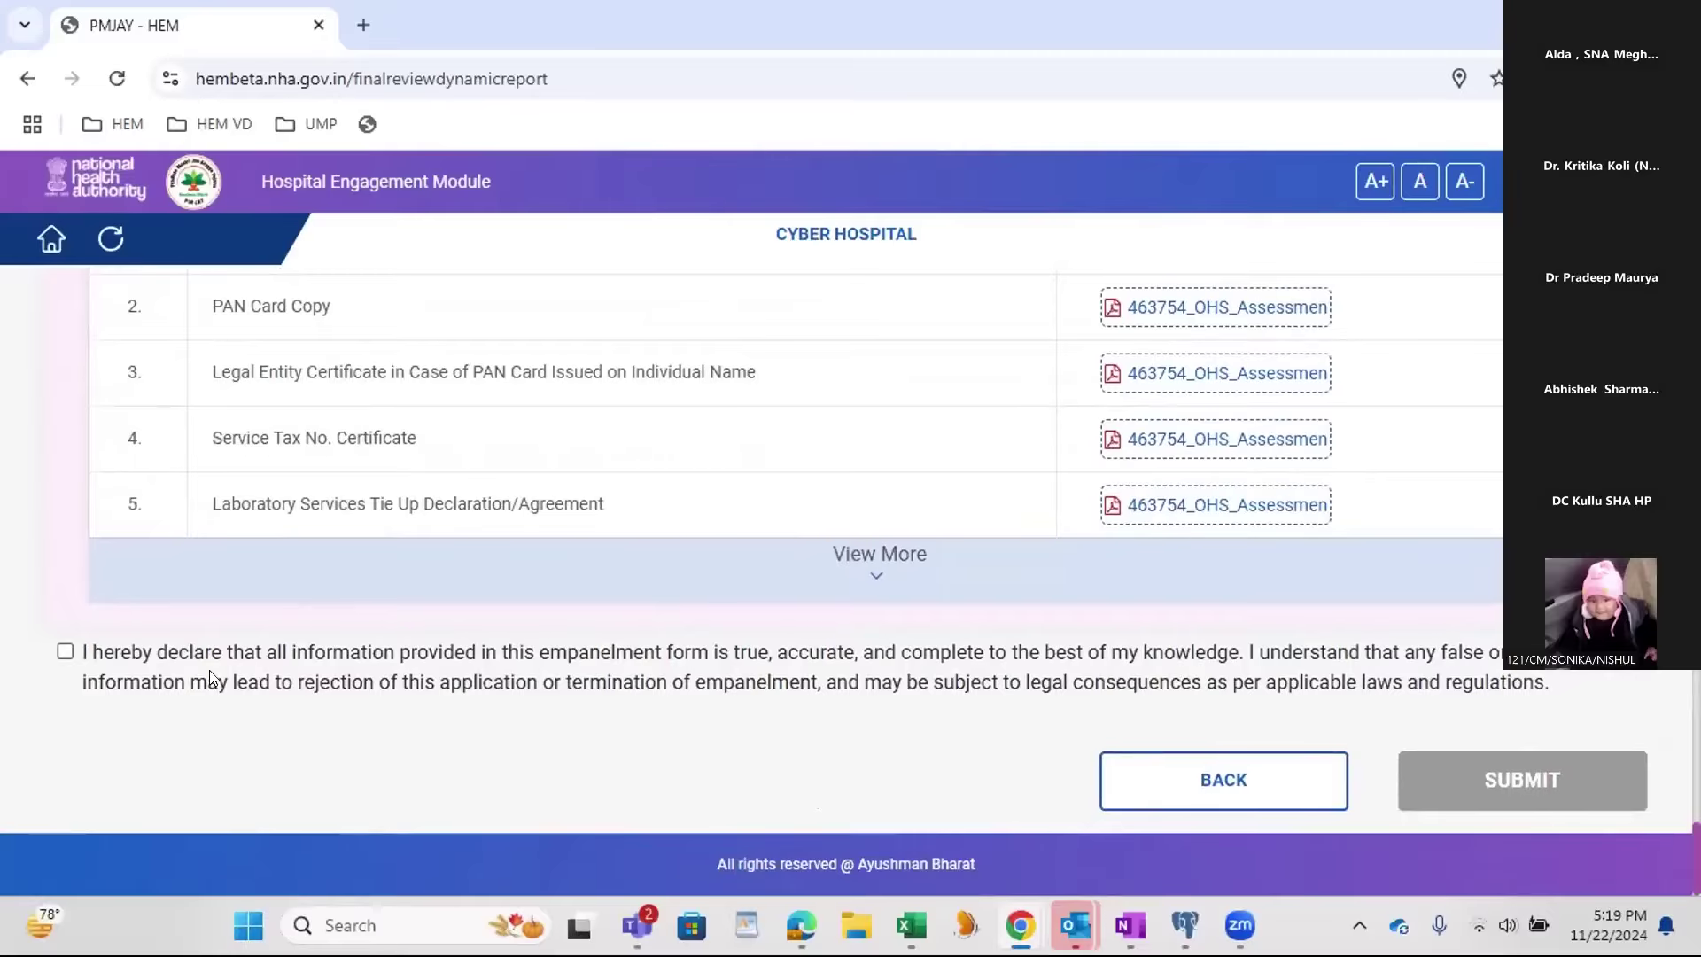
# Tick the empanelment declaration and start the e-sign process with START ESIGN
pyautogui.click(64, 651)
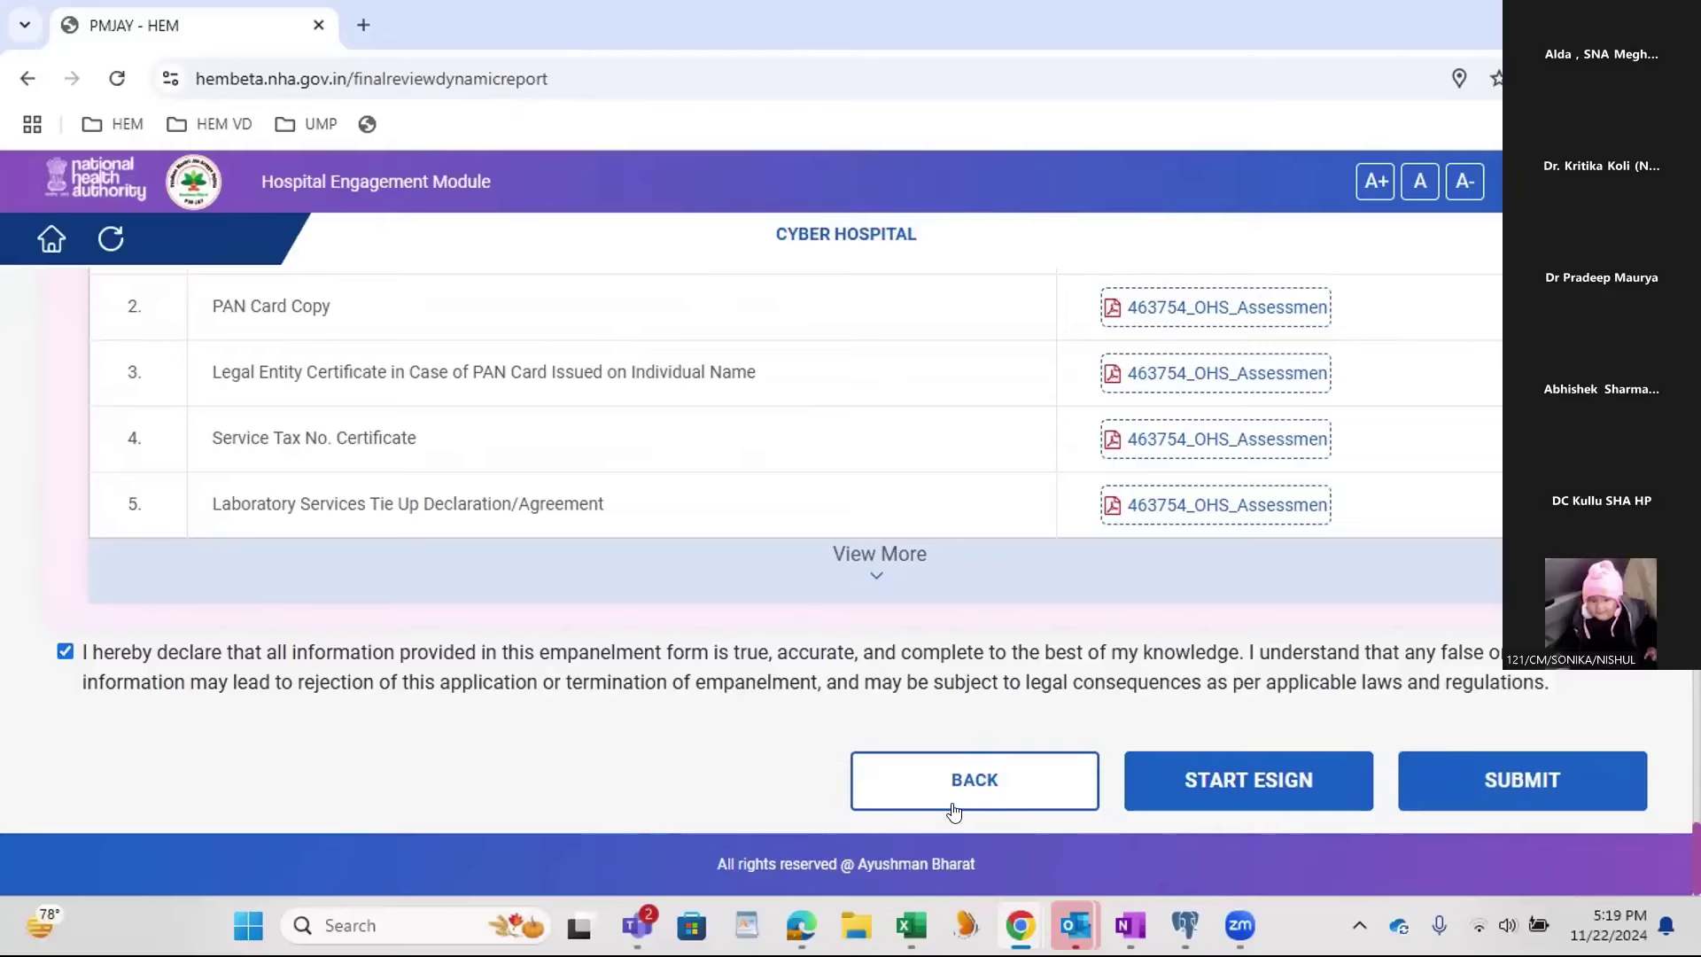
pyautogui.click(1268, 791)
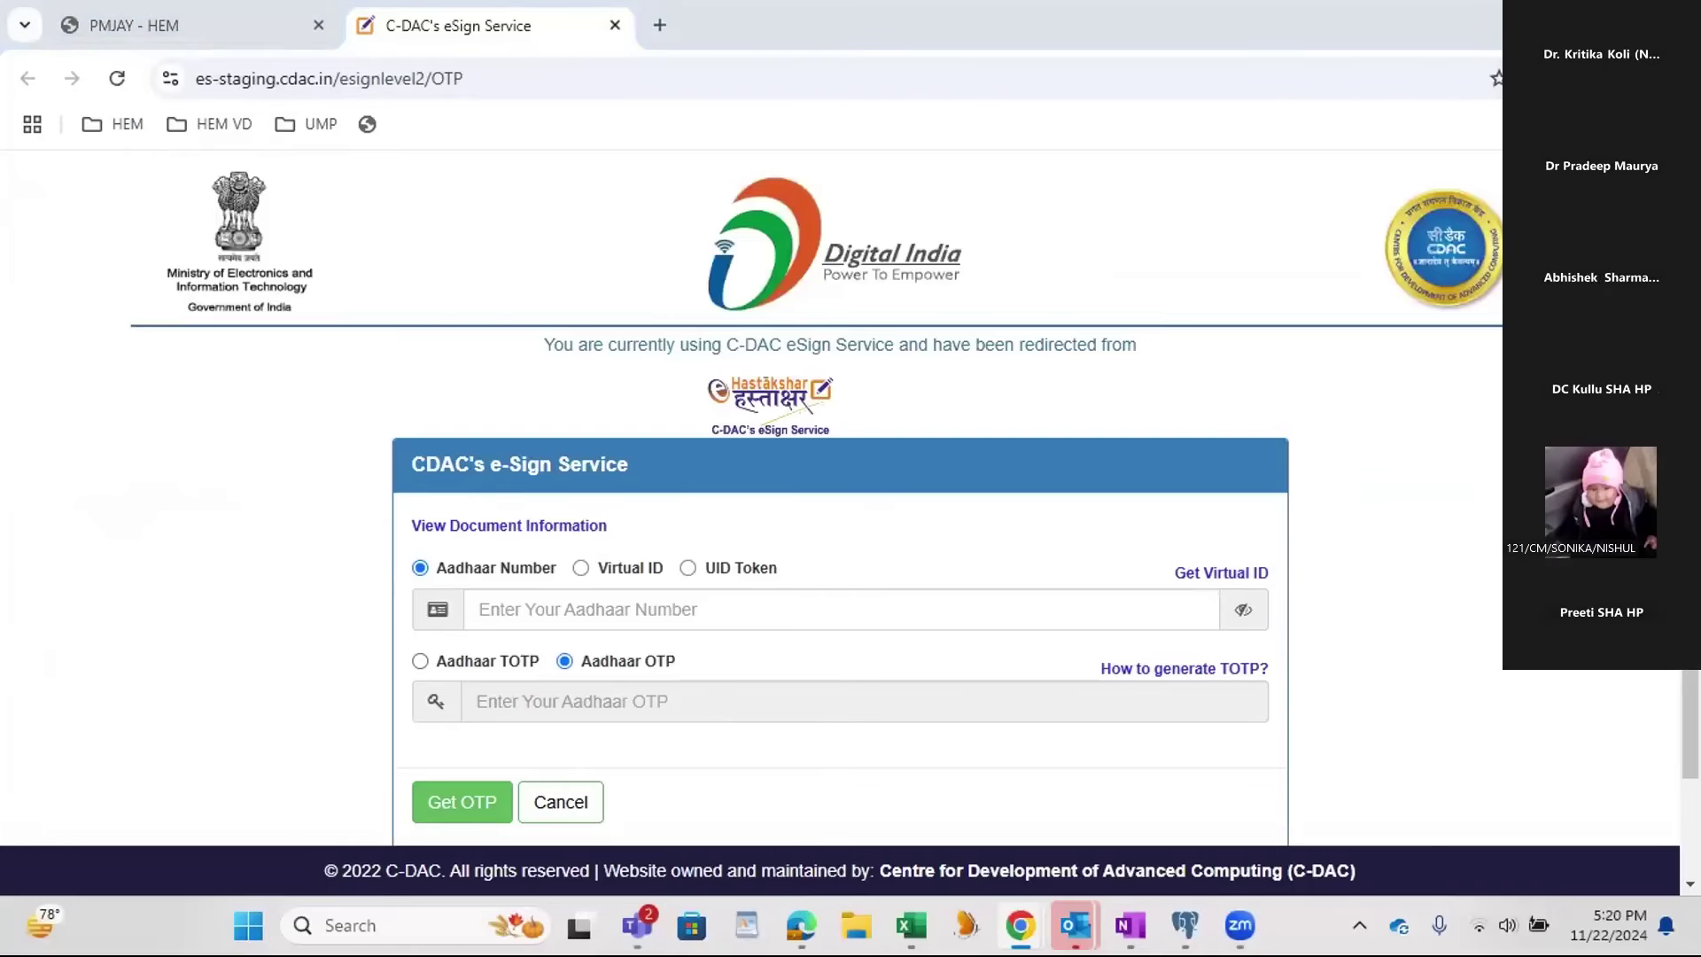
# Minimize and restore Chrome, then switch back to the PMJAY - HEM tab through tab search
pyautogui.press('super+d')
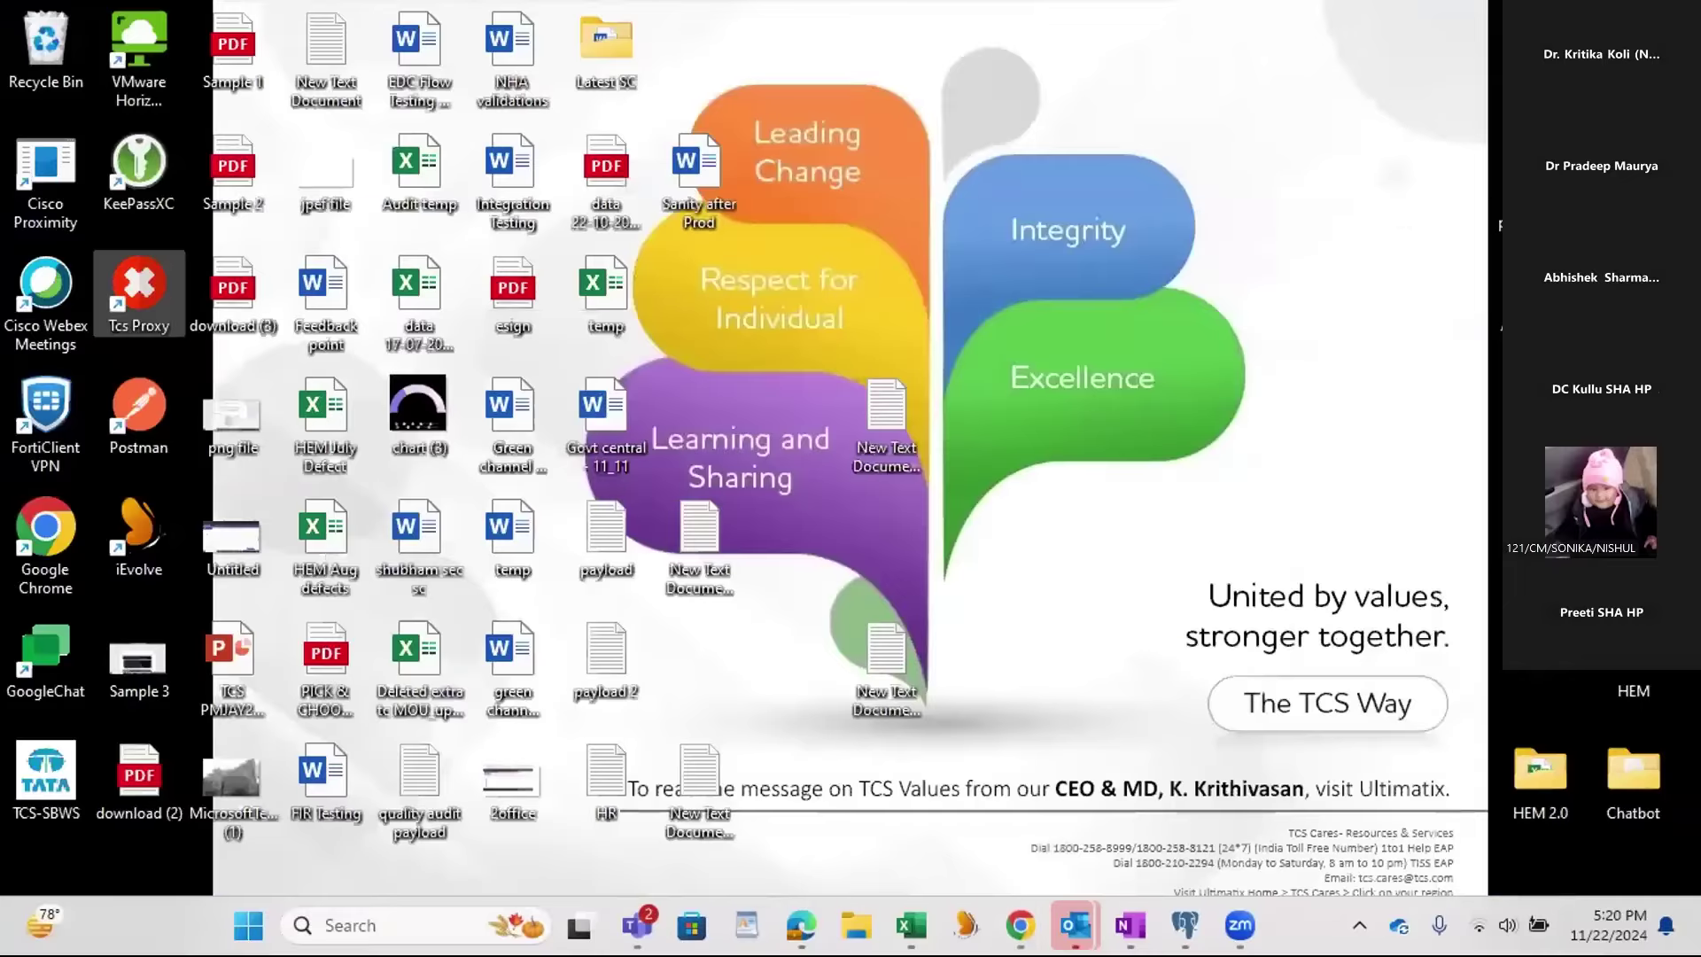
pyautogui.moveTo(1021, 924)
pyautogui.click(1077, 808)
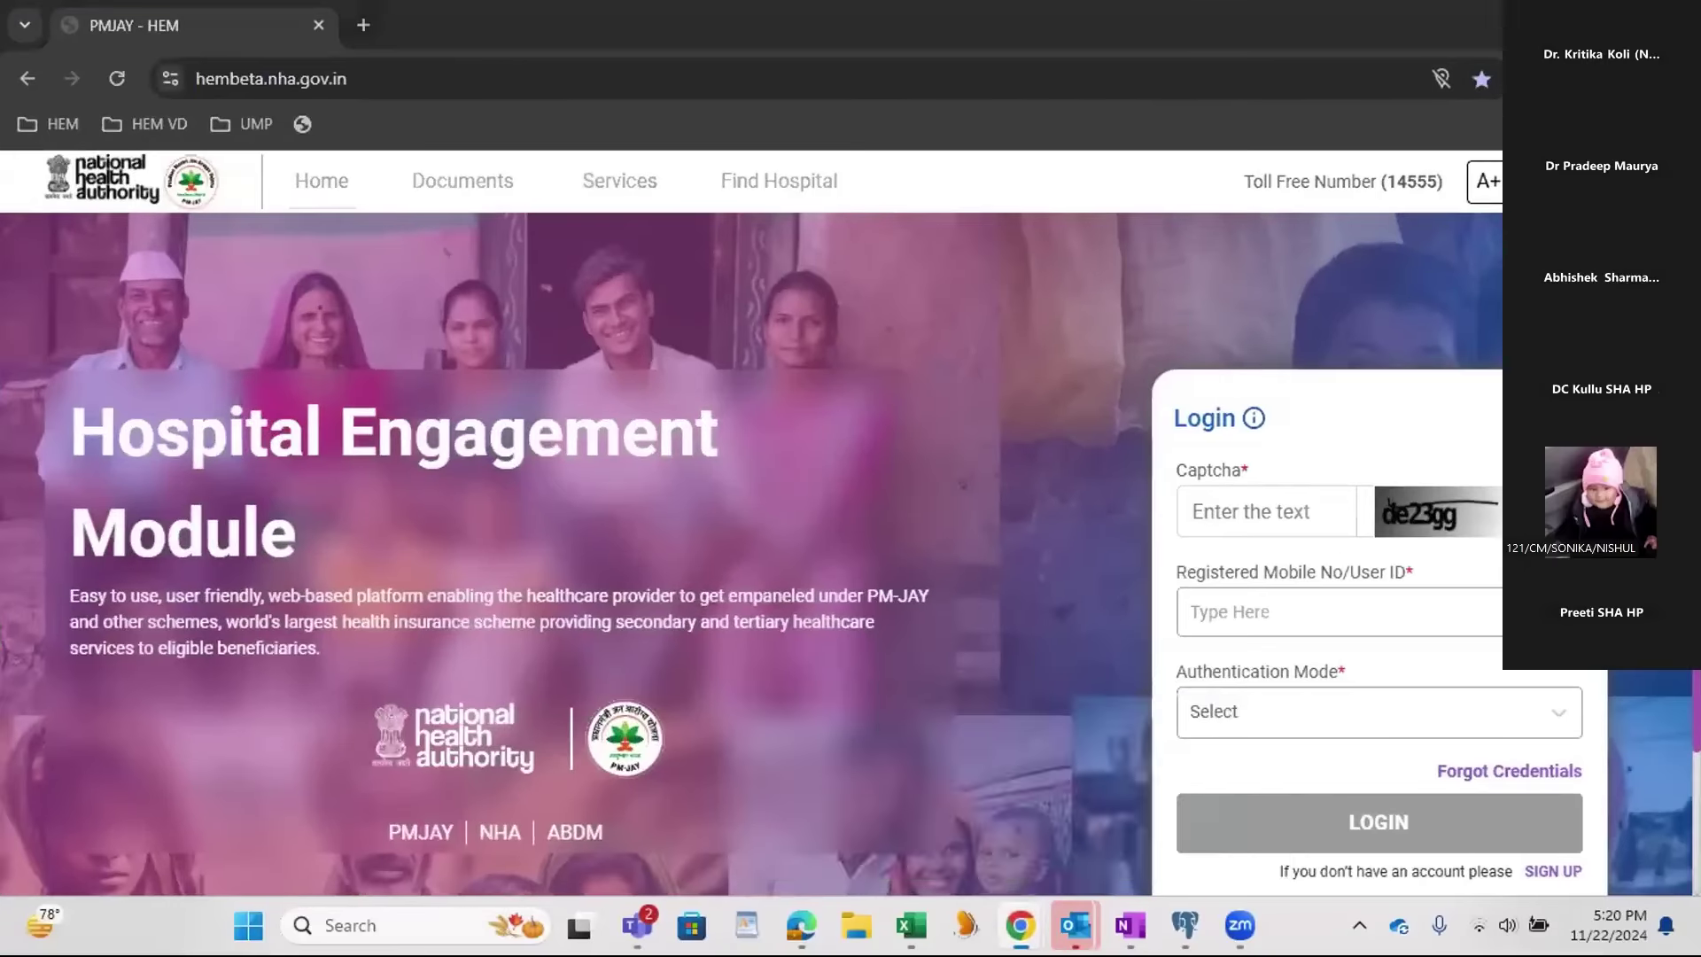
pyautogui.hotkey('alt', 'Tab')
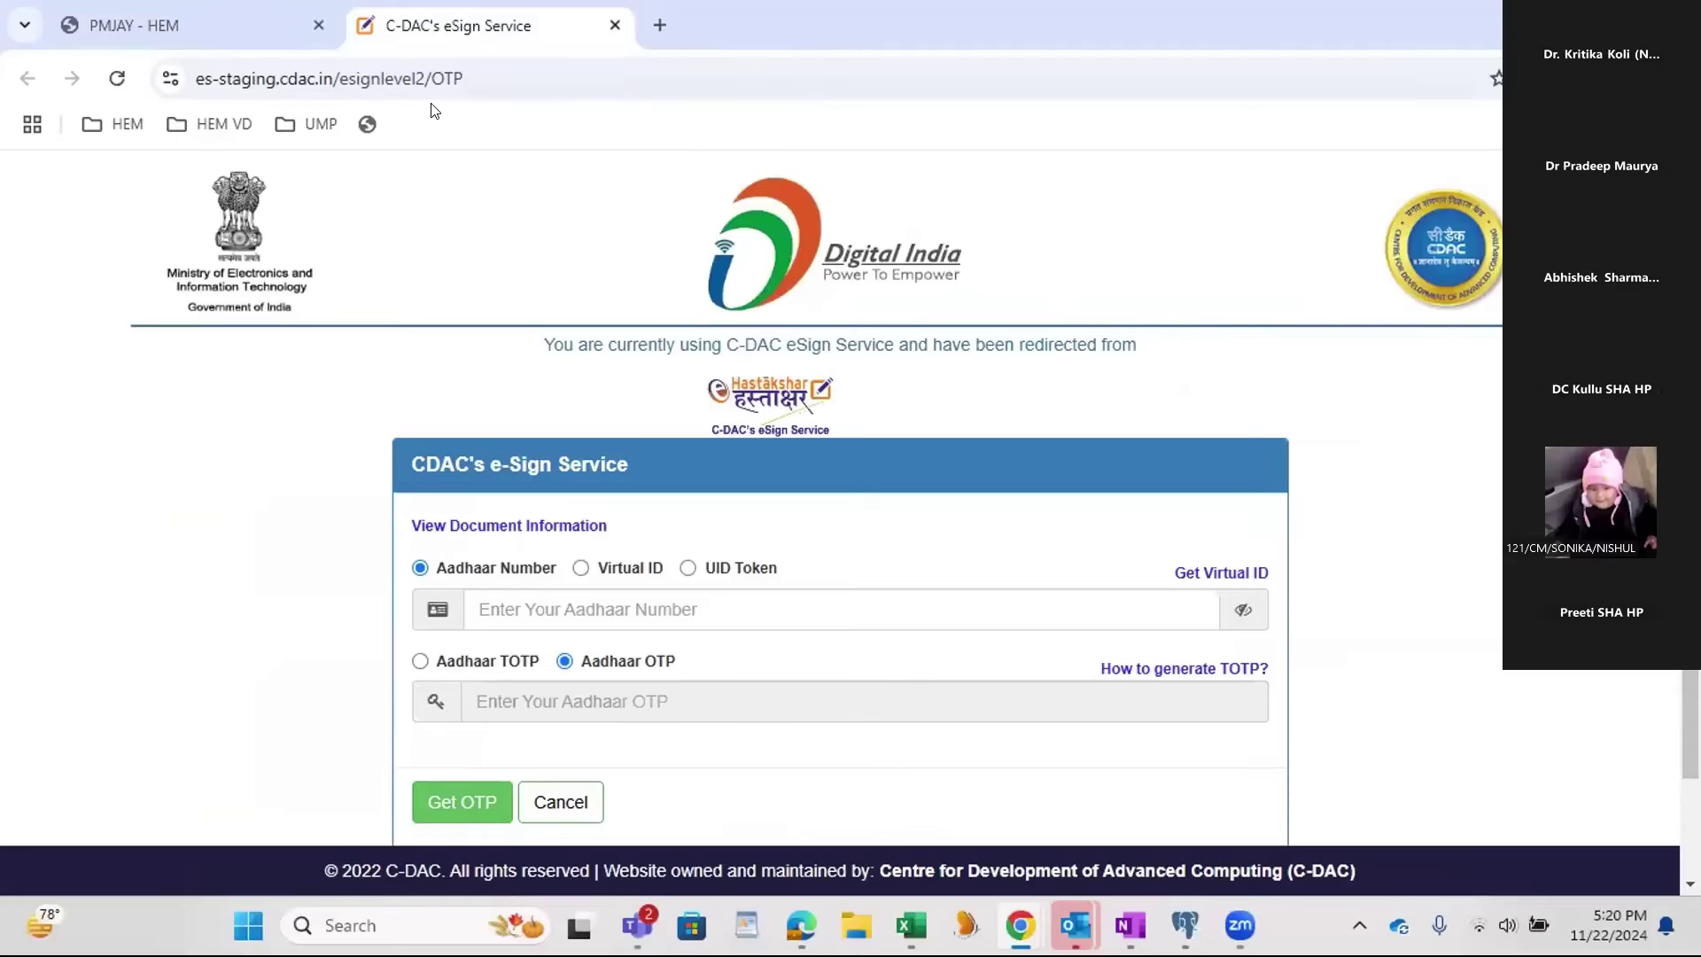
pyautogui.click(25, 25)
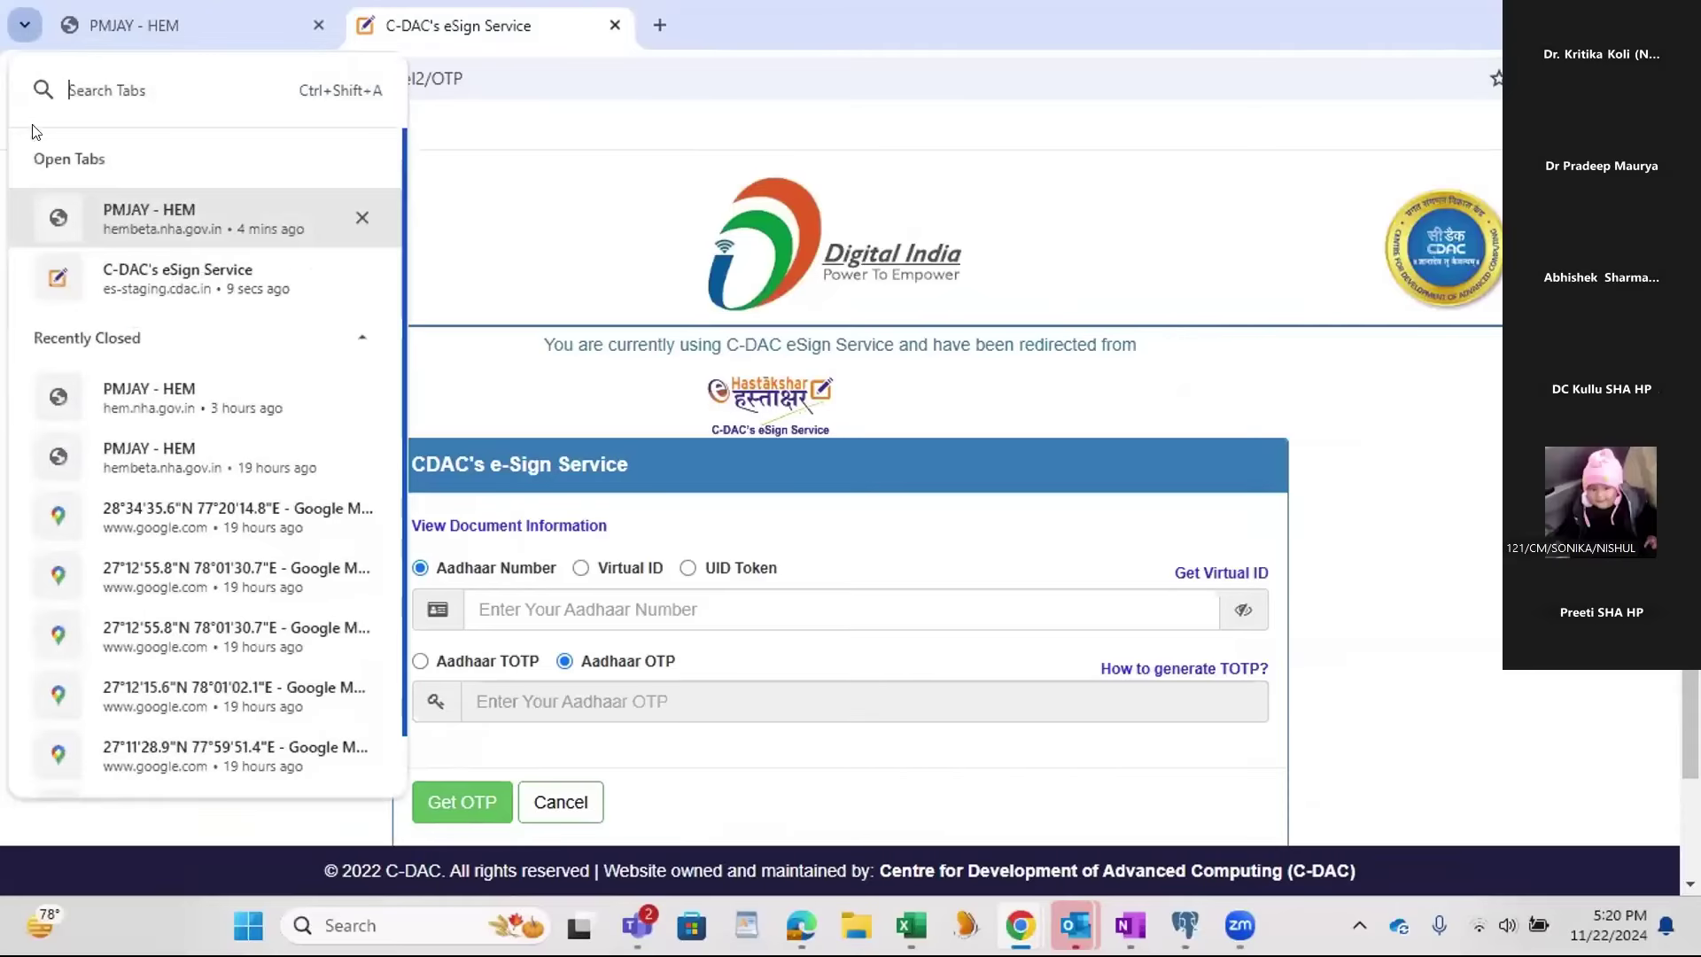
pyautogui.click(167, 220)
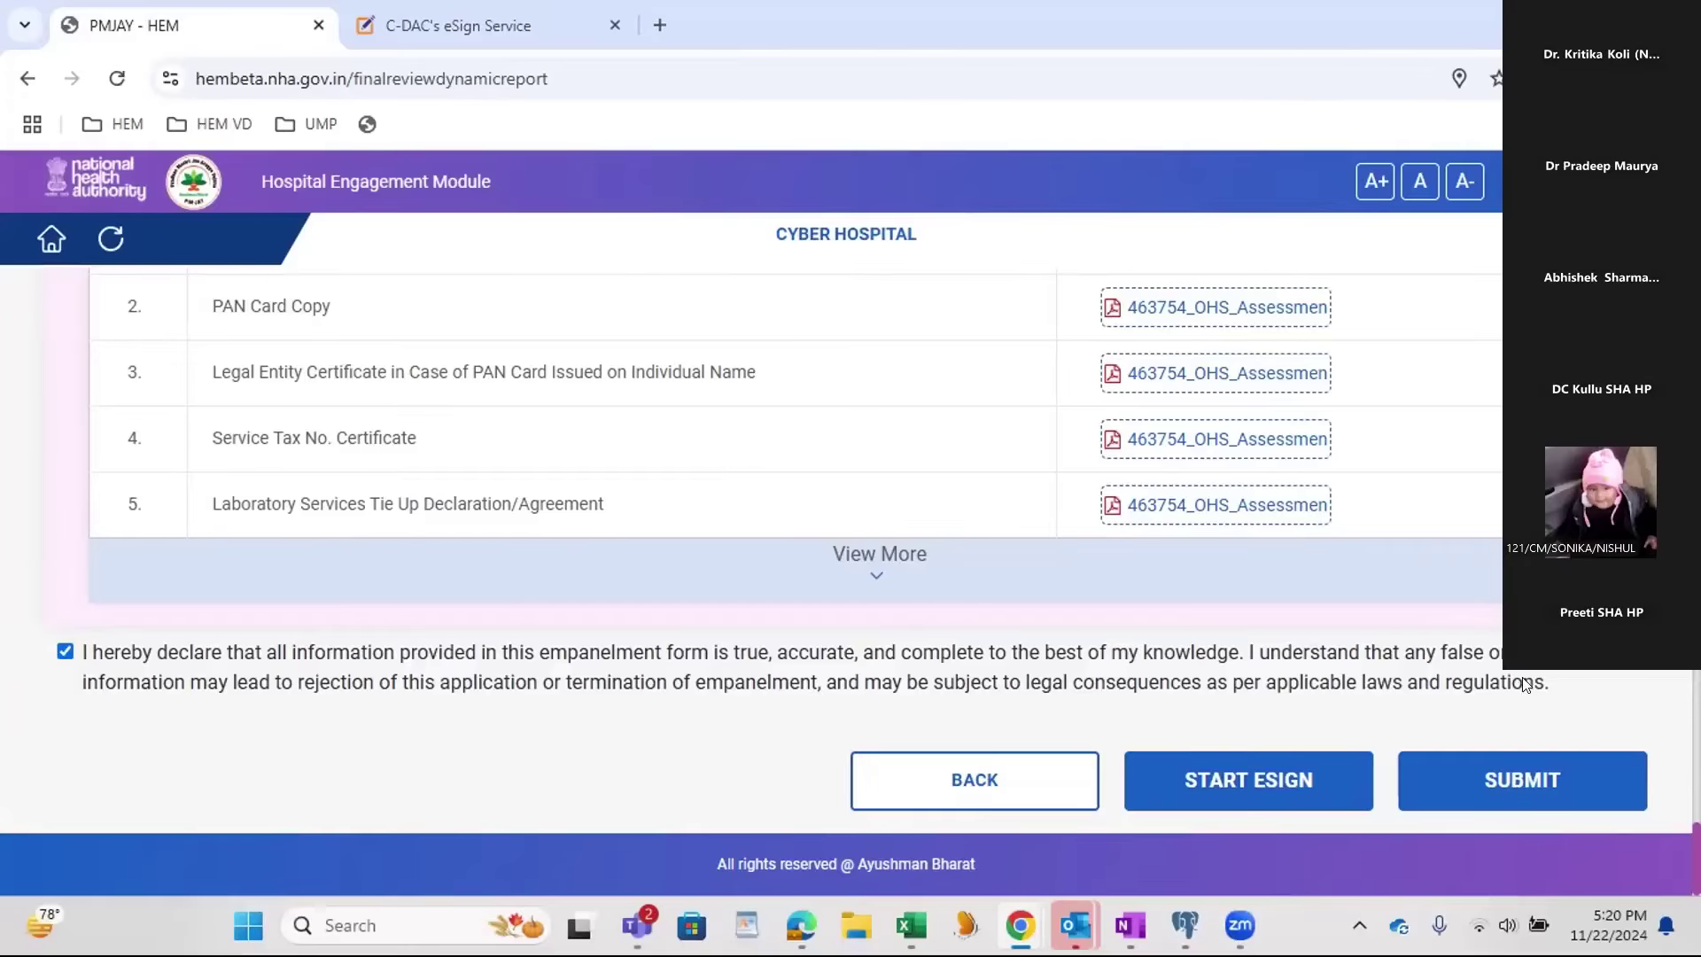
# Submit the CYBER HOSPITAL empanelment request and bring the HEM login window forward
pyautogui.click(1442, 806)
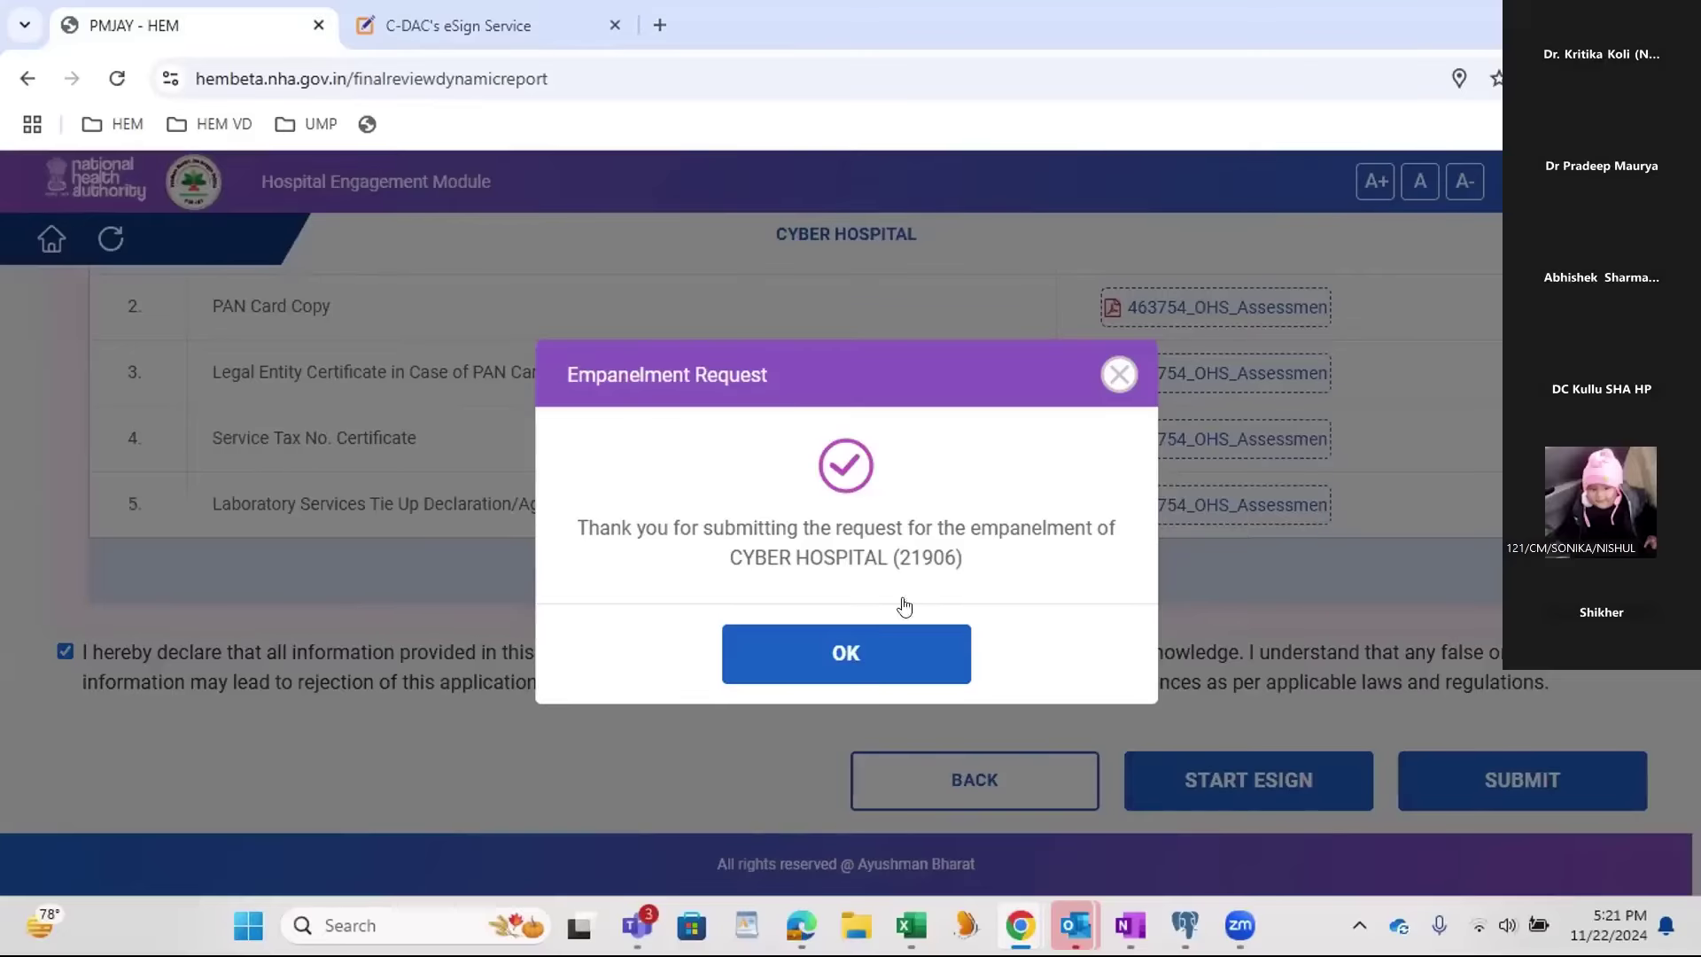
pyautogui.moveTo(1016, 898)
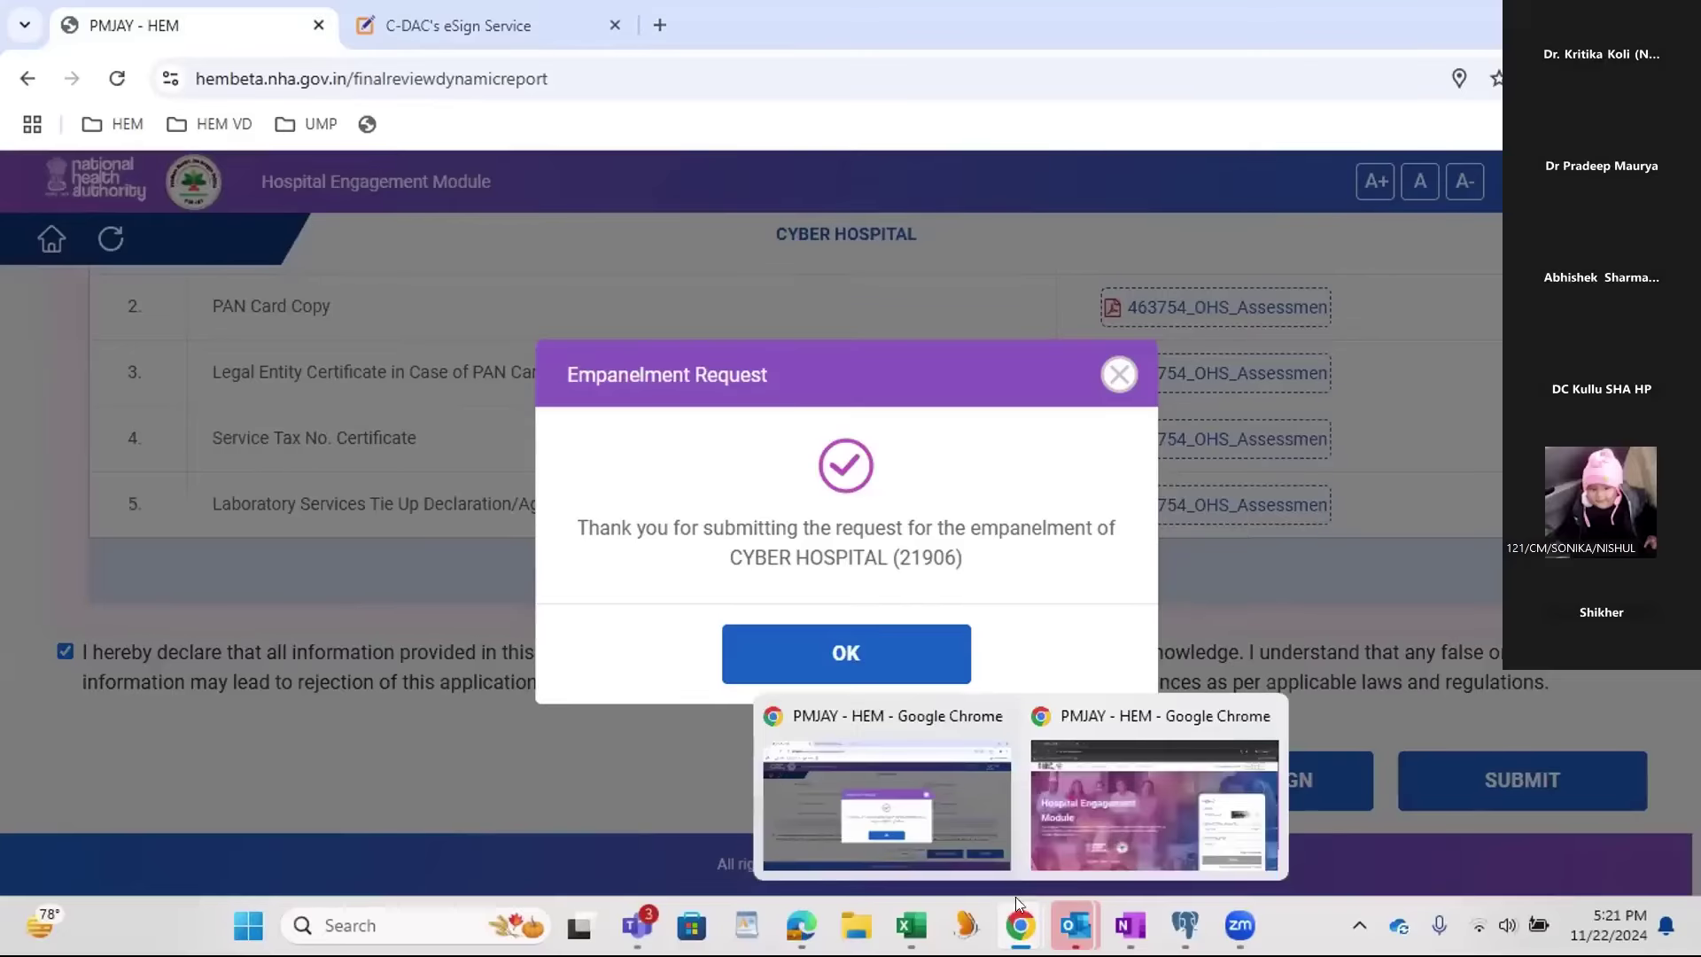
pyautogui.click(1076, 829)
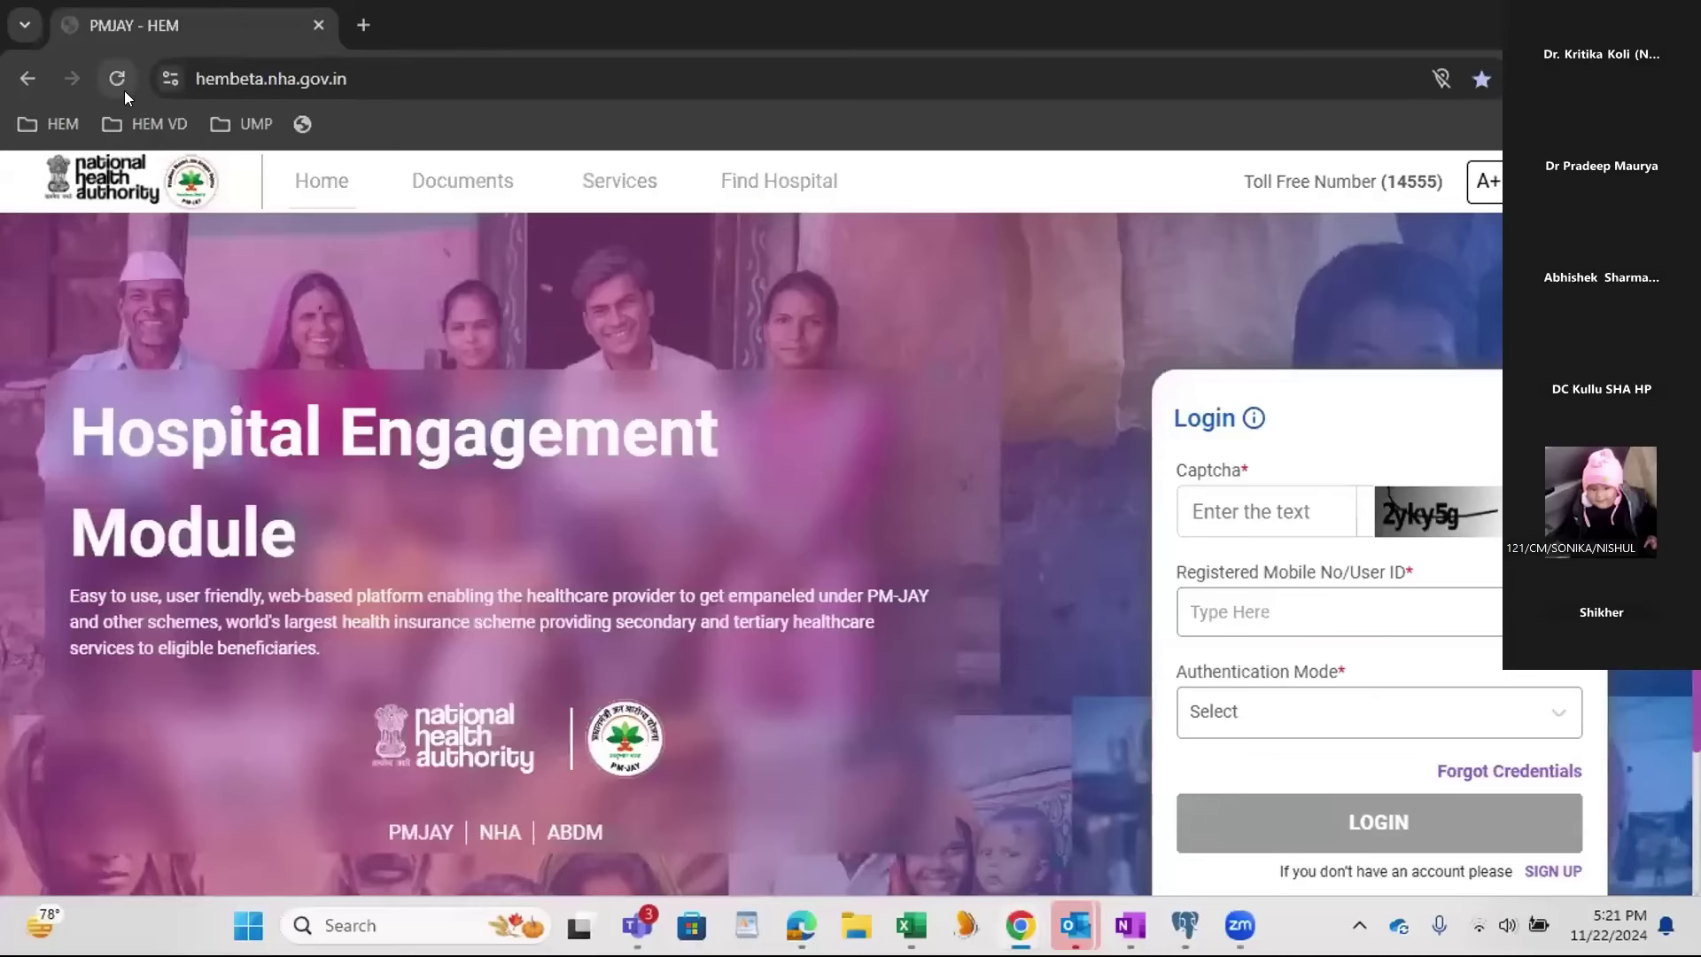
# Reload the HEM login page, allow location access, and enter captcha 're3ec3'
pyautogui.click(122, 87)
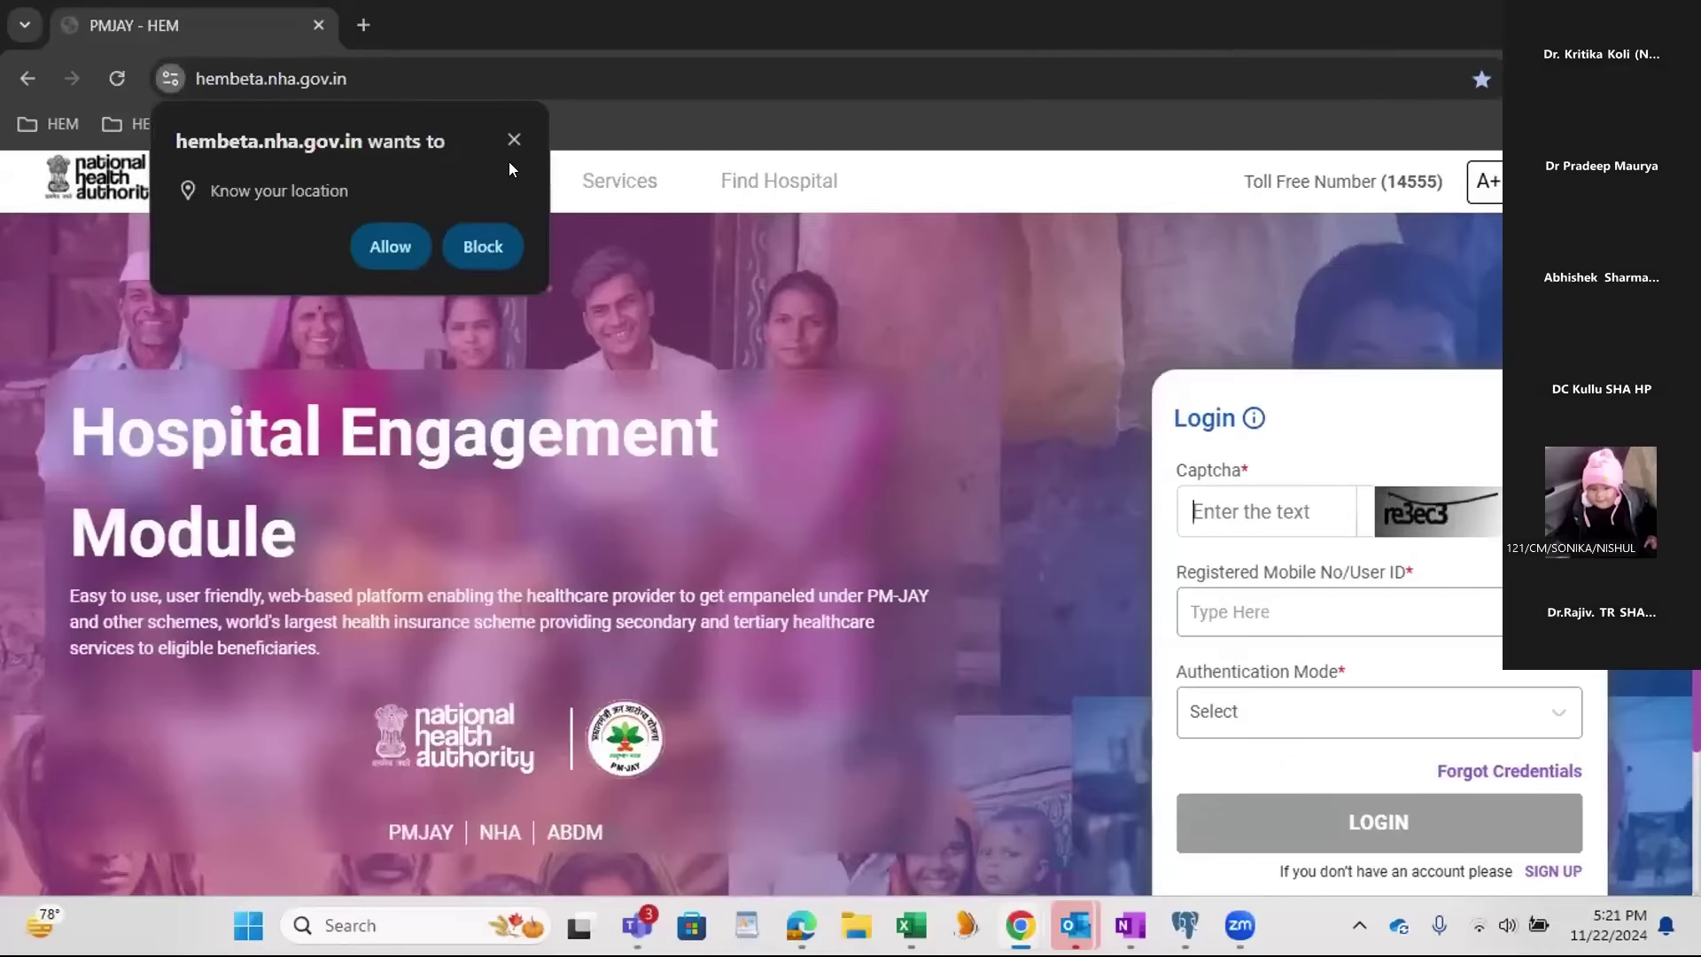
pyautogui.click(381, 248)
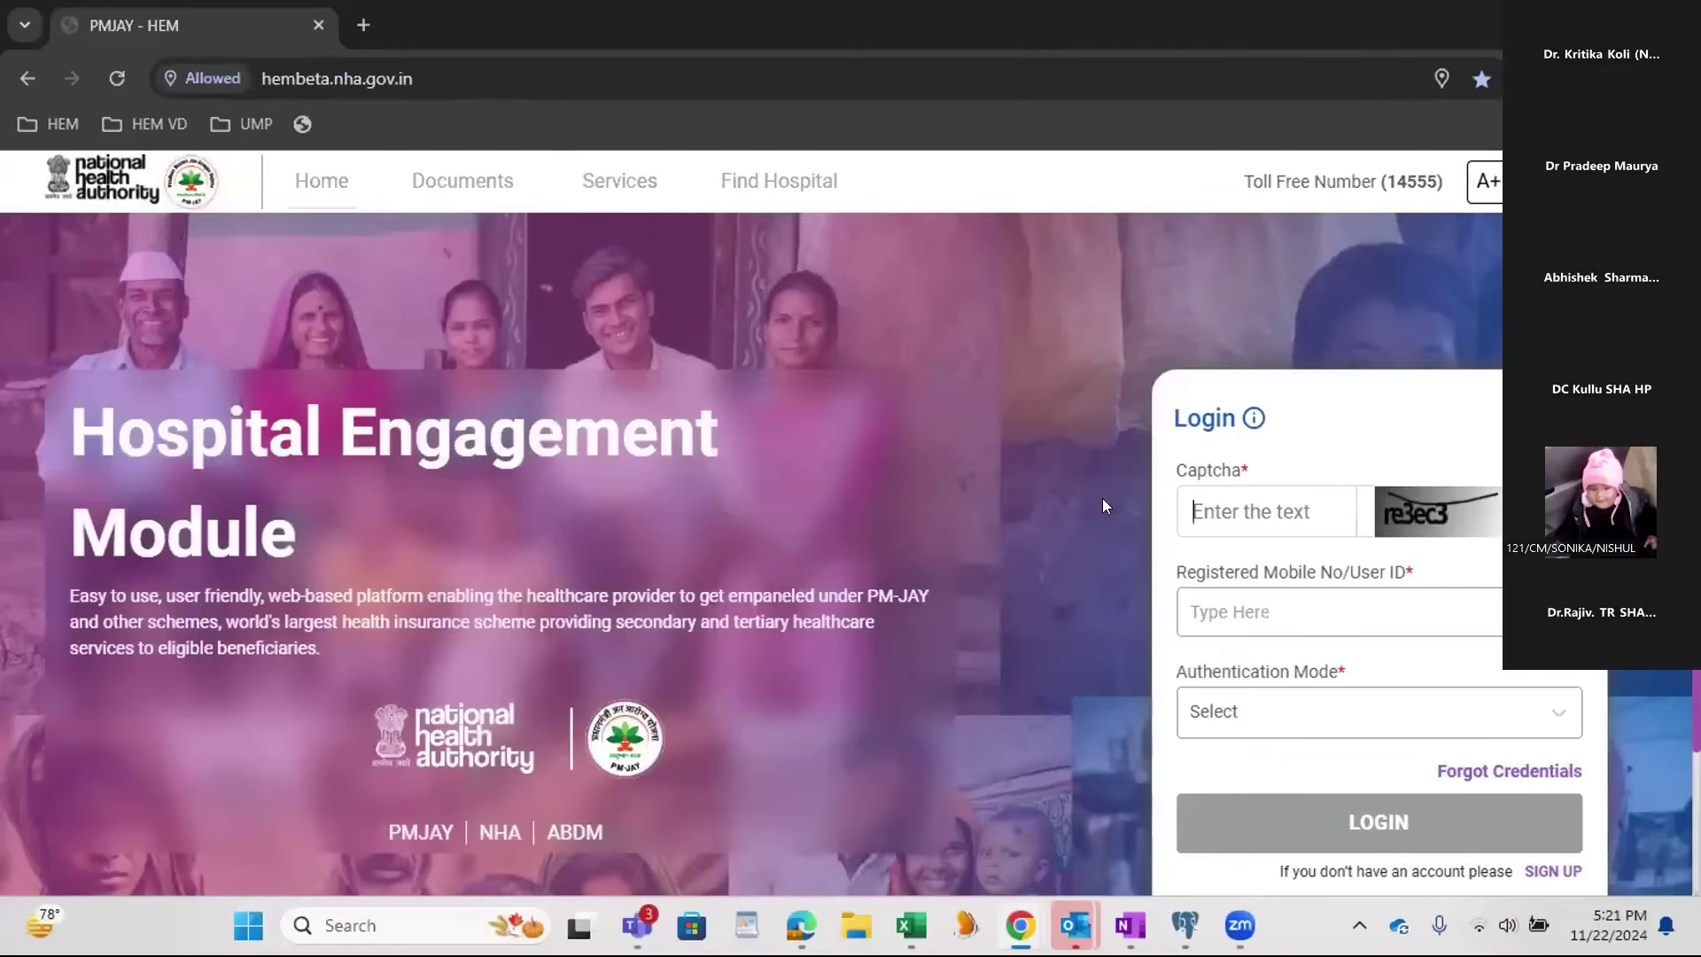
pyautogui.write('re3ec3')
pyautogui.press('Tab')
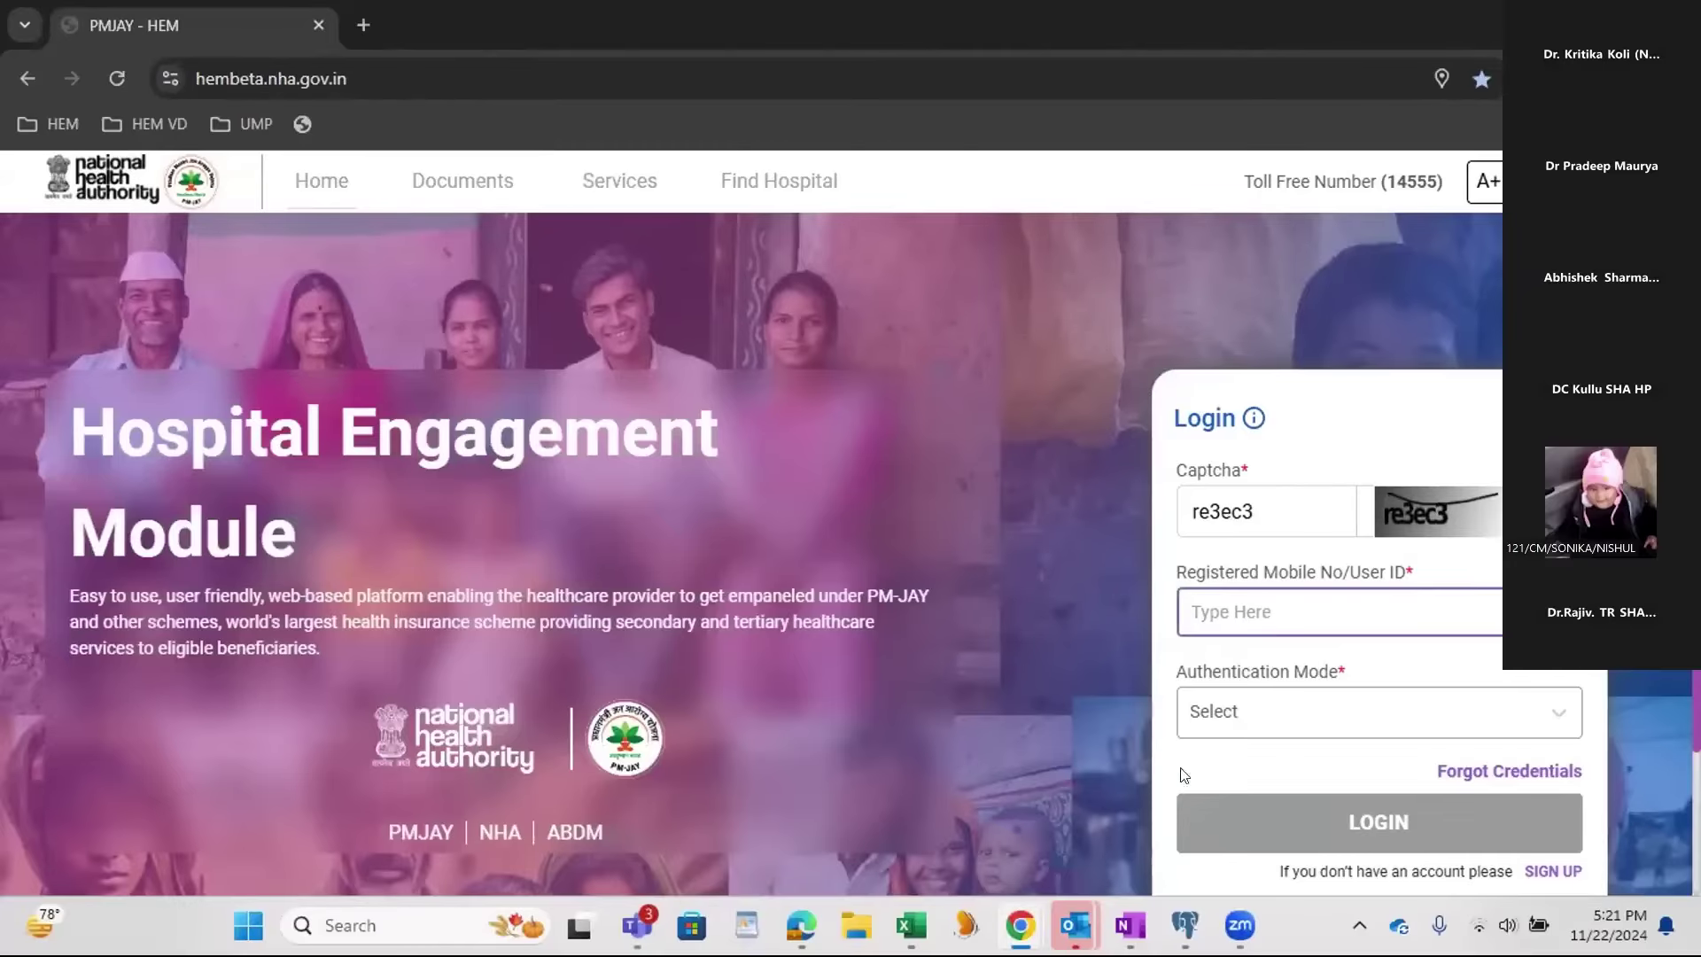
pyautogui.click(1130, 925)
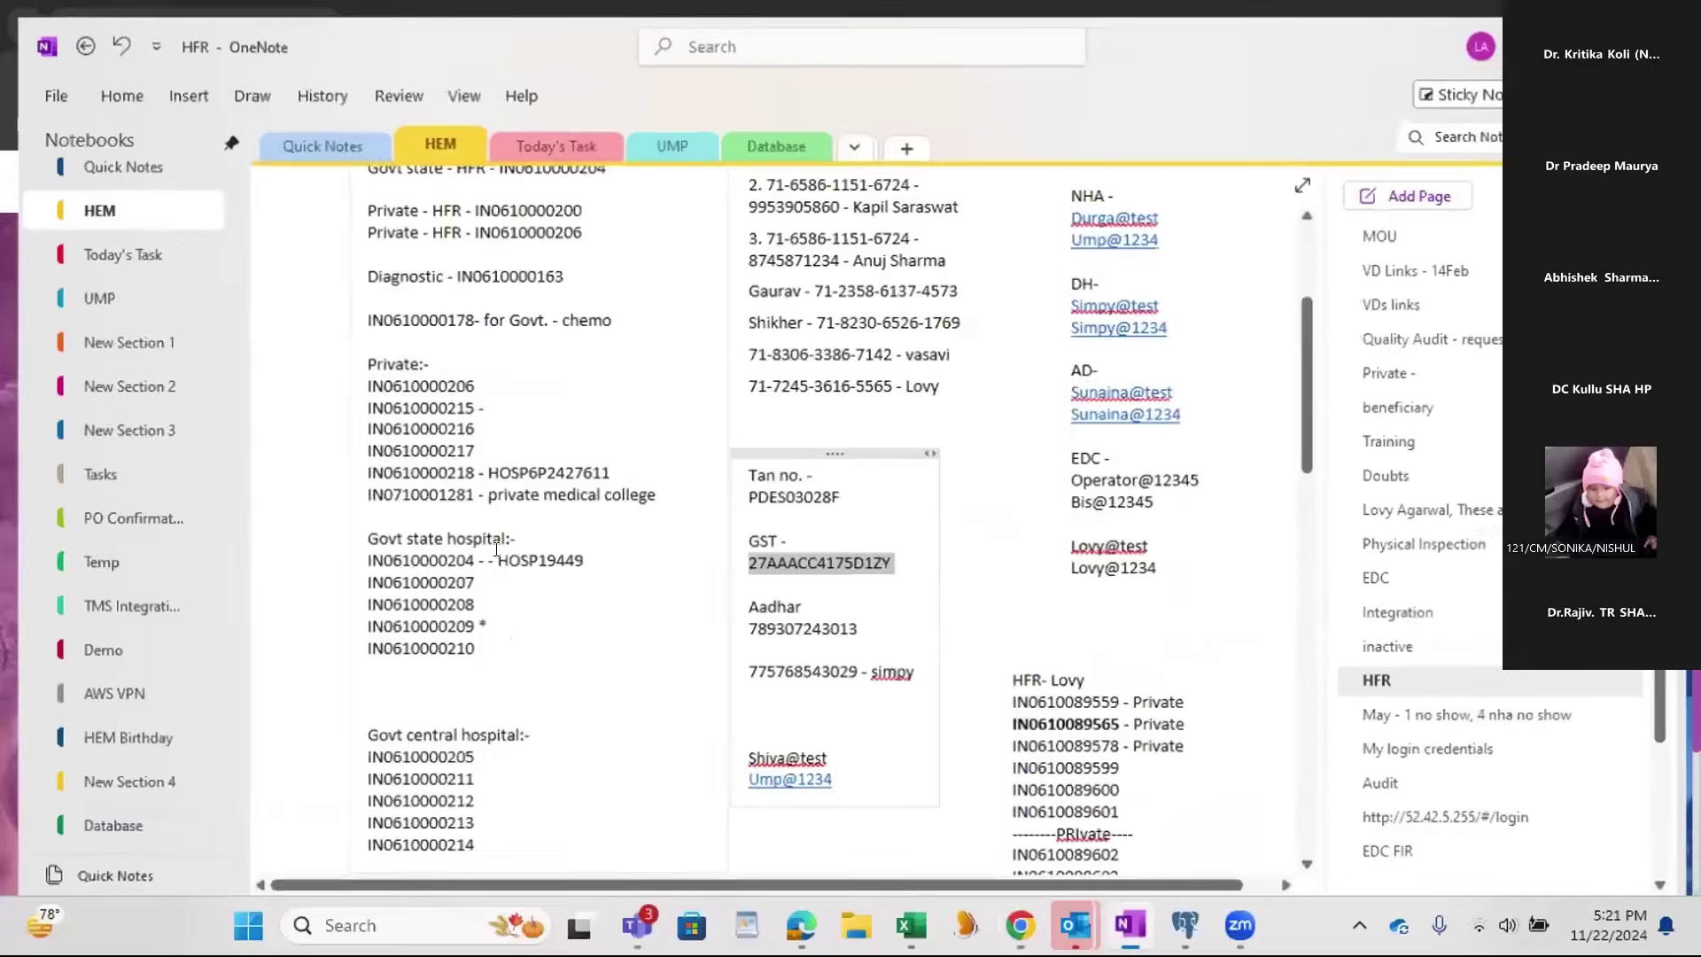
# Paste the DEC Officer ID from OneNote's My login credentials page into User ID
pyautogui.scroll(4, 877, 574)
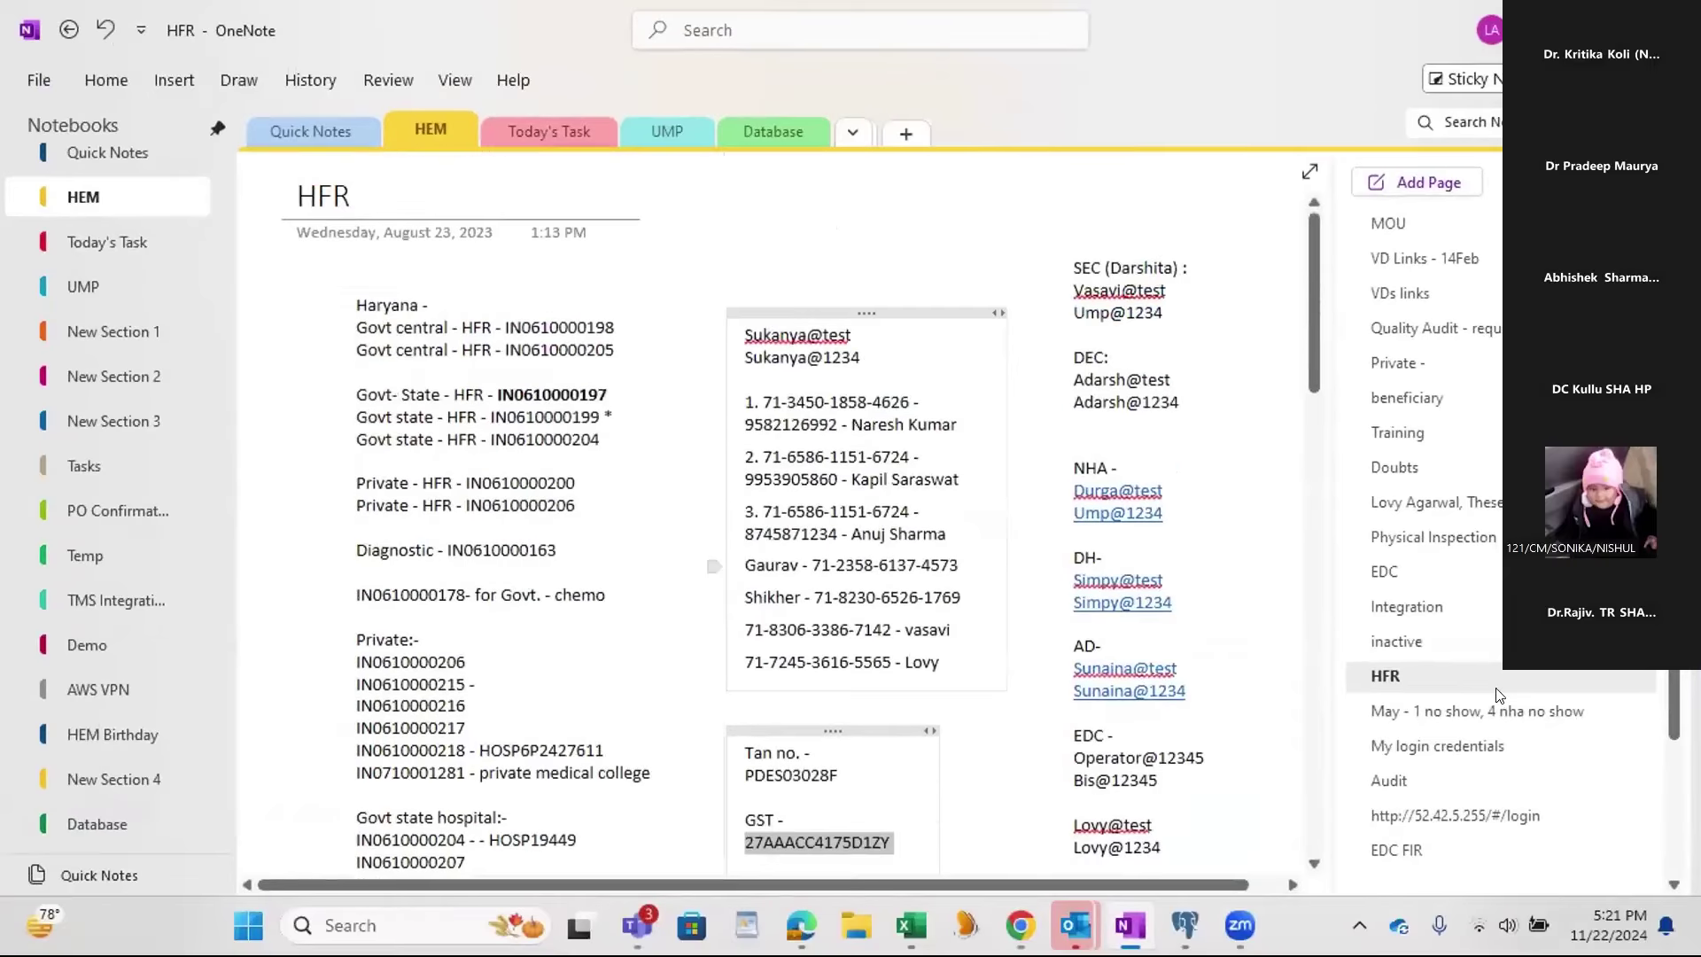
pyautogui.scroll(-1, 1484, 680)
pyautogui.click(1483, 680)
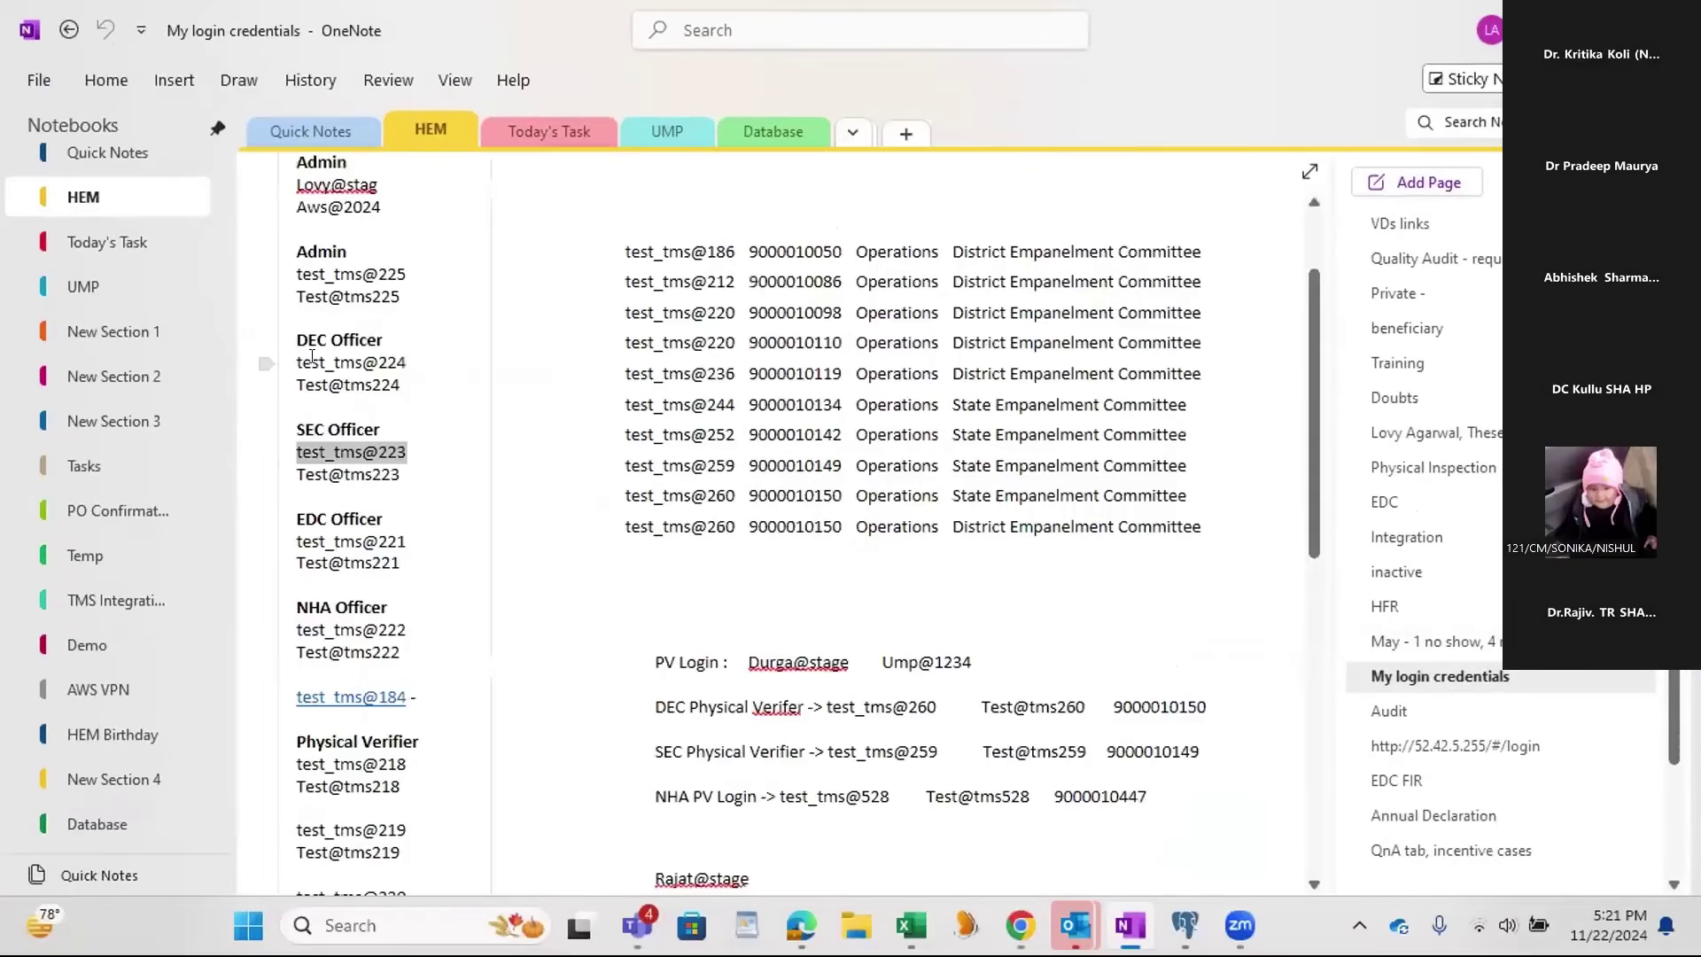
pyautogui.moveTo(405, 364); pyautogui.dragTo(295, 367)
pyautogui.hotkey('ctrl', 'c')
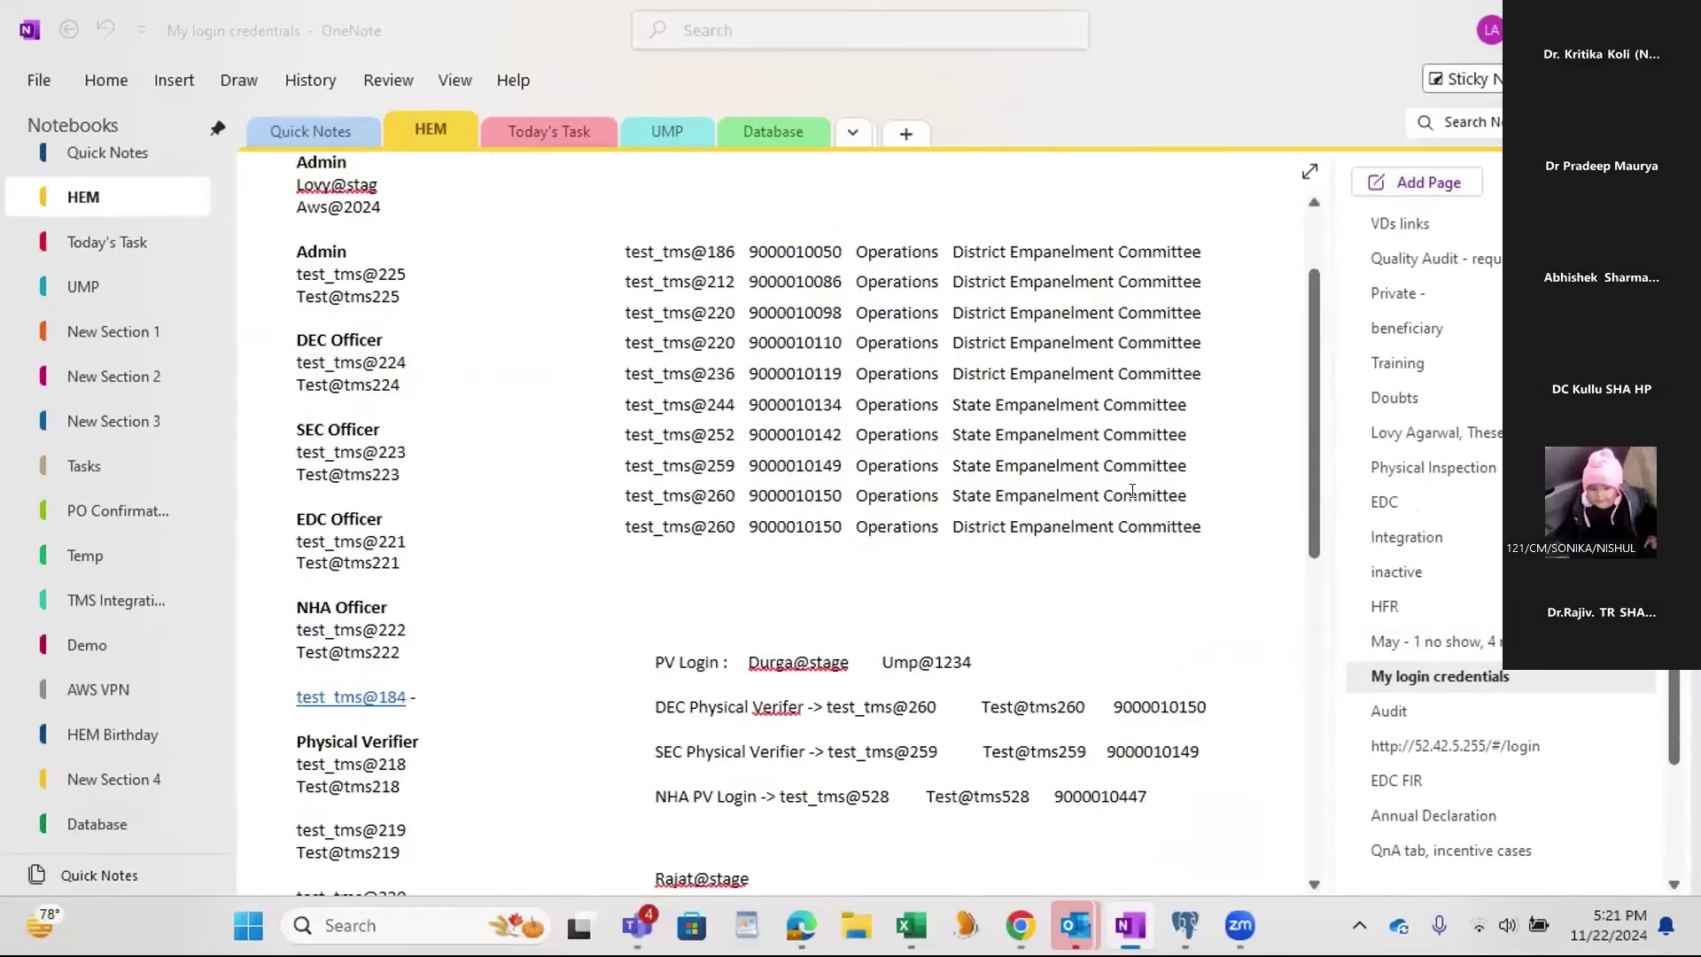
pyautogui.hotkey('alt', 'Tab')
pyautogui.click(1414, 605)
pyautogui.hotkey('ctrl', 'v')
pyautogui.press('Tab')
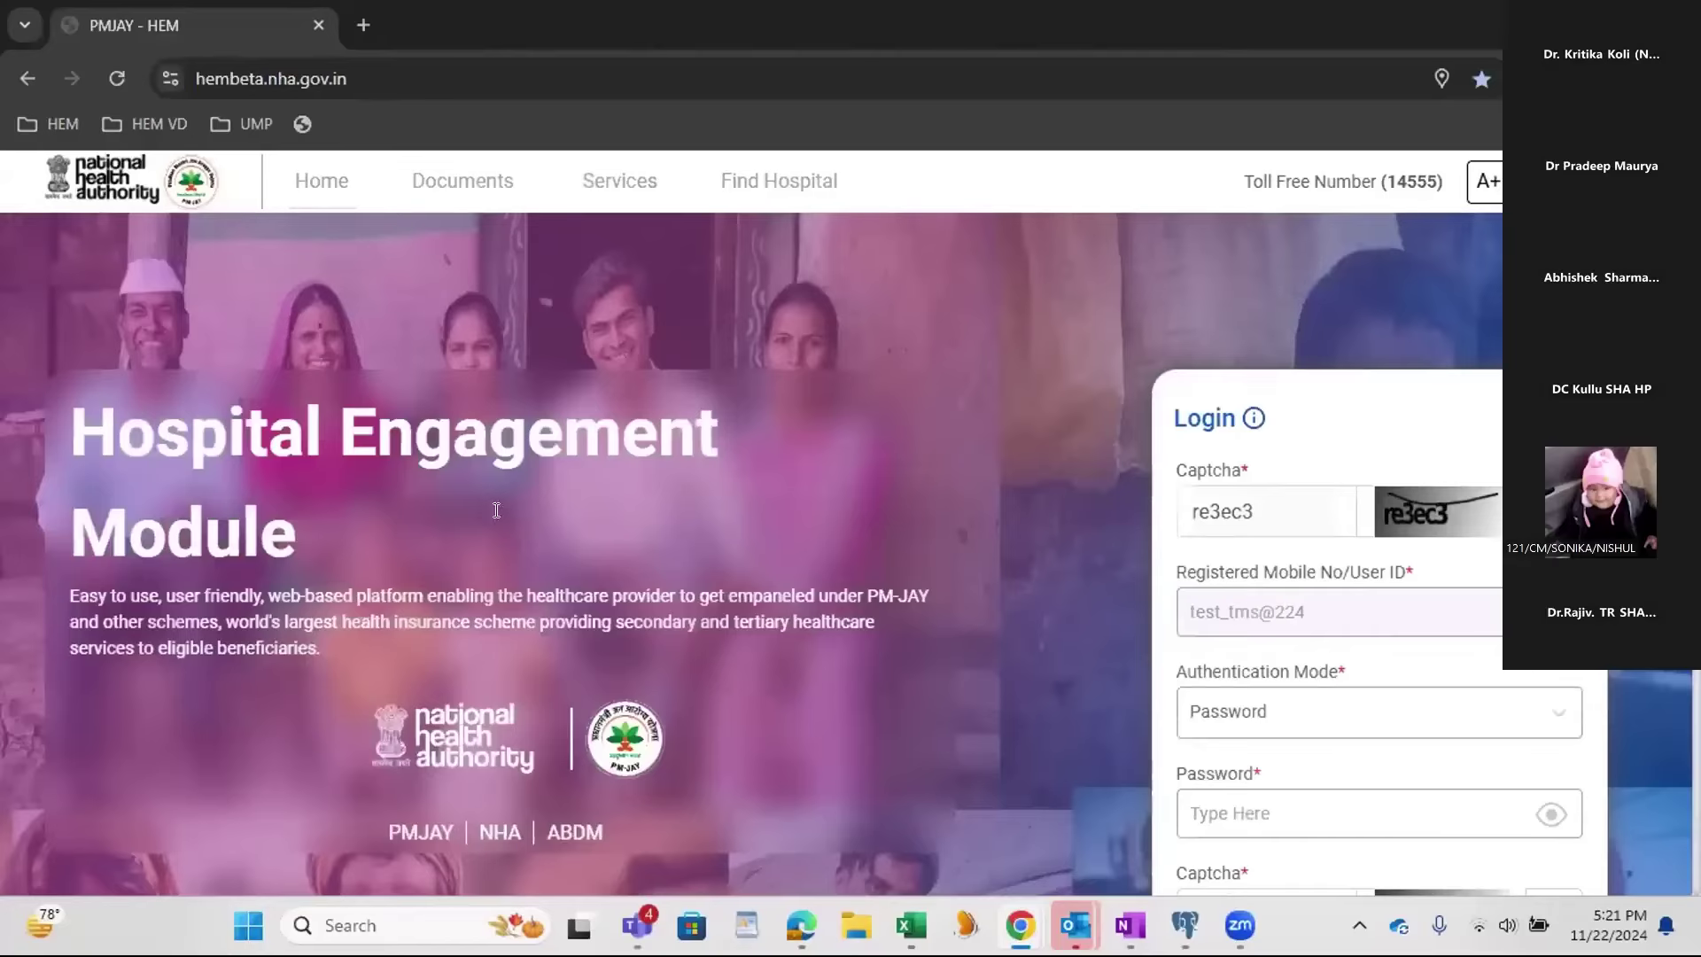
# Log in as DEC Officer with the account password and second captcha 'r7mdad'
pyautogui.hotkey('alt', 'Tab')
pyautogui.hotkey('alt', 'Tab')
pyautogui.click(1227, 812)
pyautogui.write('••••')
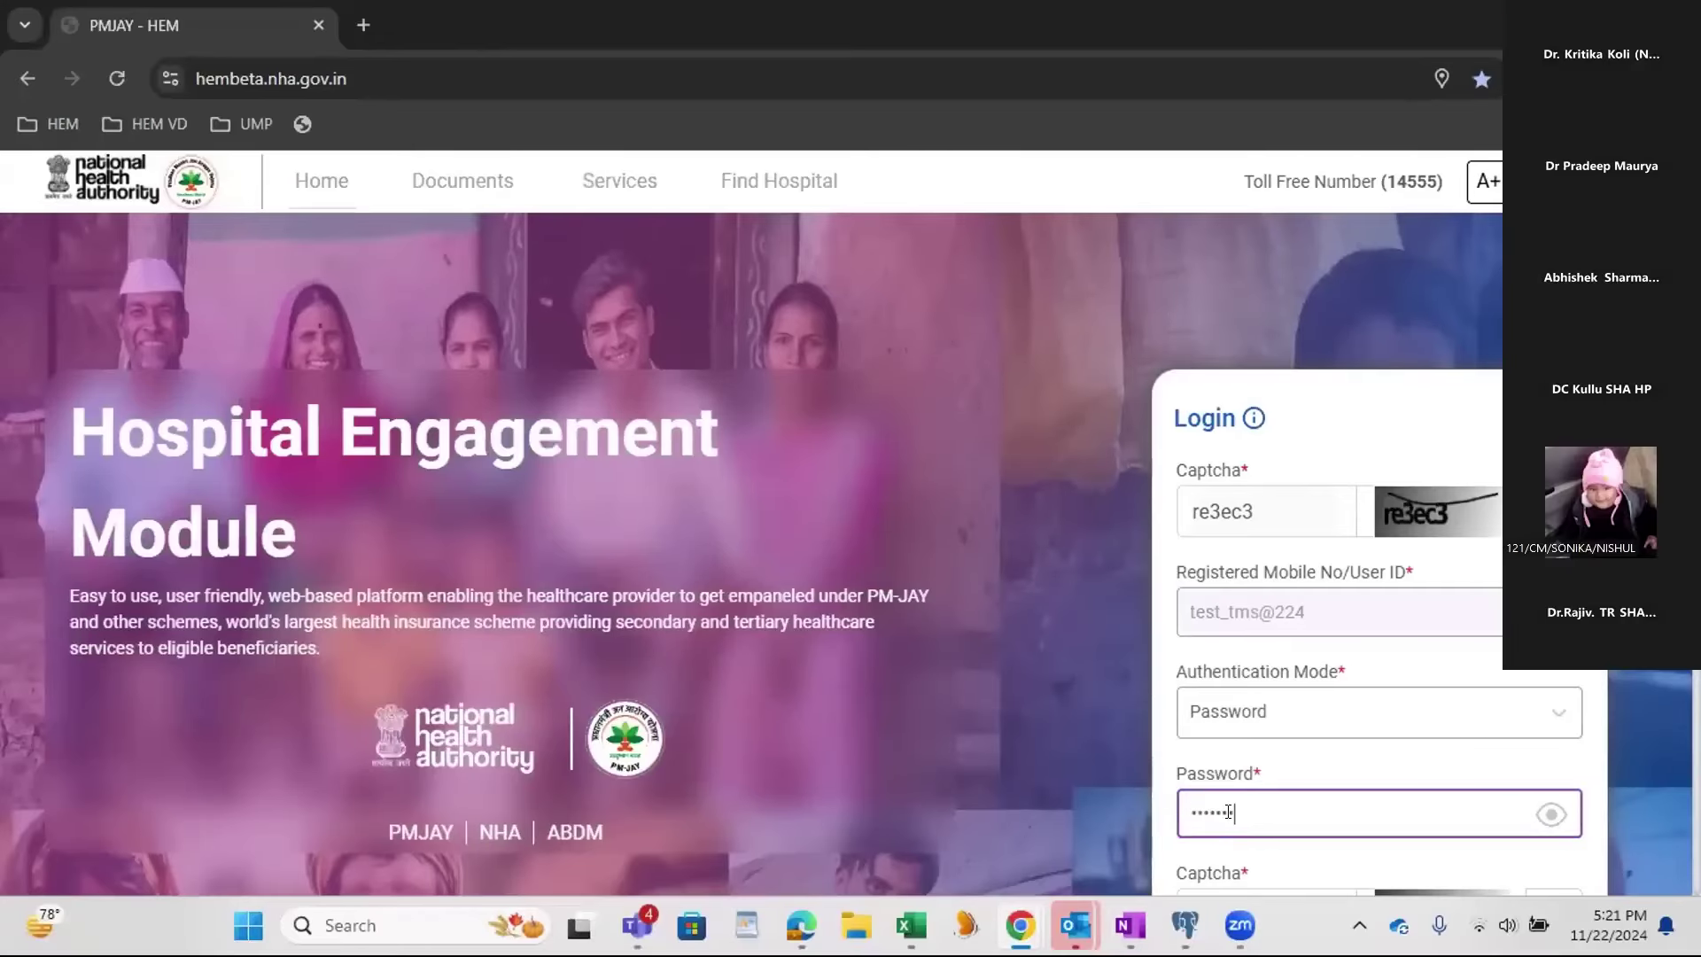
pyautogui.press('Tab')
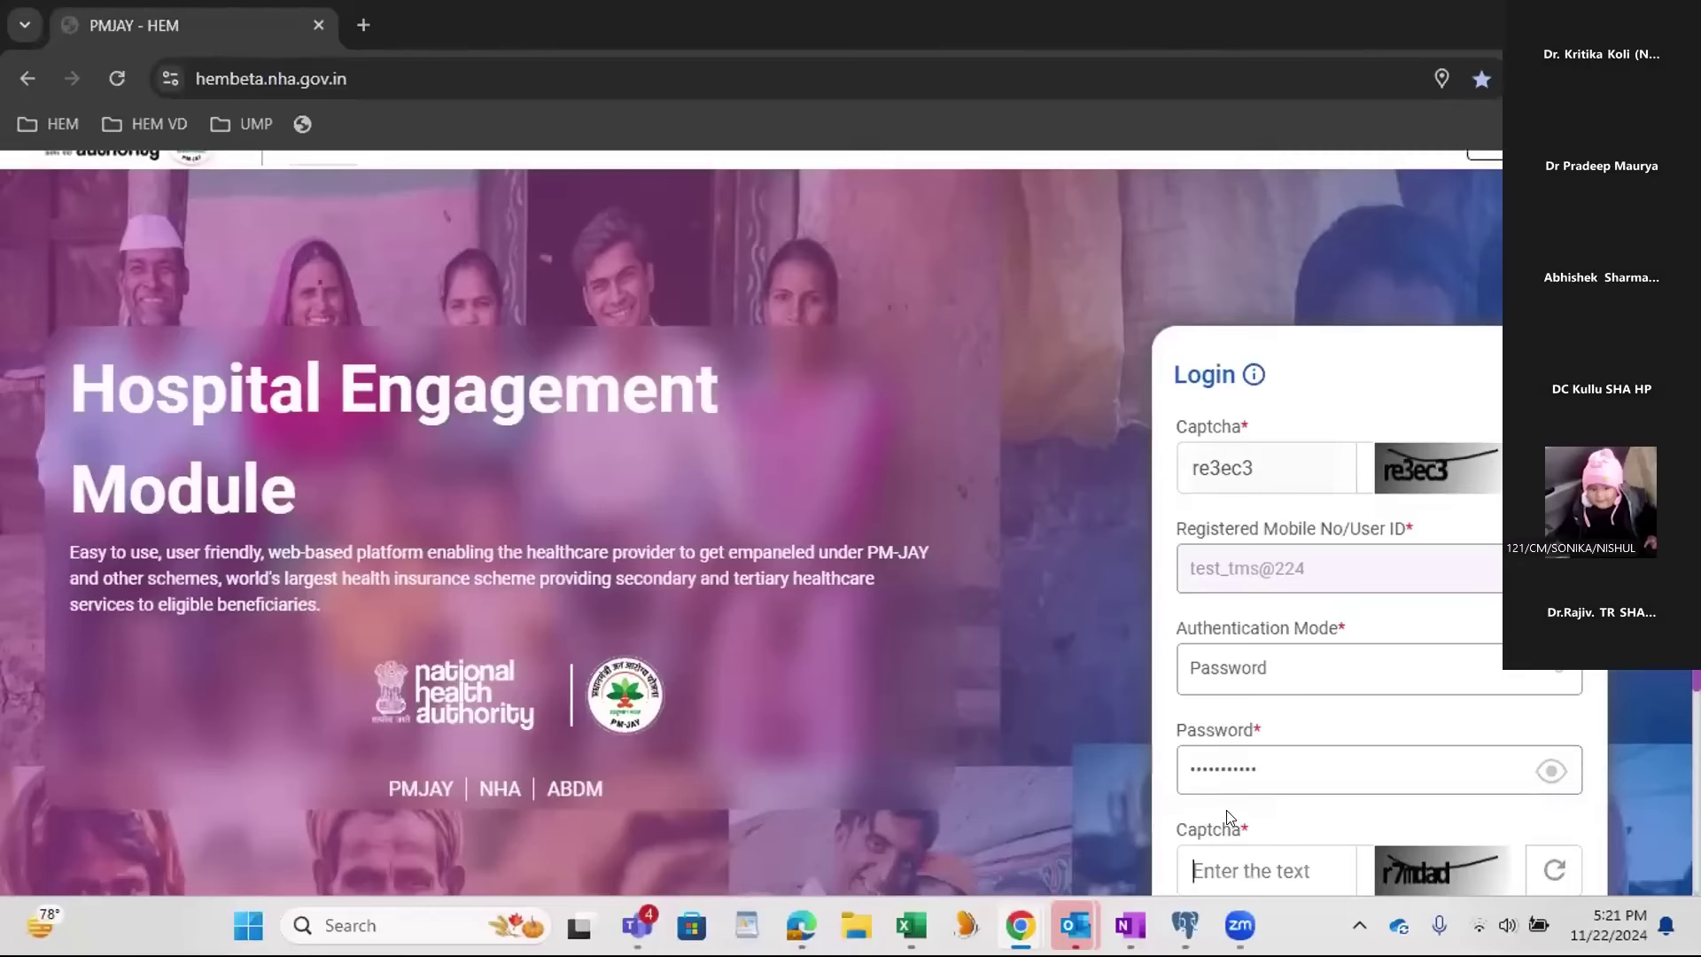
pyautogui.write('r7mdad')
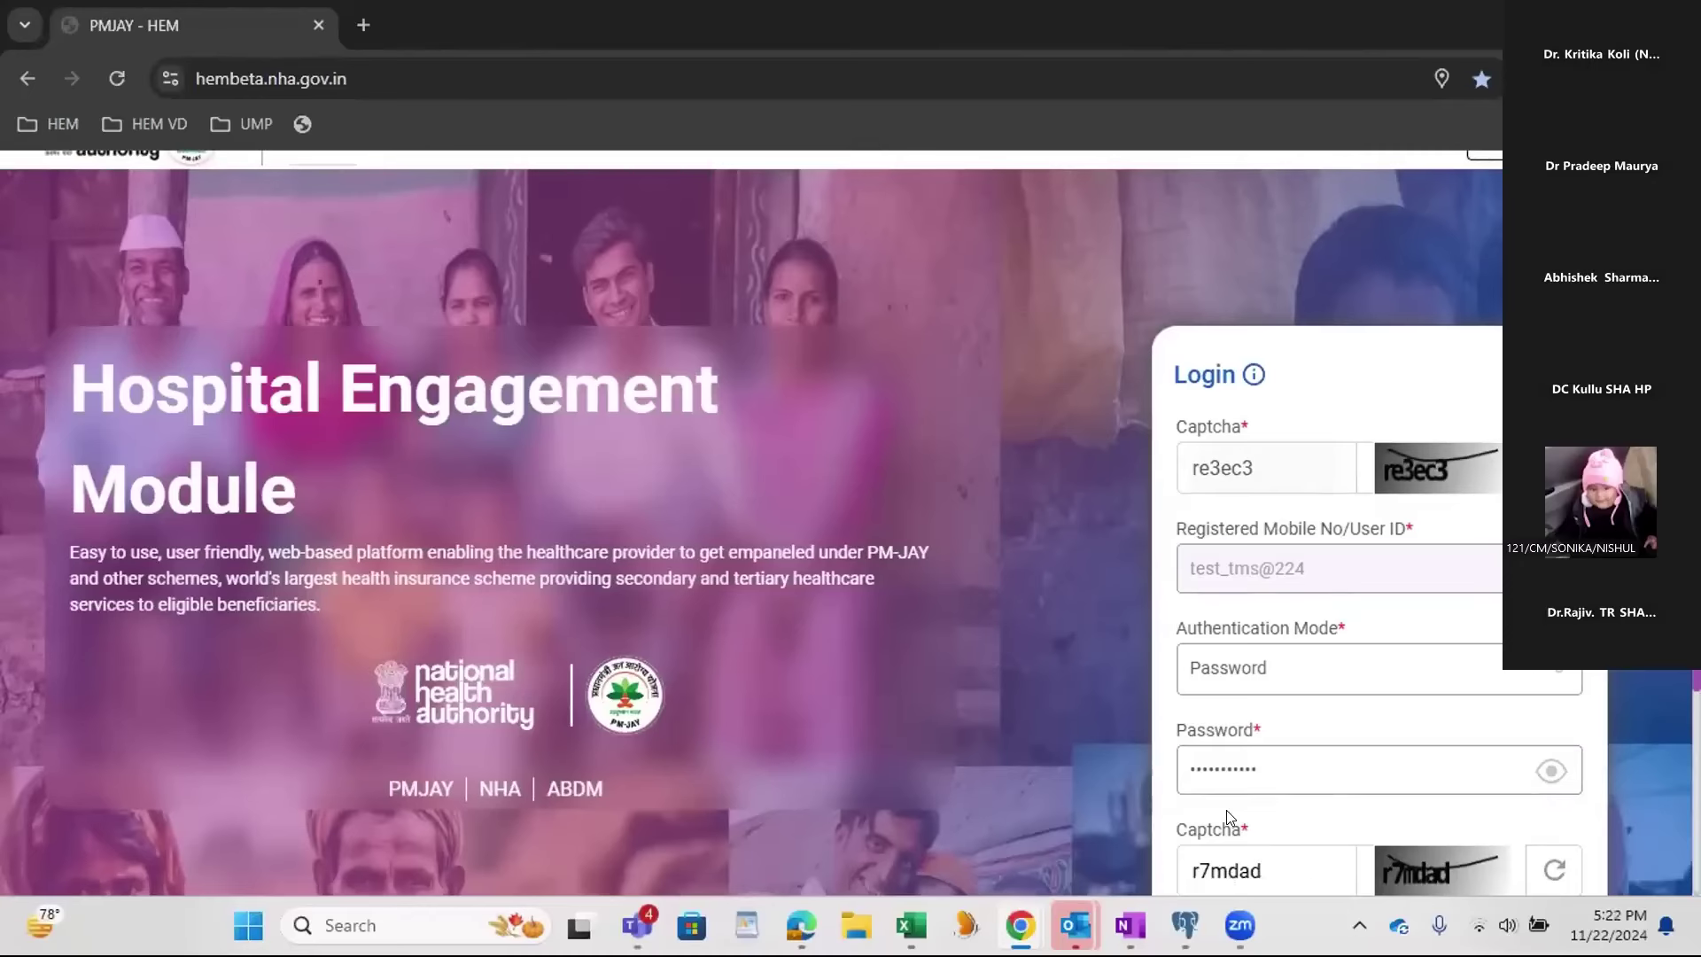
pyautogui.scroll(-3, 1226, 810)
pyautogui.click(1323, 740)
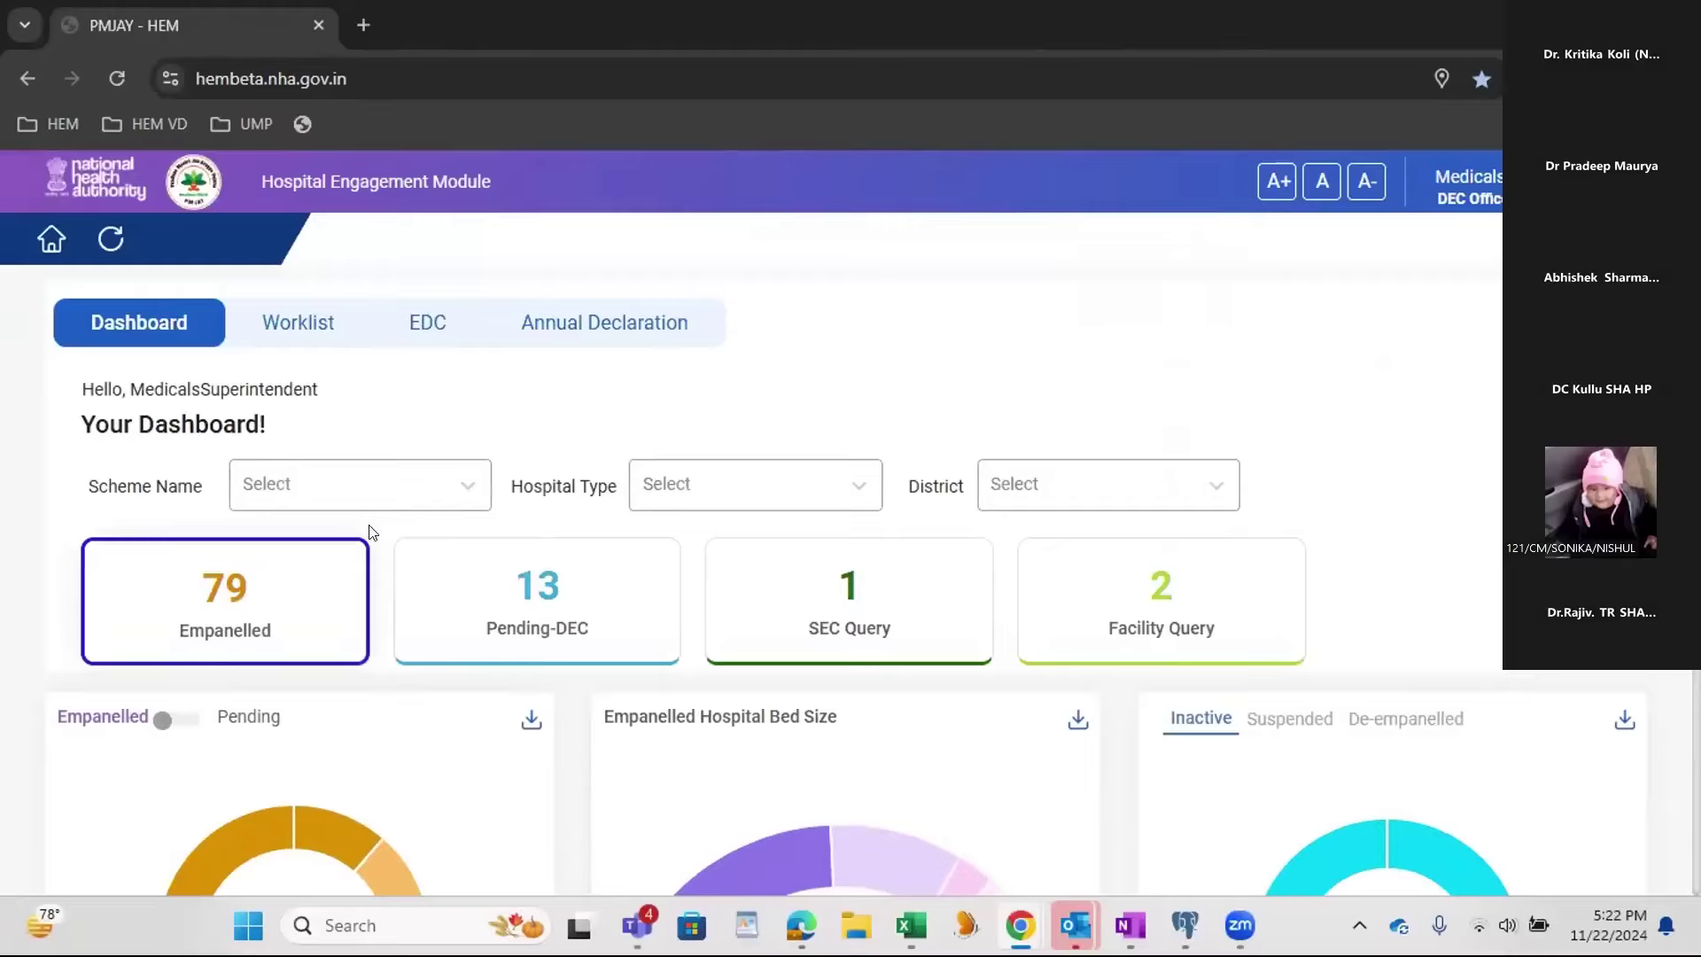
# Open the Worklist filtered to Pending-DEC applications
pyautogui.scroll(-3, 450, 395)
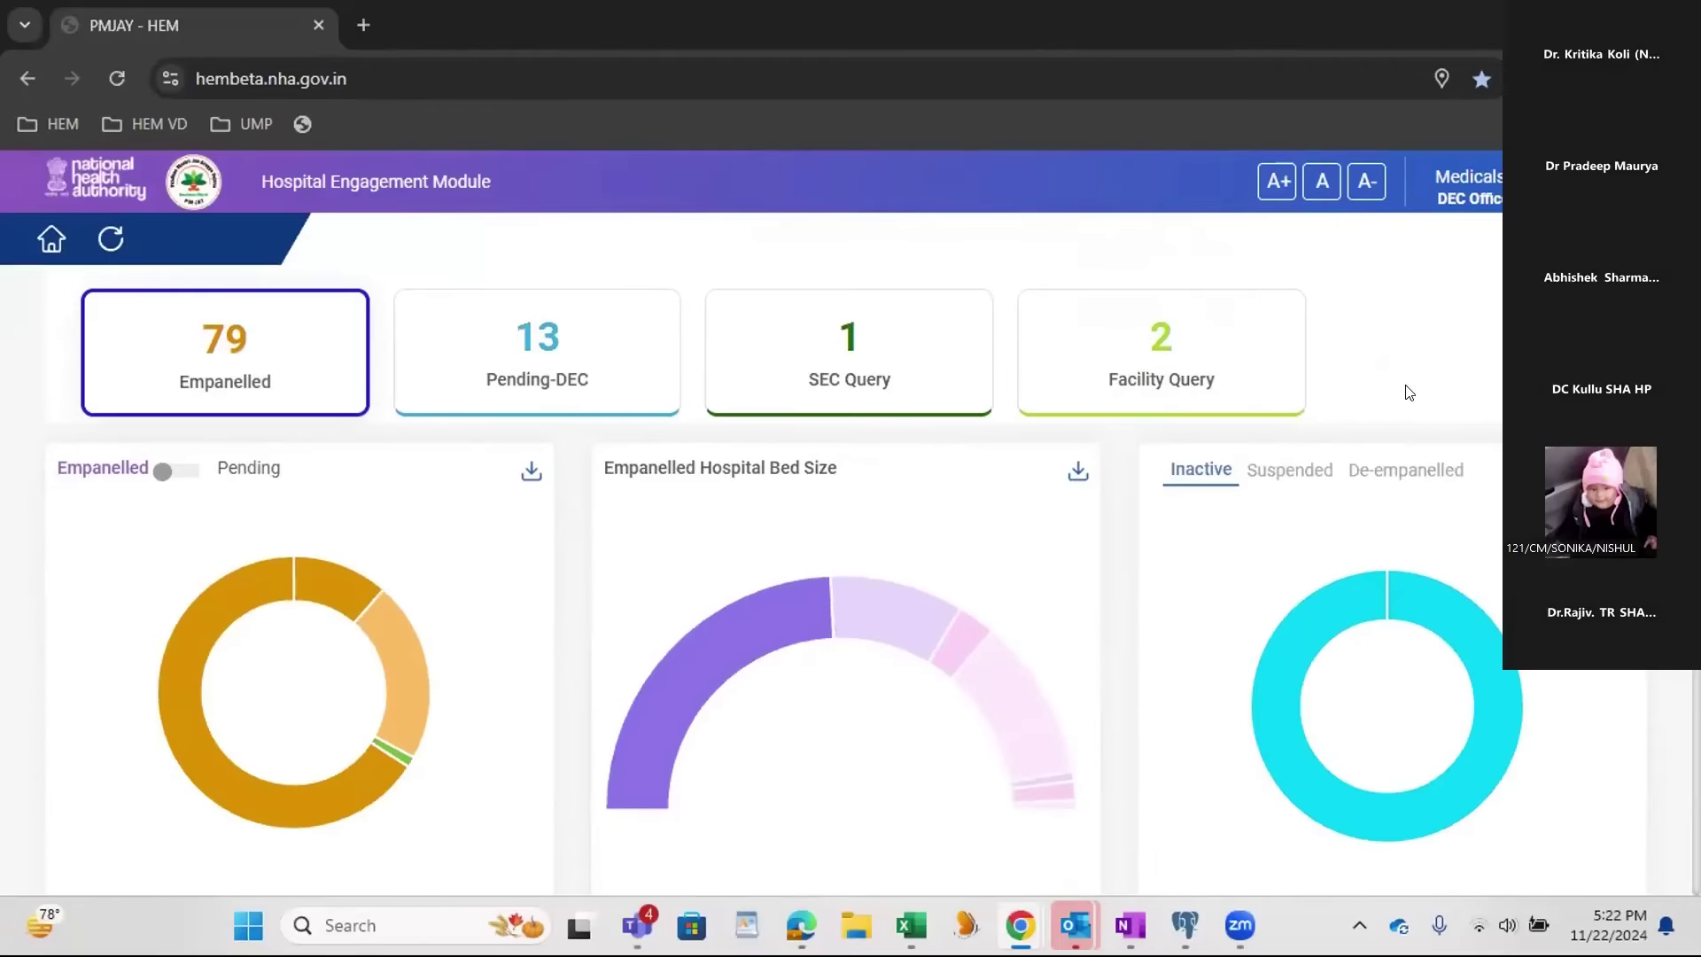
pyautogui.scroll(-7, 1404, 407)
pyautogui.scroll(-10, 1396, 428)
pyautogui.scroll(17, 1408, 461)
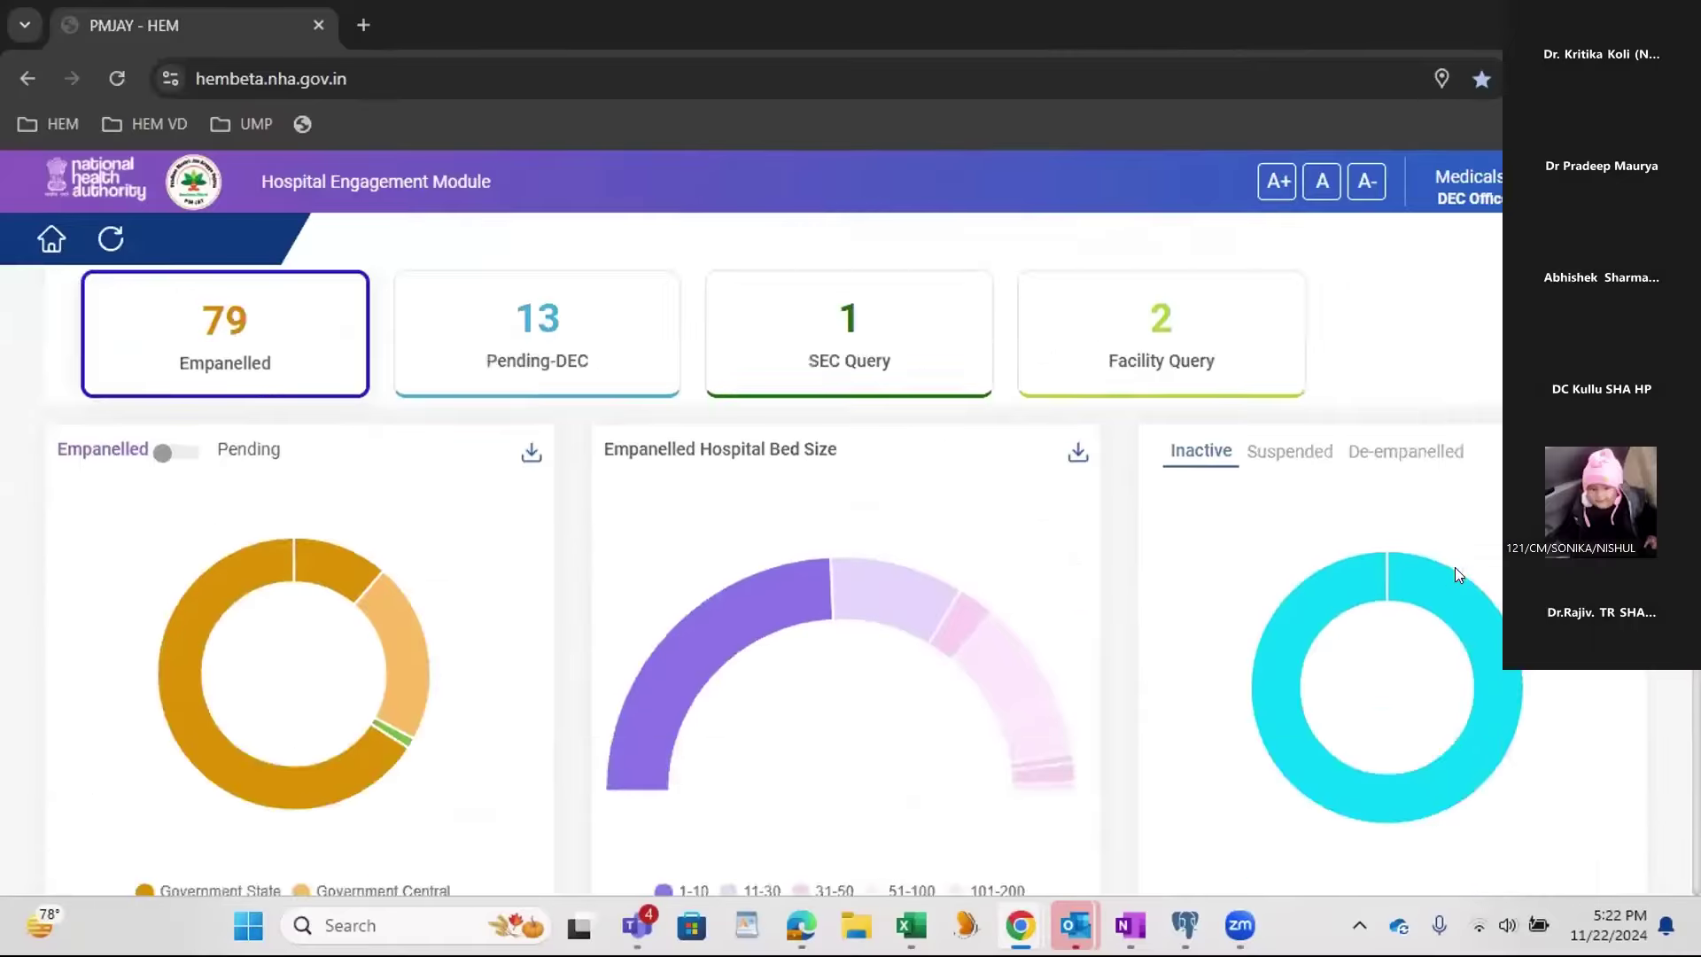
pyautogui.scroll(3, 1458, 574)
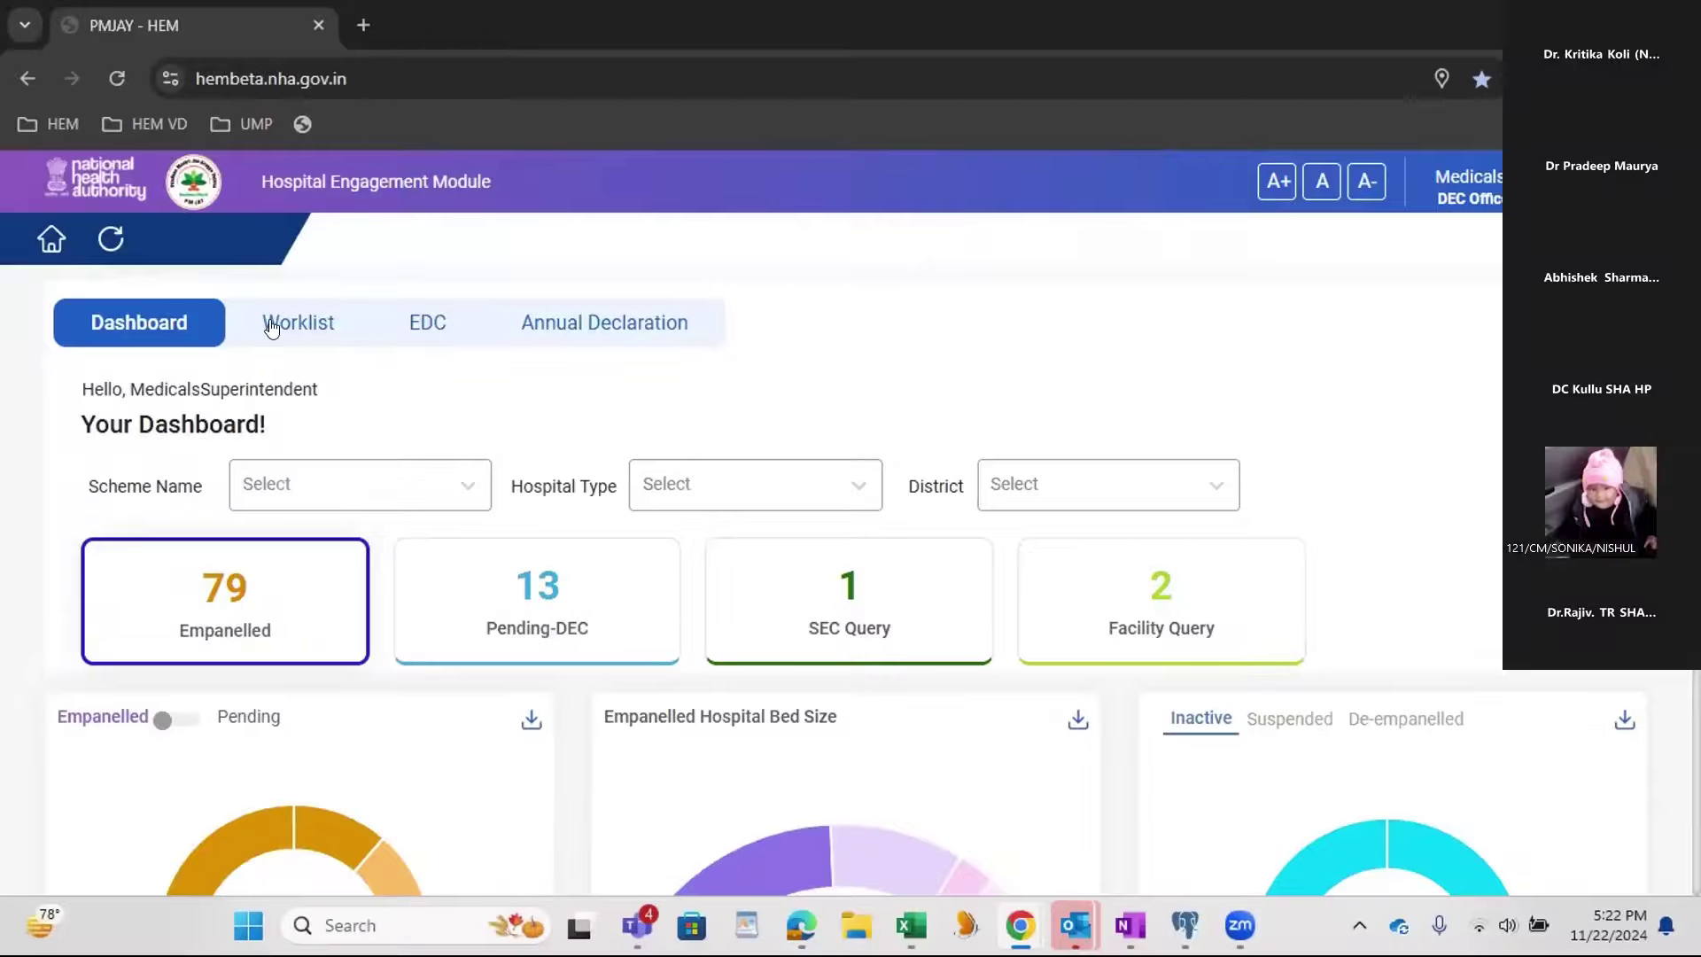
pyautogui.click(276, 328)
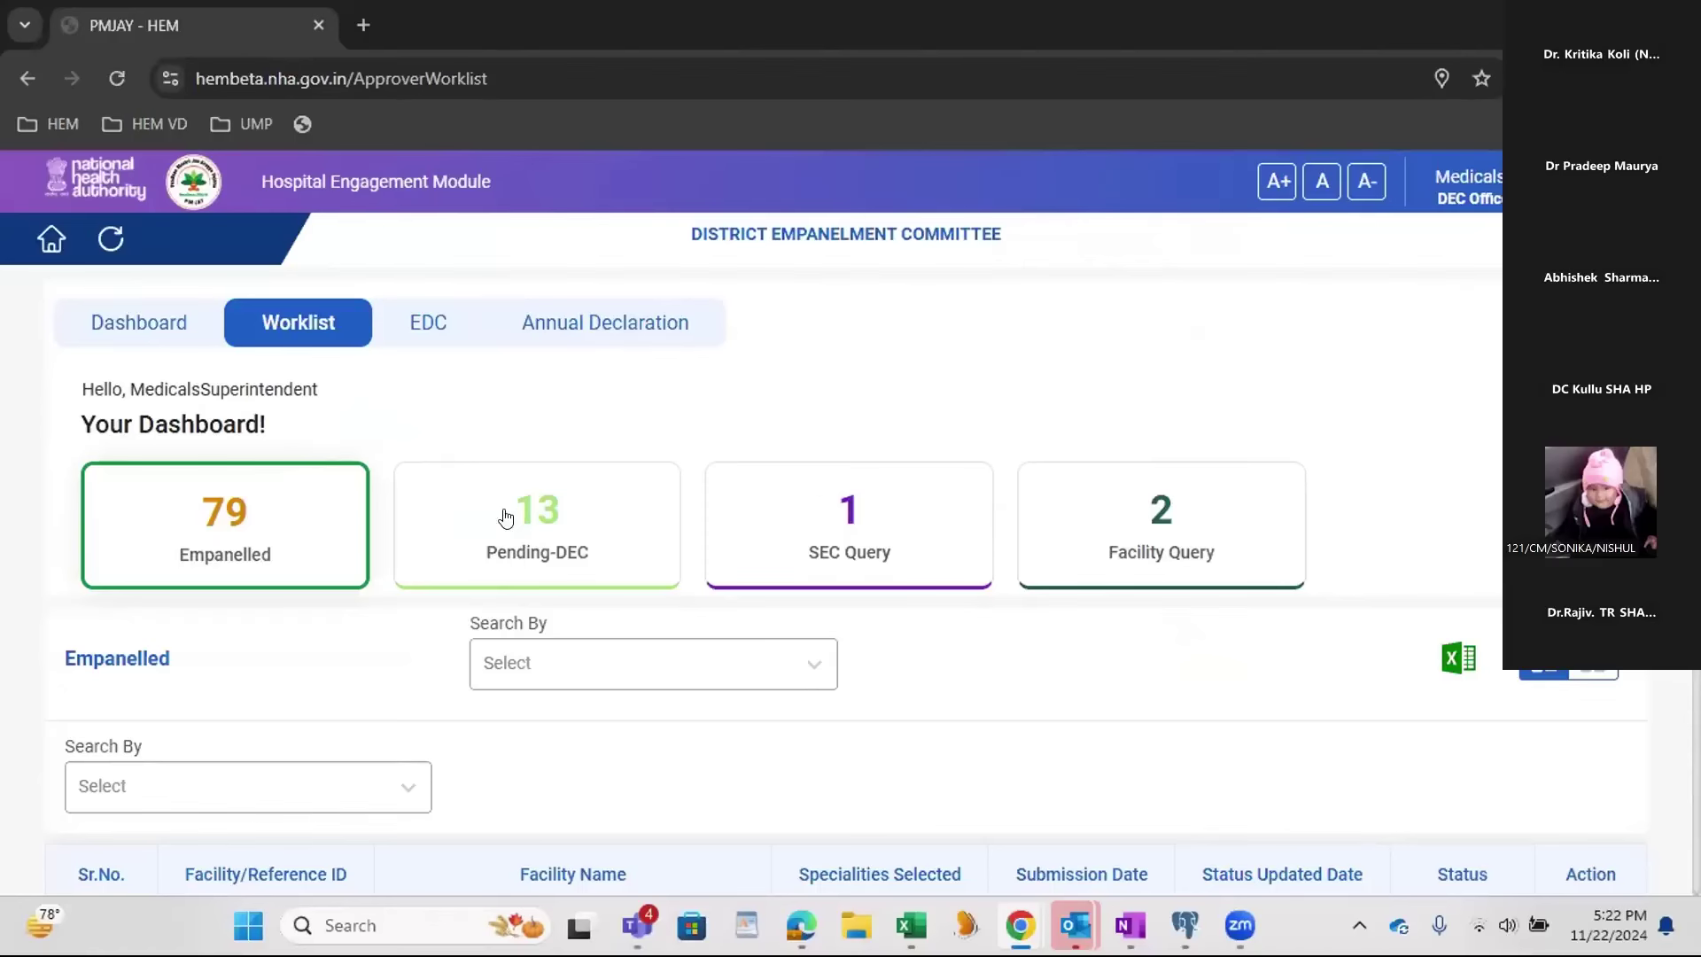
pyautogui.click(550, 514)
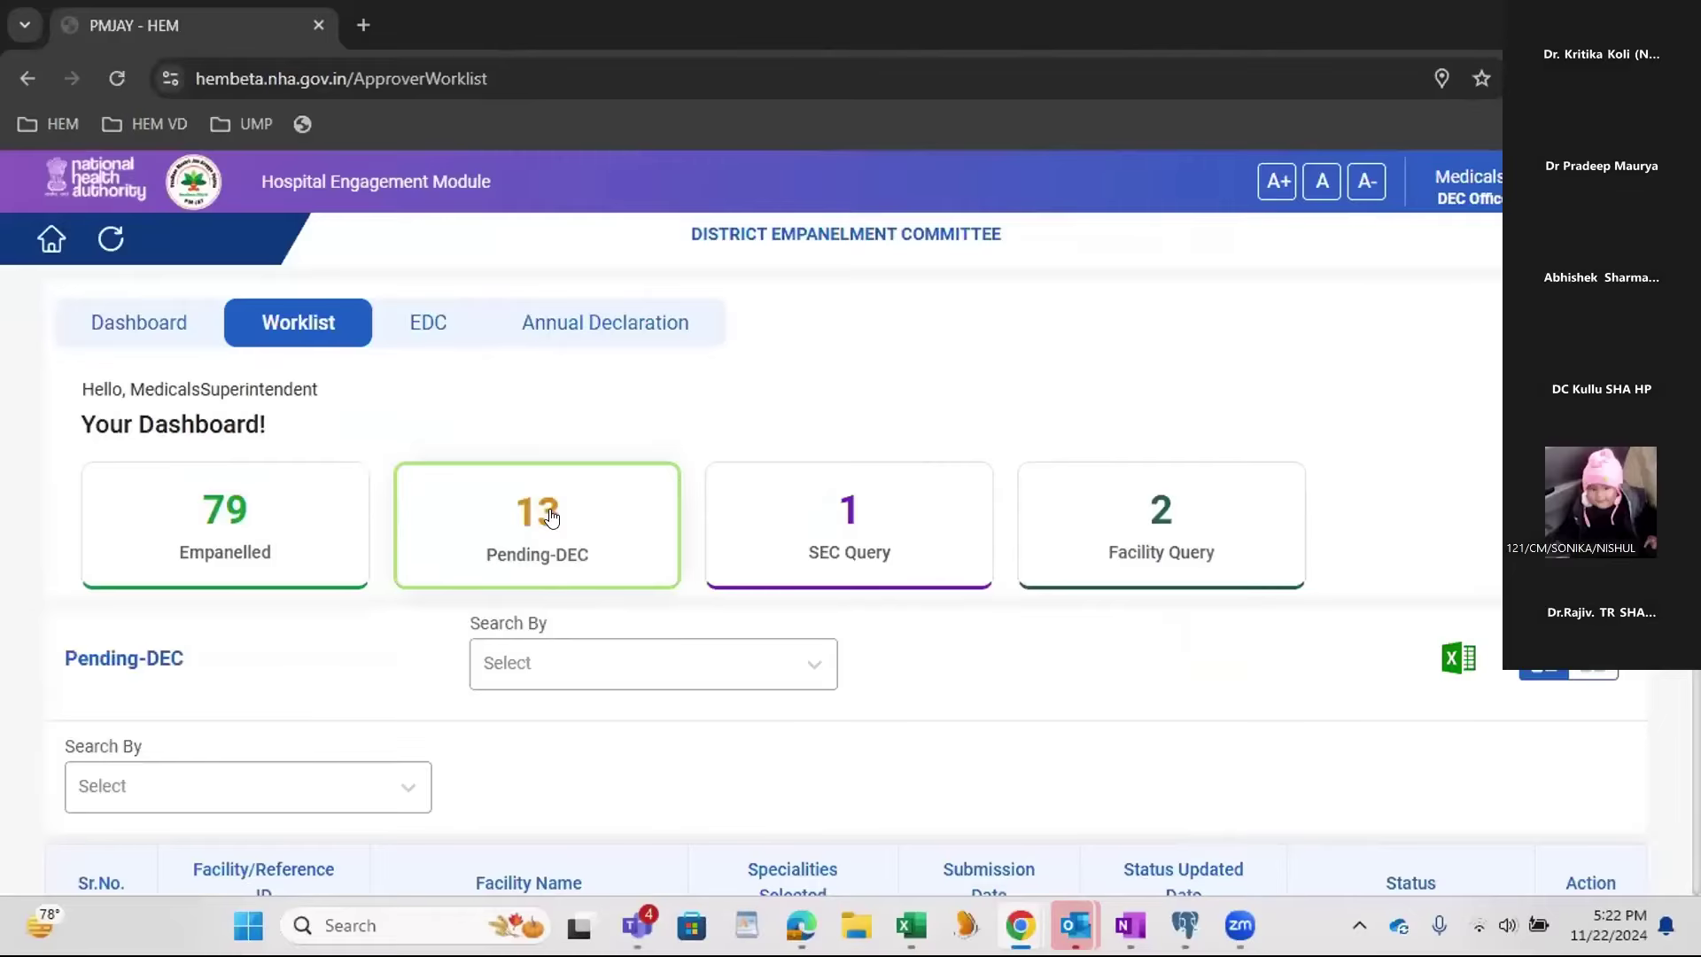
# Open CYBER HOSPITAL's application details from the Pending-DEC list
pyautogui.scroll(-3, 550, 516)
pyautogui.moveTo(1273, 727); pyautogui.dragTo(171, 729)
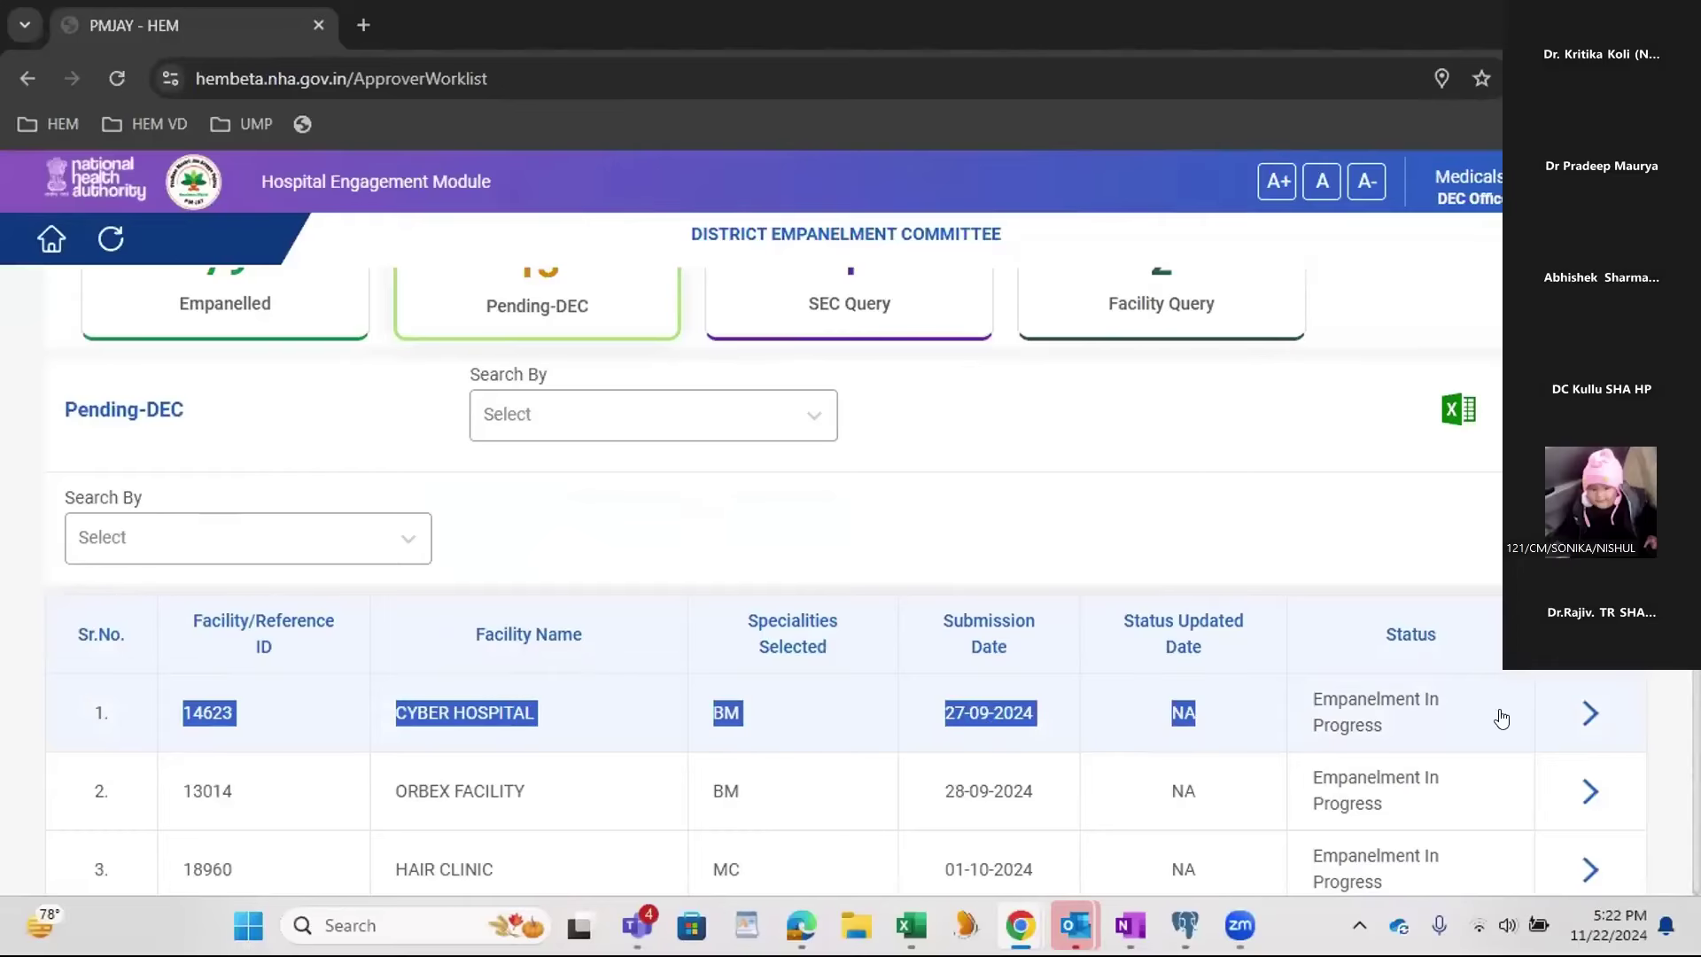
pyautogui.click(1590, 714)
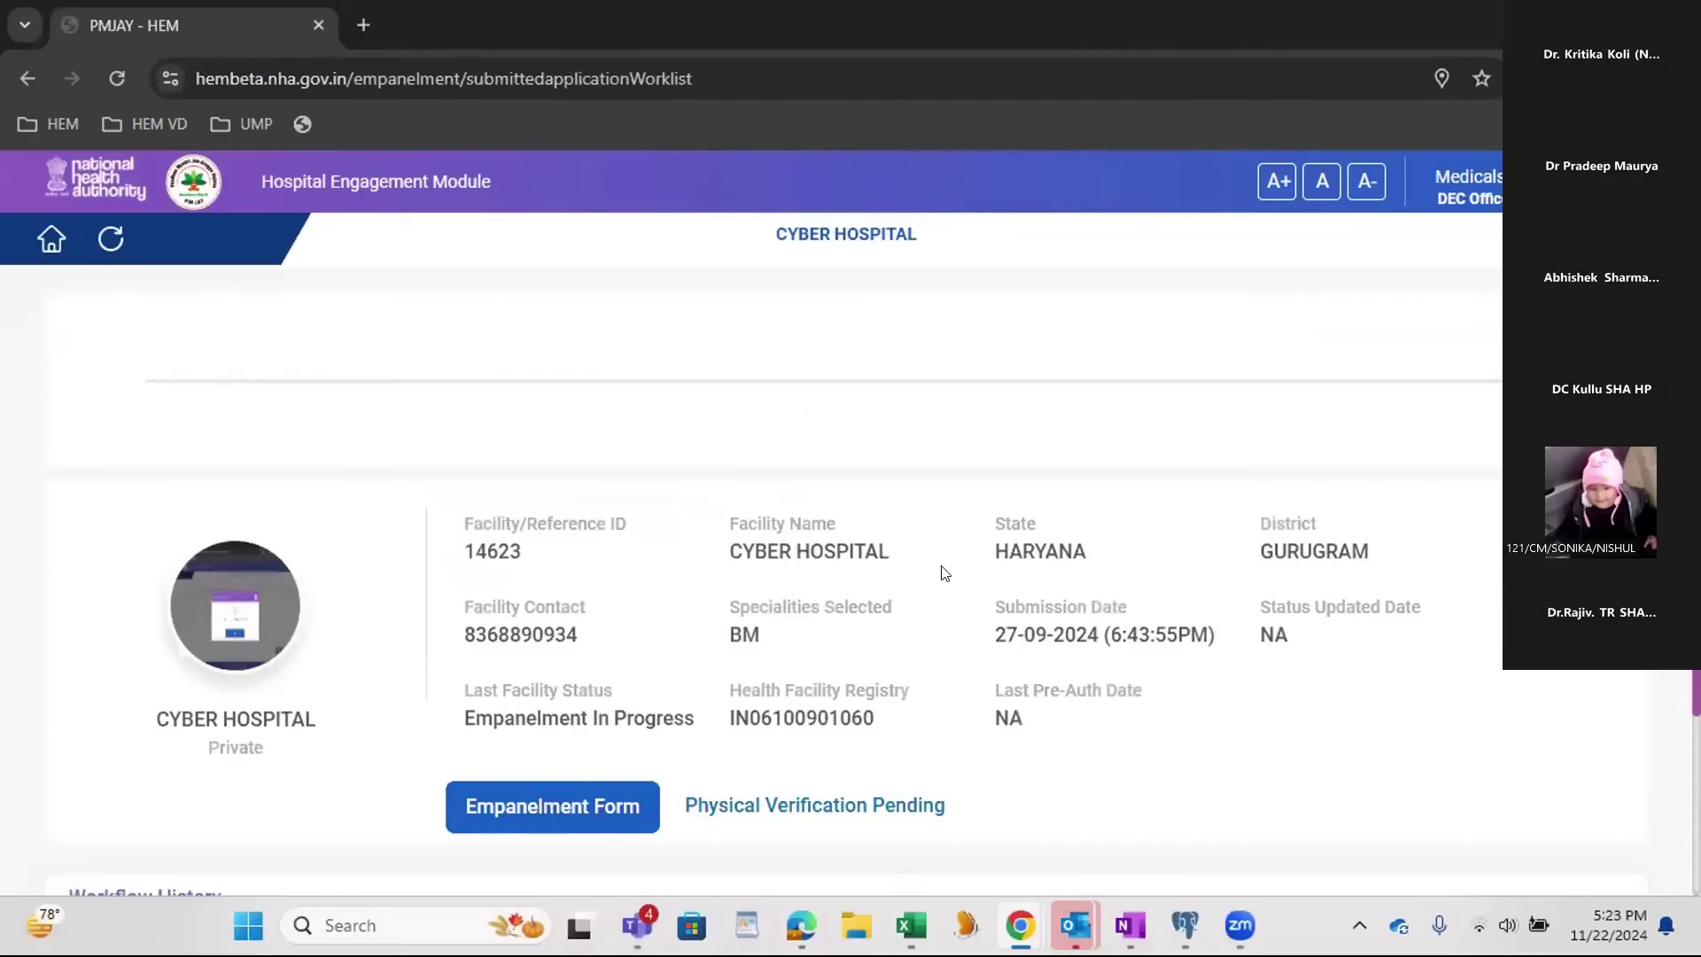
# Refresh and review the older Cyber Hospital record, then go back to the DEC Officer dashboard
pyautogui.scroll(-3, 945, 573)
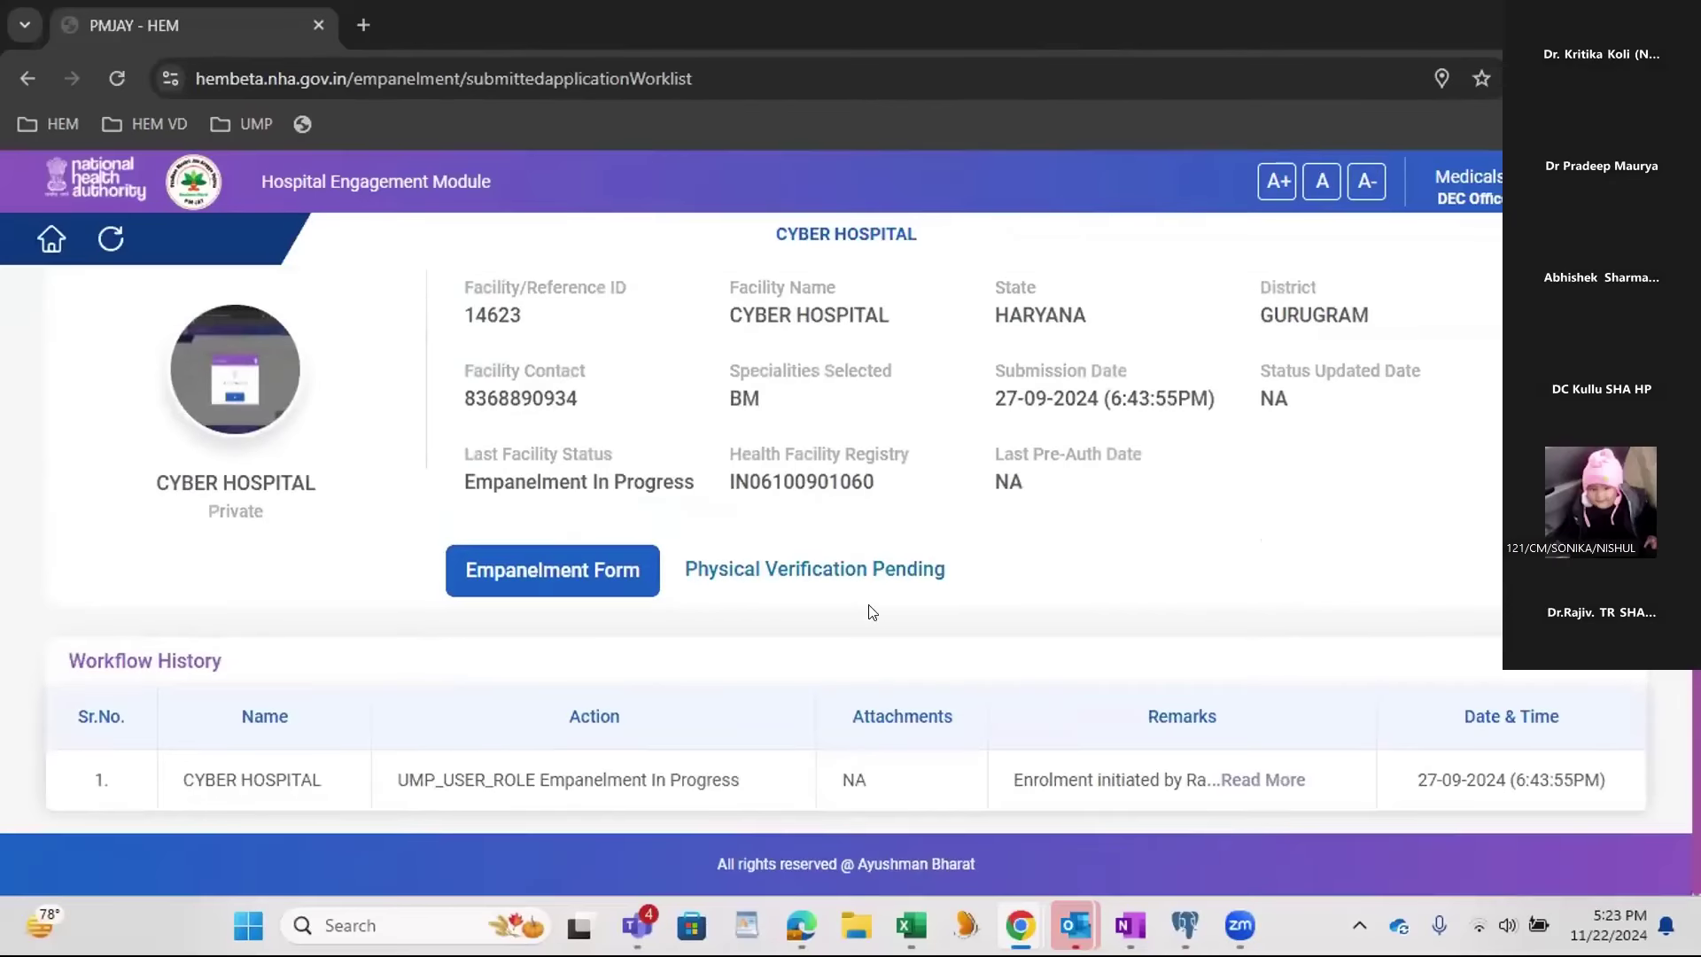
pyautogui.scroll(2, 869, 613)
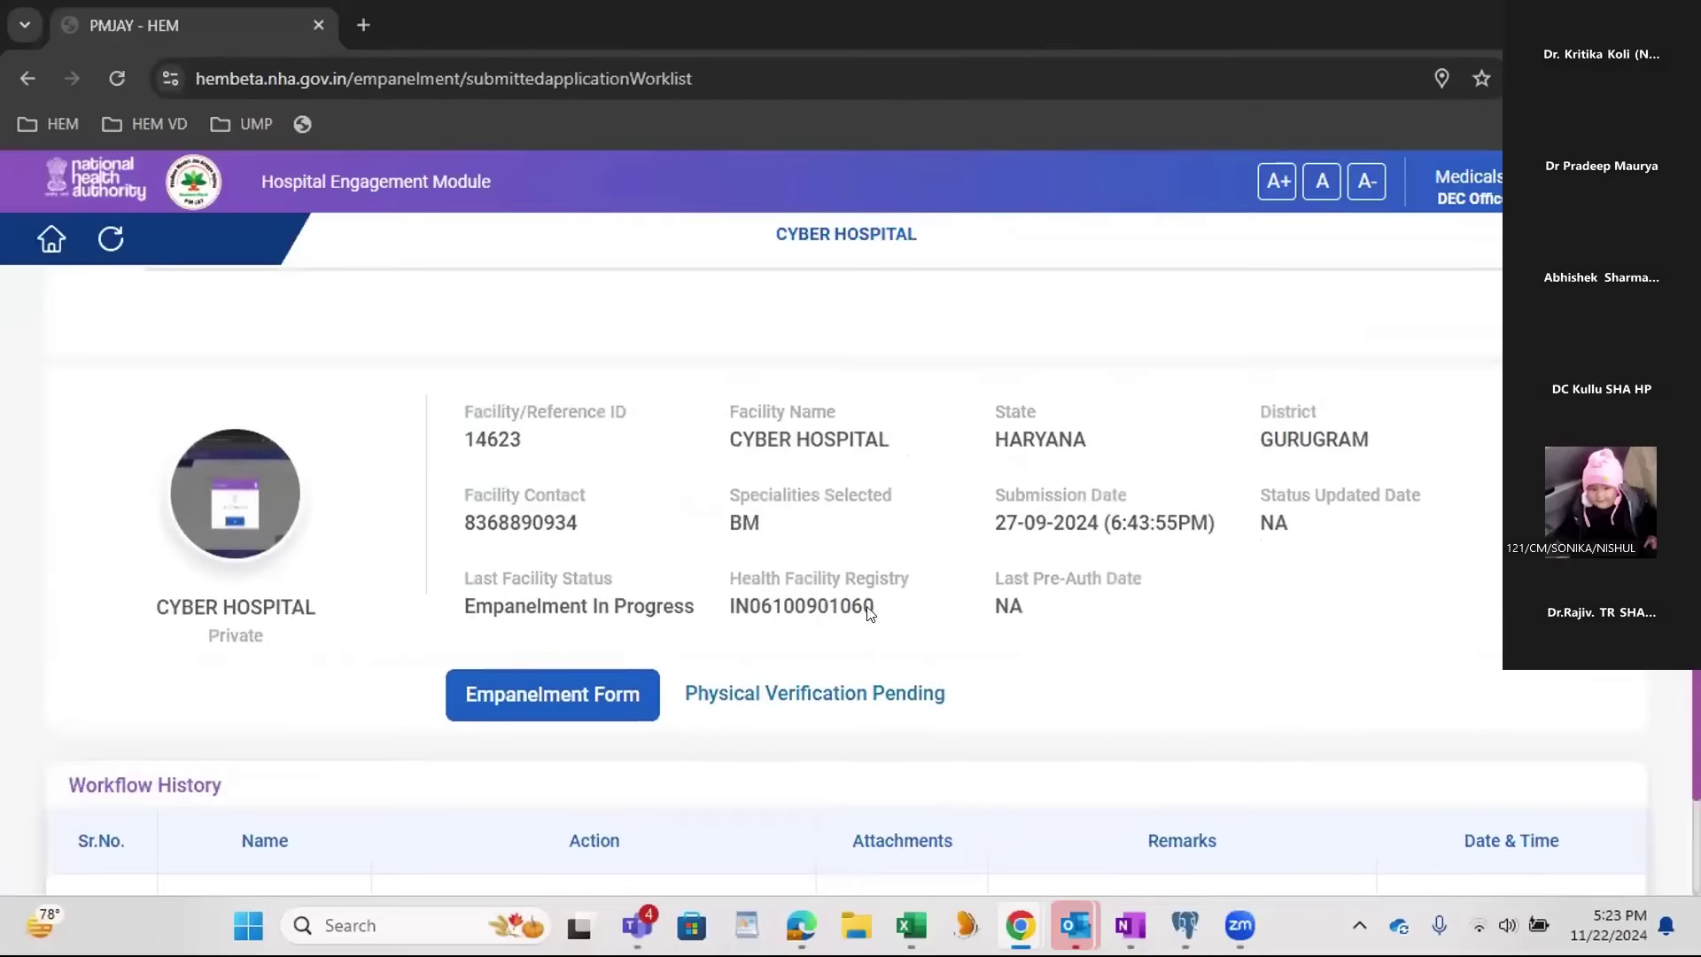
pyautogui.click(110, 238)
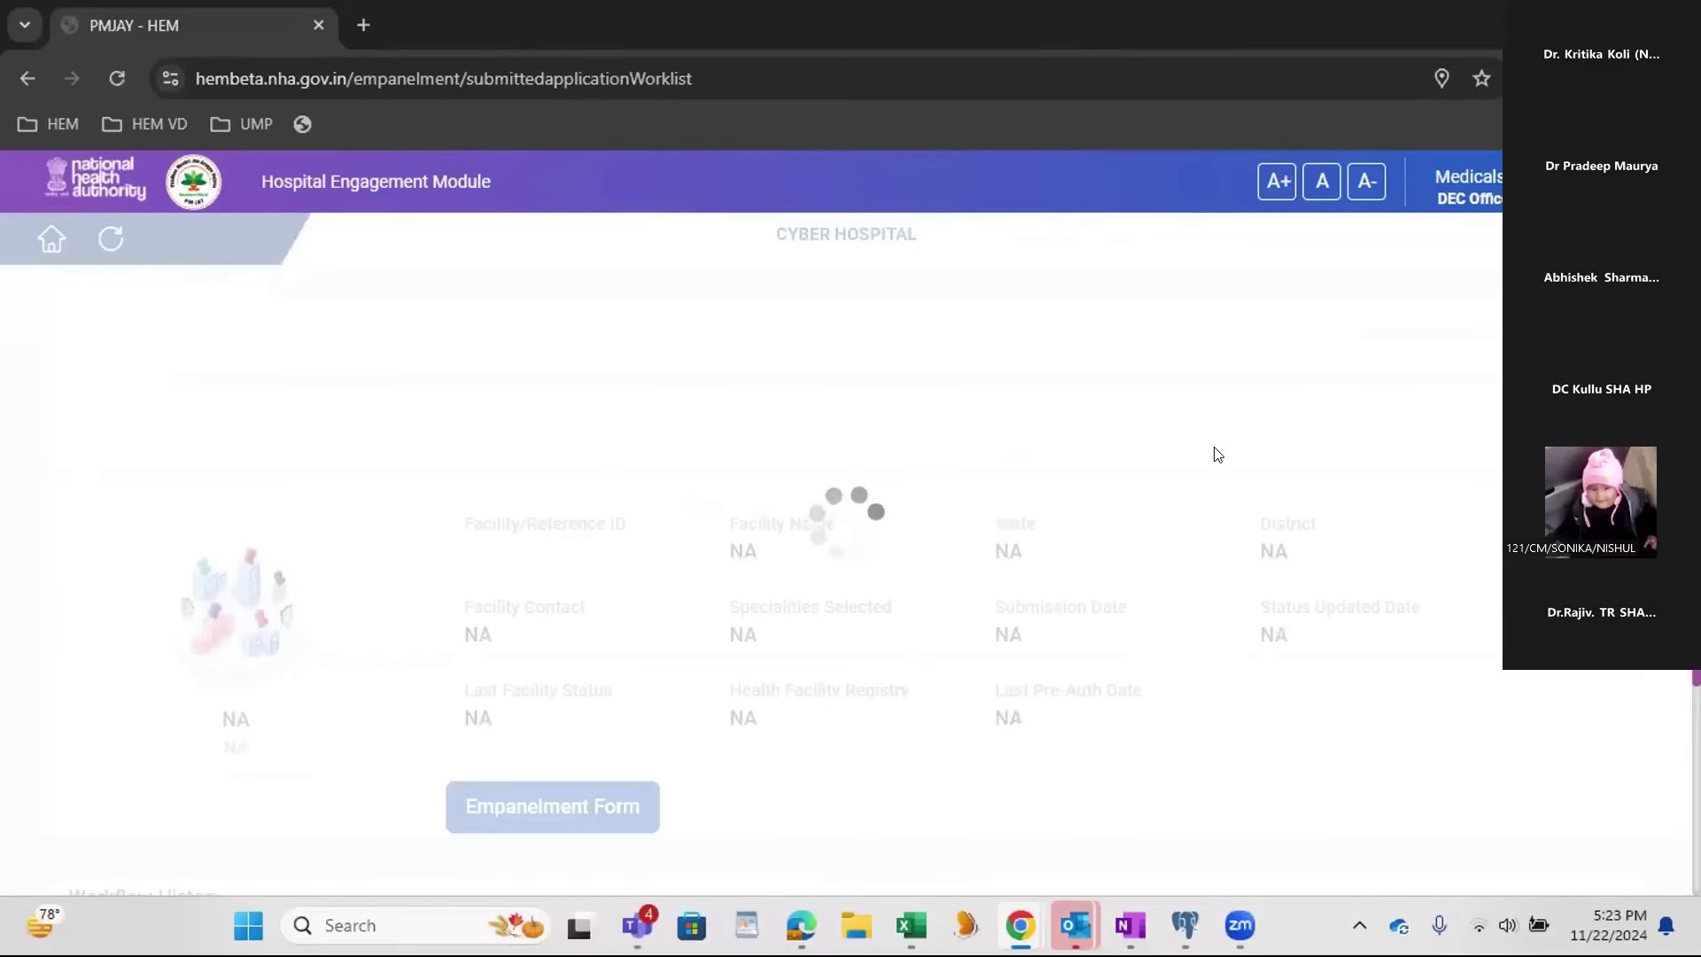
pyautogui.scroll(-2, 1216, 453)
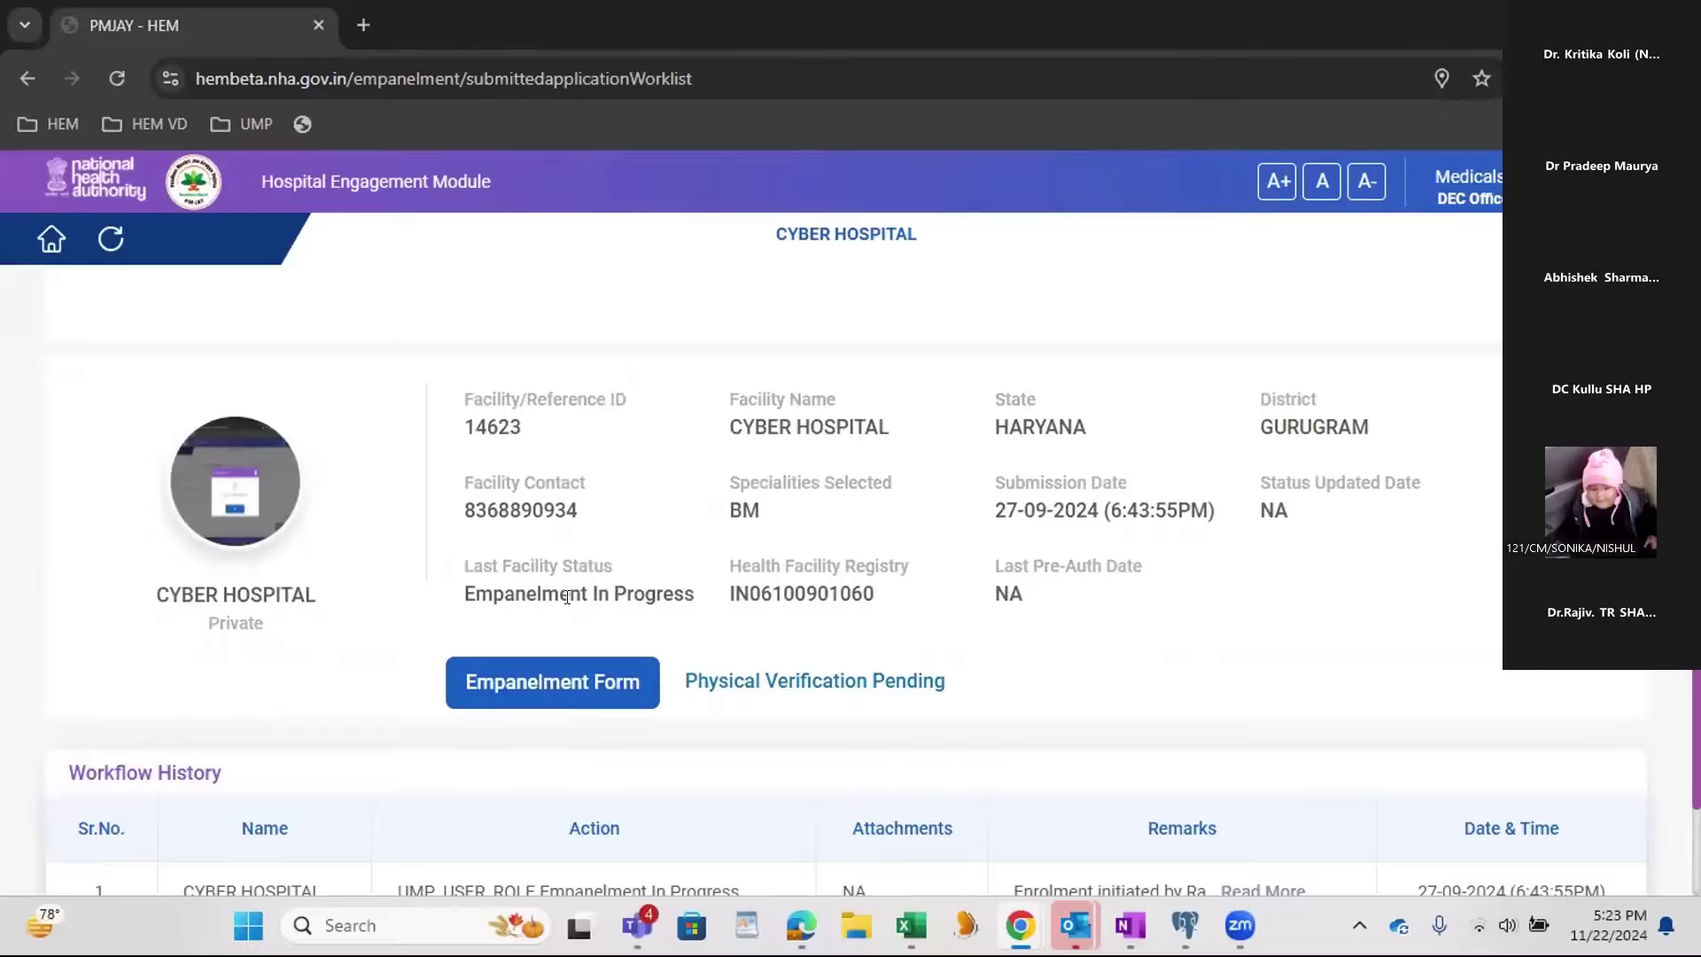
pyautogui.scroll(-1, 686, 667)
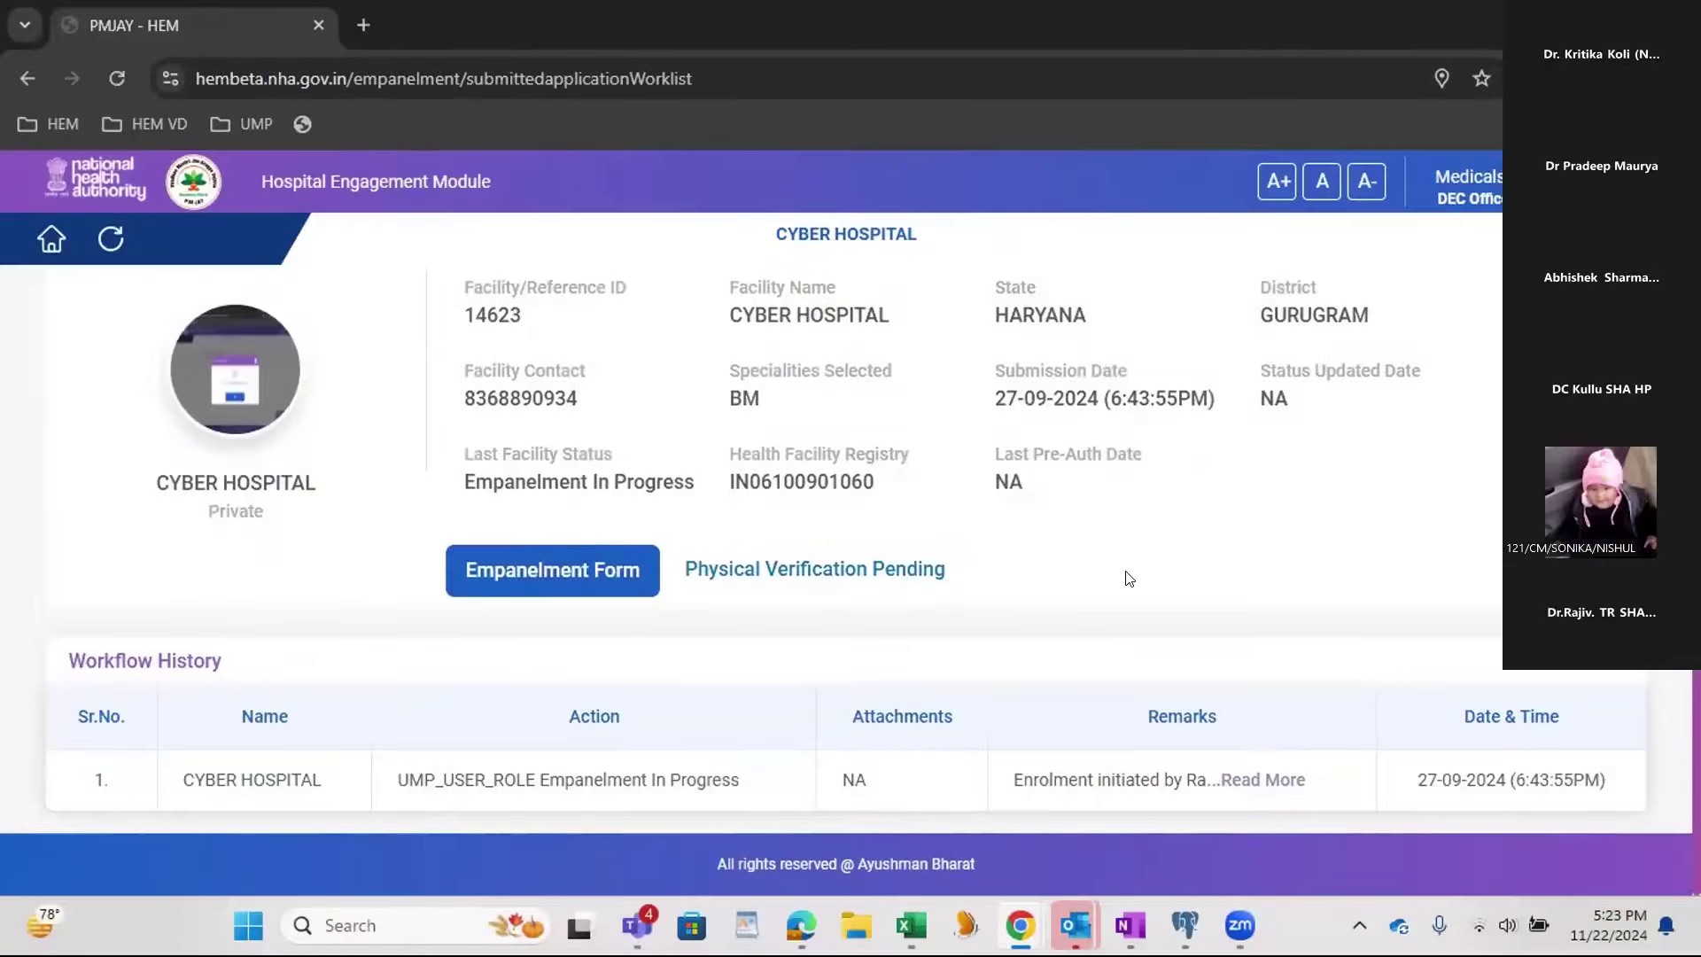
pyautogui.scroll(3, 1129, 577)
pyautogui.scroll(-3, 1129, 577)
pyautogui.click(49, 254)
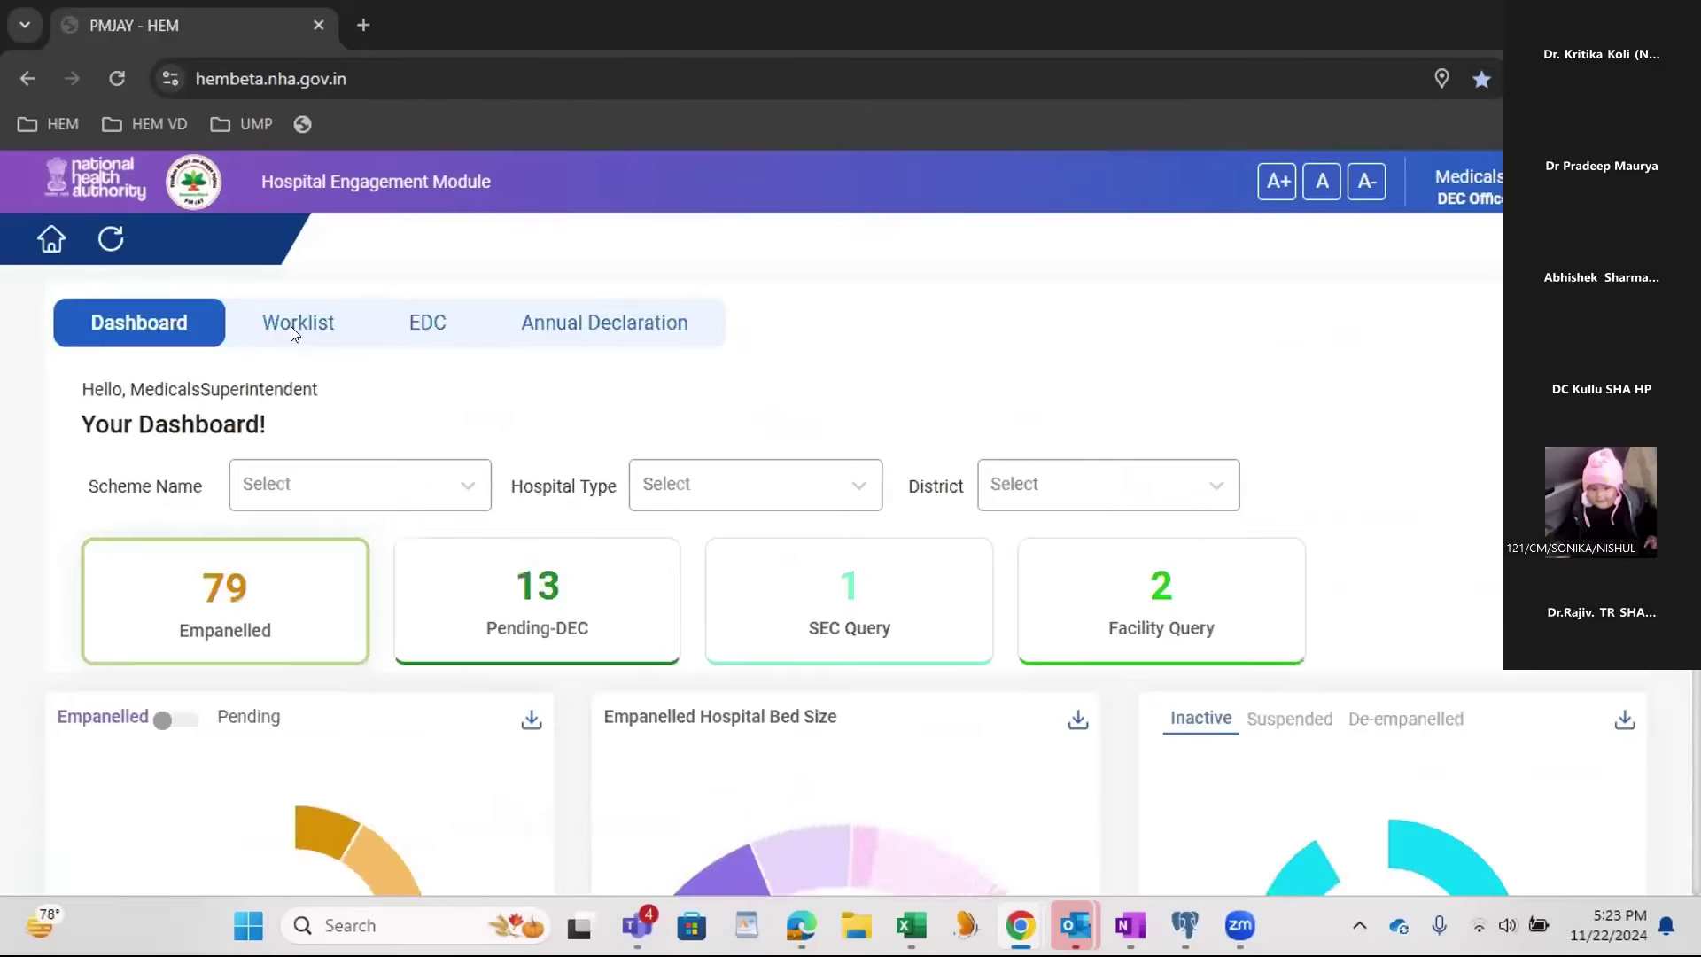
pyautogui.click(295, 329)
# Open CYBER HOSPITAL application 21906 from page 2 of the Pending-DEC list
pyautogui.click(539, 546)
pyautogui.scroll(-2, 538, 555)
pyautogui.scroll(-8, 537, 556)
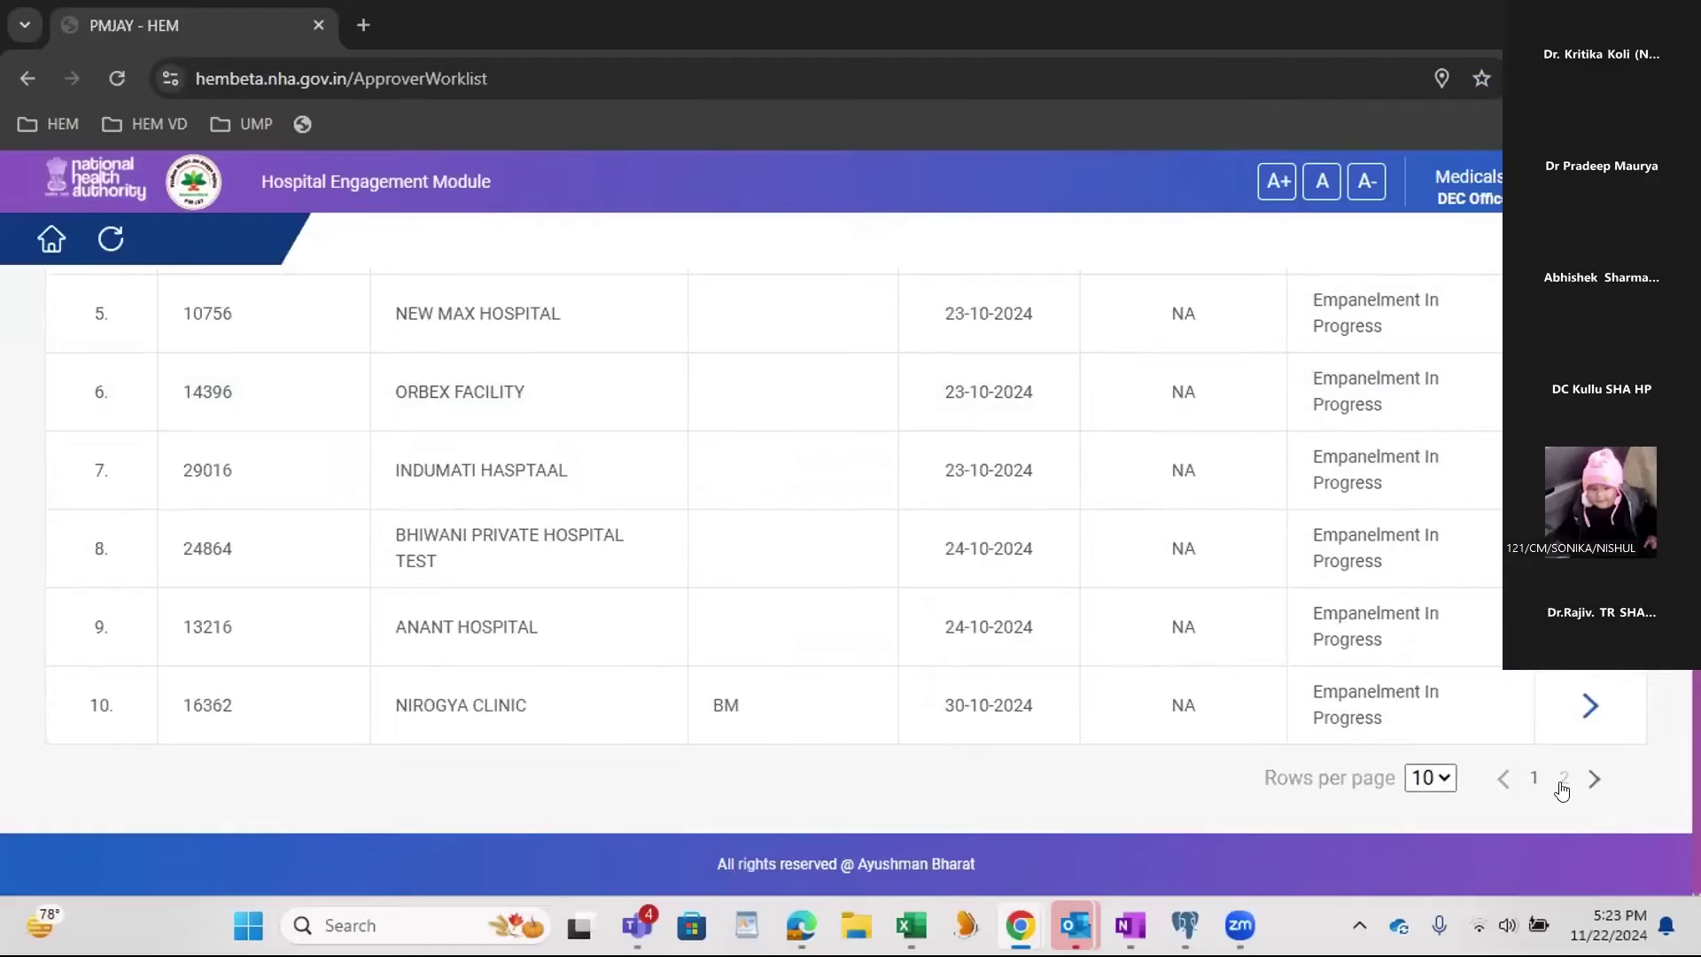
pyautogui.click(1563, 778)
pyautogui.moveTo(557, 712); pyautogui.dragTo(129, 706)
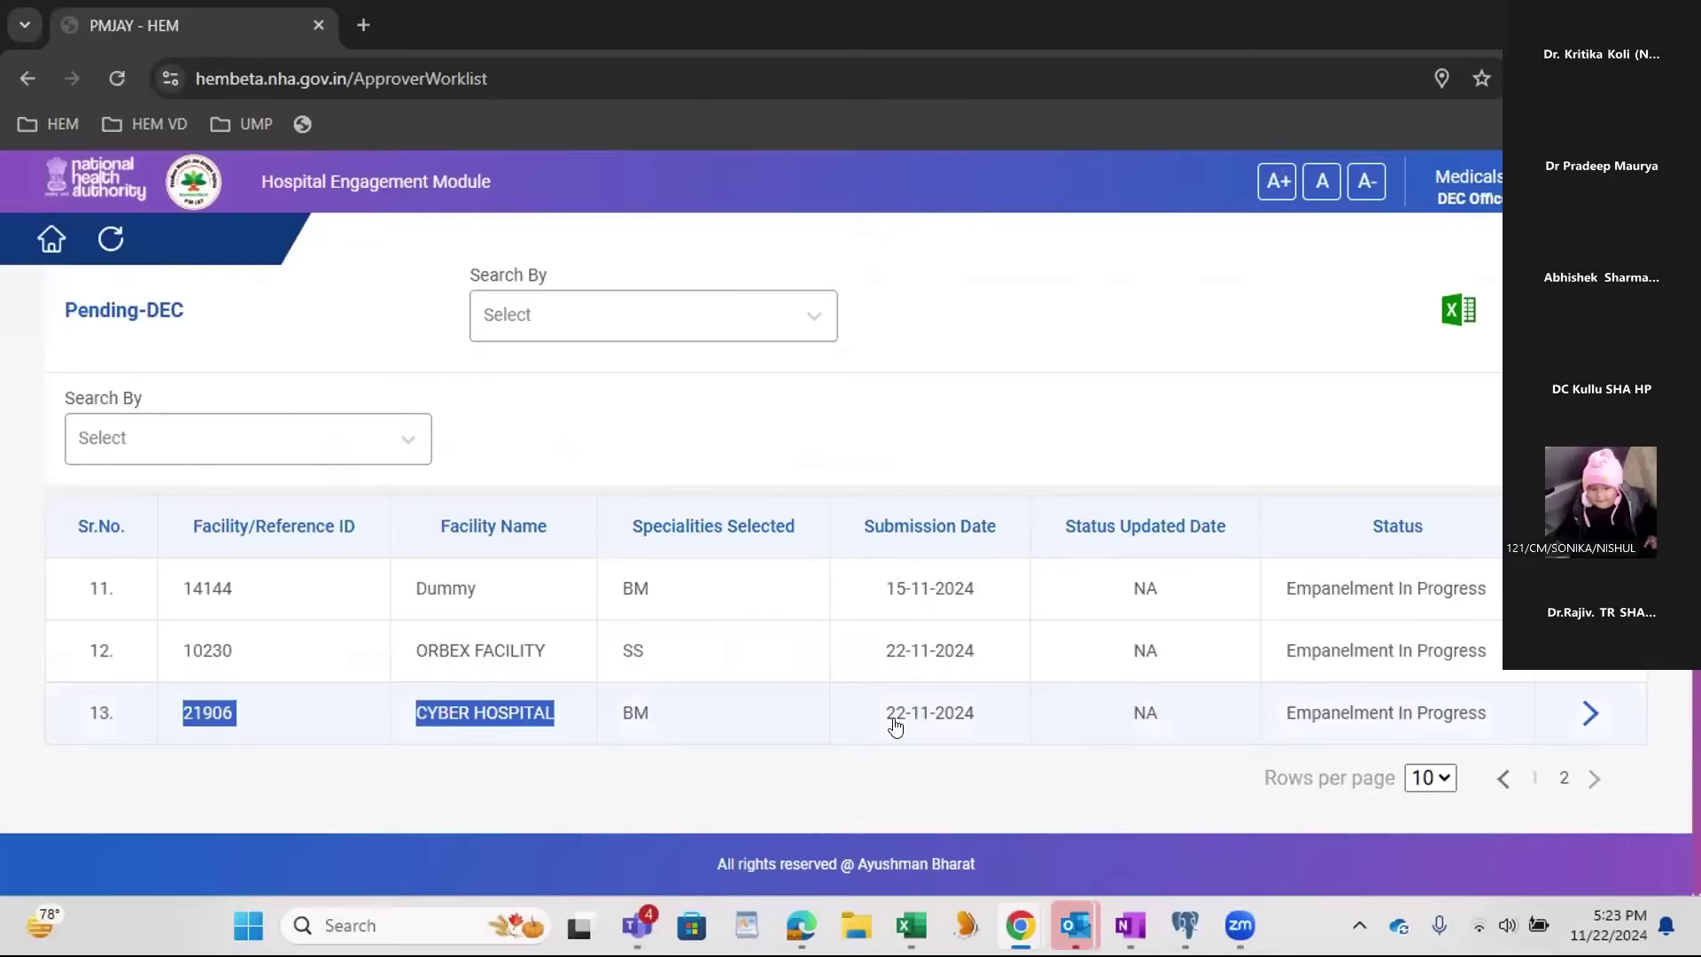
pyautogui.click(486, 720)
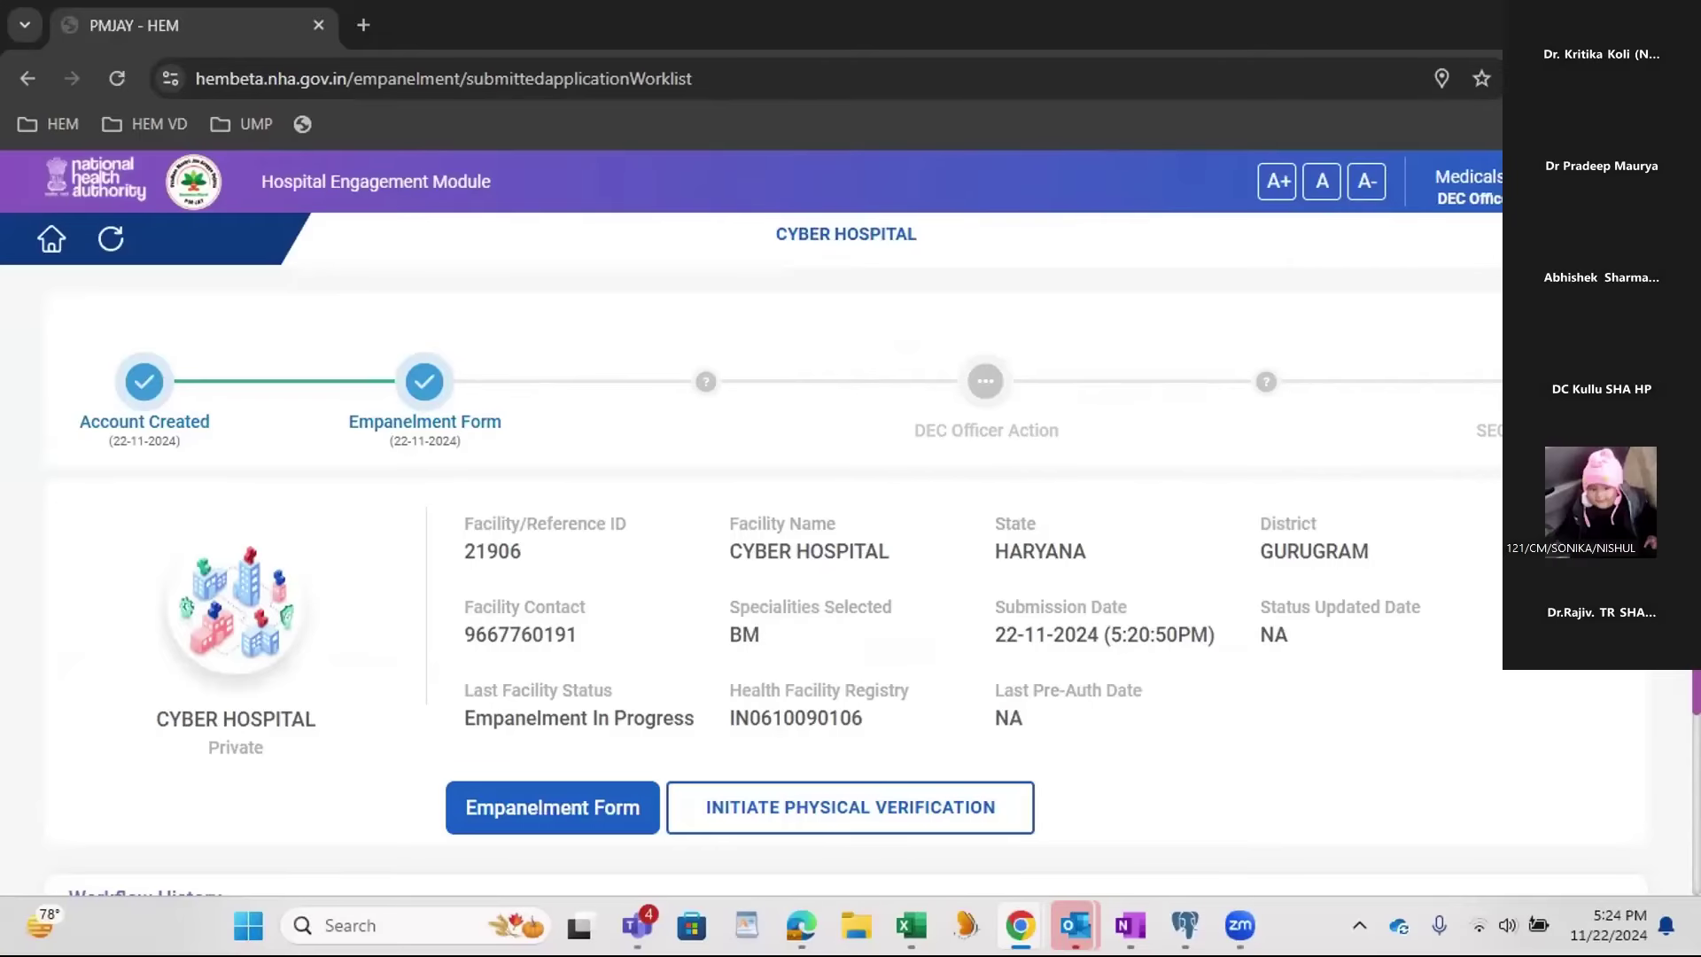
pyautogui.scroll(-3, 1410, 576)
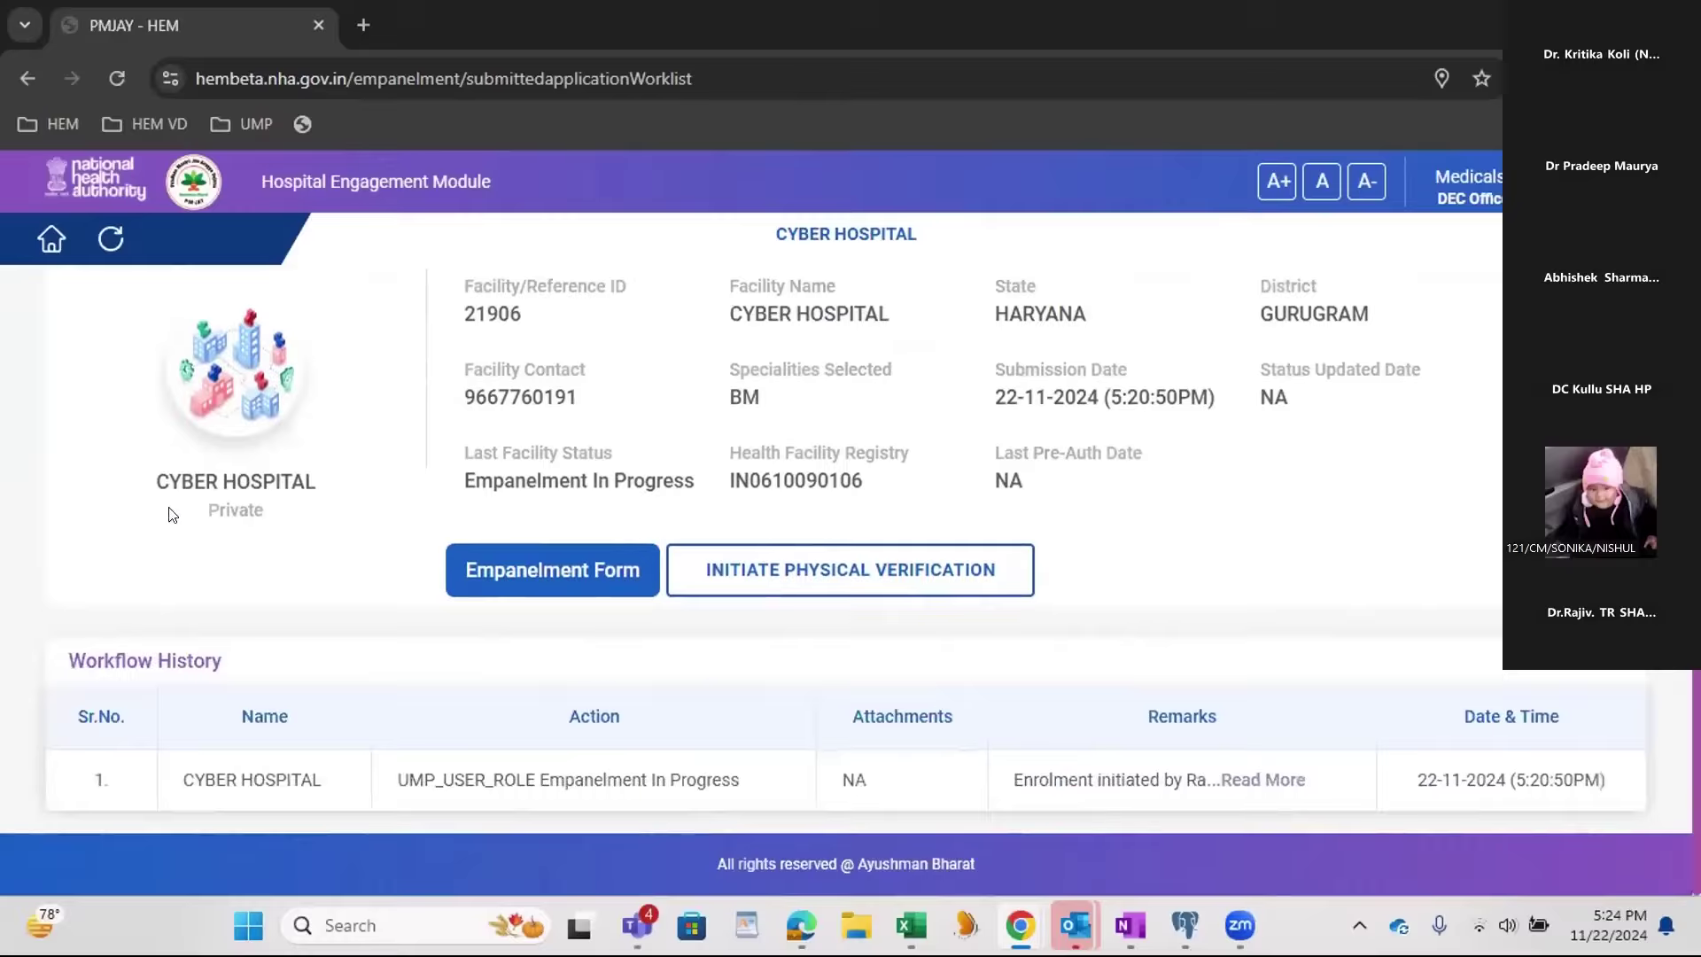
pyautogui.click(507, 588)
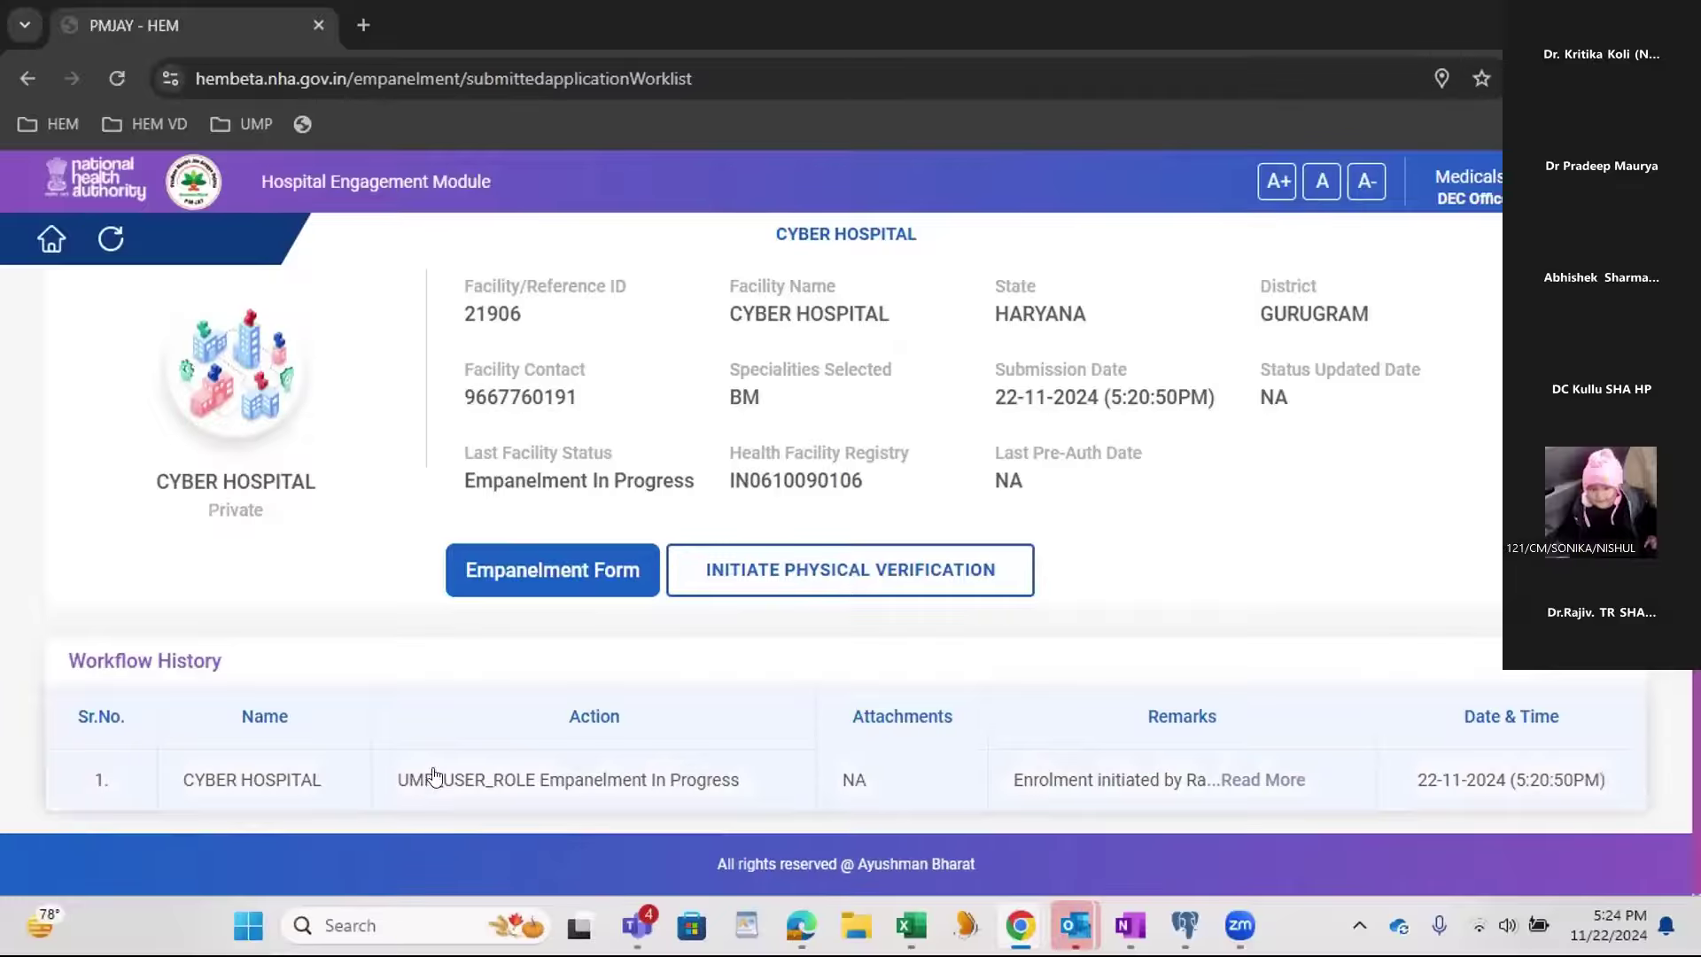
pyautogui.moveTo(73, 660); pyautogui.dragTo(310, 689)
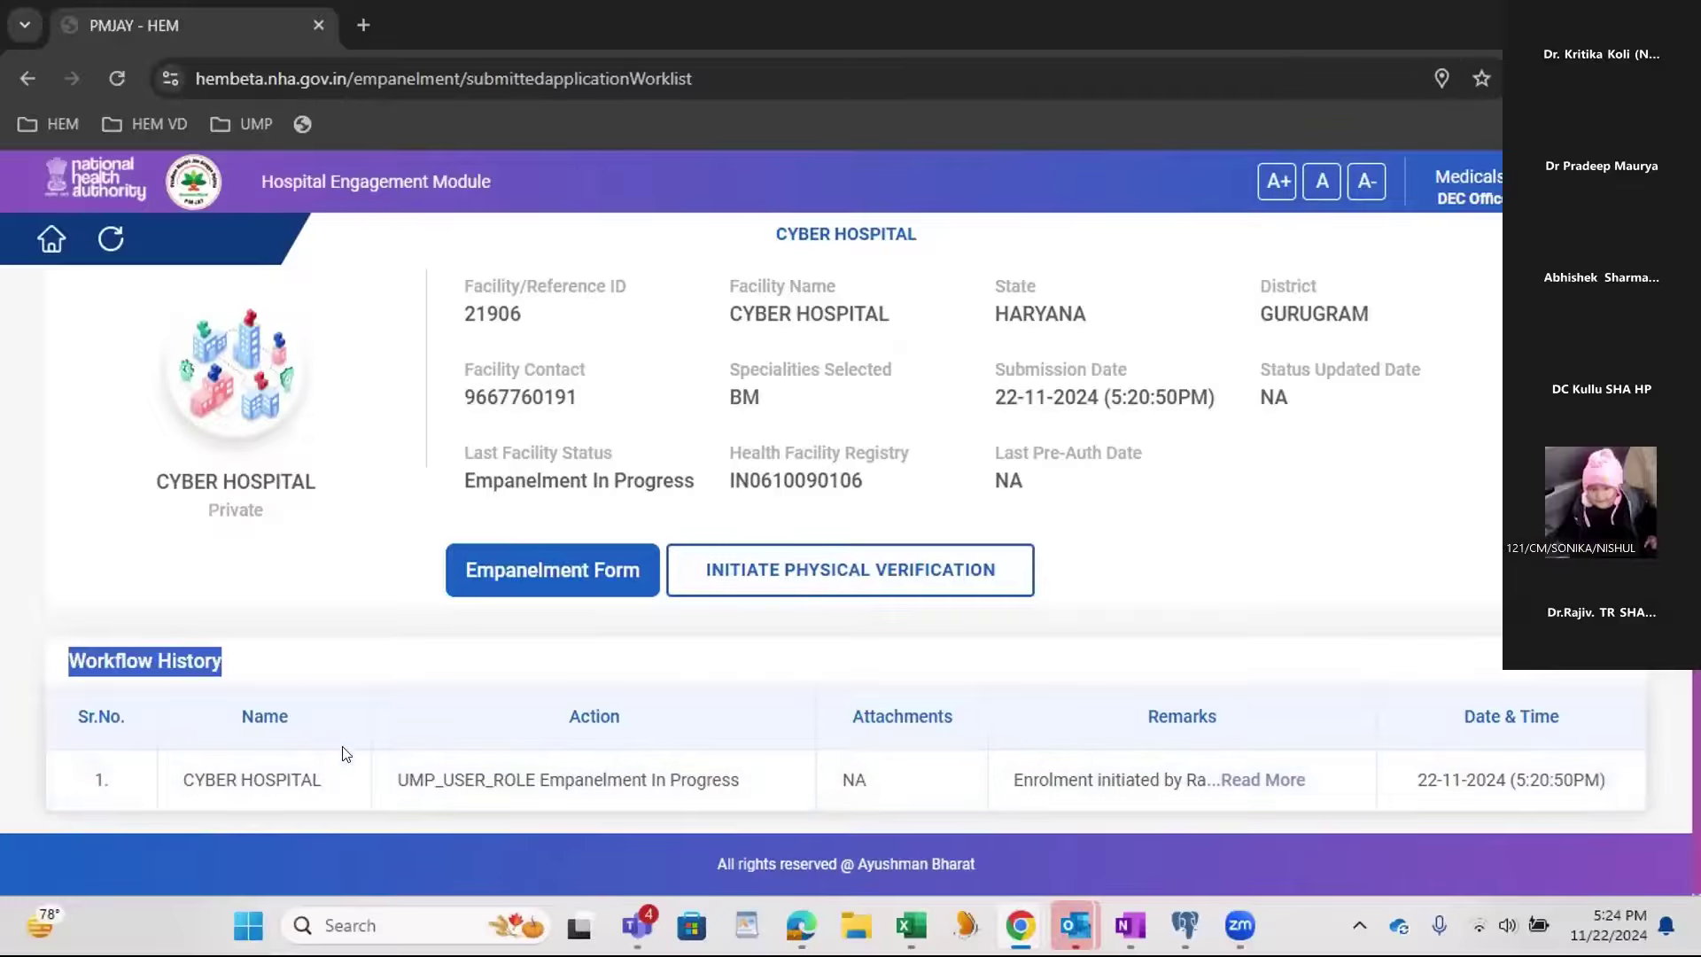
pyautogui.moveTo(387, 791); pyautogui.dragTo(741, 786)
pyautogui.click(746, 785)
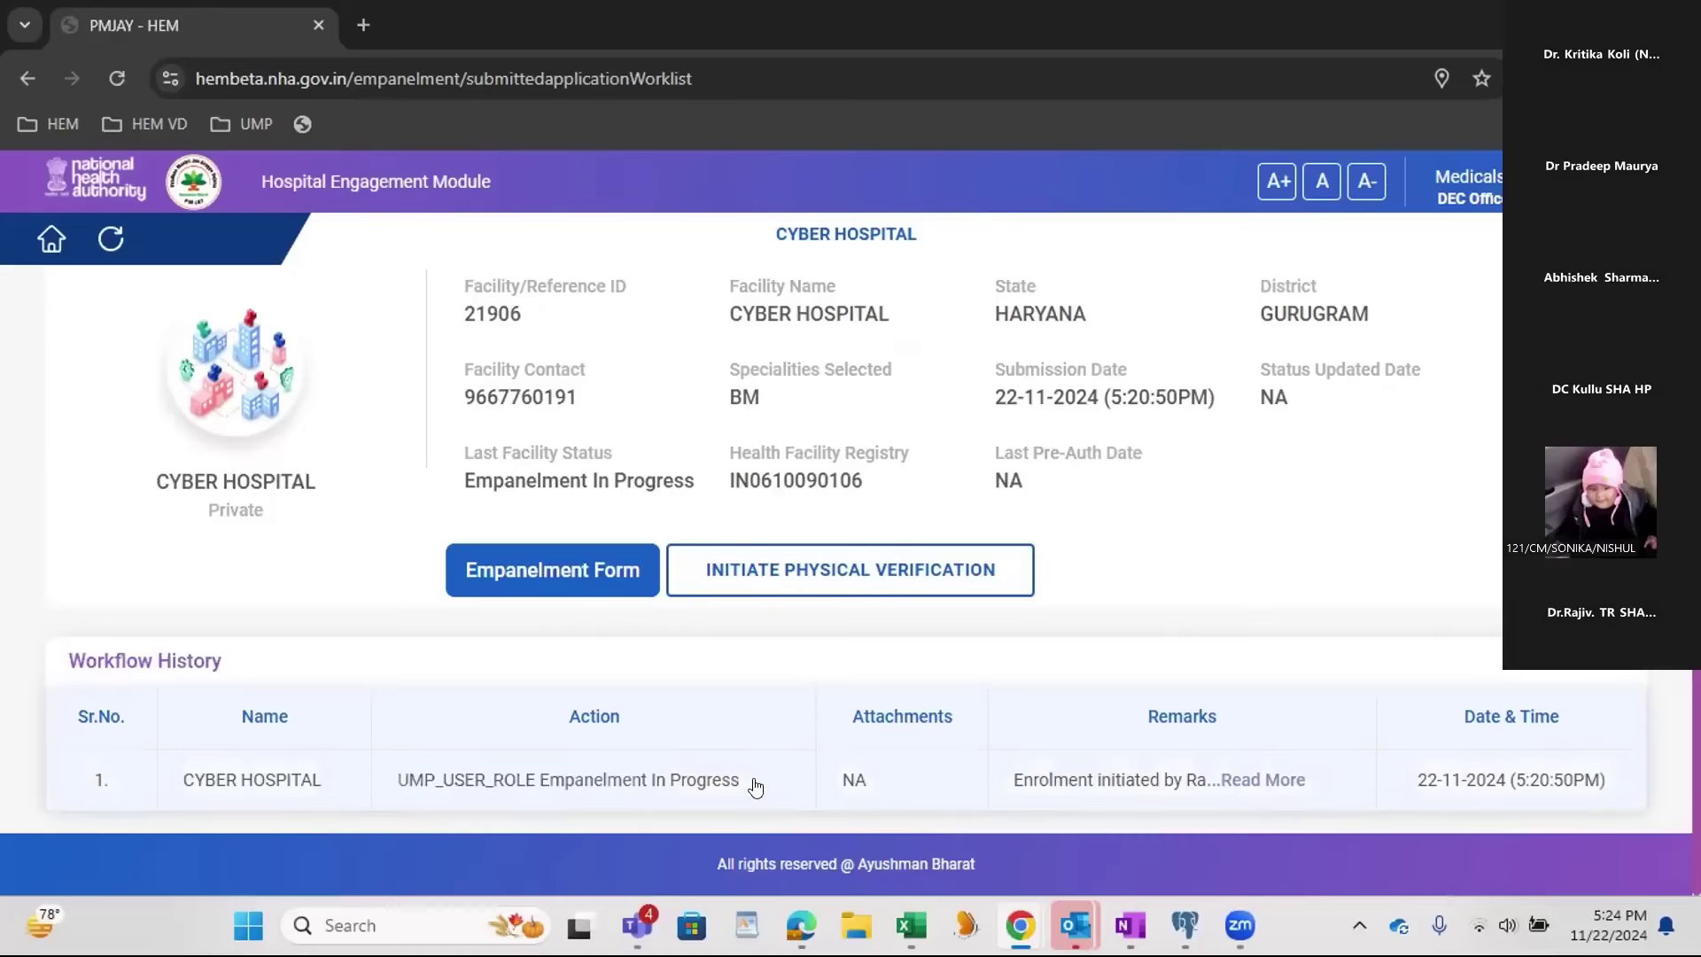
pyautogui.moveTo(742, 786); pyautogui.dragTo(549, 786)
pyautogui.click(590, 571)
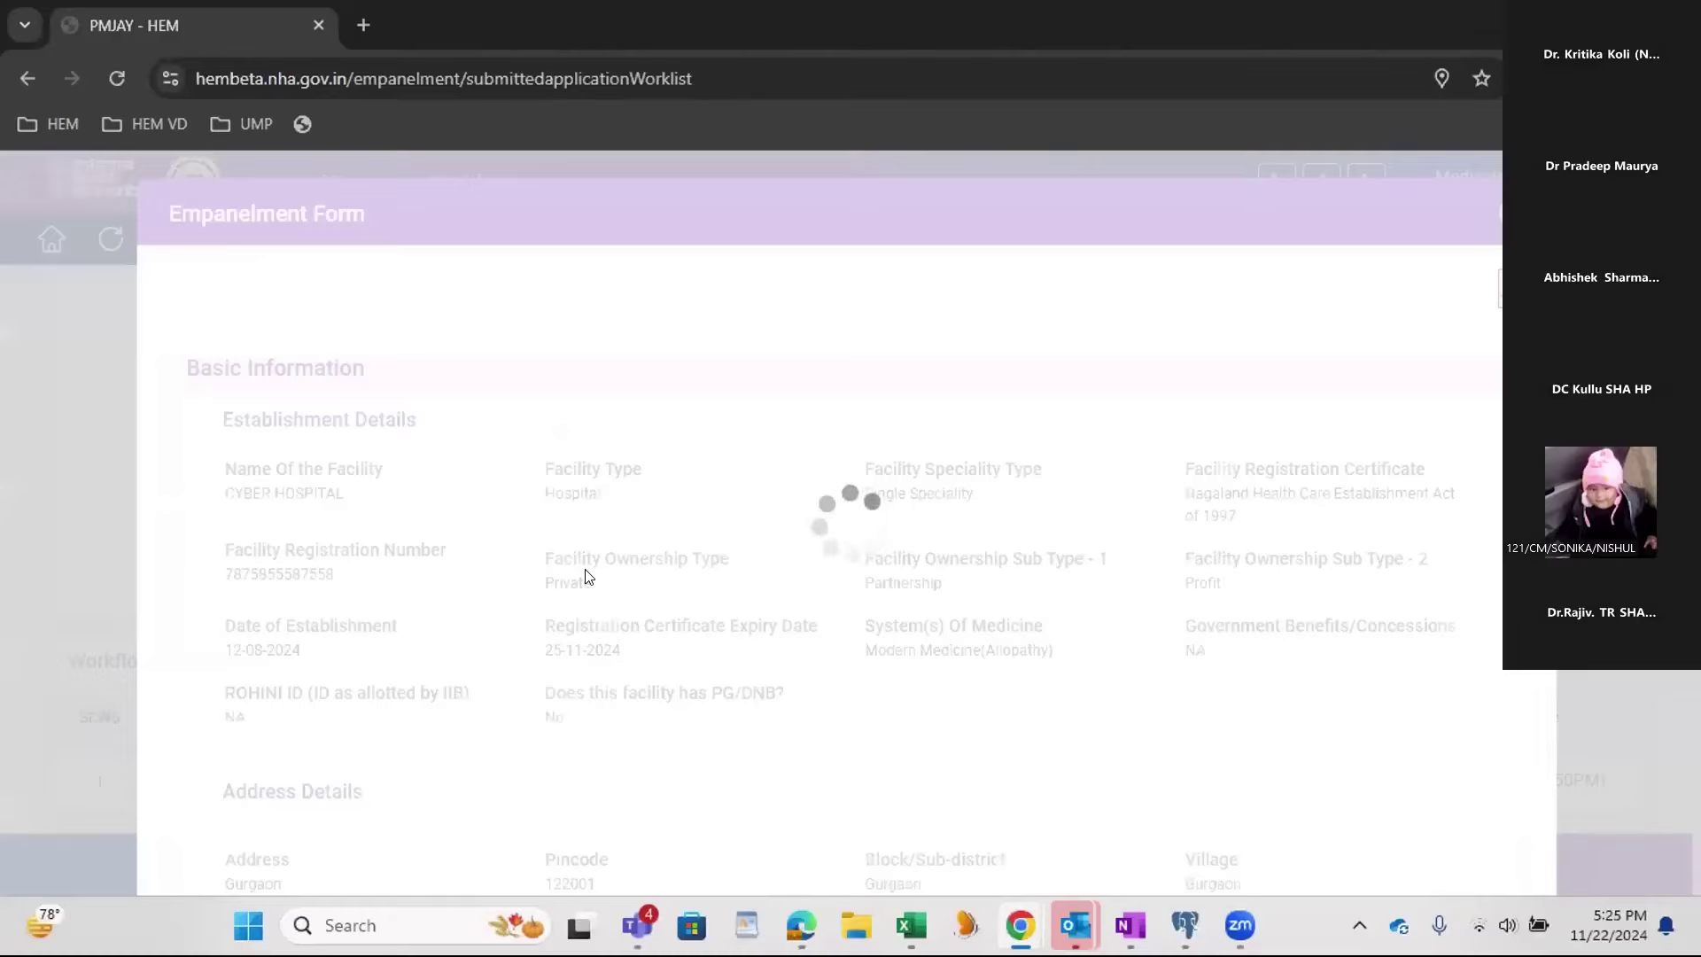
pyautogui.scroll(-1, 593, 571)
pyautogui.scroll(1, 594, 572)
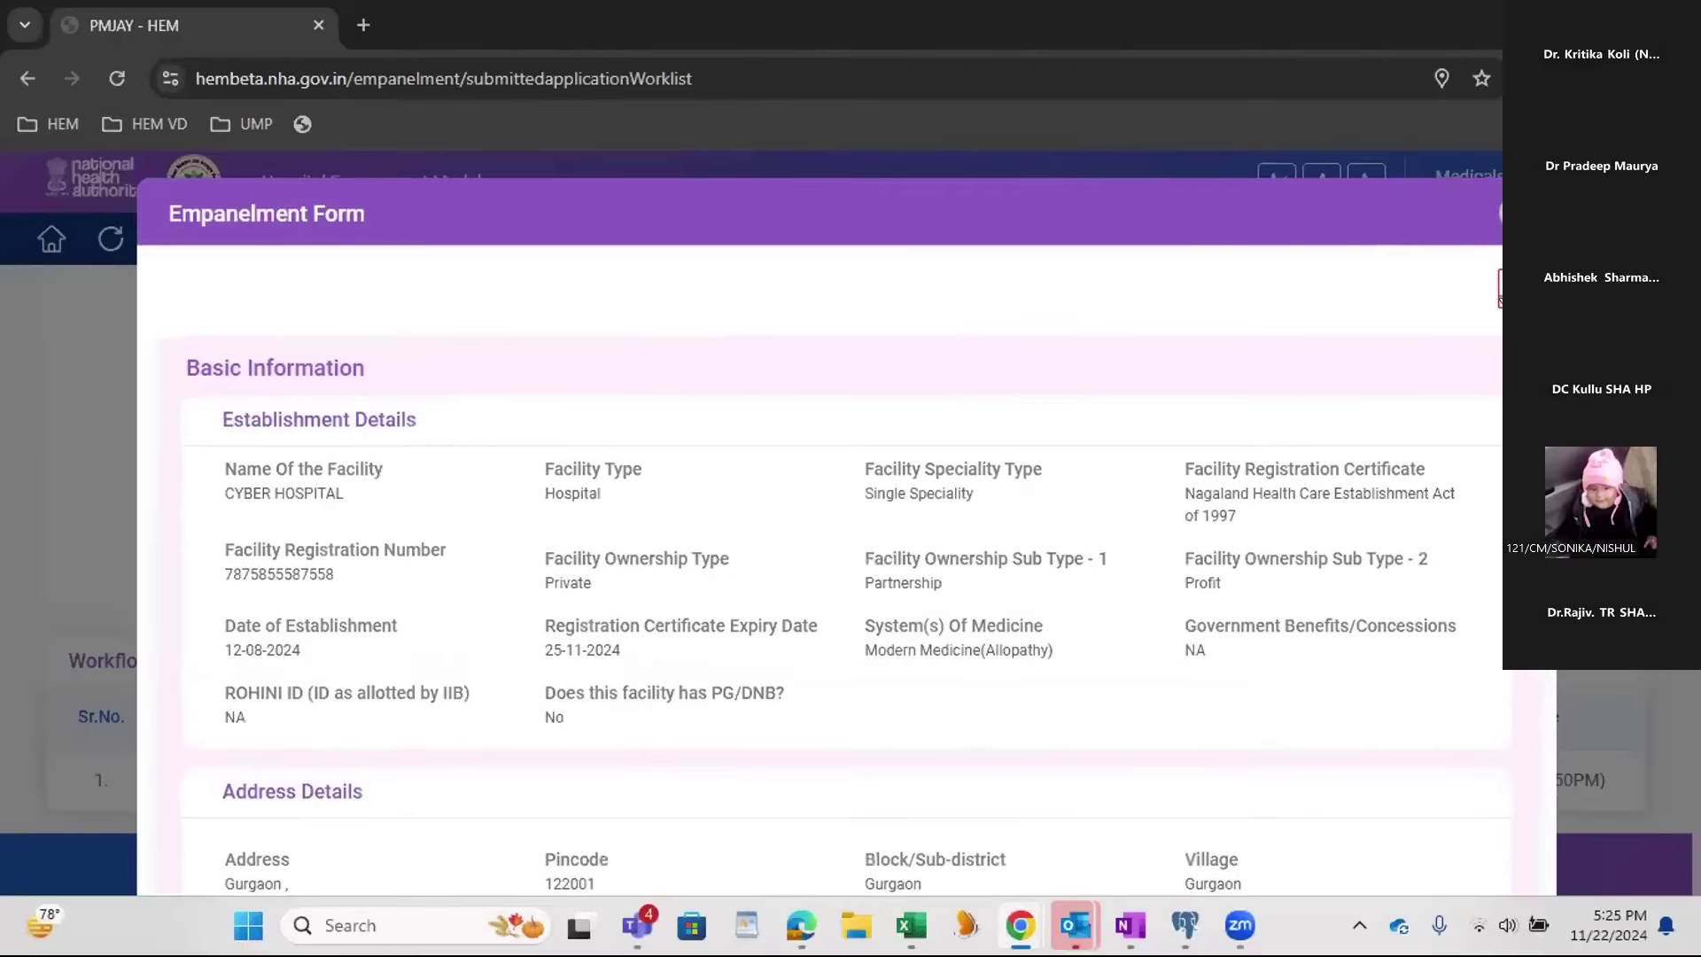
pyautogui.scroll(-10, 1169, 417)
pyautogui.scroll(-14, 1171, 417)
pyautogui.scroll(-14, 1442, 433)
pyautogui.moveTo(213, 523); pyautogui.dragTo(822, 684)
pyautogui.press('Escape')
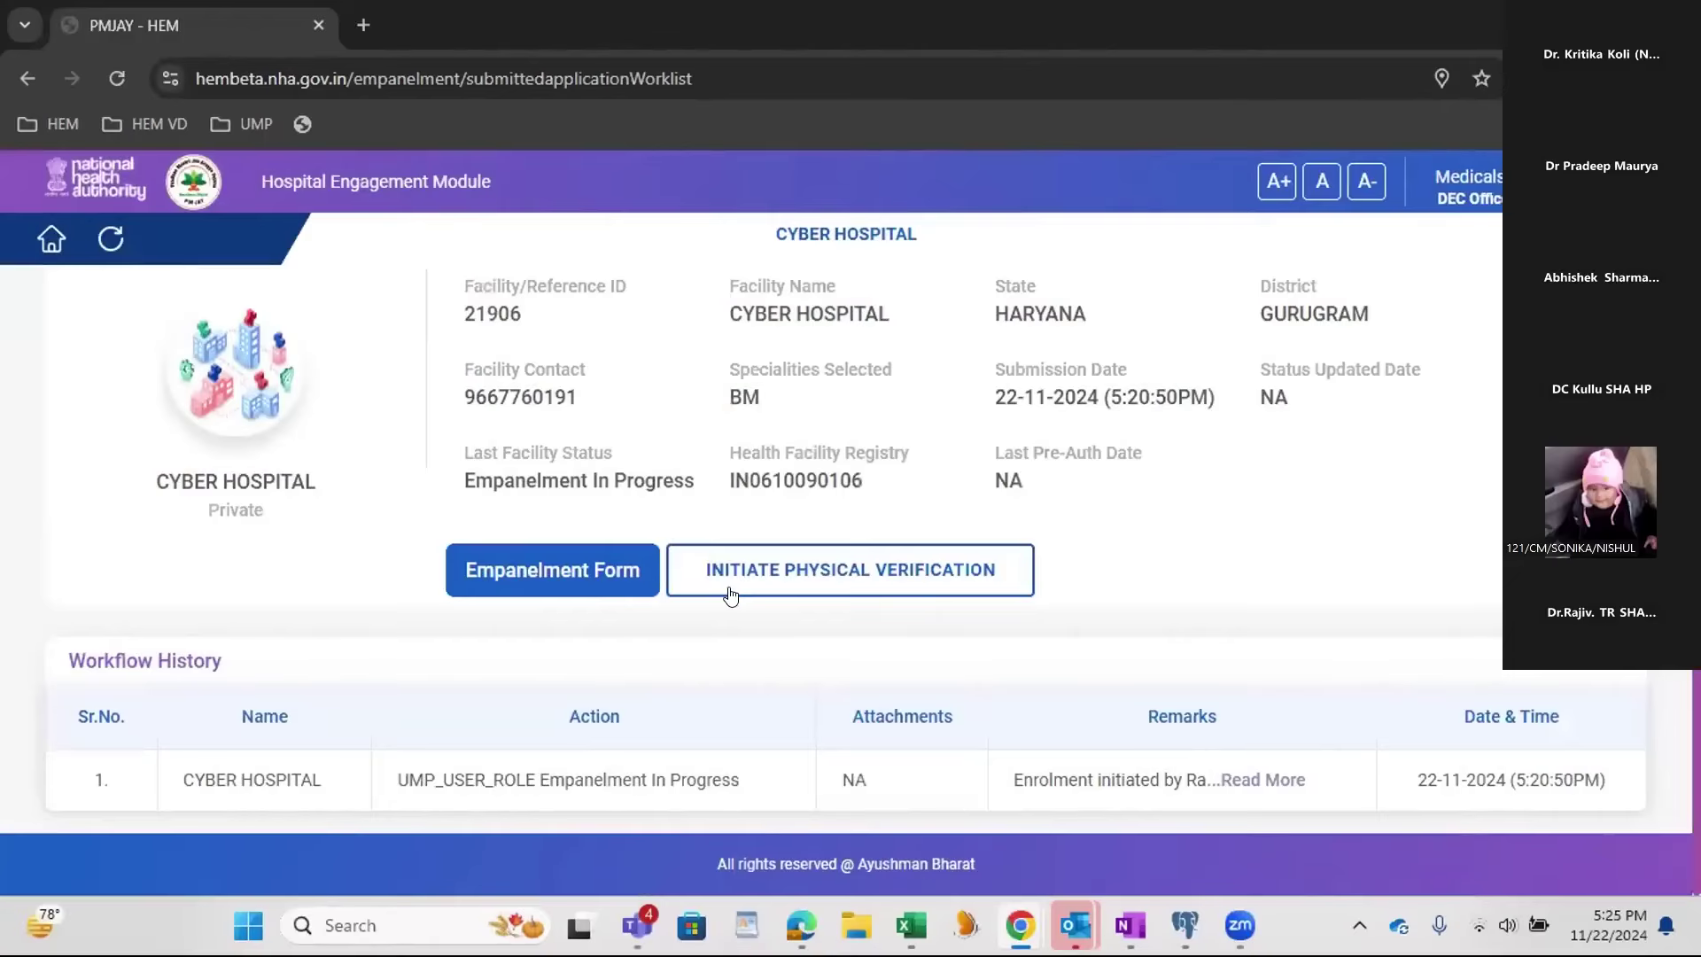
# Initiate physical verification by Empanelment TPA with the first listed verifier, due 29/11/2024
pyautogui.click(791, 585)
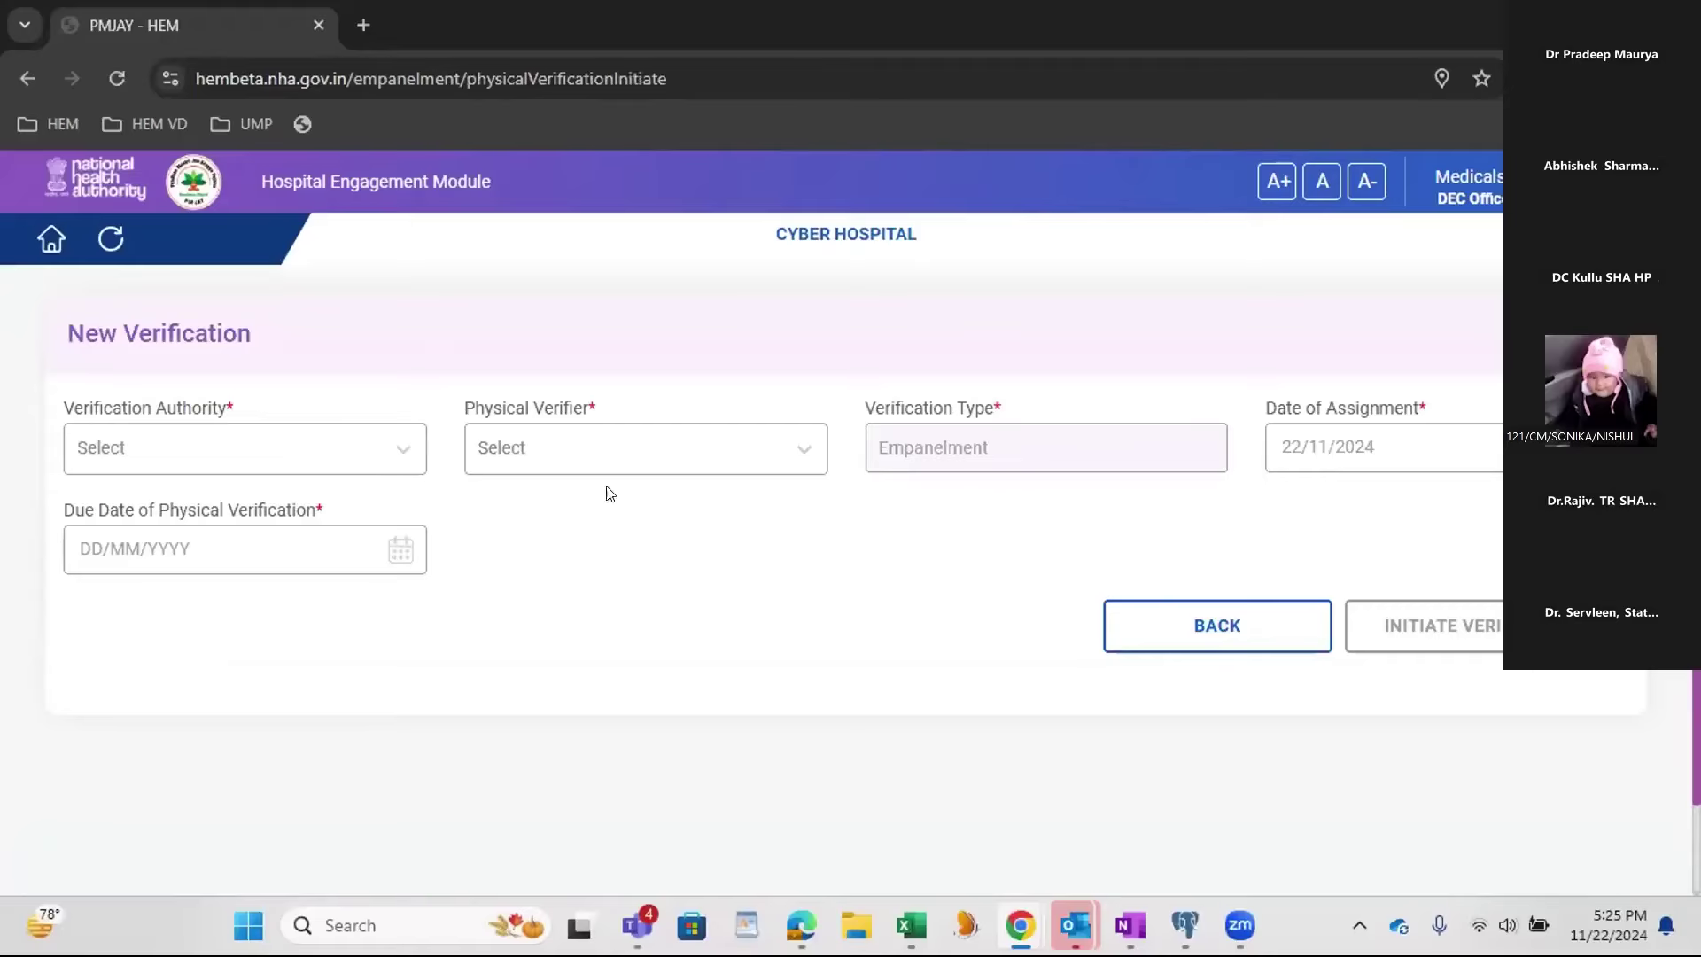
pyautogui.click(328, 457)
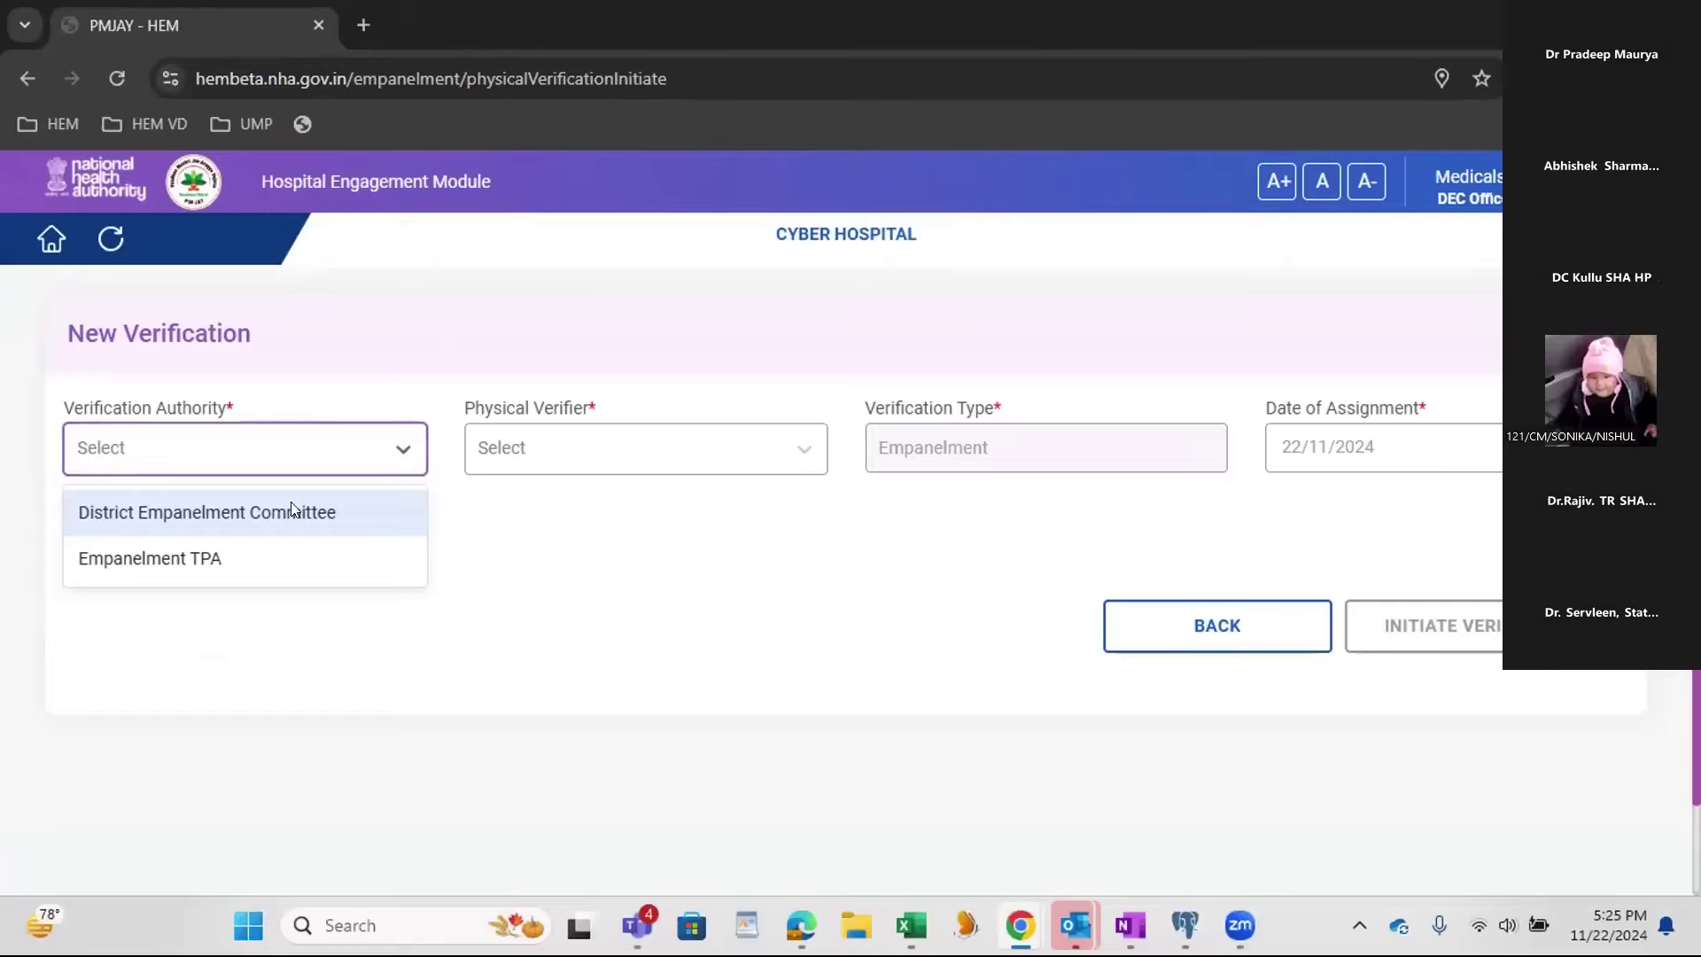
pyautogui.click(284, 564)
pyautogui.click(565, 465)
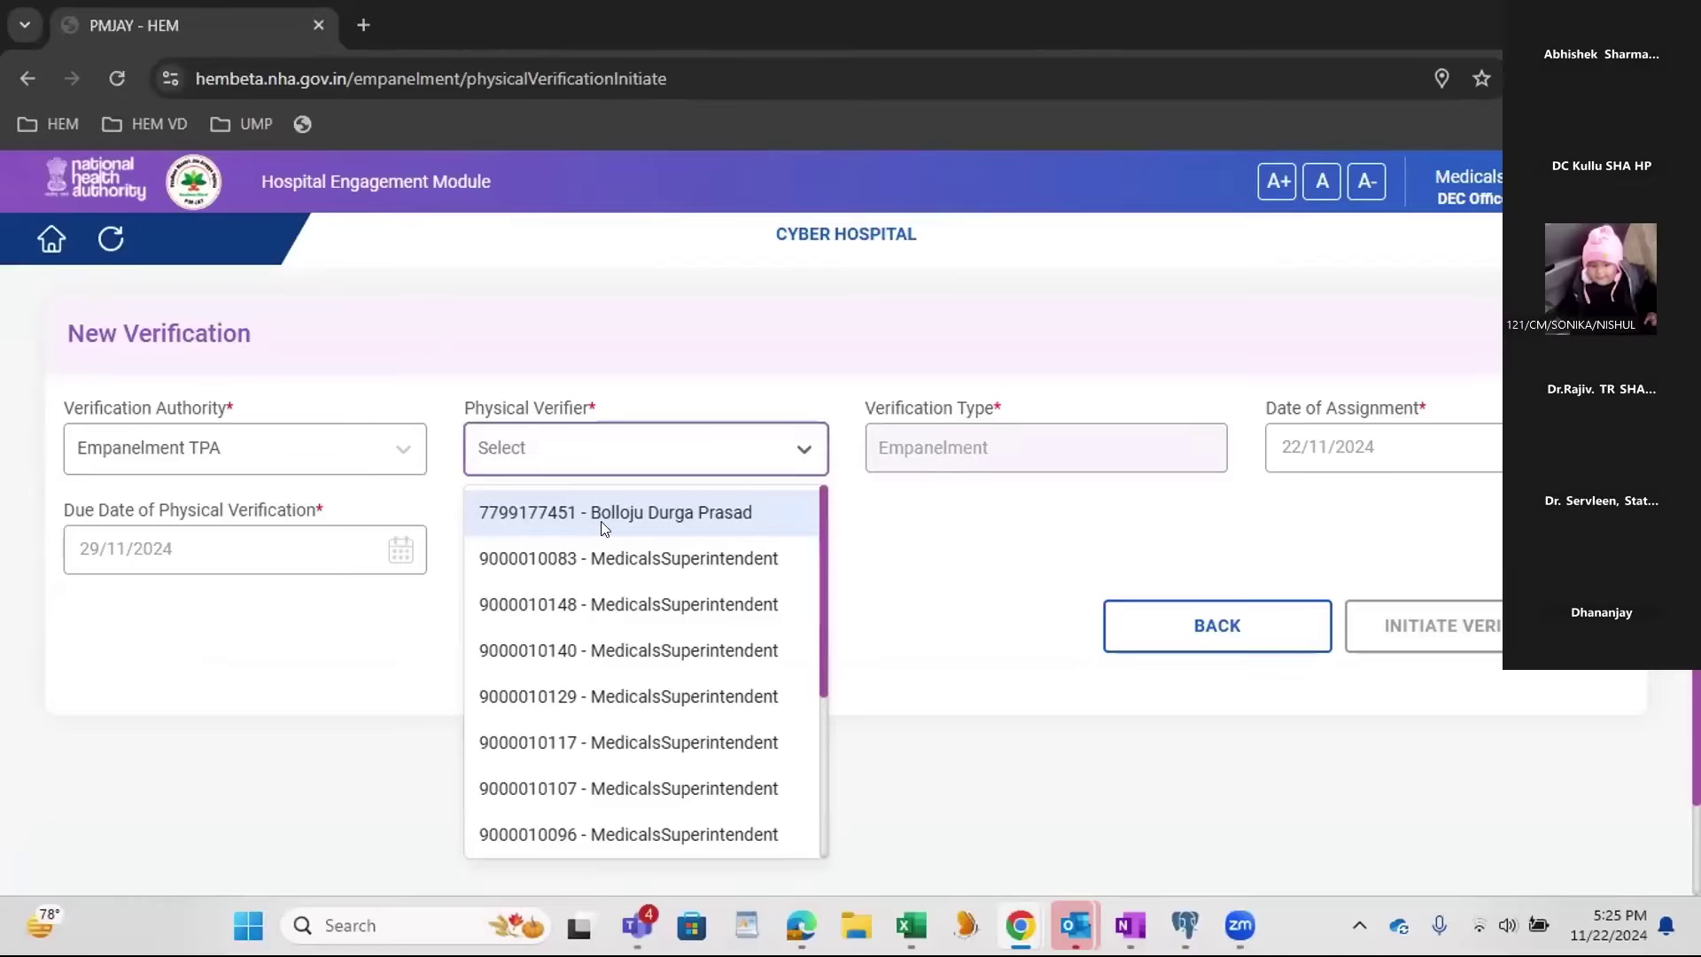
pyautogui.click(602, 528)
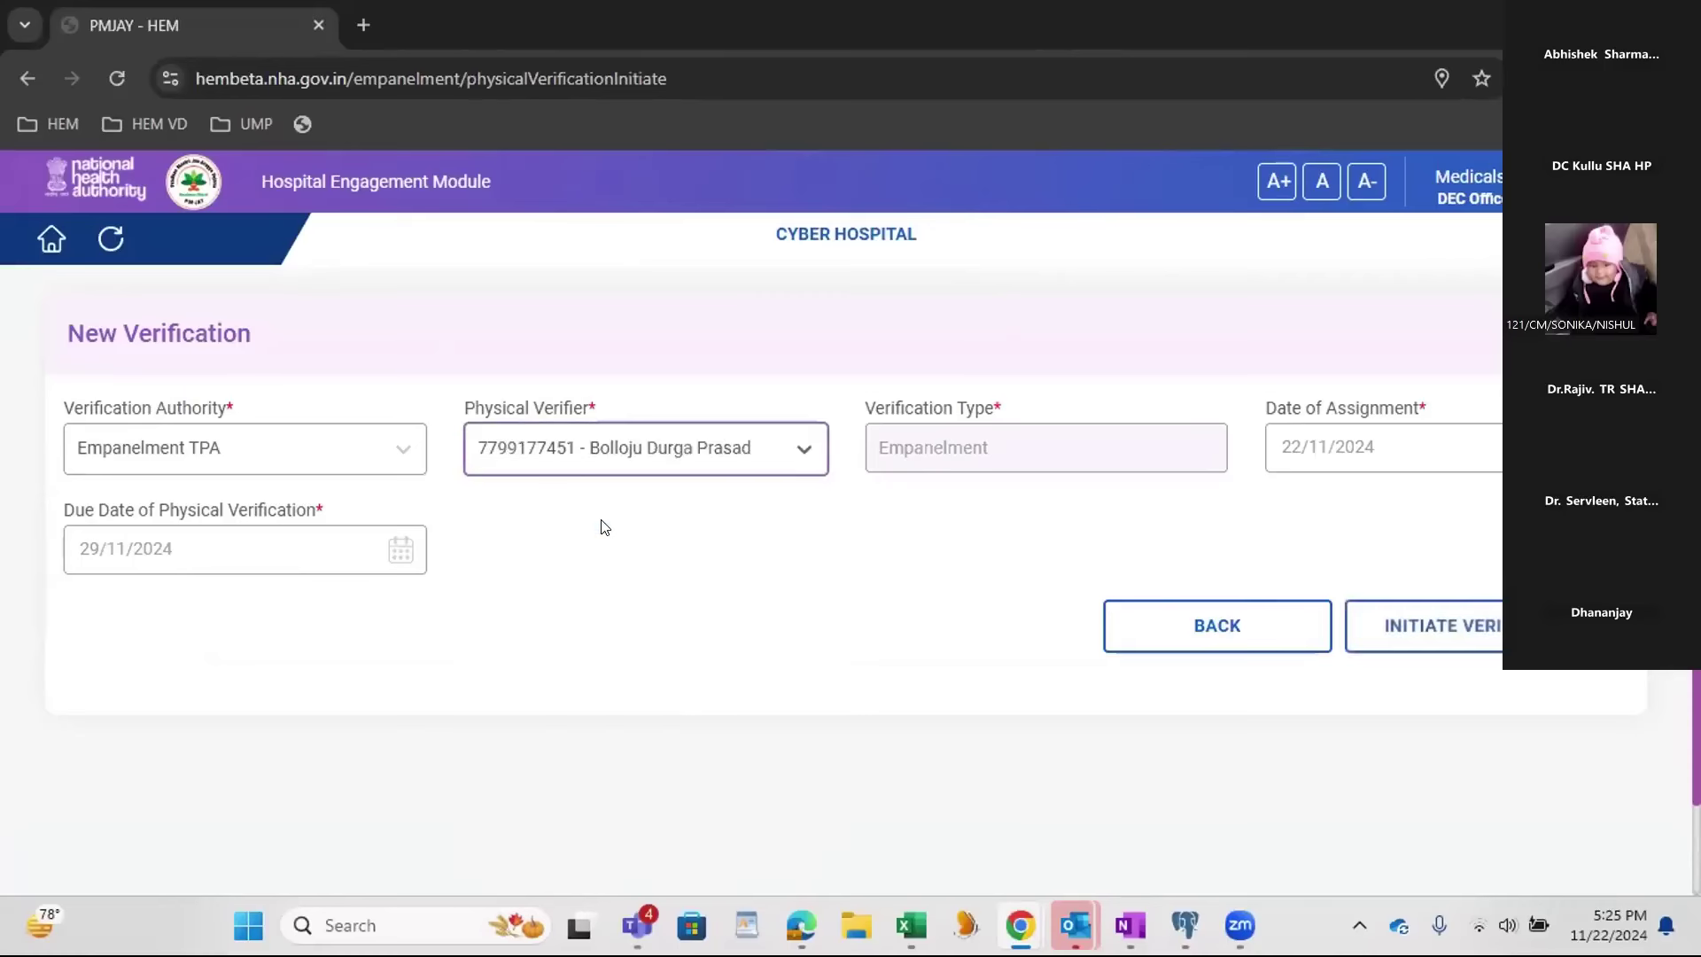
pyautogui.click(1342, 447)
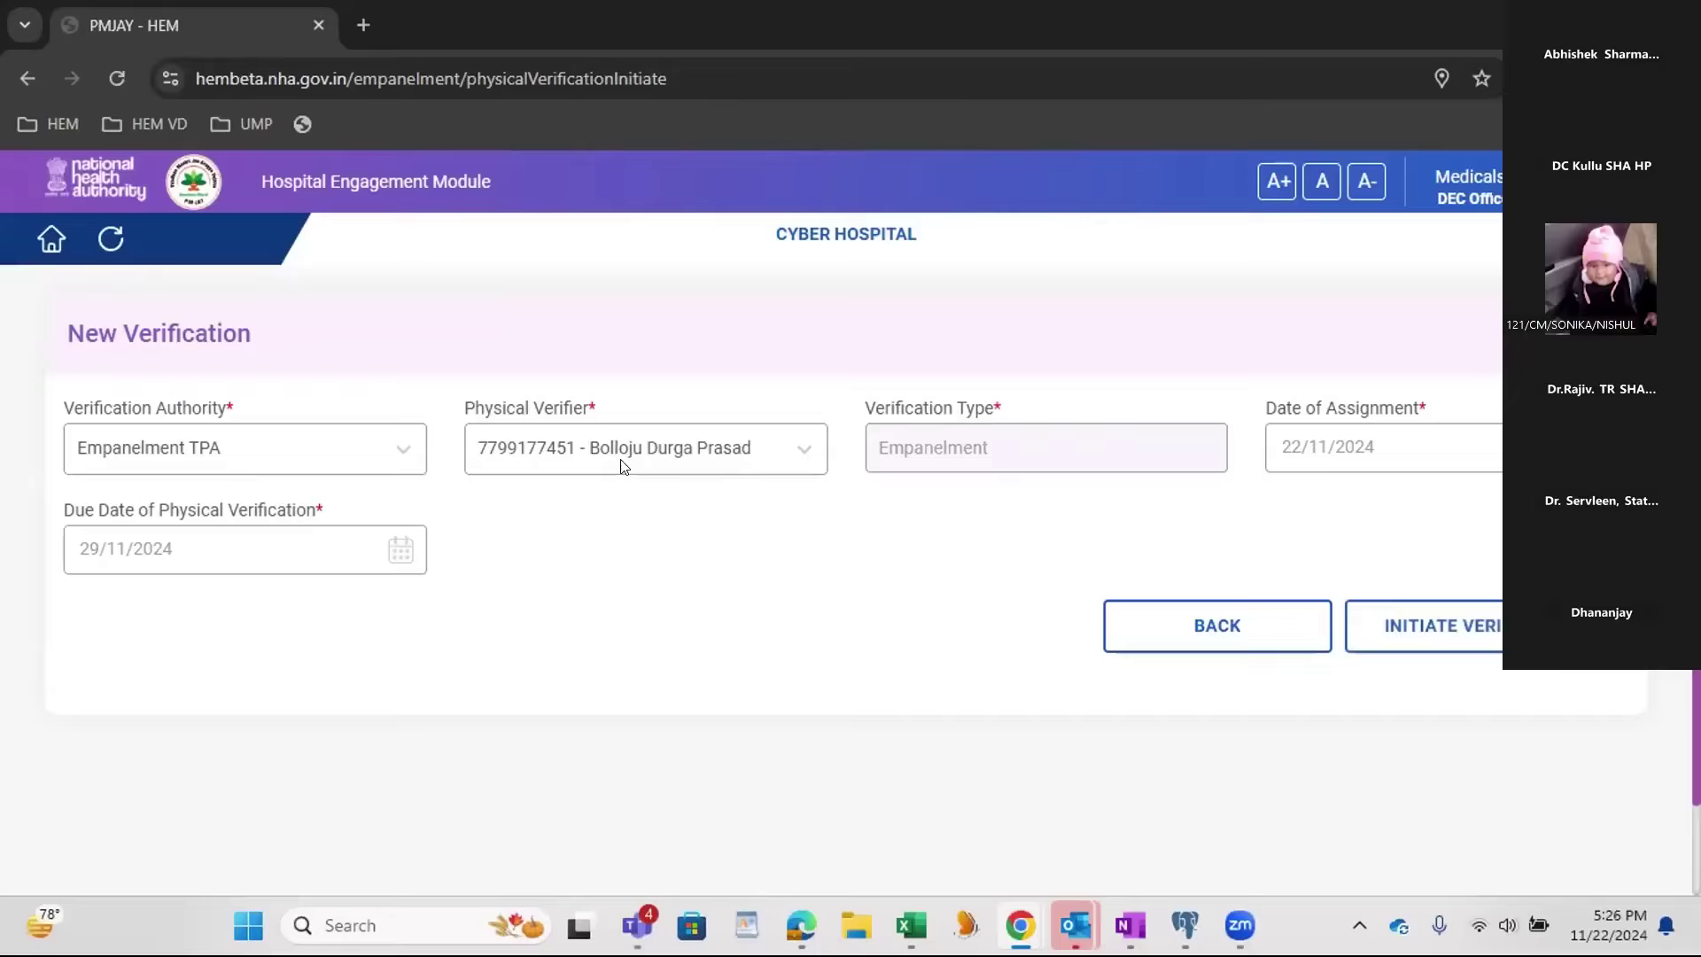
pyautogui.click(1444, 629)
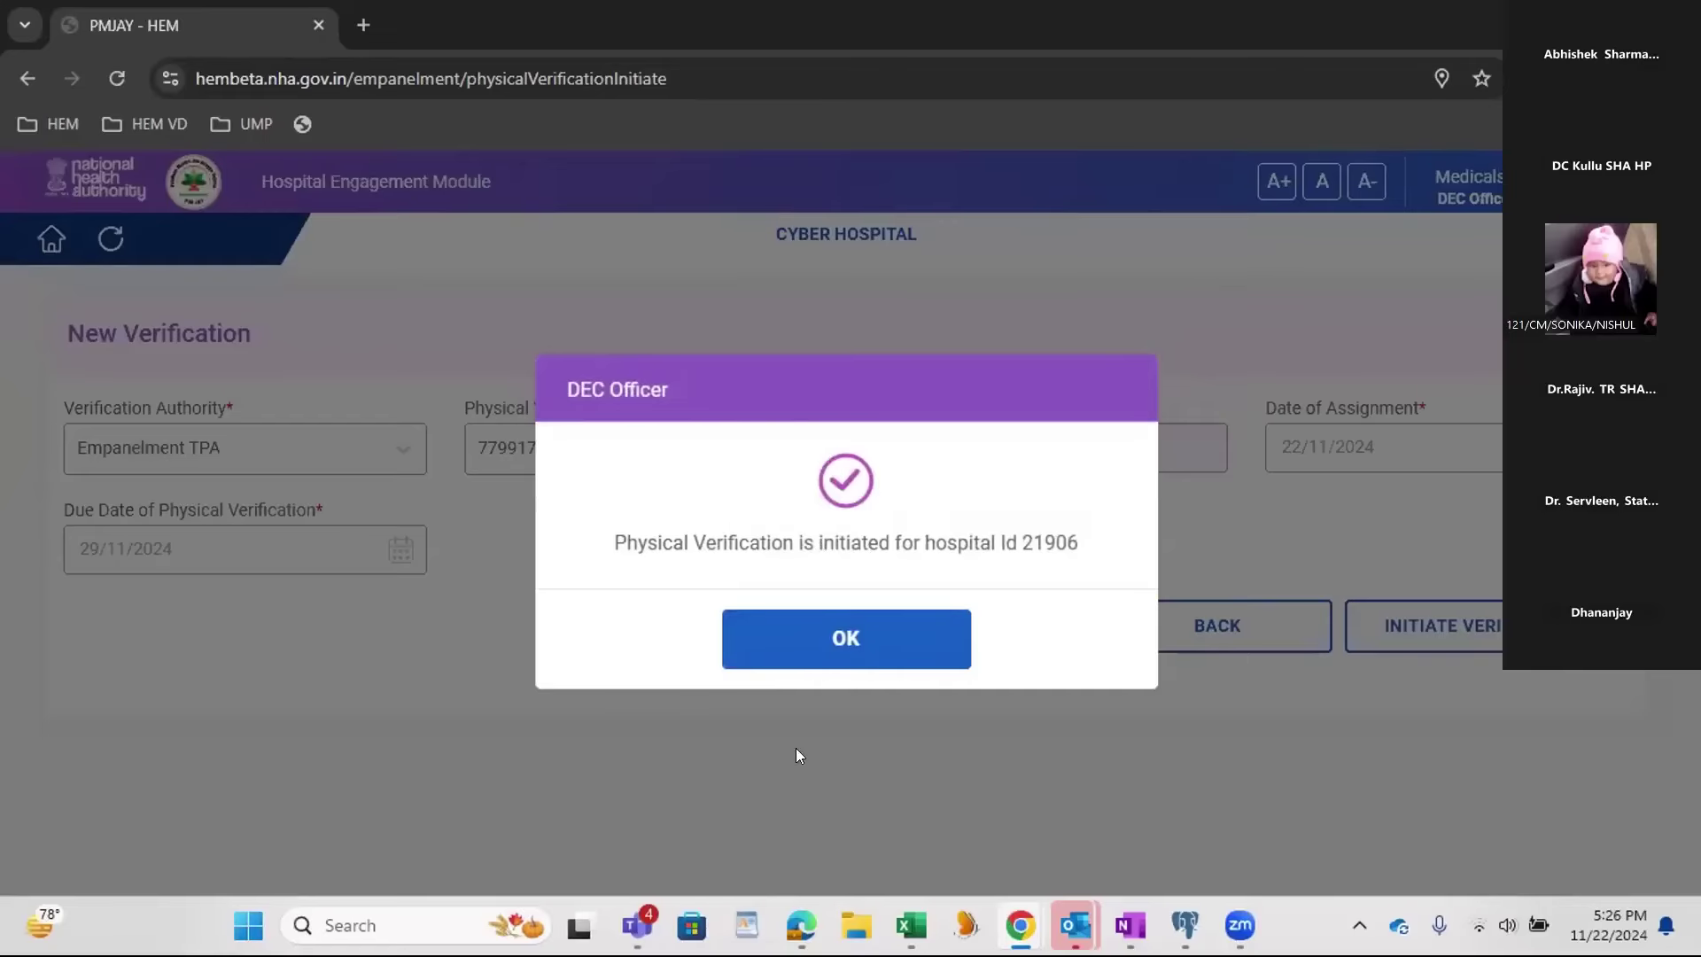
pyautogui.click(832, 647)
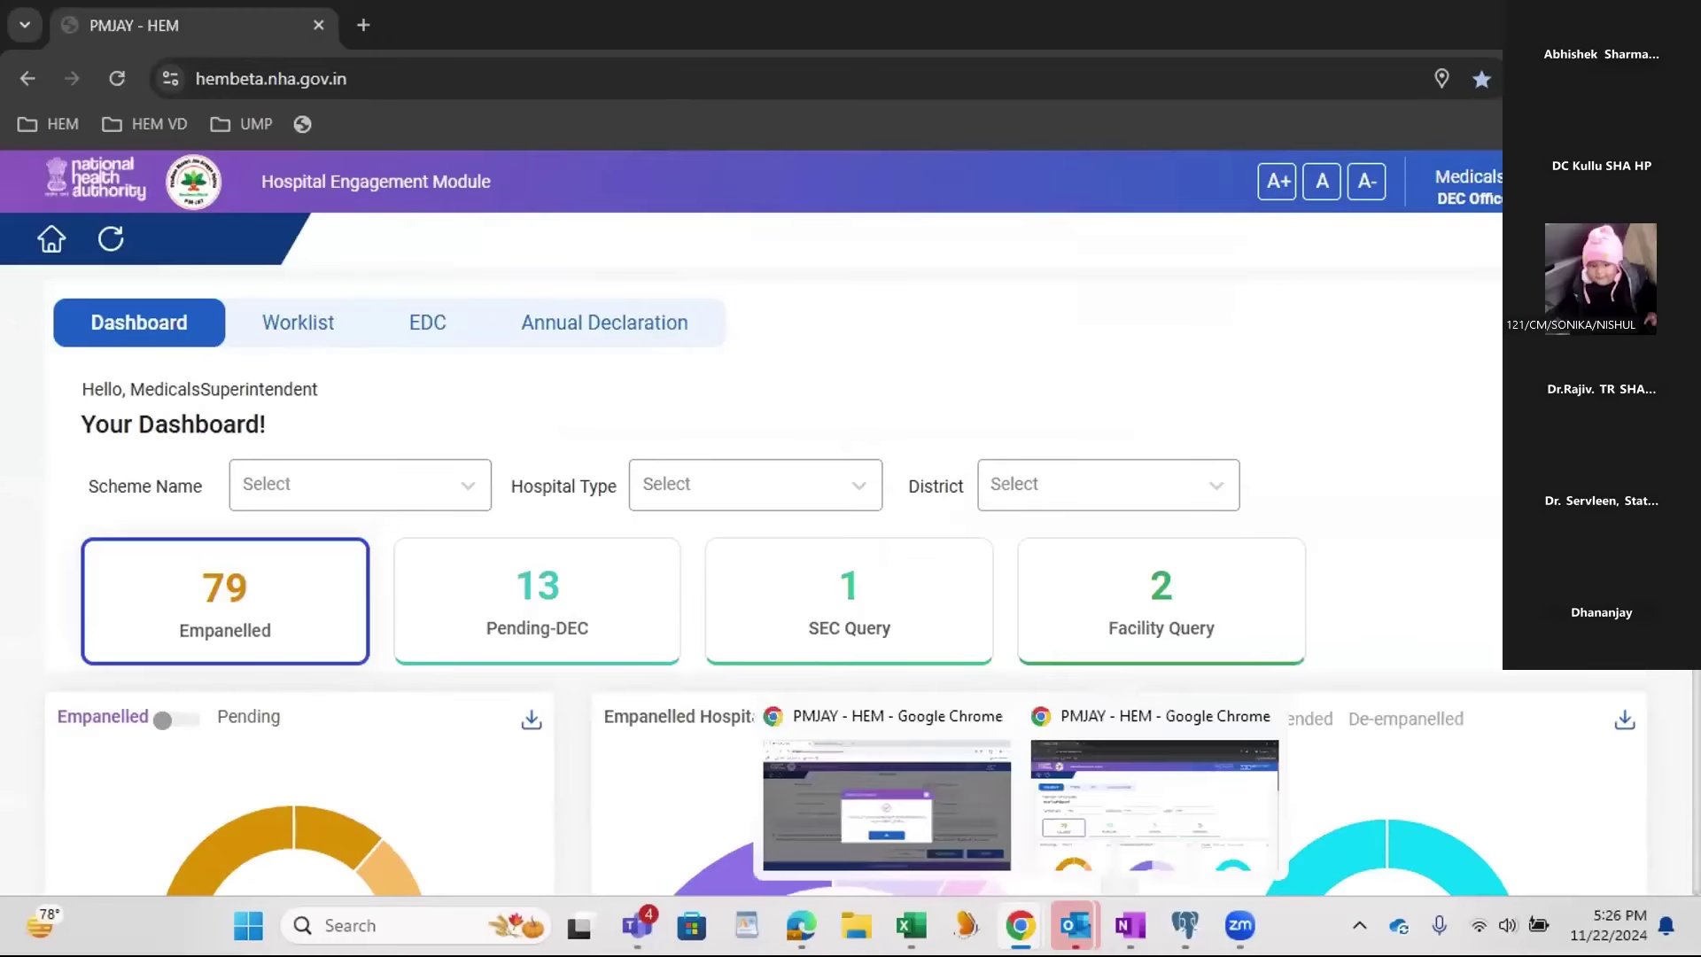
# Open a Chrome Incognito window and load the AWS Staging HEM login page
pyautogui.rightClick(1011, 917)
pyautogui.click(1001, 735)
pyautogui.click(48, 123)
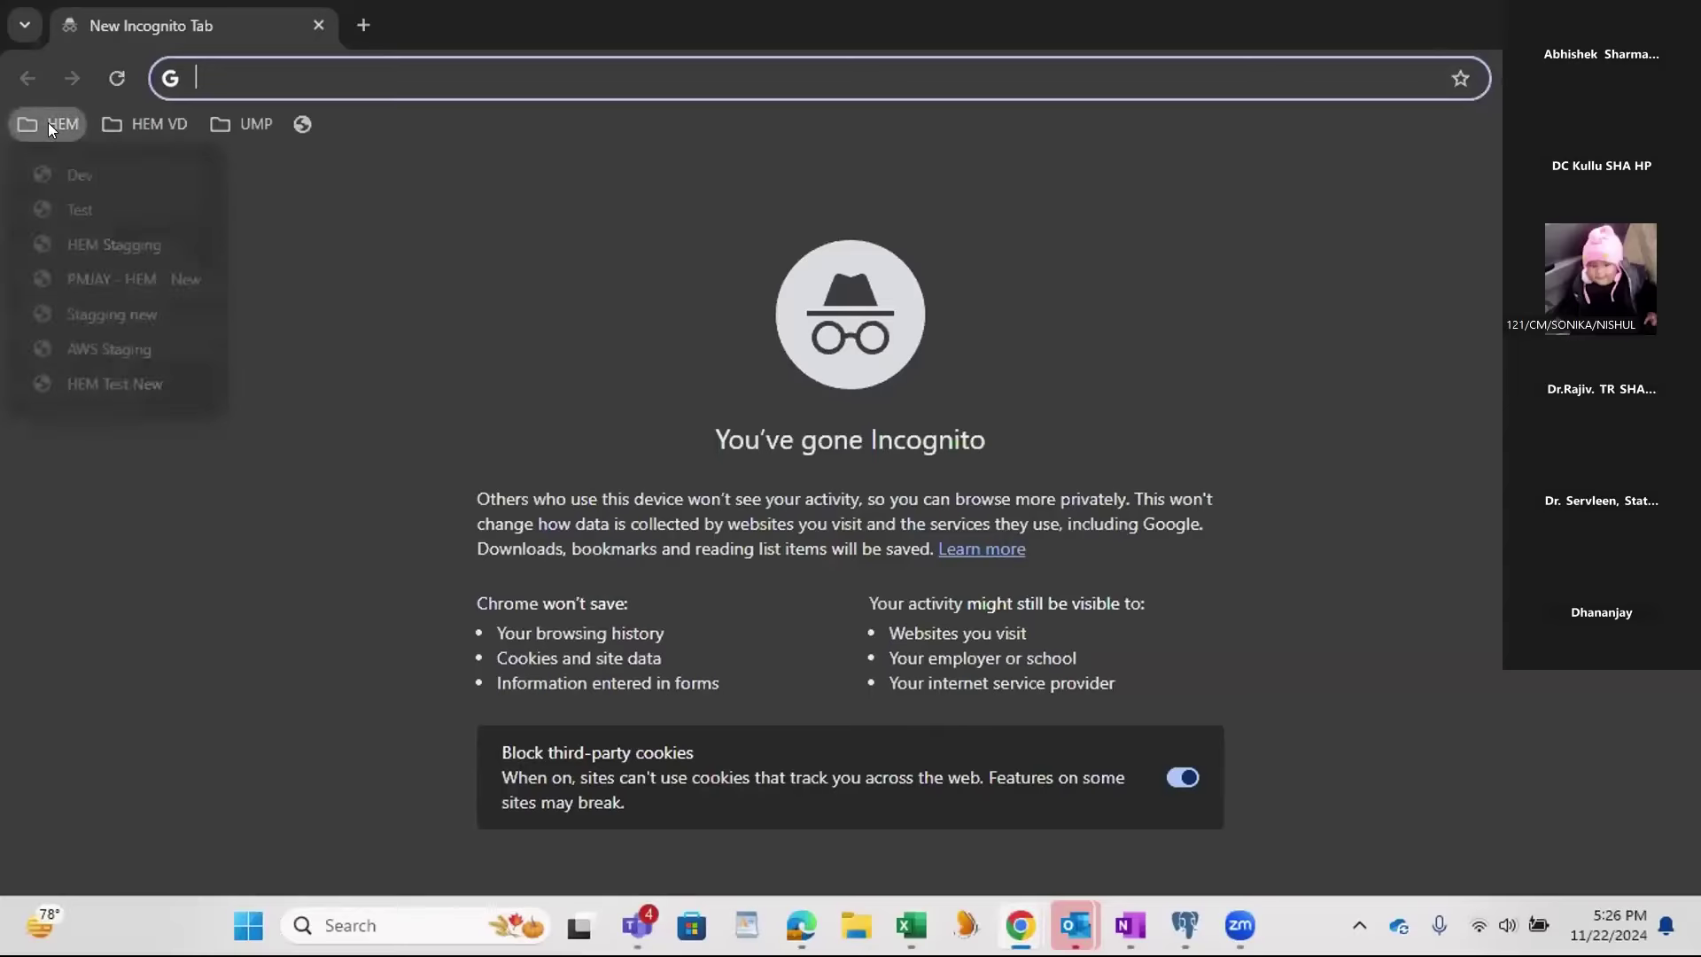
pyautogui.click(103, 347)
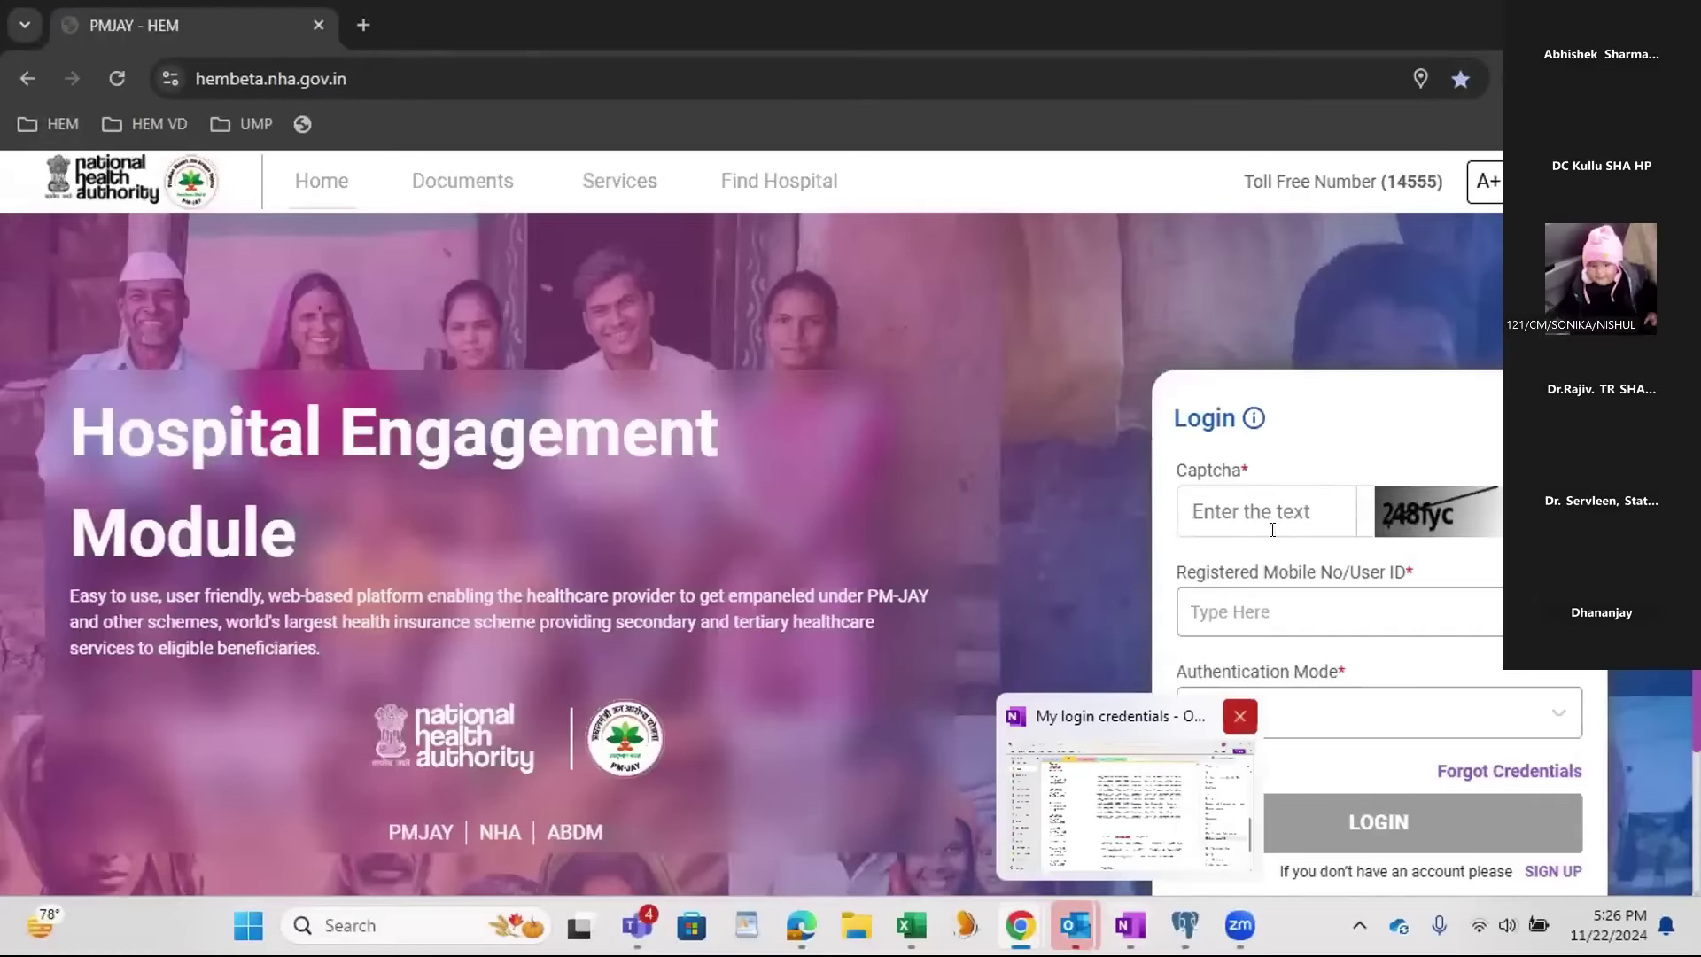
# Enter captcha '248fyc' and paste the Physical Verifier user ID from OneNote
pyautogui.click(1273, 510)
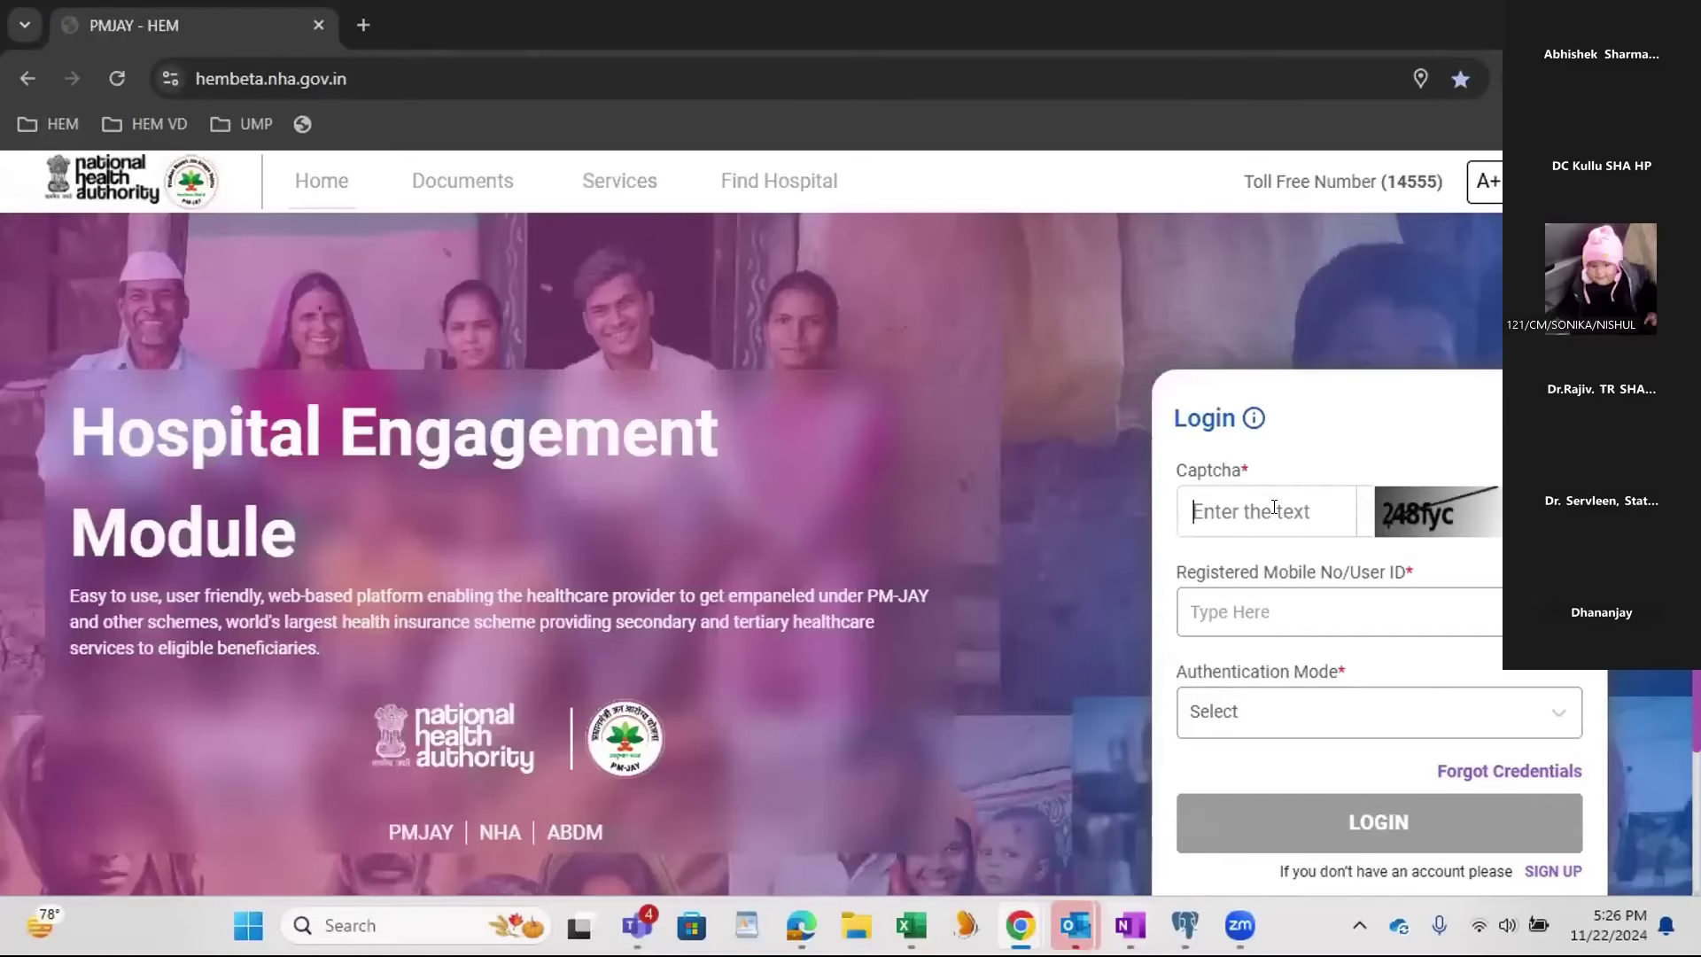
pyautogui.write('248fyc')
pyautogui.press('Tab')
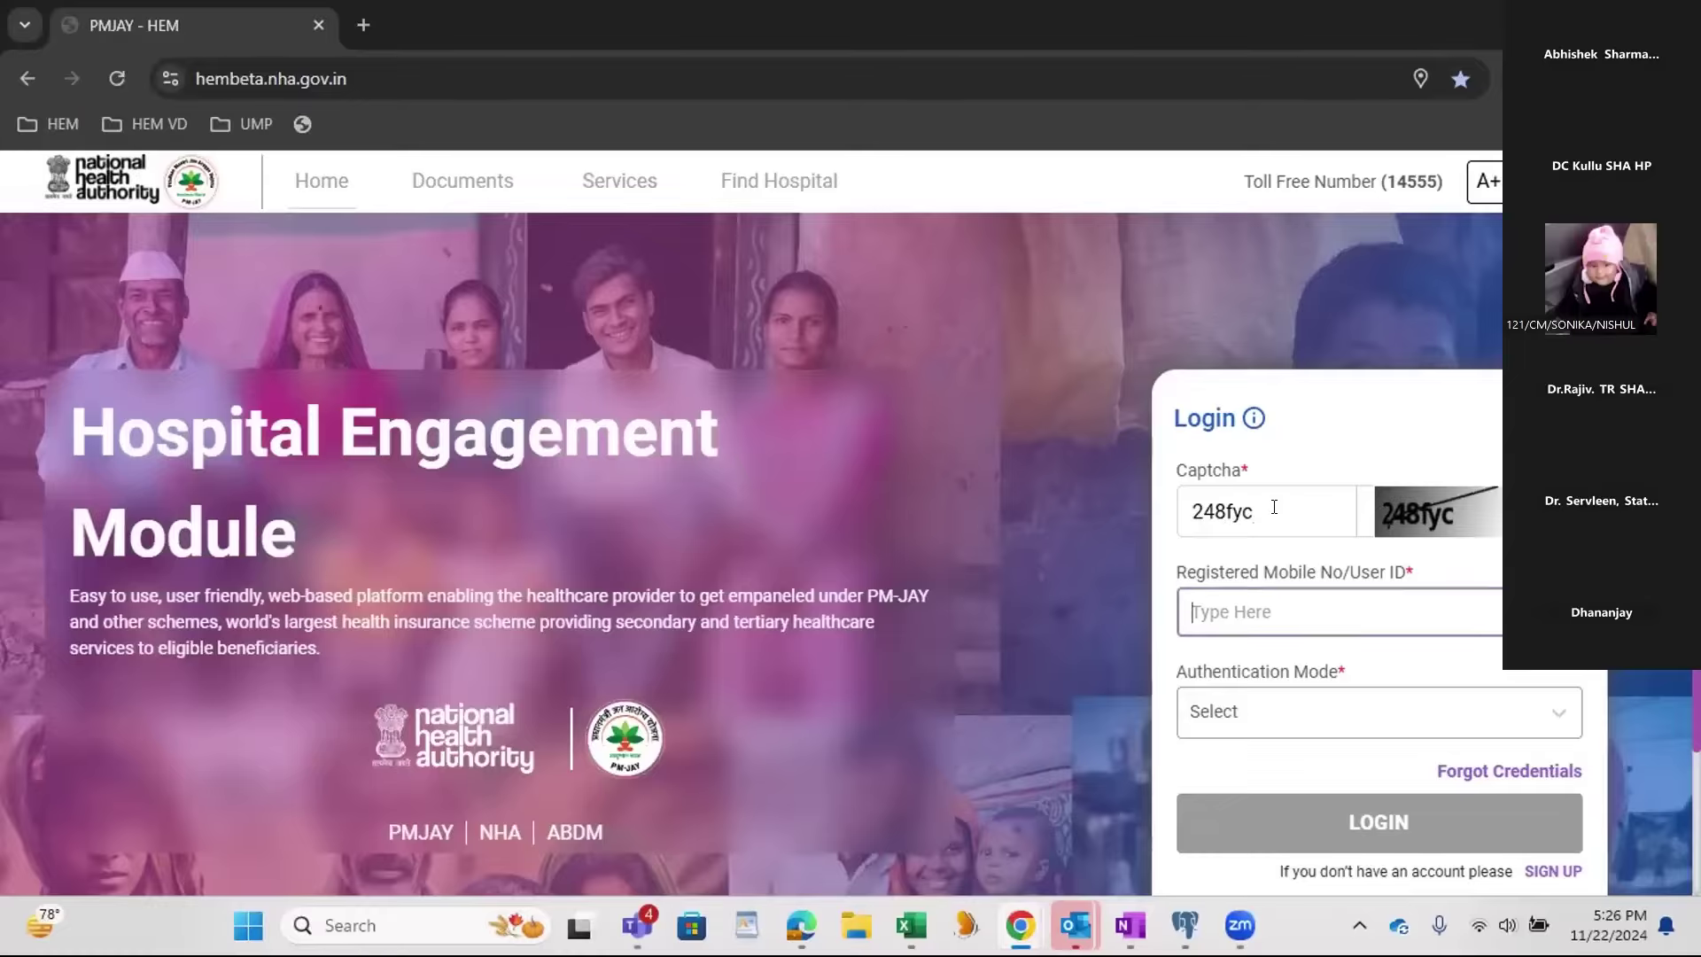
pyautogui.moveTo(1244, 429)
pyautogui.hotkey('alt', 'Tab')
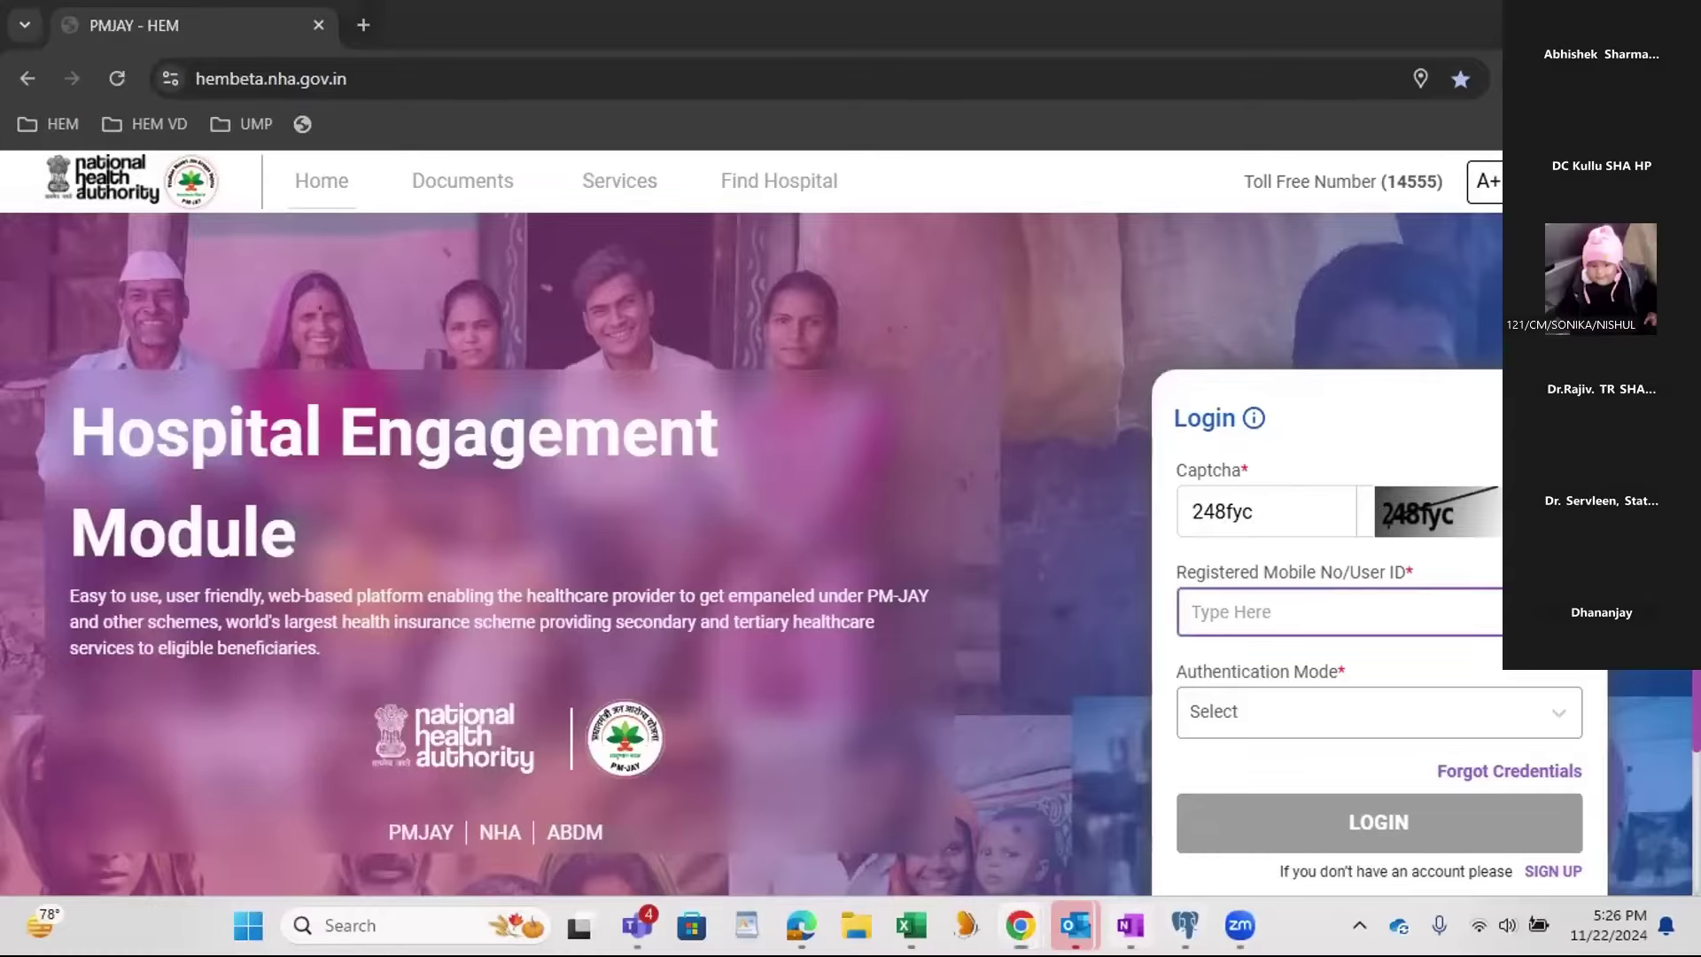
pyautogui.scroll(-3, 769, 597)
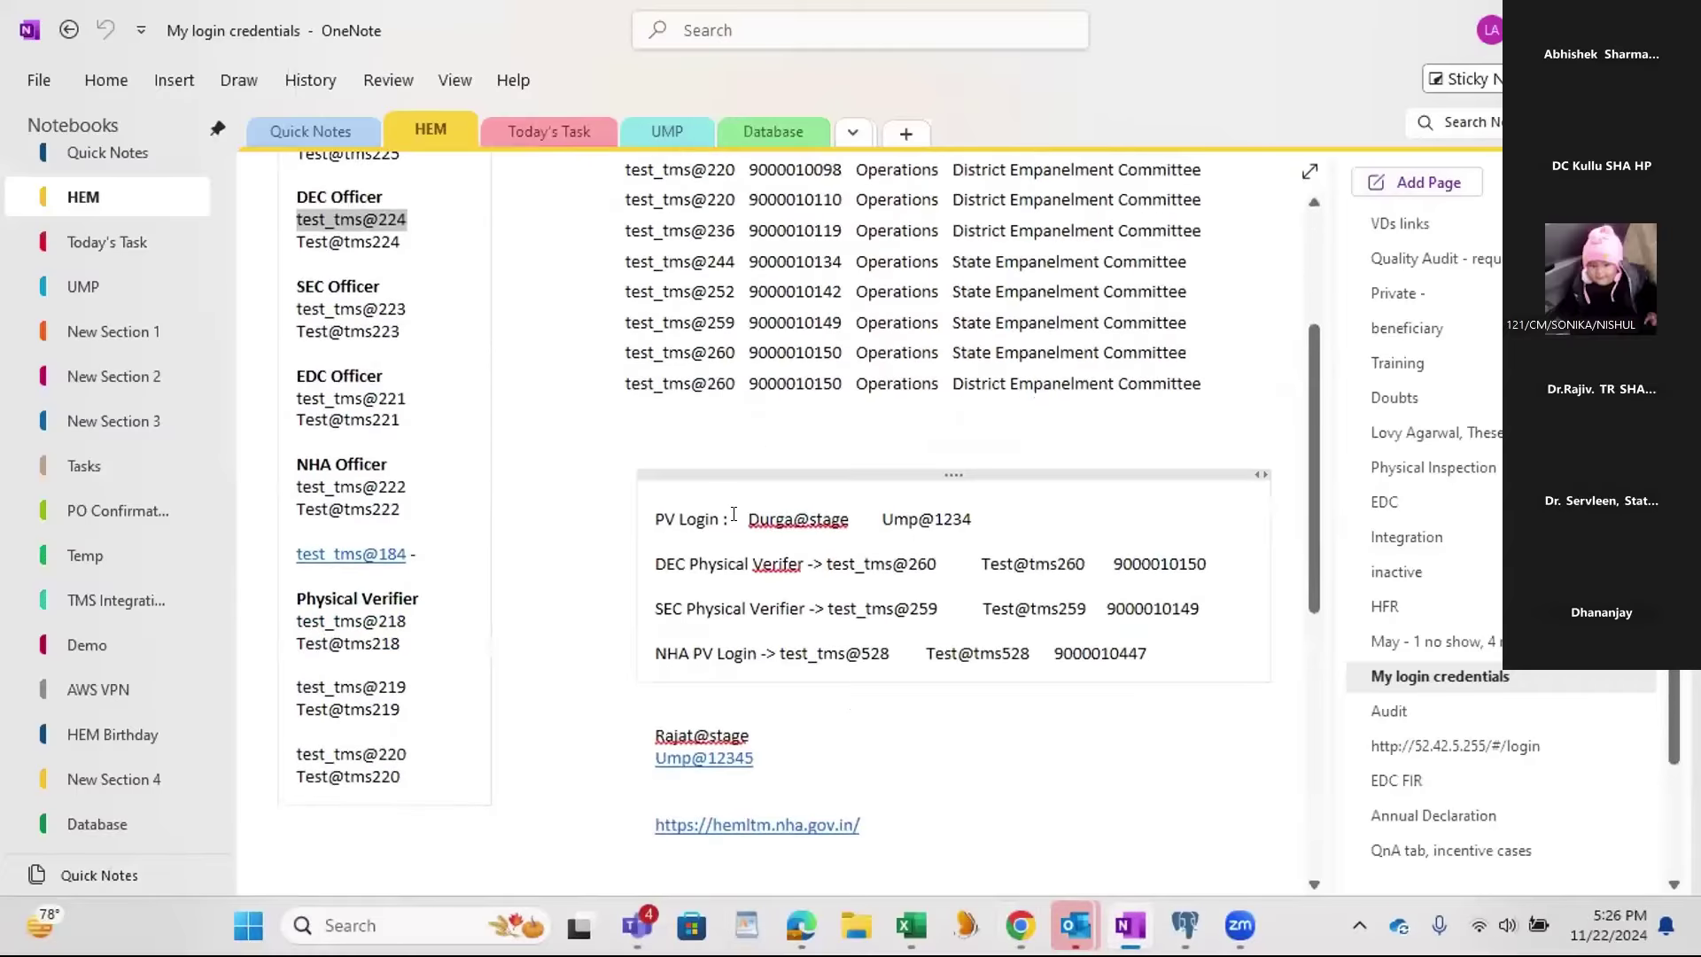
pyautogui.moveTo(747, 519); pyautogui.dragTo(849, 524)
pyautogui.hotkey('ctrl', 'c')
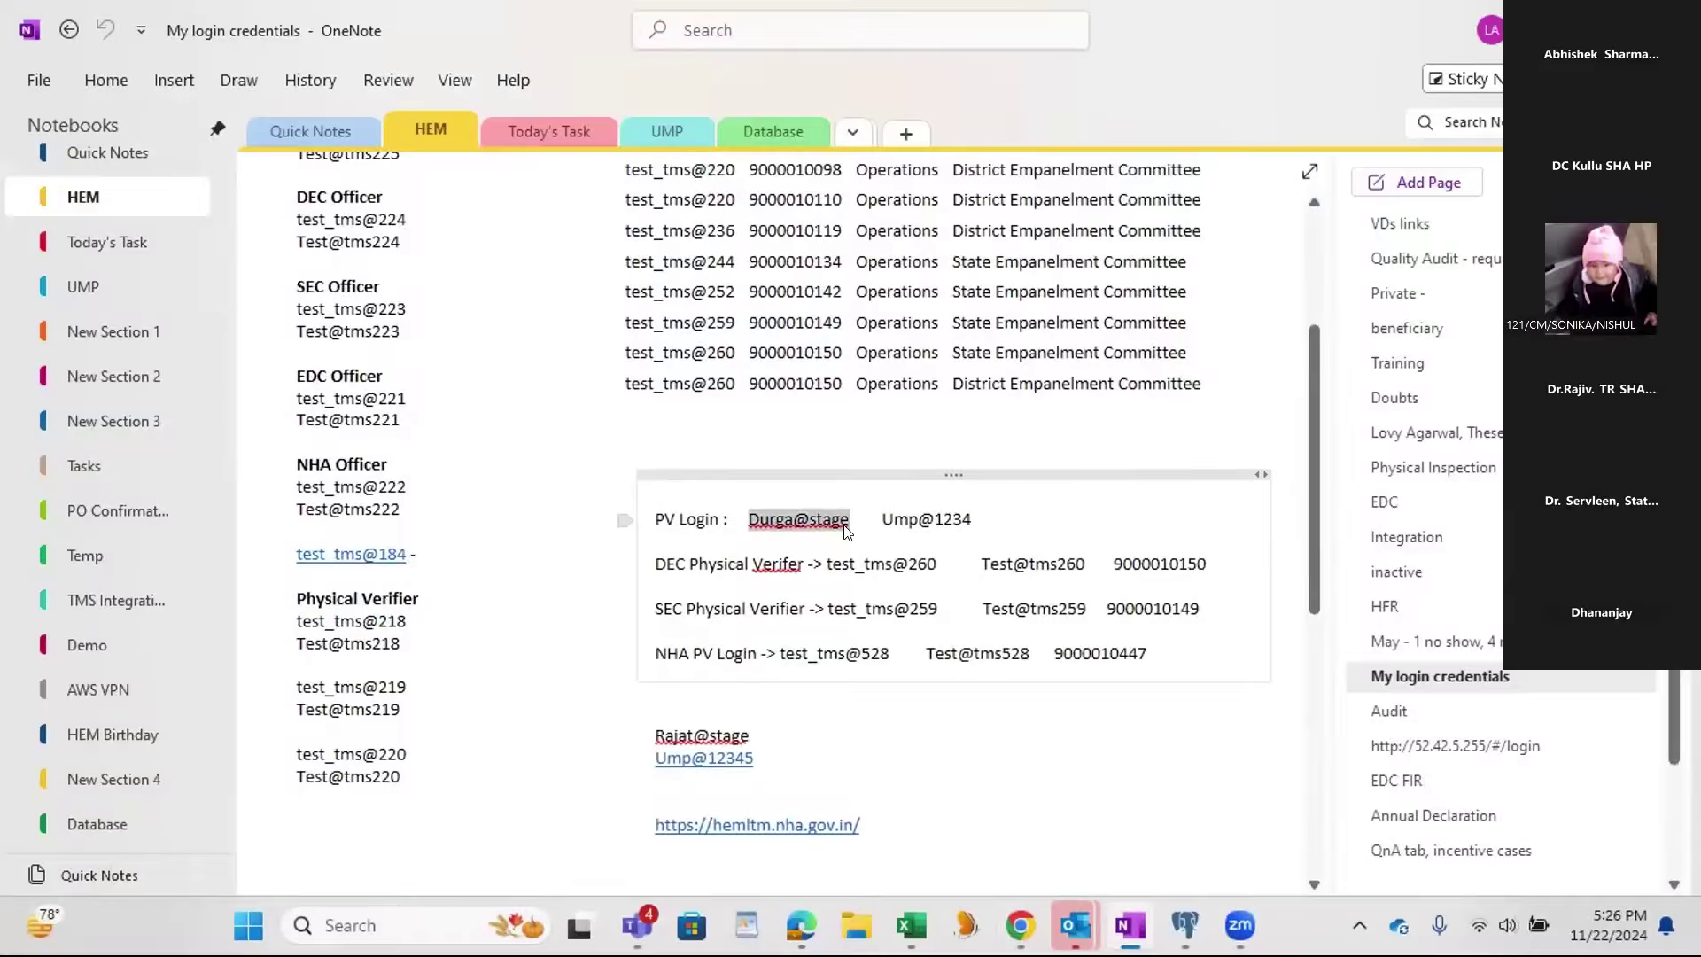
pyautogui.hotkey('alt', 'Tab')
pyautogui.hotkey('ctrl', 'v')
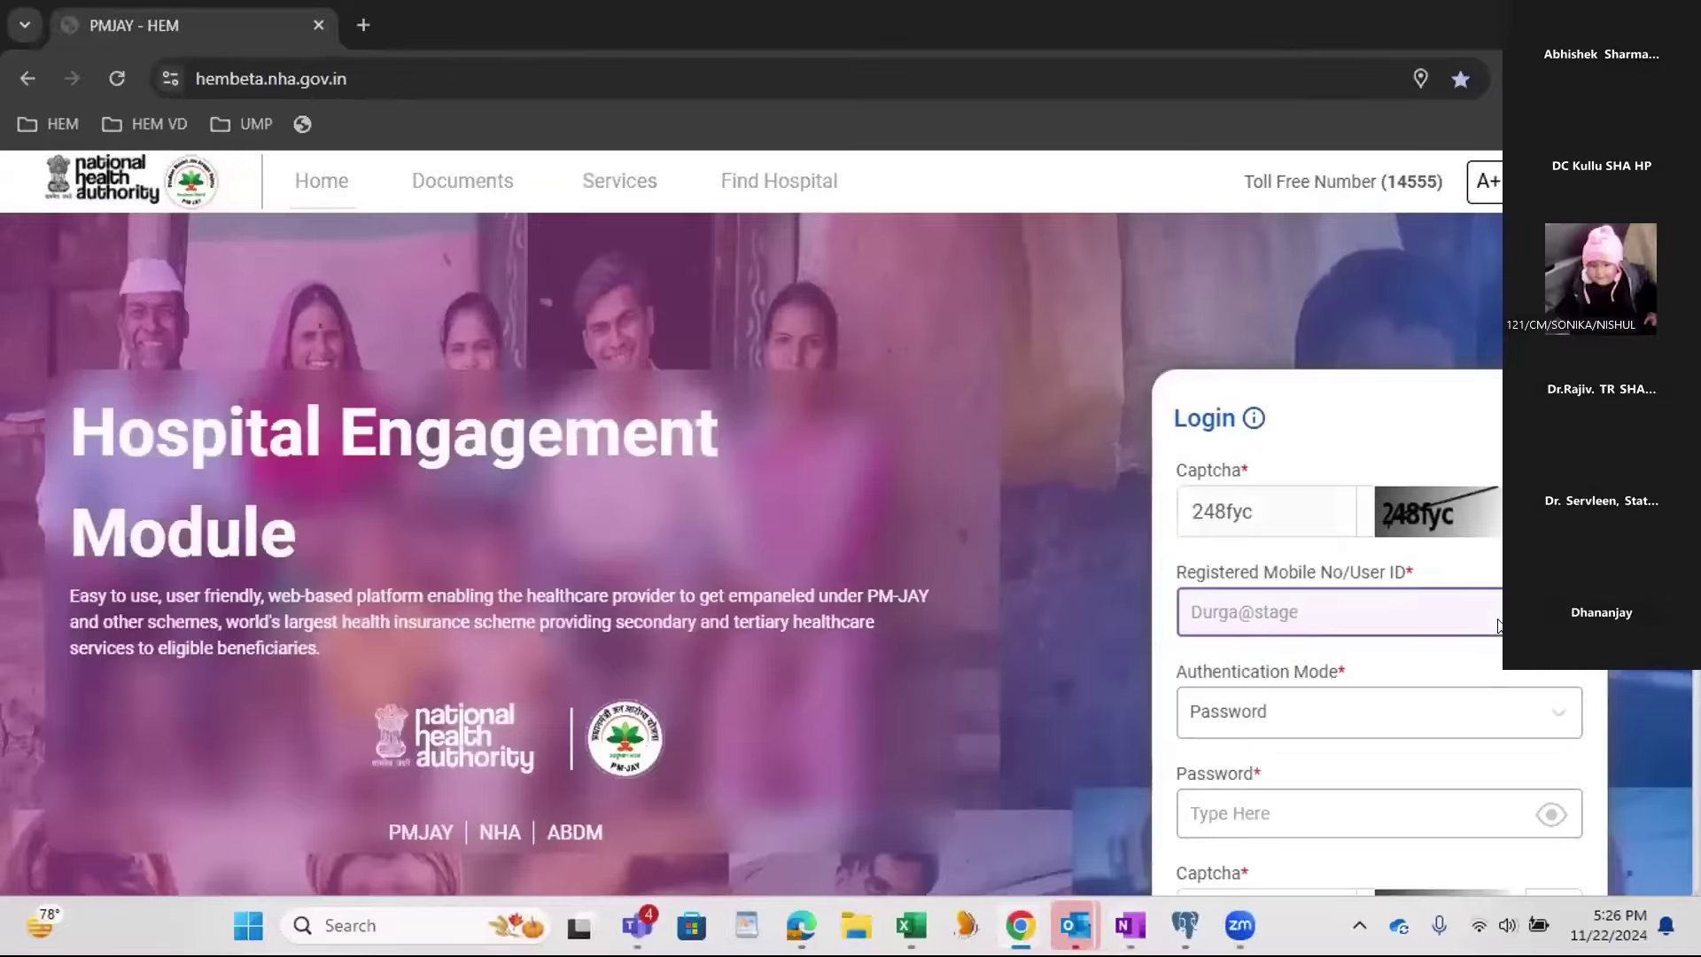
# Enter the verifier's password and second captcha '8w5r3h', then log in
pyautogui.hotkey('alt', 'Tab')
pyautogui.moveTo(884, 519); pyautogui.dragTo(973, 519)
pyautogui.hotkey('alt', 'Tab')
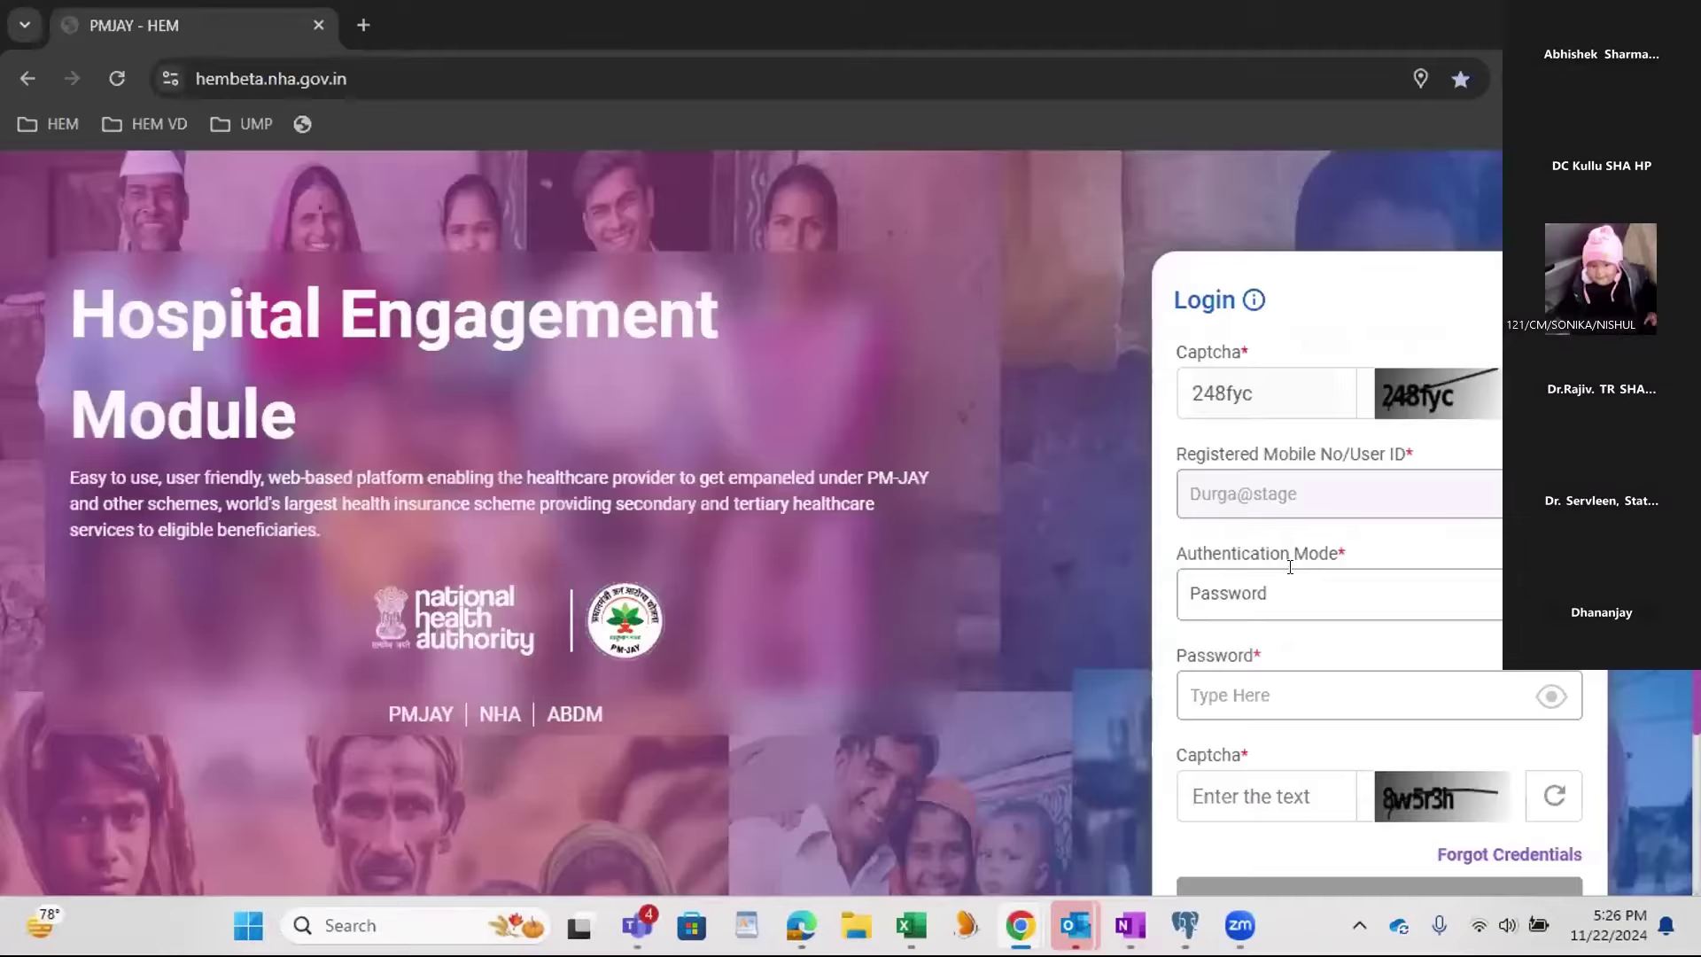
pyautogui.click(1290, 567)
pyautogui.click(1245, 667)
pyautogui.write('8w')
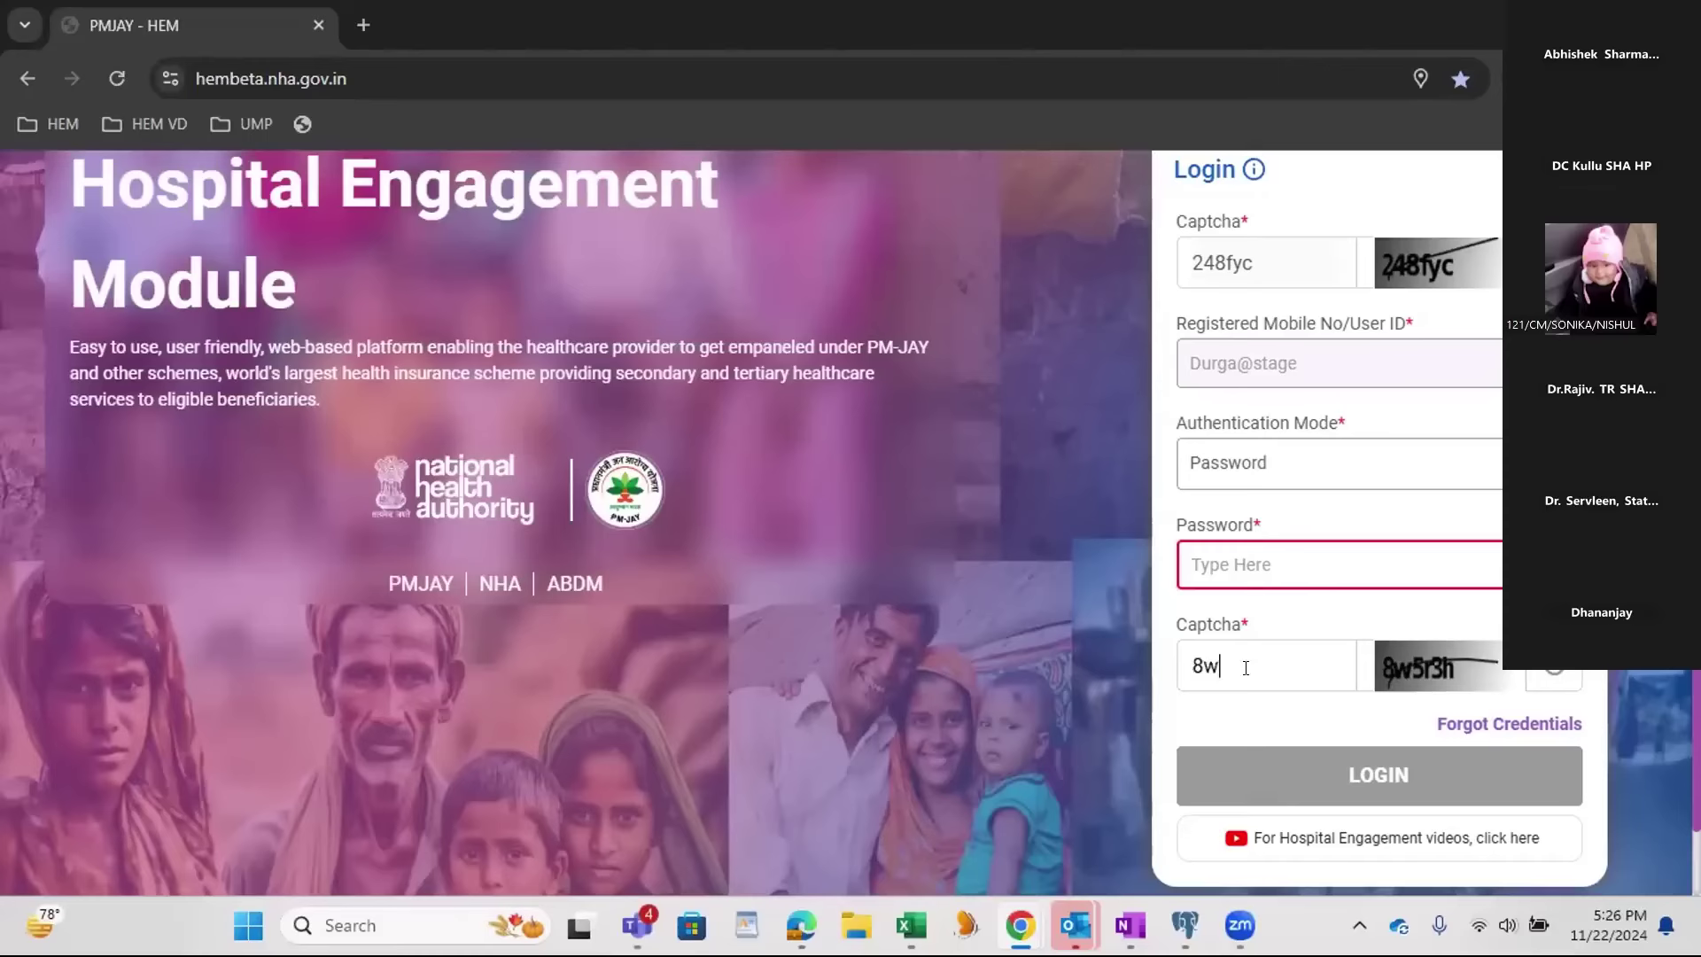
pyautogui.write('5r3h')
pyautogui.click(1256, 558)
pyautogui.hotkey('alt', 'Tab')
pyautogui.hotkey('alt', 'Tab')
pyautogui.write('•')
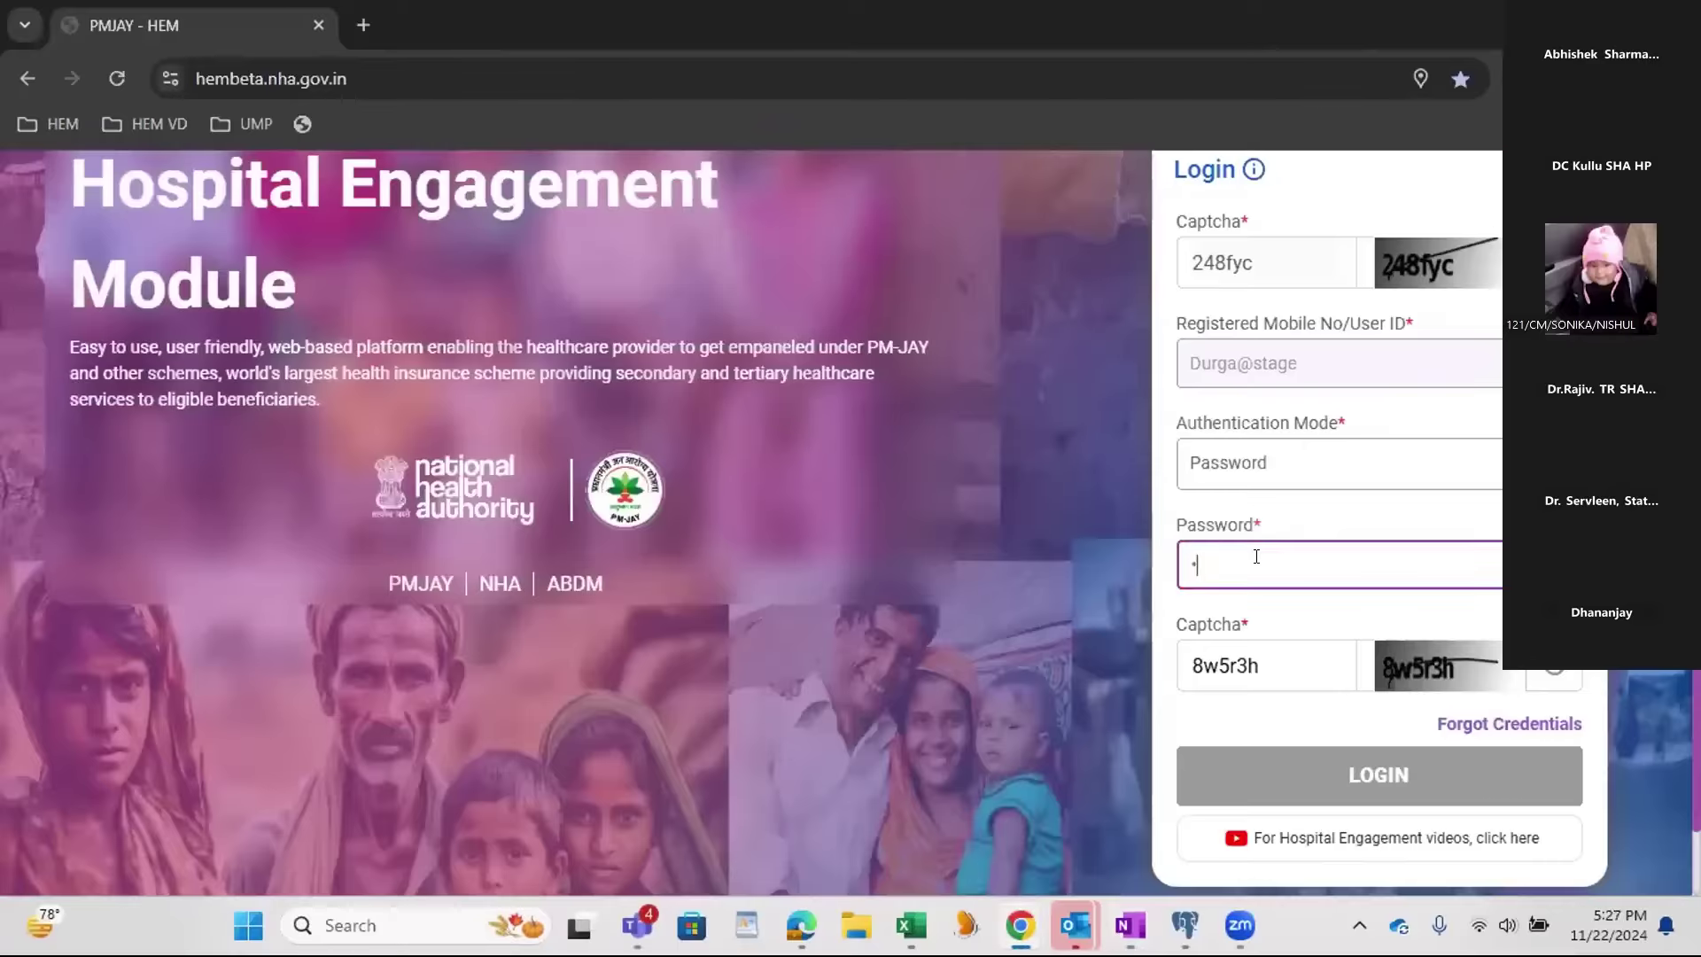
pyautogui.write('•••••')
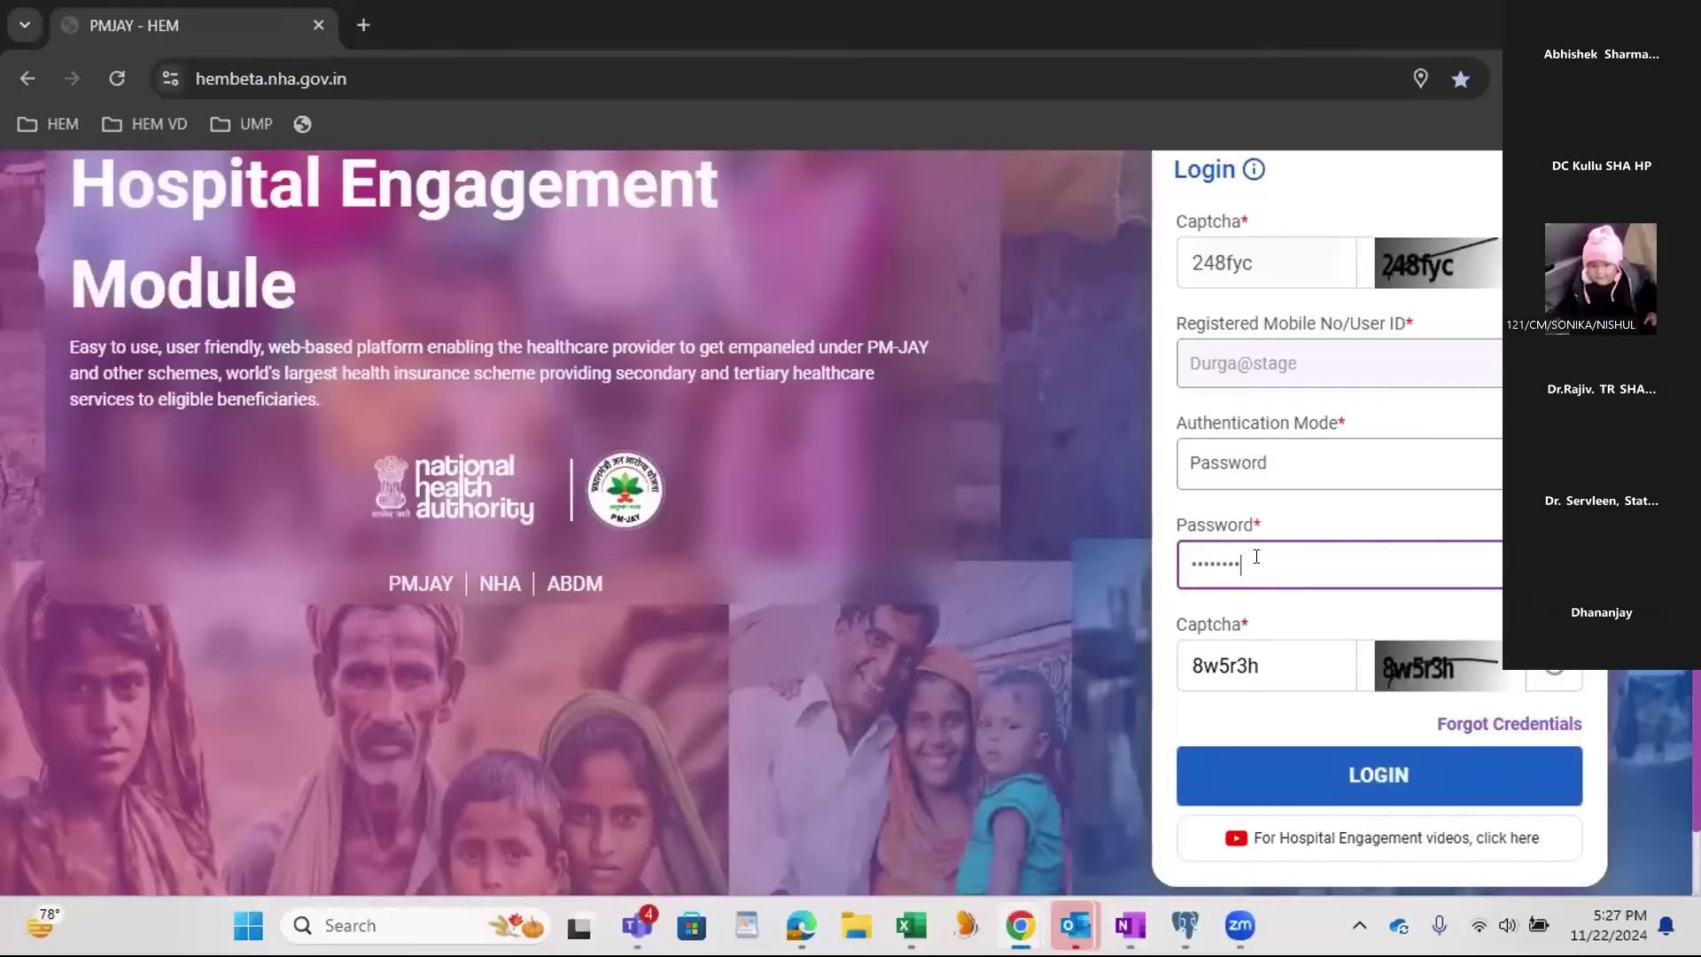
pyautogui.click(1302, 758)
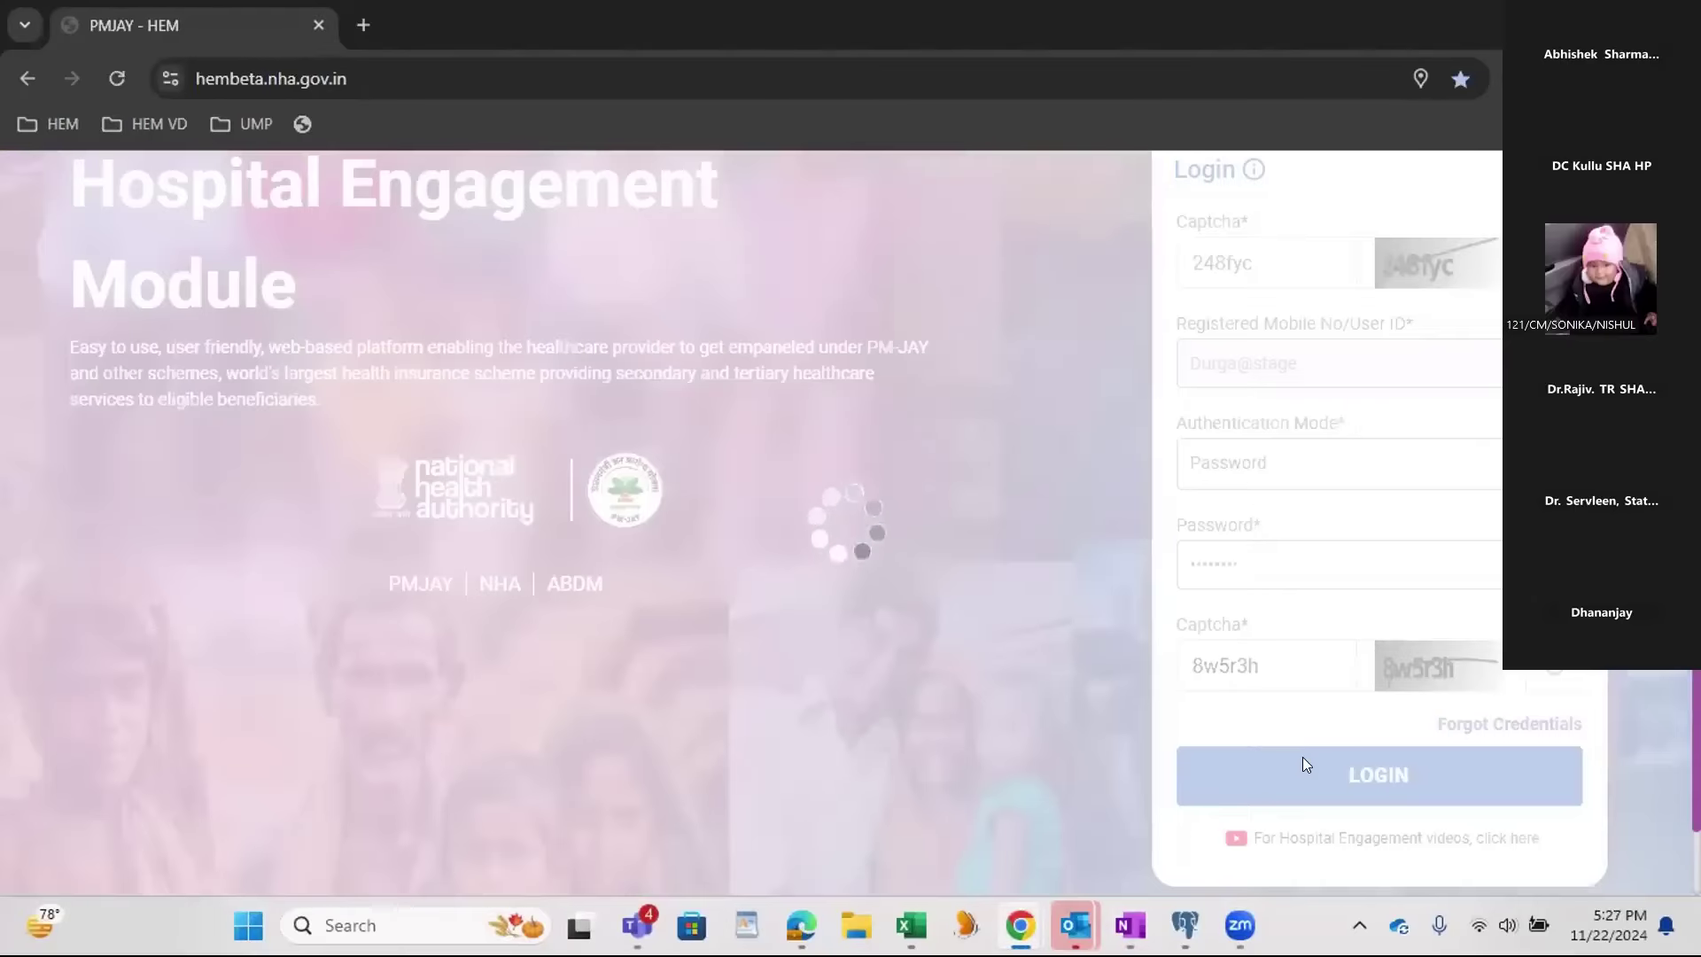
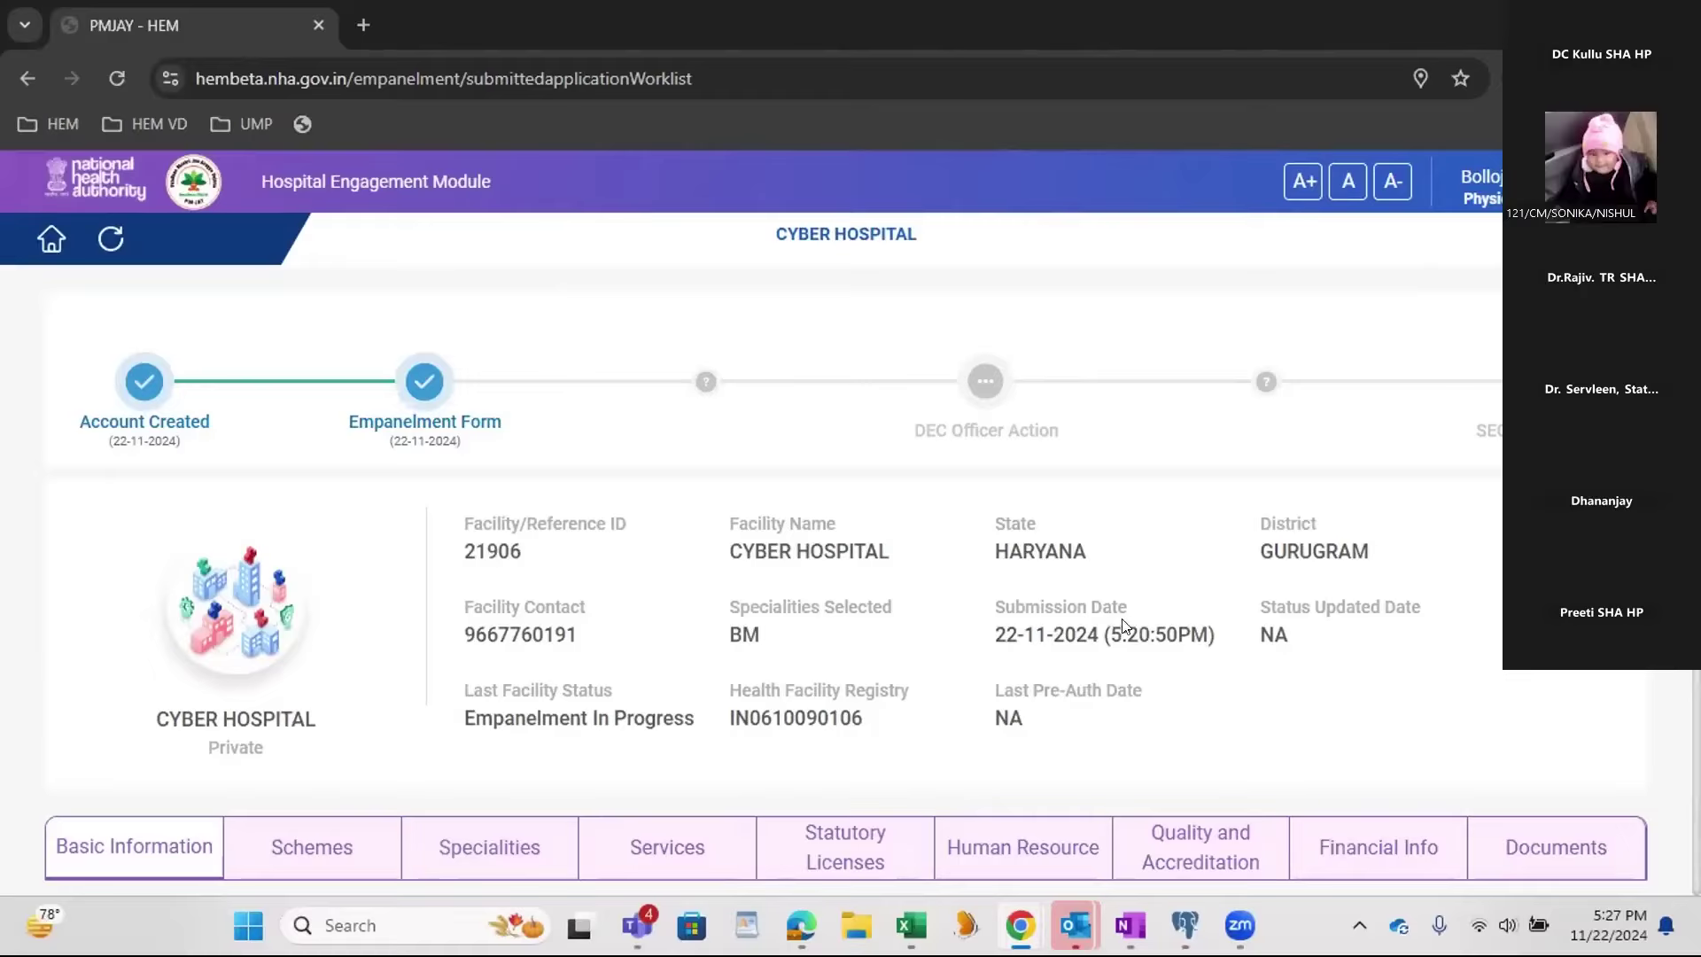
# Mark the establishment details Valid with remark 'ok basic info correct' and save them
pyautogui.scroll(-9, 1127, 623)
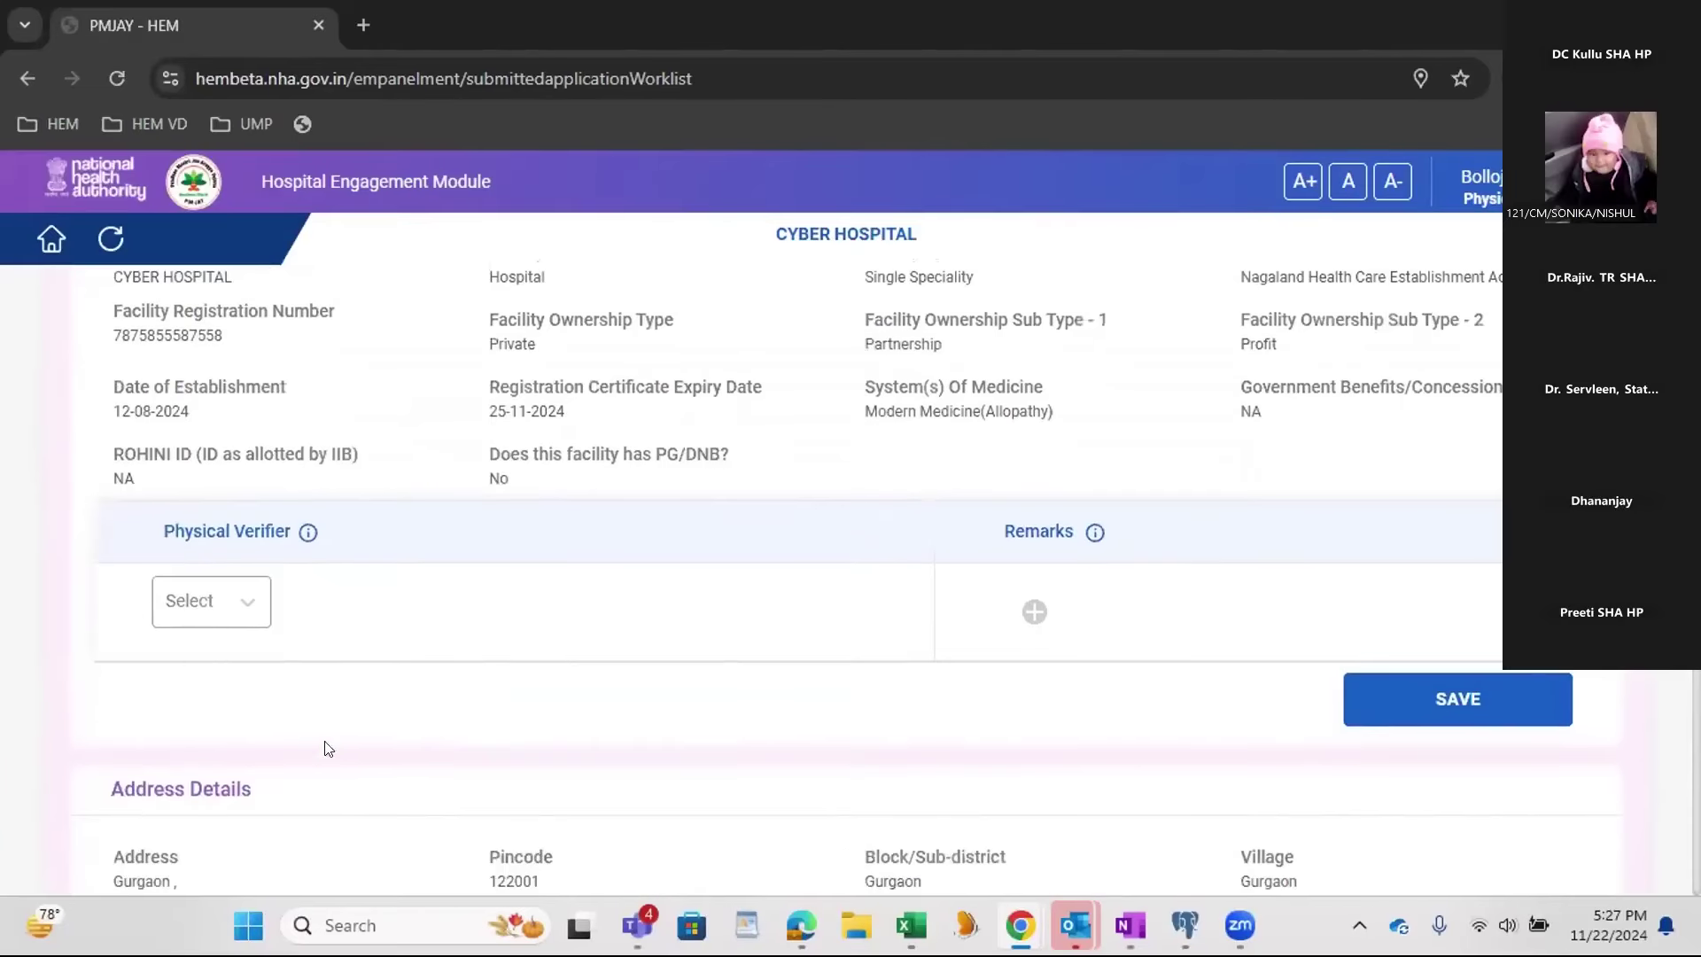
pyautogui.tripleClick(373, 547)
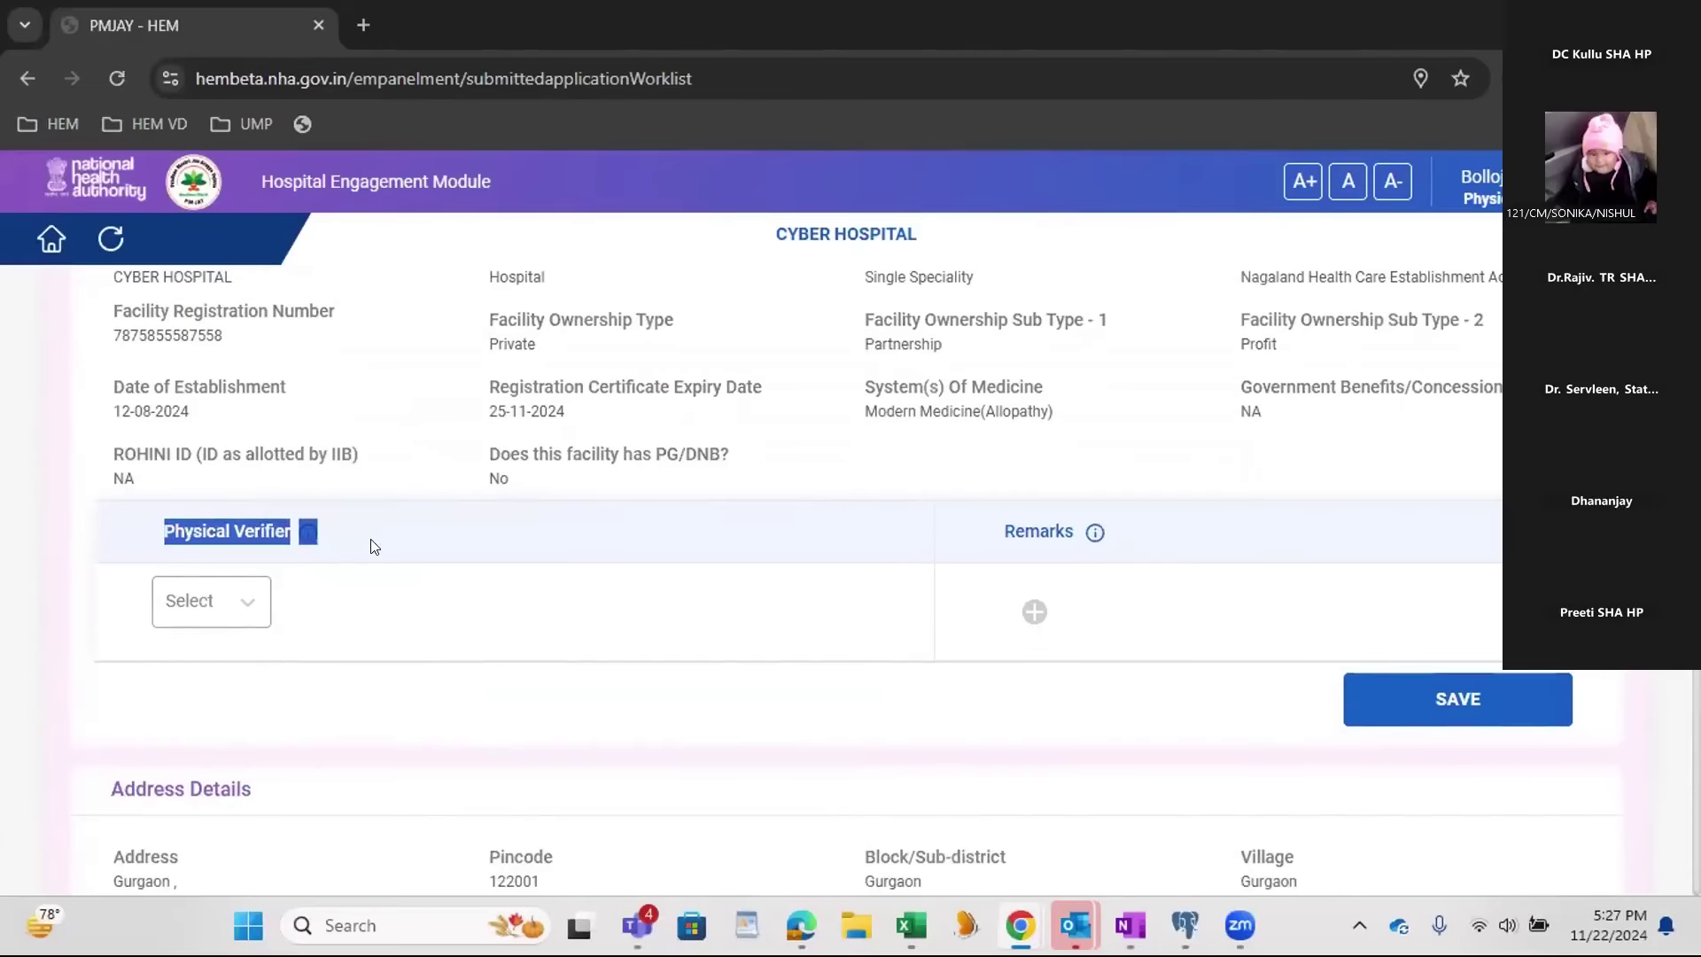
pyautogui.click(353, 539)
pyautogui.click(213, 608)
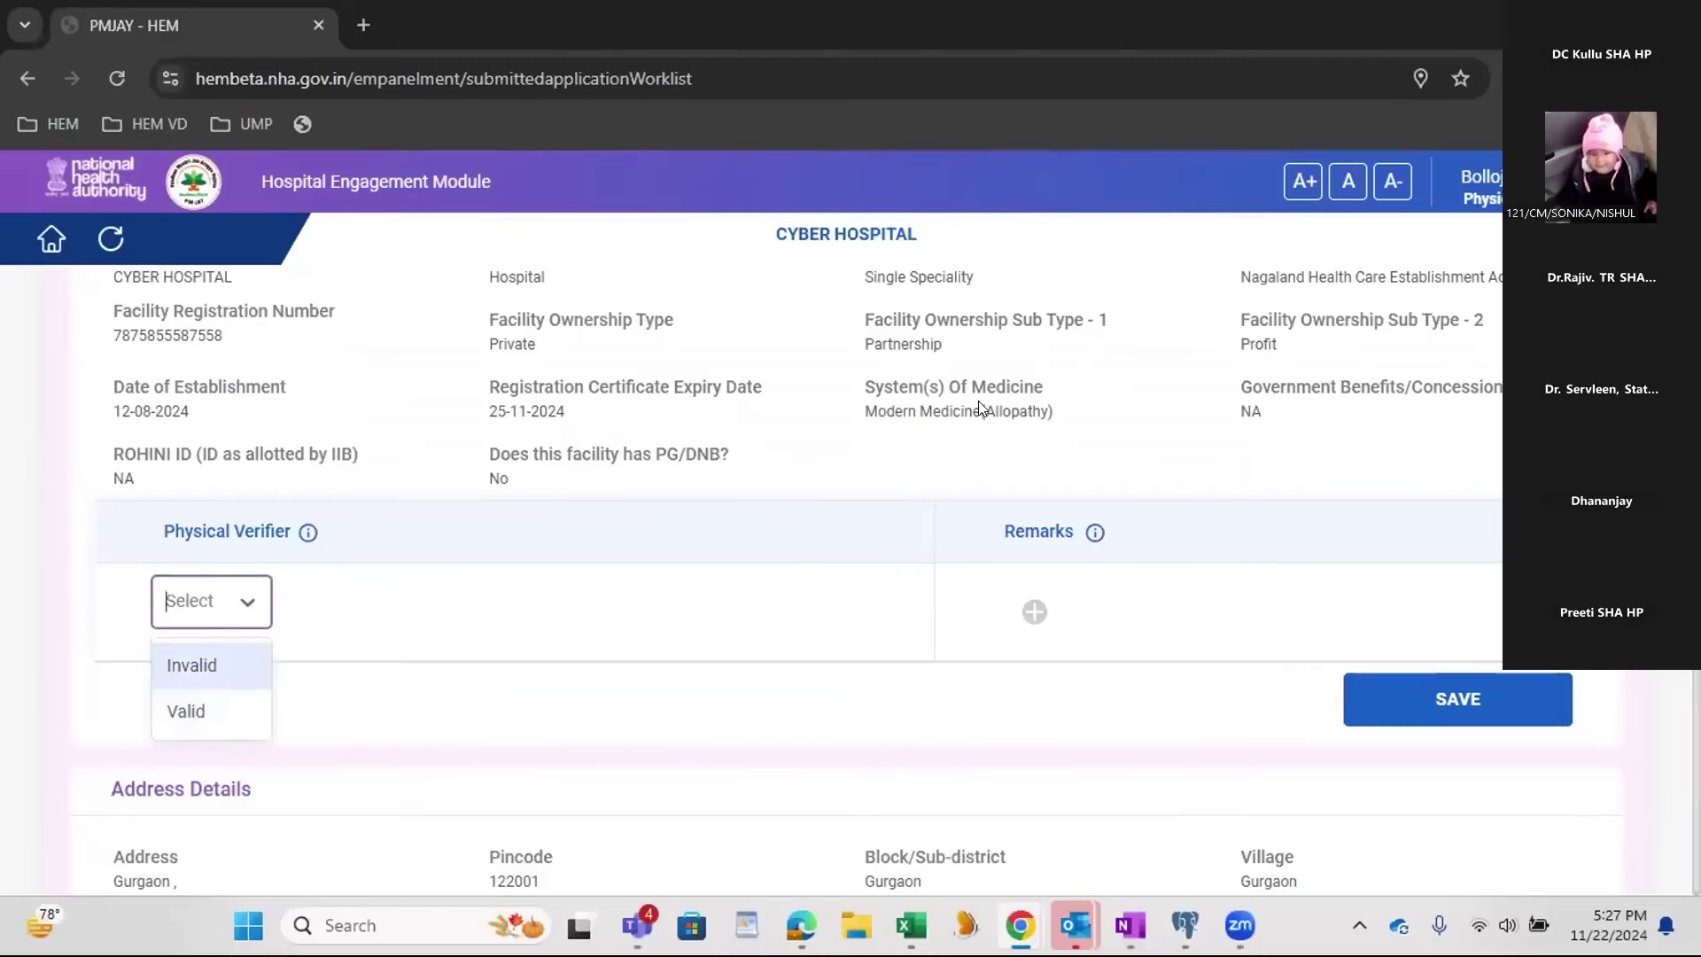
pyautogui.click(209, 725)
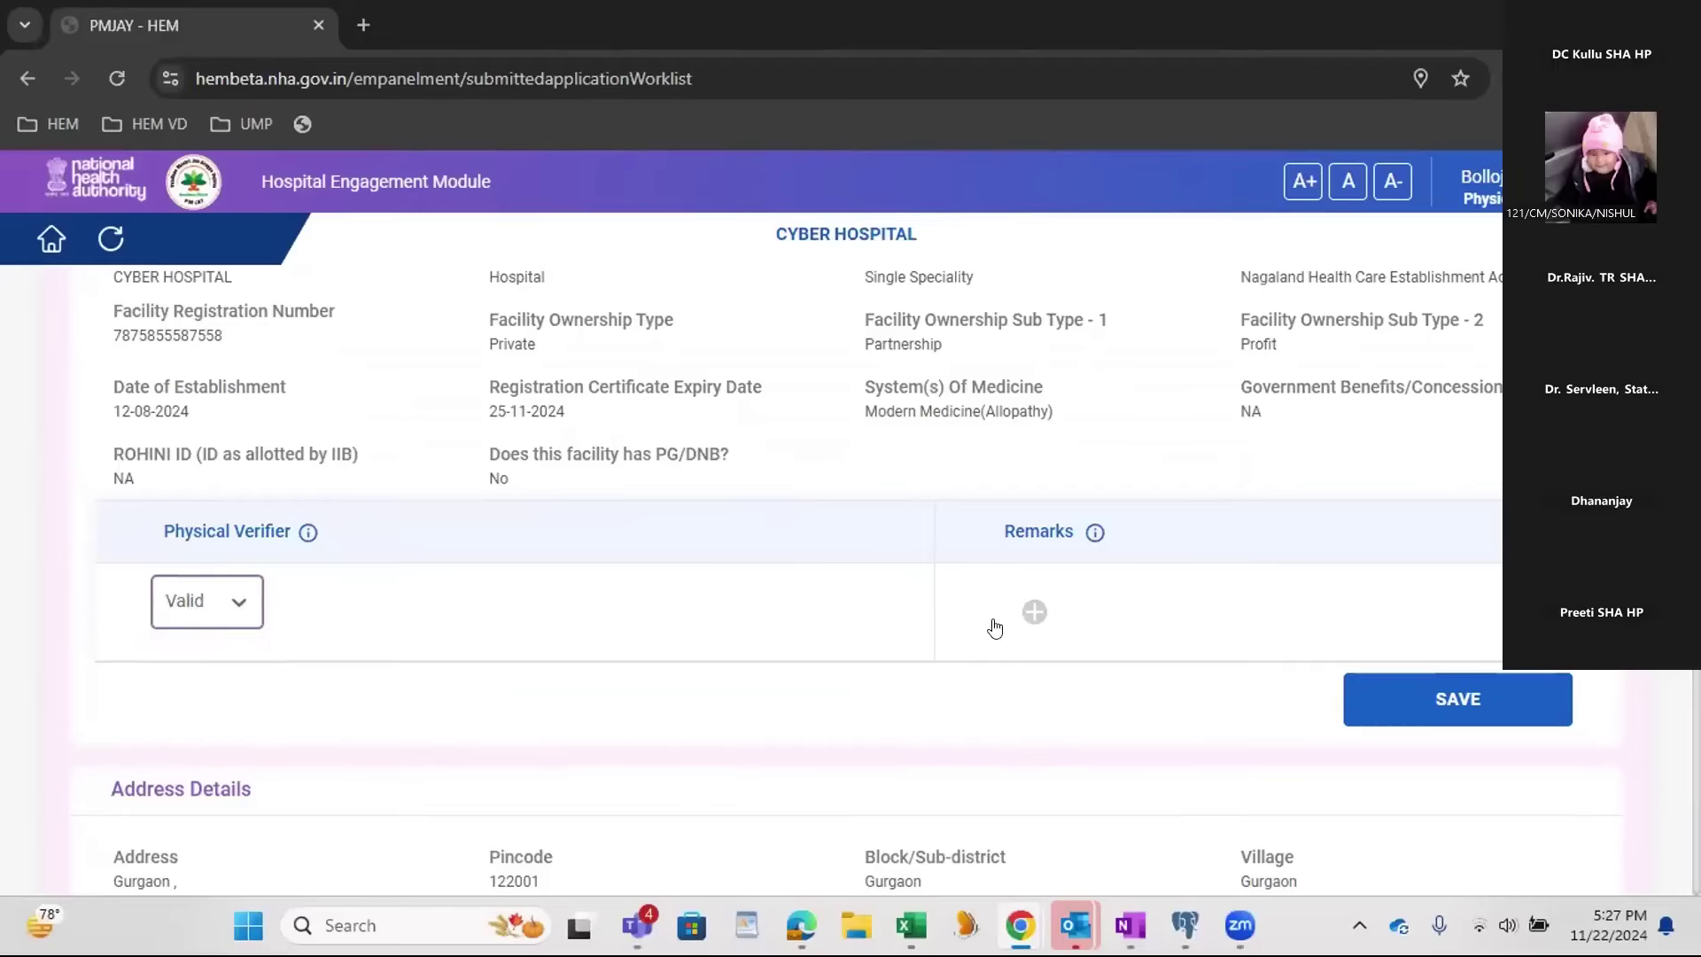
pyautogui.click(1033, 613)
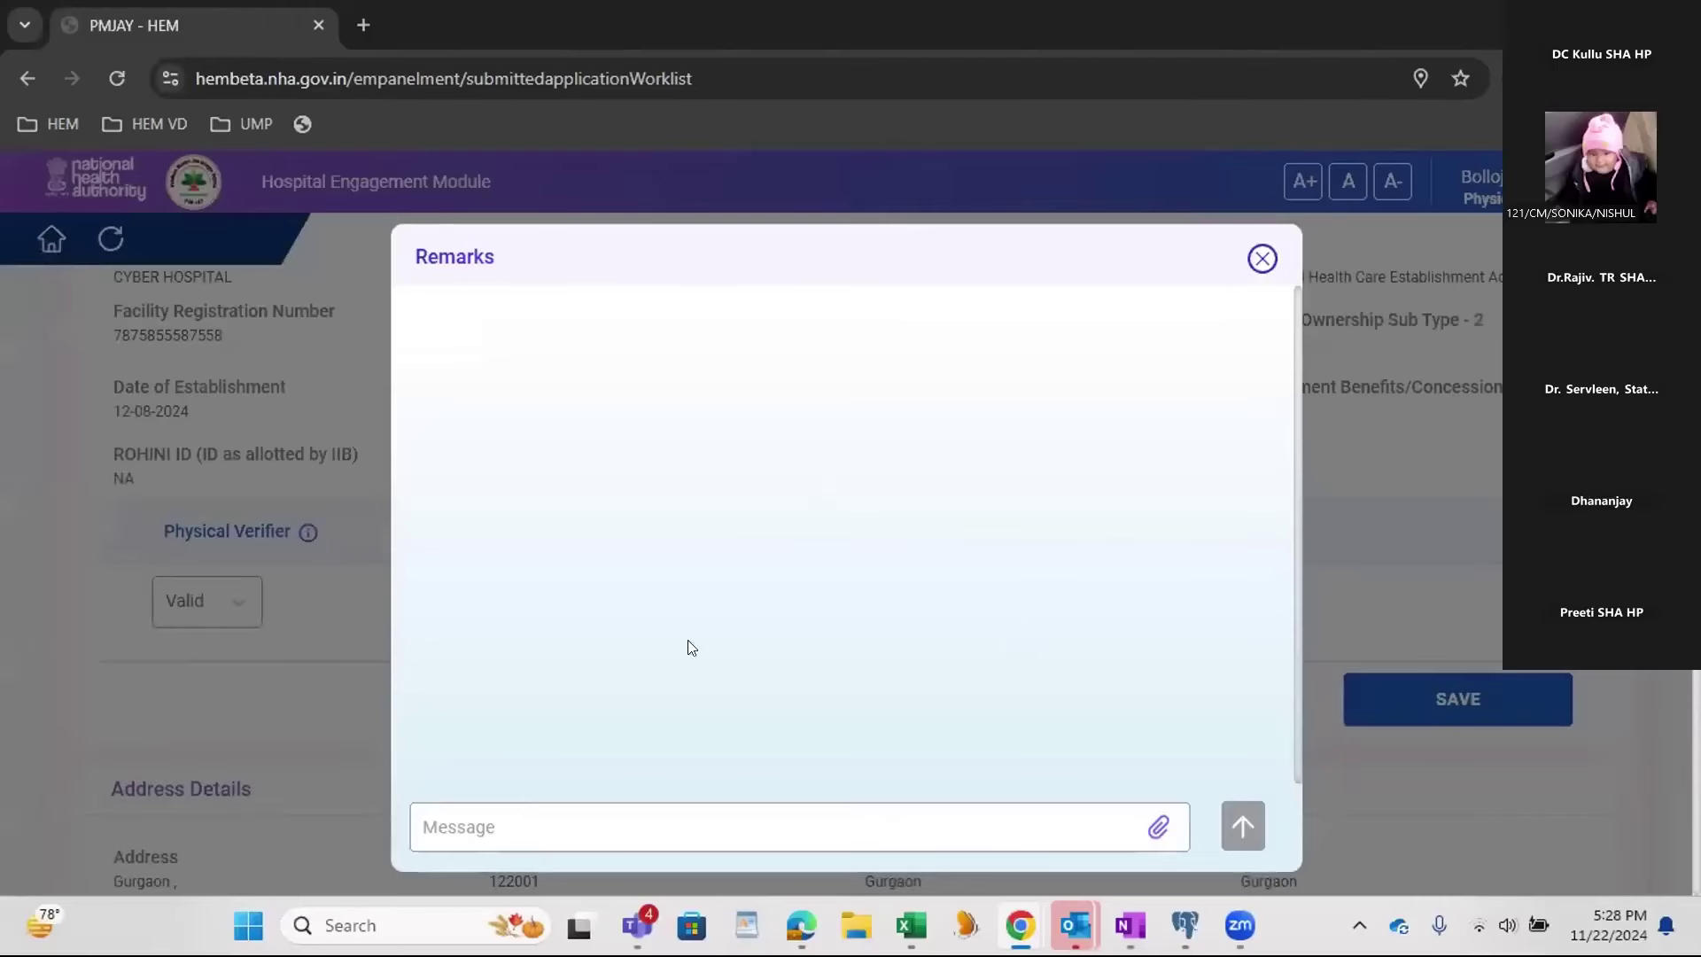
pyautogui.click(626, 816)
pyautogui.write('ok ')
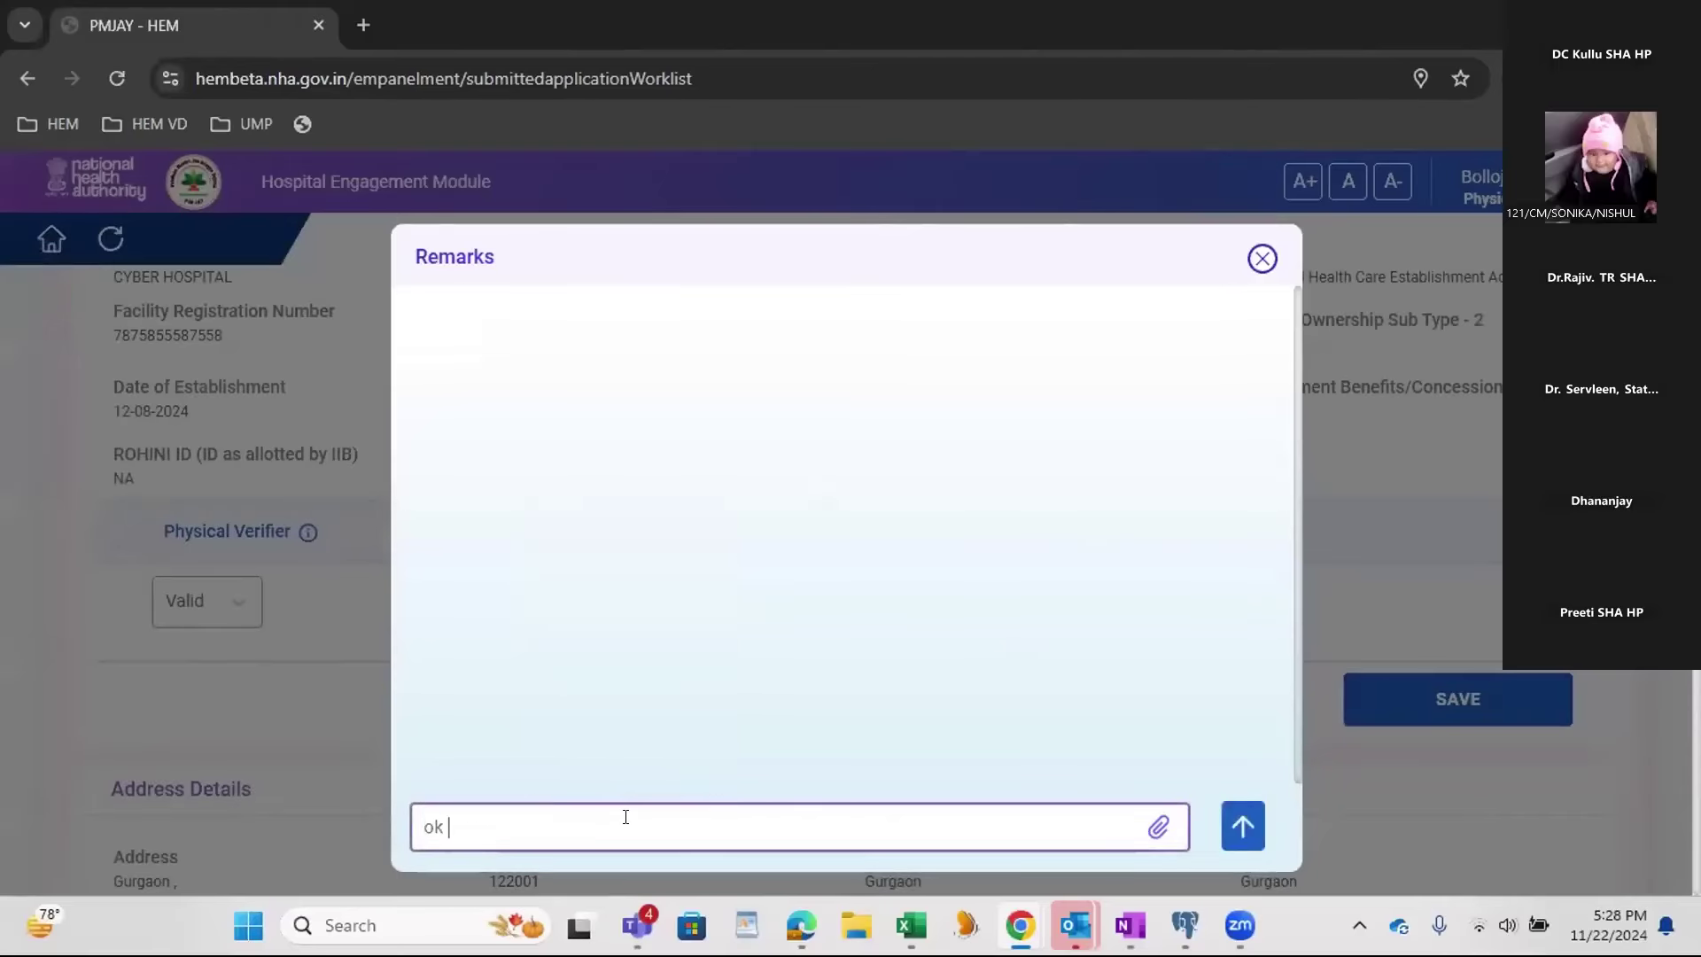
pyautogui.write('basic info correct')
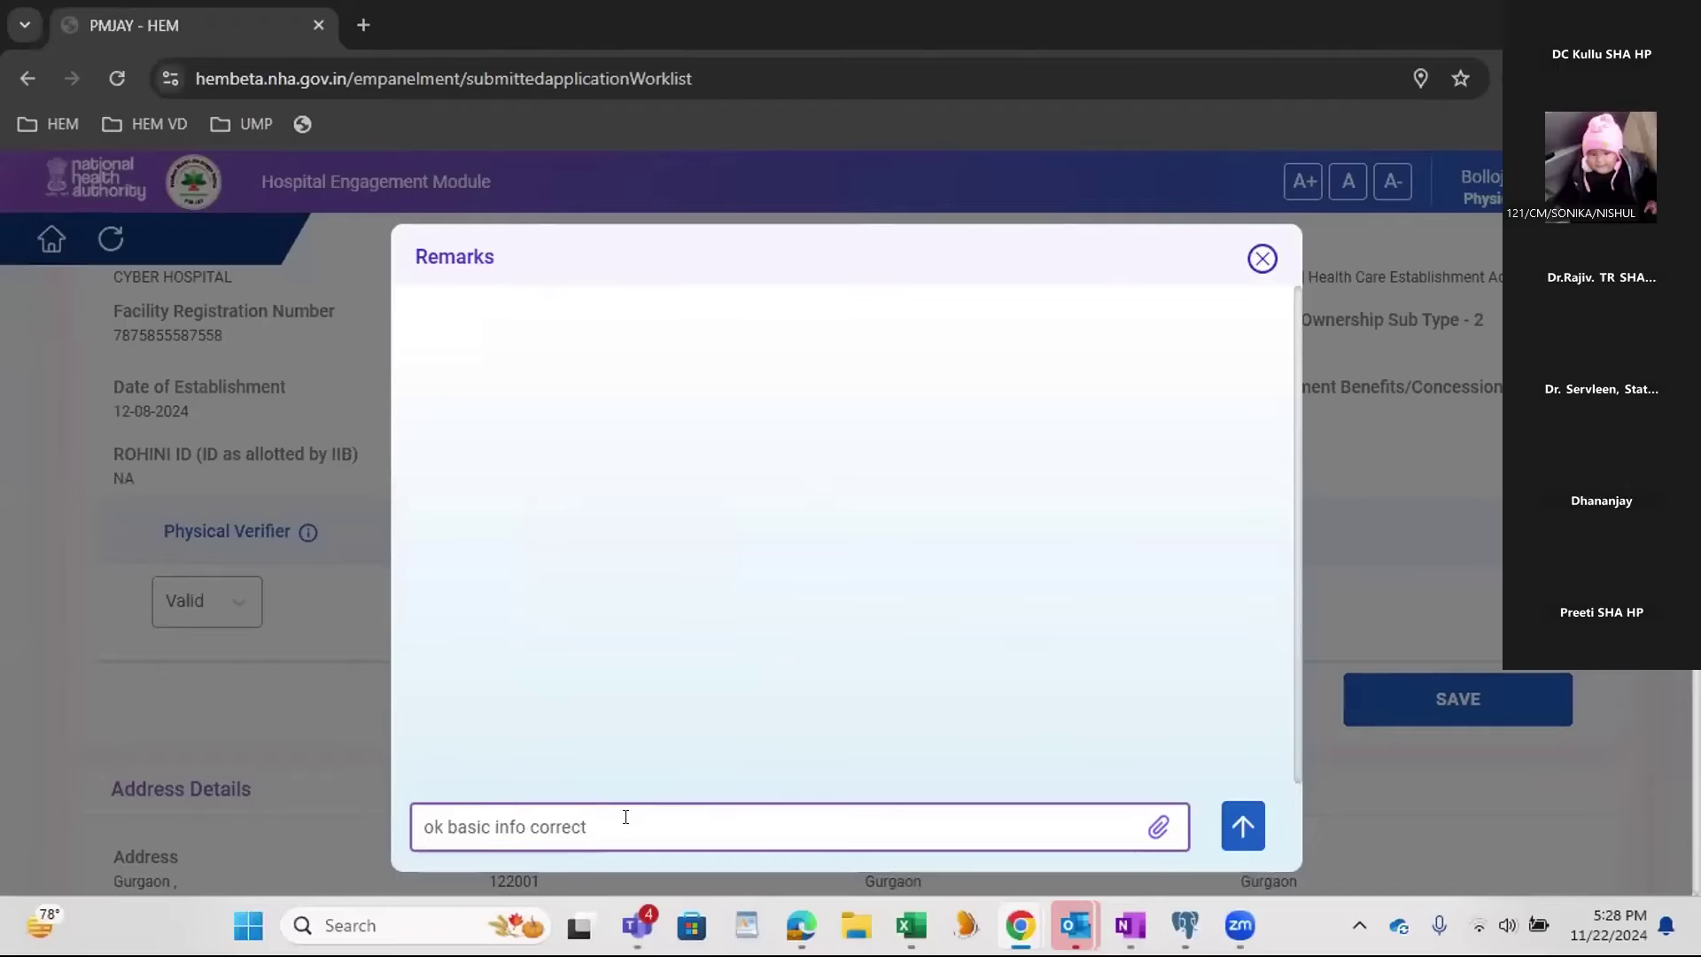
pyautogui.click(1226, 847)
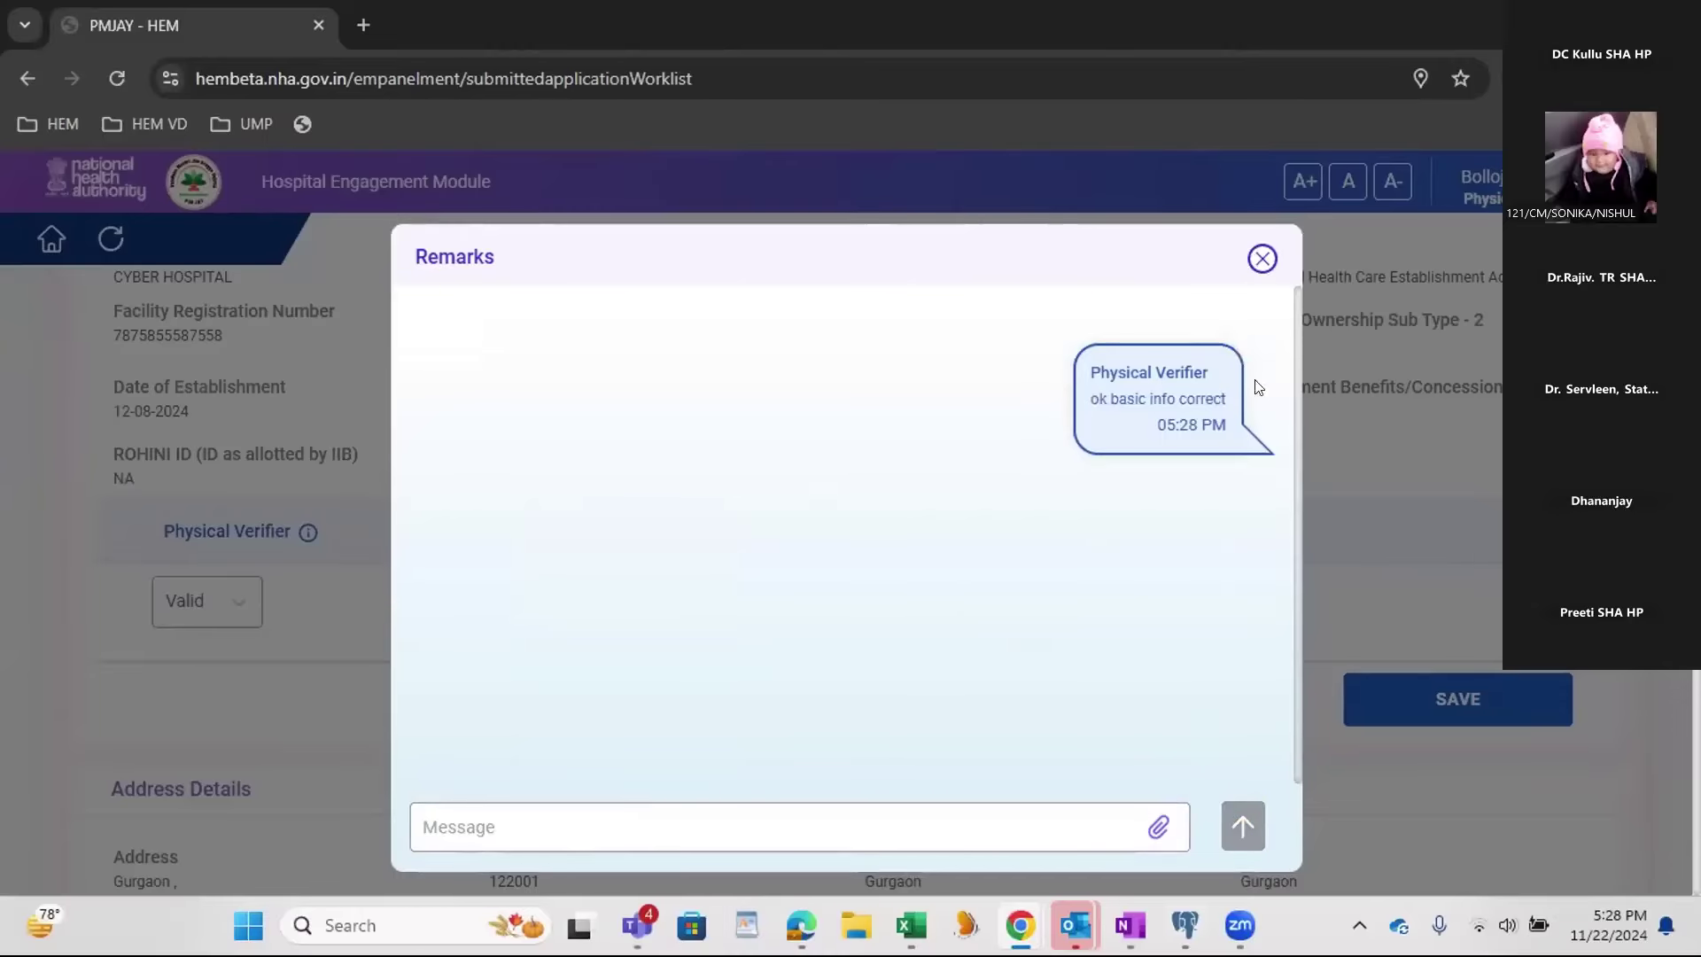
pyautogui.click(1262, 258)
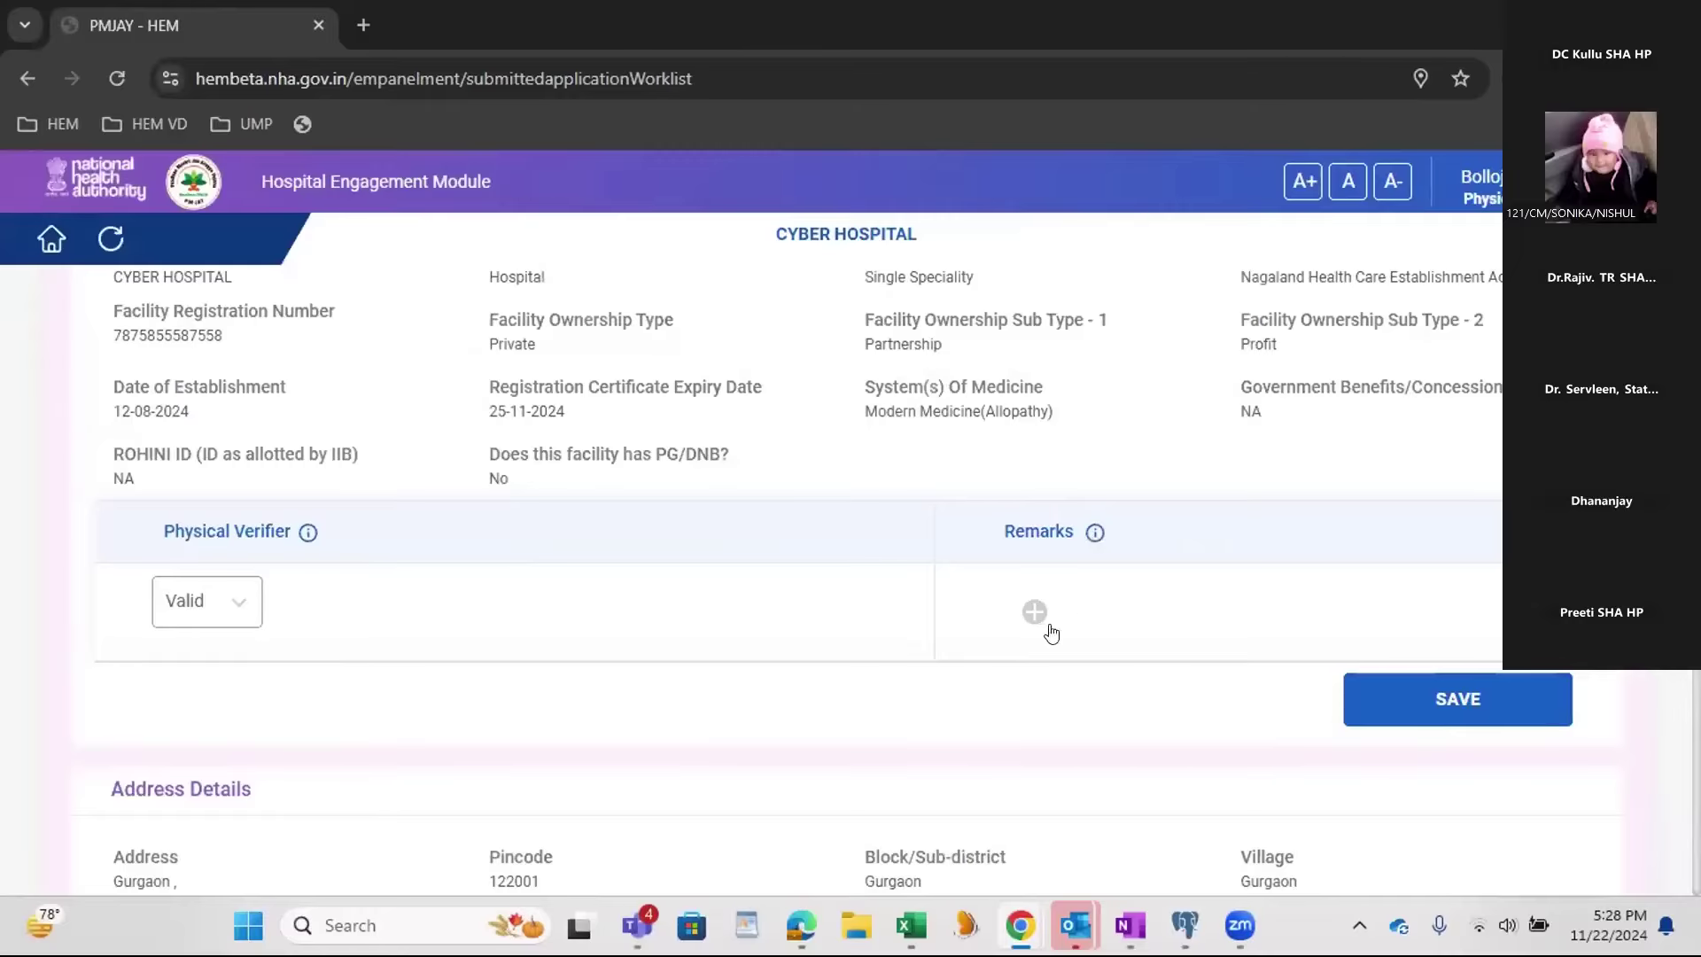
pyautogui.click(1412, 728)
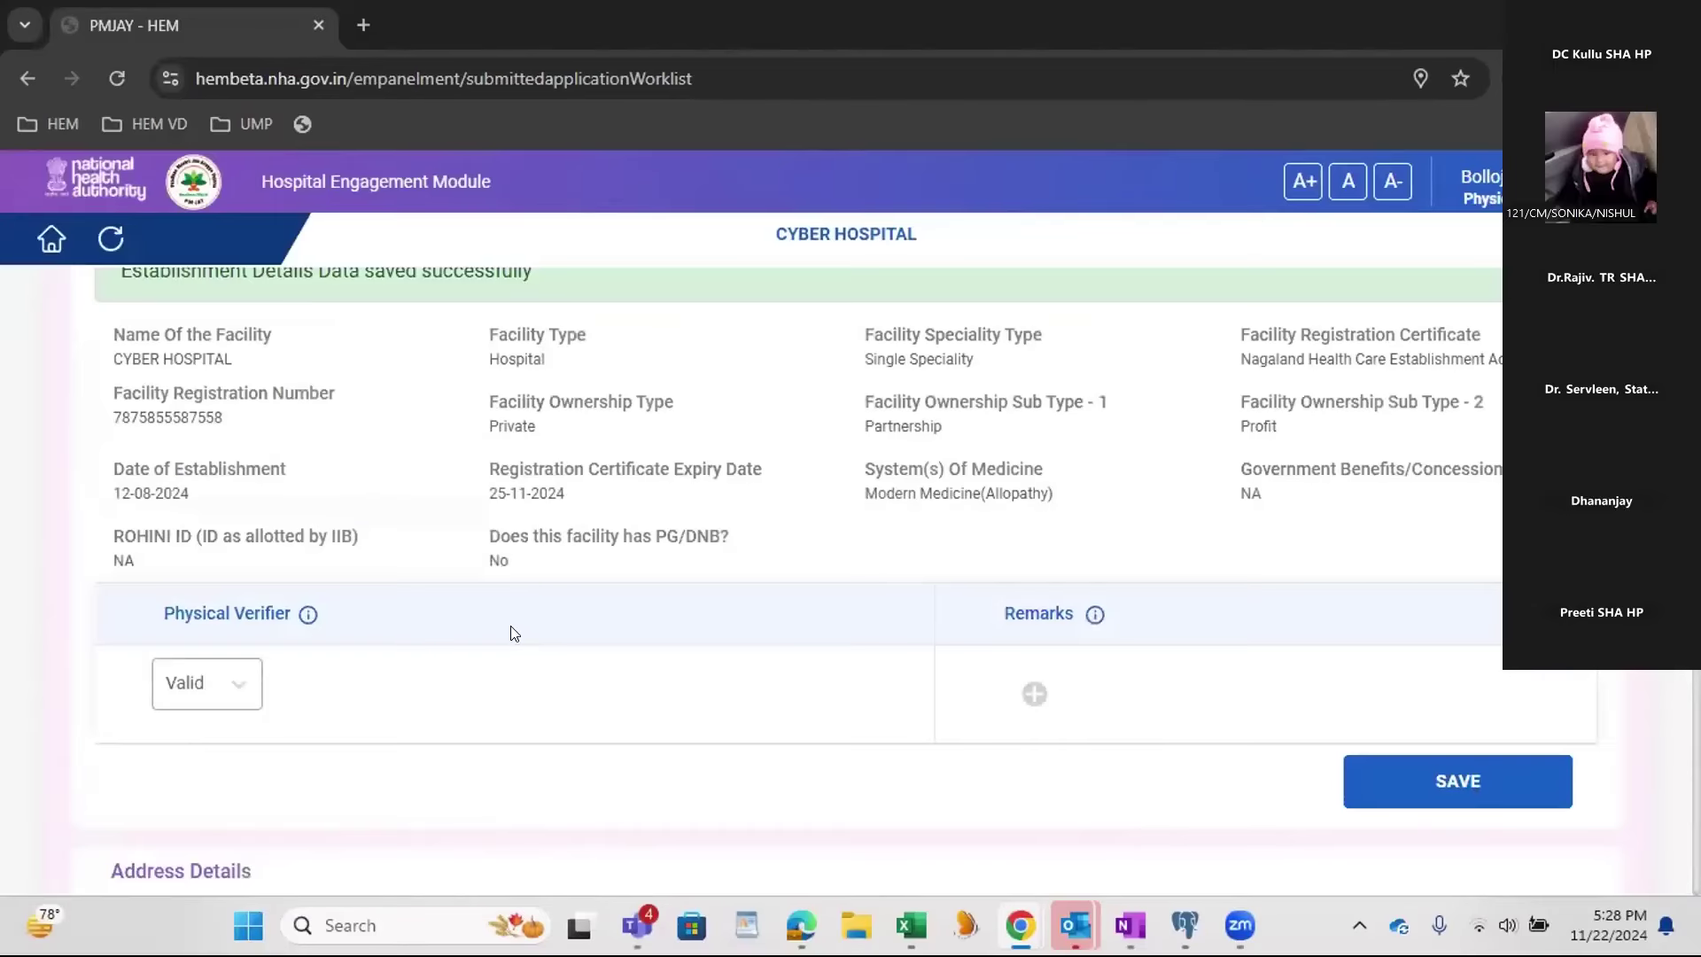
# Mark the address details Valid as physical verifier and save them
pyautogui.scroll(-2, 258, 634)
pyautogui.scroll(-3, 189, 566)
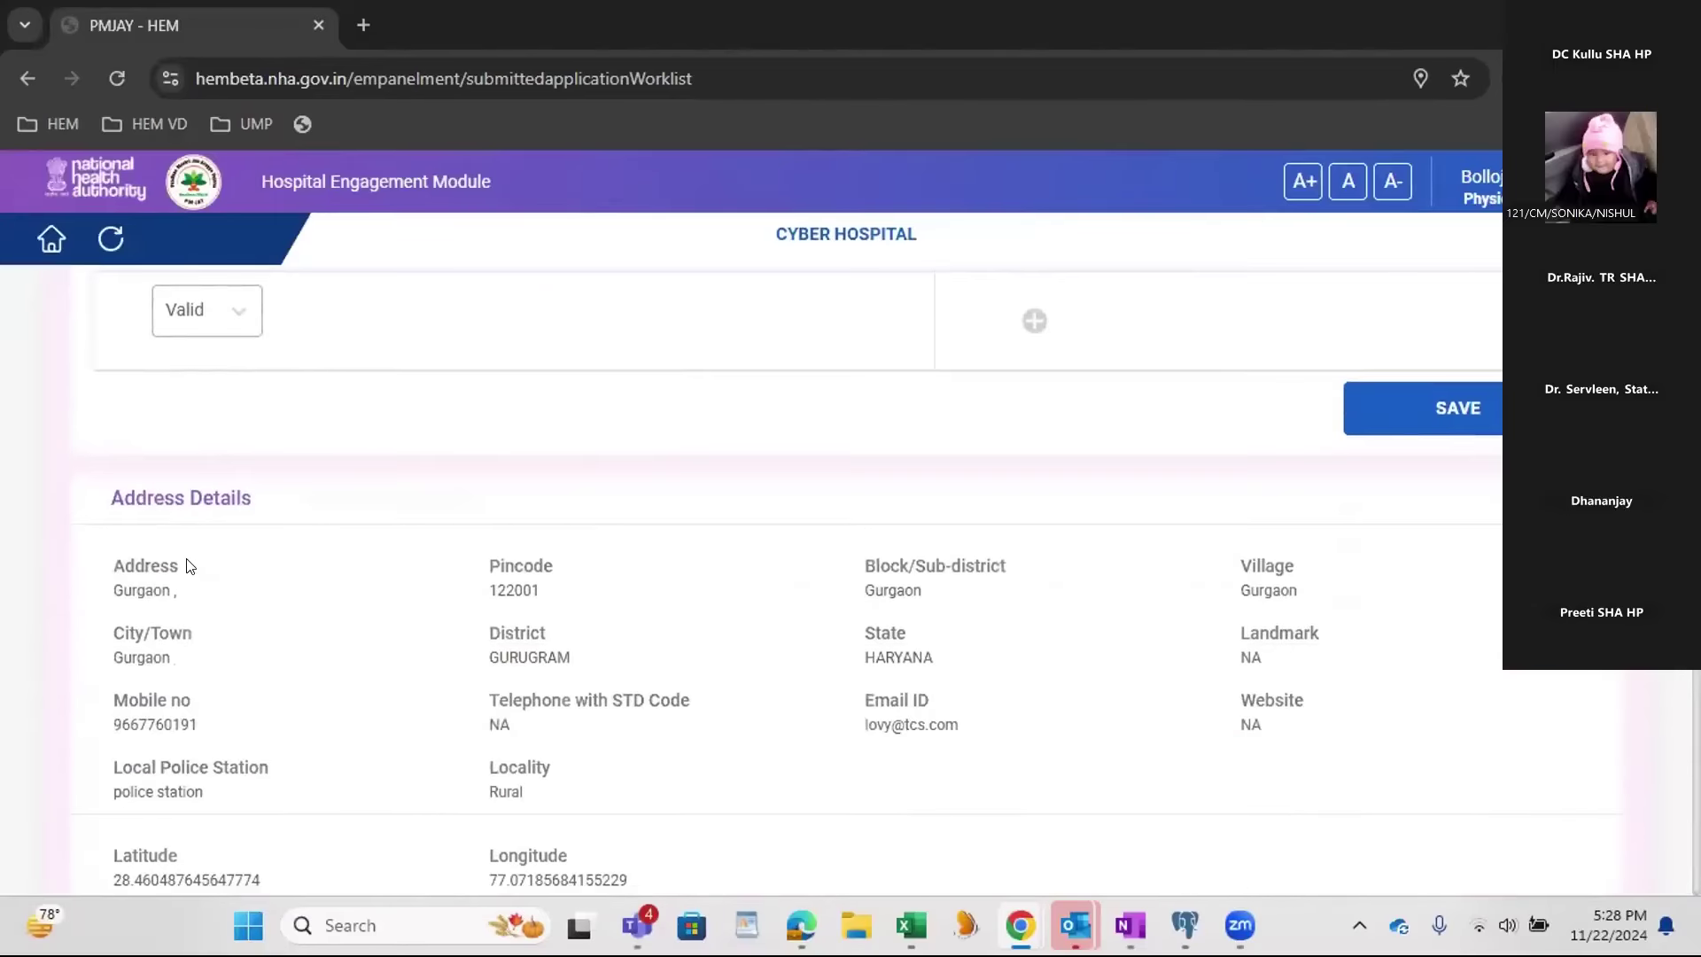
pyautogui.scroll(-3, 189, 565)
pyautogui.click(189, 755)
pyautogui.click(212, 868)
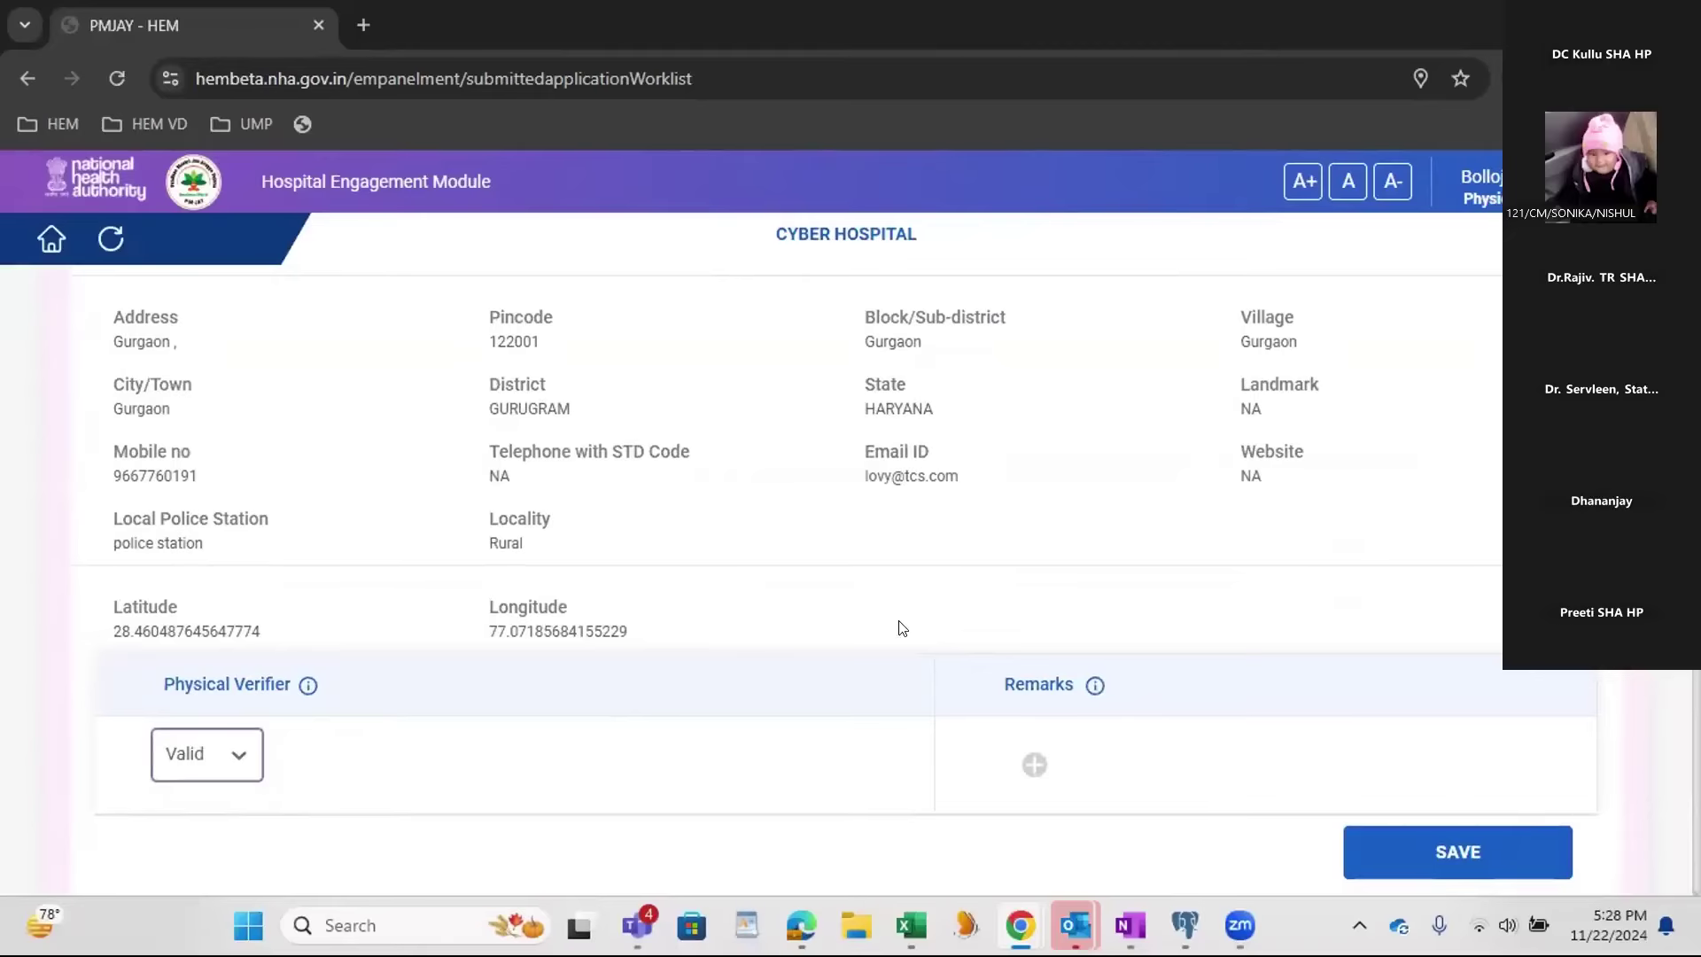
pyautogui.scroll(-1, 926, 666)
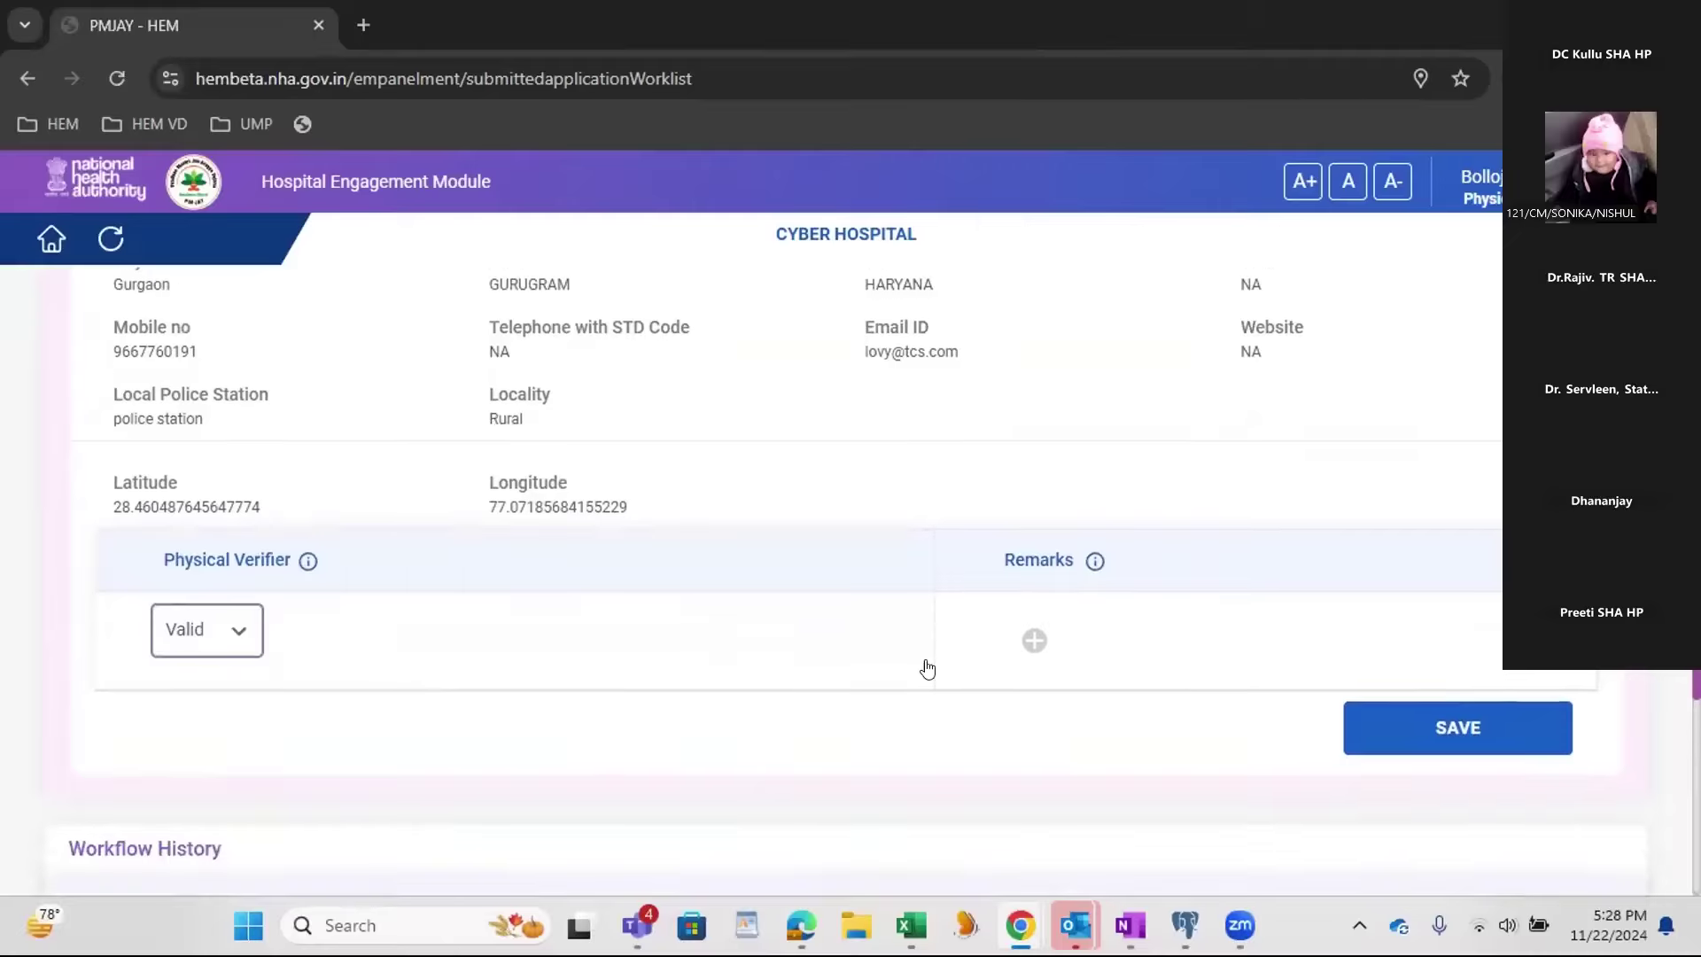
pyautogui.click(1397, 727)
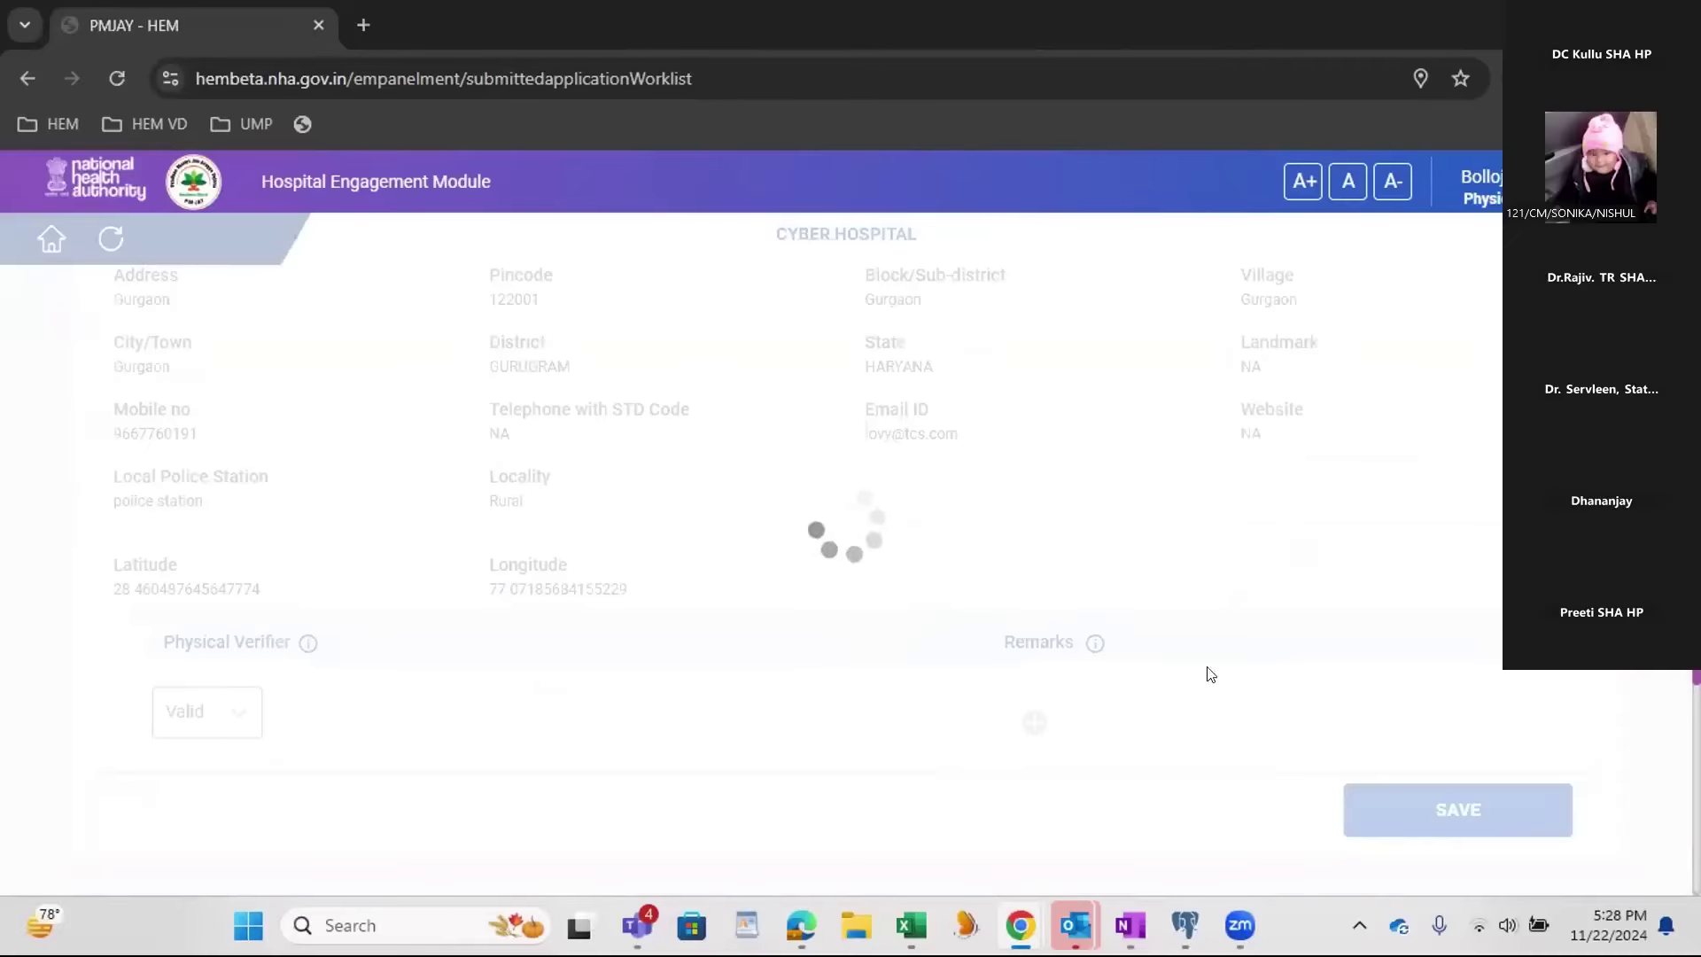
pyautogui.scroll(5, 349, 653)
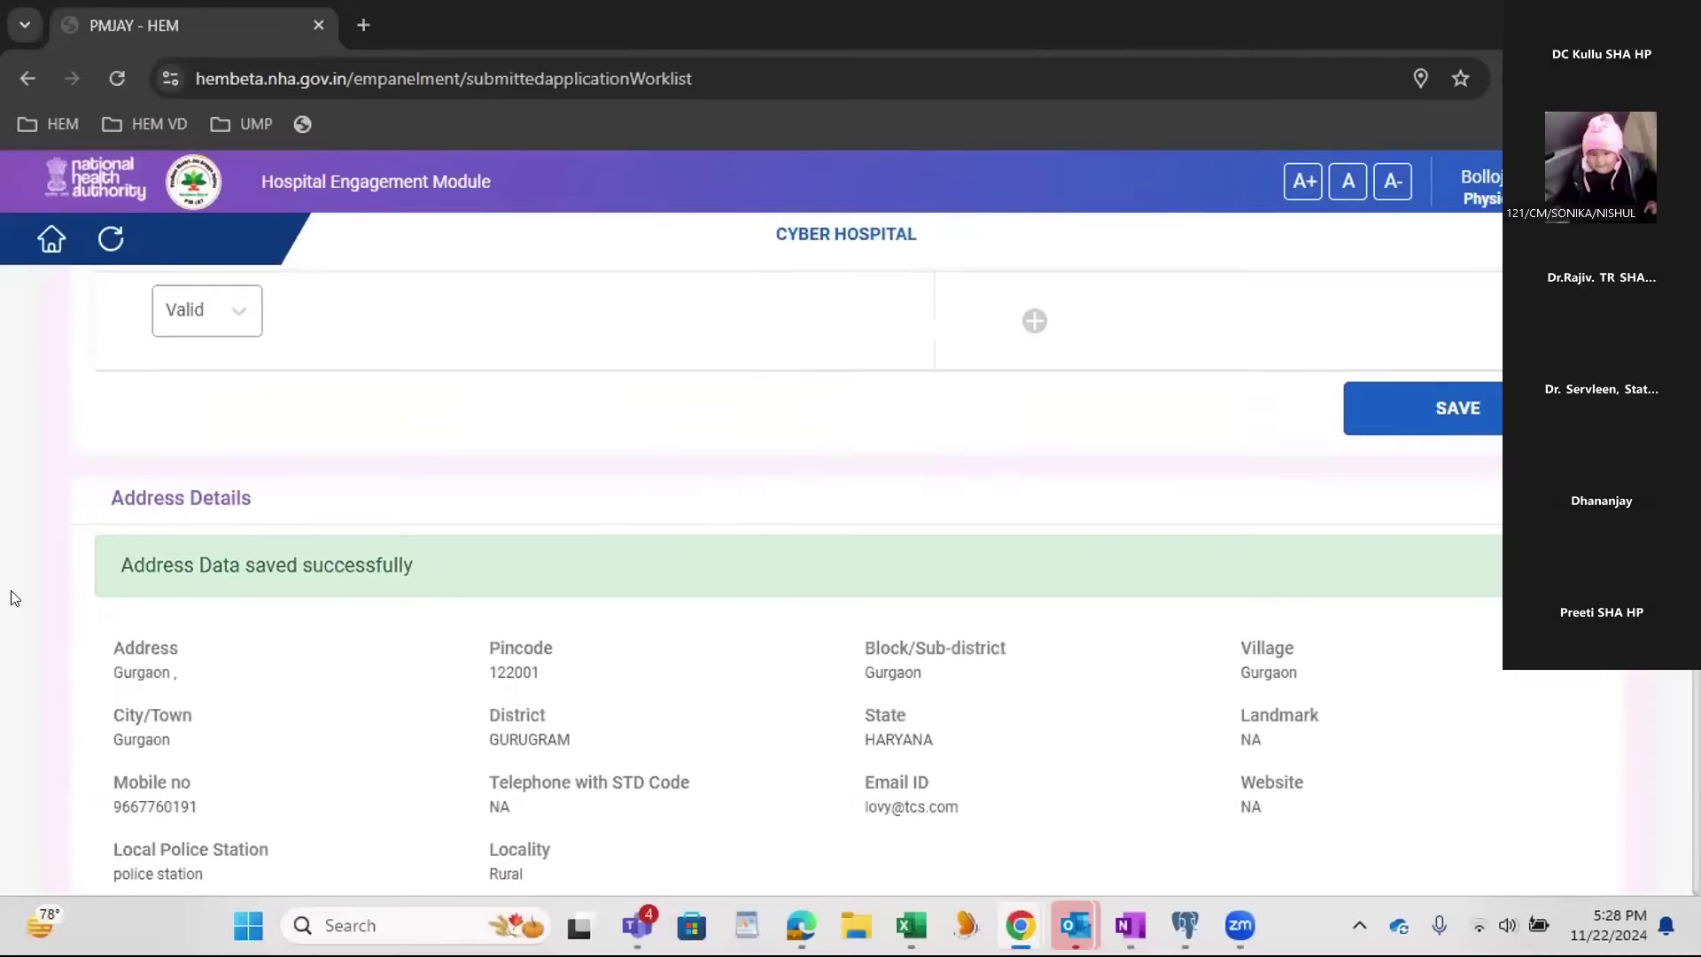
pyautogui.scroll(5, 503, 671)
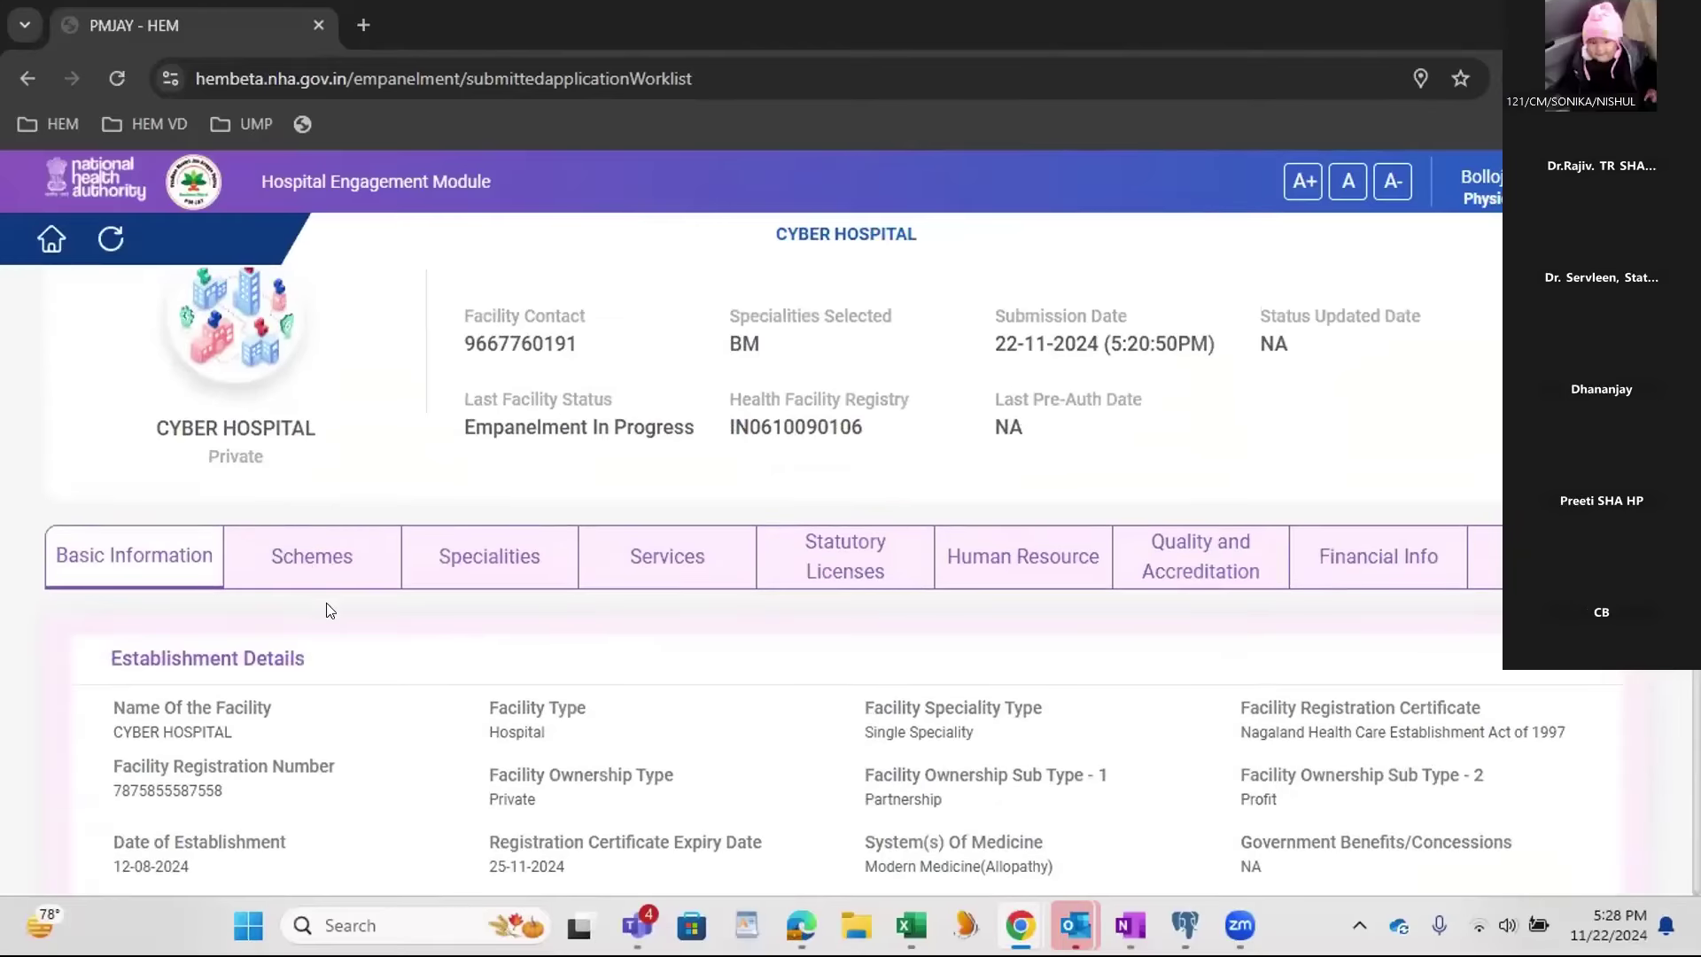
# Recommend Burns Management with remark 'ok specila', save the mapping, and move to Services
pyautogui.click(521, 567)
pyautogui.scroll(-2, 529, 576)
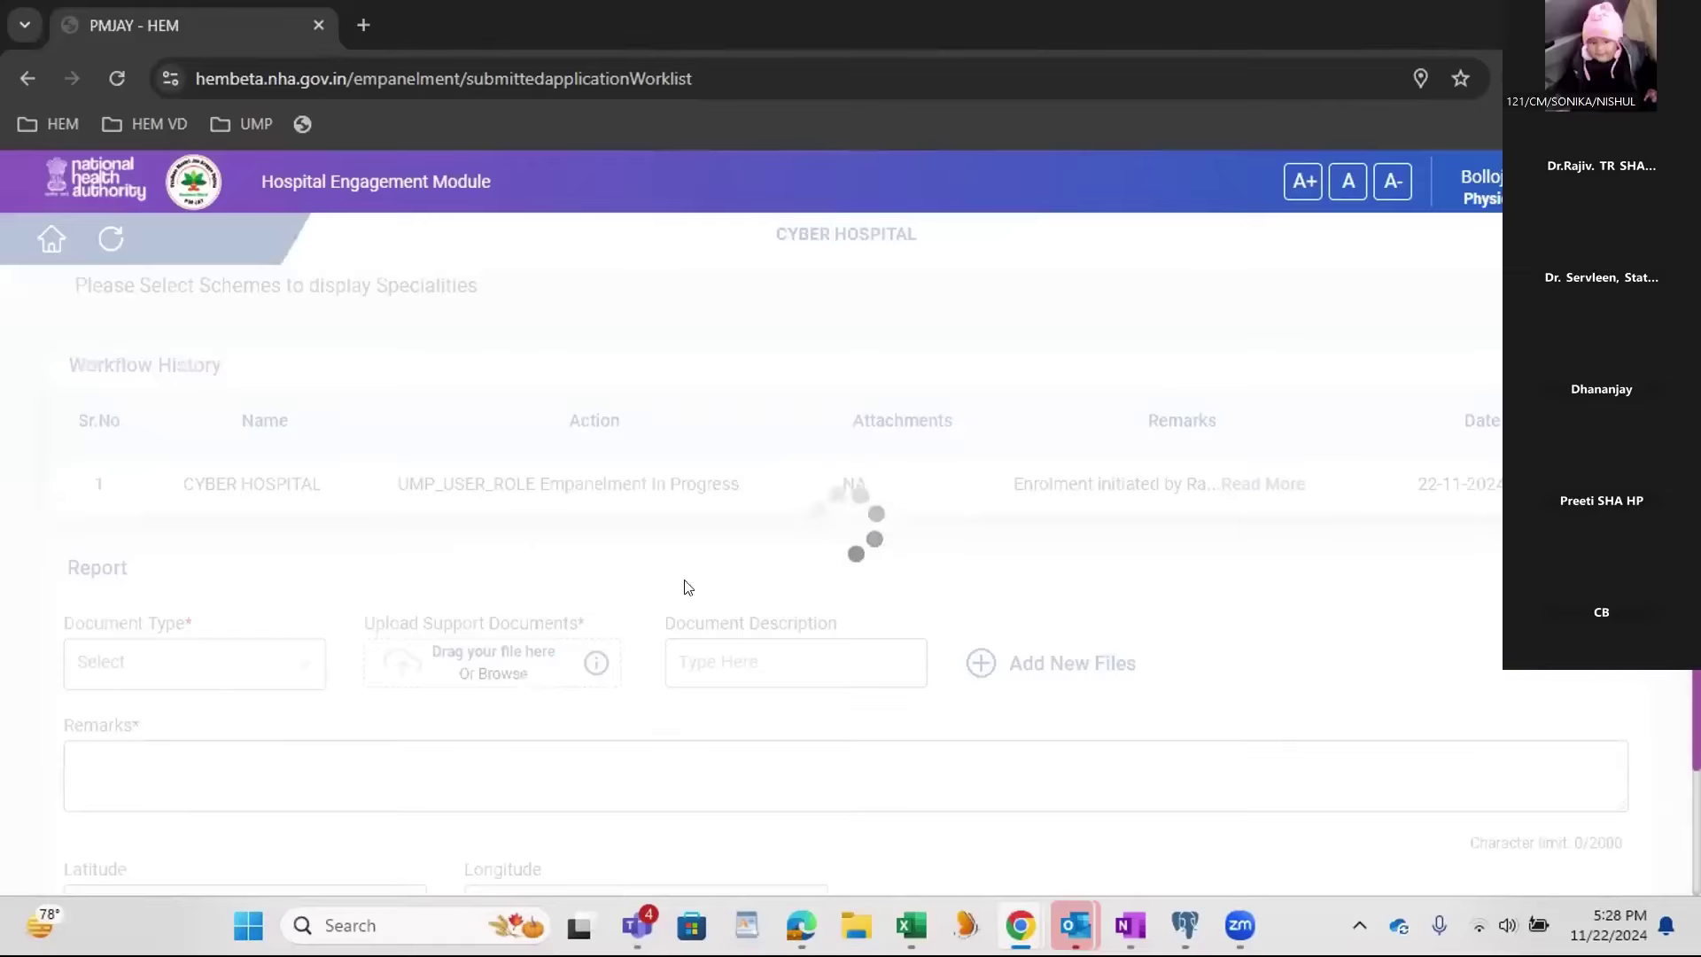
pyautogui.scroll(3, 868, 544)
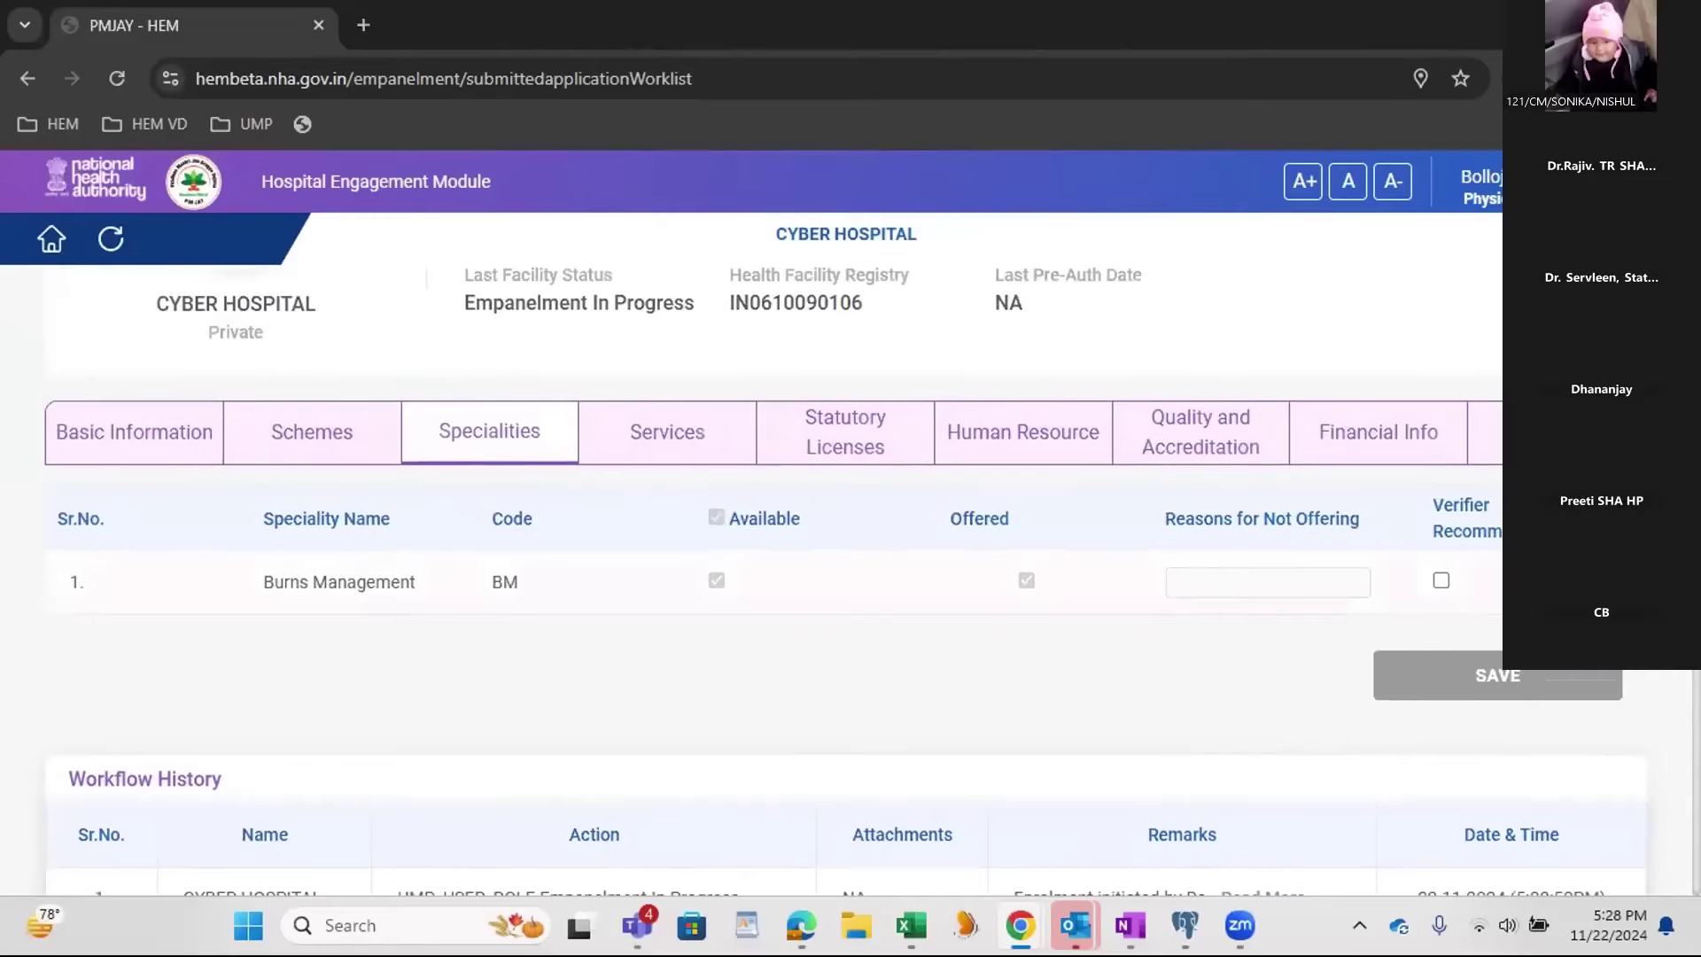
pyautogui.click(1440, 580)
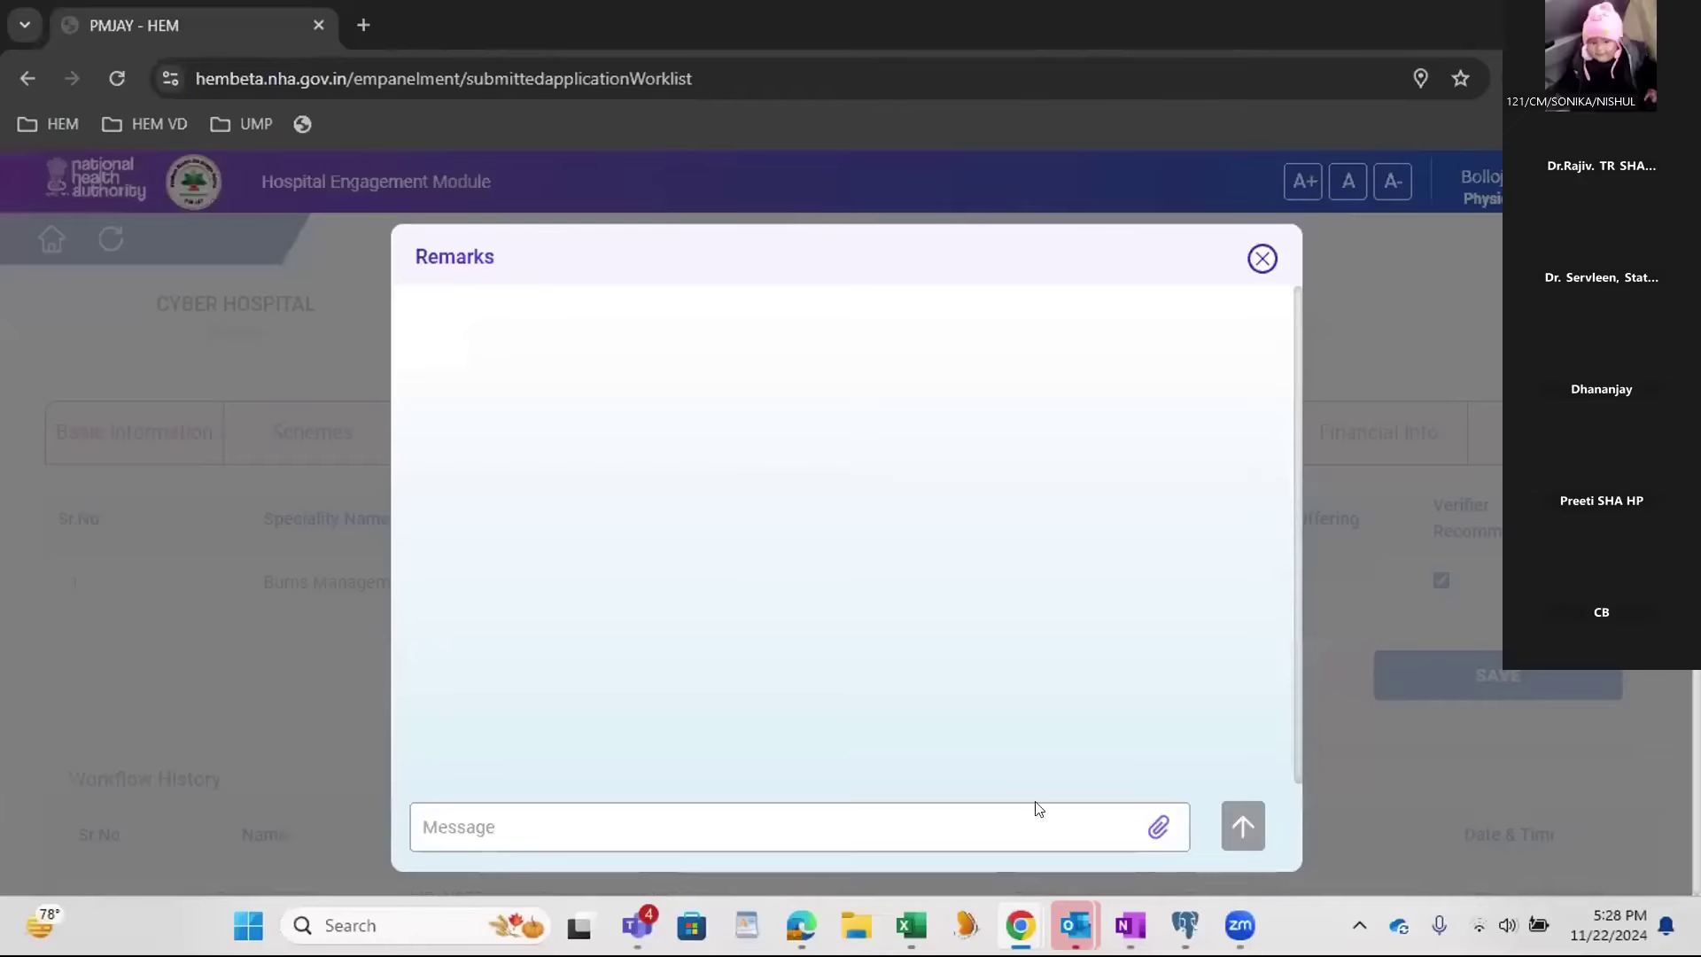
pyautogui.click(967, 815)
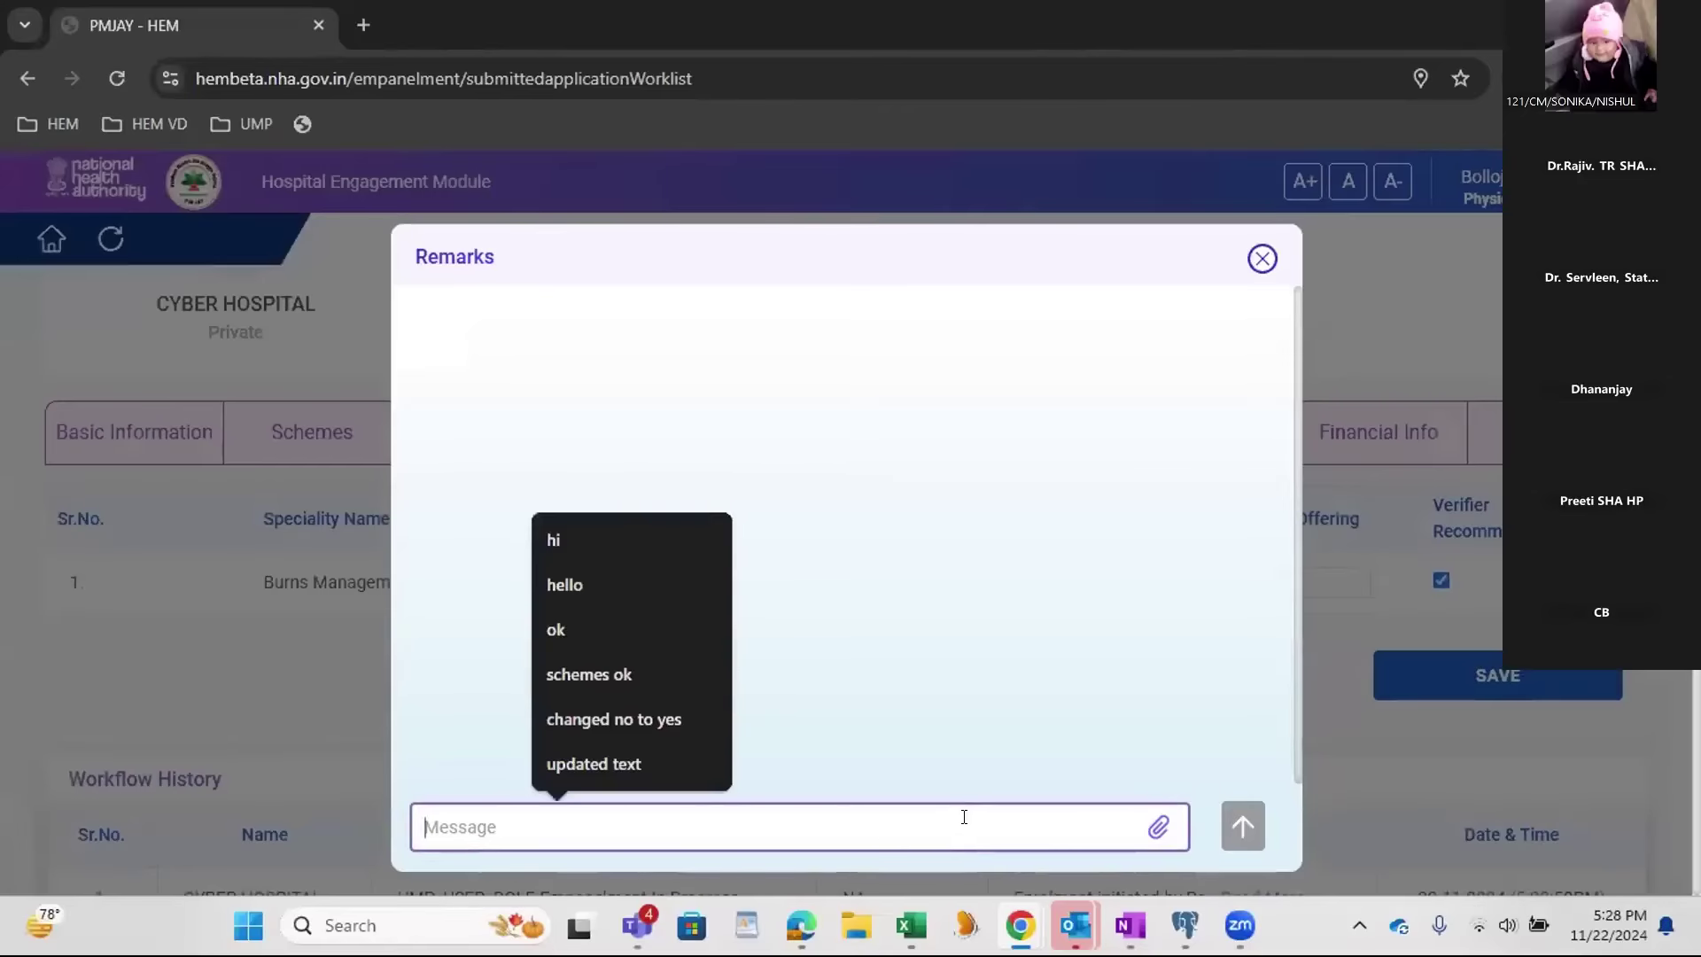
pyautogui.write('ok specilaities')
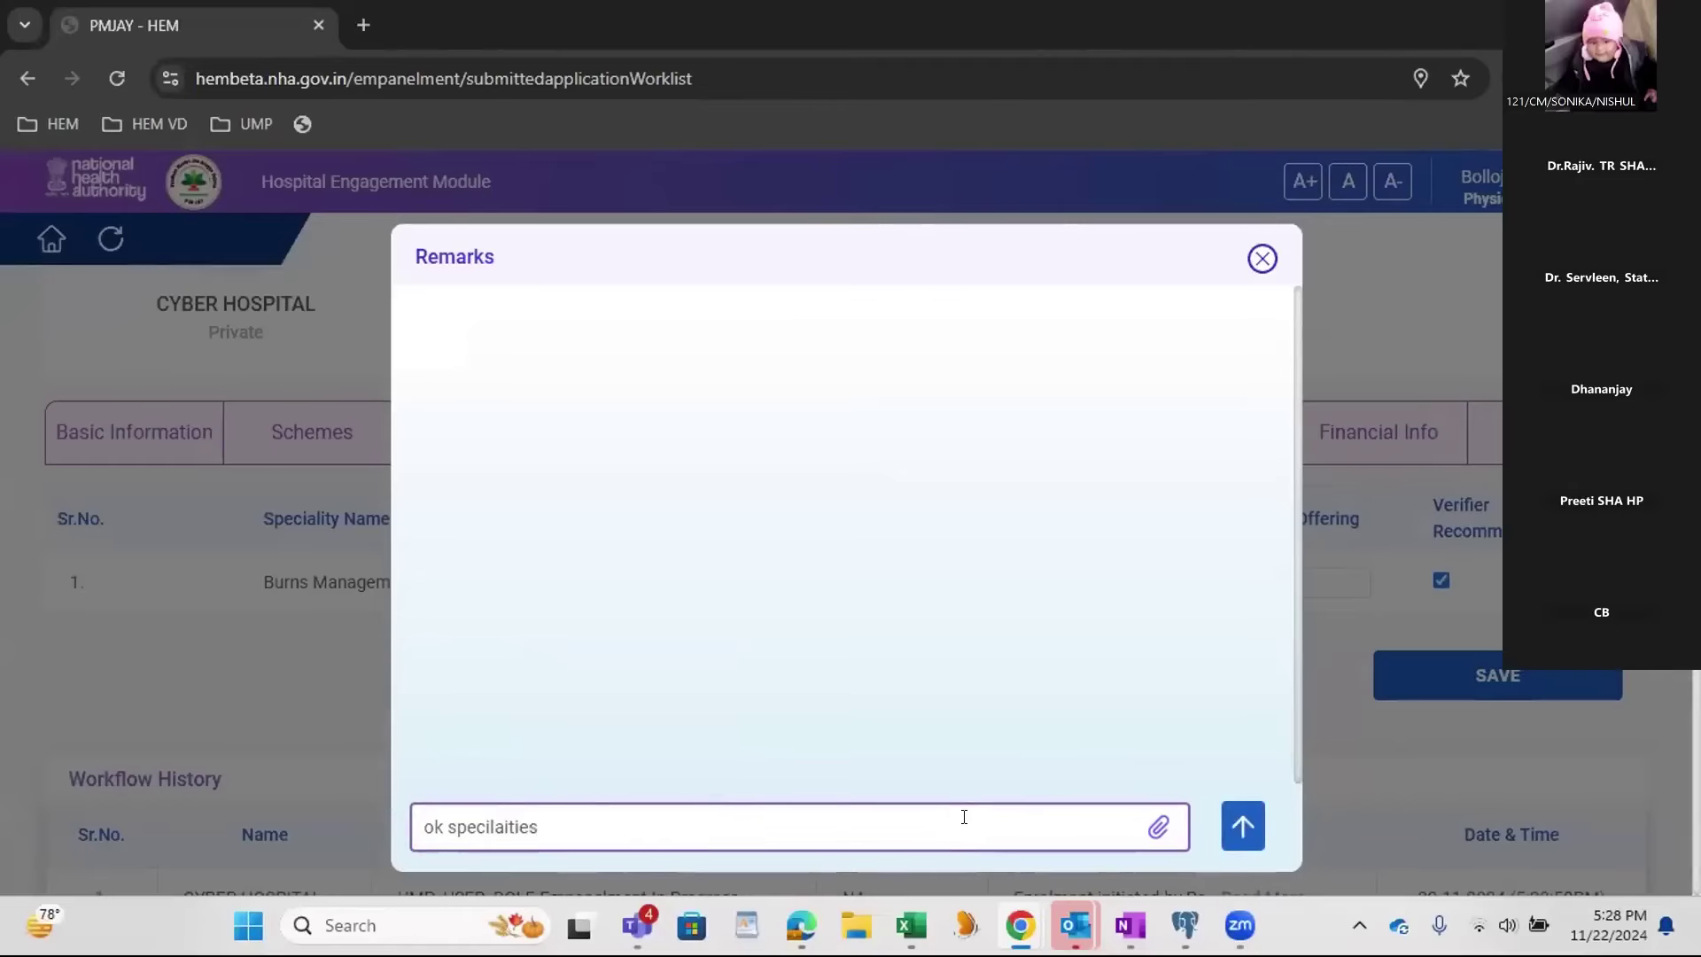
pyautogui.press('Return')
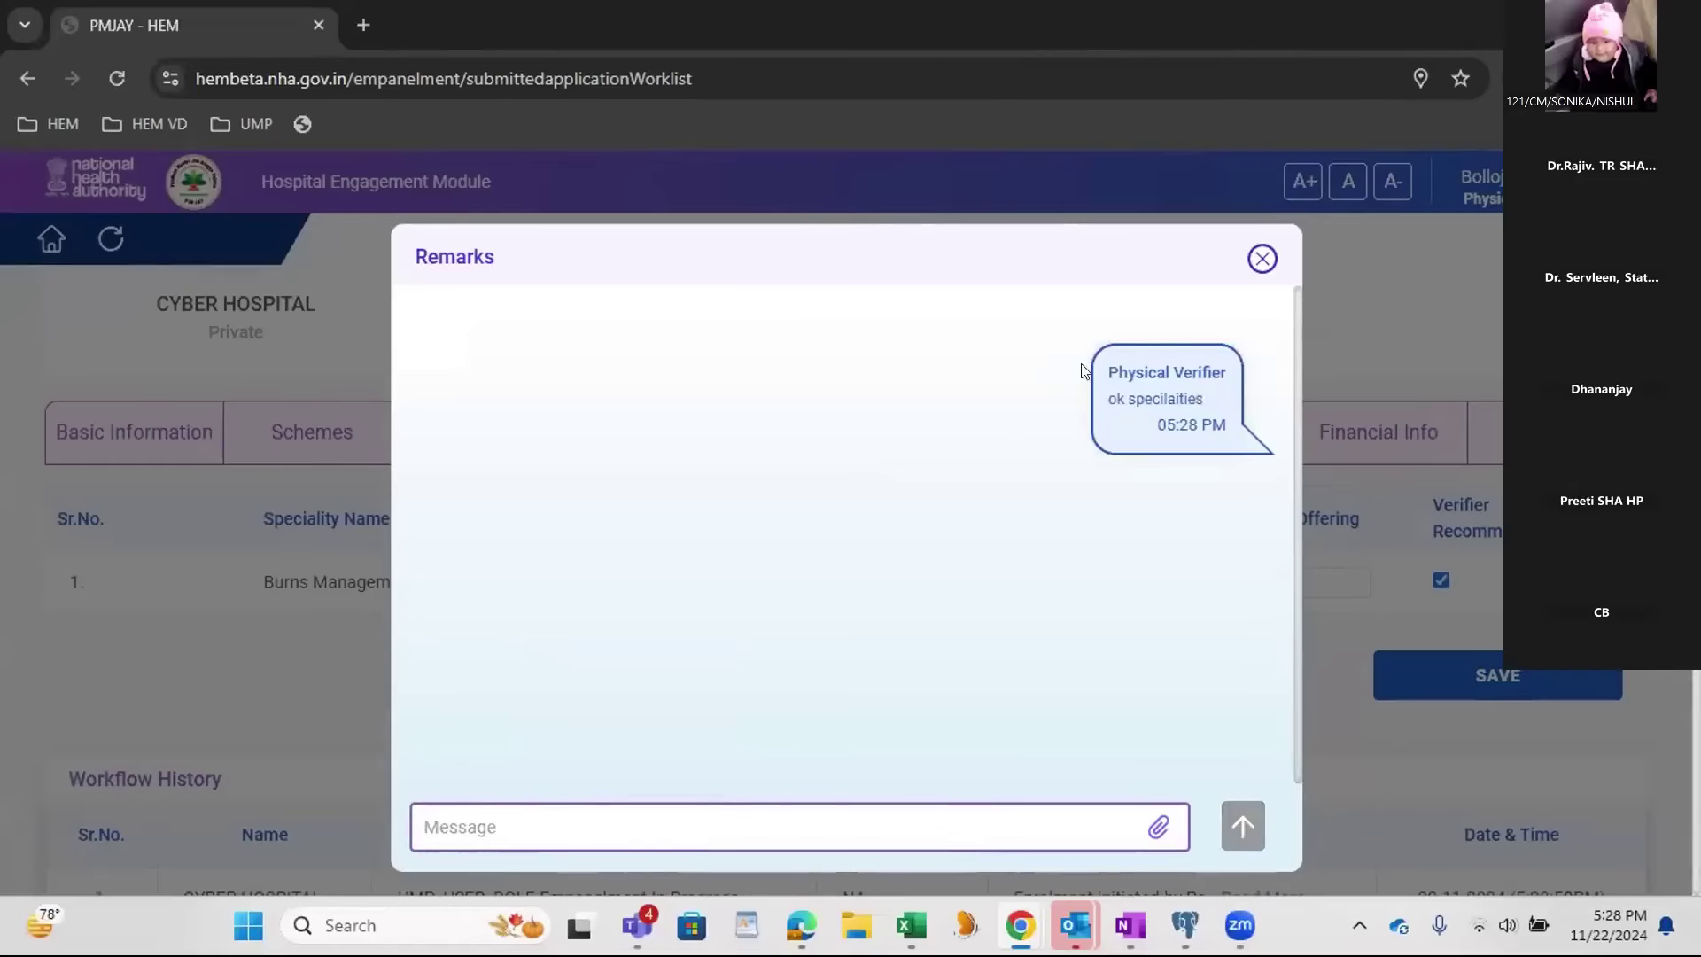
pyautogui.click(1260, 262)
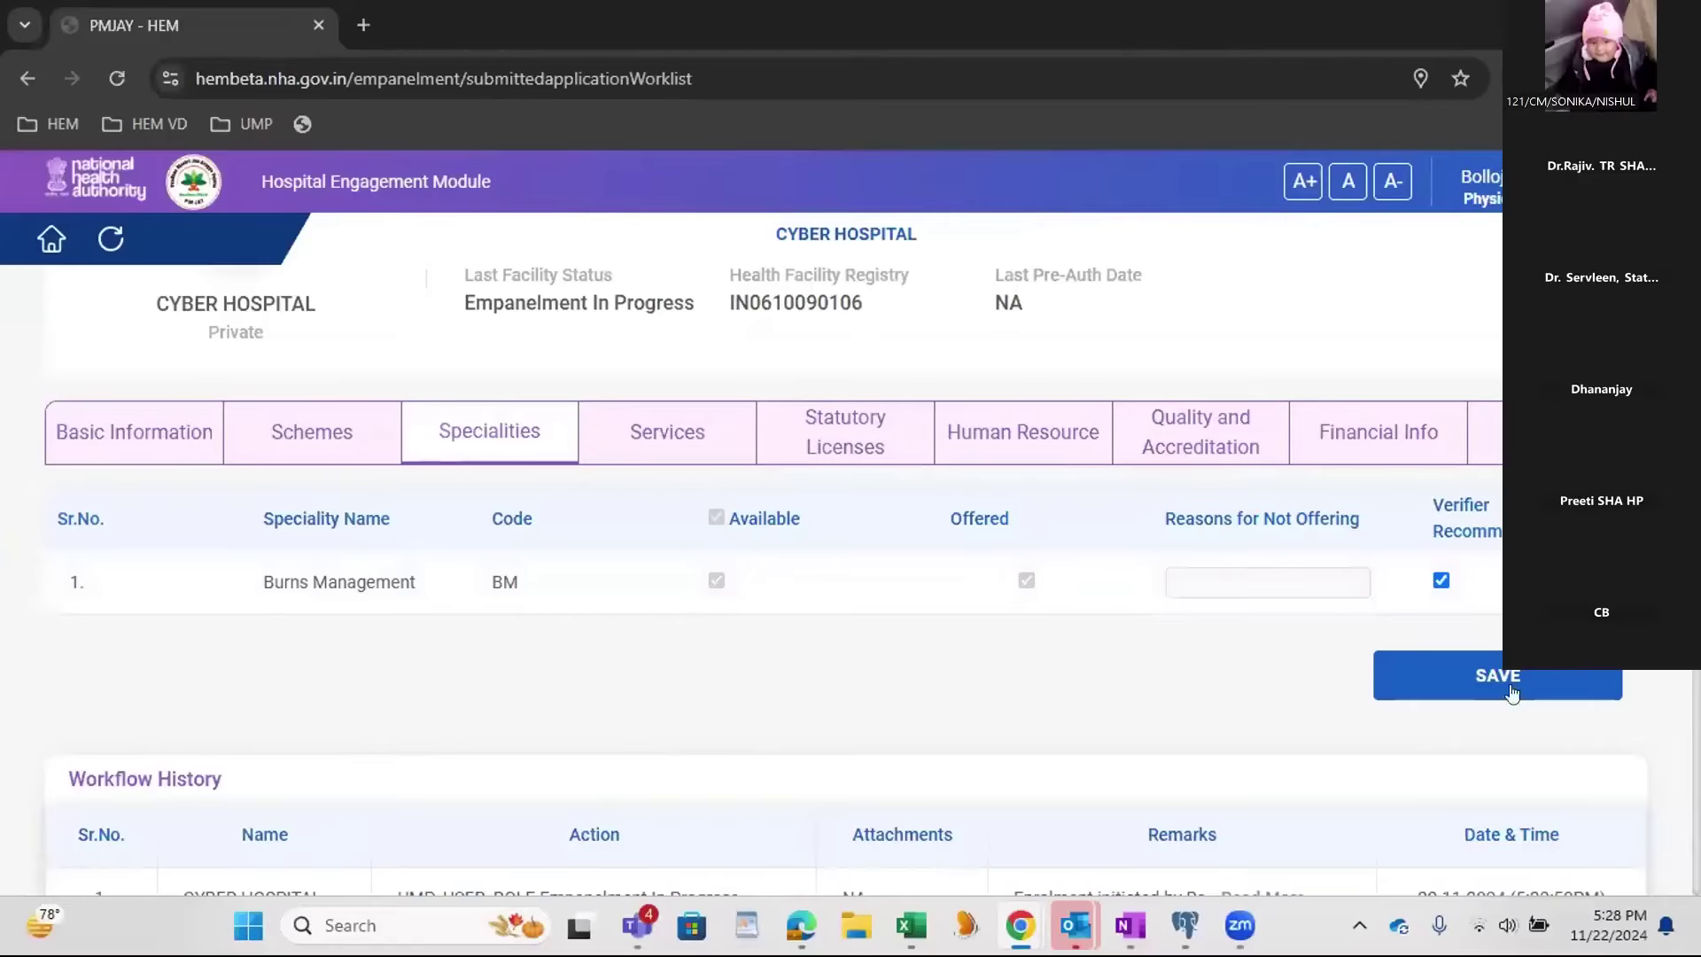
pyautogui.click(1493, 678)
pyautogui.scroll(-3, 981, 695)
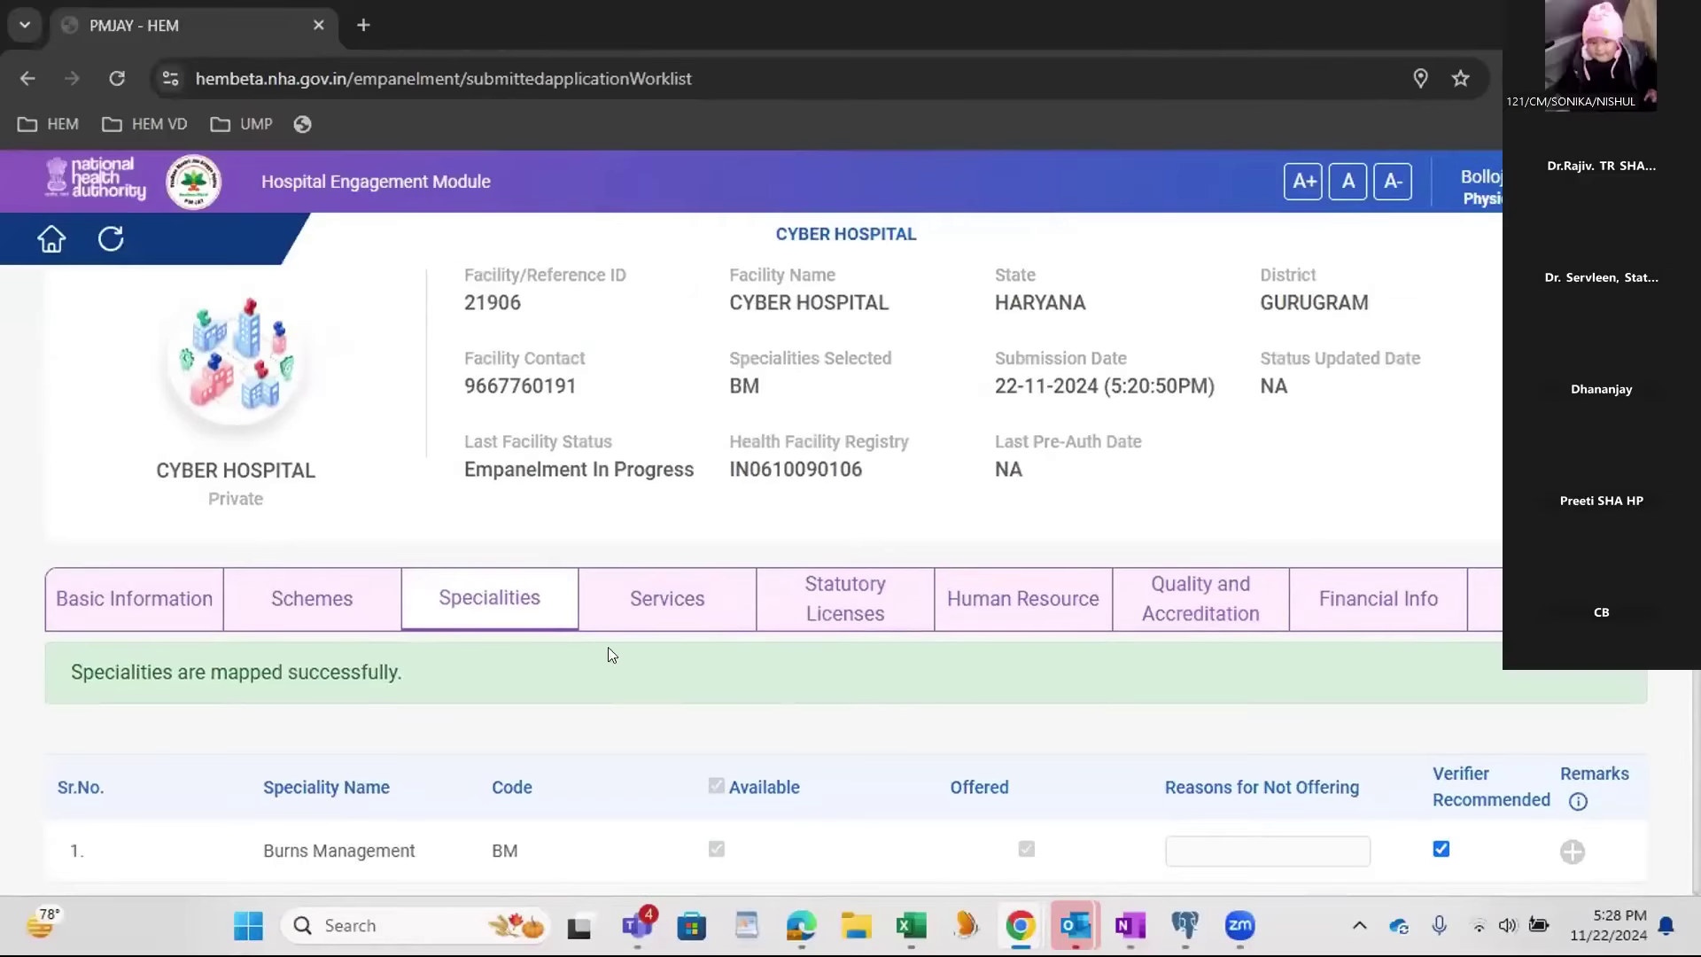
pyautogui.click(626, 608)
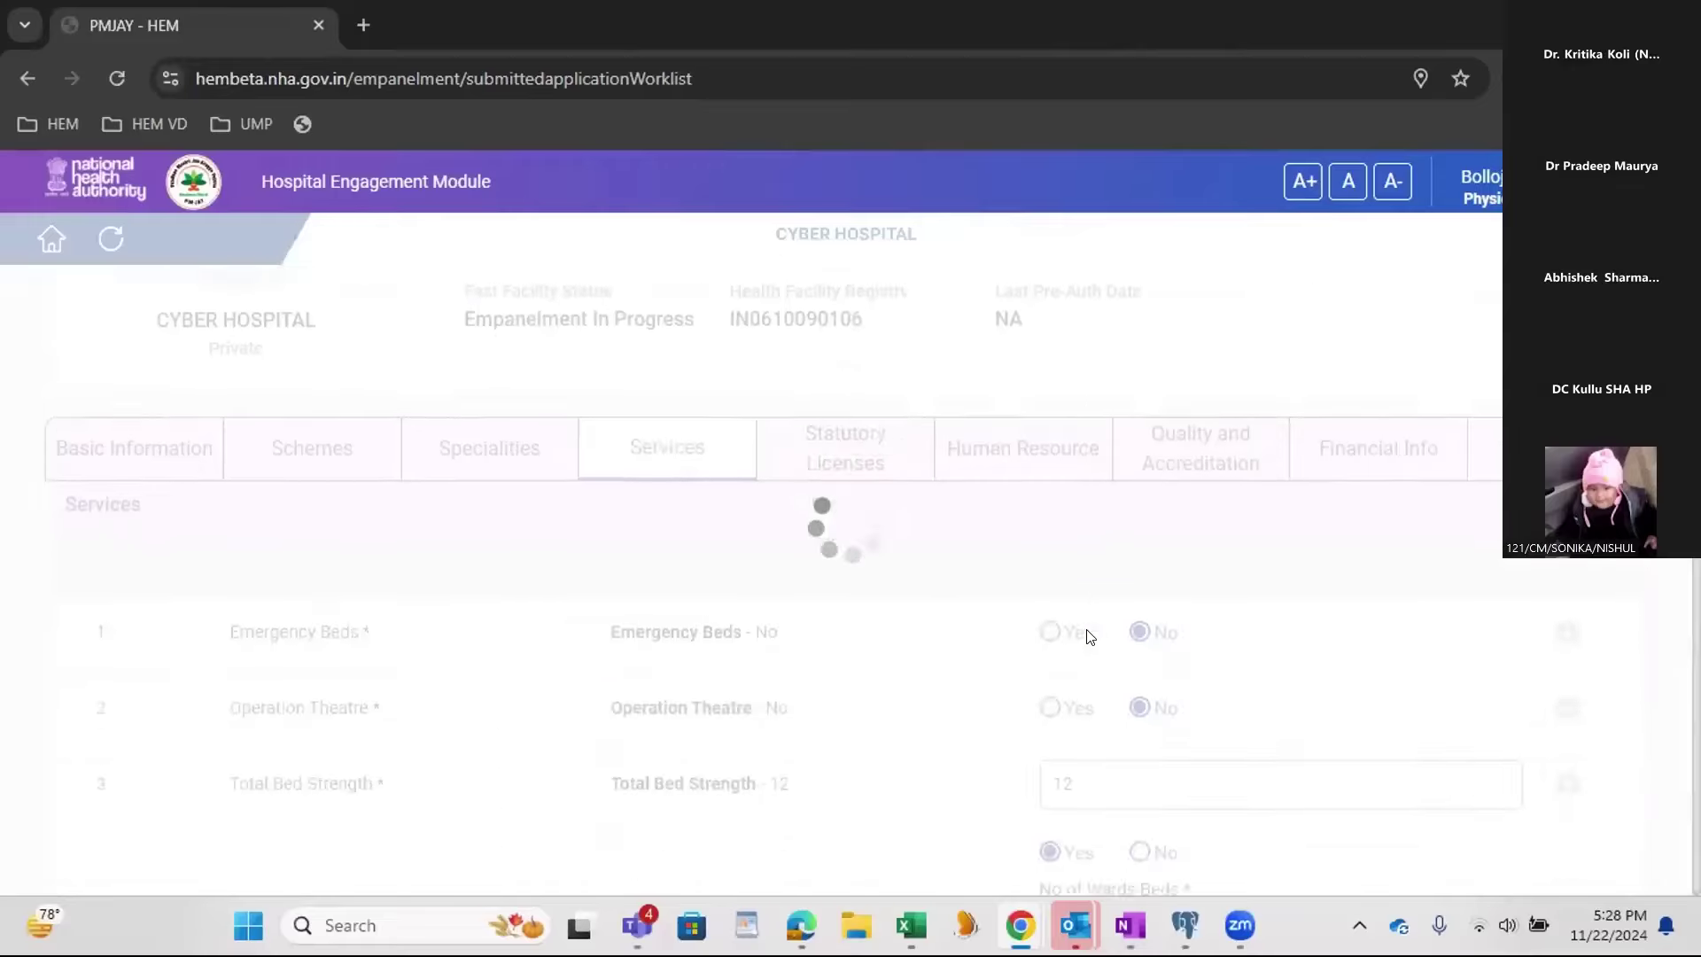
# Change the verifier's No. of Wards Beds from 34 to 30 and save the services details
pyautogui.click(1074, 675)
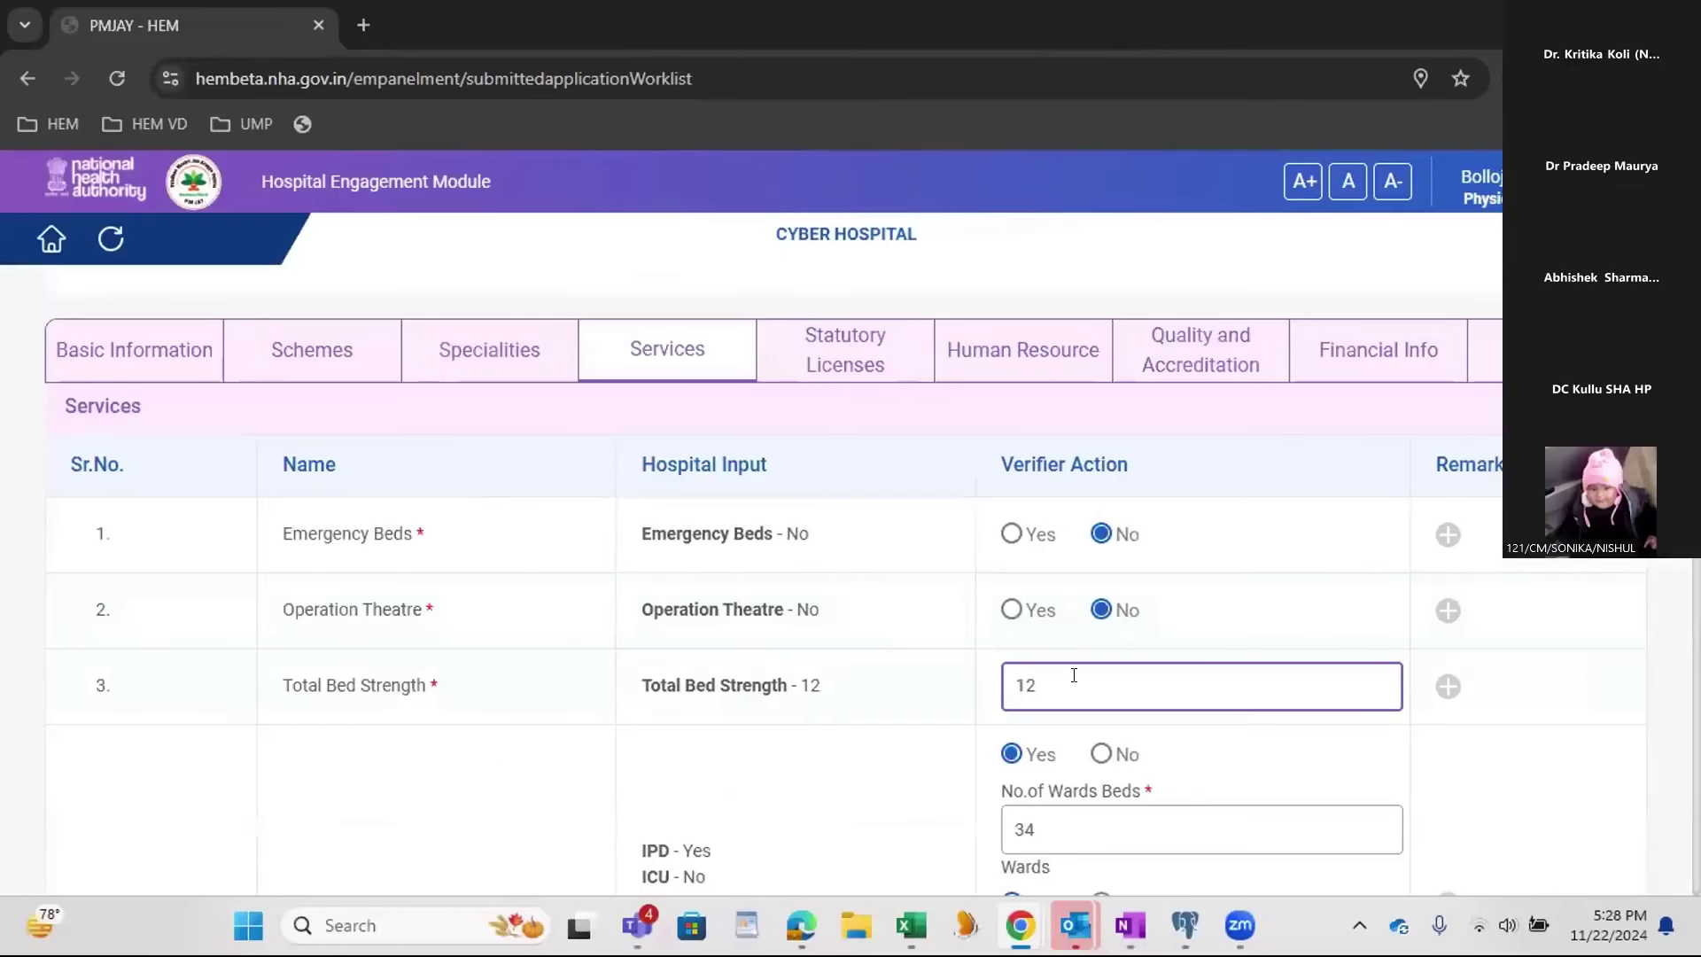
pyautogui.scroll(-3, 1072, 673)
pyautogui.click(1070, 579)
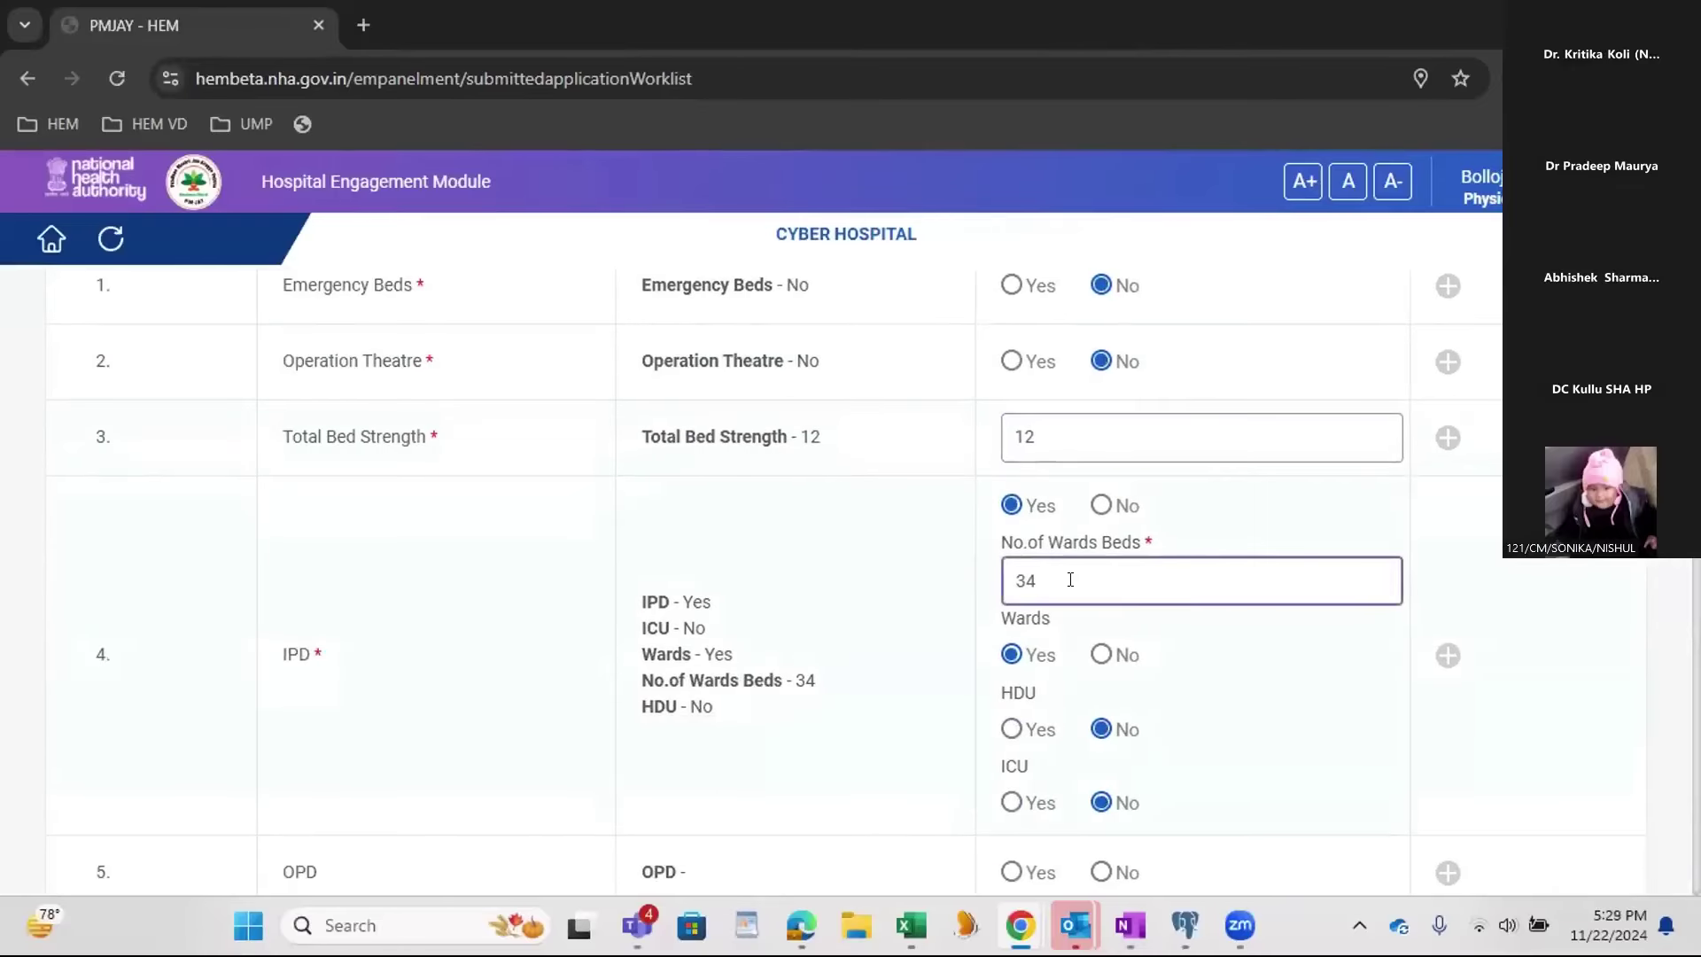
pyautogui.moveTo(1034, 580); pyautogui.dragTo(1008, 580)
pyautogui.write('30')
pyautogui.click(1291, 659)
pyautogui.scroll(-3, 1316, 706)
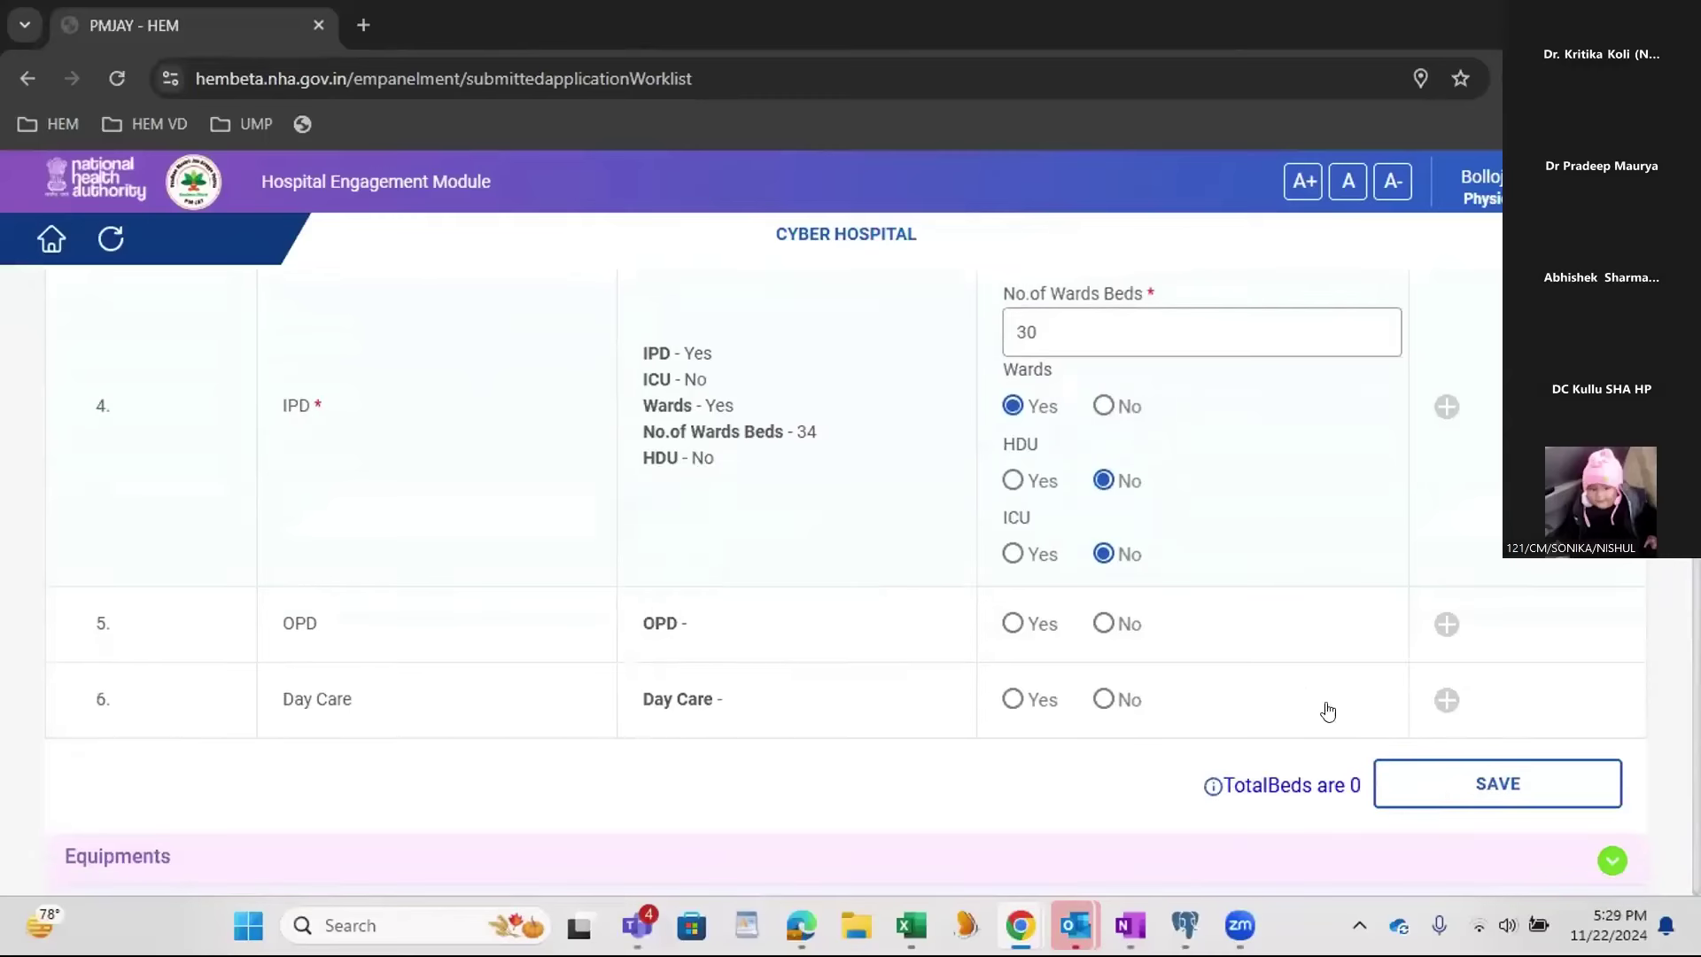
pyautogui.click(1470, 785)
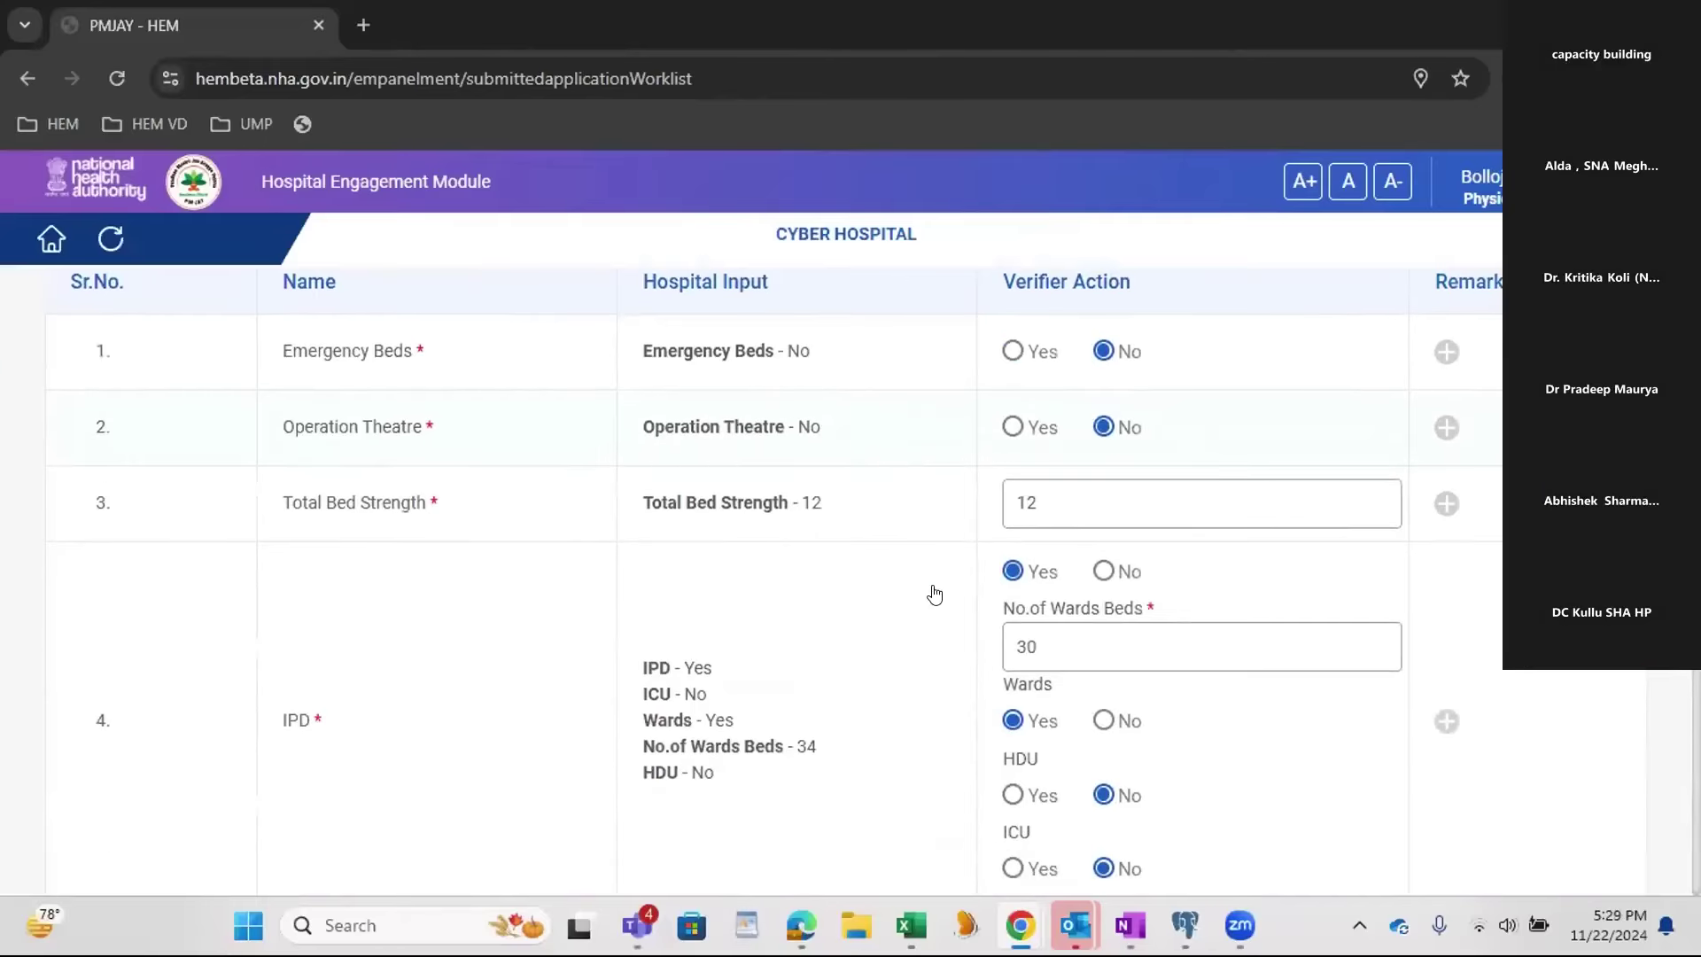
pyautogui.scroll(5, 934, 594)
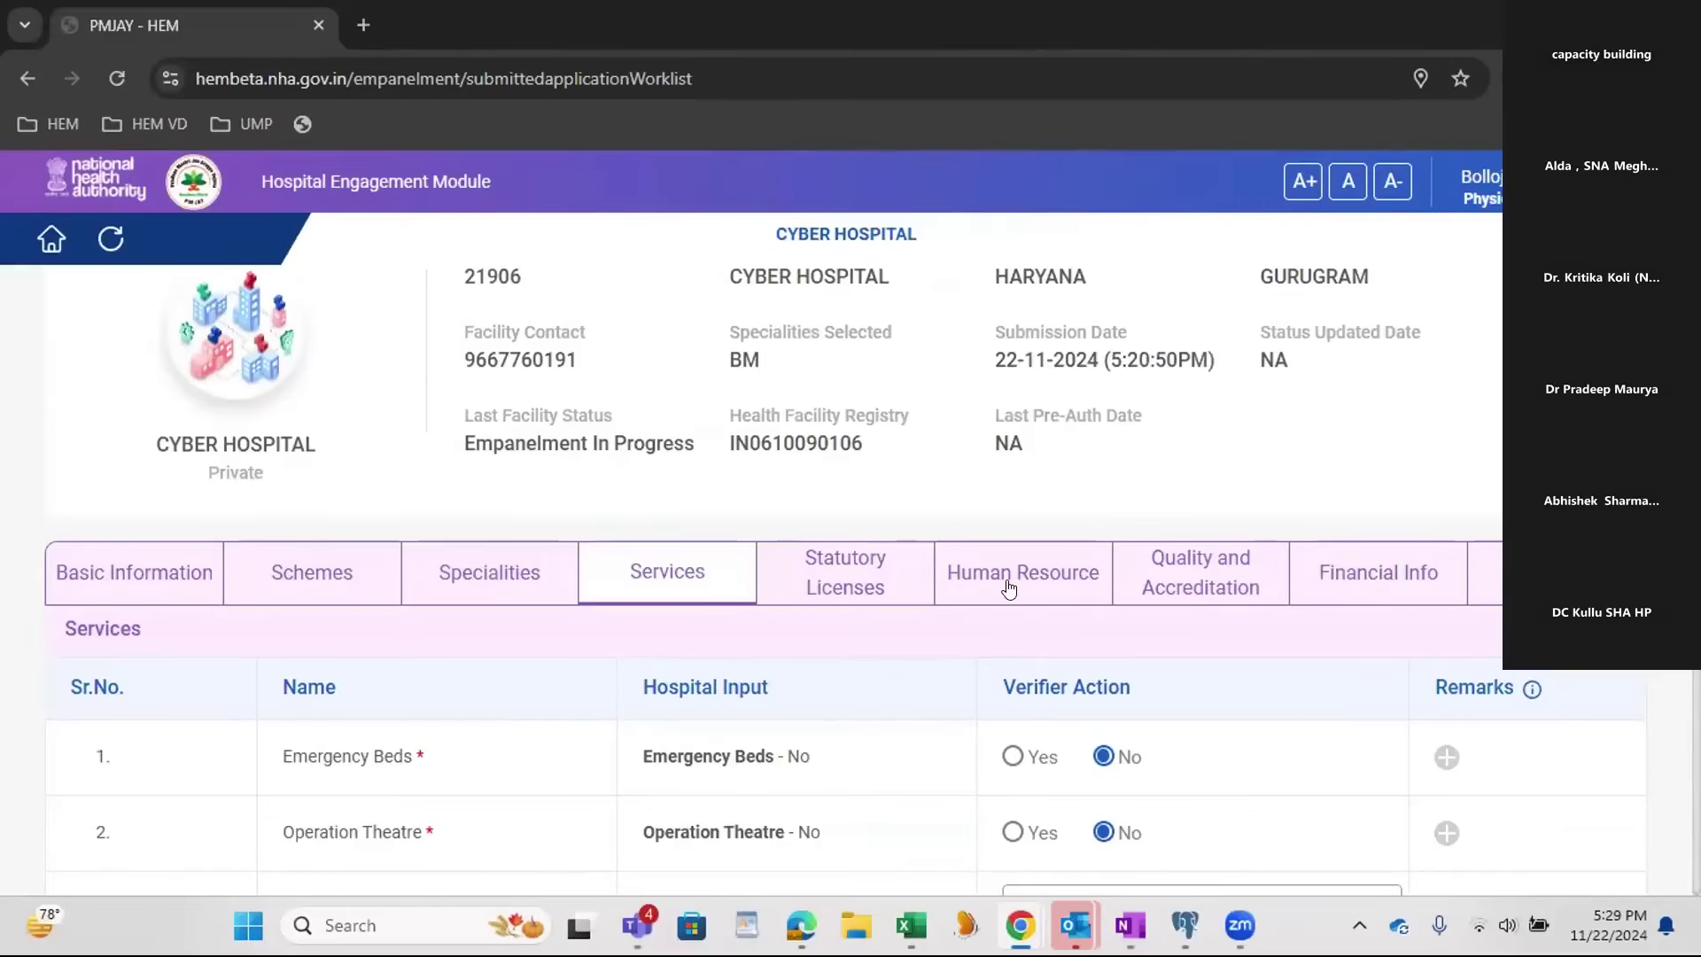
# Mark Building Plan, Fire Clearance, Pollution Control and Lift licences Valid, then save
pyautogui.click(891, 586)
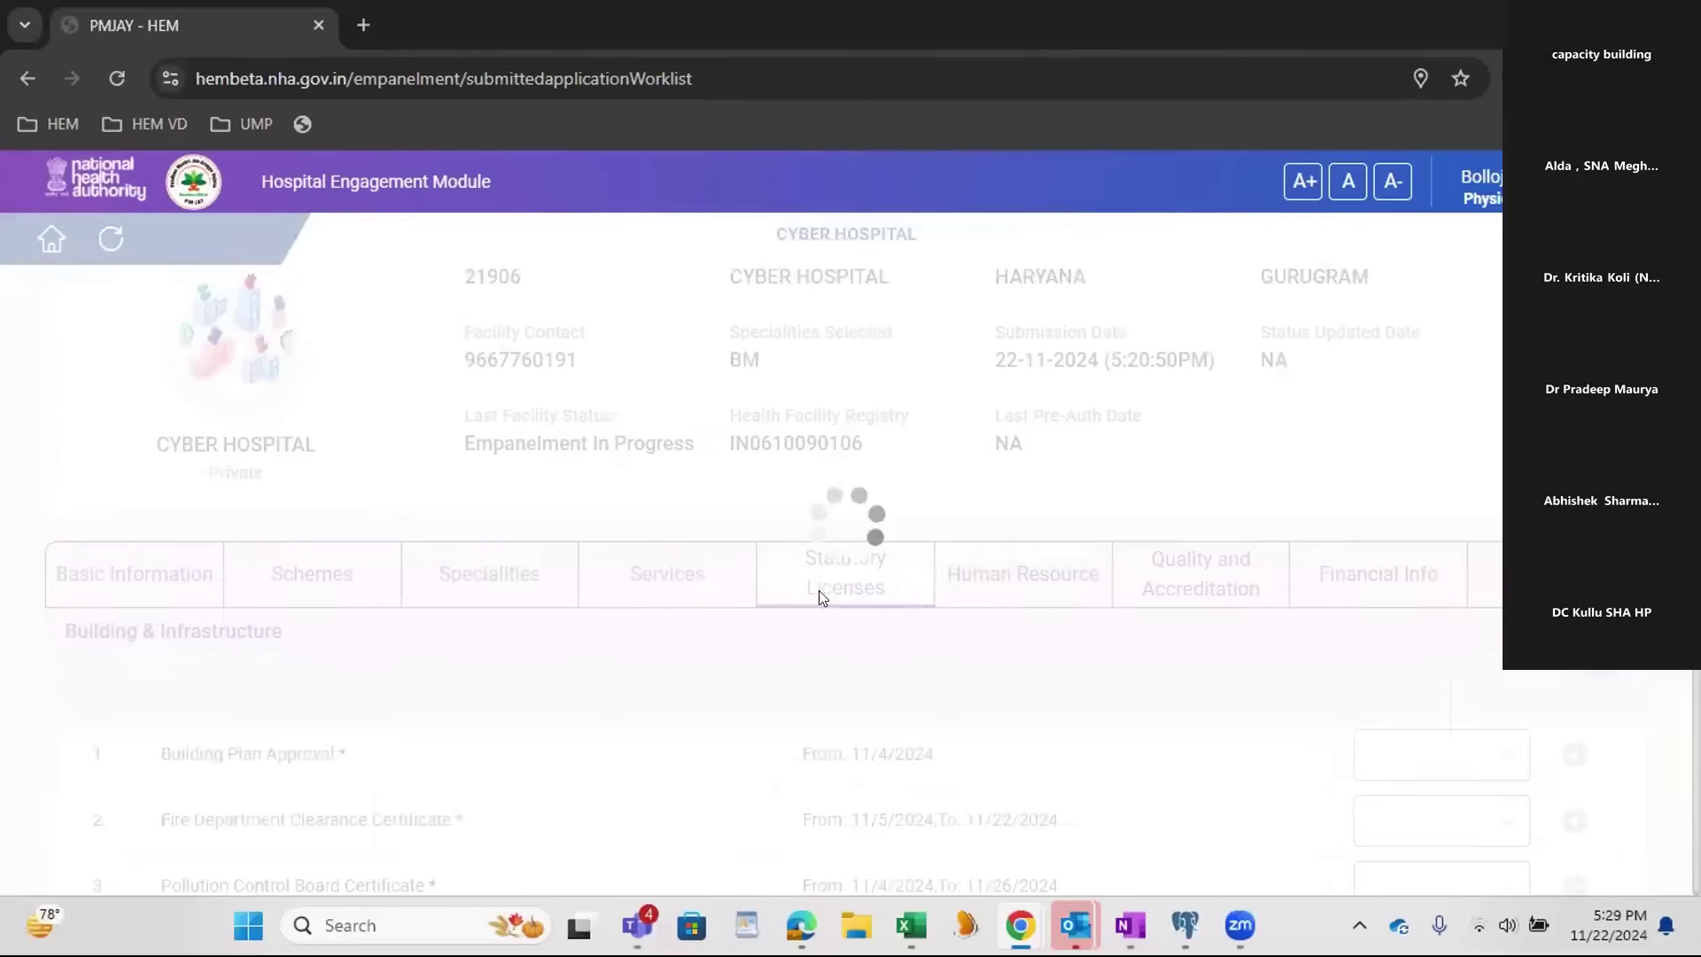
pyautogui.scroll(-1, 1213, 650)
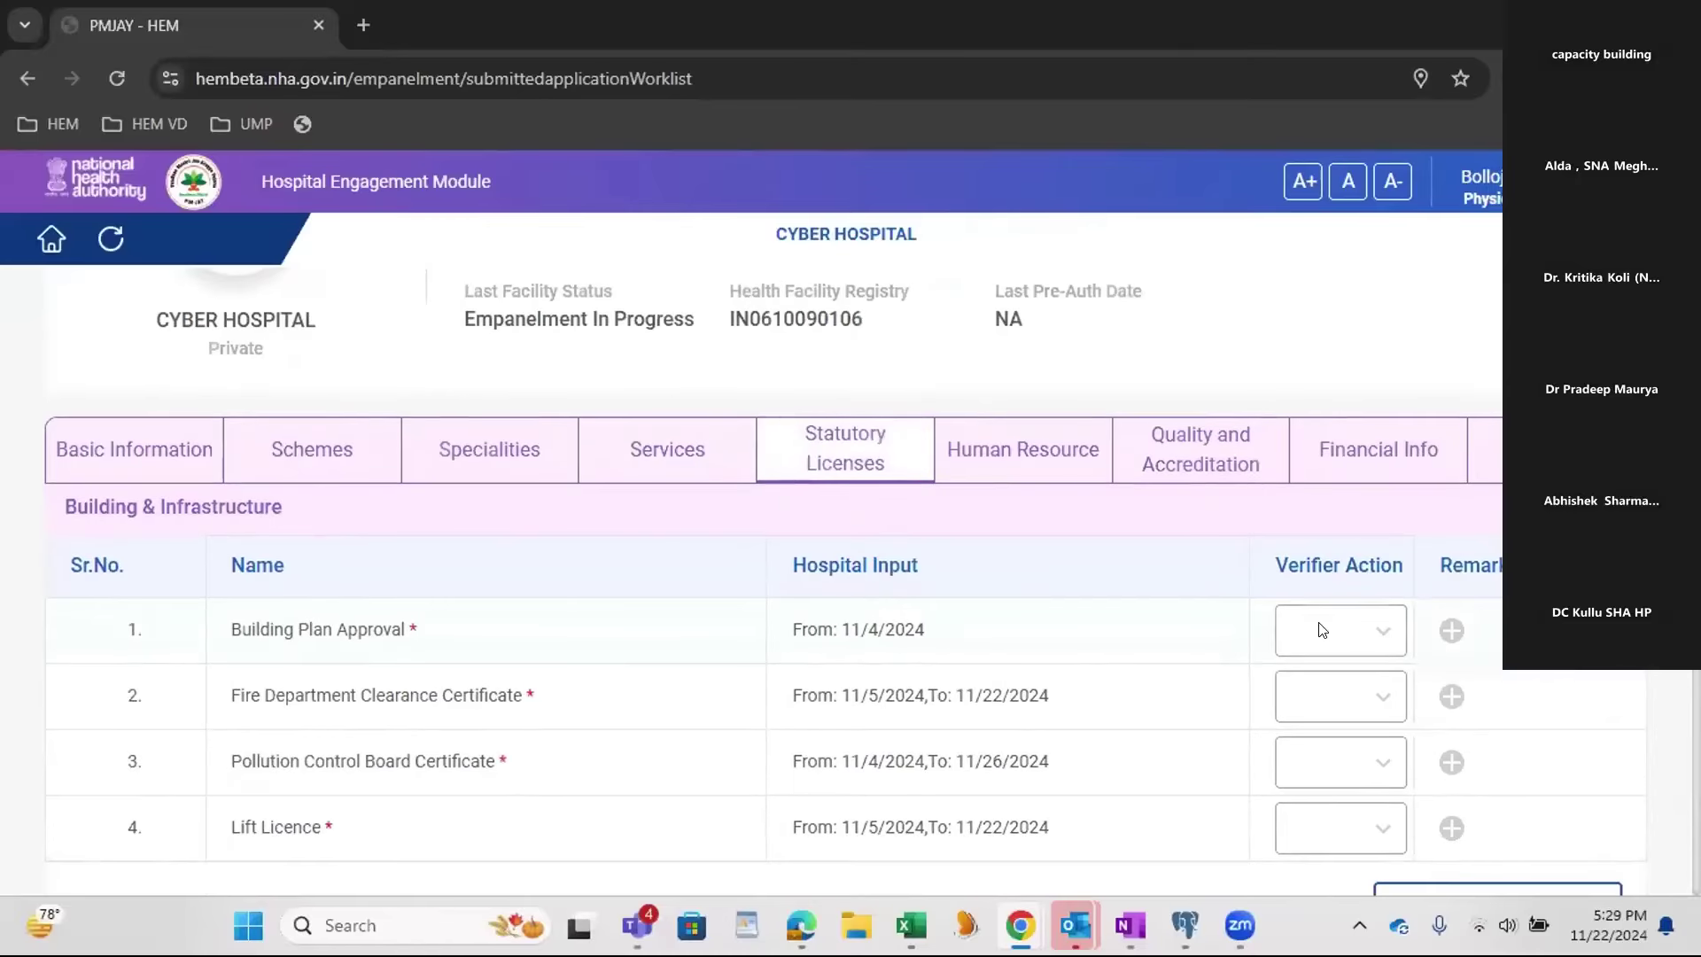
pyautogui.click(1293, 630)
pyautogui.click(1317, 690)
pyautogui.click(1326, 708)
pyautogui.click(1316, 762)
pyautogui.click(1324, 763)
pyautogui.click(1321, 812)
pyautogui.click(1322, 813)
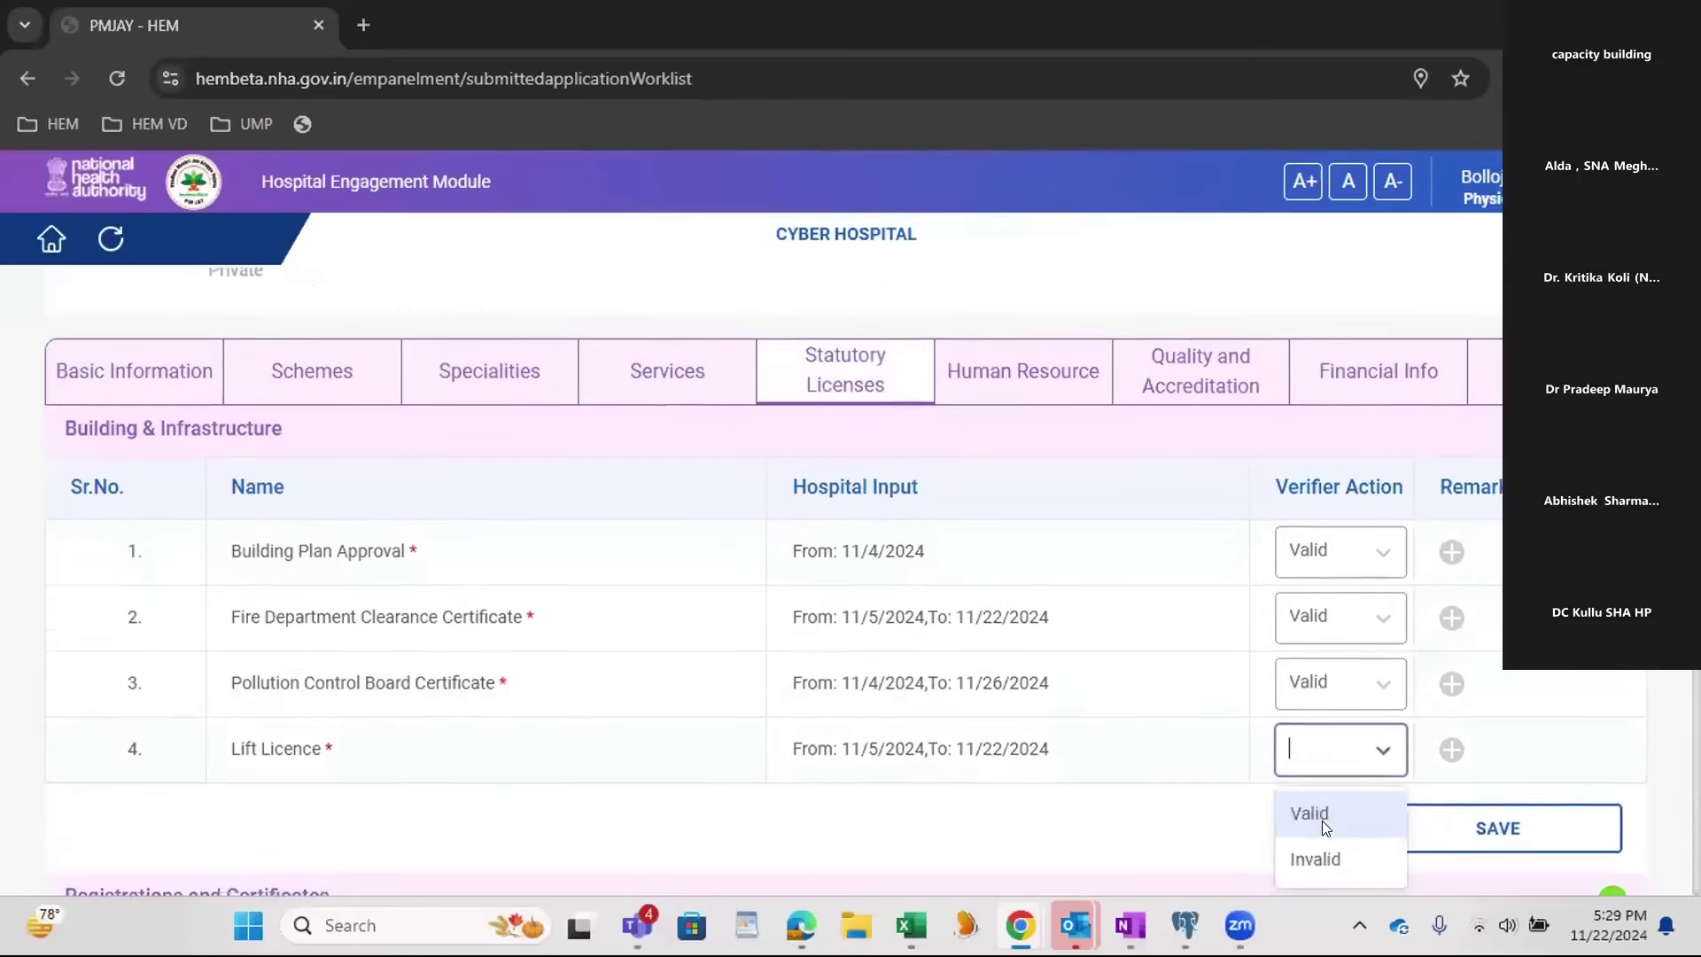
pyautogui.click(1322, 818)
pyautogui.click(1461, 842)
pyautogui.scroll(-2, 1240, 753)
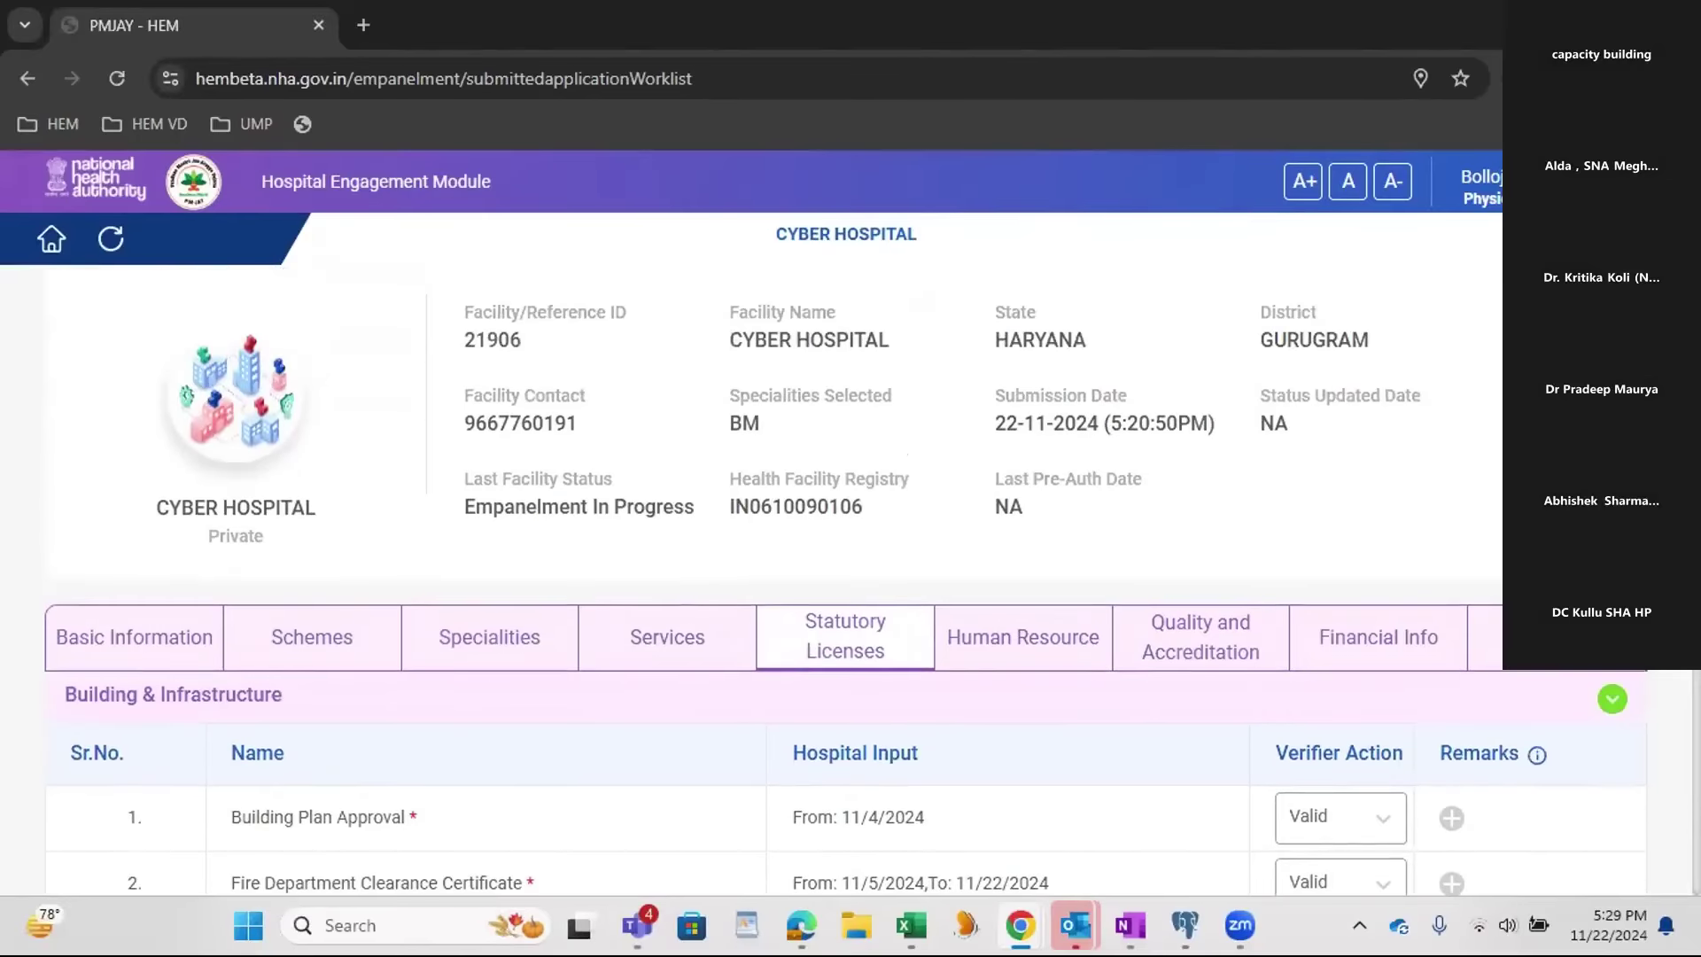
pyautogui.scroll(-20, 1641, 744)
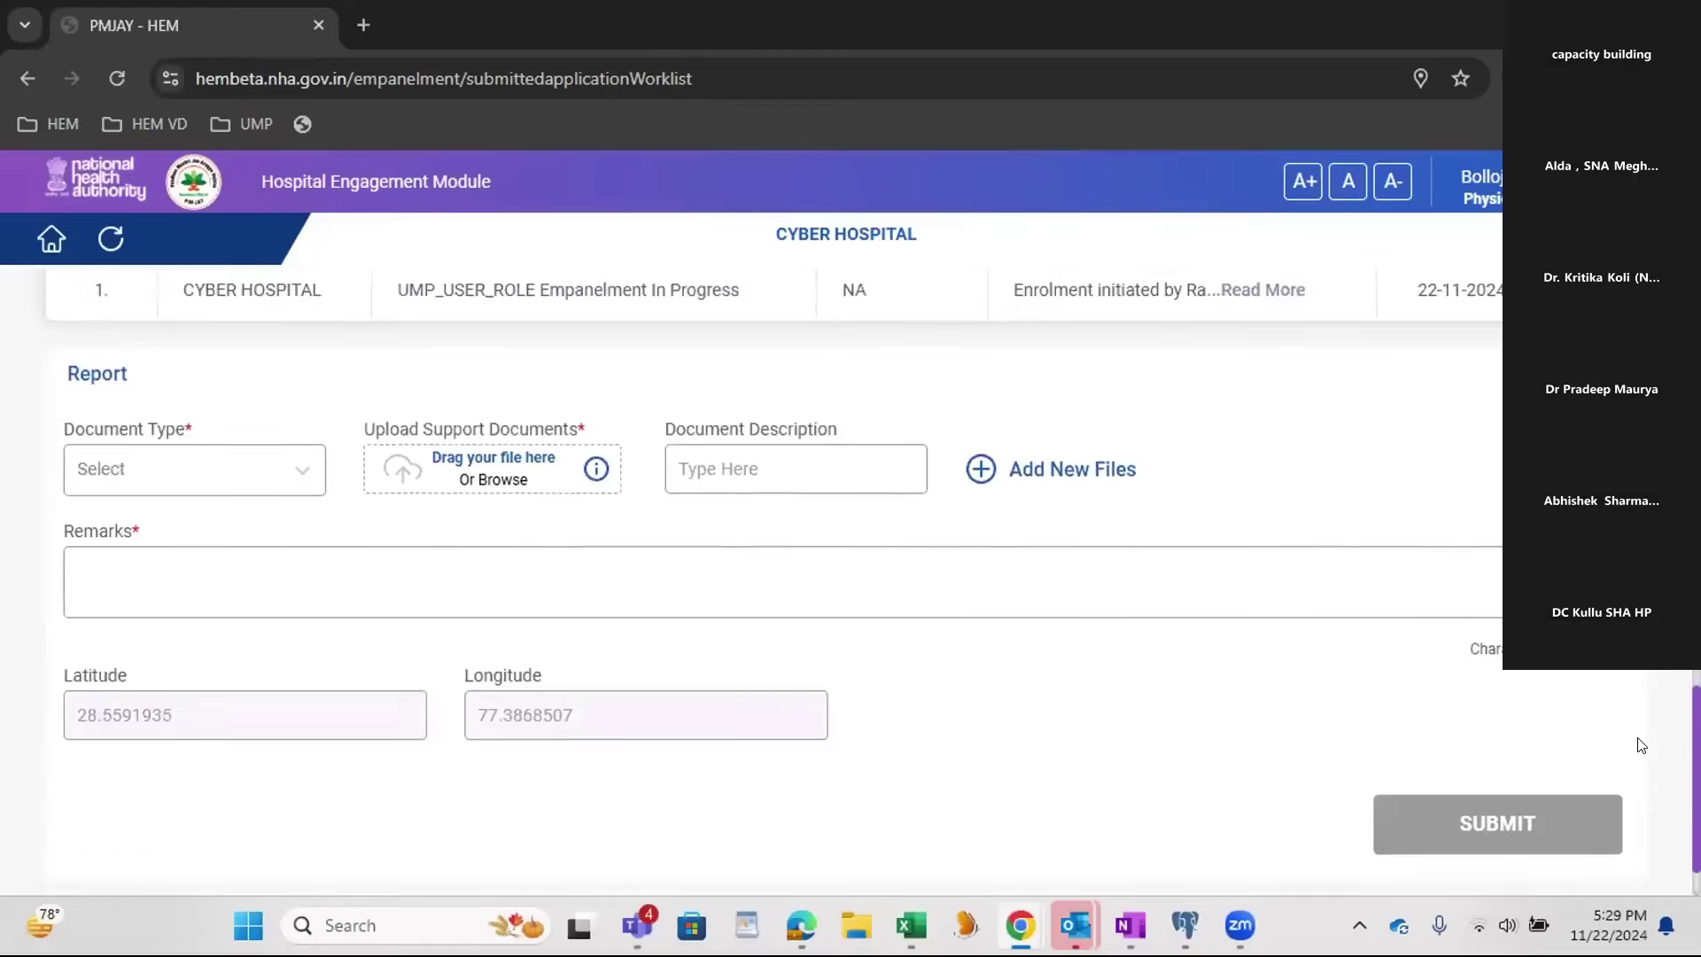
# Set the report's Document Type to Document
pyautogui.scroll(1, 1644, 716)
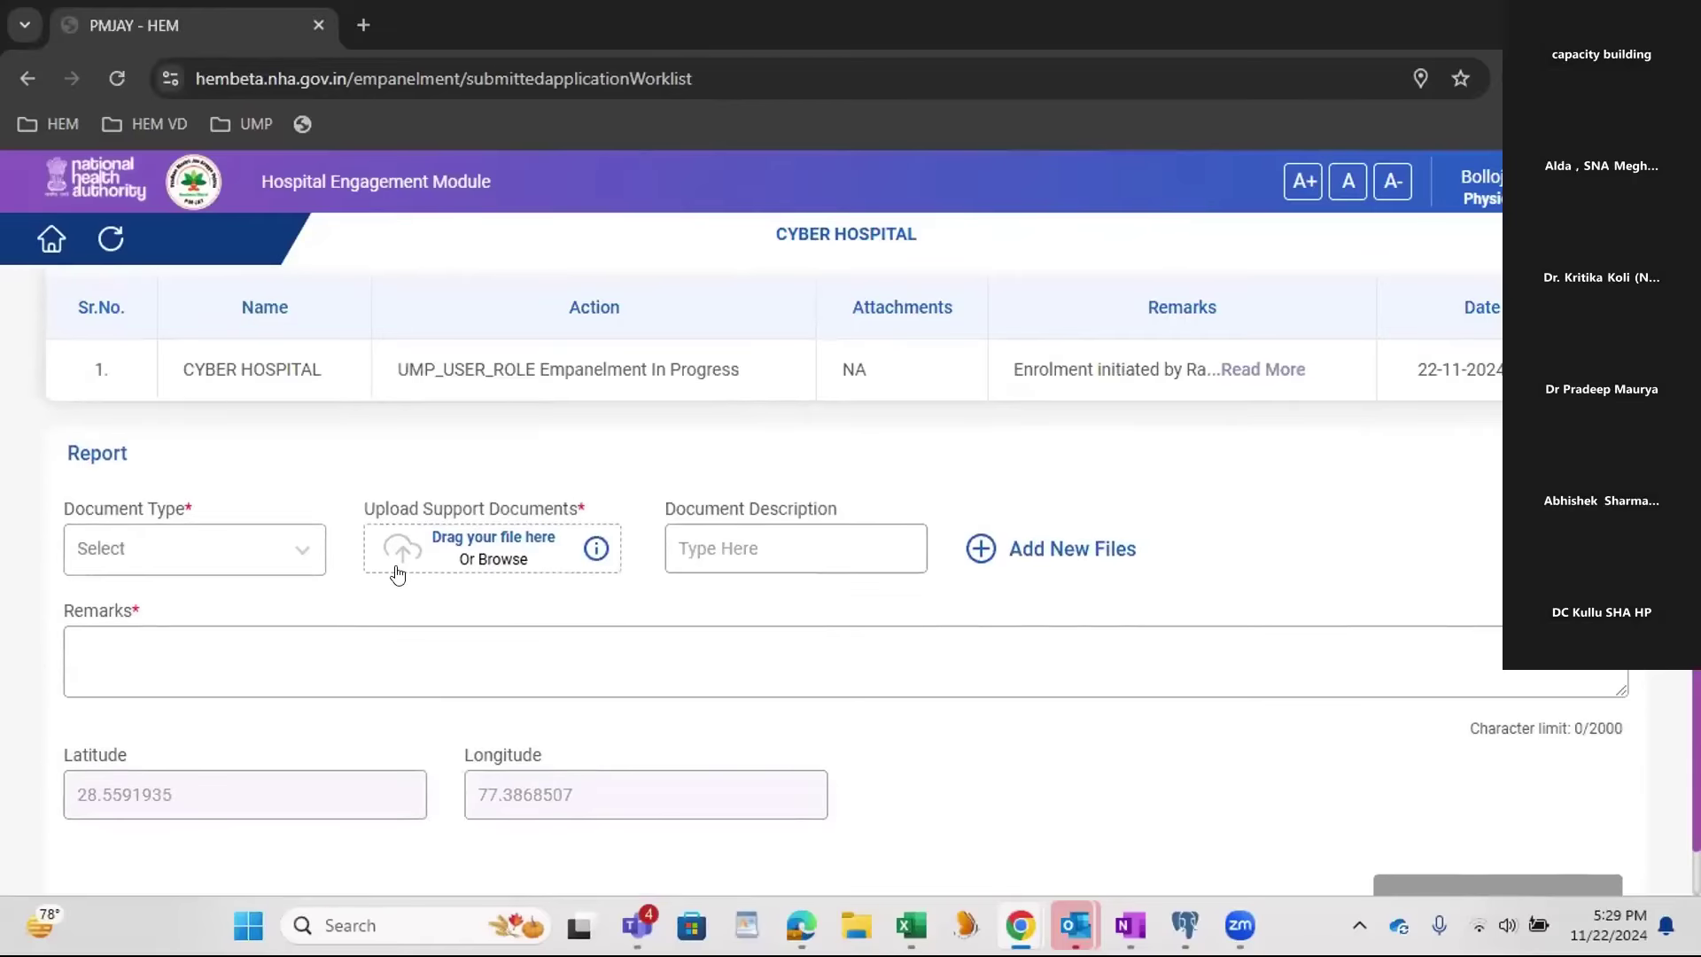
pyautogui.scroll(5, 394, 572)
pyautogui.scroll(-6, 384, 569)
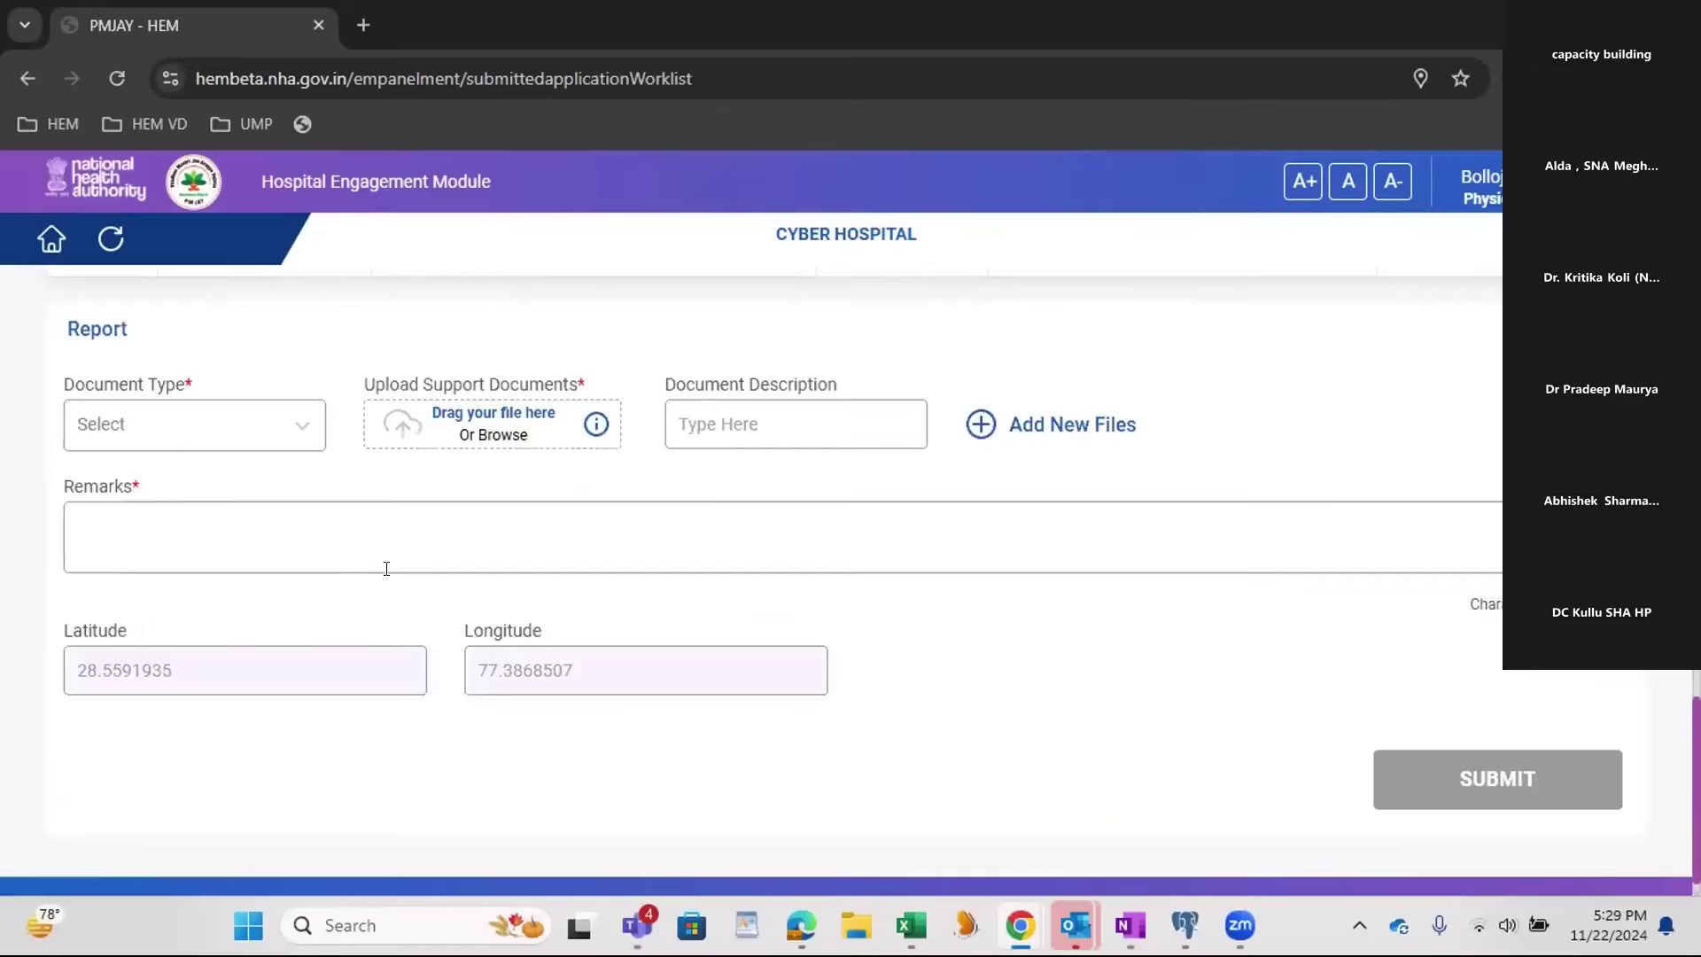
pyautogui.click(149, 429)
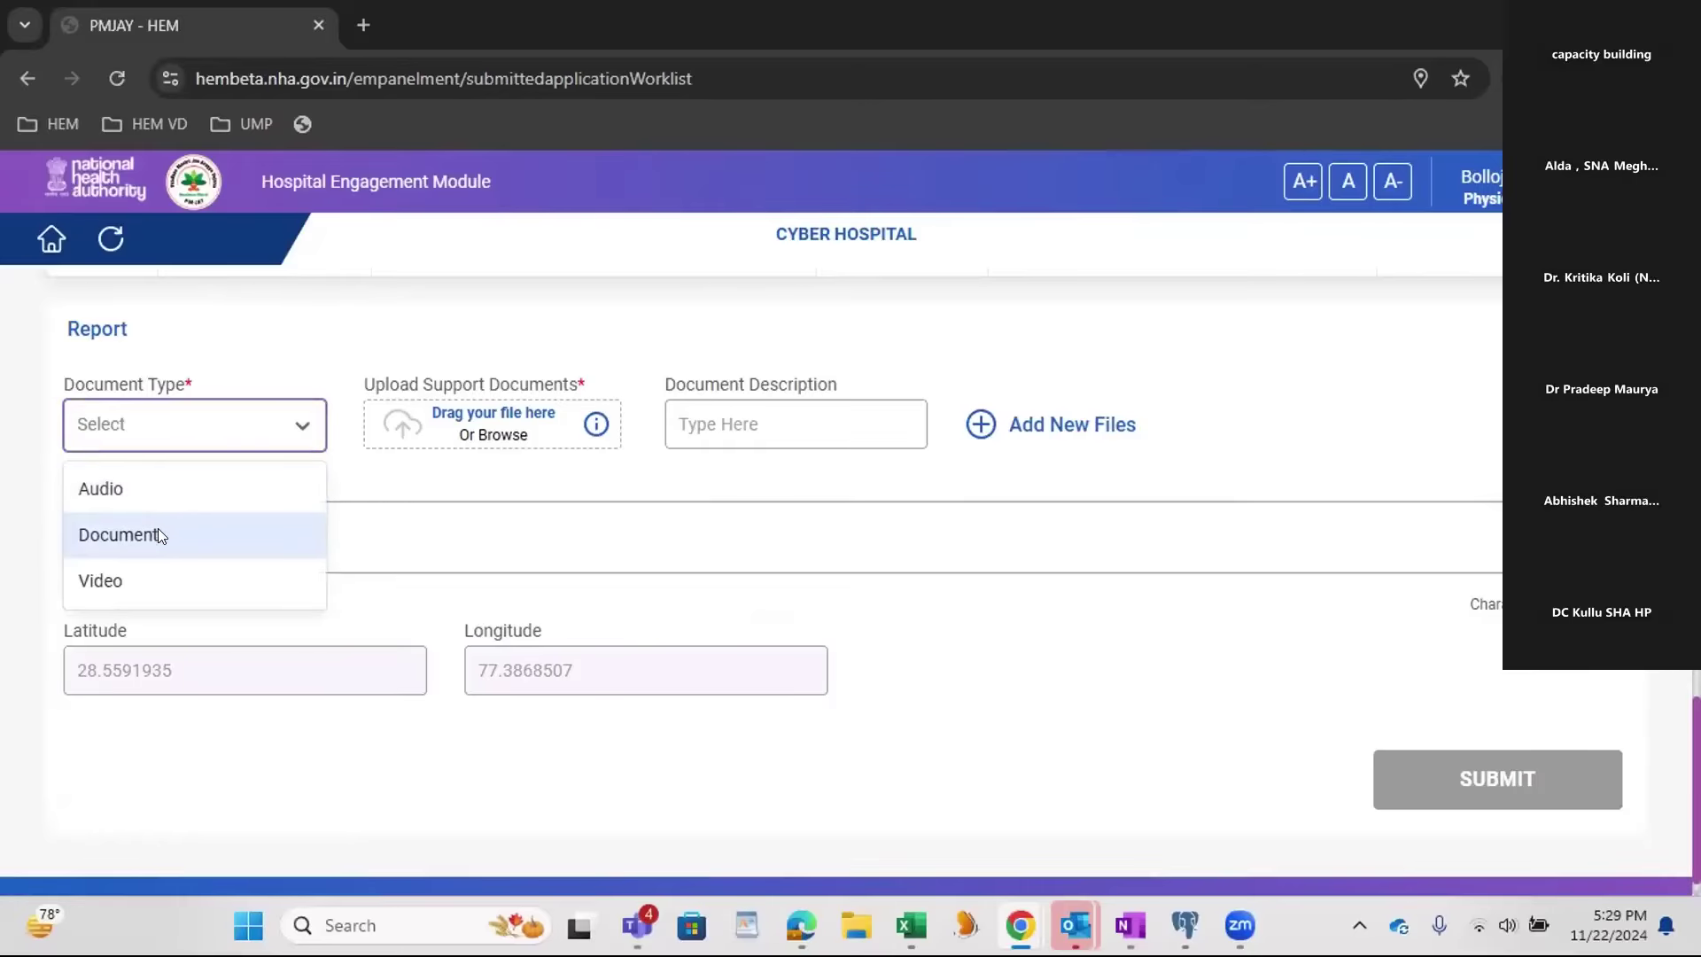
pyautogui.click(158, 530)
pyautogui.click(192, 420)
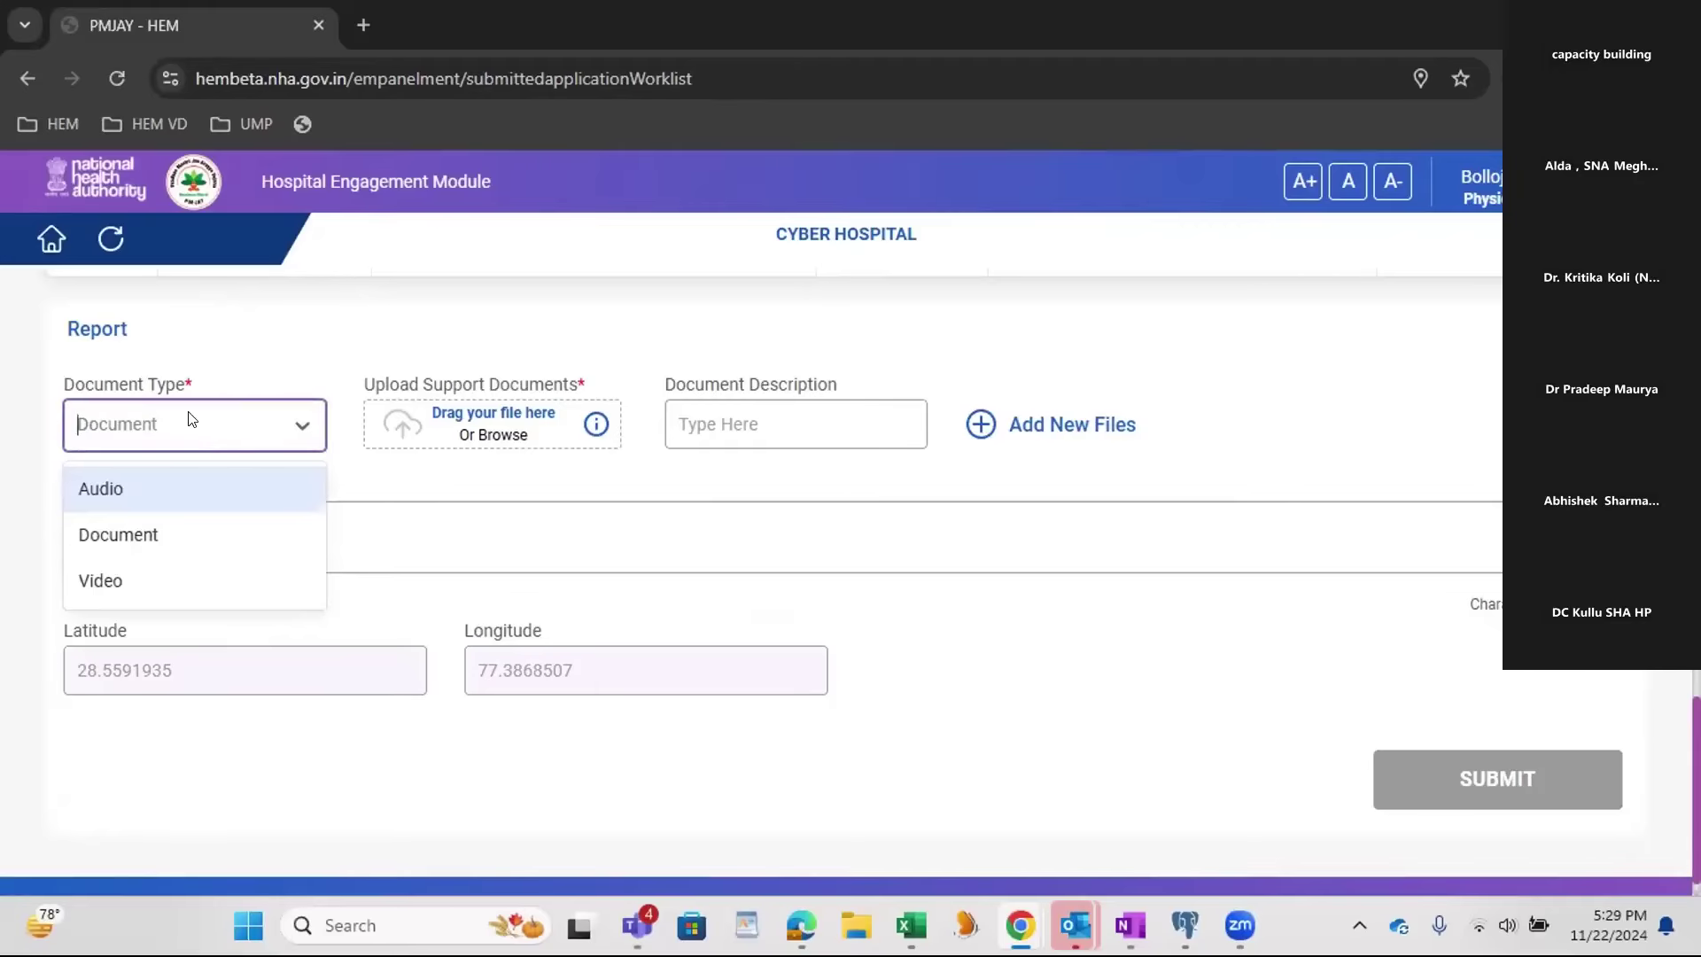
pyautogui.click(181, 537)
# Attach the OHS assessment completion PDF from Downloads as the supporting document
pyautogui.click(452, 427)
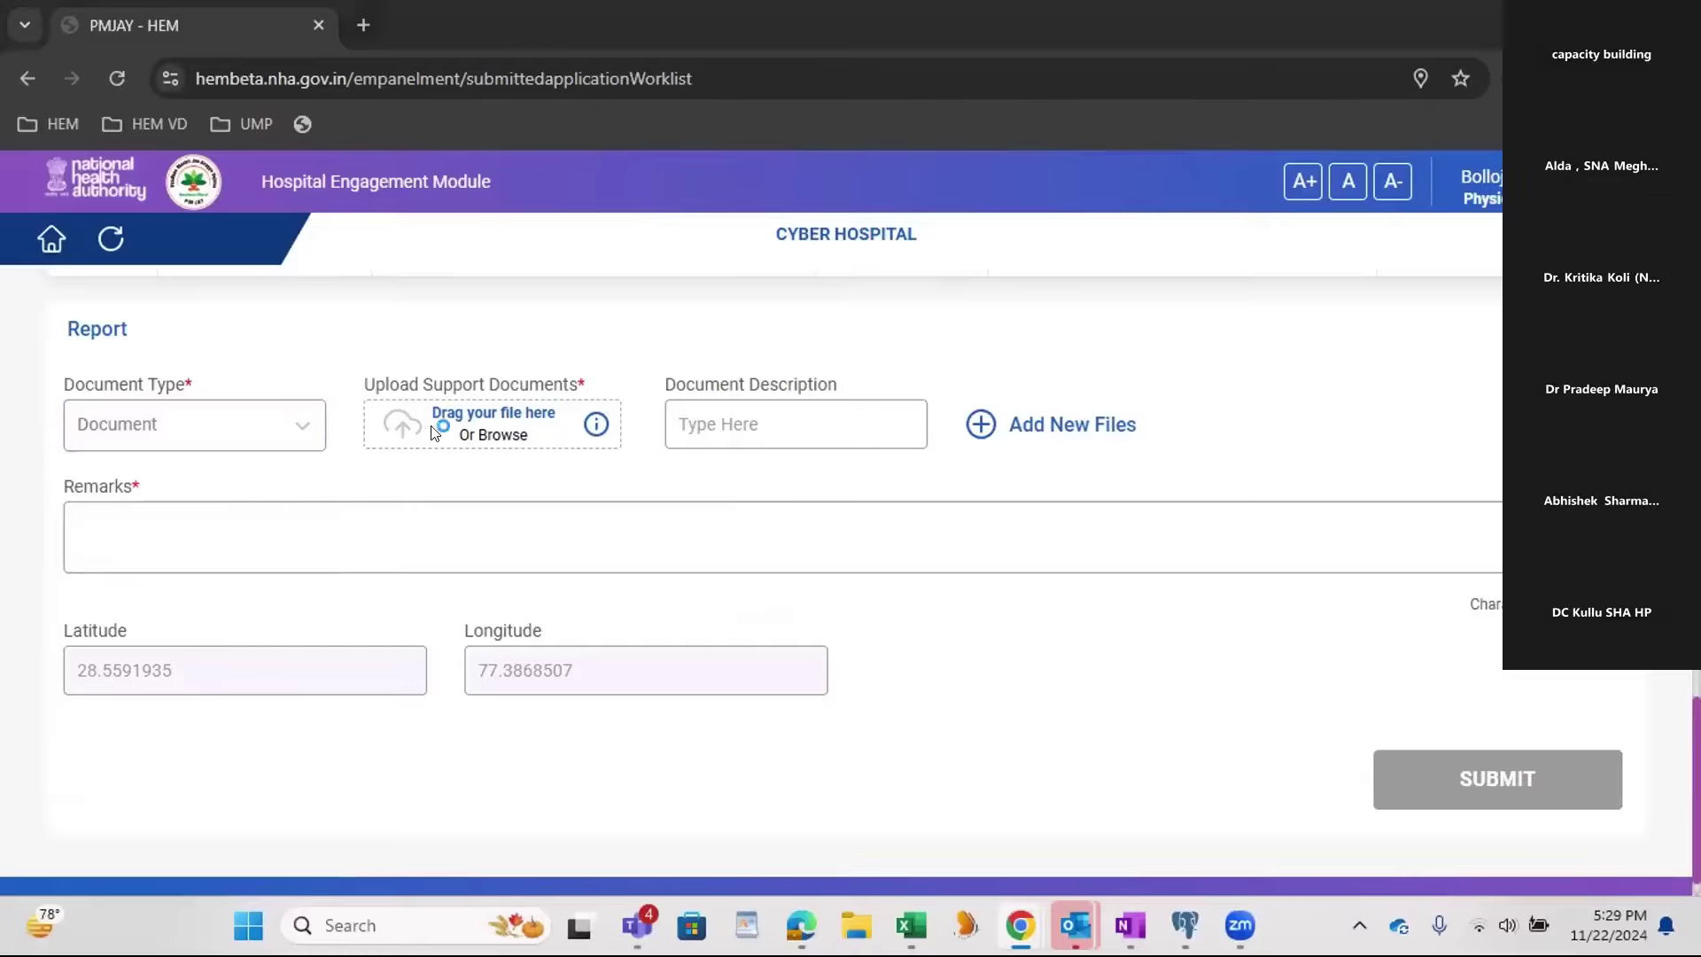
pyautogui.scroll(-5, 323, 226)
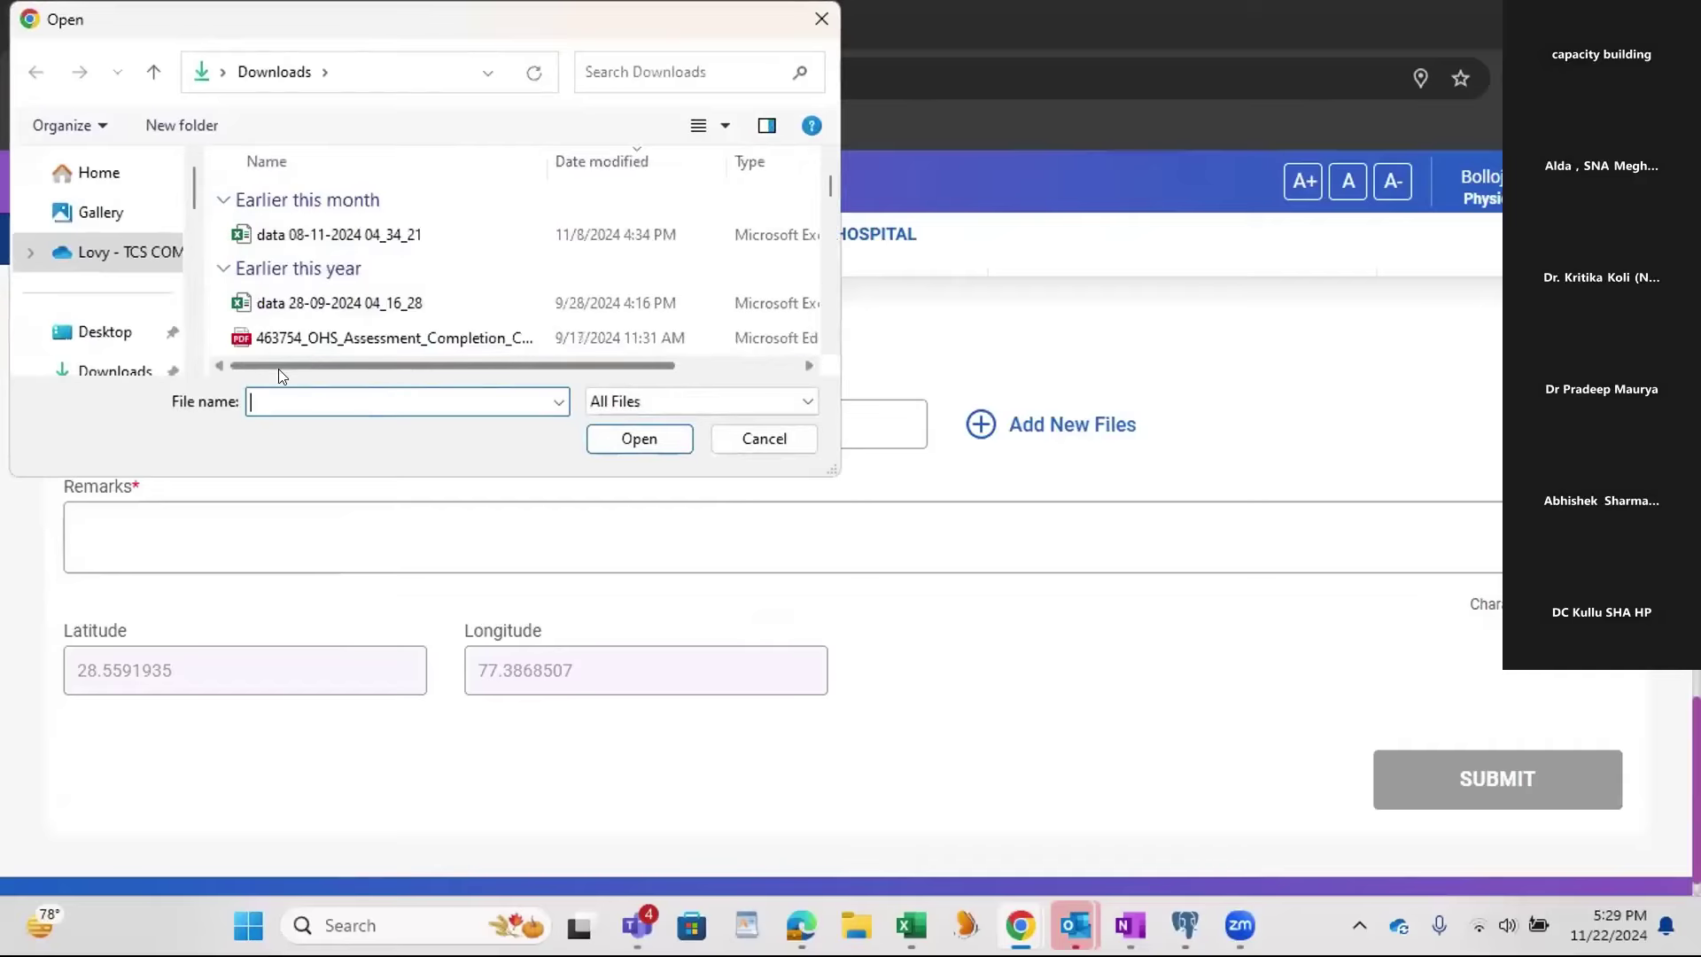
pyautogui.click(340, 344)
pyautogui.click(622, 441)
pyautogui.click(749, 422)
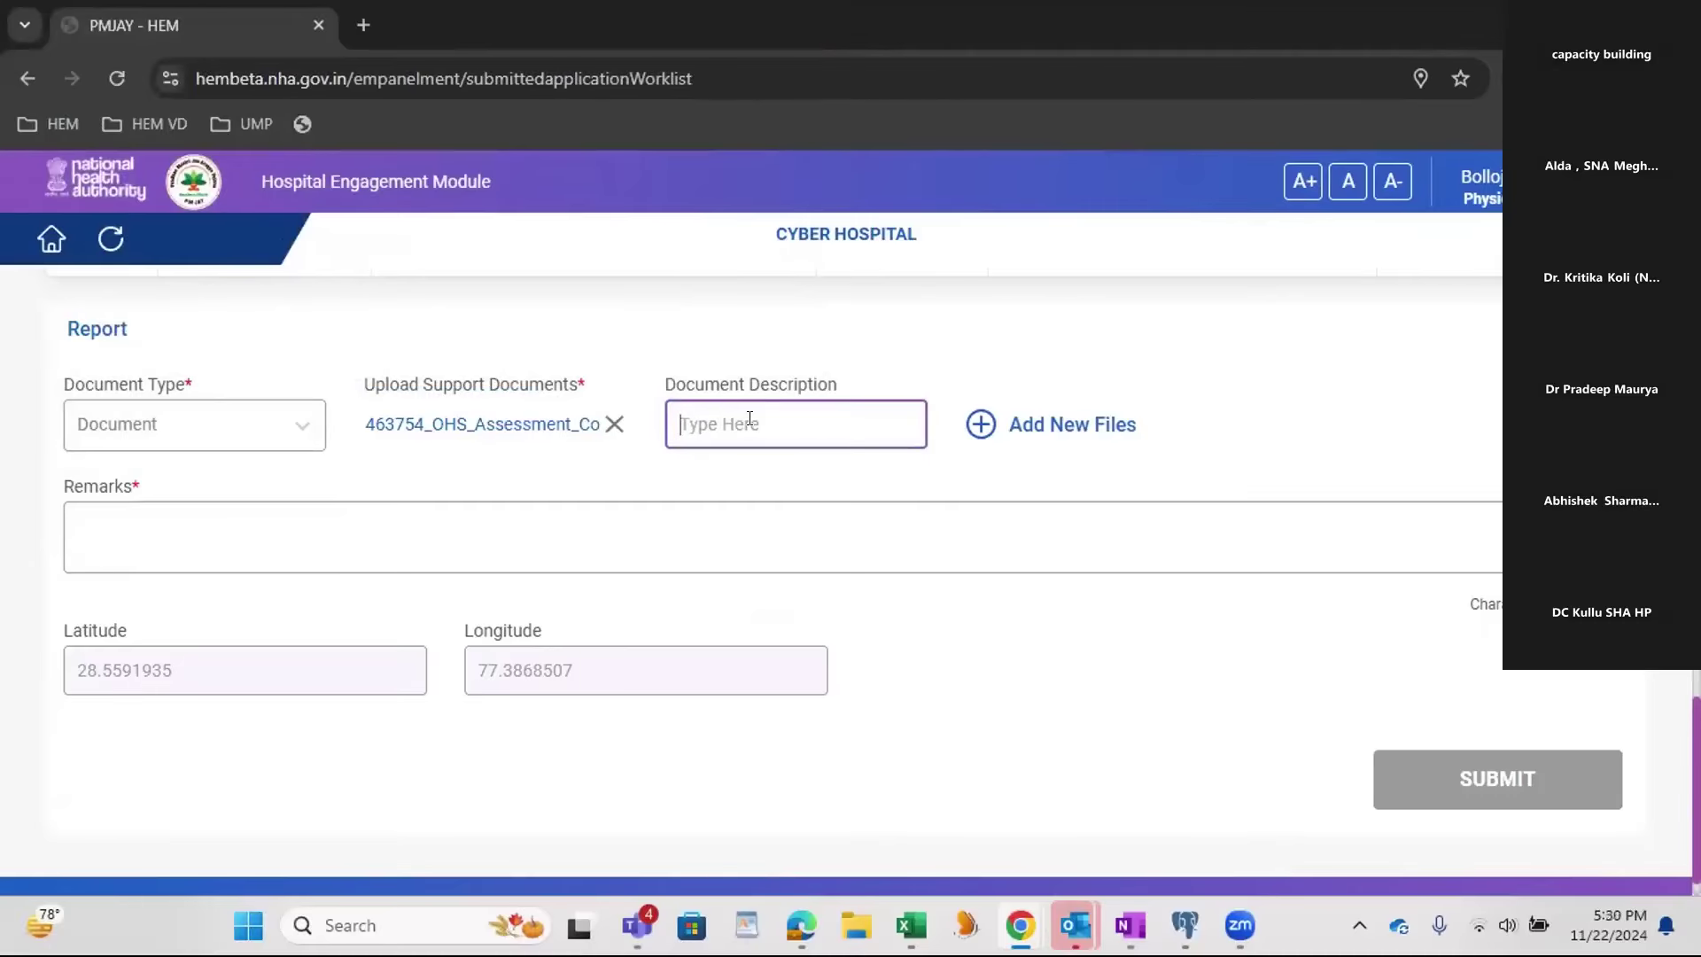
# Enter description 'field details' and remark 'physical verification done', then submit the report
pyautogui.write('field details')
pyautogui.click(557, 533)
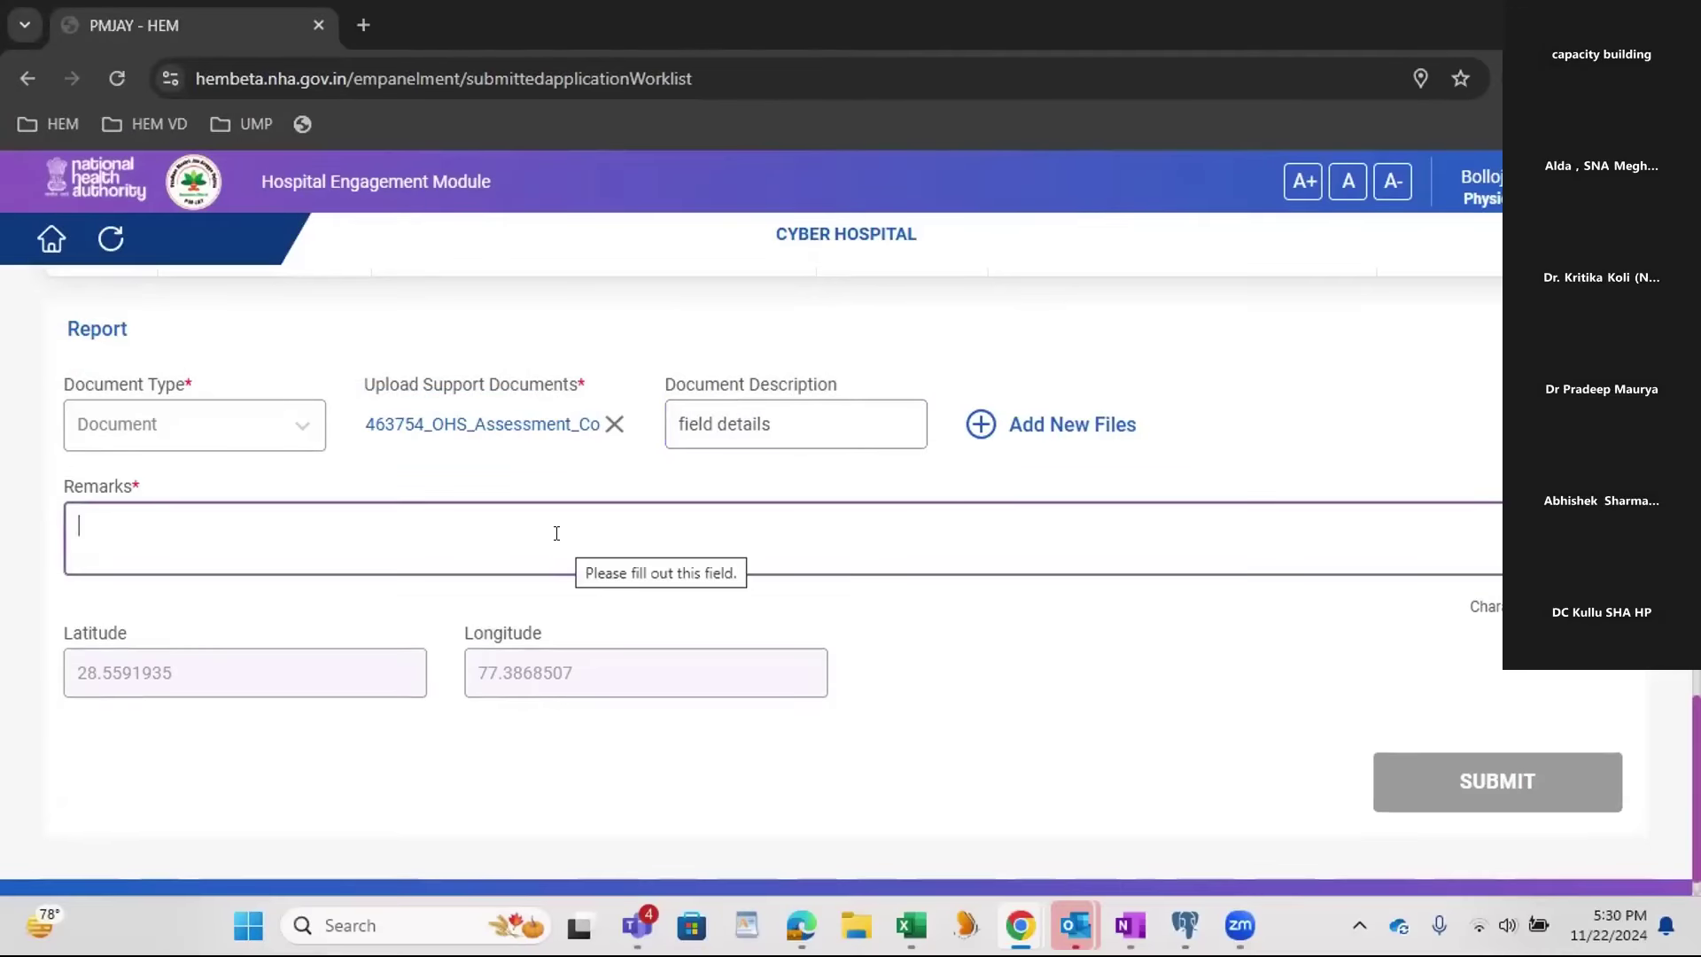
pyautogui.write('physical ber')
pyautogui.press('BackSpace')
pyautogui.press('BackSpace')
pyautogui.write('verification done')
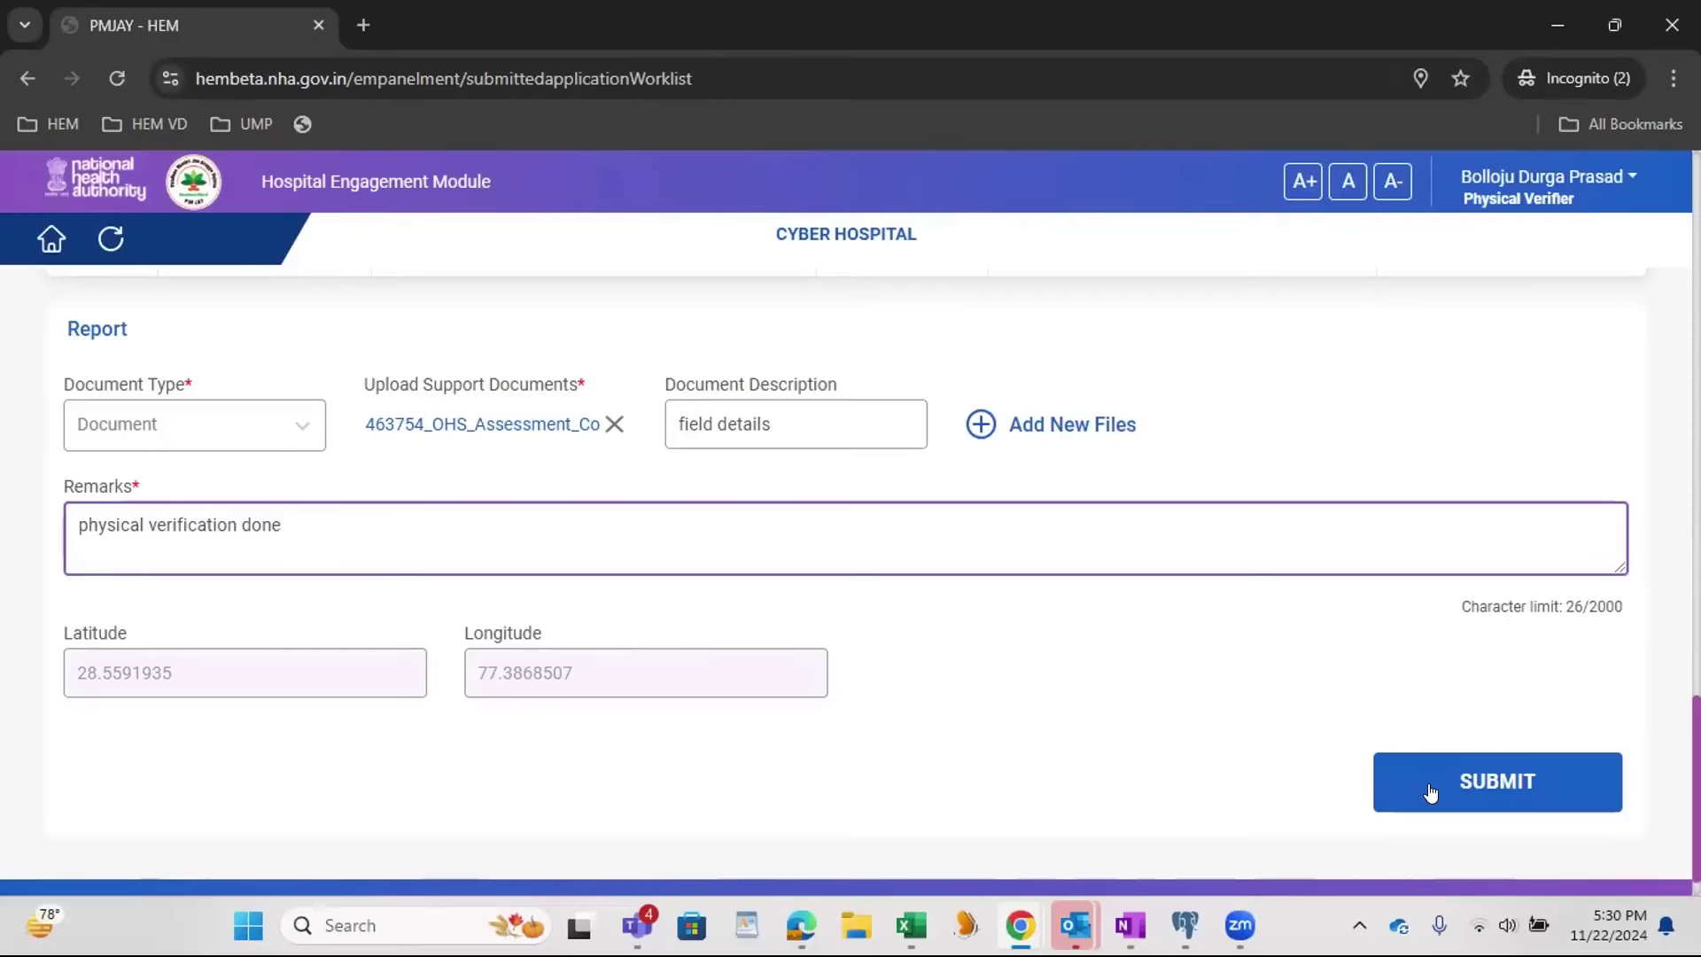
pyautogui.click(1429, 791)
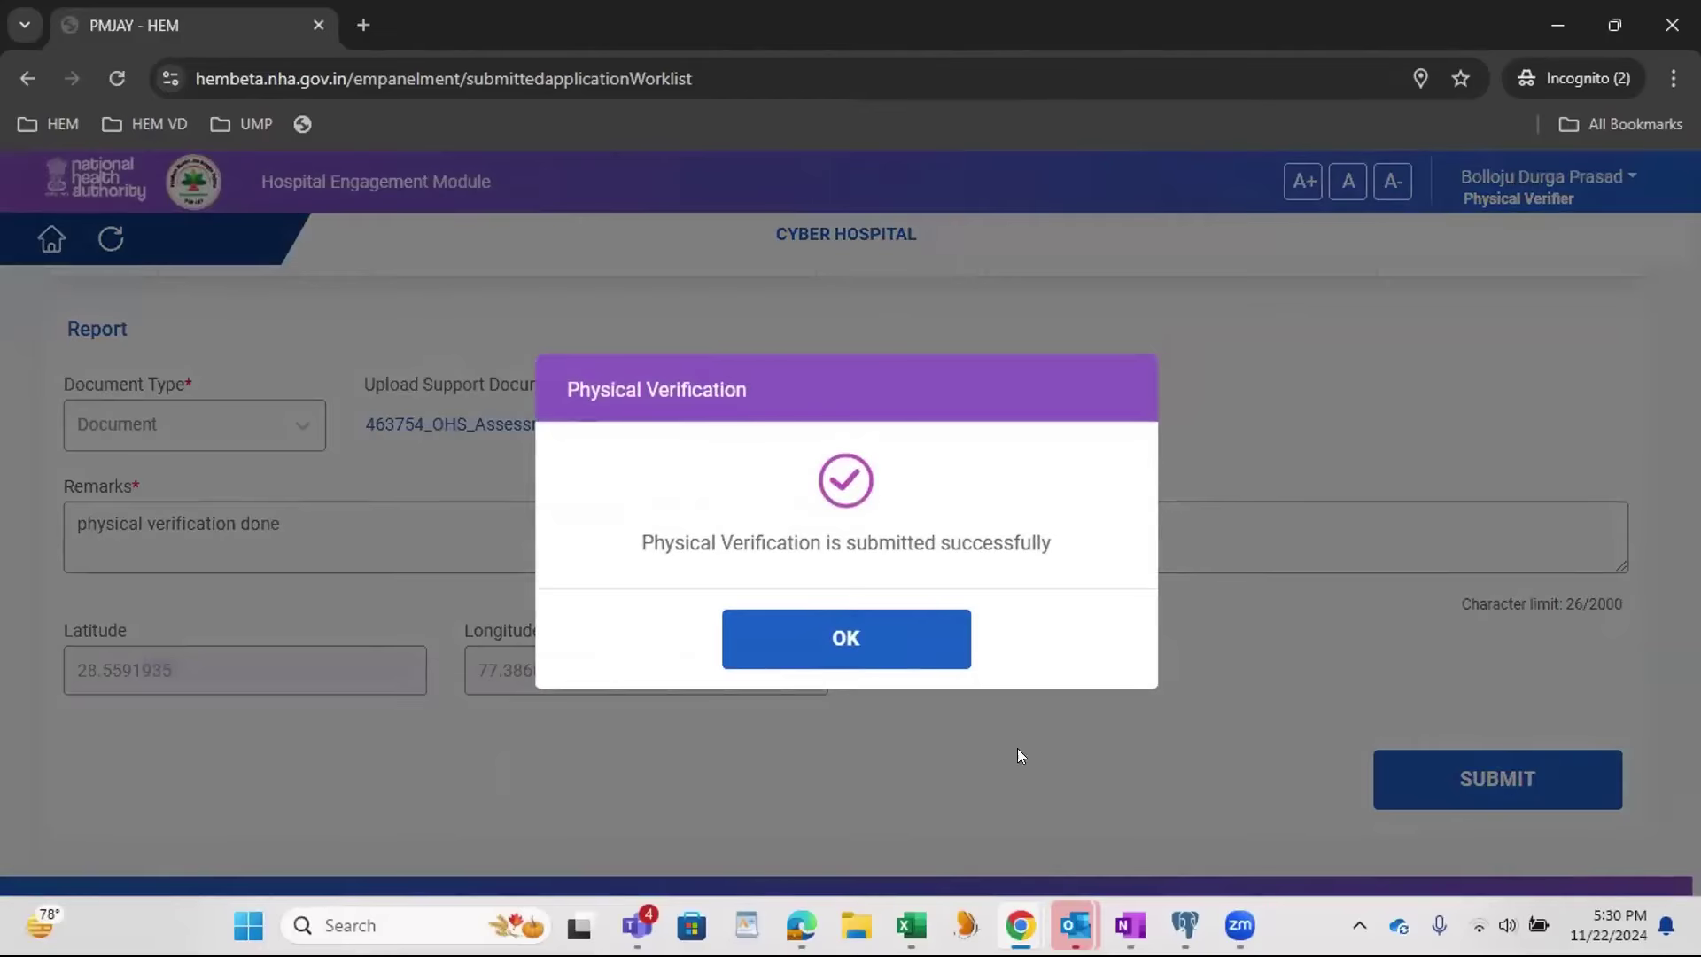
# Dismiss the submission success message and switch to the DEC officer's browser window
pyautogui.click(865, 658)
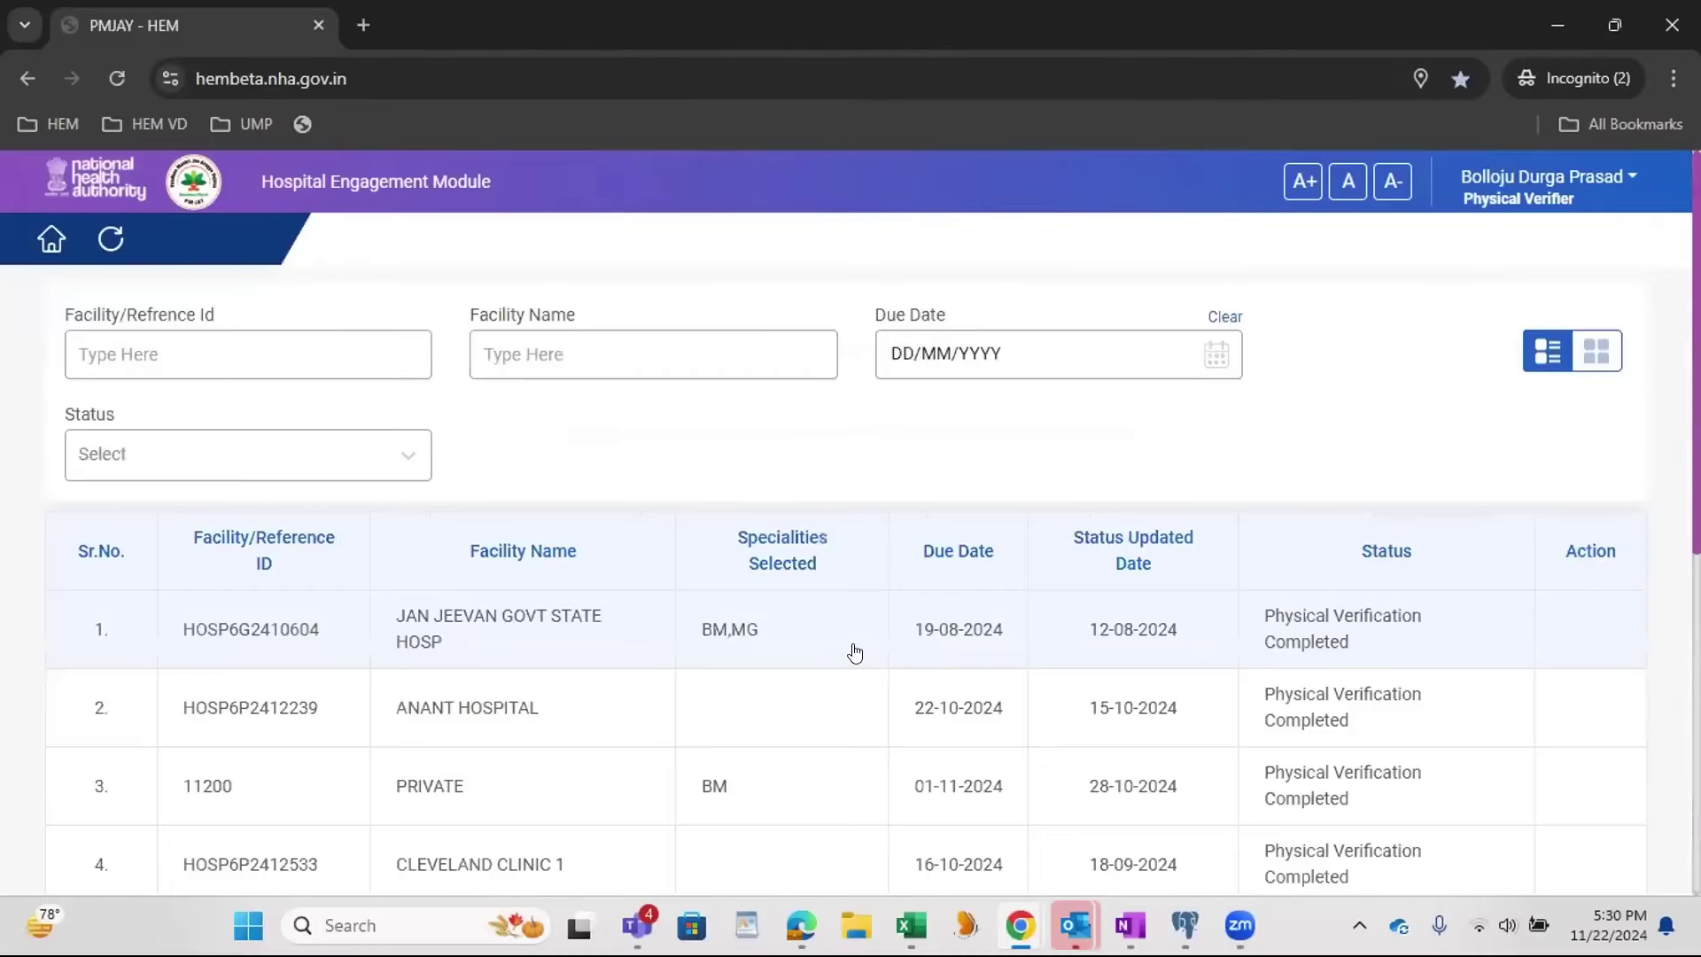
pyautogui.moveTo(1019, 925)
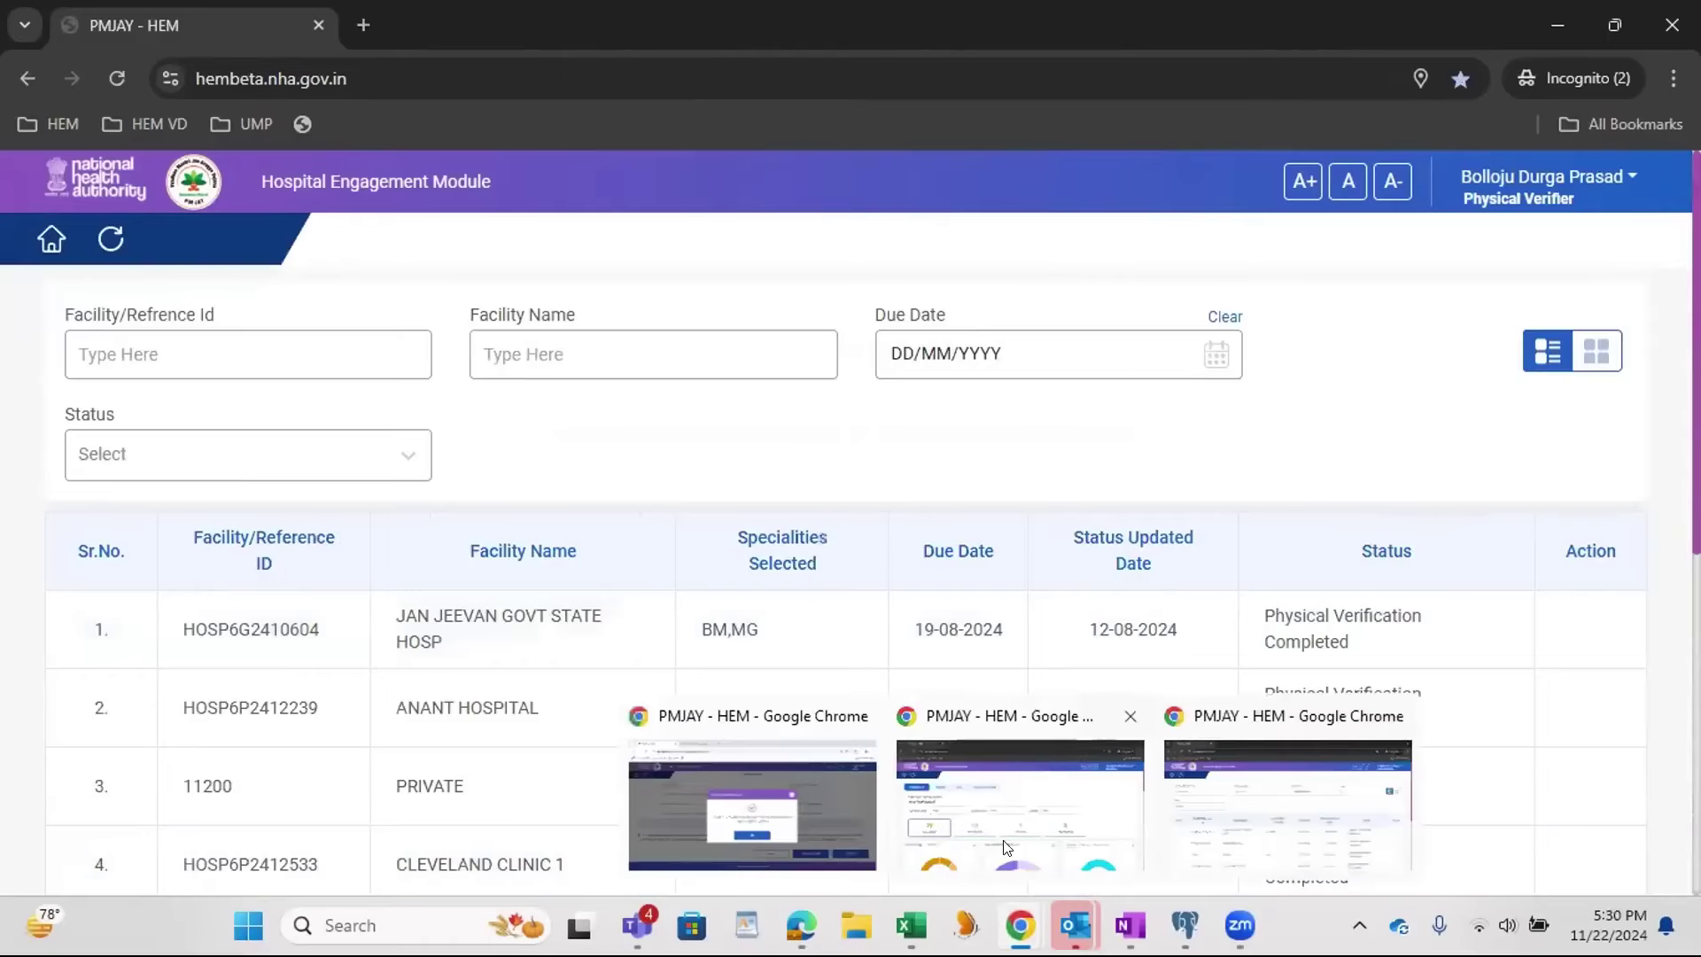
pyautogui.click(998, 828)
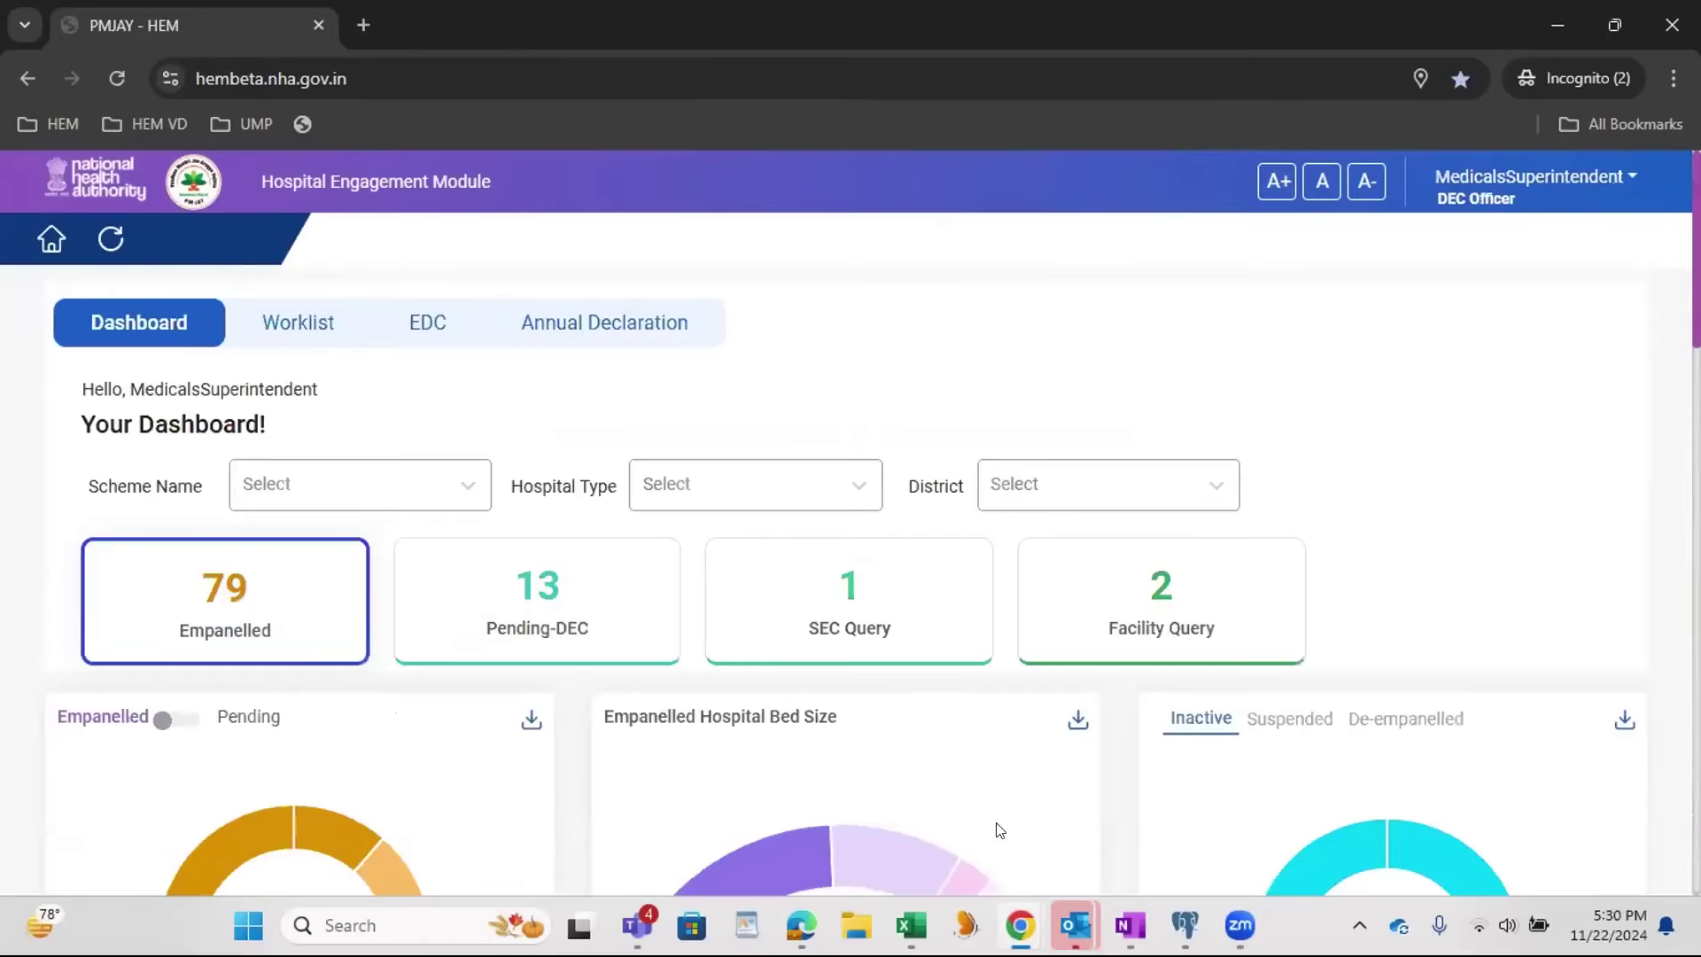
# Reload, list Pending-DEC applications, go to page 2 and open Cyber Hospital application 21906
pyautogui.click(119, 78)
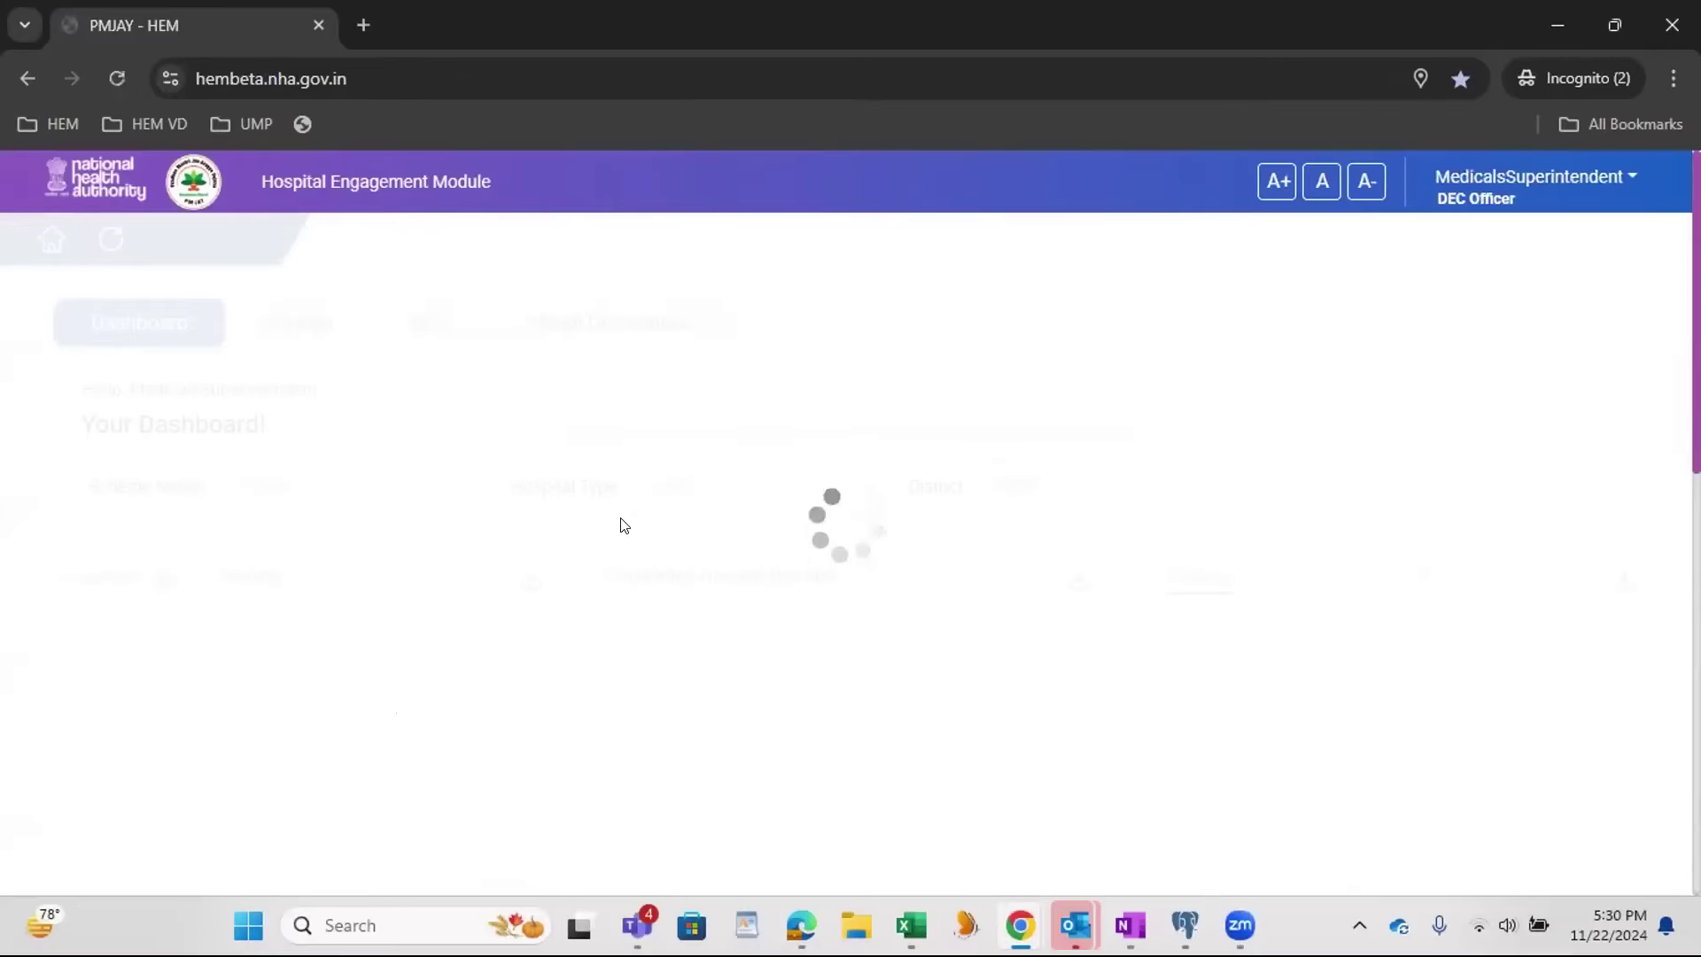
pyautogui.click(340, 331)
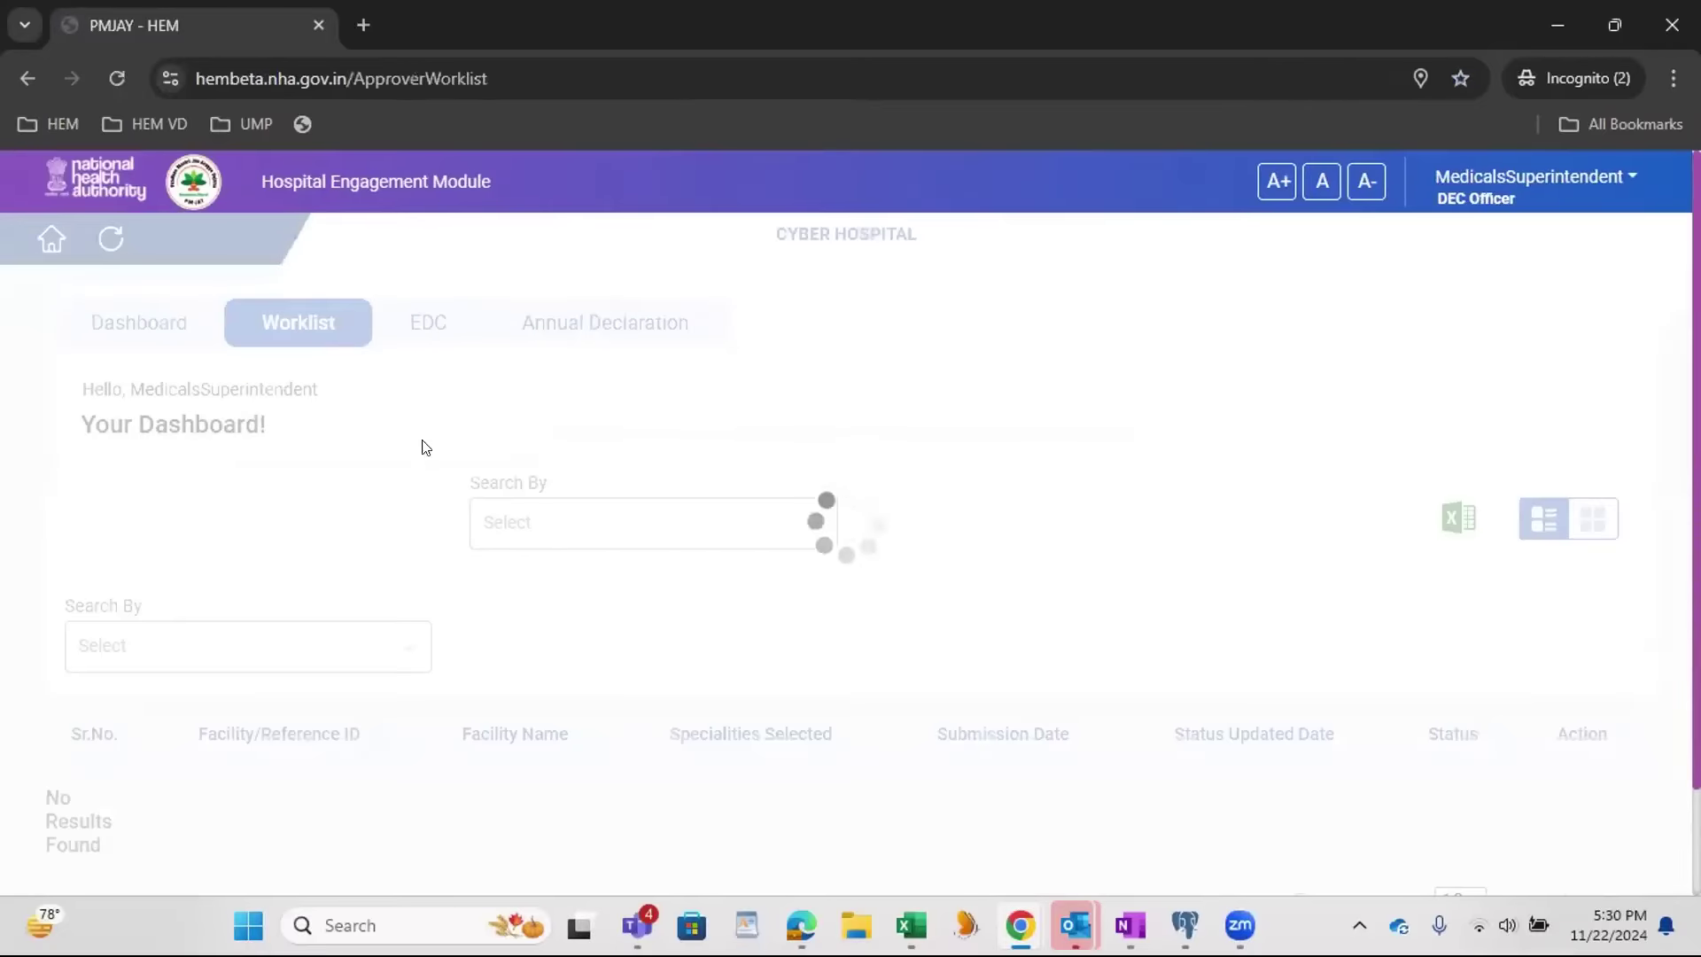
pyautogui.click(542, 551)
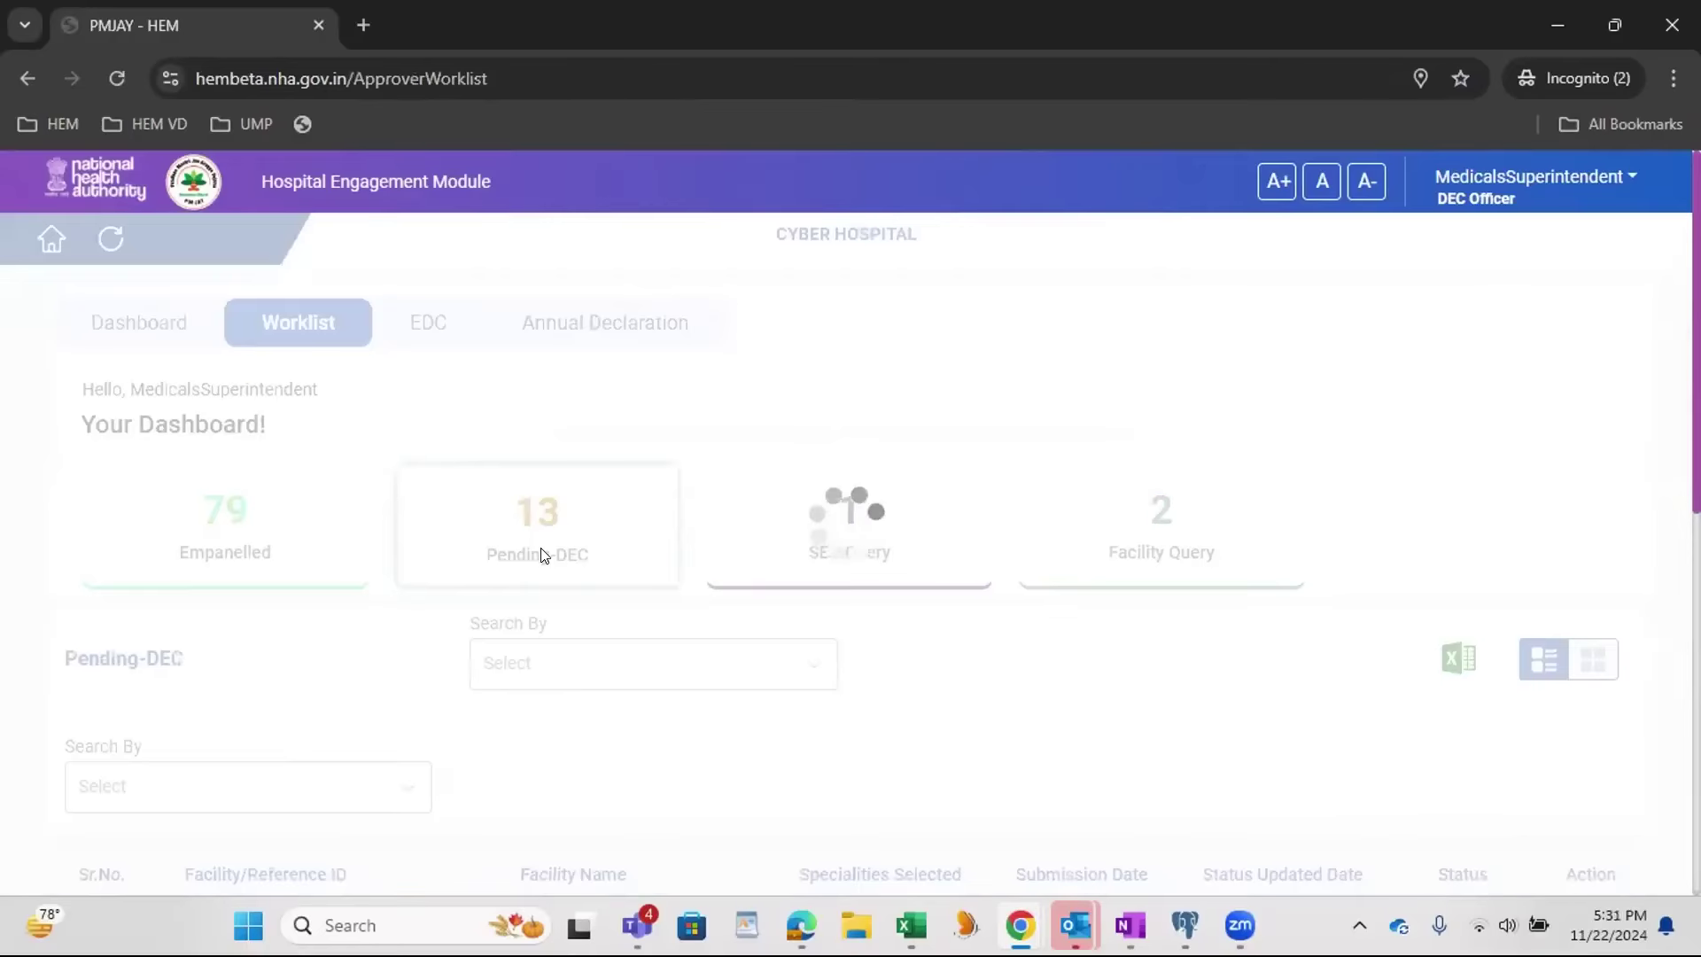
pyautogui.scroll(-10, 683, 550)
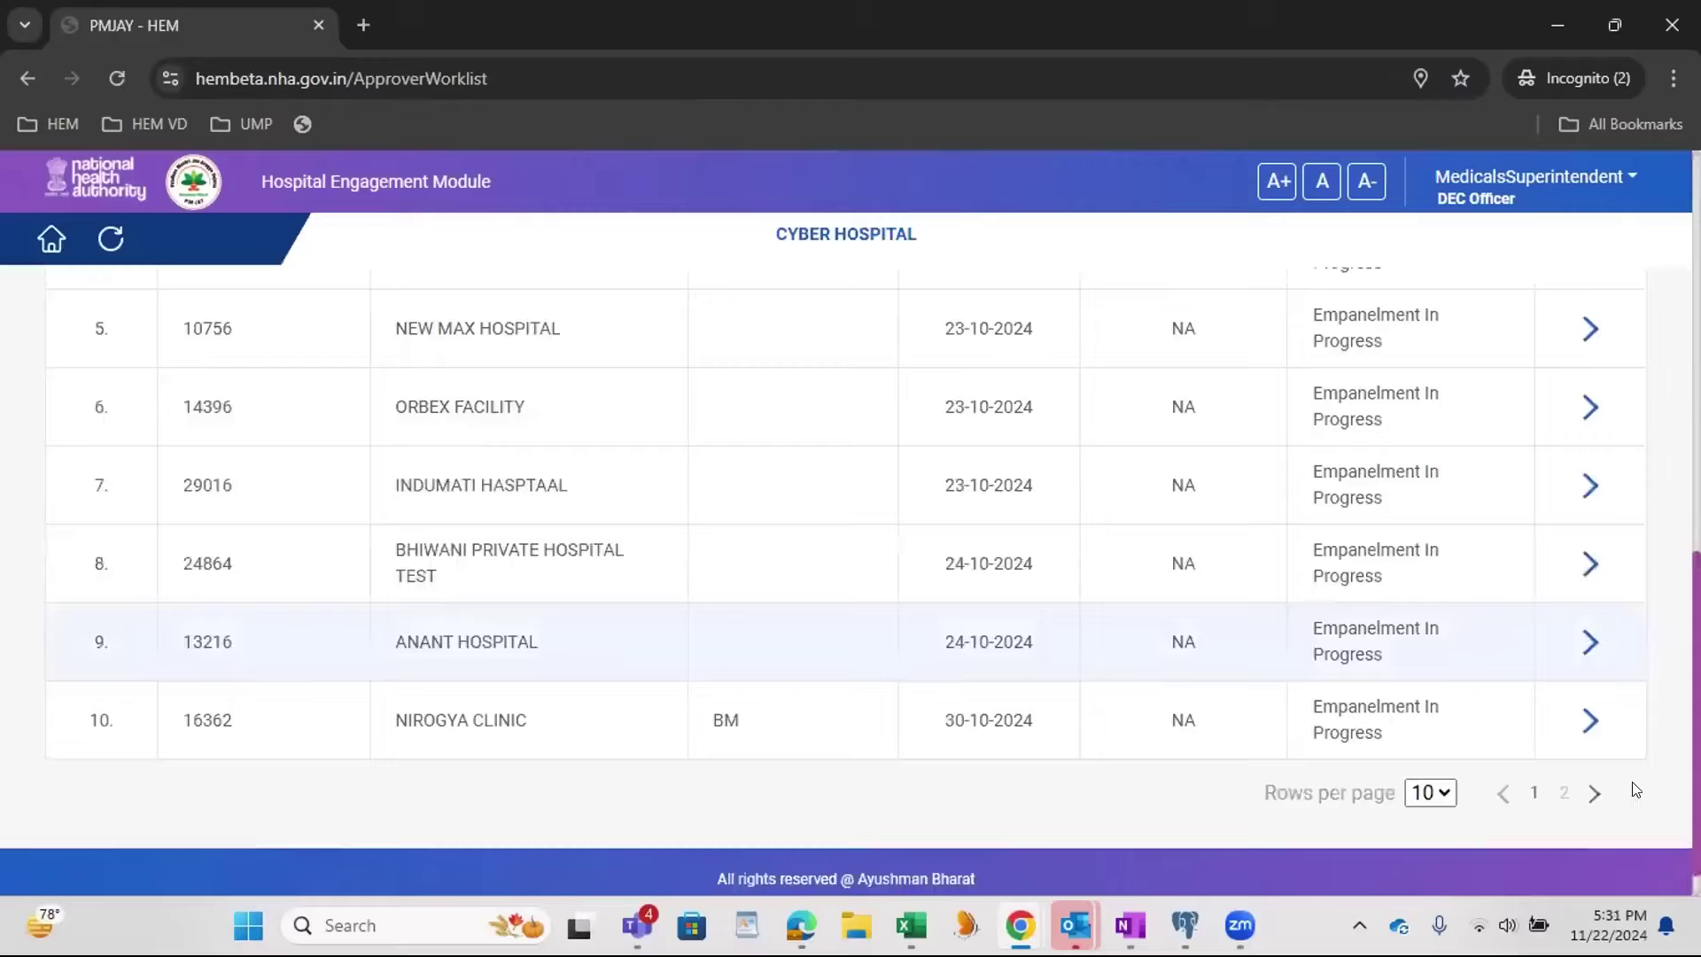
pyautogui.click(1565, 776)
pyautogui.moveTo(171, 709); pyautogui.dragTo(513, 717)
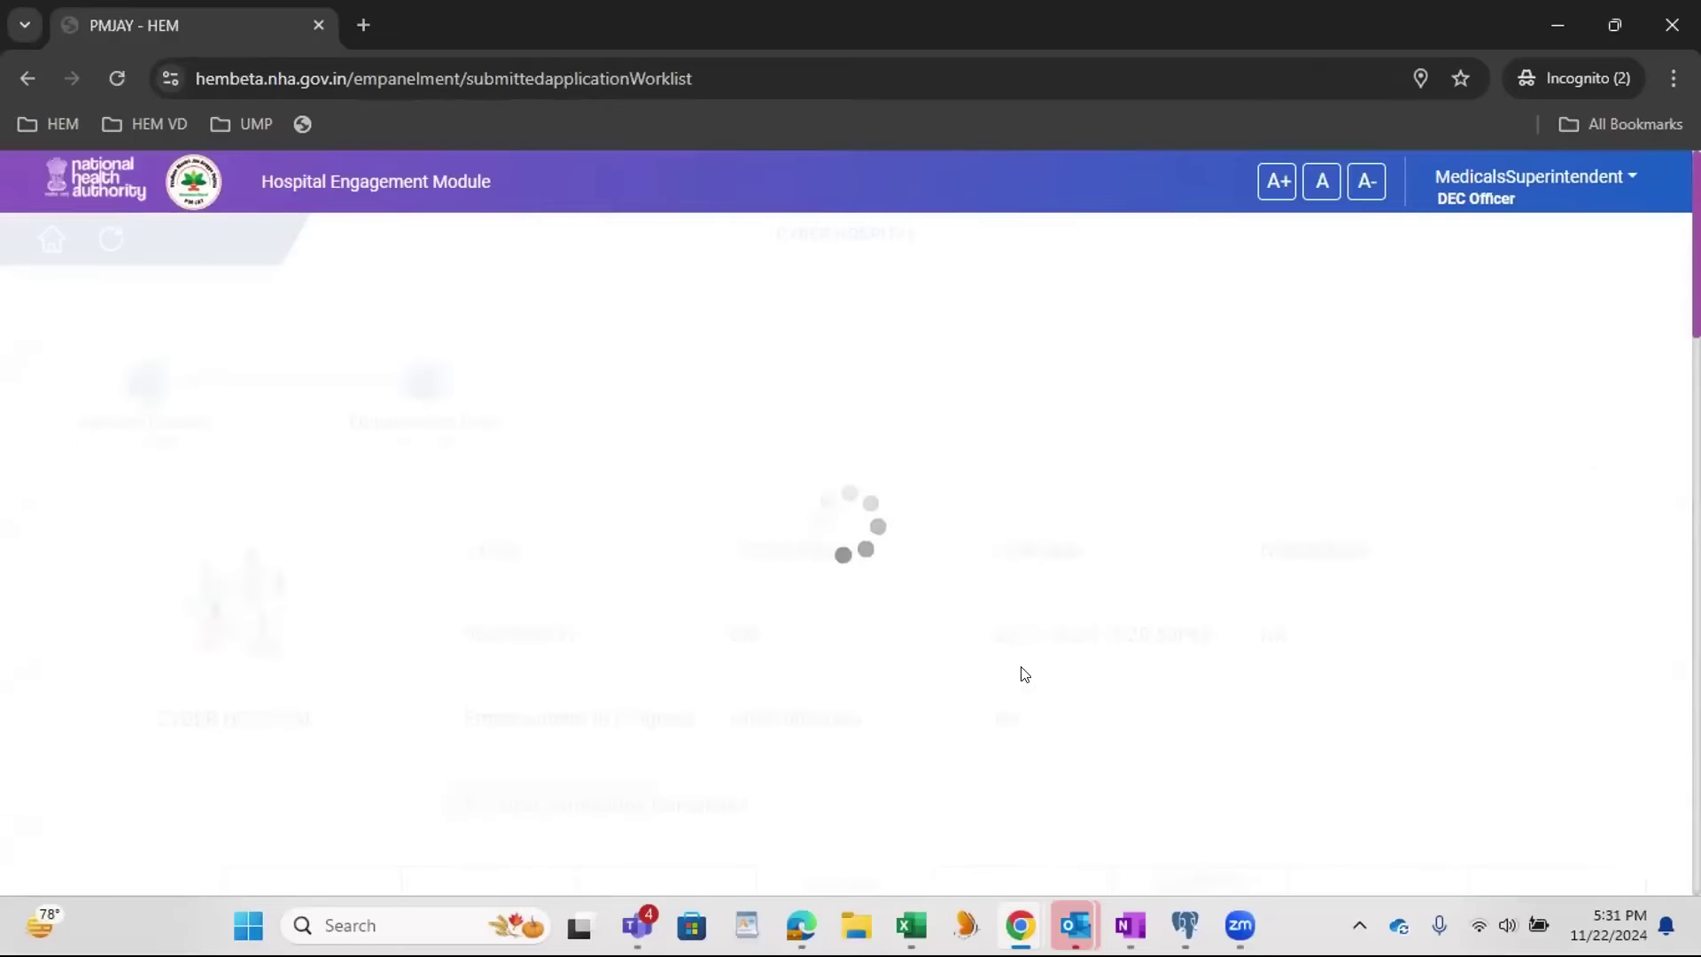
pyautogui.scroll(-1, 1023, 674)
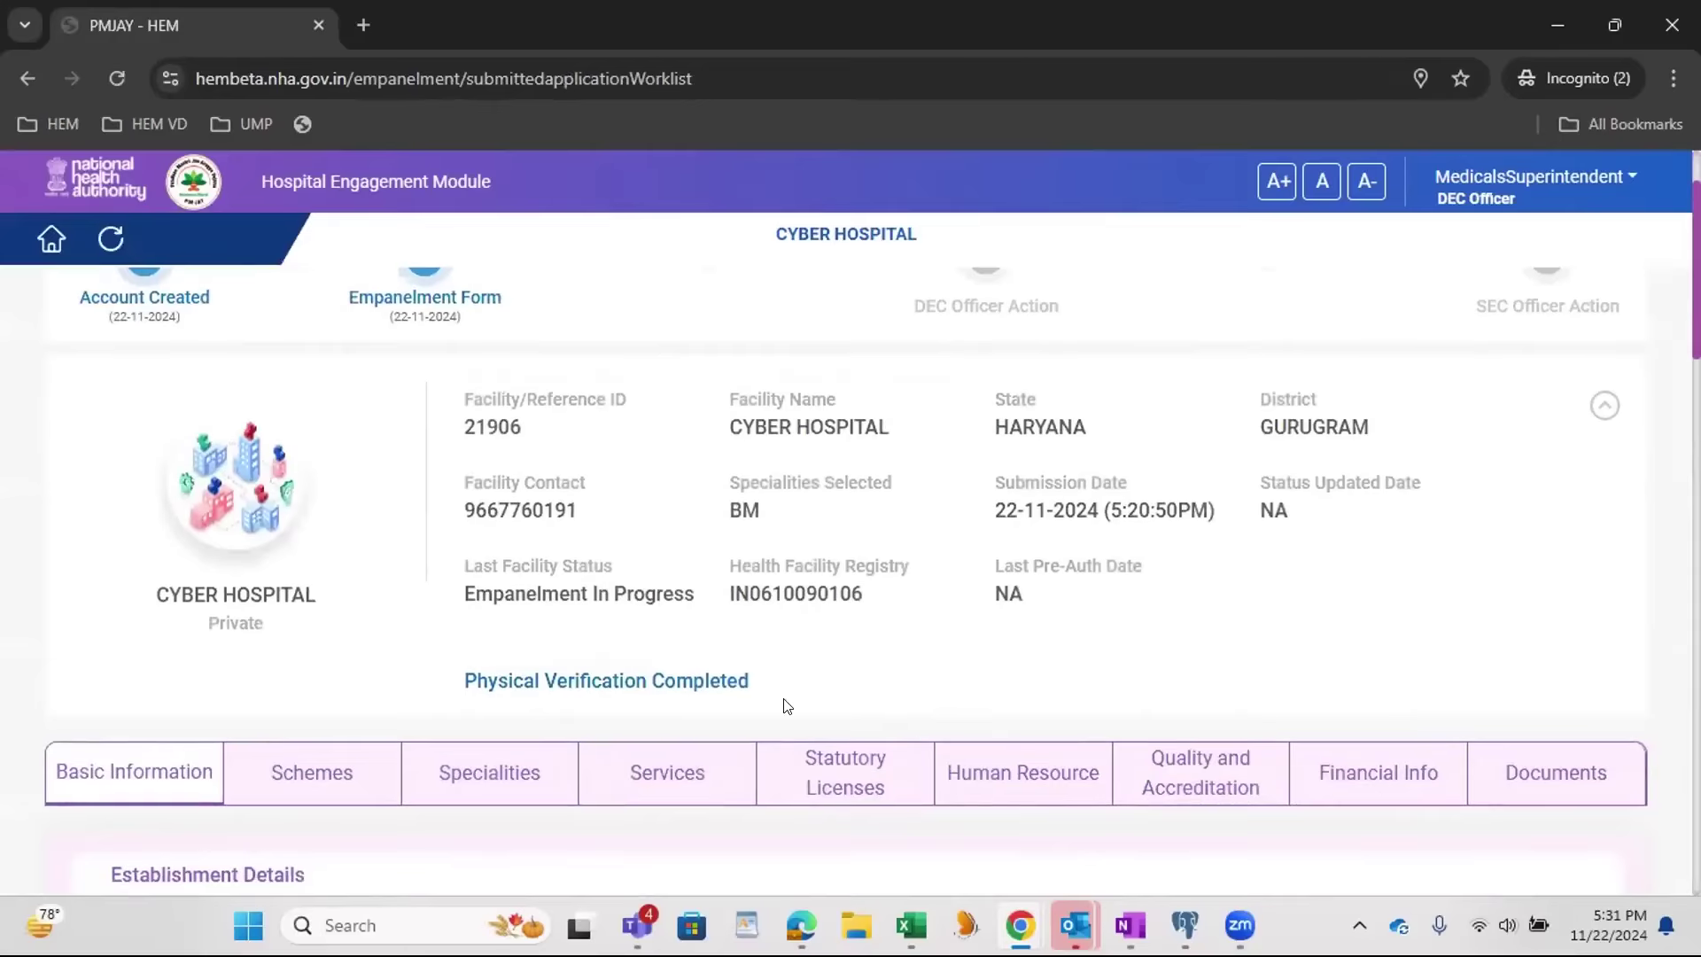
# Review the physical verifier's Valid status and 'ok basic info correct' remark on establishment details
pyautogui.moveTo(748, 688); pyautogui.dragTo(460, 696)
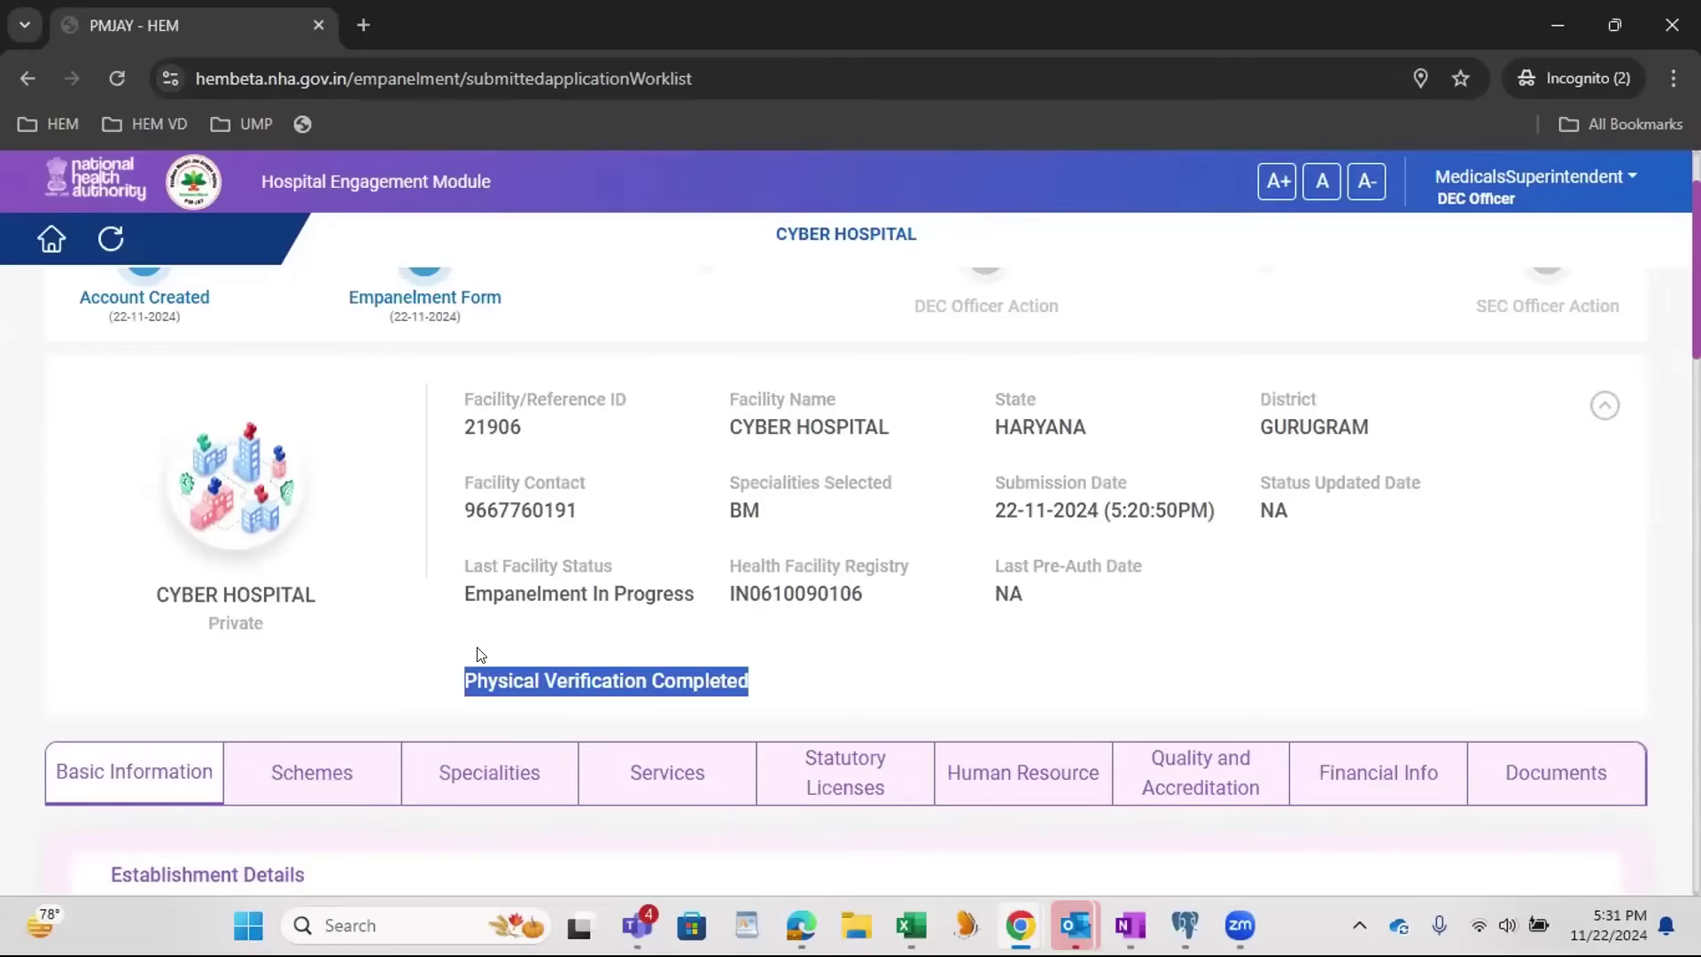
pyautogui.scroll(-5, 767, 517)
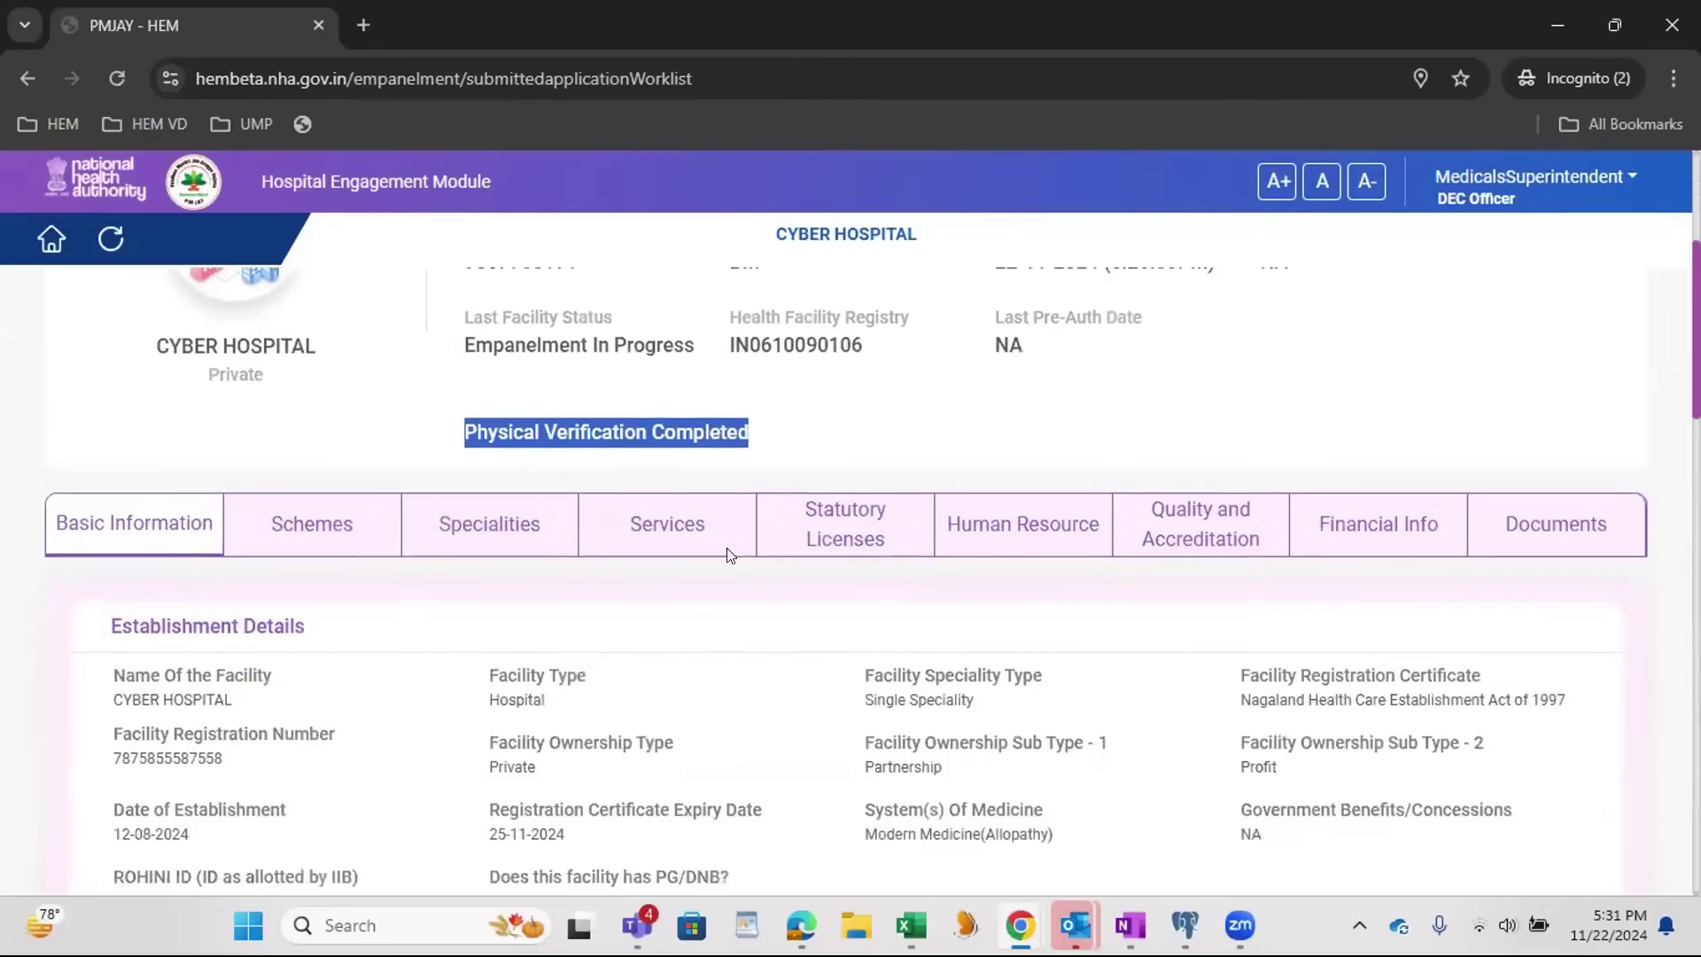
pyautogui.moveTo(148, 708); pyautogui.dragTo(312, 713)
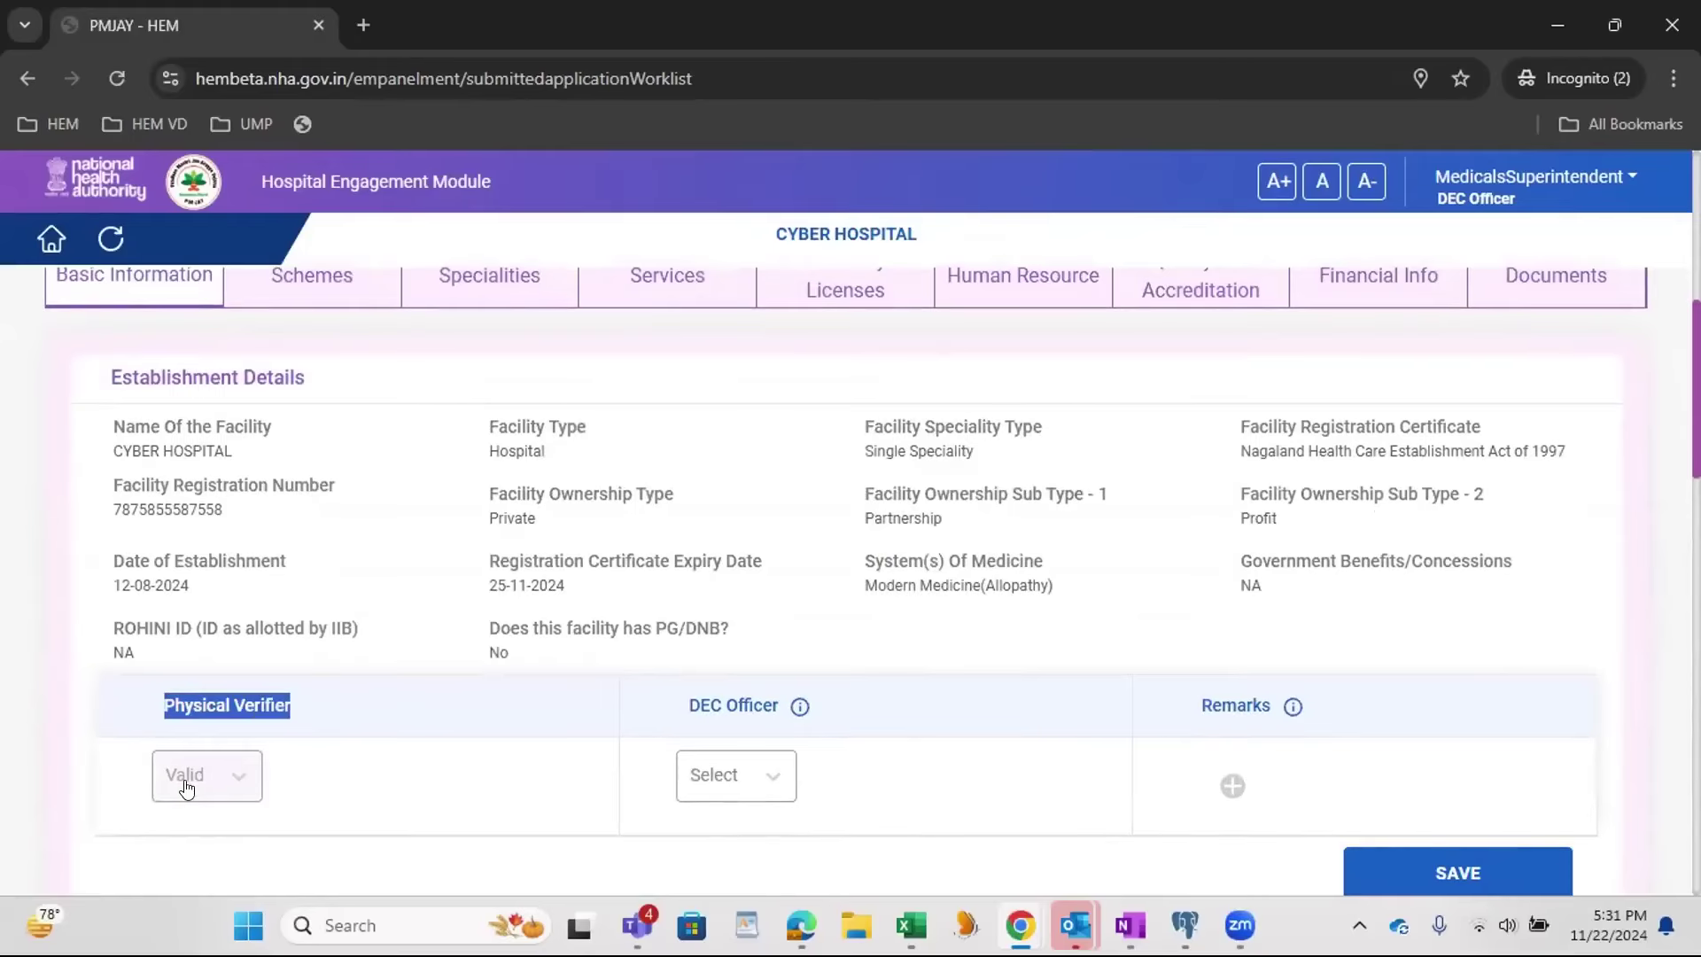
pyautogui.scroll(-1, 315, 794)
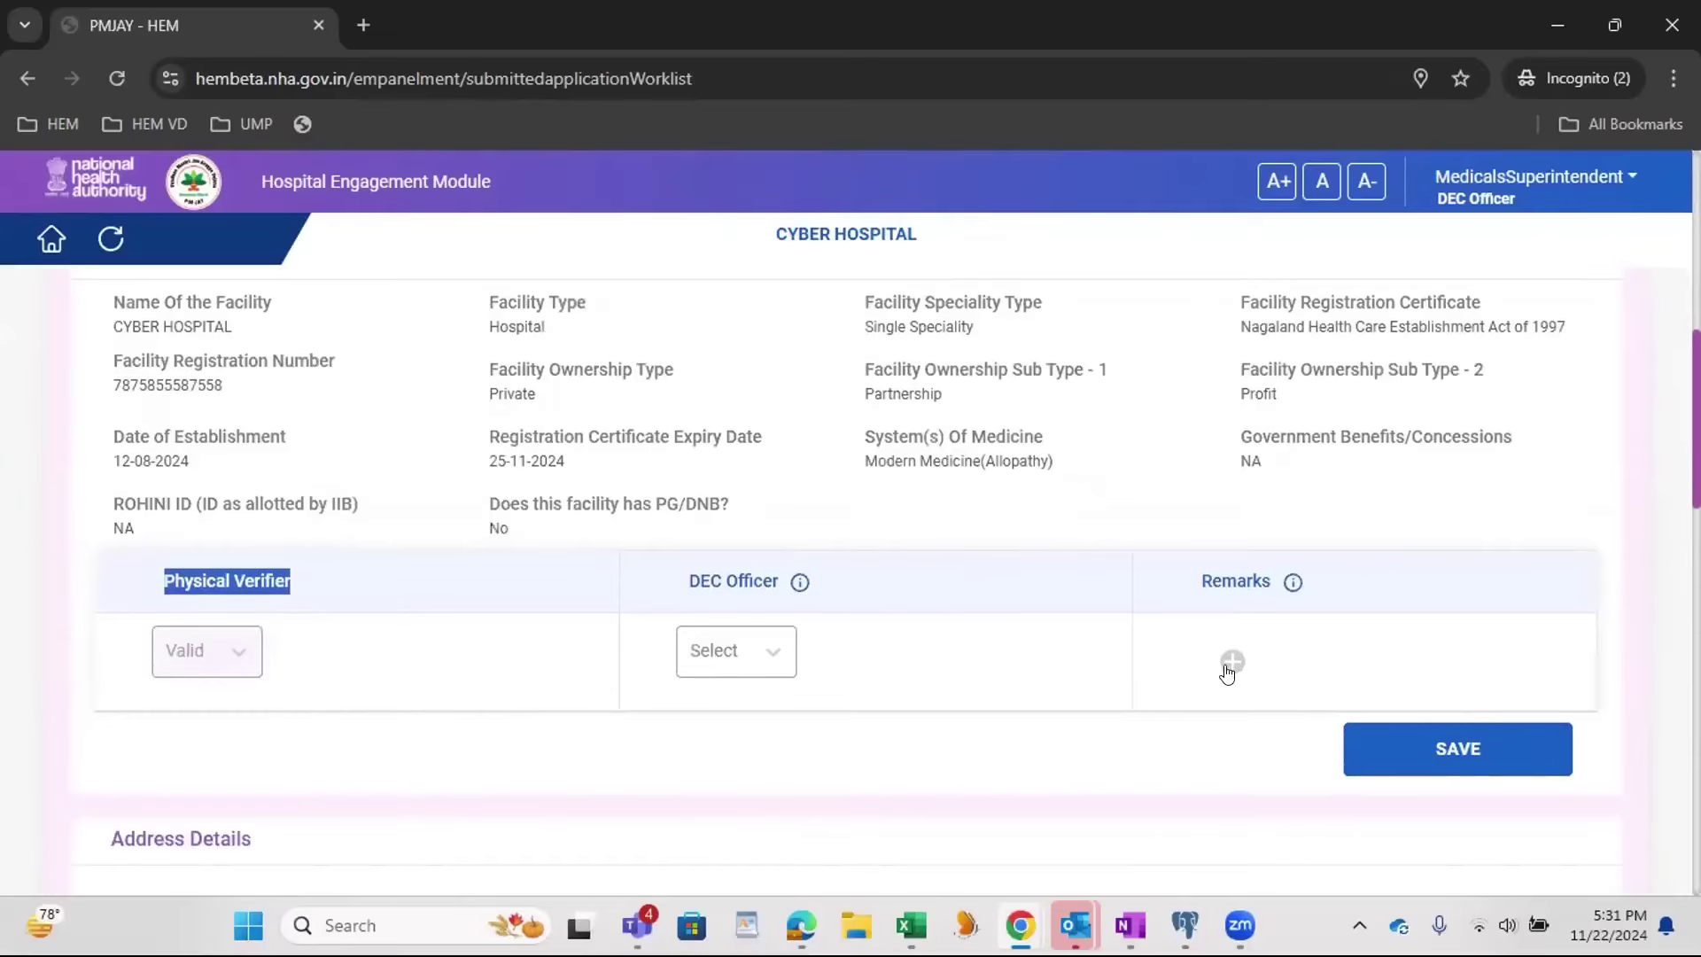
pyautogui.click(1231, 662)
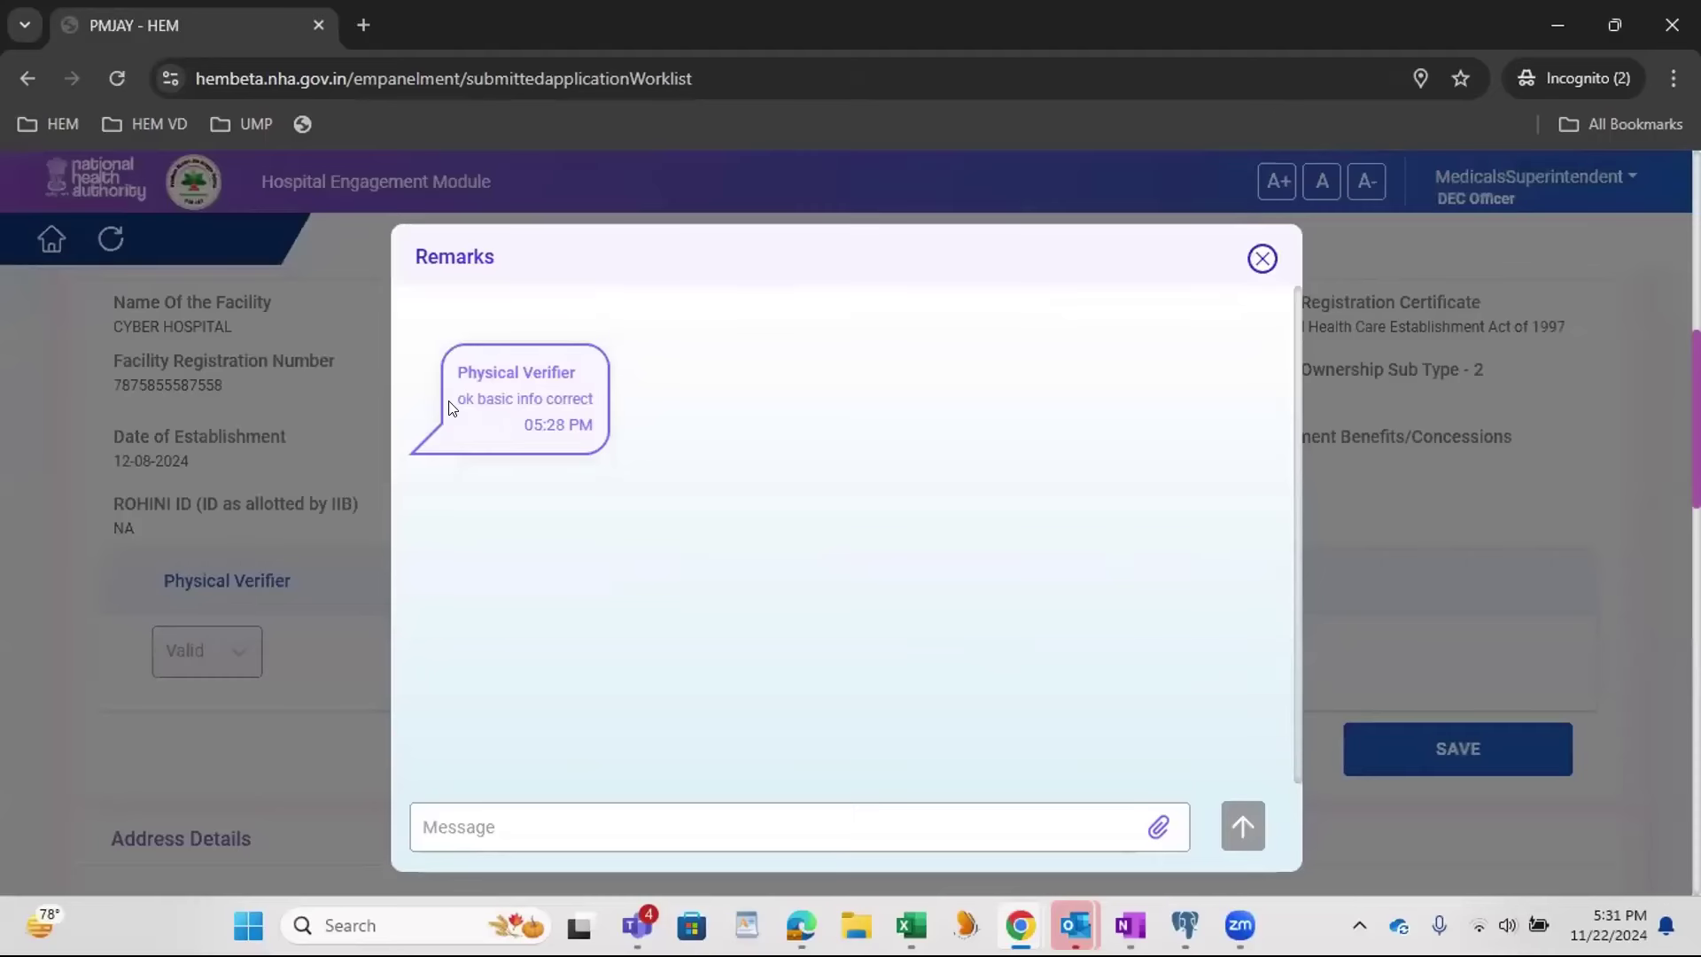
pyautogui.click(1263, 259)
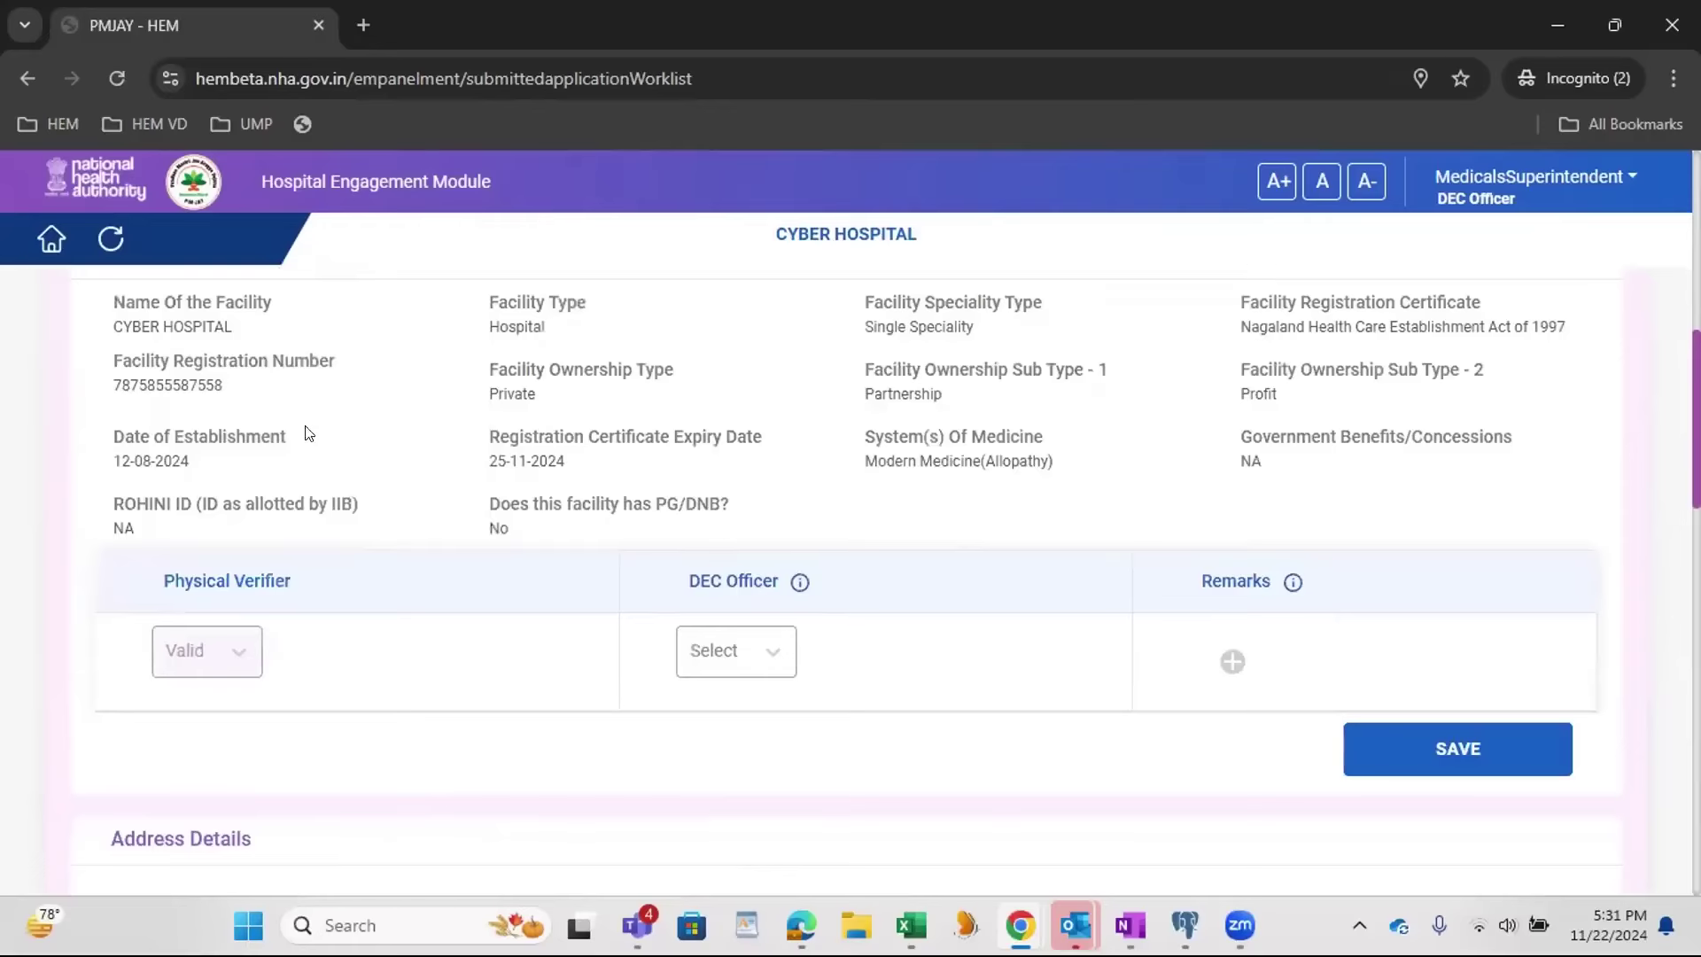
pyautogui.scroll(3, 990, 419)
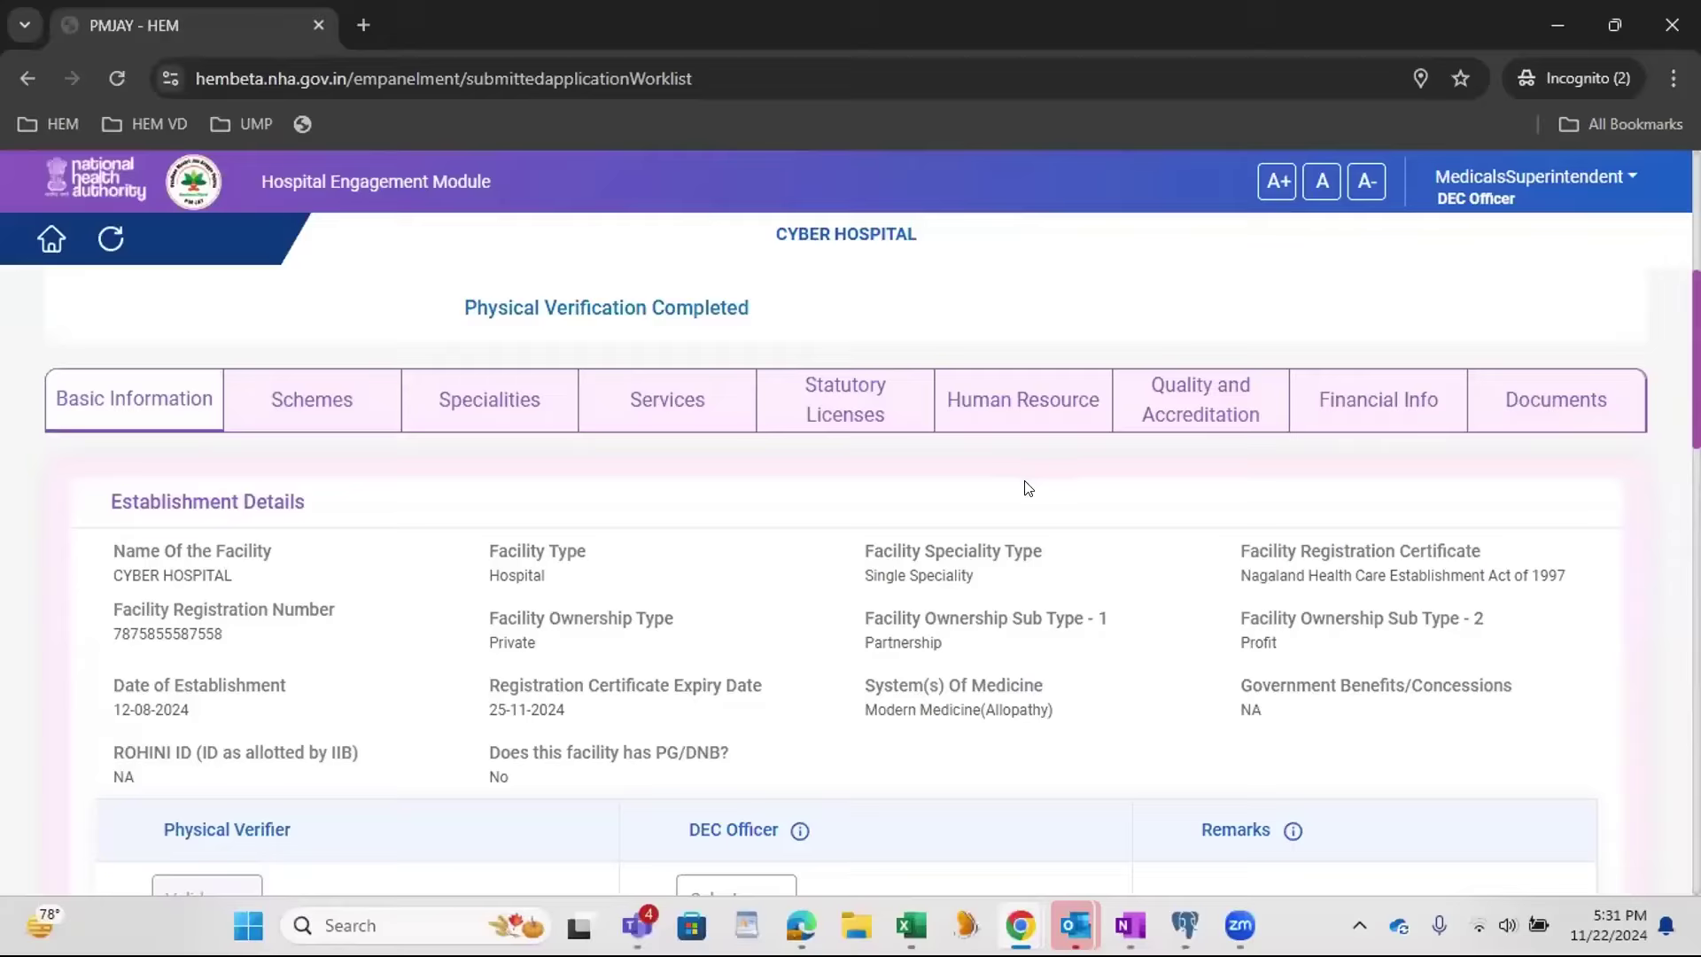
pyautogui.scroll(-3, 1025, 488)
pyautogui.click(759, 649)
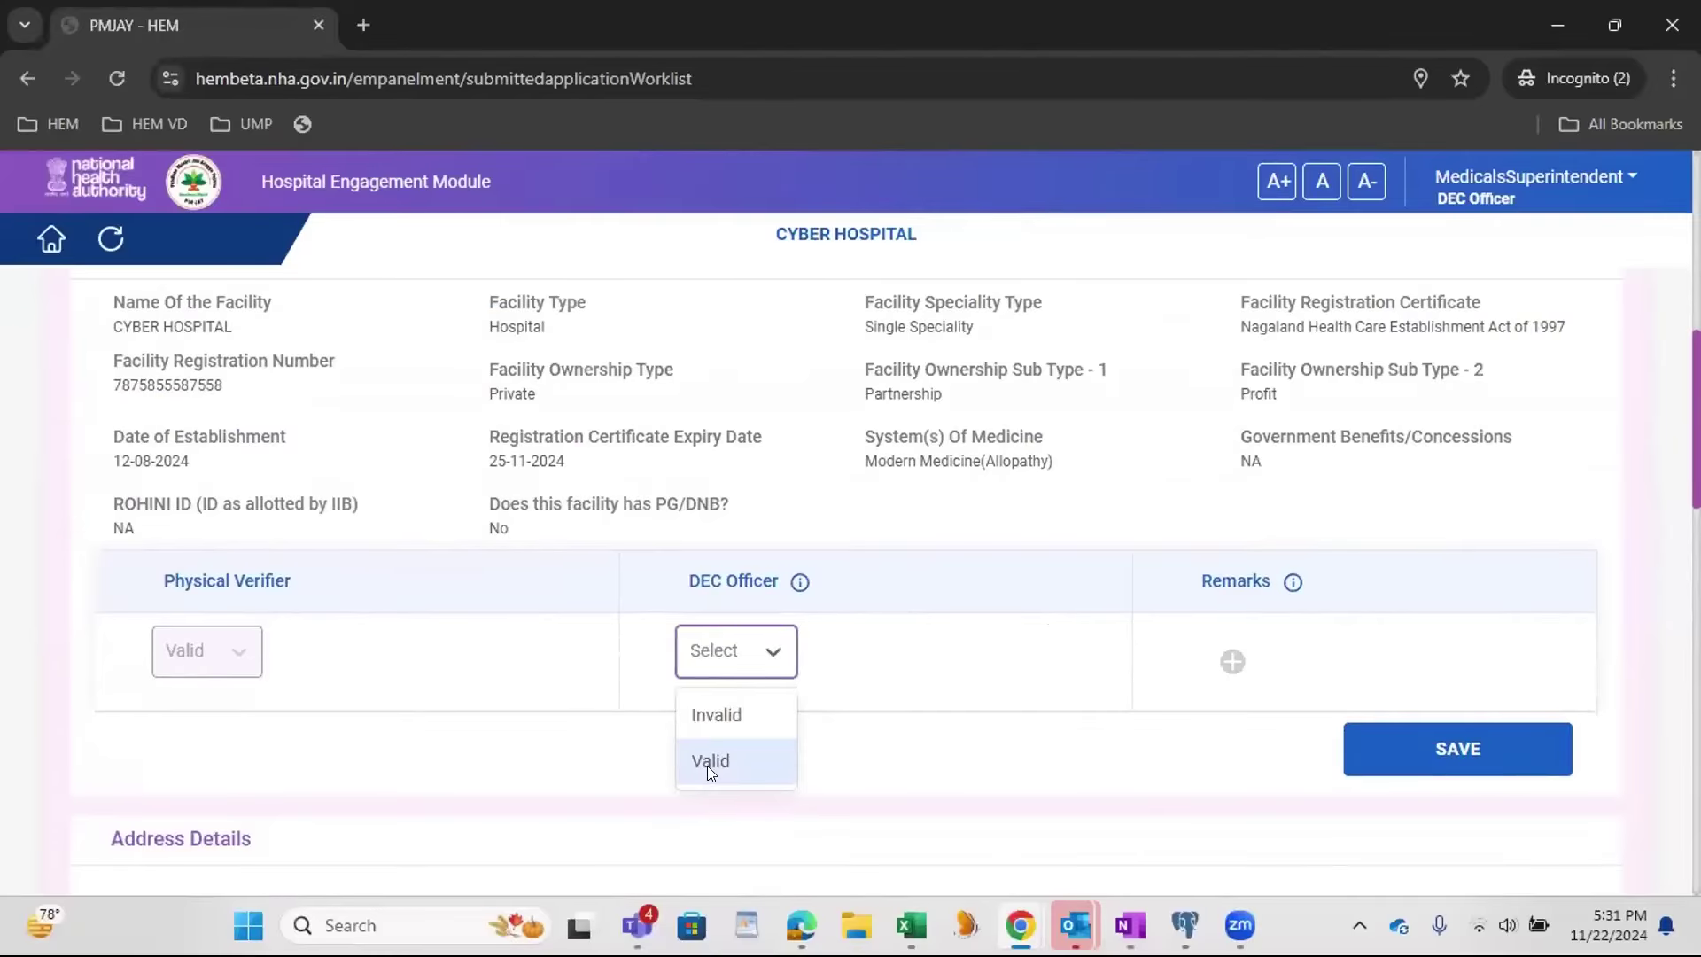
# Mark the establishment details Valid with remark 'dec user valid' and save
pyautogui.click(706, 765)
pyautogui.click(1230, 662)
pyautogui.click(555, 808)
pyautogui.write('dec ')
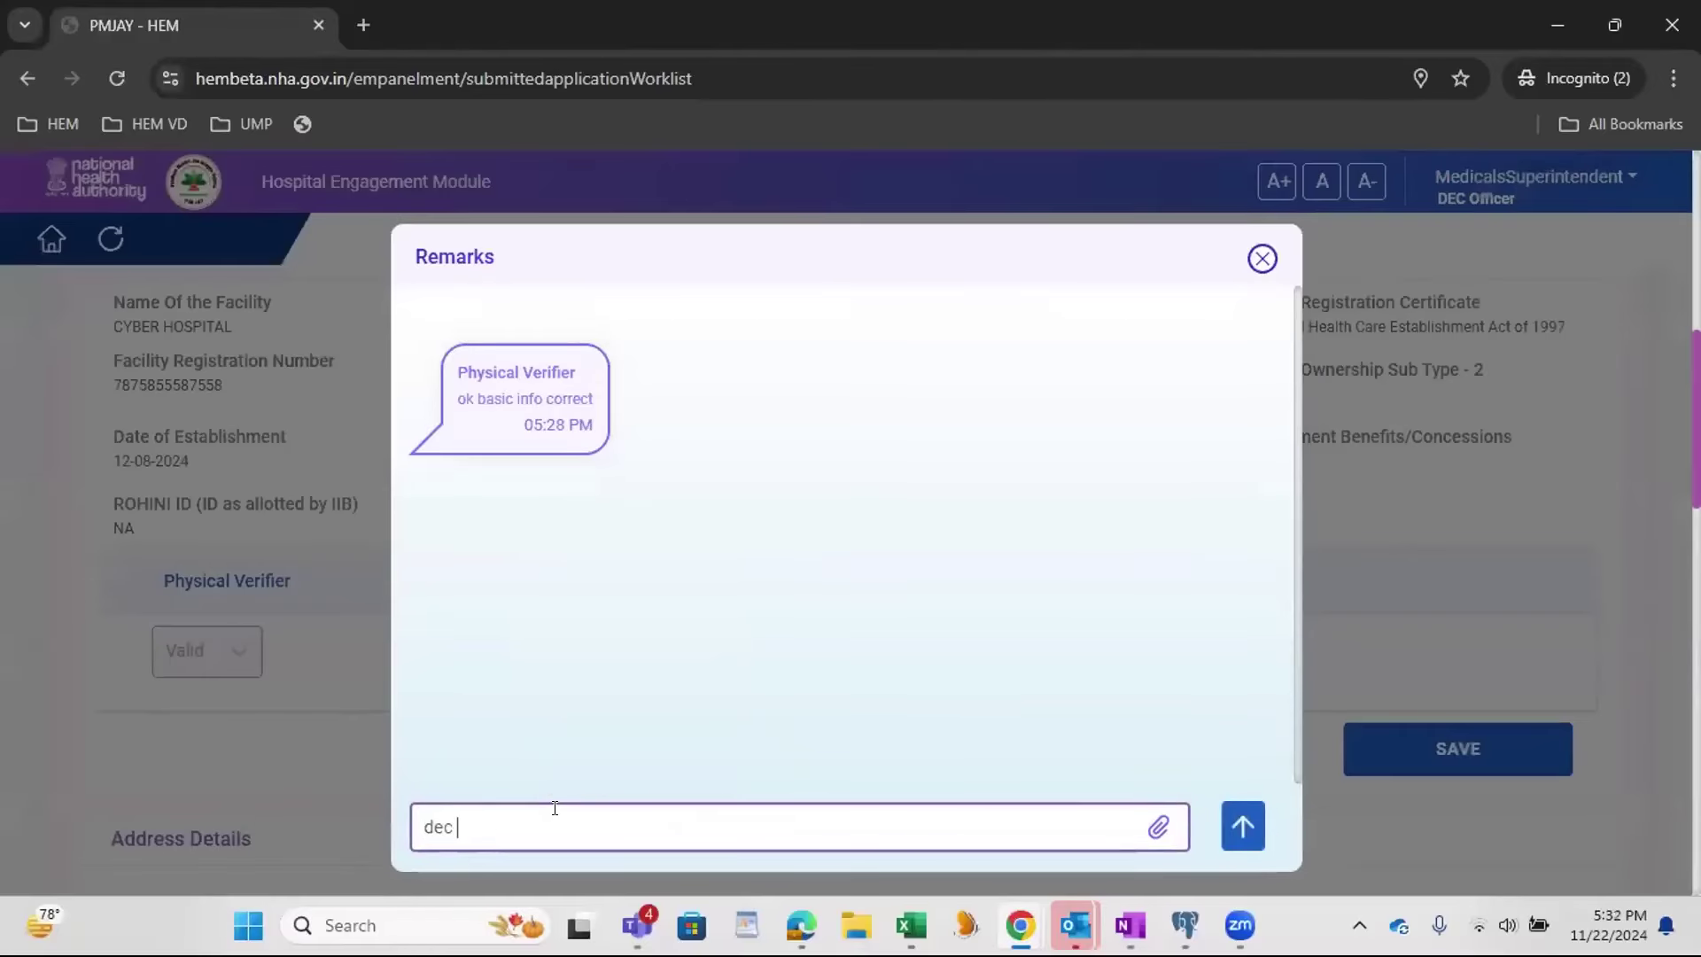
pyautogui.write('user valid')
pyautogui.press('Return')
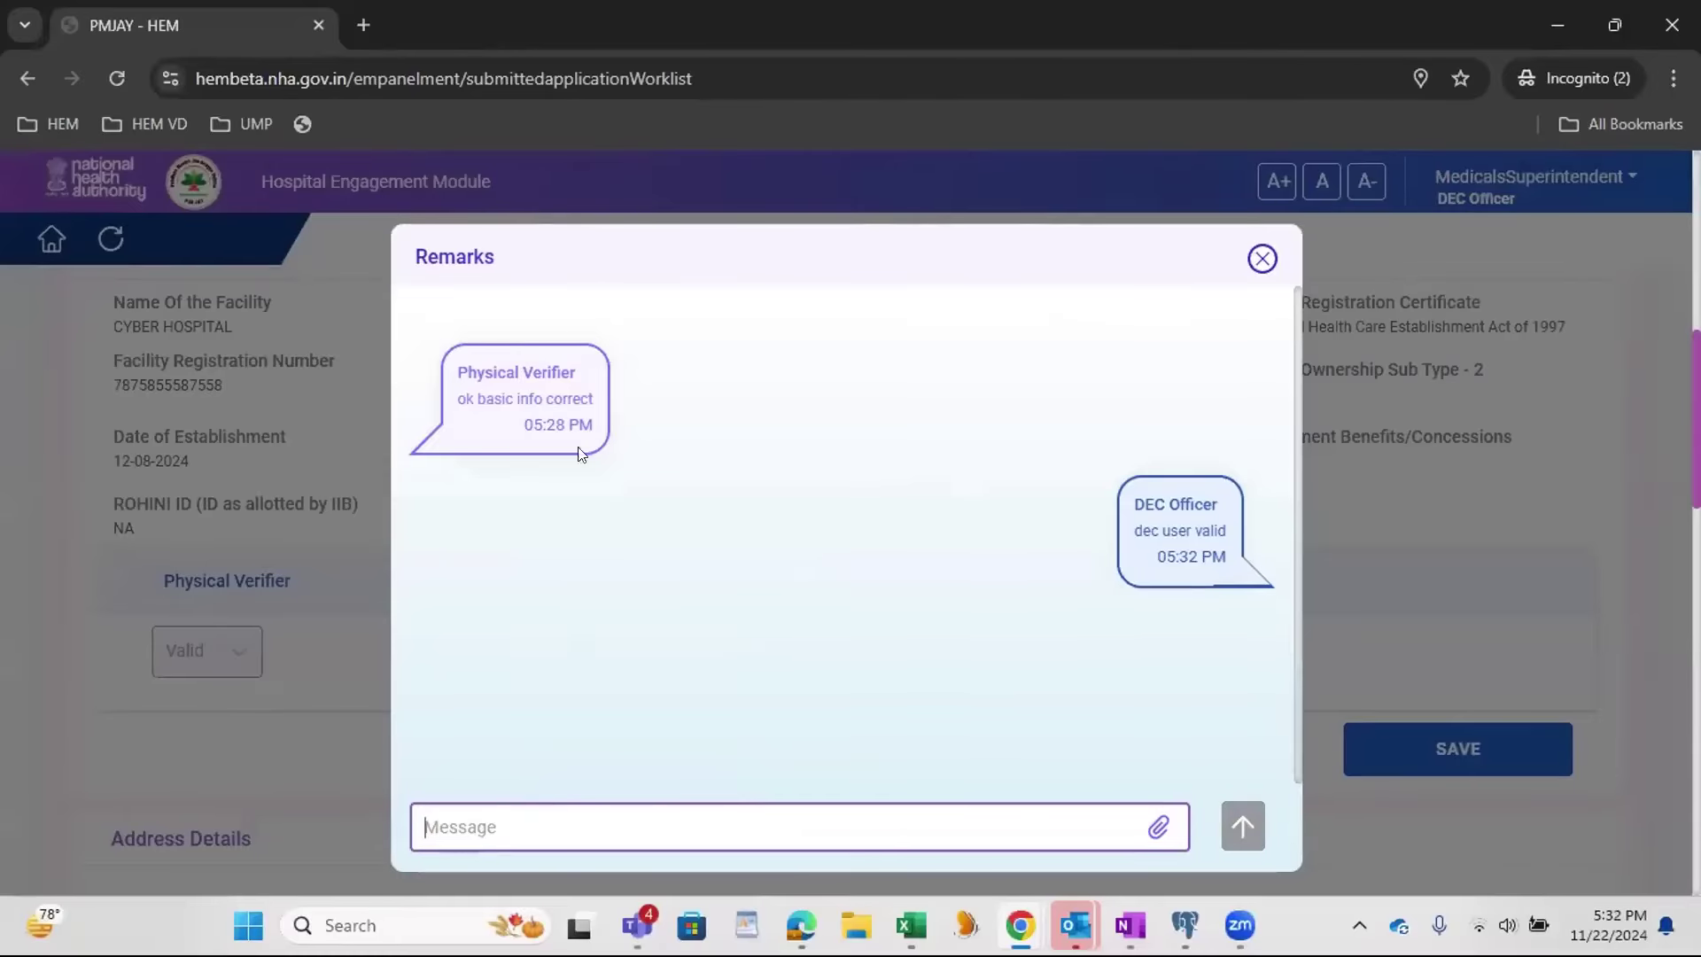
pyautogui.click(1263, 259)
pyautogui.click(1451, 747)
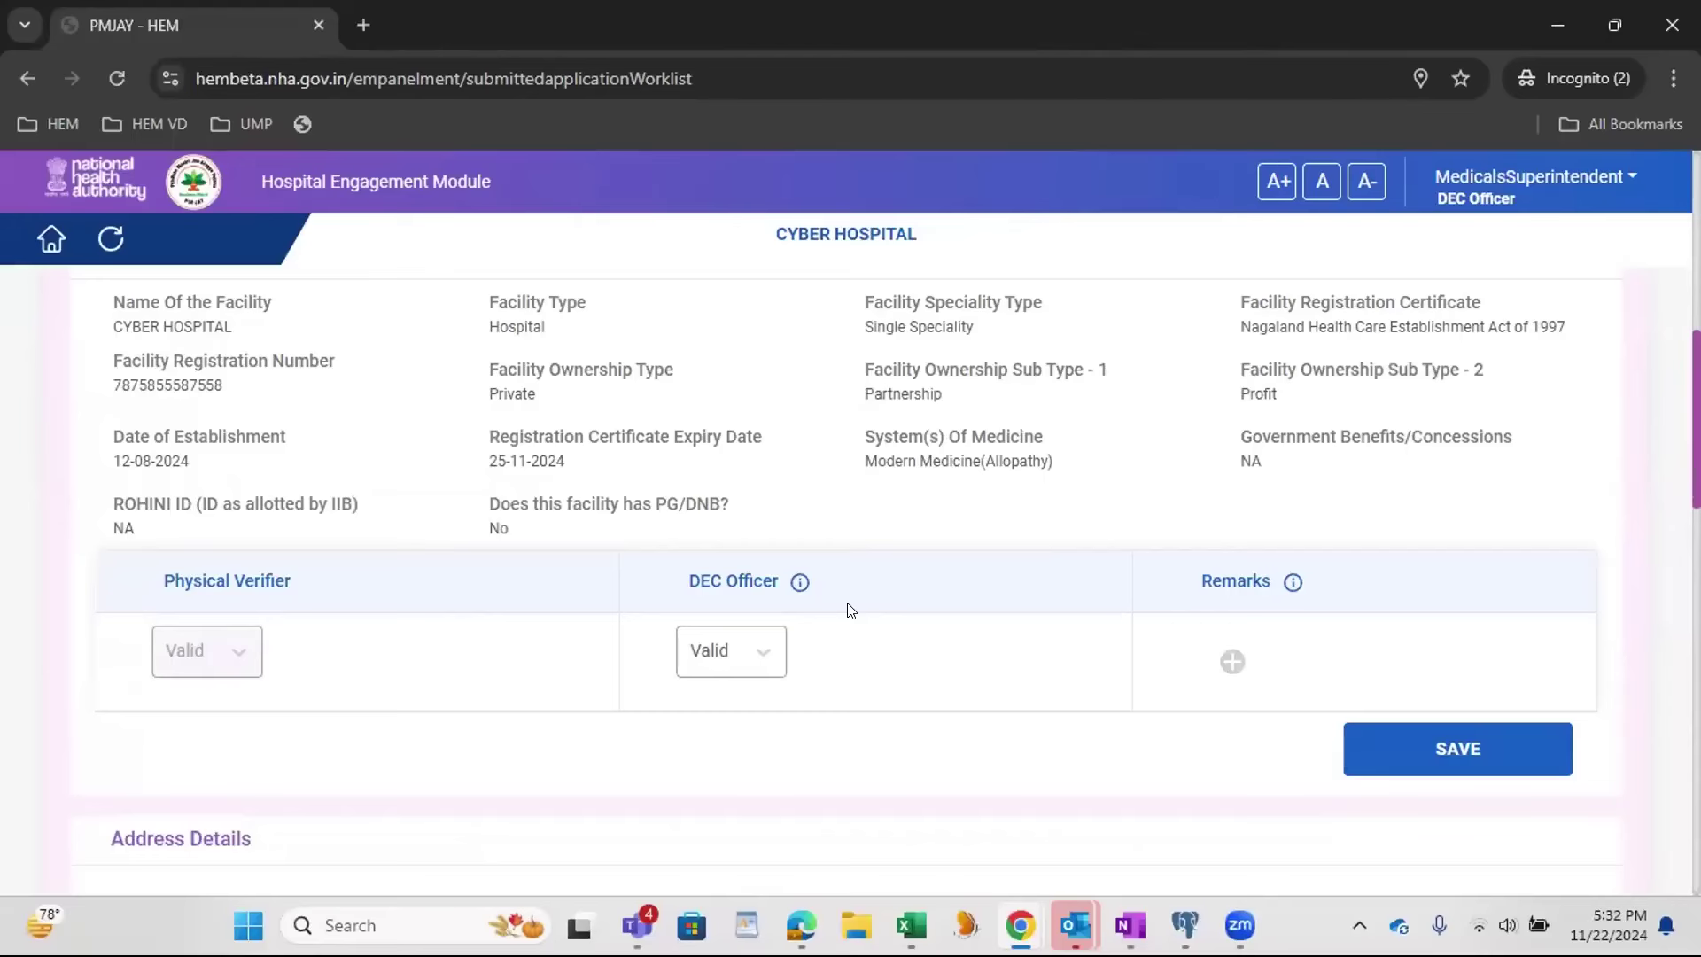
# Mark the address details Valid as DEC officer and save them
pyautogui.scroll(-7, 863, 609)
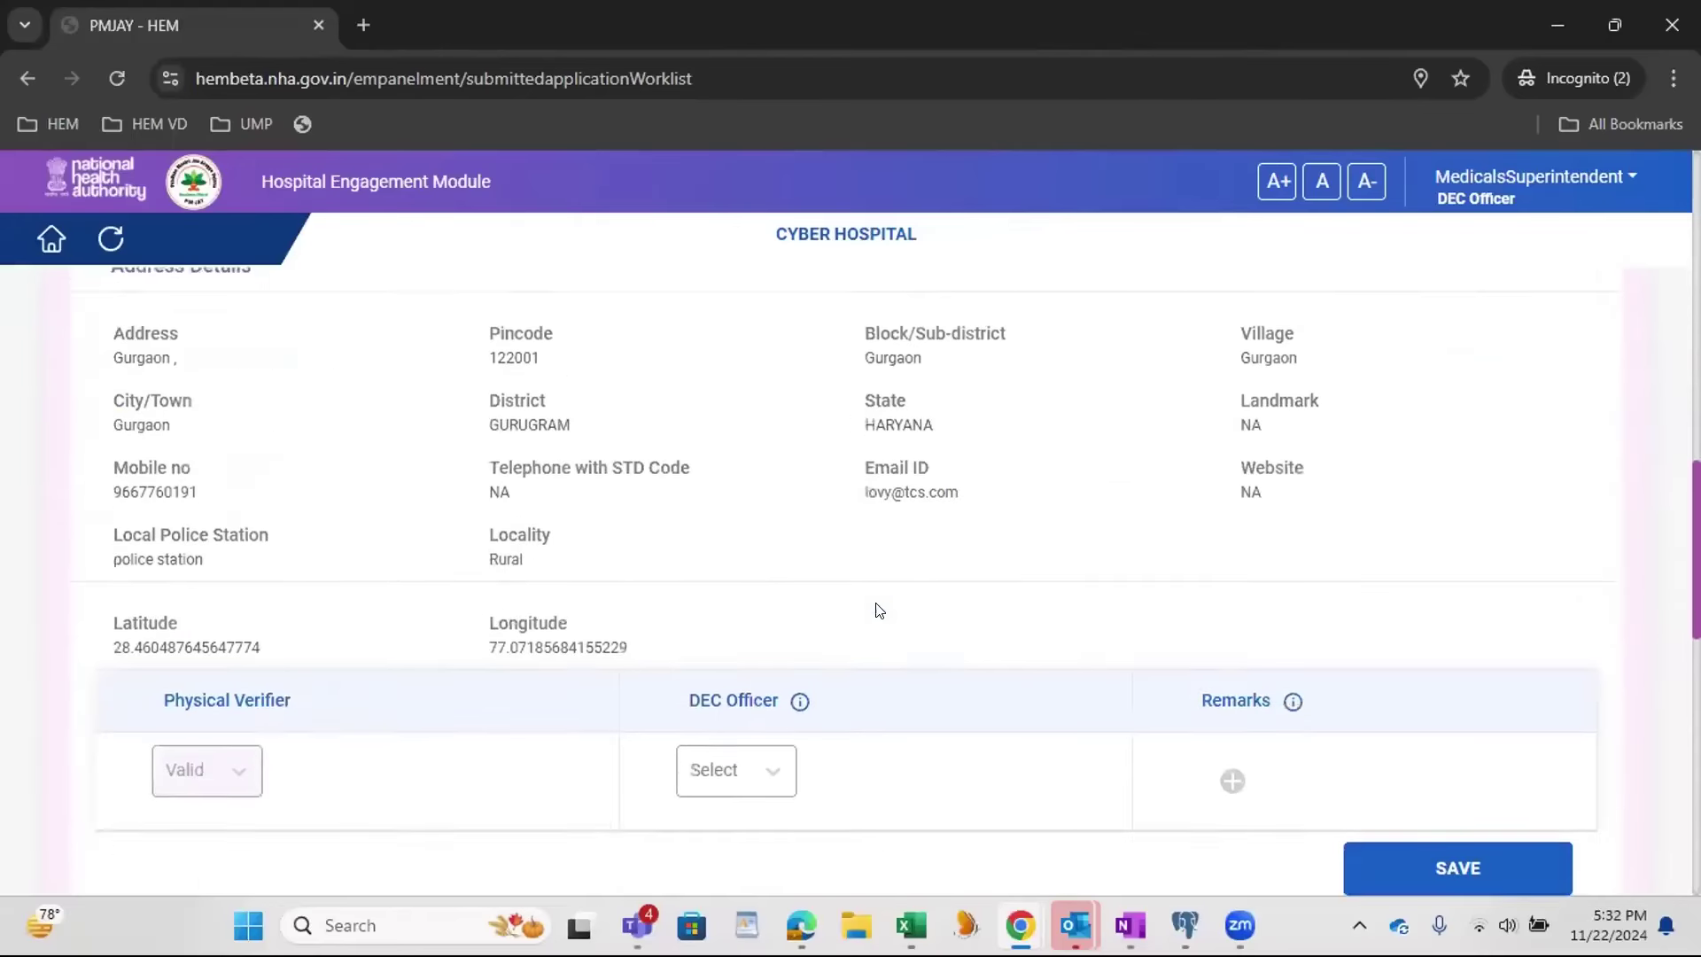
pyautogui.click(749, 722)
pyautogui.click(727, 835)
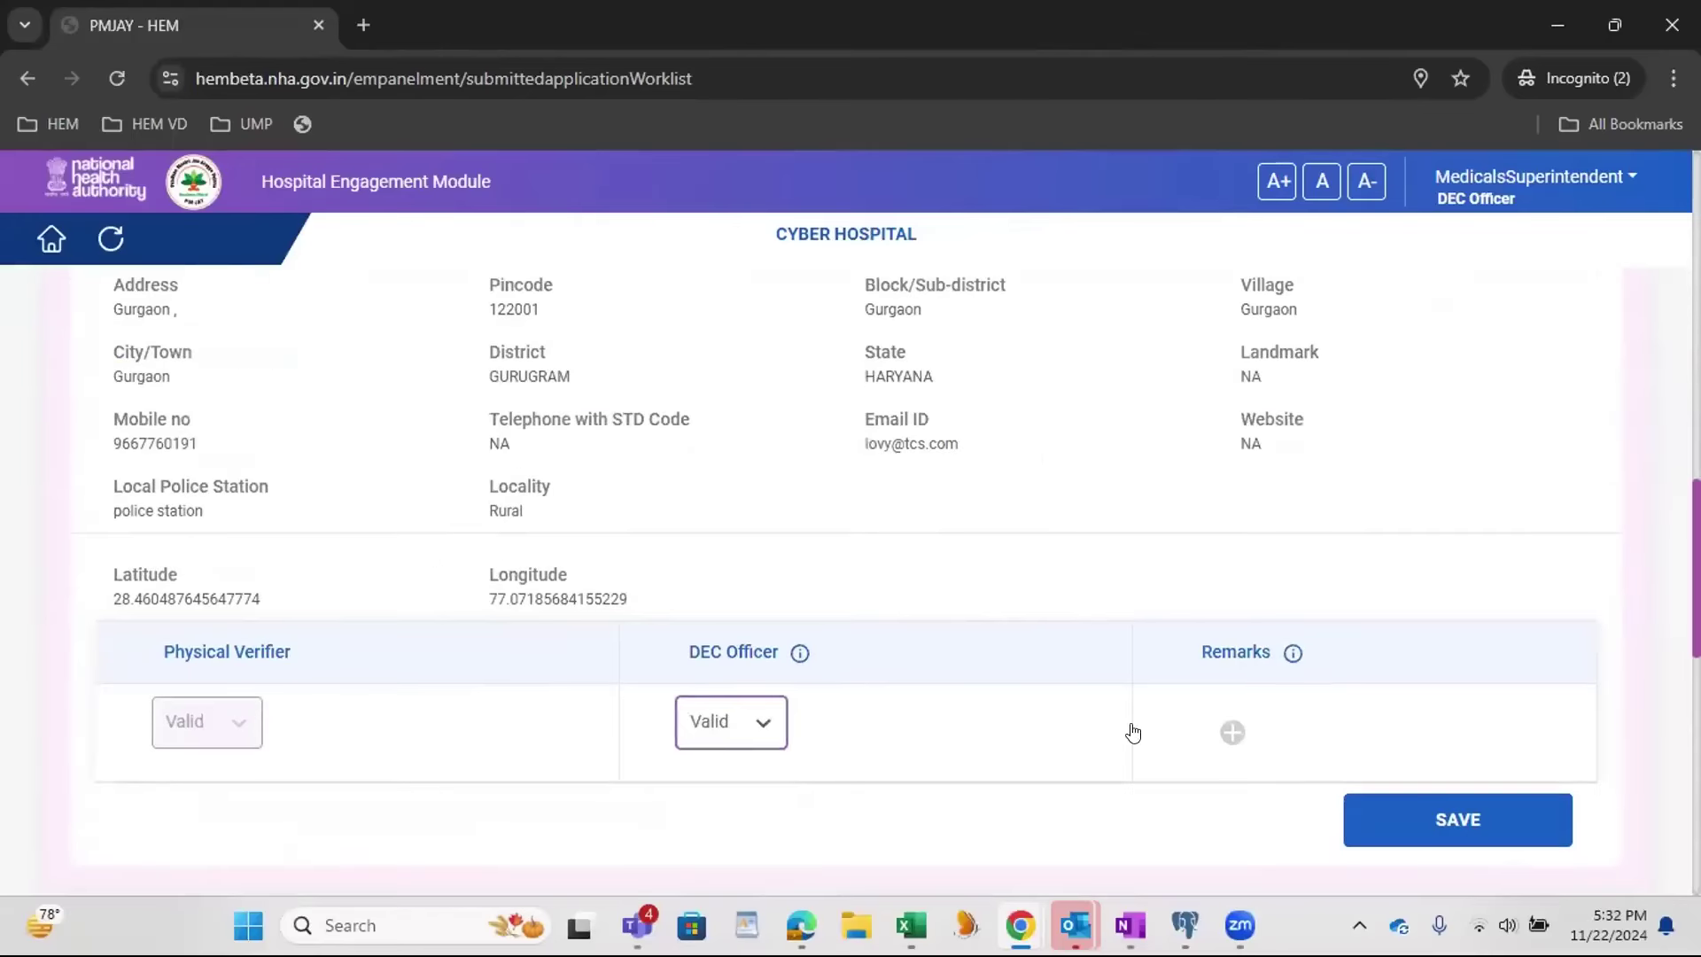
pyautogui.click(1398, 816)
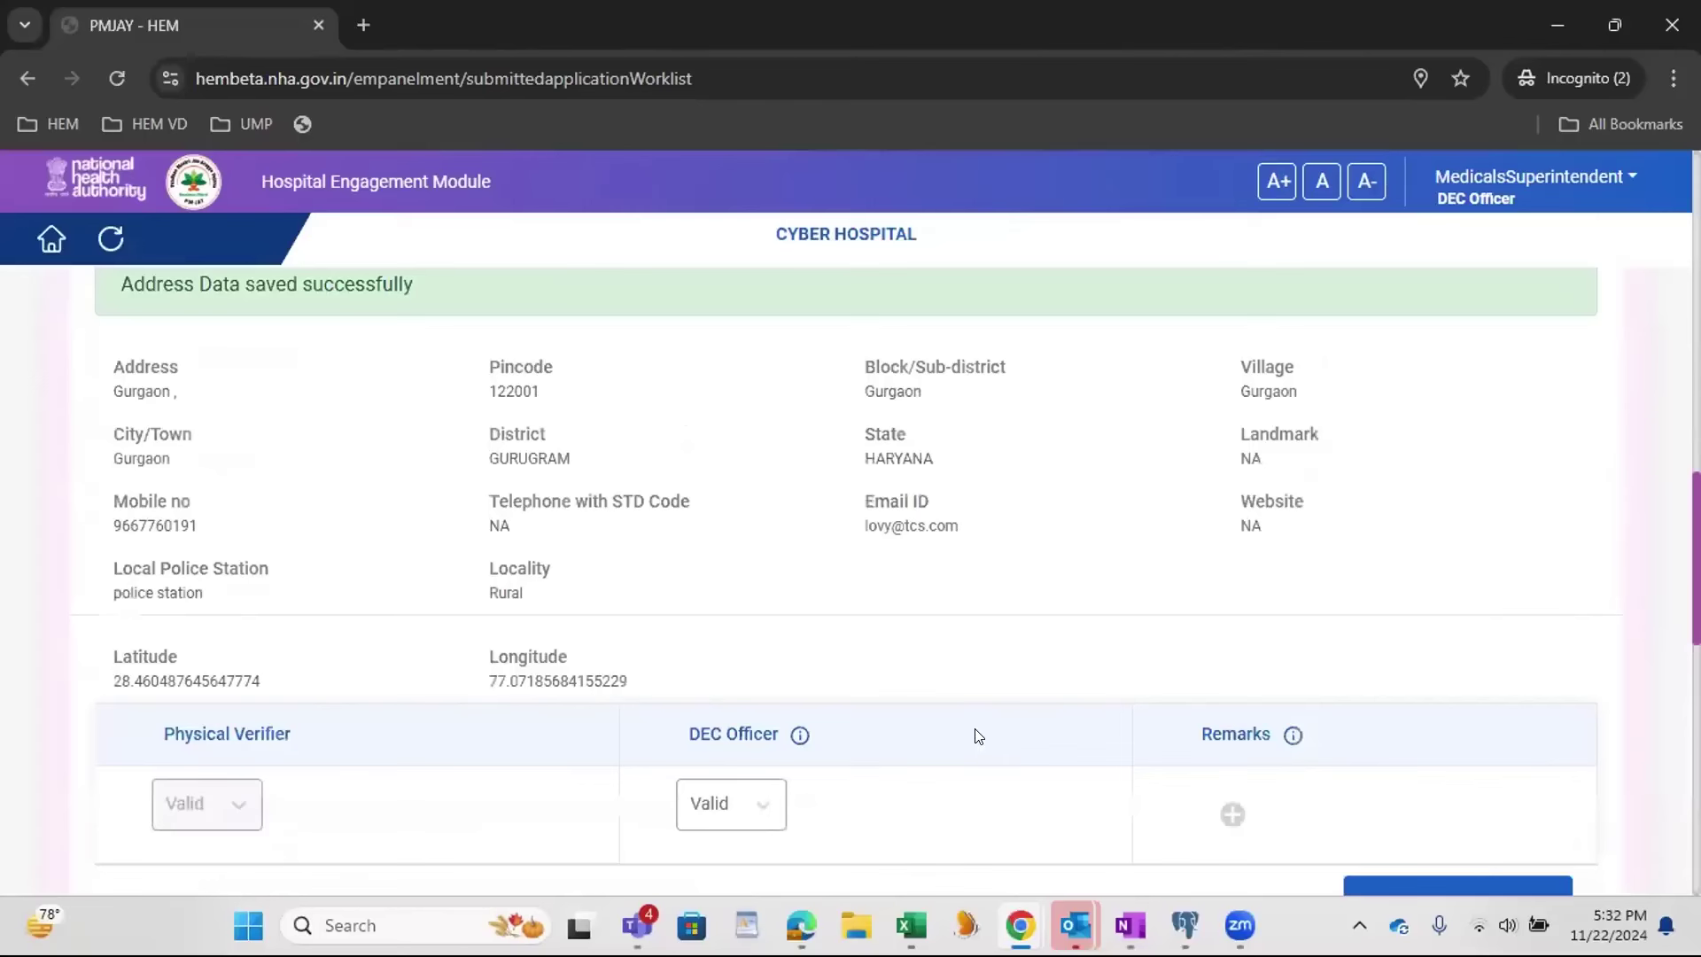
pyautogui.scroll(10, 977, 735)
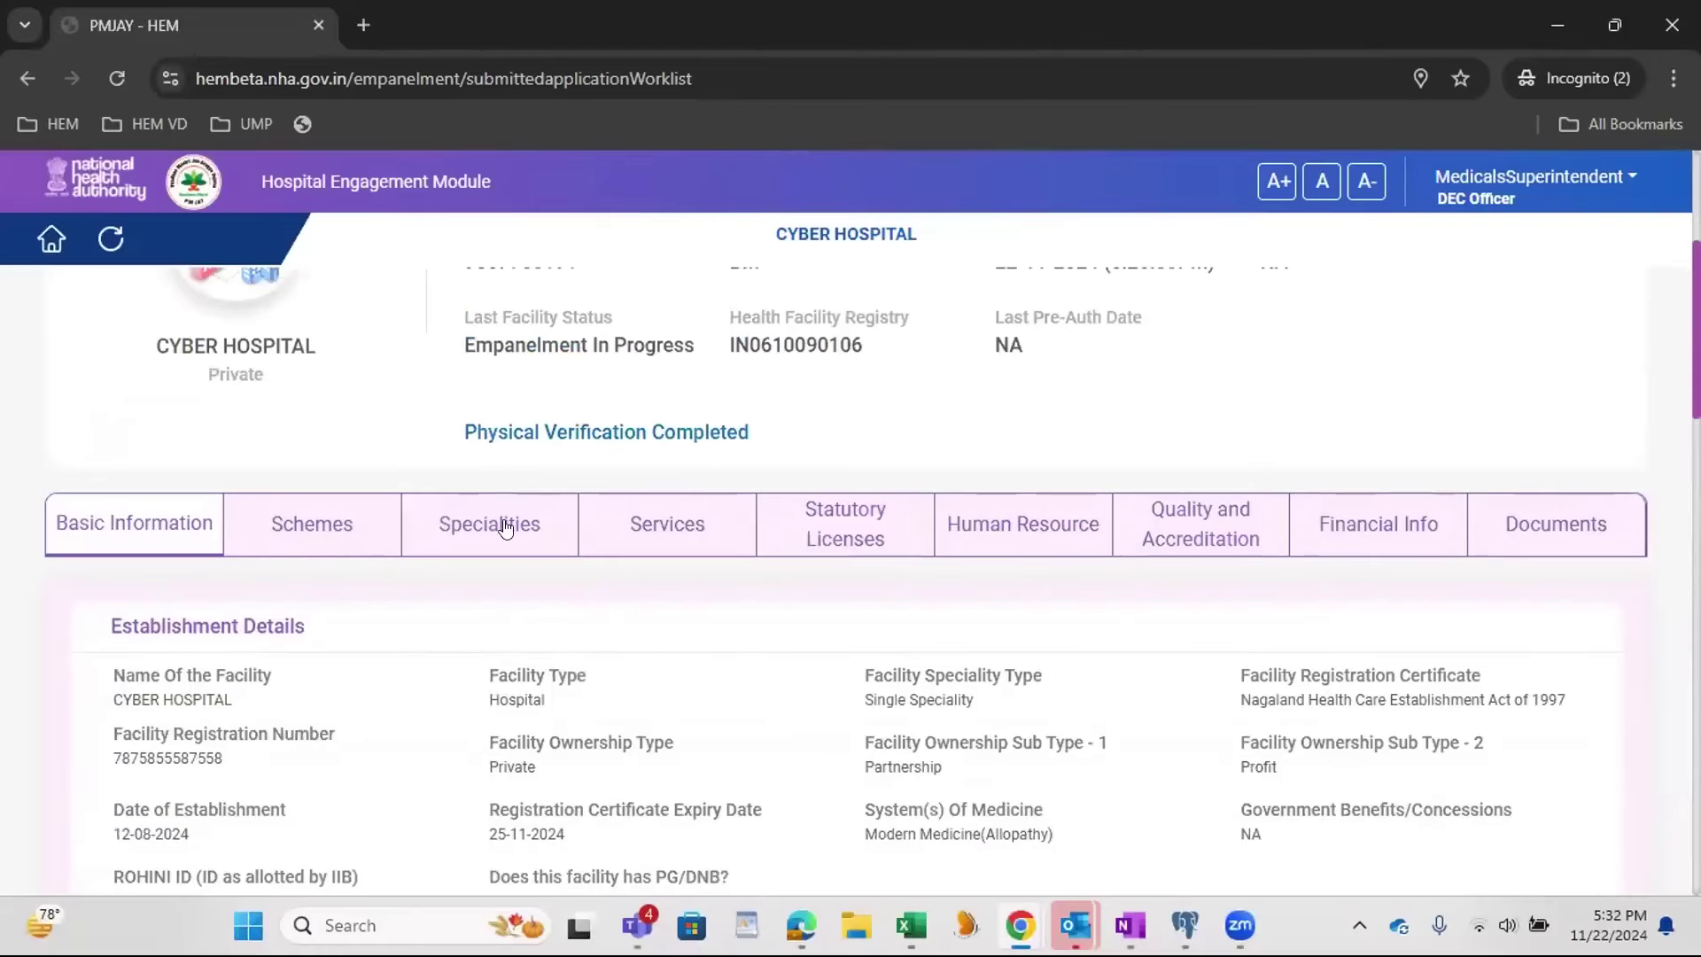
# Tick DEC Recommended for the Burns Management speciality on the Specialities tab
pyautogui.click(447, 532)
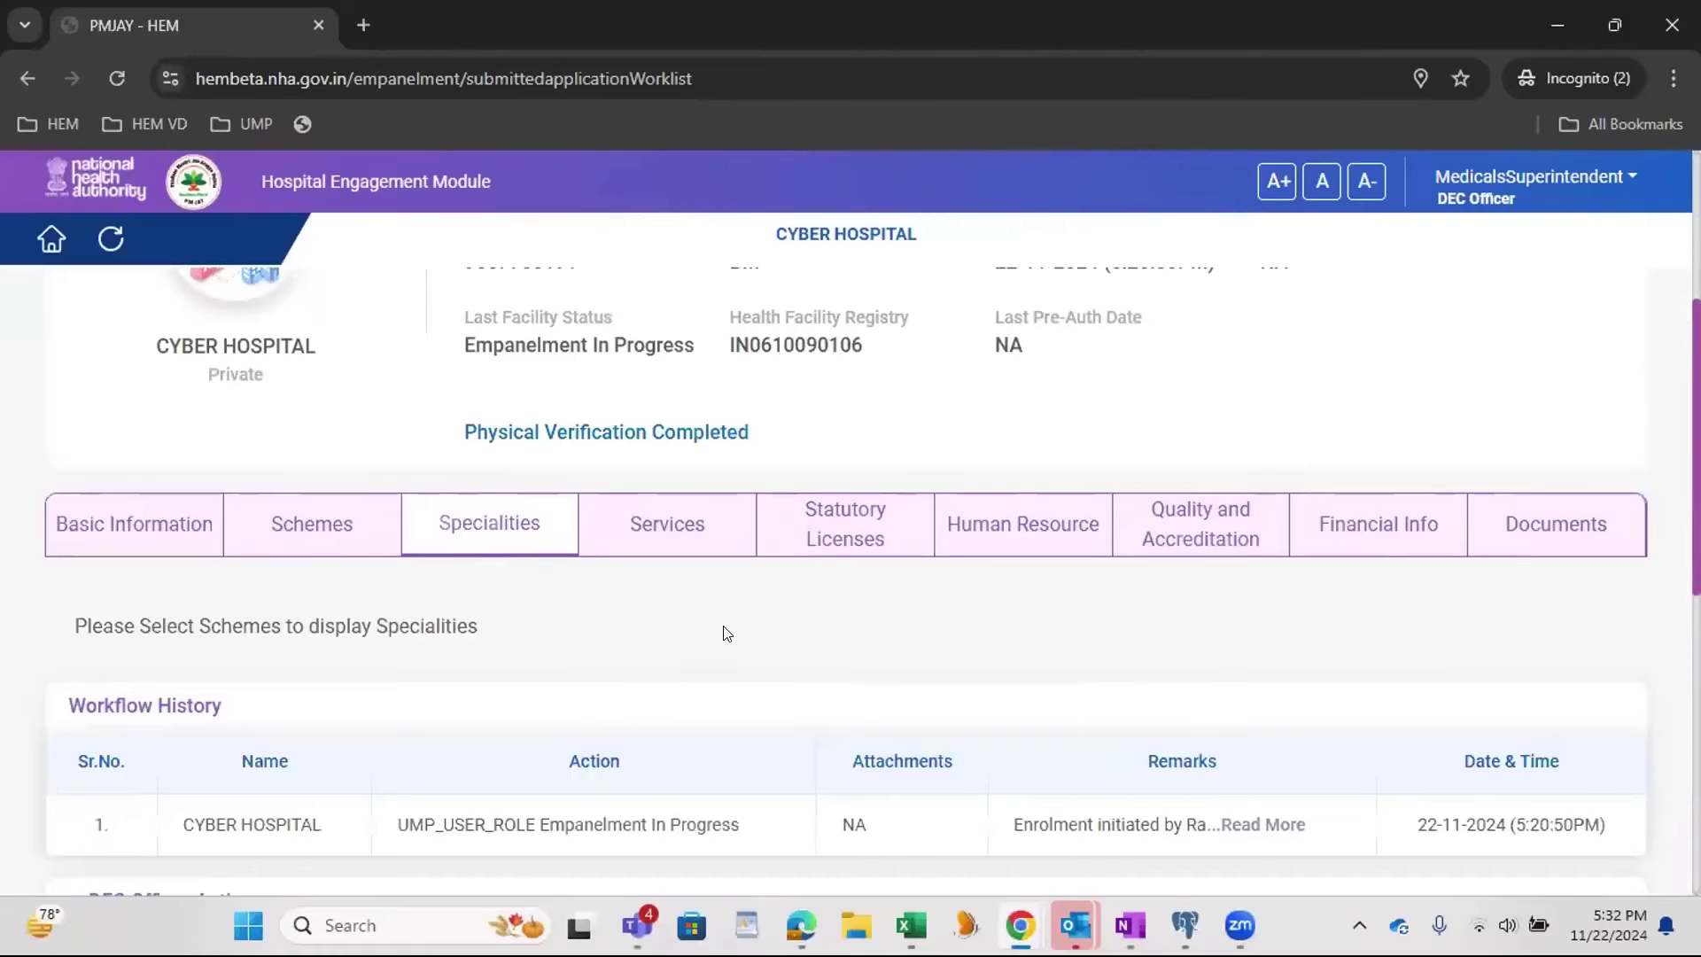
pyautogui.scroll(-3, 723, 634)
pyautogui.scroll(2, 736, 634)
pyautogui.scroll(1, 735, 634)
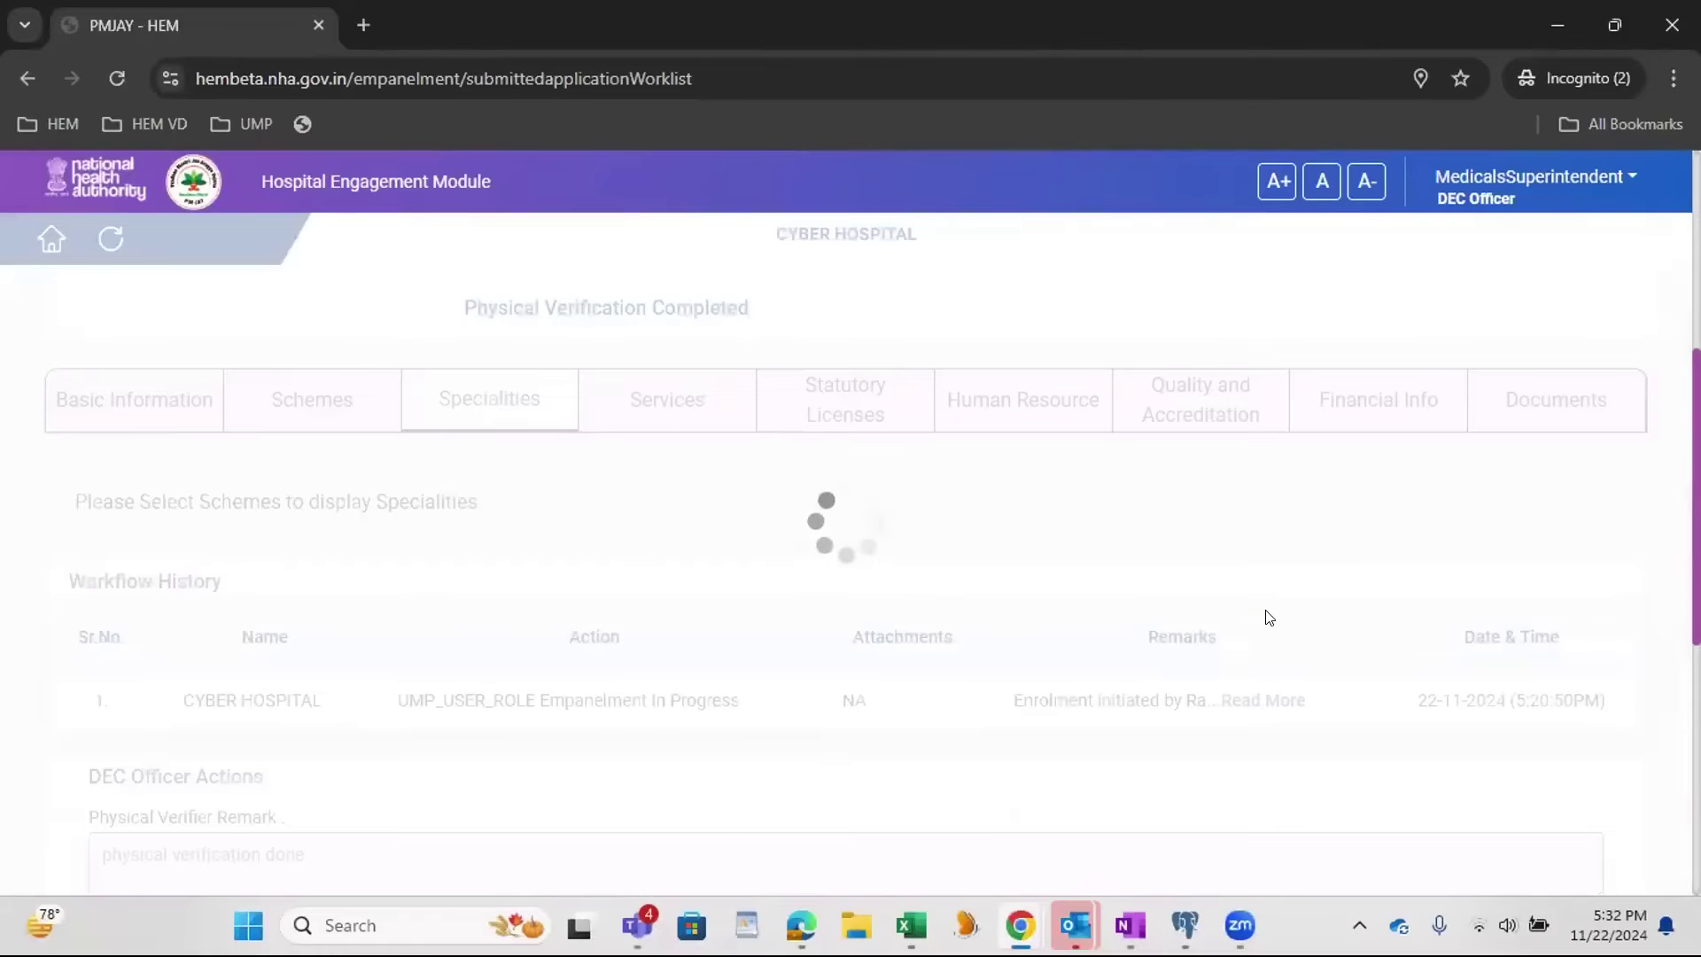
pyautogui.click(1443, 575)
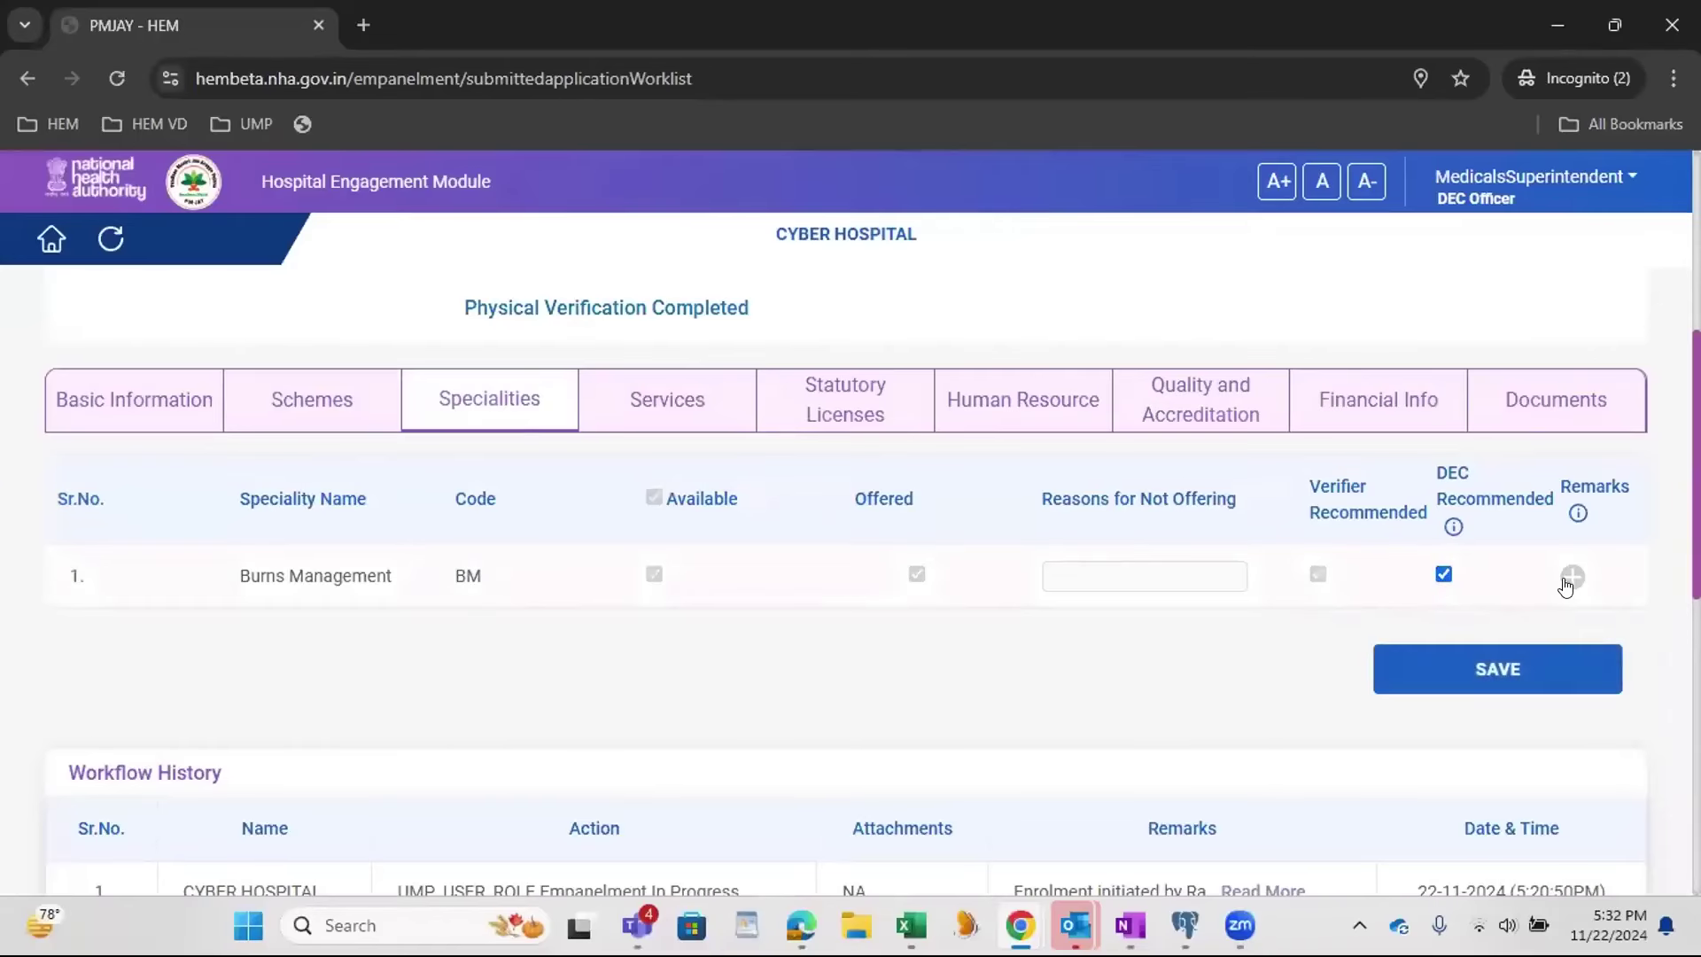
# Add the remark 'ok from DEC' to Burns Management and save the recommendation
pyautogui.click(1573, 576)
pyautogui.click(693, 816)
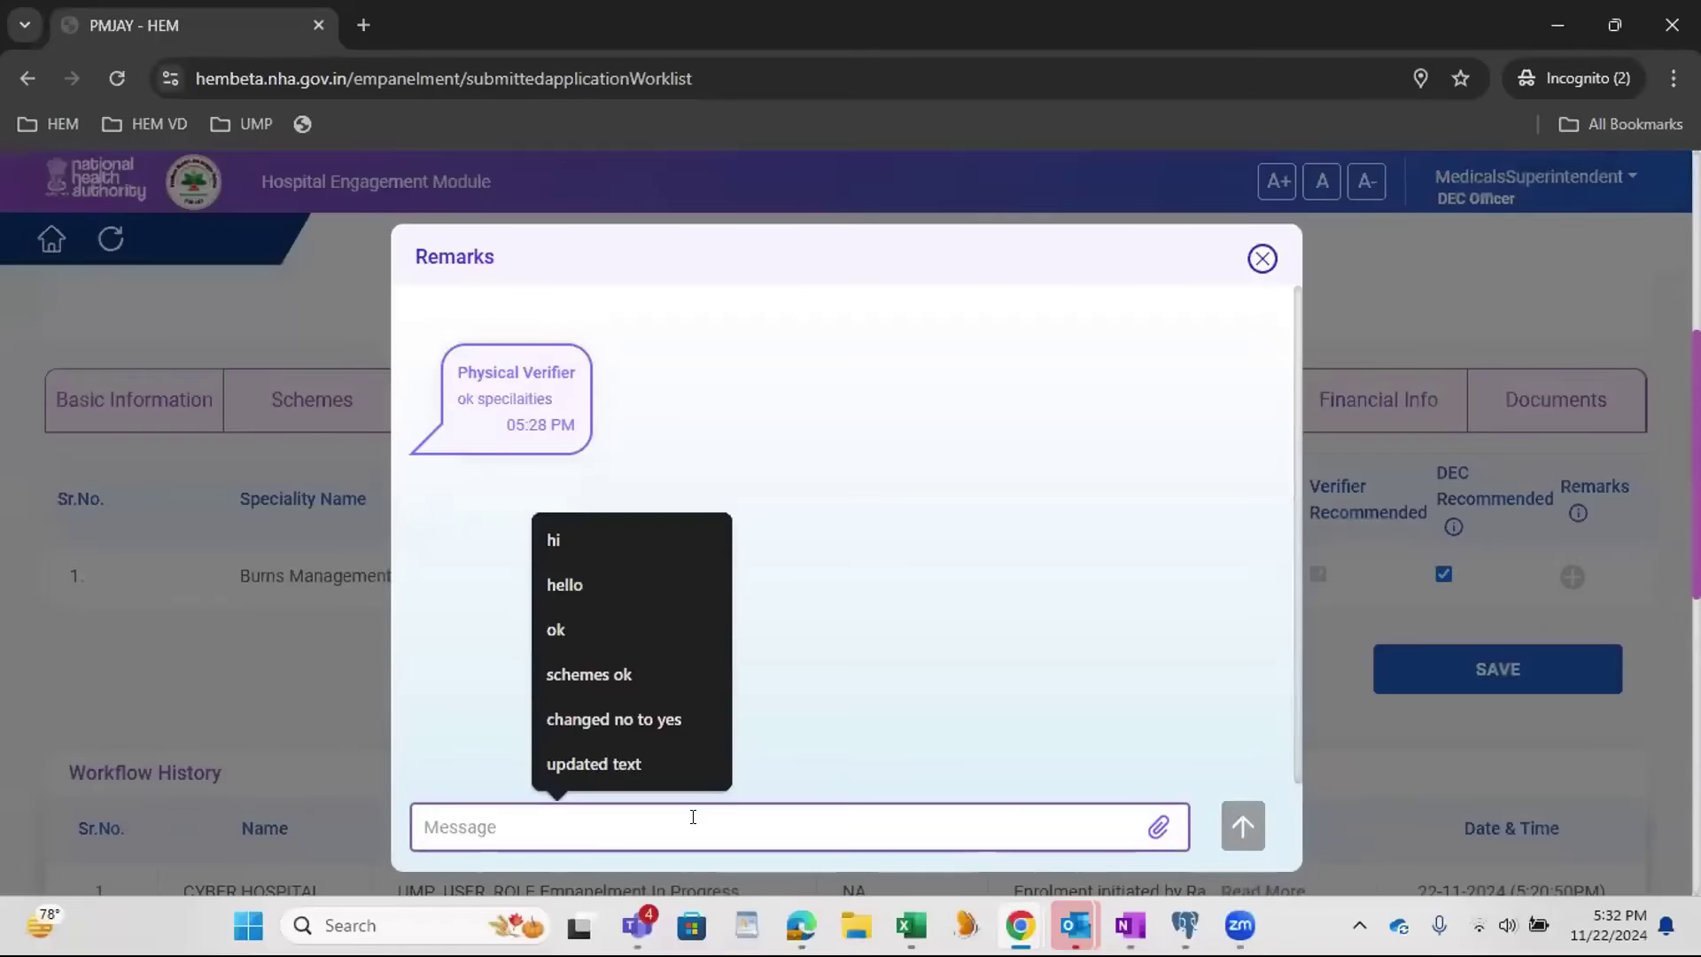
pyautogui.write('ok from ')
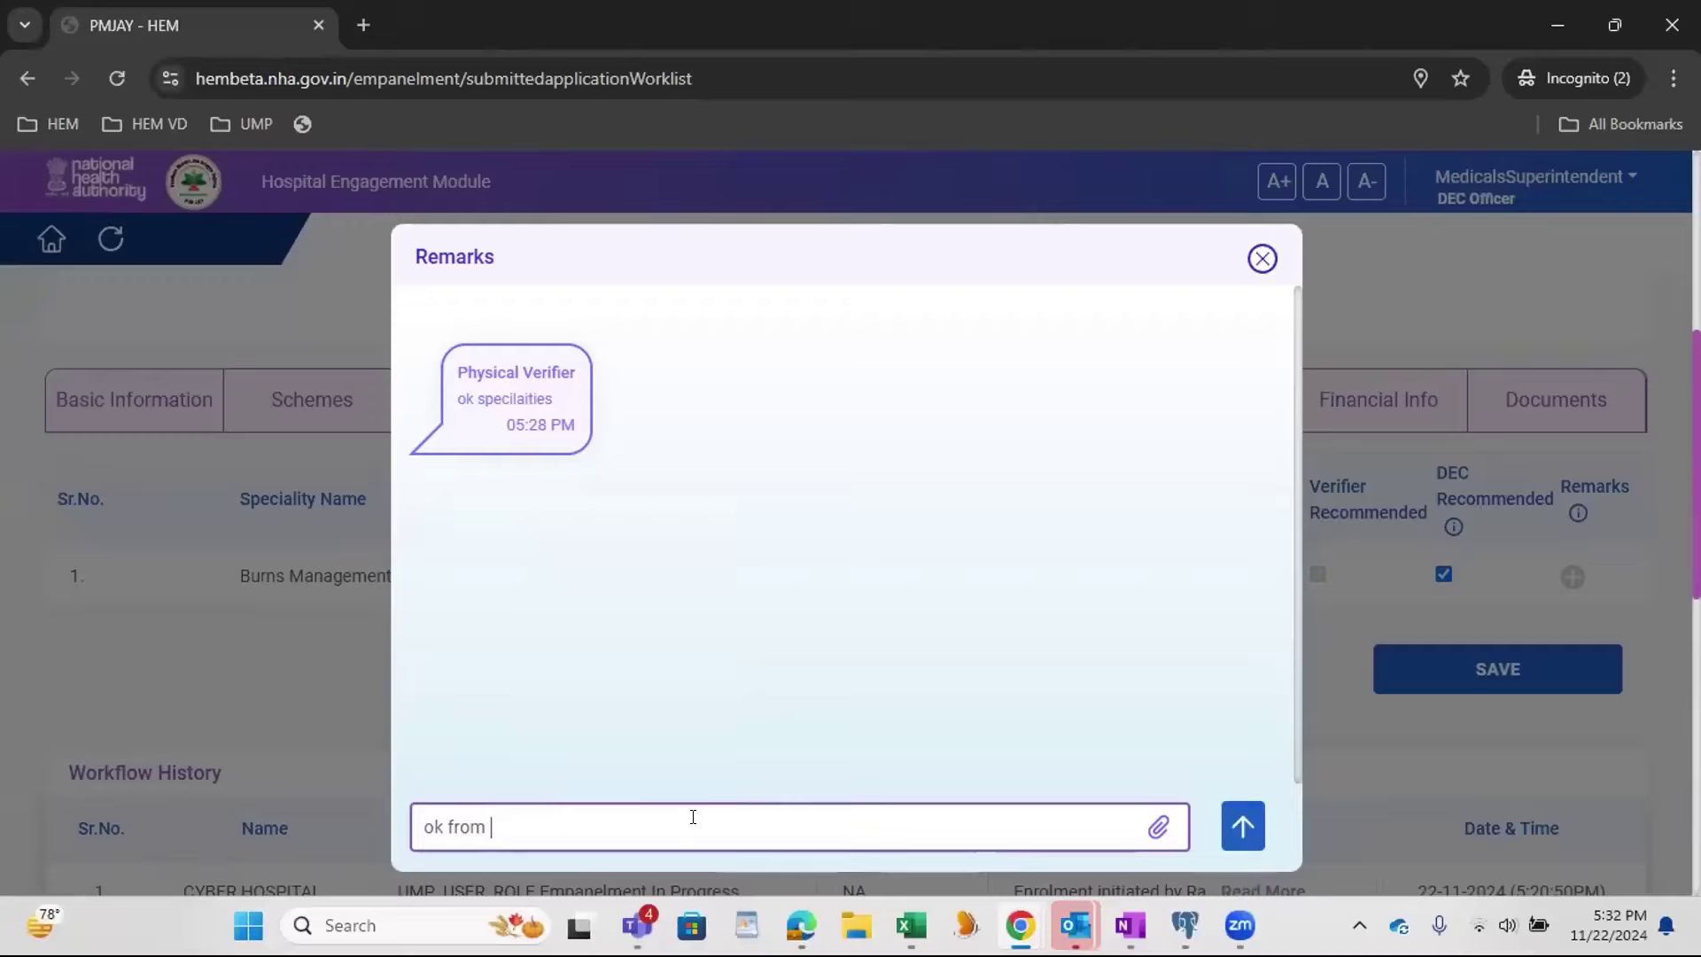
pyautogui.write('DEC')
pyautogui.press('Return')
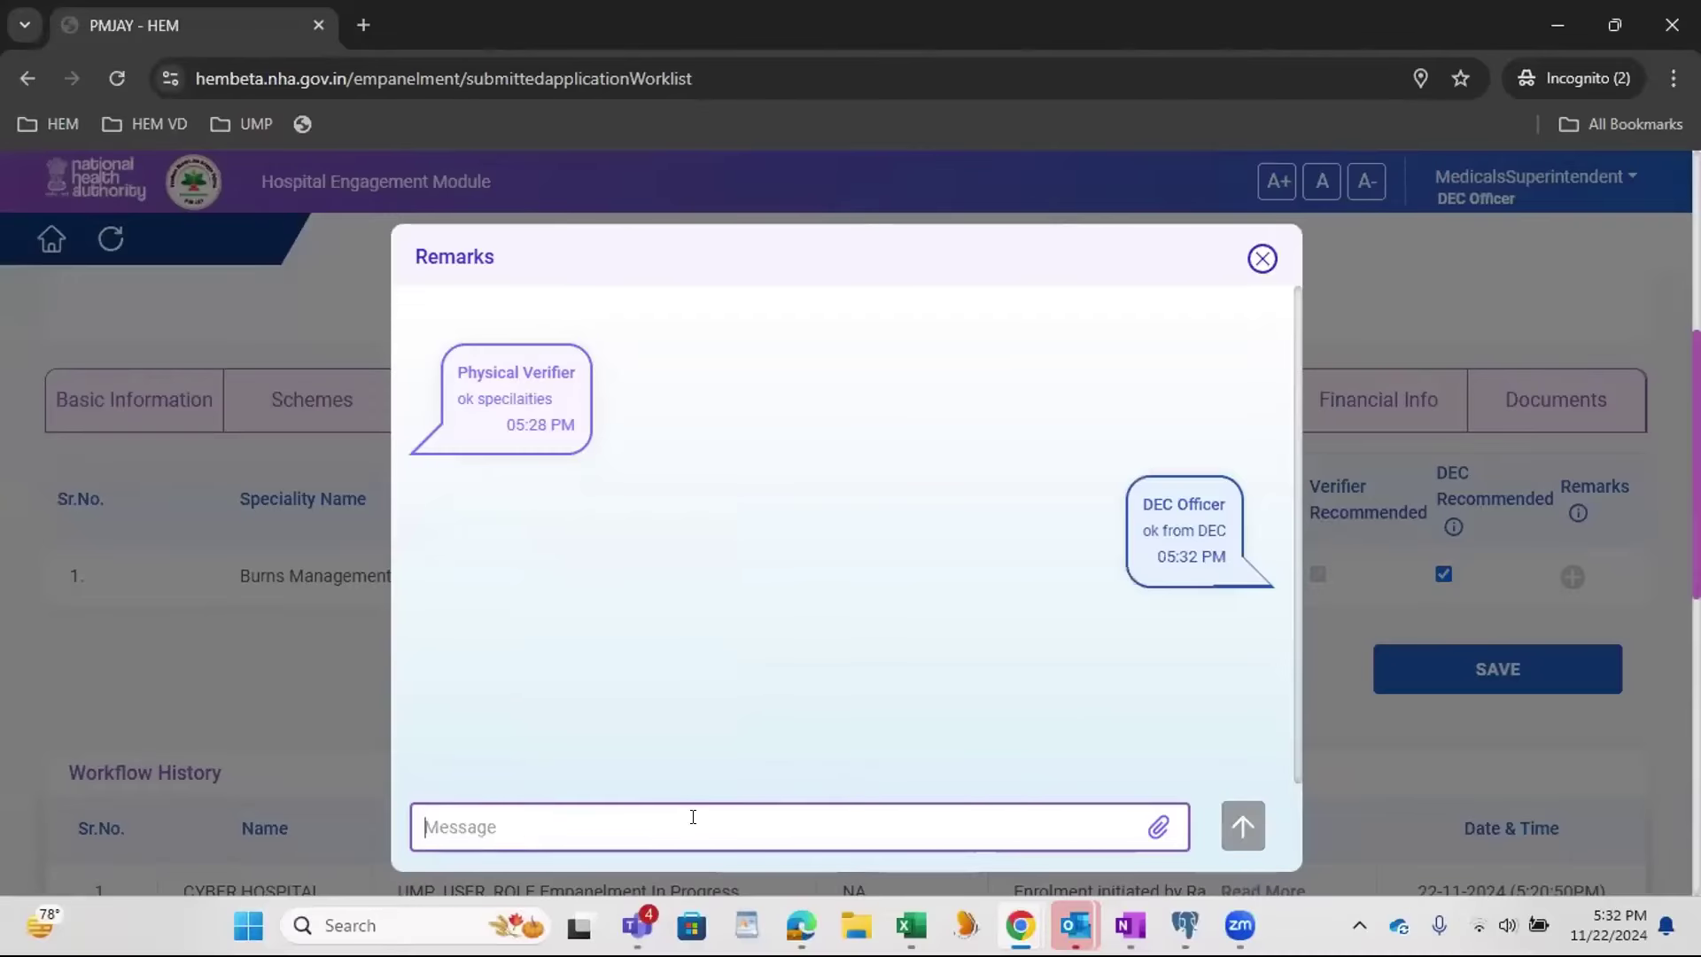
pyautogui.click(1262, 258)
pyautogui.click(1438, 685)
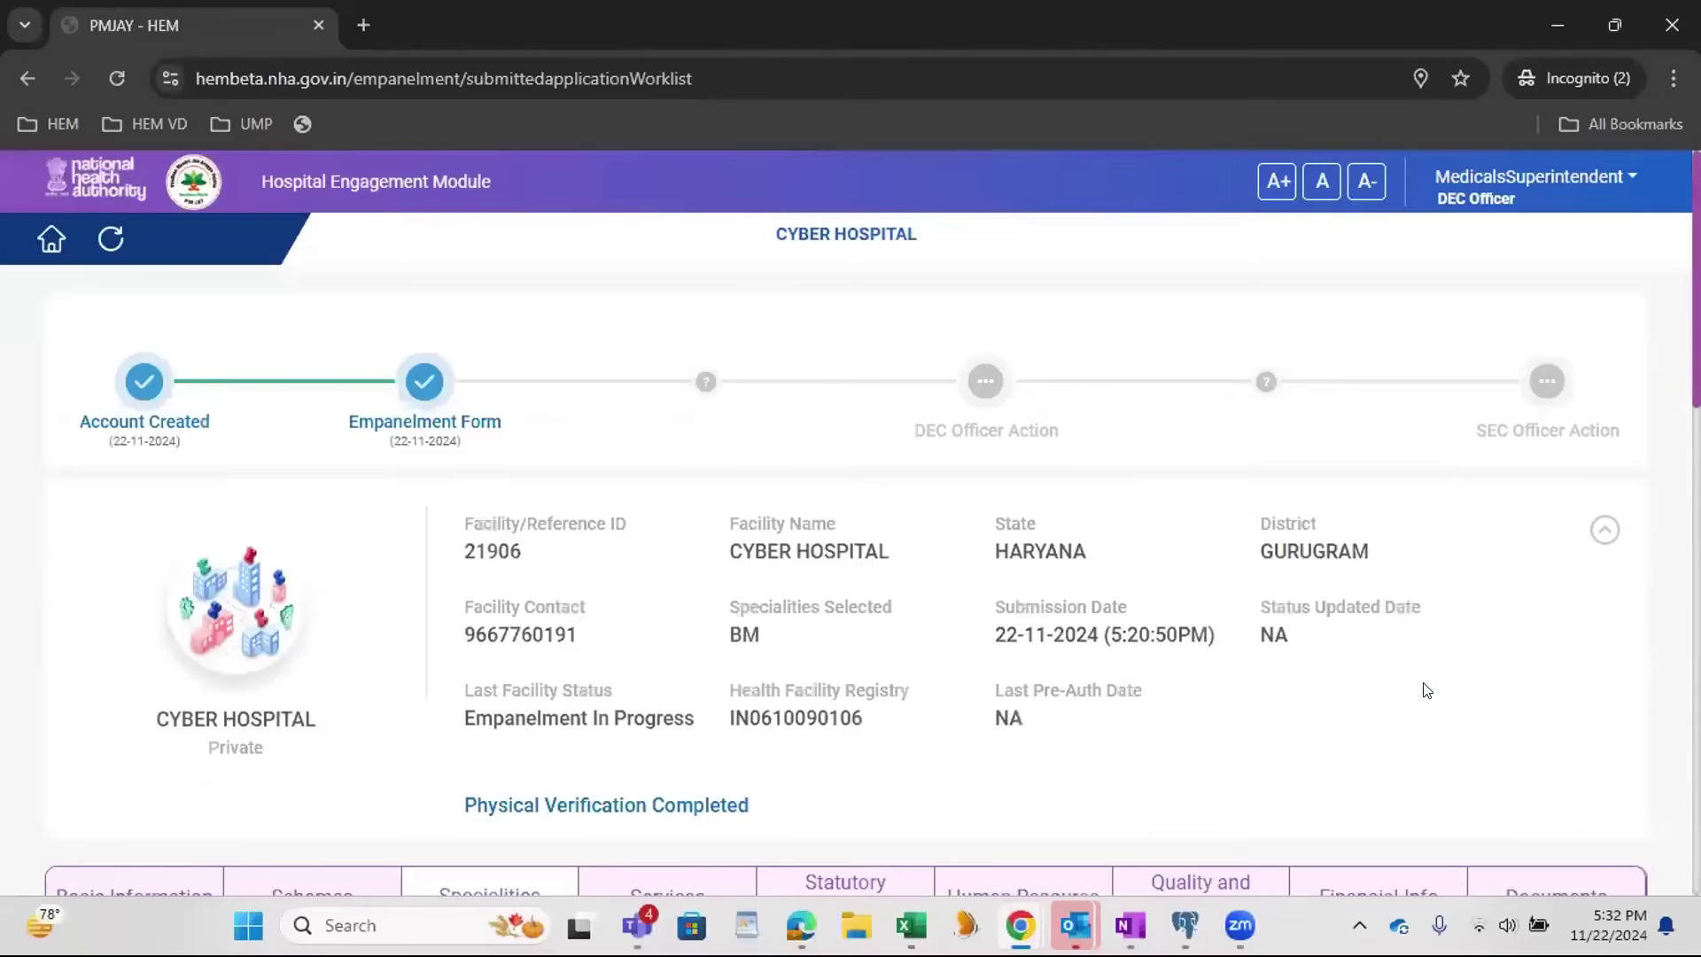
# Review the physical verifier's remark, document description and verification latitude and longitude
pyautogui.scroll(-10, 1427, 690)
pyautogui.scroll(1, 1388, 686)
pyautogui.scroll(2, 1388, 686)
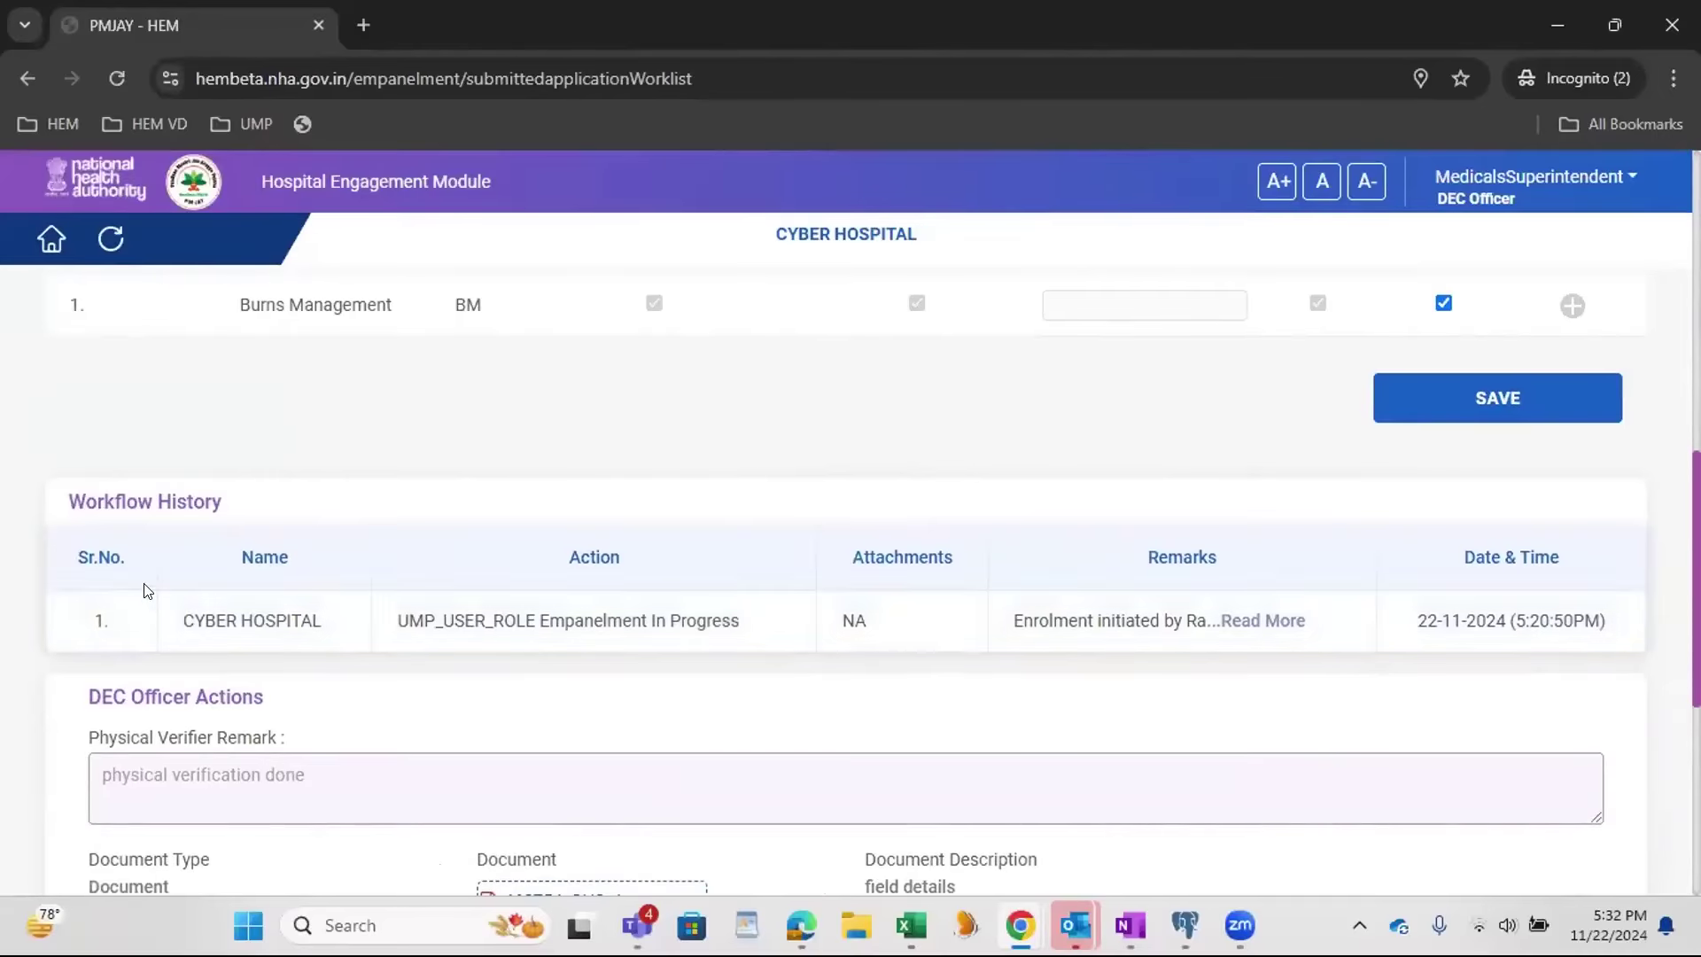
pyautogui.scroll(-3, 827, 653)
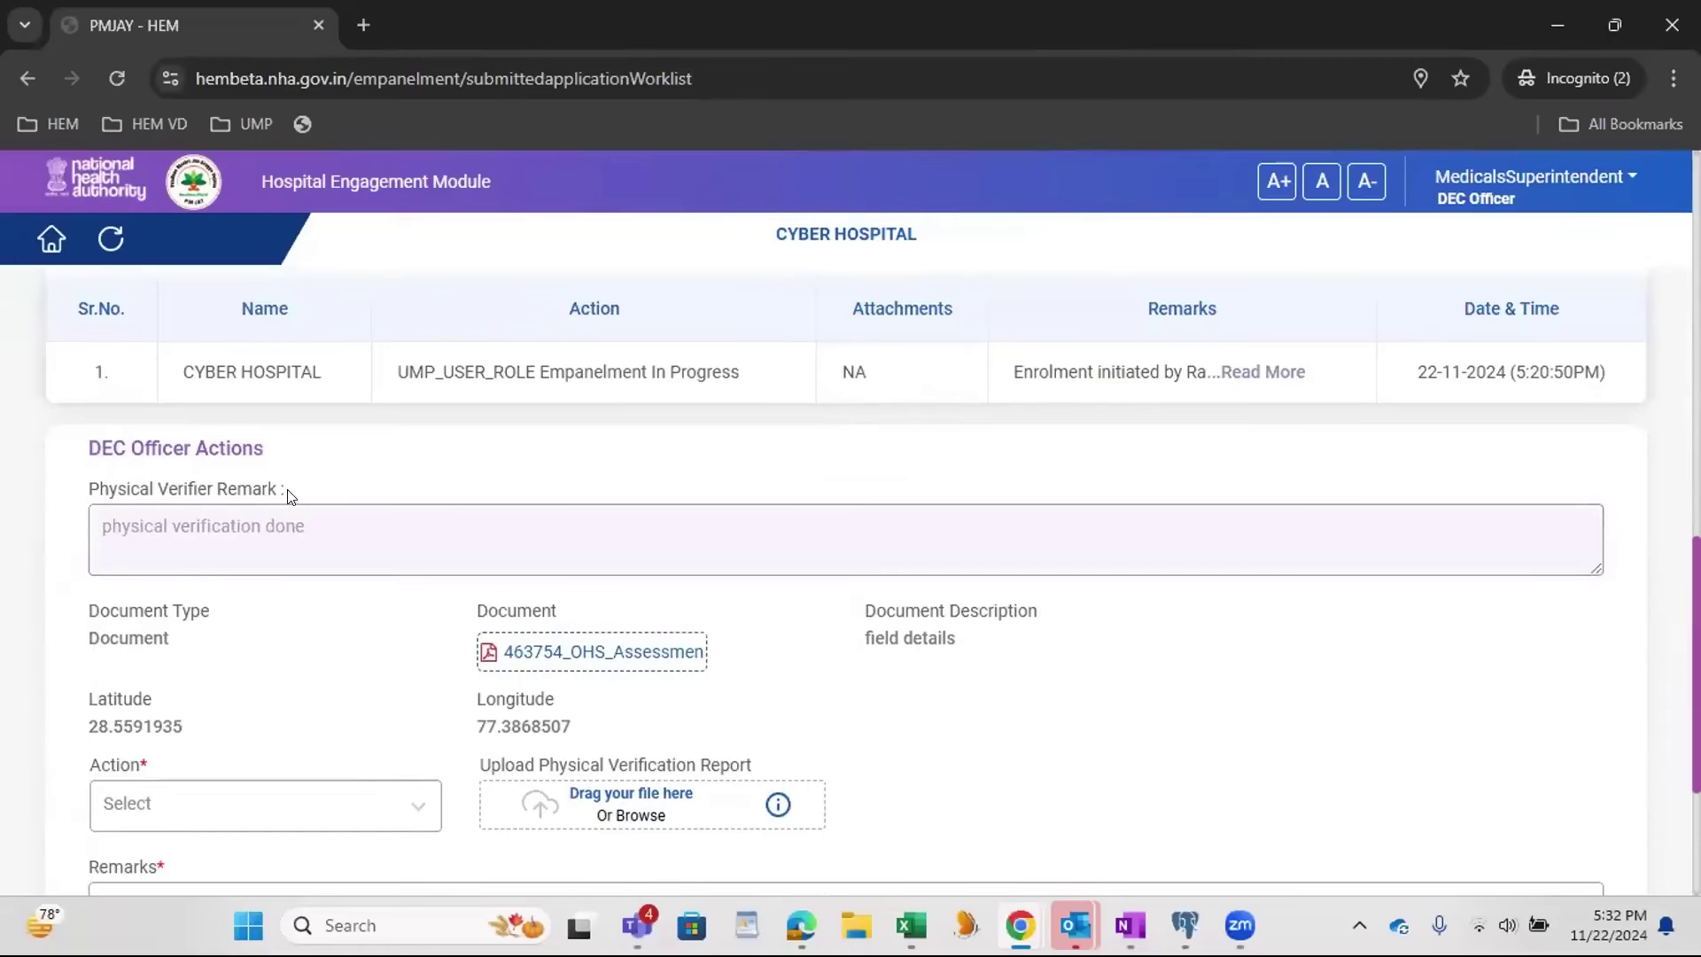
pyautogui.click(269, 524)
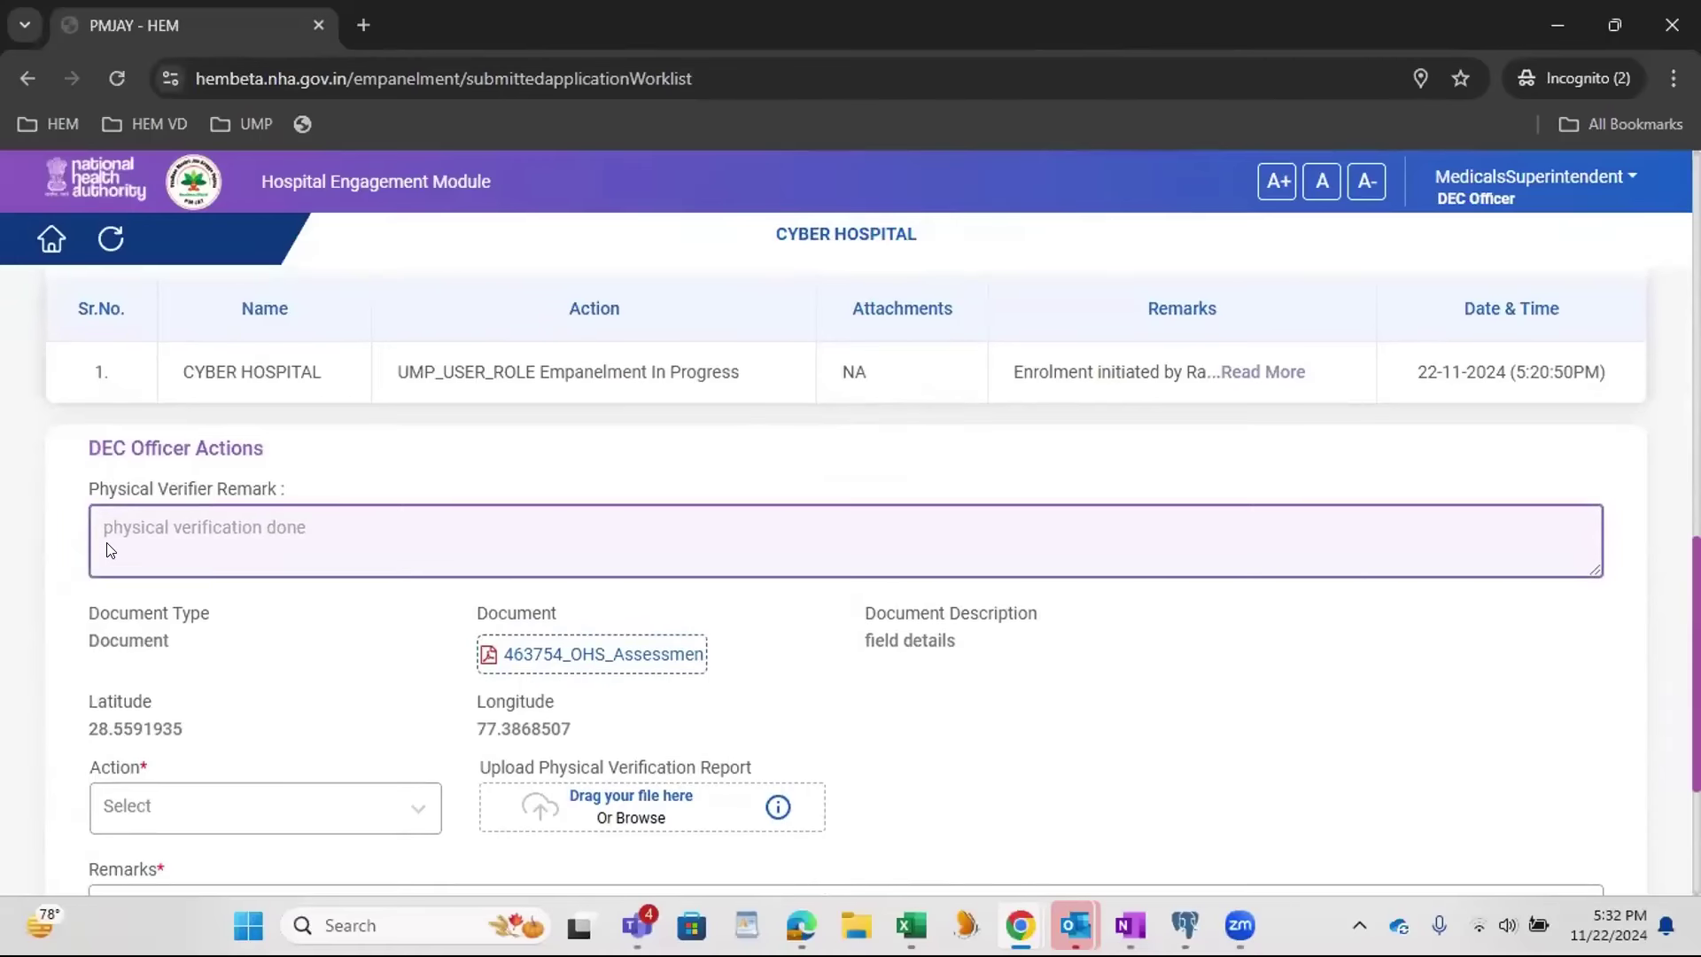
pyautogui.scroll(-2, 146, 521)
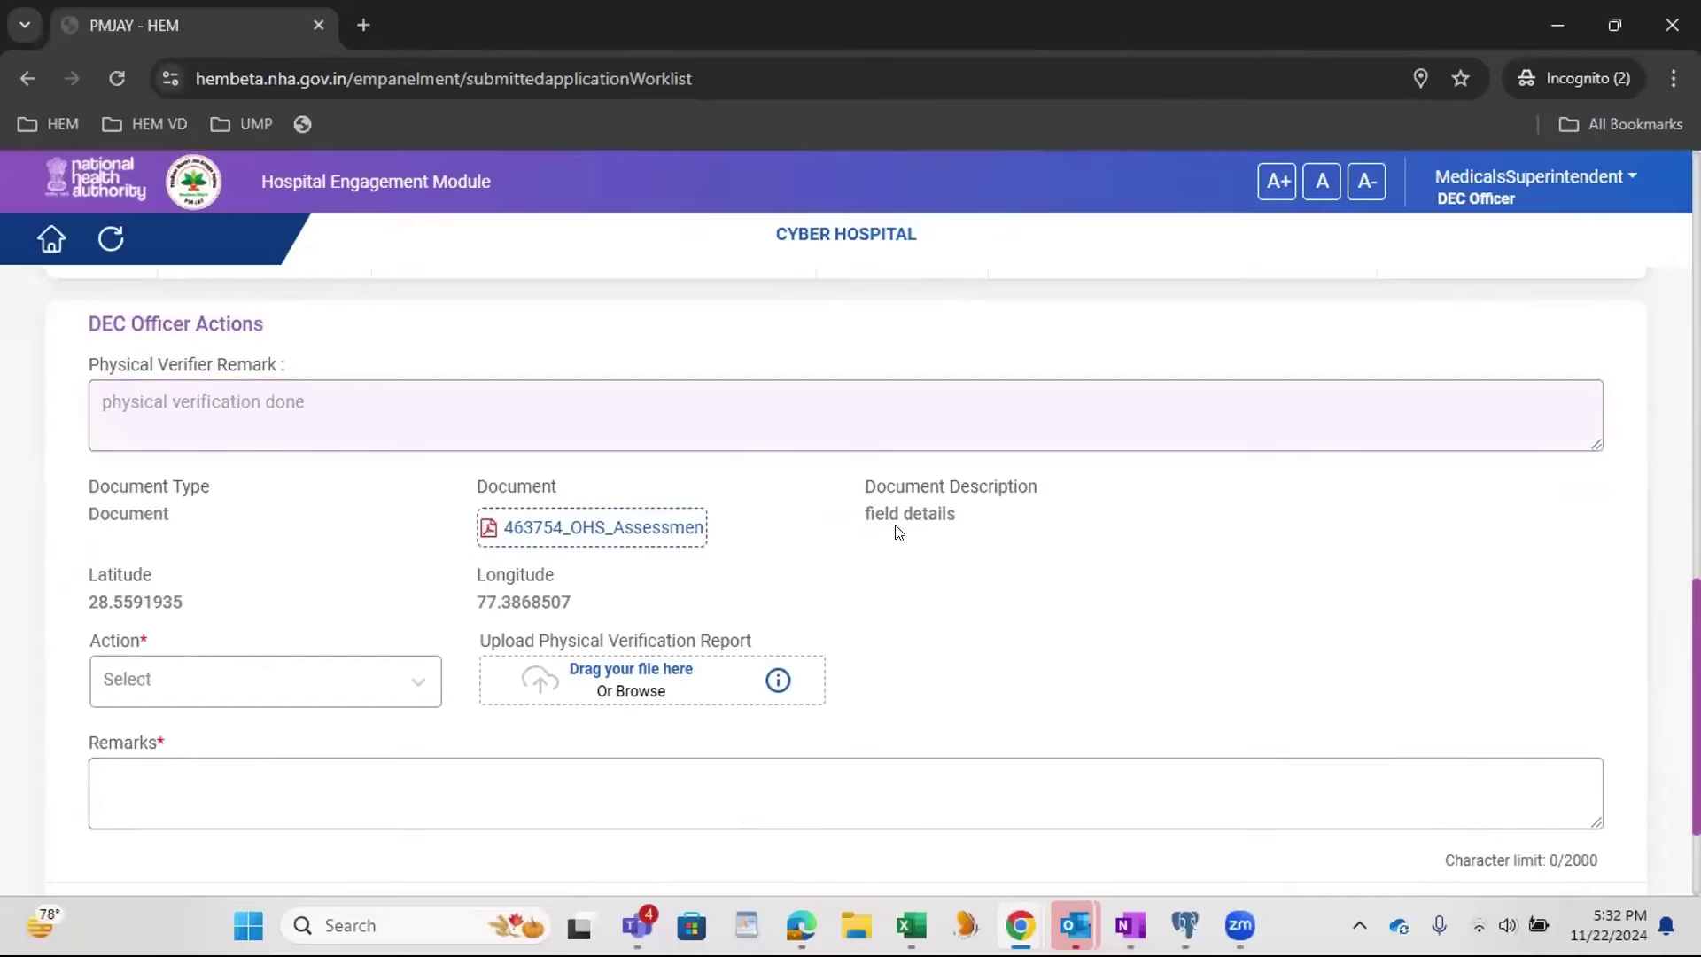
pyautogui.moveTo(862, 526); pyautogui.dragTo(965, 532)
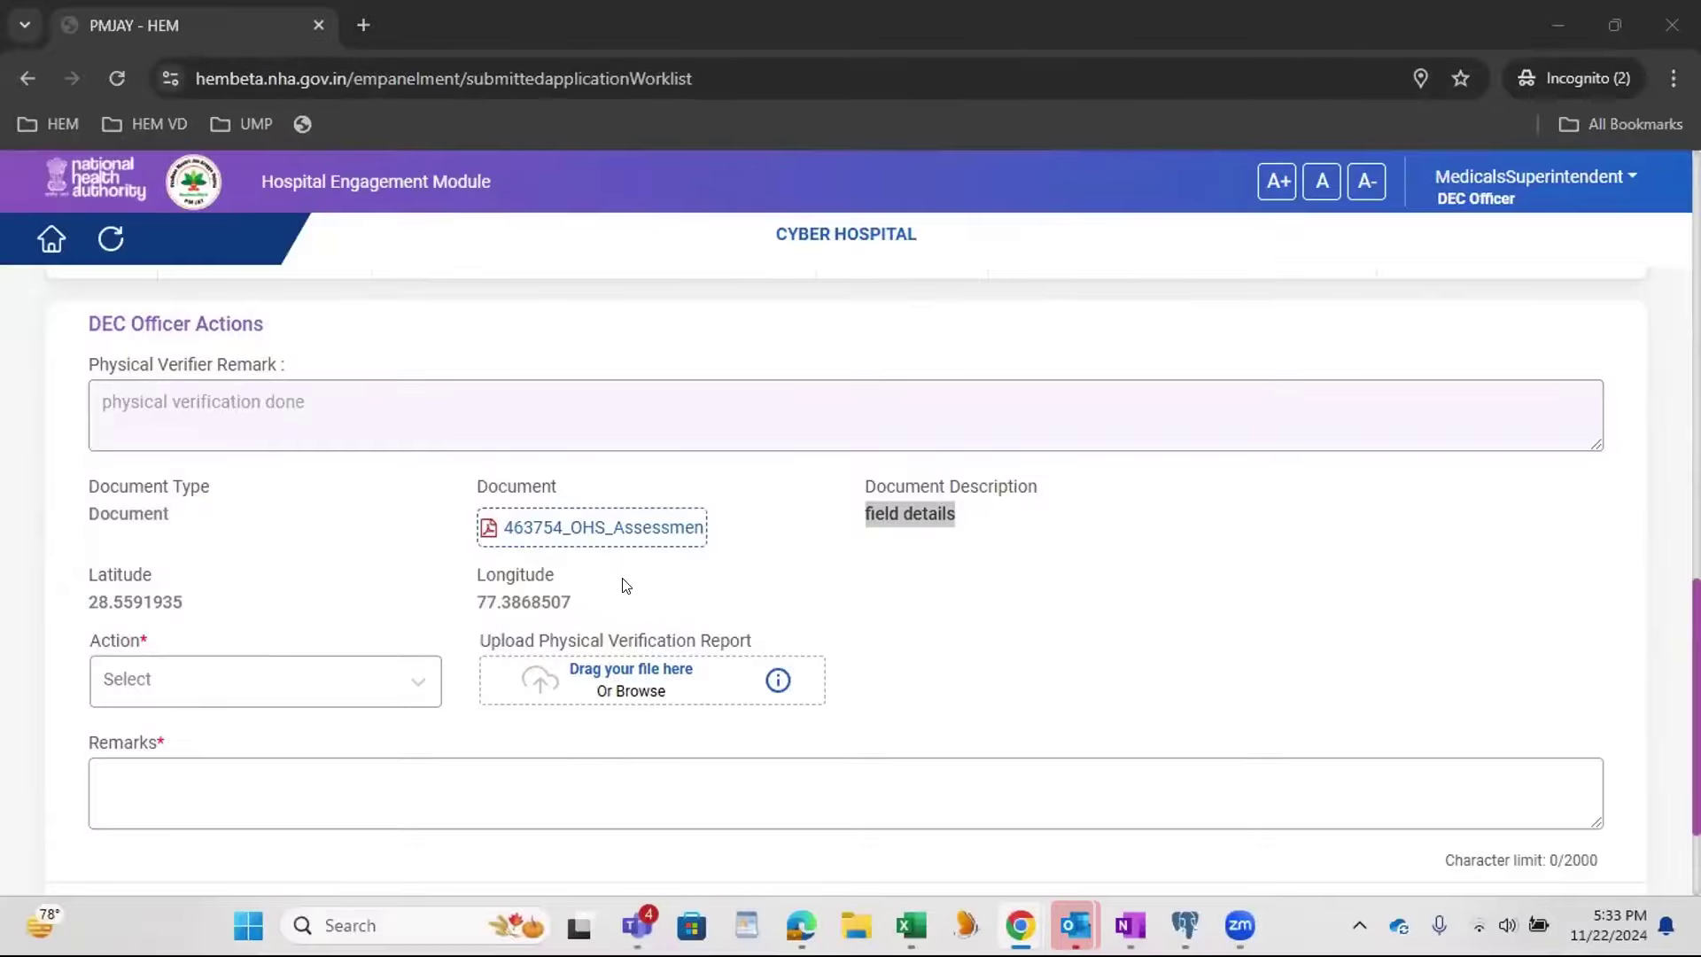
pyautogui.moveTo(88, 574); pyautogui.dragTo(625, 584)
# Open the DEC Officer Actions dropdown to see the available actions
pyautogui.scroll(-2, 281, 626)
pyautogui.click(288, 600)
pyautogui.click(264, 565)
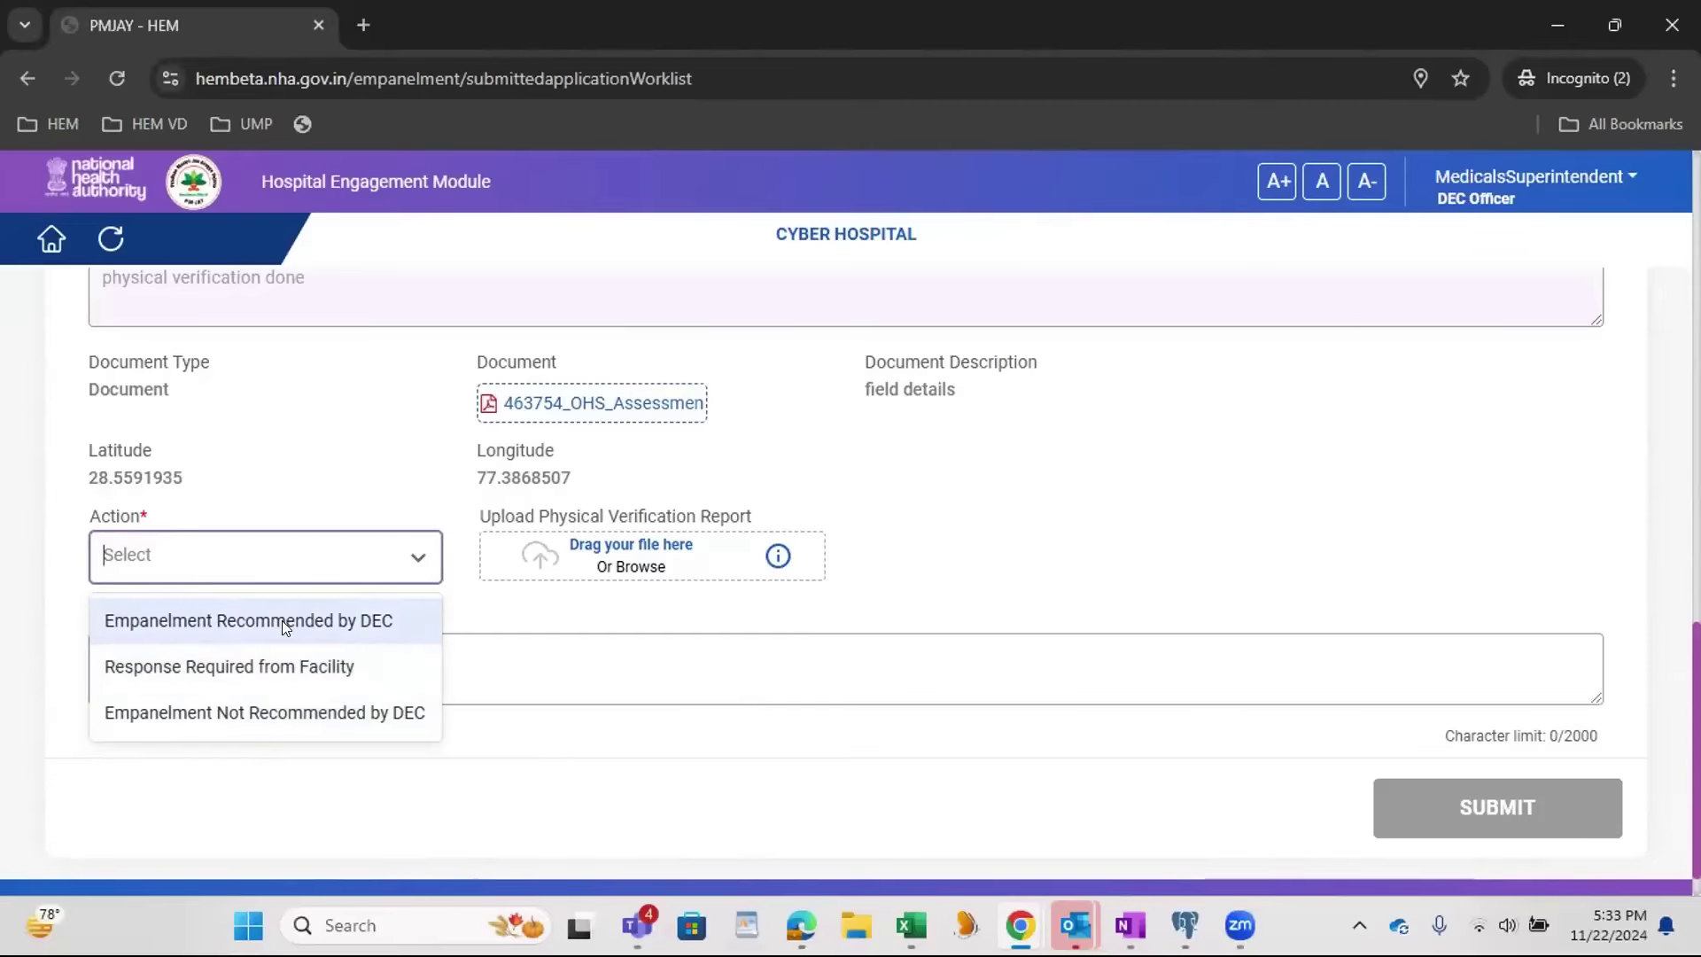
# Set Action to Empanelment Recommended by DEC with the remark 'approving form'
pyautogui.click(284, 624)
pyautogui.click(296, 654)
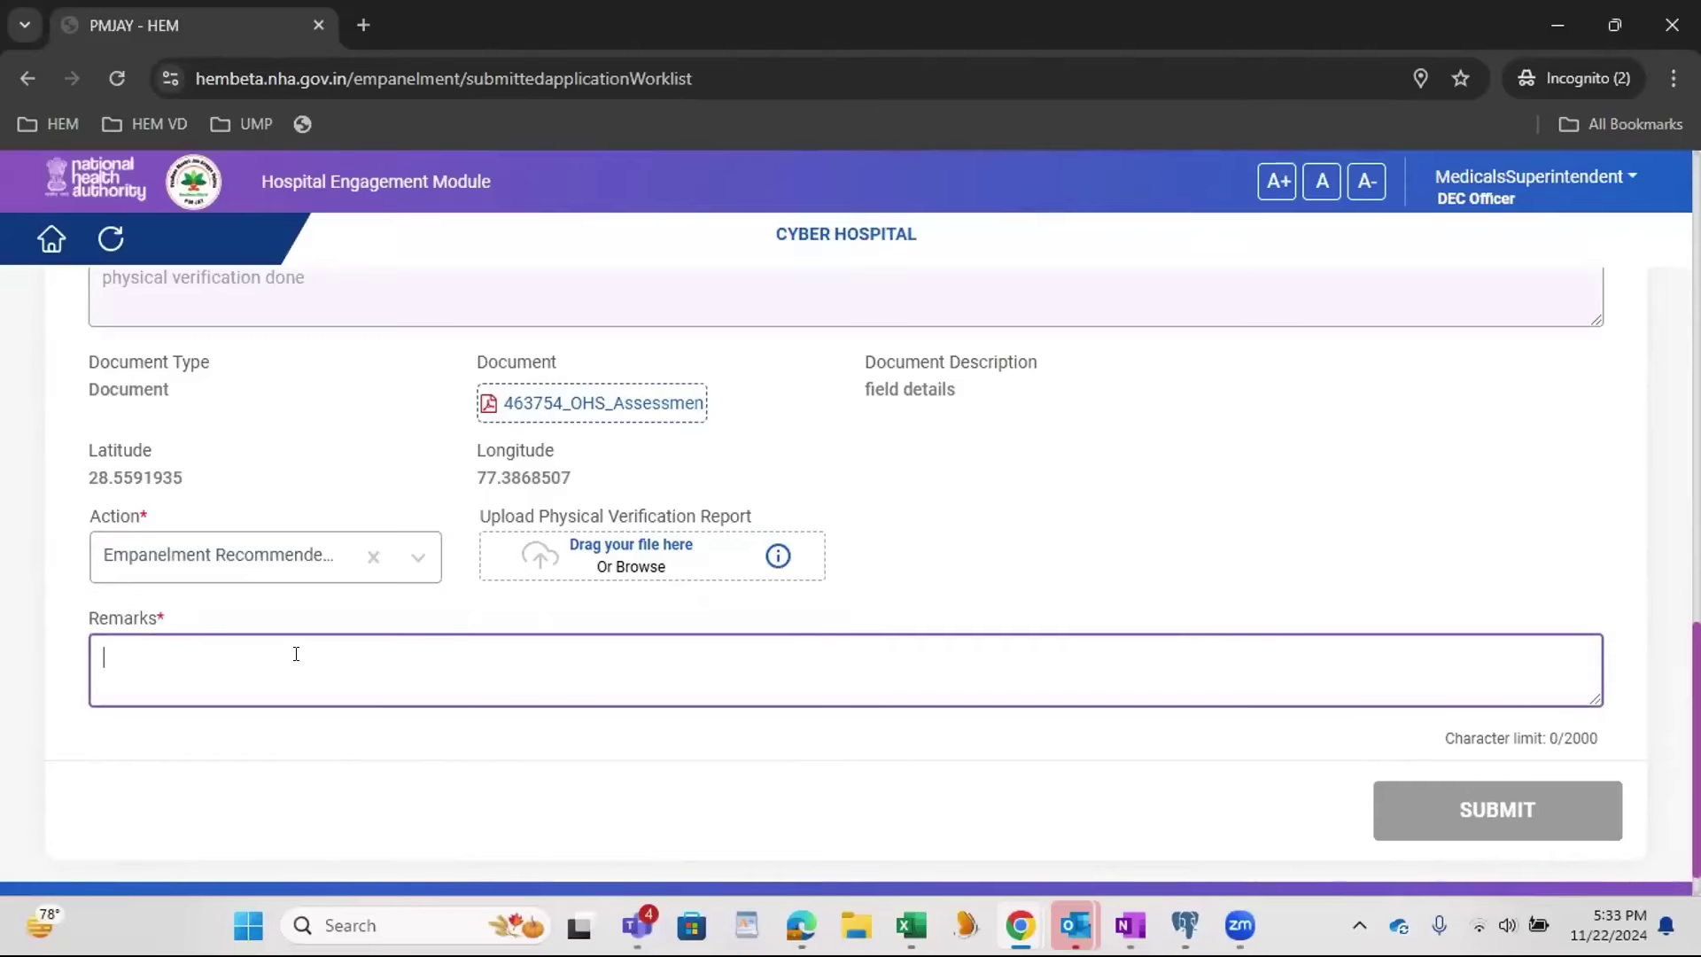
pyautogui.write('approve')
pyautogui.press('BackSpace')
pyautogui.write('ing form')
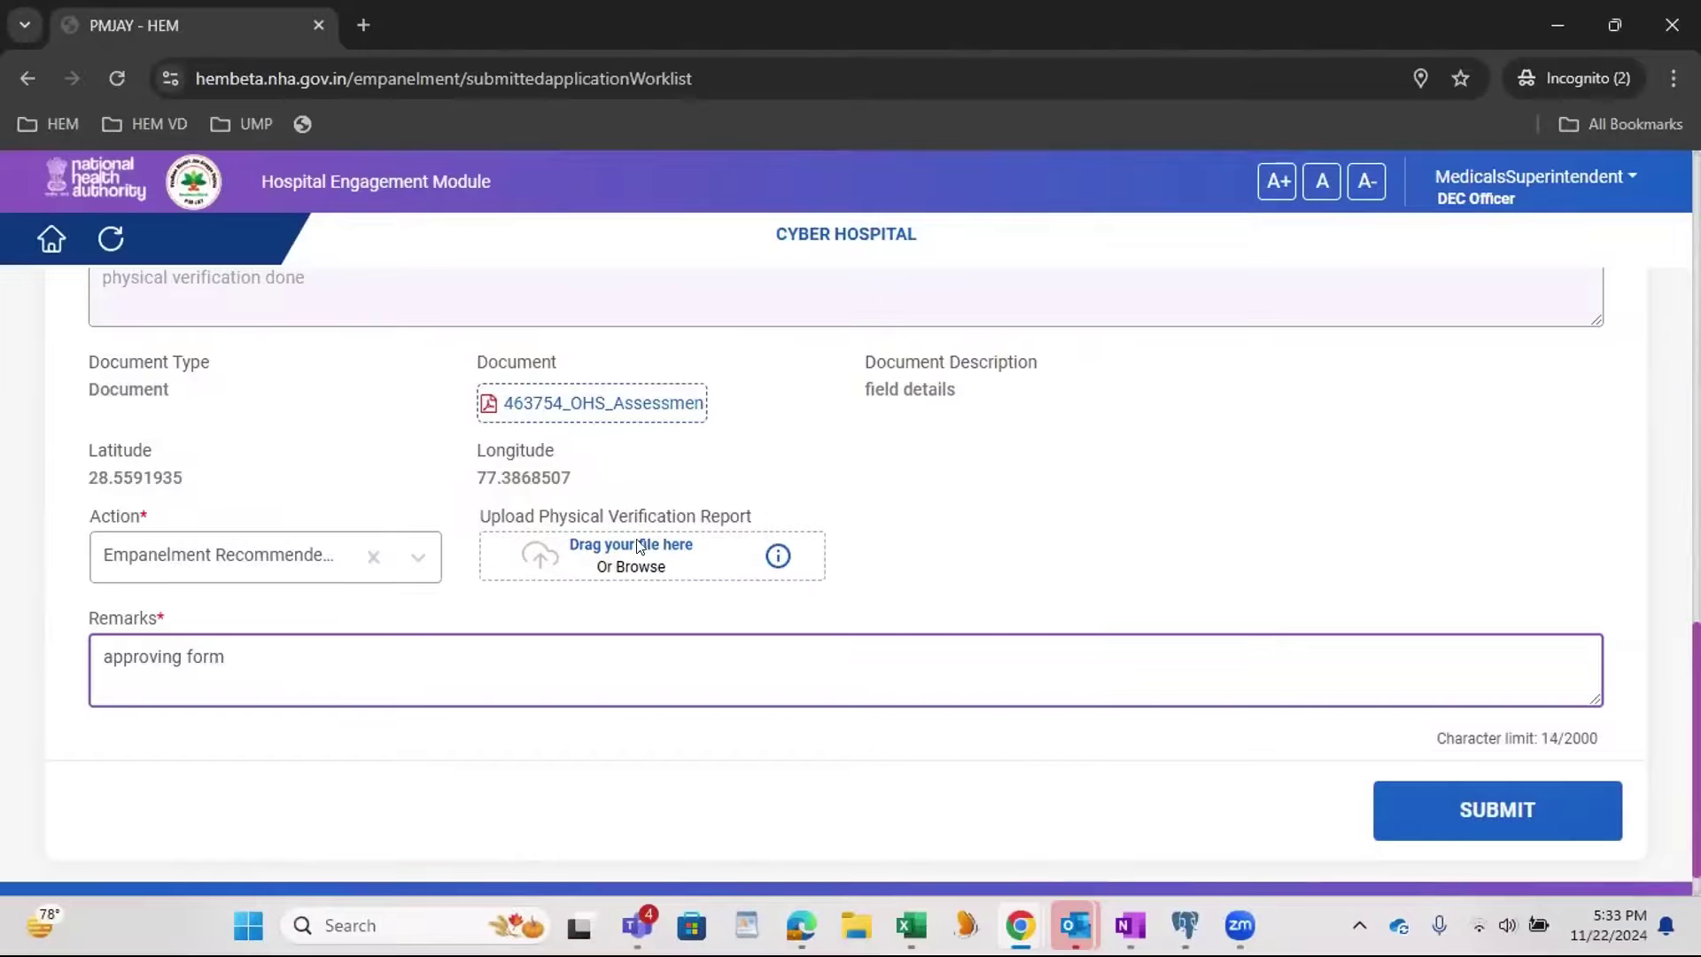
# Upload the OHS assessment completion PDF as the verification report
pyautogui.click(629, 567)
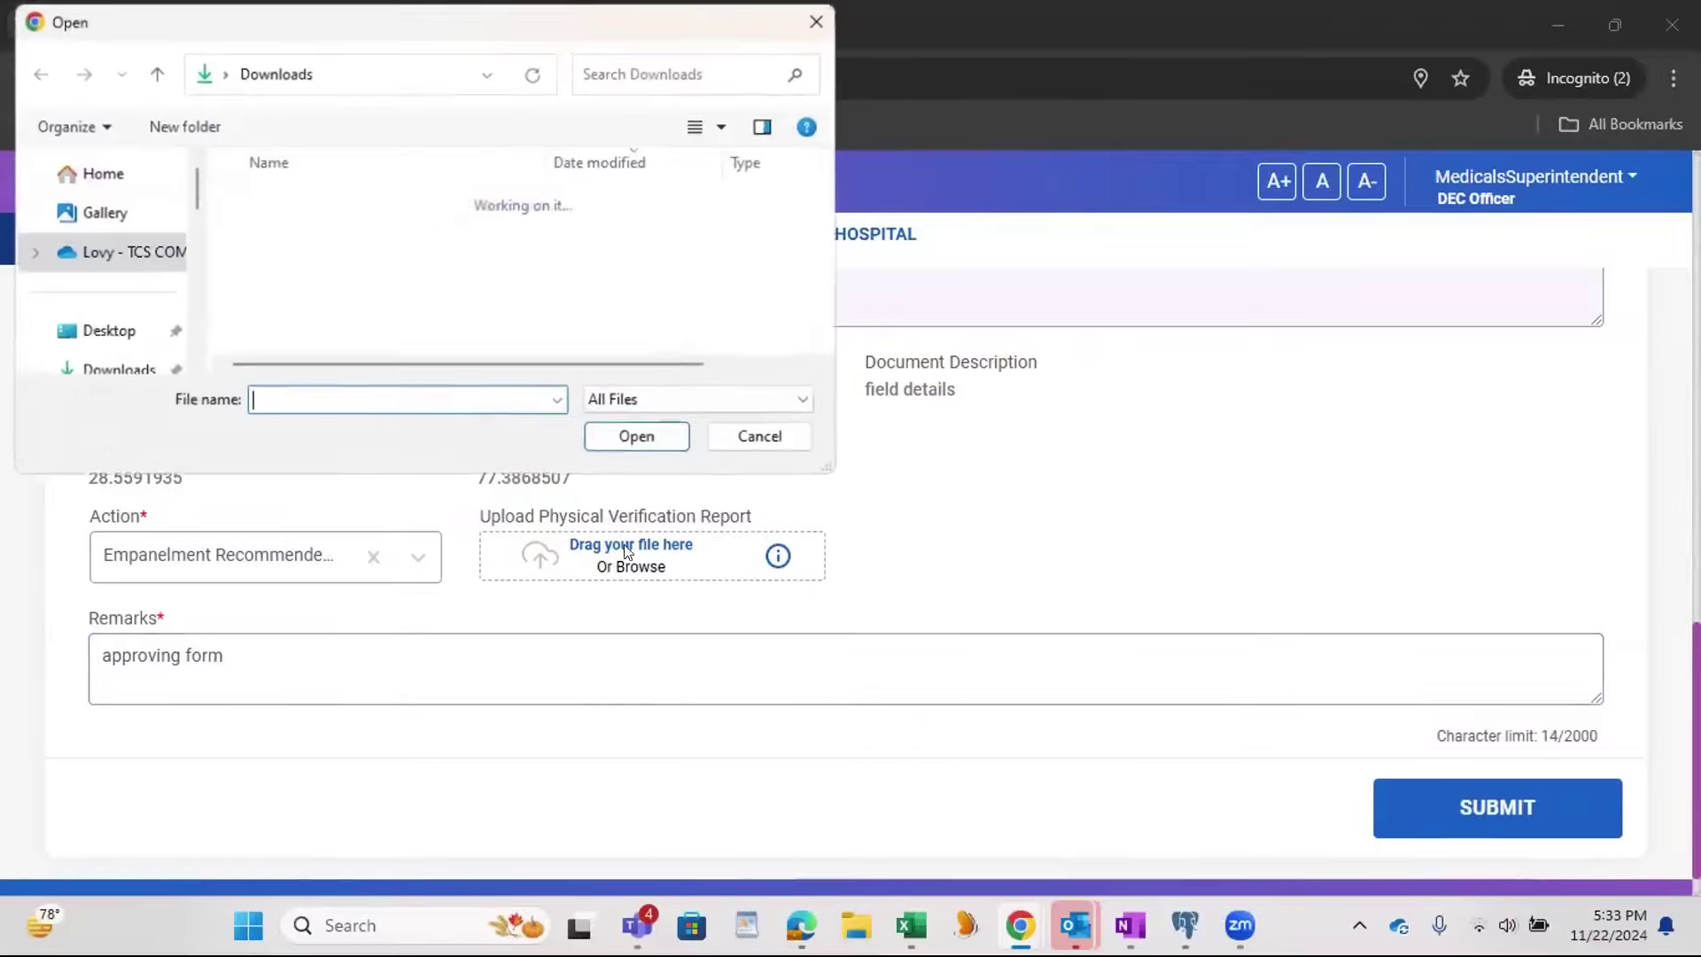
pyautogui.scroll(-1, 367, 255)
pyautogui.click(389, 336)
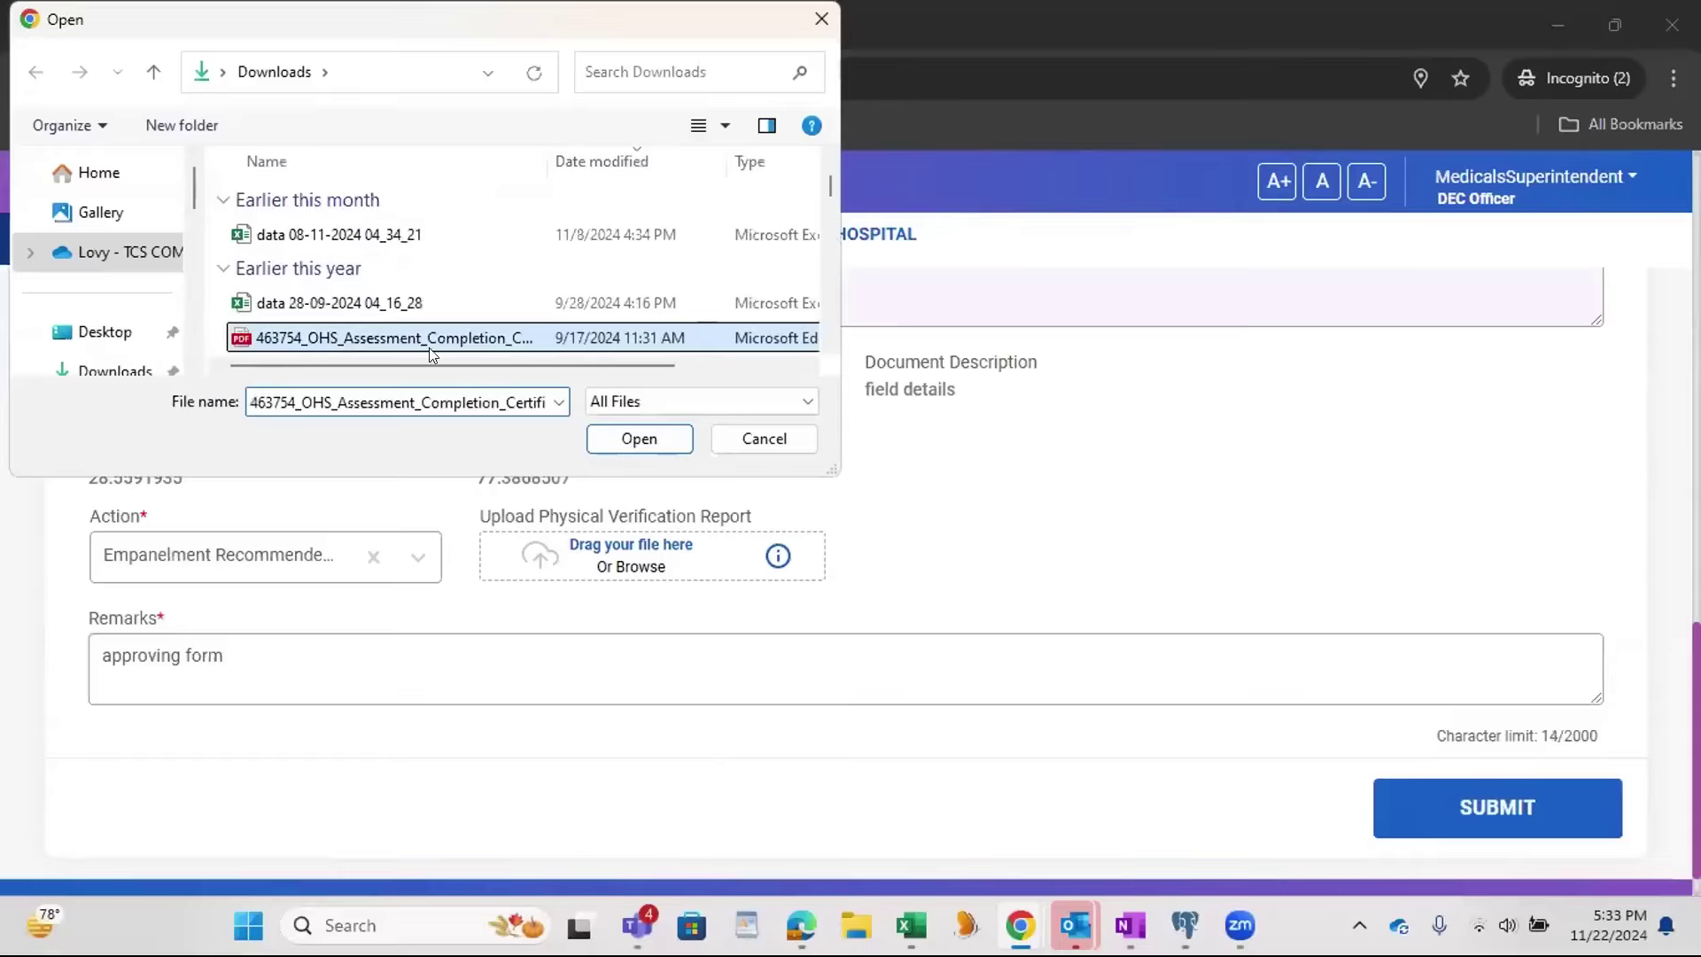
pyautogui.click(638, 438)
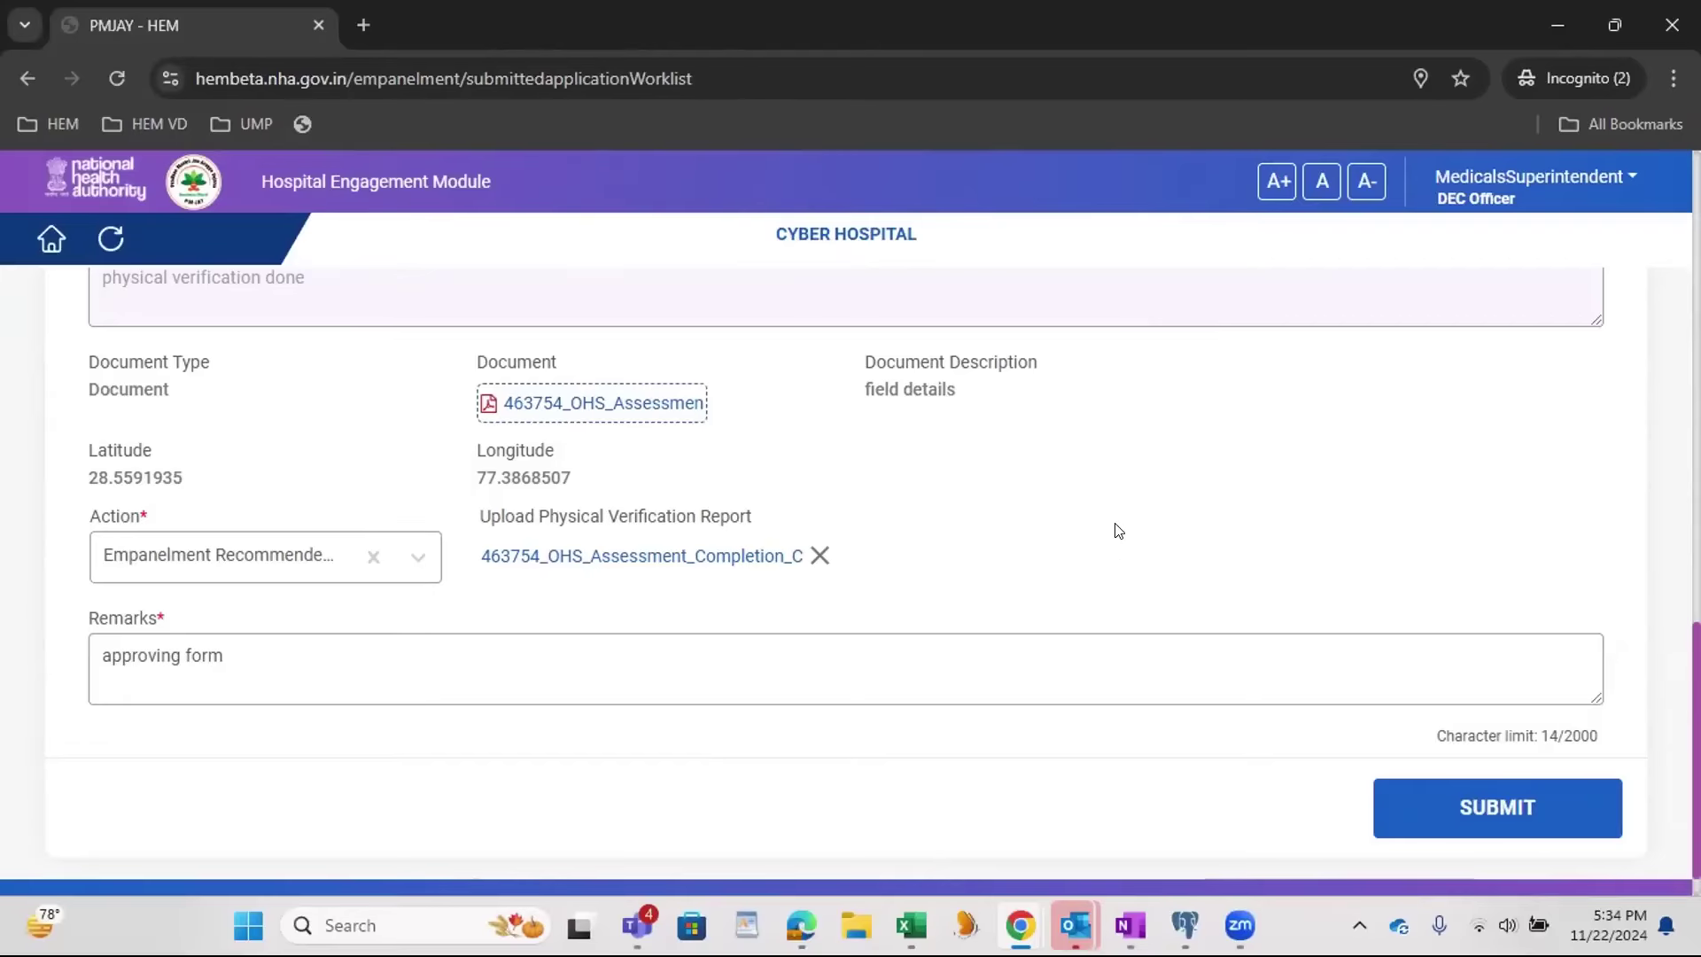
# Submit the Empanelment Recommended by DEC report and acknowledge the confirmation
pyautogui.click(1452, 824)
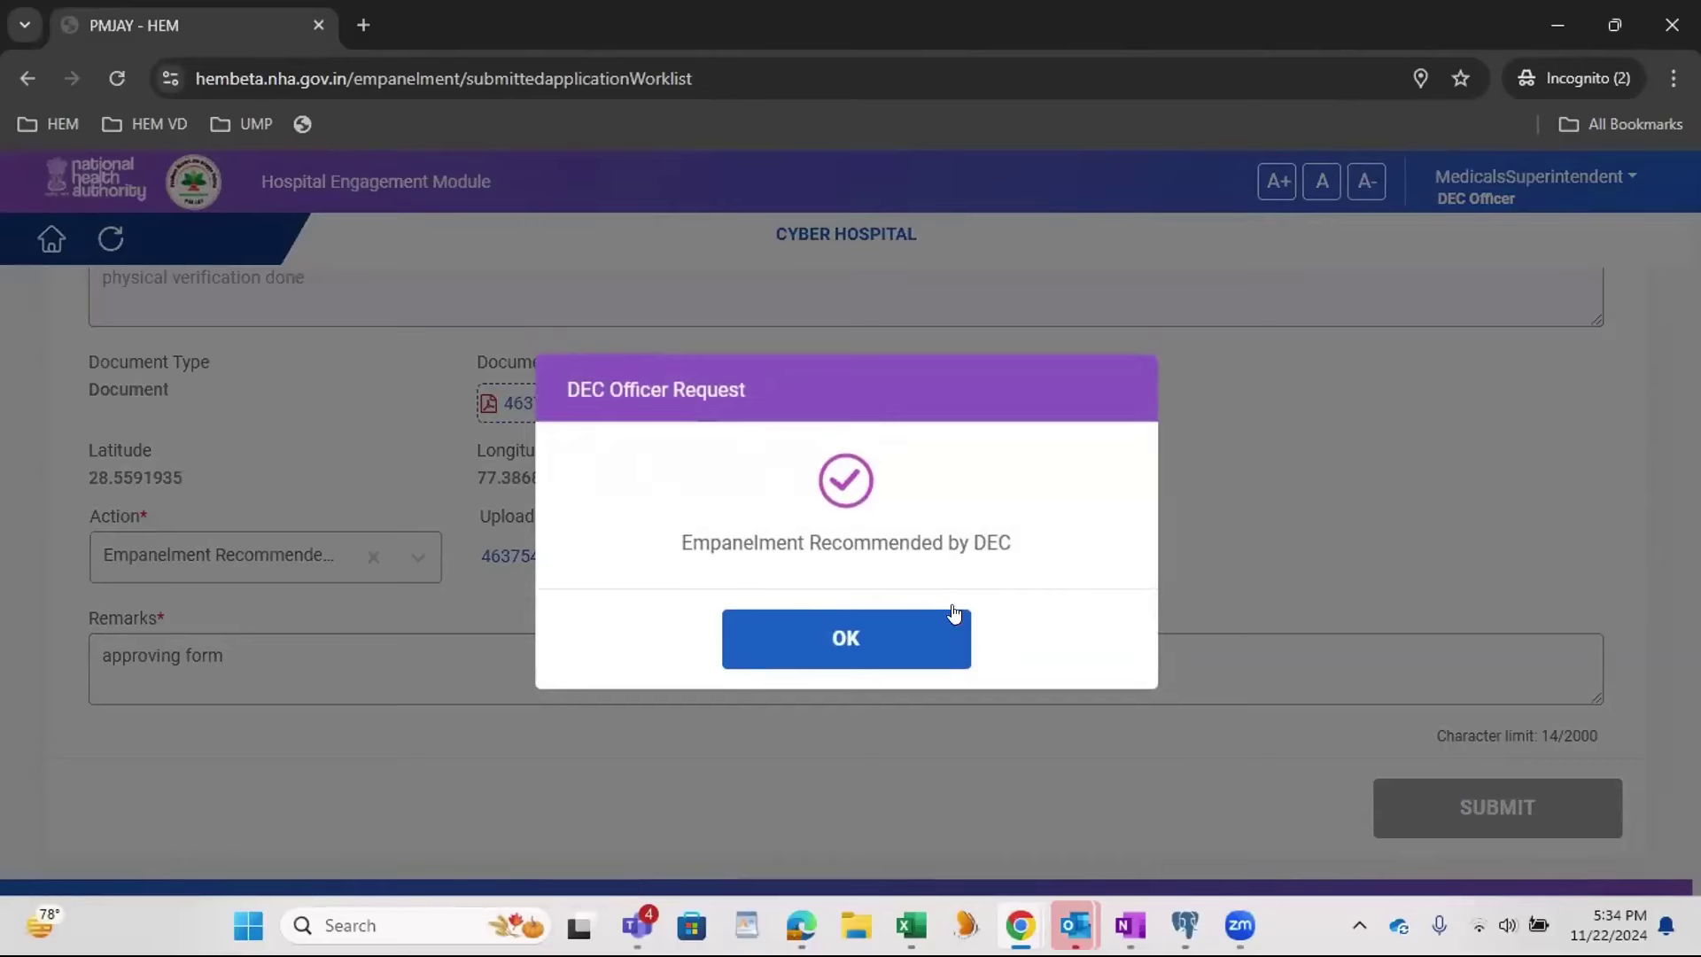
pyautogui.click(872, 657)
pyautogui.moveTo(1019, 925)
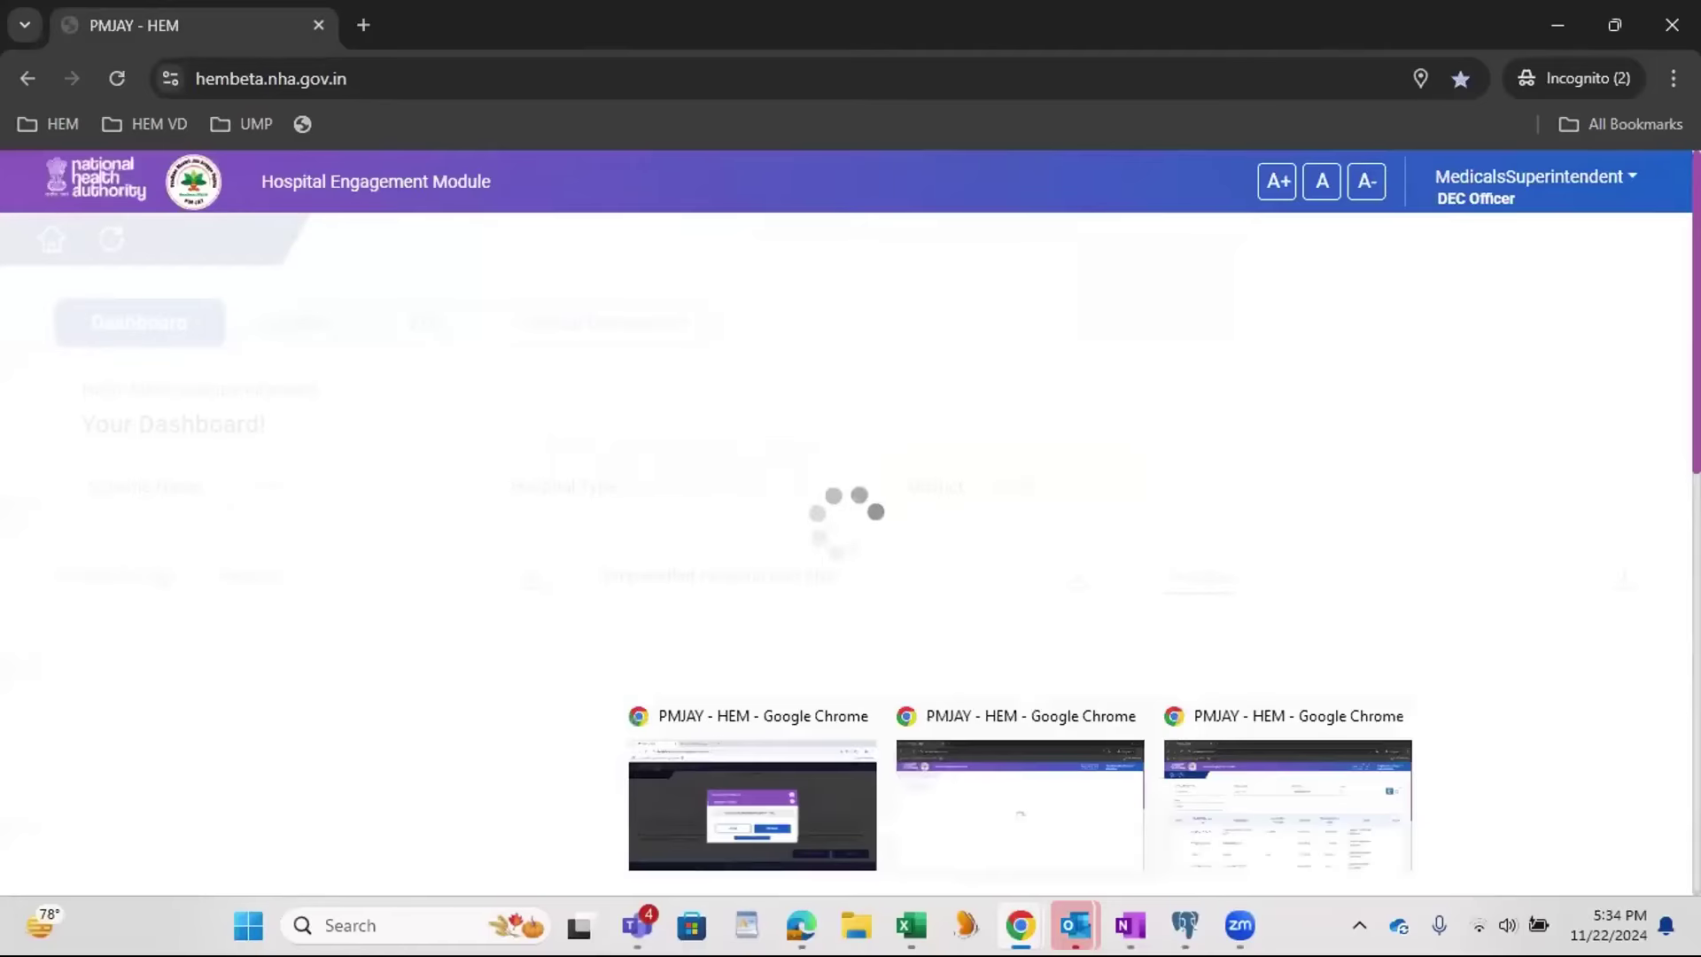
# Open the hembeta HEM site from bookmarks in a new Chrome Incognito window
pyautogui.rightClick(1020, 925)
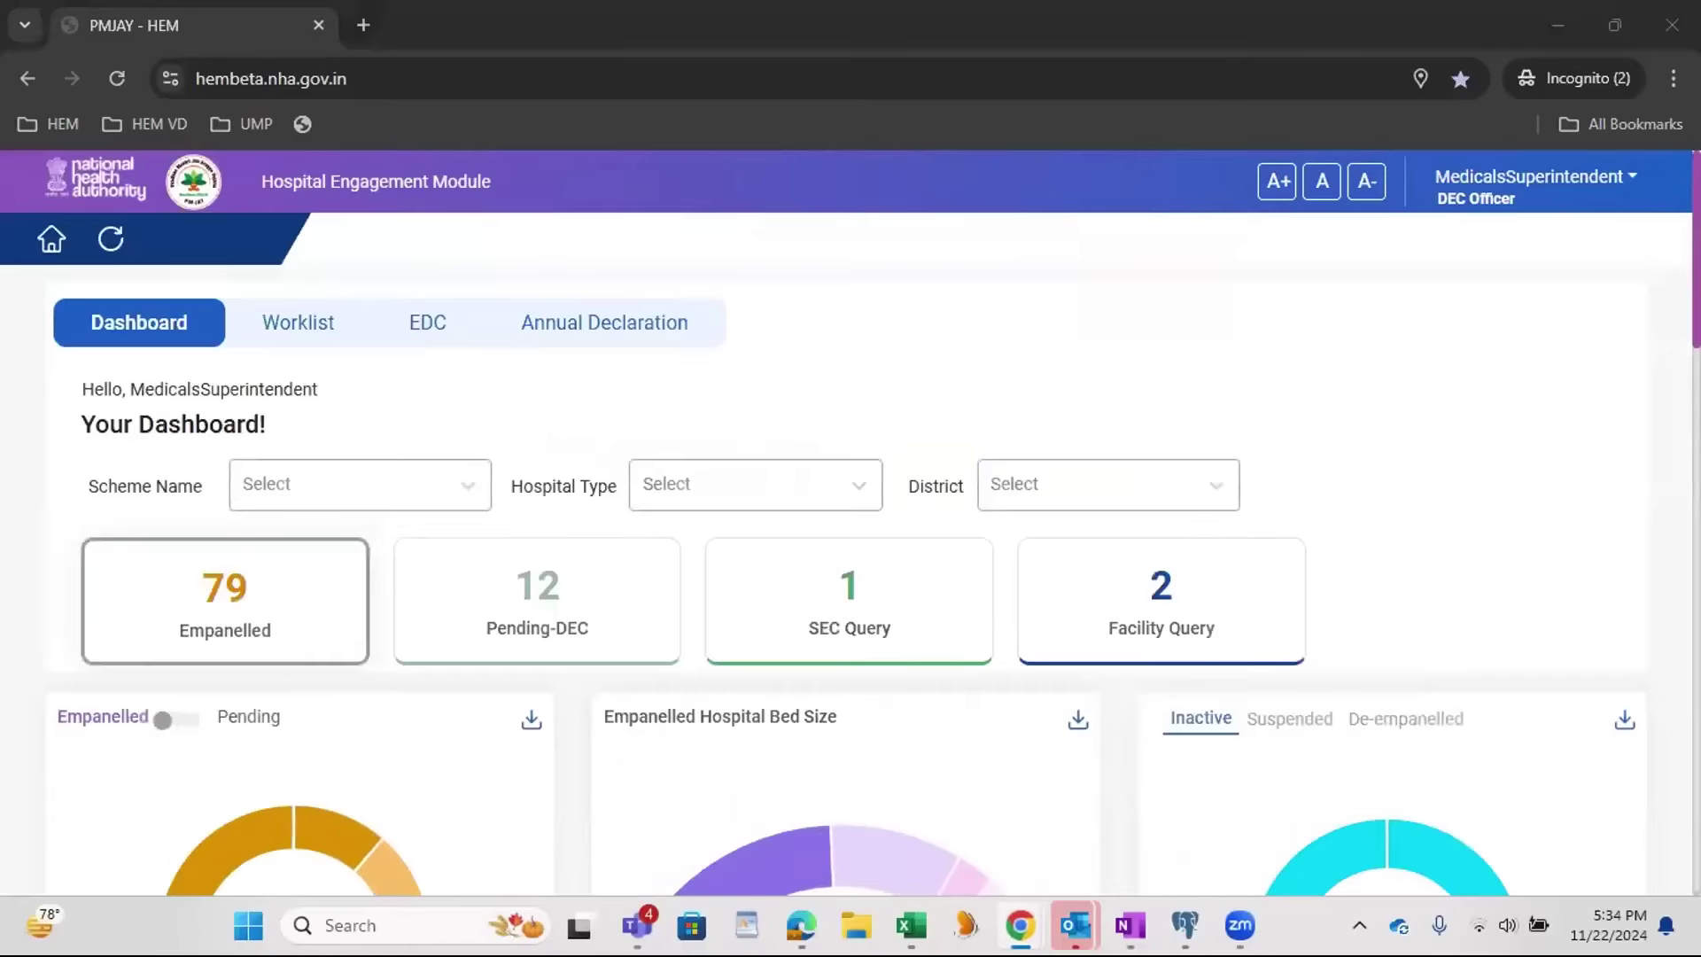
pyautogui.click(930, 735)
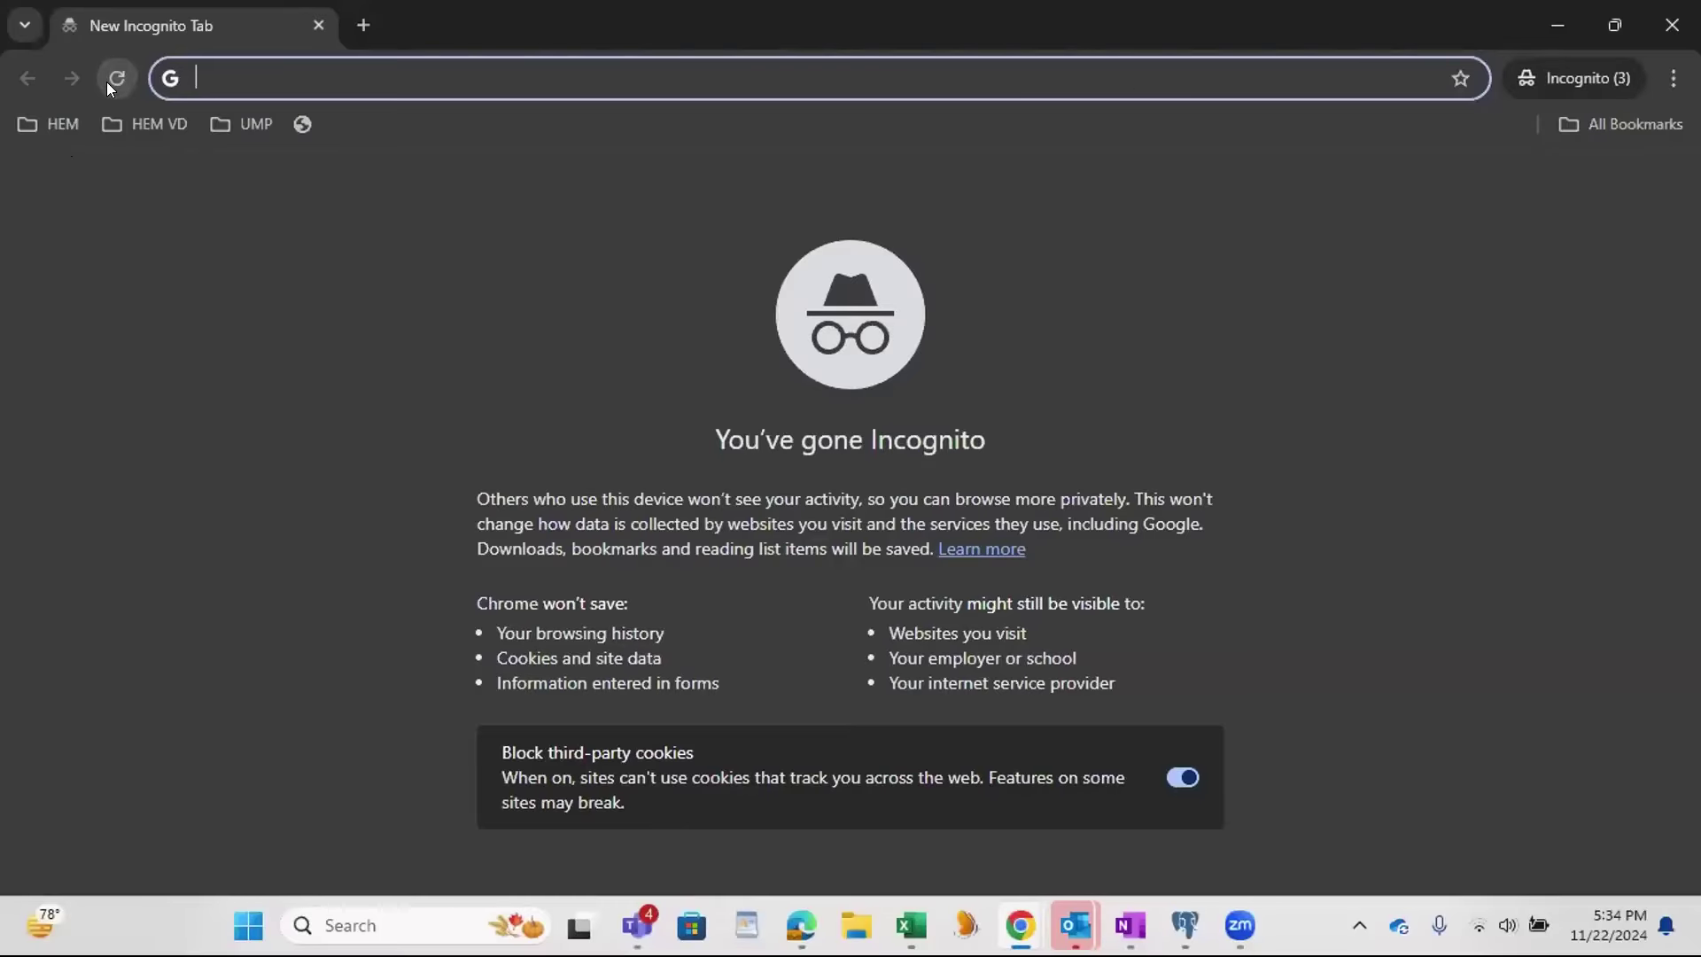
pyautogui.click(64, 125)
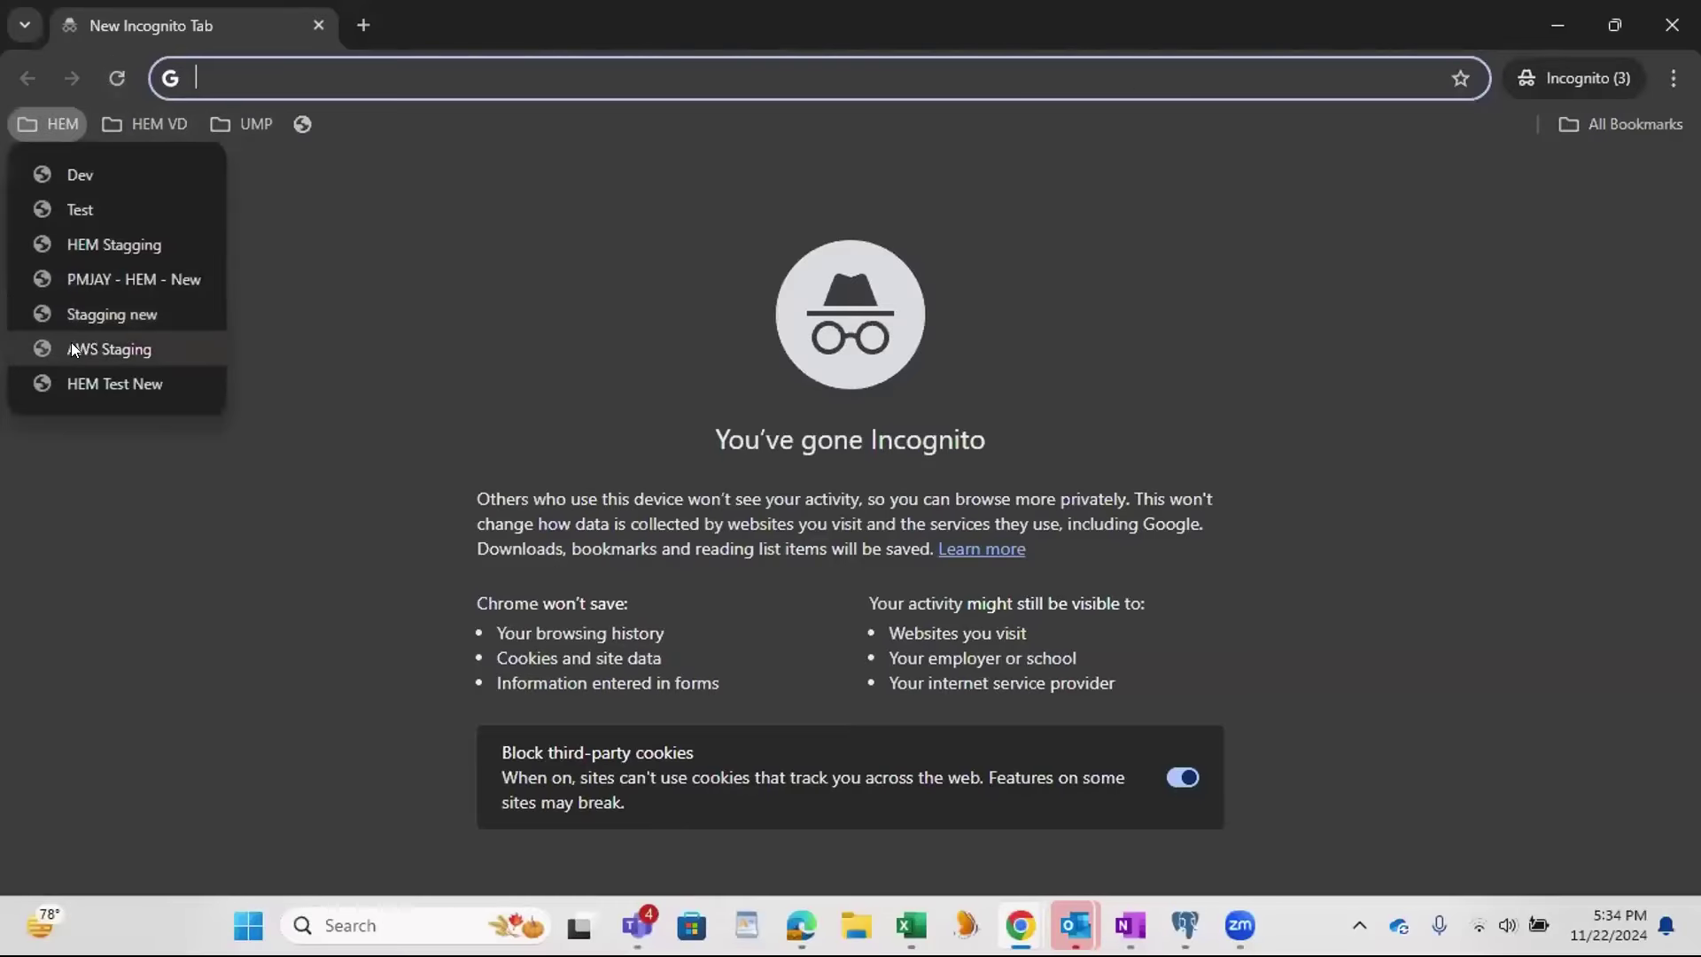
pyautogui.click(71, 344)
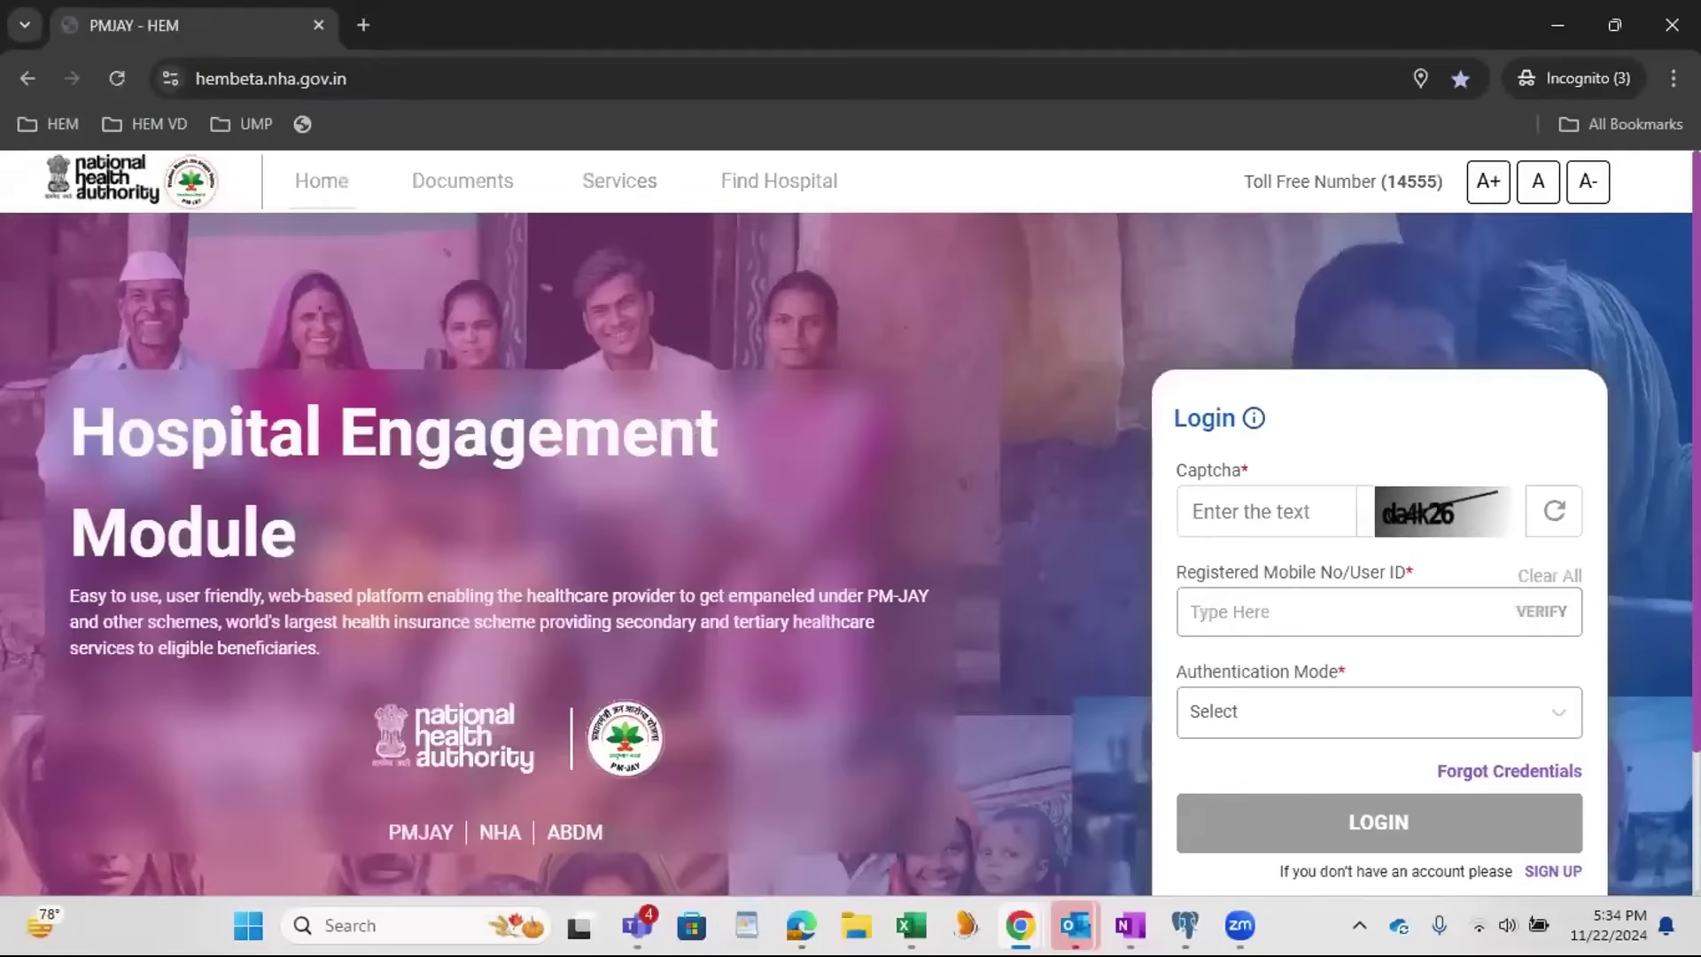
# Copy the SEC Officer's user ID from the OneNote credentials notes and return to the login page
pyautogui.click(1129, 925)
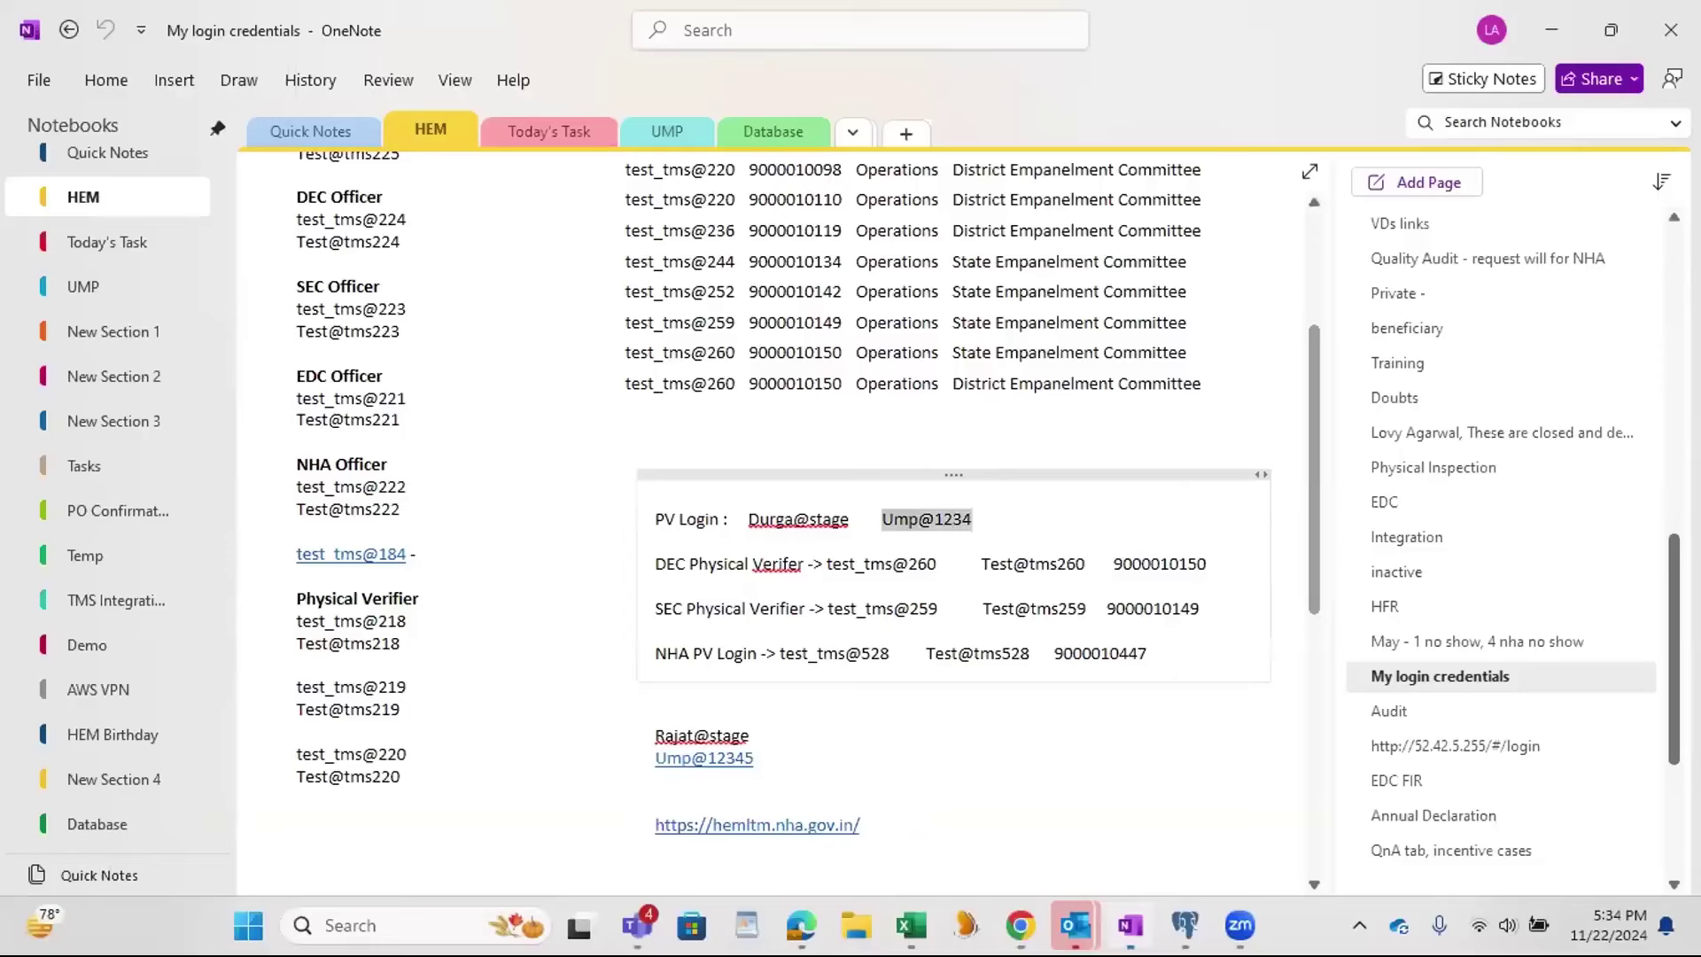
pyautogui.doubleClick(428, 308)
pyautogui.hotkey('ctrl', 'c')
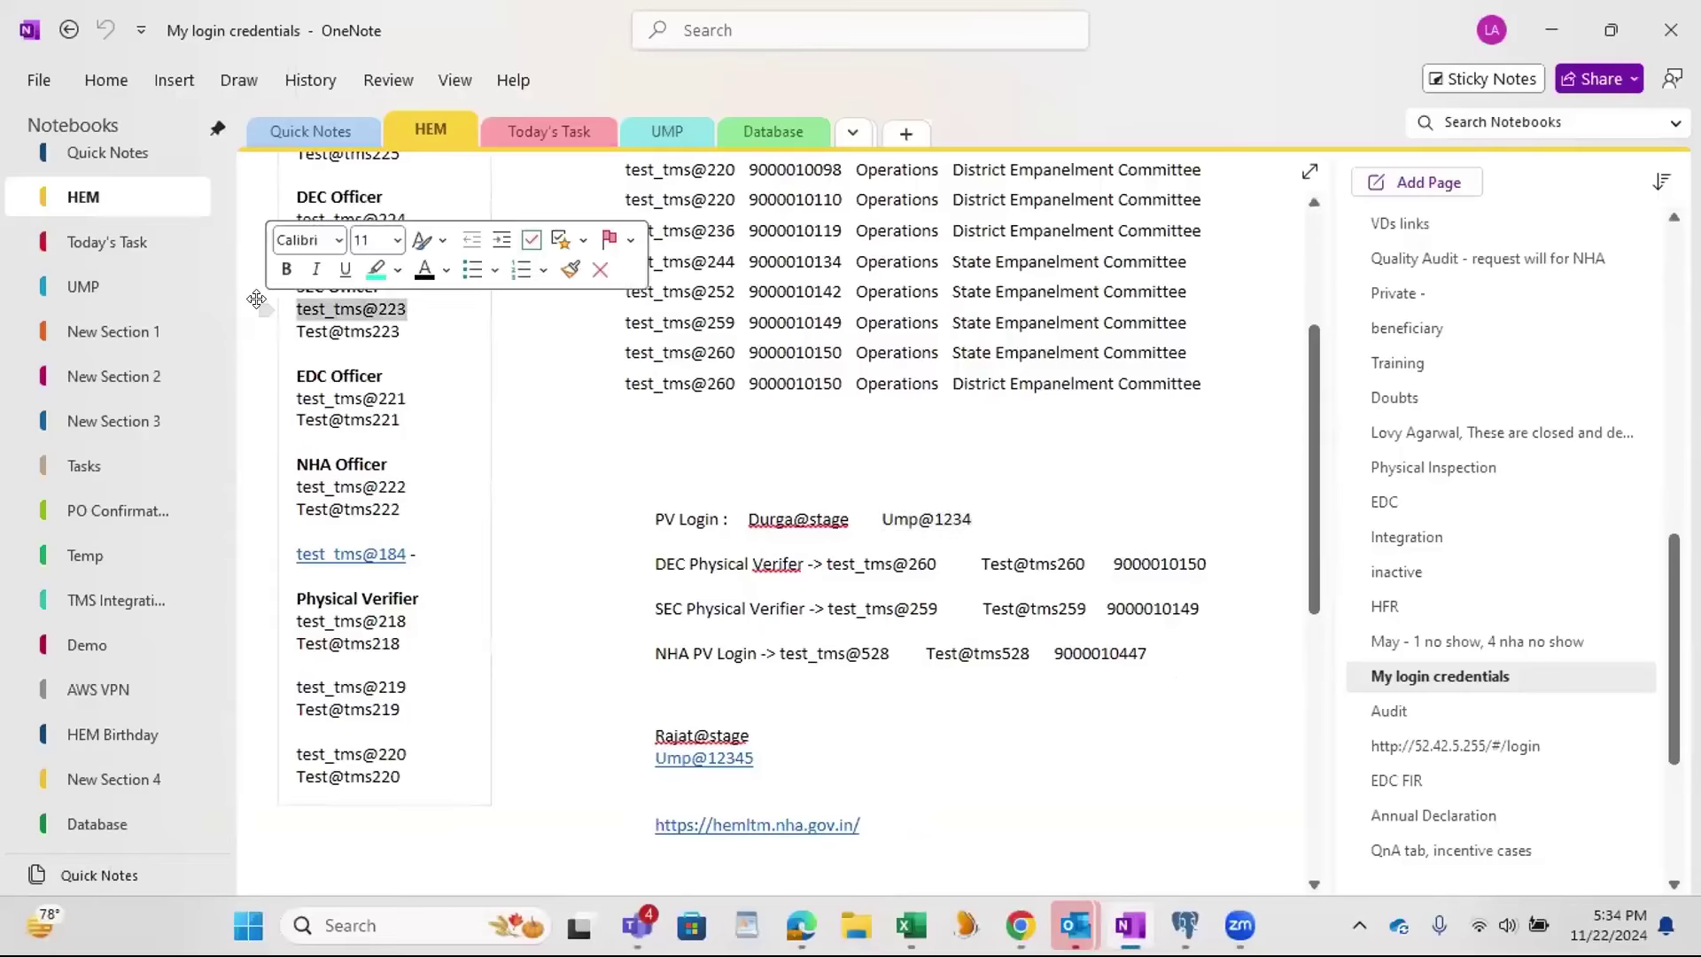
pyautogui.hotkey('alt', 'Tab')
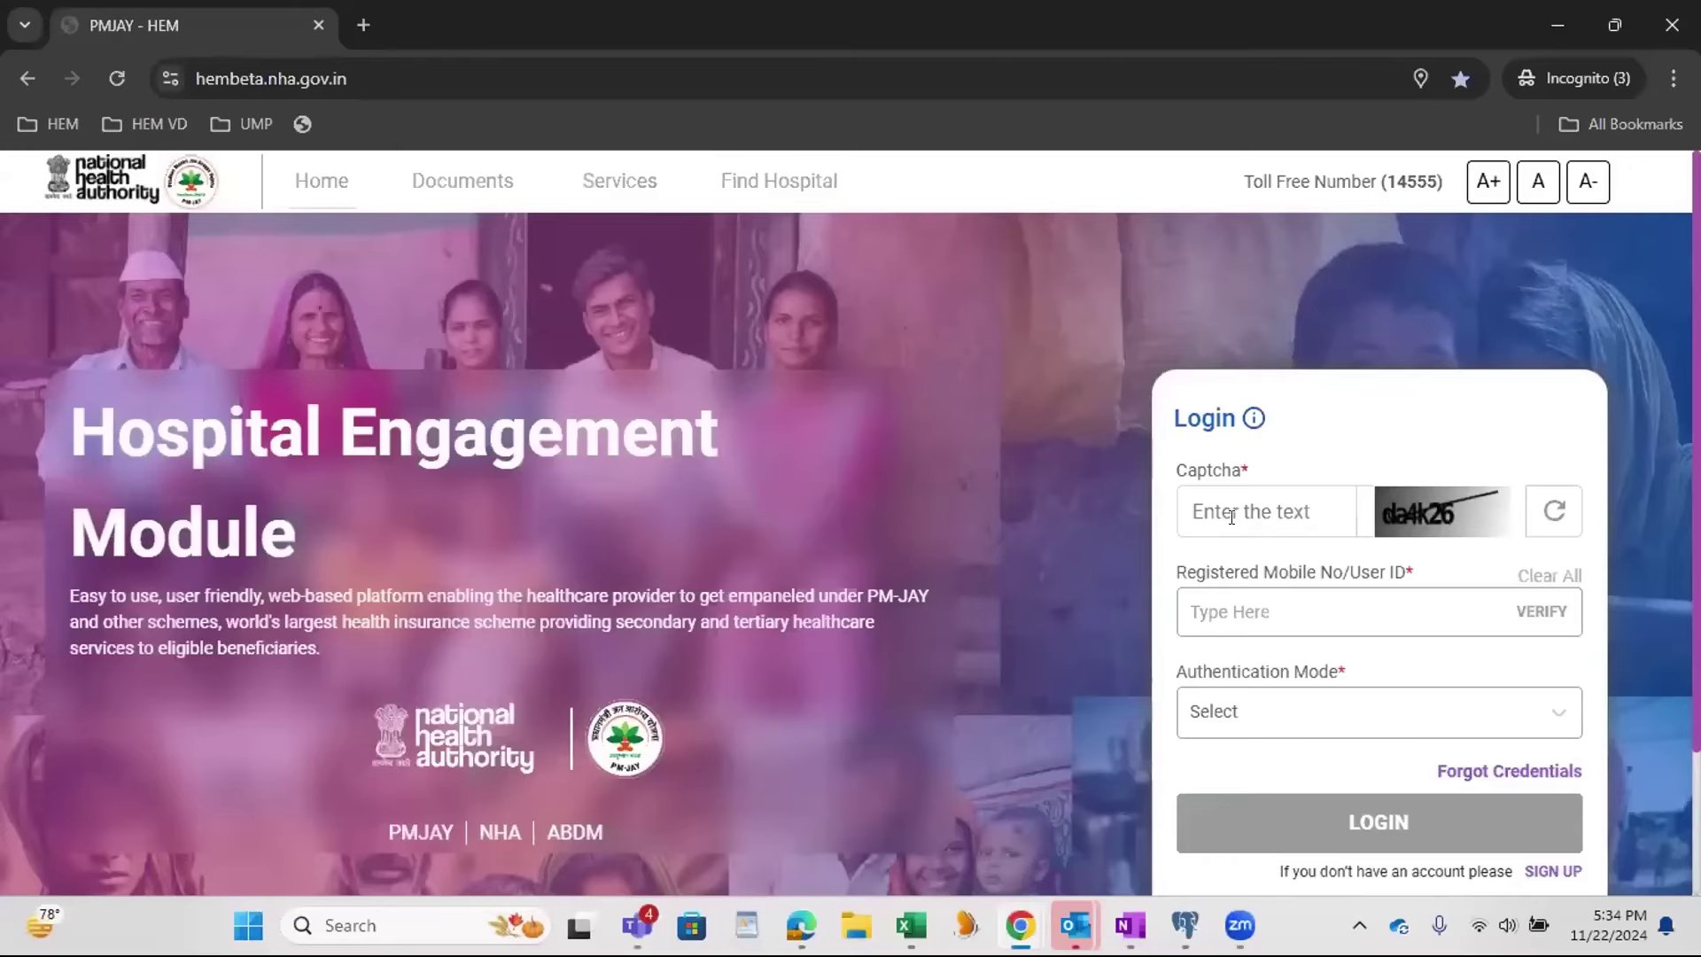
# Enter the first captcha, paste the SEC officer's user ID and verify it
pyautogui.click(1230, 516)
pyautogui.write('da4k26')
pyautogui.press('Tab')
pyautogui.hotkey('ctrl', 'v')
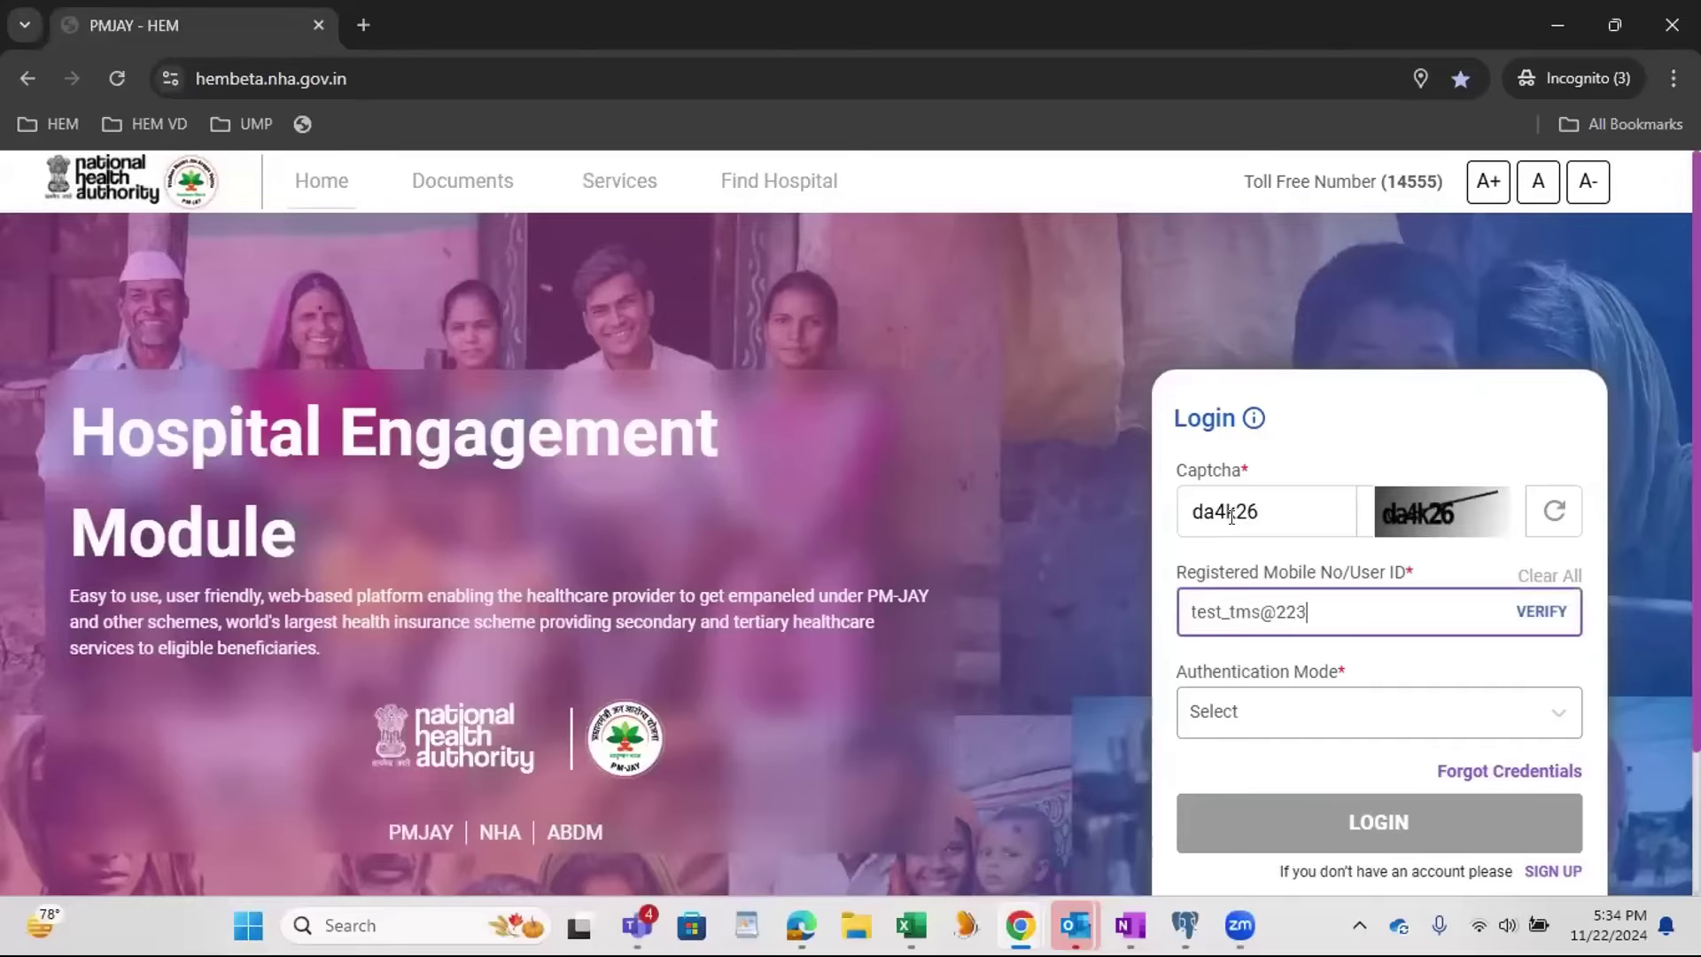
pyautogui.click(1525, 610)
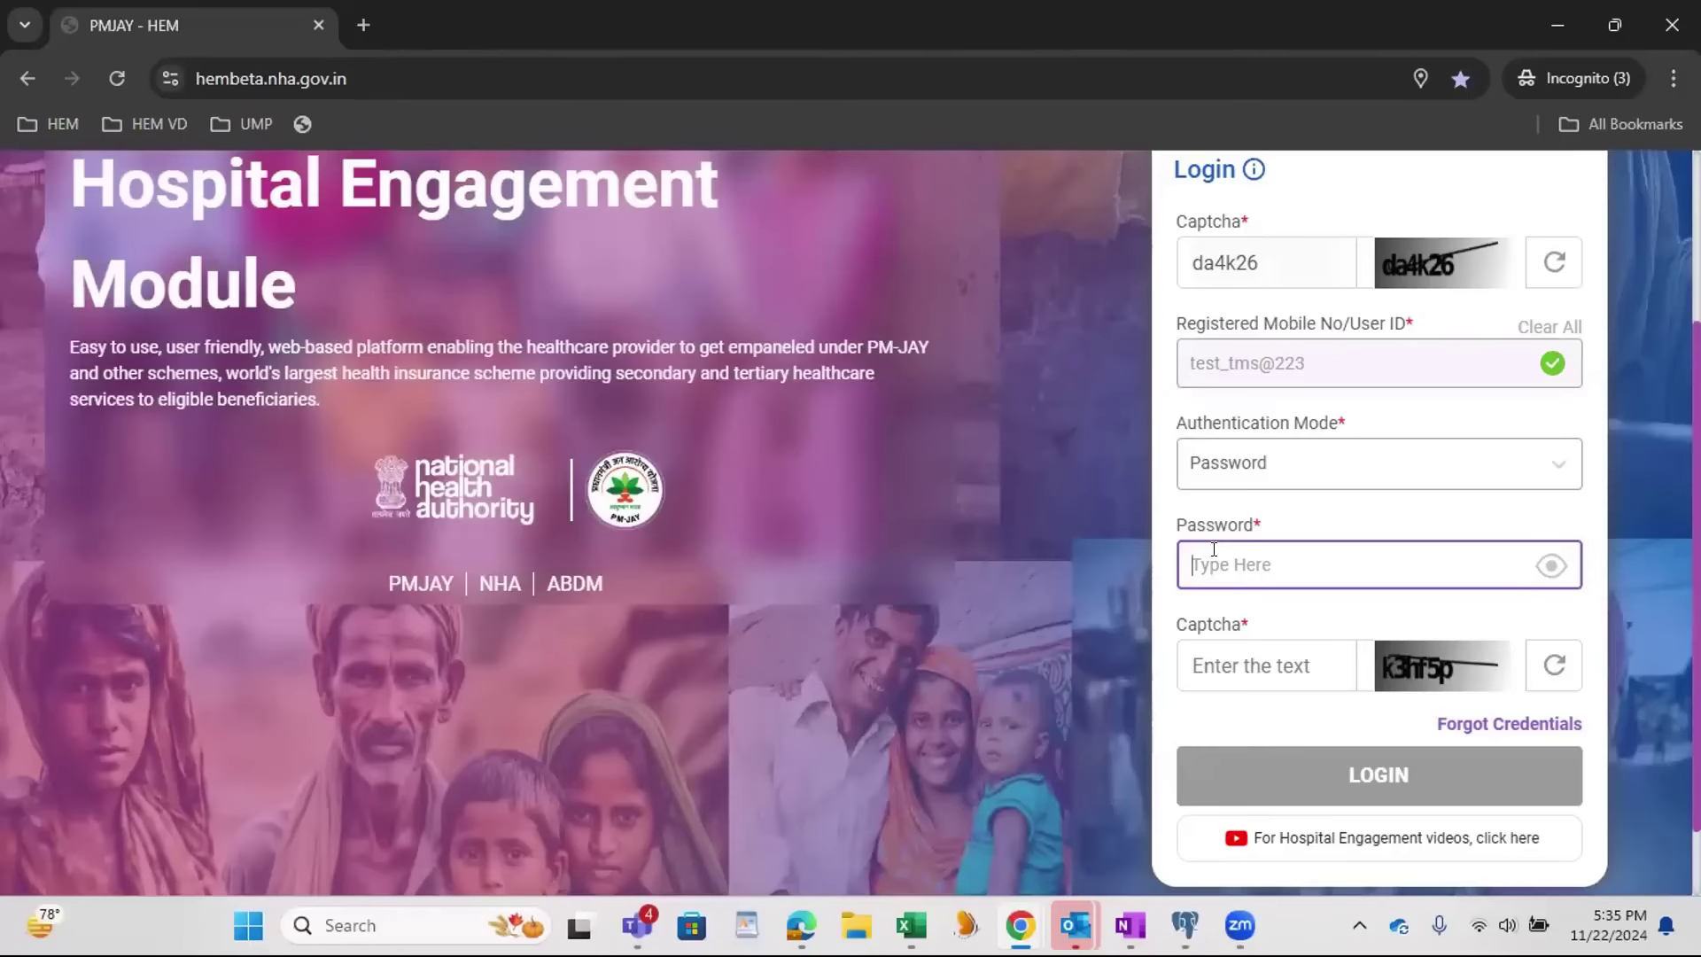
# Enter the account password and the second captcha, then log in
pyautogui.write('***********')
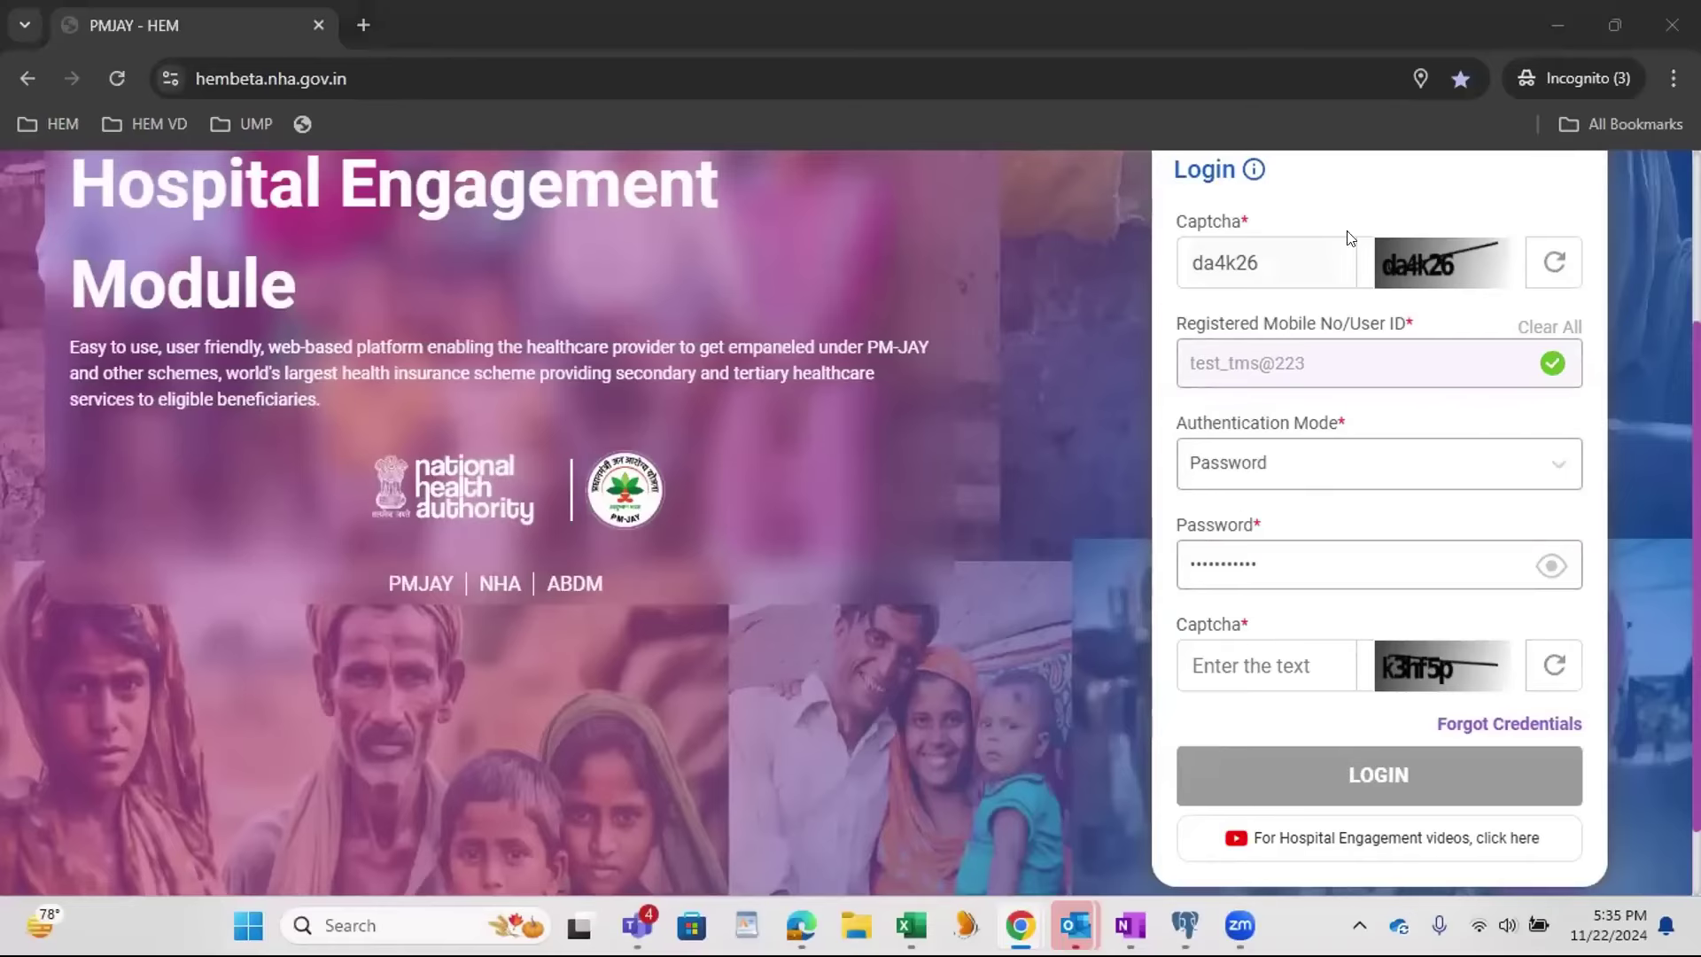
pyautogui.click(1207, 666)
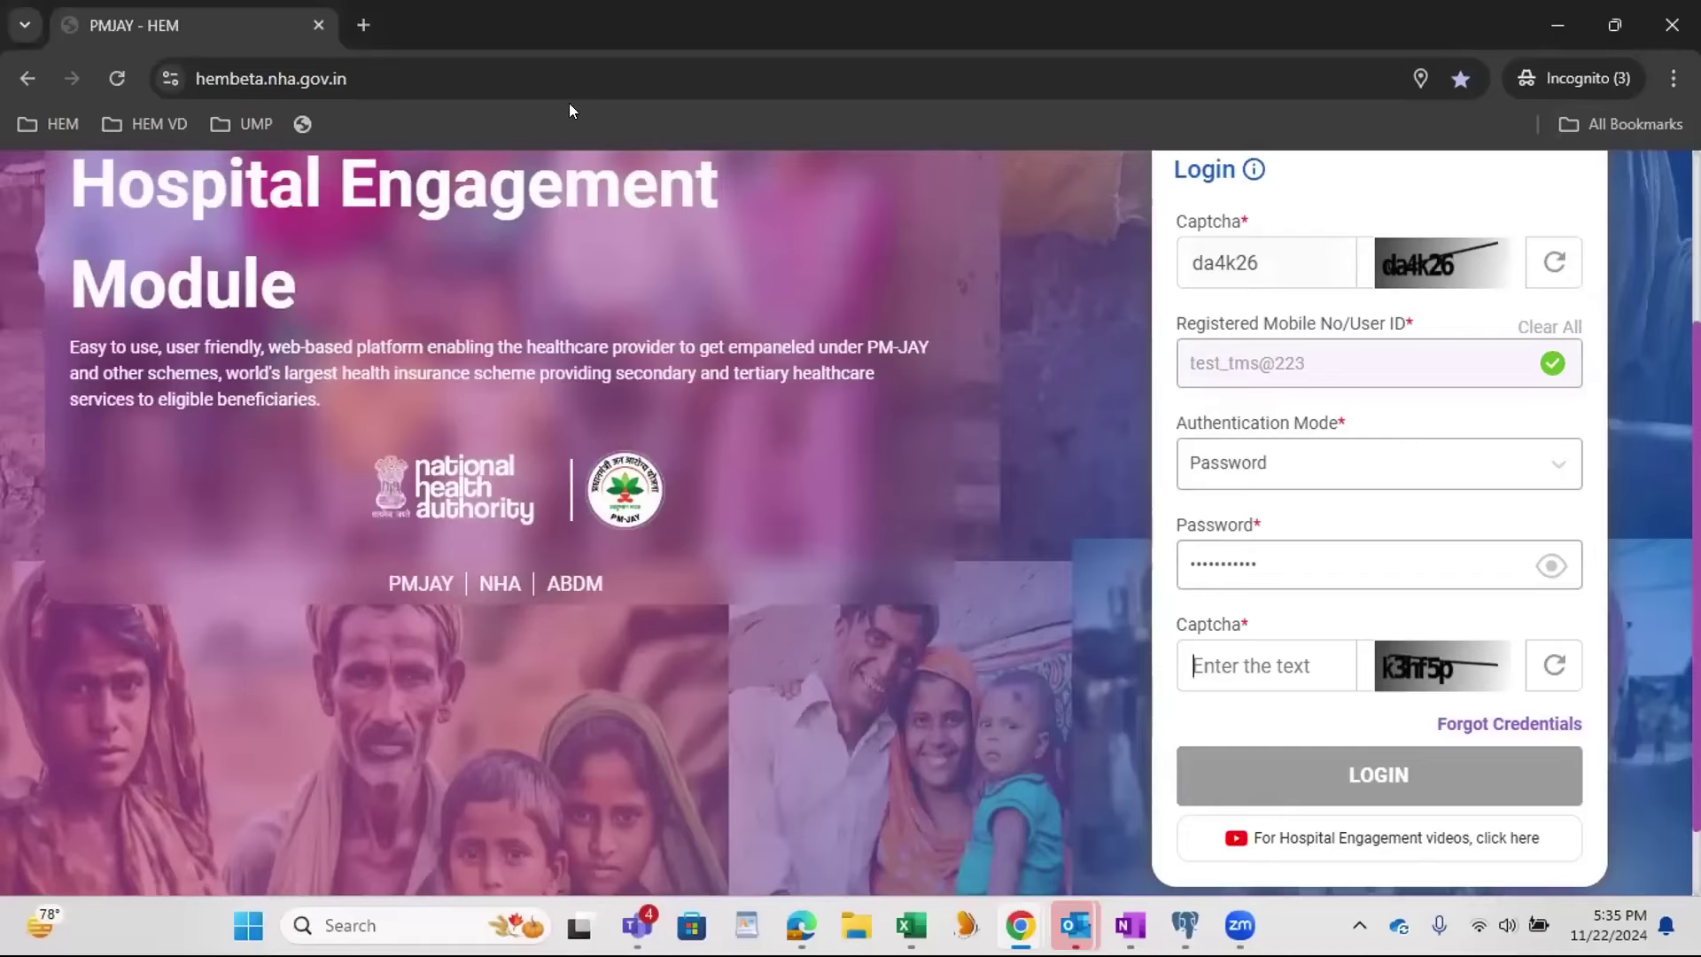
pyautogui.write('k3hf5p')
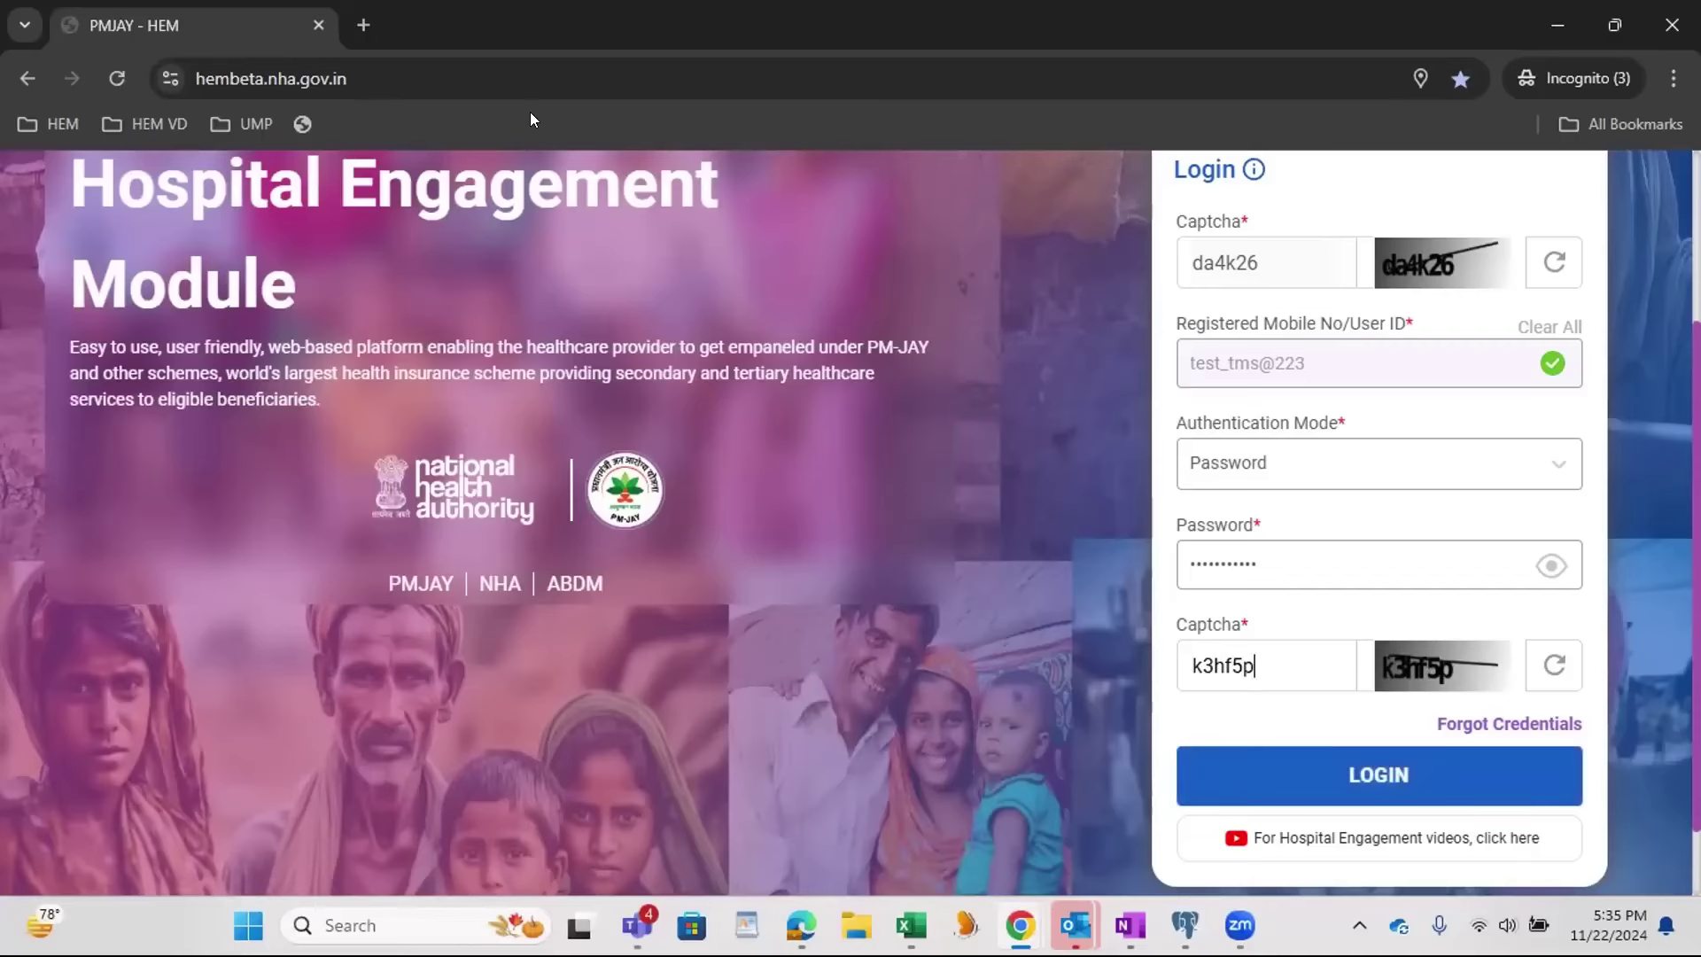
pyautogui.click(1376, 776)
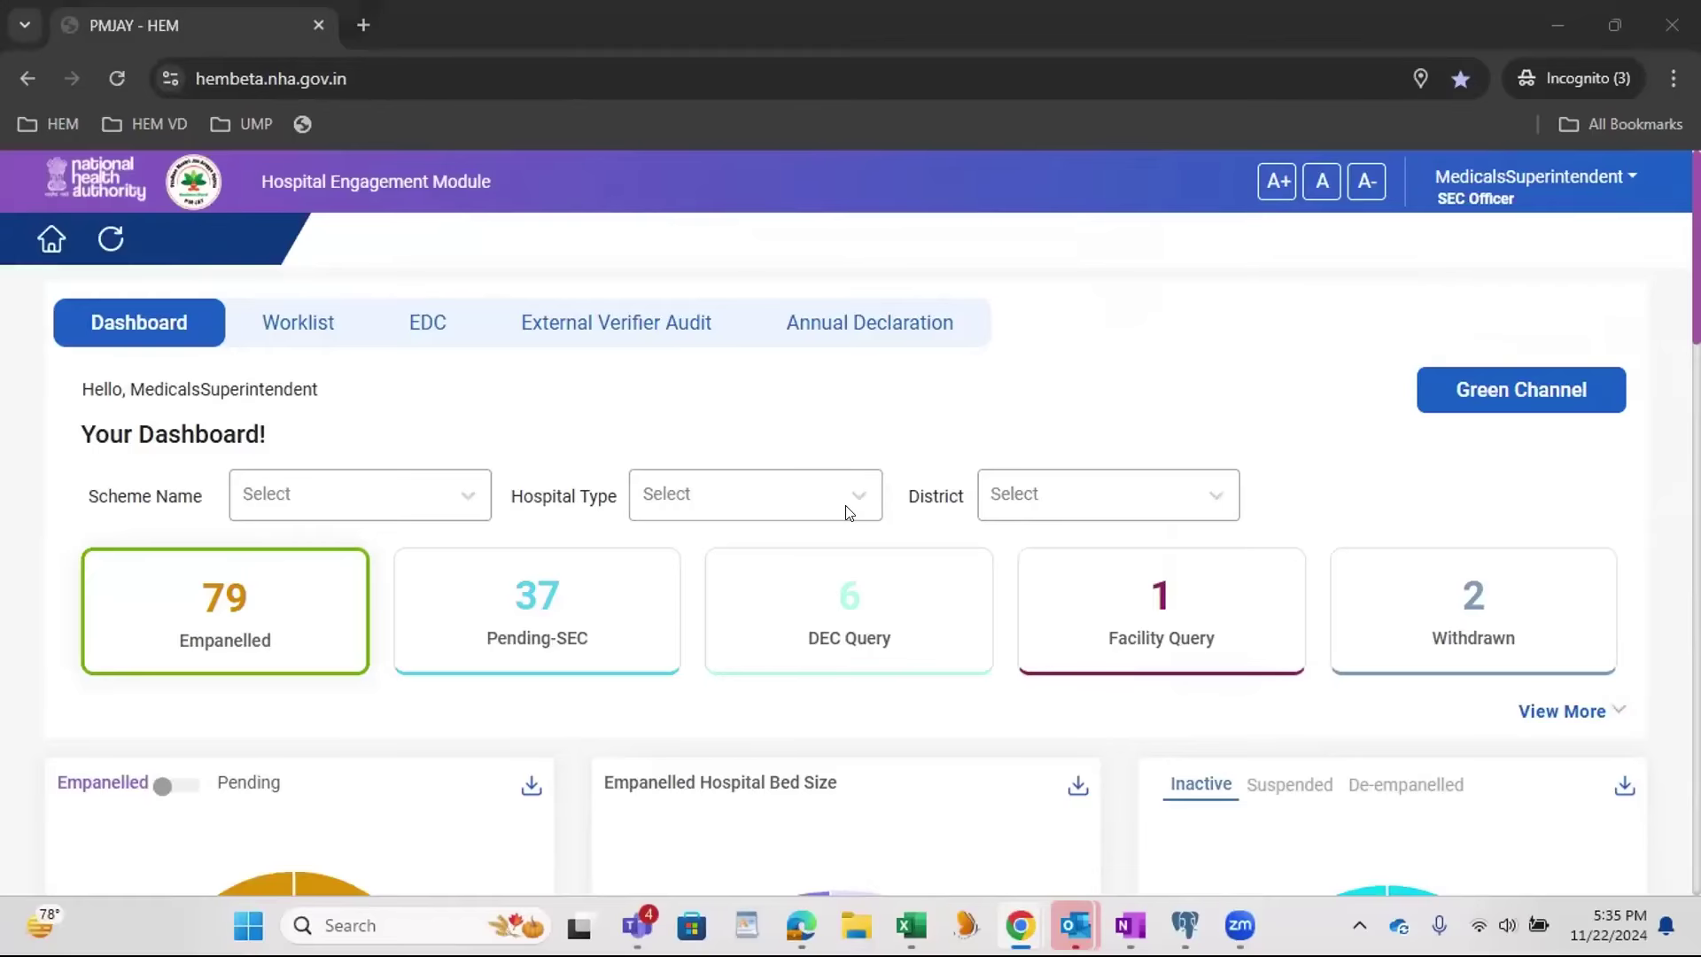
# Scan the SEC dashboard counts and charts, then open the Worklist's Pending-SEC applications
pyautogui.scroll(-1, 1187, 372)
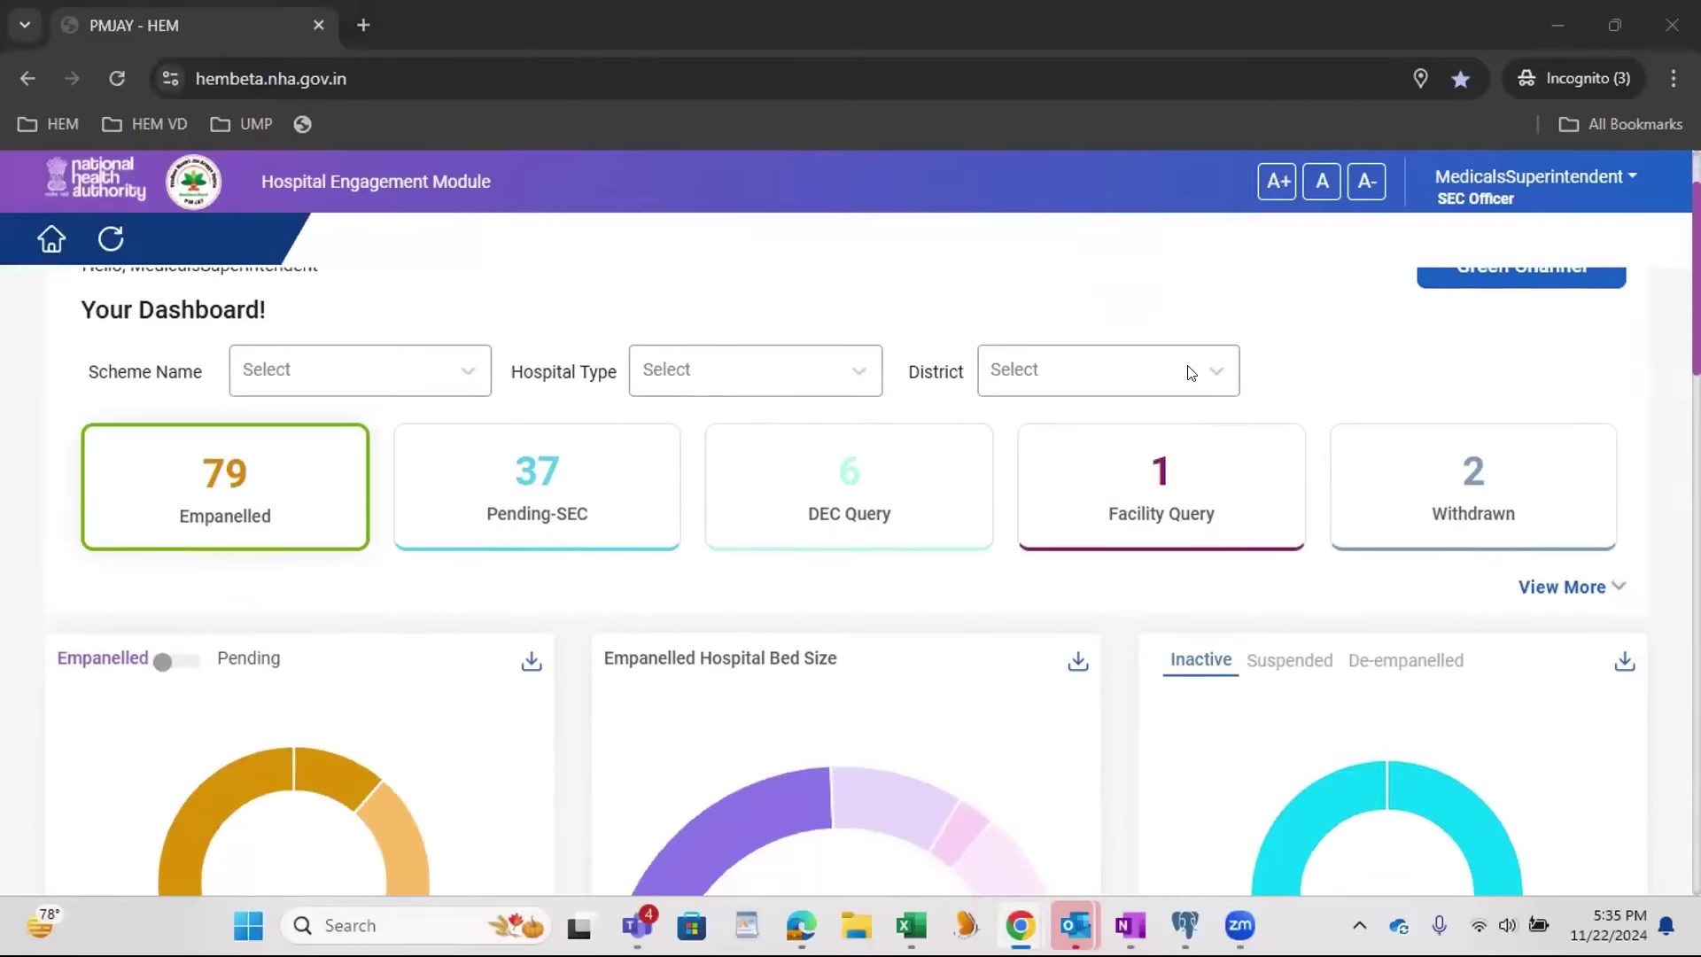
pyautogui.scroll(1, 1187, 372)
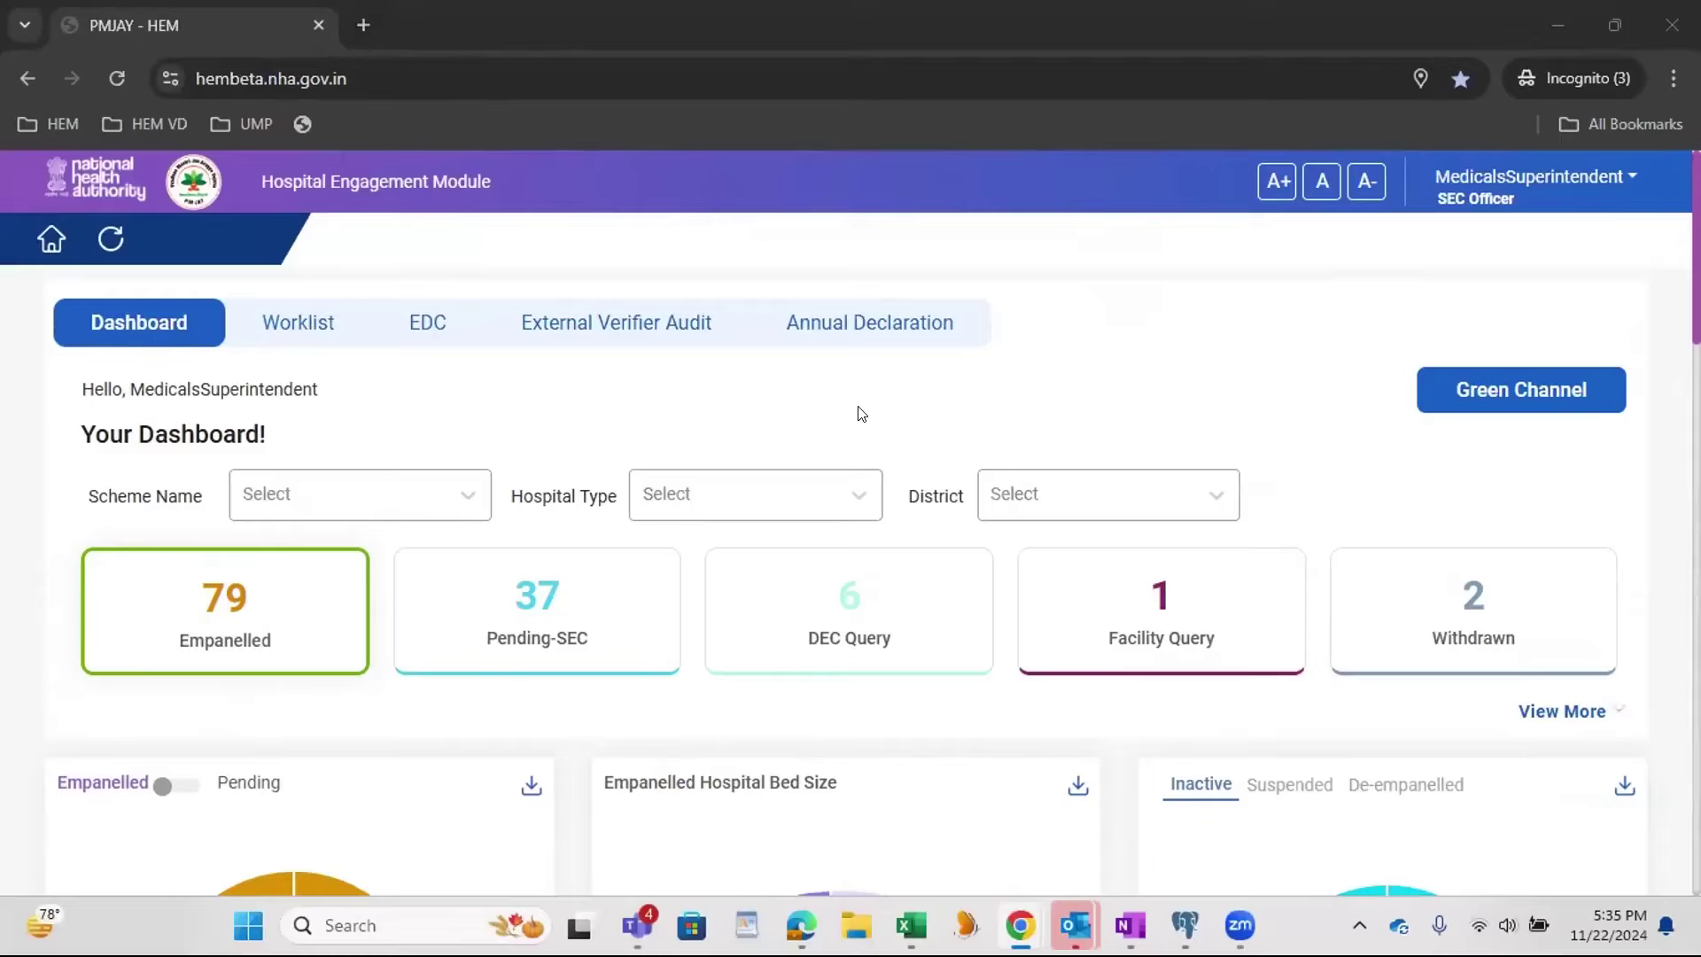
pyautogui.scroll(-2, 861, 413)
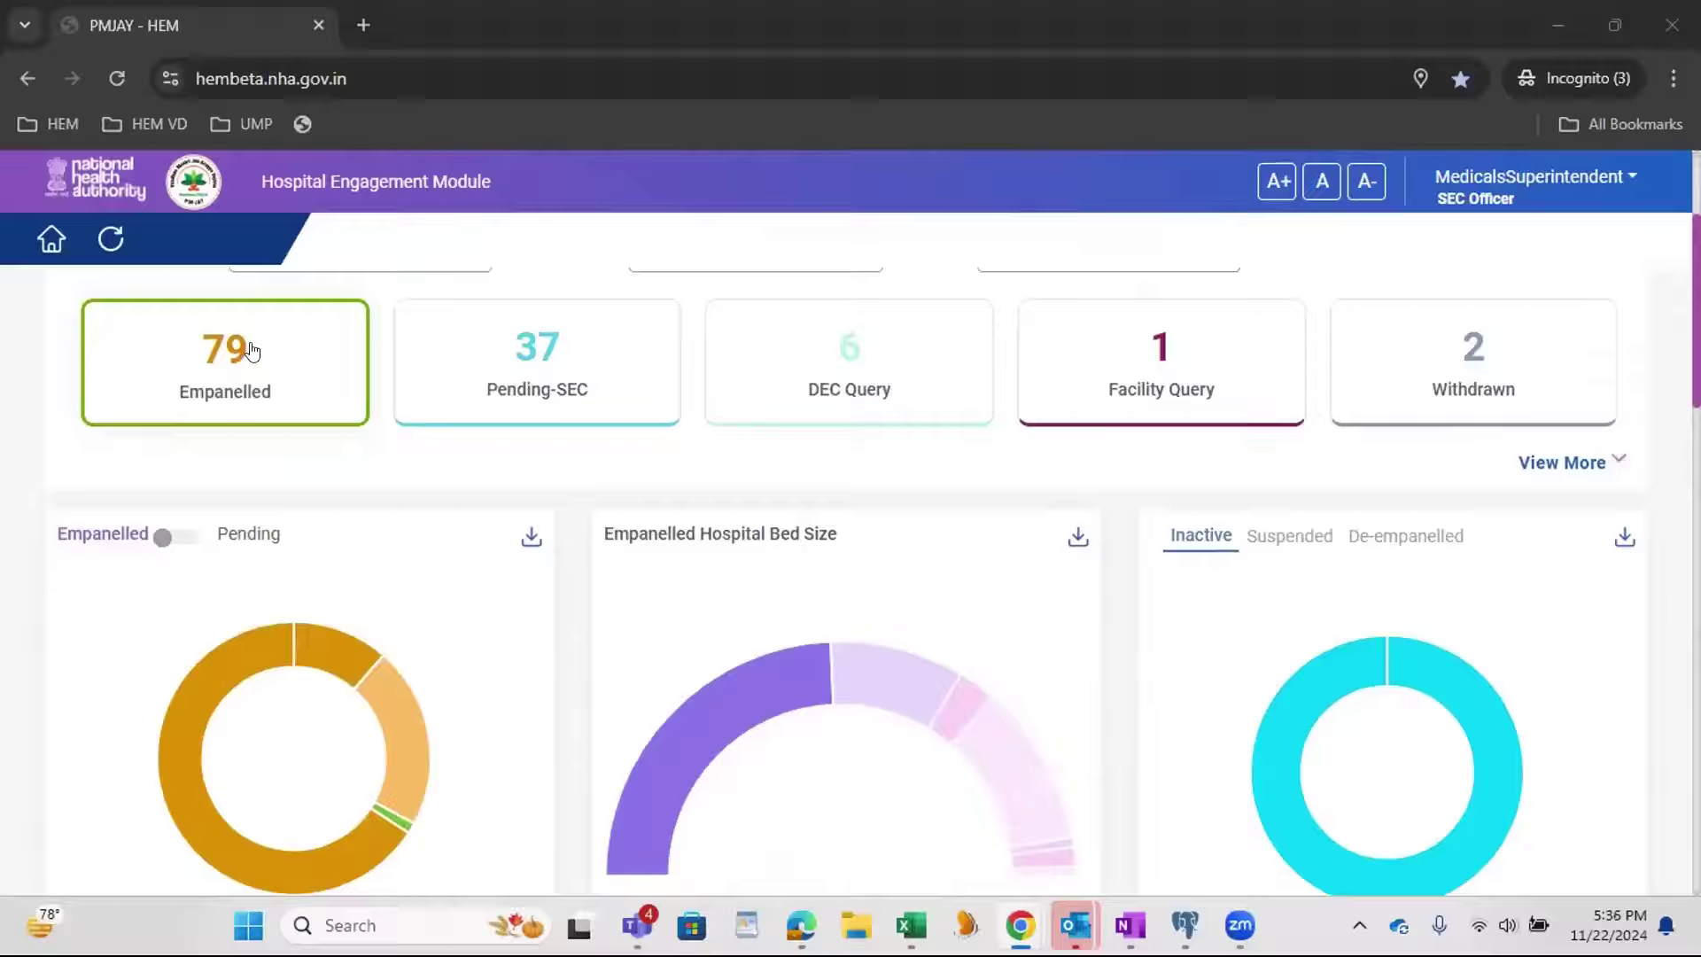
pyautogui.scroll(1, 275, 399)
pyautogui.scroll(-2, 448, 471)
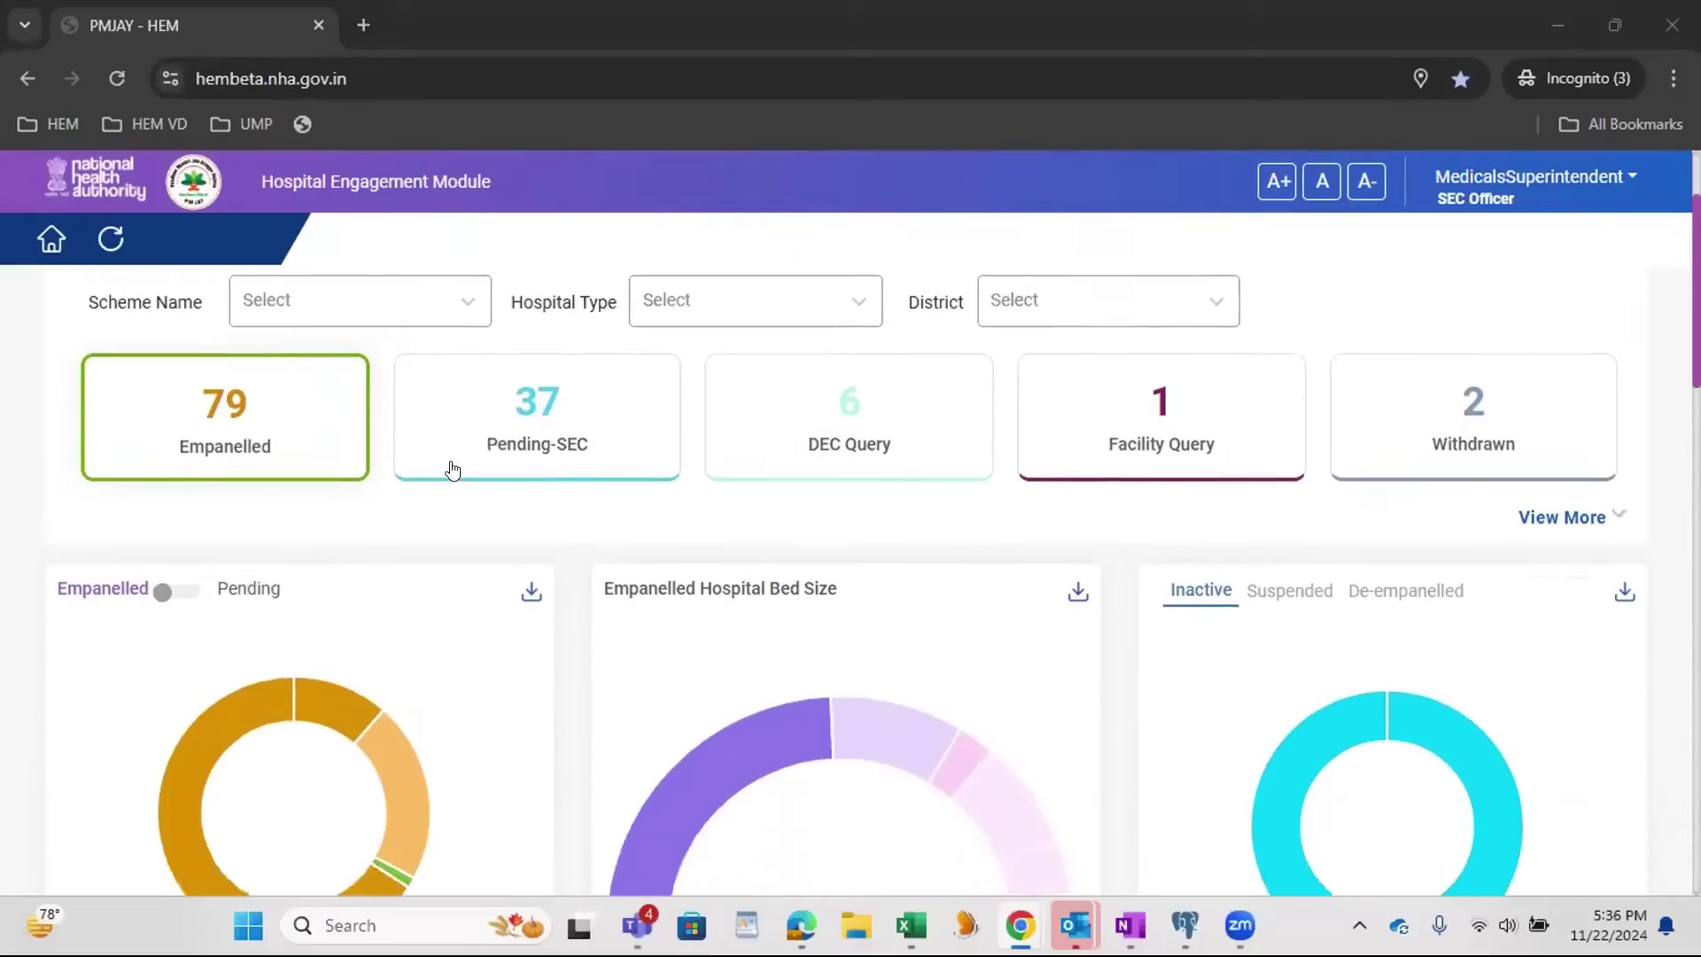
pyautogui.scroll(2, 930, 493)
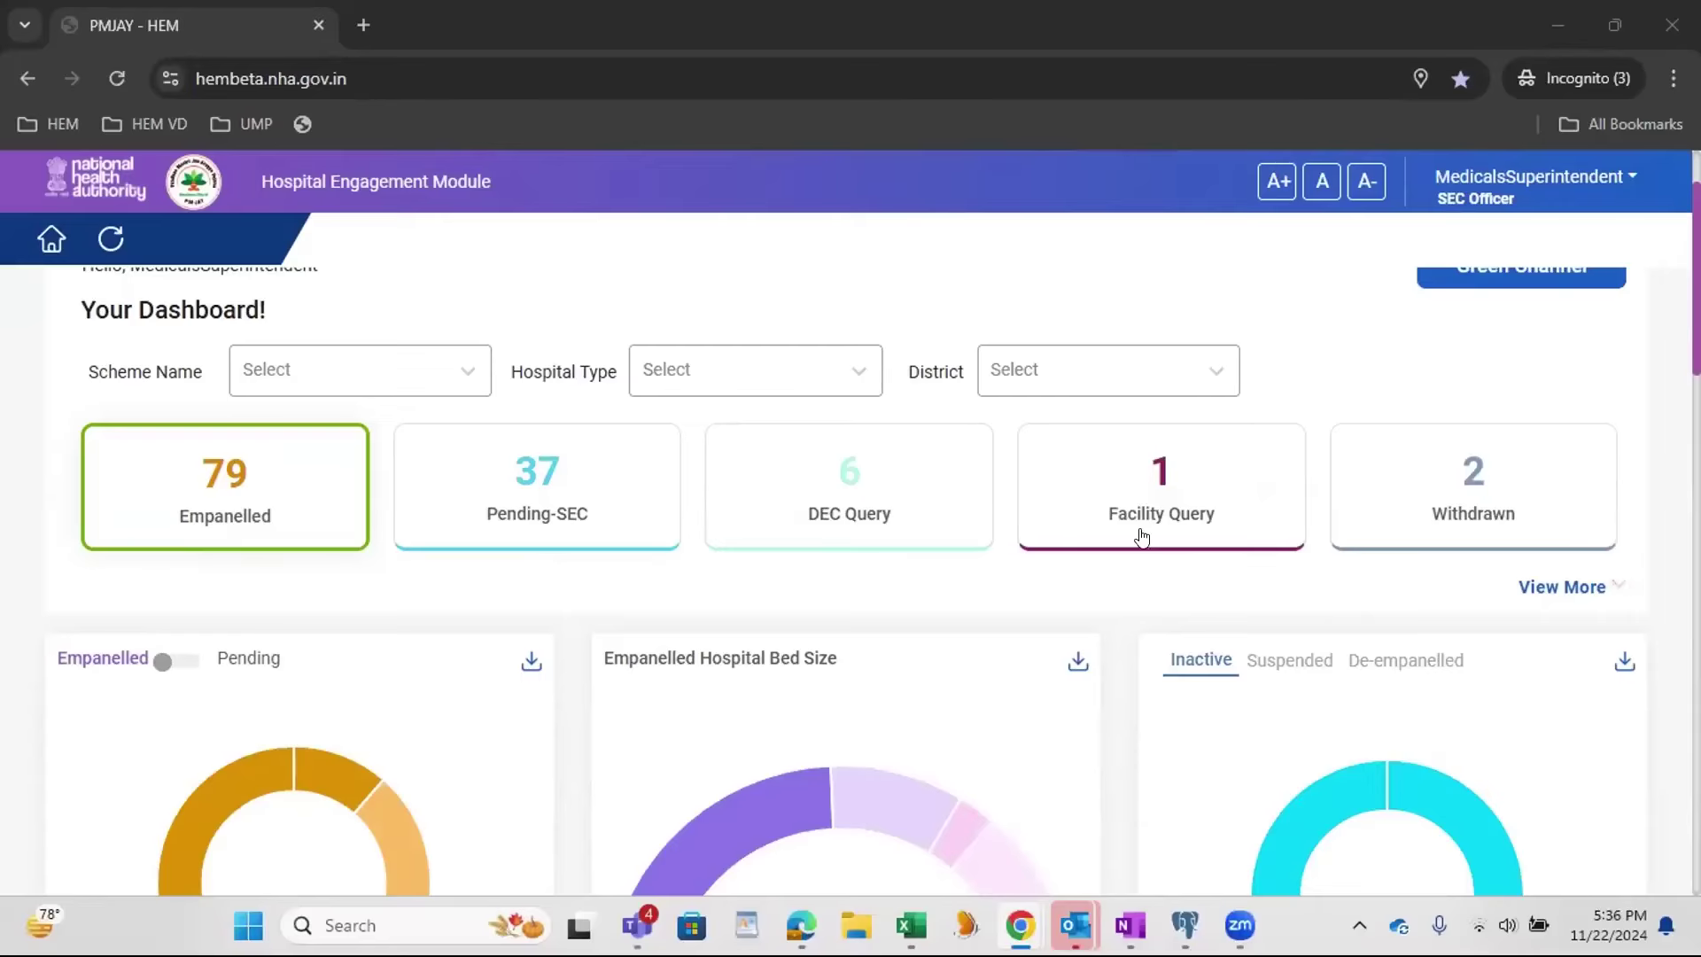
pyautogui.scroll(-12, 1143, 536)
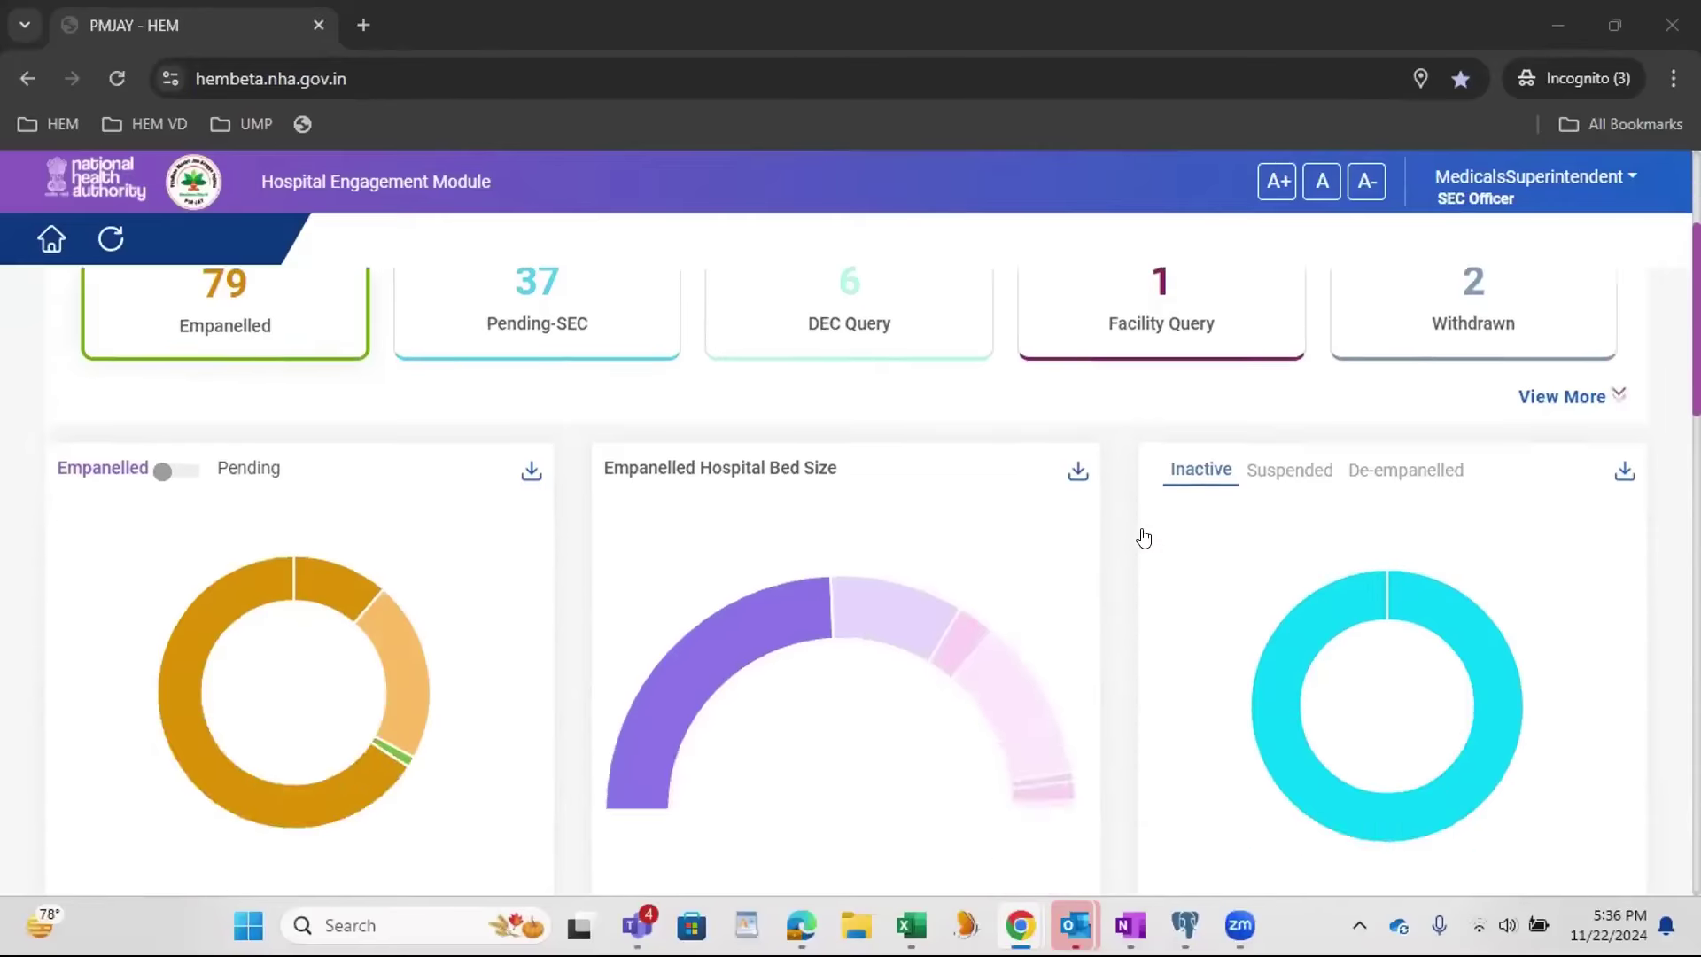
pyautogui.scroll(15, 1142, 536)
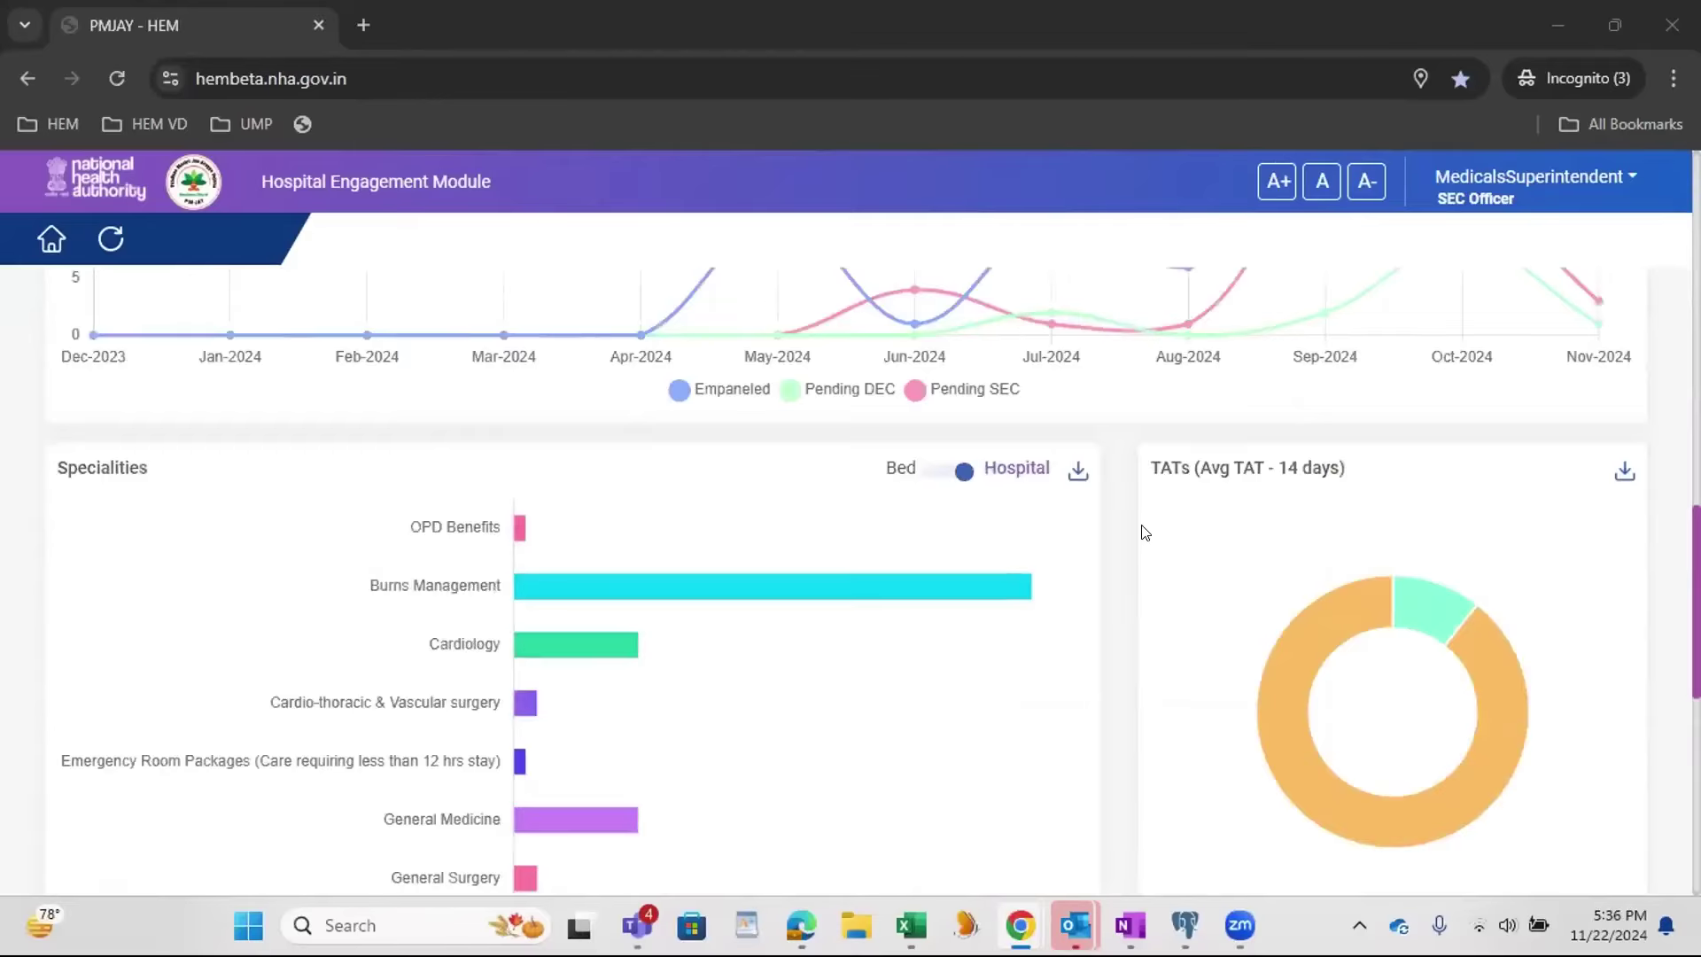
pyautogui.click(318, 342)
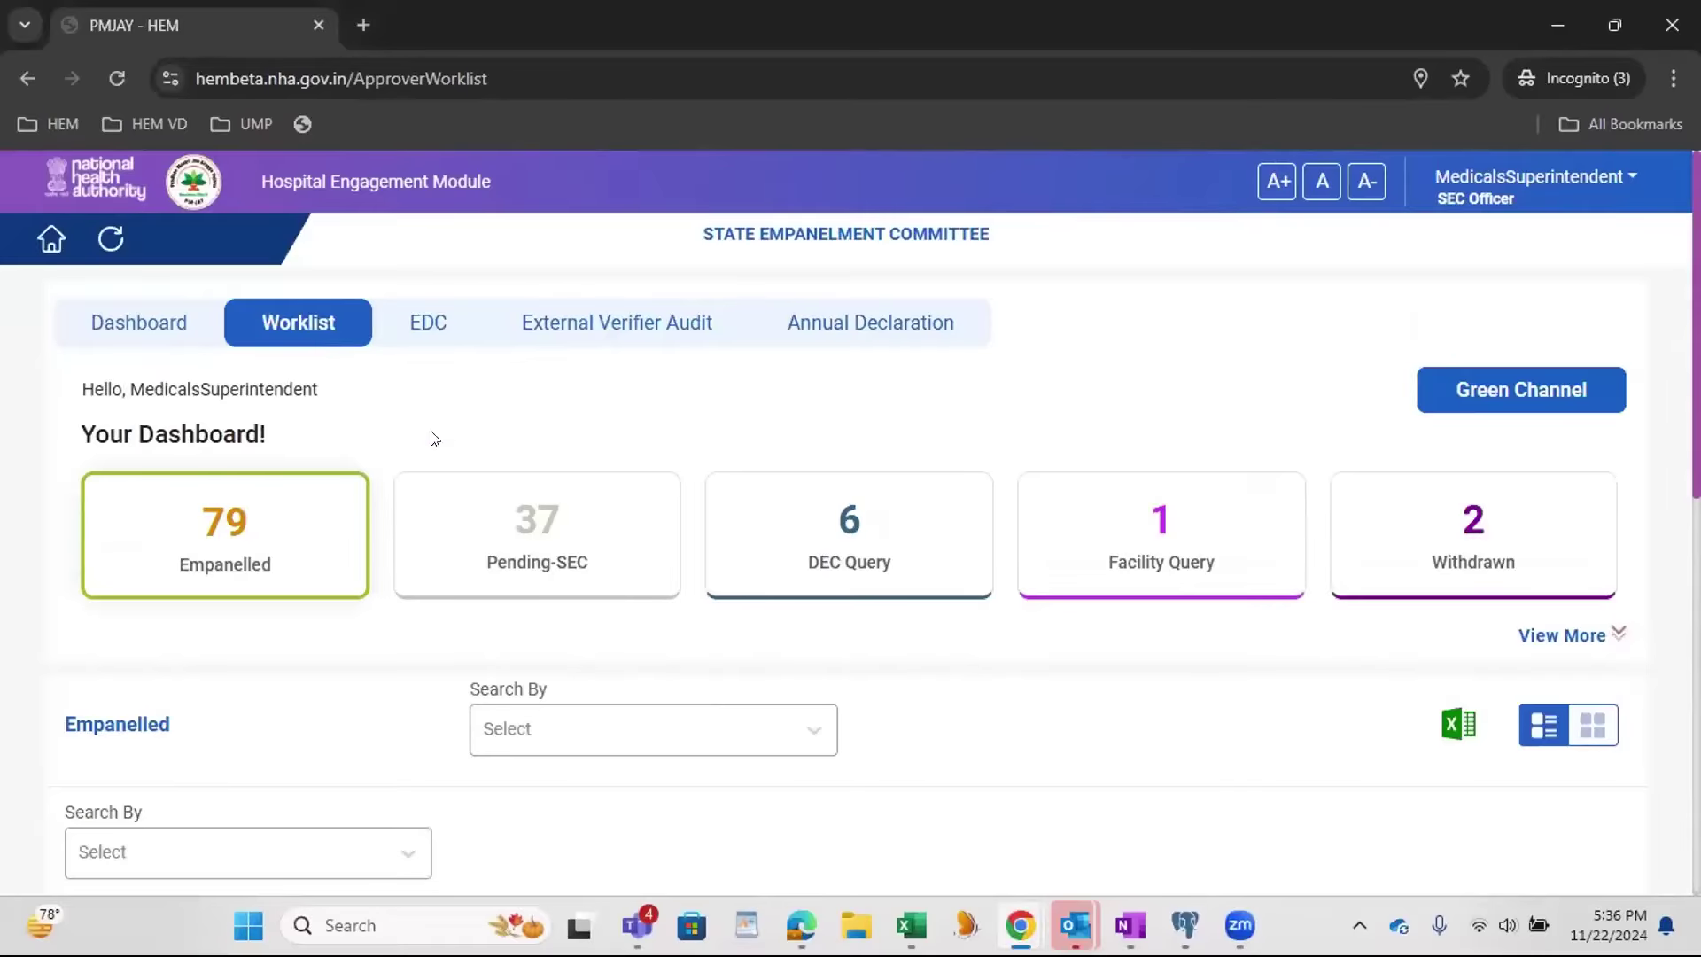
pyautogui.click(610, 547)
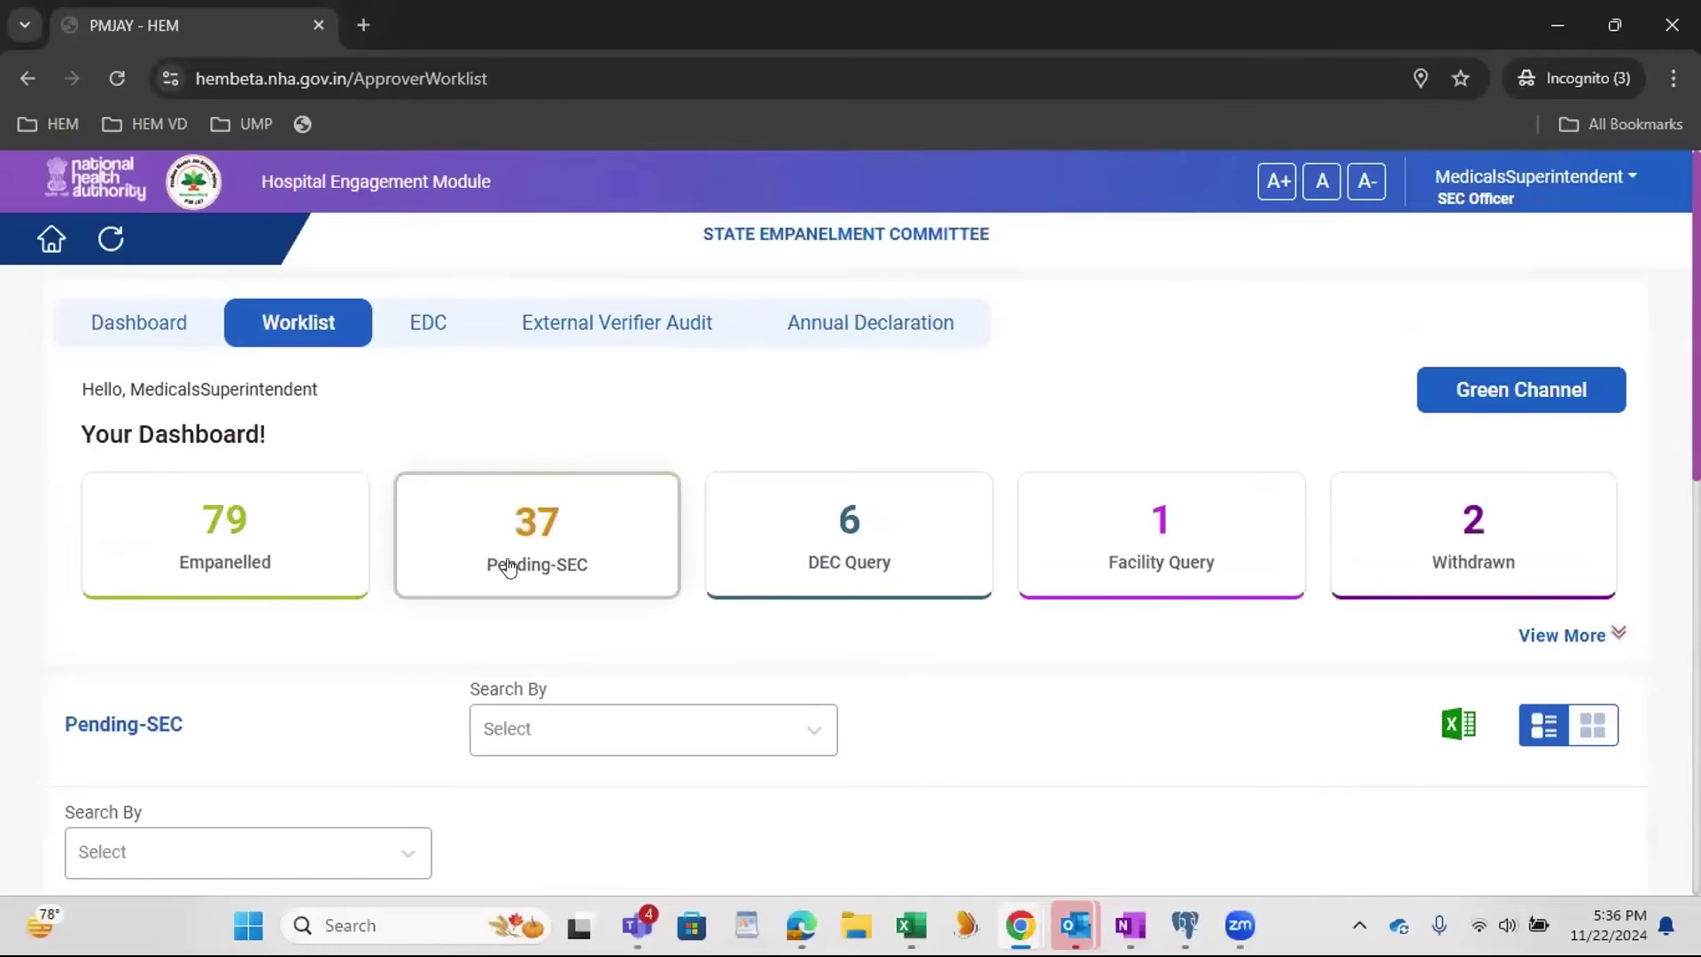
# Search Pending-SEC by Facility Name 'cyber' and mark the DEC-recommended Cyber Hospital row 21906
pyautogui.scroll(-2, 507, 558)
pyautogui.scroll(-2, 507, 558)
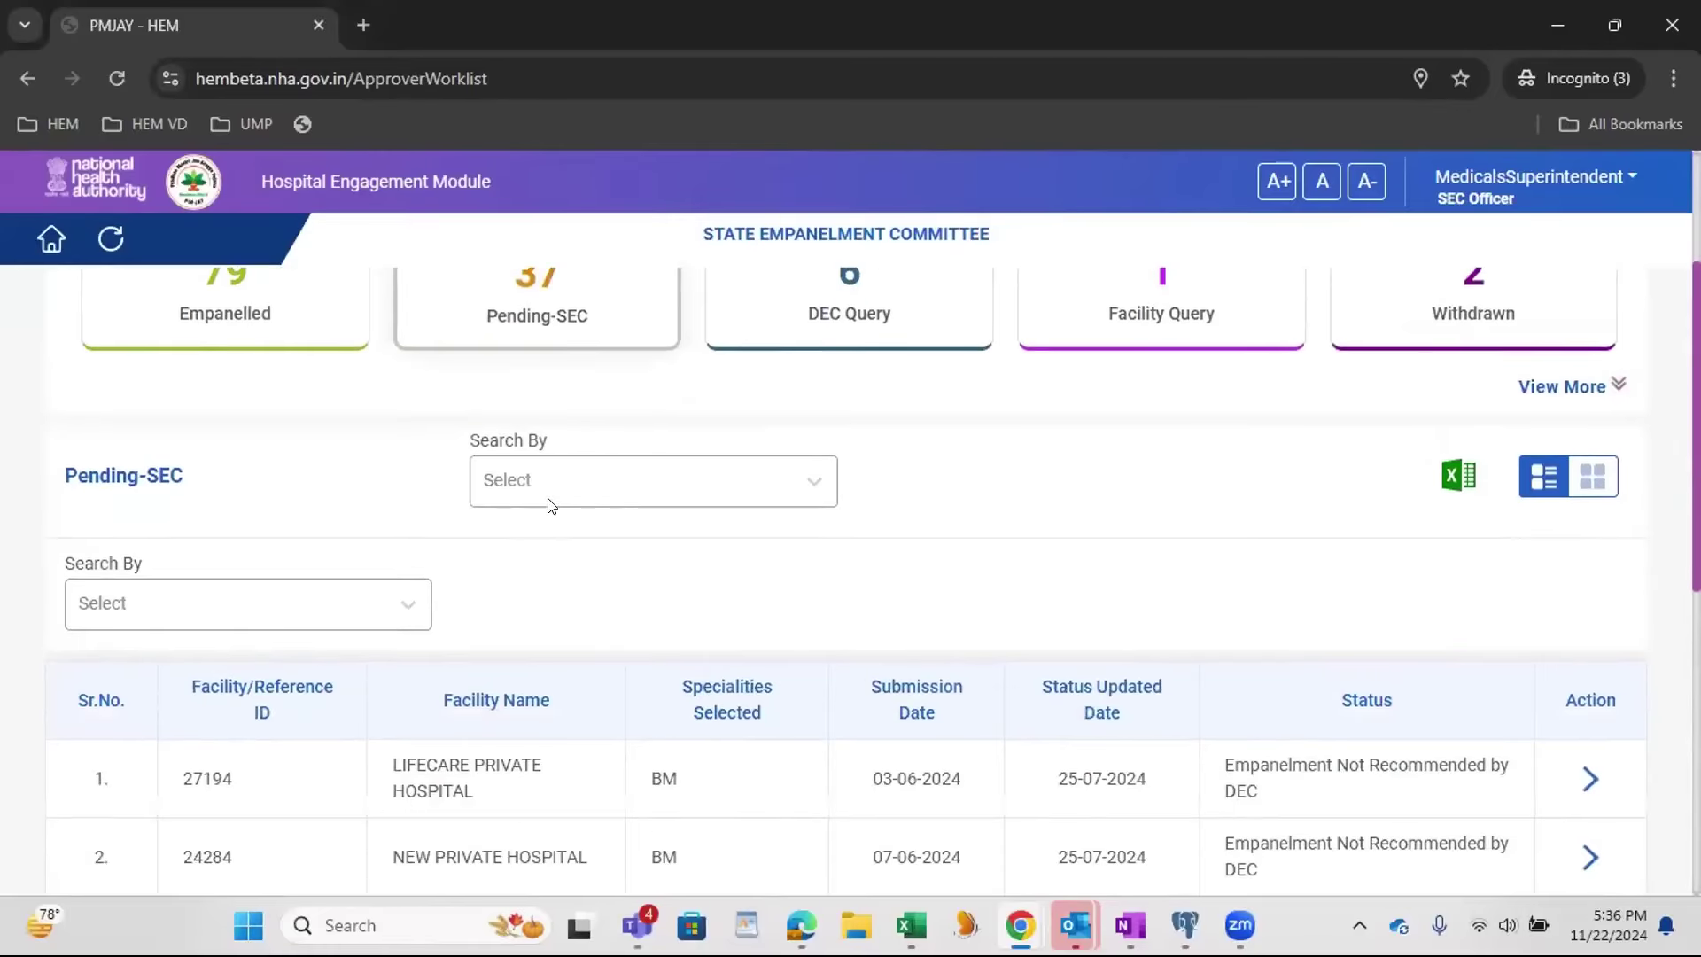
pyautogui.scroll(-2, 549, 513)
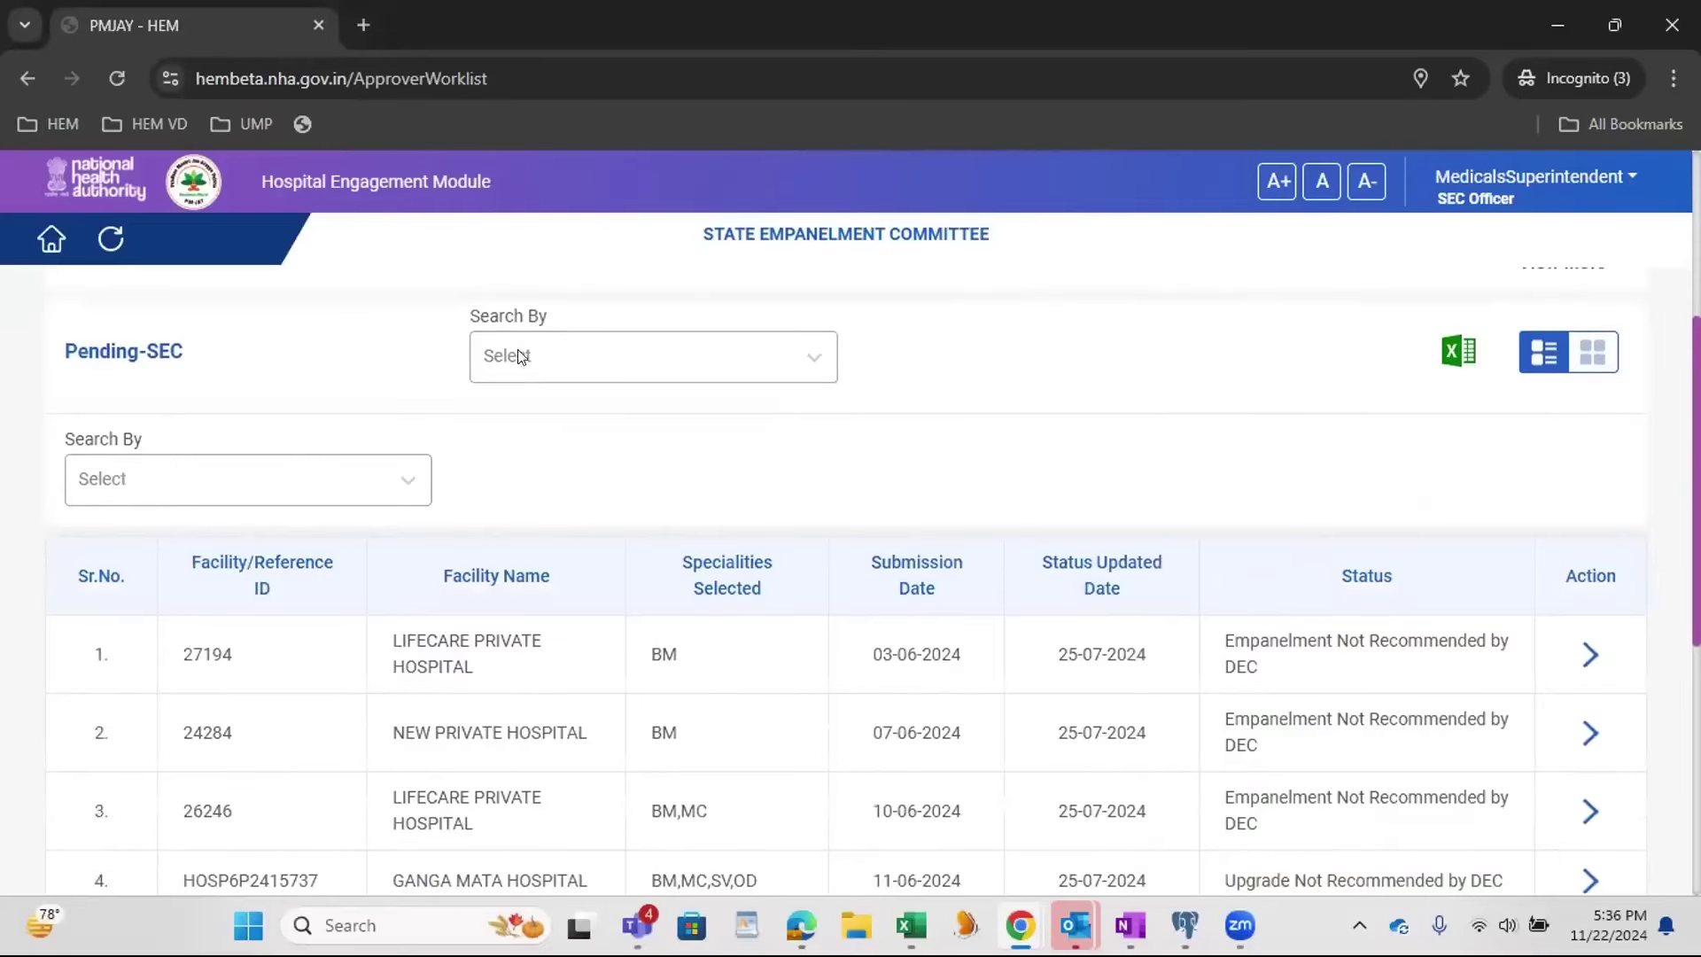
pyautogui.click(301, 478)
pyautogui.click(241, 542)
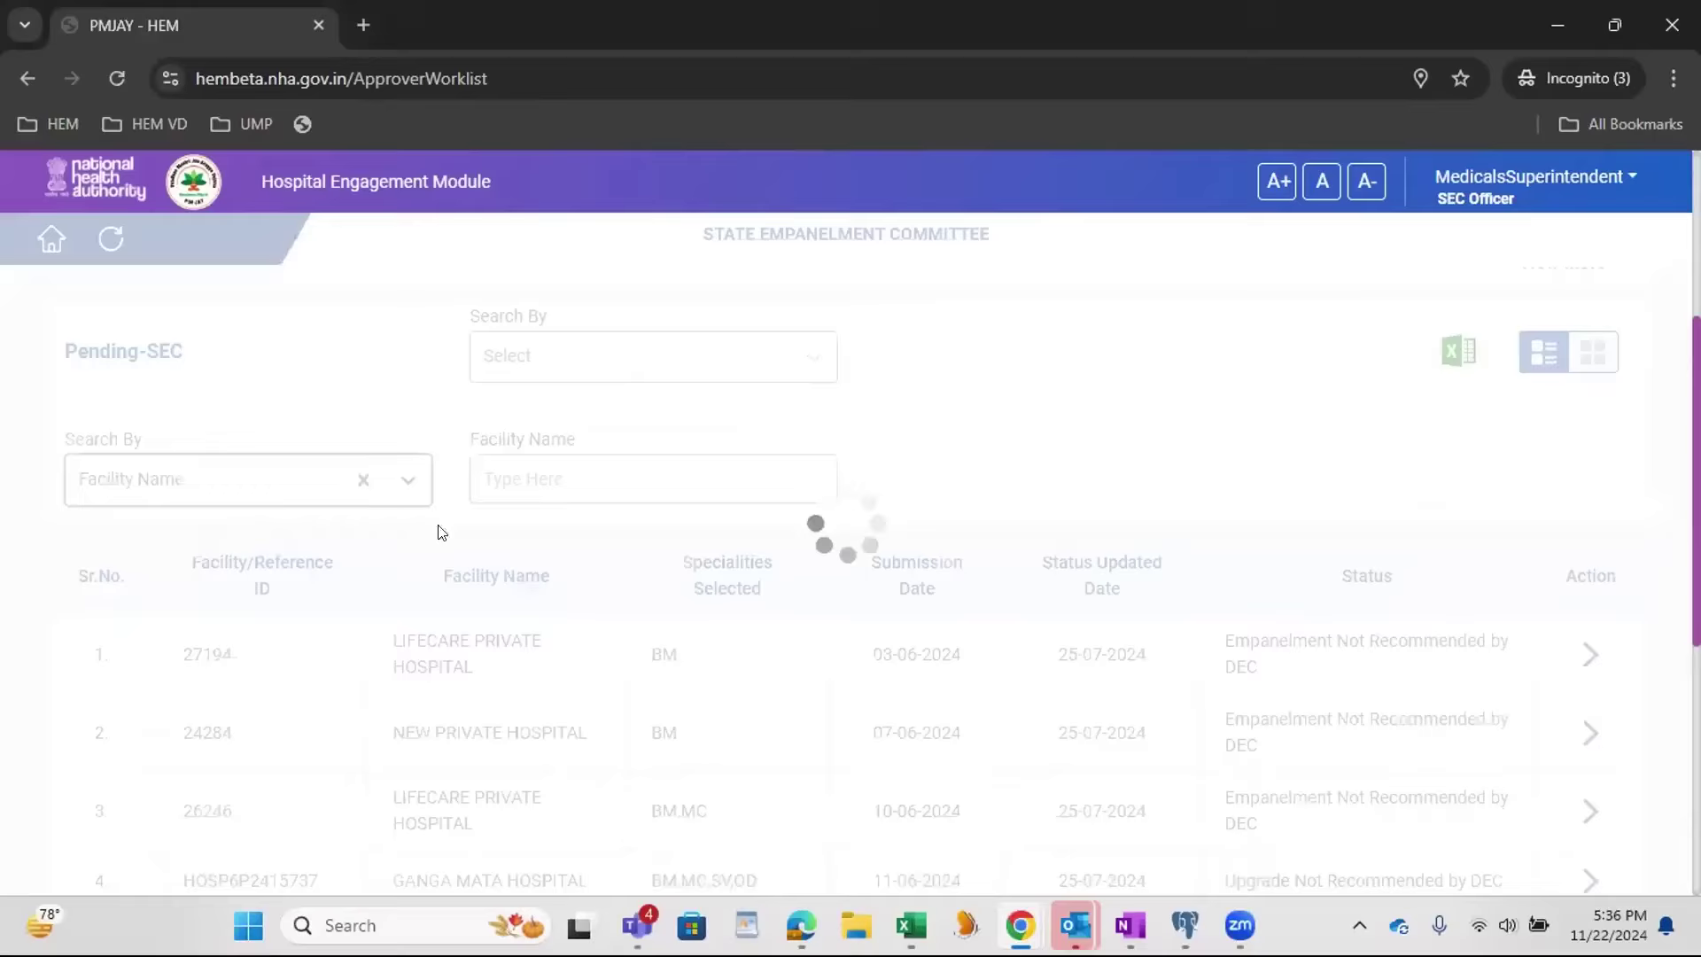
pyautogui.click(528, 476)
pyautogui.write('cyber')
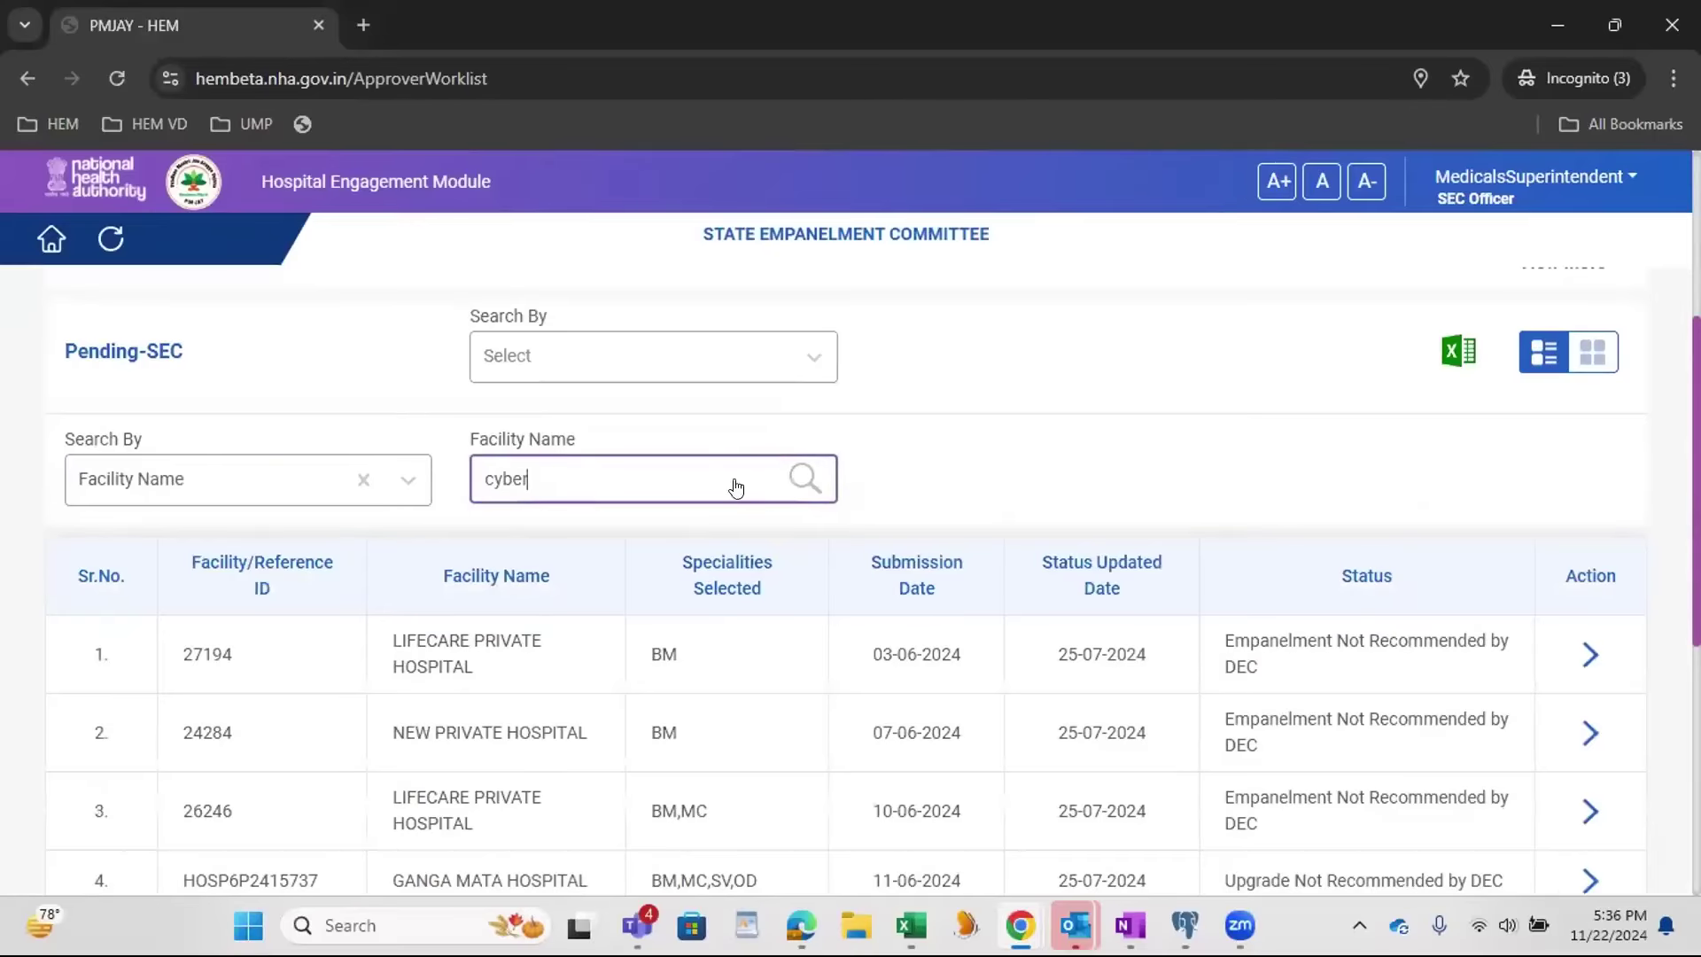
pyautogui.click(795, 477)
pyautogui.scroll(-2, 800, 498)
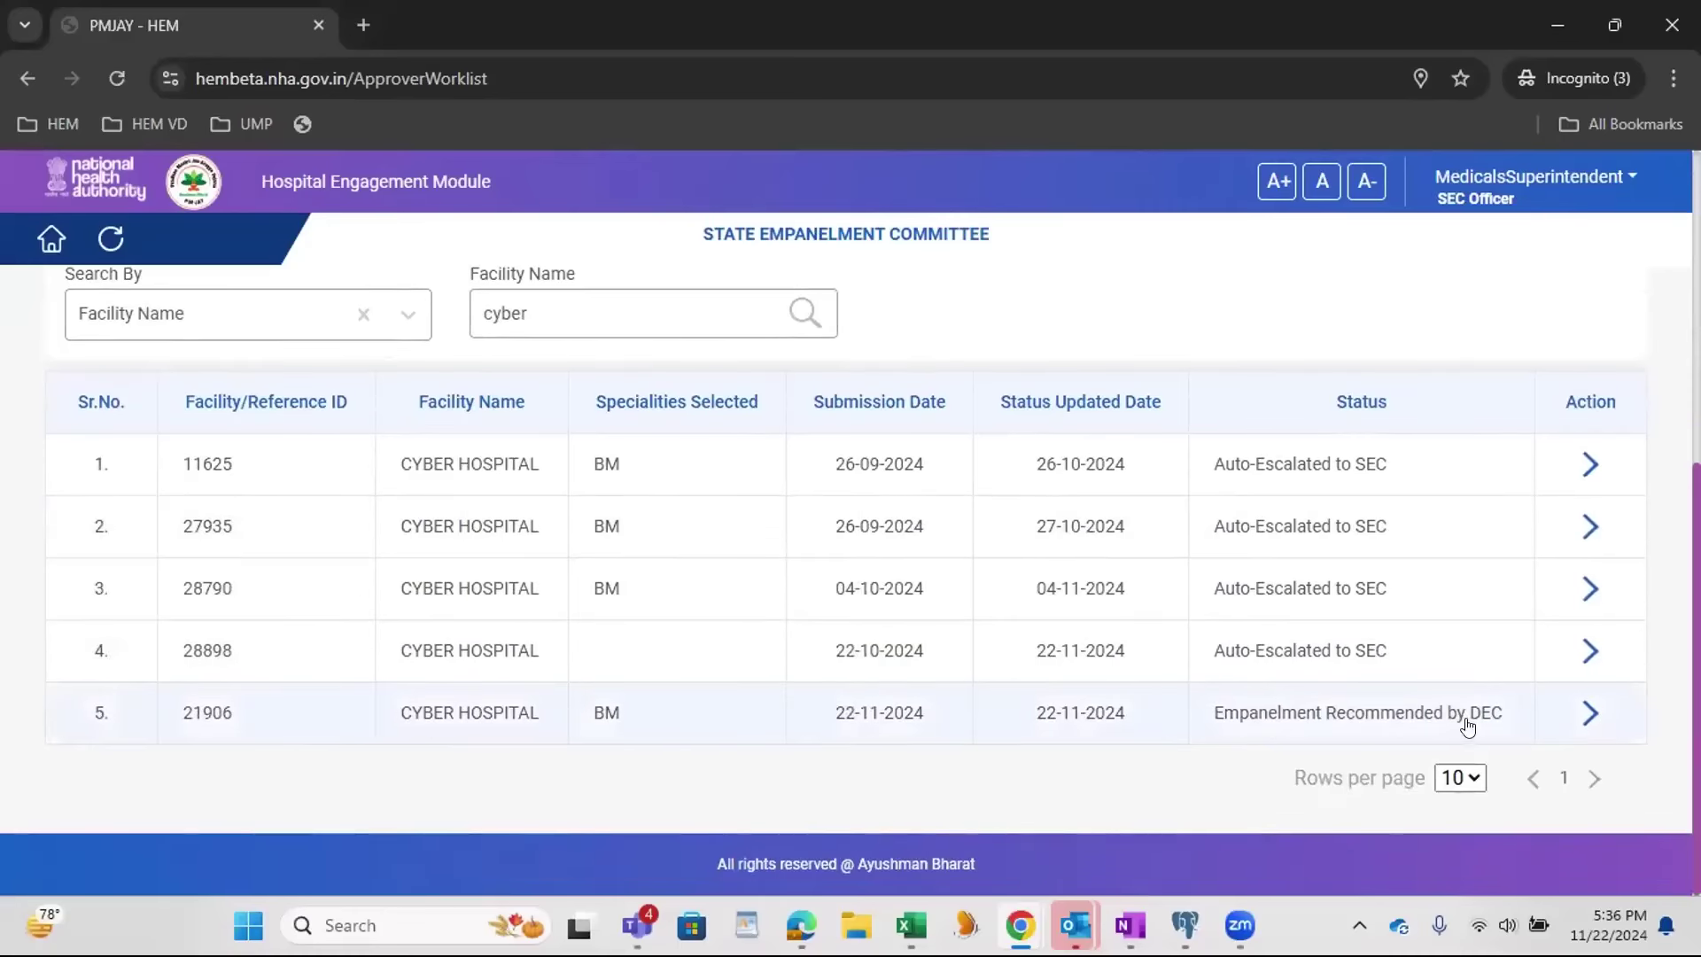
pyautogui.moveTo(1503, 712); pyautogui.dragTo(237, 734)
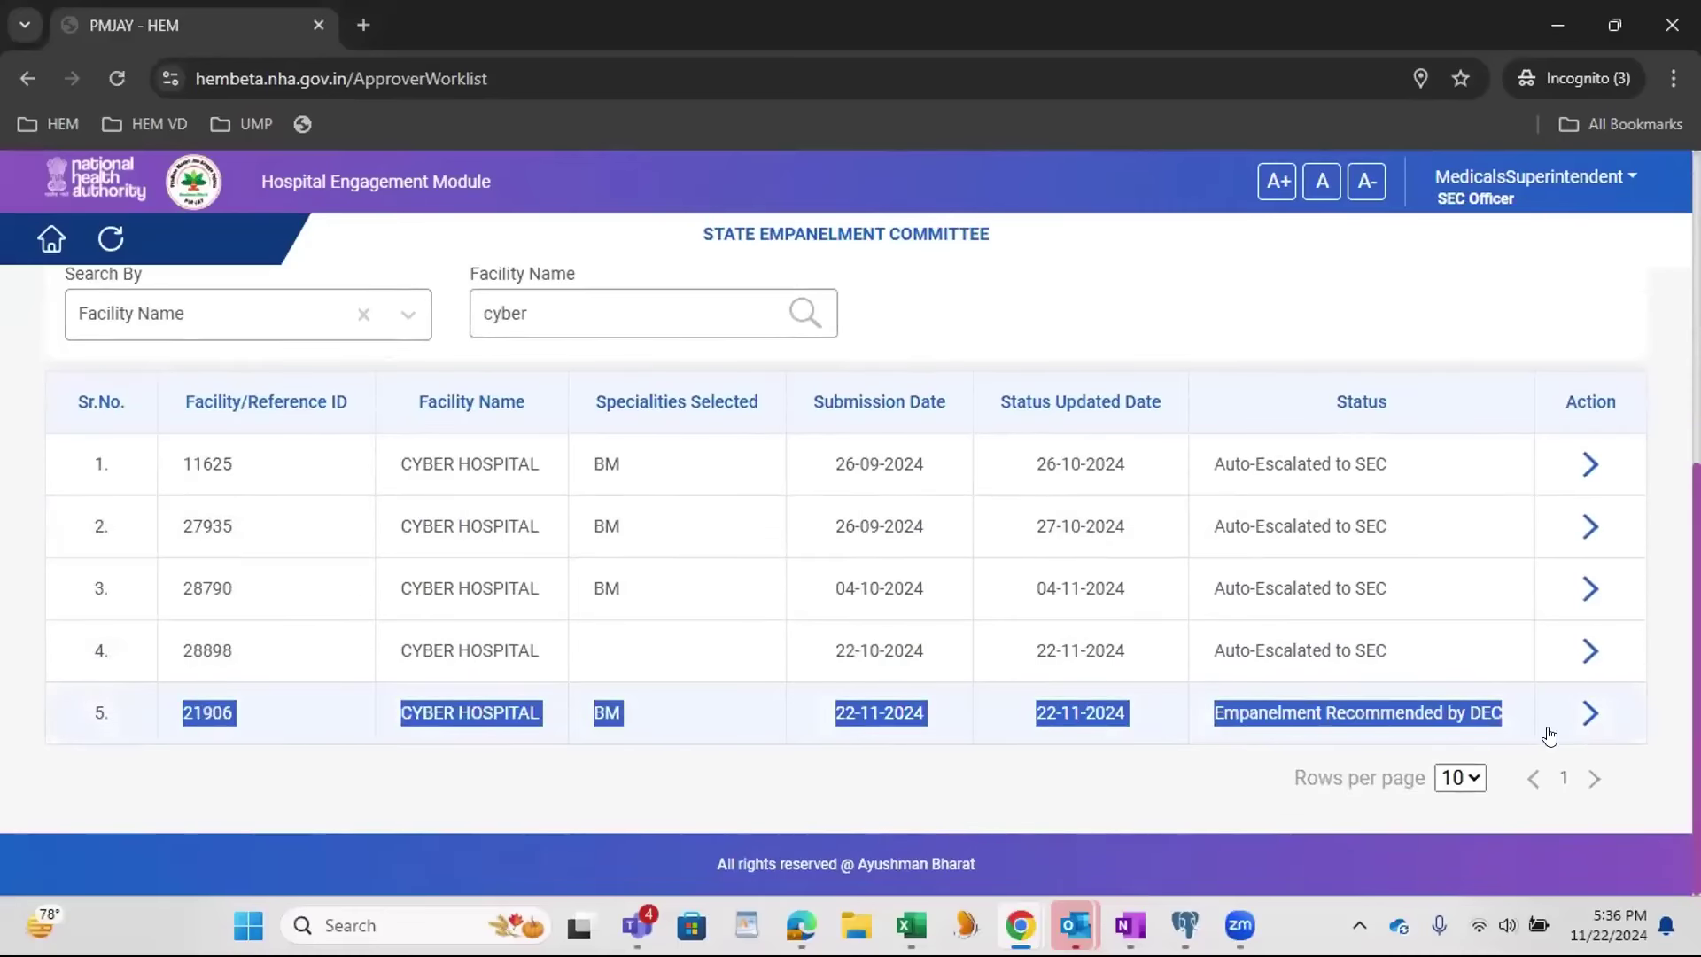
# Open the DEC-recommended Cyber Hospital application and review its Establishment Details
pyautogui.click(467, 727)
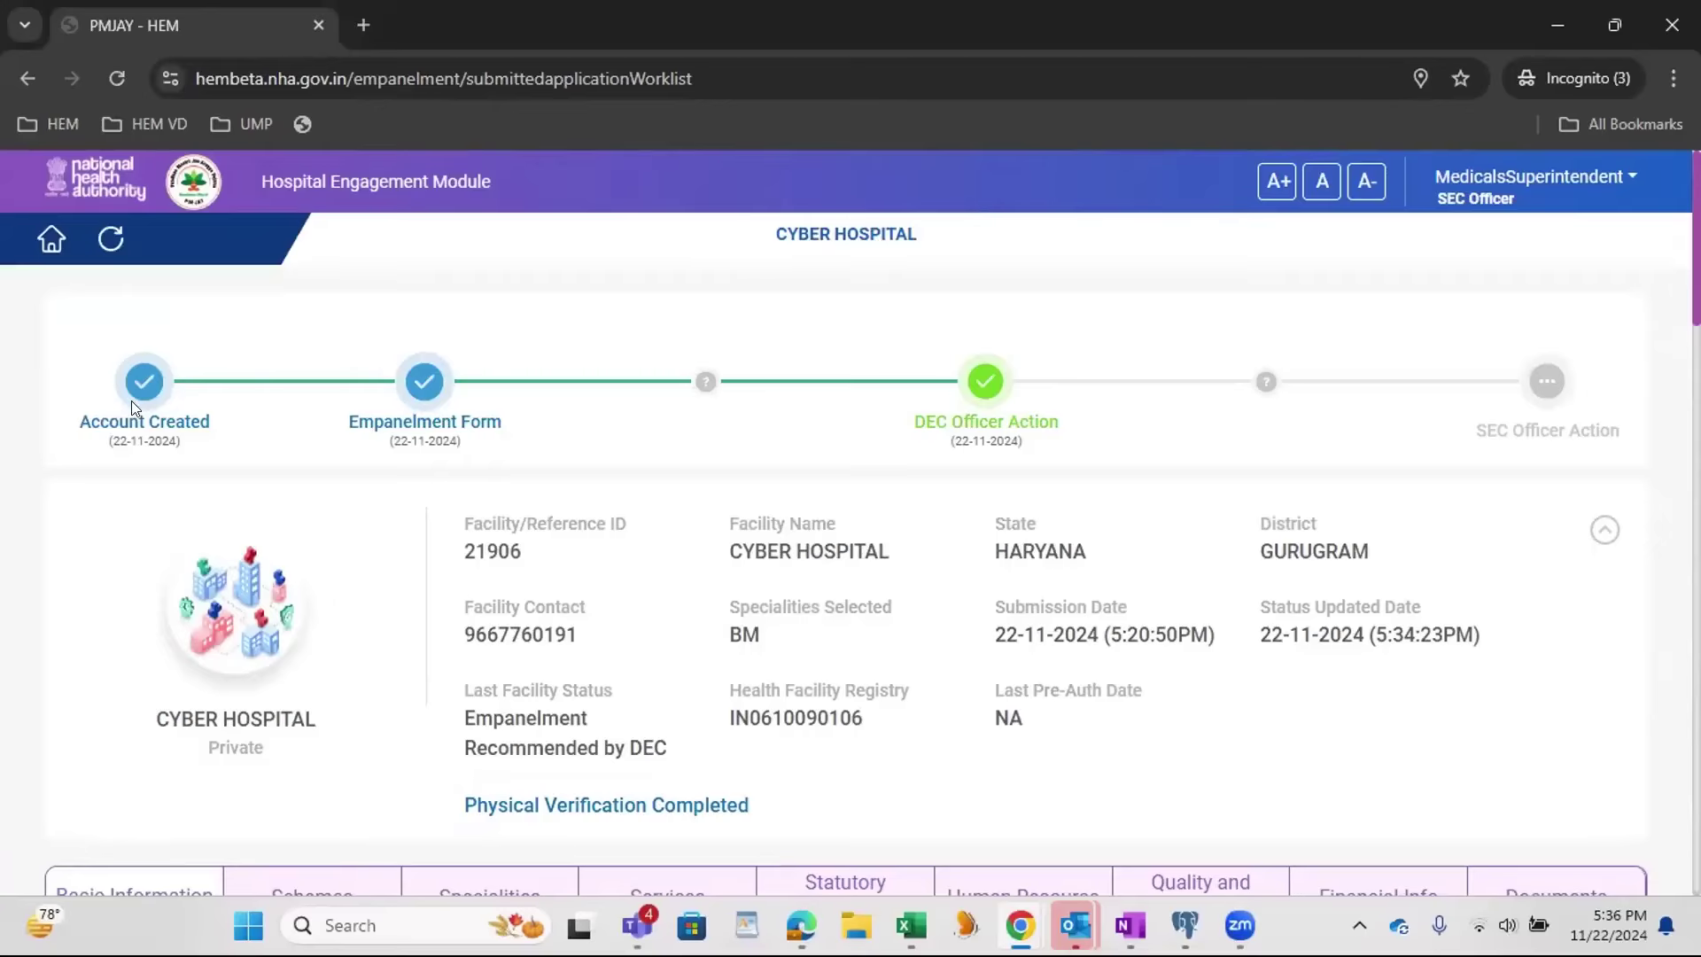
pyautogui.moveTo(982, 391)
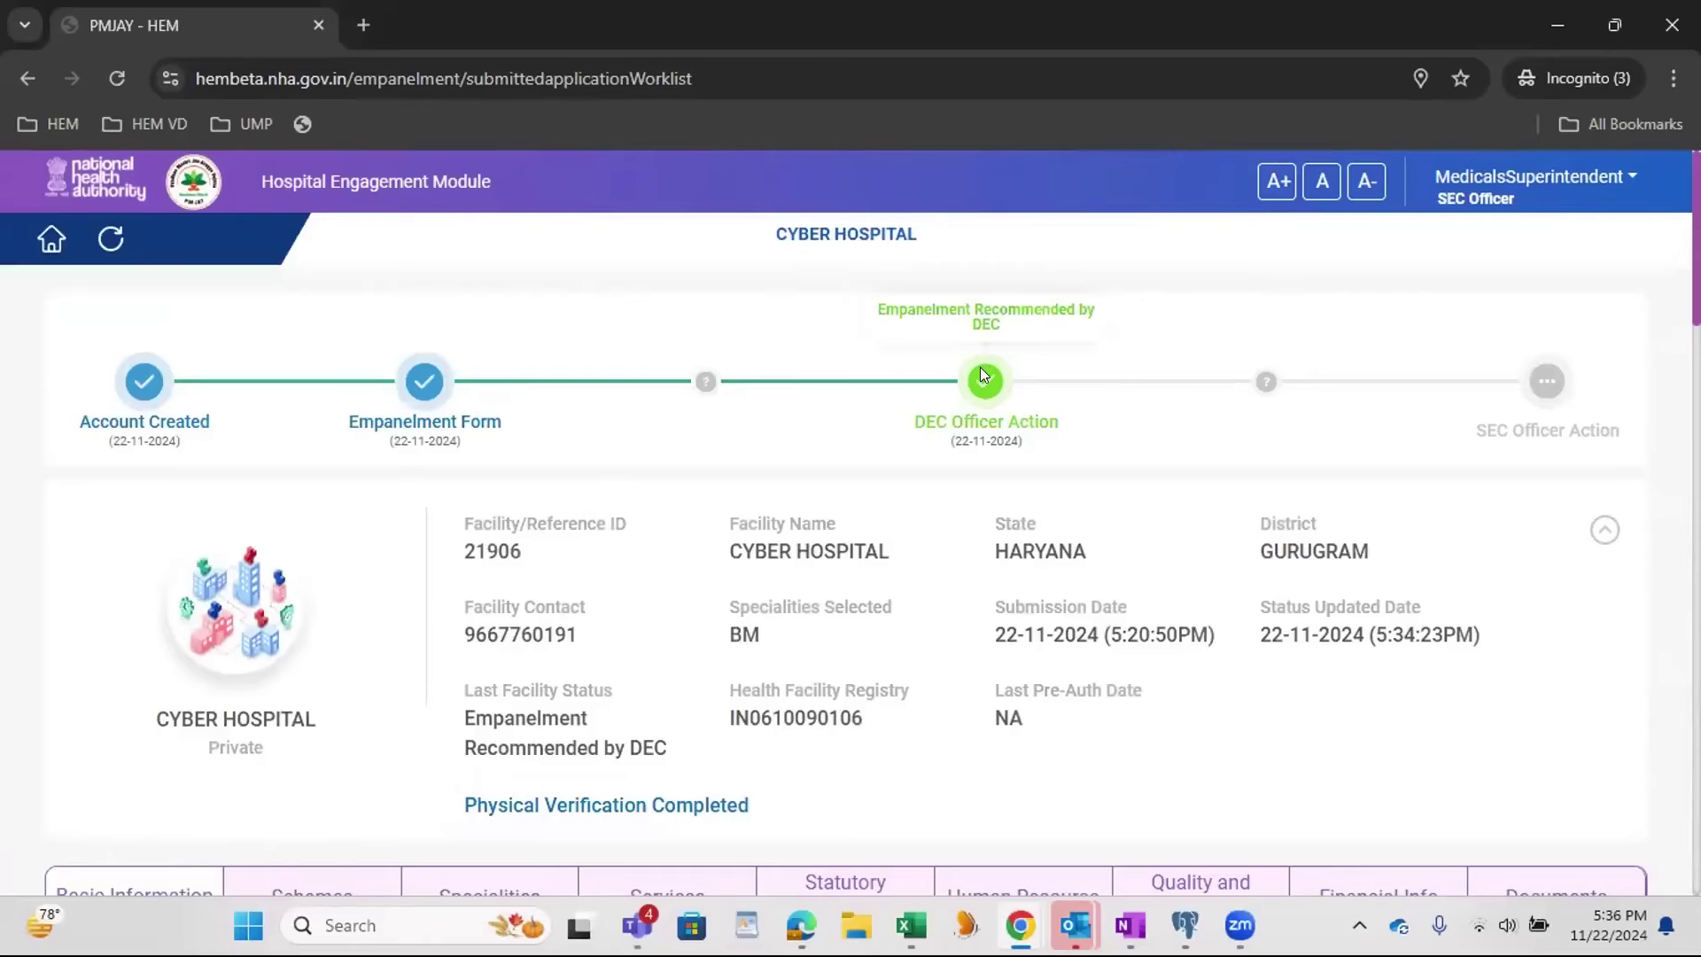
pyautogui.scroll(-4, 885, 390)
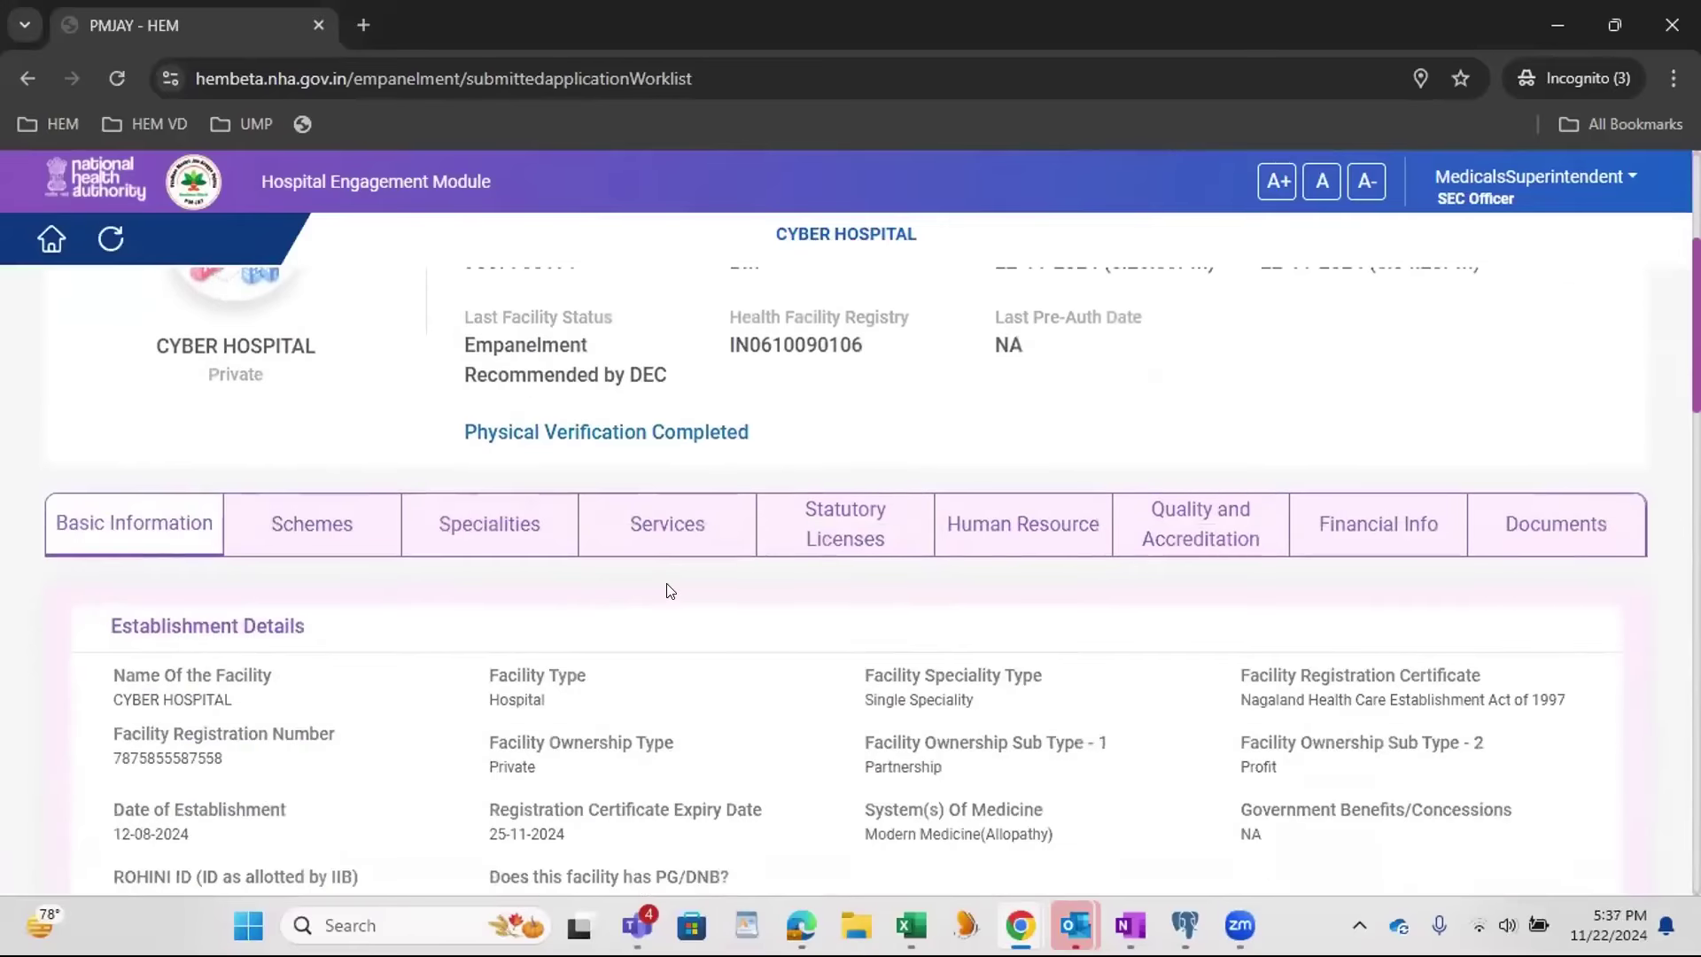
pyautogui.scroll(-3, 671, 591)
pyautogui.moveTo(902, 706); pyautogui.dragTo(1012, 706)
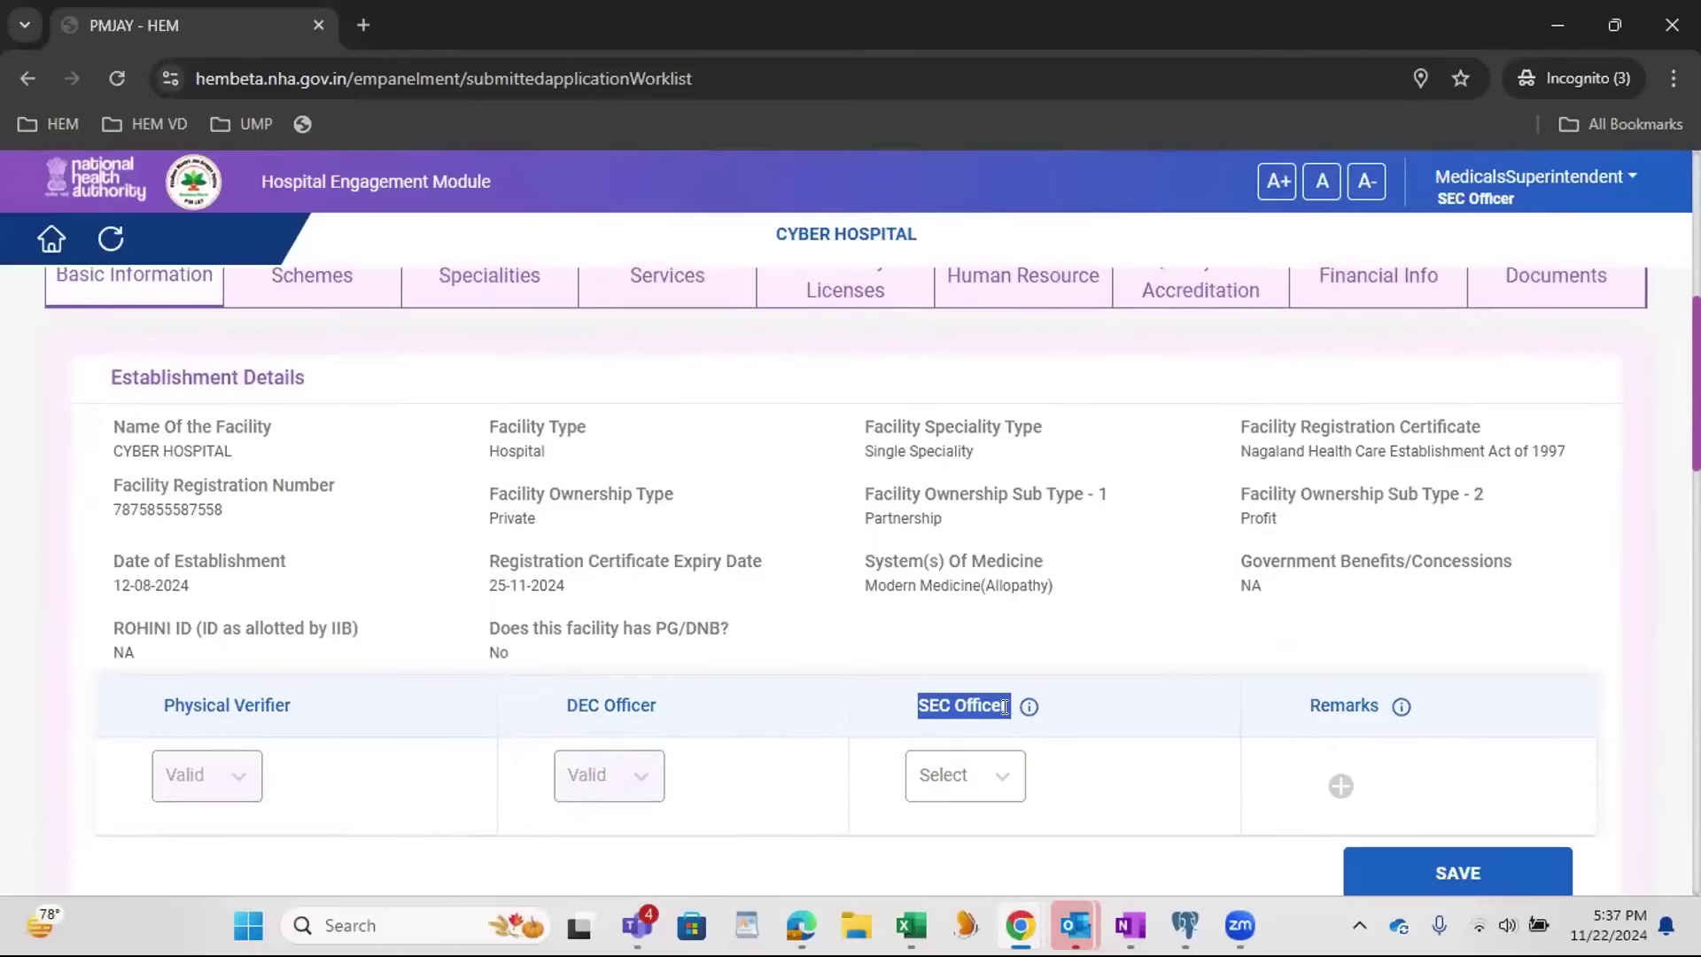
pyautogui.doubleClick(170, 704)
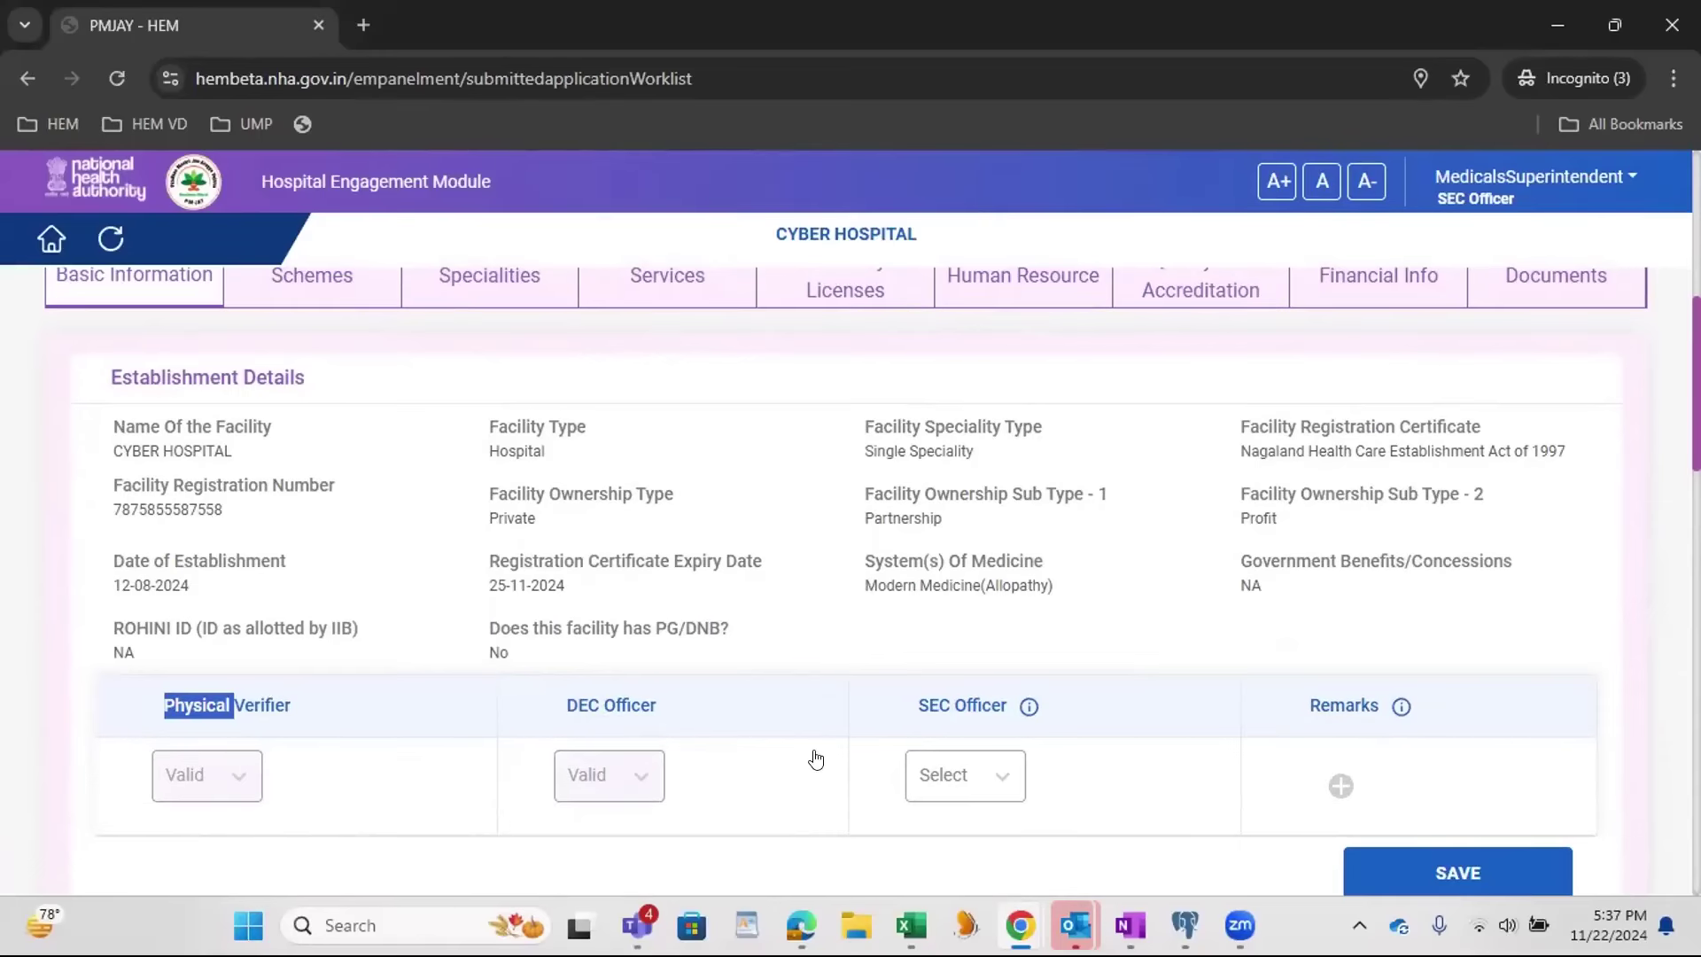
pyautogui.scroll(-1, 880, 737)
# Mark Establishment Details Valid as SEC officer, send remark 'final from SEC', and save
pyautogui.click(965, 657)
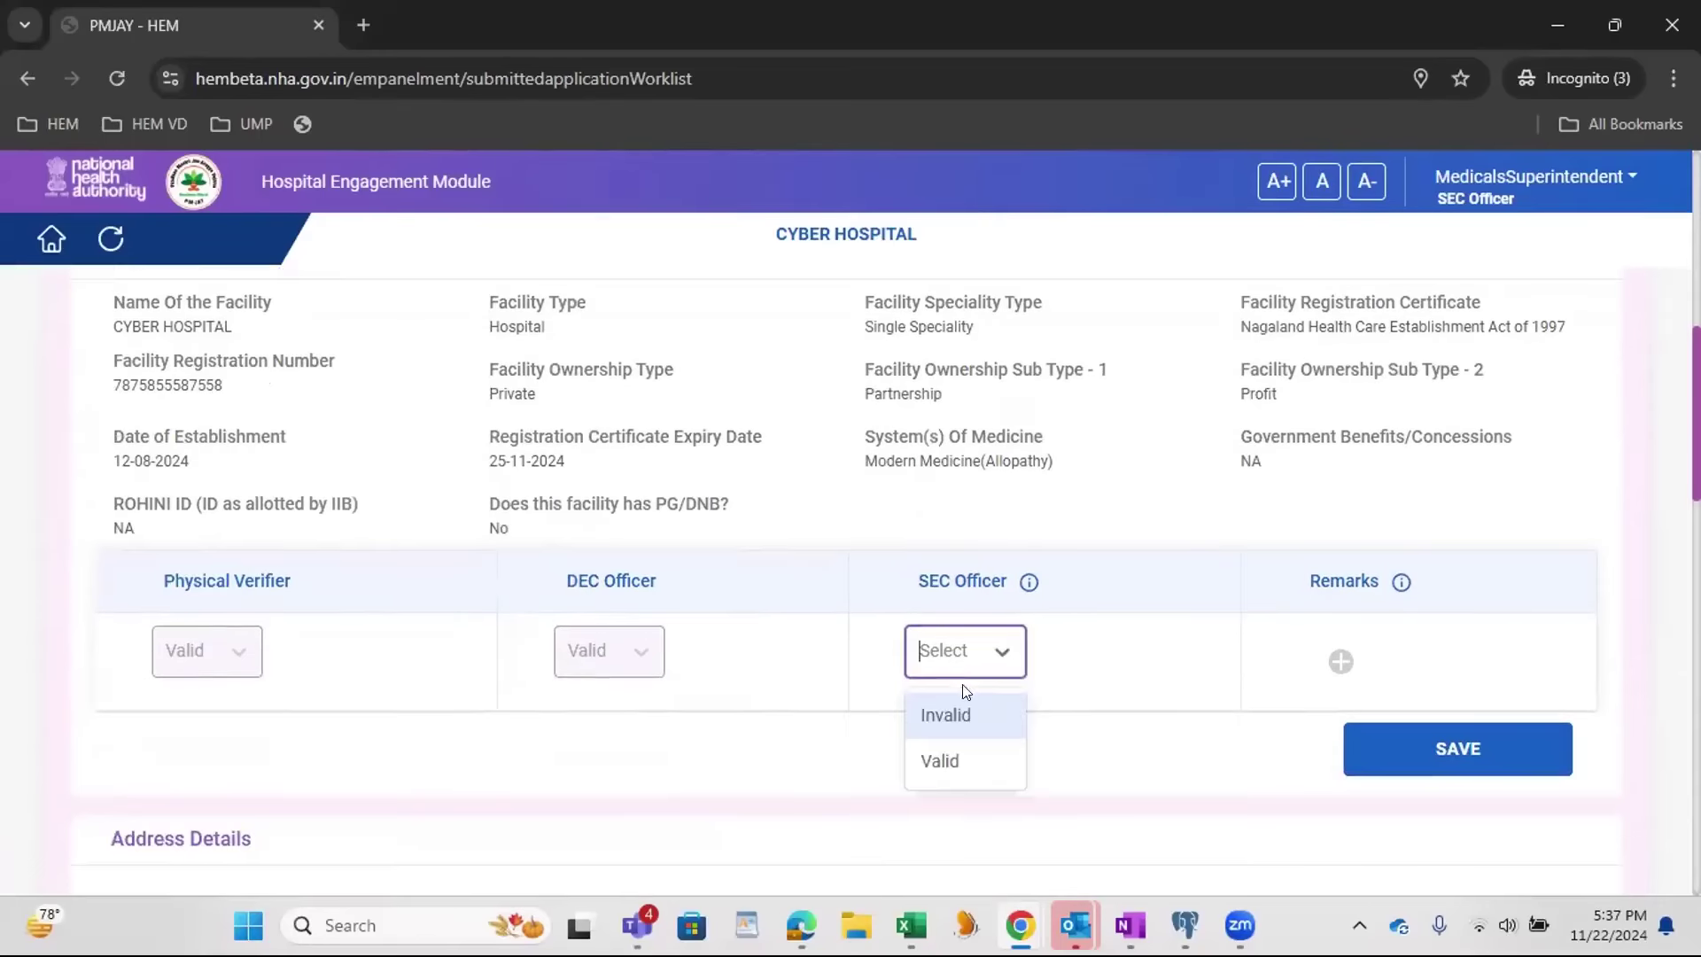
pyautogui.click(962, 760)
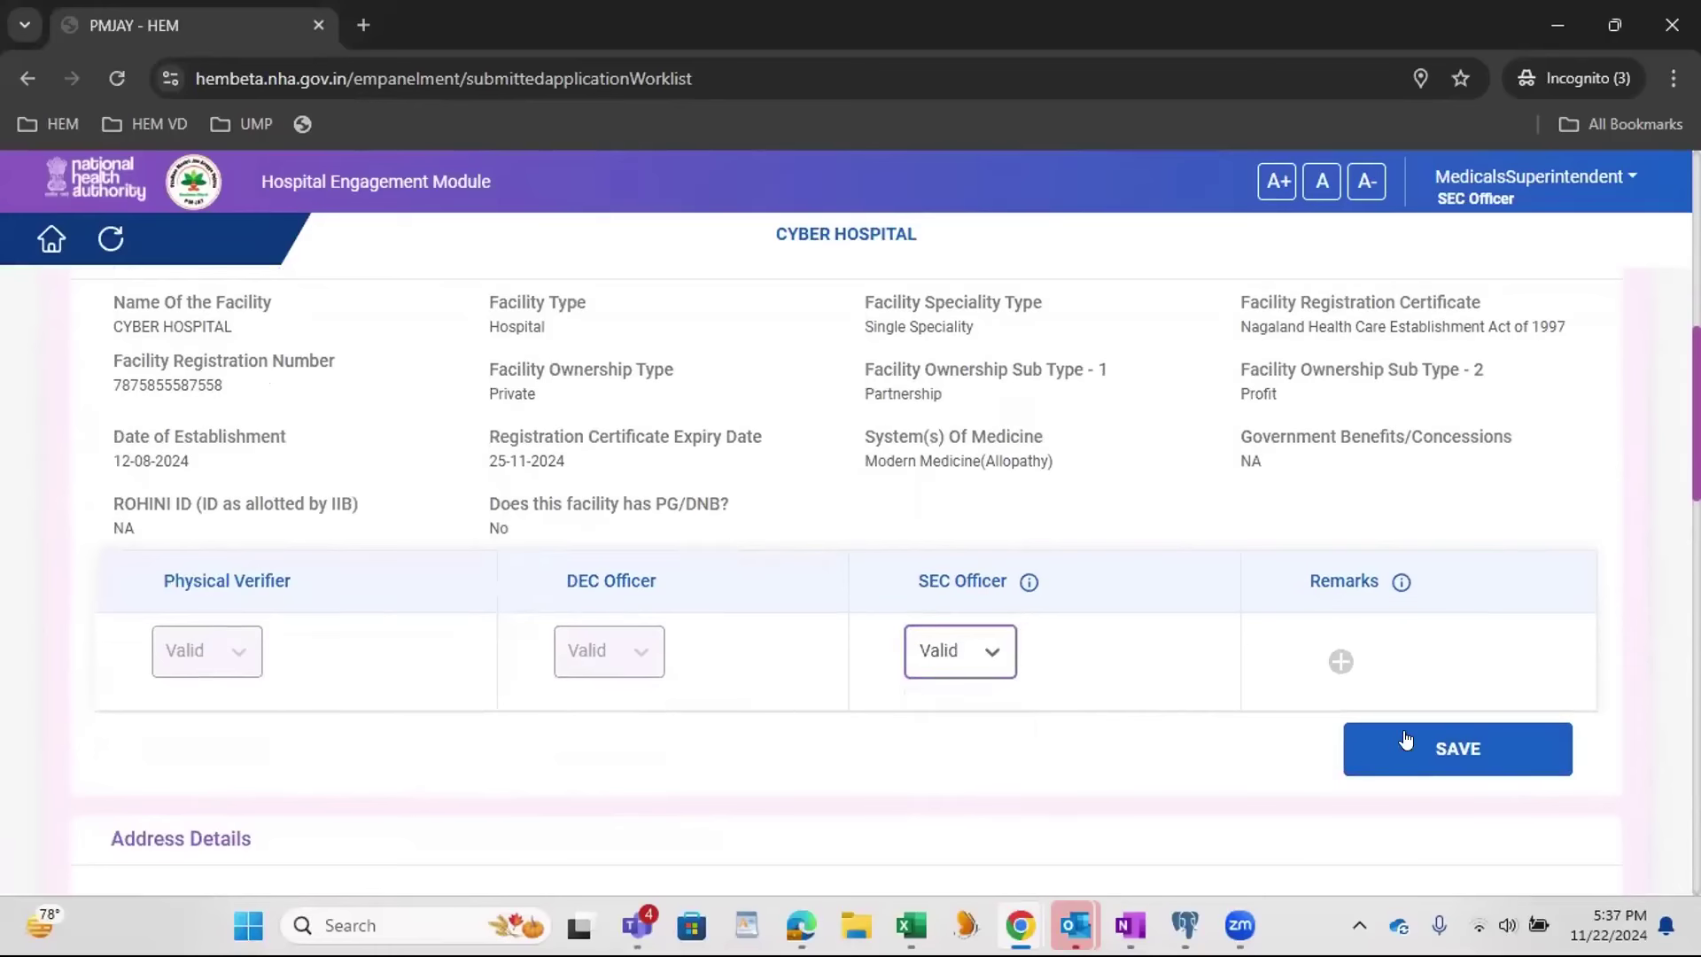
pyautogui.click(1339, 663)
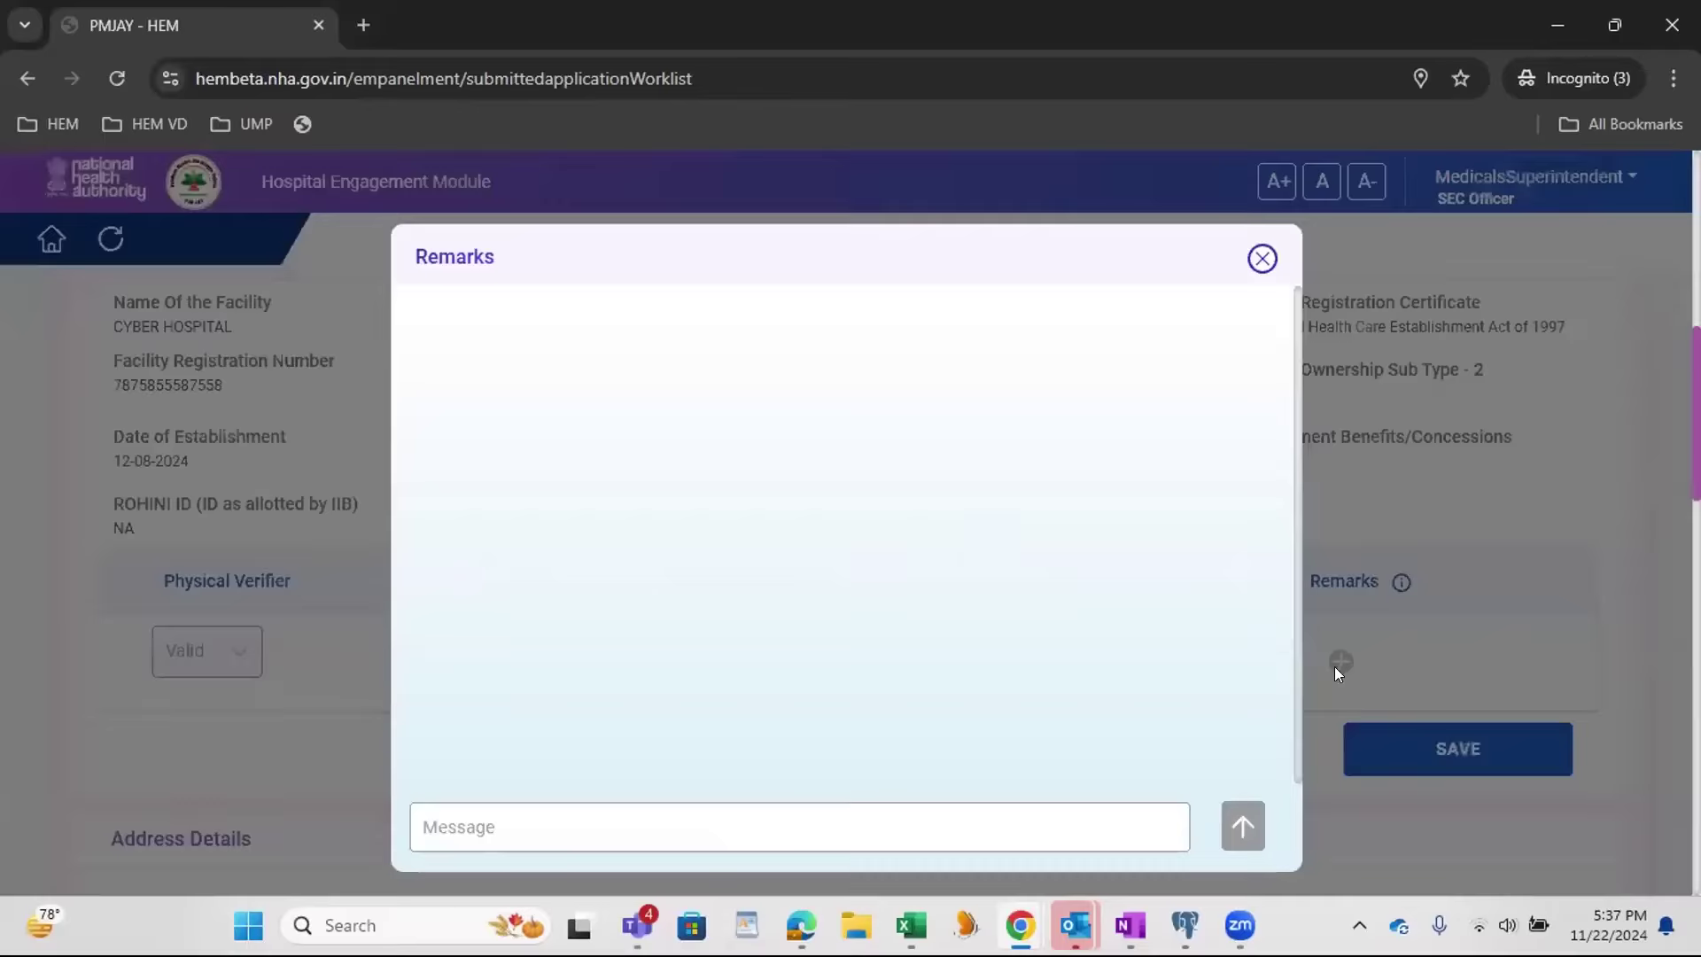
pyautogui.click(628, 816)
pyautogui.write('final from SEC')
pyautogui.press('Return')
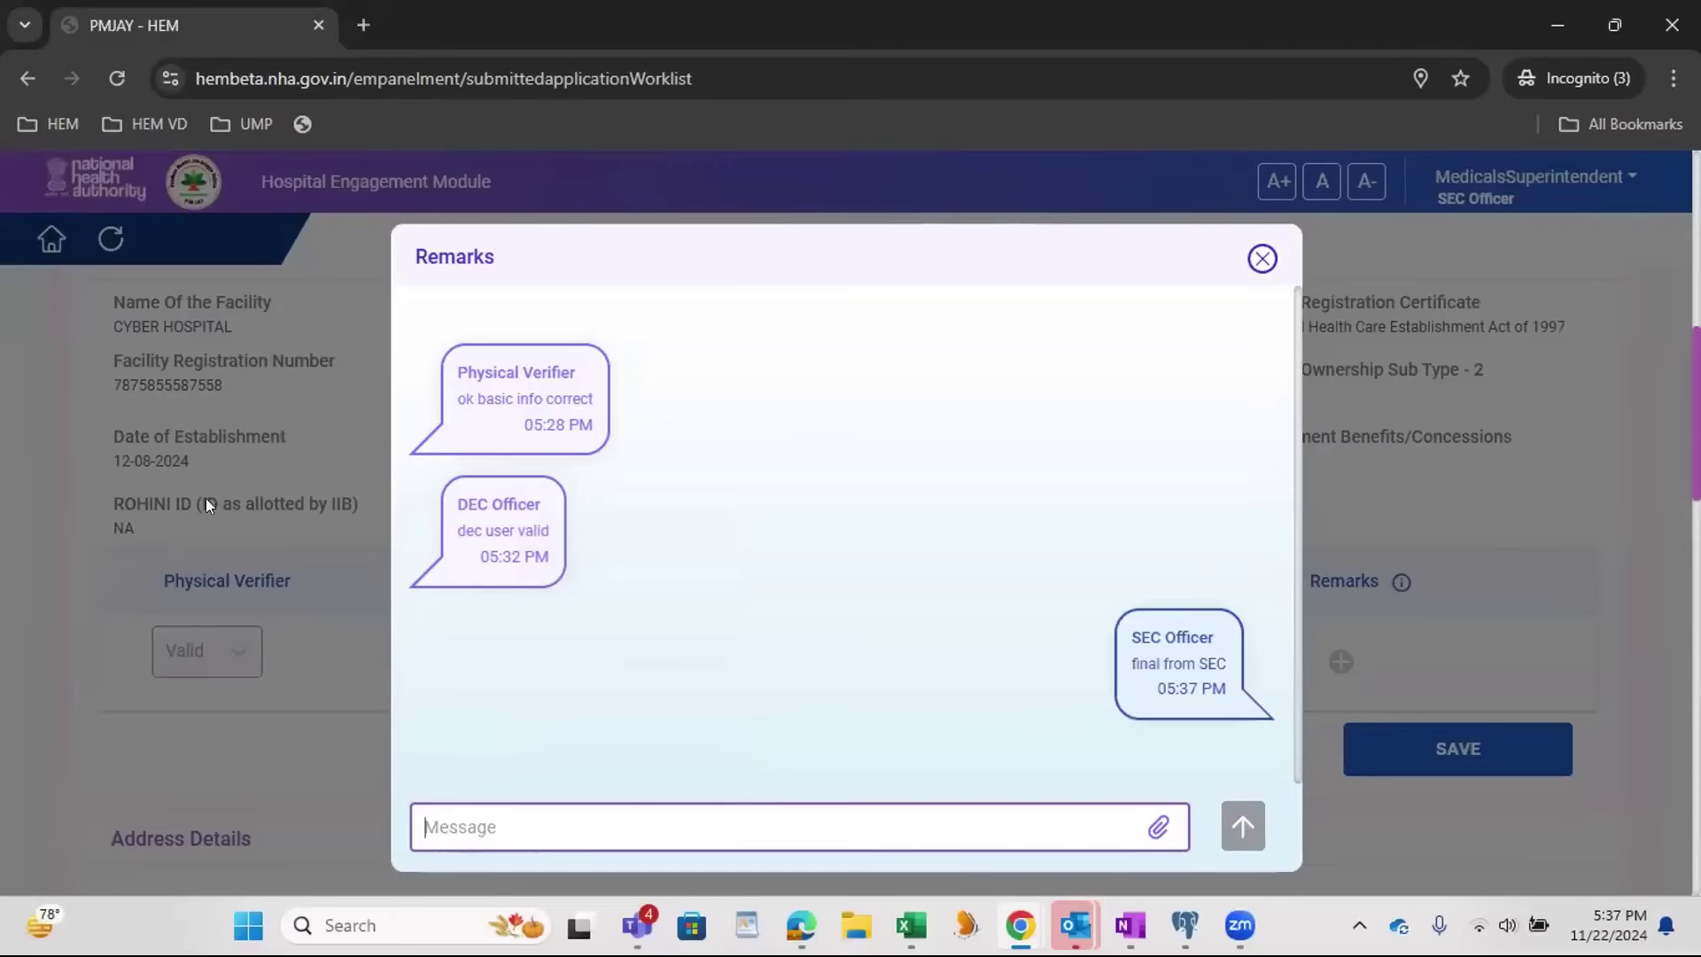
pyautogui.click(1245, 257)
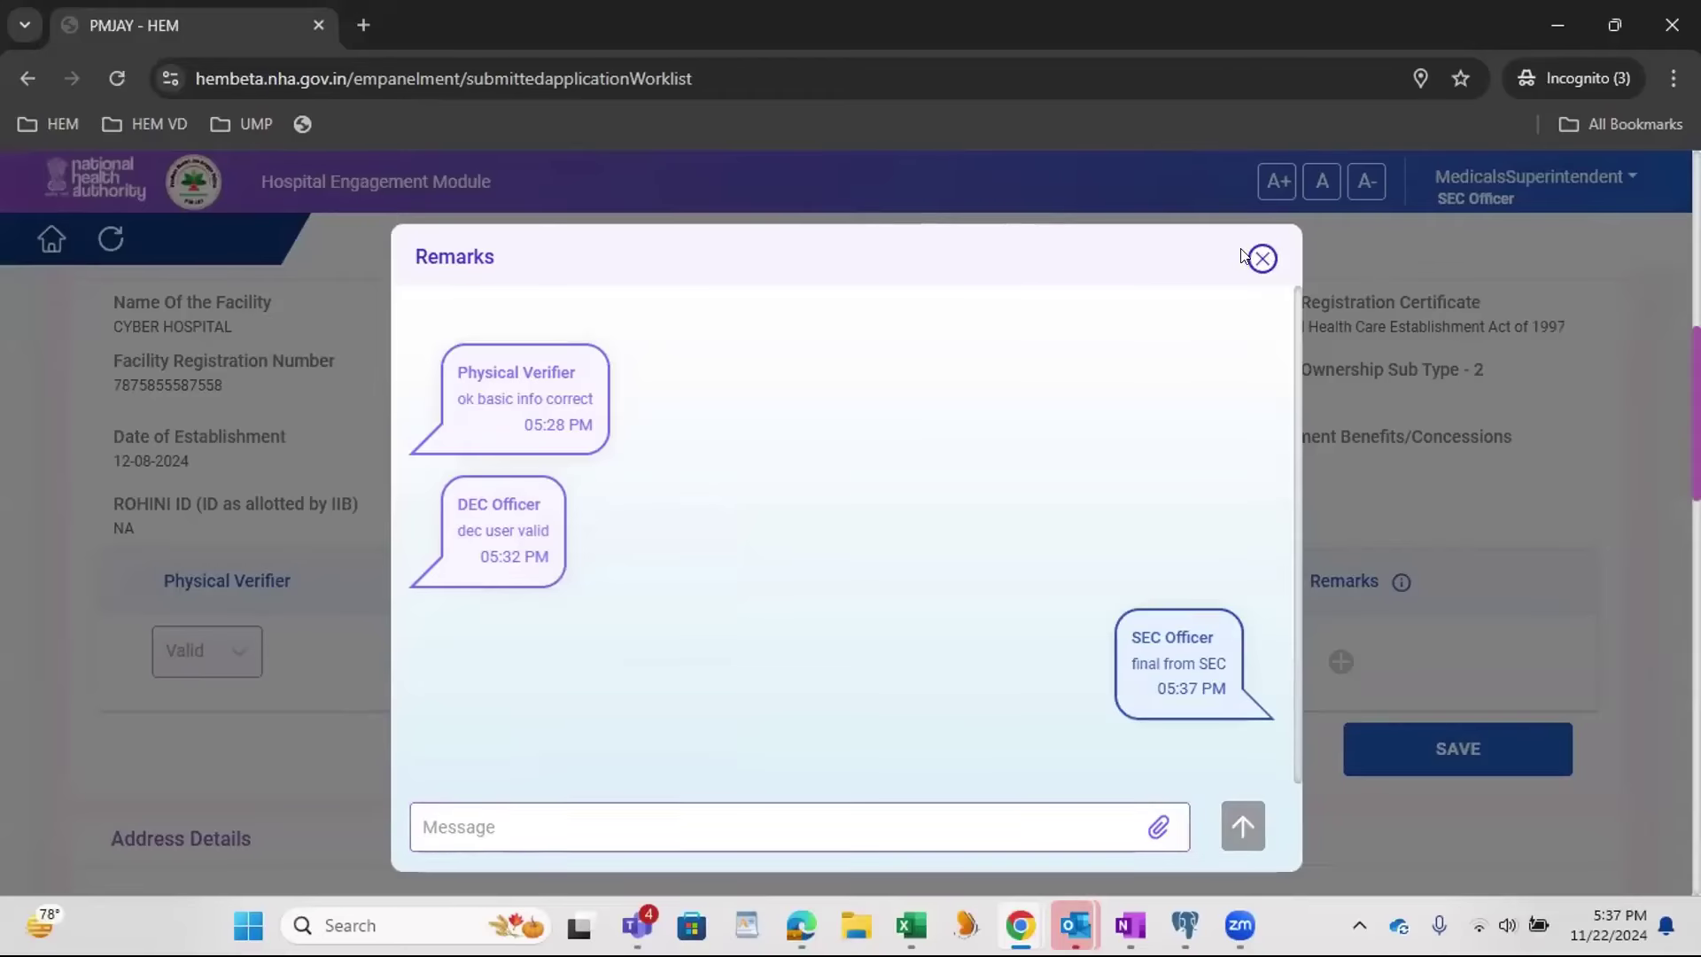
pyautogui.click(1261, 259)
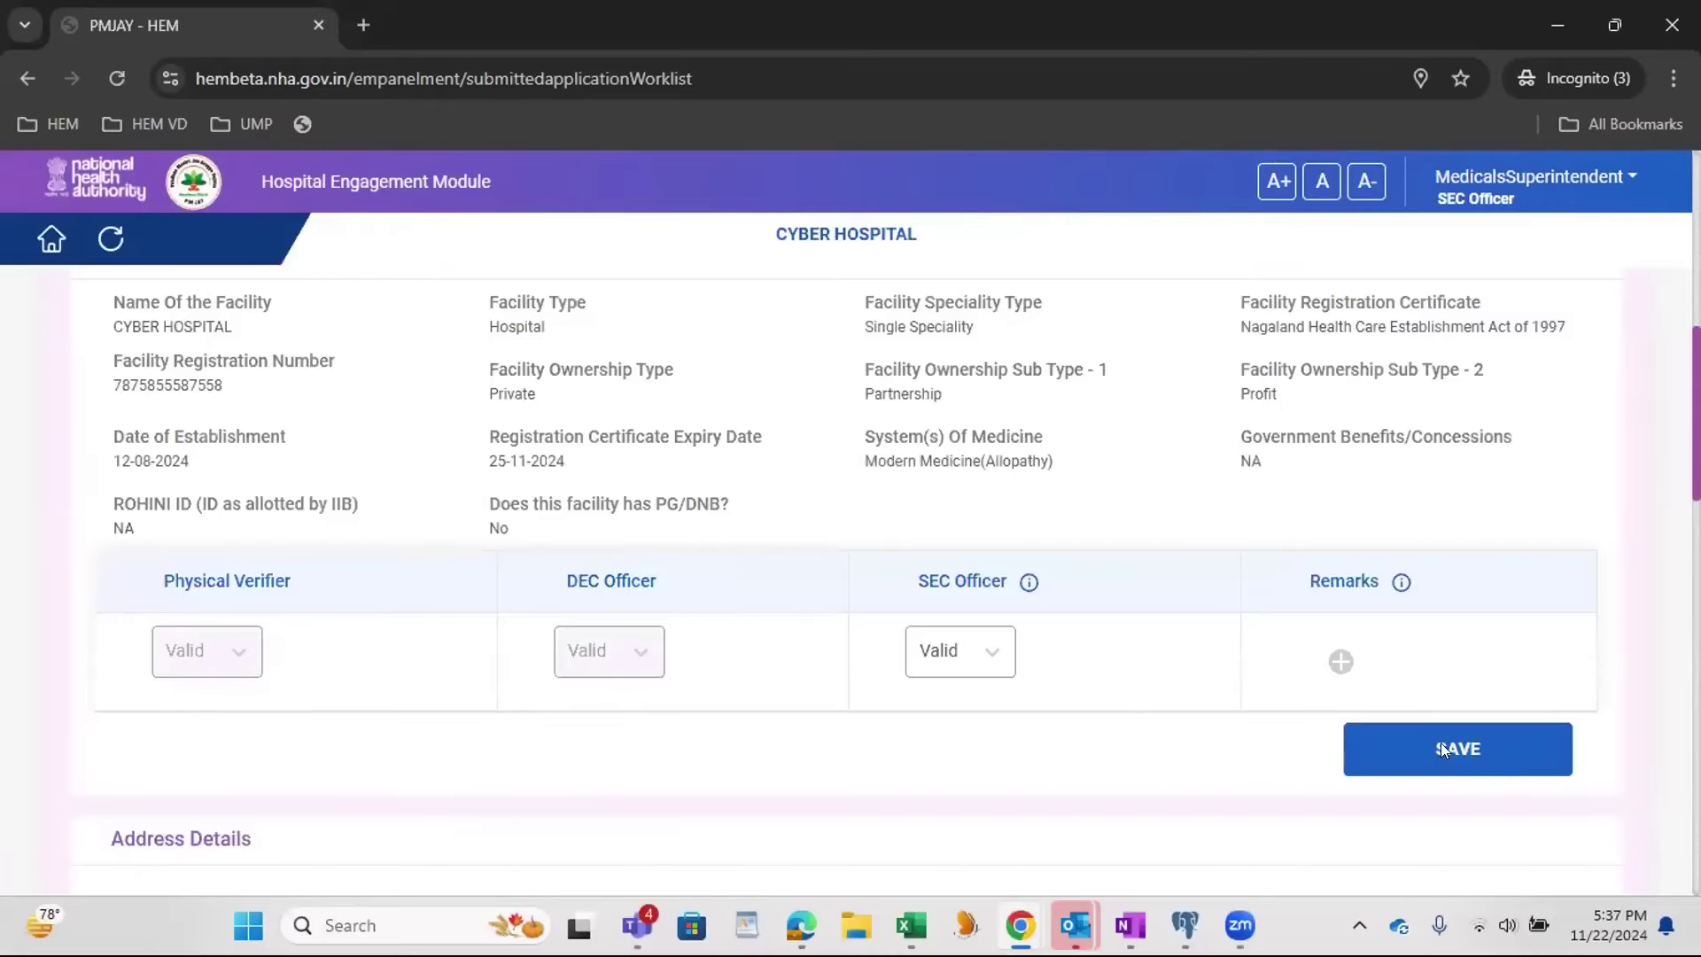
pyautogui.click(1440, 749)
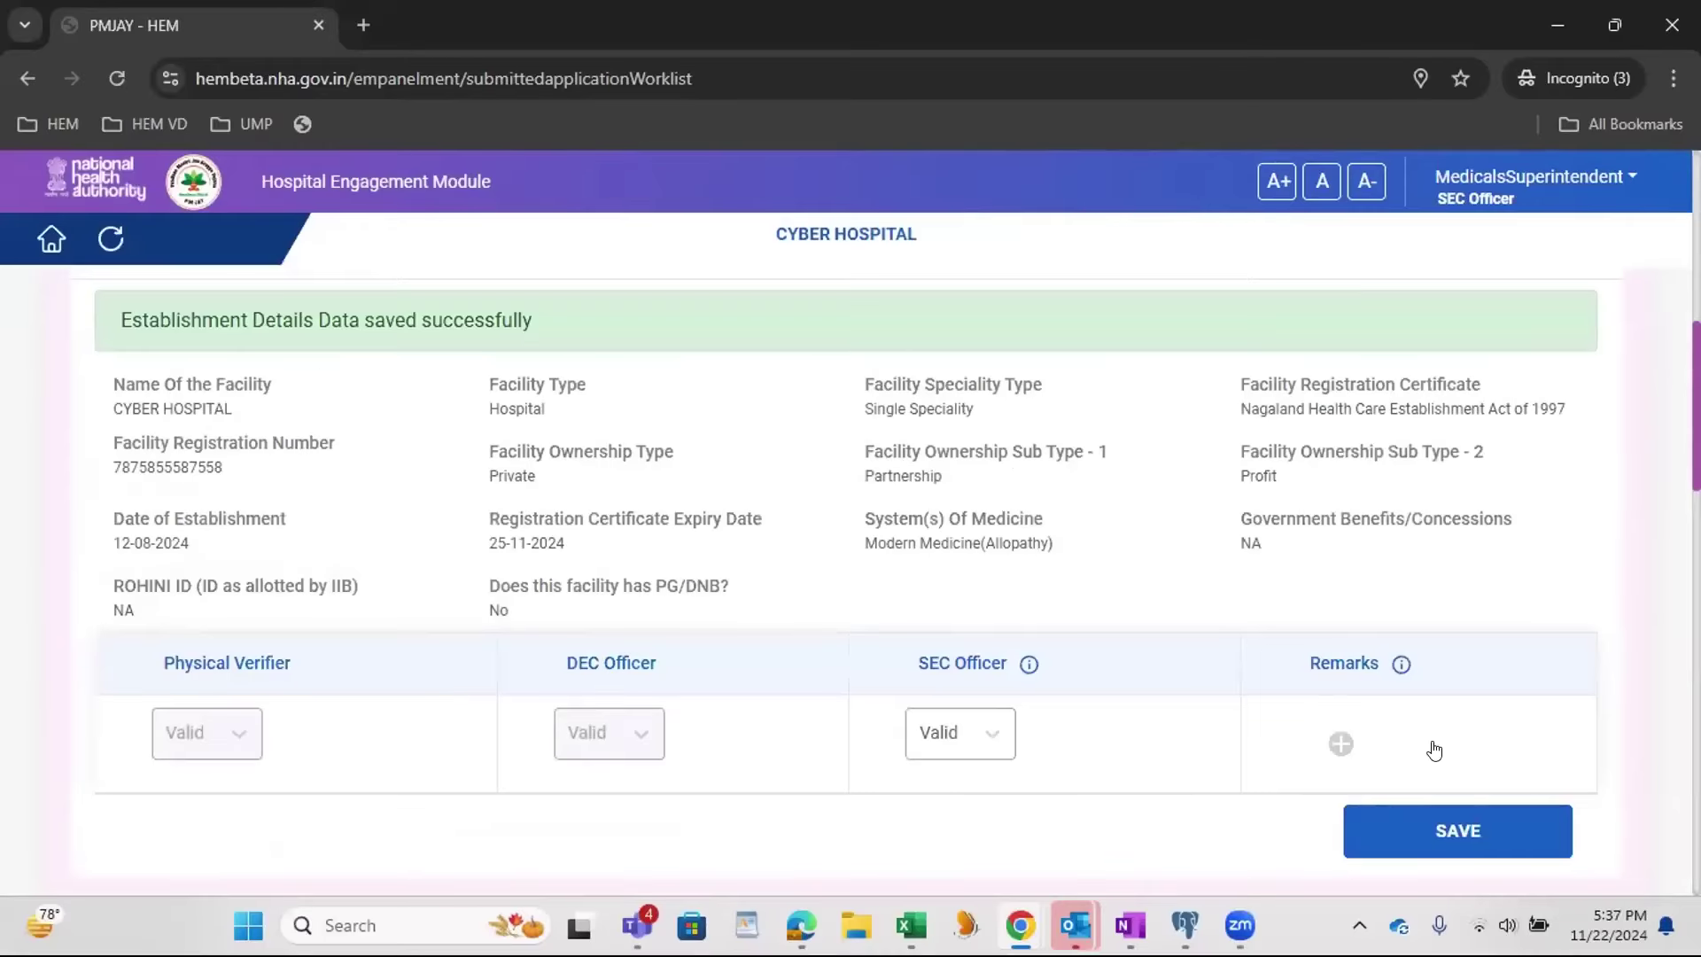
# Set the Address Details SEC Officer verdict to Valid and save it
pyautogui.scroll(-9, 1142, 673)
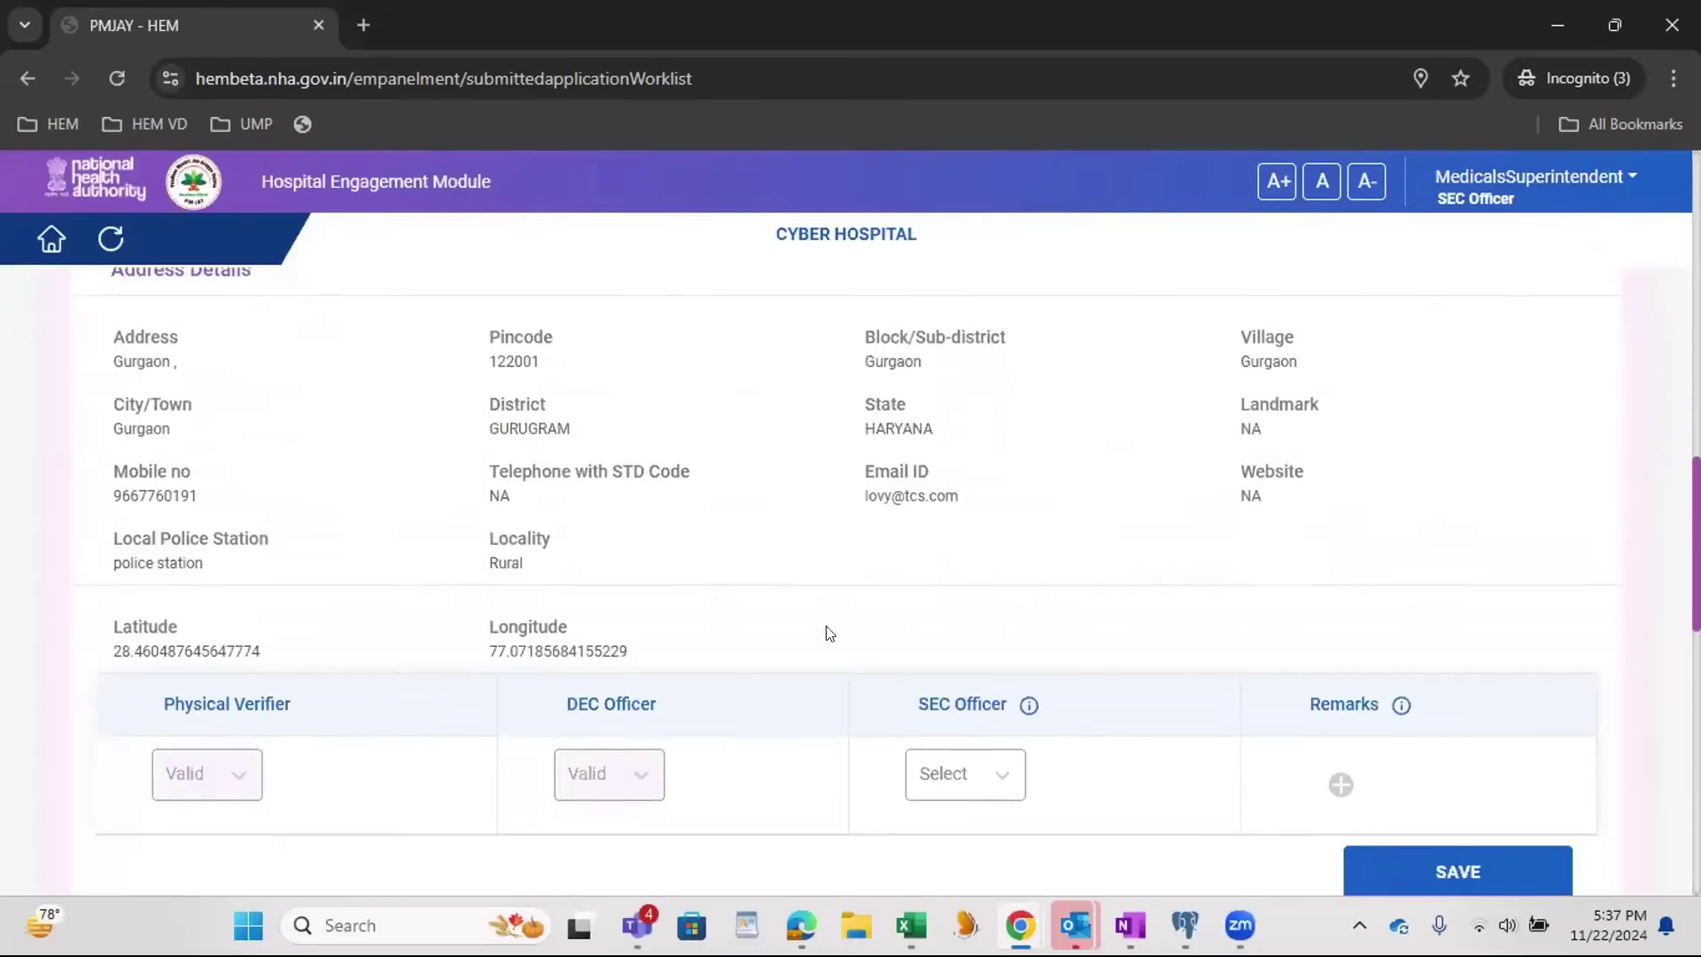
pyautogui.click(948, 567)
pyautogui.click(941, 666)
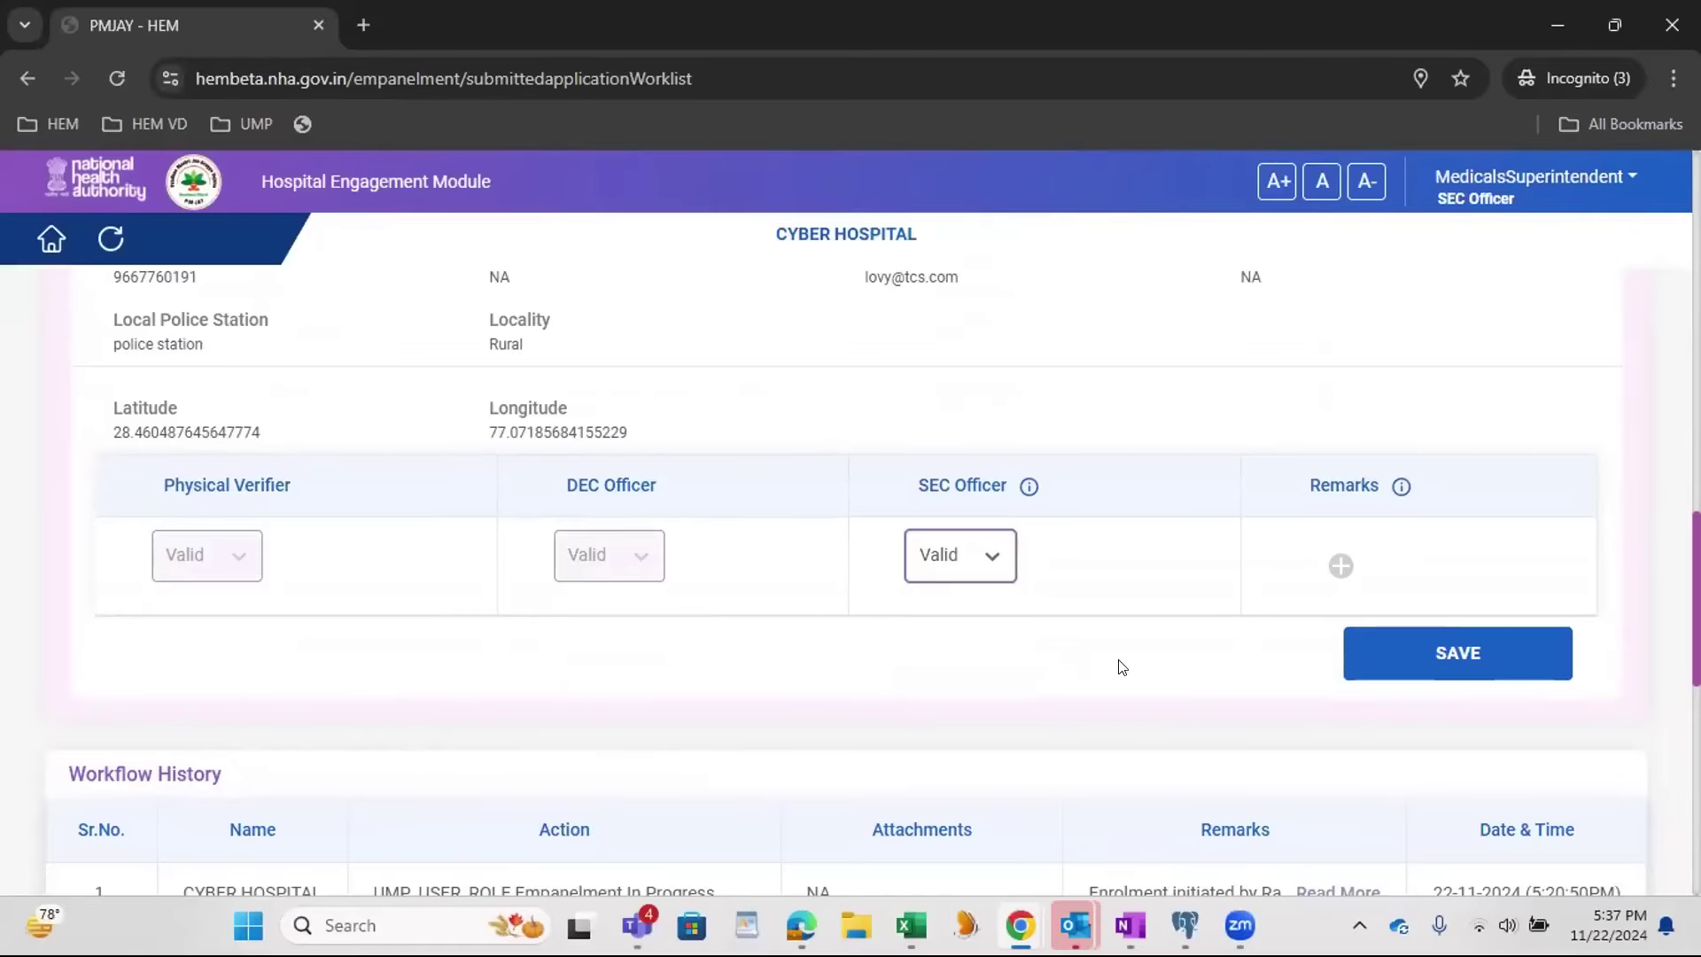
pyautogui.click(1441, 656)
pyautogui.scroll(-2, 1185, 567)
pyautogui.scroll(-7, 1185, 567)
pyautogui.scroll(10, 1187, 567)
pyautogui.scroll(10, 566, 541)
pyautogui.scroll(-2, 307, 687)
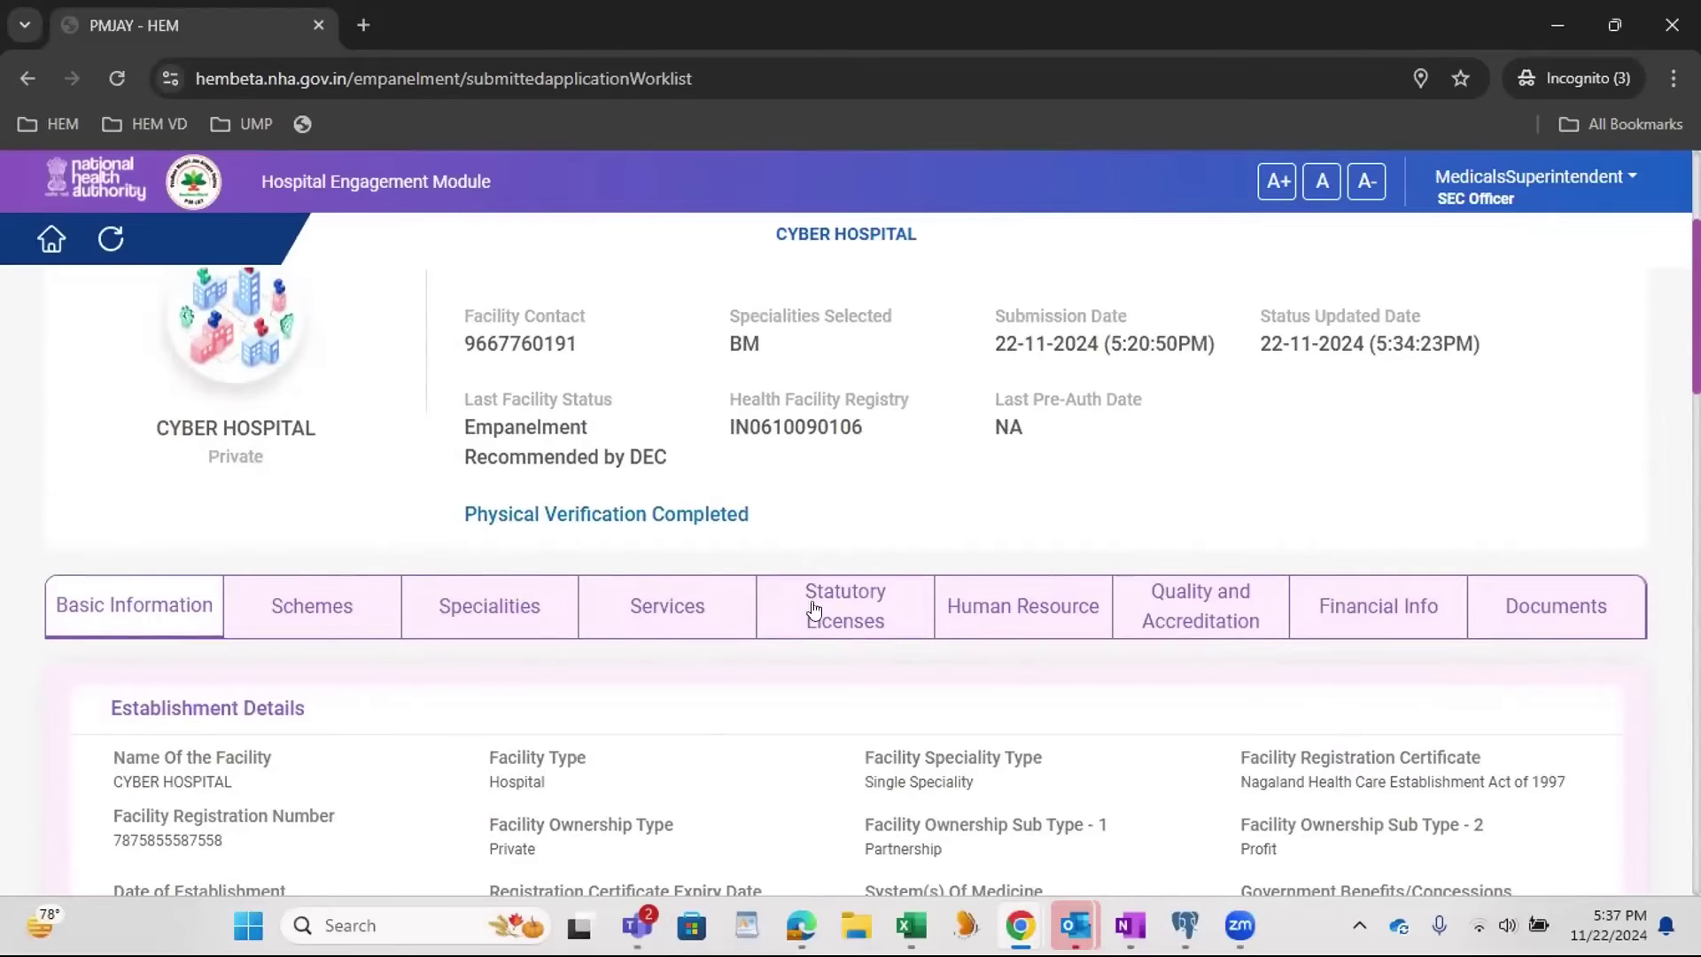
# Under Statutory Licenses, mark Building Plan Approval and the Fire Department Clearance Certificate as Valid
pyautogui.click(879, 617)
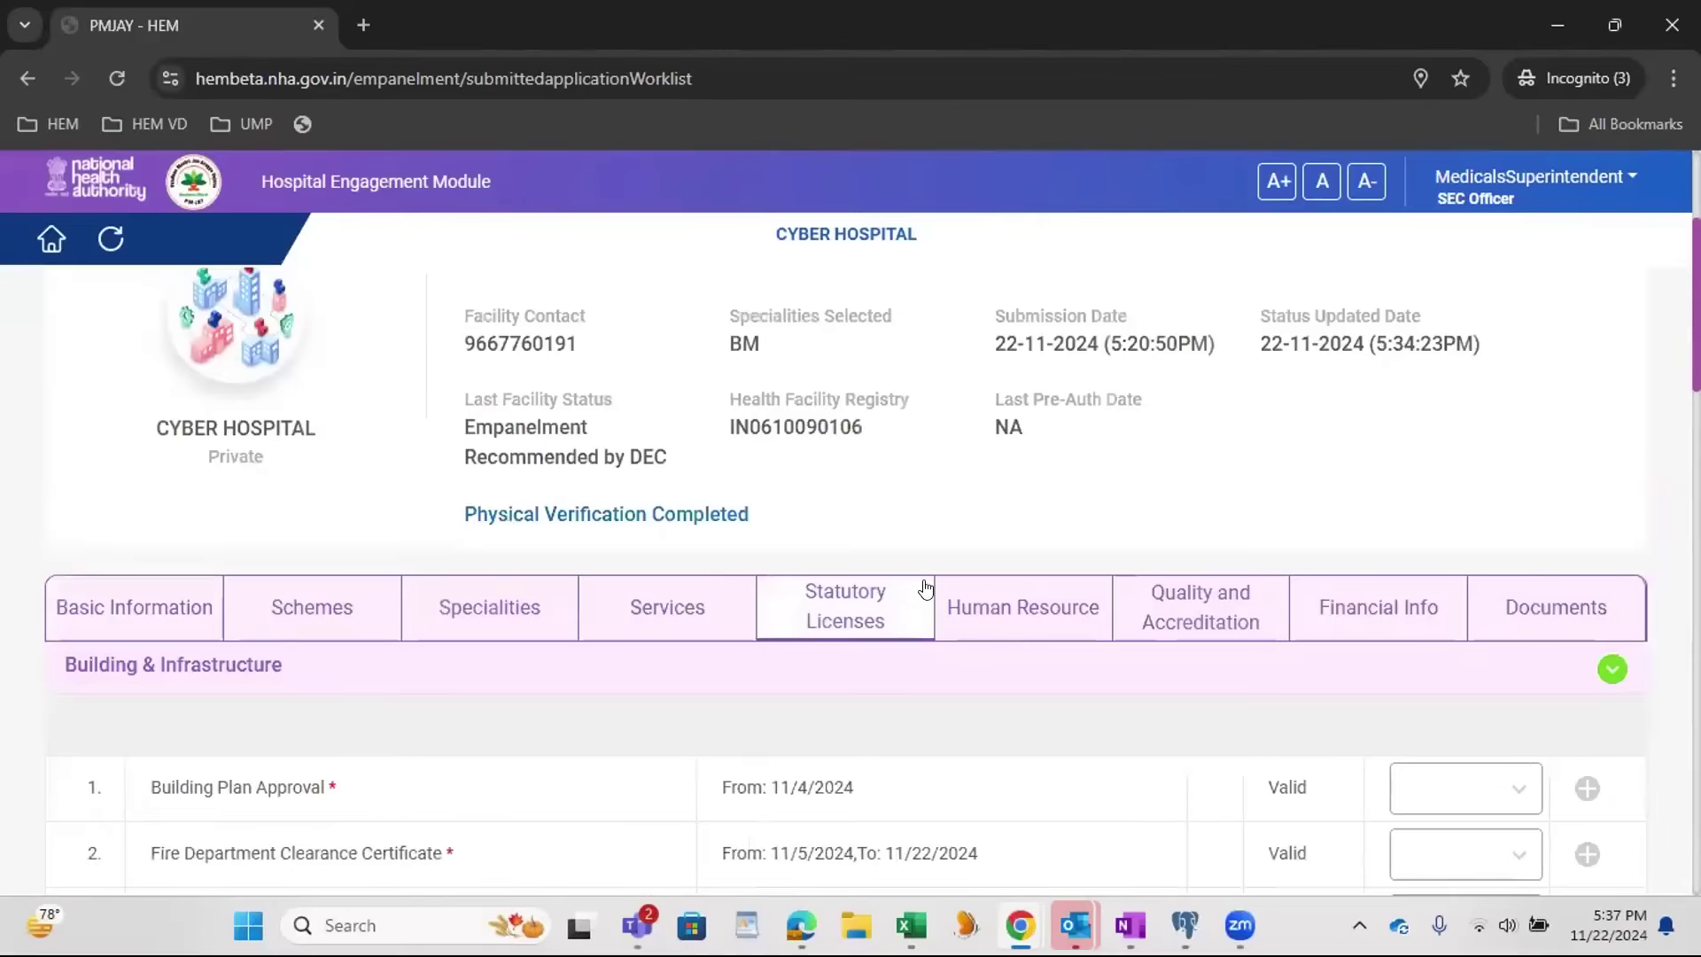
pyautogui.scroll(-2, 925, 589)
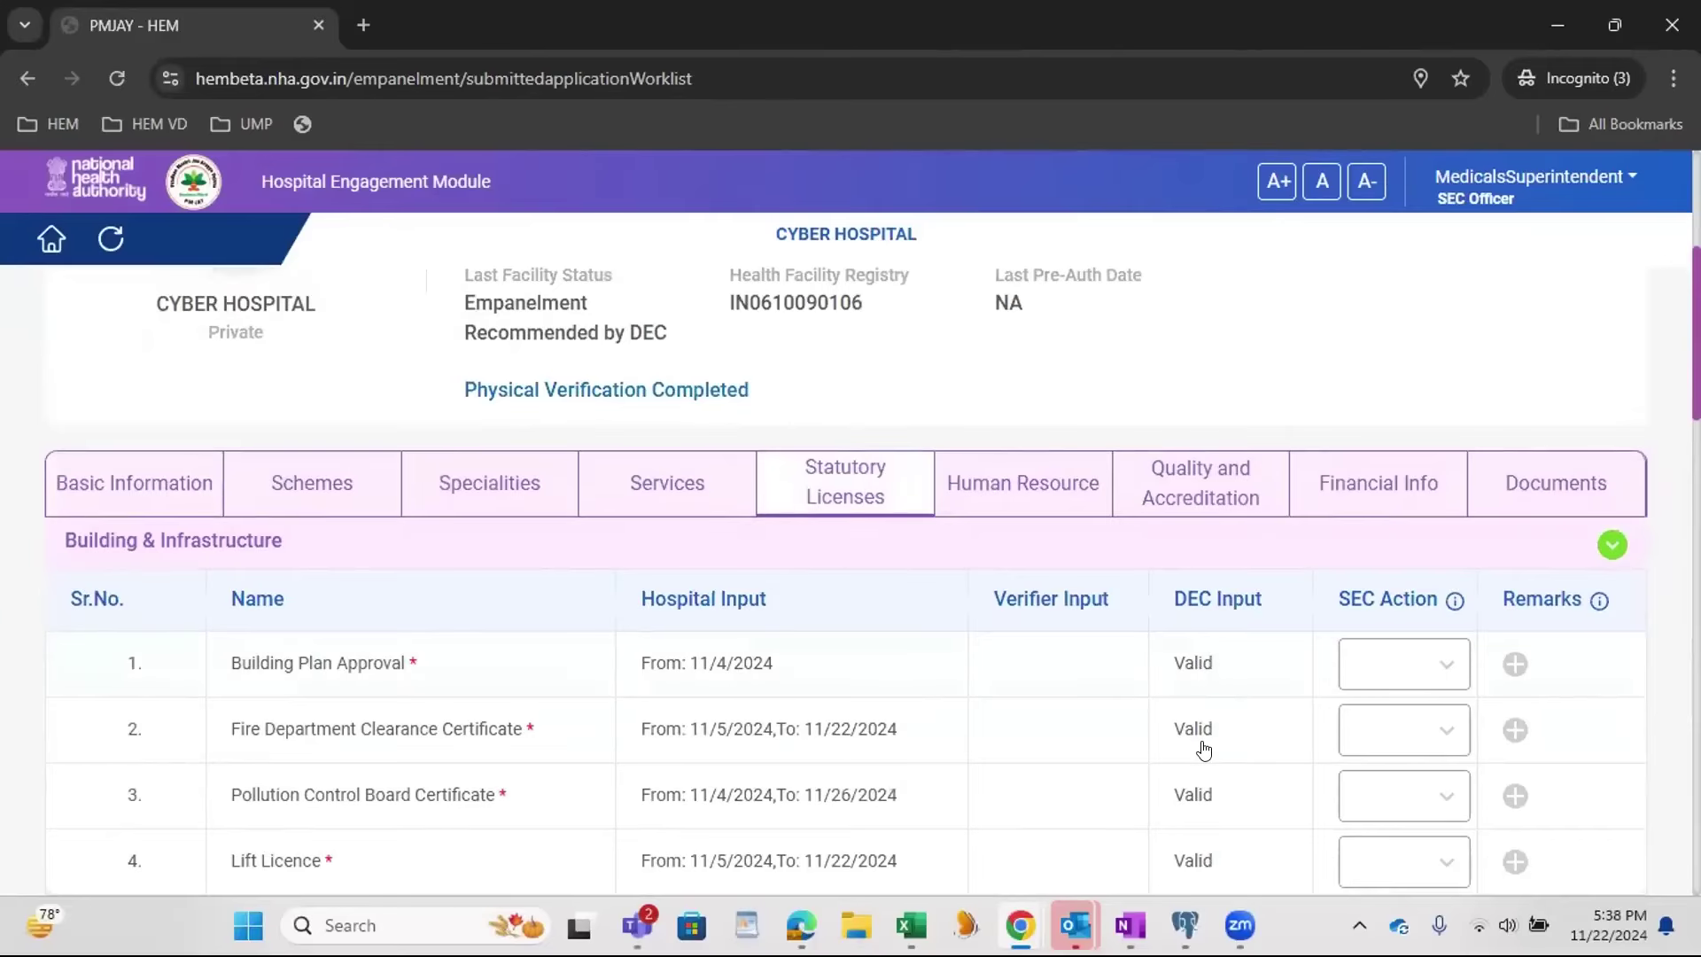
pyautogui.scroll(-3, 1424, 502)
pyautogui.click(1413, 415)
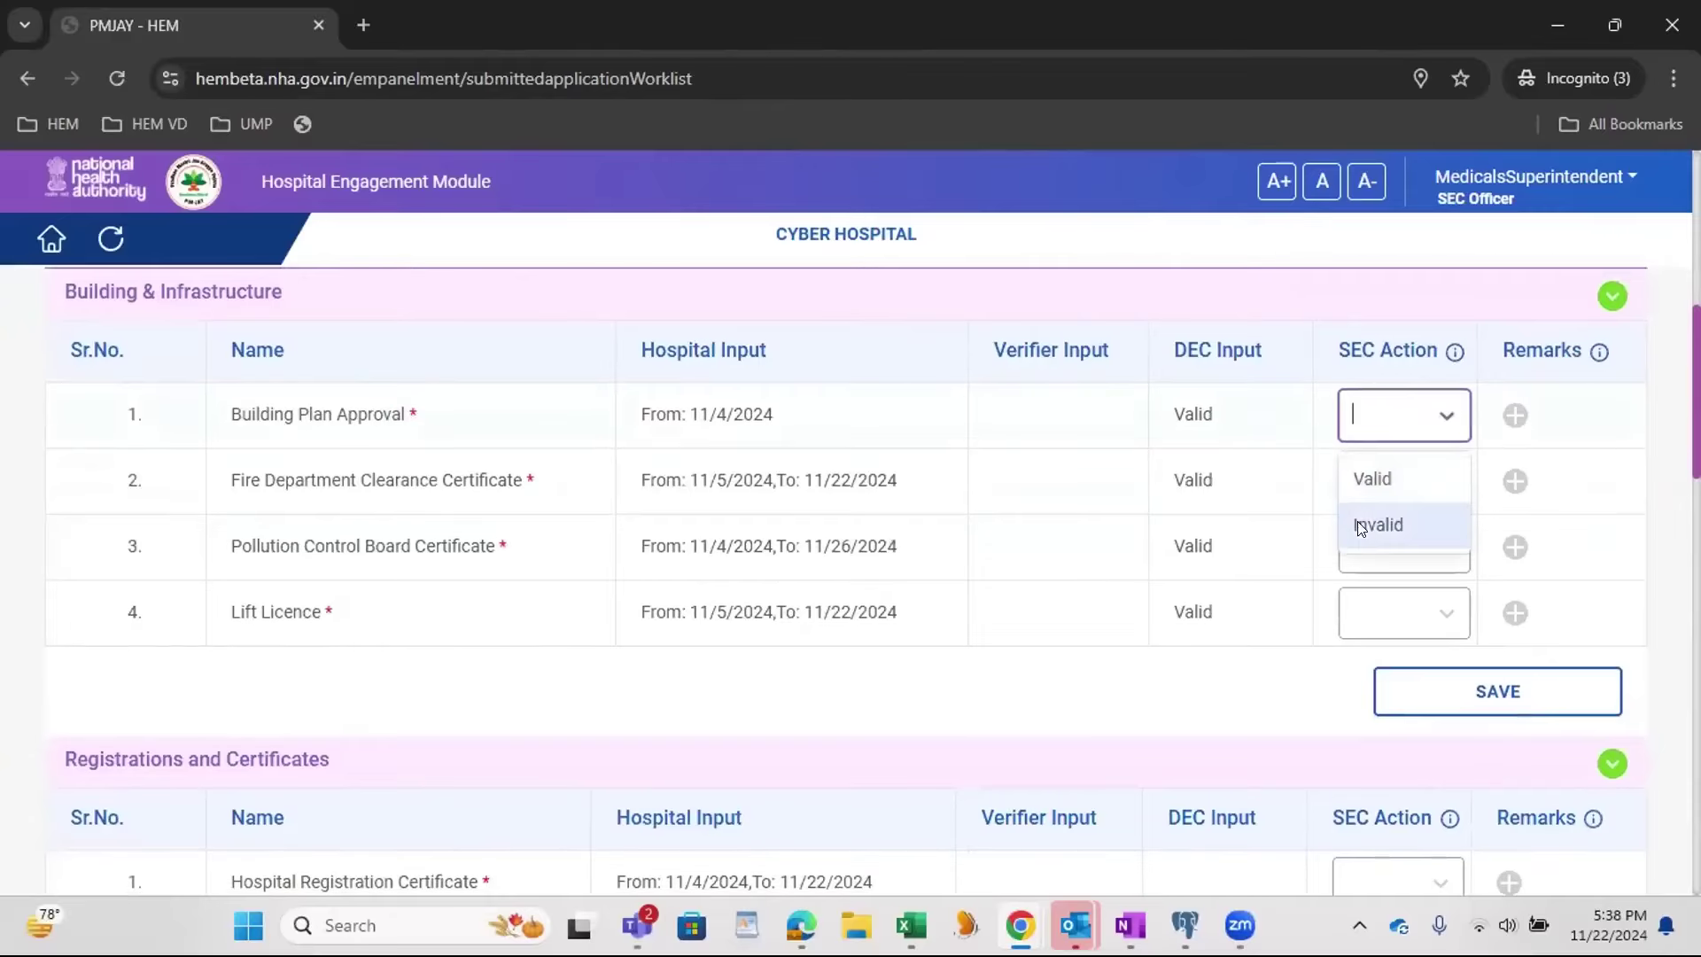
pyautogui.click(1366, 478)
pyautogui.click(1378, 478)
pyautogui.click(1382, 540)
# Mark the Pollution Control Board Certificate and Lift Licence as Valid, then save the verdicts
pyautogui.click(1384, 535)
pyautogui.click(1380, 606)
pyautogui.click(1384, 613)
pyautogui.click(1395, 676)
pyautogui.click(1453, 704)
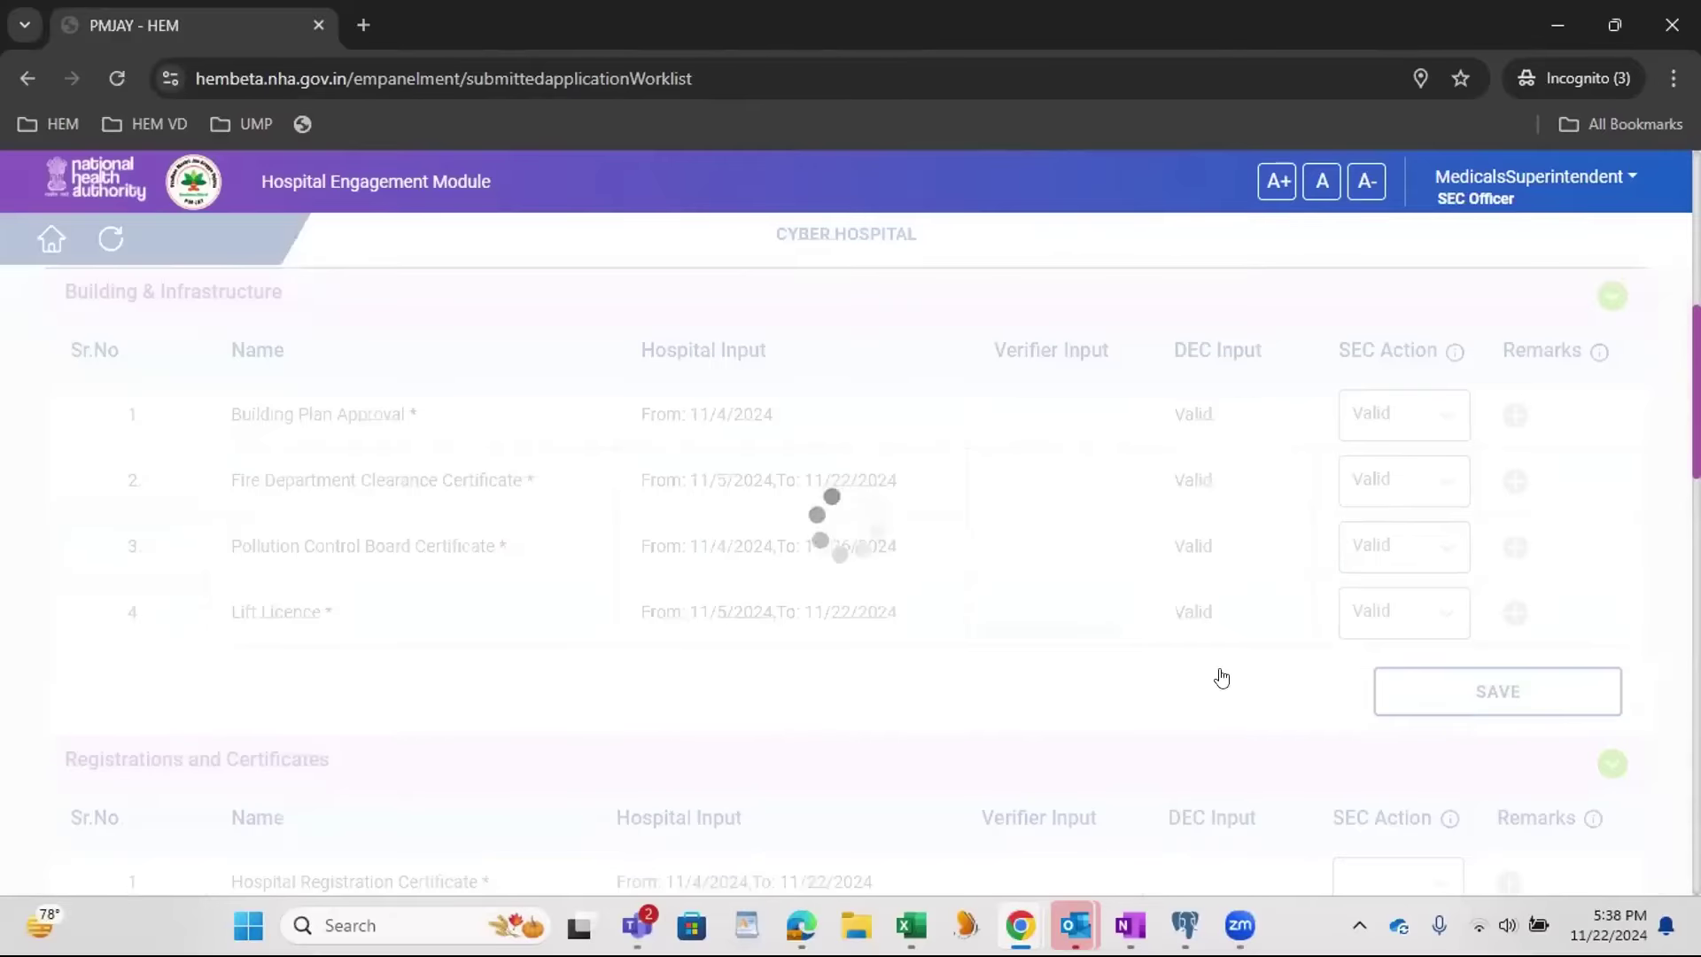
pyautogui.scroll(-20, 1110, 630)
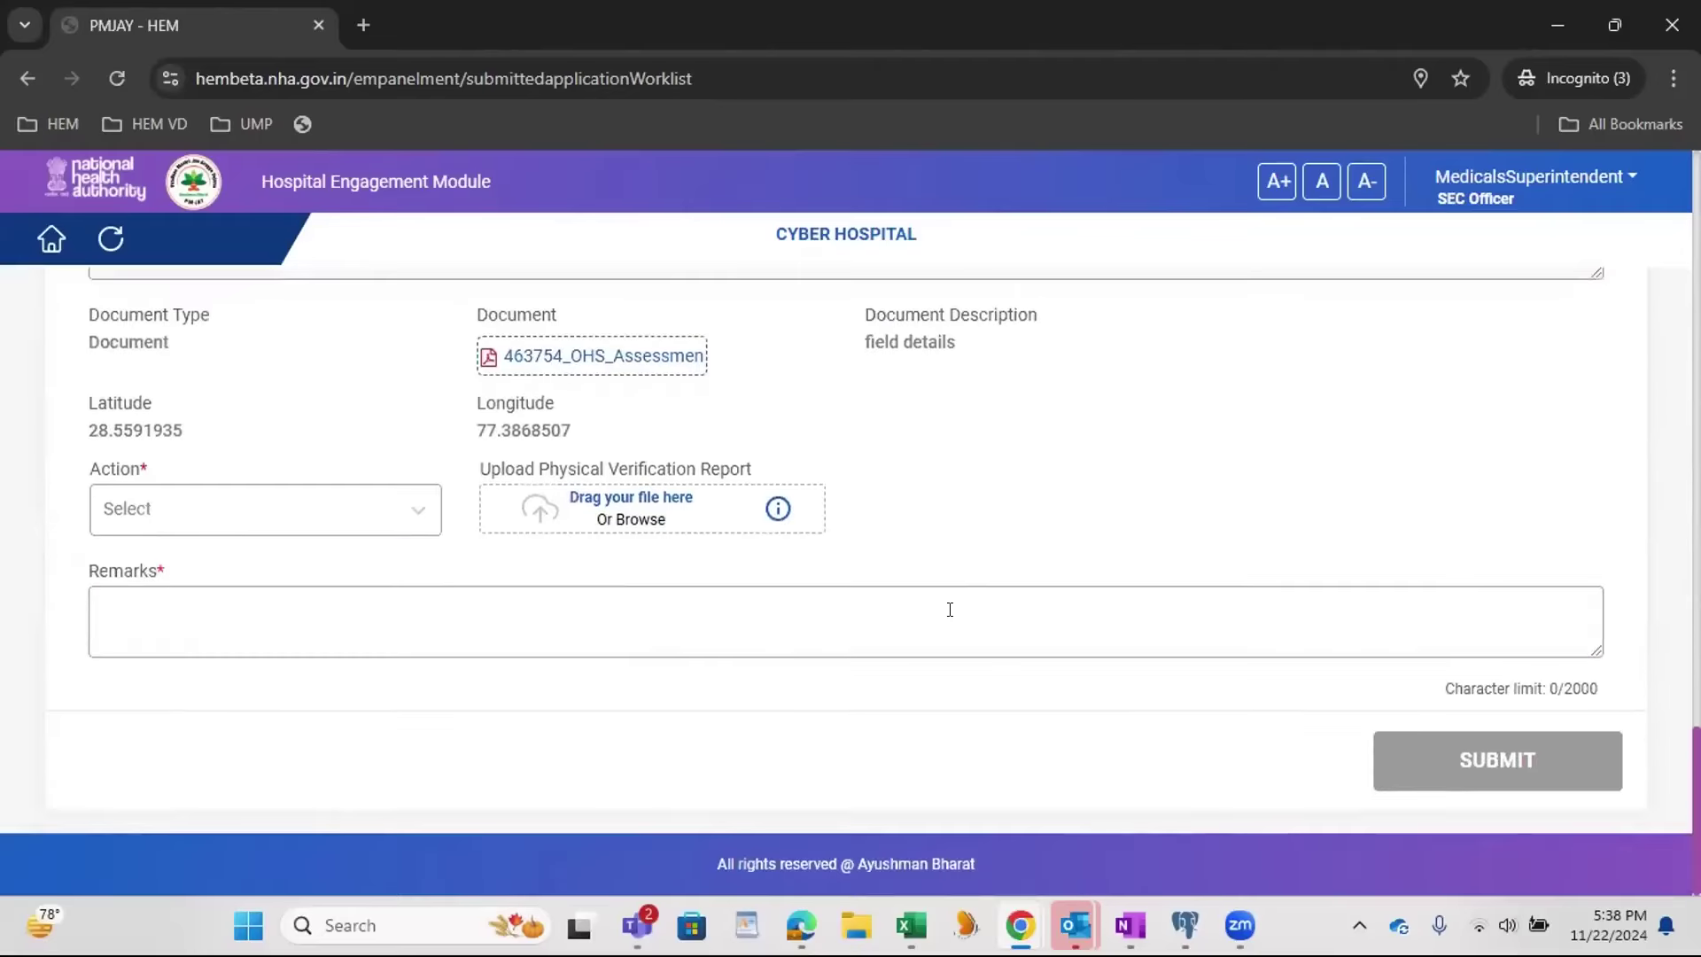
pyautogui.scroll(3, 950, 618)
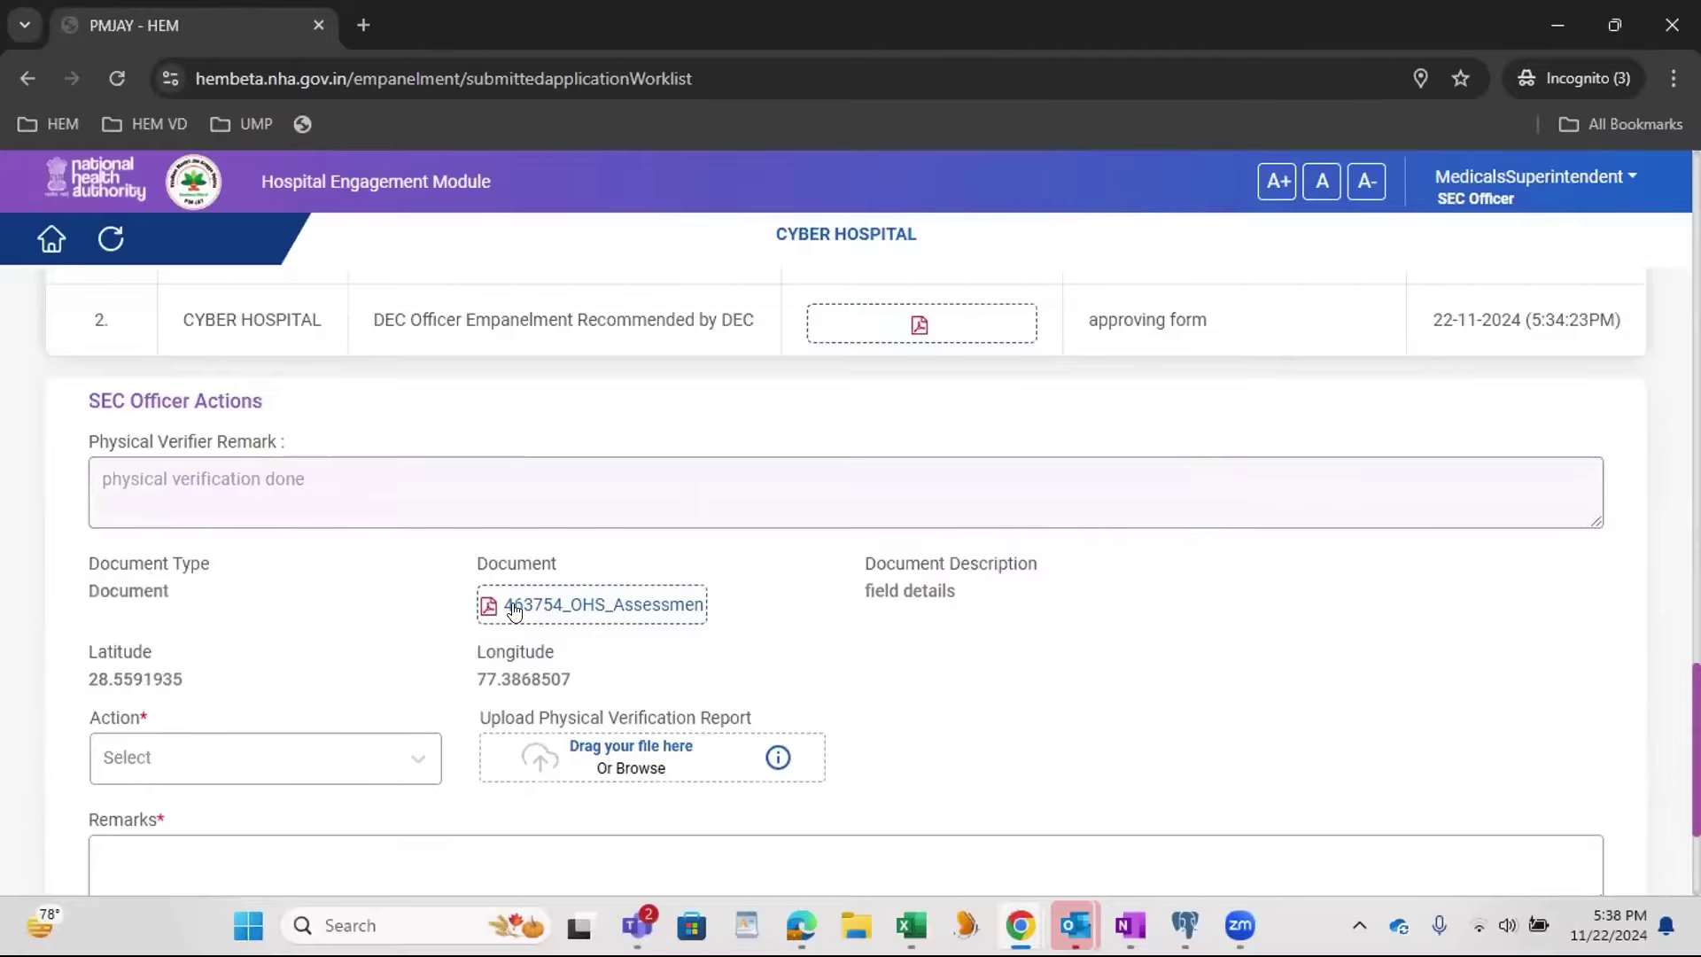
pyautogui.scroll(-1, 585, 607)
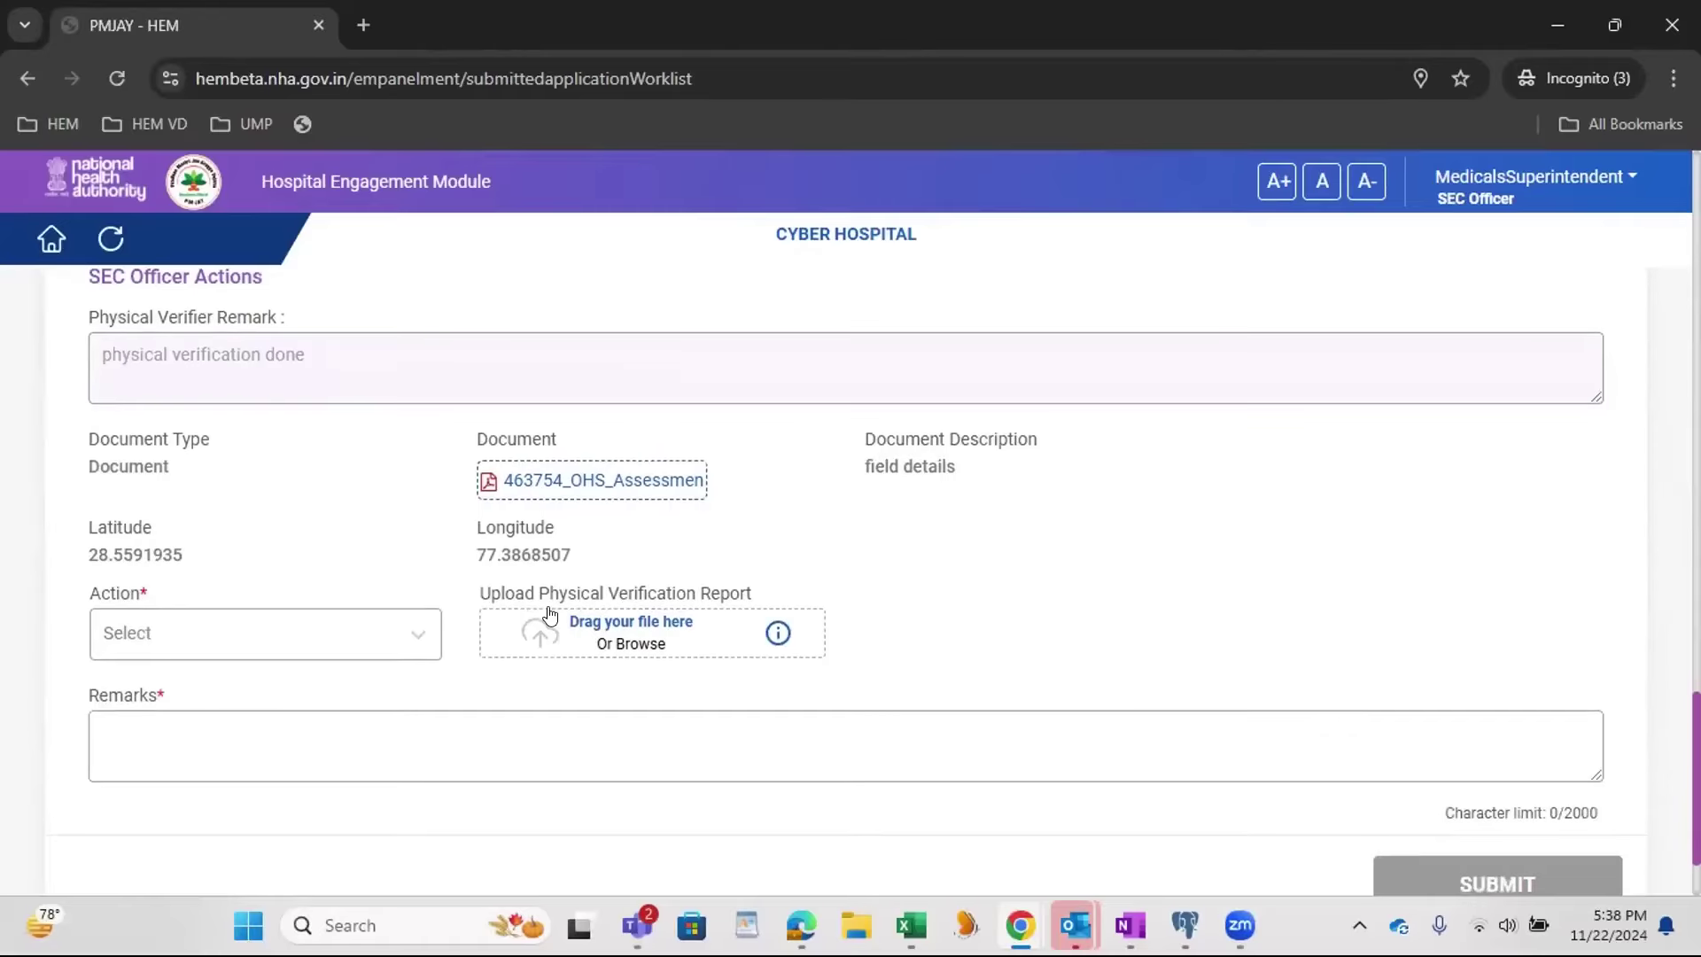
# Set the action to 'Empanelment Approved by SEC' with remark 'SEC final empanelment approval'
pyautogui.click(284, 637)
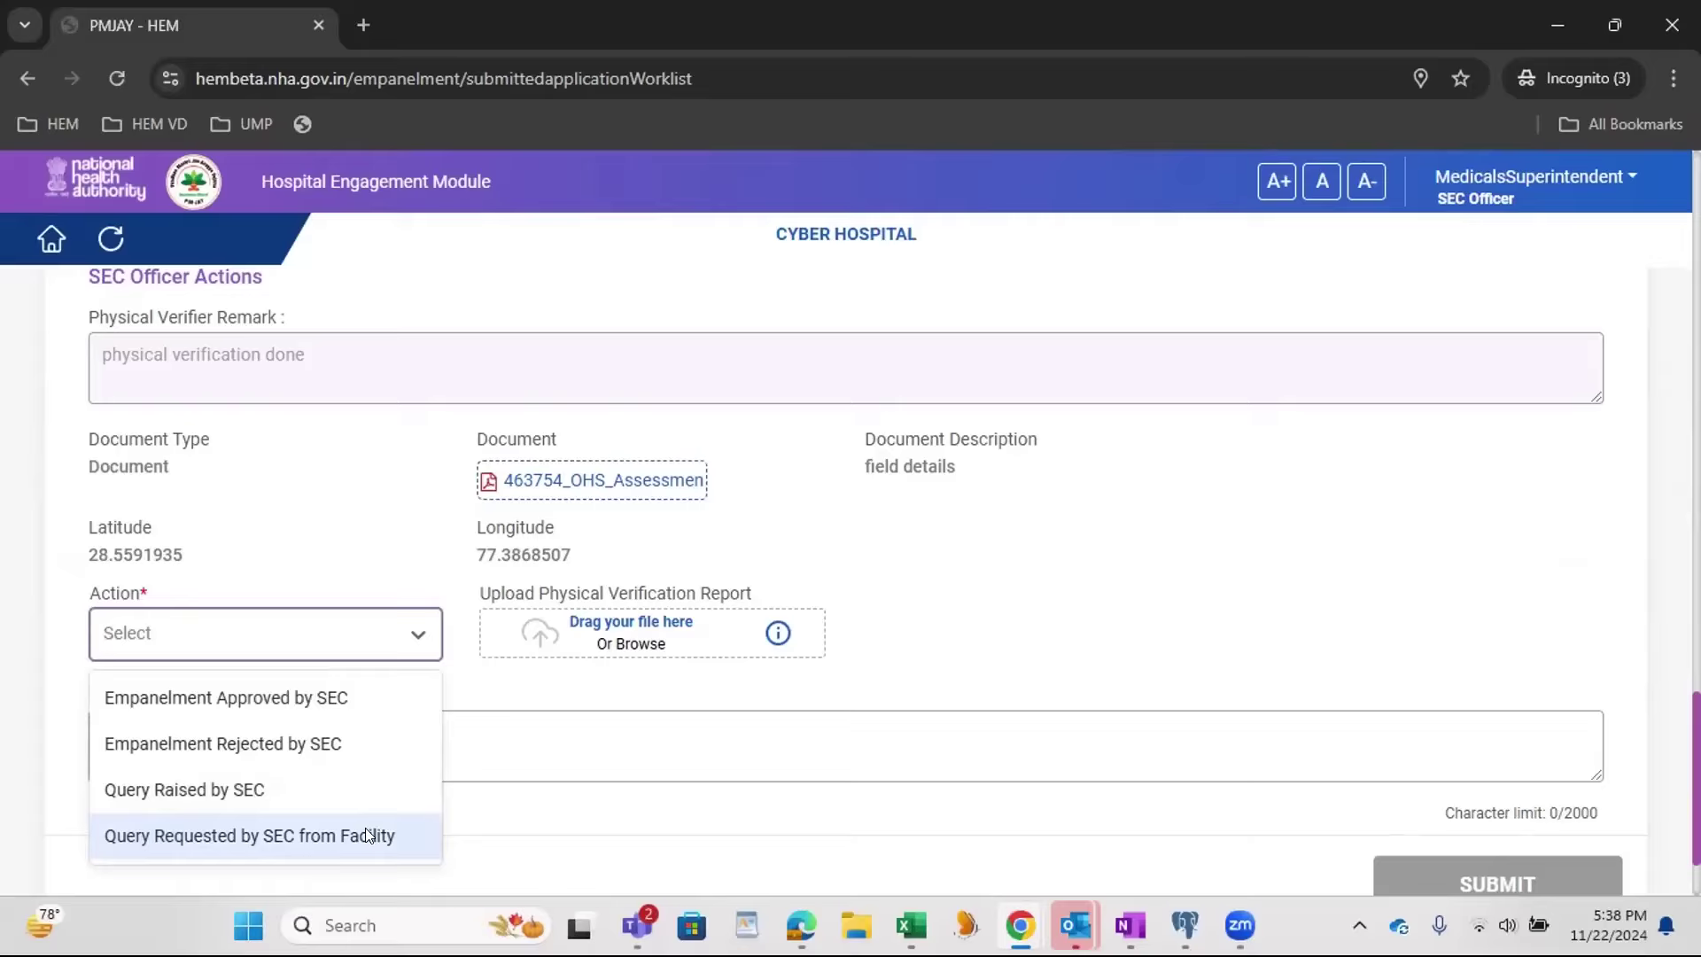
pyautogui.click(348, 706)
pyautogui.click(366, 749)
pyautogui.write('SEC')
pyautogui.hotkey('ctrl', 'a')
pyautogui.write('SE')
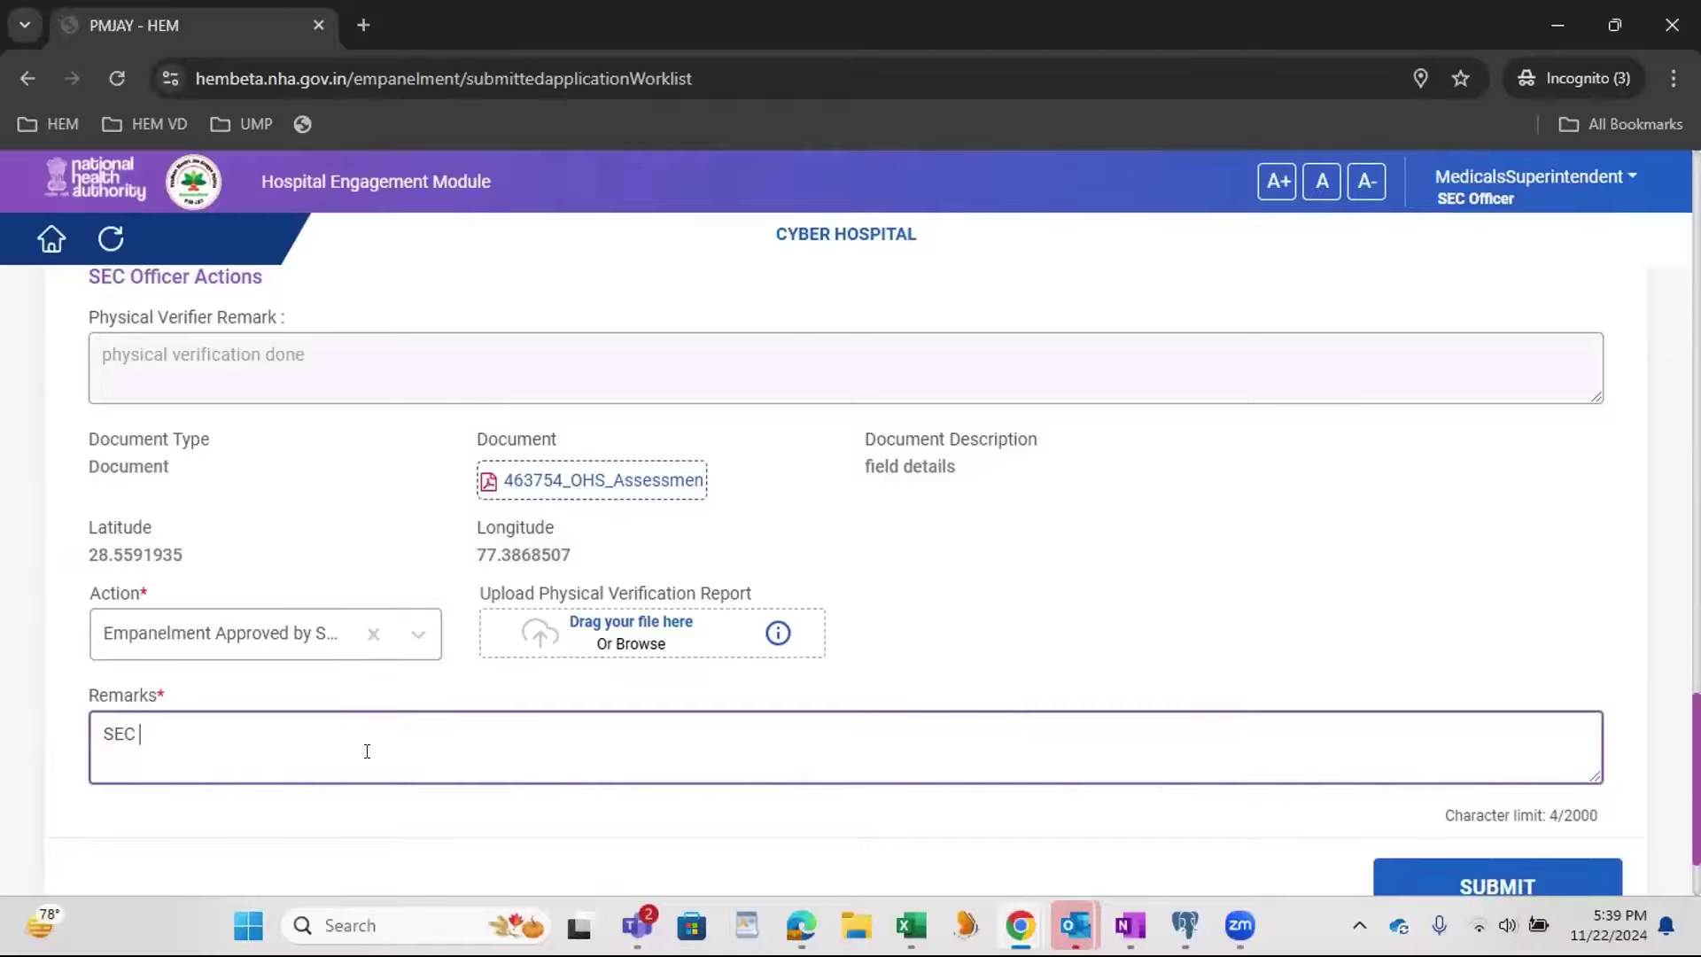
pyautogui.write('C final ')
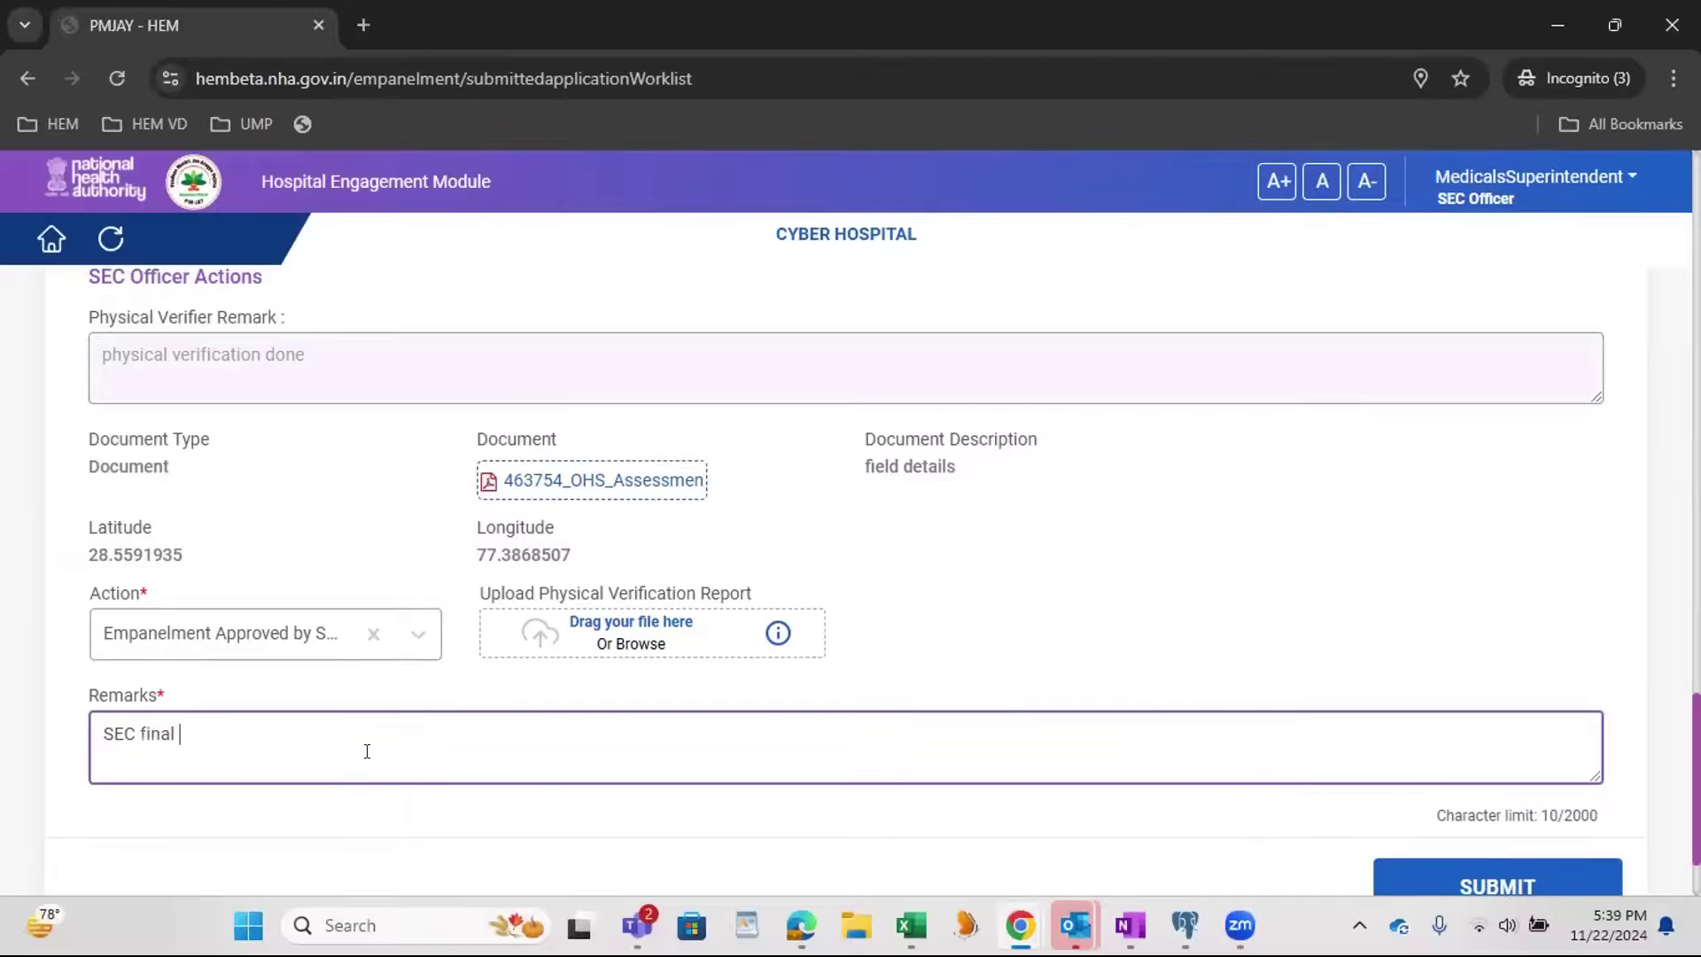
pyautogui.write('empanelment approval')
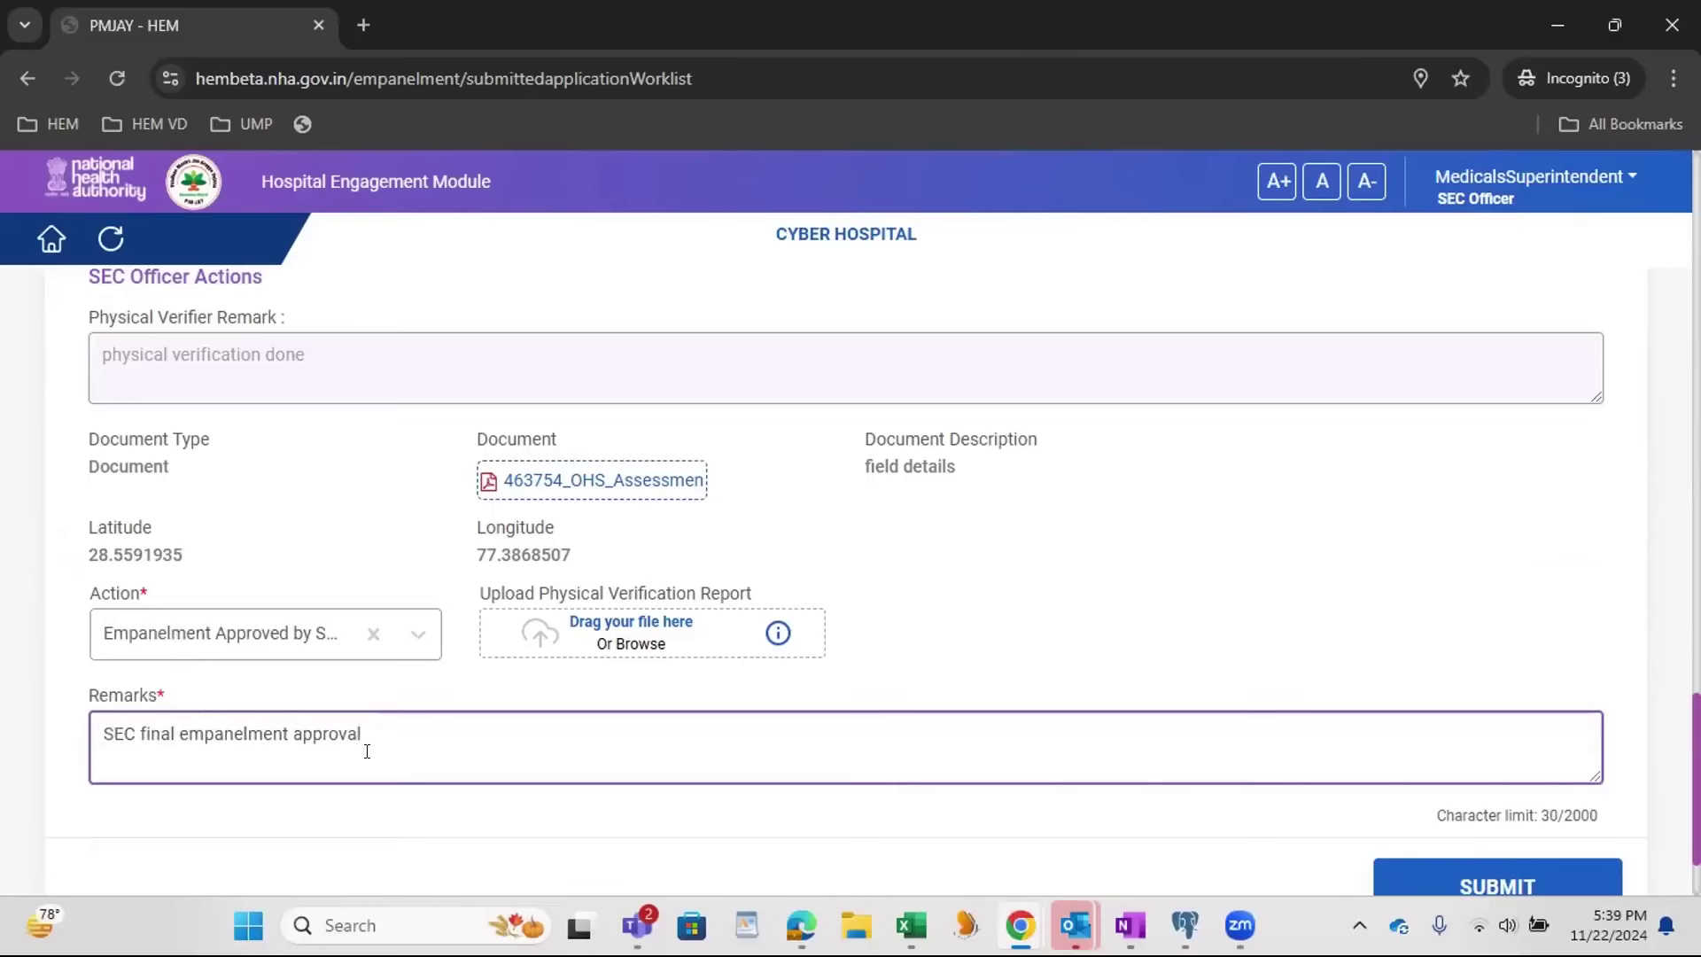
# Attach the Anti Bribery and Corruption training file as the verification report and submit the approval
pyautogui.click(648, 634)
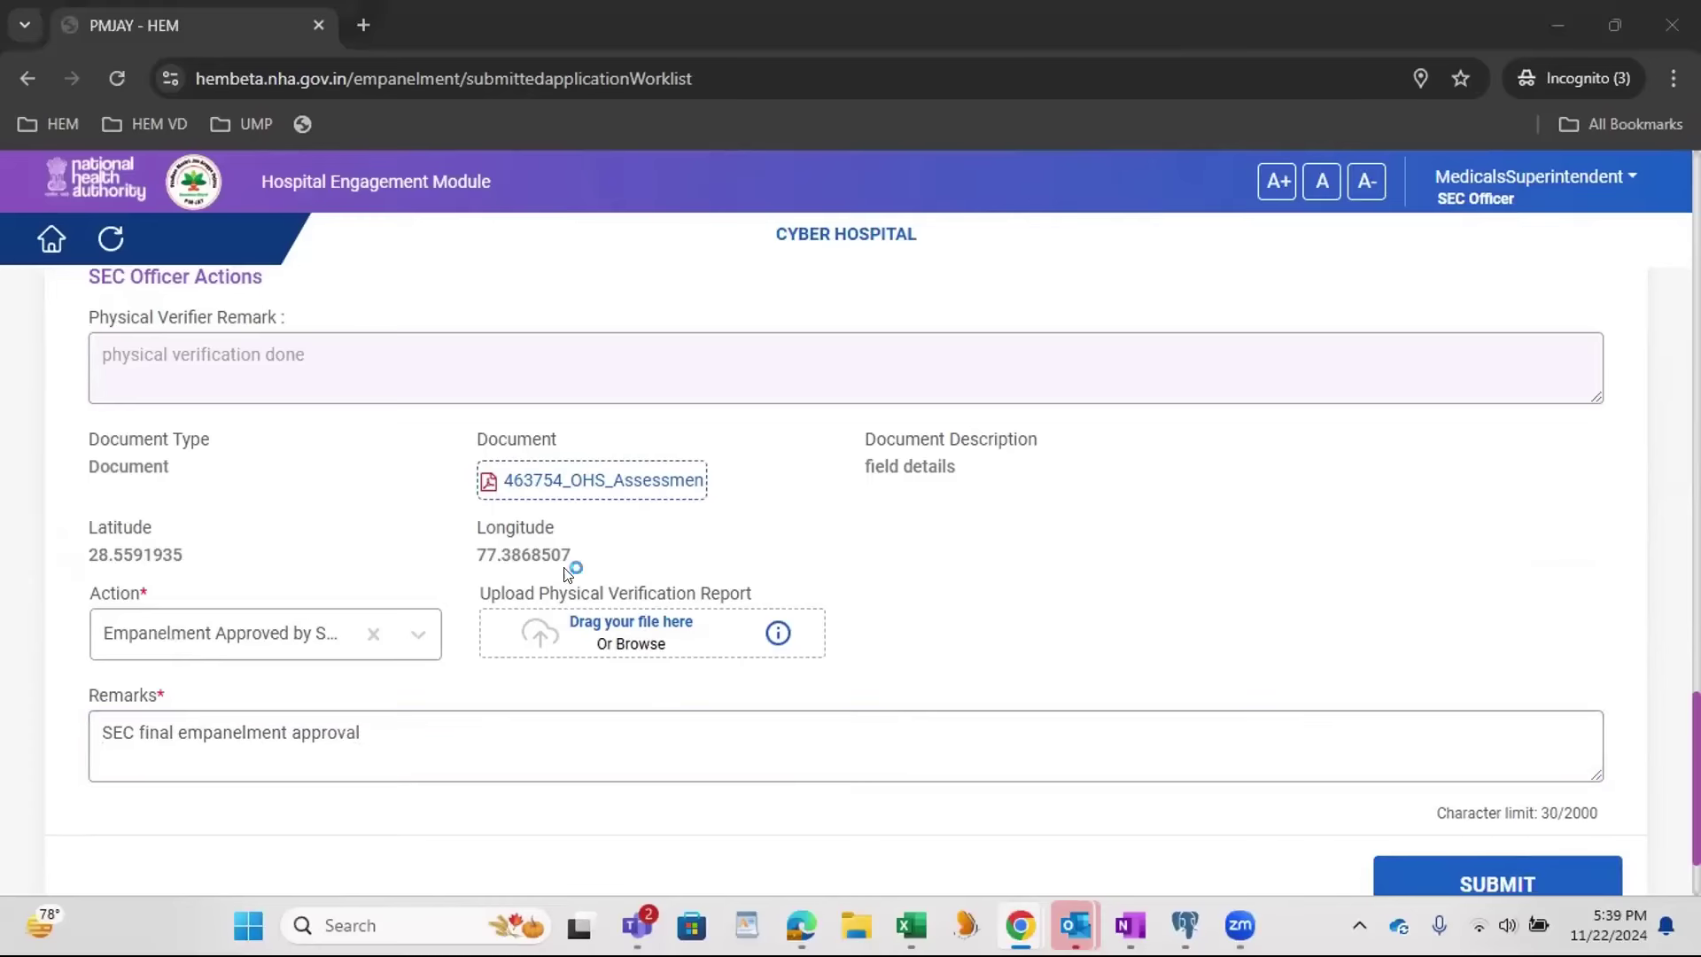
pyautogui.scroll(-3, 410, 266)
pyautogui.click(389, 267)
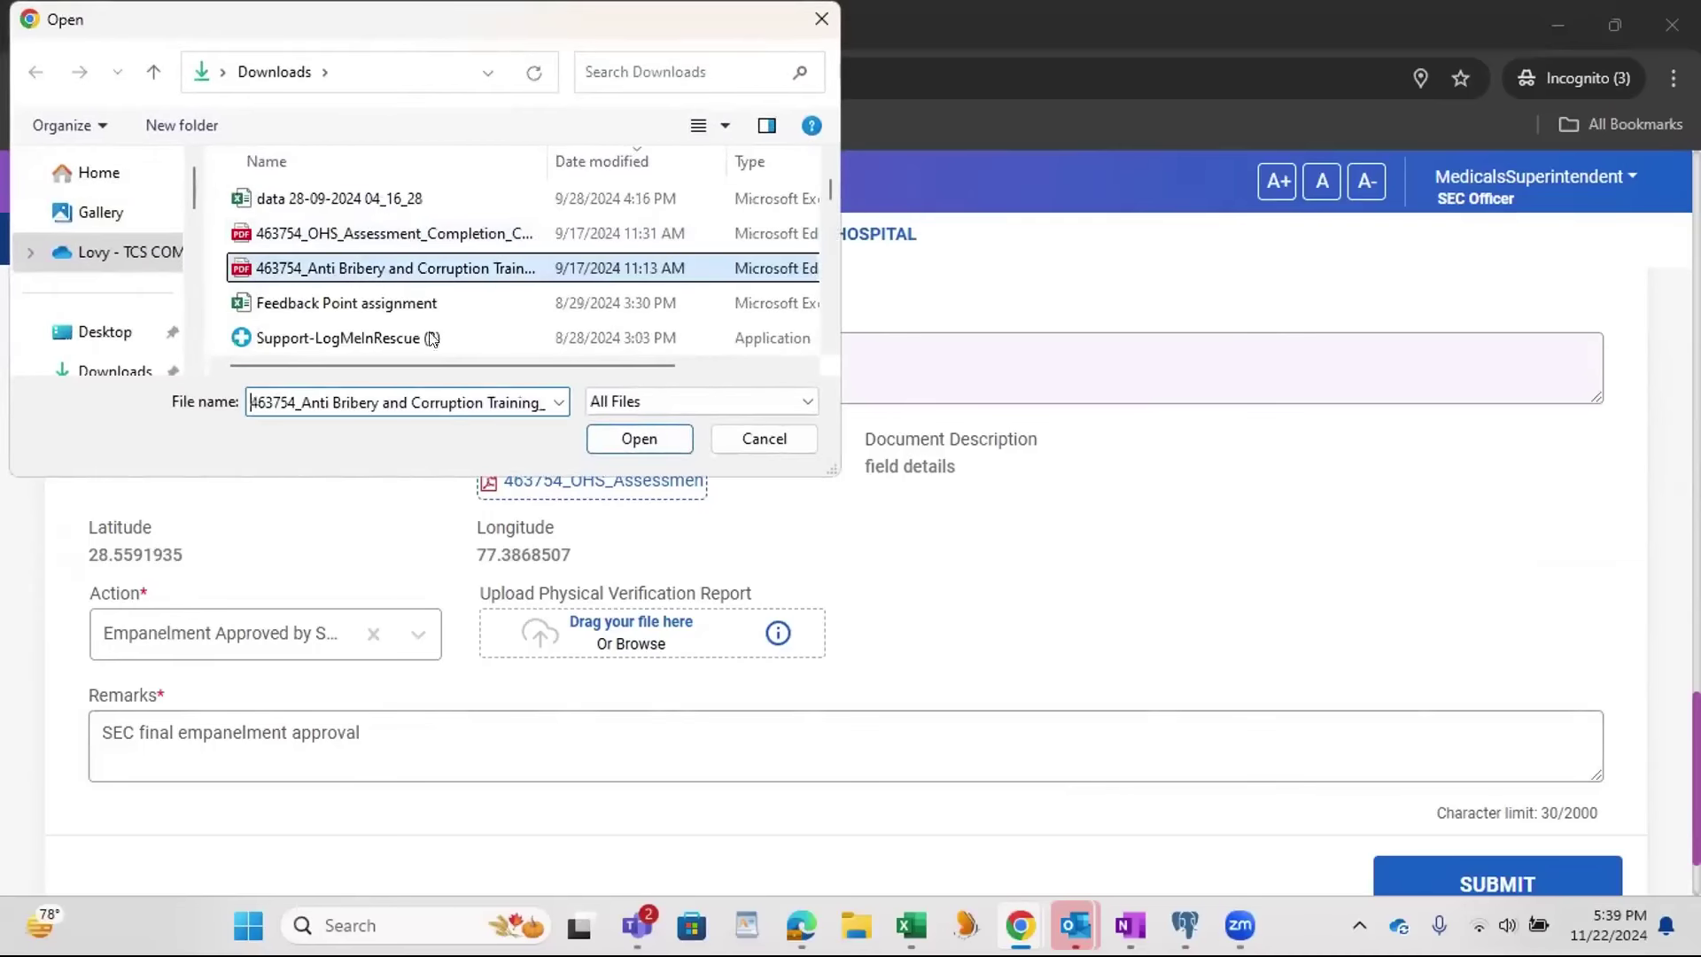
pyautogui.click(639, 438)
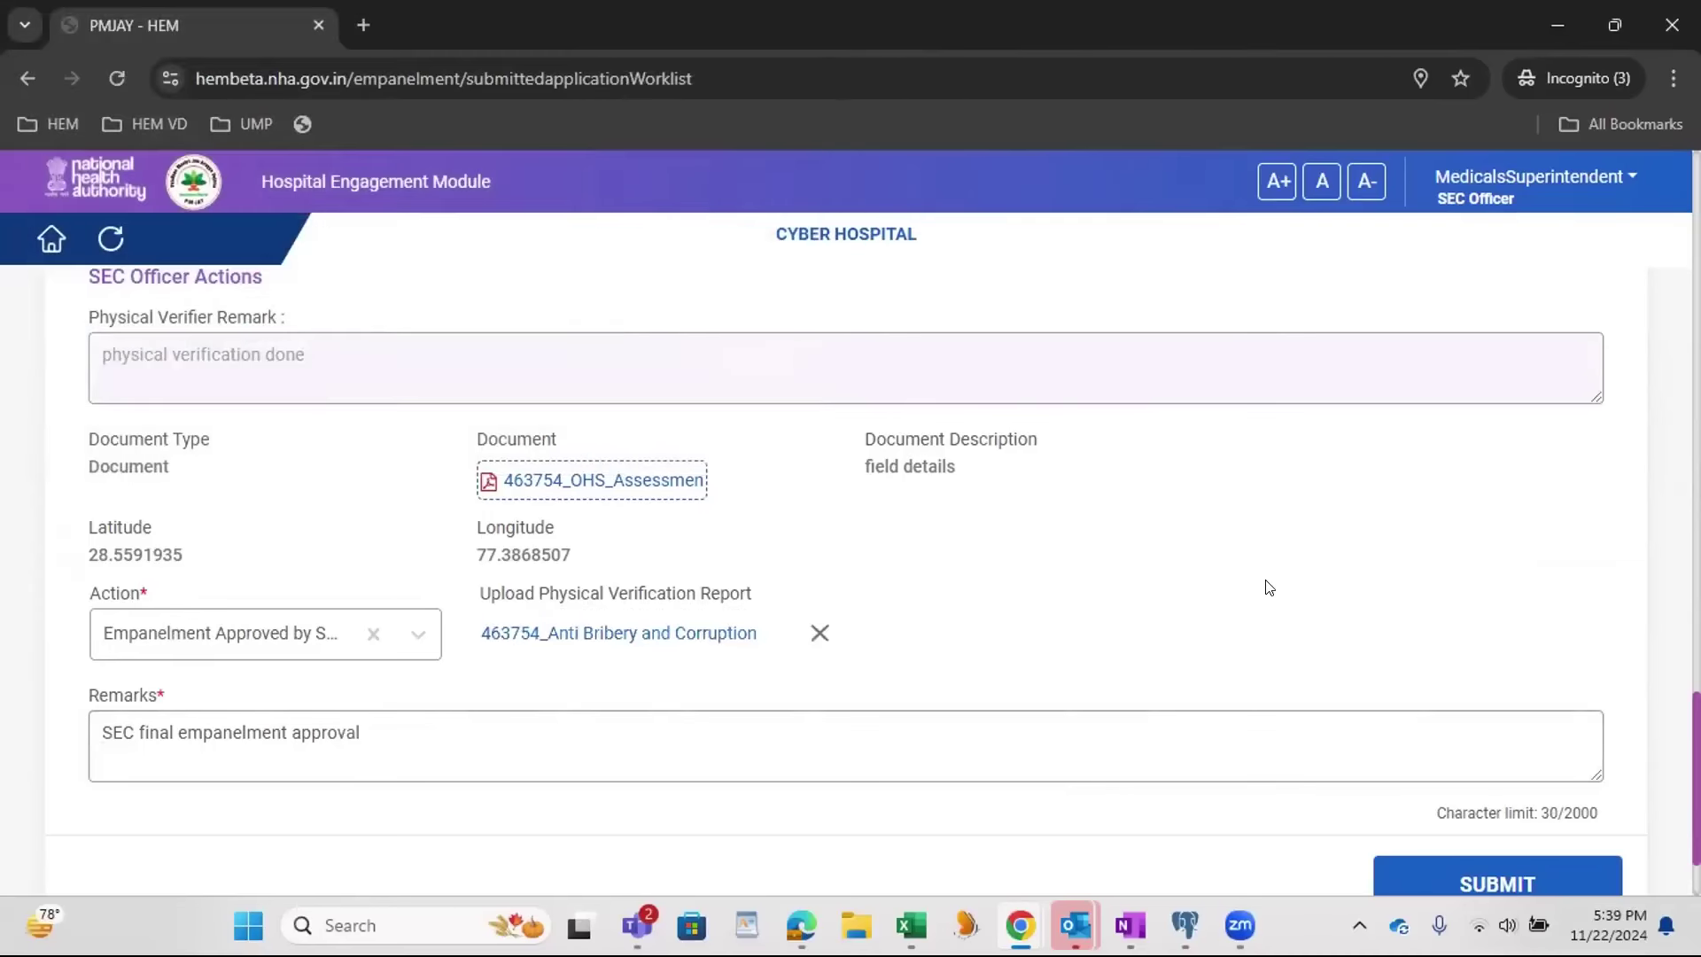
pyautogui.scroll(-2, 1243, 673)
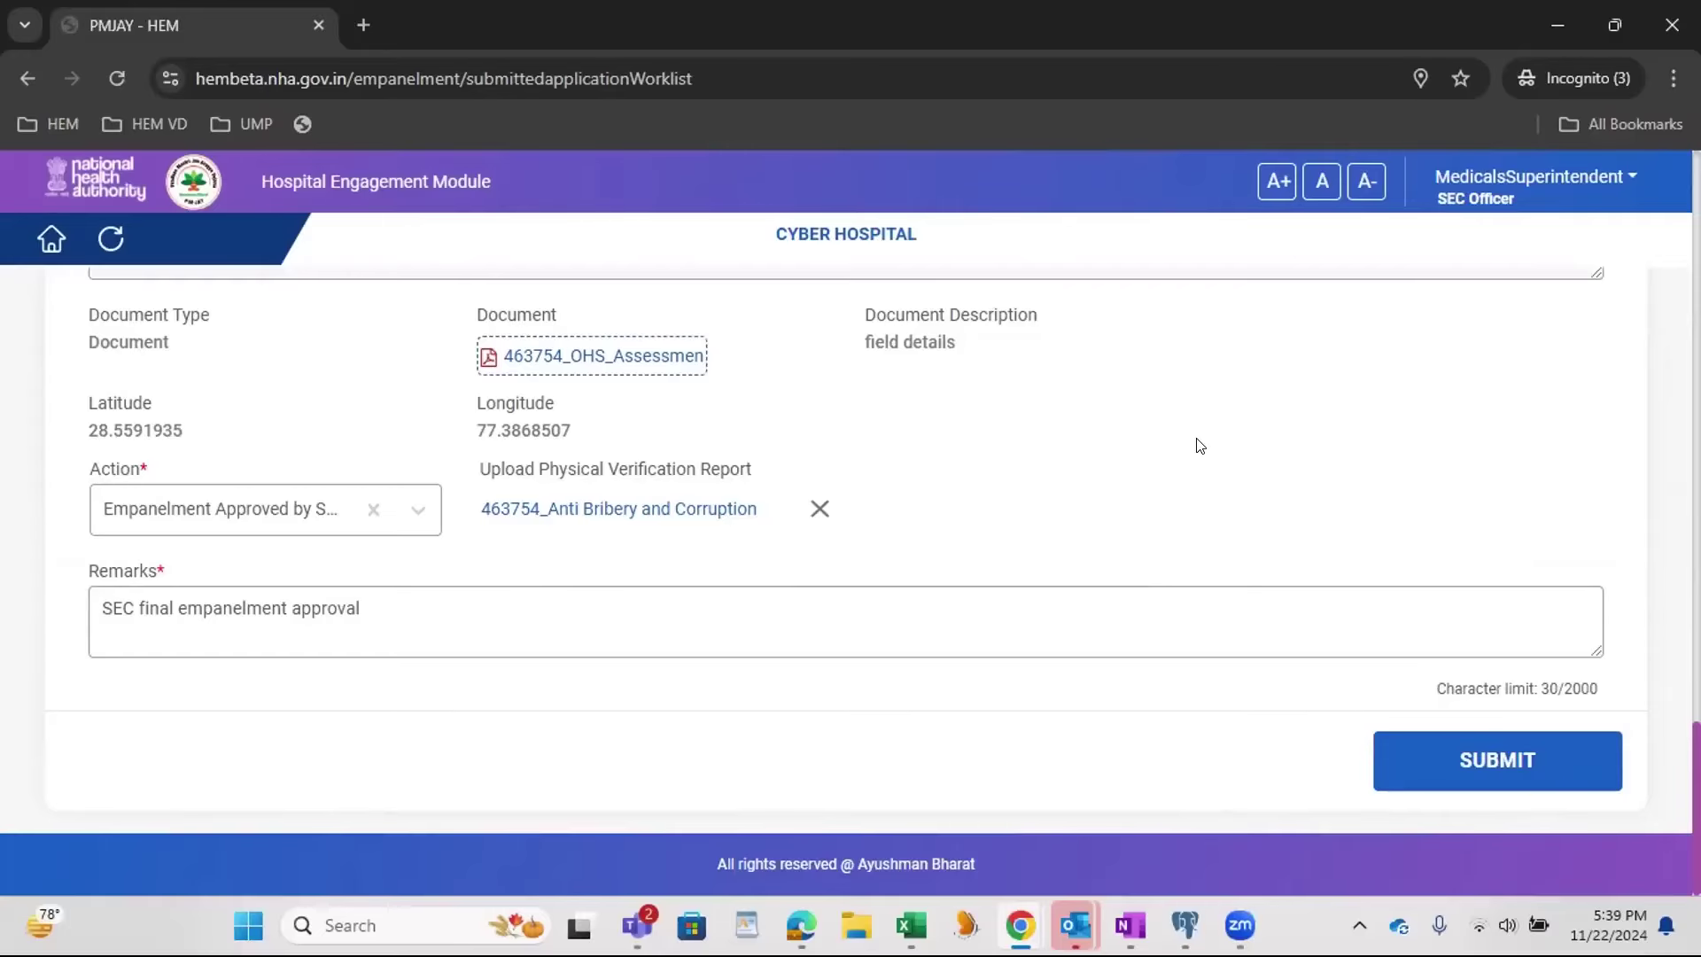
pyautogui.click(1503, 771)
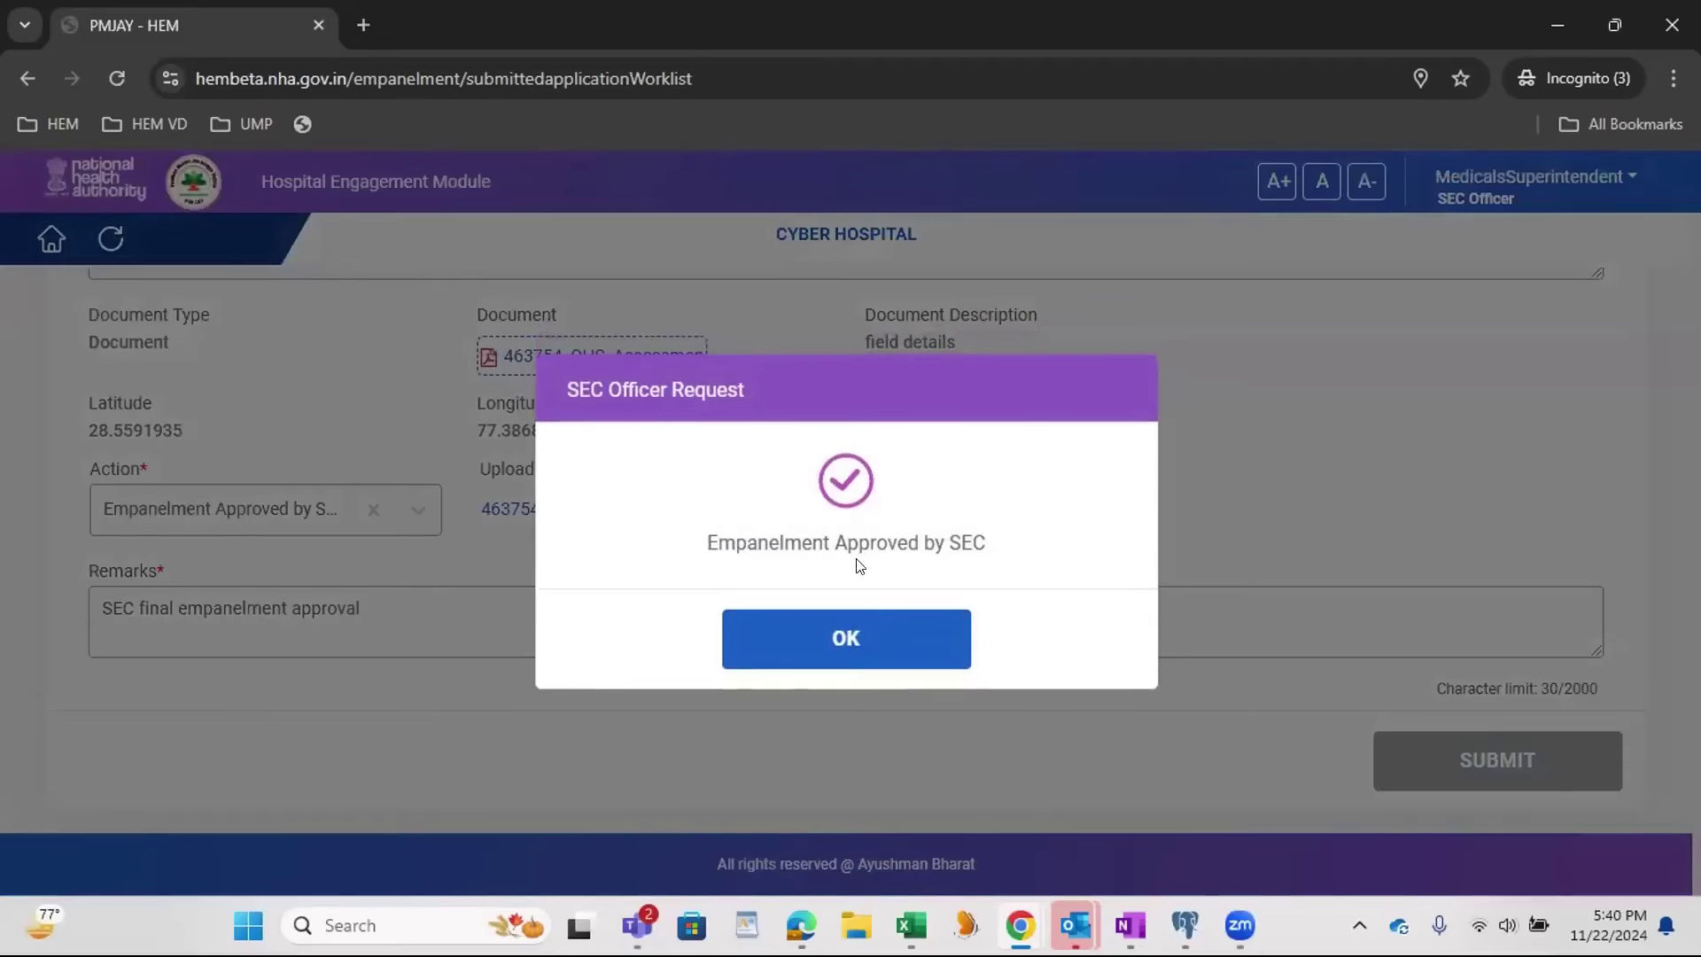
# Acknowledge the 'Empanelment Approved by SEC' confirmation with OK
pyautogui.click(849, 636)
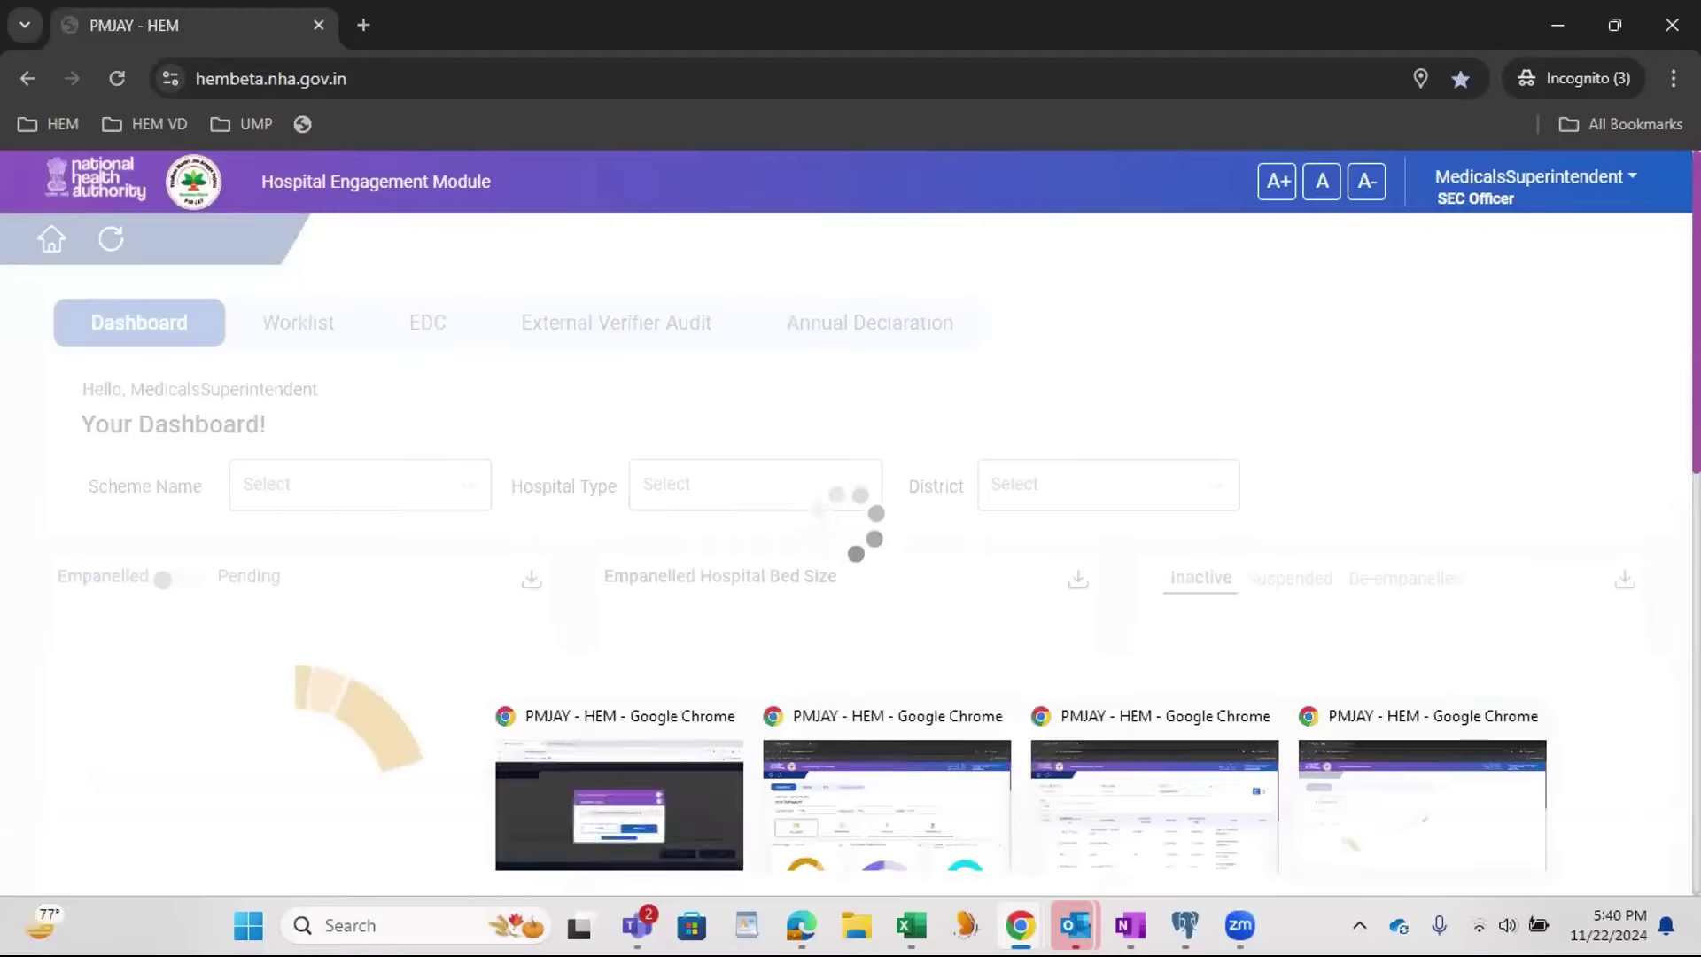
# Reload the HEM login page, enter captcha 3m38y5 and the hospital admin user ID, and verify it
pyautogui.moveTo(1020, 924)
pyautogui.click(649, 807)
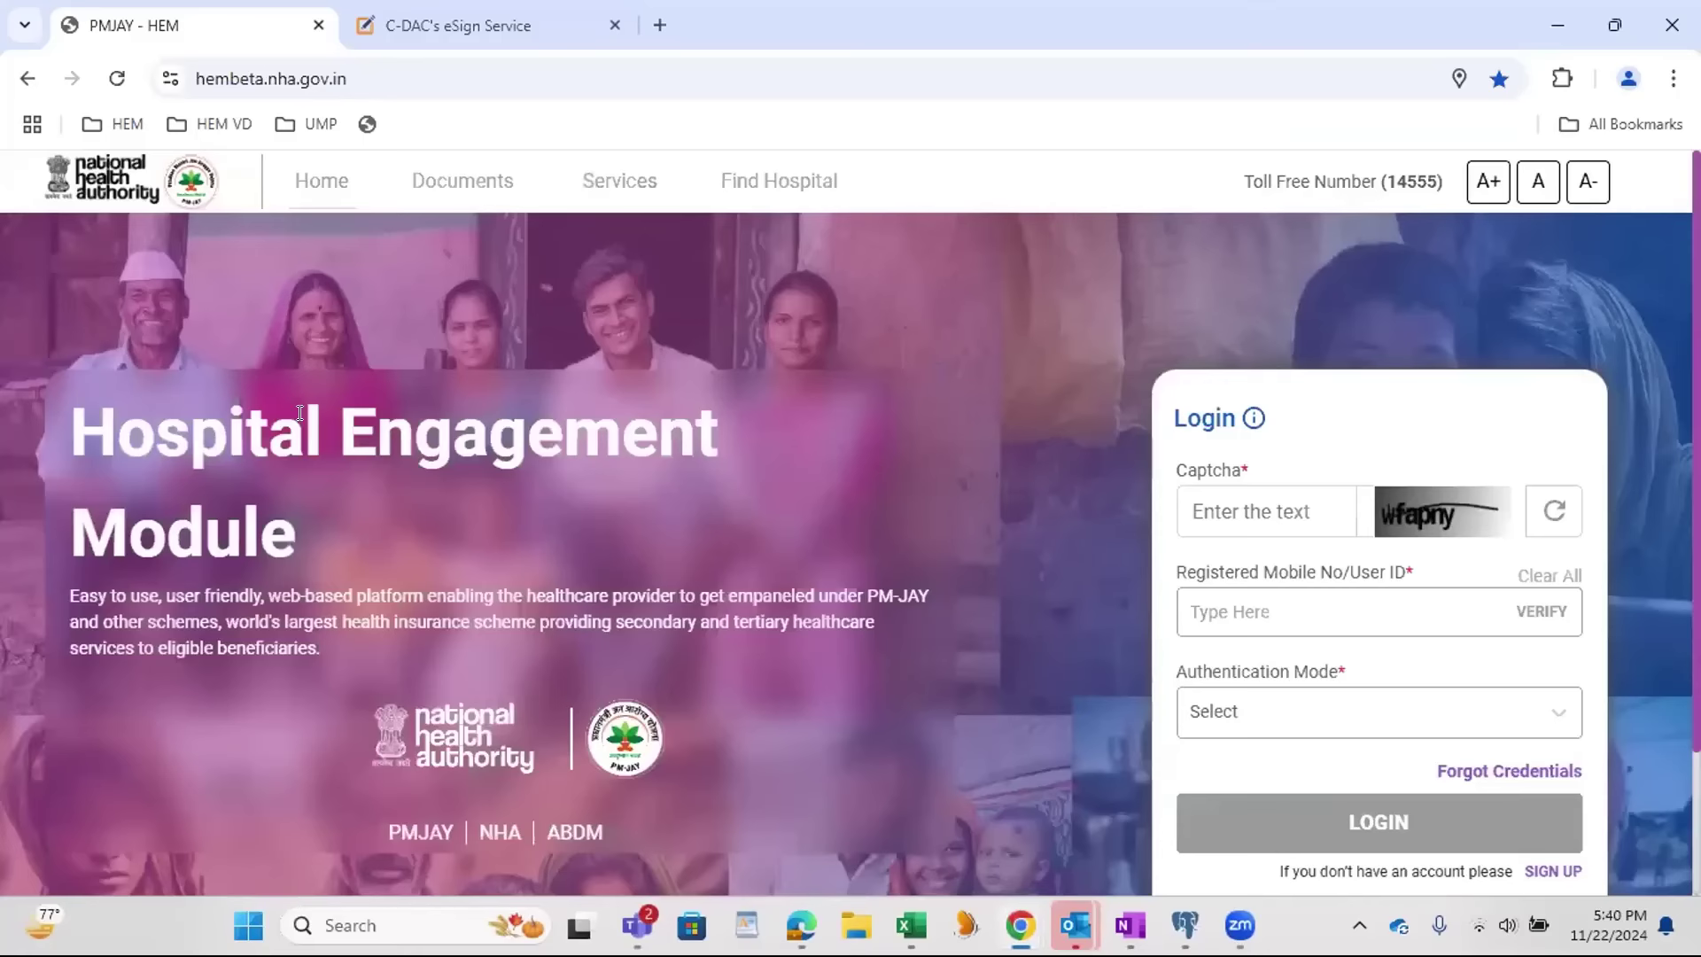
pyautogui.click(123, 78)
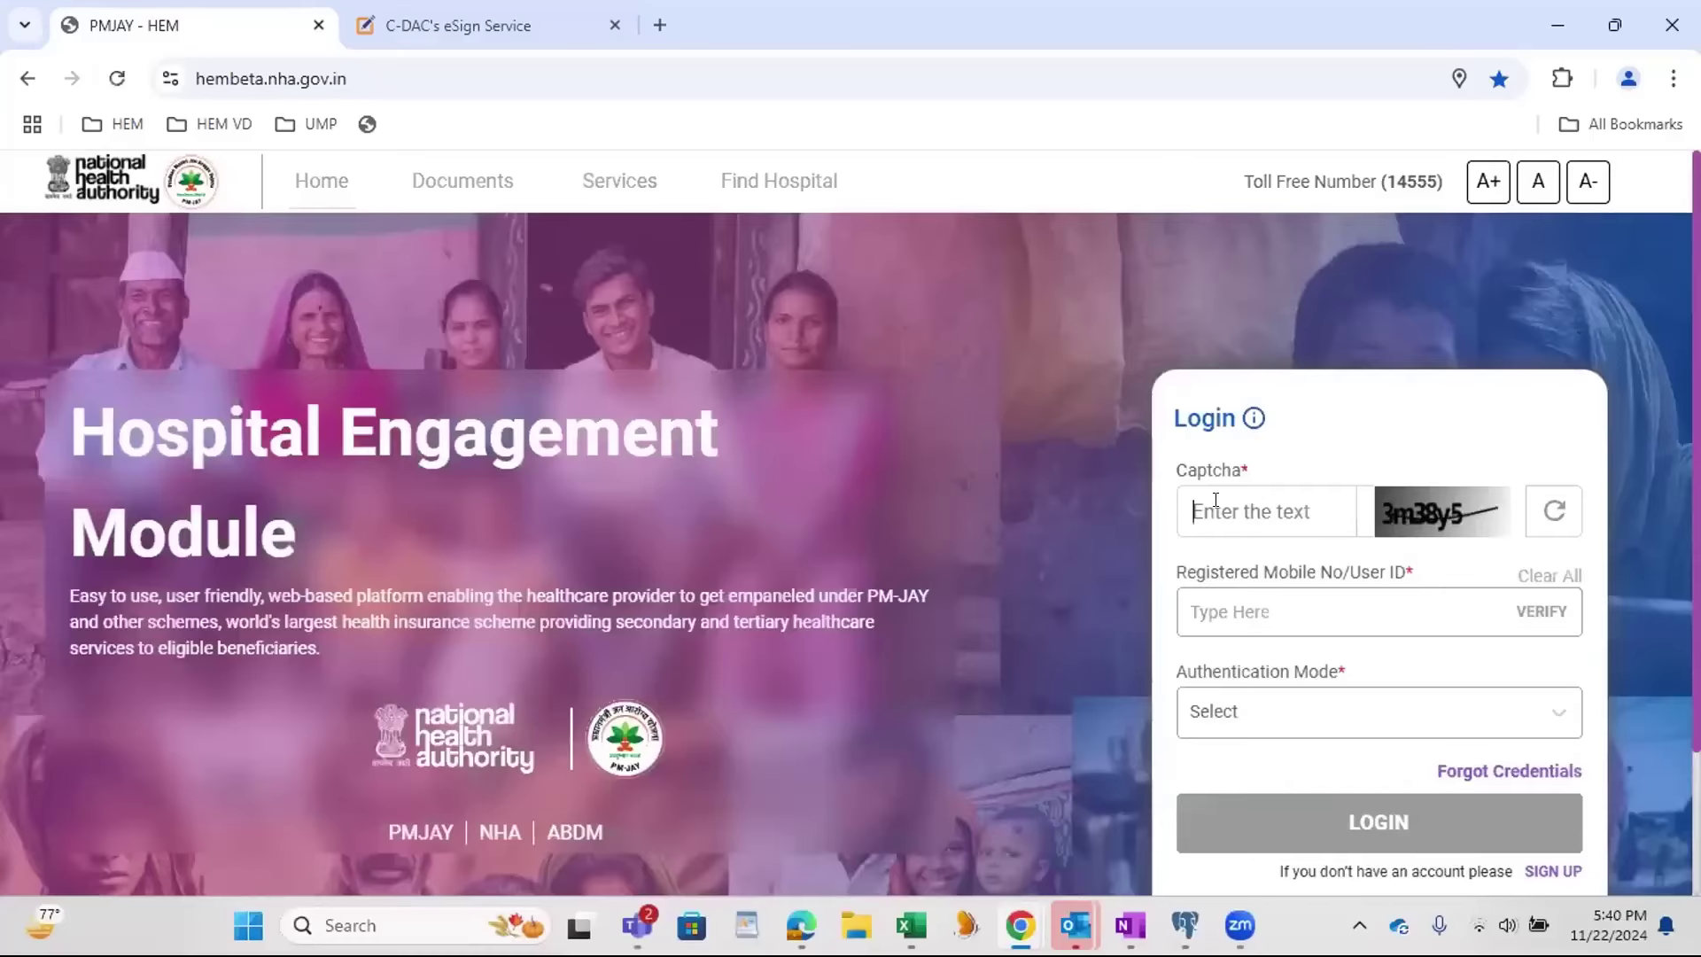
pyautogui.click(1216, 499)
pyautogui.write('3m38y5')
pyautogui.press('Tab')
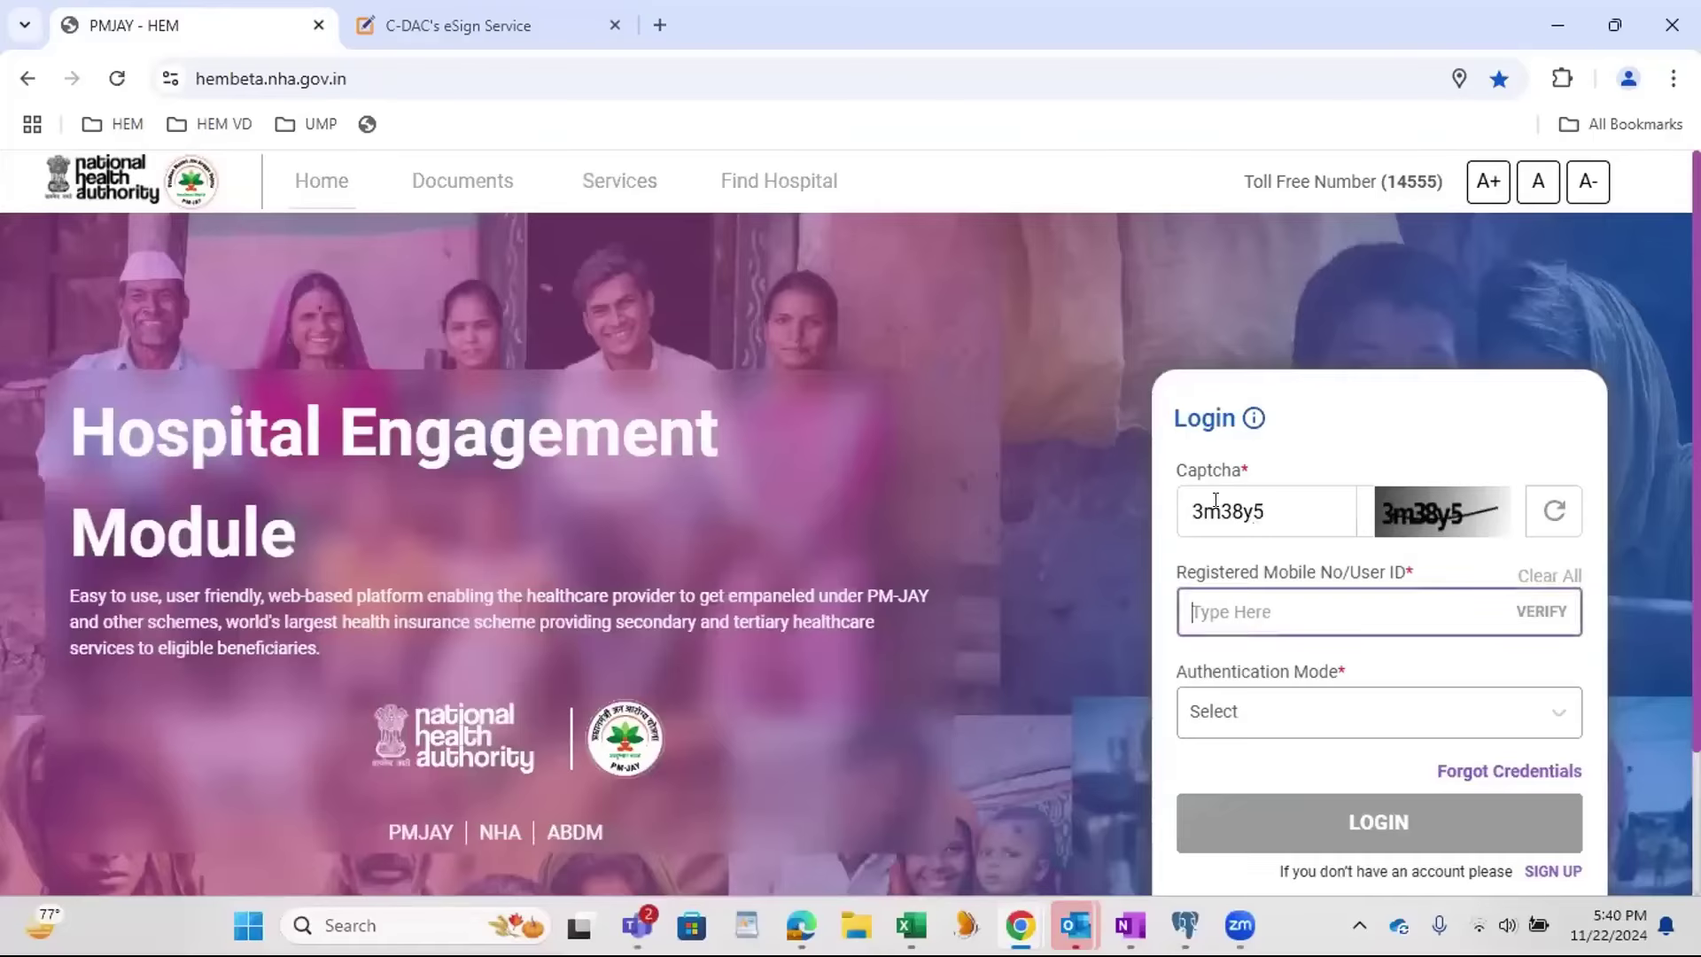
pyautogui.write('Rajat@s')
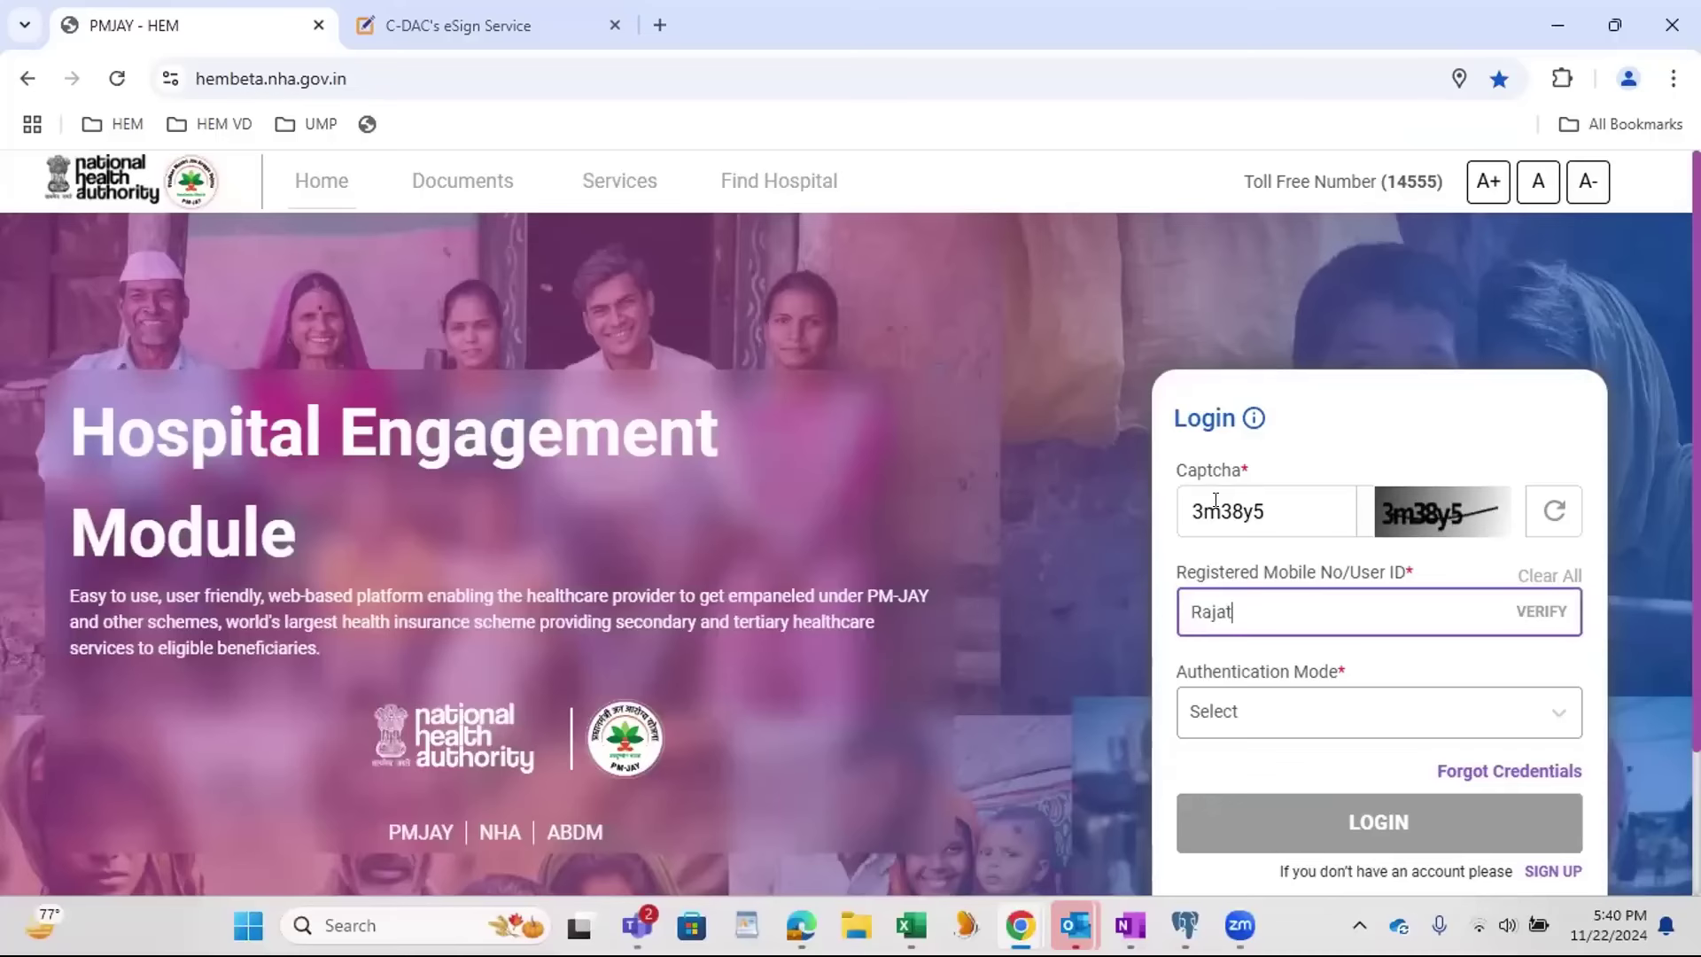
pyautogui.write('tage')
pyautogui.click(1541, 611)
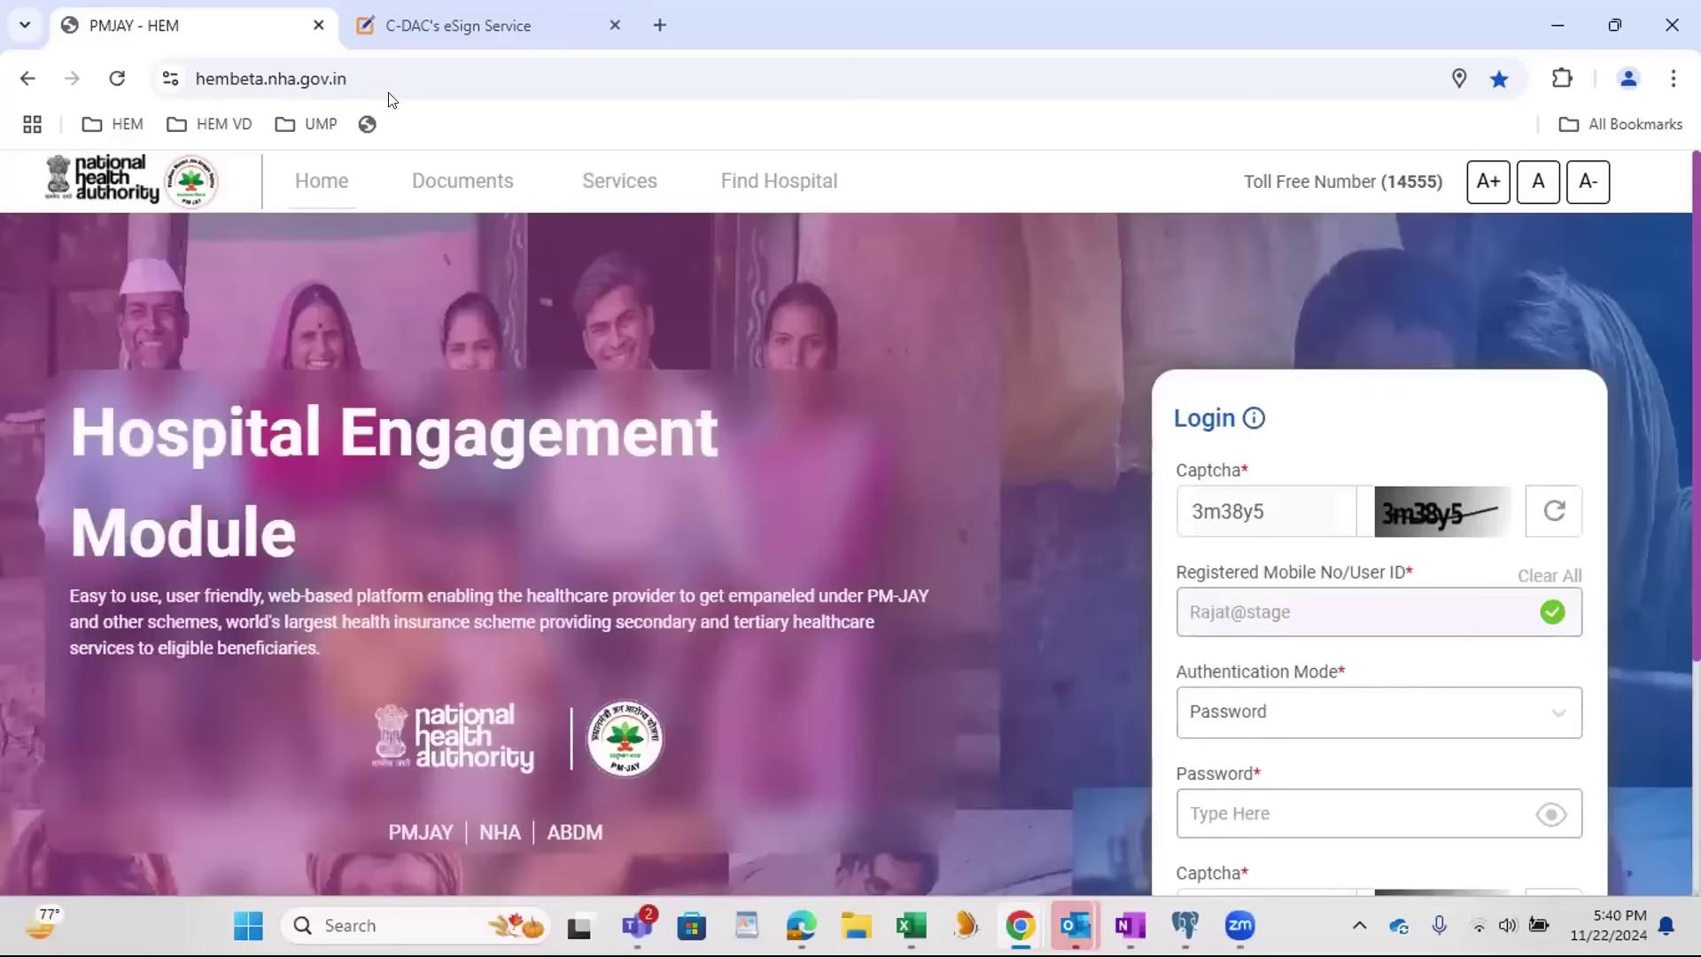
# Enter the account password and the second captcha, then log in
pyautogui.click(1247, 811)
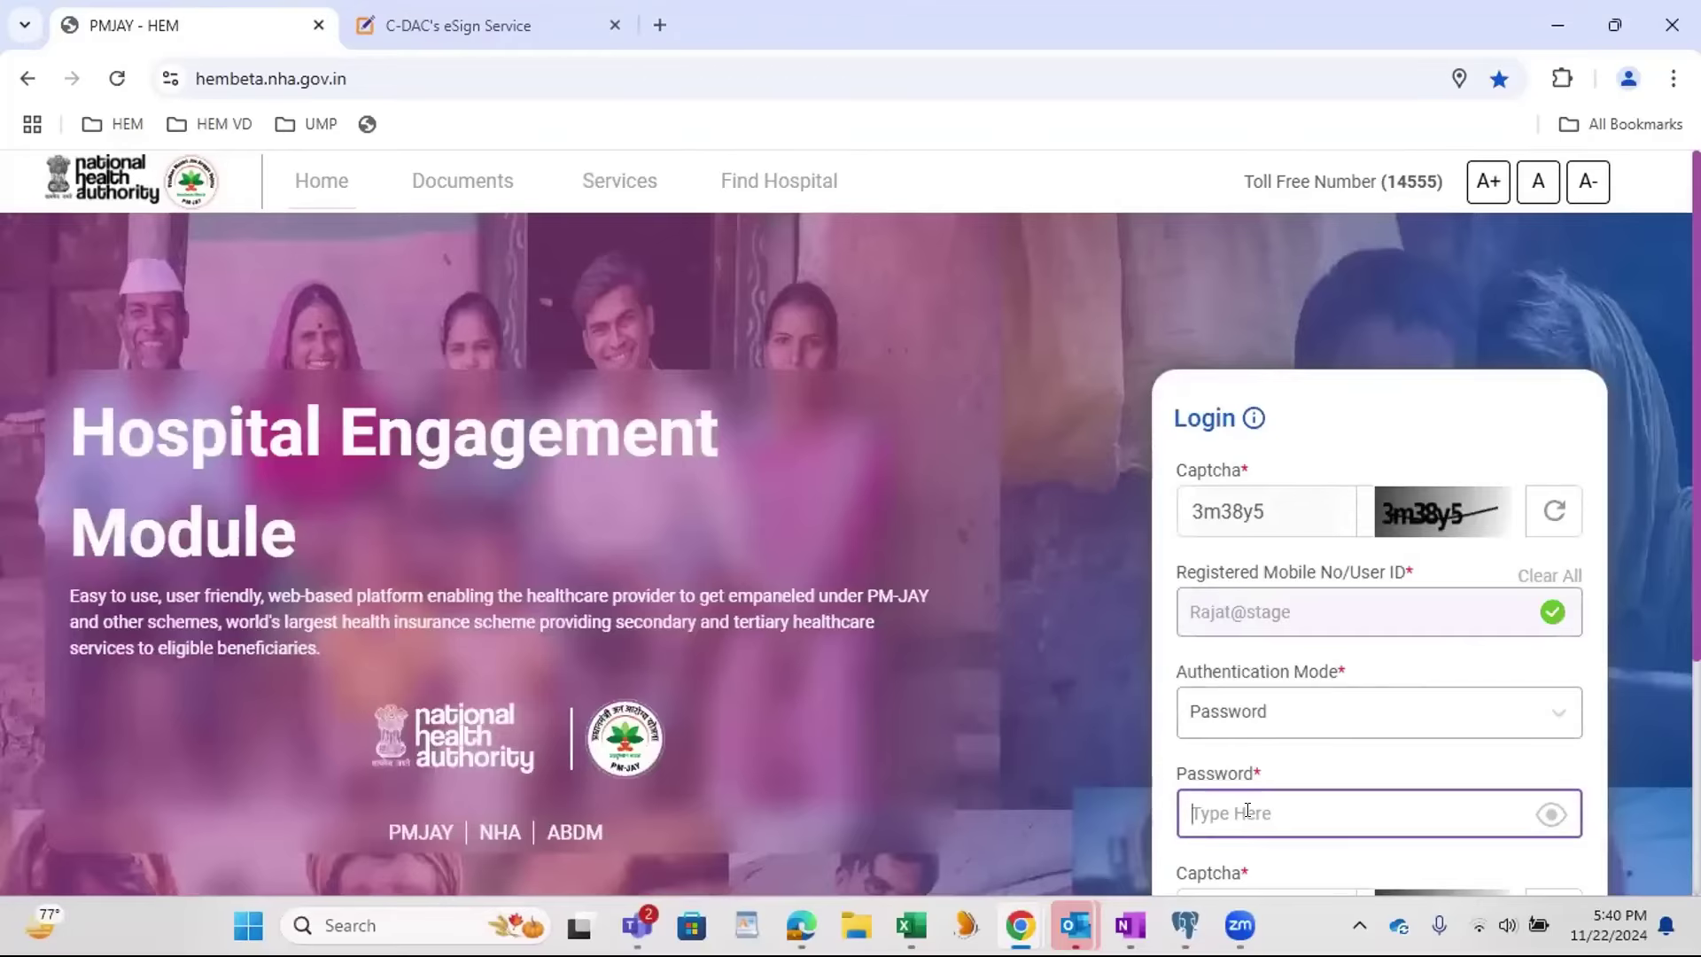
pyautogui.write('••••••••')
pyautogui.press('Tab')
pyautogui.write('527')
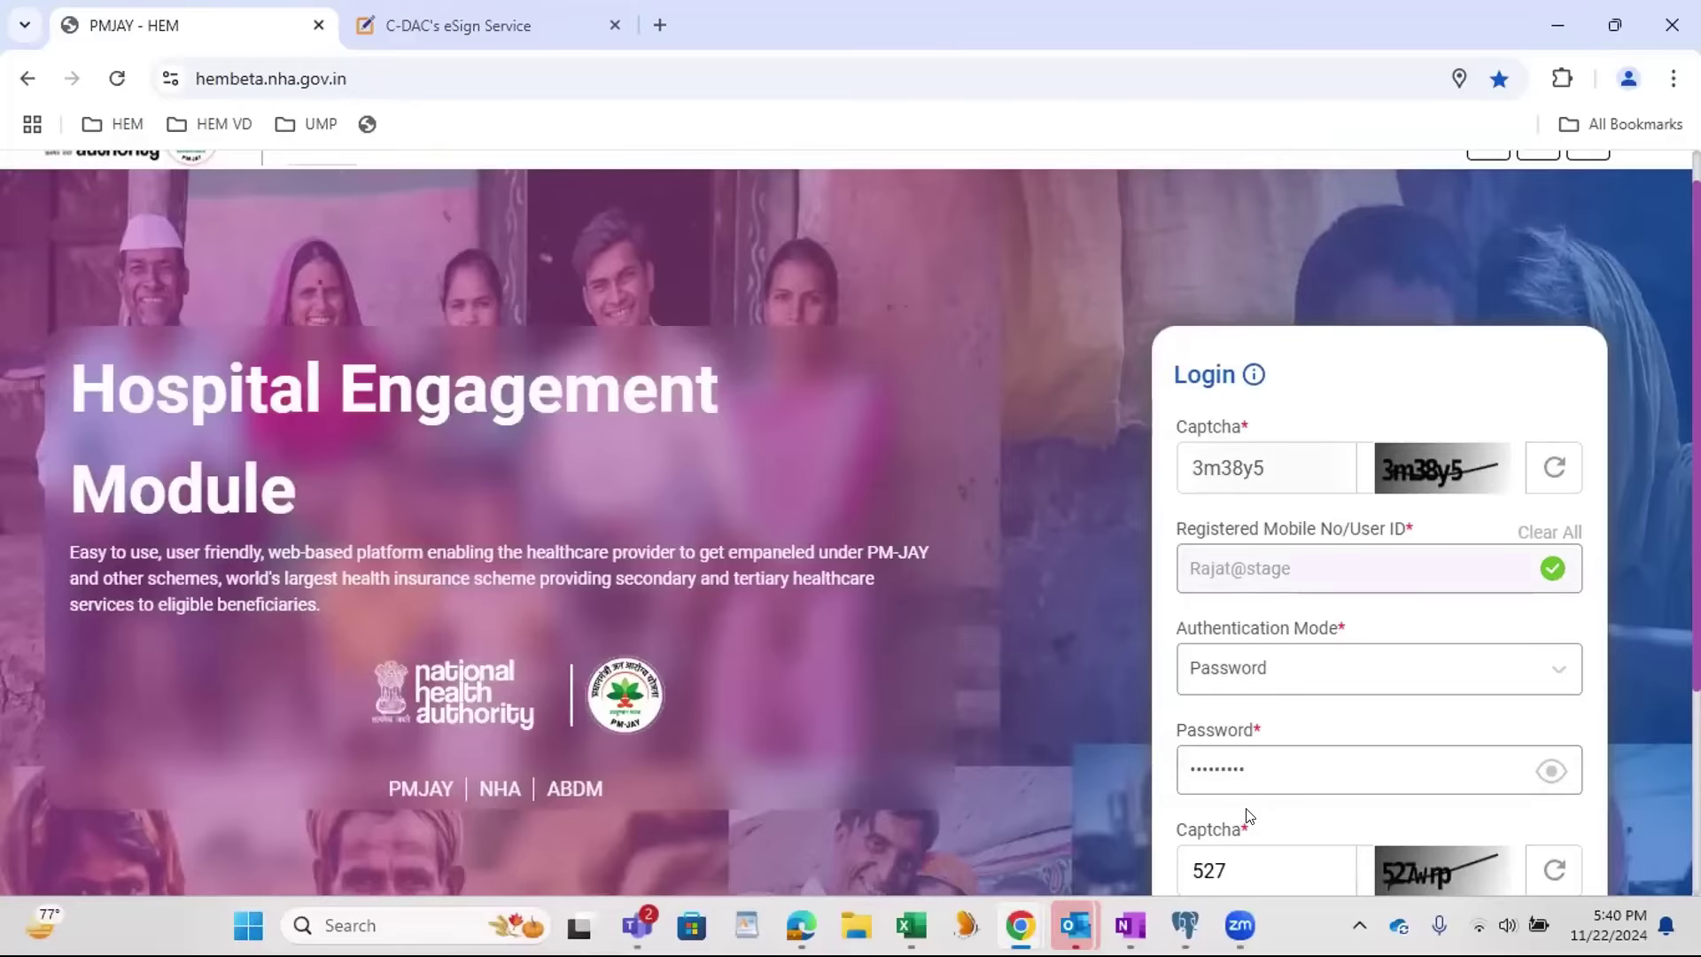
pyautogui.write('wrp')
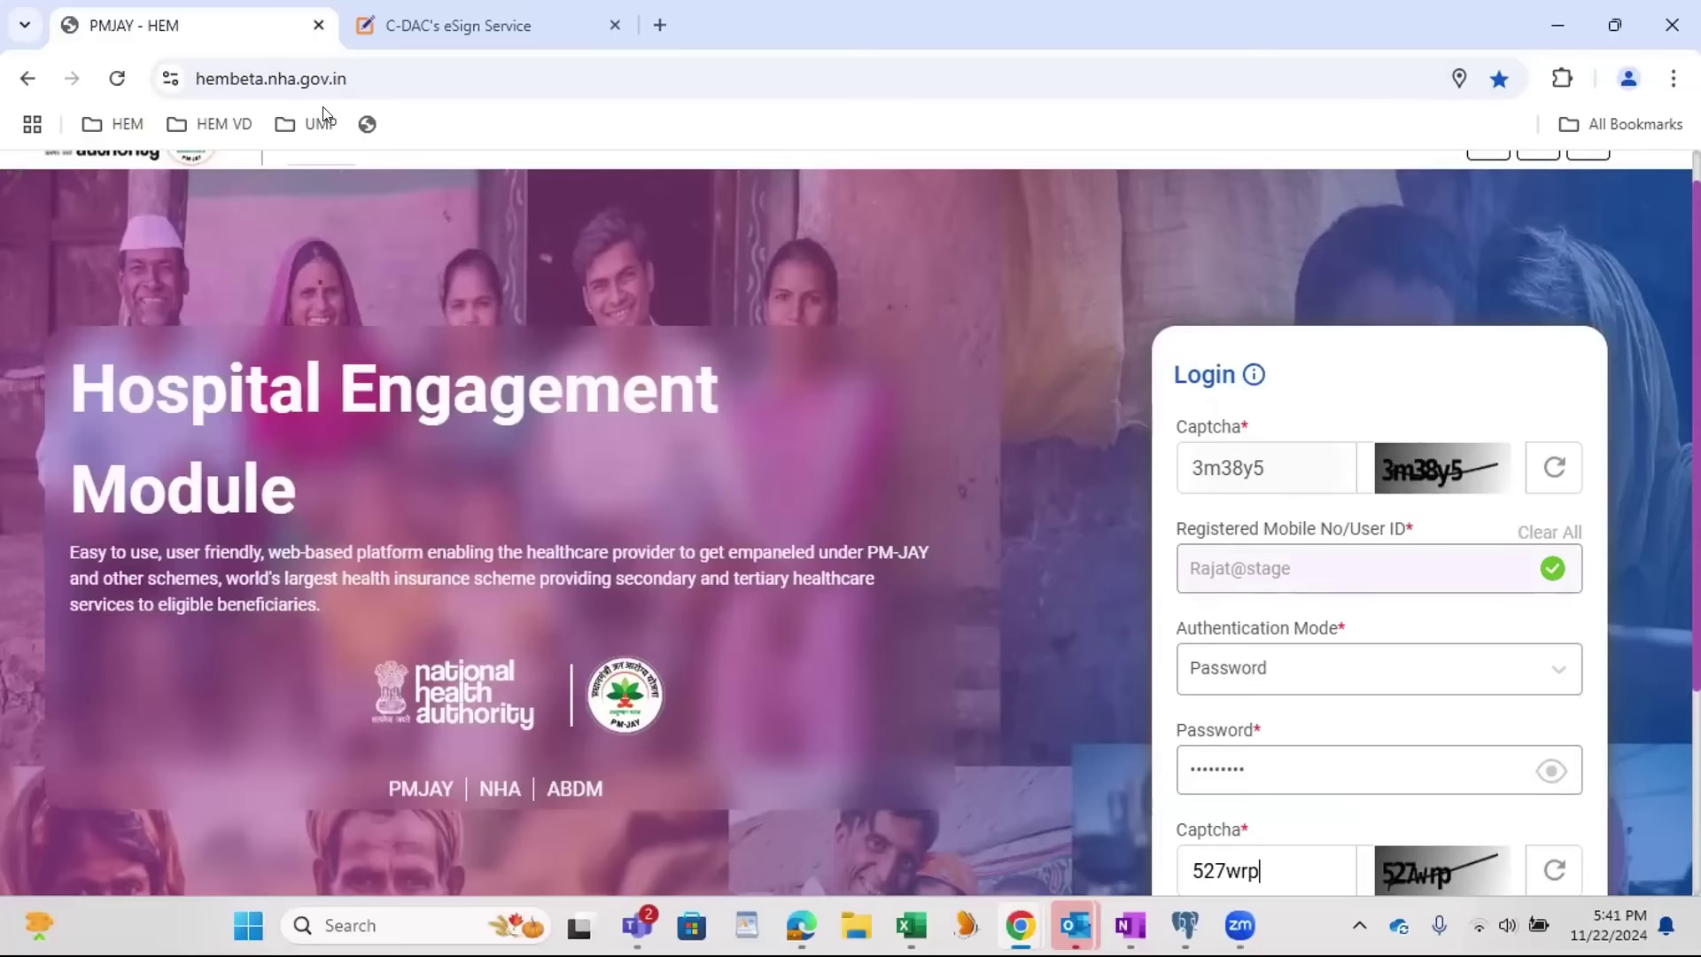
pyautogui.scroll(-3, 1041, 687)
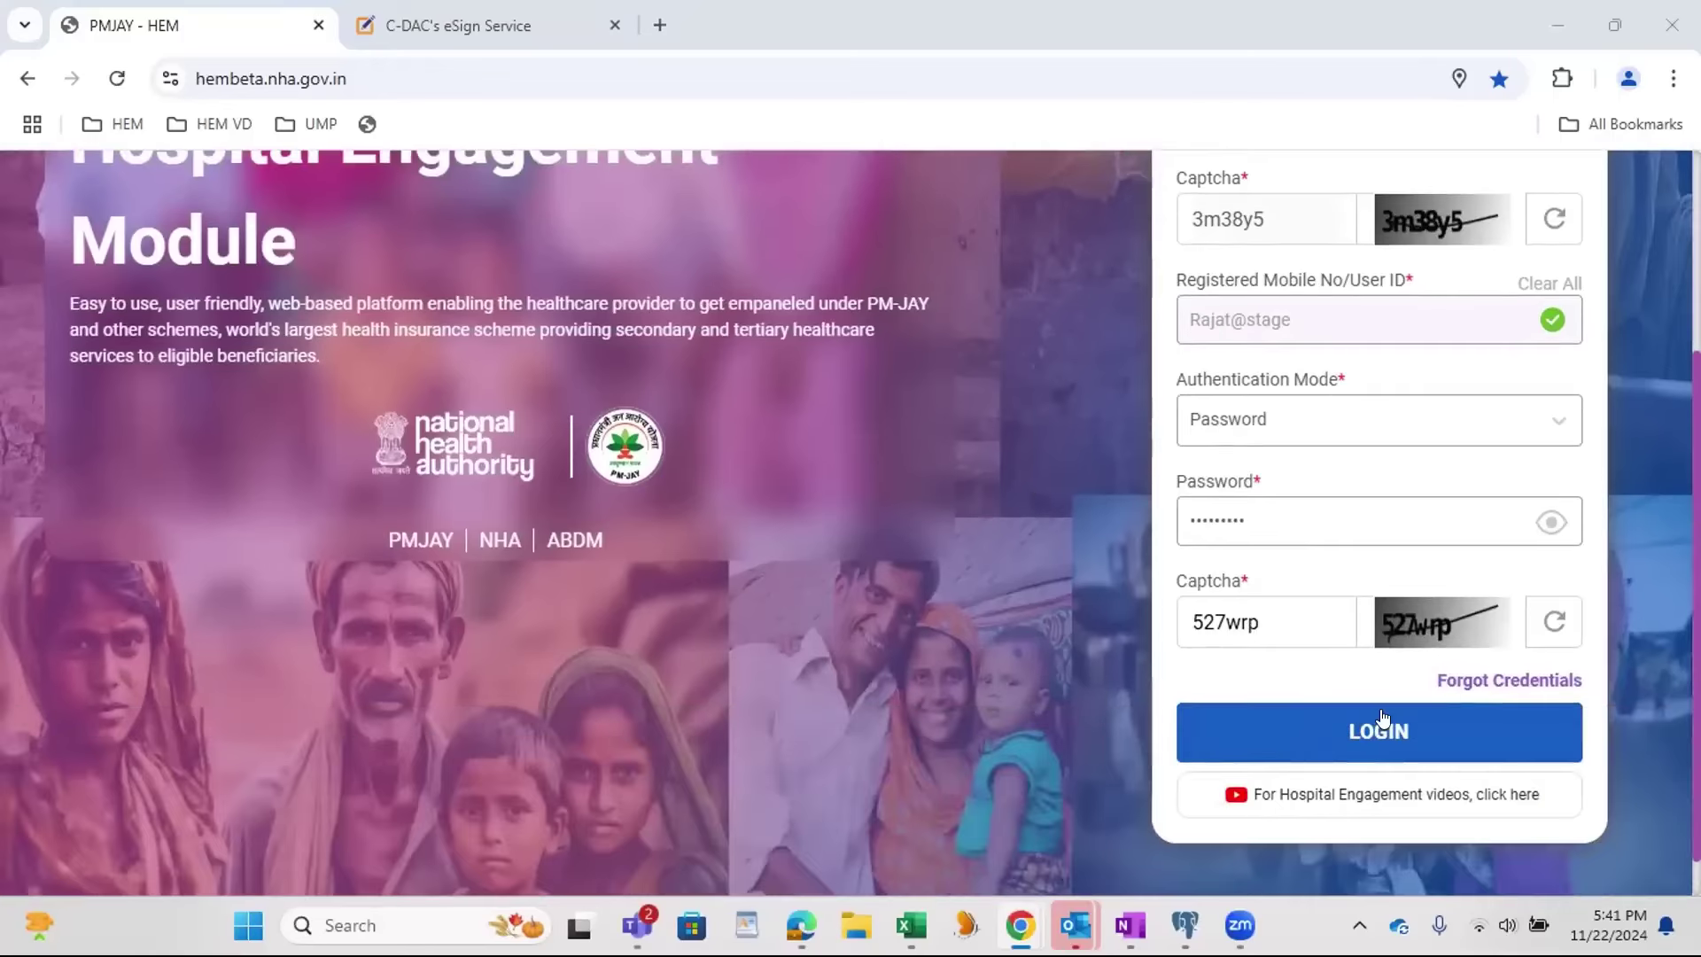
pyautogui.click(1362, 732)
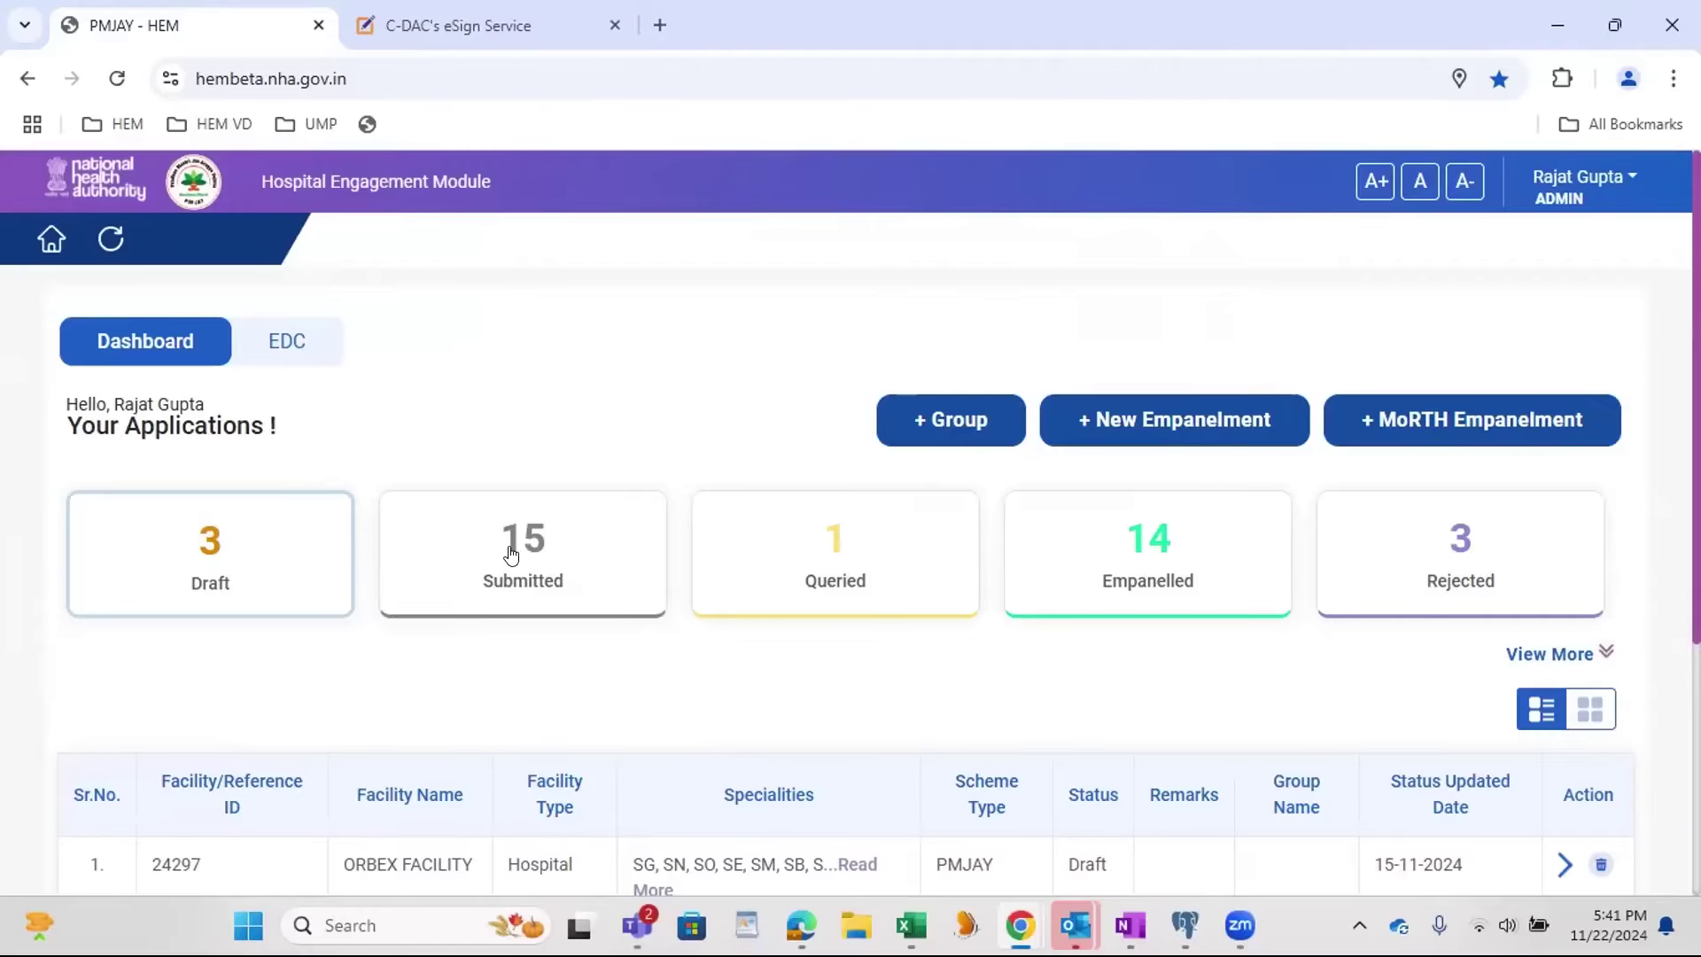
# Filter to Empanelled applications, review CYBER HOSPITAL's row and SEC remark, and open its dashboard
pyautogui.click(1147, 555)
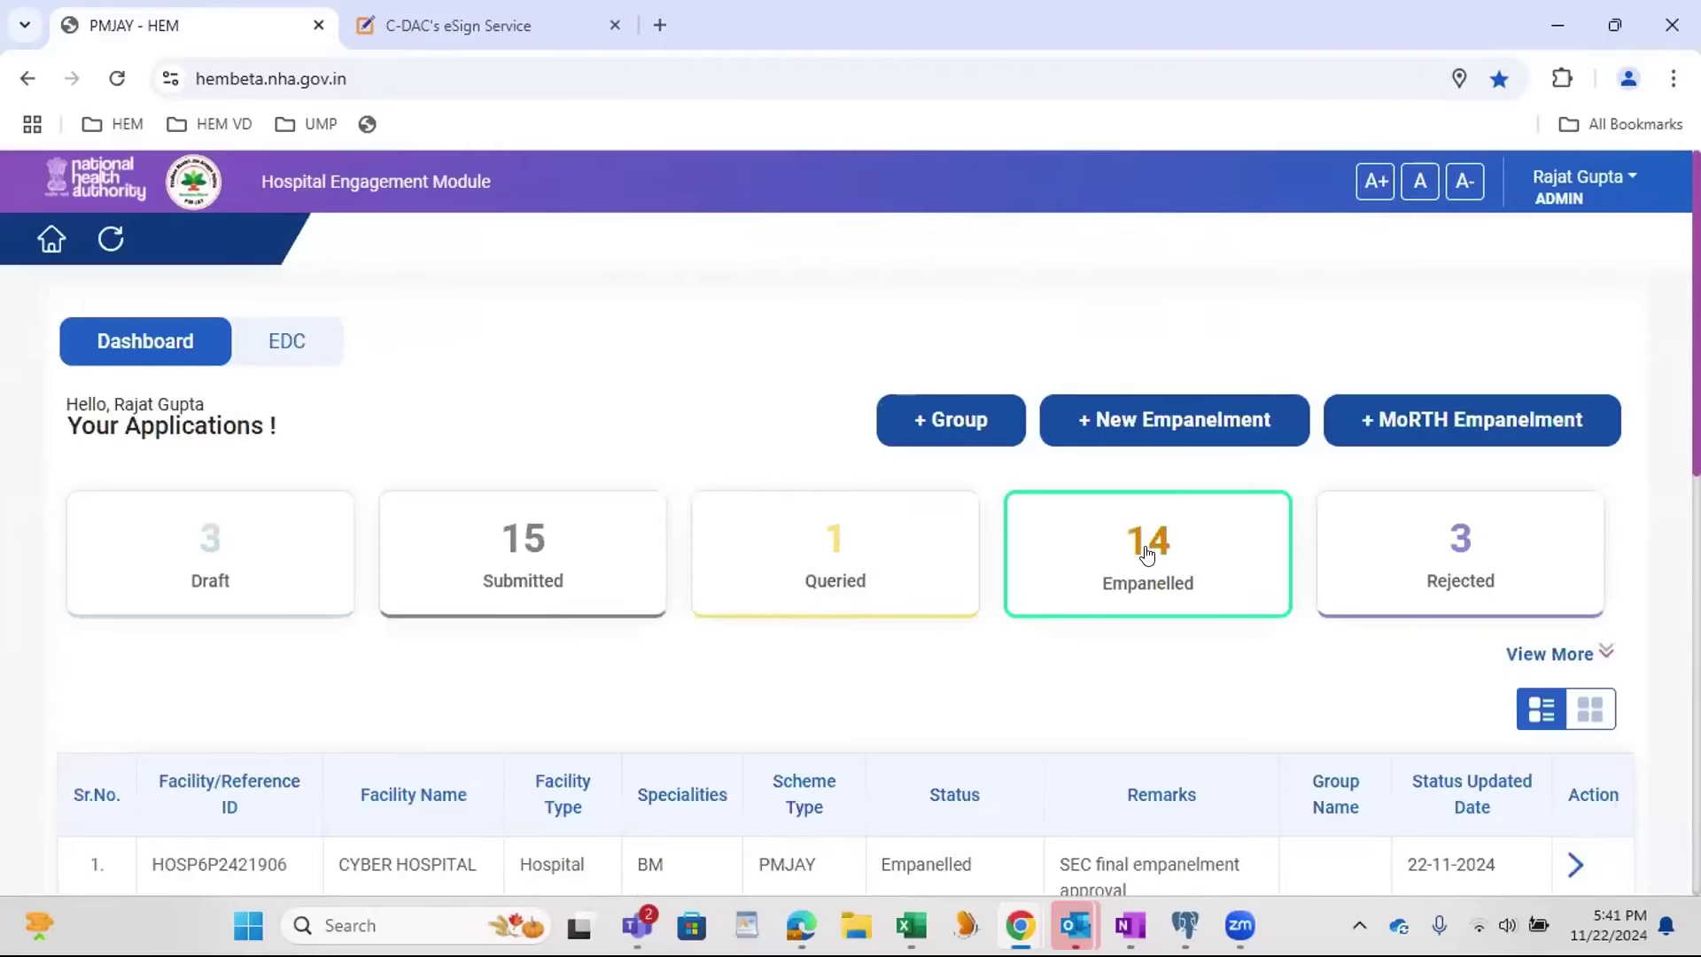
pyautogui.scroll(-3, 1147, 555)
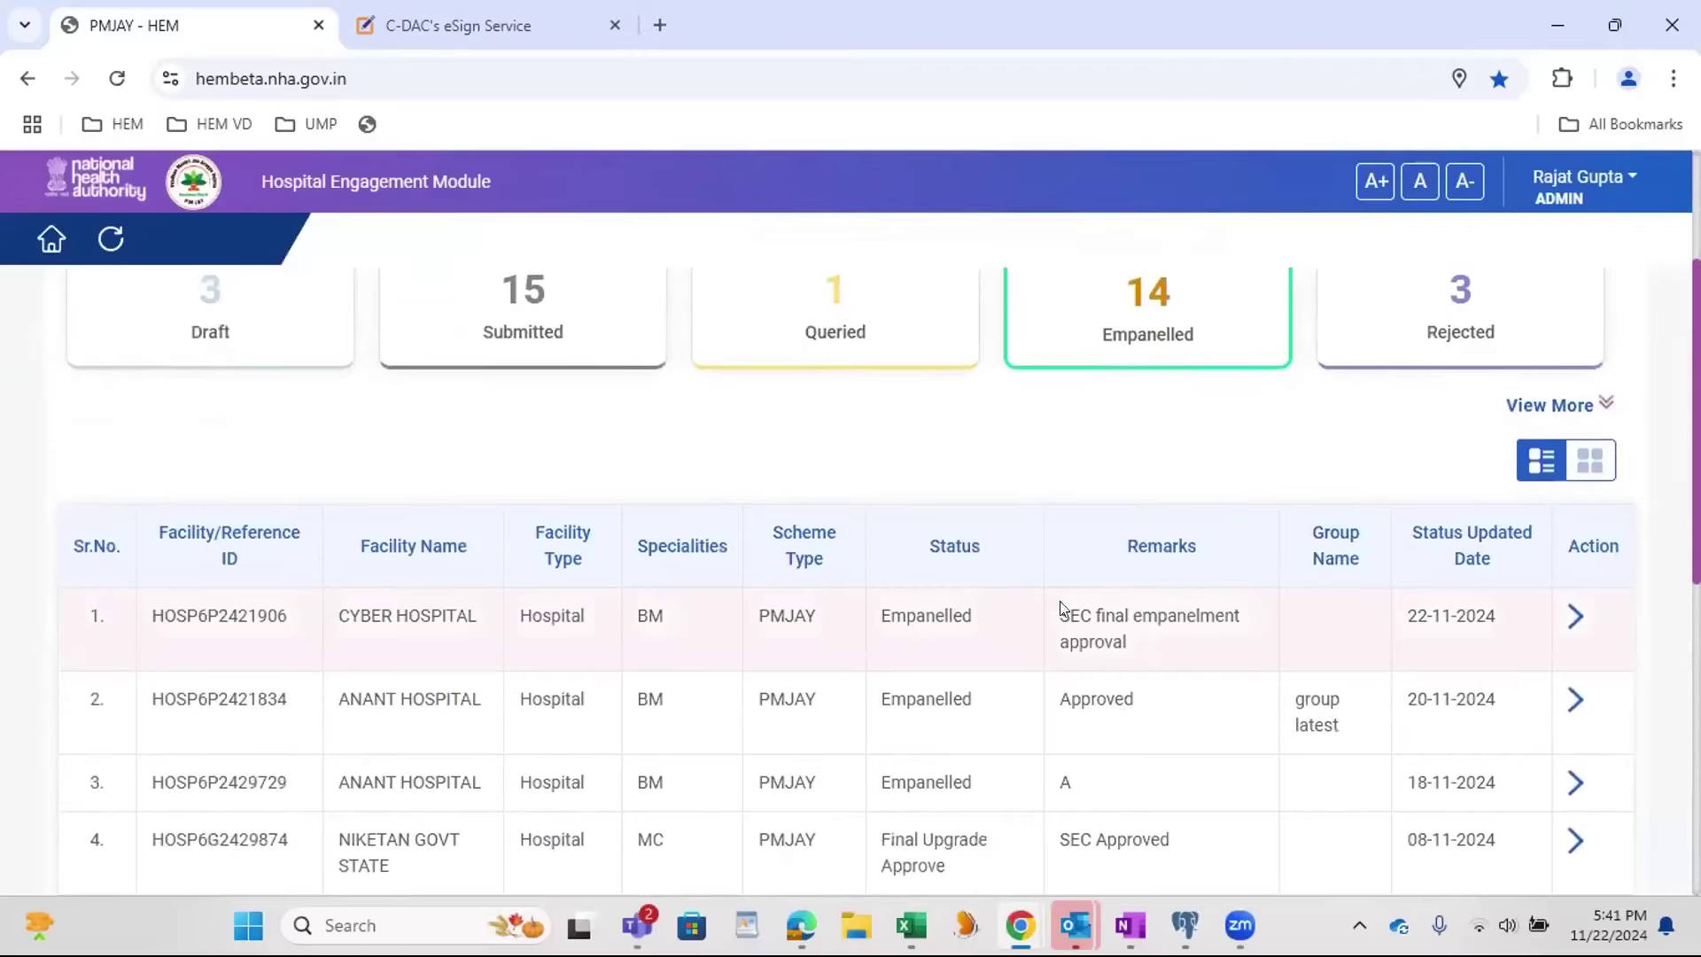
pyautogui.moveTo(152, 625); pyautogui.dragTo(949, 671)
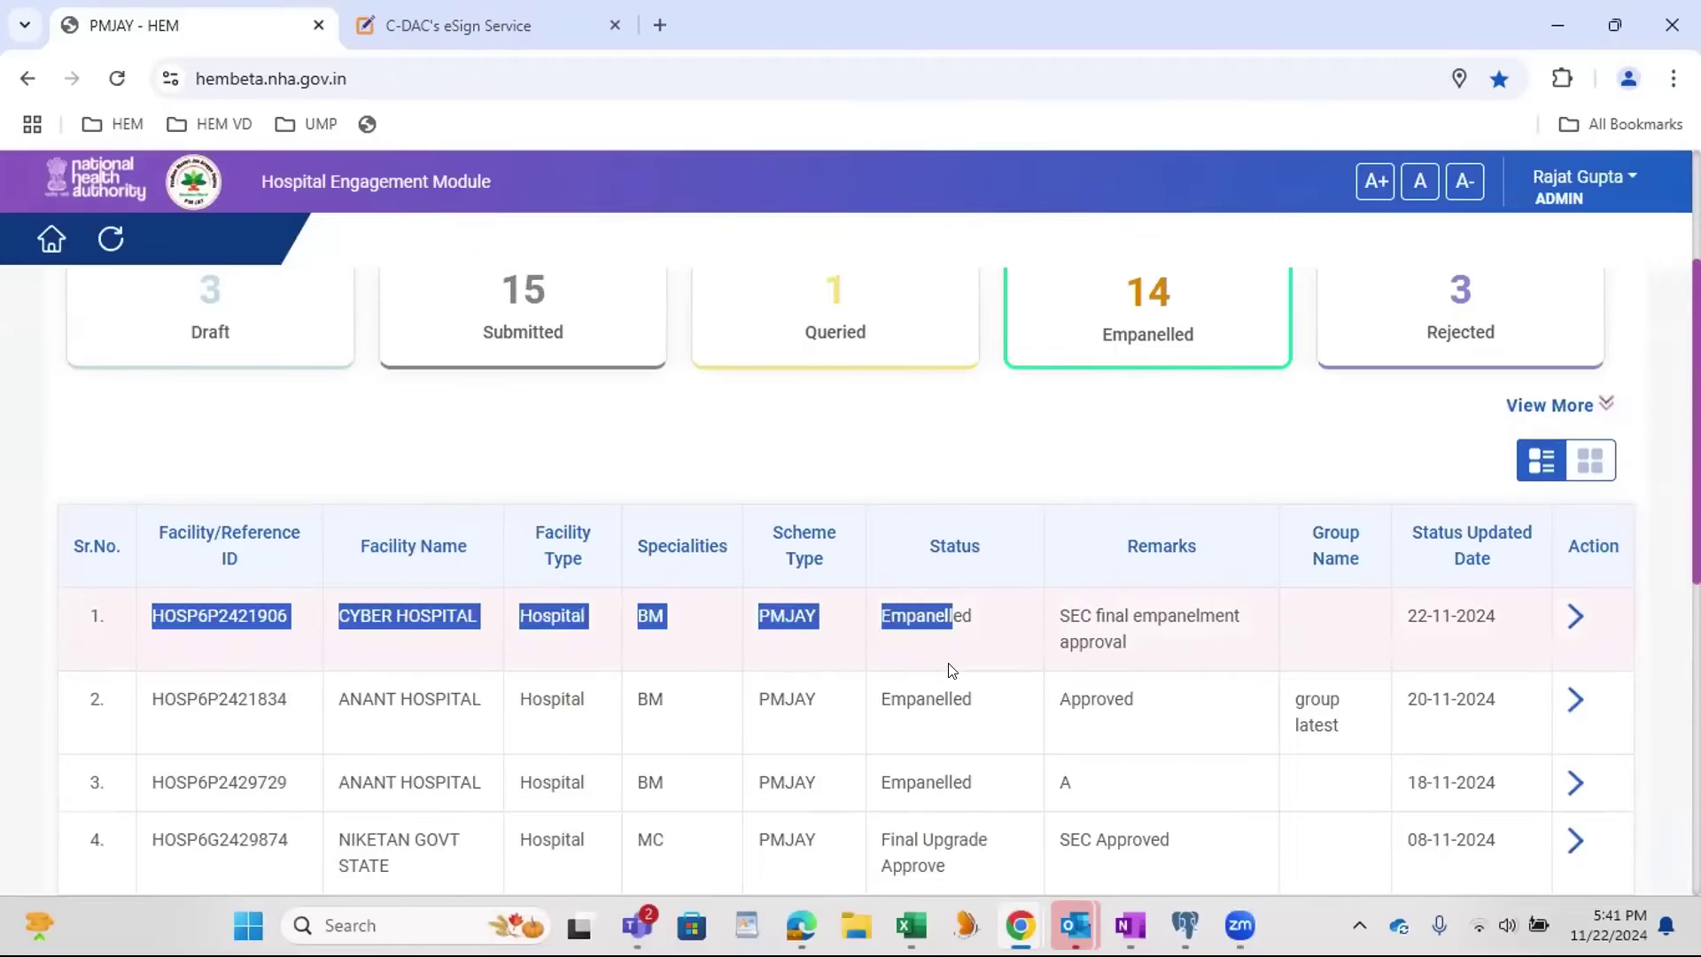
pyautogui.click(1055, 626)
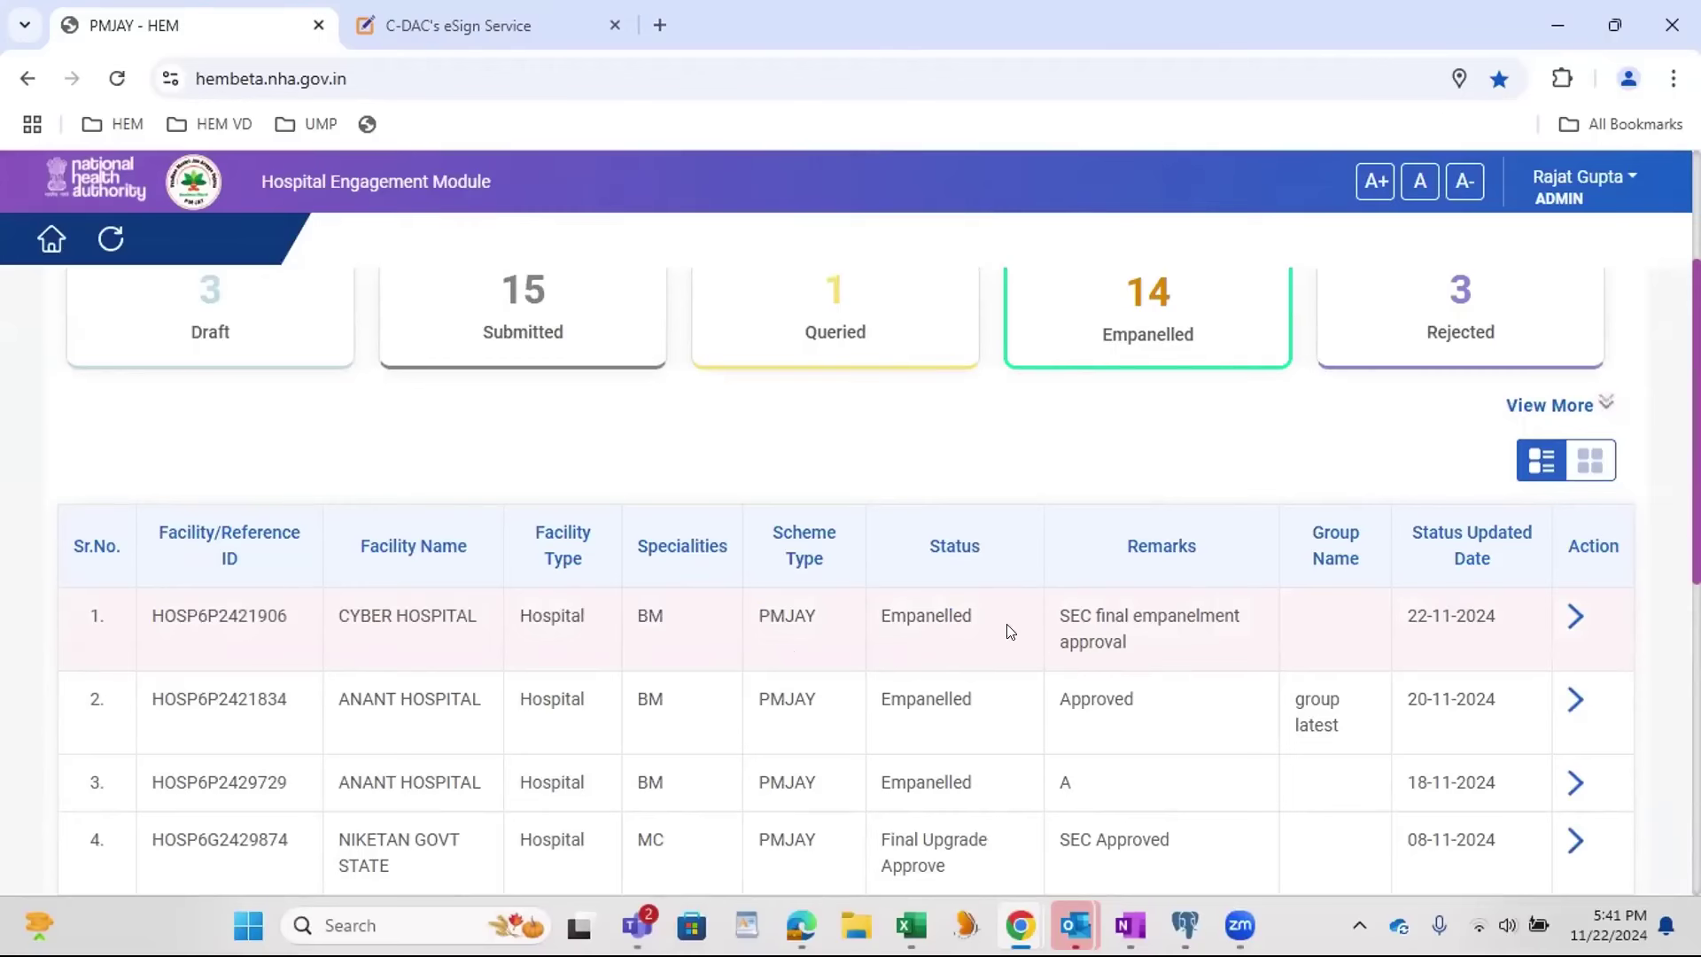
pyautogui.moveTo(1145, 651); pyautogui.dragTo(1060, 613)
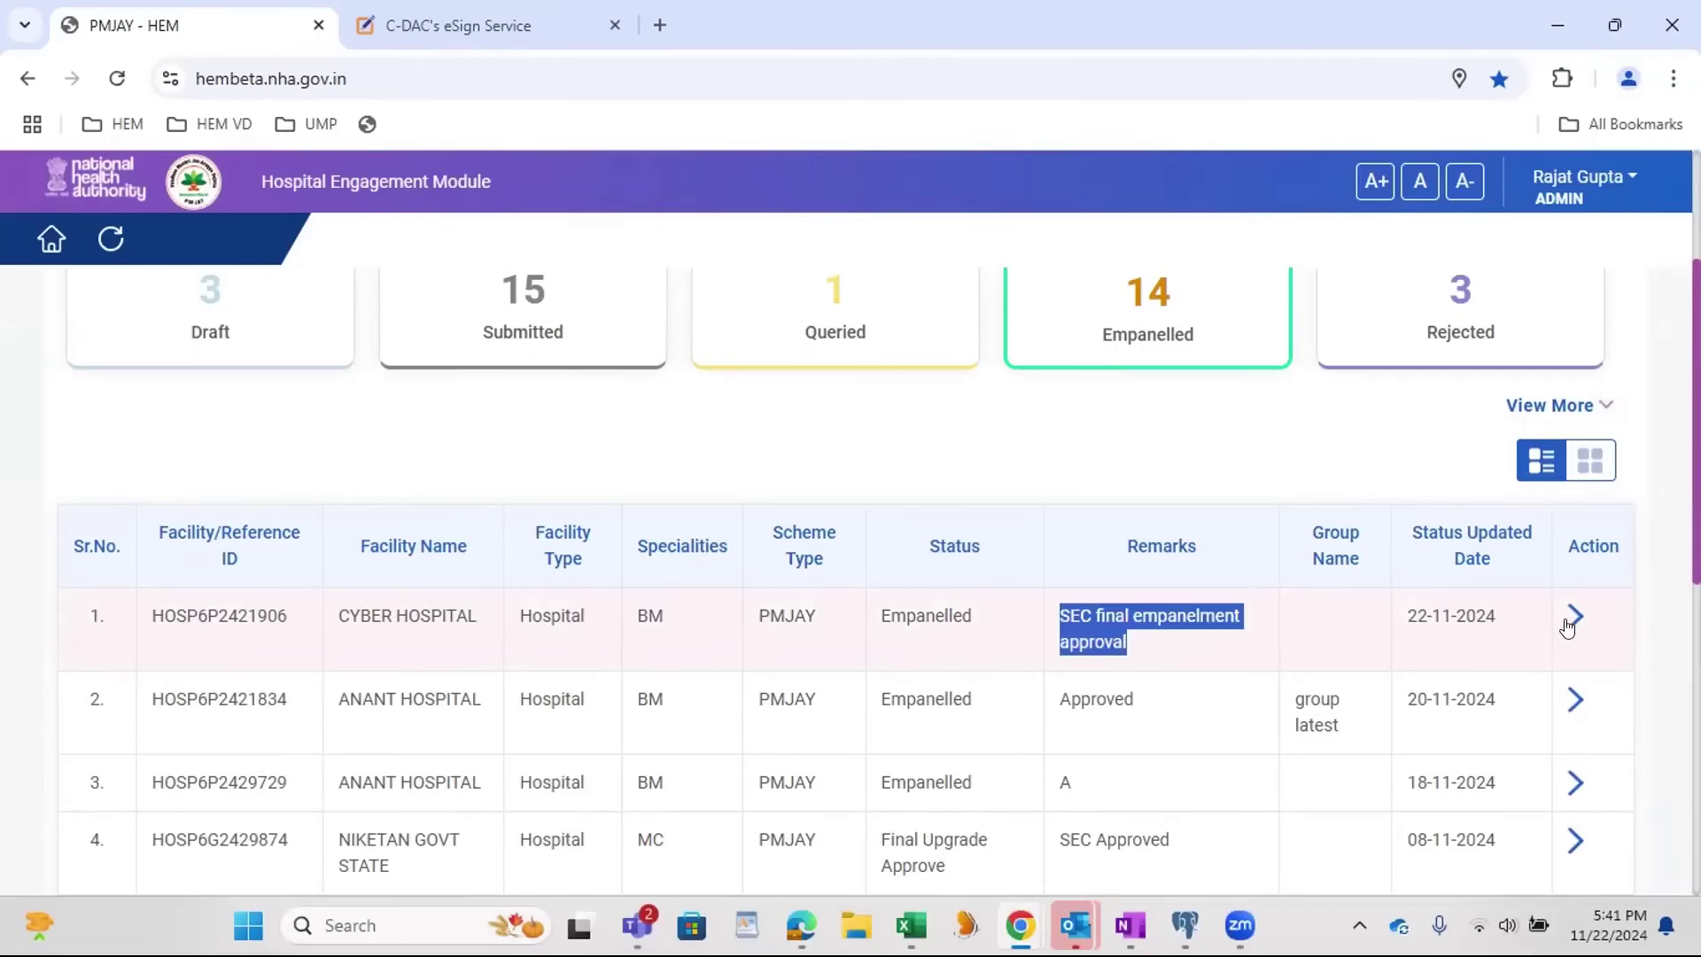
pyautogui.scroll(1, 1568, 625)
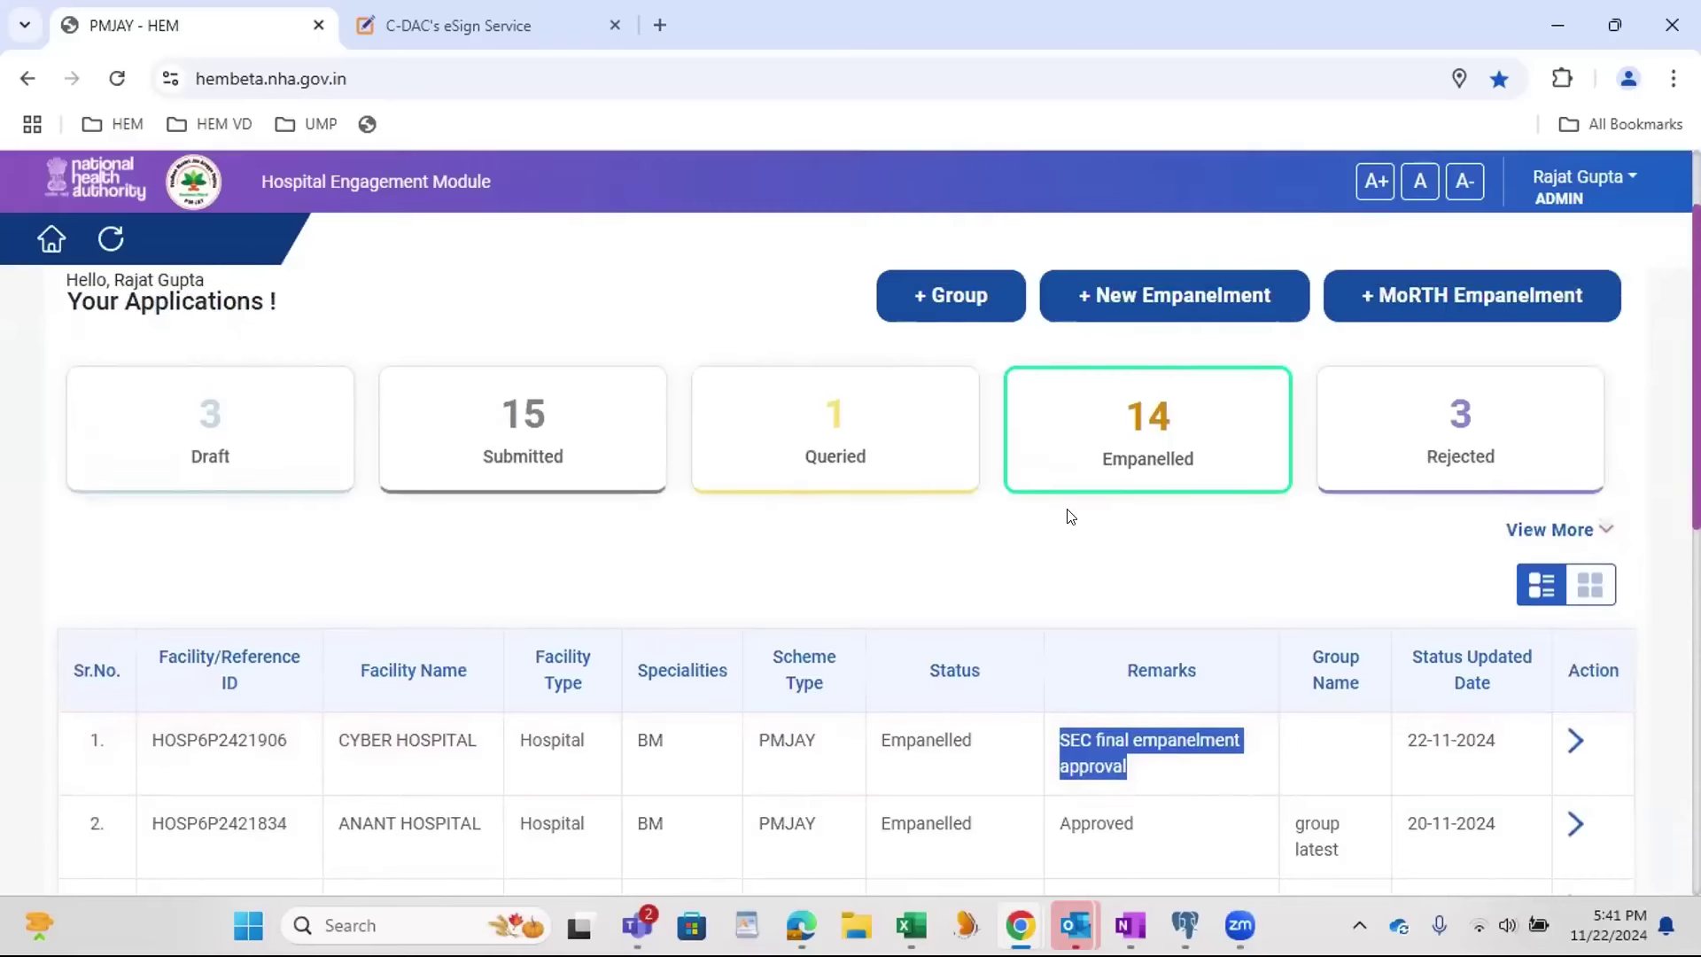
pyautogui.scroll(-2, 1127, 440)
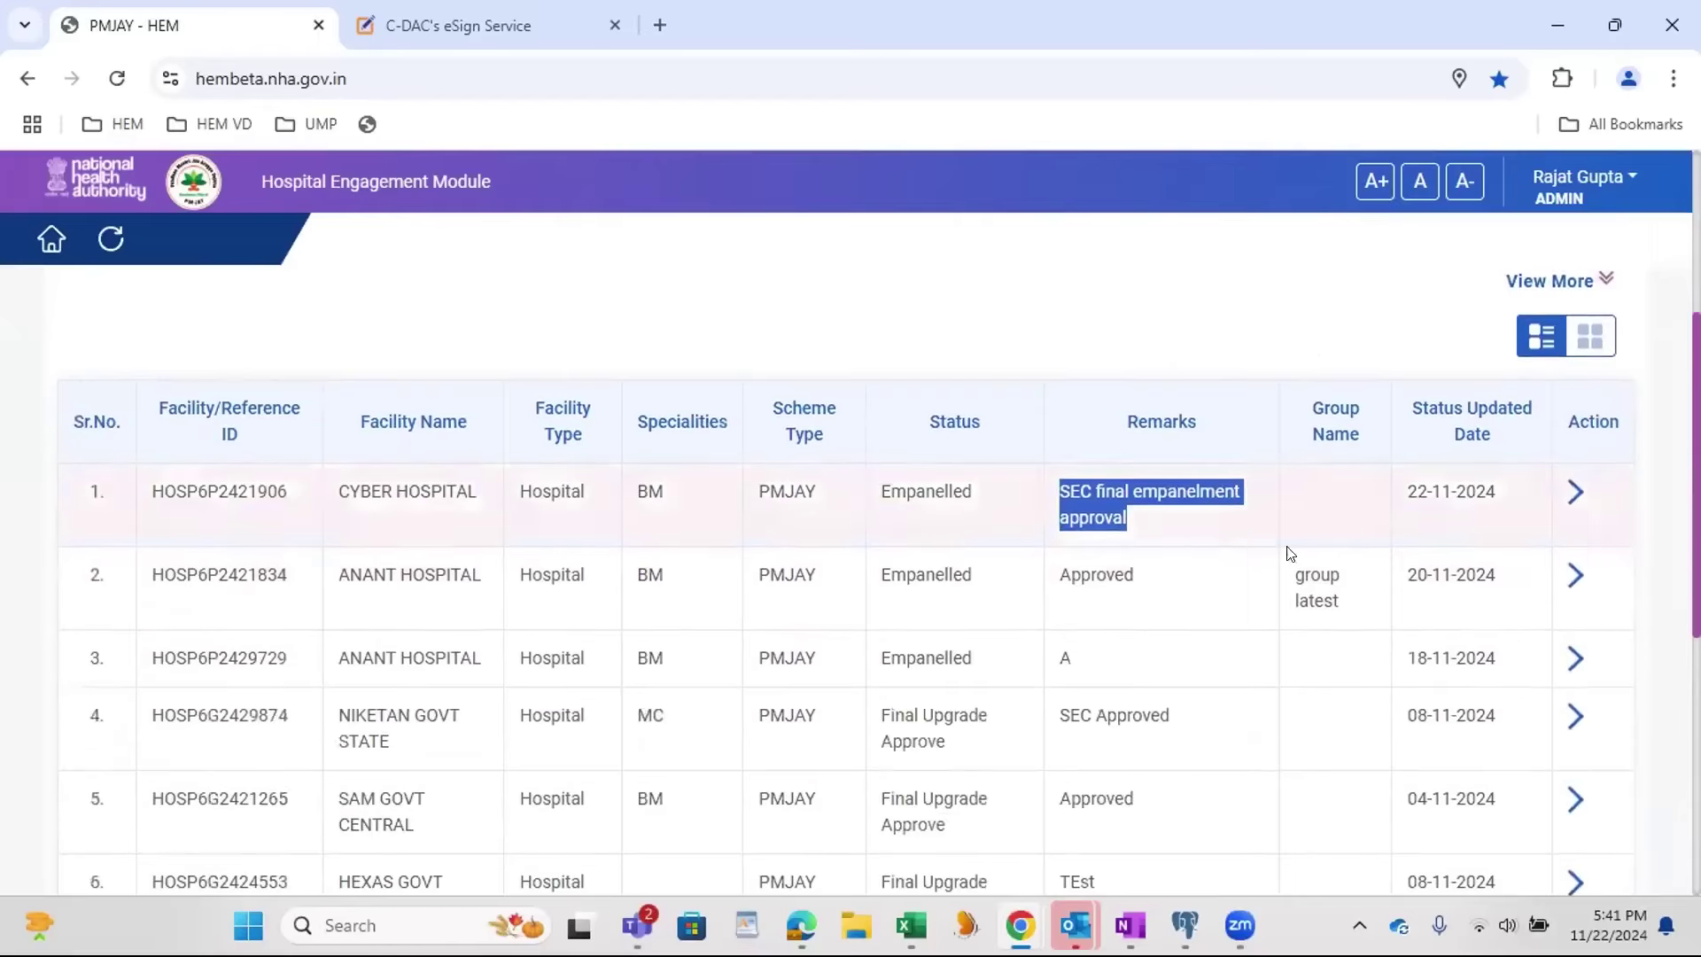
pyautogui.click(1573, 492)
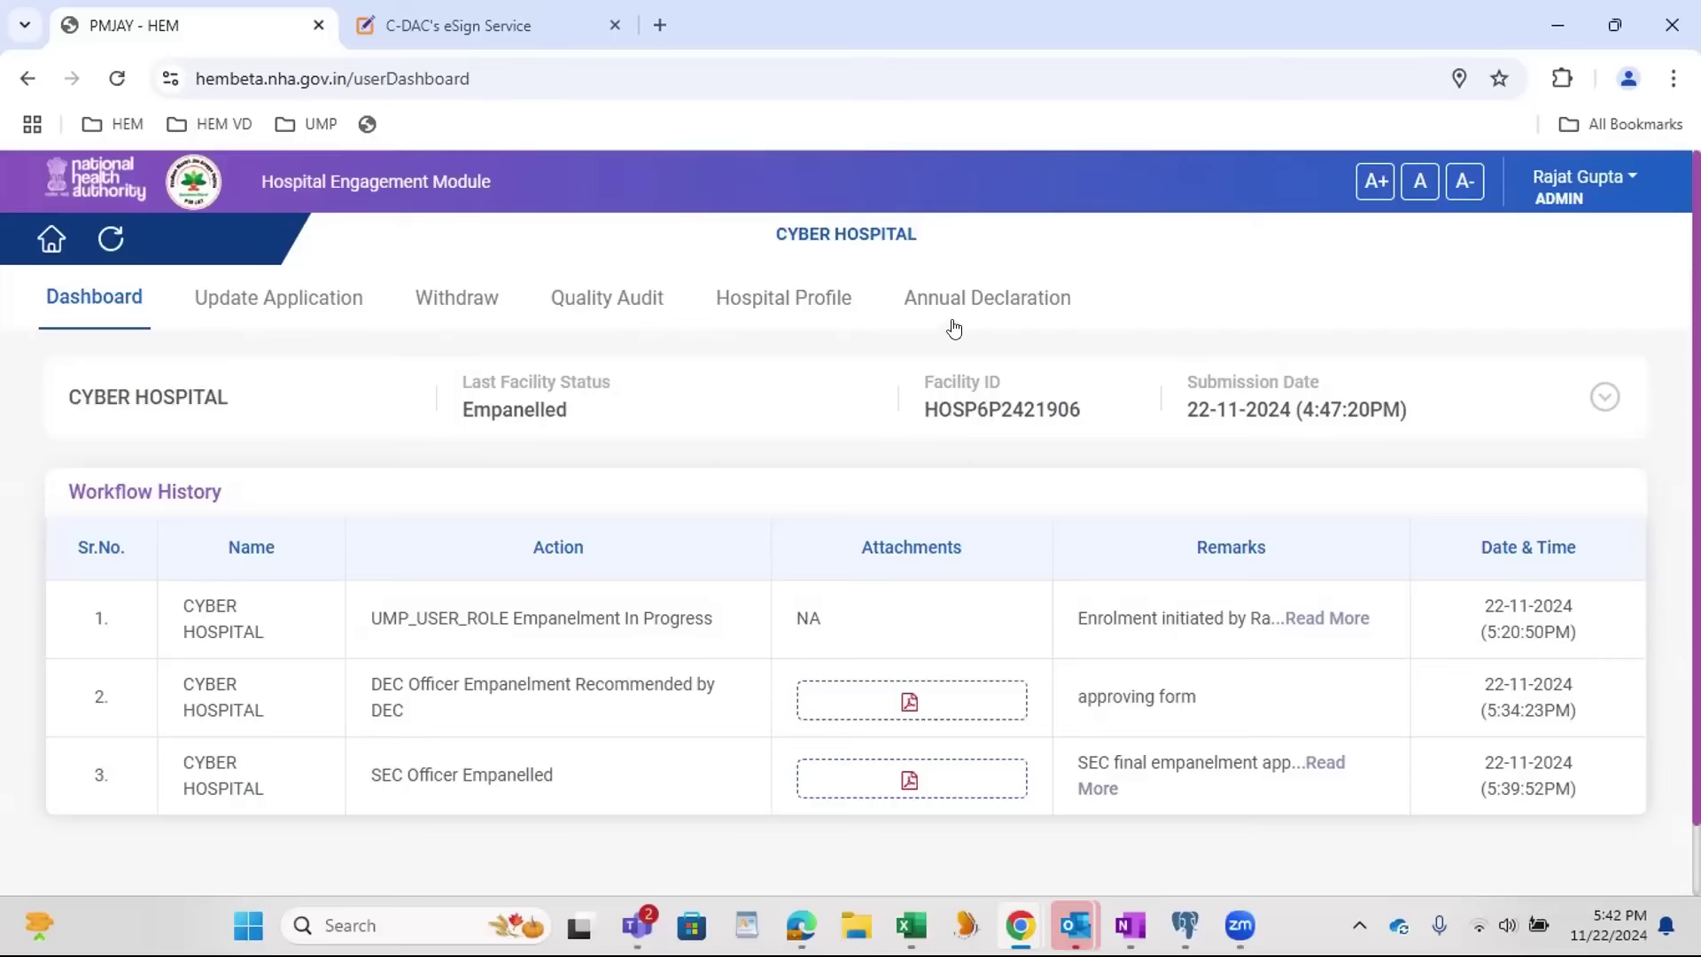
# Open the Update Application tab on CYBER HOSPITAL's dashboard
pyautogui.click(251, 312)
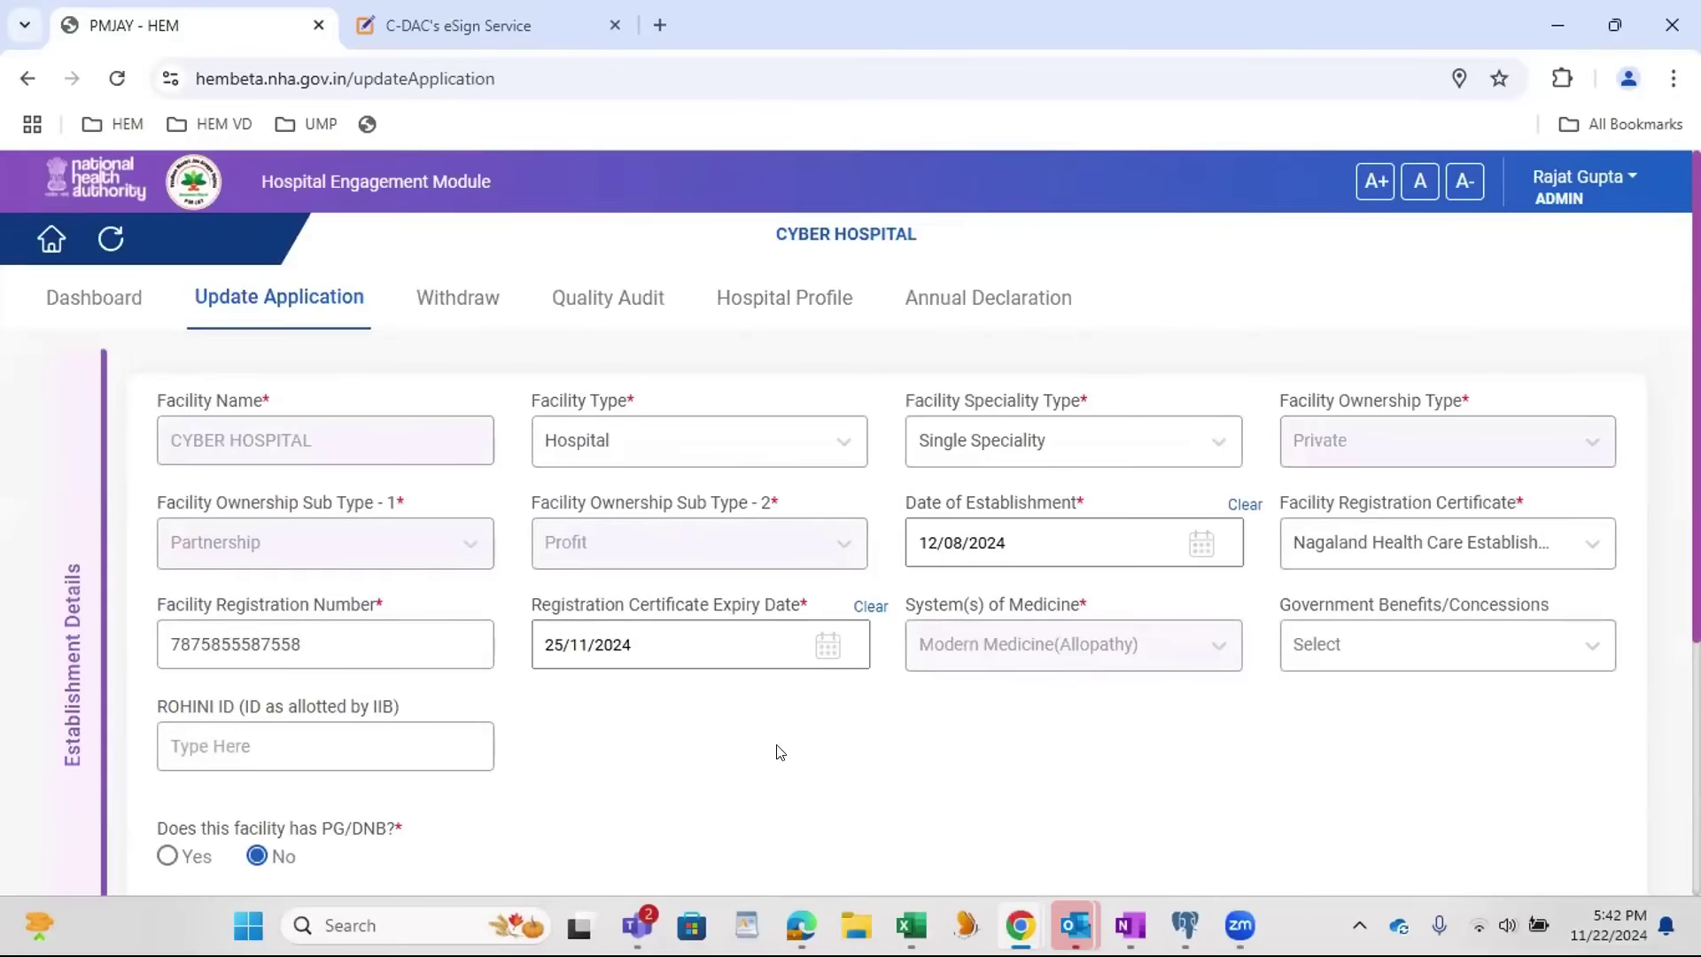
# Enter 'update' as the ROHINI ID, save the establishment details, and proceed with NEXT
pyautogui.scroll(-2, 646, 695)
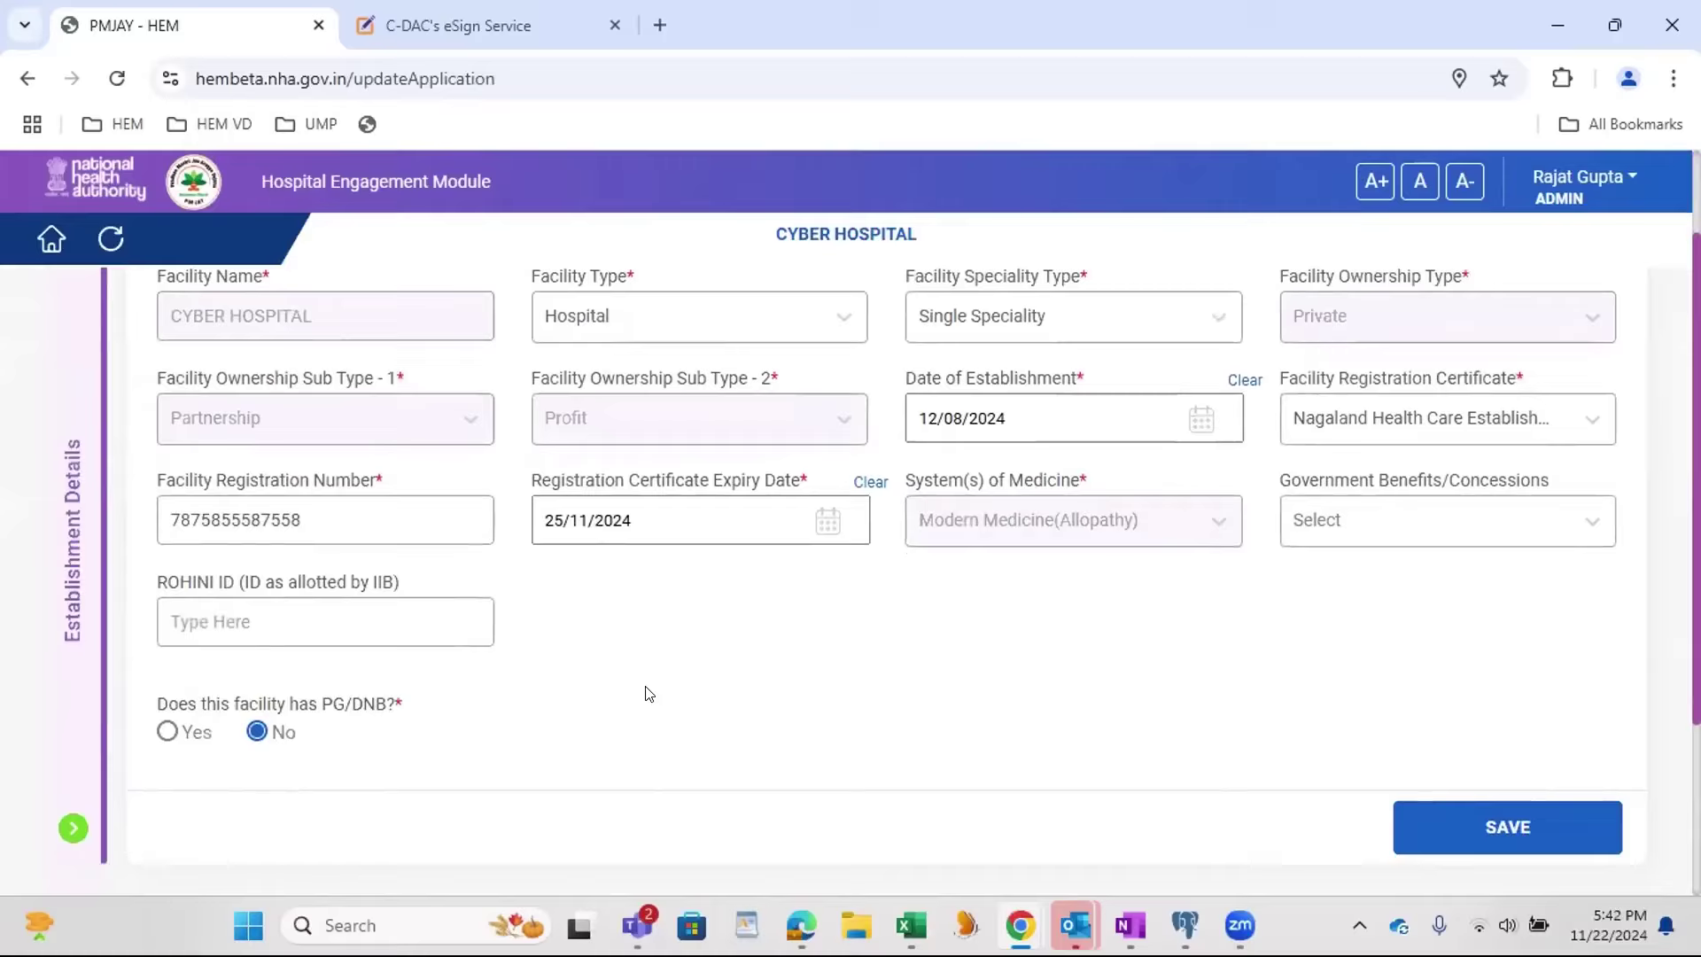
pyautogui.scroll(2, 646, 695)
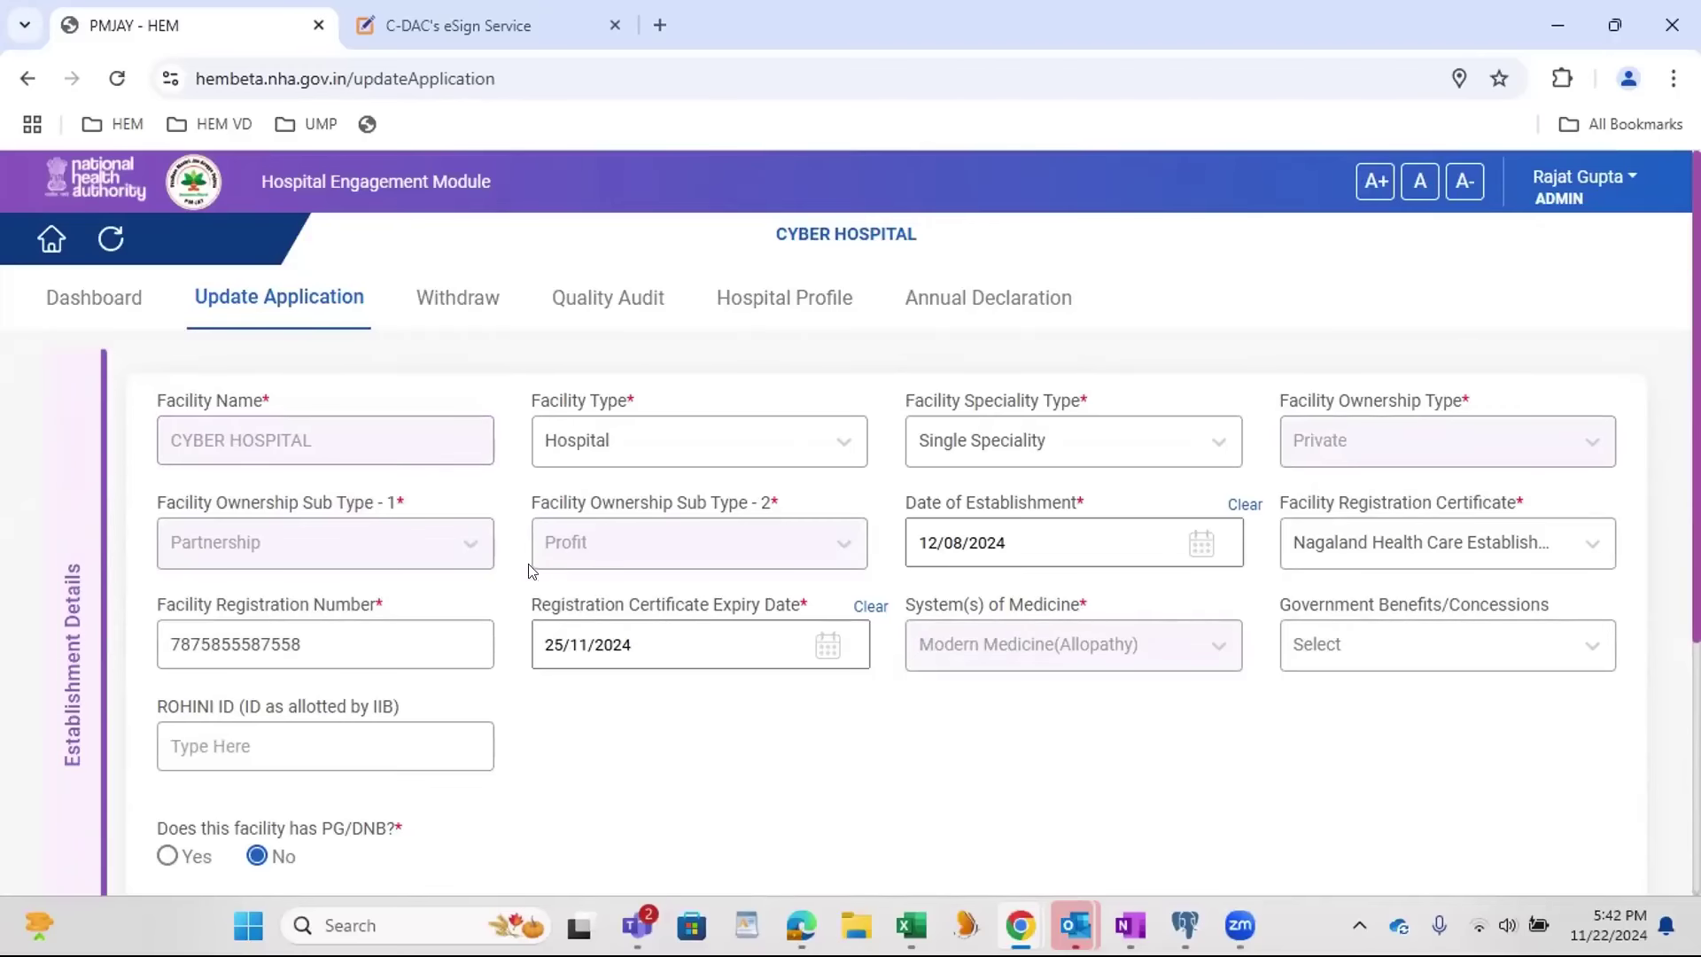
pyautogui.click(370, 656)
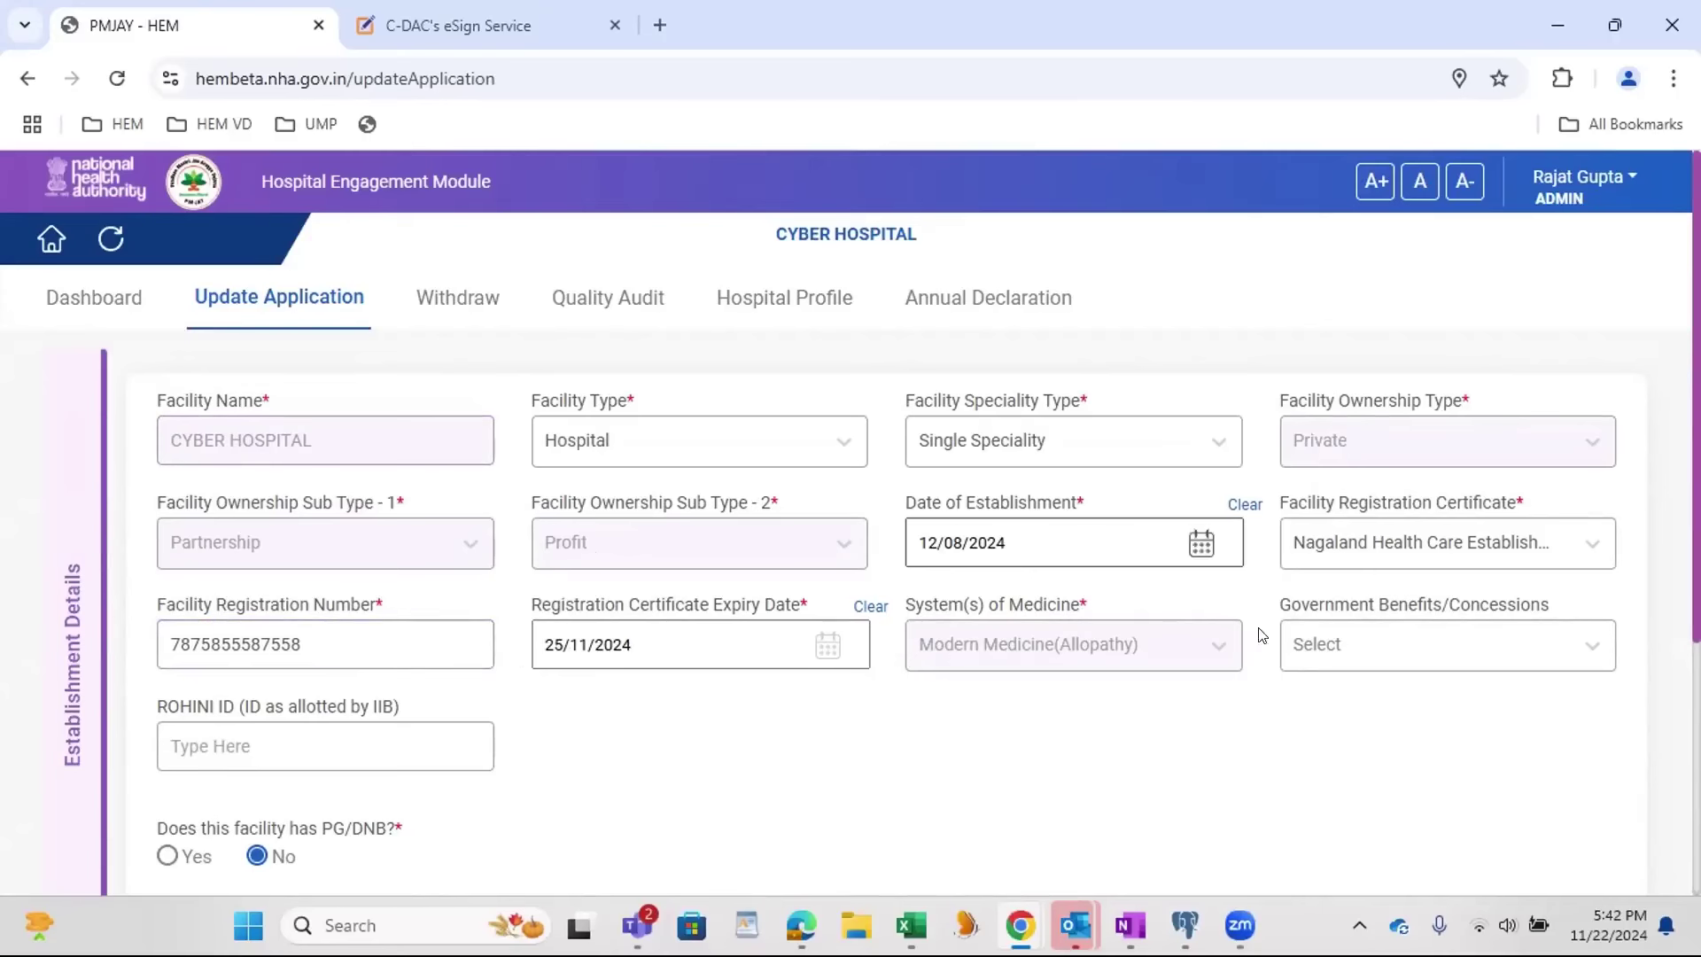
pyautogui.click(315, 754)
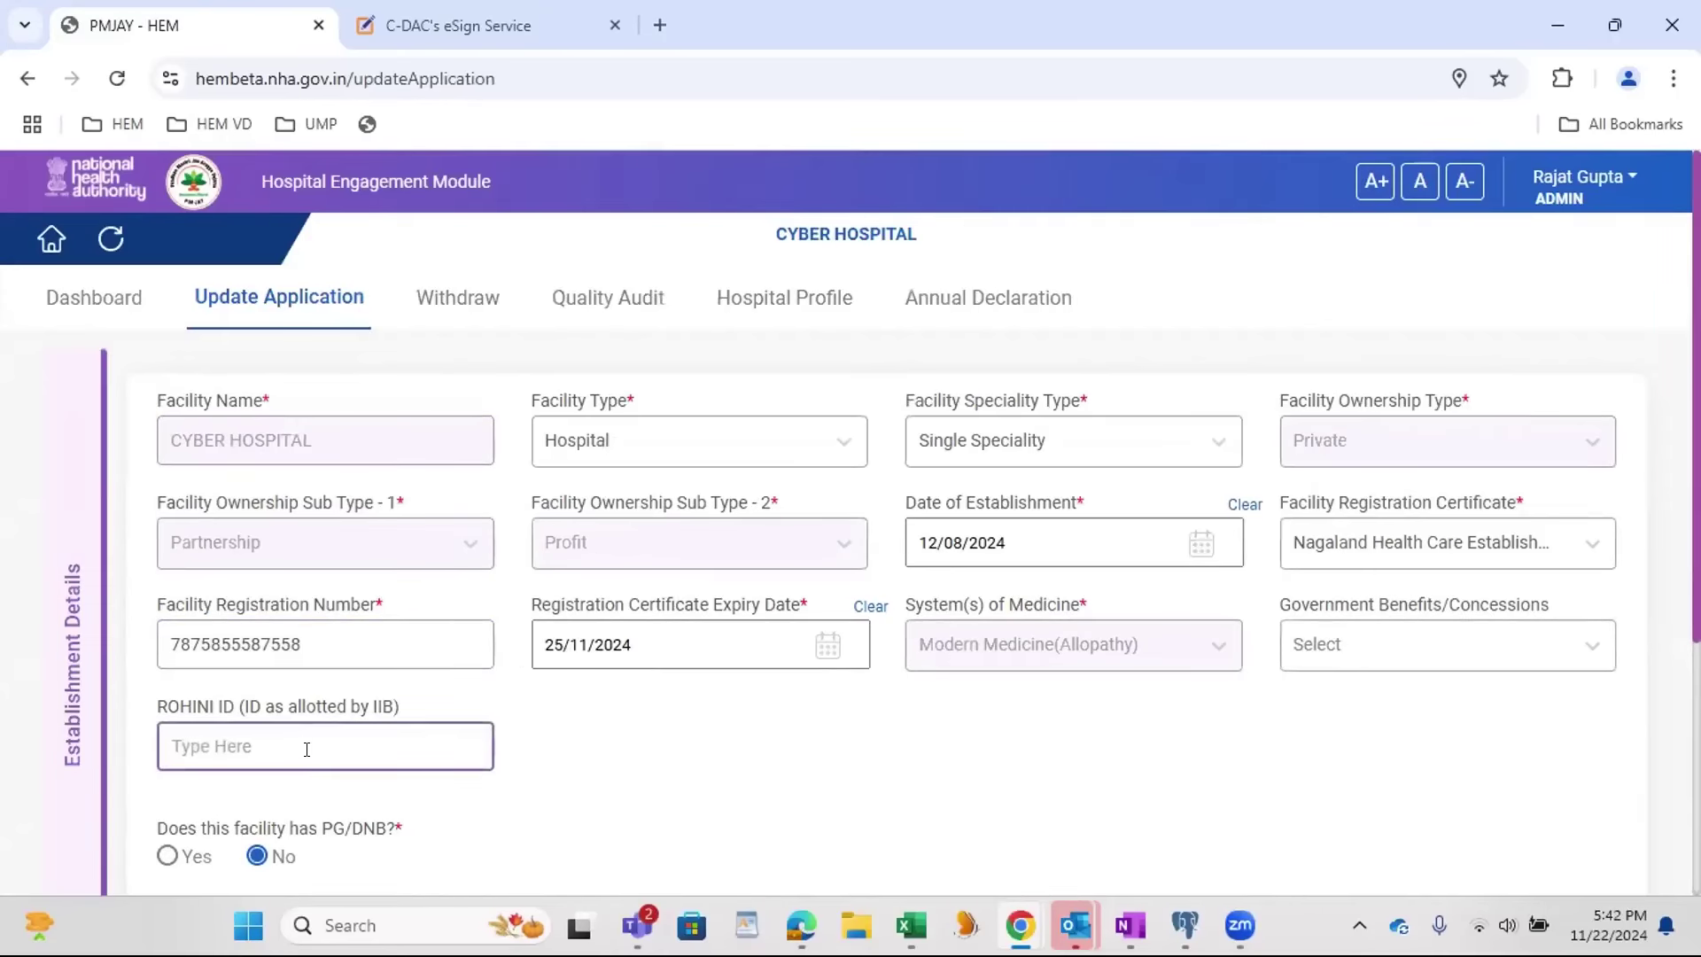
pyautogui.write('update')
pyautogui.click(735, 751)
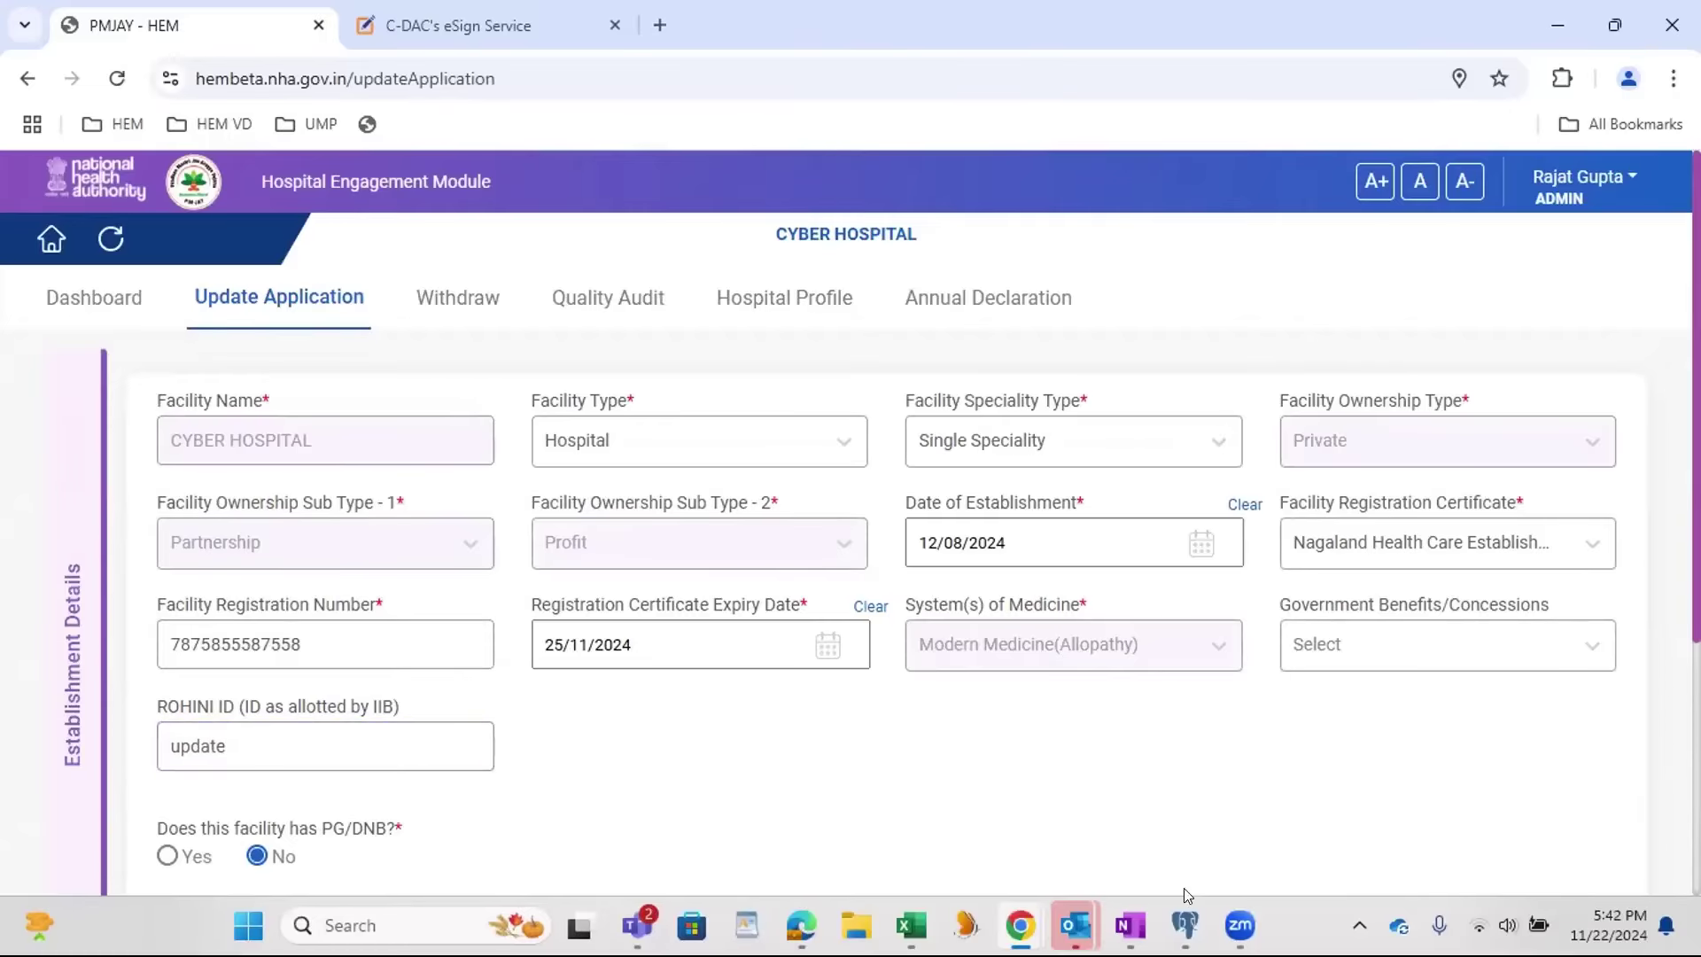
pyautogui.scroll(-1, 1304, 834)
pyautogui.click(1425, 810)
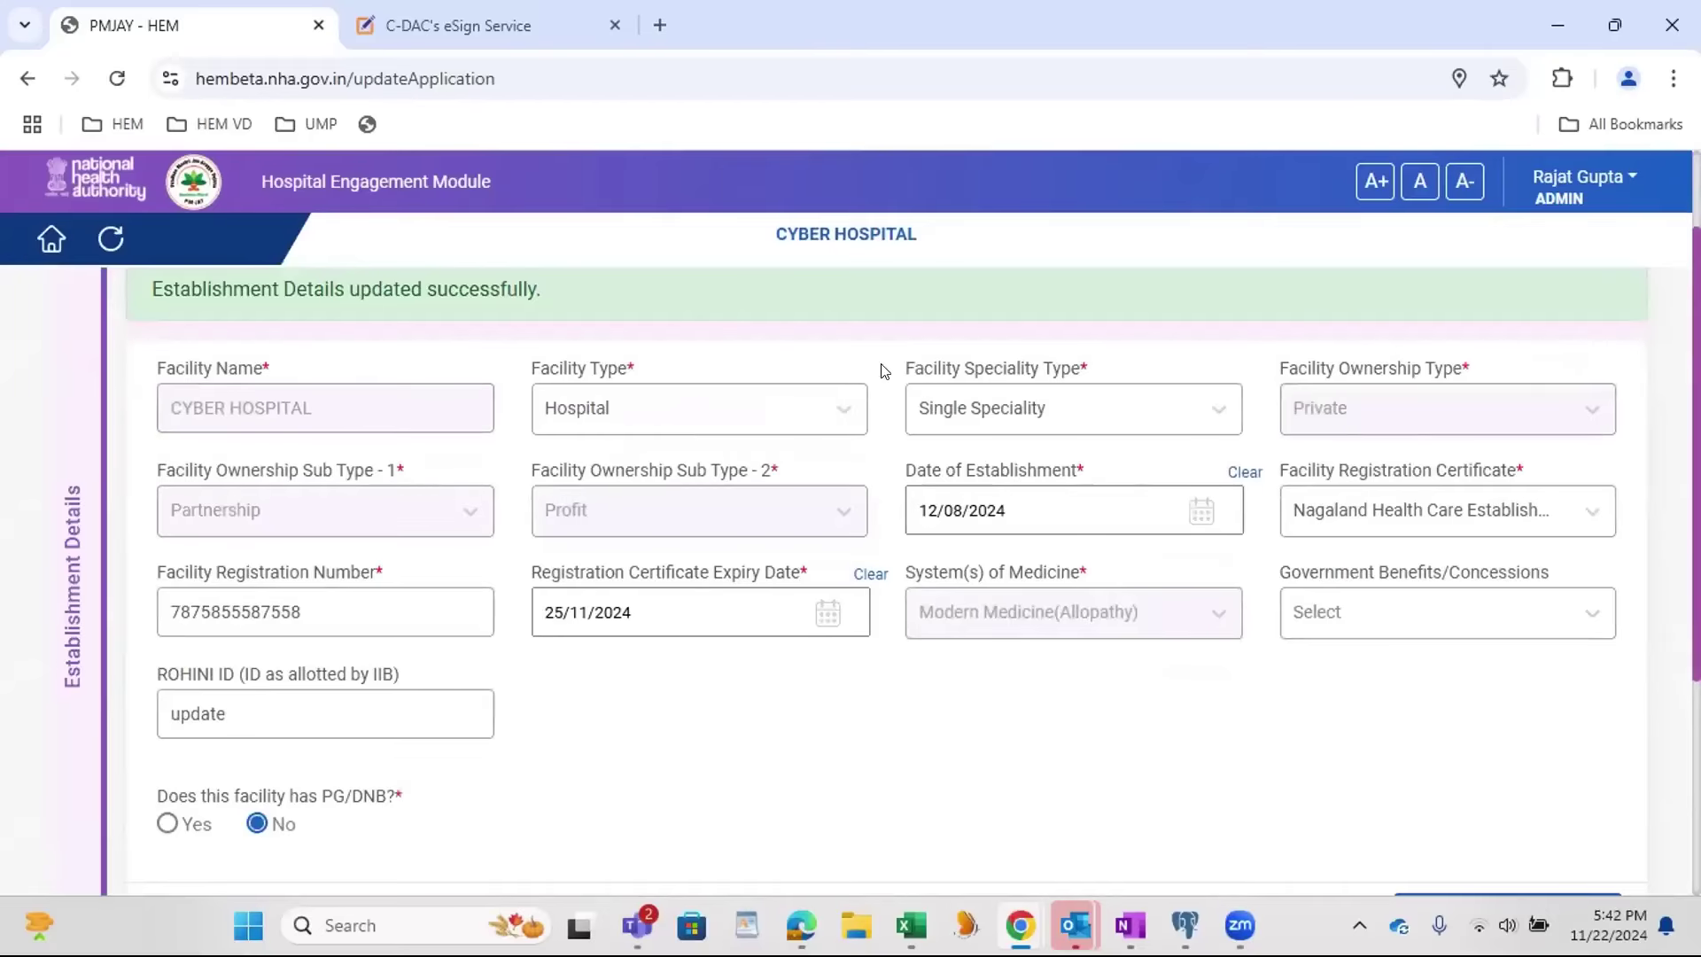
pyautogui.scroll(-4, 1413, 587)
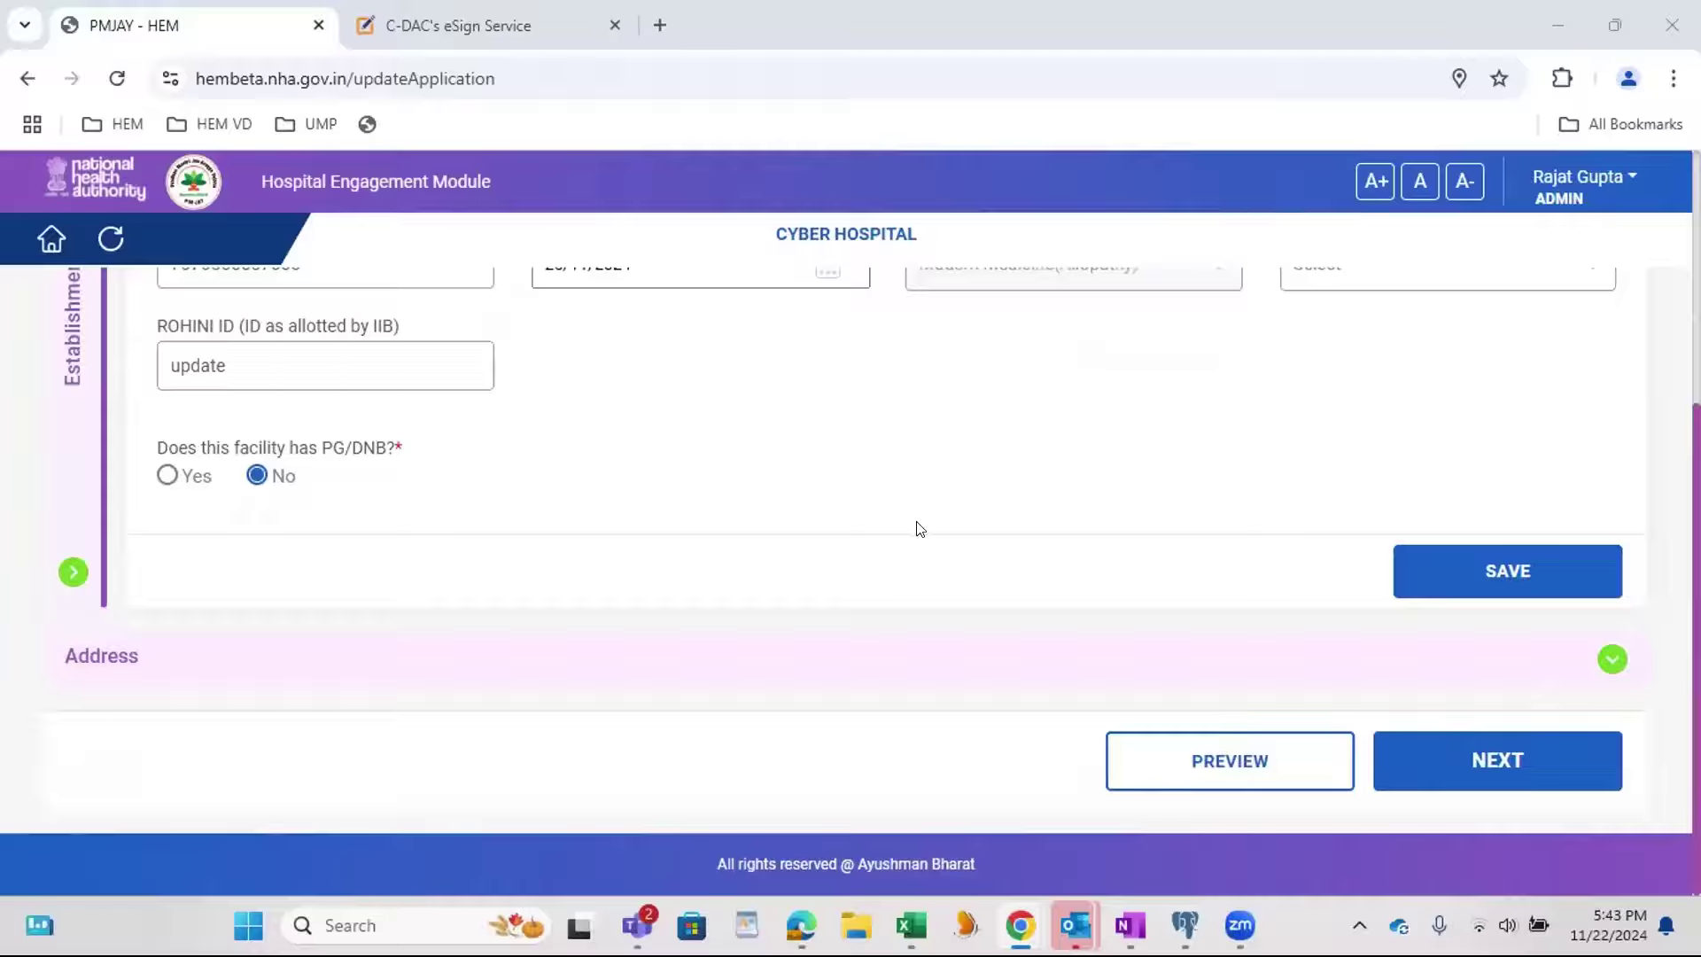
pyautogui.click(1481, 760)
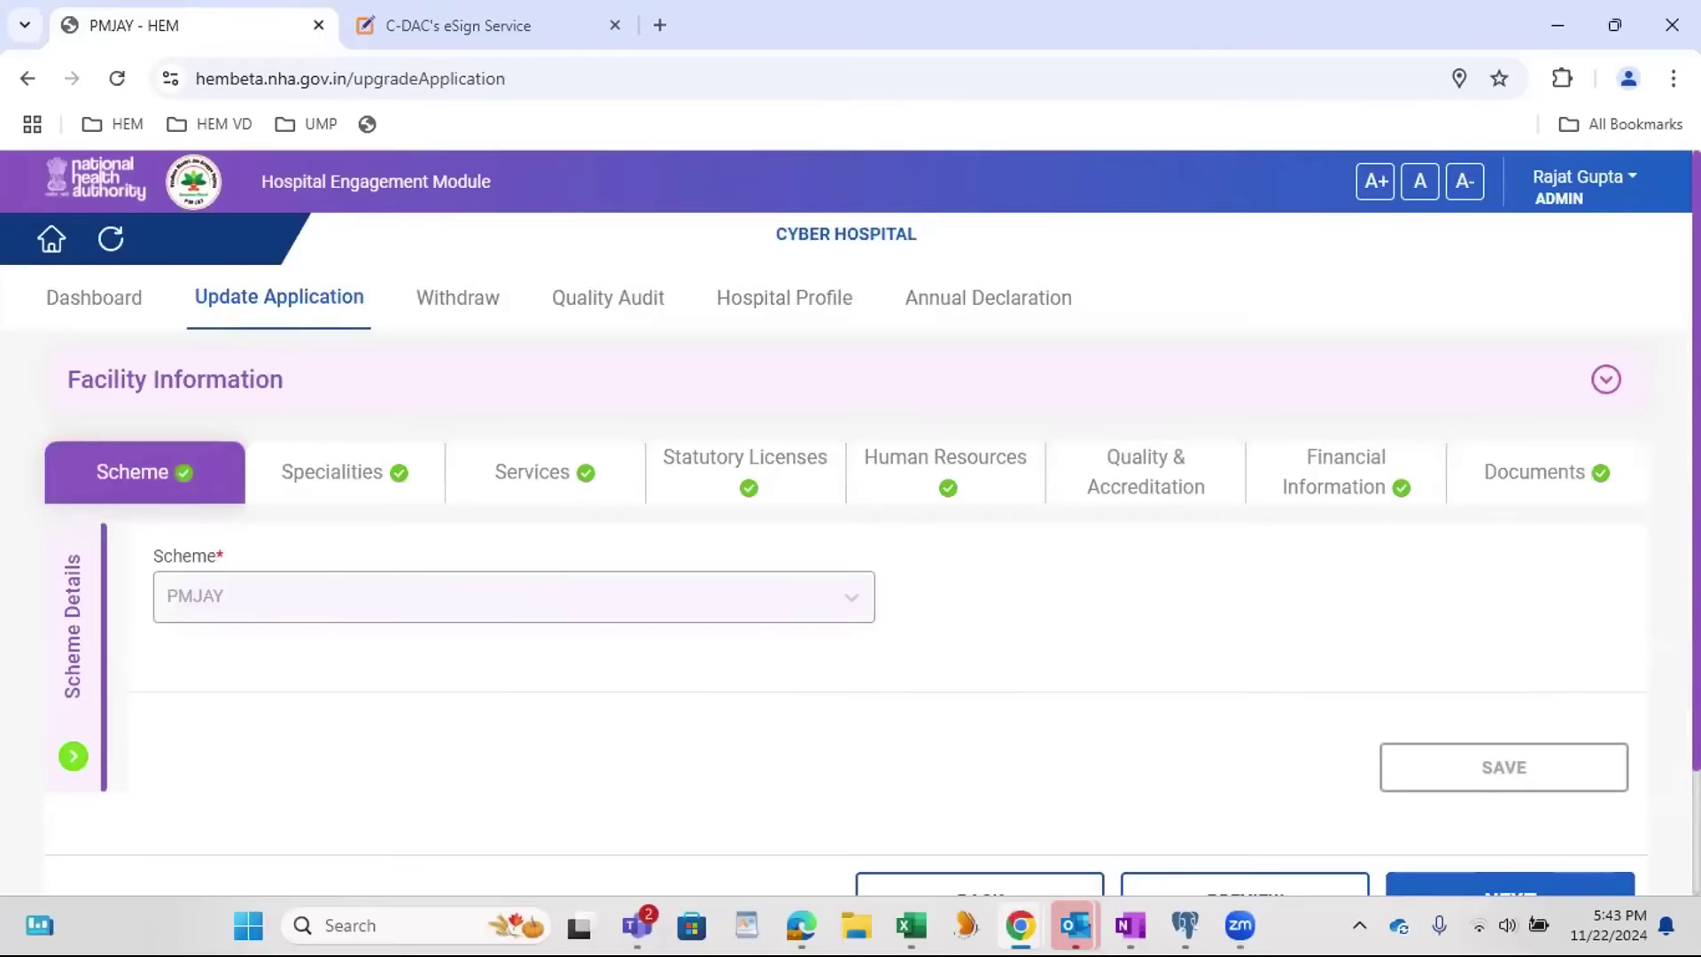
# Scroll down the Facility Information page to the BACK/PREVIEW/NEXT buttons
pyautogui.scroll(-2, 1526, 369)
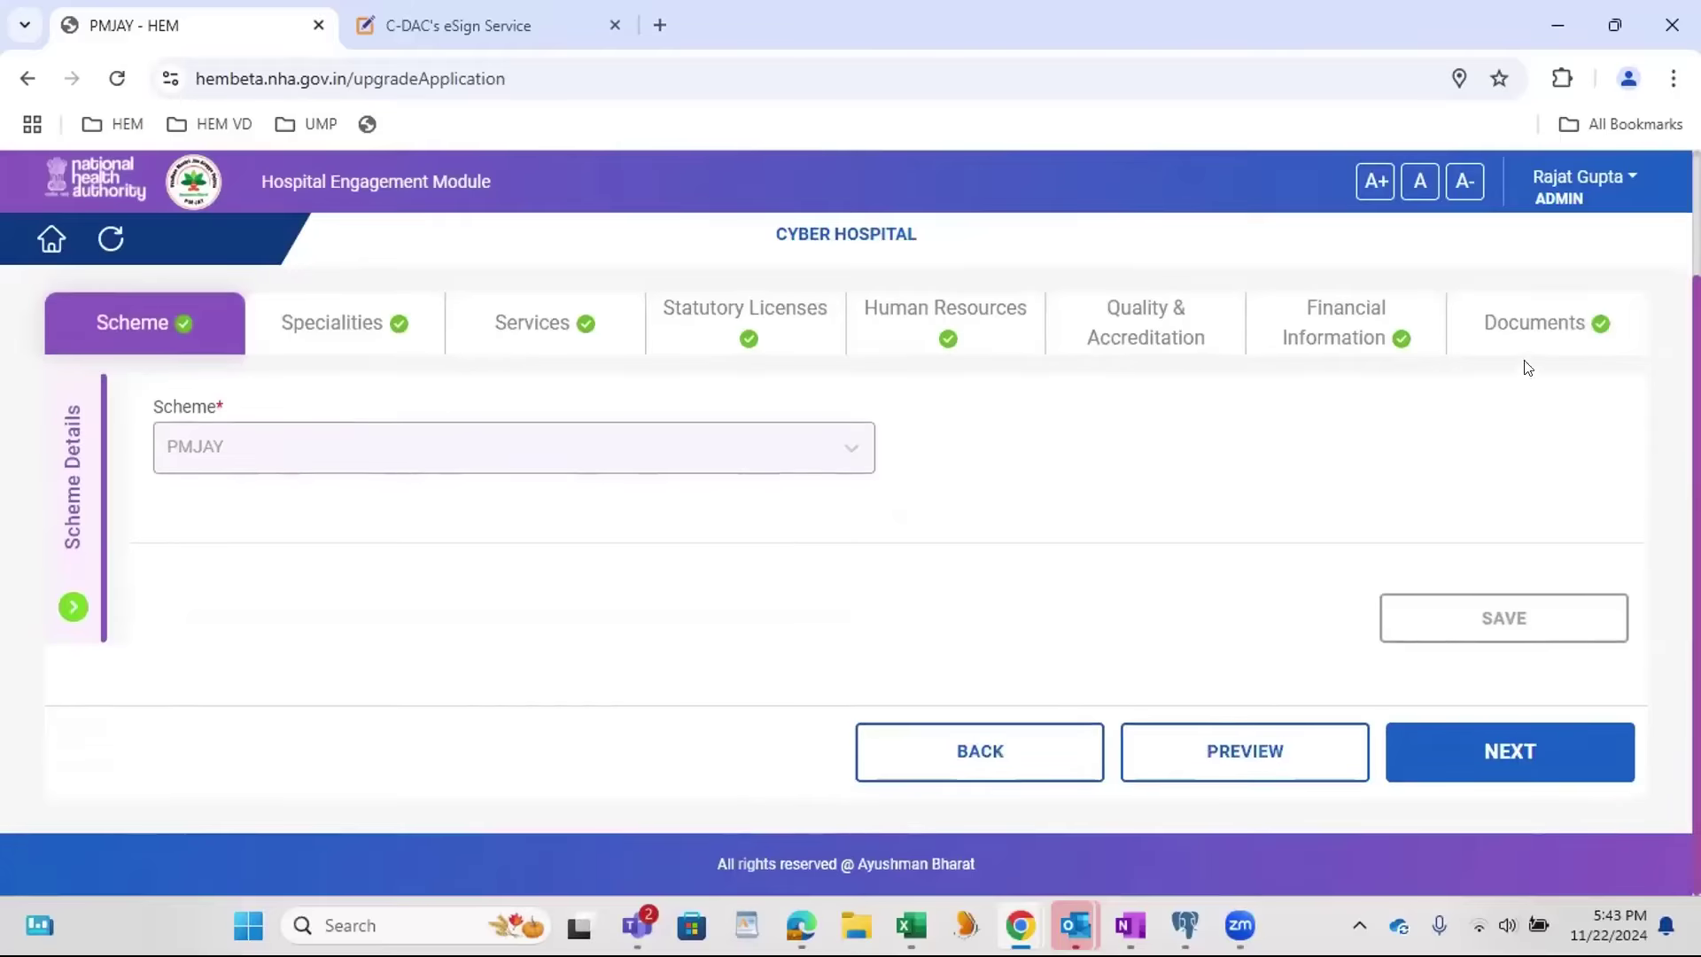
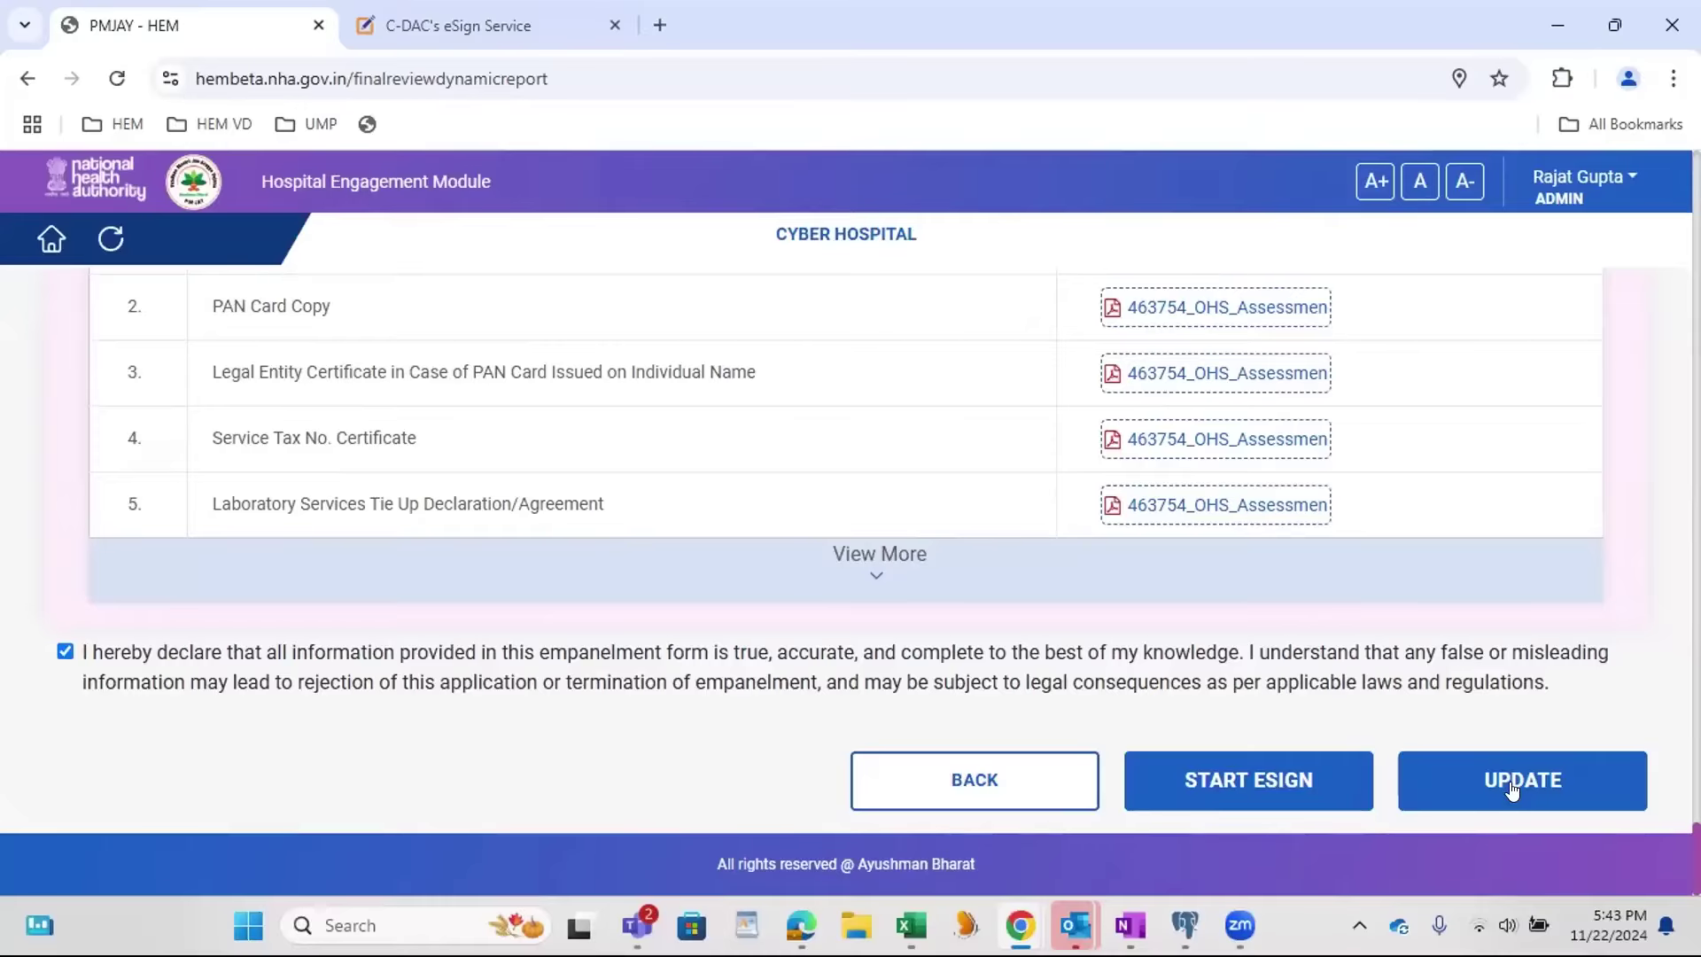
# Submit Cyber Hospital's facility details update and acknowledge the 'Facility details updated successfully' message
pyautogui.click(1512, 789)
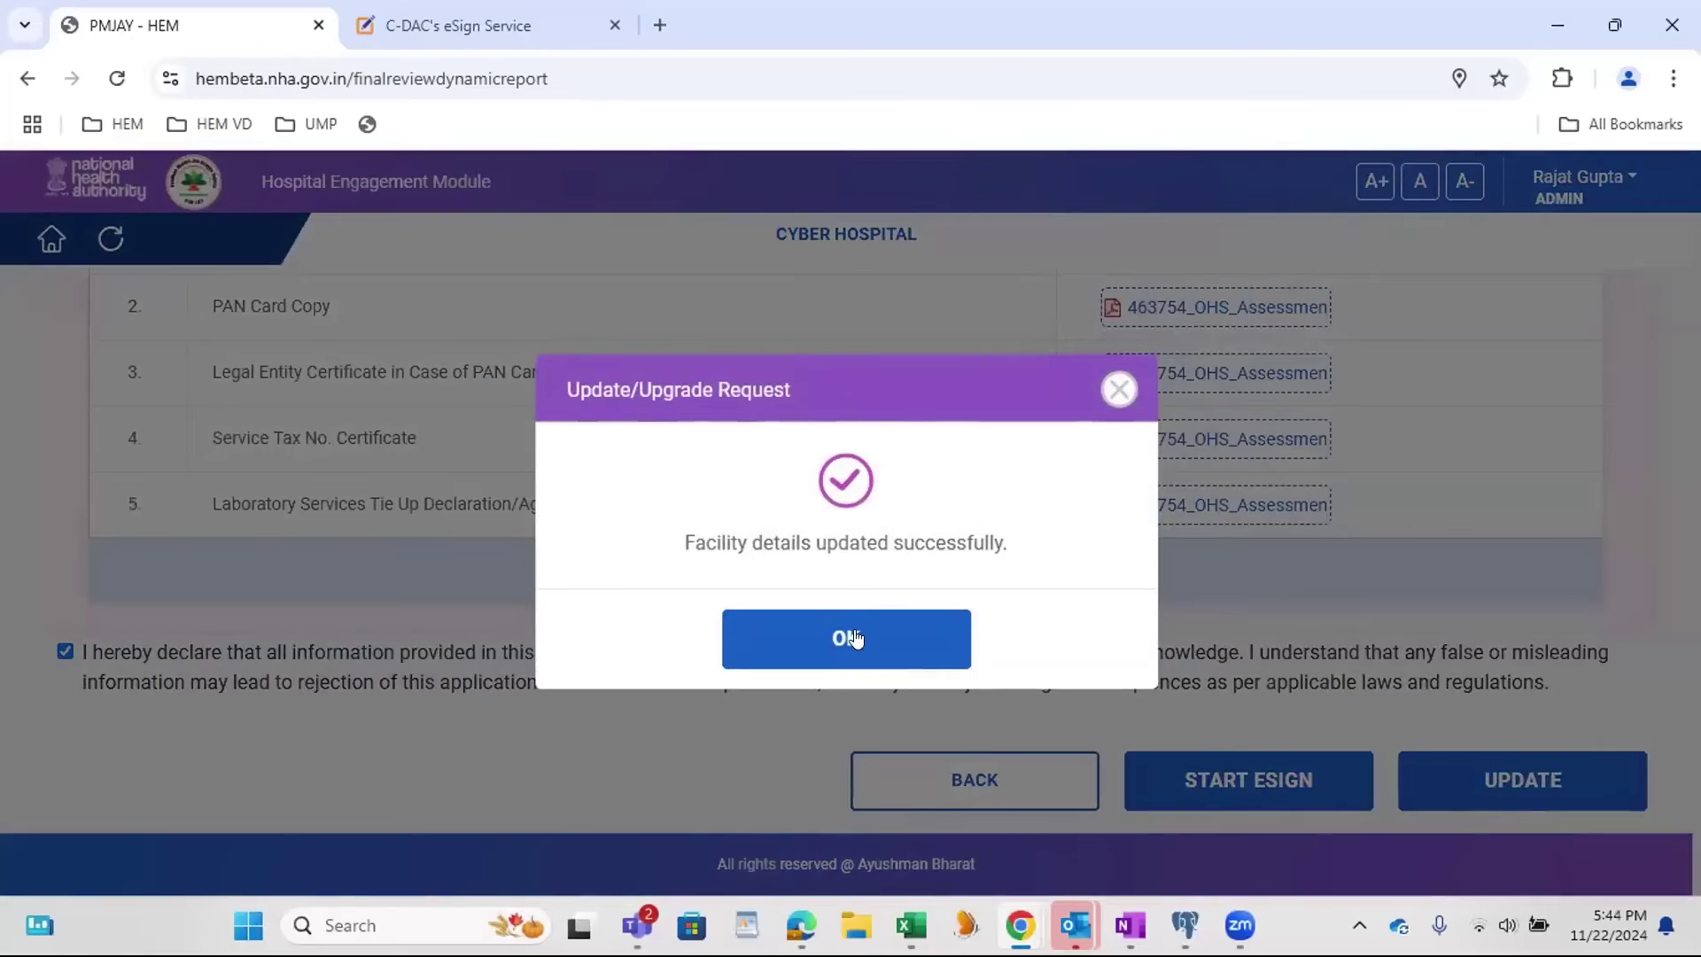
pyautogui.click(855, 637)
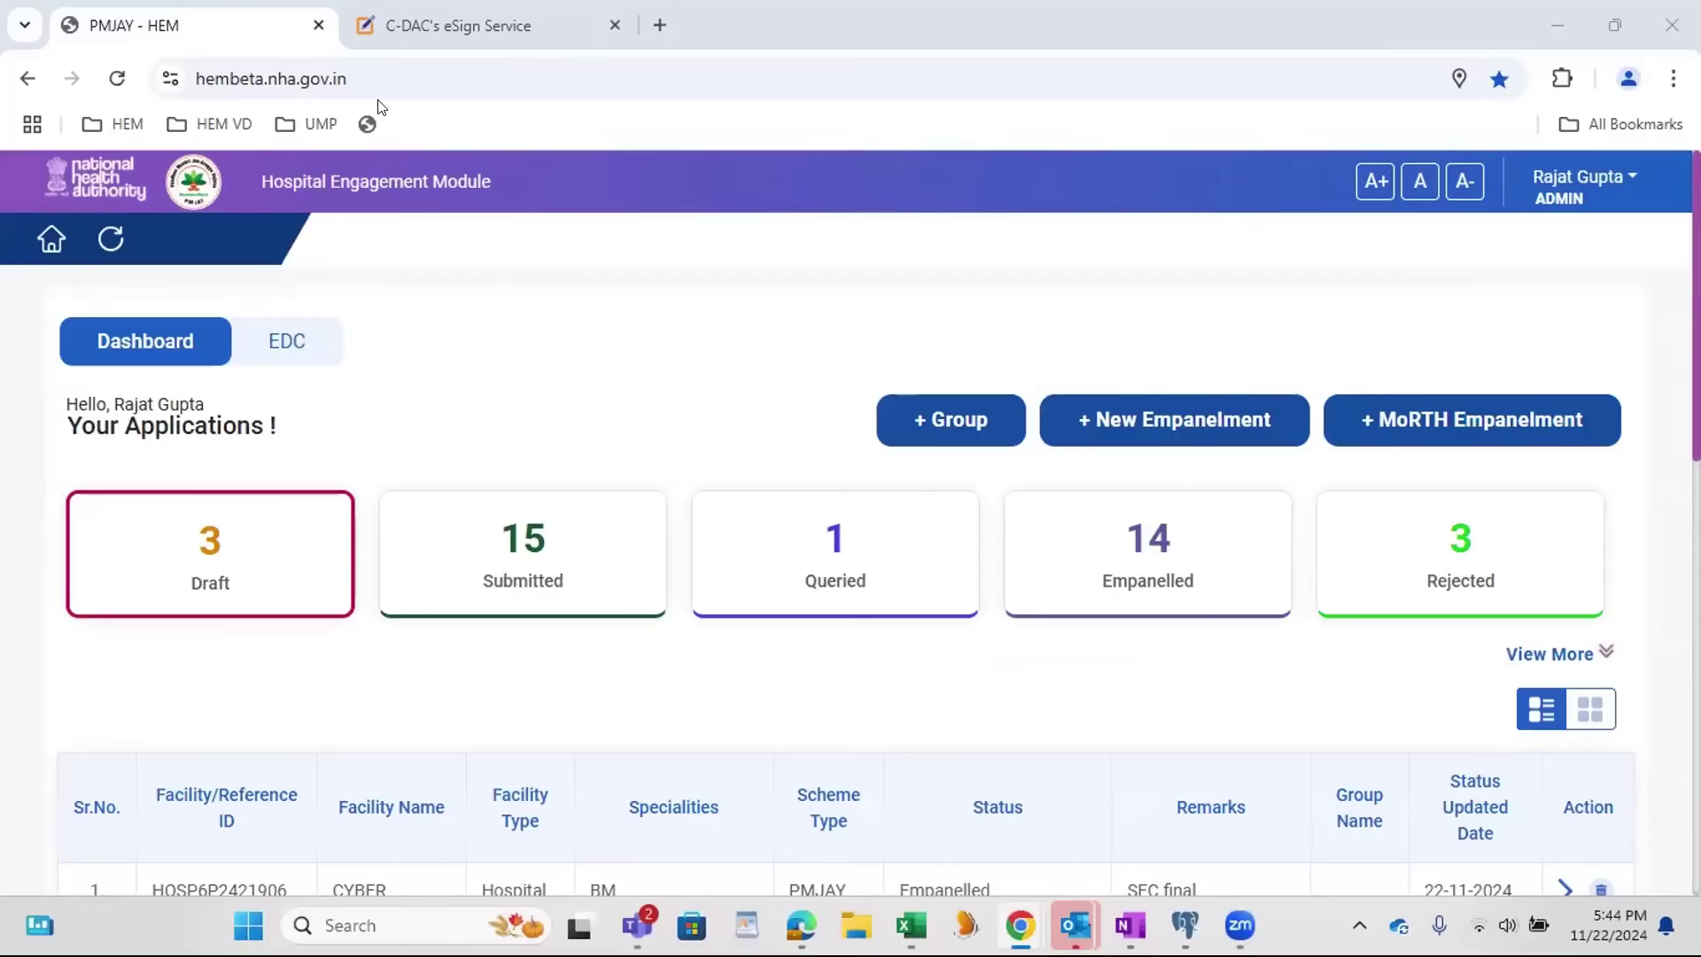
# Filter the dashboard to Empanelled applications and open the CYBER HOSPITAL application
pyautogui.click(1165, 576)
pyautogui.scroll(-10, 1203, 617)
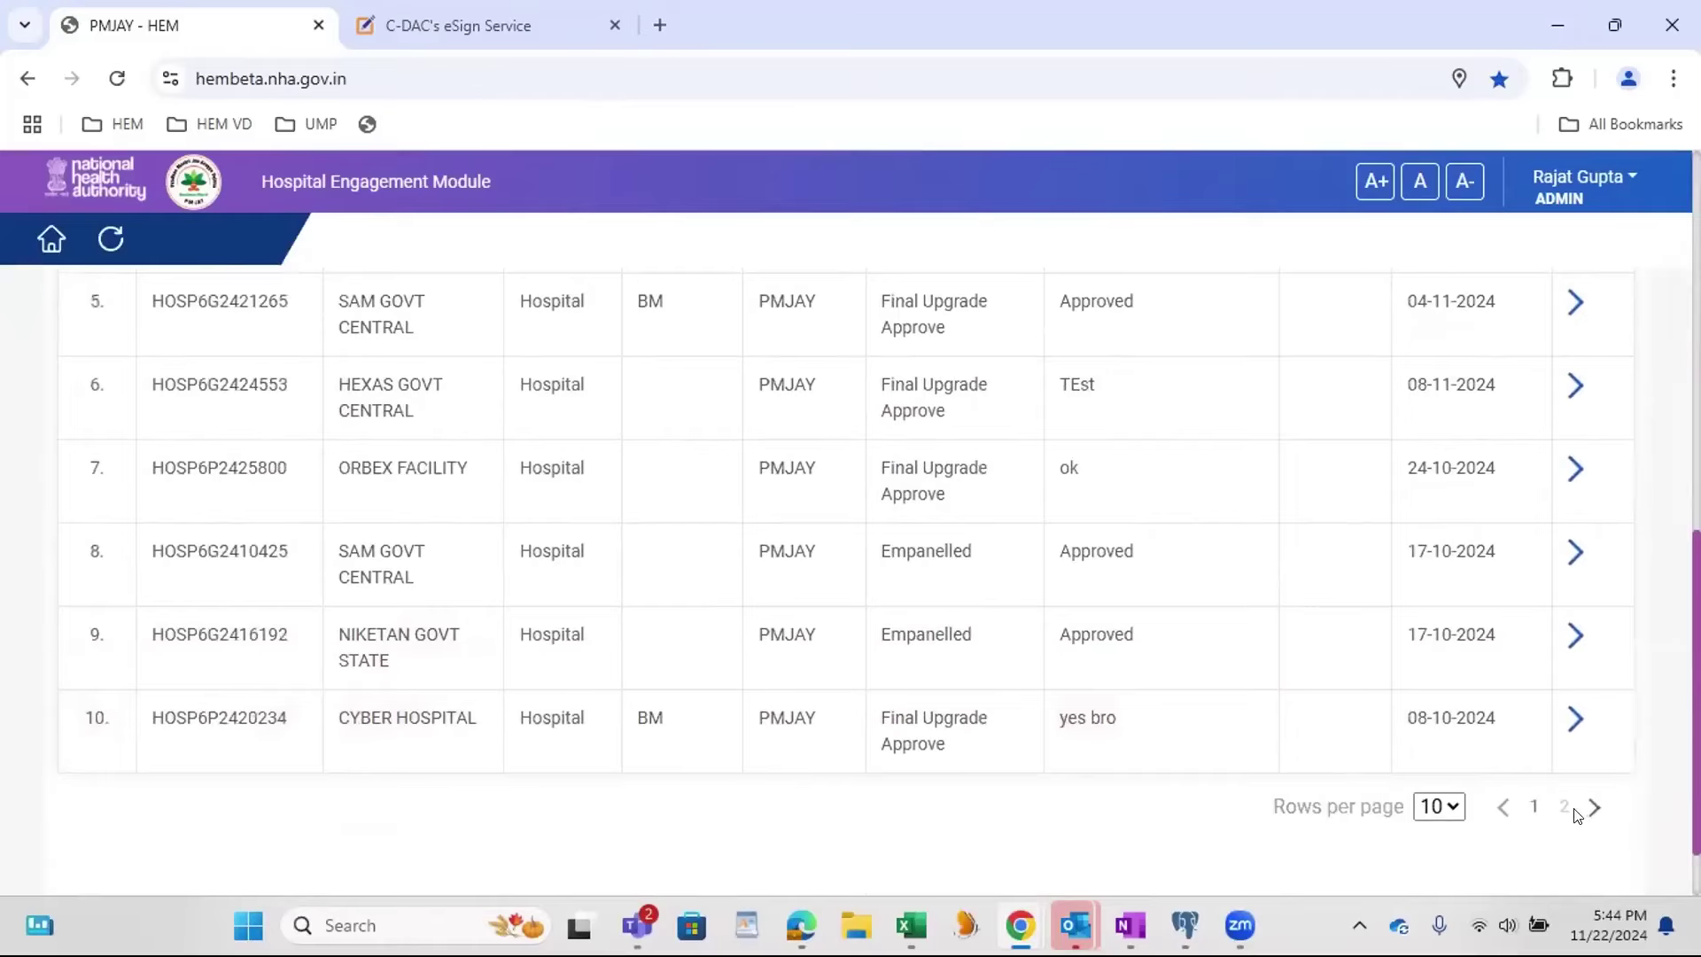
pyautogui.scroll(5, 1006, 666)
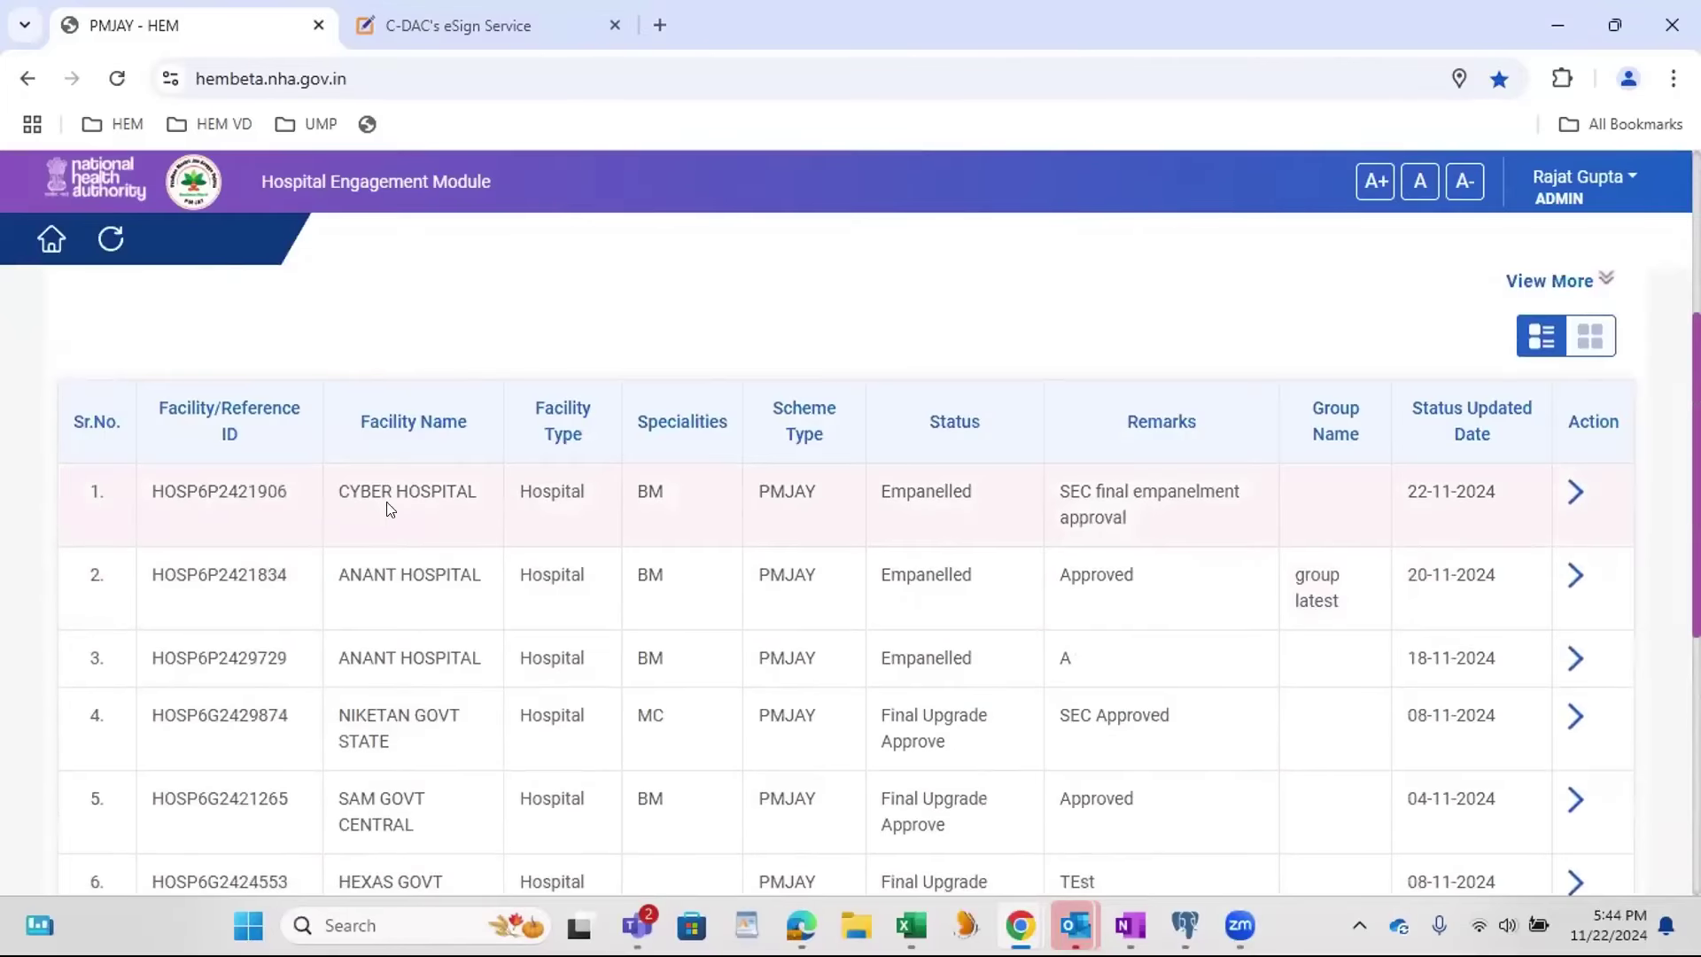
pyautogui.click(387, 507)
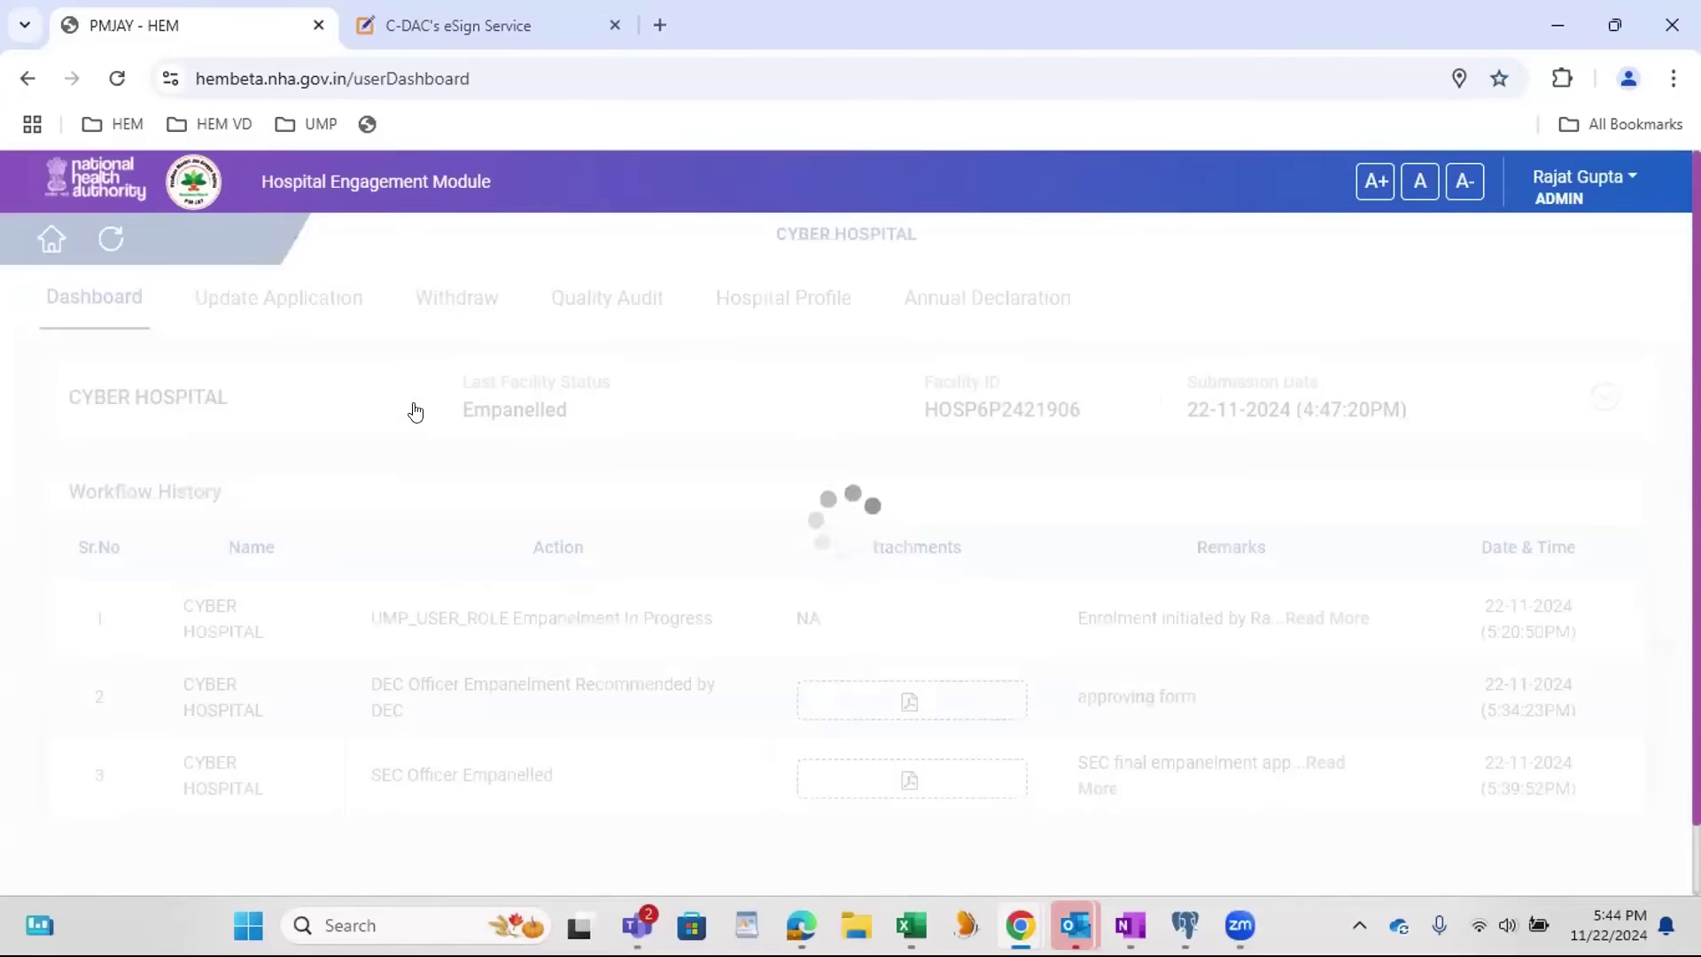
# Open Update Application and advance past the facility details to the Financial Information section
pyautogui.click(303, 300)
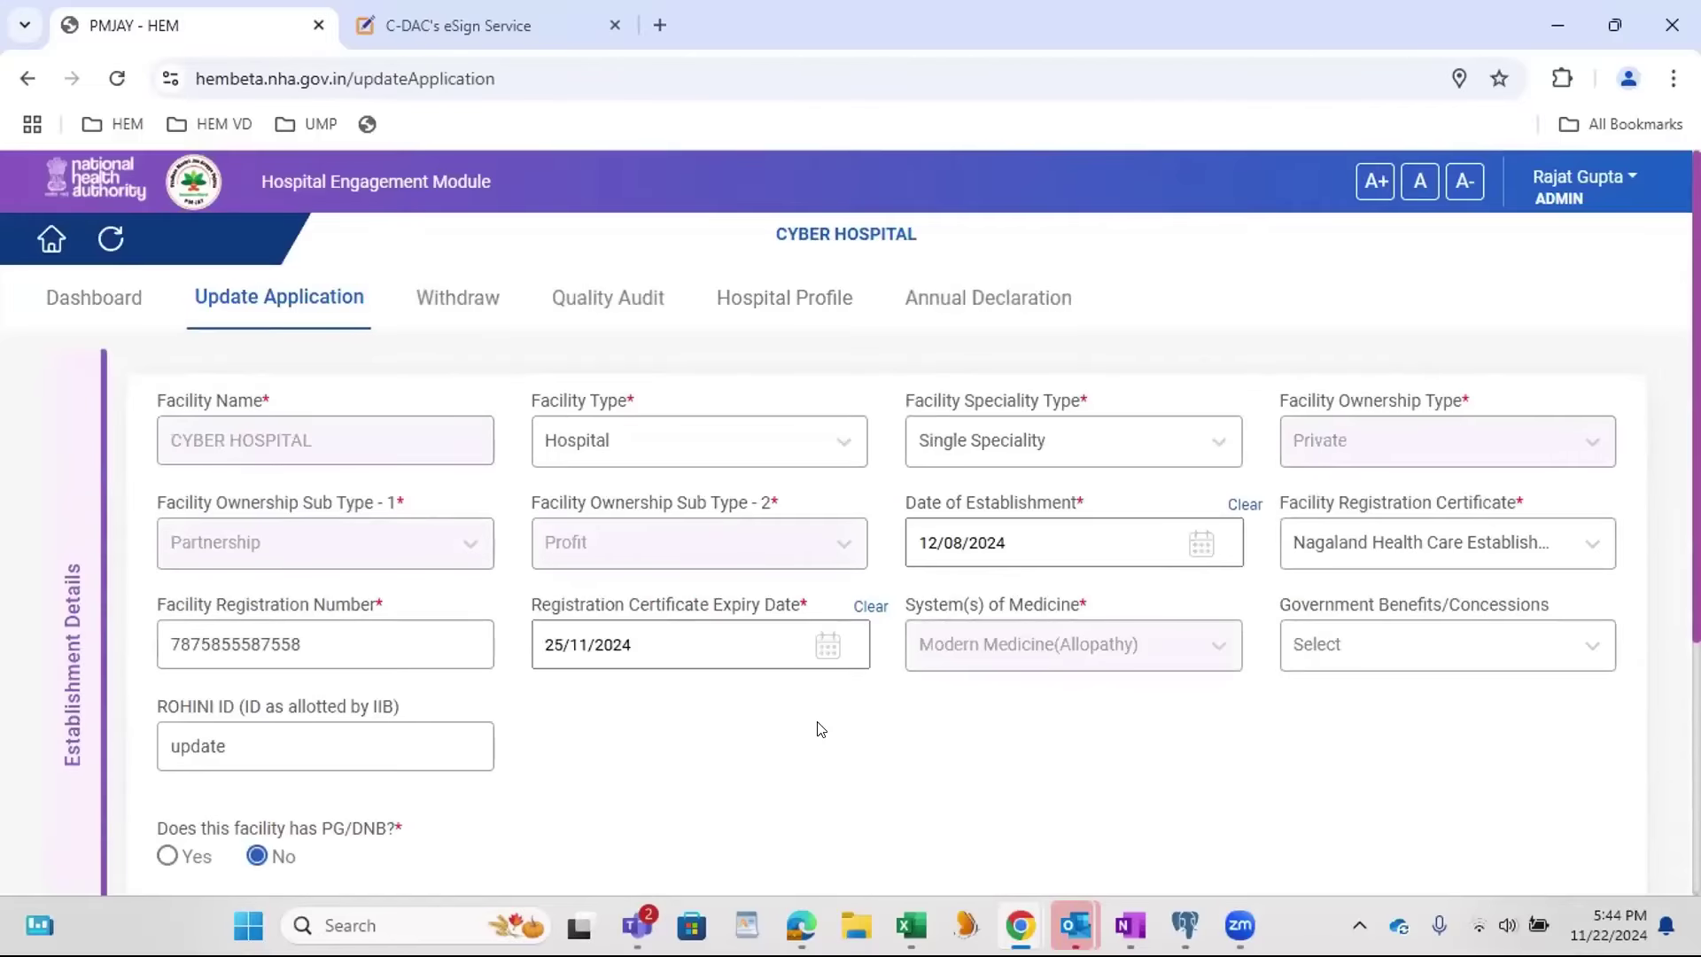
pyautogui.scroll(-4, 820, 728)
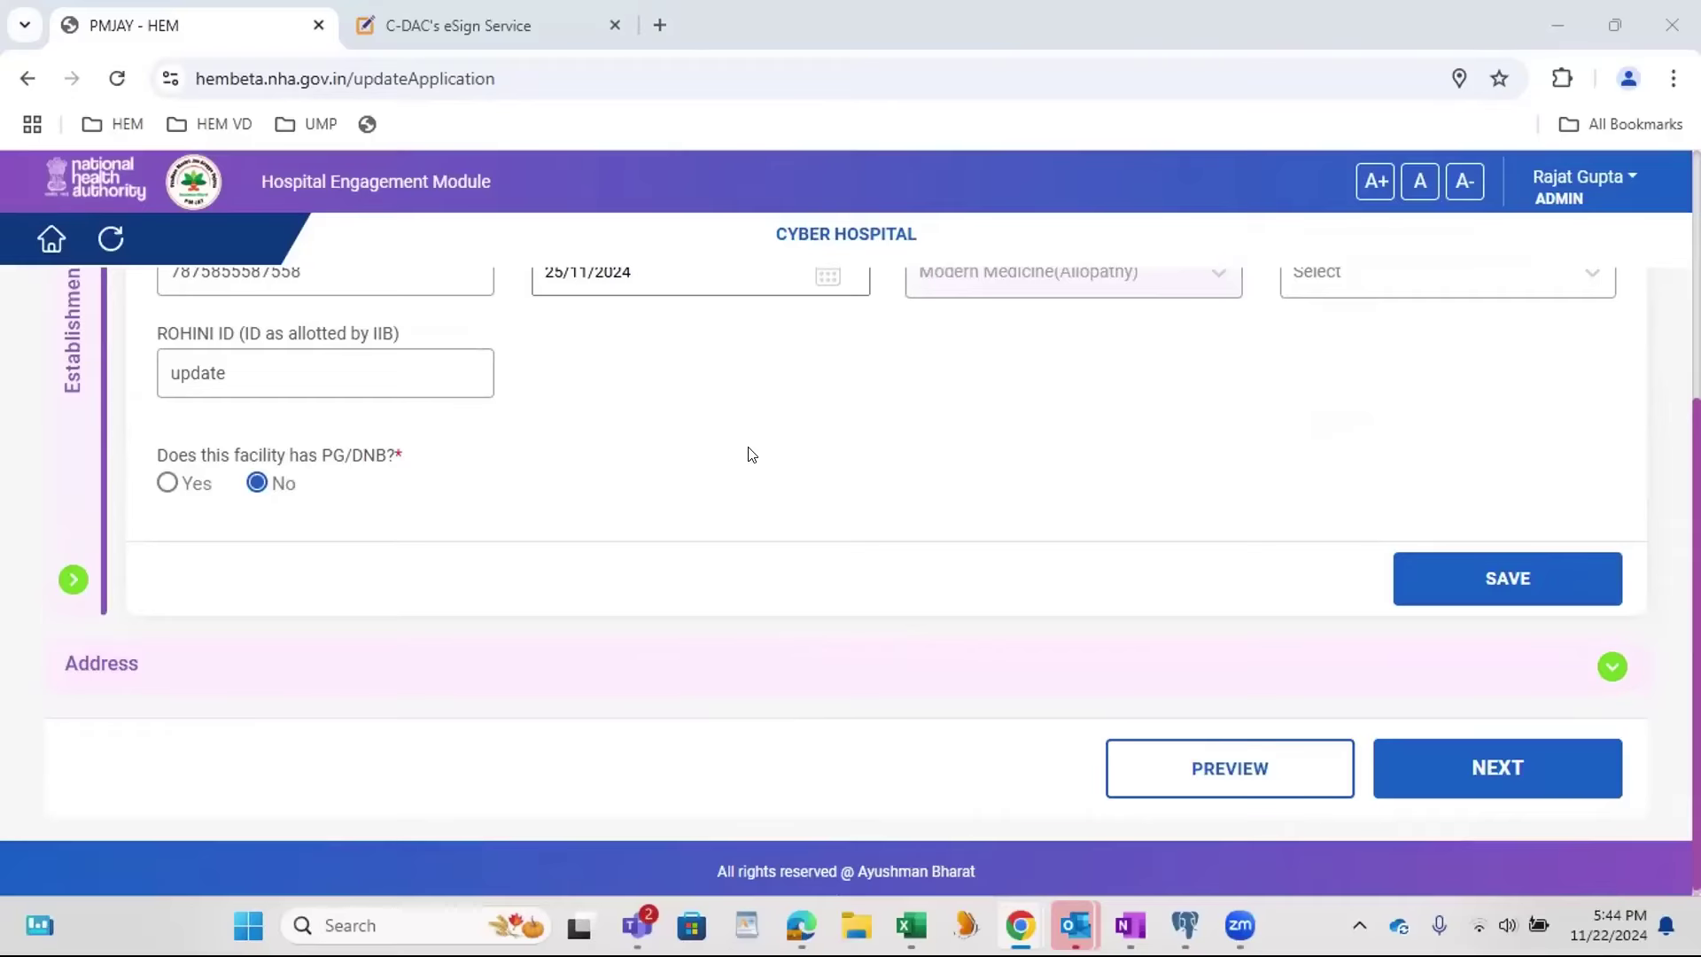
pyautogui.scroll(1, 751, 453)
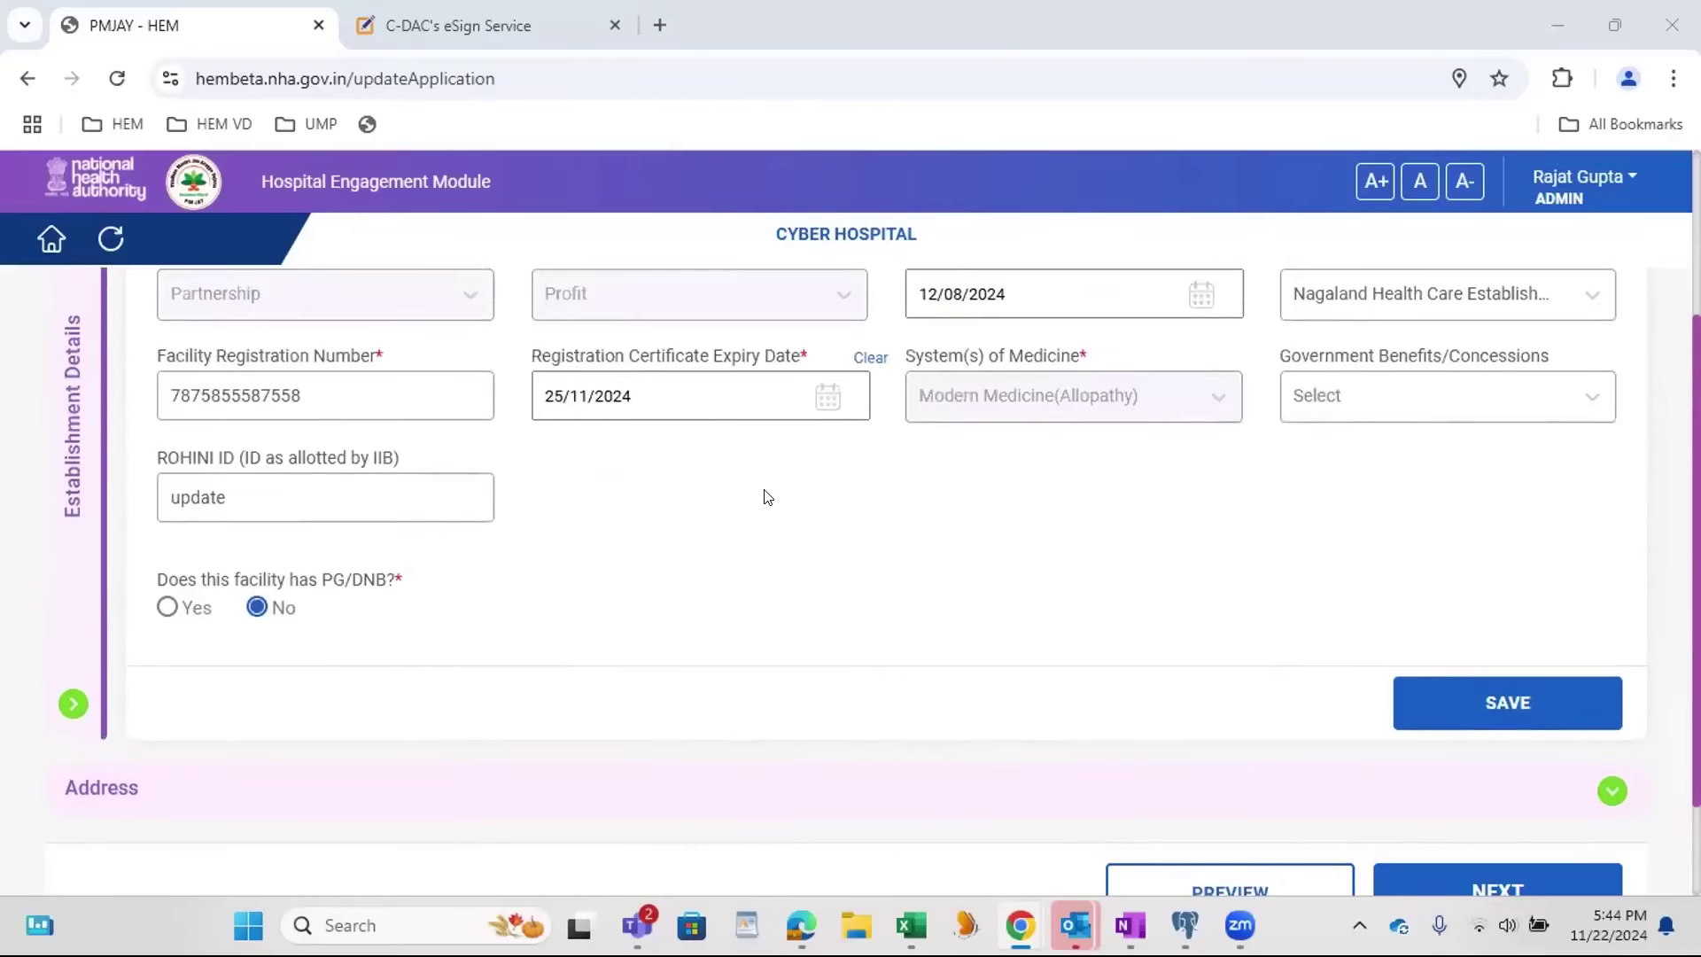
pyautogui.scroll(3, 755, 501)
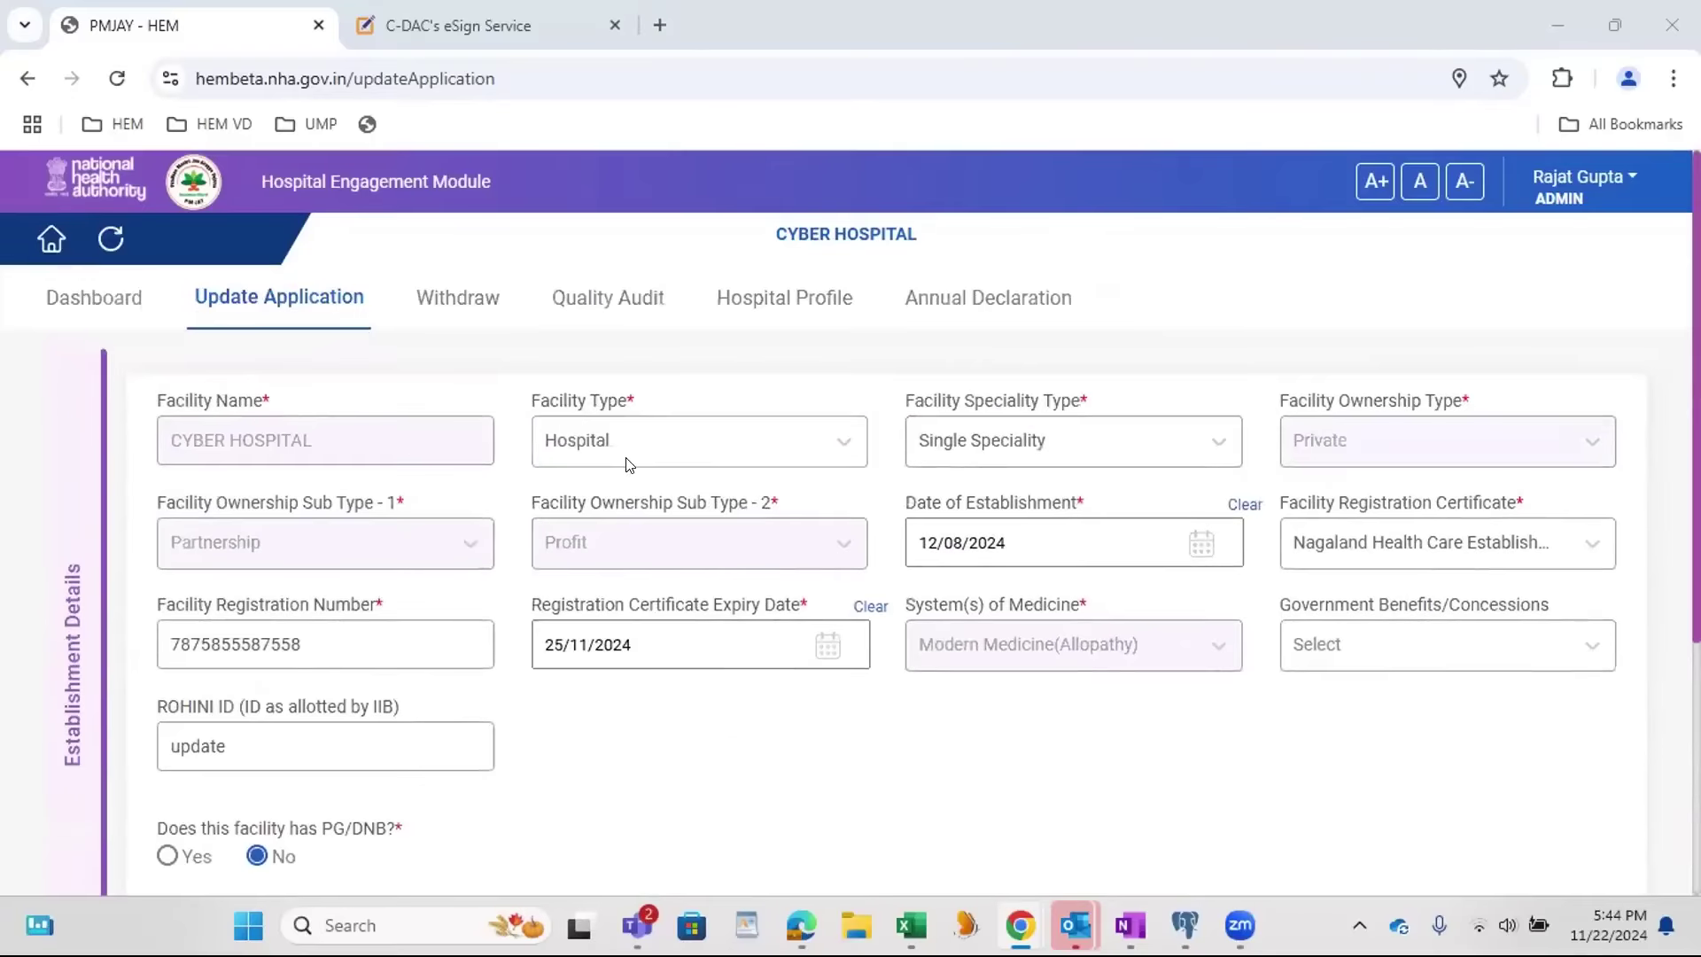
pyautogui.scroll(-4, 638, 475)
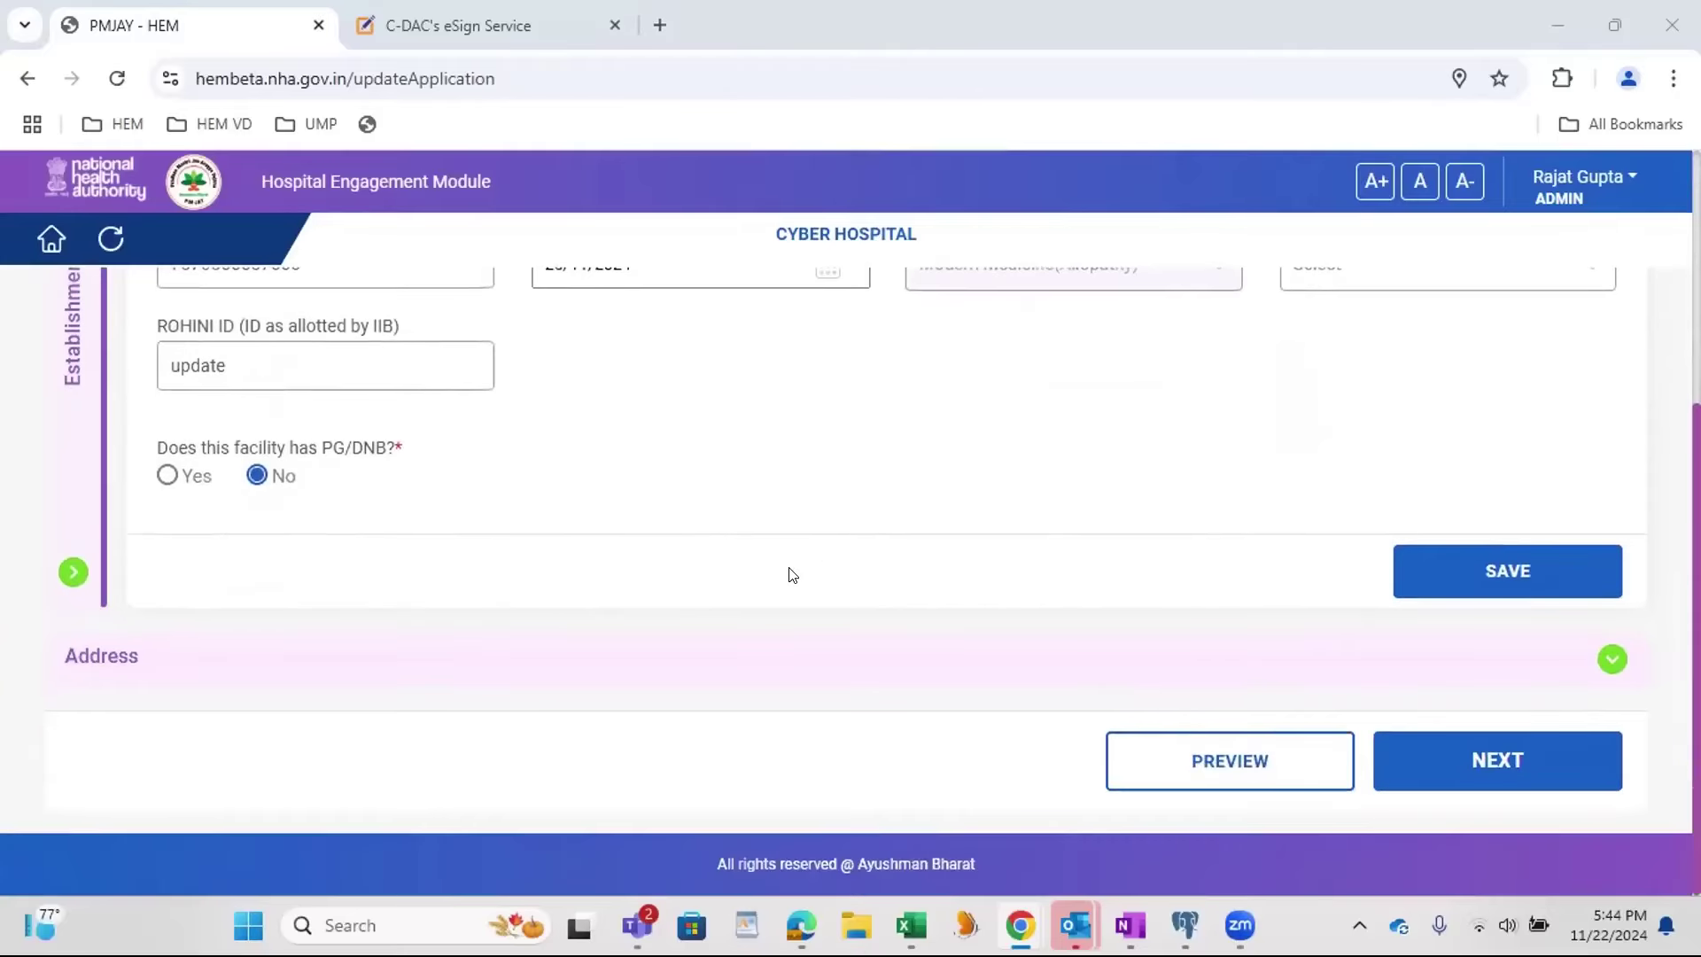
pyautogui.scroll(5, 792, 574)
pyautogui.scroll(-3, 797, 581)
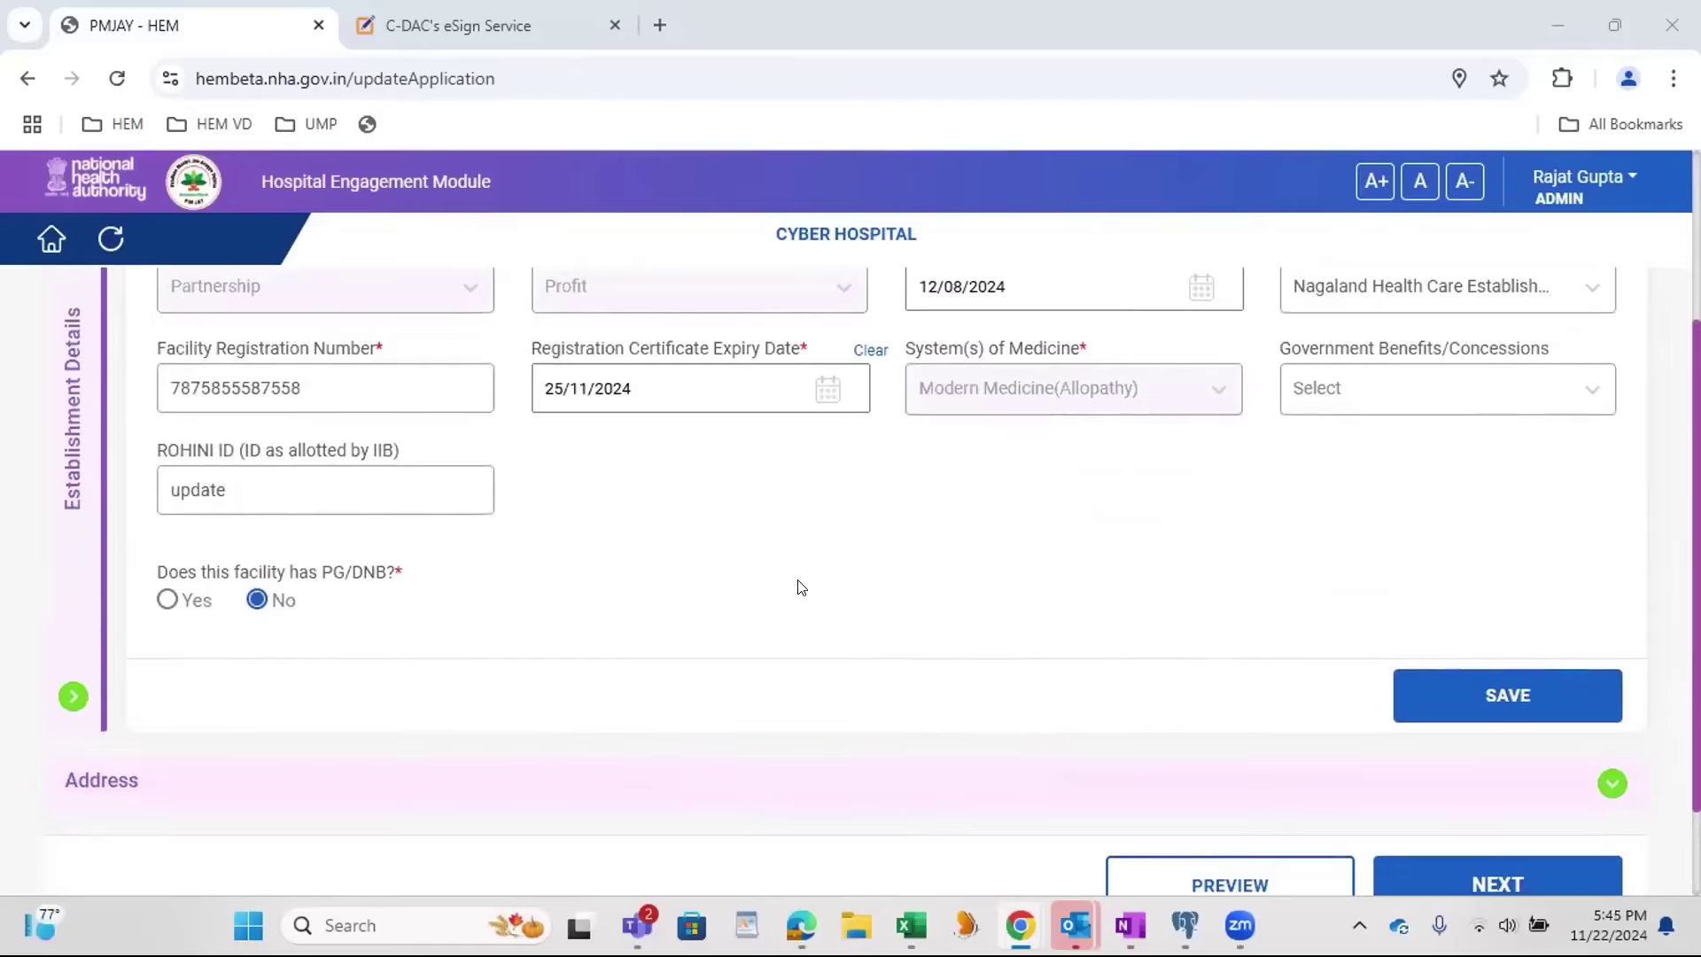
pyautogui.click(1429, 890)
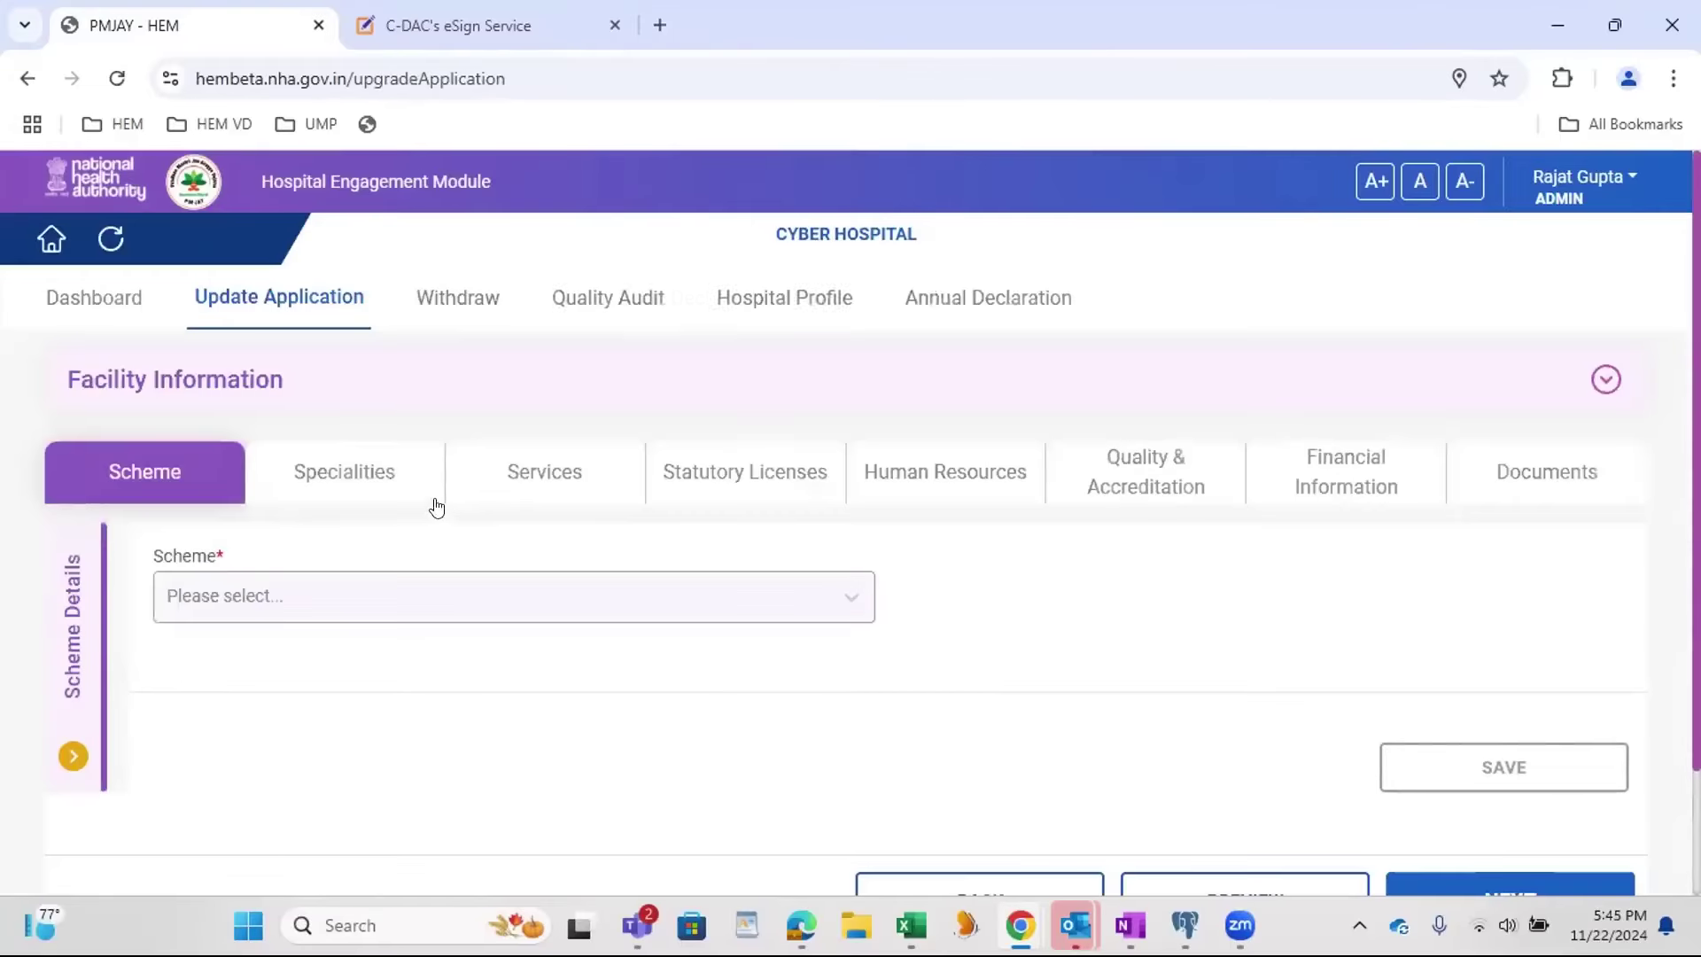
pyautogui.click(1326, 489)
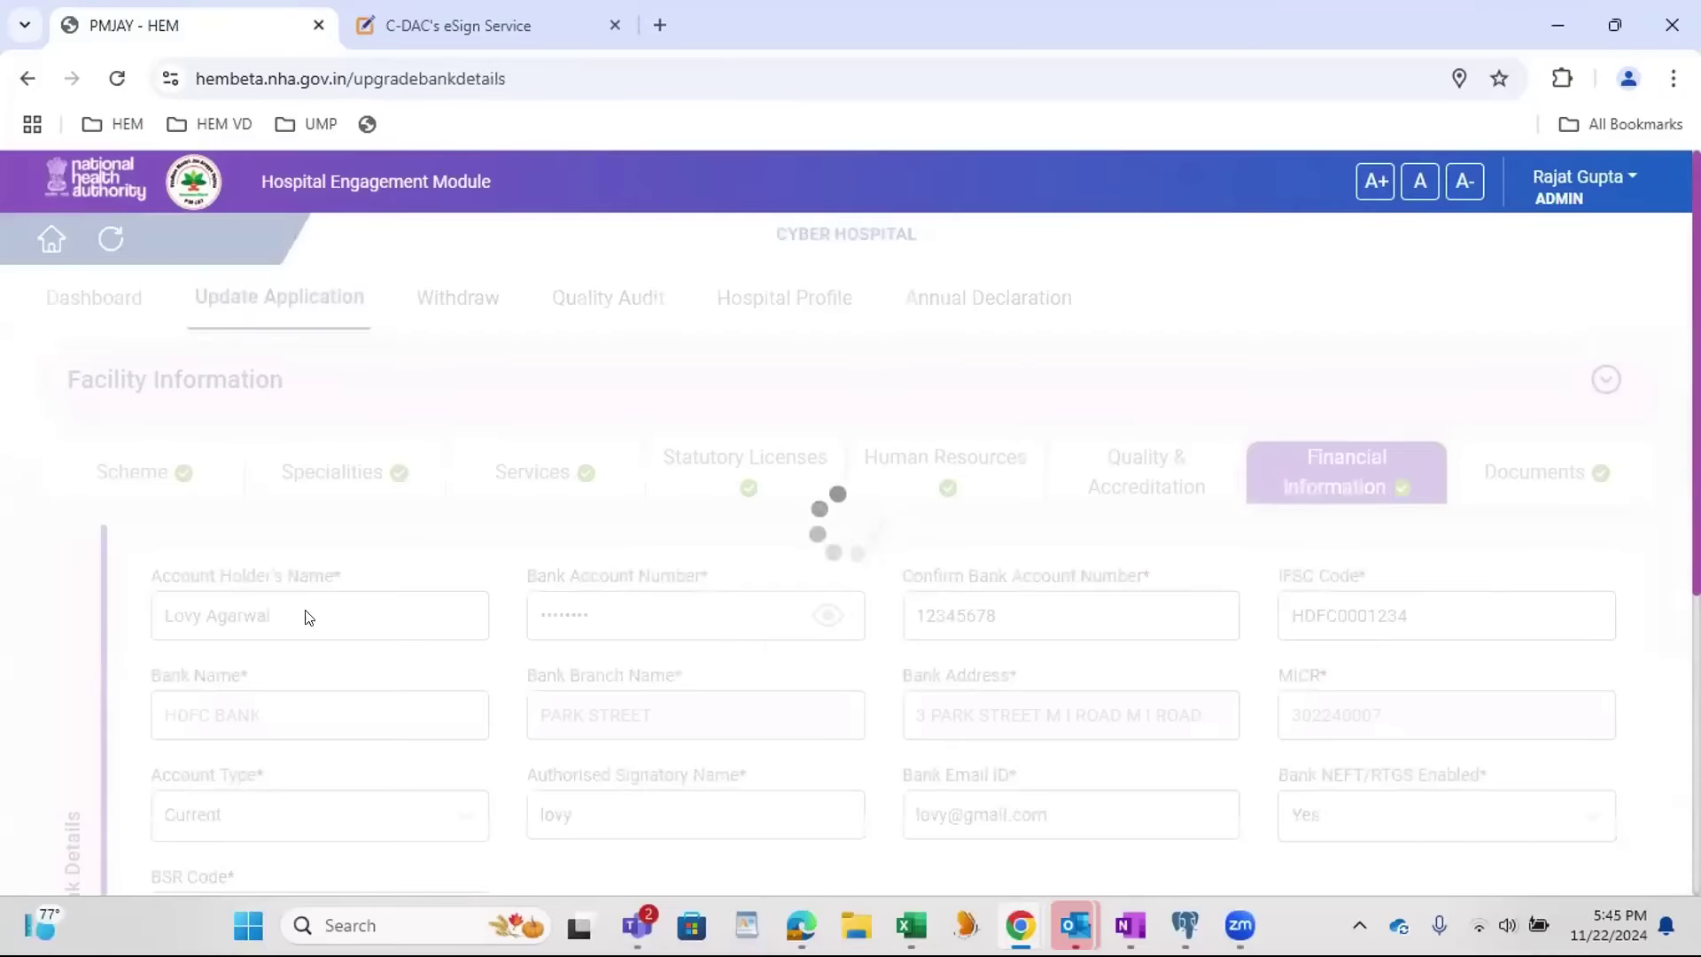
# Append 'upgrade' to the Account Holder's Name and '_upgrade' to the Bank Email ID
pyautogui.click(372, 599)
pyautogui.scroll(-1, 373, 606)
pyautogui.click(331, 492)
pyautogui.write('upgrade')
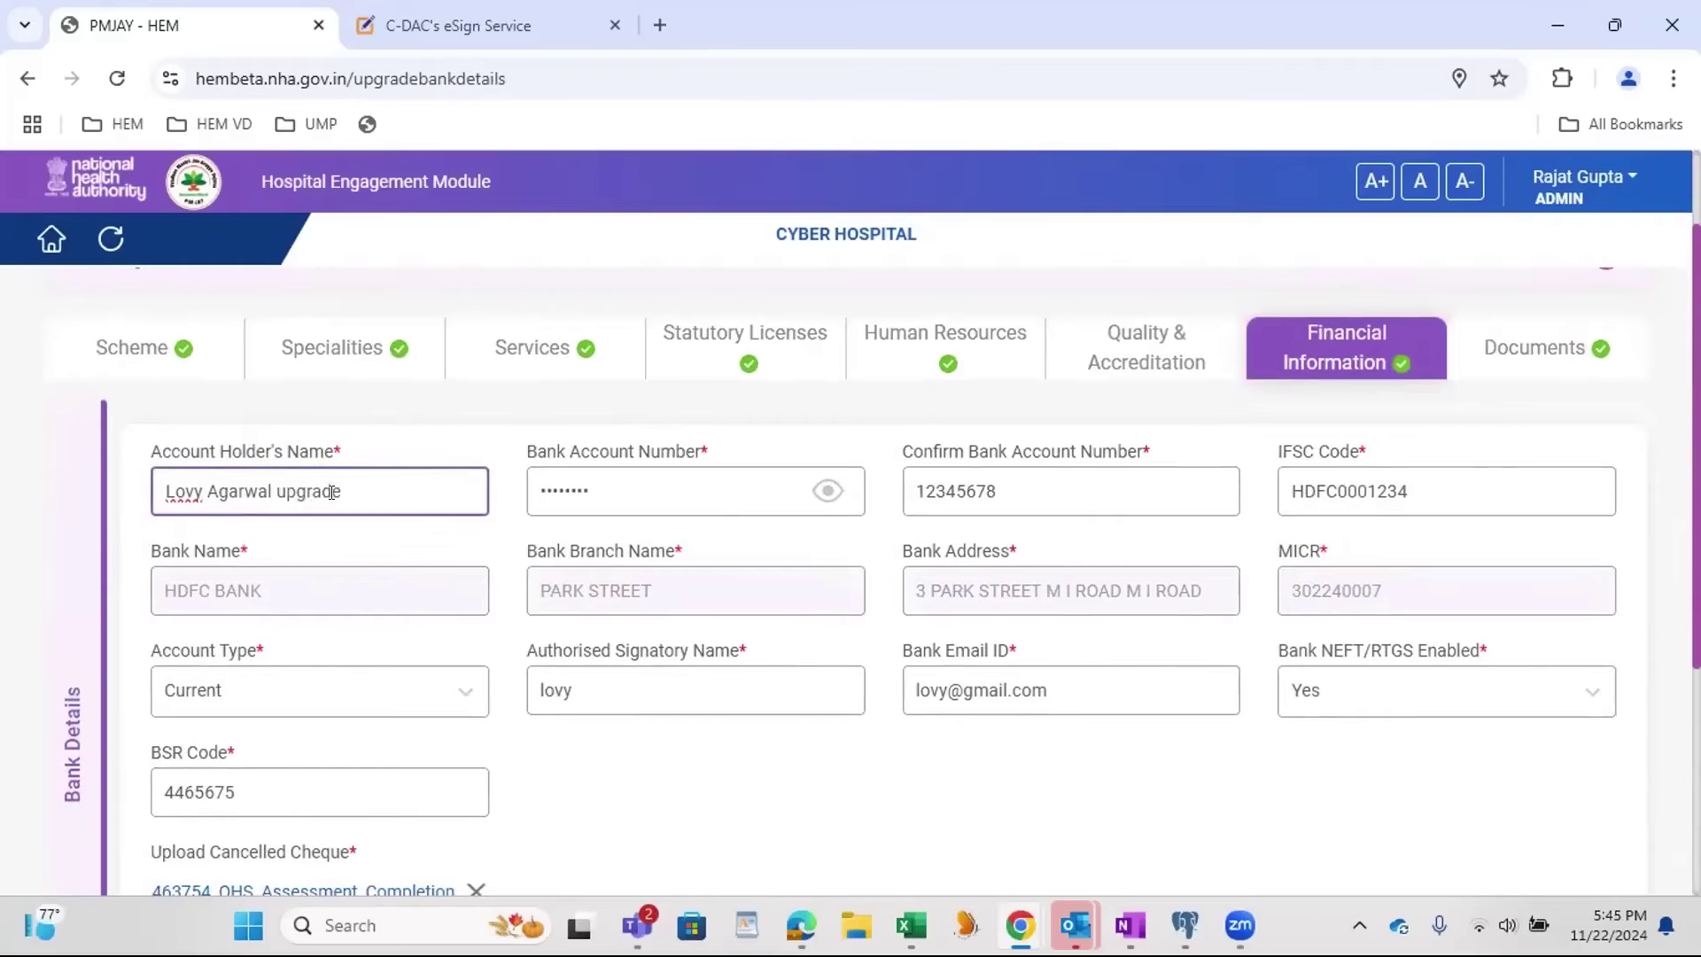
pyautogui.doubleClick(331, 493)
pyautogui.click(695, 690)
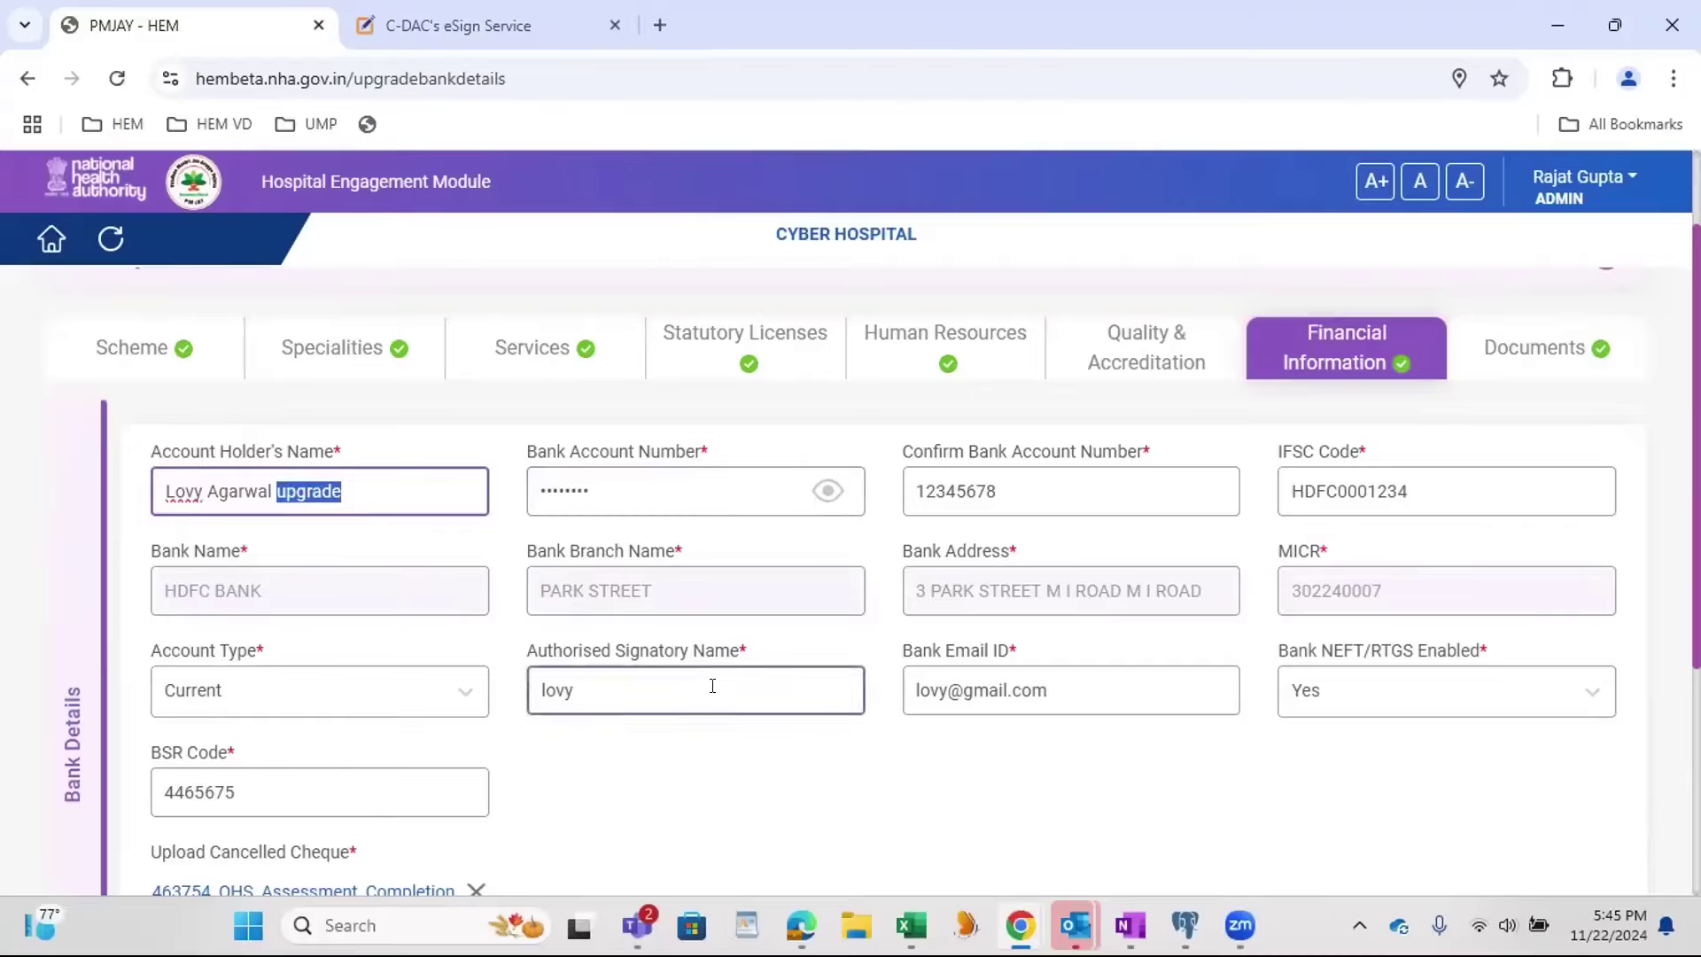
pyautogui.click(953, 690)
pyautogui.write('_upgrade')
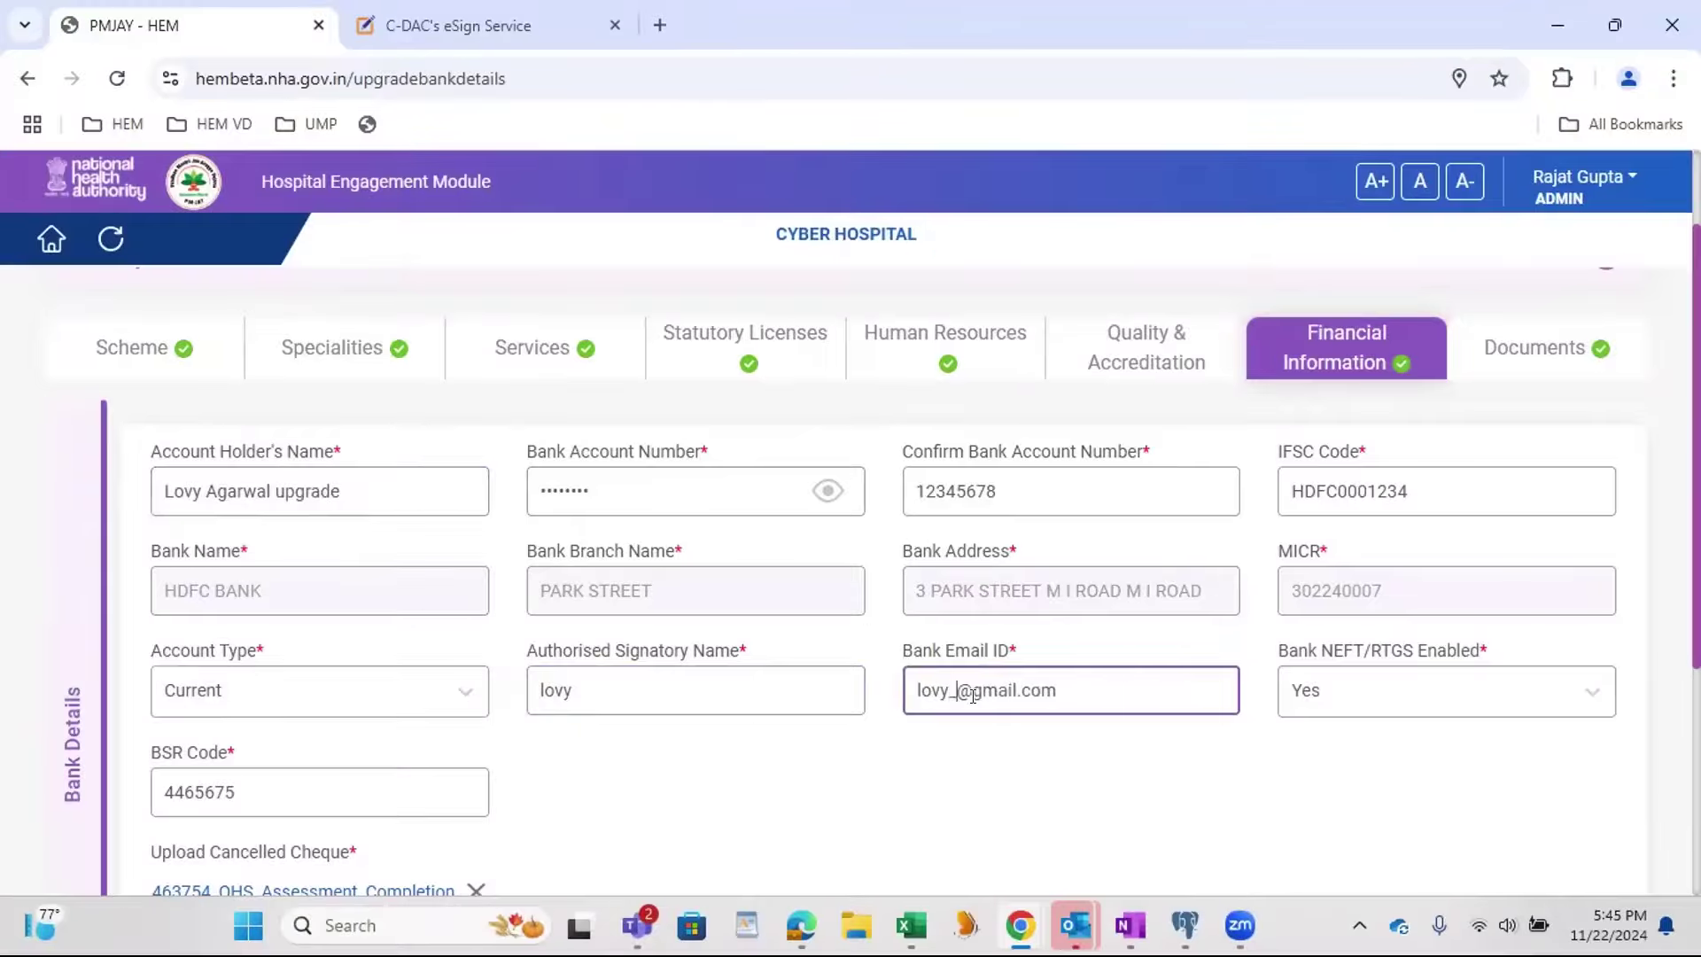
pyautogui.click(964, 759)
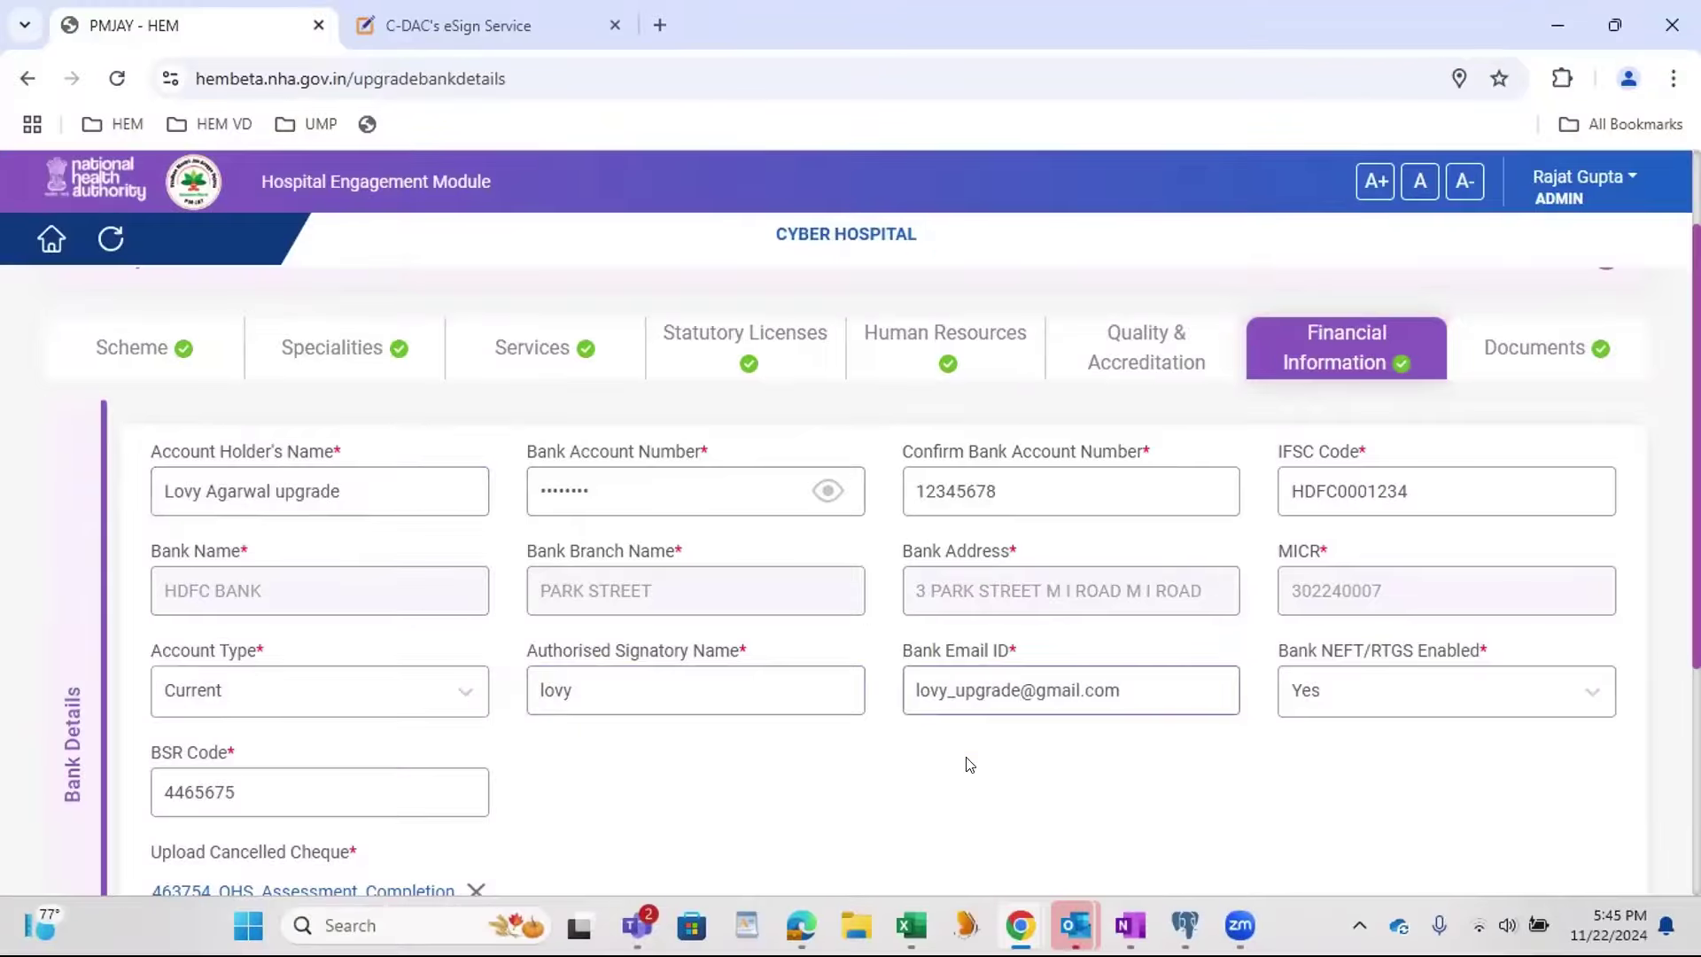
# Save the updated bank details and continue to the Documents step
pyautogui.scroll(-2, 1246, 767)
pyautogui.click(1422, 828)
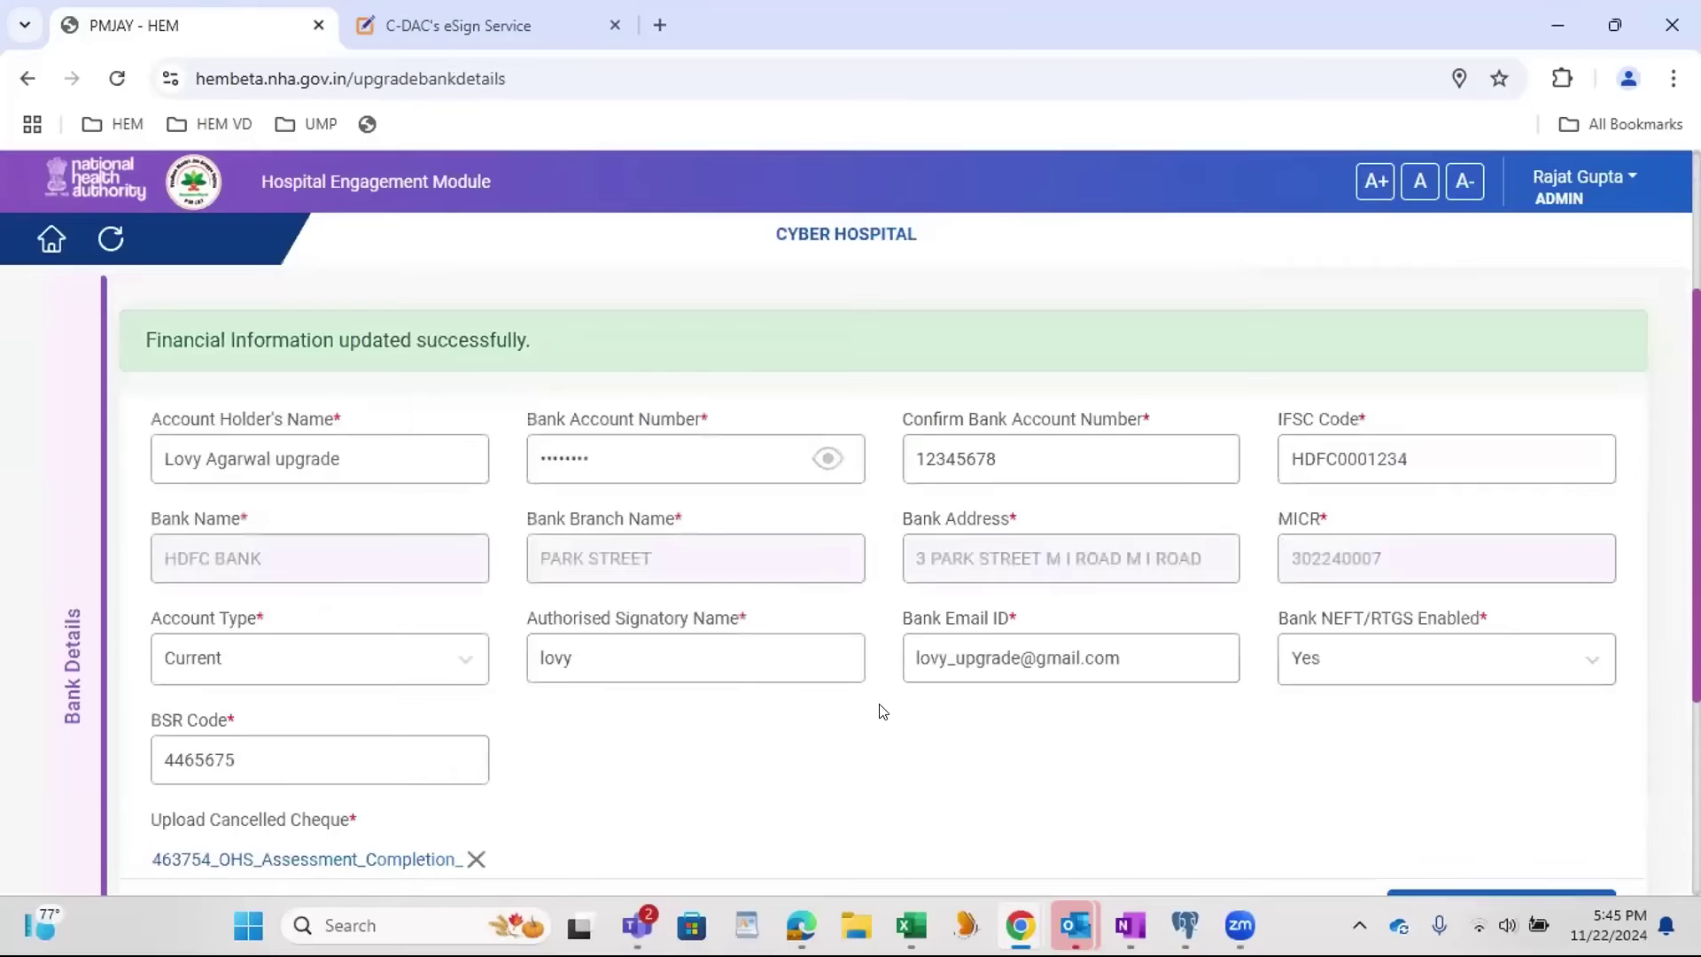
pyautogui.scroll(-4, 1006, 455)
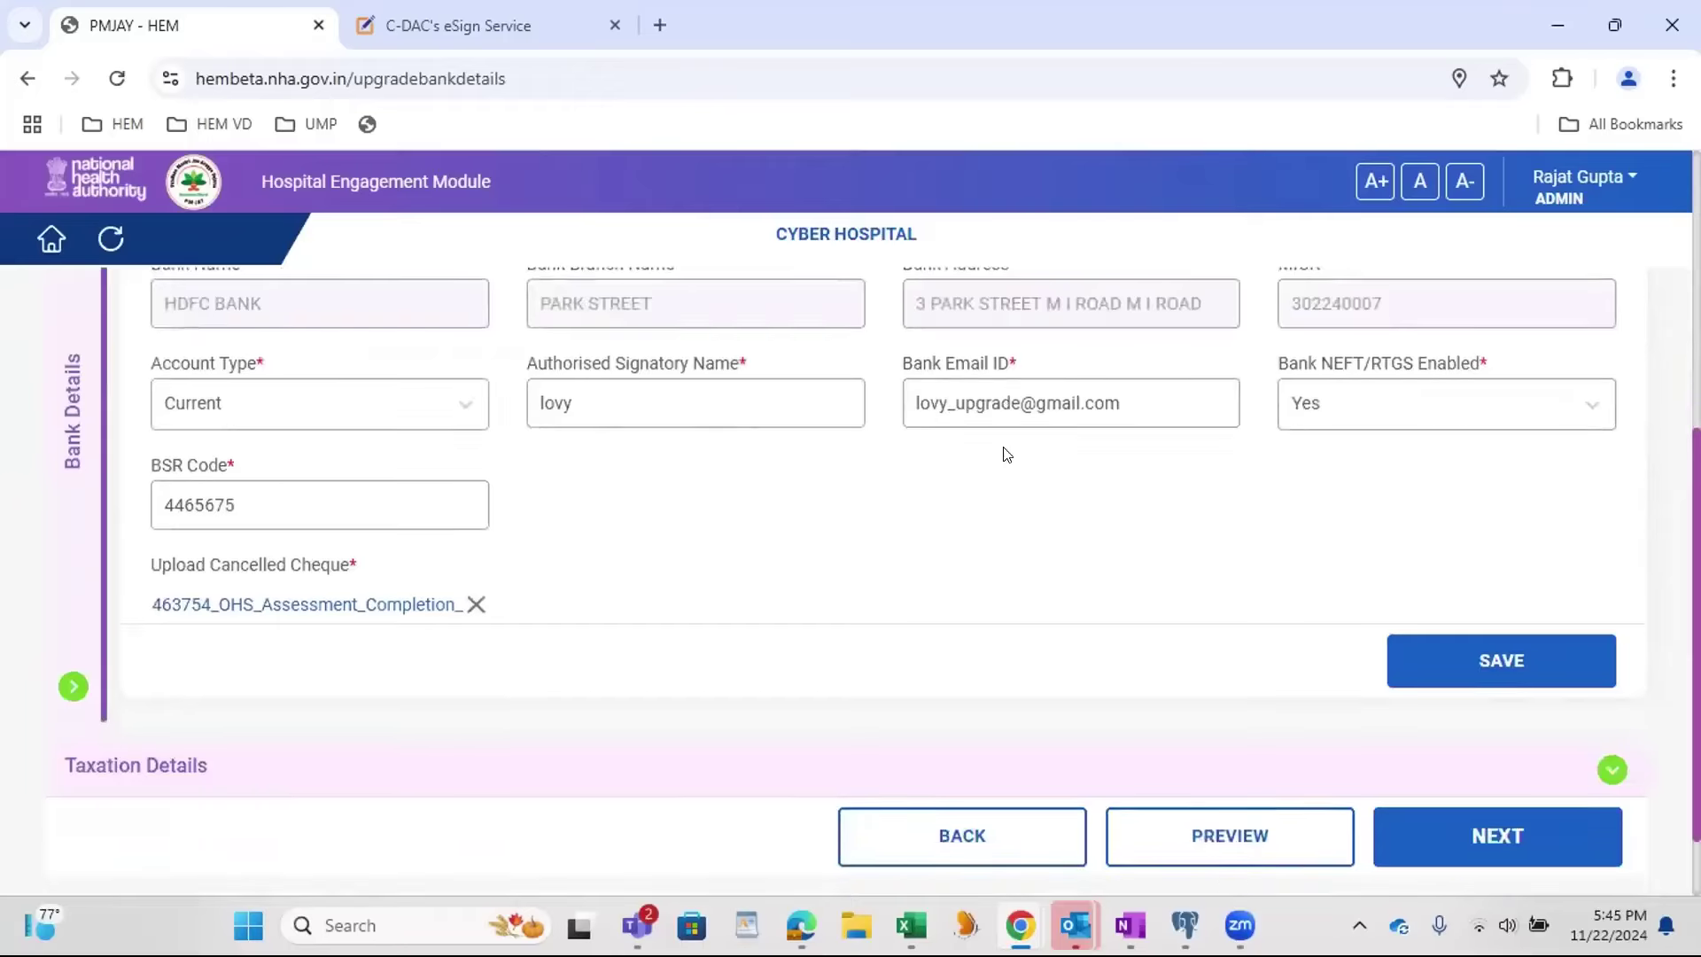
pyautogui.click(1470, 732)
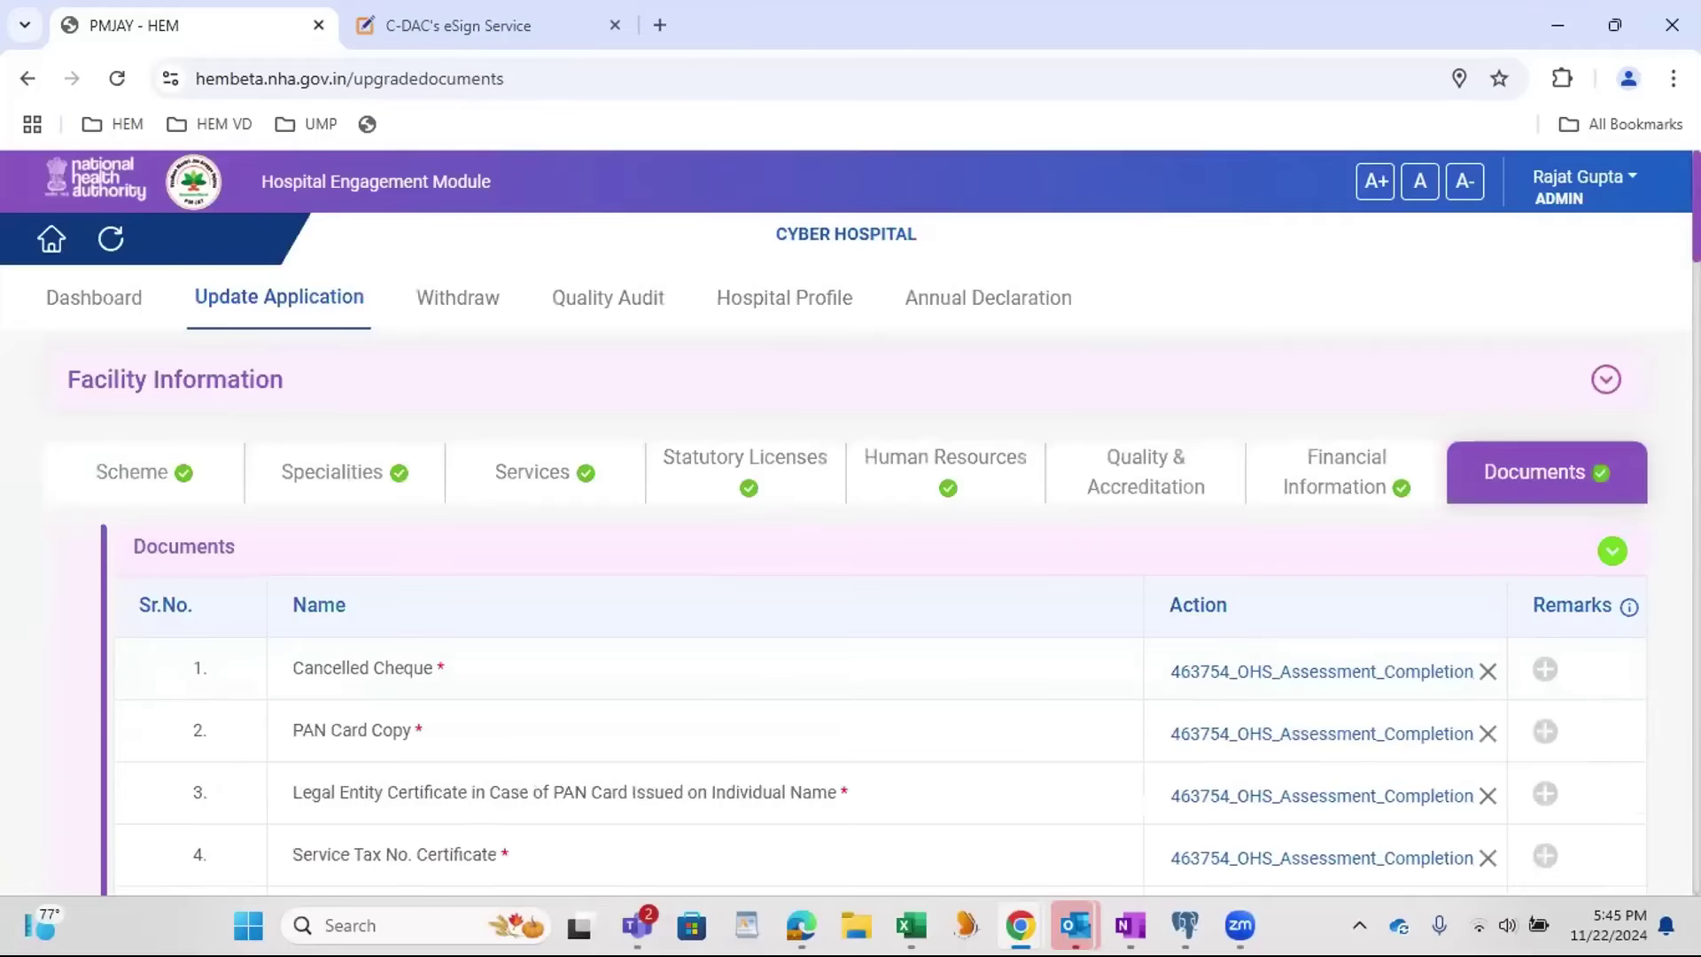
# Continue to the final review, accept the empanelment declaration and submit the upgrade request
pyautogui.scroll(-20, 1597, 868)
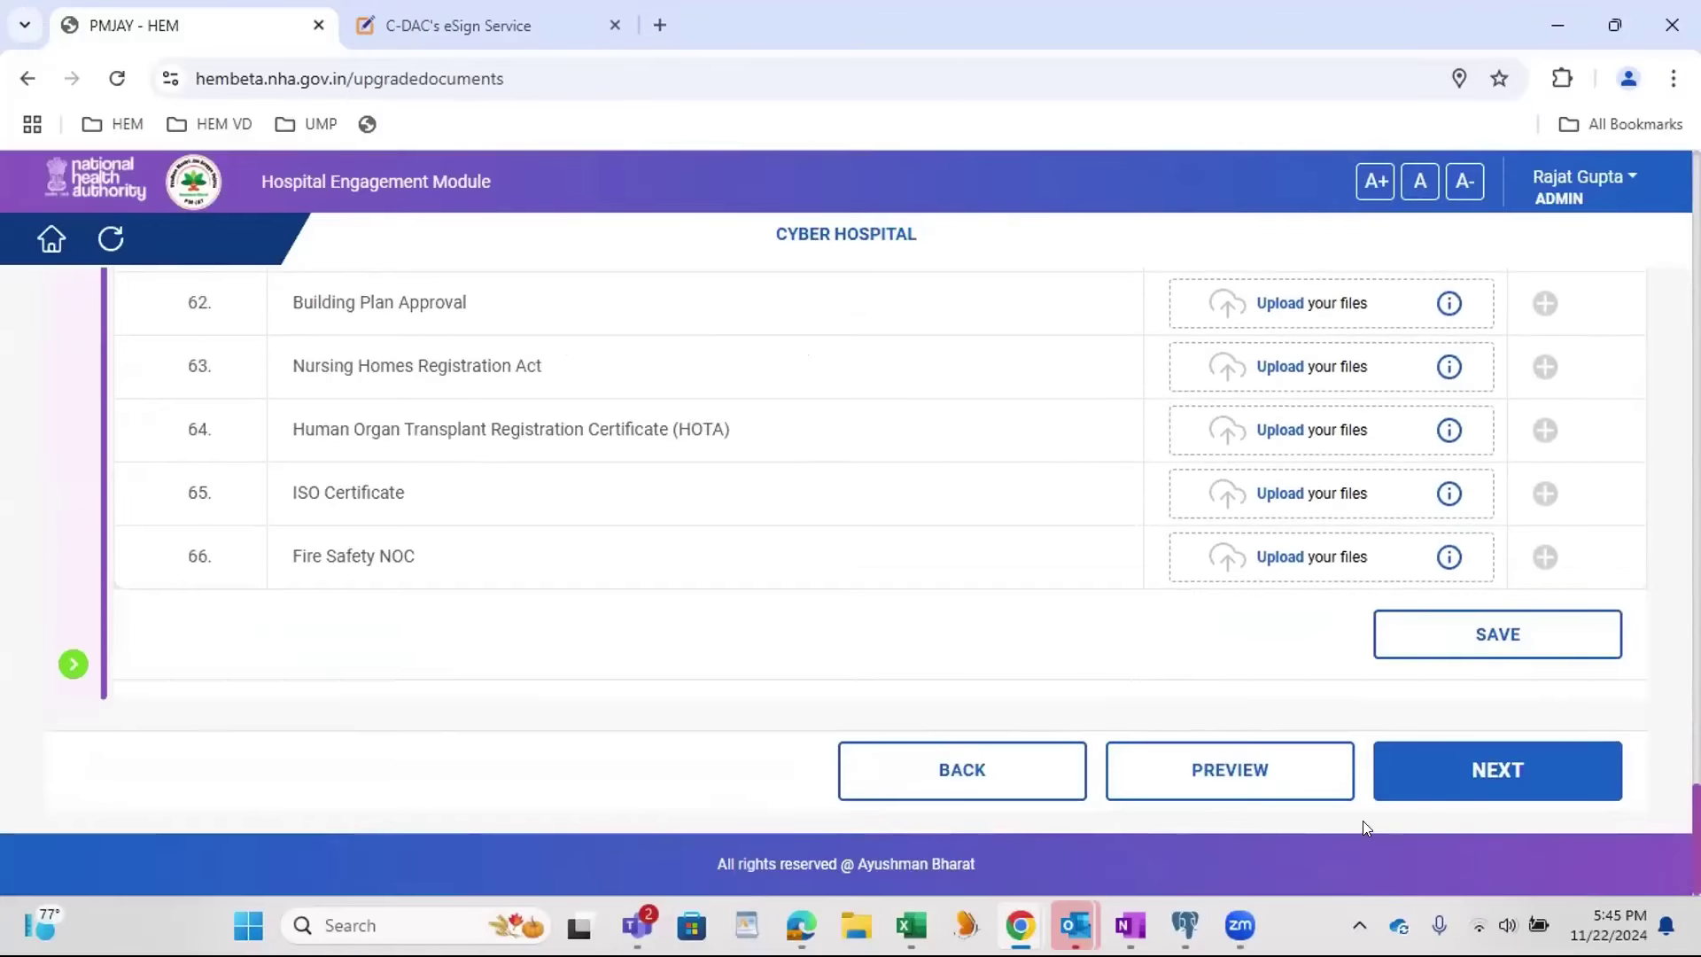
pyautogui.click(1442, 783)
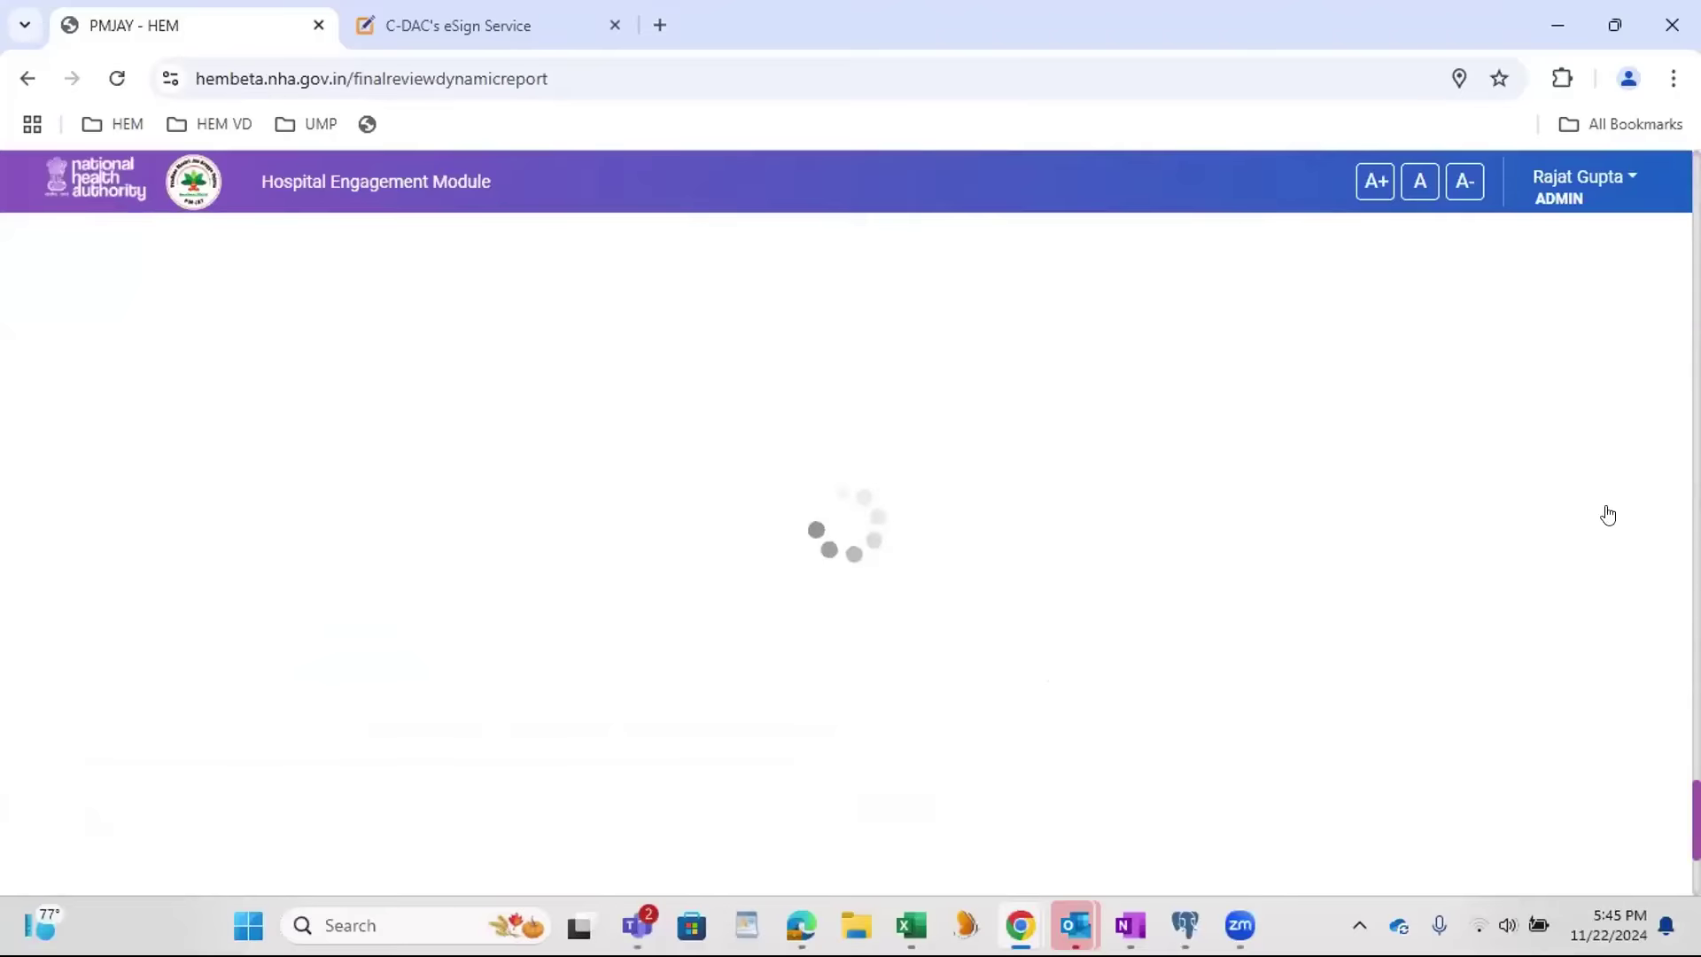
pyautogui.scroll(-10, 1618, 525)
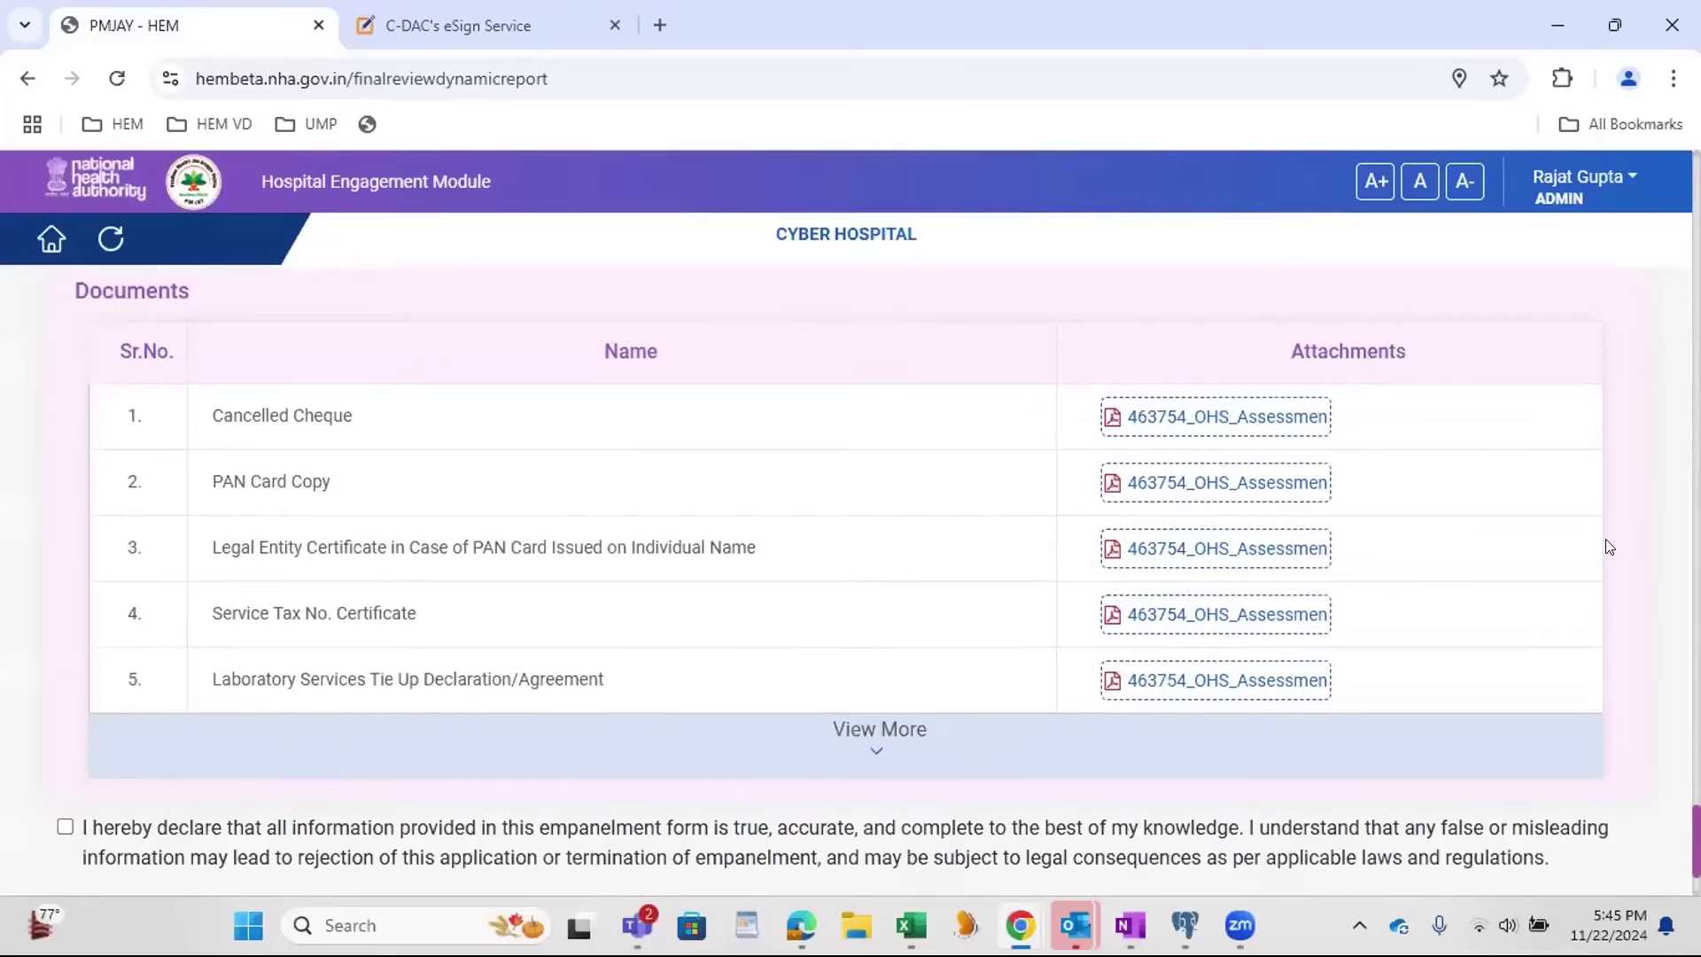
pyautogui.scroll(-2, 1608, 547)
pyautogui.click(791, 706)
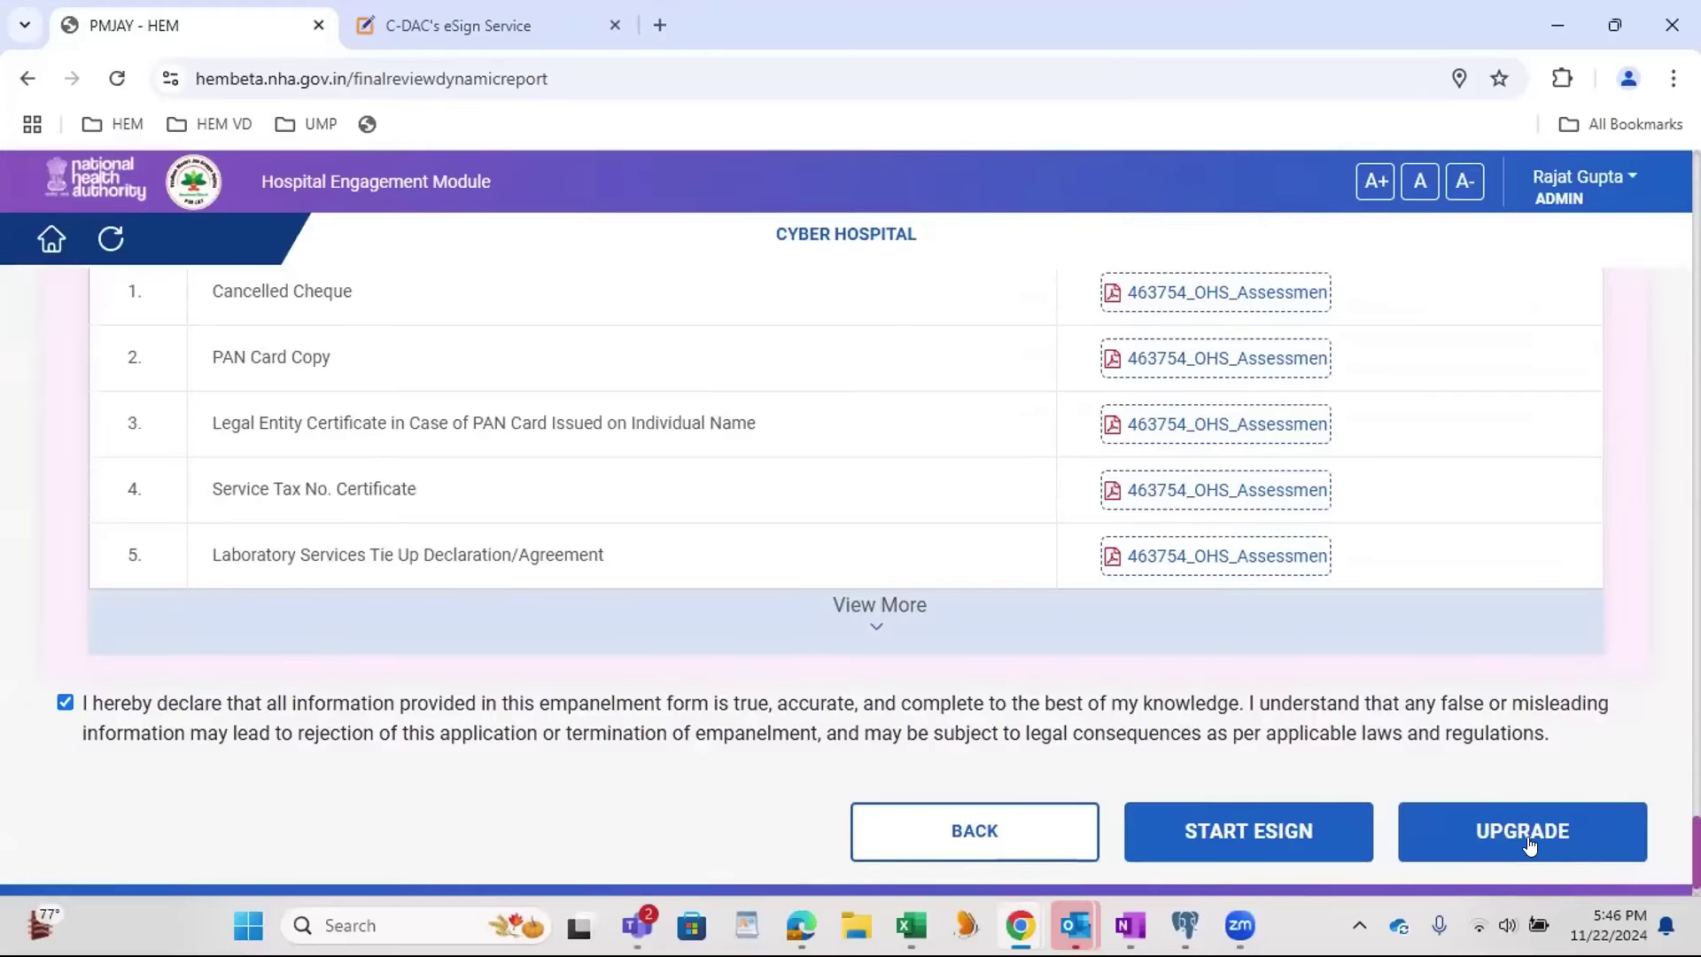
pyautogui.click(1530, 841)
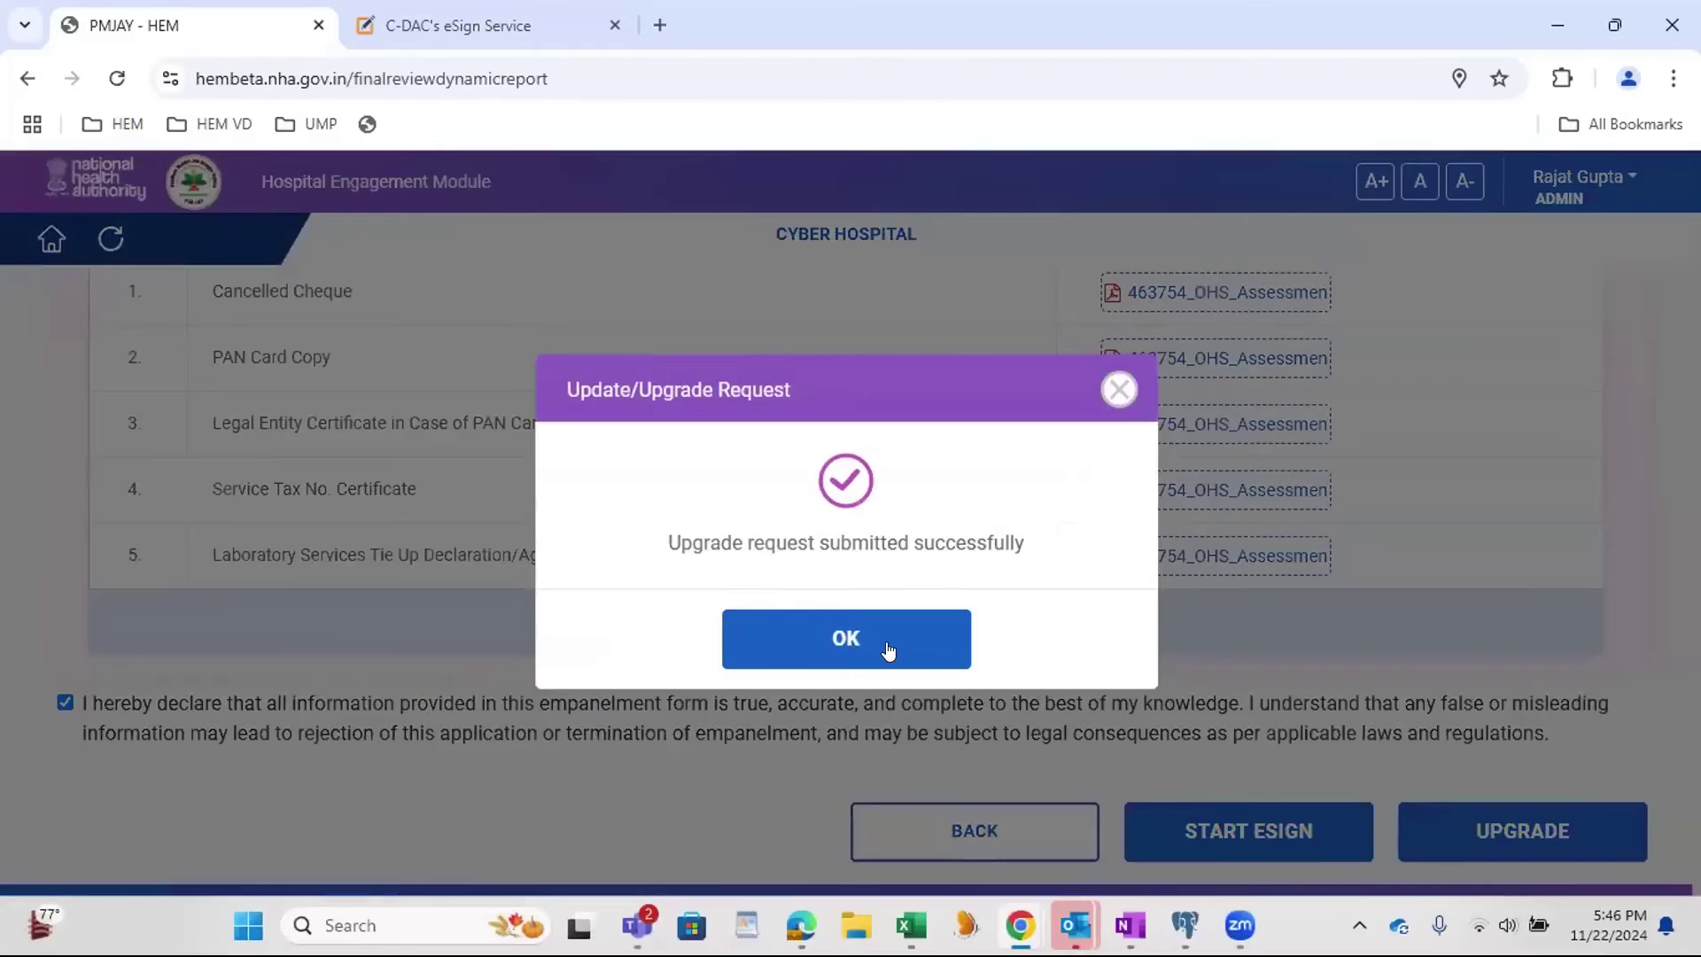
# Dismiss the upgrade success message and switch to the DEC Officer browser window
pyautogui.click(888, 651)
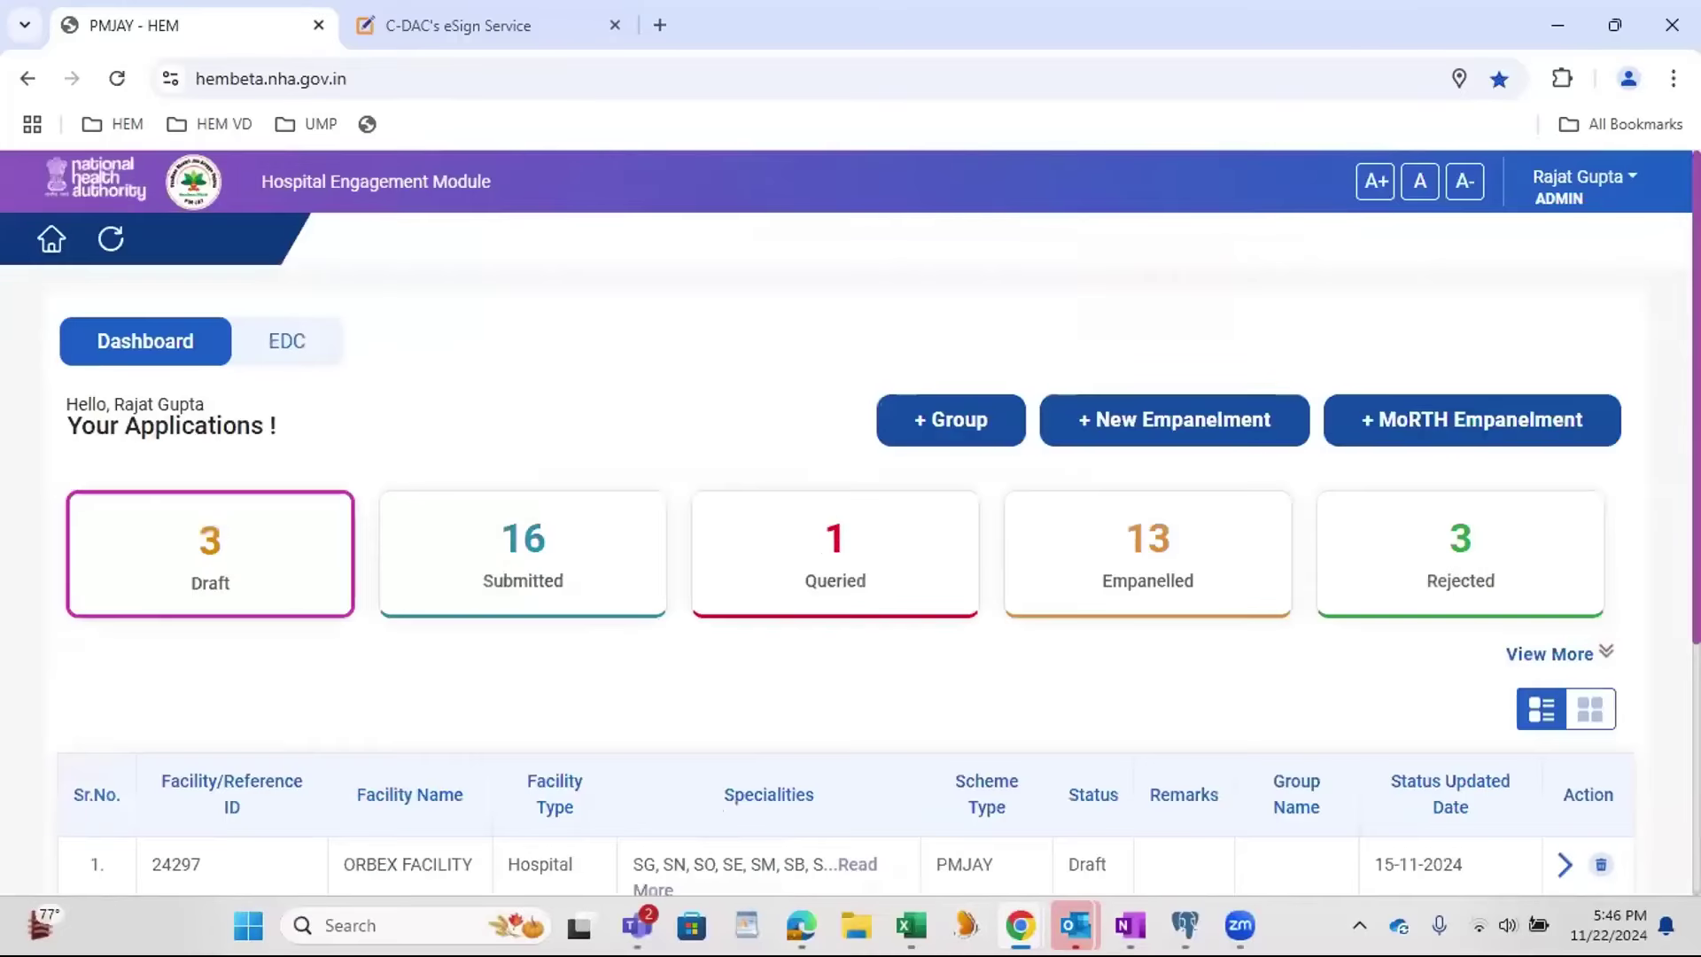
pyautogui.moveTo(1021, 925)
pyautogui.click(925, 809)
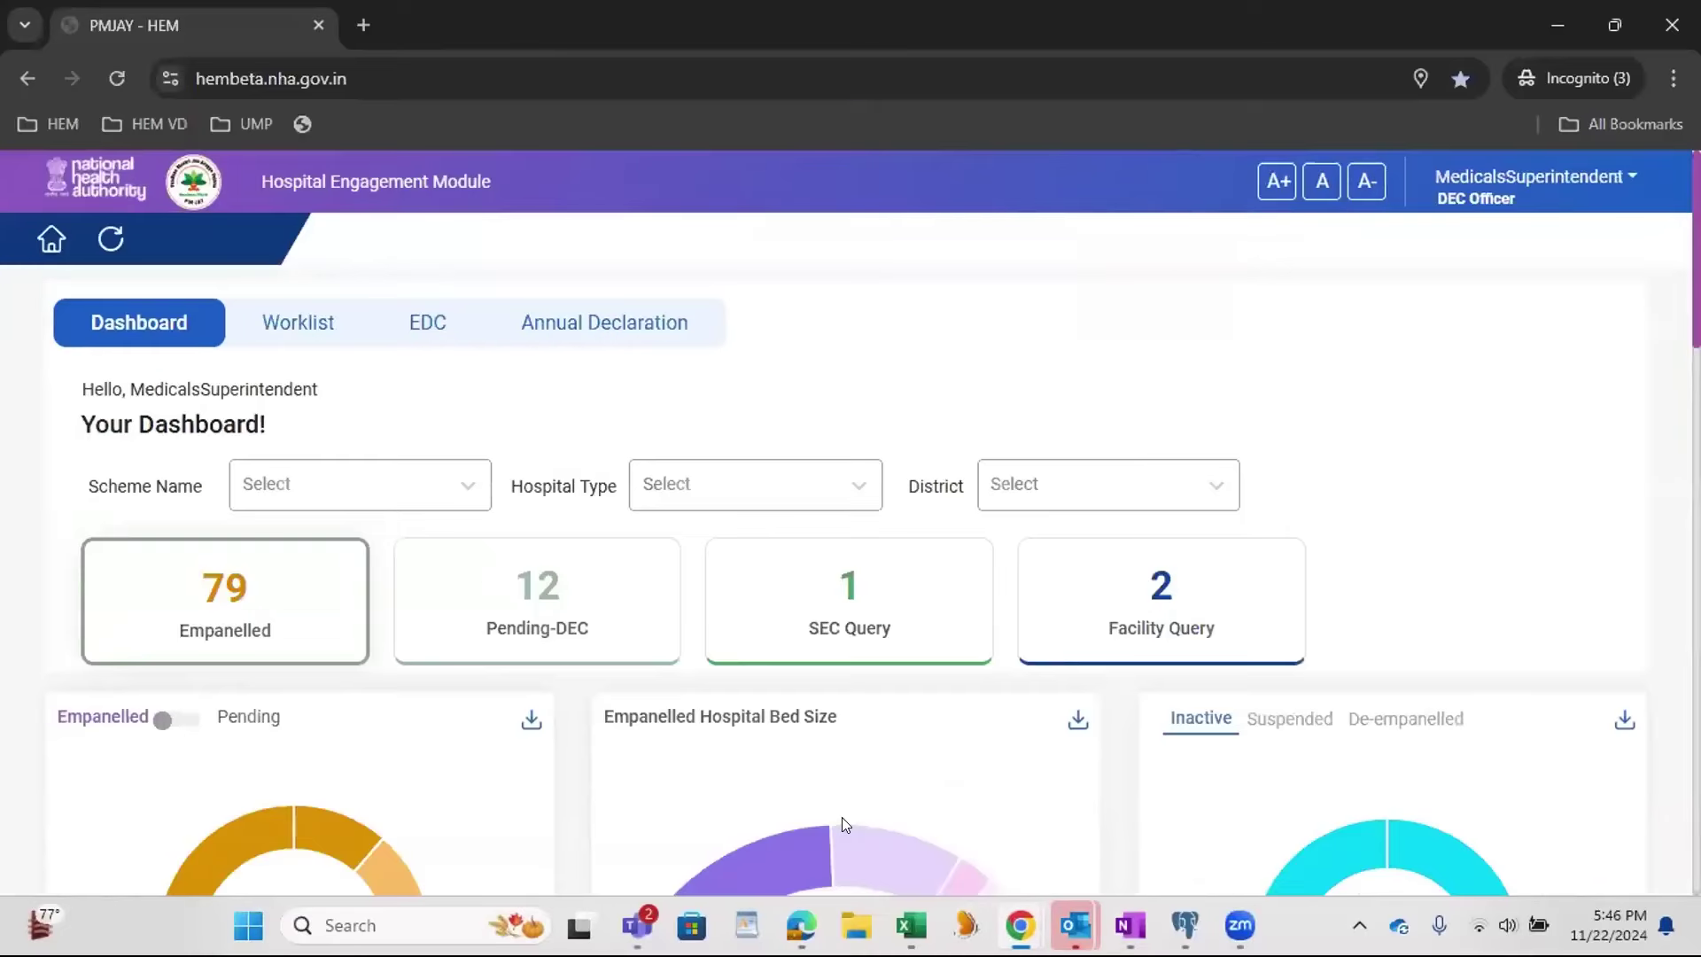
# Reload the DEC Officer dashboard and browse both pages of the Pending-DEC worklist
pyautogui.click(110, 244)
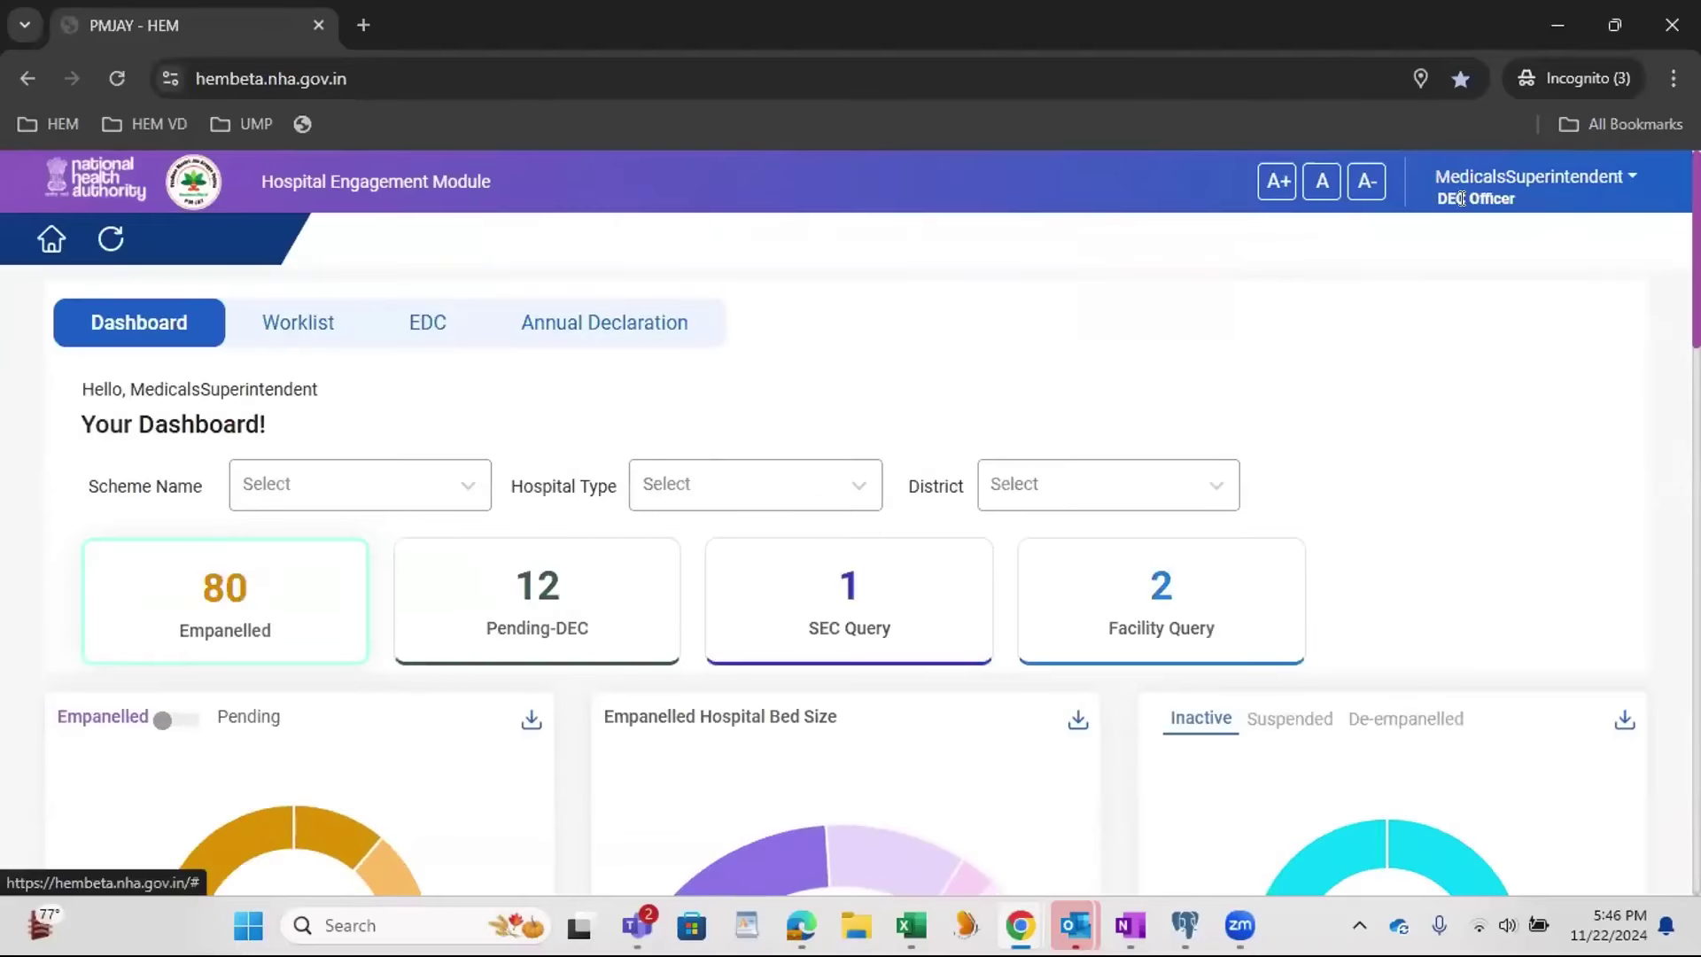
pyautogui.click(287, 326)
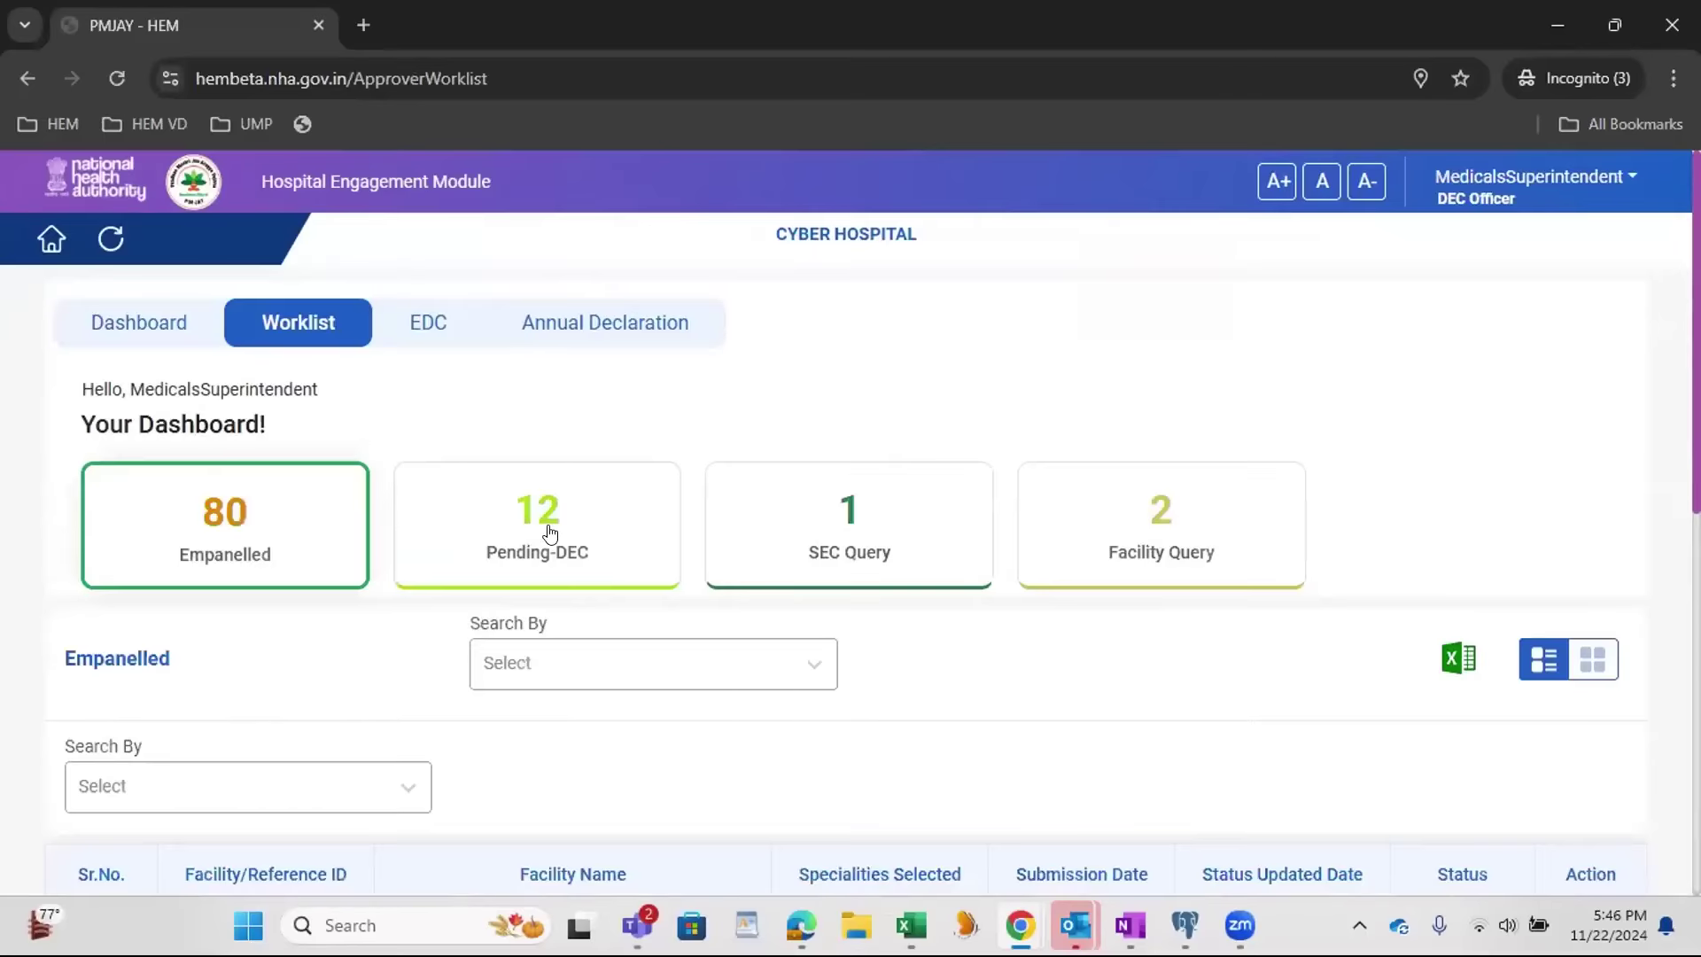
pyautogui.click(550, 531)
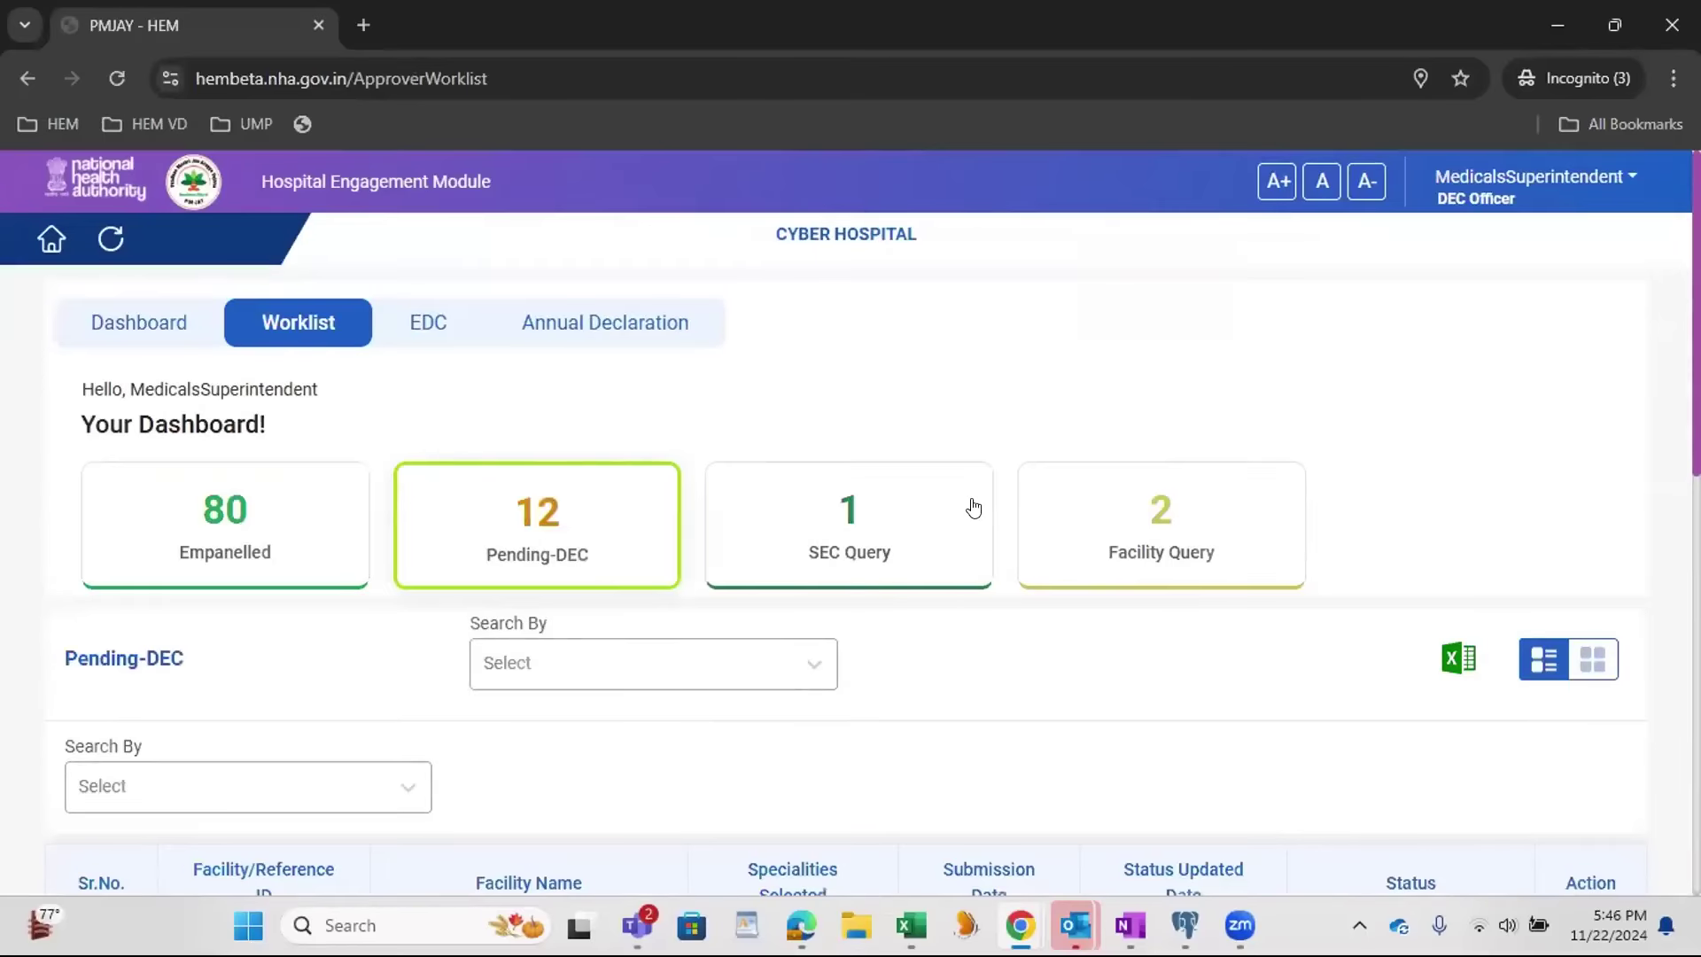
pyautogui.scroll(-4, 973, 506)
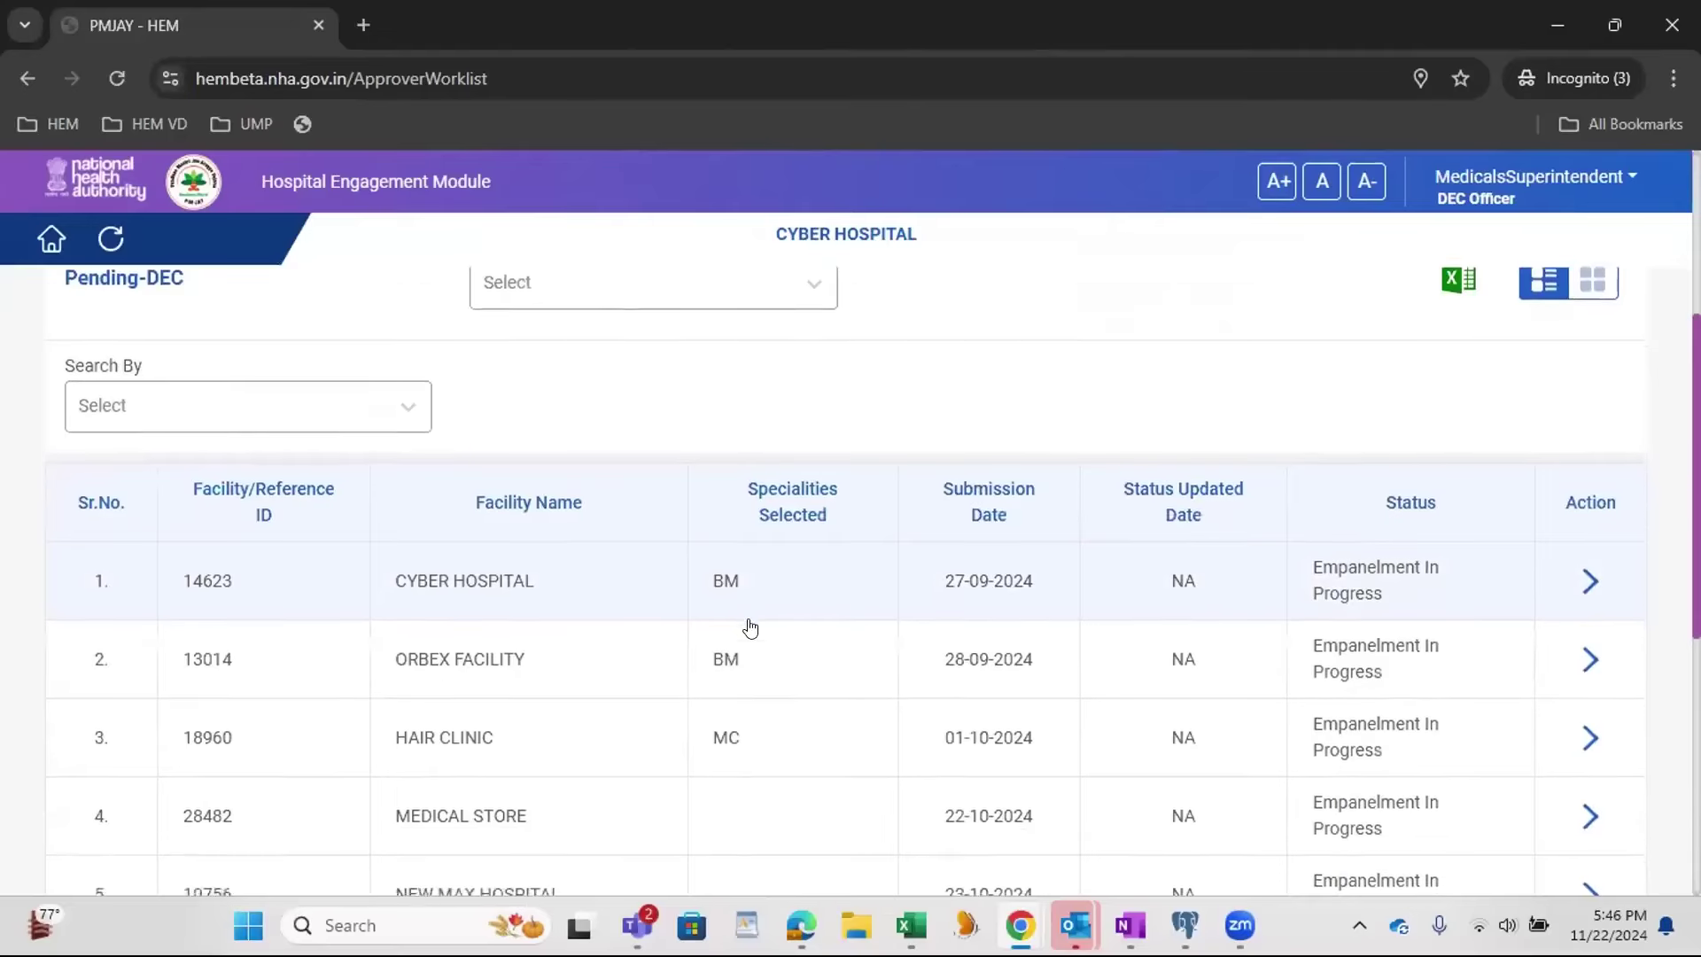
pyautogui.scroll(-6, 749, 627)
pyautogui.click(1561, 780)
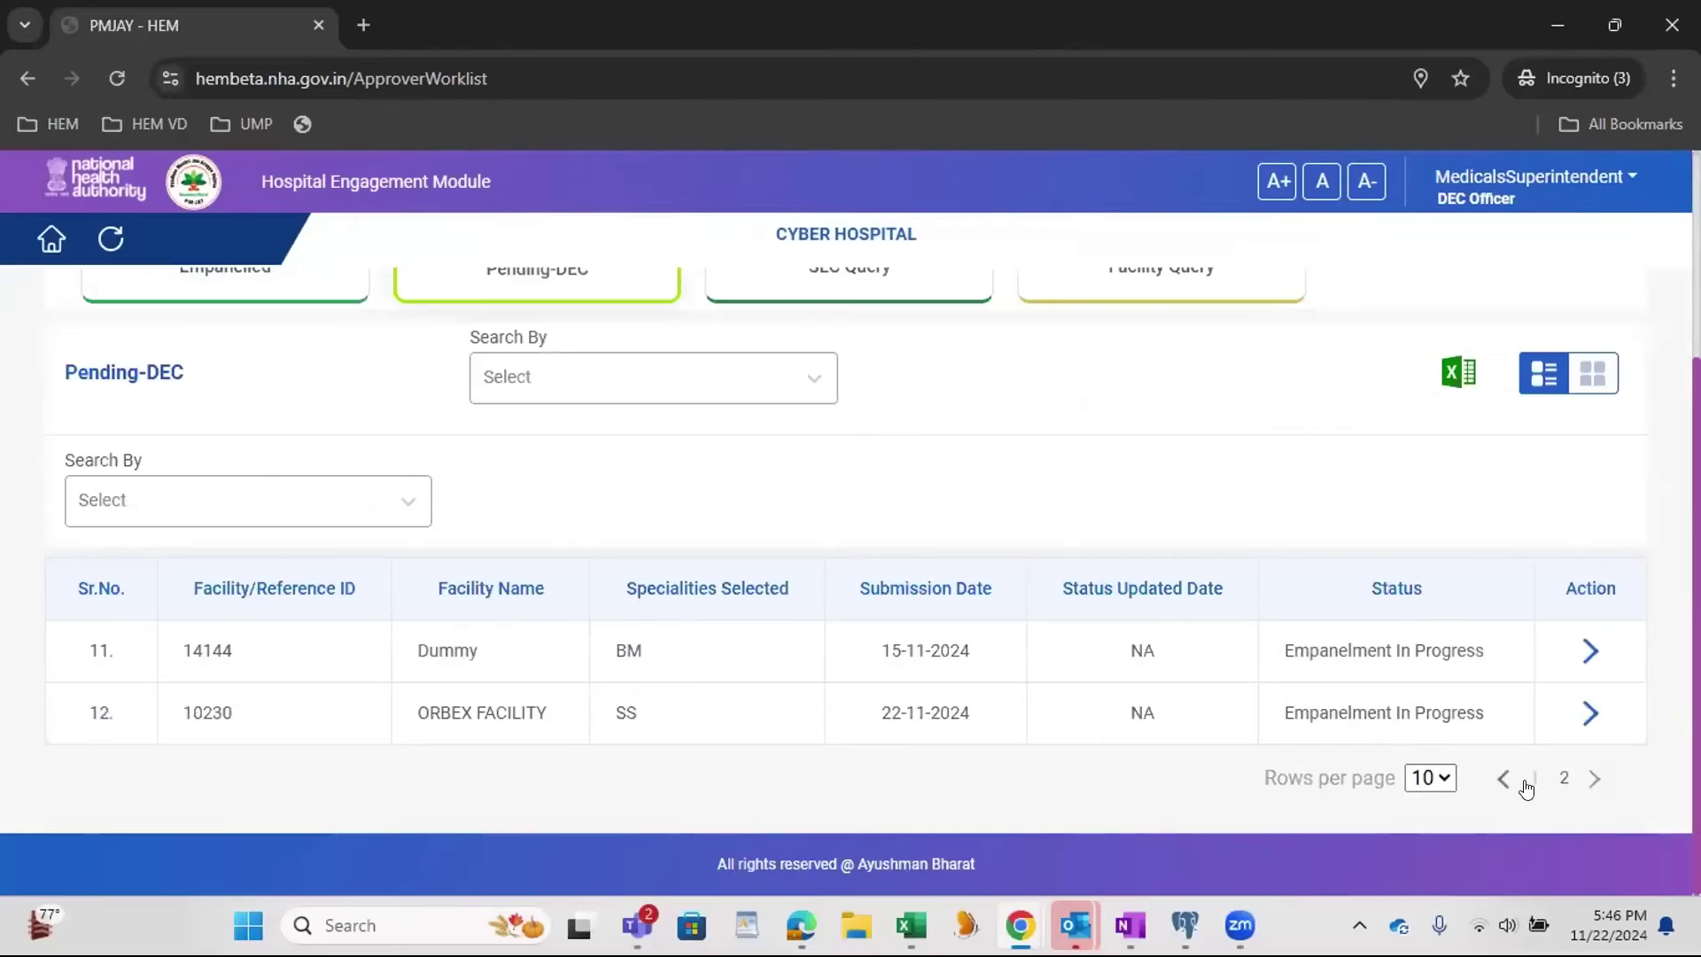
pyautogui.click(1525, 782)
pyautogui.scroll(-4, 1243, 725)
pyautogui.scroll(-3, 1246, 718)
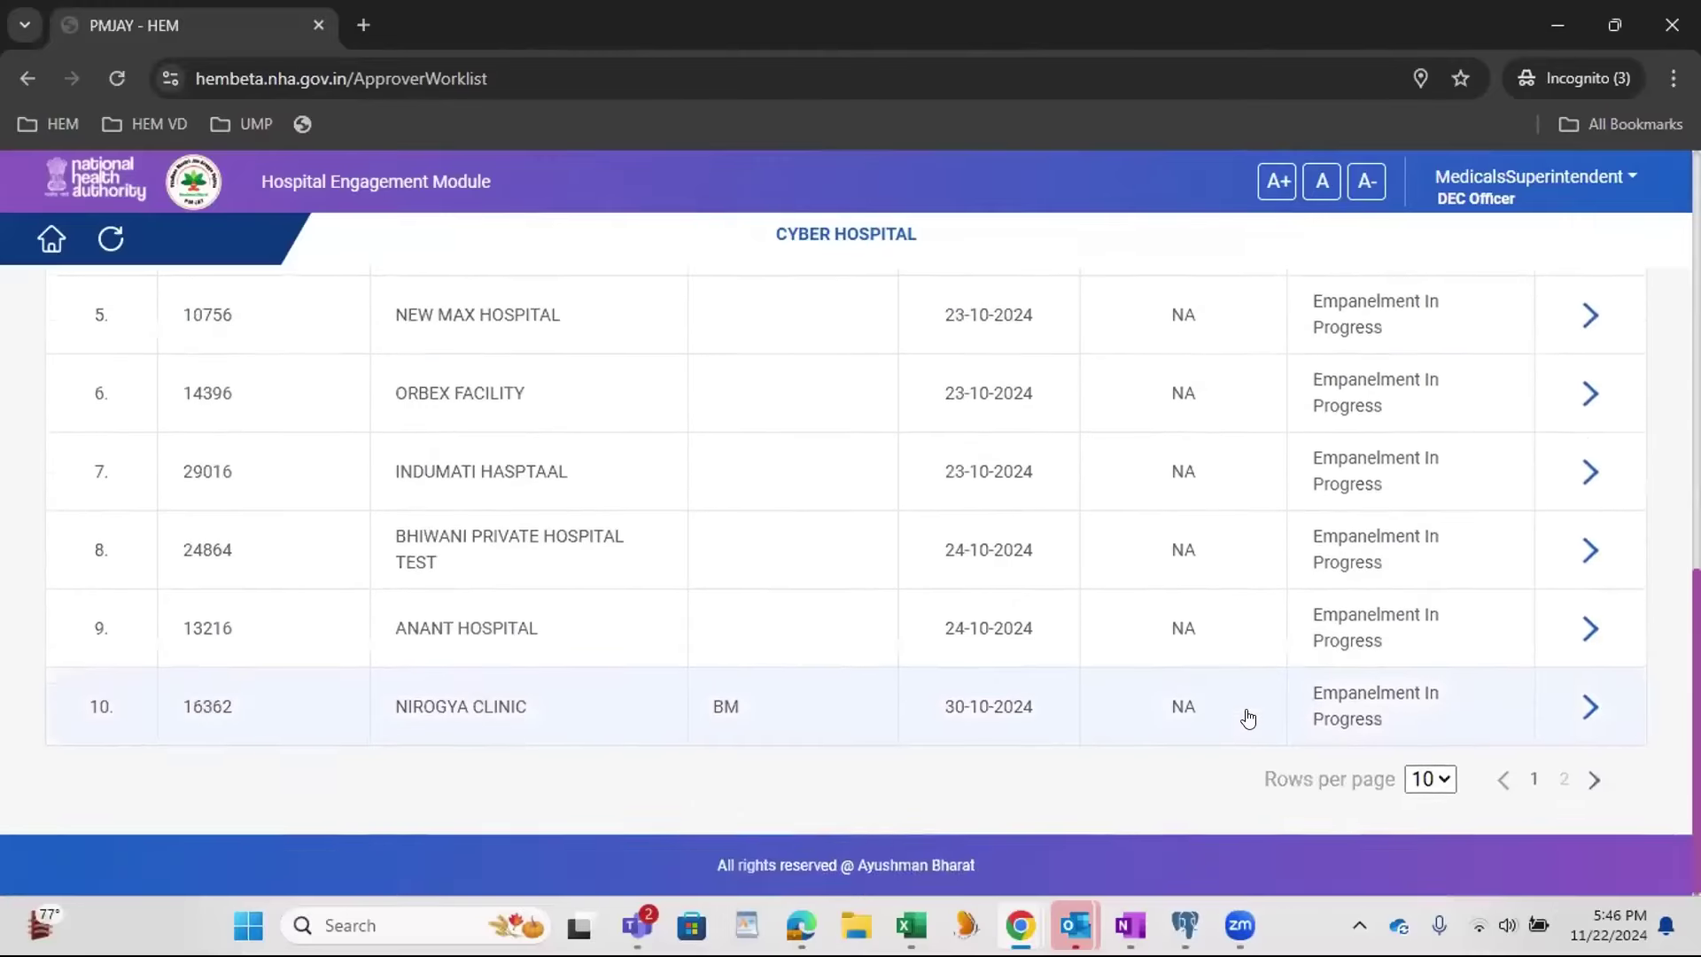
pyautogui.scroll(7, 1246, 715)
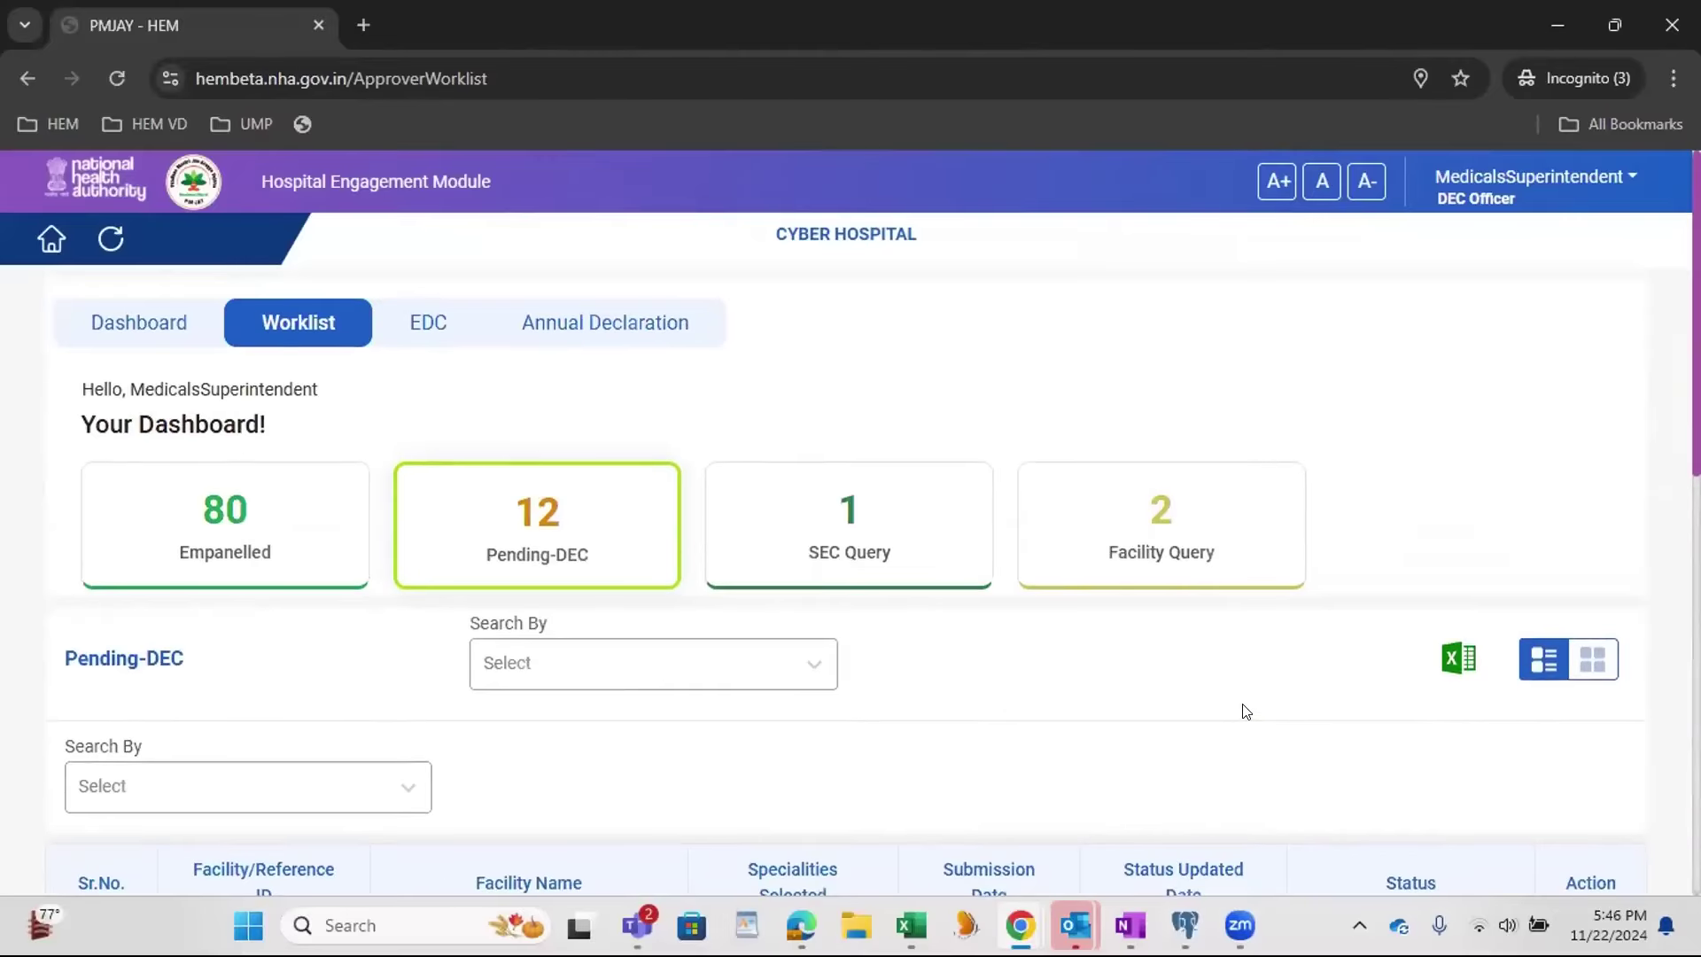
# Review the Facility Query and SEC Query application lists
pyautogui.click(1148, 547)
pyautogui.scroll(-3, 1149, 545)
pyautogui.scroll(3, 1045, 496)
pyautogui.click(937, 438)
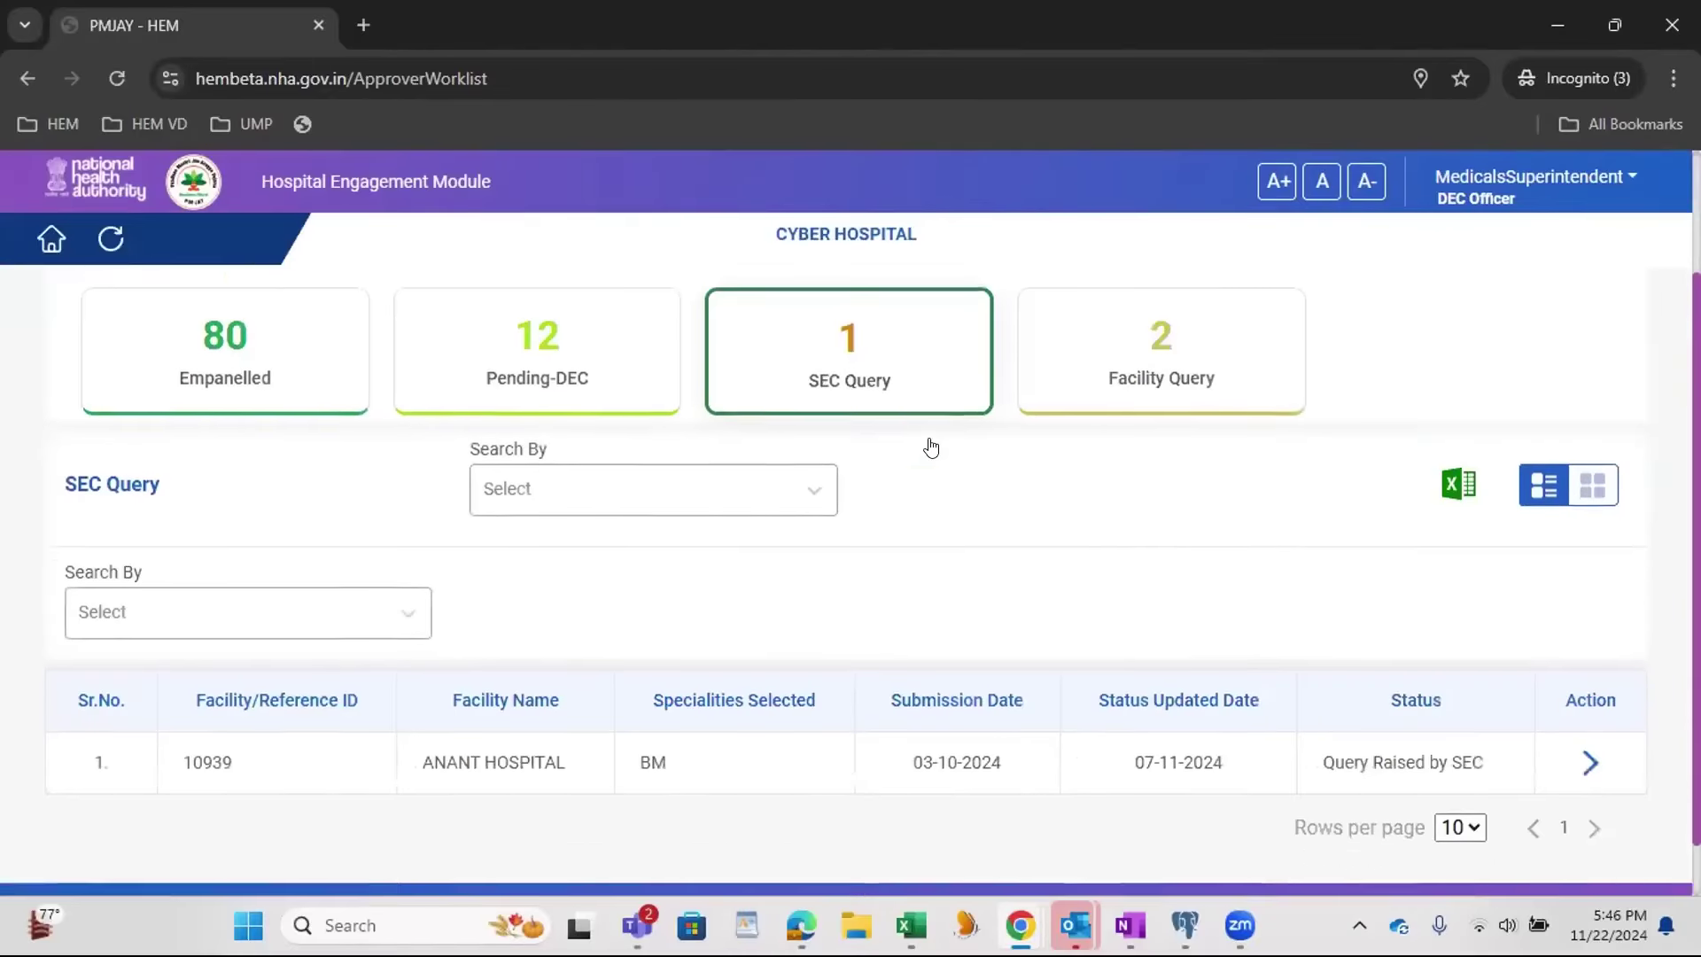
pyautogui.scroll(1, 930, 444)
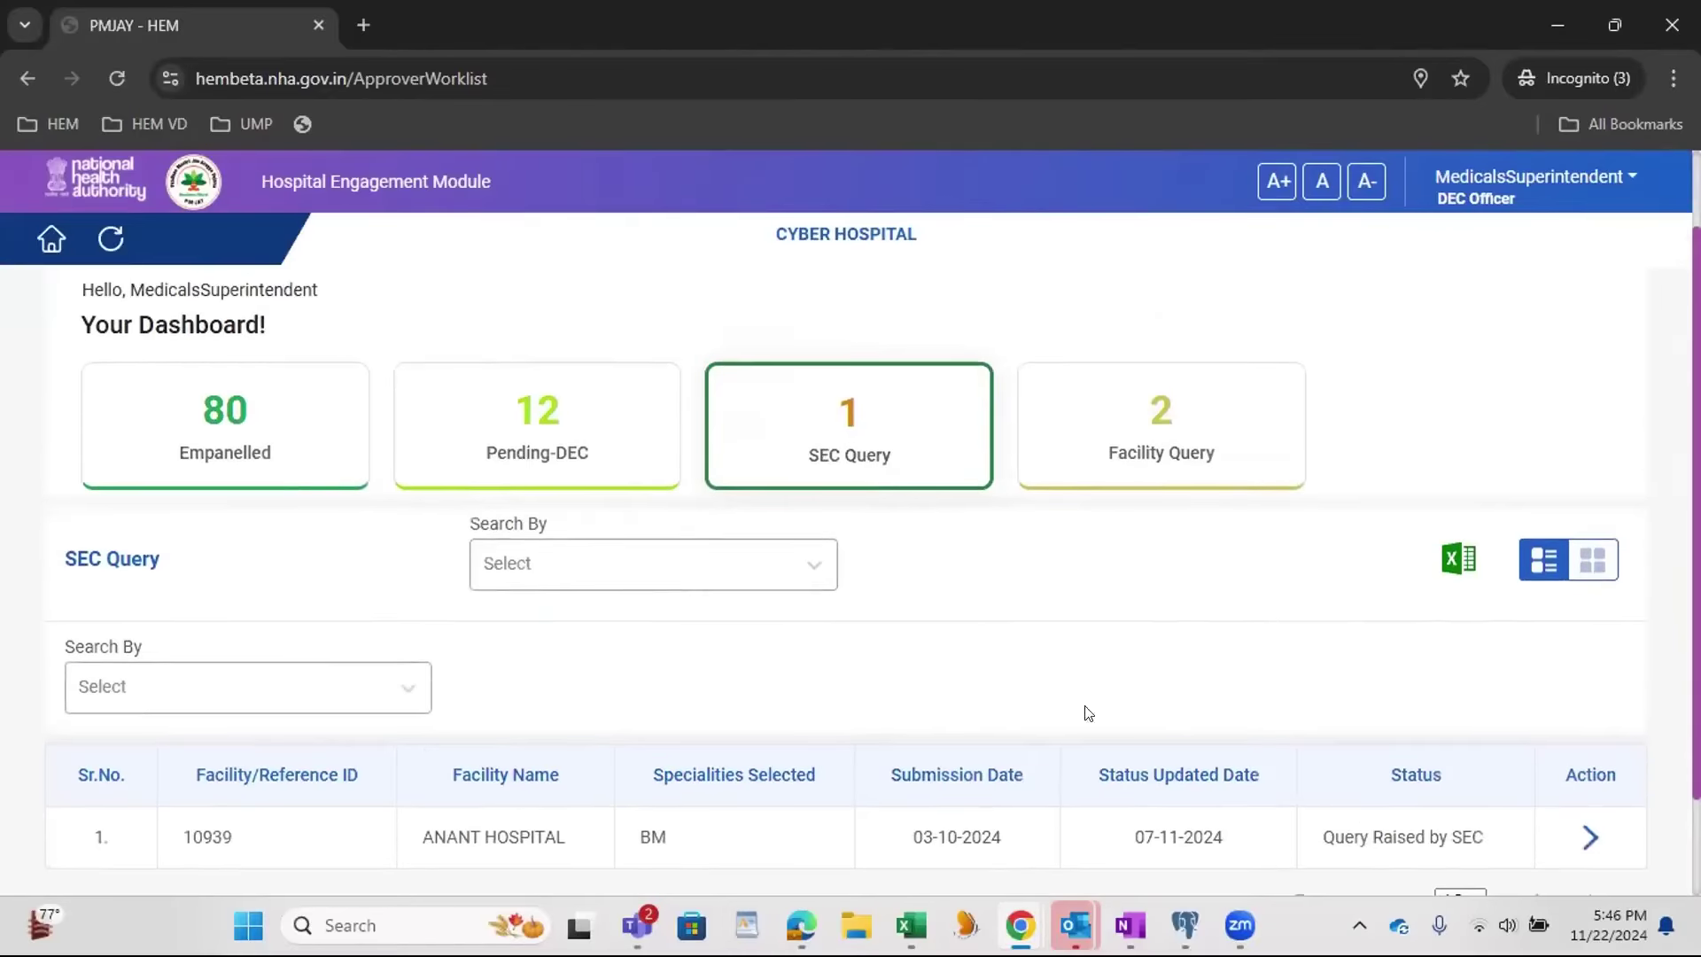
# Switch to the browser window with the HEM login page and reload it
pyautogui.moveTo(1020, 925)
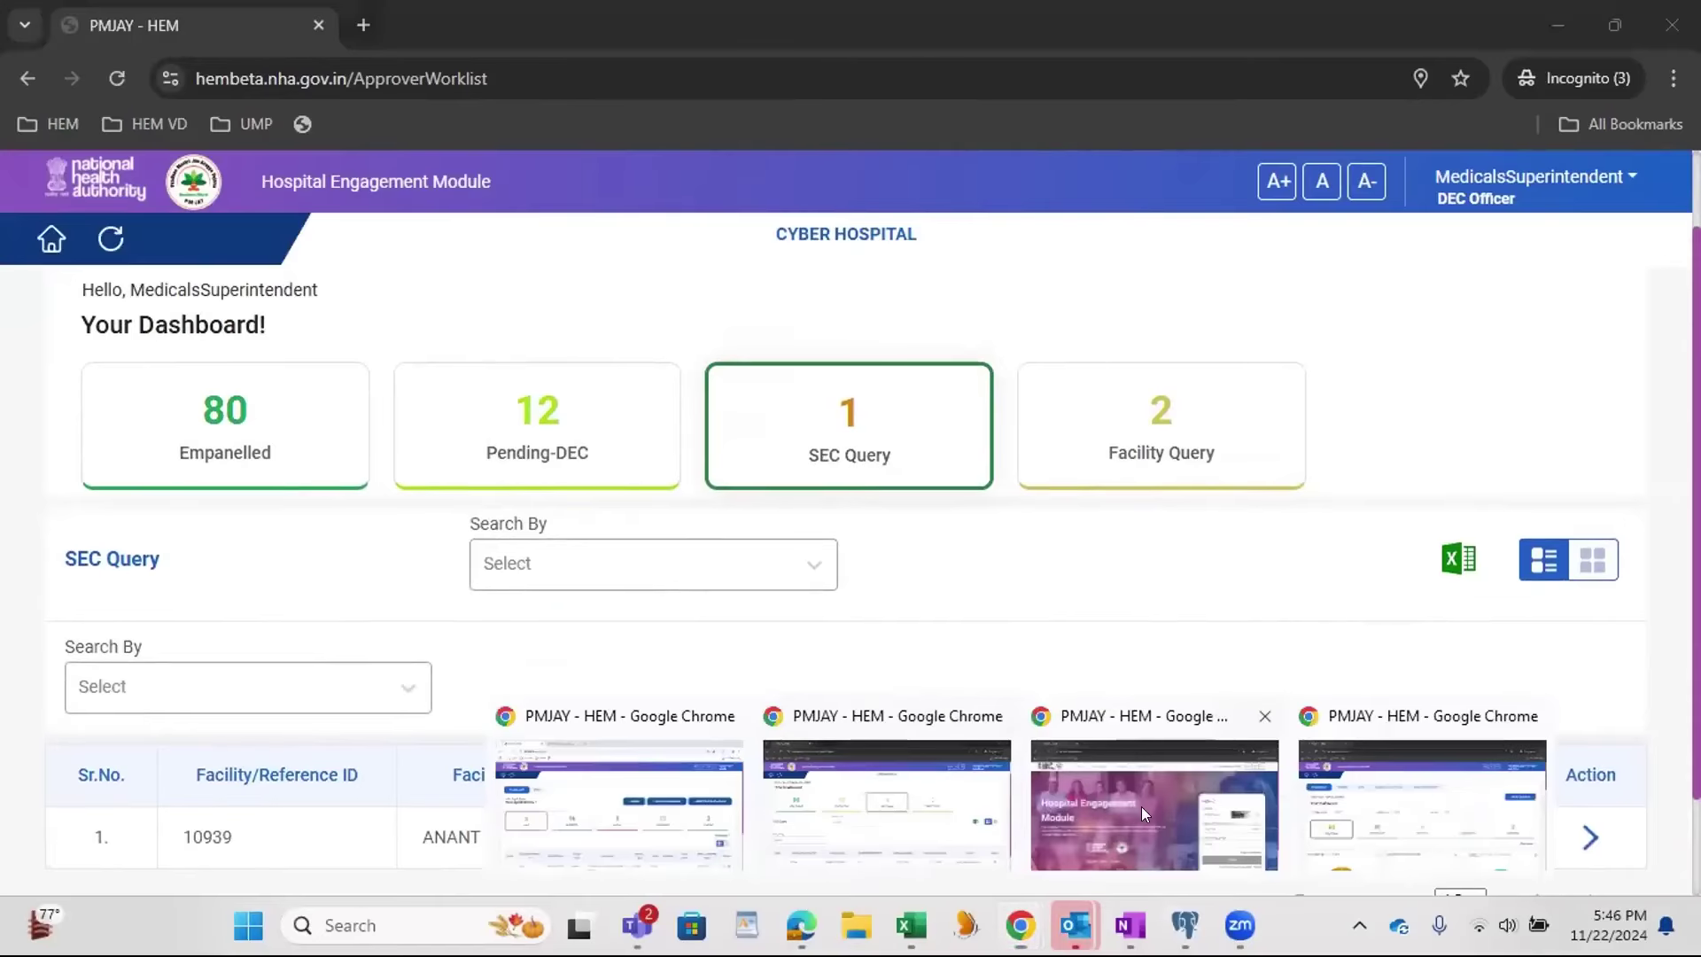
pyautogui.click(1141, 804)
pyautogui.click(110, 80)
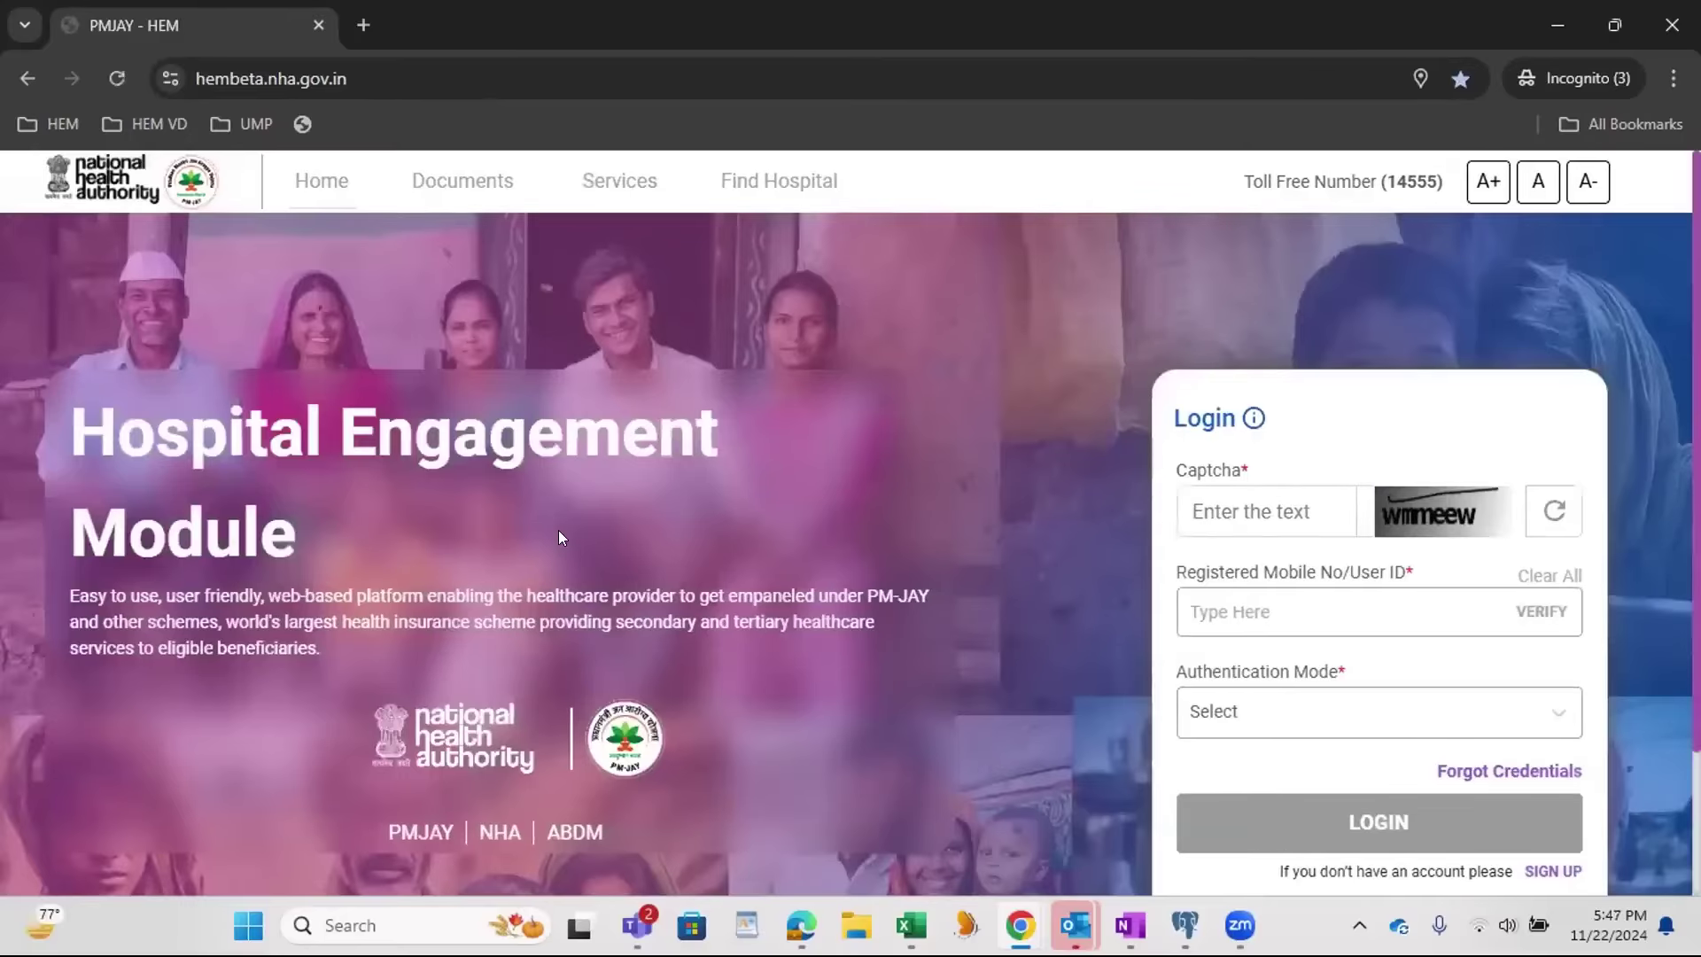
# Enter the login captcha, paste the SEC Officer user ID from the notes and verify it
pyautogui.click(1203, 513)
pyautogui.write('wmm')
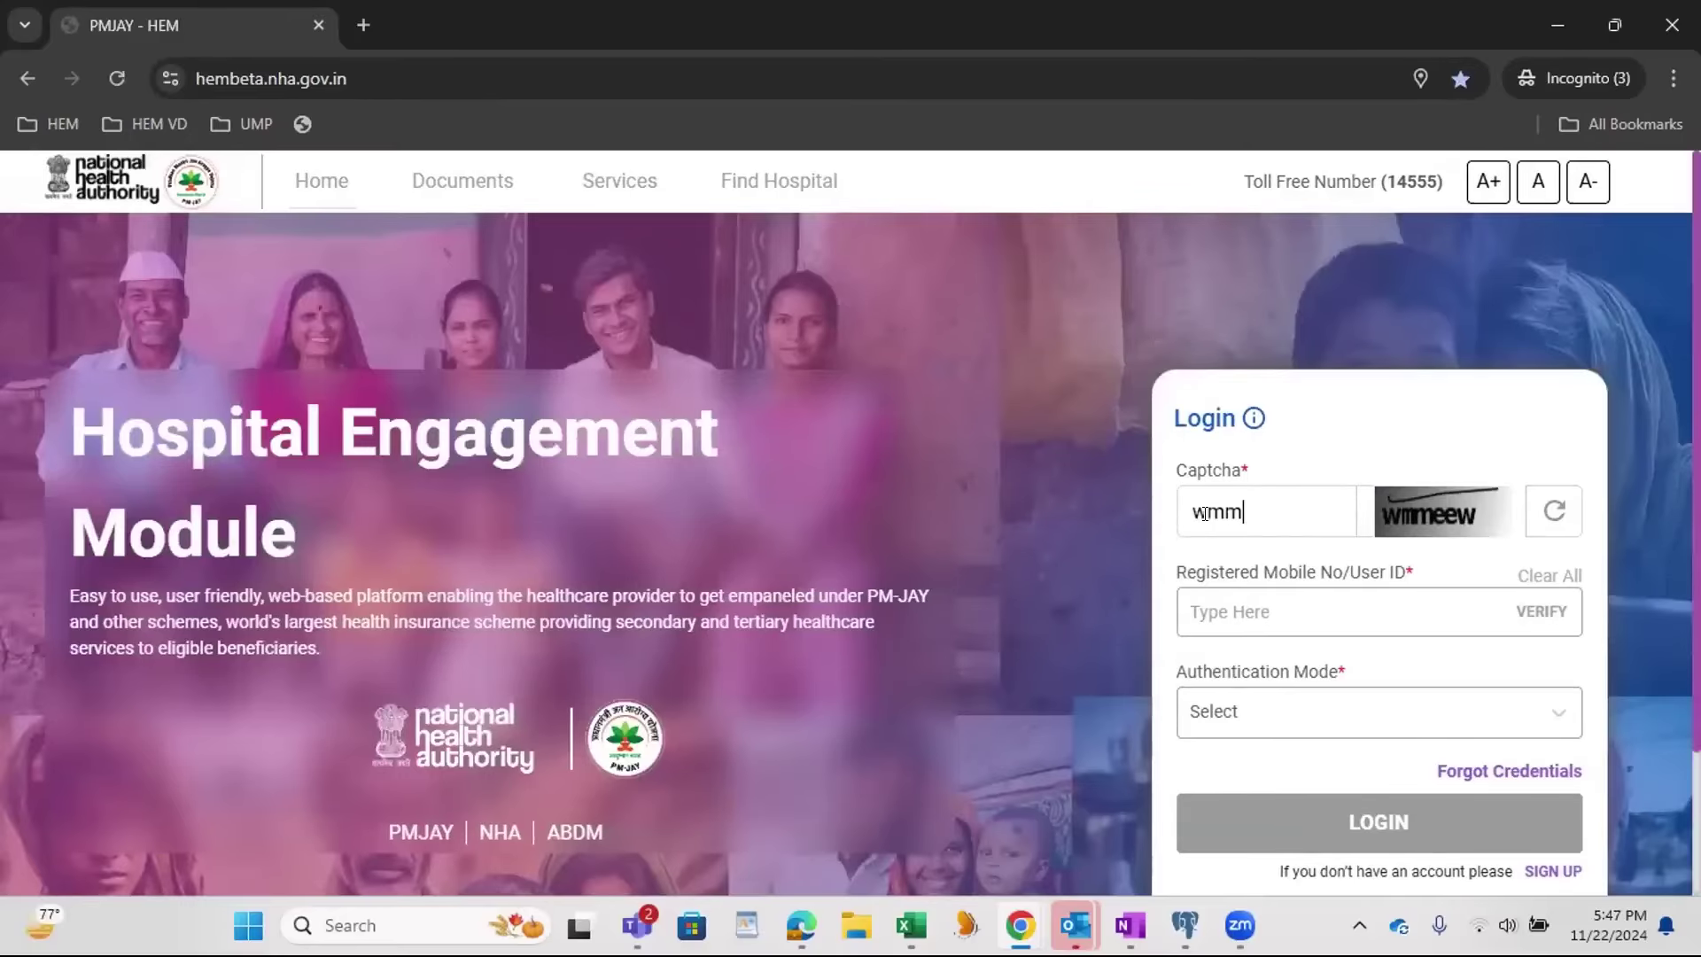
pyautogui.write('eew')
pyautogui.press('Tab')
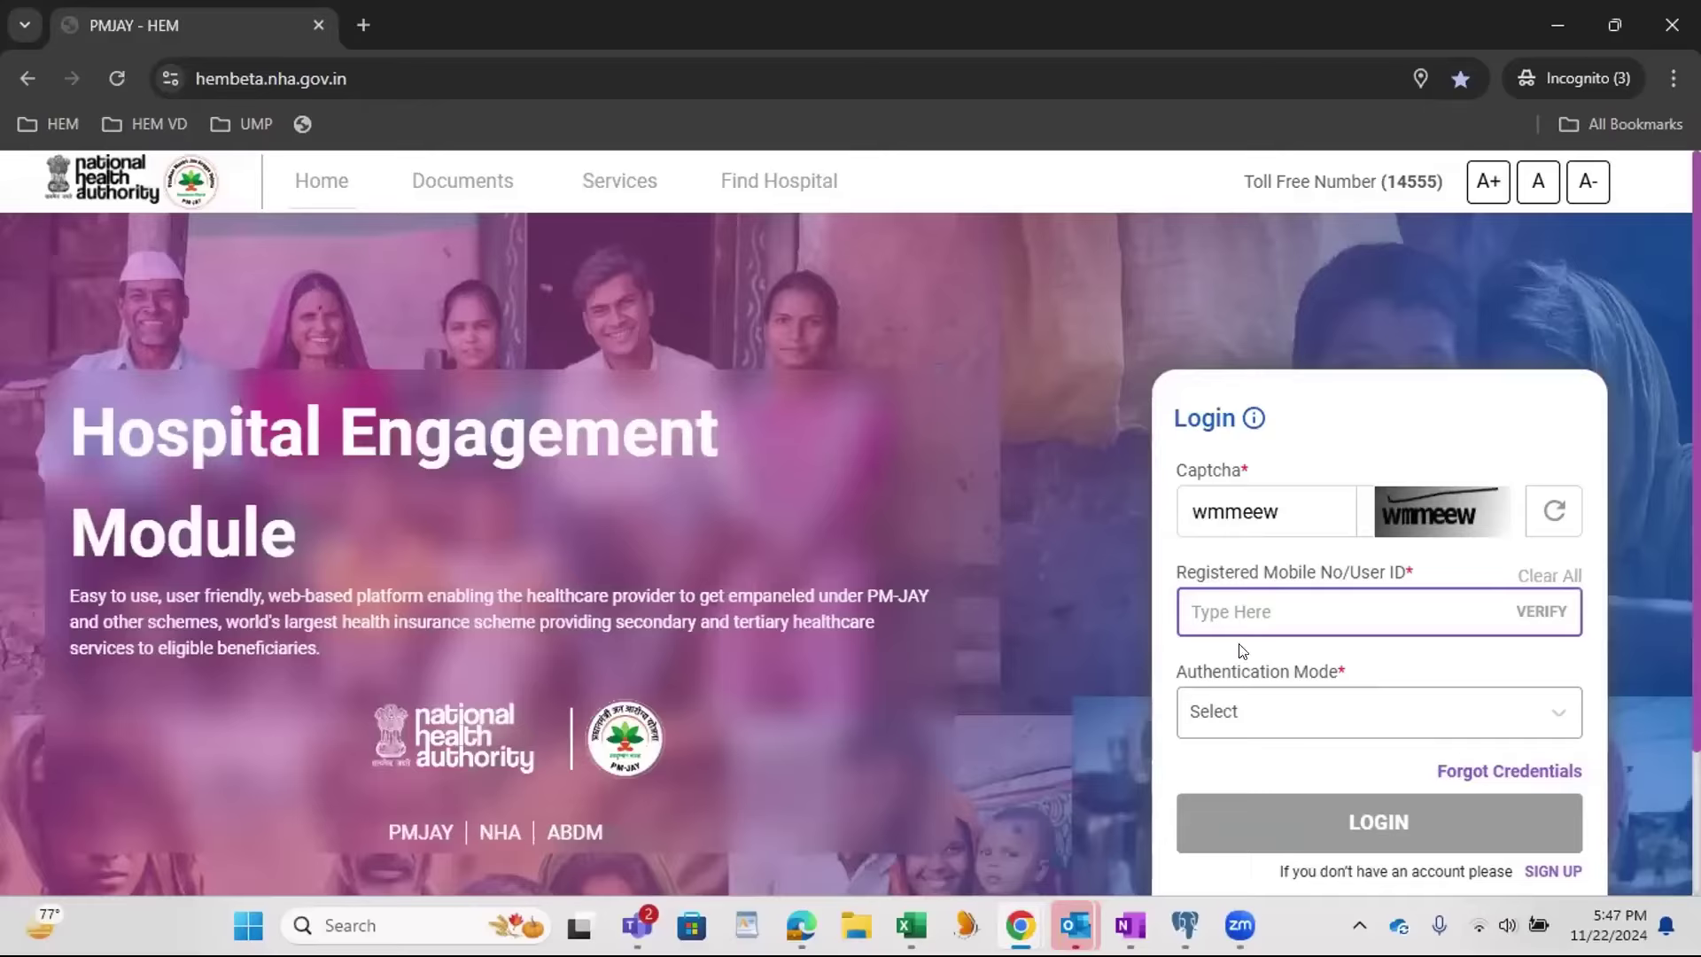
pyautogui.click(1129, 925)
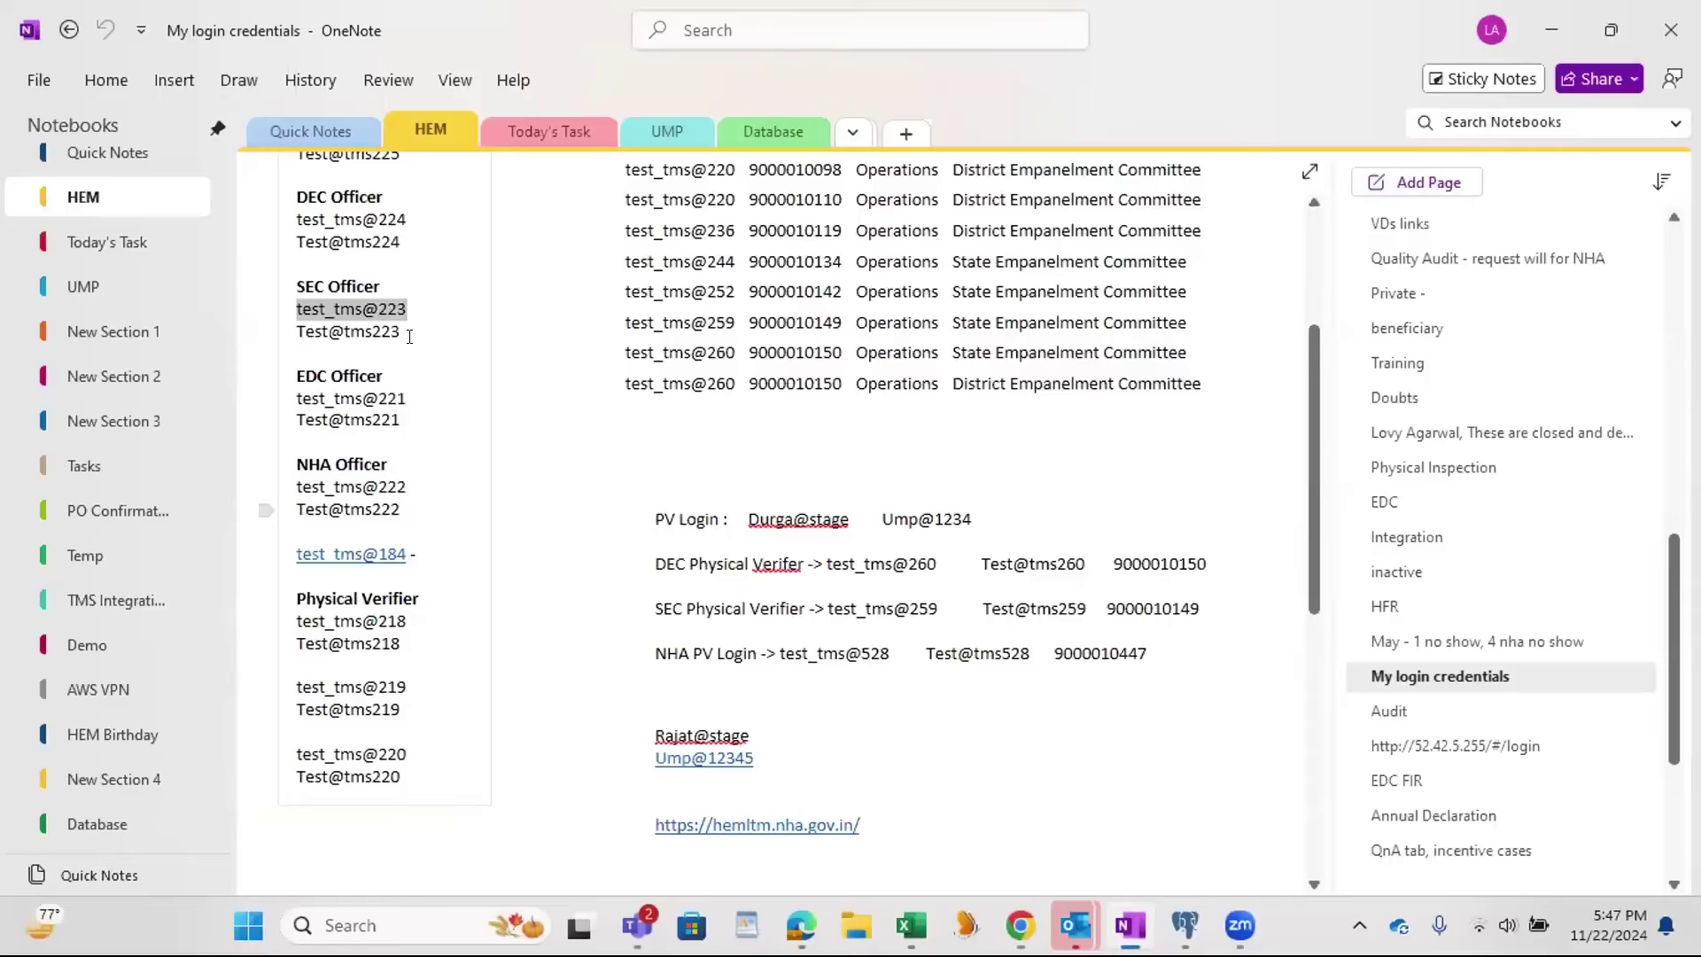
pyautogui.hotkey('alt', 'Tab')
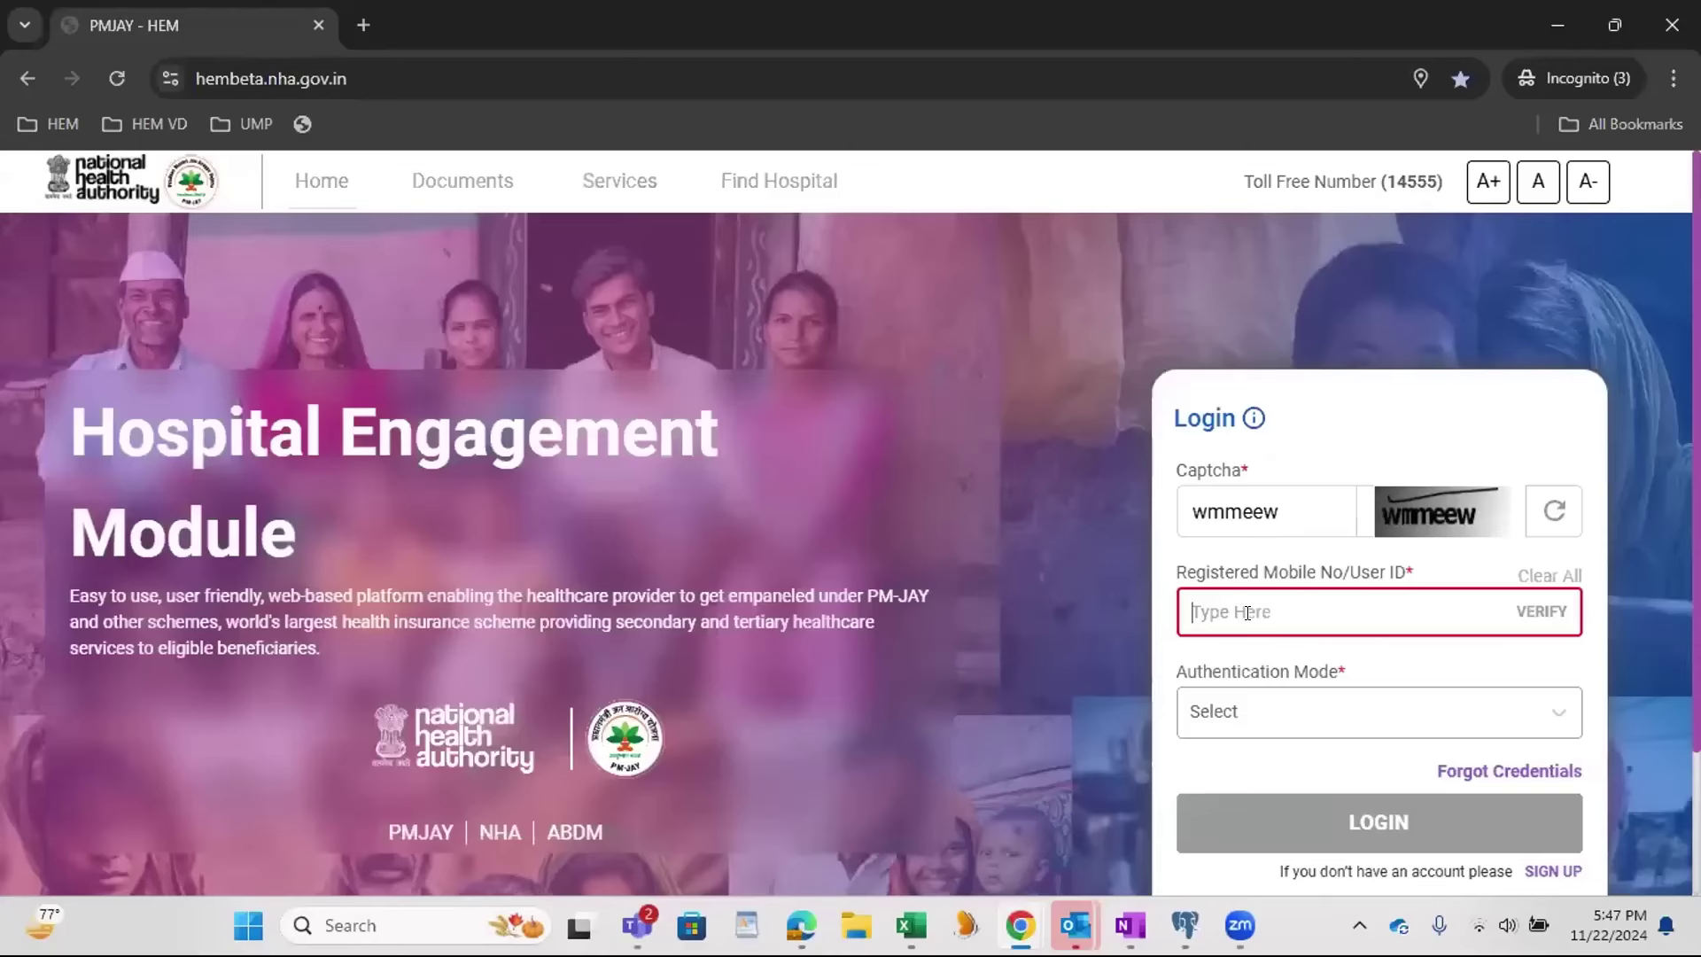
pyautogui.hotkey('ctrl', 'v')
pyautogui.click(1541, 613)
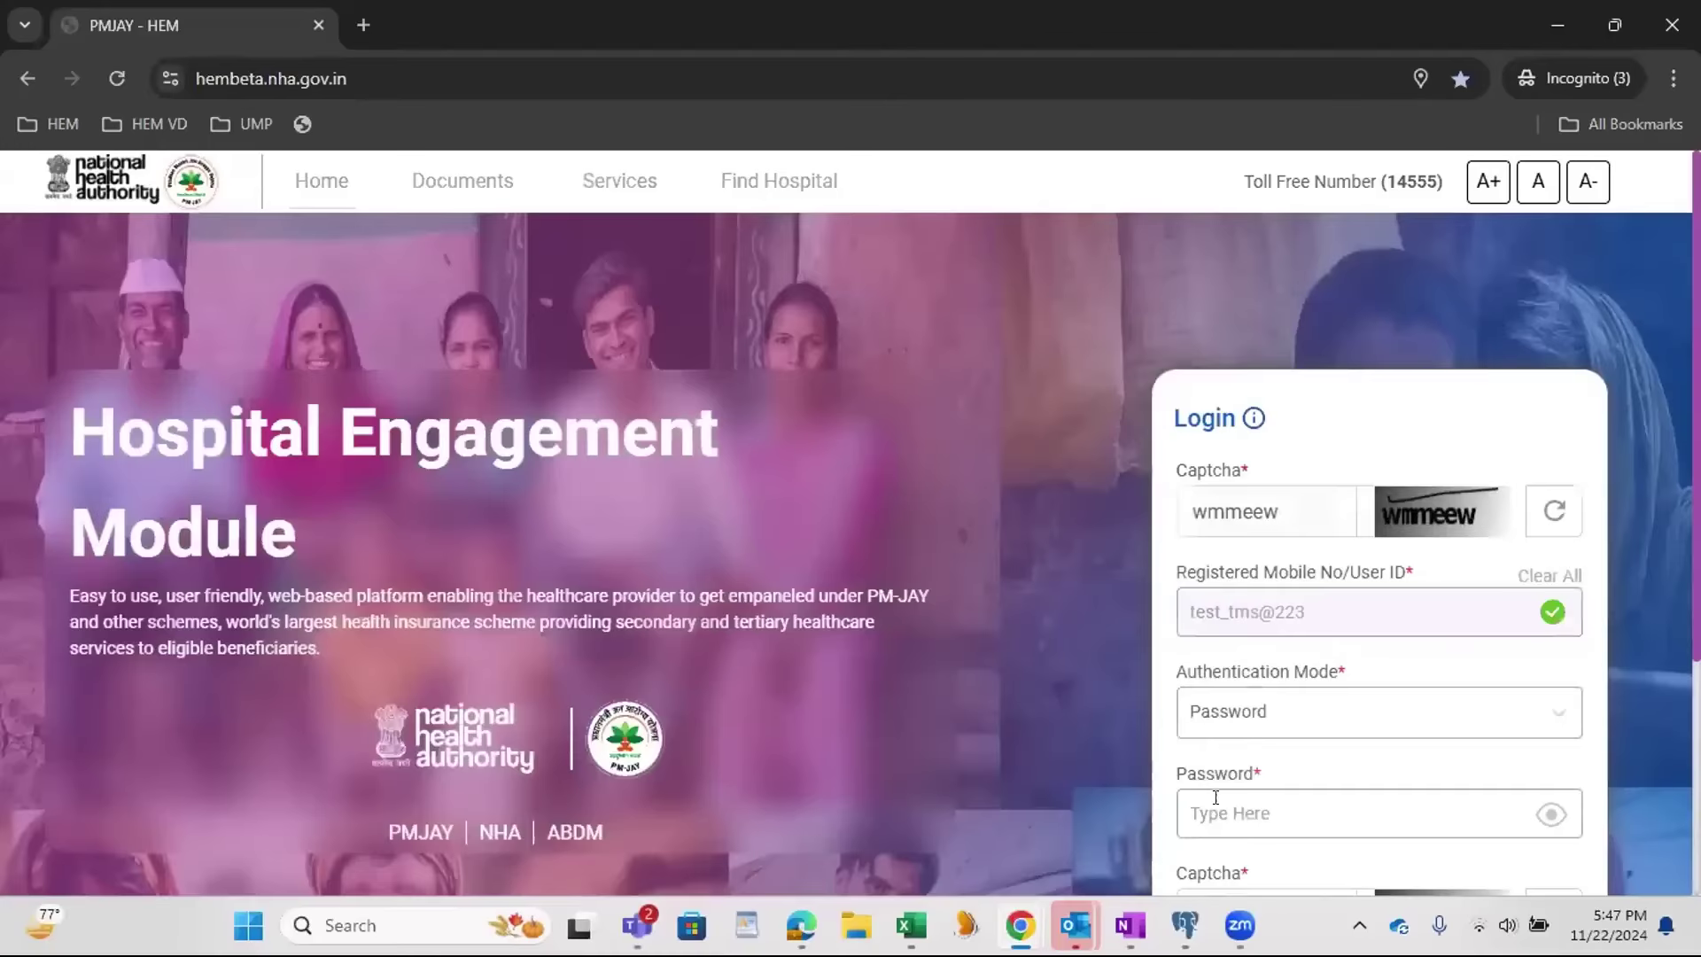
# Paste the account password, fill the second captcha and log in as SEC Officer
pyautogui.click(1222, 826)
pyautogui.hotkey('alt', 'Tab')
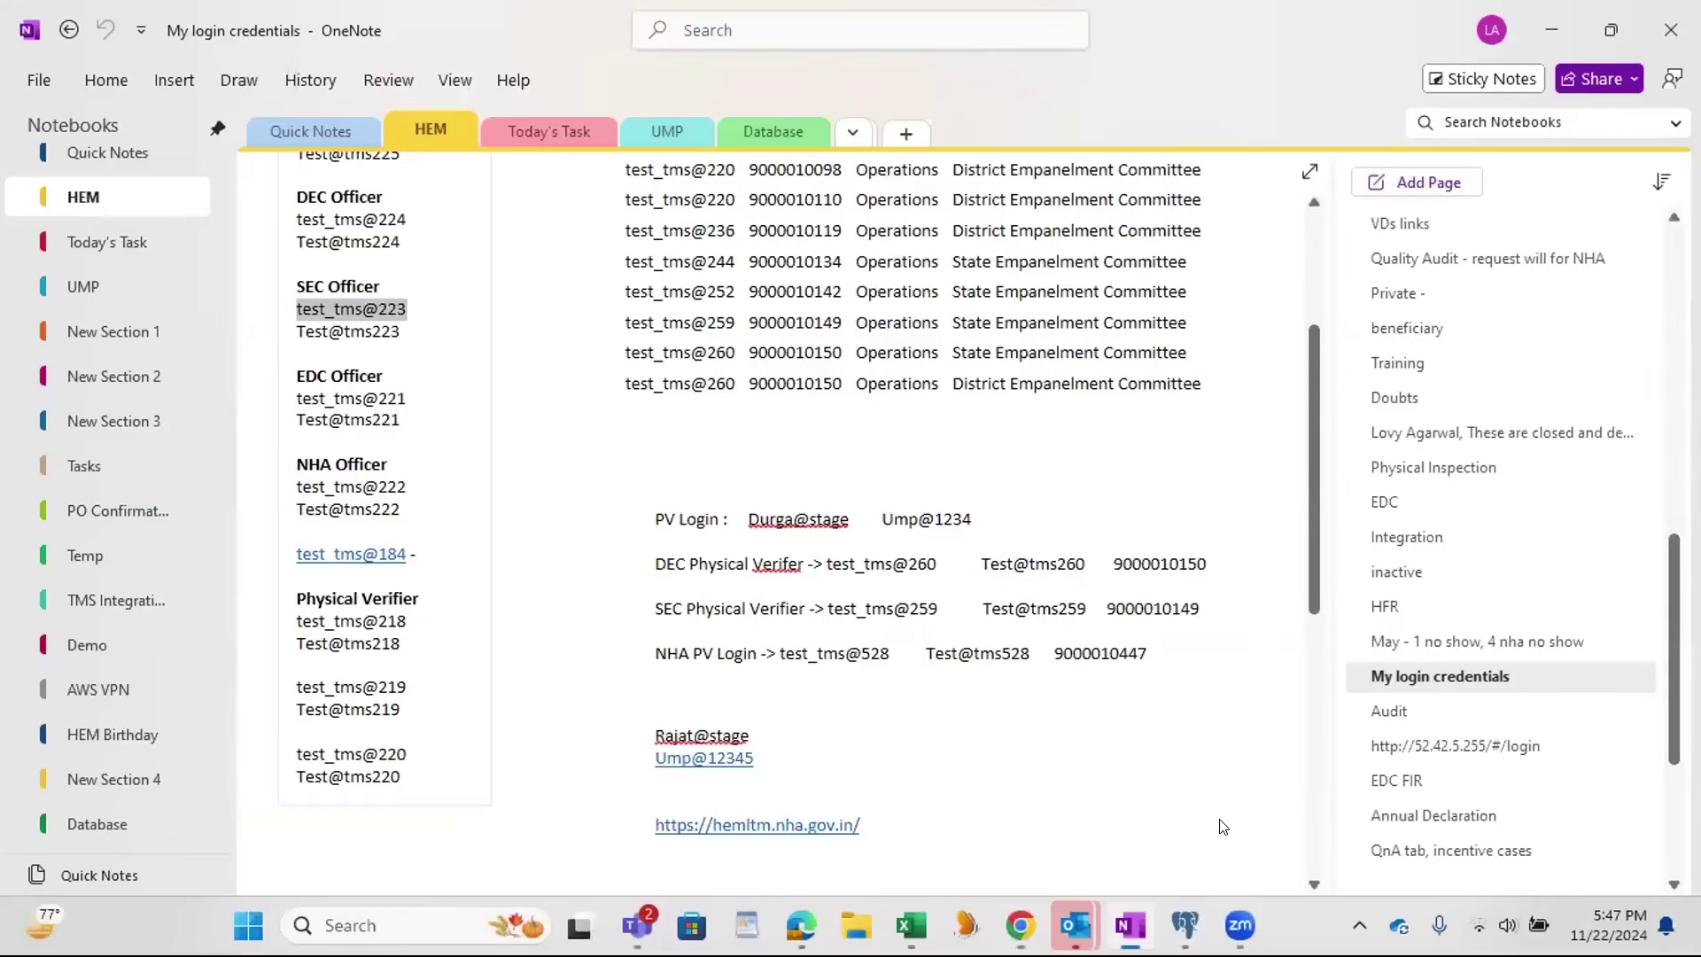
pyautogui.hotkey('alt', 'Tab')
pyautogui.hotkey('ctrl', 'v')
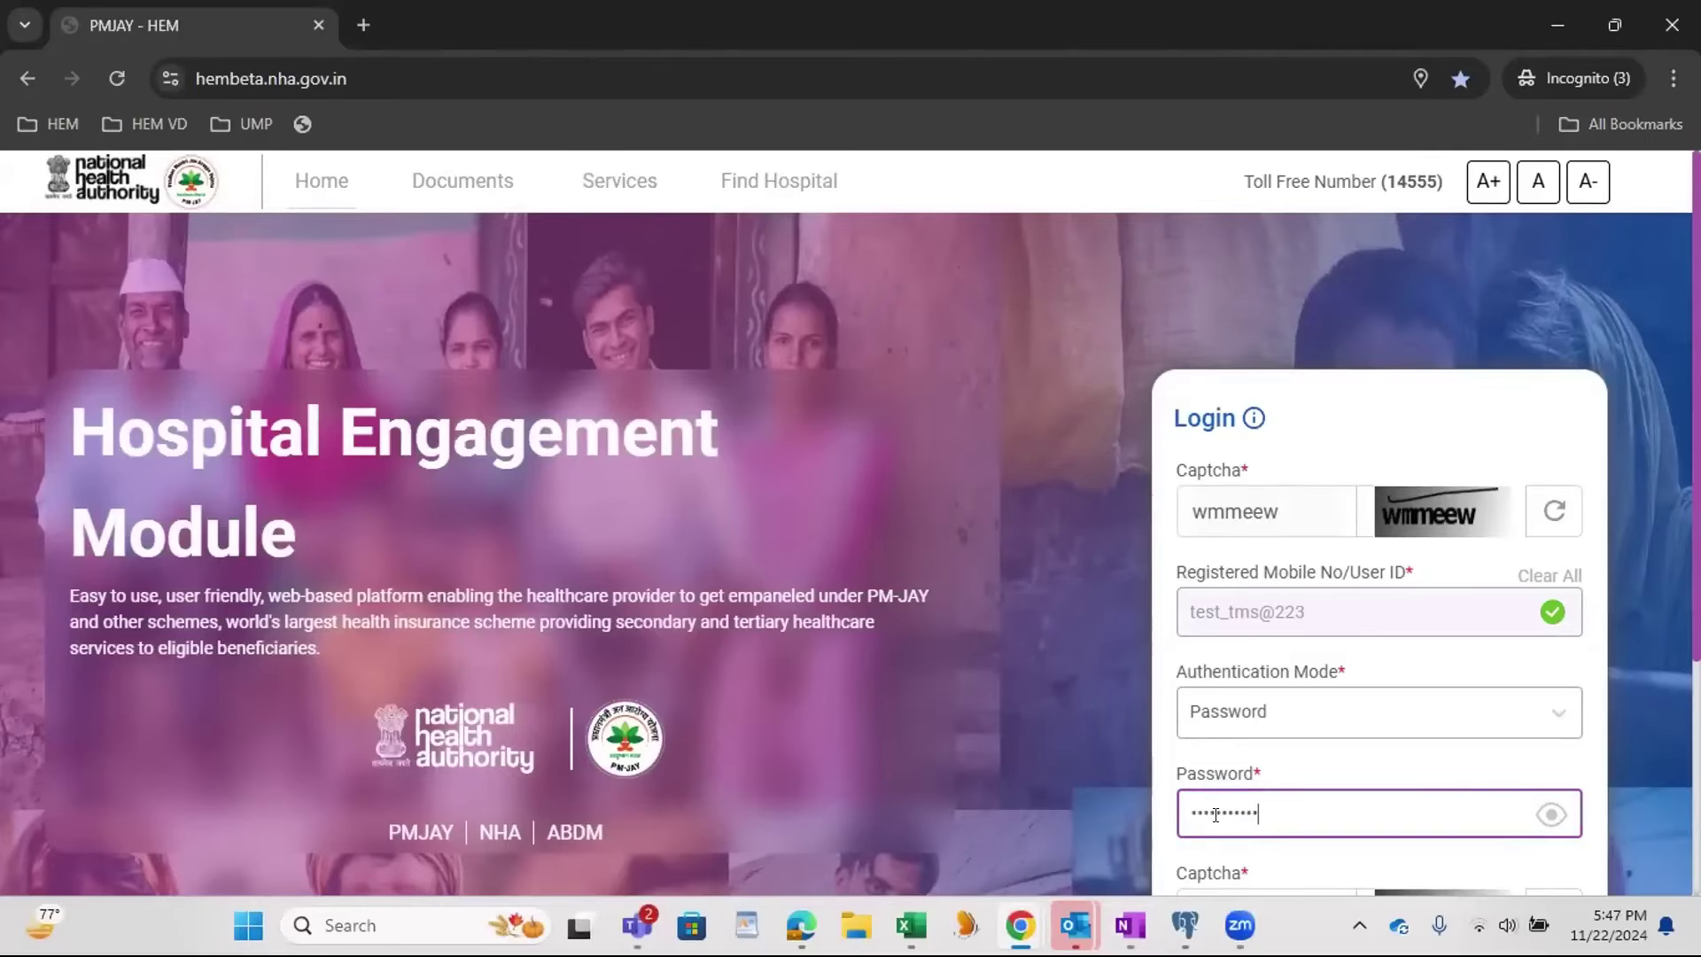
pyautogui.press('Tab')
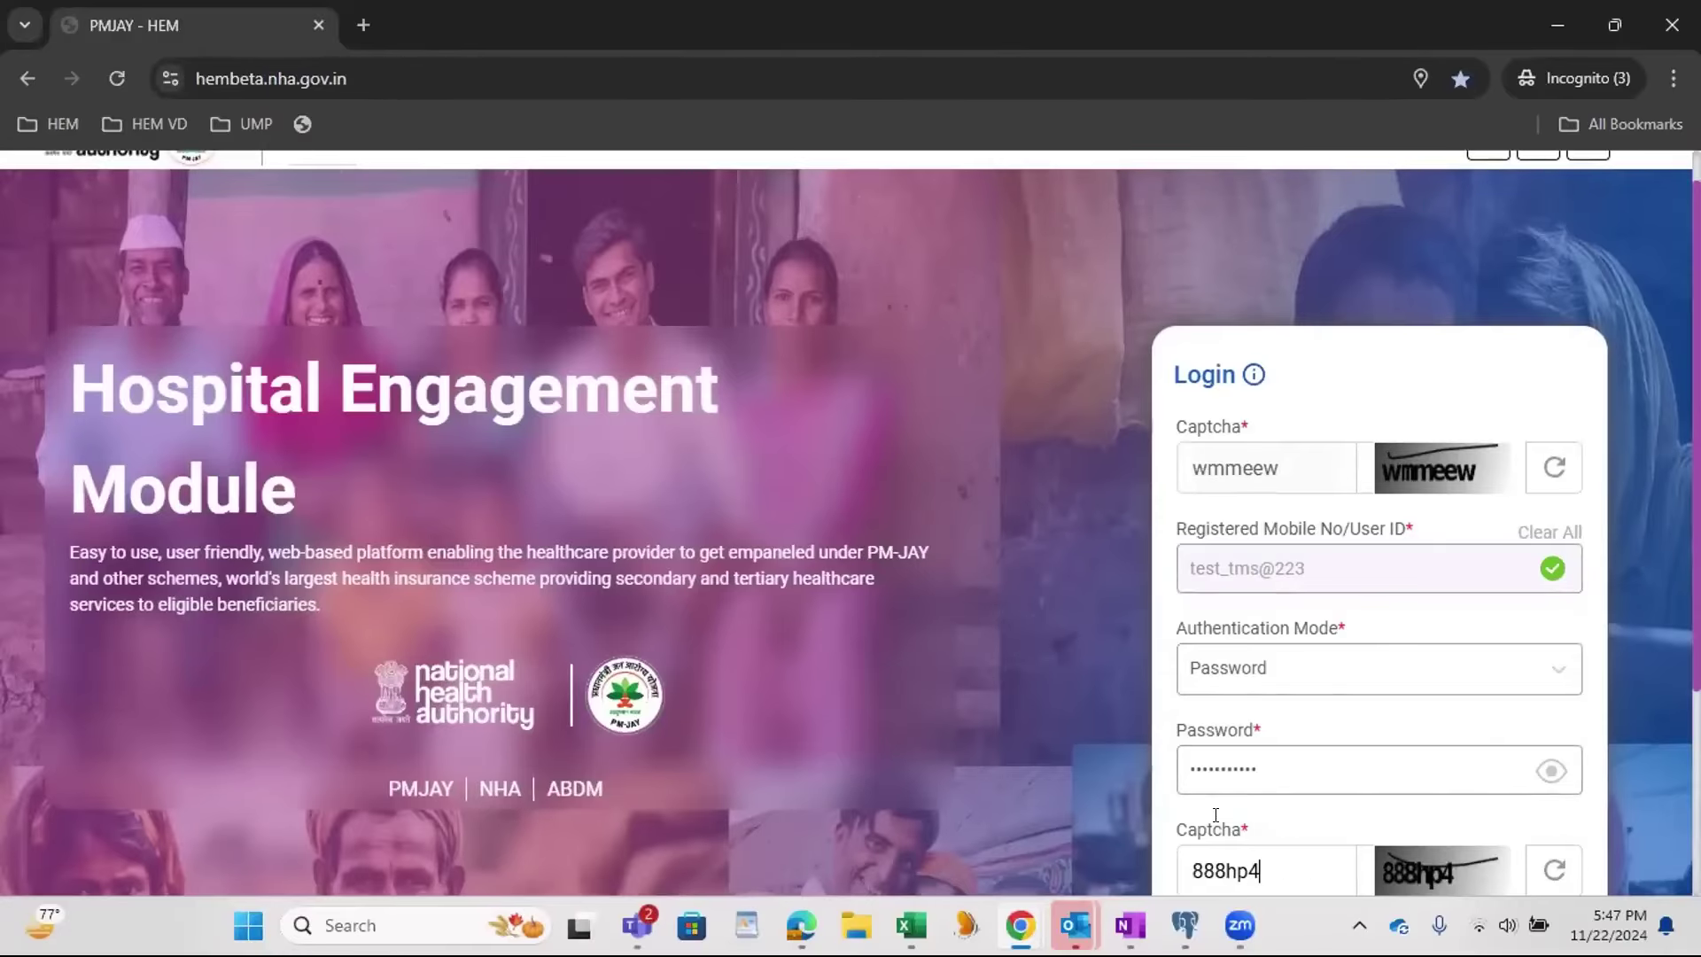
pyautogui.scroll(-3, 1240, 780)
pyautogui.click(1274, 735)
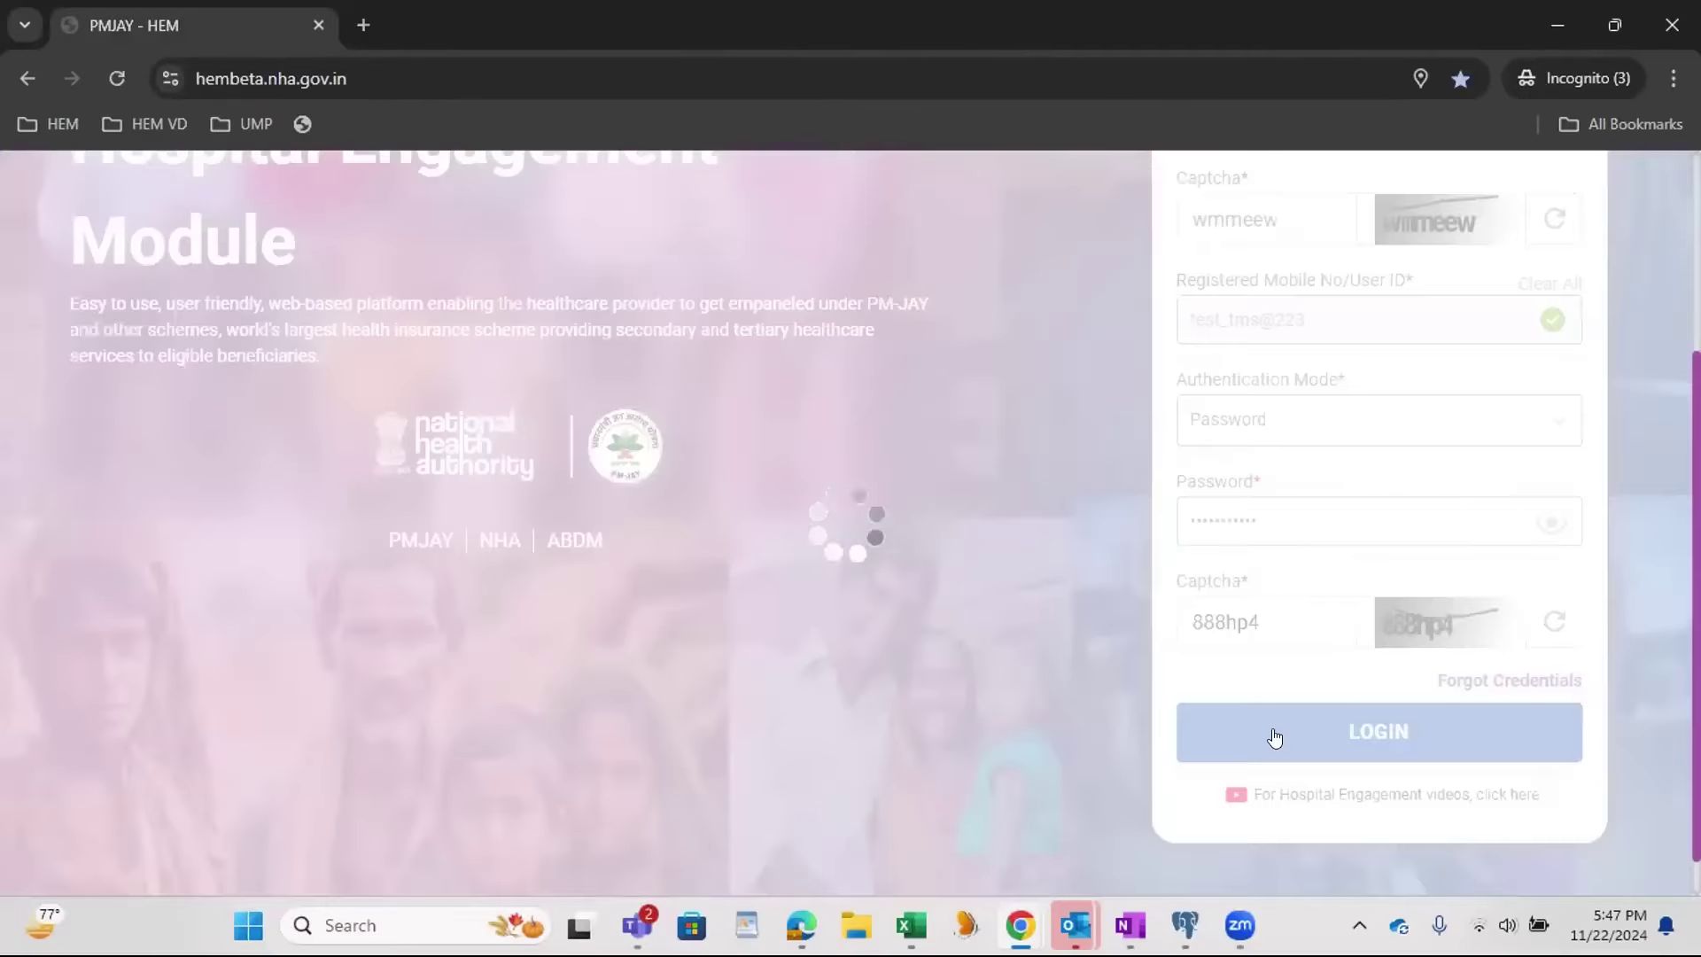
pyautogui.scroll(2, 1204, 815)
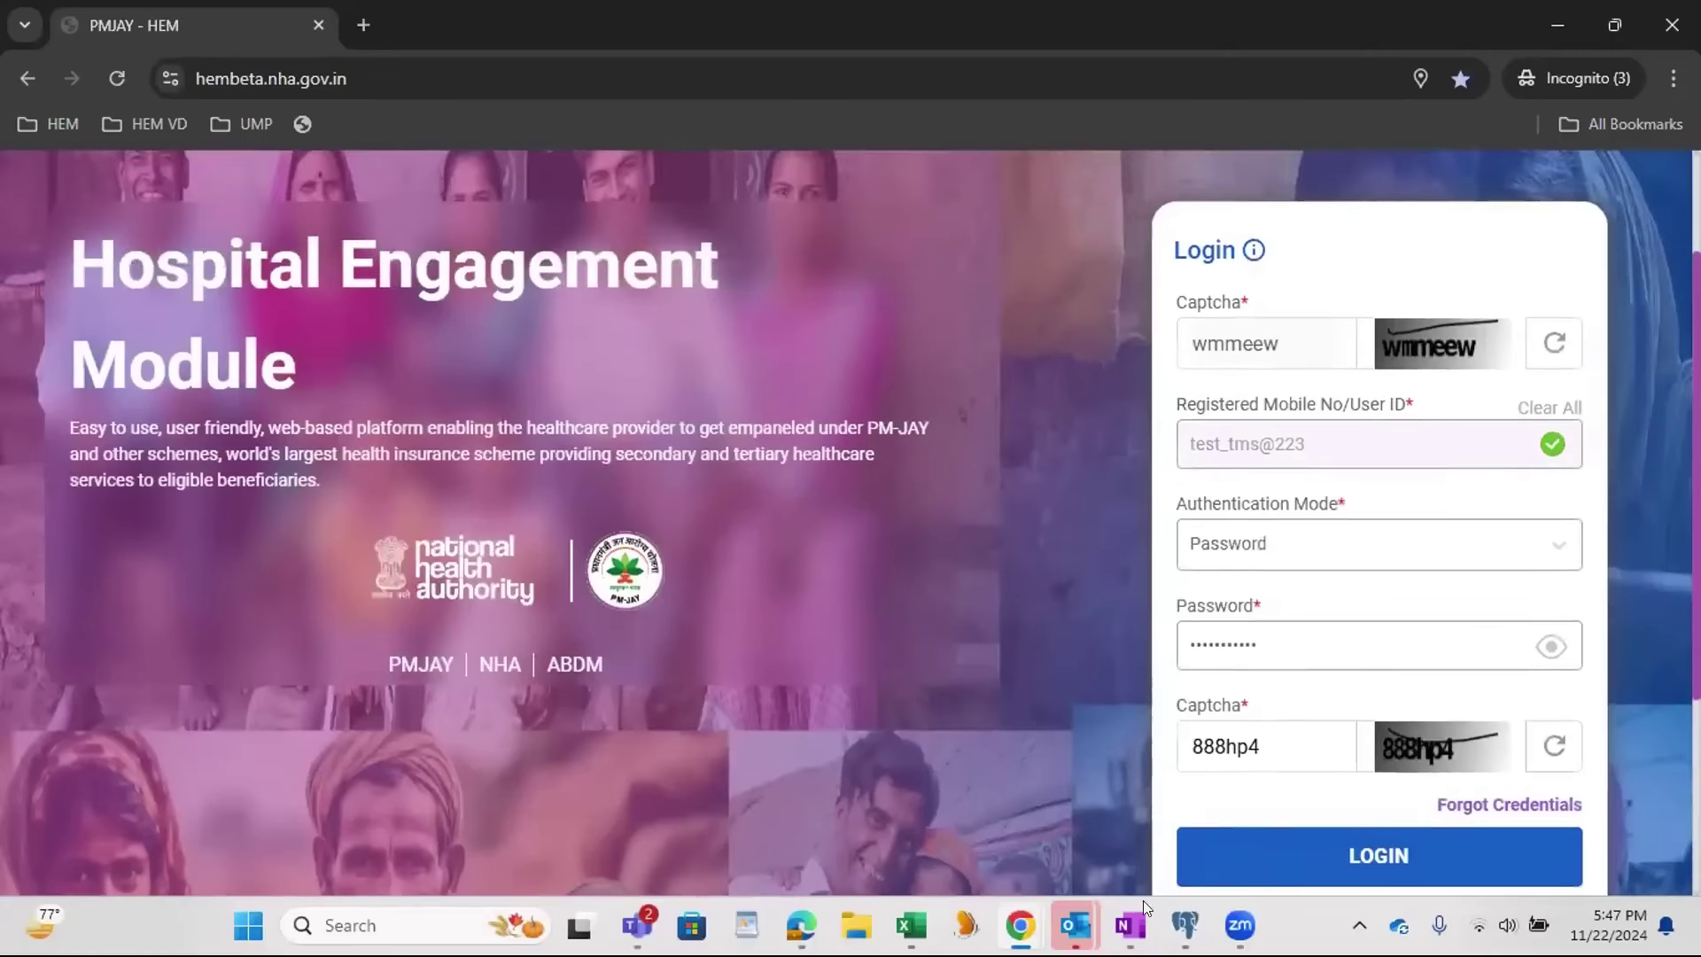
# In the SEC Officer window, reload and list the Upgradation Requests from the worklist
pyautogui.moveTo(1020, 925)
pyautogui.click(1147, 798)
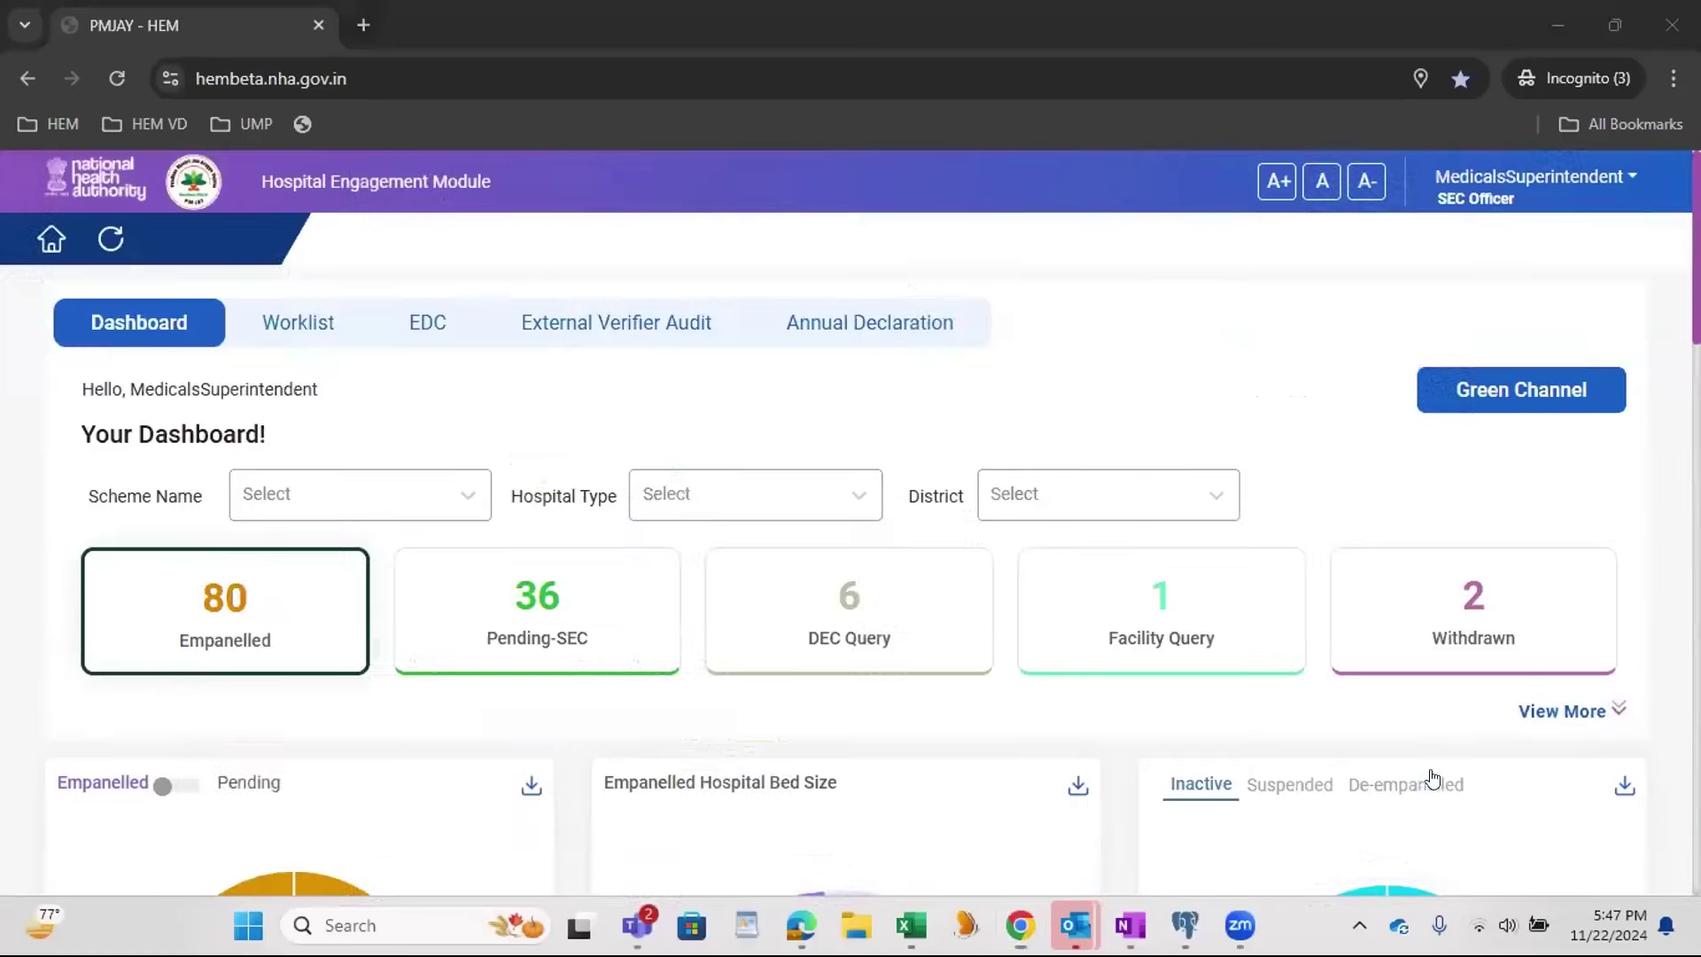
pyautogui.click(111, 237)
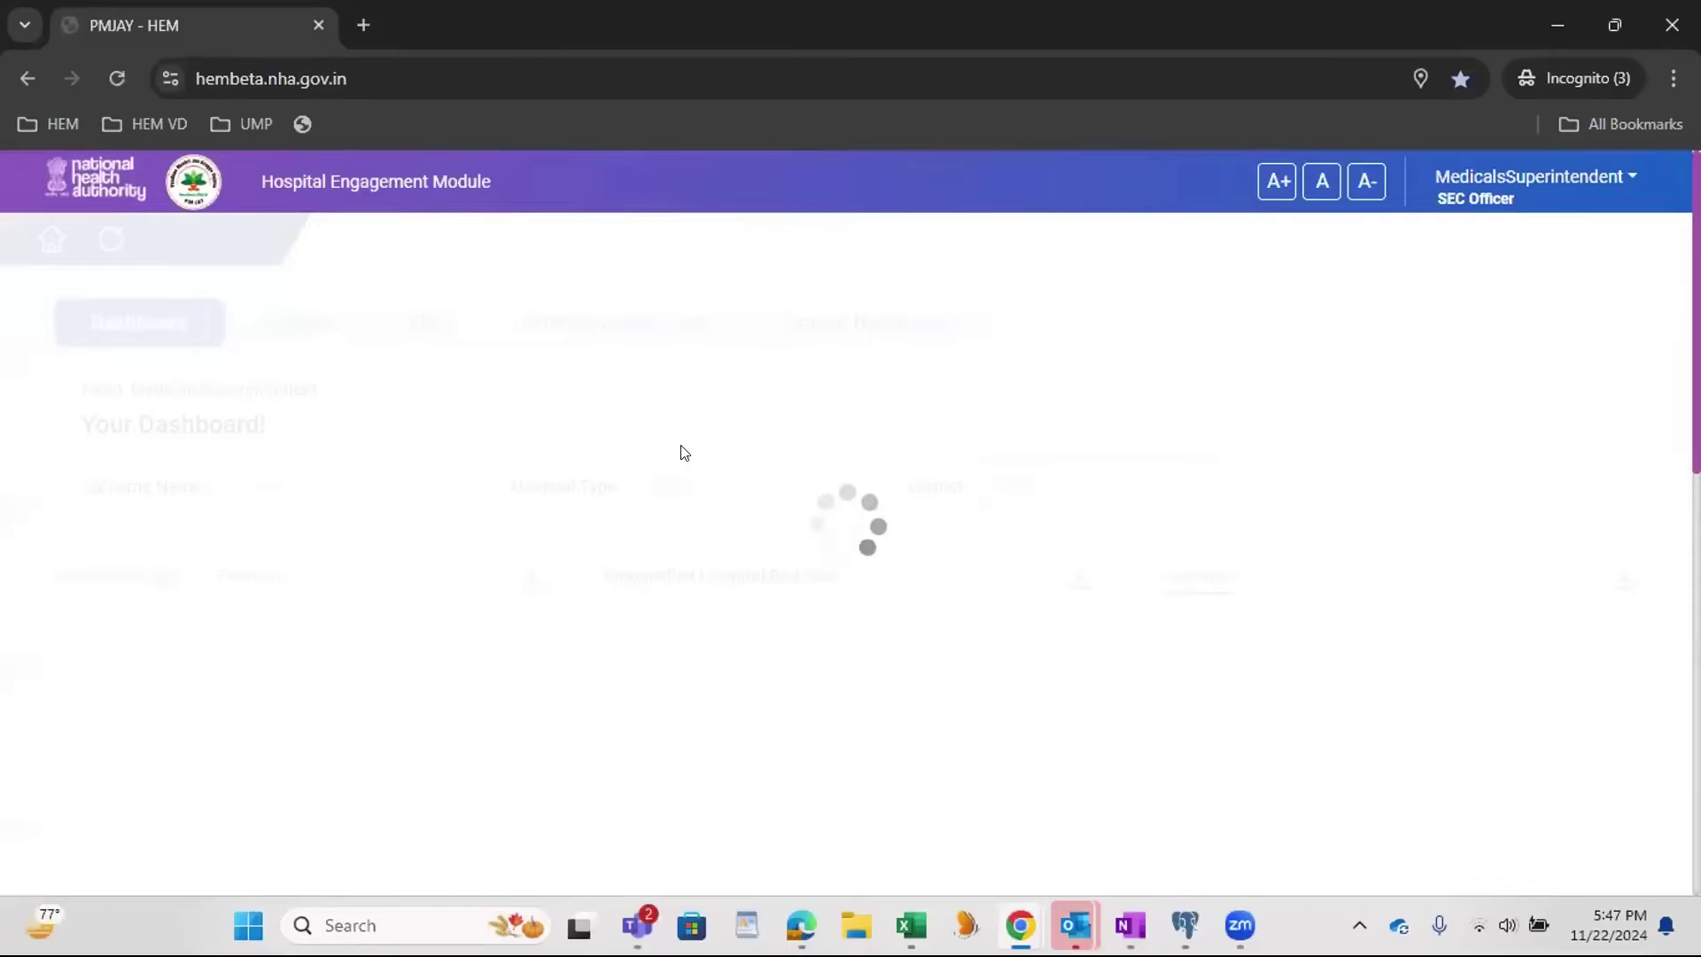
pyautogui.click(300, 326)
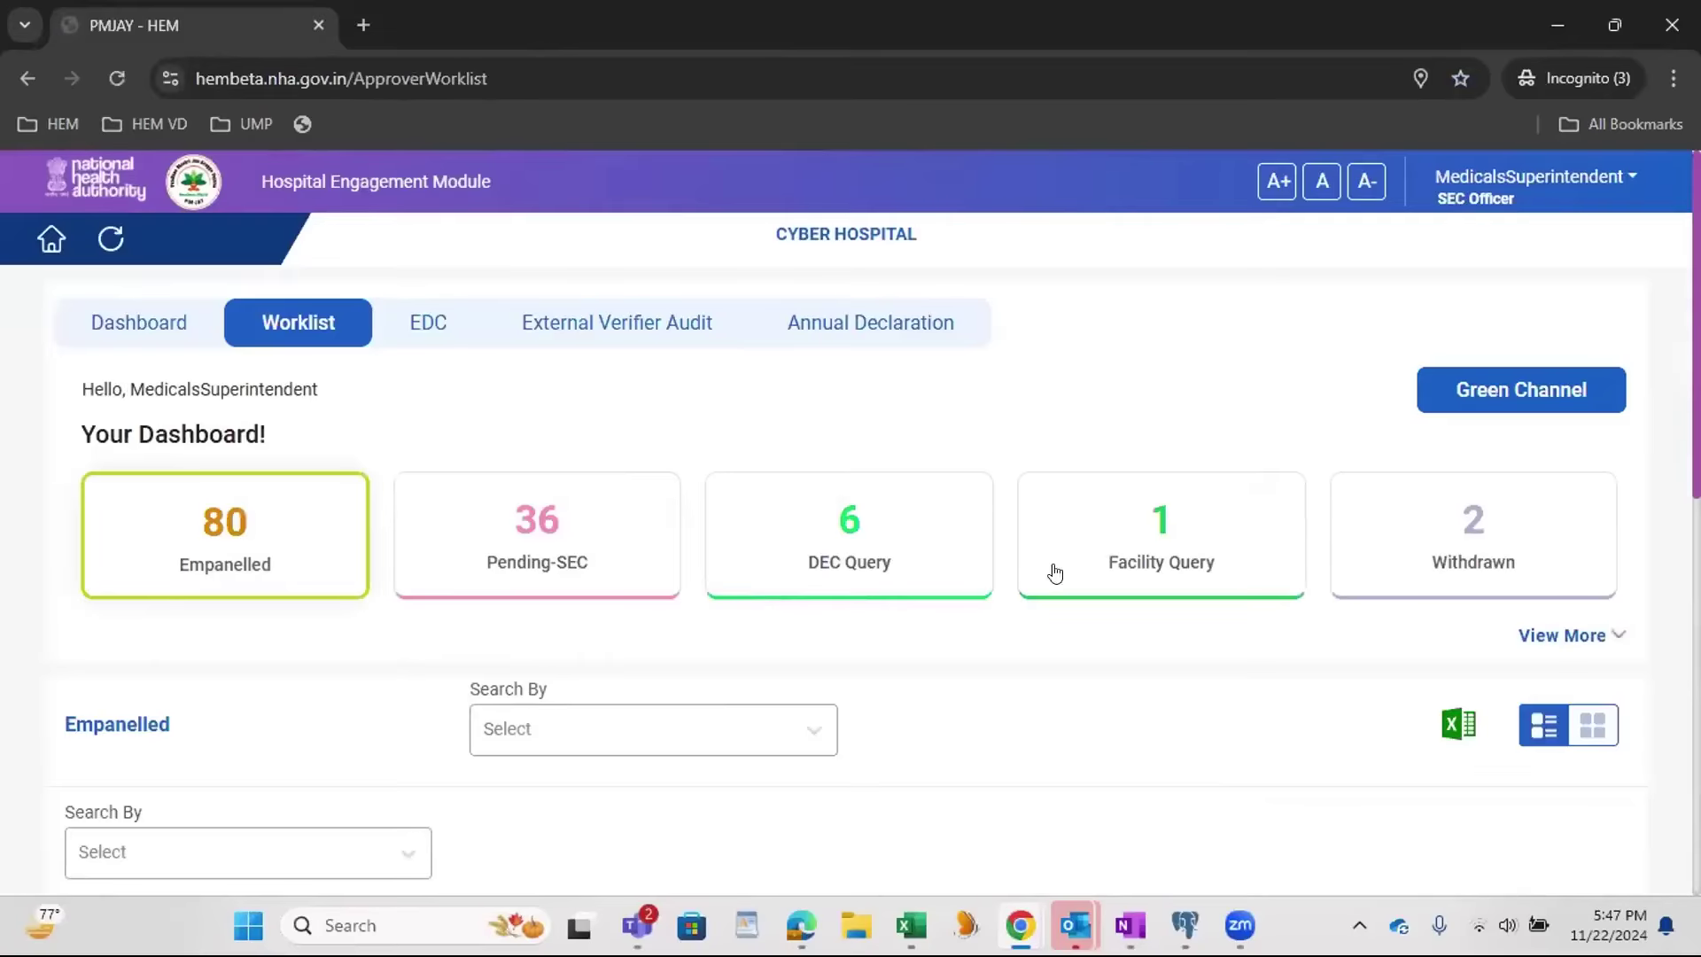
pyautogui.click(1555, 635)
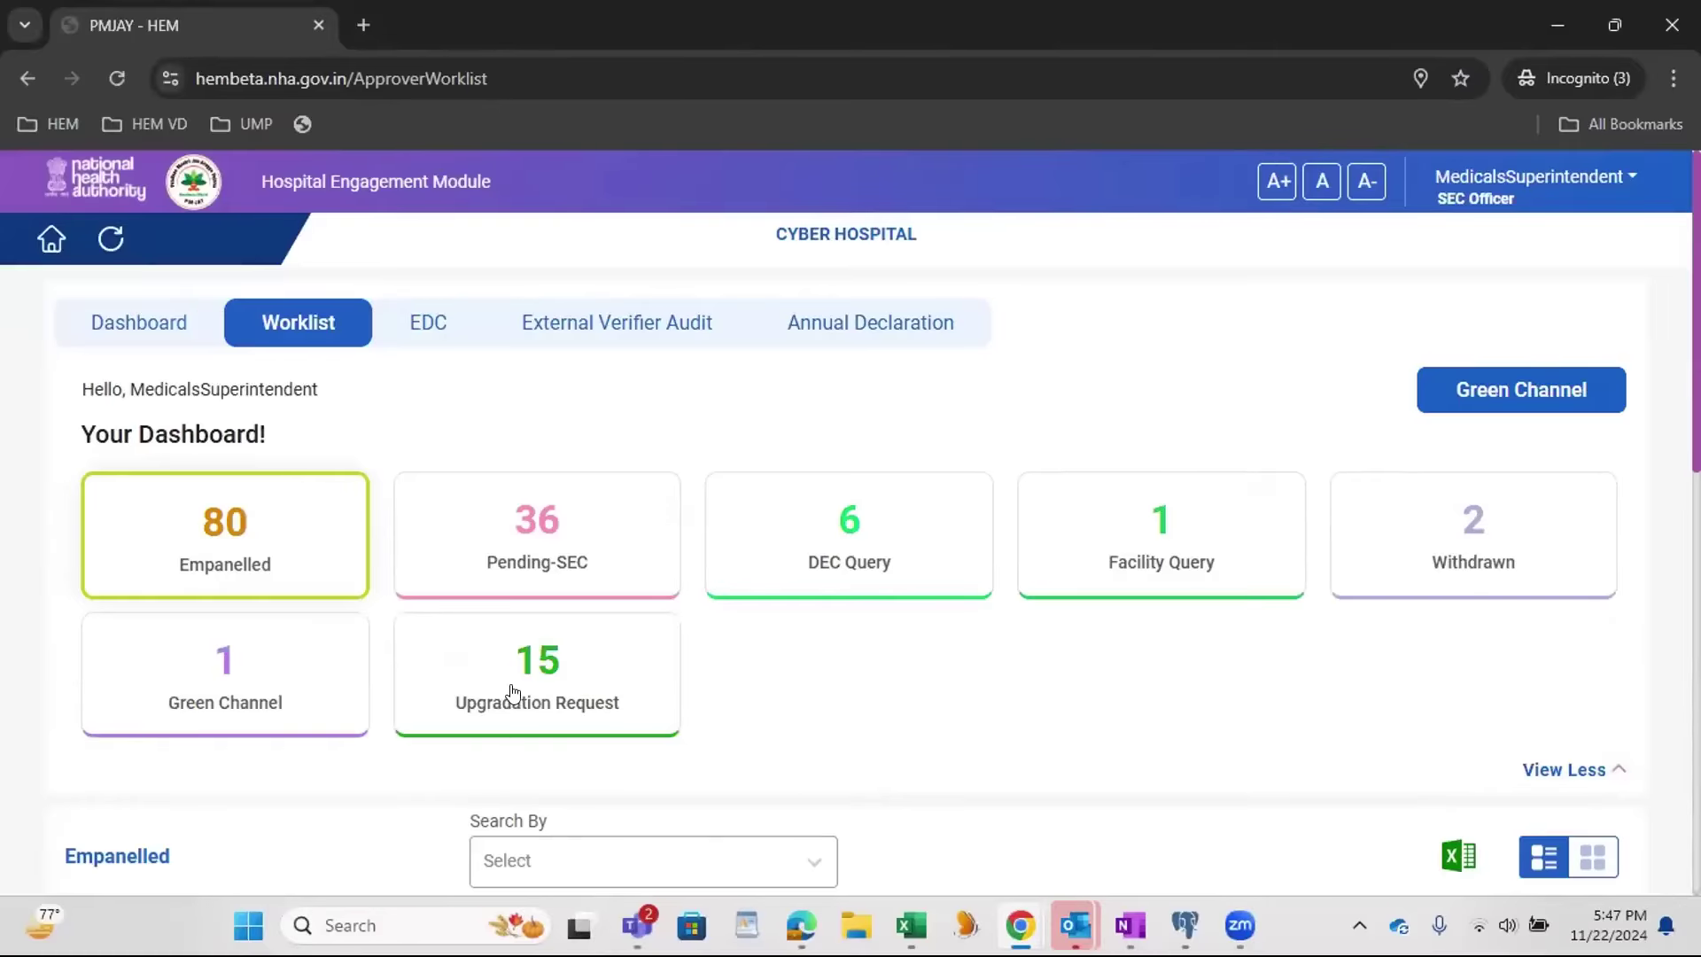
pyautogui.click(567, 700)
# Go to page 2 and open the 22-11-2024 Cyber Hospital request, which times out
pyautogui.scroll(-1, 869, 691)
pyautogui.scroll(-5, 917, 689)
pyautogui.scroll(-4, 964, 689)
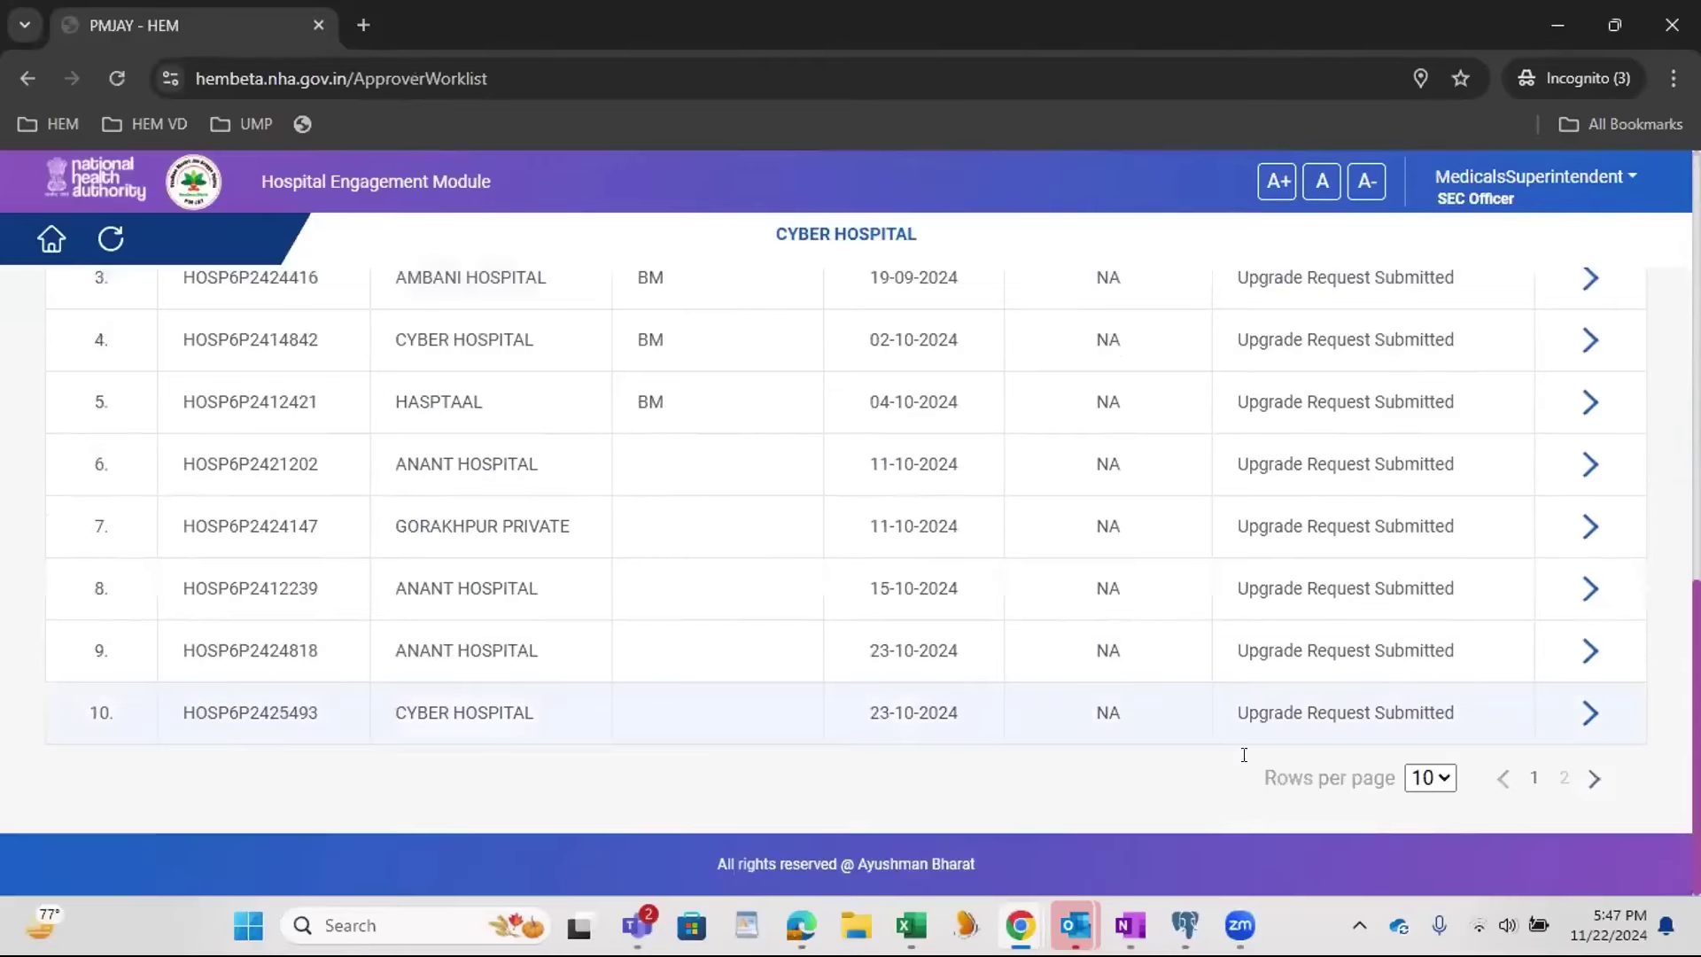
pyautogui.click(1560, 779)
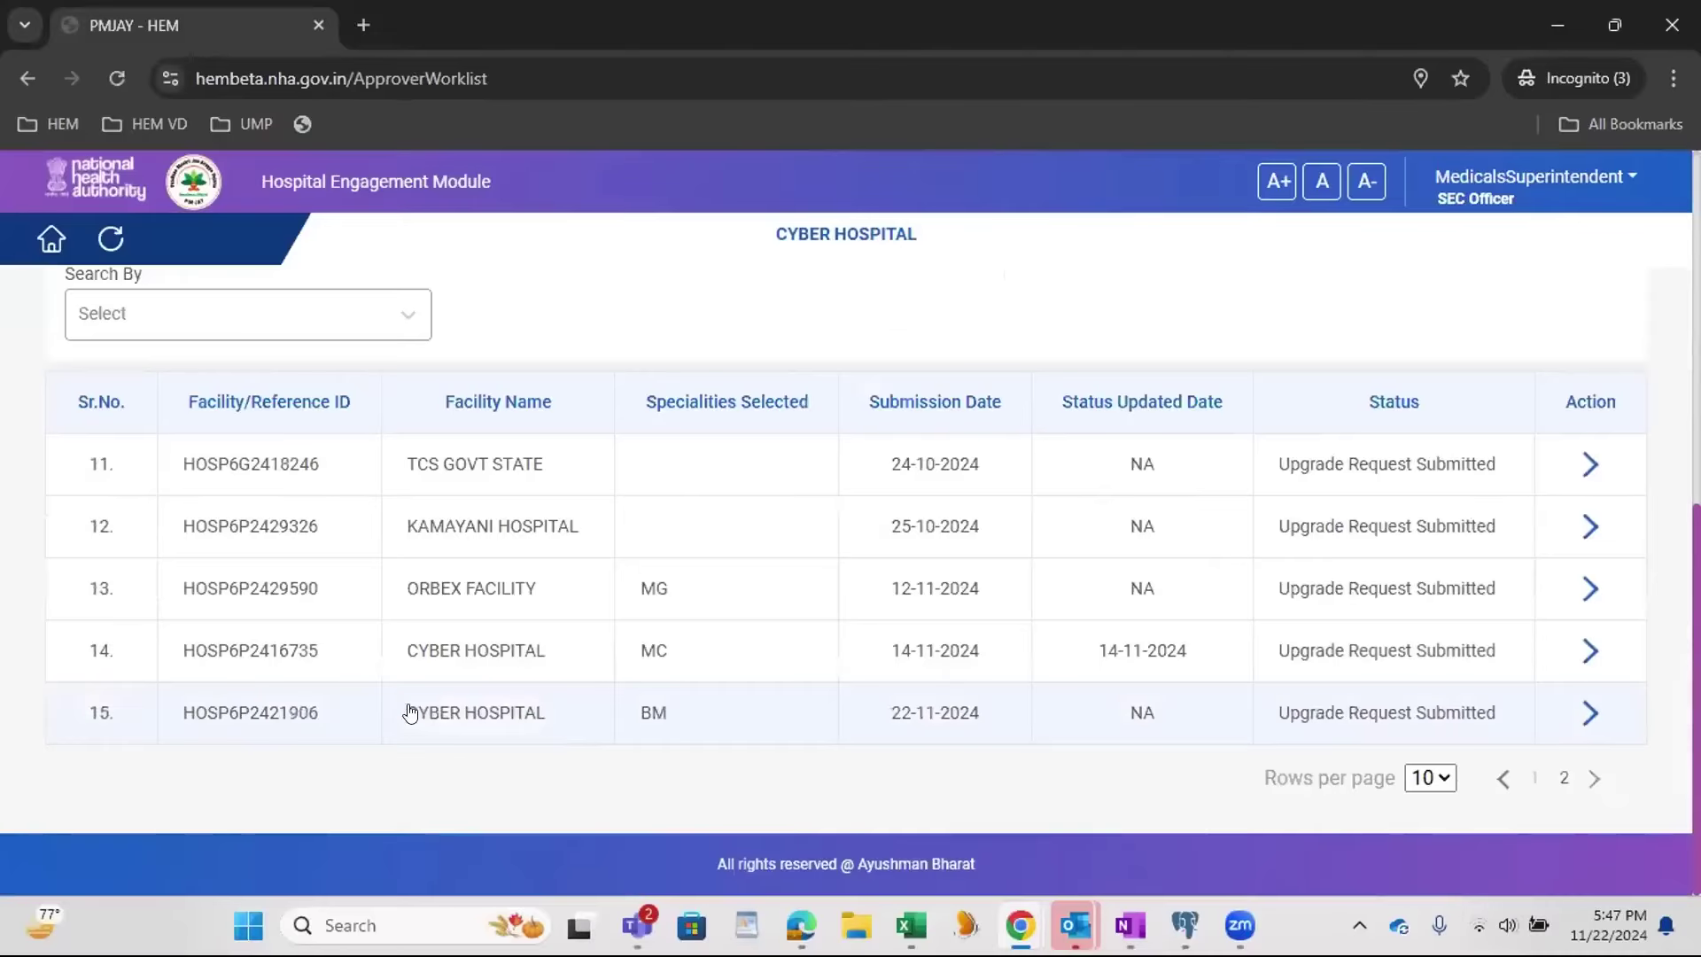
pyautogui.moveTo(178, 722); pyautogui.dragTo(1493, 727)
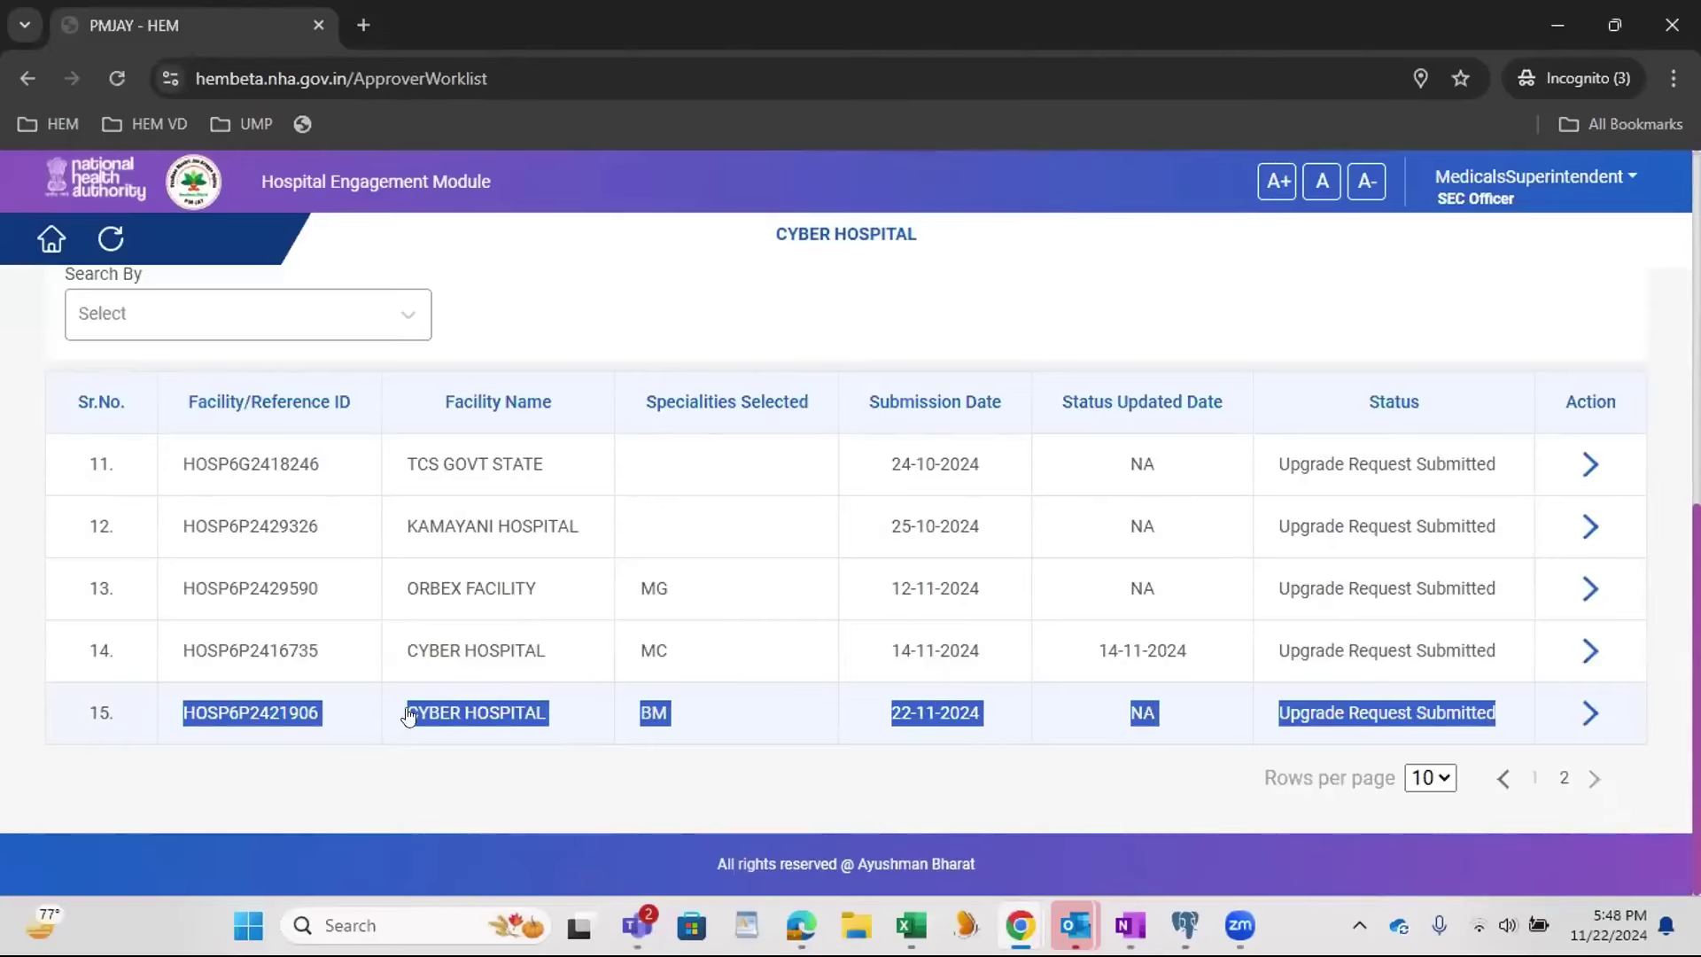
pyautogui.click(284, 717)
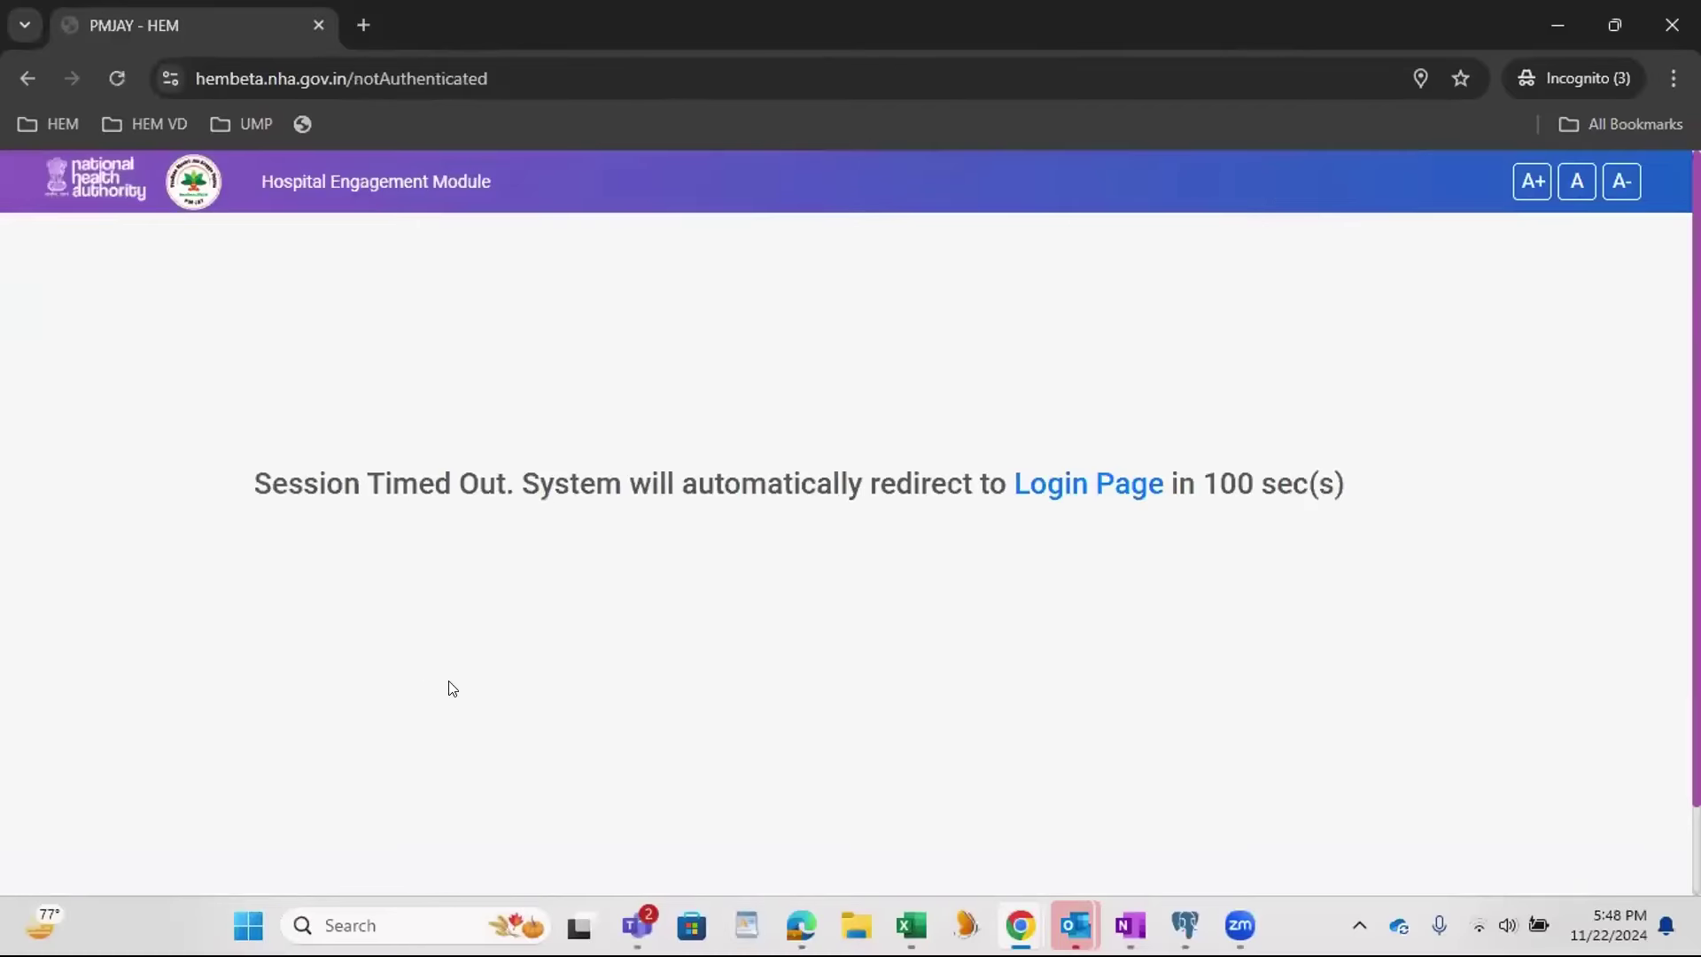
# Return to the login page from the timeout notice and reload it for a new captcha
pyautogui.click(1041, 486)
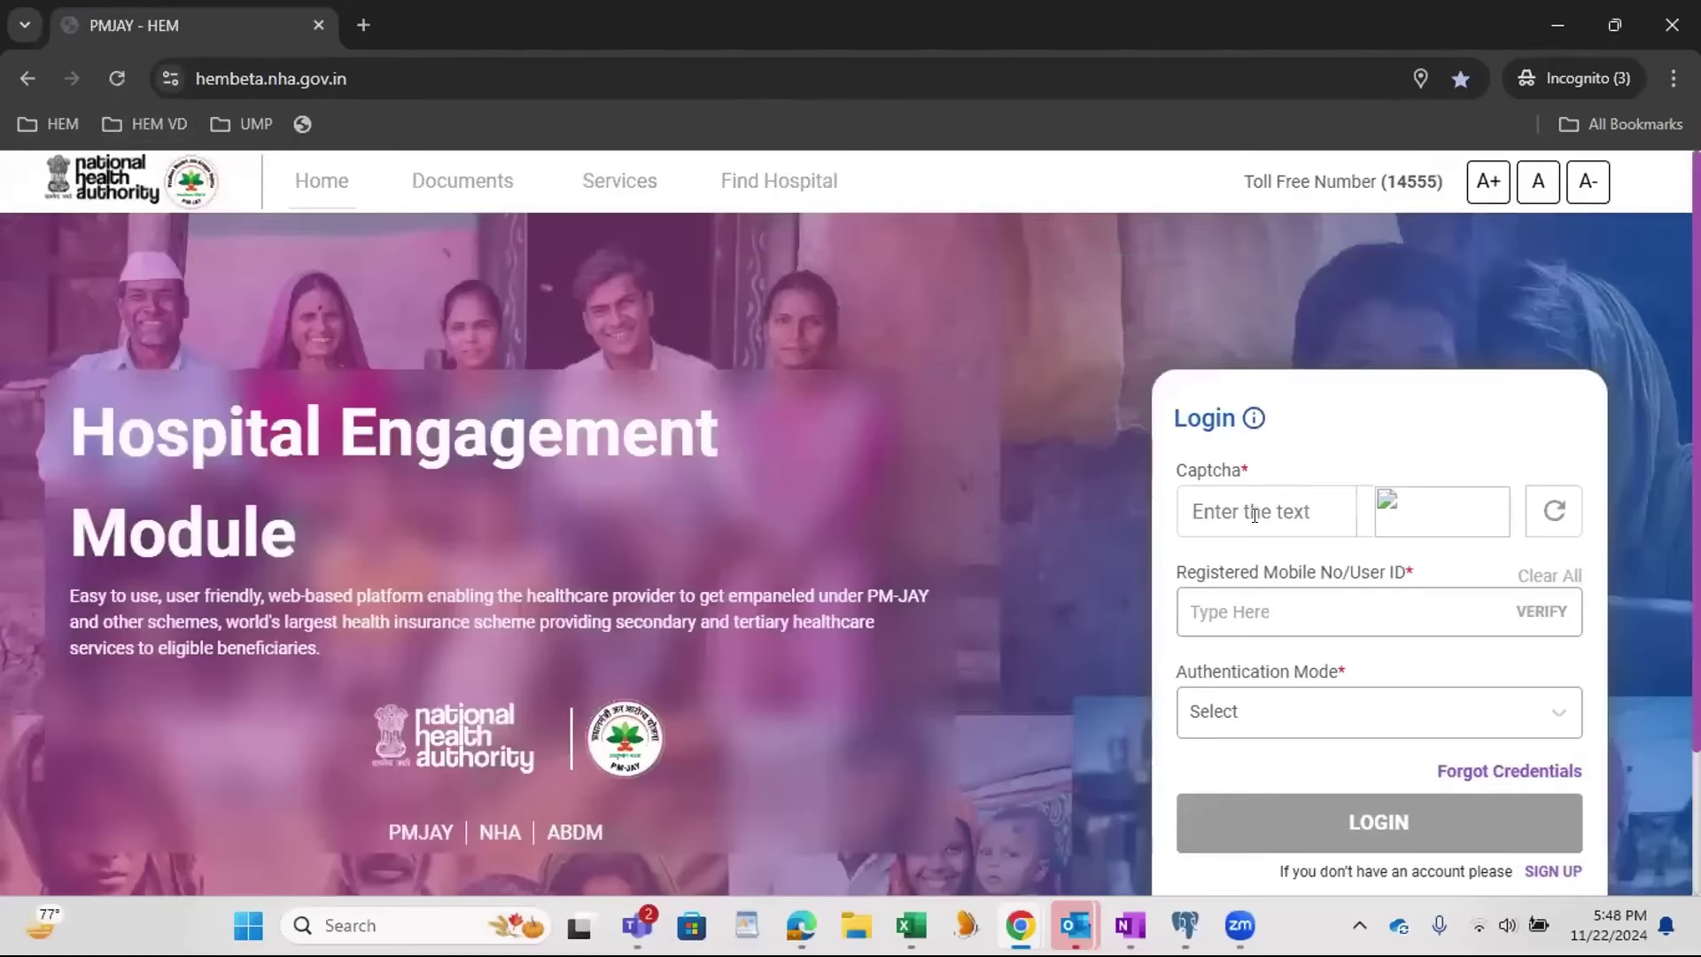
pyautogui.click(1214, 508)
pyautogui.click(110, 76)
pyautogui.moveTo(1125, 920)
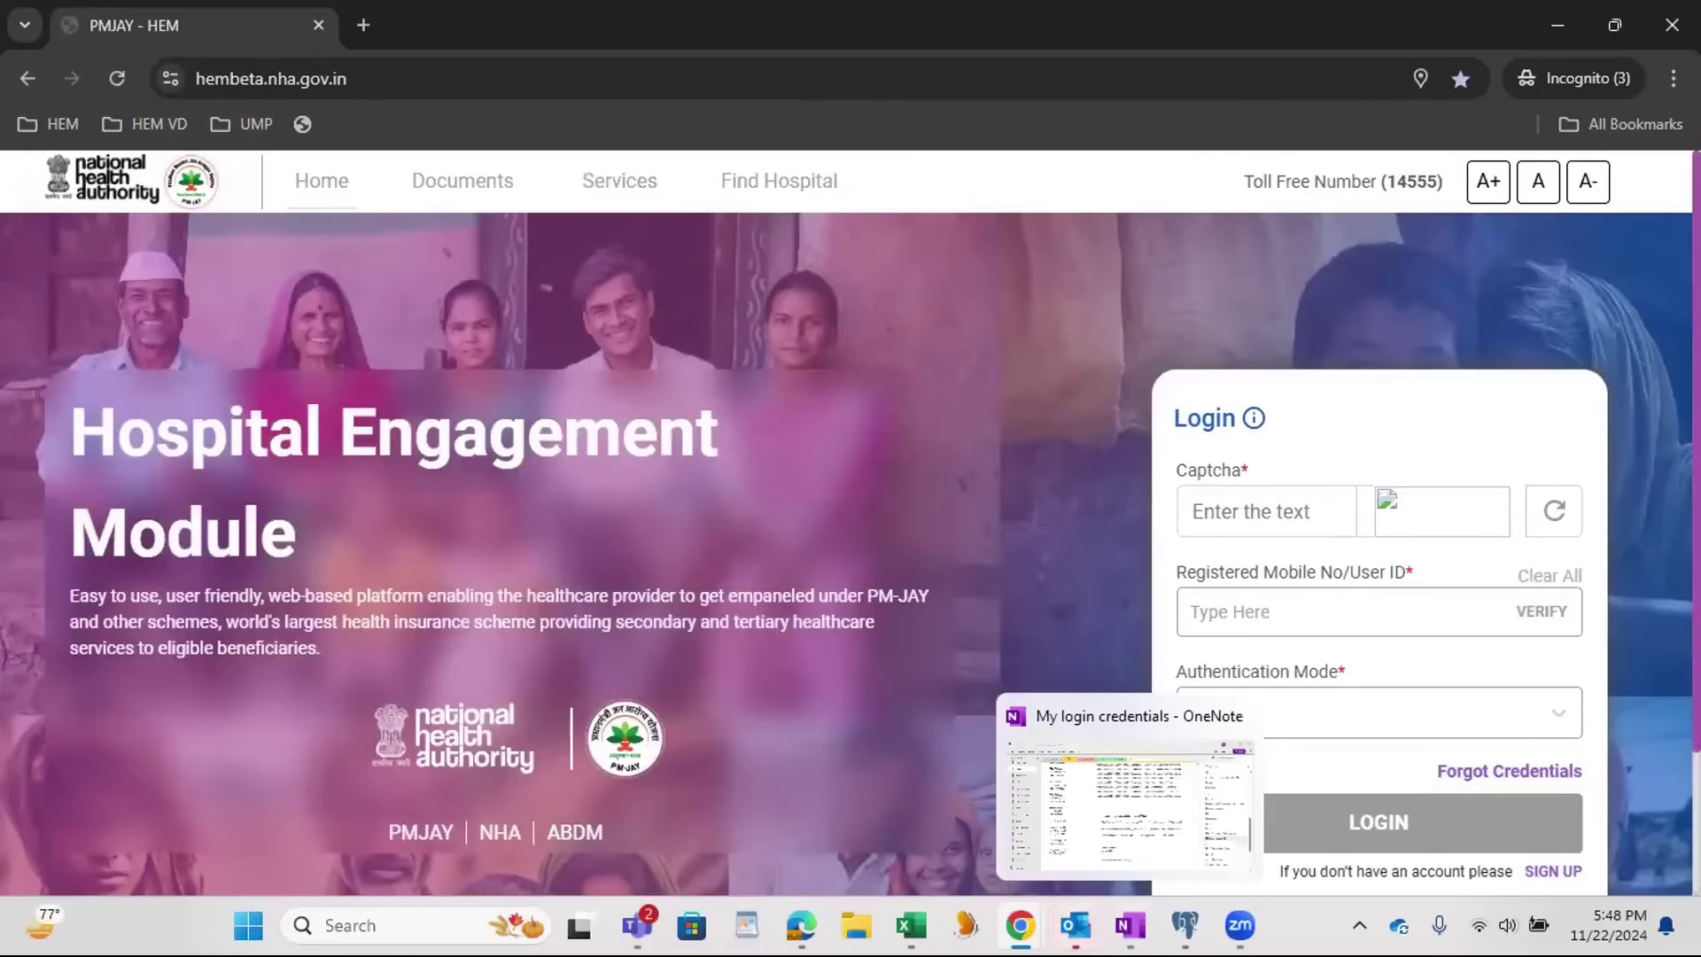
pyautogui.moveTo(1021, 925)
pyautogui.click(1118, 808)
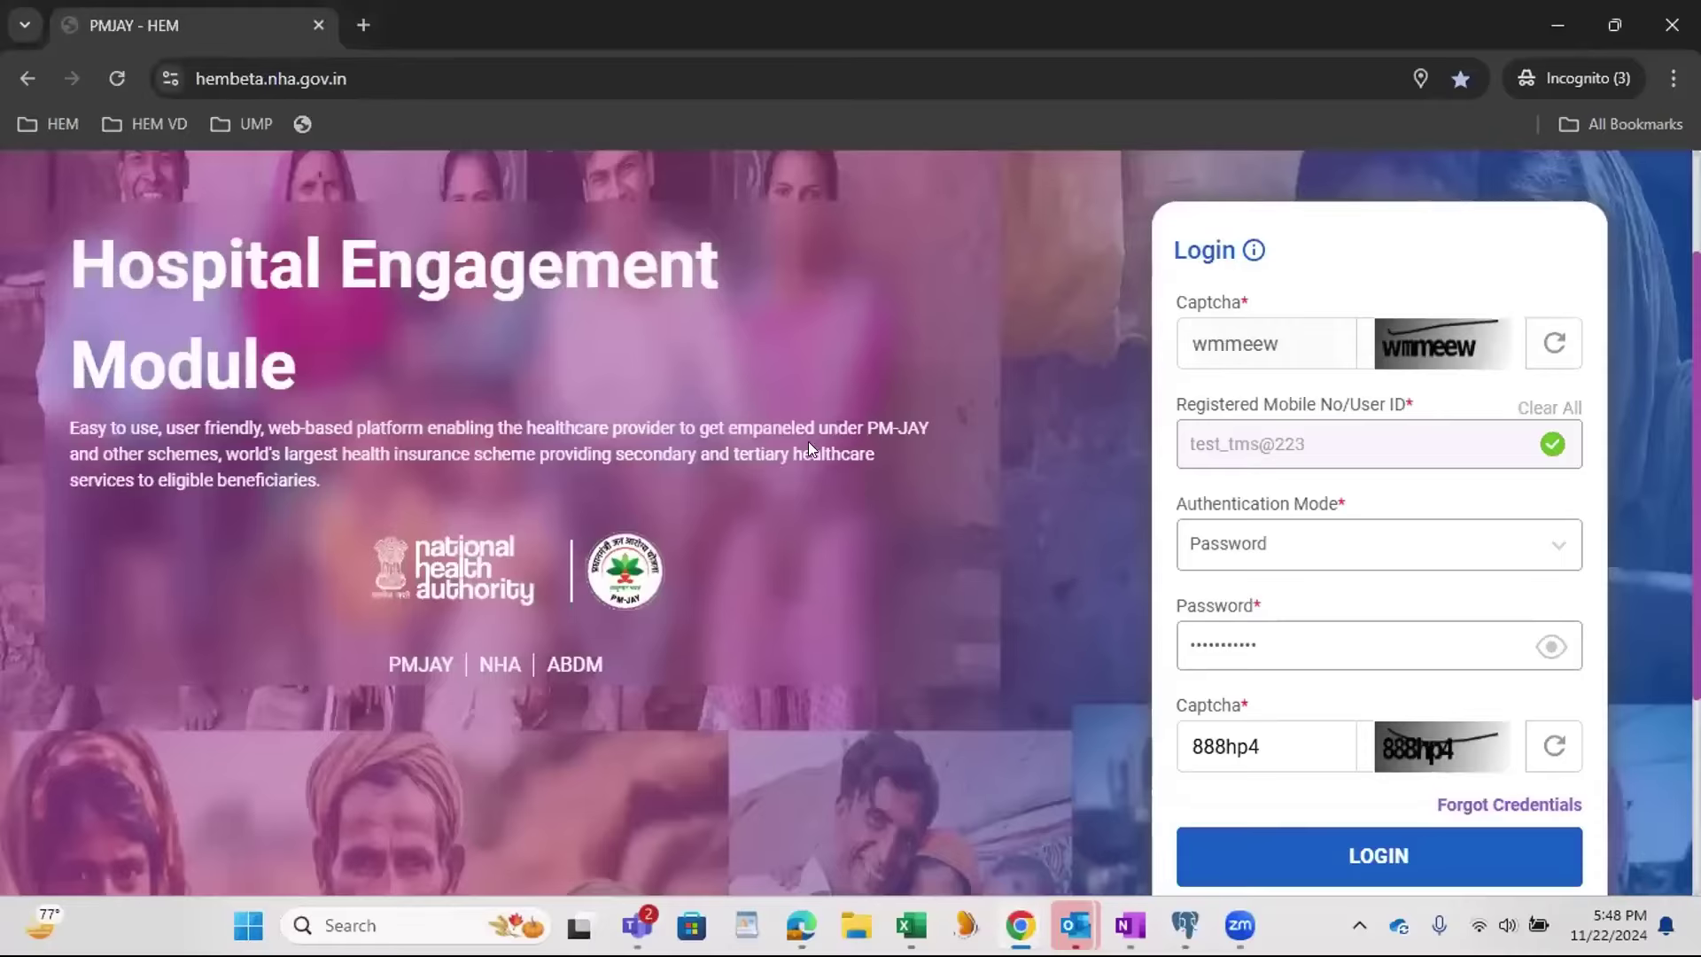
pyautogui.click(106, 82)
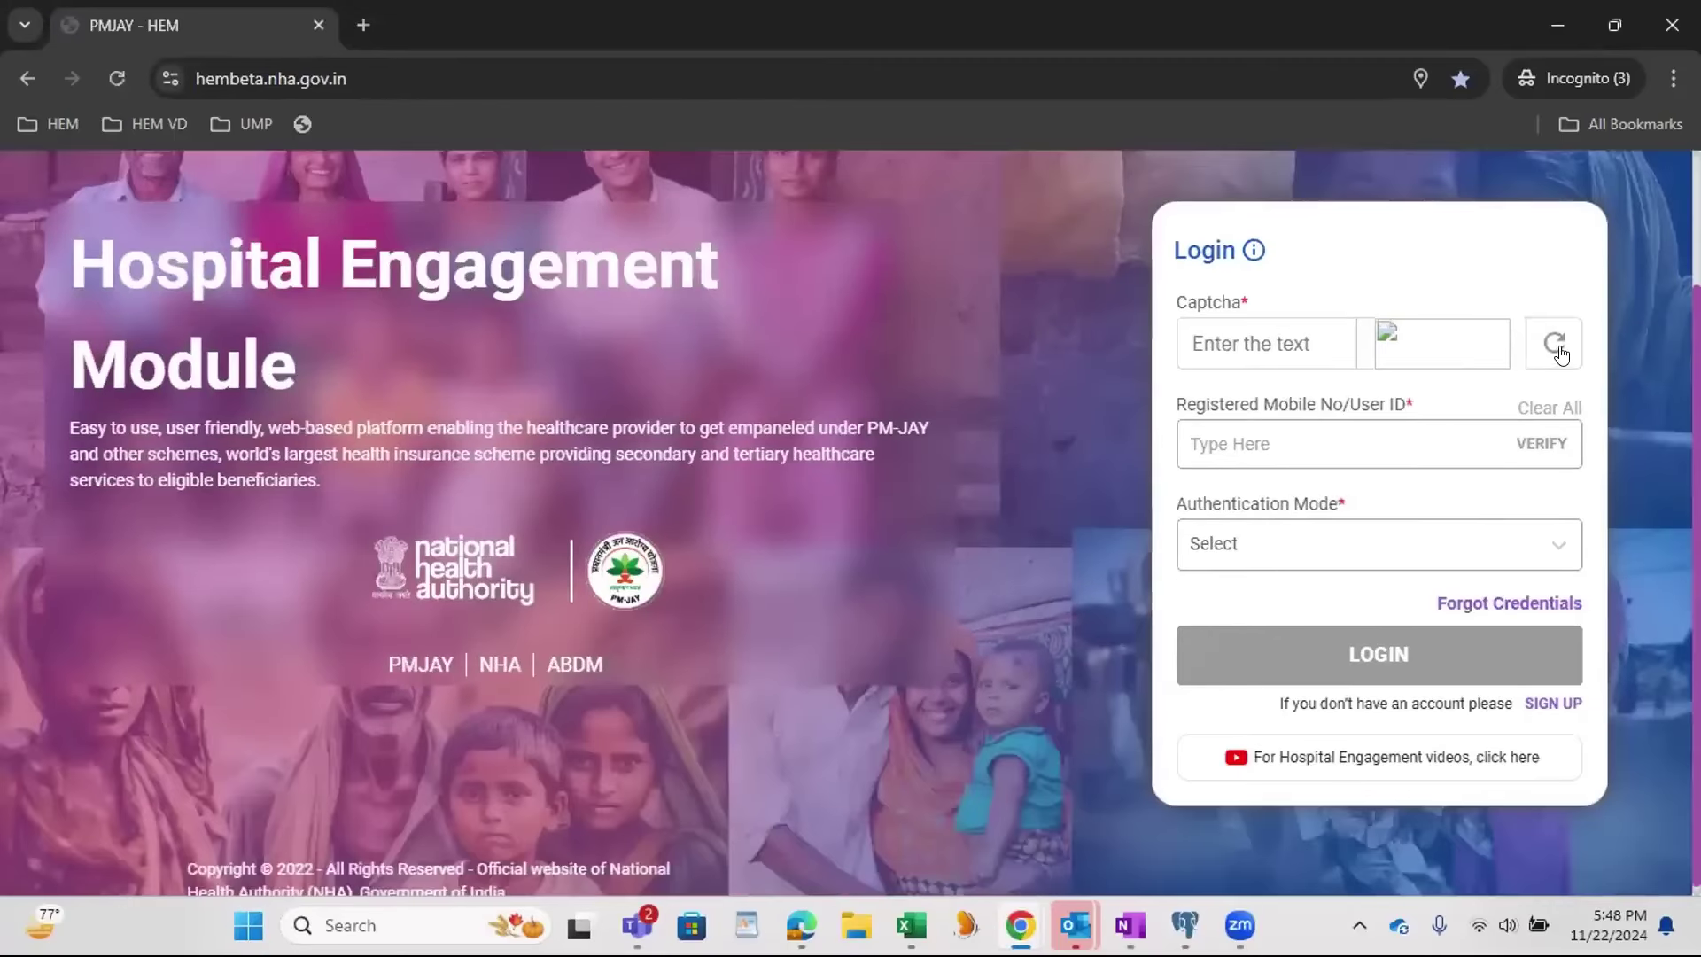
pyautogui.click(1558, 349)
pyautogui.scroll(2, 679, 380)
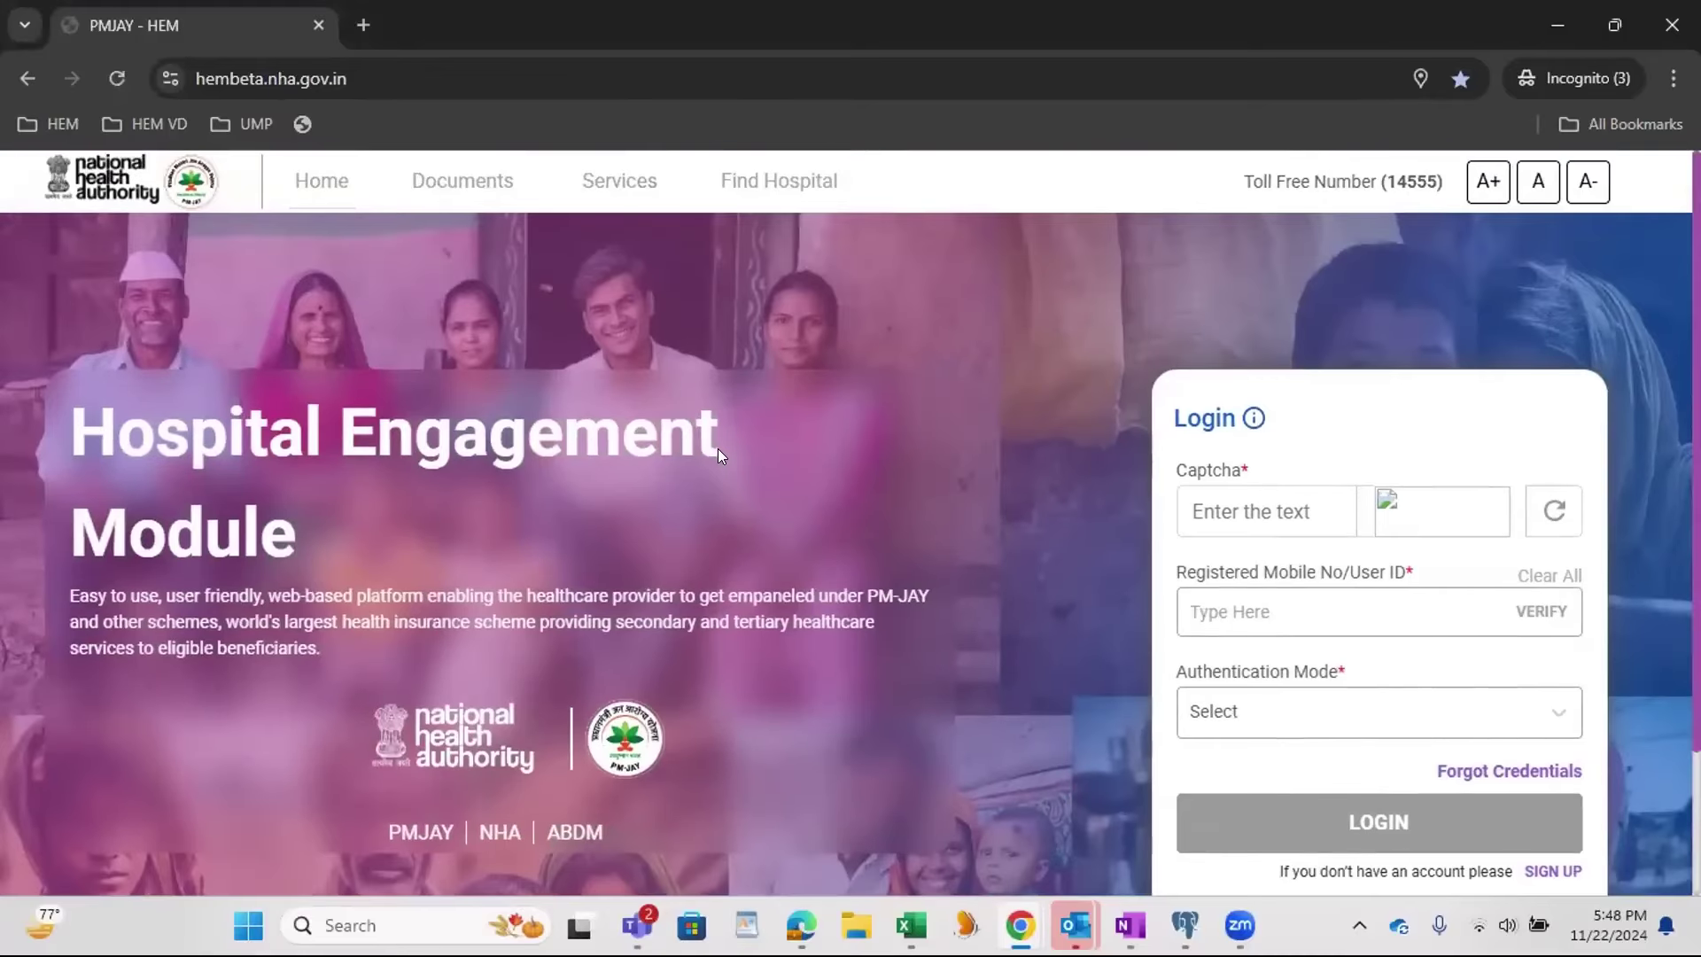
# Keep reloading the login page and refreshing the captcha until the image loads
pyautogui.hotkey('alt', 'Tab')
pyautogui.click(114, 81)
pyautogui.click(1553, 512)
pyautogui.hotkey('alt', 'Tab')
pyautogui.hotkey('alt', 'Tab')
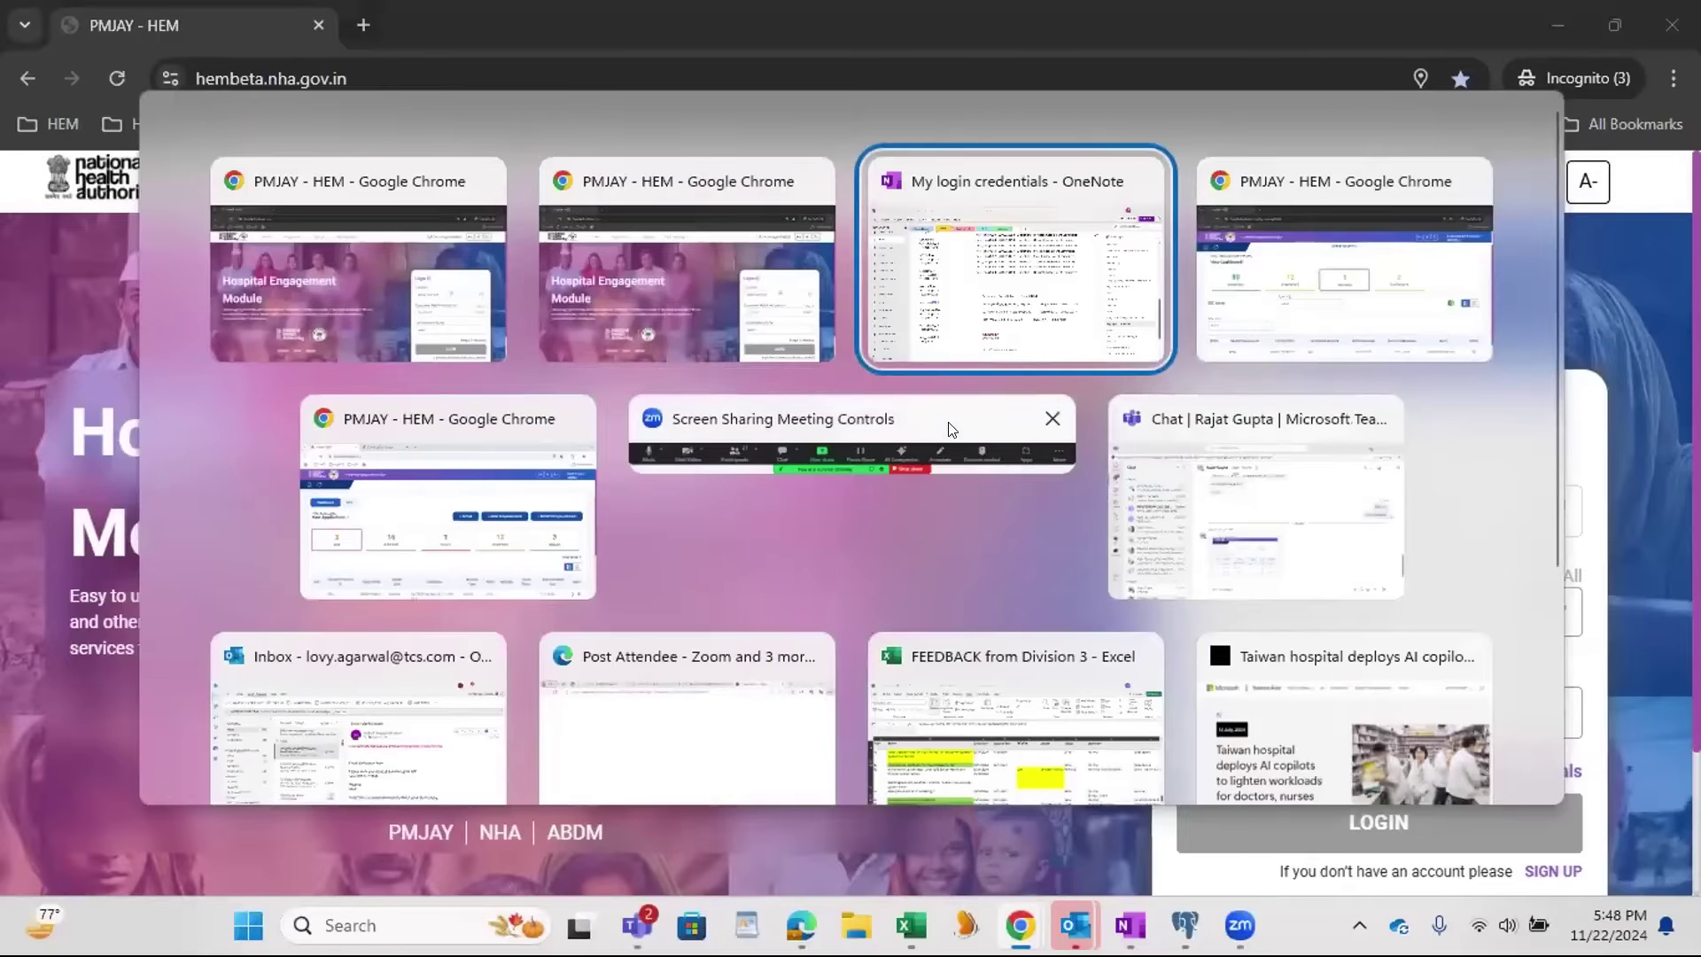
pyautogui.hotkey('alt', 'Tab')
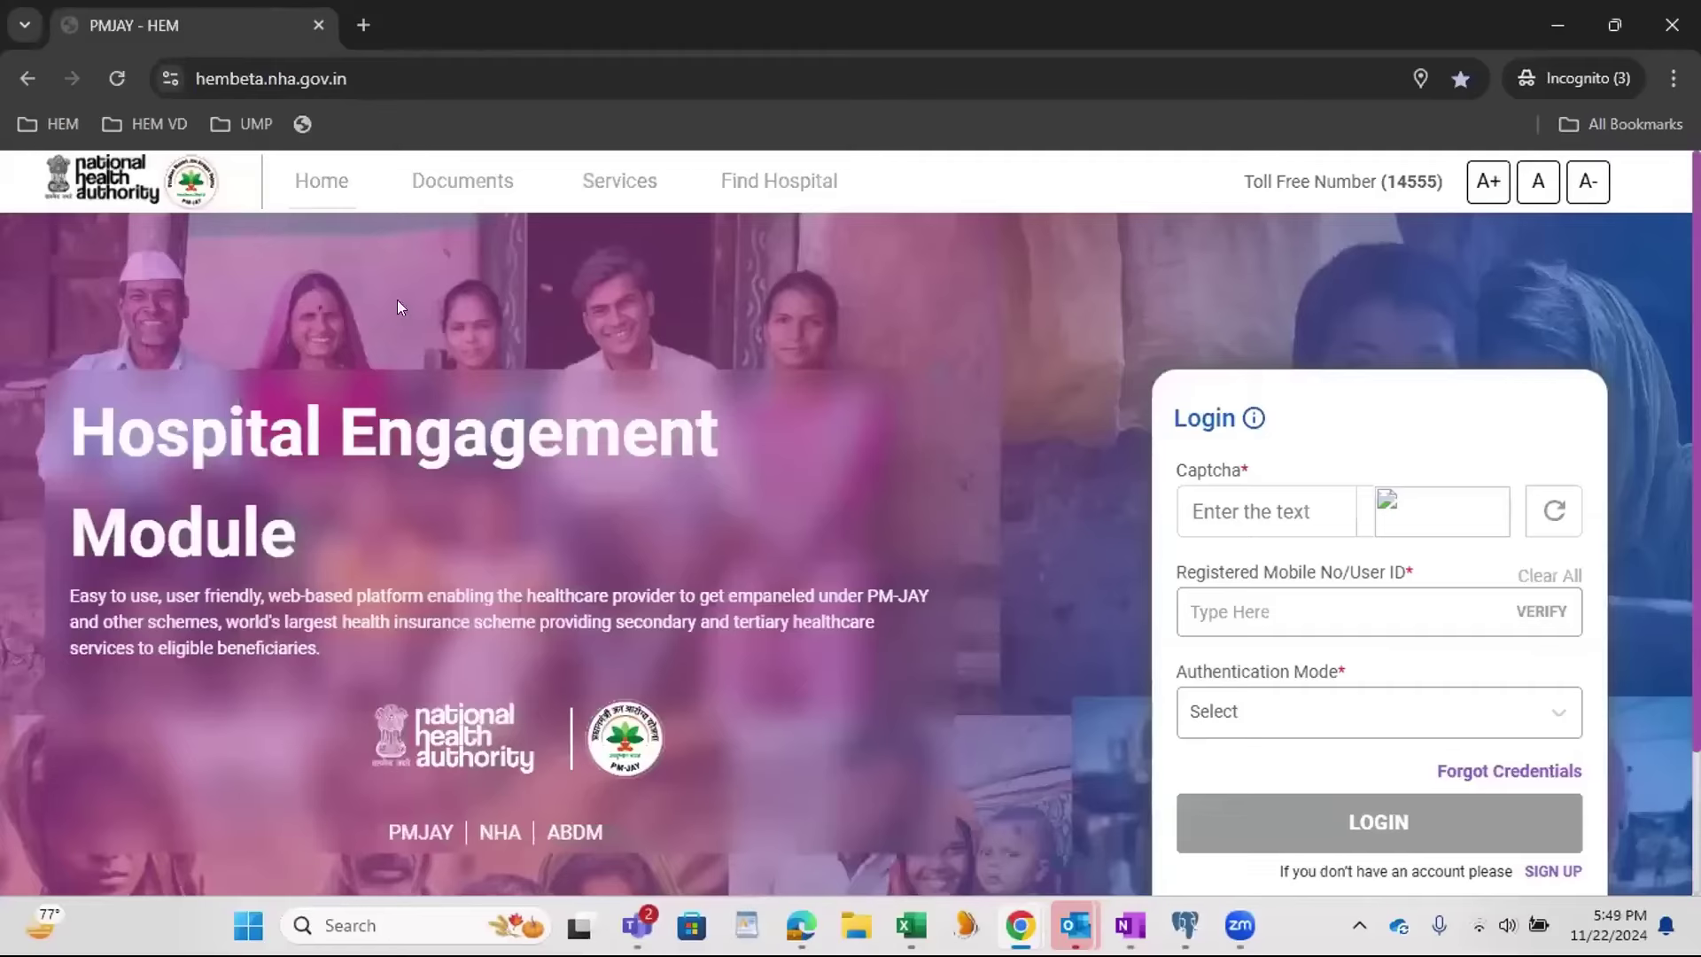
pyautogui.click(112, 82)
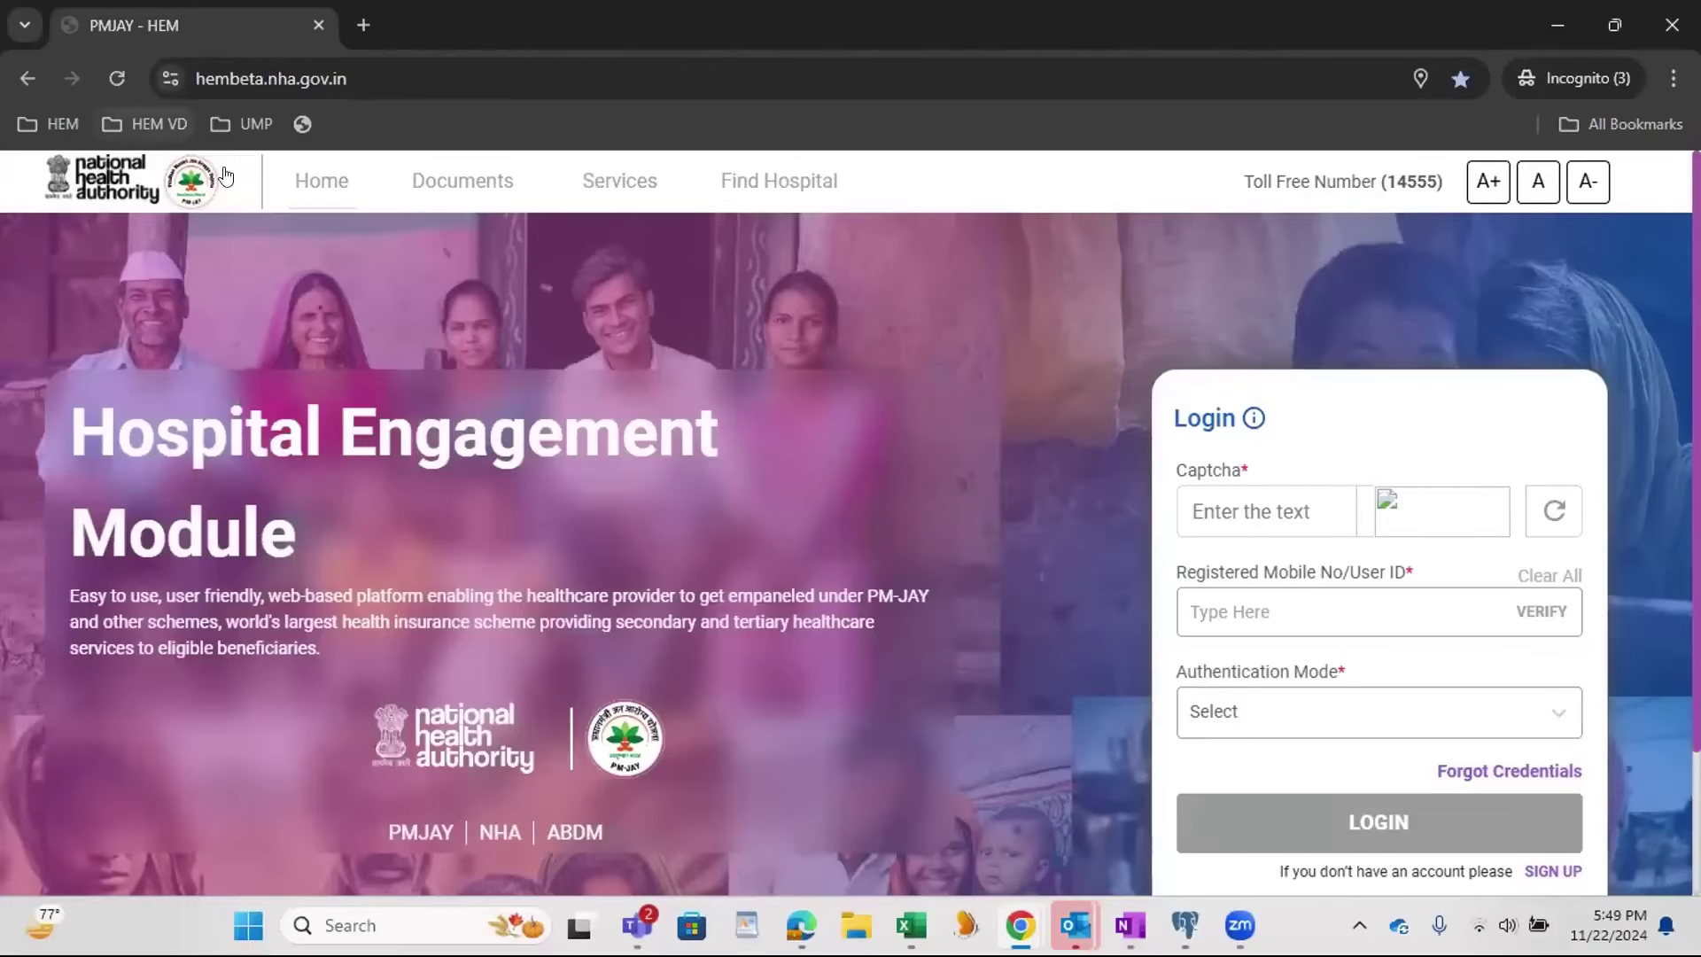
pyautogui.click(107, 80)
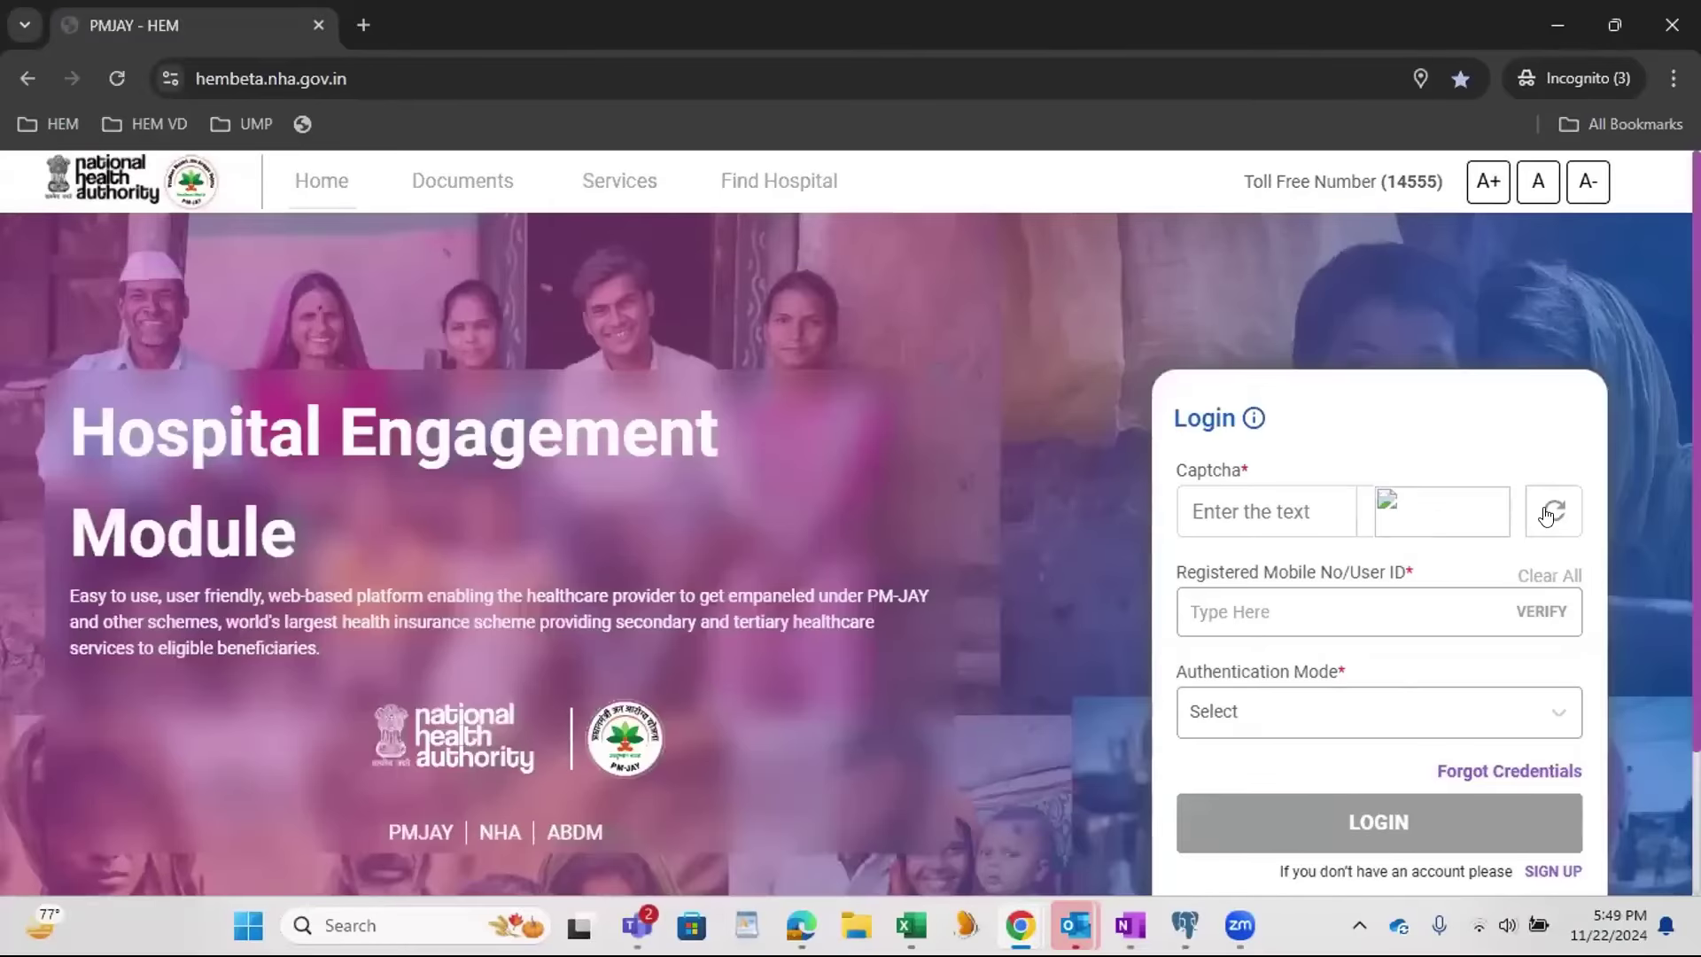
pyautogui.click(1548, 512)
pyautogui.click(1548, 512)
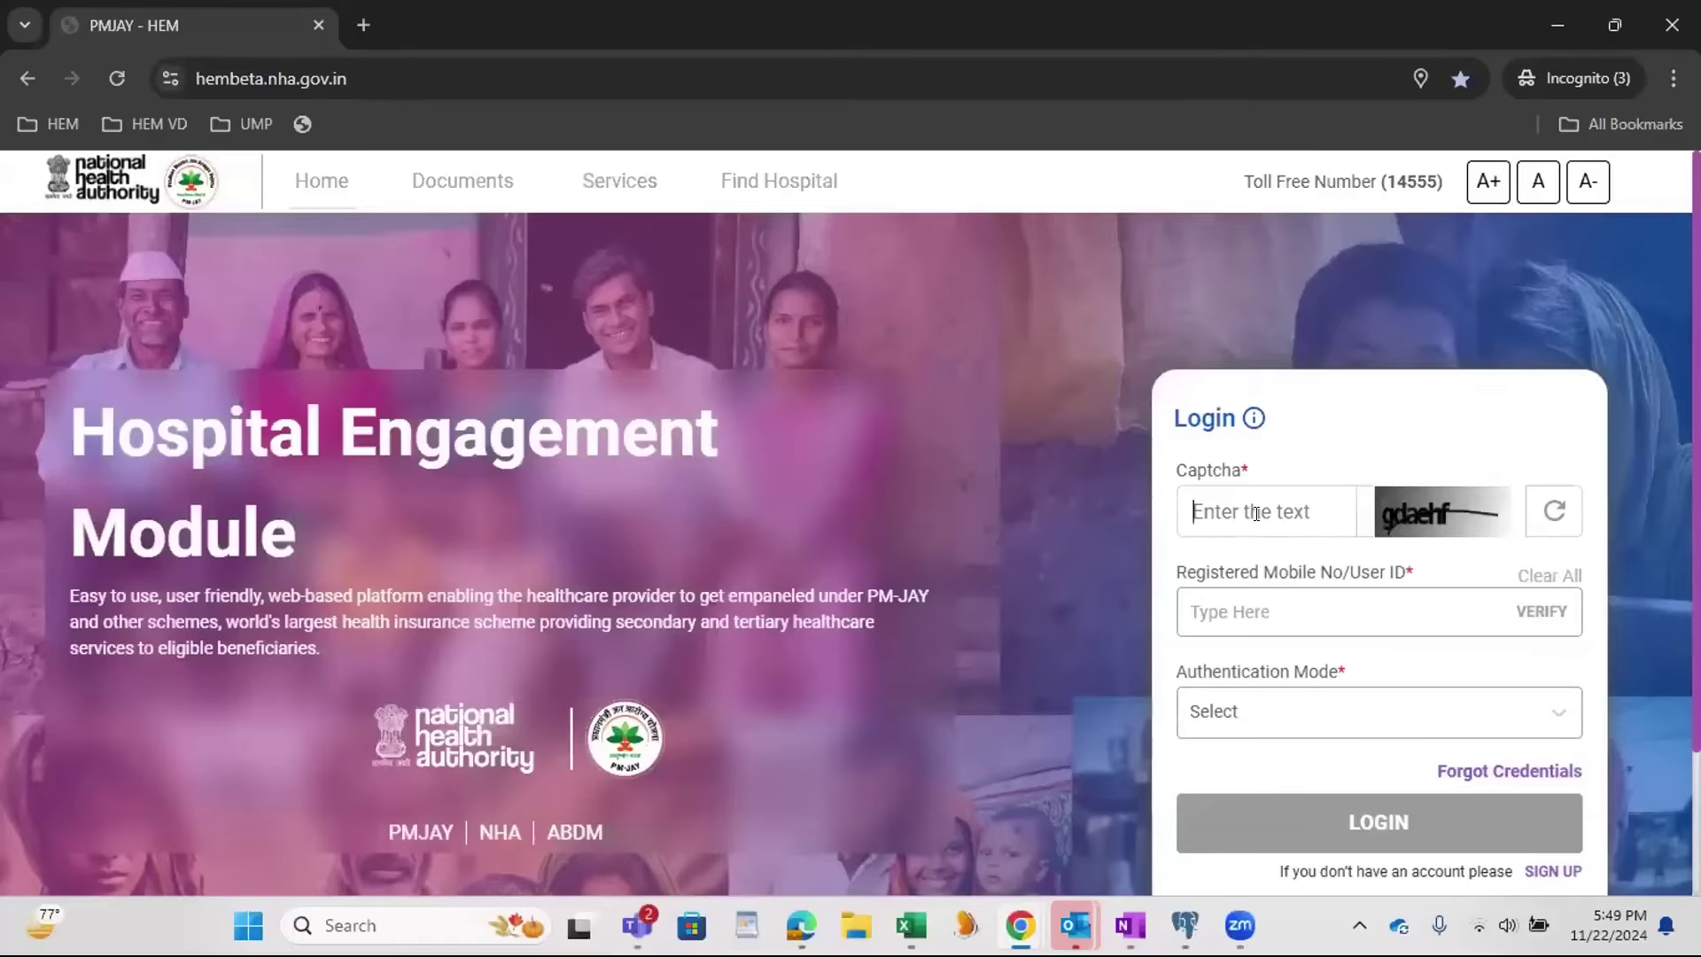
# Enter the captcha and switch to the OneNote login credentials notes
pyautogui.click(1257, 514)
pyautogui.write('gdaehf')
pyautogui.press('Tab')
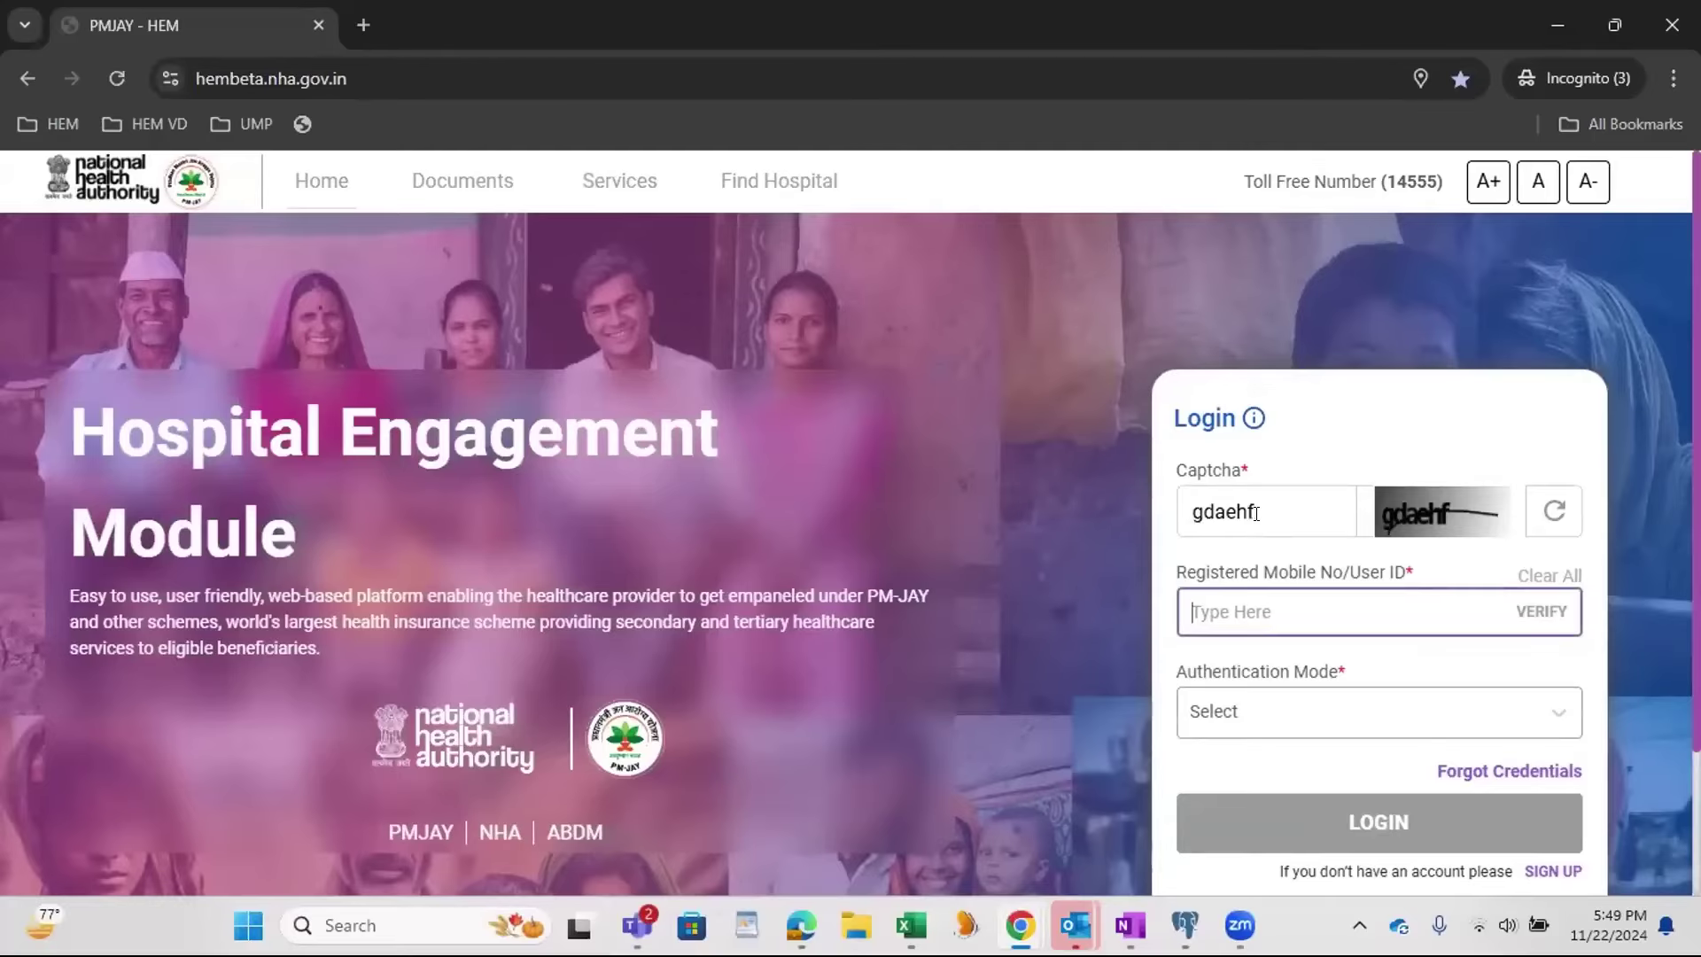
pyautogui.hotkey('alt', 'Tab')
pyautogui.hotkey('alt', 'Tab')
pyautogui.hotkey('alt', 'Tab')
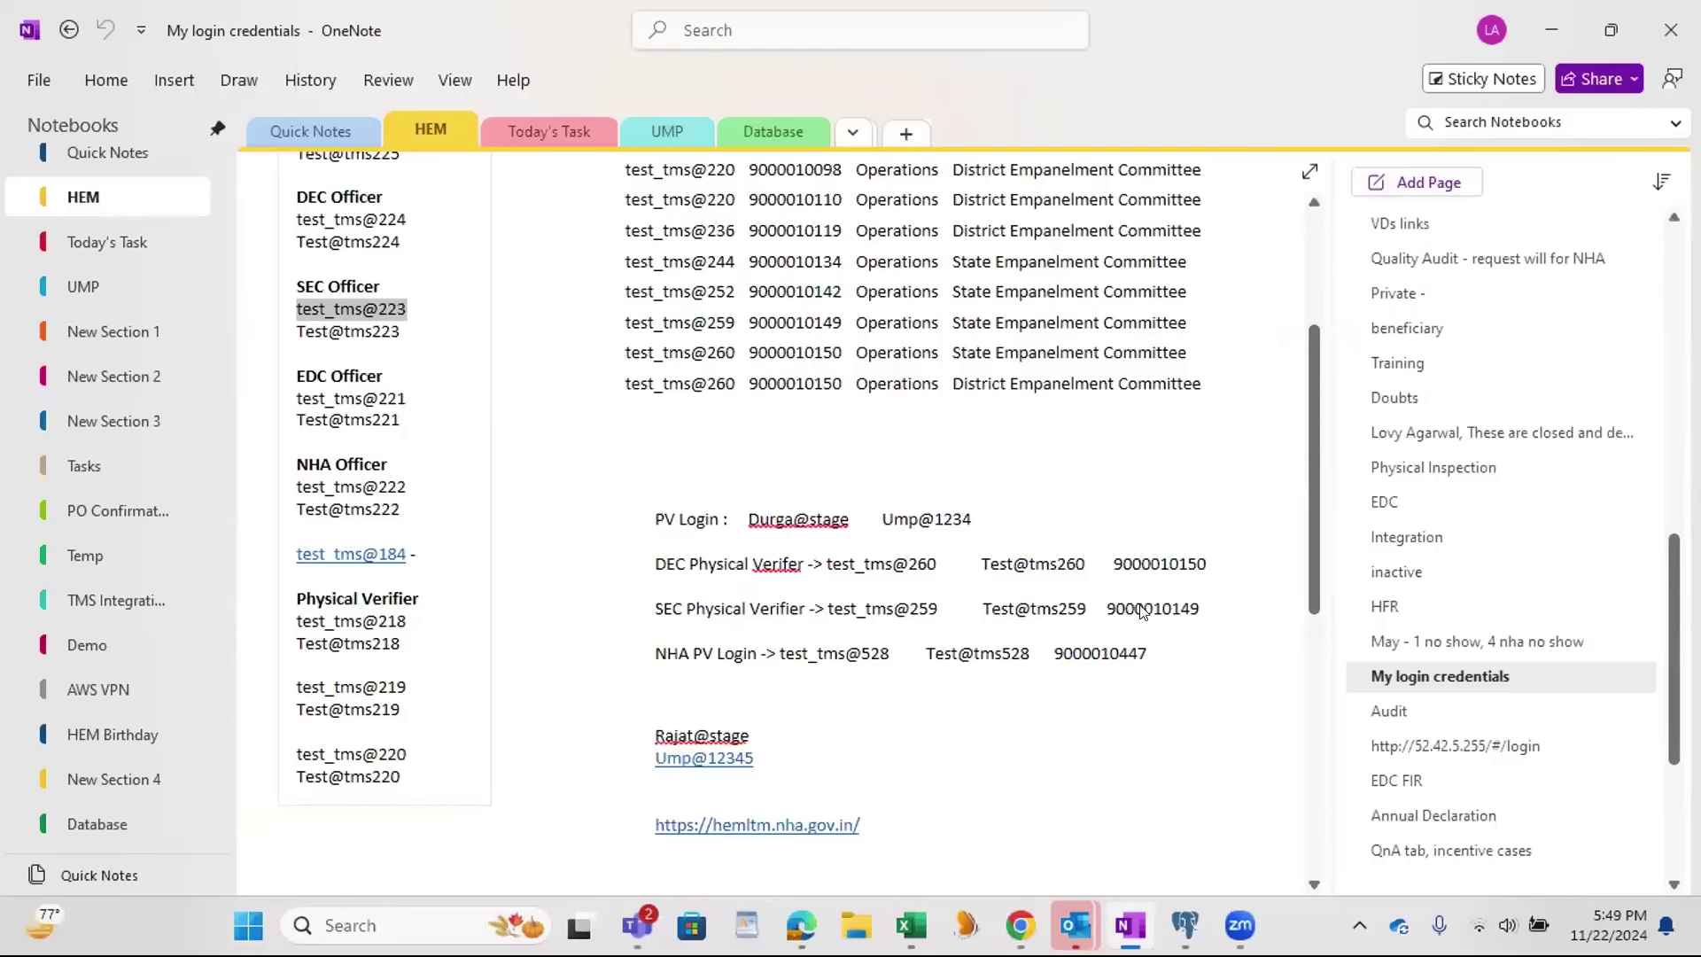
# Paste the SEC Officer user ID on the login page and verify it
pyautogui.hotkey('alt', 'Tab')
pyautogui.click(1540, 612)
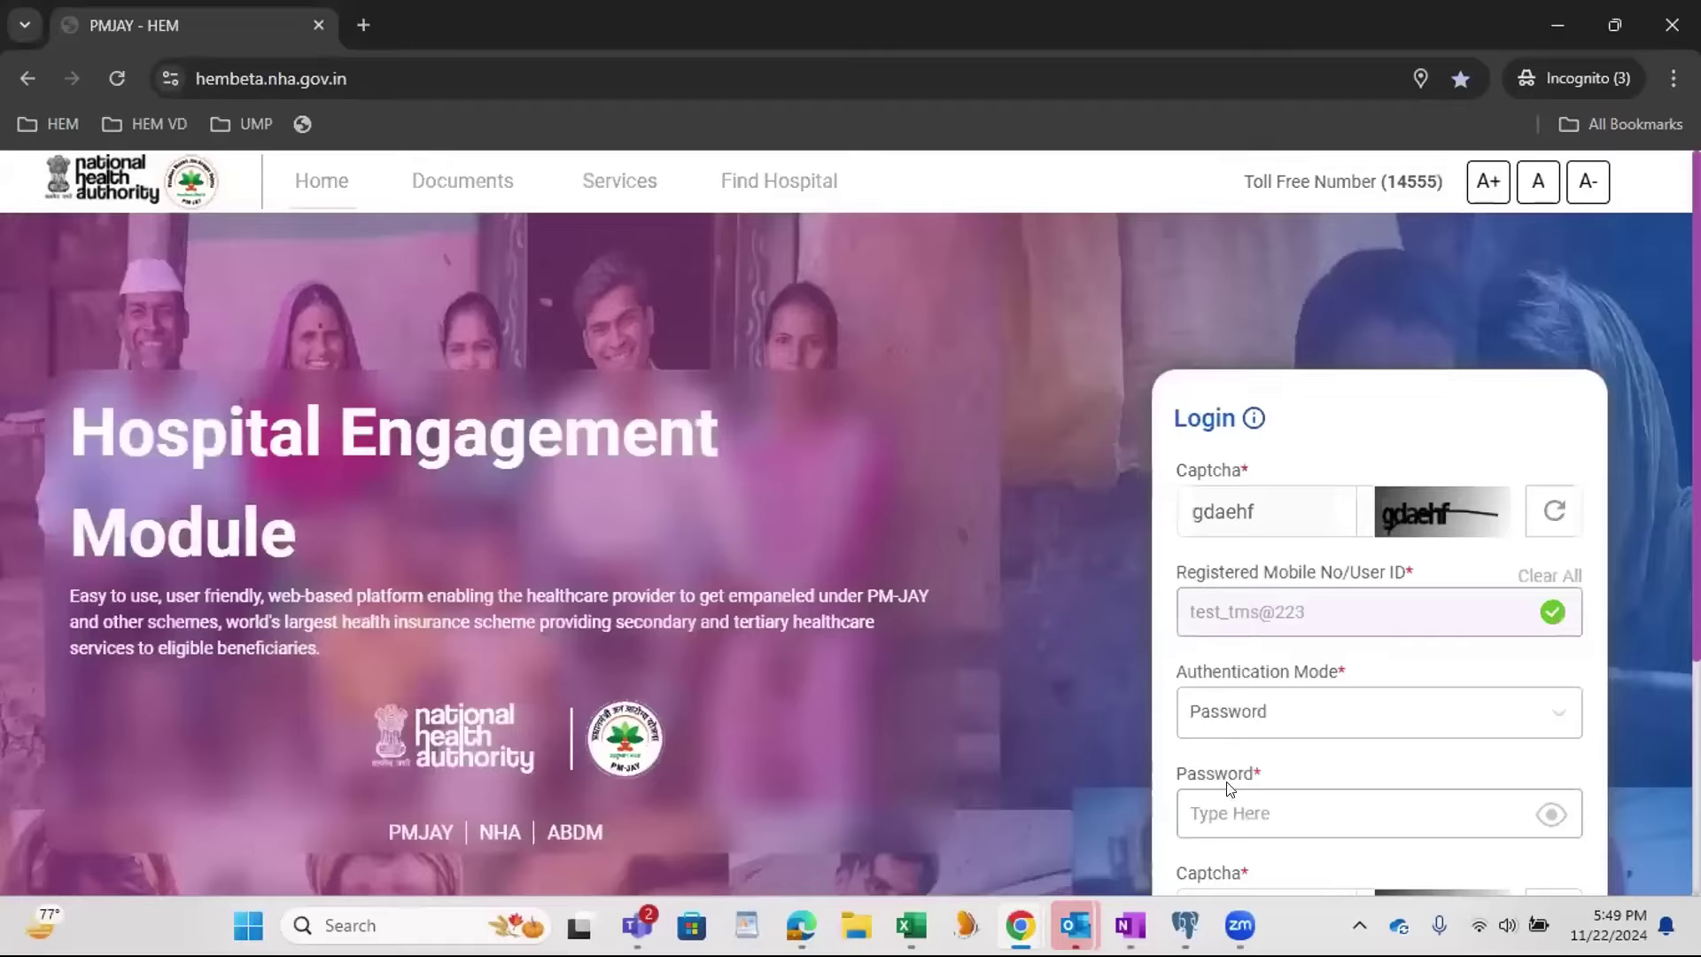
# Type the account password, fill the second captcha and log in
pyautogui.click(1226, 813)
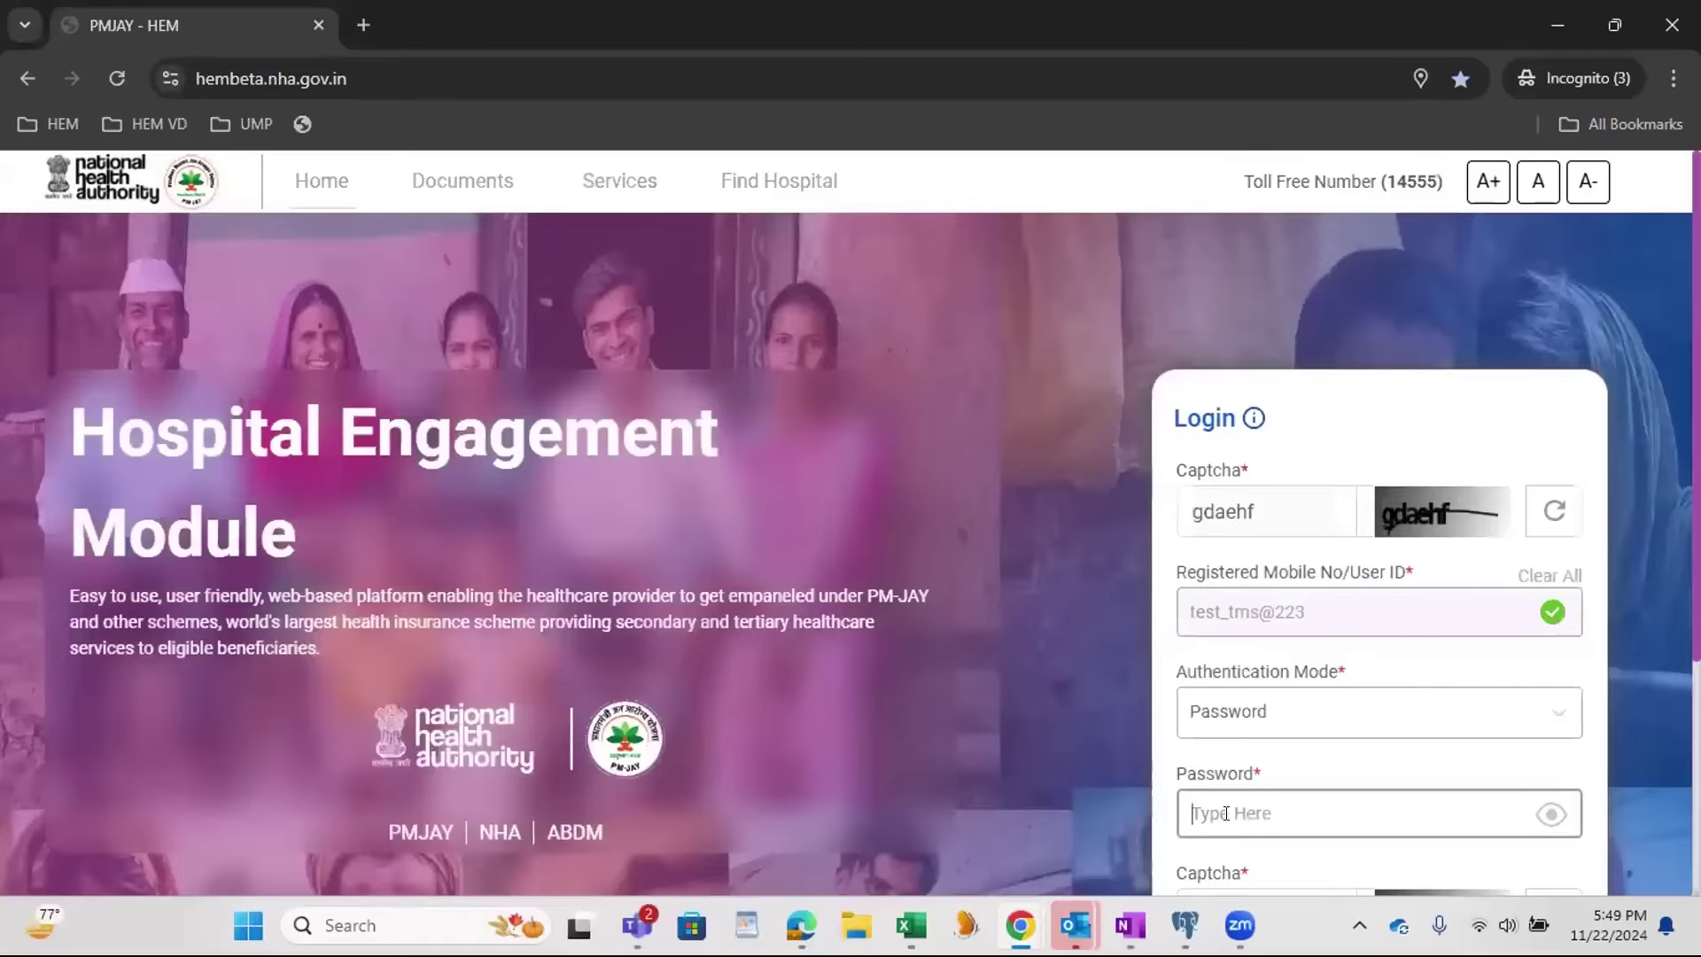
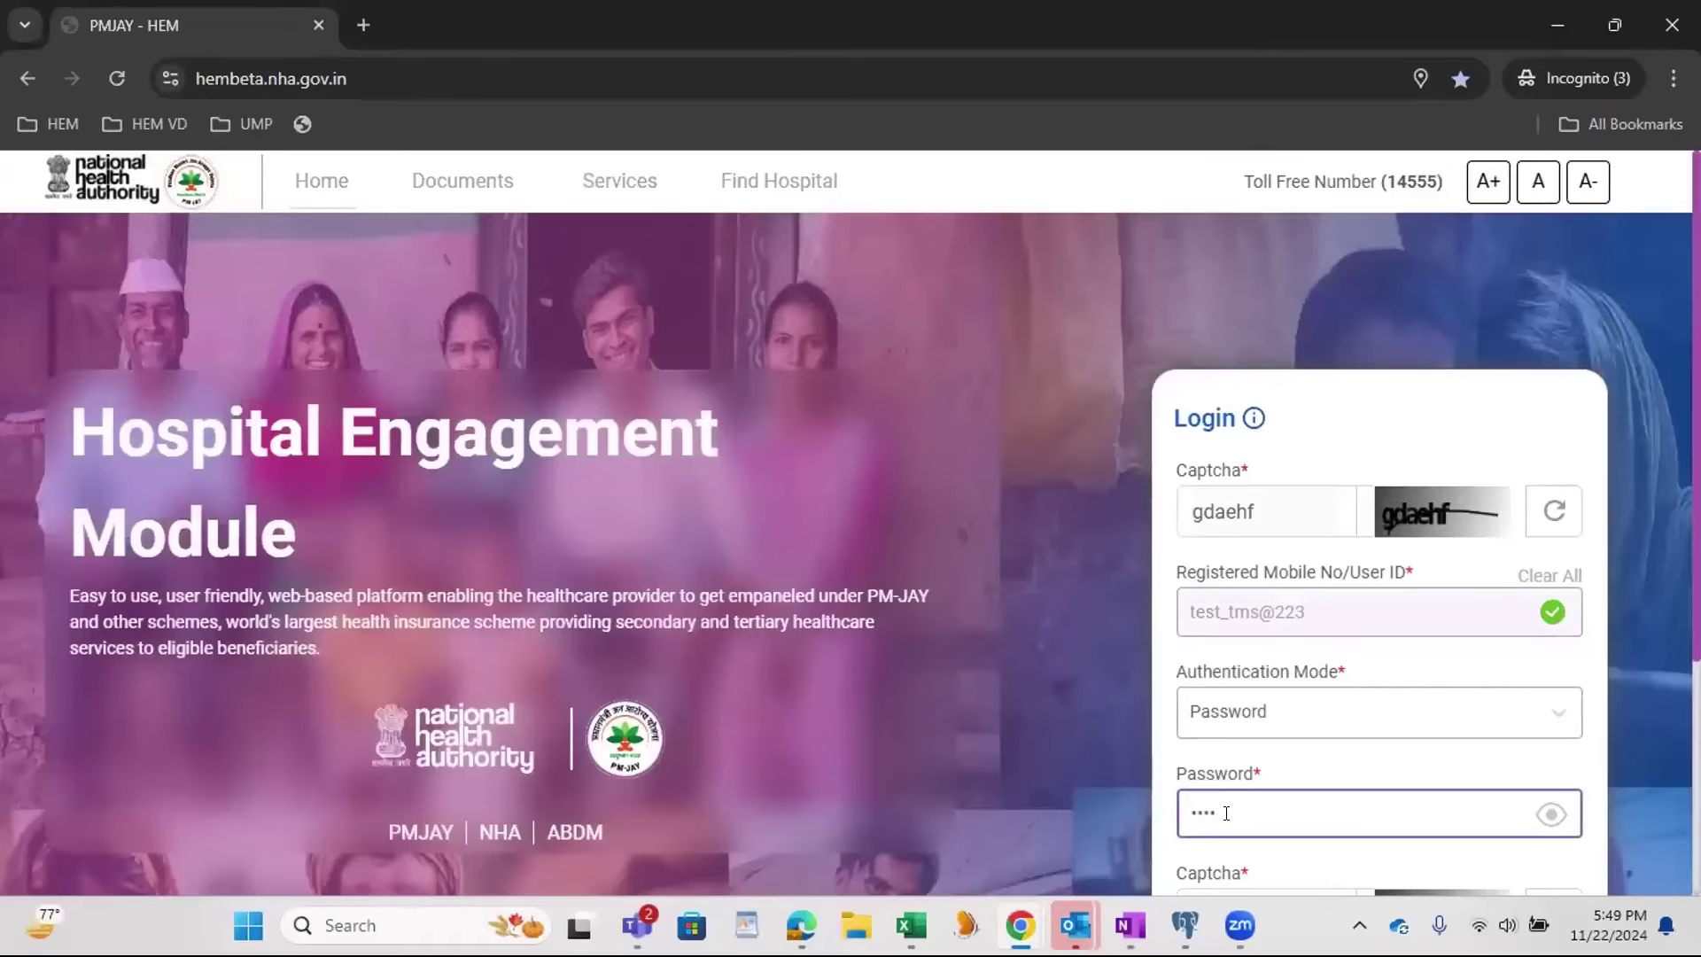
pyautogui.press('Tab')
pyautogui.write('aepc6y')
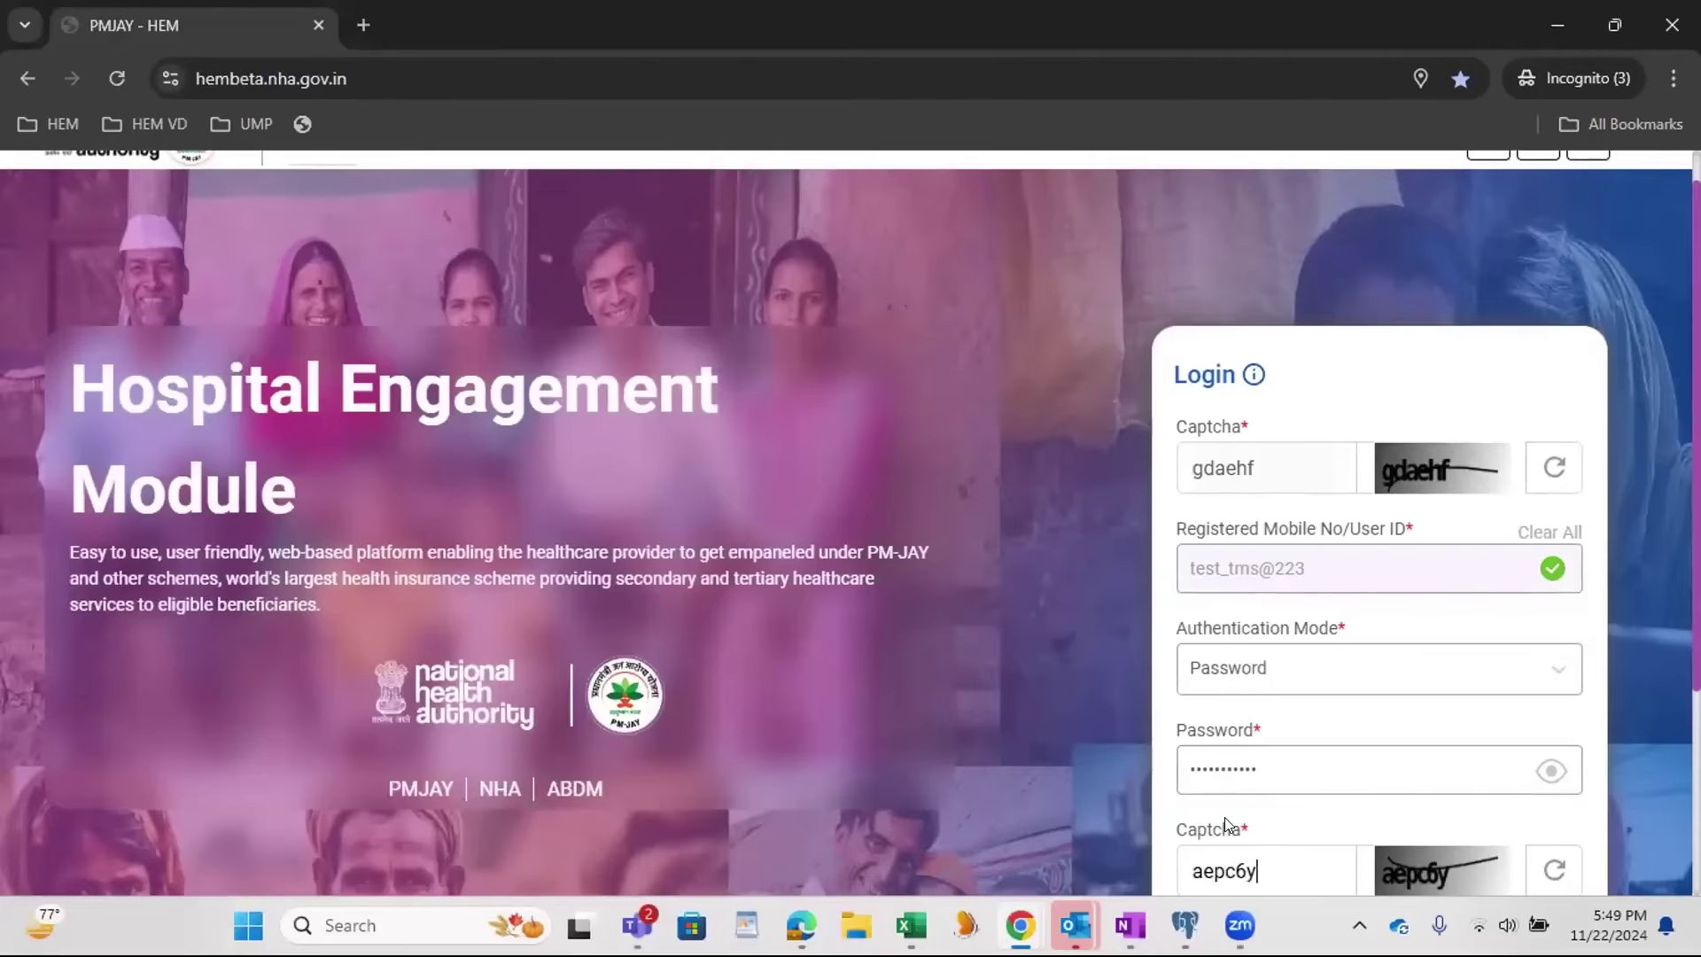
pyautogui.scroll(-3, 1224, 817)
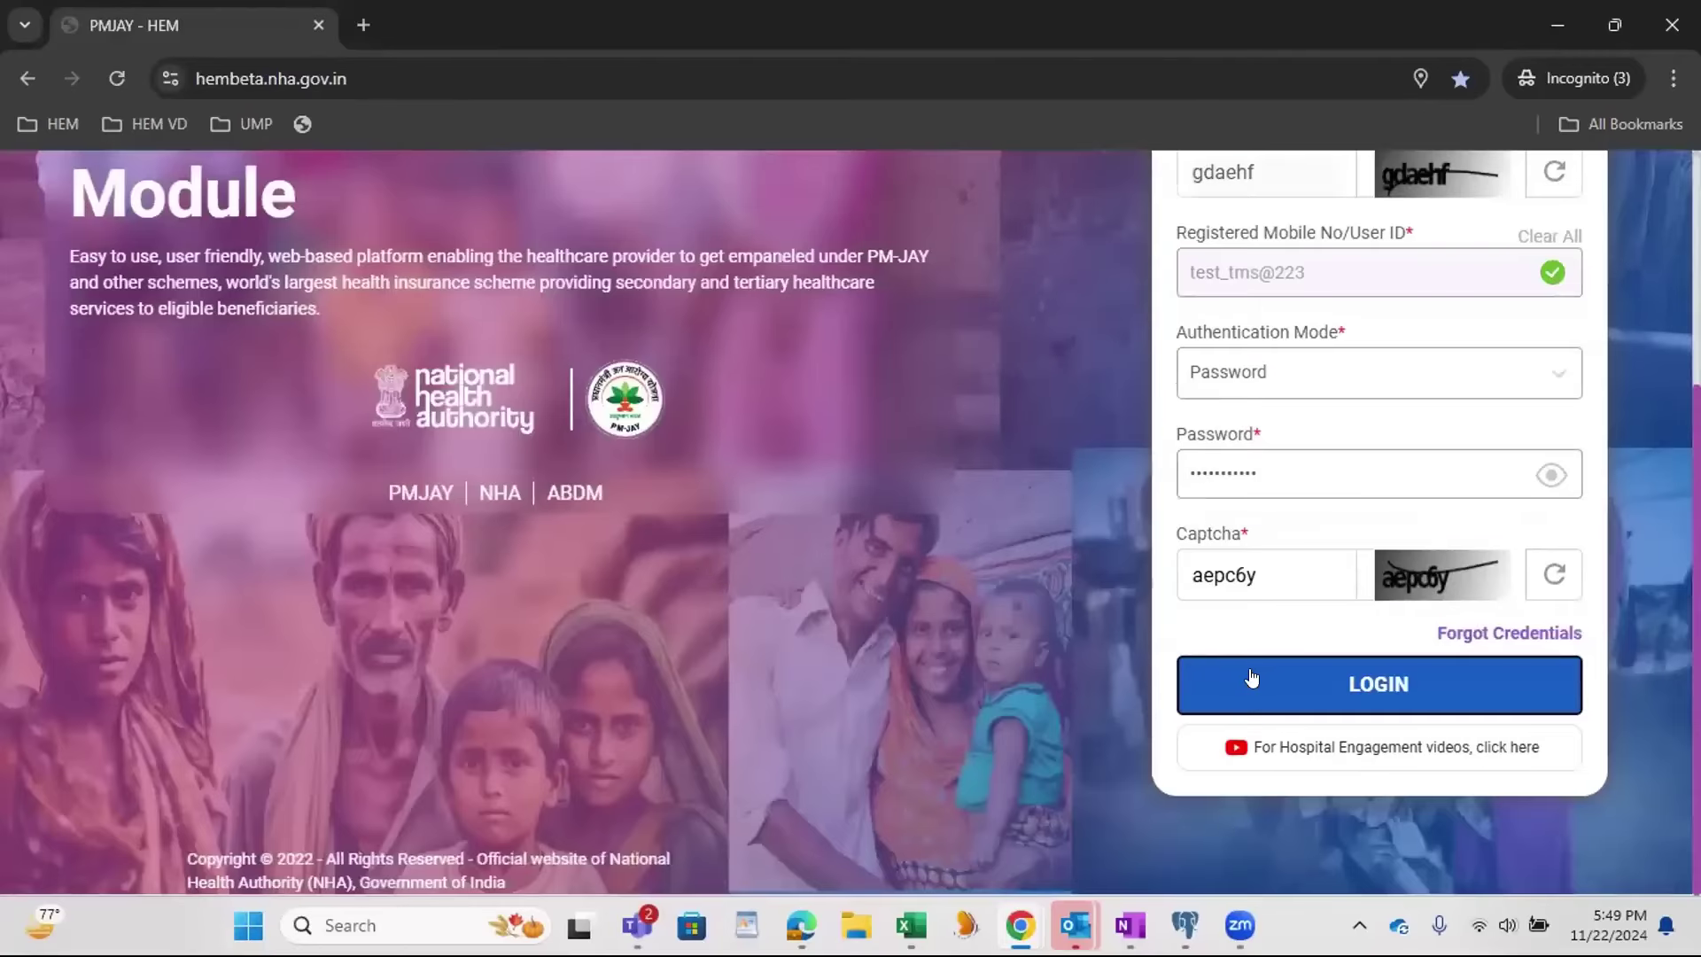
pyautogui.click(1218, 666)
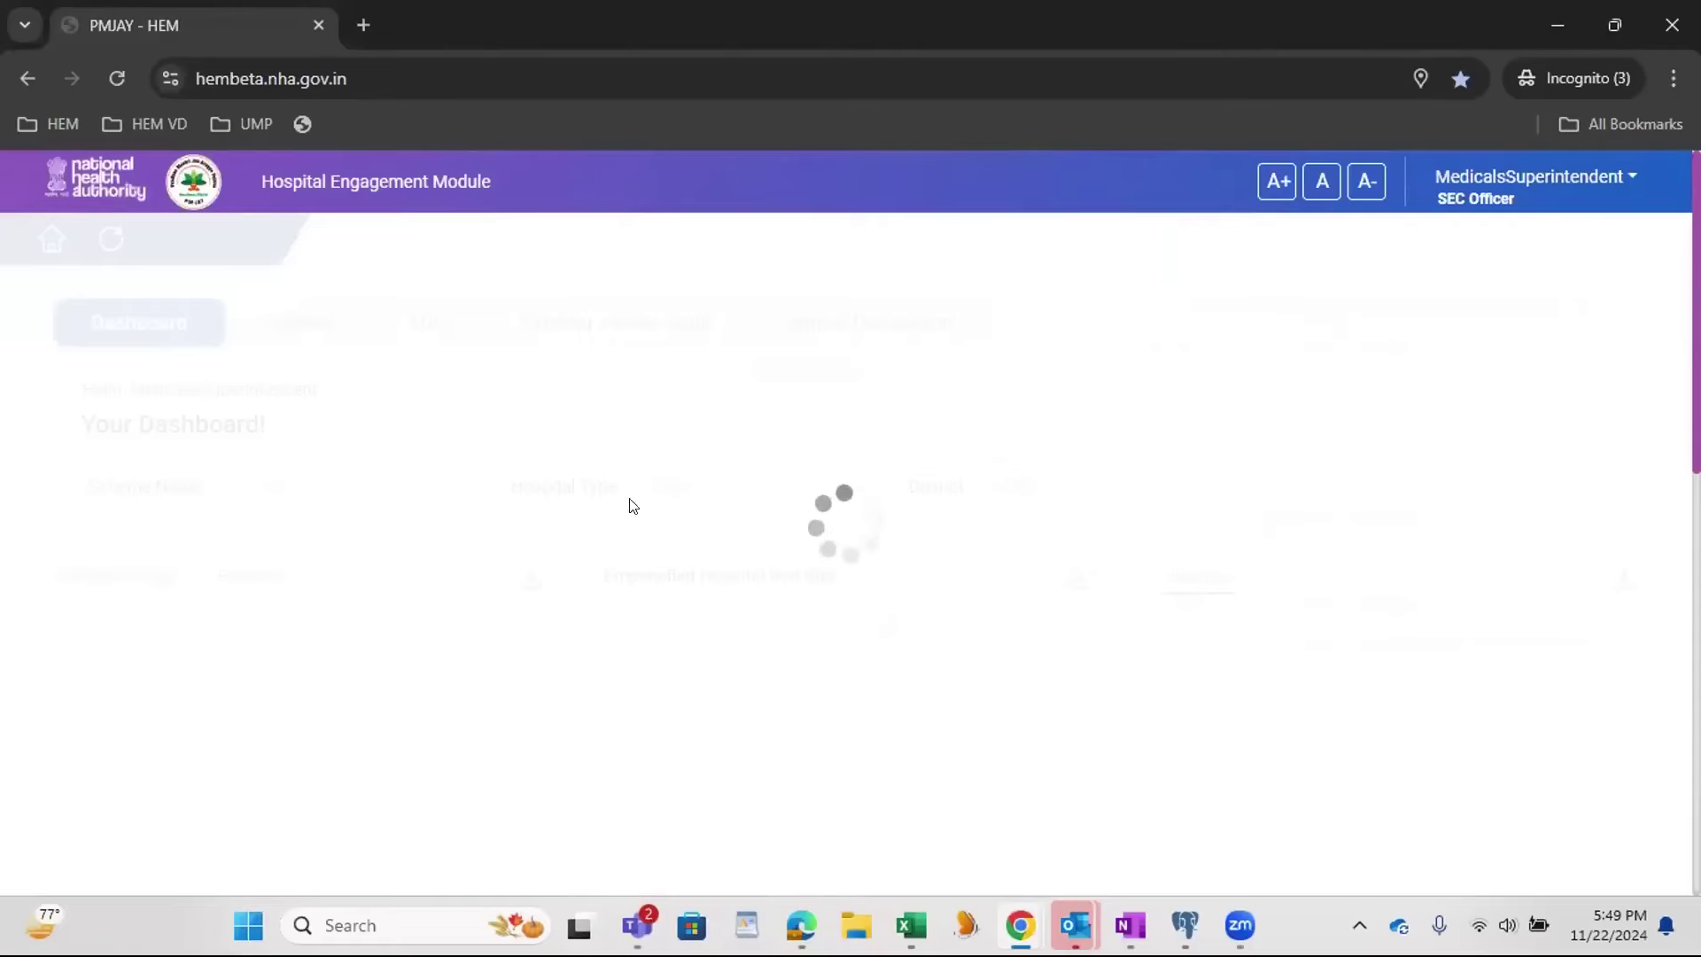
# List the Upgradation Requests, go to page 2 and open CYBER HOSPITAL's 22-11-2024 request
pyautogui.click(296, 324)
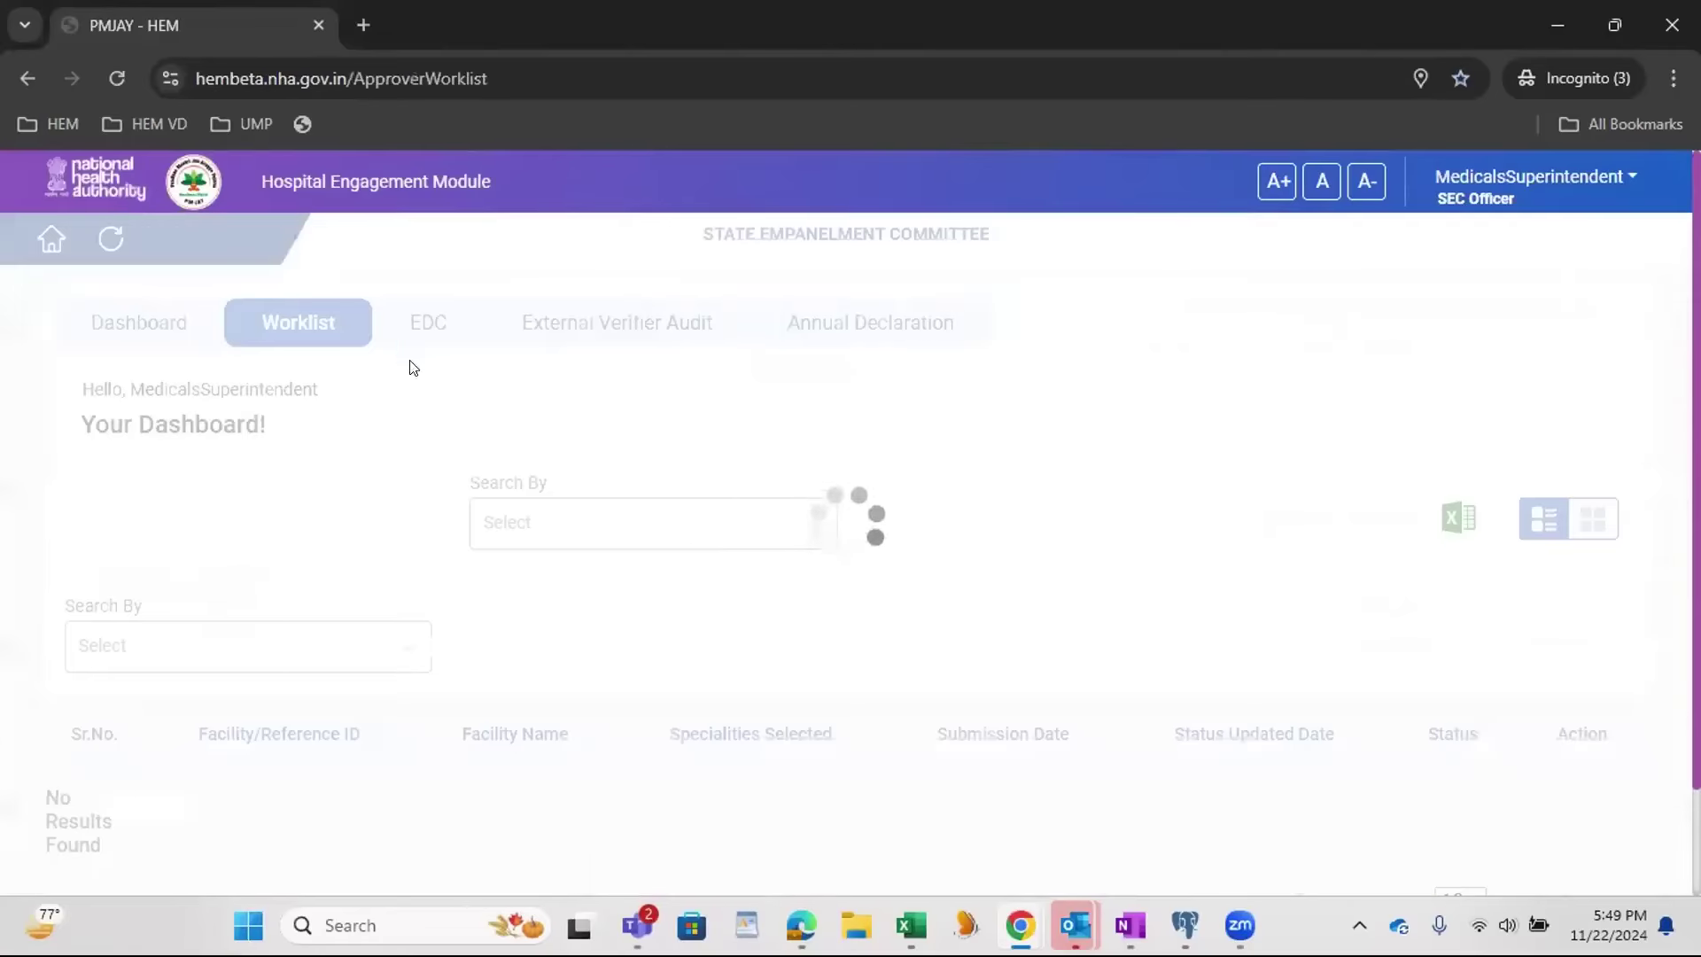
pyautogui.click(1541, 636)
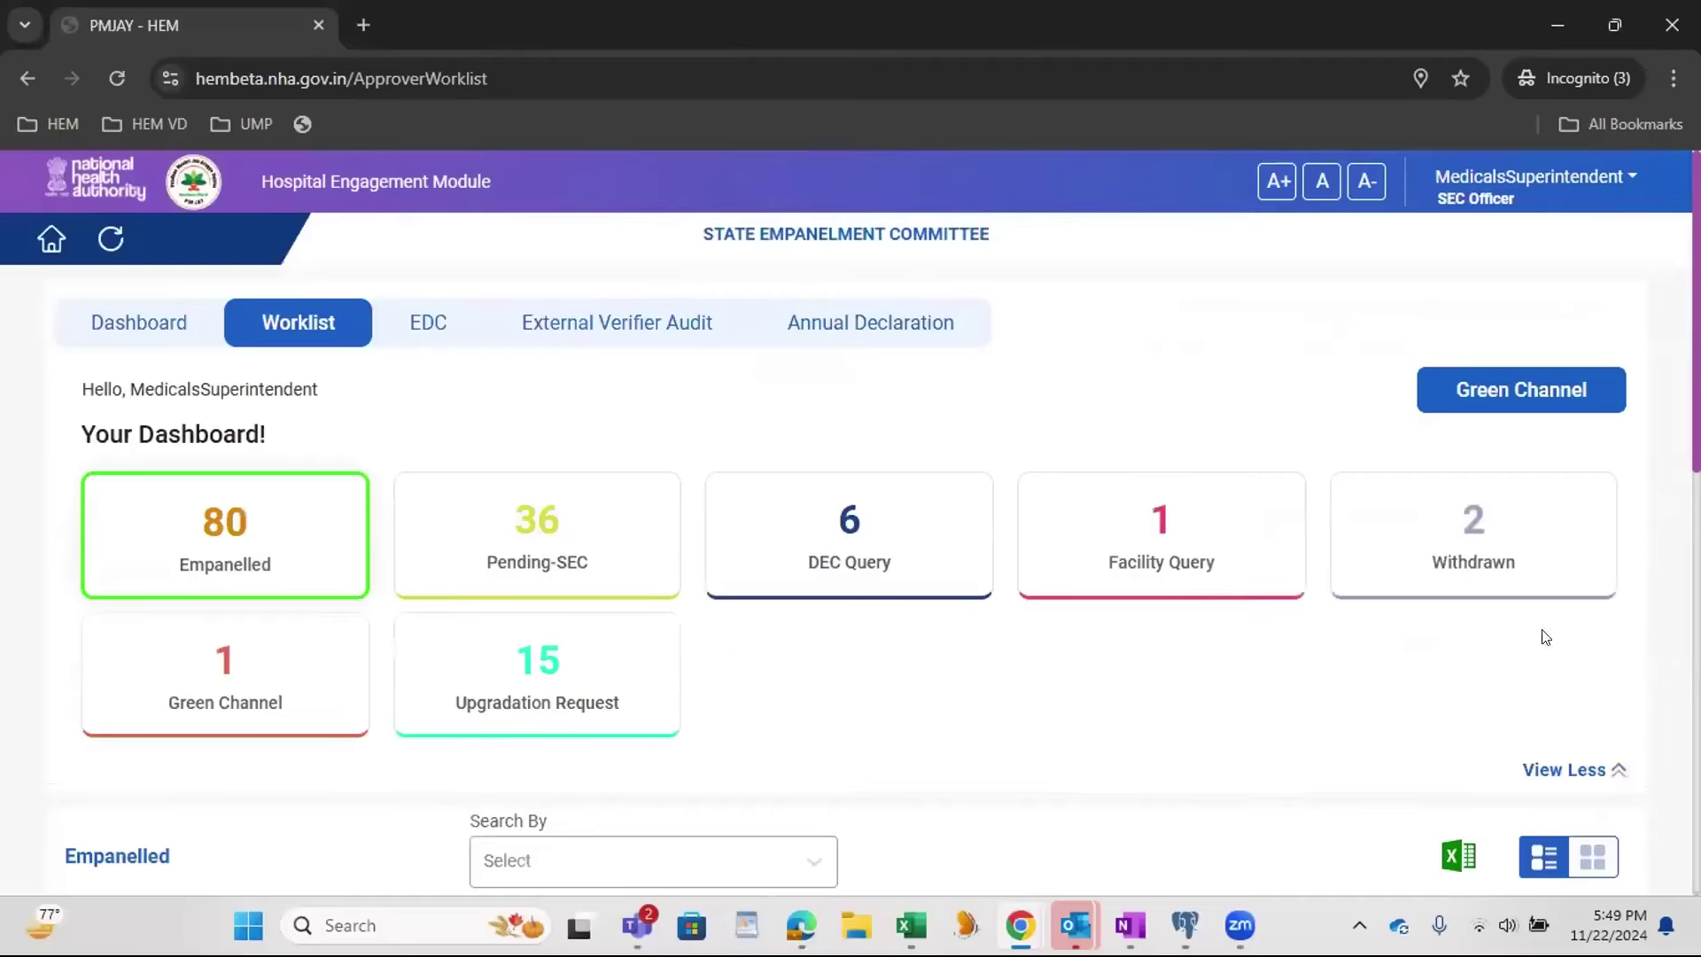
pyautogui.click(592, 688)
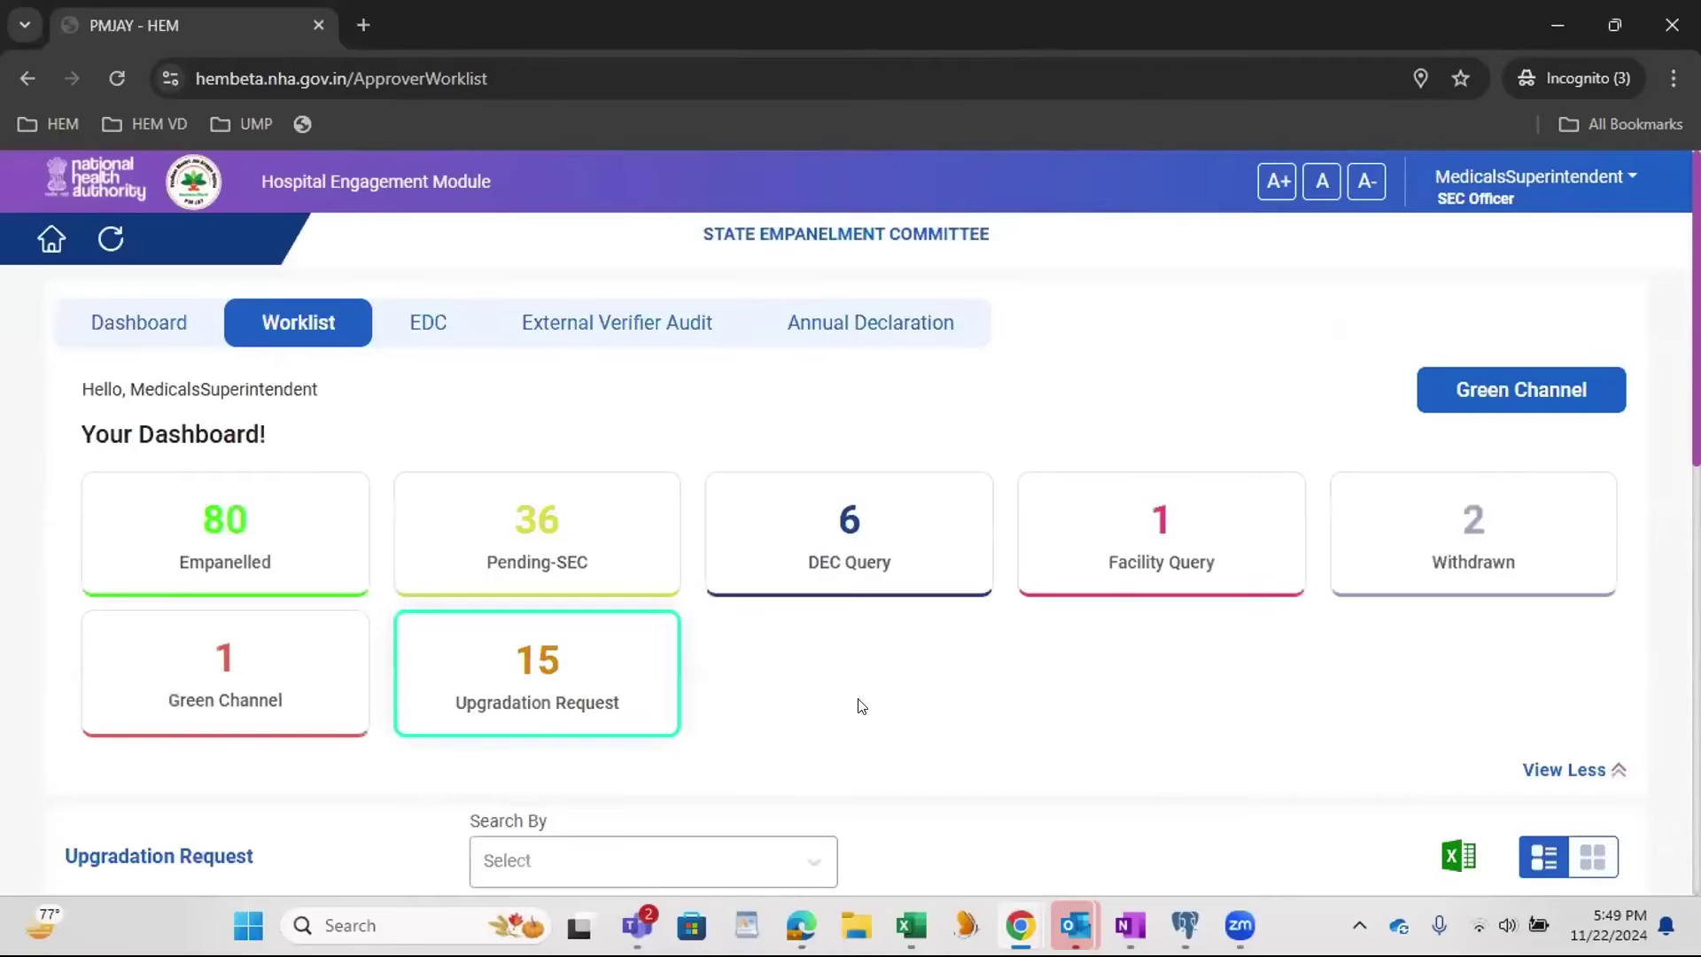
pyautogui.scroll(-5, 1046, 704)
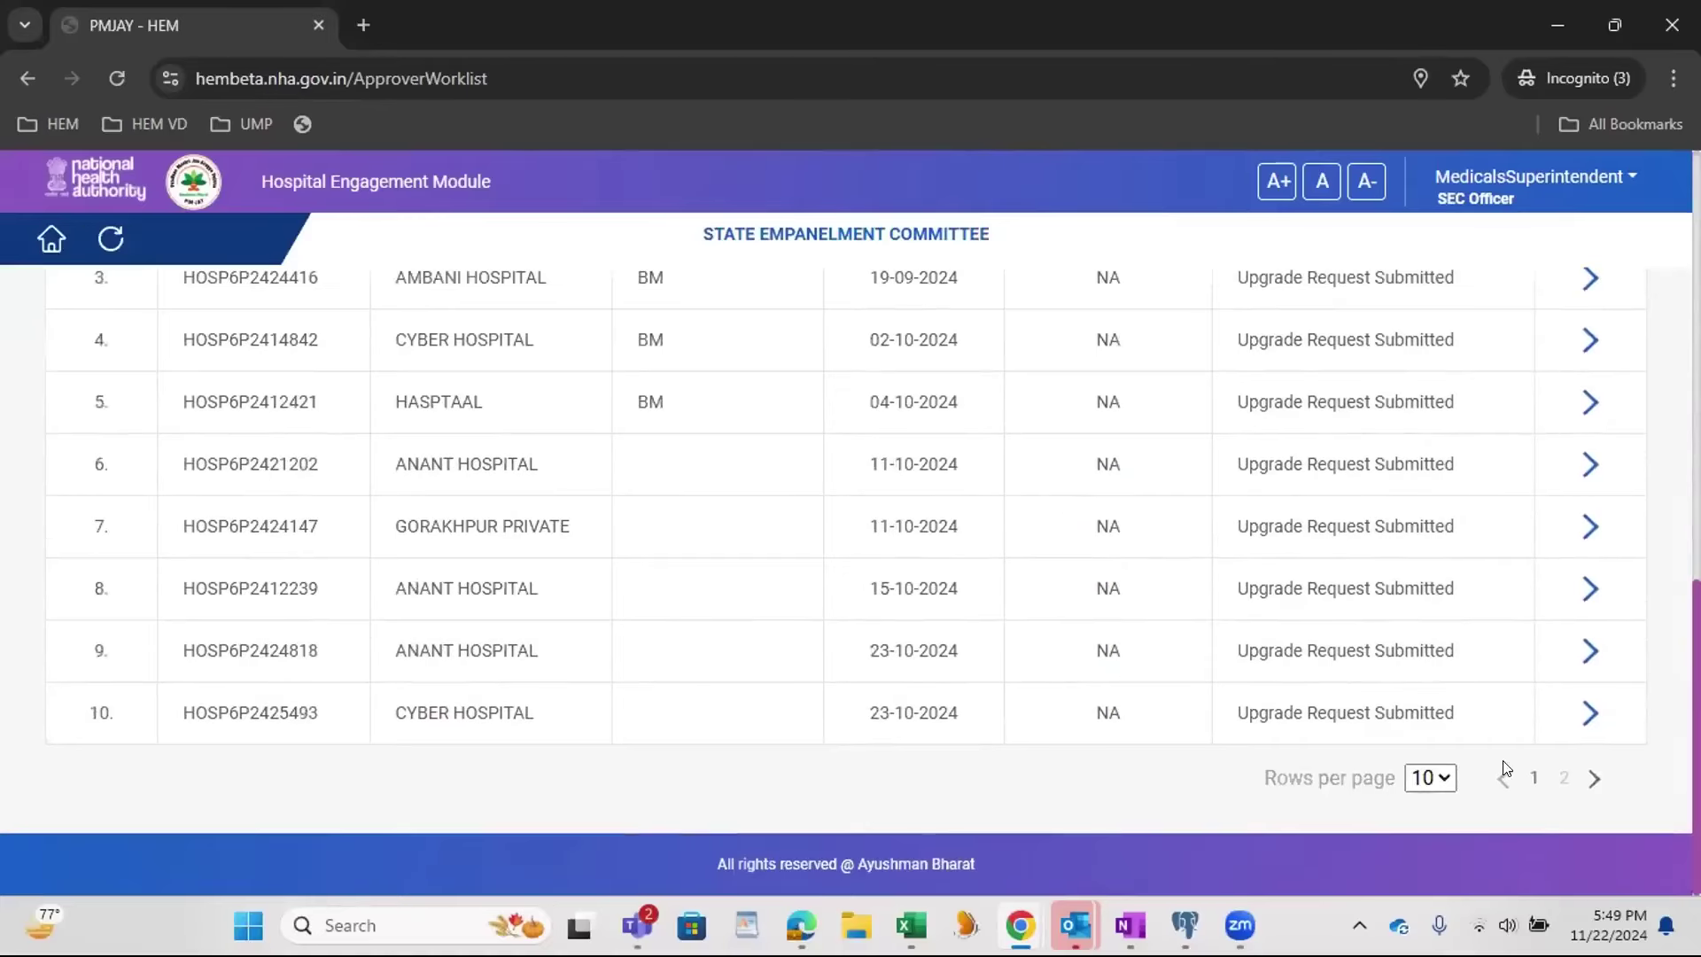
pyautogui.click(1561, 777)
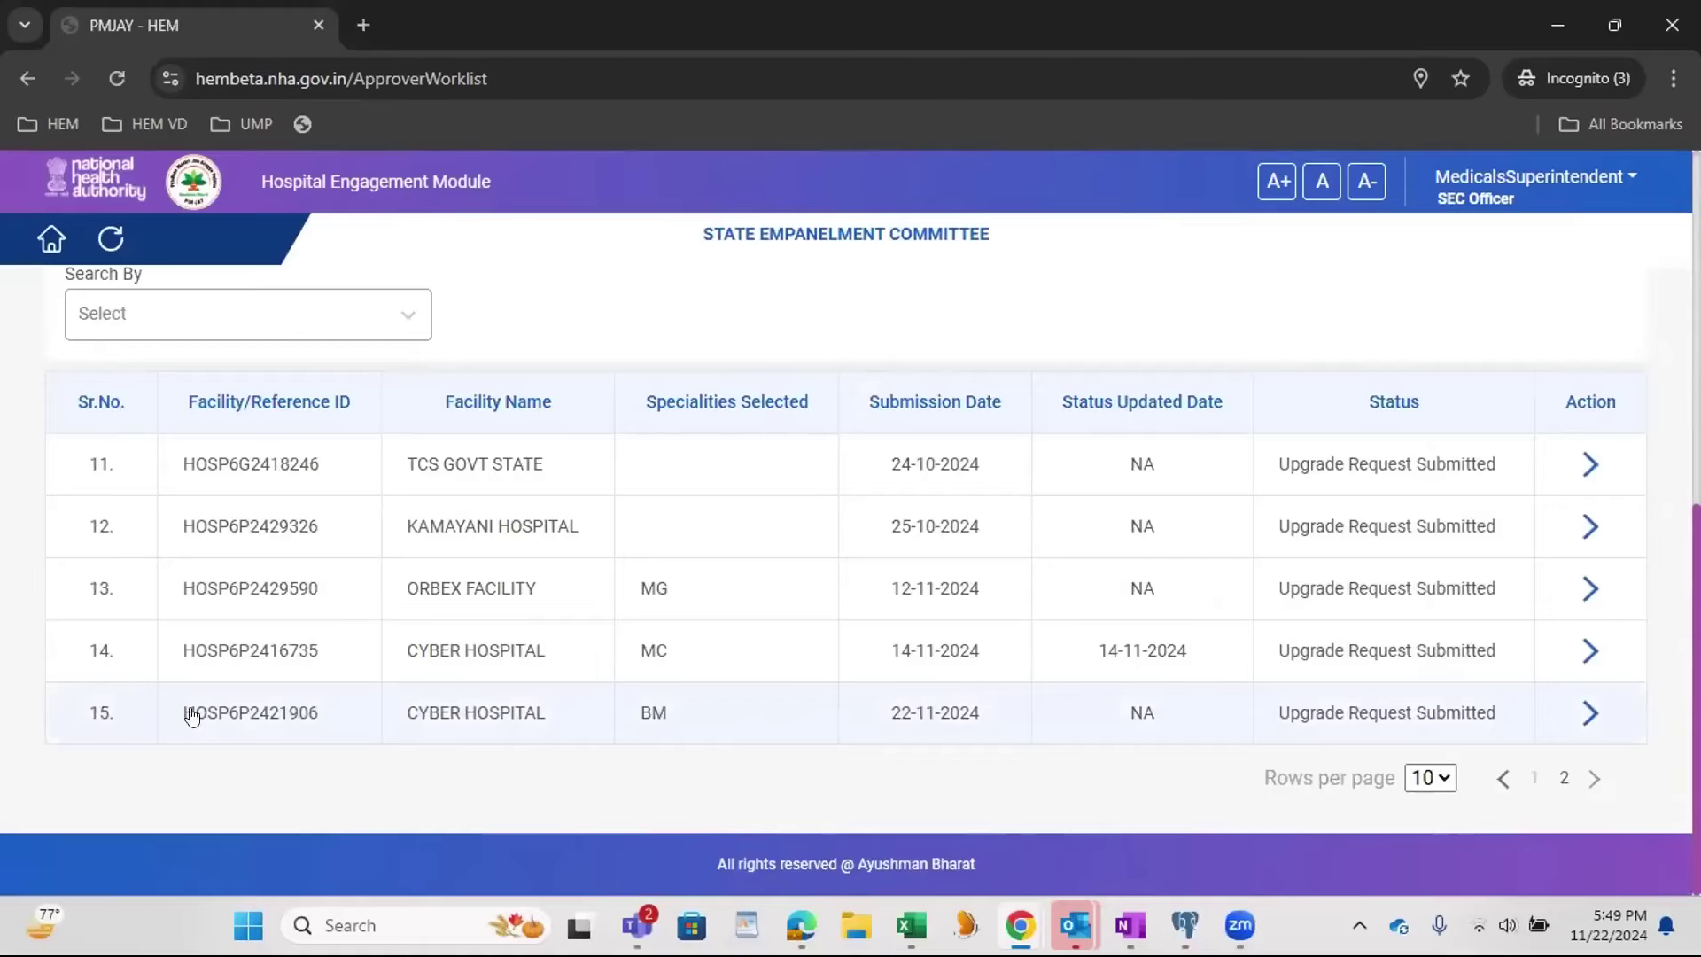
pyautogui.click(226, 713)
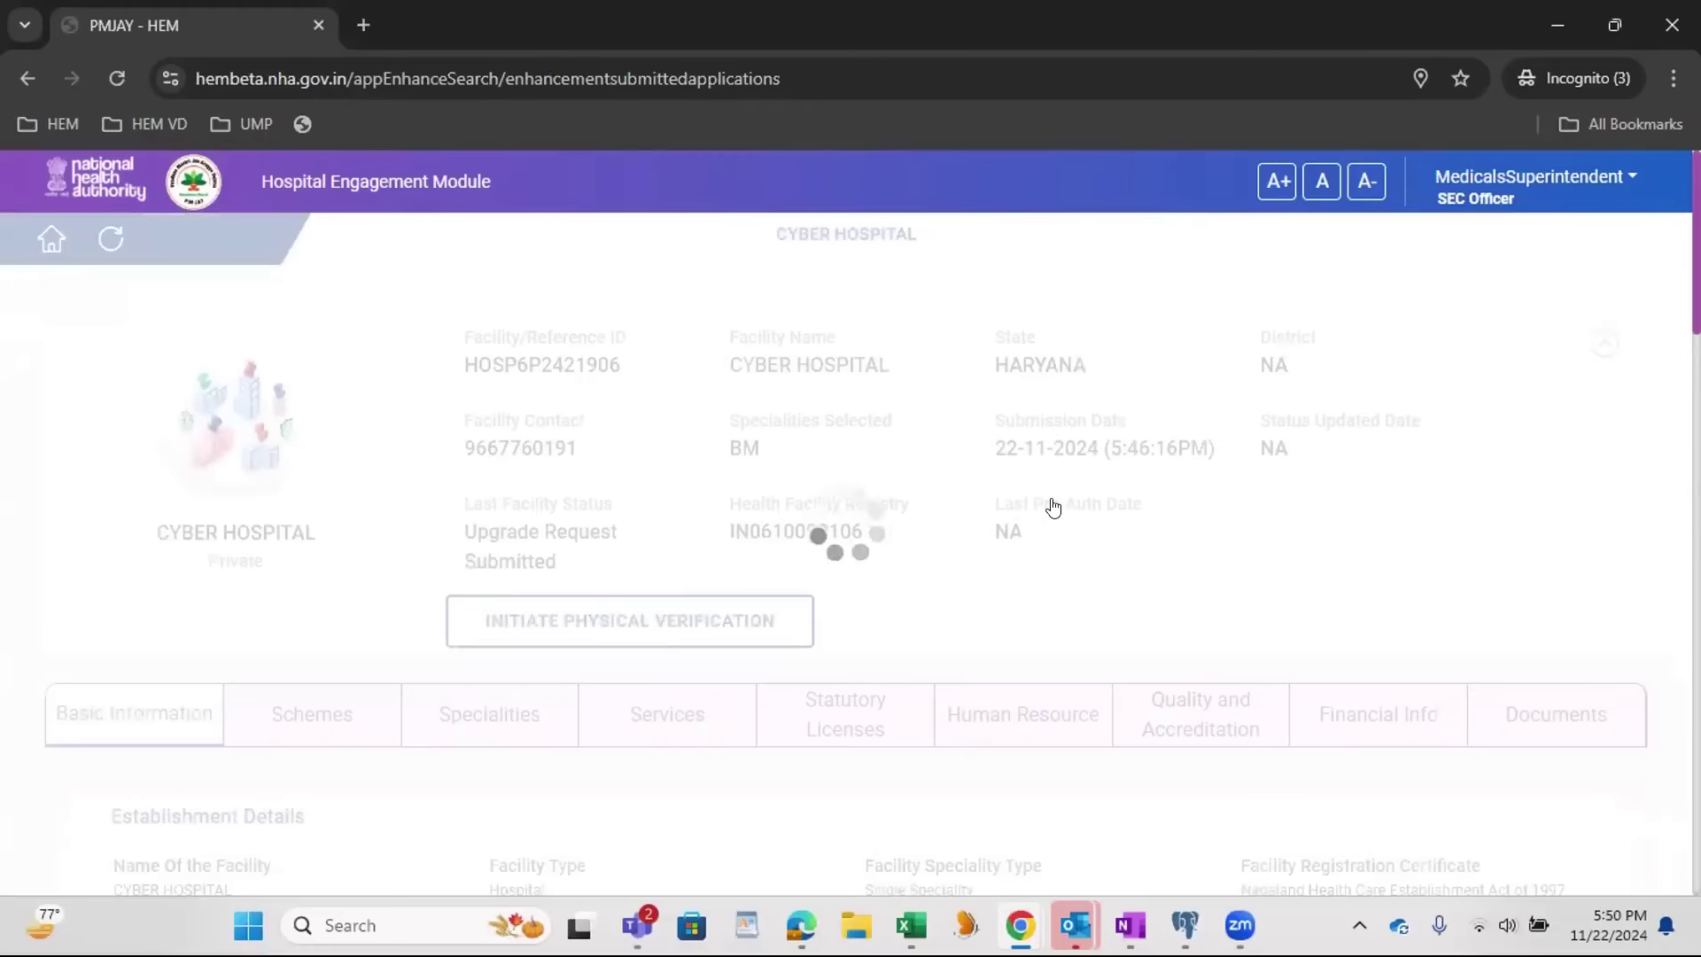
# Scroll through the CYBER HOSPITAL request details and its Workflow History
pyautogui.scroll(-15, 1052, 493)
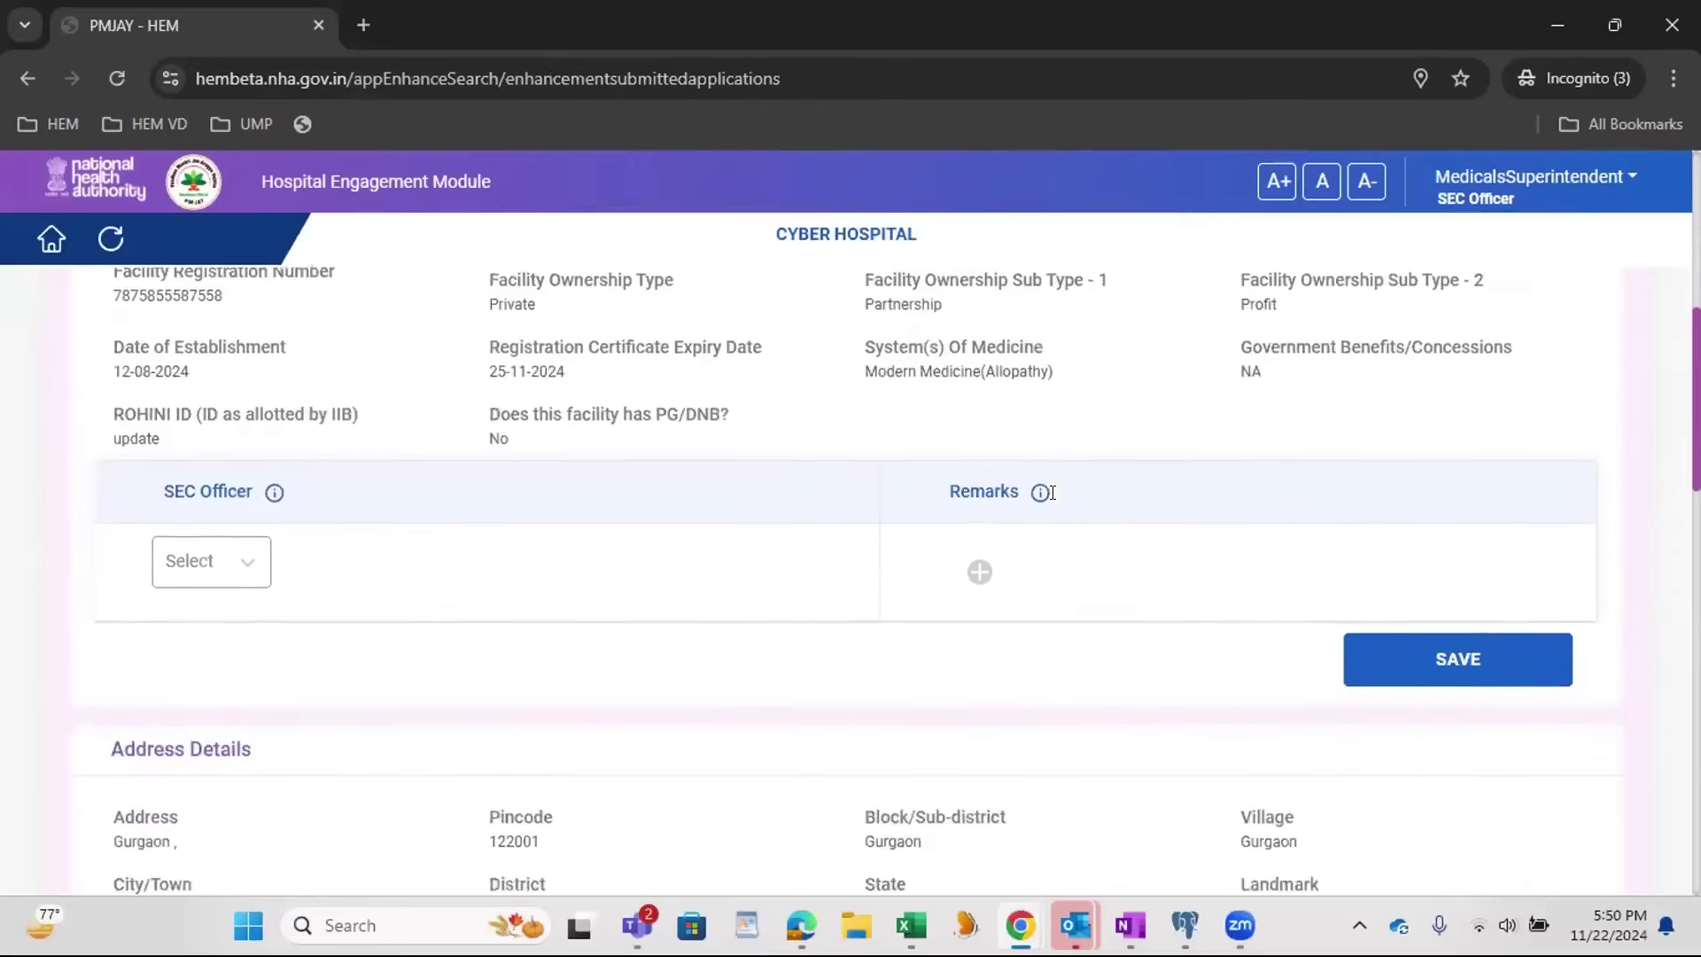
pyautogui.scroll(-5, 1059, 506)
pyautogui.scroll(20, 1157, 532)
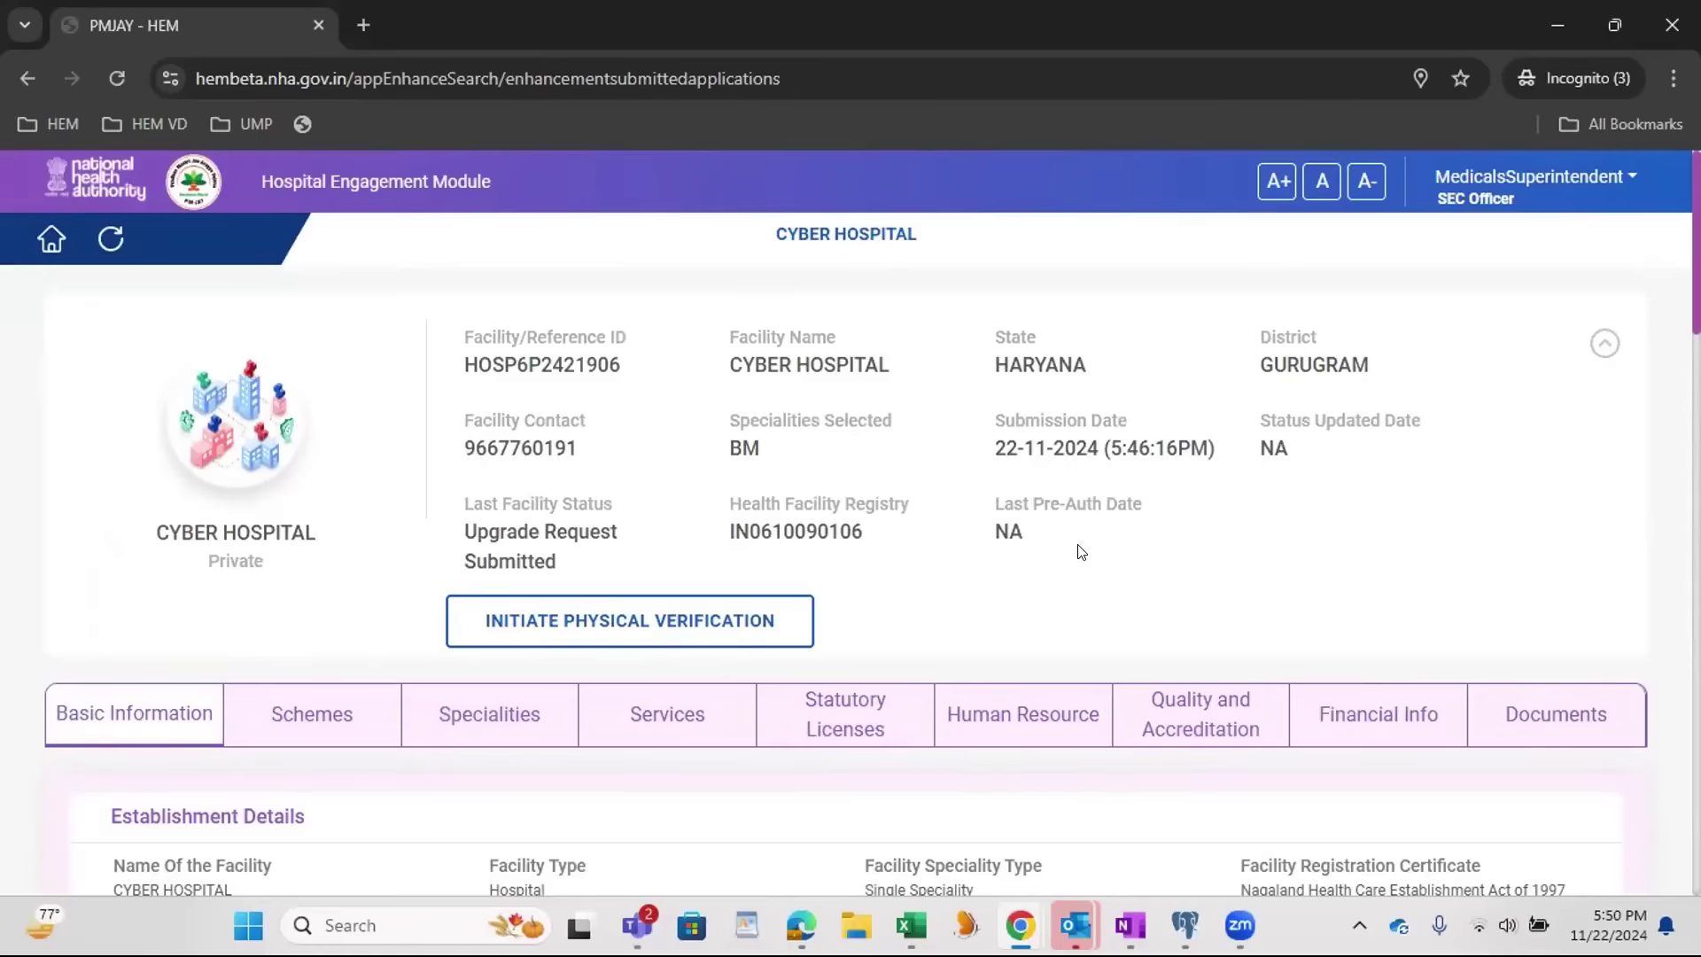
pyautogui.scroll(-20, 1081, 552)
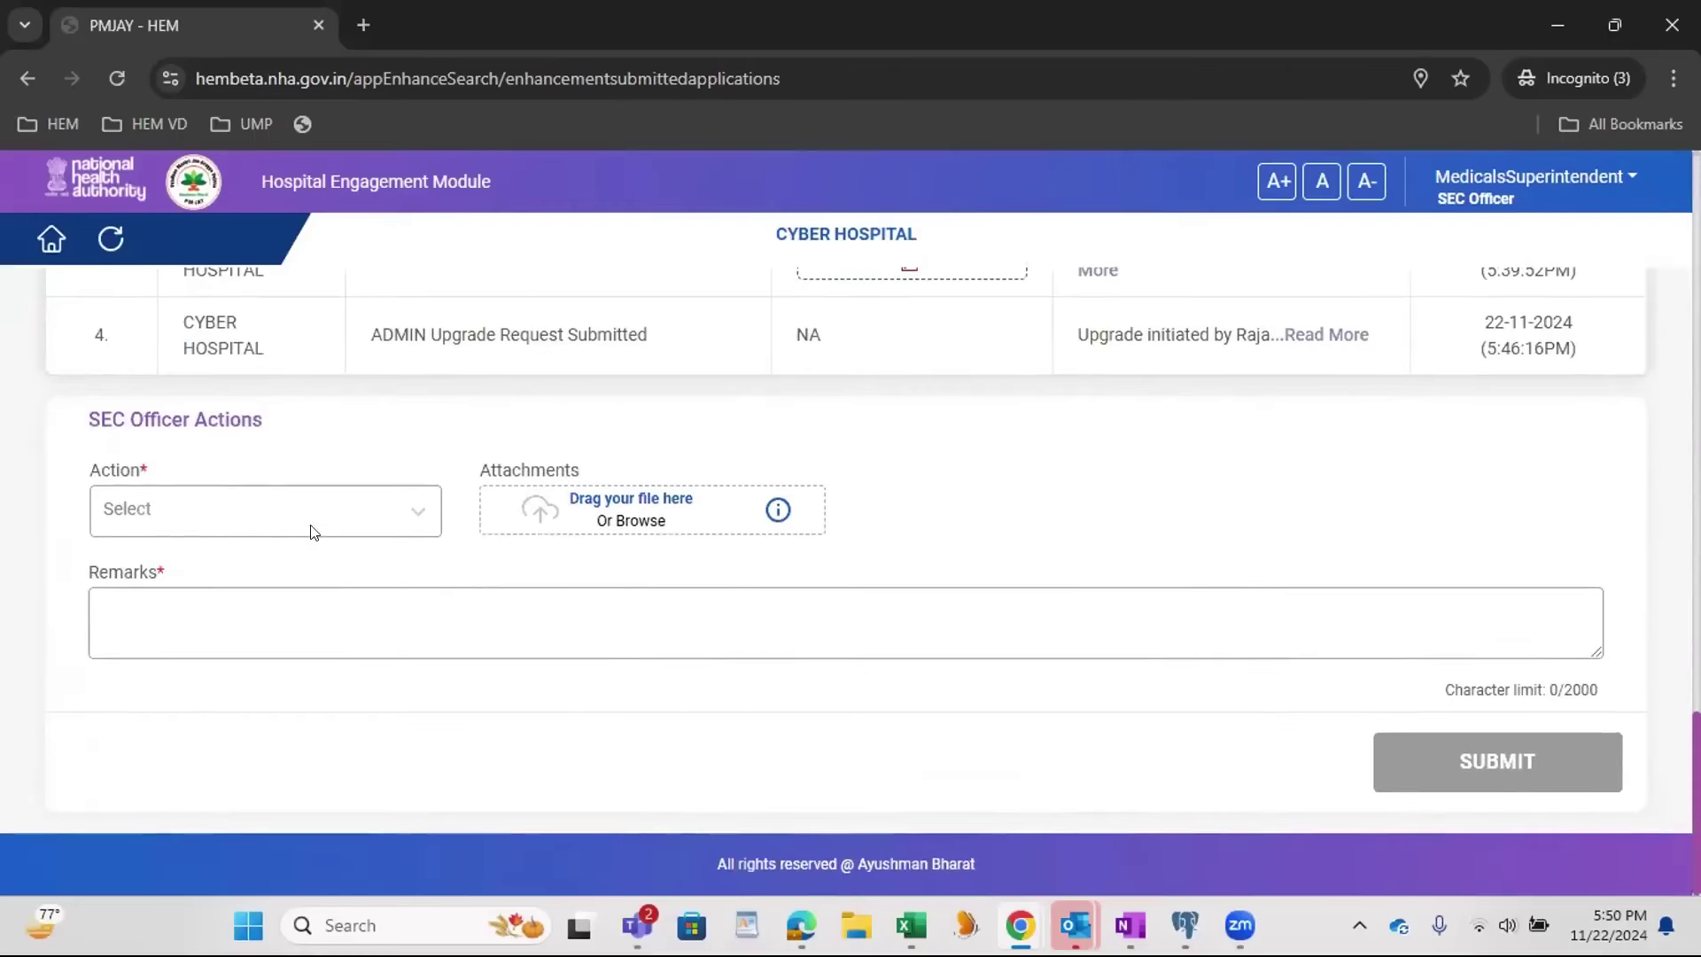
pyautogui.scroll(4, 284, 512)
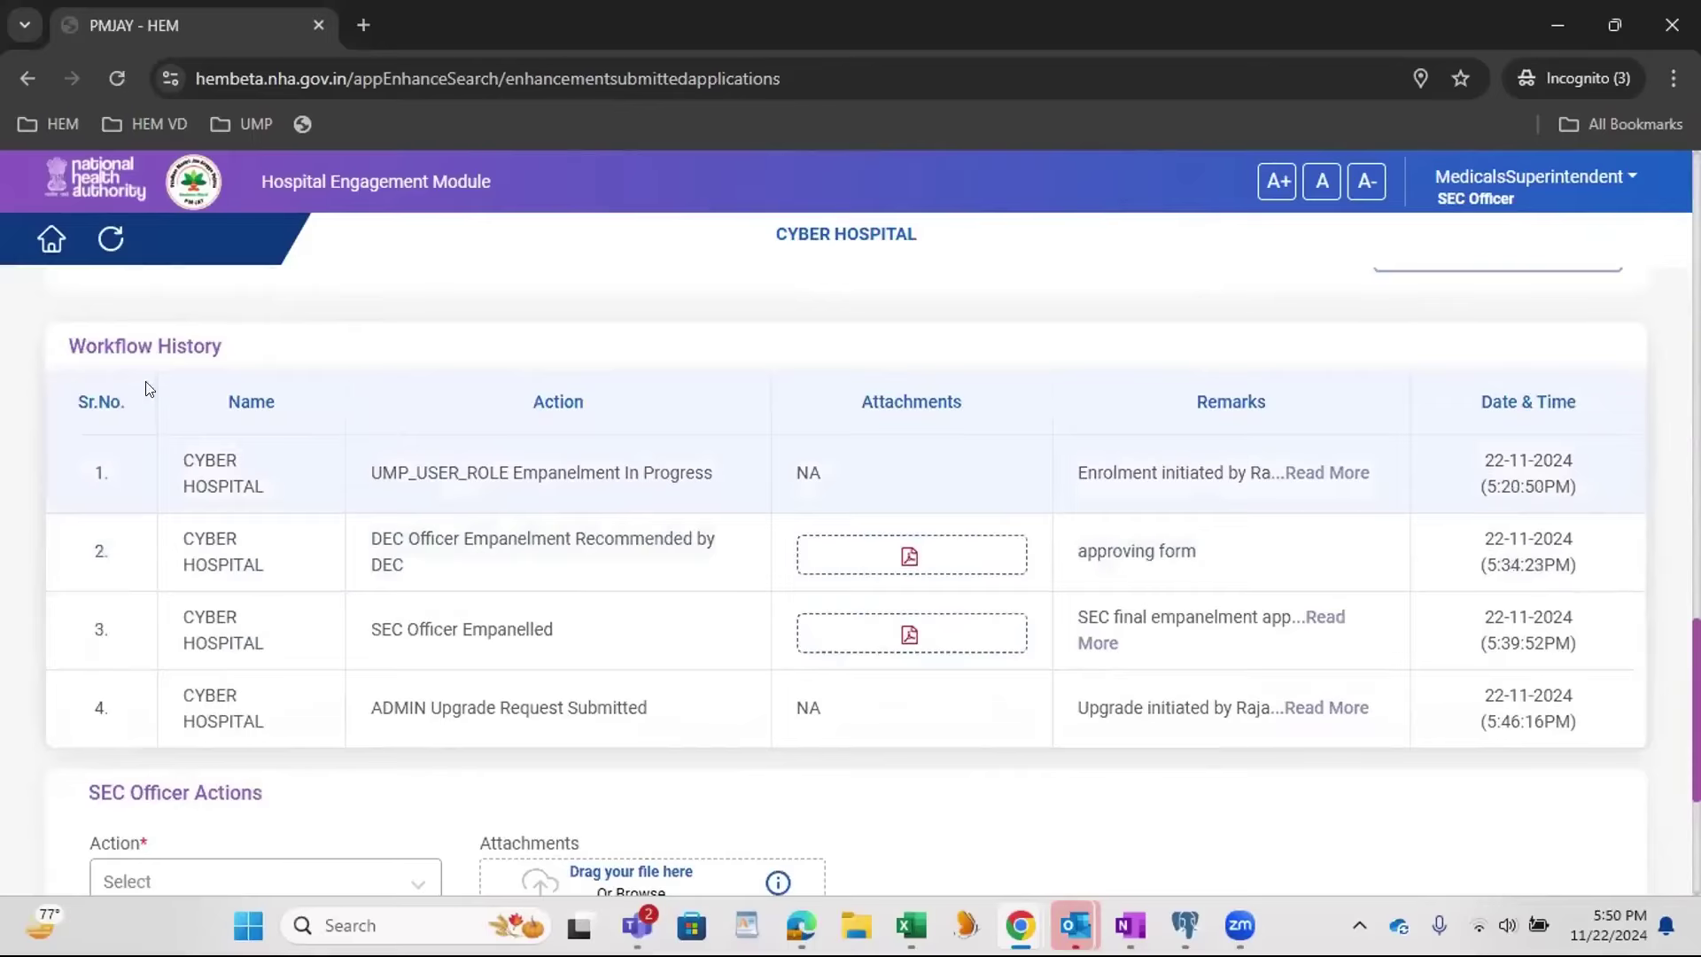
pyautogui.moveTo(354, 708); pyautogui.dragTo(668, 709)
pyautogui.scroll(-4, 598, 673)
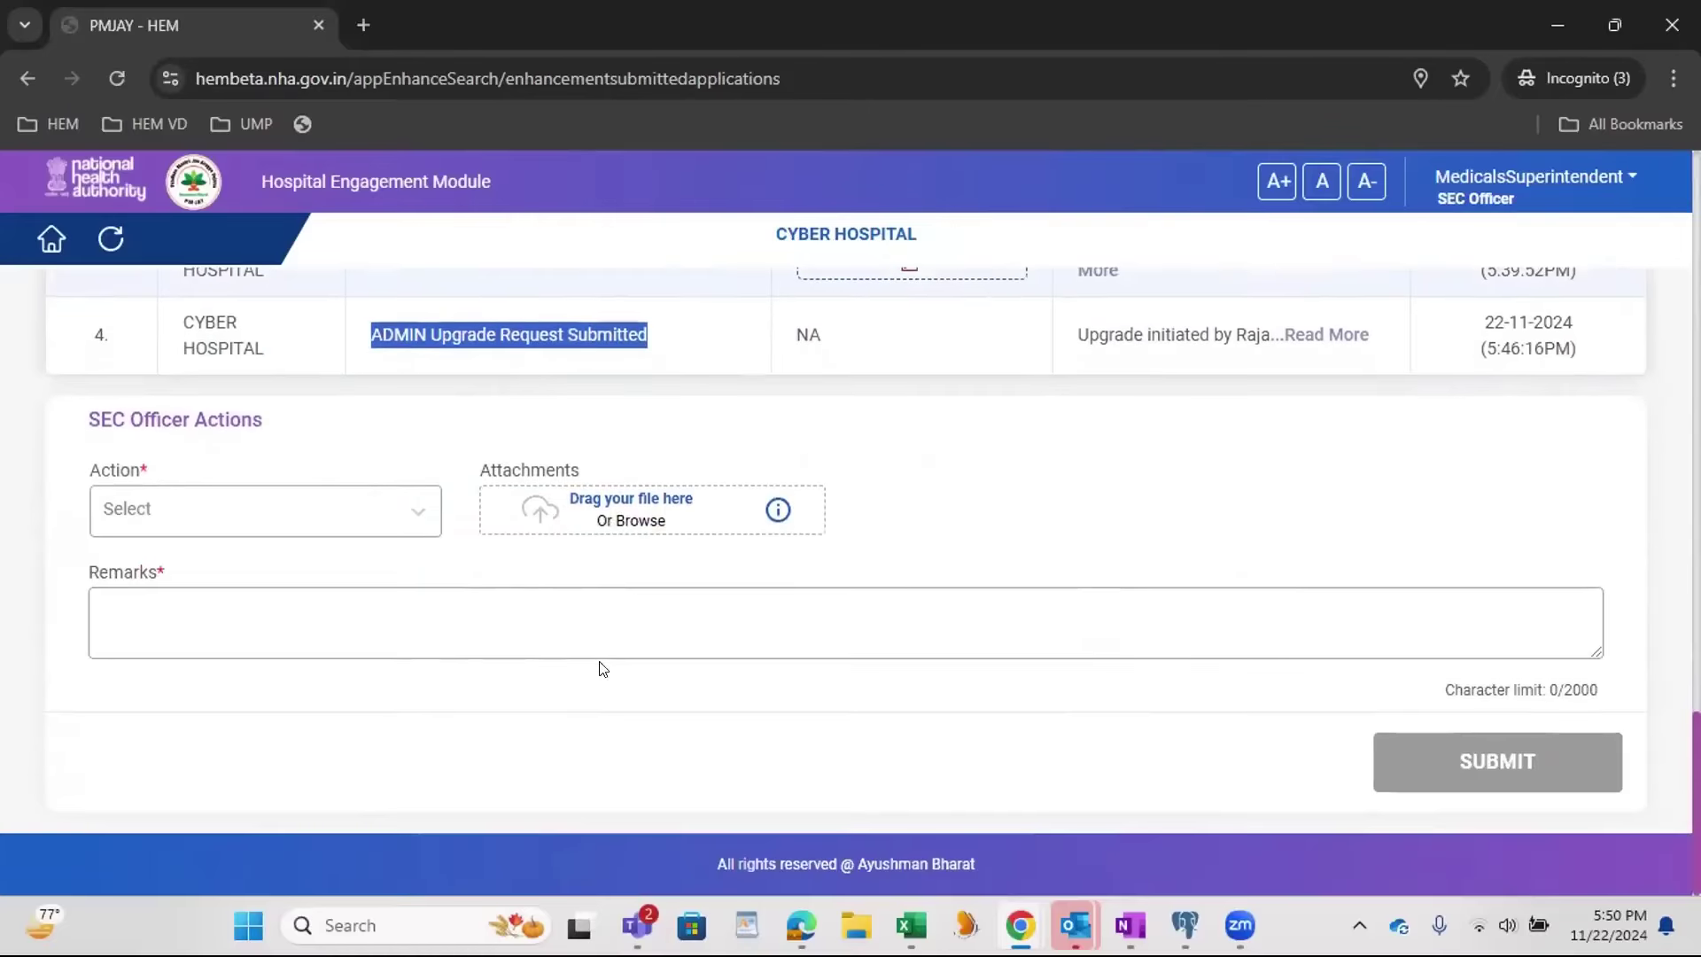
pyautogui.scroll(10, 832, 488)
pyautogui.scroll(10, 840, 492)
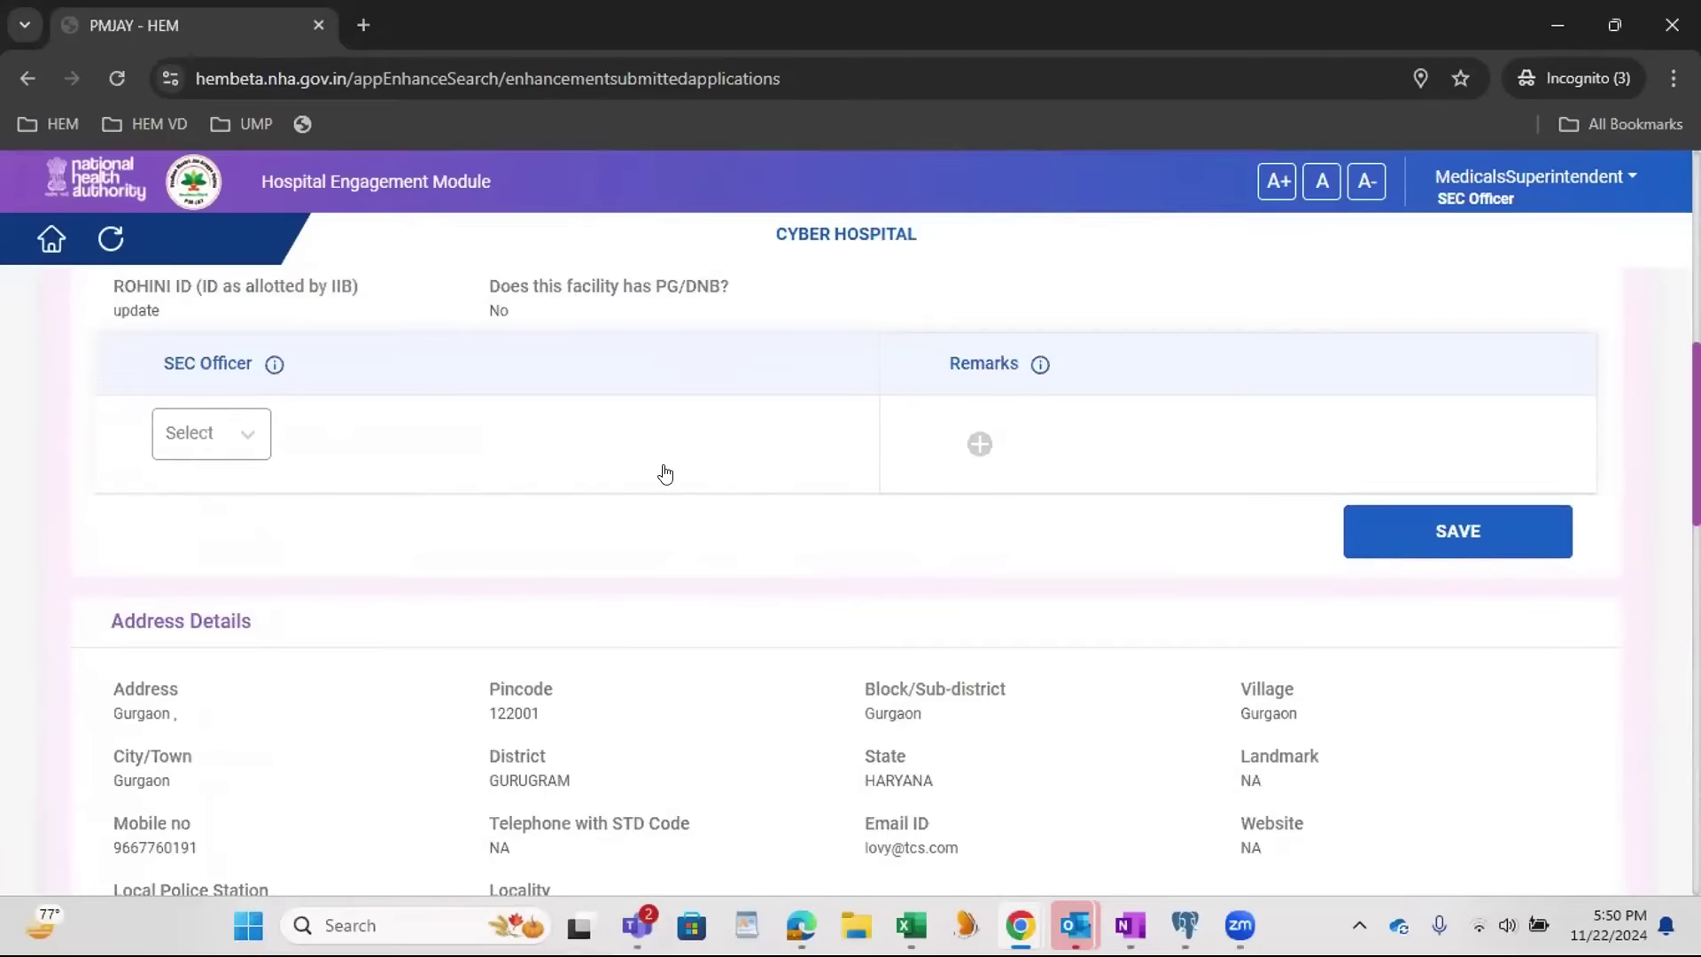
pyautogui.scroll(3, 665, 474)
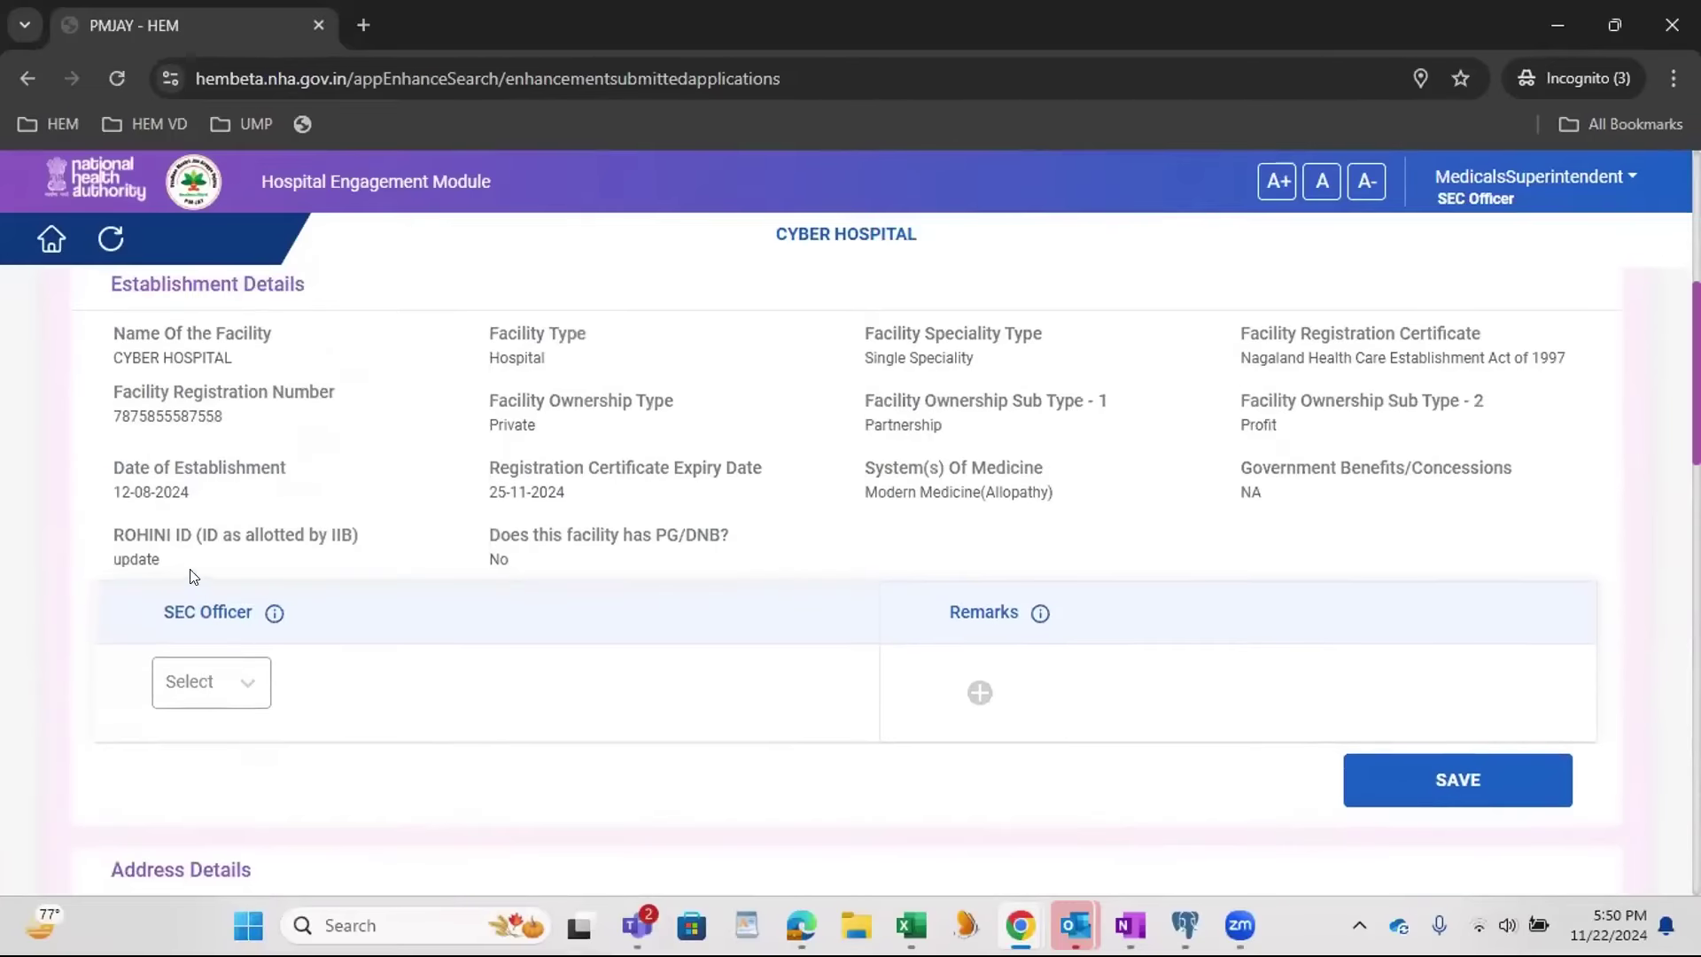
pyautogui.scroll(3, 883, 565)
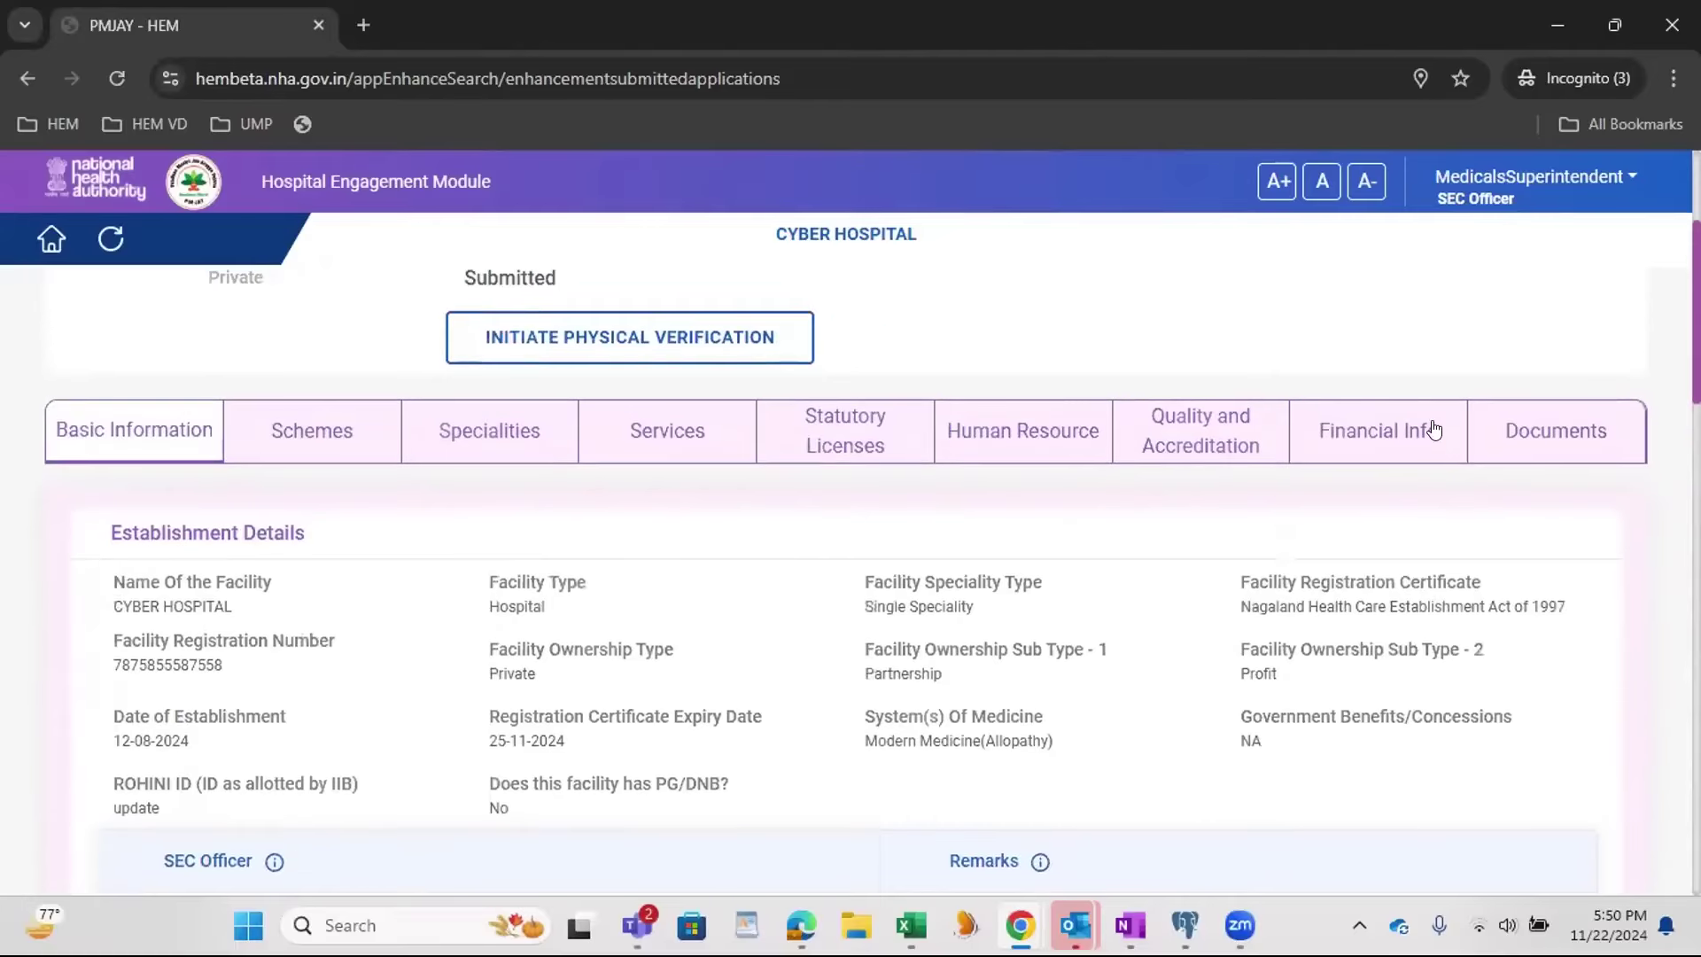
# Check the hospital's bank account details under Financial Info, down to SEC Officer Actions
pyautogui.click(1302, 450)
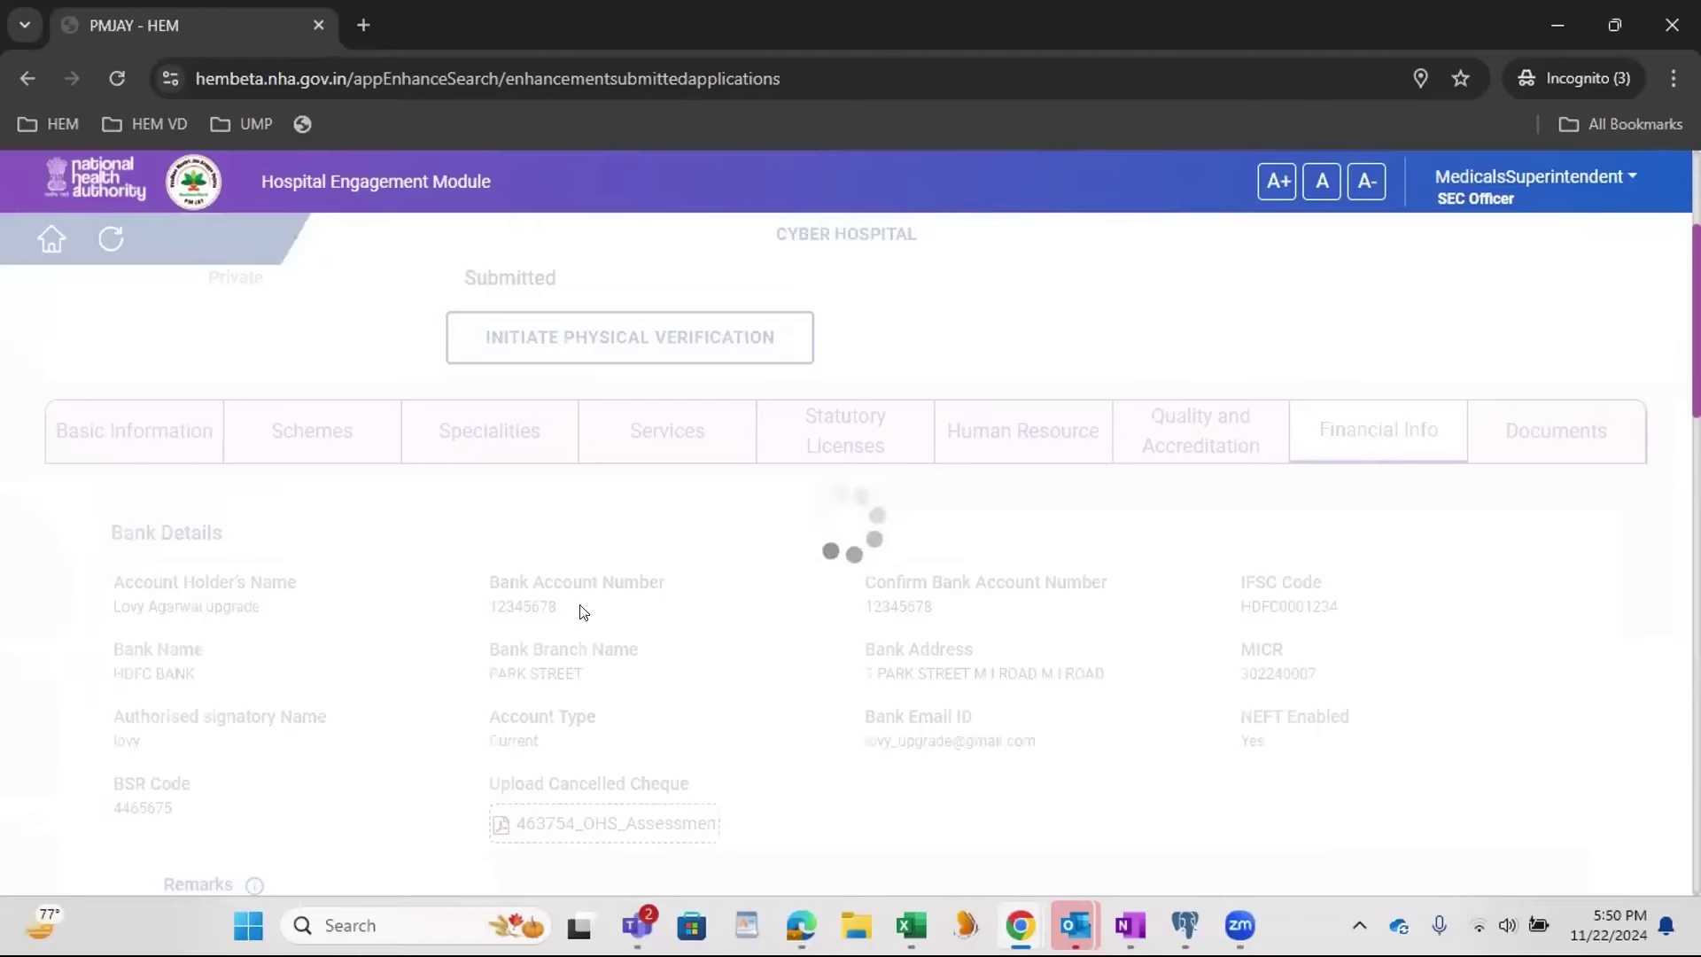
pyautogui.doubleClick(211, 602)
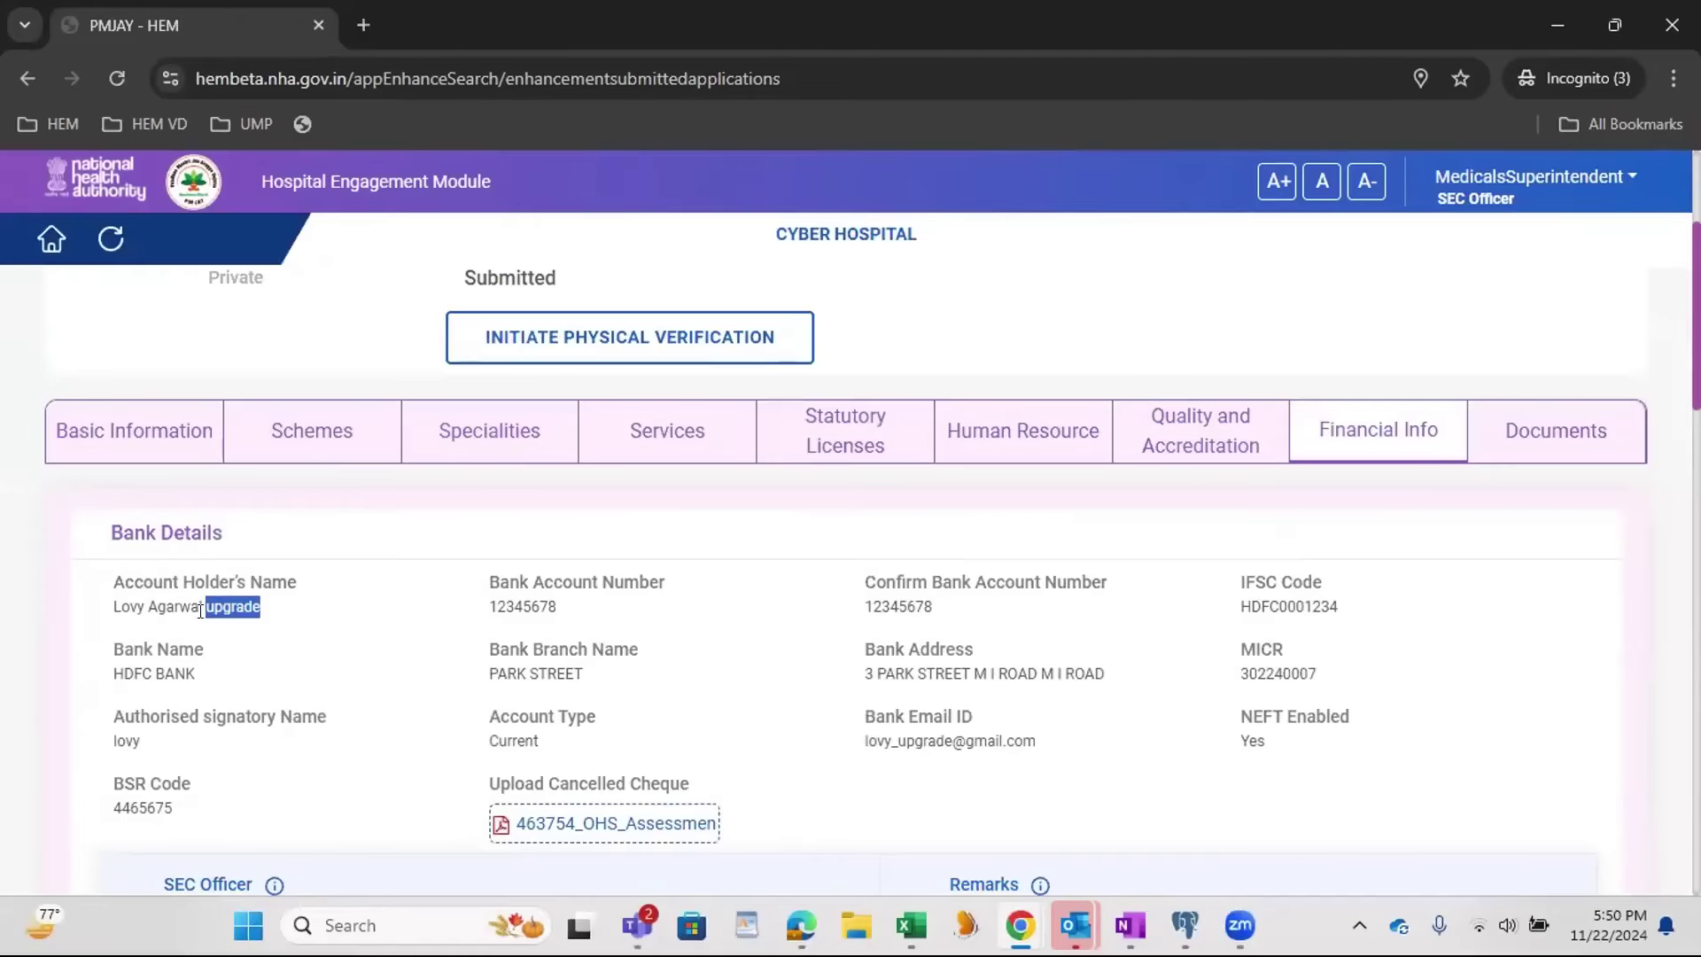
pyautogui.scroll(-15, 381, 609)
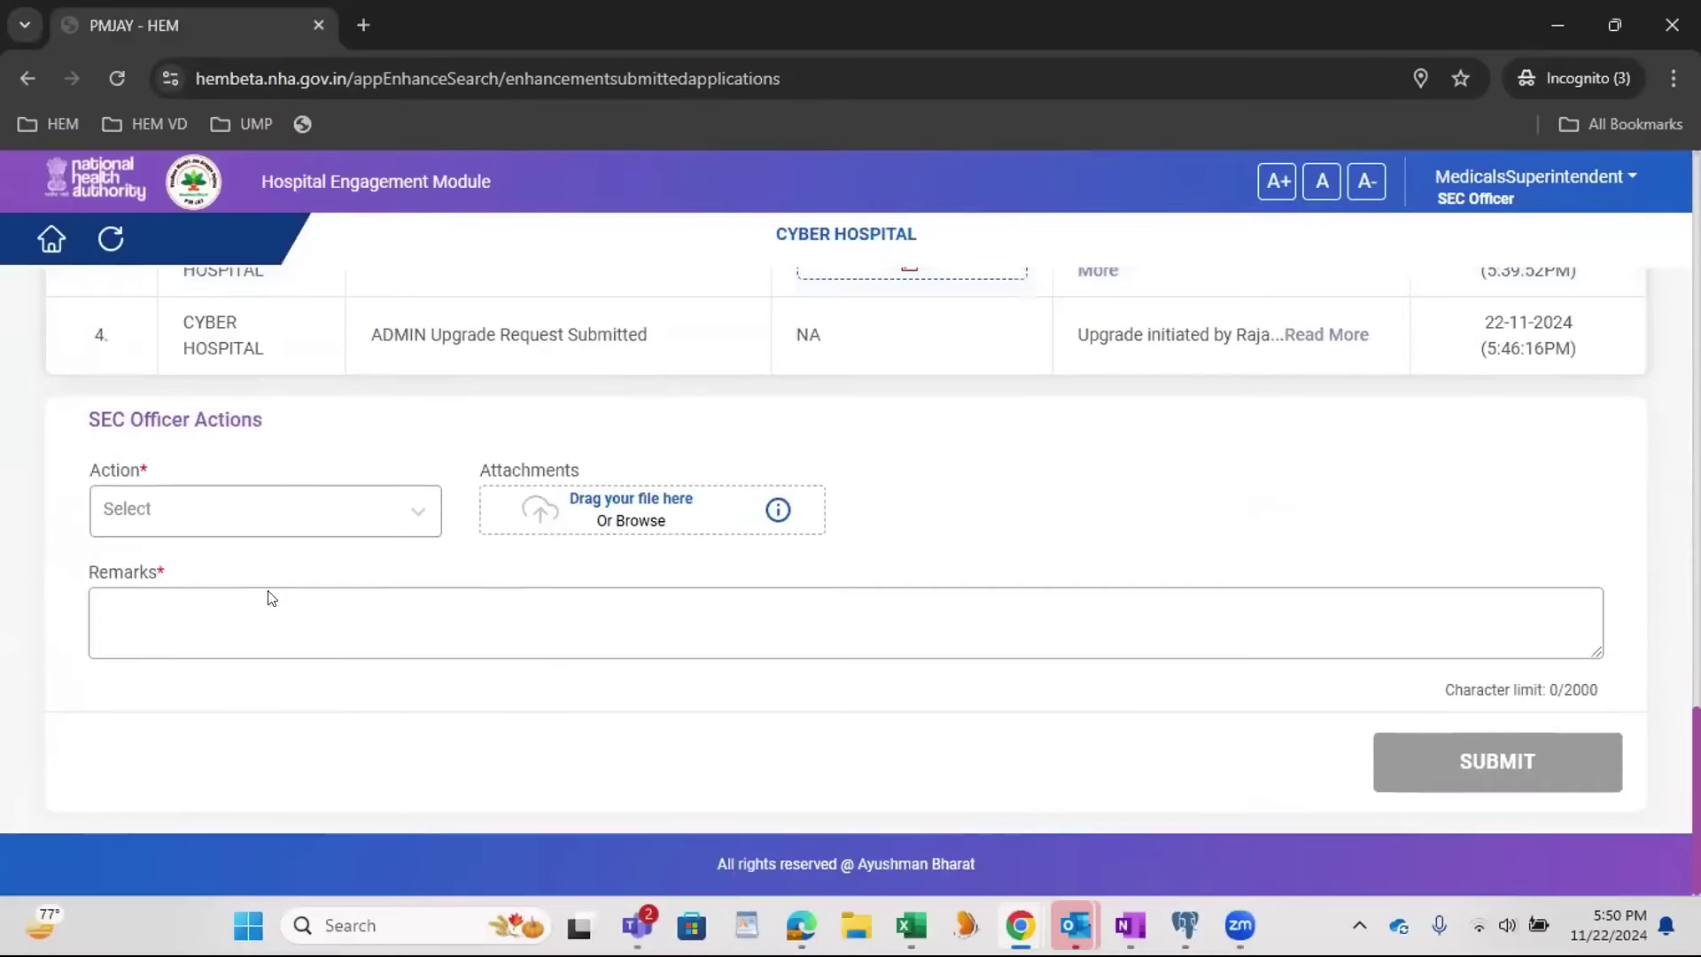
# Set the SEC action to 'Upgrade Approved by SEC' with remarks 'upgrade approve by SEC'
pyautogui.click(265, 521)
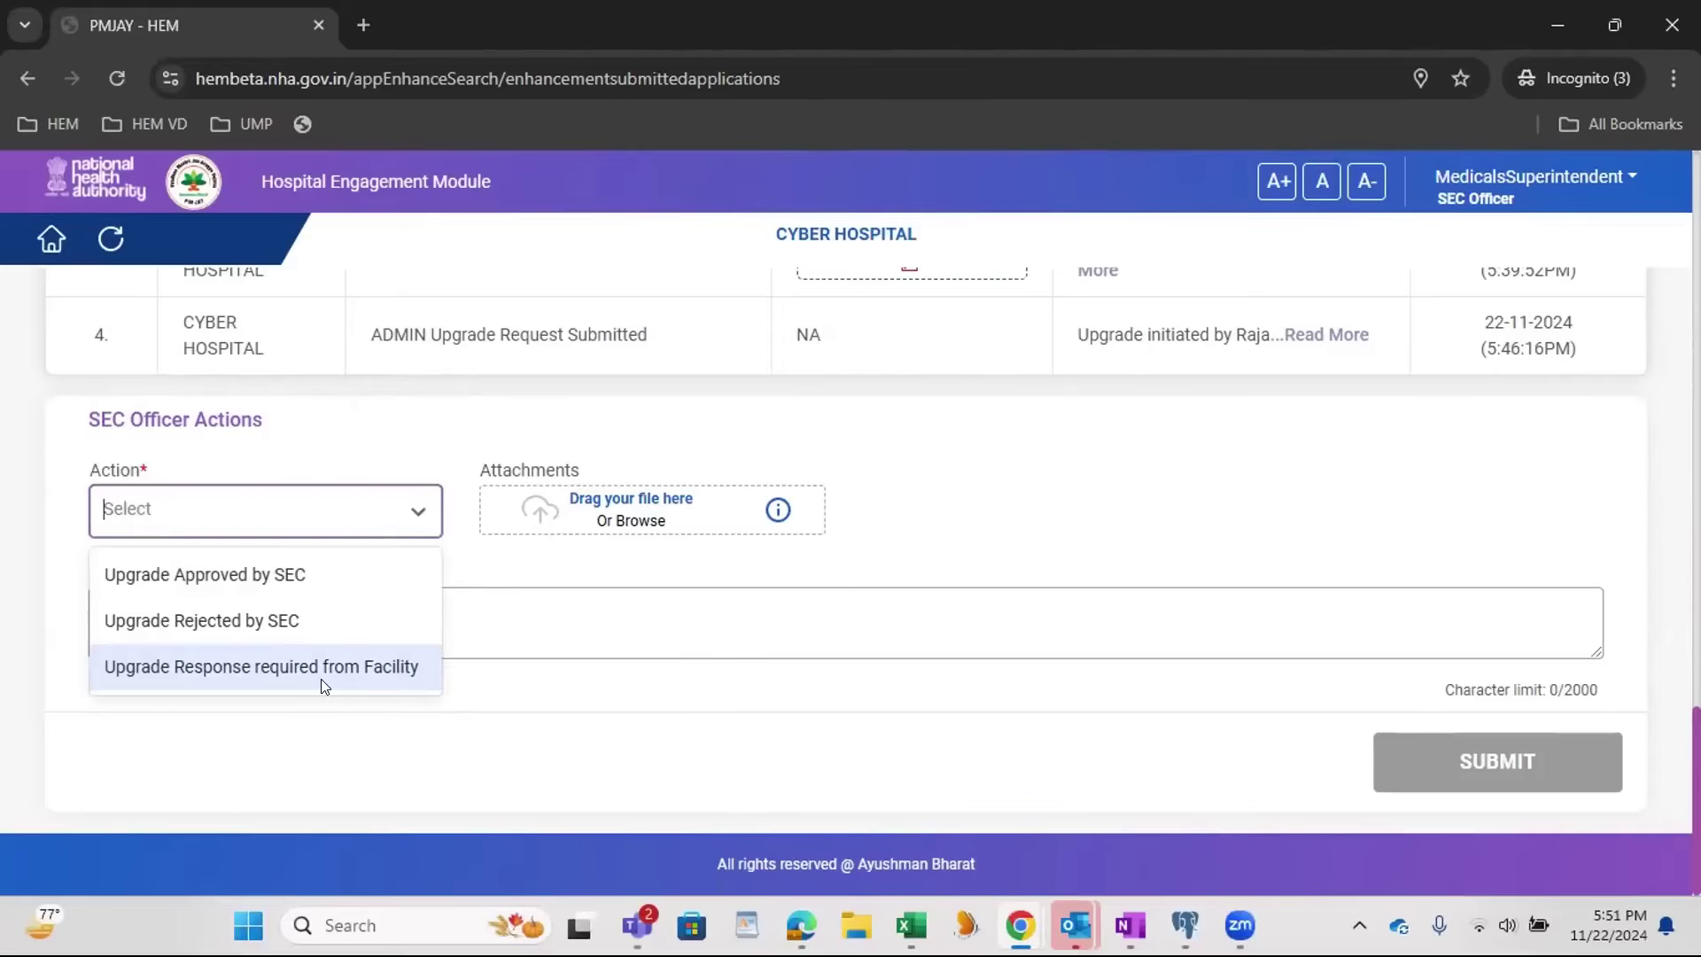
pyautogui.click(278, 567)
pyautogui.click(296, 611)
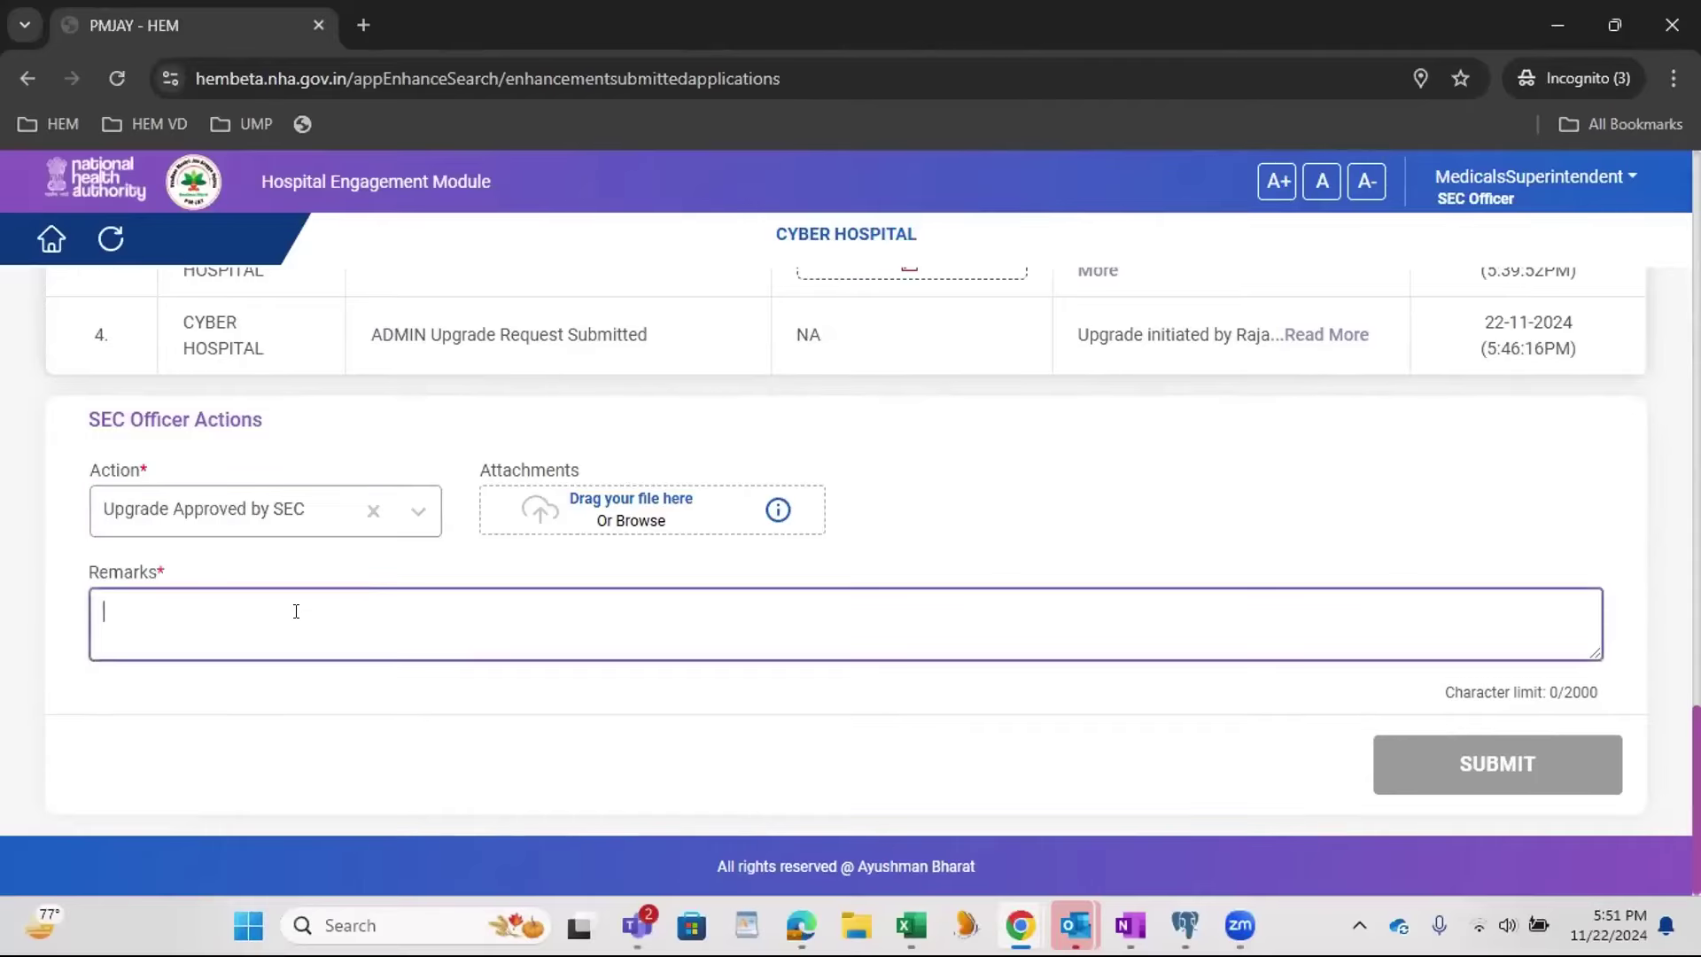
pyautogui.write('upgrad')
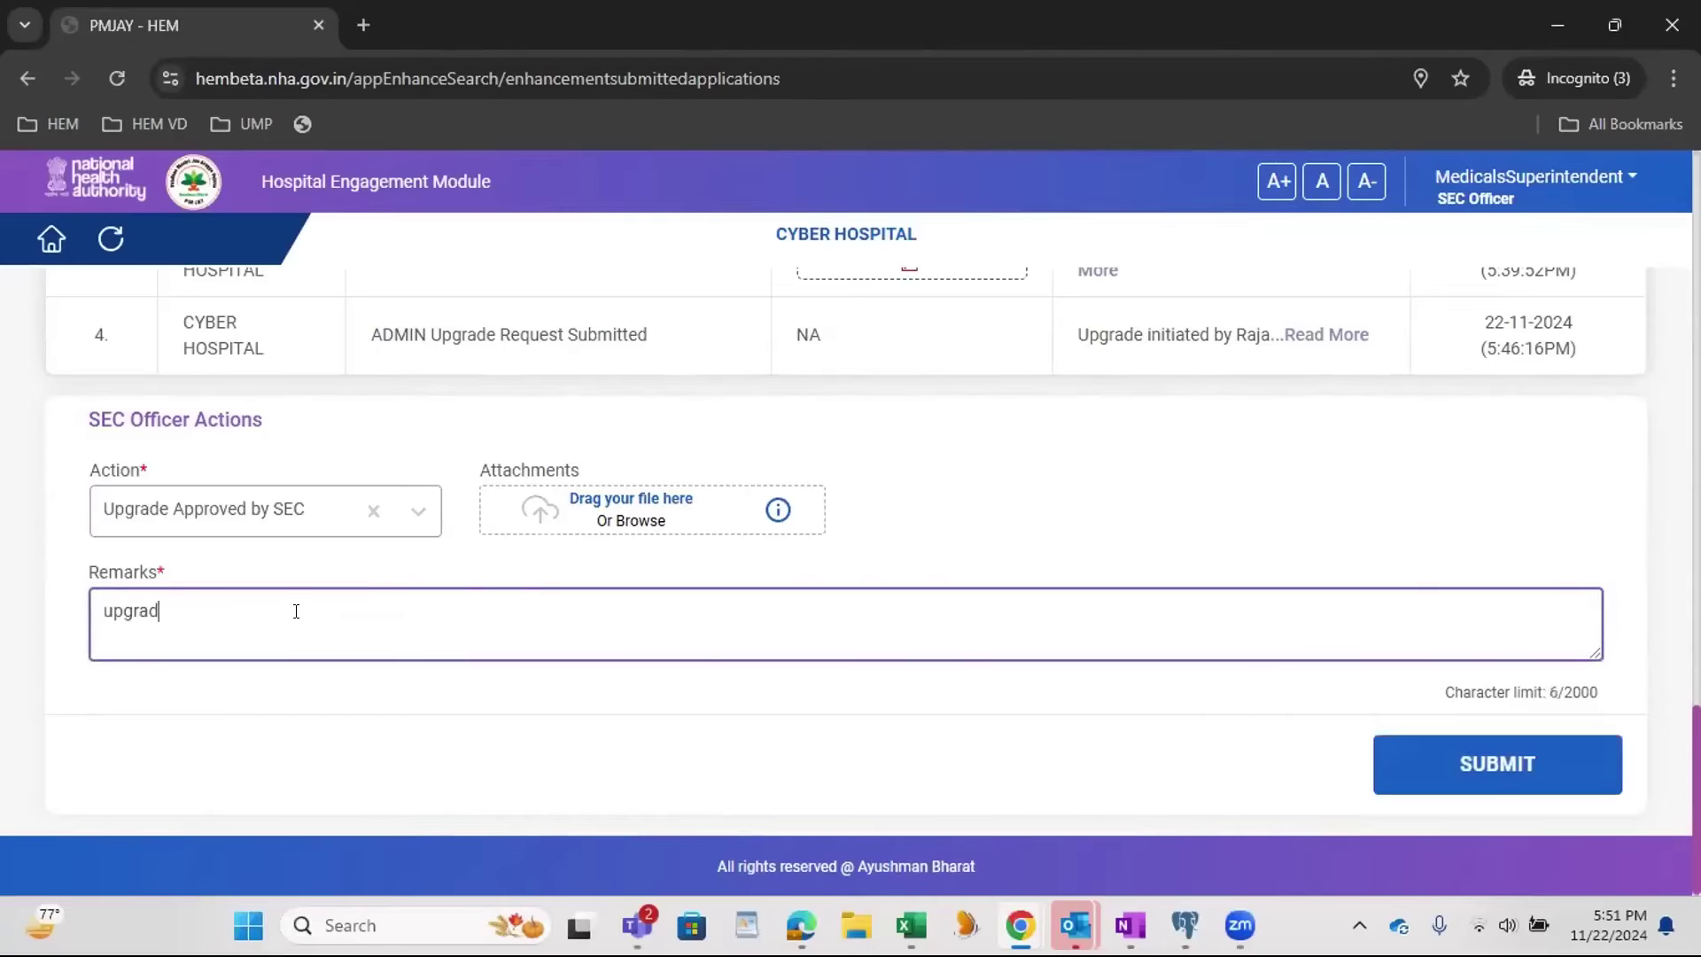
pyautogui.write('e approve by SEC')
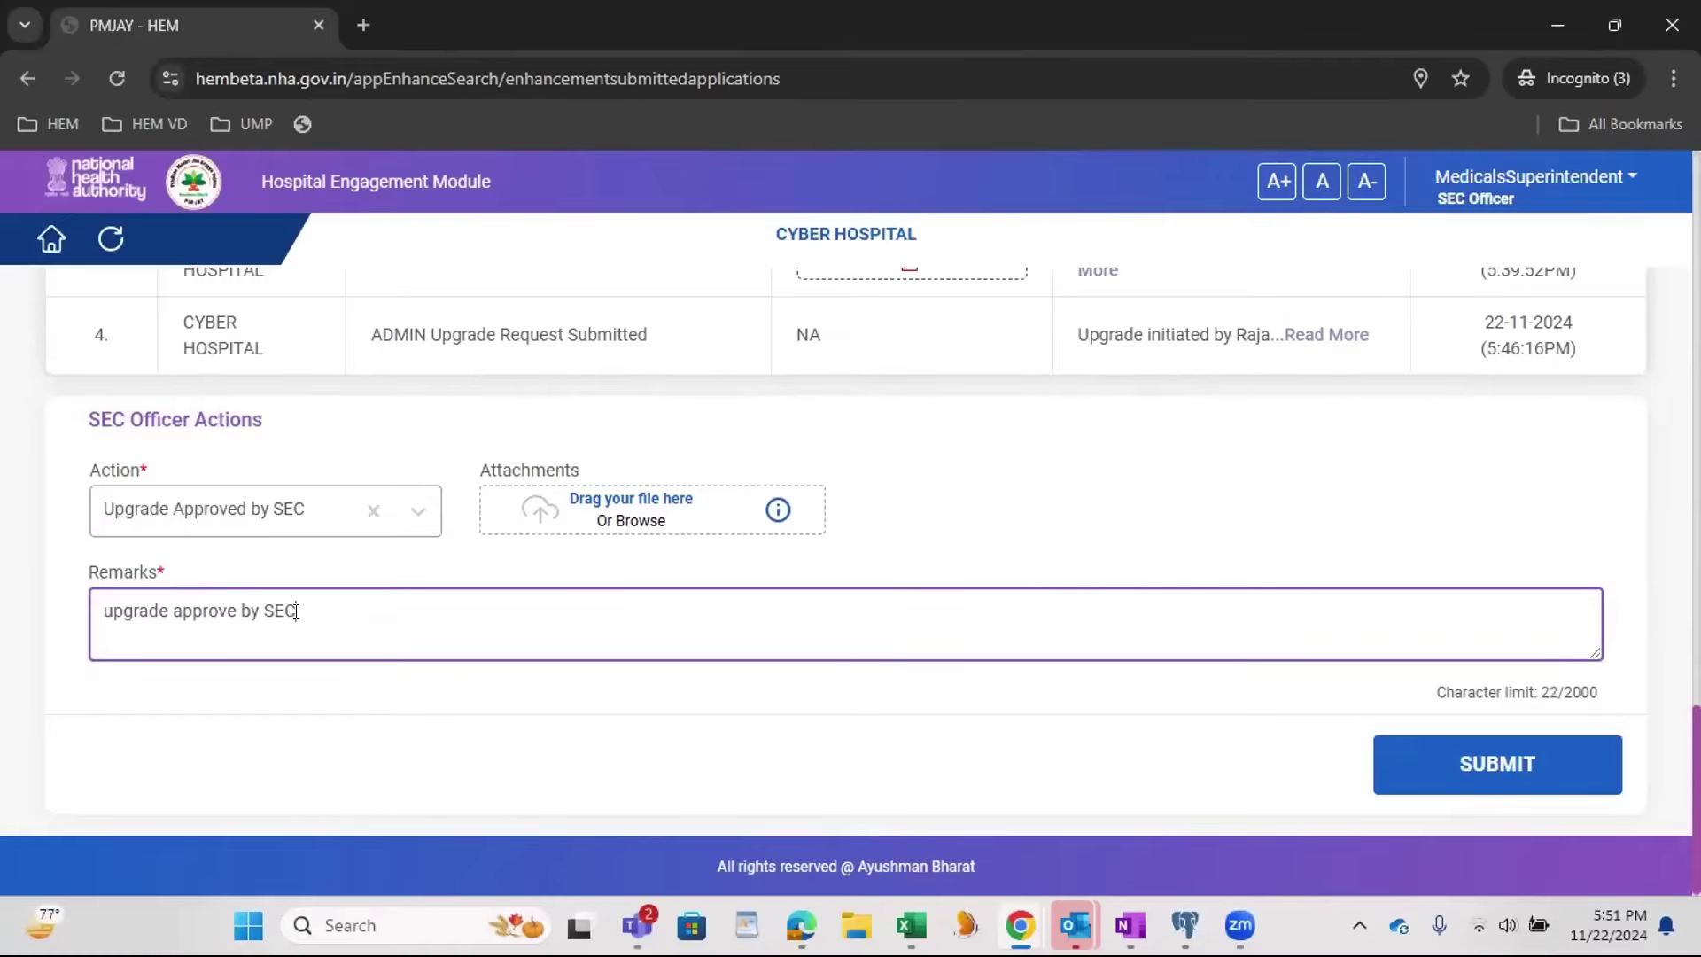
# Attach the OHS assessment PDF, submit the approval and acknowledge the confirmation
pyautogui.click(590, 498)
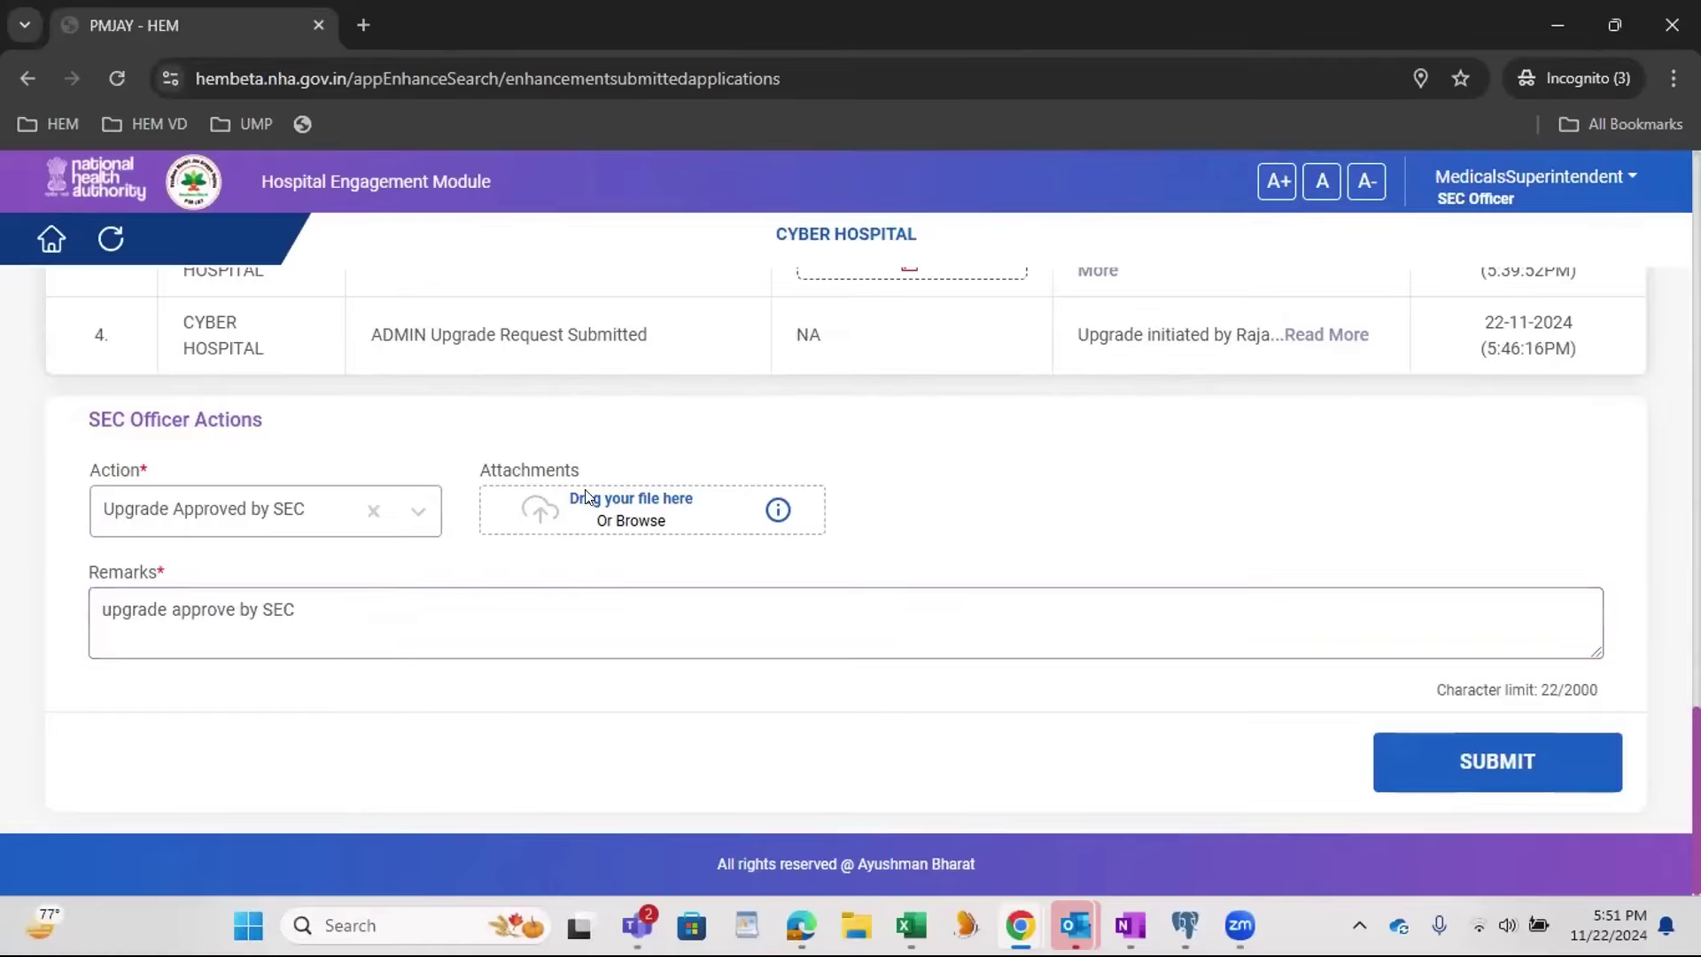
pyautogui.scroll(-5, 565, 331)
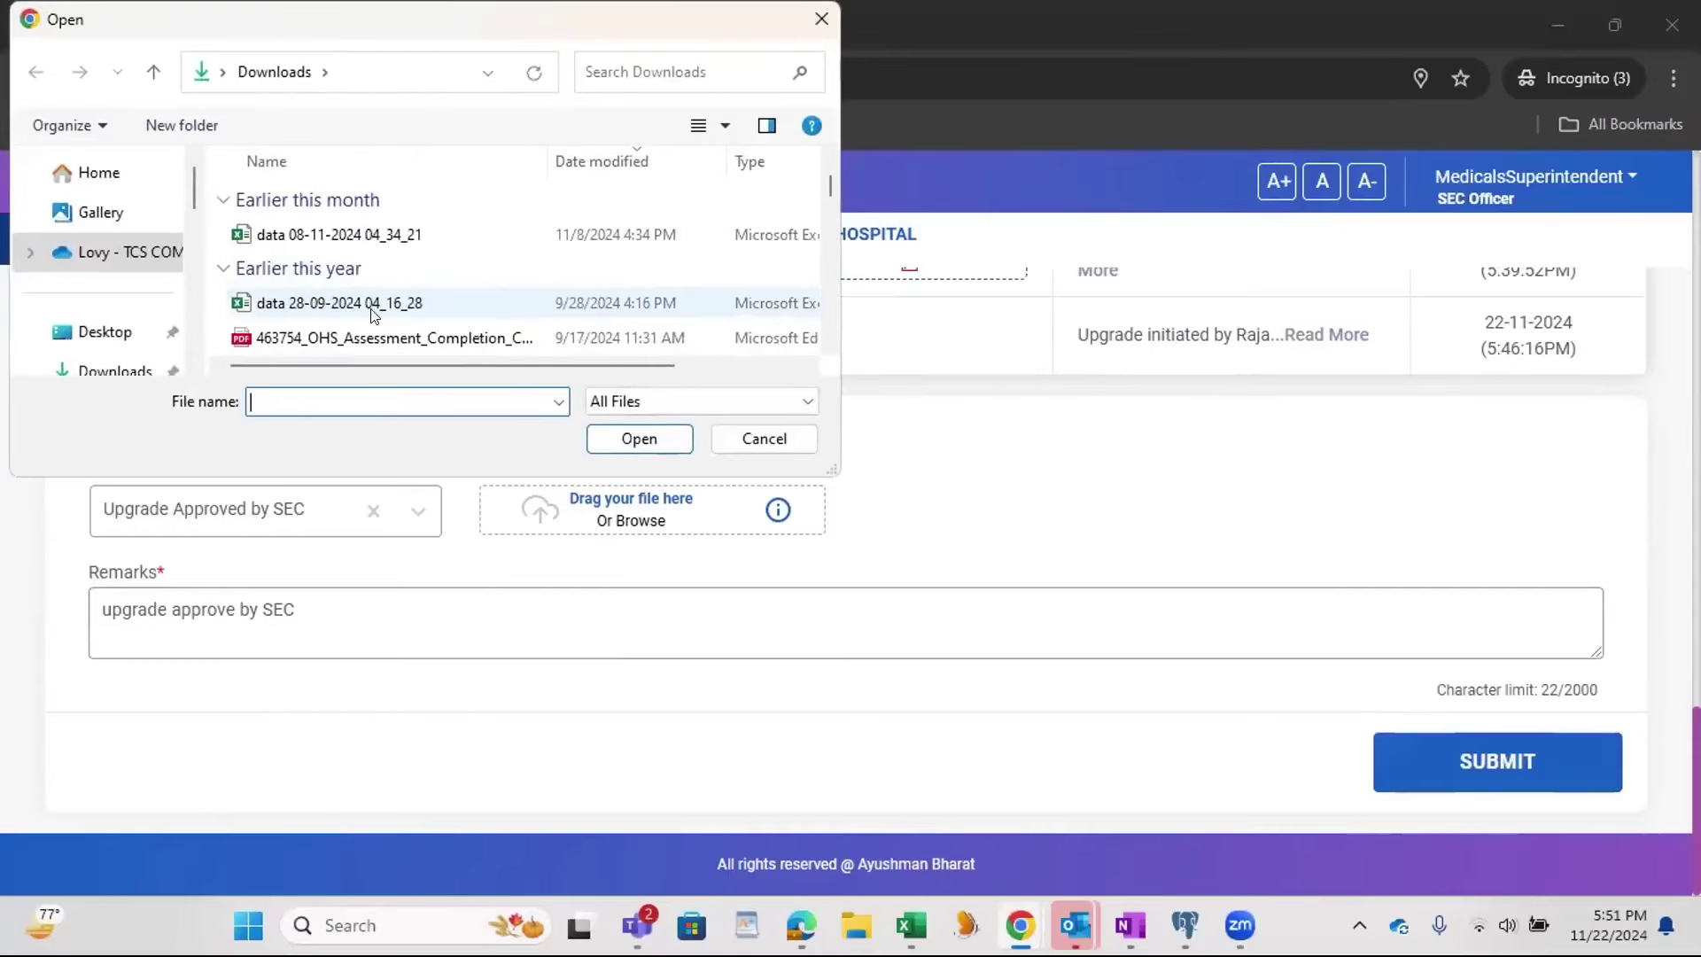
pyautogui.click(372, 337)
pyautogui.click(608, 435)
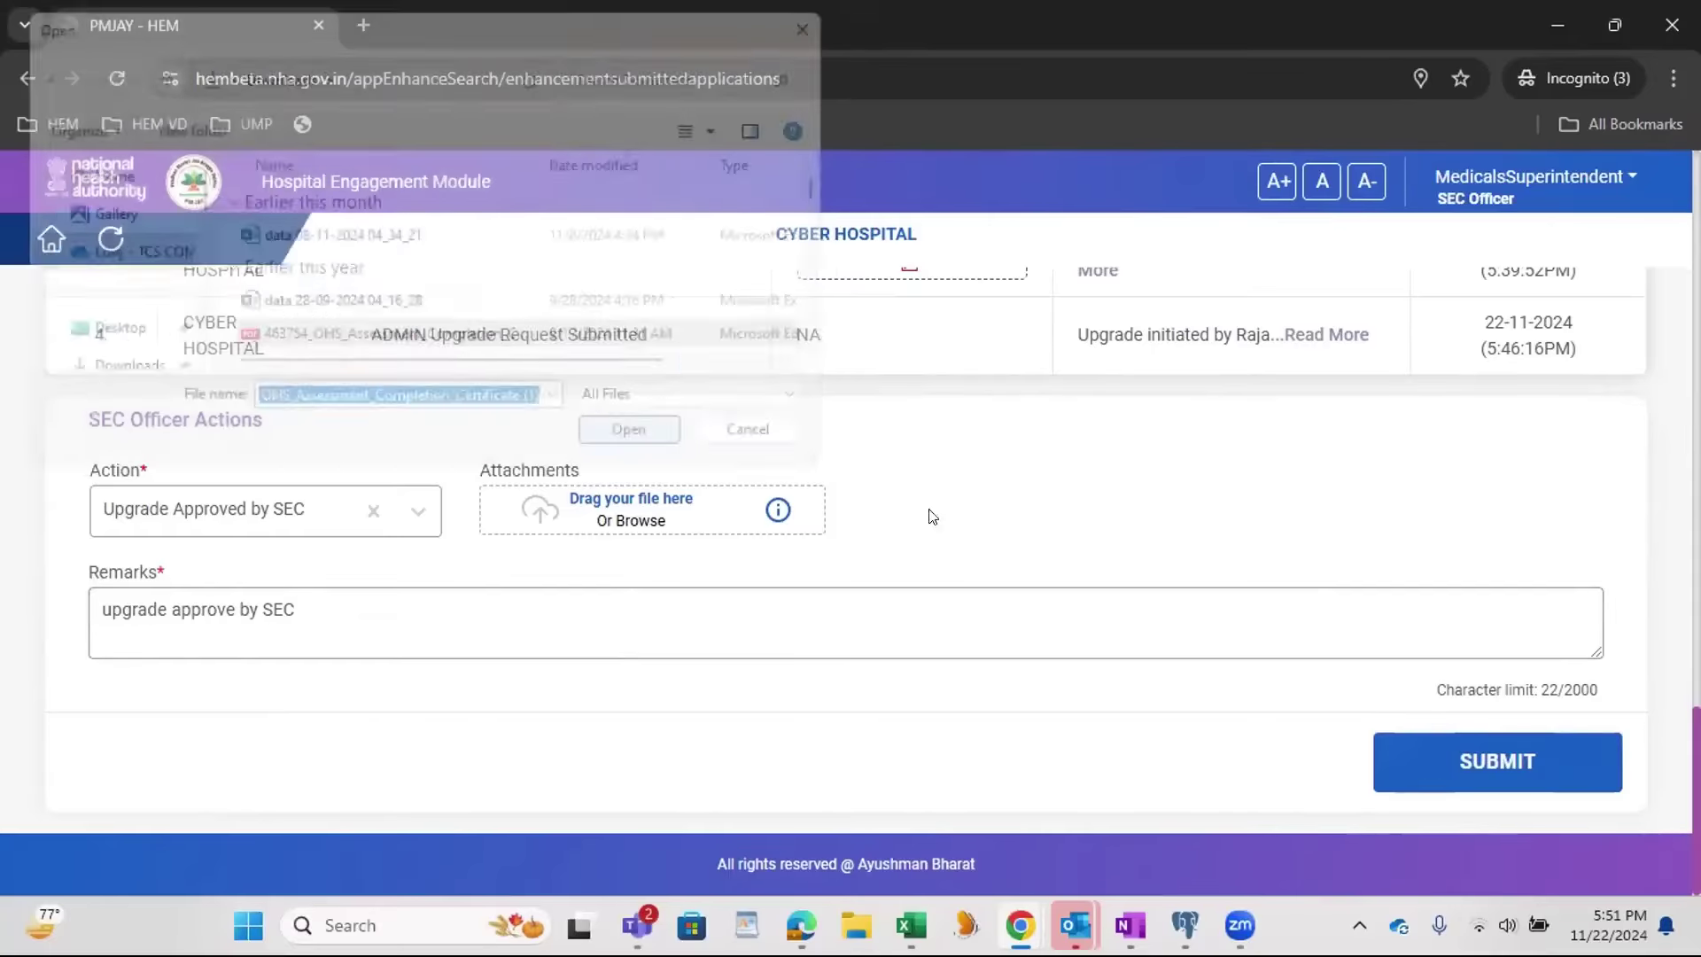
pyautogui.click(1485, 767)
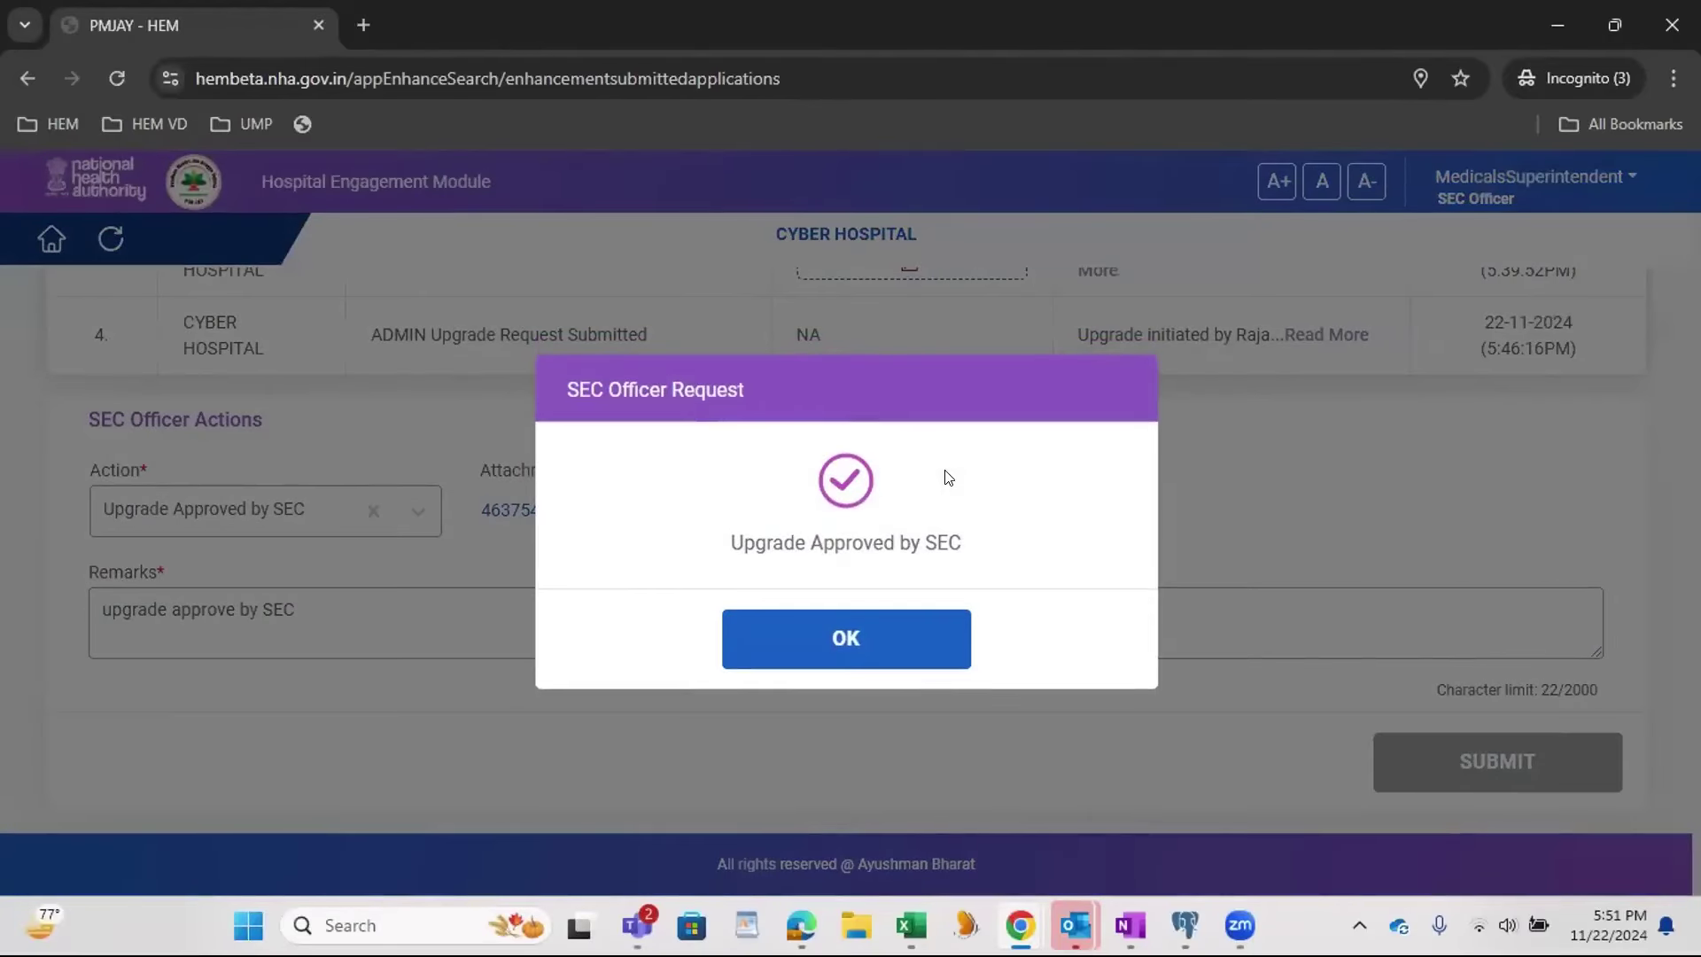
pyautogui.click(886, 642)
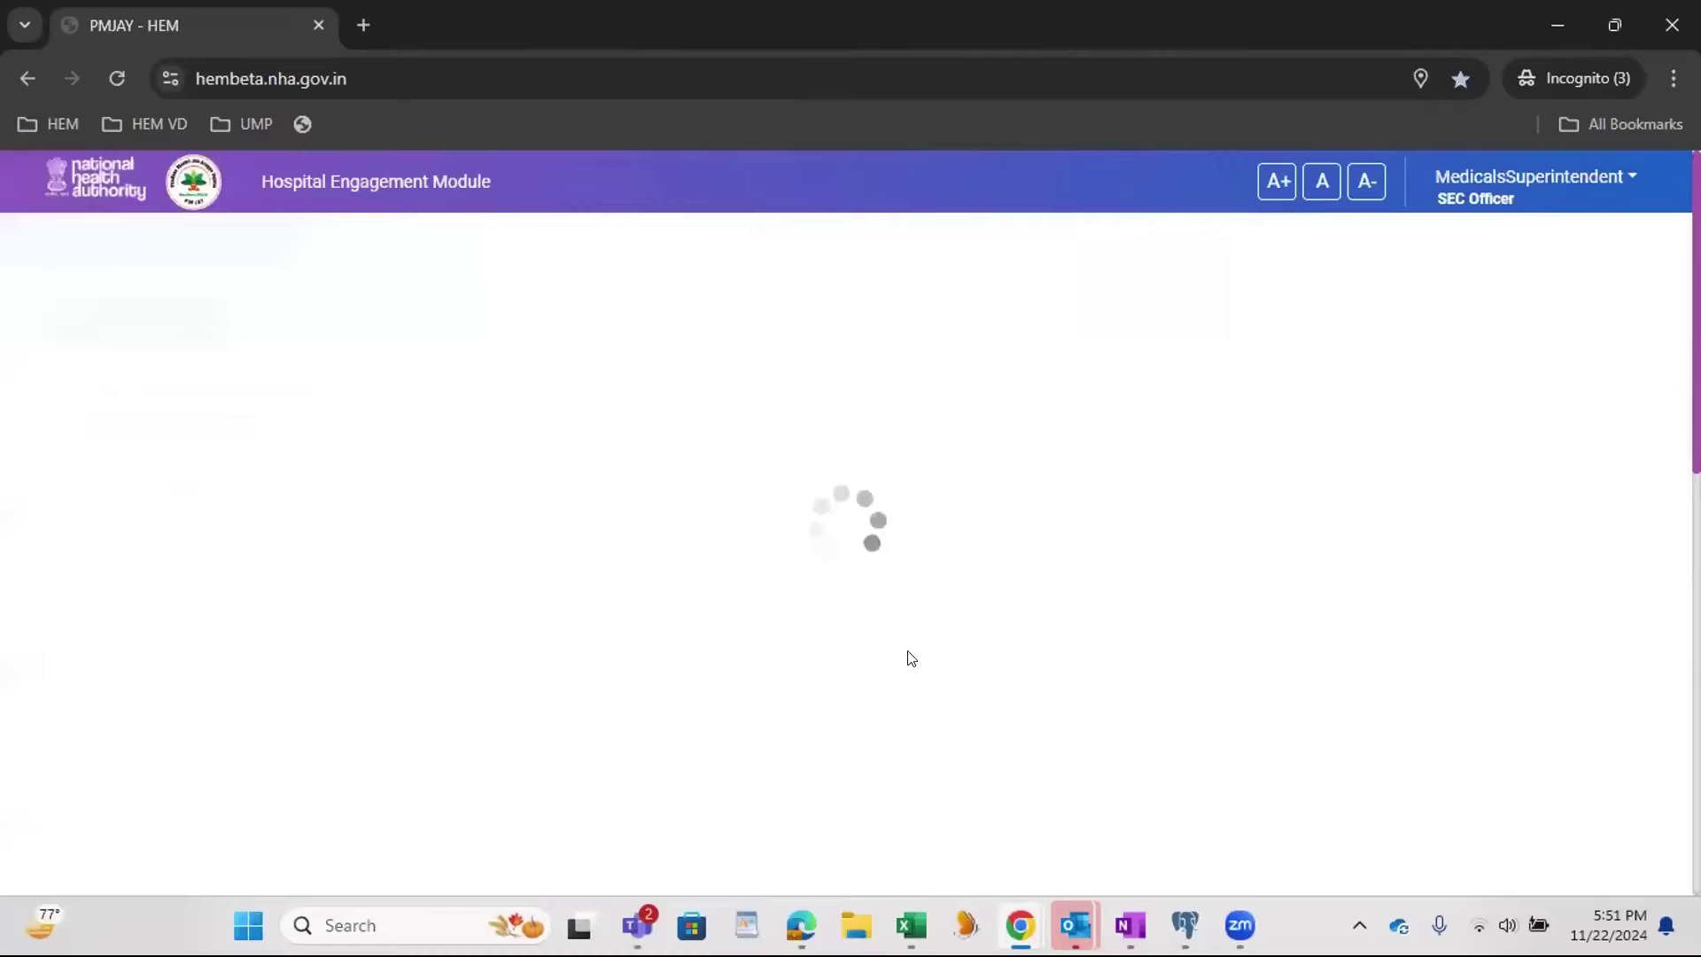